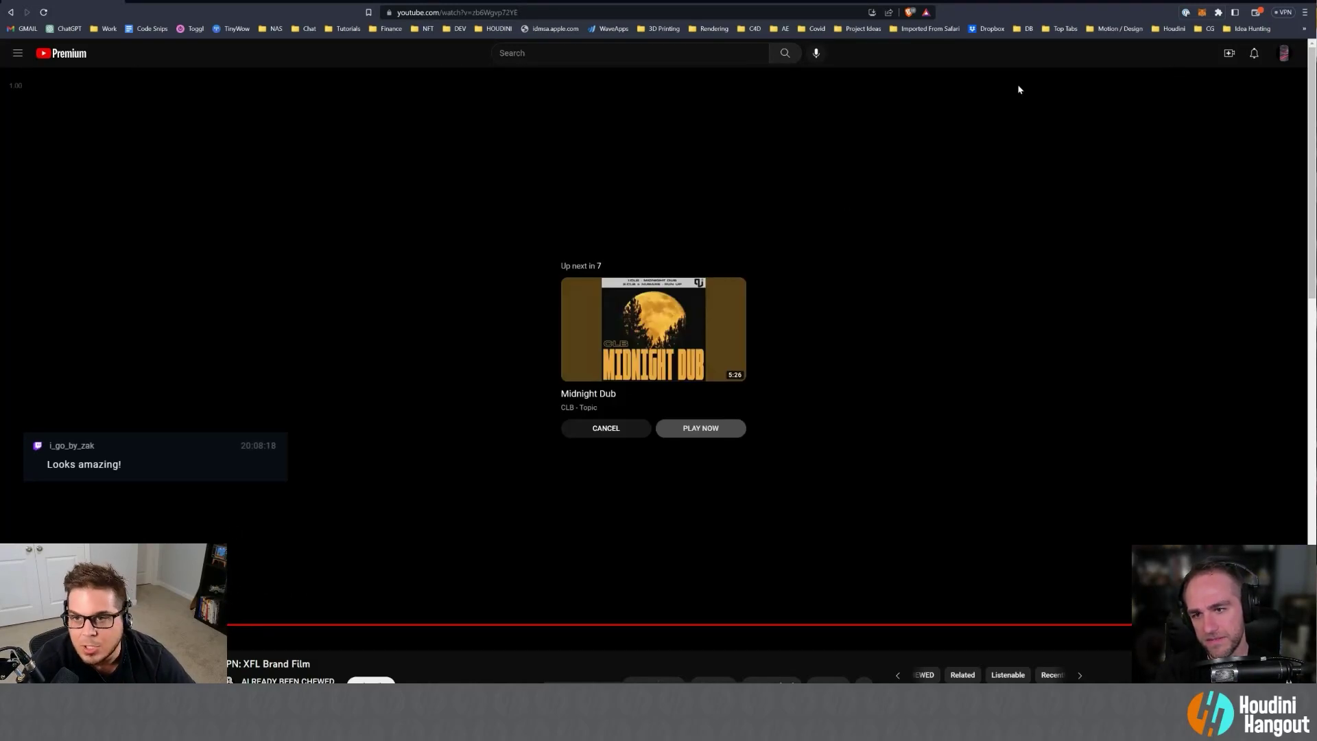
Switch from the browser to djv_view, scrub and play the Knit_FX.mp4 render, and close the clip.
left_click(1261, 1)
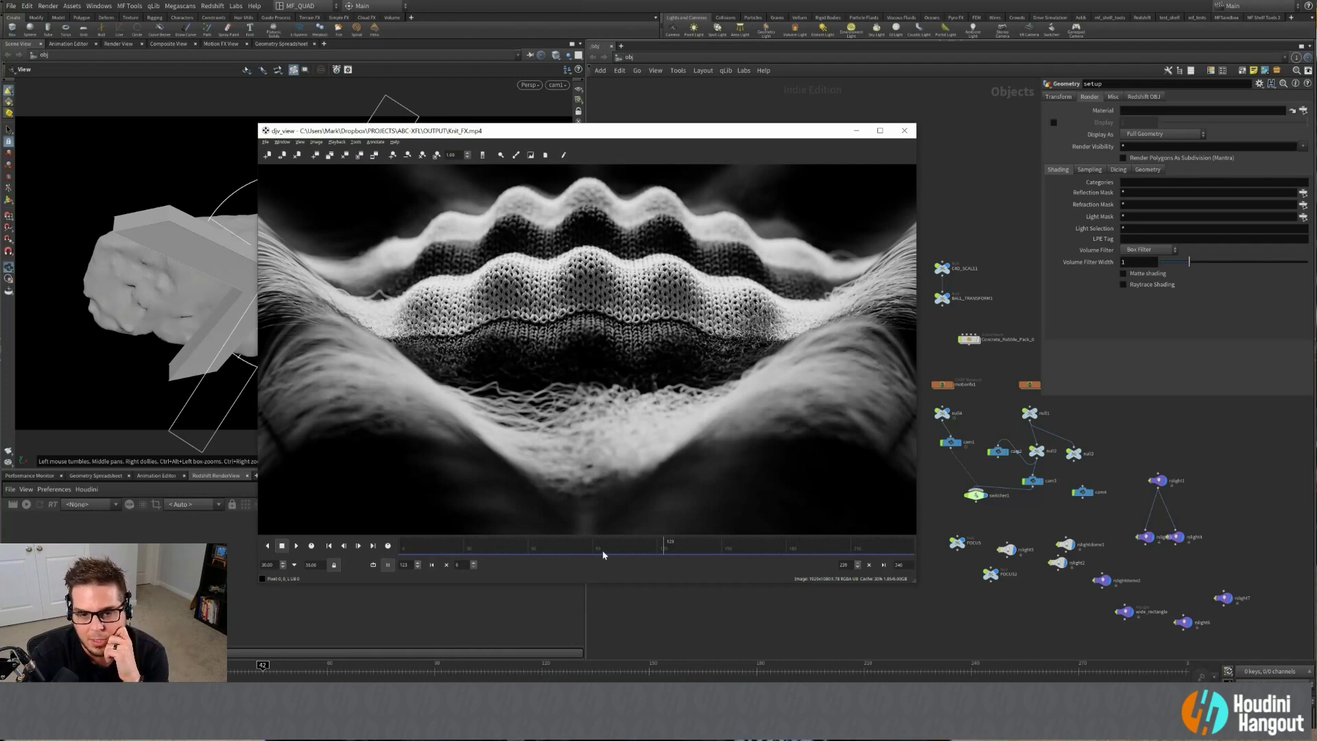
left_click(576, 548)
left_click_drag(562, 547, 532, 548)
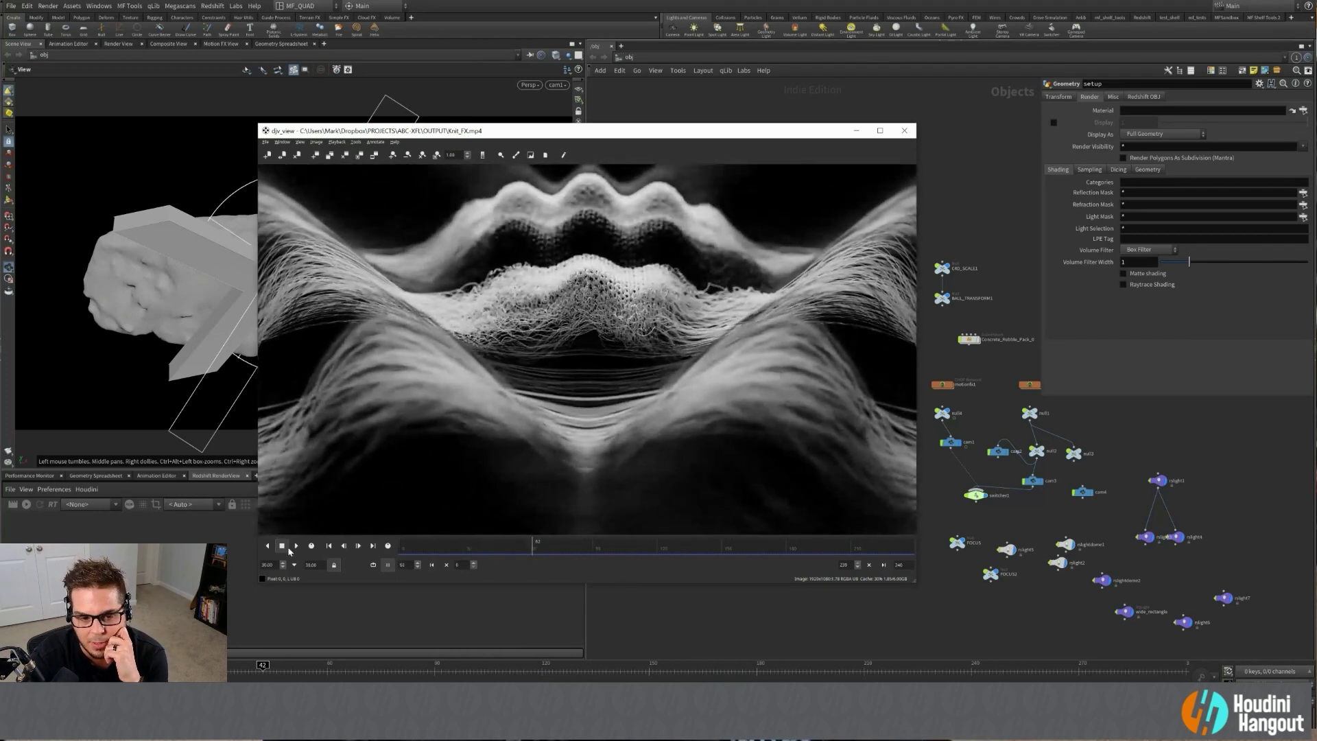
left_click(295, 547)
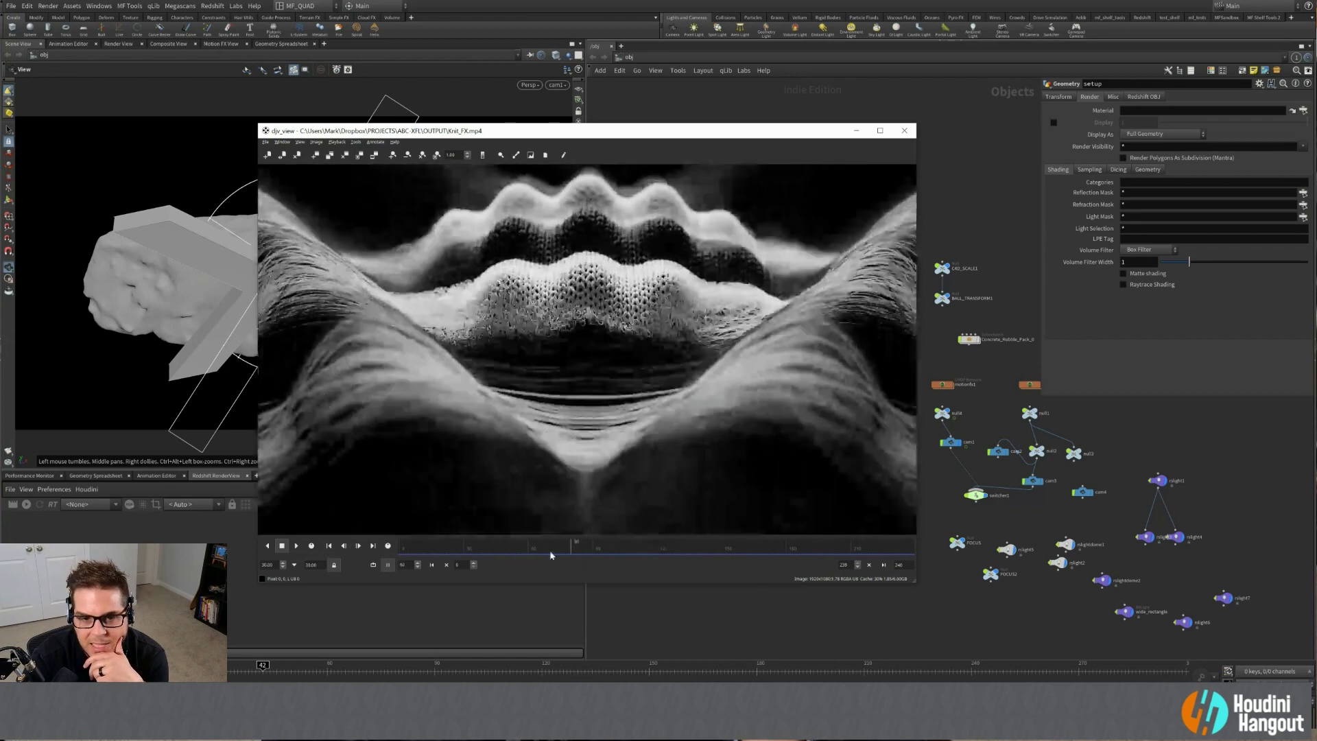
left_click(904, 130)
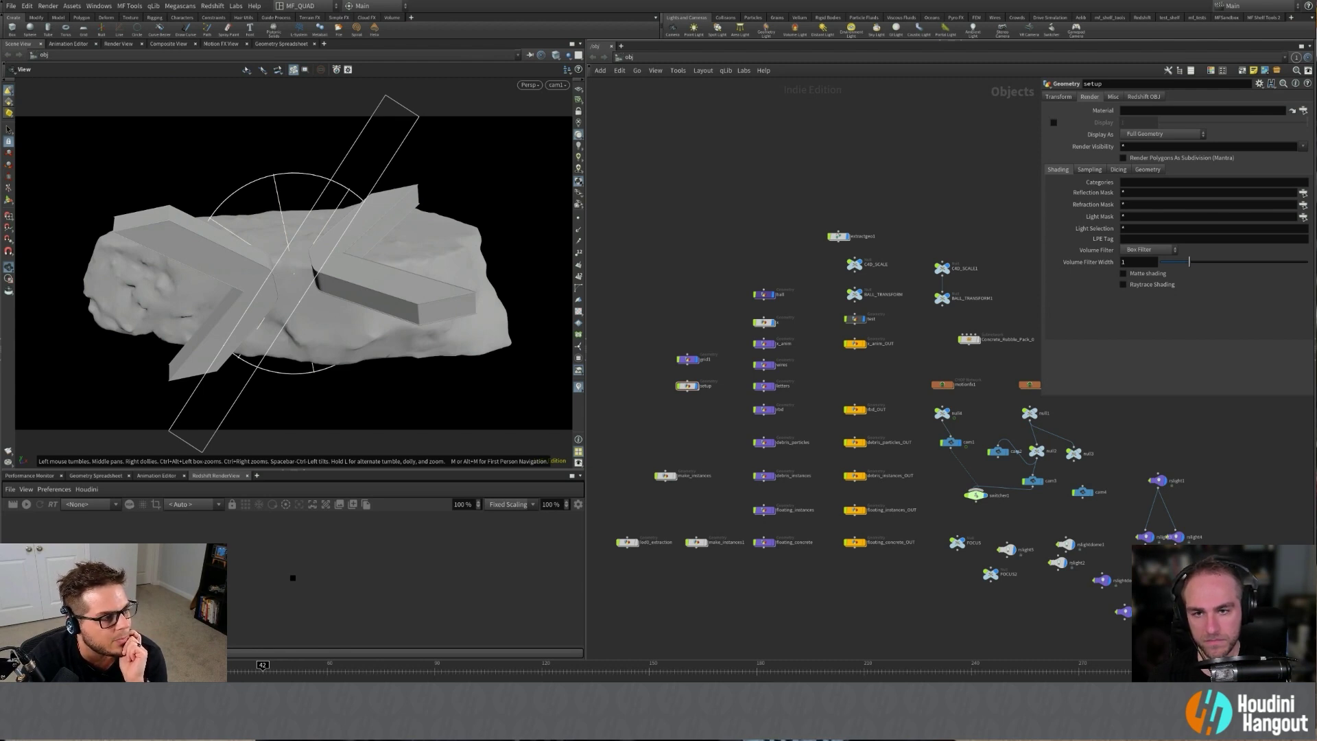
Open the Concrete_Twist.mp4 render in the viewer, scrub through its early frames and play it.
left_click_drag(0, 217, 690, 110)
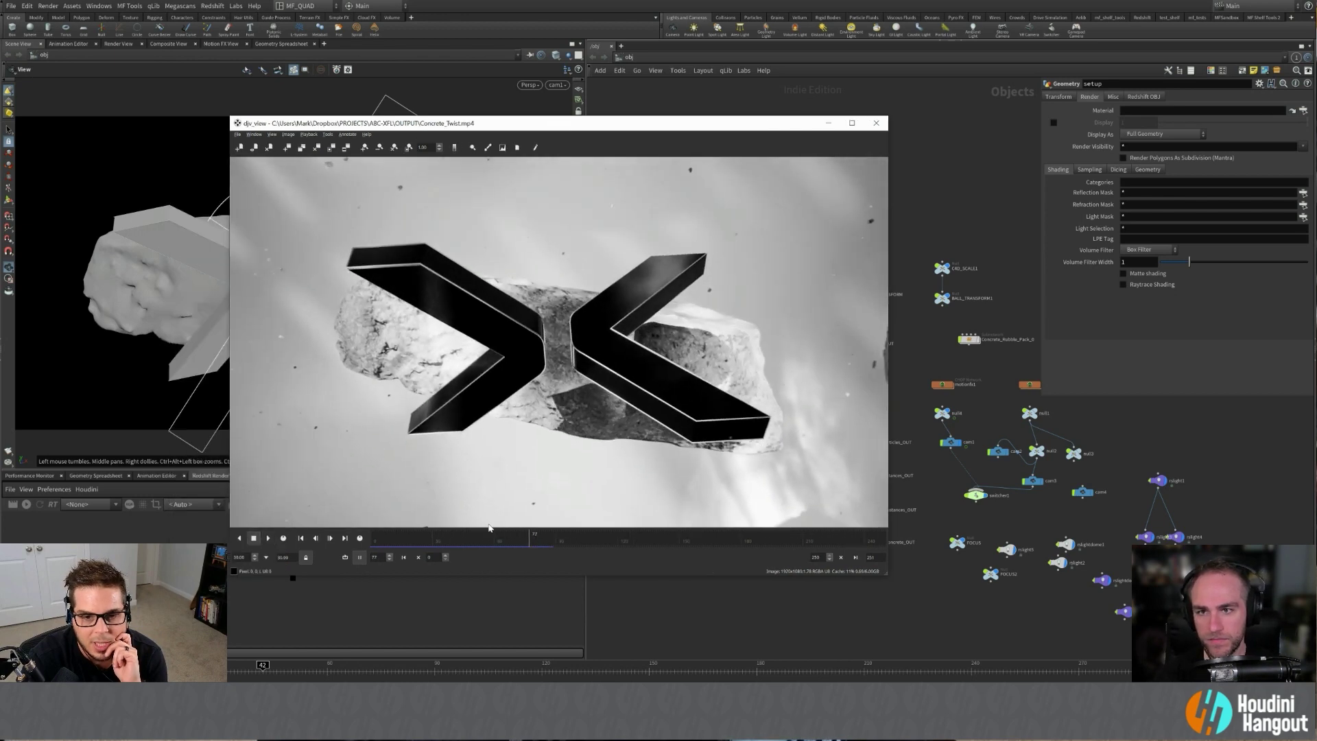
left_click_drag(489, 528, 421, 553)
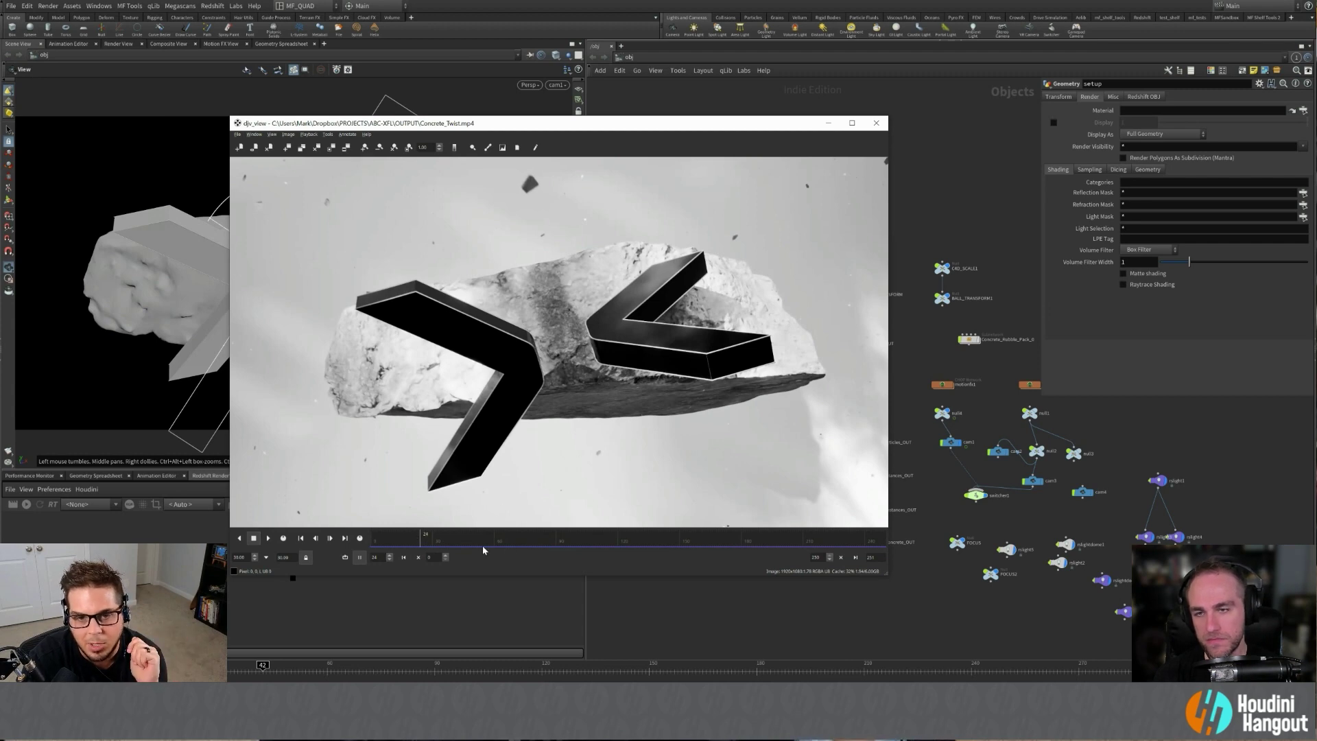
mouse_move(425, 538)
left_mouse_down()
mouse_move(400, 541)
mouse_move(419, 542)
left_mouse_up()
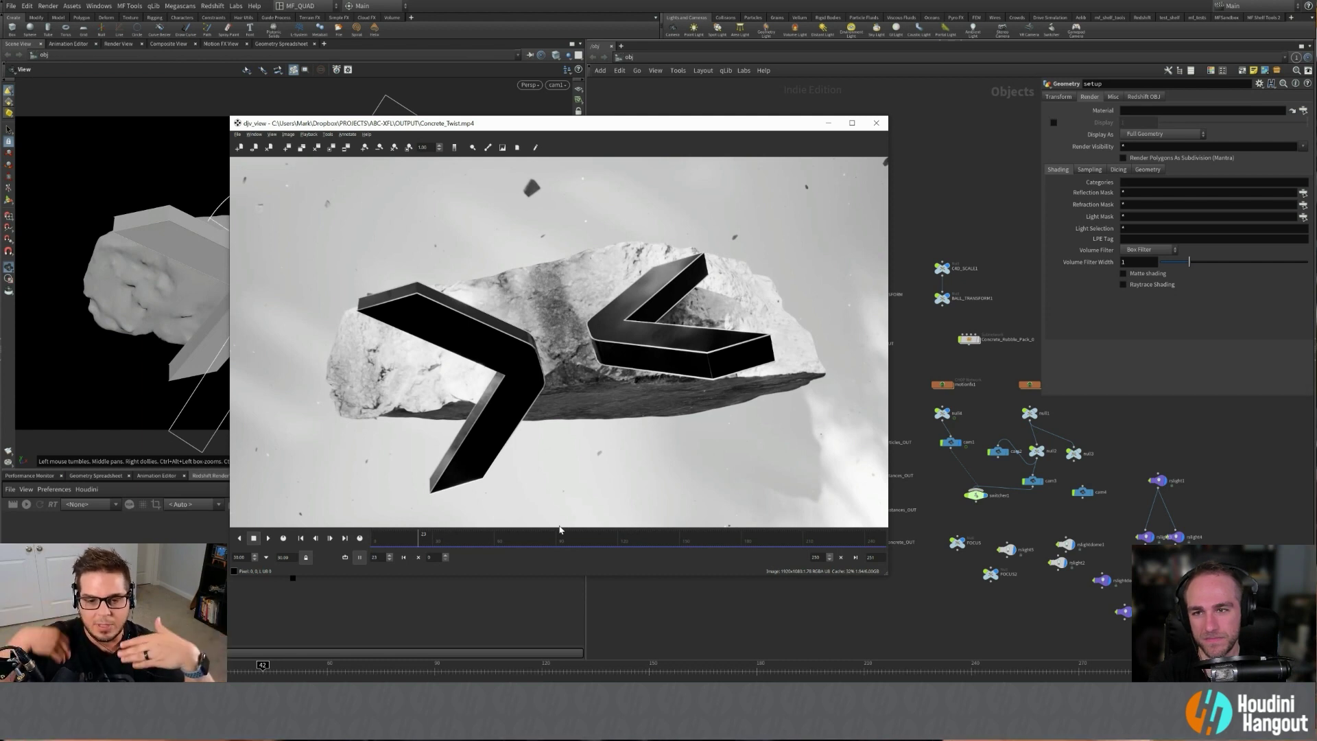
left_click(268, 538)
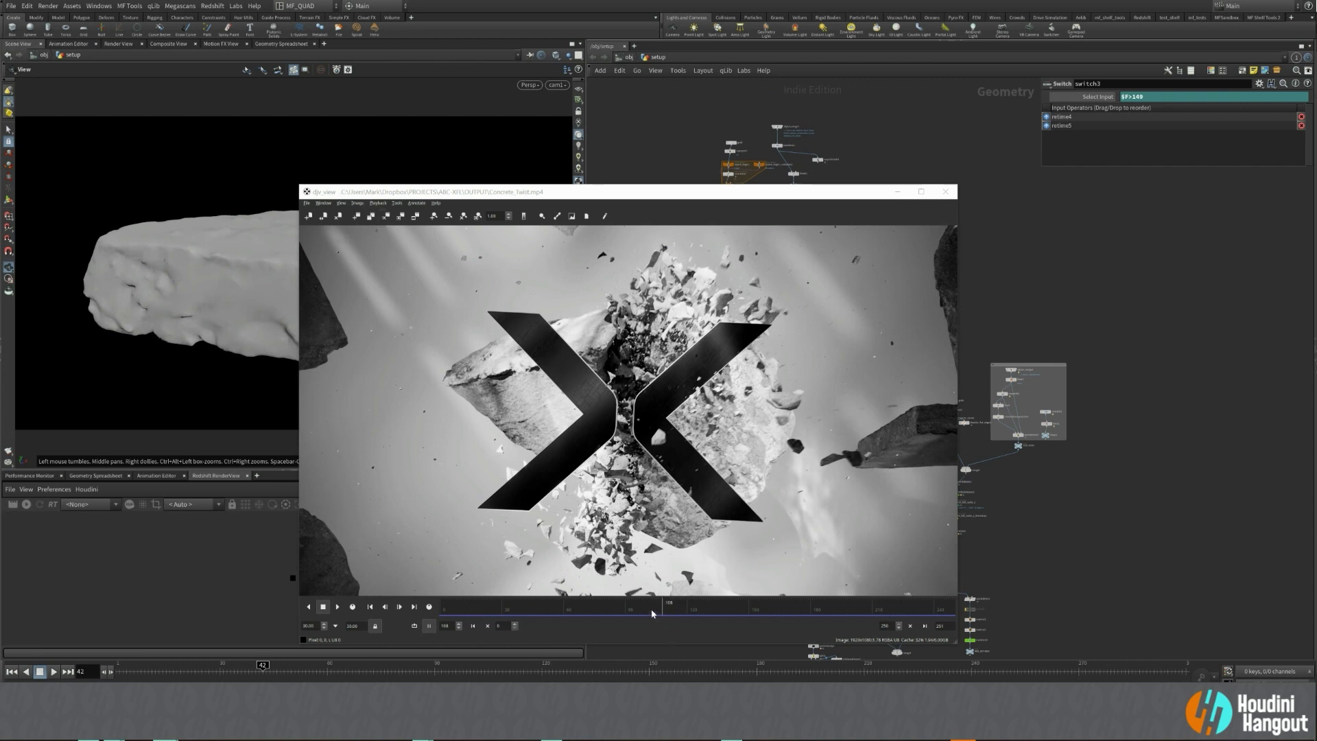
Reposition the Concrete_Twist.mp4 viewer, examine the rotation of the X, and replay the clip from the beginning.
left_click_drag(619, 199, 465, 158)
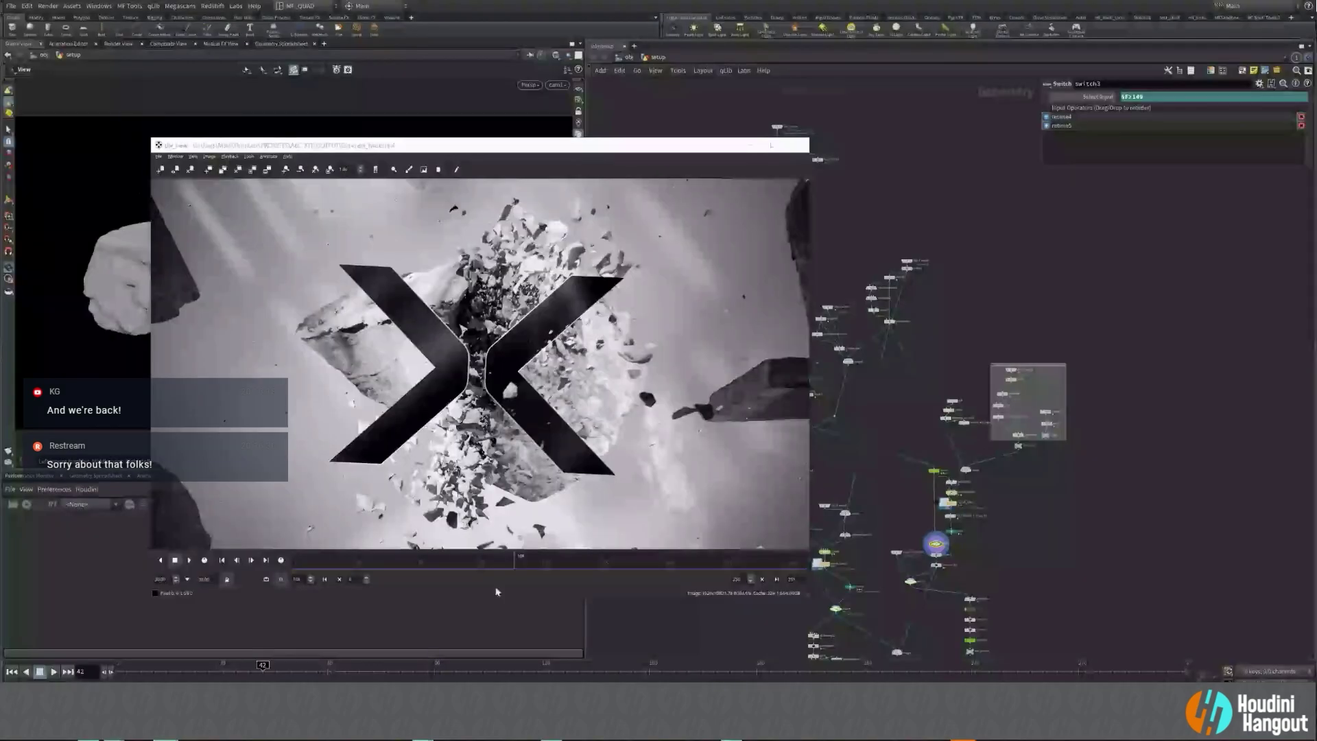
left_click(353, 561)
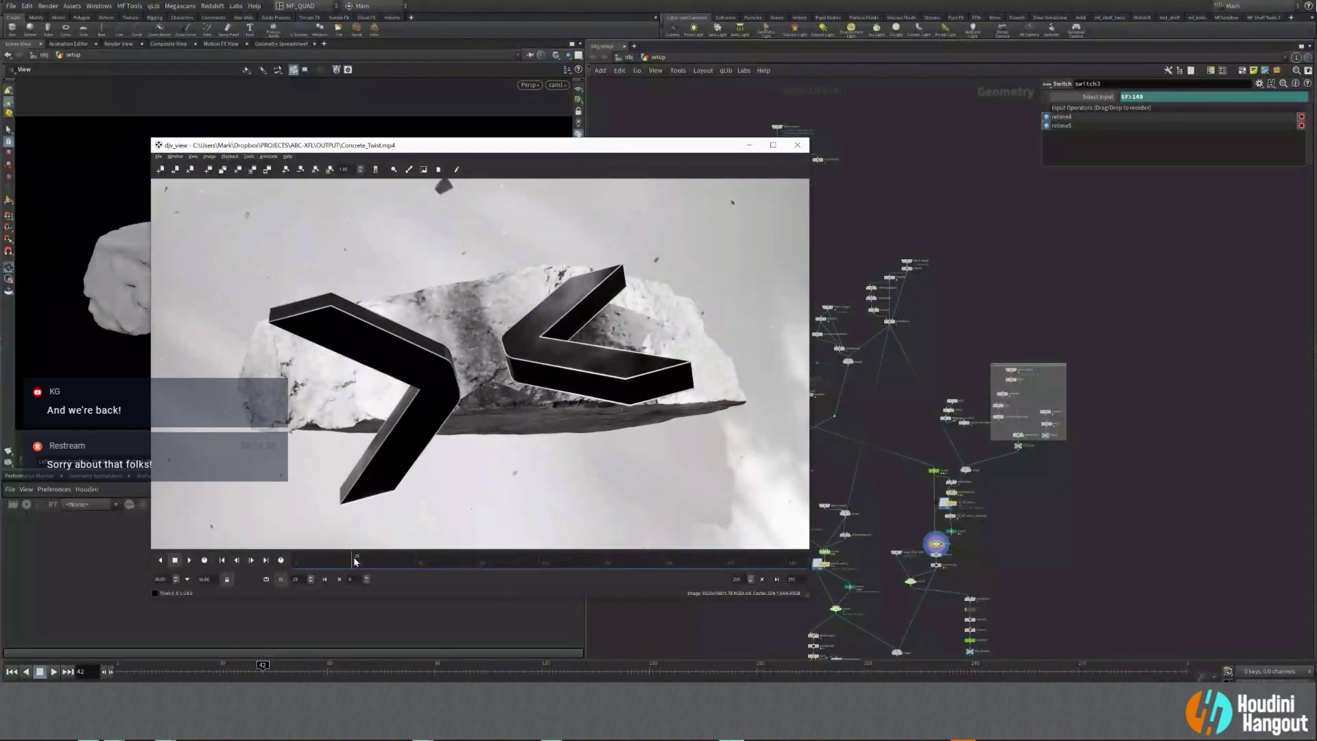
left_click_drag(365, 557, 414, 578)
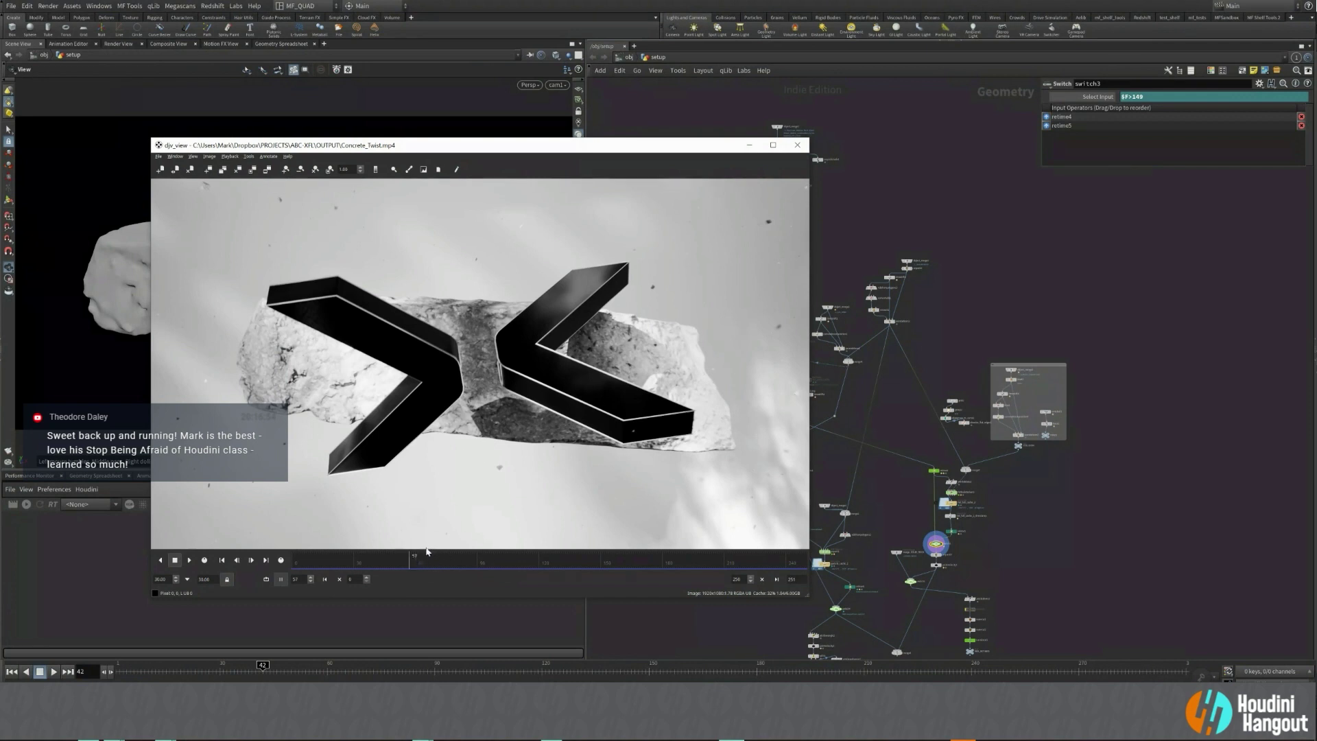
left_click_drag(410, 563, 301, 559)
left_click(190, 564)
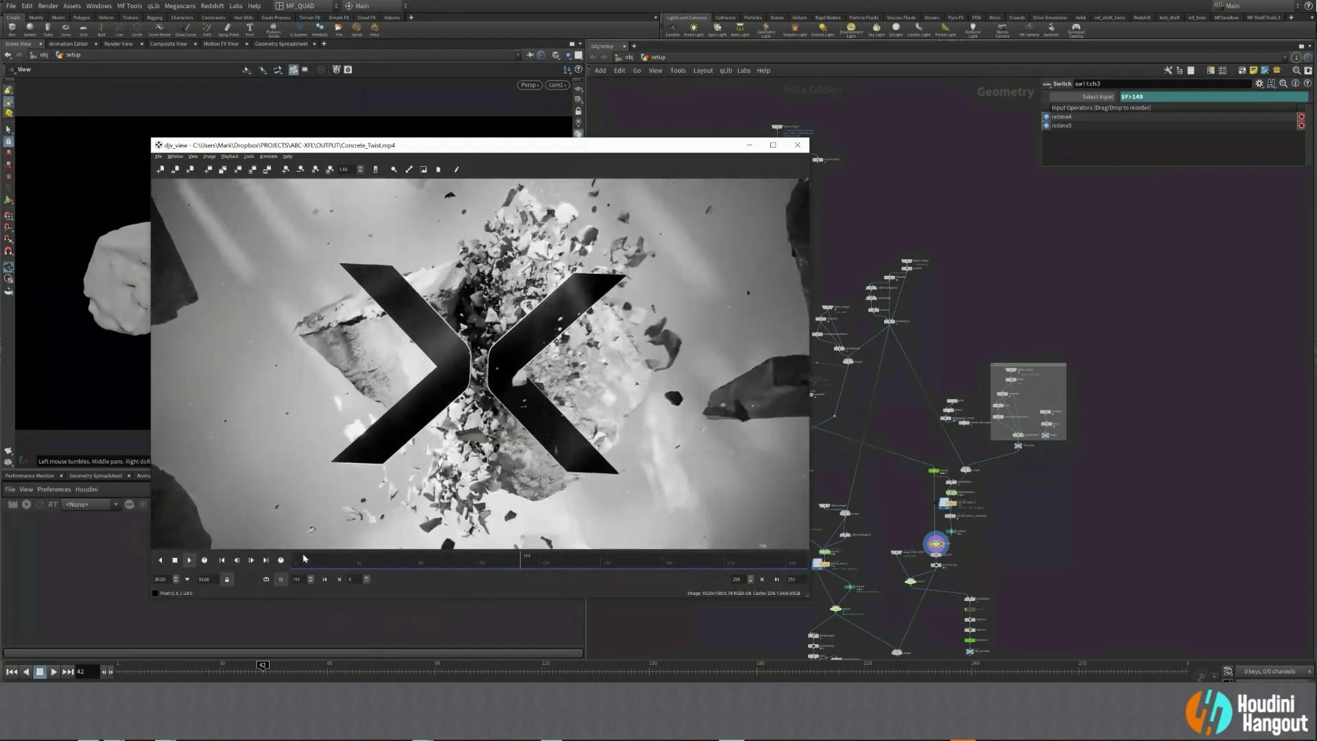
Stop playback, scrub from the early rotation to the rock's explosion, and minimize the clip viewer.
left_click(174, 563)
left_click_drag(464, 563, 347, 565)
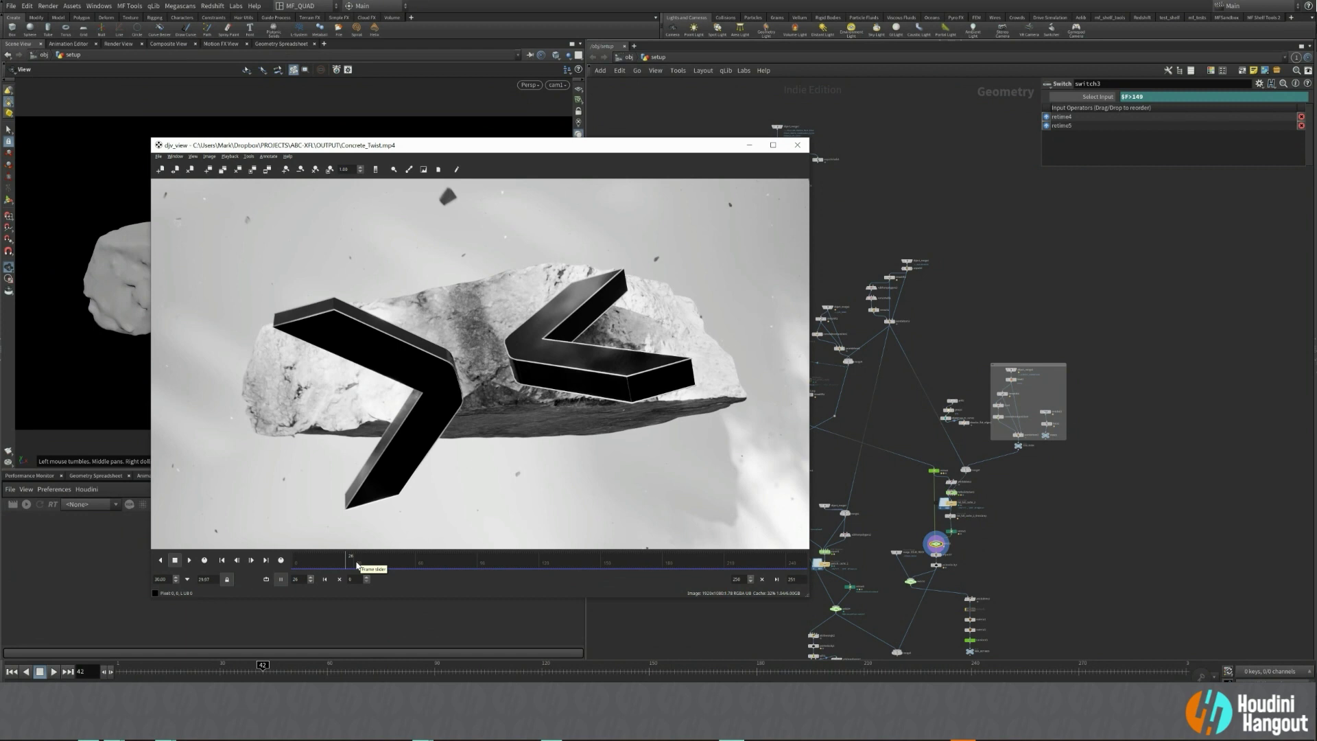
left_click_drag(356, 559, 405, 578)
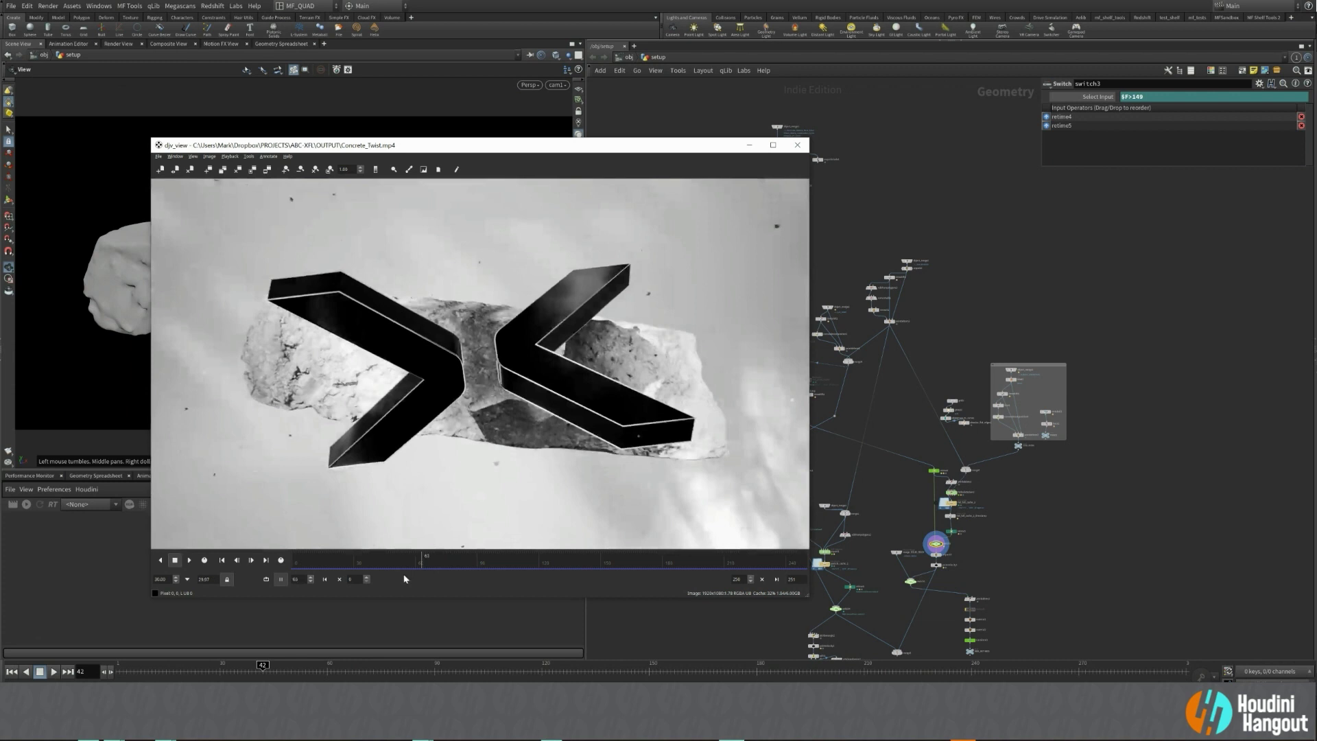
left_click(177, 561)
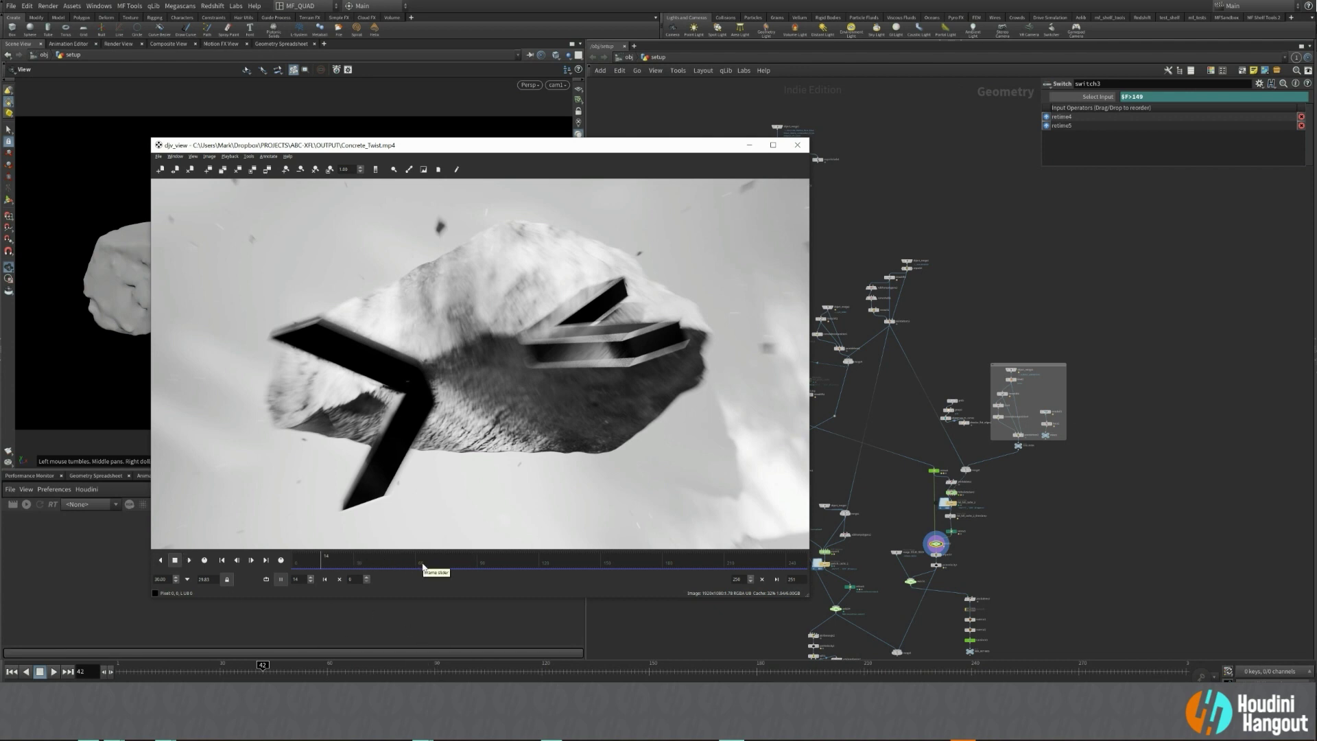
left_click_drag(461, 562, 611, 556)
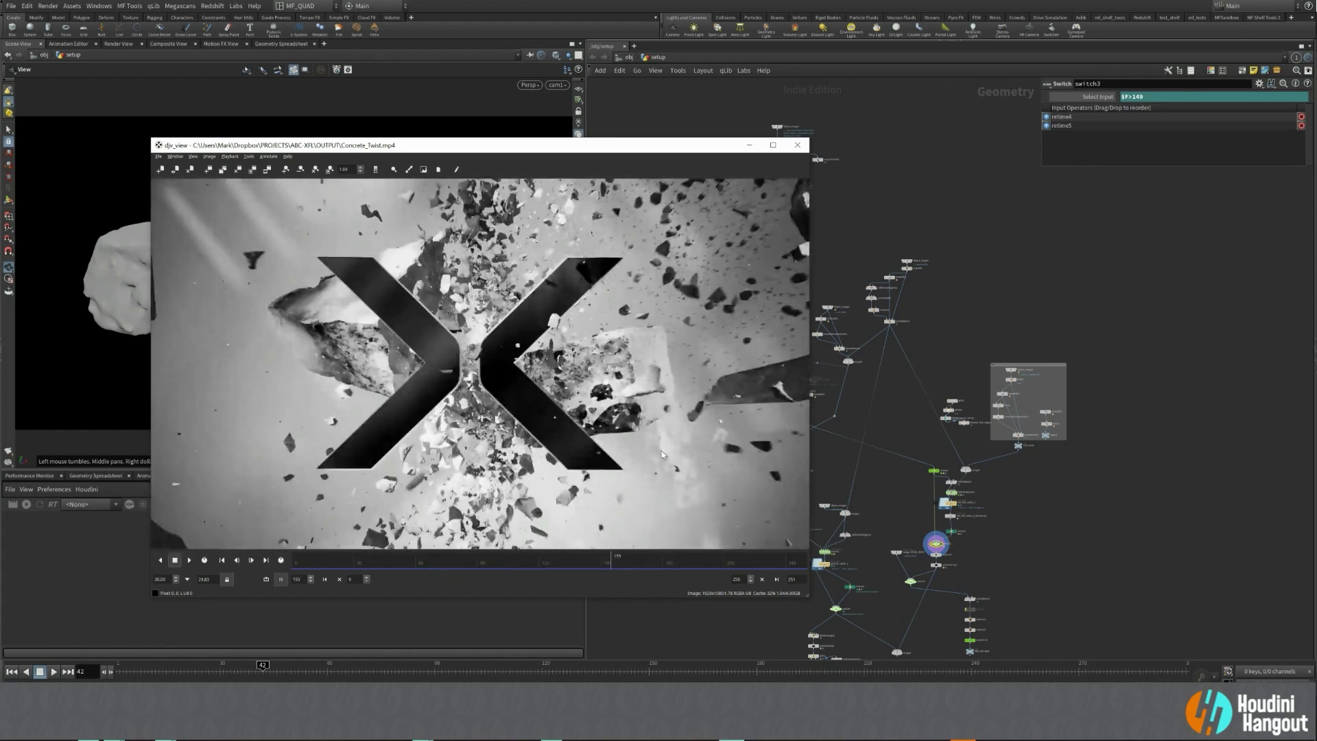
left_click(749, 146)
Look over the setup geometry's node network, following the fracture chain up to the source rock's import node.
middle_click_drag(693, 365, 689, 435)
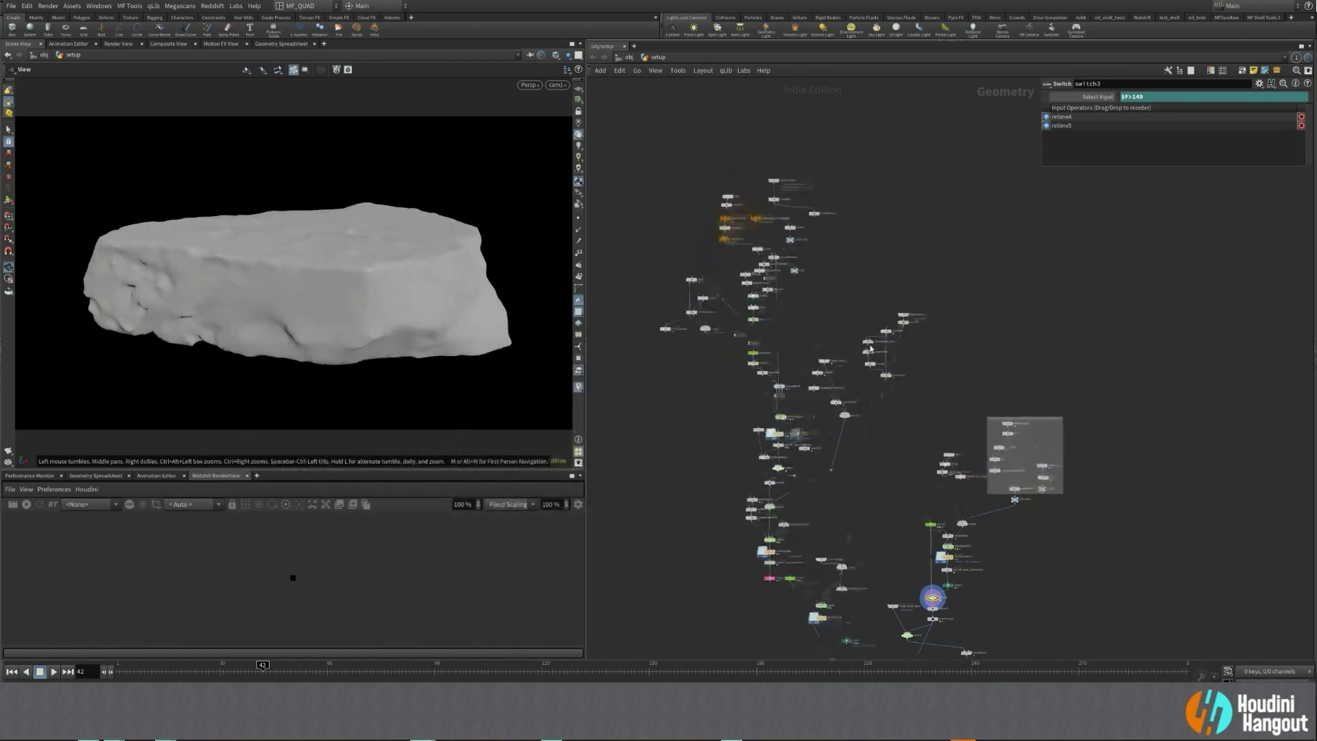
middle_click_drag(937, 408, 949, 347)
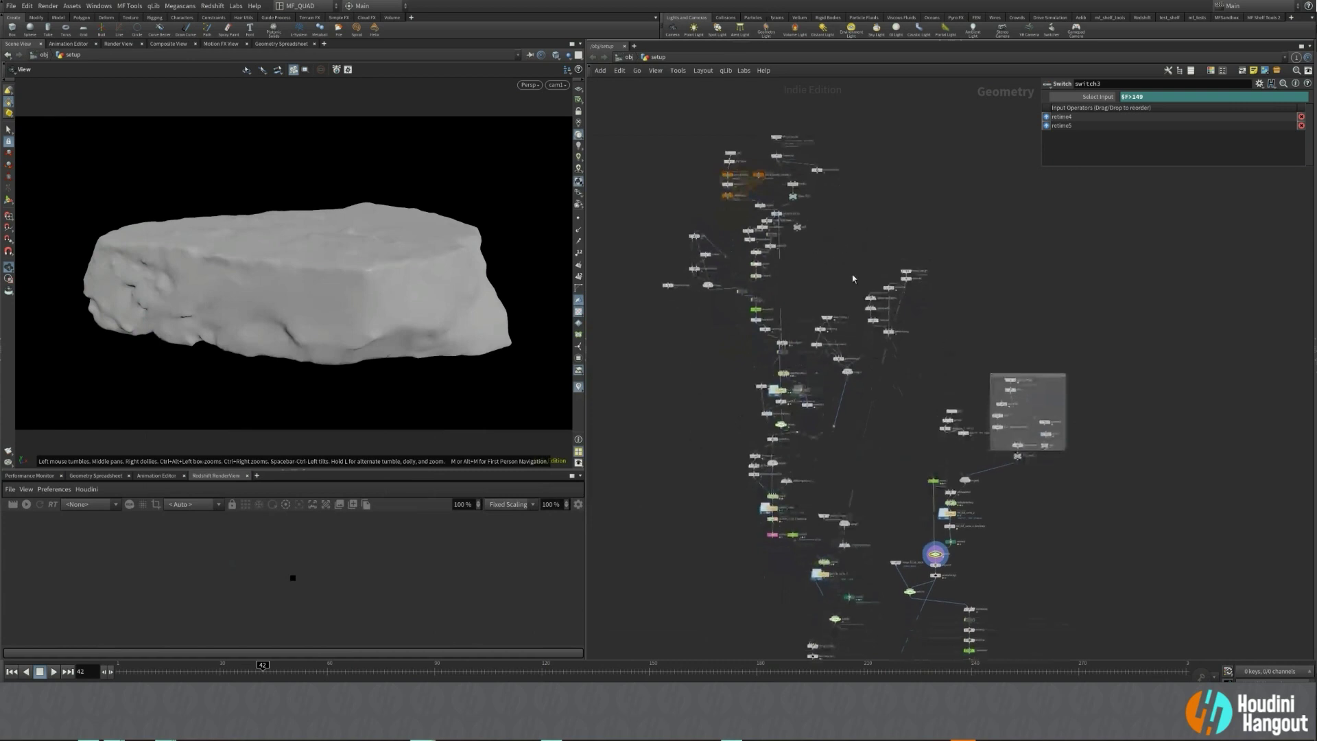
mouse_move(853, 278)
middle_mouse_down()
mouse_move(825, 165)
mouse_move(845, 273)
mouse_move(862, 265)
middle_mouse_up()
scroll(797, 241, "up", 4)
scroll(688, 328, "up", 5)
middle_click_drag(739, 431, 813, 423)
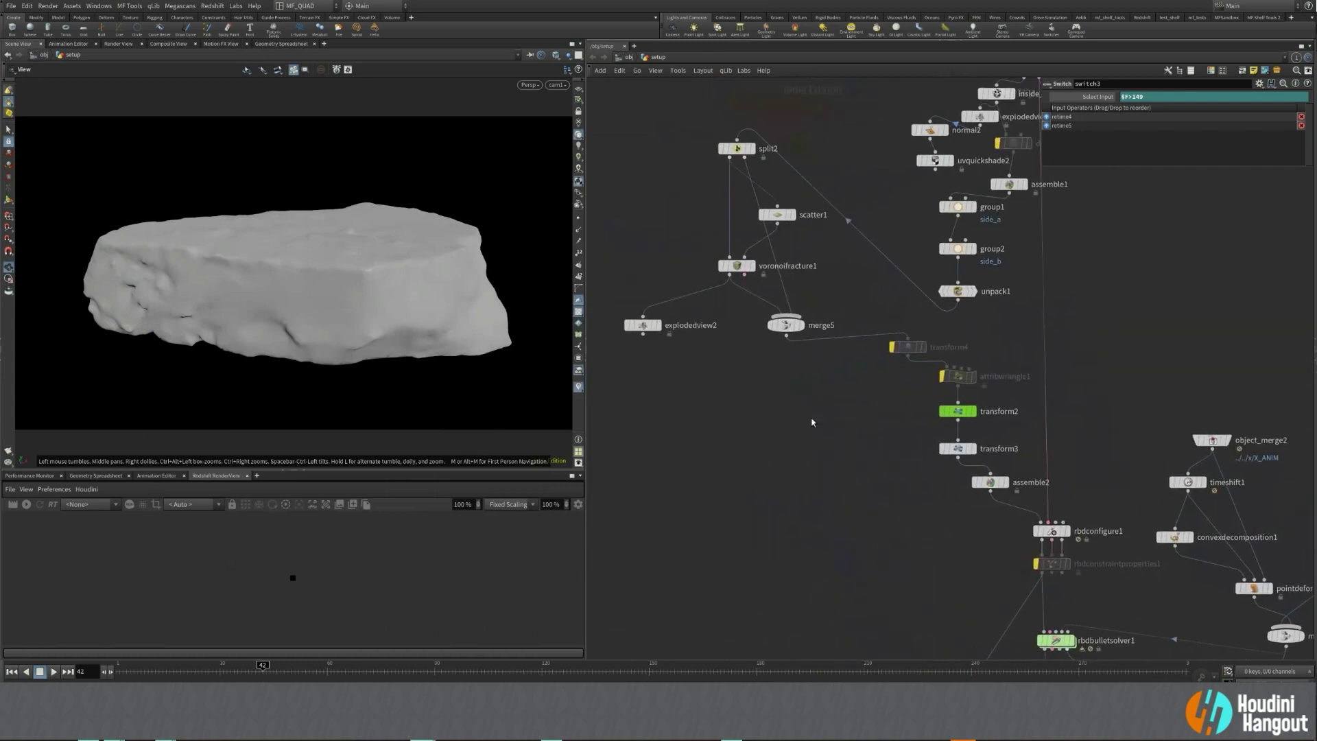
middle_click_drag(716, 392, 637, 576)
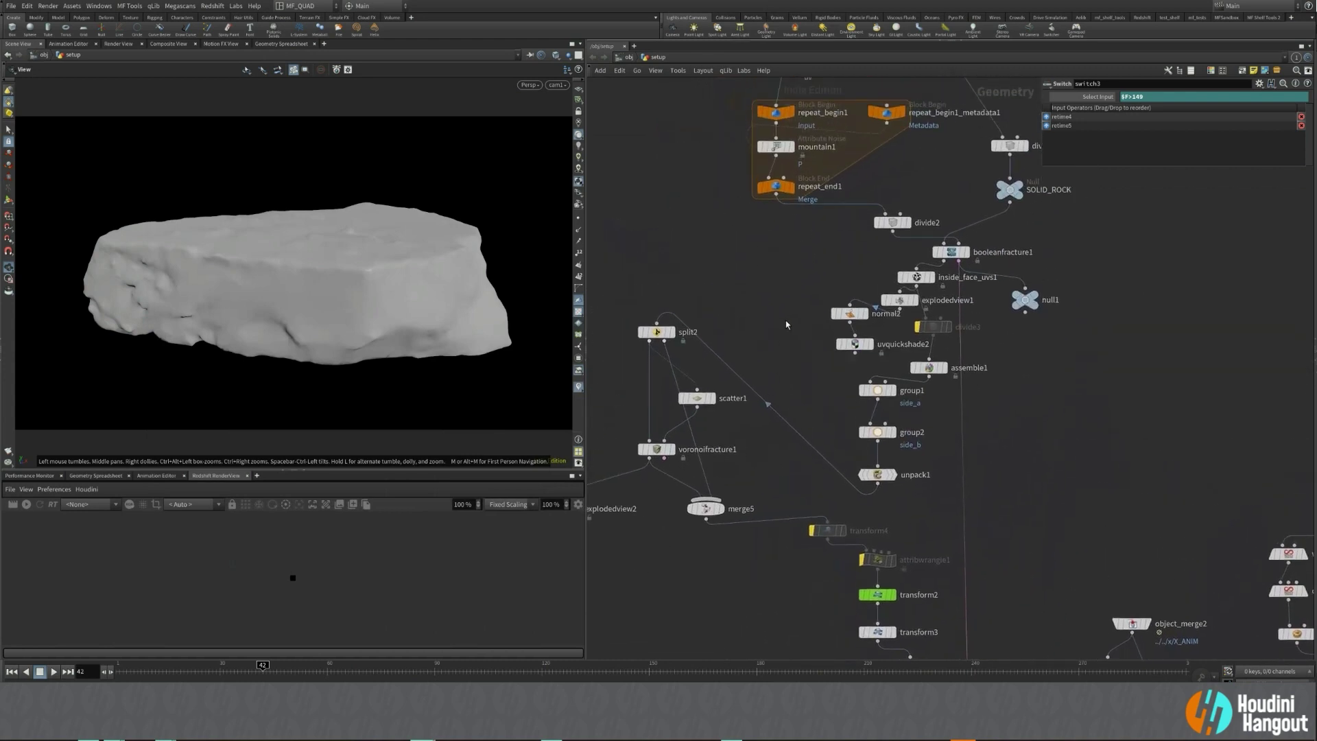
middle_click_drag(803, 283, 737, 430)
scroll(737, 432, "down", 2)
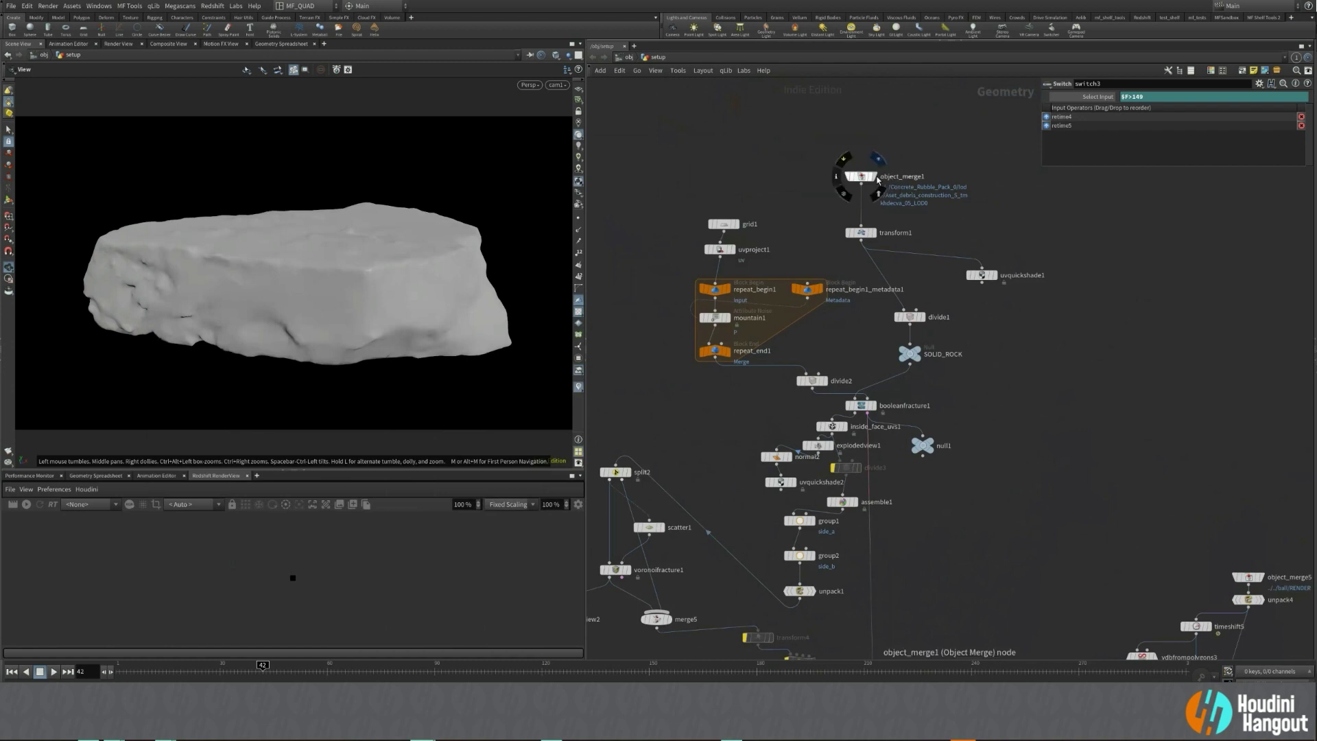
Display the object_merge1 output and inspect the imported rock mesh framed in the viewport.
left_click(872, 177)
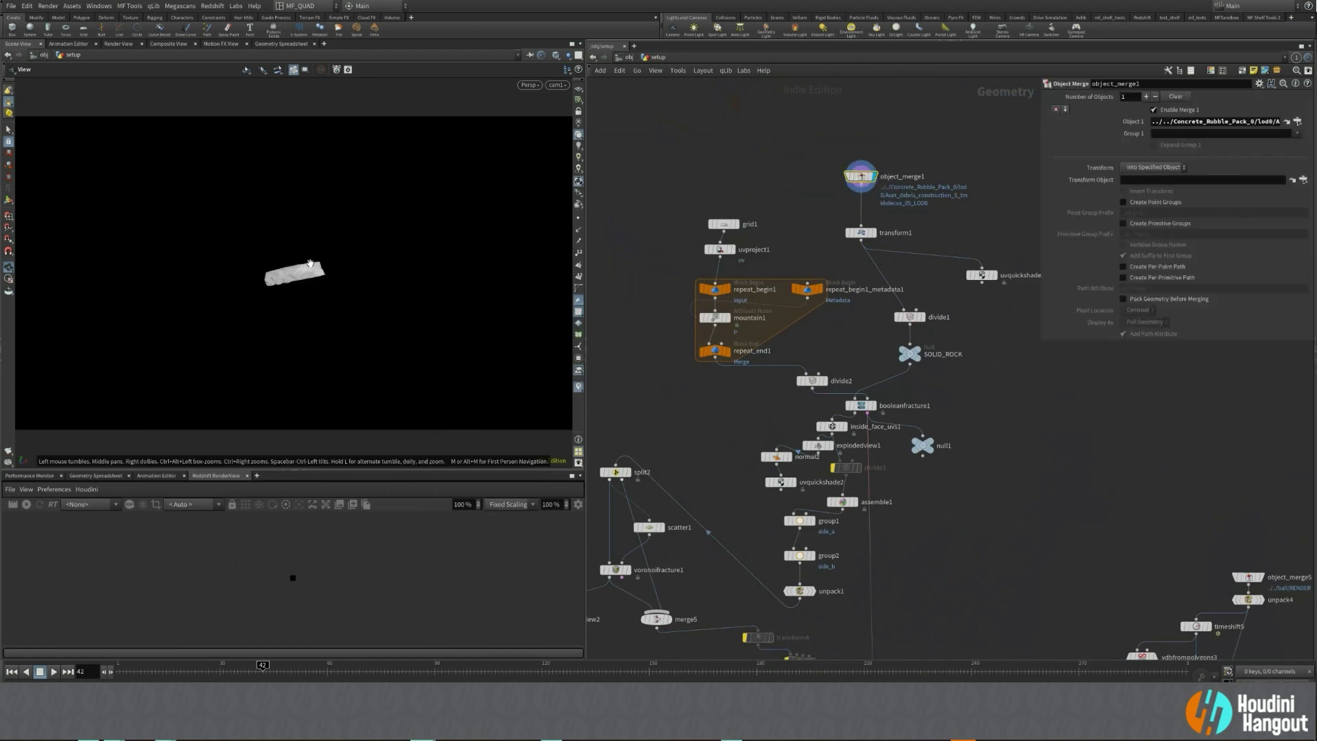
key("space+g")
left_click_drag(297, 248, 365, 306)
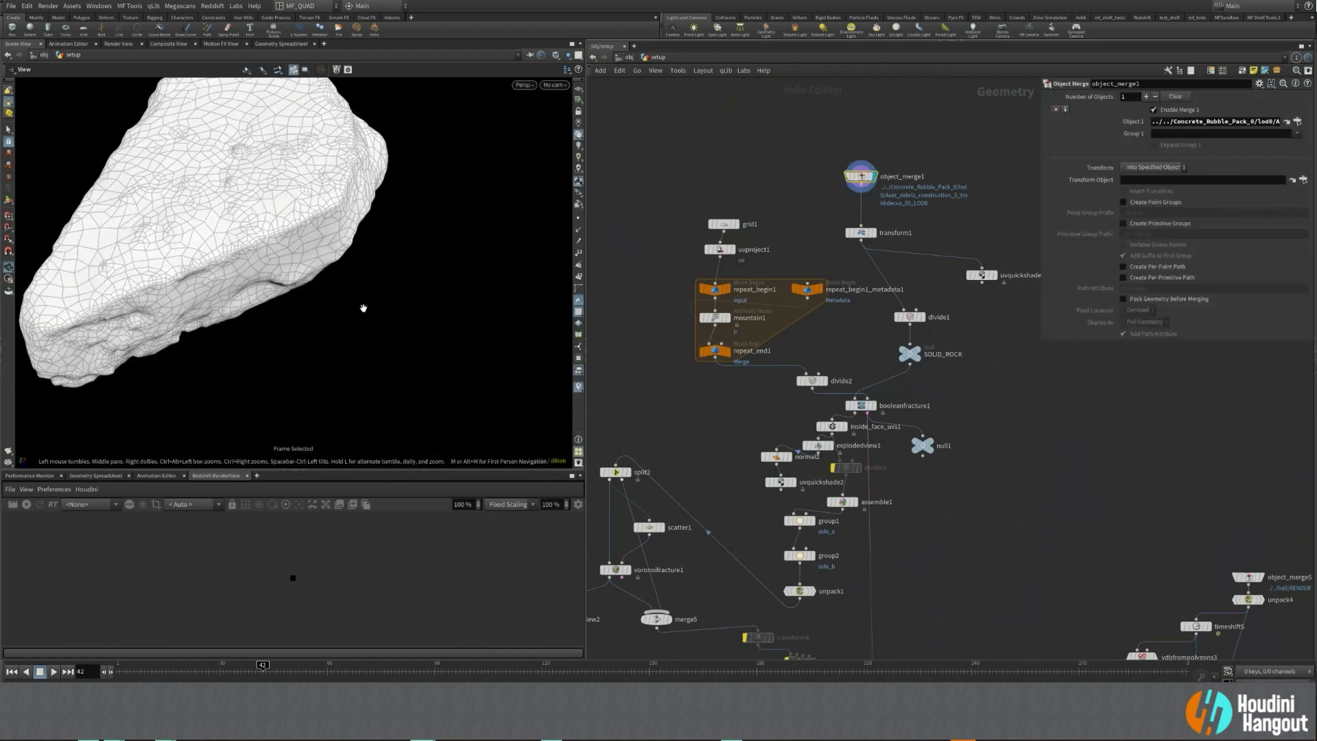
scroll(364, 306, "down", 3)
Display the divide2 output and inspect the noisy cutting surface from several angles.
middle_click_drag(997, 544, 969, 476)
mouse_move(893, 284)
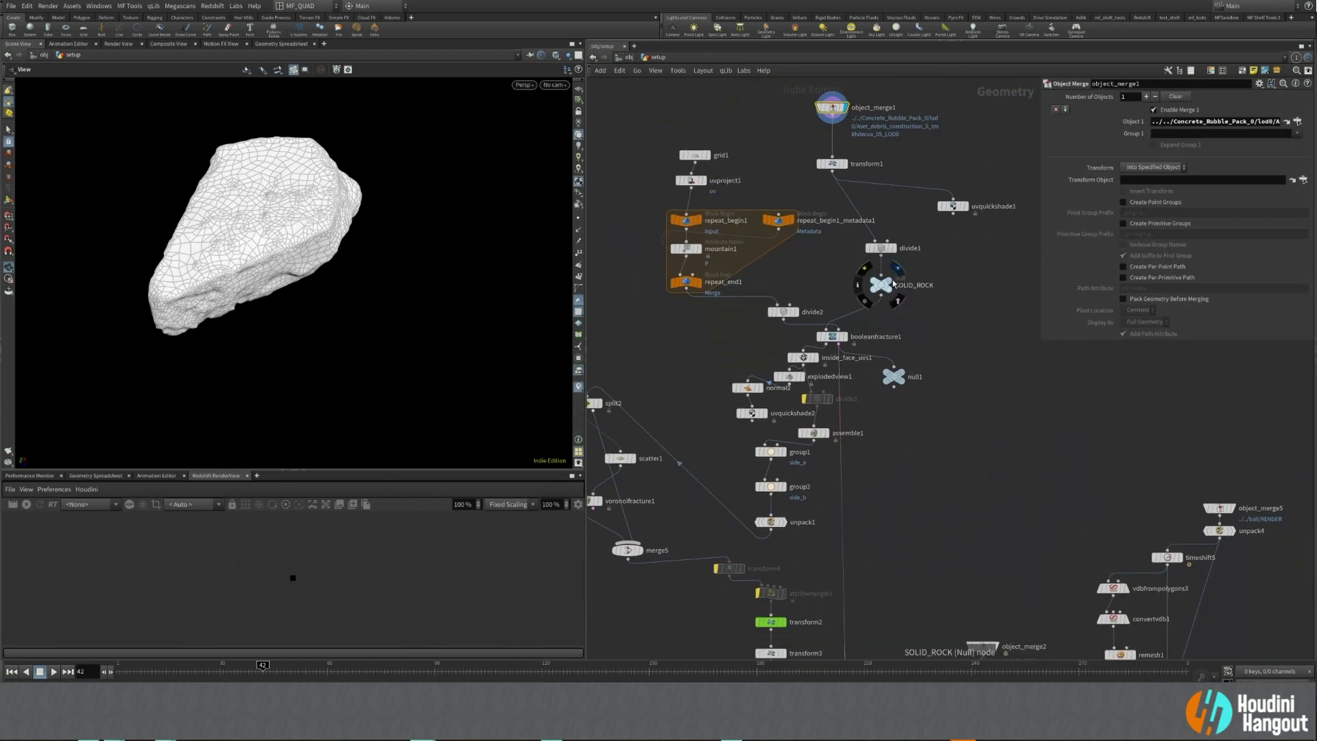
left_click(795, 311)
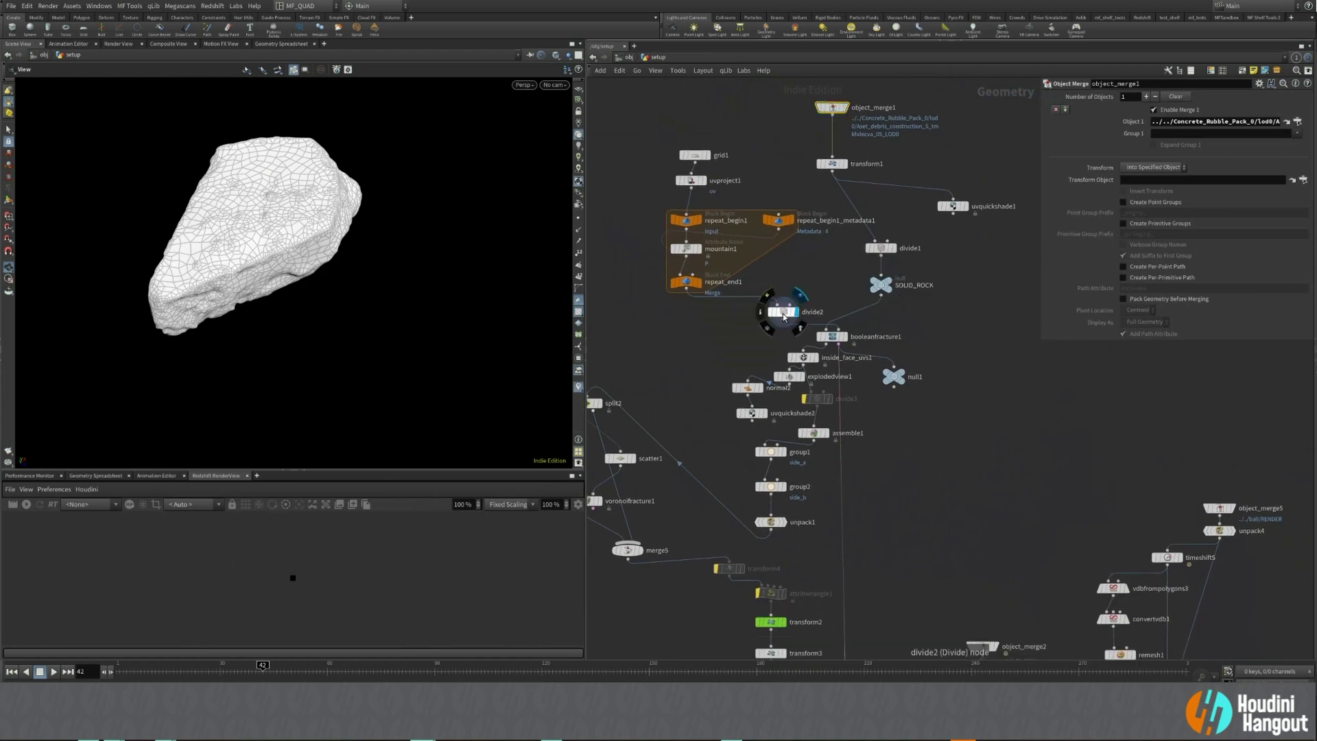
left_click_drag(357, 302, 368, 241)
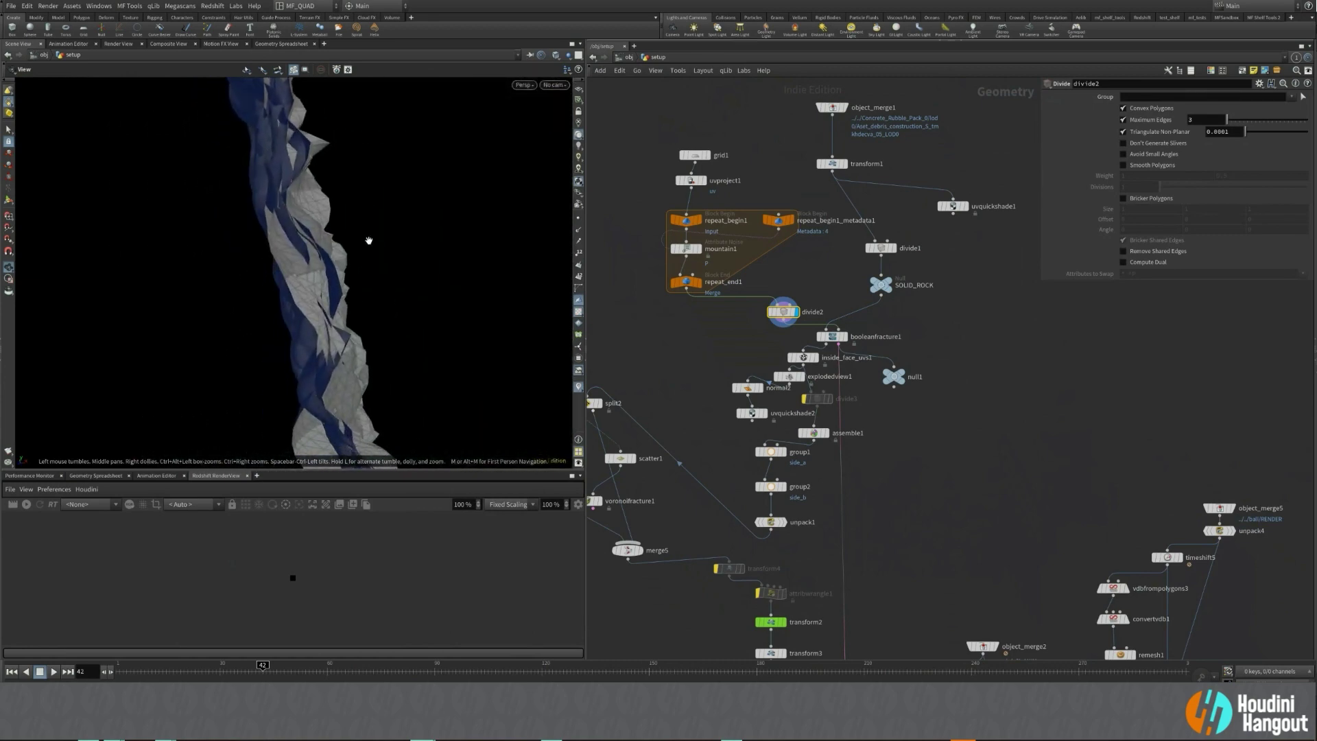
left_click_drag(320, 159, 247, 212)
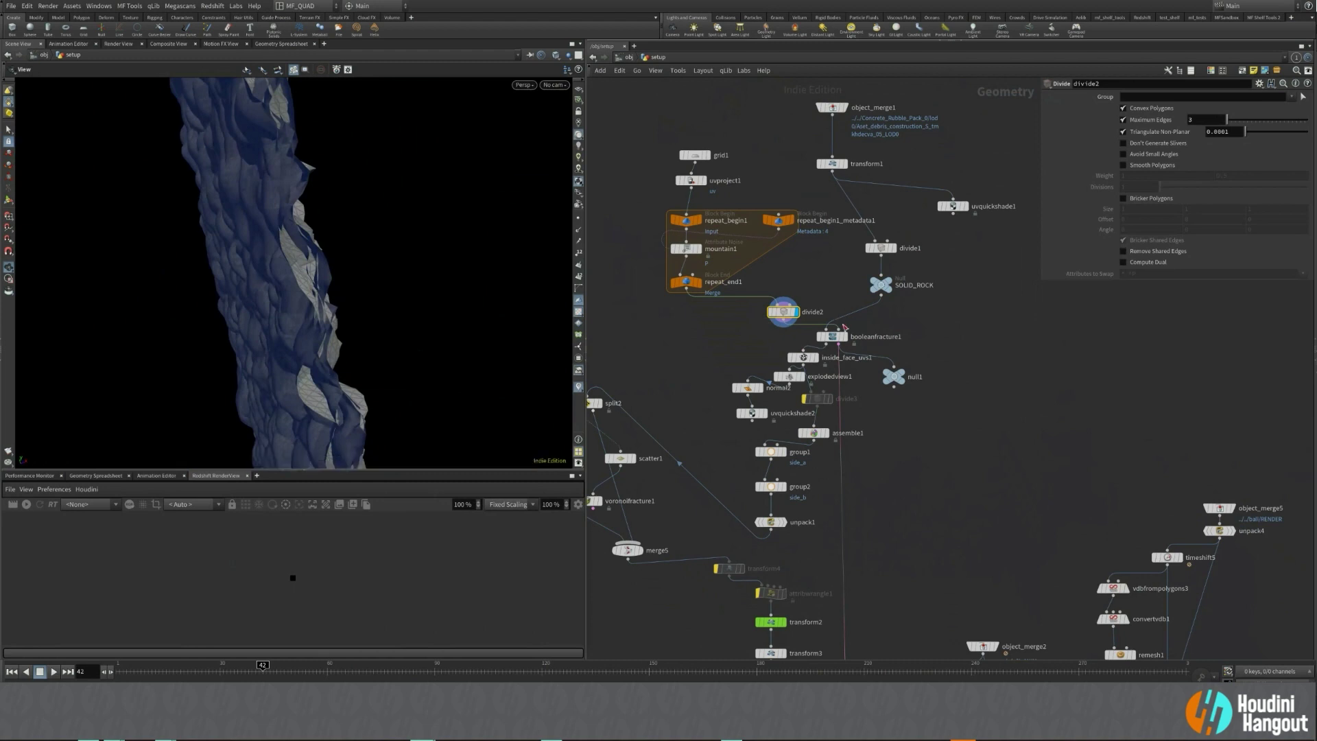
Display the booleanfracture1 result, followed by explodedview1, and inspect all the separated rock pieces.
mouse_move(832, 341)
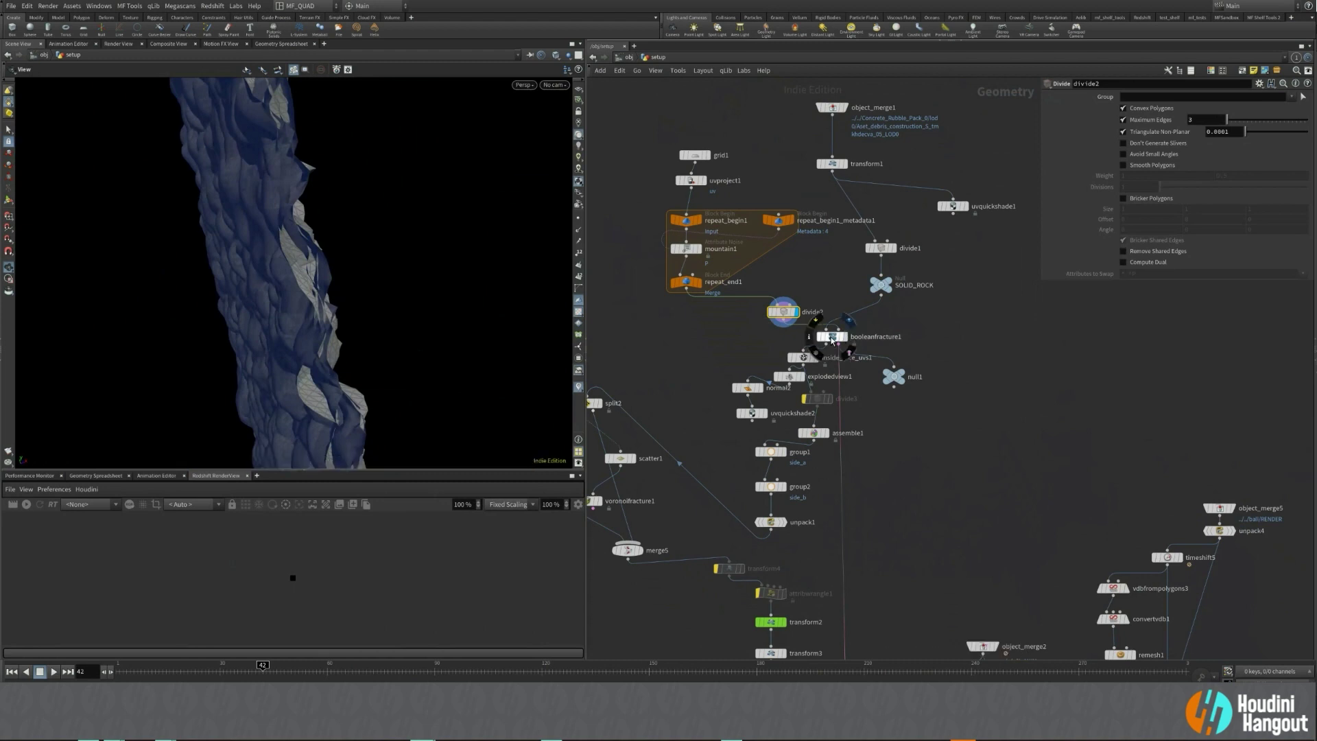
left_click(832, 339)
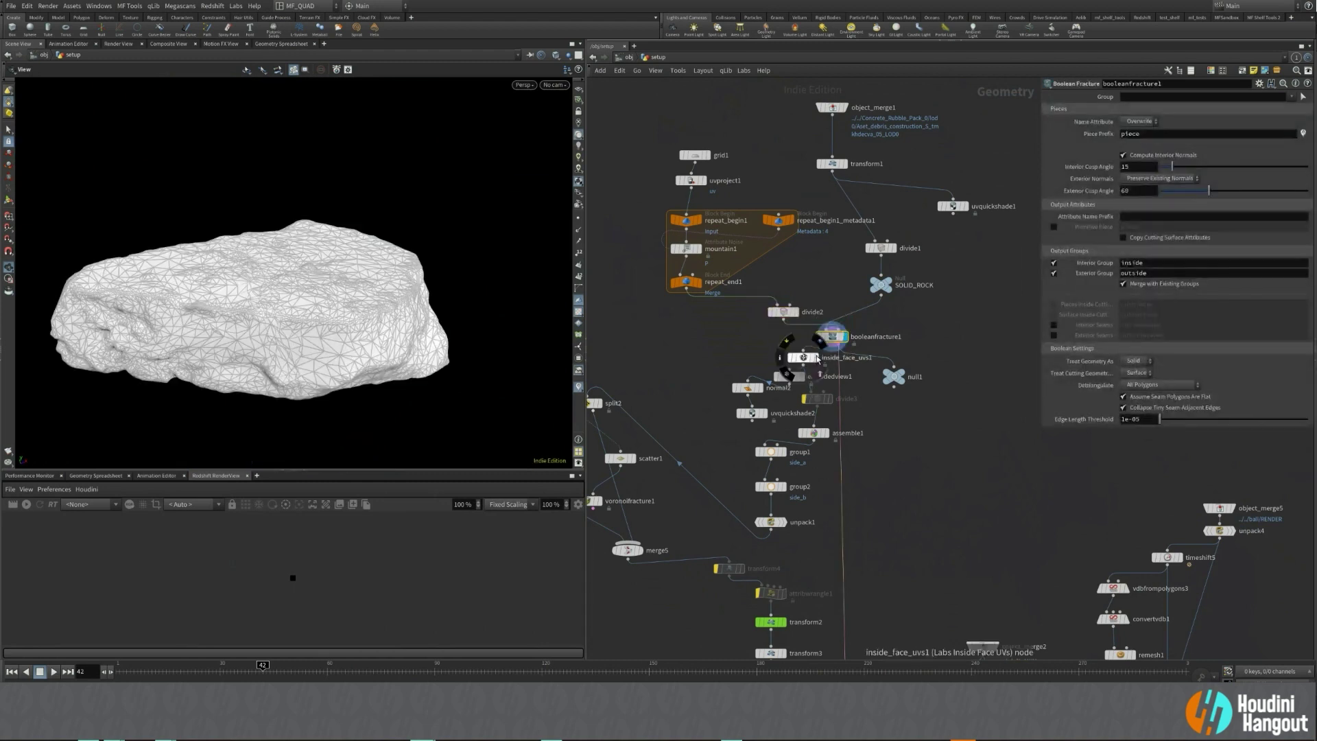
left_click(794, 376)
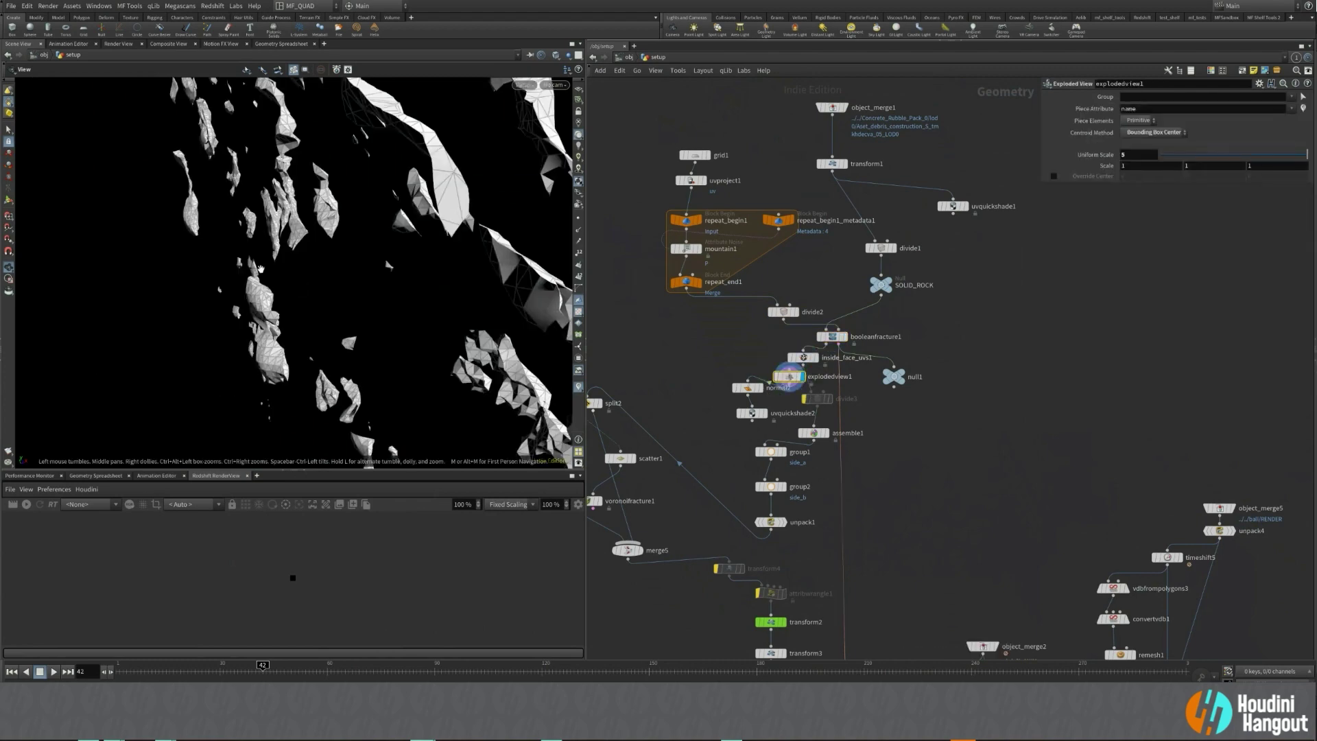
scroll(260, 269, "down", 10)
left_click_drag(260, 269, 432, 198)
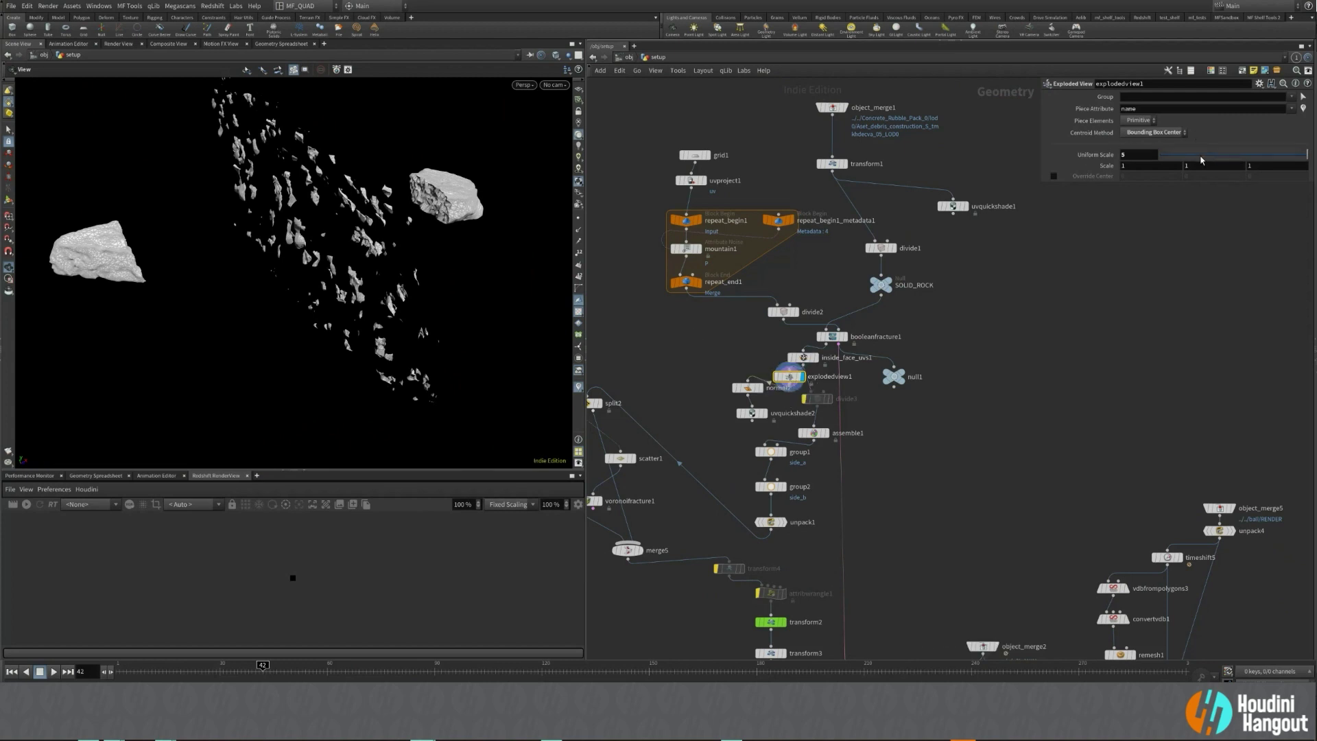
Set the explodedview1 Uniform Scale to 0.65 and inspect the fractured rock up close.
mouse_move(1200, 157)
left_mouse_down()
mouse_move(1166, 155)
mouse_move(1179, 155)
left_mouse_up()
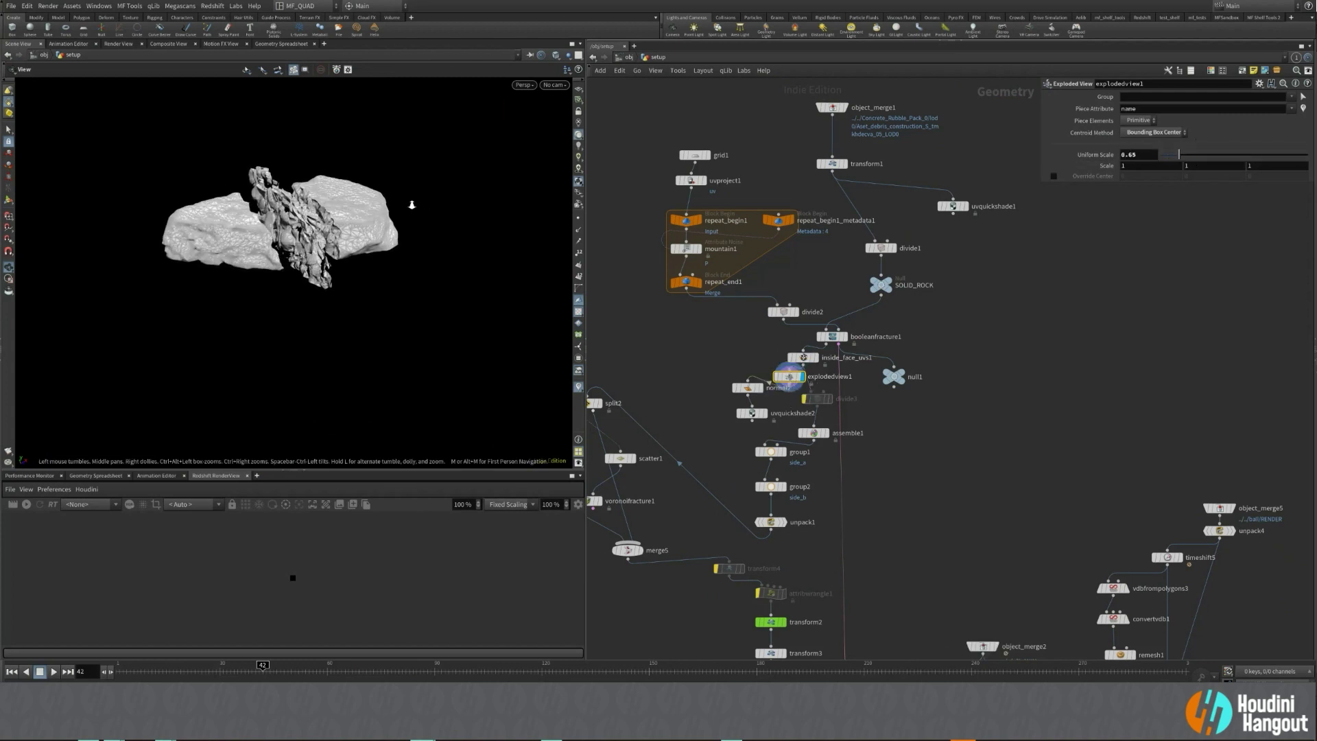
right_click_drag(412, 205, 426, 229)
left_click_drag(427, 230, 370, 257)
middle_click_drag(371, 212, 372, 265)
Widen the viewport pane, examine the rock's fracture pieces, and bring the voronoifracture1 branch into view.
left_click_drag(372, 265, 701, 298)
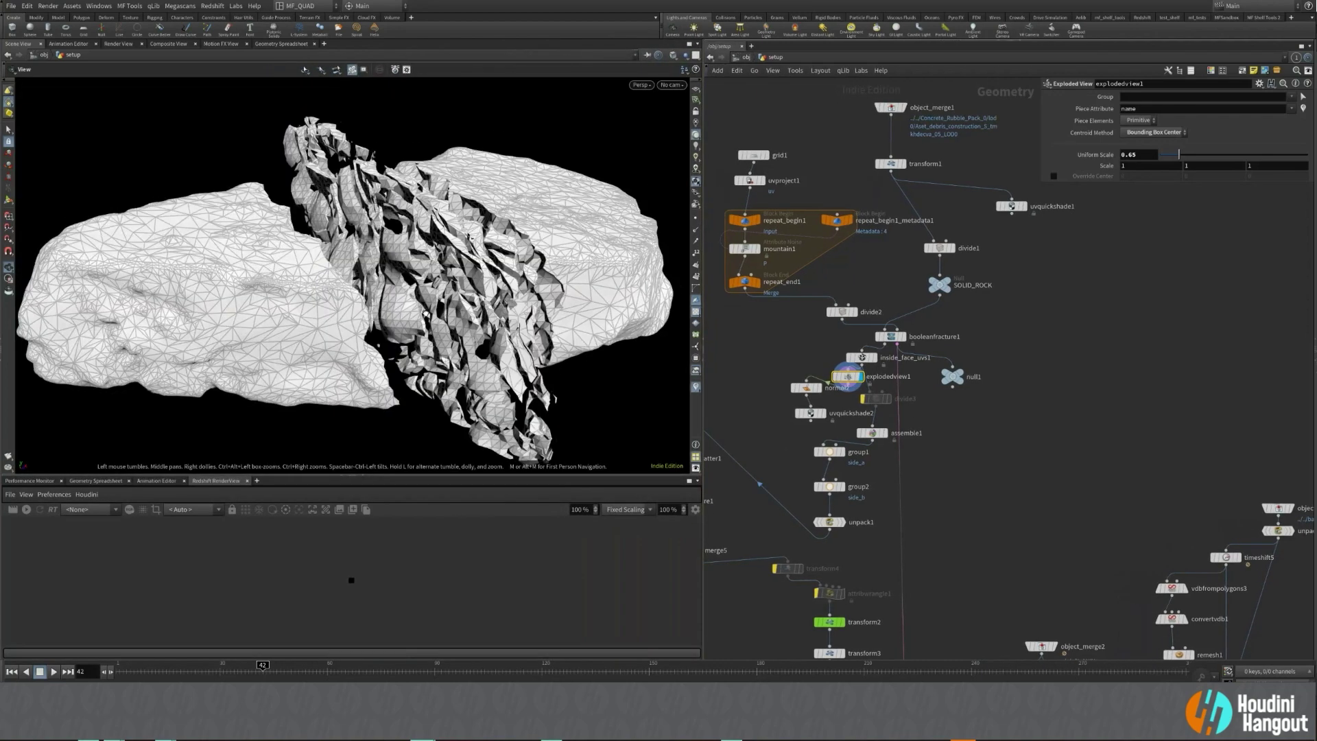
left_click_drag(426, 313, 394, 374)
right_click_drag(395, 374, 374, 356)
left_click_drag(373, 356, 405, 302)
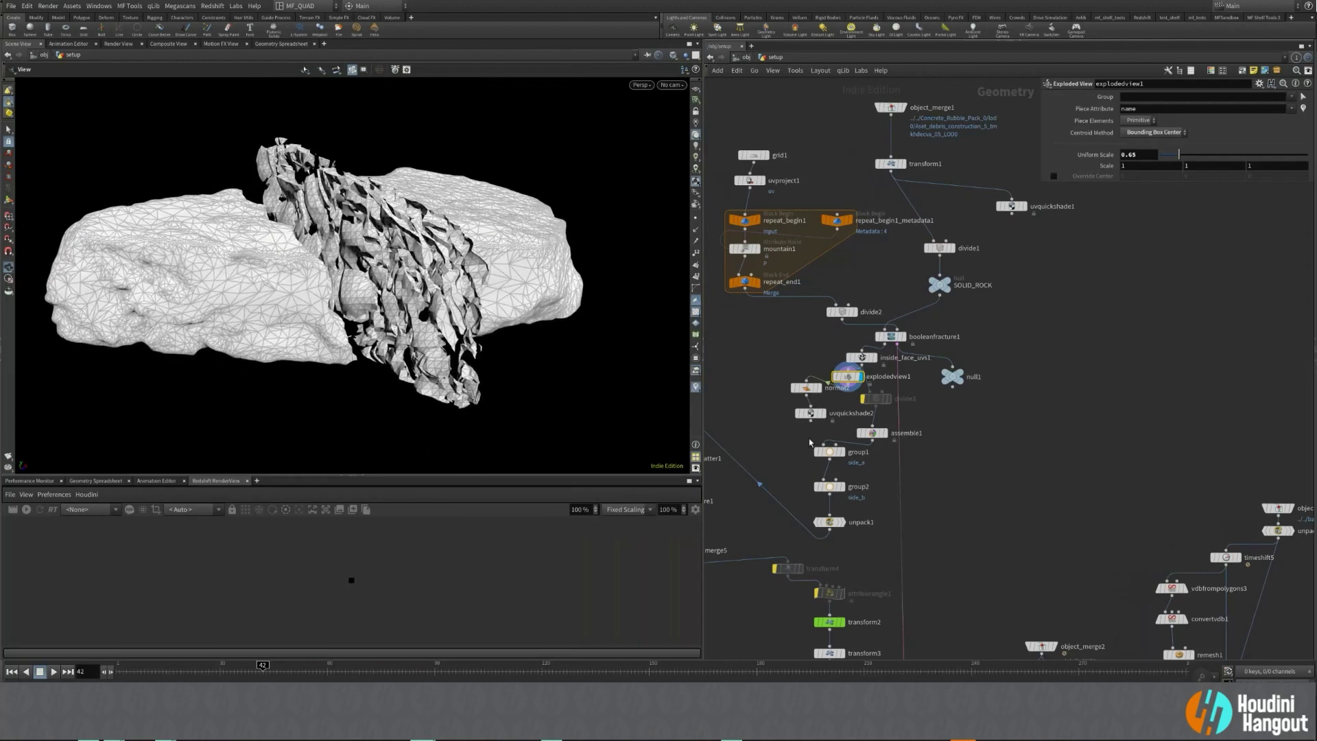
middle_click_drag(809, 442, 961, 421)
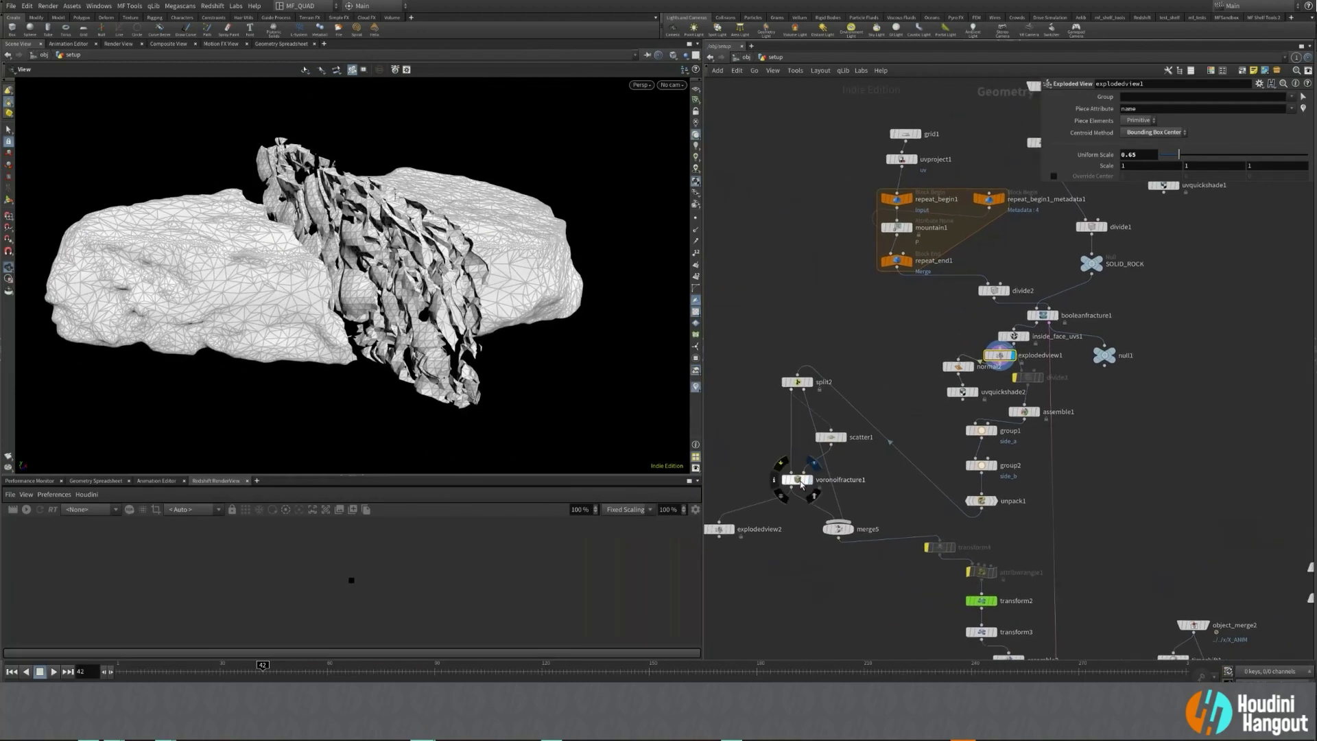
Display the voronoifracture1 result, followed by explodedview2, and inspect the separated interior chunks.
left_click(798, 480)
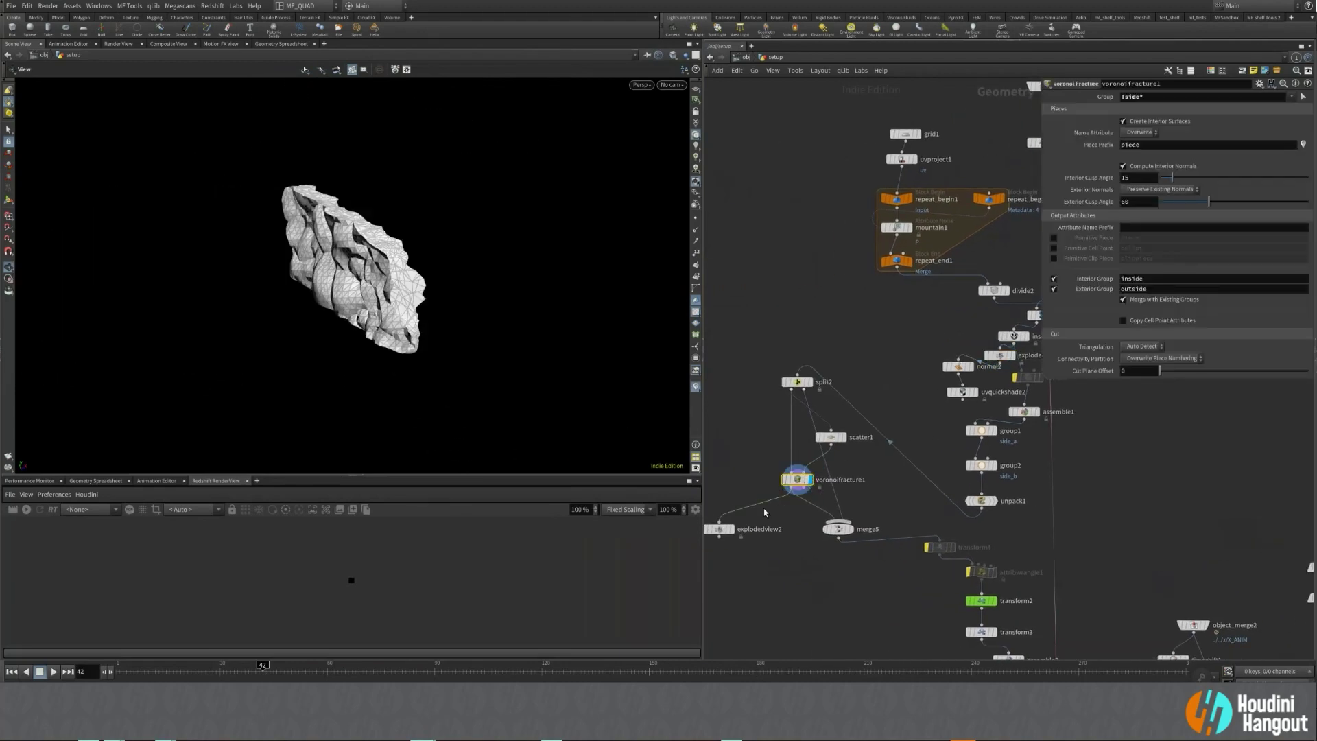
middle_click_drag(762, 556, 800, 546)
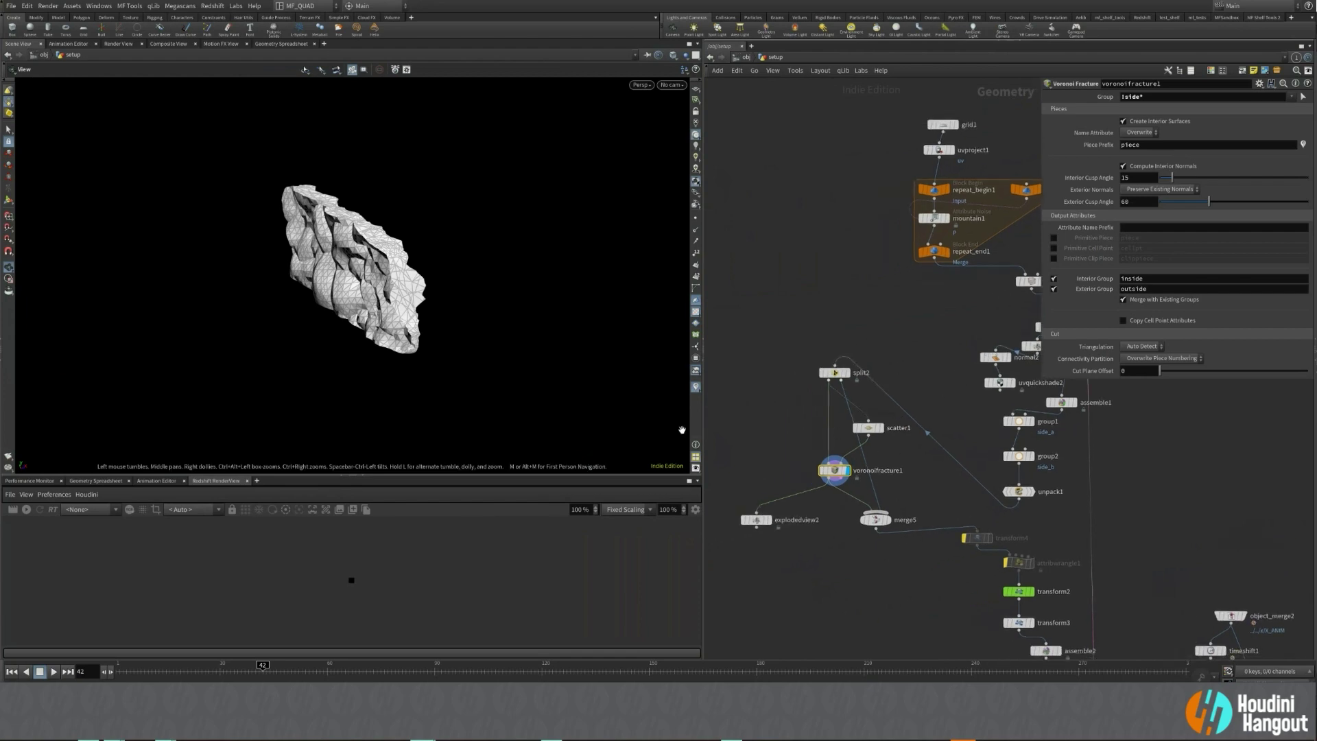
left_click_drag(343, 260, 361, 249)
left_click(768, 519)
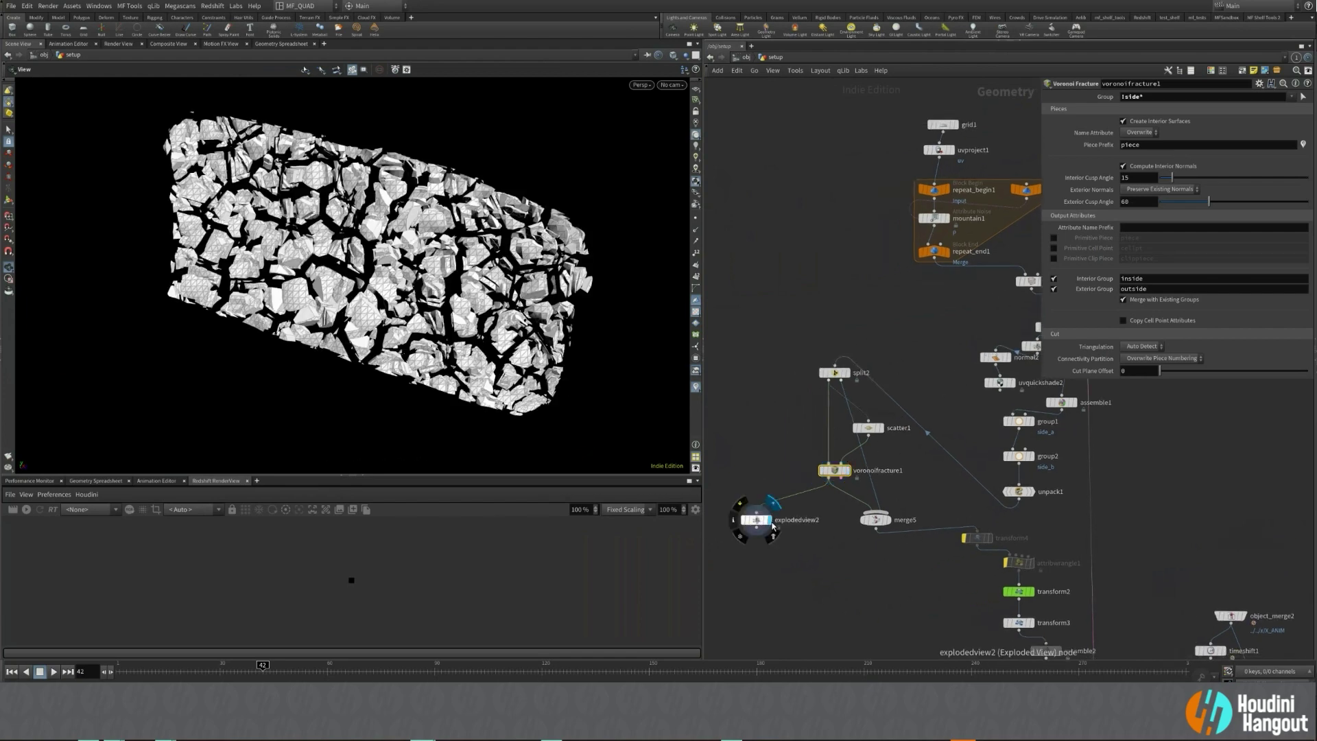
left_click_drag(398, 302, 542, 264)
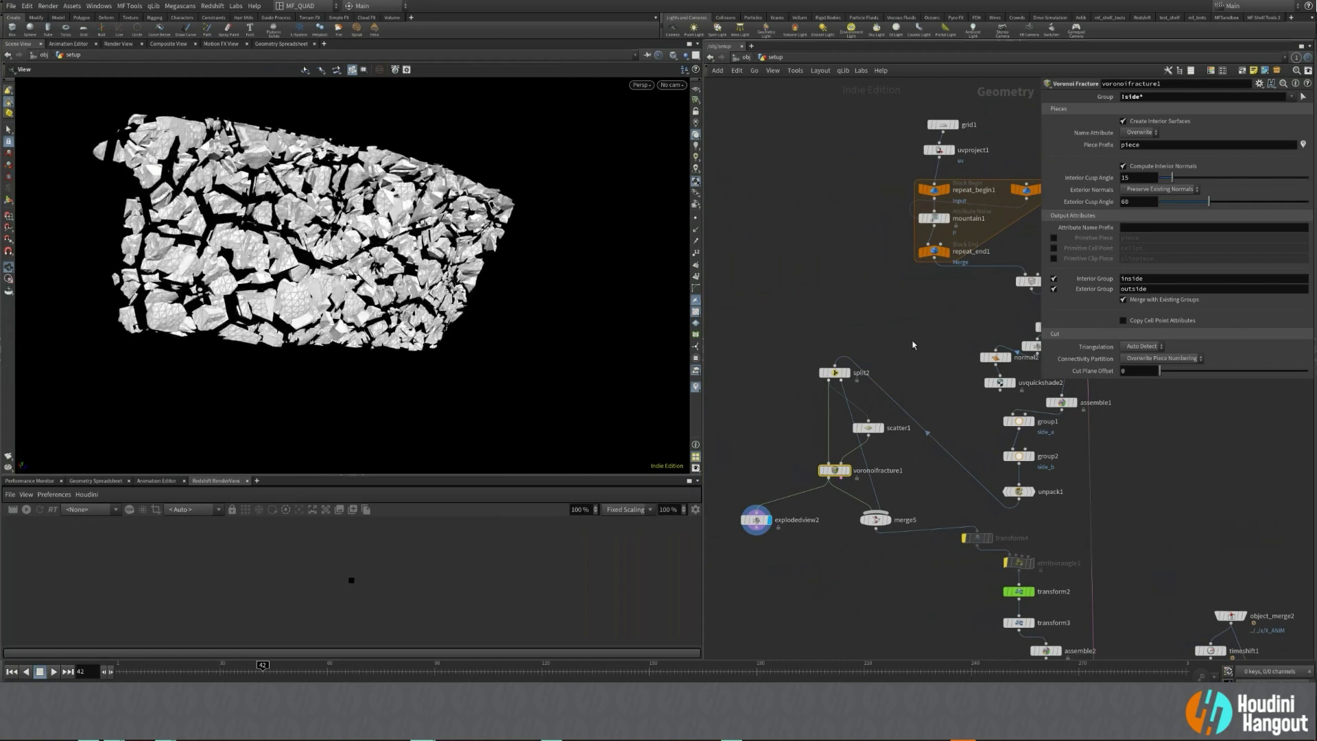
Display explodedview1, set its Uniform Scale to 3.49, and inspect the shapes of the boolean-fractured pieces up close.
middle_click_drag(1033, 325, 870, 345)
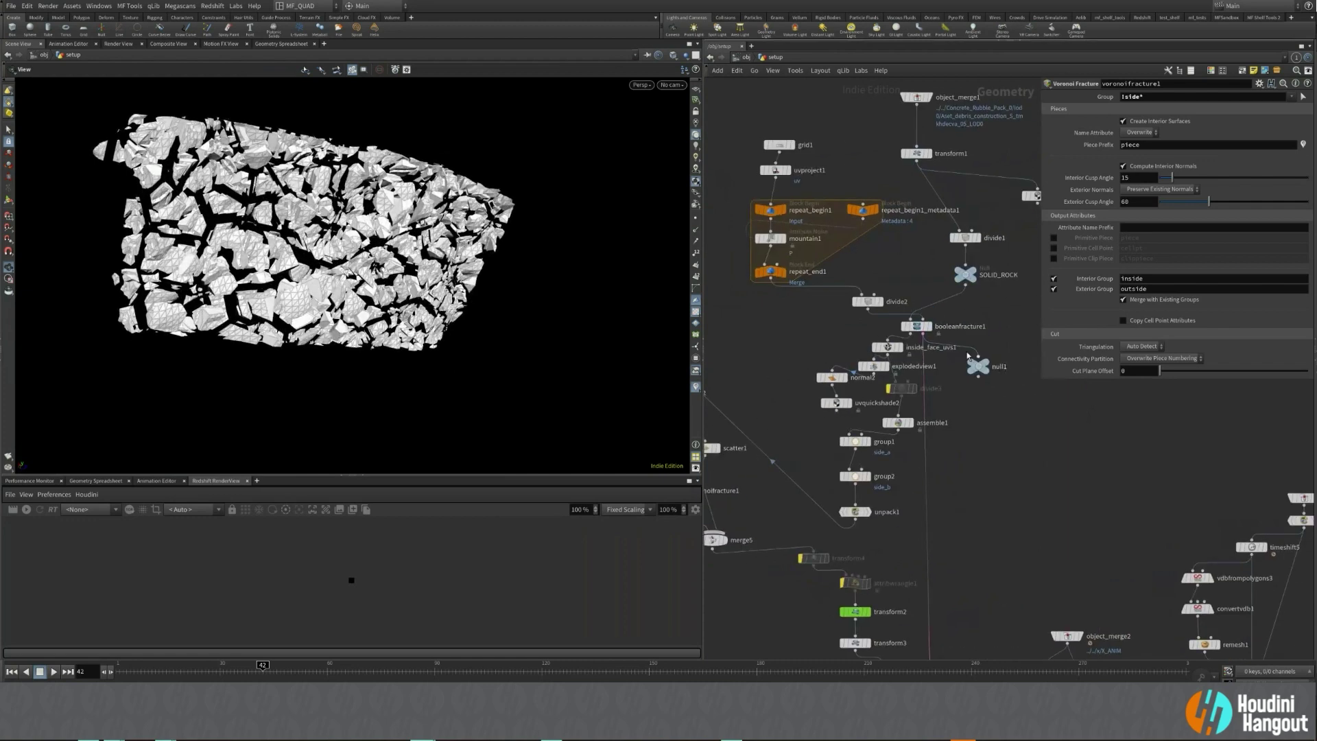
left_click(885, 370)
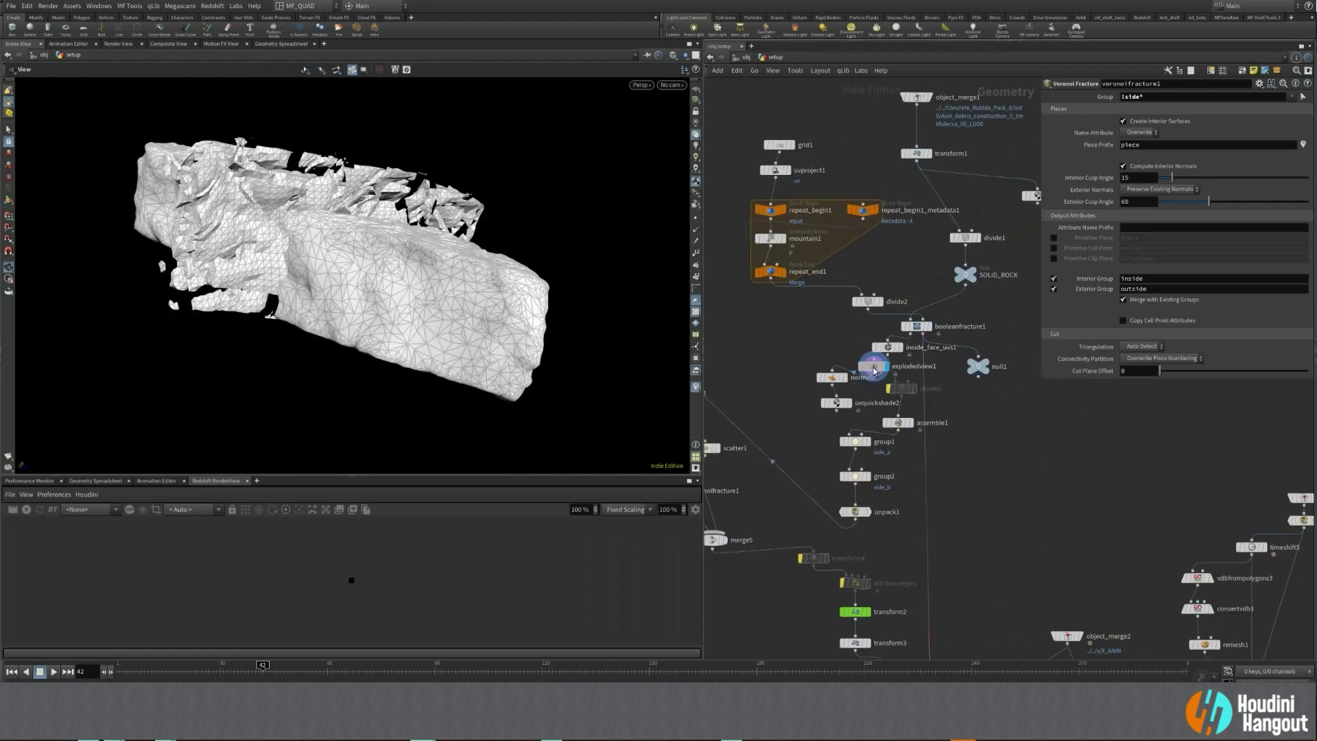
left_click(872, 366)
left_click_drag(1197, 156, 1262, 155)
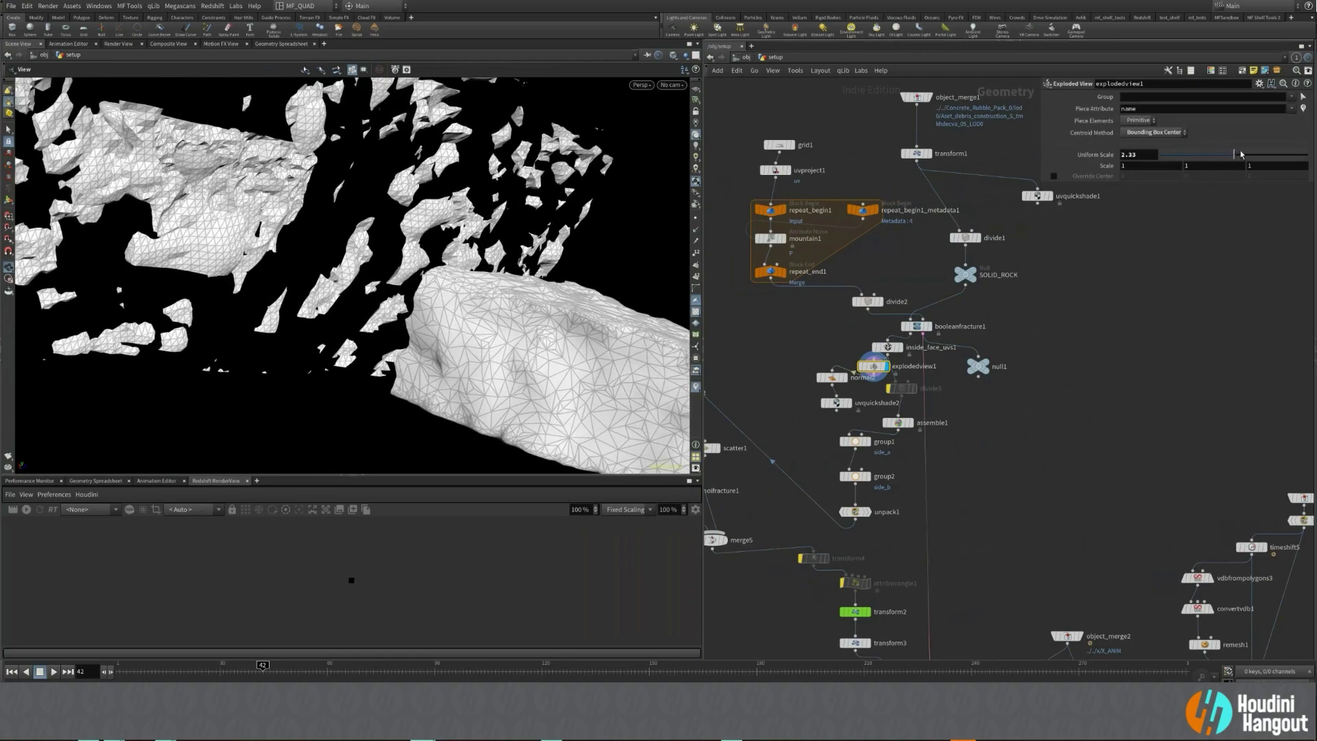
left_click_drag(470, 208, 301, 168)
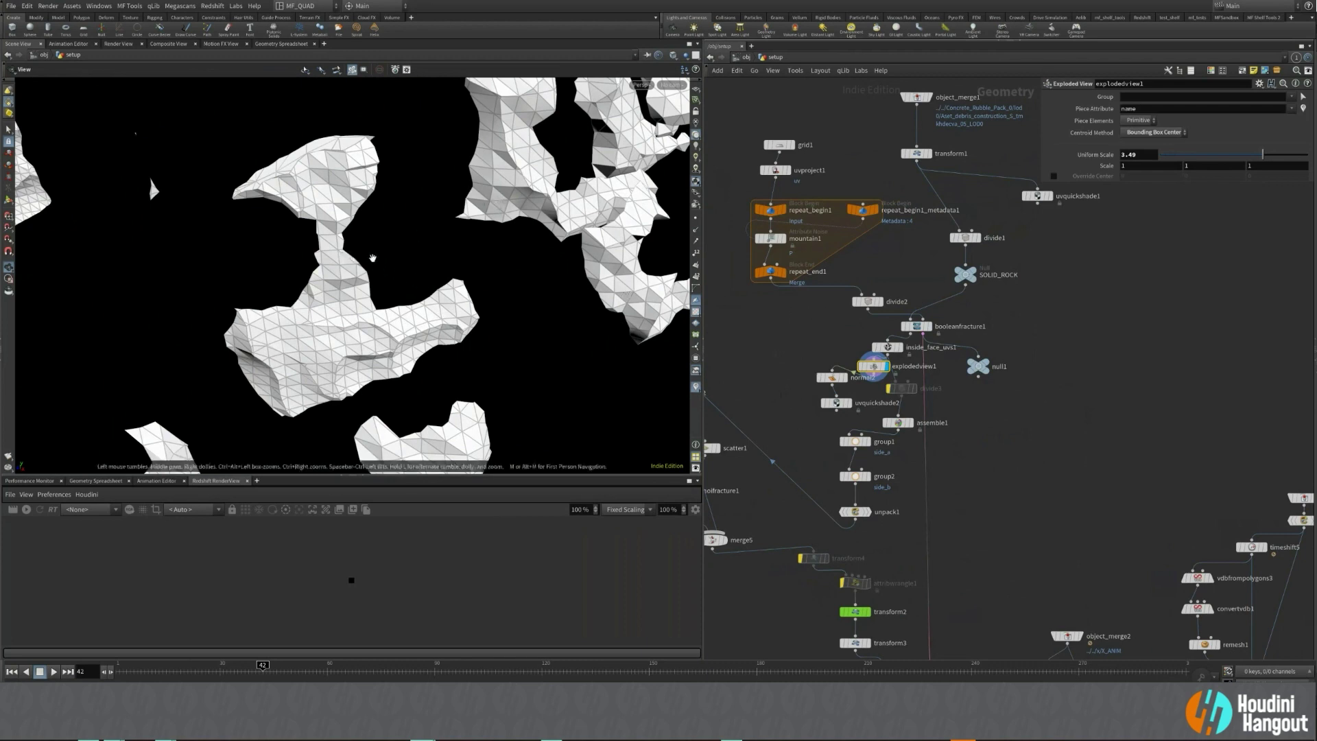
left_click_drag(336, 313, 542, 192)
middle_click_drag(779, 410, 871, 393)
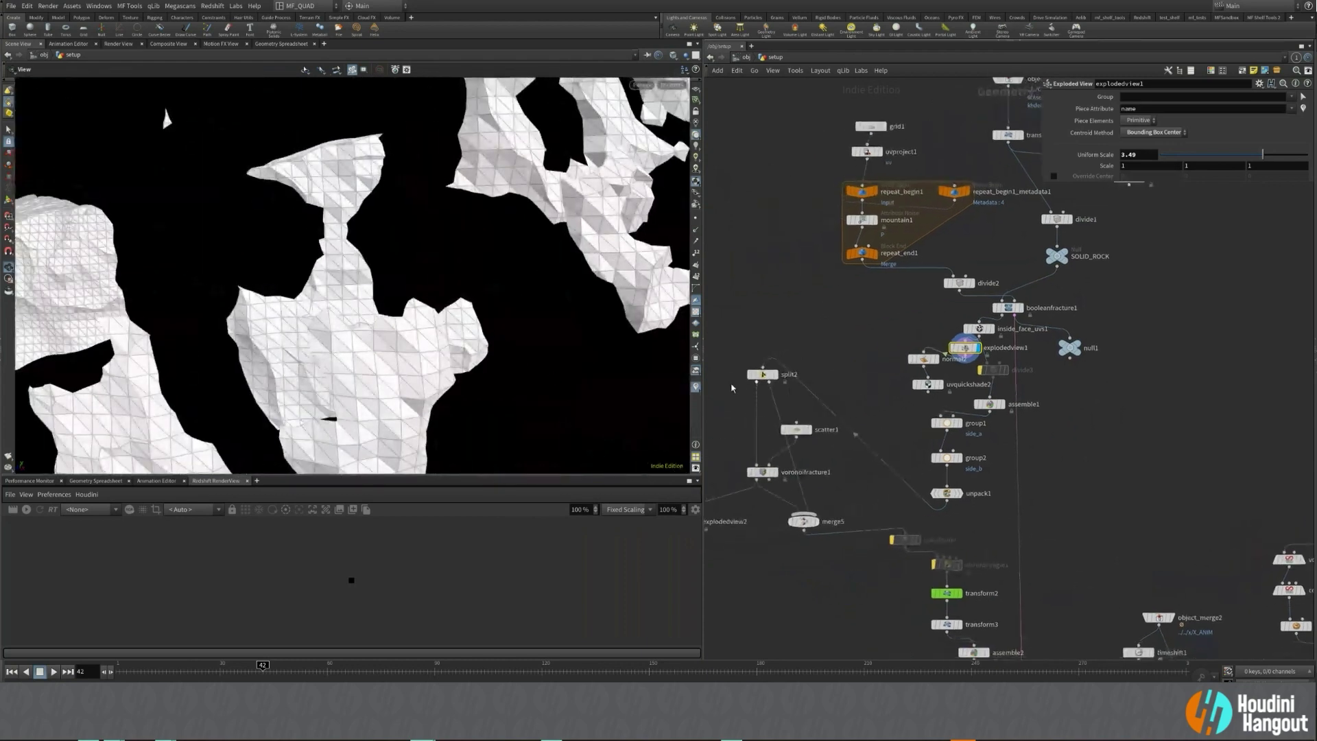
left_click_drag(430, 377, 508, 329)
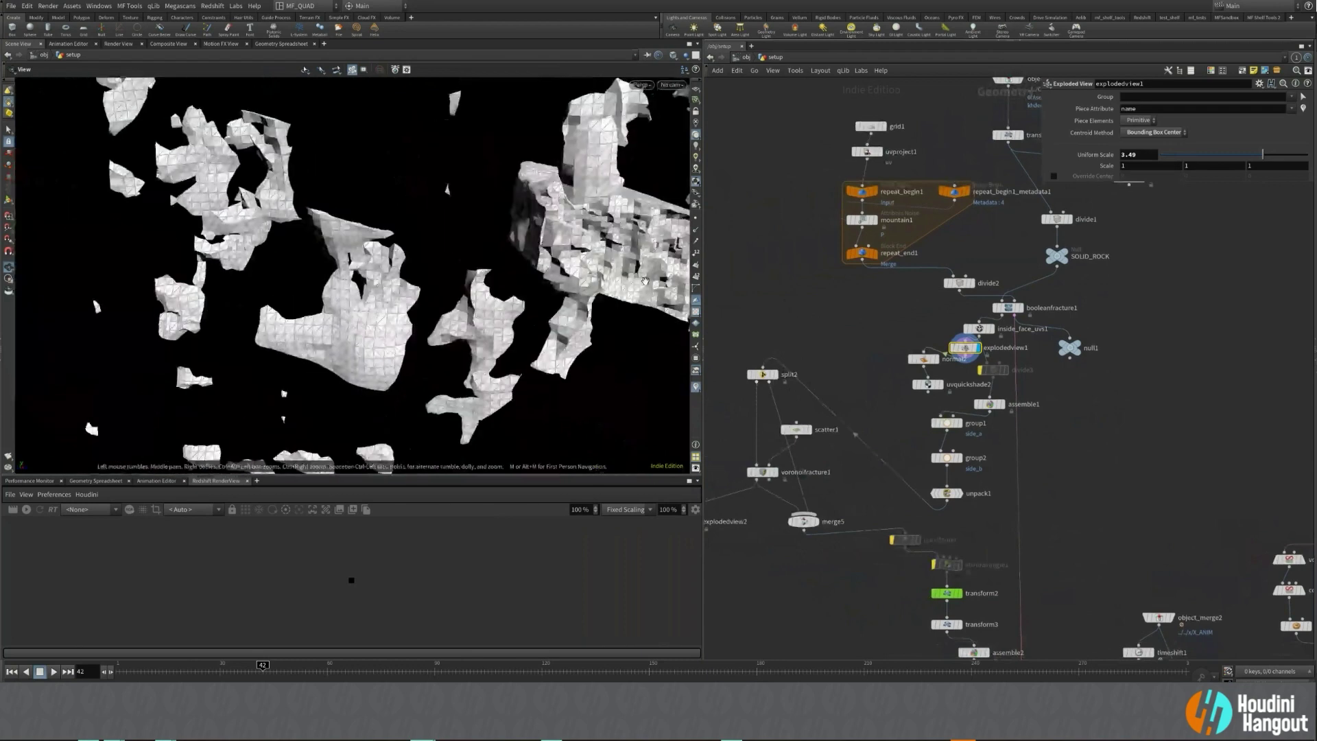
Display explodedview2 again and examine the Voronoi-fractured chunks closely from several angles.
middle_click_drag(767, 550, 826, 506)
left_click(753, 479)
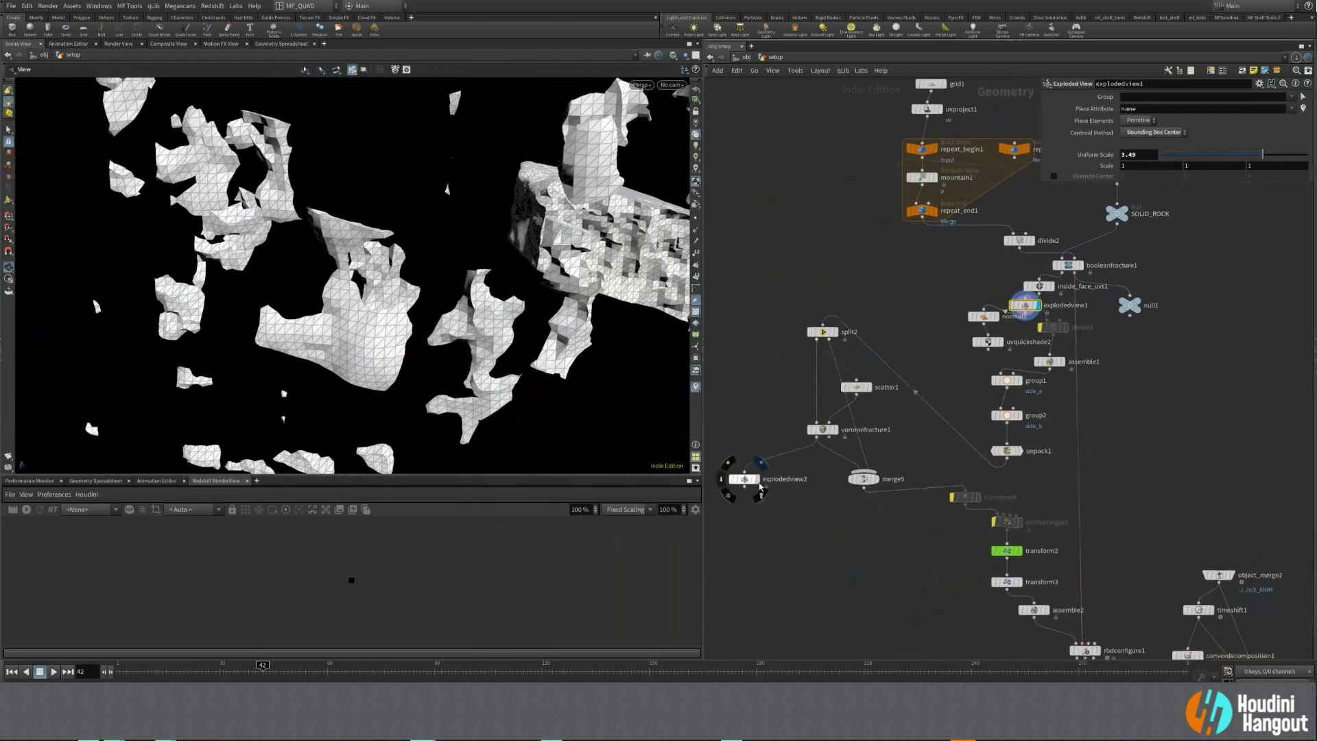
middle_click_drag(530, 333, 384, 253)
left_click_drag(384, 254, 326, 230)
right_click_drag(326, 230, 412, 281)
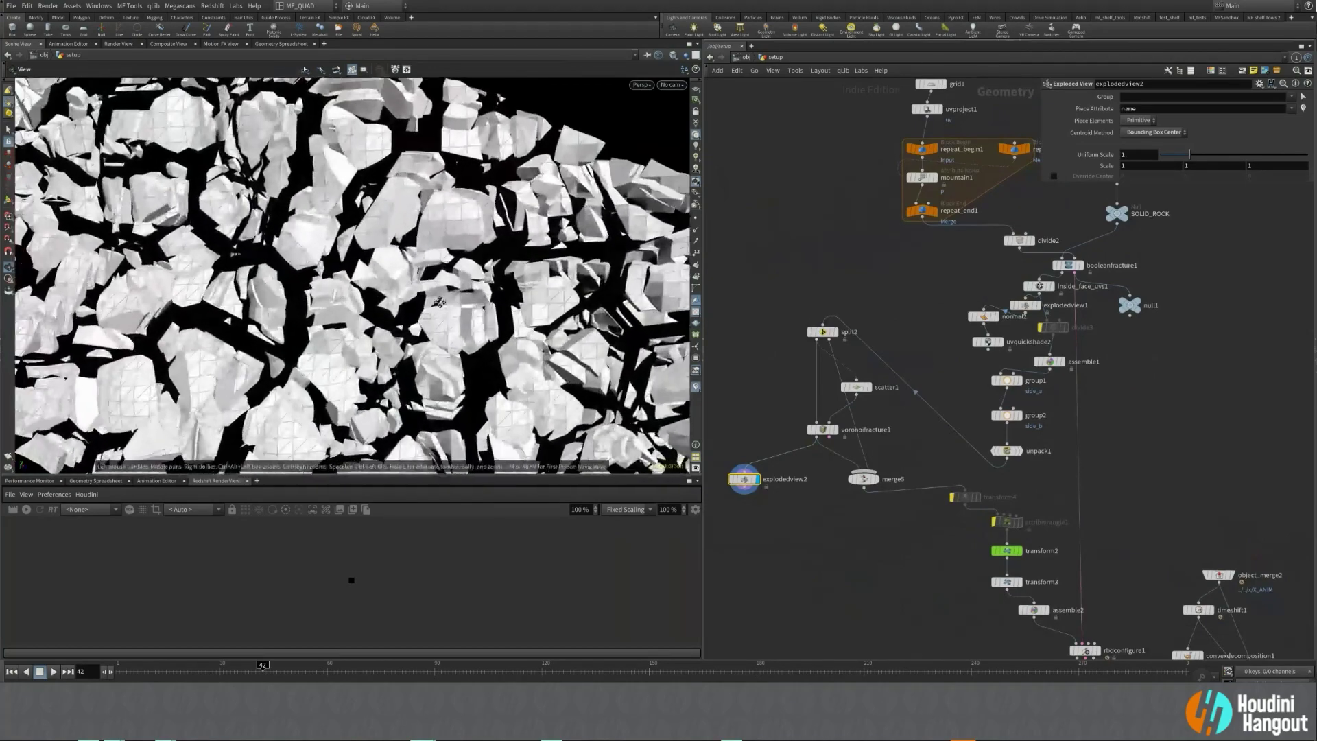
mouse_move(412, 282)
left_mouse_down()
mouse_move(449, 264)
mouse_move(418, 267)
left_mouse_up()
middle_click_drag(418, 268, 456, 298)
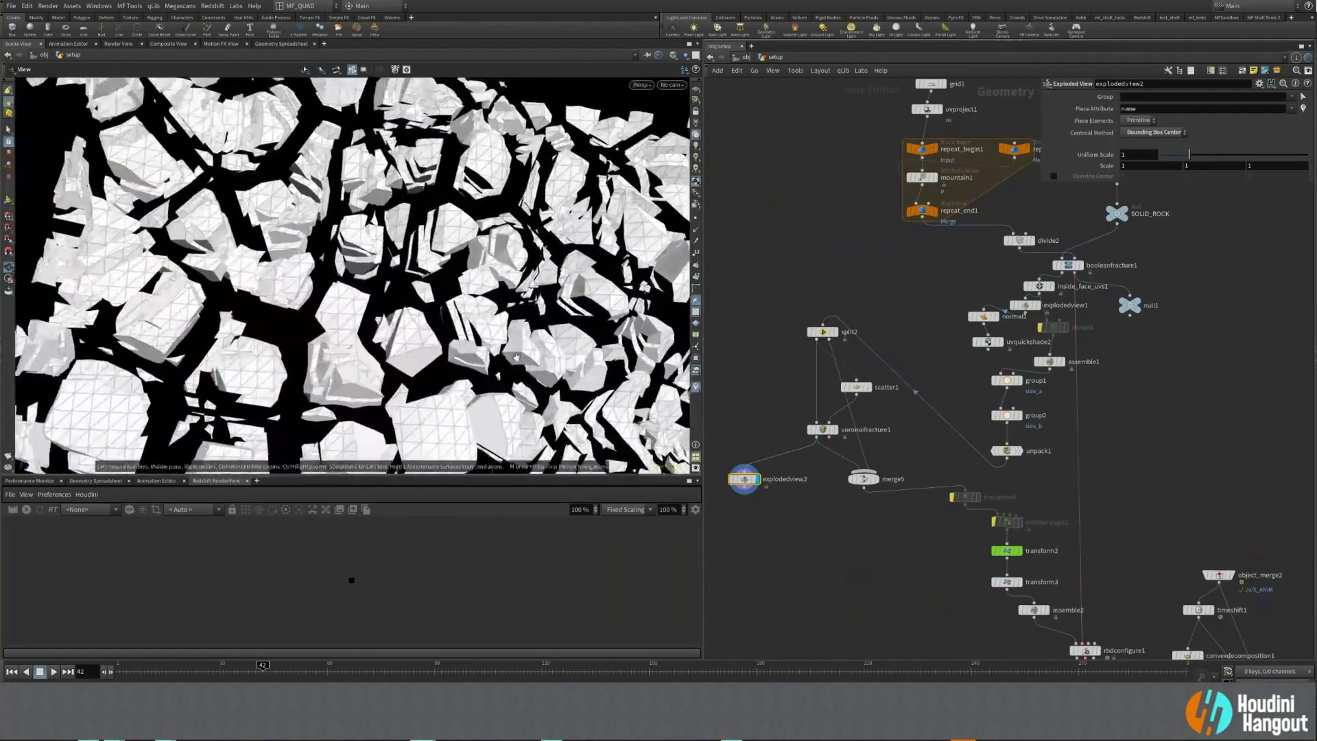
right_click_drag(456, 298, 357, 319)
left_click_drag(357, 319, 496, 295)
left_click_drag(524, 363, 379, 234)
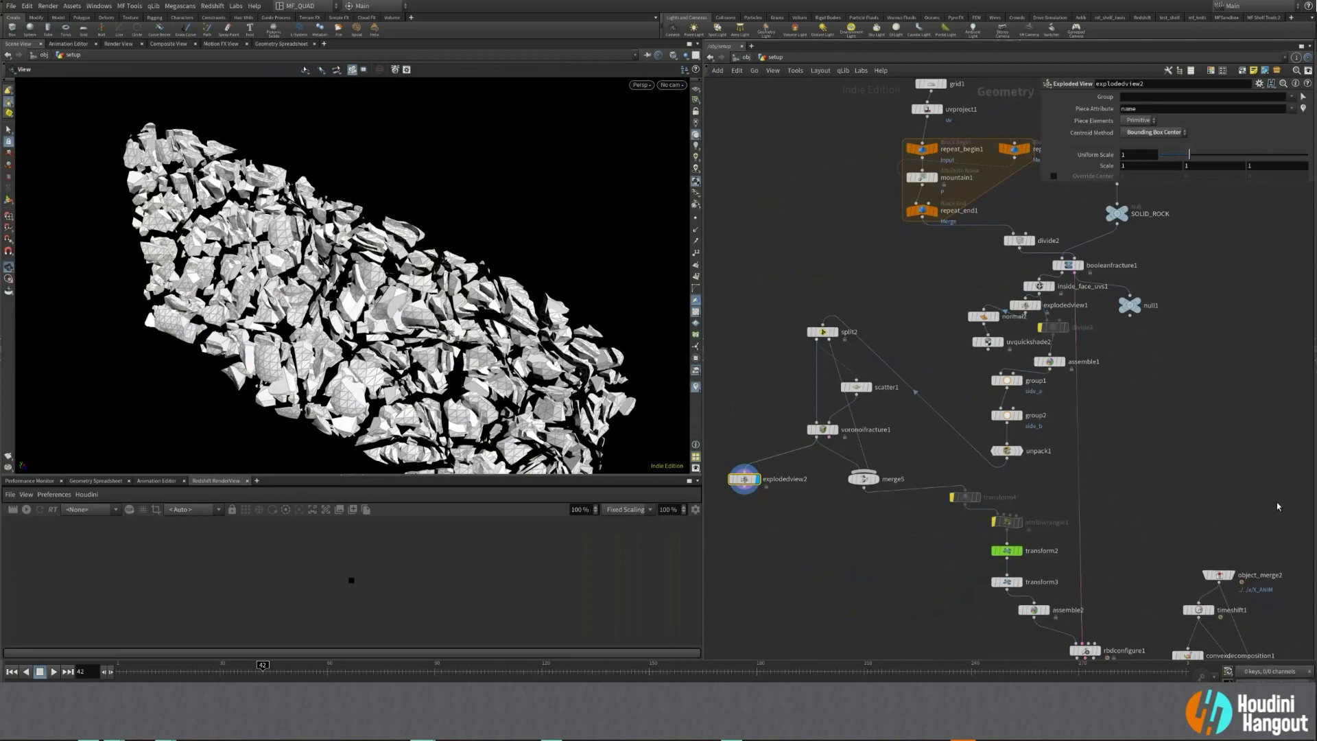
Display the merge5 output and look over the reassembled rock.
left_click(880, 478)
left_click(864, 479)
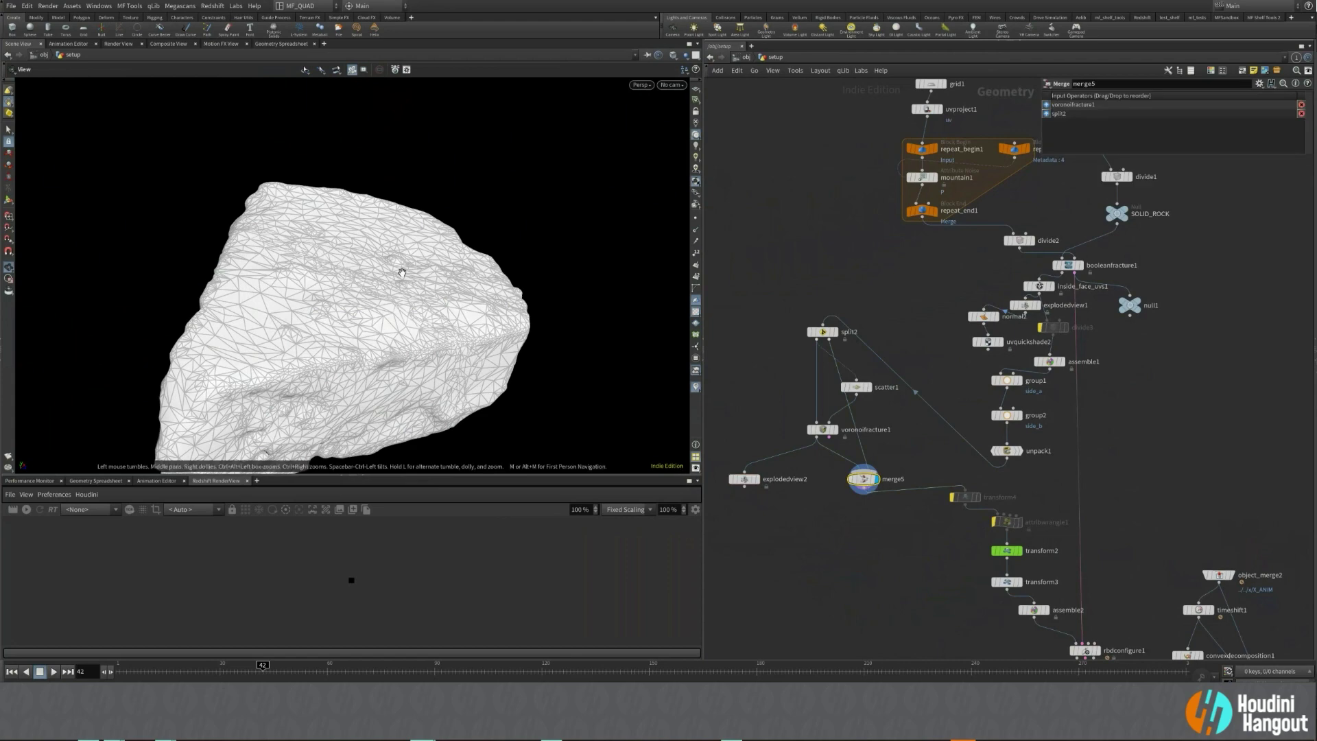
left_click_drag(443, 321, 411, 323)
left_click(696, 386)
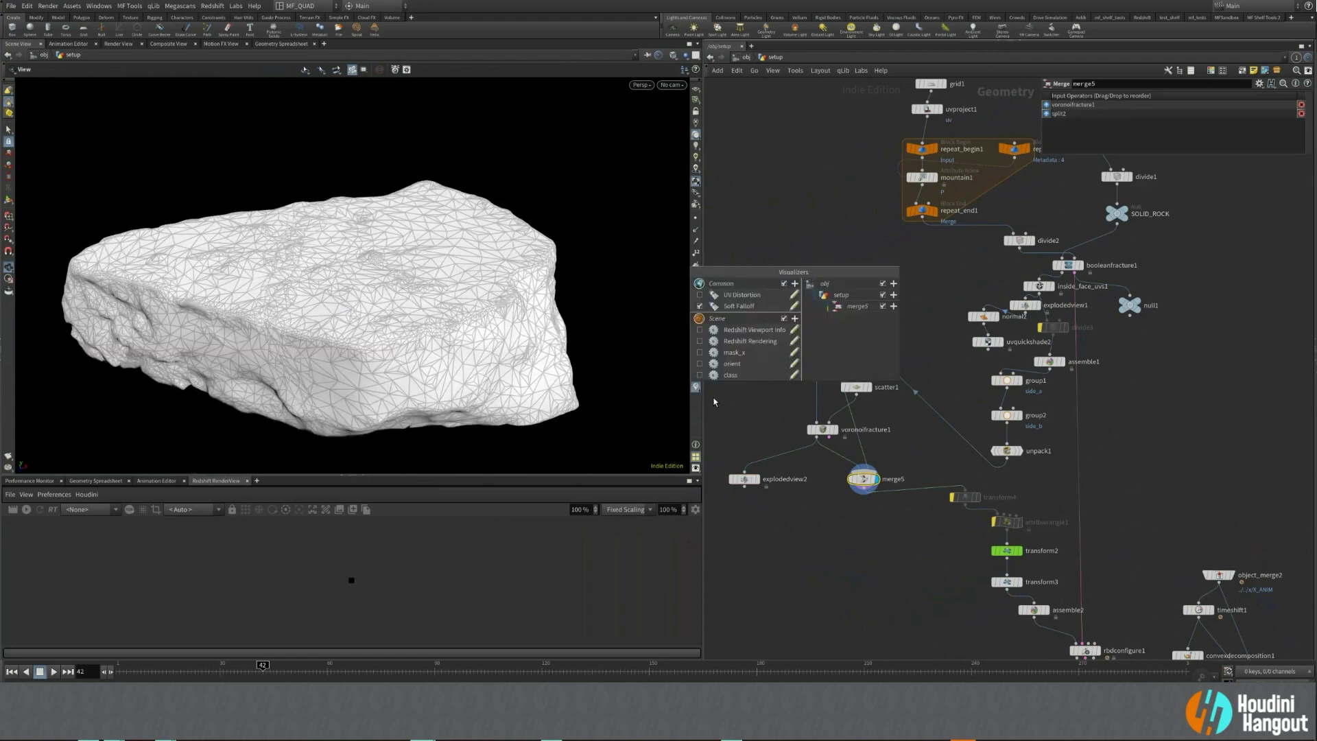
left_click(725, 376)
left_click(725, 377)
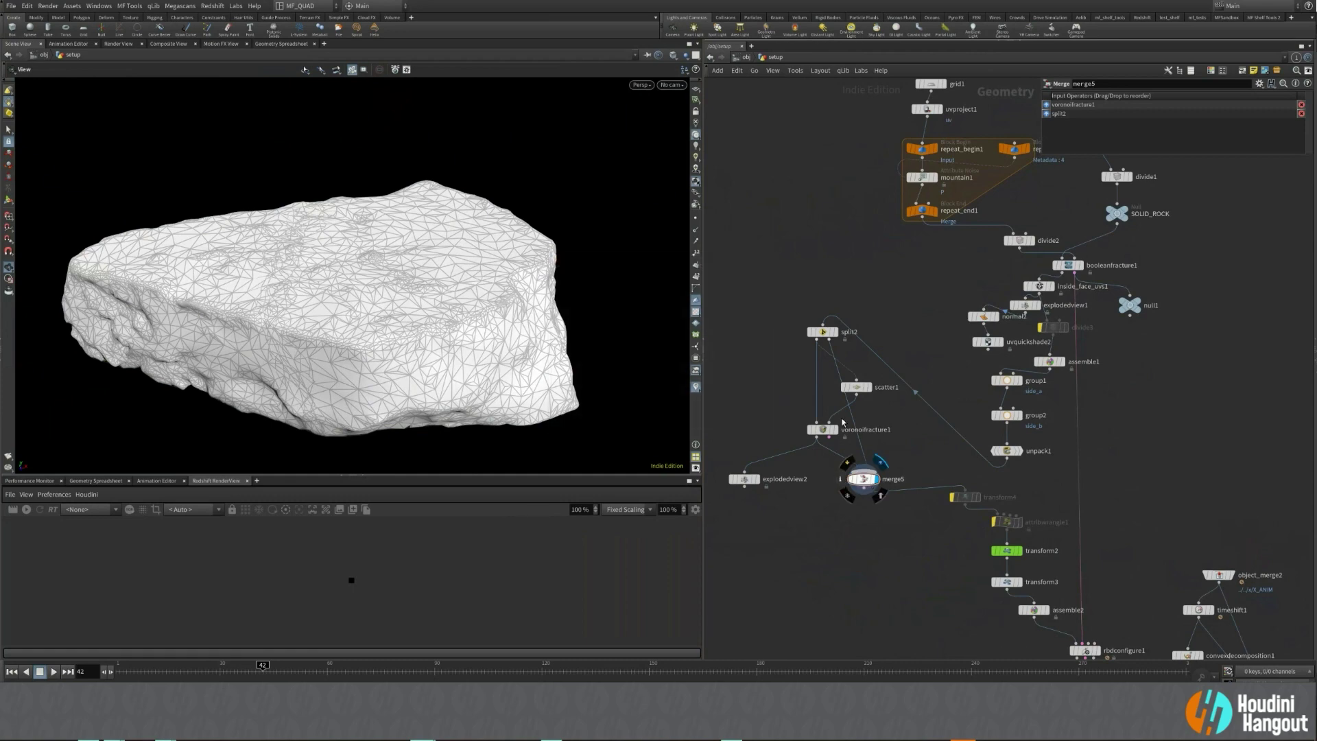
Visualize the name attribute from merge5's node info and inspect the color-coded pieces along the crack.
middle_click(863, 478)
left_click(1090, 437)
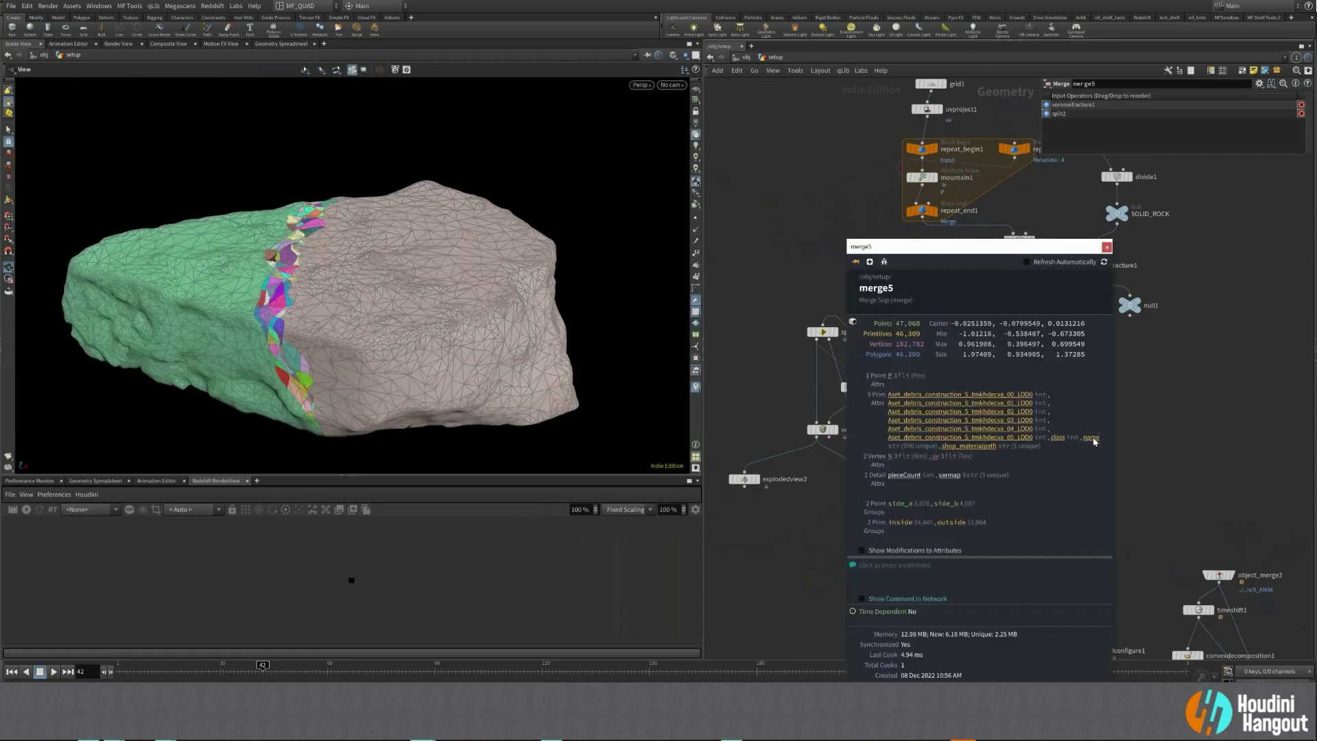
left_click(1106, 248)
middle_click_drag(363, 297, 519, 284)
left_click_drag(519, 284, 338, 375)
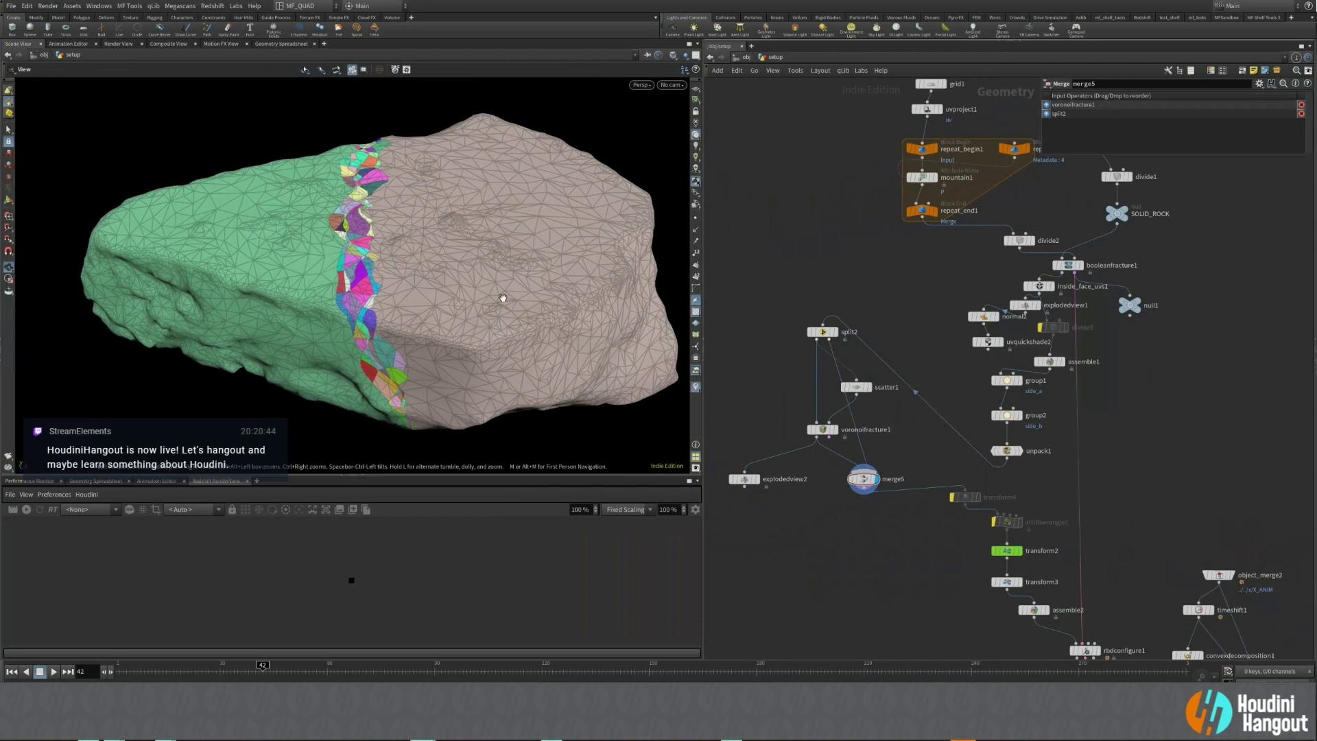
left_click_drag(544, 356, 300, 101)
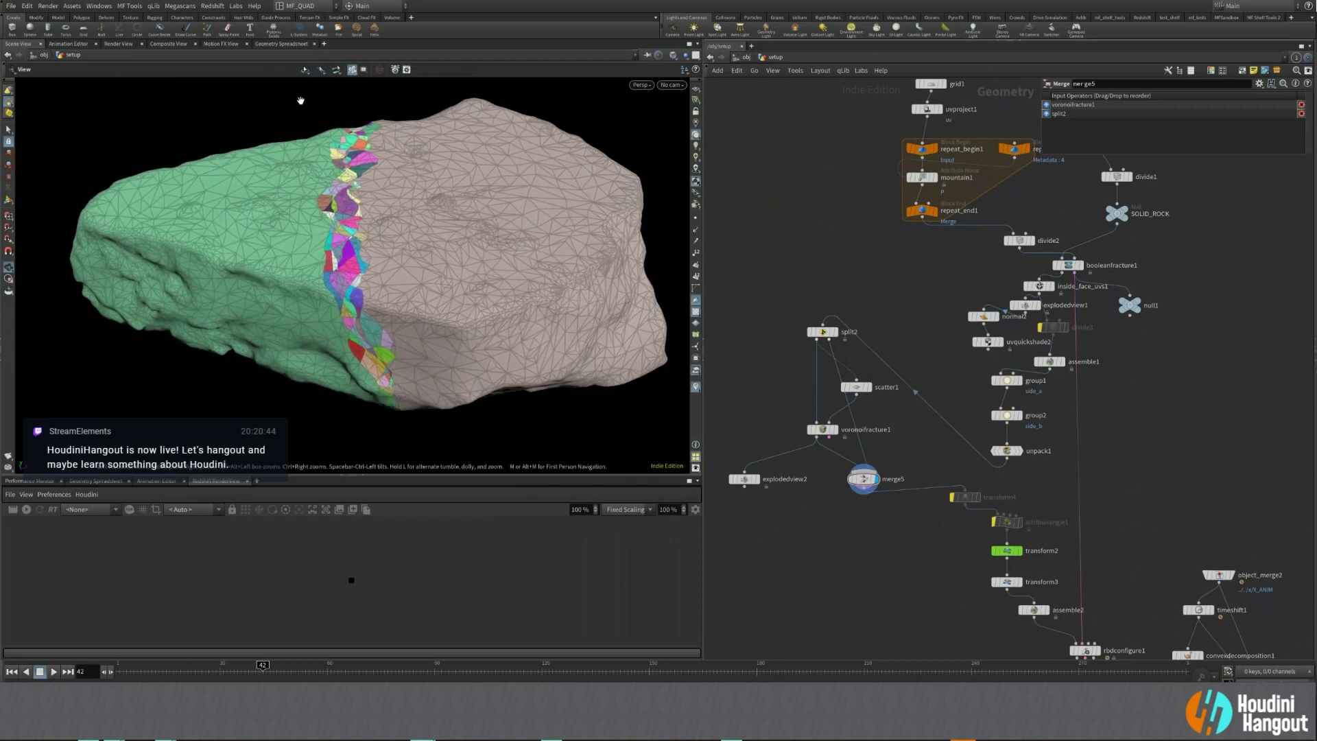
Display group1 and group2 in turn to review the side_a and side_b bounding-box point groups.
middle_click_drag(909, 551, 838, 452)
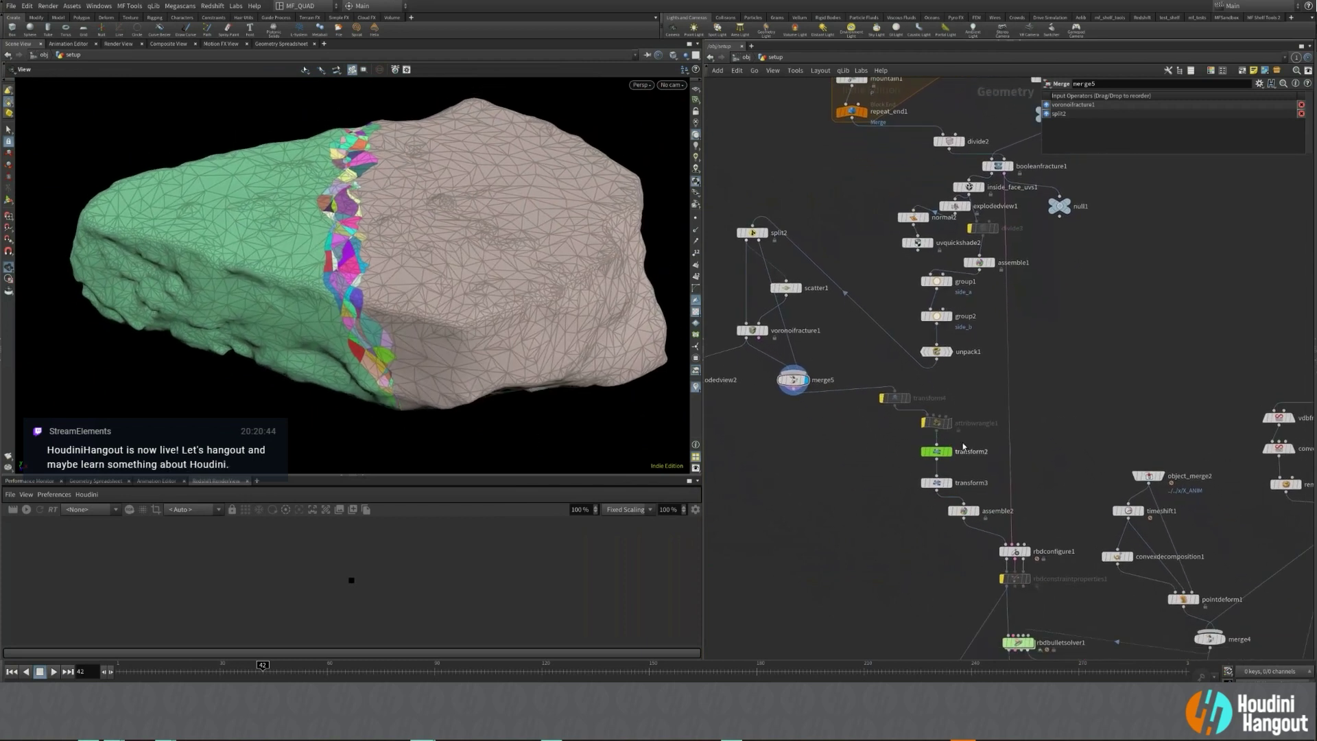
left_click(948, 281)
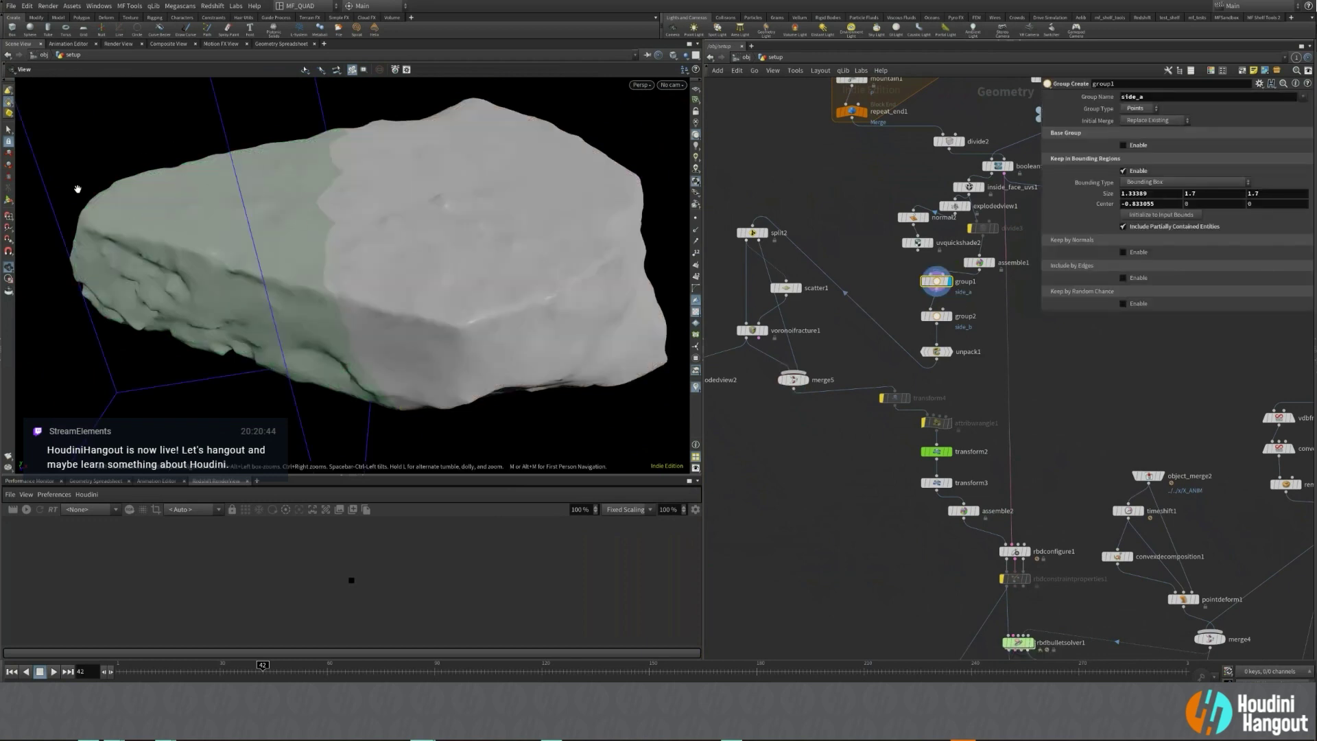
left_click(949, 316)
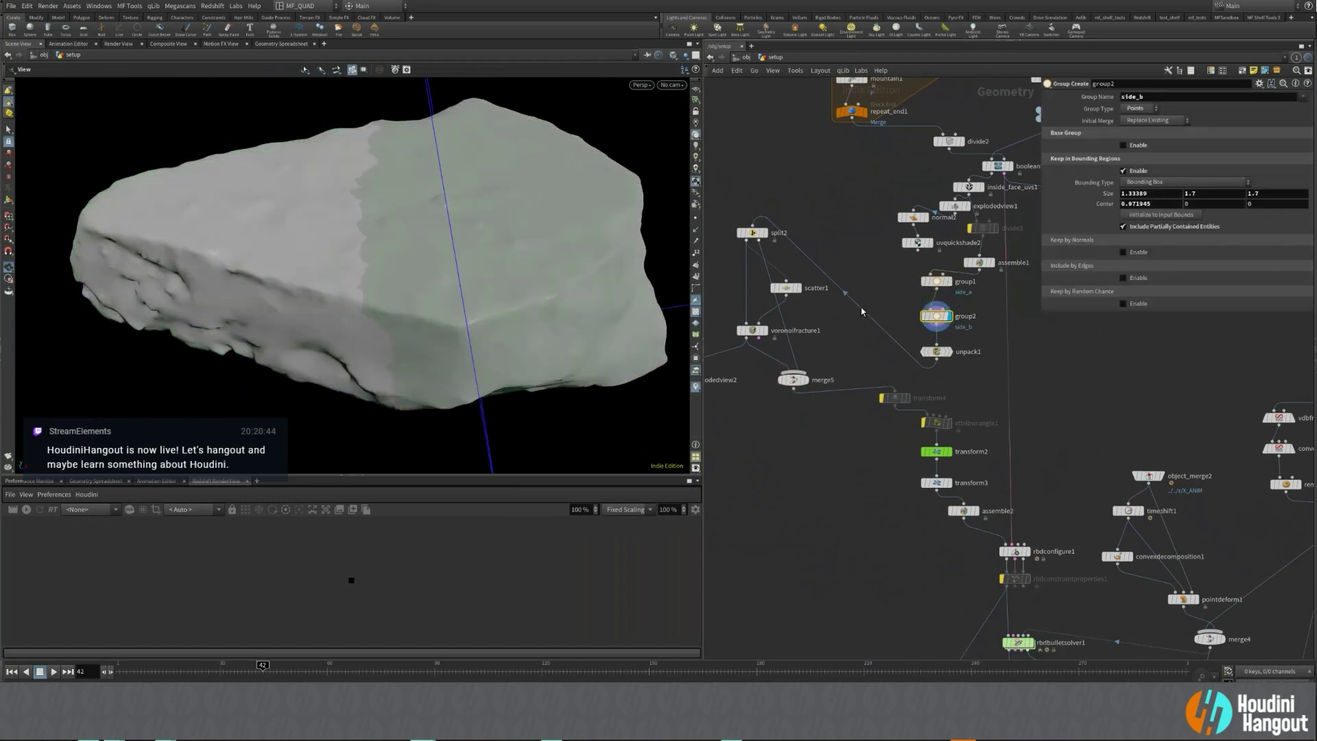
Display transform2 and scrub the timeline to check the keyframed motion of the side_a half.
middle_click_drag(909, 533, 900, 488)
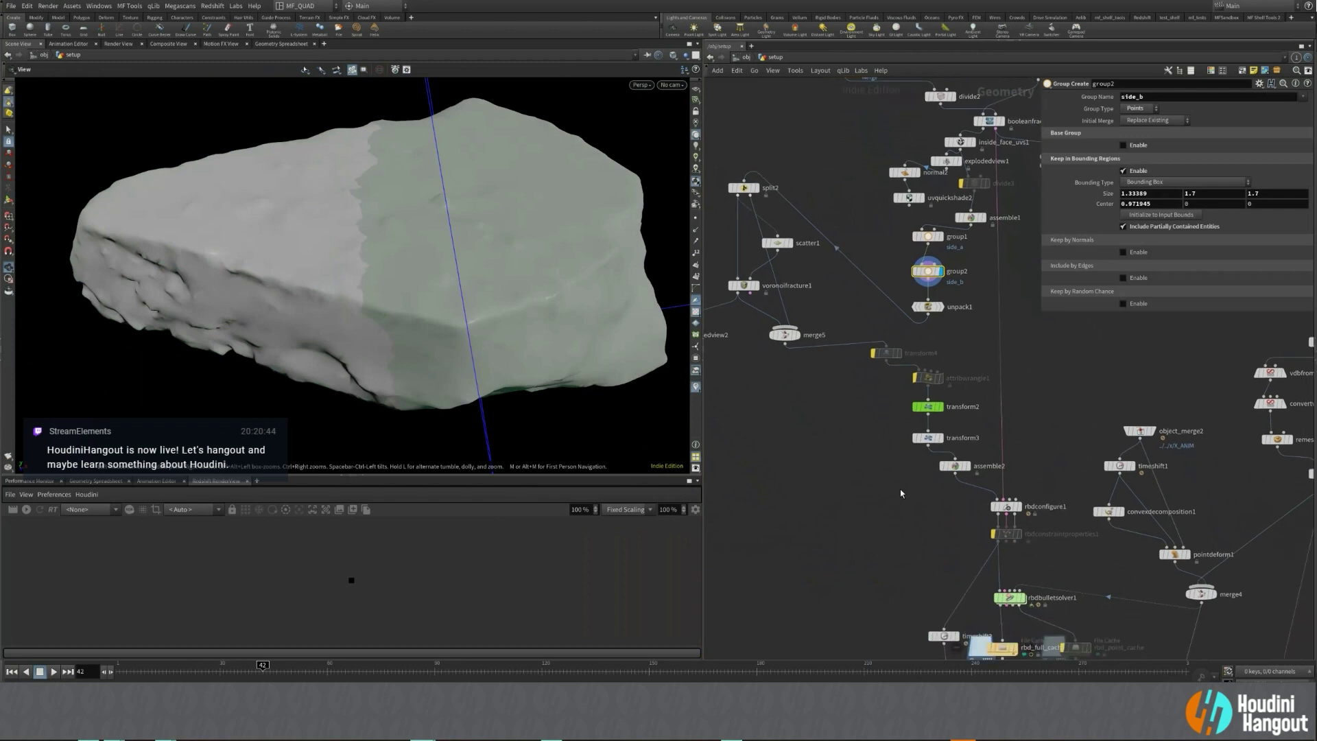
left_click(945, 407)
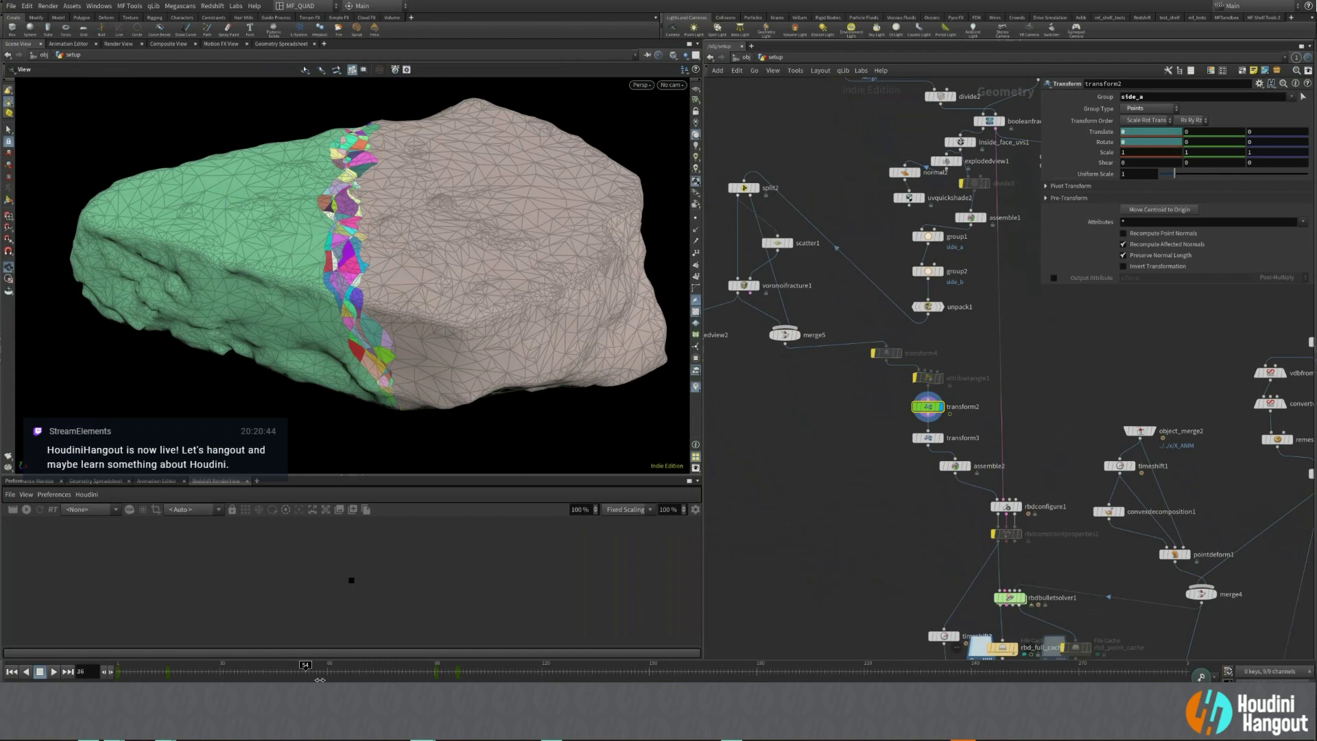
left_click_drag(319, 680, 394, 679)
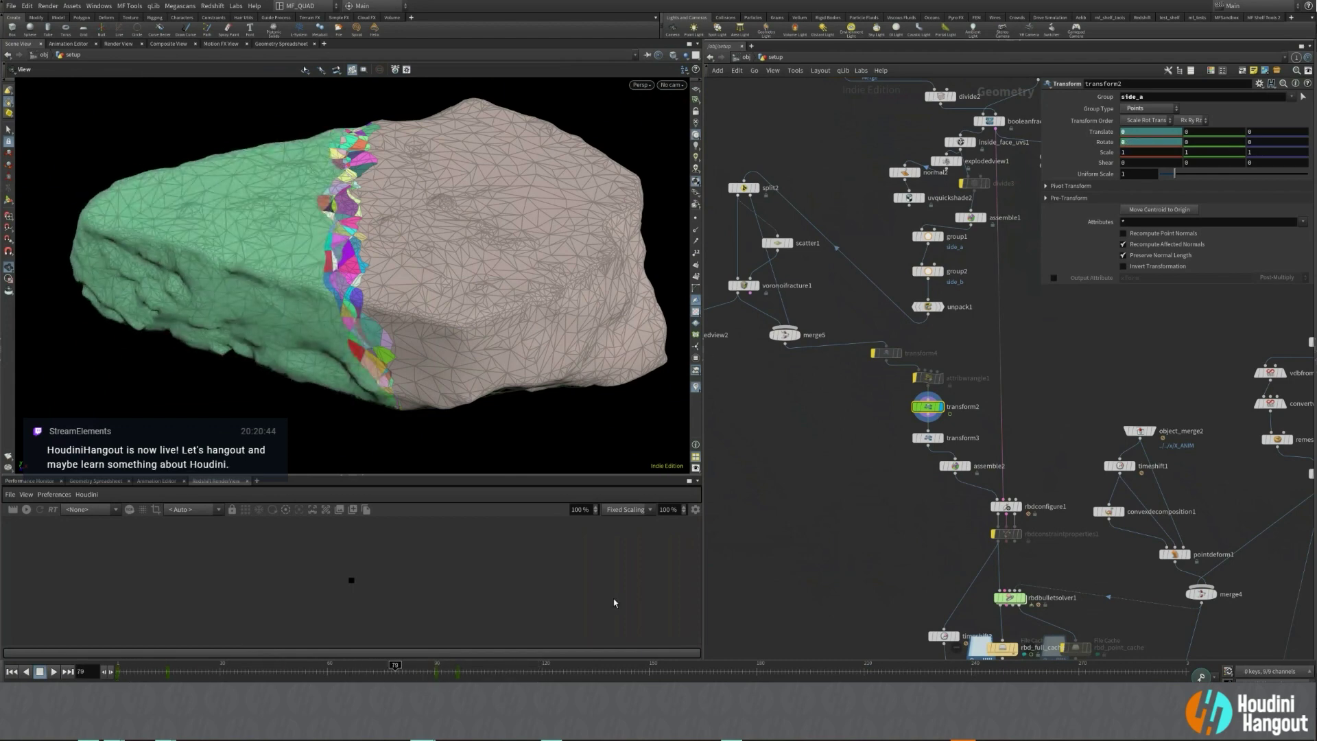
Display transform3 with its linked side_b transform and scrub the timeline to watch the two rock halves break apart.
left_click(940, 437)
left_click(927, 438)
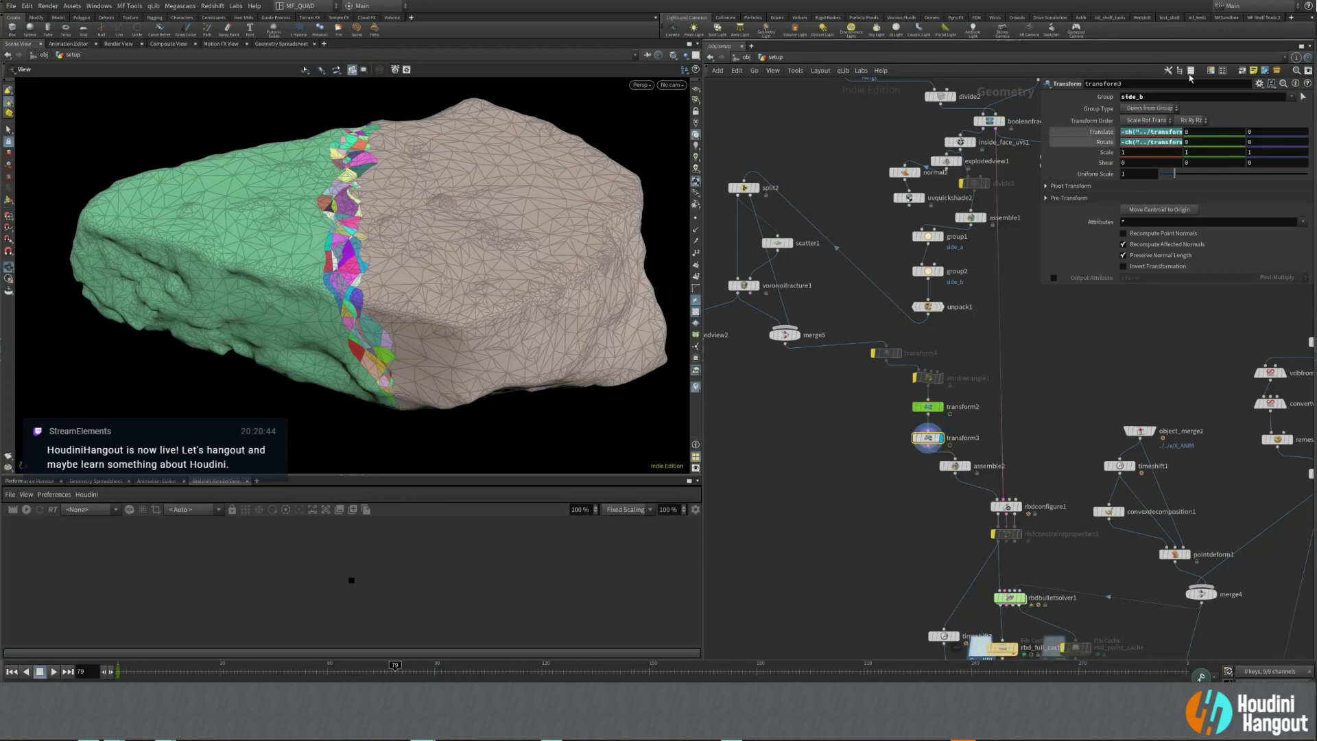
left_click(500, 669)
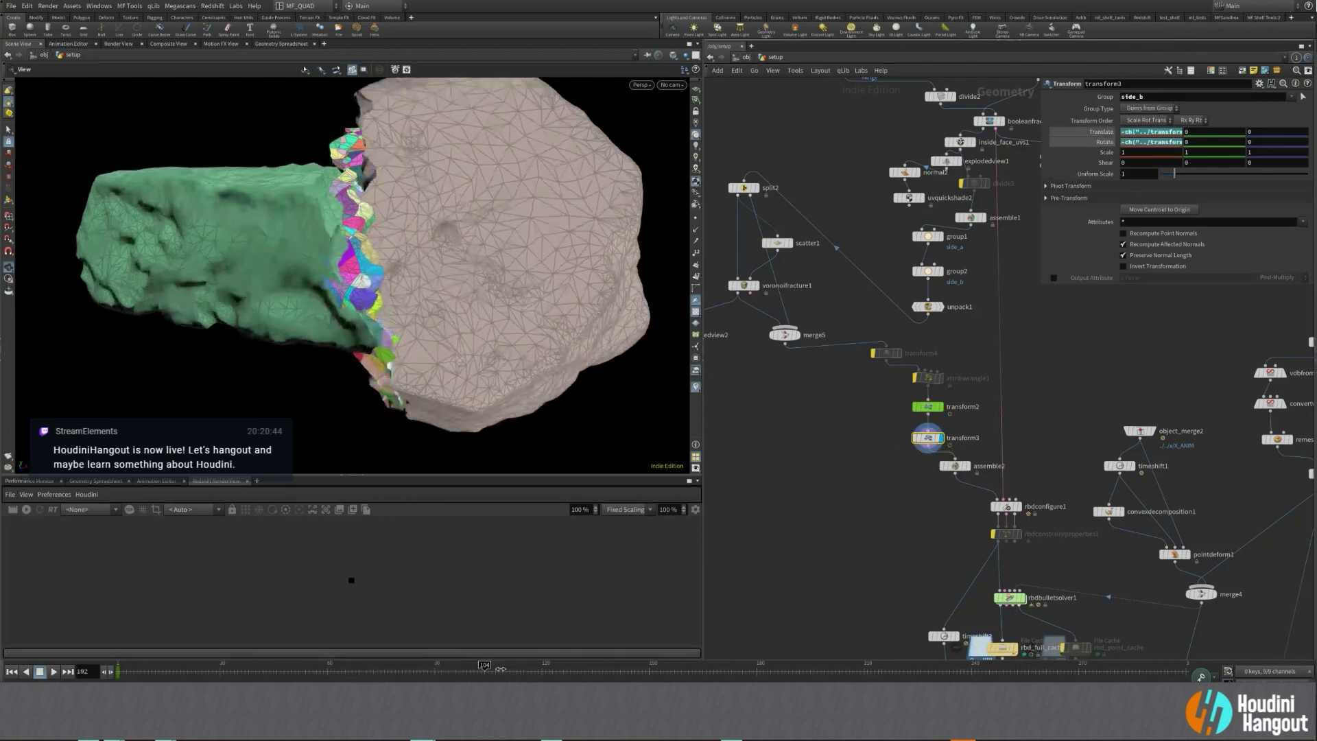
left_click_drag(501, 669, 425, 662)
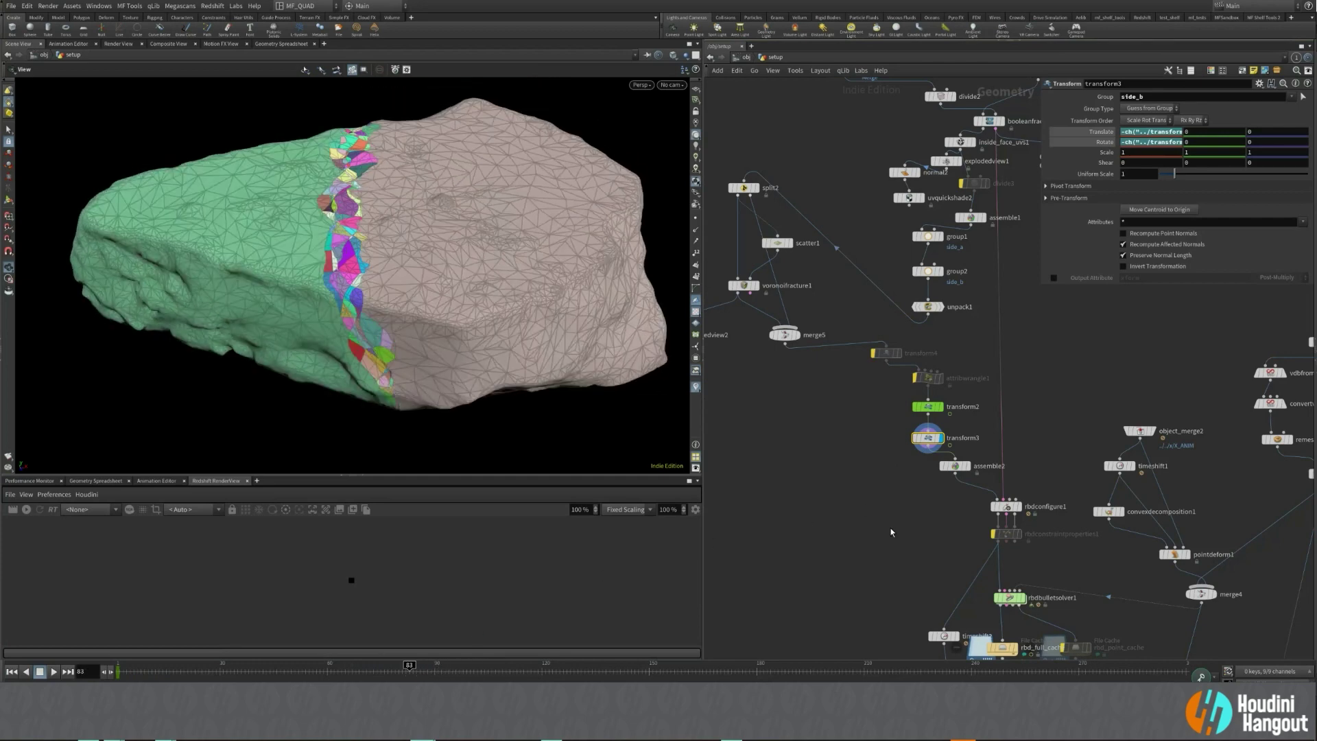
Show the rbdconfigure1 parameters and widen their area to review the Active setting for the !side* group.
middle_click_drag(891, 533, 776, 425)
left_click(912, 420)
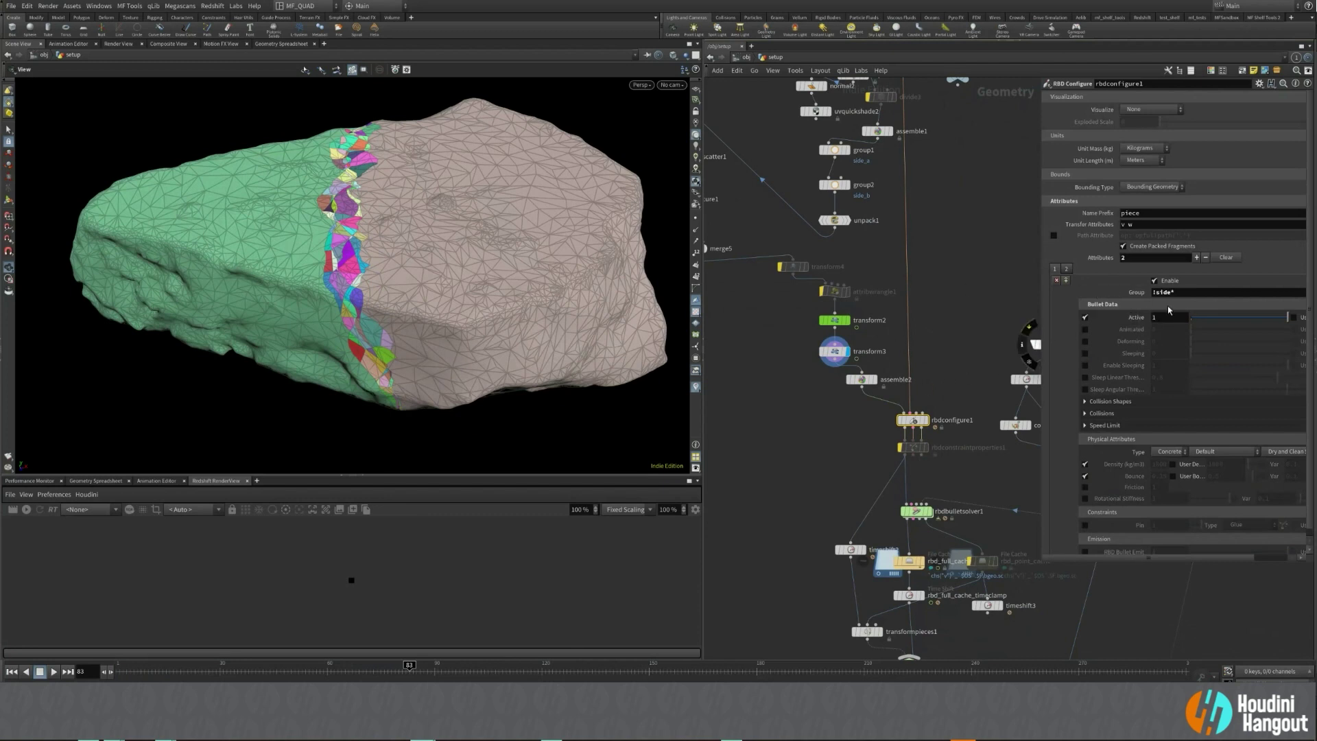
left_click_drag(1041, 301, 998, 302)
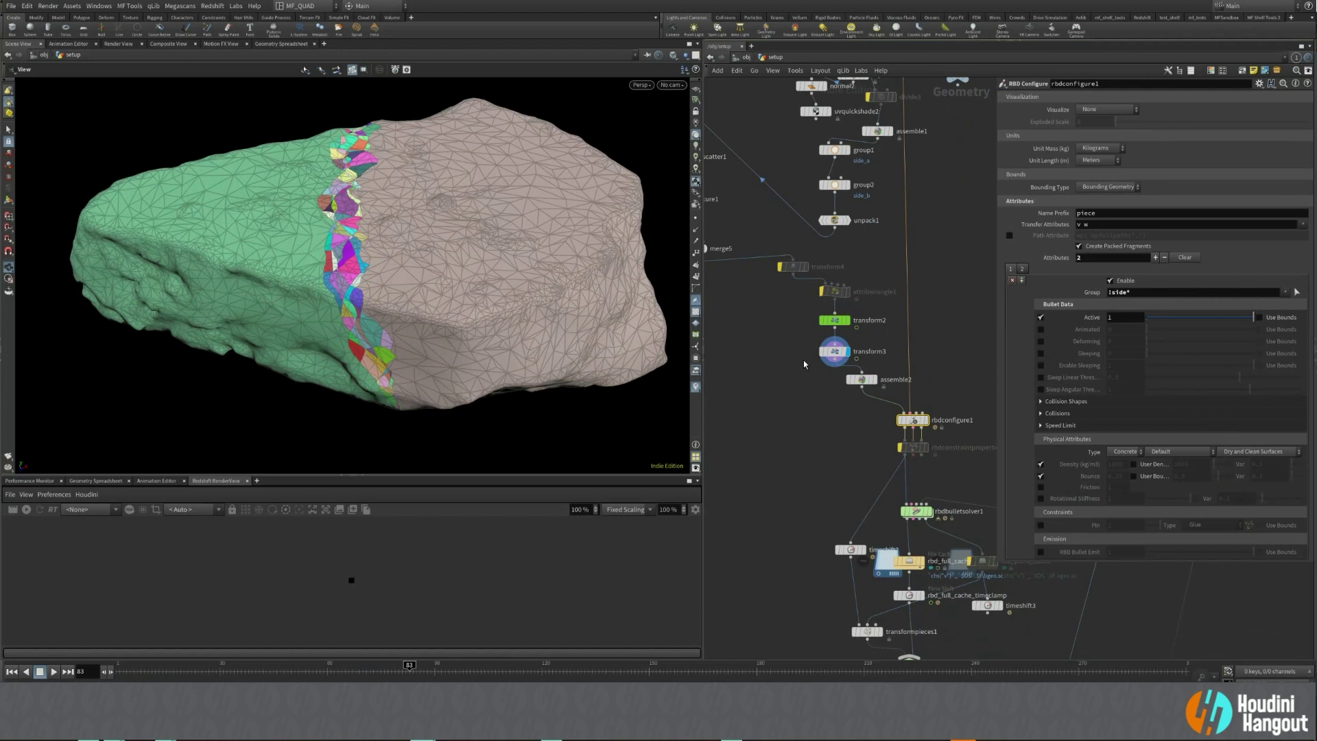
left_click_drag(804, 360, 856, 317)
left_click(912, 420)
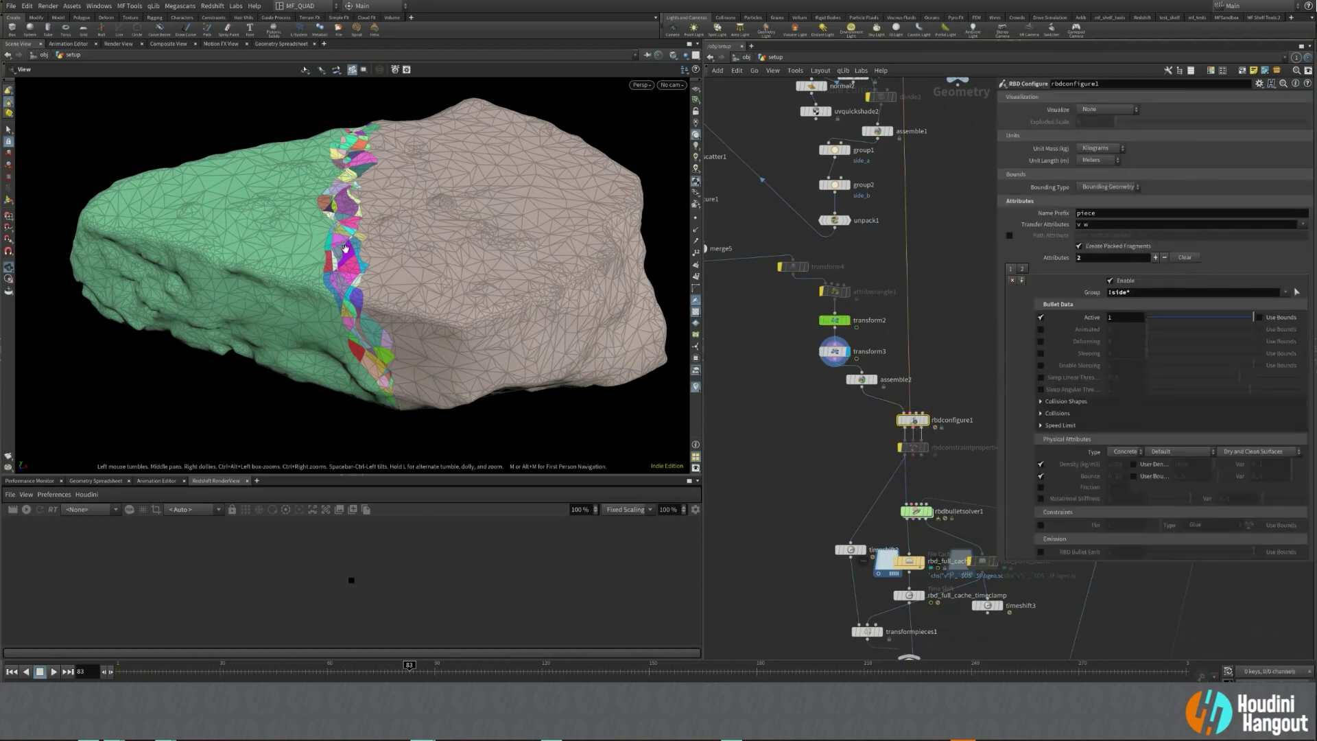
Show the rbdbulletsolver1 parameters and review its Properties settings.
middle_click_drag(848, 494, 801, 456)
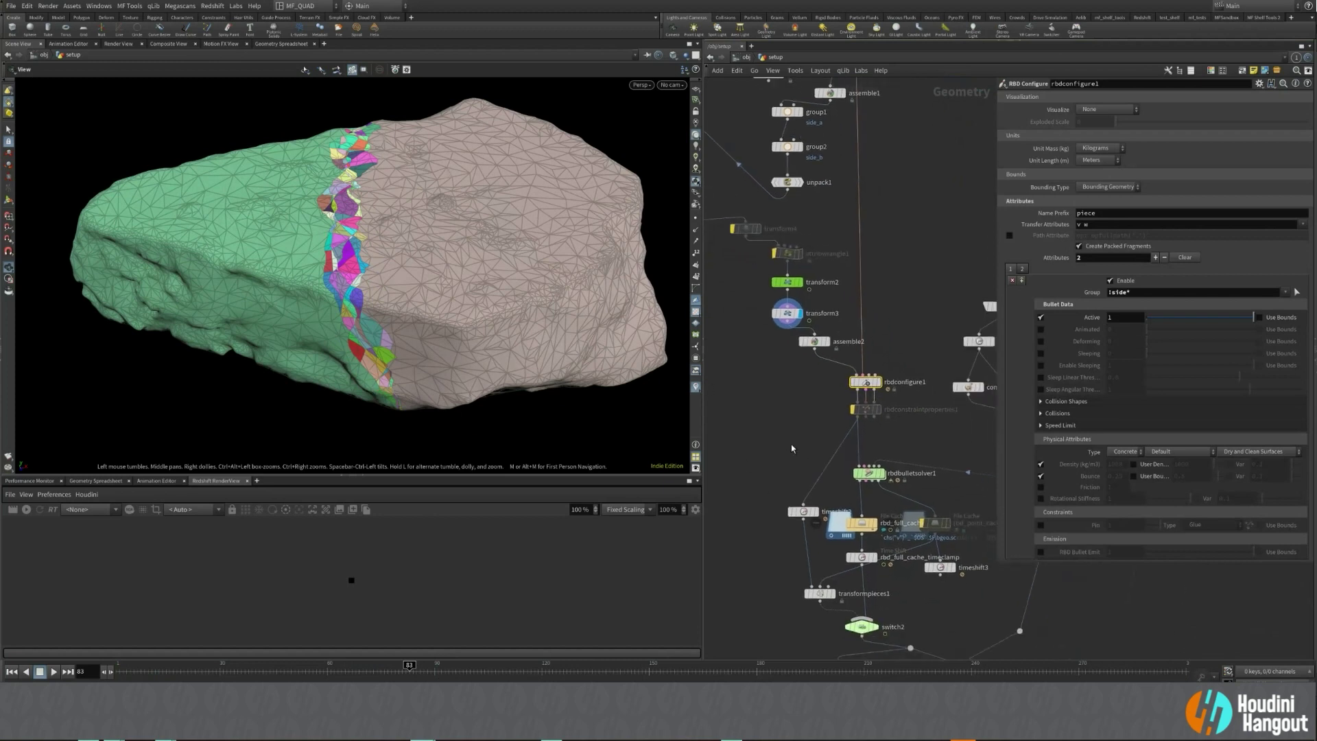
left_click(868, 472)
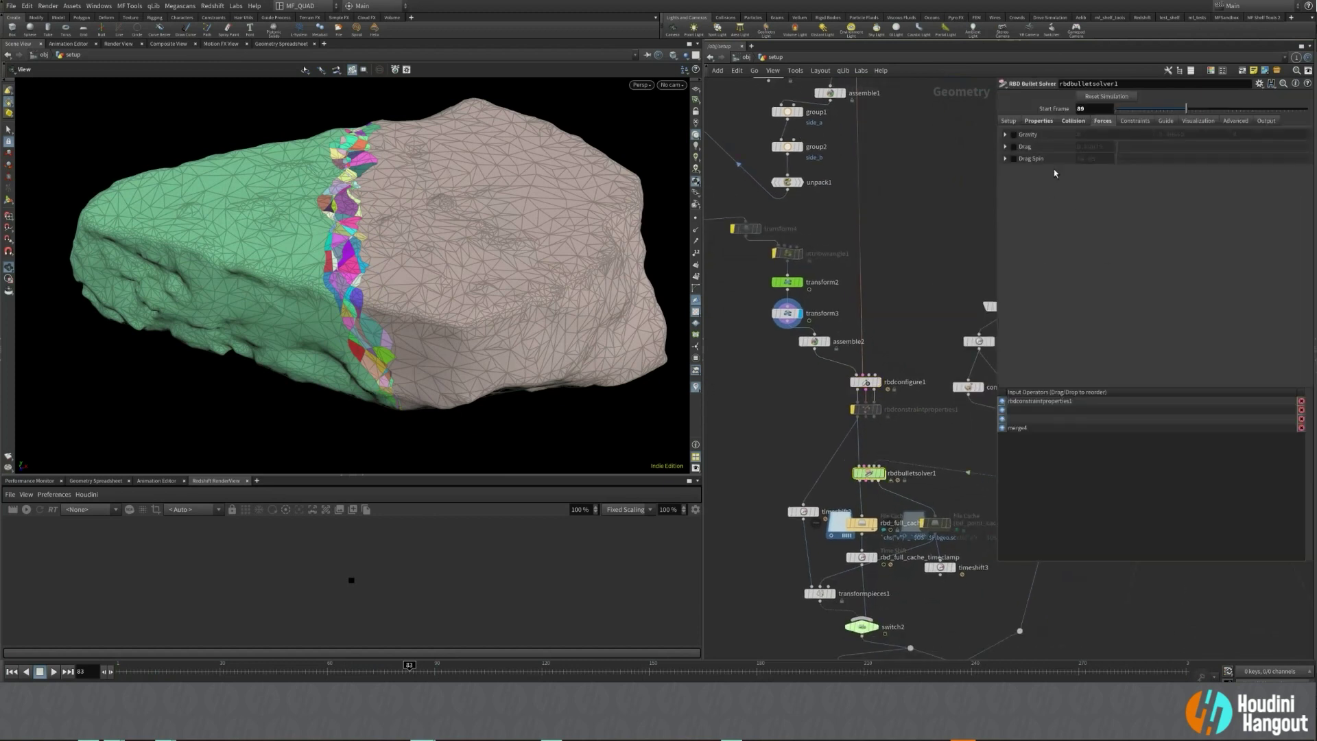
left_click(1039, 120)
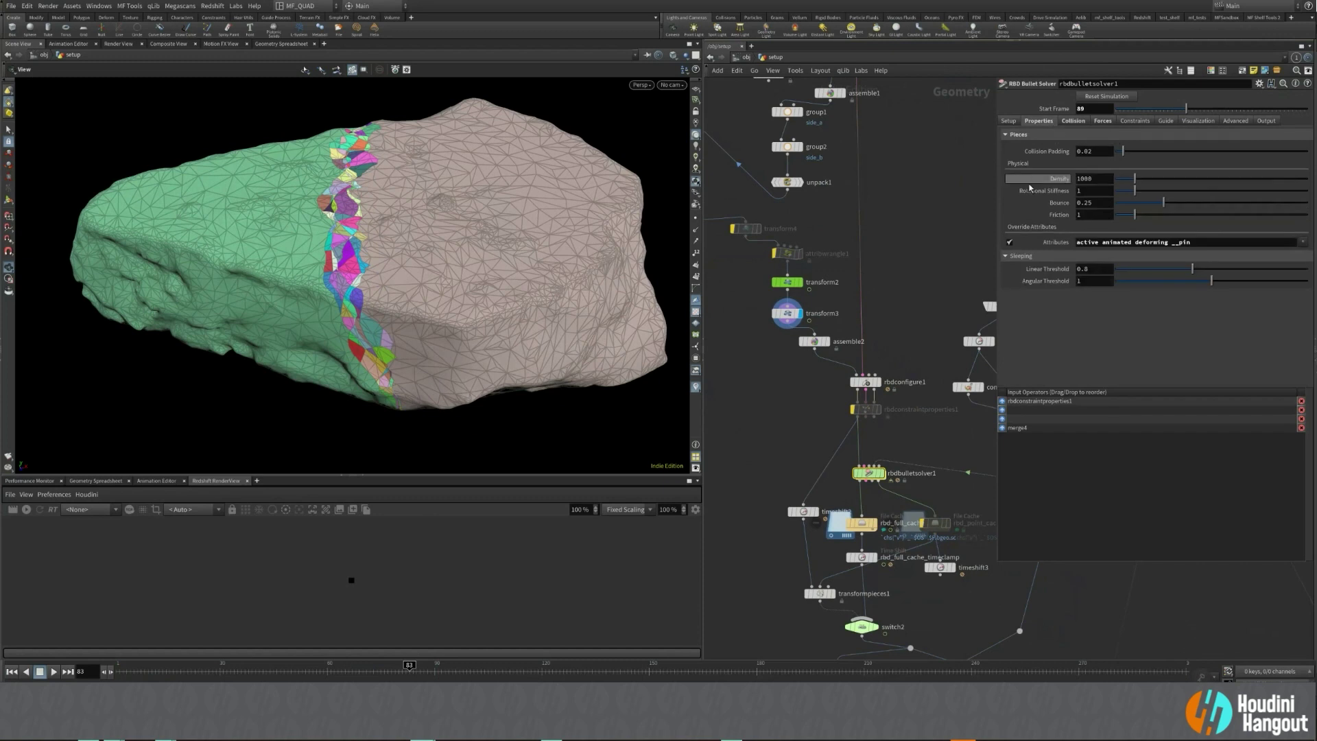
Review the override attributes of rbdbulletsolver1, then show the popwrangle1 parameters inside its forces network.
left_click_drag(1075, 243, 1160, 244)
left_click(1189, 242)
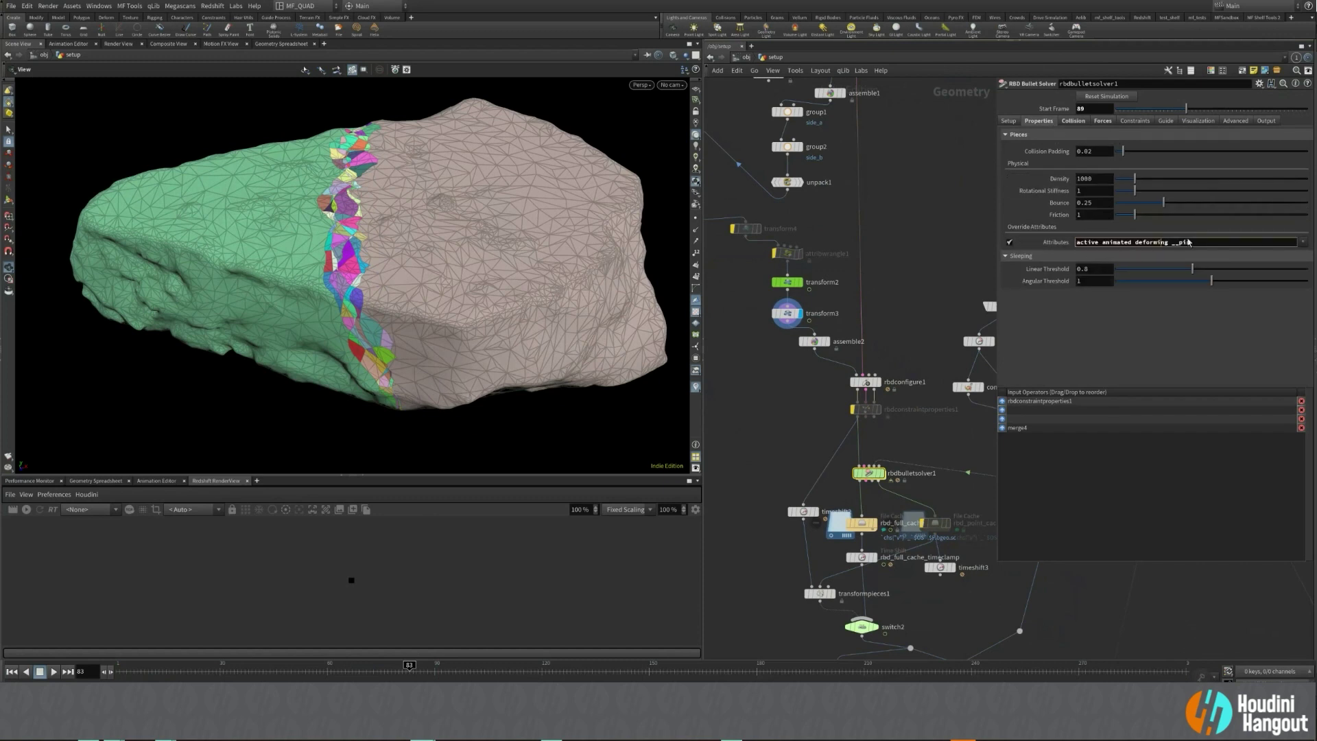
double_click(871, 474)
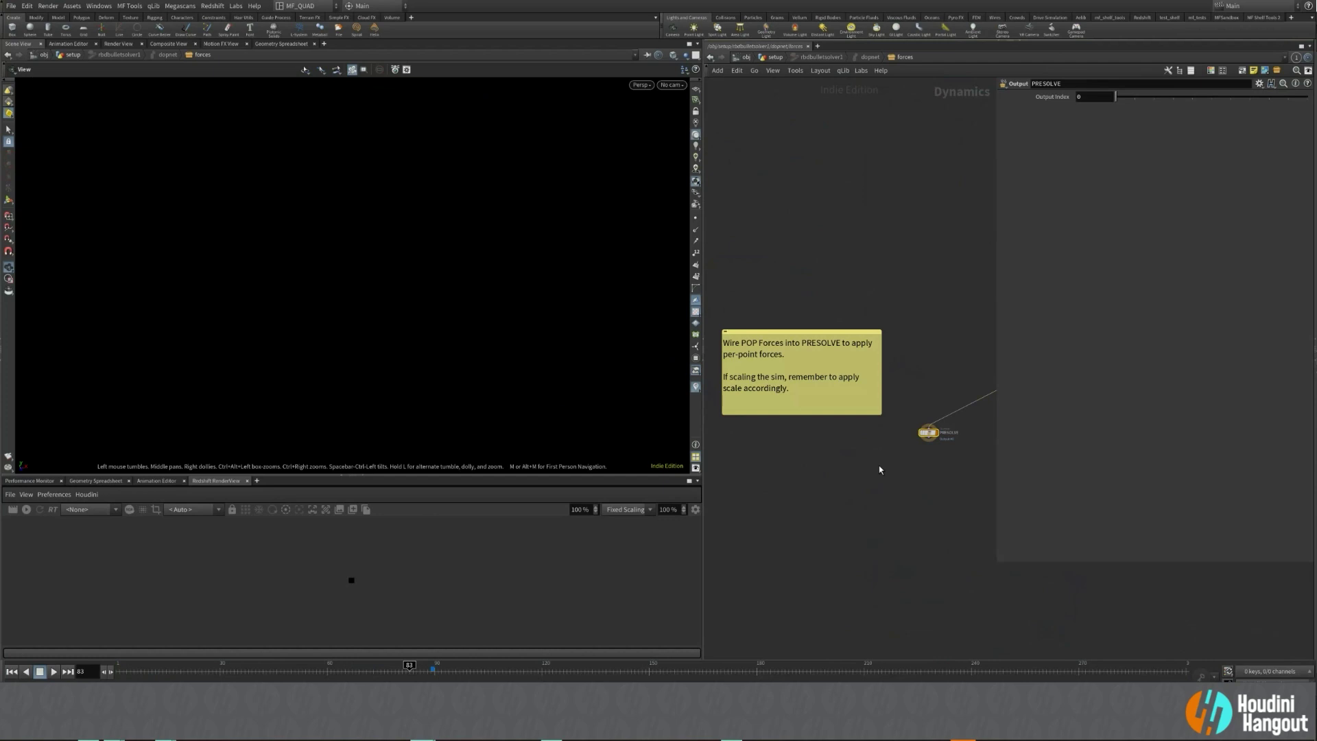
left_click(14, 674)
middle_click_drag(915, 520, 738, 582)
scroll(852, 479, "up", 3)
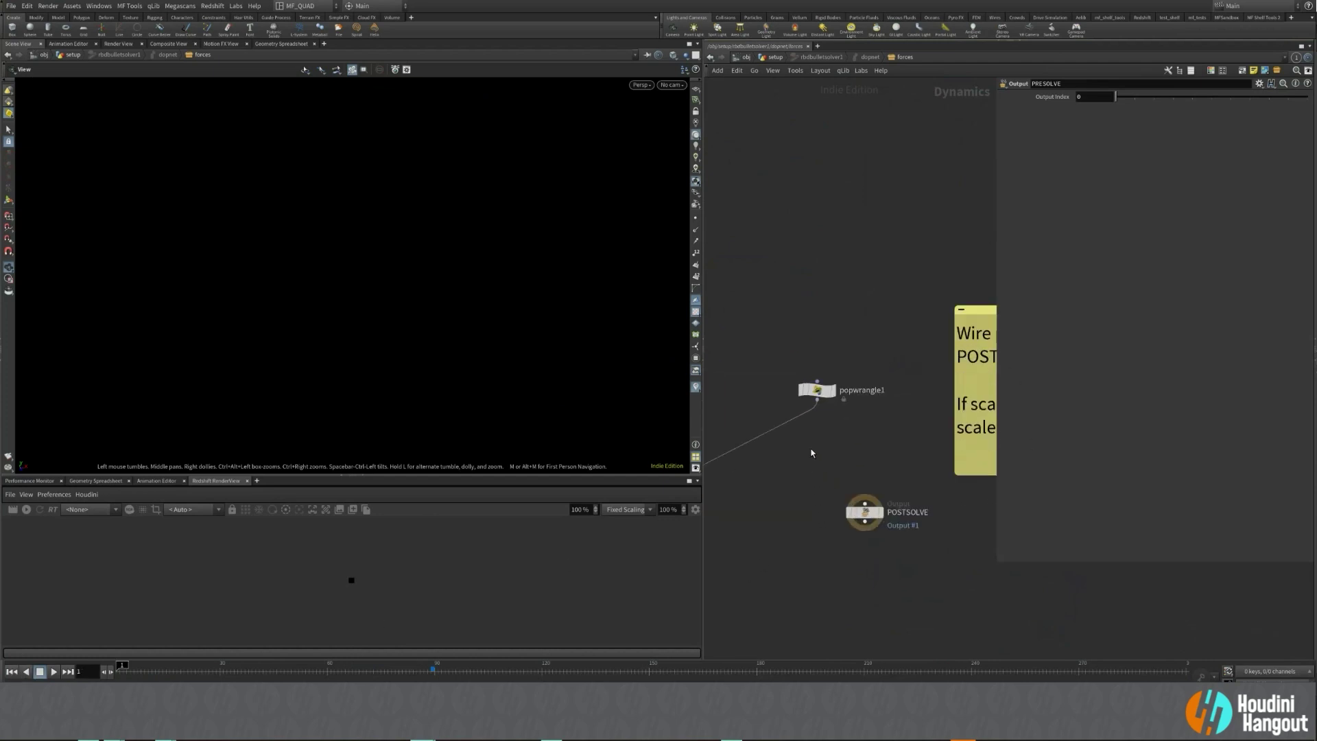
left_click(816, 390)
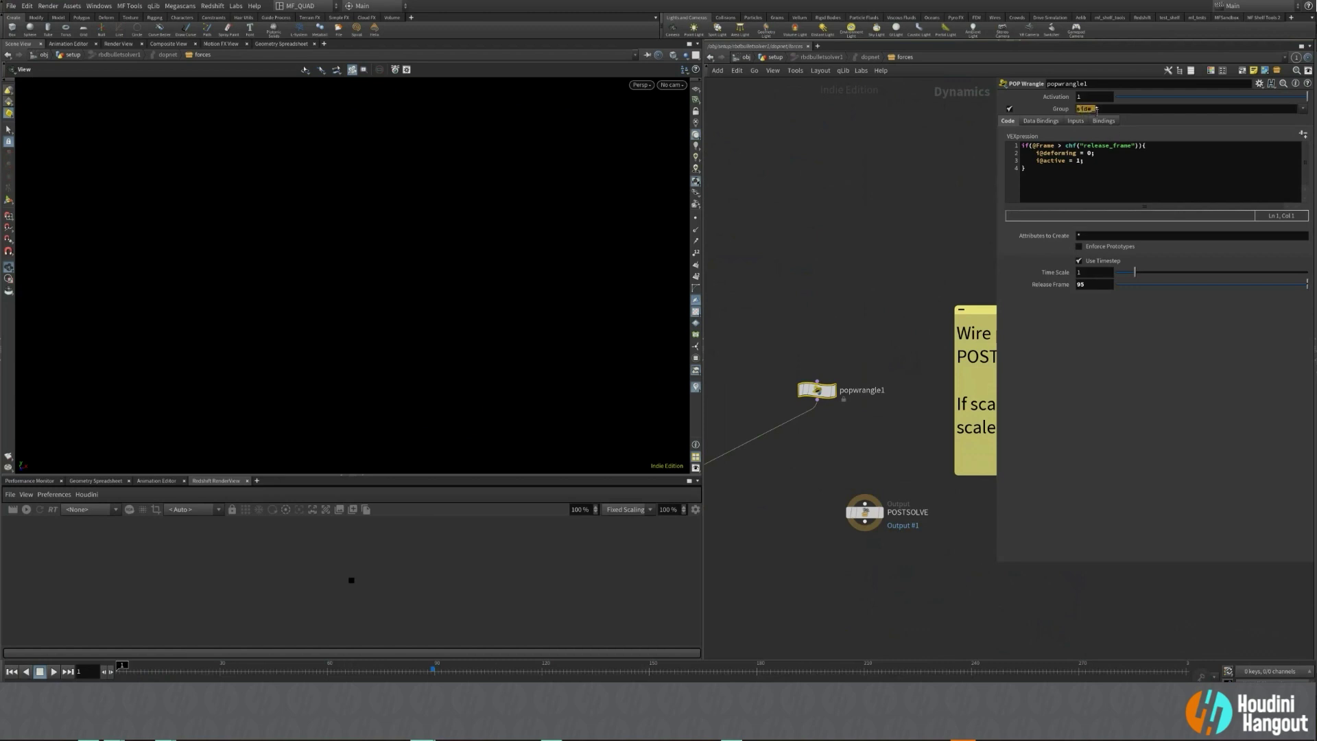
Review popwrangle1's side_* group and its release-frame code, then return to the setup network.
left_click(1101, 110)
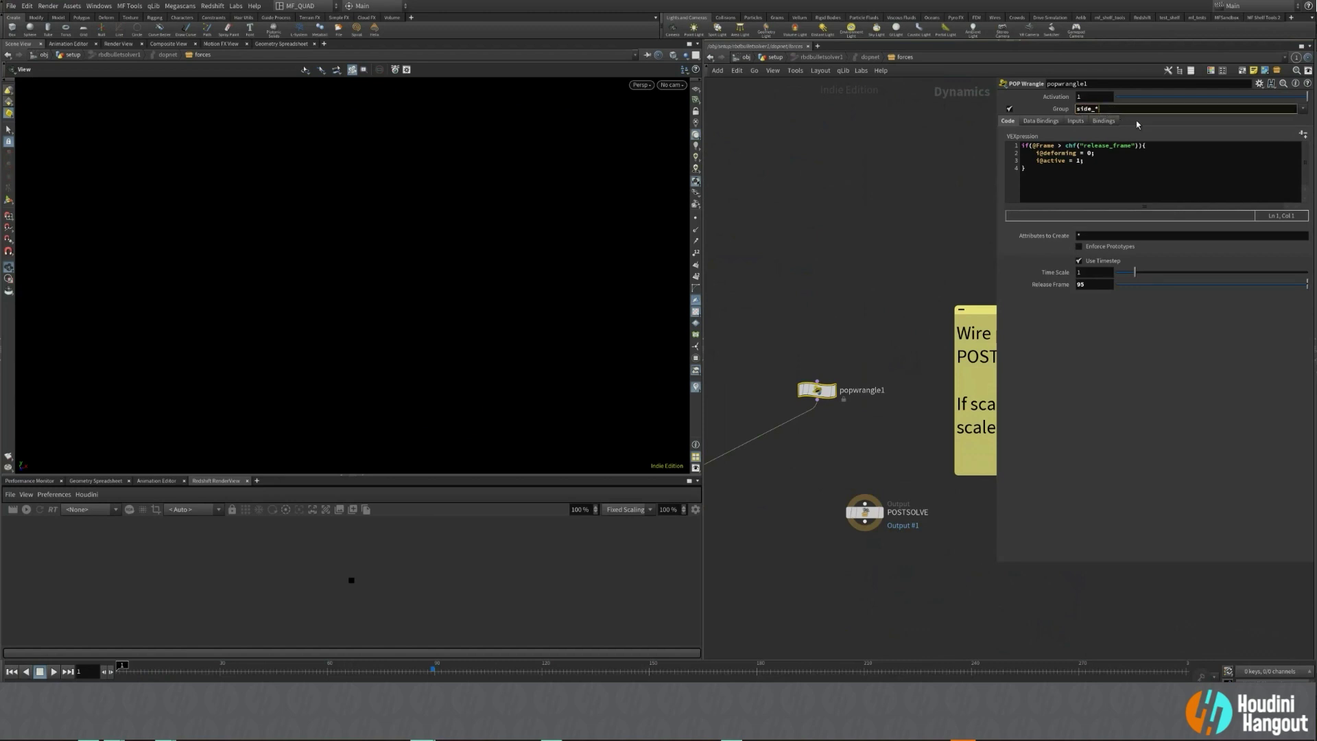
left_click(1050, 161)
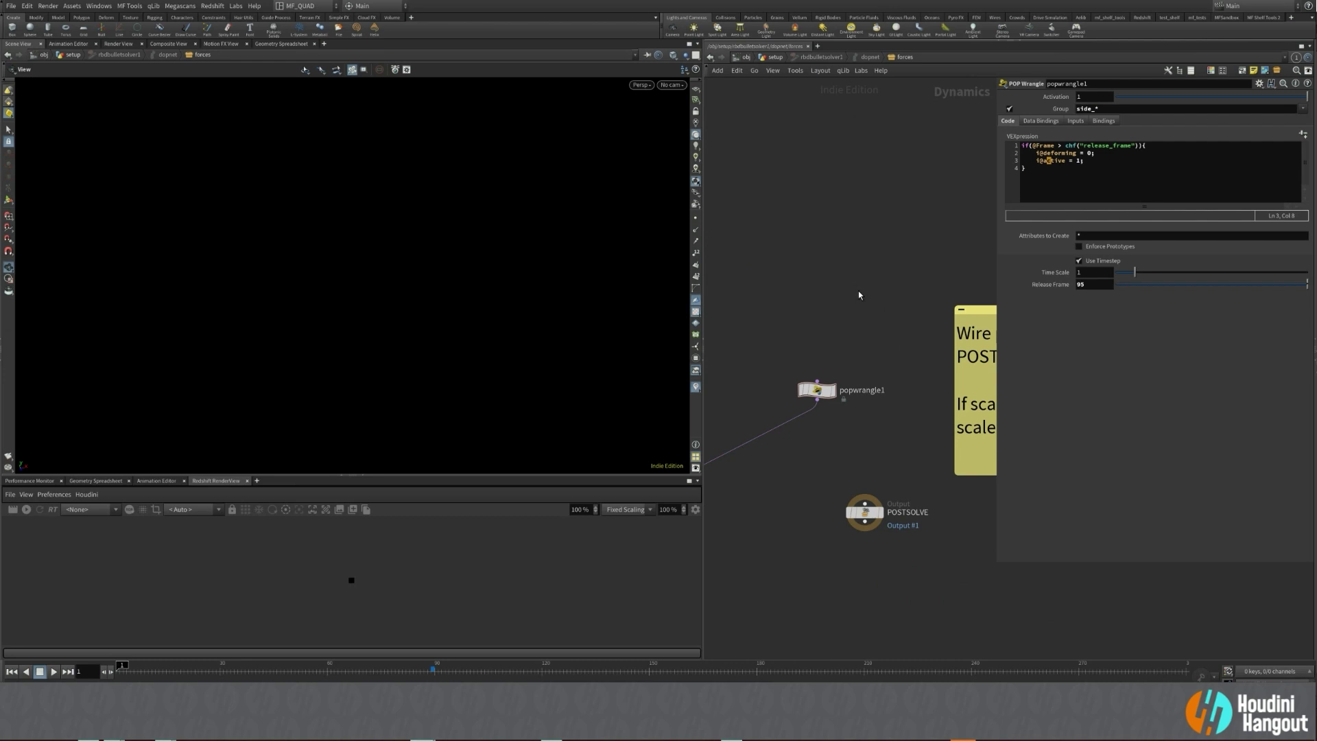
left_click(774, 57)
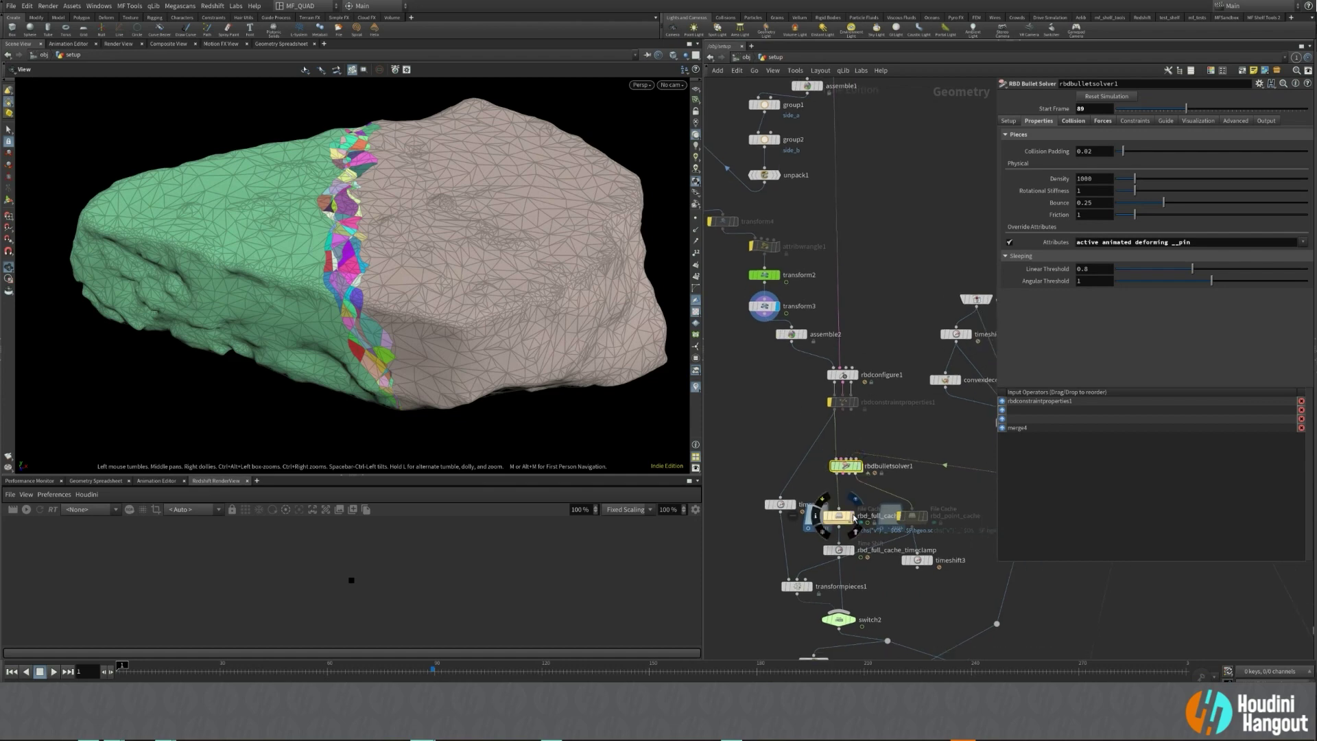
Display rbd_full_cache and play the cached simulation from the start of the break, viewing the flying debris.
left_click(864, 514)
left_click_drag(349, 673, 435, 679)
left_click(53, 672)
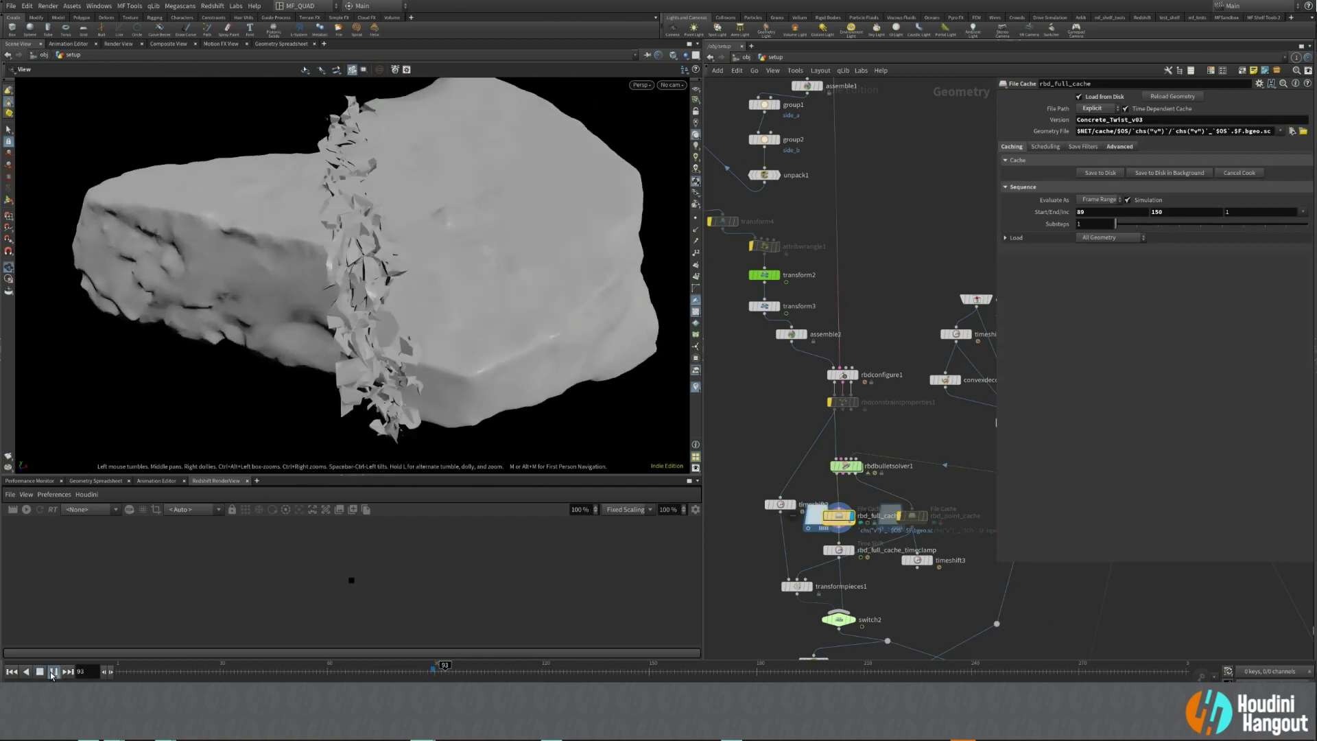
scroll(349, 259, "up", 8)
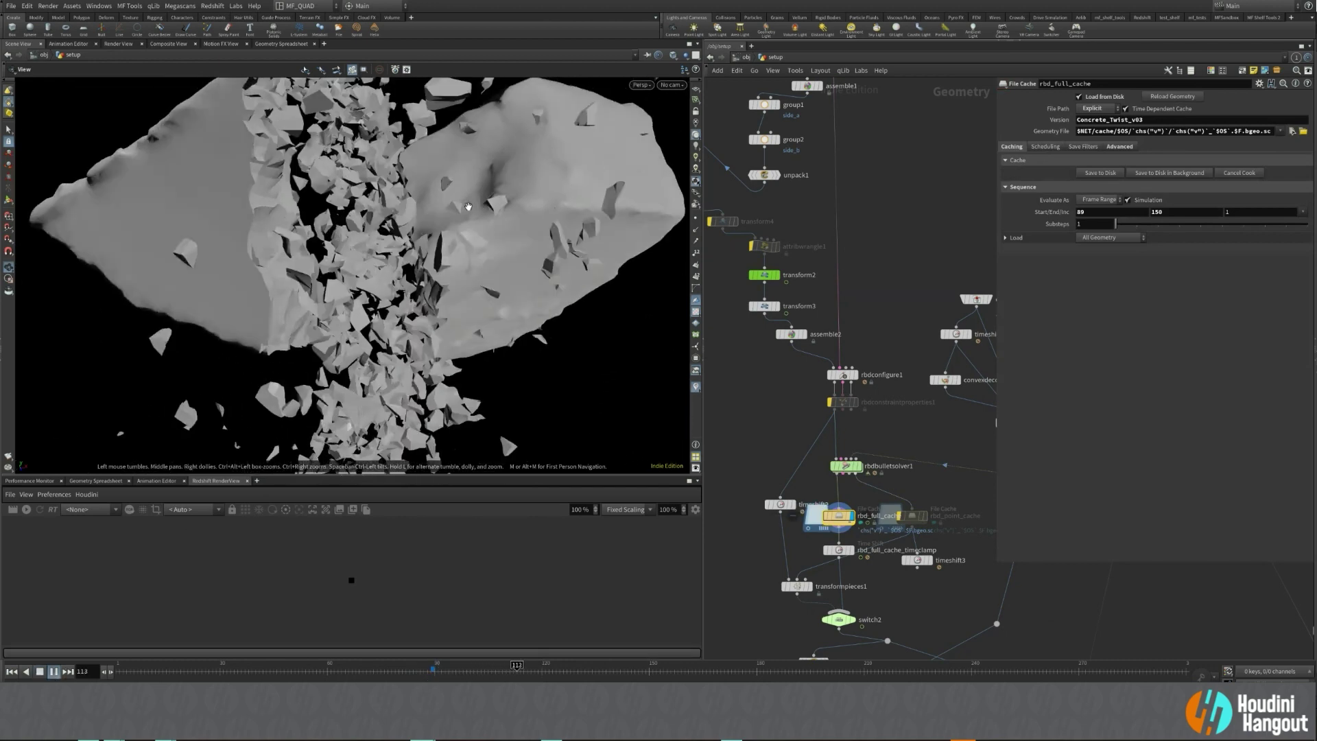
scroll(464, 205, "down", 7)
middle_click_drag(529, 245, 493, 300)
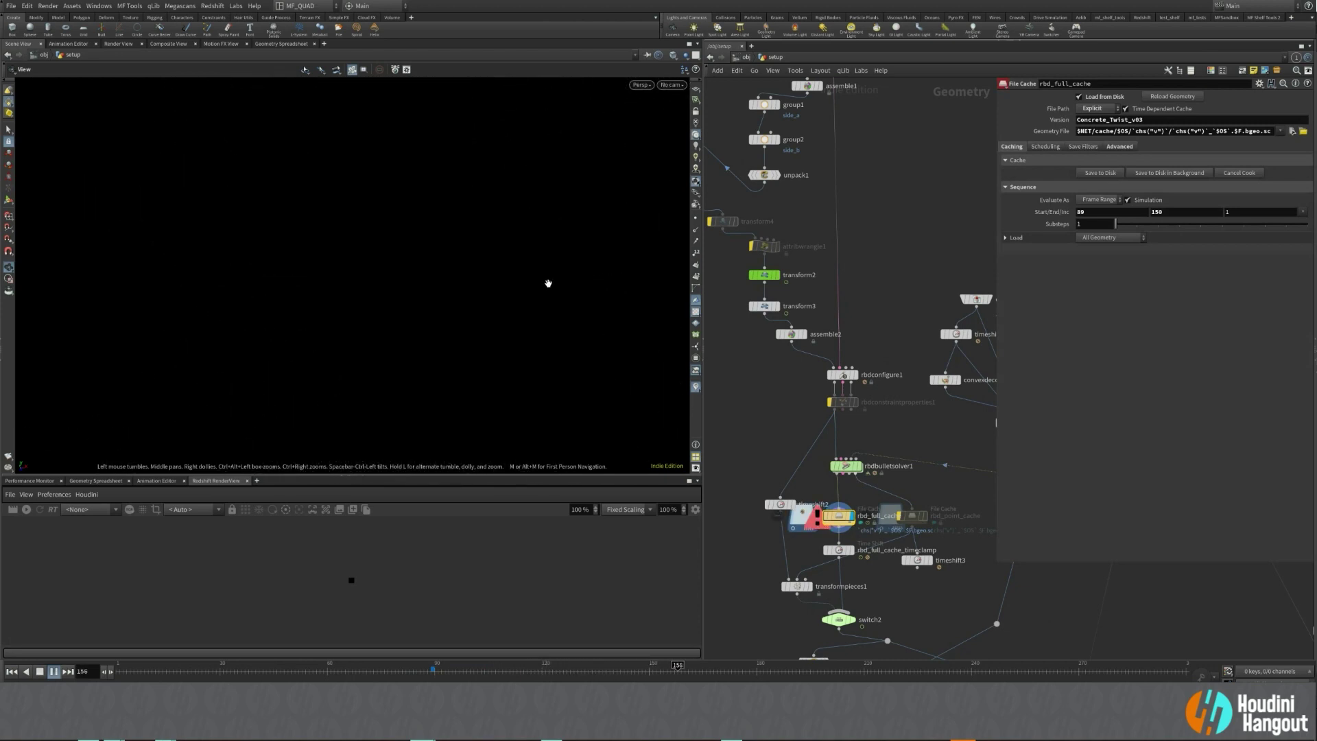
Replay the rbd_full_cache simulation from an earlier frame and scrub back to frame 138.
left_click_drag(525, 672, 403, 666)
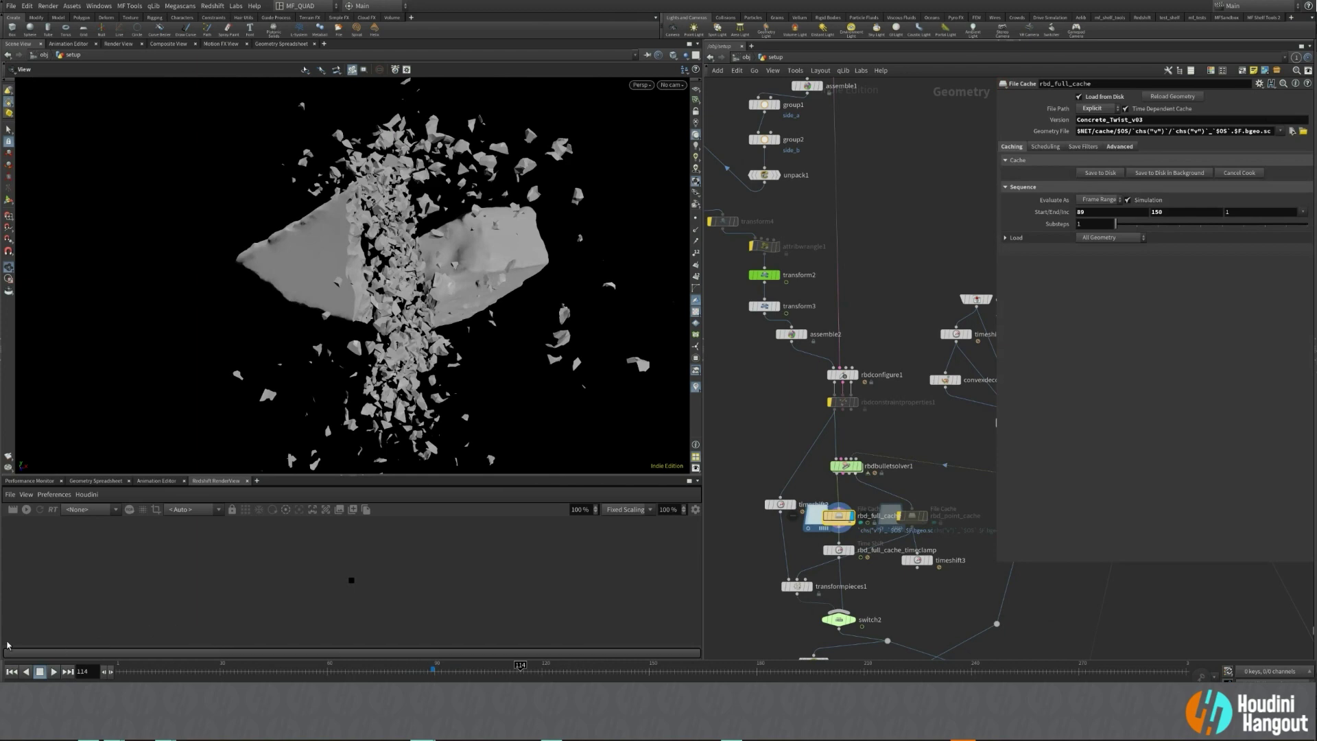
left_click(50, 672)
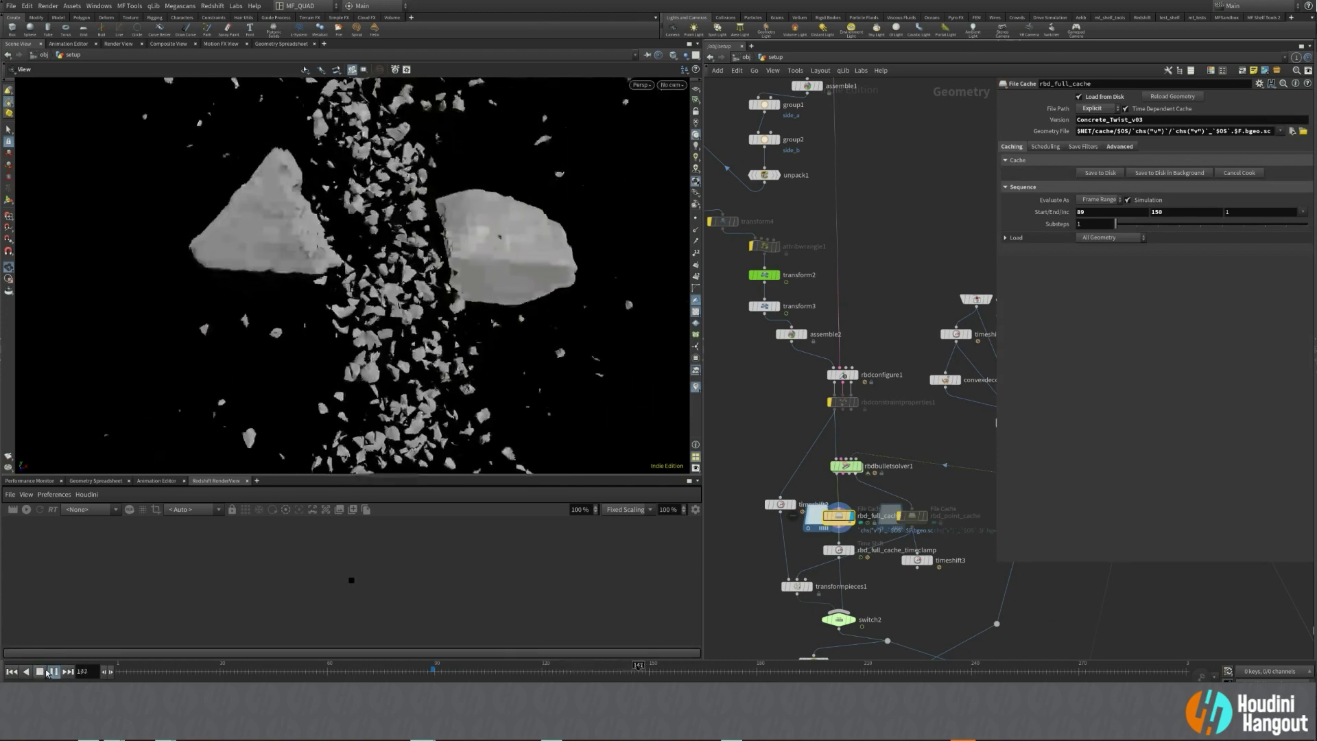
left_click(51, 672)
left_click(649, 671)
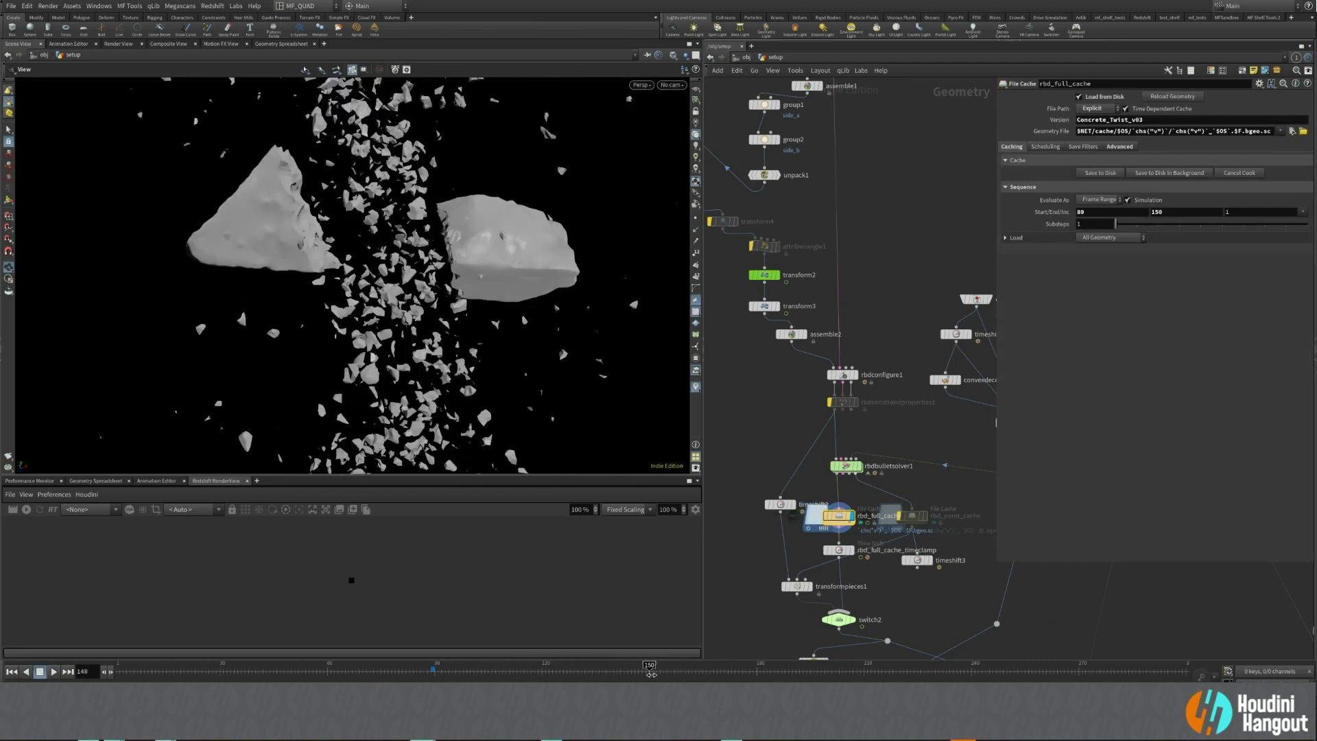
left_click_drag(651, 673, 608, 678)
Display retime4 and show its full Frame animation curve in an enlarged Animation Editor.
middle_click_drag(758, 598, 715, 529)
scroll(841, 528, "down", 5)
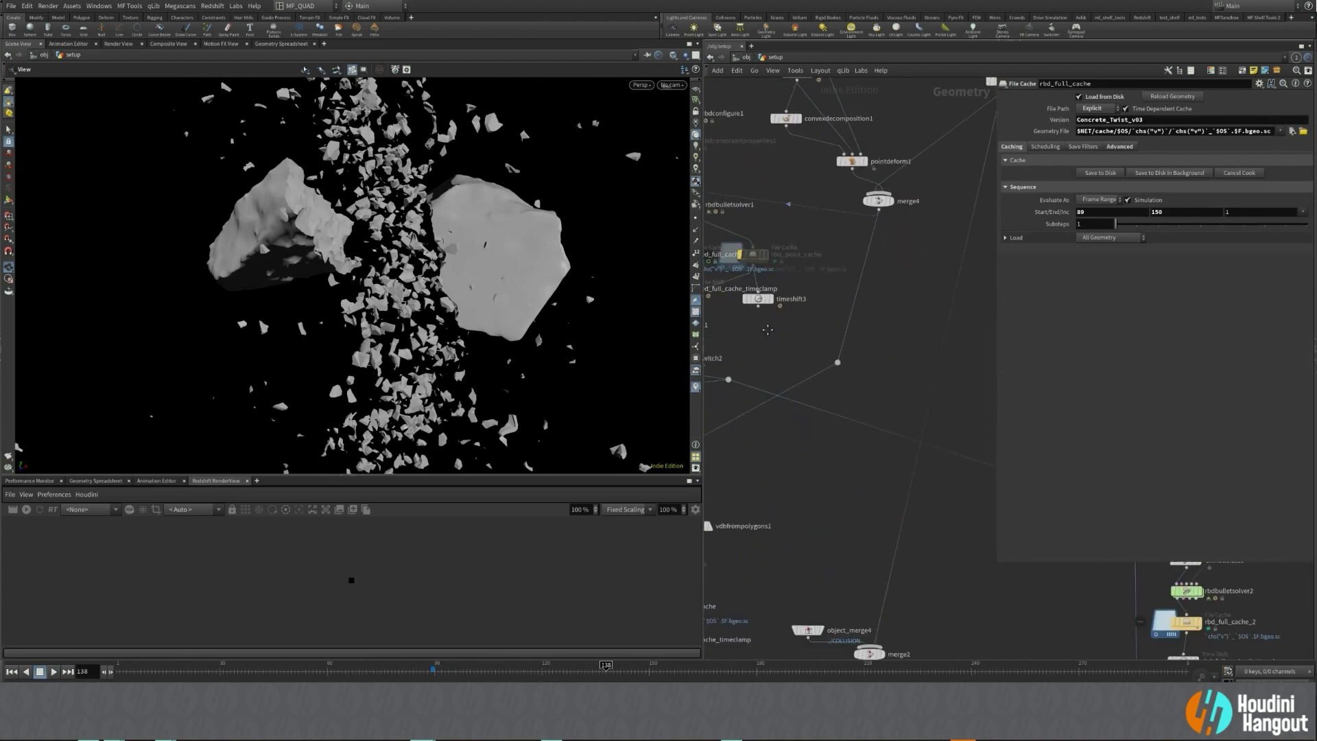
scroll(840, 472, "up", 5)
left_click(837, 450)
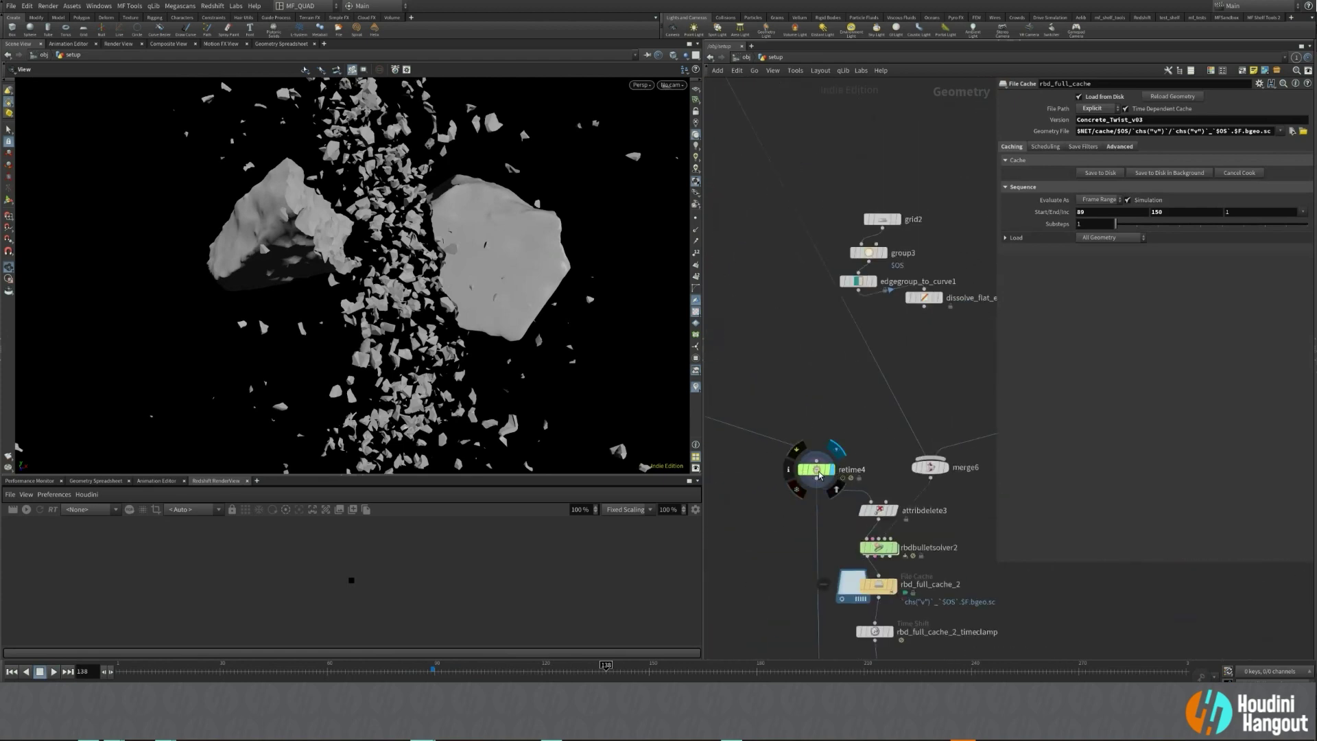
left_click(147, 481)
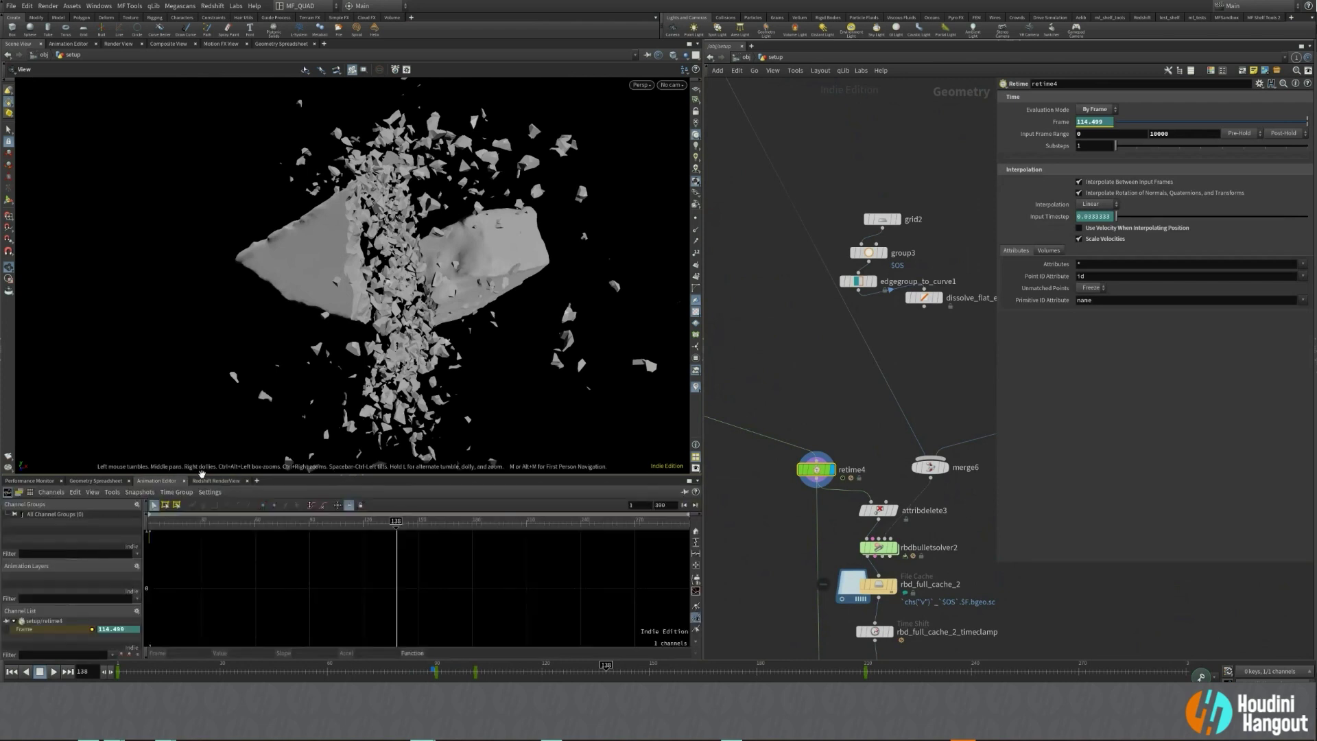
left_click_drag(636, 476, 636, 306)
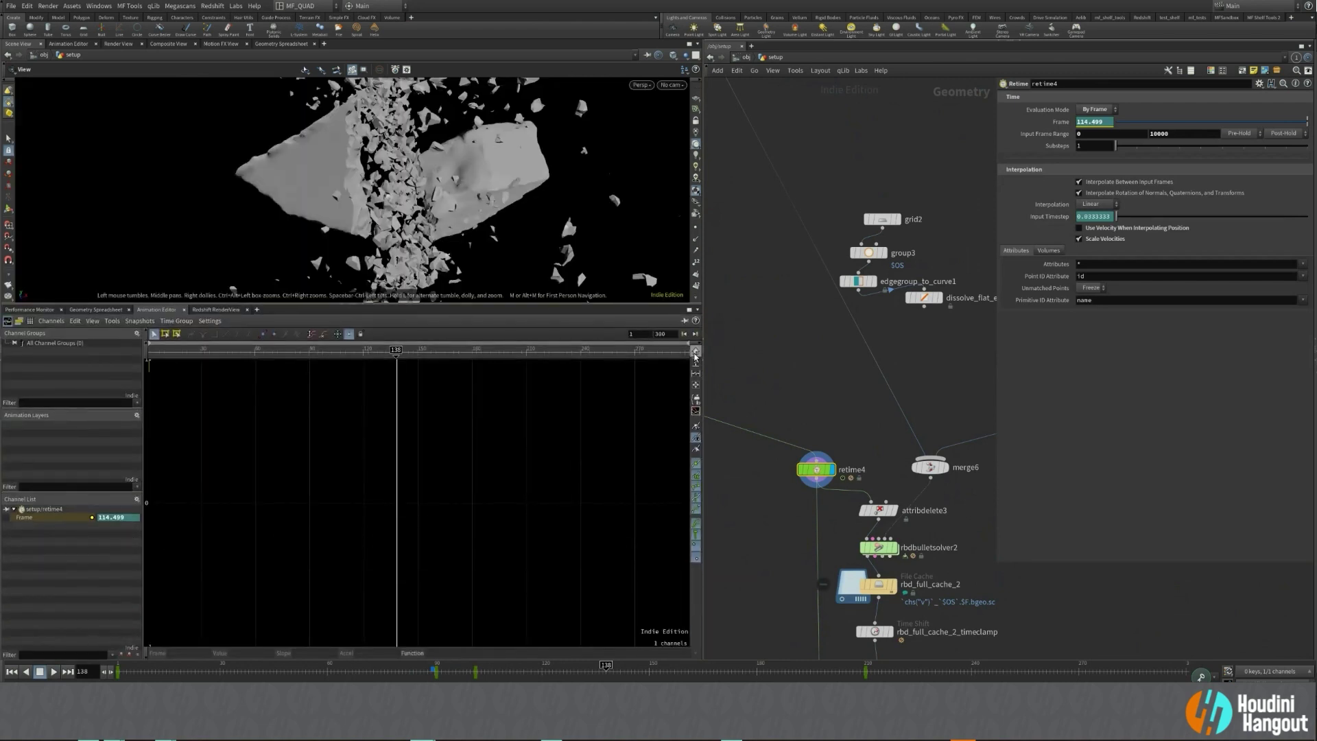
left_click(696, 352)
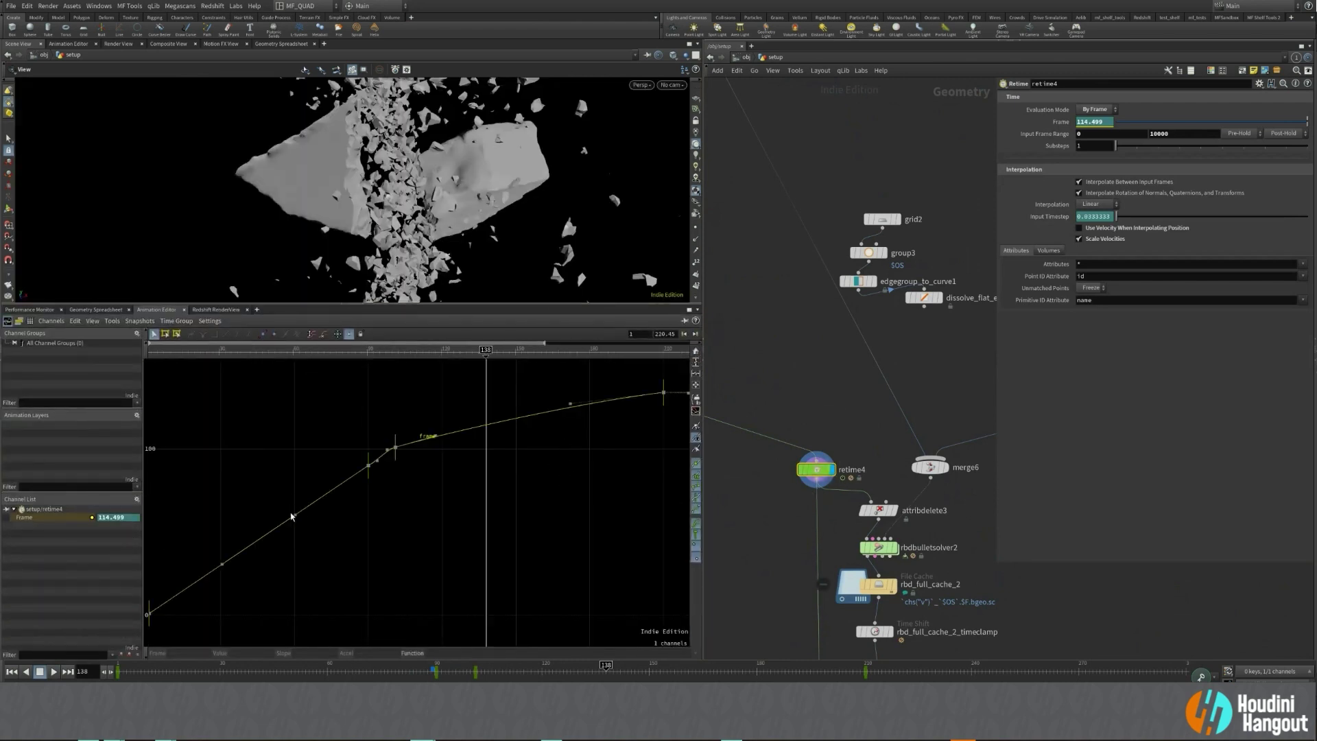
Scrub the timeline to compare retime4's curve with the rock's motion, and play the retimed break from frame 88.
left_click_drag(370, 349, 440, 349)
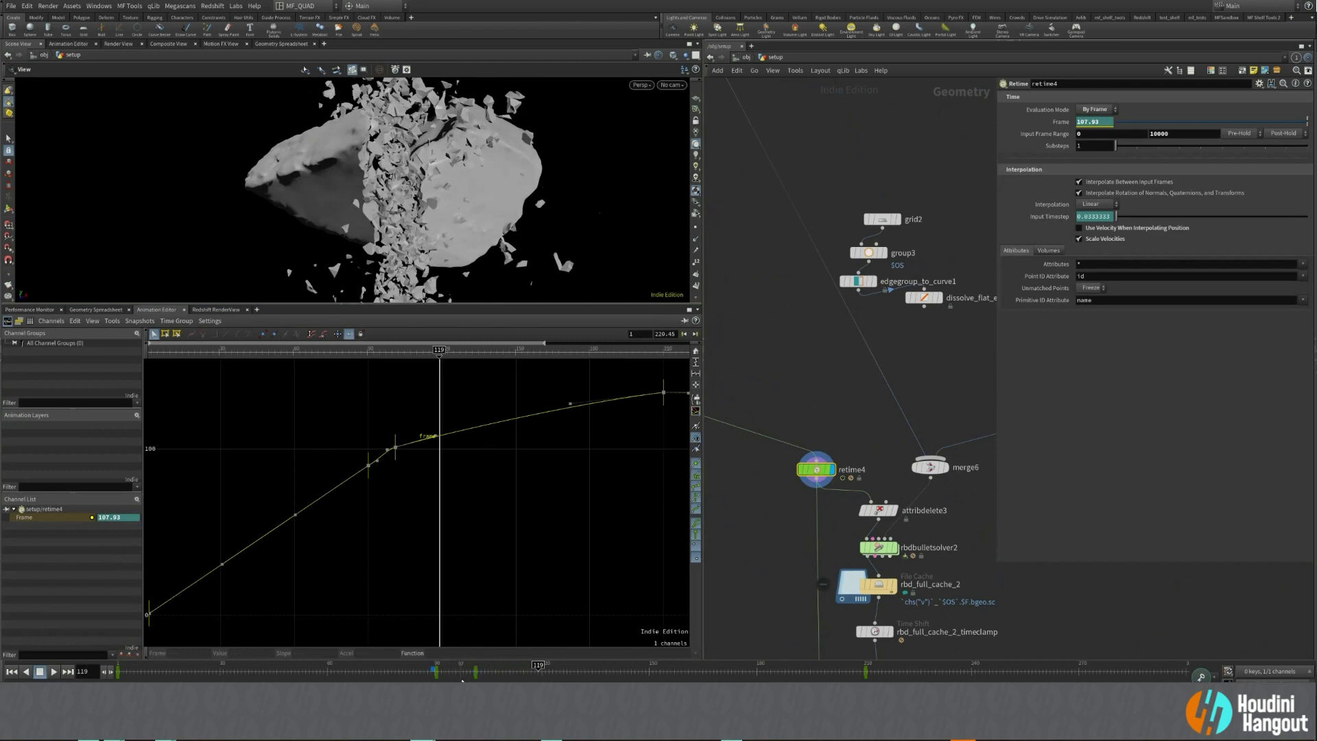
mouse_move(453, 669)
left_mouse_down()
mouse_move(121, 669)
mouse_move(480, 672)
mouse_move(437, 676)
mouse_move(462, 675)
left_mouse_up()
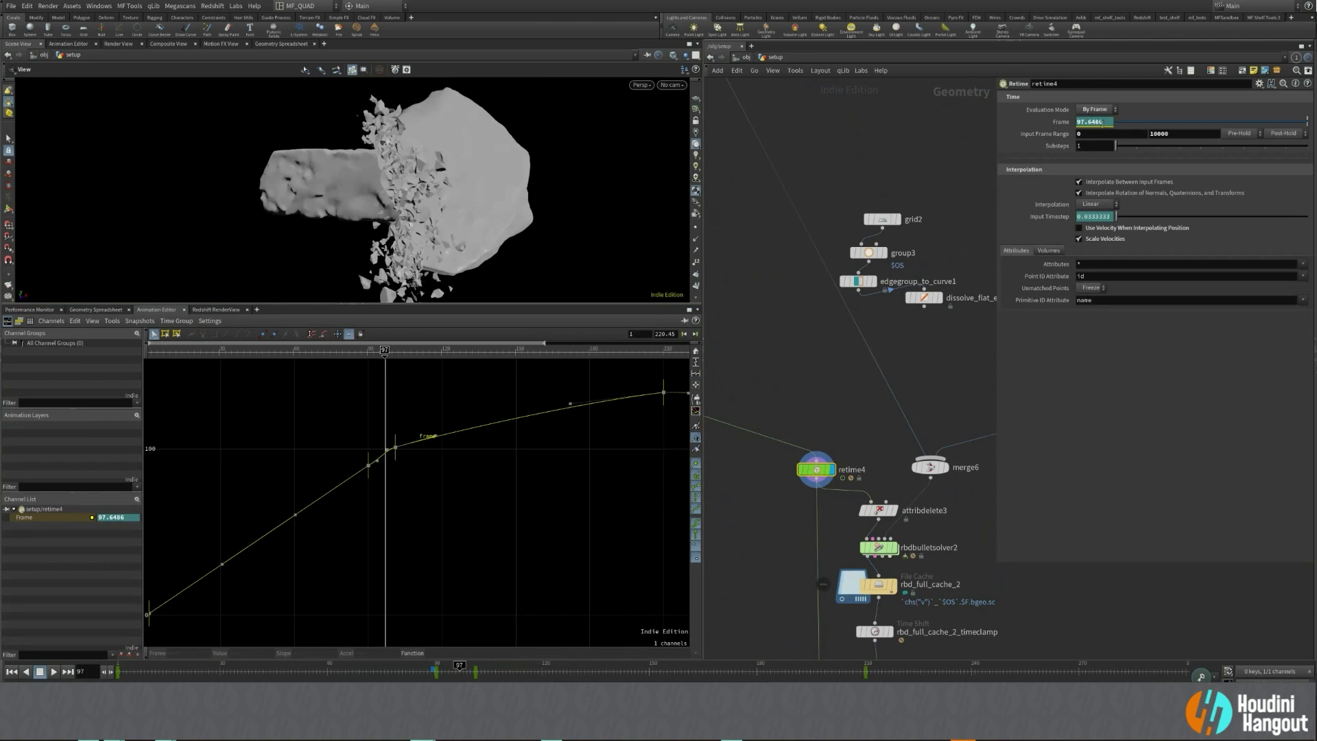
left_click(123, 672)
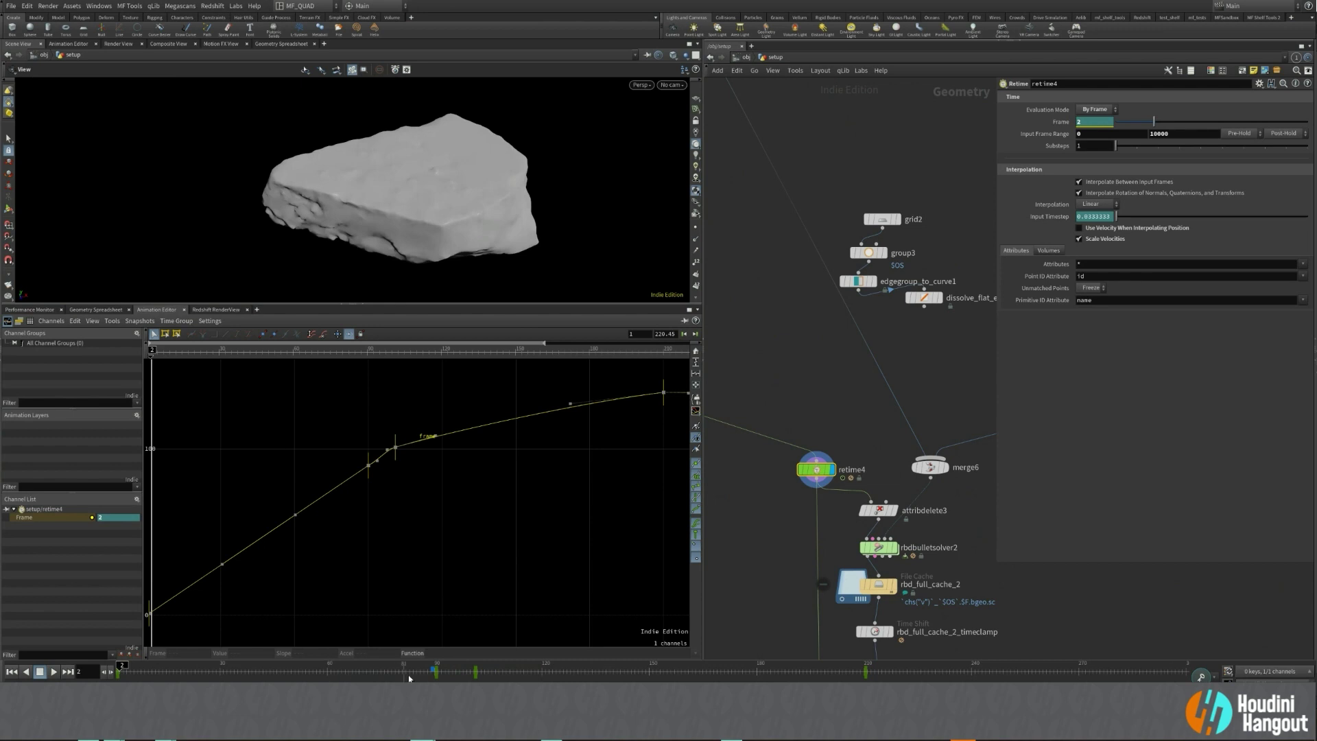
mouse_move(425, 676)
left_mouse_down()
mouse_move(491, 676)
mouse_move(428, 676)
left_mouse_up()
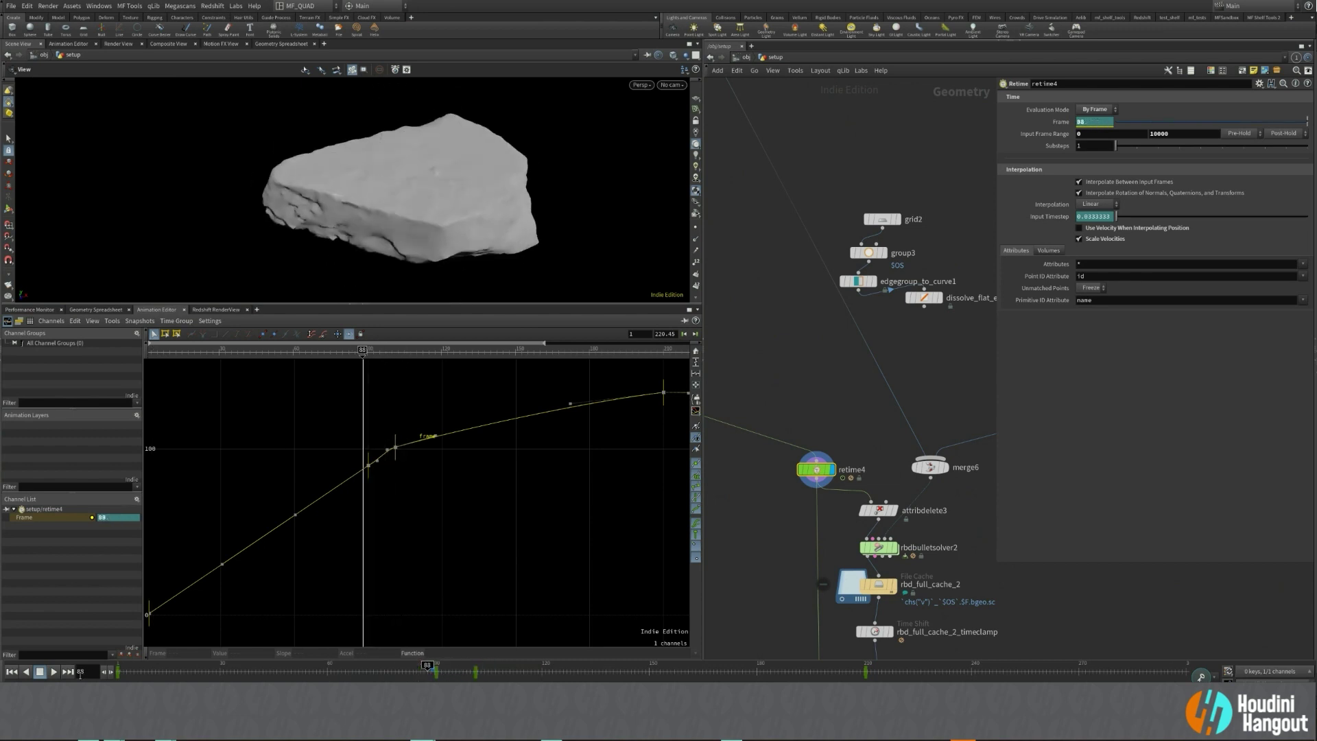
left_click(55, 672)
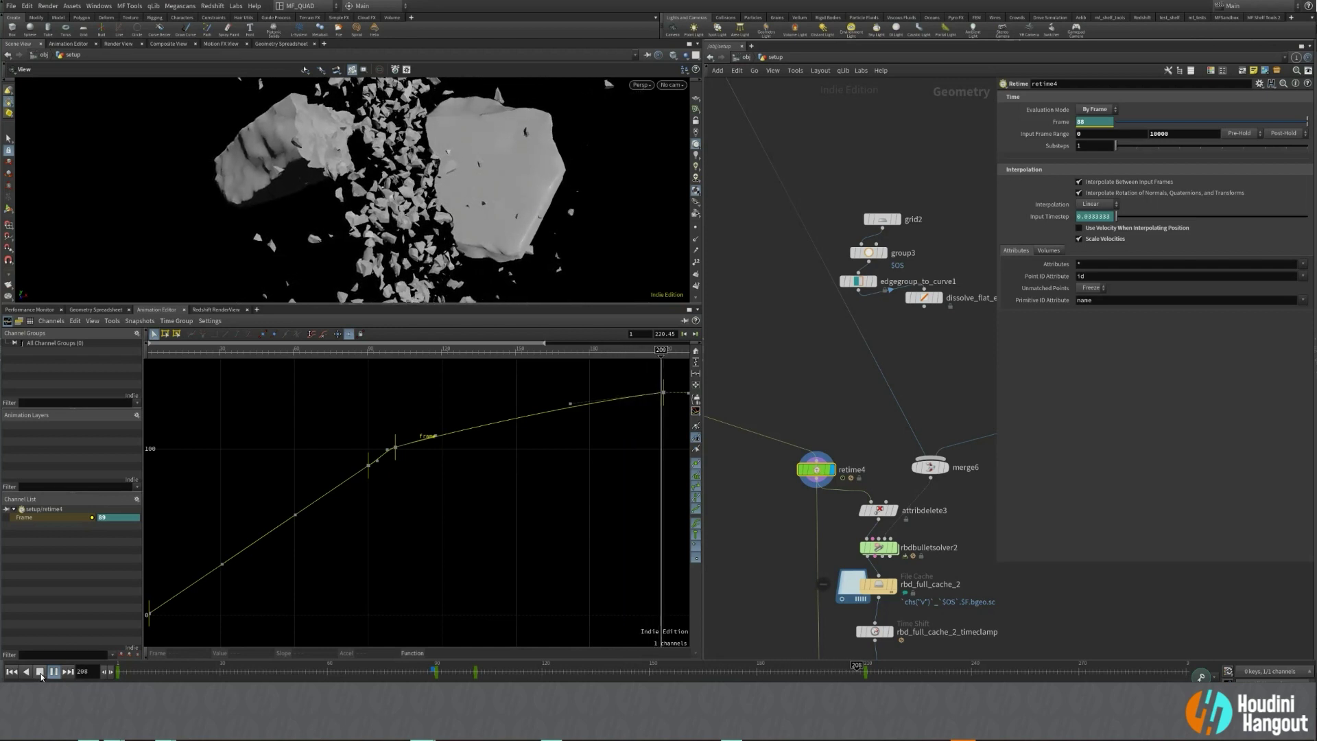
left_click(40, 673)
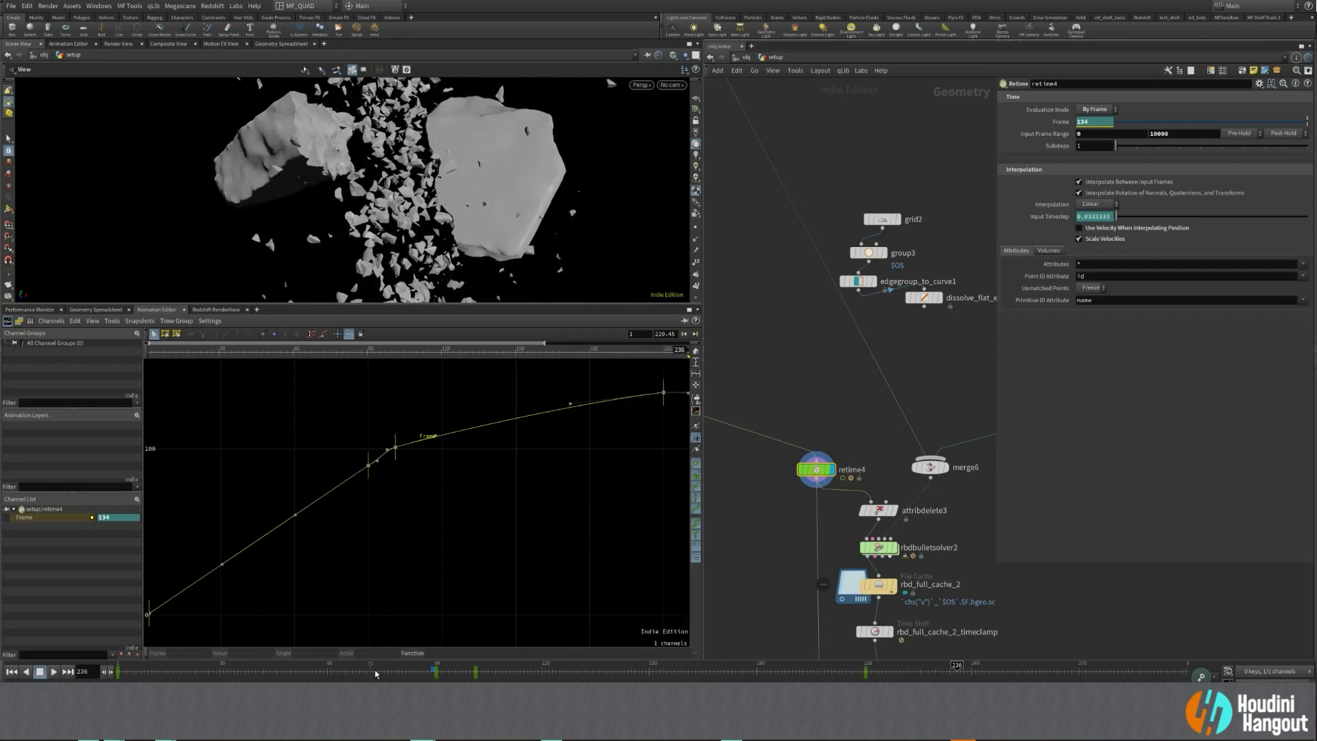
Replay the retimed break from frame 86, stop the playback, and scrub forward to frame 169.
left_click_drag(375, 674, 420, 670)
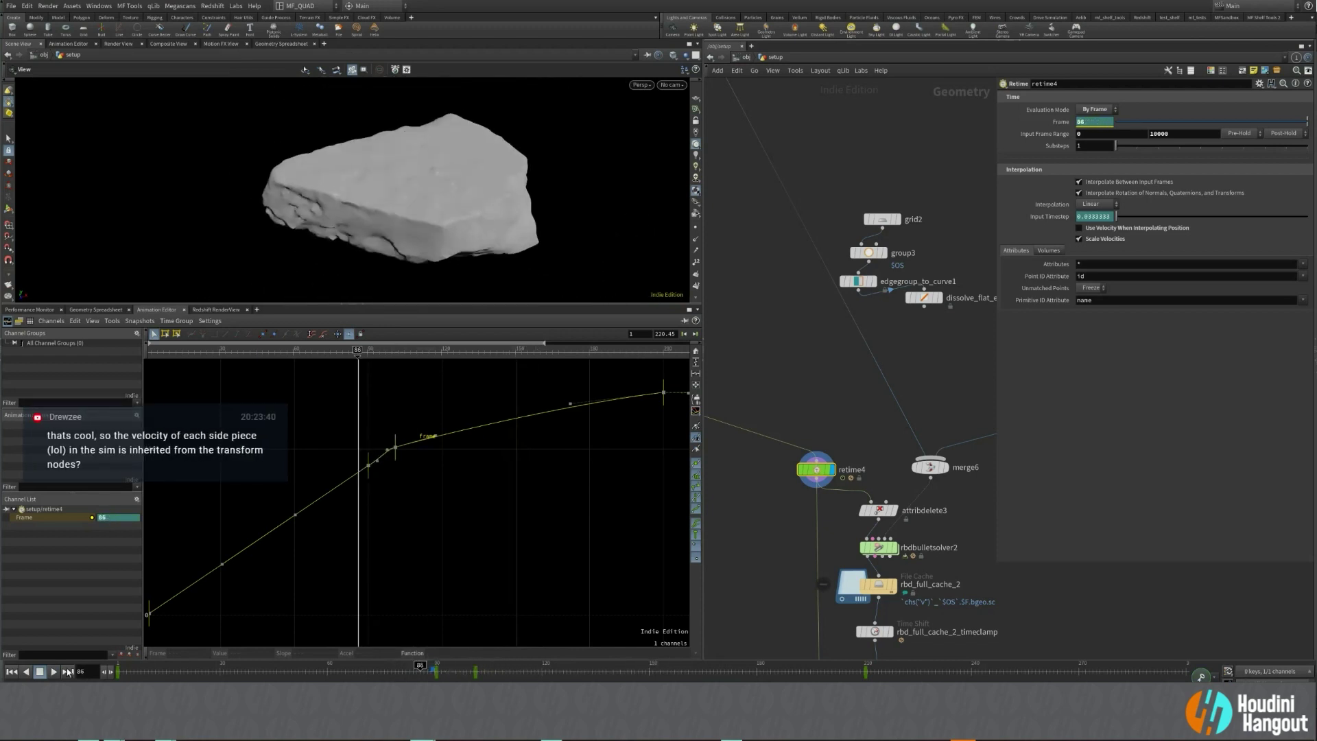
left_click(53, 672)
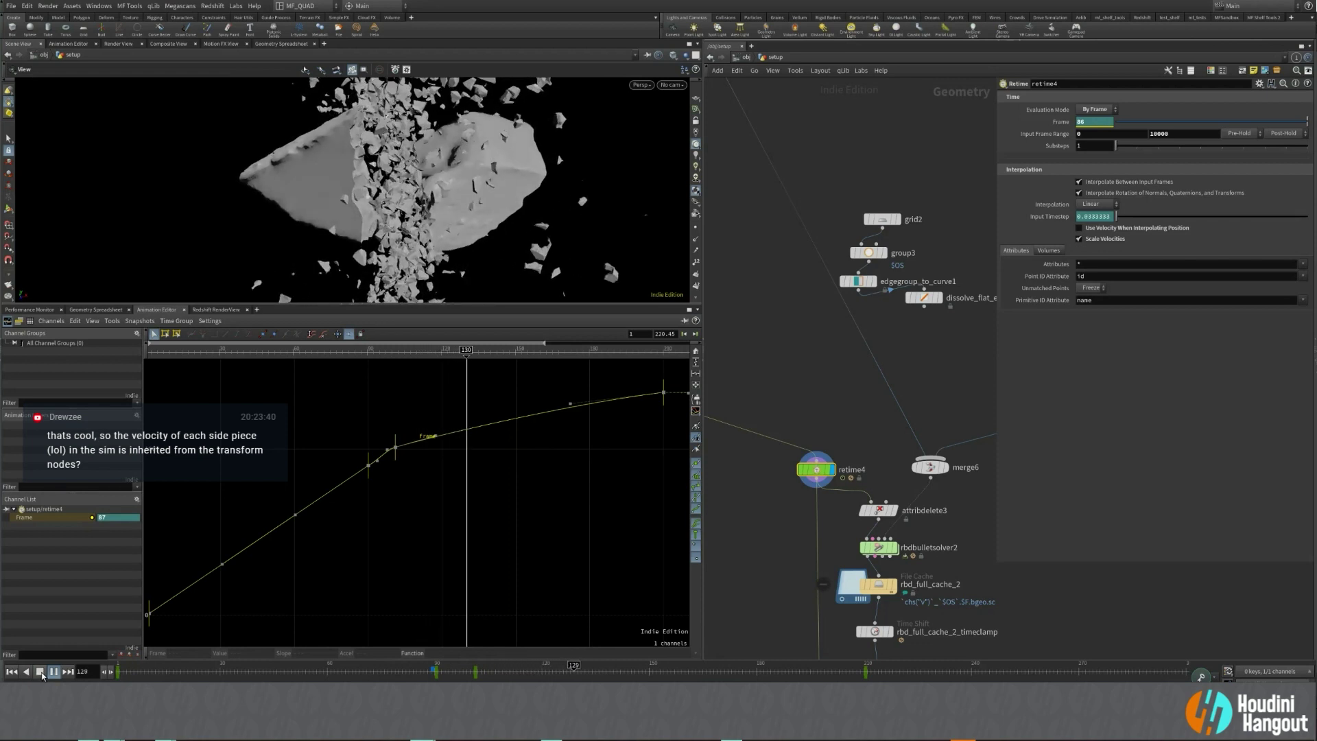
left_click(41, 673)
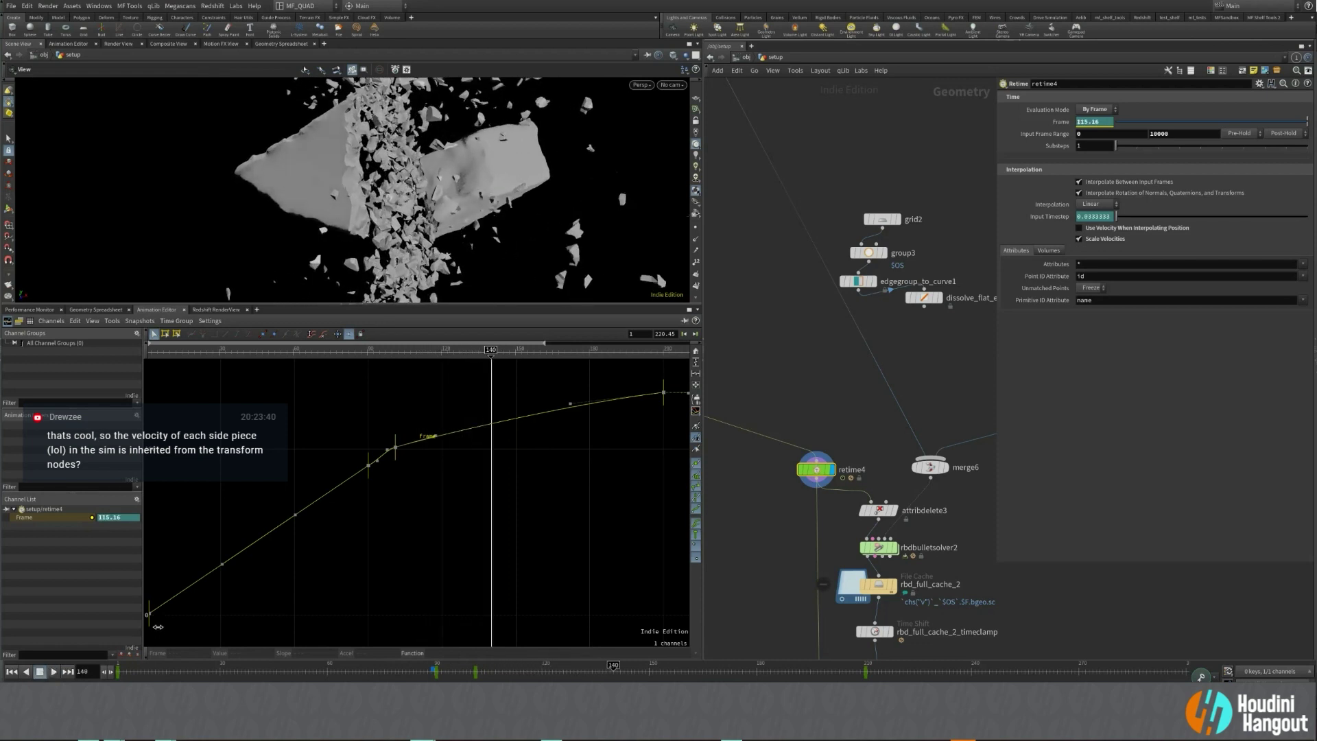
left_click_drag(628, 669, 717, 670)
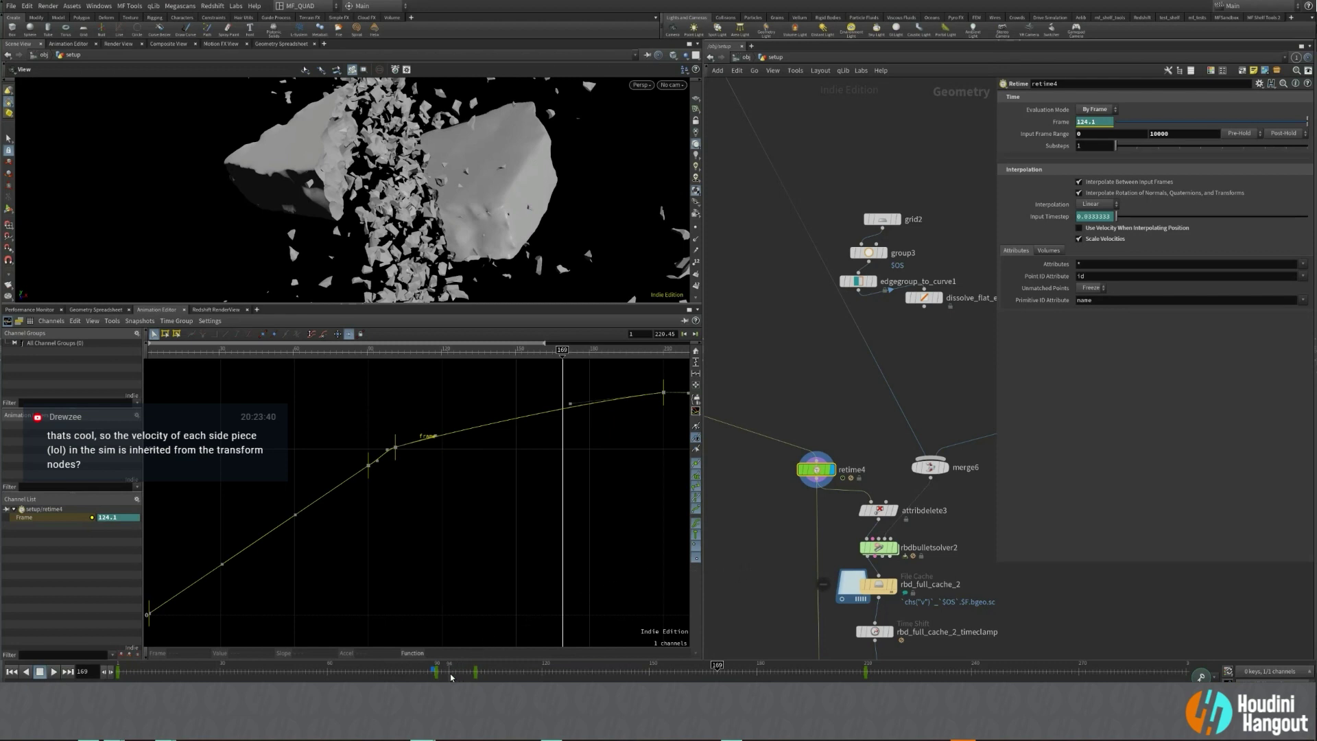
Frame the whole node network and return to rbdbulletsolver1 to examine its override attributes, including deforming.
key("h")
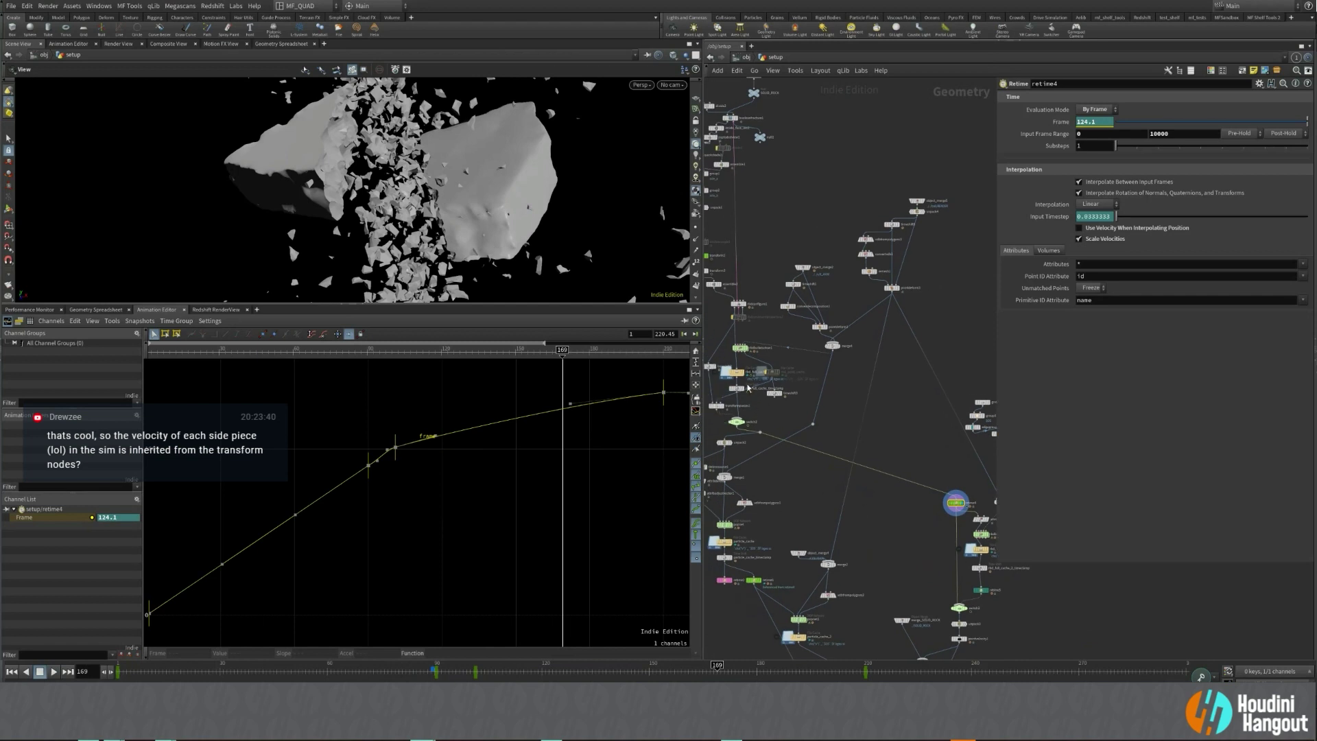
left_click(743, 351)
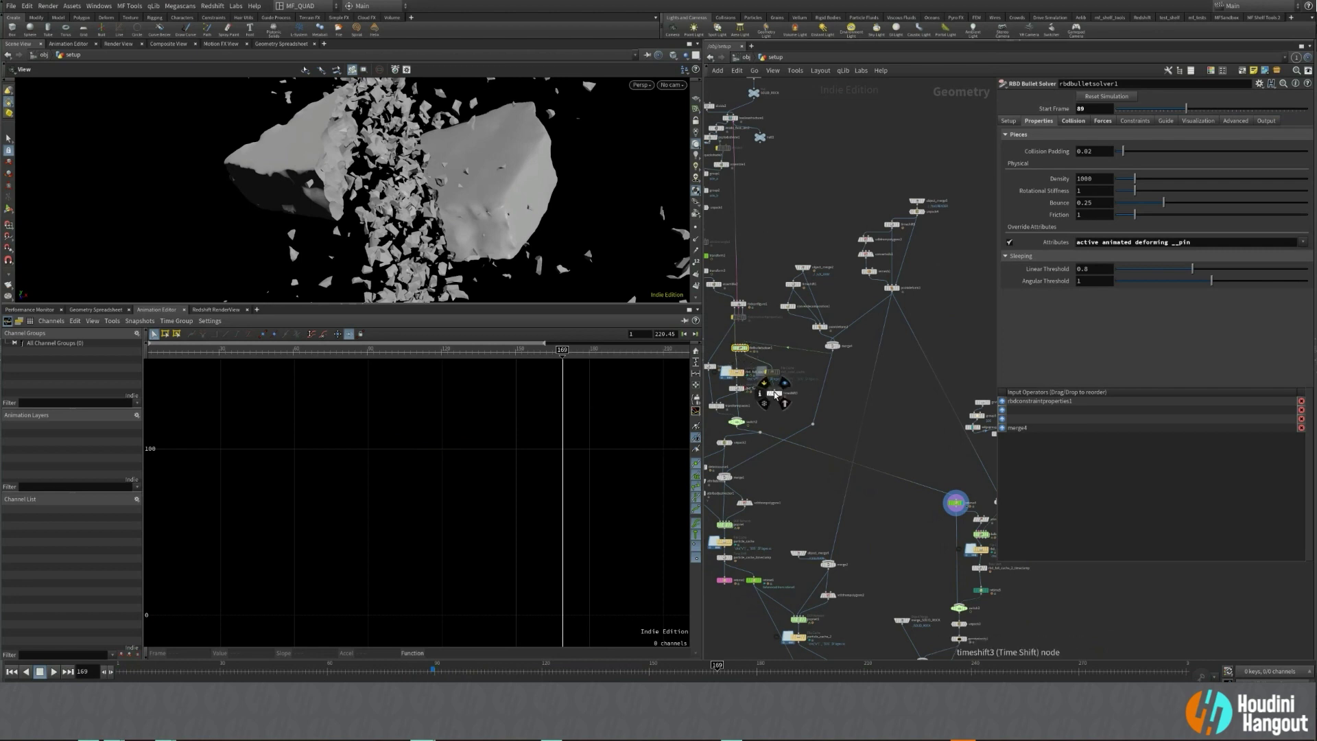
left_click_drag(1085, 242, 1159, 242)
left_click(1159, 243)
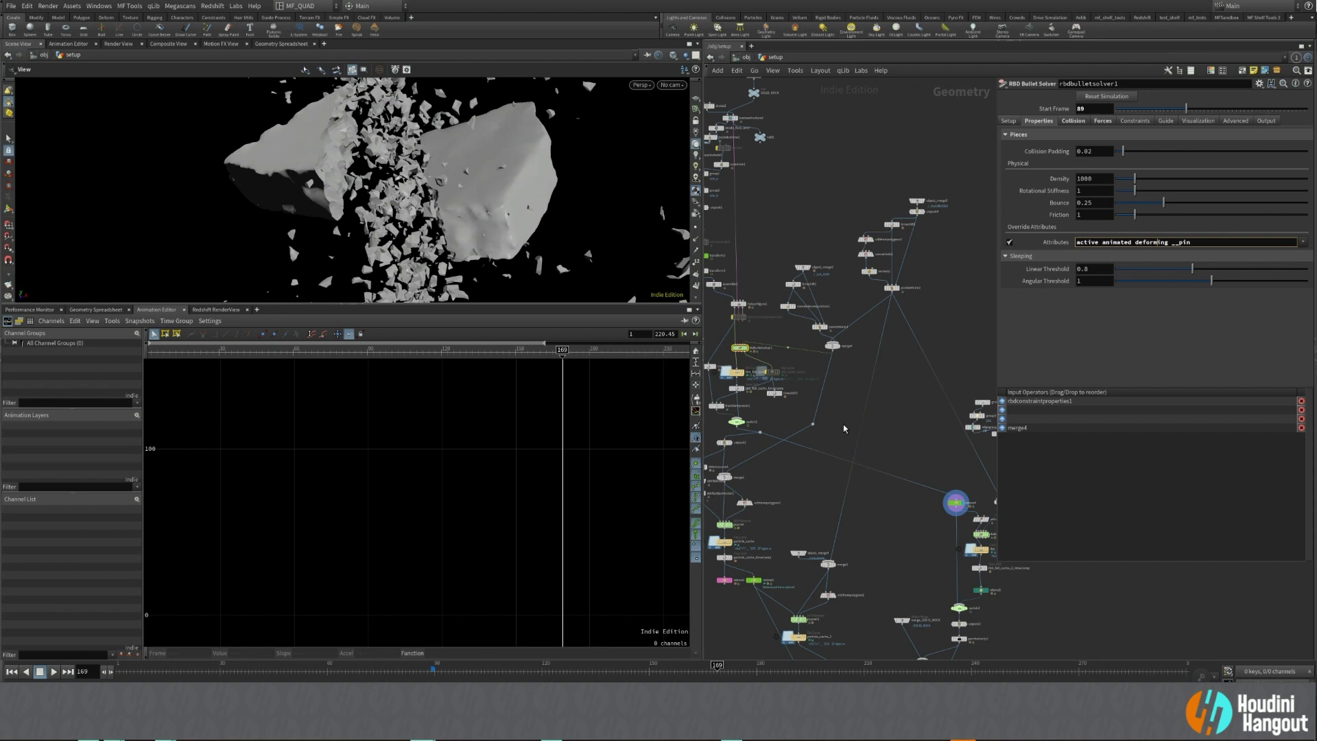
Check rbdconfigure1's parameters and the point attributes and groups in rbdconstraintproperties1's node info, then show rbdbulletsolver1's parameters again.
scroll(804, 375, "up", 5)
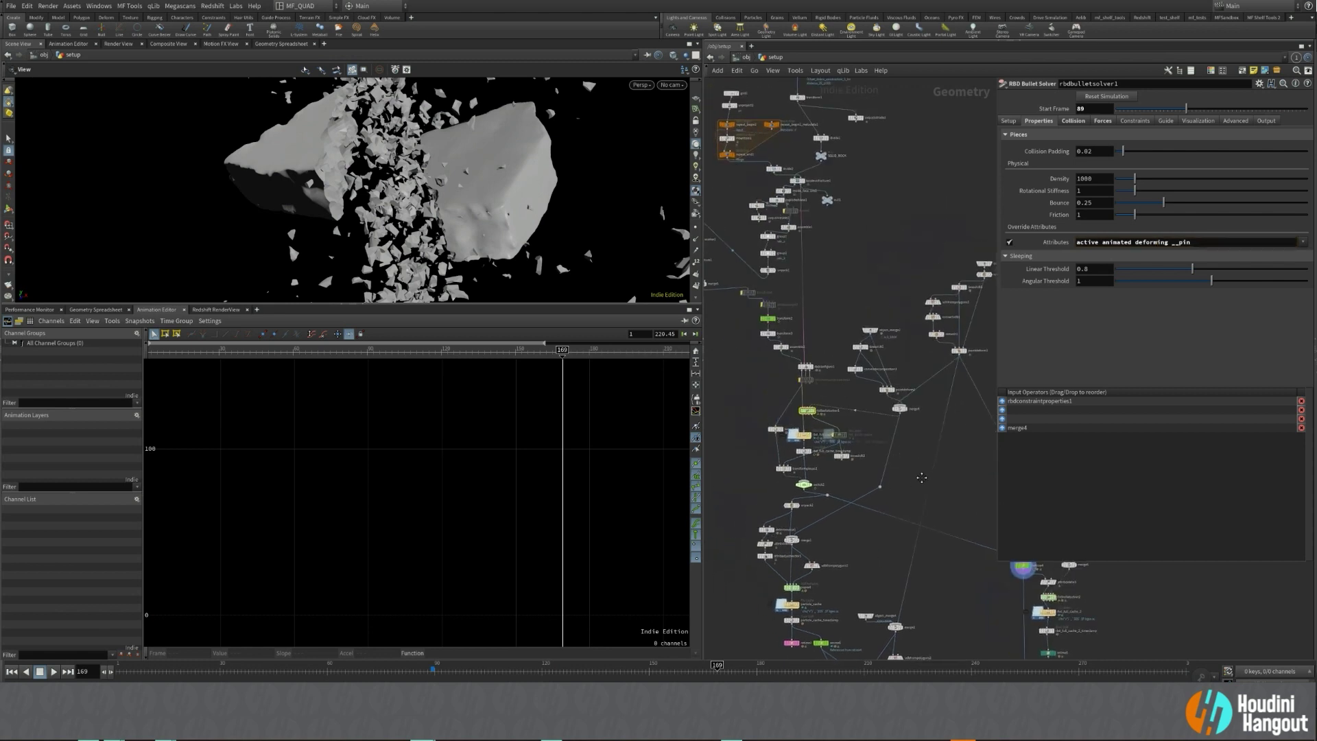
left_click(809, 364)
middle_click(805, 388)
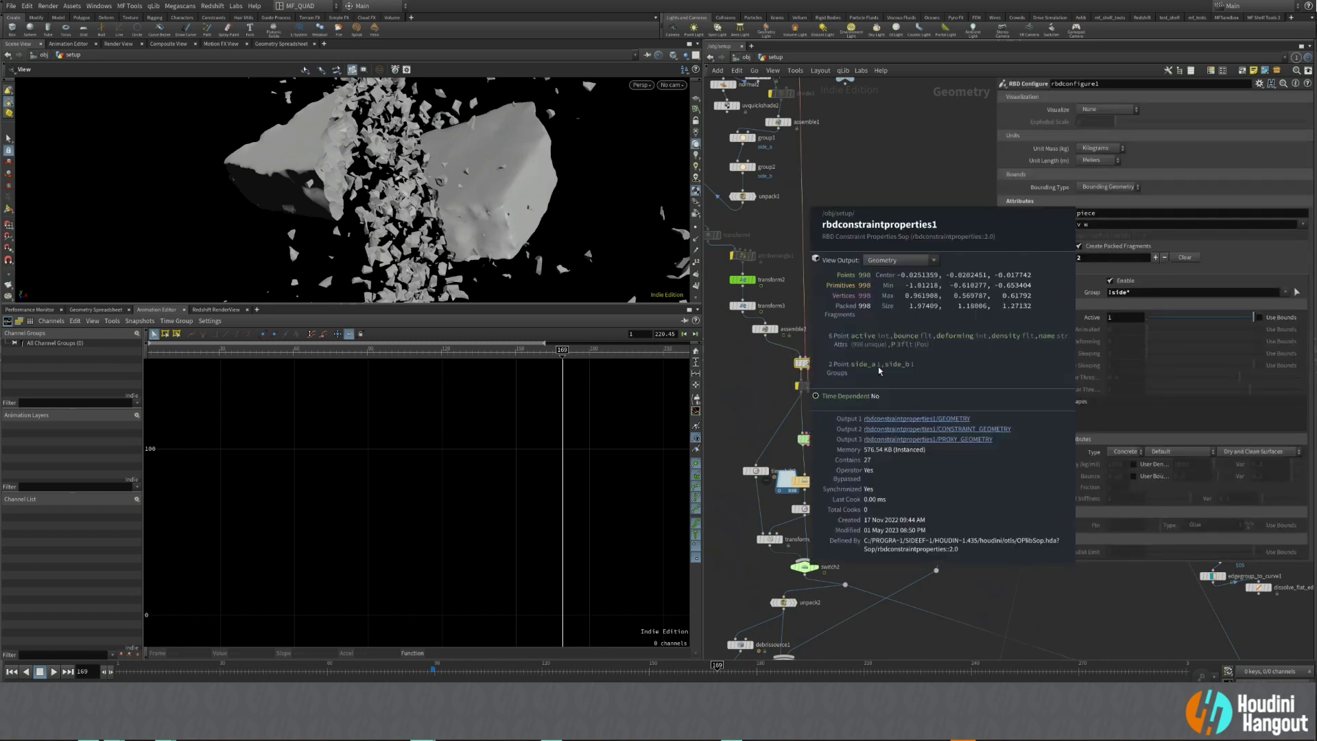
middle_click(807, 386)
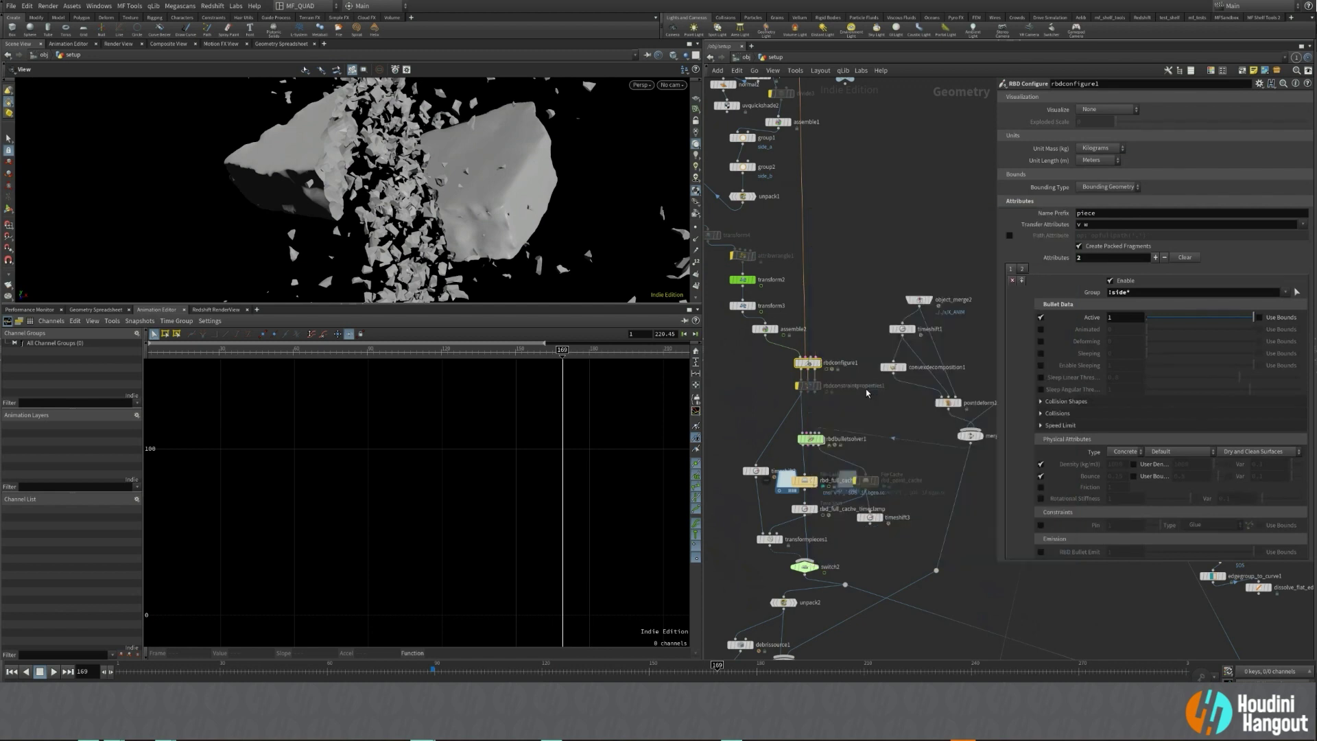
left_click(811, 440)
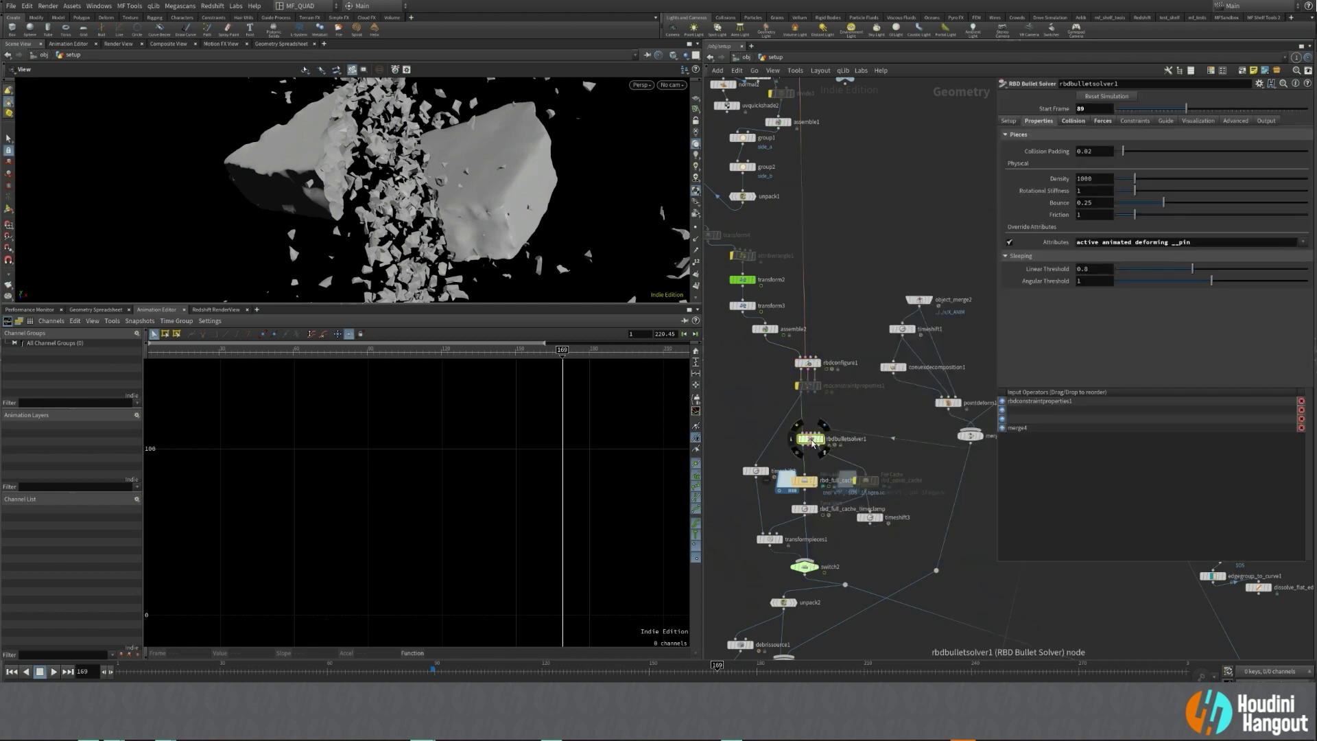
Enter rbdbulletsolver1's forces network and play the simulation from frame 89 to frame 94 with popwrangle1's code shown.
double_click(812, 440)
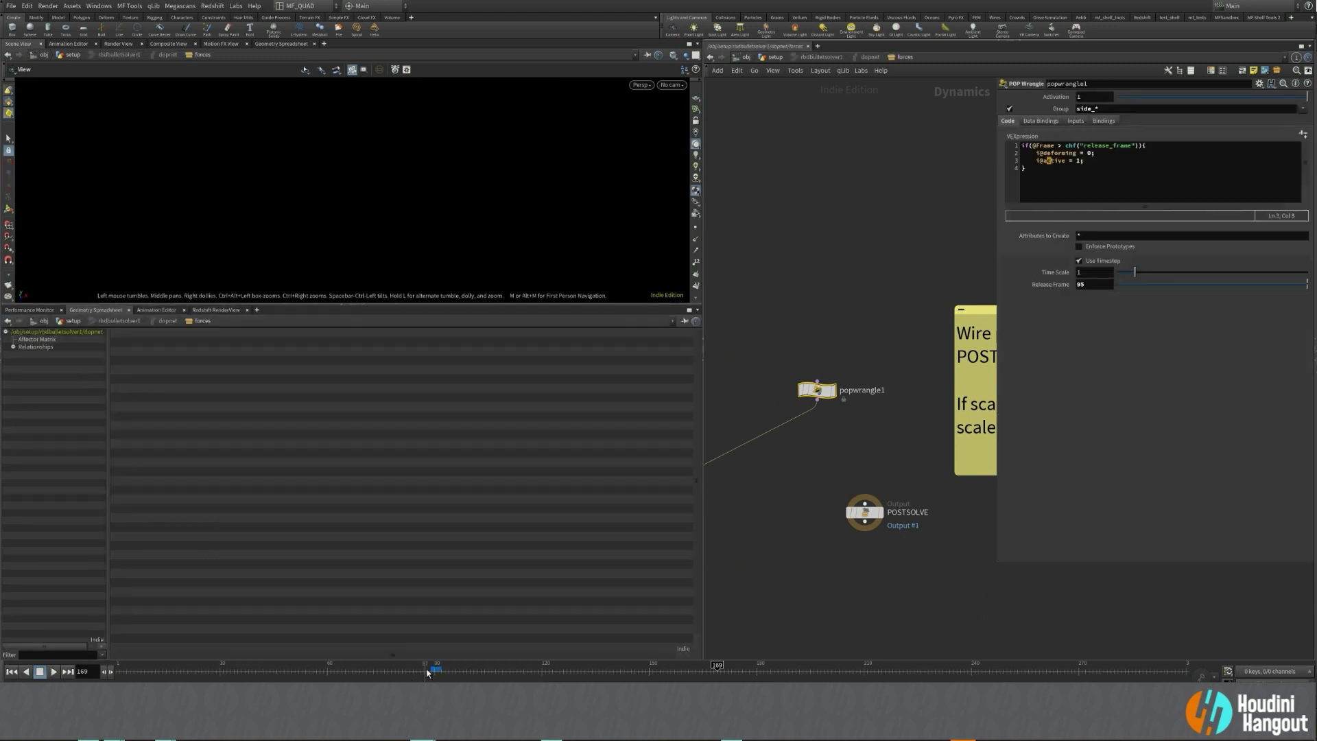
left_click(427, 671)
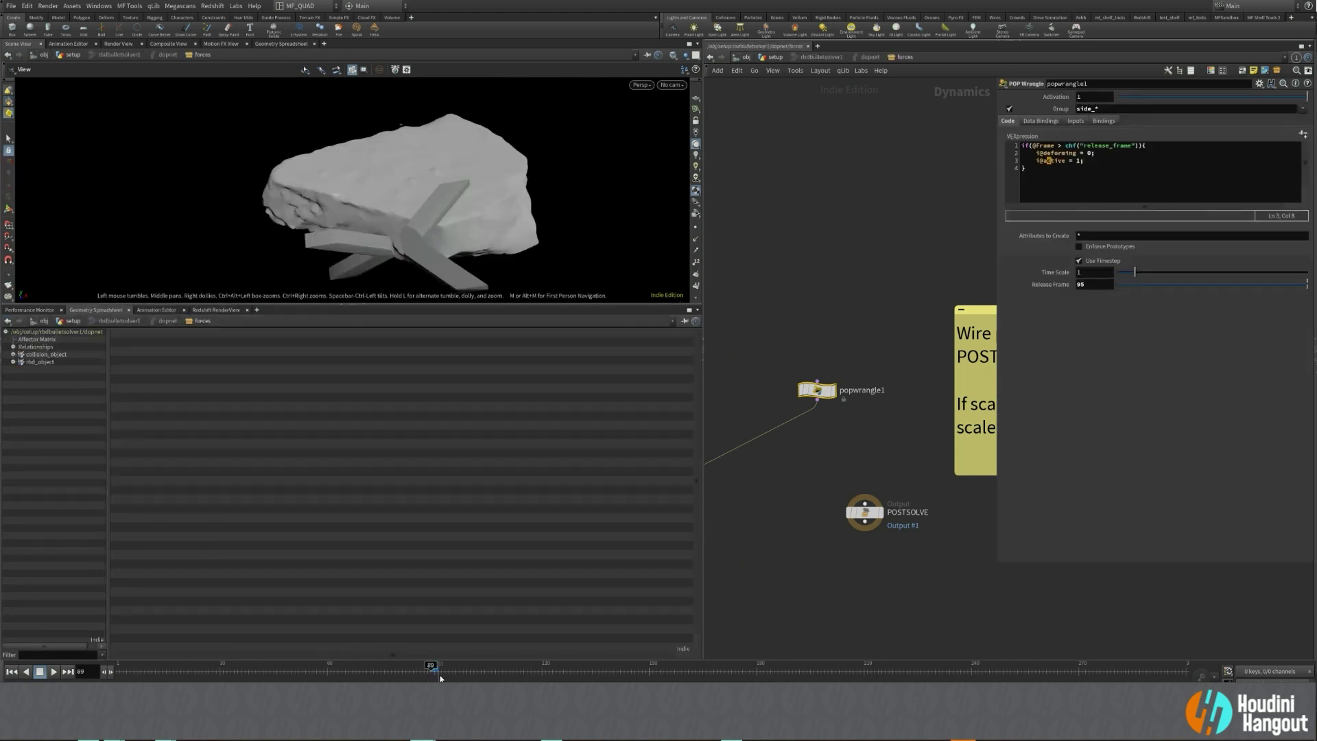
left_click(52, 672)
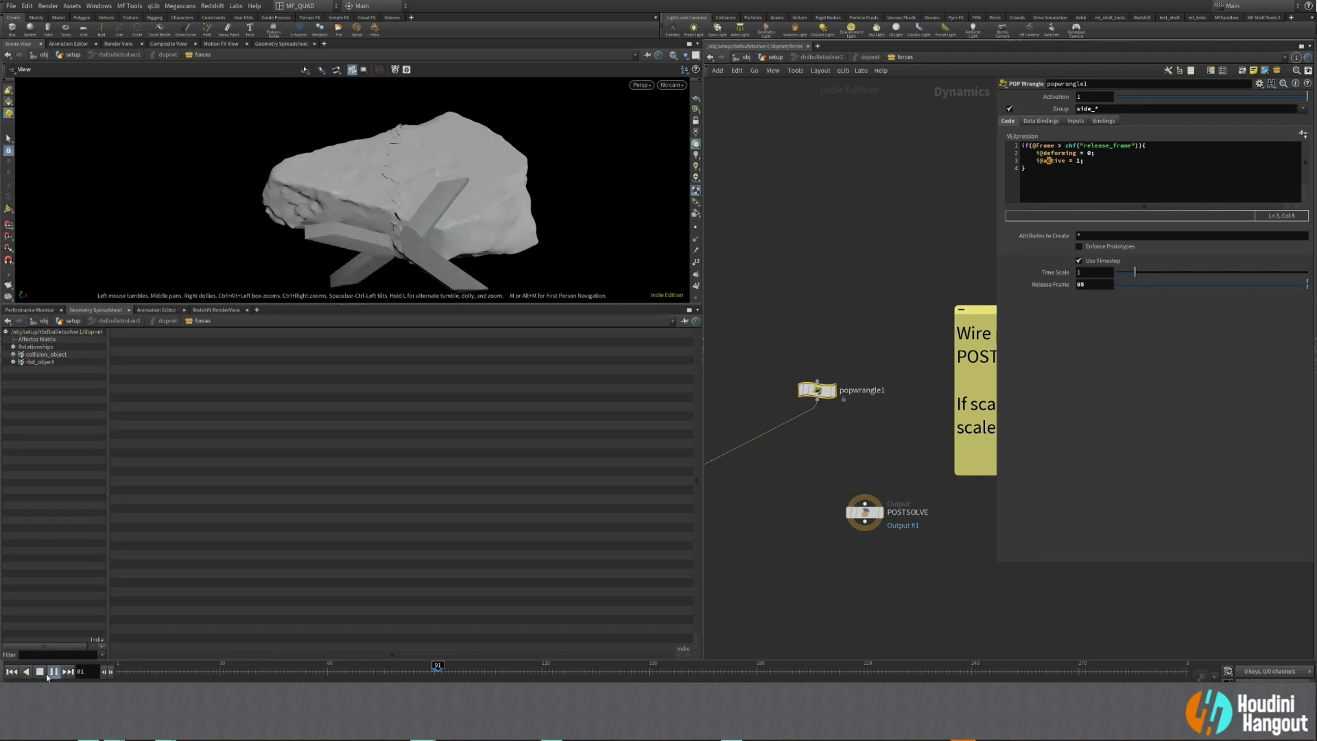
left_click(52, 673)
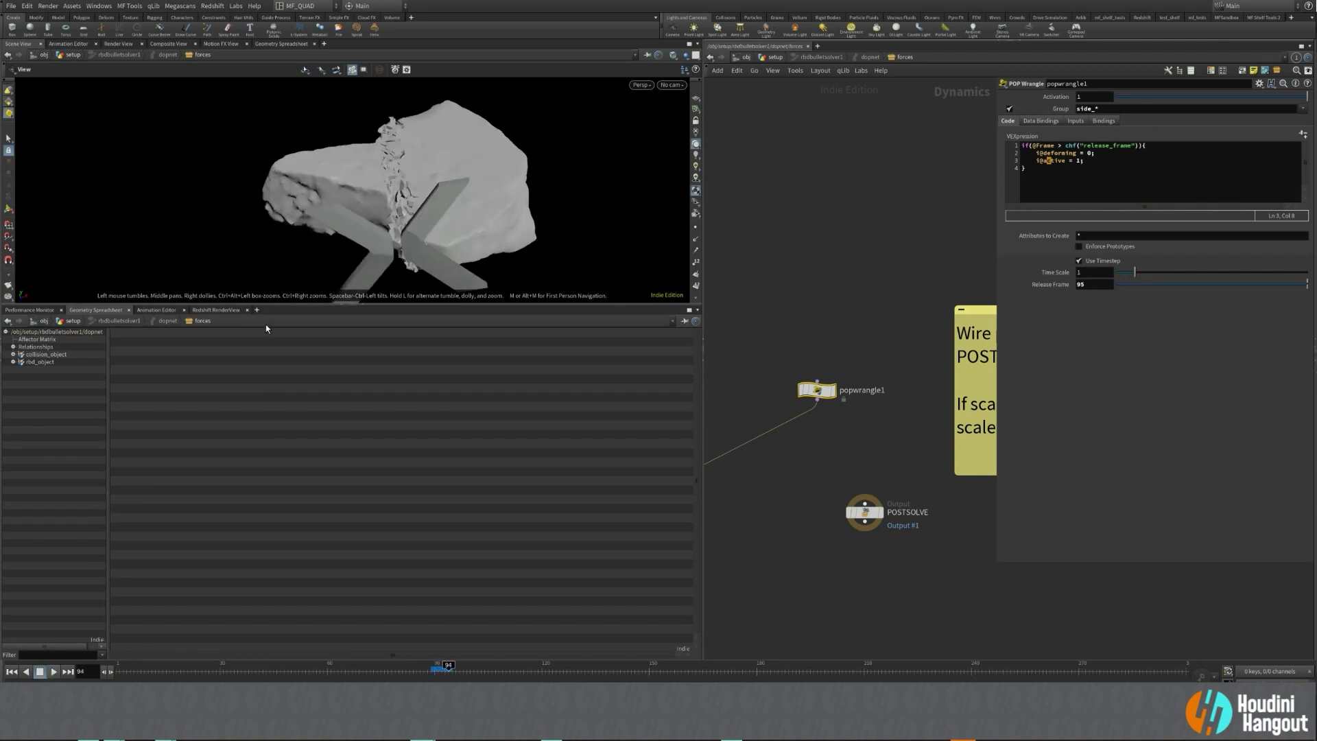
middle_click_drag(835, 435, 888, 437)
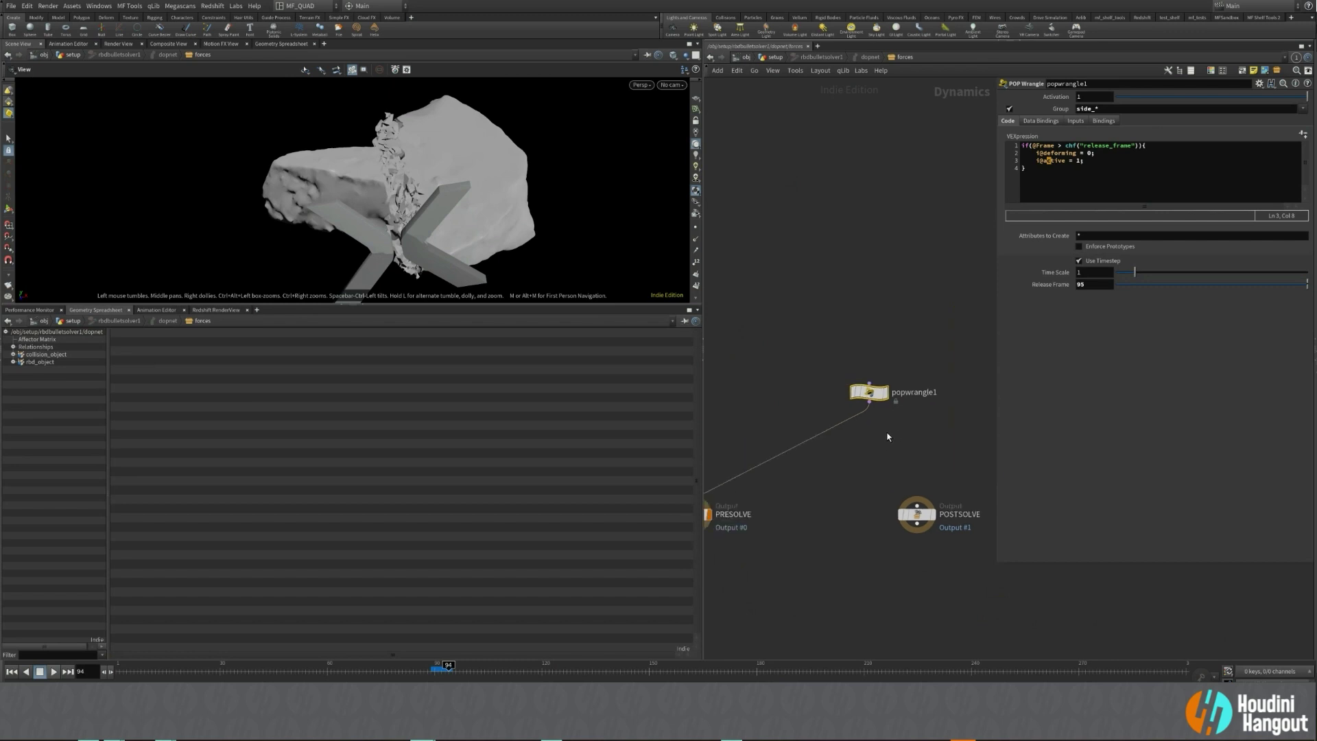
Inspect rbd_object's Geometry attributes at frame 96 and sort the points by the side_b group.
left_click(14, 361)
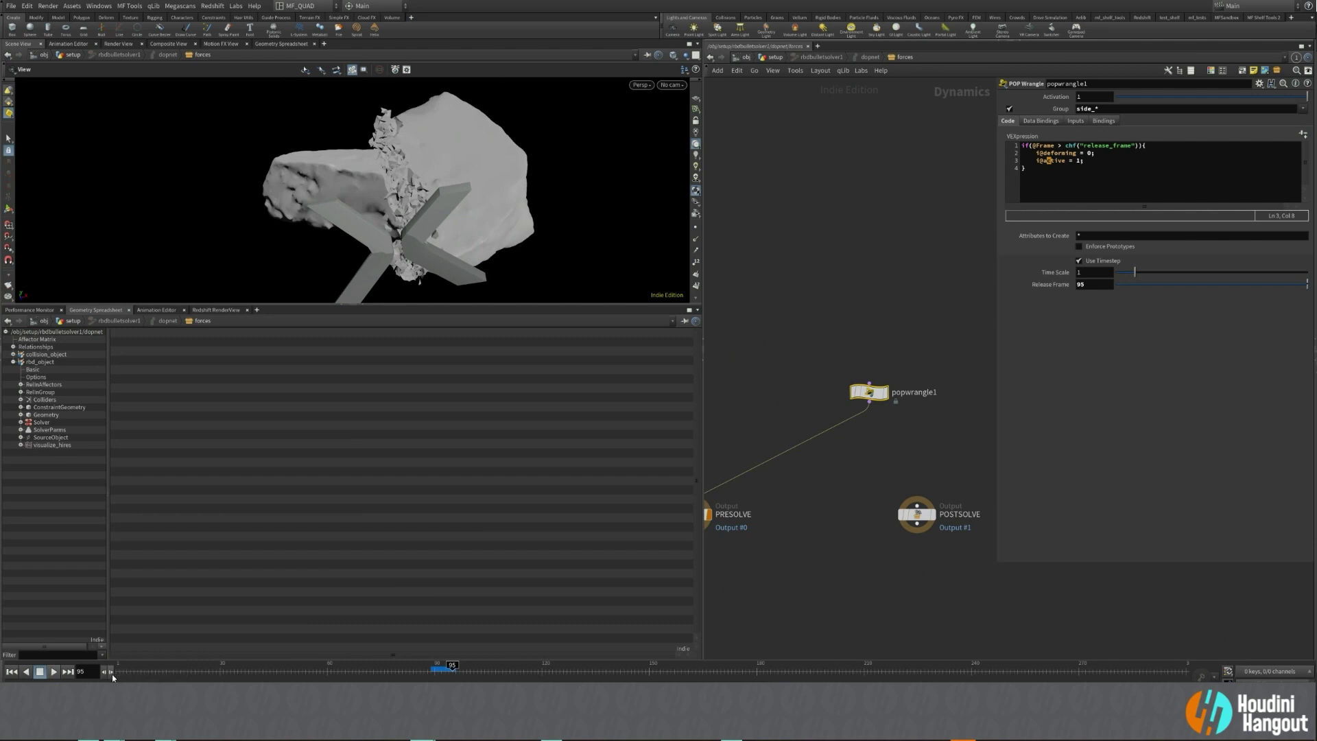
left_click(111, 672)
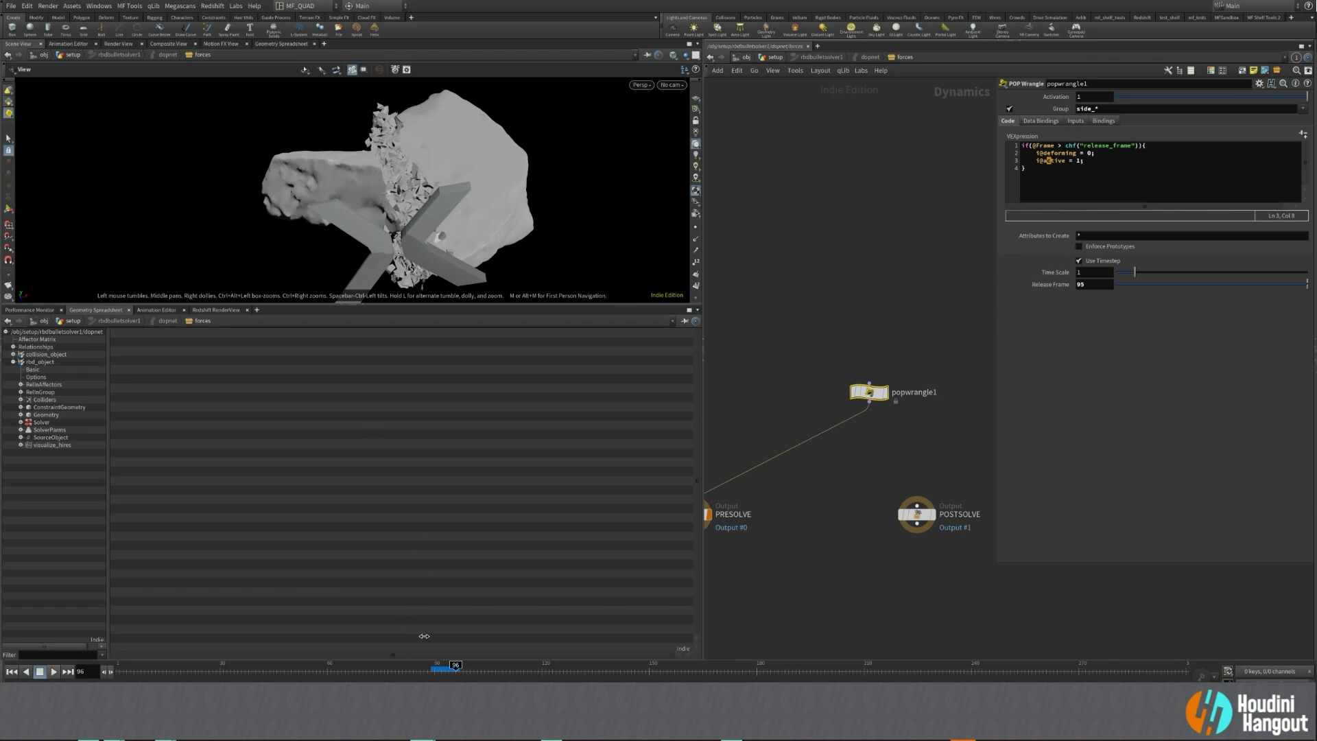
left_click(46, 414)
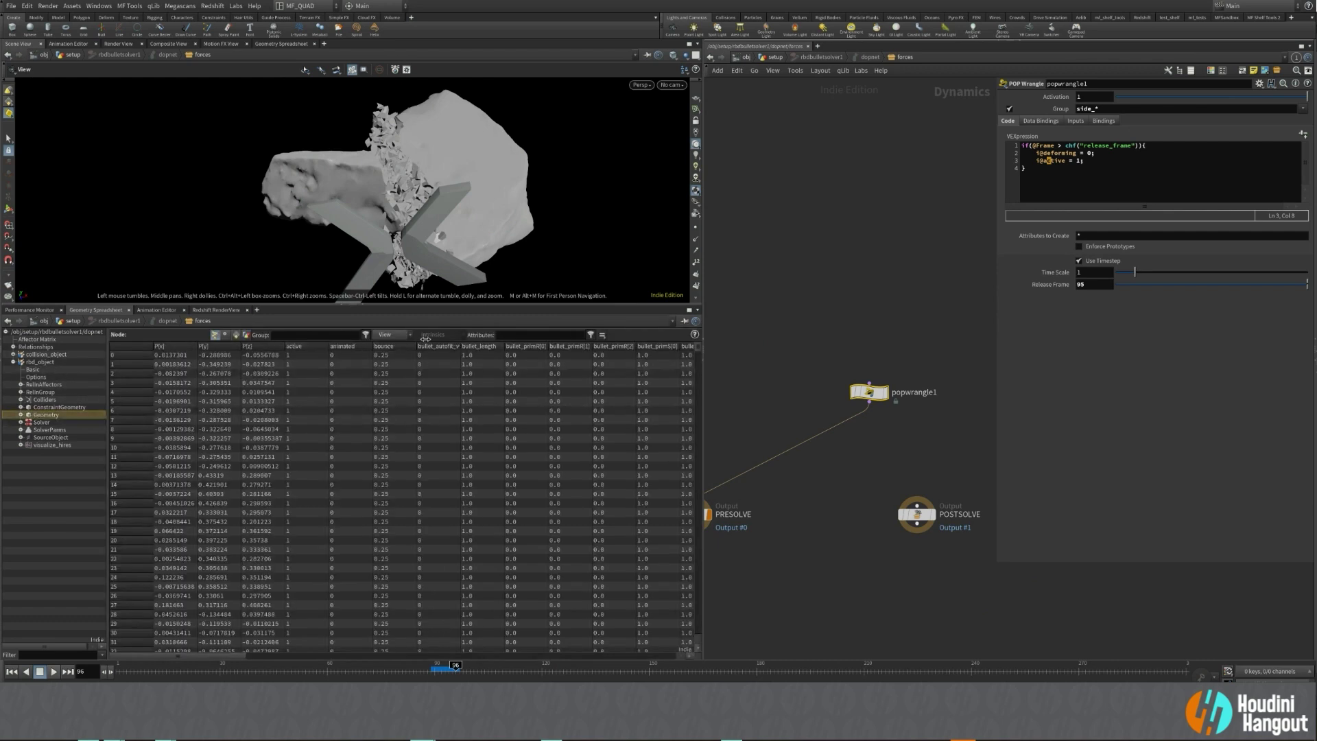
left_click(390, 335)
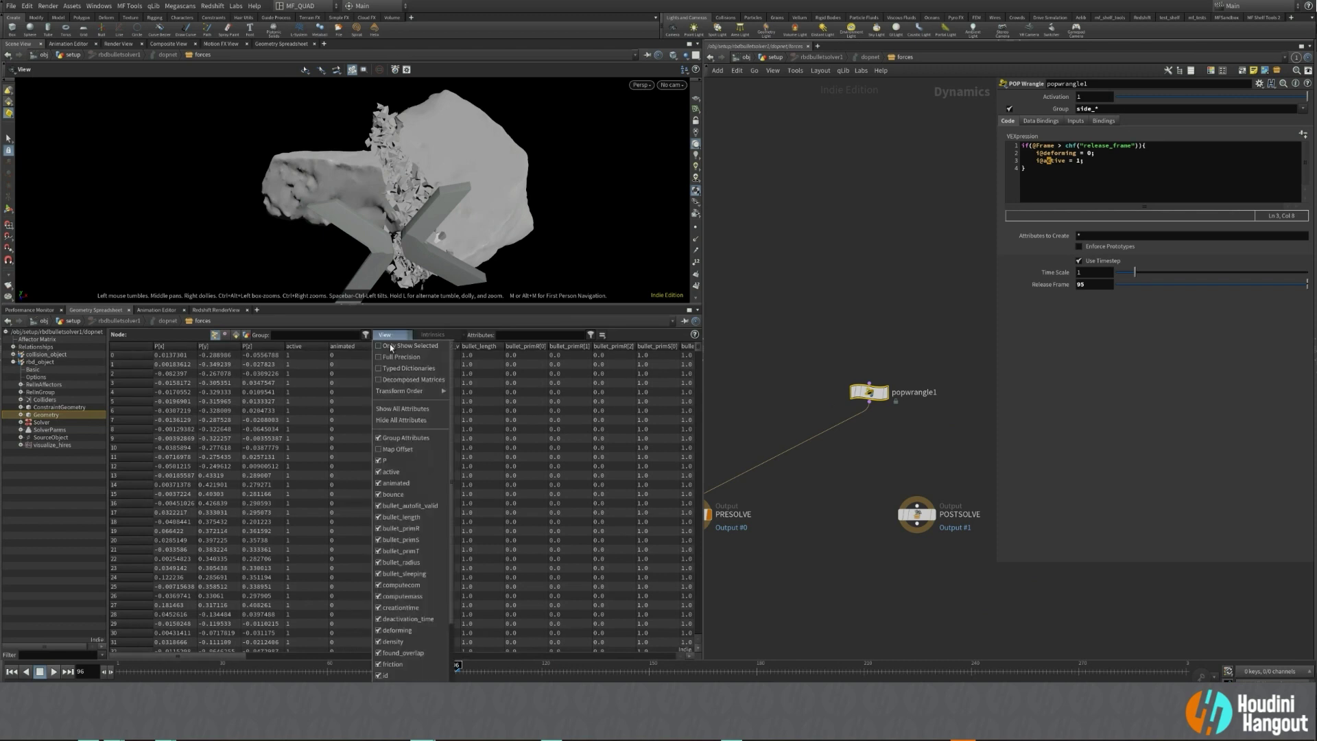
left_click(187, 651)
left_click_drag(187, 655, 641, 647)
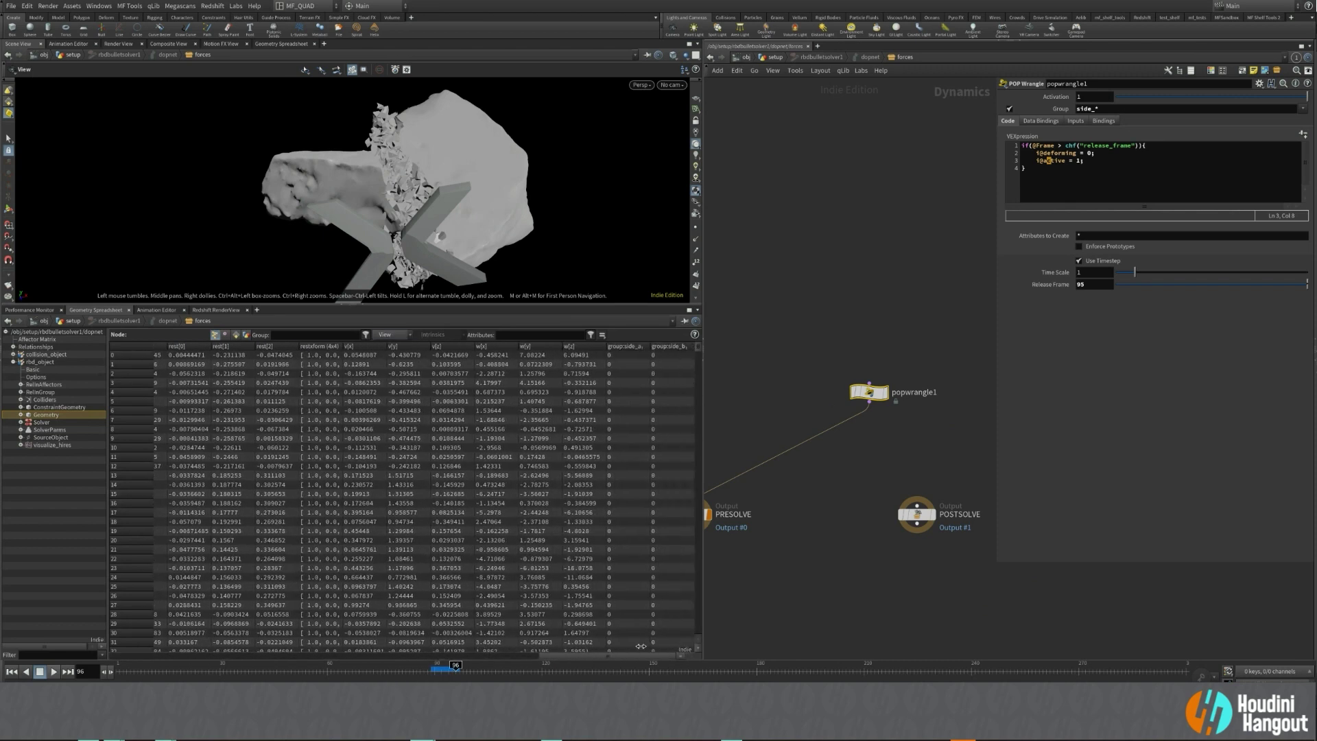
left_click(669, 346)
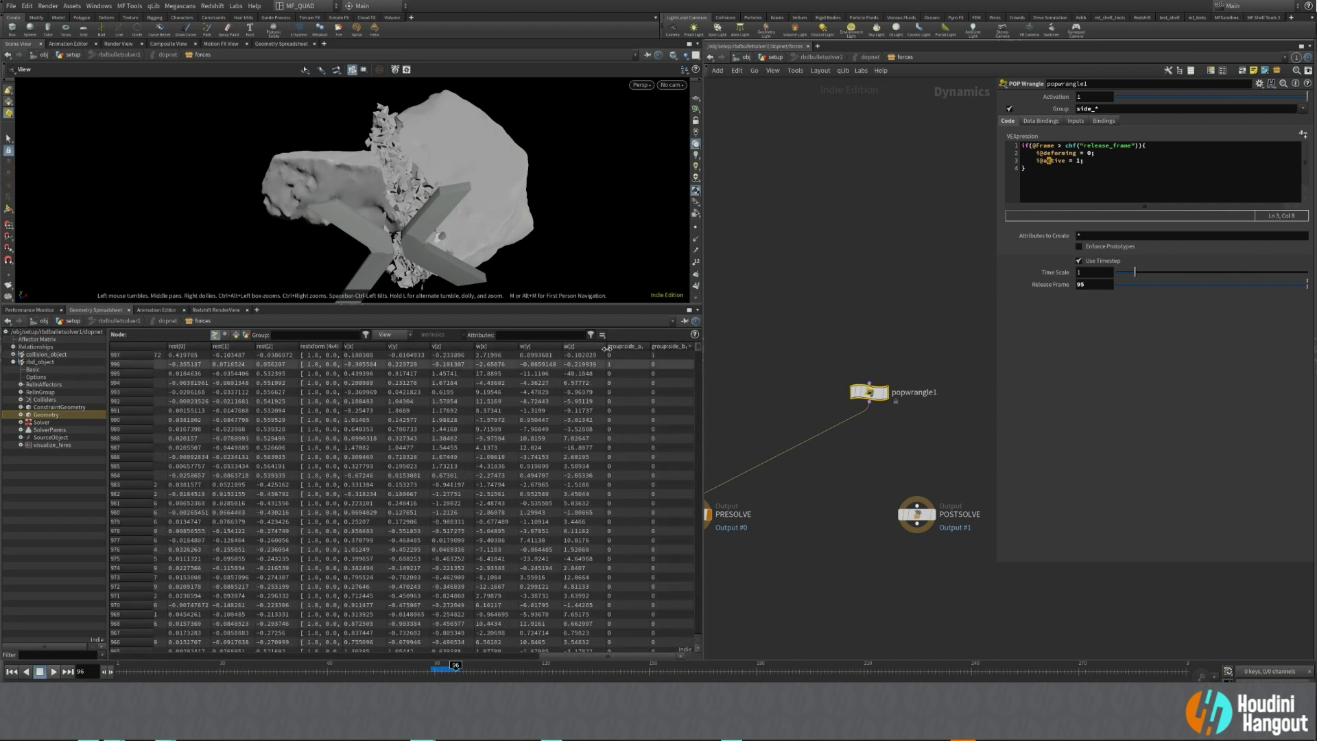
Hide all point attributes in the spreadsheet except the group columns and the velocity attribute v.
left_click_drag(553, 657, 175, 657)
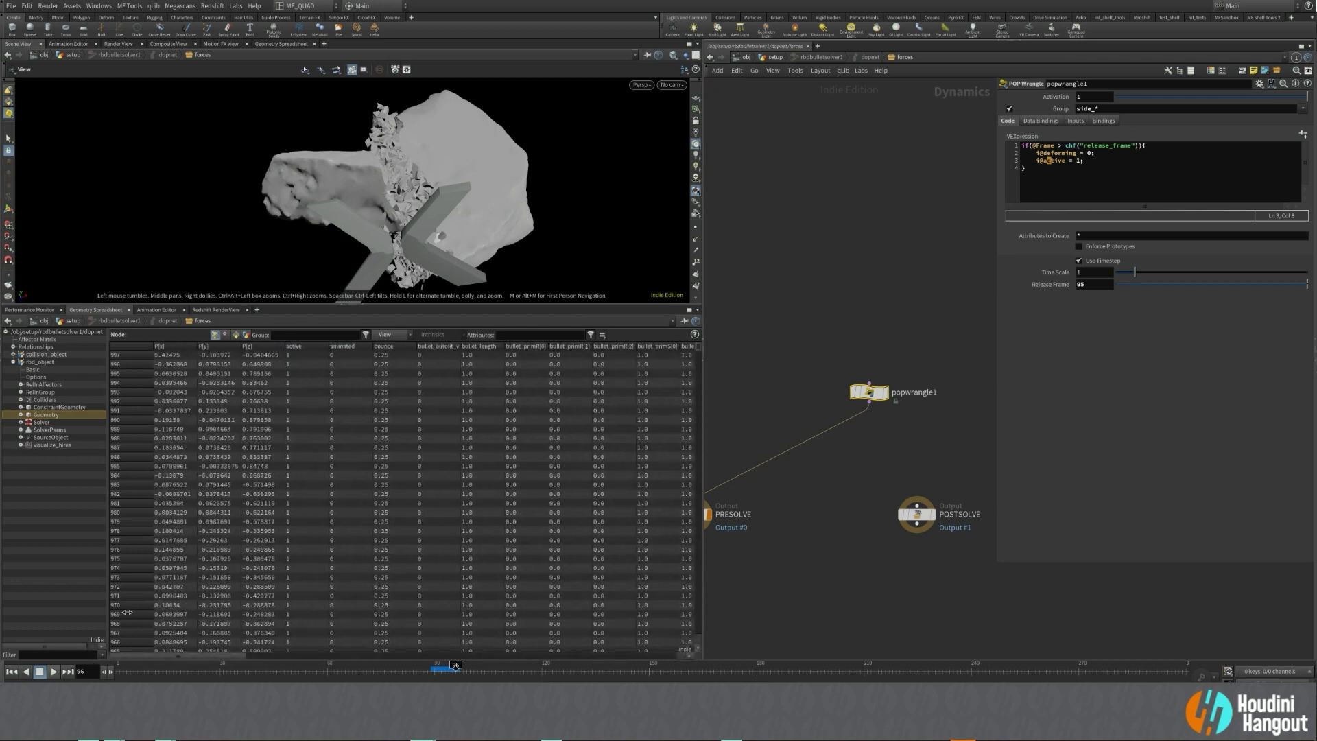
left_click(387, 335)
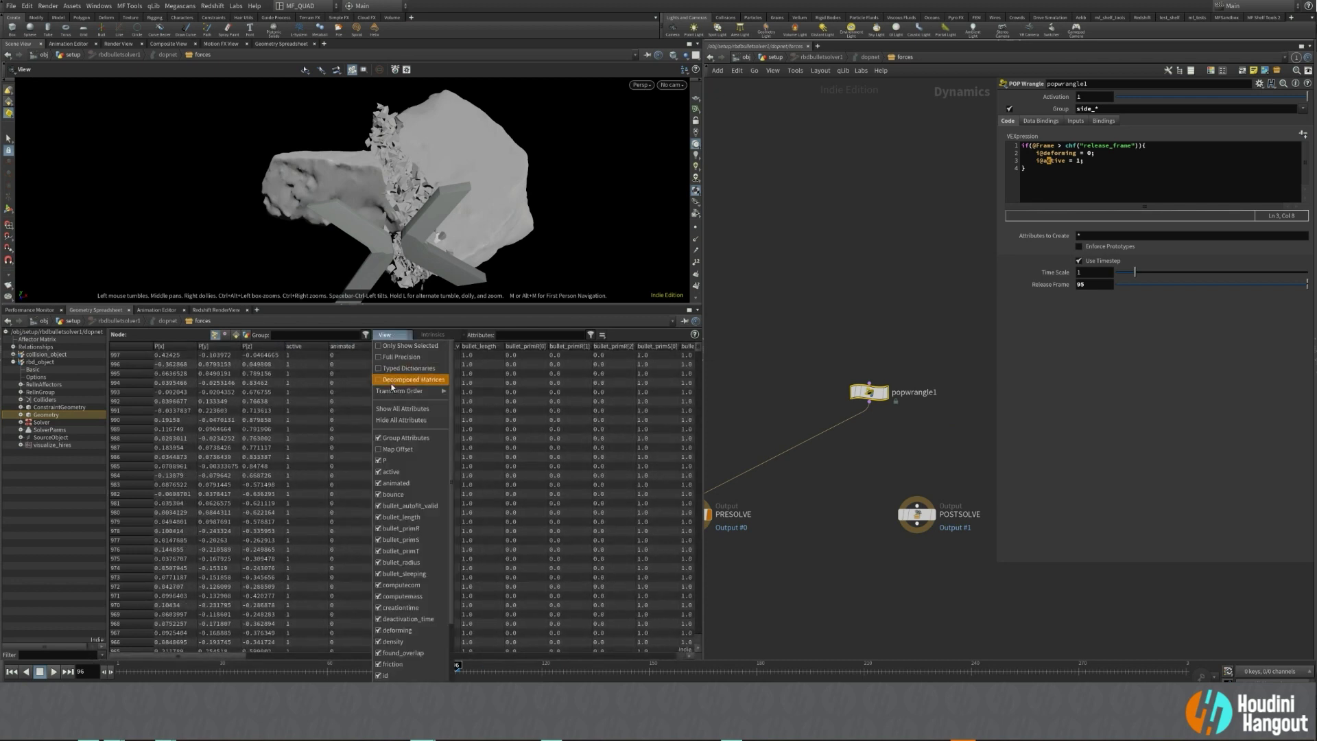
left_click(402, 420)
left_click(388, 334)
left_click(405, 437)
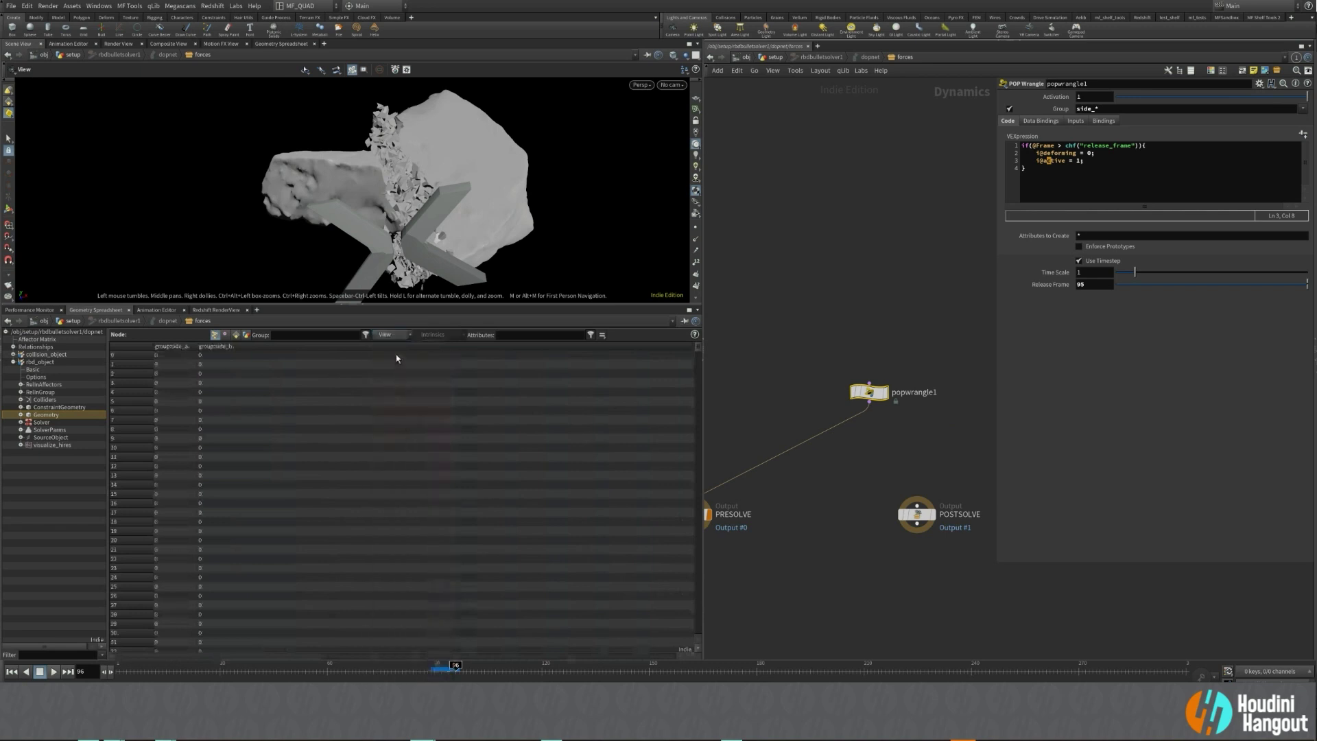
left_click(387, 334)
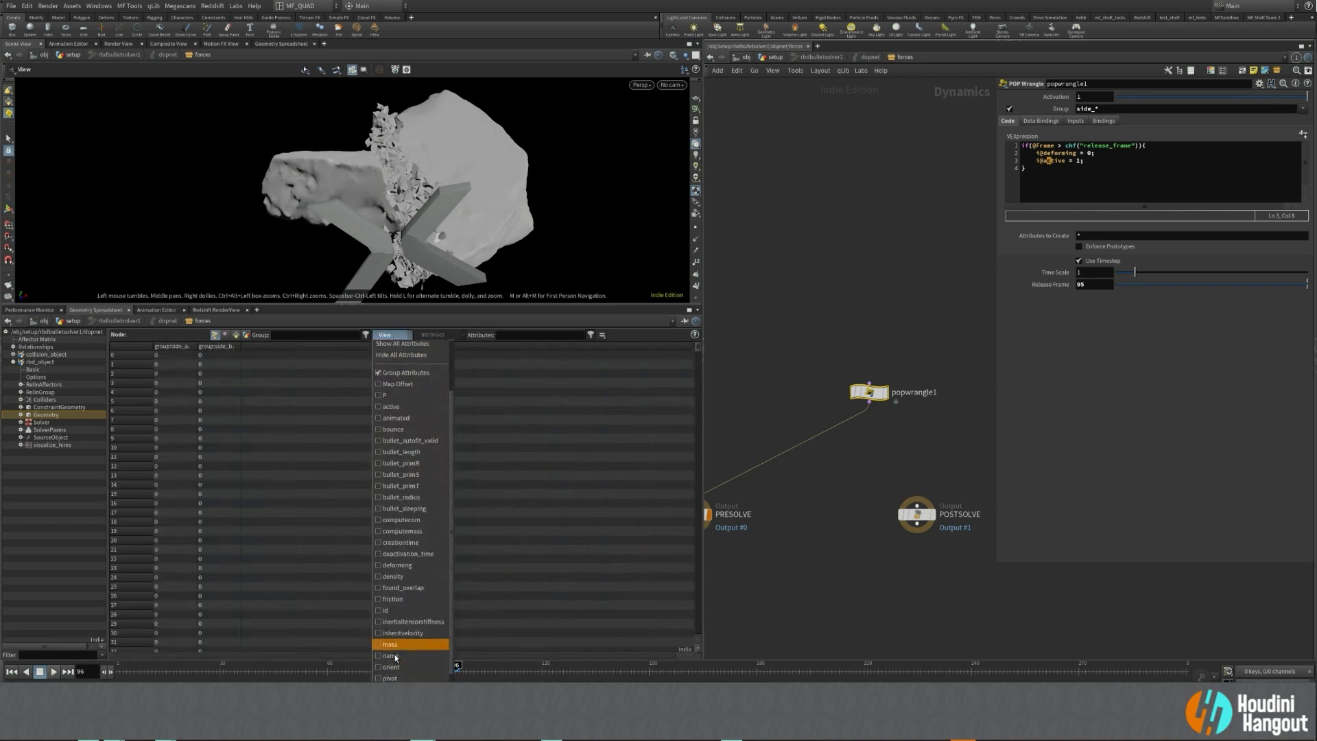
left_click(394, 663)
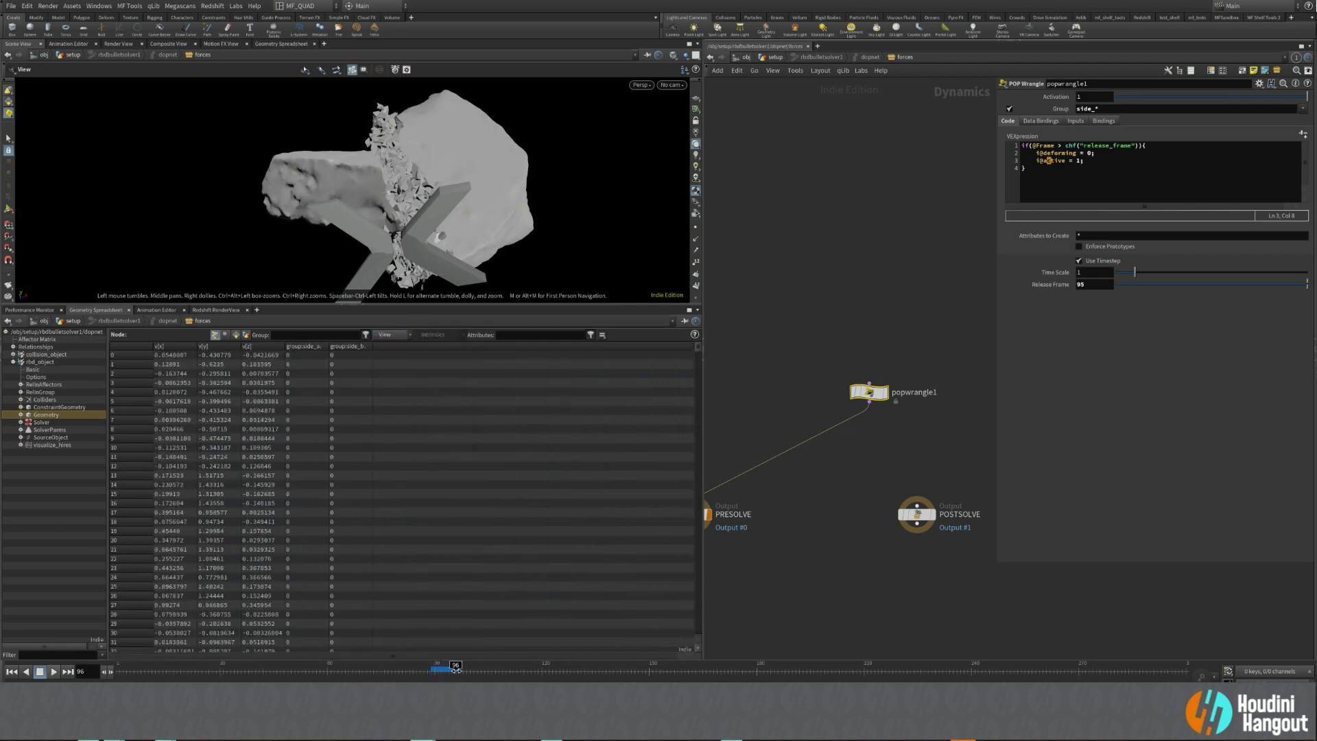
Sort the points by side_b and scrub between frames 92 and 97 to compare the side pieces' v values.
mouse_move(456, 668)
left_mouse_down()
mouse_move(441, 671)
mouse_move(456, 670)
left_mouse_up()
left_click(341, 347)
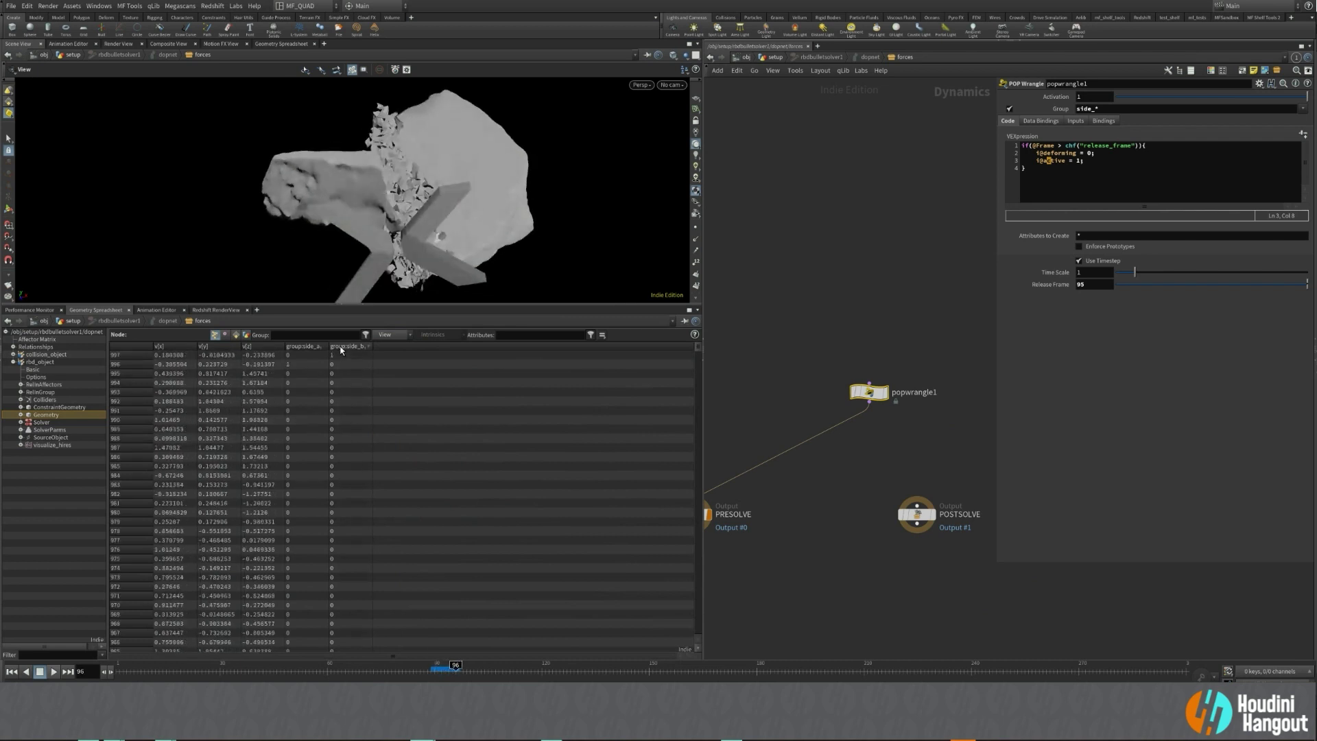
left_click_drag(455, 670, 443, 676)
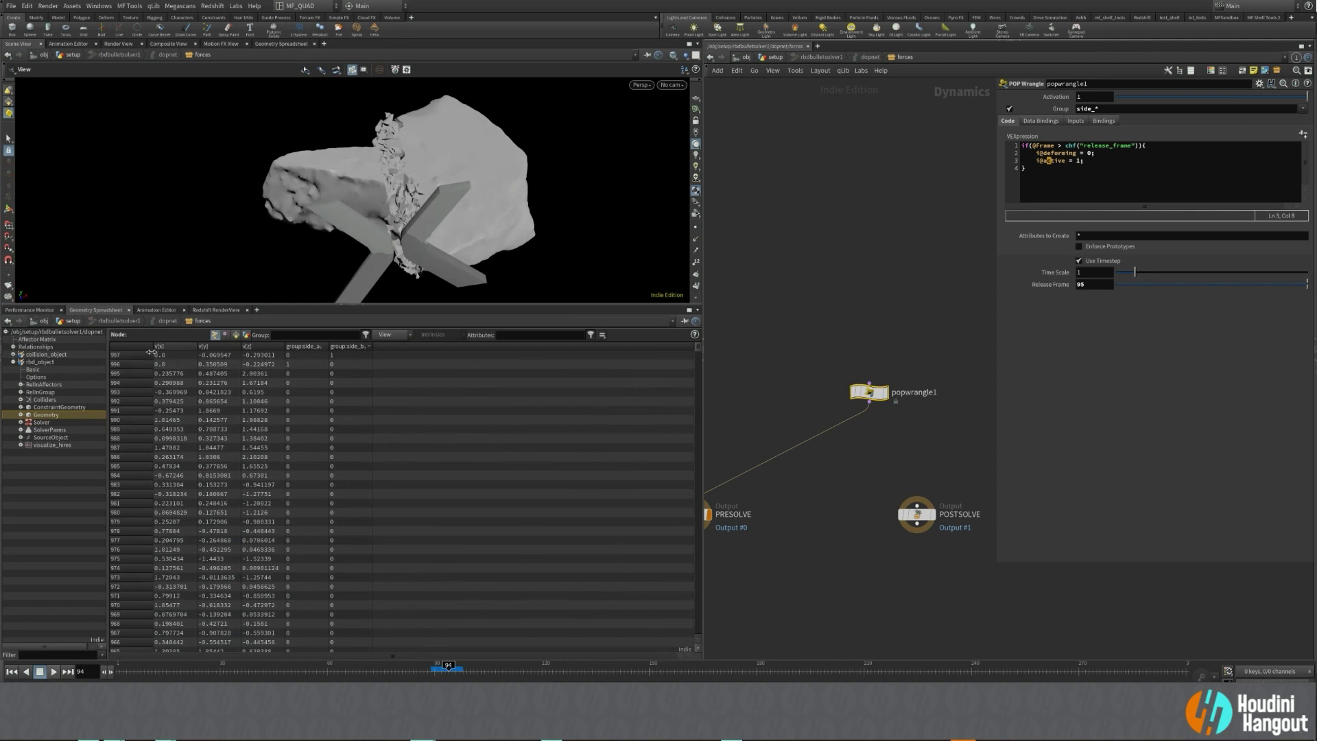
left_click_drag(450, 669, 463, 666)
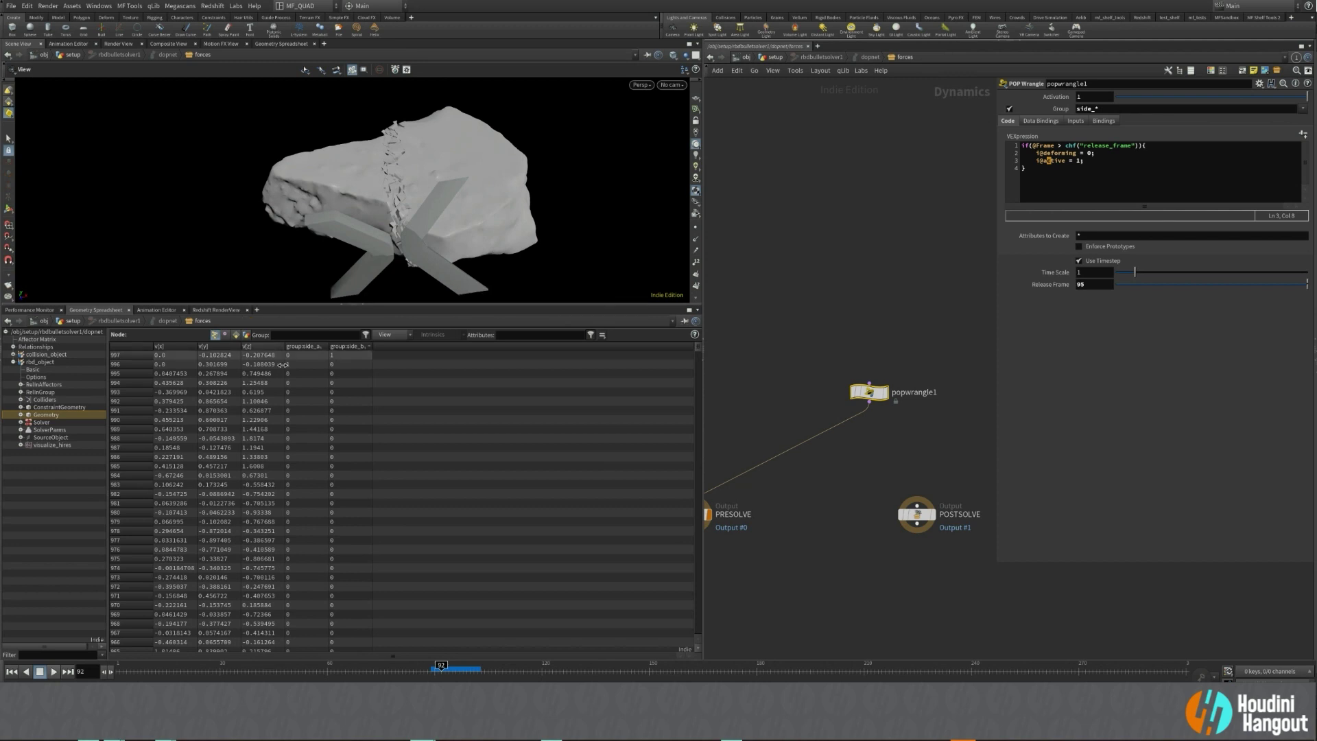
left_click_drag(441, 667, 455, 669)
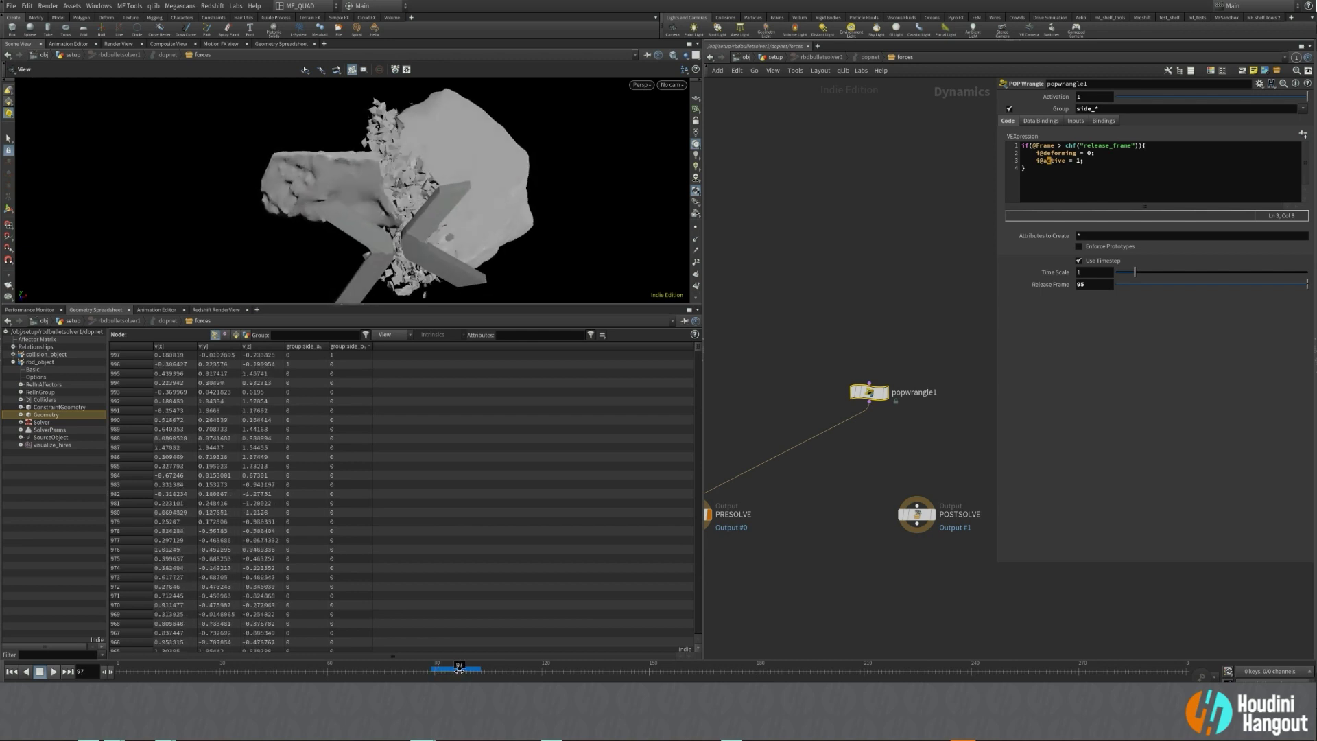
Add the angular velocity attribute w to the spreadsheet and scrub back to frame 93 to examine its values.
left_click(386, 335)
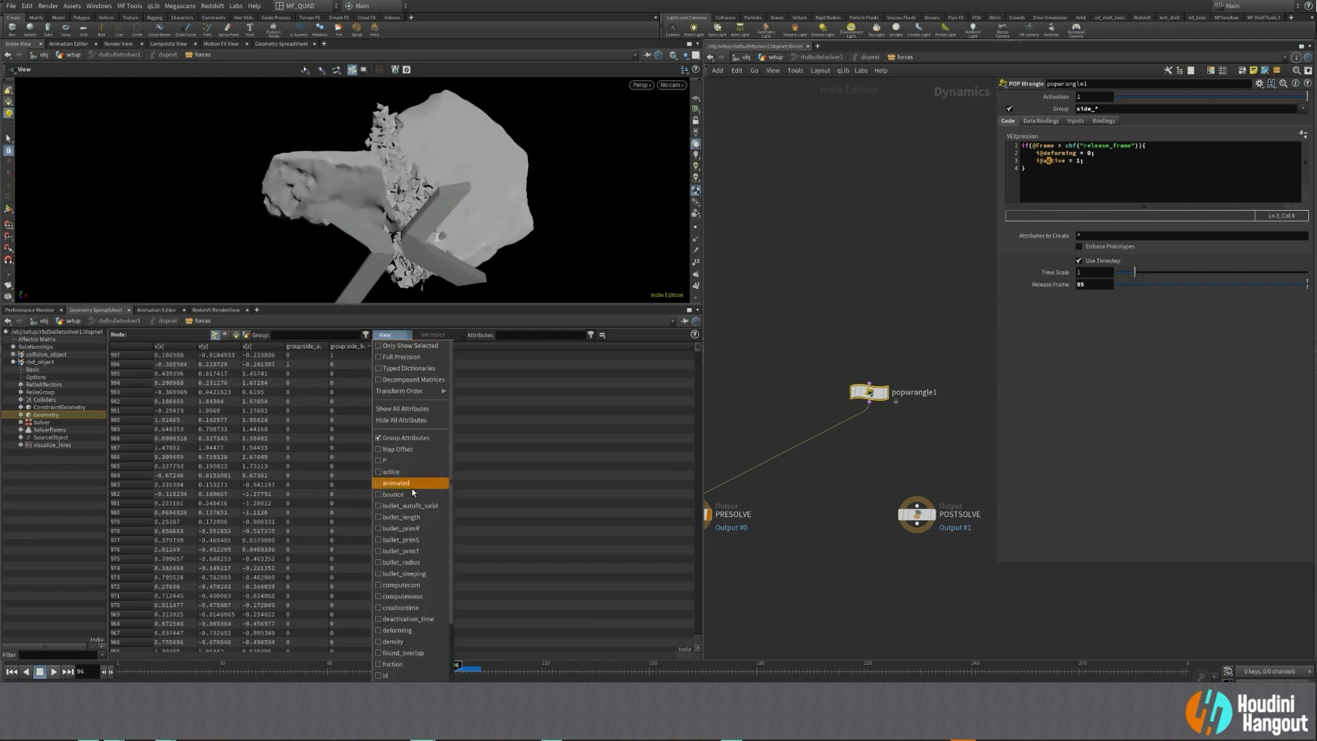
left_click(414, 701)
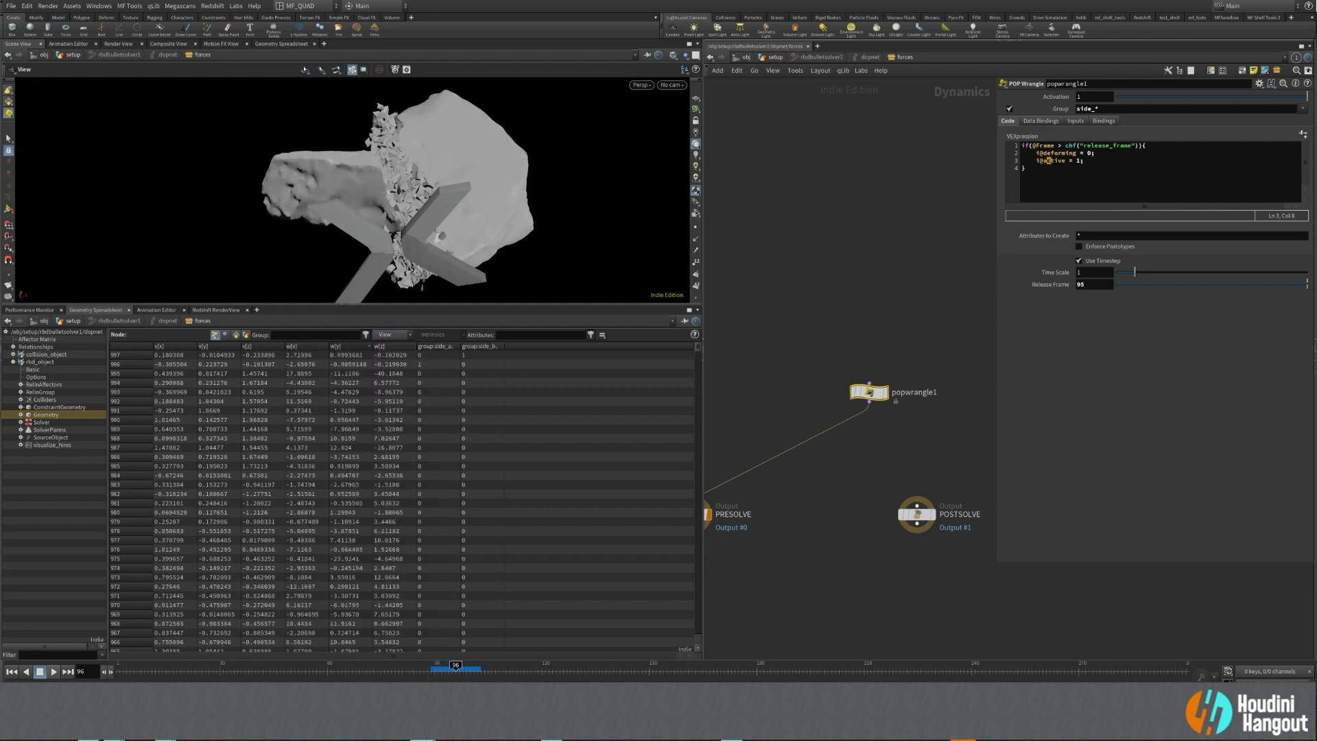
left_click_drag(455, 667, 444, 668)
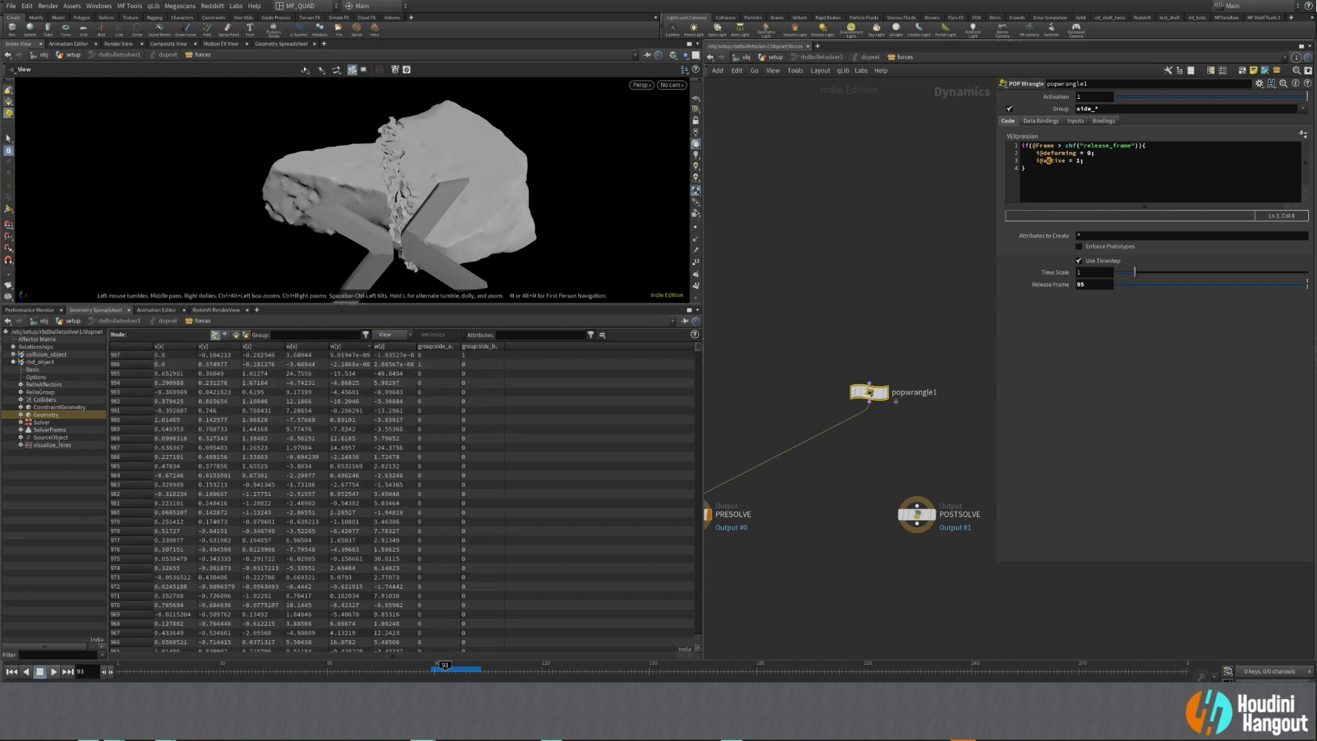
left_click_drag(445, 666, 446, 675)
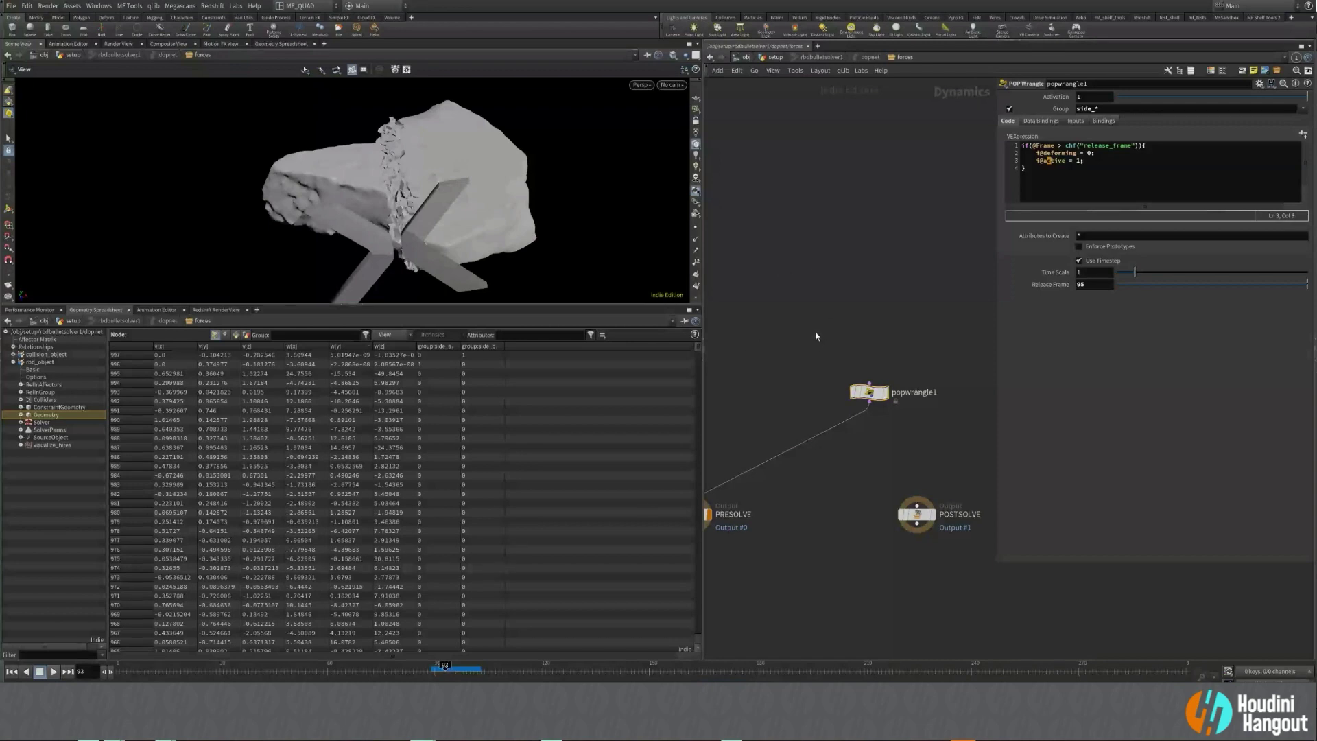
mouse_move(447, 670)
left_mouse_down()
mouse_move(473, 671)
mouse_move(431, 670)
mouse_move(471, 666)
mouse_move(446, 664)
left_mouse_up()
Move popwrangle1 closer above the PRESOLVE output and check the parameters of both nodes.
middle_click_drag(781, 346, 825, 339)
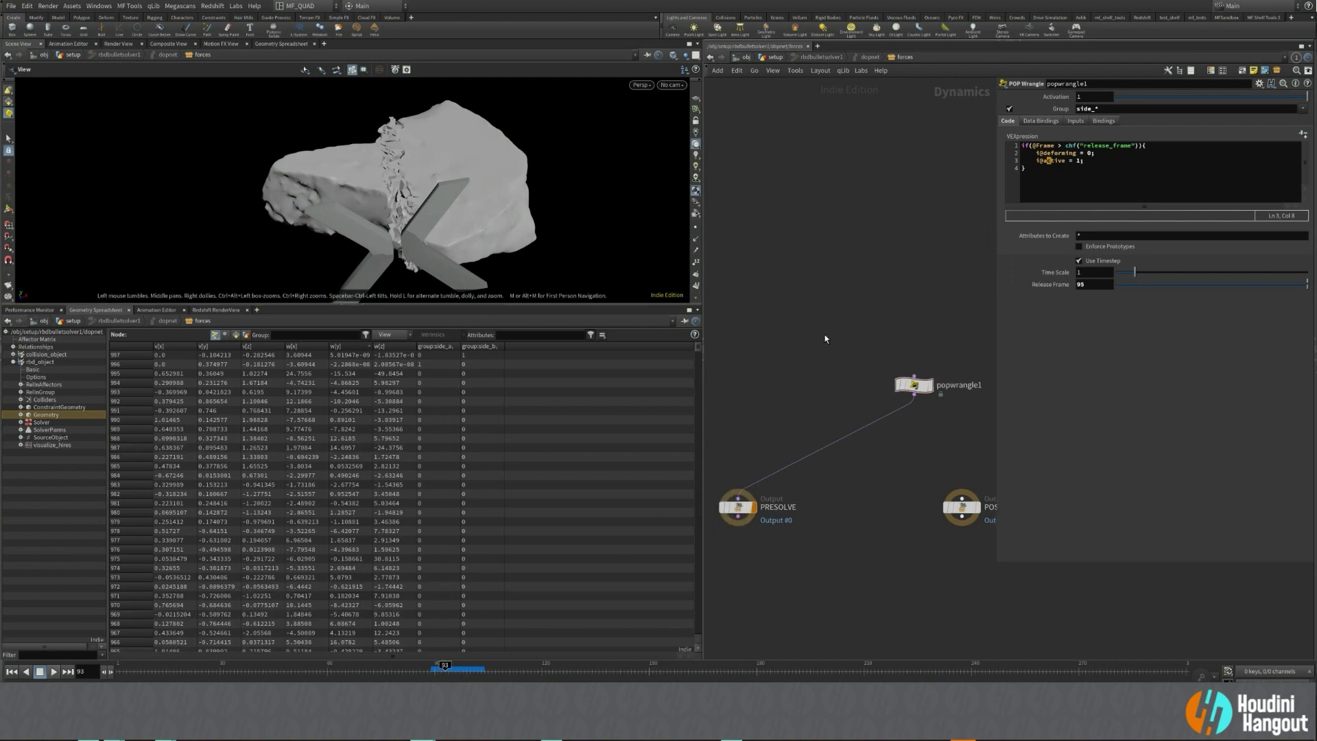
left_click_drag(914, 381, 761, 391)
middle_click_drag(822, 469, 879, 473)
left_click(801, 510)
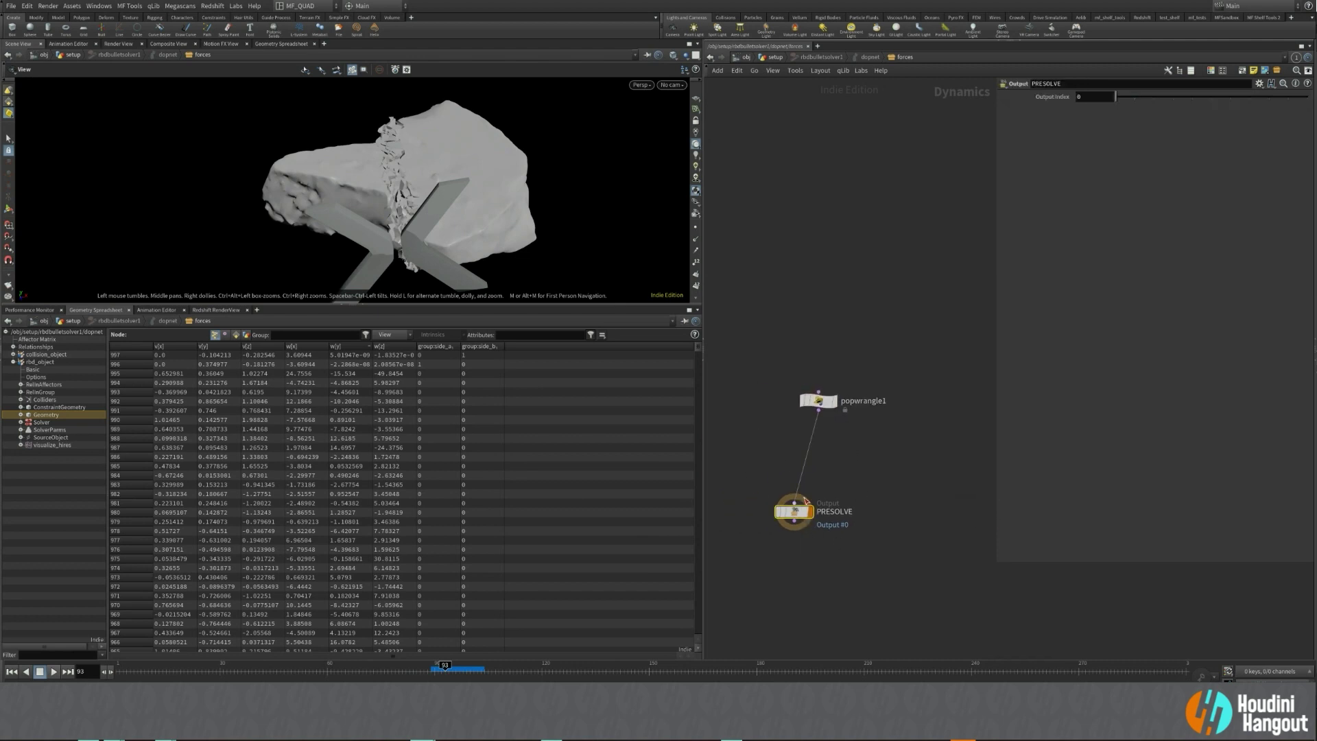
left_click(819, 400)
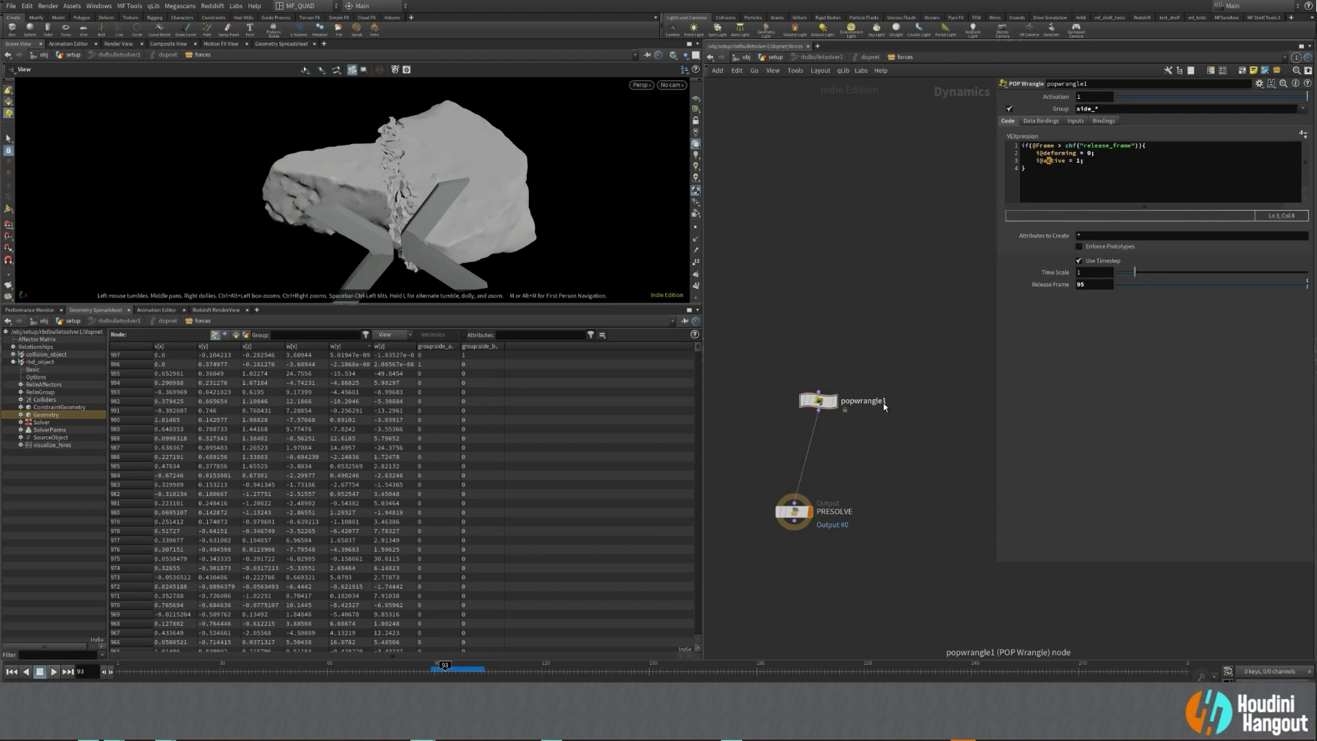
Scrub the simulation forward to frame 100 and collapse the spreadsheet pane to enlarge the viewport.
left_click(449, 671)
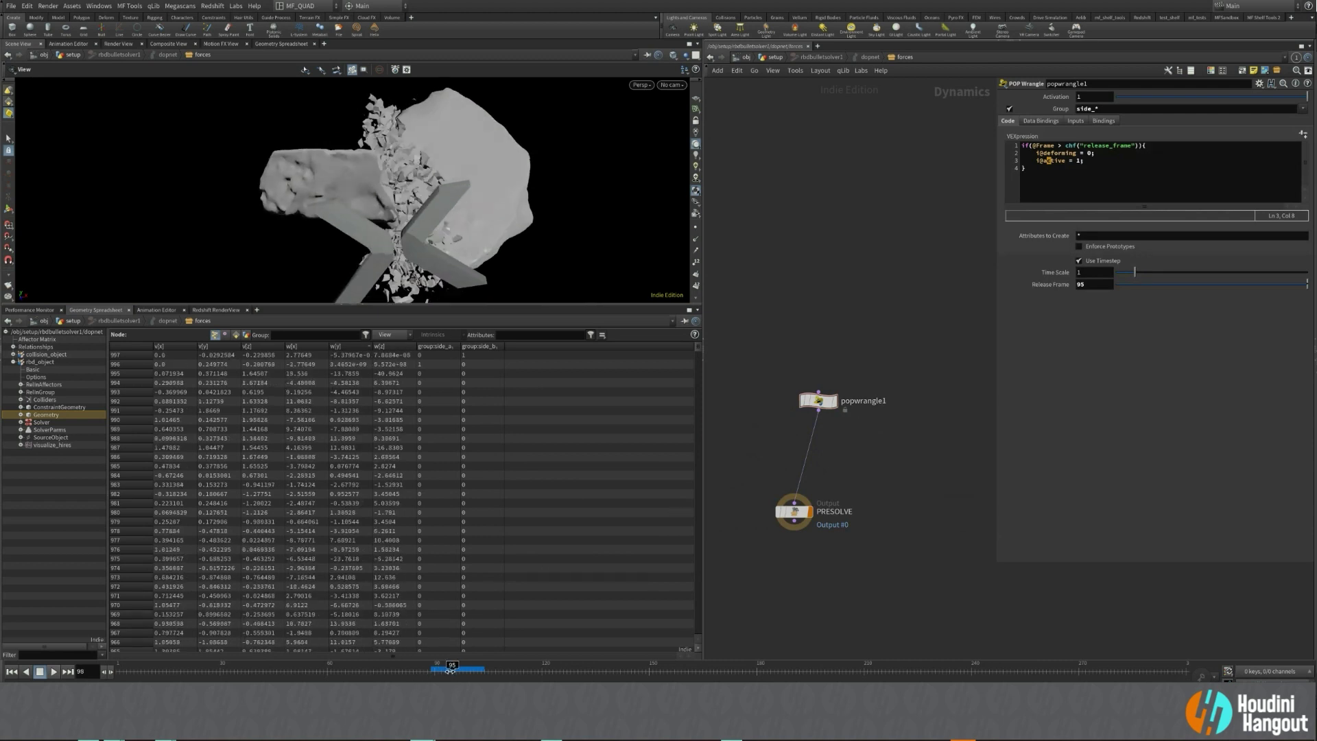
mouse_move(449, 671)
left_mouse_down()
mouse_move(436, 671)
mouse_move(470, 670)
left_mouse_up()
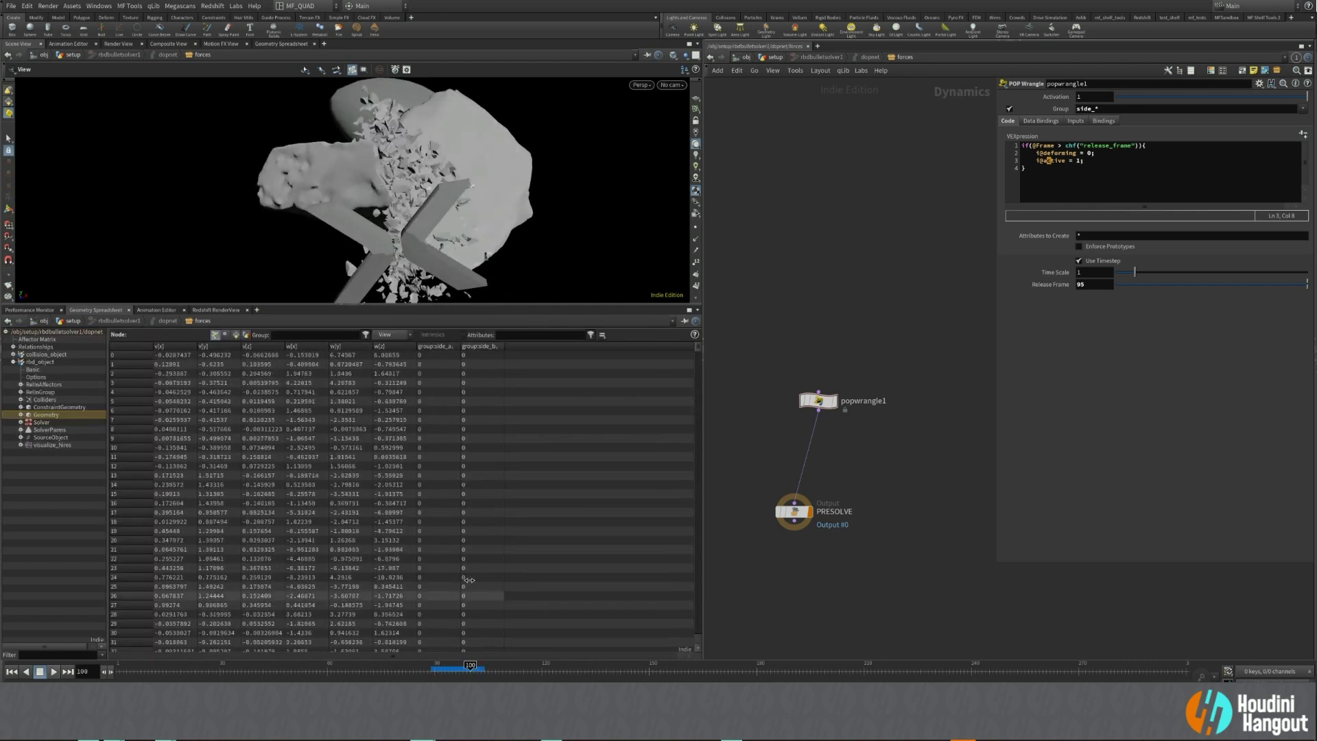
left_click(363, 306)
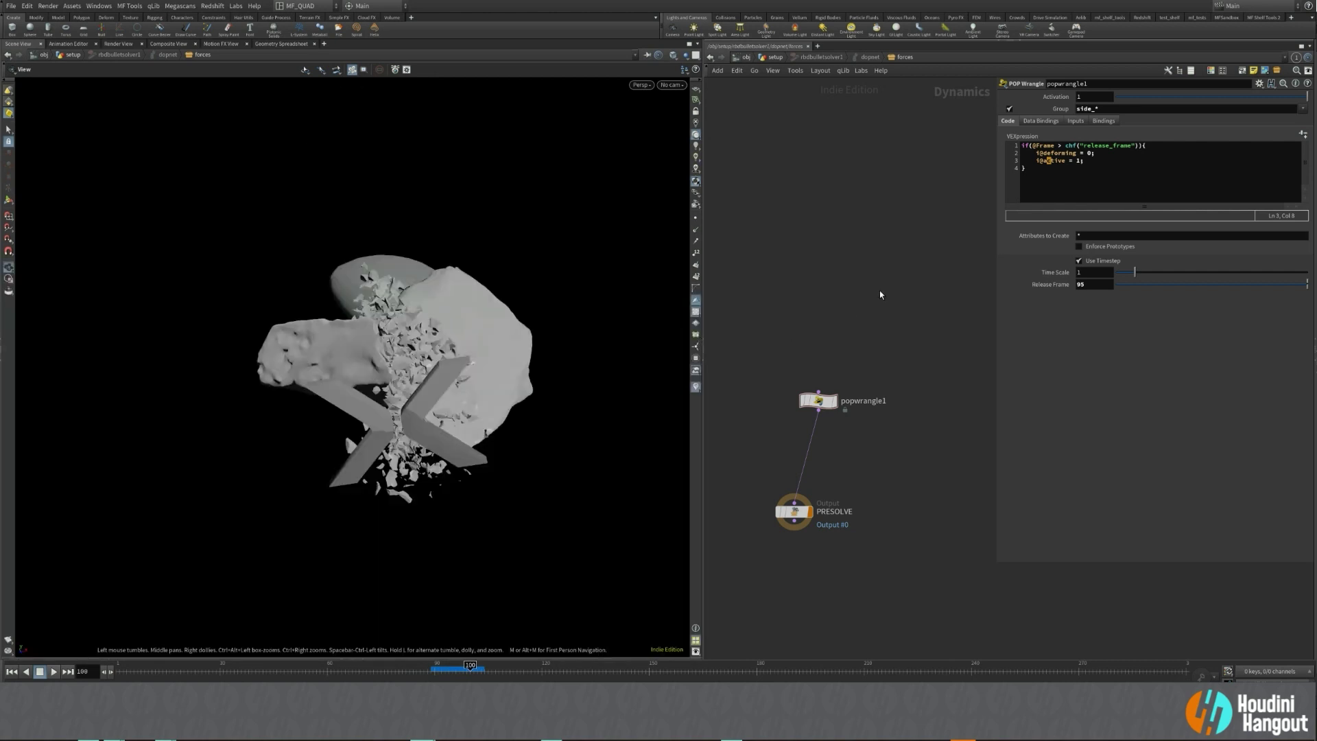
Return to the setup network, scrub the break to frame 112, and display switch2 with its parameters.
left_click(773, 57)
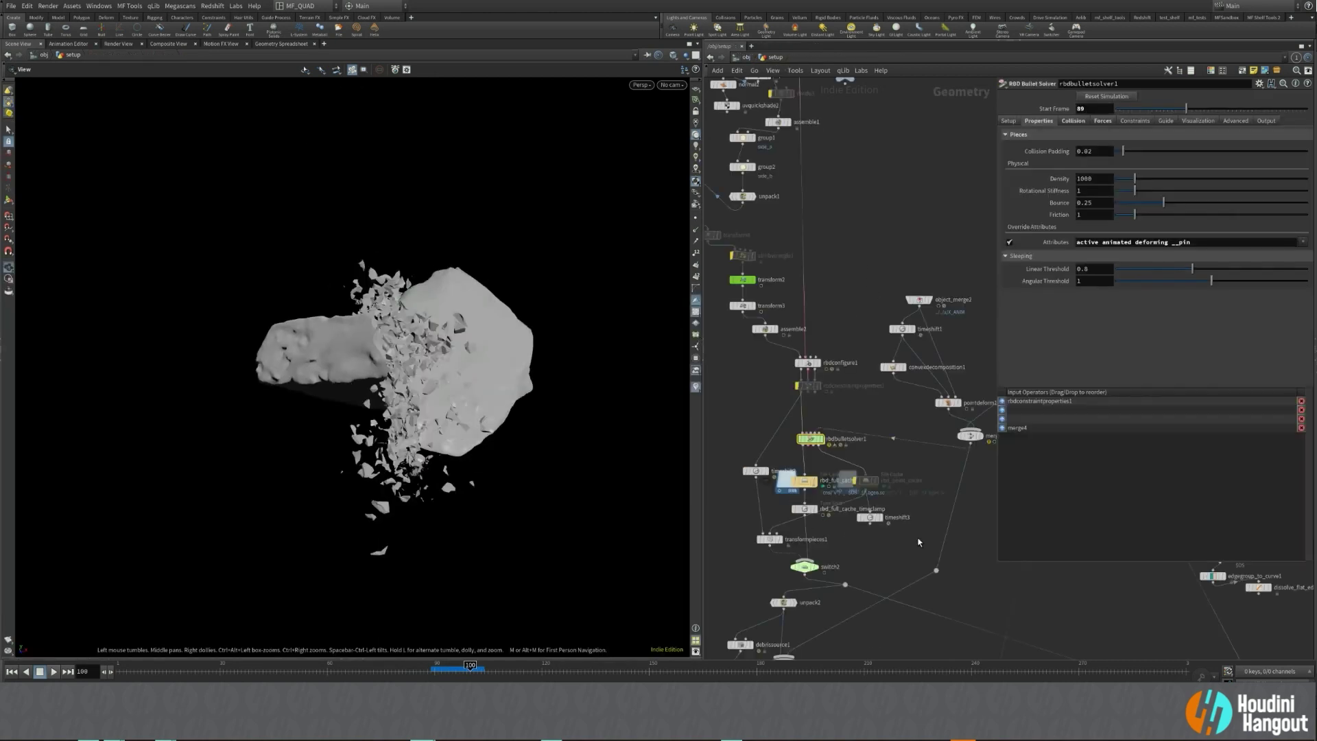
scroll(956, 547, "down", 5)
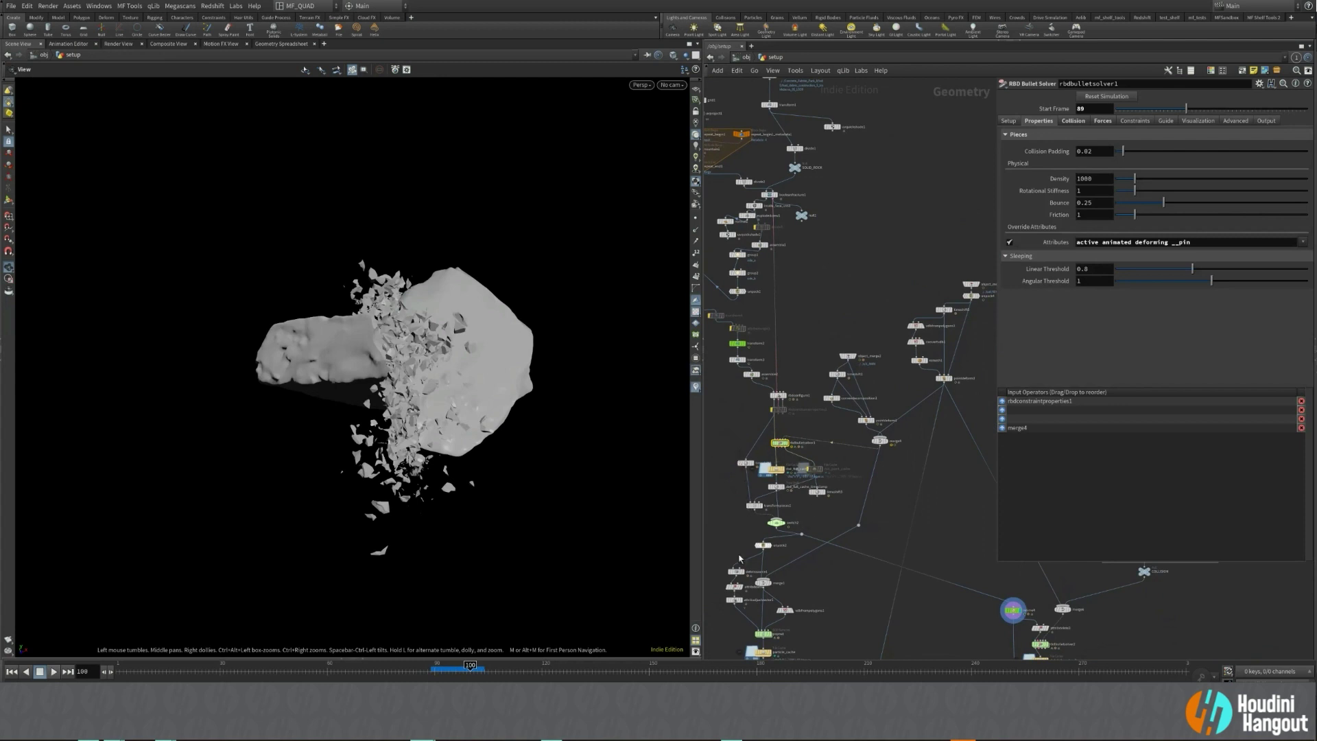
left_click_drag(471, 665, 506, 666)
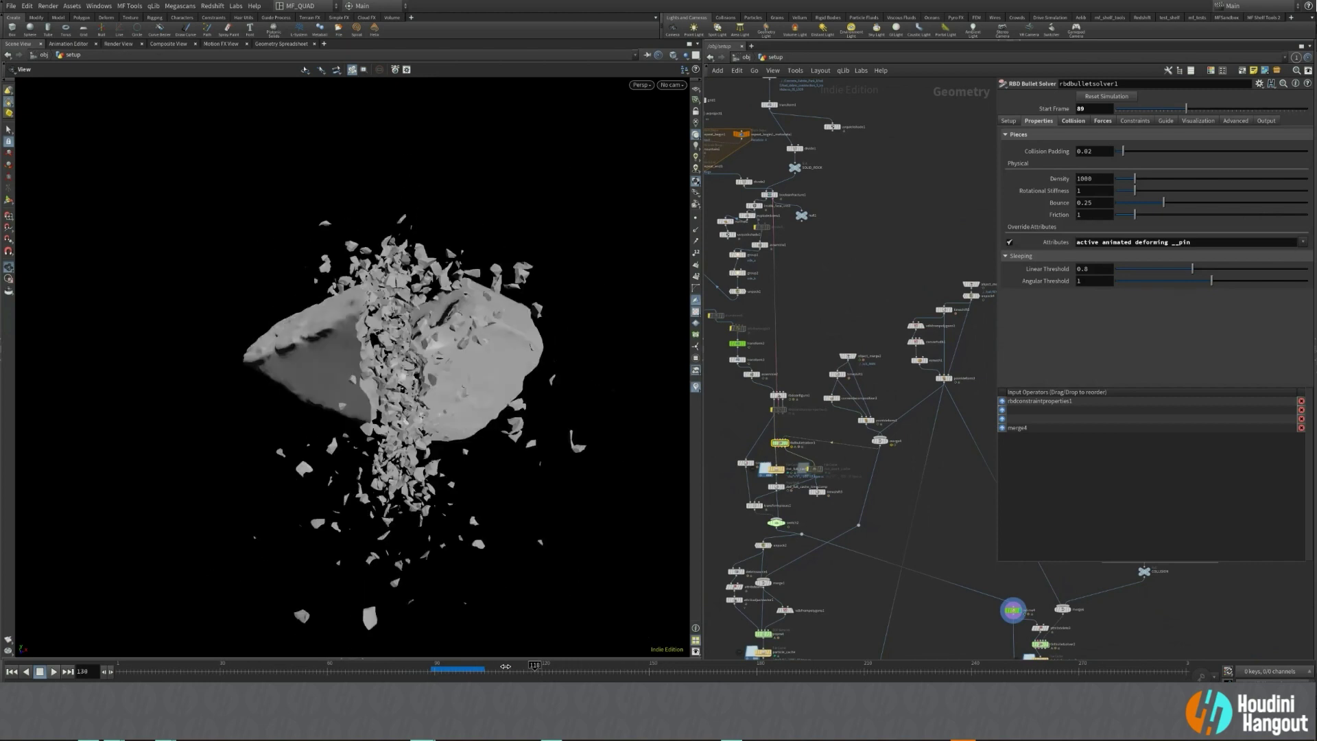
left_click(512, 666)
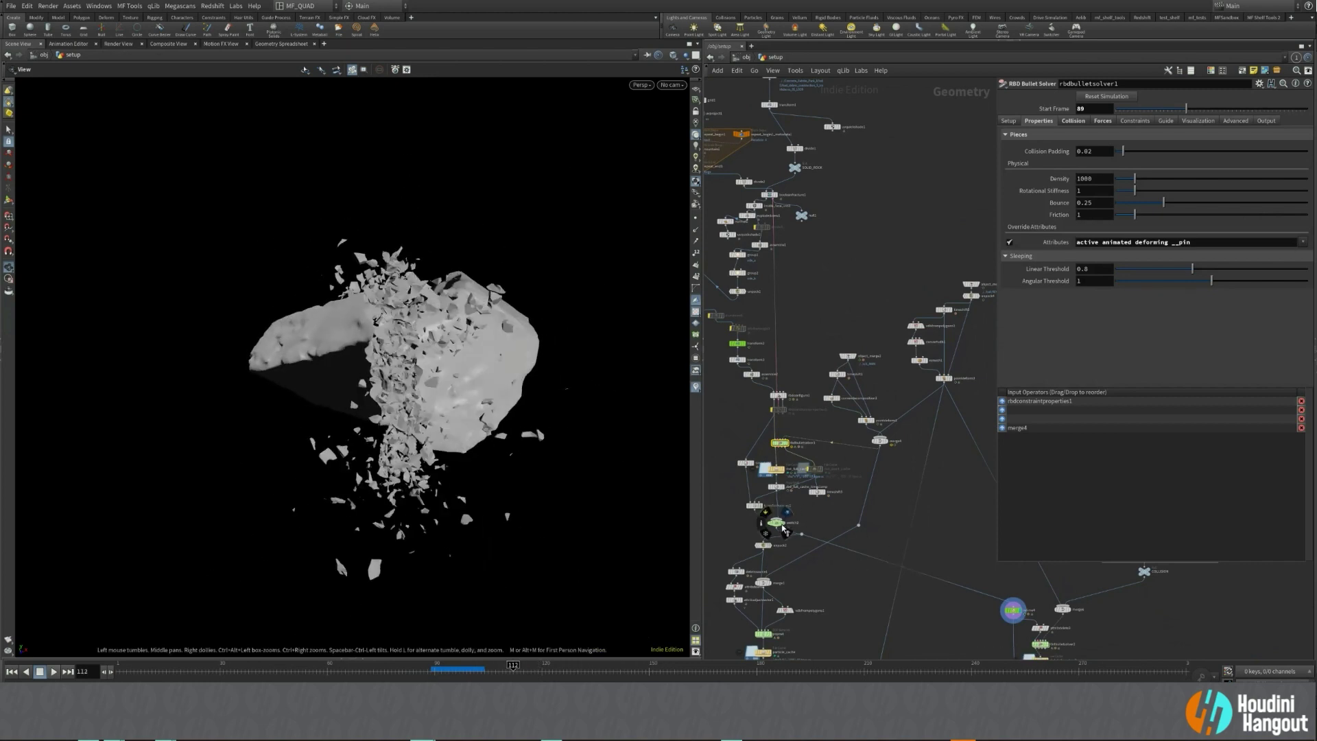
left_click(784, 529)
left_click(775, 522)
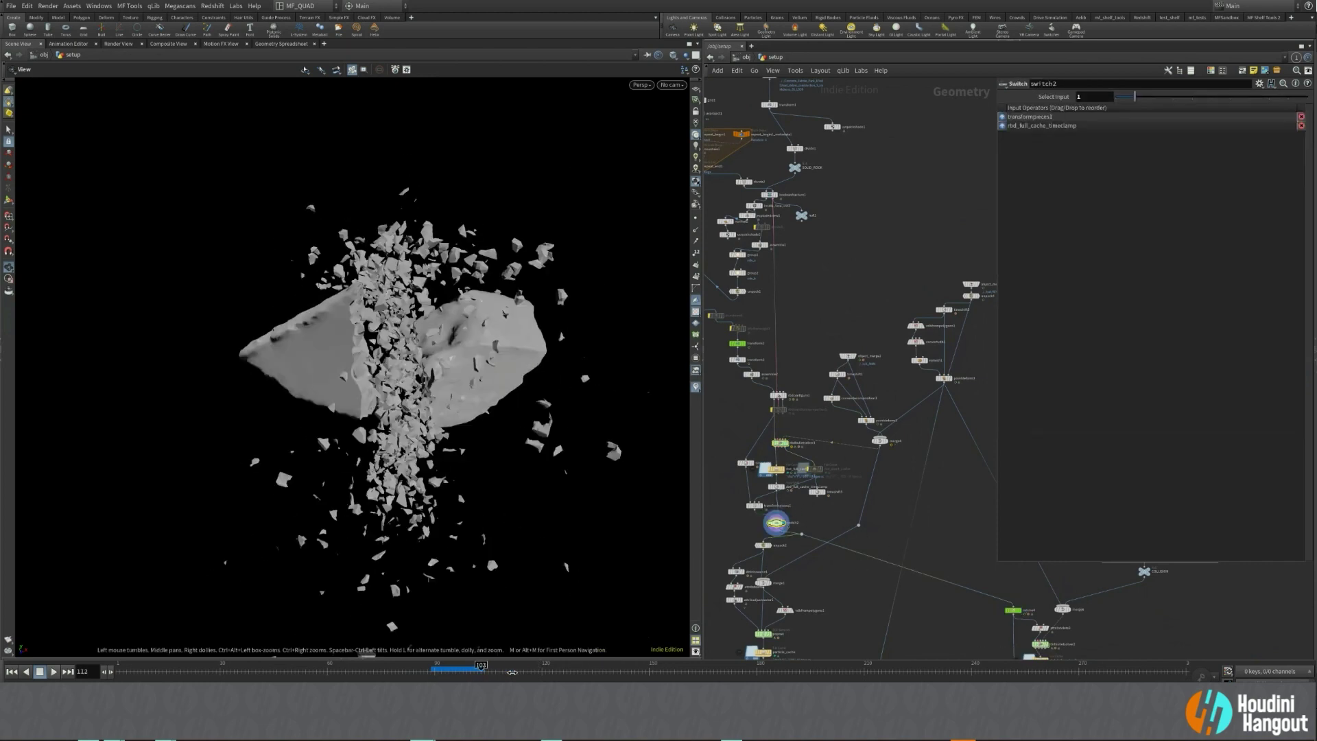
Scrub the break forward to frame 125 with switch2 displayed to examine the separating halves and debris.
left_click_drag(512, 672, 560, 675)
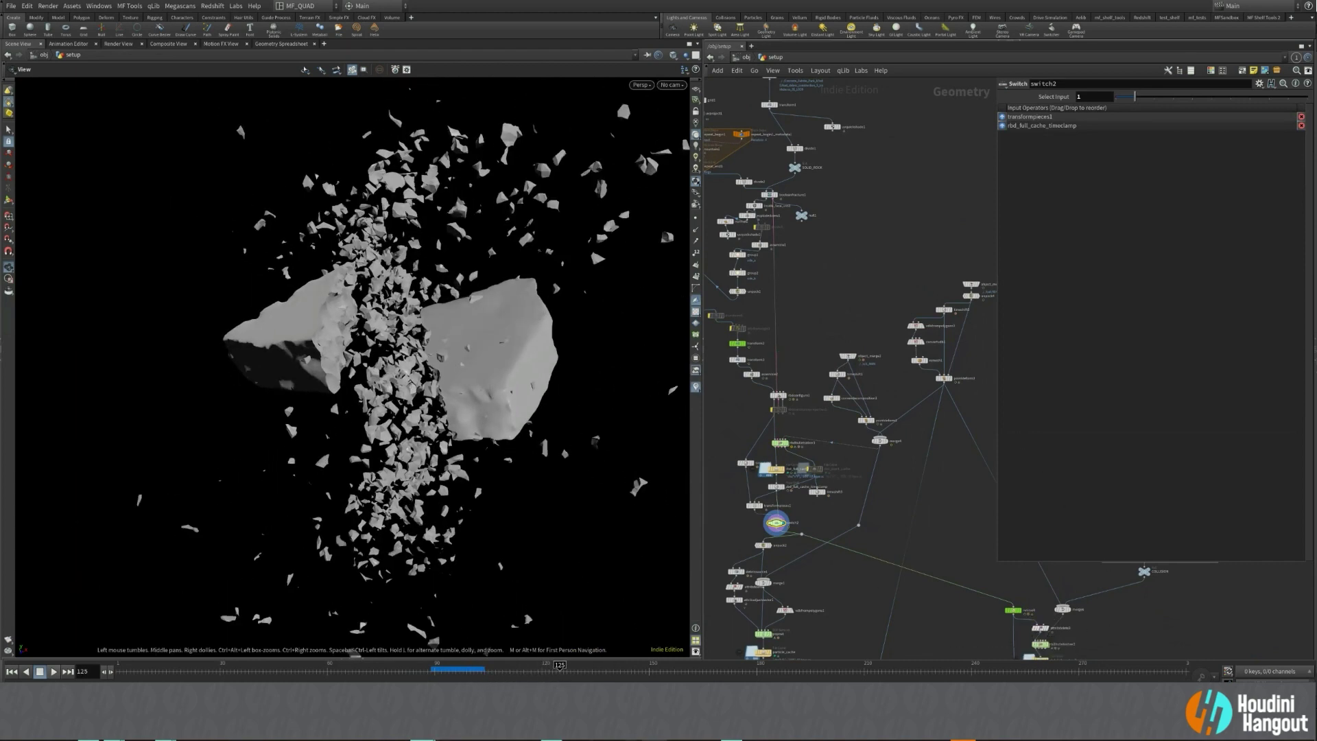
left_click(703, 729)
left_click_drag(778, 552, 810, 555)
left_click(927, 134)
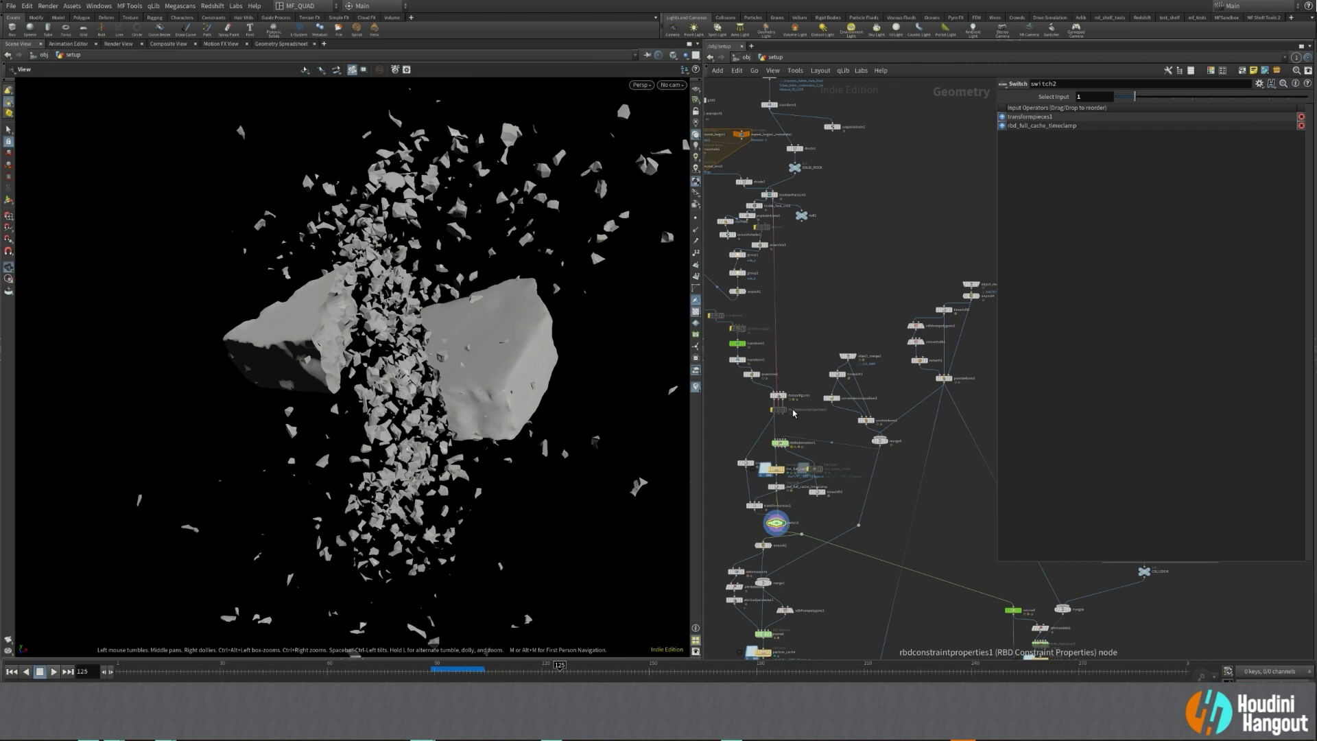
Find the retime4 branch in the network, display retime4 with its parameters, and scrub the retimed break to frame 170.
middle_click_drag(1060, 637, 999, 566)
left_click_drag(996, 565, 1063, 350)
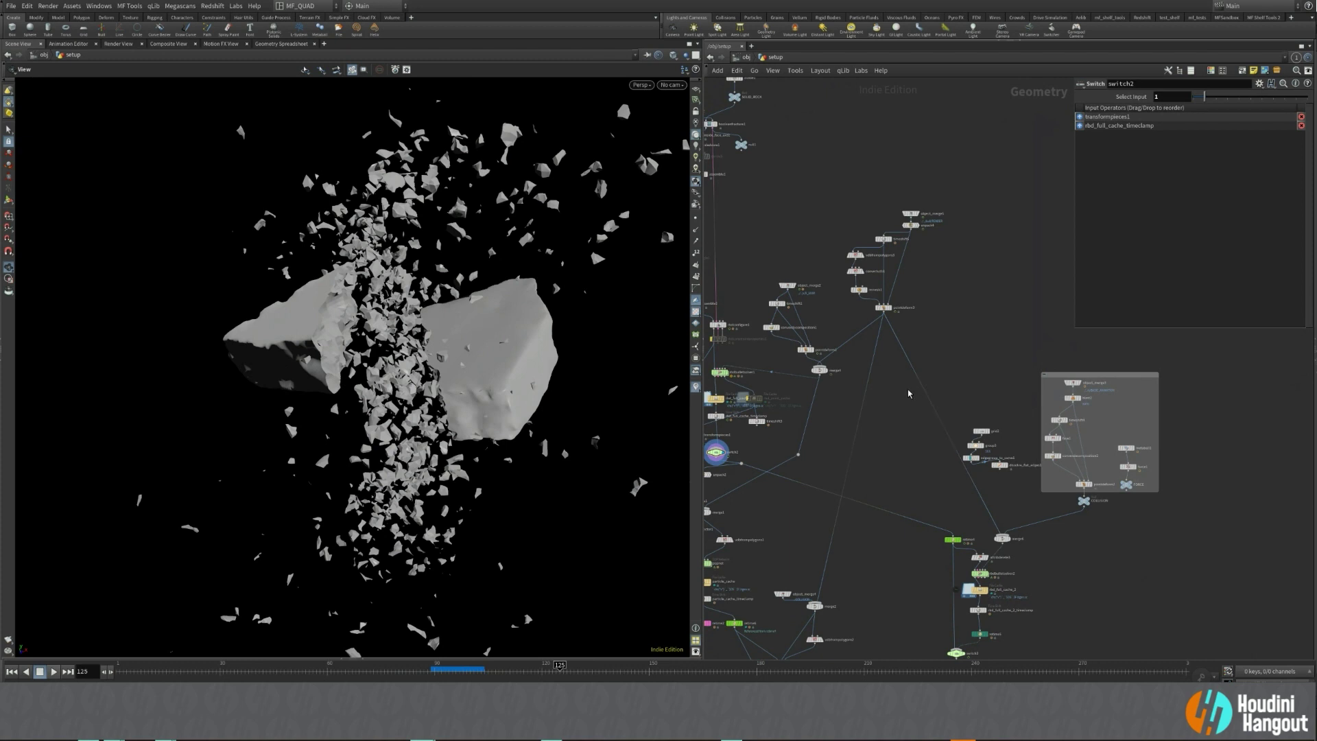
scroll(951, 520, "up", 8)
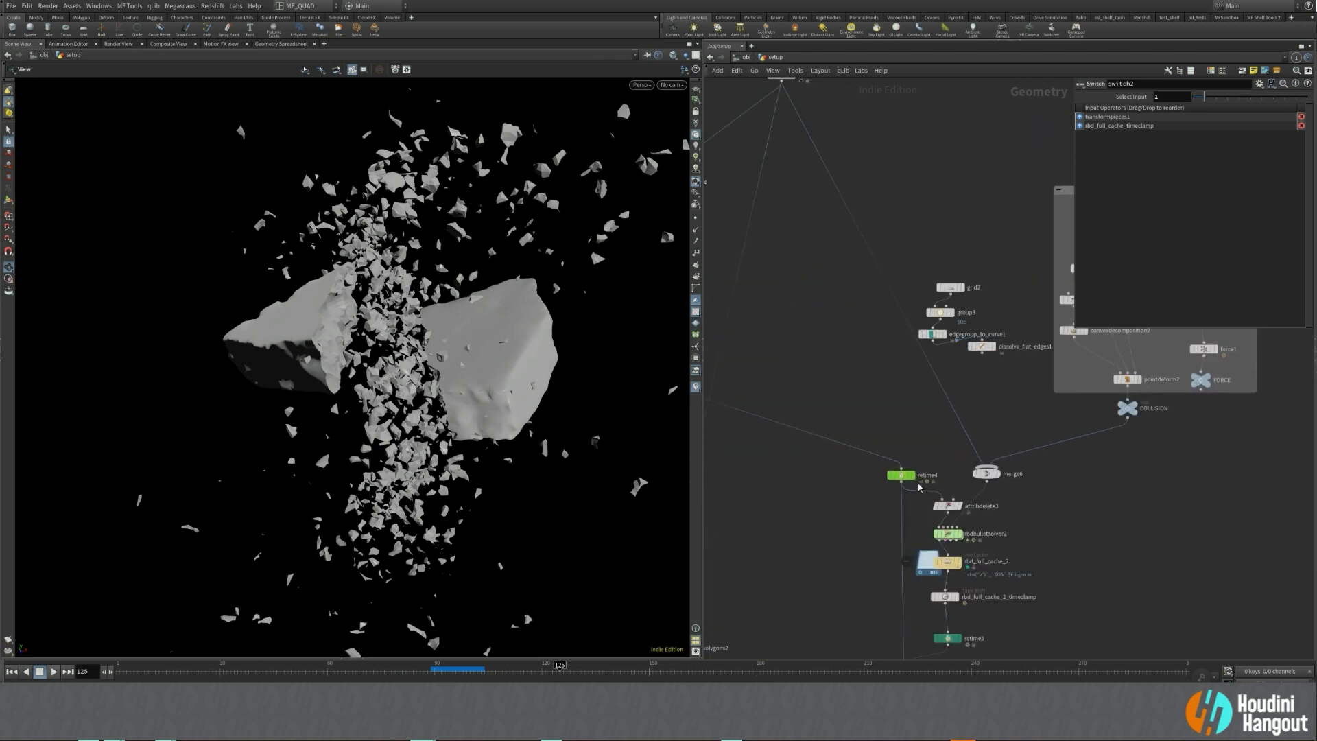
middle_click_drag(911, 395, 902, 374)
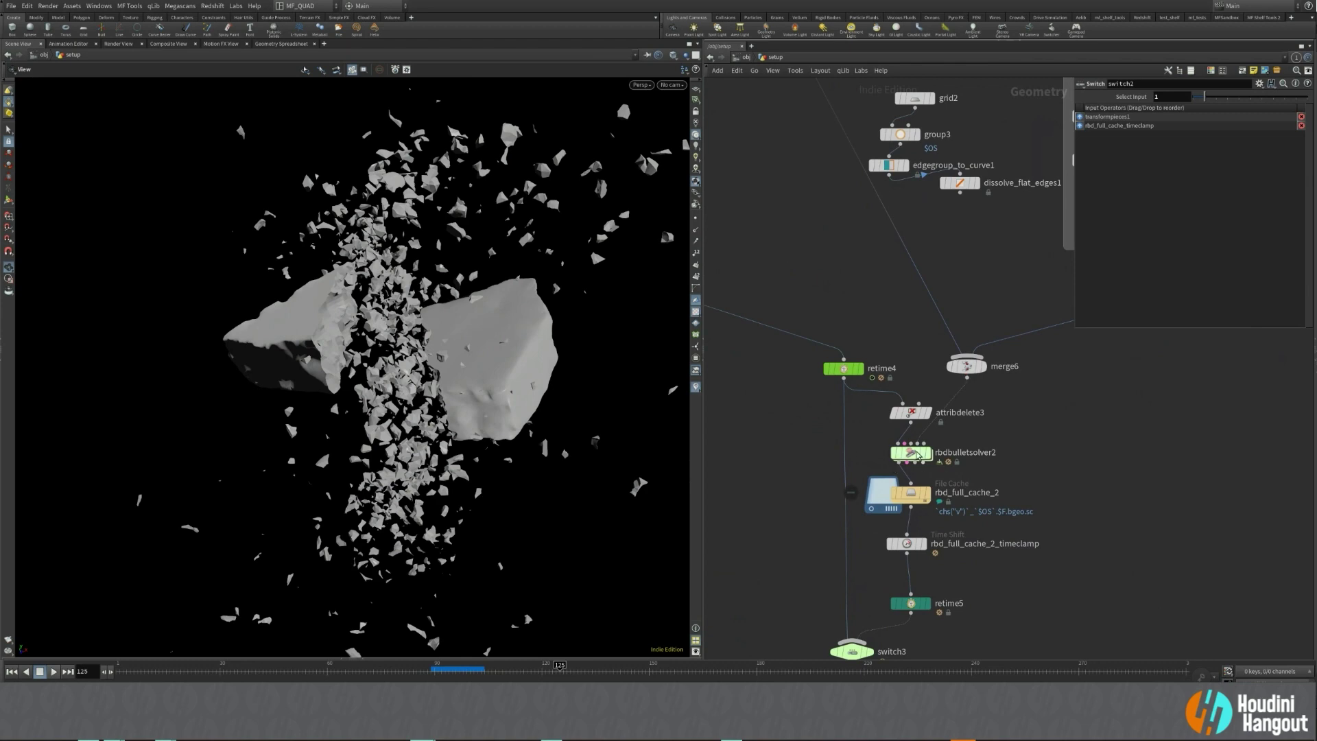
left_click(860, 369)
left_click_drag(465, 671, 726, 677)
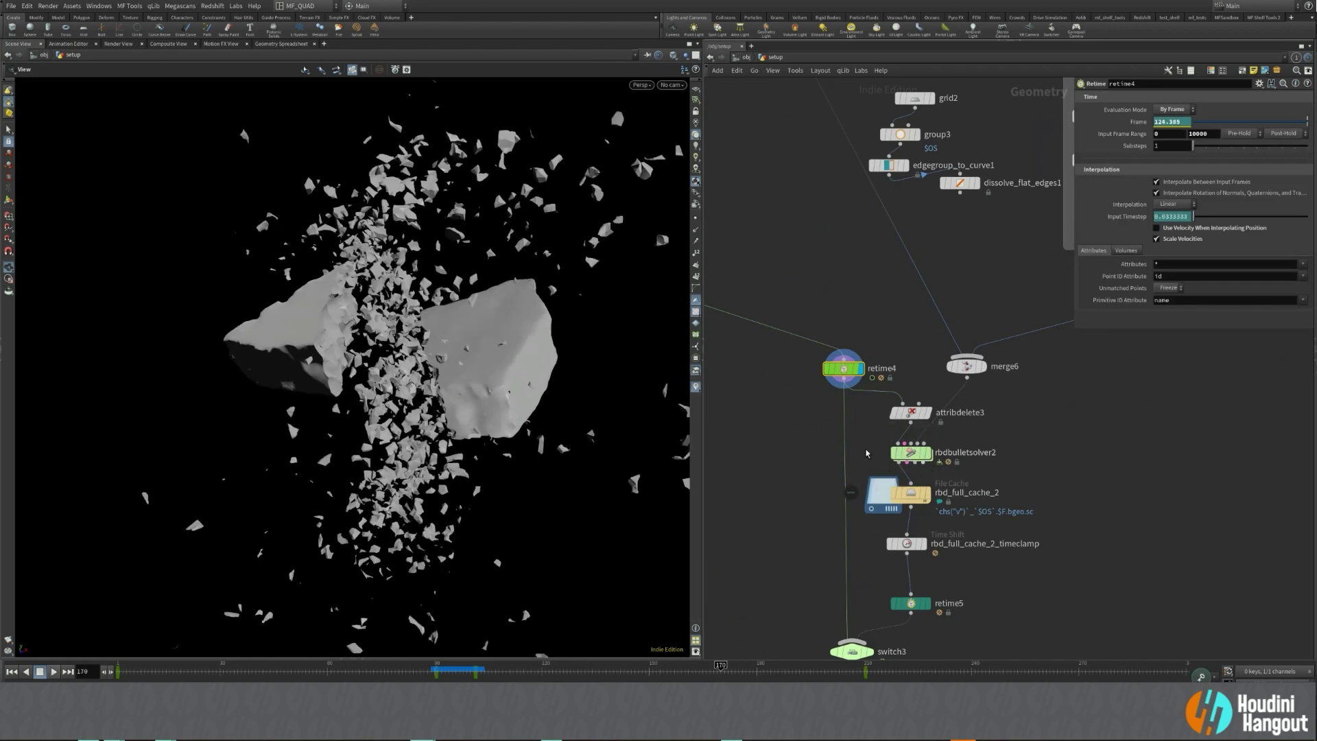
Examine the start frame of rbdbulletsolver2 and the point attributes removed by attribdelete3.
left_click(911, 453)
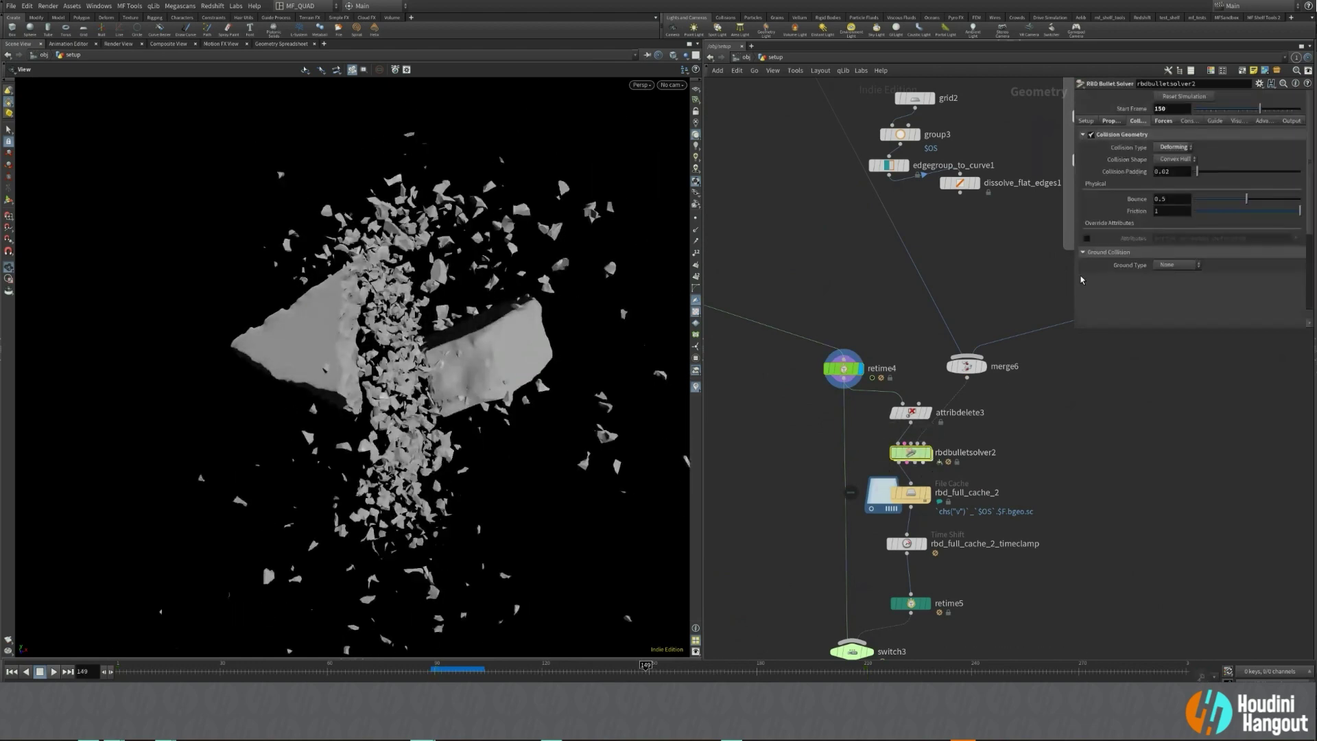
double_click(1171, 109)
left_click(911, 412)
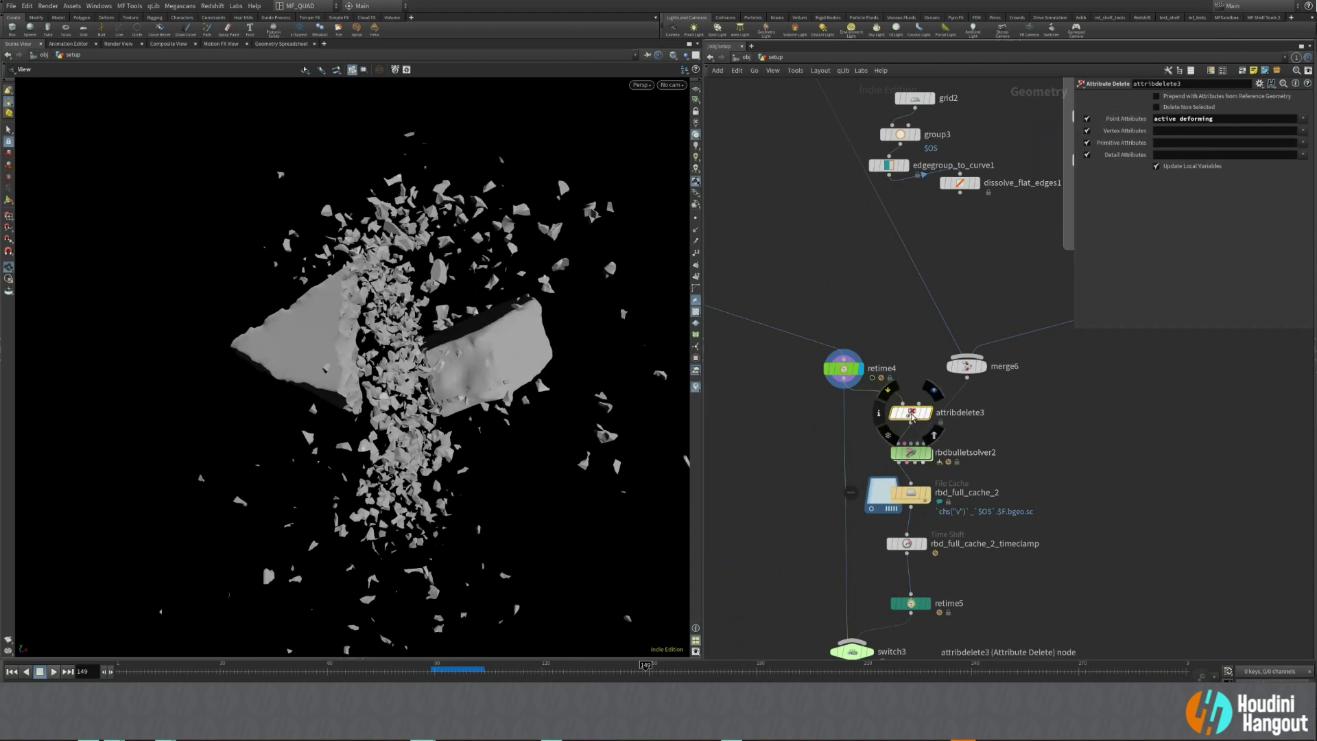
left_click_drag(1228, 119, 1147, 120)
left_click(847, 463)
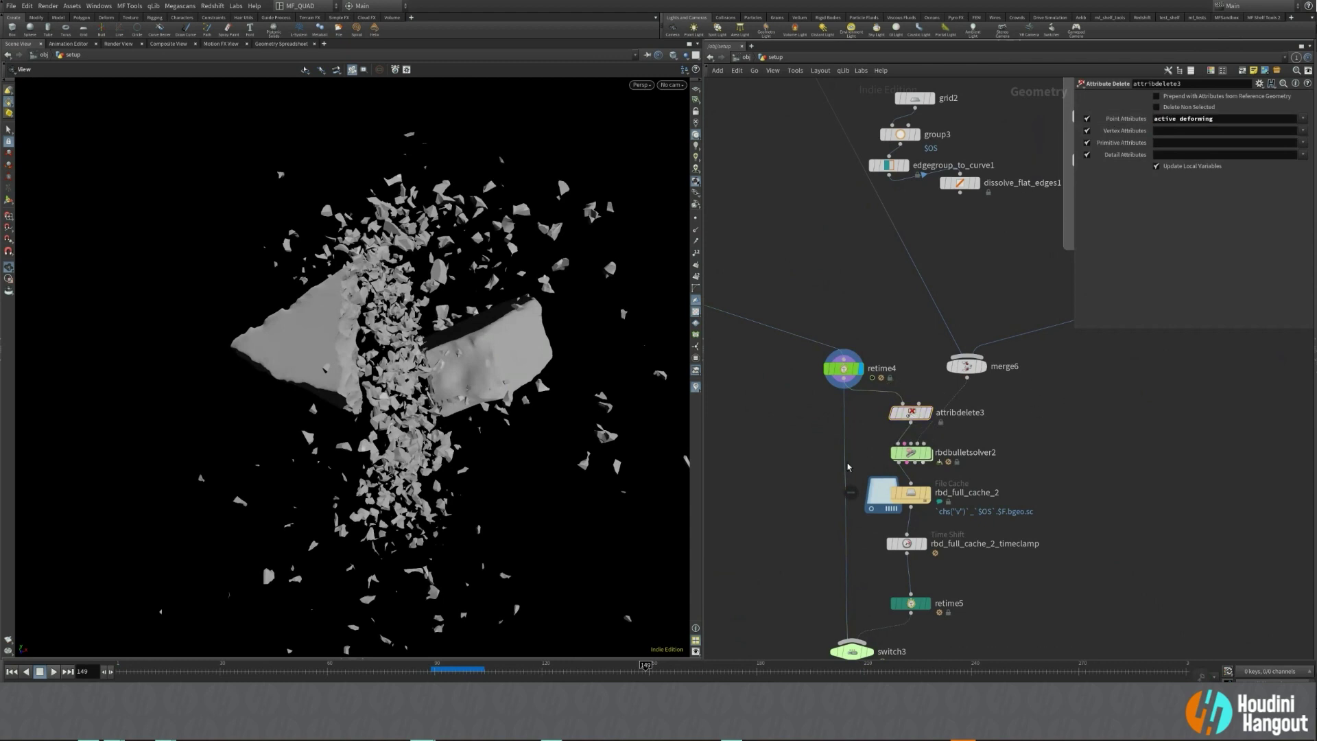
mouse_move(900, 413)
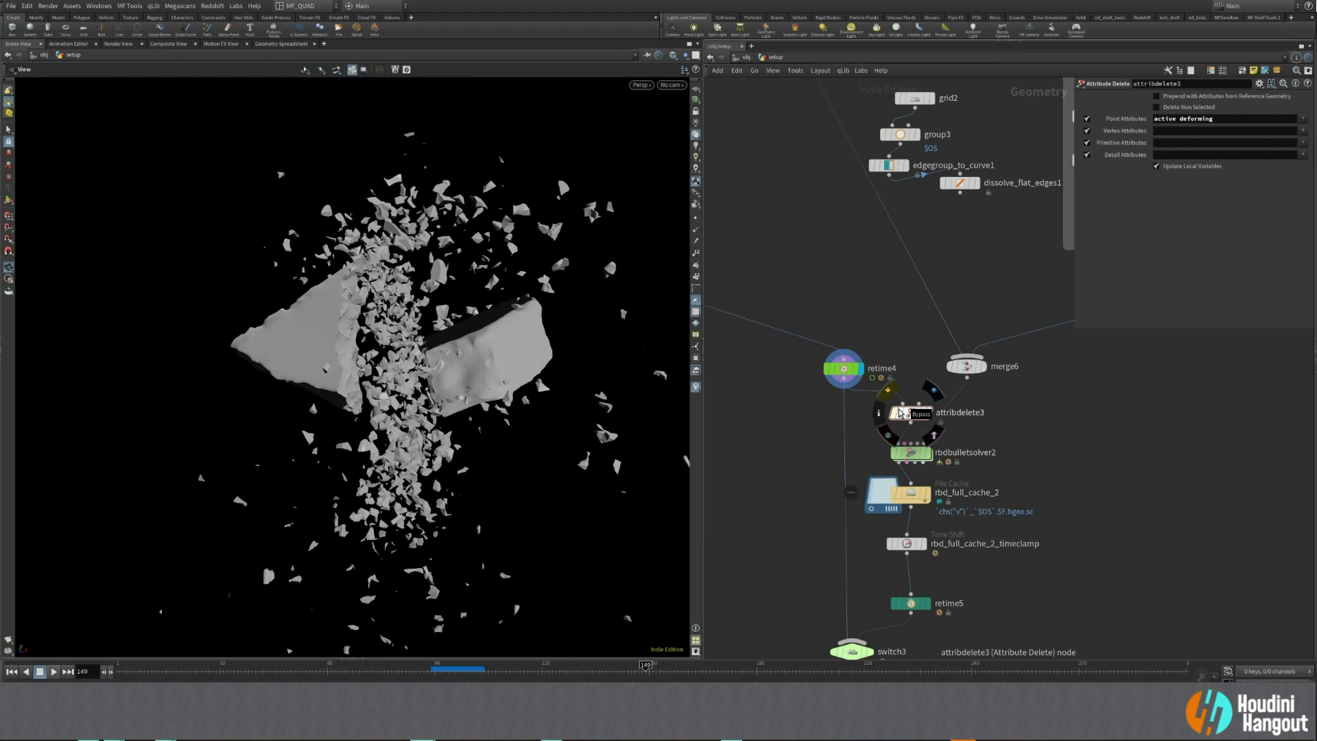
Display rbdbulletsolver2 with its parameters and play its simulation from frame 149 to frame 164.
left_click(928, 454)
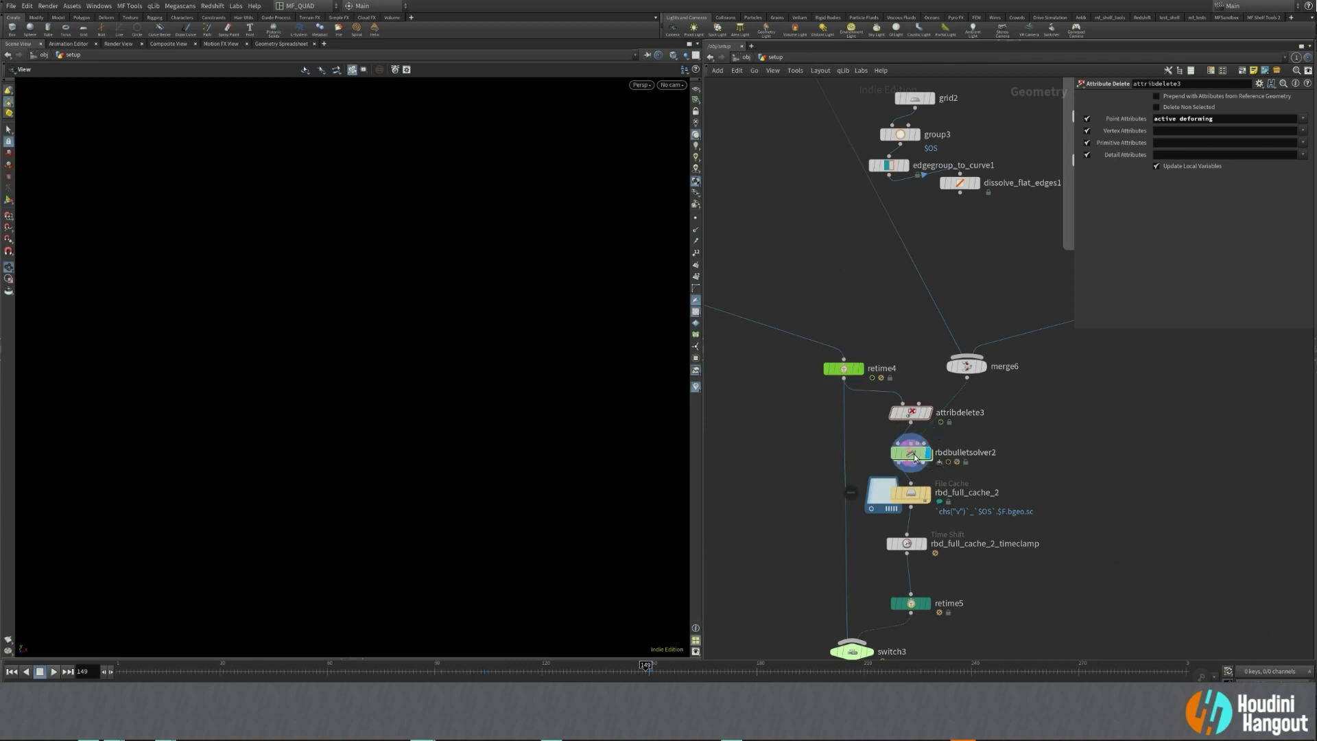
left_click(913, 454)
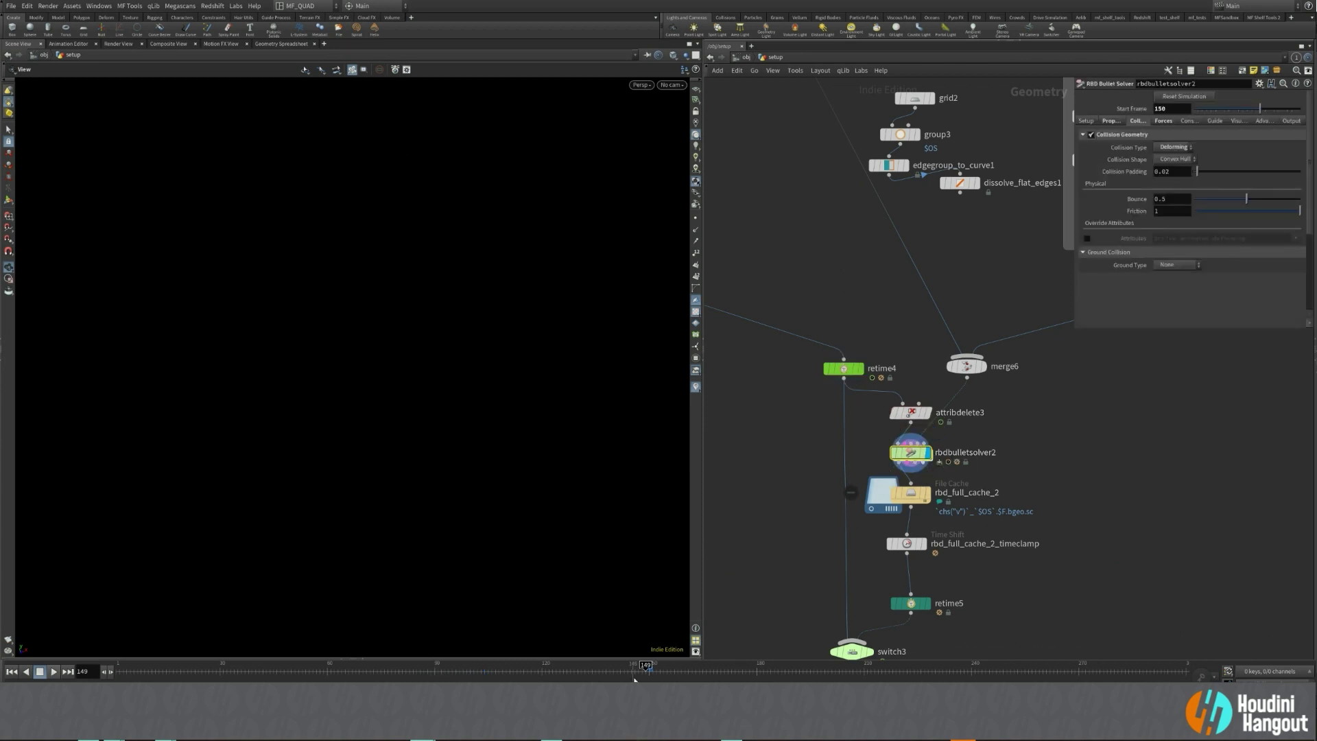
left_click(49, 674)
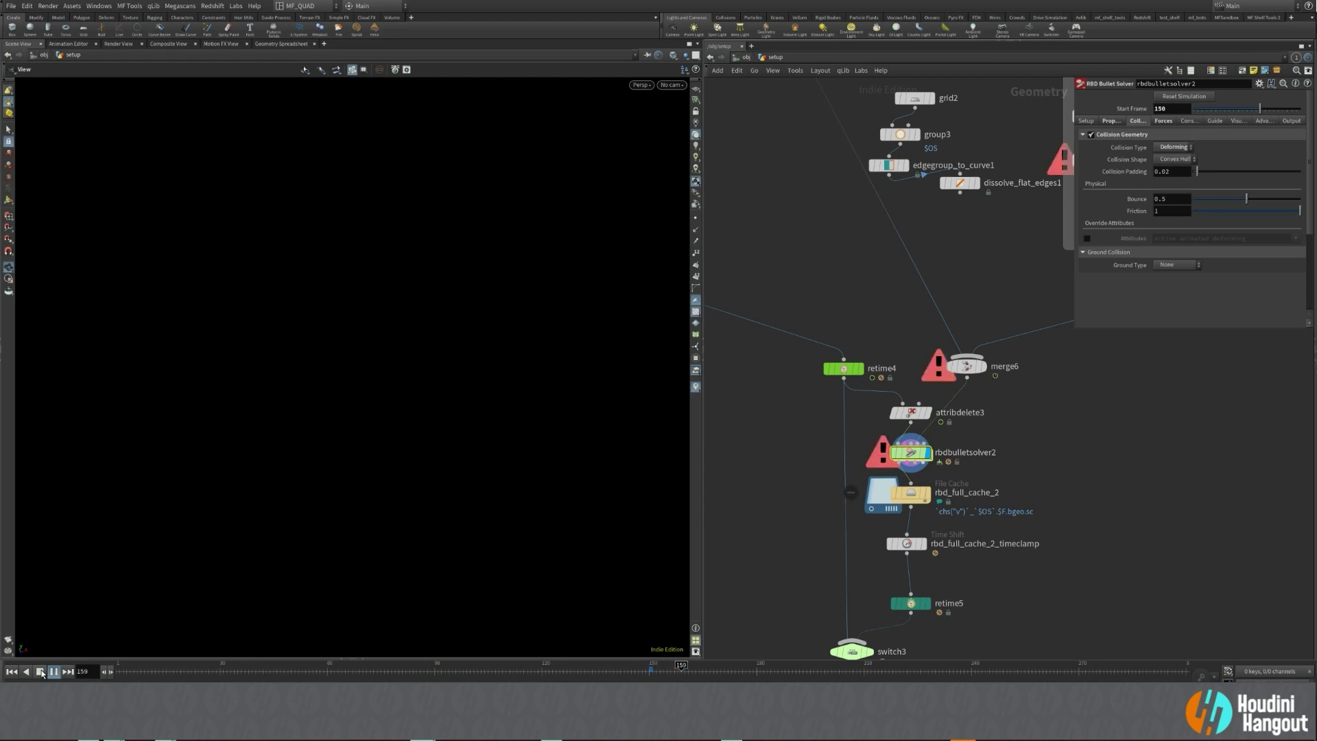
left_click(41, 673)
Open the spreadsheet pane for retime4 at frame 146, display the node, and show its Frame curve in the Animation Editor.
left_click(114, 658)
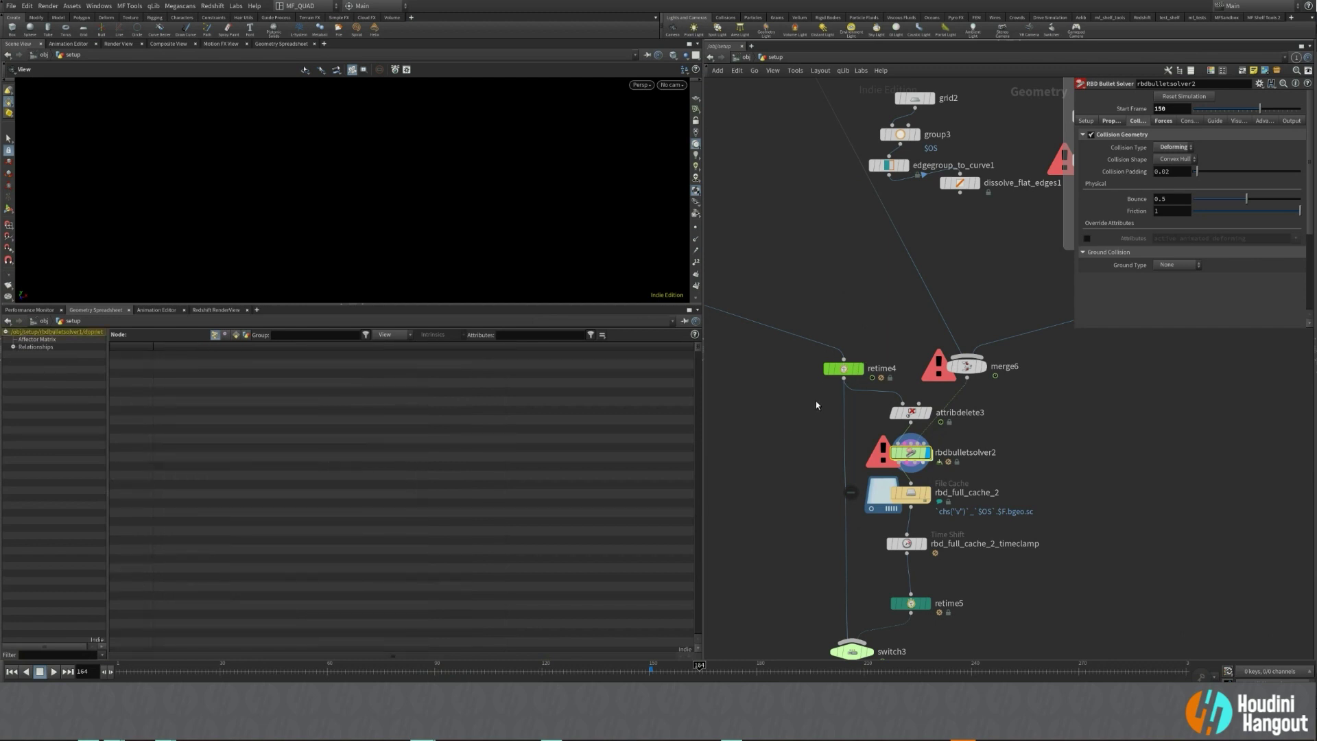
left_click(840, 364)
left_click(638, 669)
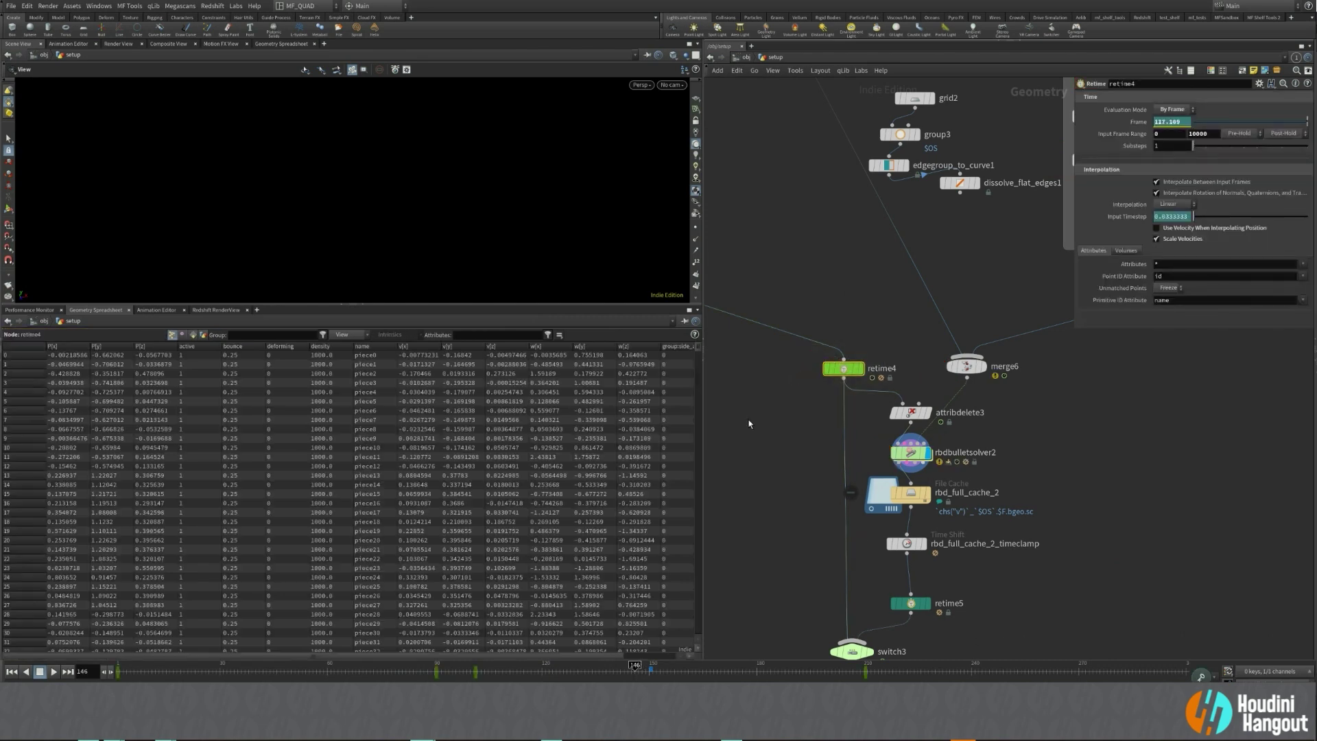
left_click(860, 368)
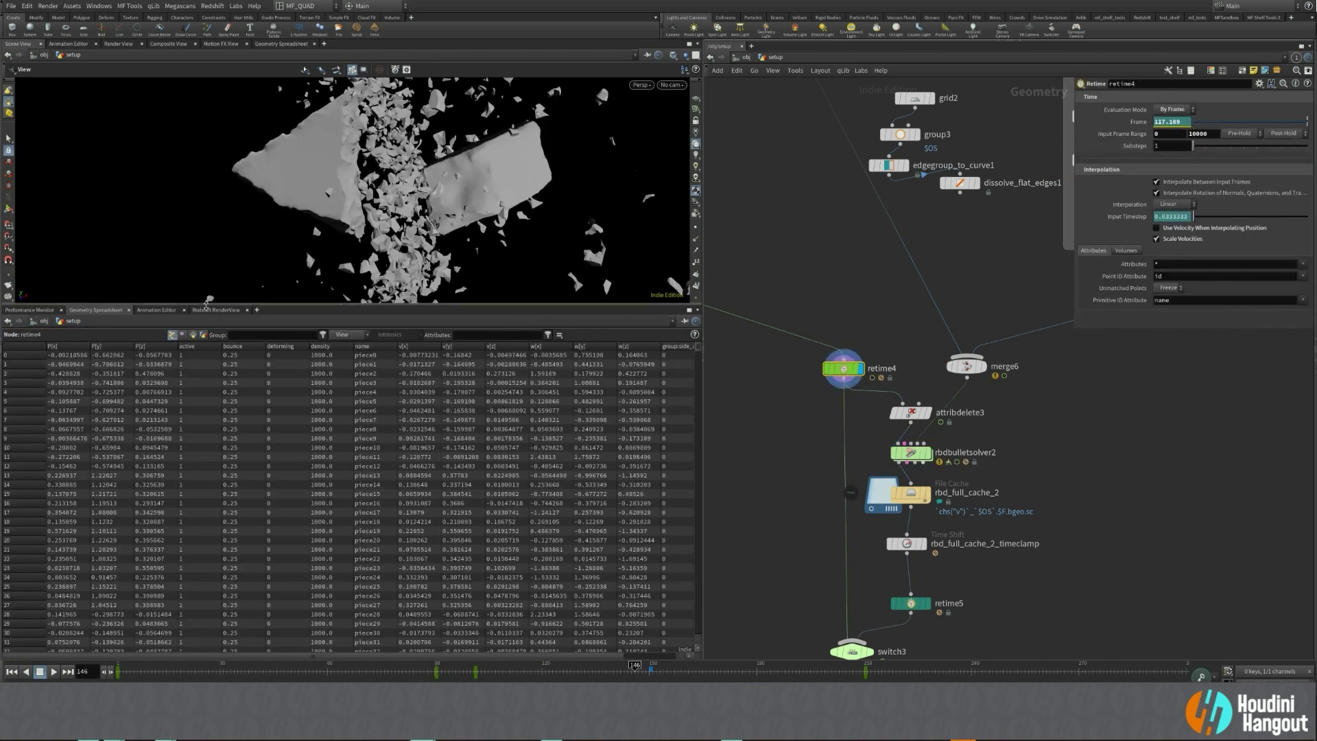
left_click(156, 309)
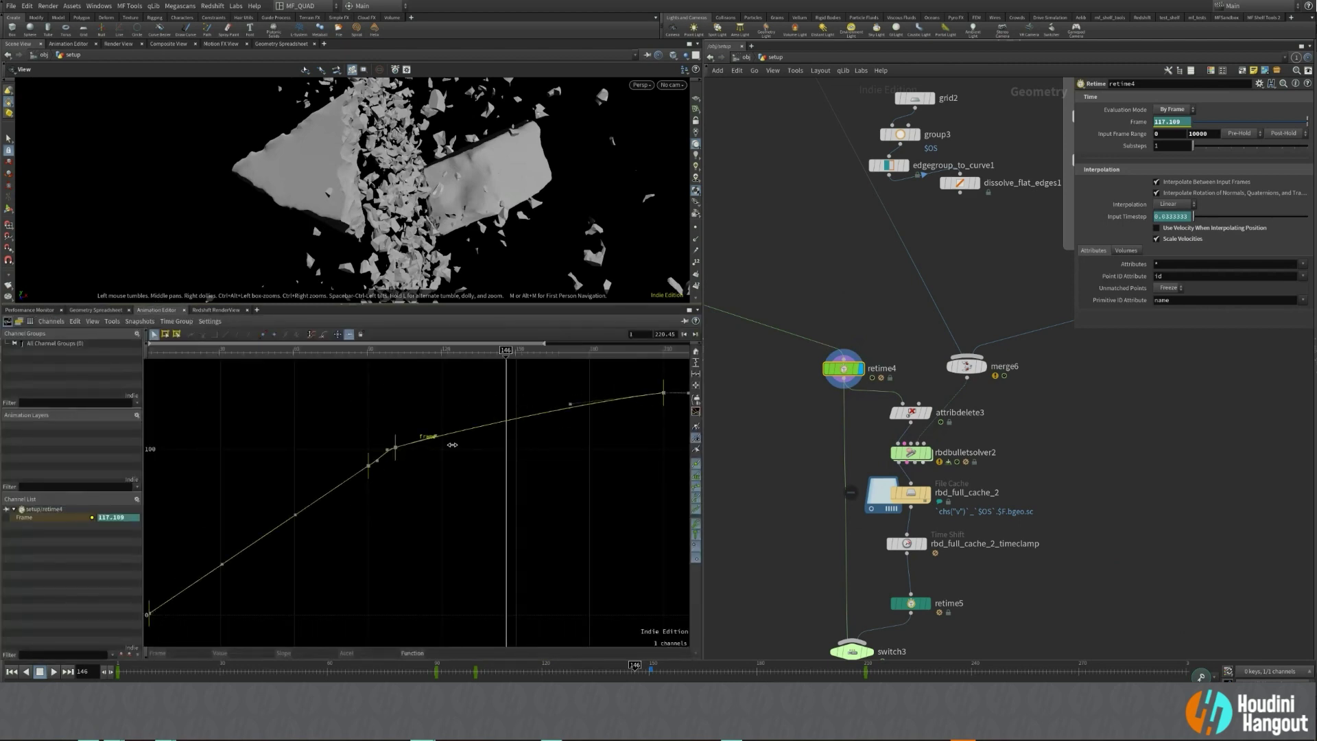
Check rbdbulletsolver2's parameters at frame 150 and compare them with the Frame curve of retime4.
left_click(911, 453)
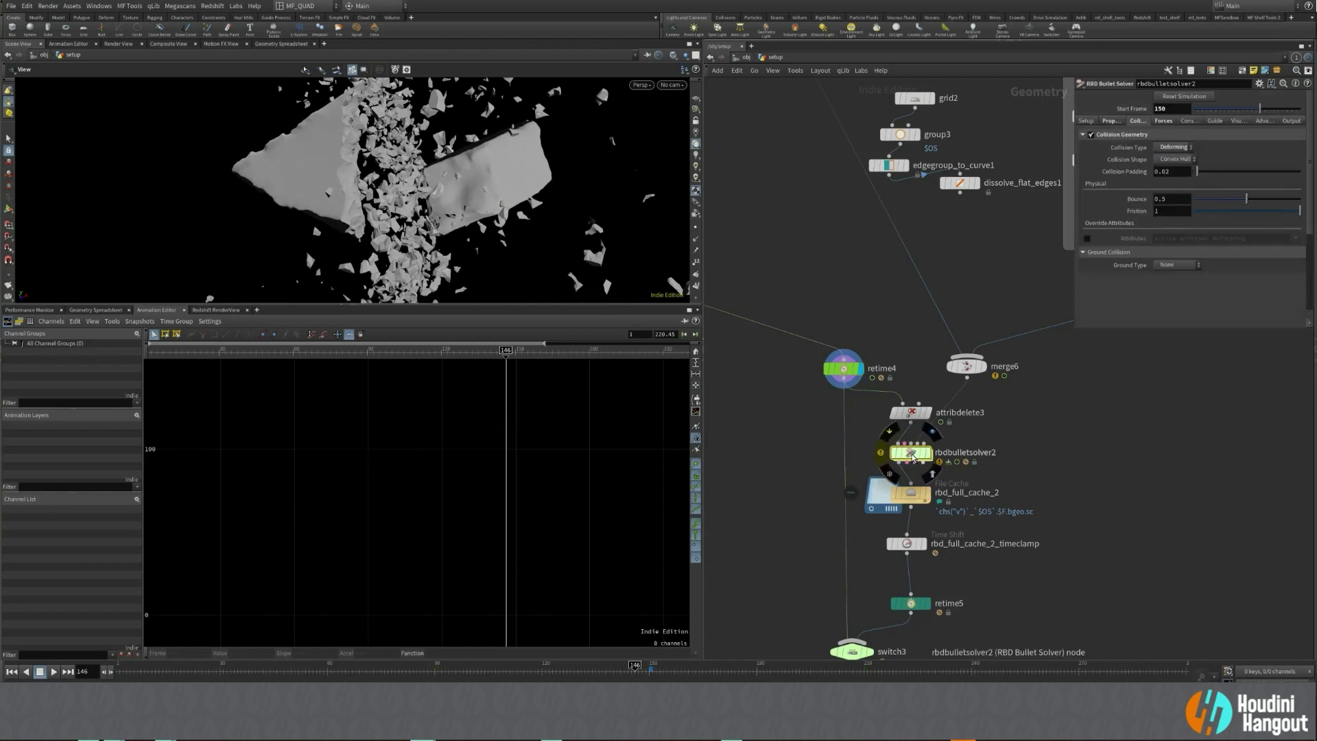
mouse_move(646, 668)
left_mouse_down()
mouse_move(620, 666)
mouse_move(658, 666)
left_mouse_up()
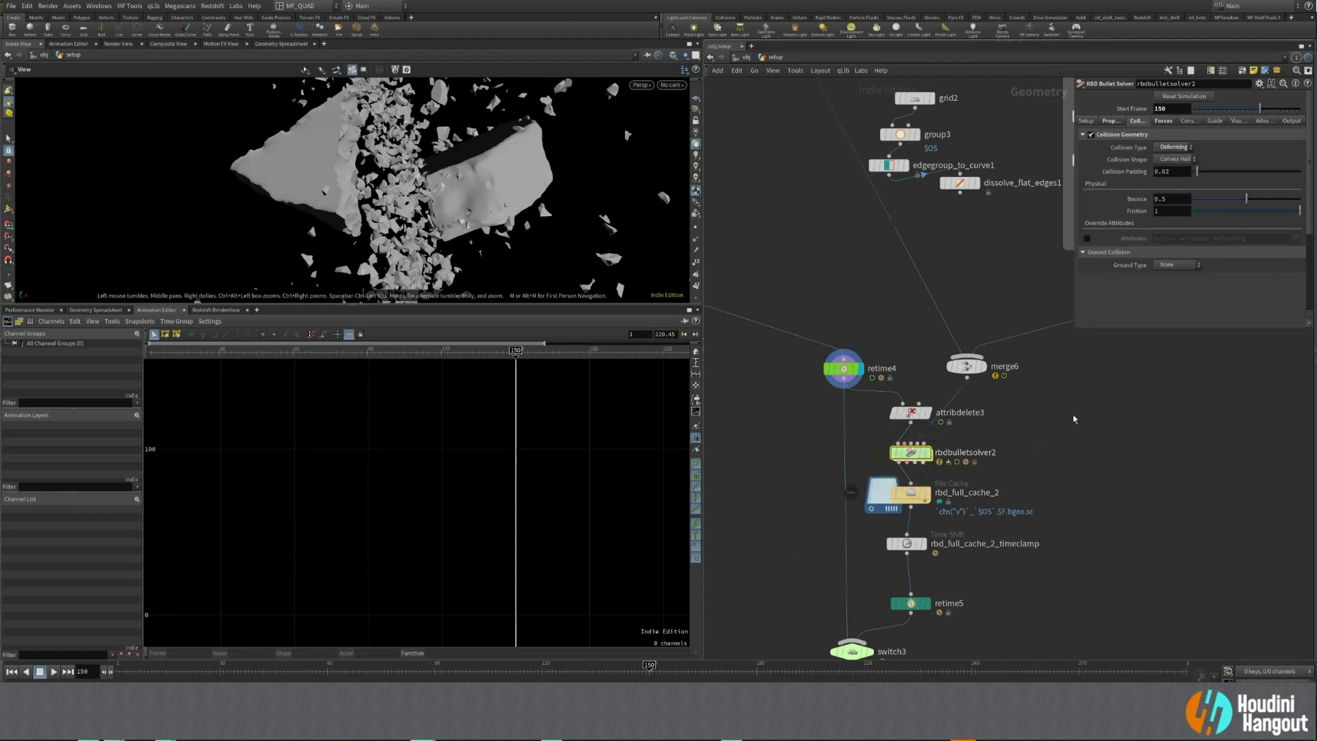
middle_click_drag(1059, 426, 962, 483)
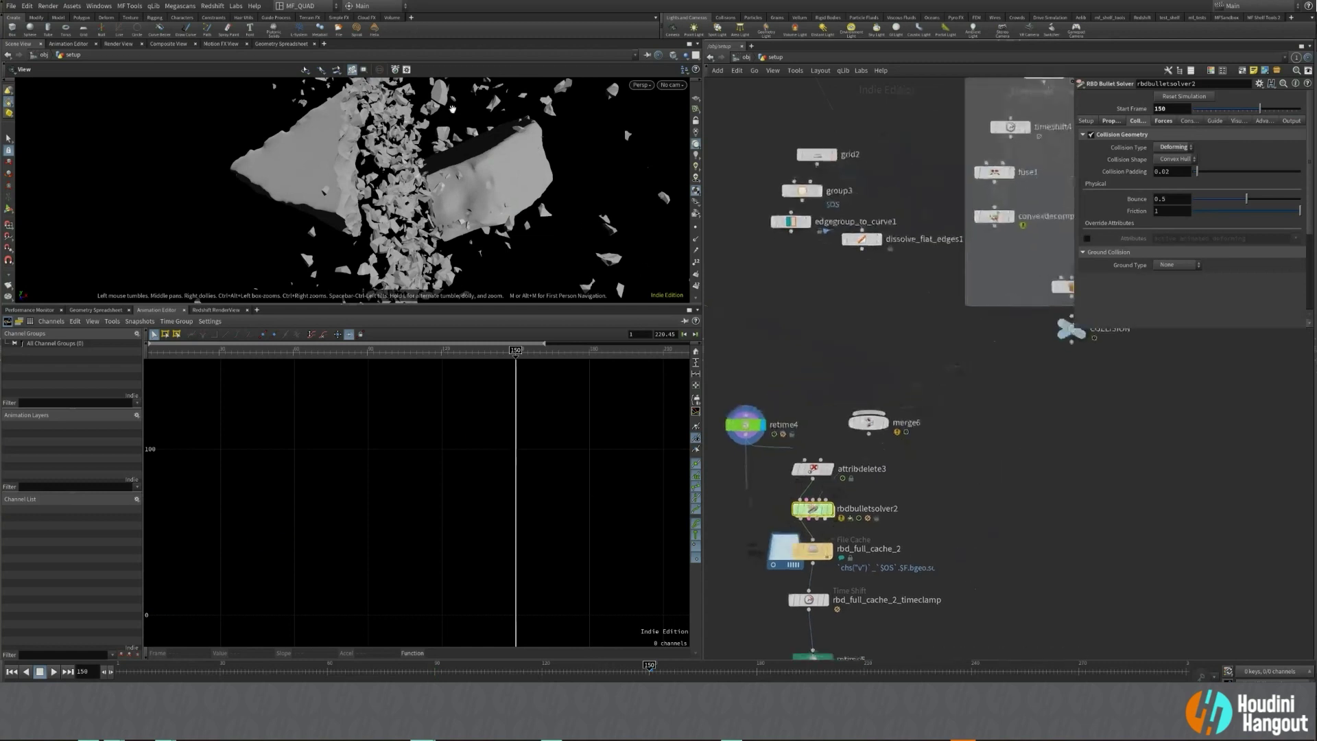
left_click(747, 425)
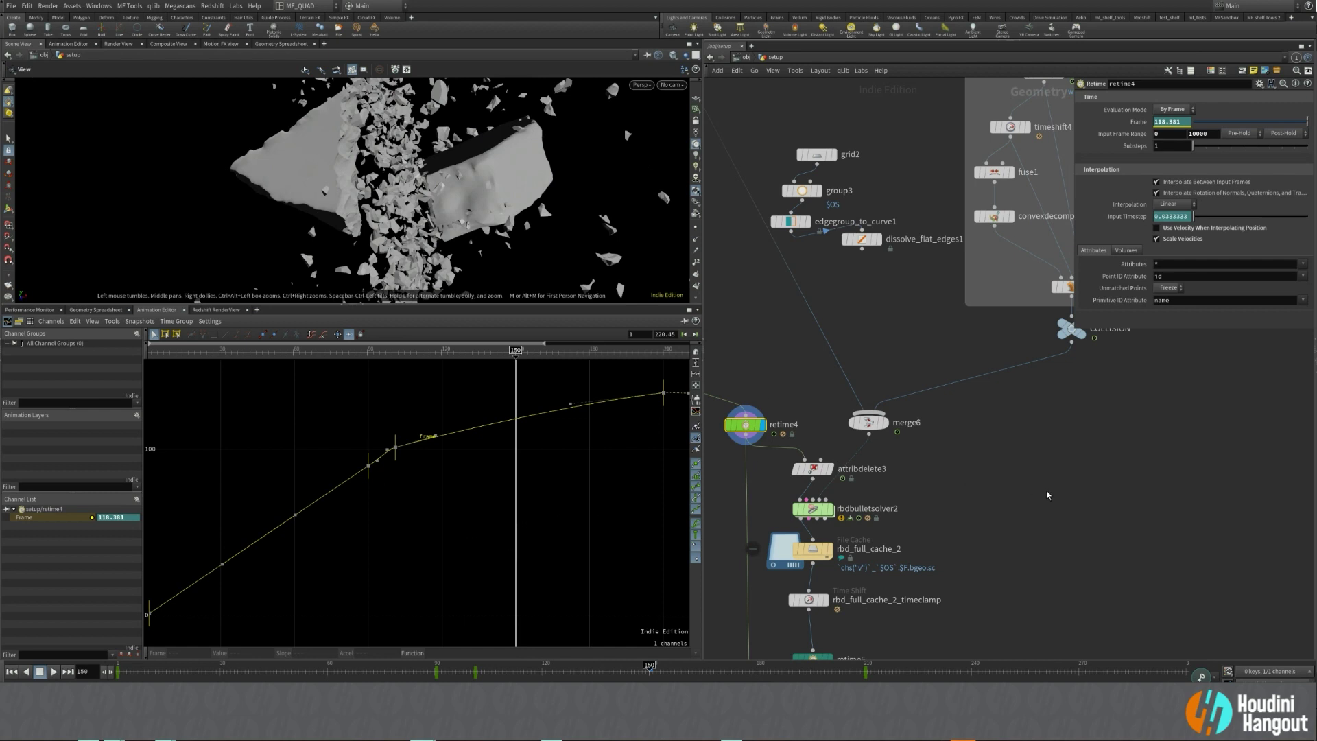
left_click(999, 537)
middle_click_drag(1000, 538, 1010, 504)
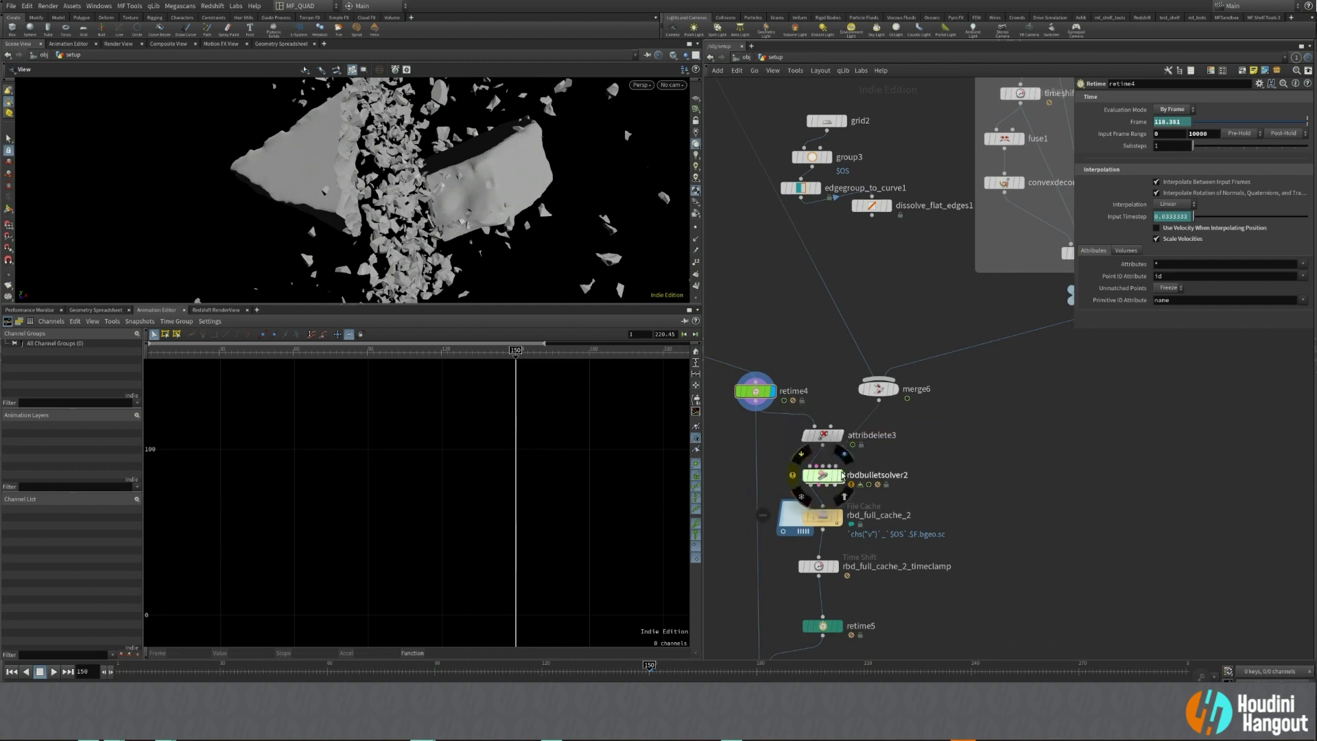
middle_click_drag(1050, 462, 1040, 473)
Display rbd_full_cache_2, play it to frame 185, enlarge the viewport, and return to frame 150.
left_click(821, 531)
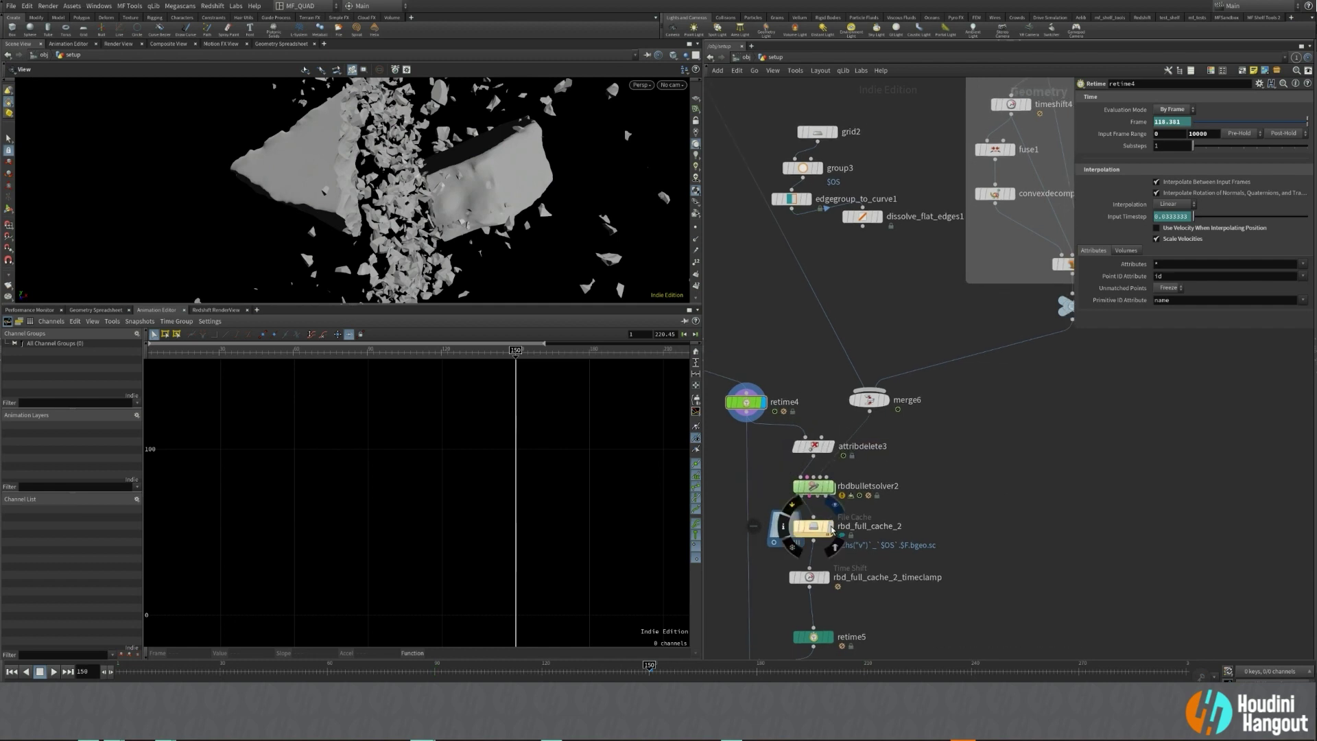
left_click(54, 672)
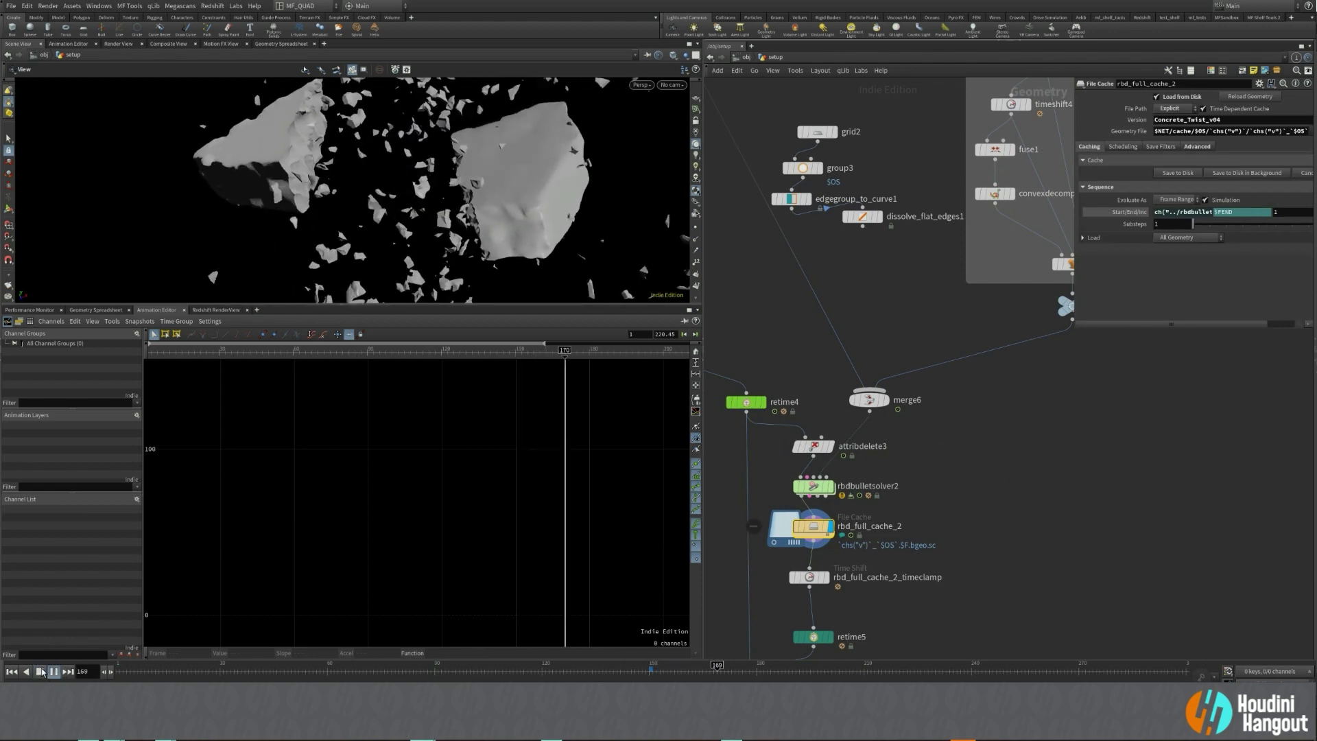
left_click(40, 673)
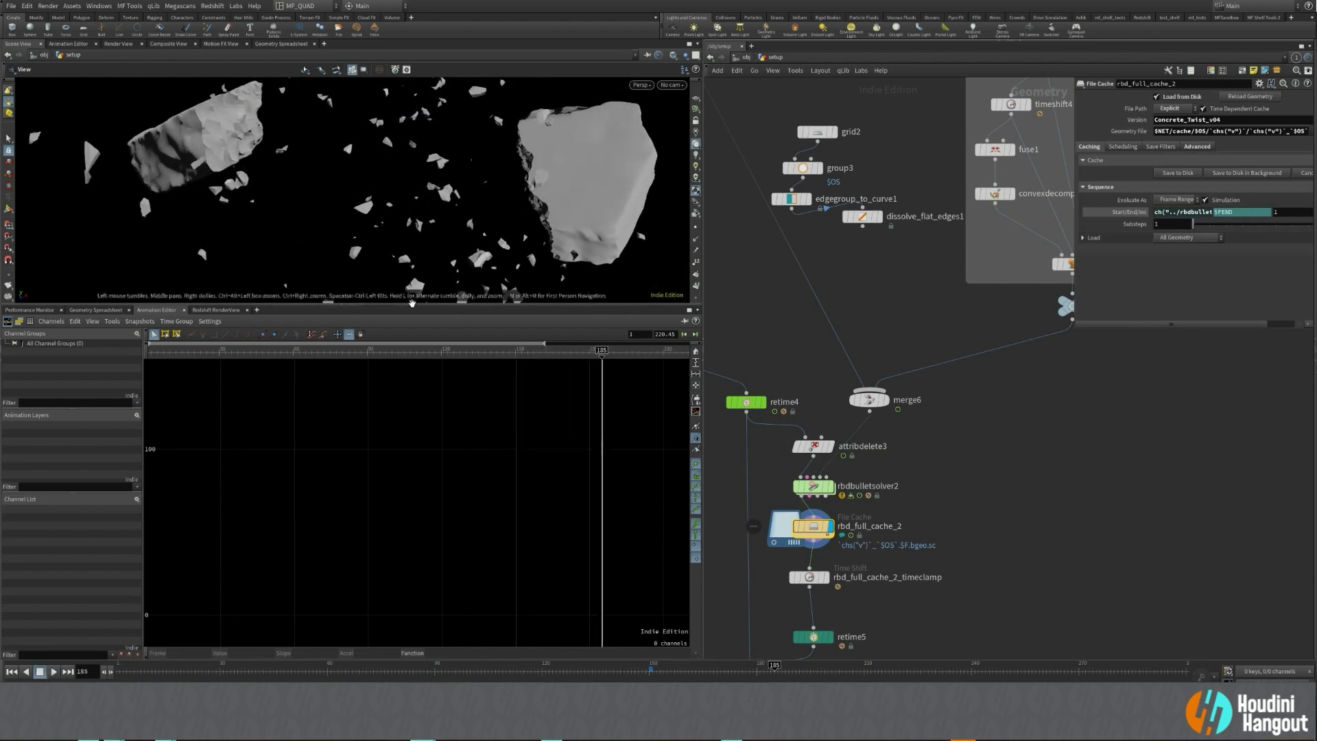
left_click_drag(412, 304, 415, 486)
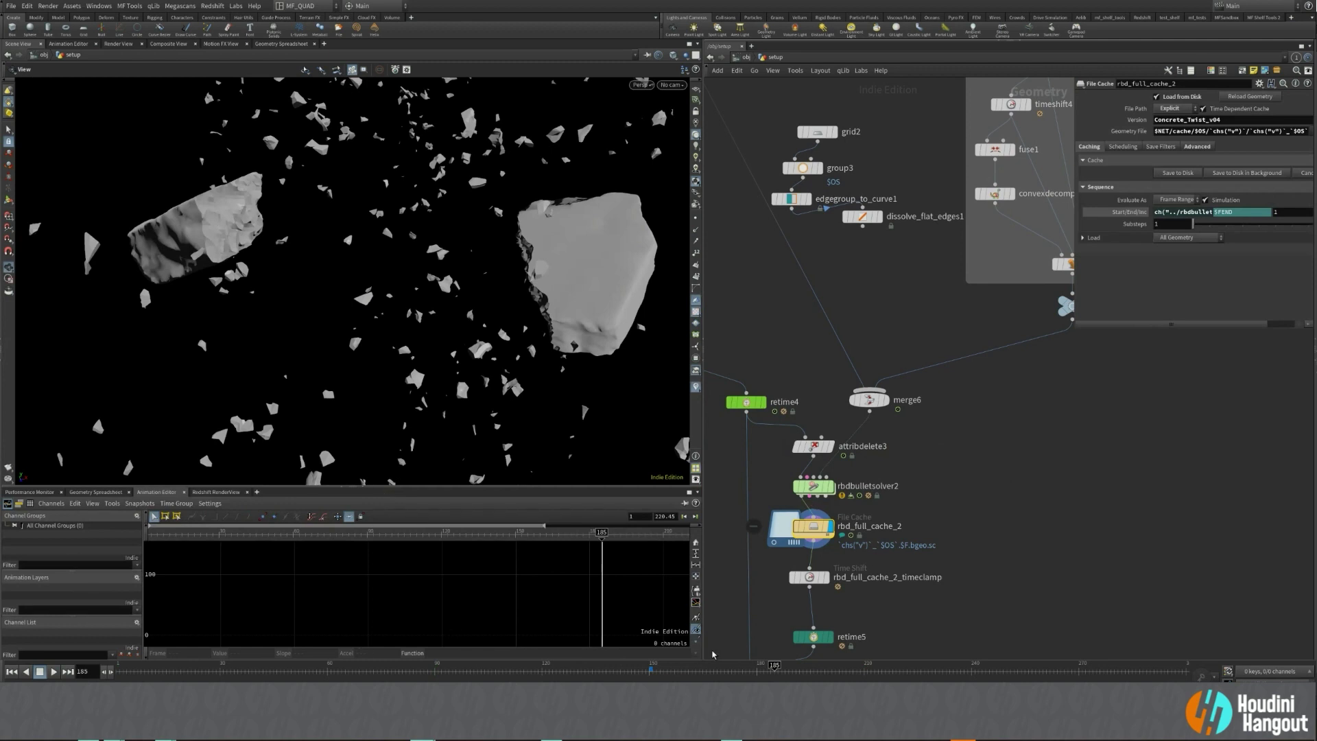
left_click(650, 672)
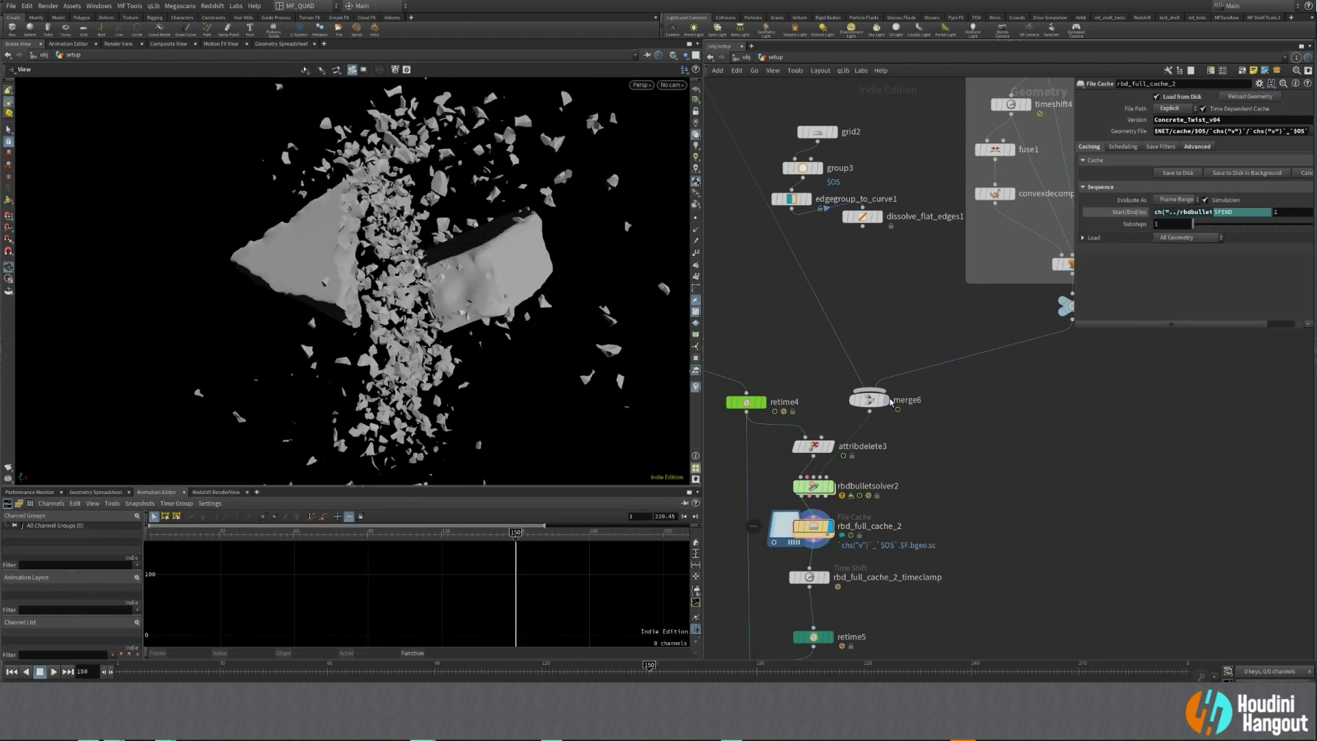
Display merge6's collision geometry, inspect popmetaballforce1 inside rbdbulletsolver2, and return to the setup network.
left_click(870, 402)
left_click(869, 402)
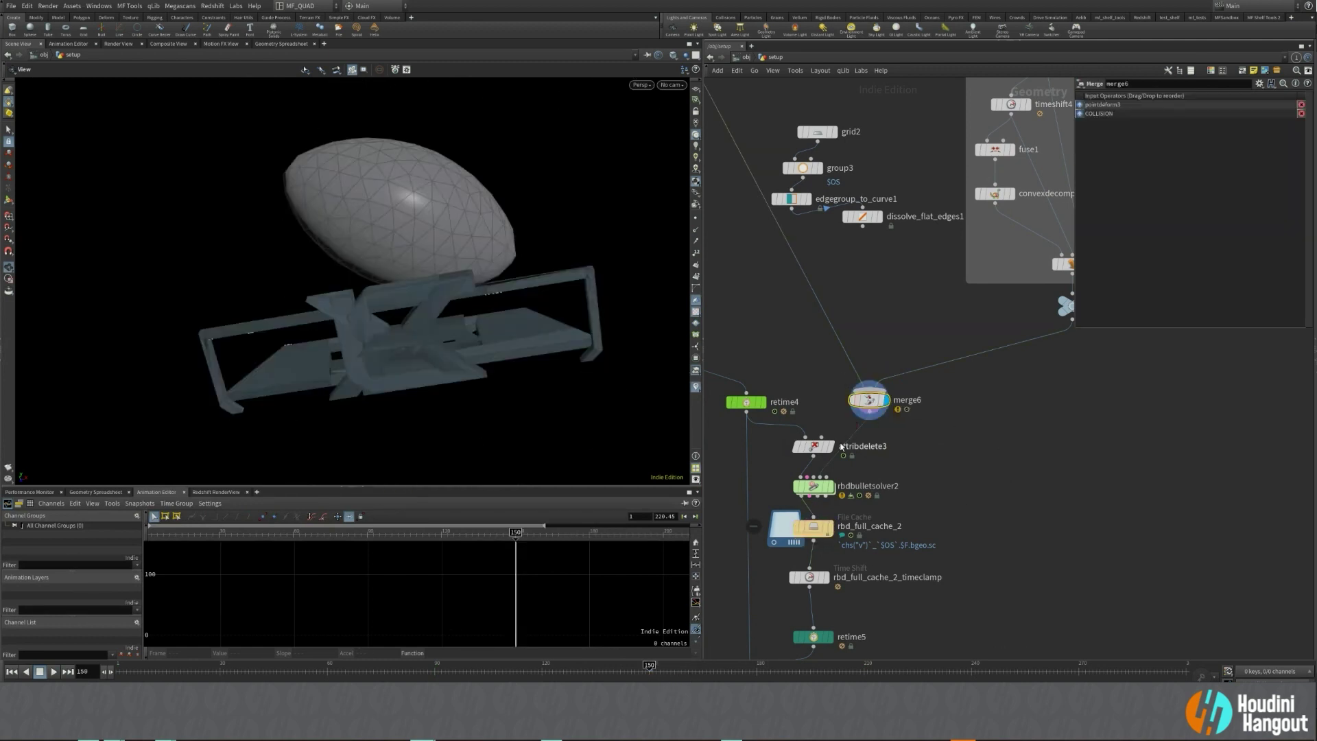
double_click(813, 487)
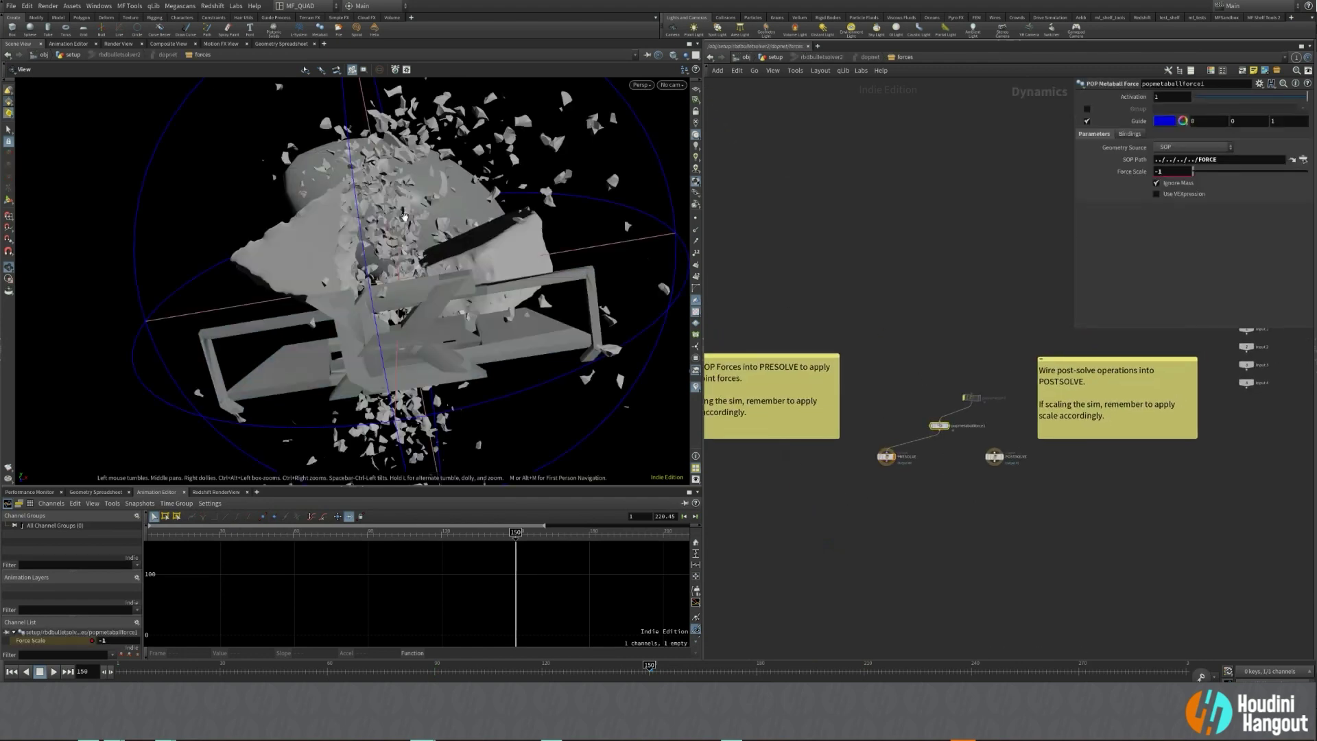
left_click(884, 520)
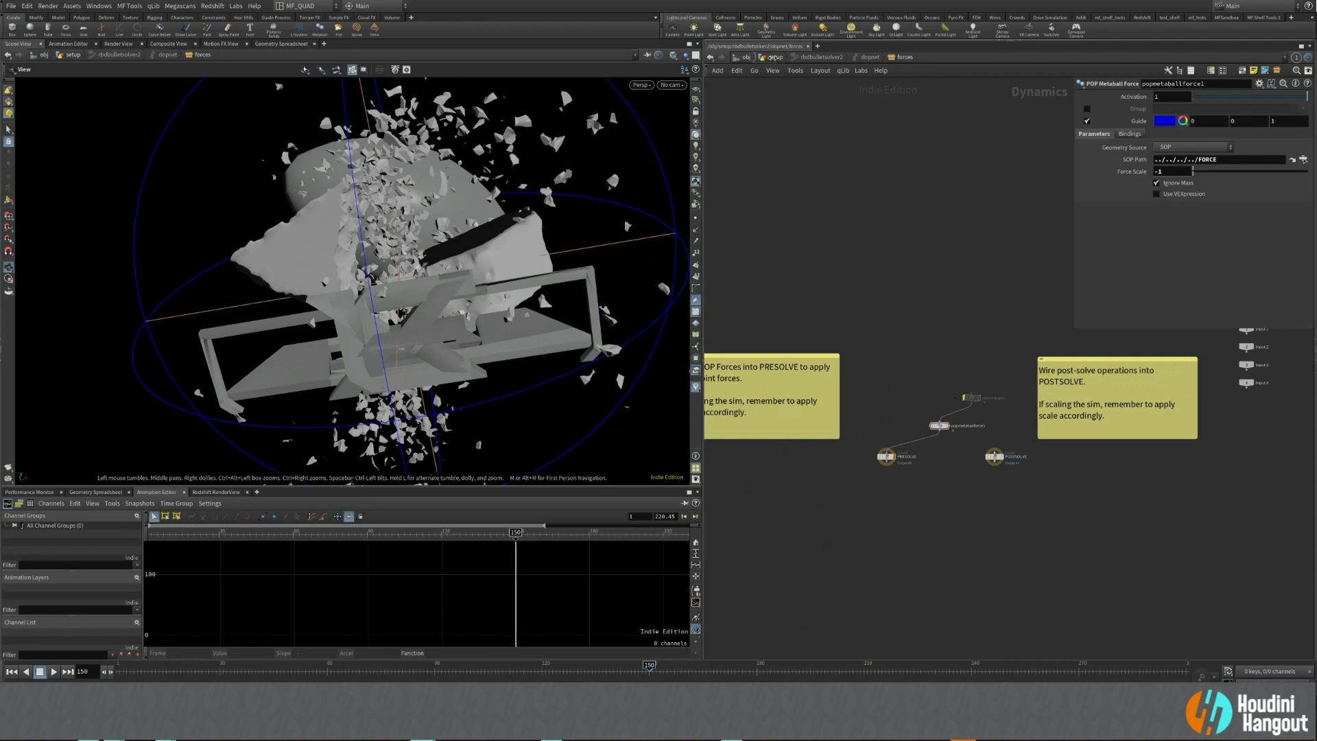
left_click(774, 58)
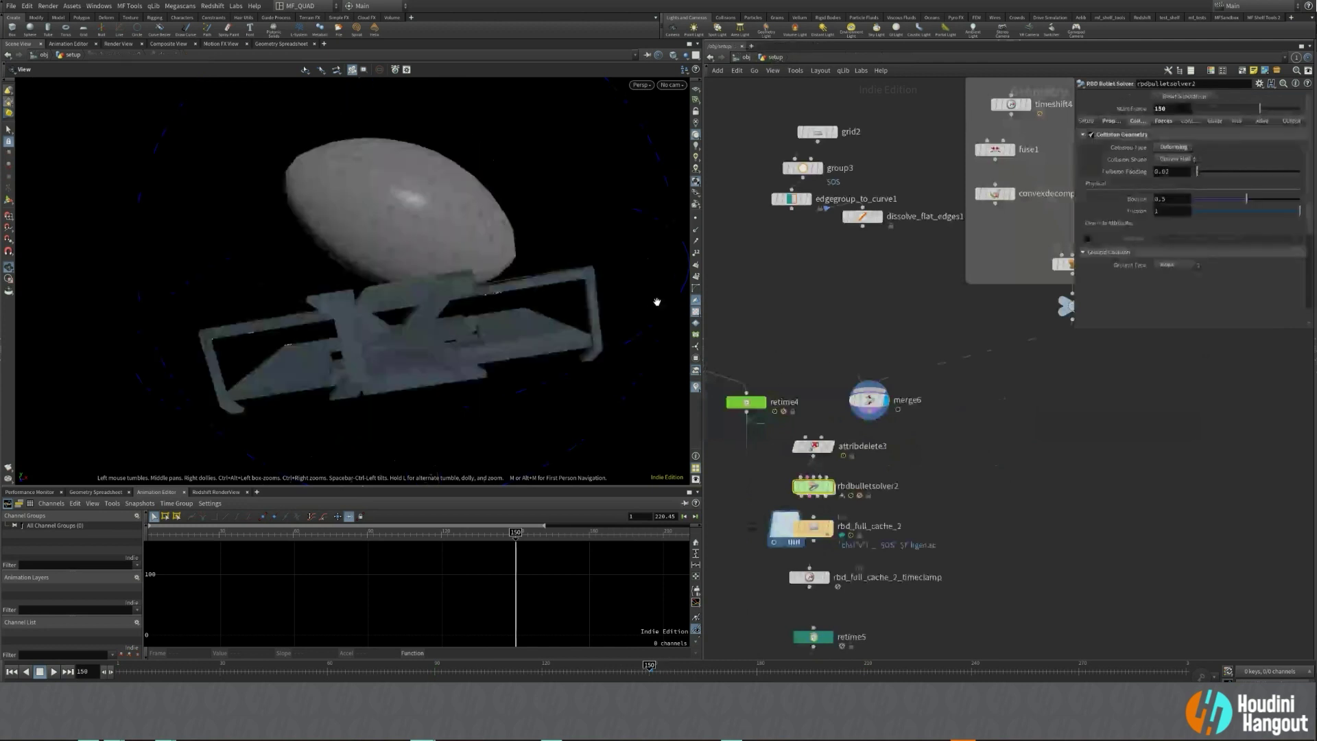
Compare retime4 with rbd_full_cache_2 at frame 150, scrub the cache to frame 183, and locate retime5 below it.
left_click(761, 402)
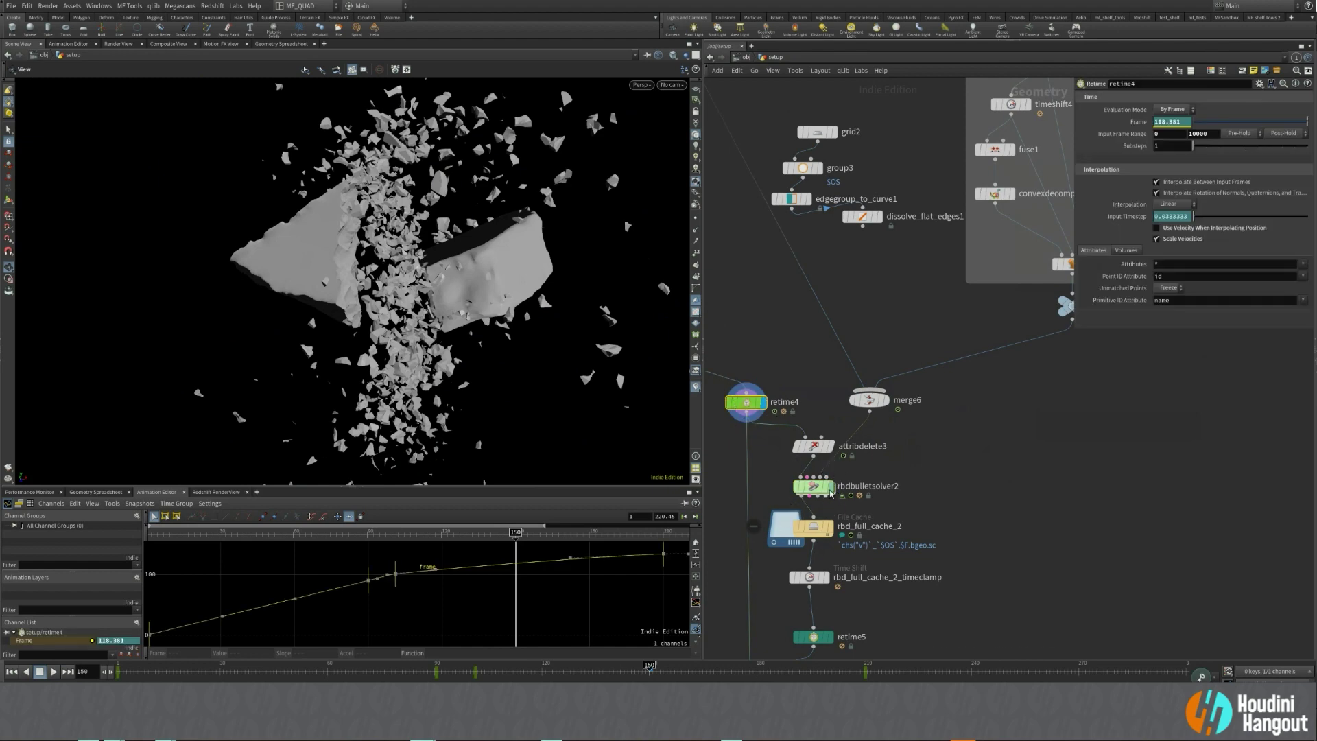
left_click(829, 527)
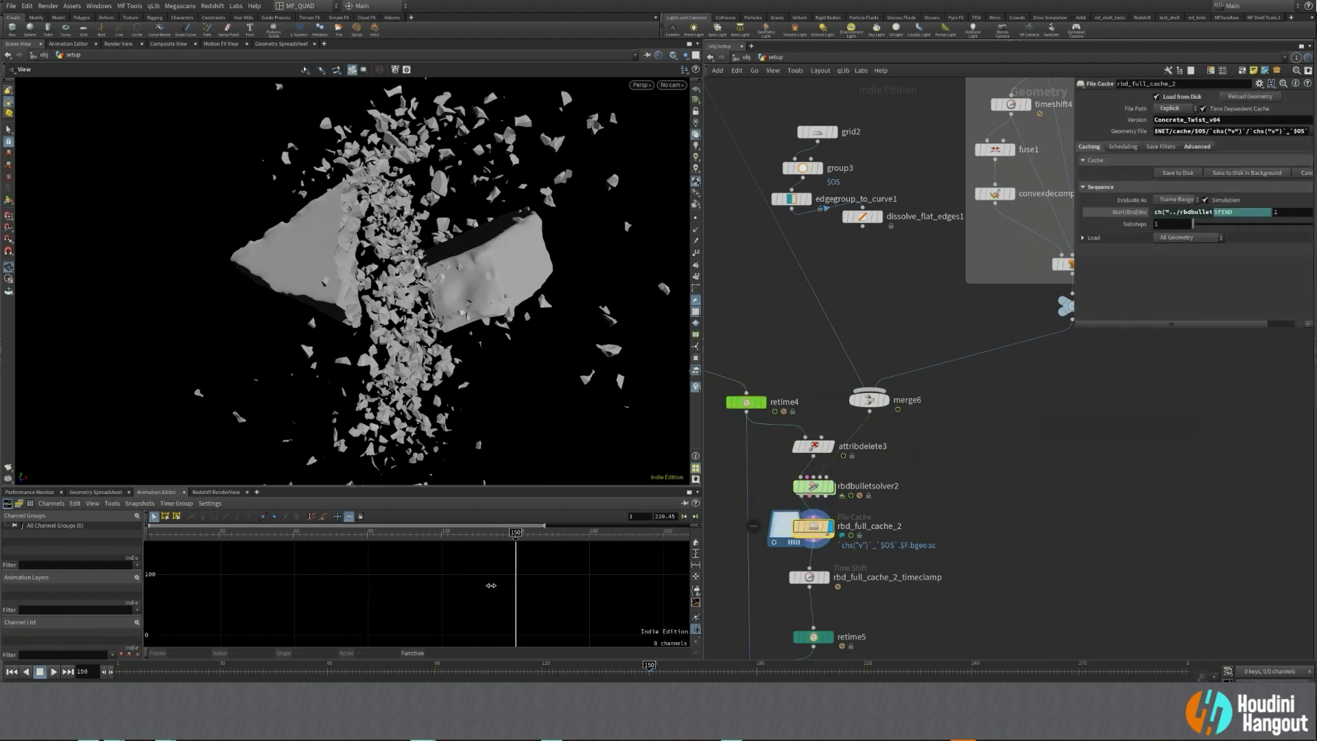
left_click_drag(650, 663, 767, 666)
scroll(954, 556, "down", 5)
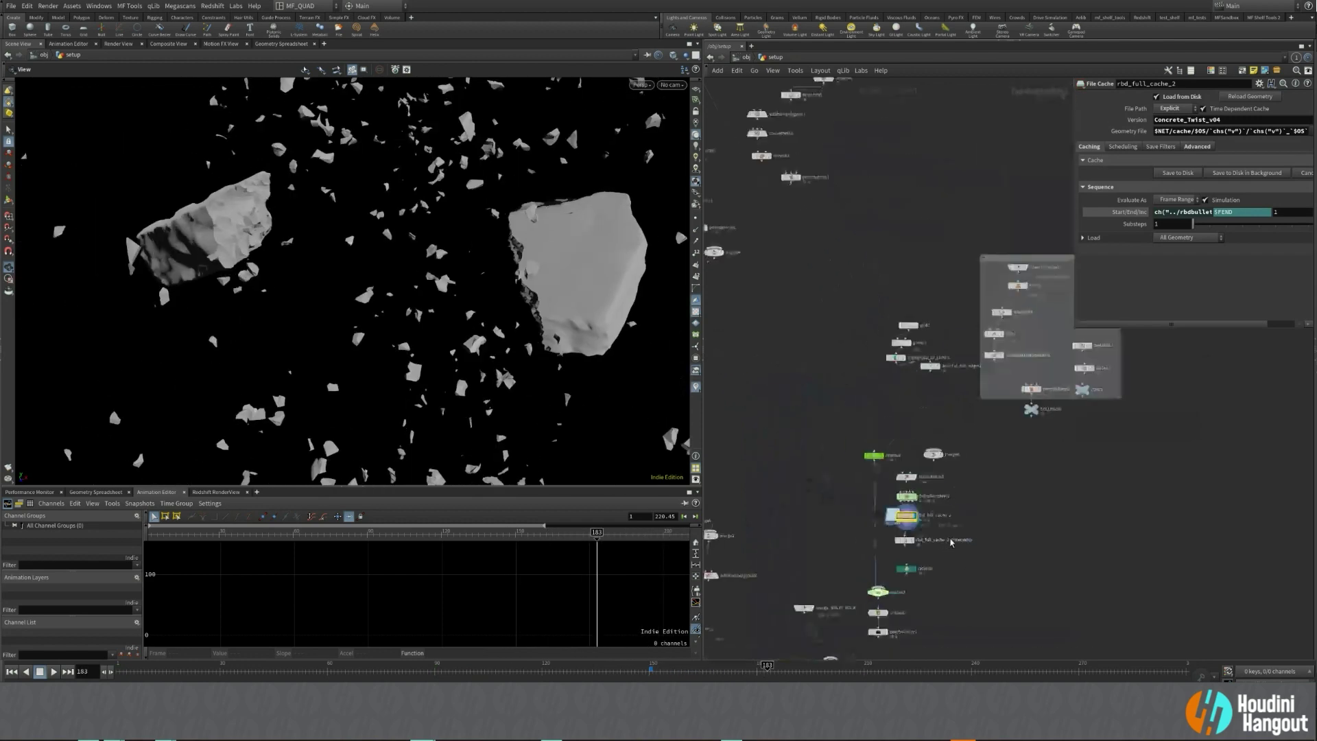
scroll(912, 553, "up", 4)
mouse_move(923, 543)
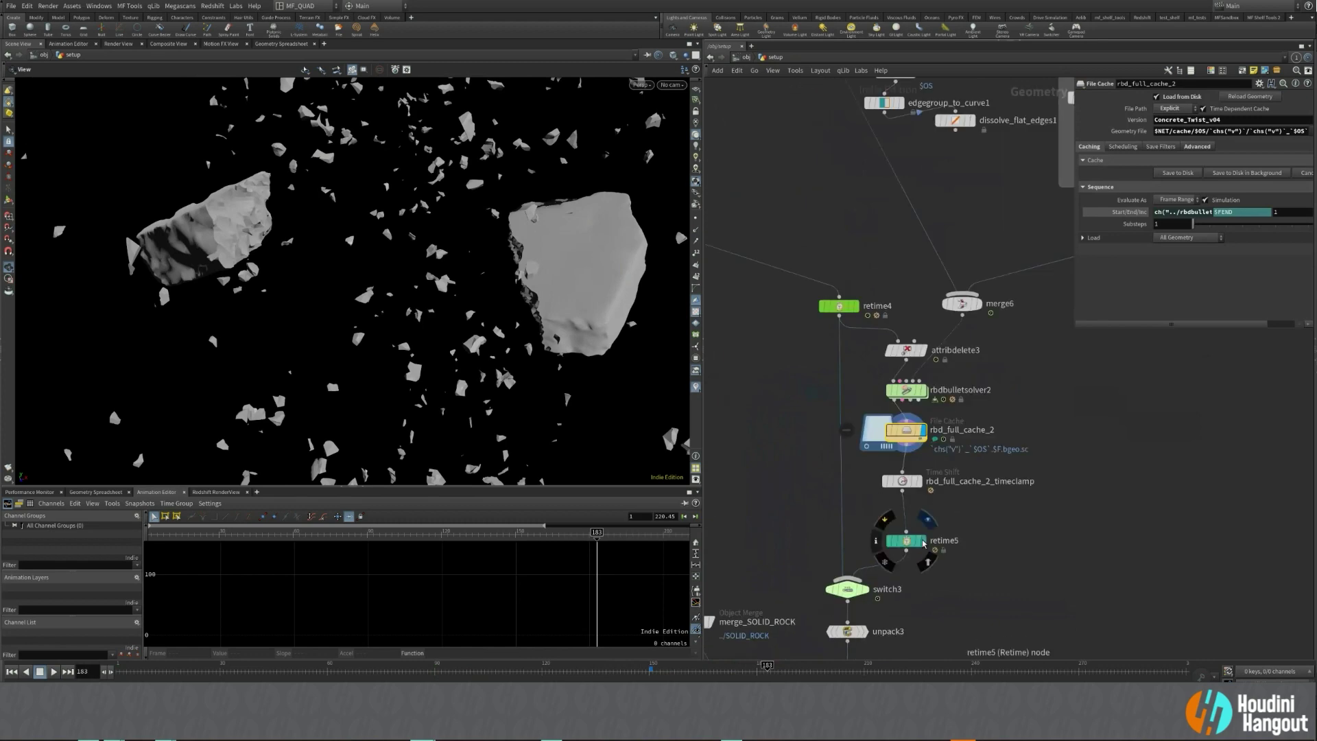
Go to frame 155, select retime5, and examine its Frame curve in the enlarged Animation Editor.
left_click(669, 664)
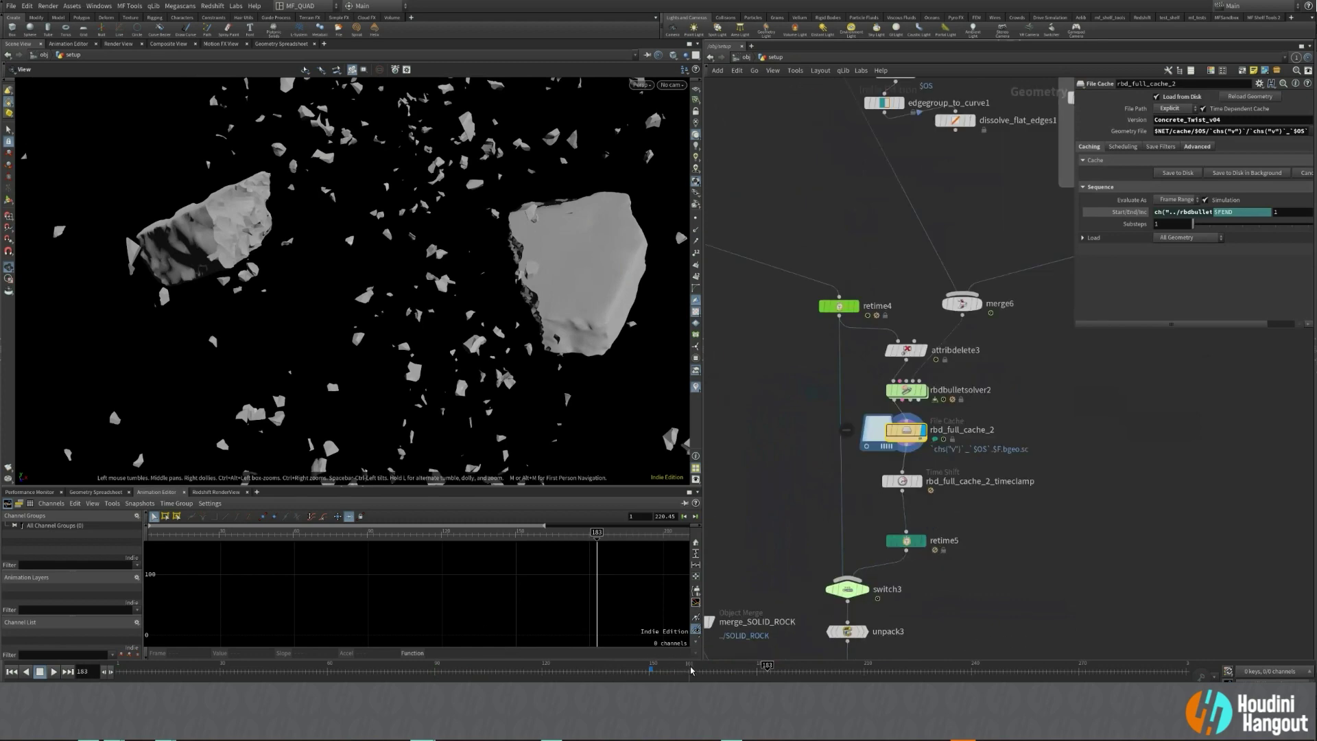
left_click(906, 541)
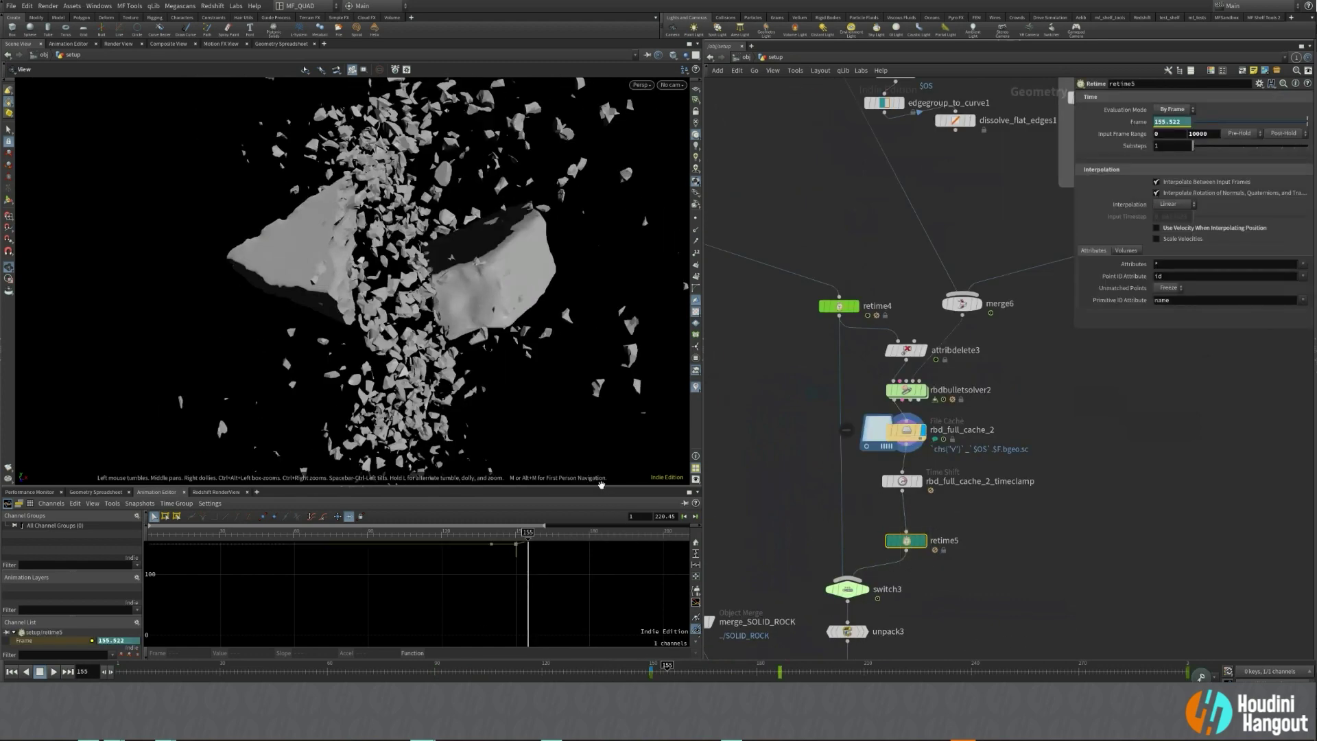
left_click_drag(600, 487, 600, 340)
middle_click_drag(577, 457, 385, 650)
right_click_drag(384, 650, 309, 679)
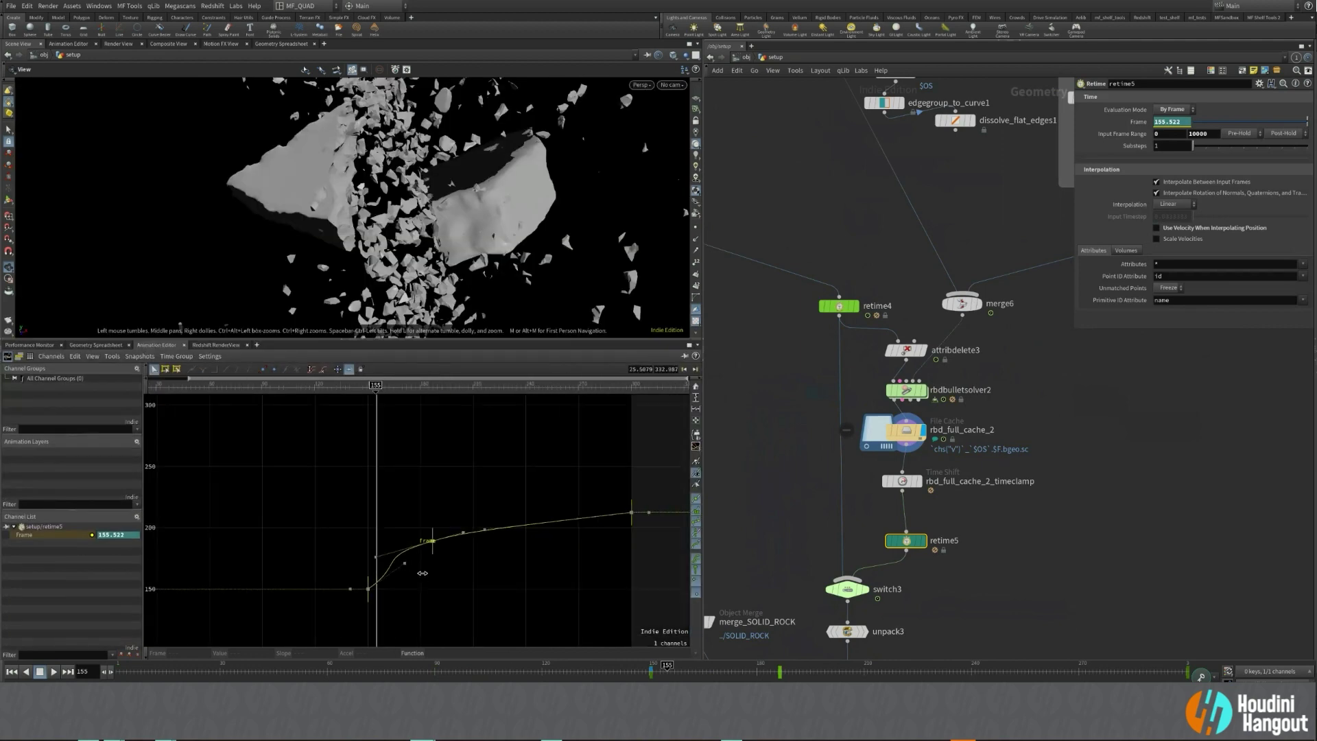
right_click_drag(432, 591, 576, 550)
Display retime5 and play its retimed pieces from frame 148, replay from frame 152, and stop at frame 205.
left_click(923, 541)
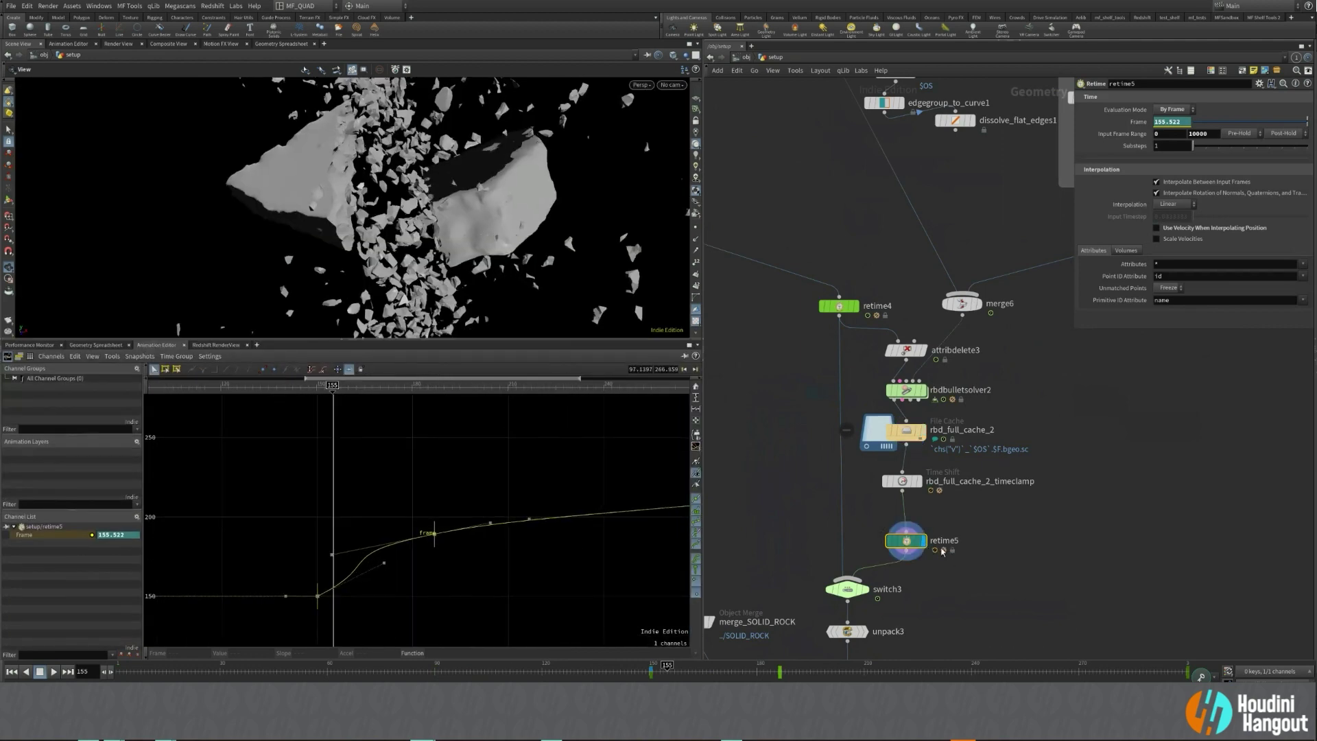
left_click_drag(650, 674, 642, 671)
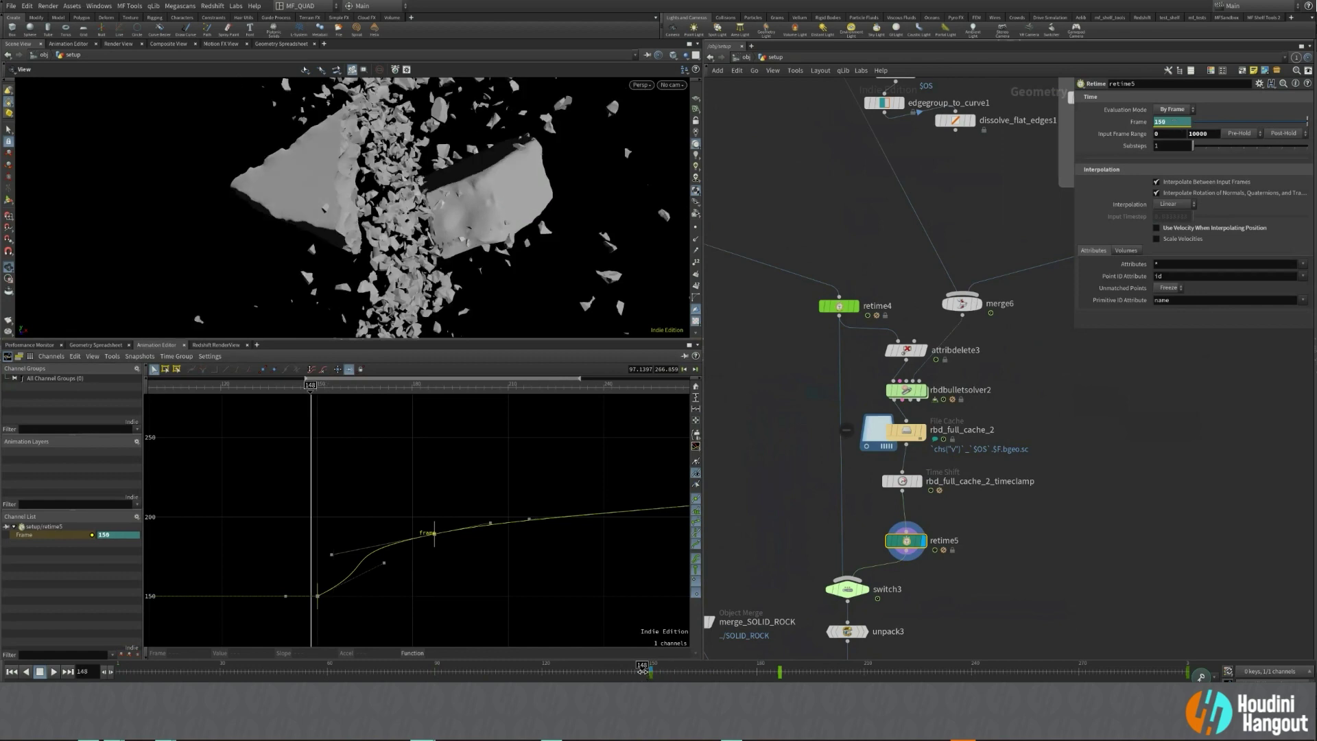
left_click(53, 671)
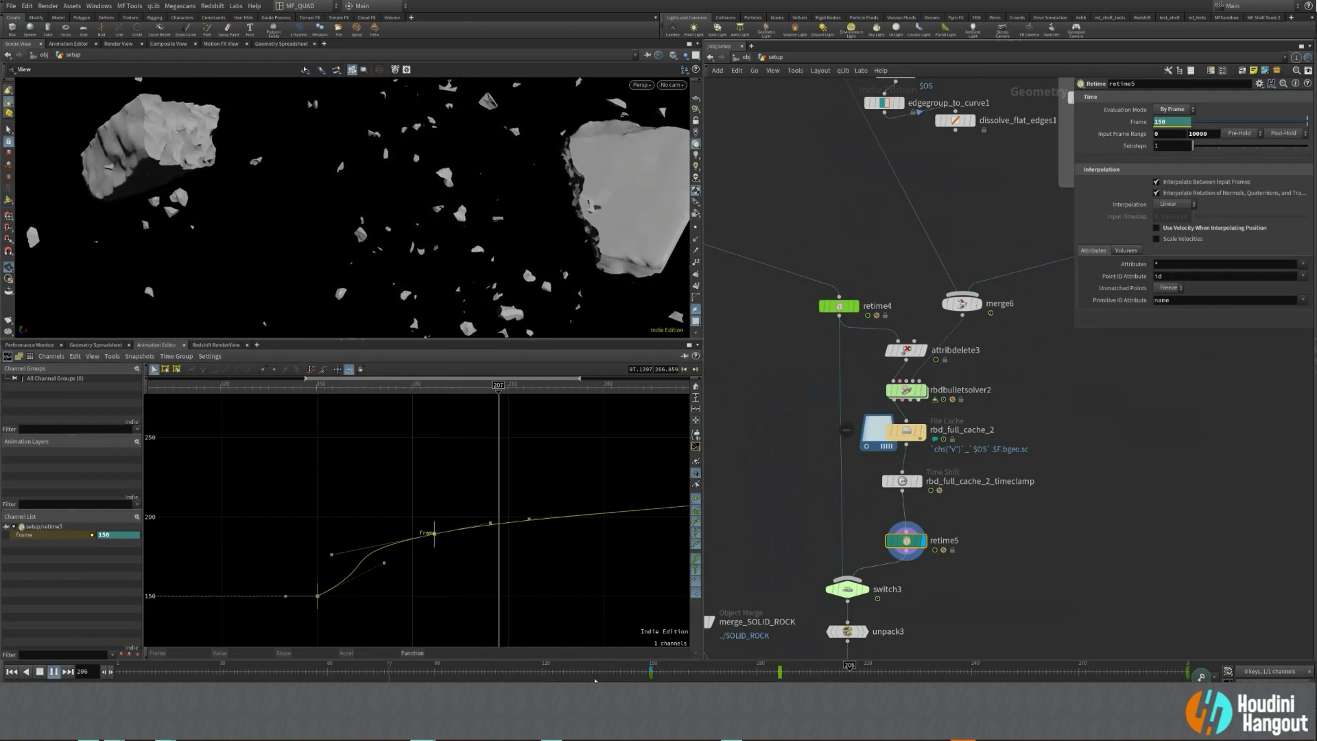
left_click_drag(649, 669, 657, 670)
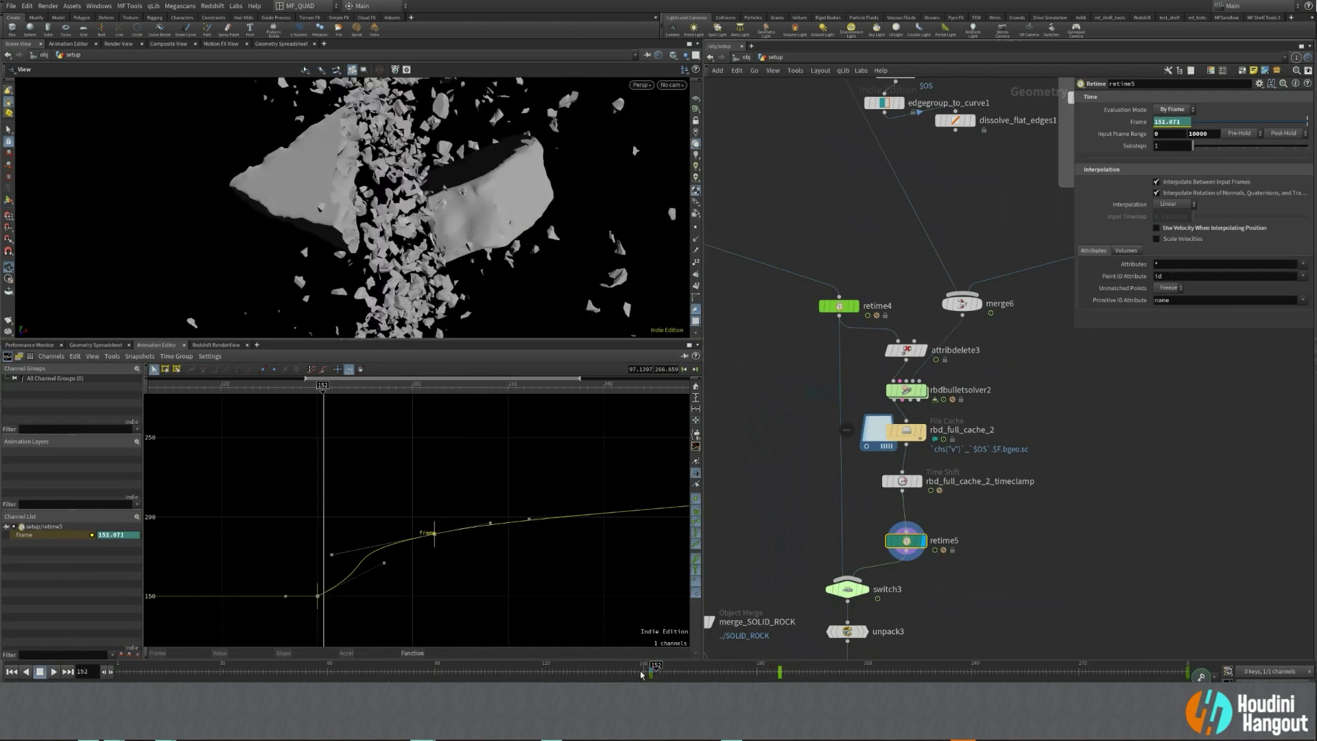
left_click(55, 673)
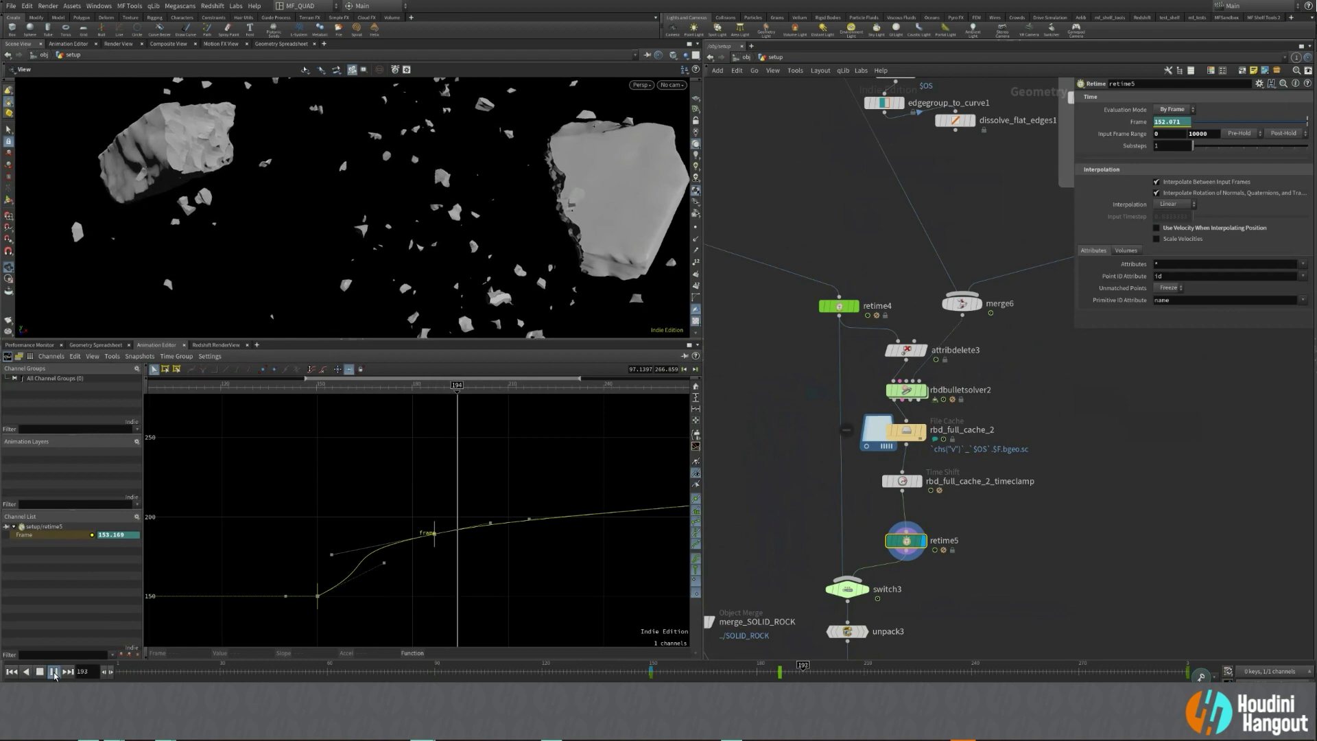
left_click(53, 671)
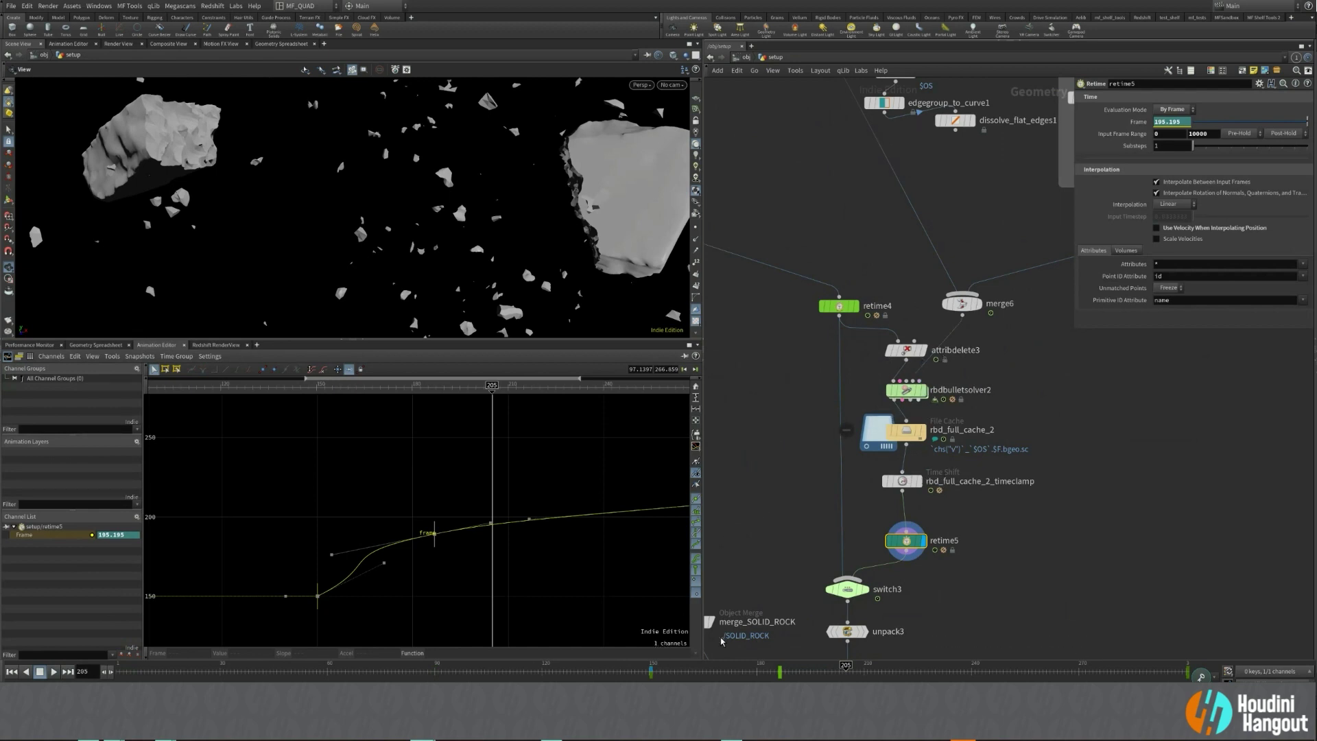
Switch to djv_view, play the rendered Concrete_Twist.mp4, stop playback, and shift the viewer window to uncover the network.
left_click(765, 468)
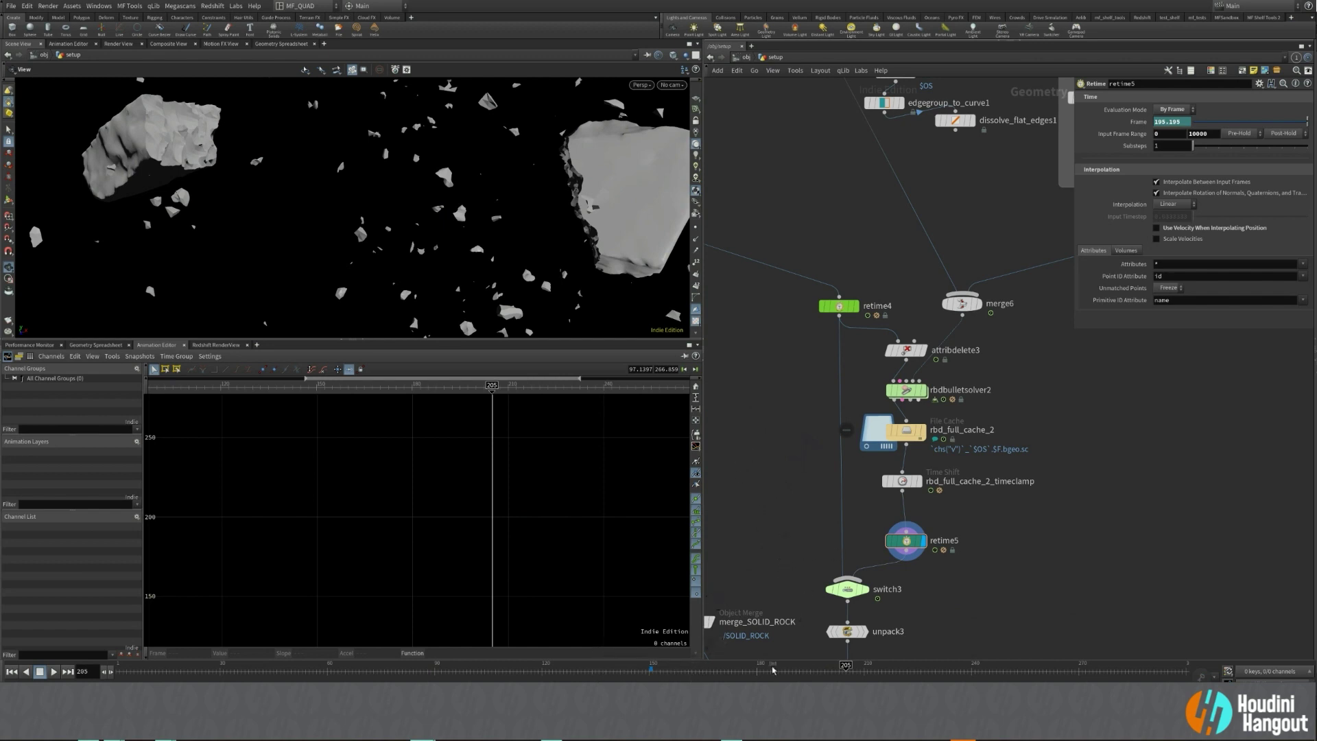
left_click_drag(793, 524, 855, 601)
mouse_move(114, 740)
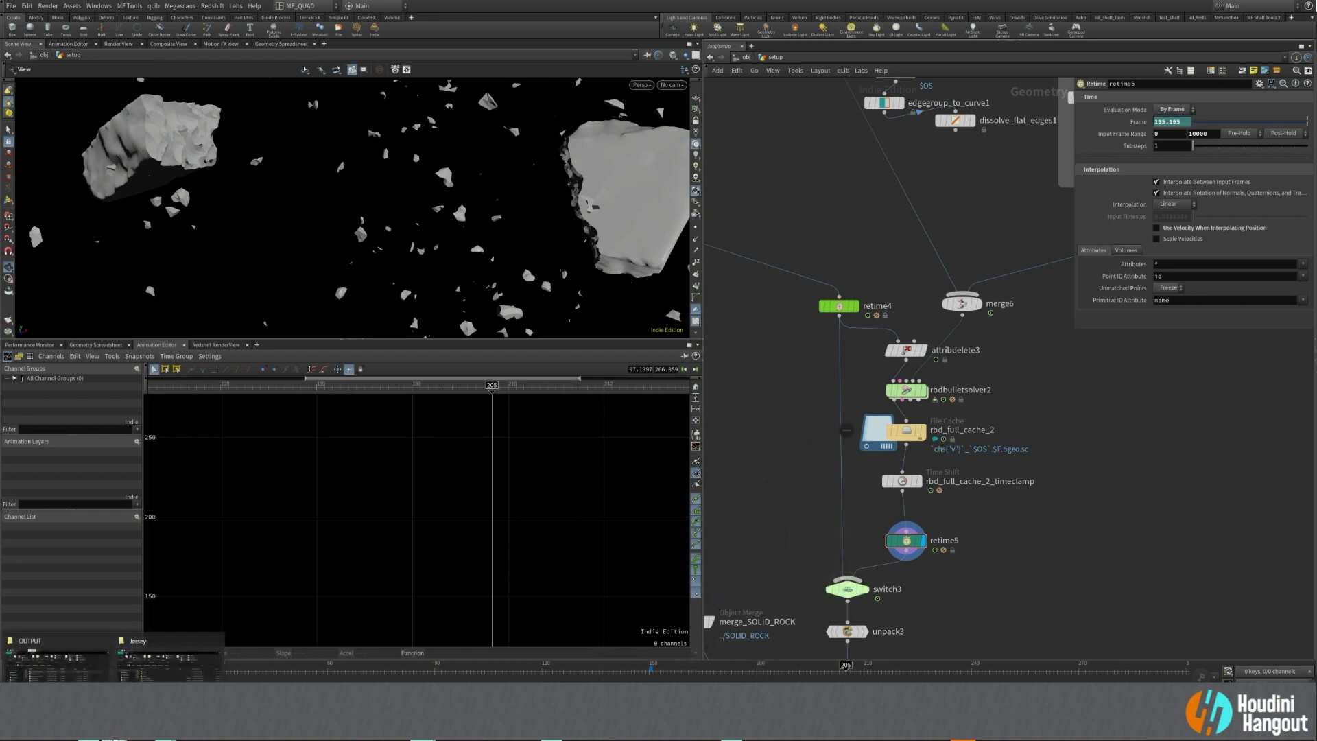
left_click(731, 739)
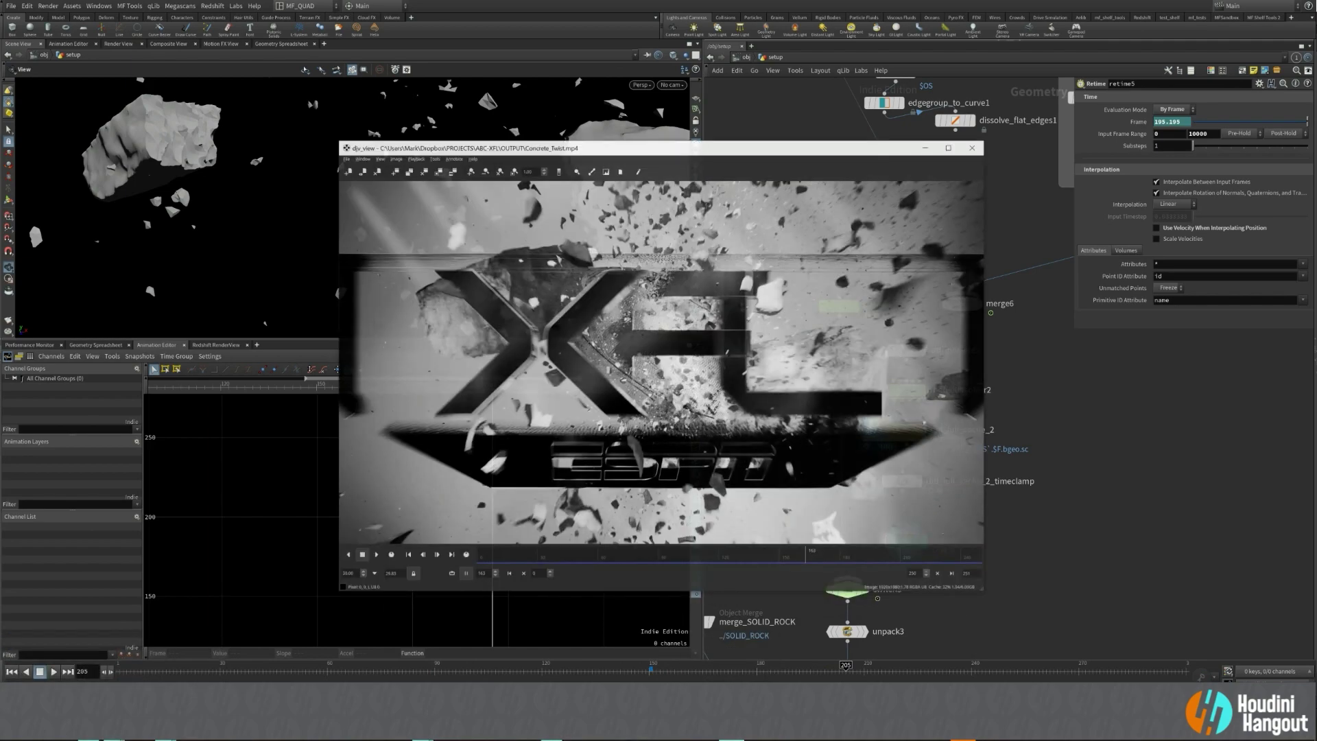
left_click(653, 557)
left_click(367, 548)
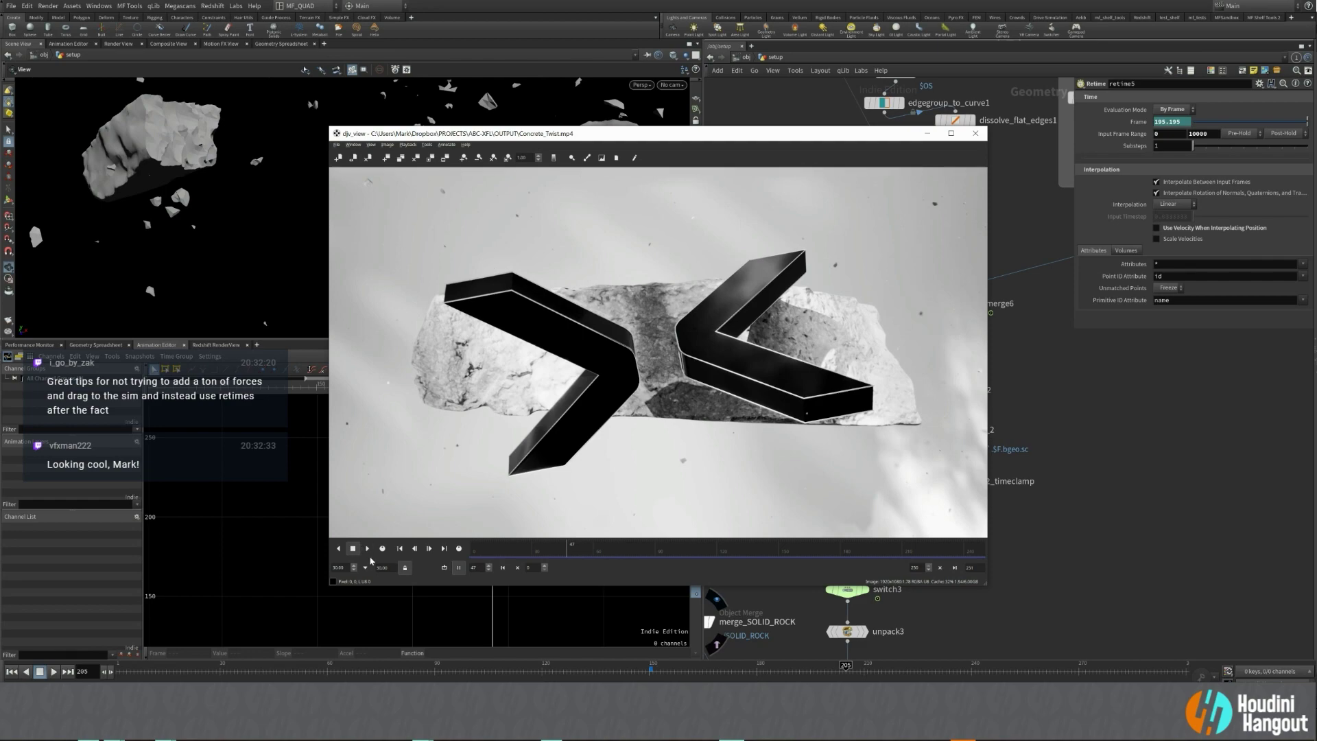
left_click(368, 548)
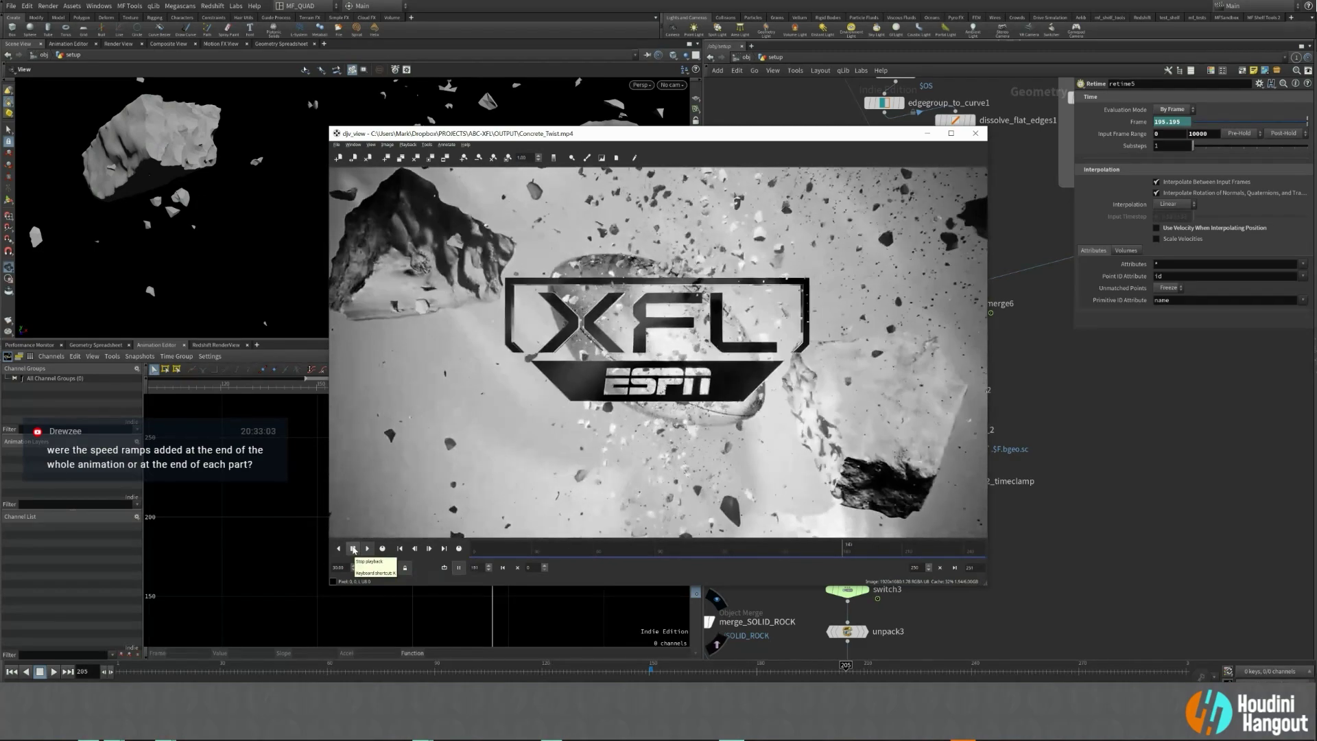
left_click(354, 549)
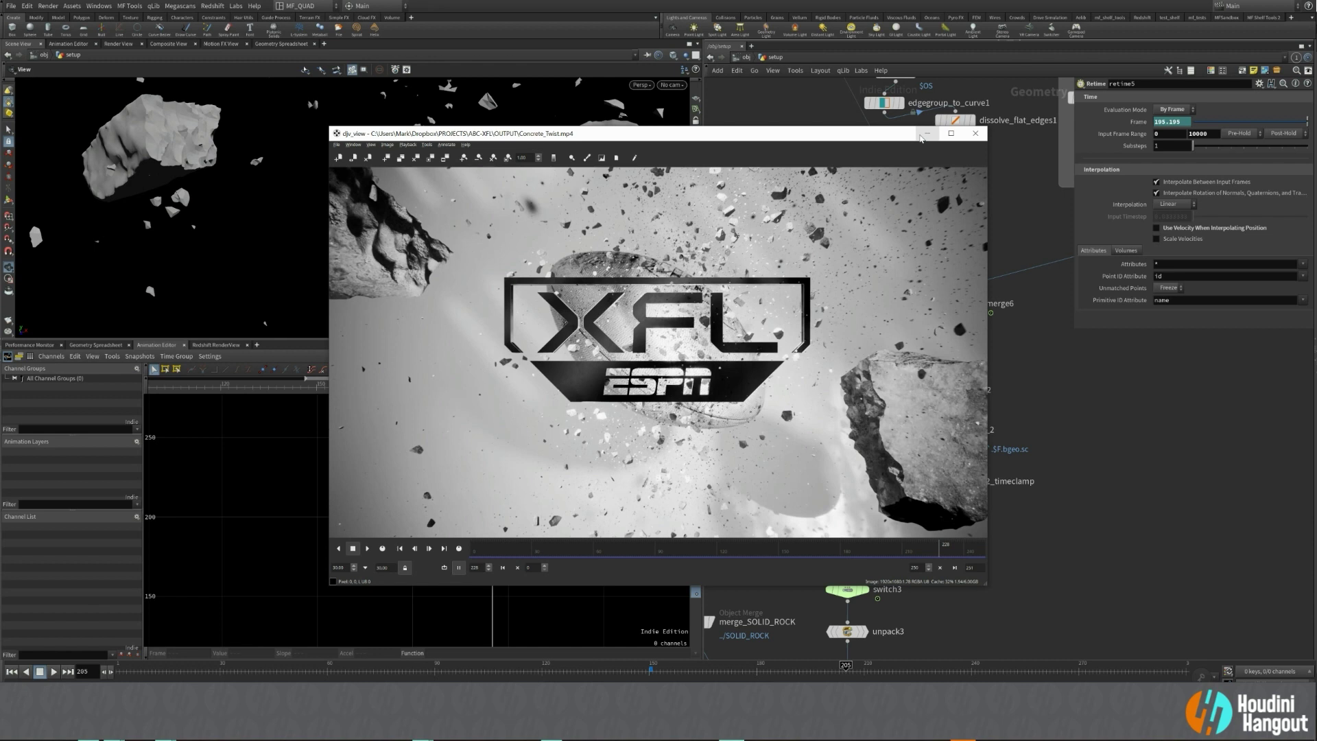
left_click_drag(710, 135, 478, 138)
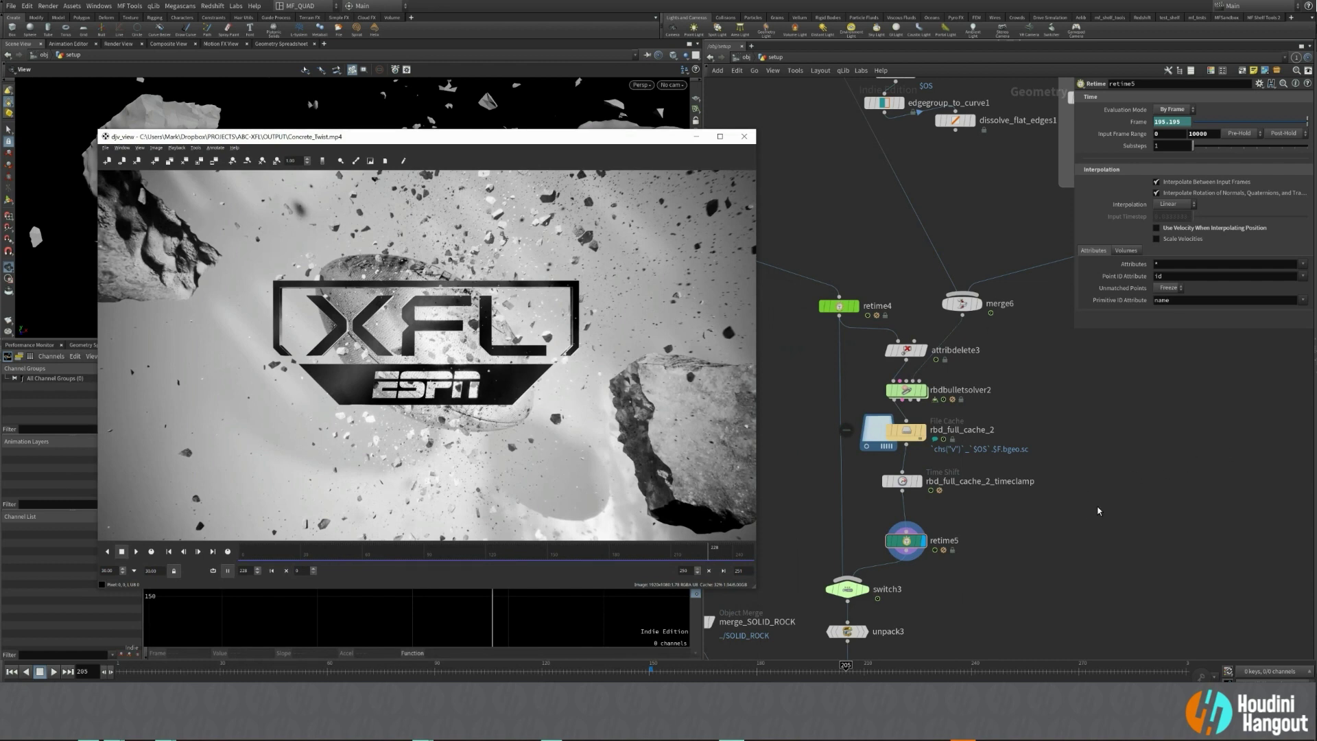
Display retime4 and scrub it to frame 139, and compare it with retime5 scrubbed to frame 151.
left_click(881, 255)
left_click(856, 306)
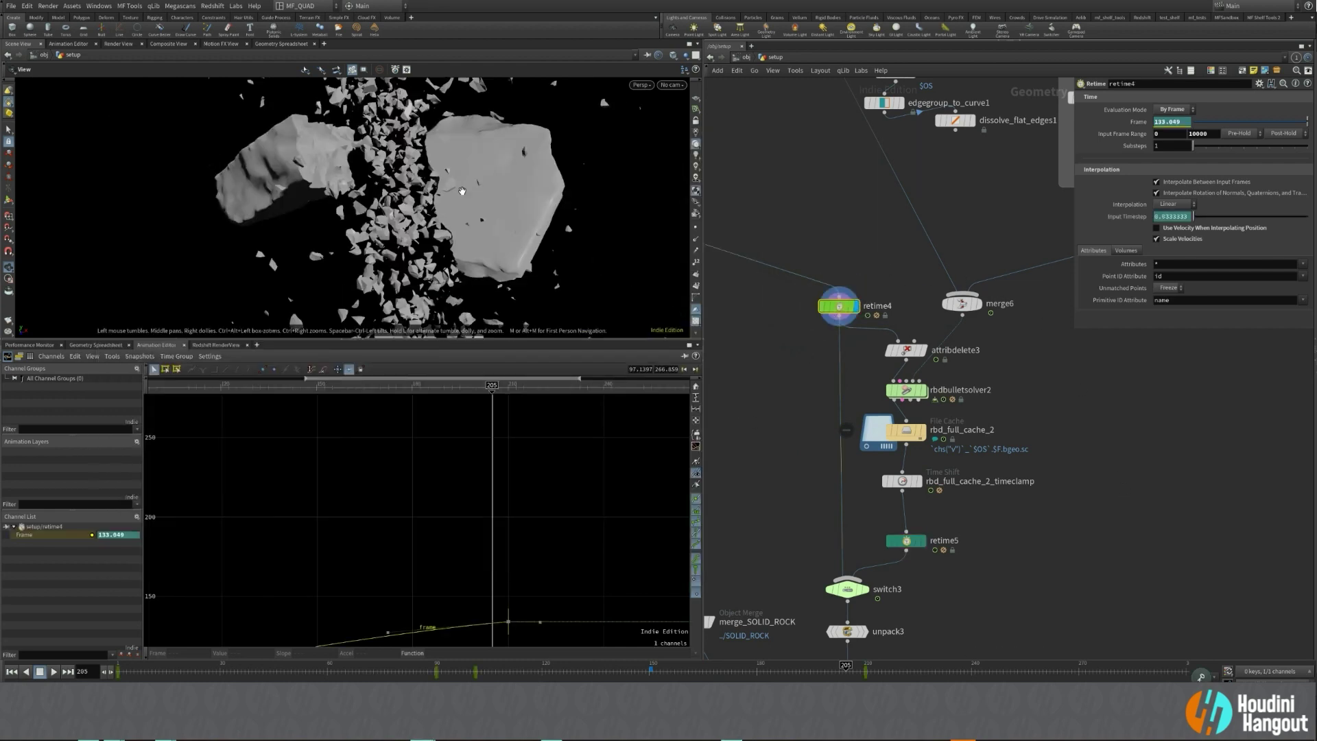
left_click_drag(408, 668, 609, 666)
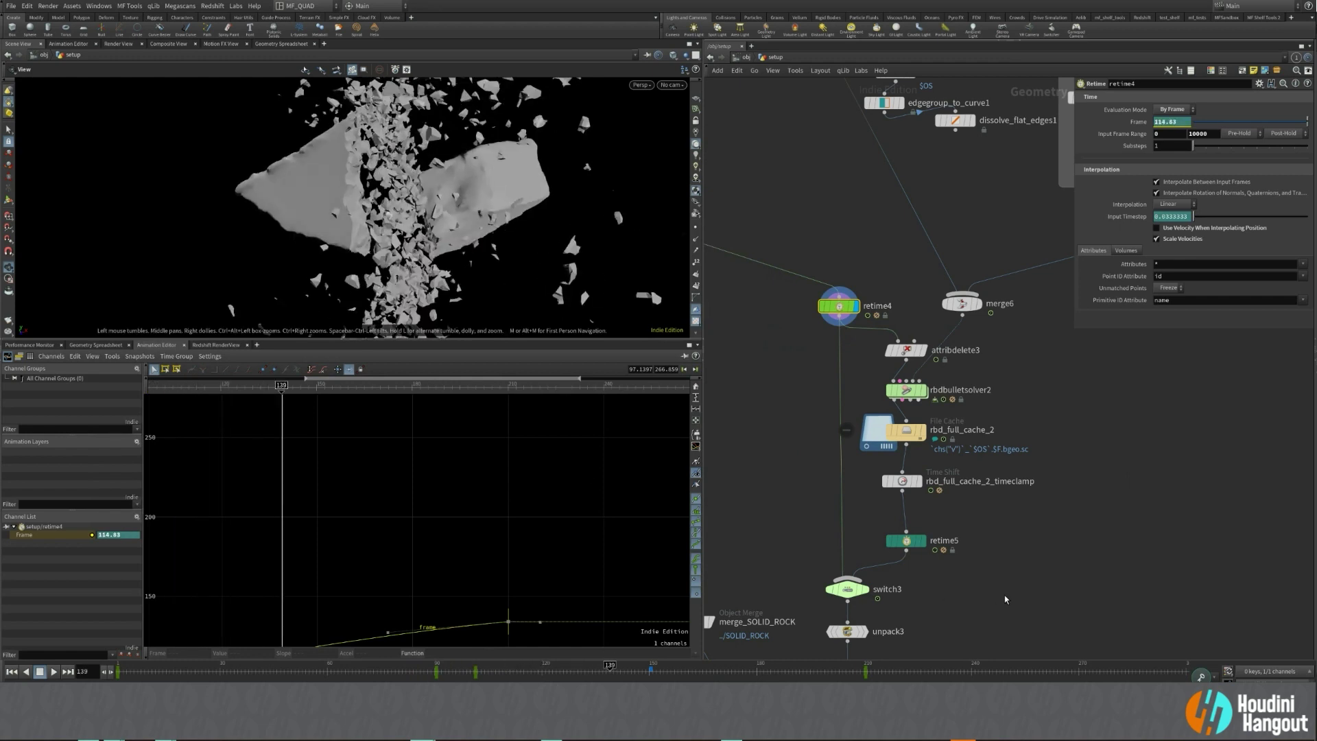
middle_click_drag(1005, 599, 1002, 539)
left_click(901, 481)
left_click(913, 482)
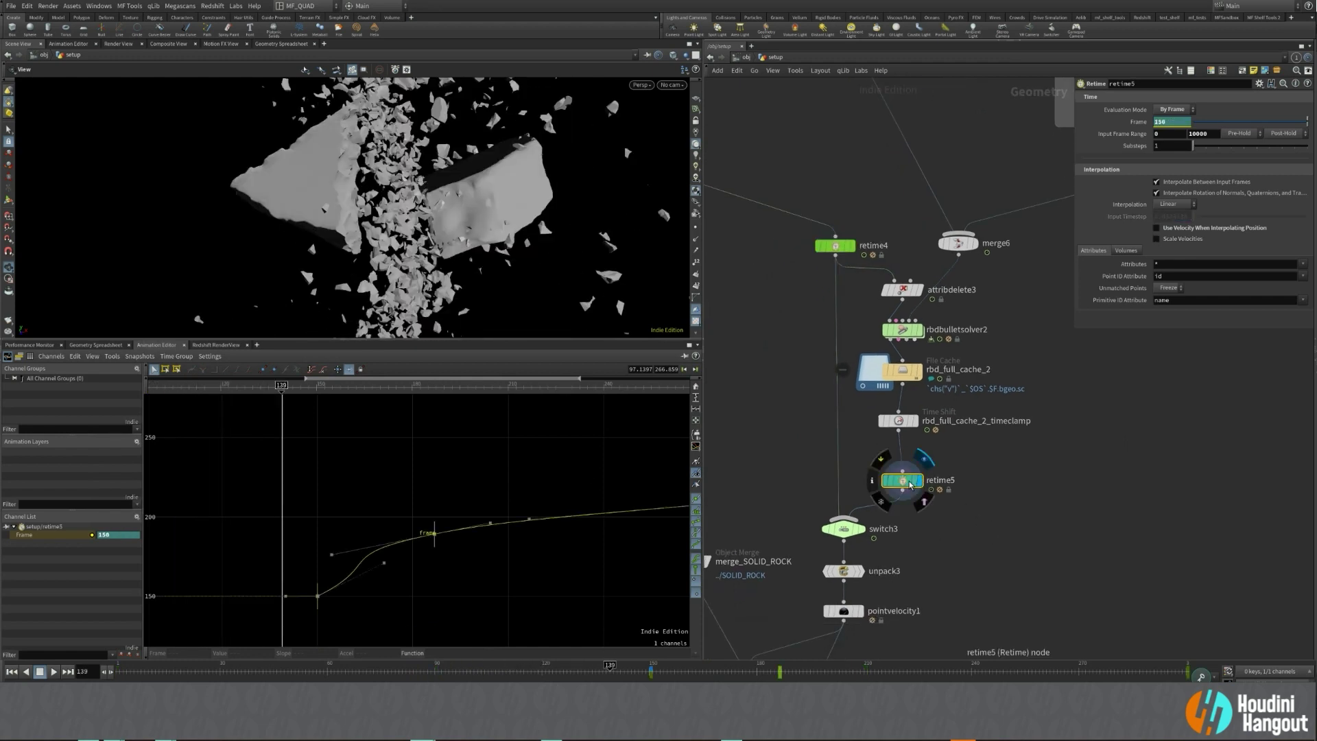
left_click_drag(685, 671, 652, 679)
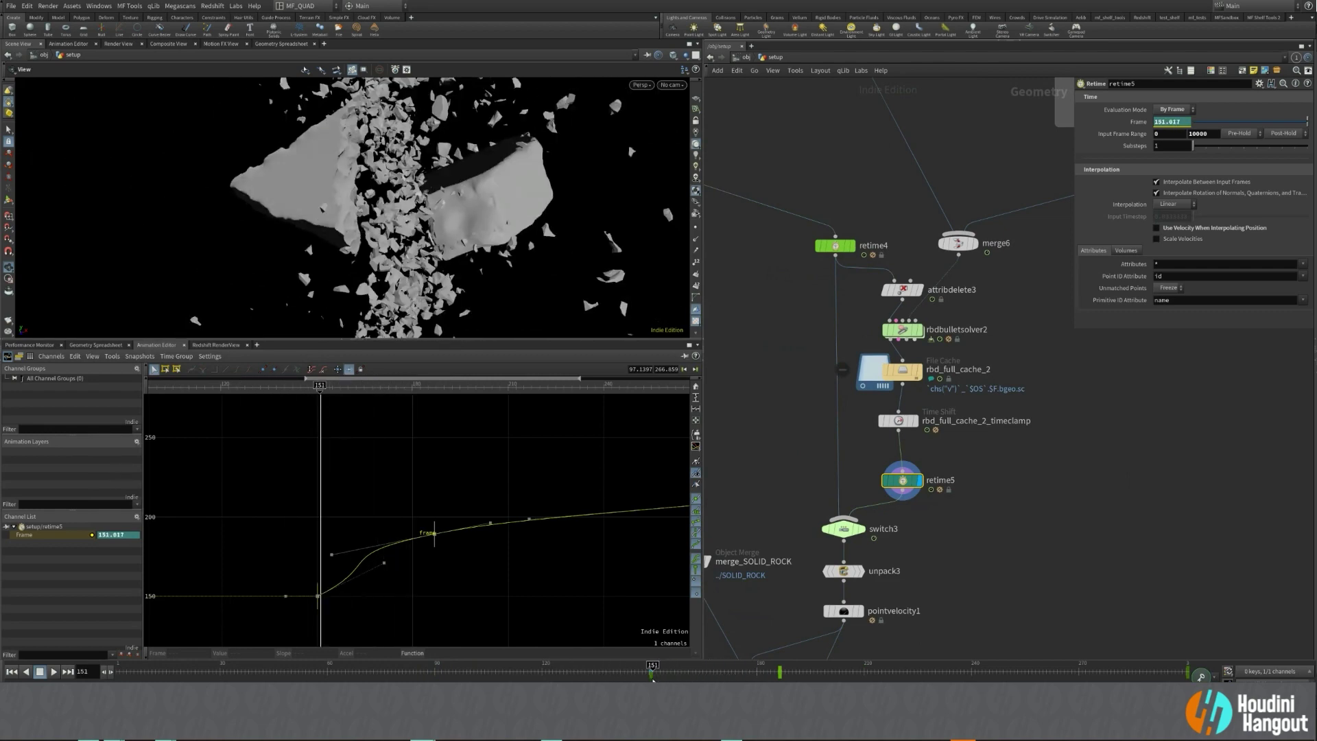
Display switch3, inspect its Select Input expression, and scrub the combined result to frame 218.
middle_click_drag(850, 535, 866, 486)
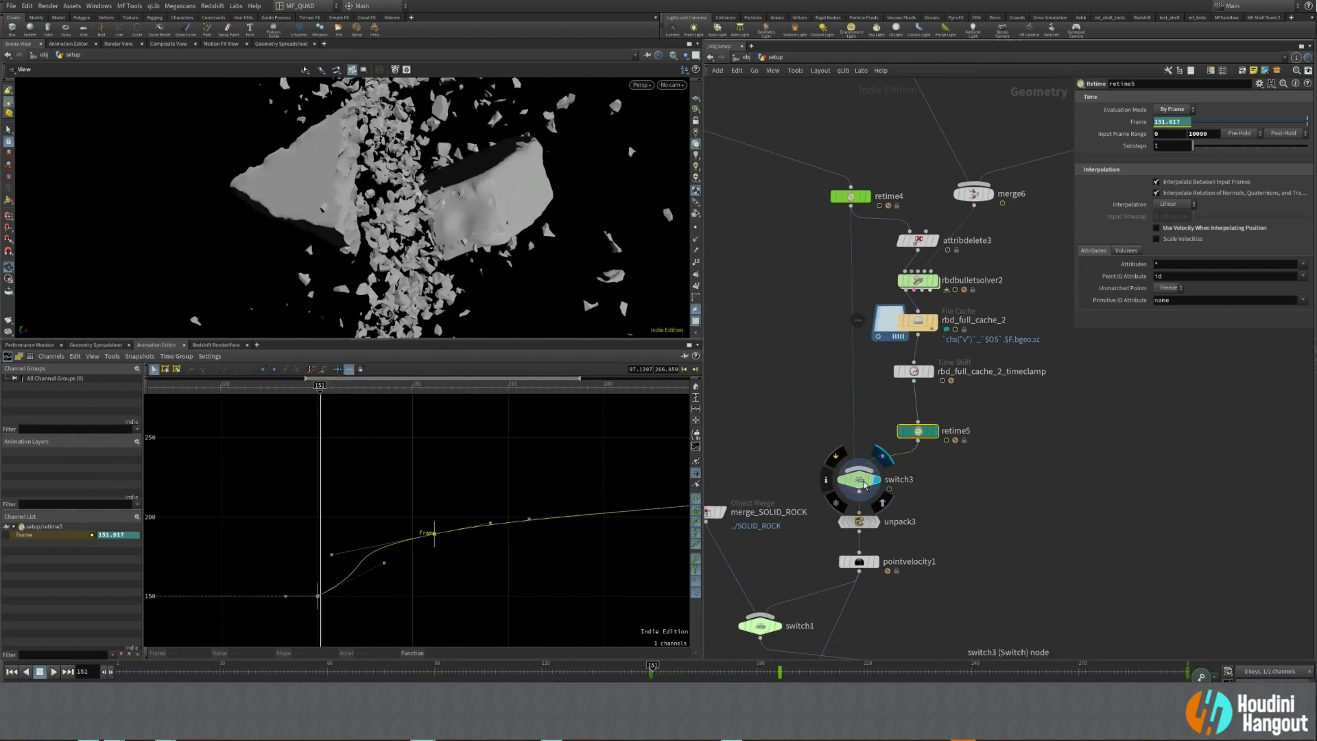
left_click(863, 482)
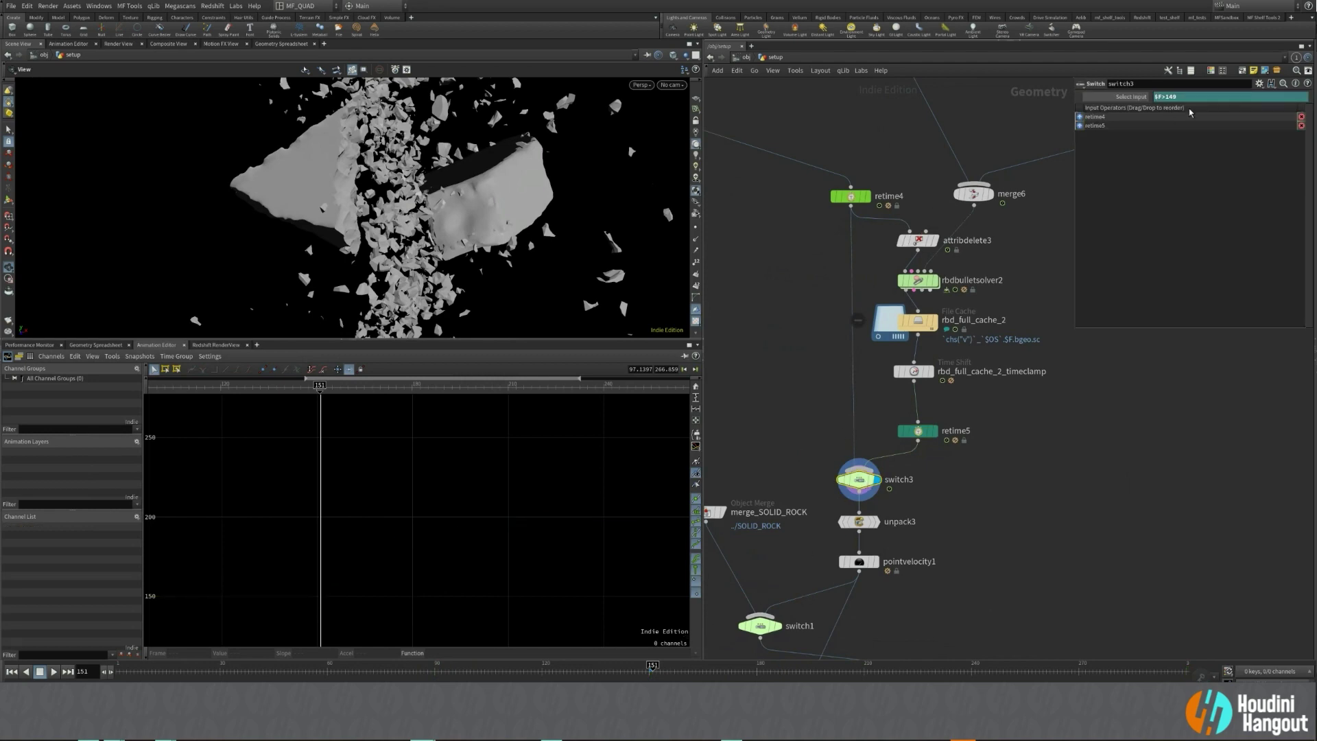
left_click_drag(654, 677, 892, 677)
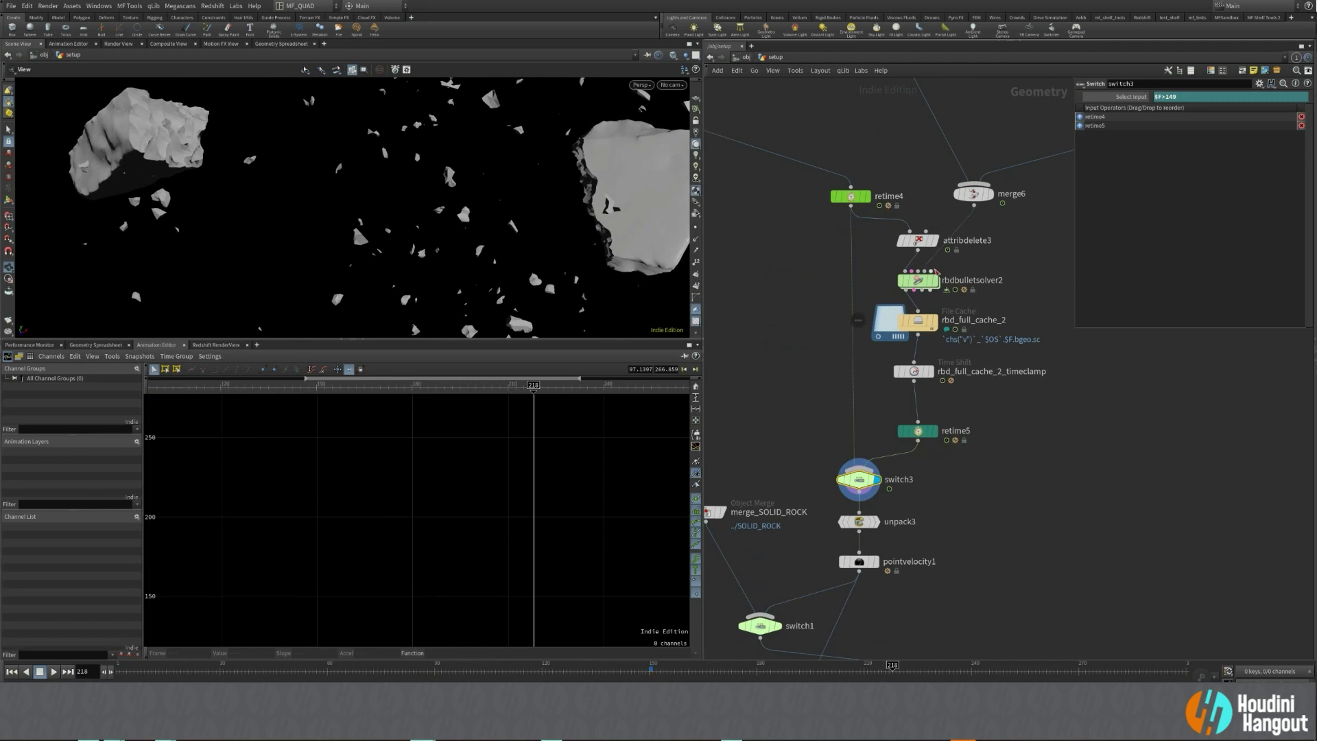
Move the merge_SOLID_ROCK node slightly lower, closer to the level of switch1.
mouse_move(914, 289)
middle_click_drag(940, 599, 993, 518)
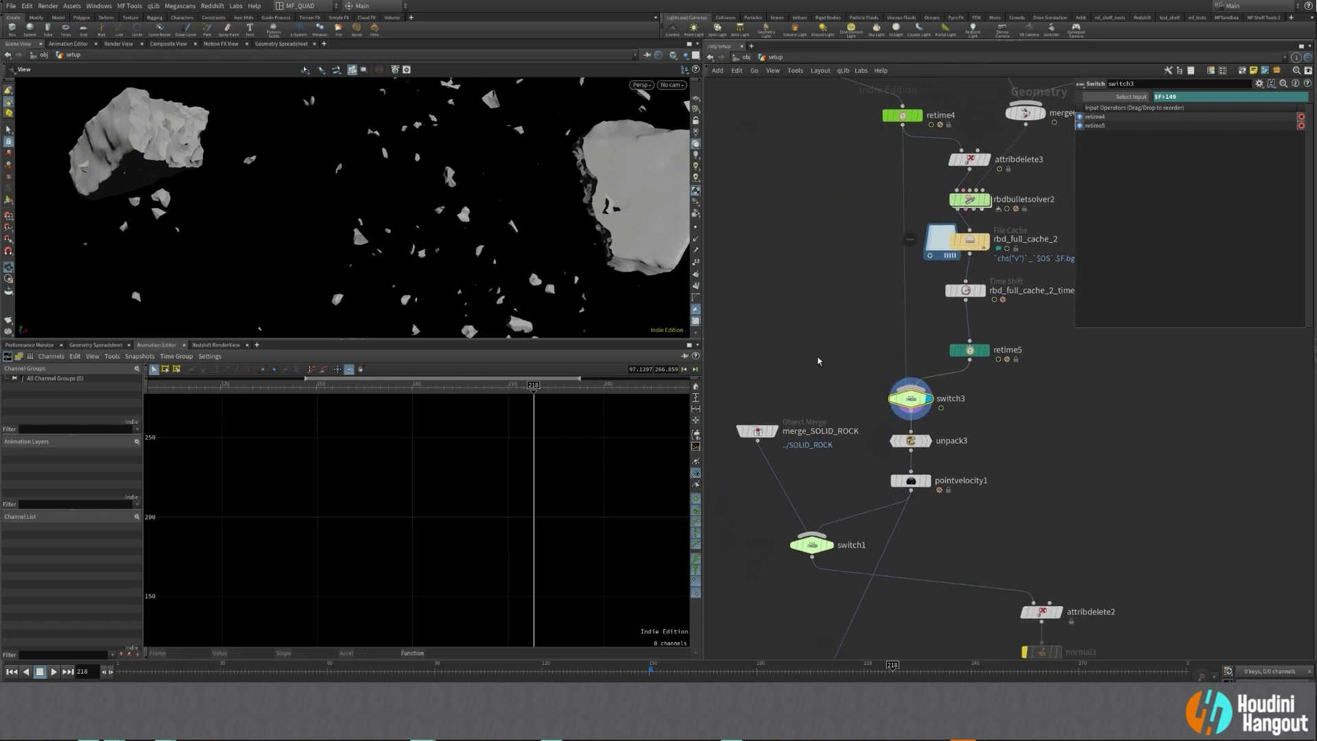
left_click(757, 430)
left_click_drag(758, 431, 746, 461)
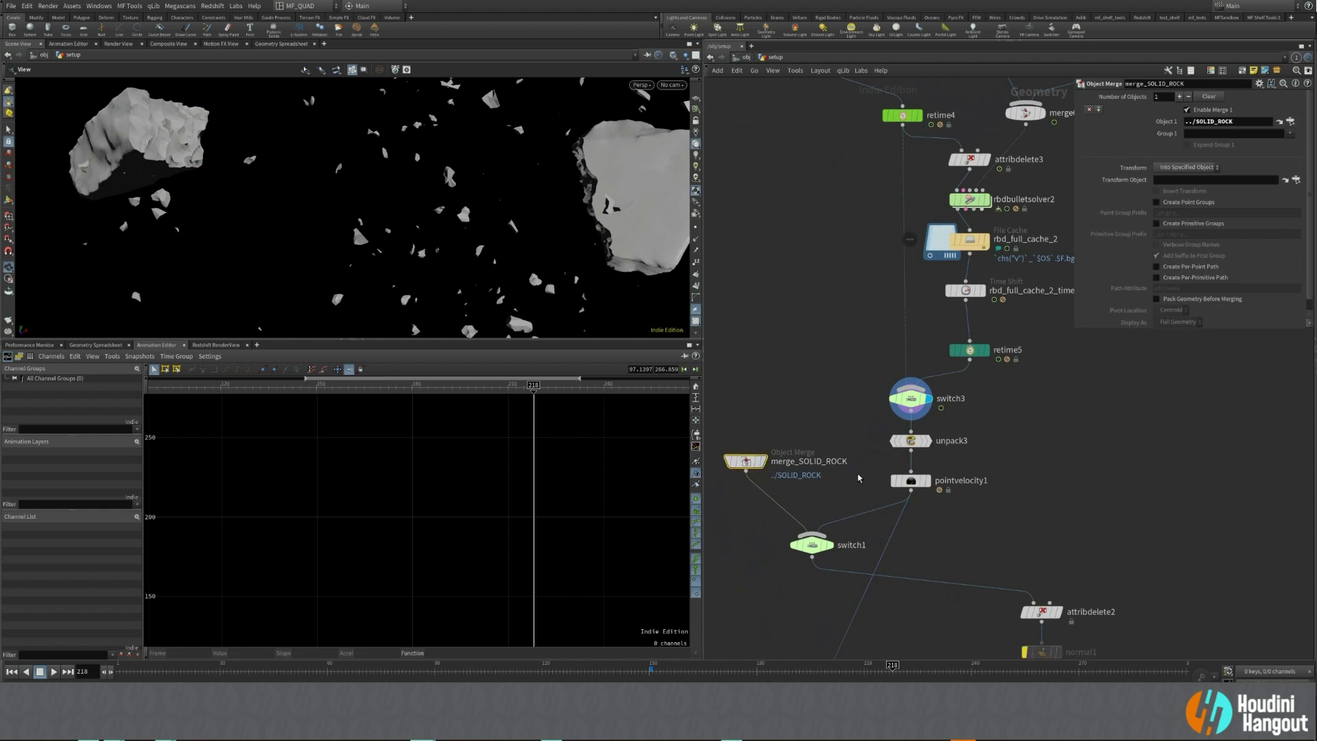
middle_click_drag(959, 477, 973, 432)
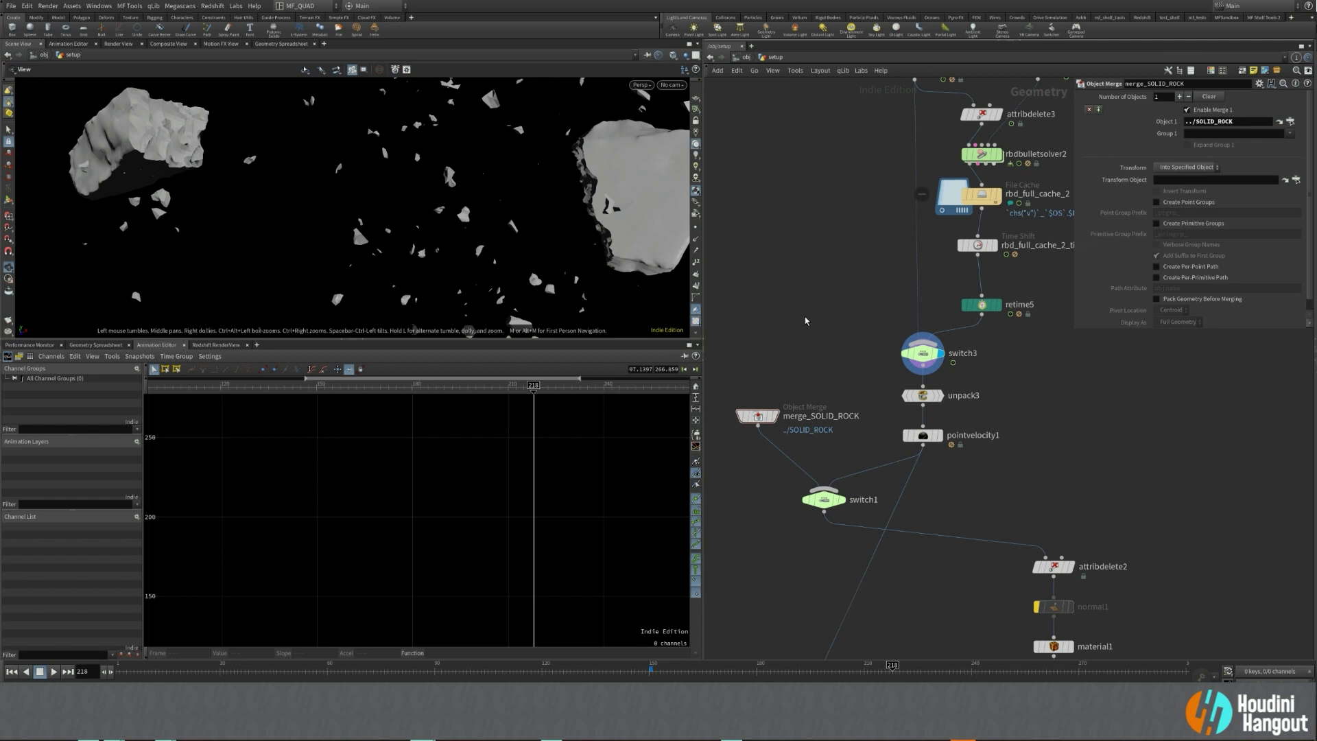
Locate the rbdbulletsolver1 branch in the network and inspect the rbd_point_cache parameters.
middle_click_drag(805, 317, 1010, 410)
scroll(991, 385, "down", 5)
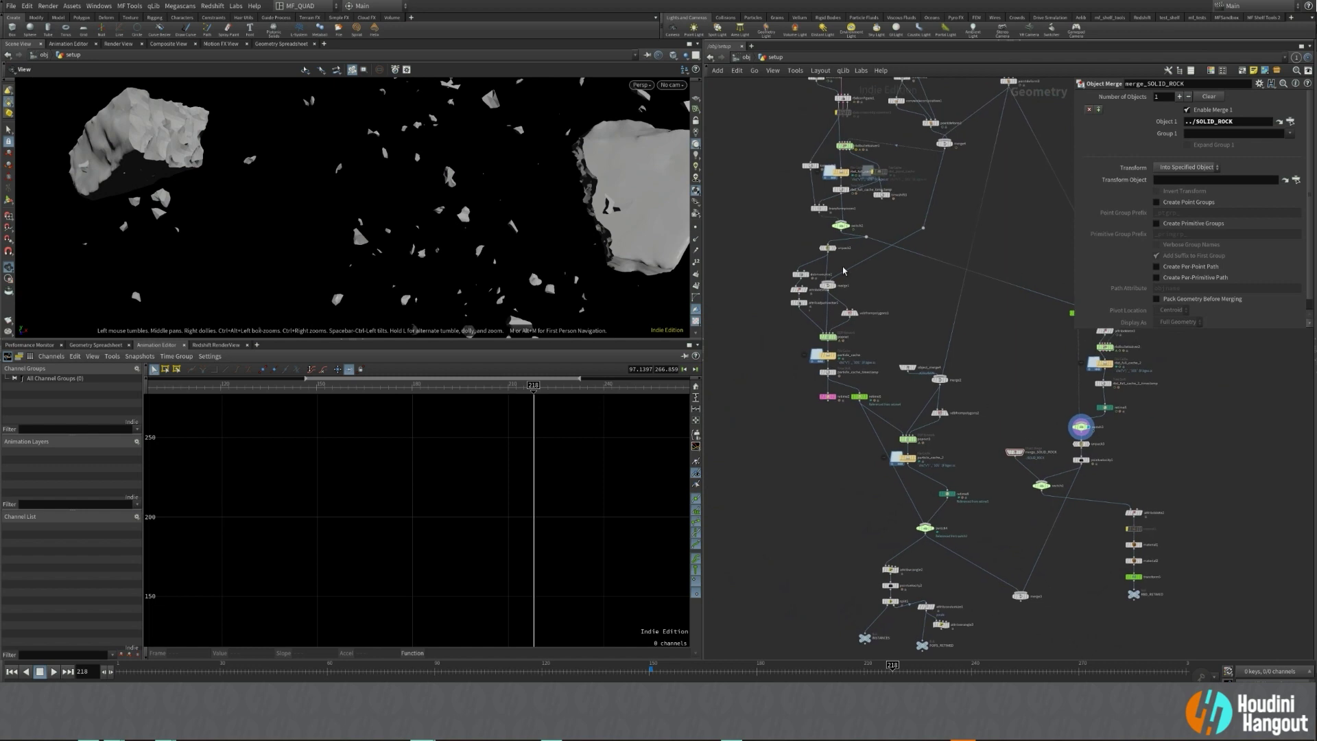
scroll(873, 201, "up", 3)
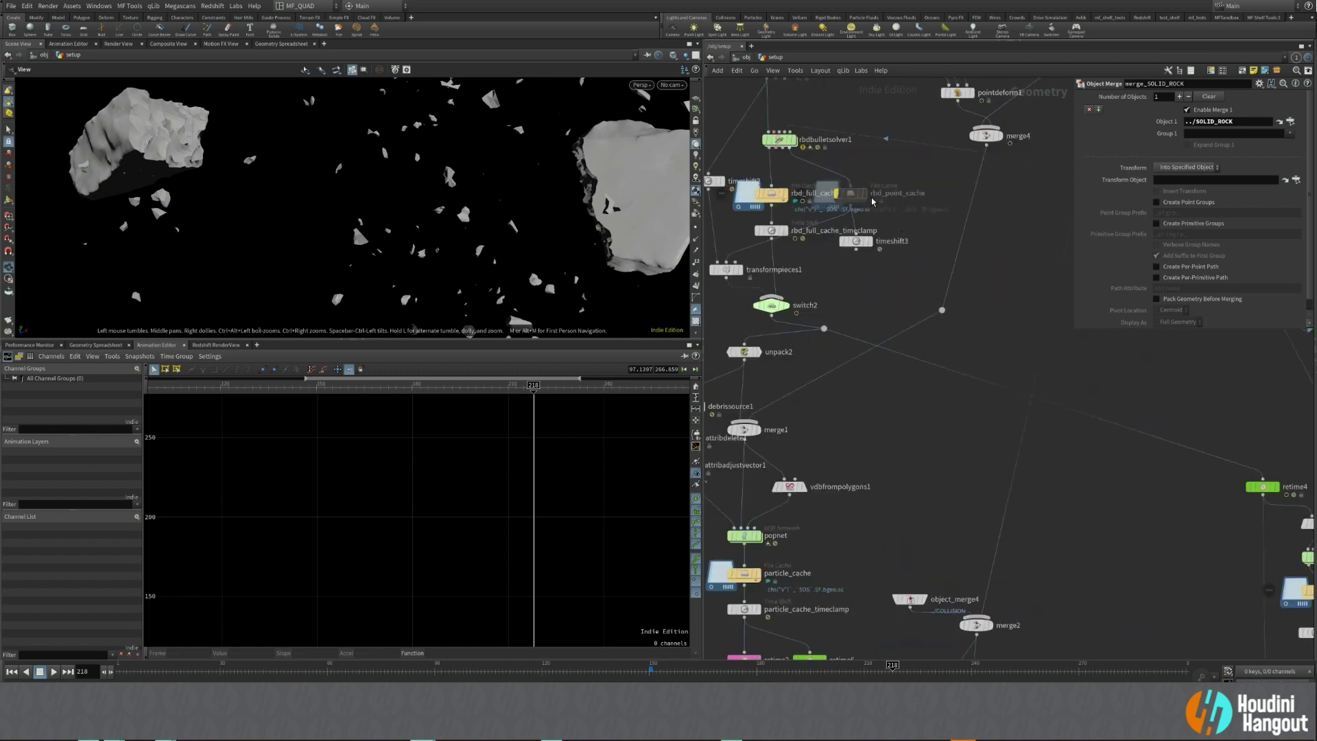
scroll(874, 201, "up", 4)
left_click(931, 308)
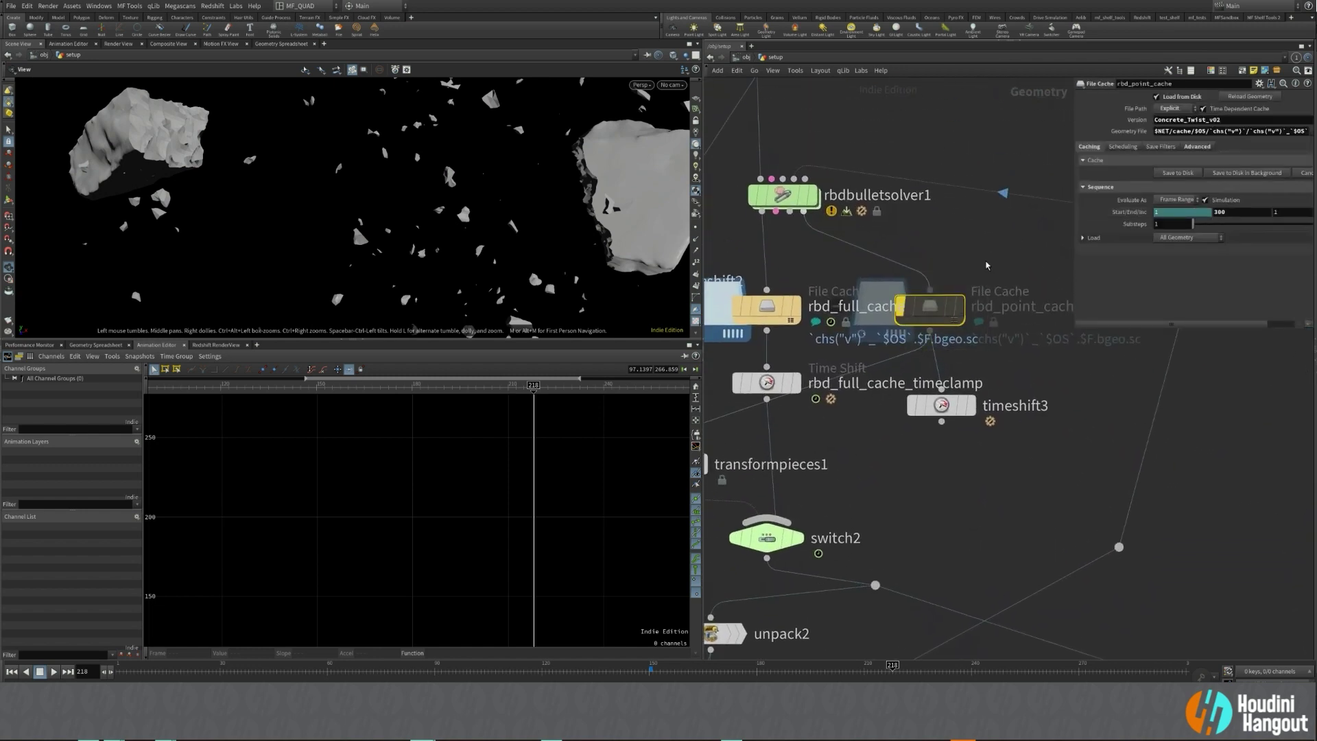
middle_click_drag(987, 265, 963, 261)
mouse_move(784, 214)
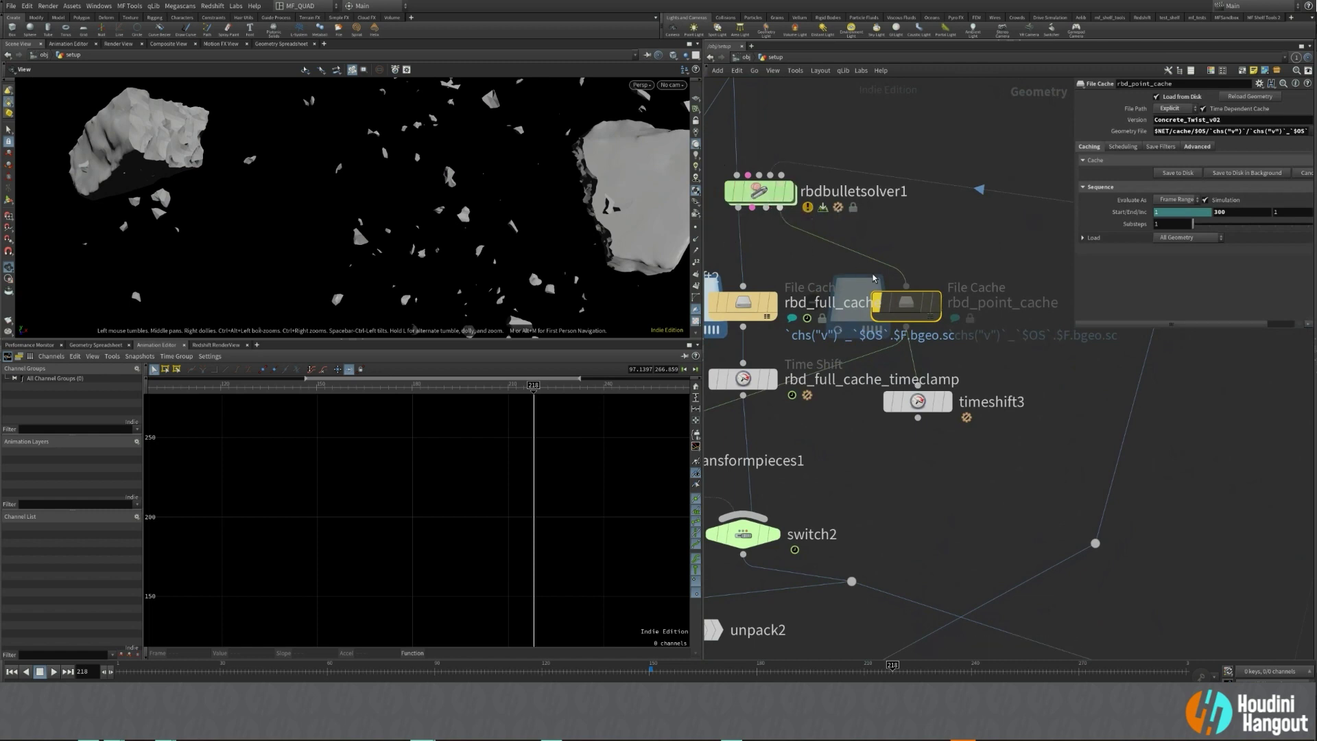
middle_click_drag(908, 269, 993, 253)
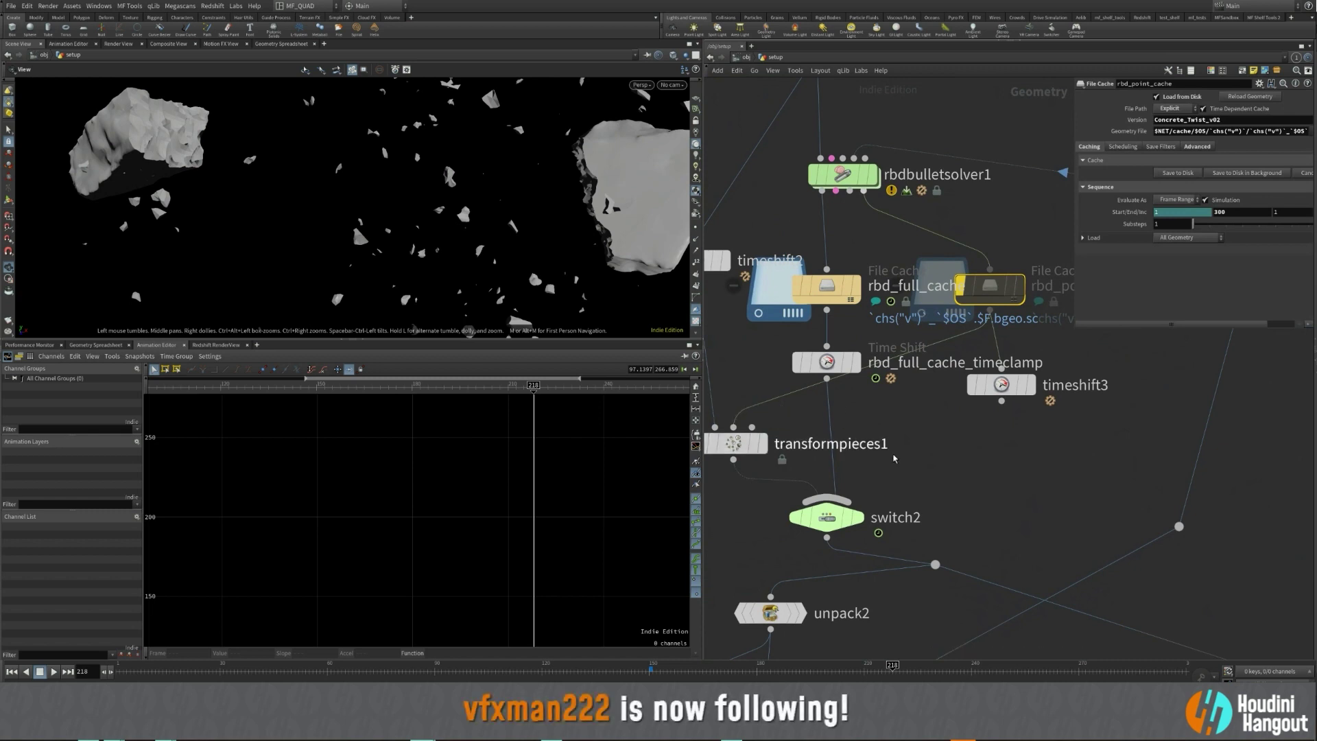
Check the inputs of switch2 and the caching parameters of rbd_full_cache.
middle_click_drag(772, 440, 804, 409)
left_click(881, 478)
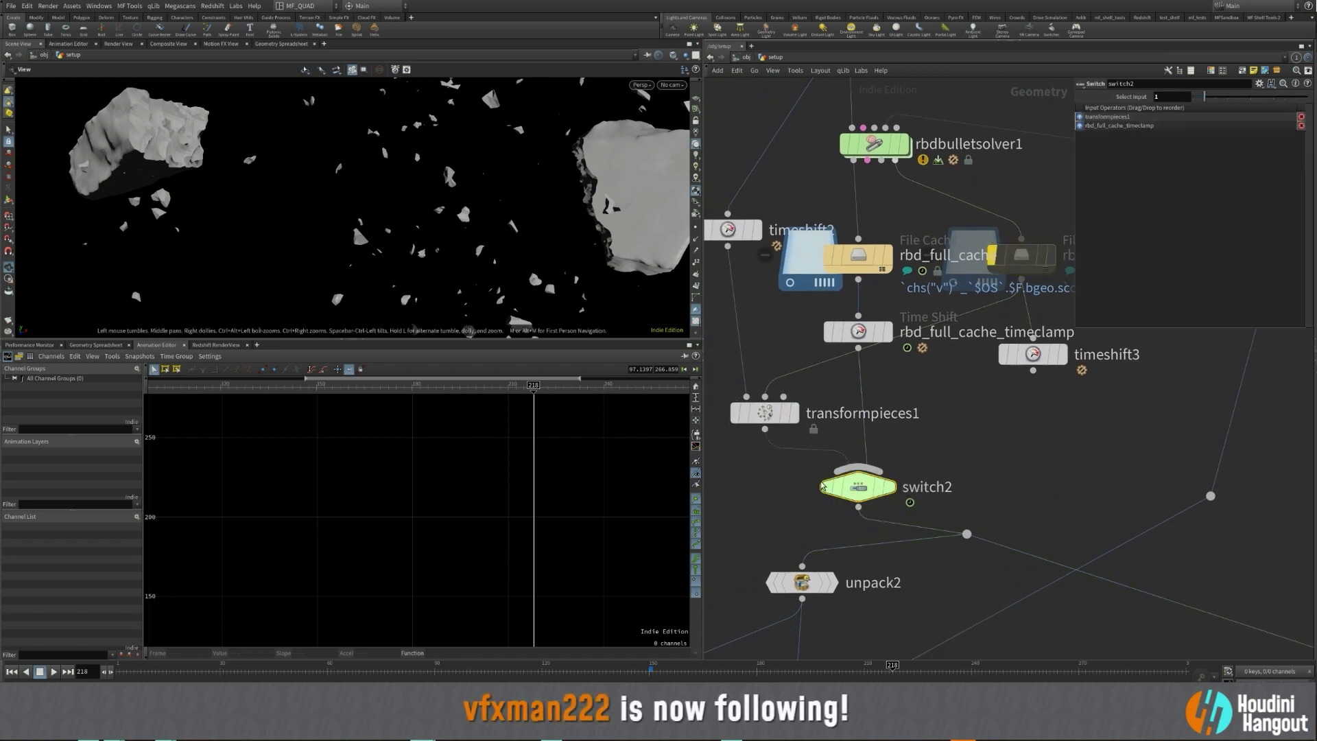
middle_click_drag(923, 471, 866, 455)
left_click(803, 240)
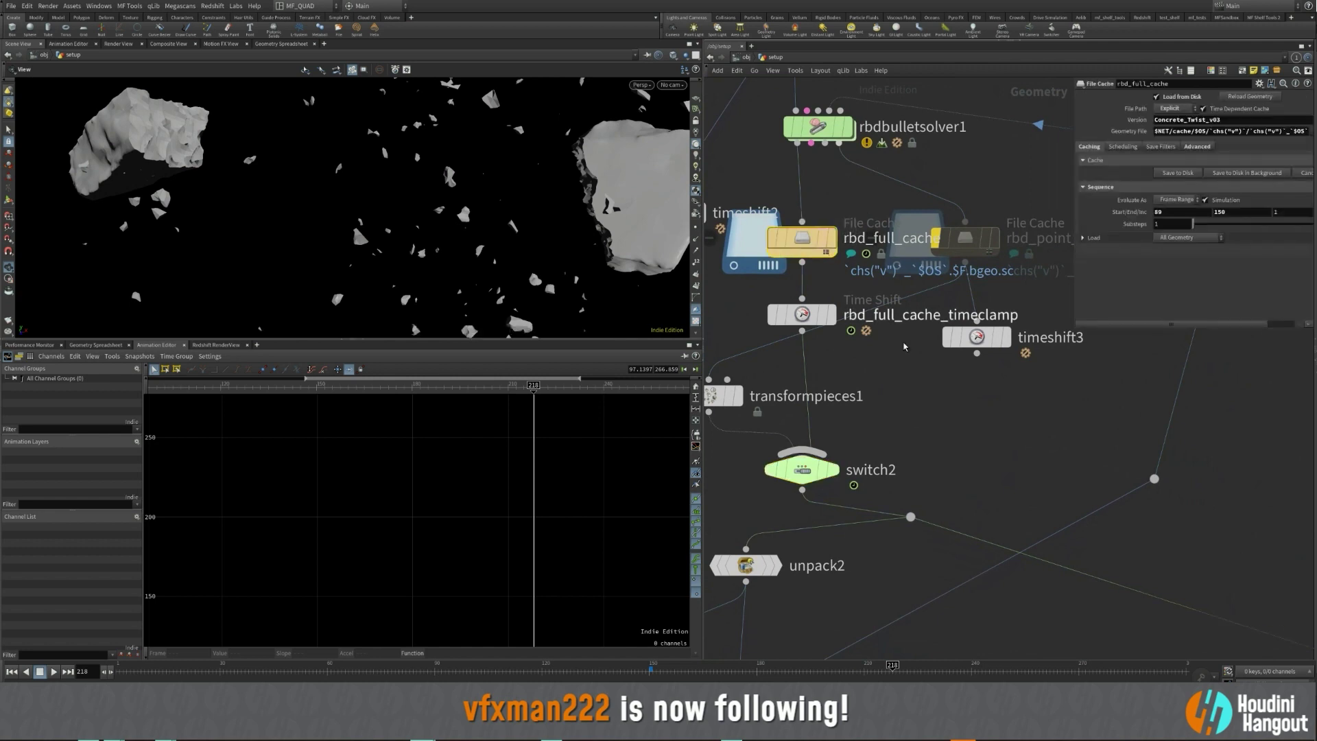
Move rbd_point_cache farther from rbd_full_cache and align timeshift3 directly beneath it.
middle_click_drag(963, 424, 898, 469)
left_click_drag(900, 285, 957, 285, "ctrl")
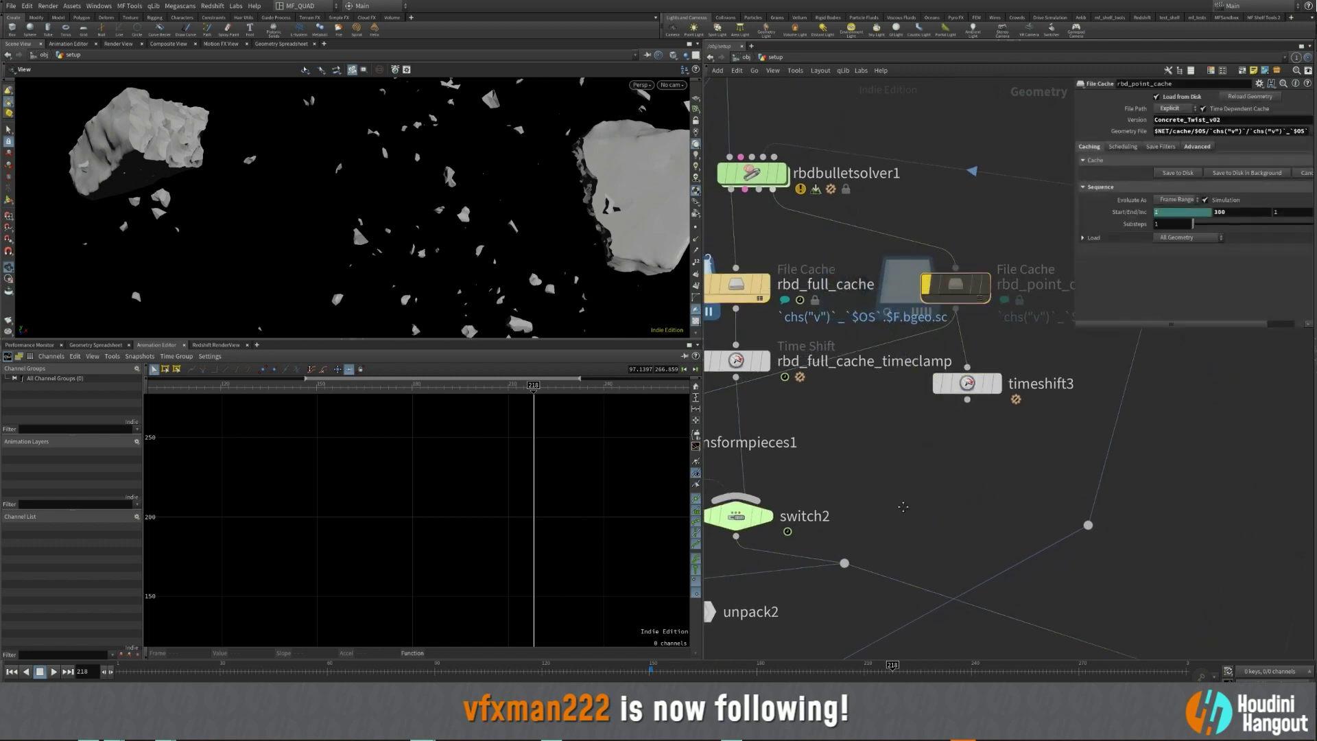
middle_click_drag(954, 428, 950, 395)
left_click_drag(961, 352, 950, 364)
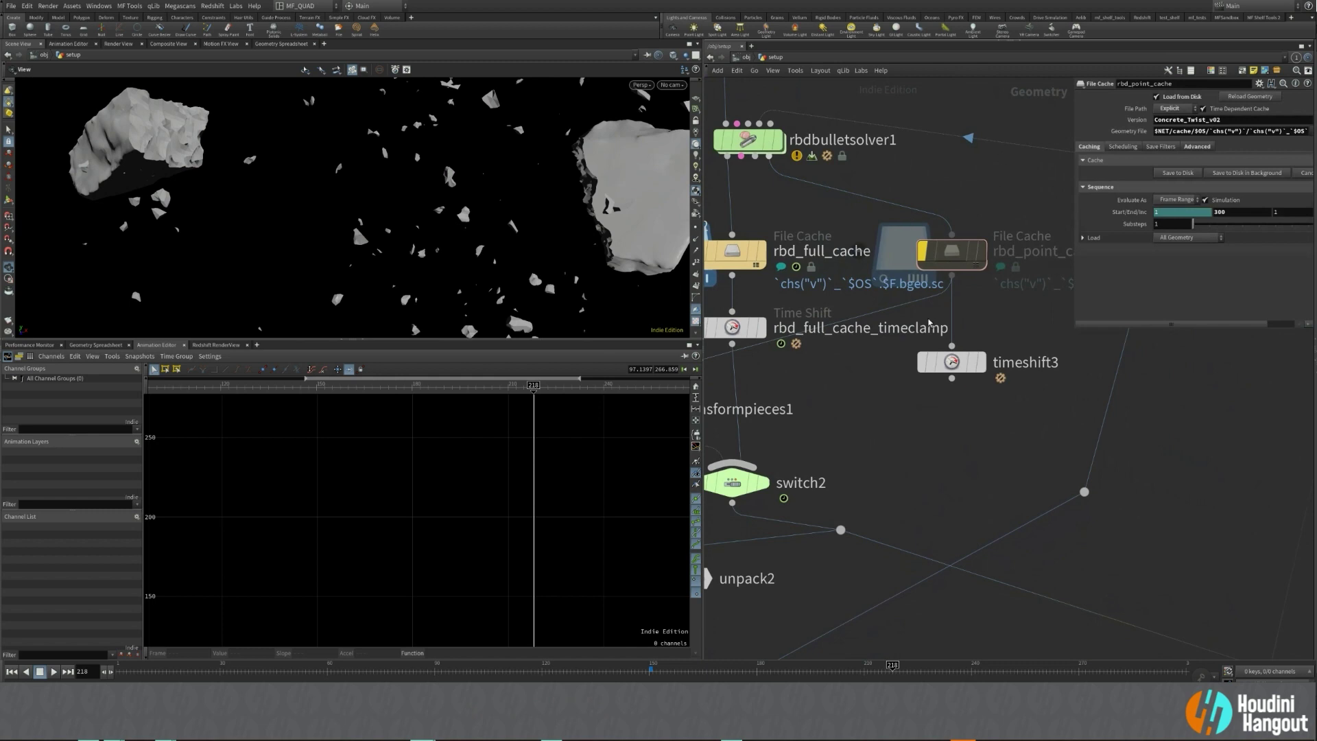
Compare the rbd_point_cache and timeshift3 pair with the rbd_full_cache and rbd_full_cache_timeclamp pair, and locate them within the whole network.
mouse_move(907, 445)
left_mouse_down()
mouse_move(980, 215)
mouse_move(926, 451)
left_mouse_up()
scroll(940, 453, "down", 5)
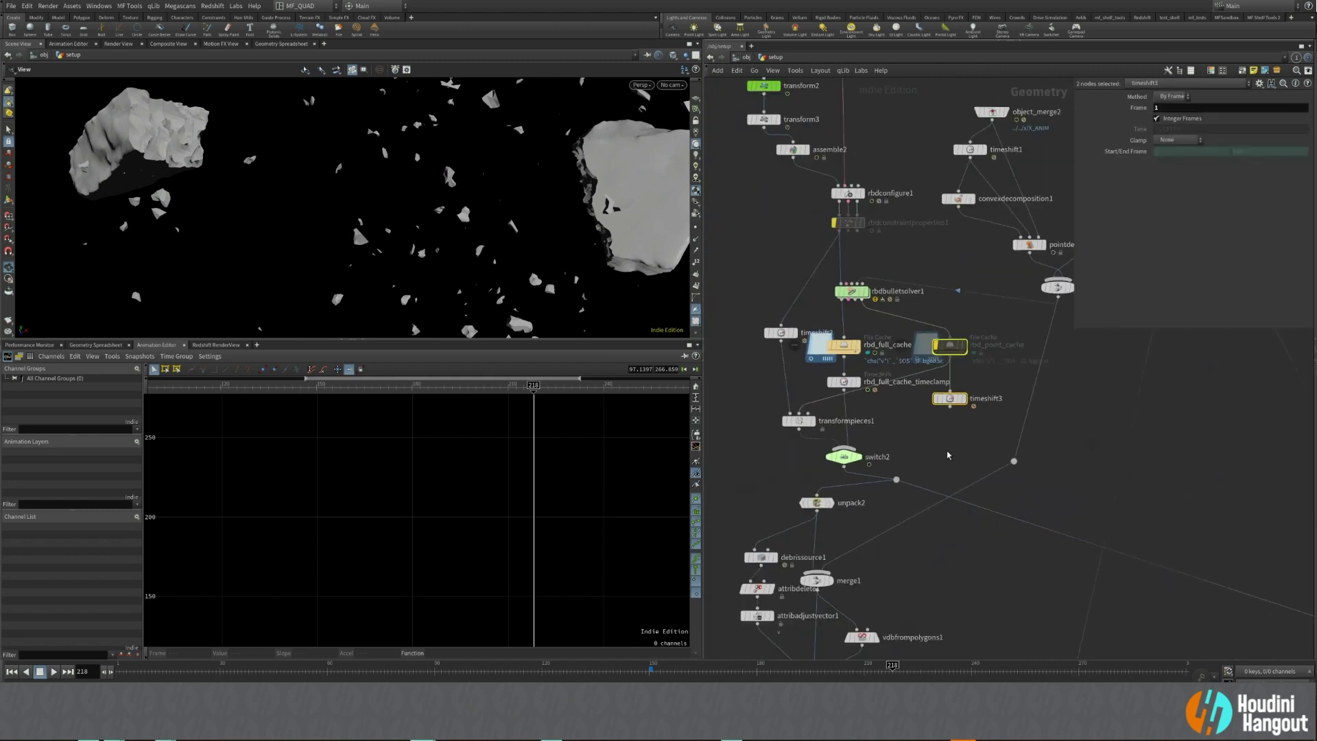
left_click_drag(866, 347, 835, 388)
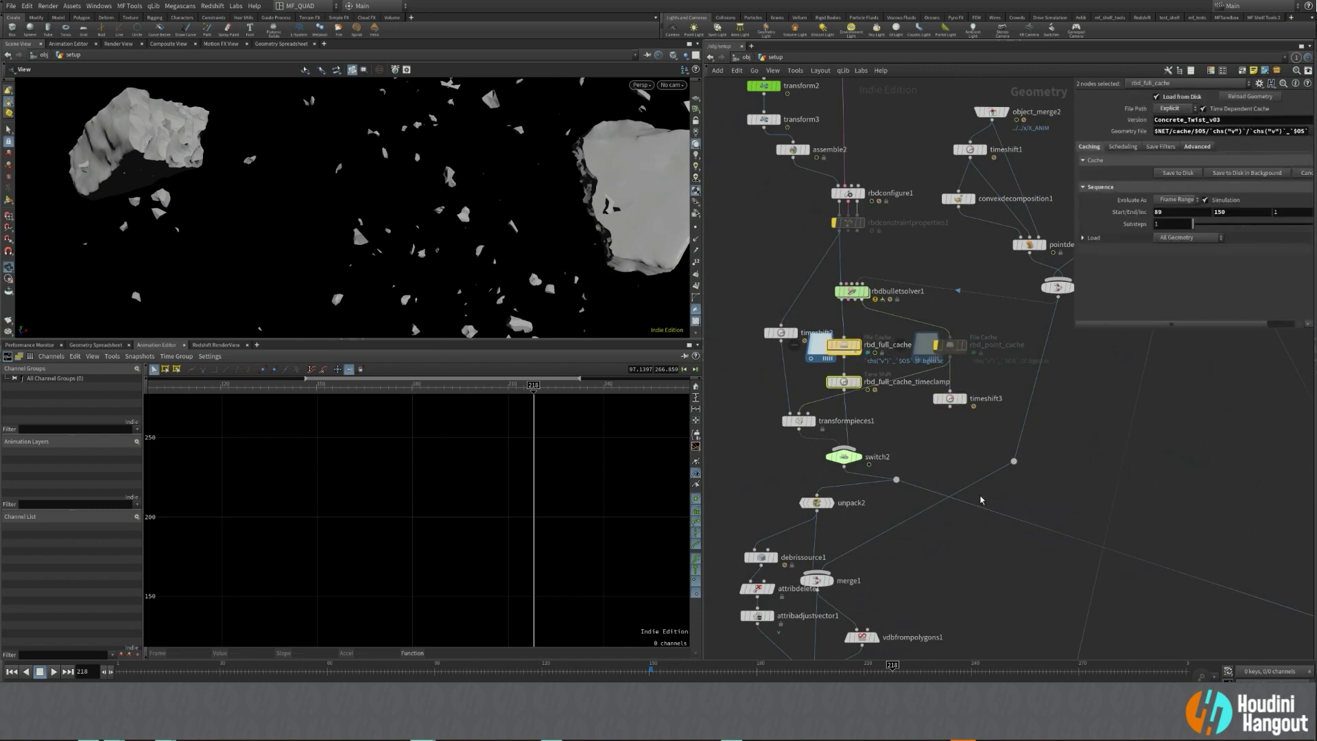
left_click(968, 456)
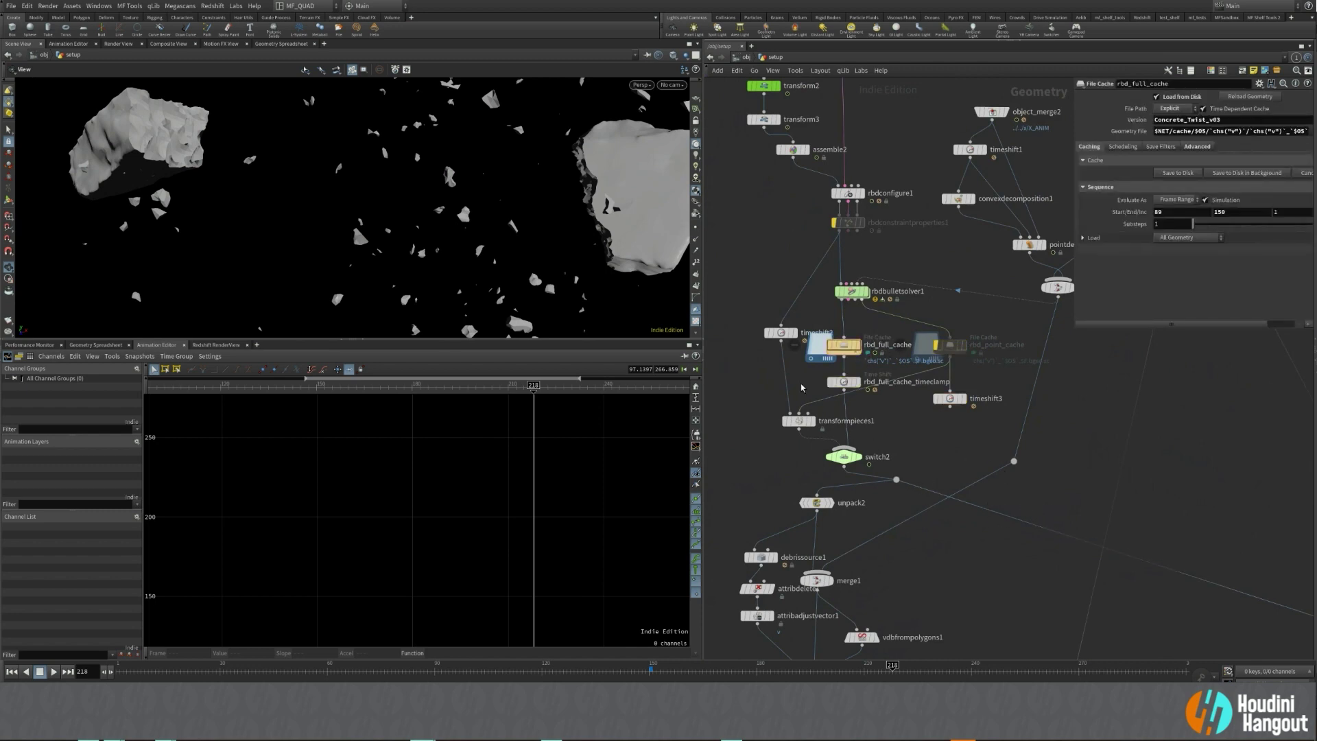
key("h")
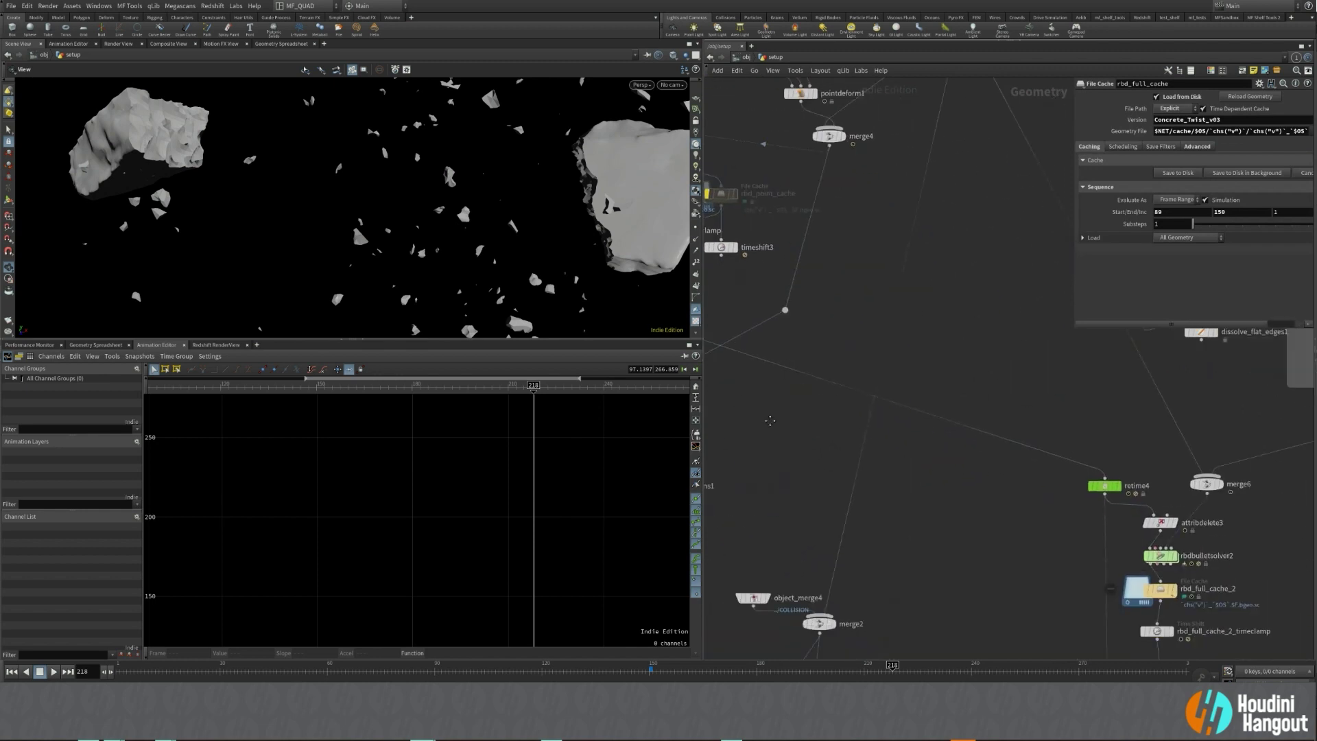
middle_click_drag(904, 503, 1005, 542)
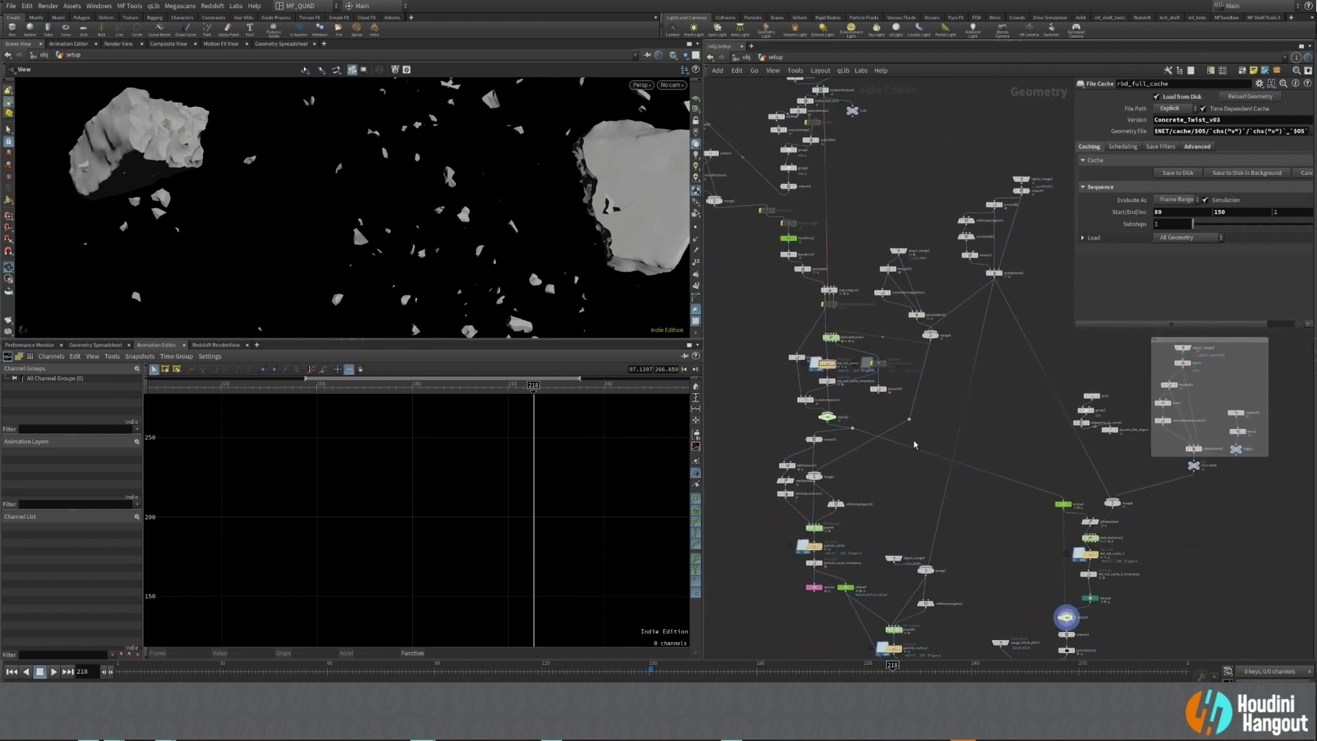
Open the file path on disk for the geometry file of rbd_full_cache.
scroll(829, 362, "up", 7)
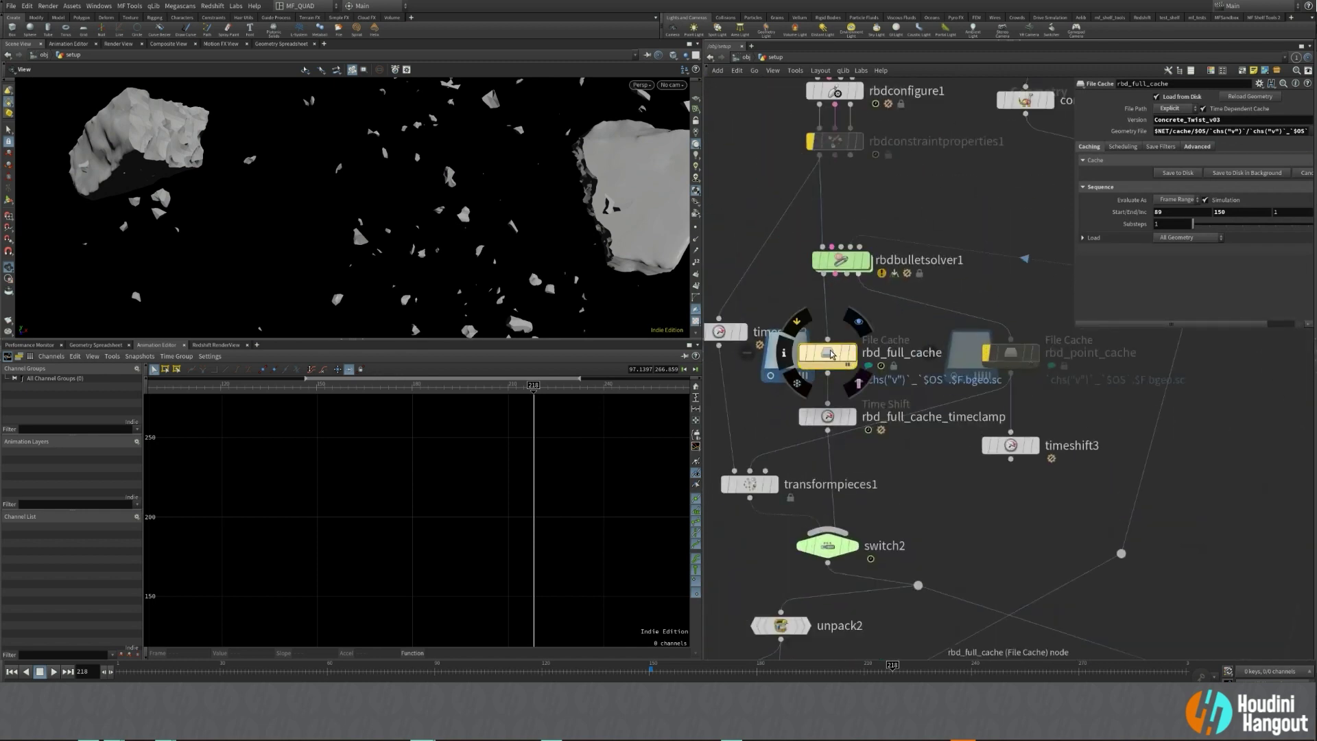
right_click(1130, 135)
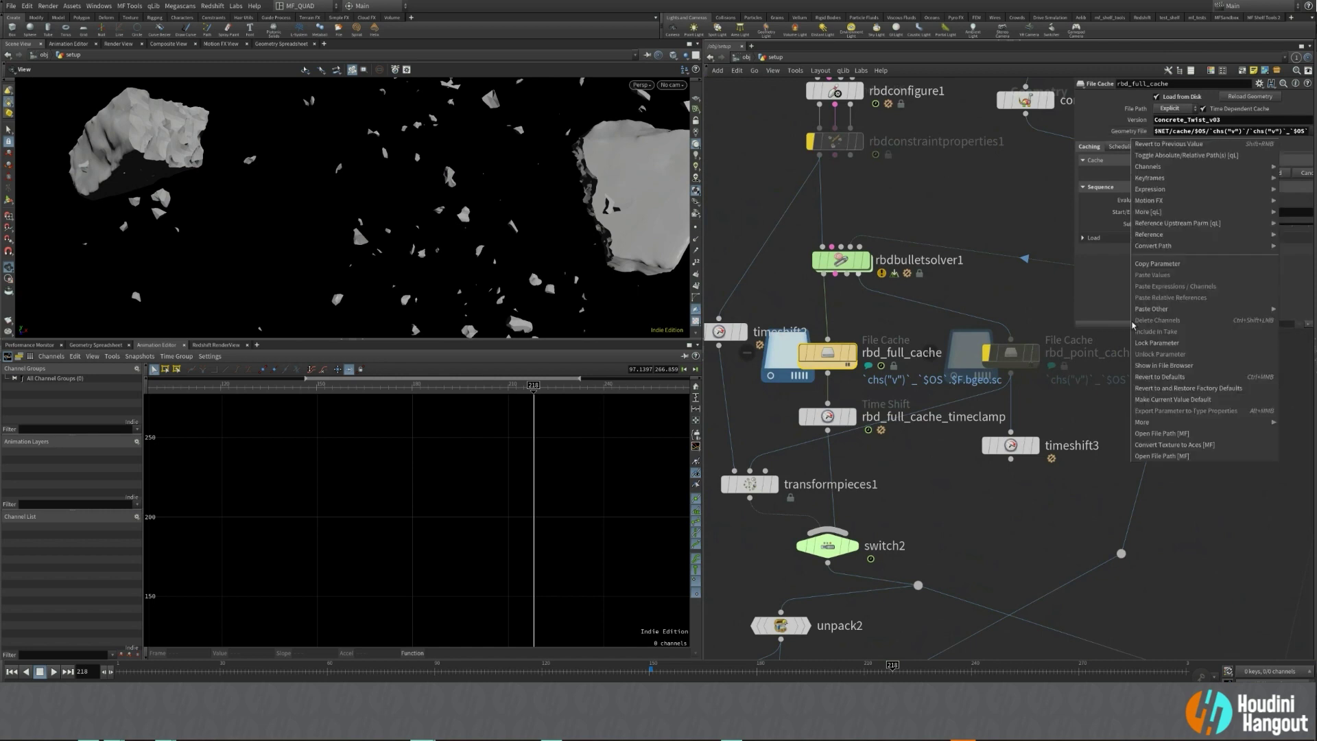
left_click(1150, 456)
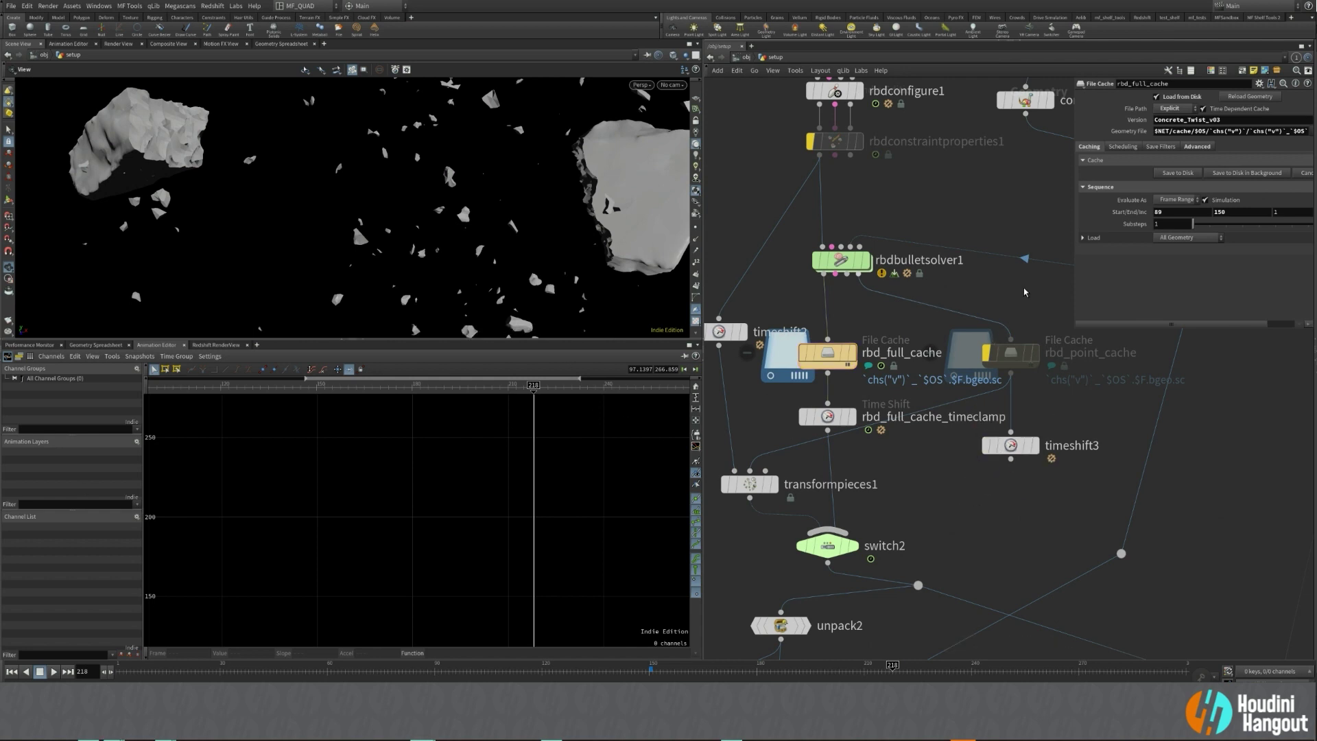
Check the rbd_point_cache parameters and survey the particle branch around popnet and particle_cache.
left_click(1010, 353)
middle_click_drag(979, 549, 879, 491)
scroll(880, 491, "down", 8)
middle_click_drag(986, 515, 931, 357)
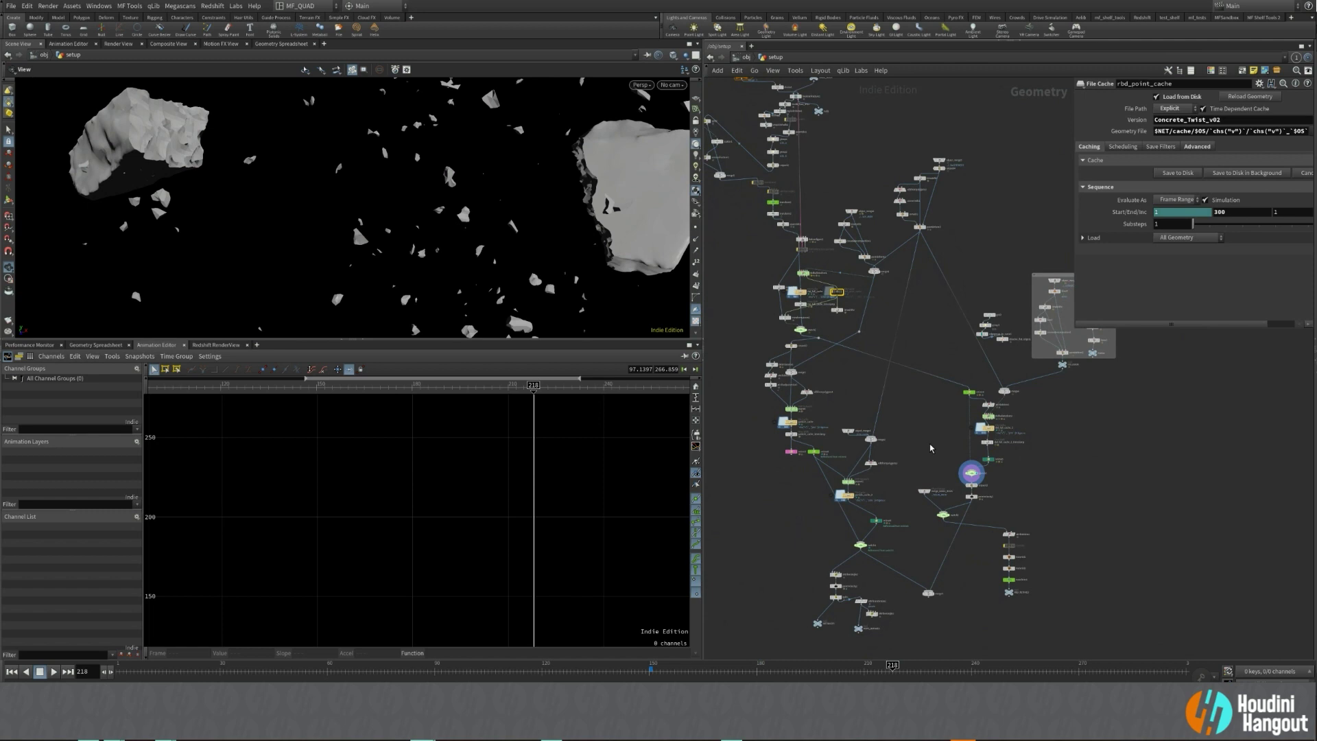
middle_click_drag(886, 404, 910, 397)
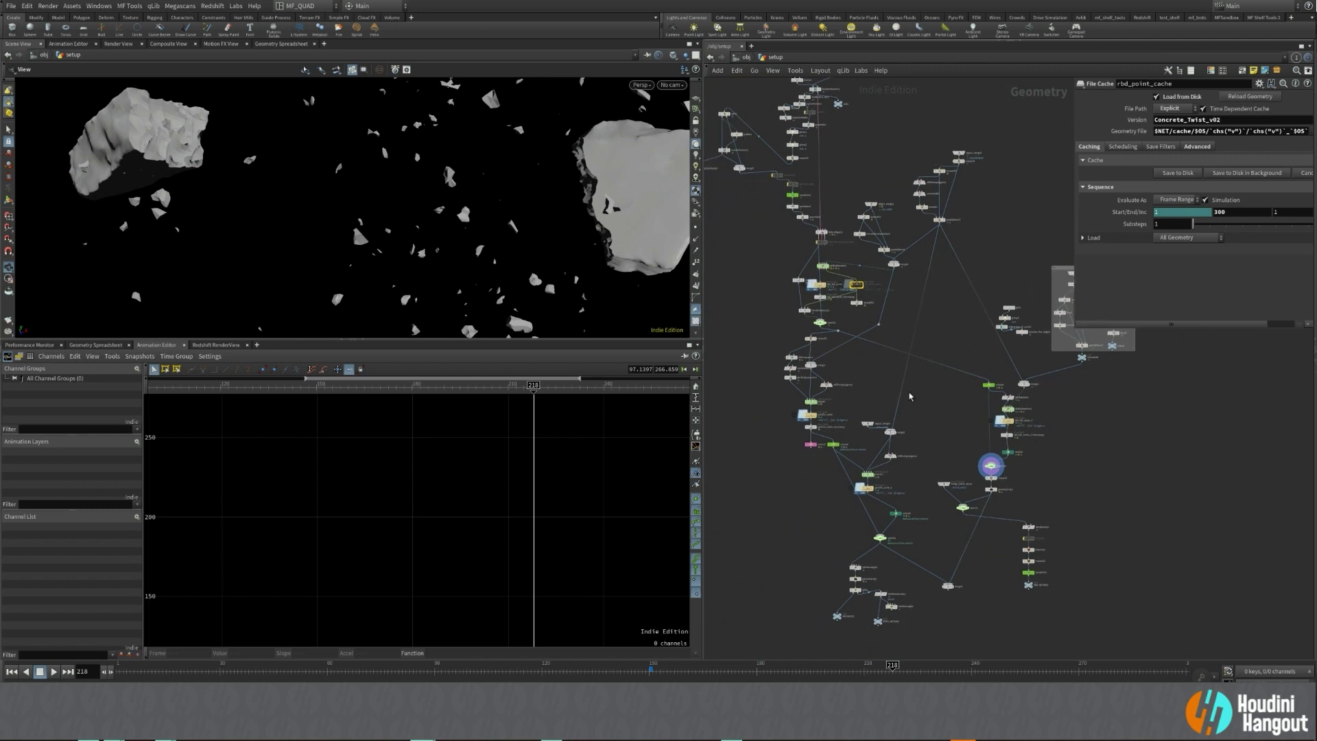
scroll(849, 382, "up", 8)
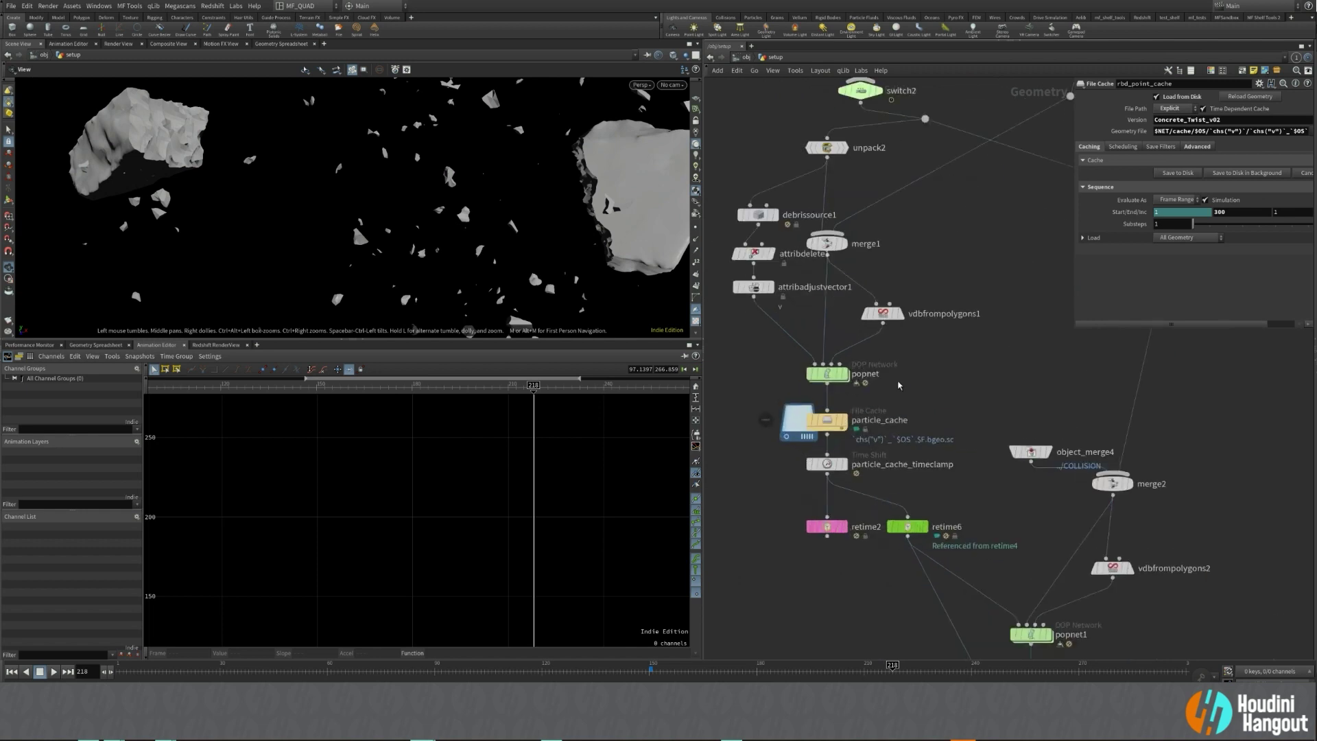
scroll(849, 382, "down", 8)
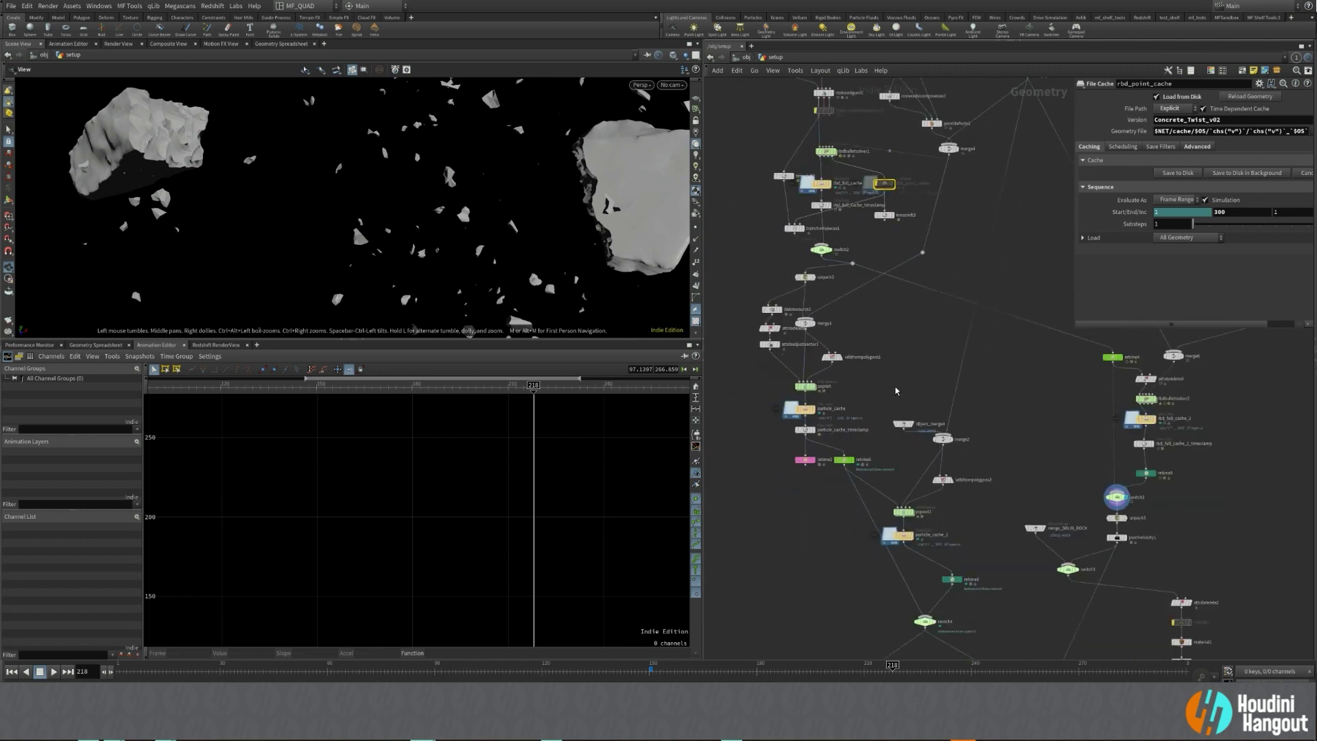
Inspect the popnet settings, display particle_cache in the viewport and scrub the timeline to frame 131.
left_click(804, 387)
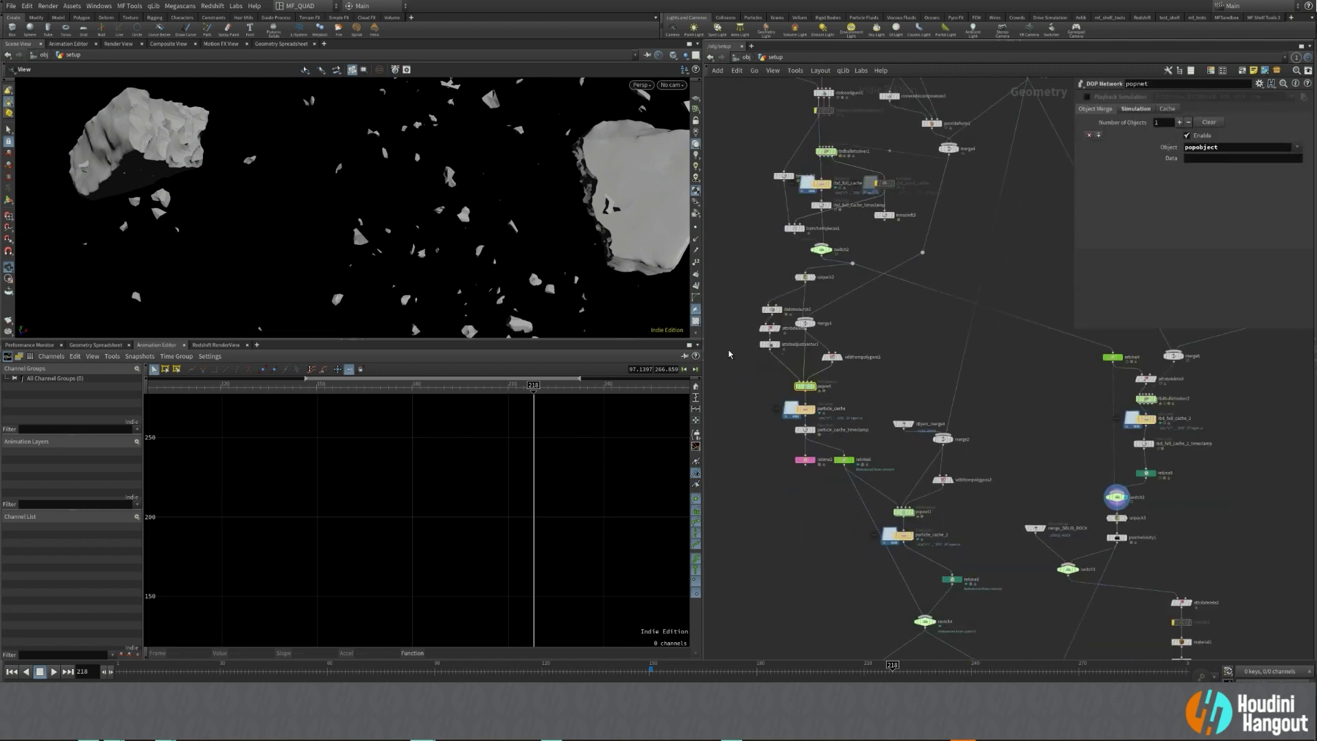
left_click(806, 408)
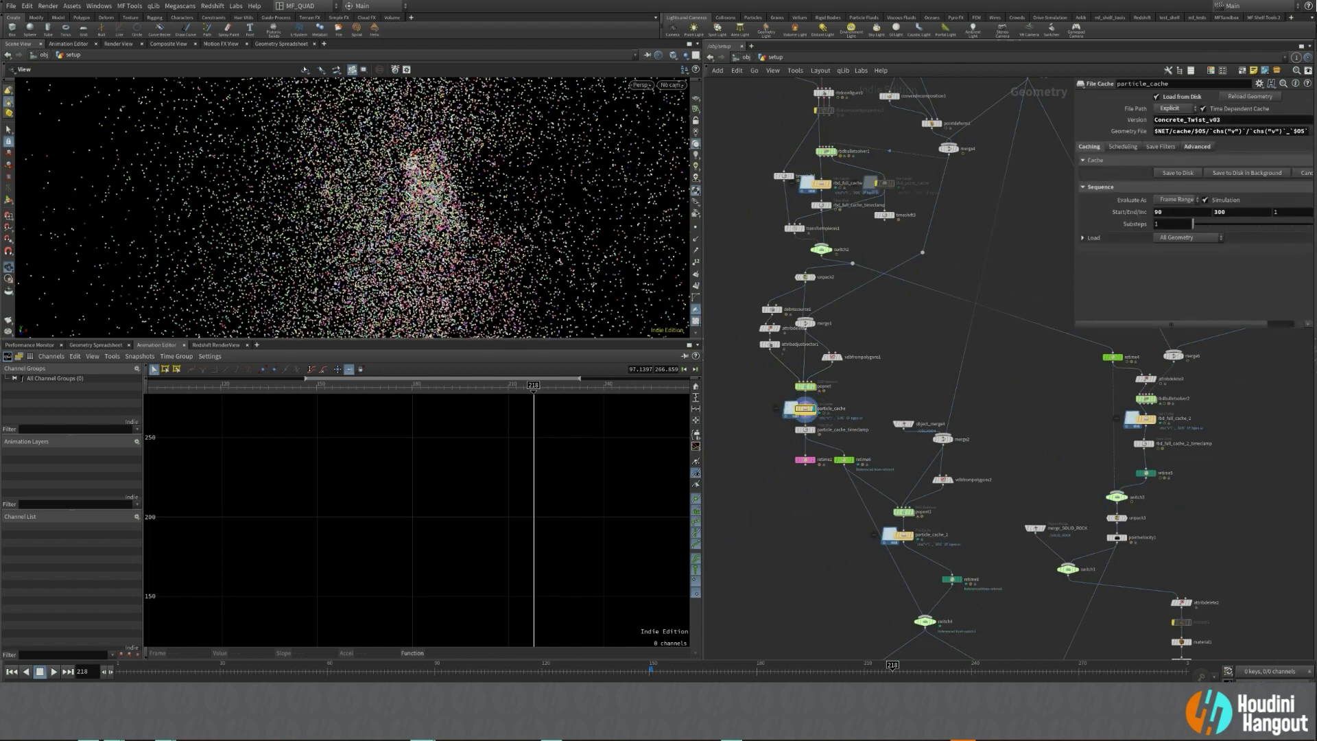
left_click_drag(530, 670, 581, 668)
Examine the frame curves of retime6 and of the retime node below particle_cache_2.
middle_click_drag(959, 573, 901, 489)
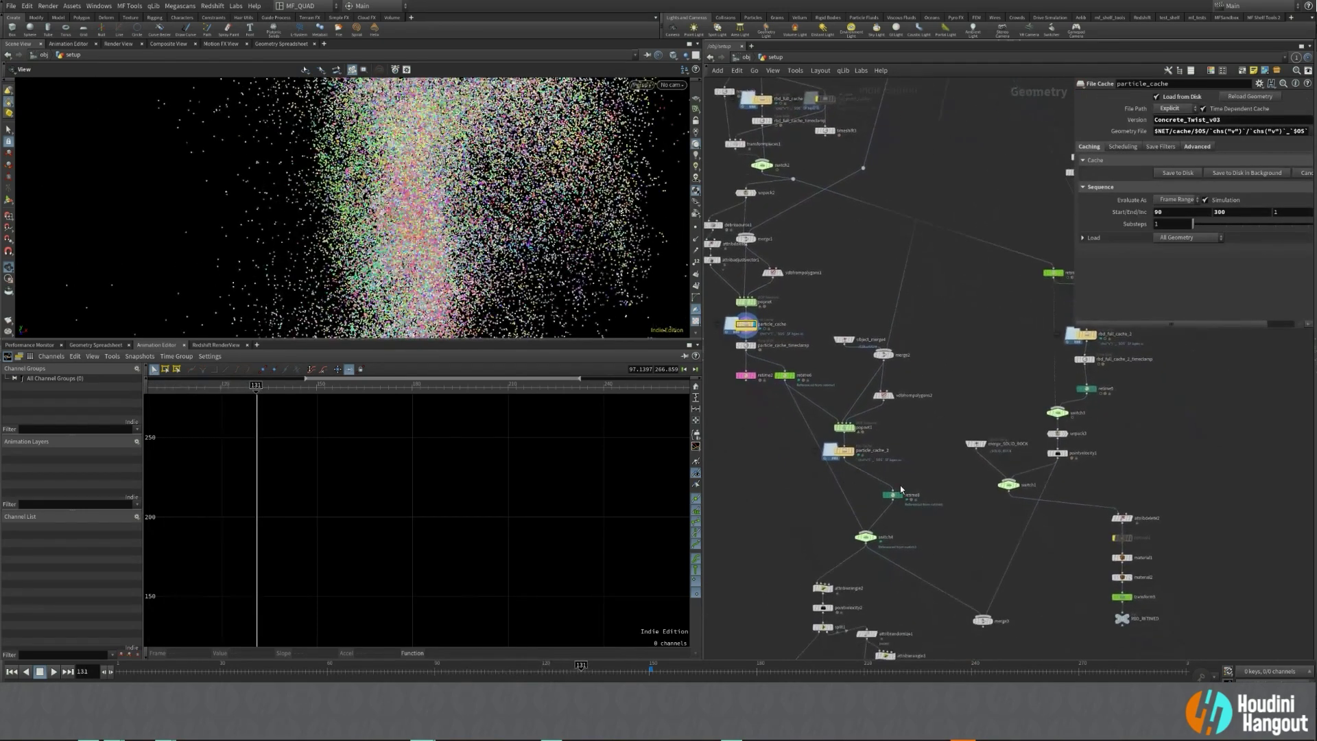
scroll(791, 367, "up", 6)
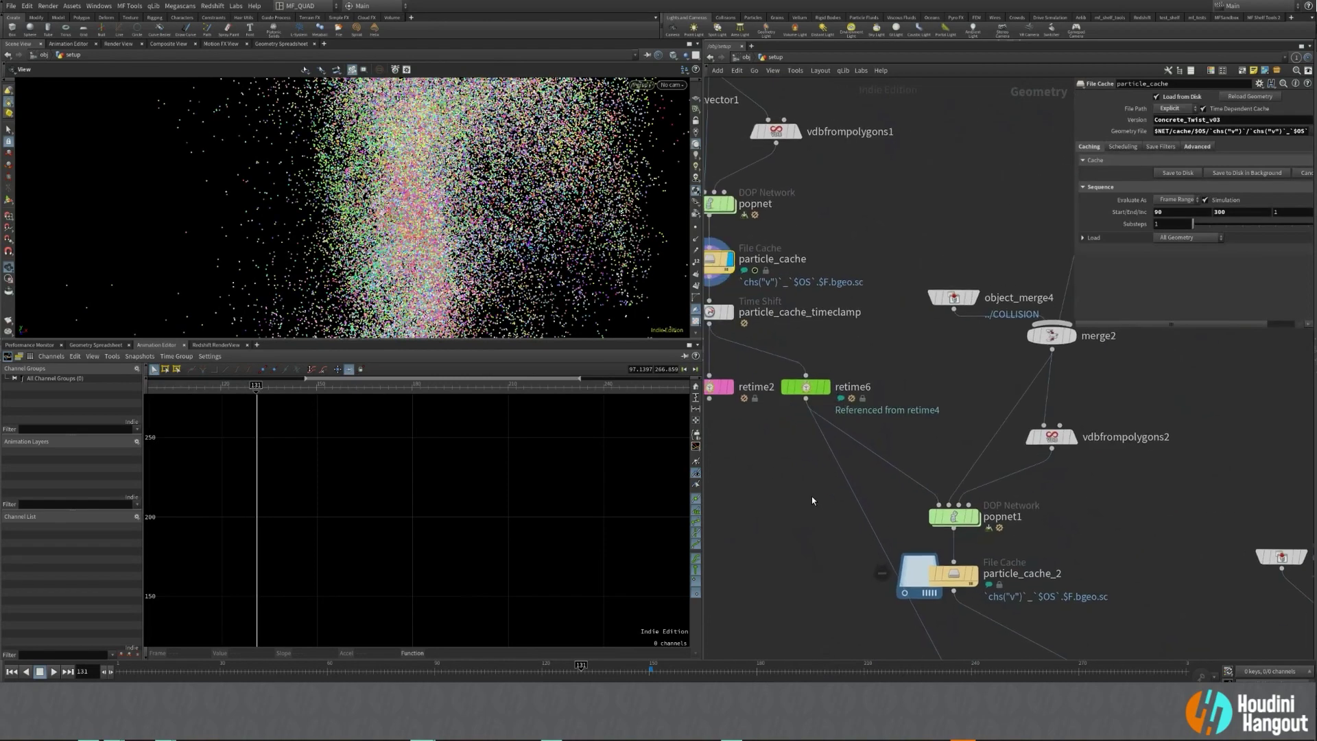
left_click(807, 387)
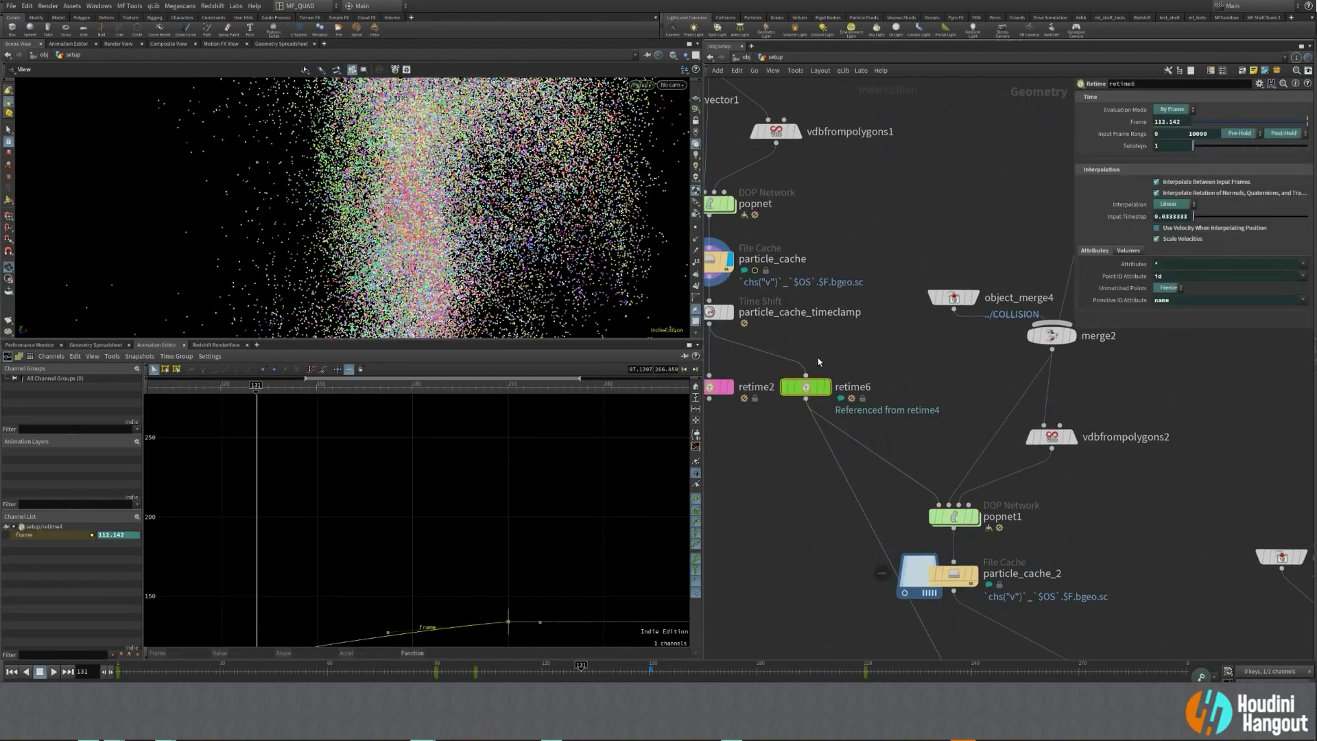
middle_click_drag(818, 361, 717, 456)
scroll(1002, 451, "down", 6)
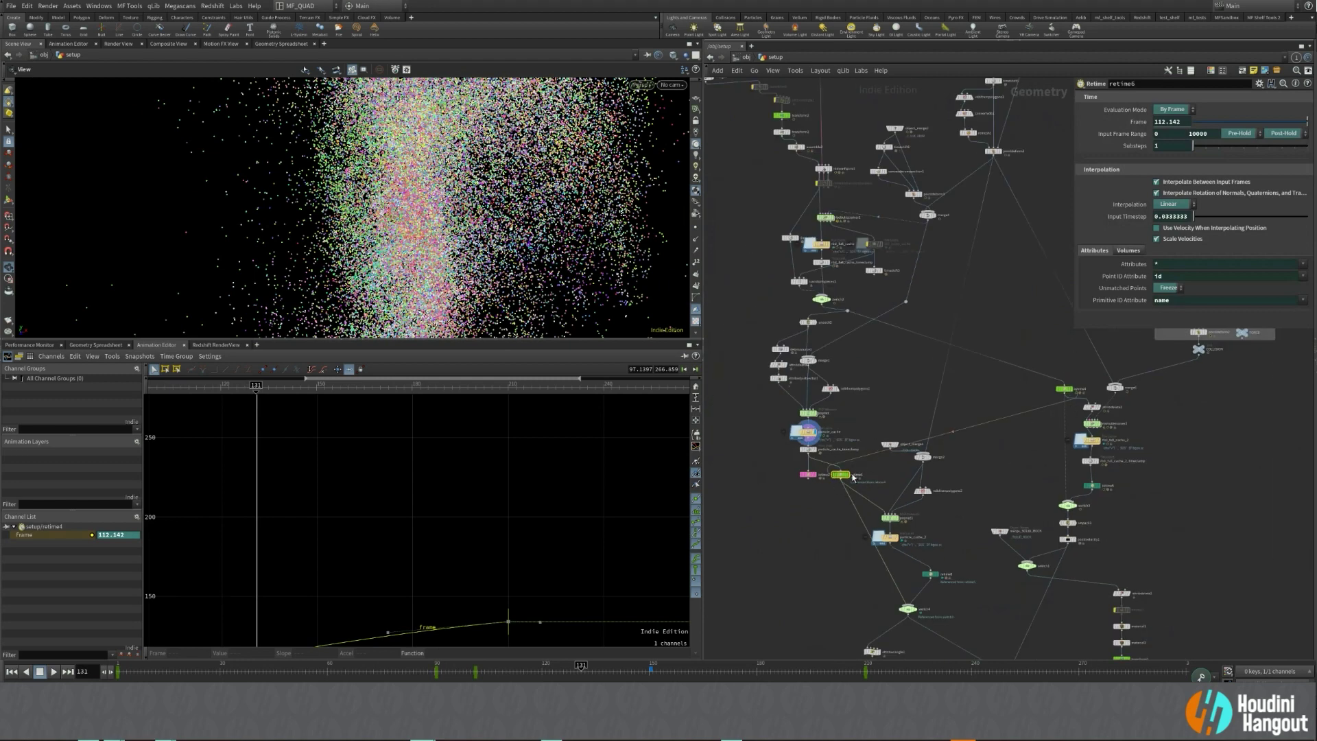
middle_click_drag(954, 542, 933, 512)
left_click(908, 543)
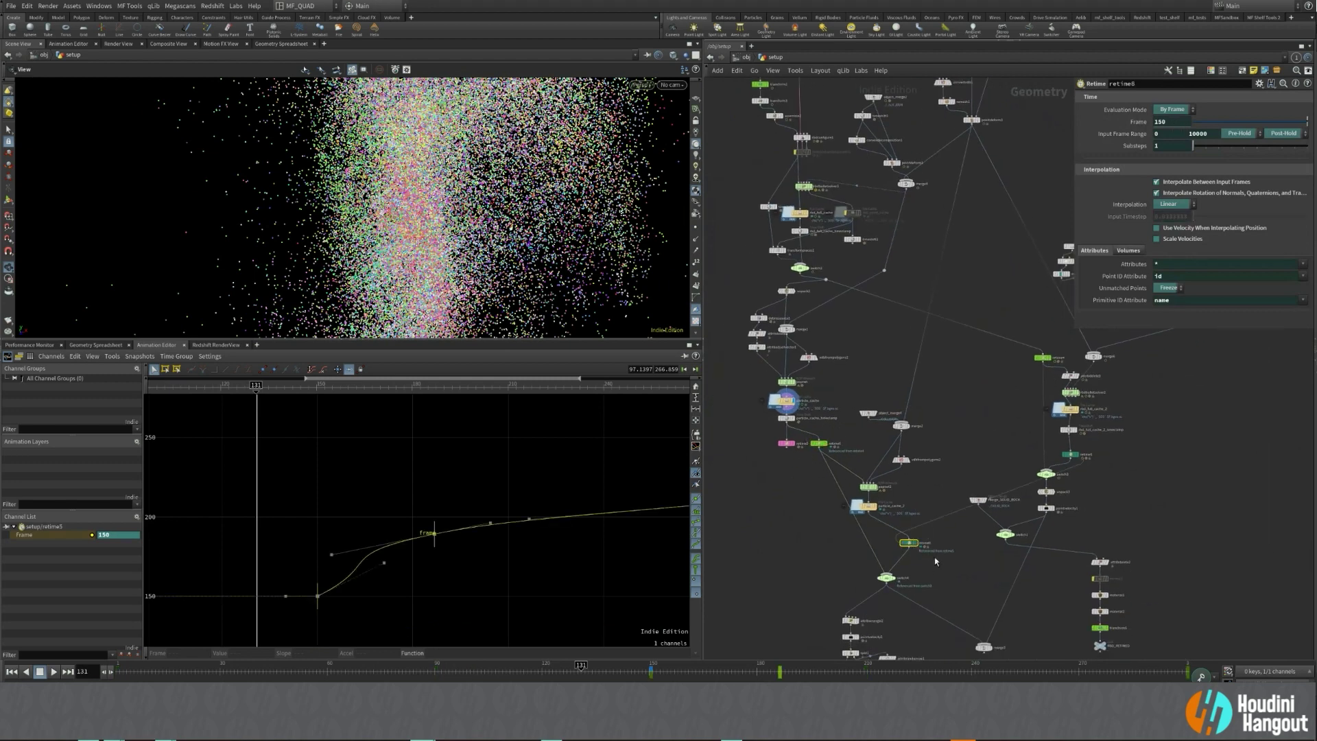
scroll(877, 519, "up", 5)
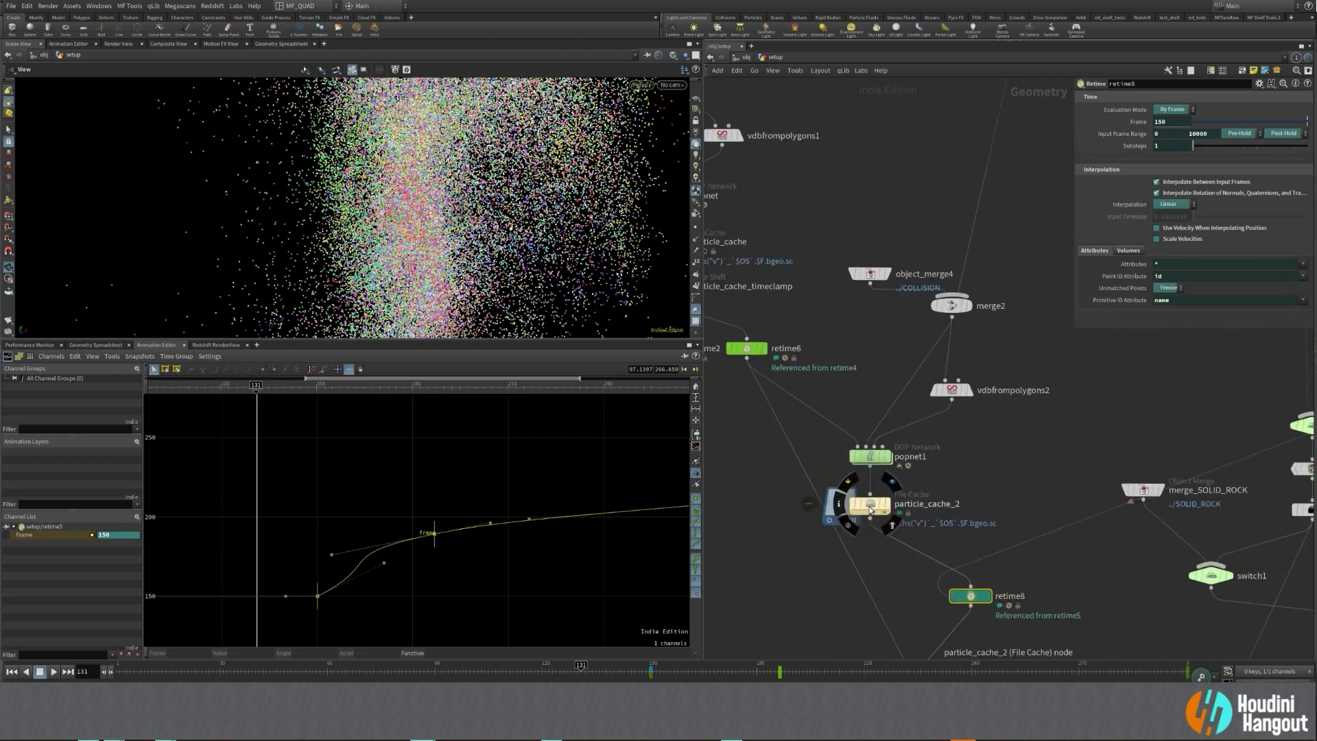
Check the simulation settings of the popnet1 DOP network feeding particle_cache_2.
middle_click_drag(860, 499, 933, 514)
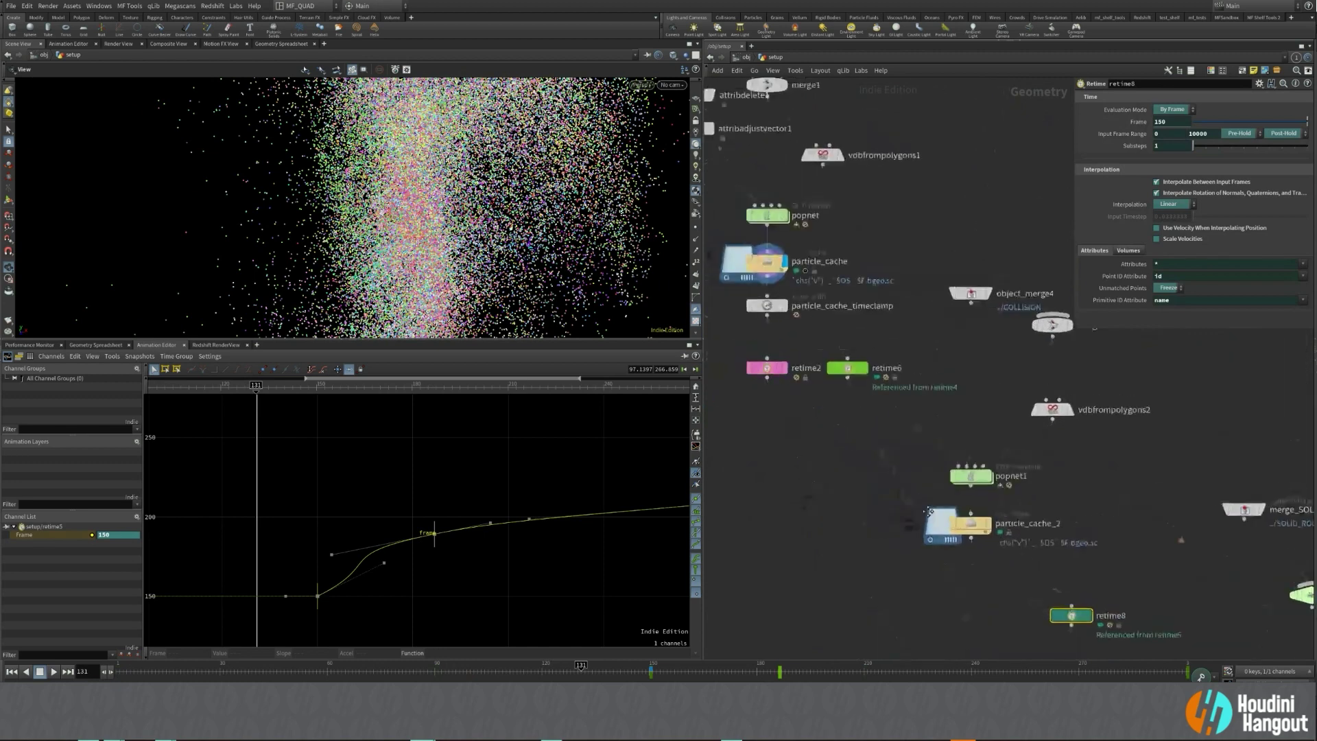
left_click(969, 473)
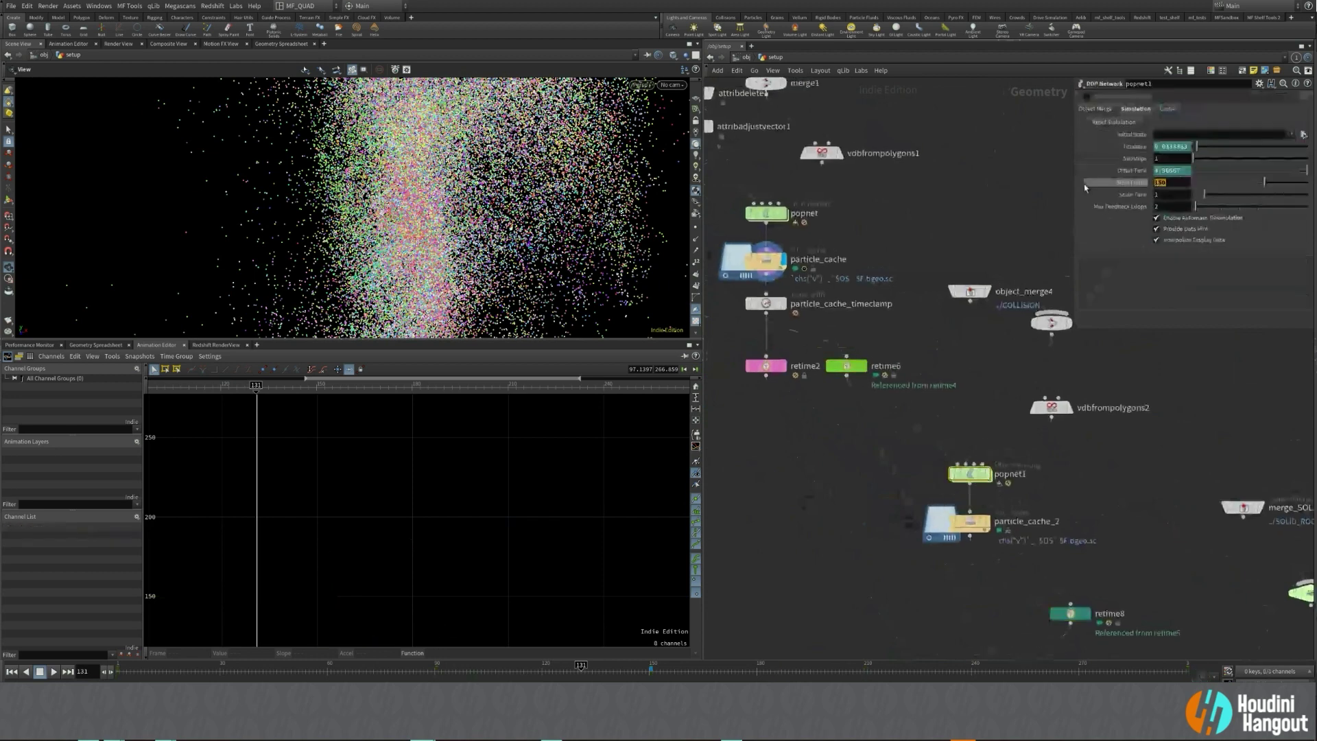
middle_click_drag(1083, 543, 882, 395)
Inspect the select input expression of switch4 and the nodes downstream of it.
left_click(890, 443)
middle_click_drag(998, 502, 843, 520)
scroll(829, 550, "down", 5)
left_click(736, 564)
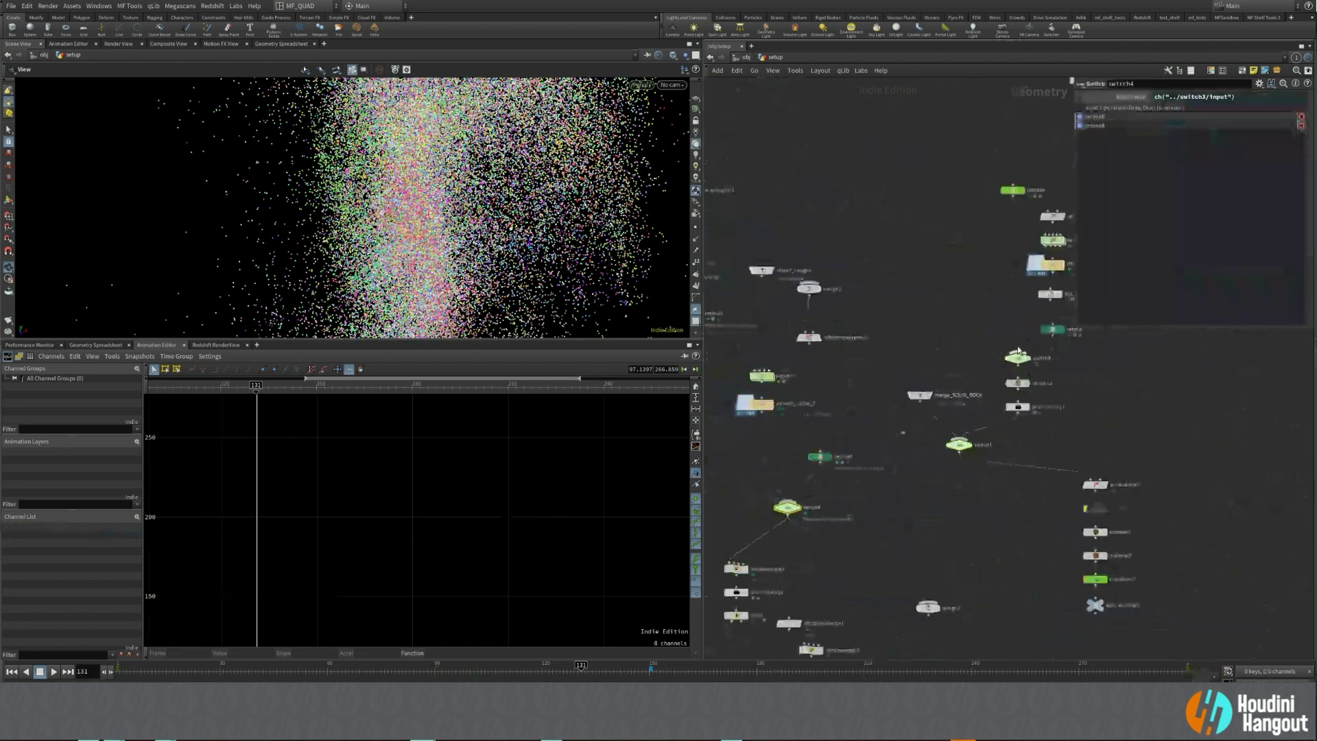
left_click(869, 503)
middle_click_drag(869, 503, 942, 481)
Display switch4 in the viewport and scrub the timeline to frame 229 to review the combined particles.
left_click(614, 665)
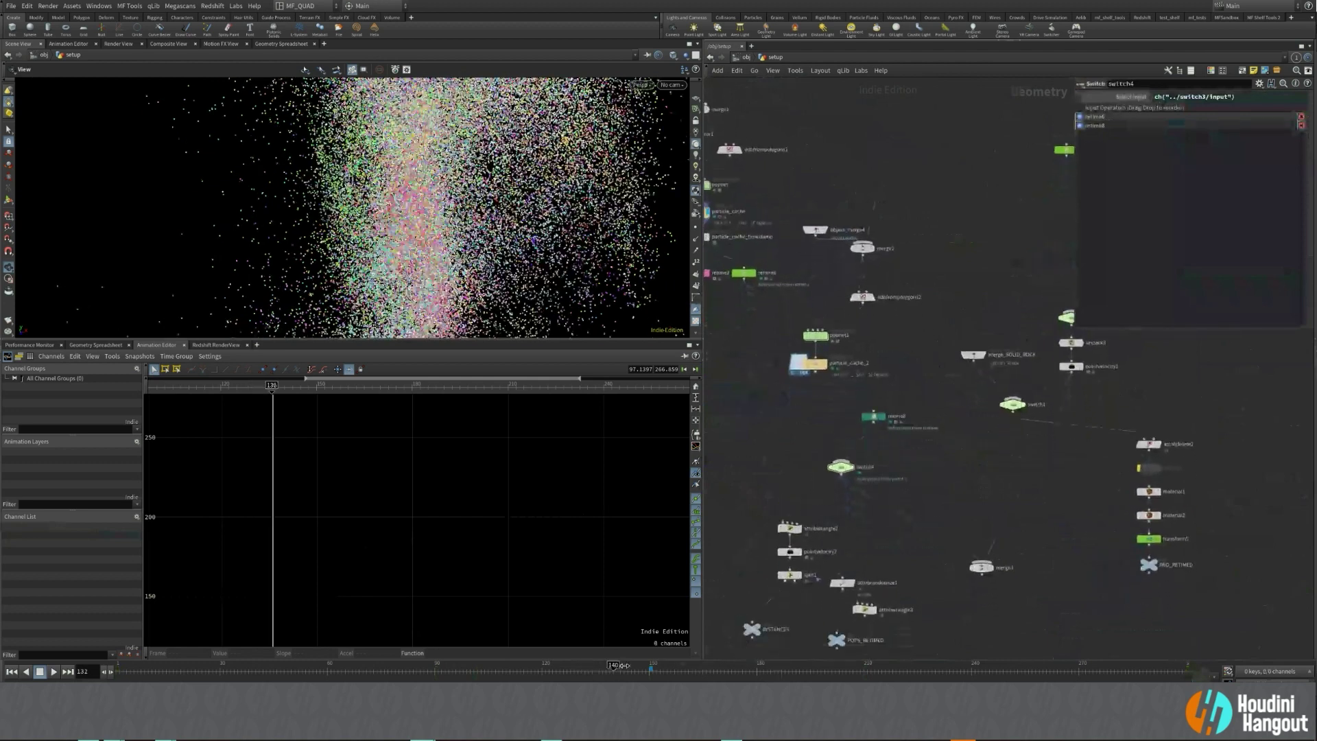
left_click_drag(625, 665, 893, 667)
left_click(853, 469)
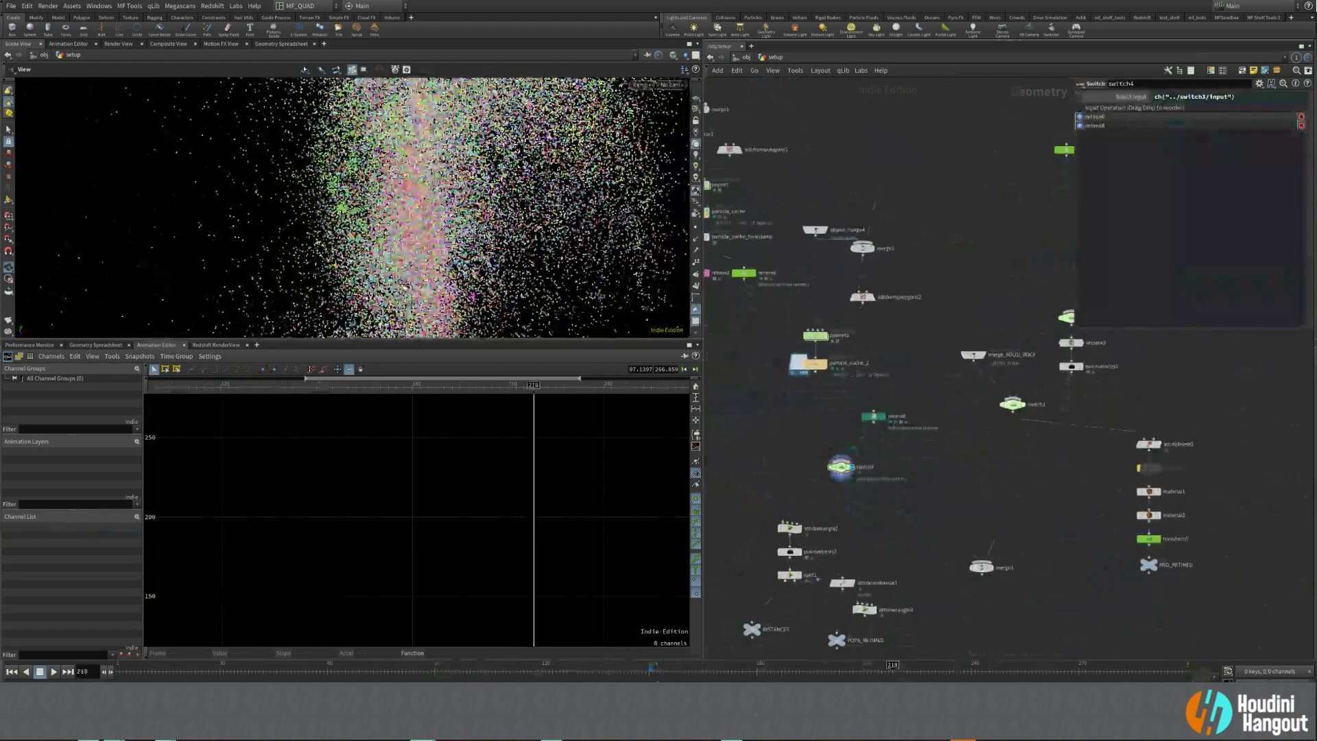
left_click_drag(638, 675, 931, 678)
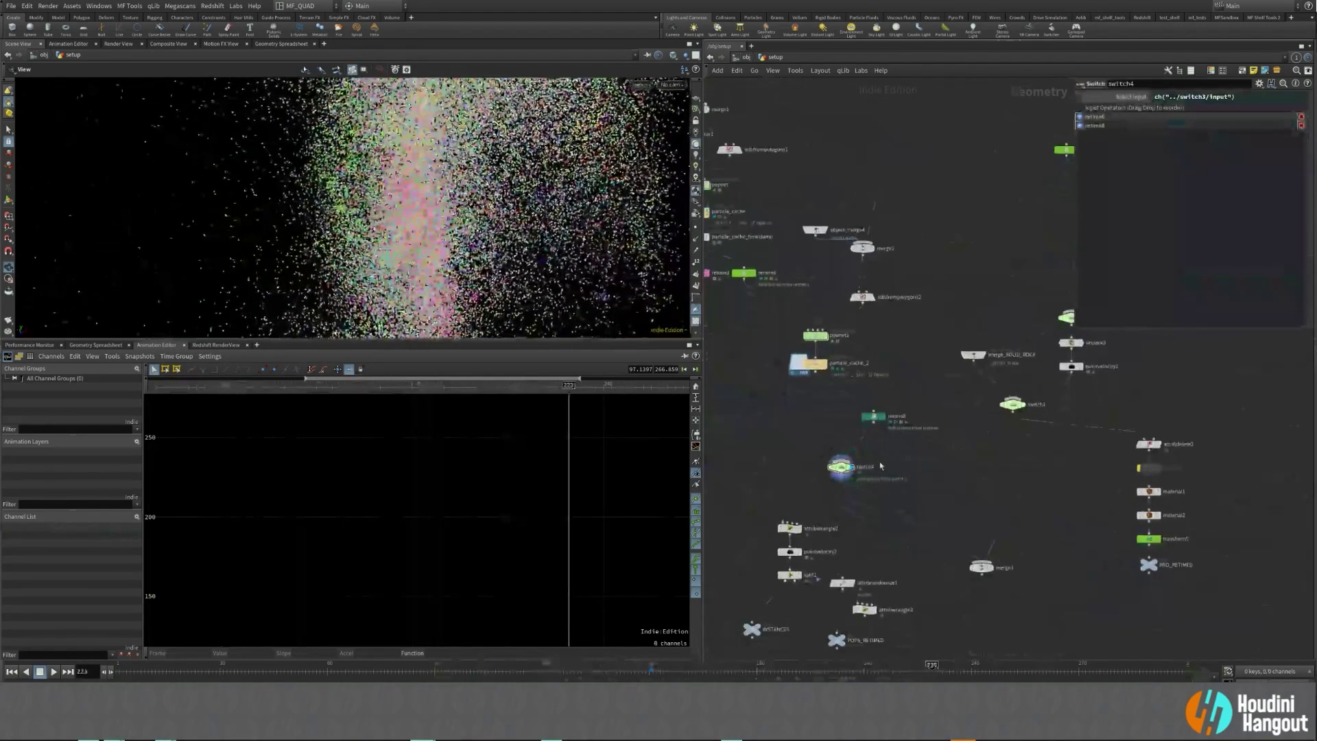
Display debrissource1 below unpack2 for inspection of its scatter settings, and interrupt the cooking.
middle_click_drag(943, 470, 983, 490)
scroll(981, 491, "down", 2)
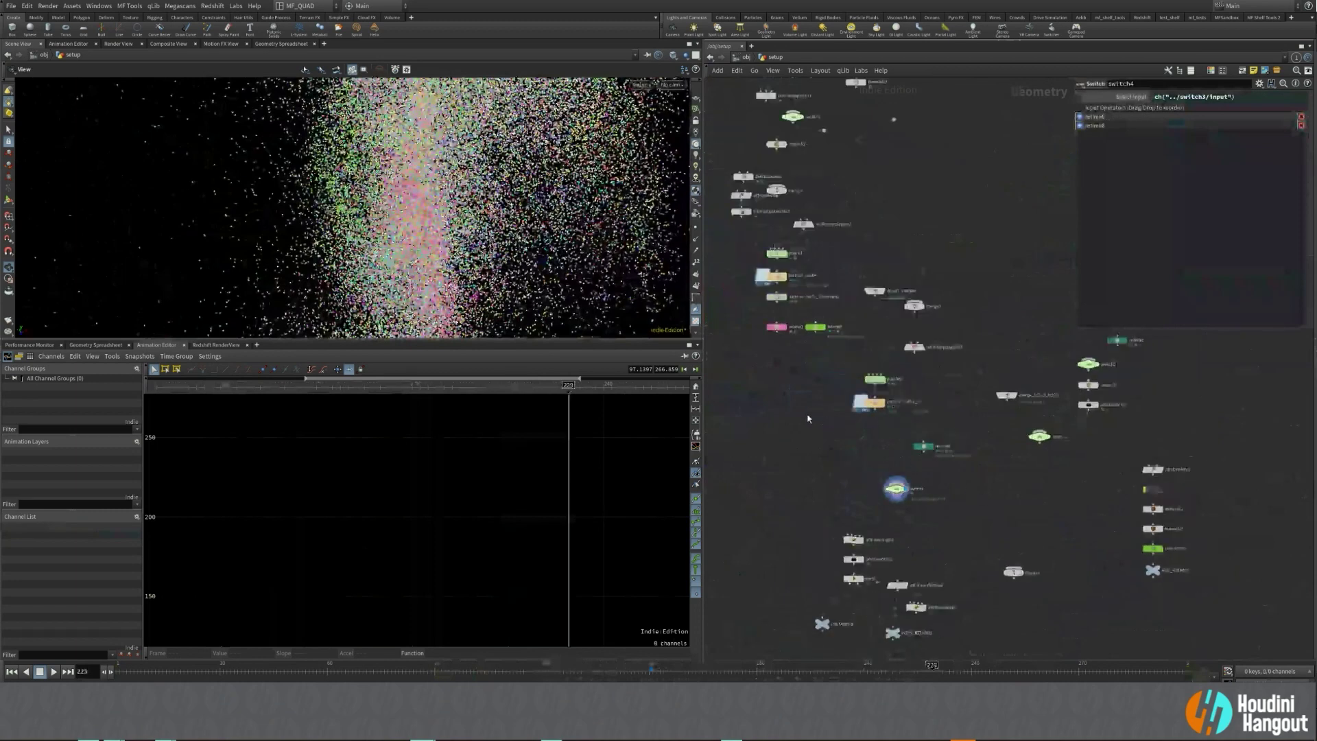
middle_click_drag(776, 151, 799, 222)
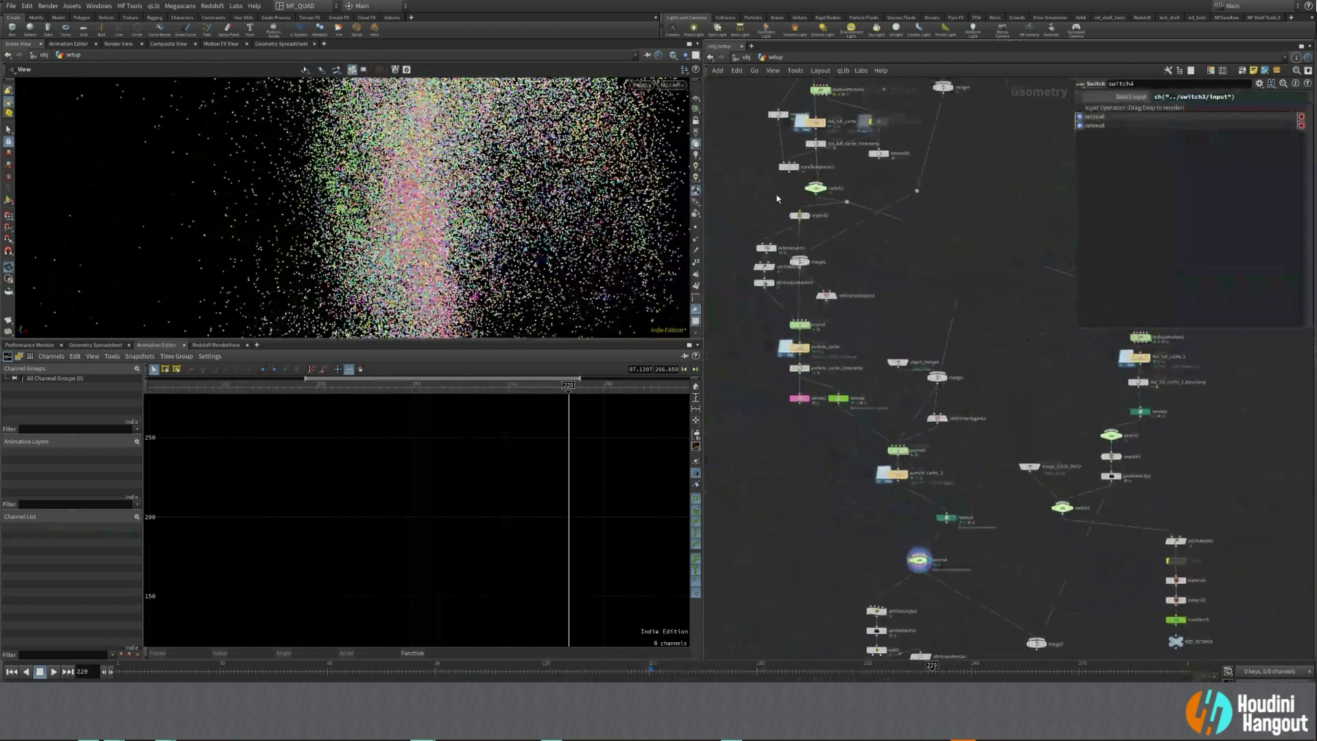
scroll(760, 235, "up", 3)
scroll(763, 235, "up", 2)
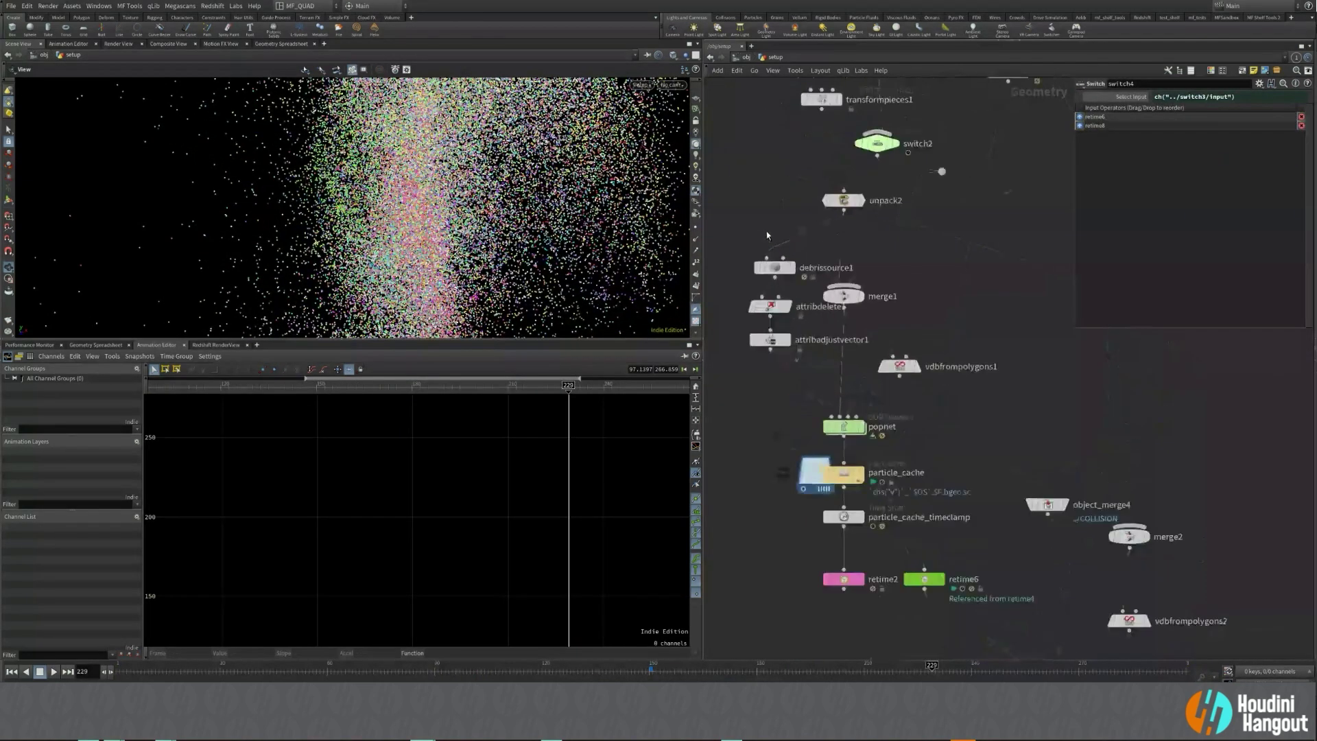
middle_click_drag(767, 235, 789, 246)
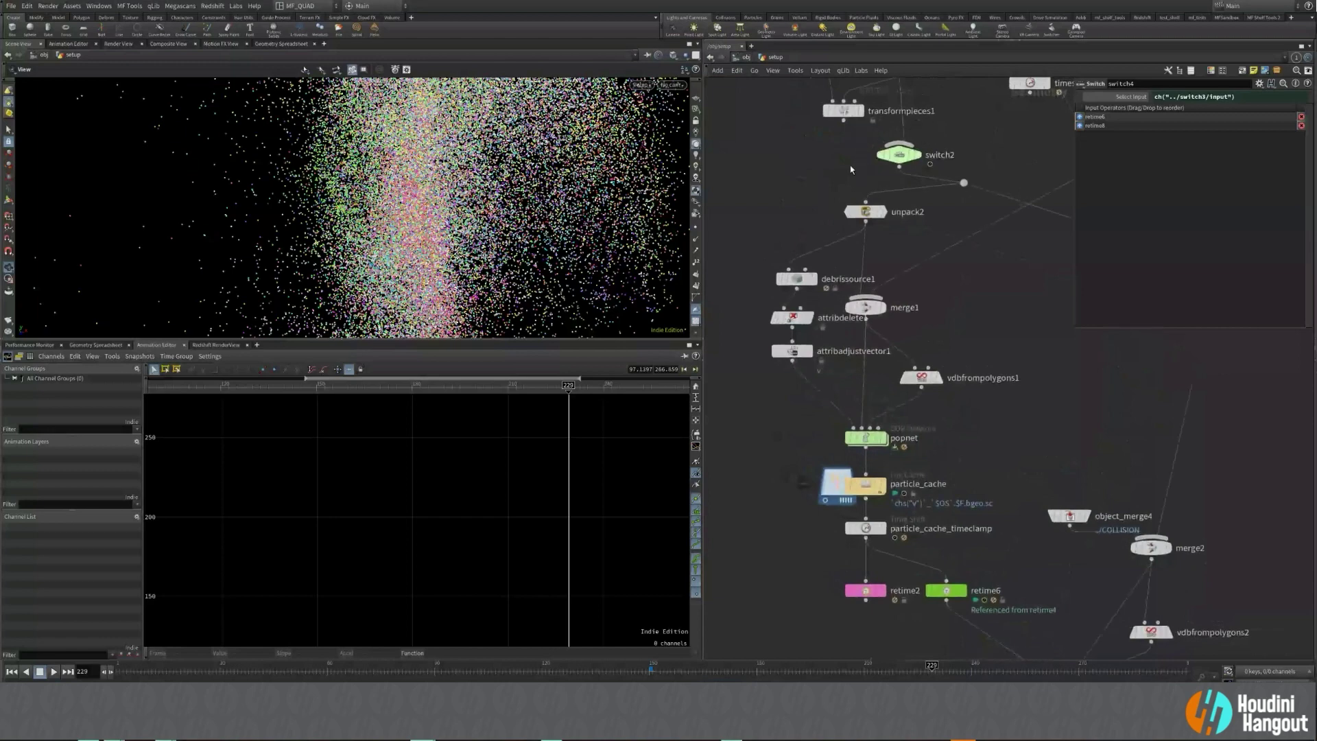
left_click(813, 280)
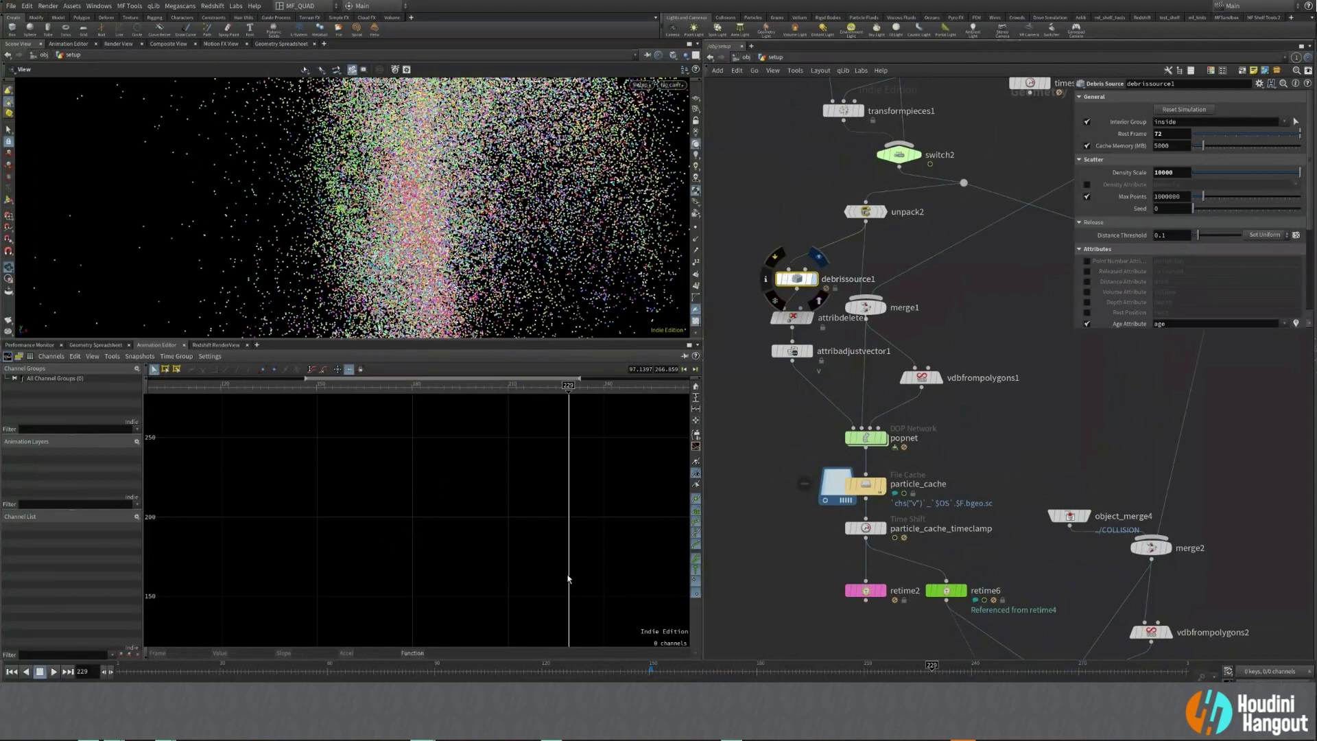
key("Escape")
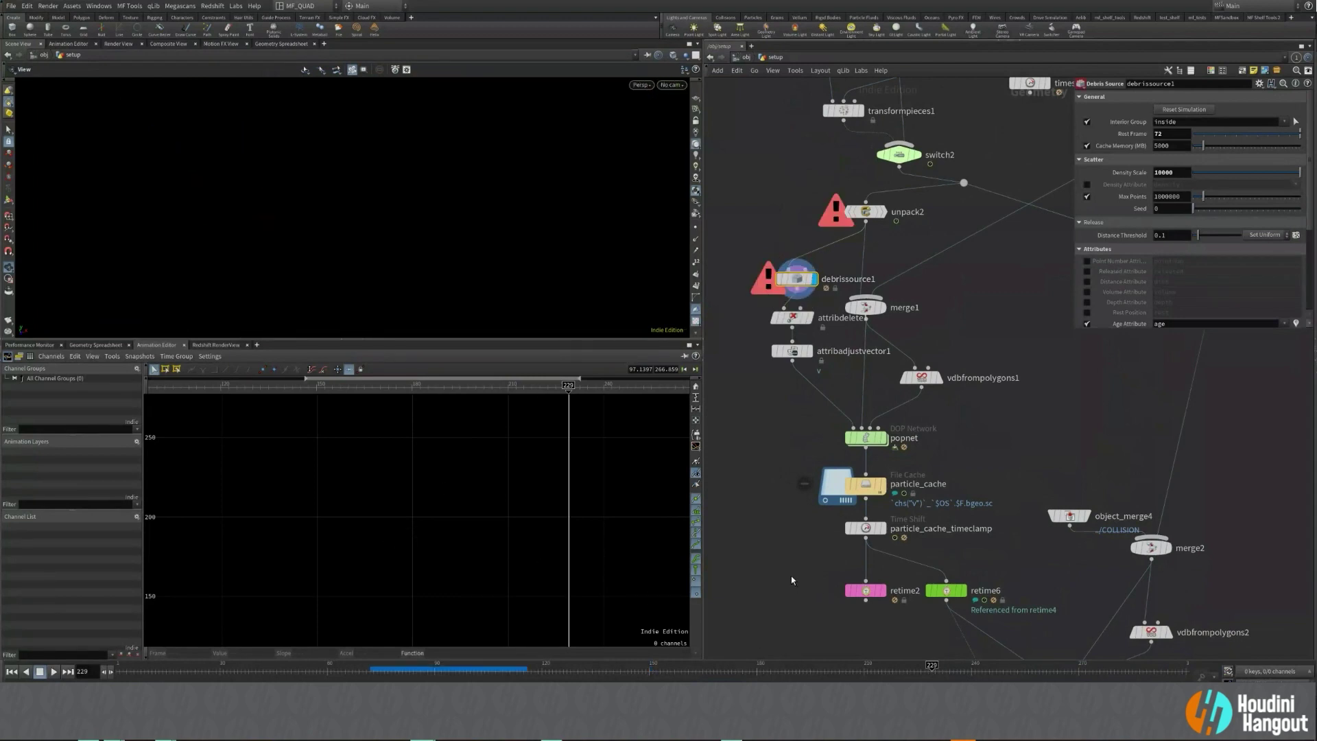
Play the timeline to frame 90 with debrissource1 displayed, frame its result and enlarge the viewport downward.
left_click_drag(384, 674, 353, 671)
left_click(53, 674)
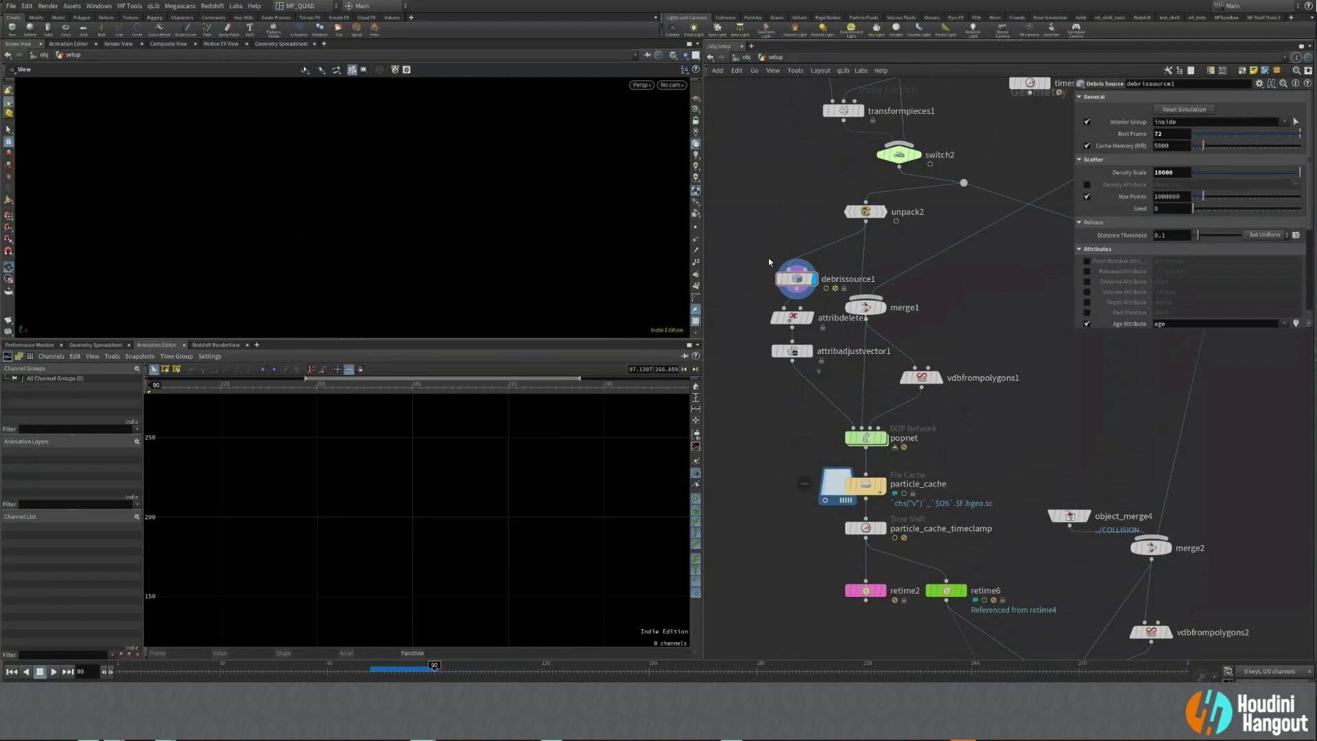
mouse_move(796, 279)
left_mouse_down()
mouse_move(829, 298)
mouse_move(792, 273)
left_mouse_up()
key("f")
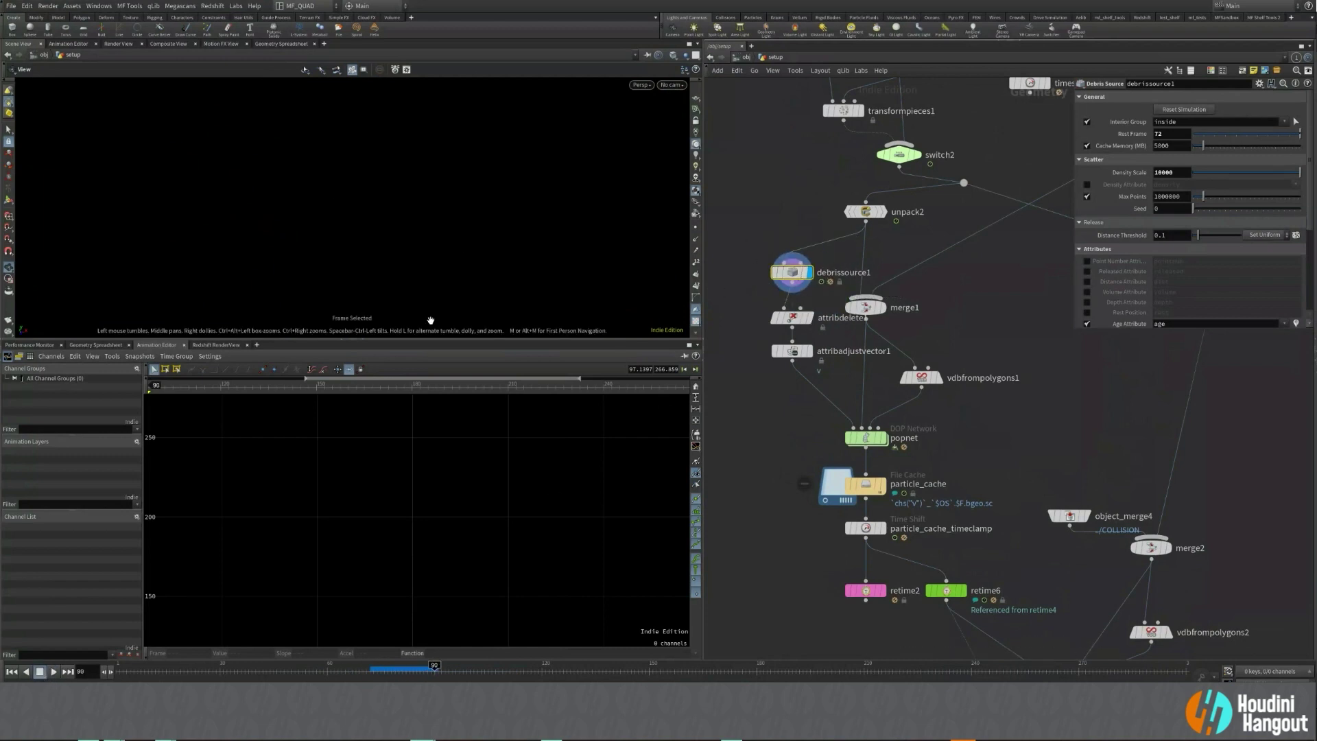
left_click_drag(395, 341, 396, 487)
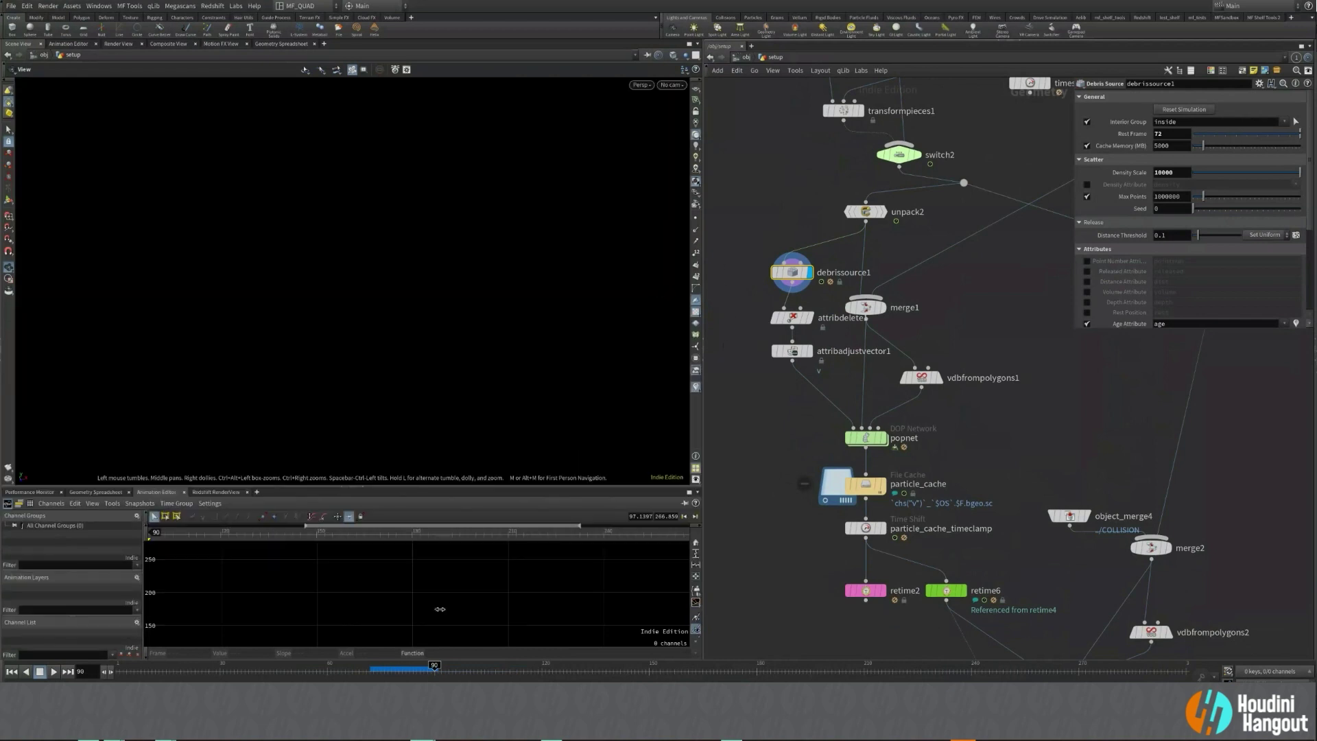
Play the debrissource1 result from frame 90 to frame 126, orbiting around the emitted debris points partway through.
left_click(53, 672)
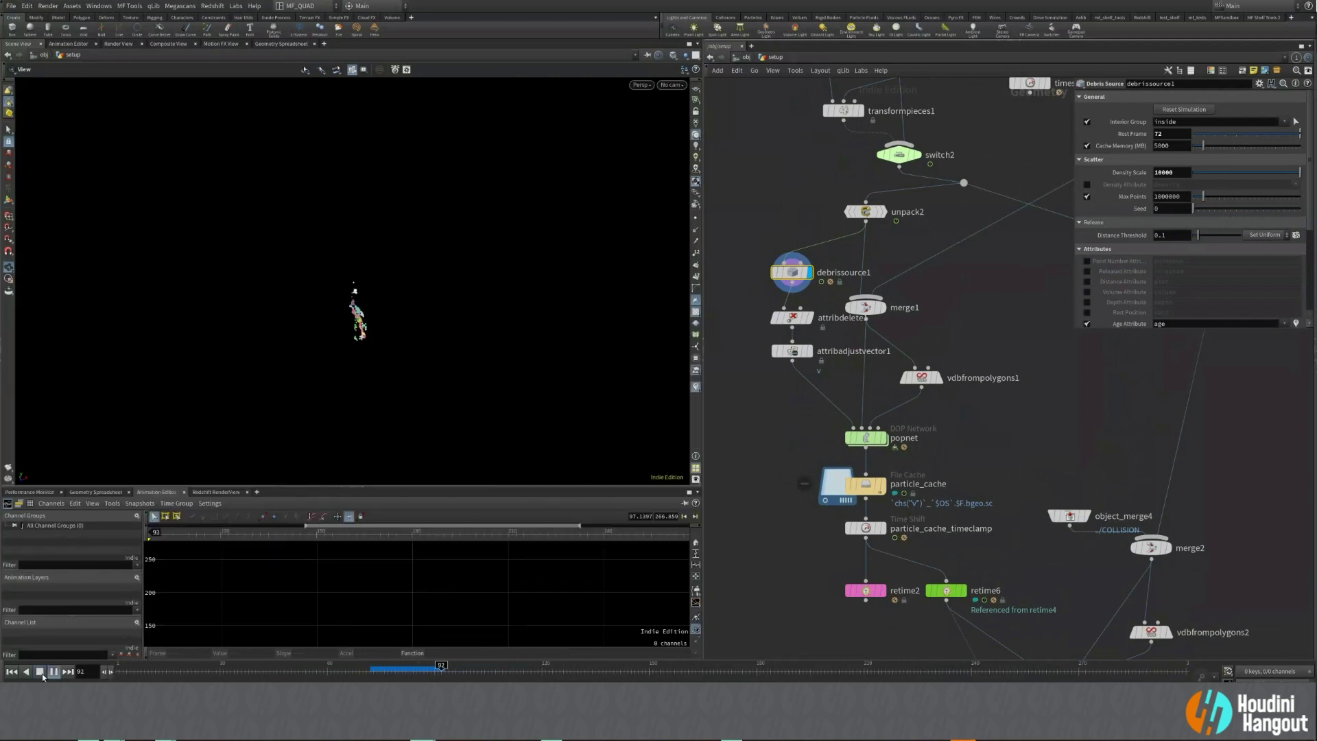
left_click(40, 672)
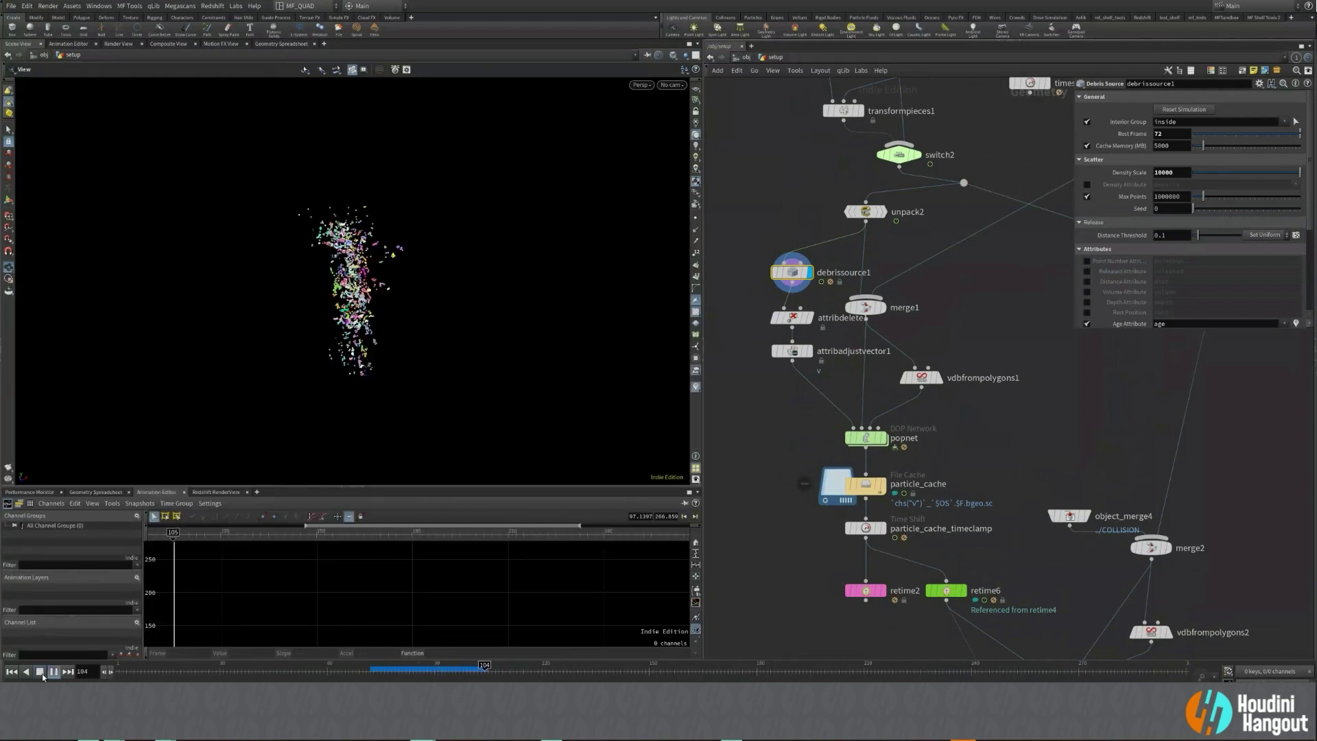
left_click_drag(461, 257, 529, 207)
left_click(54, 673)
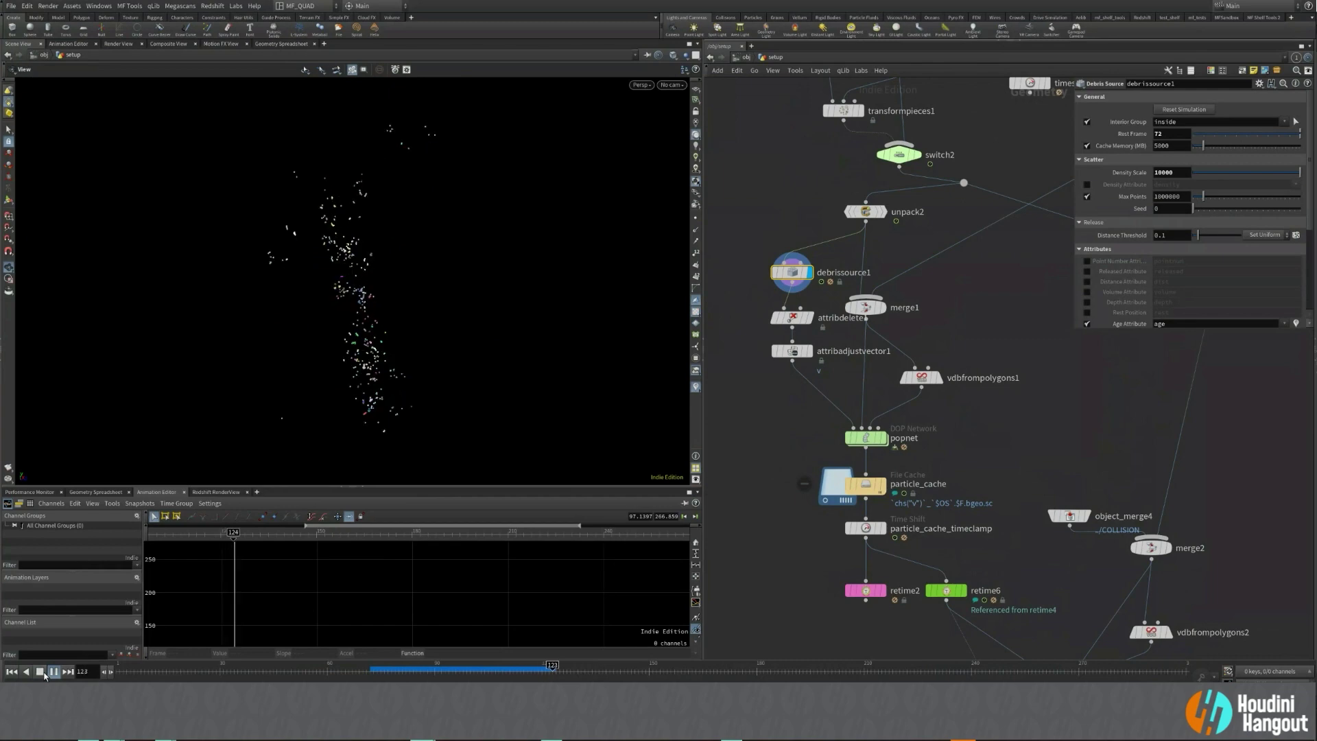
left_click(53, 672)
Template unpack2 over the debris points, replay the fracture to compare them, and return the timeline to frame 89.
left_click(882, 211)
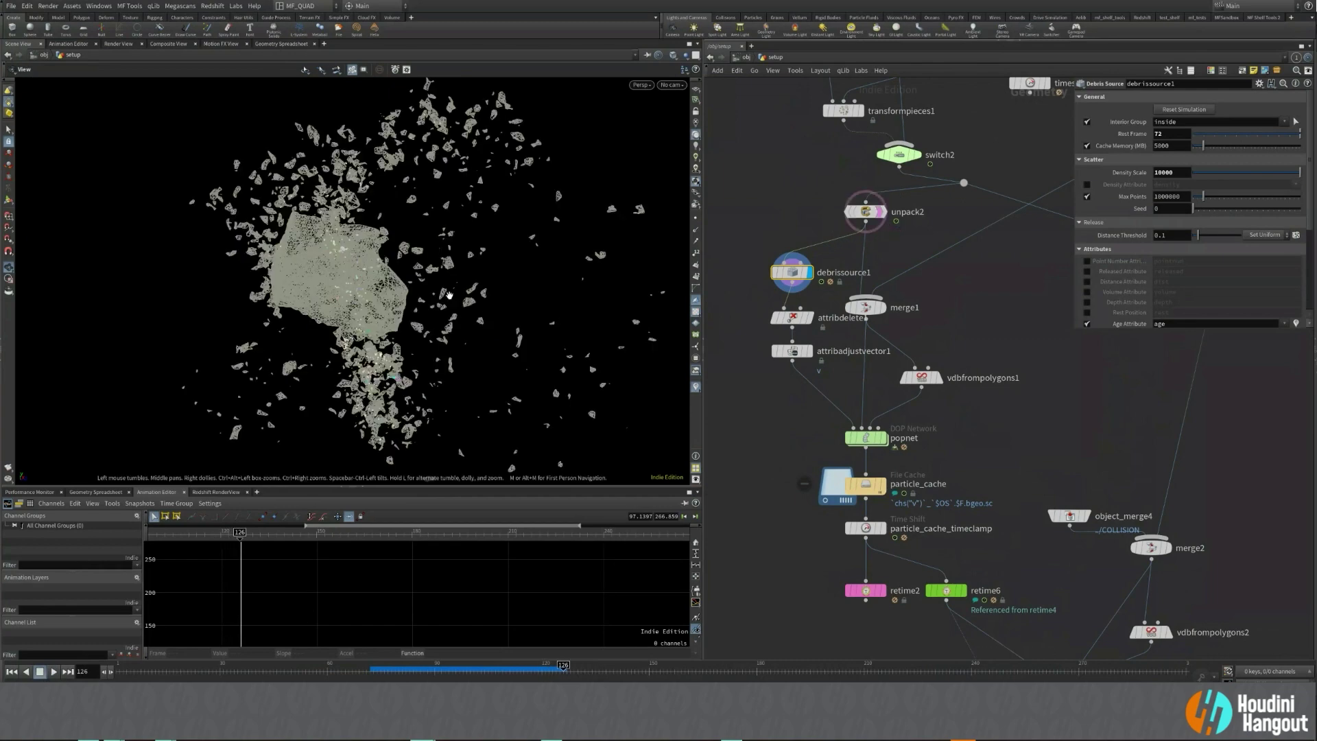
left_click_drag(233, 285, 464, 259)
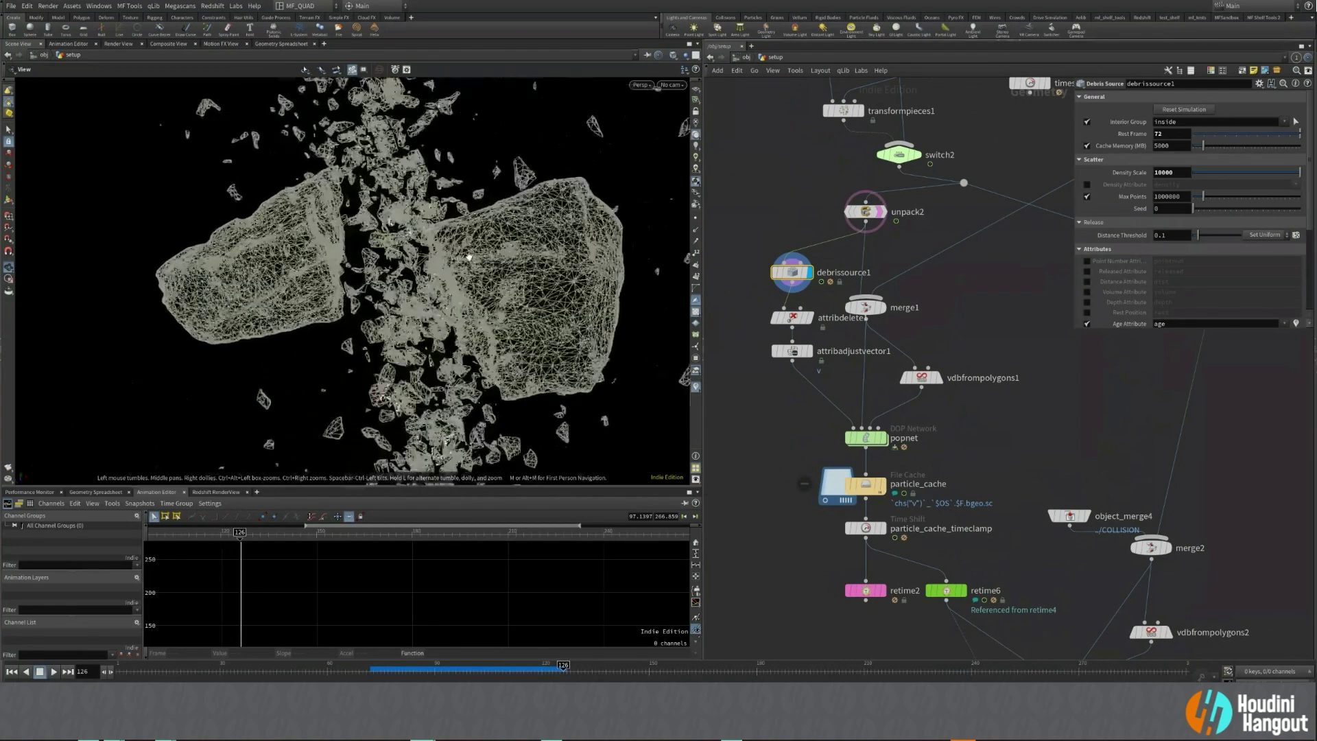
mouse_move(375, 668)
left_mouse_down()
mouse_move(428, 667)
mouse_move(387, 671)
left_mouse_up()
left_click(54, 673)
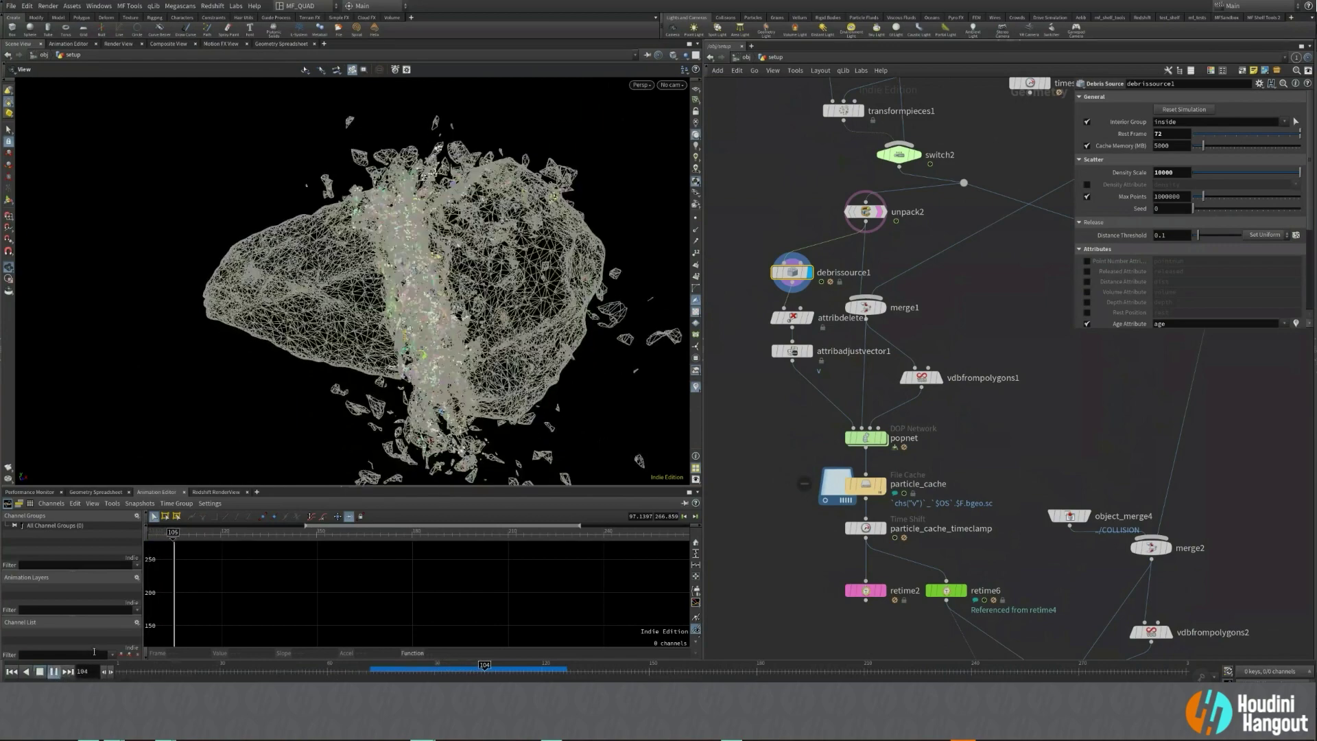
left_click(41, 673)
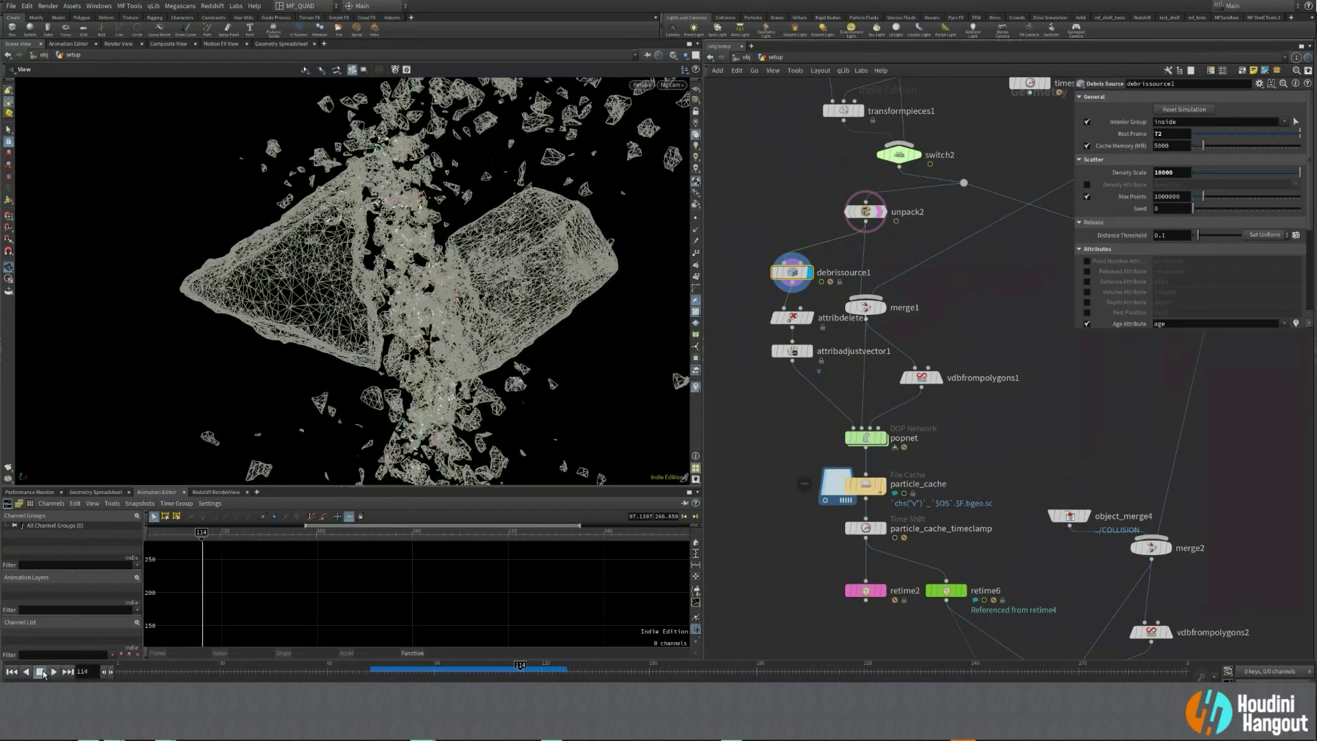
left_click(432, 670)
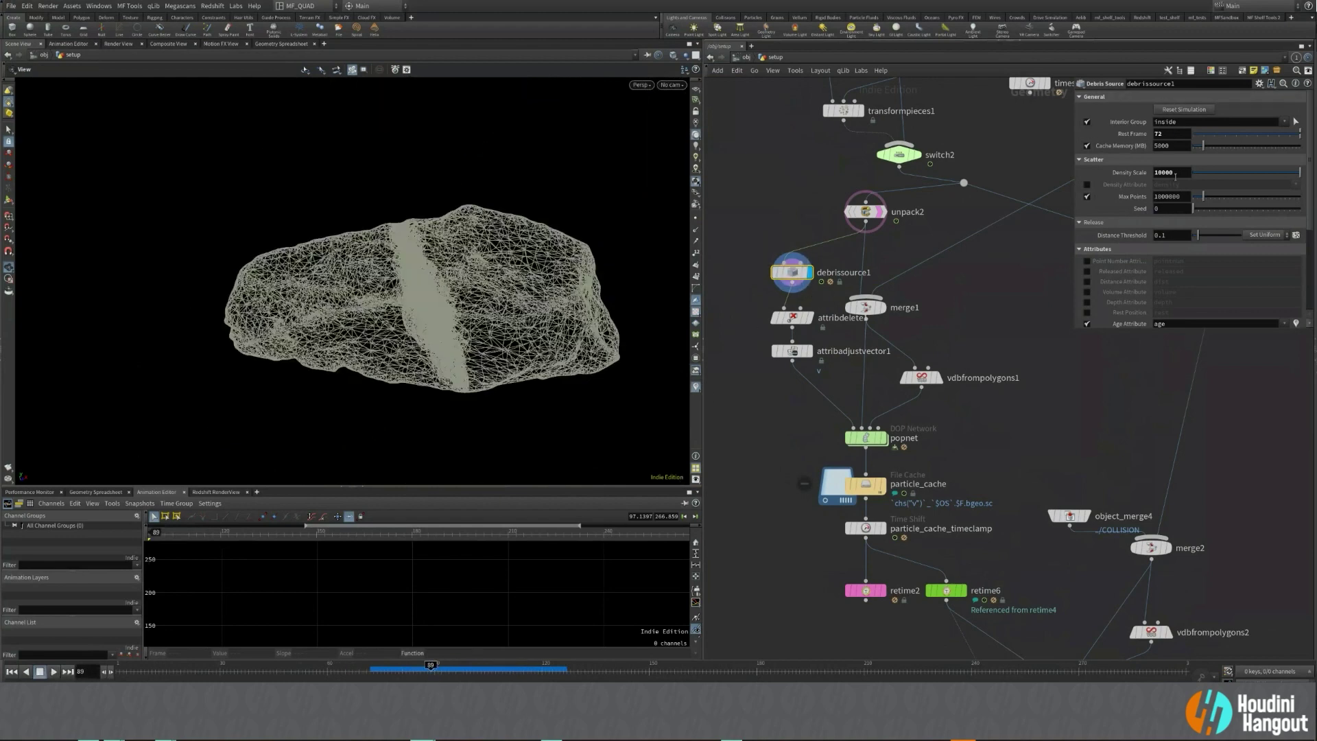
Scrub the timeline to frame 97 and examine up close how the debris points sit on the templated pieces.
double_click(1176, 135)
left_click(437, 670)
mouse_move(444, 670)
left_mouse_down()
mouse_move(425, 672)
mouse_move(467, 679)
left_mouse_up()
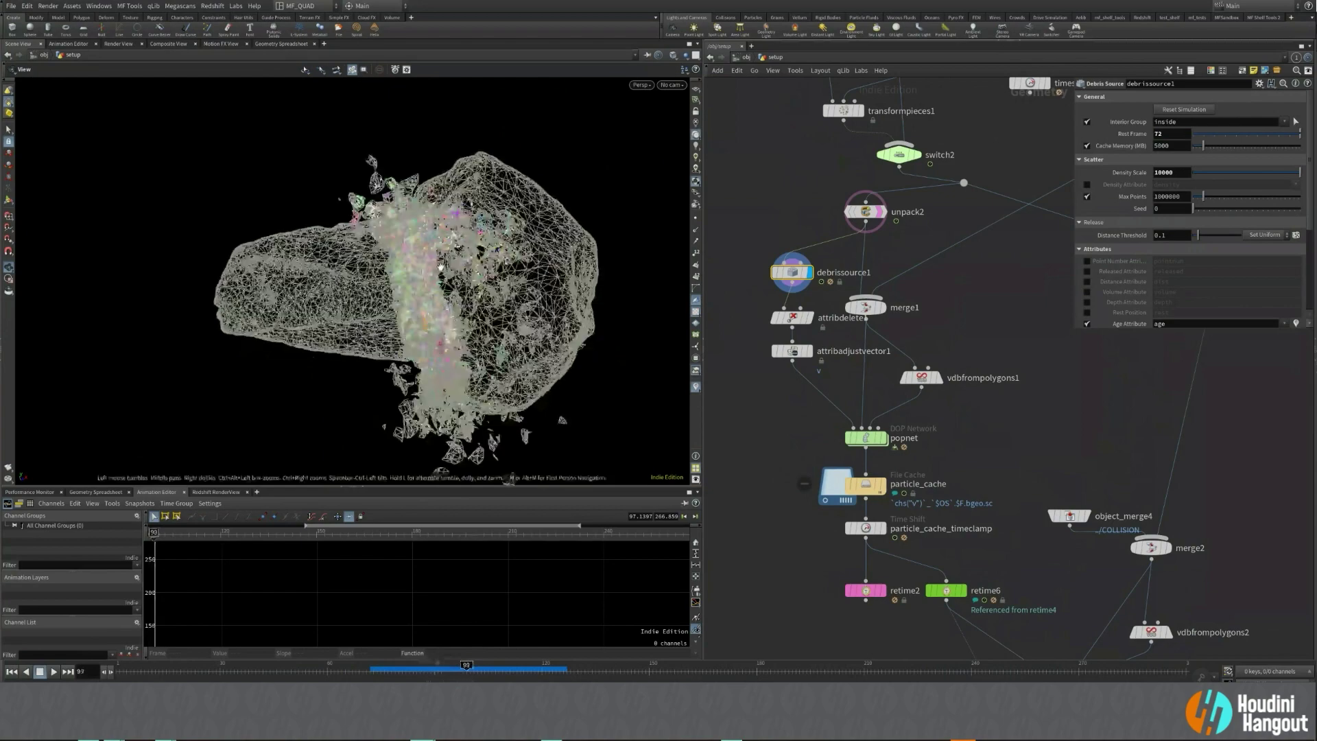
left_click_drag(441, 267, 481, 259)
right_click_drag(480, 259, 528, 240)
left_click_drag(529, 240, 549, 210)
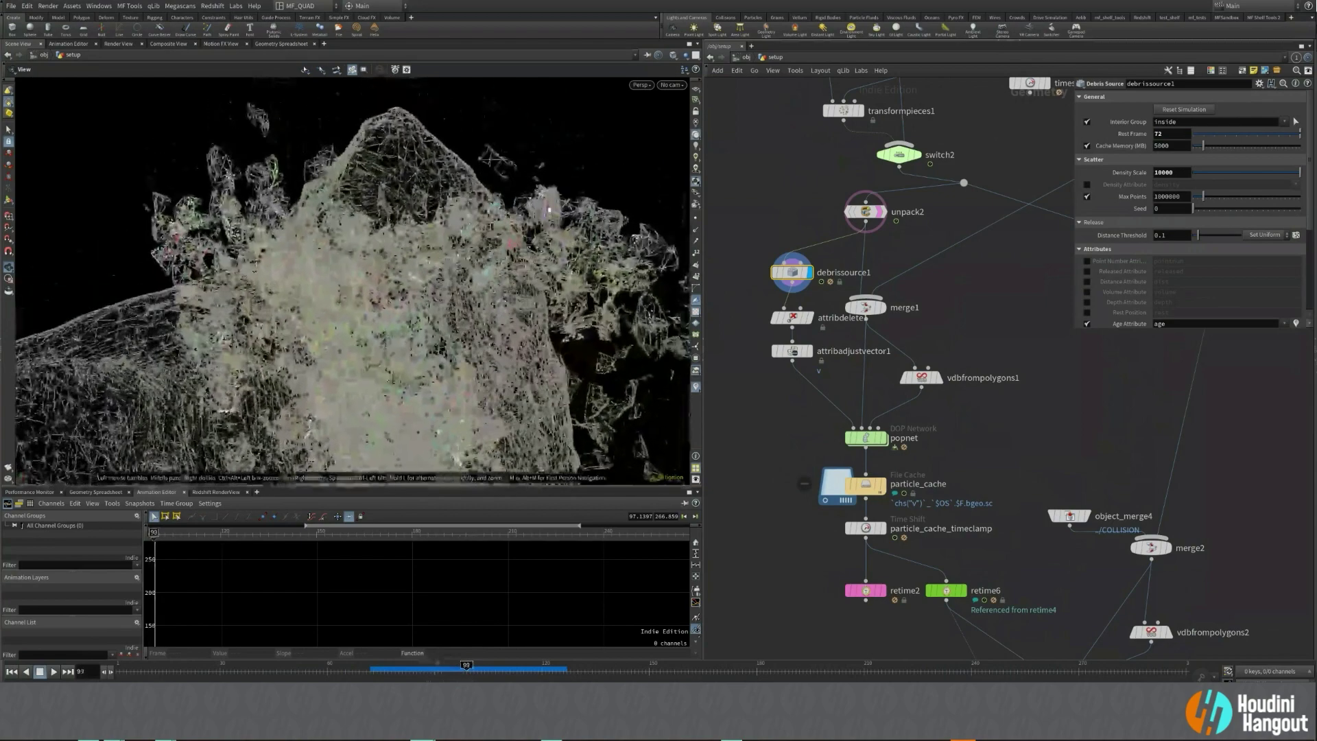
scroll(489, 159, "down", 5)
Show the templated unpack2 pieces shaded and examine the coloured fragments between the two rock halves.
left_click(876, 213)
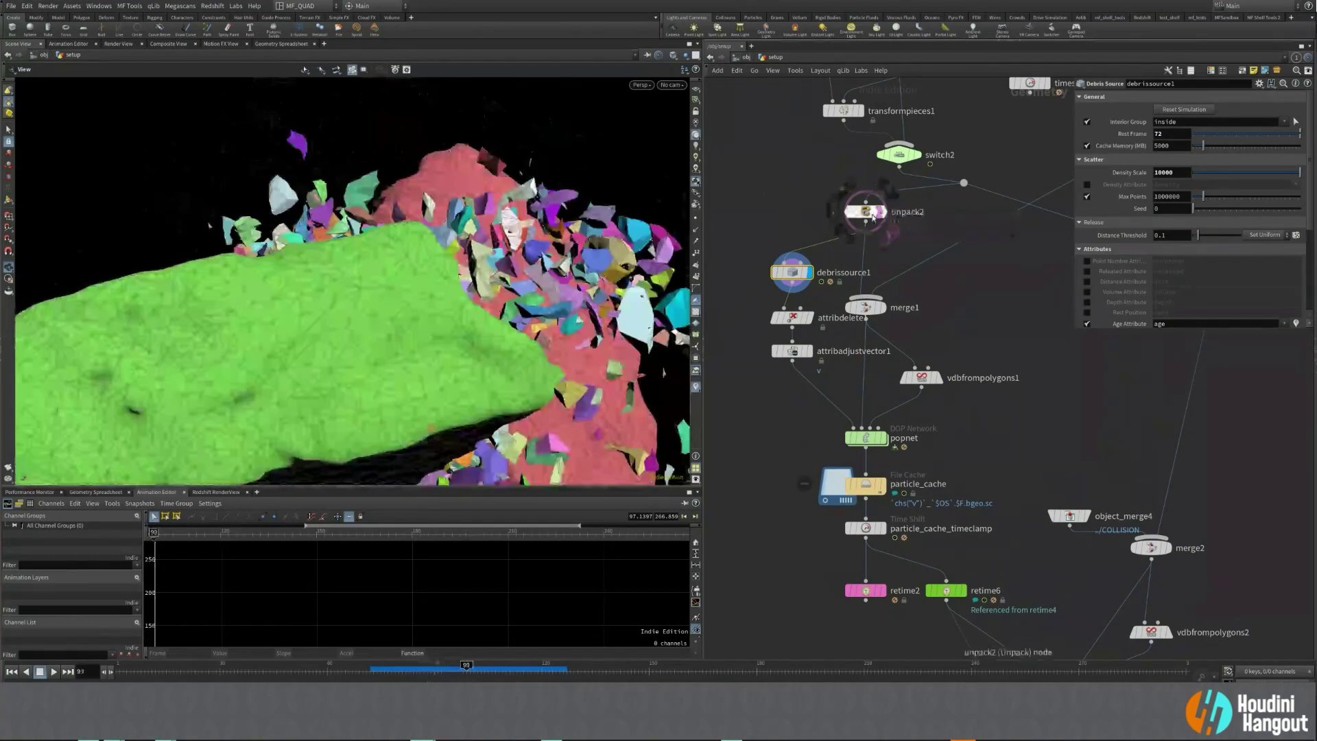
left_click_drag(511, 268, 535, 281)
scroll(535, 281, "up", 5)
left_click_drag(645, 275, 432, 295)
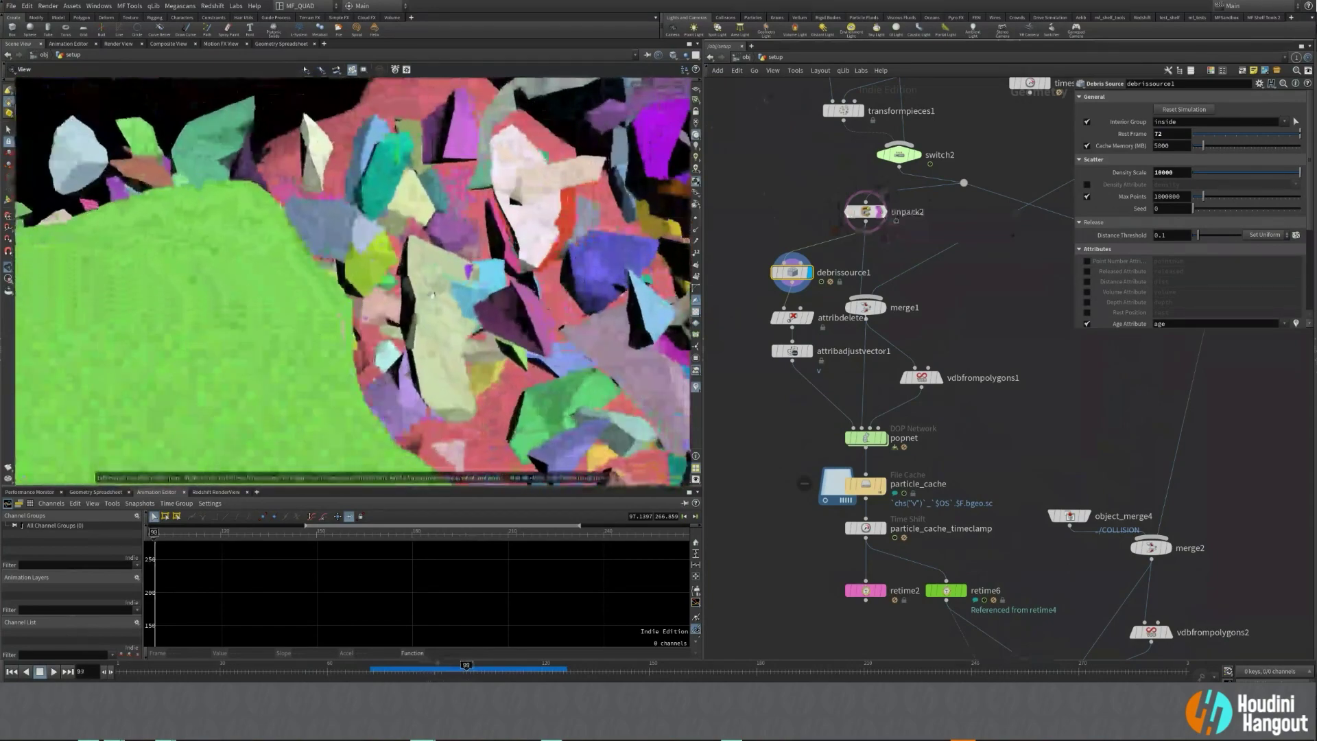
right_click_drag(432, 295, 258, 391)
left_click_drag(259, 391, 647, 377)
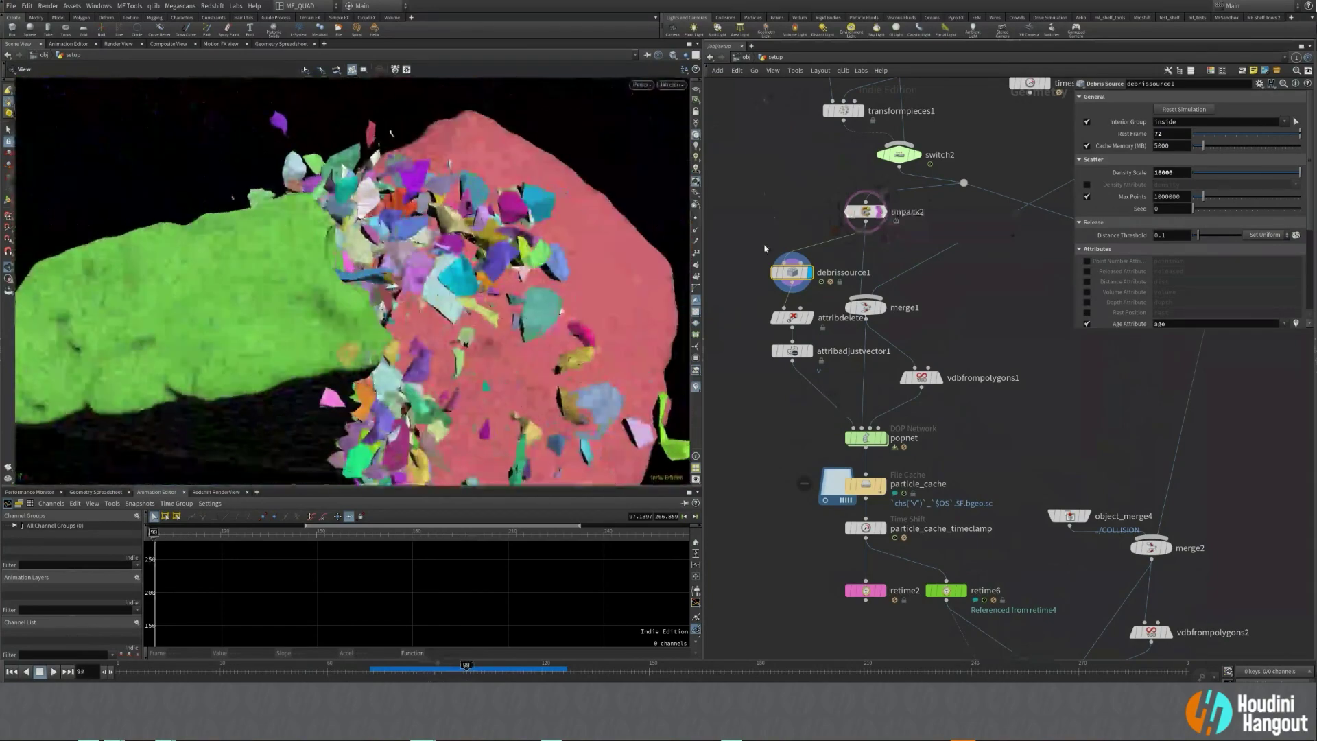
Inspect the attribute list of attribdelete1 and the noise settings of attribadjustvector1 below debrissource1.
middle_click_drag(795, 378, 799, 357)
left_click(796, 297)
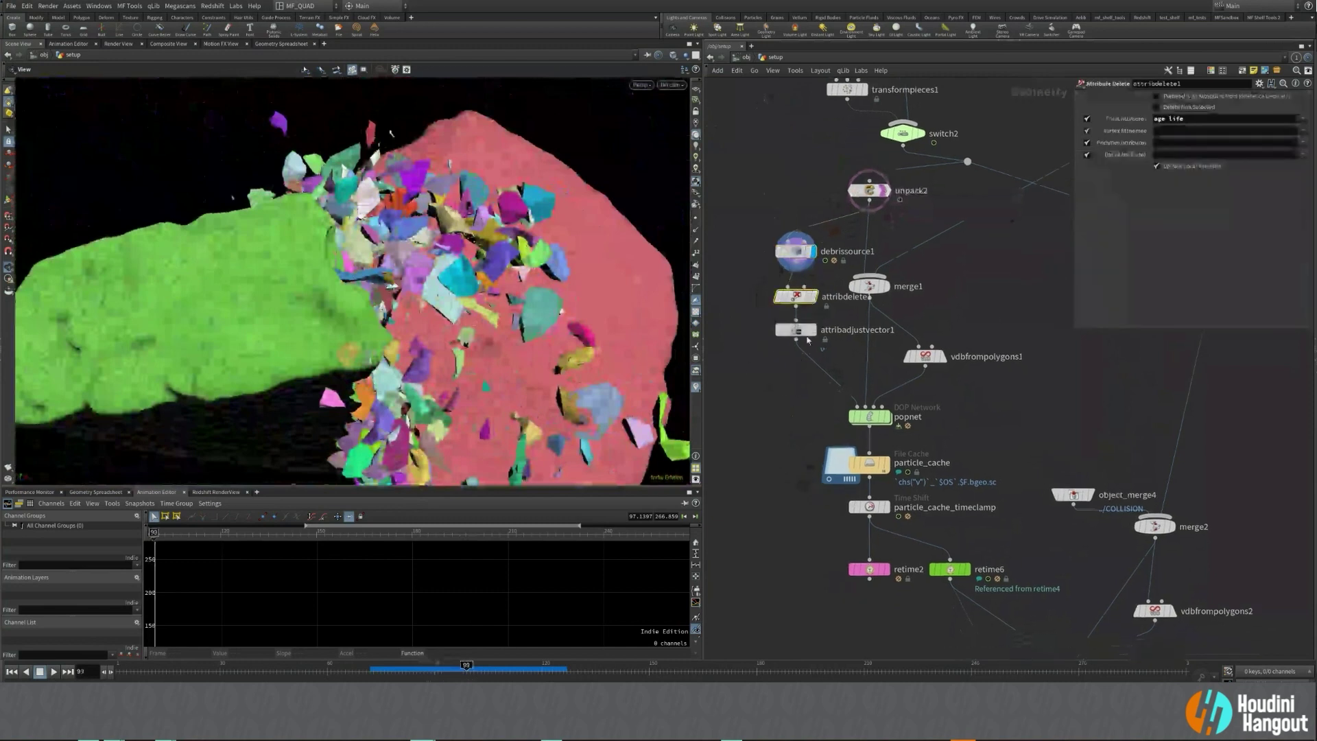
left_click(809, 332)
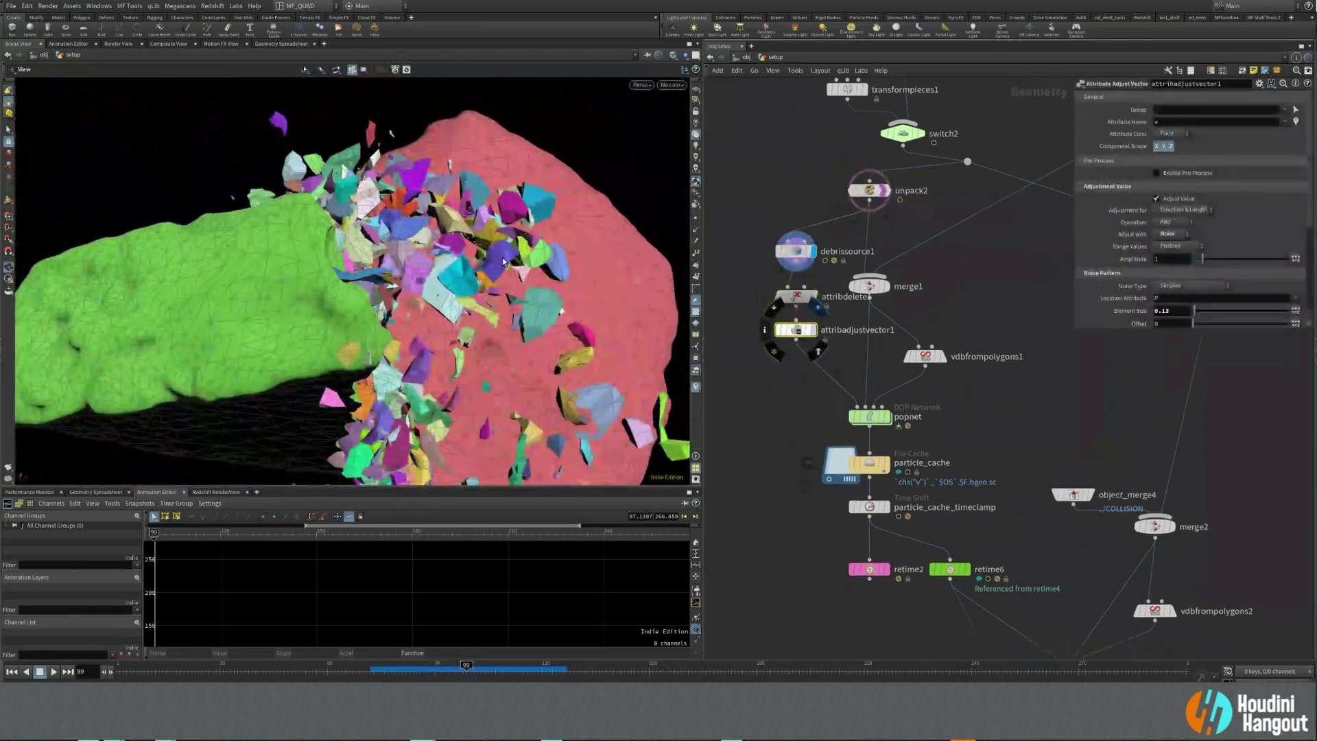
Set the timeline to frame 50, inspect staticobject1 inside popnet, and return to the setup network.
mouse_move(878, 419)
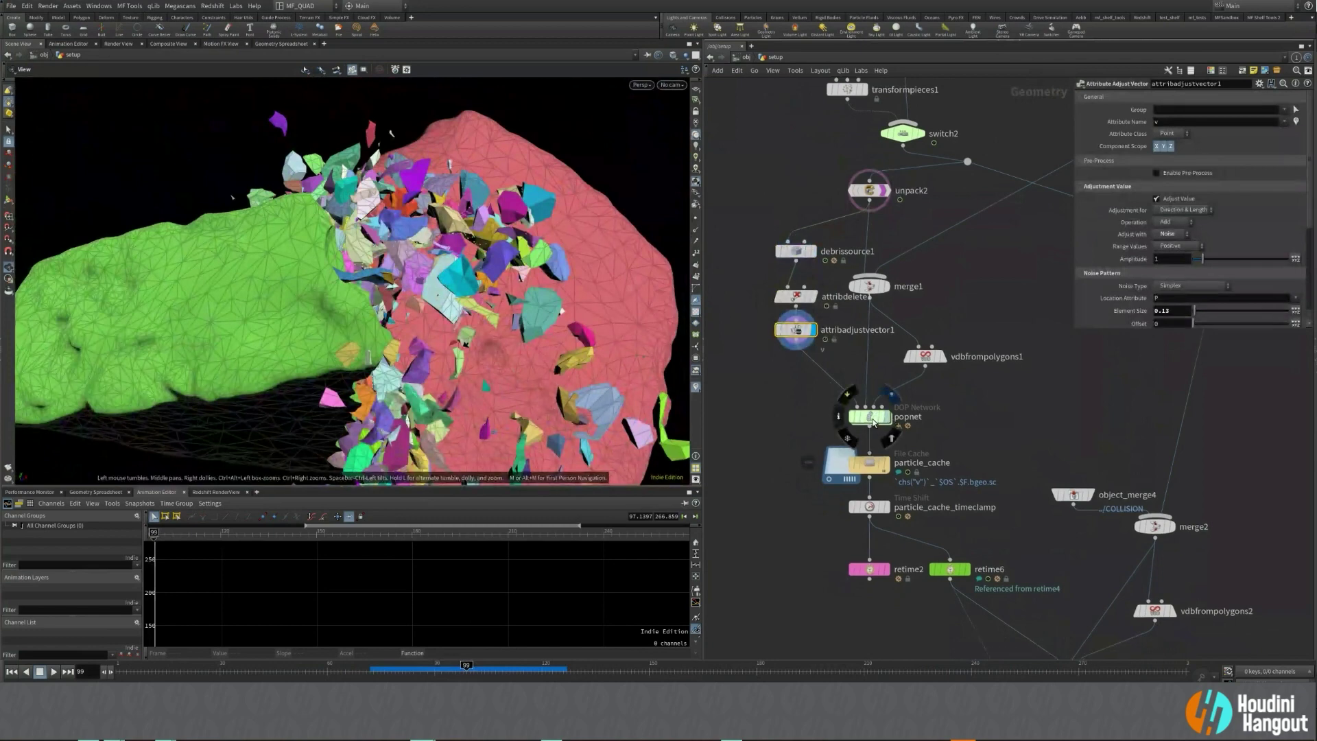
left_click_drag(381, 674, 323, 673)
double_click(869, 417)
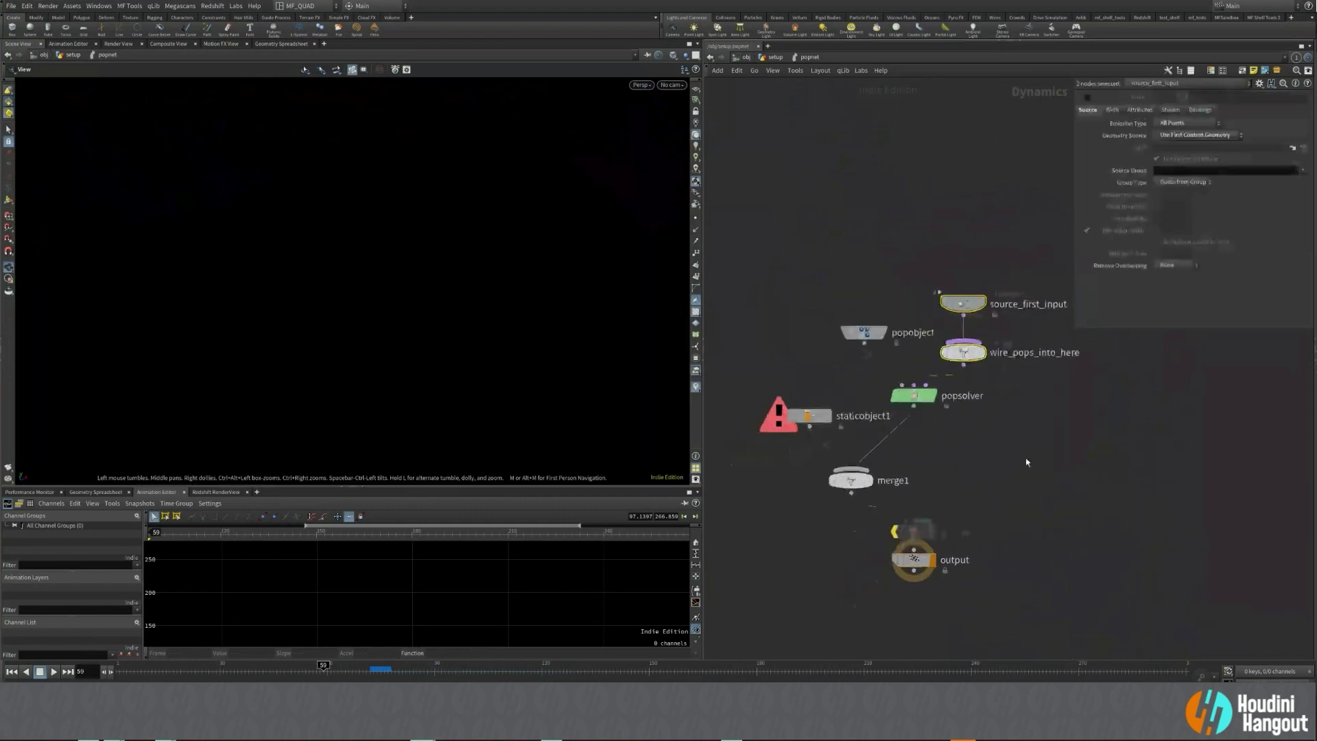
left_click(810, 416)
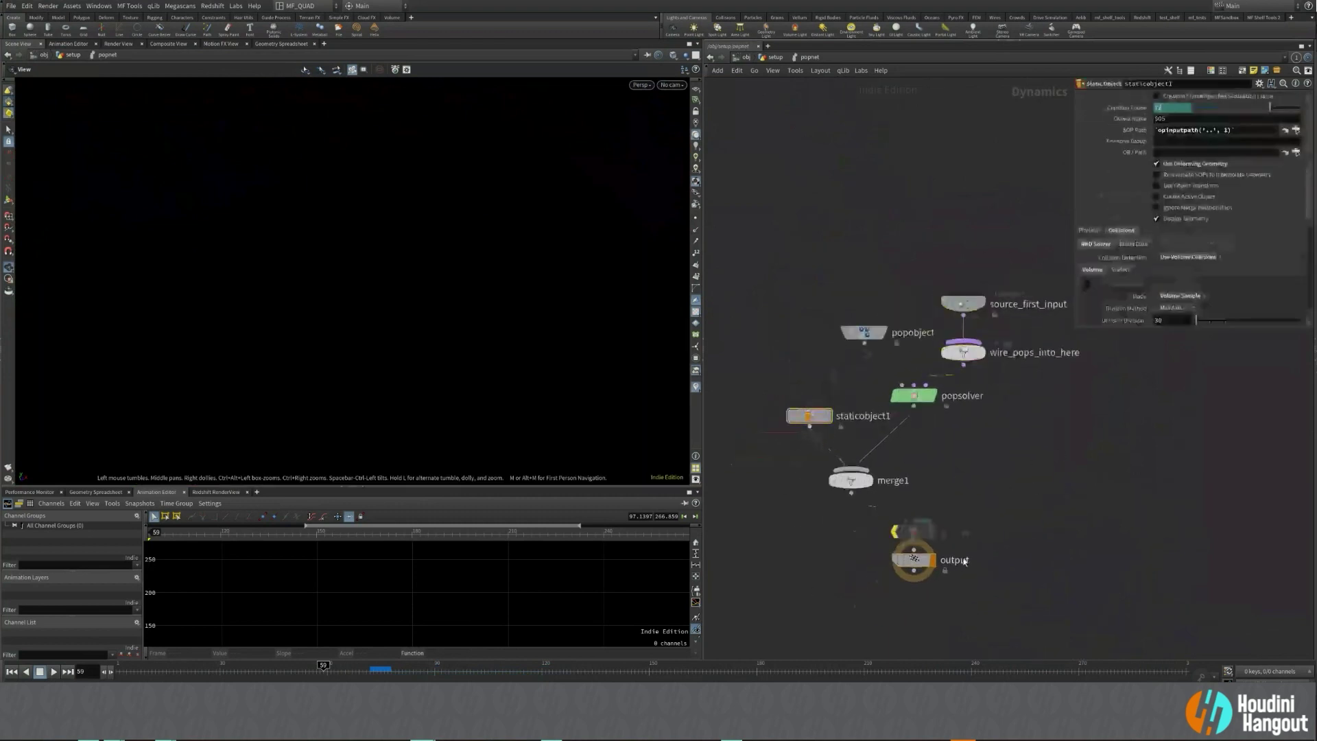
left_click(773, 57)
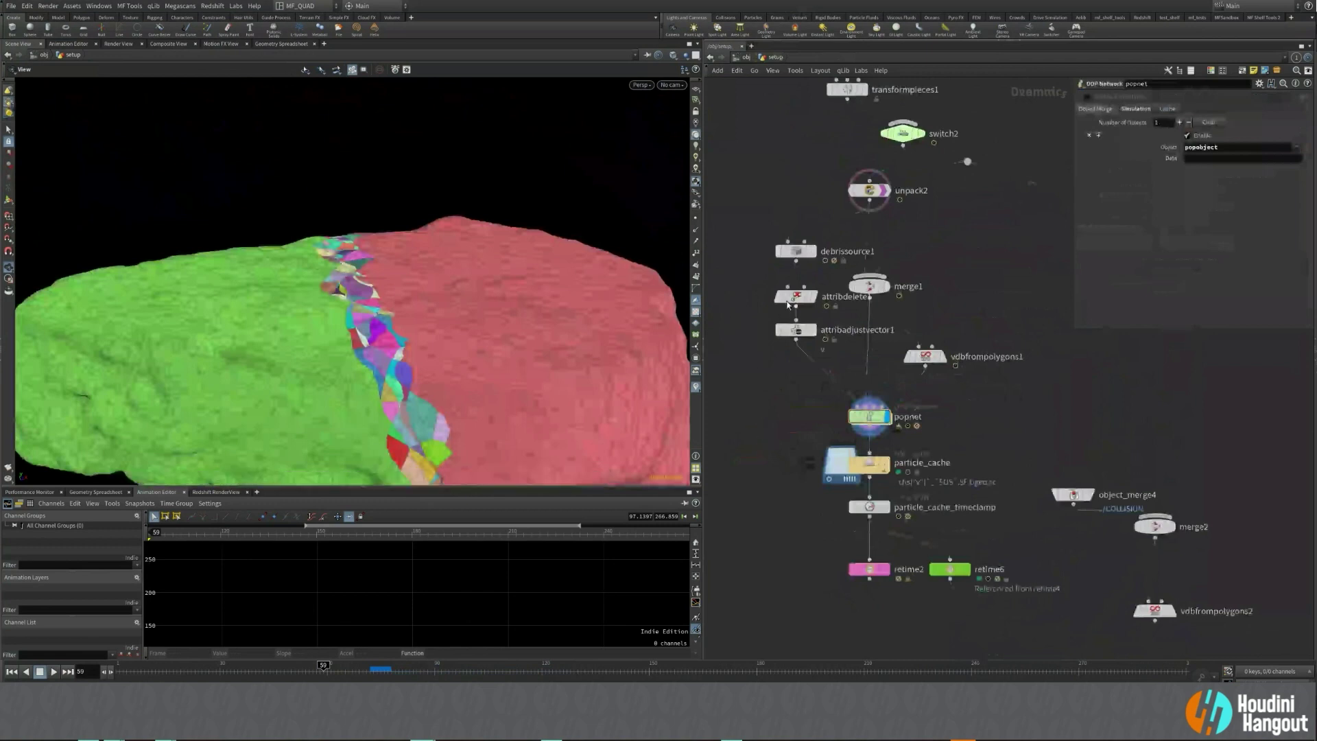
Follow the particle network from popnet past switch4 and select the INSTANCES null at its end.
middle_click_drag(1018, 413, 1001, 397)
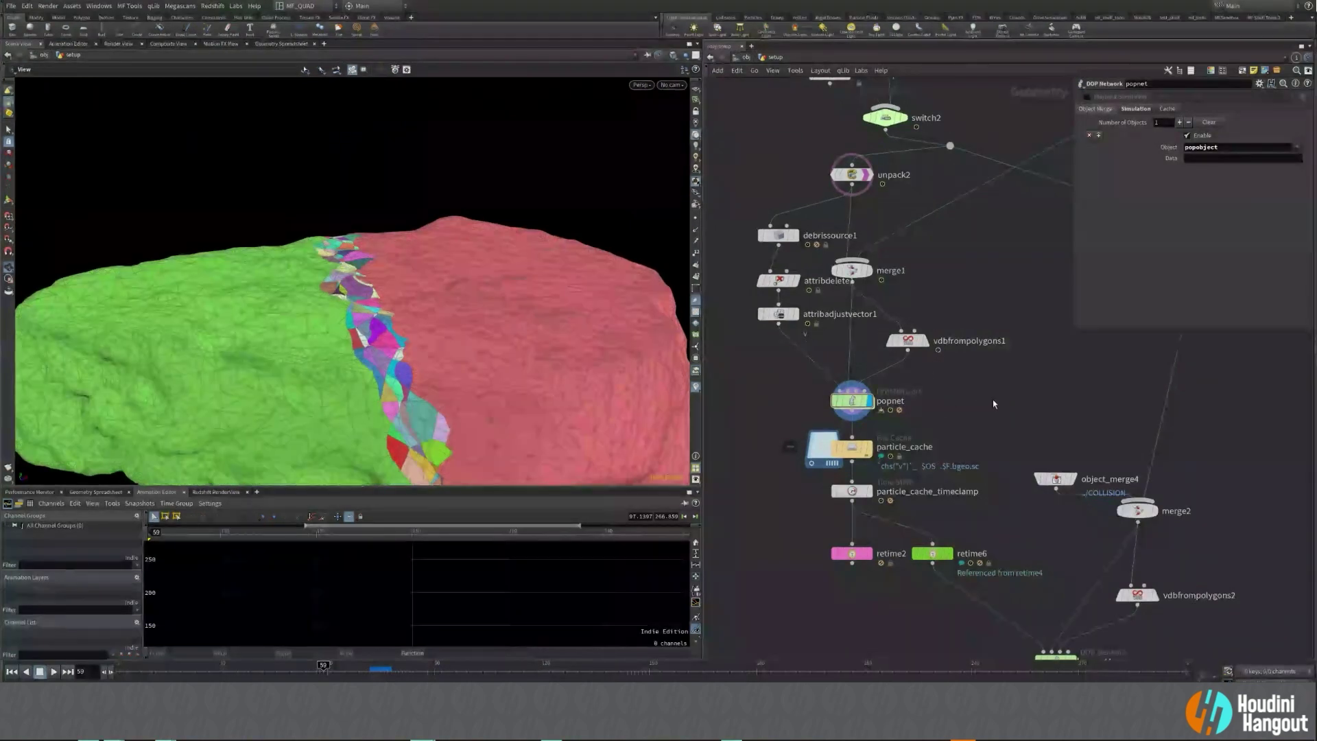
middle_click_drag(993, 399, 916, 223)
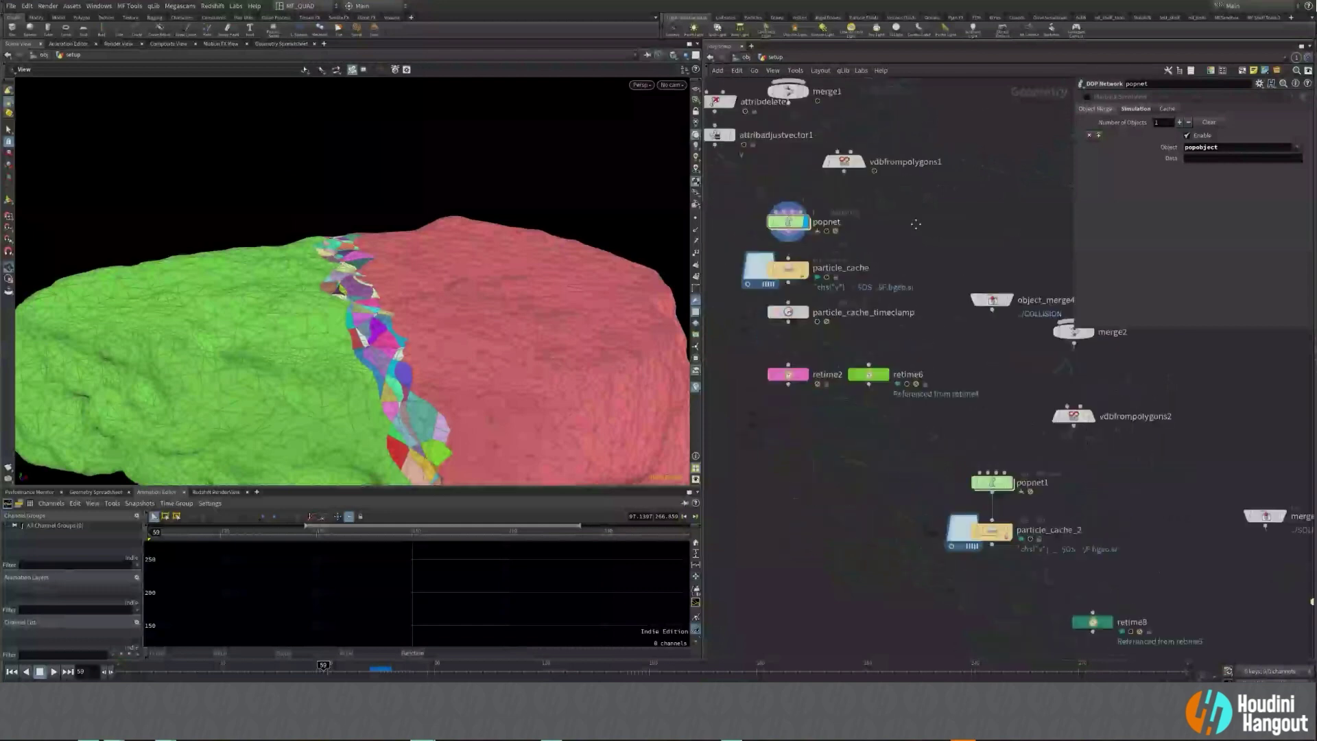
middle_click_drag(943, 597, 843, 197)
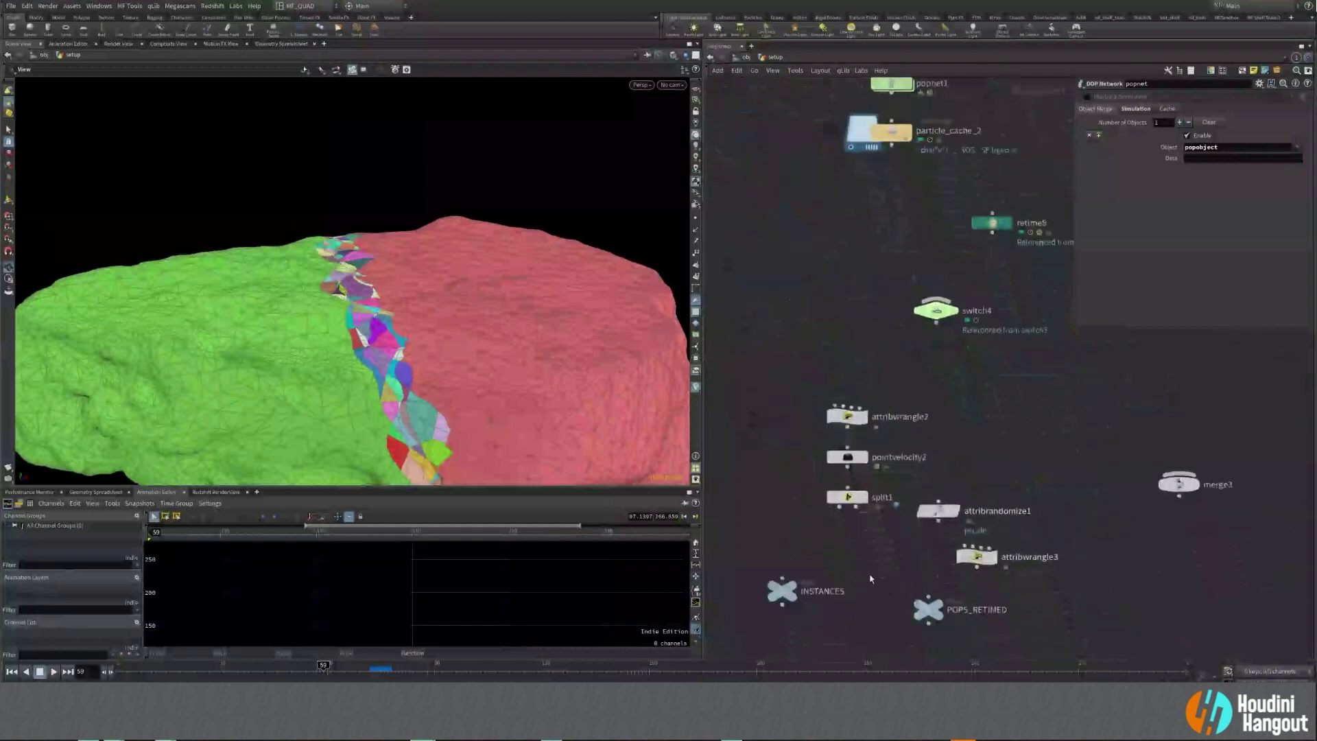
left_click(782, 590)
middle_click_drag(858, 566, 863, 575)
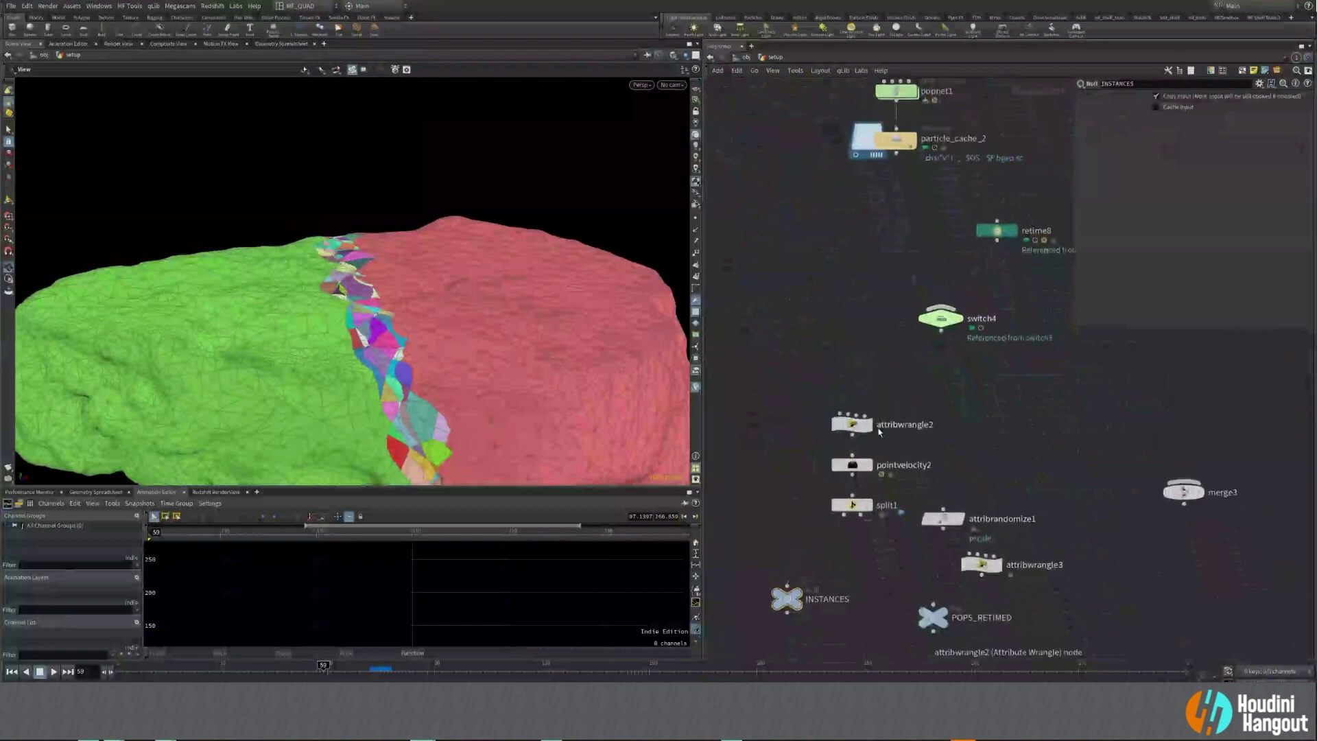
Inspect the threshold value and VEX code in attribwrangle2 that assign particles to the instance group.
left_click(852, 423)
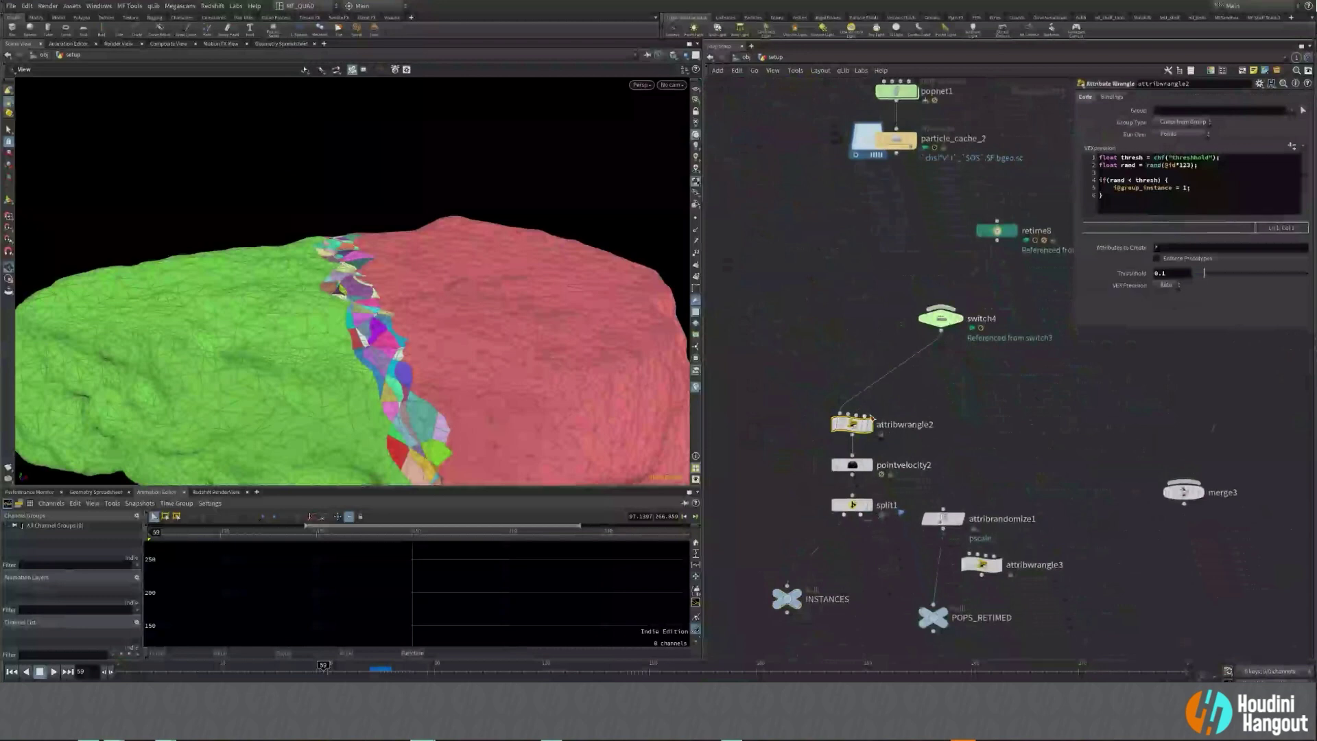
left_click(1185, 273)
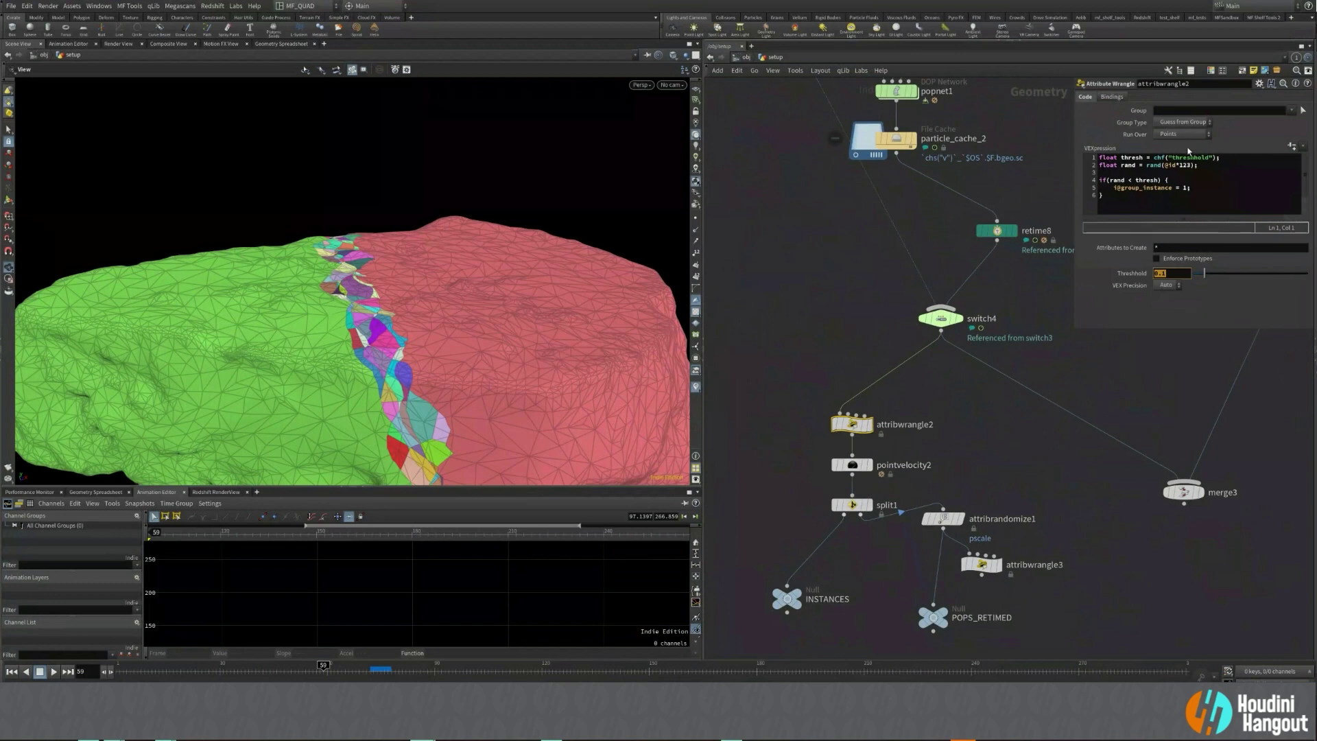
left_click_drag(1144, 190, 1171, 190)
left_click(1139, 188)
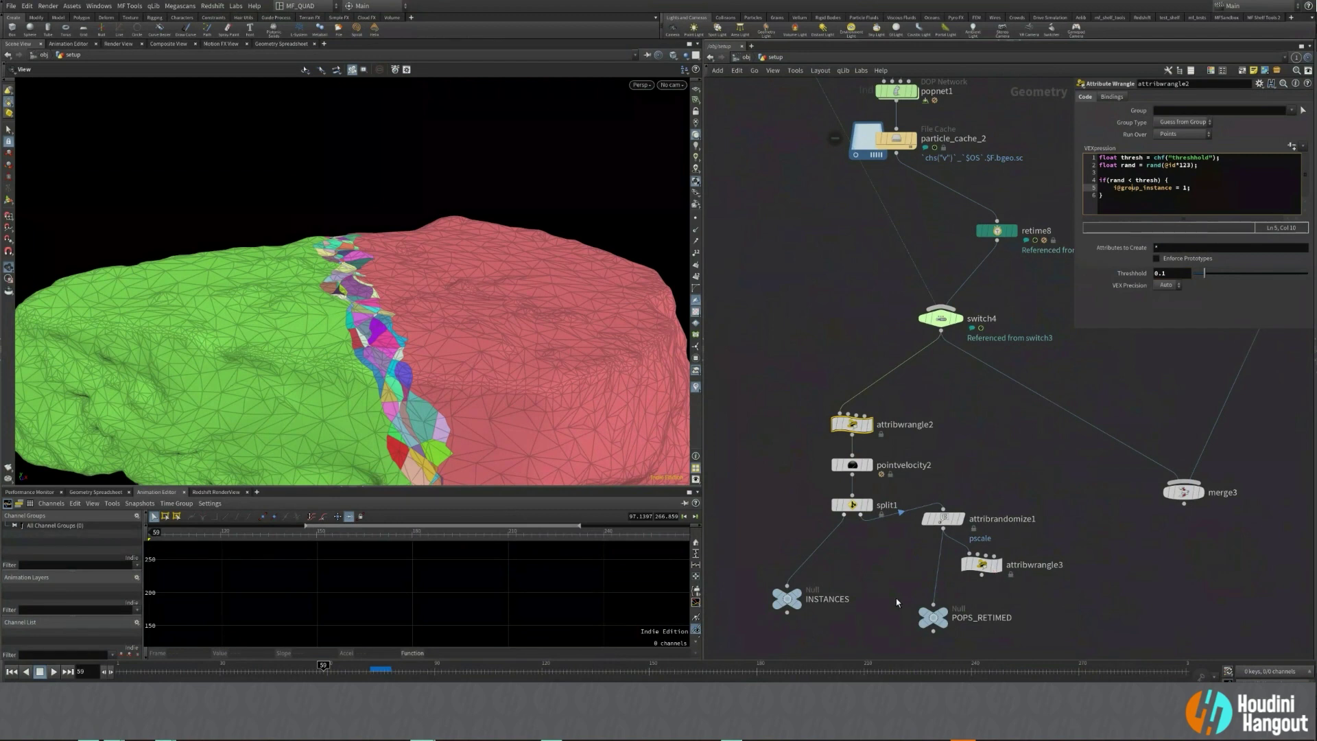
Display the POPS_RETIMED null and align attribrandomize1 directly above it.
left_click(933, 617)
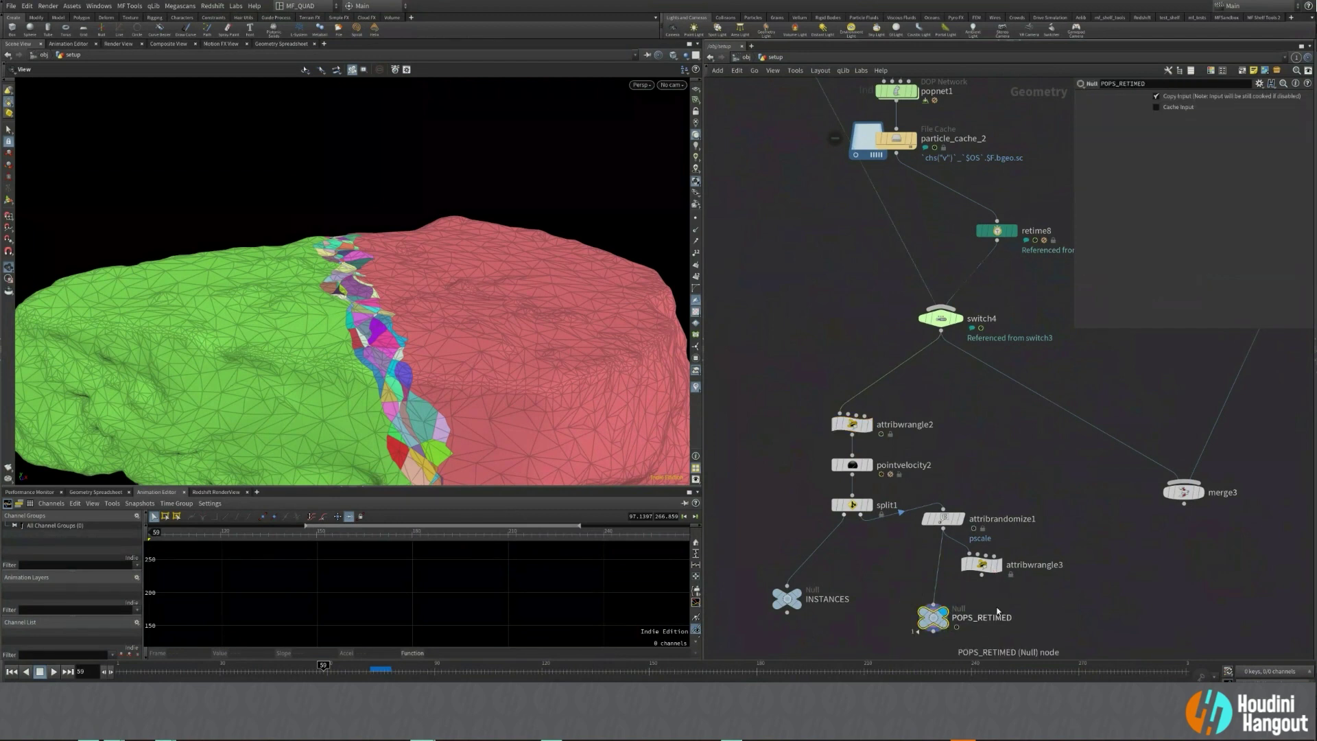
mouse_move(949, 522)
left_mouse_down()
mouse_move(939, 544)
mouse_move(939, 523)
left_mouse_up()
Jump from the INSTANCES null to its dependent object_merge1 in debris_instances and review that instancing network.
left_click(786, 599)
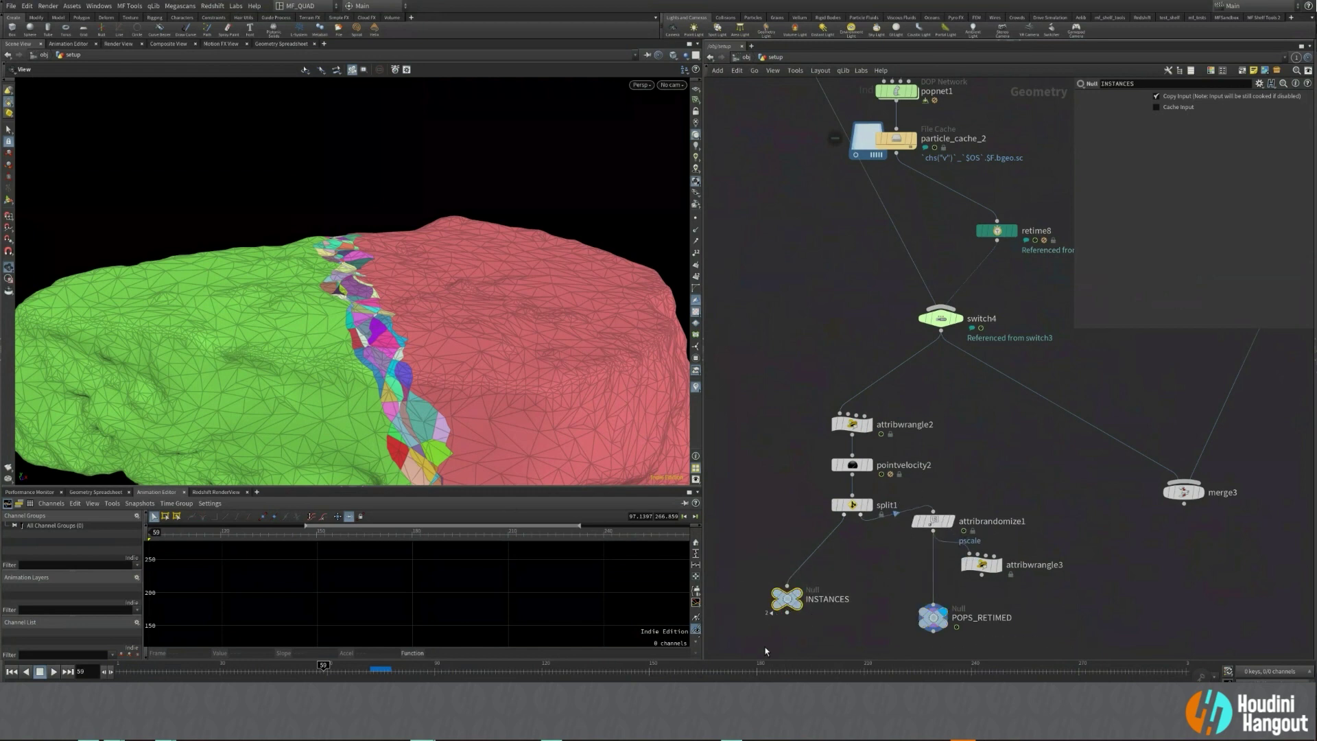
left_click(772, 615)
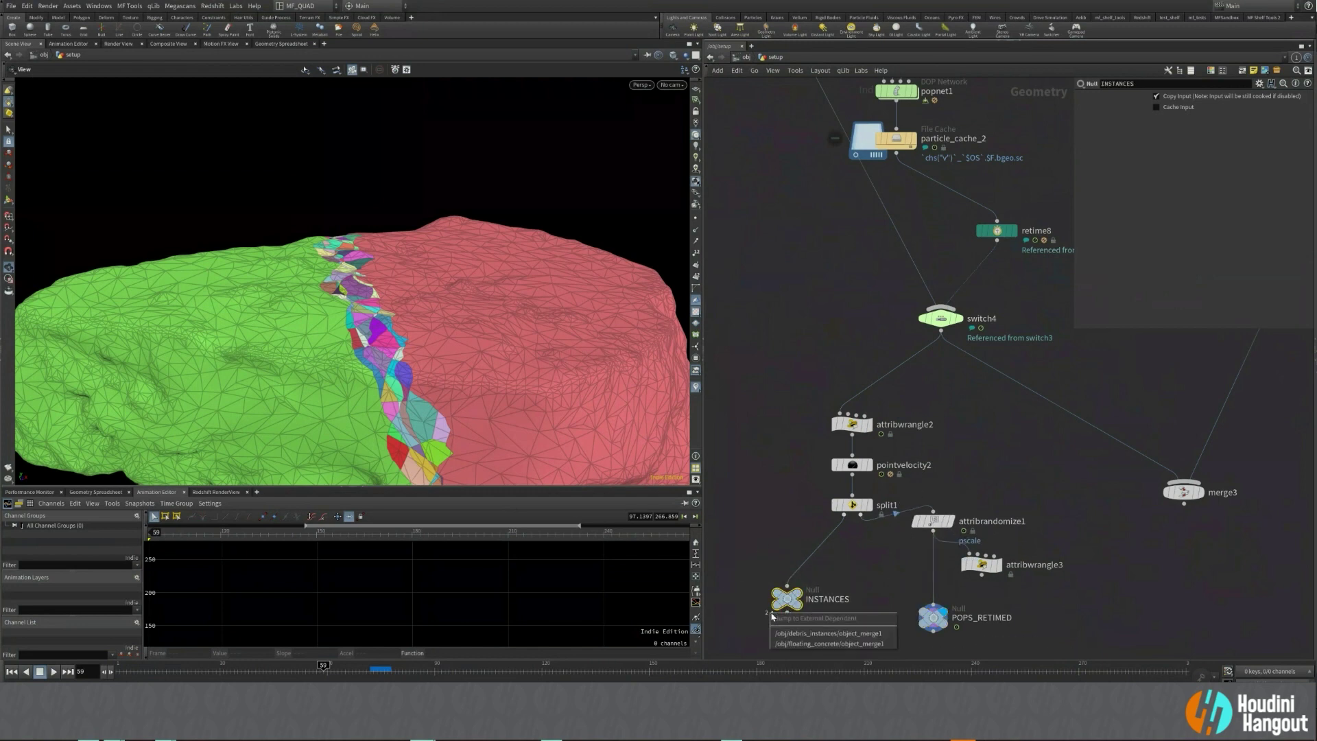
left_click(841, 634)
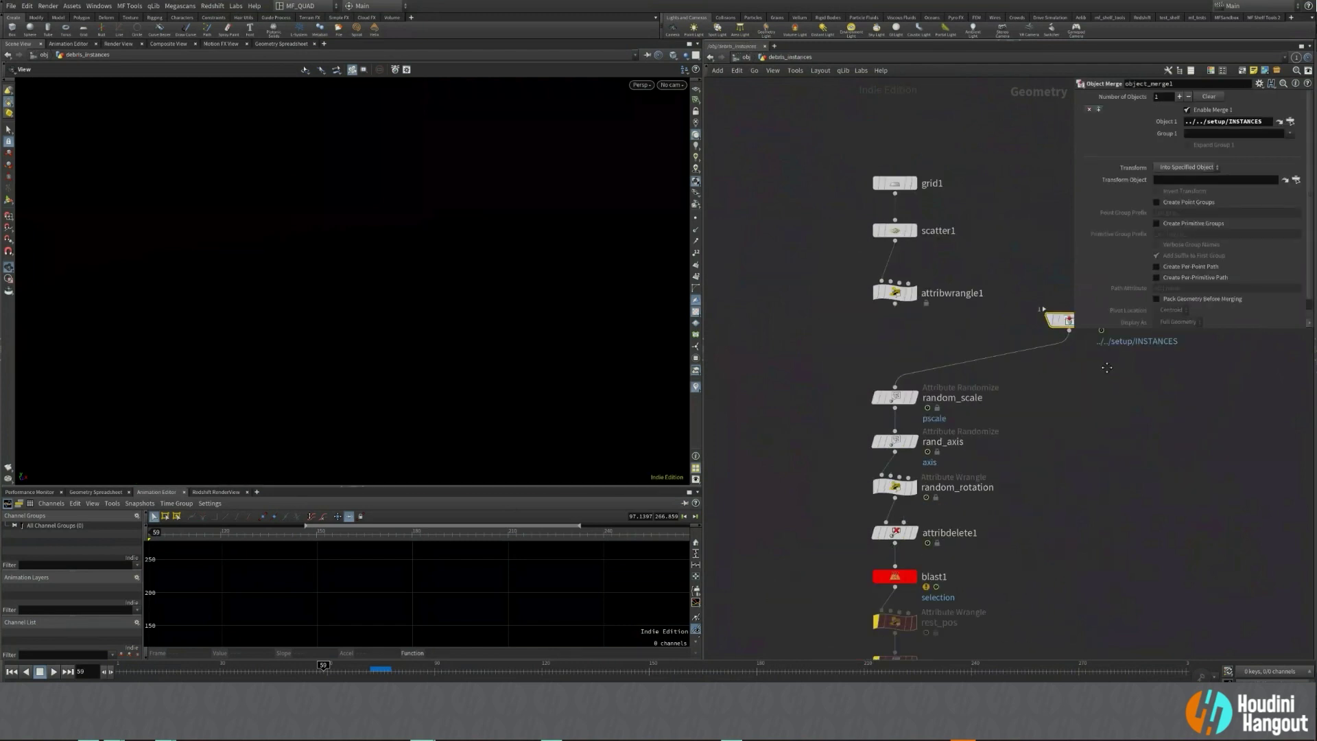
middle_click_drag(1107, 368, 1099, 345)
scroll(1098, 345, "down", 3)
middle_click_drag(1080, 425, 1029, 372)
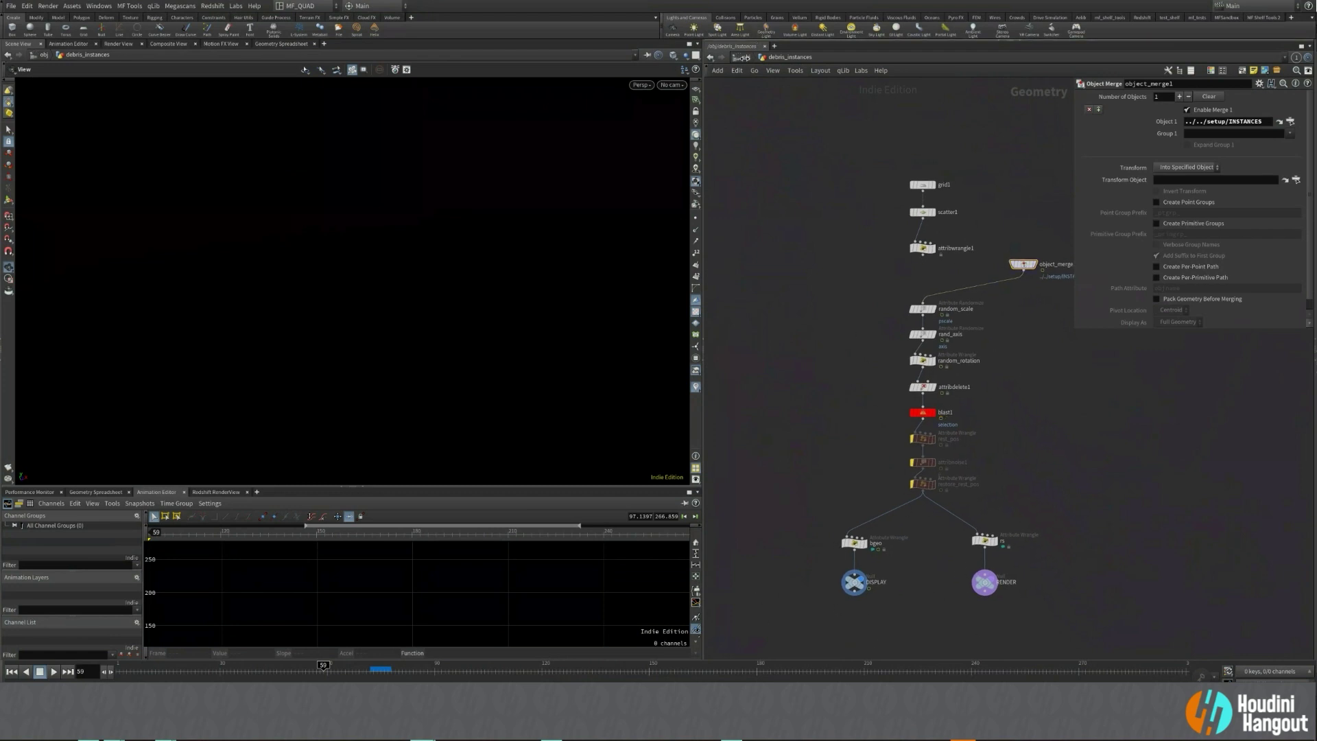
Return to the object level, select debris_instances, and scrub to frame 103 to review the instanced debris.
left_click(743, 58)
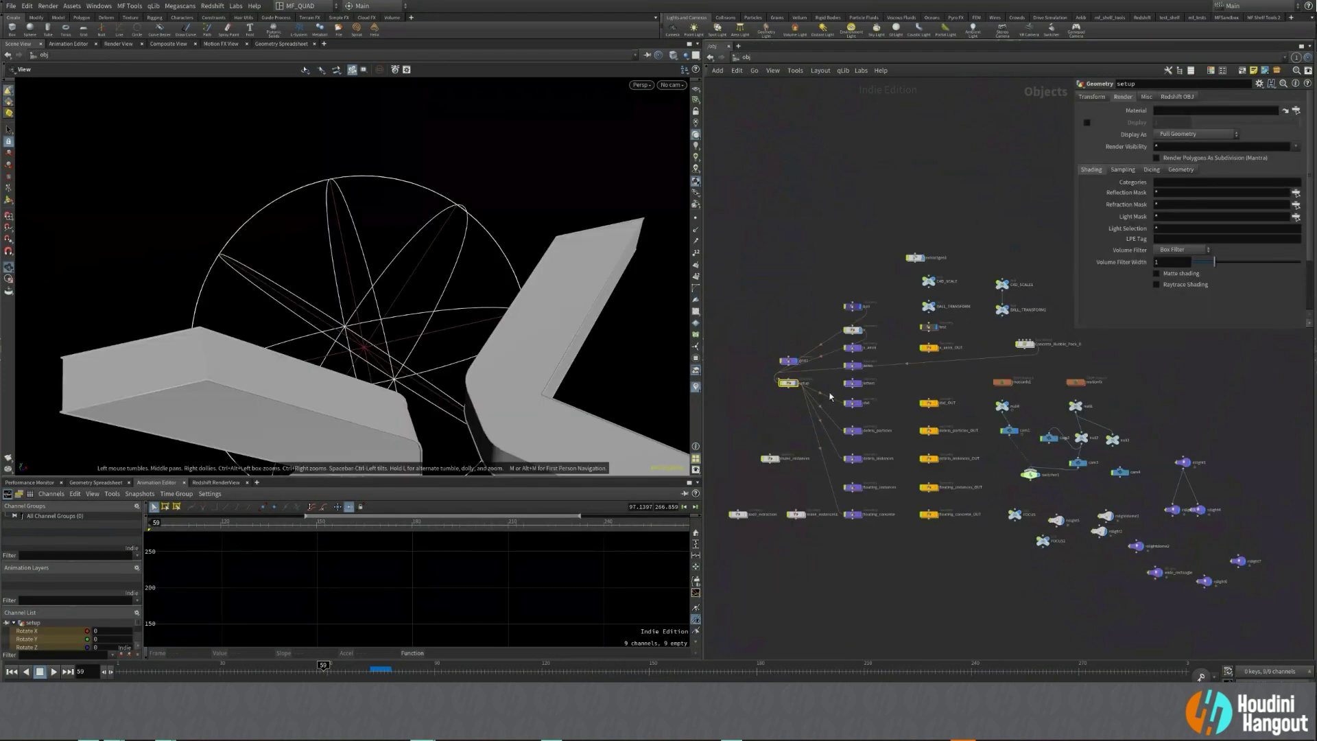
scroll(830, 397, "up", 4)
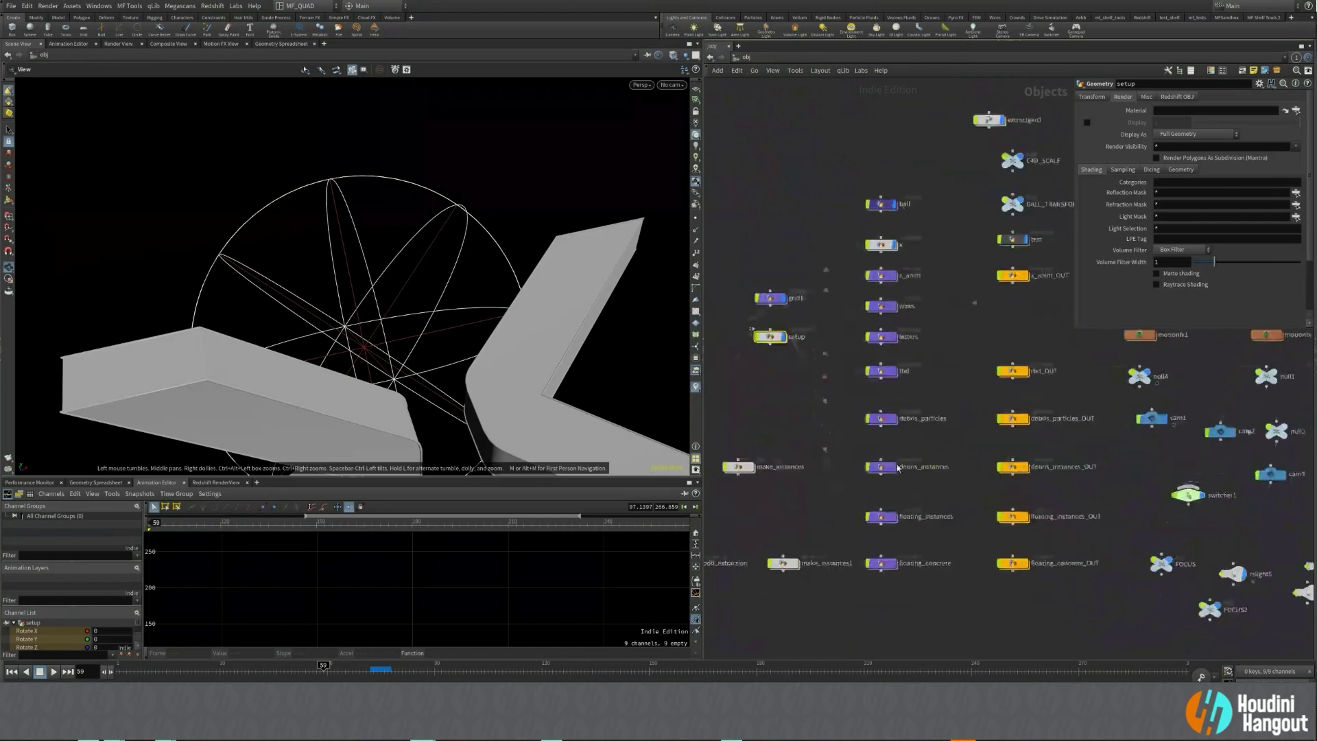
left_click(885, 469)
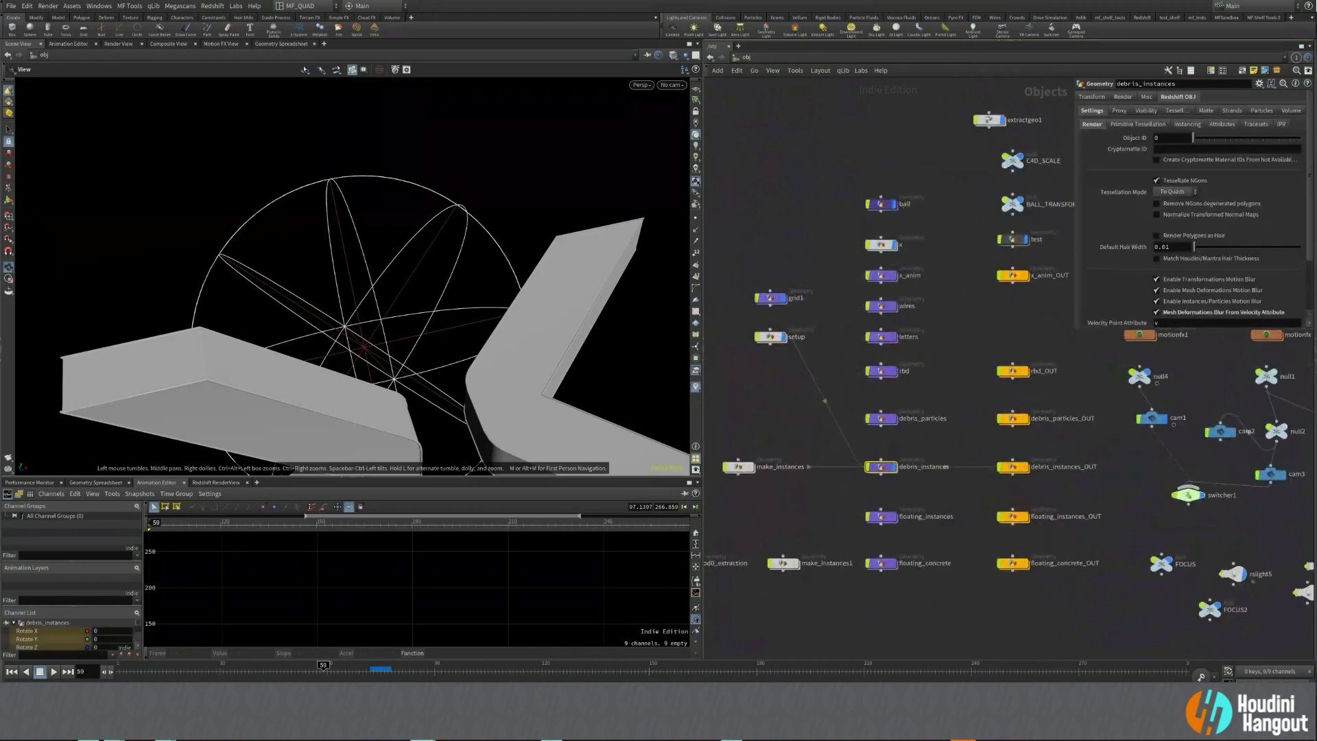
left_click_drag(460, 675, 483, 673)
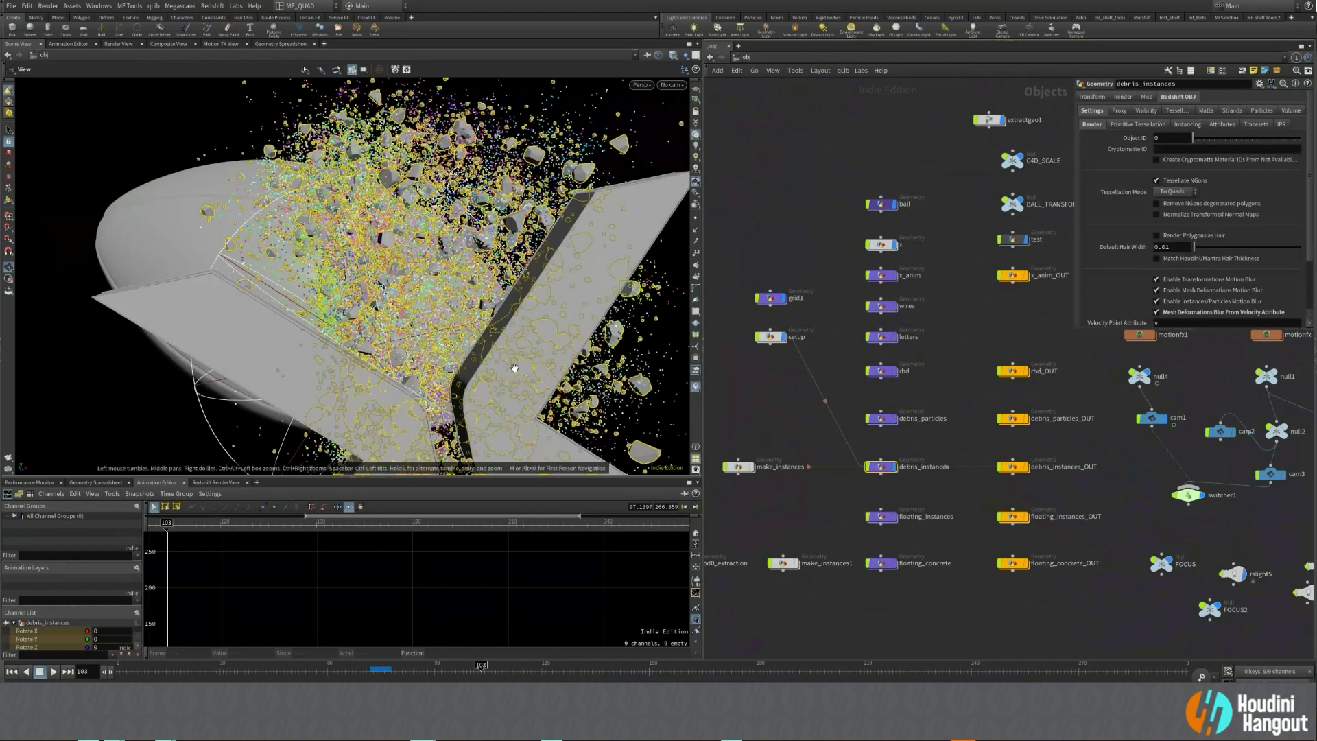
Examine the instanced debris up close and turn on the display of debris_particles and rbd.
left_click(850, 565)
left_click_drag(542, 232, 412, 202)
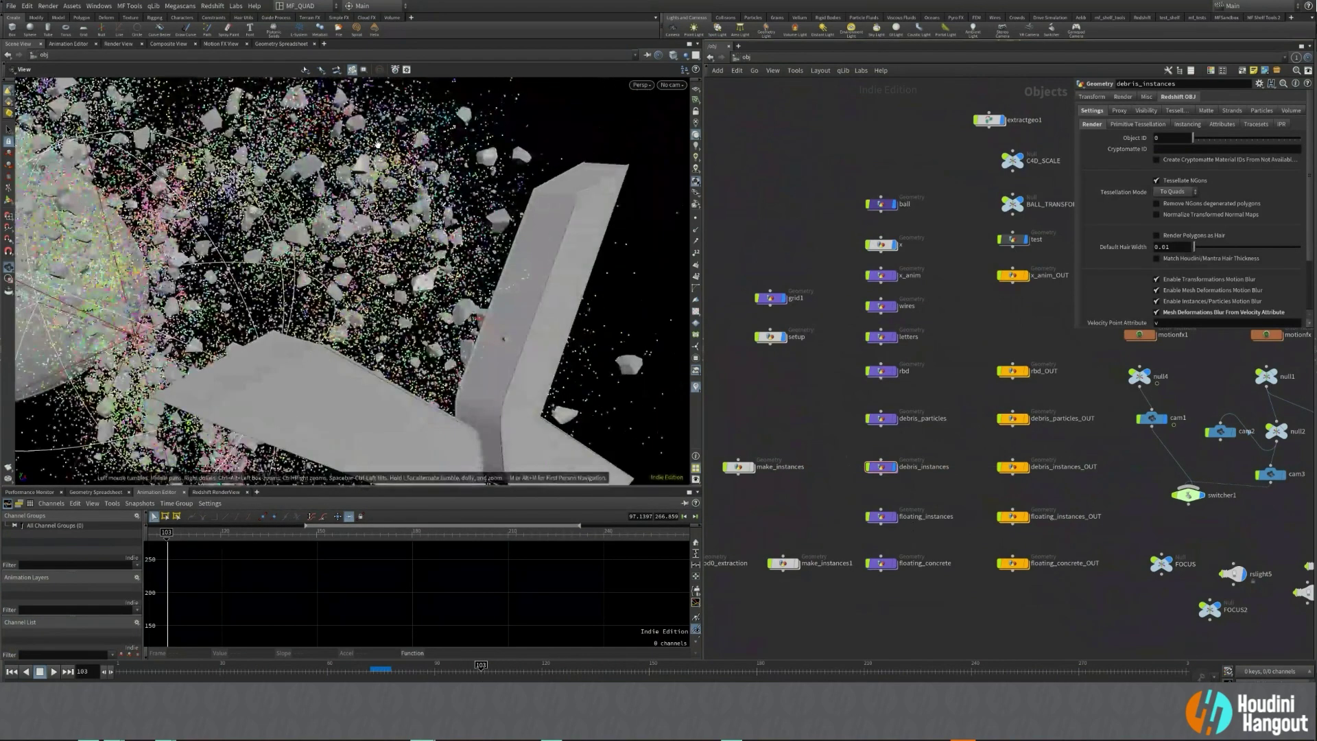
left_click(785, 338)
left_click_drag(356, 275, 781, 488)
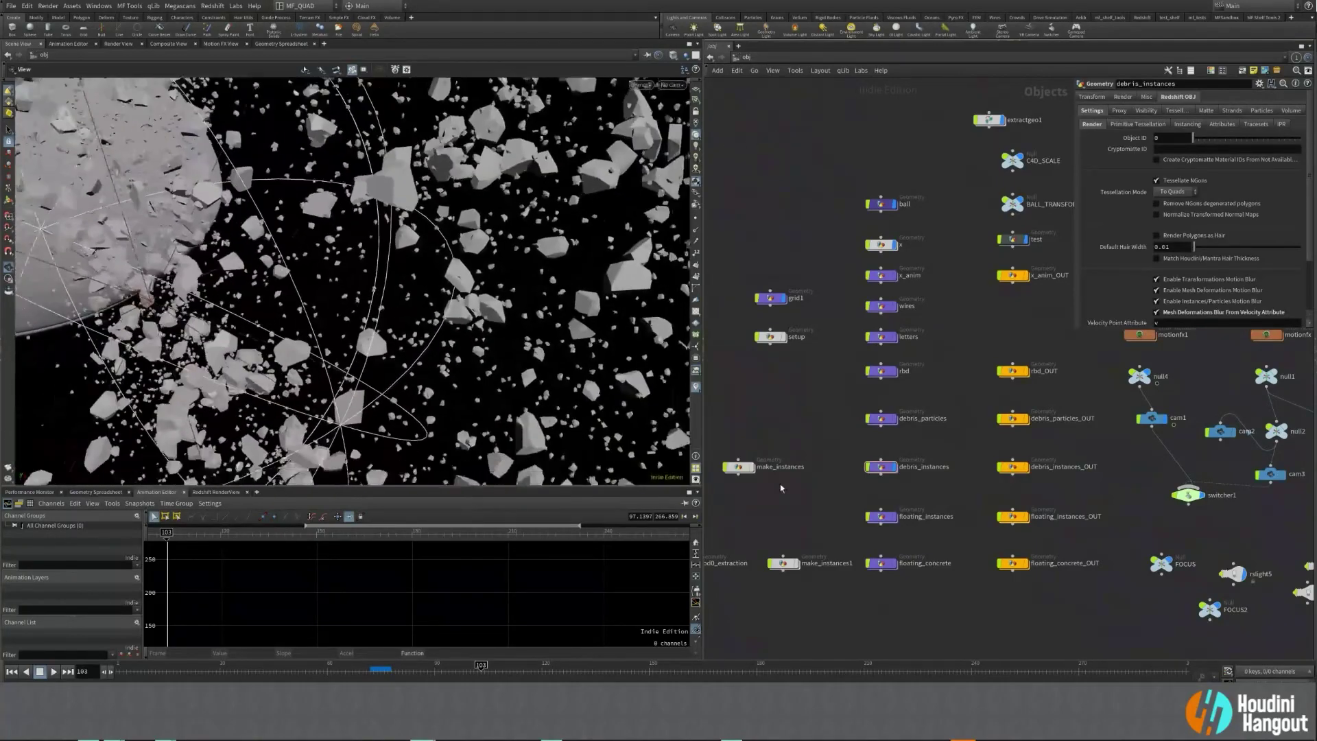
left_click(897, 418)
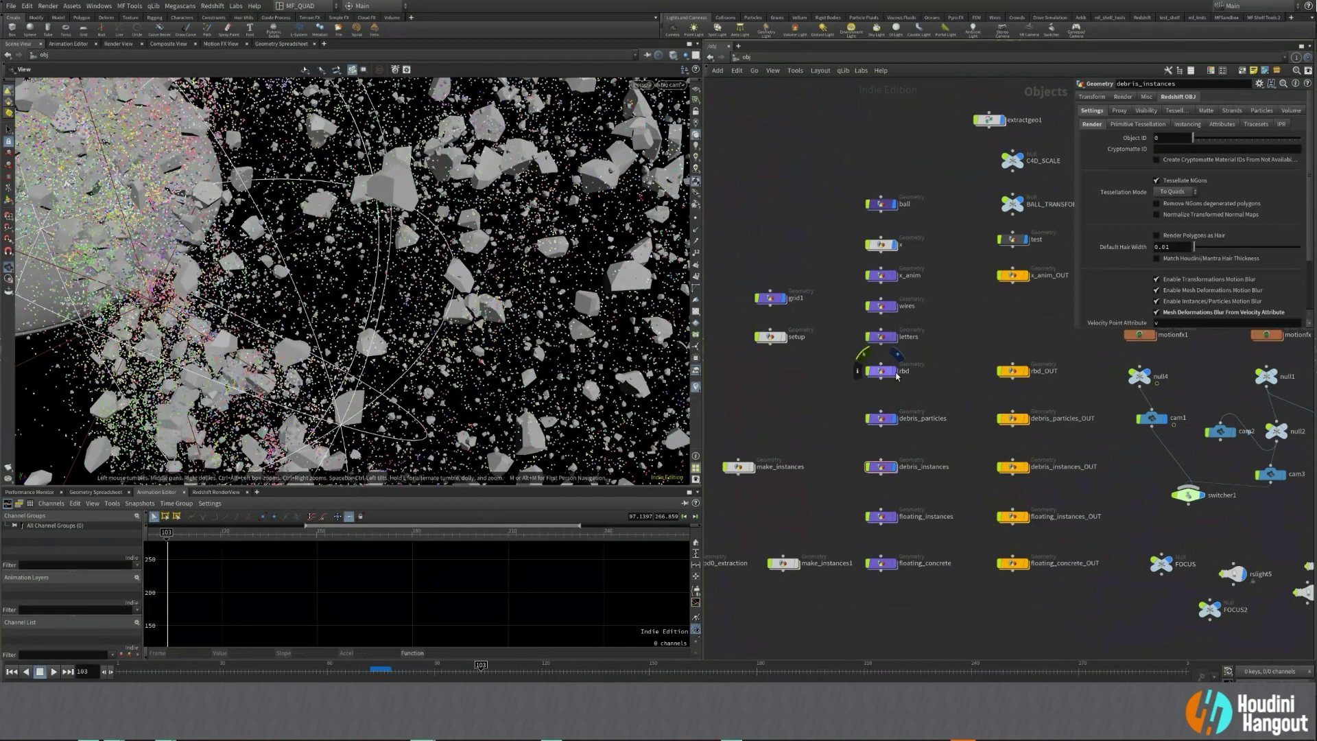
left_click(895, 371)
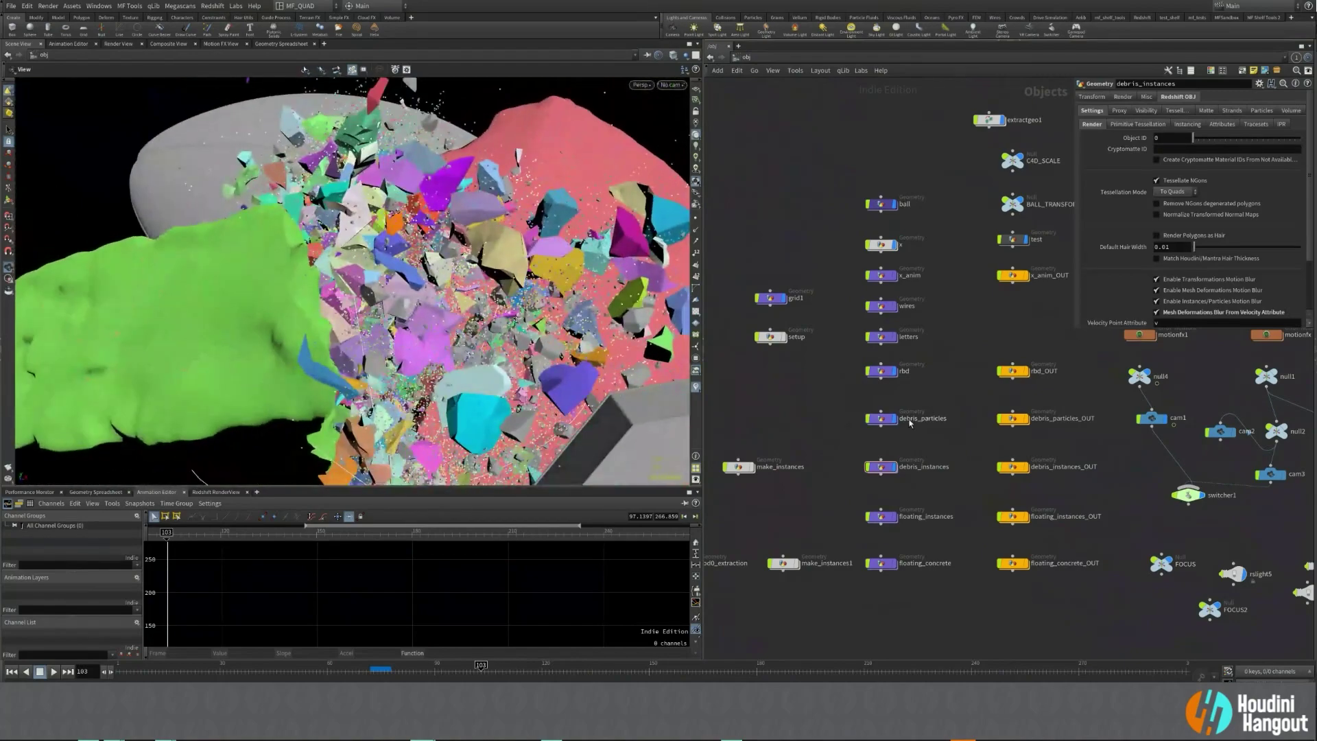
Hide debris_particles and debris_instances, and select rbd to review the fractured pieces on their own.
left_click_drag(925, 398, 826, 492)
left_click(895, 468)
left_click_drag(920, 386, 818, 344)
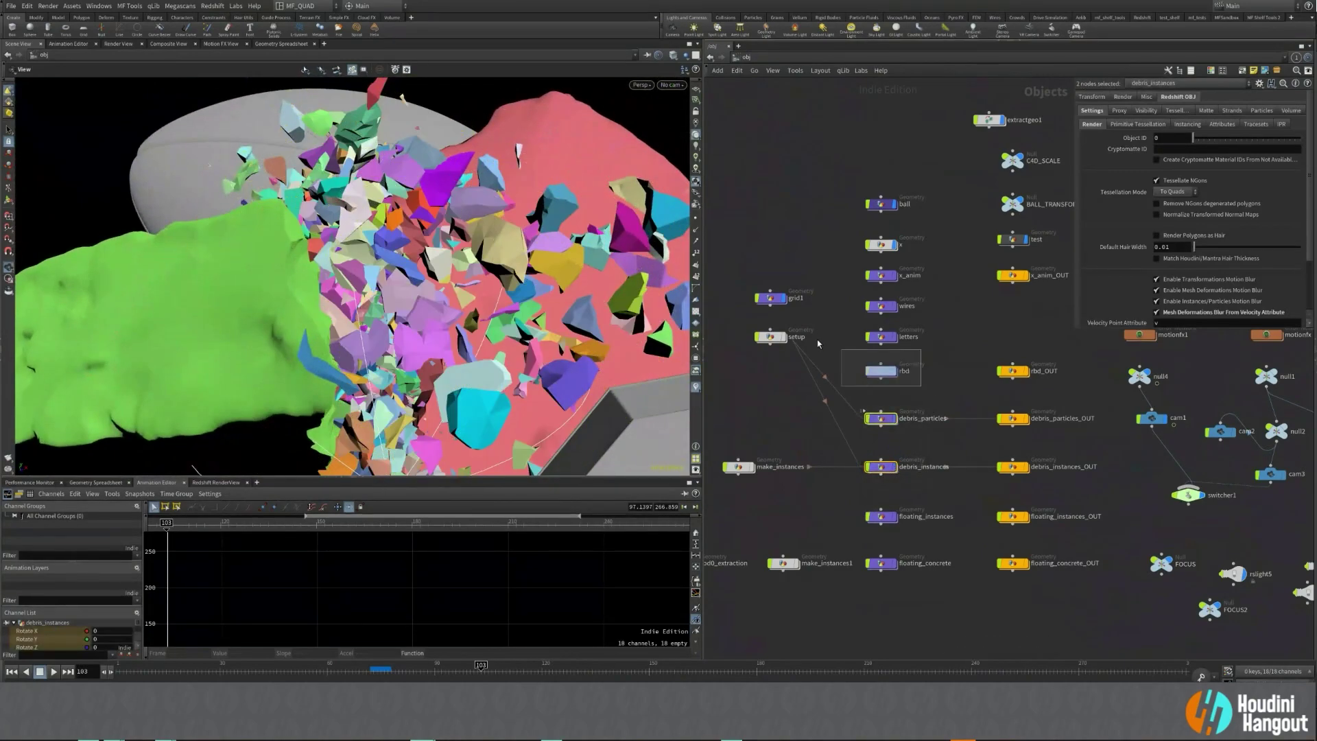
left_click(881, 371)
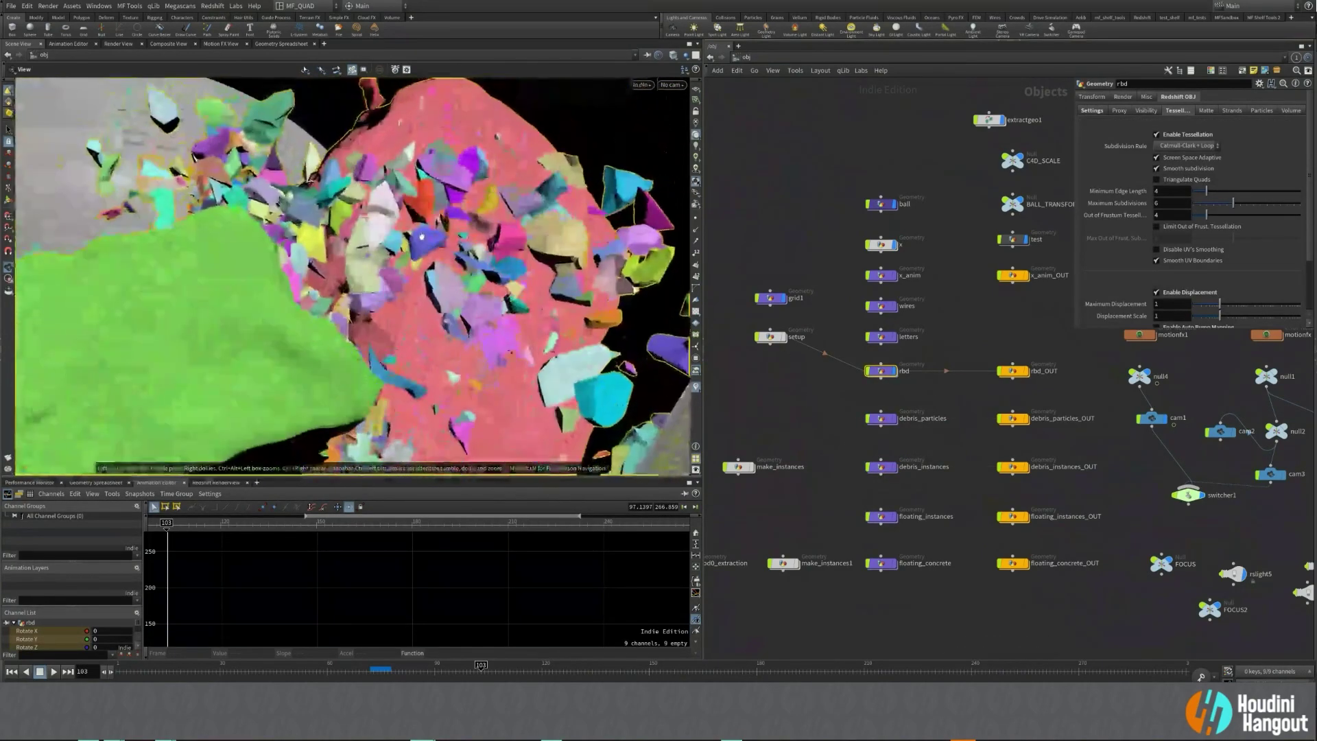
Show debris_instances and debris_particles again and examine the combined RBD pieces and debris up close.
left_click(918, 409)
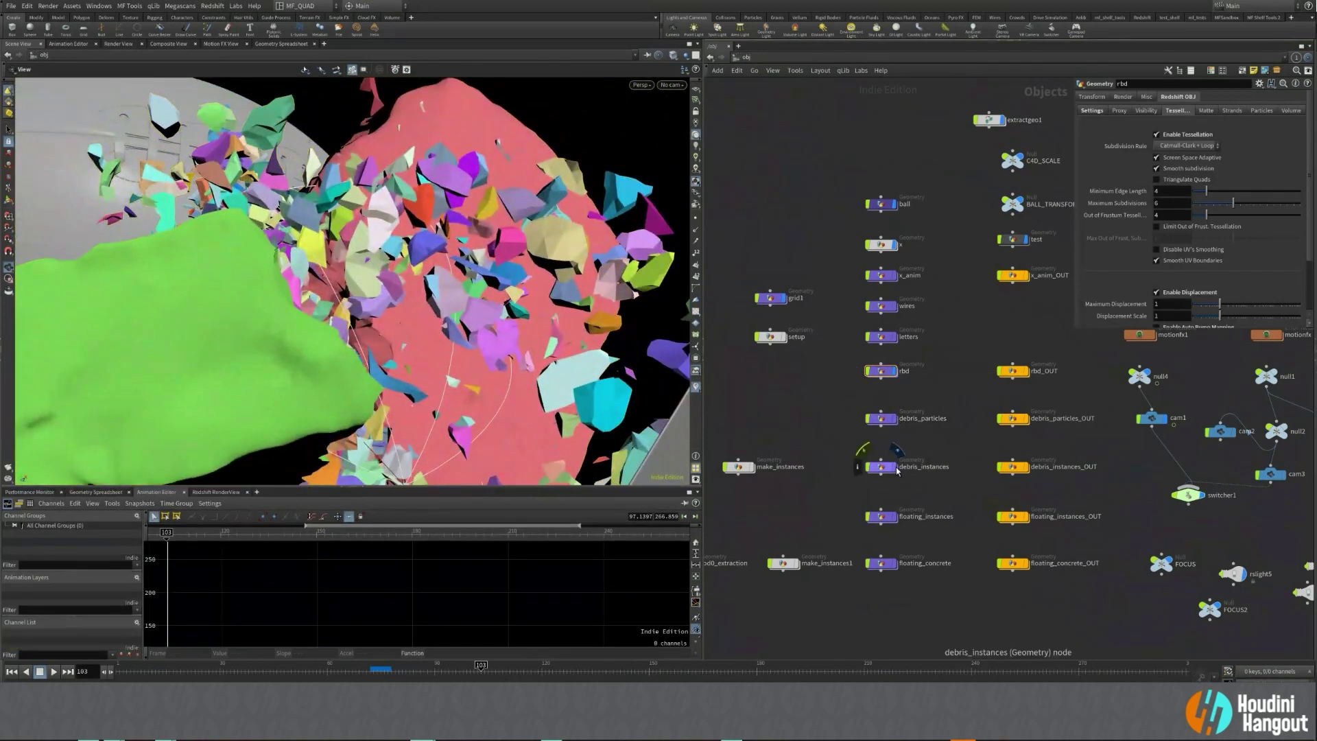
left_click(896, 451)
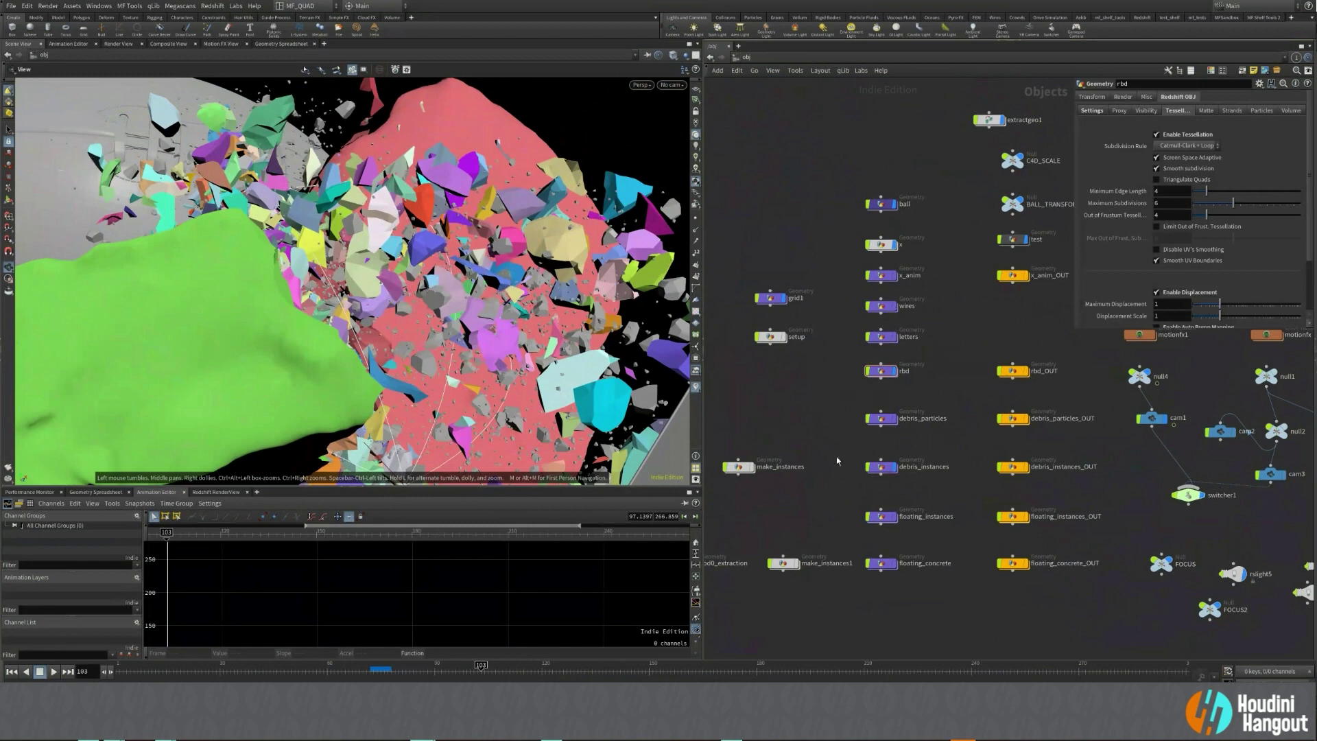
left_click(894, 419)
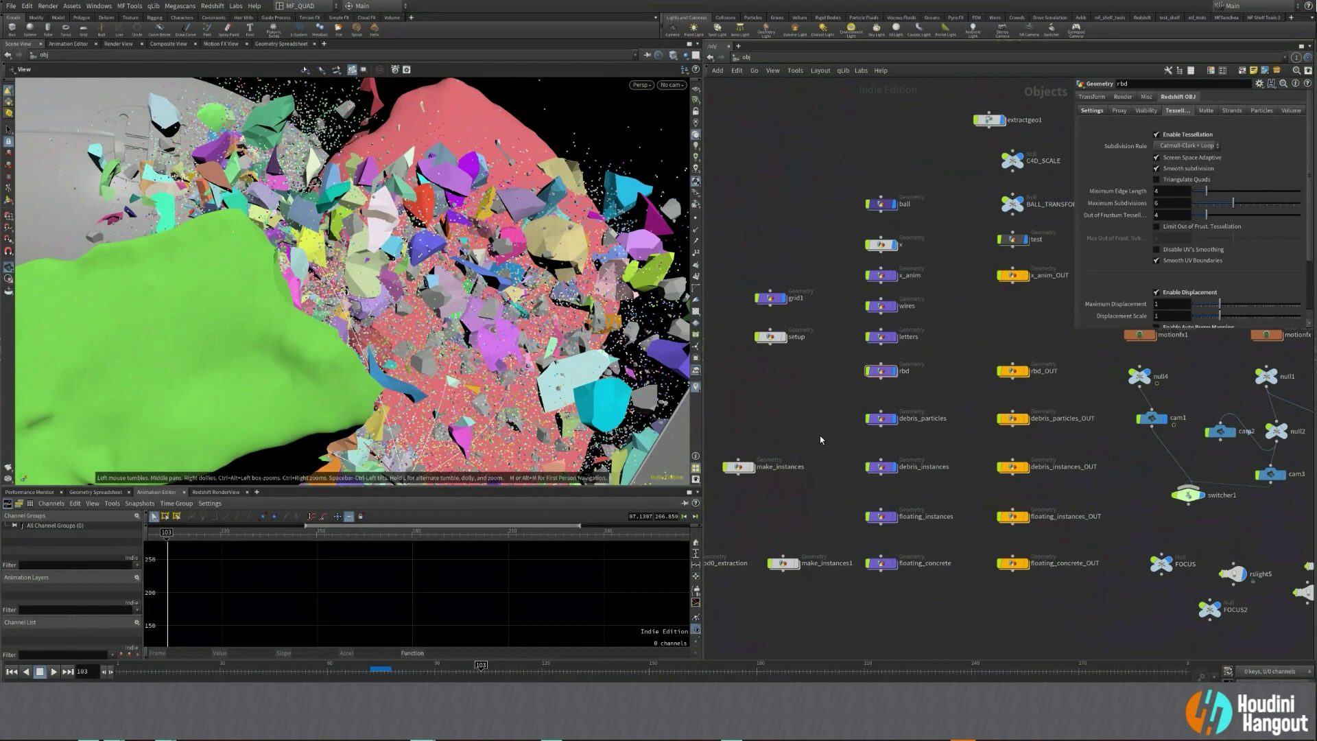
middle_click_drag(821, 435, 869, 428)
scroll(434, 293, "up", 10)
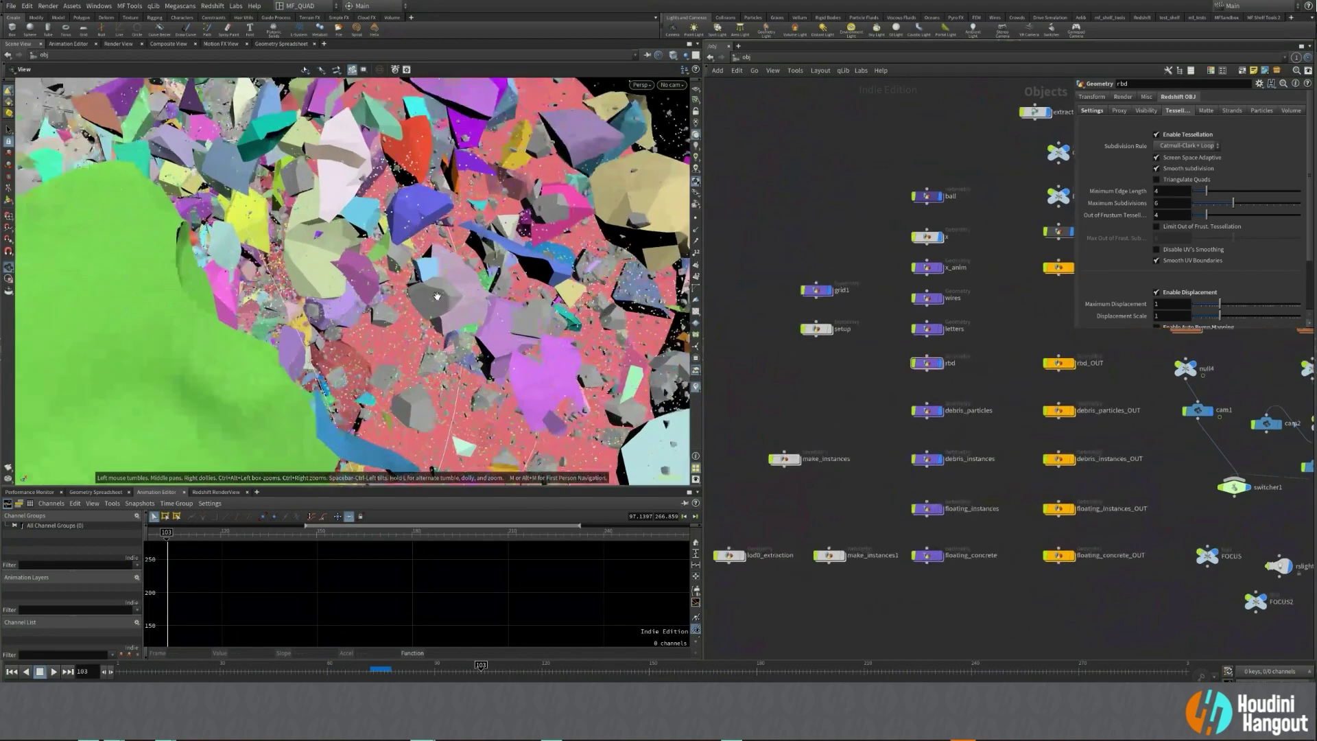
scroll(434, 291, "up", 8)
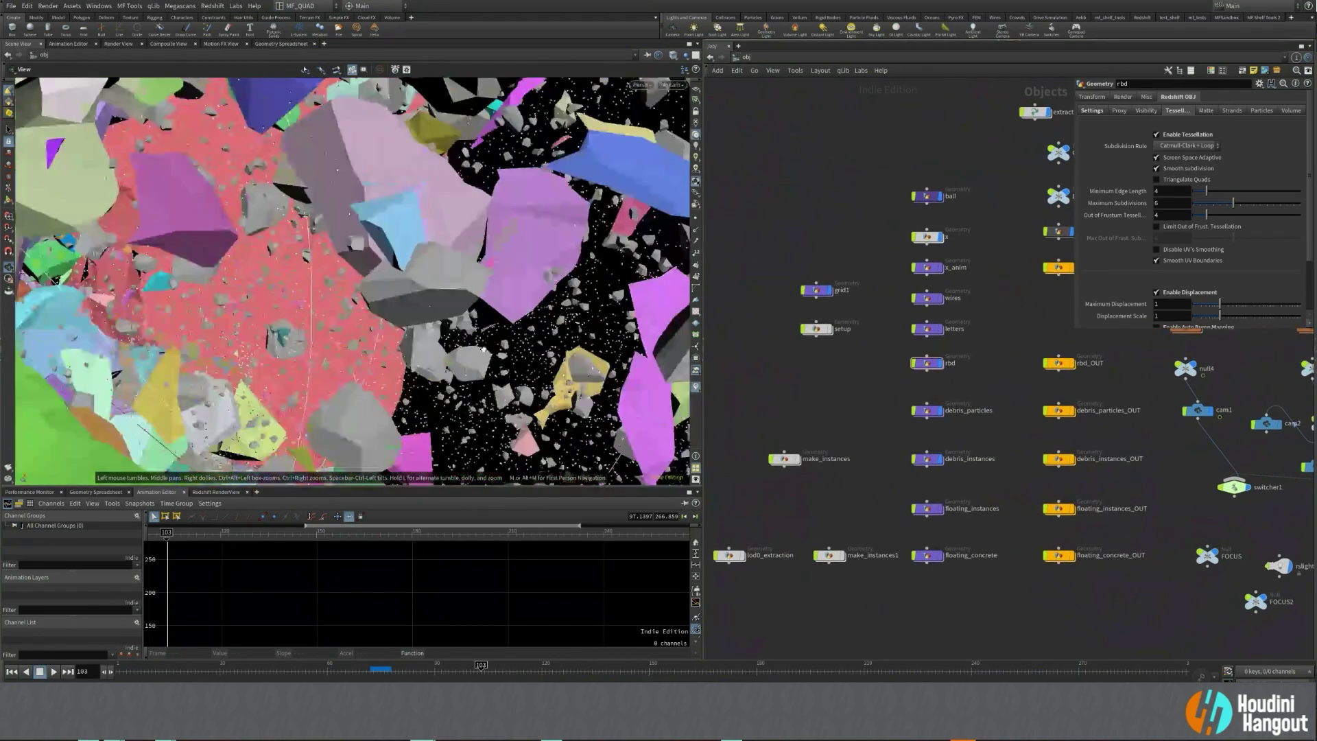
Open the make_instances network, display voronoifracture1, and frame the fractured cube to review its pieces.
middle_click_drag(829, 409, 915, 378)
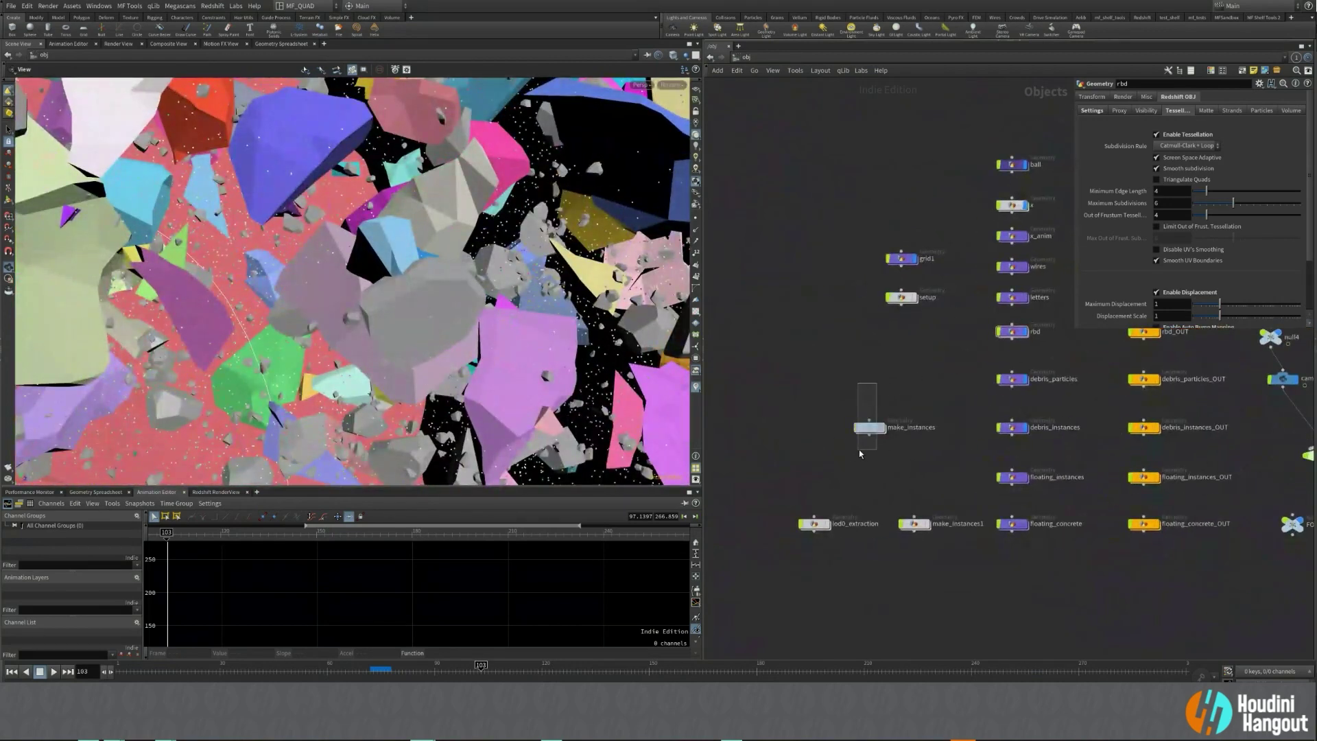
left_click(871, 428)
double_click(871, 428)
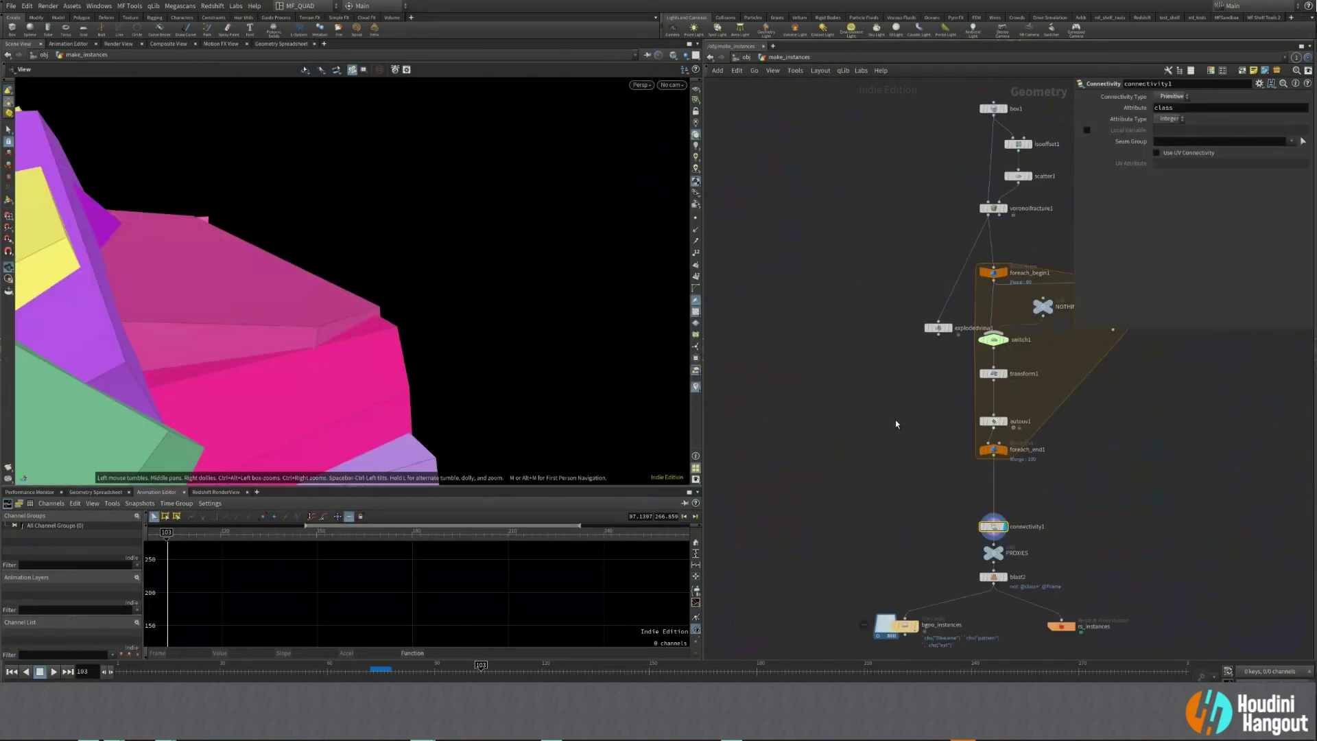
left_click(917, 265)
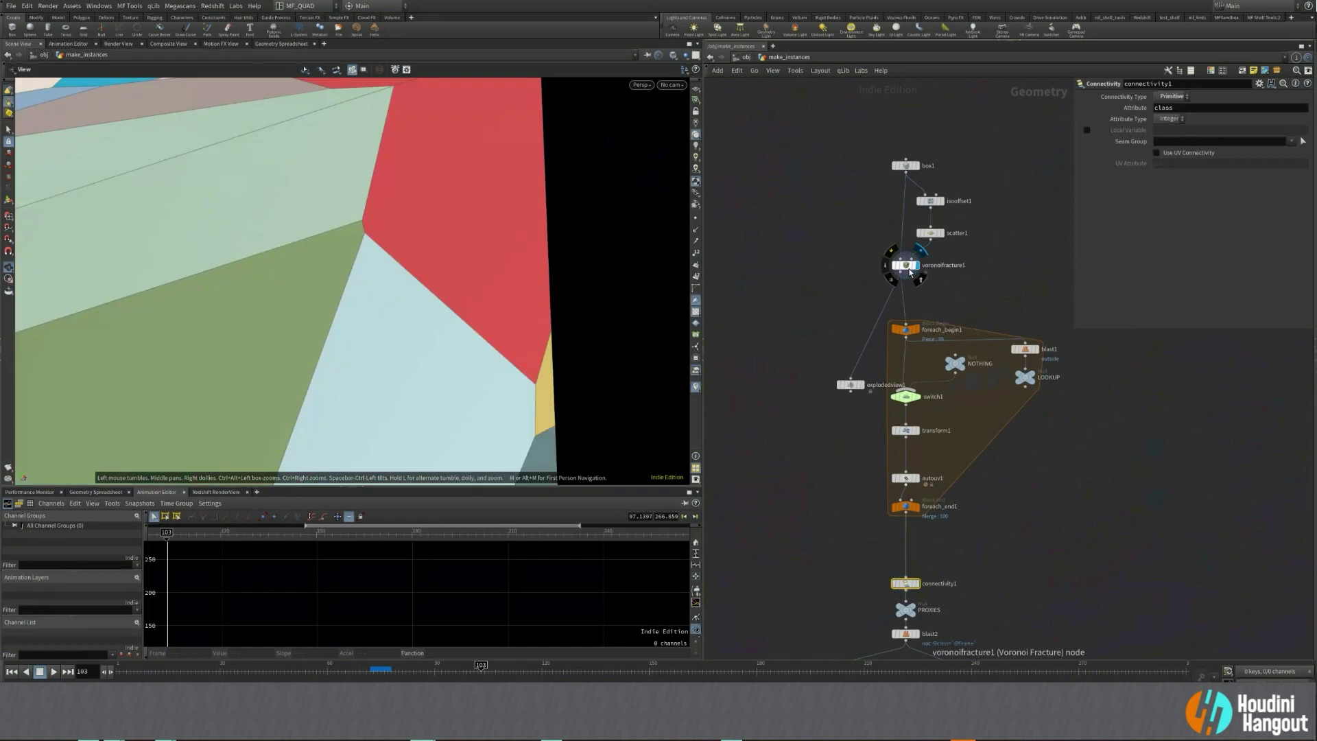
left_click(906, 265)
key("f")
scroll(415, 262, "up", 4)
left_click_drag(414, 262, 439, 288)
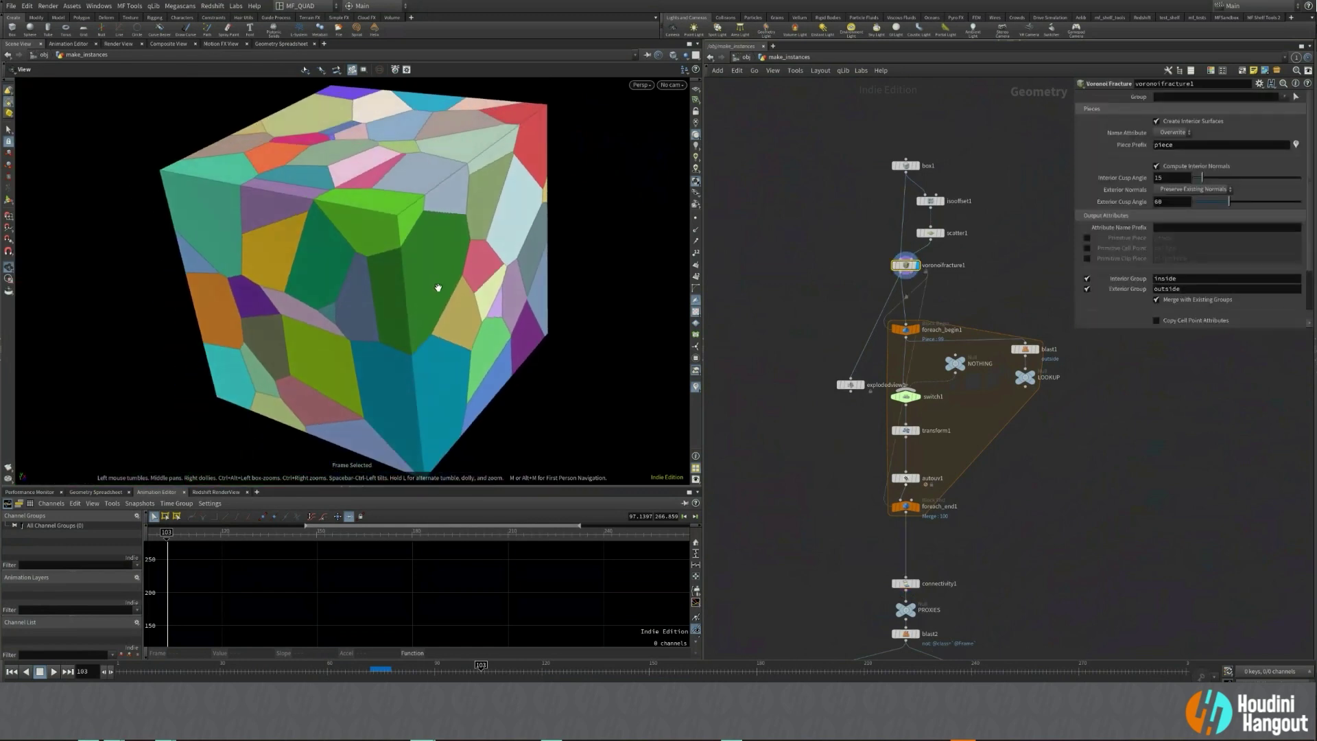
Display foreach_end1 and examine the pieces produced by the for-each loop.
left_click(917, 507)
left_click(905, 506)
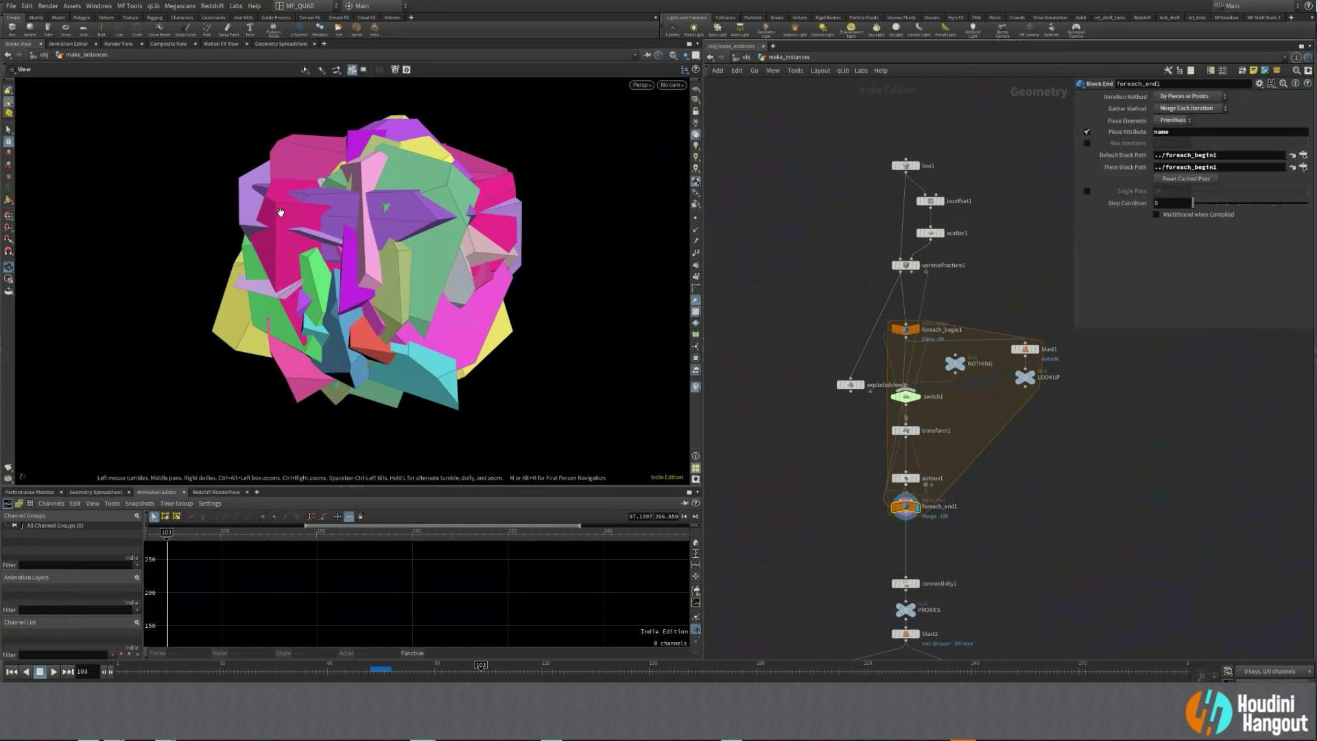
left_click_drag(281, 212, 346, 226)
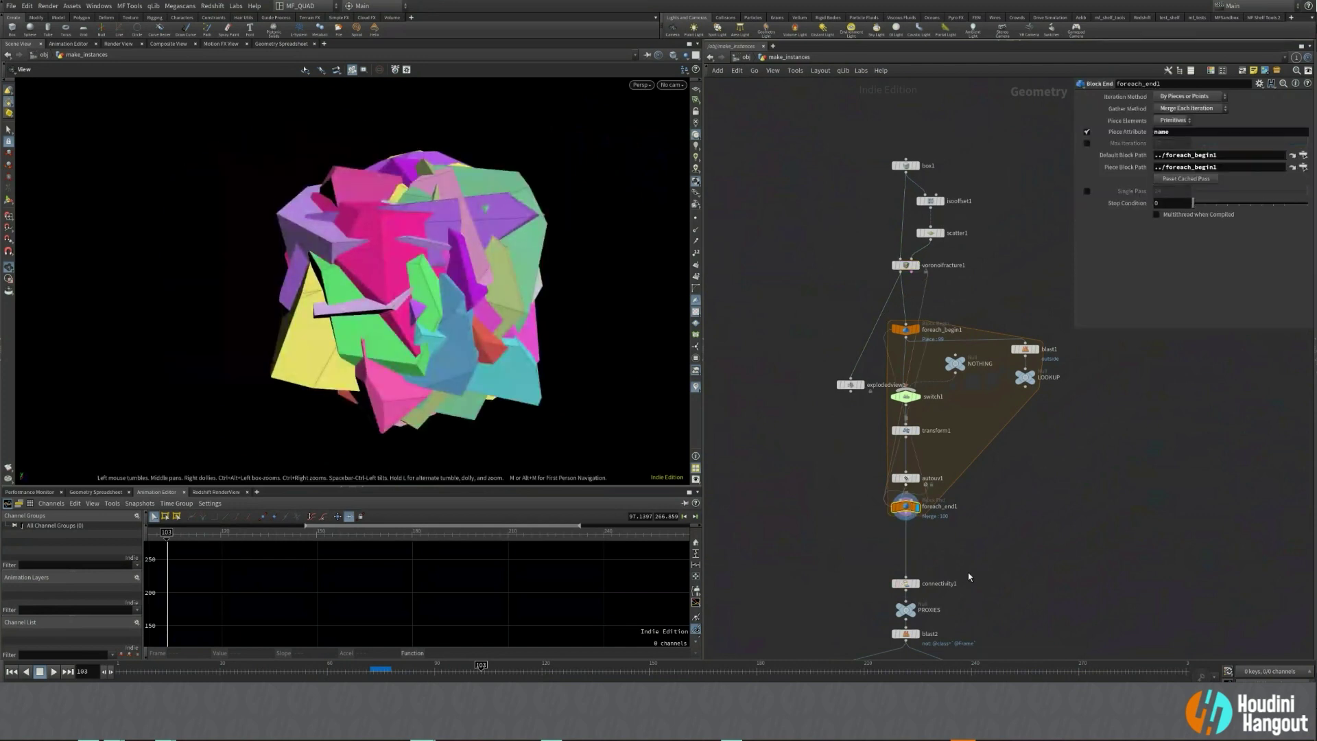
Display blast2 and scrub to frame 1 to review the single piece isolated per frame.
middle_click_drag(969, 577, 958, 375)
left_click(894, 433)
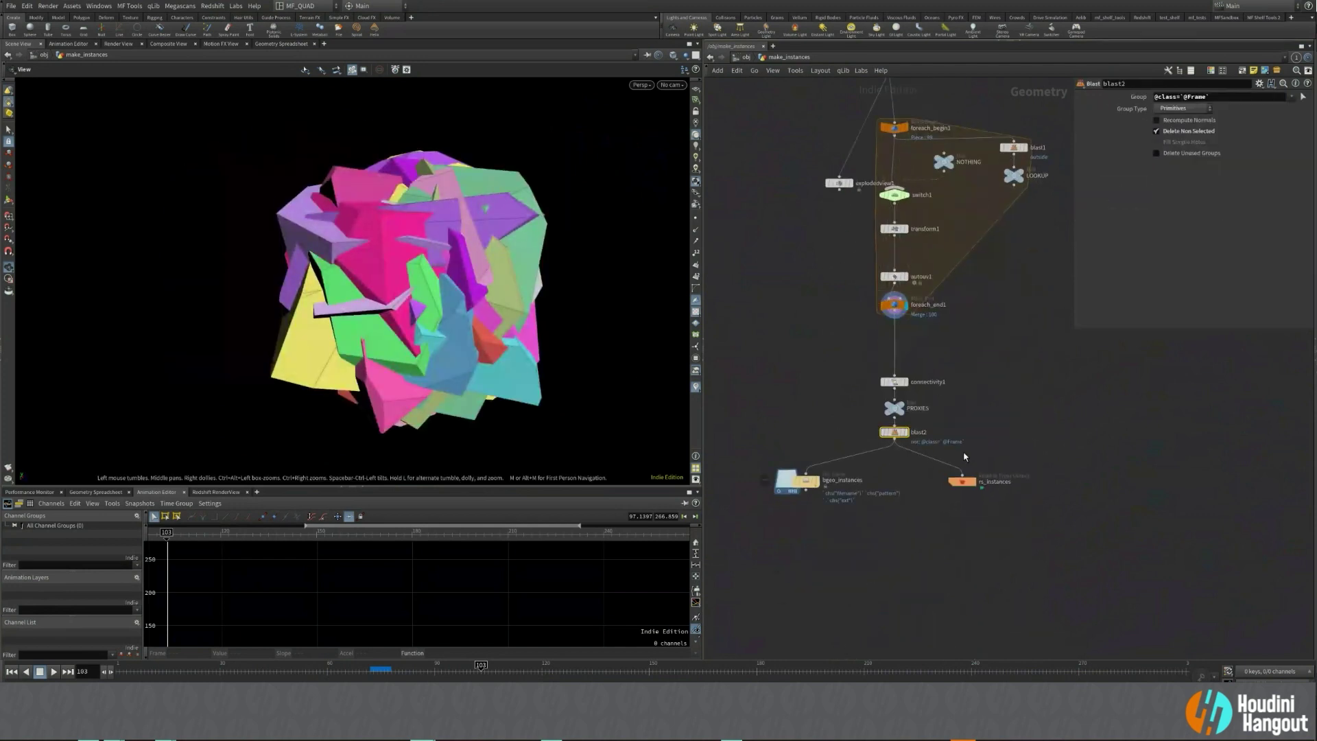
left_click(905, 432)
mouse_move(141, 672)
left_mouse_down()
mouse_move(116, 666)
mouse_move(188, 665)
mouse_move(122, 666)
left_mouse_up()
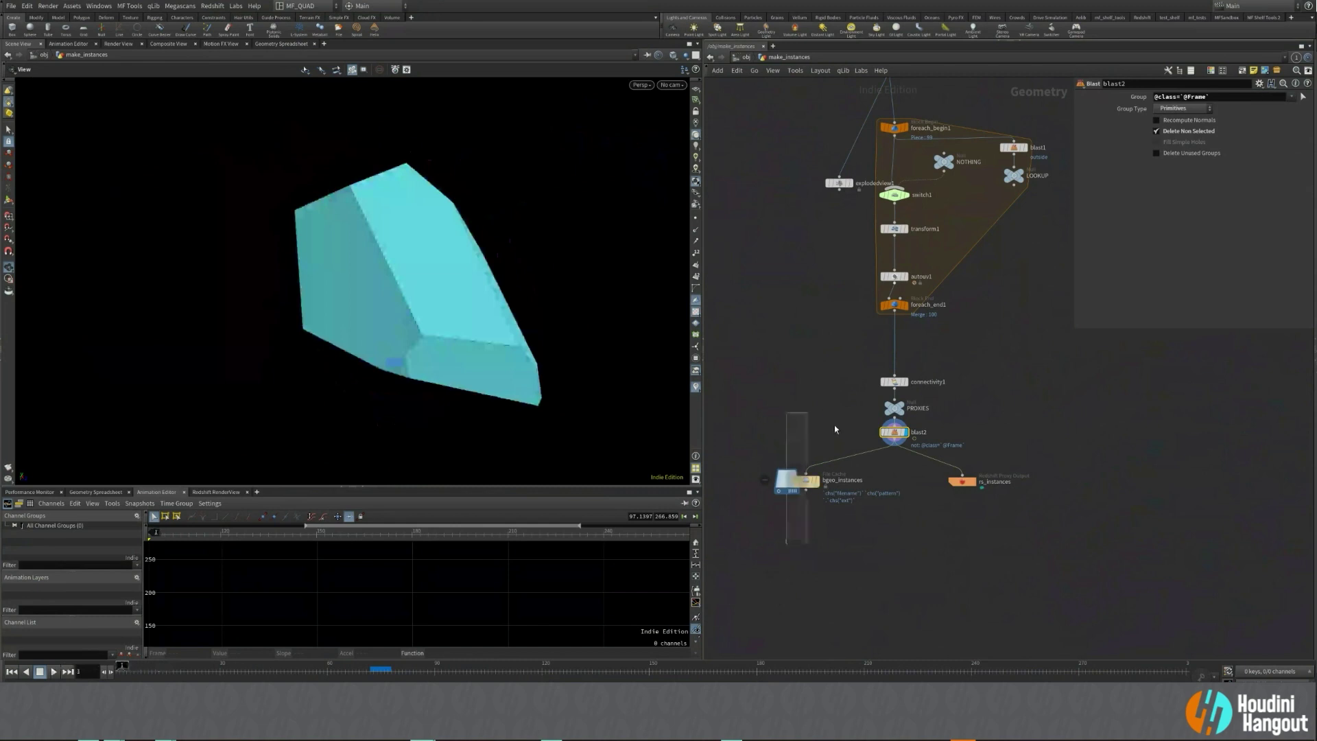
Widen the parameter area and inspect the bgeo_instances cache frame range and the rs_instances Redshift proxy output settings.
left_click(805, 480)
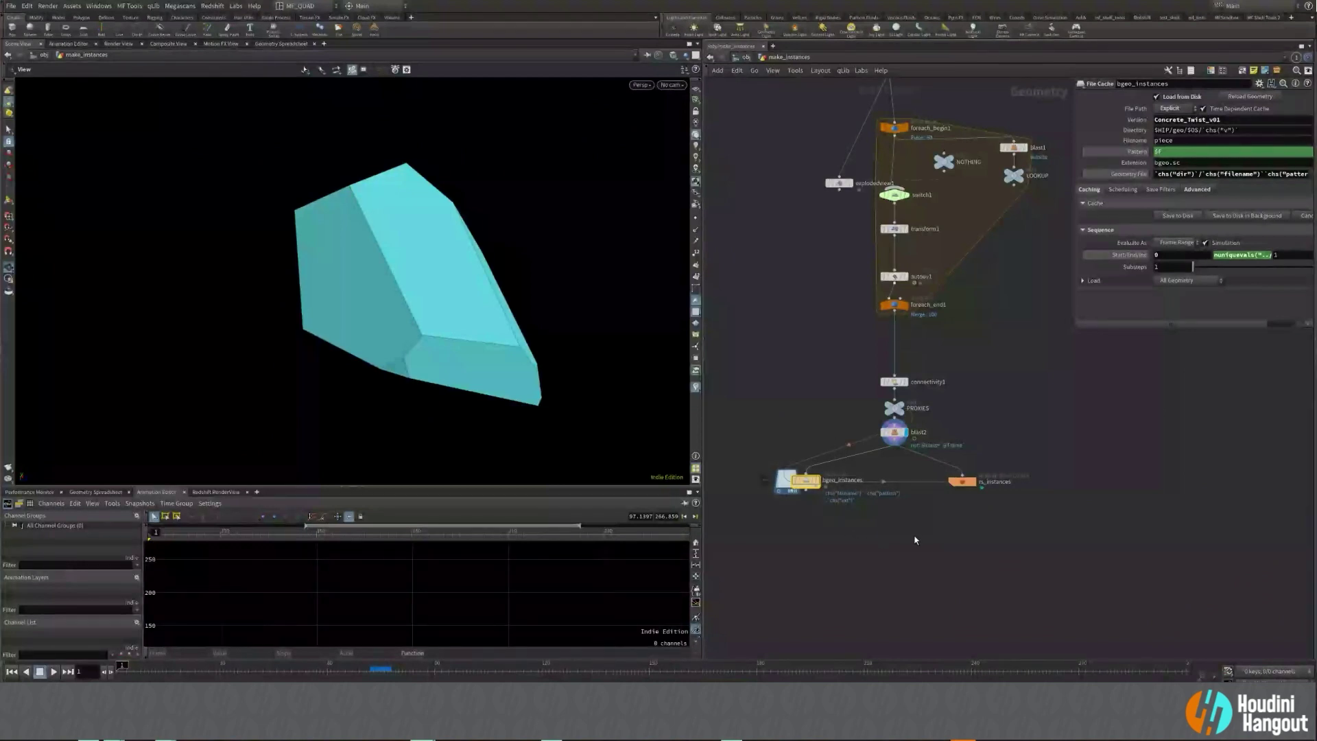
left_click_drag(919, 528, 1022, 453)
left_click_drag(762, 439, 833, 529)
left_click_drag(1076, 330, 990, 417)
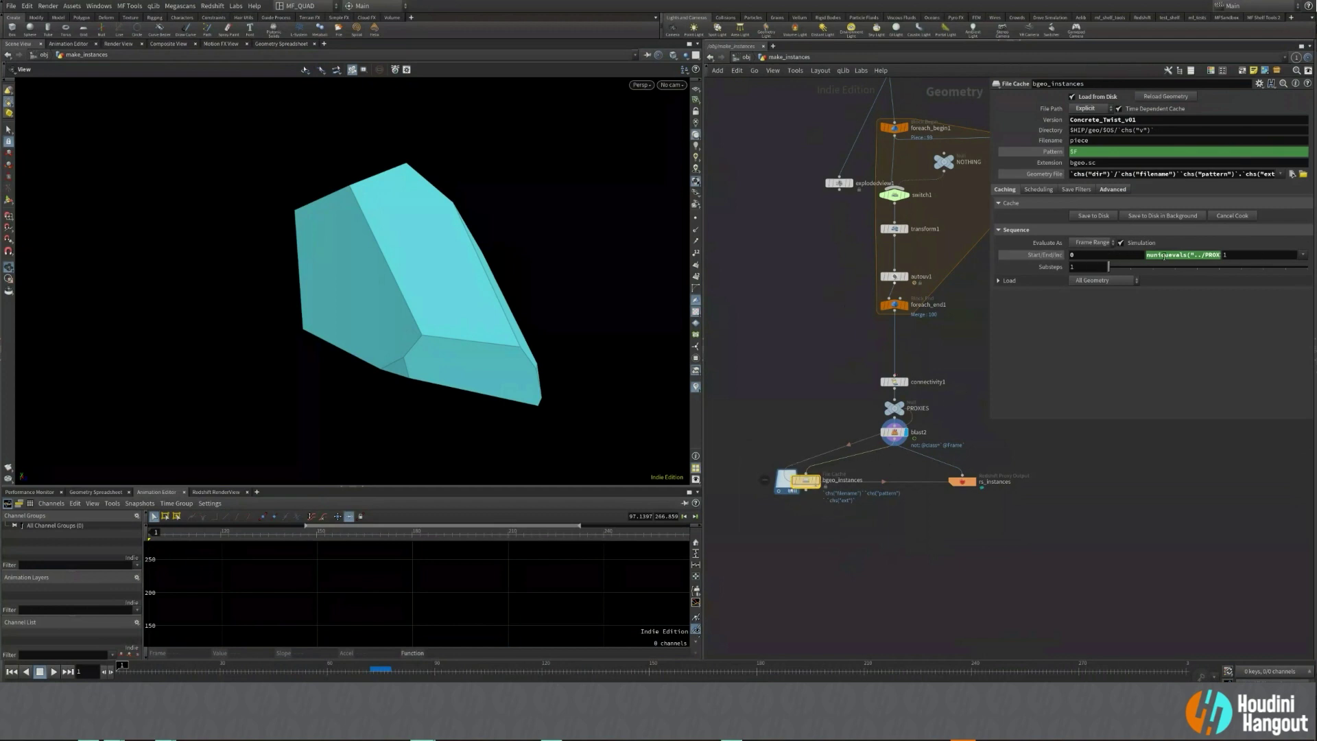
left_click(1054, 255)
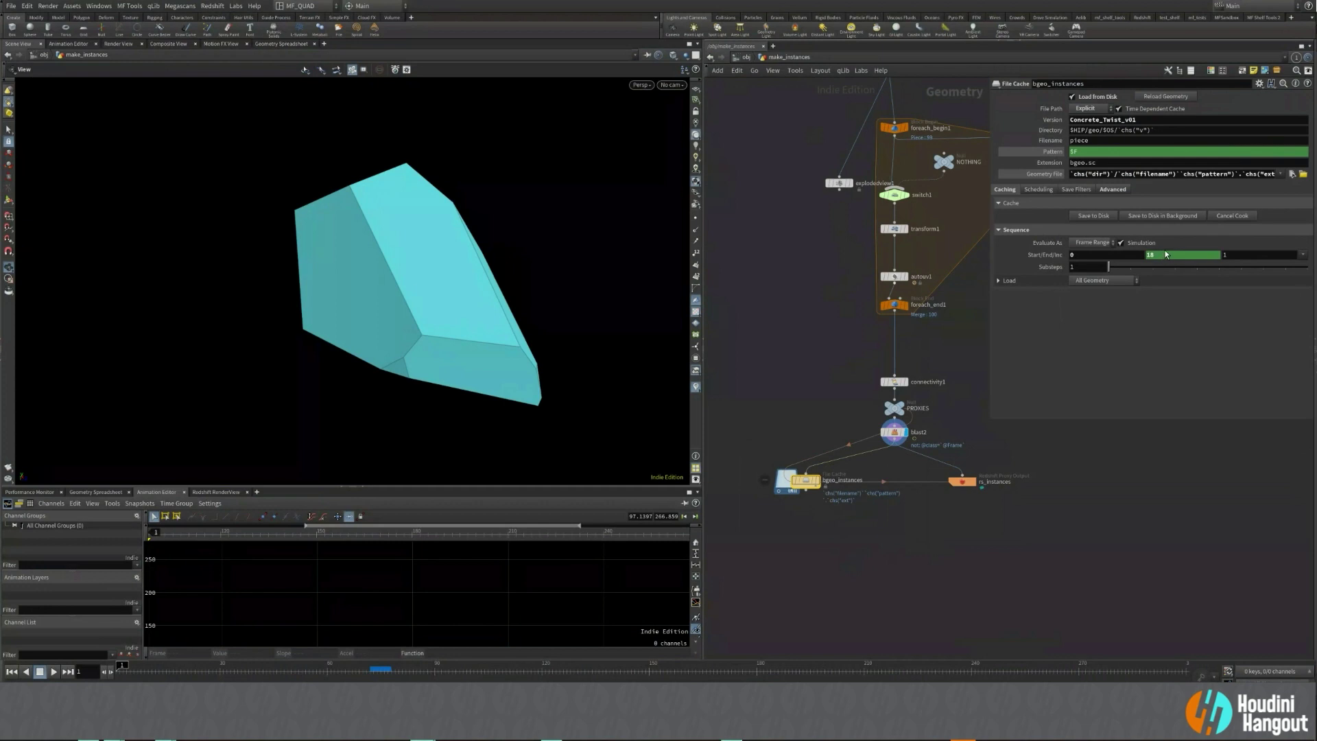
middle_click_drag(1066, 260, 1007, 261)
left_click(963, 480)
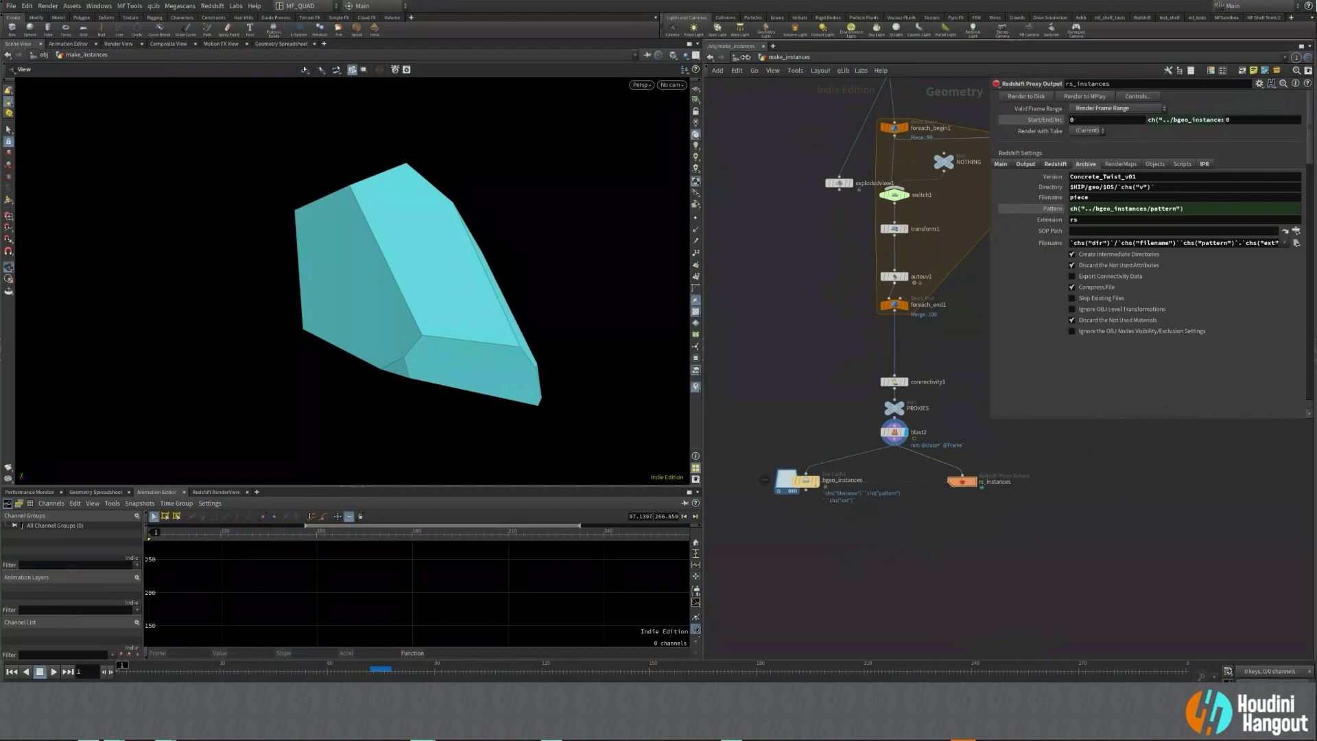
Open the debris_instances network and inspect the bgeo wrangle's VEX lines that pick a random instance file.
key("u")
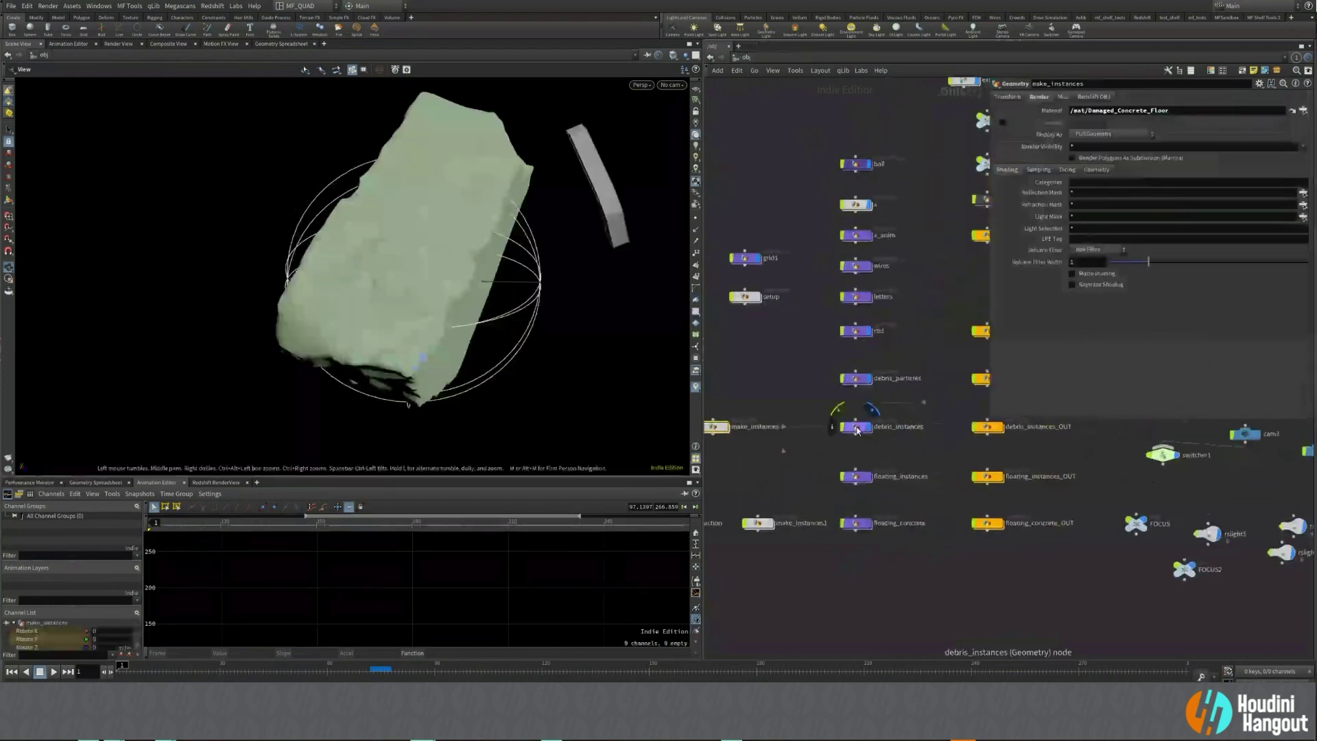
double_click(853, 430)
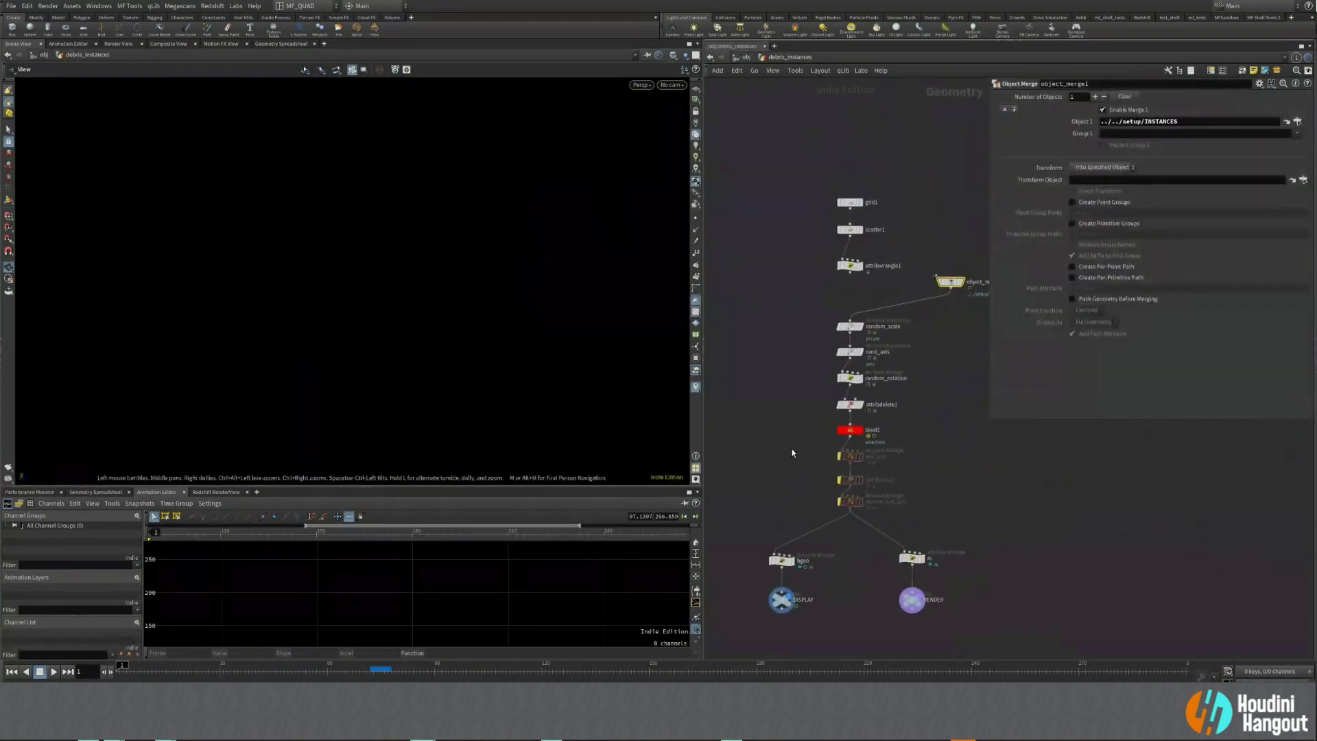
scroll(832, 596, "up", 4)
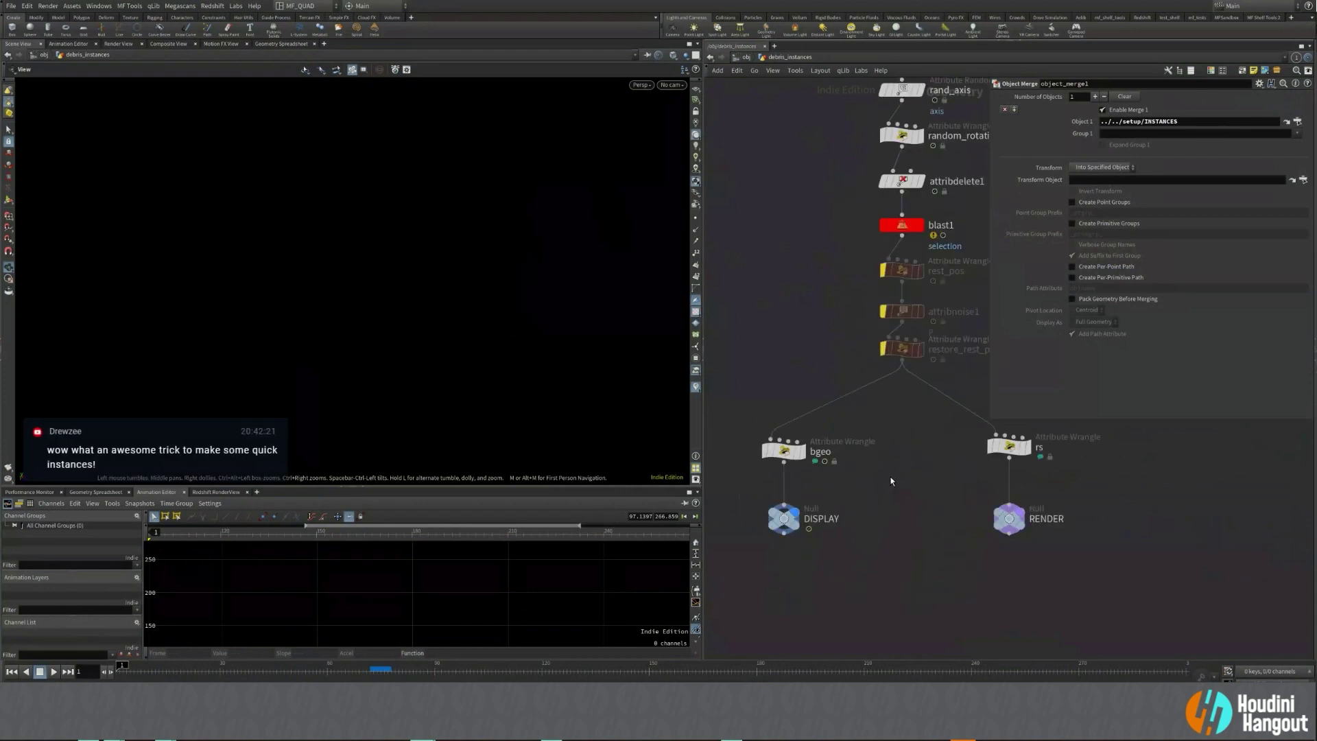
left_click_drag(762, 421, 838, 485)
left_click_drag(939, 469, 1044, 434)
left_click(784, 451)
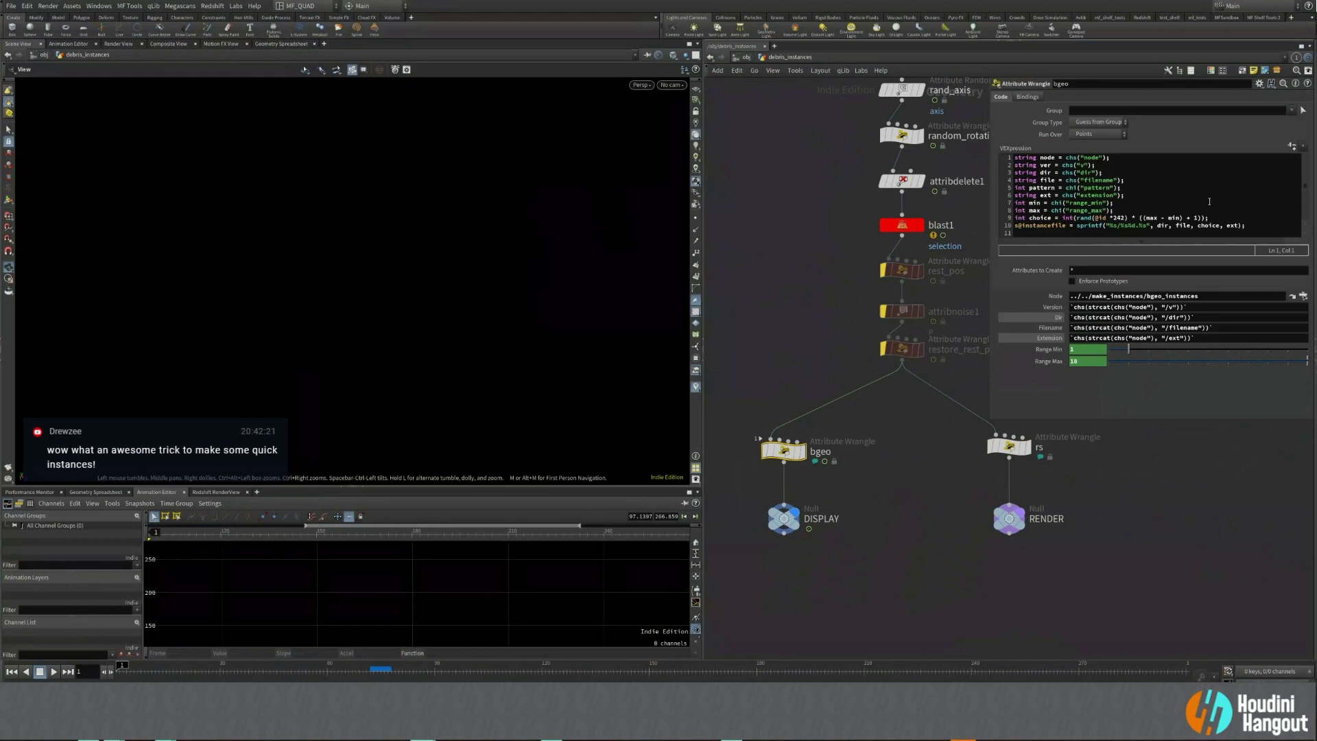
left_click_drag(1226, 226, 1113, 218)
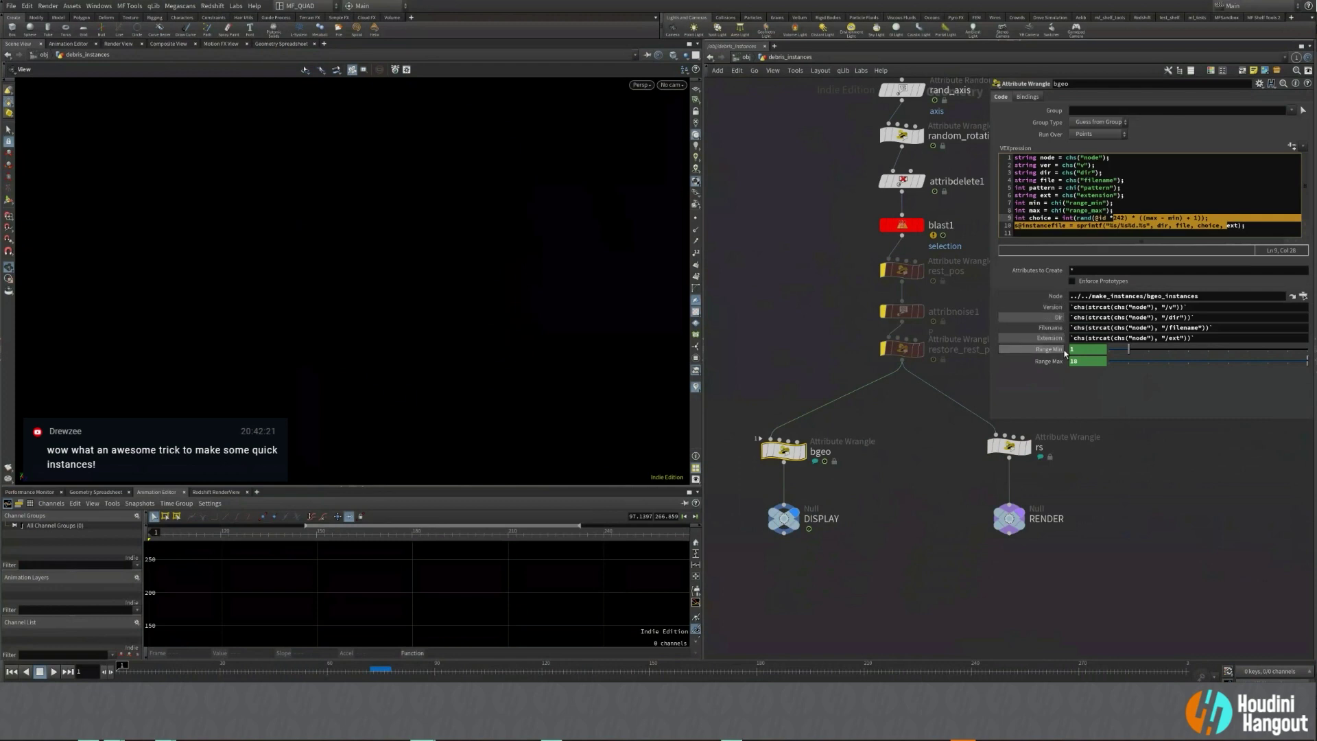
Return to the object level and add an MF Instancing Setup node in the empty area above make_instances.
left_click(745, 57)
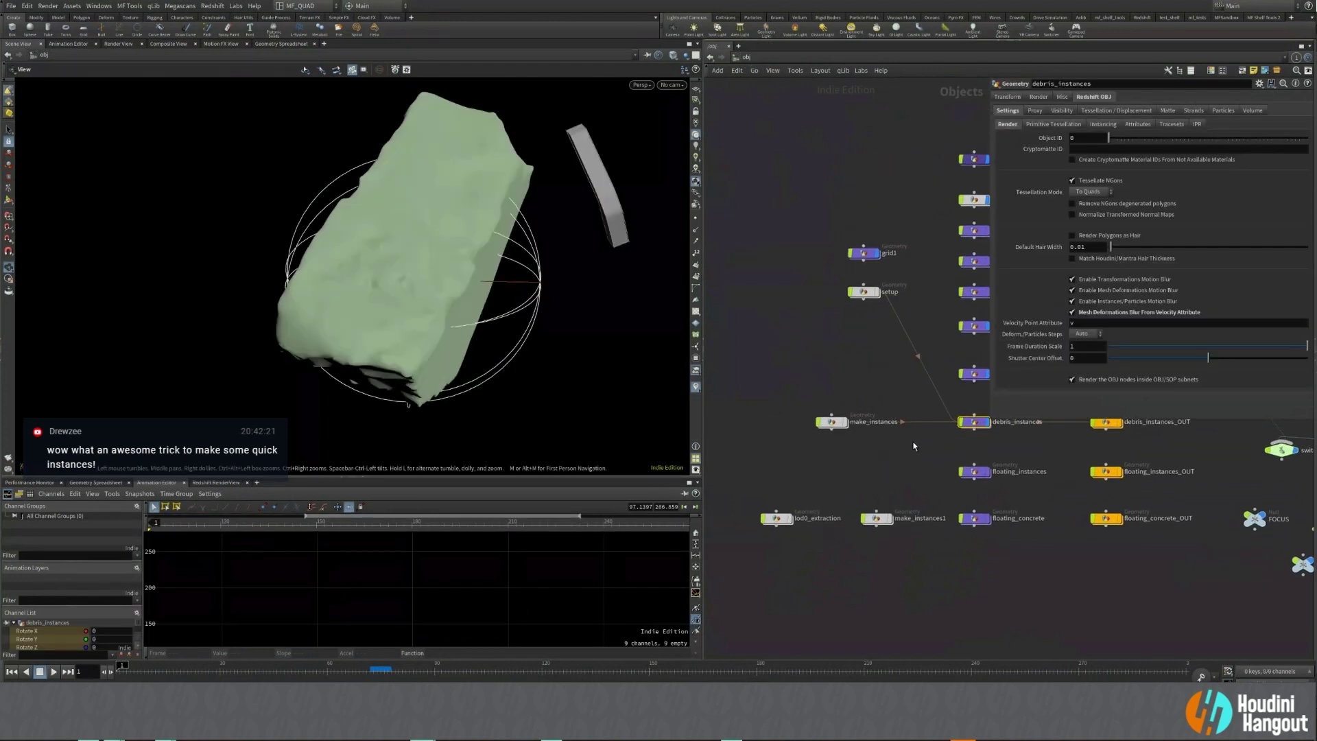
middle_click_drag(914, 446, 884, 480)
left_click(732, 417)
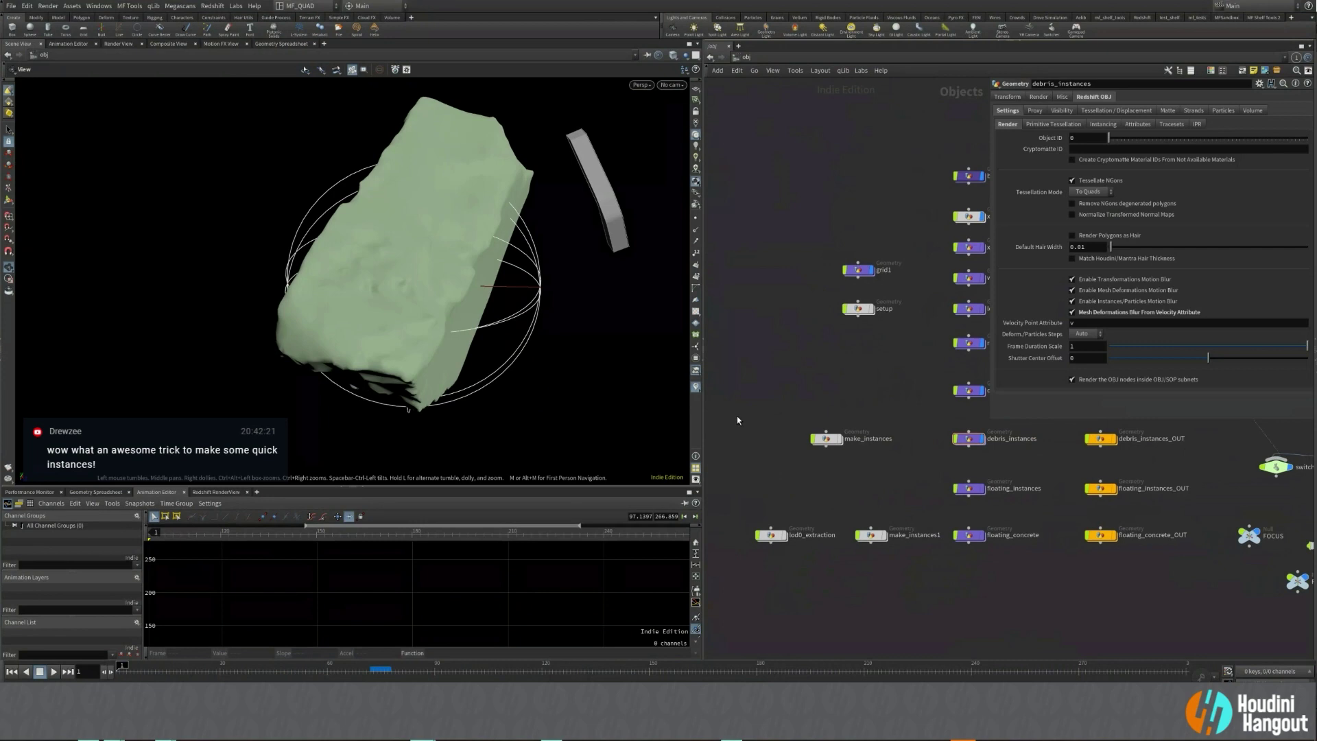
key("Tab")
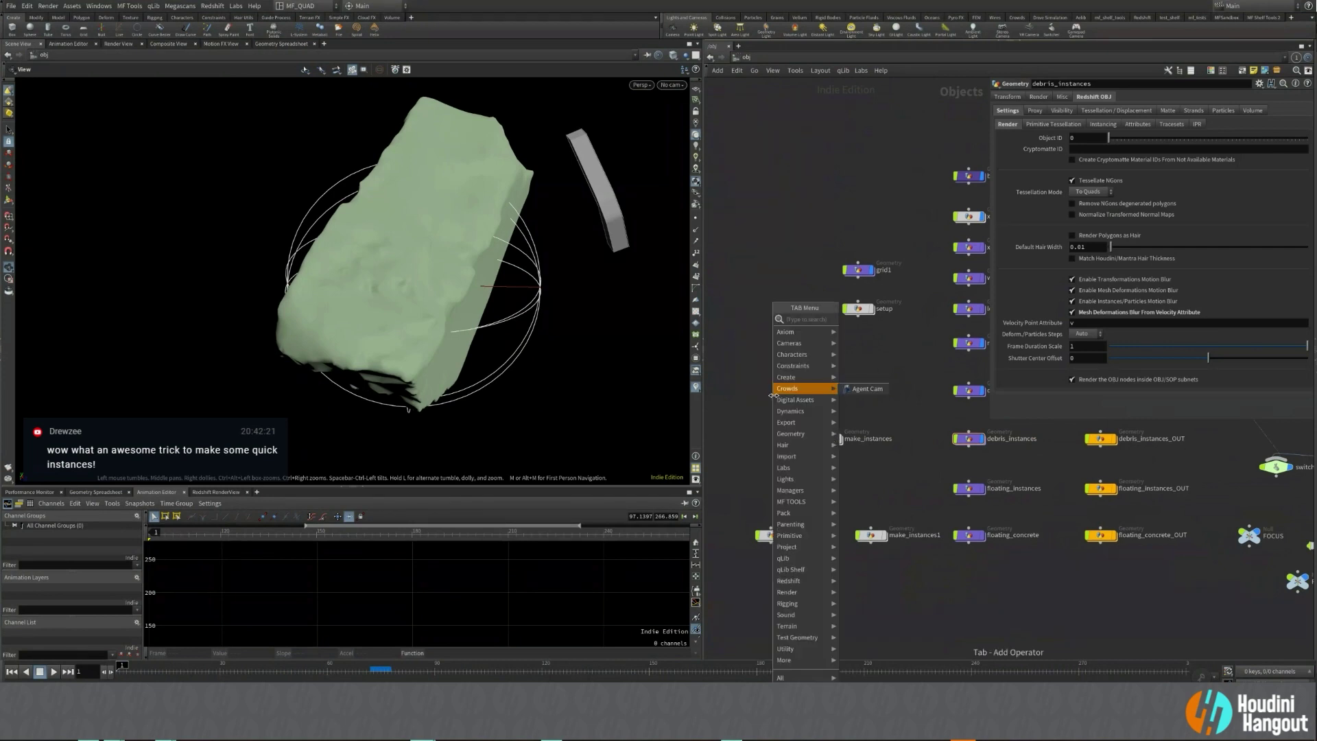
type("insta")
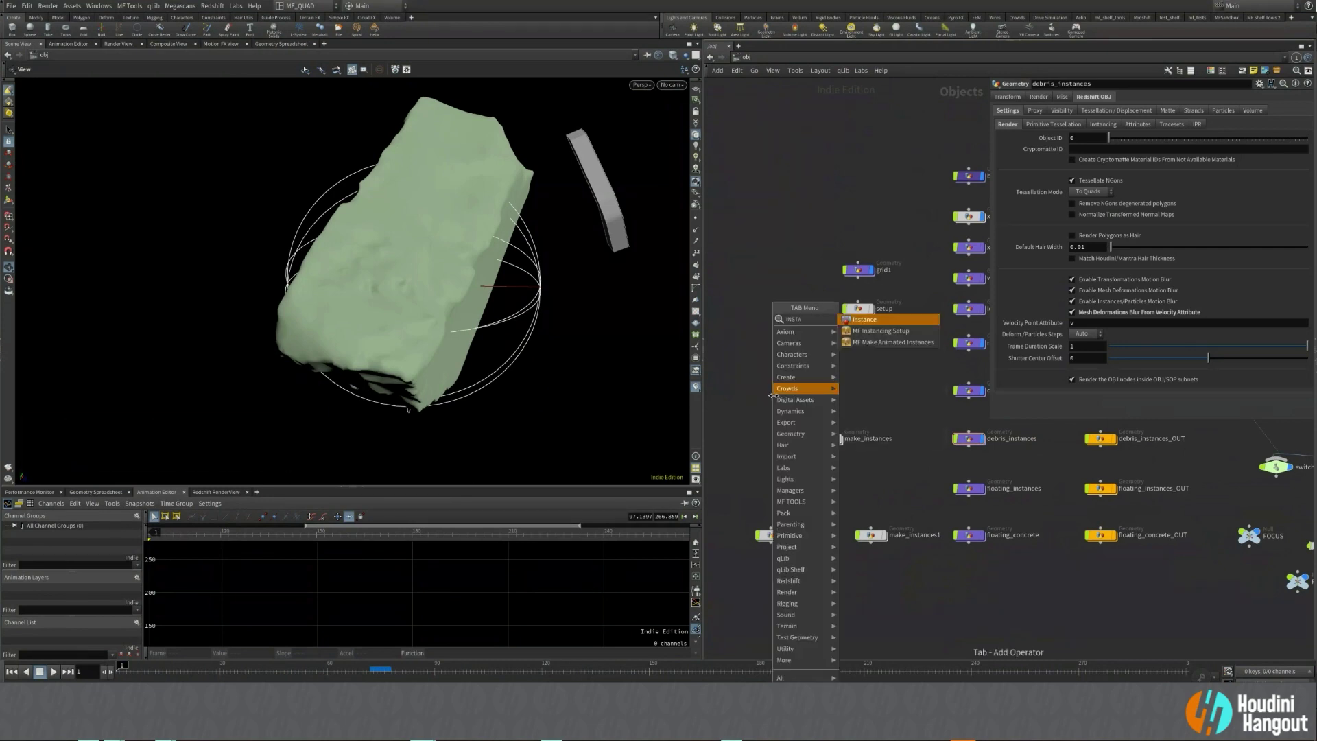
key("Return")
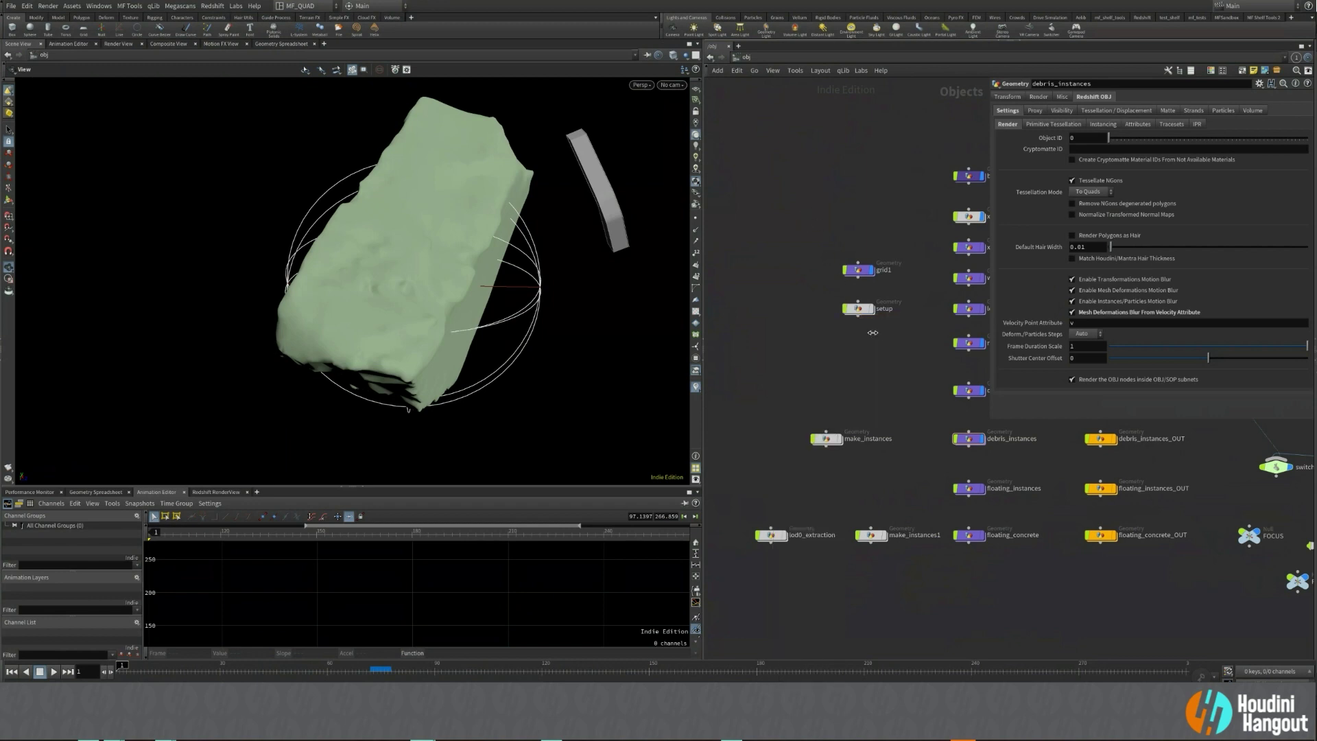
left_click(780, 368)
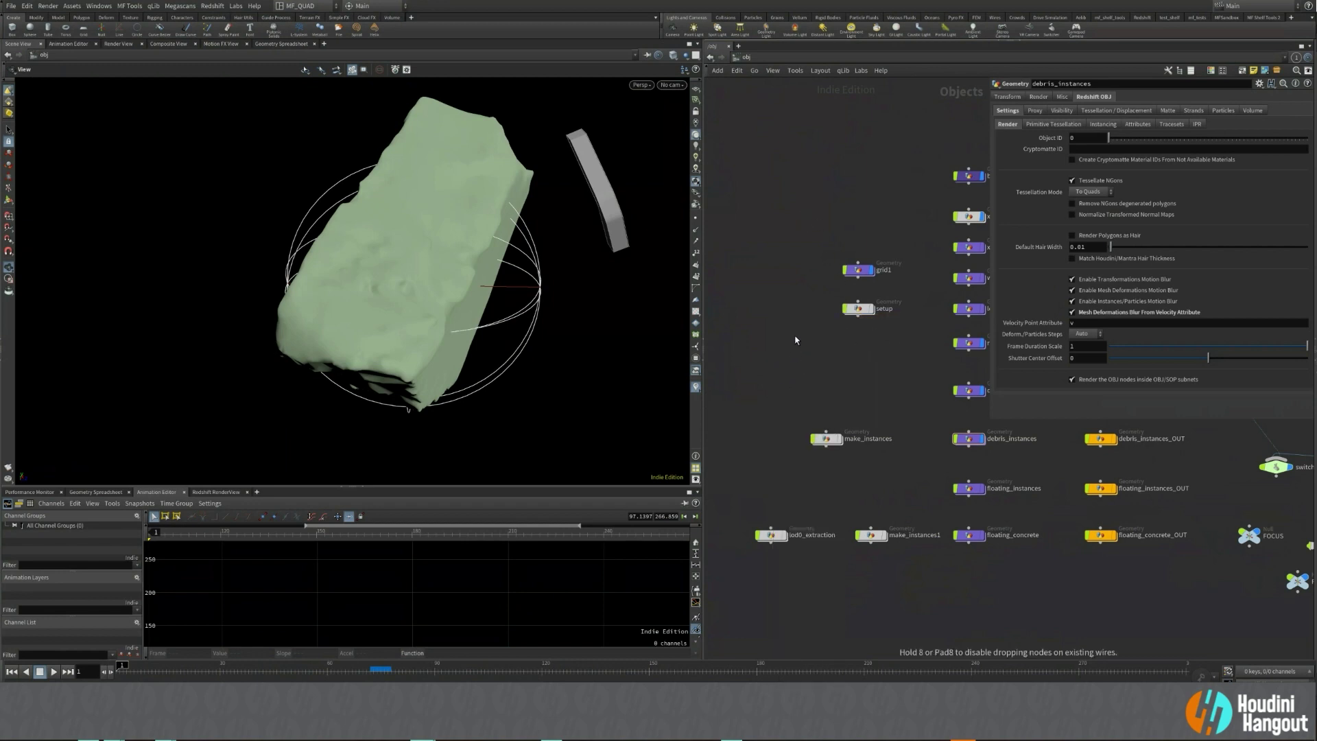
left_click(795, 340)
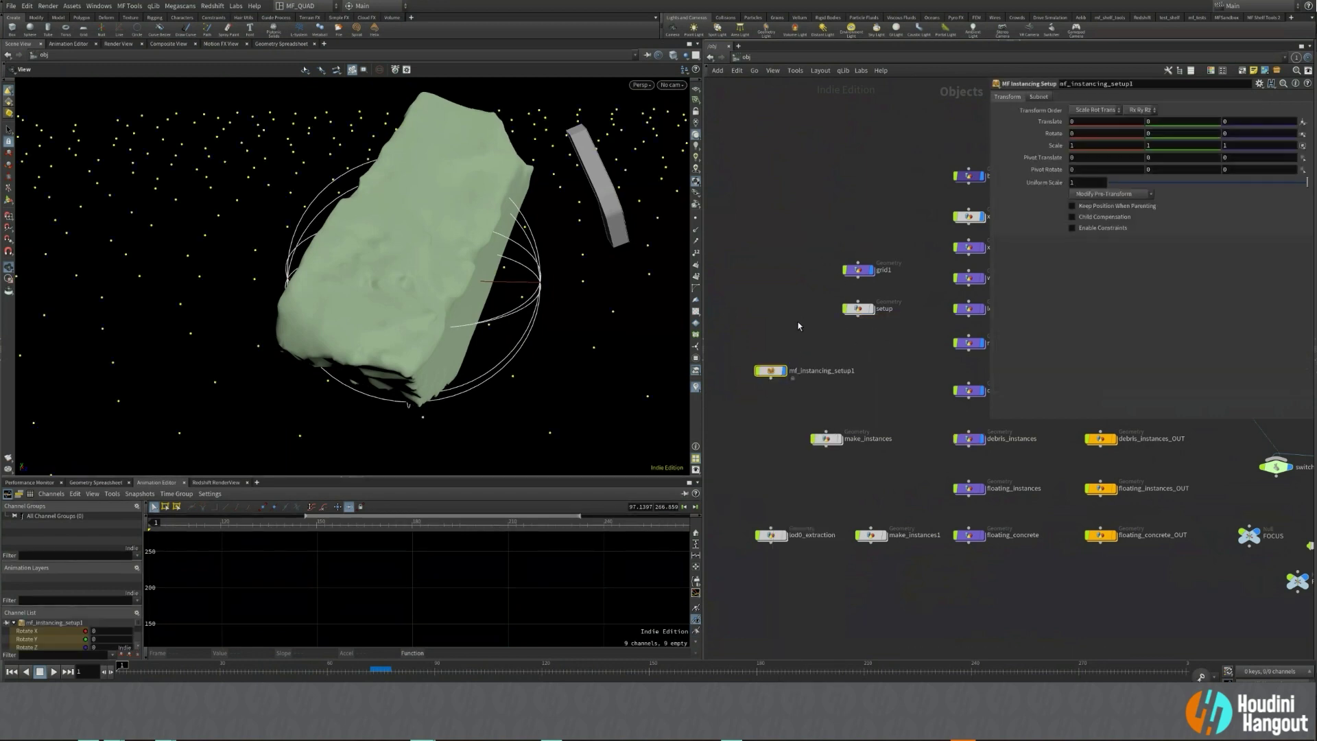
Copy the make_instances and render_instances nodes from inside mf_instancing_setup1 and paste them at the object level.
double_click(771, 371)
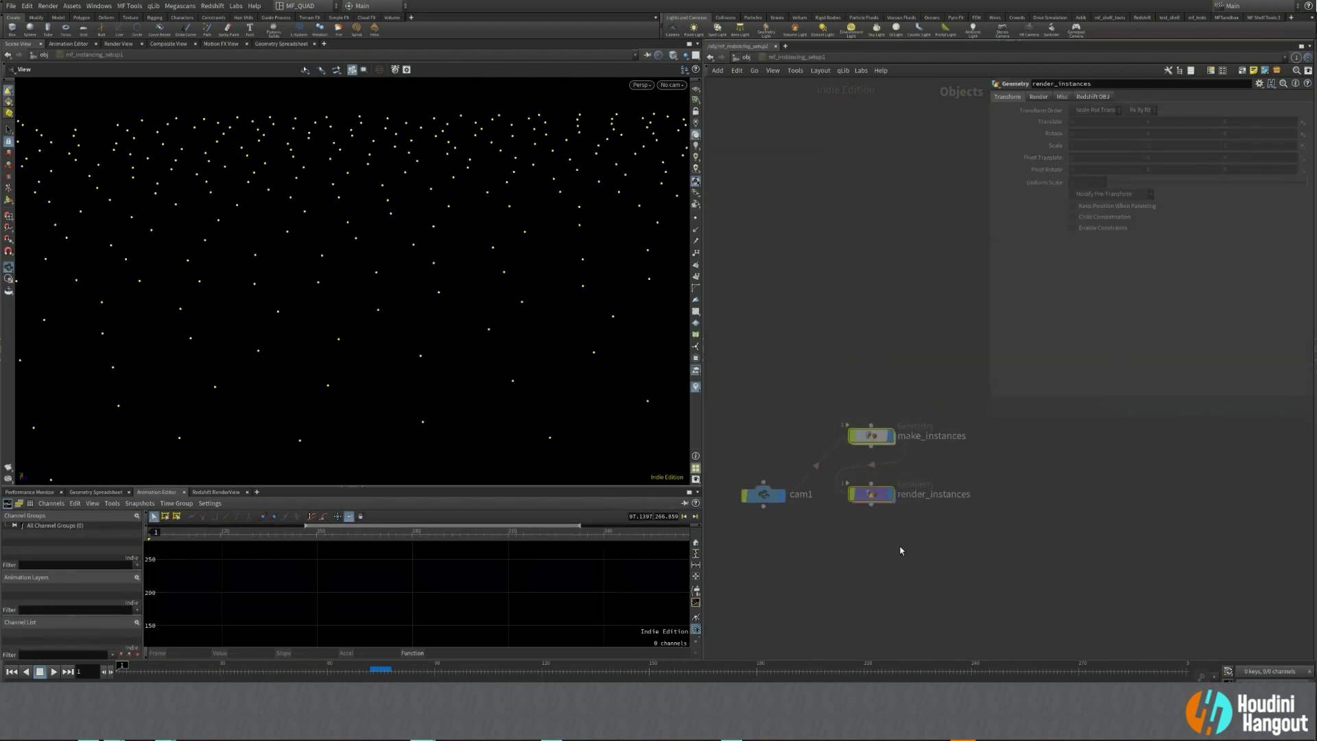
left_click(891, 527)
key("u")
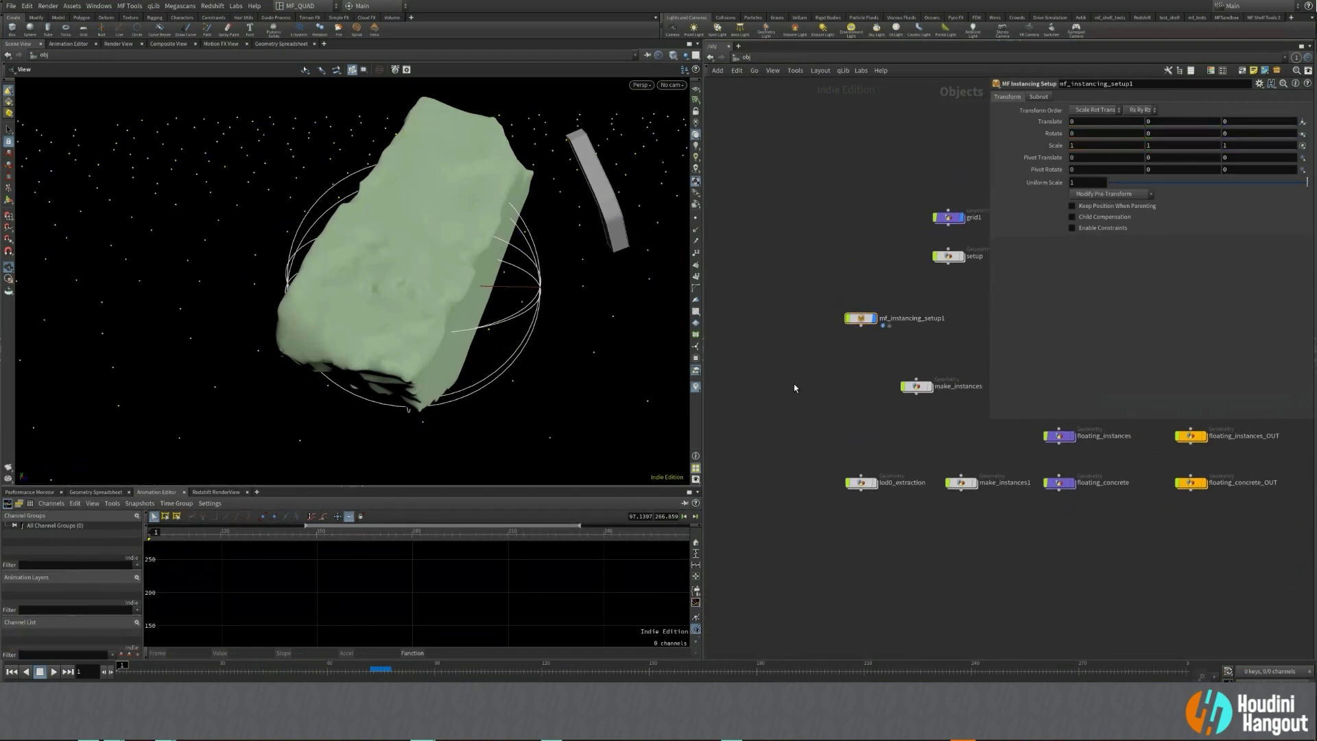
key("ctrl+v")
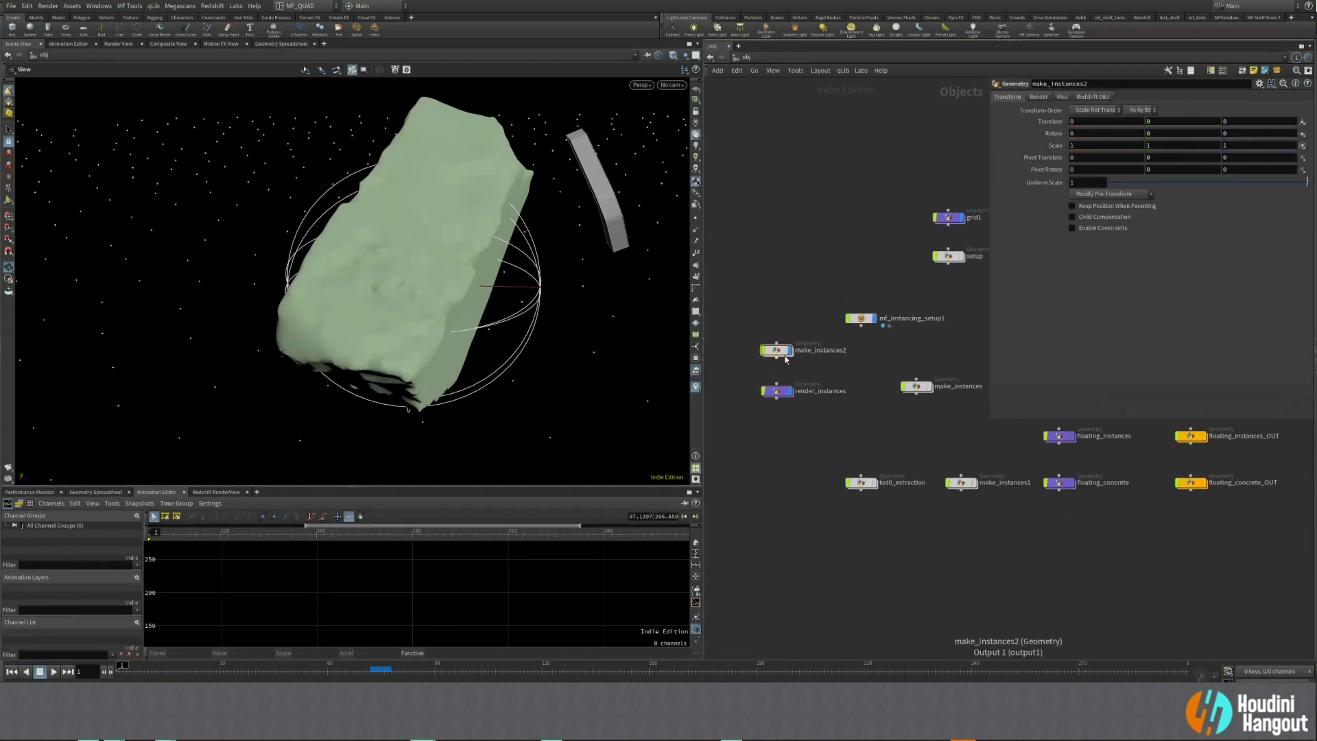
Open the pasted make_instances2 network and display voronoifracture1 and blast2 to review the fractured box and the isolated piece.
double_click(776, 349)
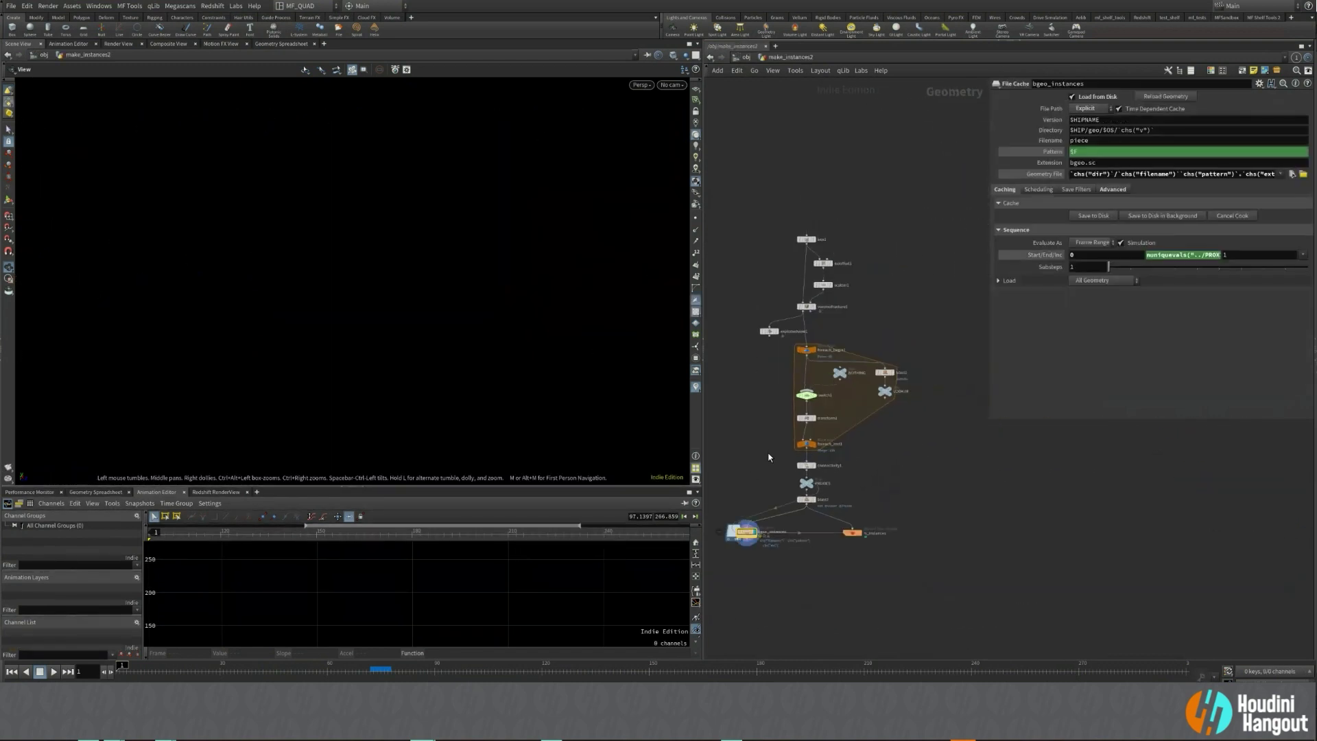
left_click(812, 306)
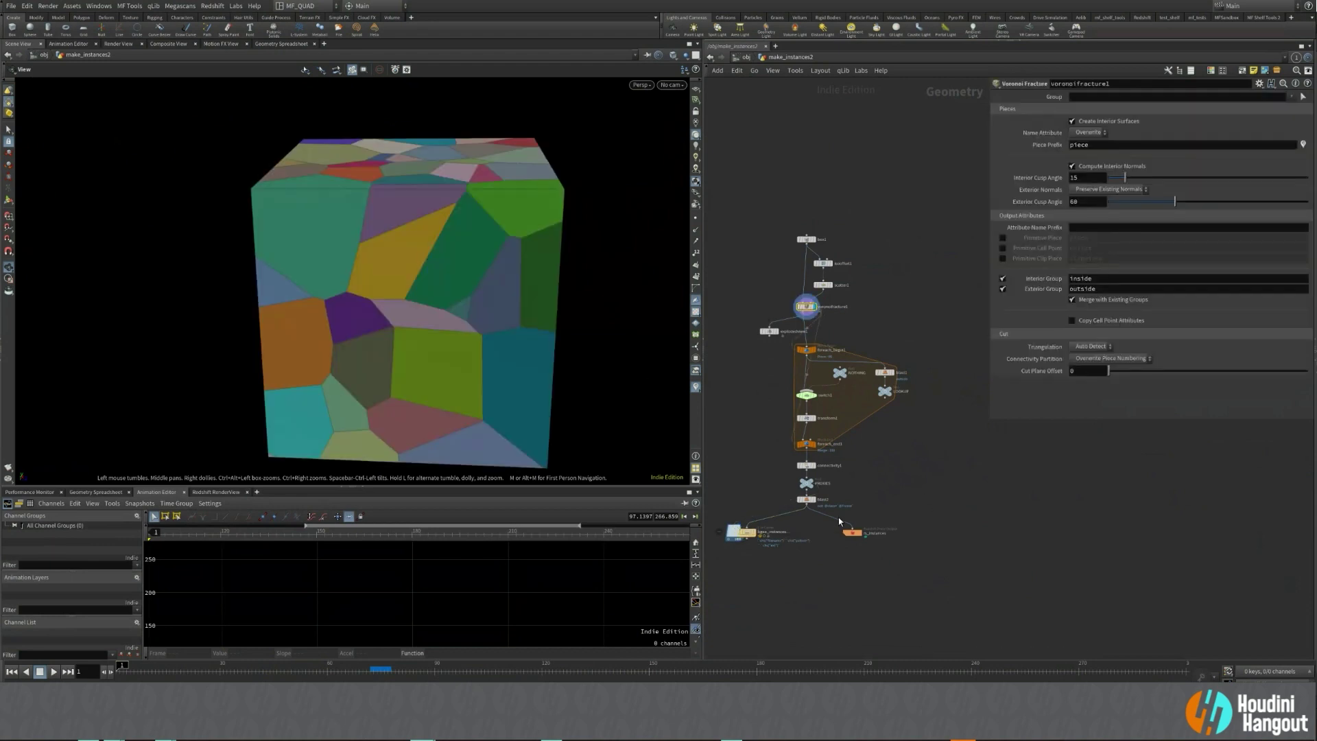
scroll(839, 517, "up", 3)
left_click(815, 494)
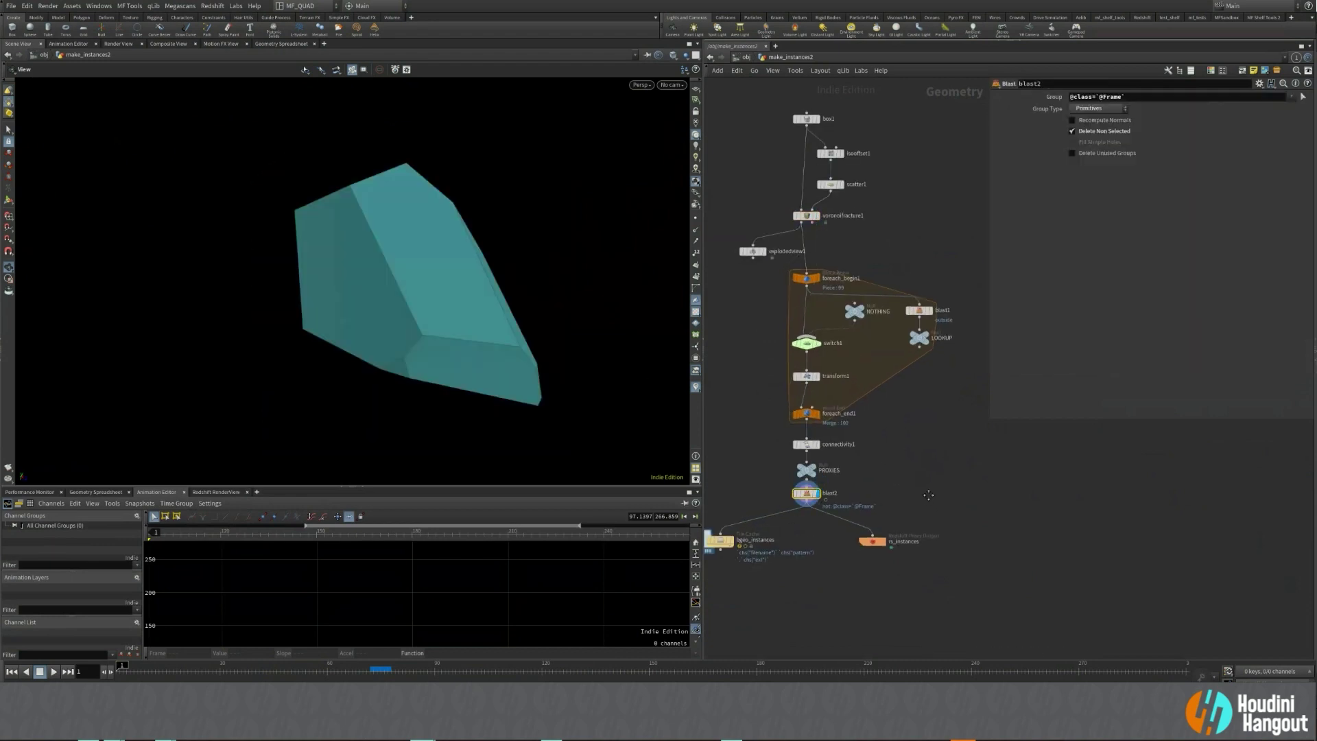
Return to the object level and delete the pasted make_instances2 and render_instances nodes.
left_click(746, 57)
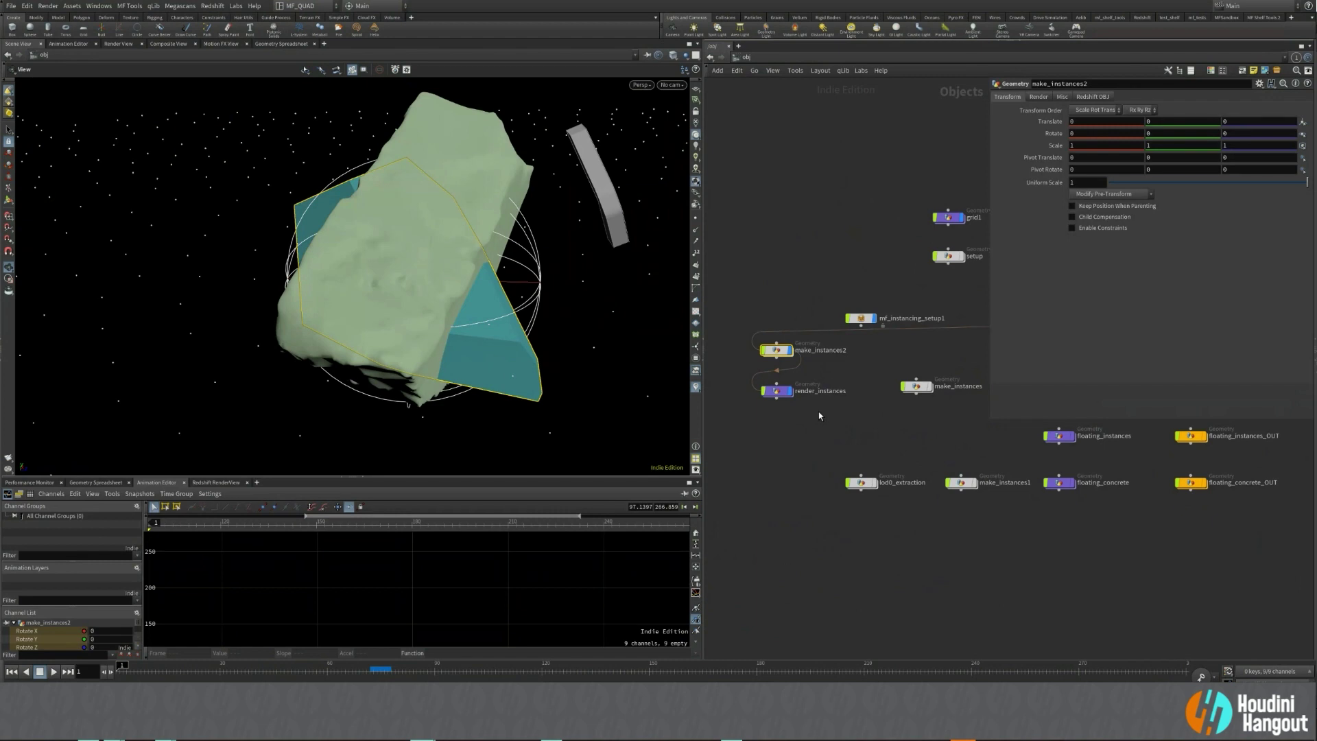
left_click(784, 393, "shift")
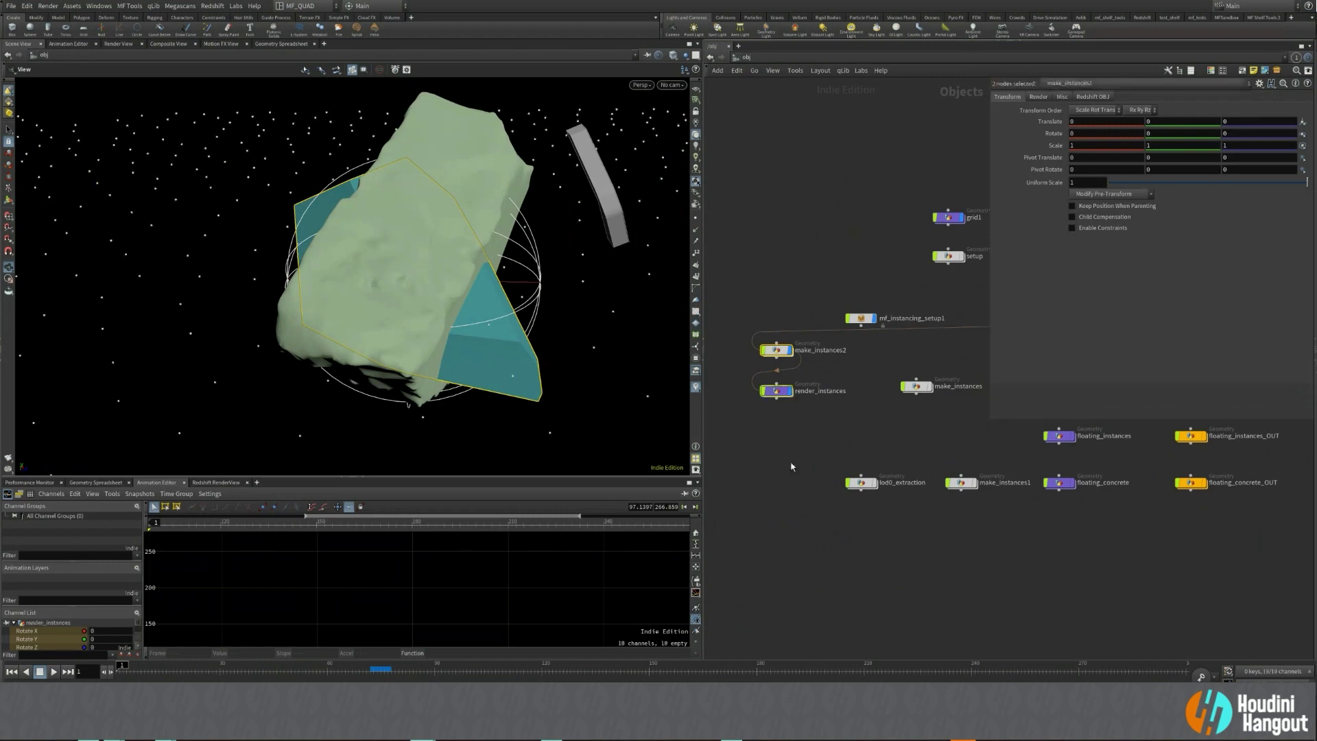
key("Delete")
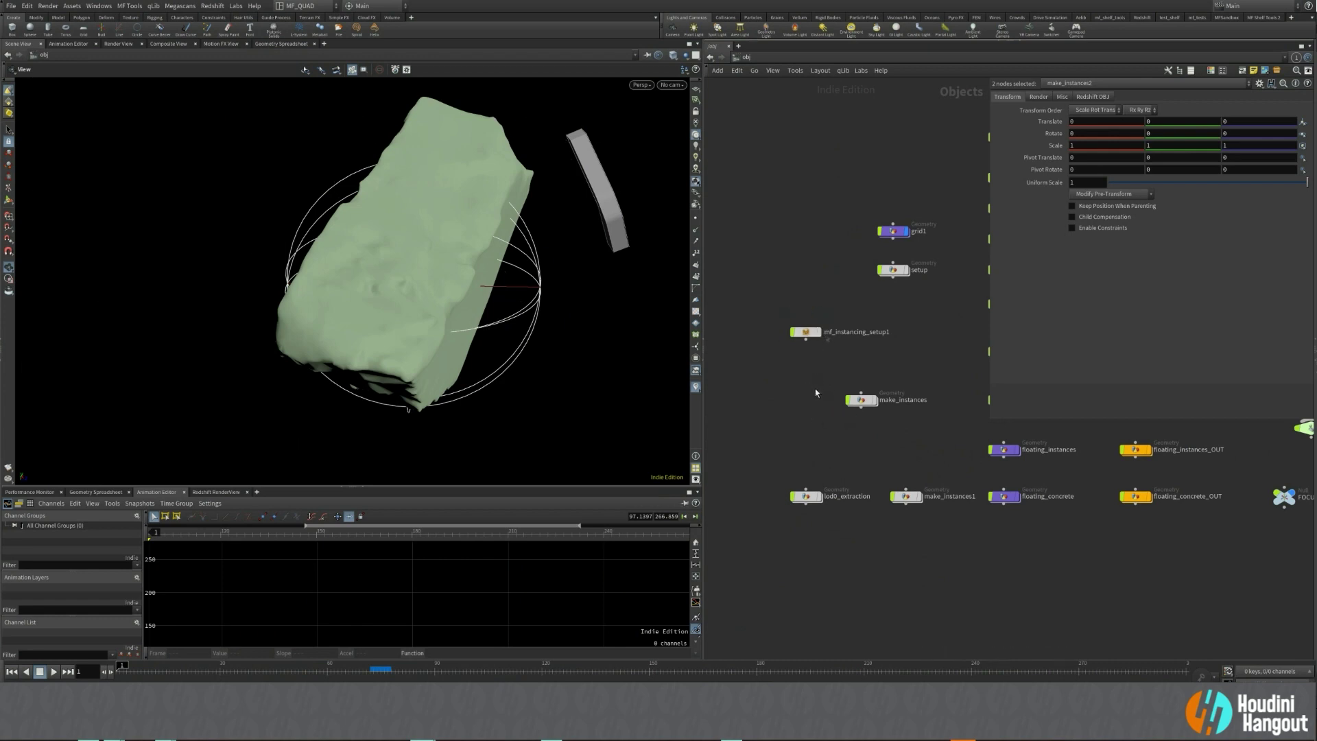
middle_click_drag(875, 443, 841, 423)
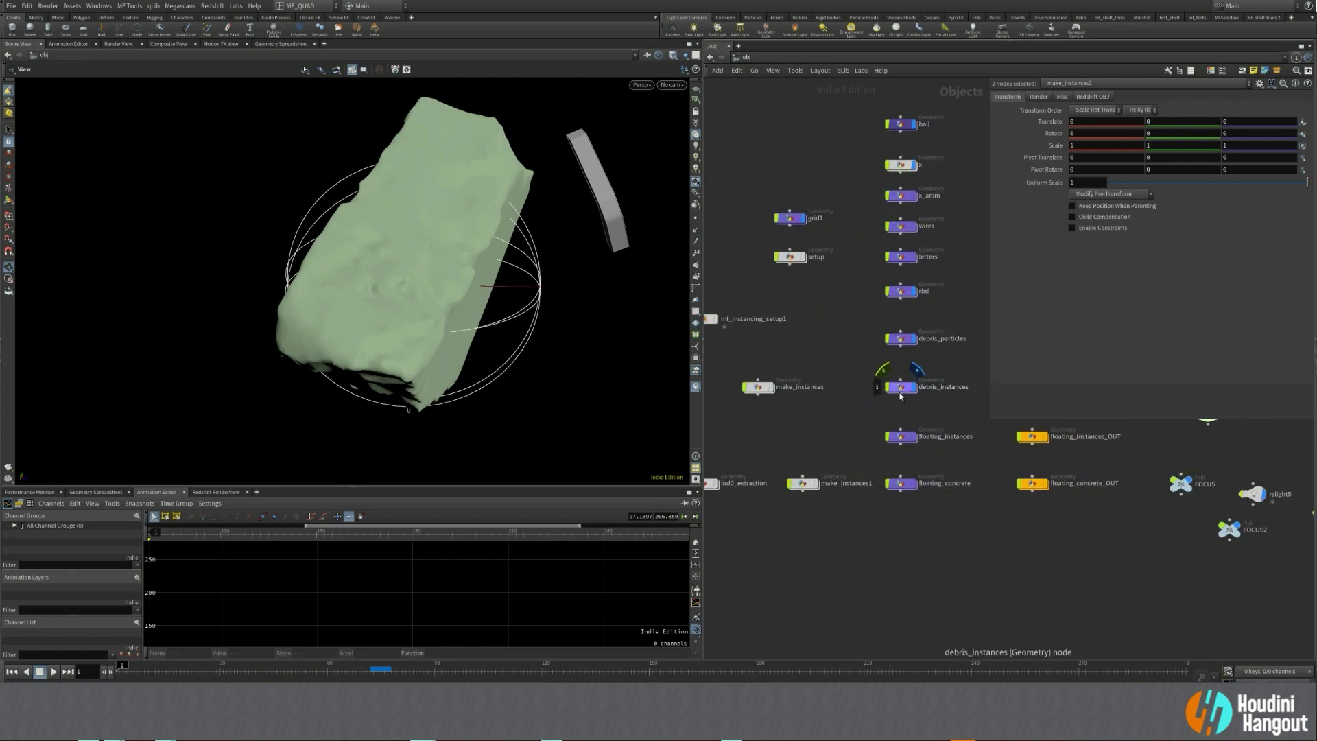
Open debris_instances and examine the bgeo wrangle's VEX code that builds the instancefile path.
double_click(899, 389)
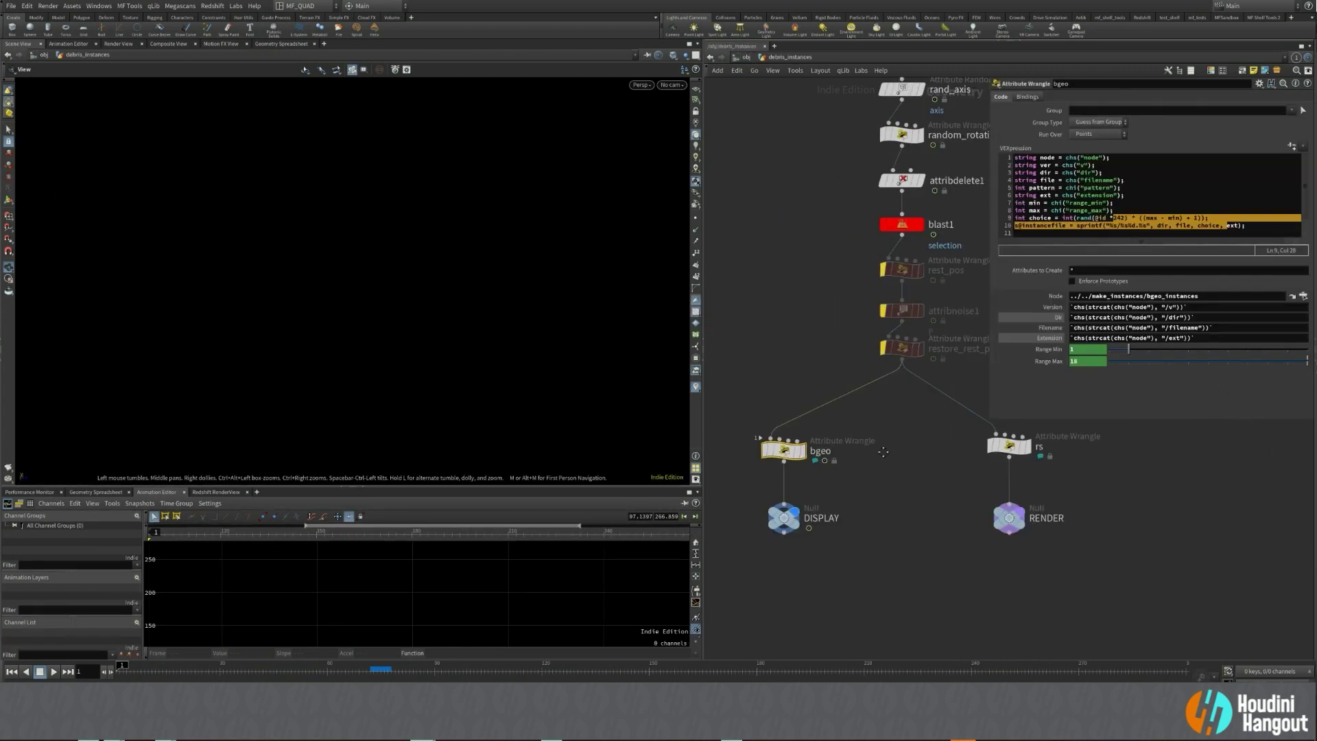
middle_click_drag(891, 438, 867, 498)
left_click_drag(838, 546, 727, 623)
left_click(760, 508)
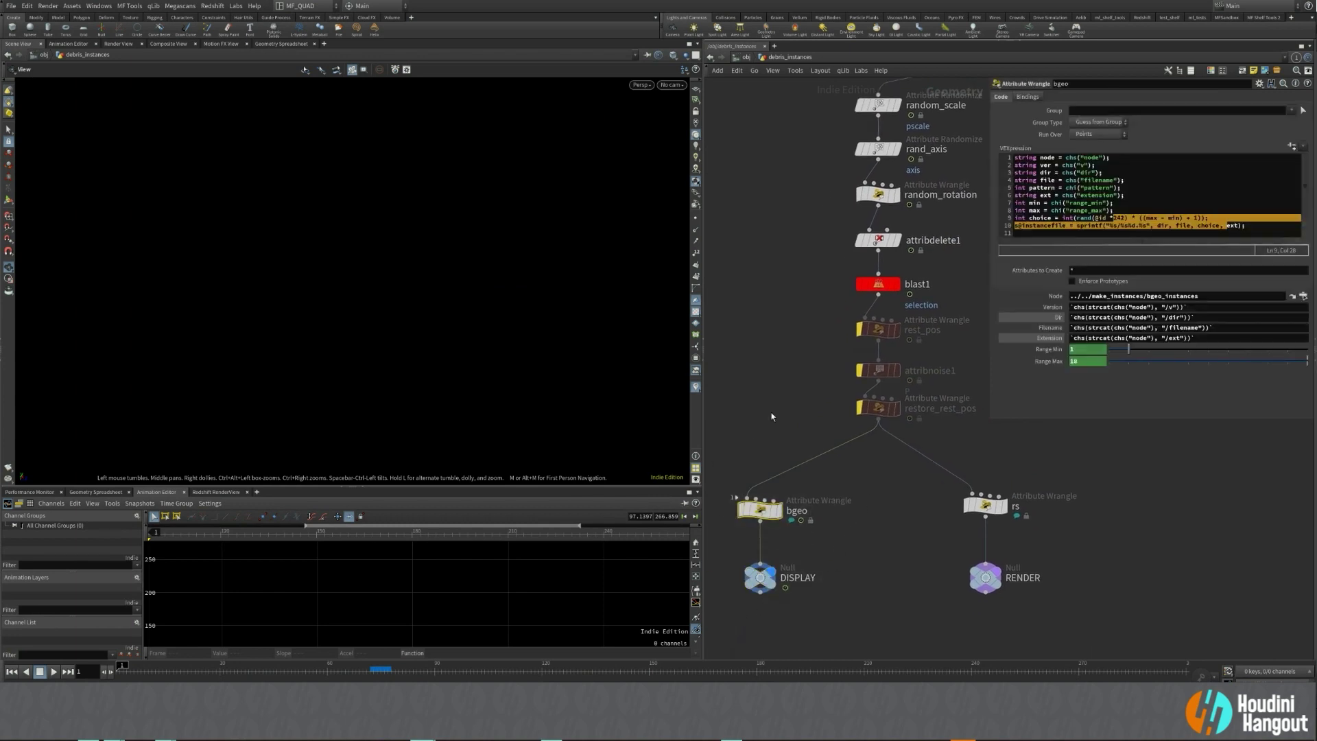
left_click(1061, 166)
left_click_drag(1015, 157, 1158, 225)
left_click(1130, 213)
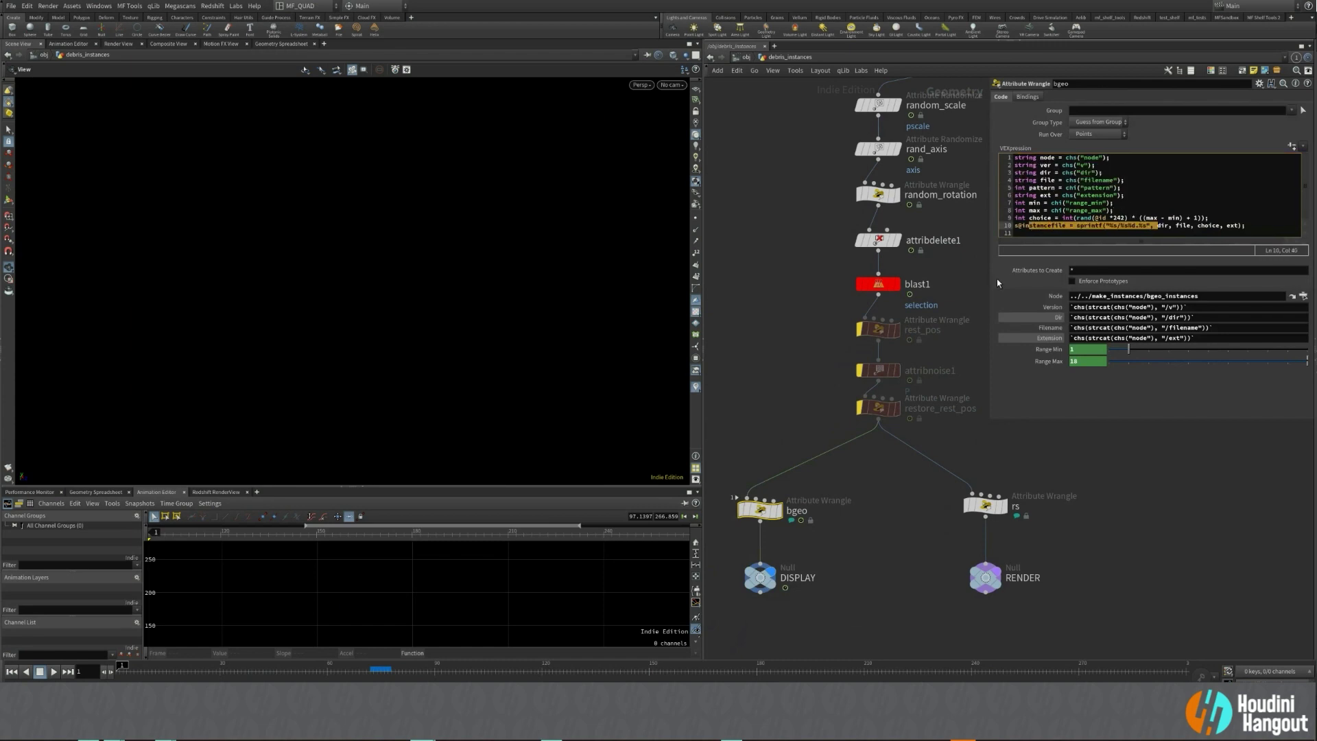
Show the Geometry Spreadsheet below the viewport and enlarge it to about half the height.
left_click(88, 492)
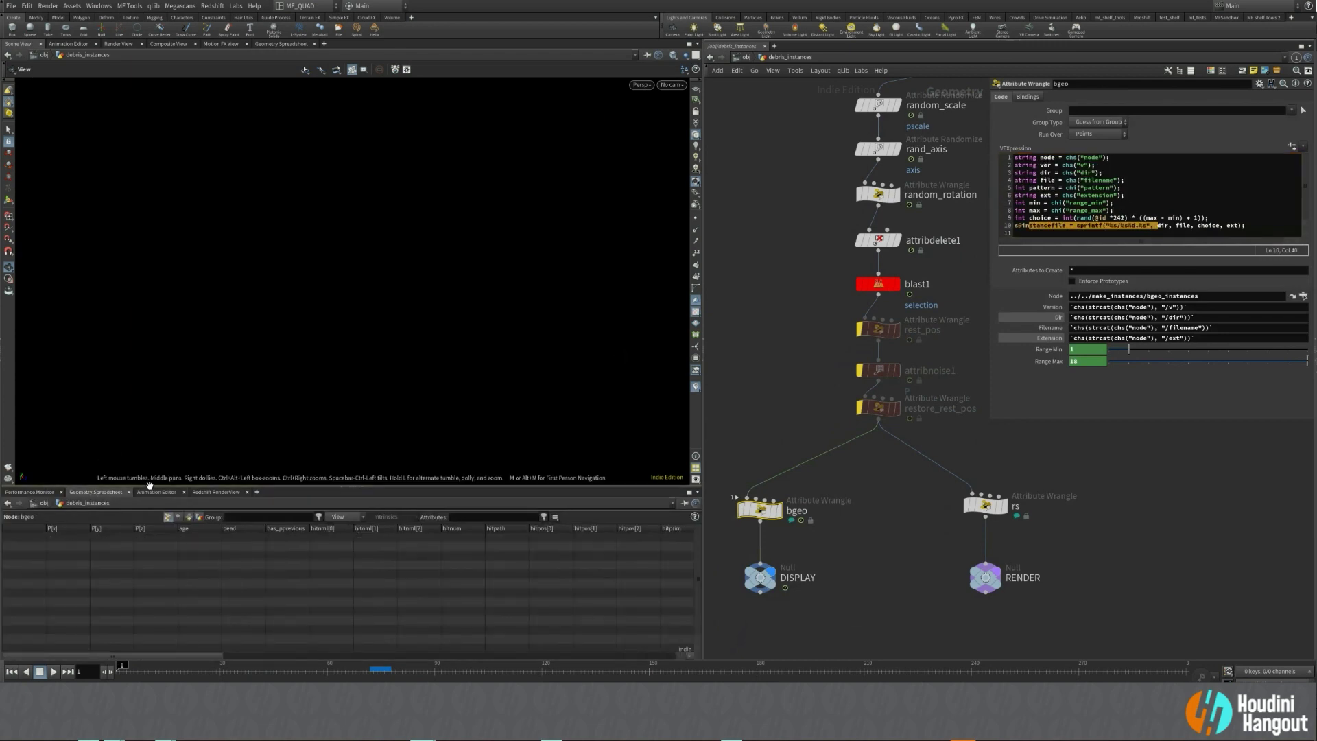
left_click_drag(150, 485, 153, 325)
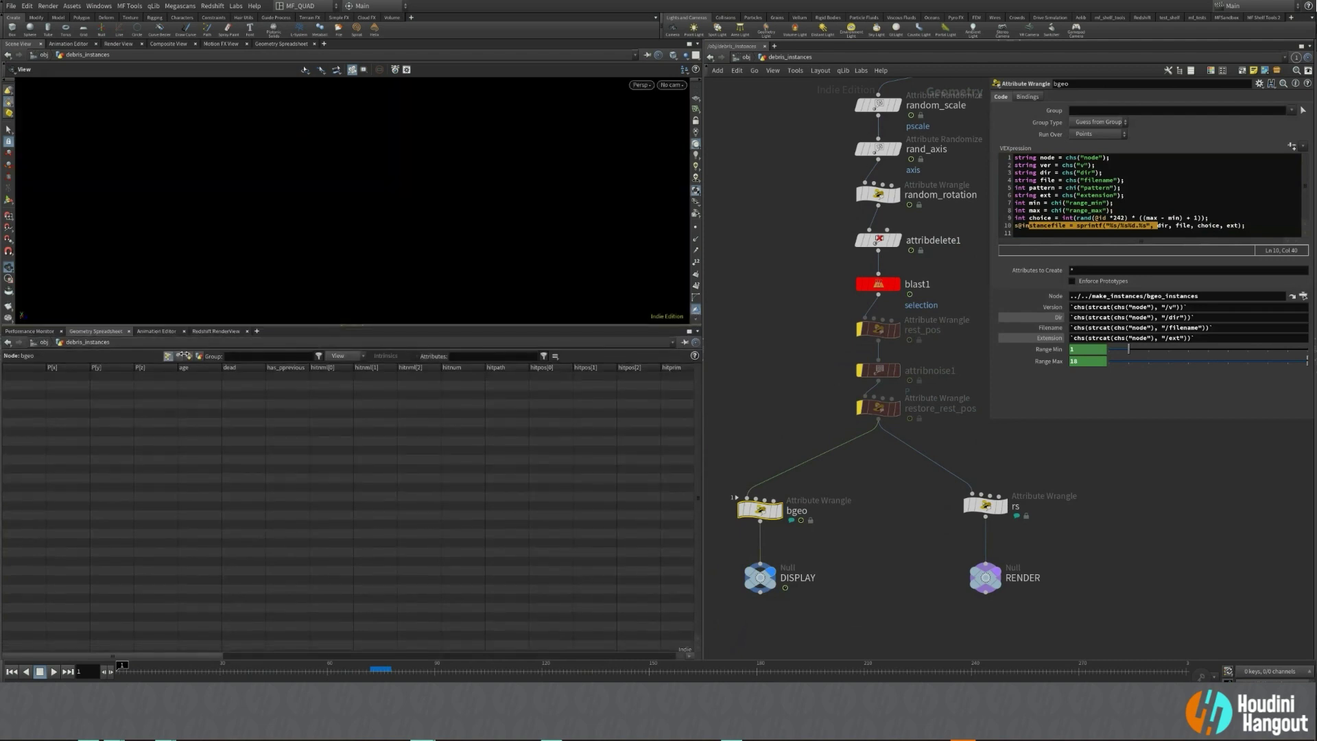
left_click(340, 356)
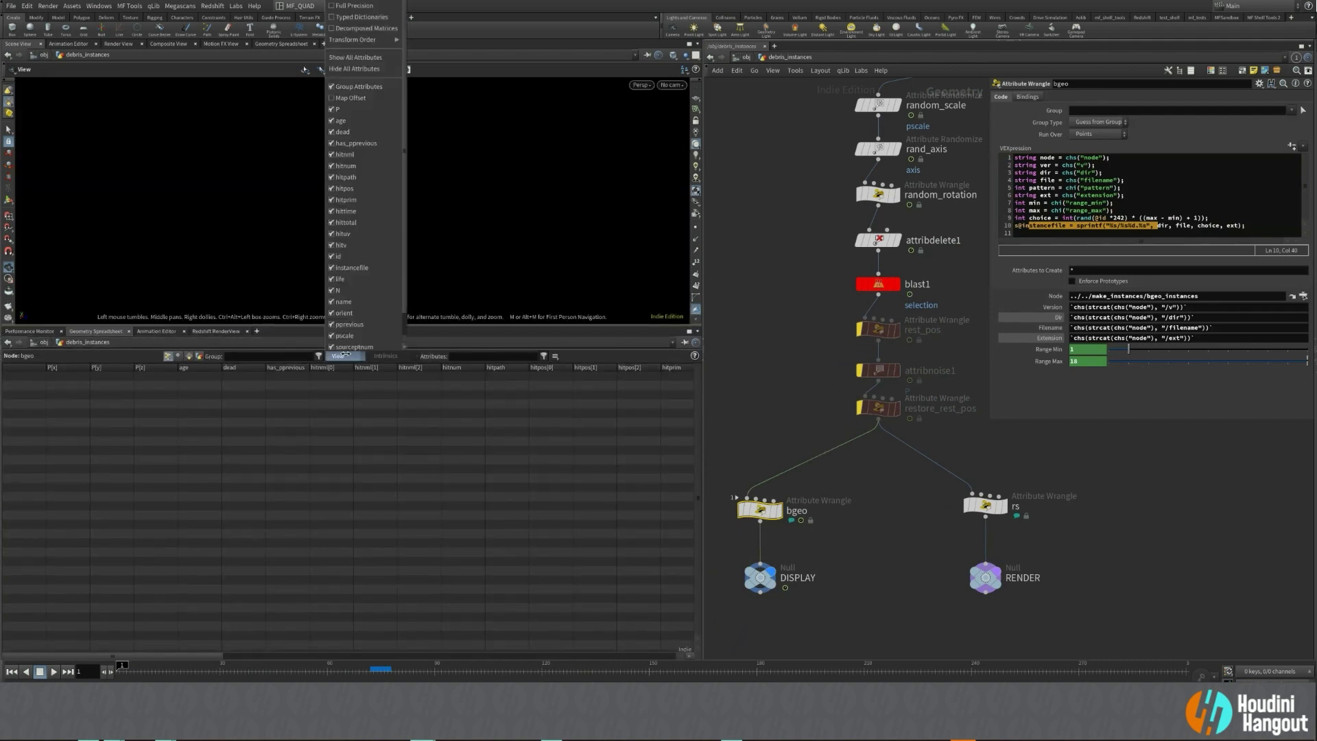
left_click(335, 428)
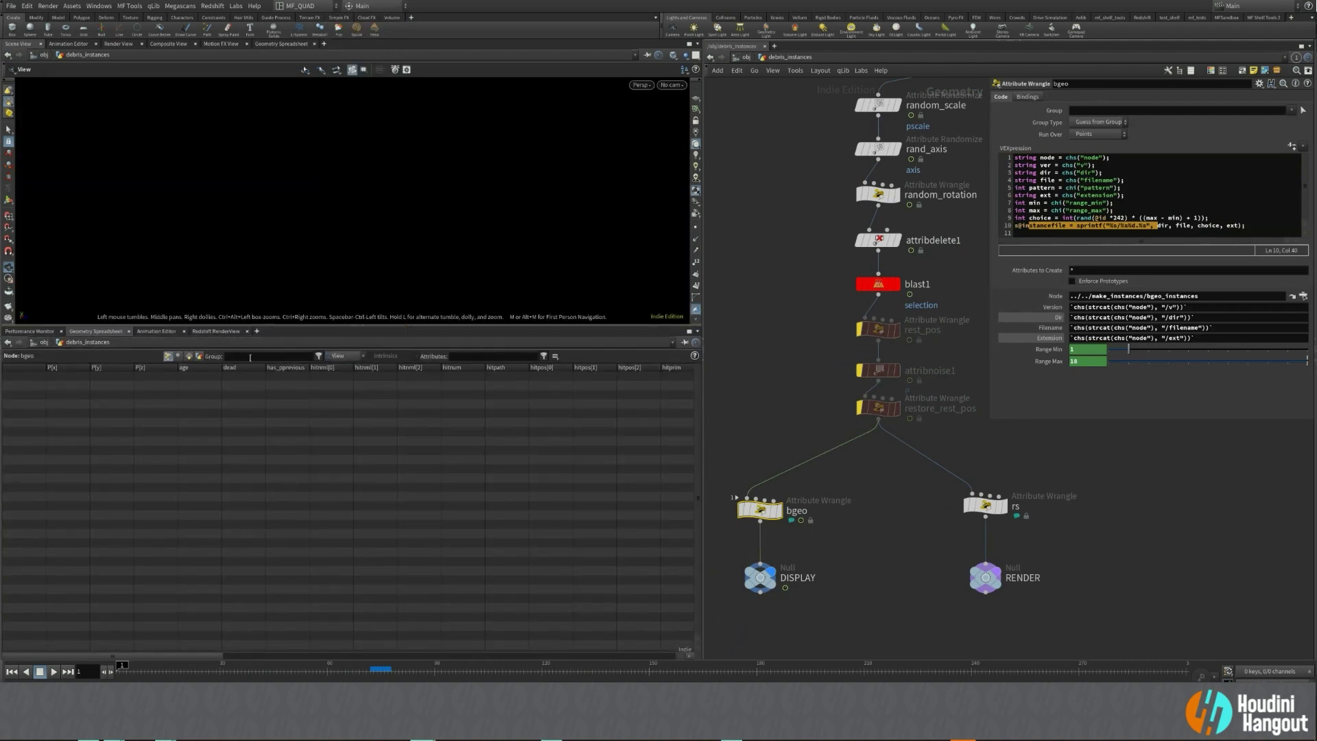
left_click(236, 356)
Display the output of the bgeo wrangle and move the timeline to frame 105.
left_click(762, 576)
left_click(760, 510)
left_click_drag(377, 671, 314, 671)
left_click(780, 509)
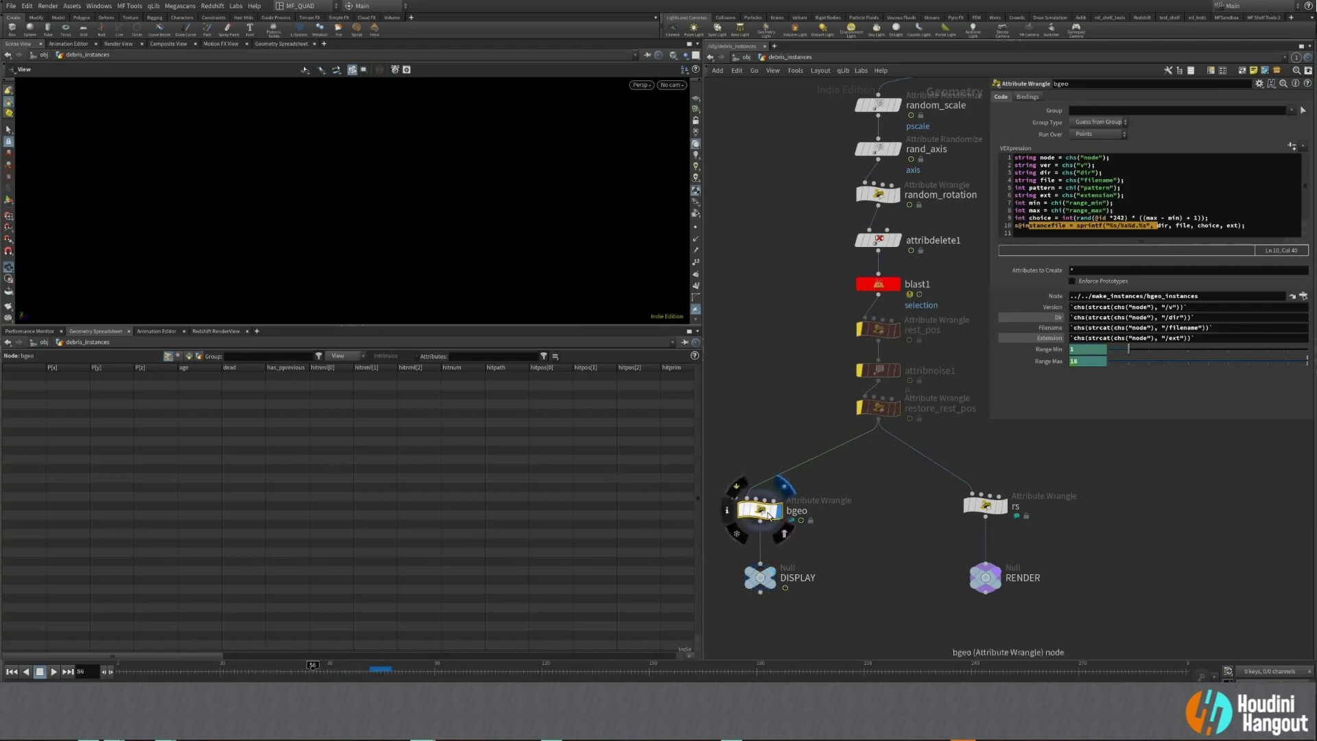
key("f")
middle_click_drag(898, 118, 894, 331)
left_click_drag(479, 667, 489, 666)
left_click(486, 666)
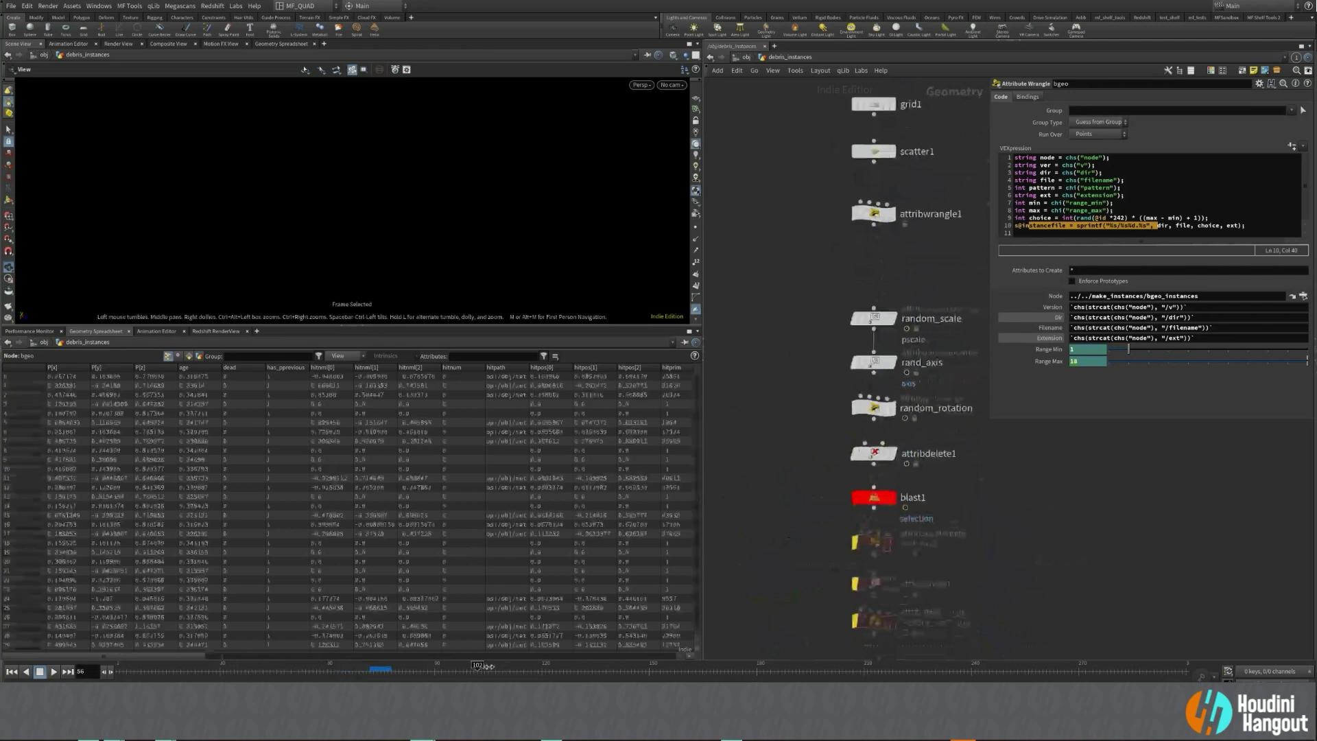
Show only the instancefile attribute in the spreadsheet, sort and widen its column, and look through the file paths.
left_click(339, 356)
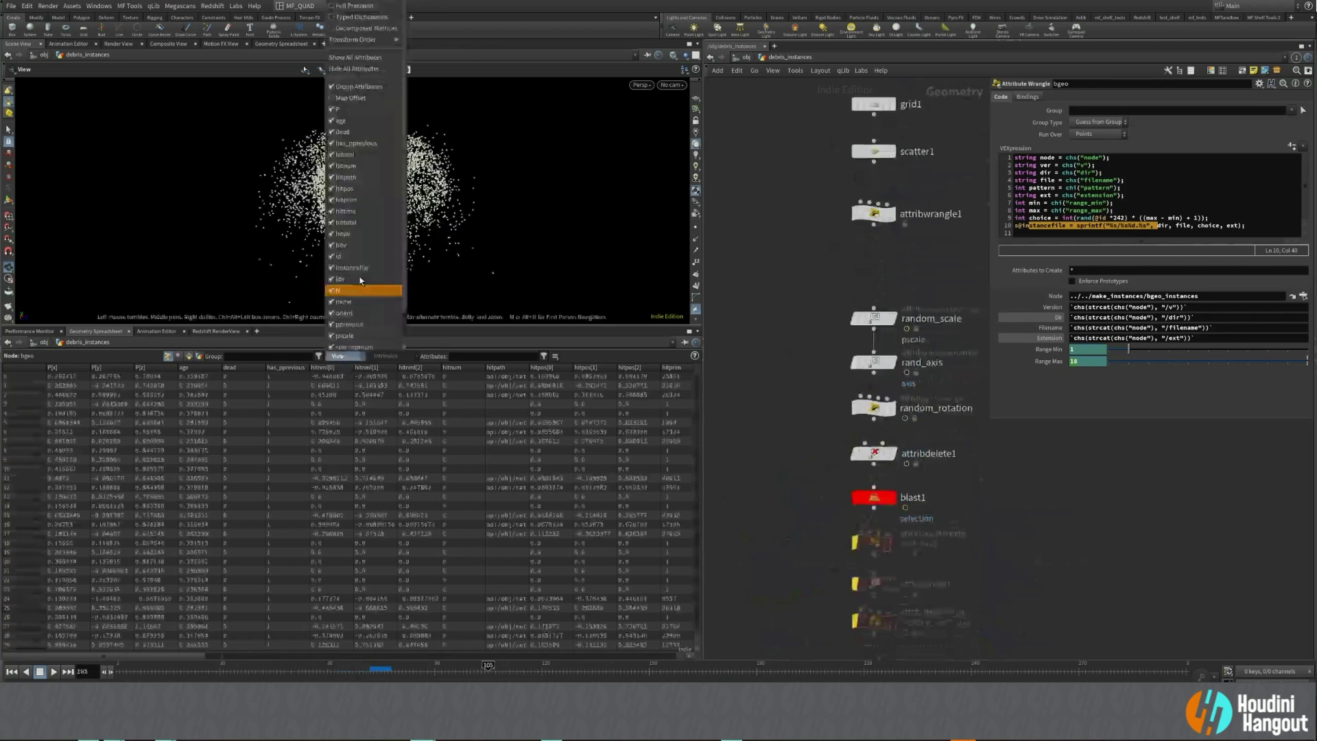
left_click(370, 69)
left_click(341, 355)
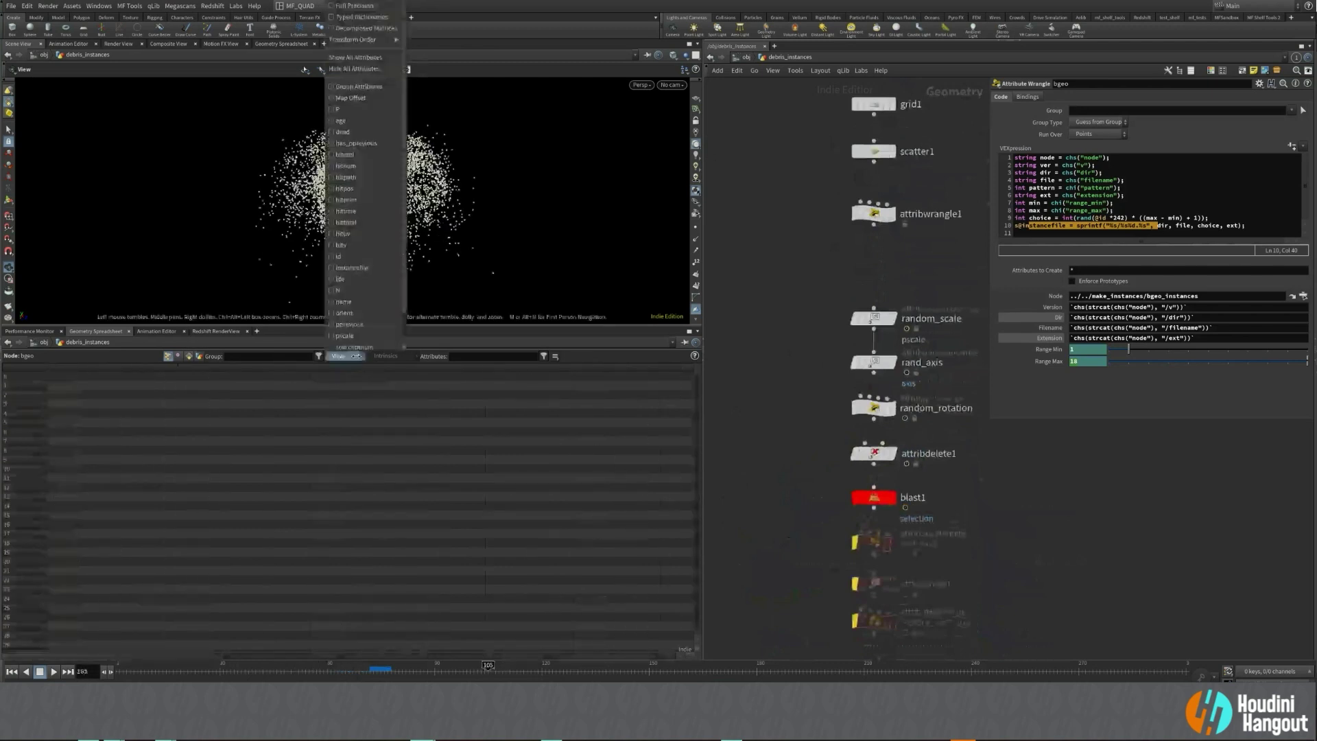
left_click(364, 268)
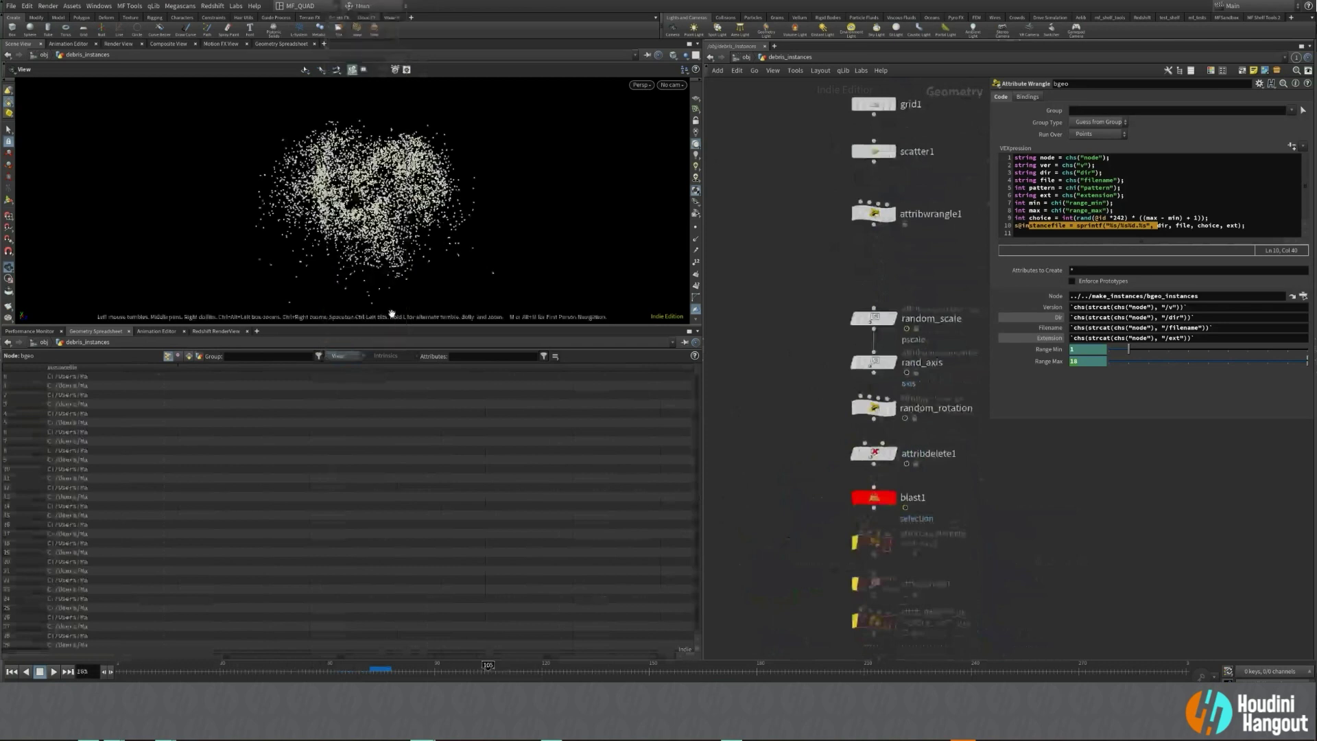
left_click(97, 365)
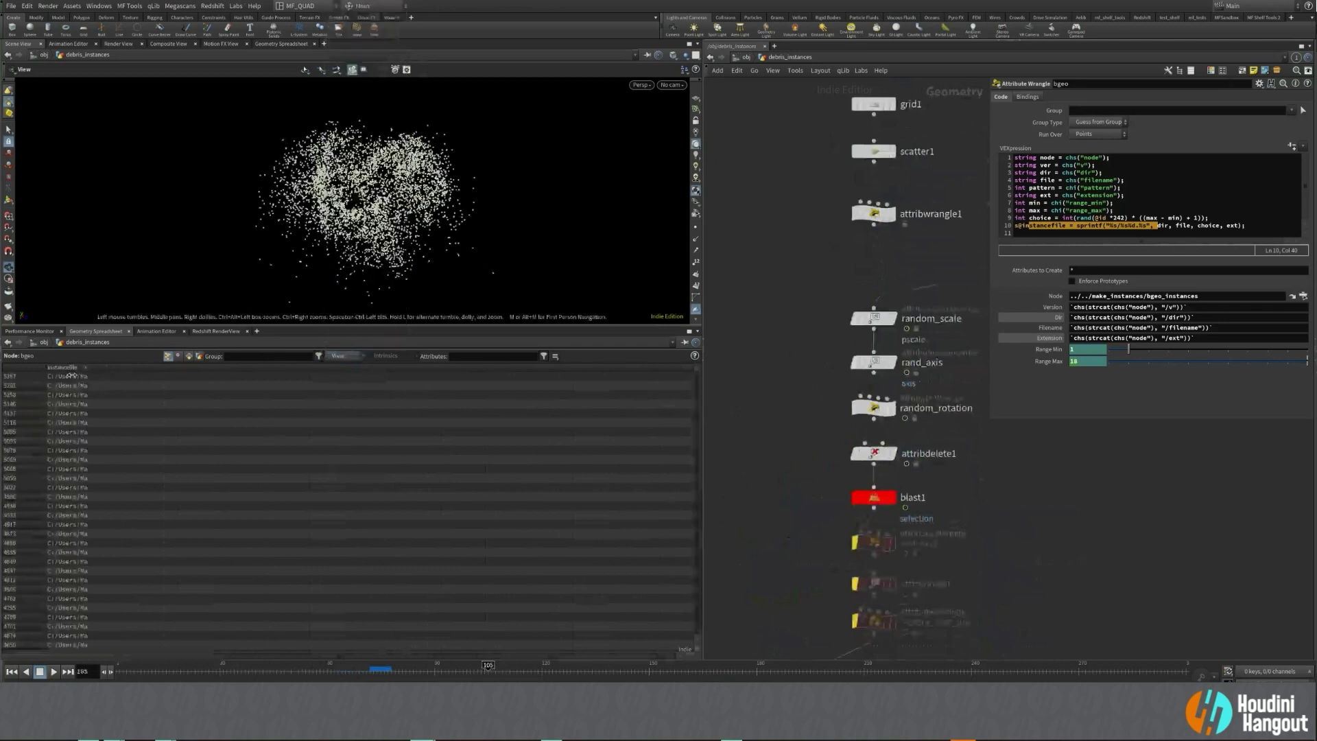
left_click_drag(88, 367, 588, 361)
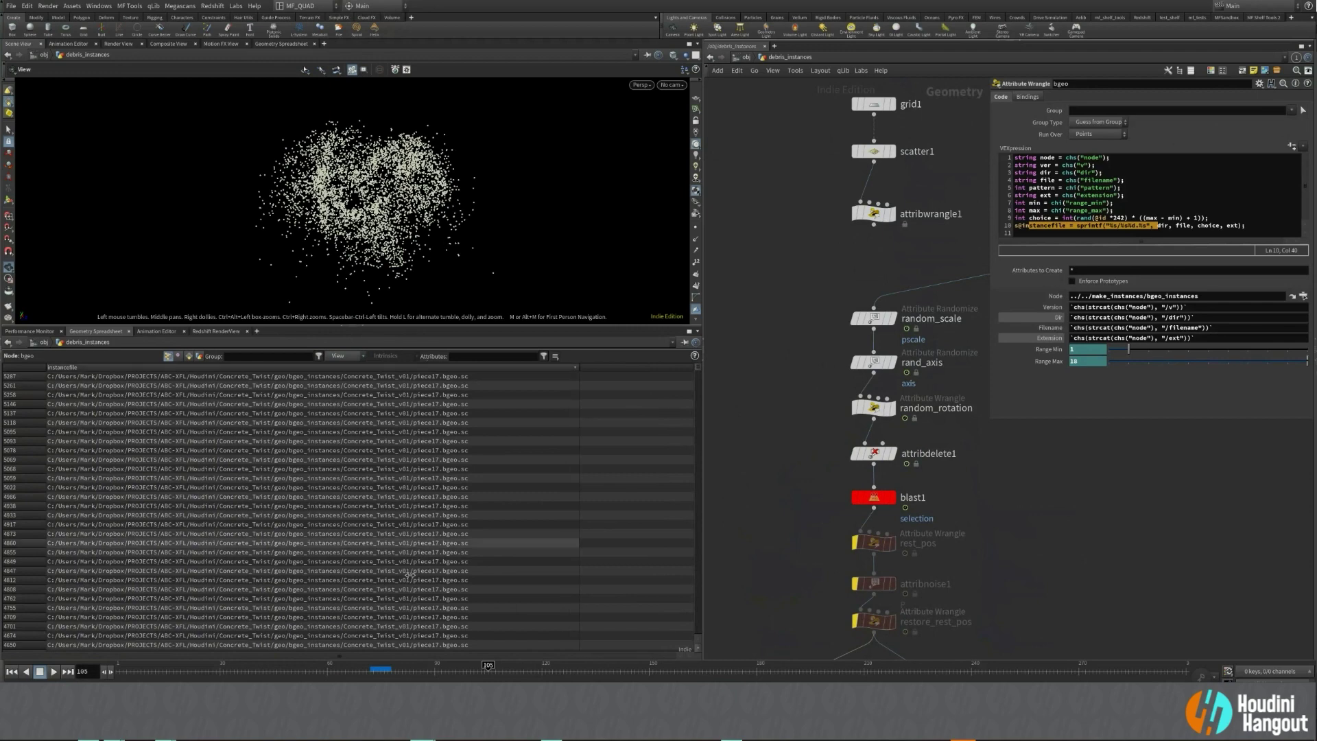
left_click_drag(698, 372, 701, 562)
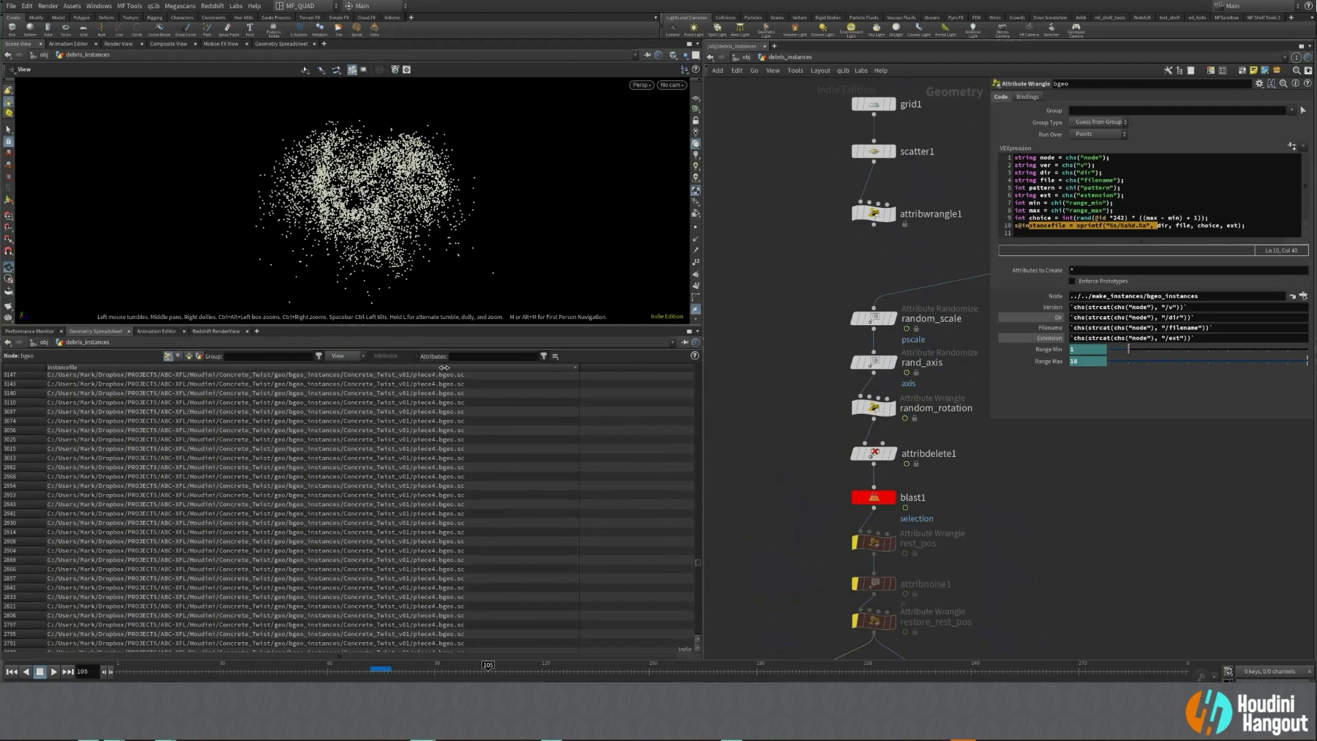
left_click(698, 558)
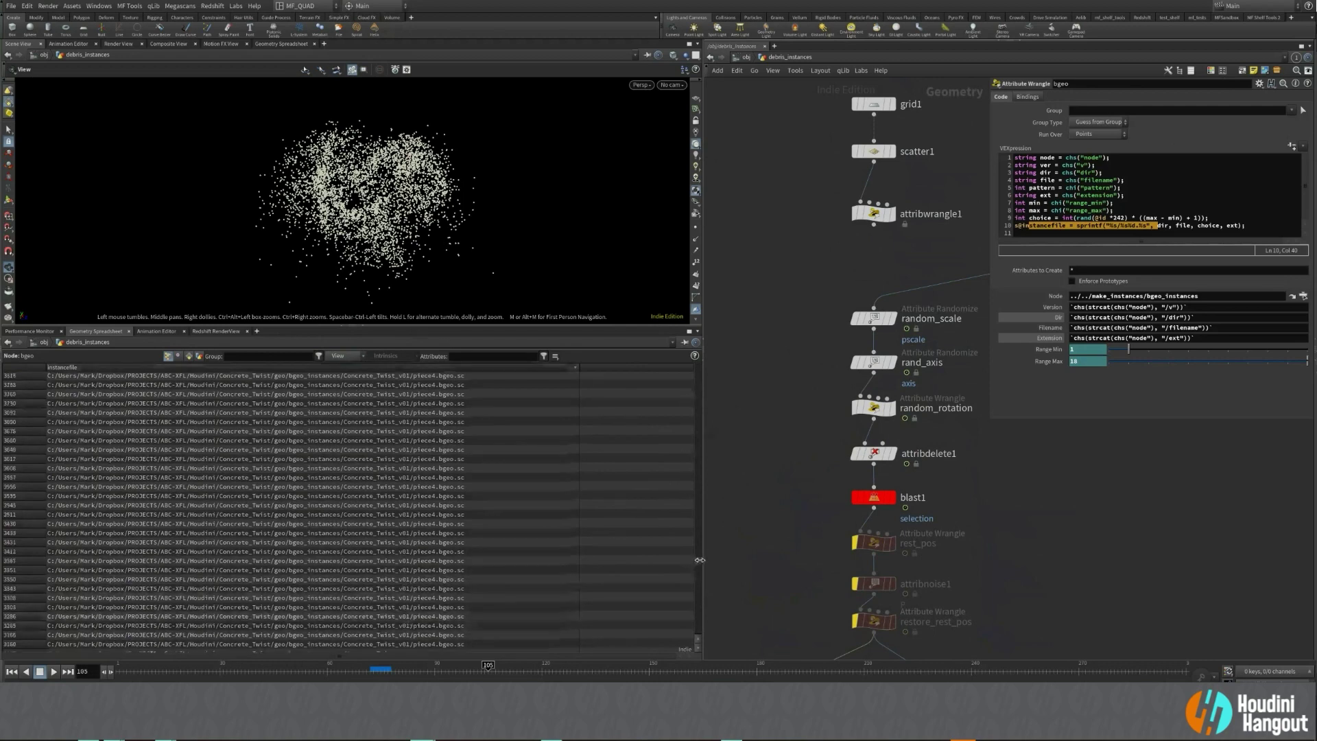
left_click_drag(698, 563, 698, 481)
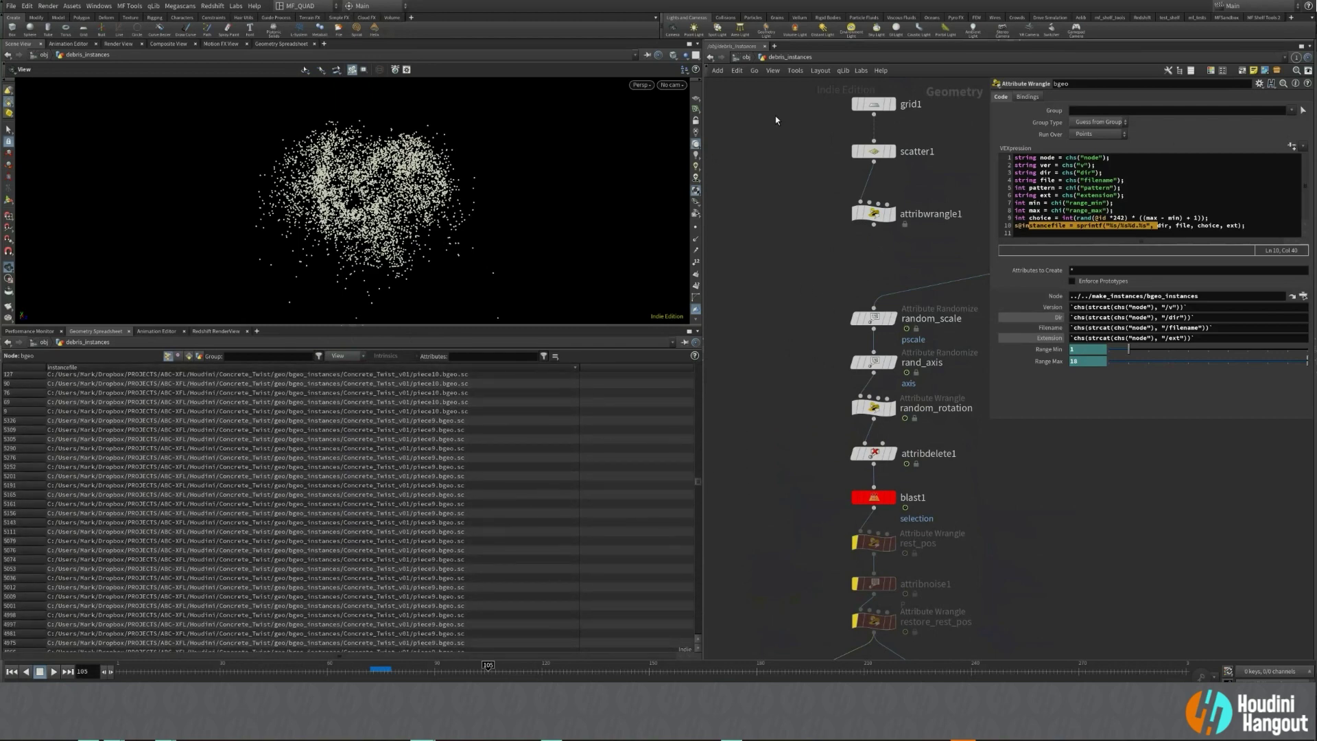
Return the display flag to the DISPLAY null and go back to the object level.
middle_click_drag(744, 521, 818, 276)
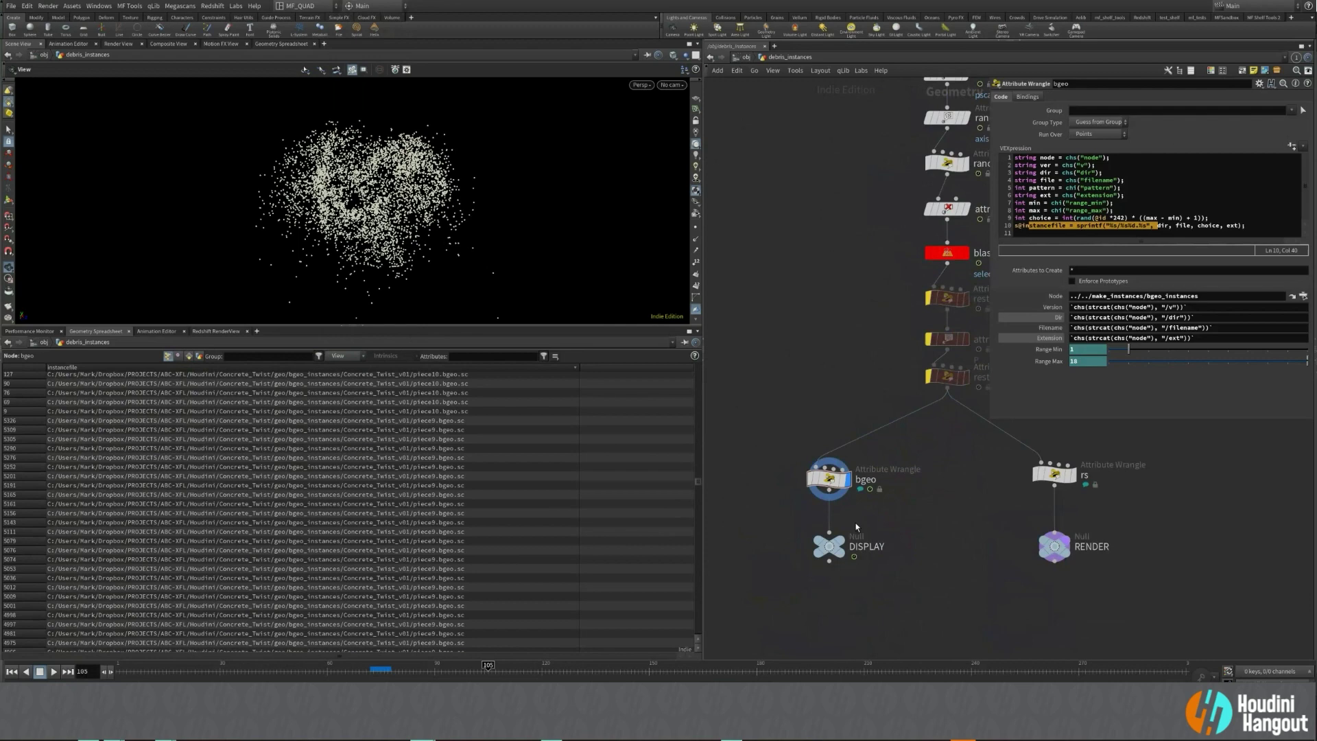
left_click(829, 545)
left_click(745, 57)
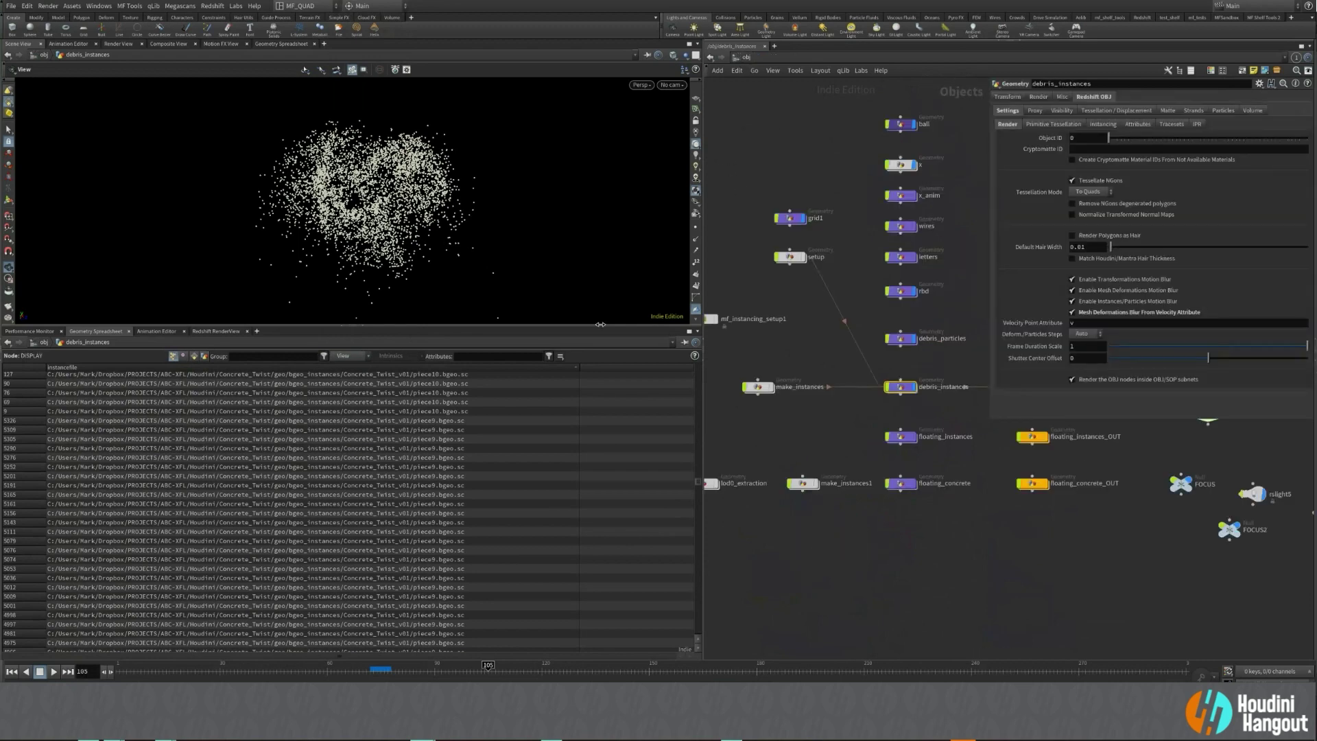
Inspect the instanced debris pieces up close in the scene and make the viewport taller again.
key("grave")
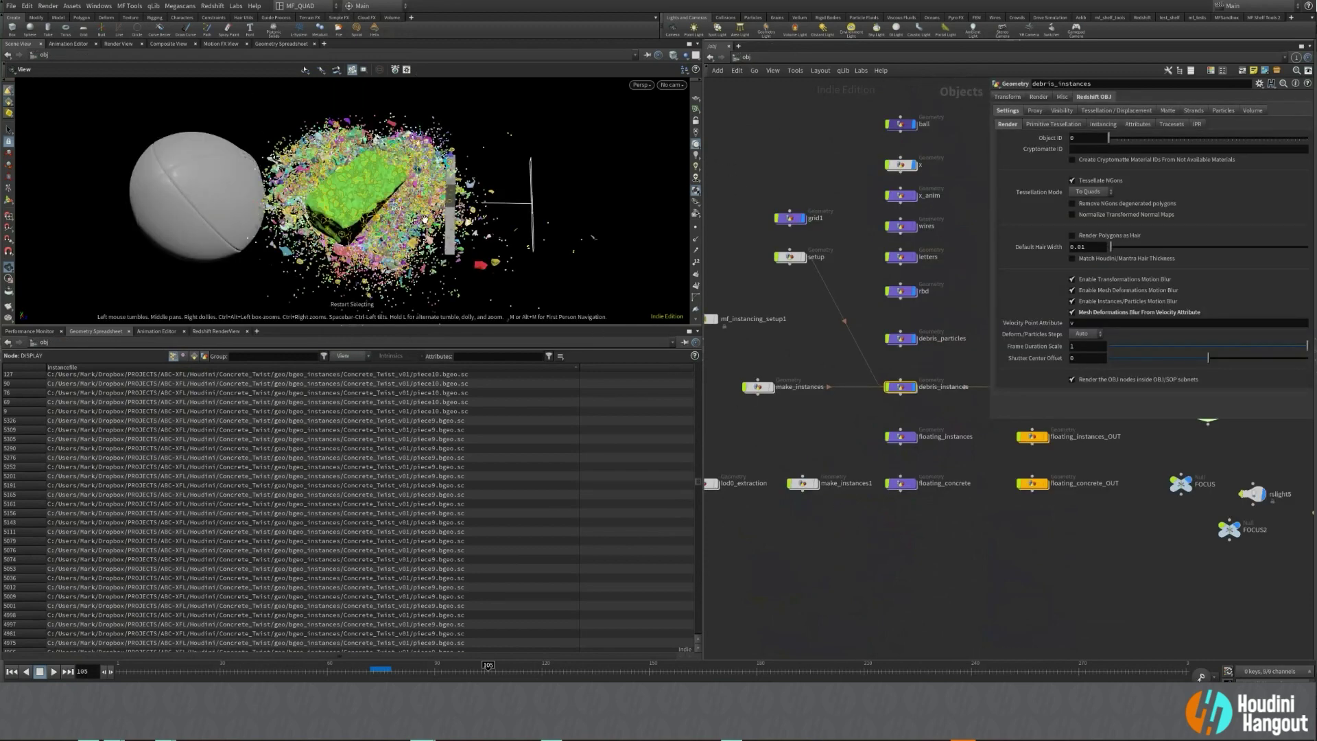
right_click_drag(409, 214, 685, 159)
left_click_drag(686, 159, 501, 199)
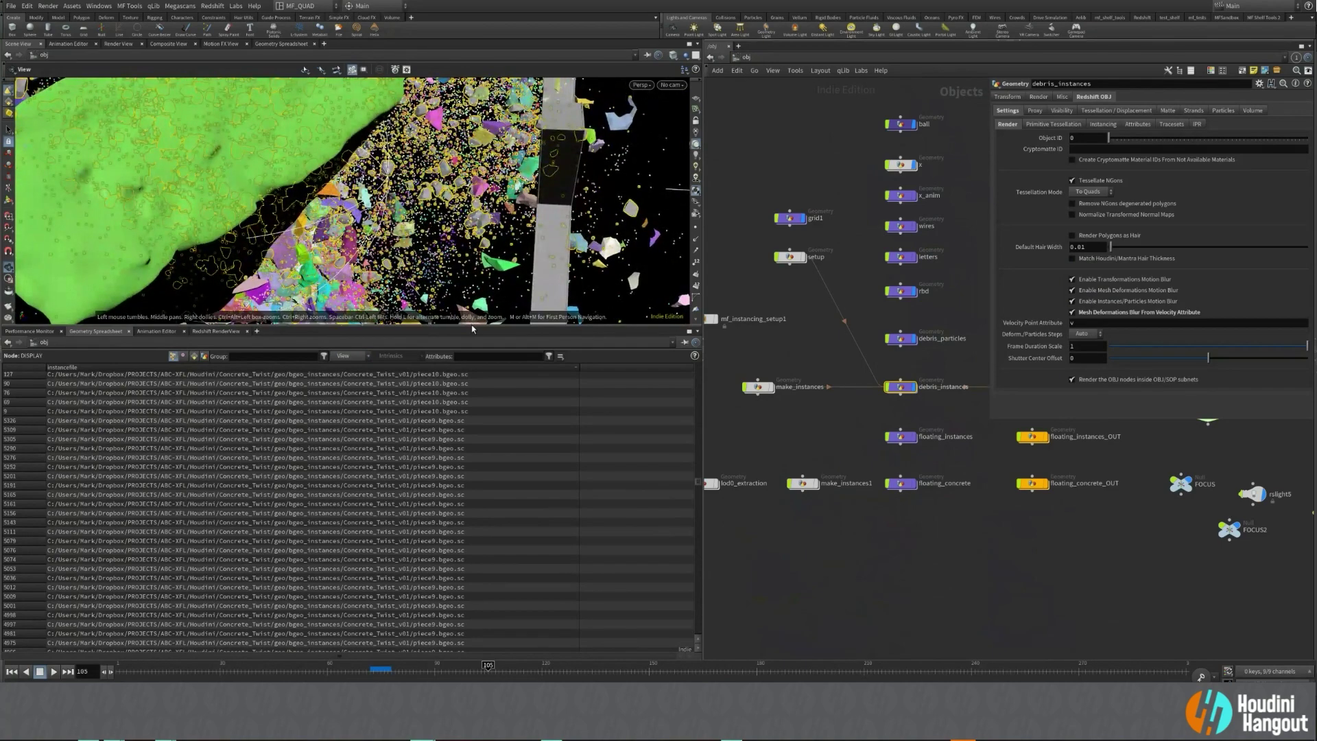
left_click_drag(467, 334, 468, 488)
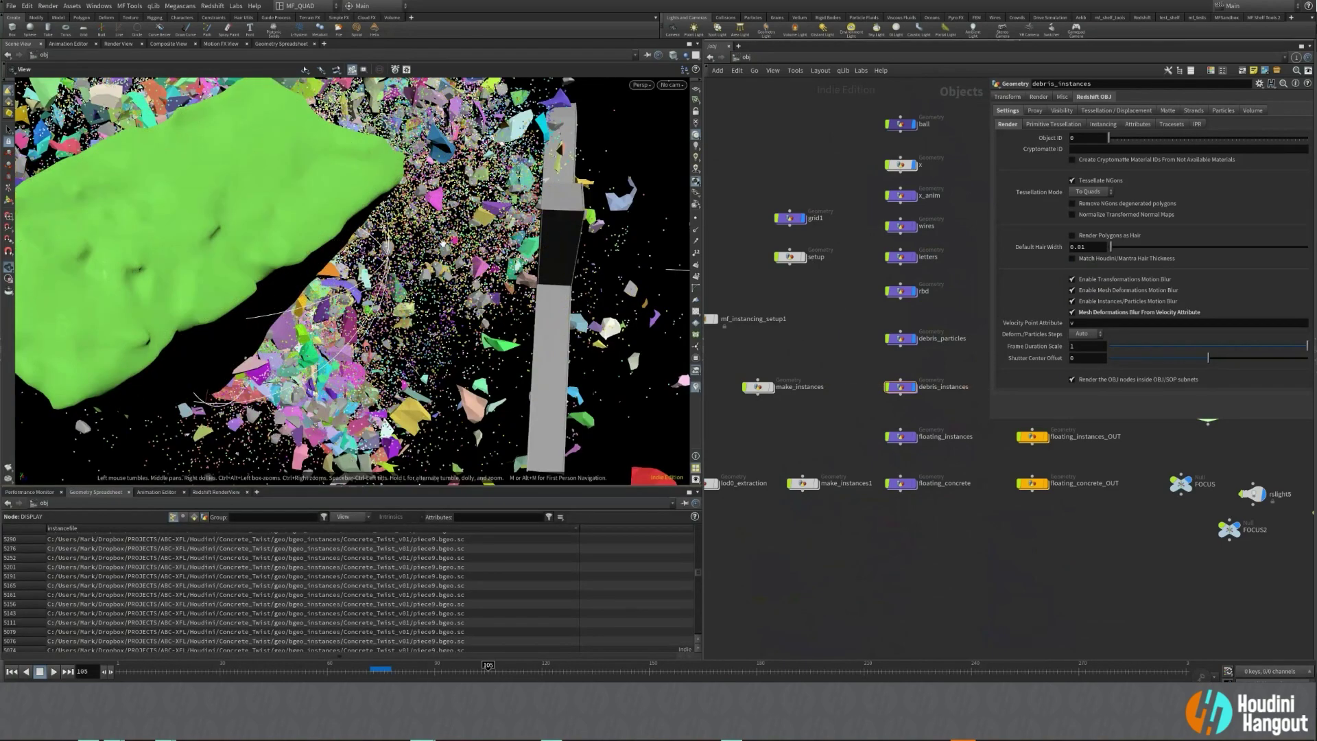
Examine the rs wrangle and RENDER null inside debris_instances, including their .rs instancefile paths, and return to the object level.
left_click(900, 386)
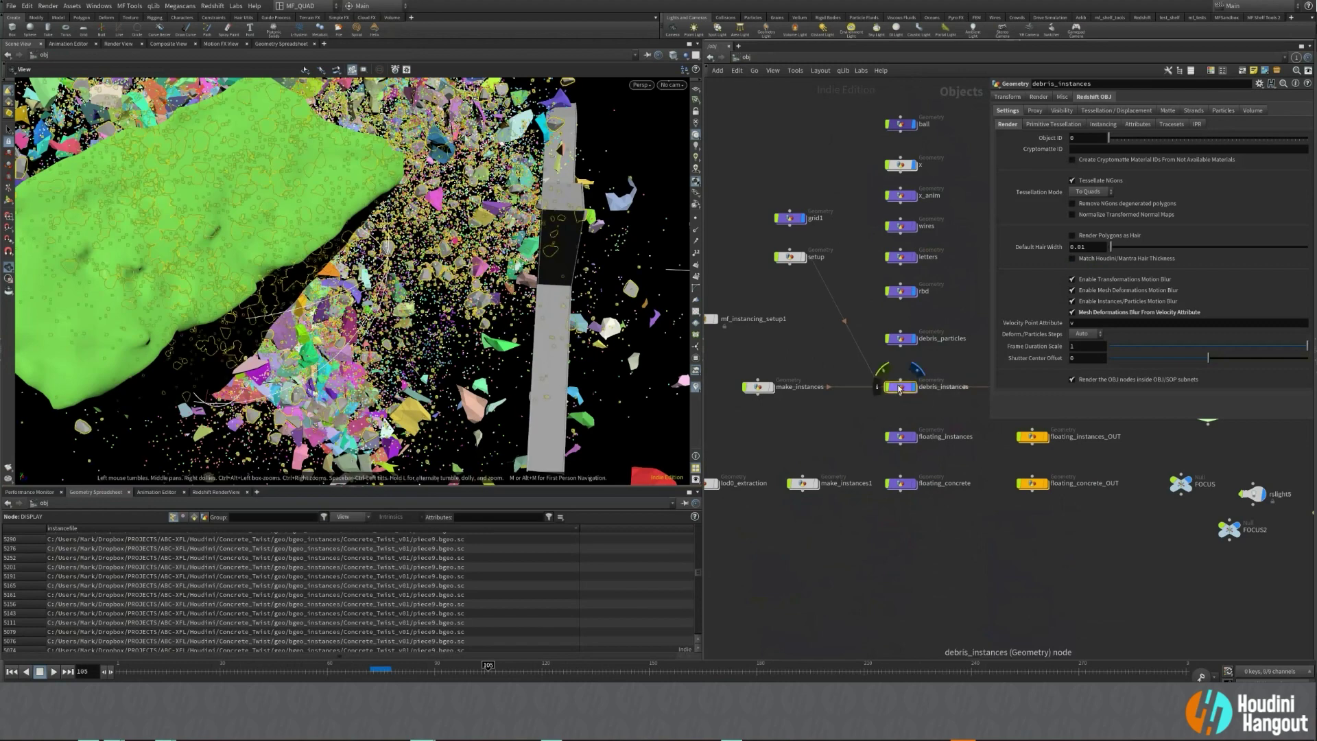
double_click(901, 388)
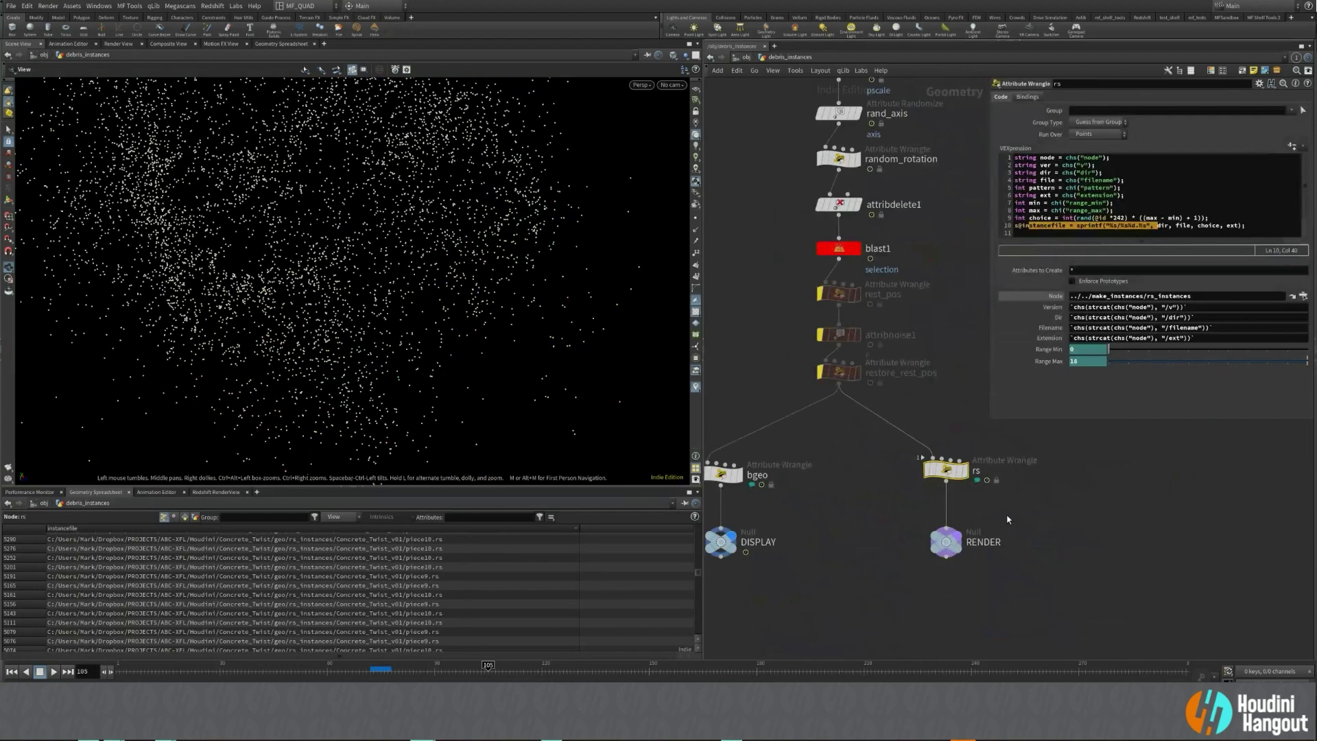
left_click(934, 549)
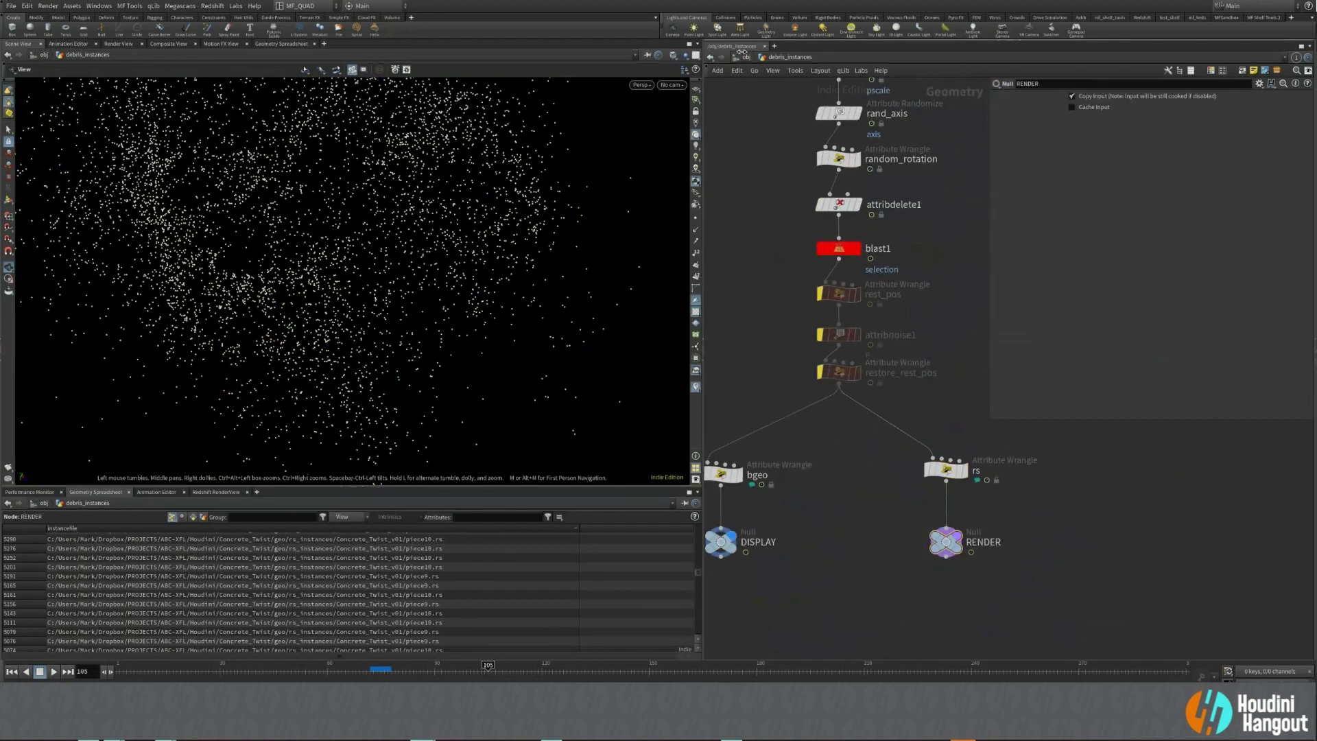
left_click(743, 55)
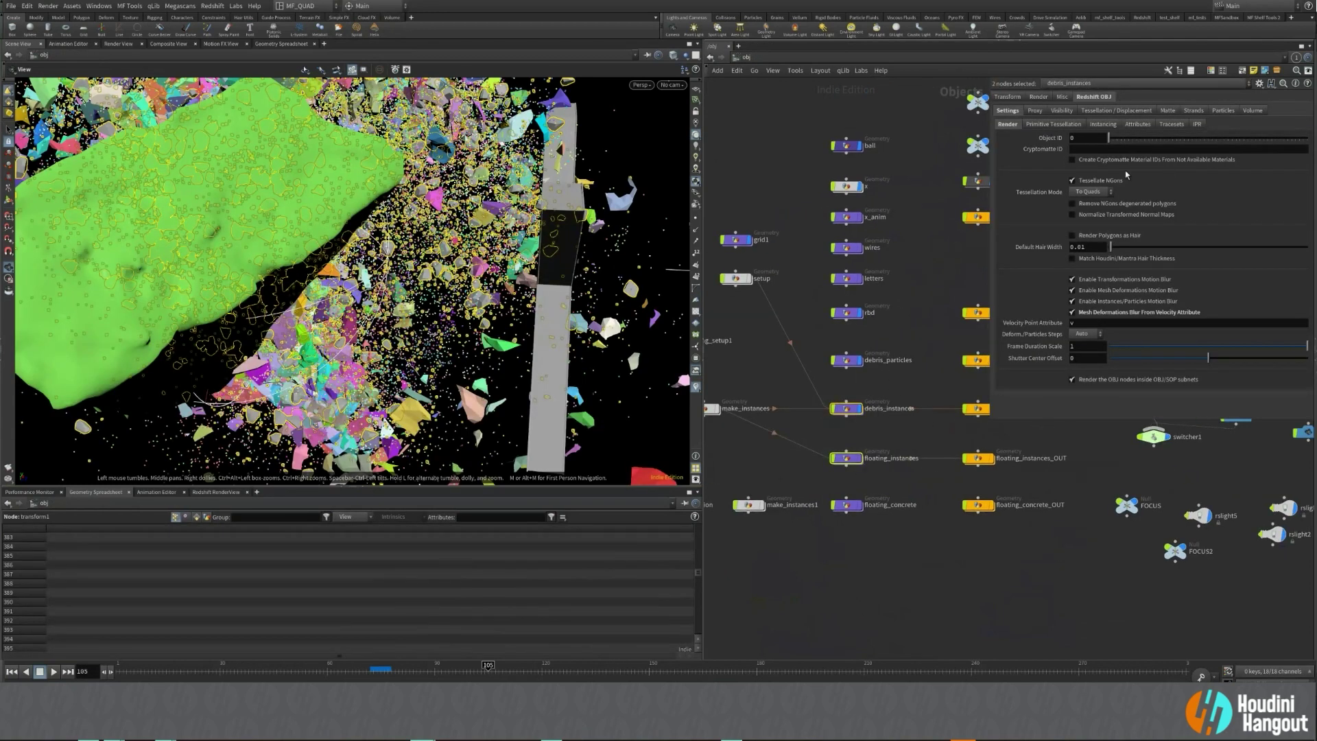
Examine the Redshift instancing settings of the debris_instances and floating_instances objects.
left_click(1099, 124)
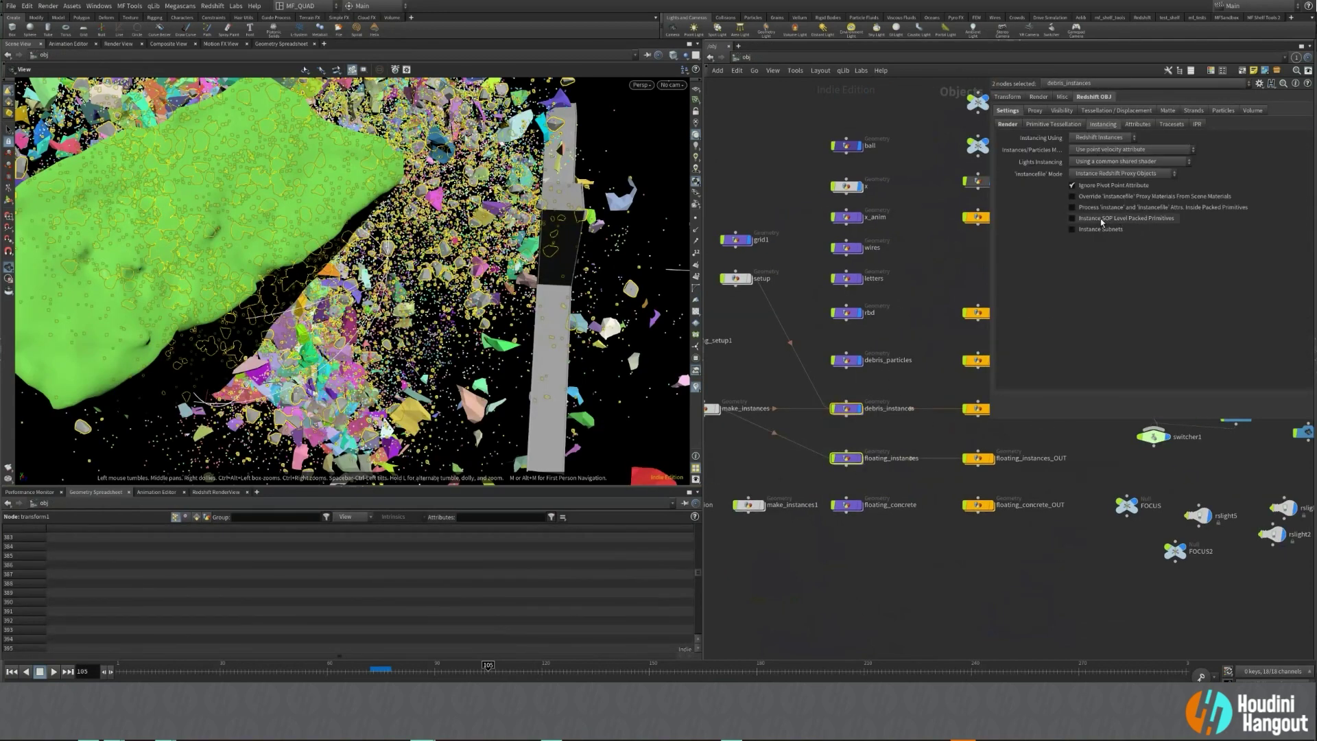
left_click(756, 557)
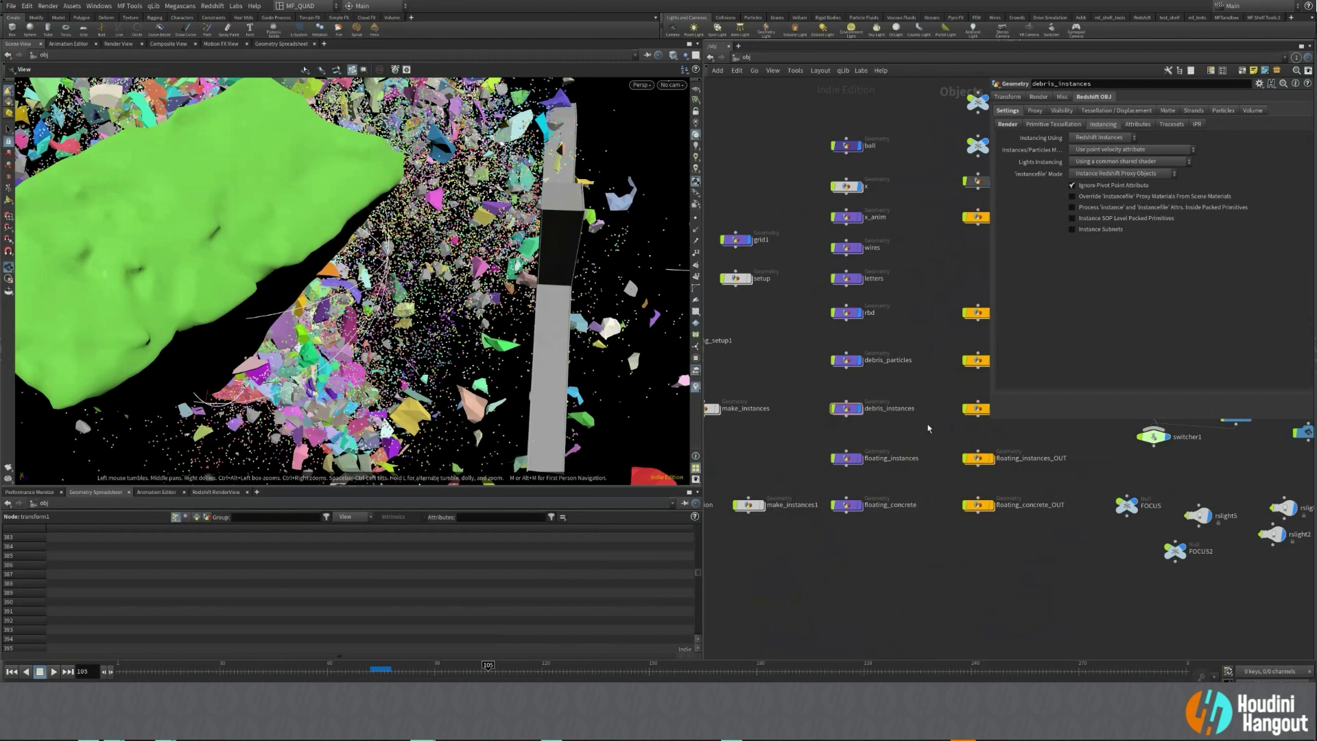
middle_click_drag(912, 437, 939, 434)
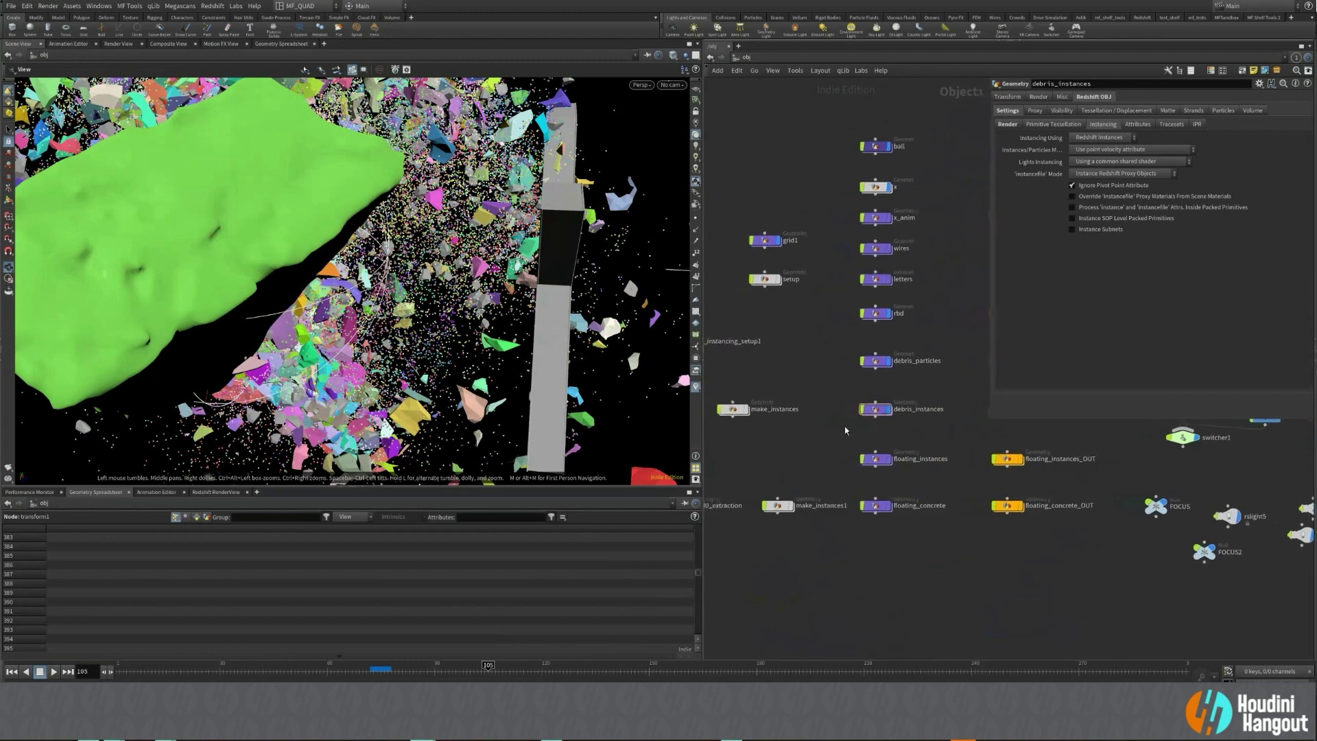
Look inside mf_instancing_setup1 at its make_instances and render_instances nodes and return to the object level.
middle_click_drag(843, 430, 913, 434)
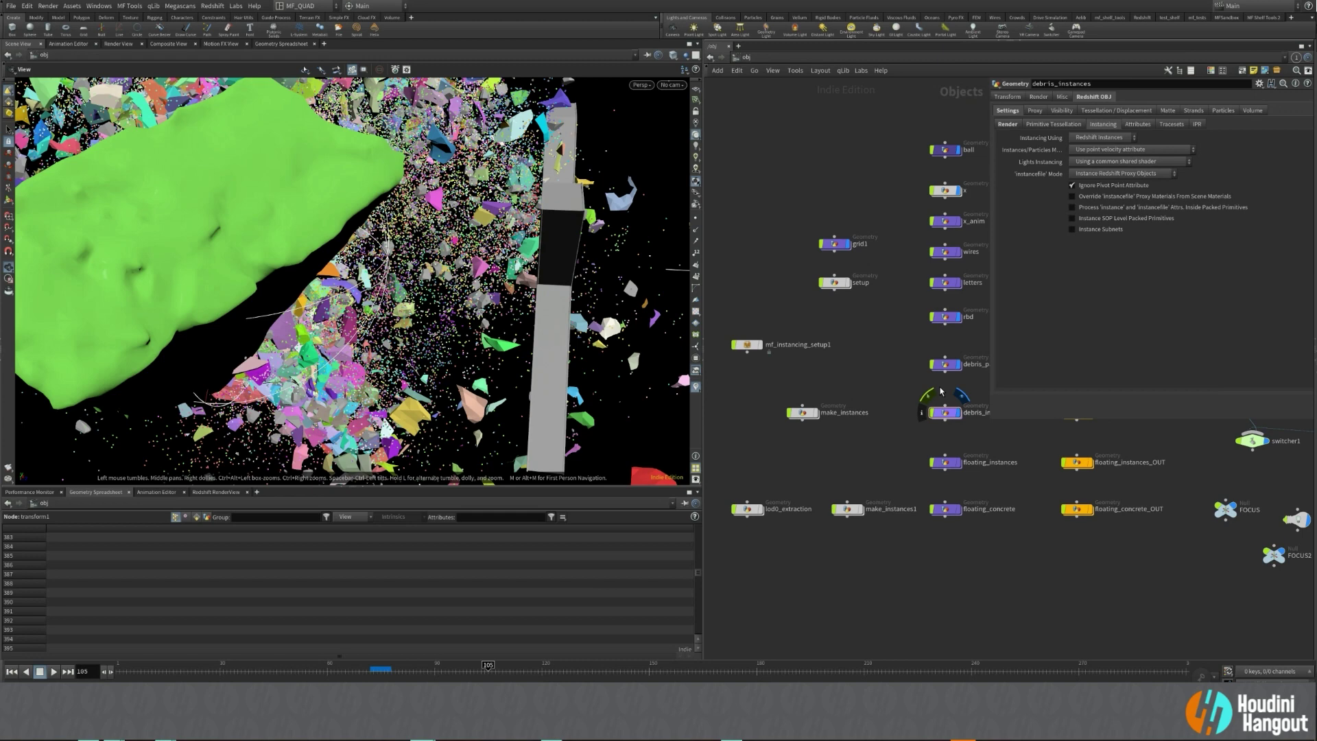
double_click(748, 344)
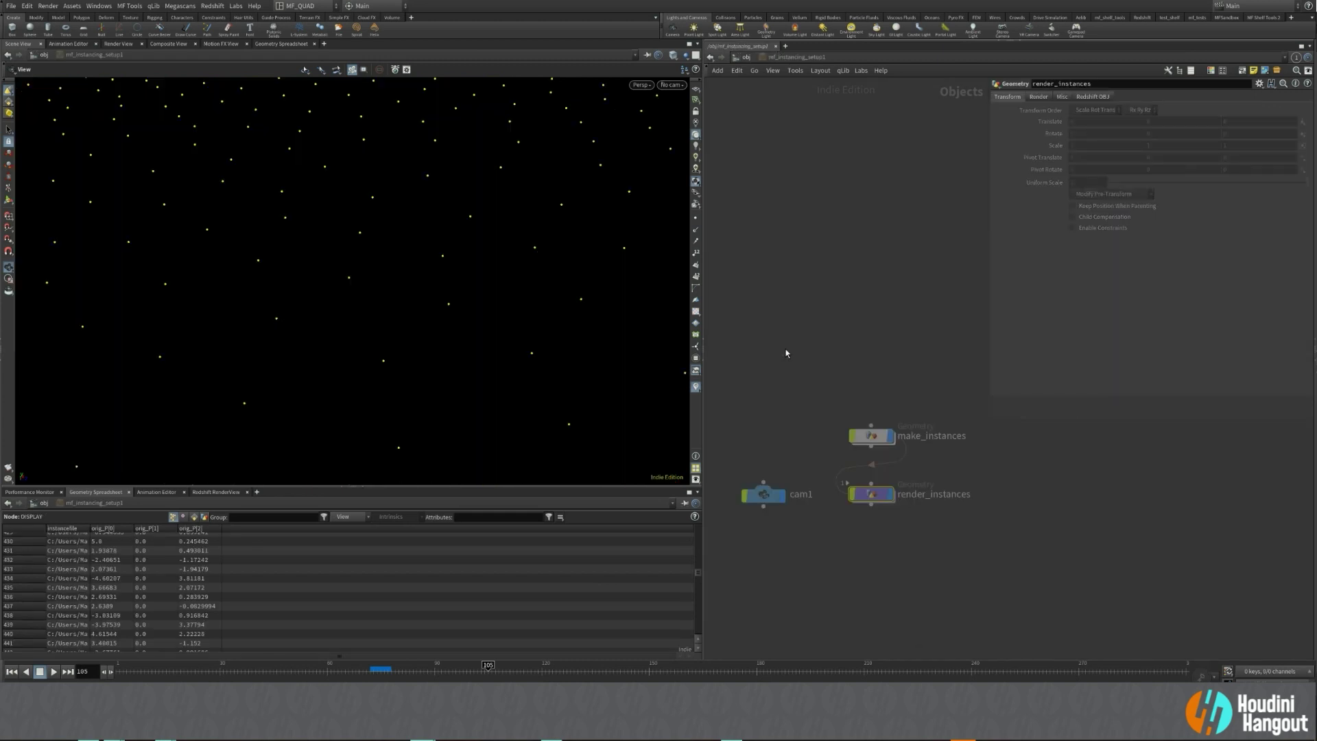
left_click_drag(838, 338, 900, 572)
key("u")
double_click(747, 345)
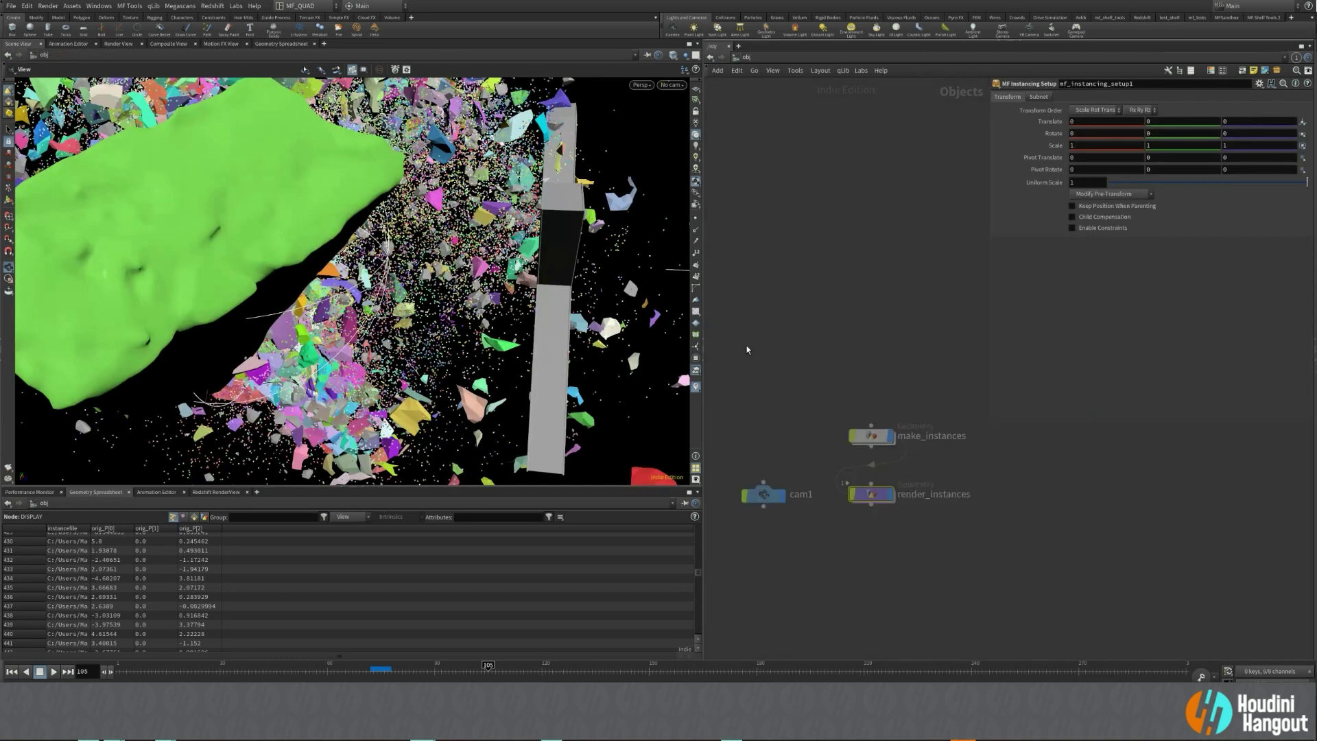
left_click_drag(951, 575, 803, 356)
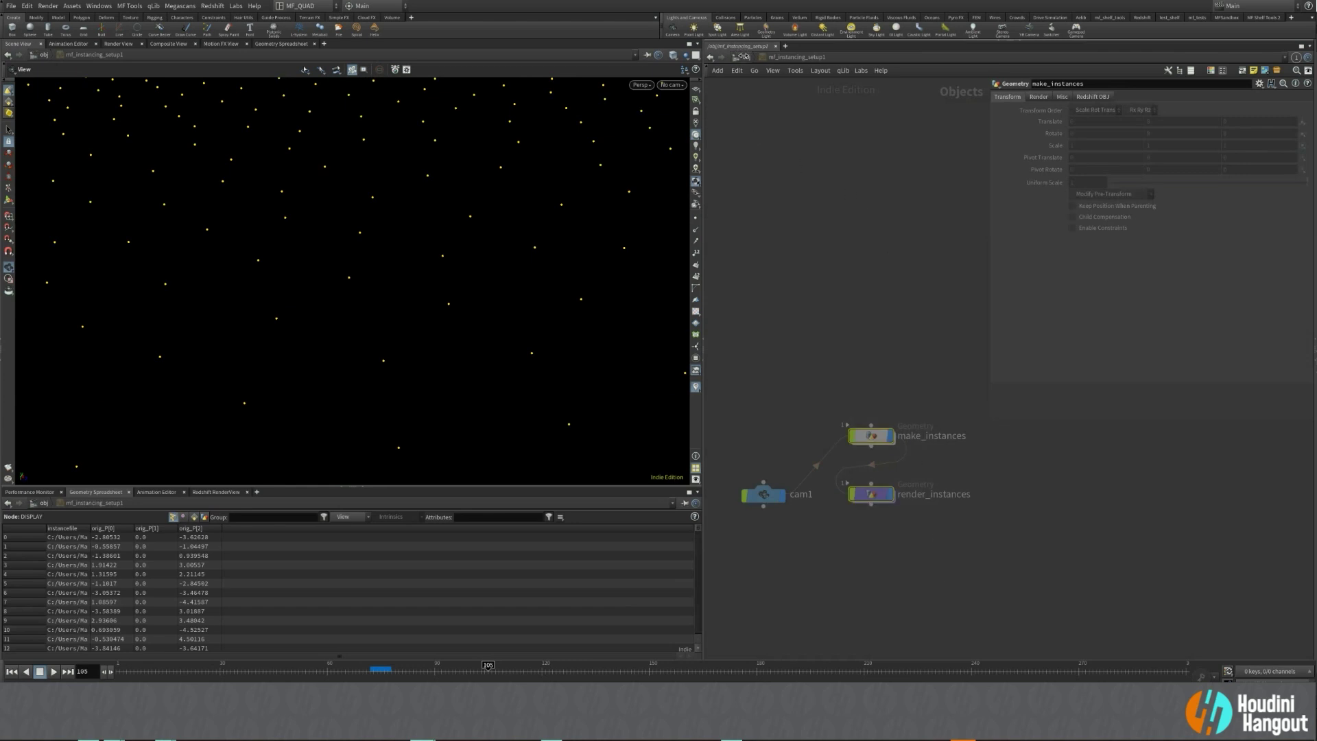
key("u")
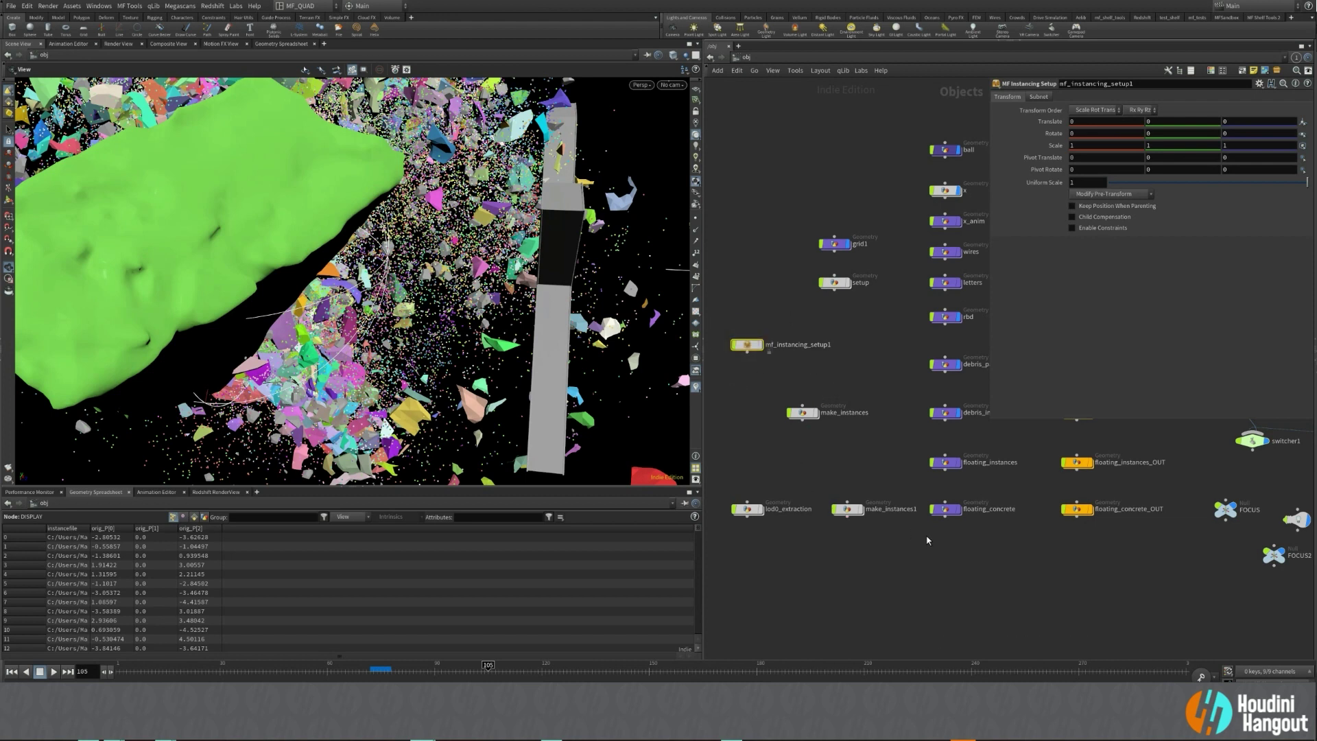
middle_click_drag(926, 541, 899, 556)
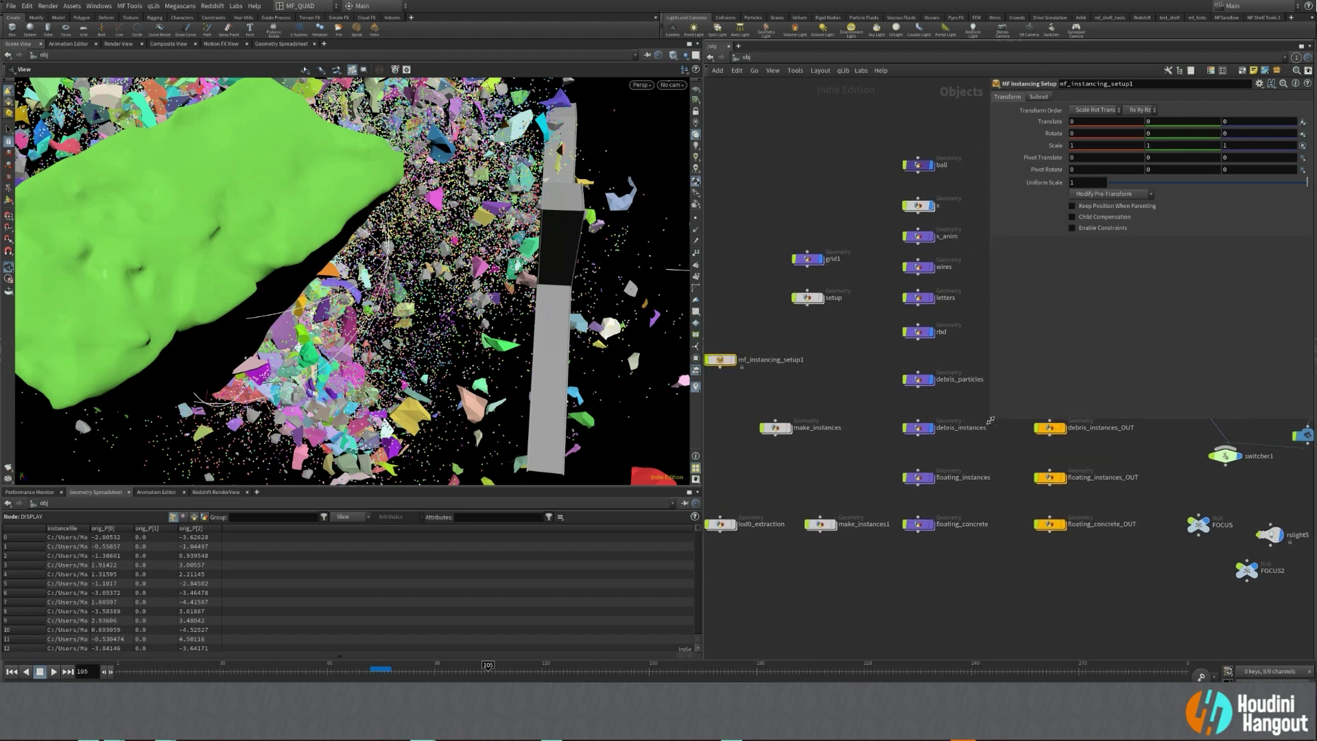
Inspect the fractured pieces from foreach_end1 inside make_instances and return to the object level.
left_click_drag(991, 421, 1063, 315)
mouse_move(985, 477)
middle_mouse_down()
mouse_move(948, 481)
mouse_move(1010, 471)
middle_mouse_up()
middle_click_drag(870, 401, 883, 393)
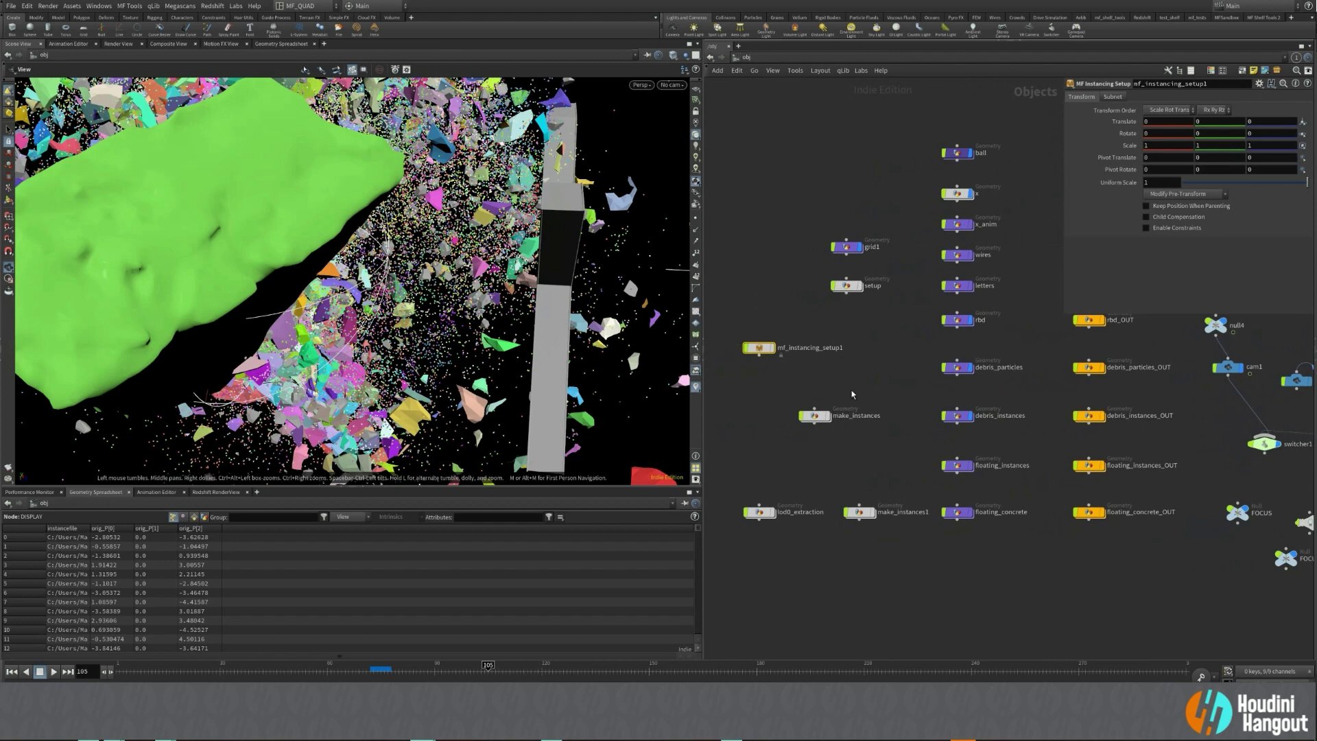
double_click(815, 415)
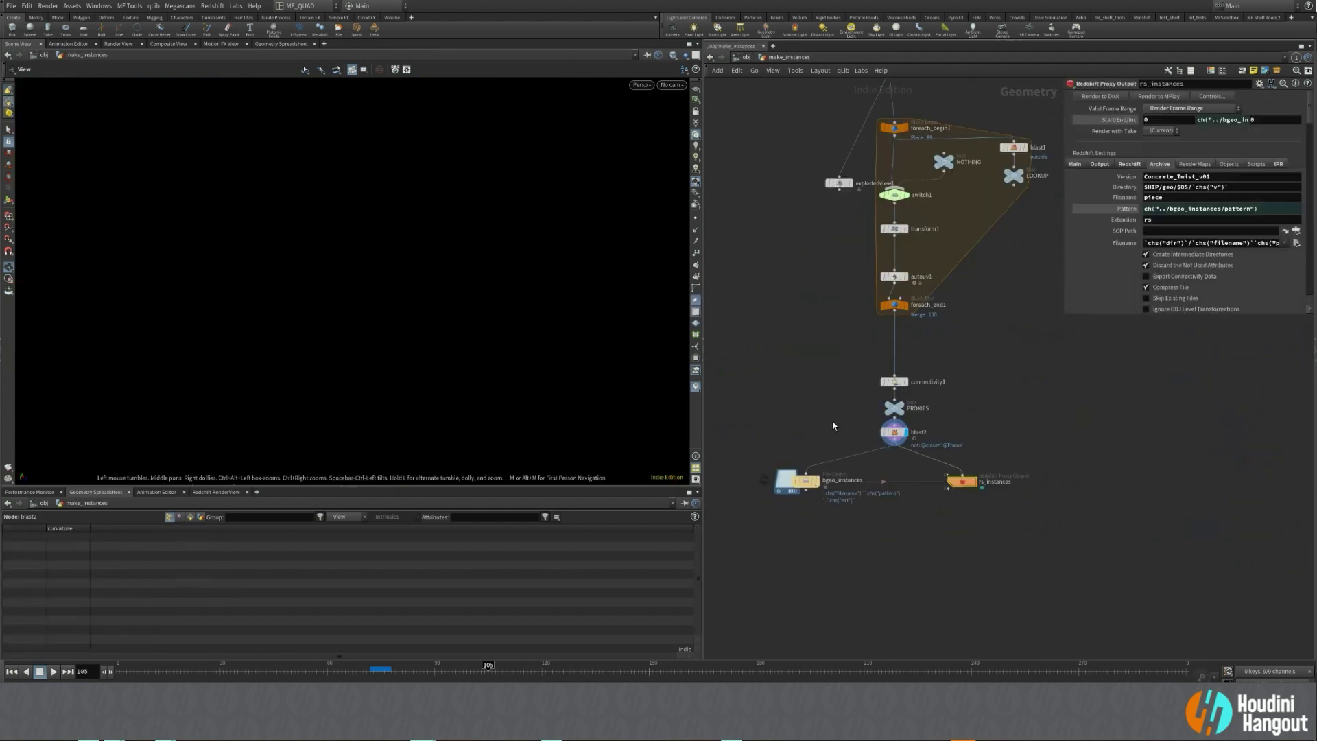
left_click(900, 431)
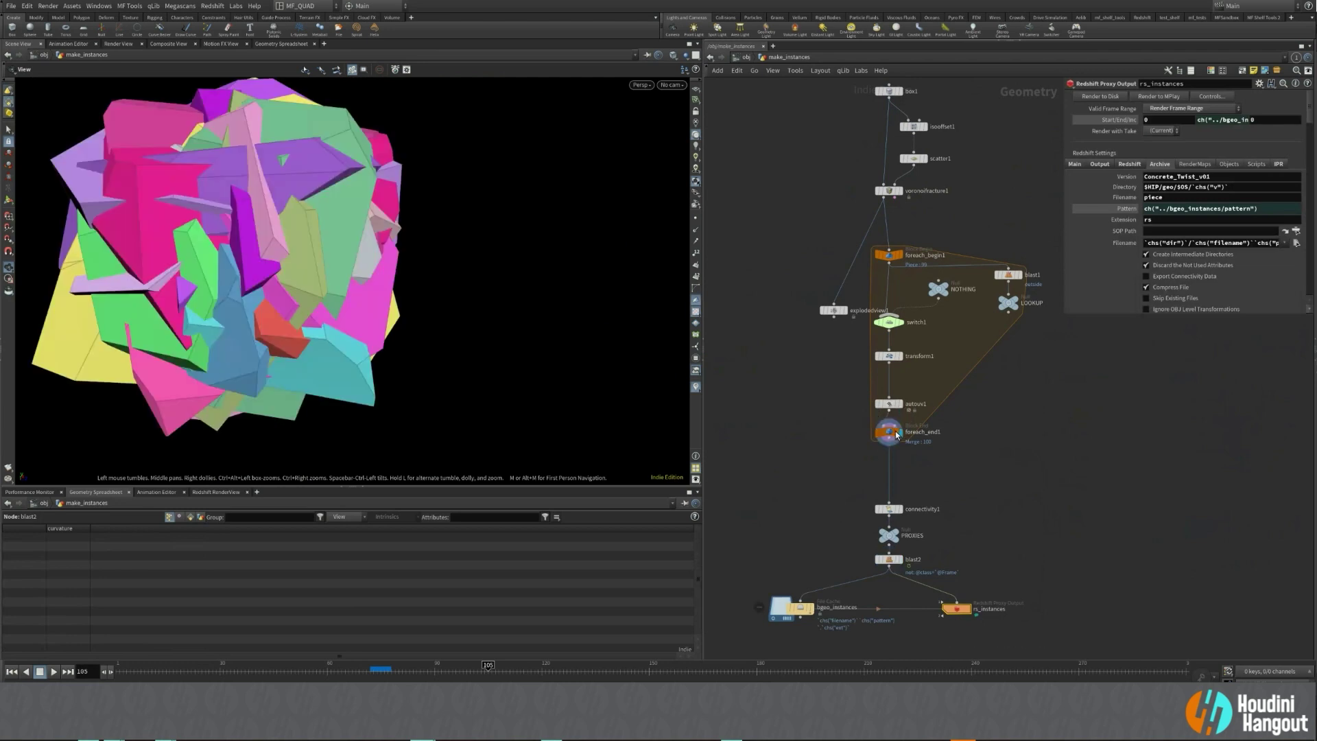
left_click(888, 432)
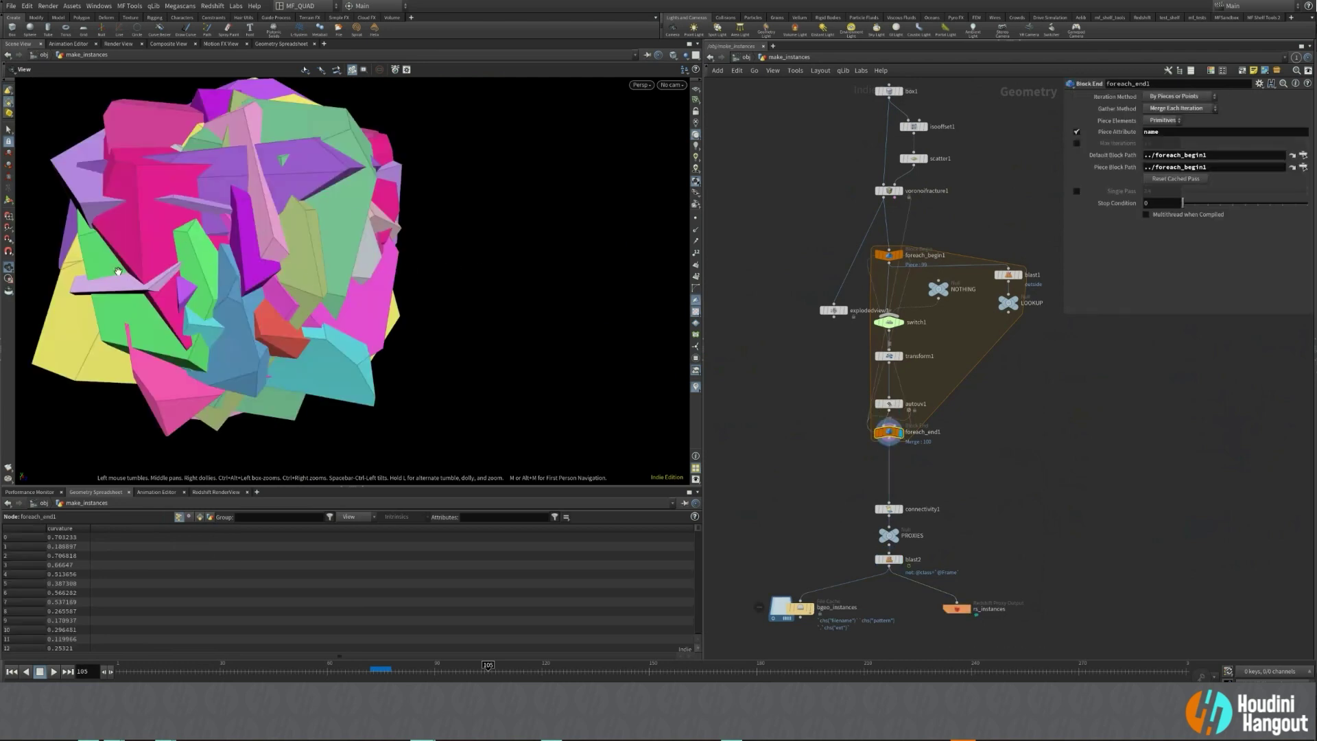
middle_click_drag(256, 270, 415, 272)
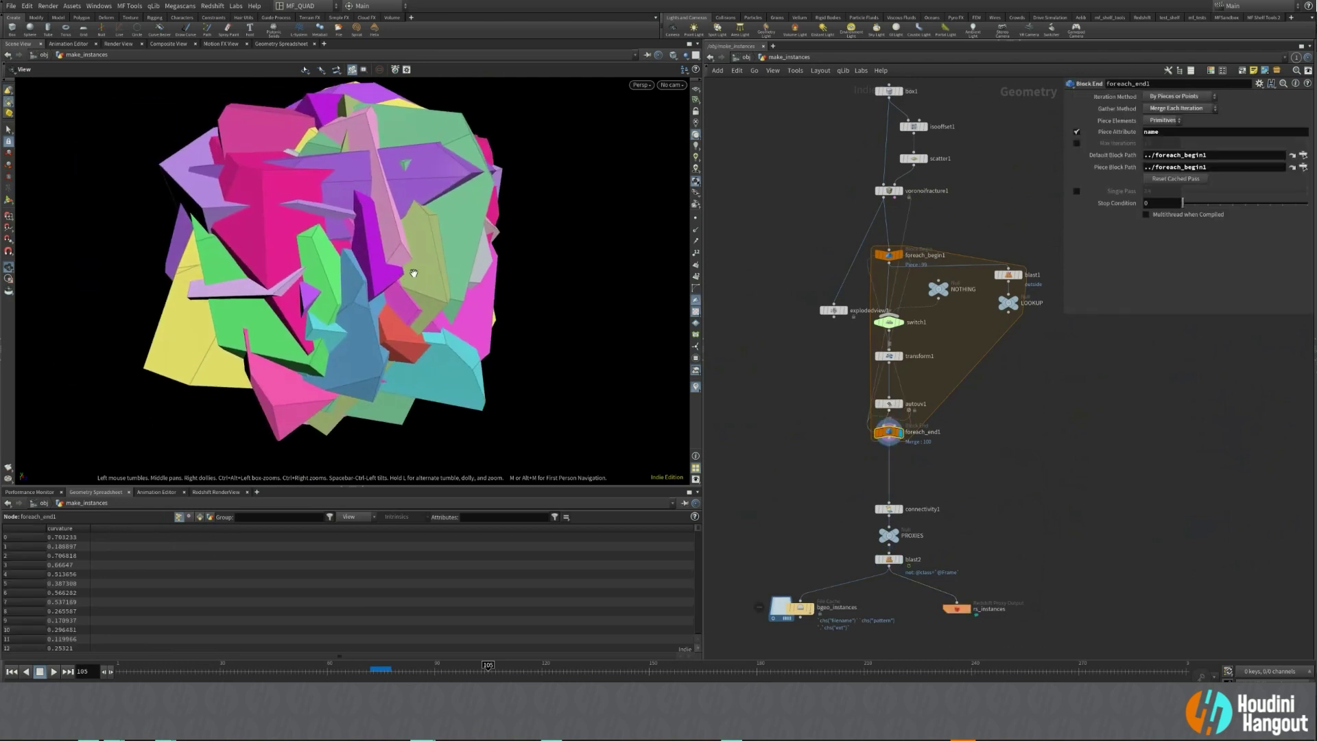
right_click_drag(424, 253, 303, 255)
left_click_drag(303, 255, 454, 240)
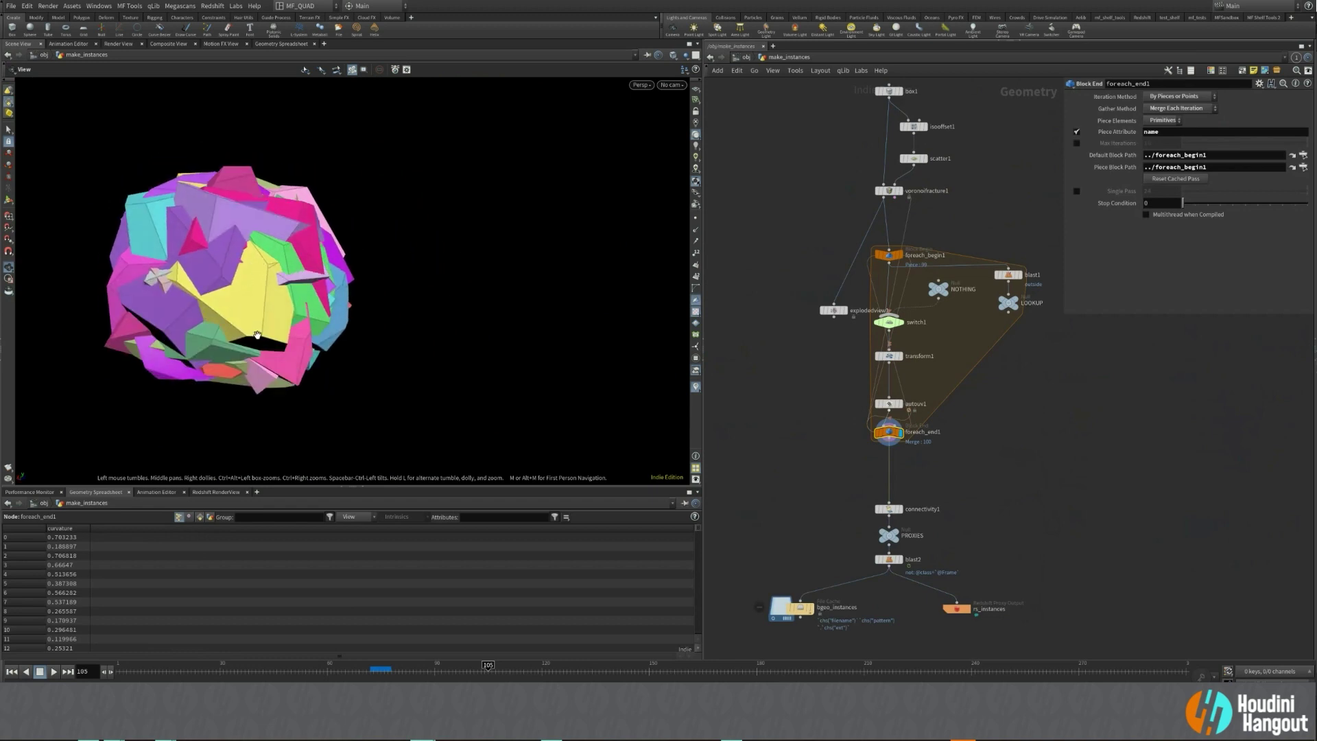
mouse_move(307, 241)
left_mouse_down()
mouse_move(336, 248)
mouse_move(295, 258)
left_mouse_up()
left_click(745, 57)
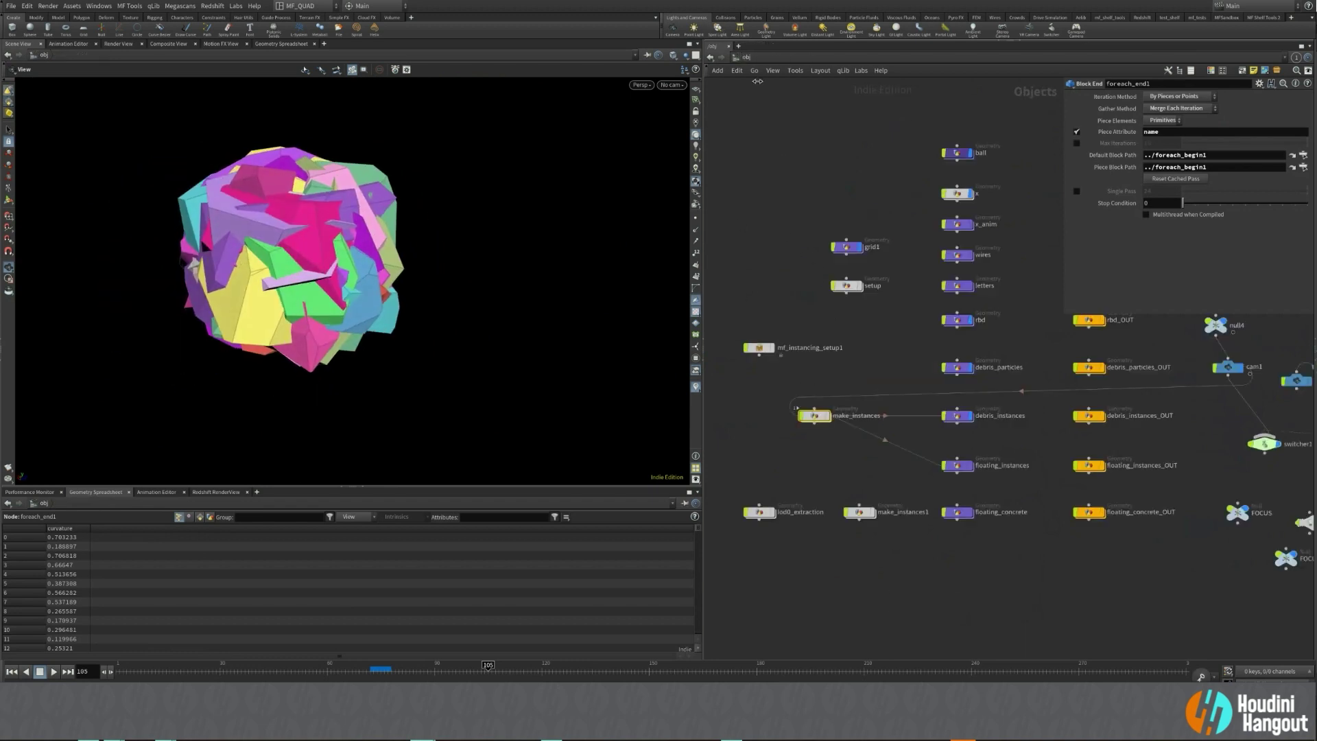
left_click(882, 403)
middle_click_drag(869, 460, 897, 435)
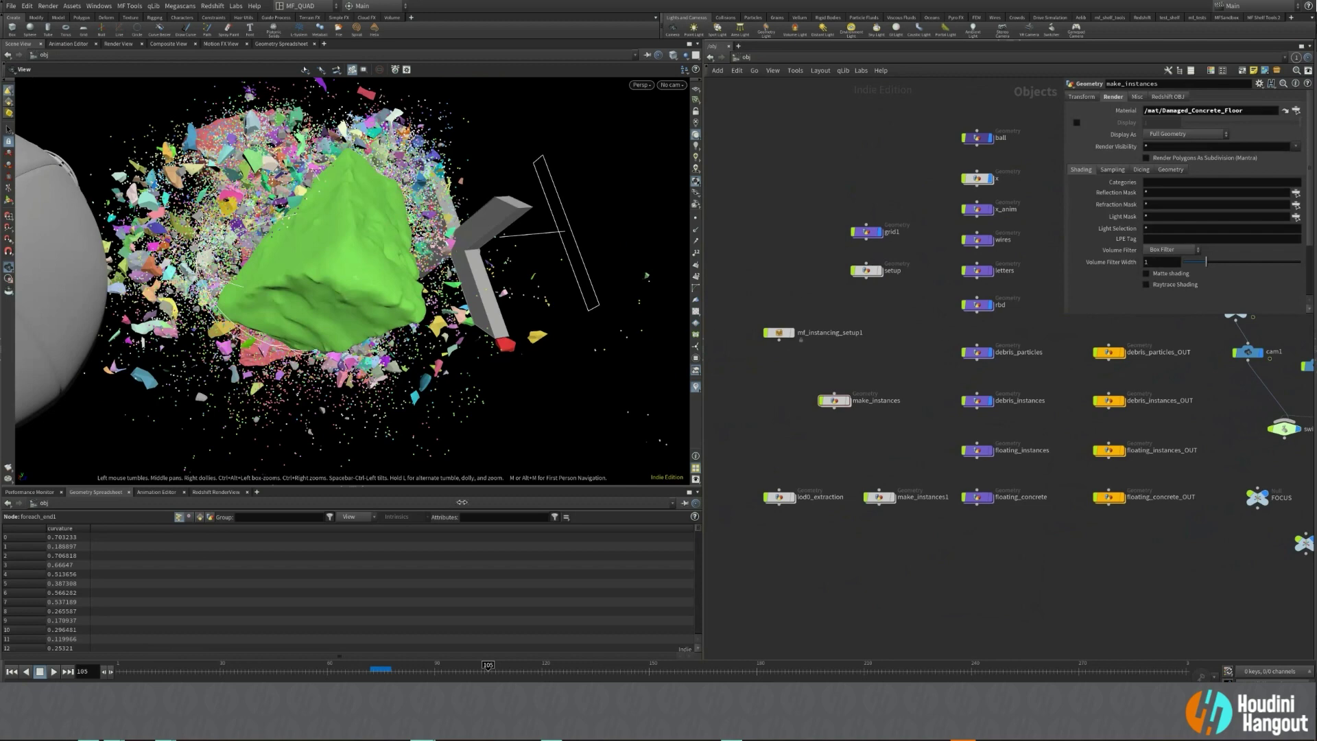
middle_click_drag(897, 453, 794, 492)
scroll(795, 492, "down", 5)
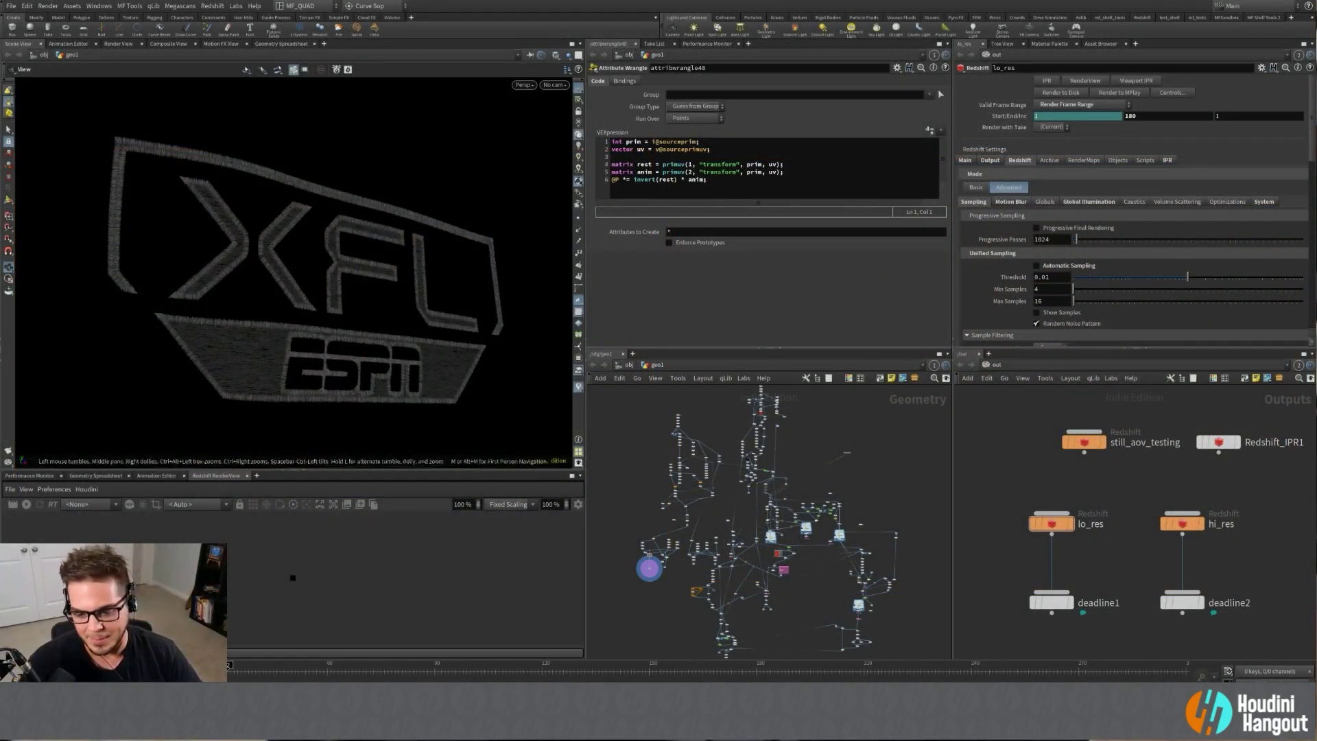
Switch to djv_view and load Jersey_Transition.mp4 in place of the Concrete_Twist.mp4 render.
key("alt+Tab")
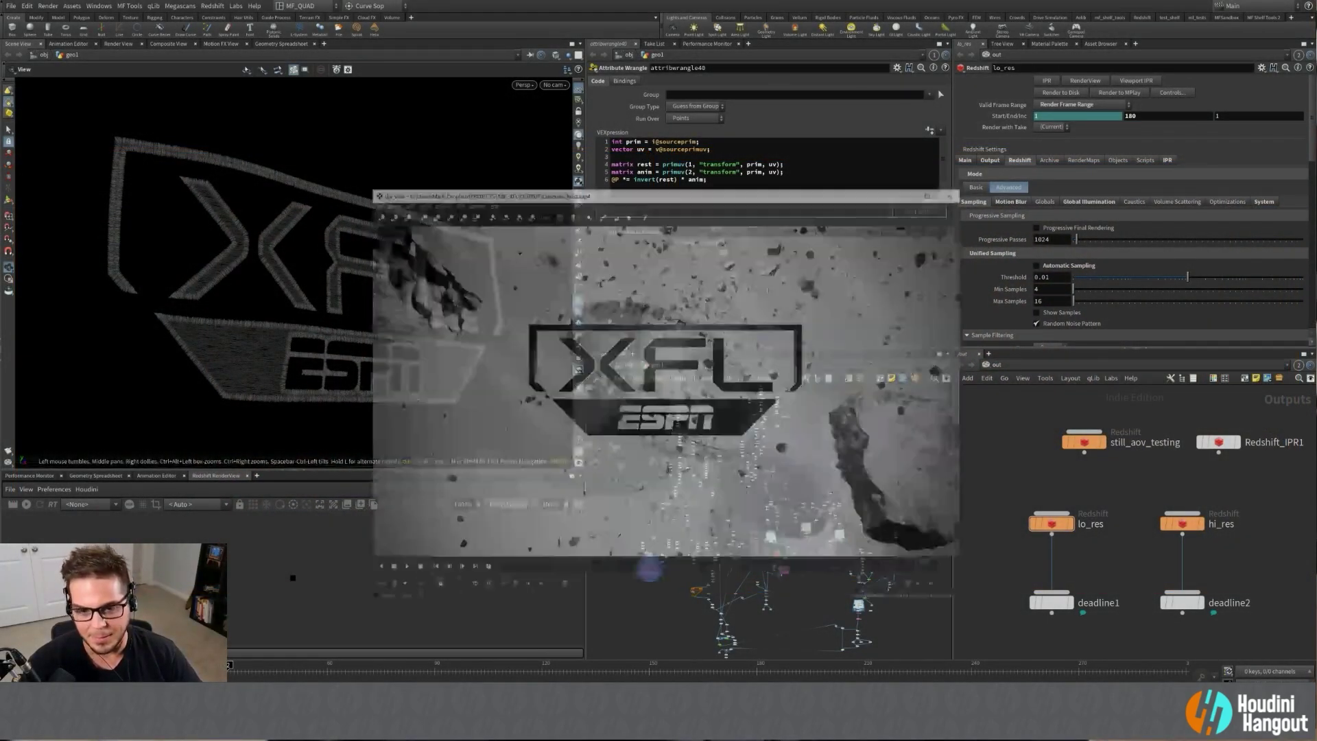
left_click_drag(699, 140, 322, 590)
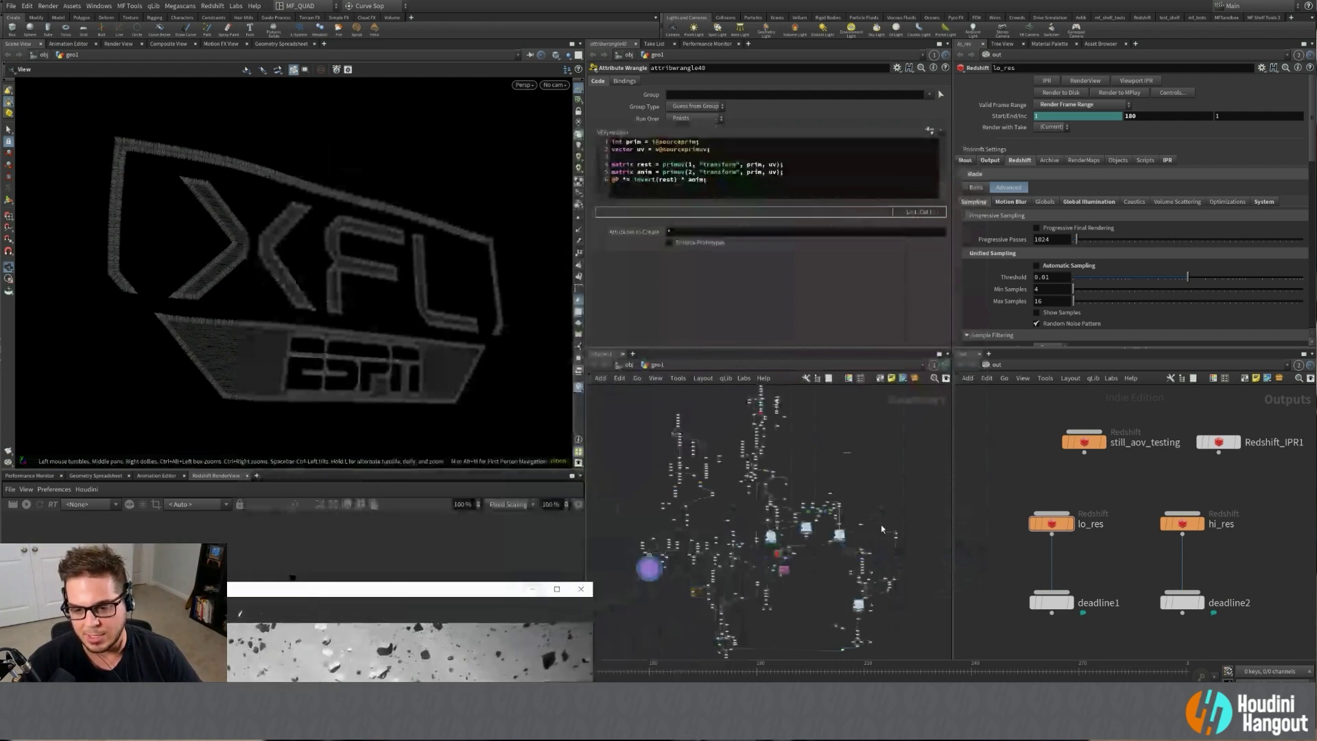
left_click_drag(447, 588, 789, 135)
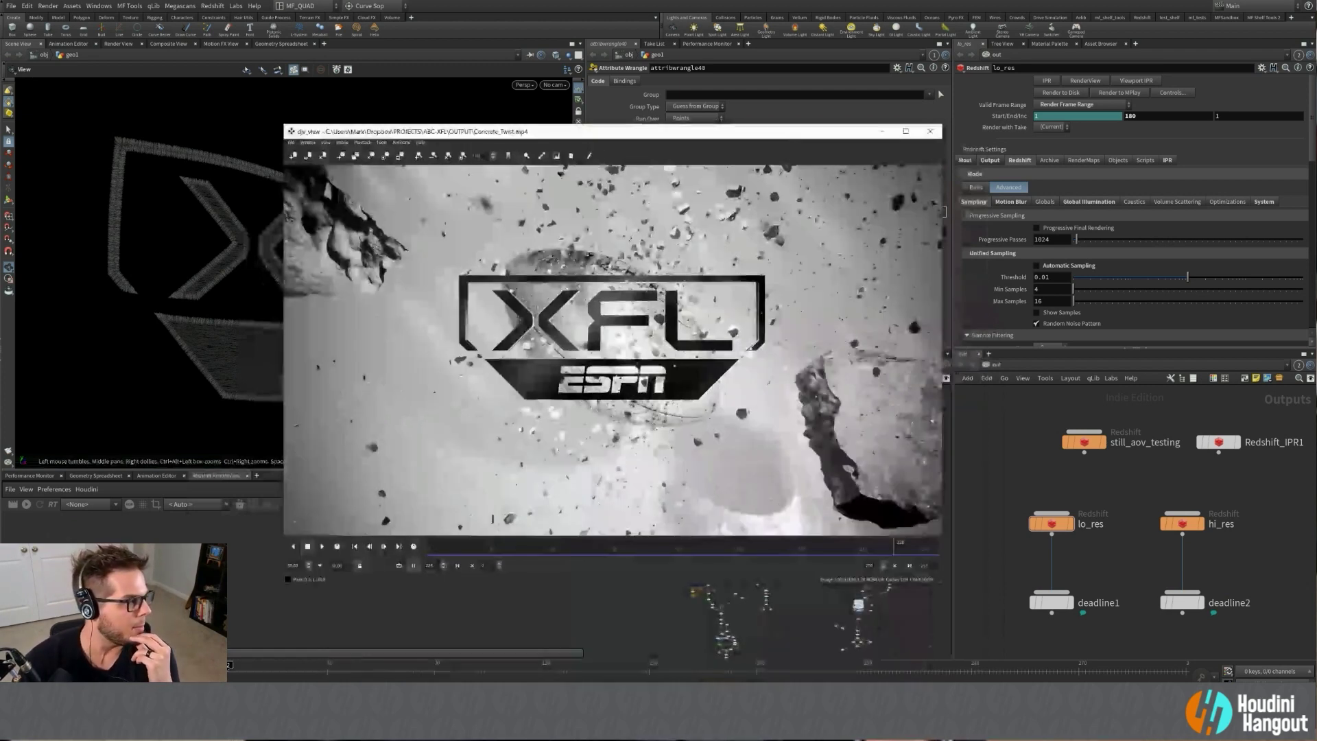
left_click_drag(0, 301, 472, 360)
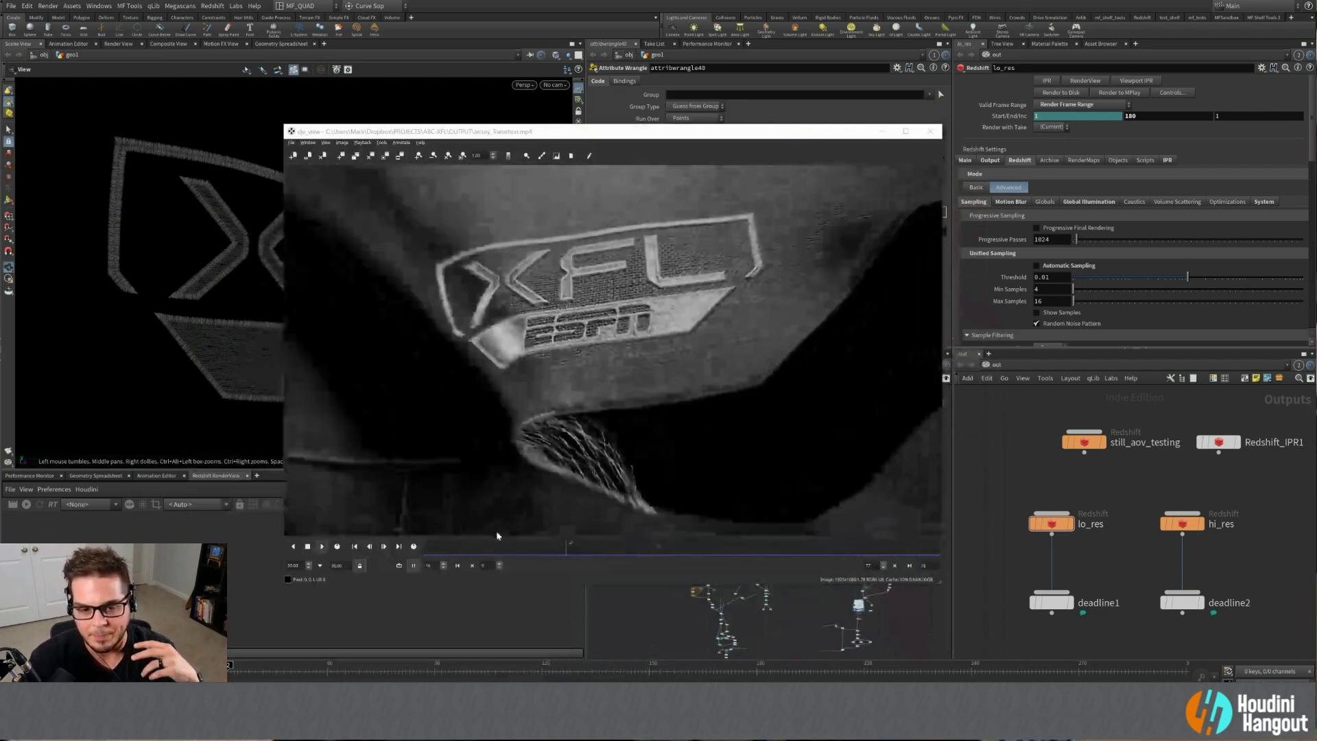
Scrub through the Jersey_Transition.mp4 render to examine the embroidered XFL ESPN logo and tearing threads, and minimize the player.
left_click(450, 557)
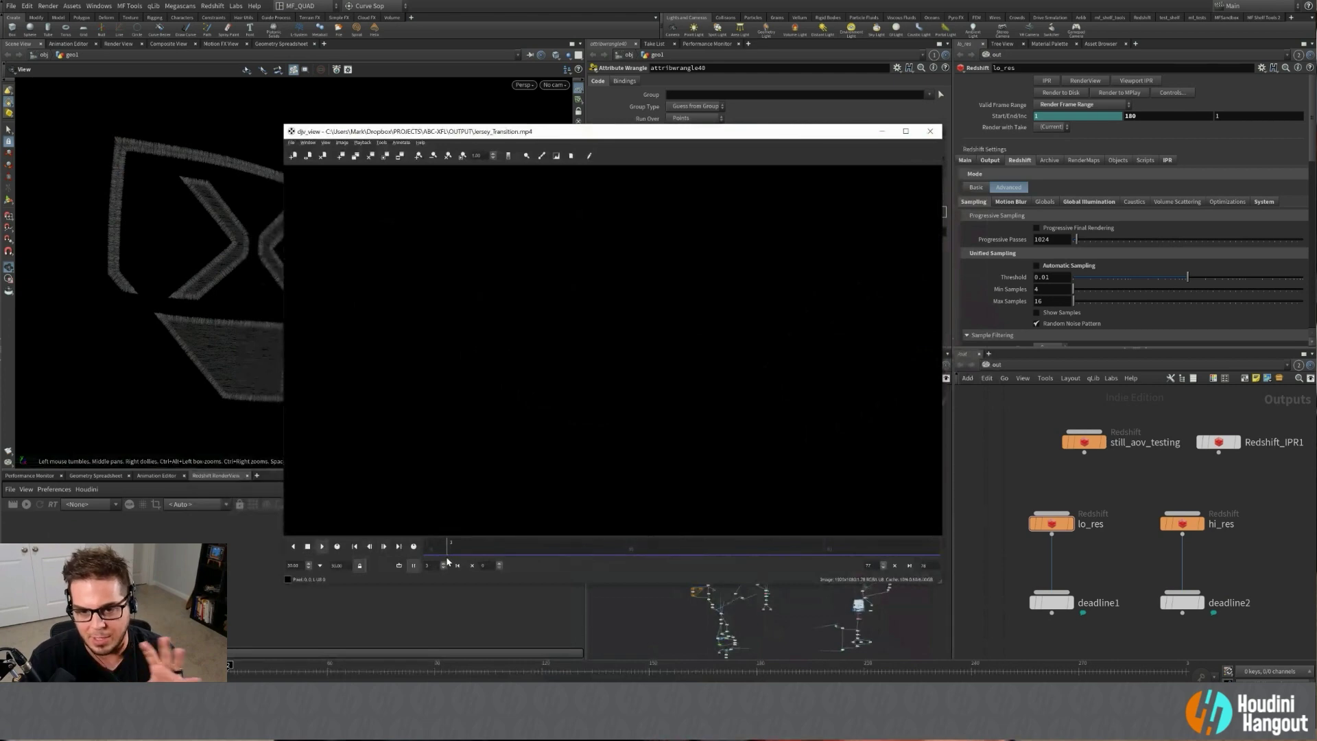
left_click_drag(489, 561, 507, 525)
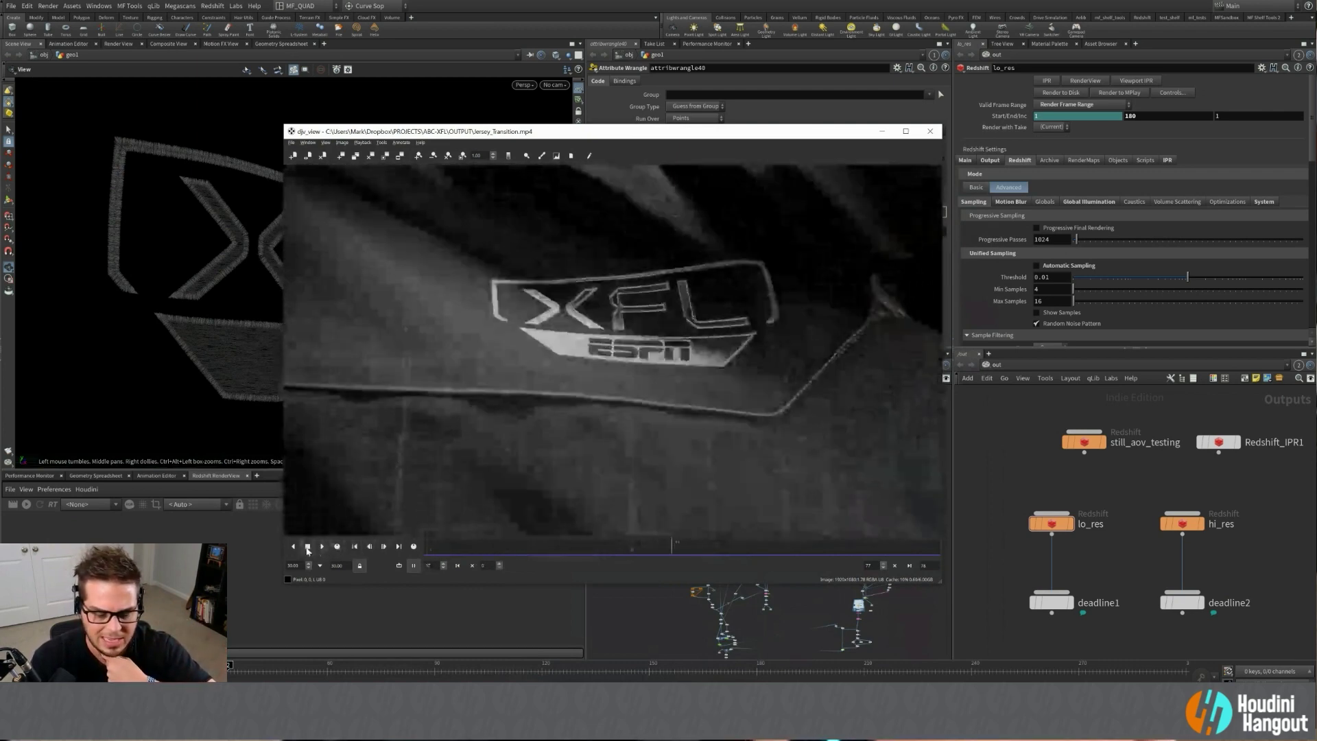
left_click_drag(612, 554, 532, 557)
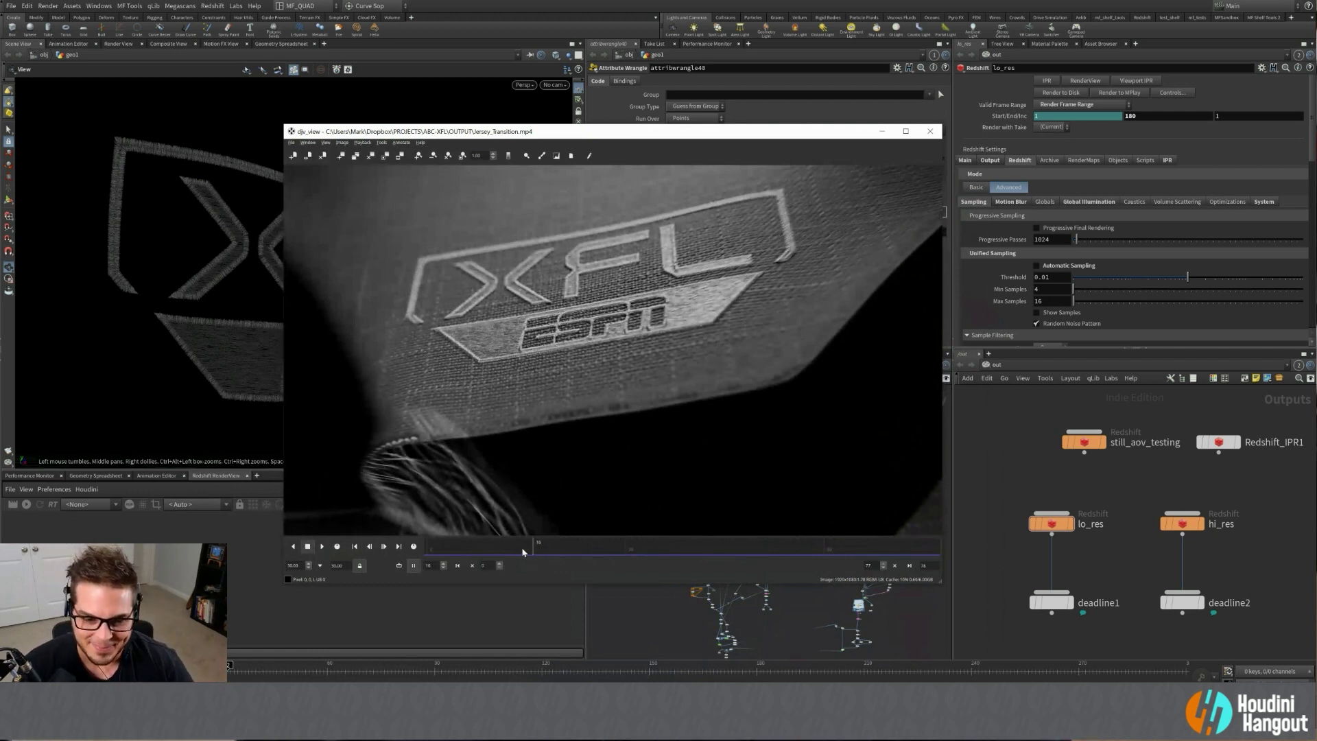
left_click_drag(536, 550, 606, 553)
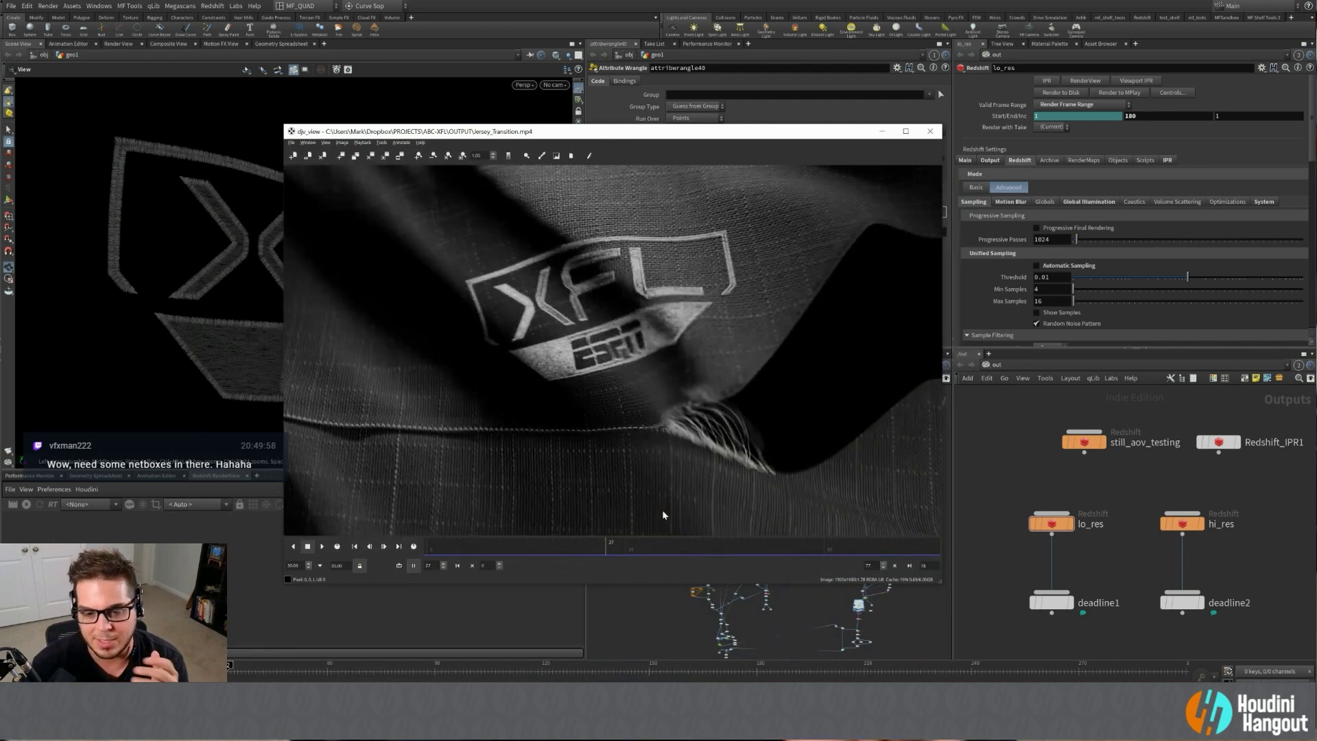
left_click_drag(606, 545, 871, 559)
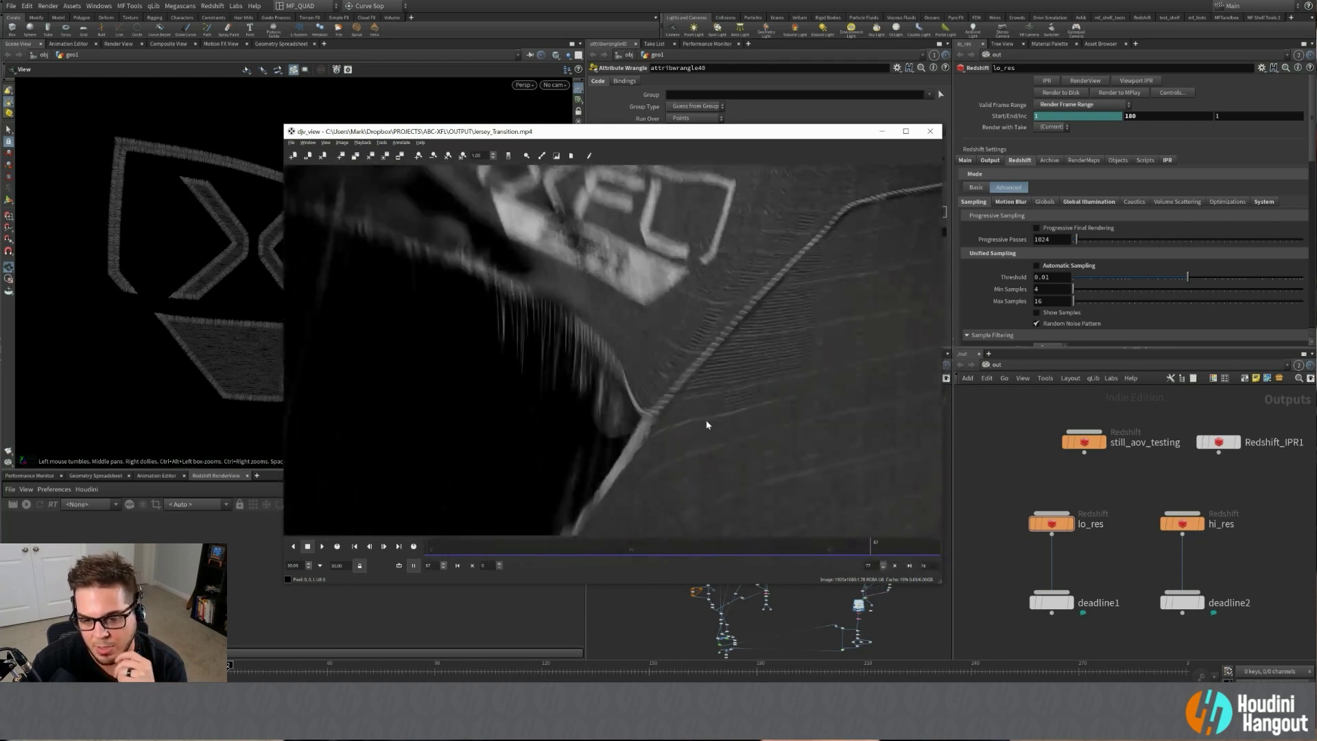
mouse_move(853, 552)
left_mouse_down()
mouse_move(710, 552)
mouse_move(933, 556)
mouse_move(779, 569)
mouse_move(930, 569)
mouse_move(901, 566)
left_mouse_up()
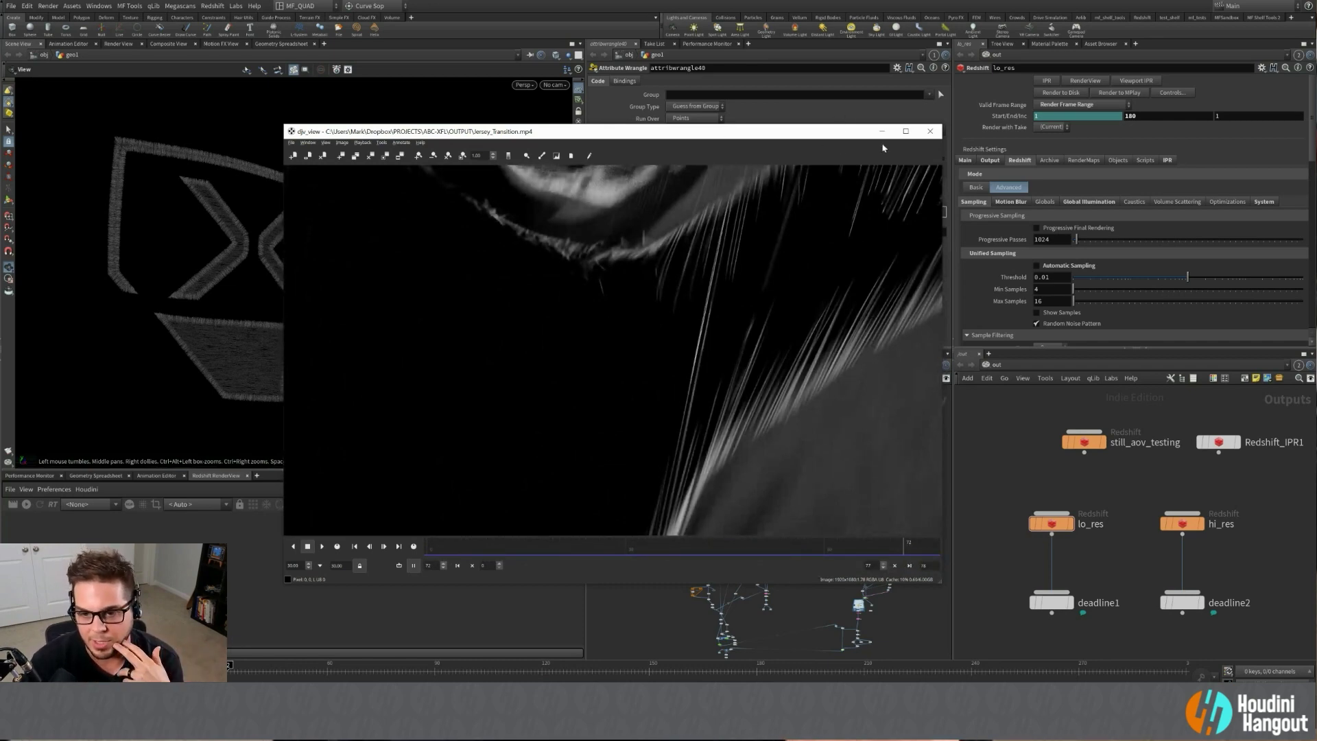
left_click_drag(776, 550, 649, 549)
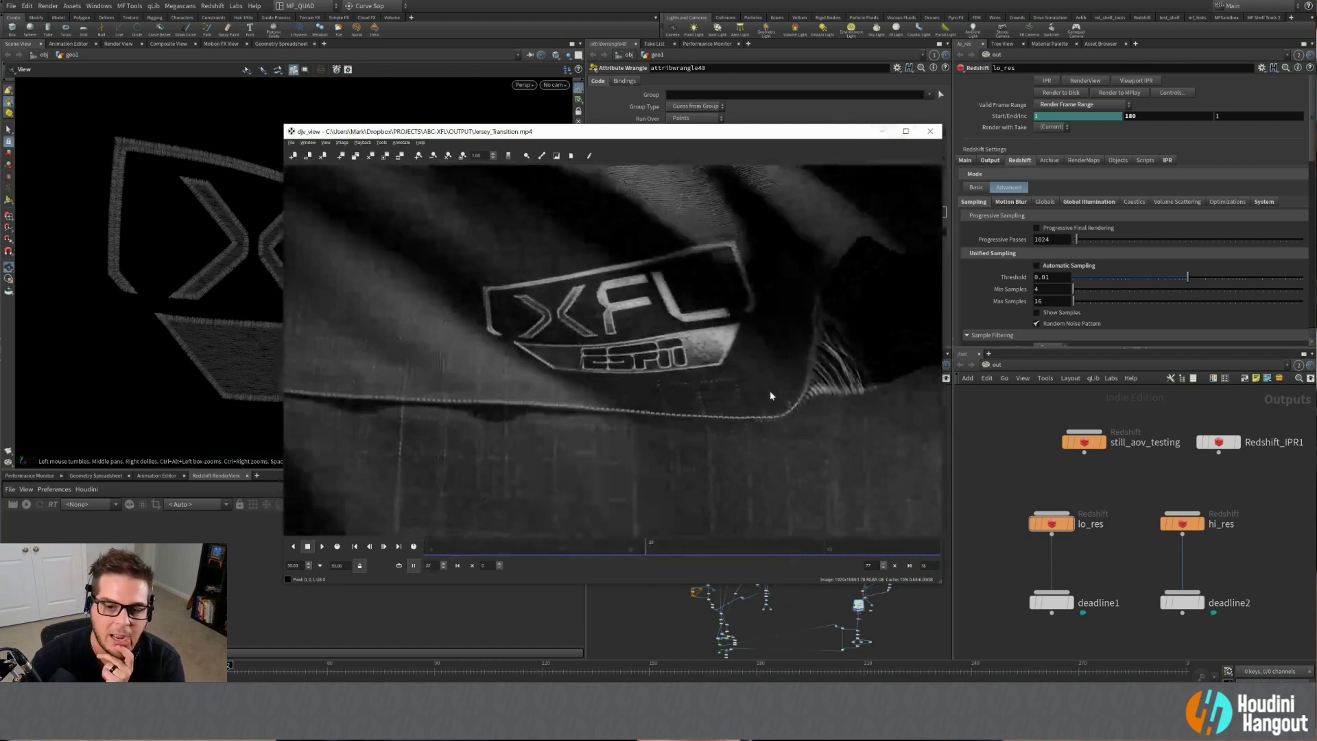
left_click(883, 132)
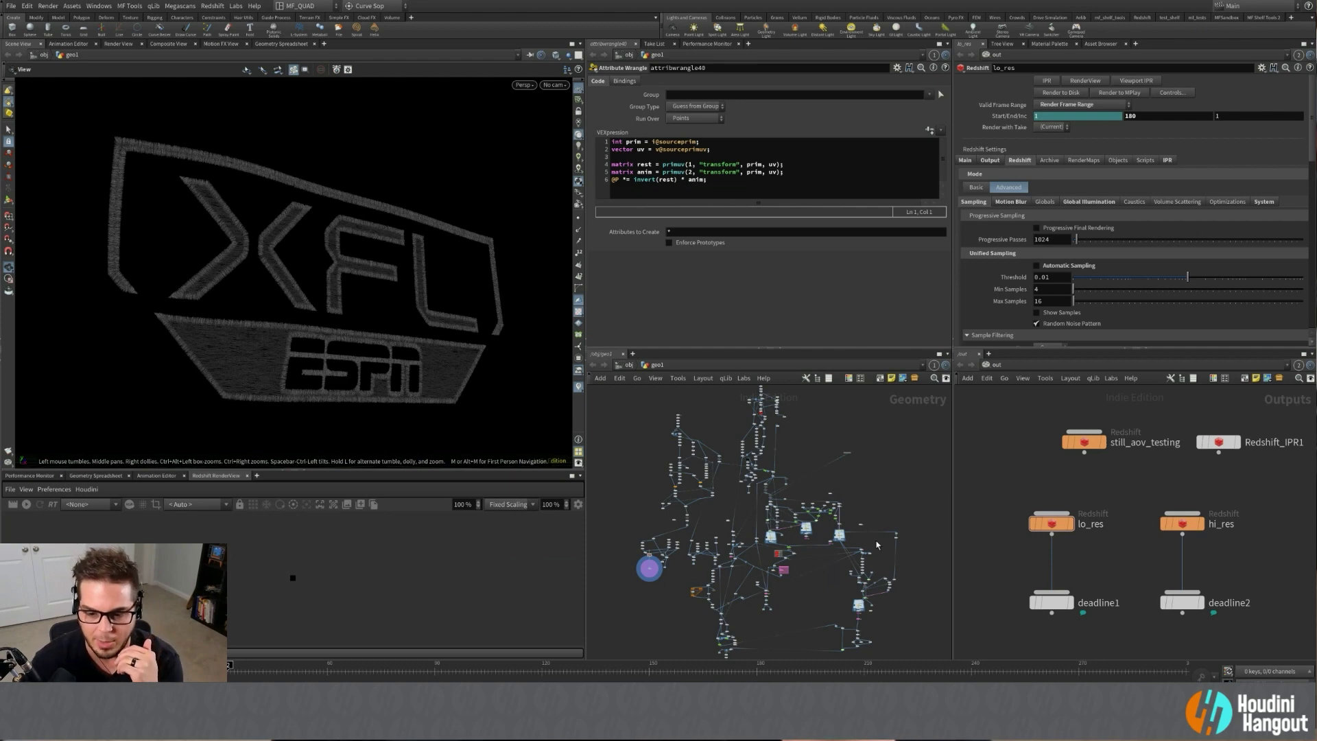
Bring the Jersey_Transition.mp4 player back, review the late tearing frames and the intact logo, and return to Houdini.
left_click(720, 729)
mouse_move(940, 555)
left_mouse_down()
mouse_move(905, 557)
mouse_move(926, 558)
left_mouse_up()
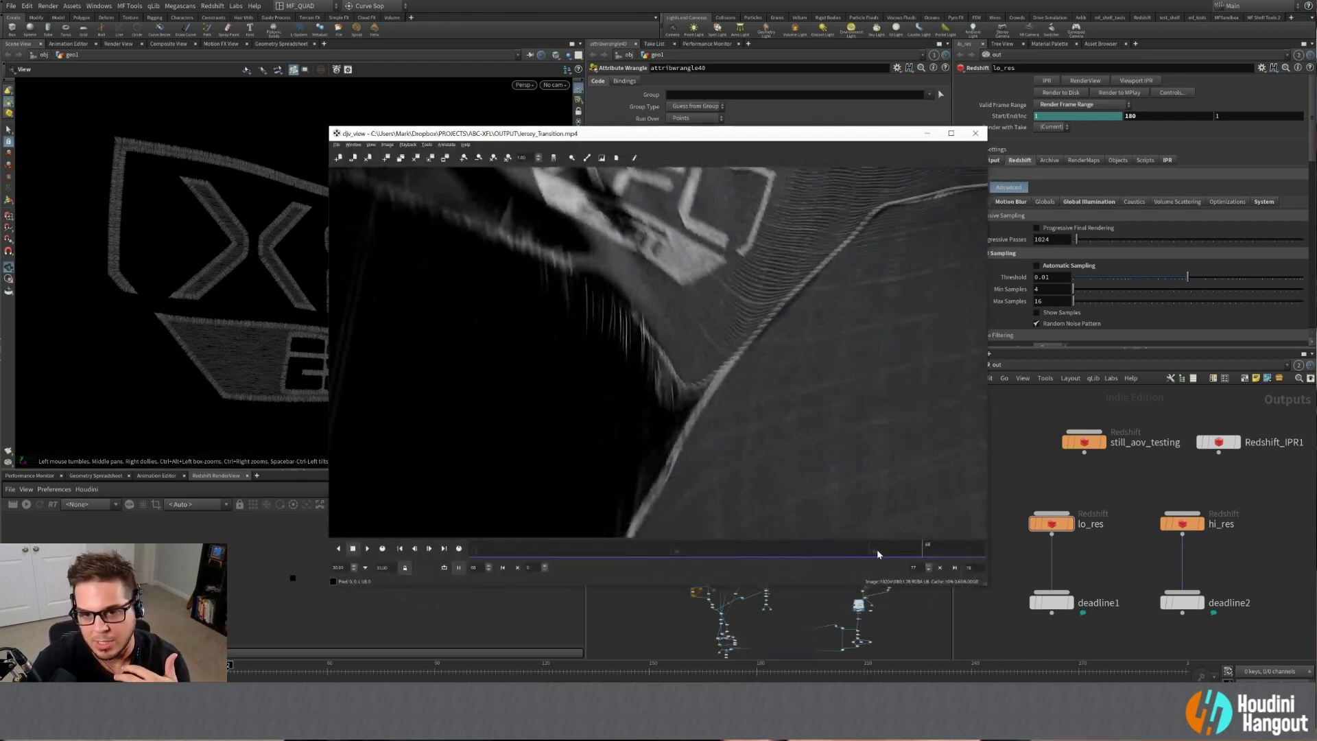
left_click_drag(928, 554, 798, 559)
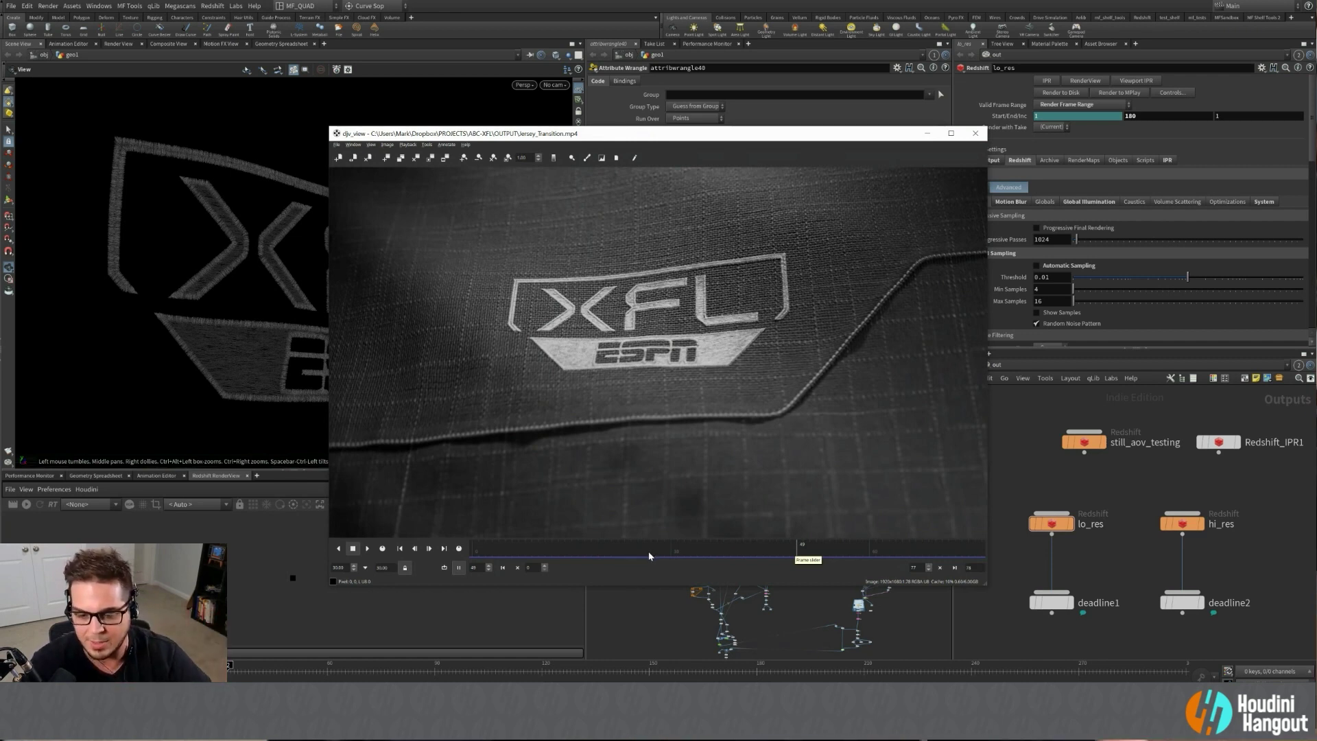
left_click(675, 617)
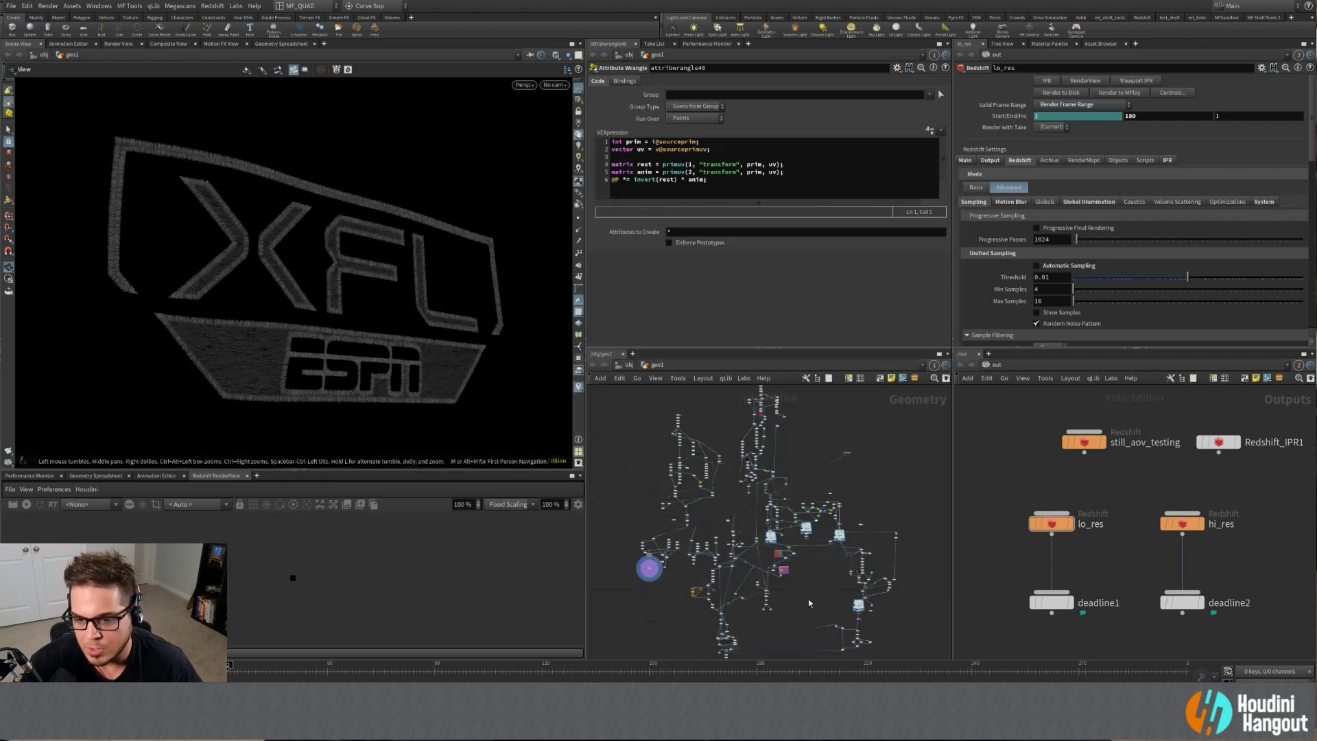
Expand the geo1 network over the neighbouring output and parameter panes and show the node parameters as an overlay.
left_click(953, 352)
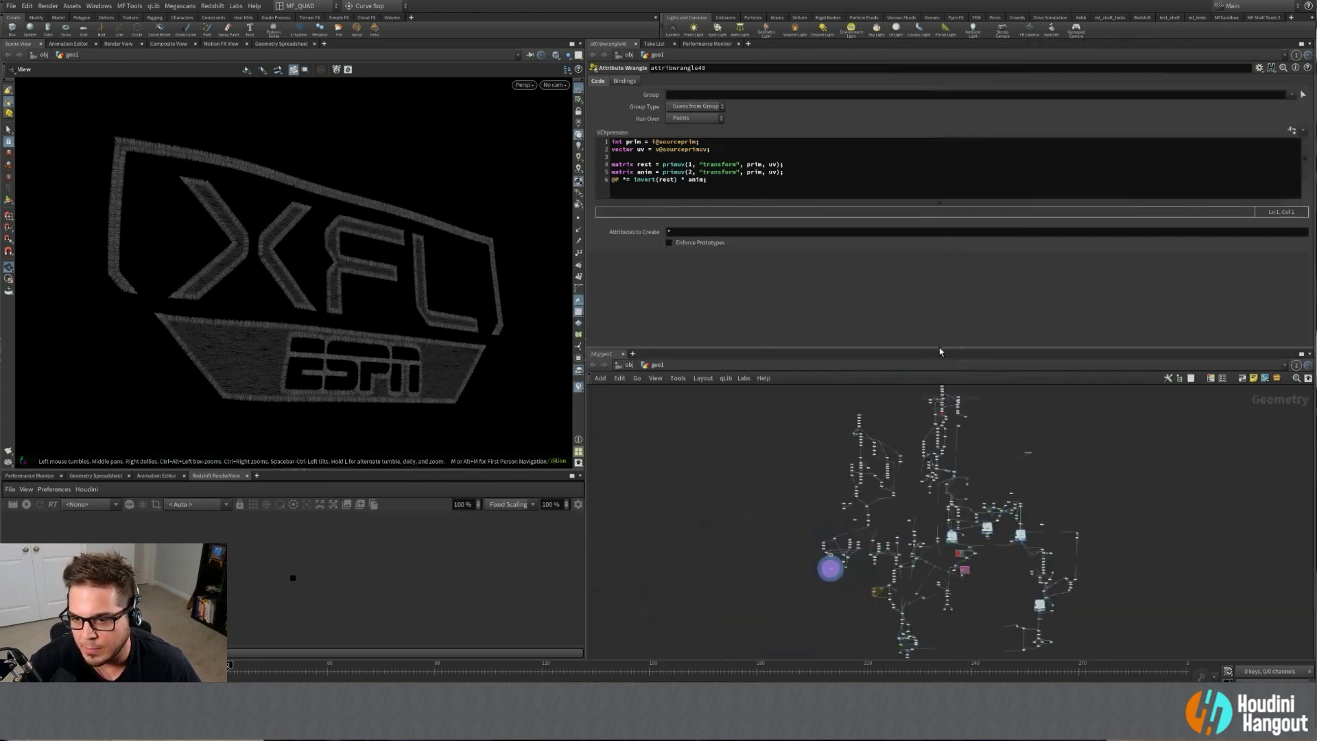
left_click(940, 348)
middle_click_drag(1141, 369, 1129, 374)
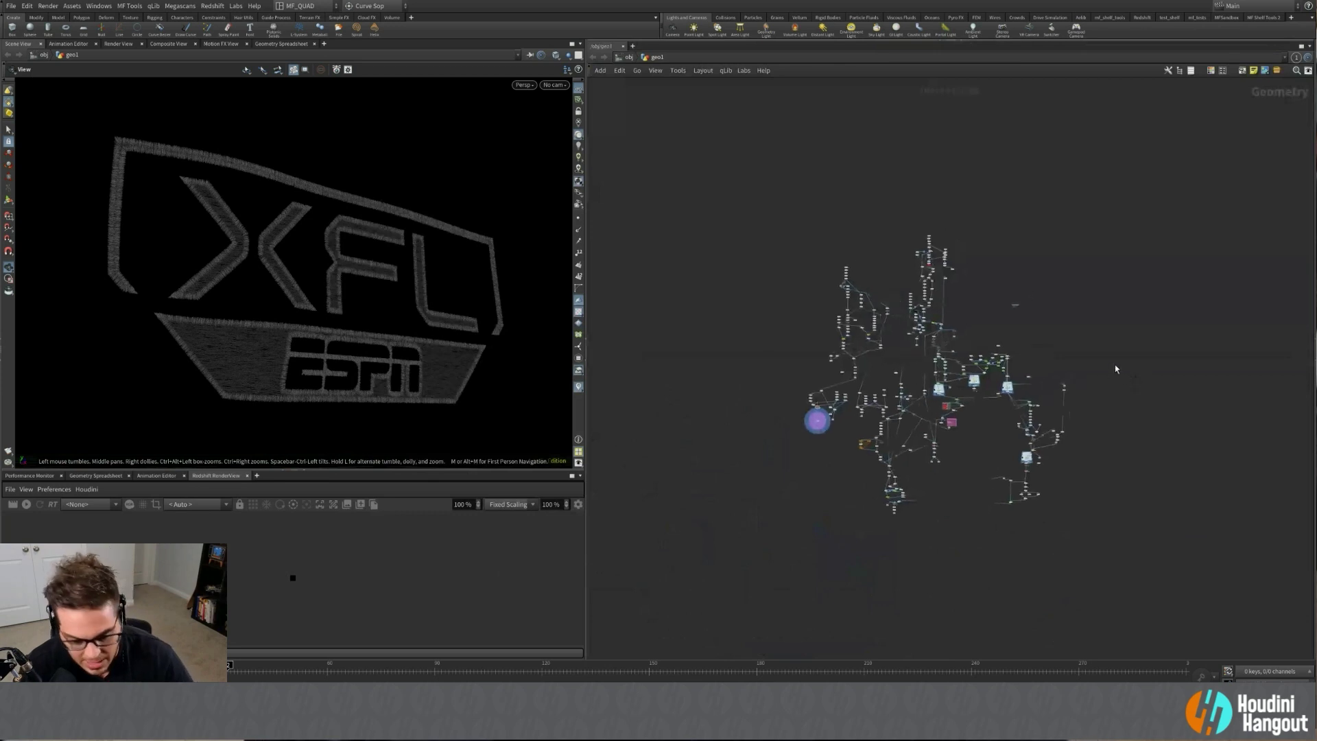
key("p")
middle_click_drag(928, 319, 860, 350)
scroll(858, 350, "up", 2)
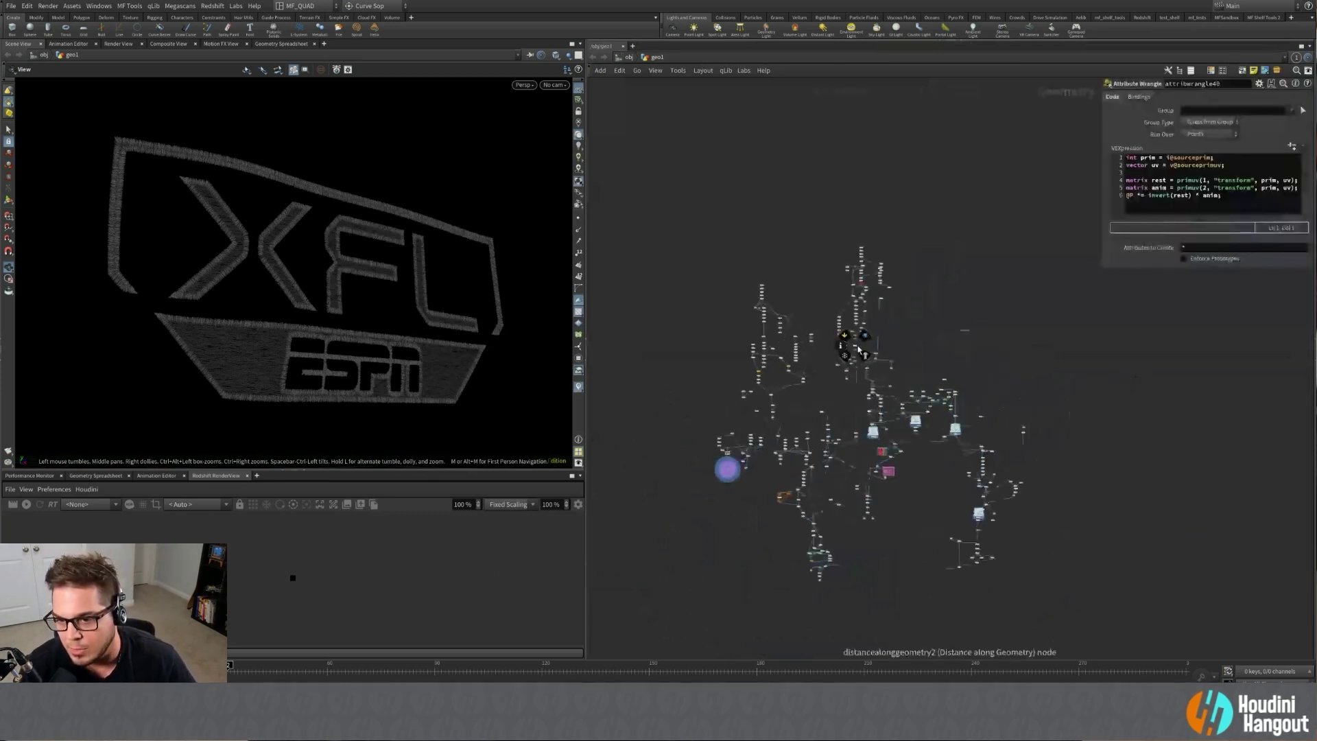
scroll(868, 336, "up", 3)
middle_click_drag(668, 551, 738, 504)
scroll(738, 504, "up", 4)
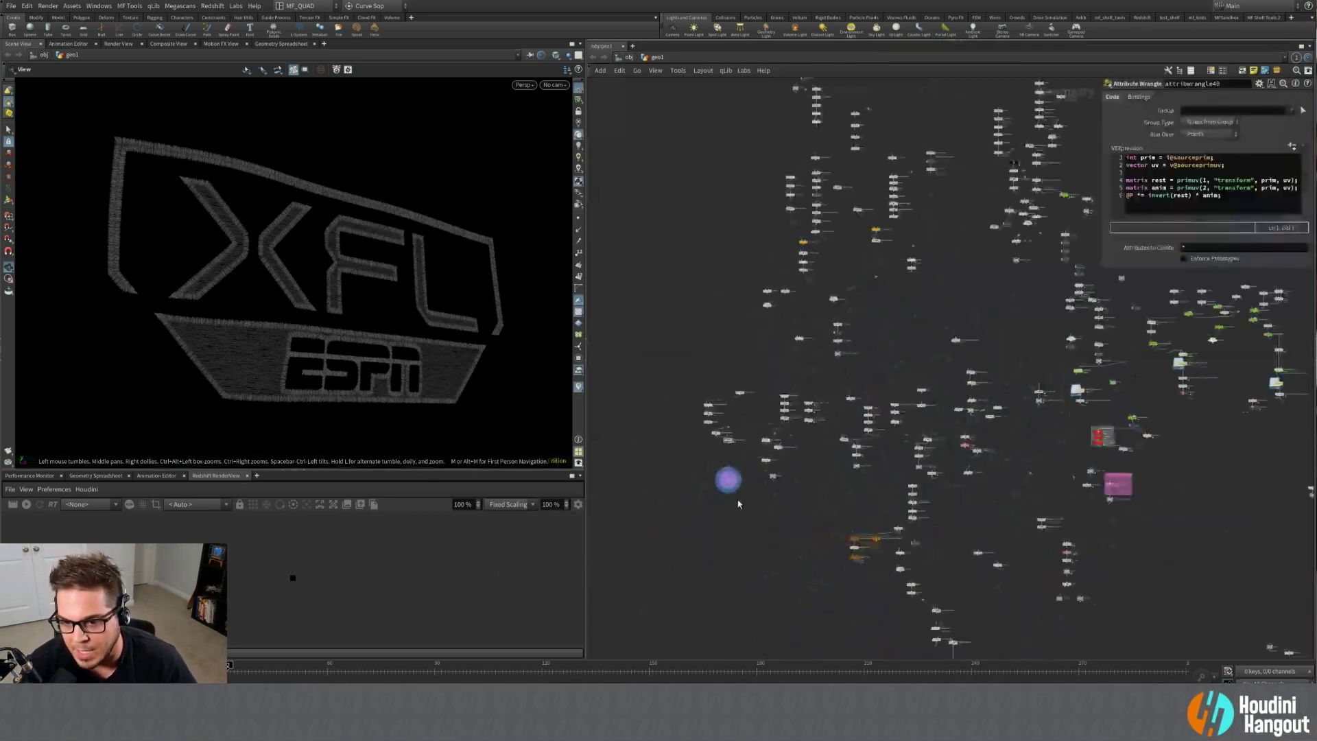
scroll(738, 504, "up", 2)
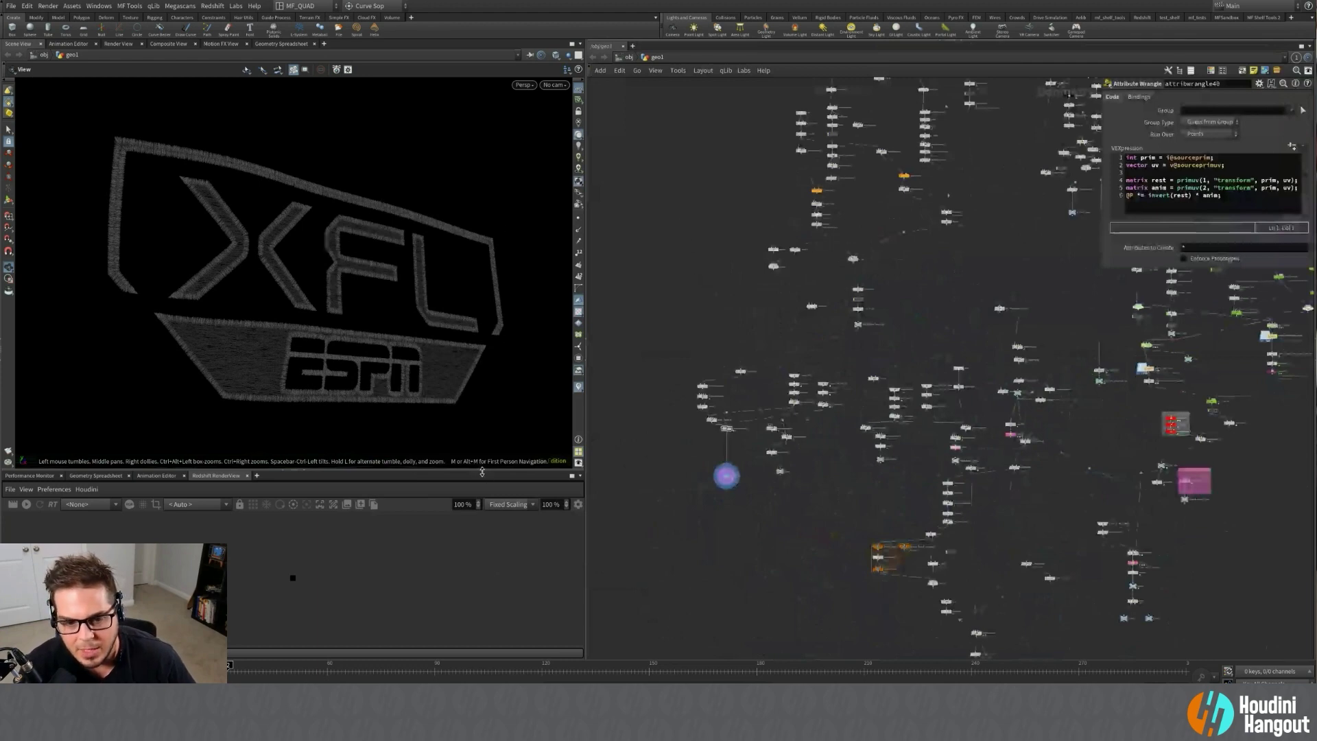
Enlarge the viewport slightly and inspect the embroidered XFL and ESPN lettering up close, down to the individual stitch threads.
left_click_drag(482, 472, 483, 489)
right_click_drag(299, 233, 539, 161)
left_click_drag(335, 194, 263, 252)
left_click_drag(243, 270, 364, 265)
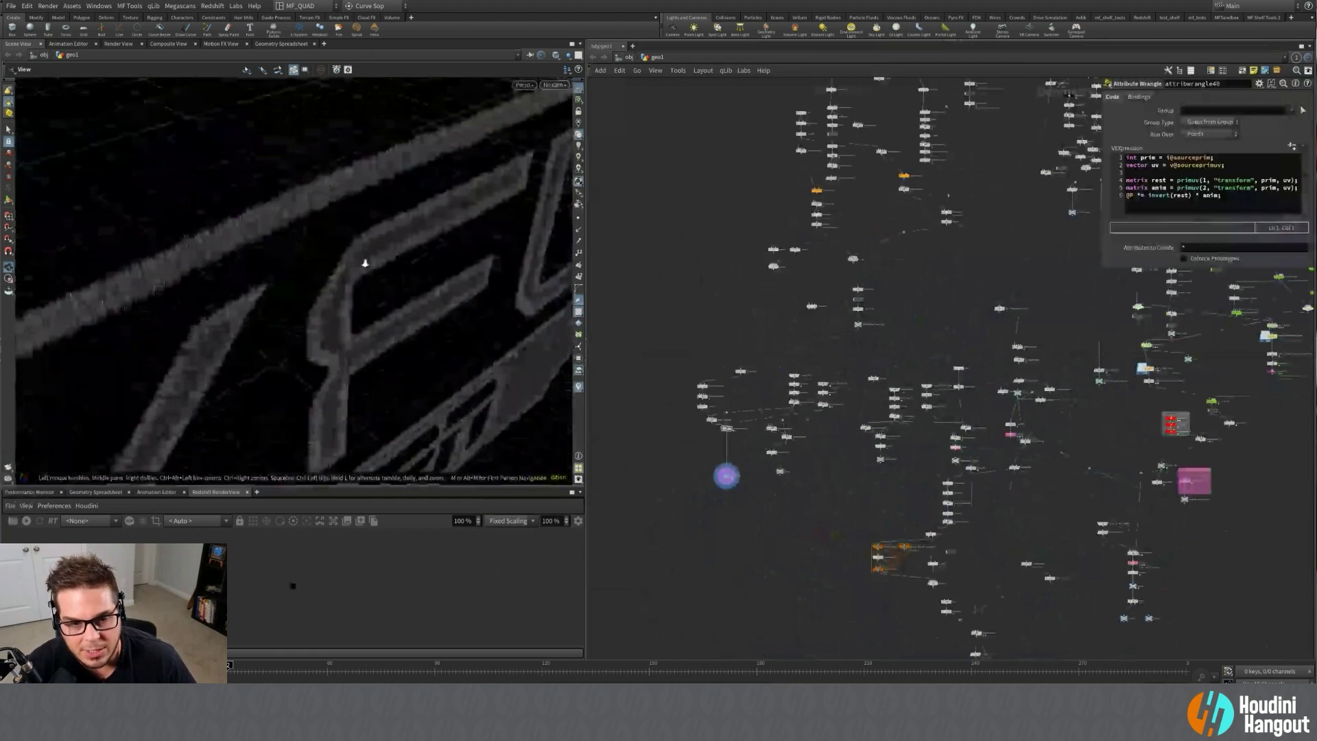
mouse_move(364, 265)
right_mouse_down()
mouse_move(467, 238)
mouse_move(412, 297)
right_mouse_up()
mouse_move(412, 297)
left_mouse_down()
mouse_move(345, 319)
mouse_move(356, 274)
mouse_move(339, 295)
mouse_move(359, 410)
mouse_move(291, 367)
mouse_move(350, 332)
mouse_move(482, 323)
mouse_move(391, 332)
mouse_move(399, 348)
mouse_move(428, 291)
left_mouse_up()
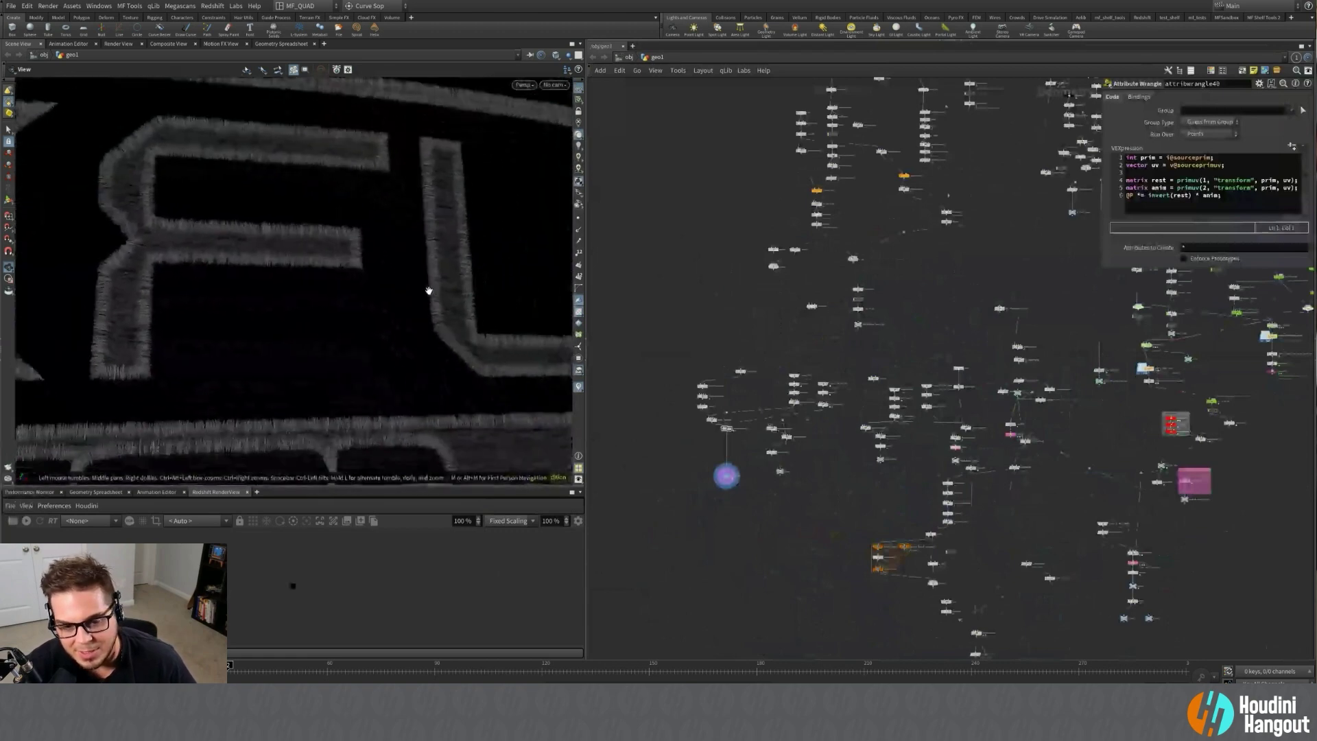
left_click_drag(444, 395, 391, 345)
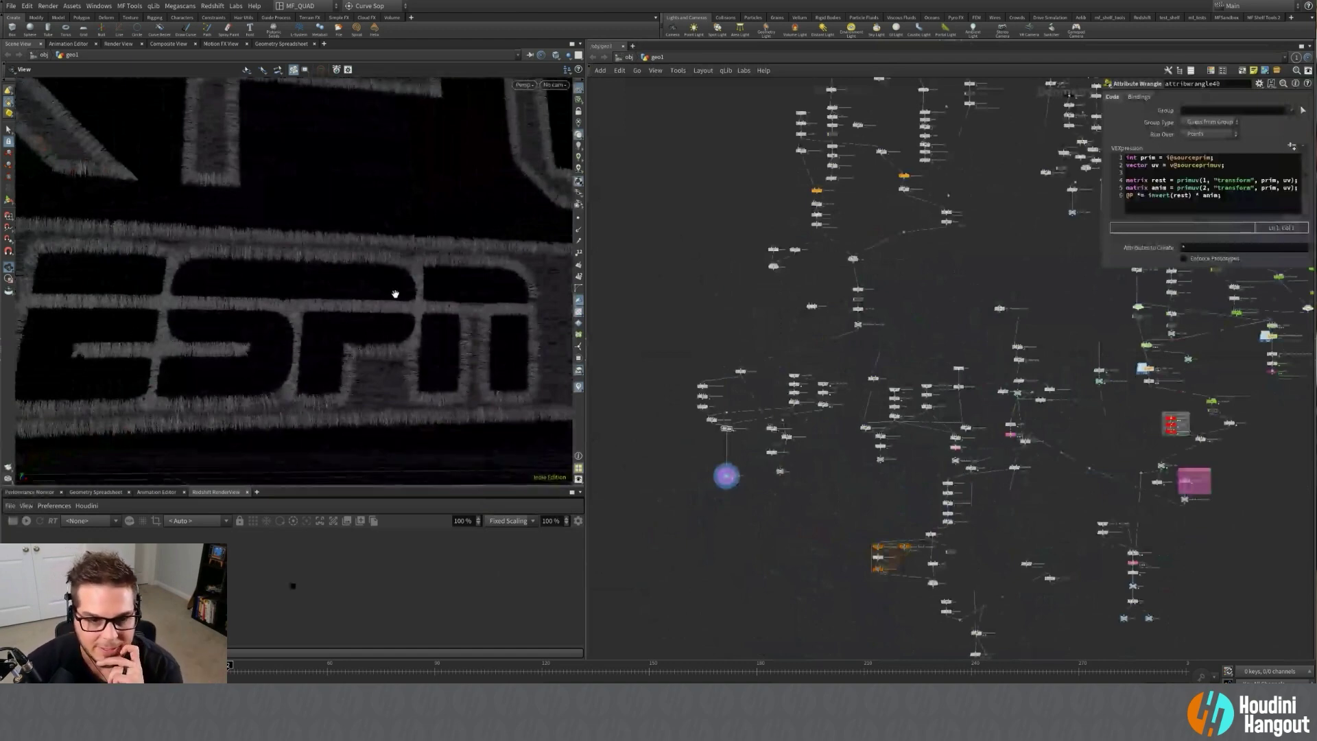
scroll(395, 293, "up", 8)
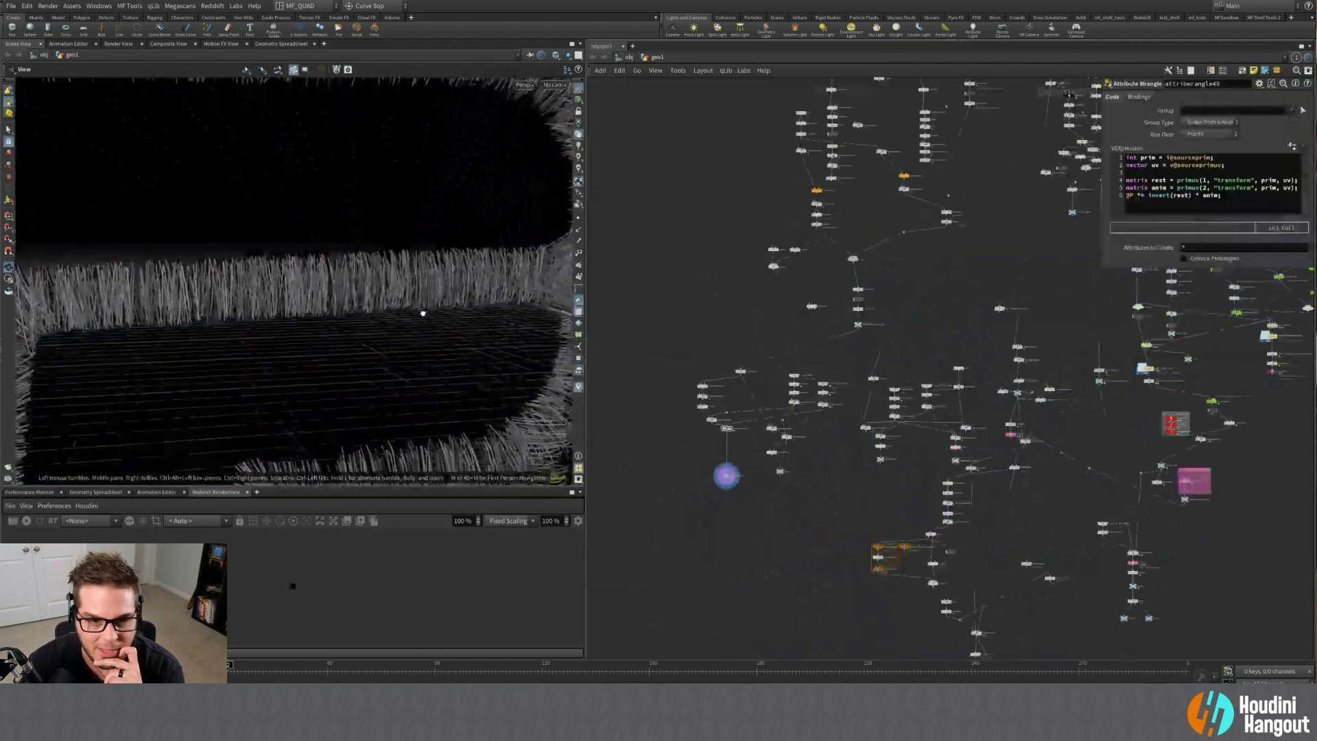
left_click_drag(423, 312, 485, 314)
right_click_drag(326, 300, 479, 293)
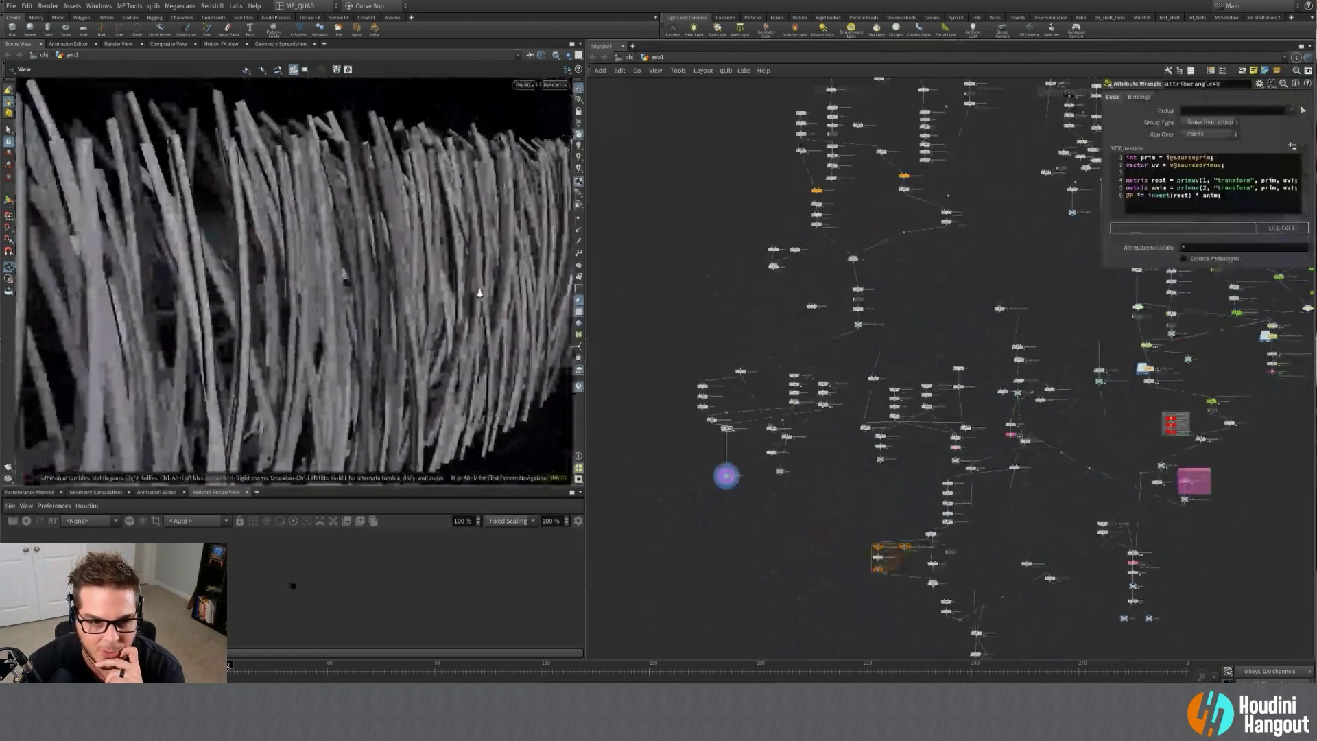
left_click_drag(479, 293, 320, 374)
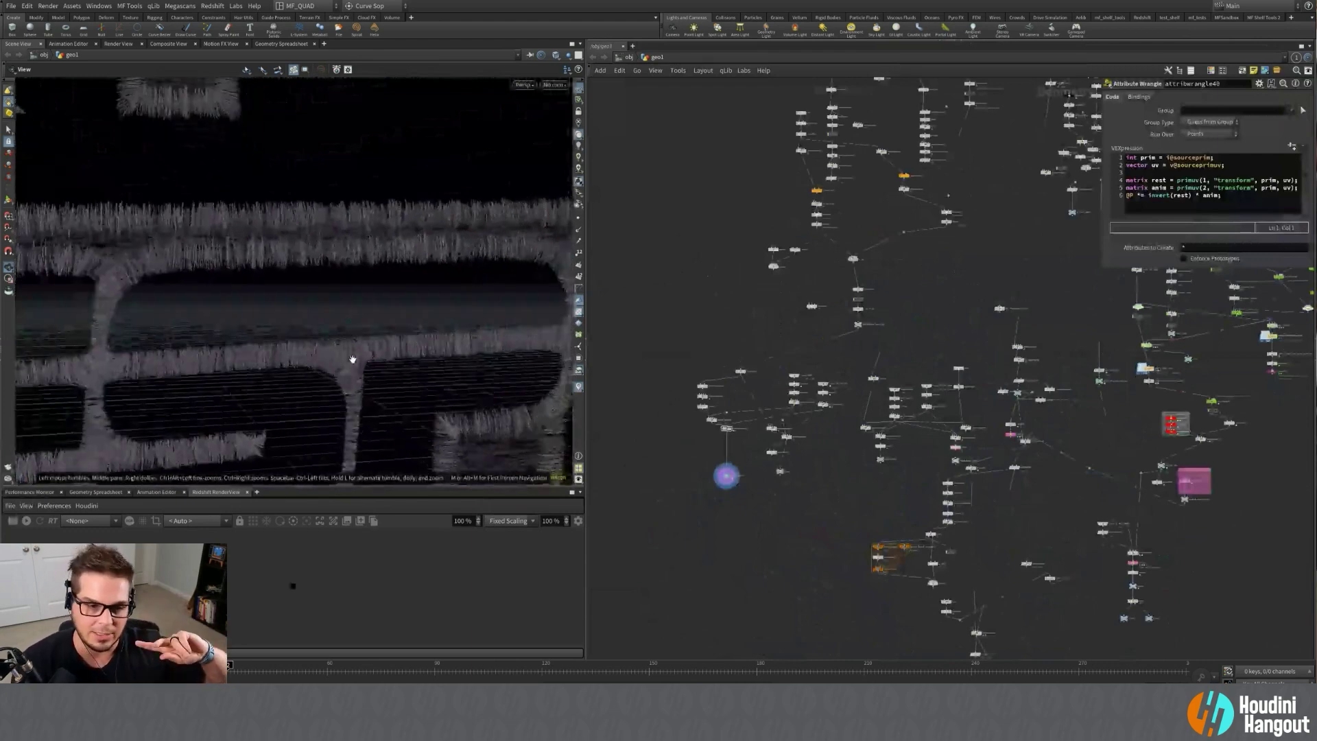
Examine the individual stitch threads of the embroidered lettering from several angles, down to the curved tube geometry.
mouse_move(353, 359)
left_mouse_down()
mouse_move(217, 359)
mouse_move(280, 359)
mouse_move(259, 381)
mouse_move(343, 352)
left_mouse_up()
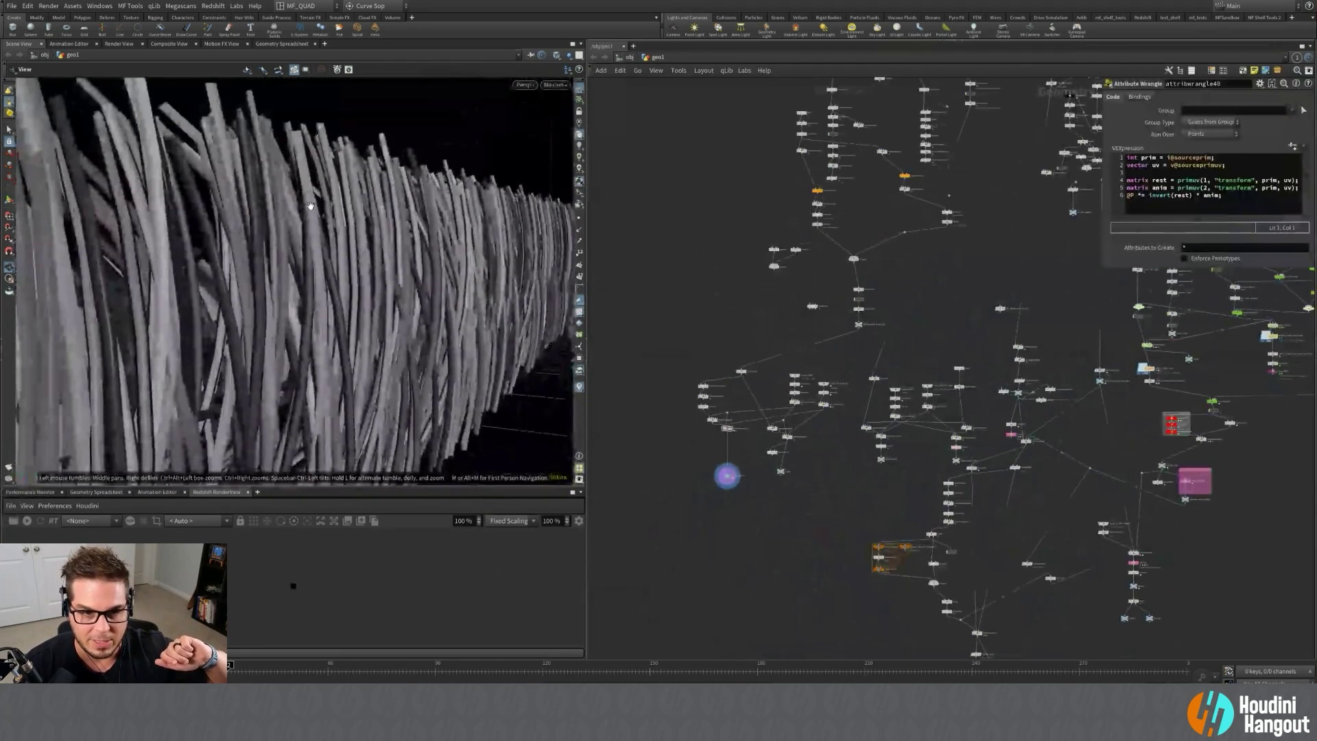
left_click_drag(307, 472, 330, 425)
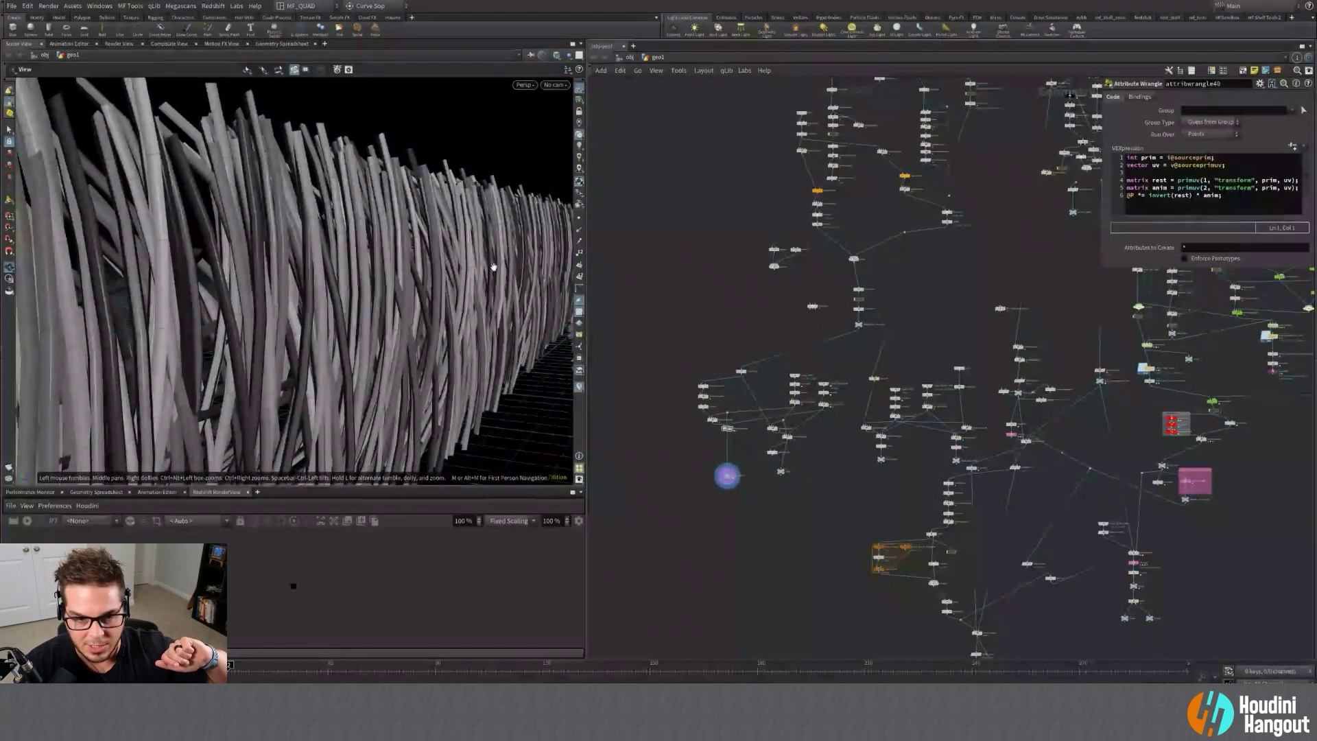
left_click_drag(321, 353, 422, 275)
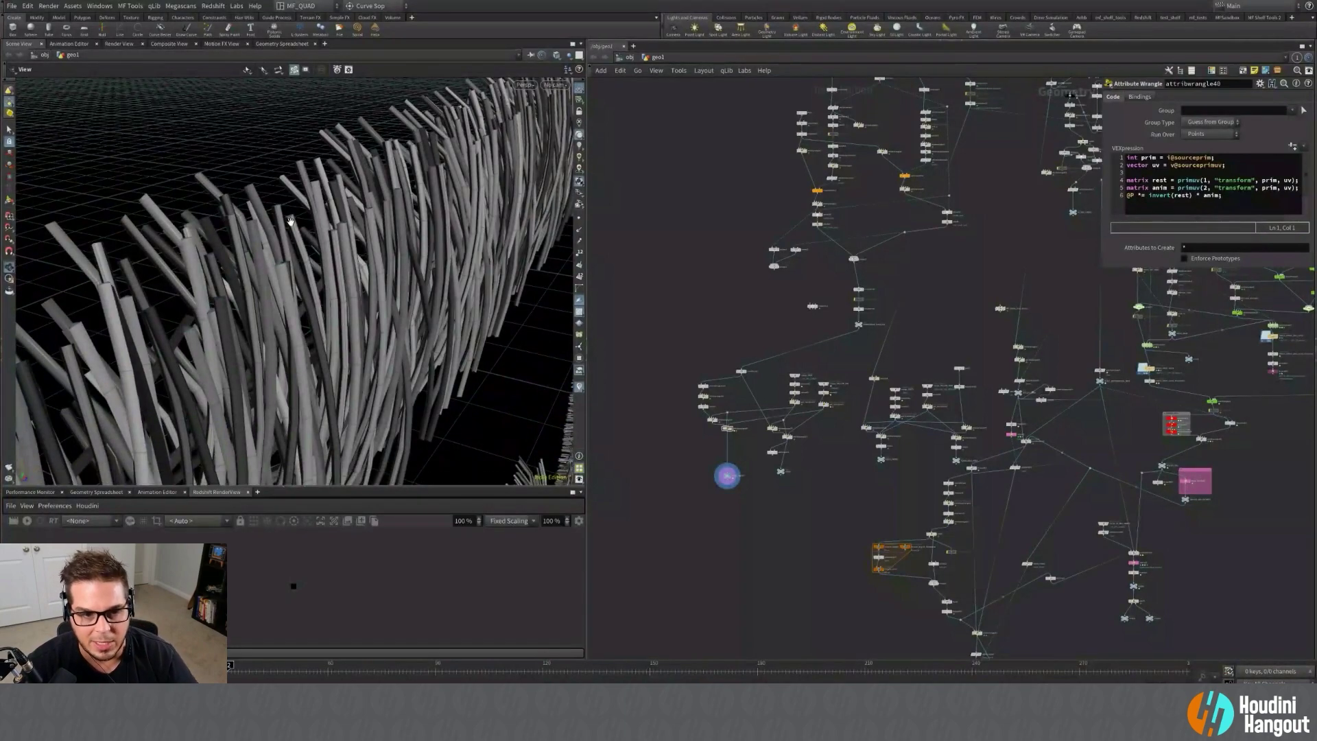
scroll(294, 339, "down", 5)
scroll(303, 334, "up", 5)
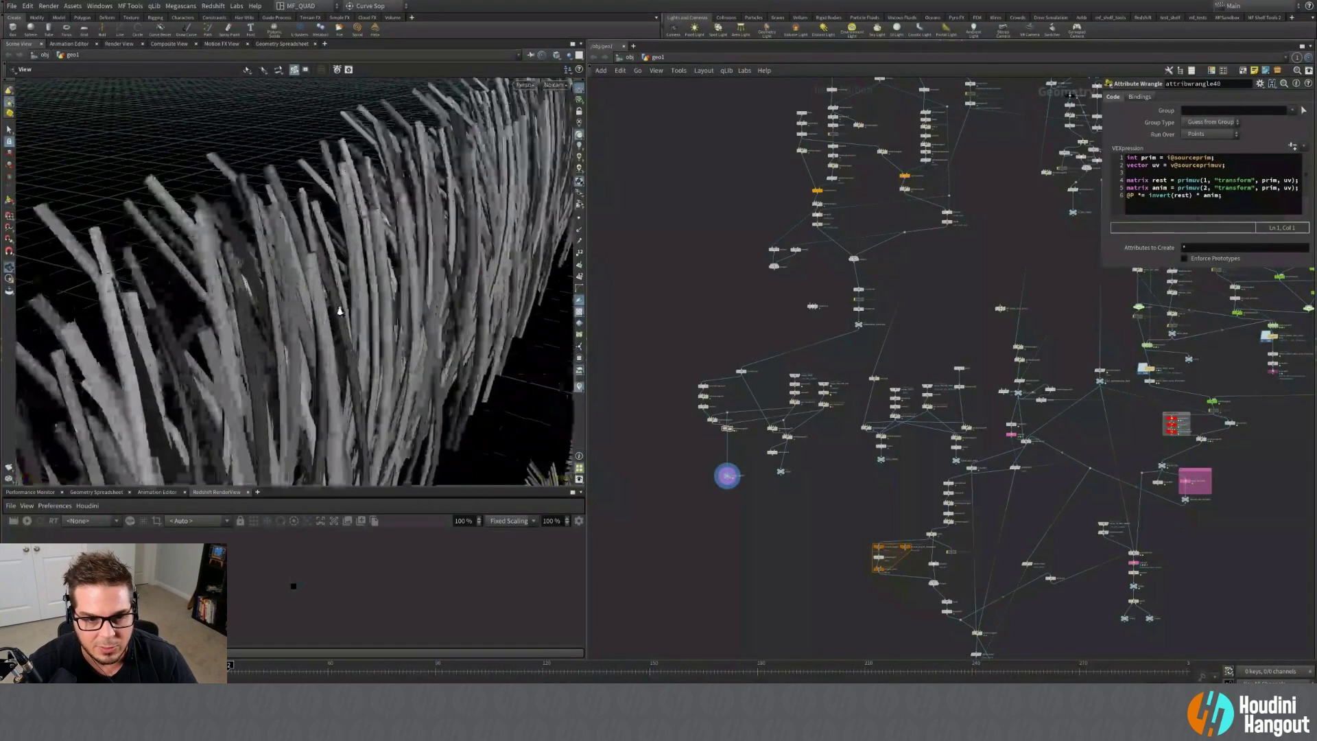
left_click_drag(320, 292, 331, 327)
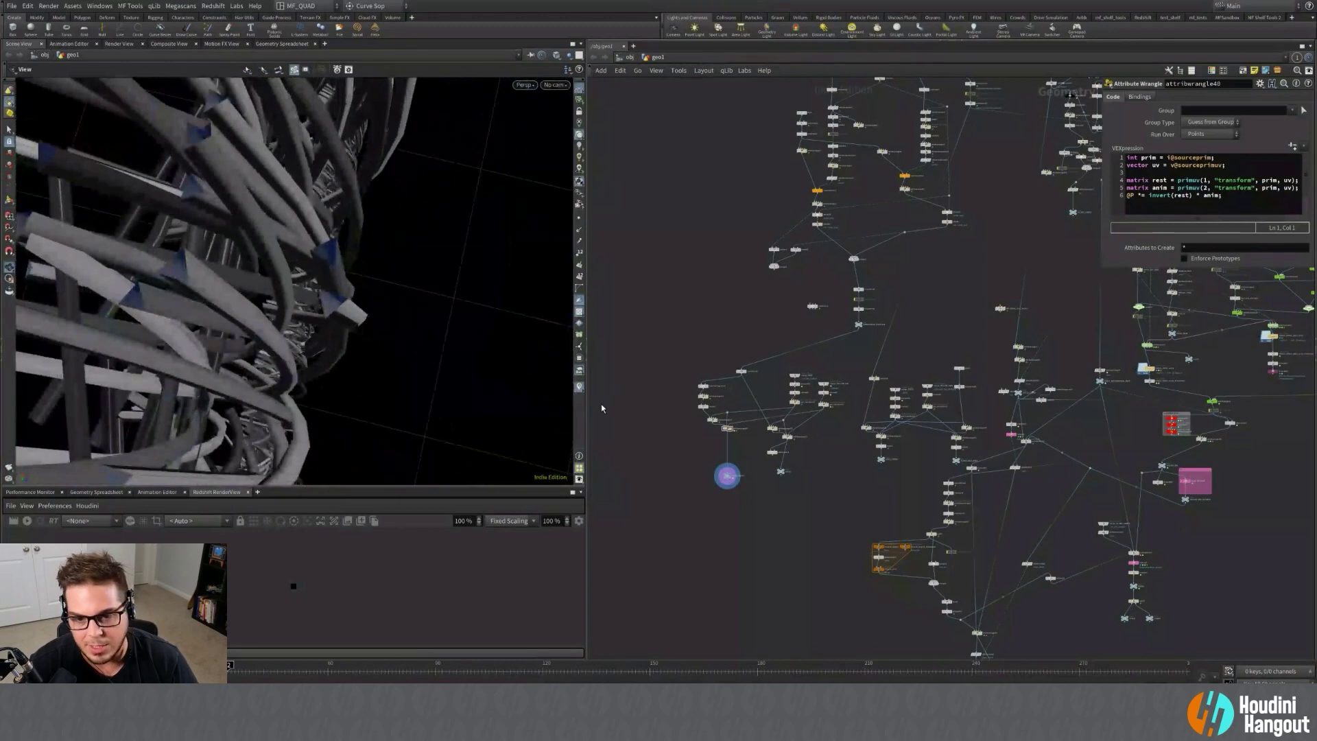
Widen the viewport and collapse the render view pane beneath it to give the 3D view more room.
left_click_drag(588, 421, 689, 421)
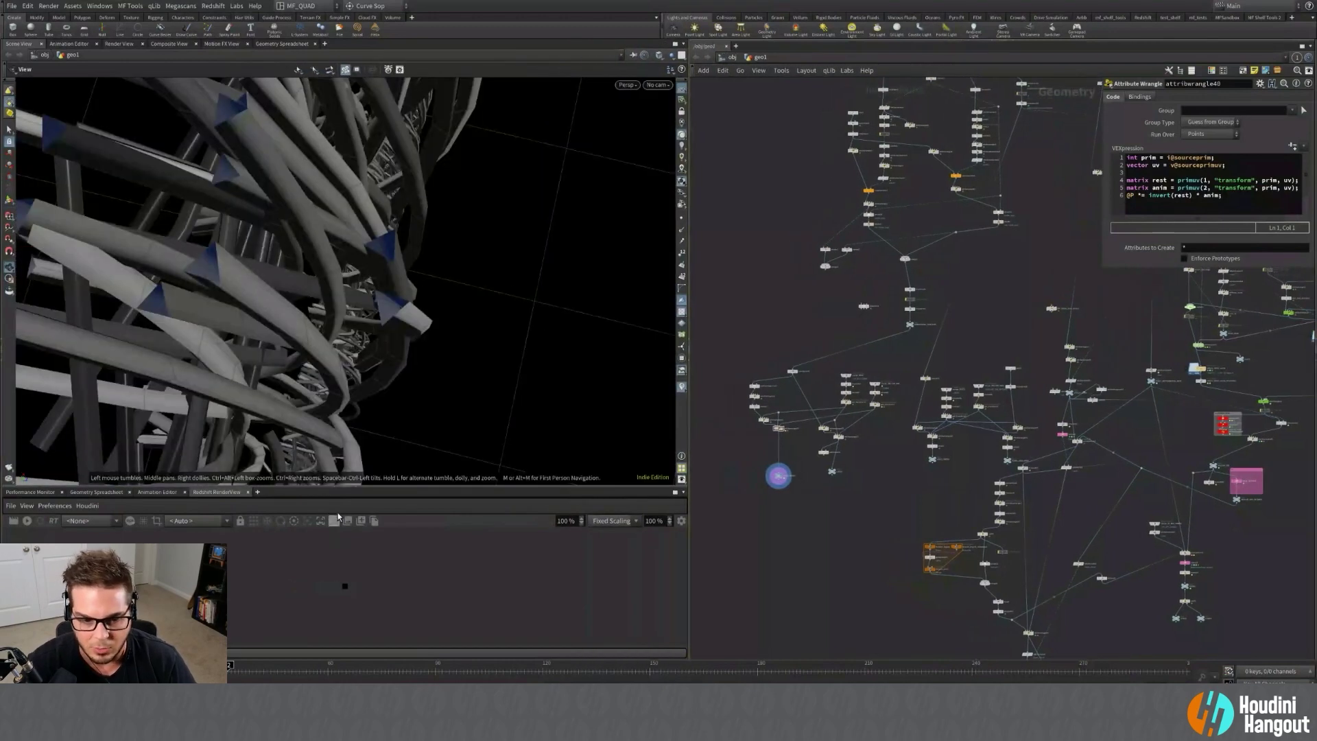
left_click(354, 491)
scroll(451, 201, "down", 5)
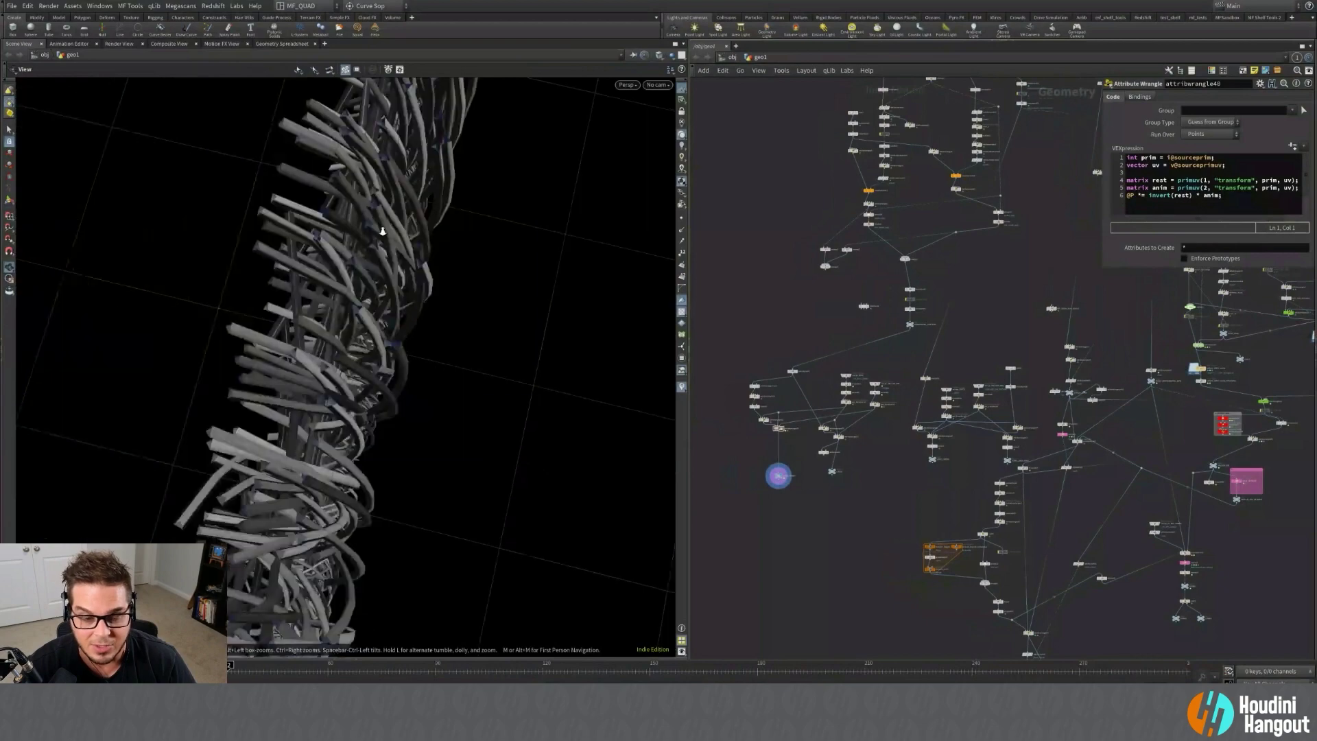
Examine the stitching at the ESPN stroke junctions and along the outline and fill of the XFL letters.
left_click_drag(382, 229, 287, 348)
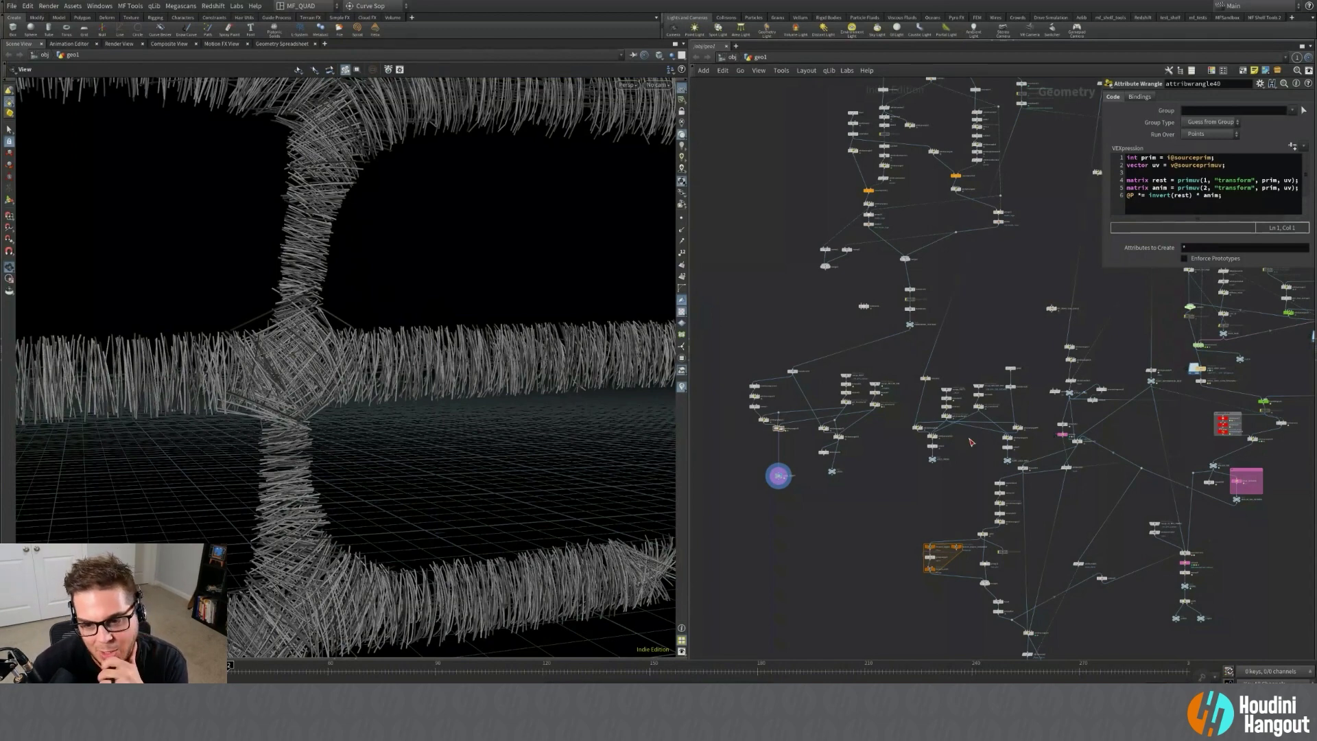
middle_click_drag(818, 498, 826, 576)
right_click_drag(591, 339, 309, 420)
middle_click_drag(314, 332, 402, 364)
middle_click_drag(477, 209, 402, 382)
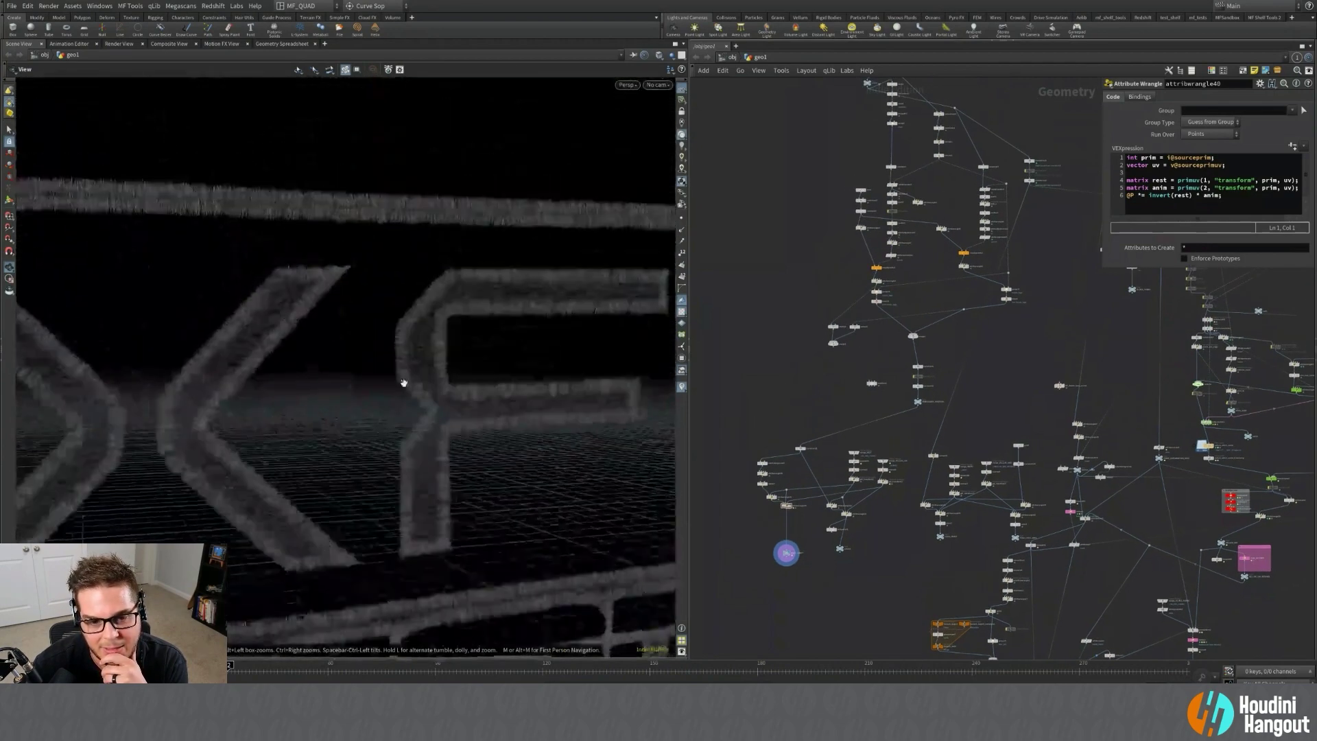
right_click_drag(402, 382, 776, 224)
middle_click_drag(775, 224, 558, 312)
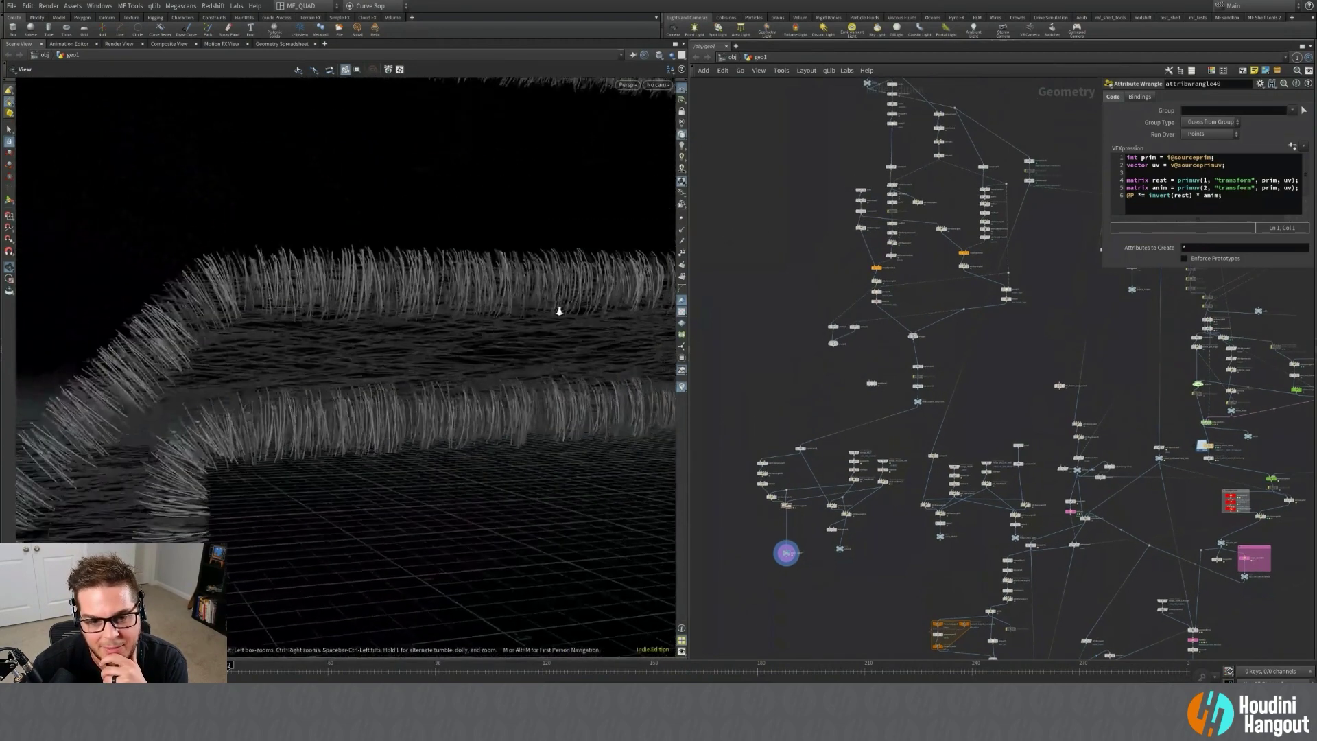
Review the stitched F and L strokes and the ESPN plate, and frame the complete logo.
right_click_drag(558, 311, 814, 265)
left_click_drag(813, 265, 573, 344)
middle_click_drag(539, 535, 556, 499)
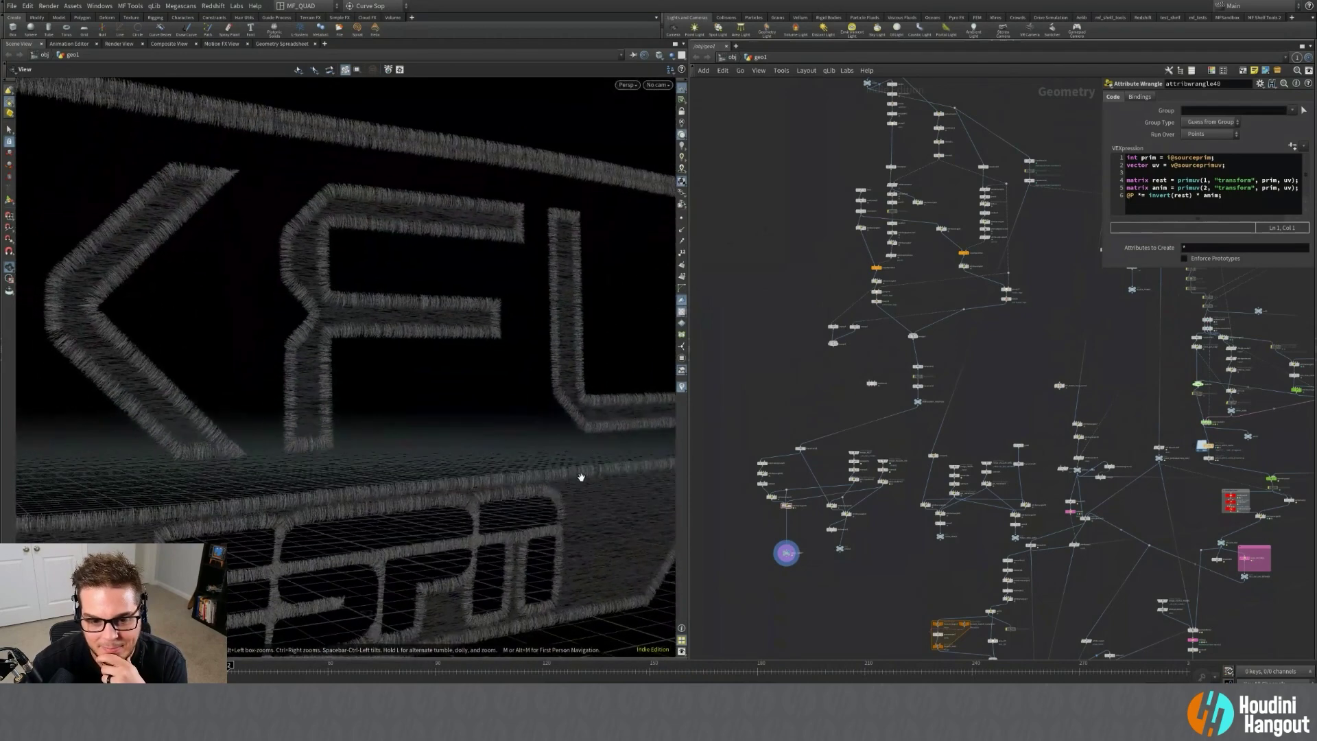
right_click_drag(579, 476, 458, 526)
left_click_drag(459, 527, 545, 446)
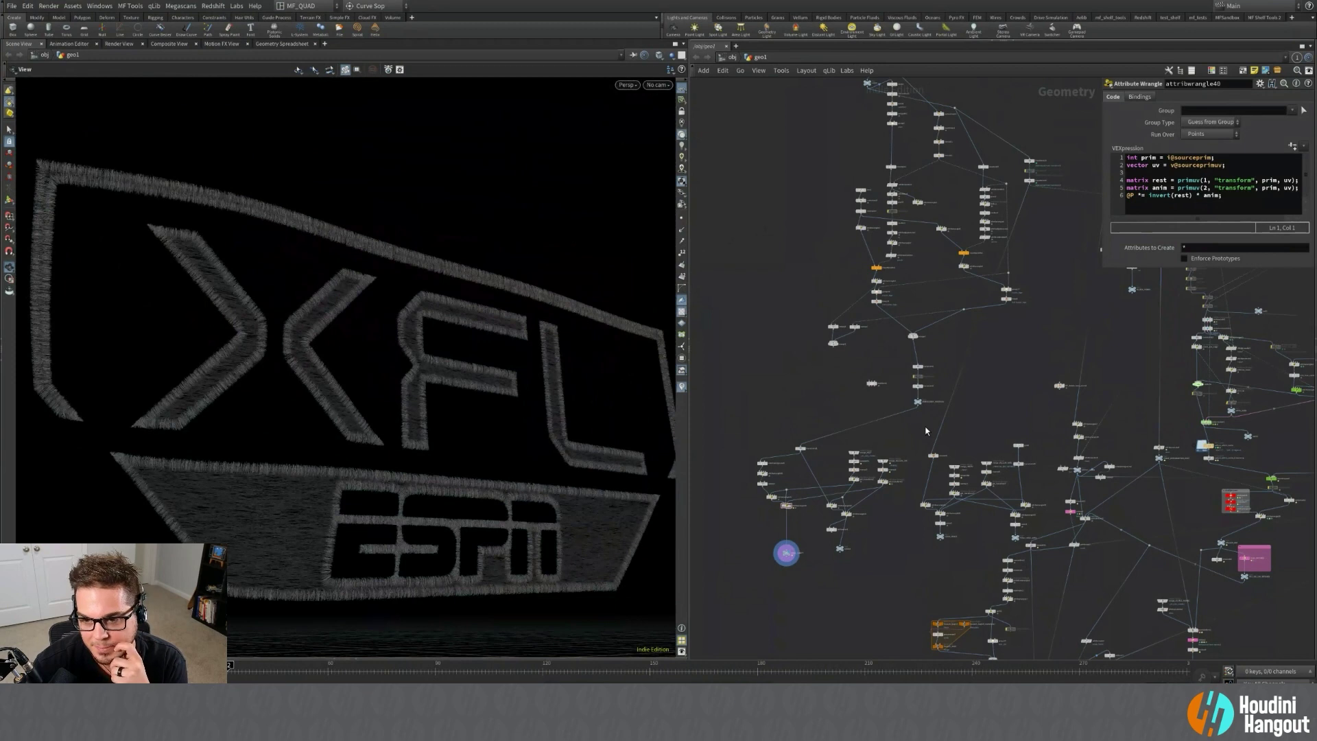
Select the four-node chain from the first transform to the embroidery null and move it closer beneath the merge.
left_click(917, 386)
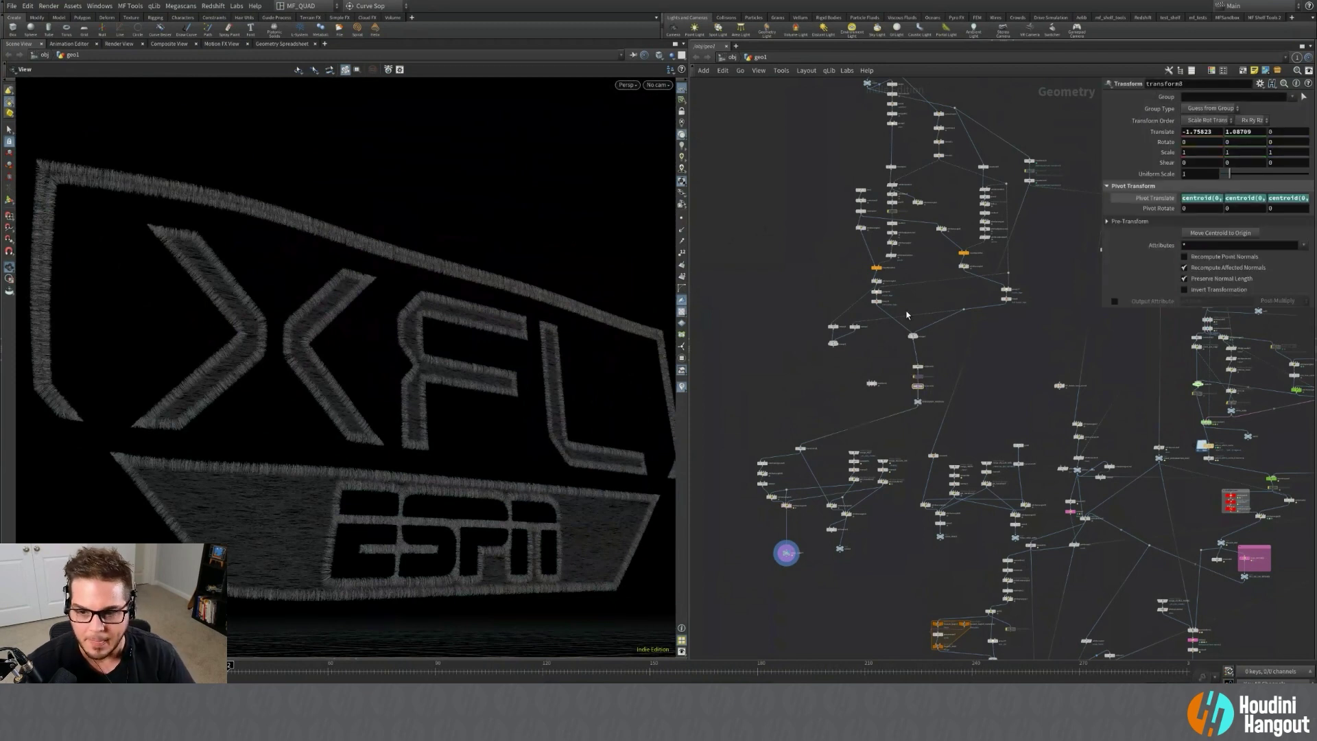
left_click_drag(934, 420, 912, 353)
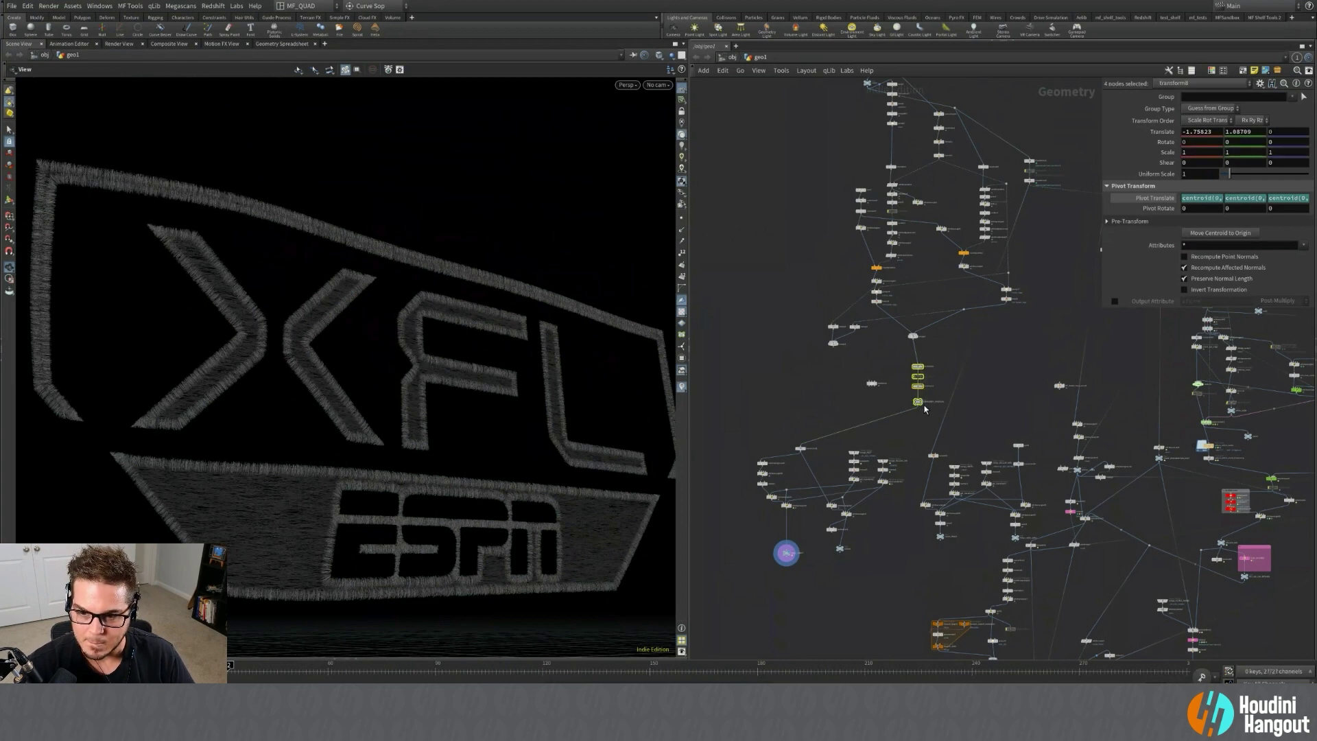
left_click_drag(921, 404, 915, 395)
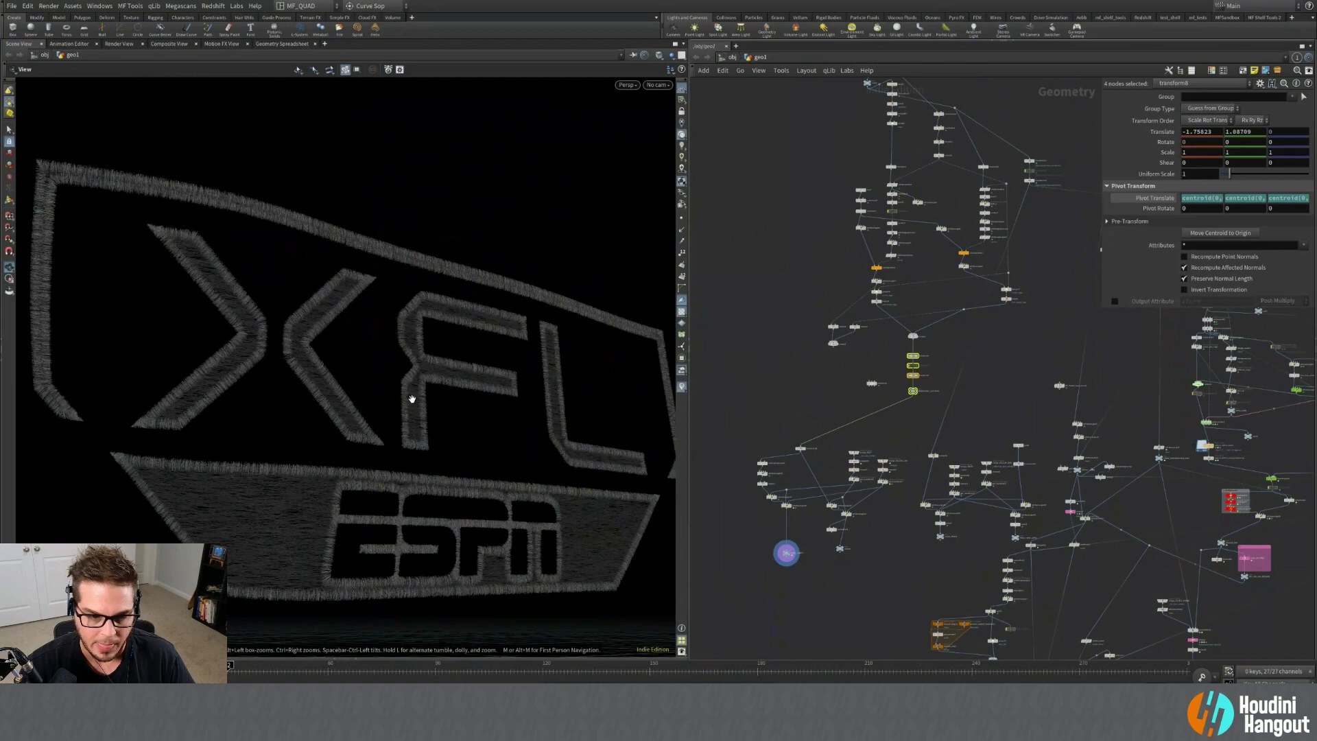
Examine the complete XFL ESPN embroidery geometry from different viewing angles.
right_click_drag(264, 508, 591, 392)
left_click_drag(591, 391, 370, 461)
left_click_drag(484, 396, 474, 443)
left_click_drag(547, 373, 371, 423)
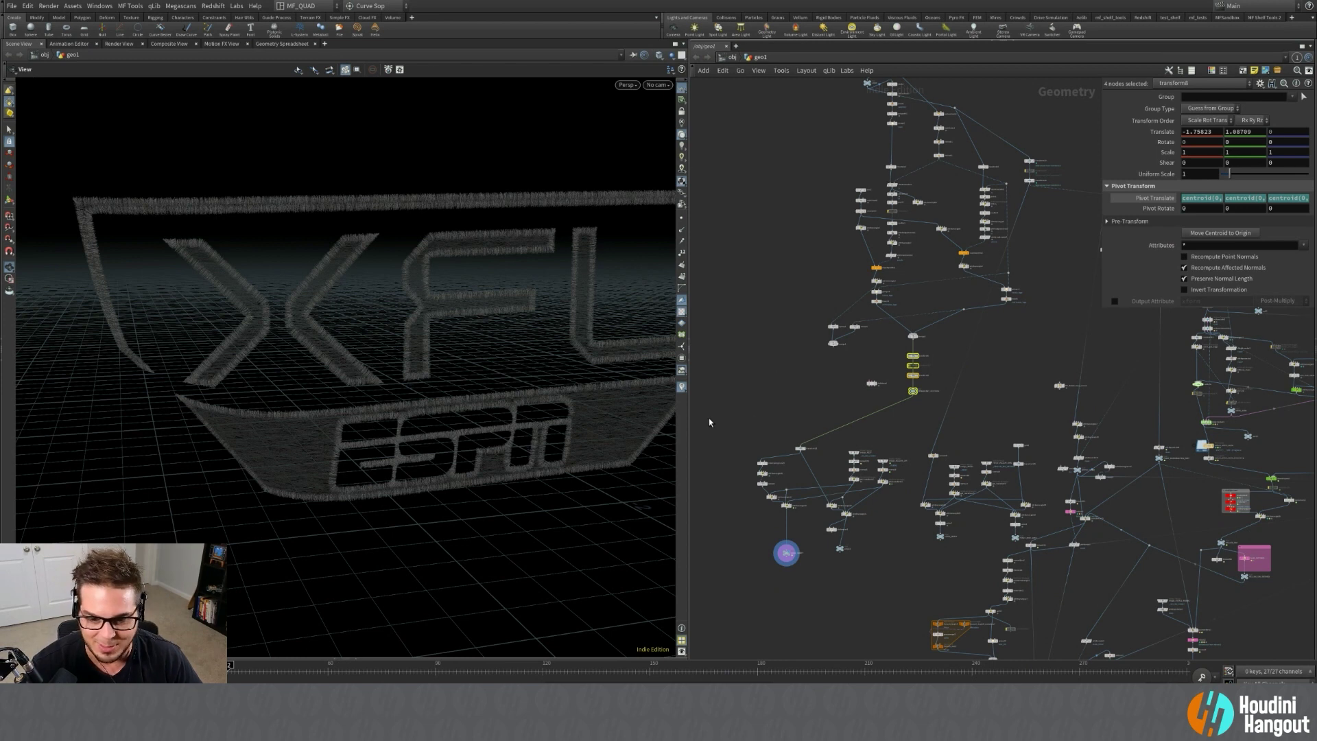
Select the EMBROIDERY_POSITION null to show its parameters, and view the full logo from a lower angle.
middle_click_drag(738, 364, 725, 436)
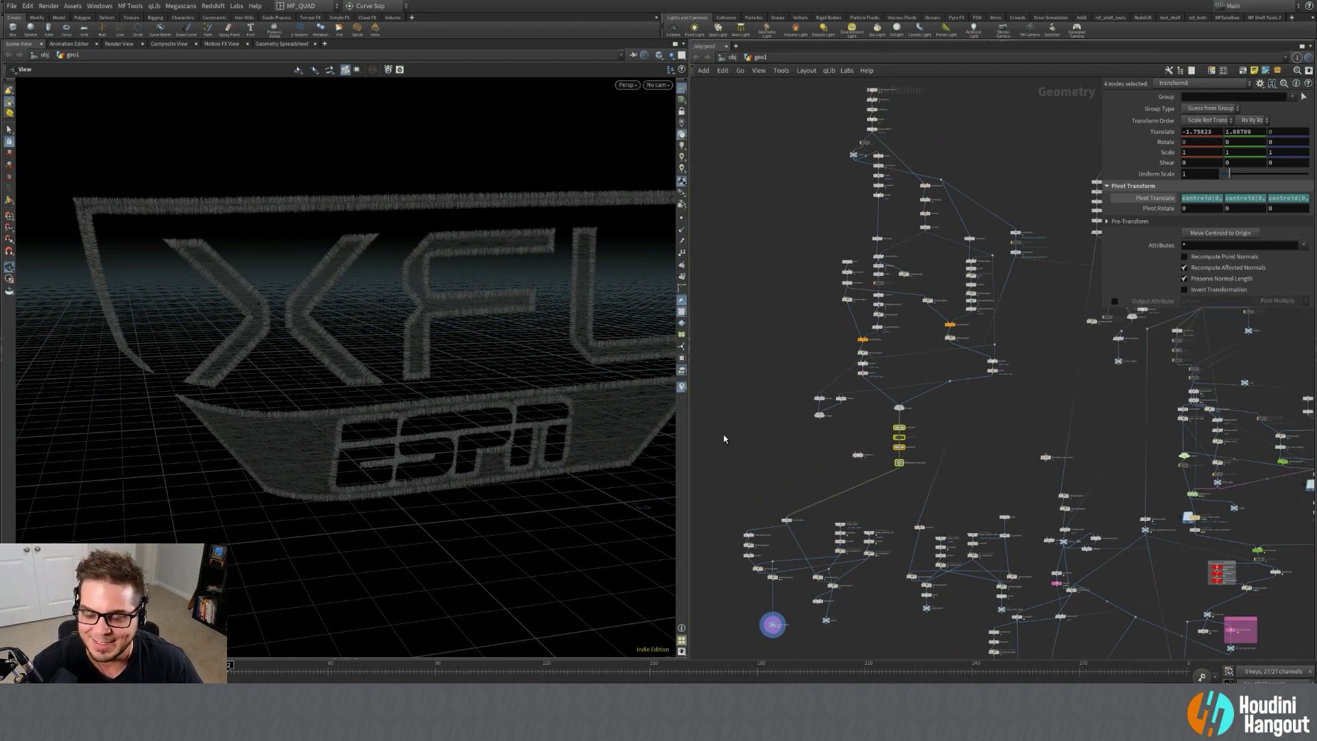
left_click(824, 469)
left_click(898, 463)
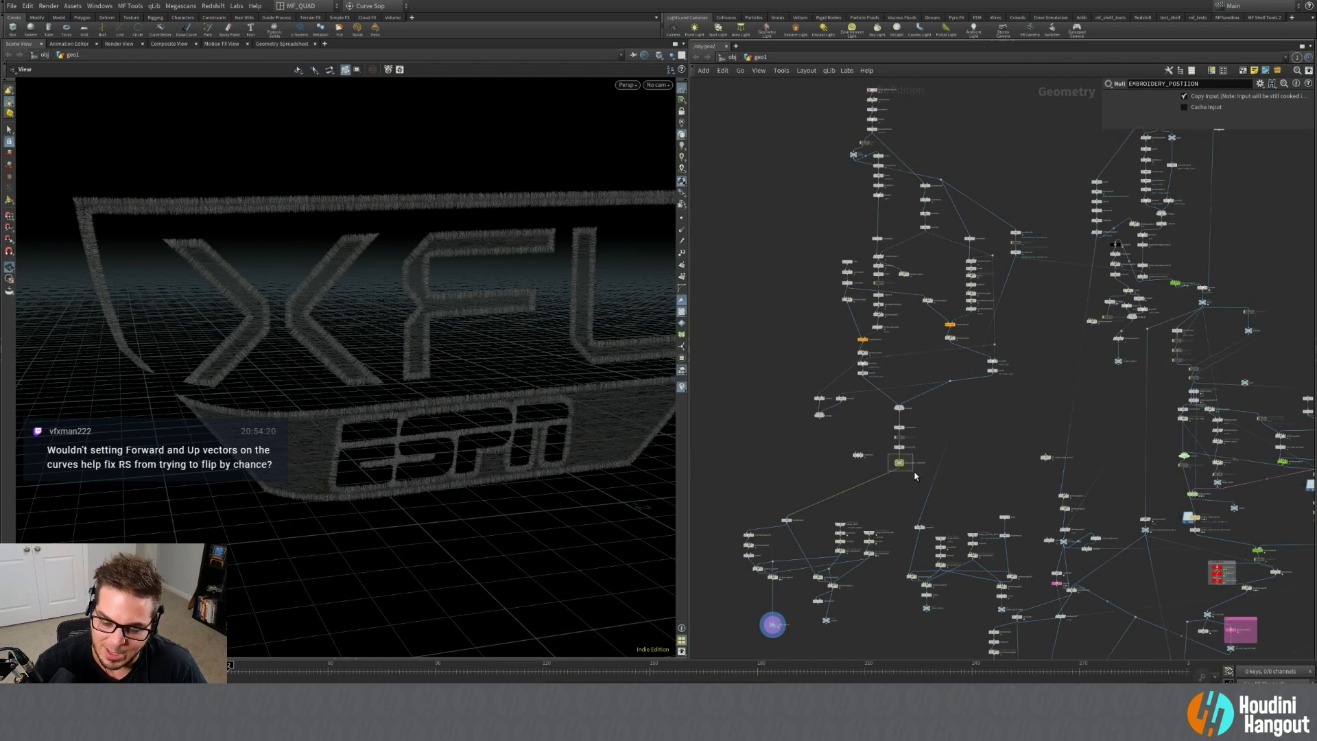
left_click(908, 491)
middle_click_drag(908, 491, 867, 537)
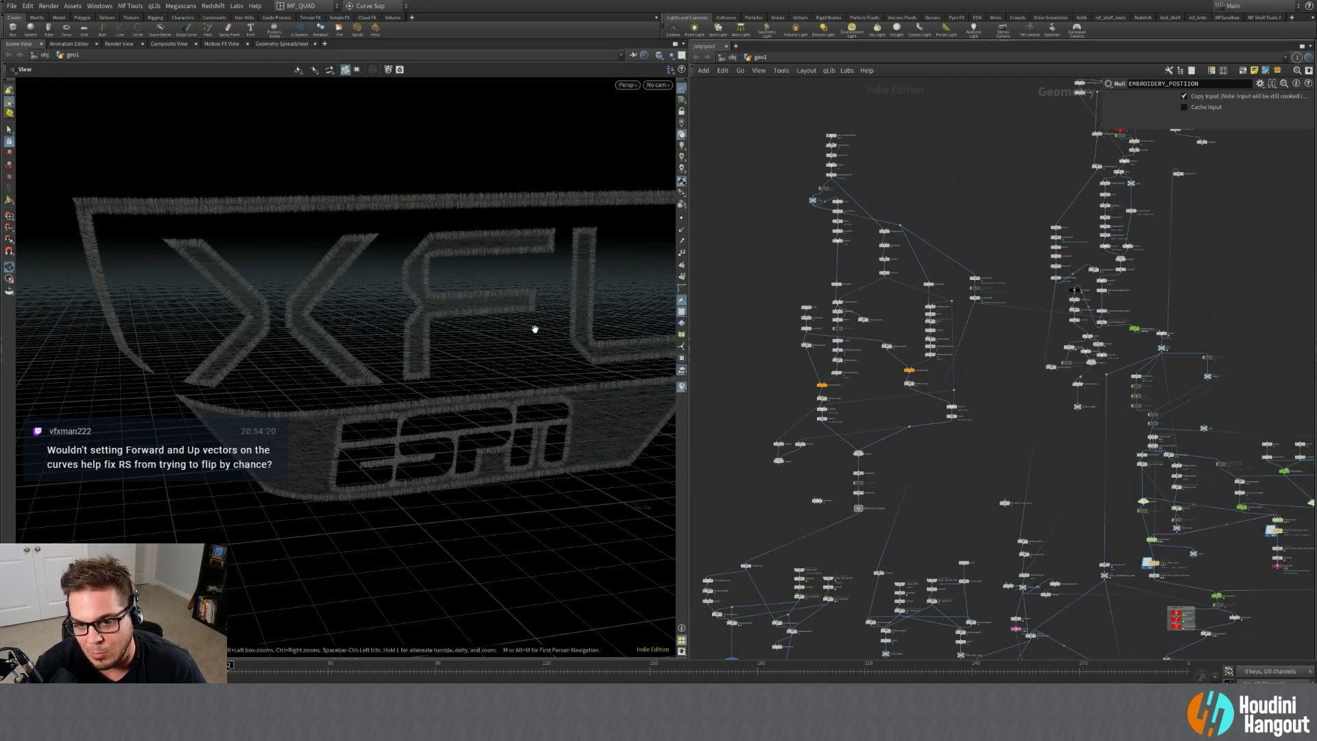
left_click_drag(535, 329, 583, 299)
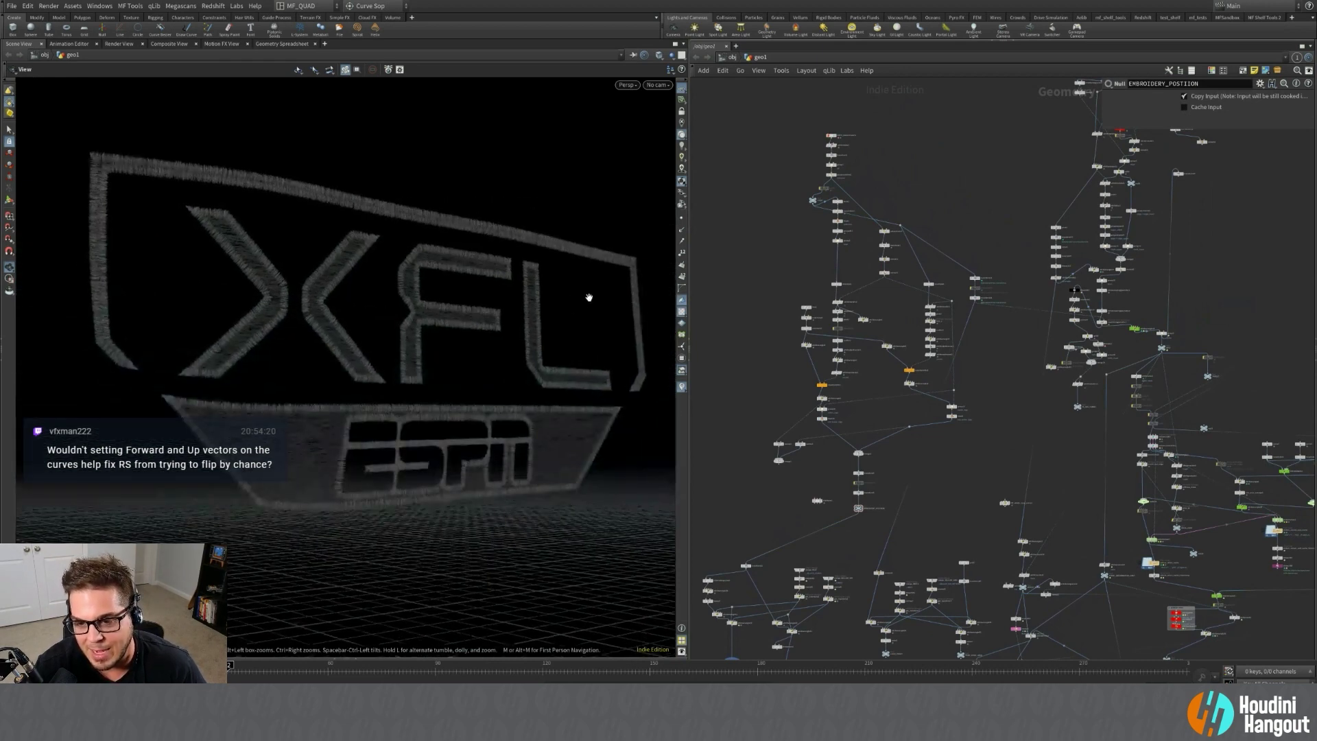
Select the five-node chain containing group2 and polypath1 and move it down close to the resample node below.
middle_click_drag(784, 389, 768, 415)
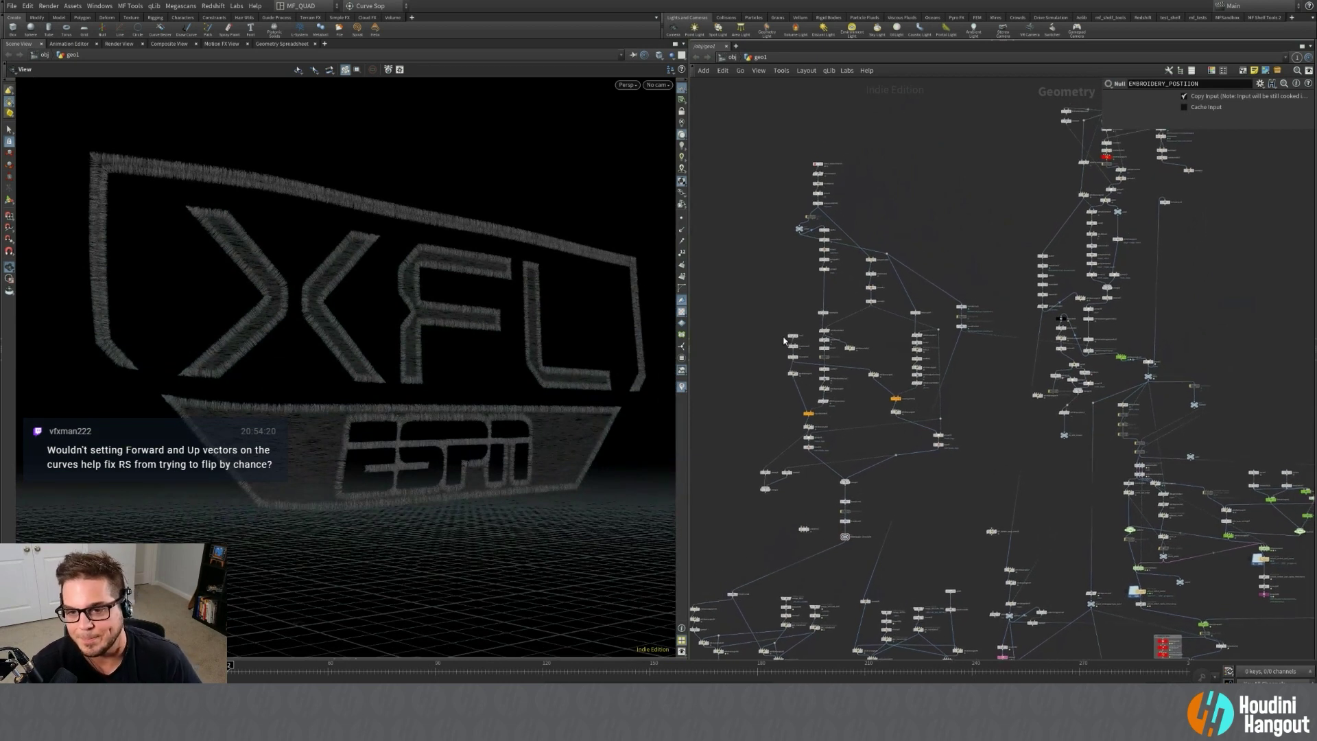
left_click_drag(846, 294, 814, 225)
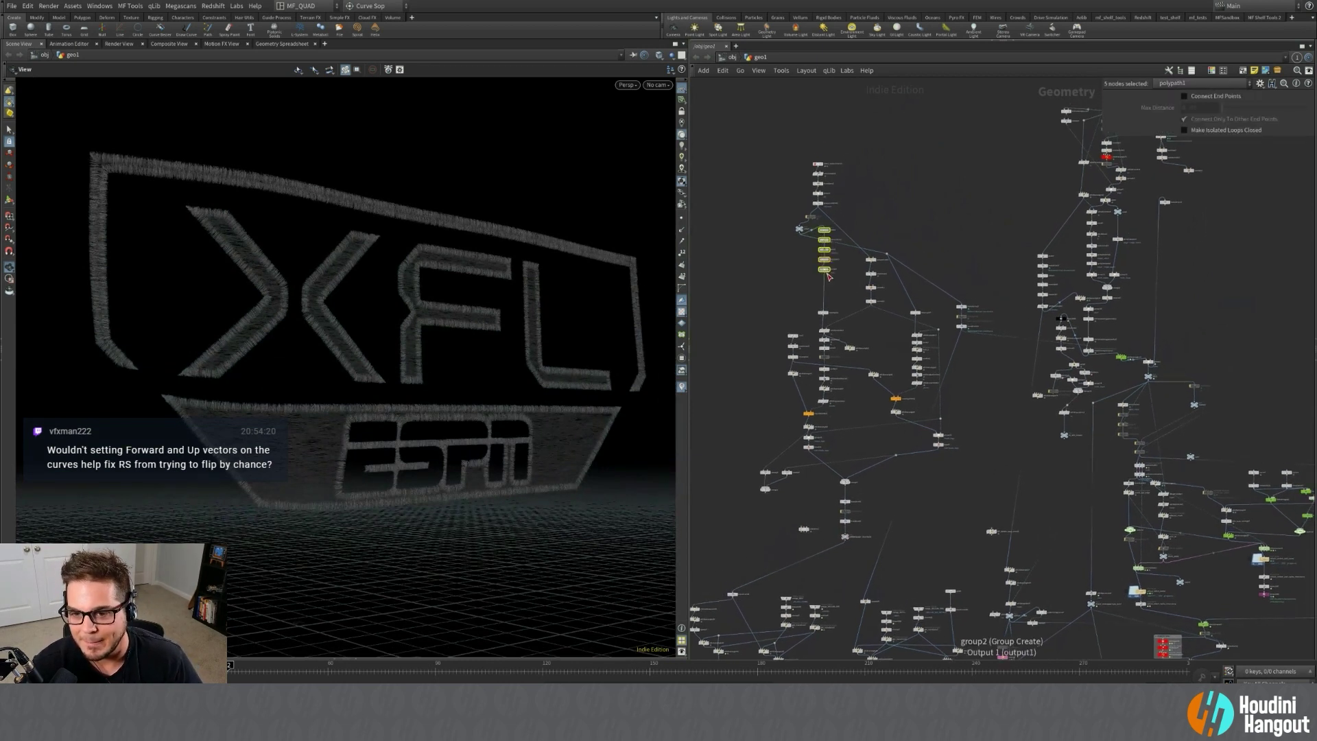
left_click_drag(826, 274, 825, 309)
left_click(806, 283)
Review the embroidery network from its source nodes through the merge down to the LOGO_SWEPT and LOGO1 branches.
middle_click_drag(797, 185, 787, 251)
scroll(787, 251, "up", 5)
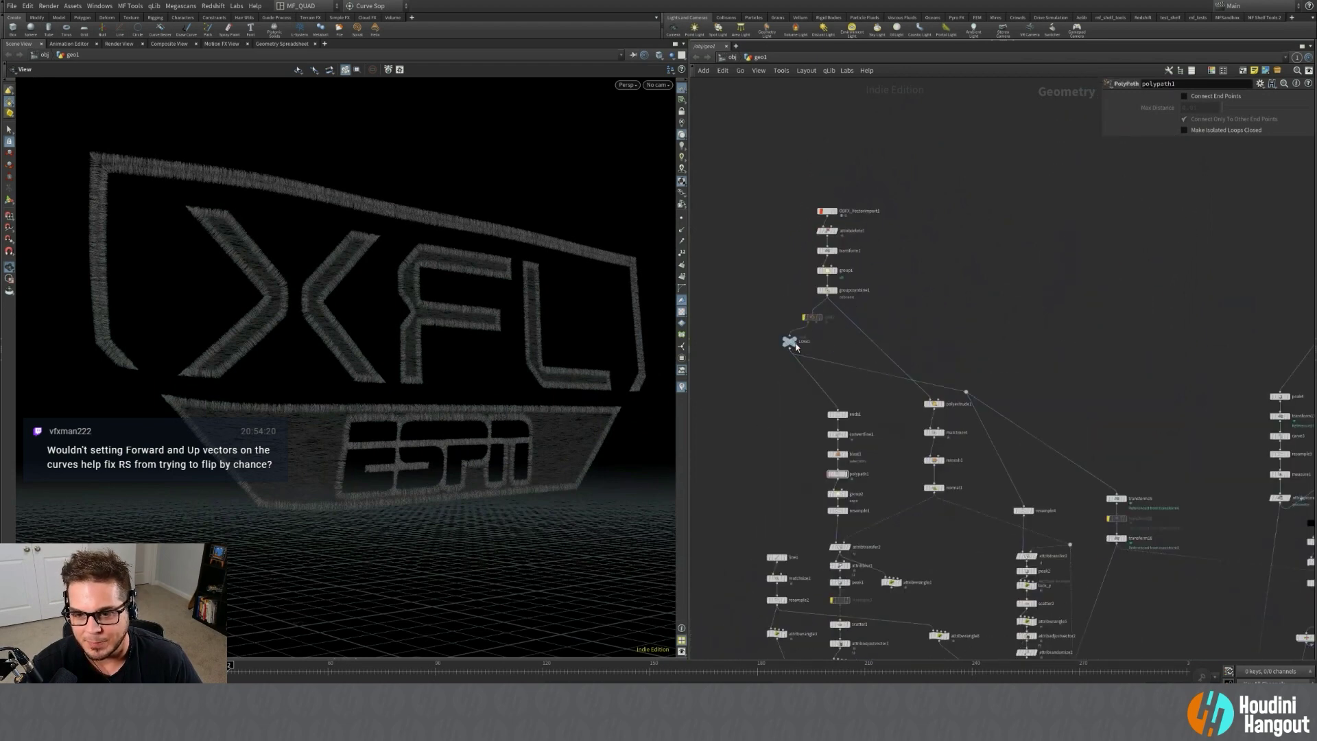
middle_click_drag(793, 372, 781, 264)
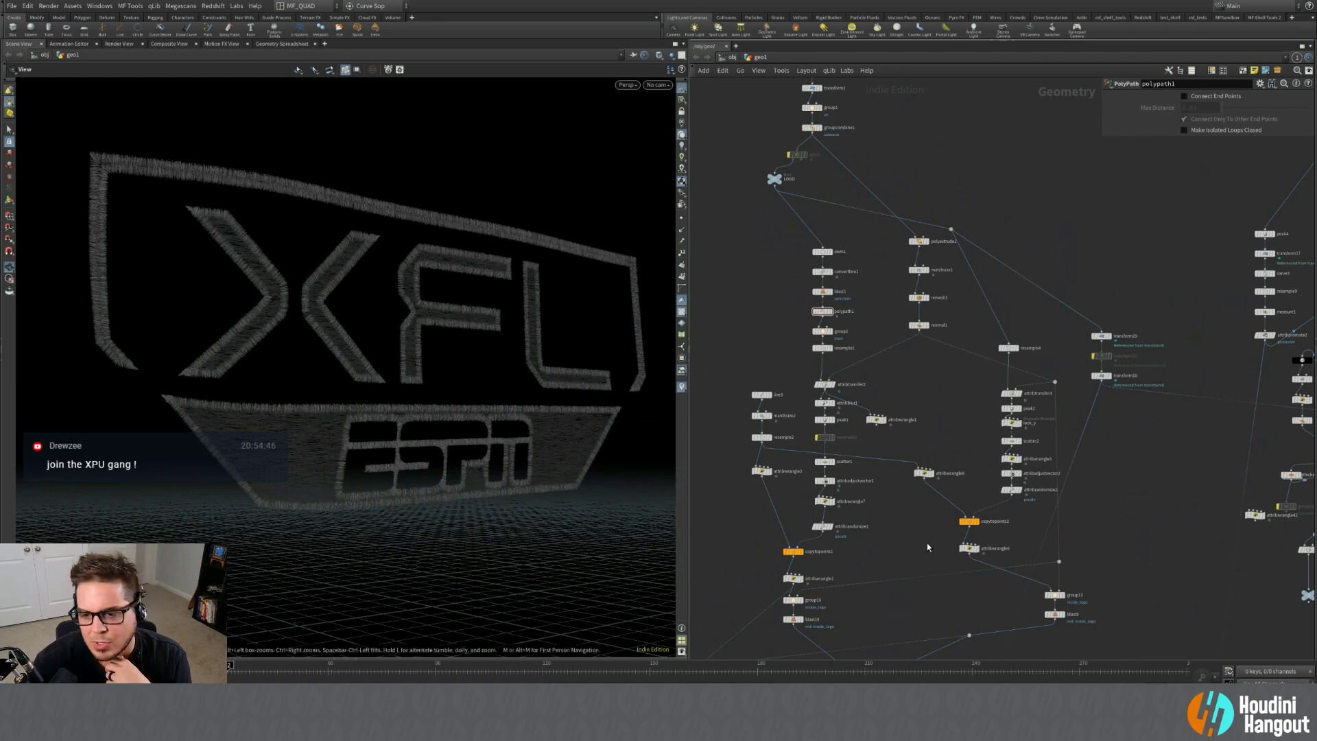
middle_click_drag(927, 542, 992, 48)
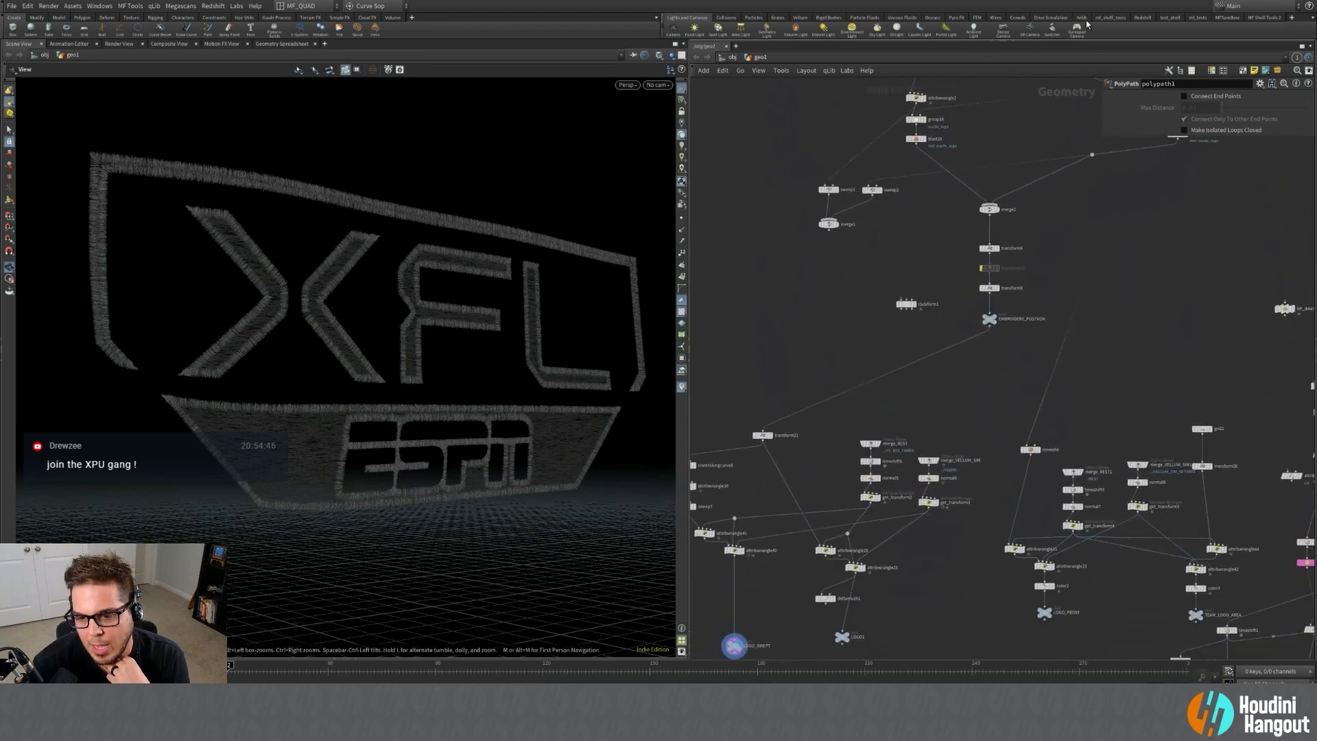
middle_click_drag(864, 406, 929, 377)
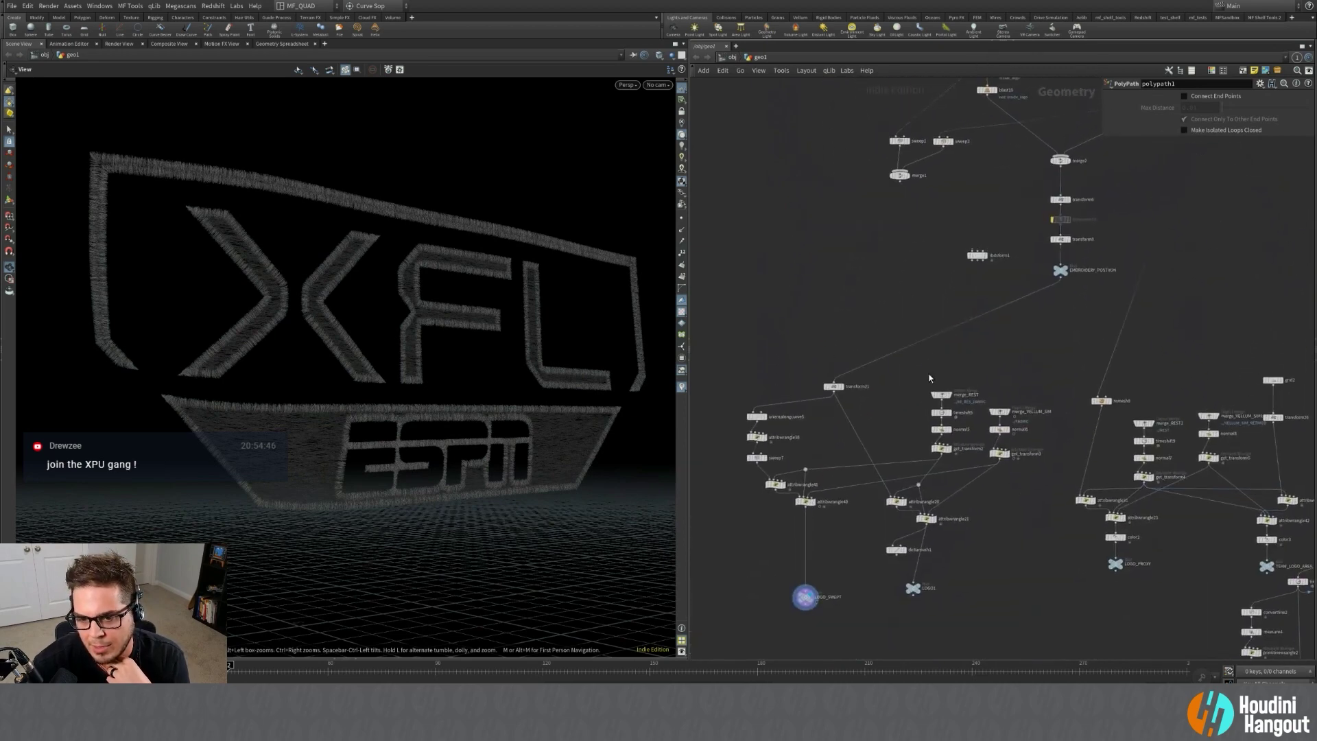
Display orientalongcurve5's output, lengthen the parameter overlay, and inspect the node chain and its unswept stitch curves up close.
left_click(765, 417)
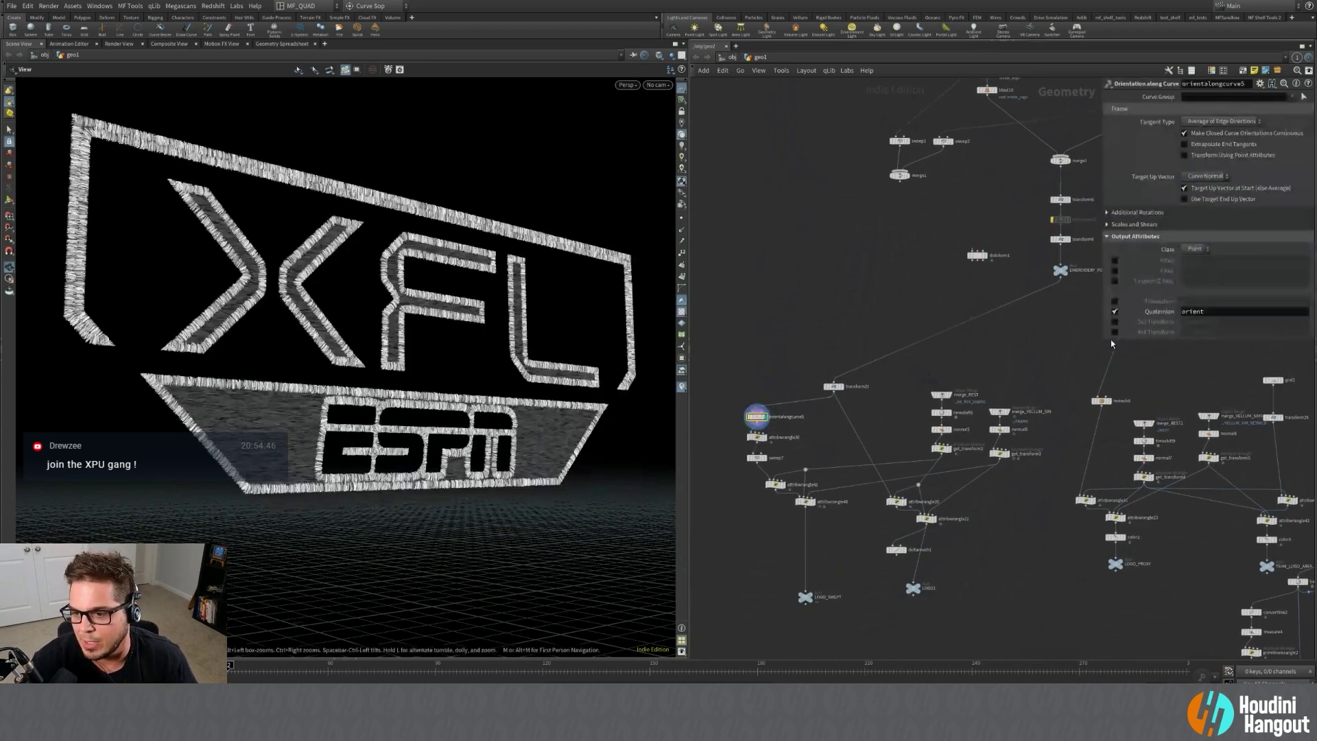
left_click_drag(1104, 342, 1106, 378)
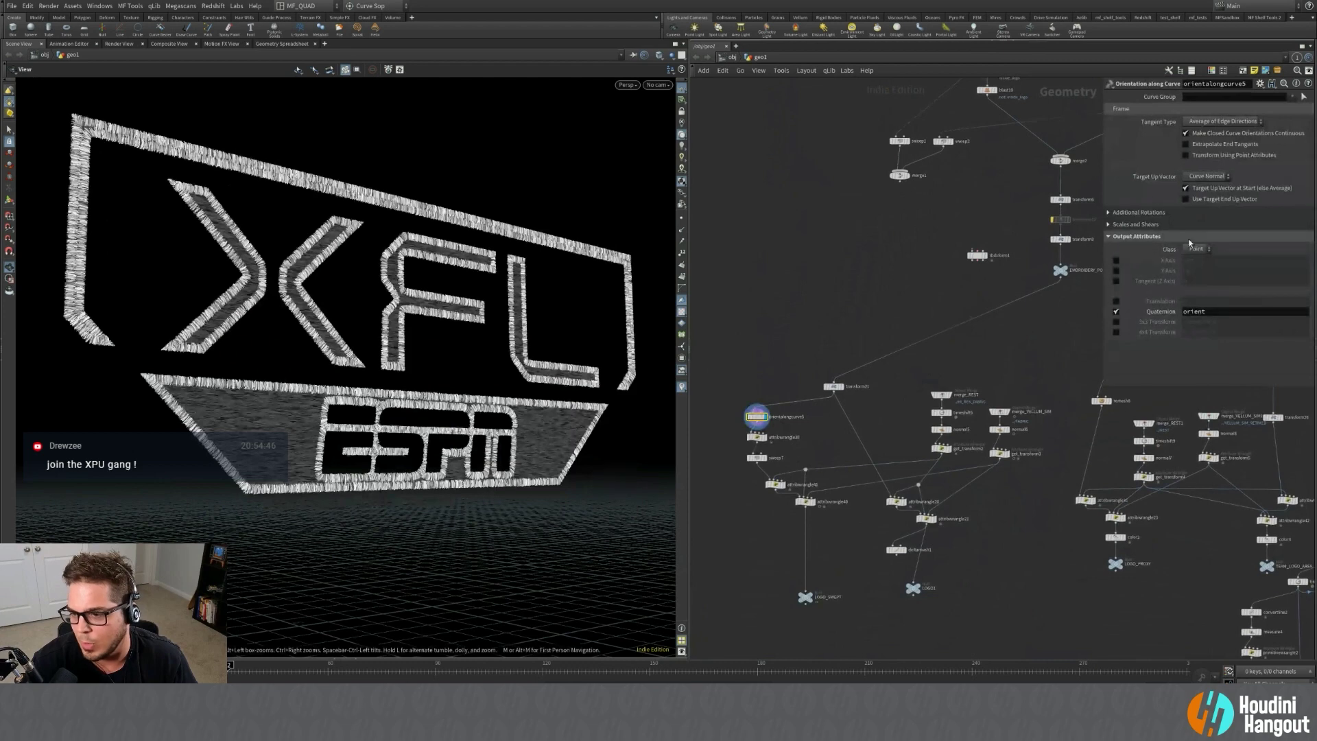
scroll(803, 447, "up", 7)
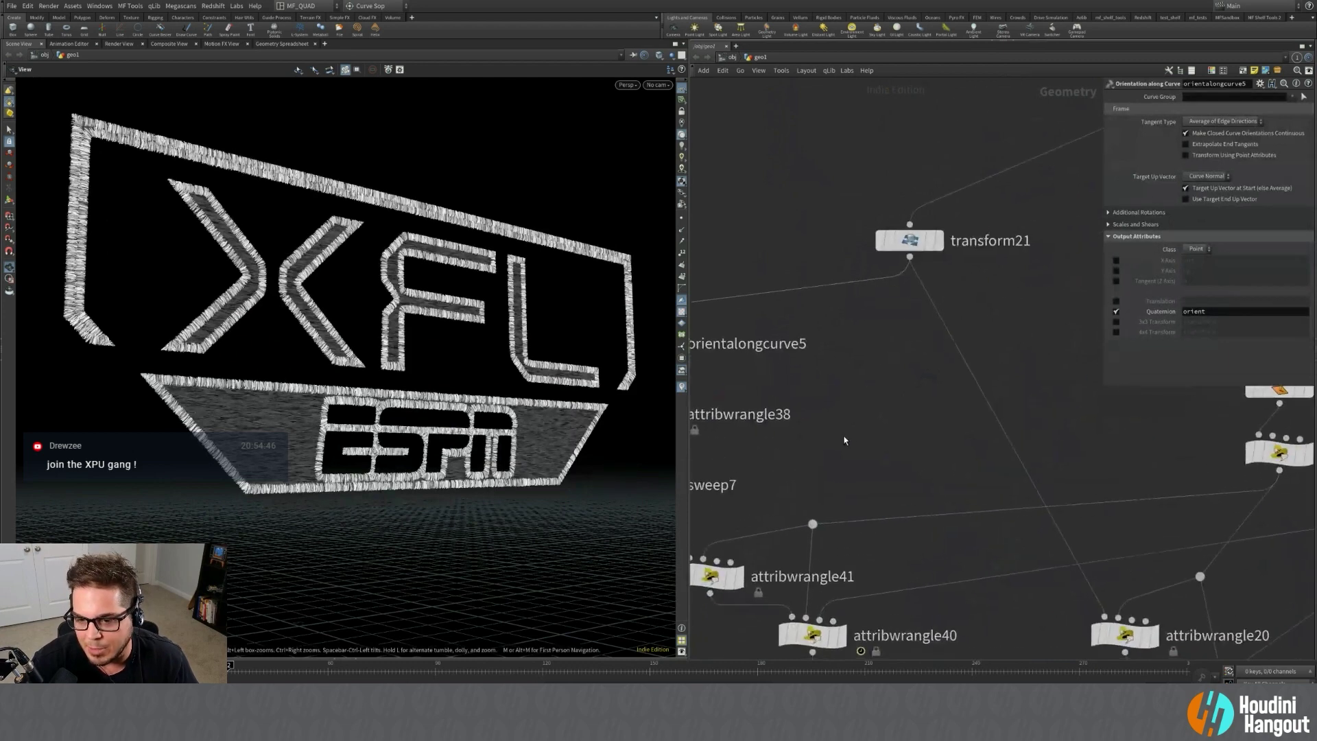
scroll(843, 441, "down", 1)
middle_click_drag(844, 441, 971, 434)
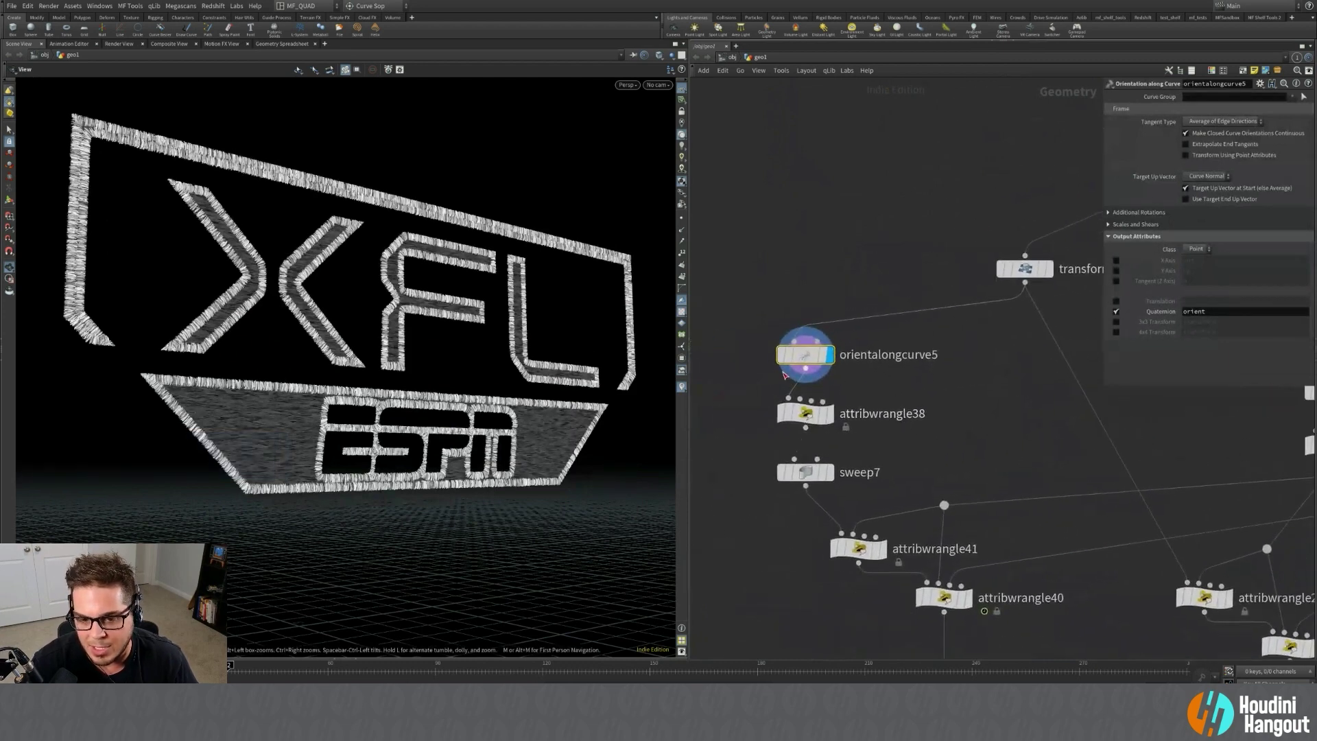
scroll(343, 341, "up", 10)
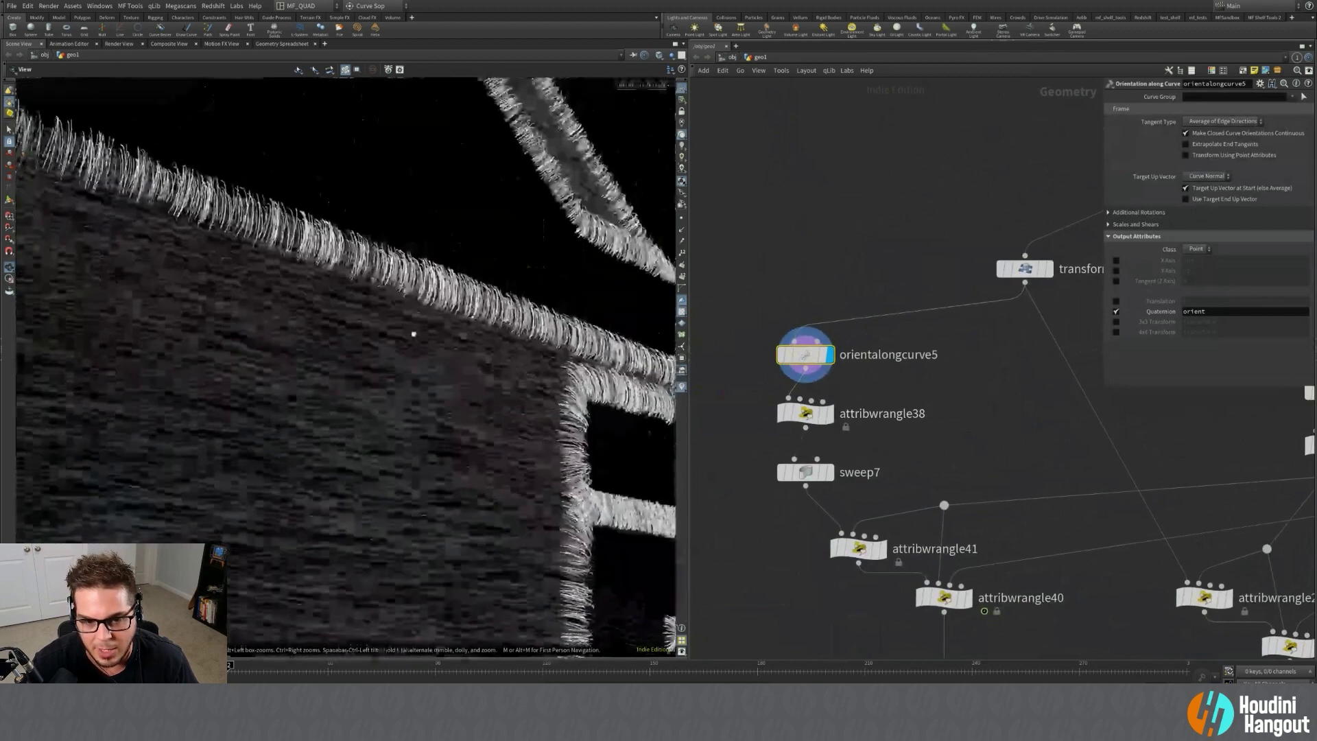
Display the output of the sweep7 node and show its round tube parameters.
middle_click_drag(1034, 440, 1003, 444)
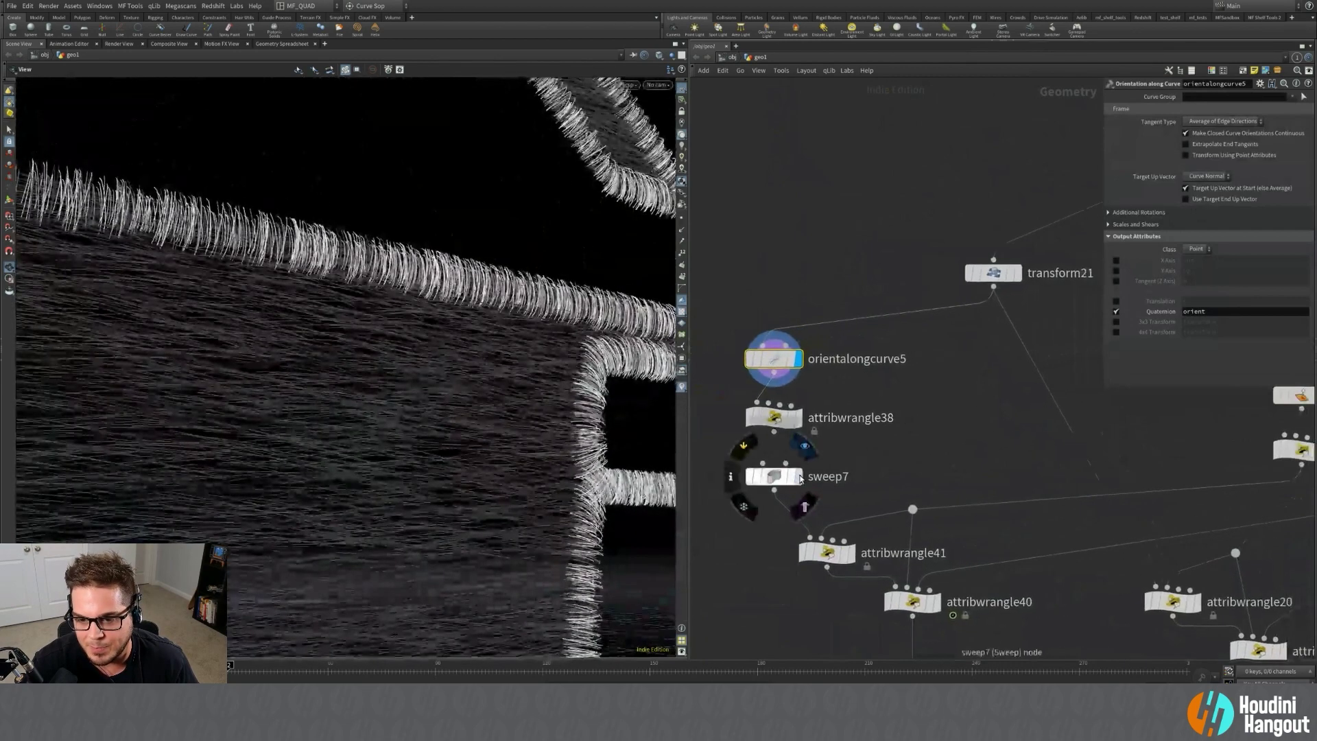
left_click(804, 447)
left_click(775, 480)
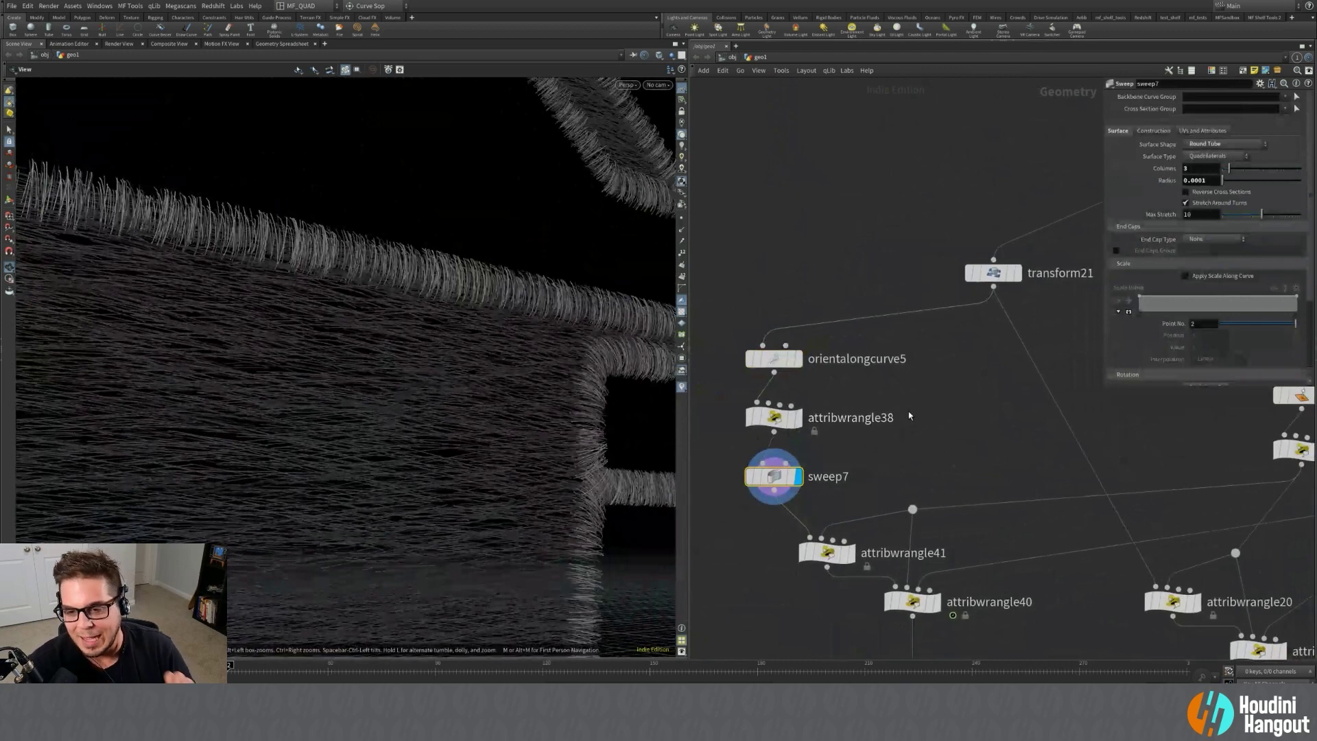
Select orientalongcurve5 again to check its orient quaternion output while keeping sweep7 displayed.
scroll(905, 404, "down", 5)
middle_click_drag(898, 367, 894, 405)
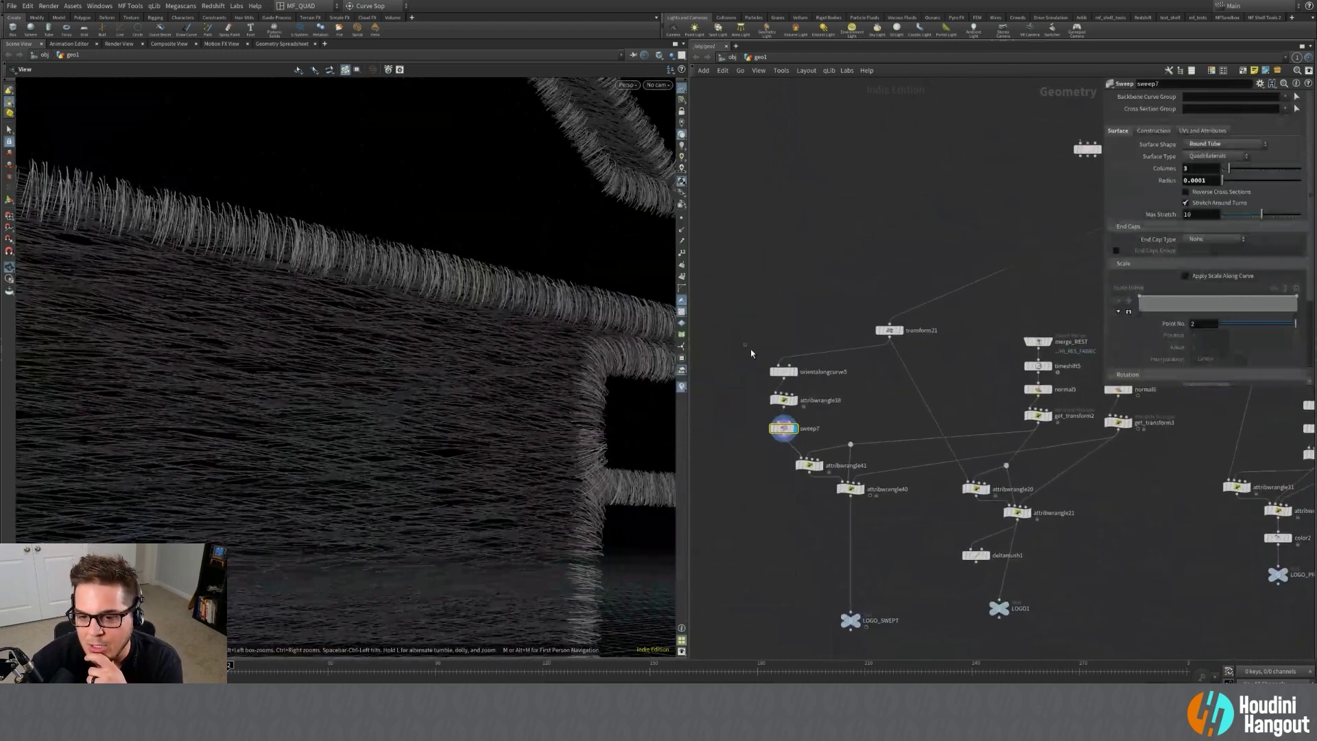
left_click(784, 371)
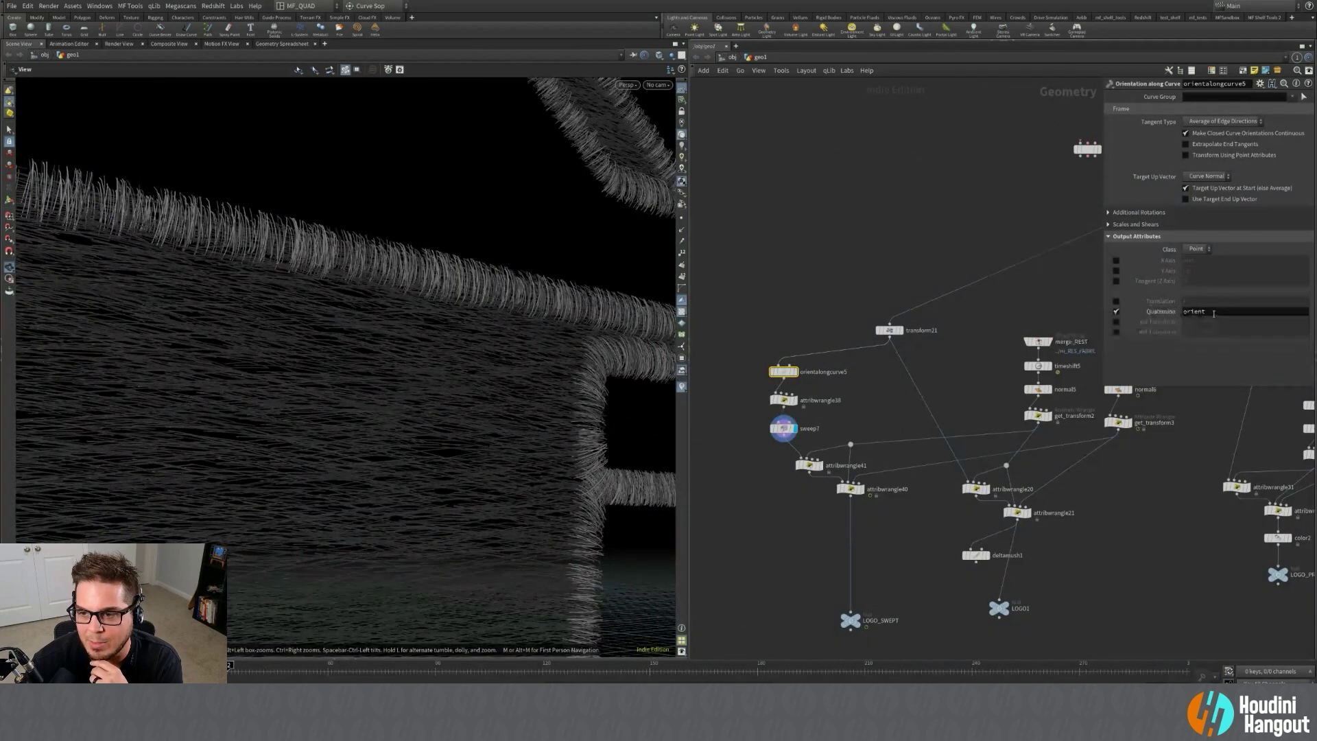
Switch to the DJV player with Jersey_Transition.mp4 and scrub back to the frames where the jersey's frayed edge folds beneath the logo.
double_click(1214, 313)
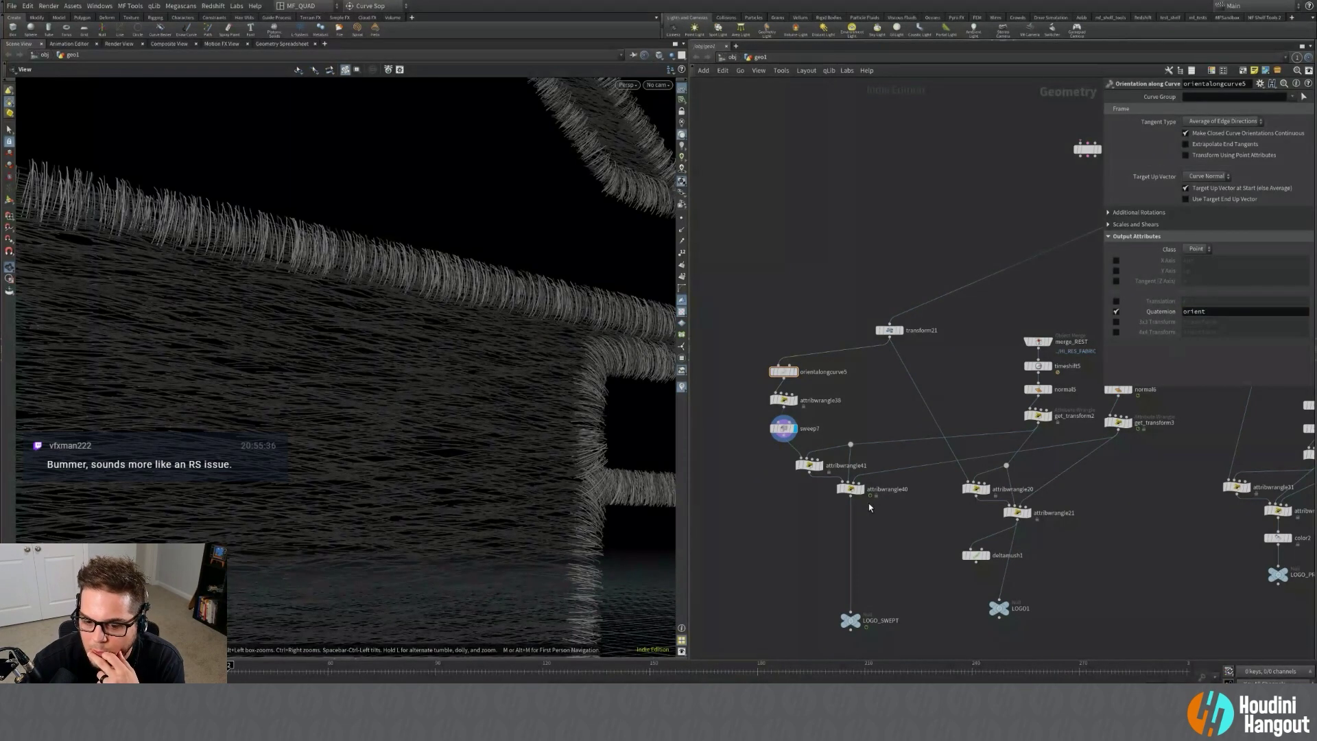
mouse_move(731, 732)
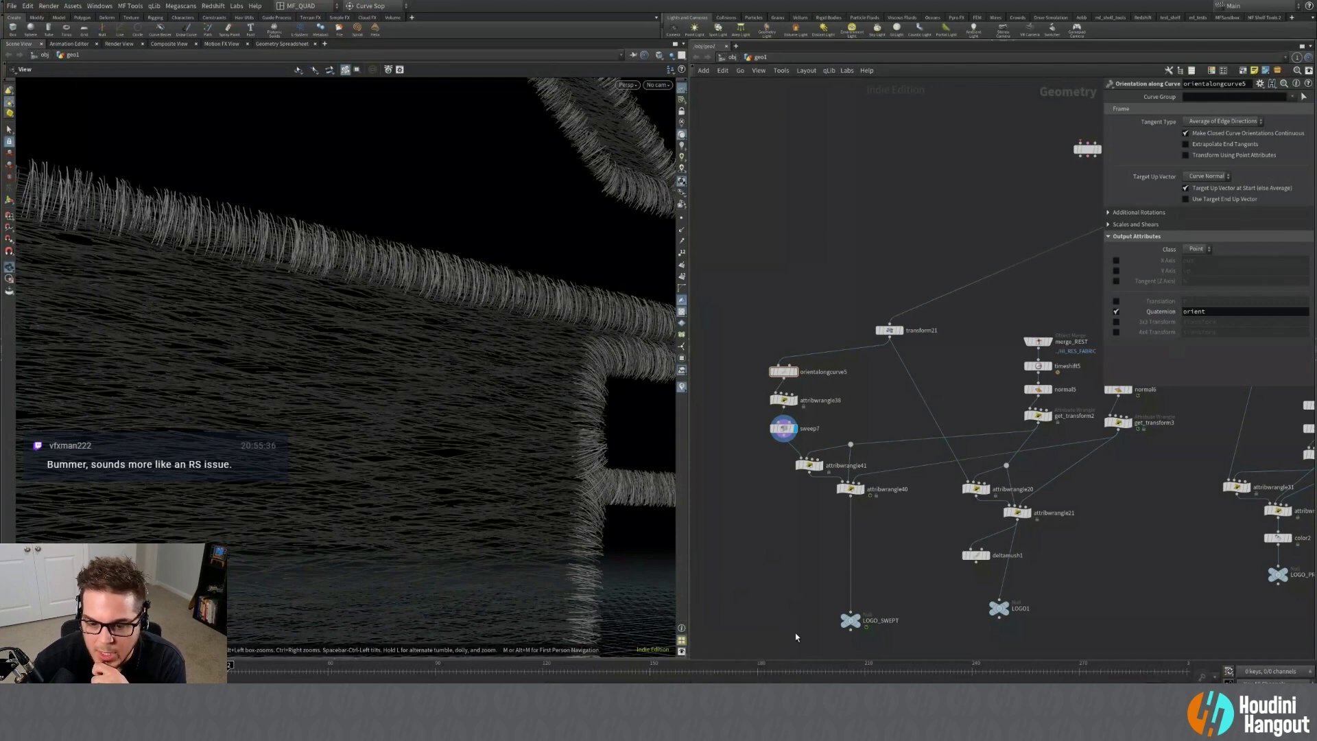
left_click(731, 731)
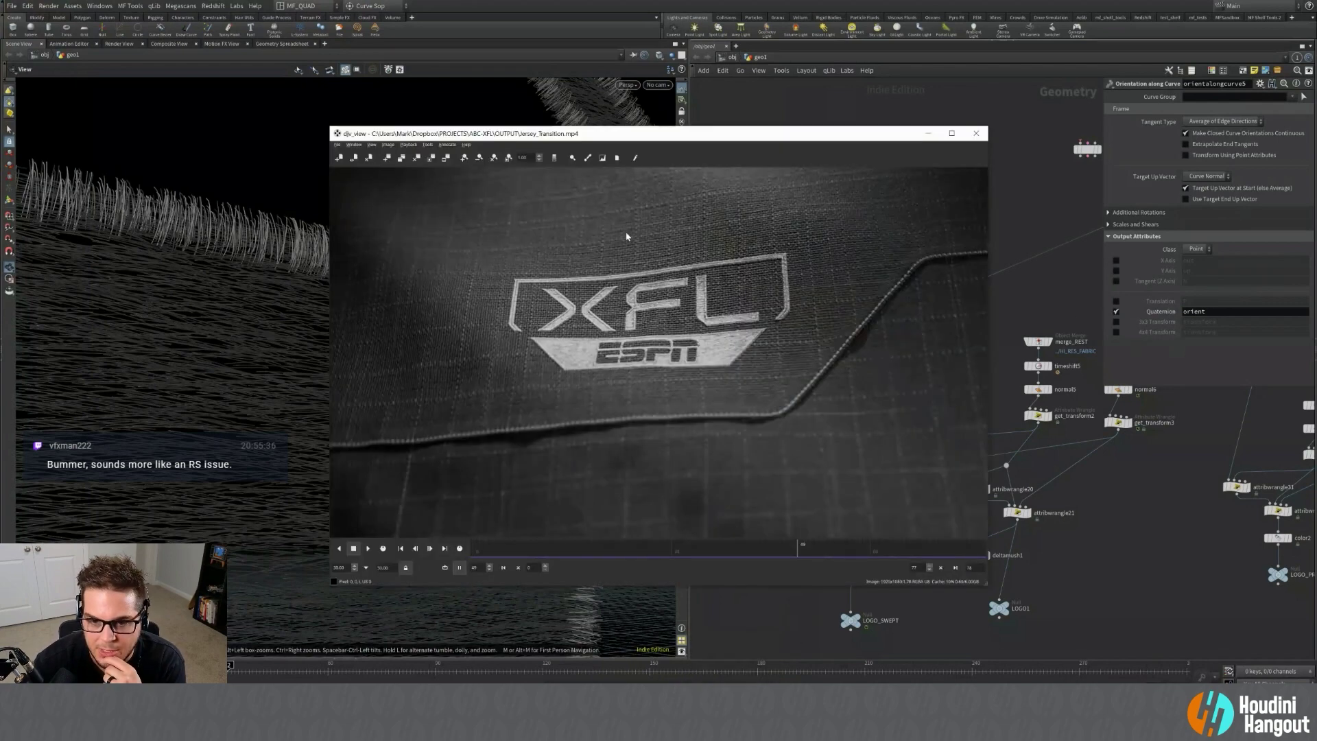
left_click_drag(780, 551, 602, 566)
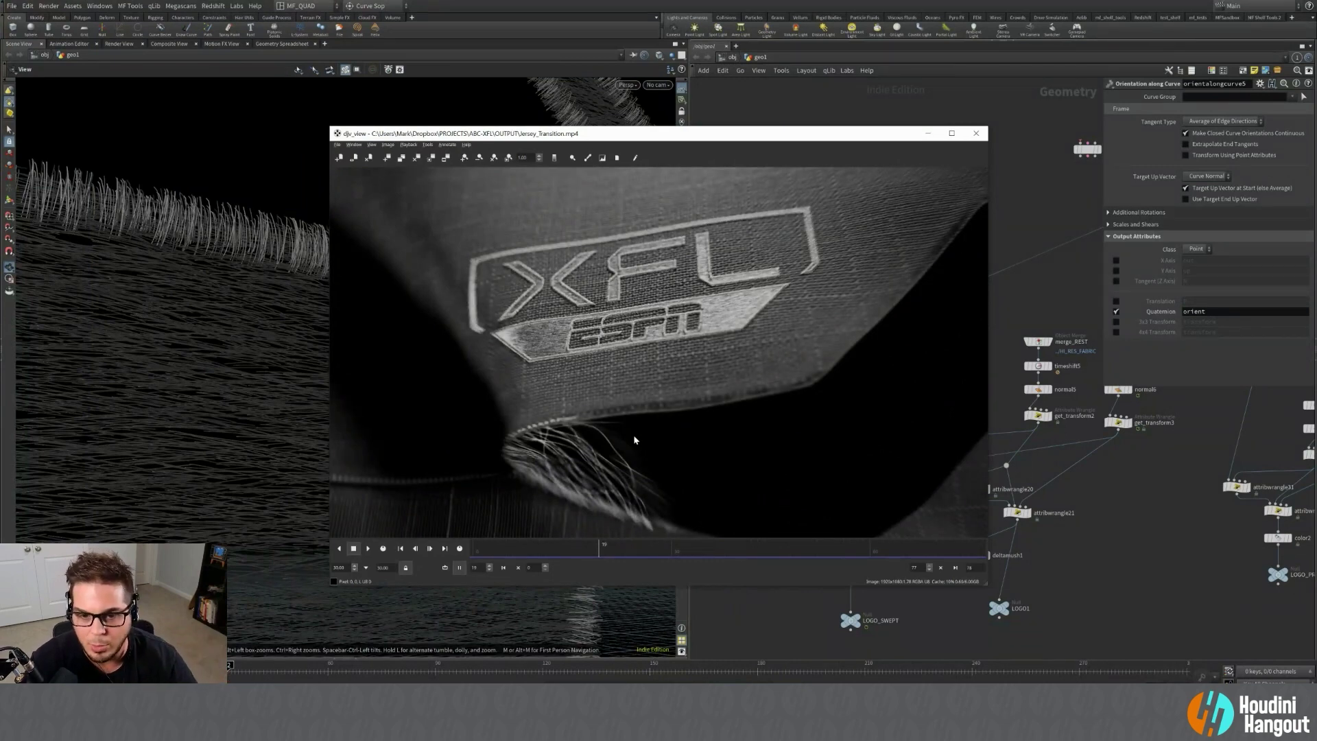
mouse_move(601, 550)
left_mouse_down()
mouse_move(666, 549)
mouse_move(631, 563)
mouse_move(653, 563)
mouse_move(583, 565)
mouse_move(651, 564)
mouse_move(599, 565)
left_mouse_up()
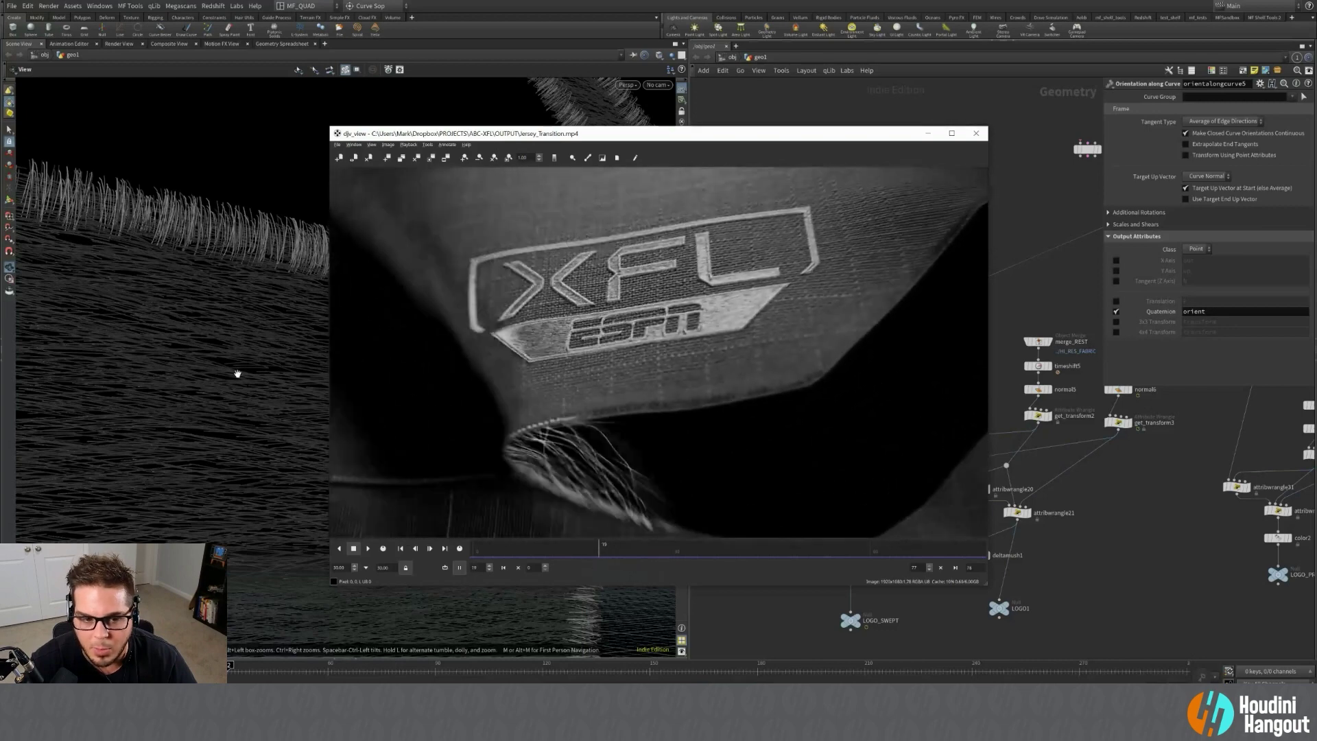
Return to Houdini and examine the swept thread tubes of sweep7 up close from several angles.
left_click(779, 604)
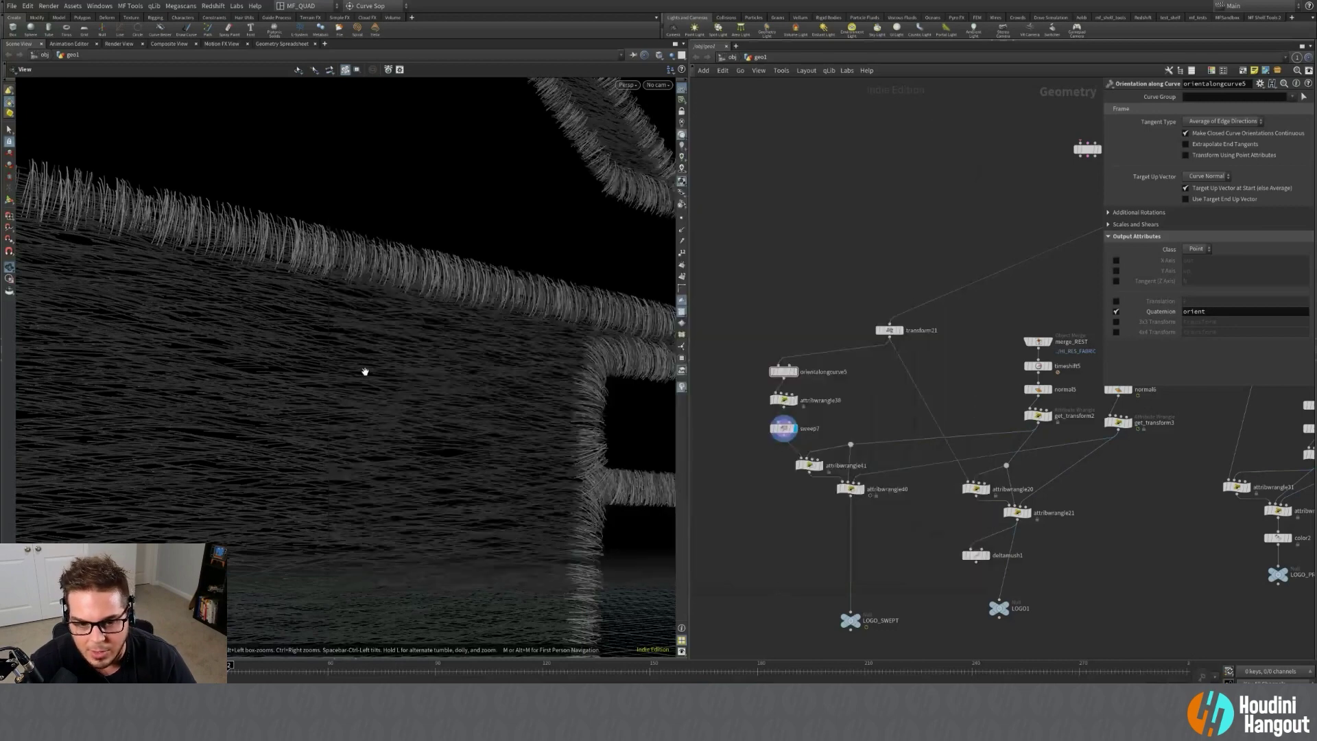
right_click_drag(302, 347, 413, 406)
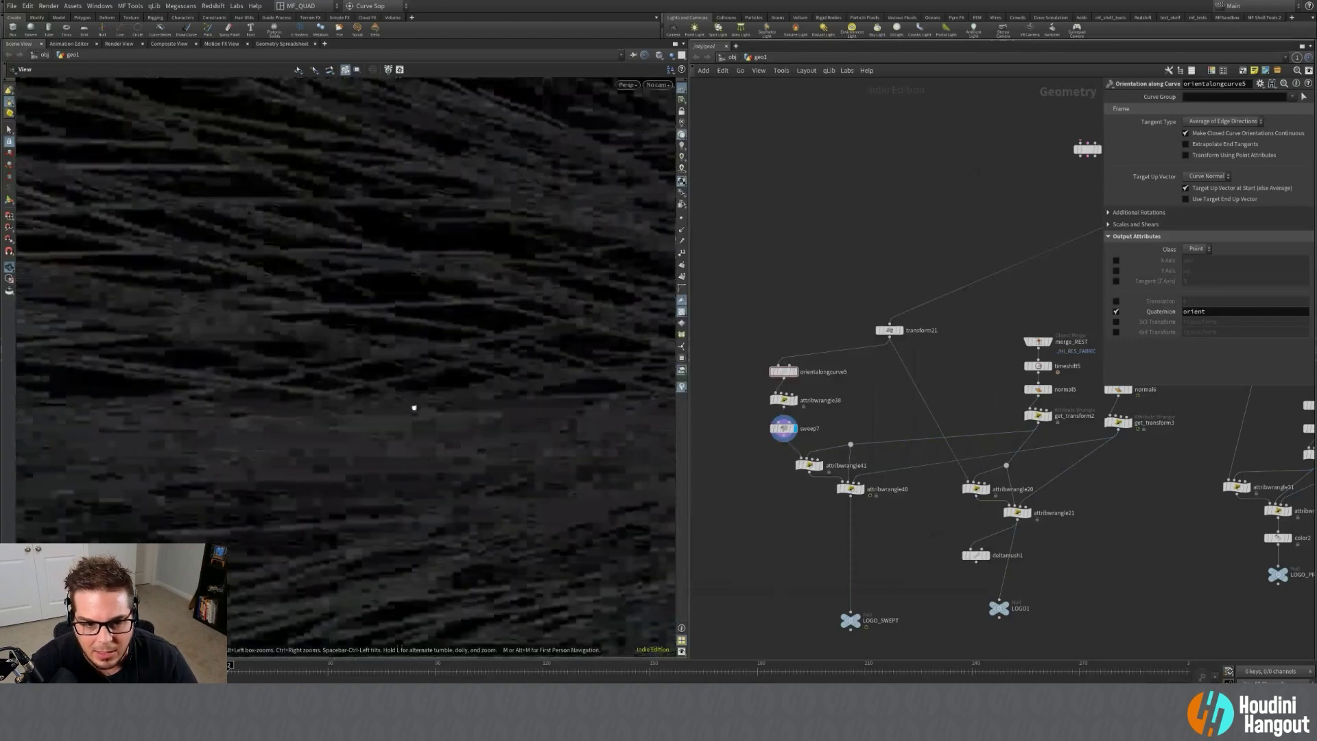
left_click_drag(413, 406, 475, 406)
right_click_drag(385, 385, 464, 353)
left_click_drag(465, 352, 454, 350)
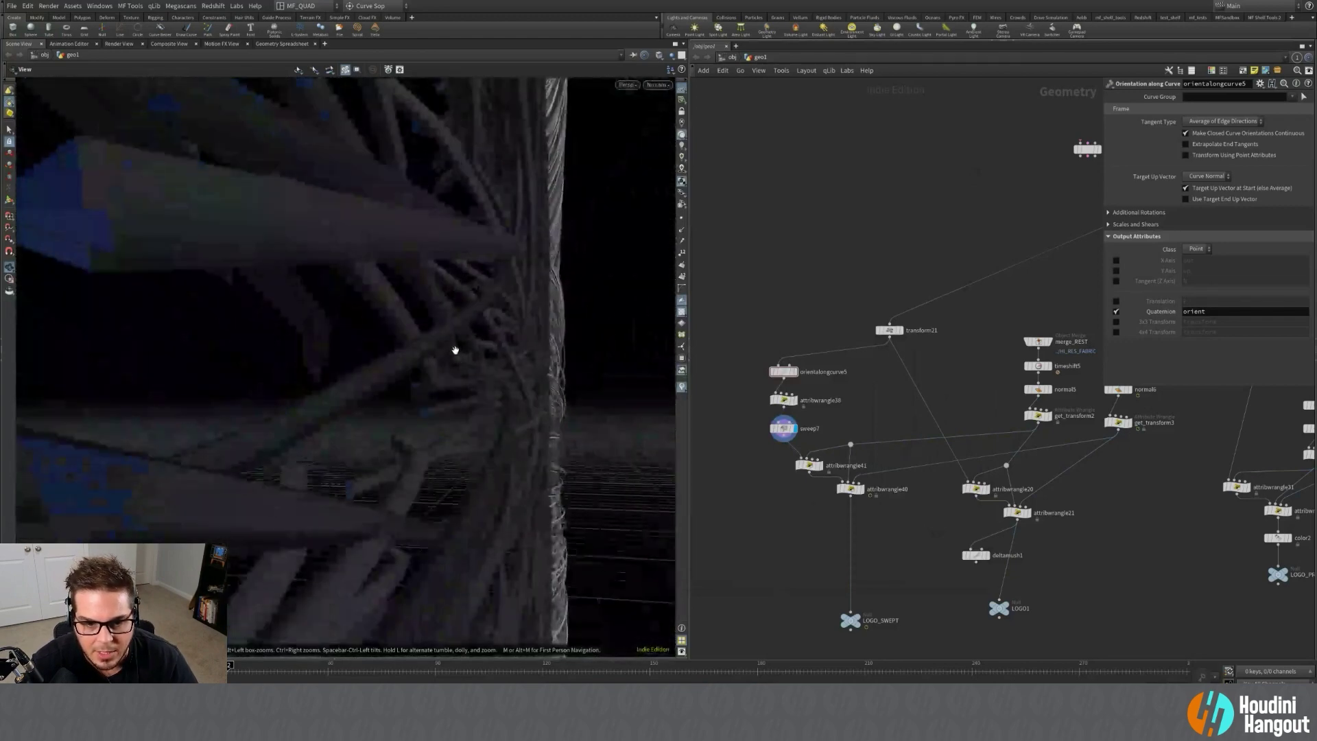
left_click_drag(479, 246, 479, 391)
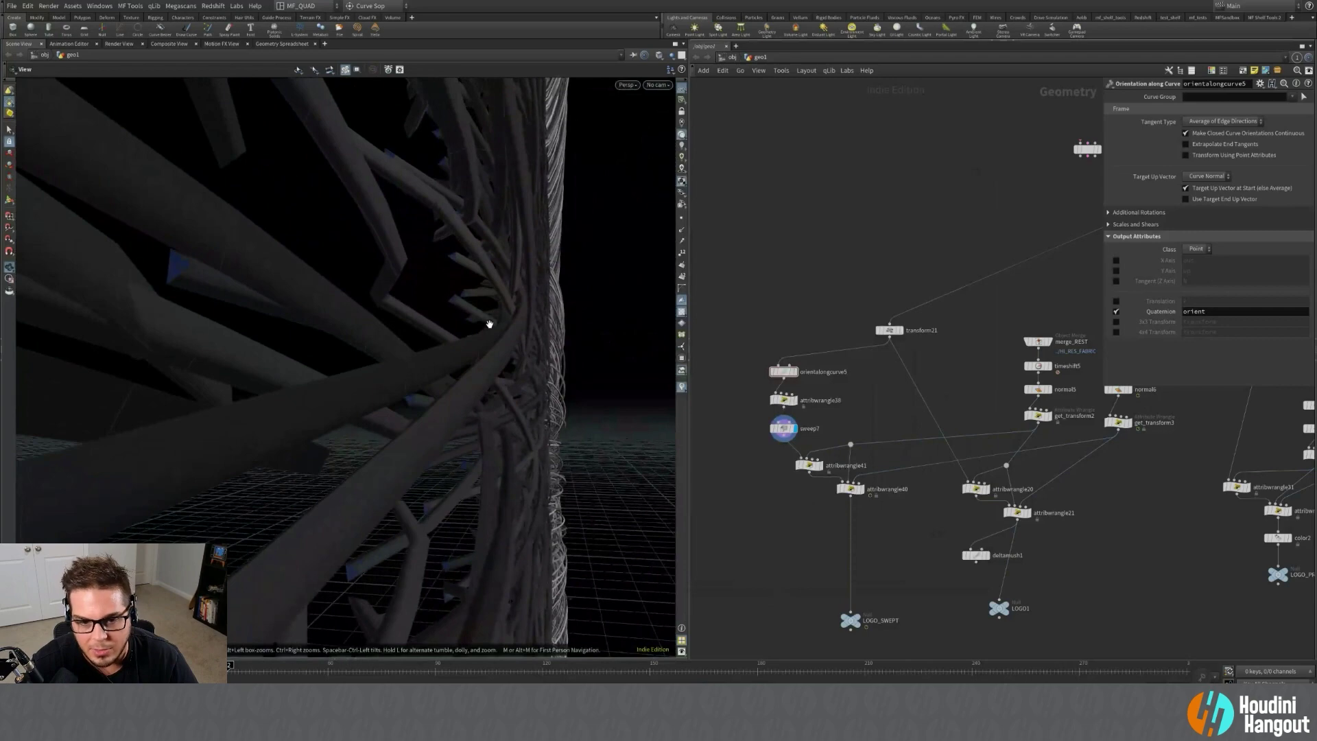
left_click_drag(490, 324, 479, 352)
right_click_drag(480, 352, 553, 347)
Switch back to the Jersey_Transition.mp4 render and examine the logo's stitching close up over several neighbouring frames.
key("alt+Tab")
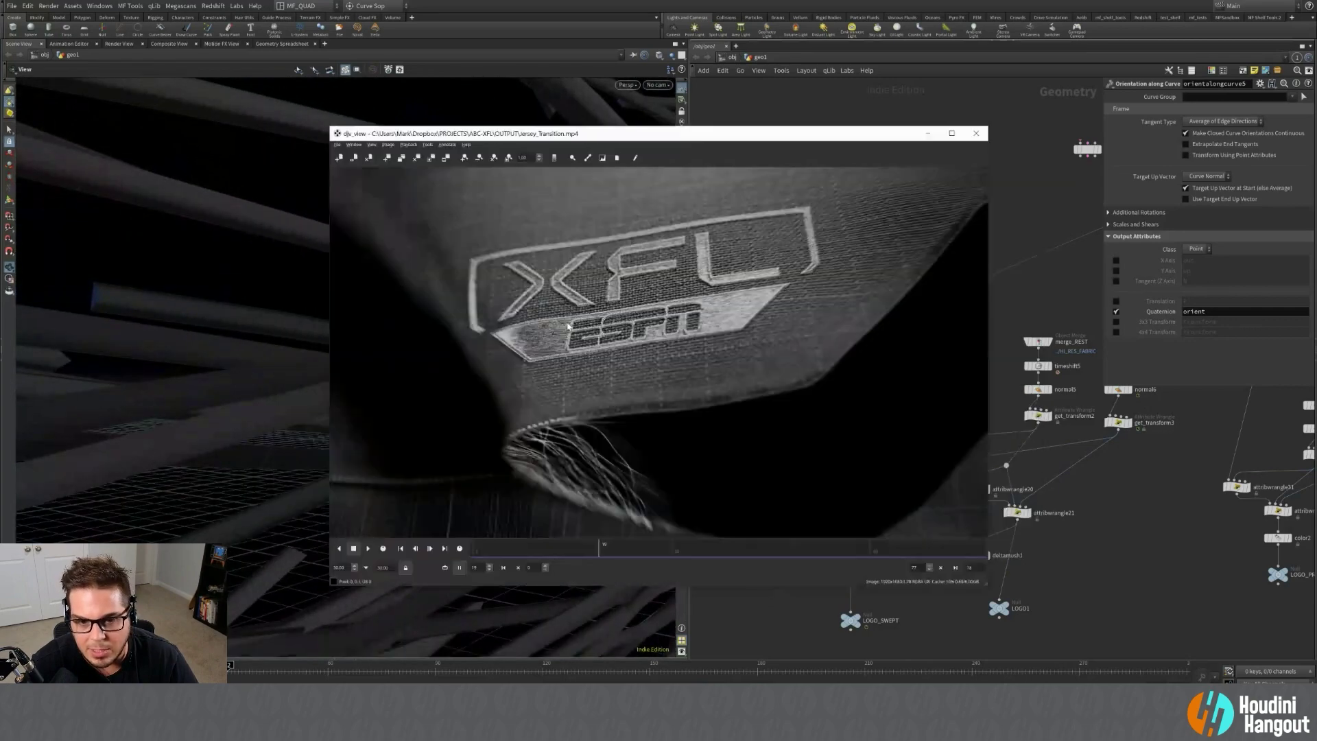
scroll(519, 336, "up", 10)
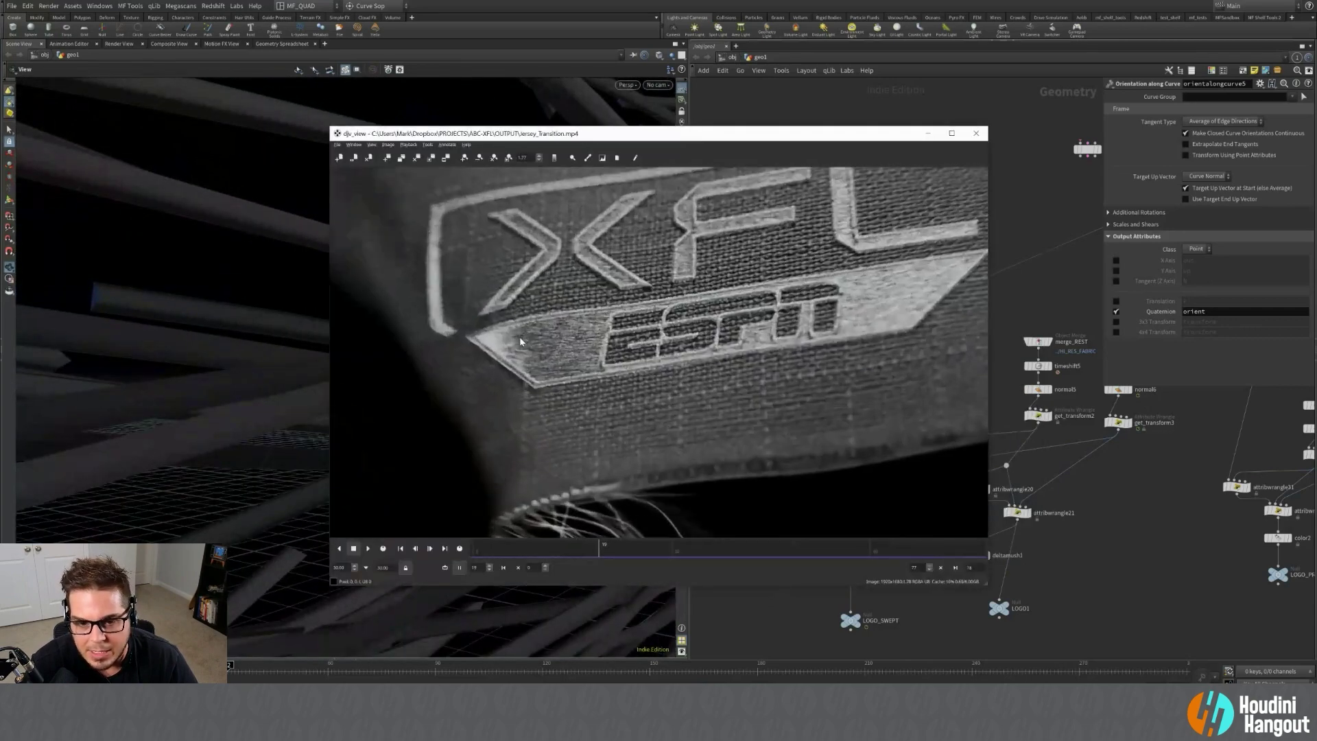
mouse_move(604, 549)
left_mouse_down()
mouse_move(623, 549)
mouse_move(550, 562)
mouse_move(606, 554)
left_mouse_up()
scroll(660, 364, "down", 5)
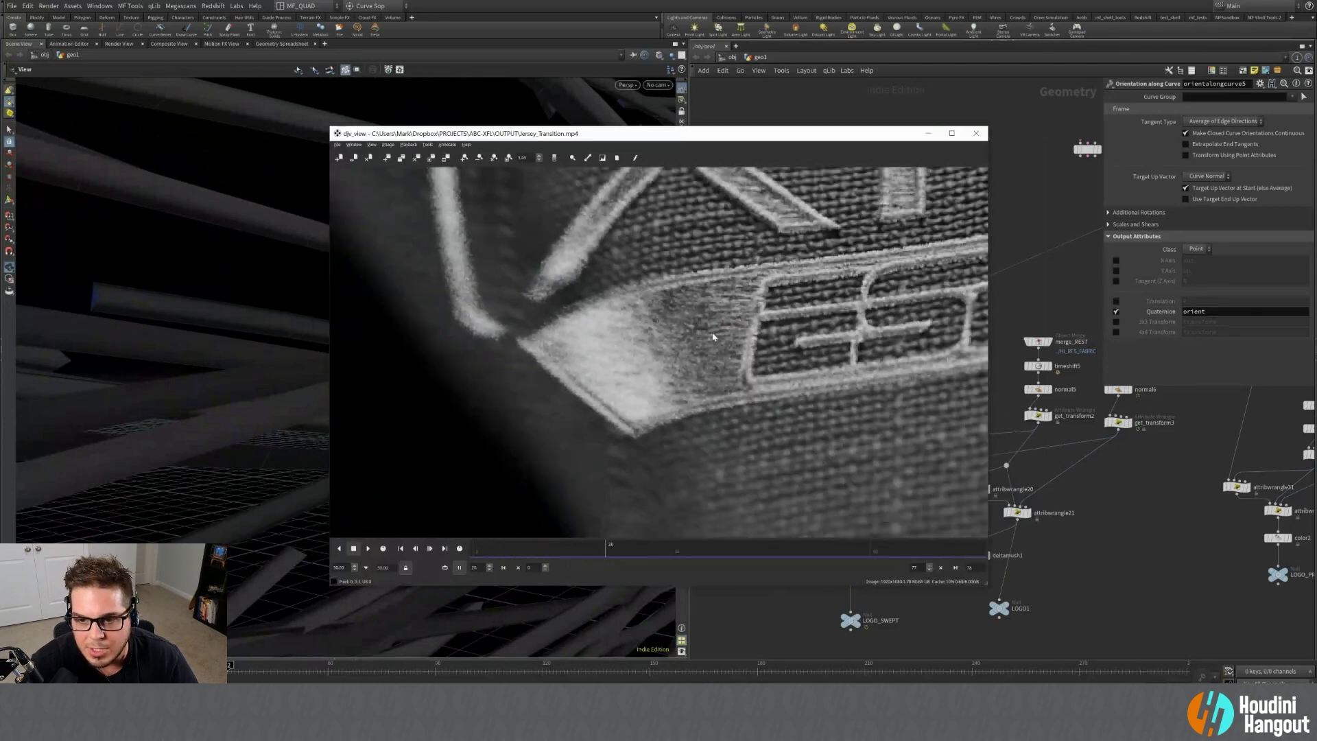
mouse_move(607, 549)
left_mouse_down()
mouse_move(906, 538)
mouse_move(526, 542)
mouse_move(620, 548)
left_mouse_up()
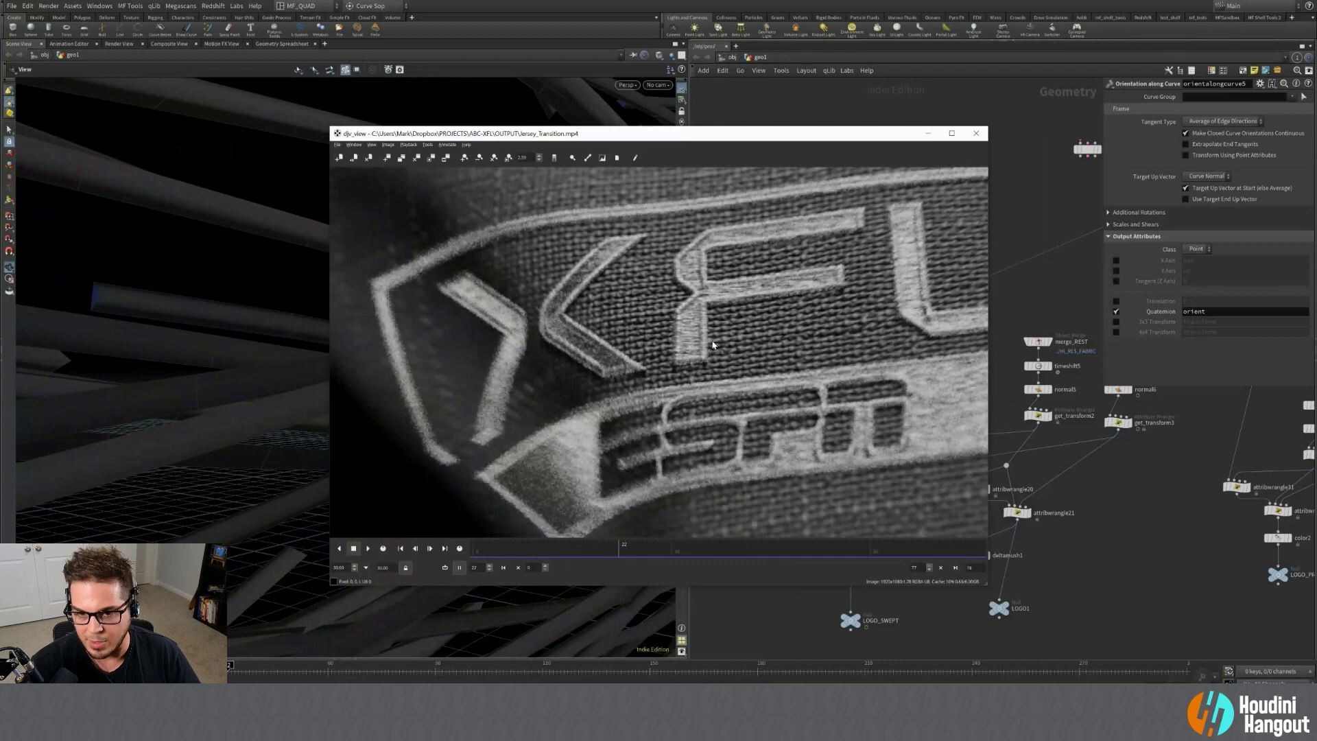
mouse_move(625, 550)
left_mouse_down()
mouse_move(592, 559)
mouse_move(636, 558)
mouse_move(618, 569)
left_mouse_up()
Reposition and enlarge the DJV player window, then scrub to a later frame and examine the X and F stitching.
left_click_drag(629, 137, 532, 99)
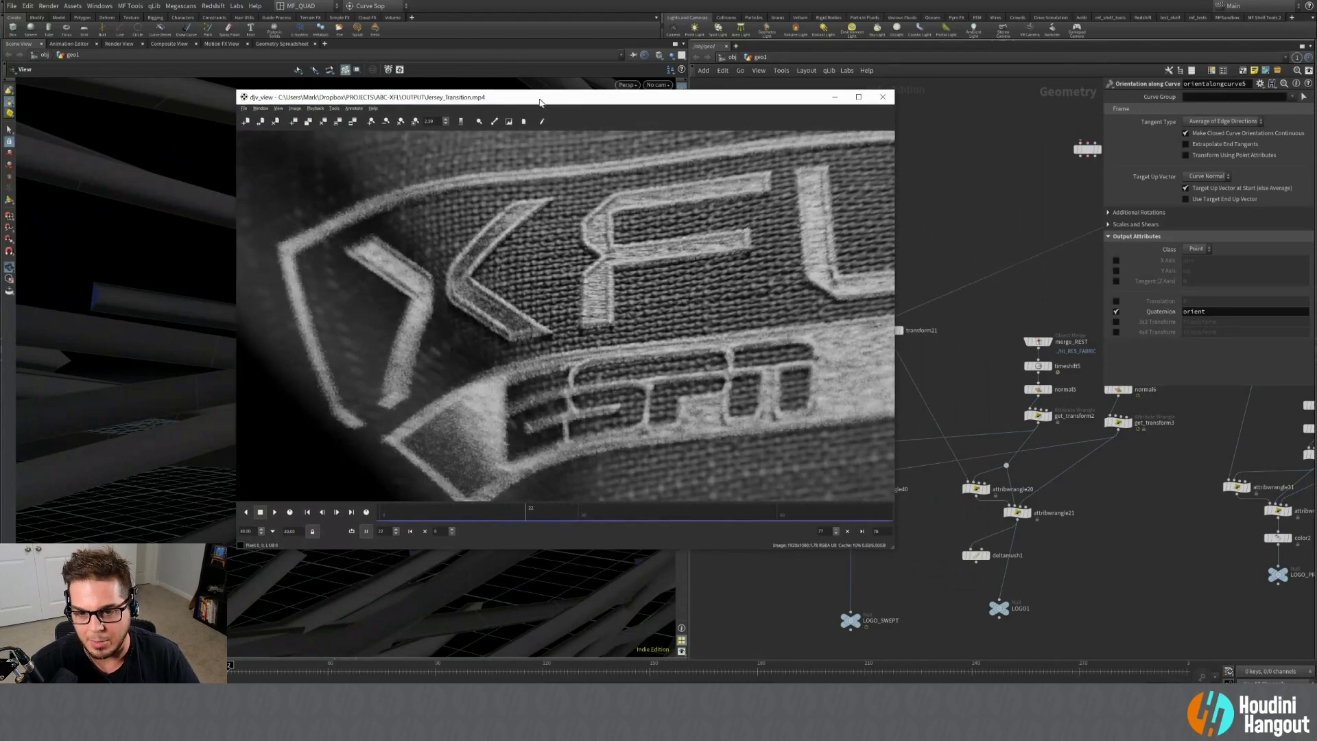
left_click_drag(888, 542, 1005, 651)
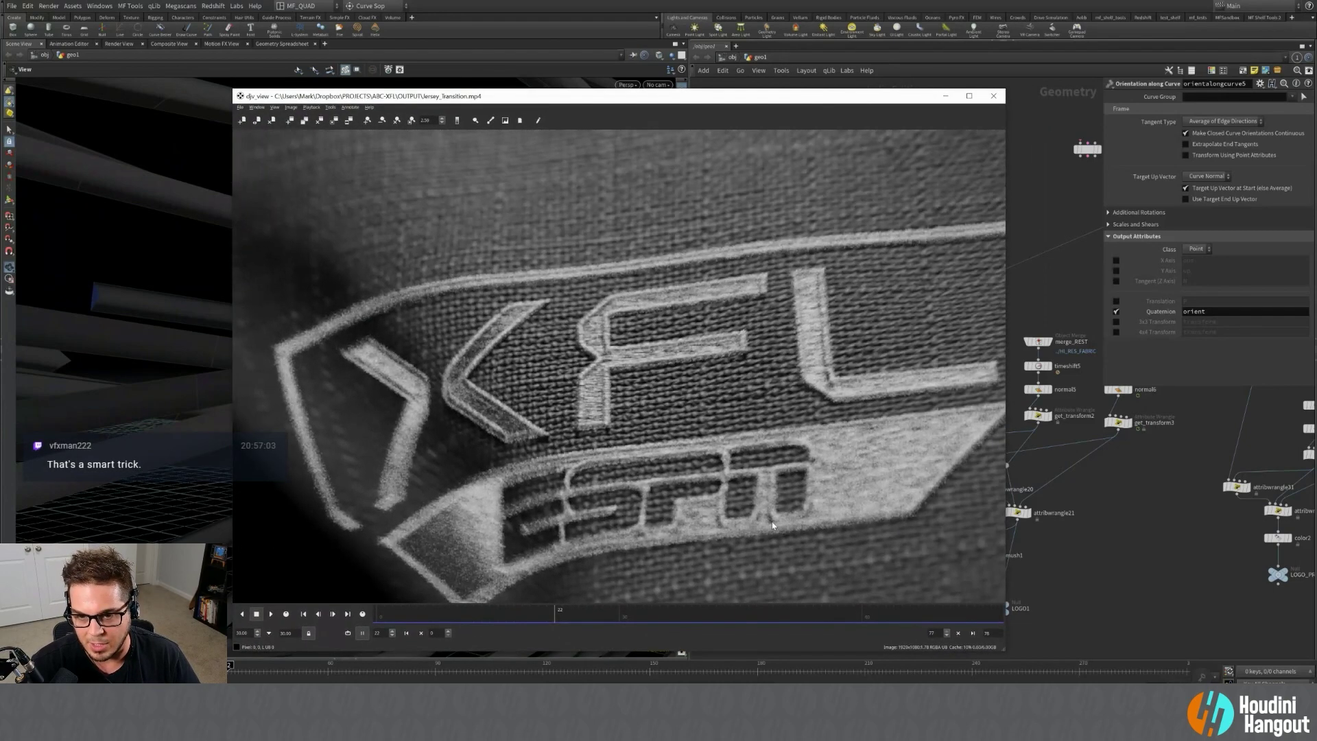
scroll(722, 481, "down", 4)
middle_click_drag(721, 481, 689, 403)
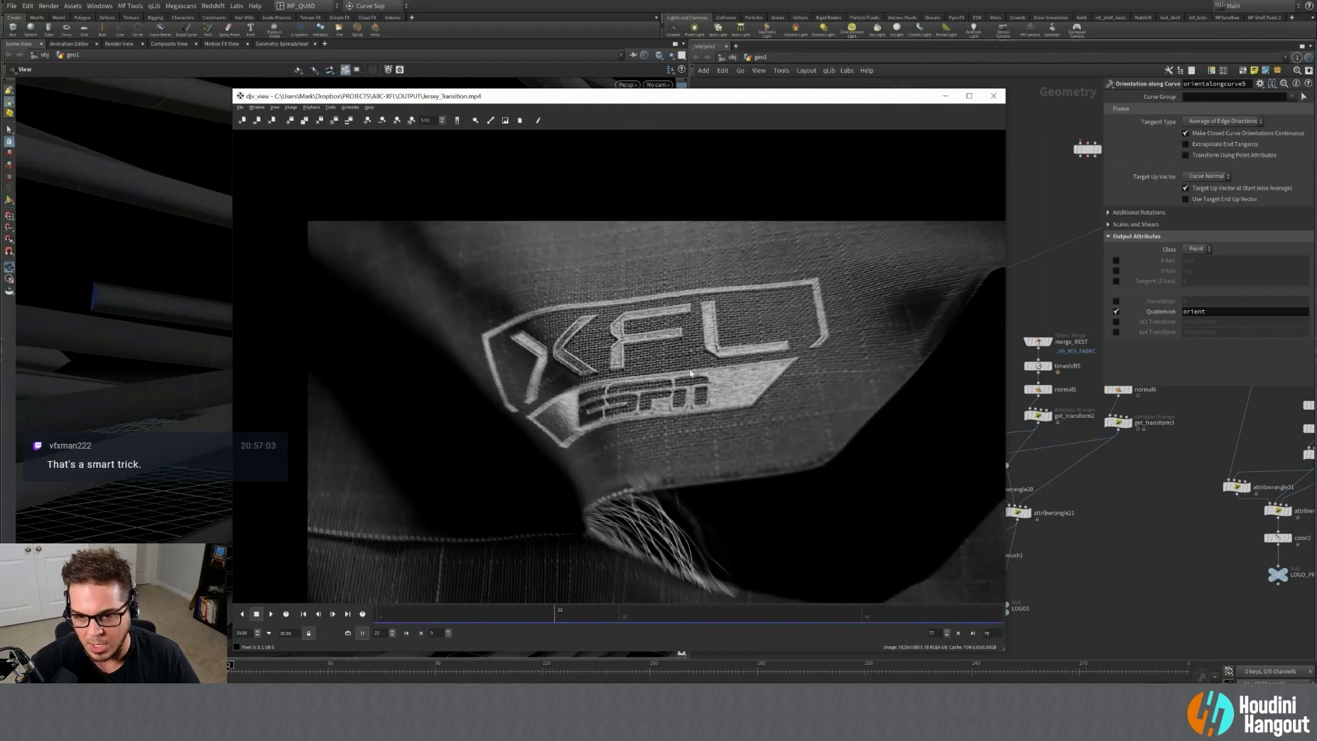
left_click_drag(556, 613, 627, 632)
scroll(605, 395, "up", 6)
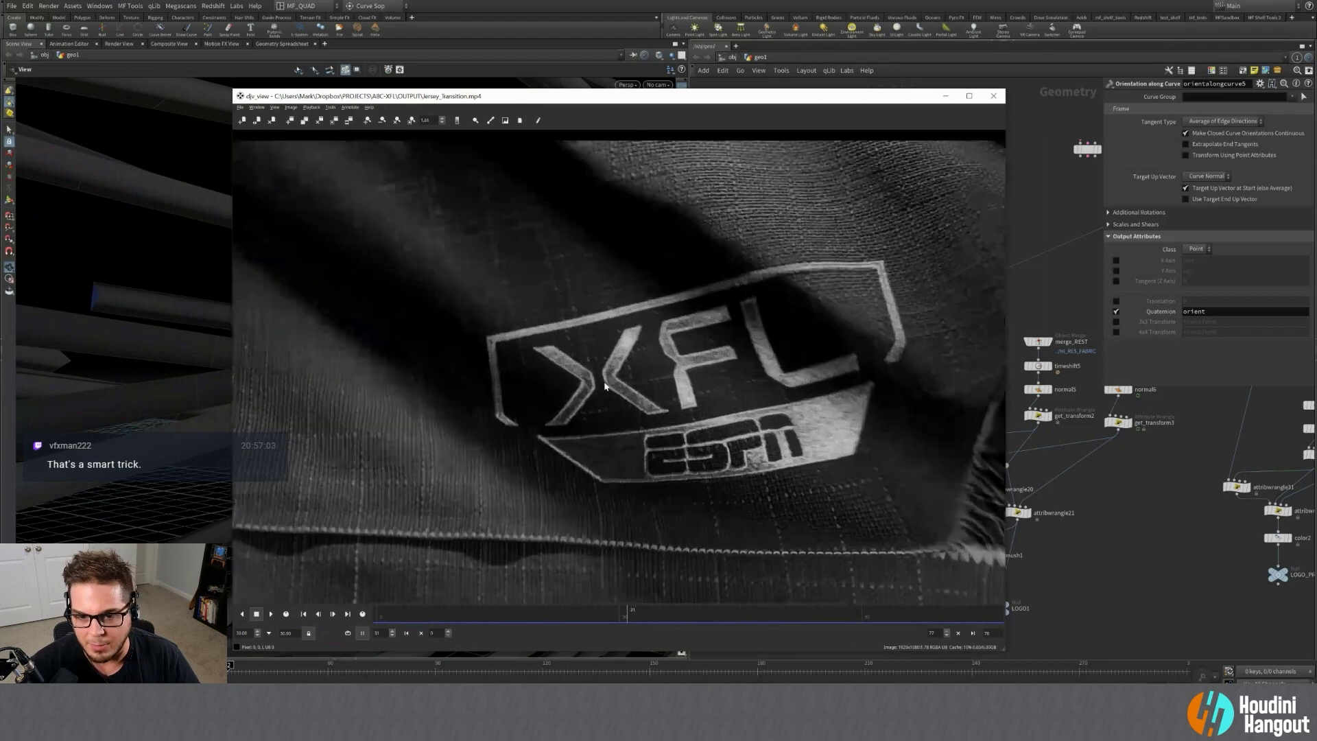
mouse_move(630, 616)
left_mouse_down()
mouse_move(589, 619)
mouse_move(630, 619)
left_mouse_up()
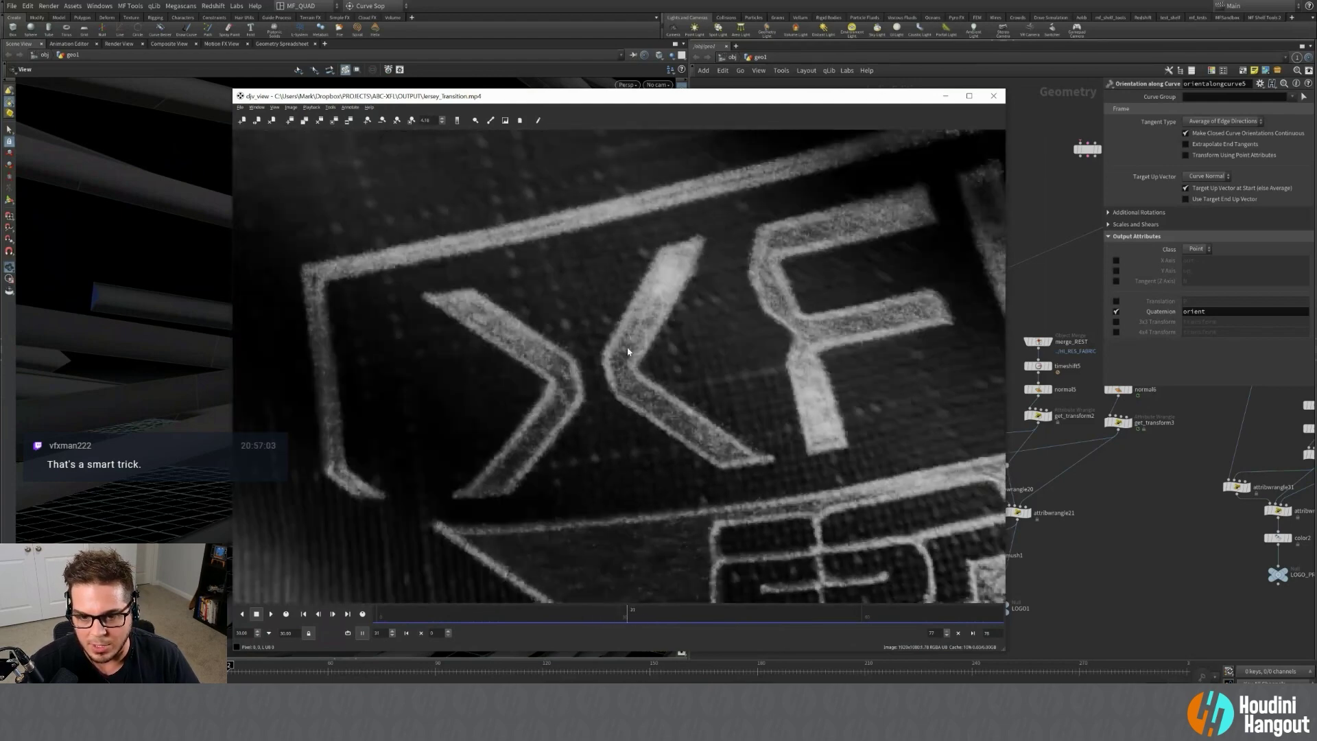
Minimize the DJV player and view the whole swept XFL ESPN logo in the Houdini viewport.
left_click(945, 95)
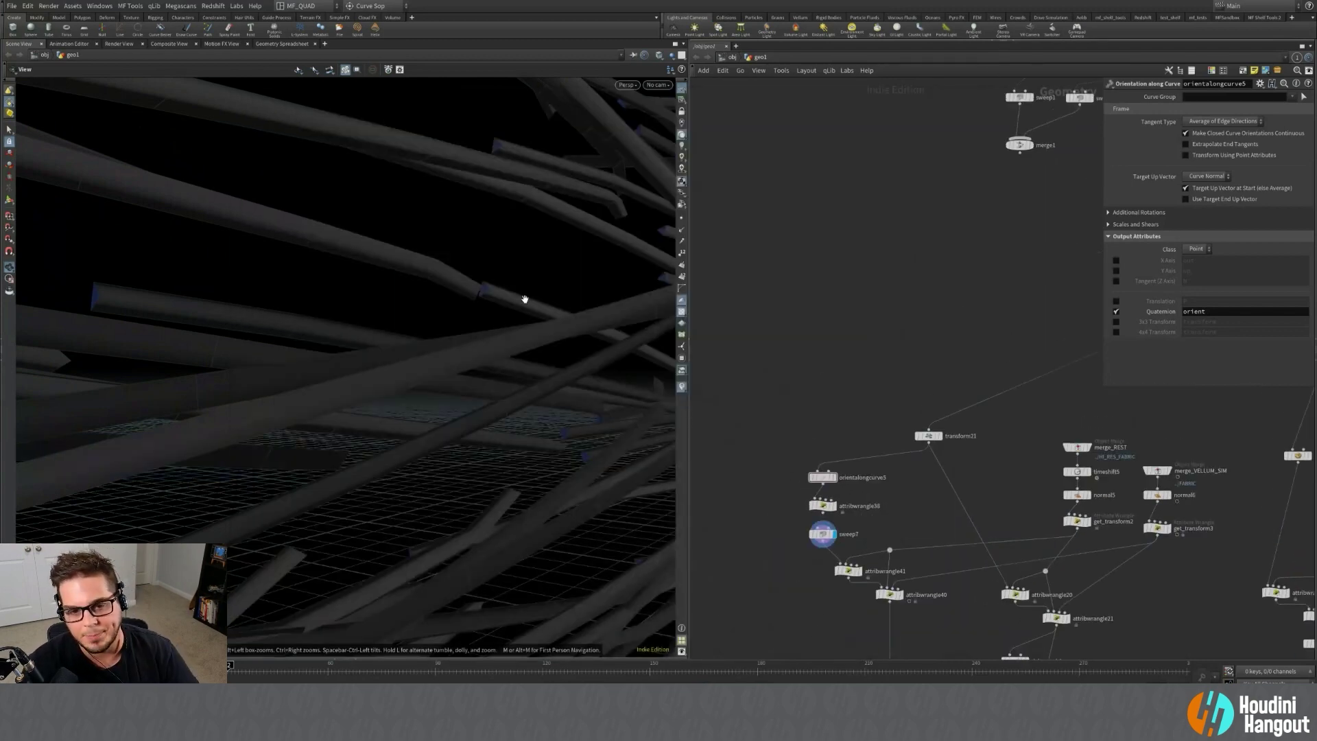
right_click_drag(461, 303, 349, 424)
left_click_drag(348, 424, 322, 432)
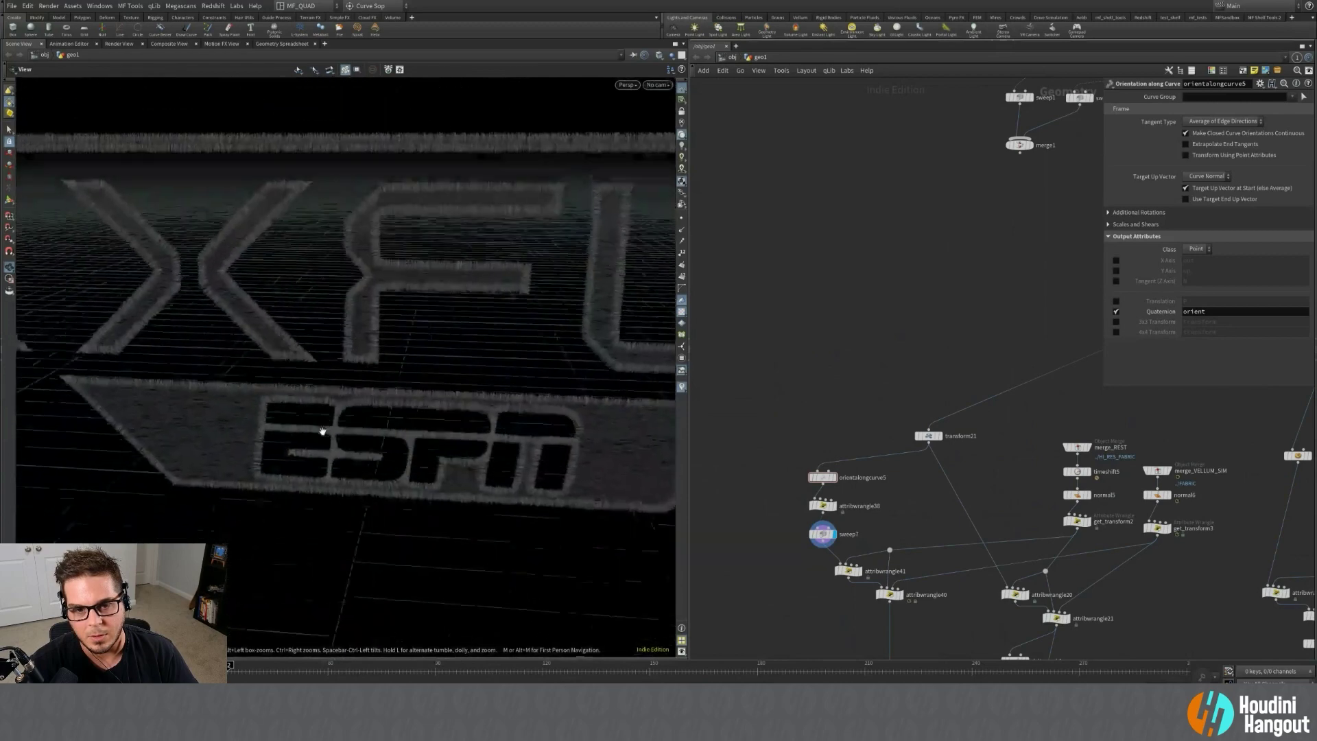
left_click_drag(462, 392, 598, 243)
scroll(500, 329, "down", 10)
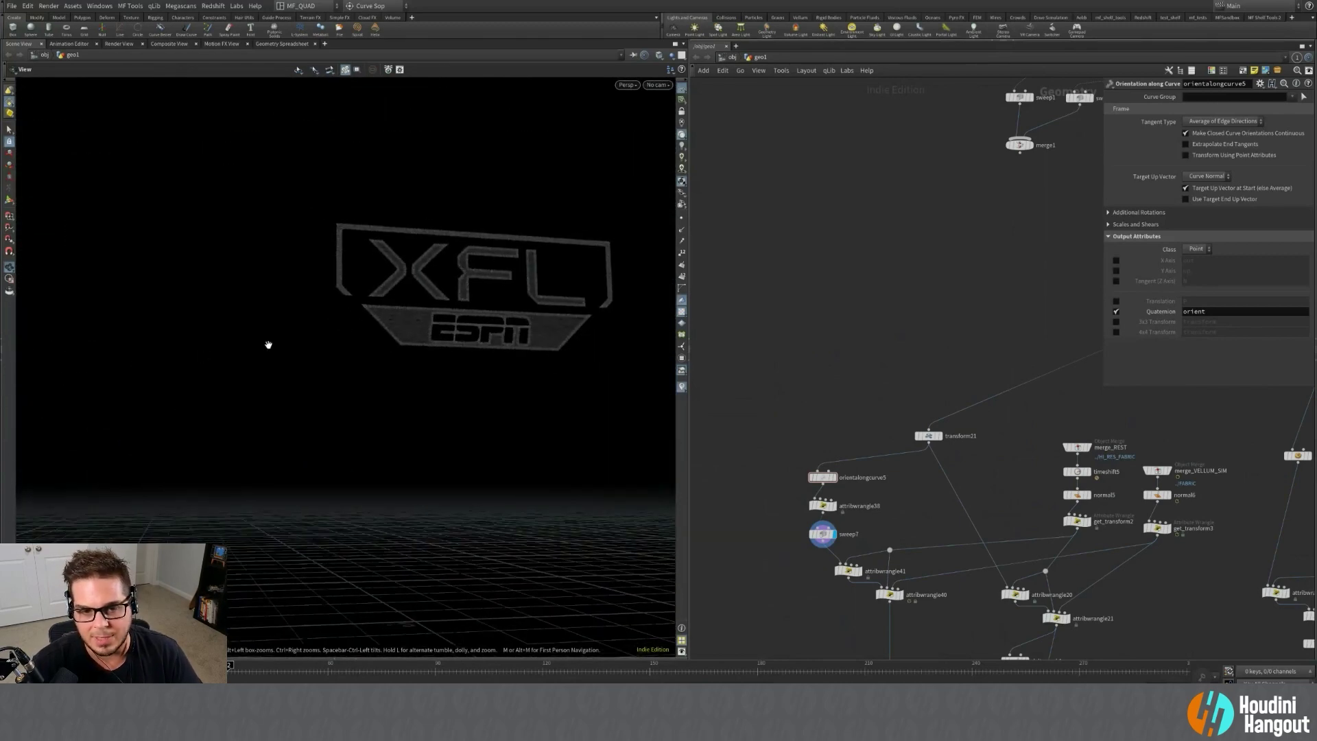
Display the merge2 node above EMBROIDERY_POSITION and examine the combined outline and fill stitches.
middle_click_drag(794, 249, 698, 466)
middle_click_drag(885, 447, 768, 597)
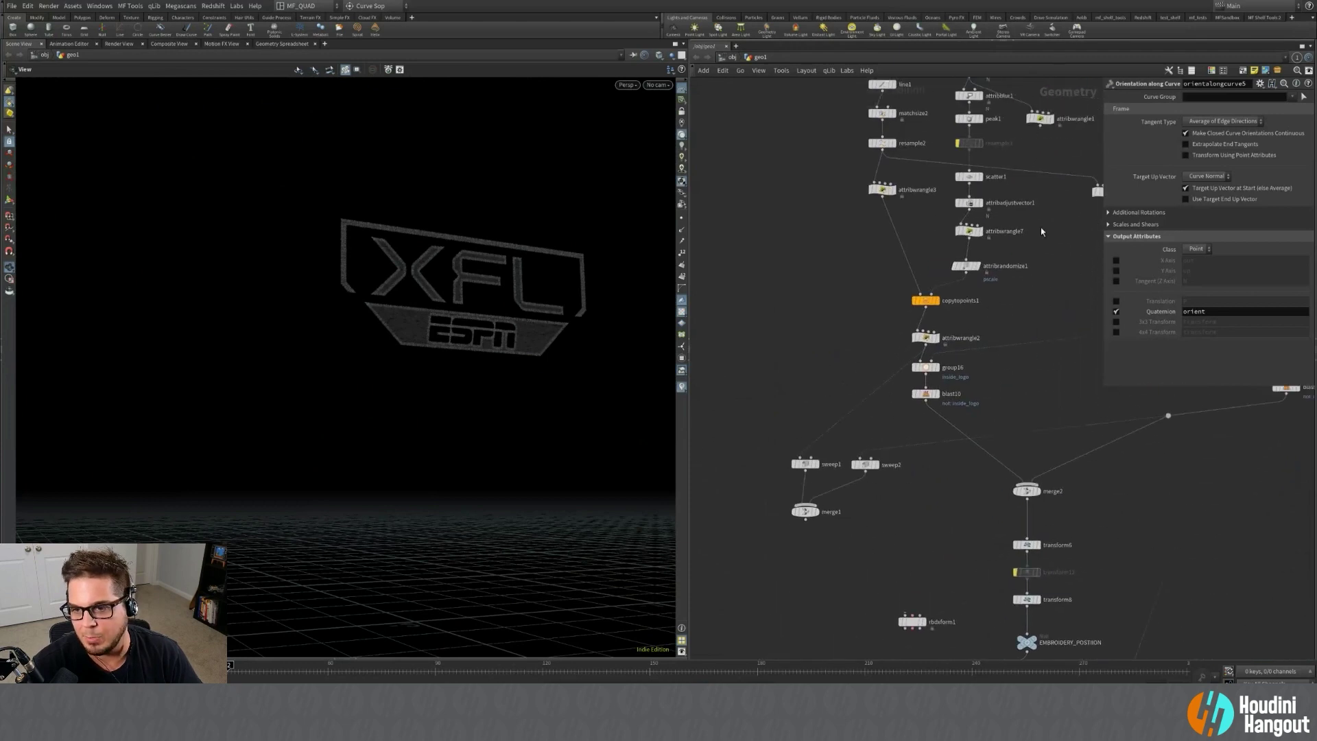
middle_click_drag(943, 308, 867, 192)
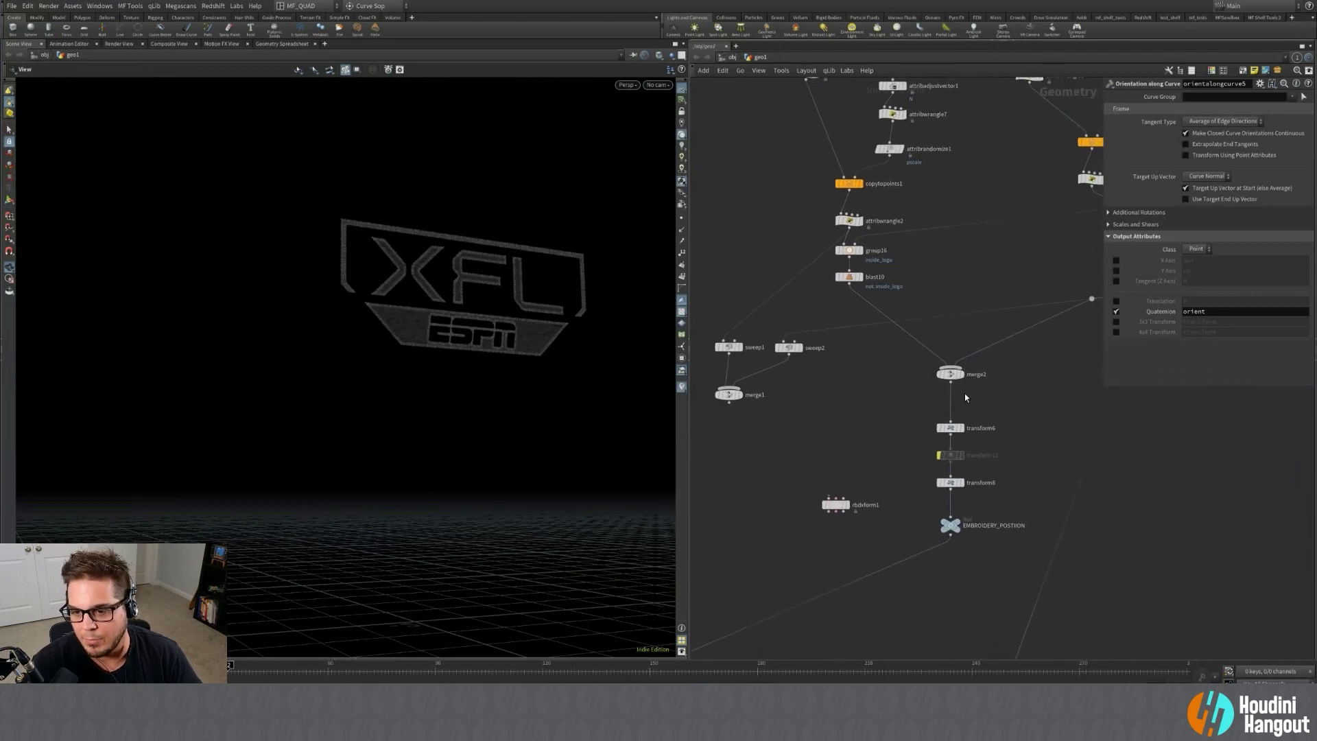
left_click(964, 372)
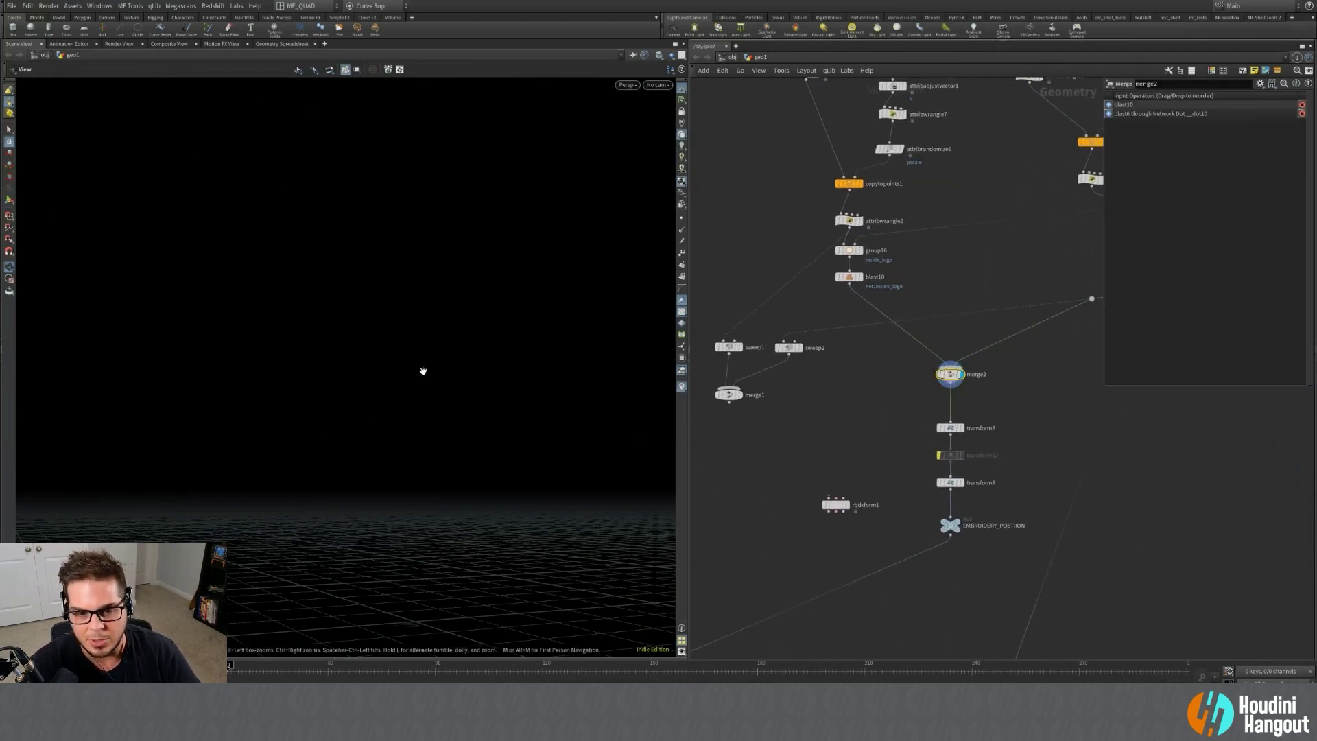
key("space+g")
left_click_drag(400, 294, 329, 446)
right_click_drag(329, 446, 453, 418)
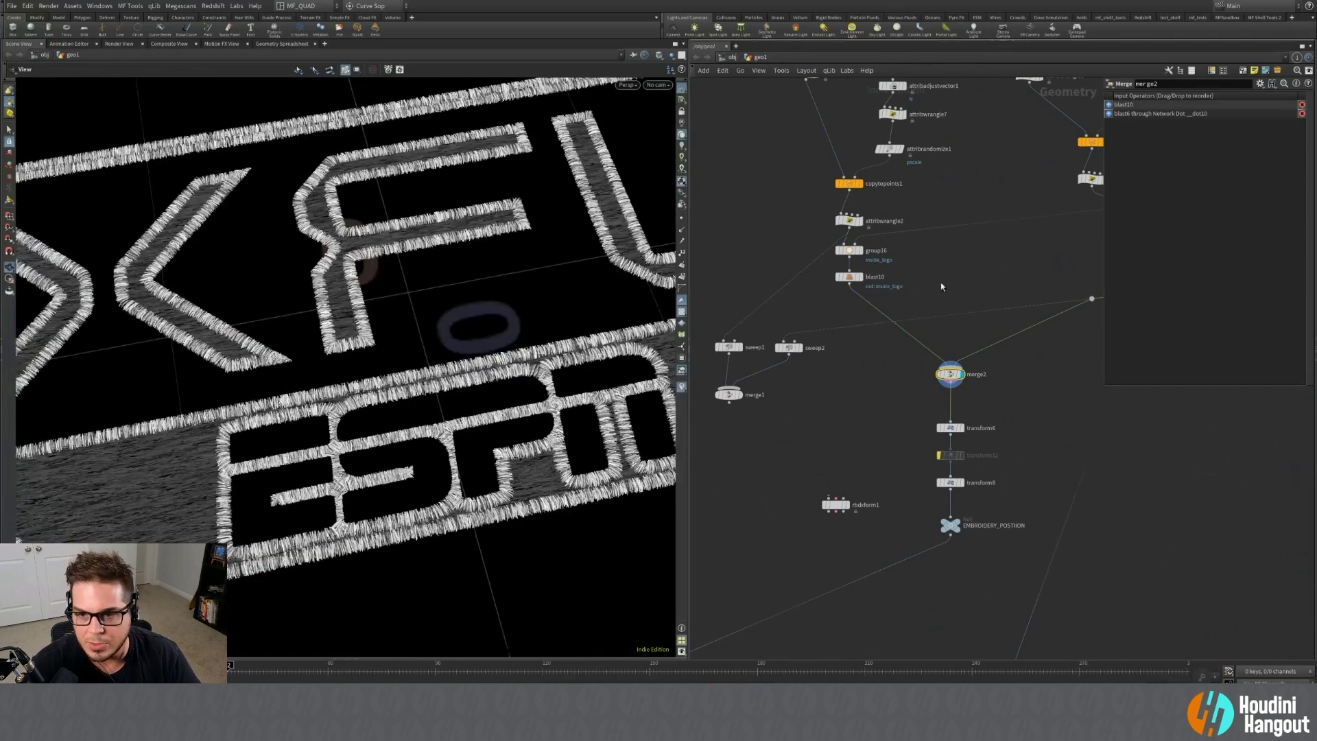
Display the copytopoints1 output and show its Copy to Points parameters.
middle_click_drag(983, 223, 929, 516)
left_click(806, 477)
left_click(795, 476)
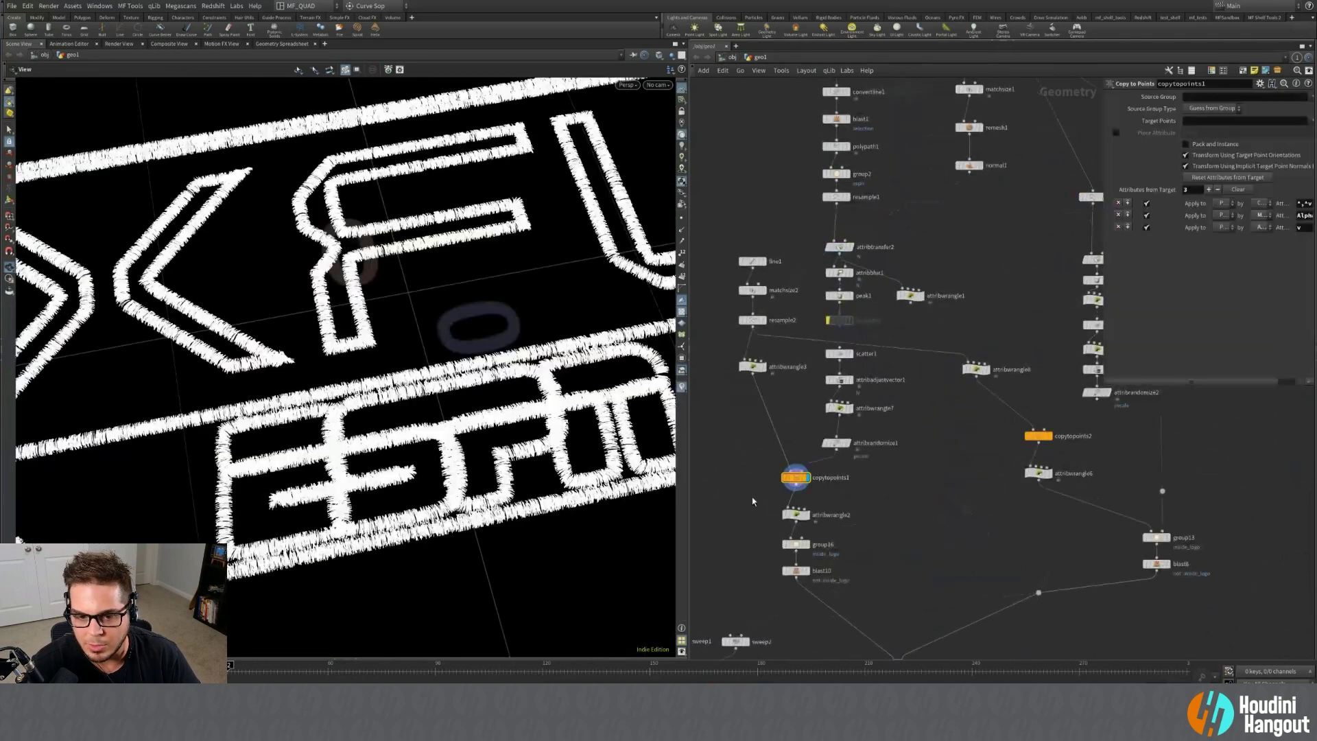
Review the logo outlines through the attribtransfer2, peak1 and scatter1 nodes in turn.
left_click(848, 247)
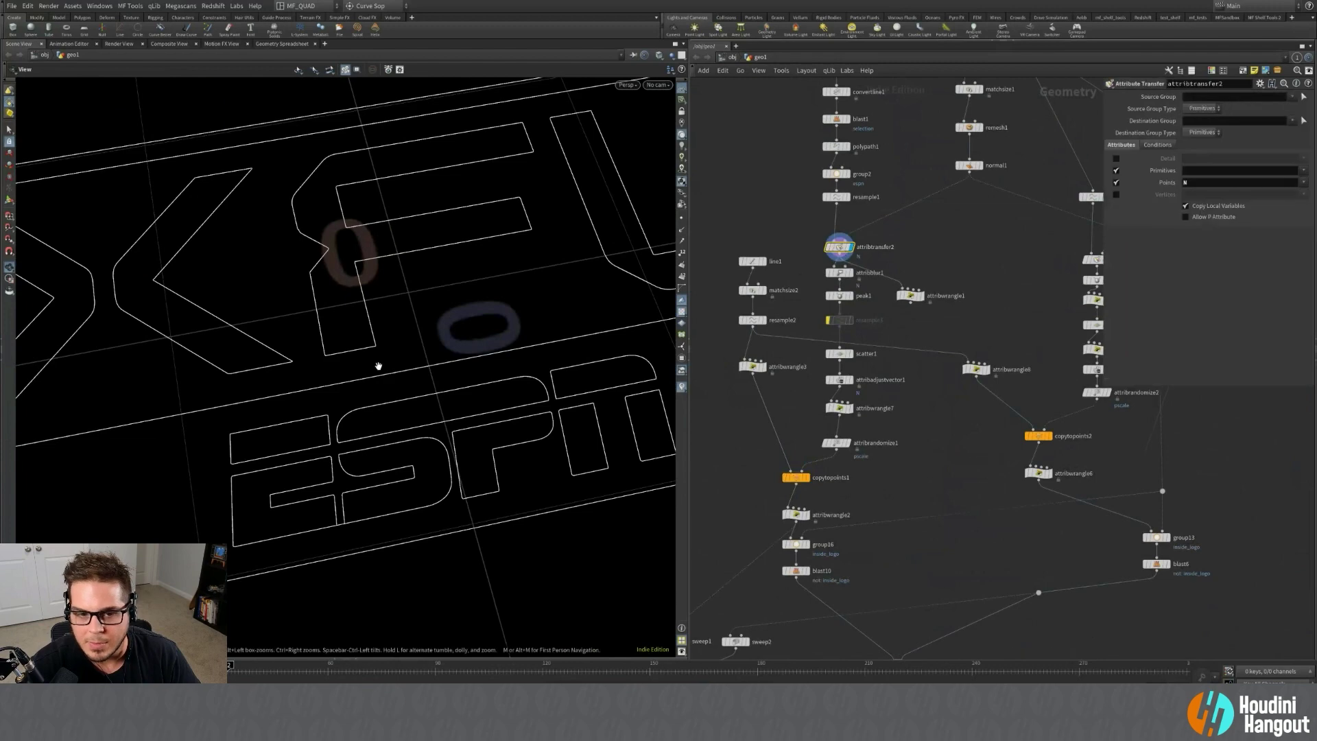
scroll(562, 331, "down", 5)
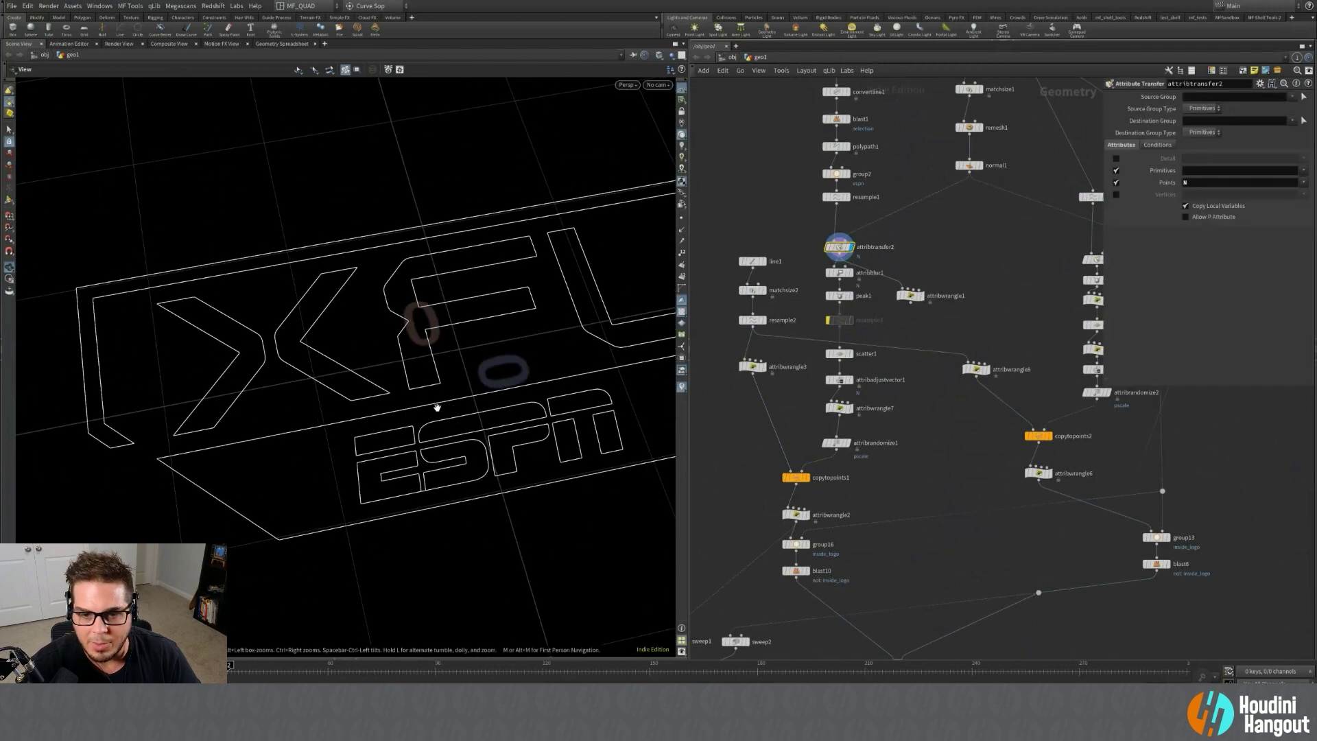
left_click(854, 300)
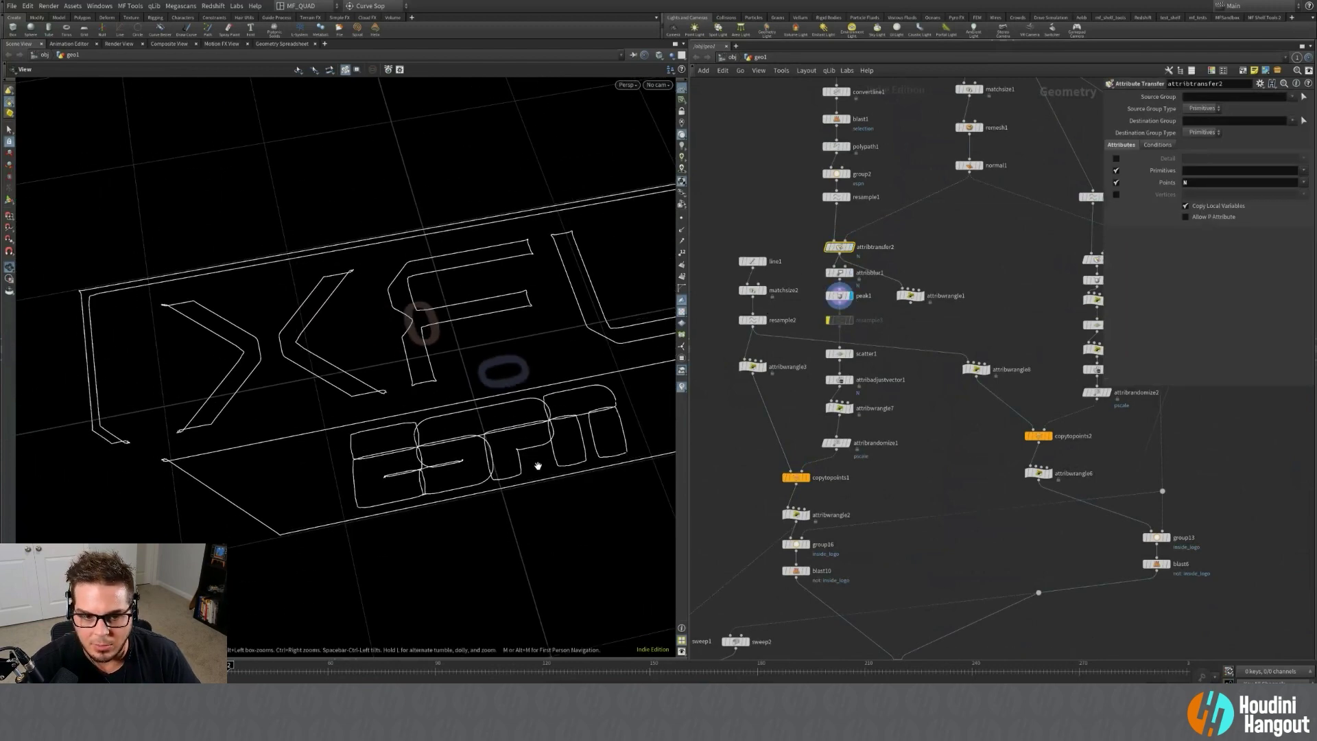
left_click(849, 354)
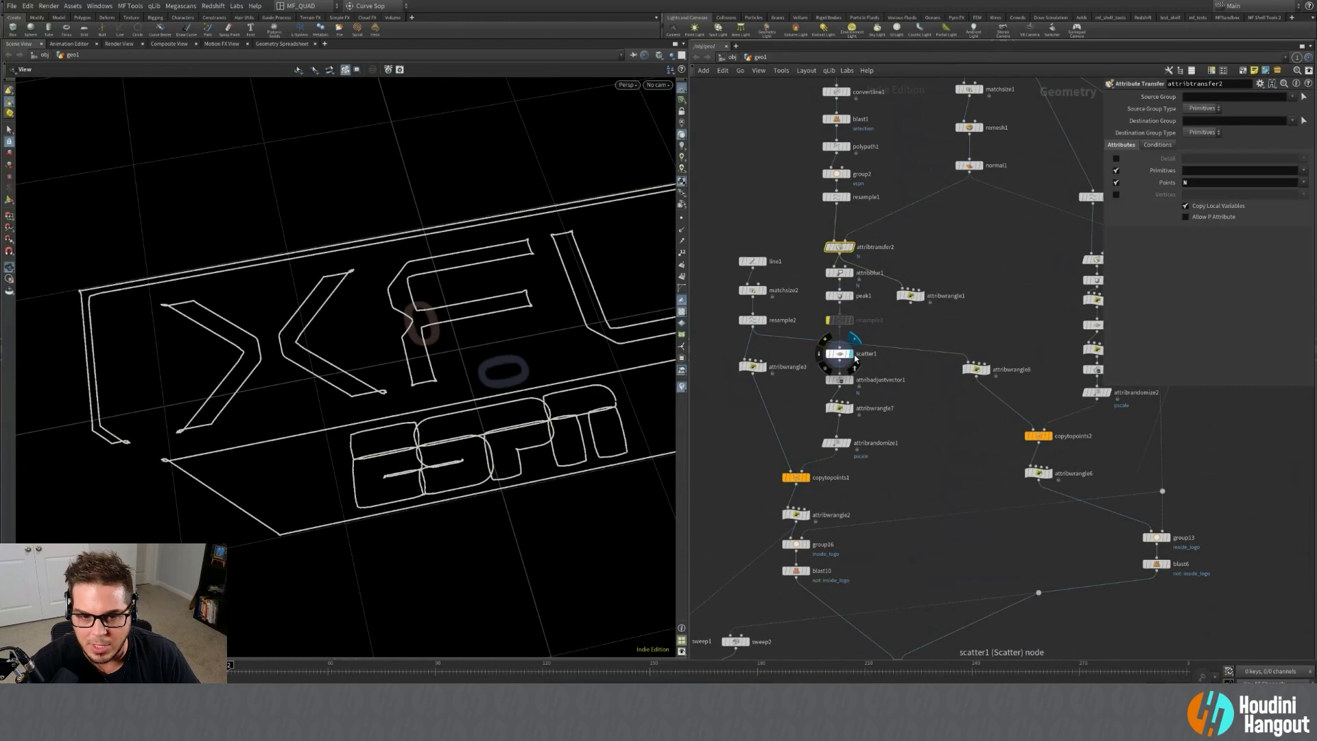
Display attribwrangle7, show attribadjustvector1's parameters, and turn on point normals in the viewport.
left_click(855, 414)
left_click(838, 408)
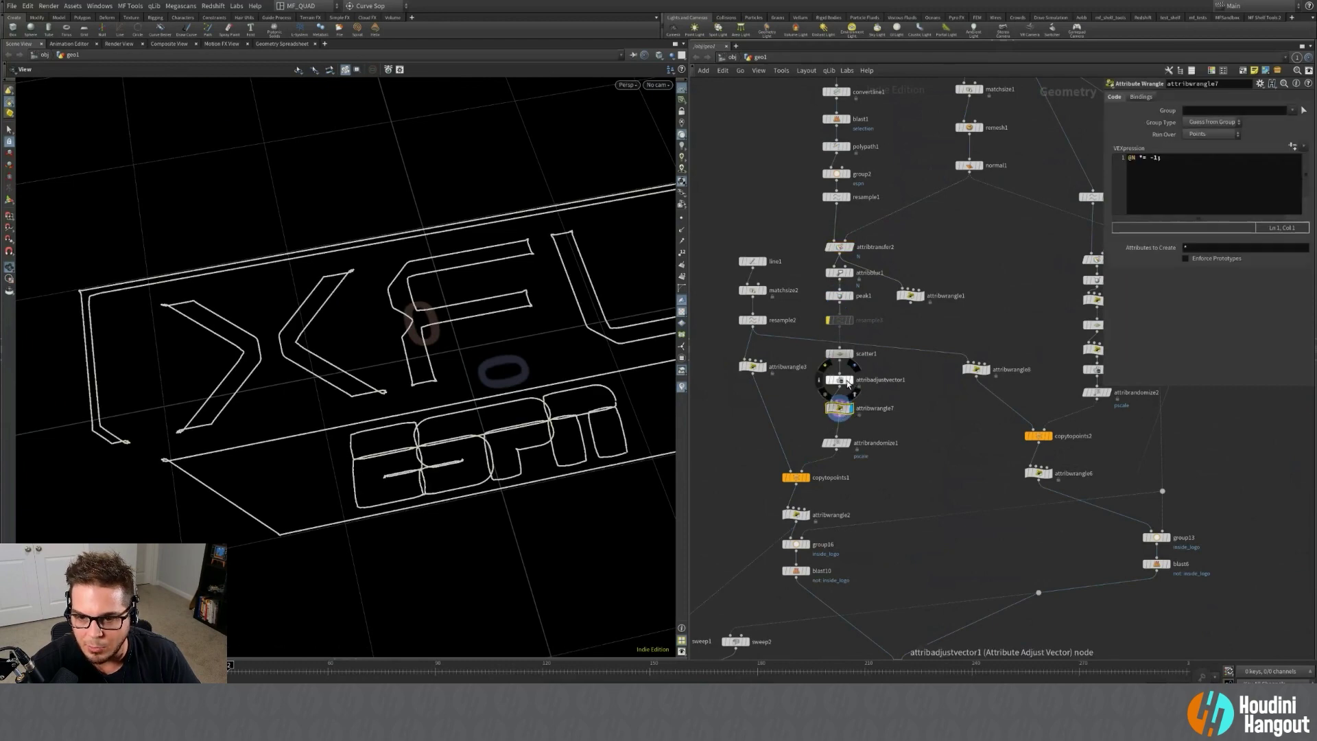
left_click(842, 381)
left_click(682, 231)
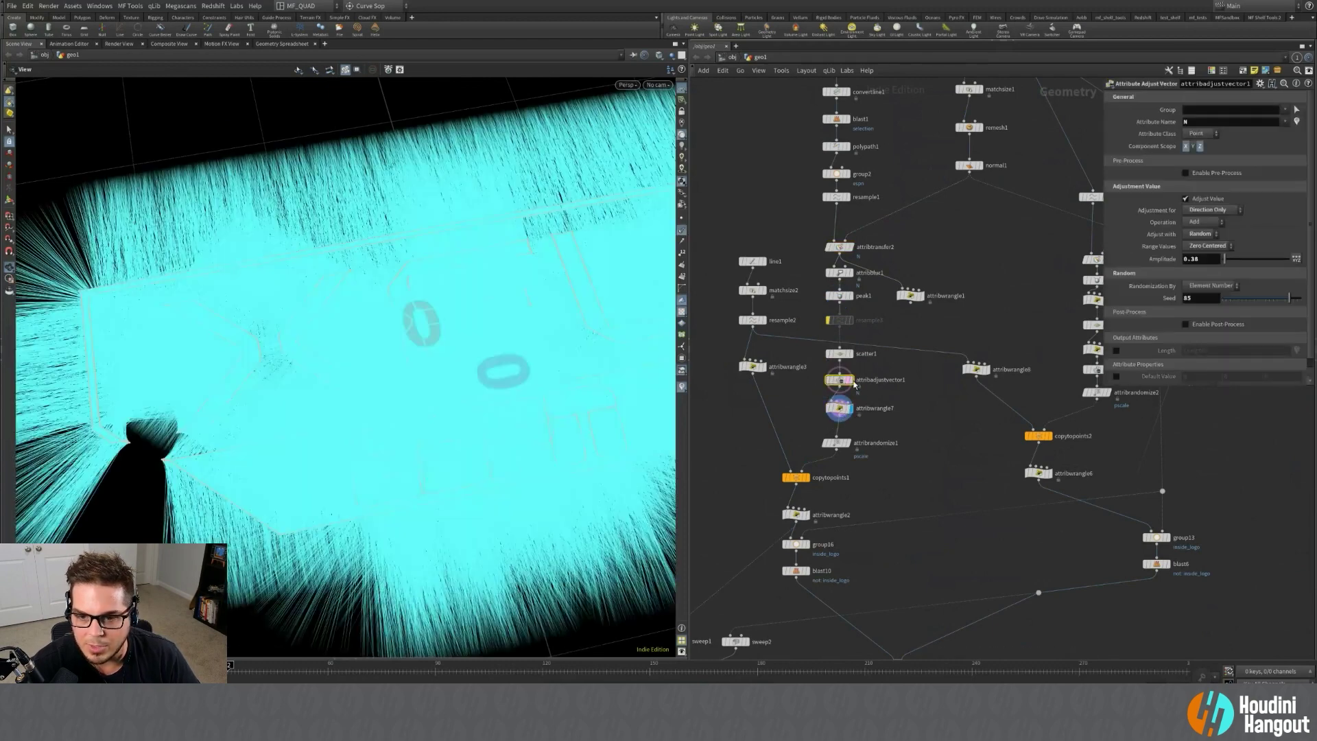
Compare the point normals output by attribadjustvector1 with those from attribwrangle7.
left_click(851, 380)
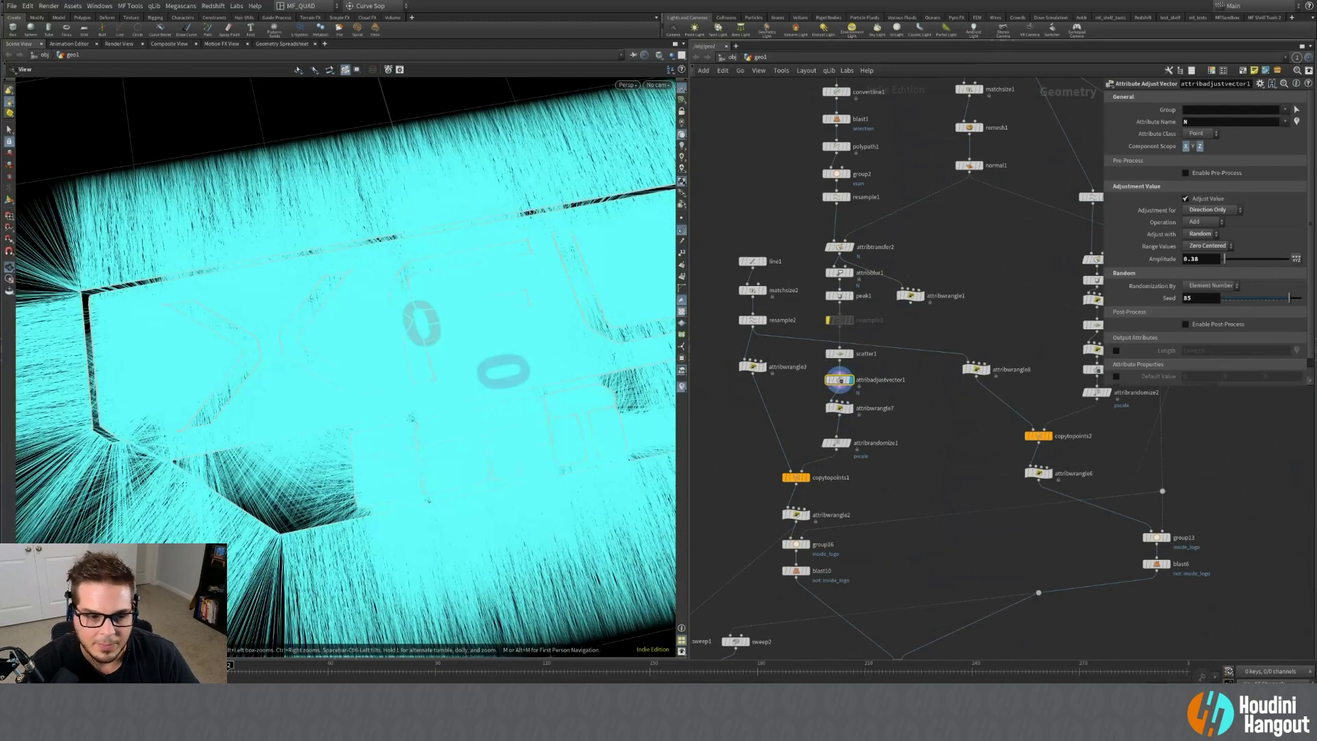
middle_click_drag(247, 575, 323, 470)
left_click(851, 408)
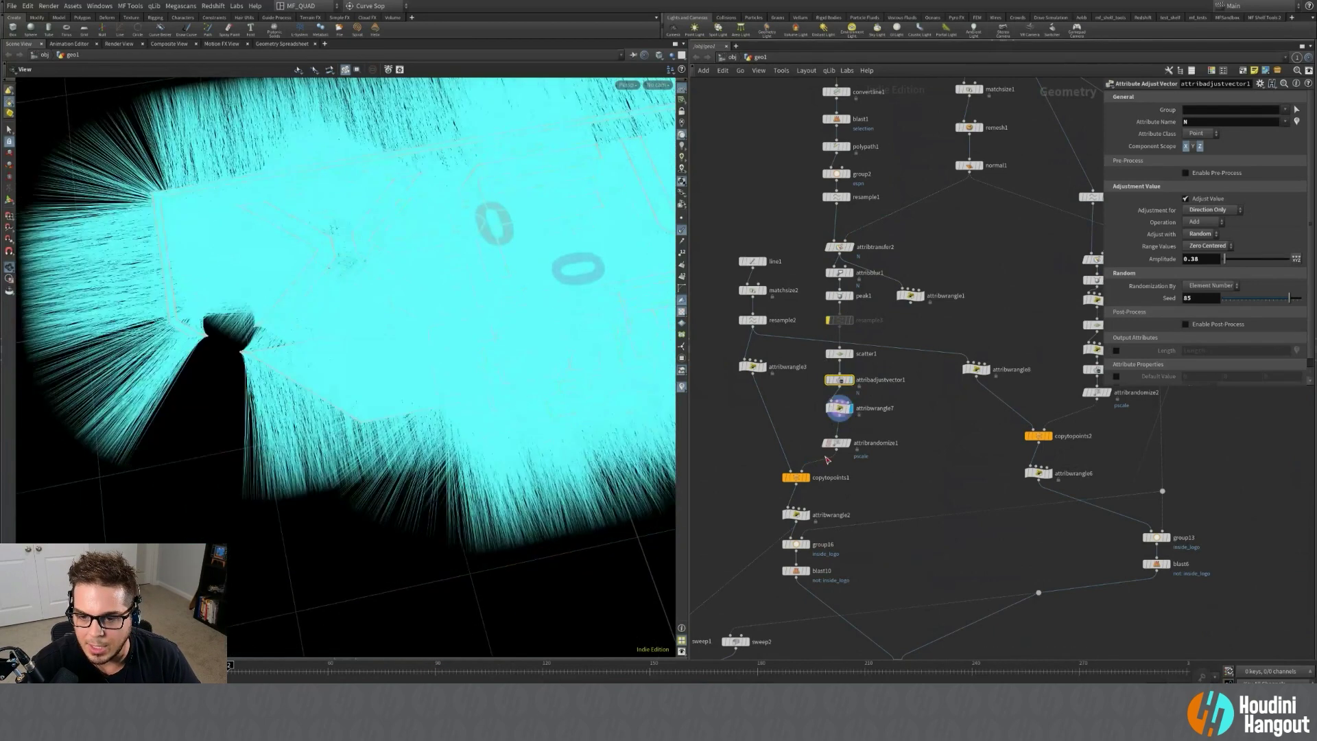
Display copytopoints1 again and inspect the copied outline stitches around the ESPN lettering up close.
left_click(807, 478)
right_click_drag(251, 414, 446, 349)
left_click_drag(446, 348, 322, 509)
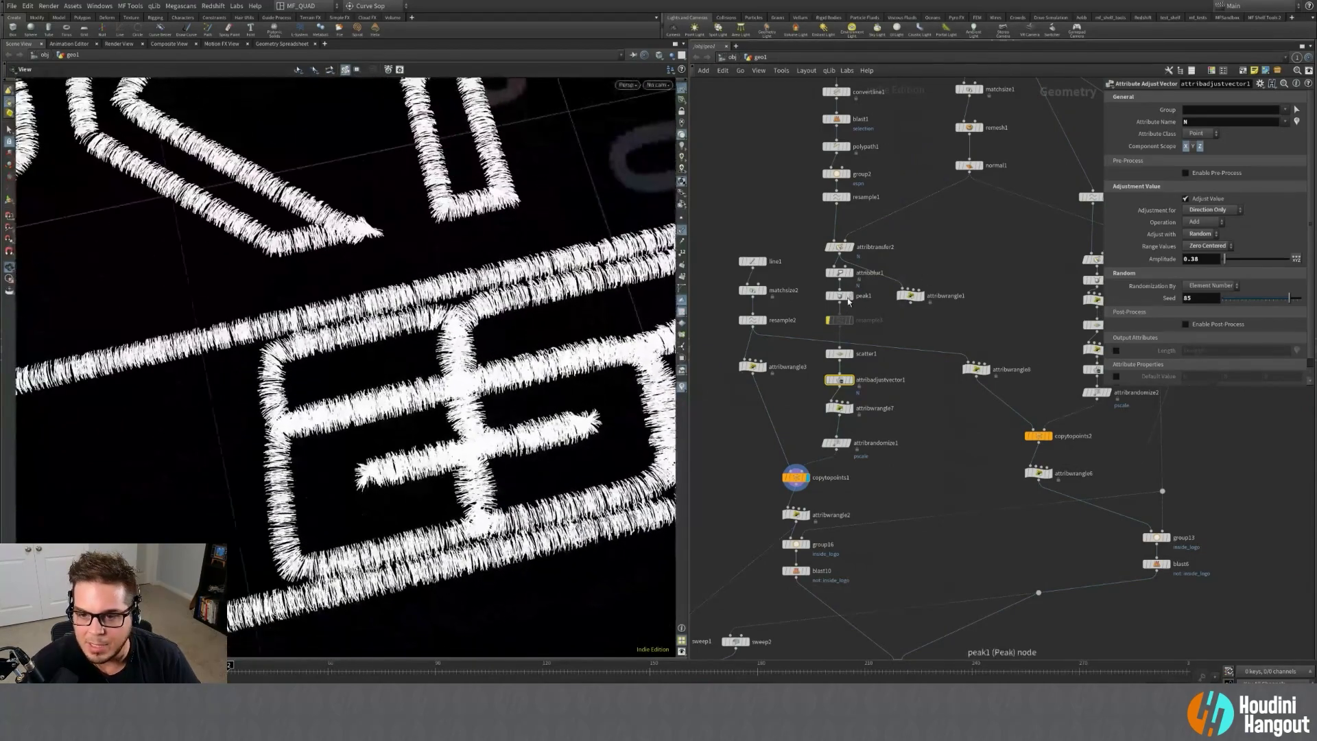
Display resample4 with its parameters and examine the resampled logo shapes around the ESPN lettering.
left_click(830, 284)
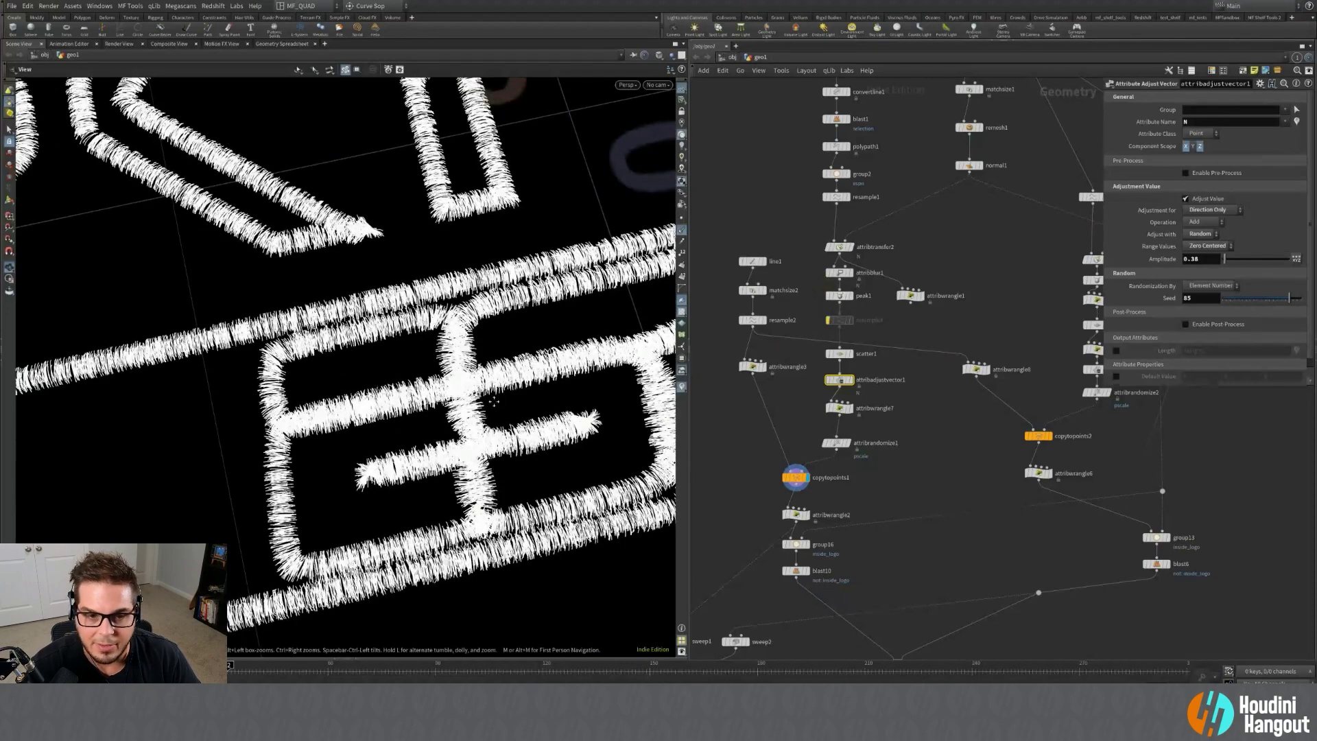
middle_click_drag(494, 402, 371, 512)
scroll(398, 493, "down", 3)
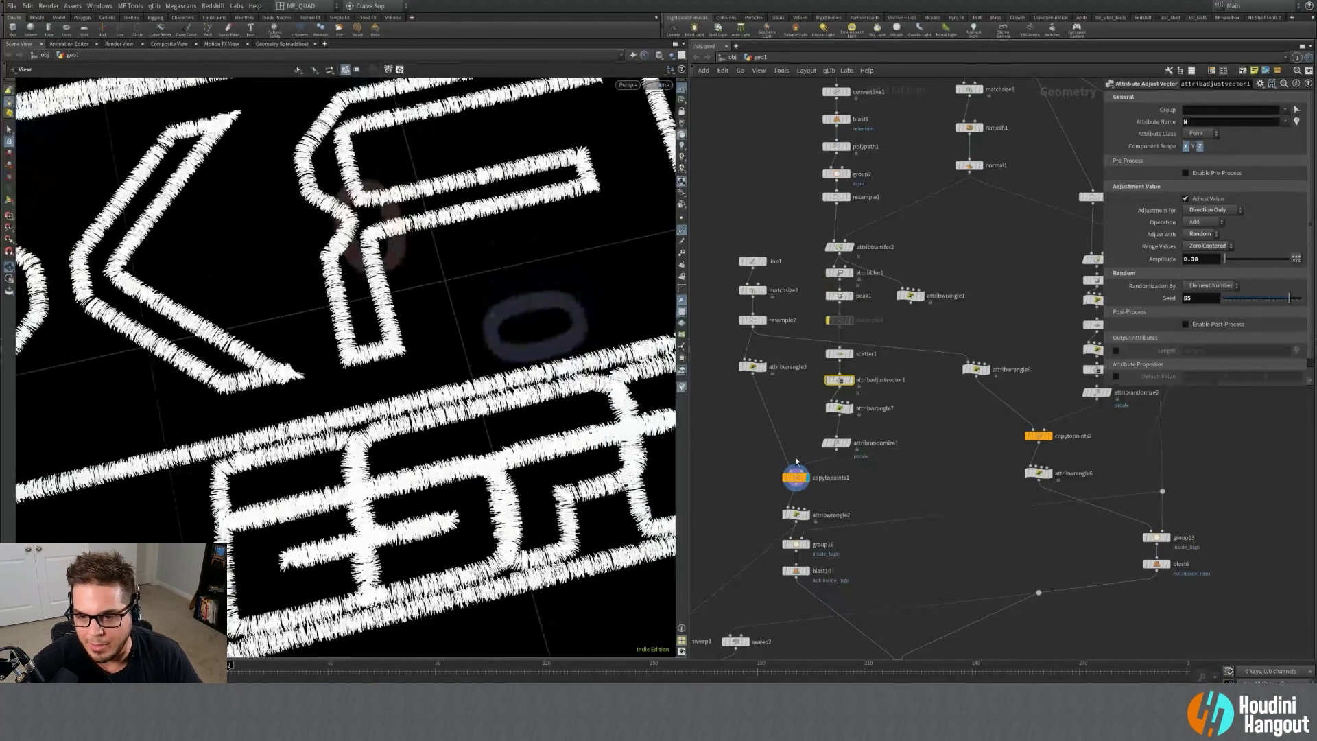
middle_click_drag(795, 462, 755, 470)
scroll(756, 470, "down", 5)
scroll(927, 400, "up", 5)
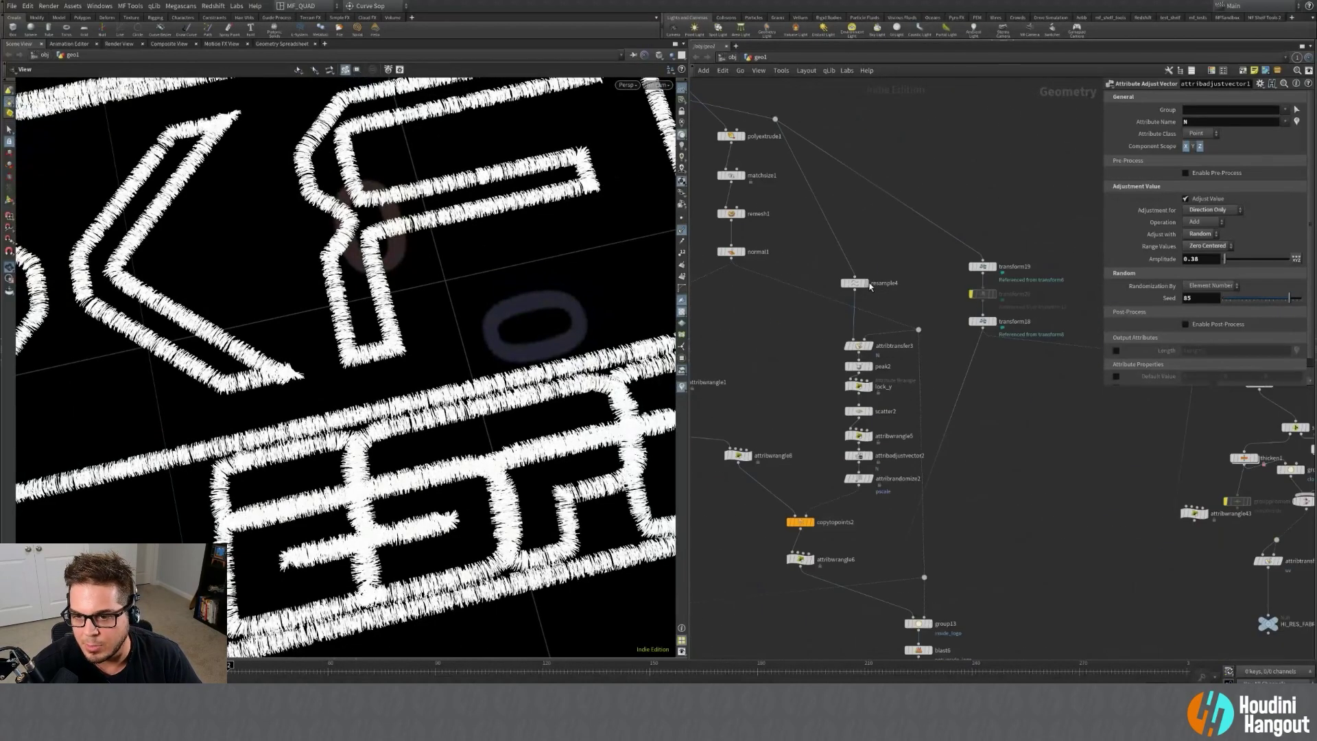
left_click(869, 284)
left_click_drag(523, 258, 384, 449)
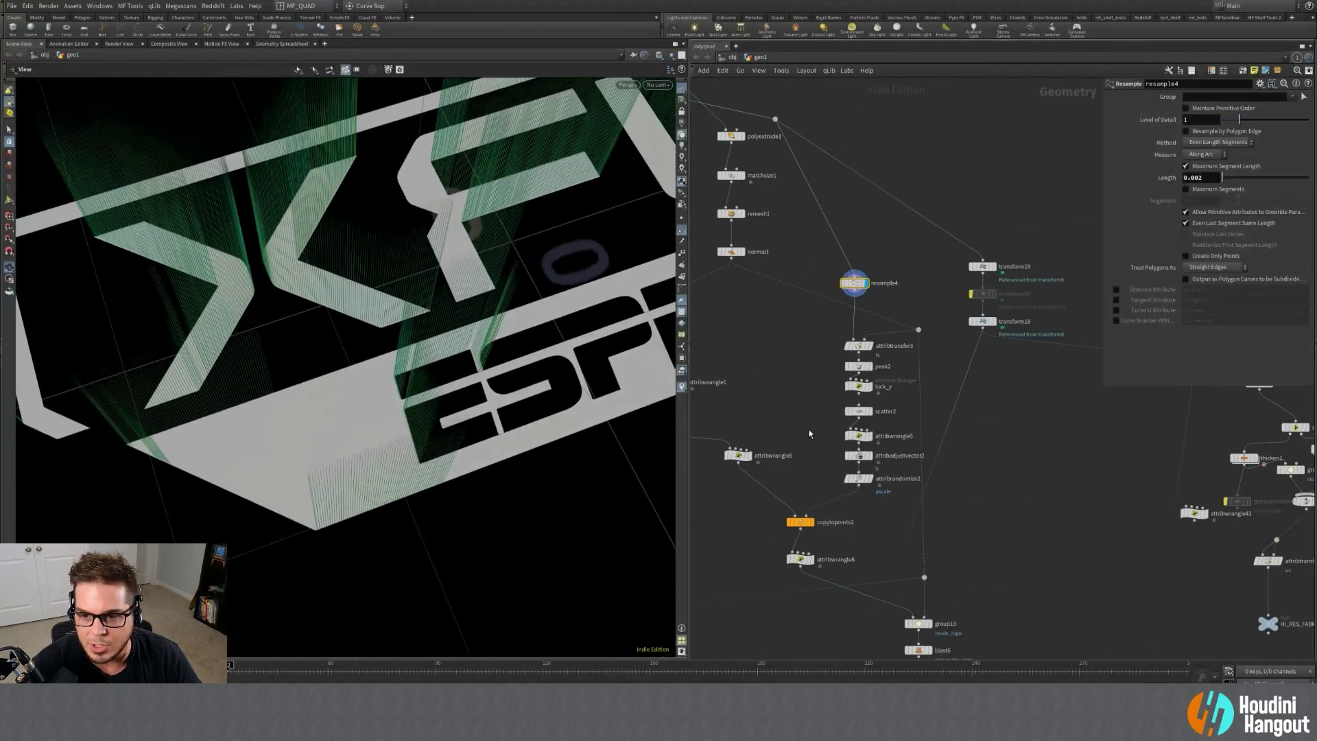
Display peak2 and scatter2 in turn to review the fill points and their normals.
left_click(872, 370)
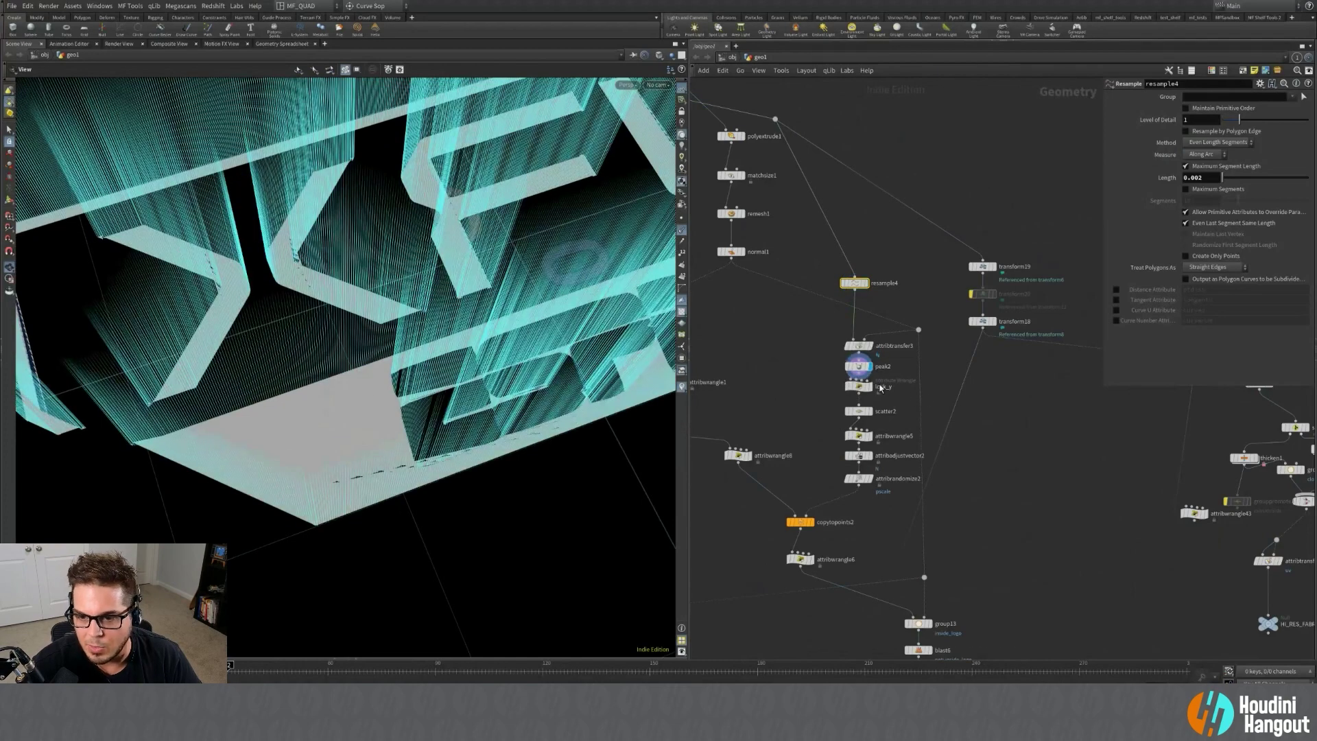
middle_click_drag(898, 393, 910, 329)
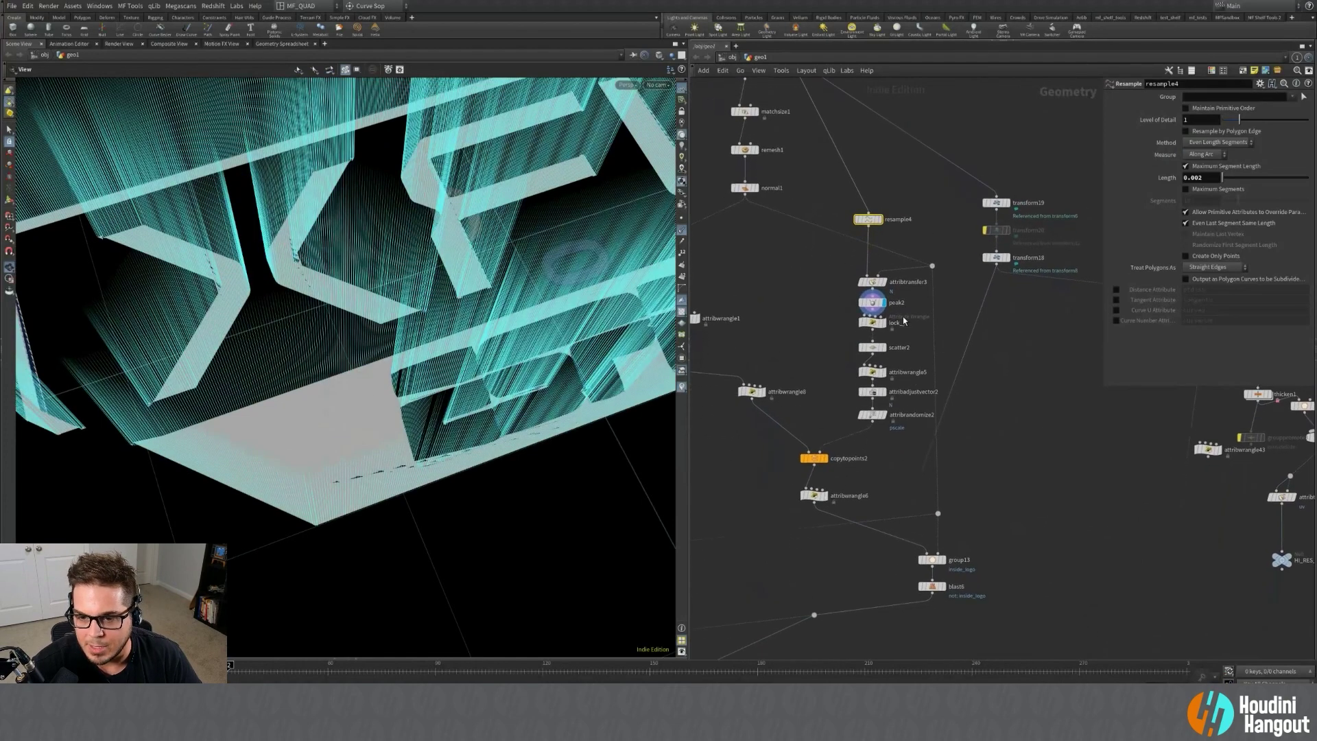
left_click(888, 348)
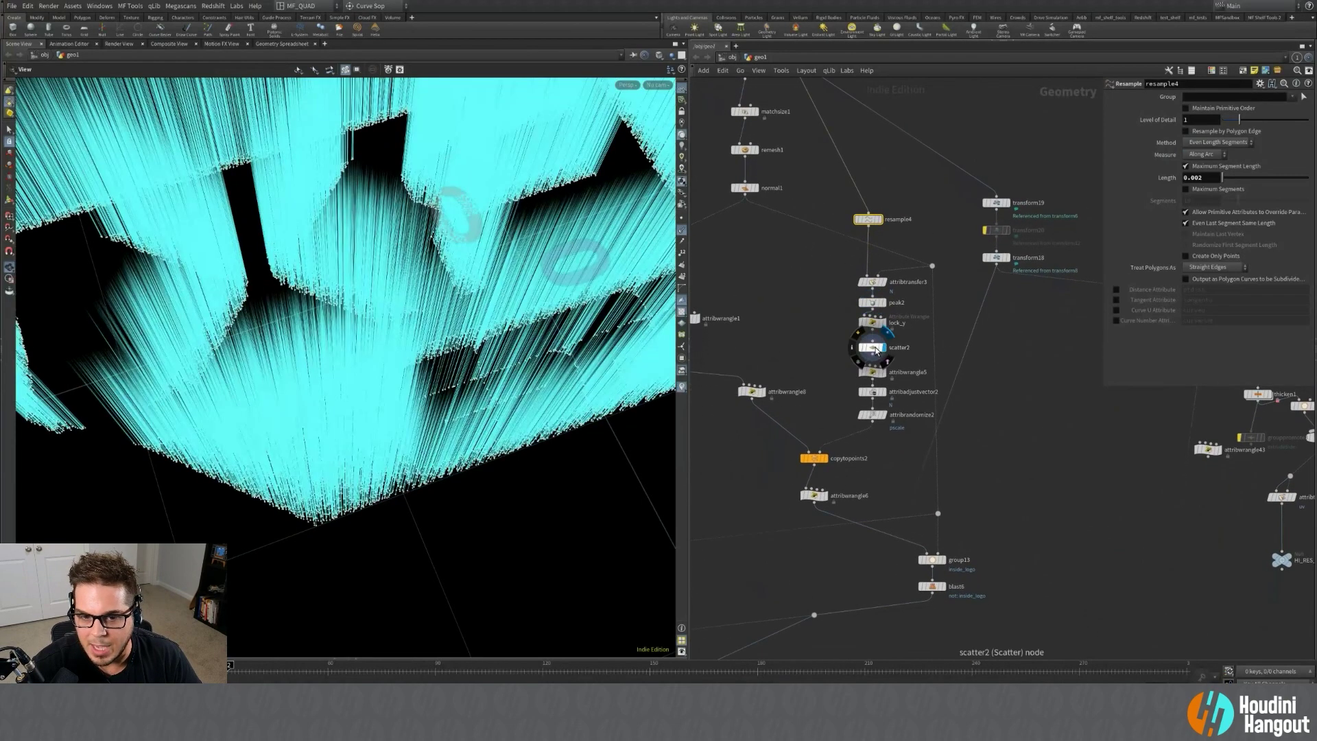
Display attribadjustvector2 and toggle its bypass on and off to compare the fill normals up close.
left_click(887, 393)
middle_click_drag(502, 447, 634, 490)
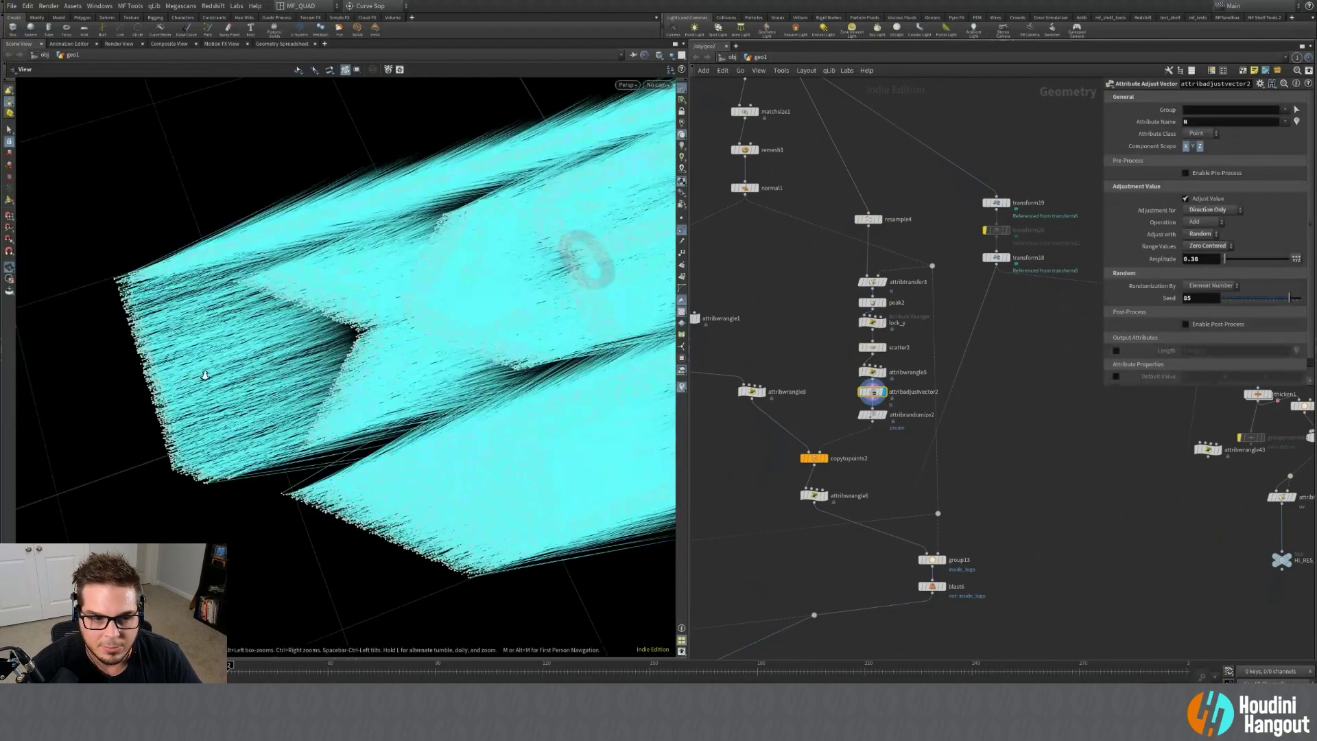
left_click_drag(206, 374, 197, 476)
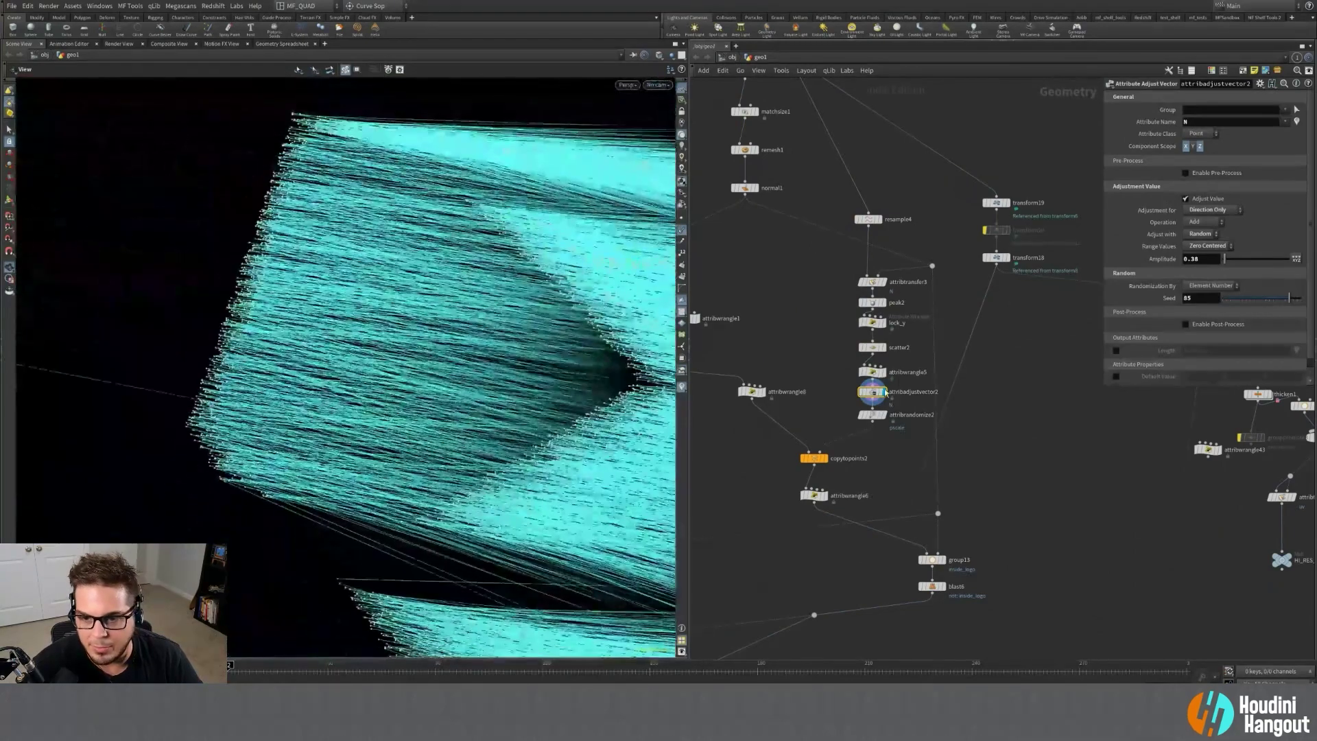
left_click(862, 383)
left_click(861, 383)
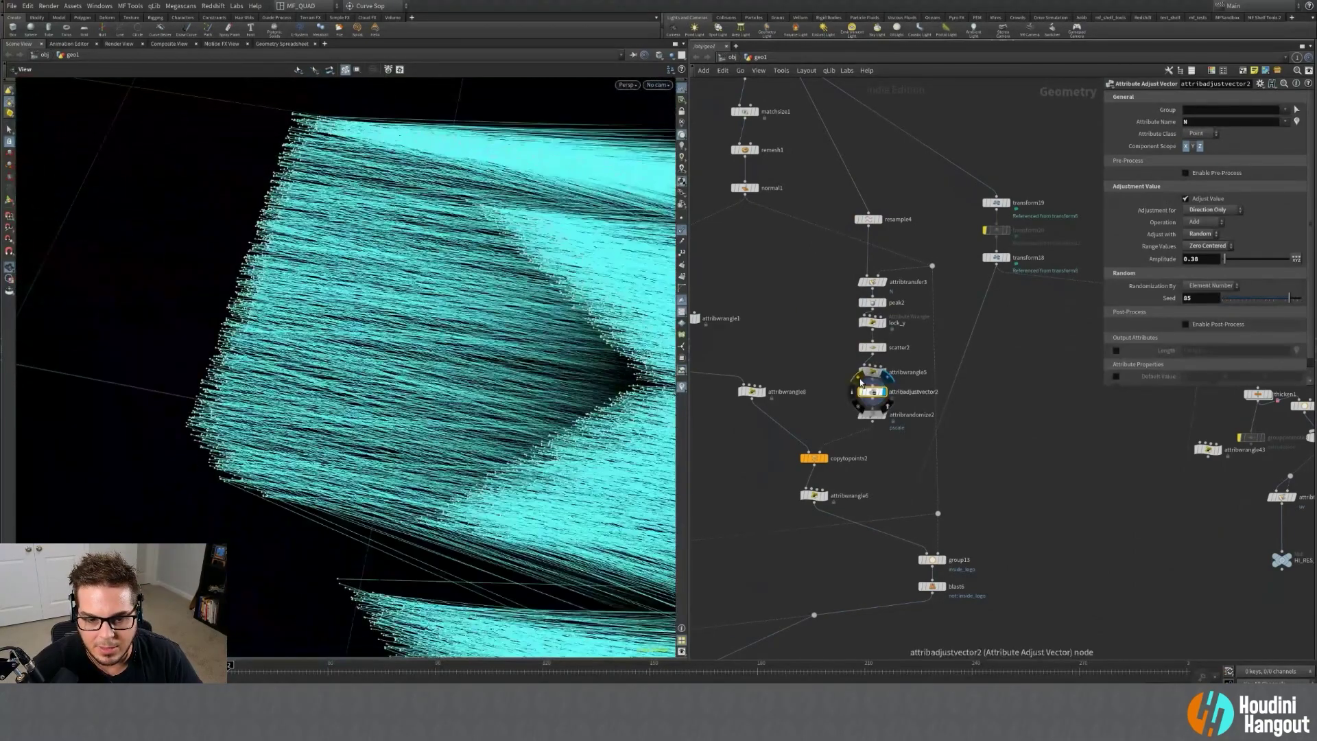
left_click(862, 383)
left_click(861, 382)
left_click(862, 382)
left_click(861, 382)
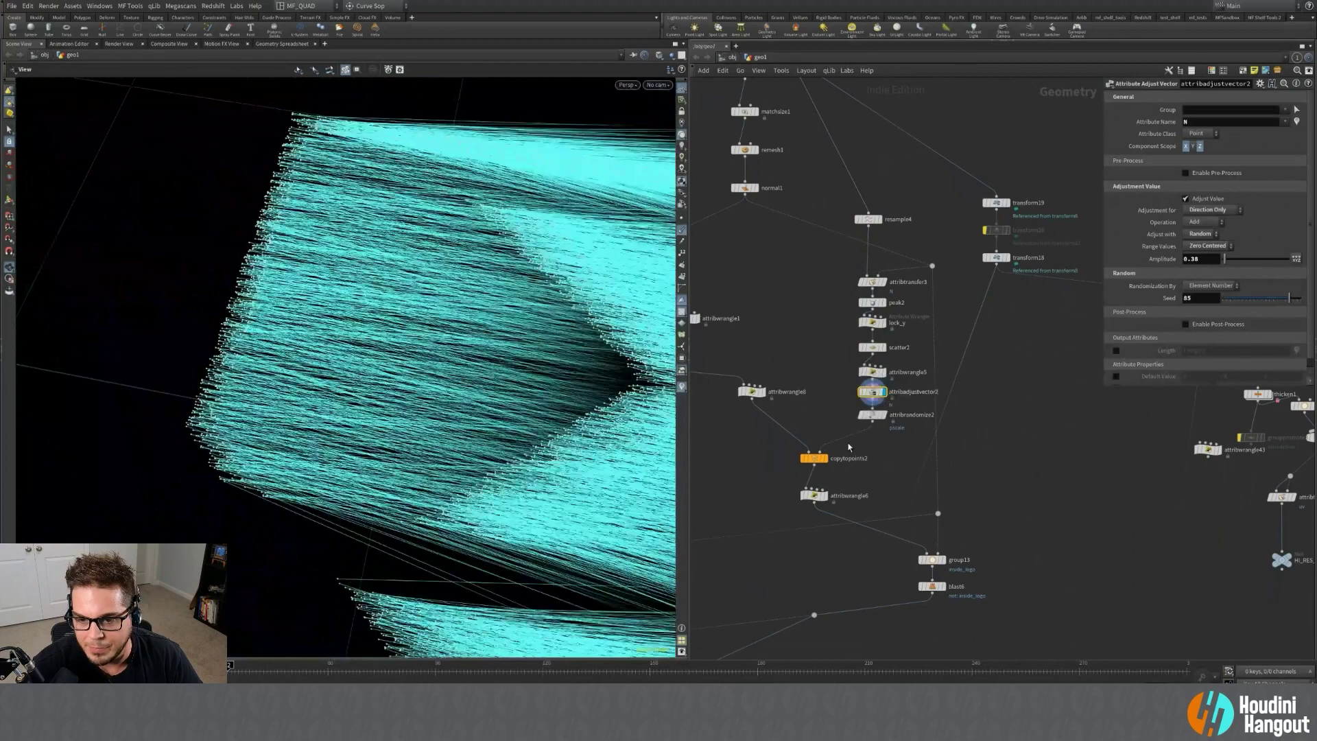
Display copytopoints2 with its parameters and inspect the copied fill stitches across the XFL and ESPN lettering.
left_click(826, 458)
left_click(814, 458)
scroll(384, 446, "up", 5)
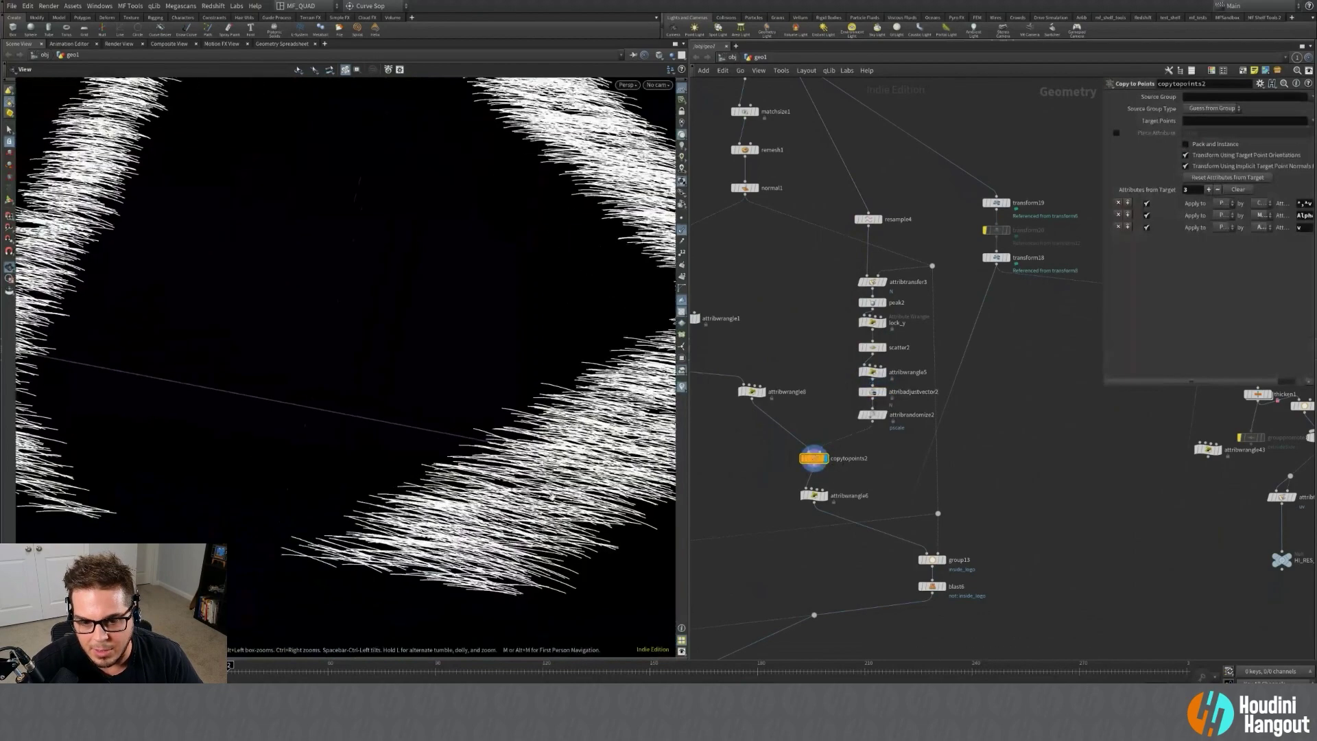
left_click_drag(384, 446, 473, 456)
scroll(833, 498, "down", 5)
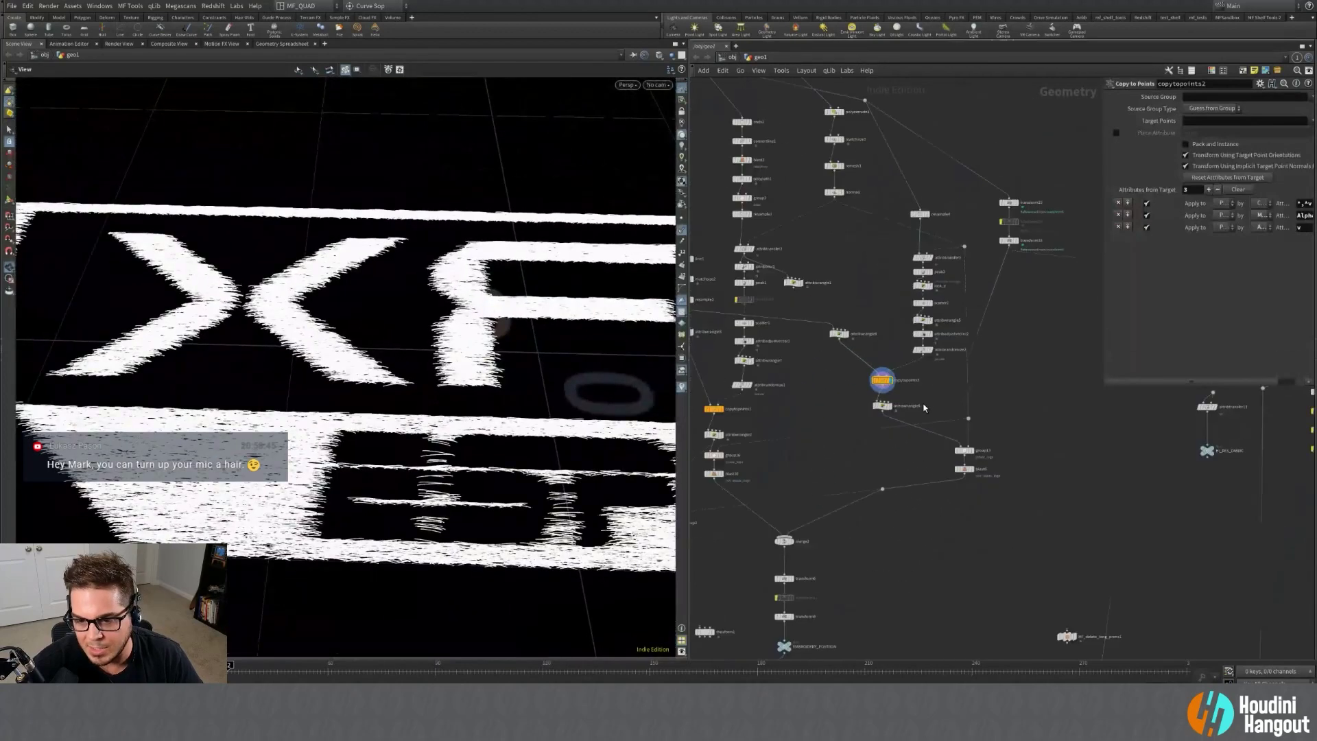
Display merge2 and inspect the combined outline and fill stitches over the whole XFL ESPN logo.
left_click(836, 507)
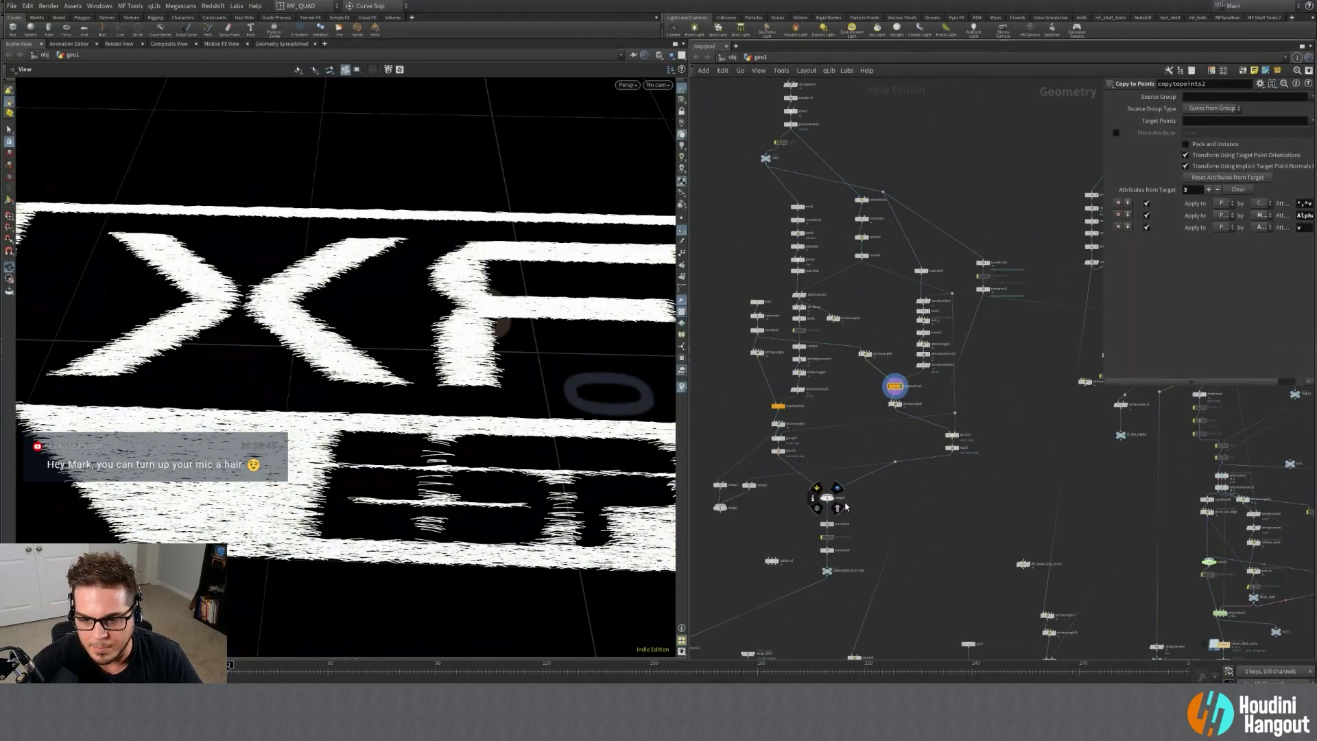
scroll(832, 503, "up", 3)
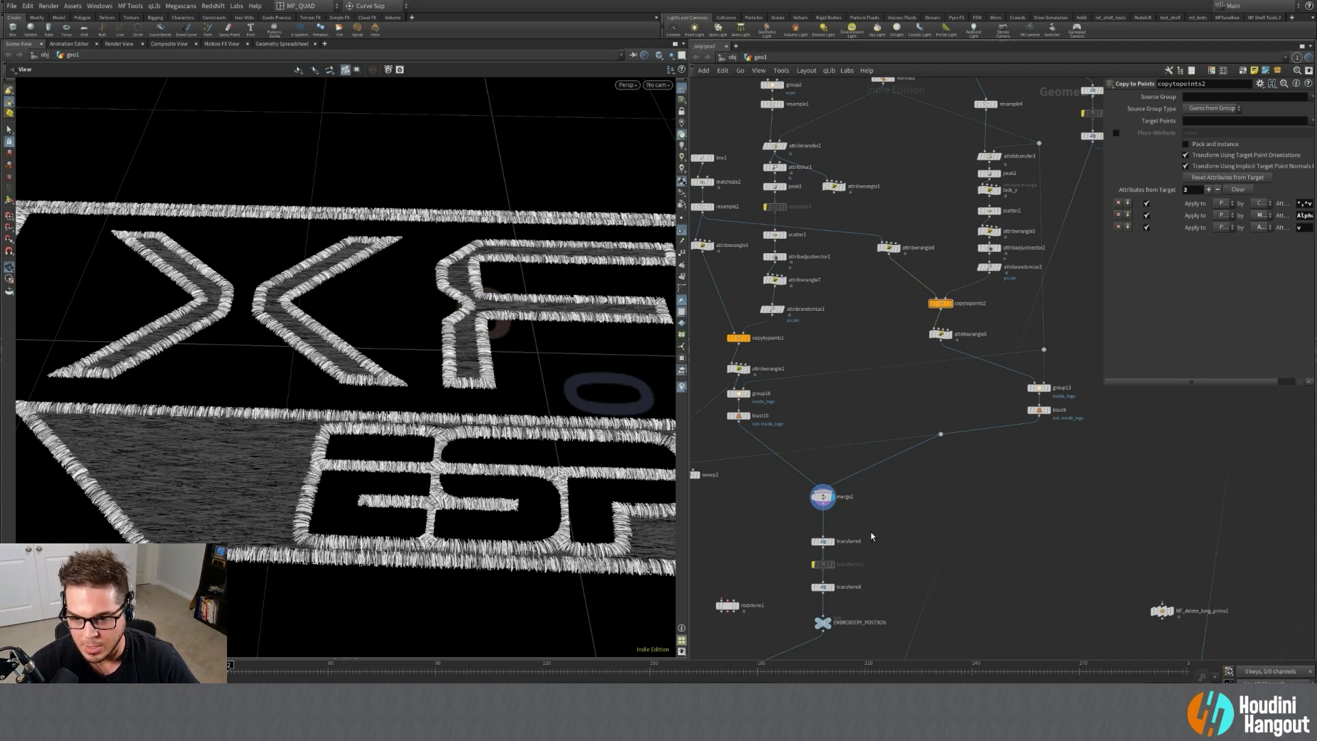
middle_click_drag(871, 536, 879, 431)
scroll(908, 495, "down", 5)
right_click_drag(502, 347, 206, 423)
middle_click_drag(562, 465, 312, 524)
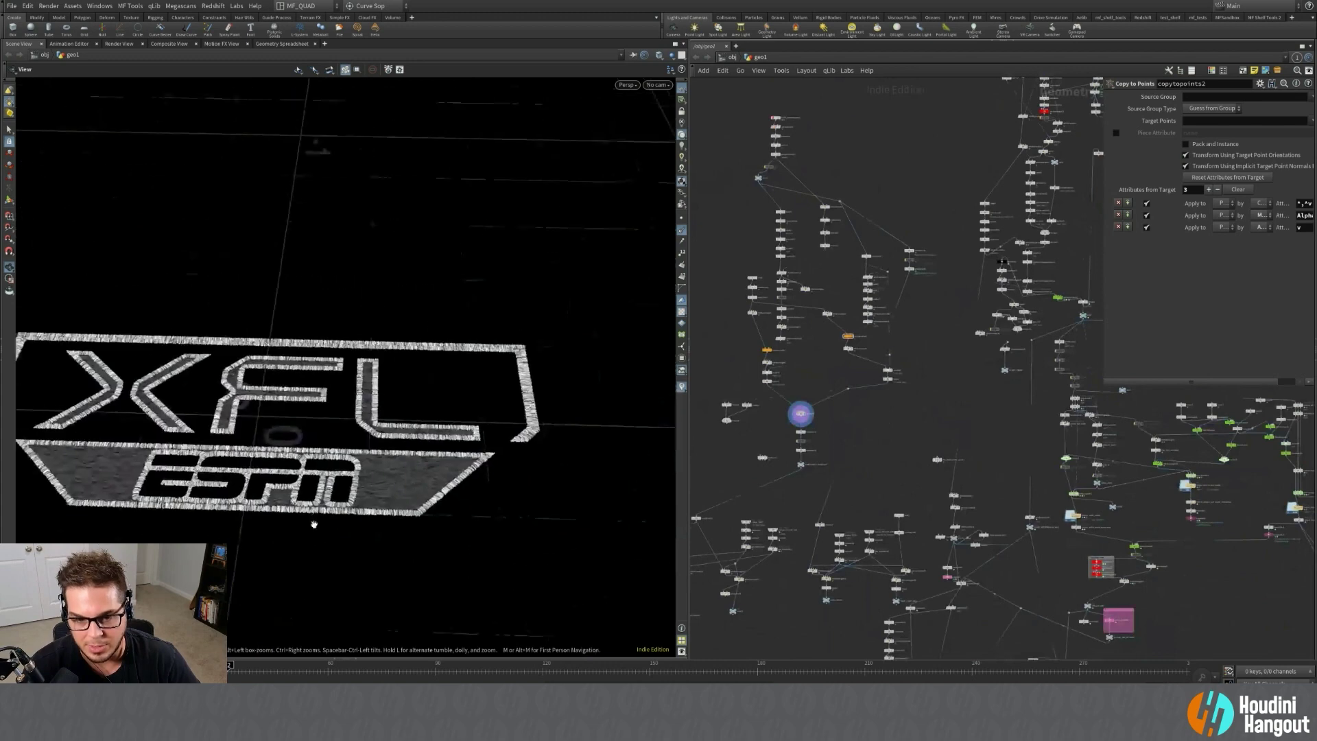
left_click_drag(311, 523, 435, 452)
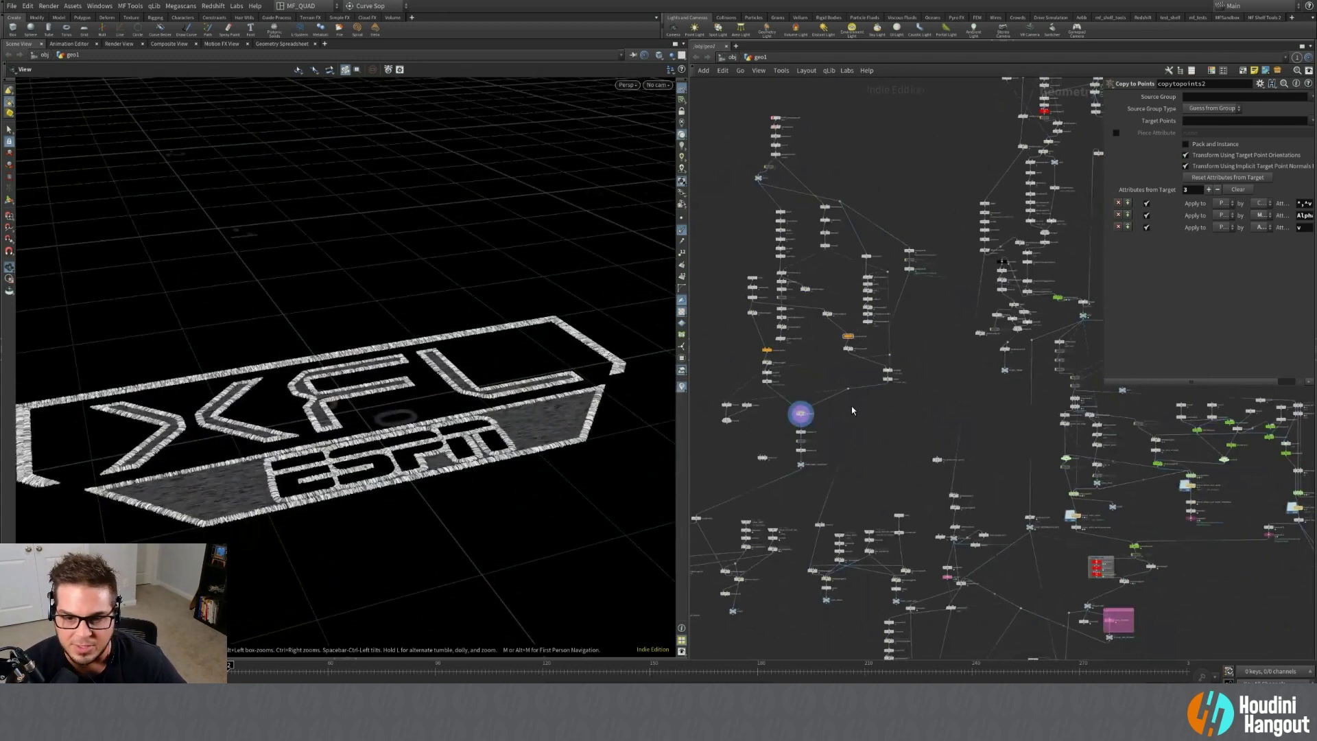
middle_click_drag(547, 359, 448, 366)
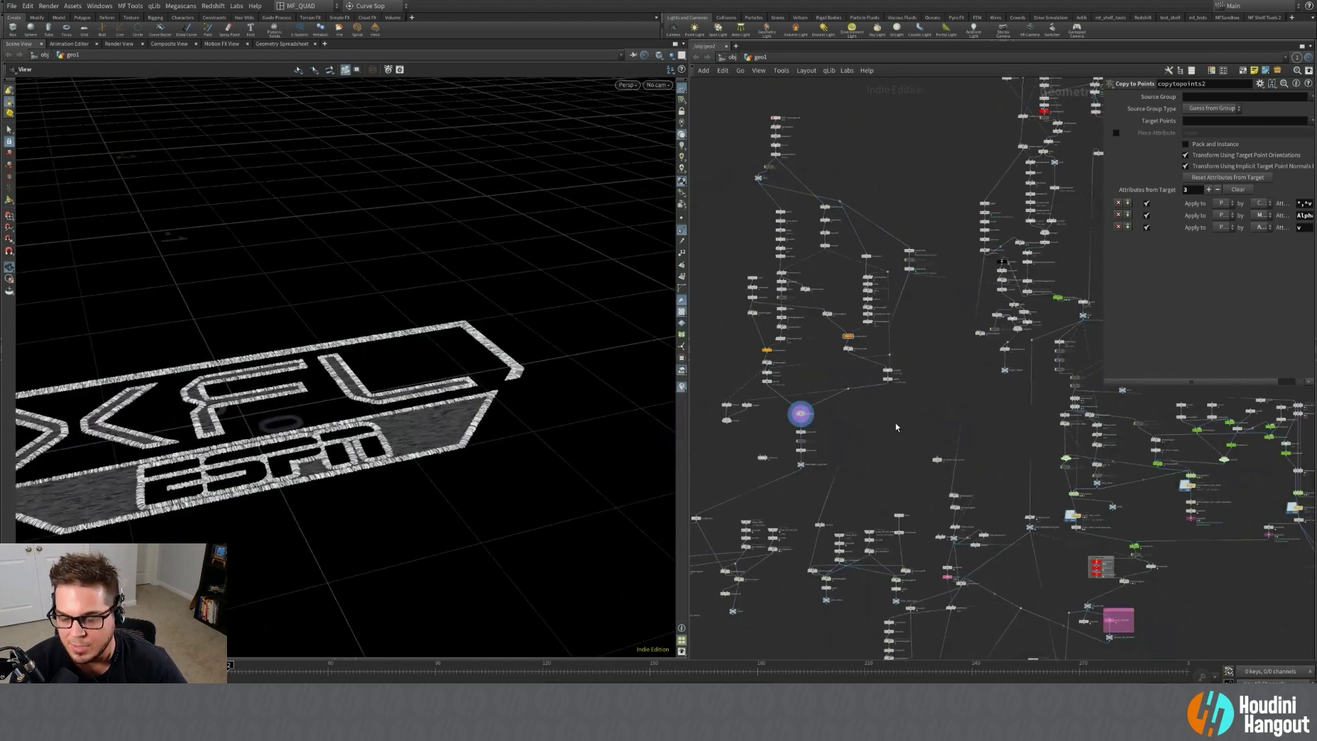
Widen the network editor and bring the start of the fabric seam chain near curve2 into view.
middle_click_drag(942, 408, 773, 593)
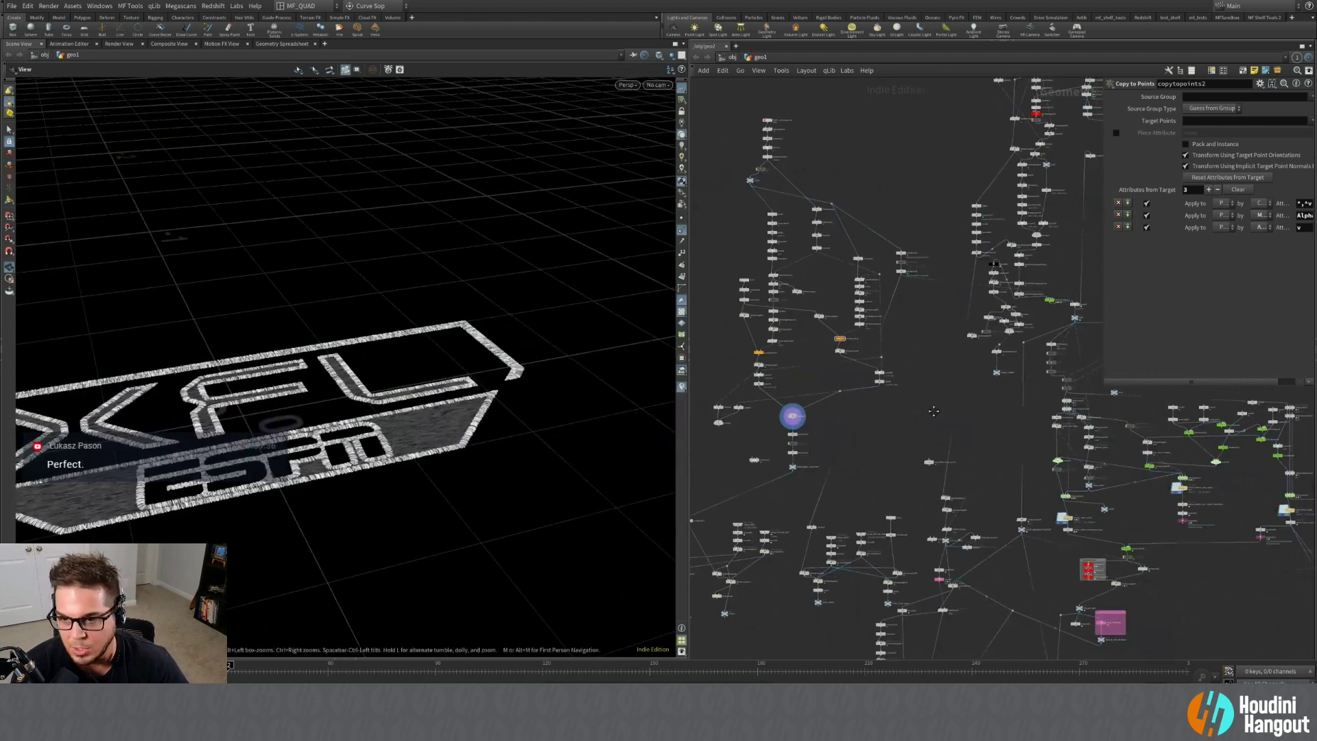
scroll(902, 327, "up", 4)
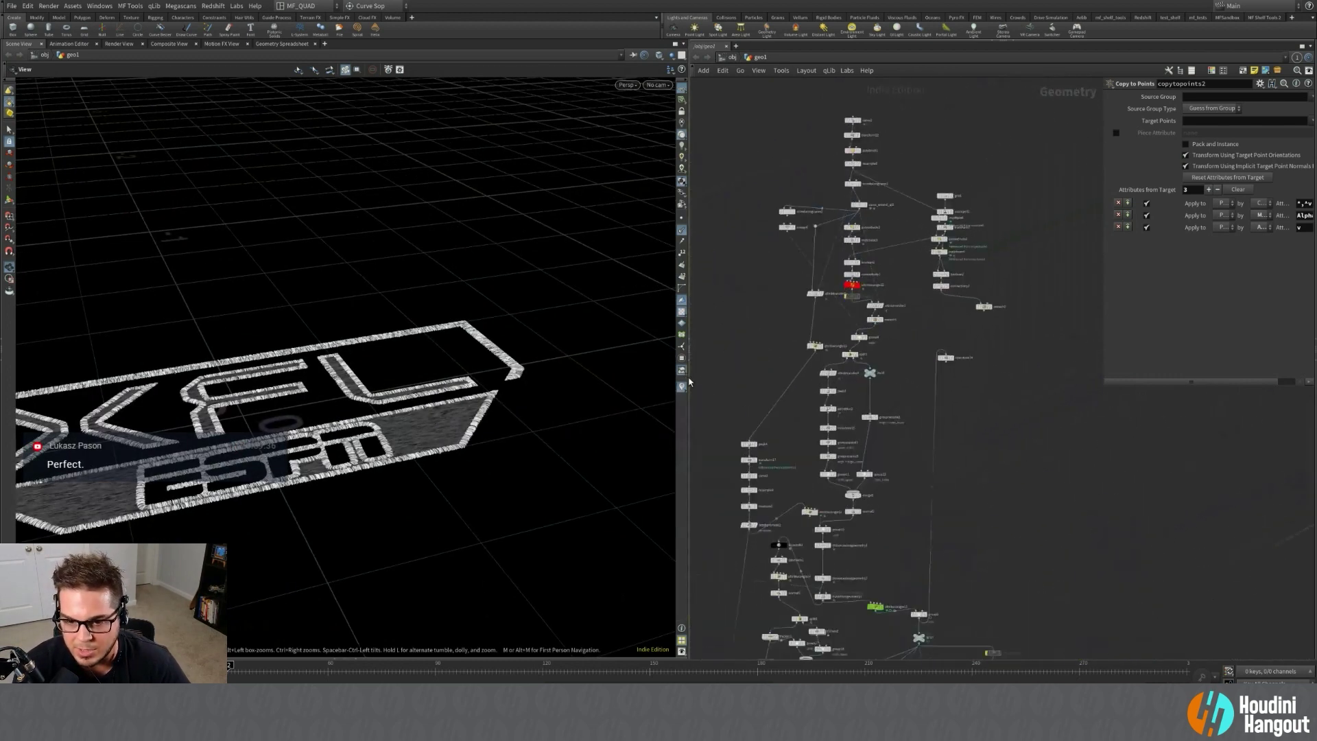
left_click_drag(691, 378, 607, 379)
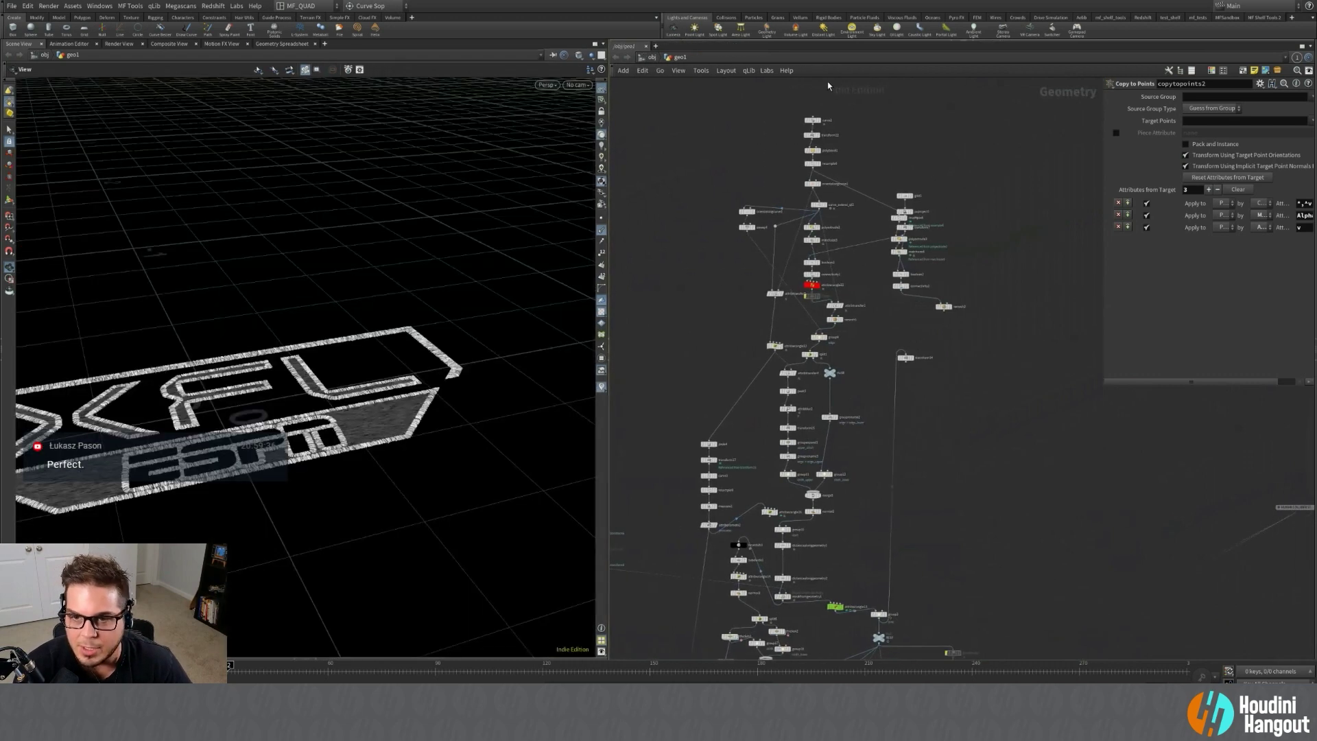
scroll(819, 123, "up", 3)
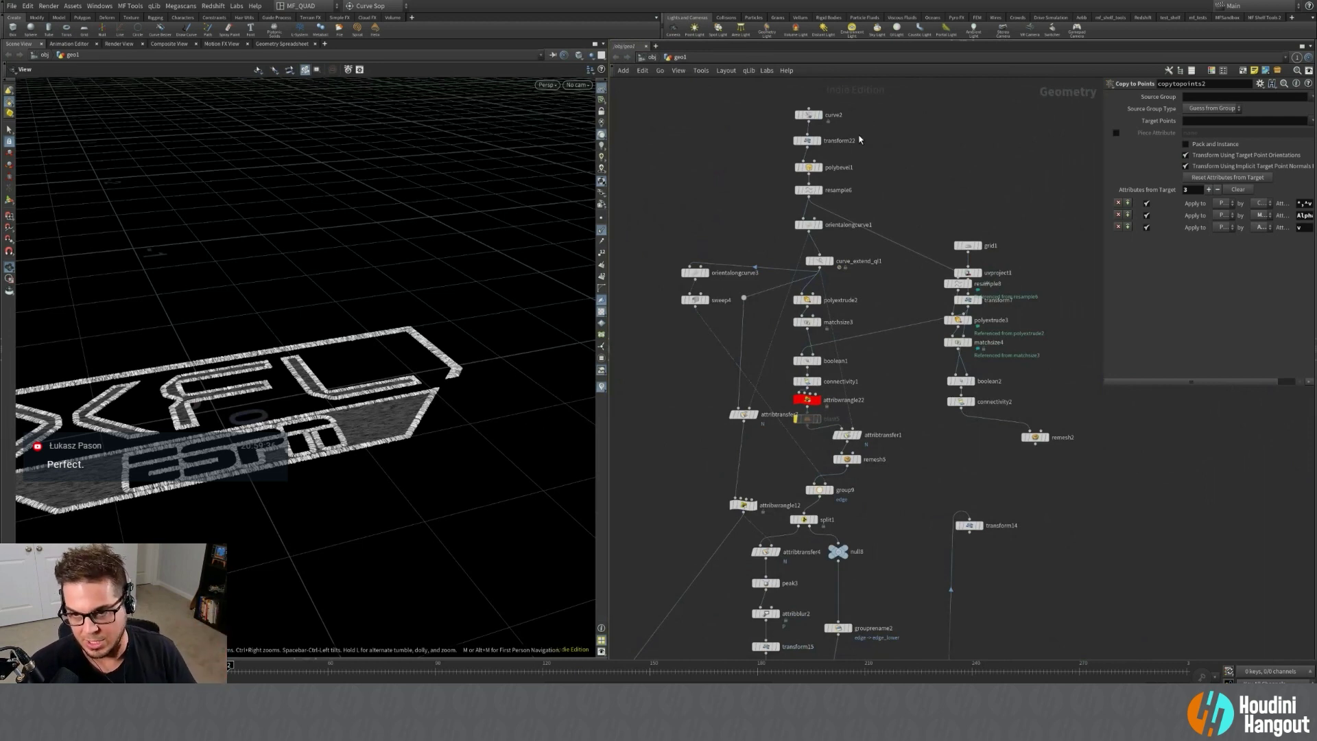
Display curve2 with its parameters and frame the seam curve in the viewport.
left_click(819, 117)
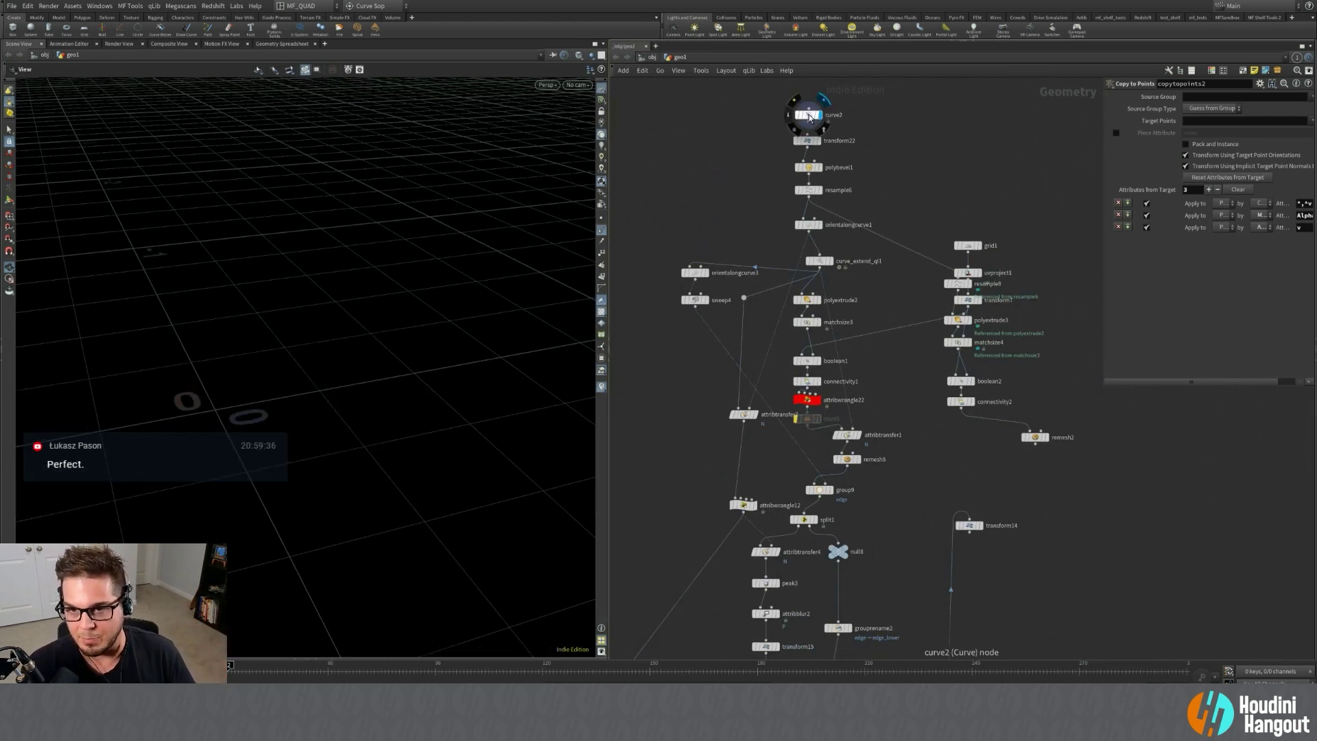
left_click(808, 116)
key("f")
left_click_drag(362, 362, 327, 335)
middle_click_drag(230, 360, 328, 375)
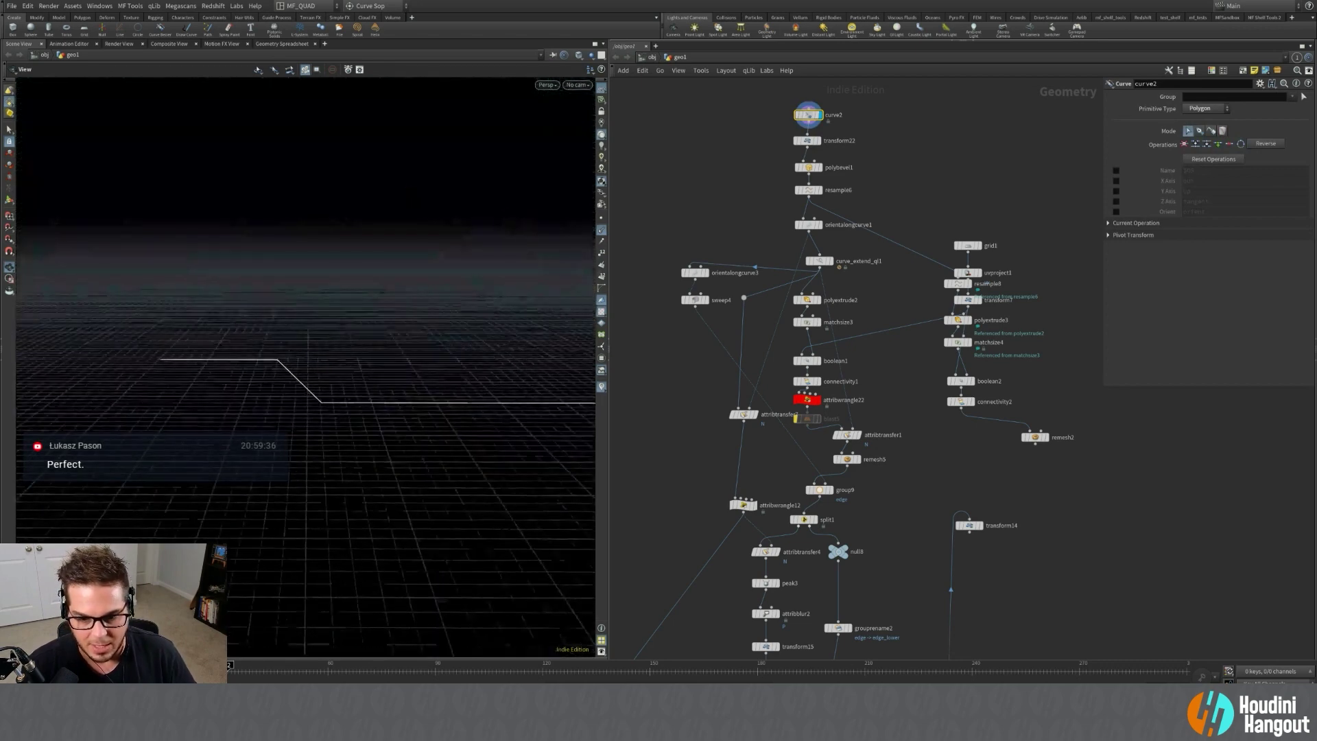
Switch to djv_view, scrub Jersey_Transition.mp4 to the stitched seam below the logo, and move the player out of the way.
key("alt+Tab")
left_click_drag(681, 550, 794, 550)
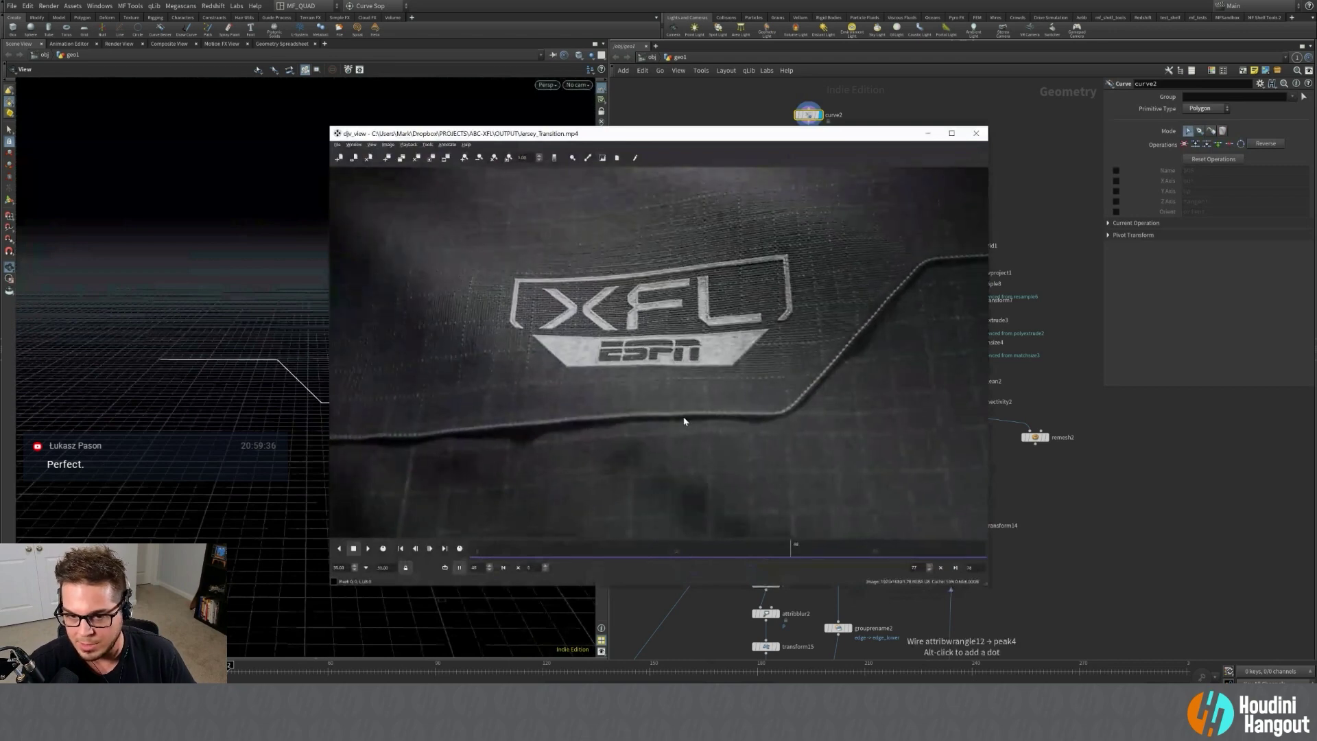
left_click_drag(823, 136, 0, 184)
Display grid1 and boolean1 in turn and examine the fabric panel where it is cut along the seam curve.
middle_click_drag(834, 381, 829, 327)
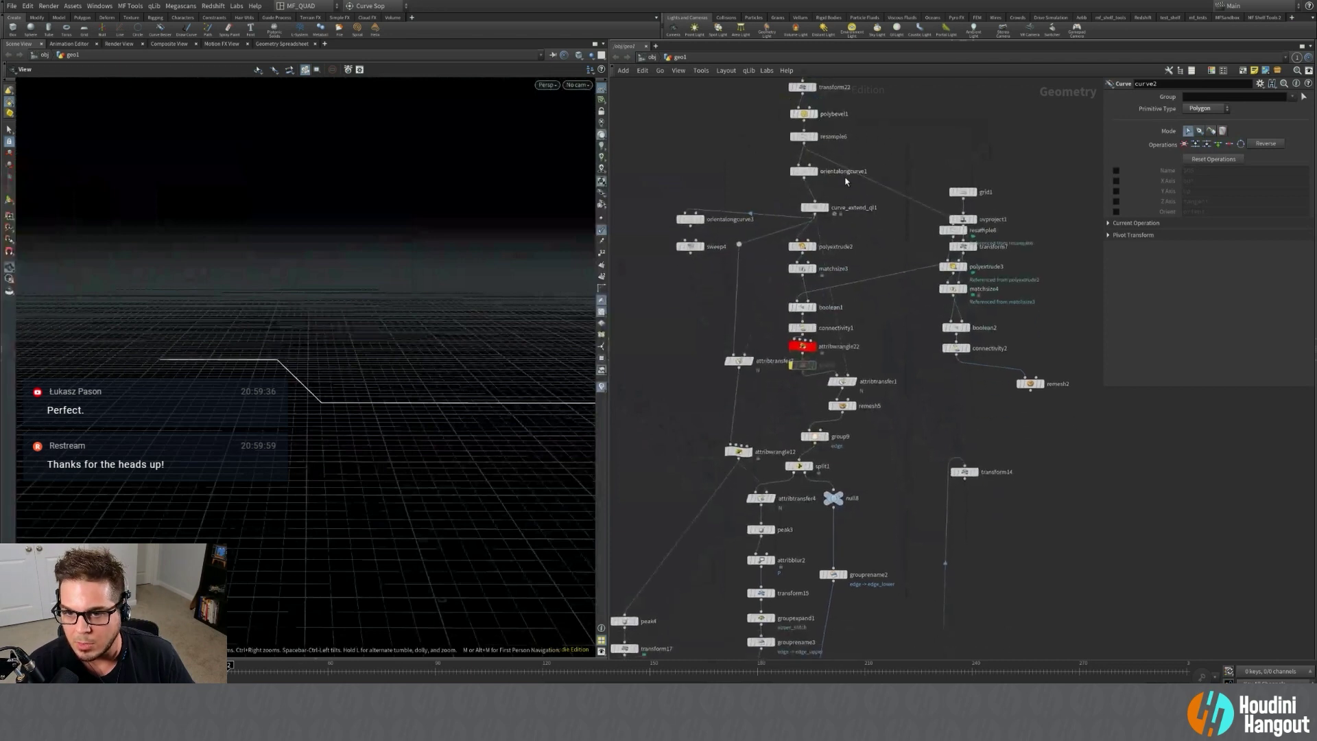
middle_click_drag(854, 211, 851, 218)
left_click(971, 200)
left_click(961, 199)
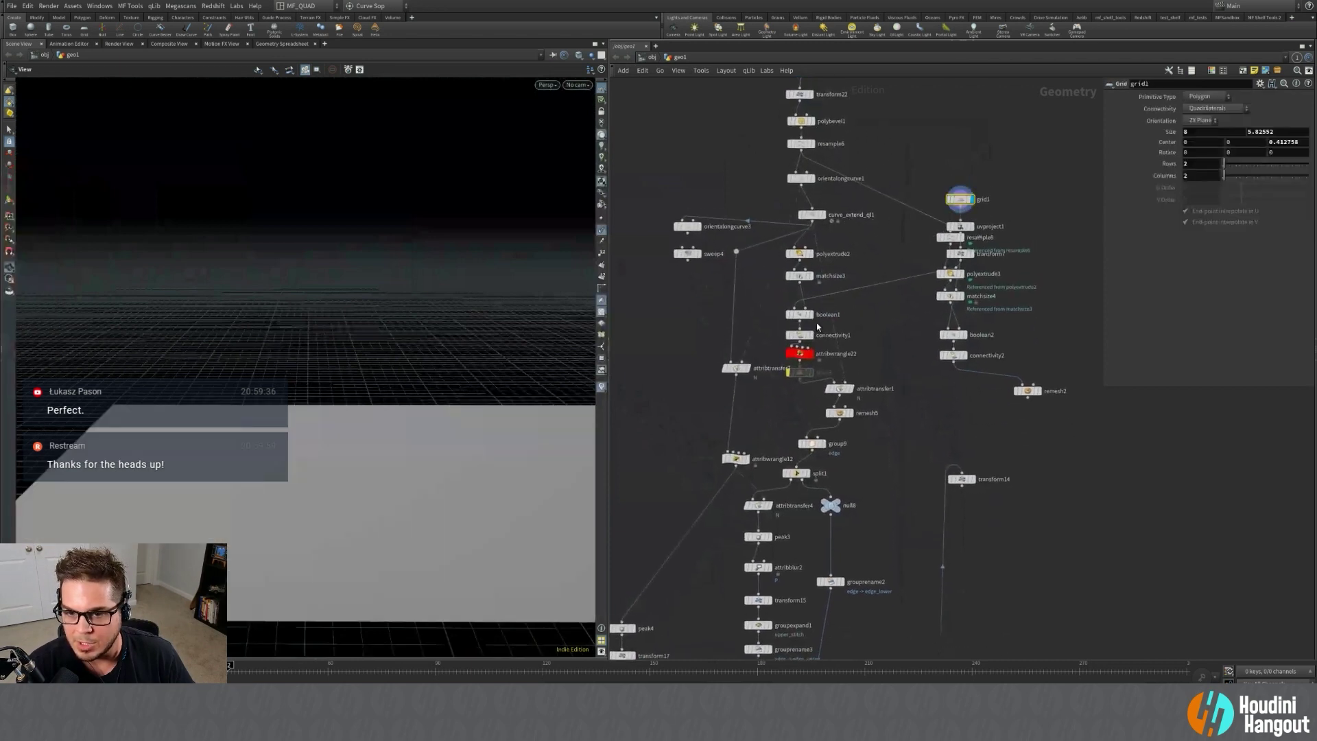
left_click(810, 314)
left_click(798, 319)
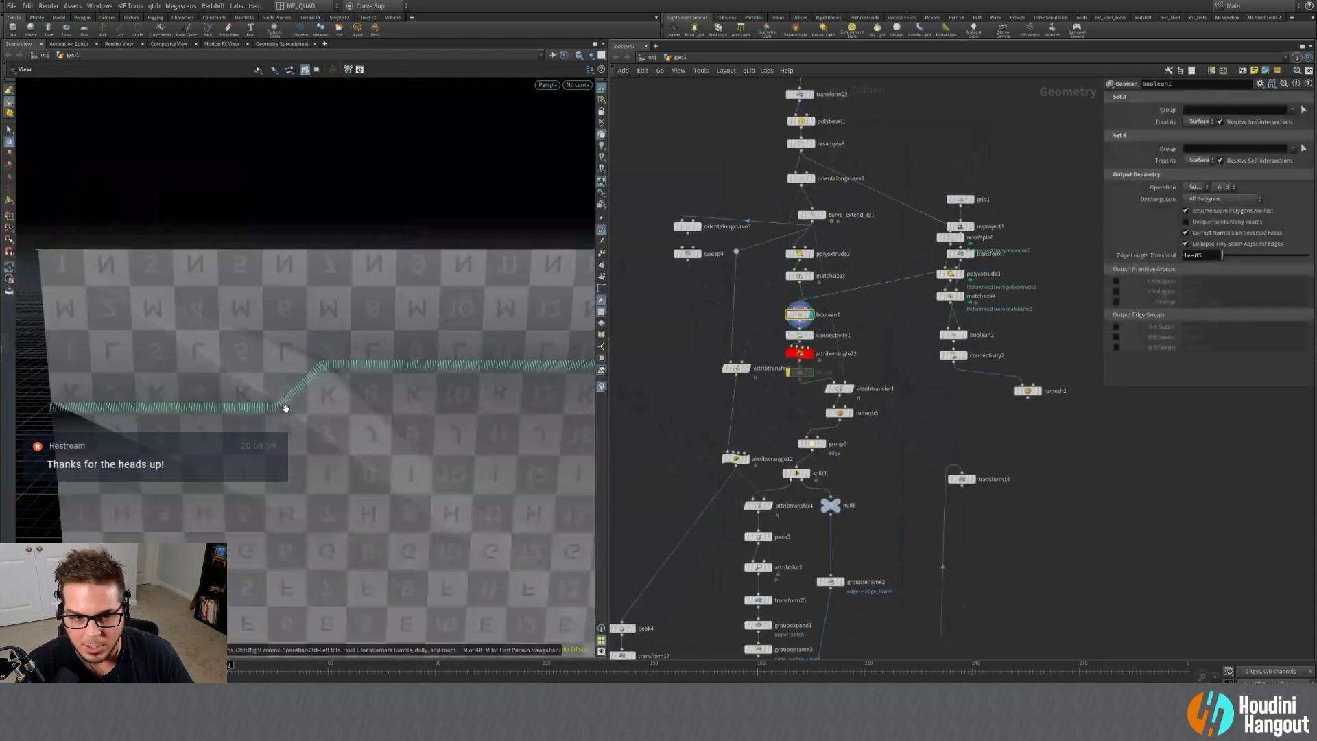
left_click_drag(285, 407, 492, 366)
right_click_drag(364, 326, 482, 273)
left_click_drag(482, 274, 383, 386)
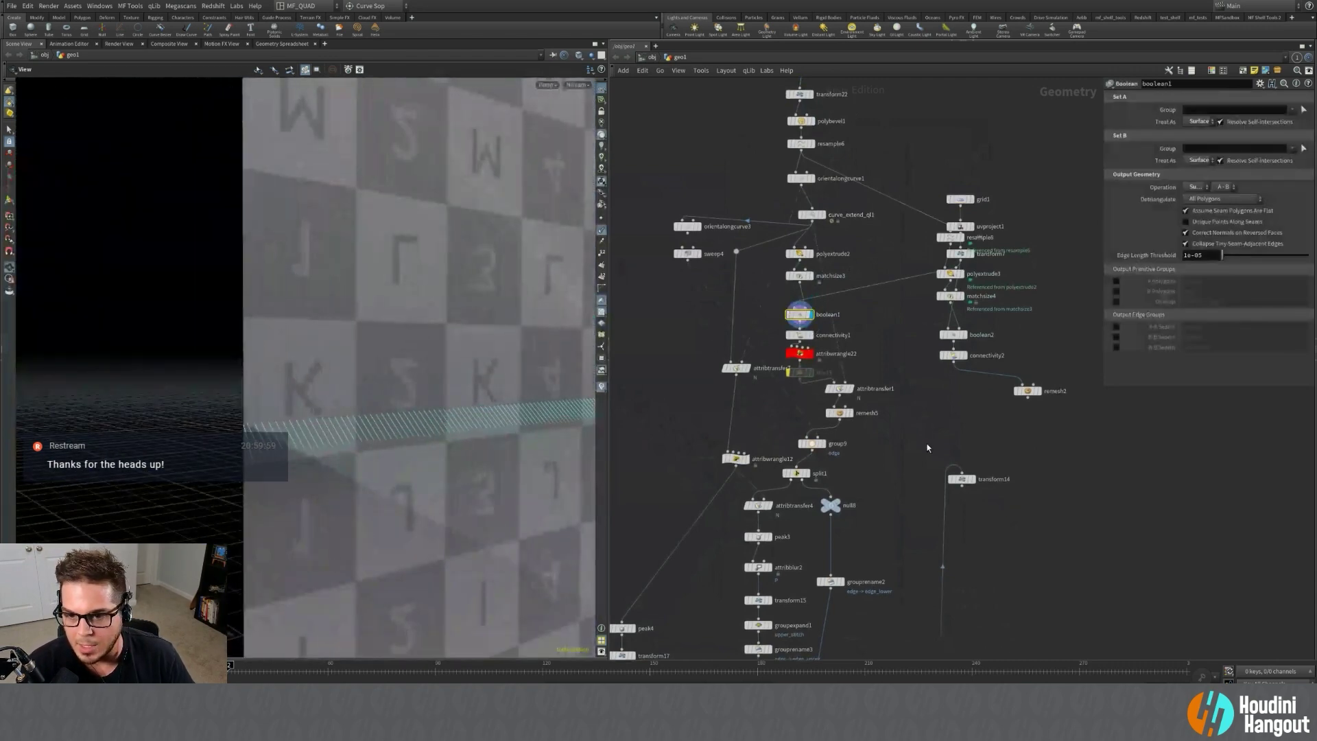
Display remesh5 with its parameters and turn off point normals in the viewport.
middle_click_drag(910, 444, 925, 363)
left_click(865, 332)
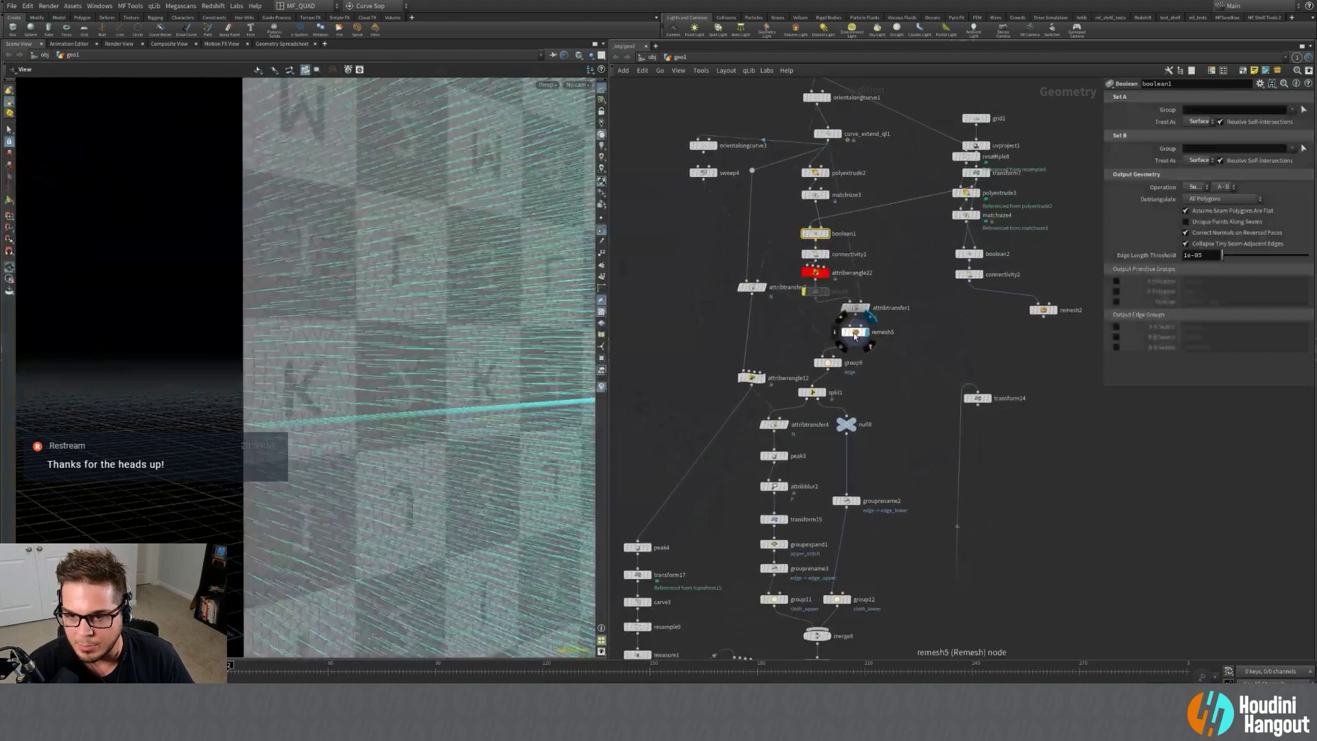
left_click(853, 332)
left_click_drag(372, 365, 305, 299)
left_click(602, 230)
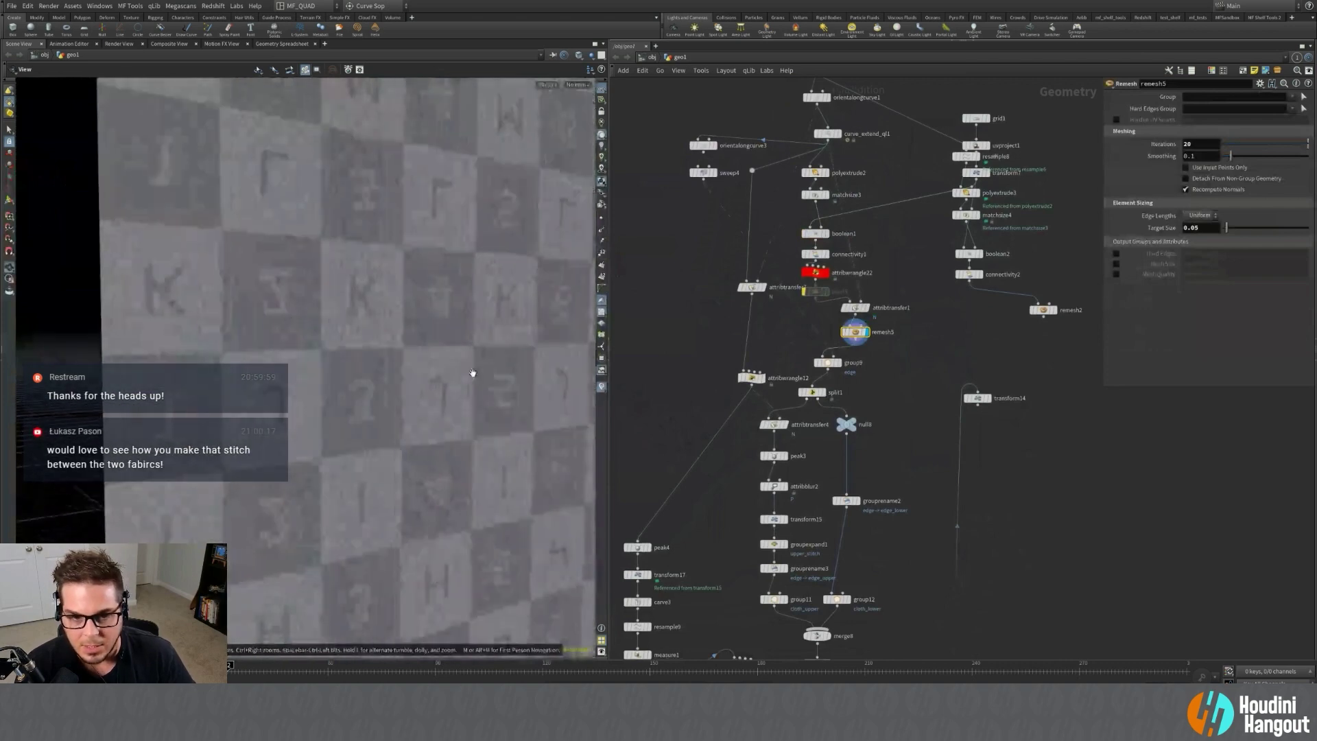
Display split1 with its parameters and examine the separated upper fabric panel.
left_click(811, 392)
left_click(822, 391)
left_click_drag(443, 404, 430, 380)
right_click_drag(429, 379, 323, 412)
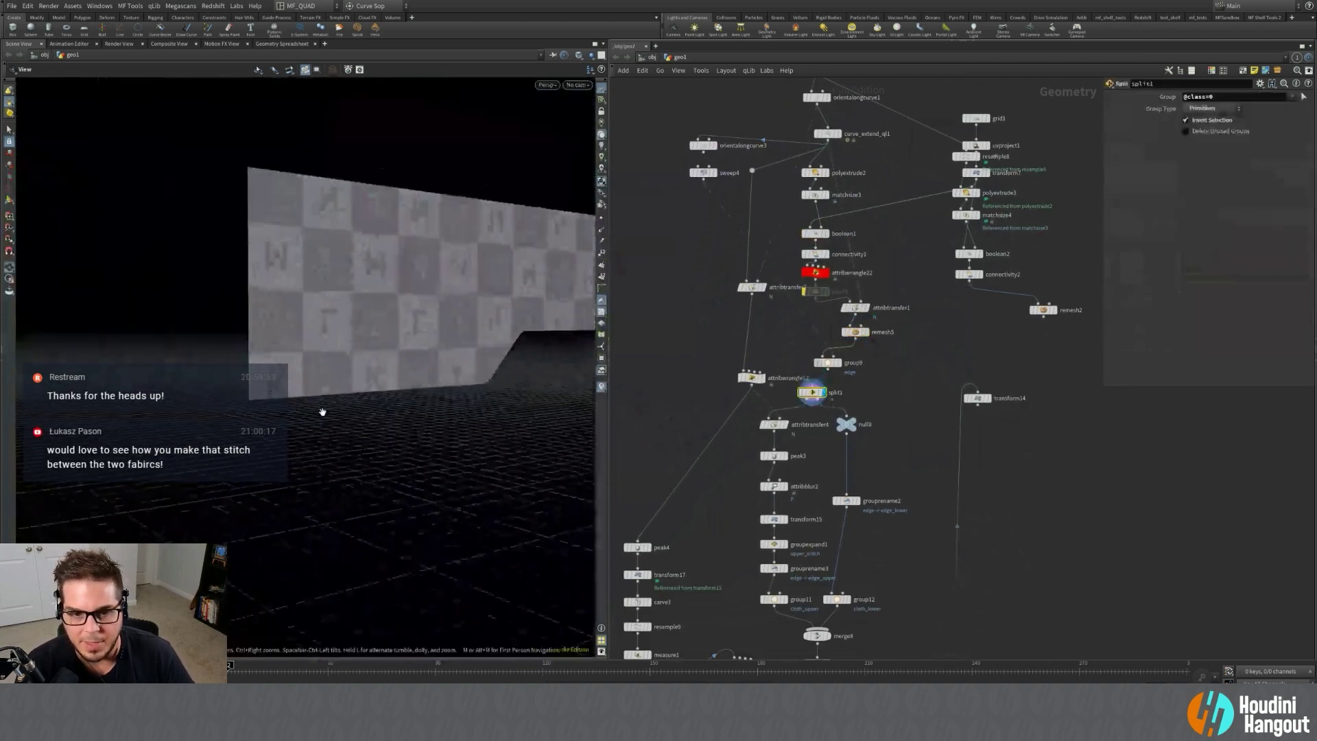
left_click_drag(323, 411, 488, 412)
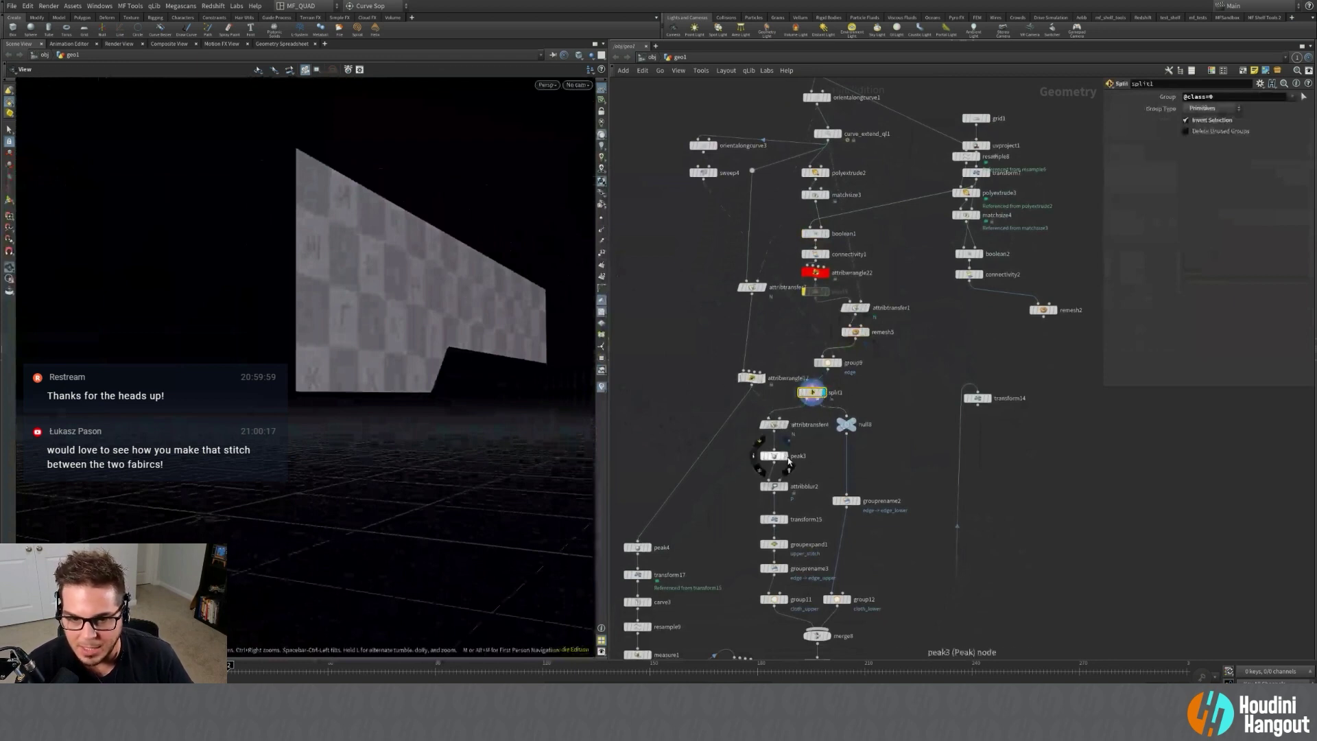
View the upper panel's lower edge from the side and display peak3 with its parameters.
right_click_drag(285, 391, 503, 361)
left_click_drag(503, 362, 467, 399)
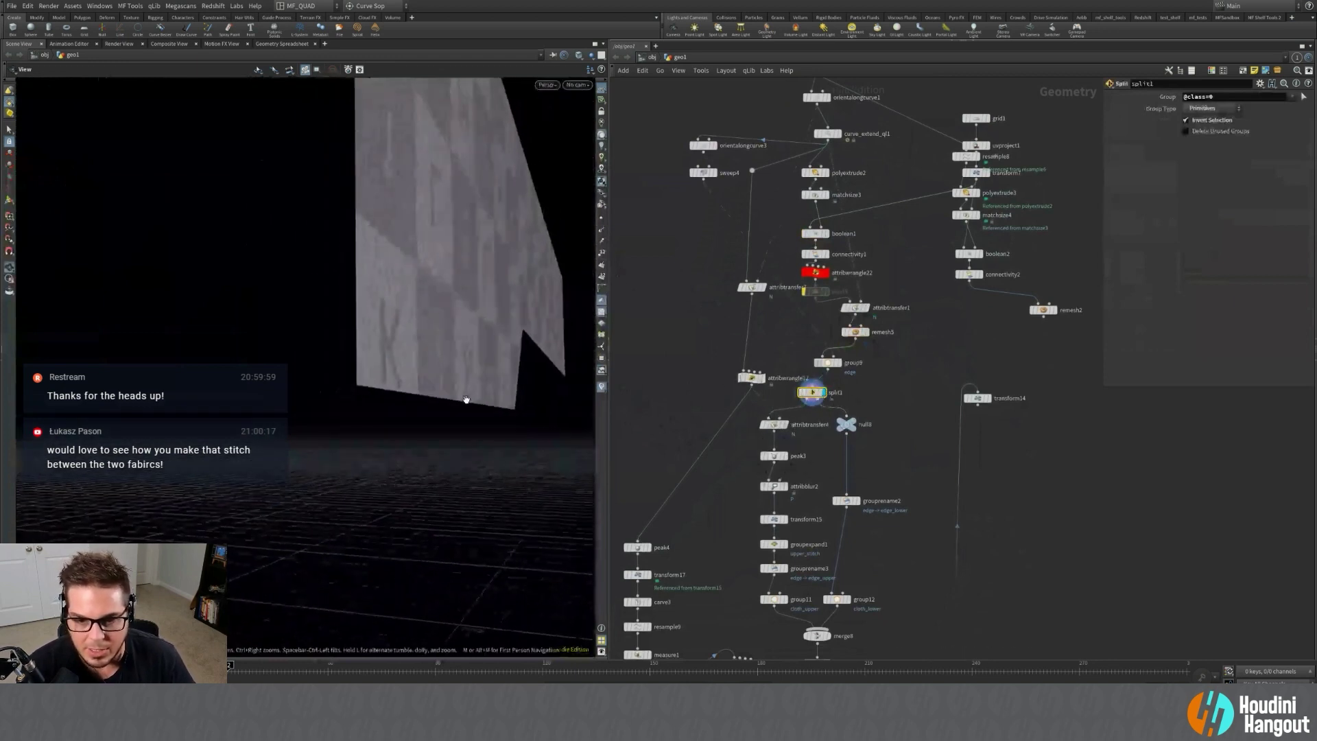
left_click(785, 456)
left_click(773, 457)
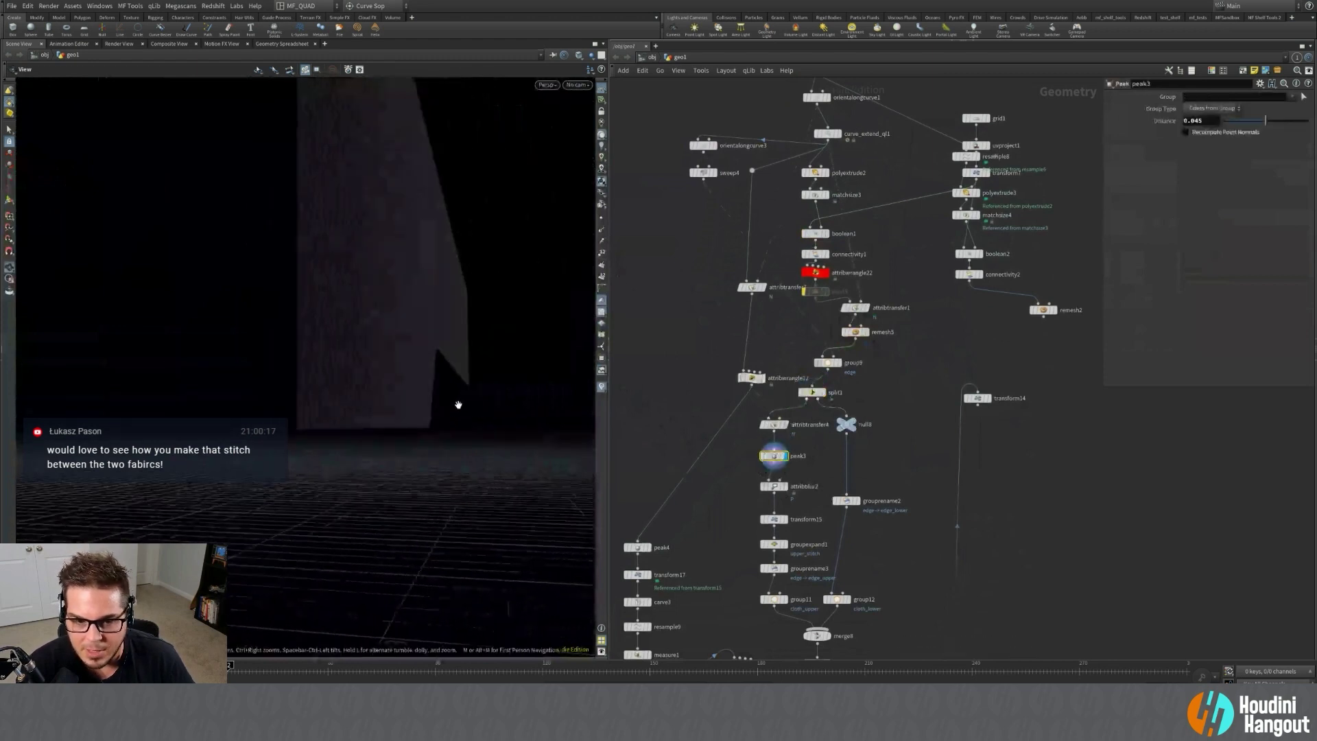
Template null8 beneath the displayed peak3 panel and examine how the upper and lower fabric panels overlap along the seam.
left_click_drag(458, 403, 446, 398)
left_click(858, 435)
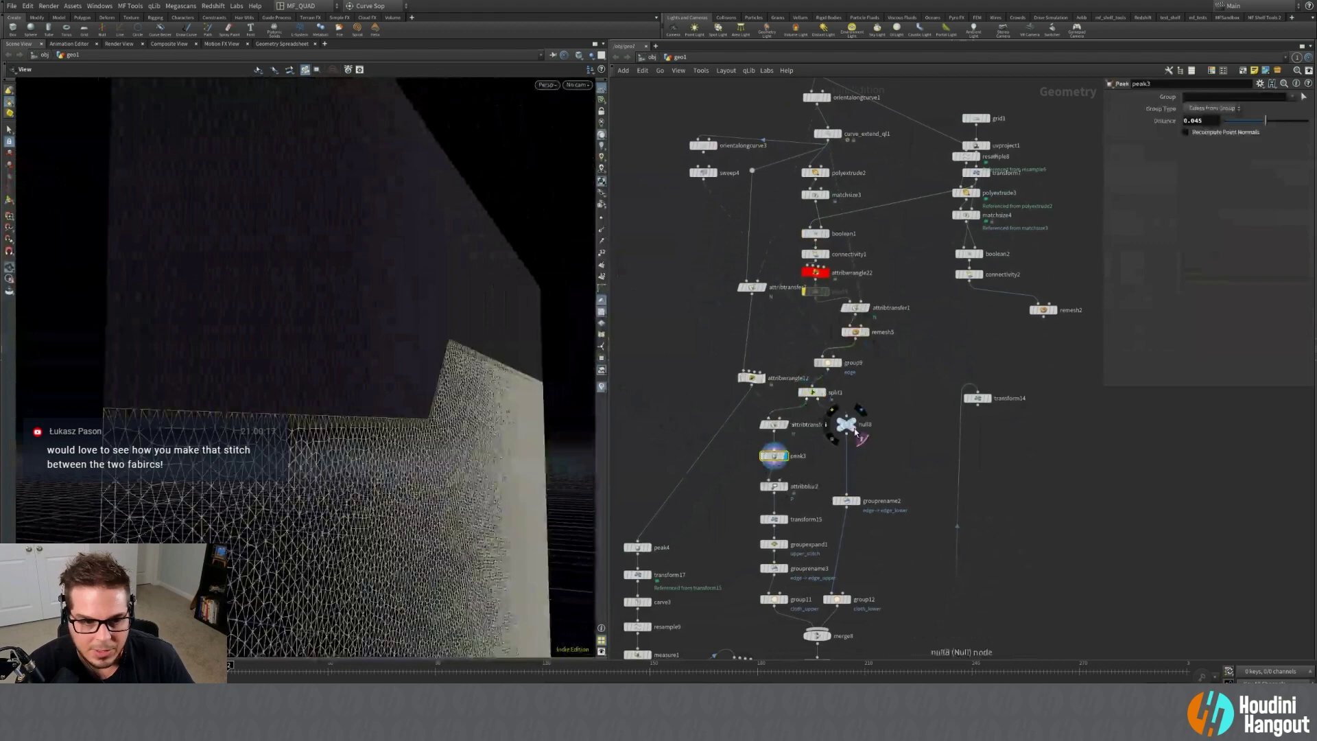
left_click_drag(439, 405, 218, 410)
scroll(279, 419, "up", 5)
scroll(534, 427, "down", 4)
left_click_drag(533, 426, 176, 435)
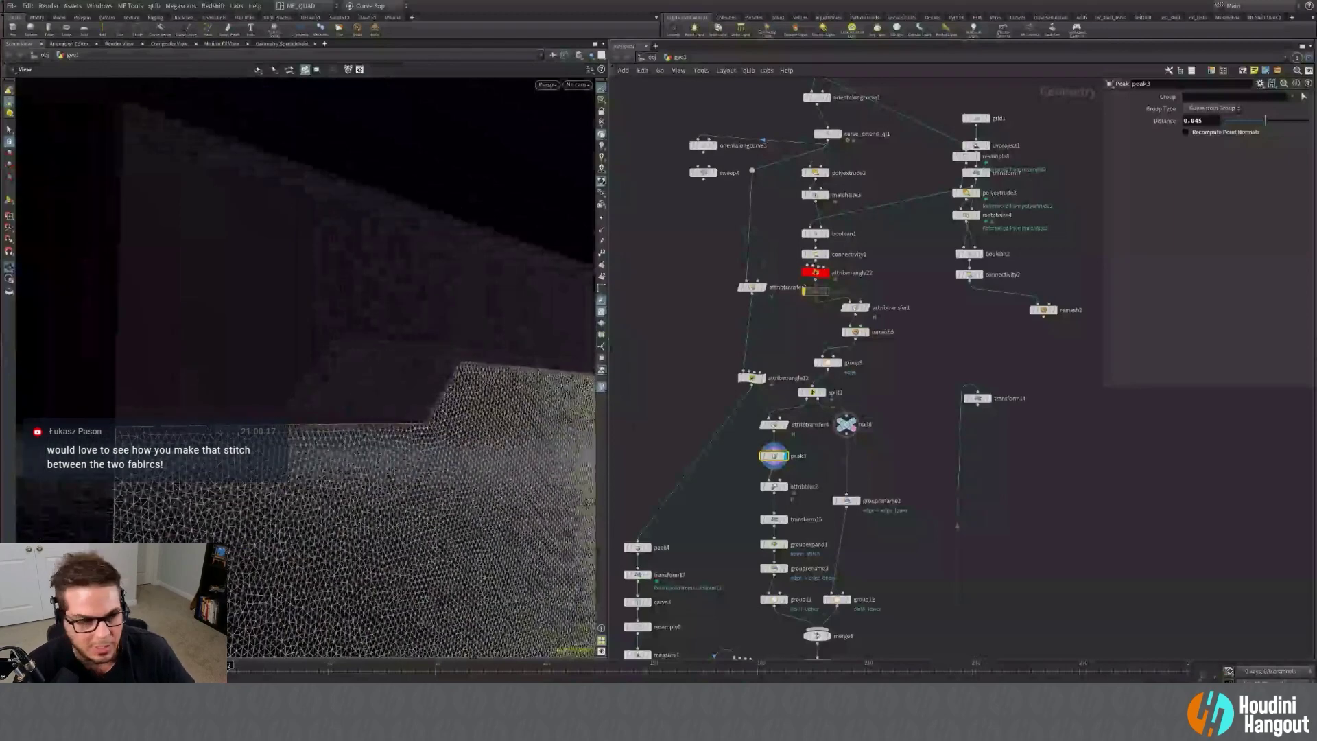
Scrub the rendered Jersey_Transition.mp4 in djv_view, then return to Houdini and examine the overlapping panel edges up close.
left_click_drag(0, 177, 669, 183)
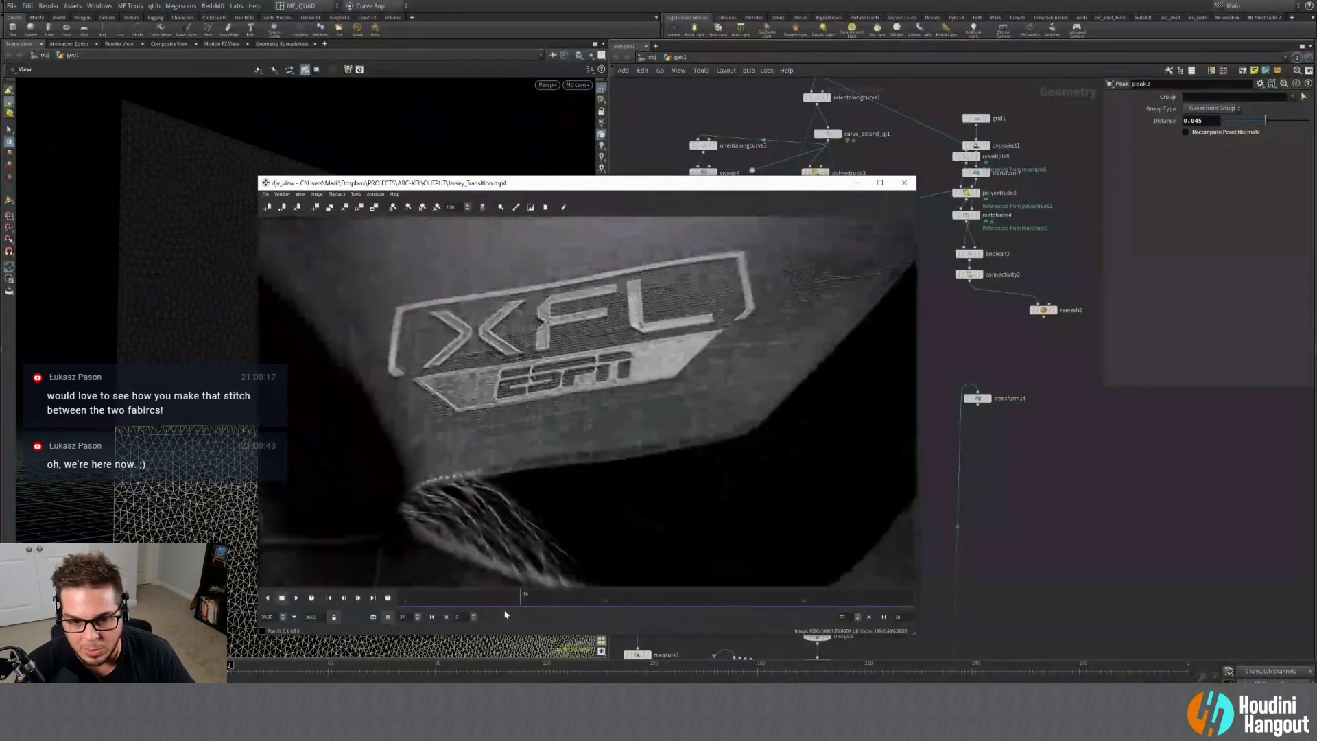
left_click_drag(575, 615, 697, 603)
left_click_drag(701, 183, 0, 182)
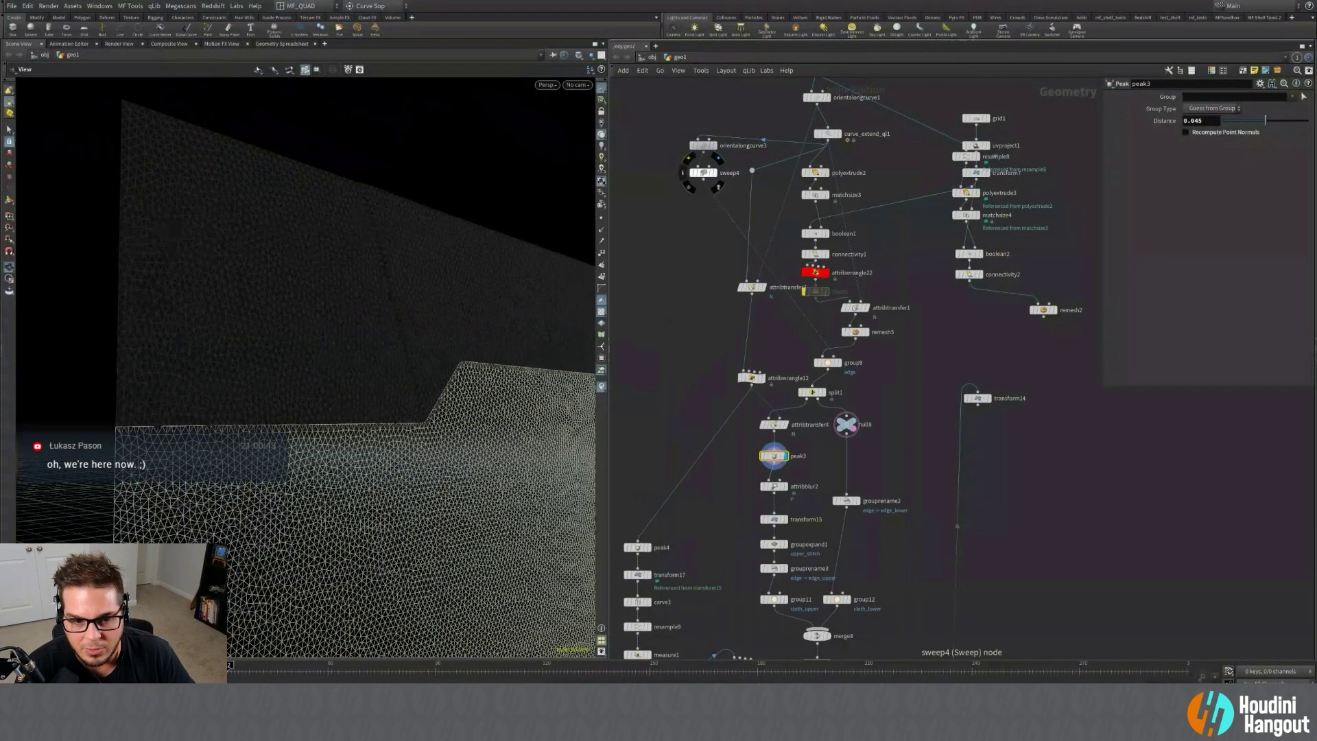
right_click_drag(208, 413, 278, 452)
left_click_drag(279, 453, 456, 399)
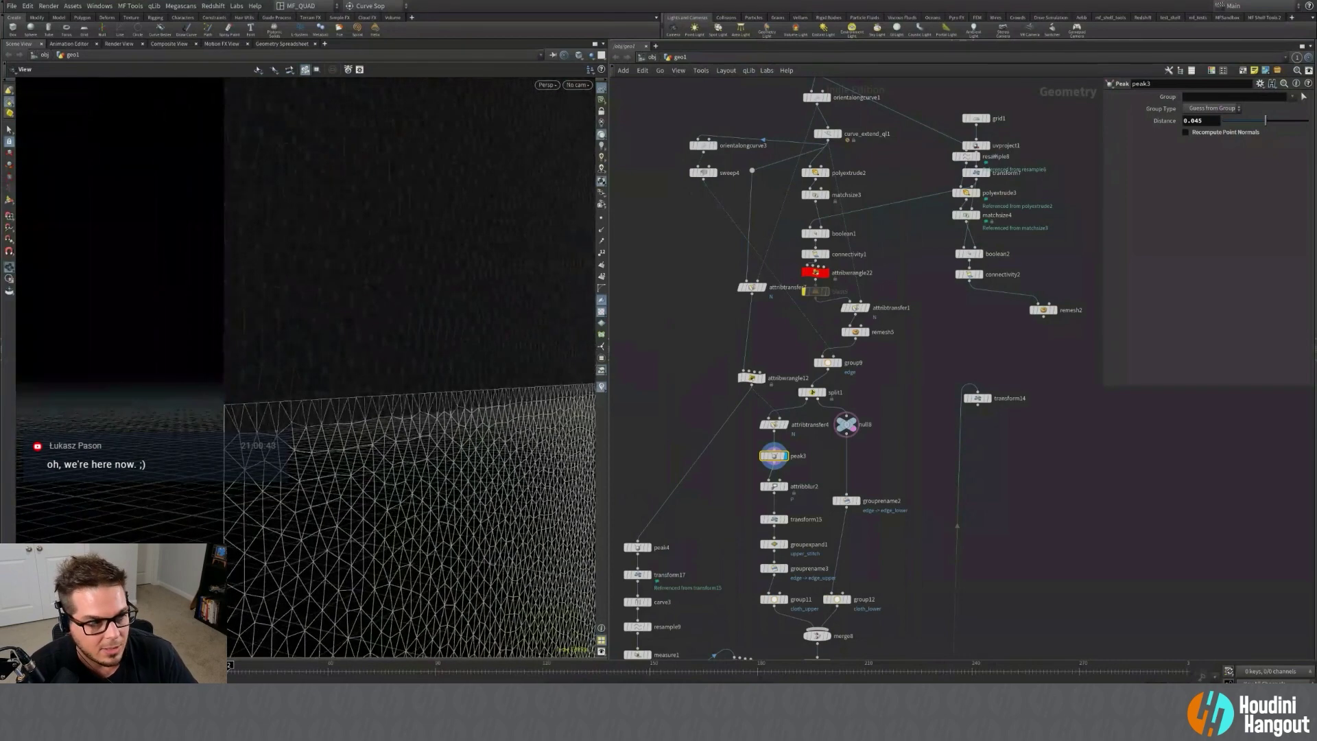
Switch to djv_view and scrub Jersey_Transition.mp4 to the close-up of the stitched seam beside the logo.
key("alt+Tab")
left_click_drag(461, 624, 829, 632)
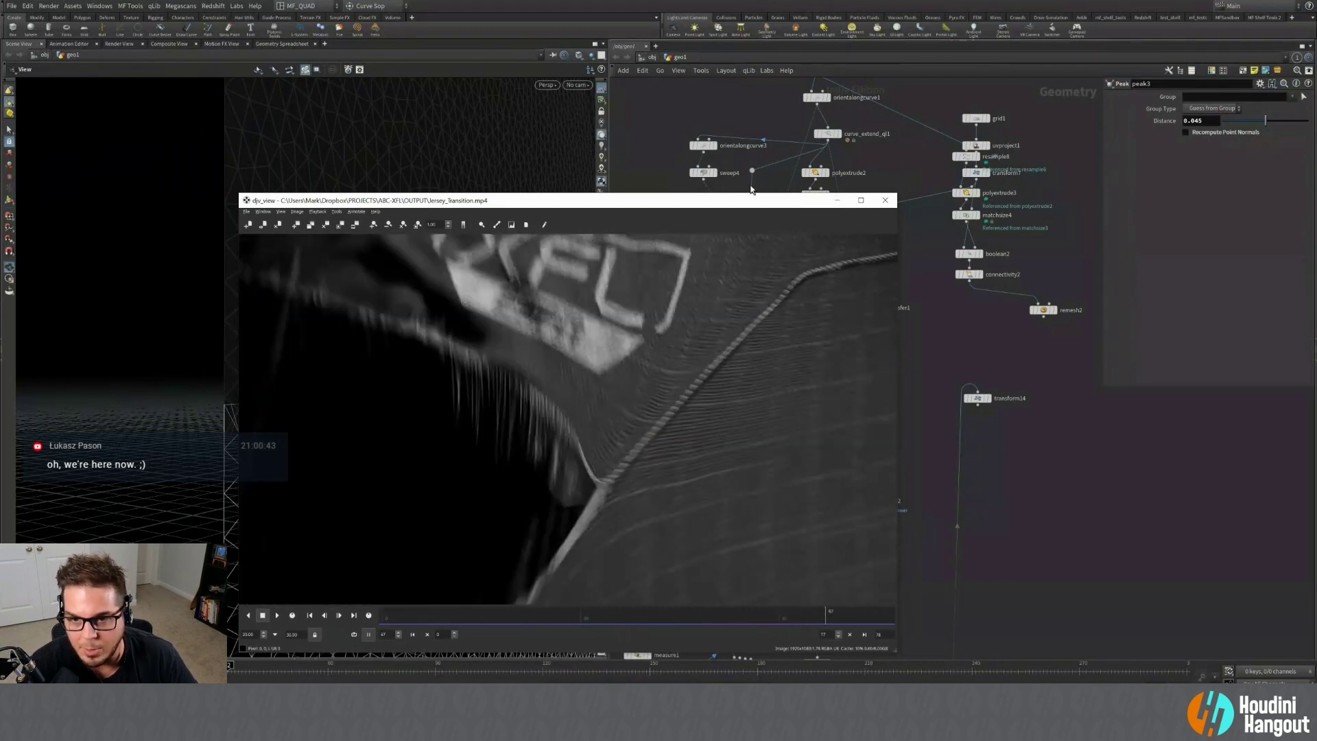
left_click_drag(547, 201, 0, 186)
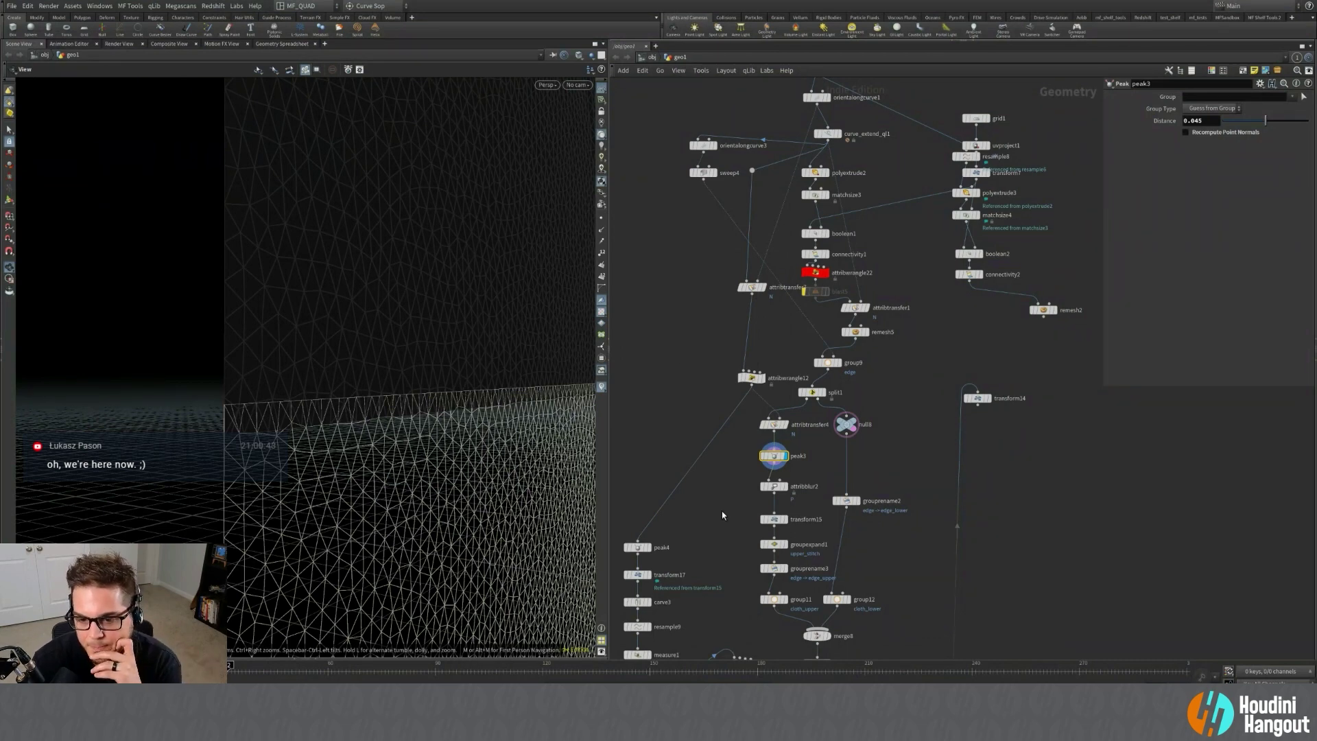
Display merge8 with its parameters and examine the combined upper and lower fabric panels.
middle_click_drag(722, 511, 677, 337)
left_click(774, 462)
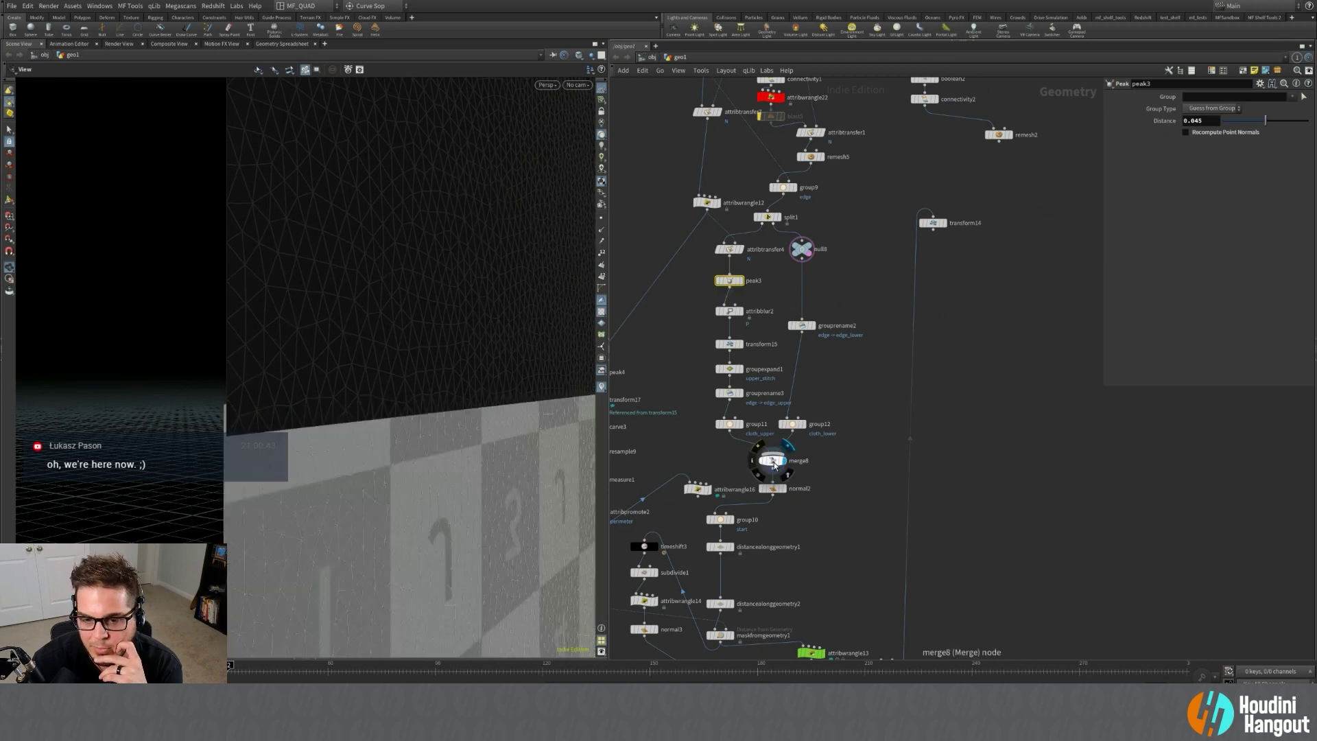
left_click(773, 462)
left_click_drag(456, 333, 439, 384)
Display distancealonggeometry1 and distancealonggeometry2 in turn with their parameters, viewing the merged panels around the seam.
middle_click_drag(875, 559, 967, 349)
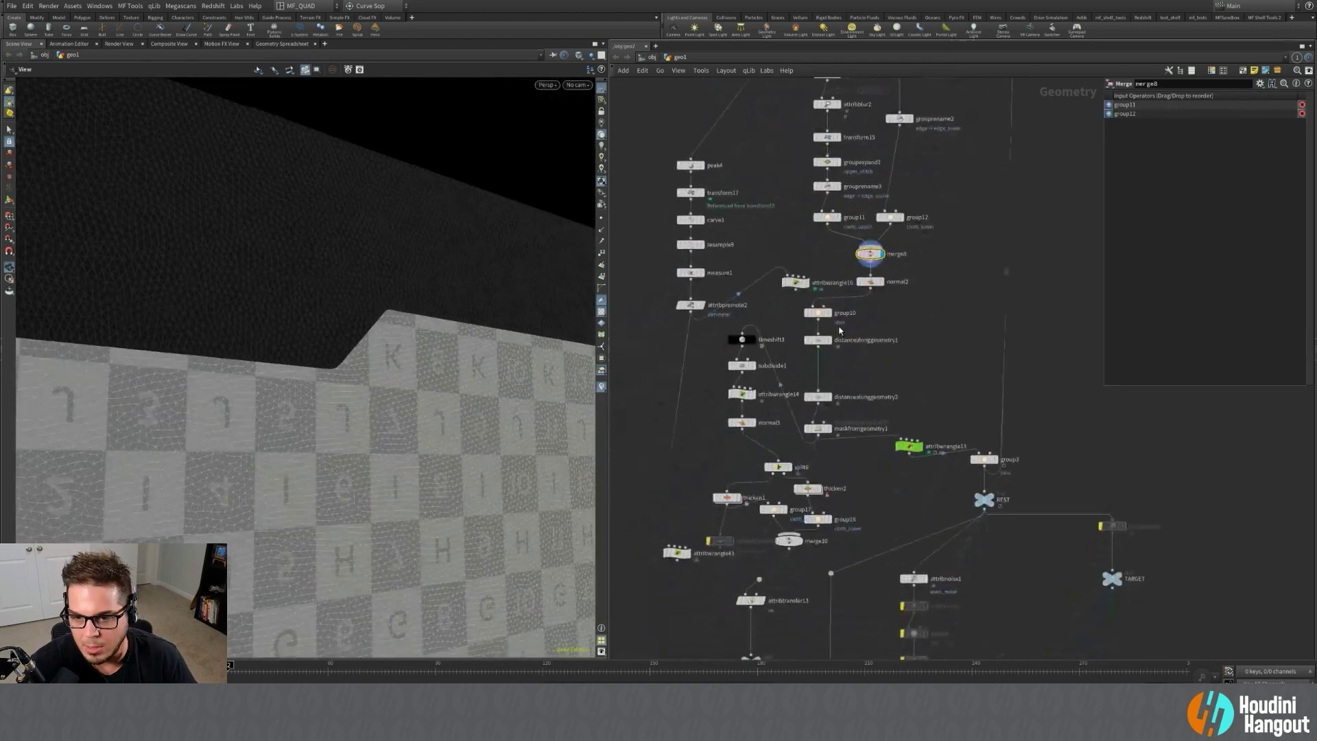
left_click(829, 340)
left_click(820, 341)
middle_click_drag(361, 364, 469, 369)
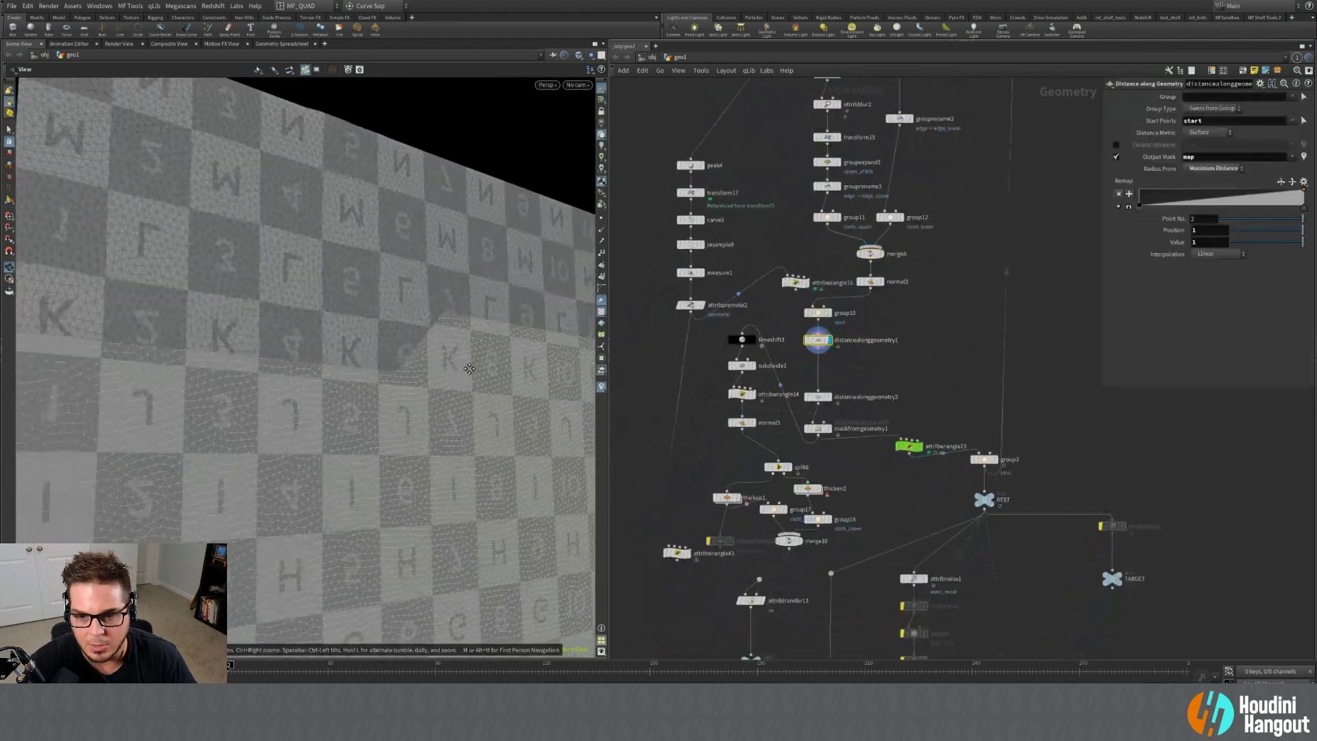
left_click_drag(469, 369, 470, 360)
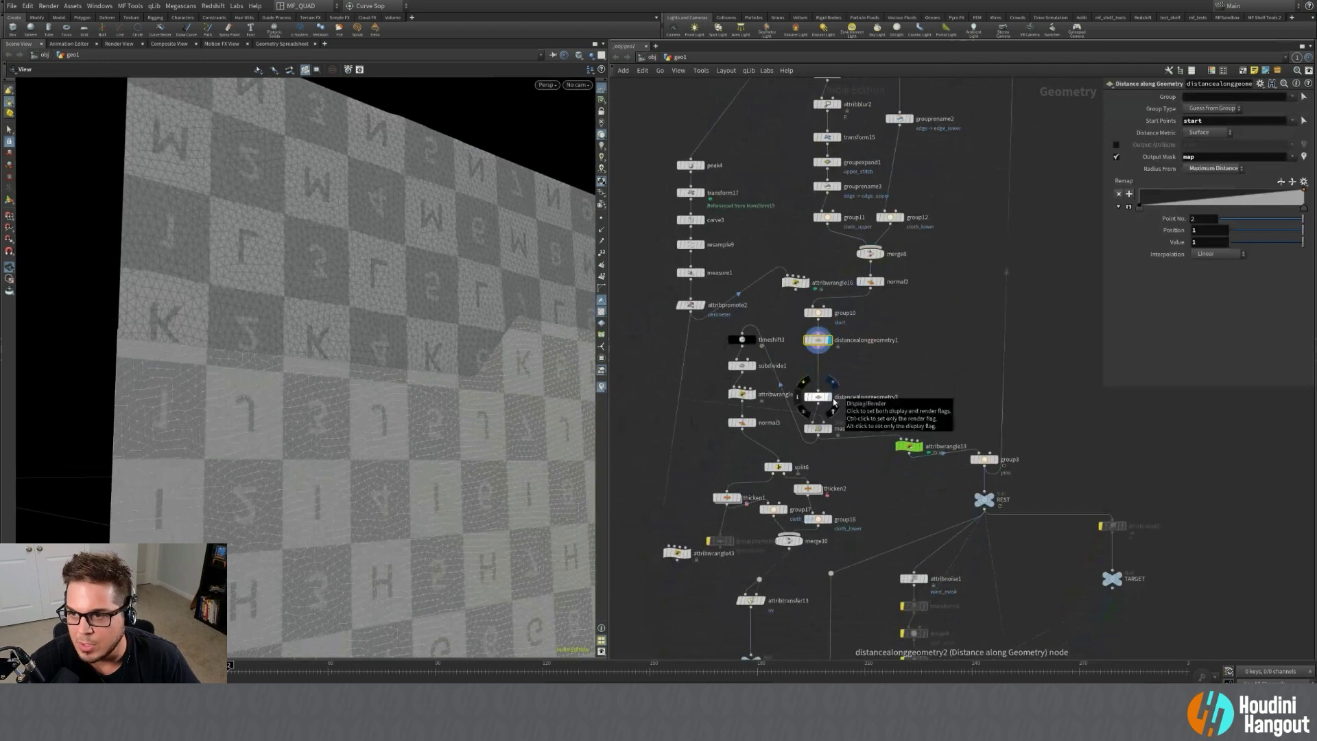
left_click(818, 397)
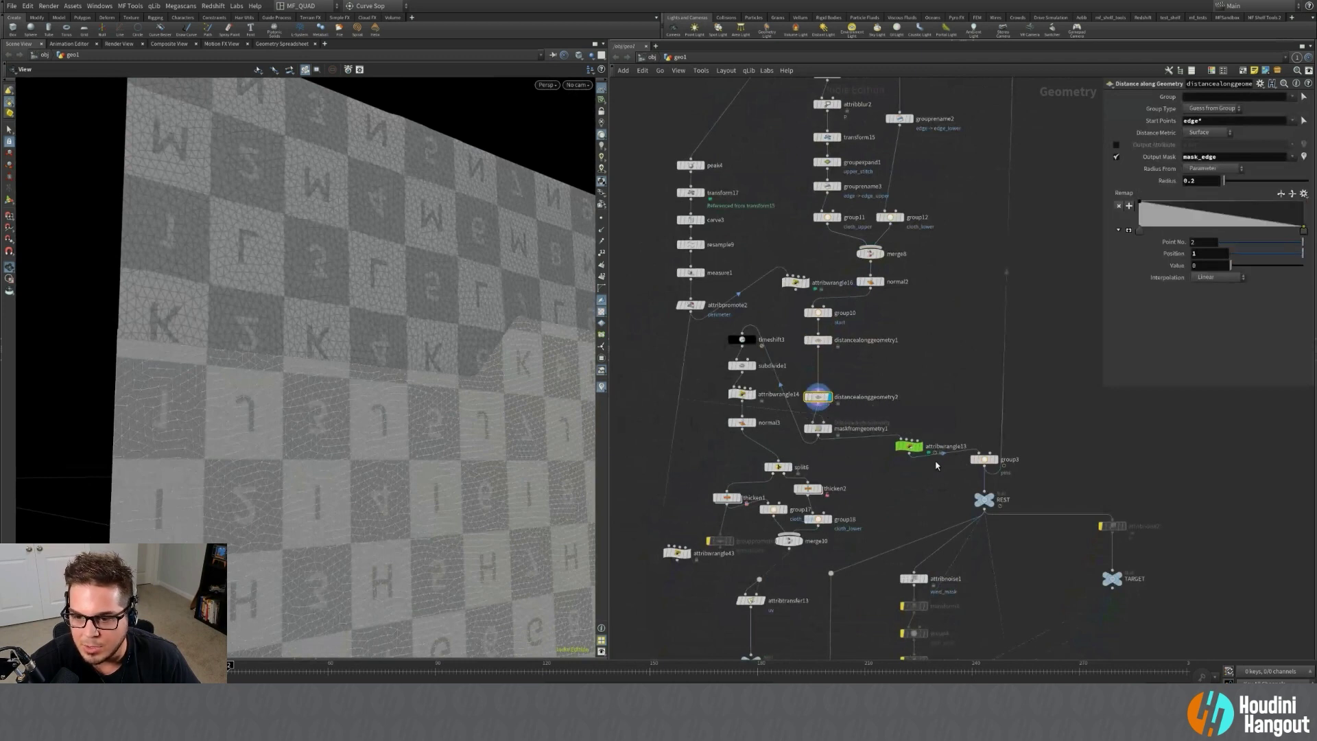
Display attribwrangle13 with its code and visualize its mask attribute on the fabric panels.
left_click(915, 449)
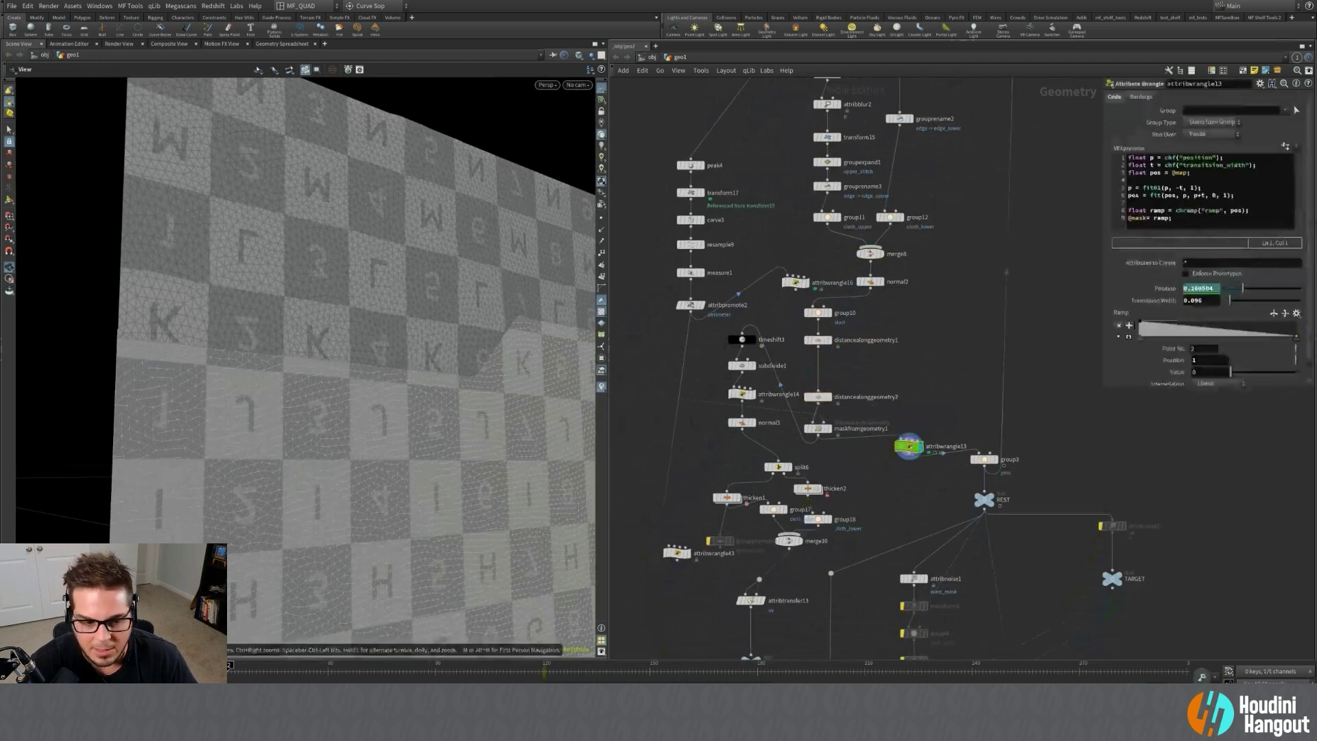
left_click_drag(393, 673, 264, 673)
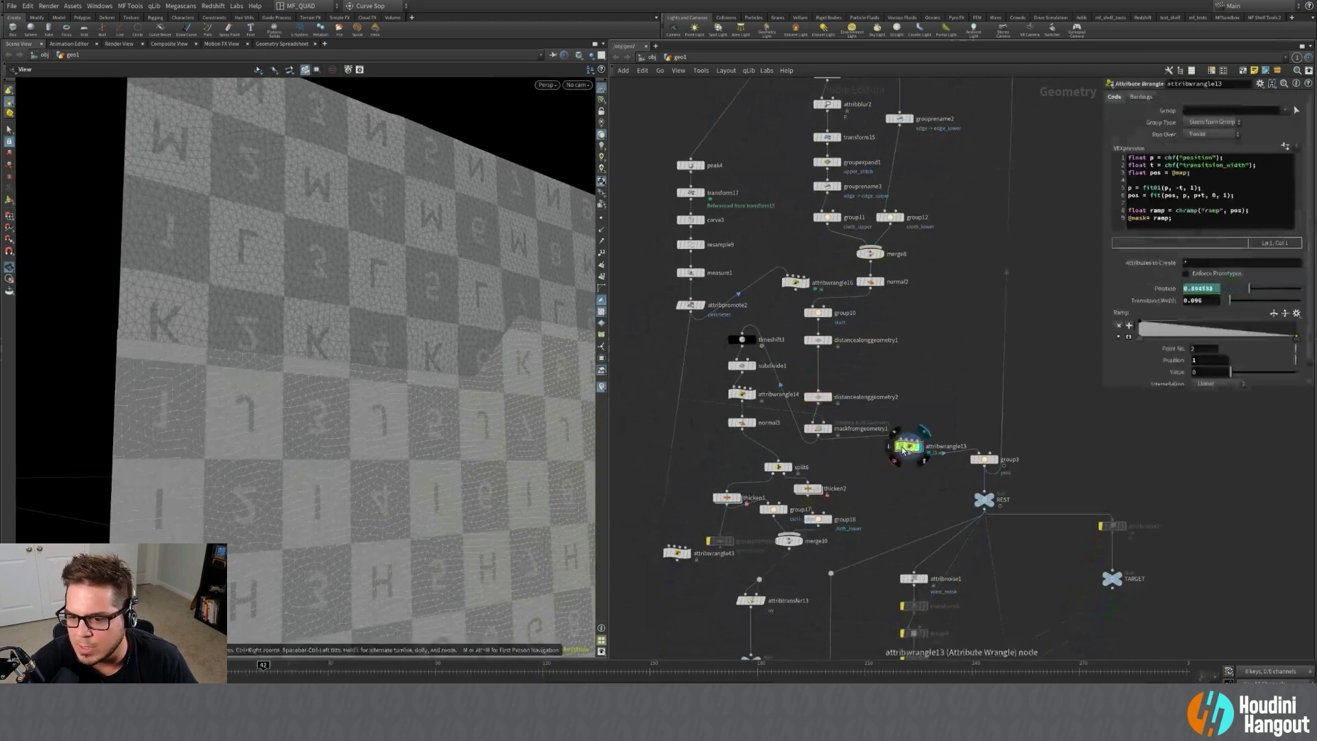
left_click(894, 450)
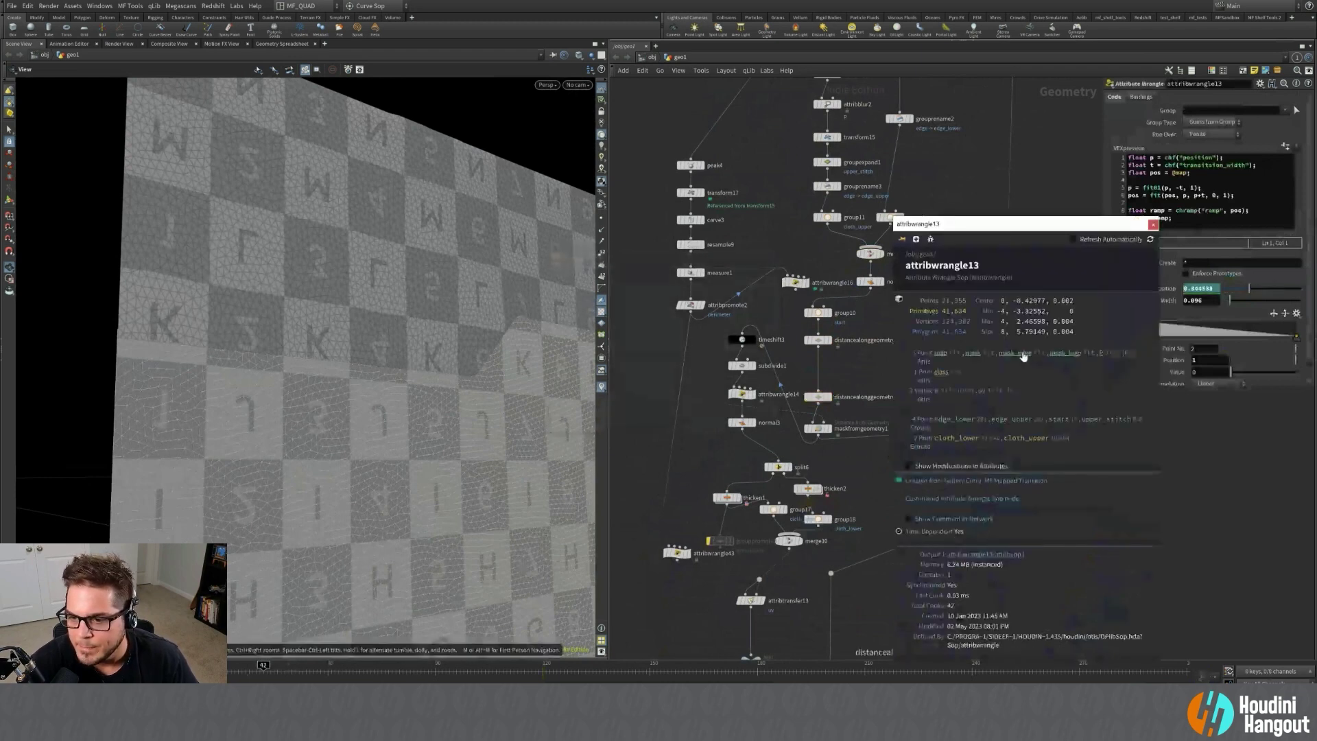
left_click(977, 355)
left_click(1153, 225)
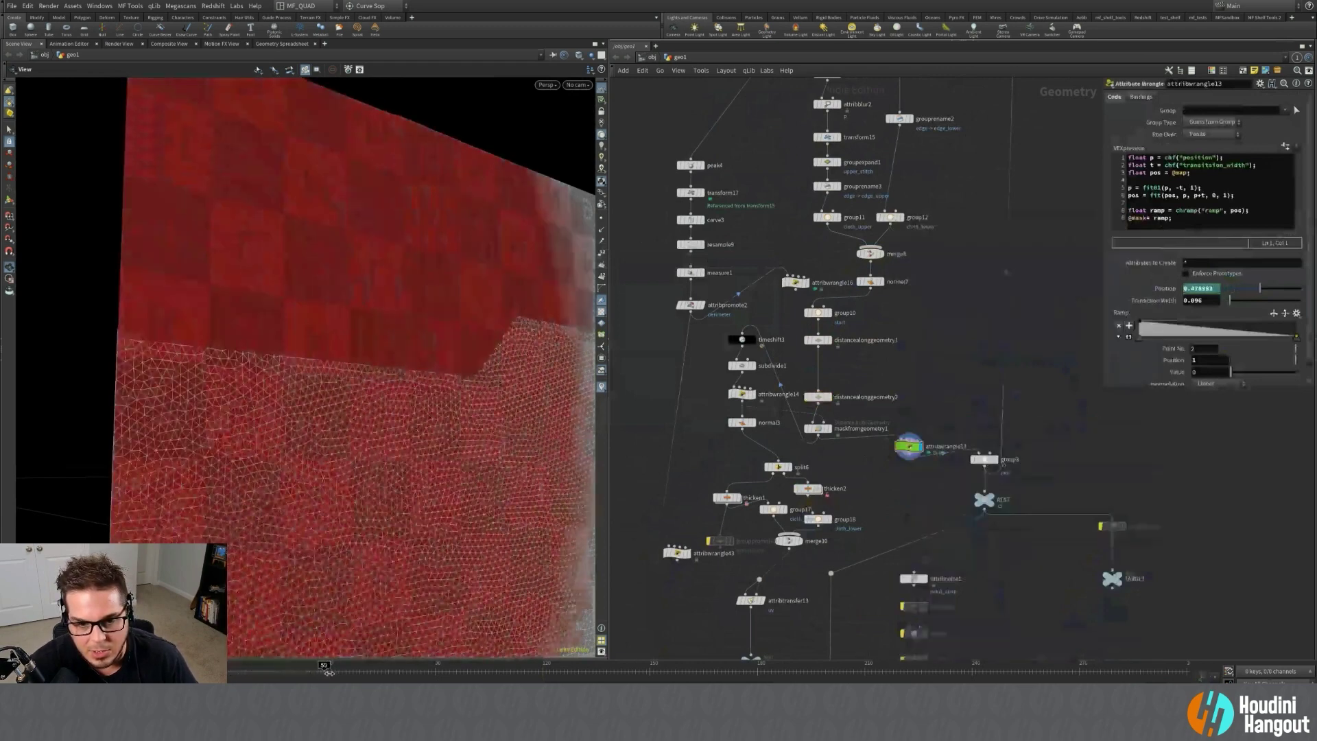
Scrub the timeline and examine how the mask sweeps across both fabric panels.
left_click_drag(328, 681, 453, 679)
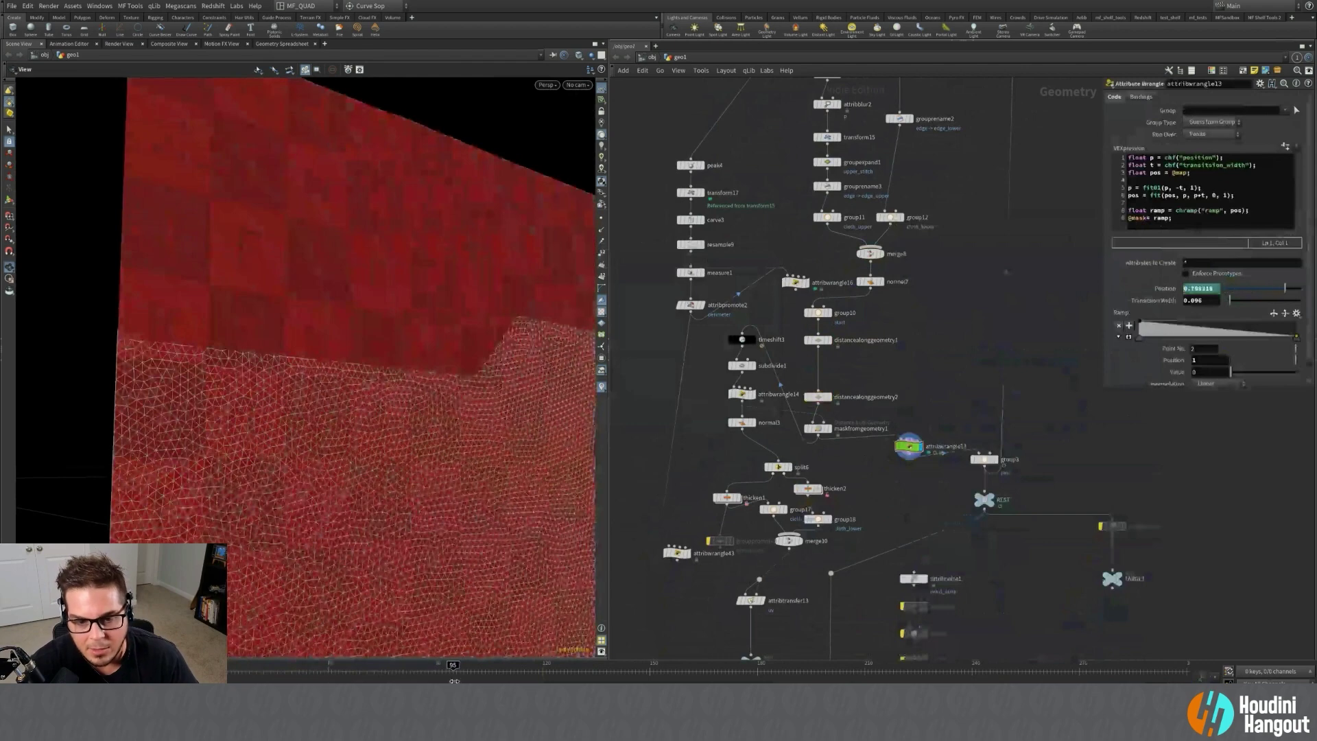
middle_click_drag(484, 517, 355, 559)
right_click_drag(356, 558, 323, 444)
mouse_move(323, 444)
left_mouse_down()
mouse_move(354, 452)
mouse_move(308, 450)
left_mouse_up()
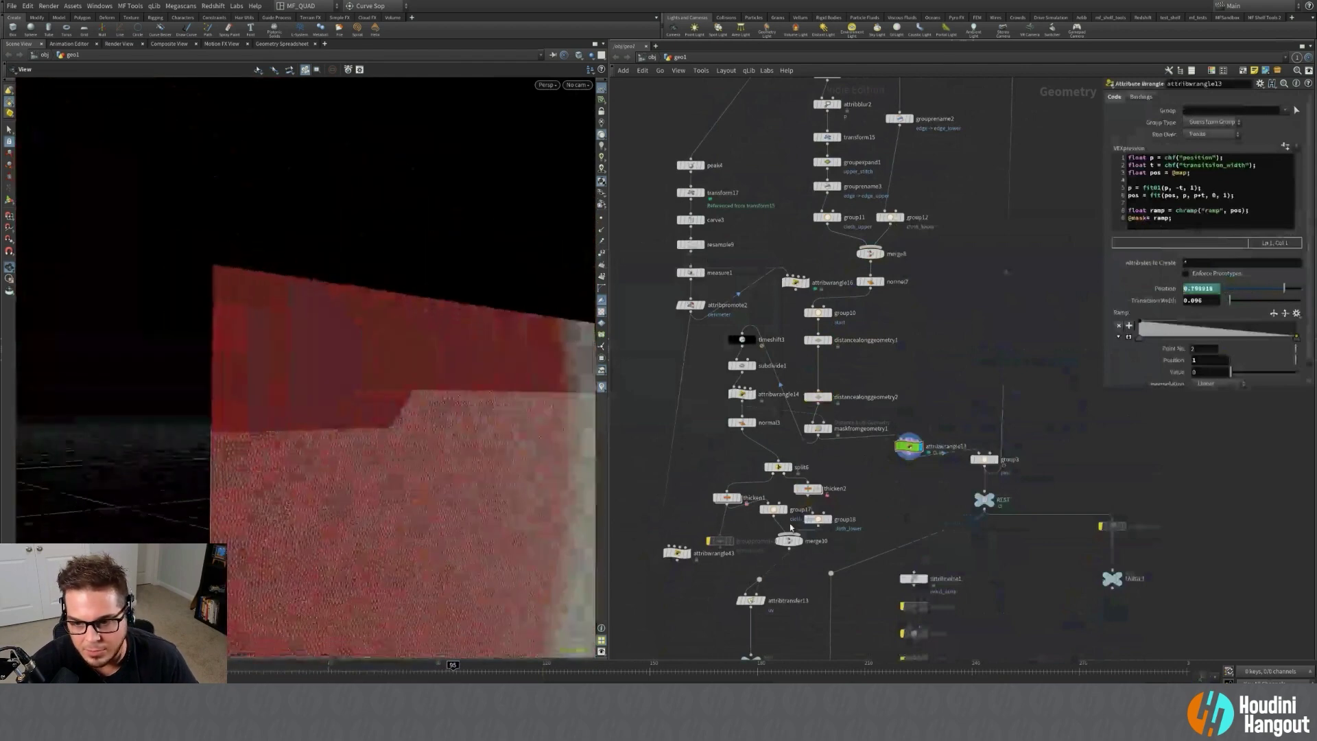
left_click_drag(479, 675, 219, 677)
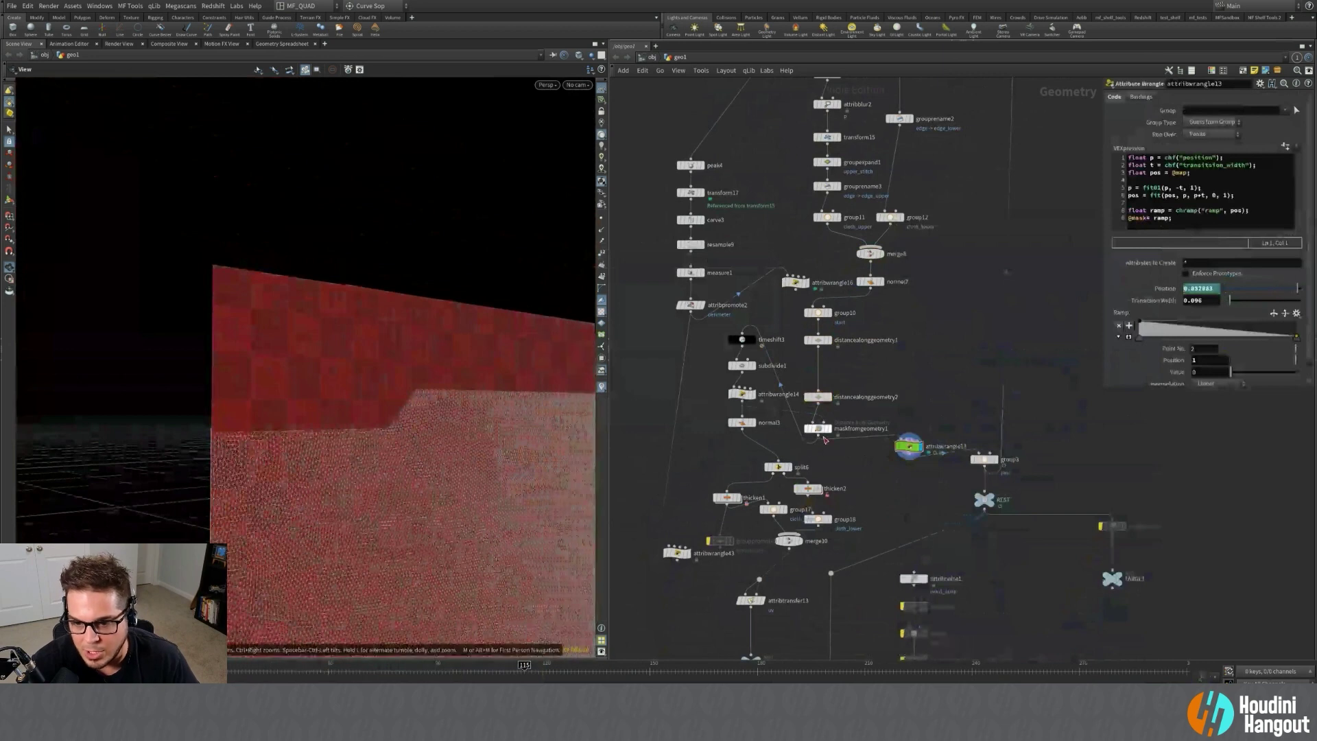
Display attribnoise1 below the REST null and visualize its wind_mask attribute on the panels.
middle_click_drag(880, 473, 866, 358)
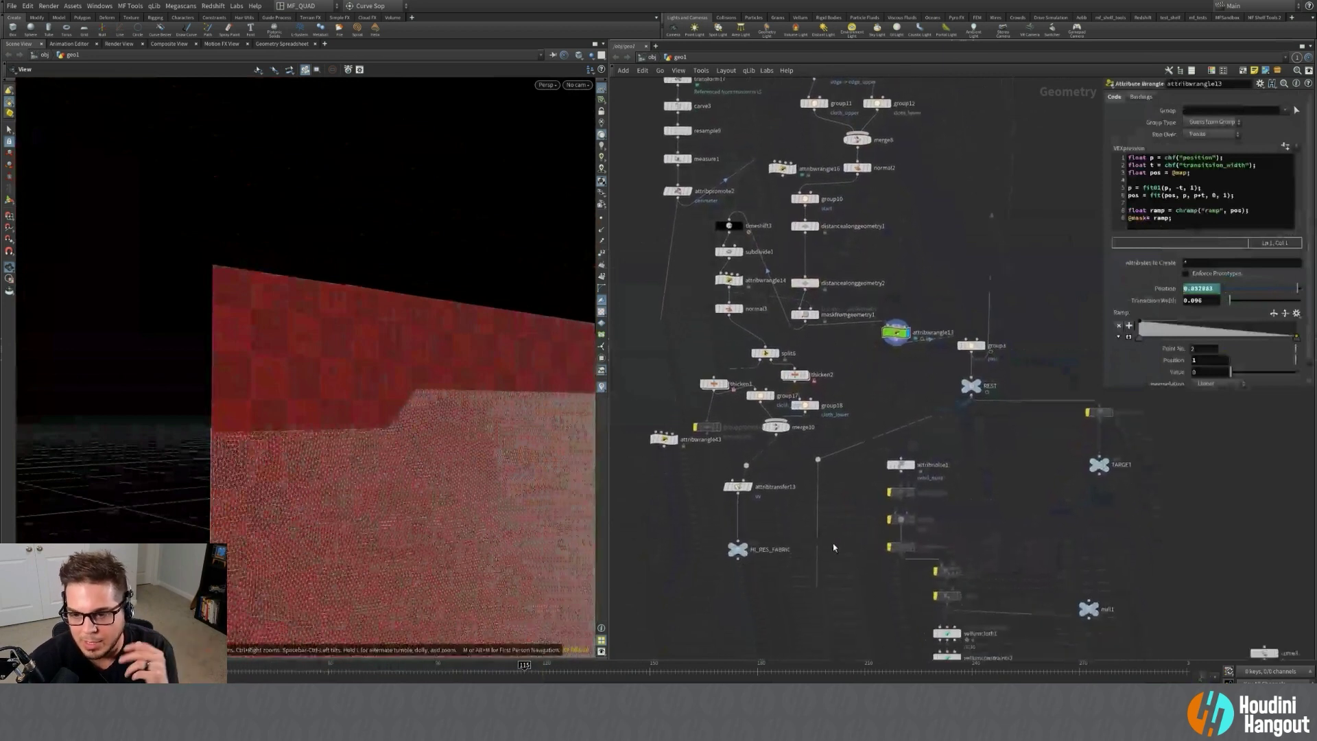
middle_click_drag(909, 468, 825, 341)
middle_click_drag(930, 334, 917, 190)
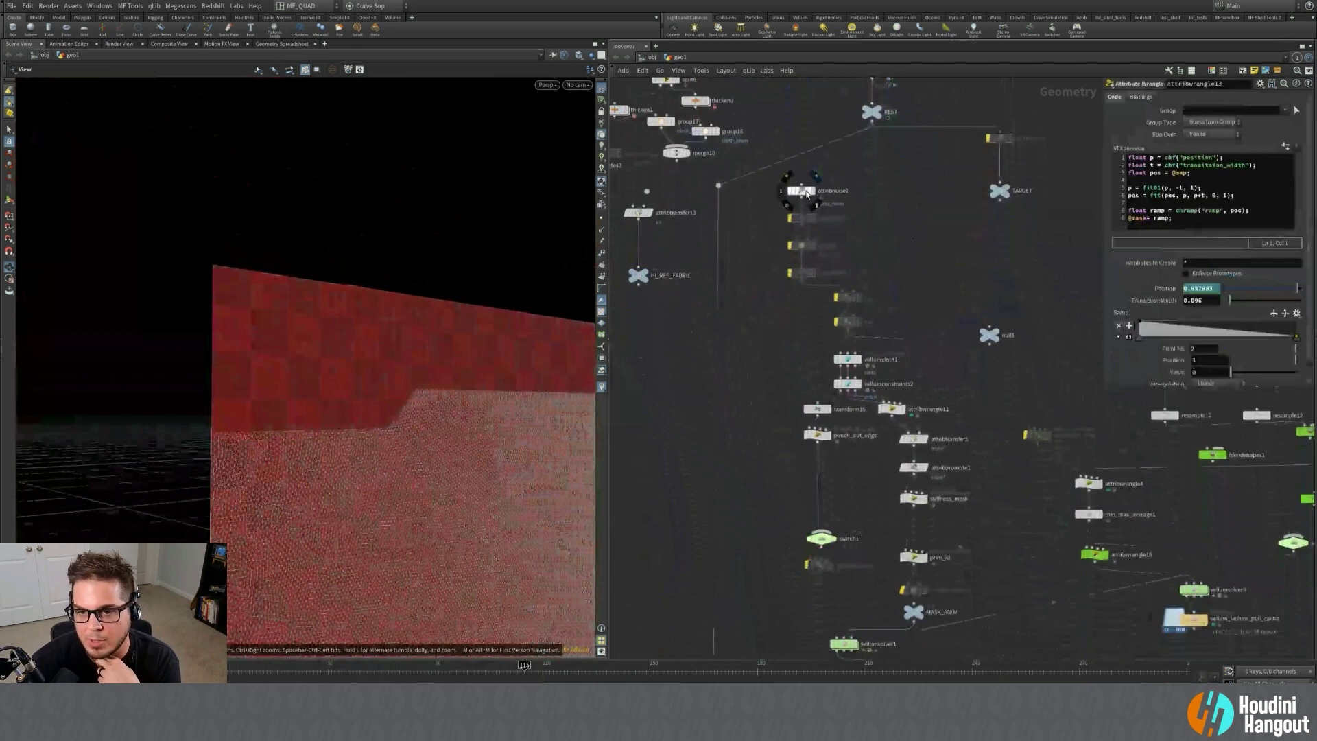
left_click(816, 196)
middle_click_drag(816, 195, 875, 228)
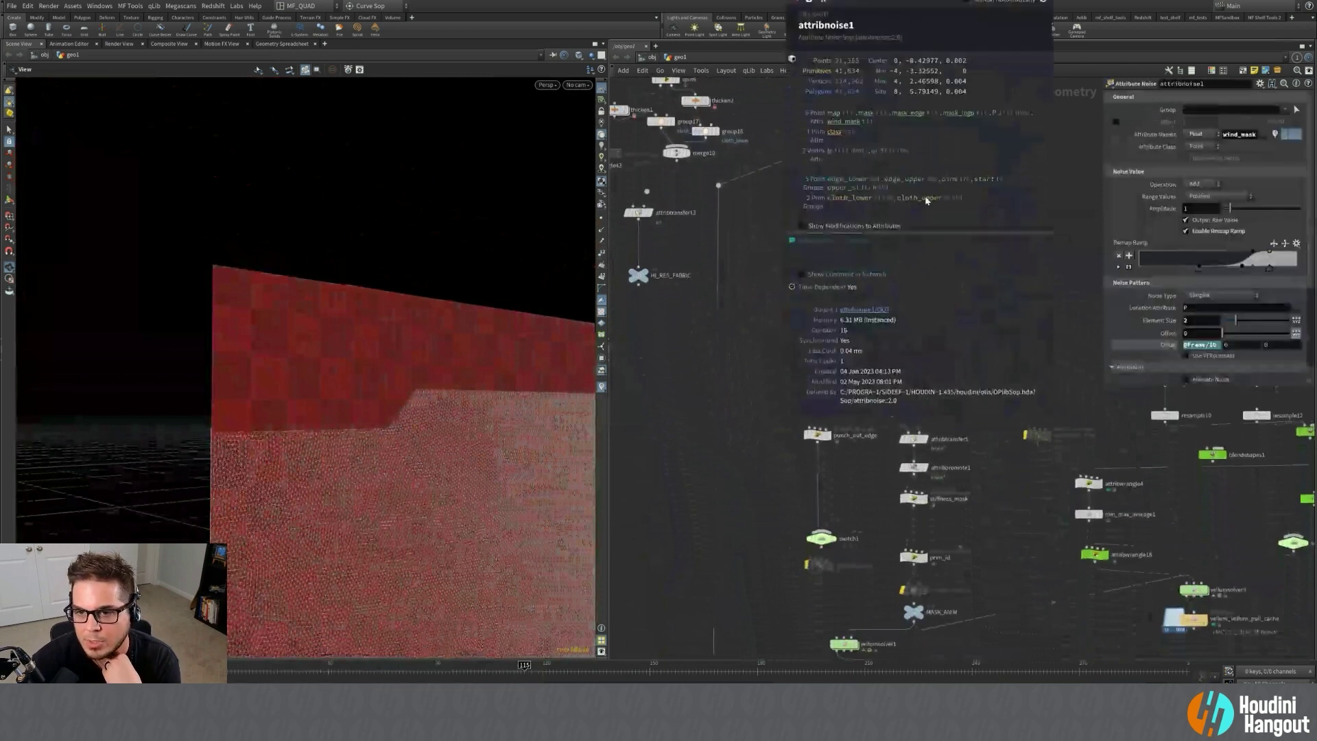
left_click(846, 122)
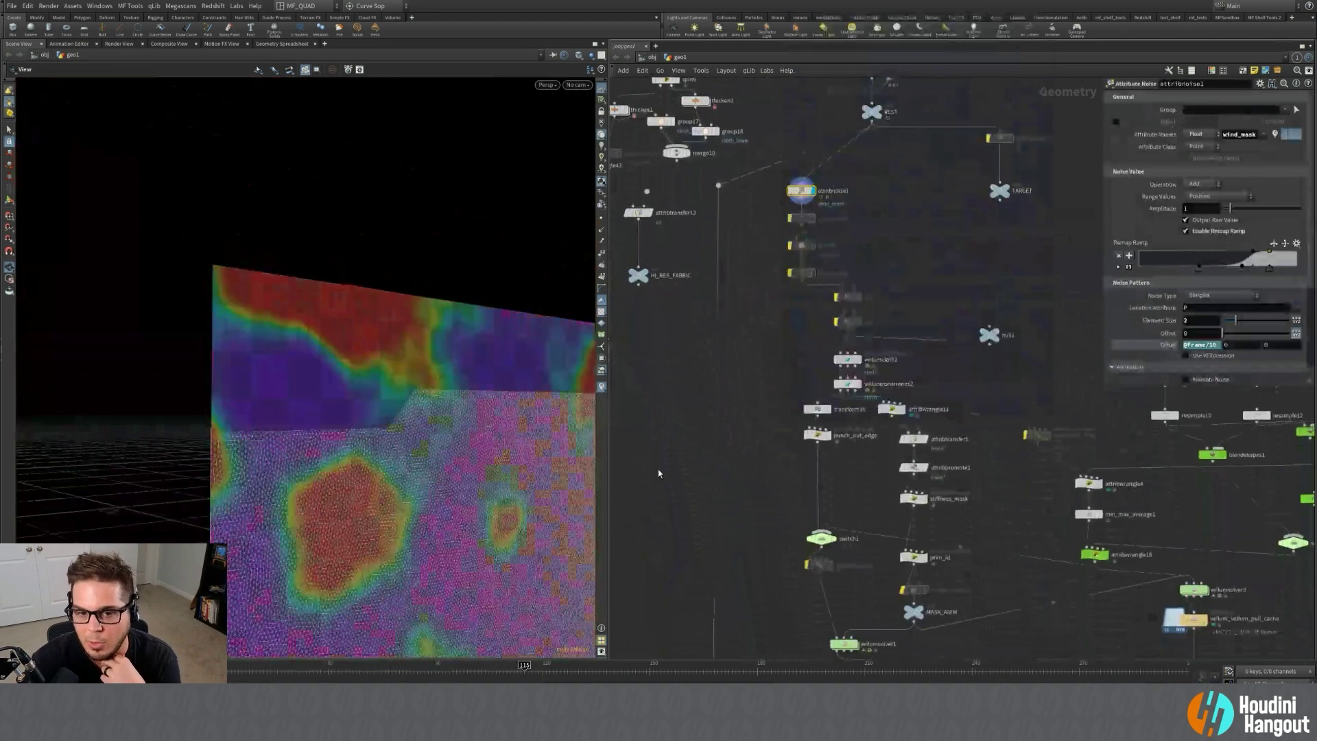
Scrub the timeline and examine how the wind_mask noise moves across the fabric panels.
middle_click_drag(469, 451, 405, 367)
left_click_drag(406, 367, 341, 400)
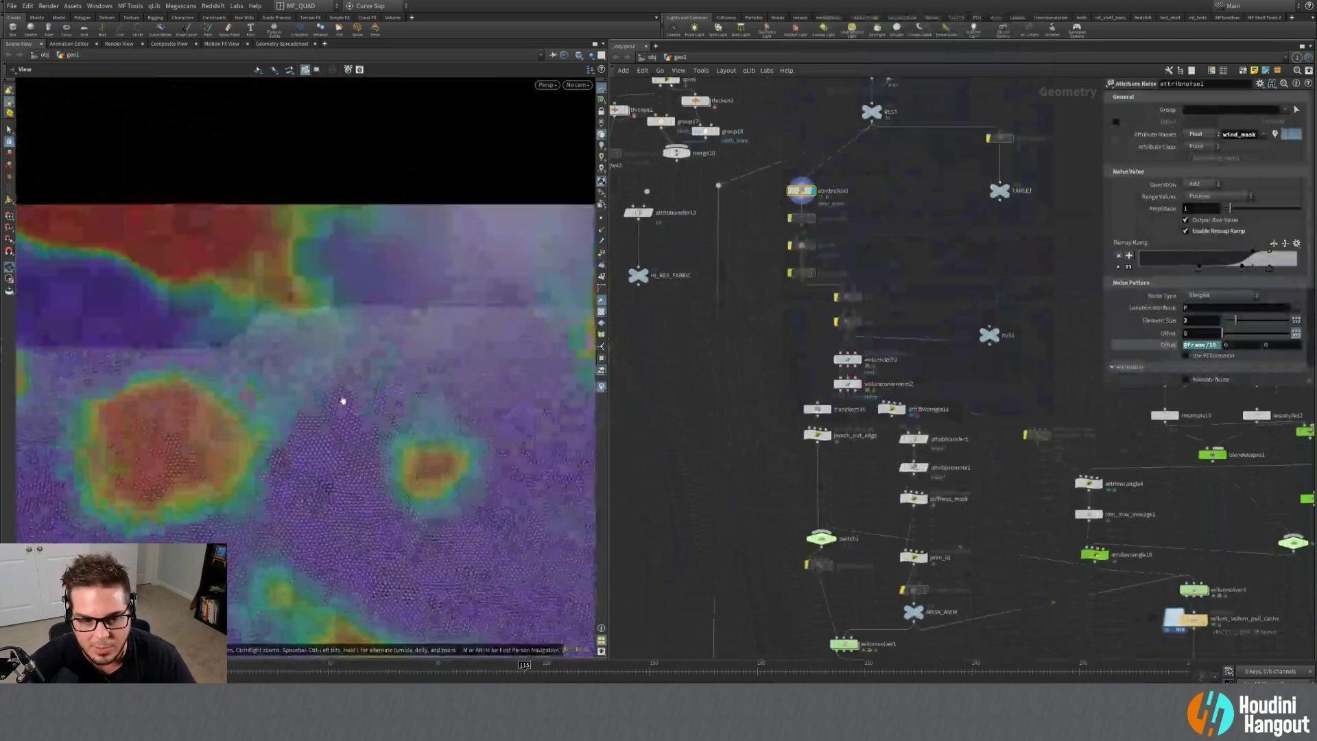
mouse_move(308, 676)
left_mouse_down()
mouse_move(280, 677)
mouse_move(578, 672)
left_mouse_up()
middle_click_drag(446, 528, 542, 473)
right_click_drag(542, 473, 405, 453)
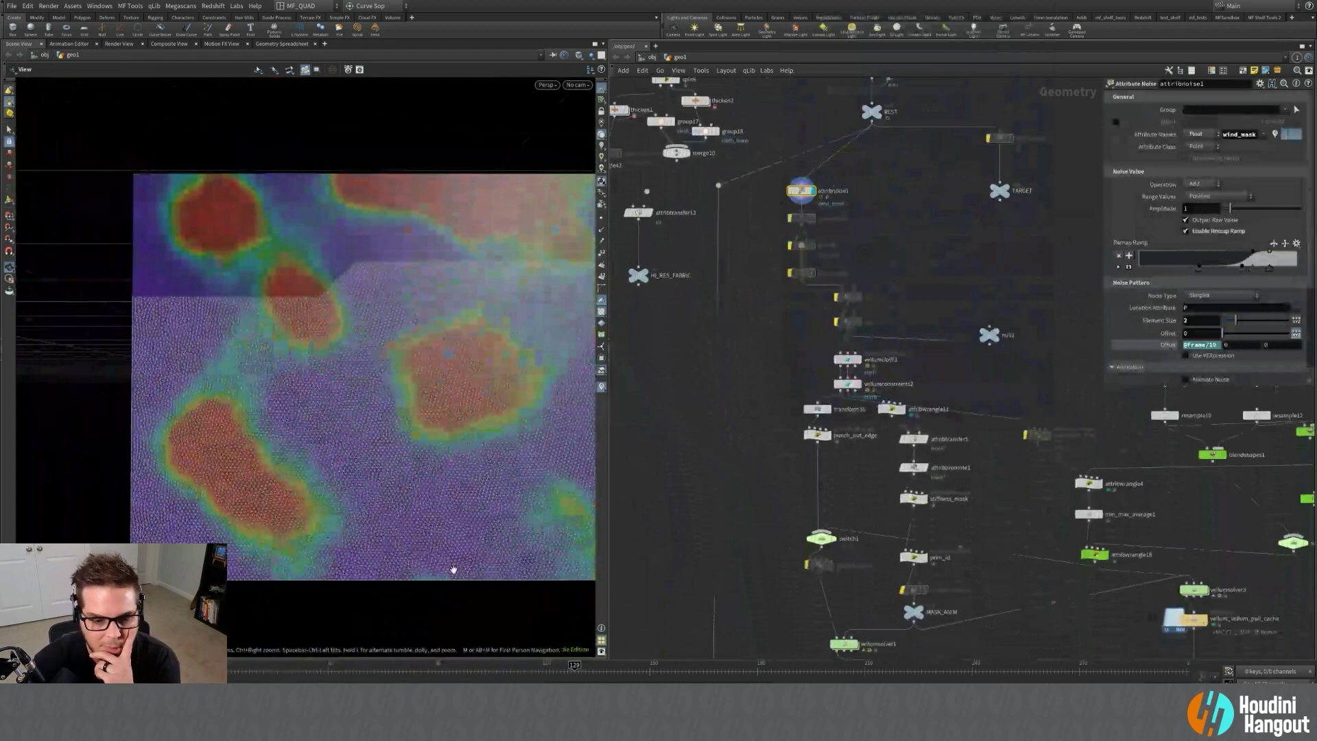
left_click(576, 669)
mouse_move(581, 668)
left_mouse_down()
mouse_move(614, 669)
mouse_move(557, 669)
mouse_move(600, 668)
left_mouse_up()
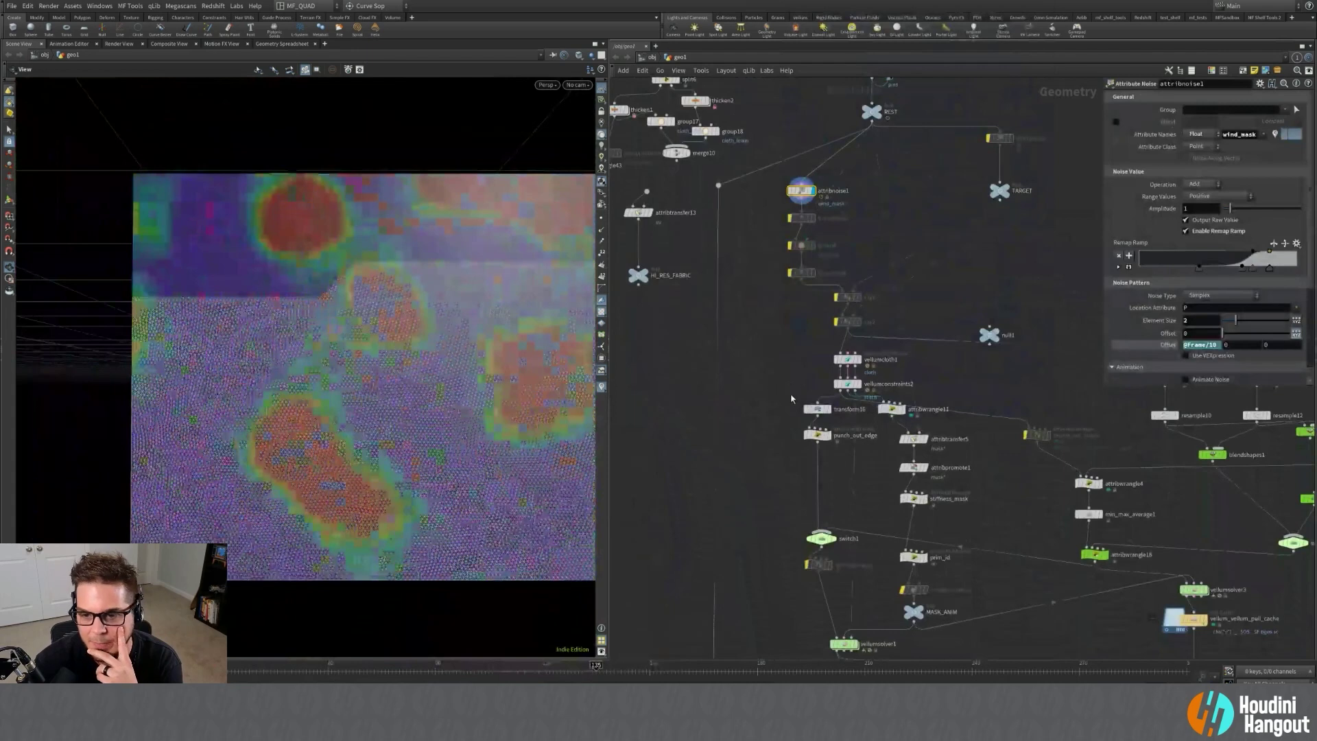
Display vellumcloth1 and vellumconstraints2 in turn with their constraint parameters.
middle_click_drag(871, 356, 816, 362)
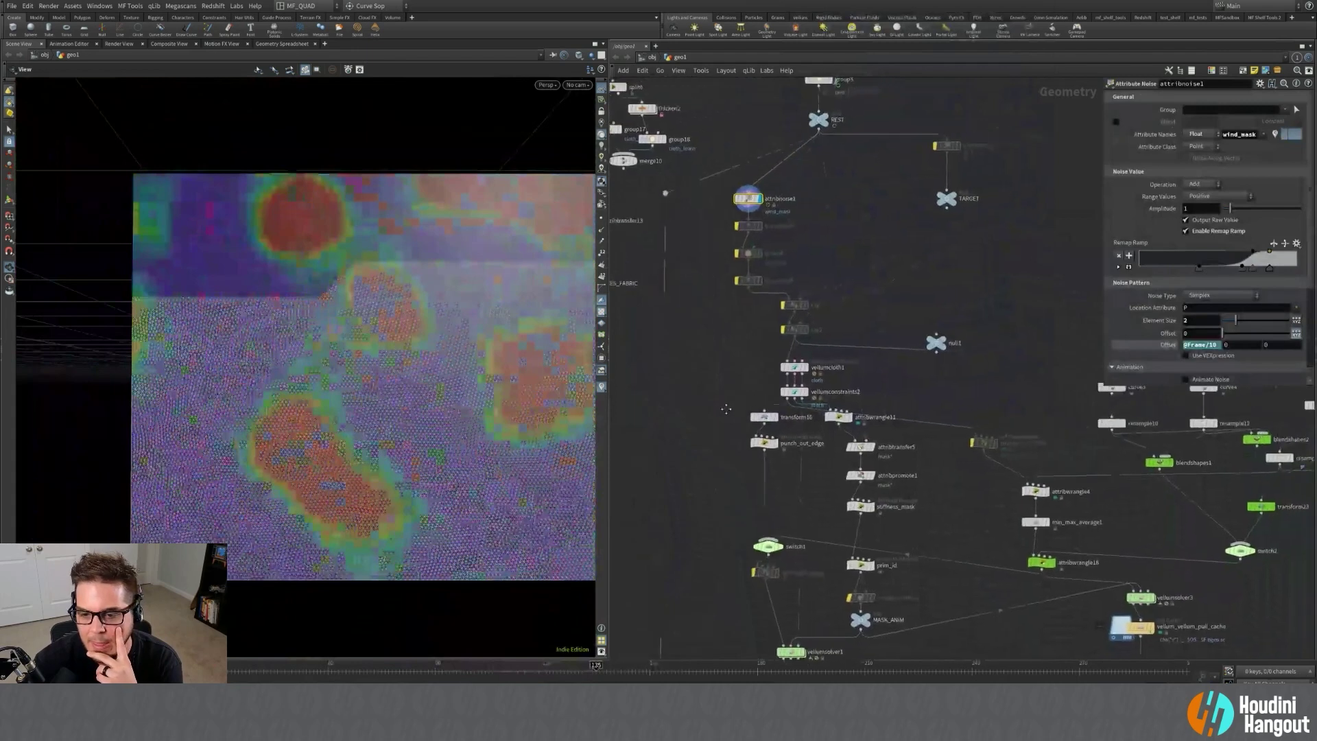
left_click(803, 365)
left_click(805, 366)
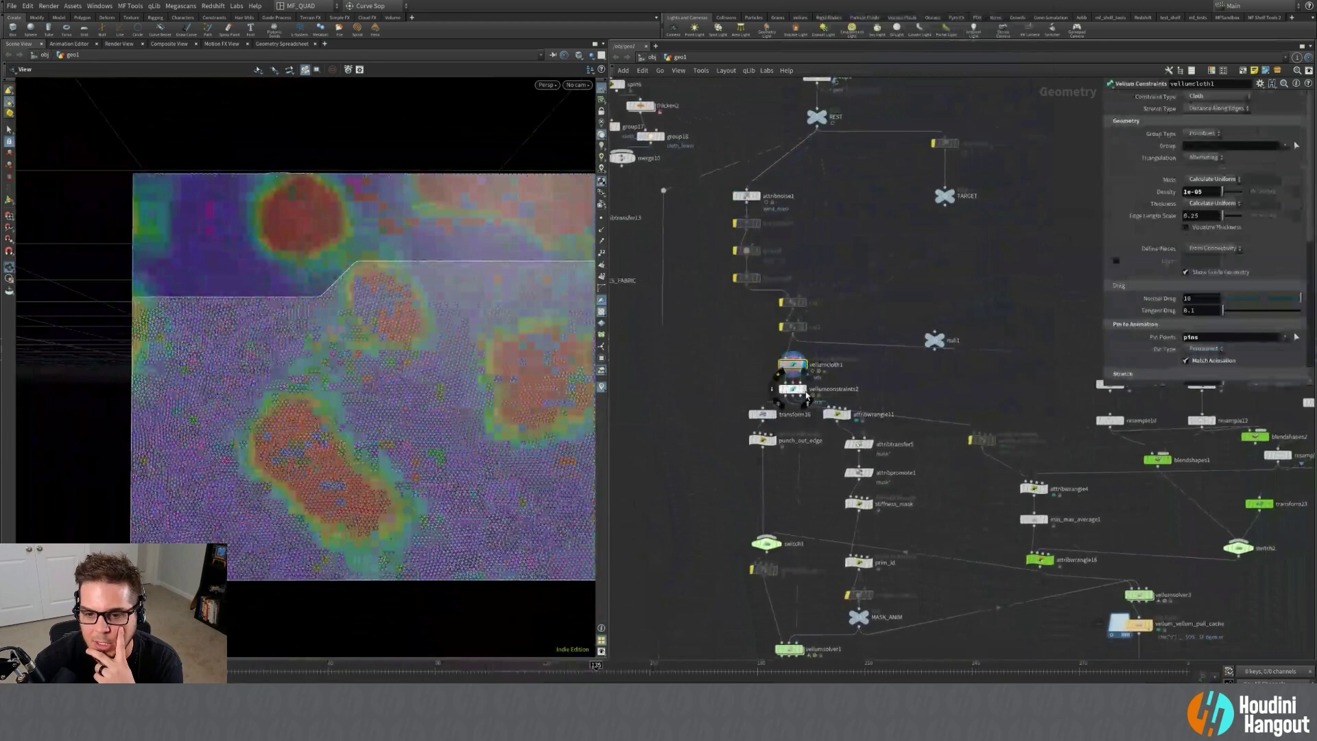
left_click(807, 390)
left_click(794, 390)
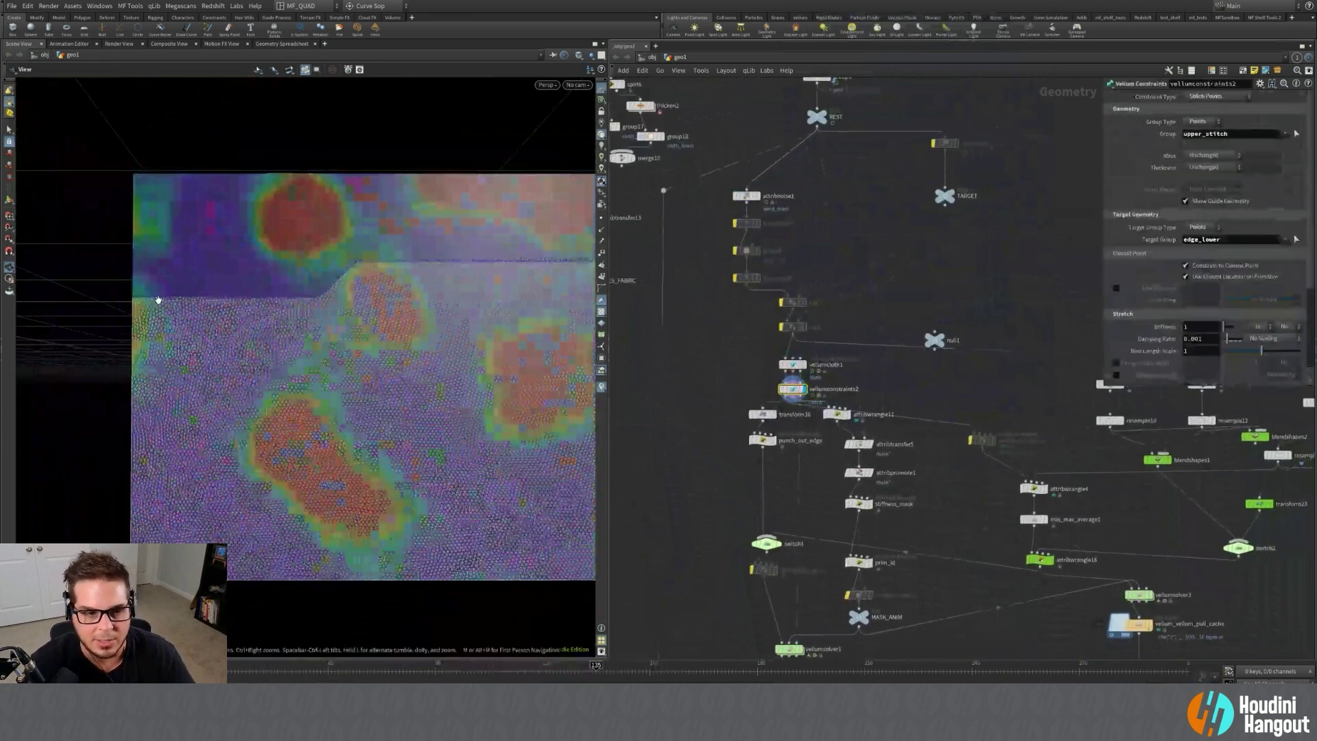
Turn off the attribute visualization and examine the stitch constraints between the two panels from the front and side.
right_click_drag(158, 300, 439, 270)
middle_click_drag(131, 326, 315, 332)
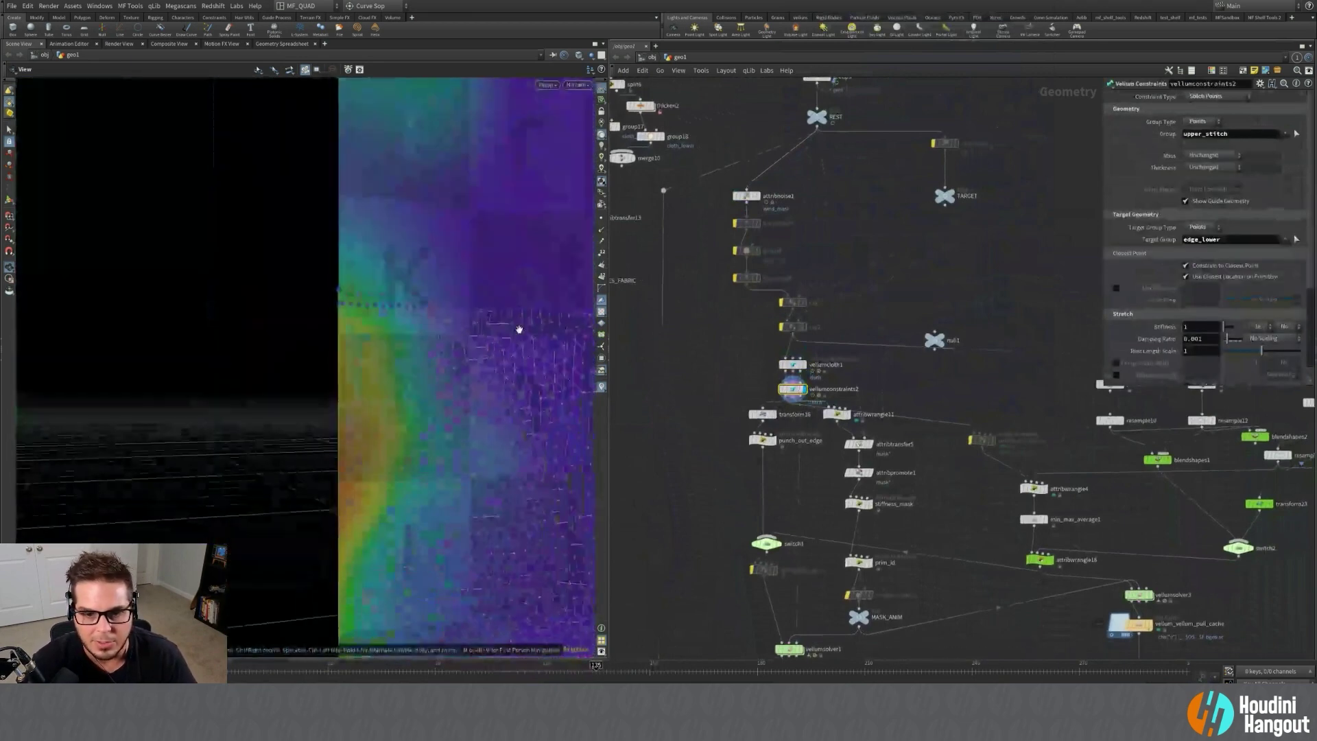
left_click(599, 383)
middle_click_drag(461, 327, 317, 367)
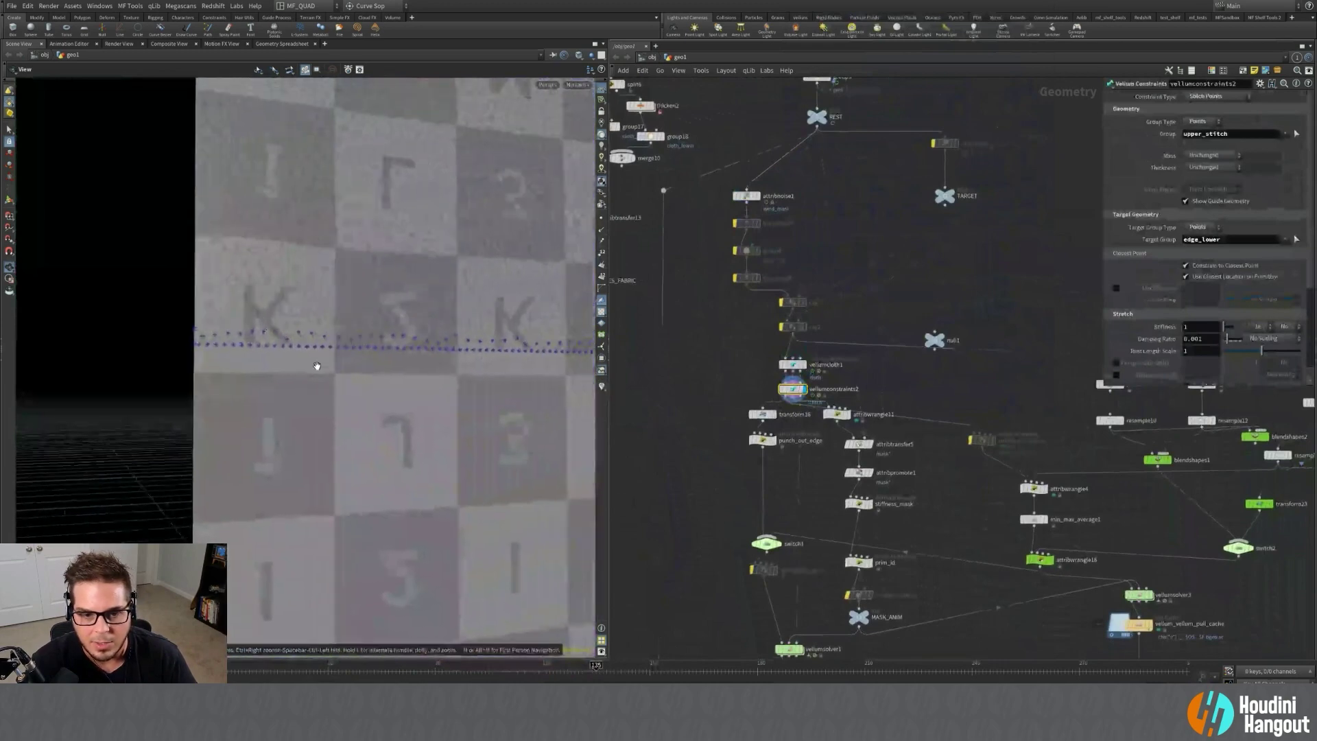
right_click_drag(276, 347, 418, 301)
left_click_drag(418, 302, 441, 331)
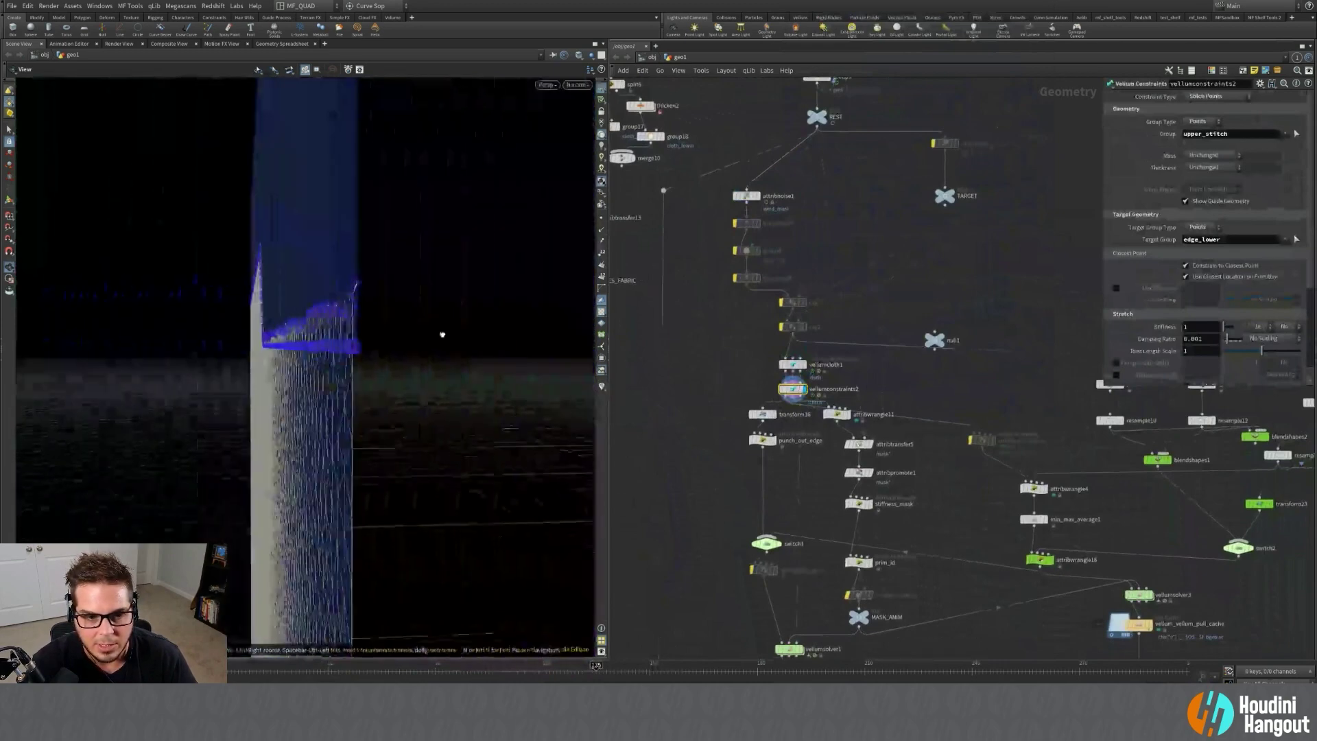
right_click_drag(441, 332, 463, 337)
left_click_drag(462, 337, 406, 330)
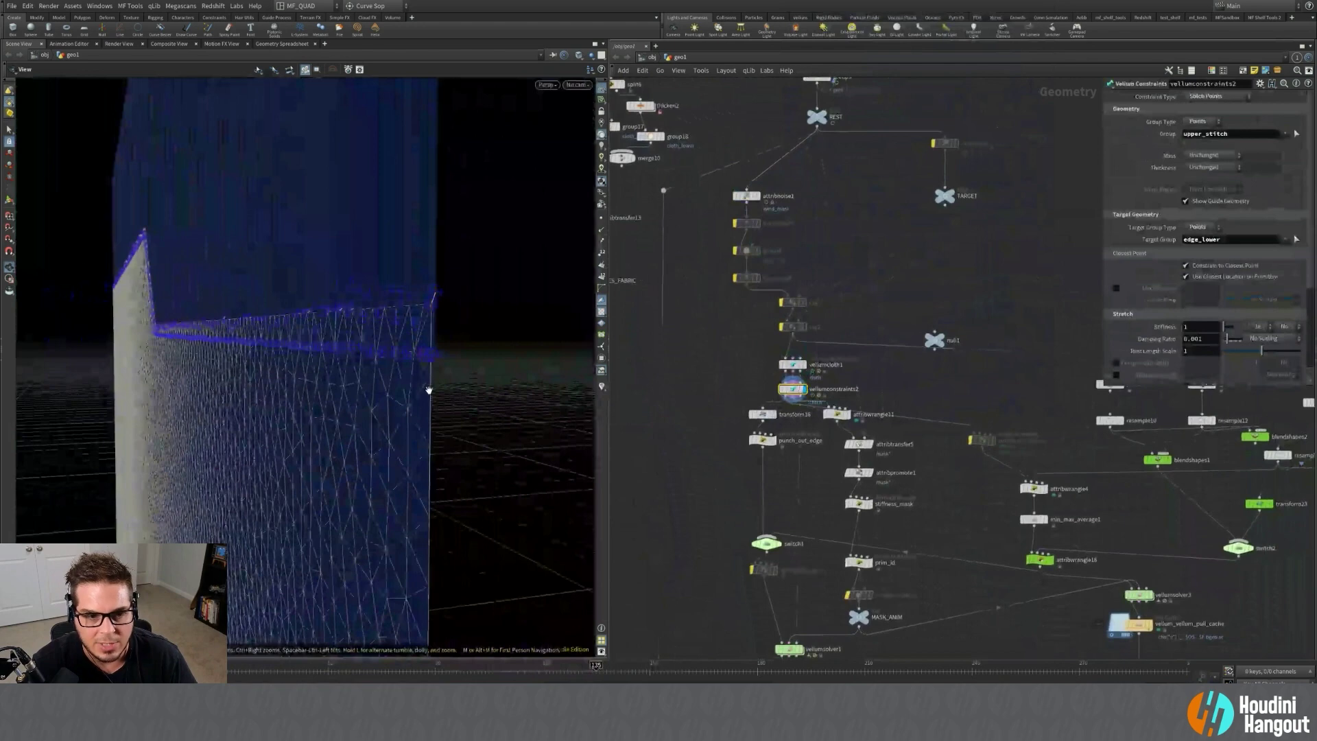
left_click_drag(428, 391, 295, 374)
middle_click_drag(418, 389, 265, 385)
left_click_drag(265, 385, 257, 364)
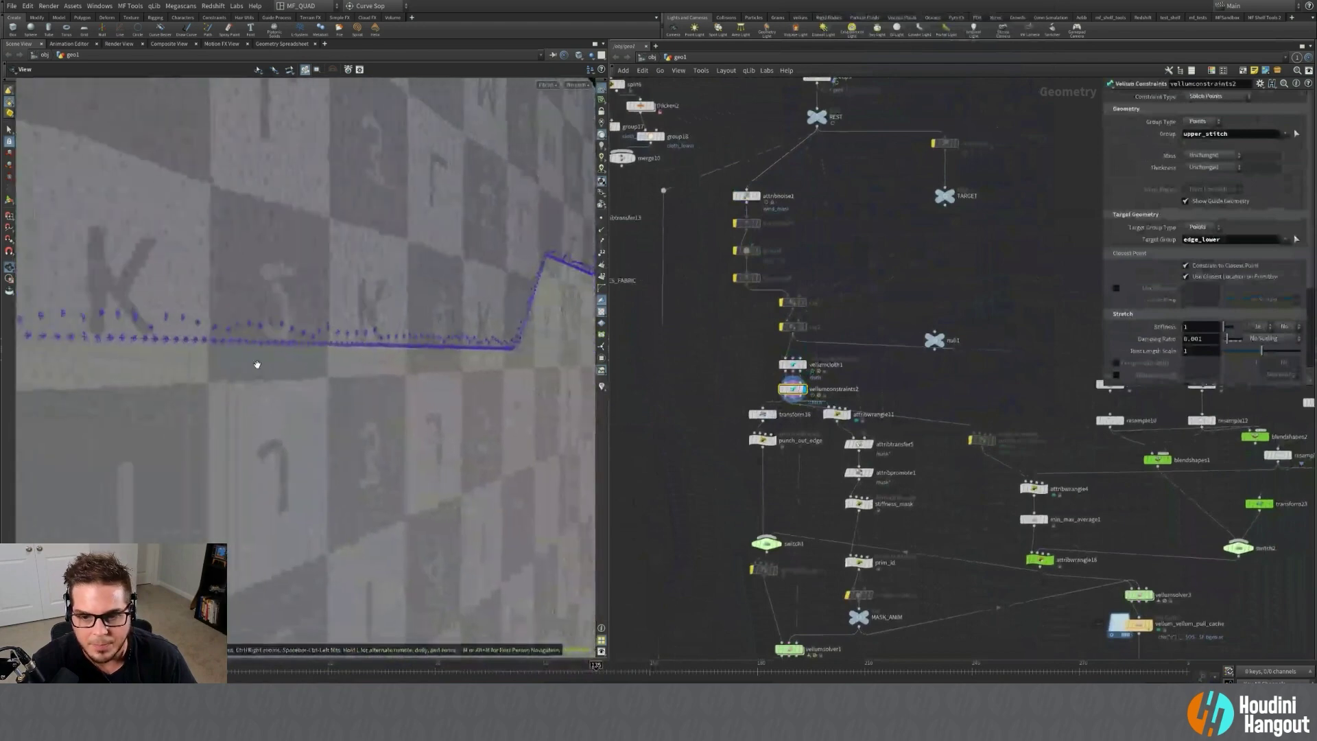
Display the transform that offsets cloth_lower below vellumconstraints2 and examine the gap between the panels from the side.
left_click(775, 416)
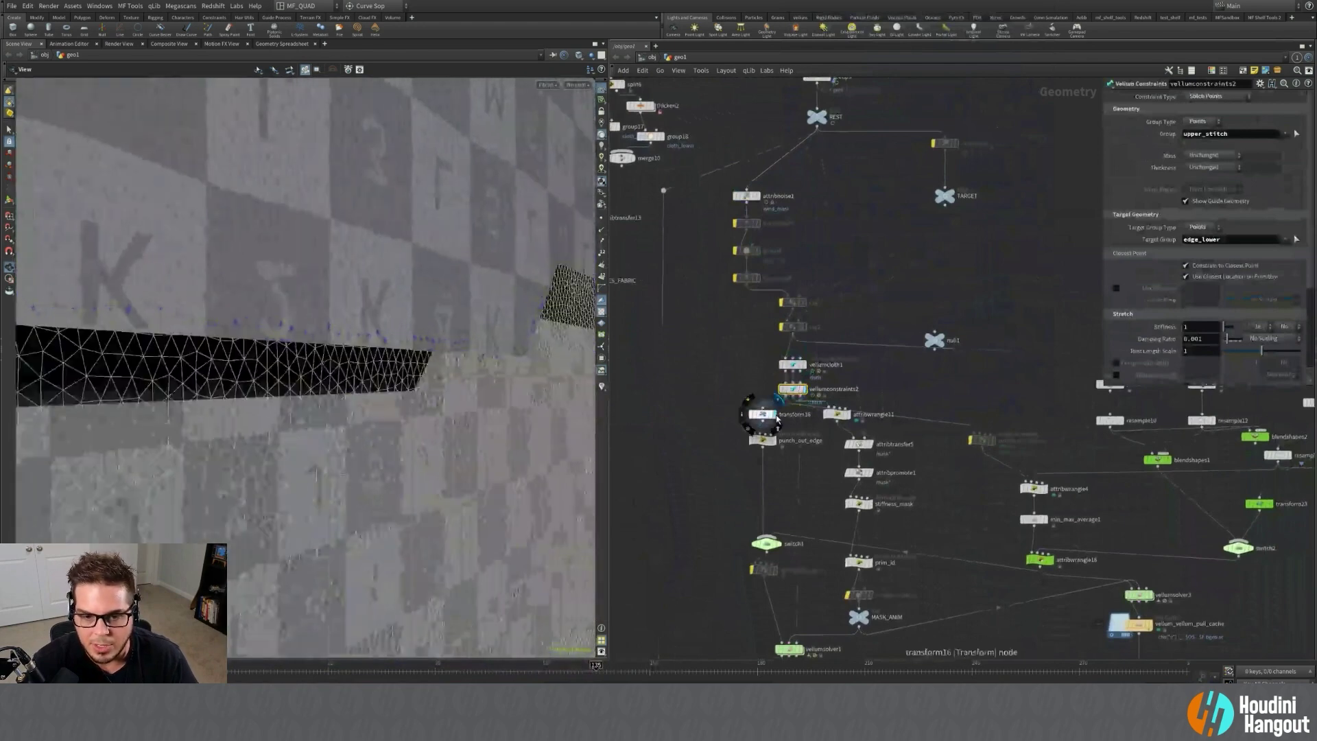
left_click(766, 416)
right_click_drag(395, 312, 247, 323)
left_click_drag(247, 323, 367, 312)
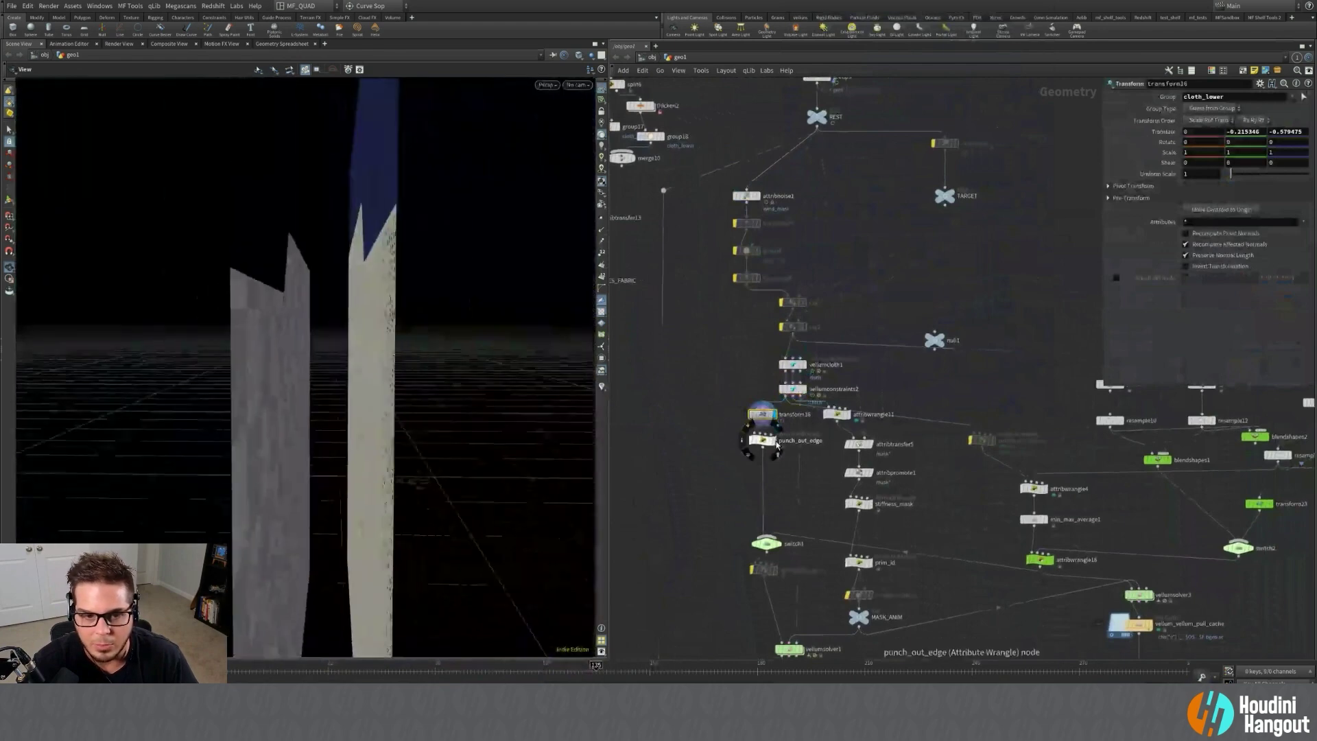
middle_click_drag(705, 484, 680, 463)
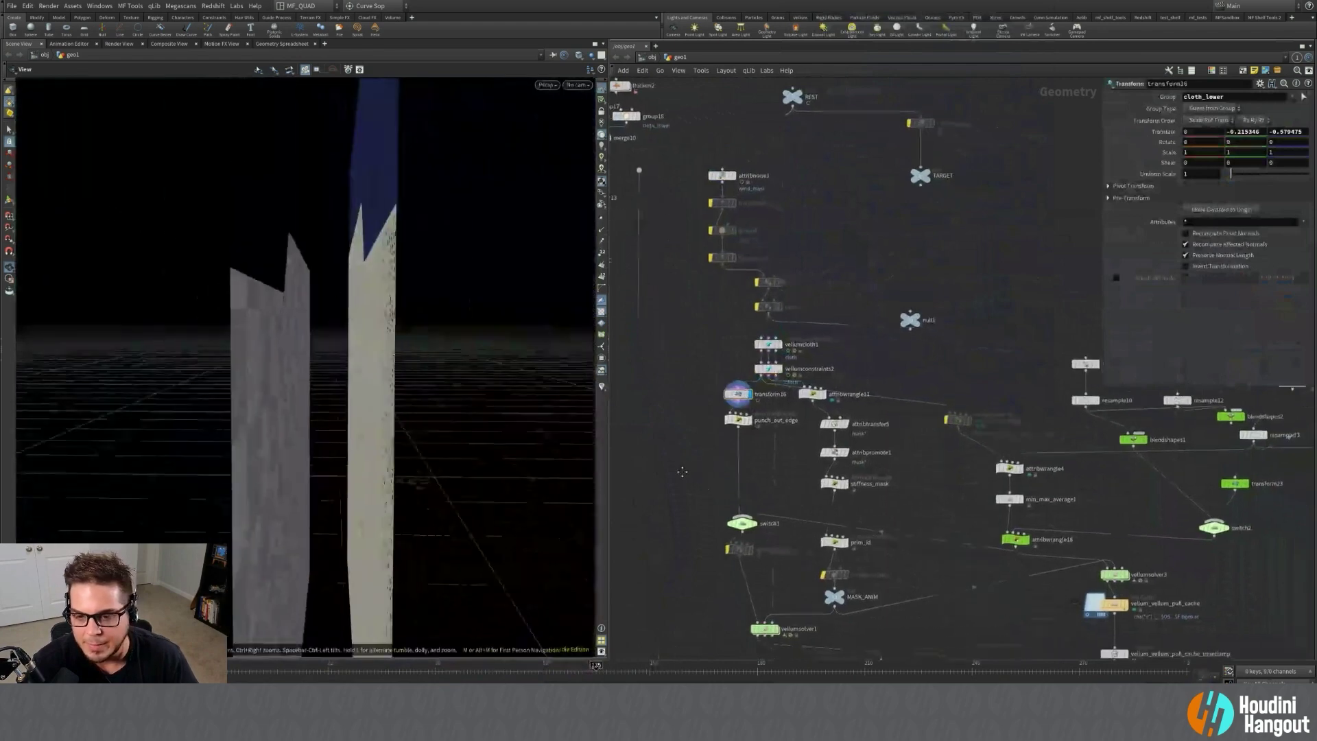
Display attribtransfer5, visualize its mask attribute on the panels, and scrub the timeline to examine how the mask spreads.
left_click(845, 422)
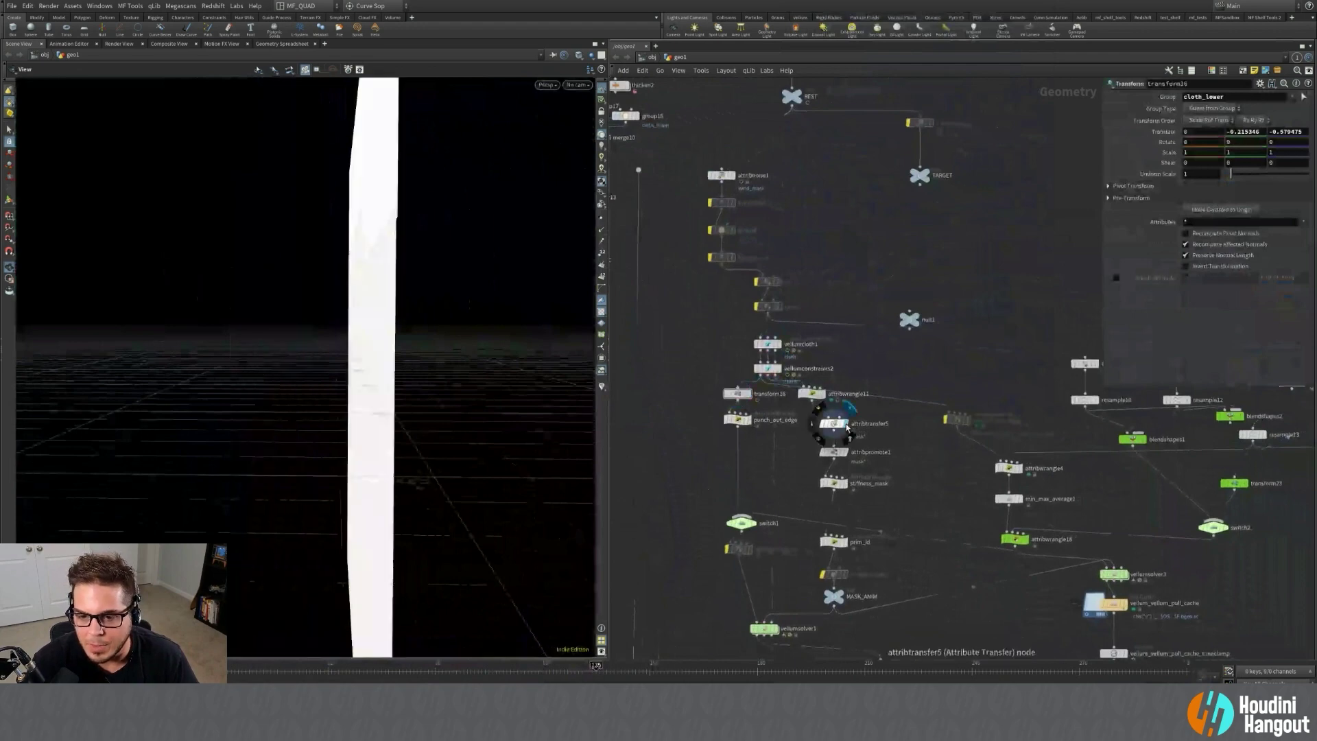
left_click_drag(356, 259, 298, 252)
right_click(601, 387)
left_click(607, 248)
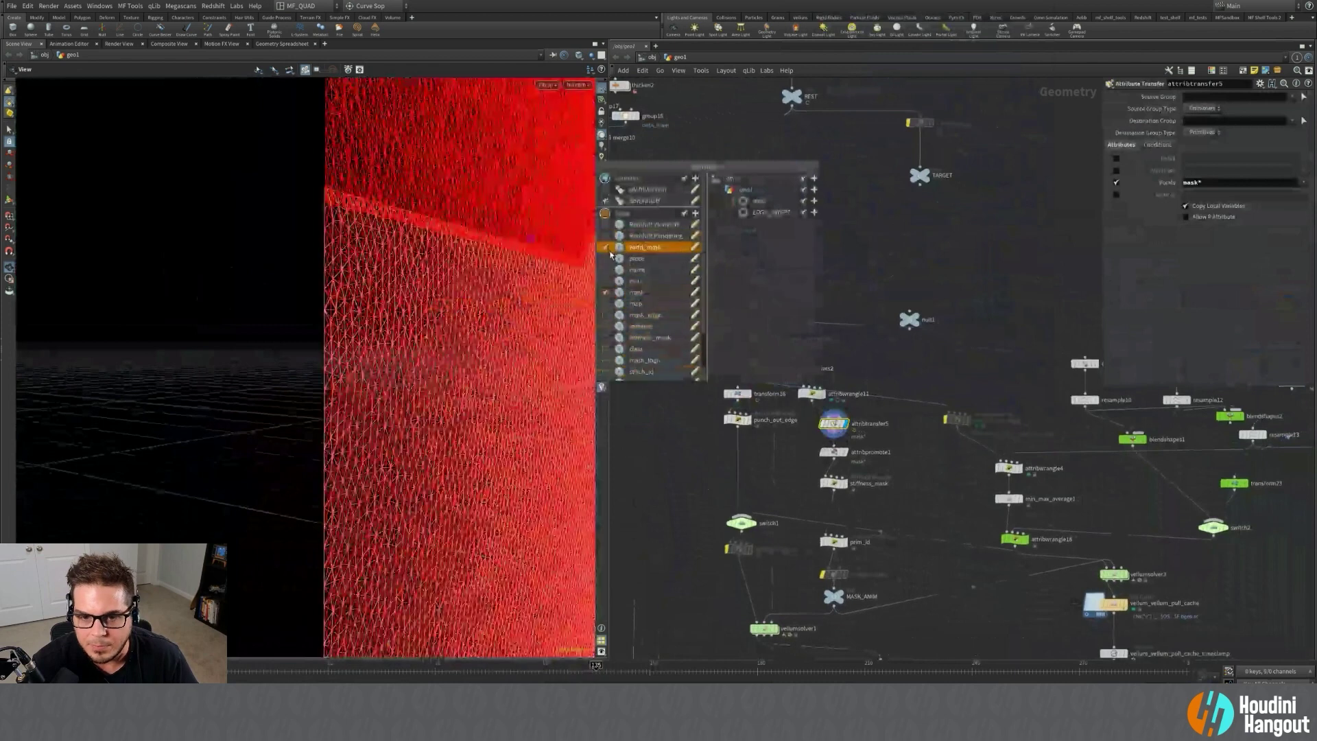
scroll(306, 413, "down", 5)
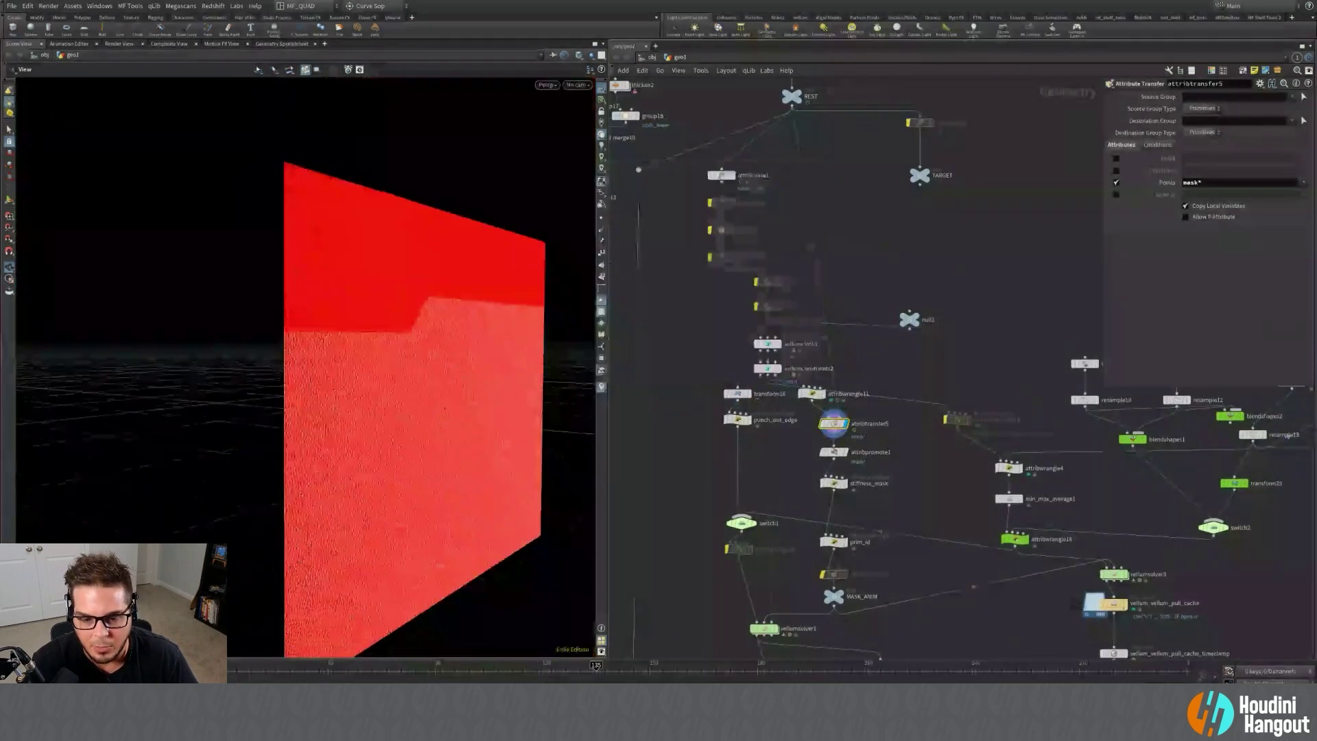
left_click_drag(321, 678, 266, 677)
Show the vellumconstraints2 stitch parameters and the stiffness_mask wrangle's code and ramp.
mouse_move(848, 456)
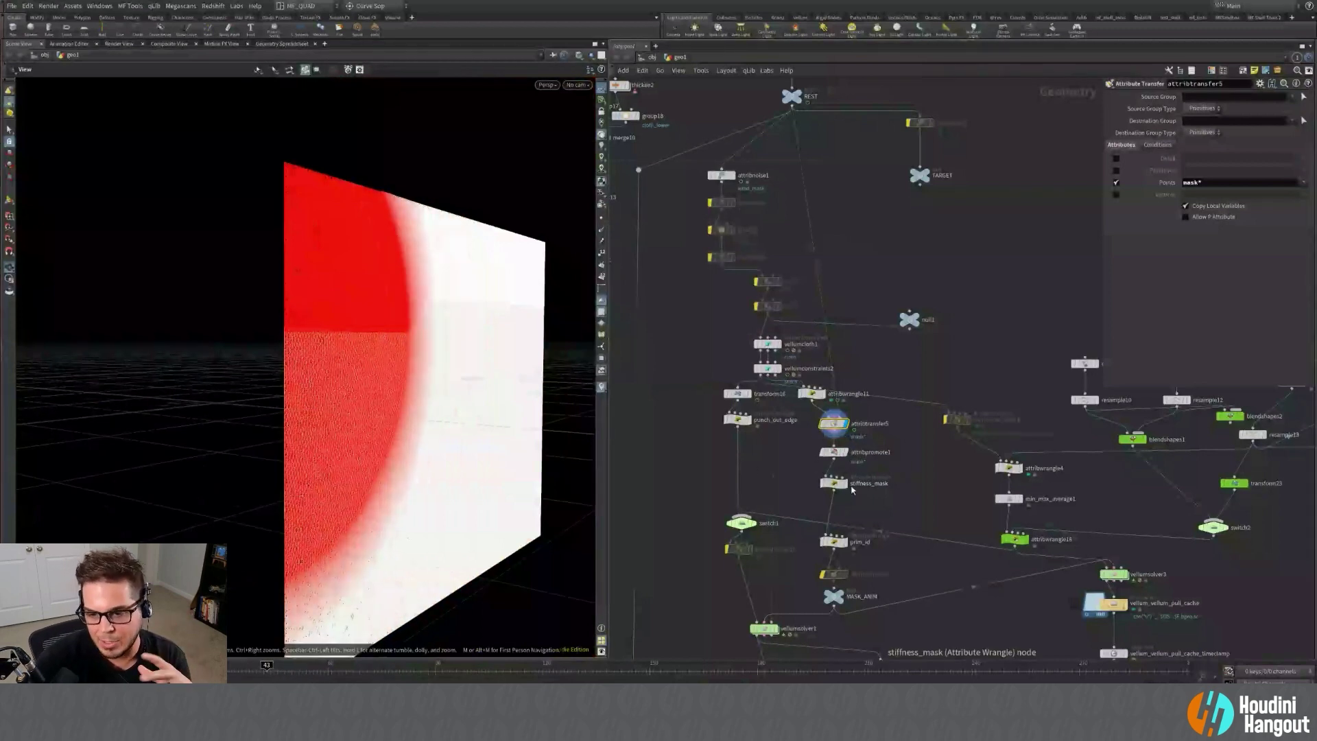
left_click(768, 369)
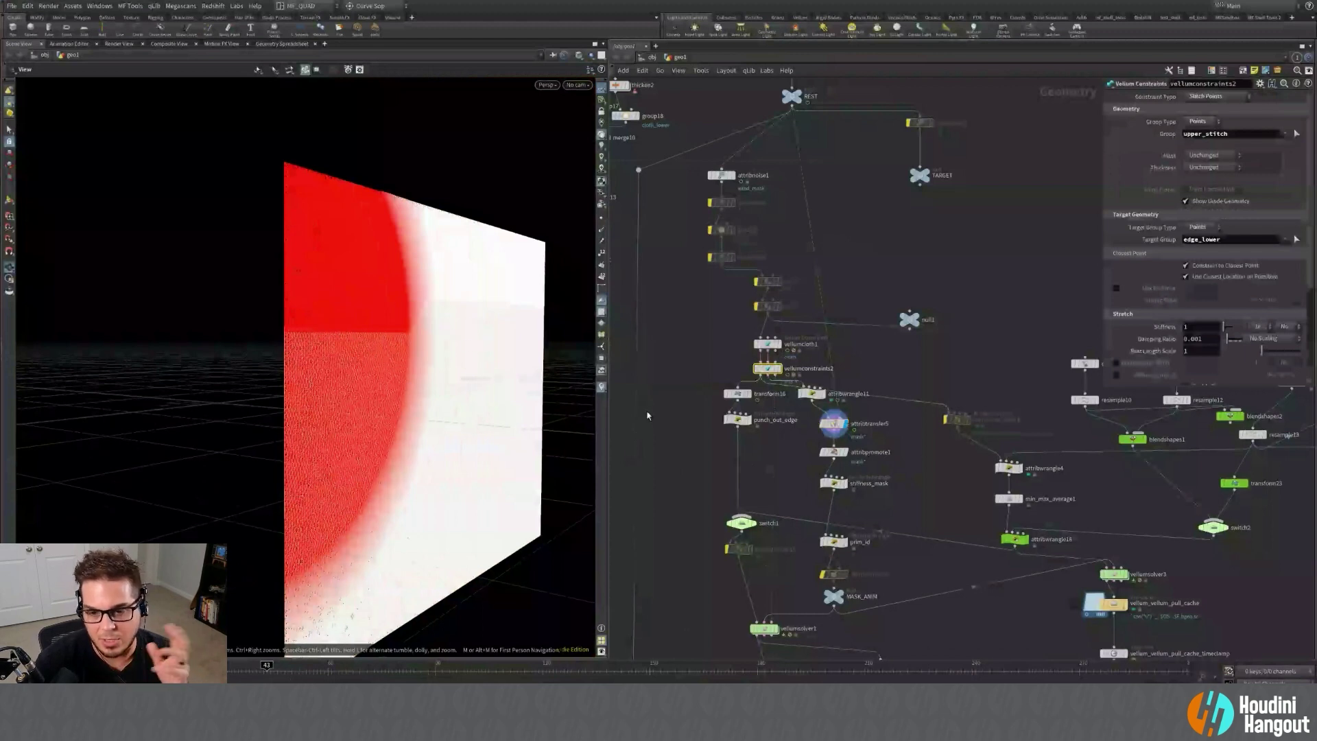
middle_click_drag(902, 506, 905, 468)
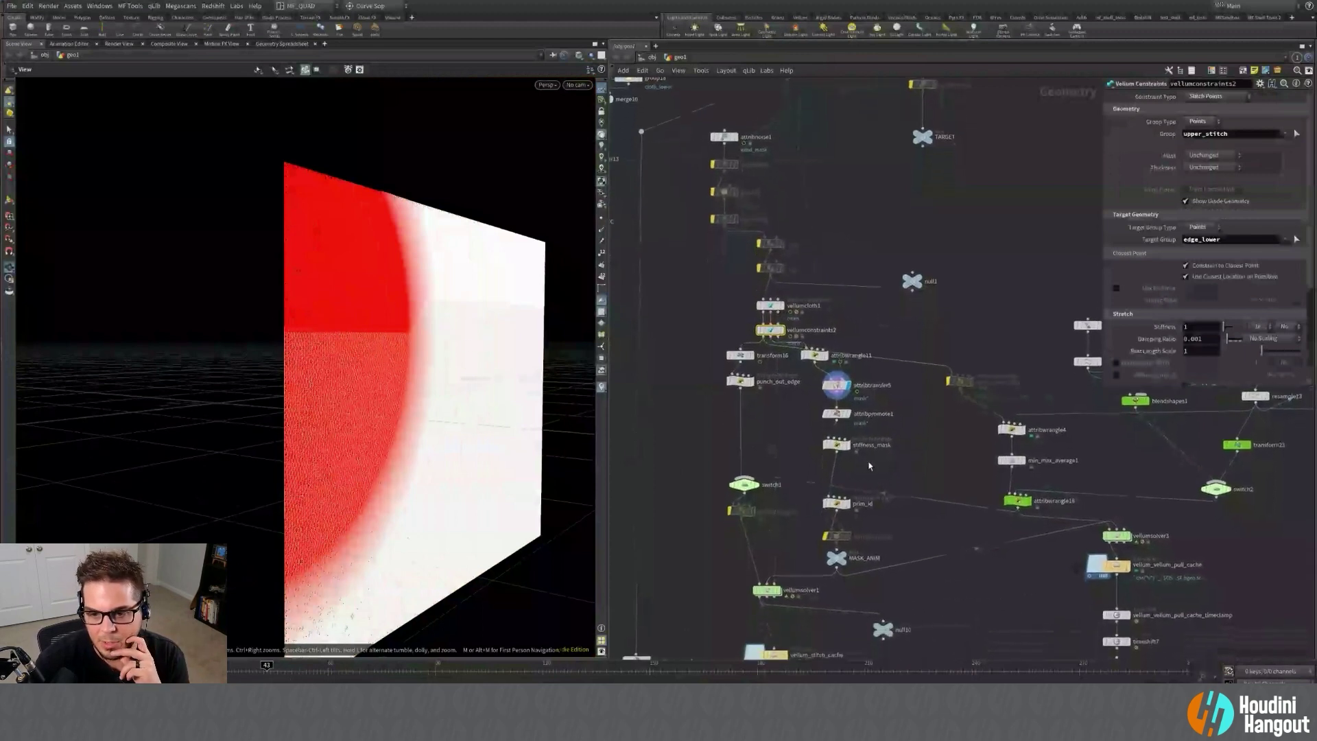
left_click(838, 444)
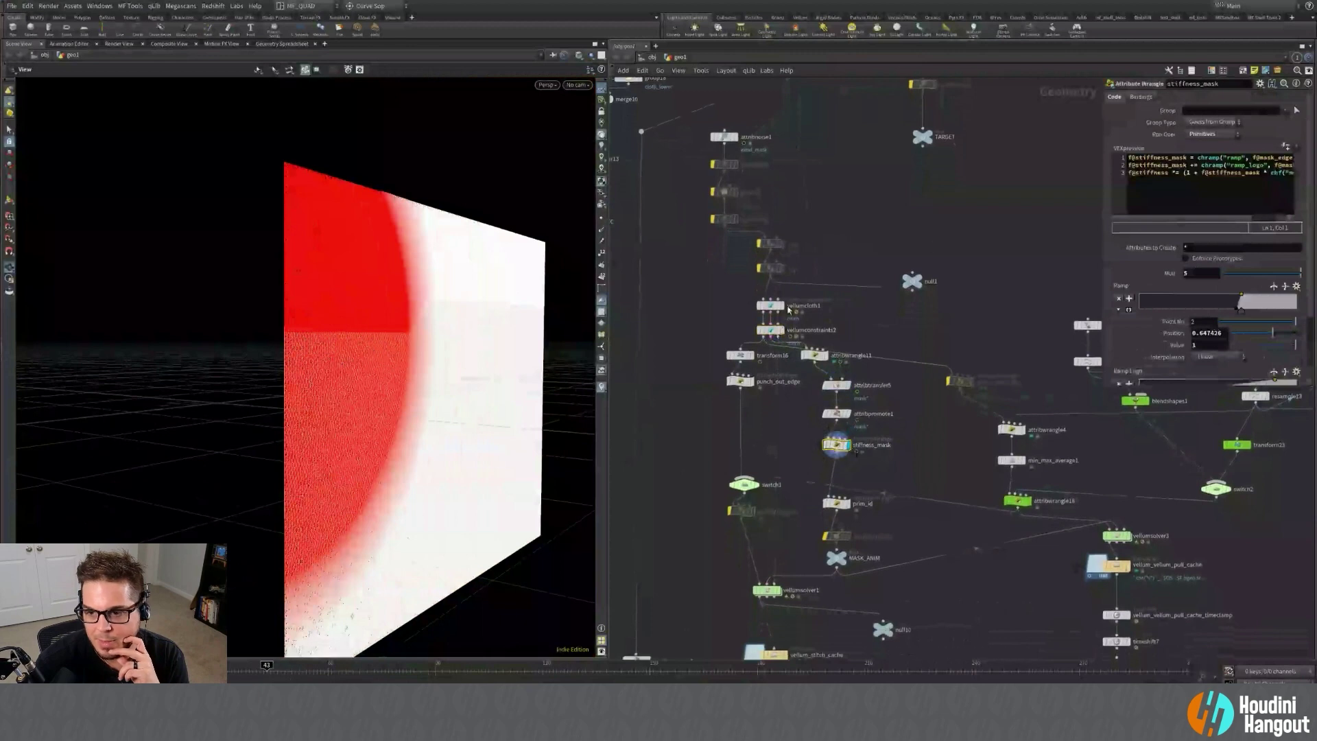
Go inside vellumsolver1 and show the stitch_stiffness wrangle, widening the parameter area so its full VEX code is readable.
scroll(788, 310, "down", 6)
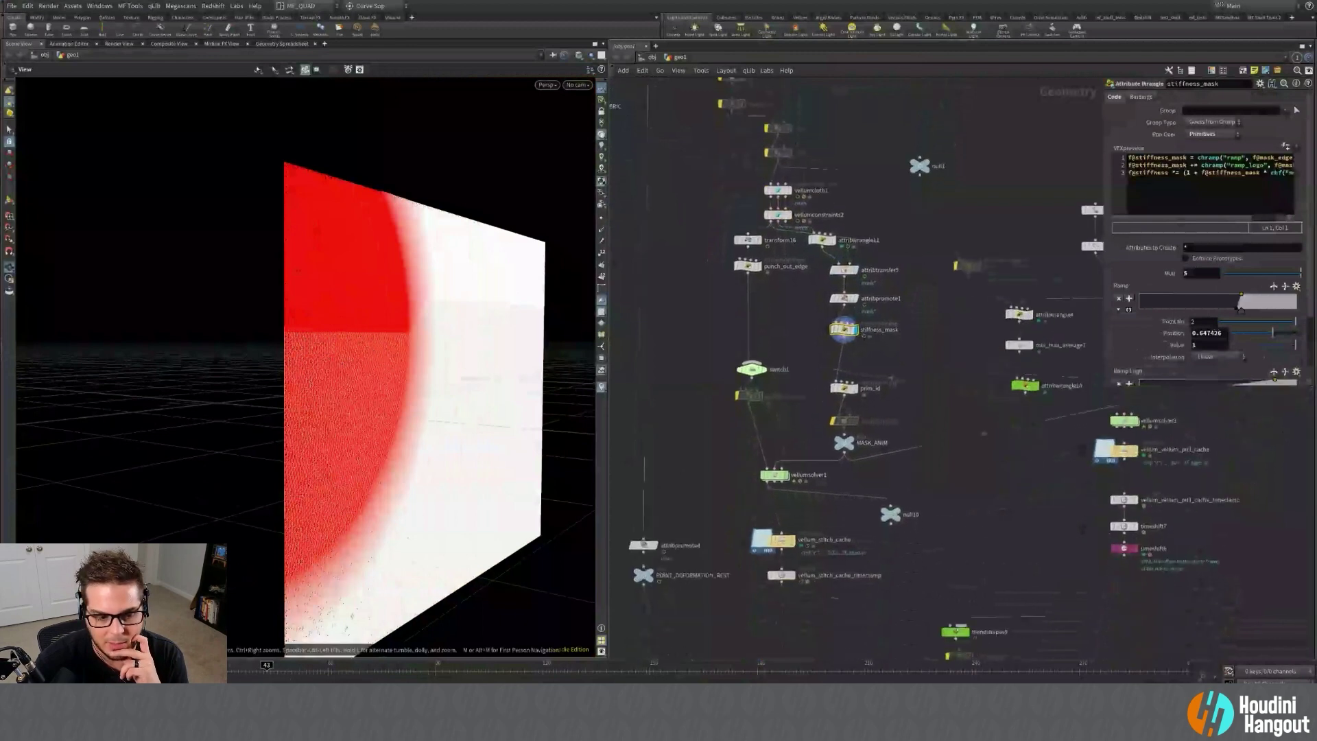
double_click(775, 474)
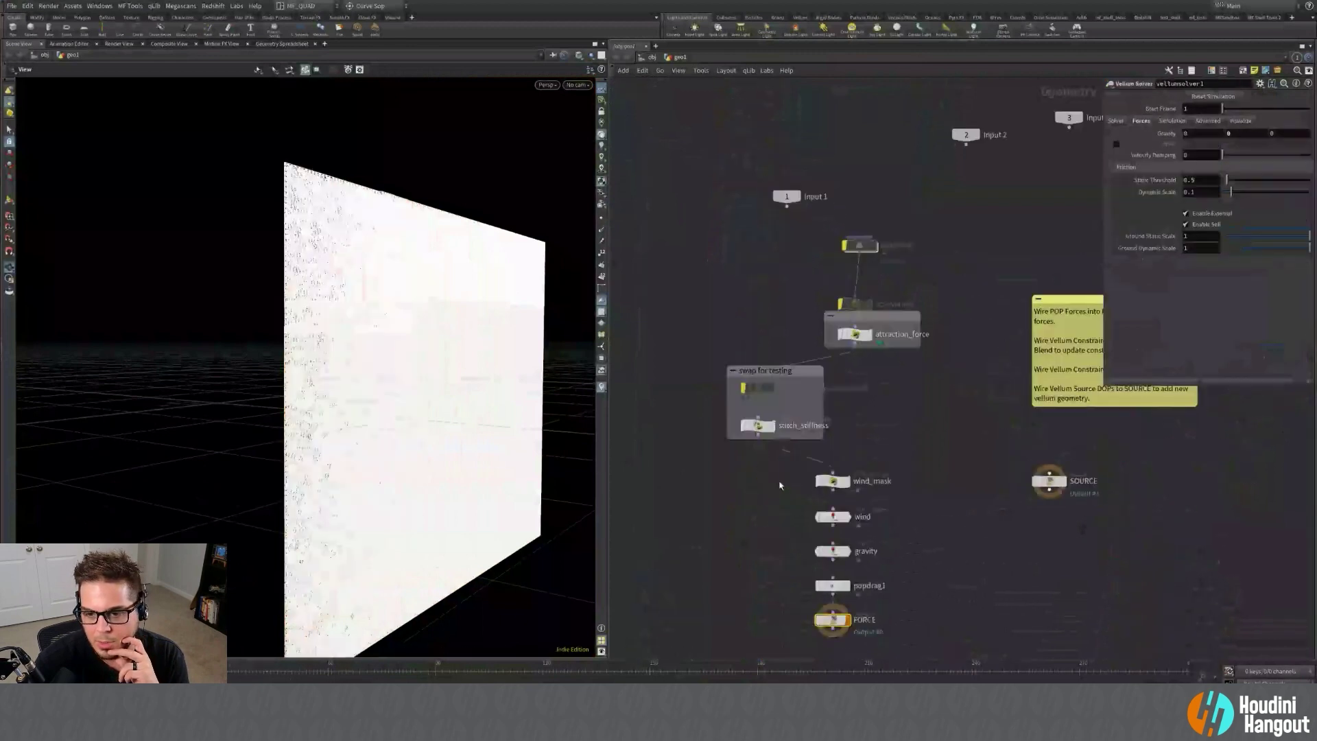
middle_click_drag(711, 402, 697, 405)
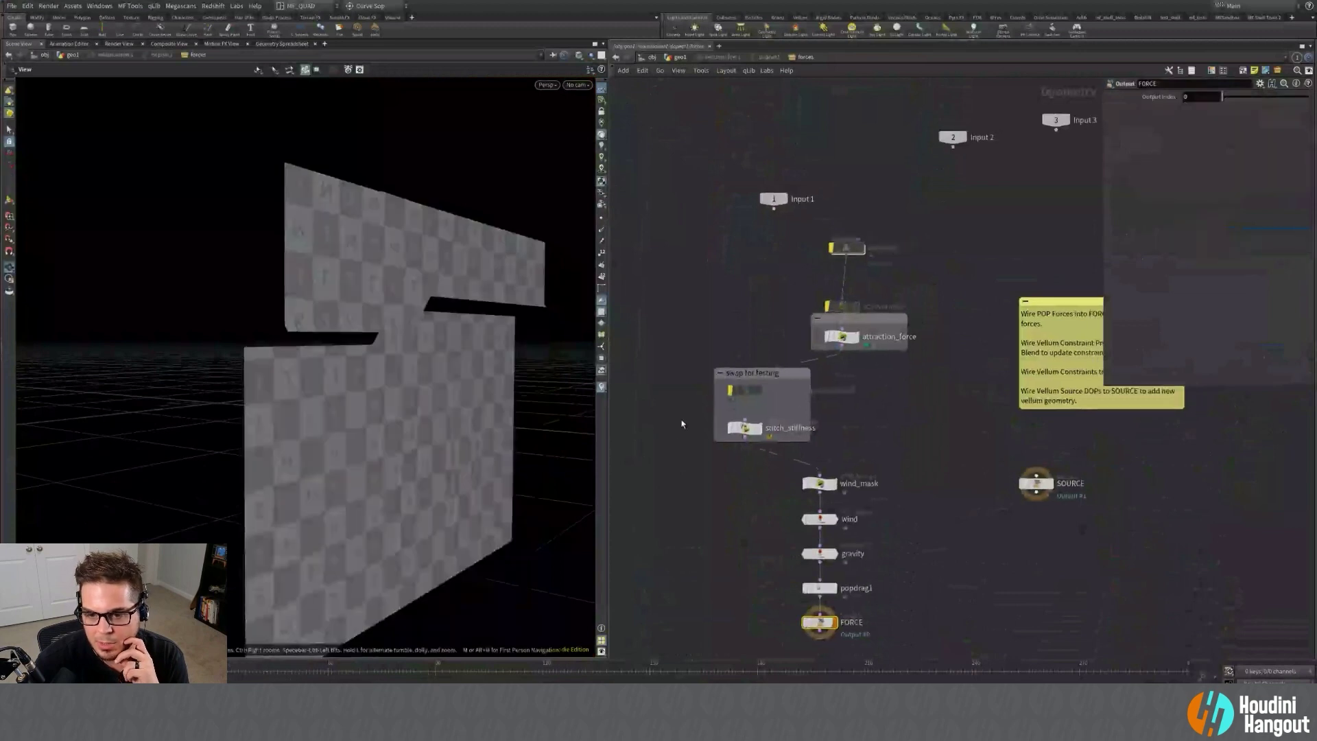
left_click(745, 428)
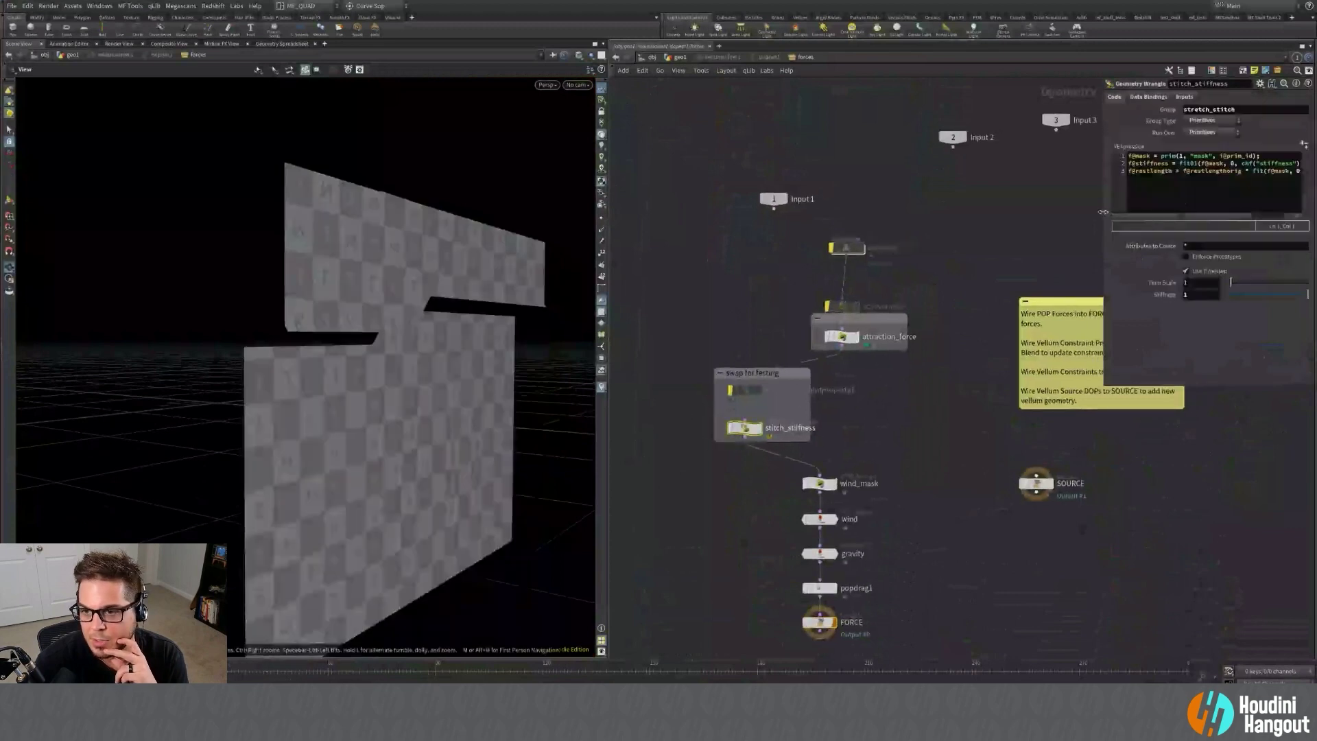
left_click_drag(1103, 212, 985, 212)
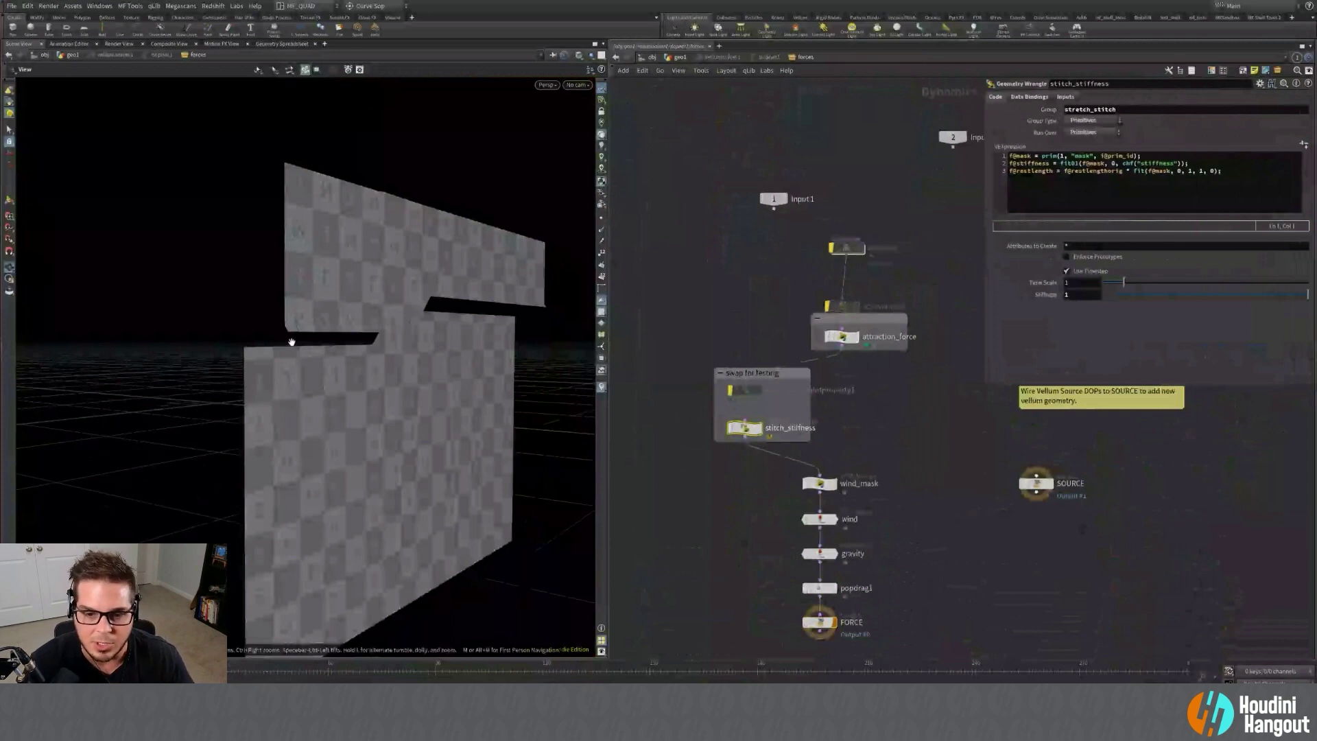
mouse_move(286, 334)
left_mouse_down()
mouse_move(341, 332)
mouse_move(296, 331)
left_mouse_up()
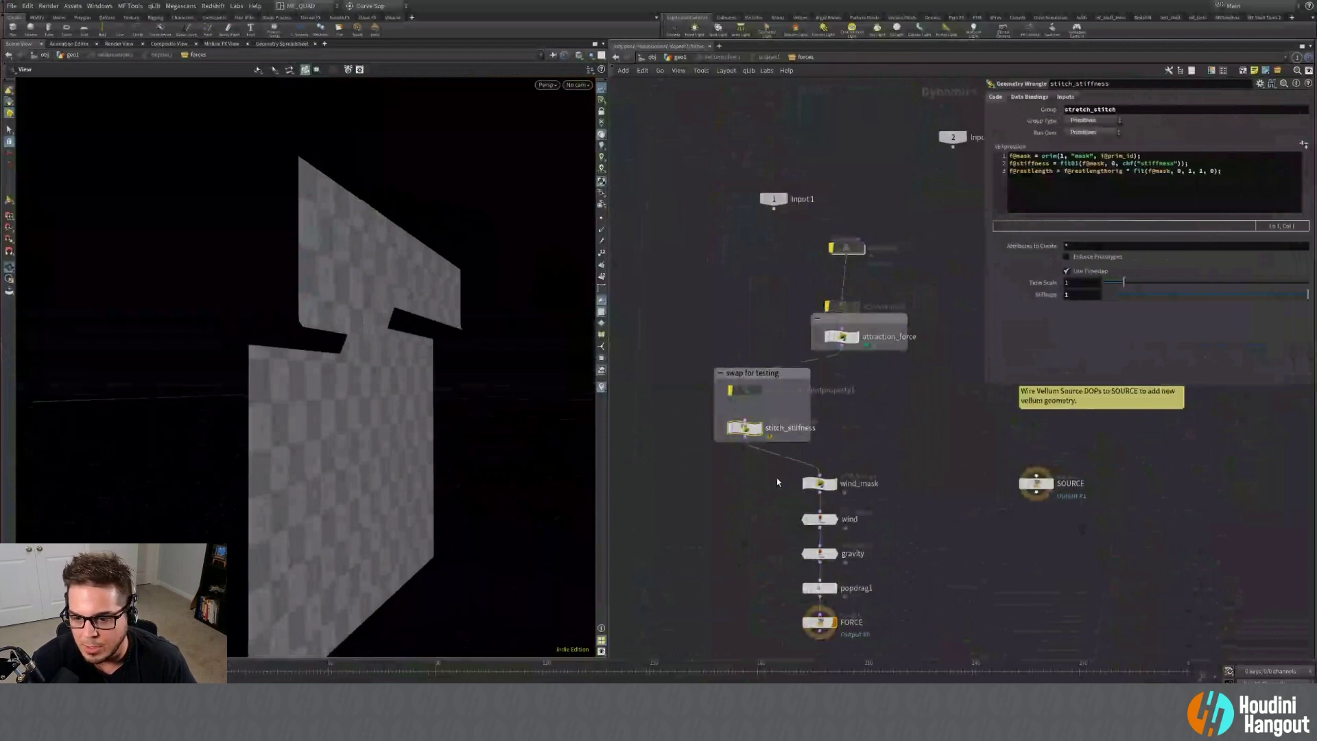
Show the solver's wind_mask wrangle expression and the wind force that is multiplied by it.
left_click(863, 483)
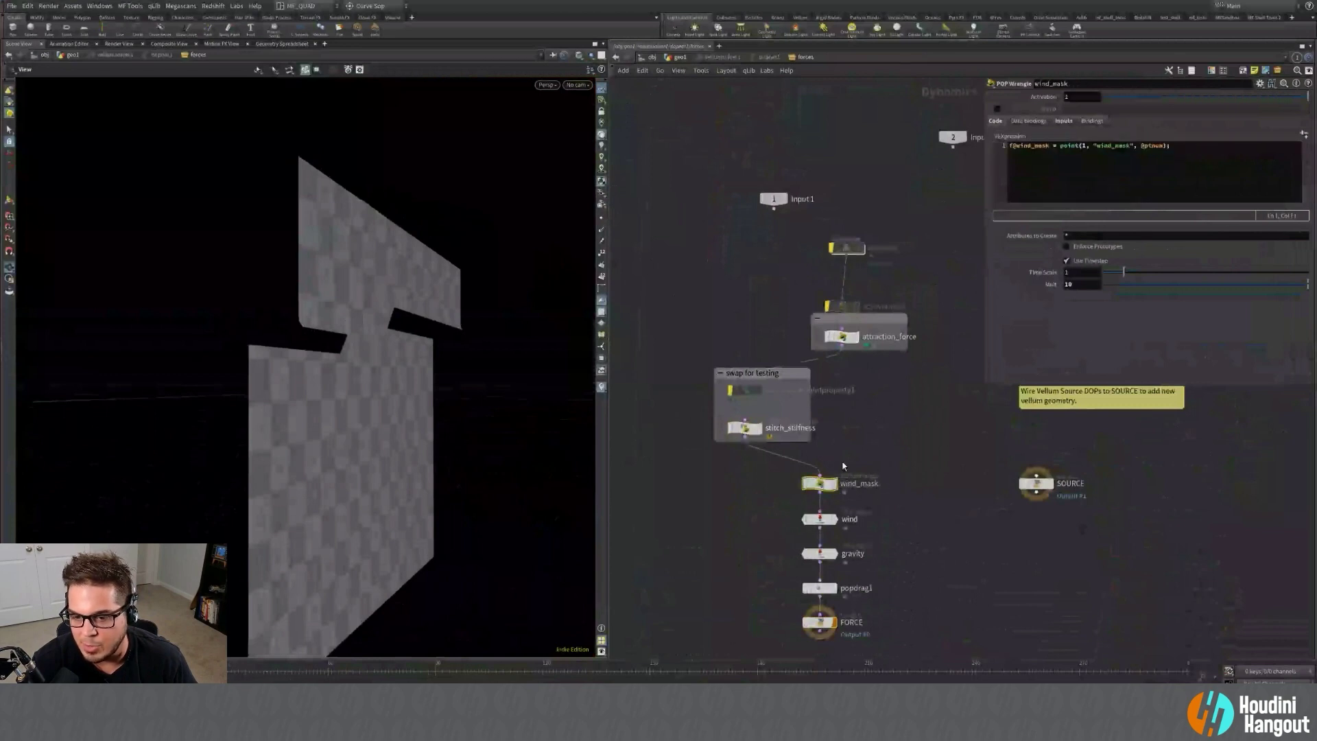
left_click_drag(1045, 147, 1012, 148)
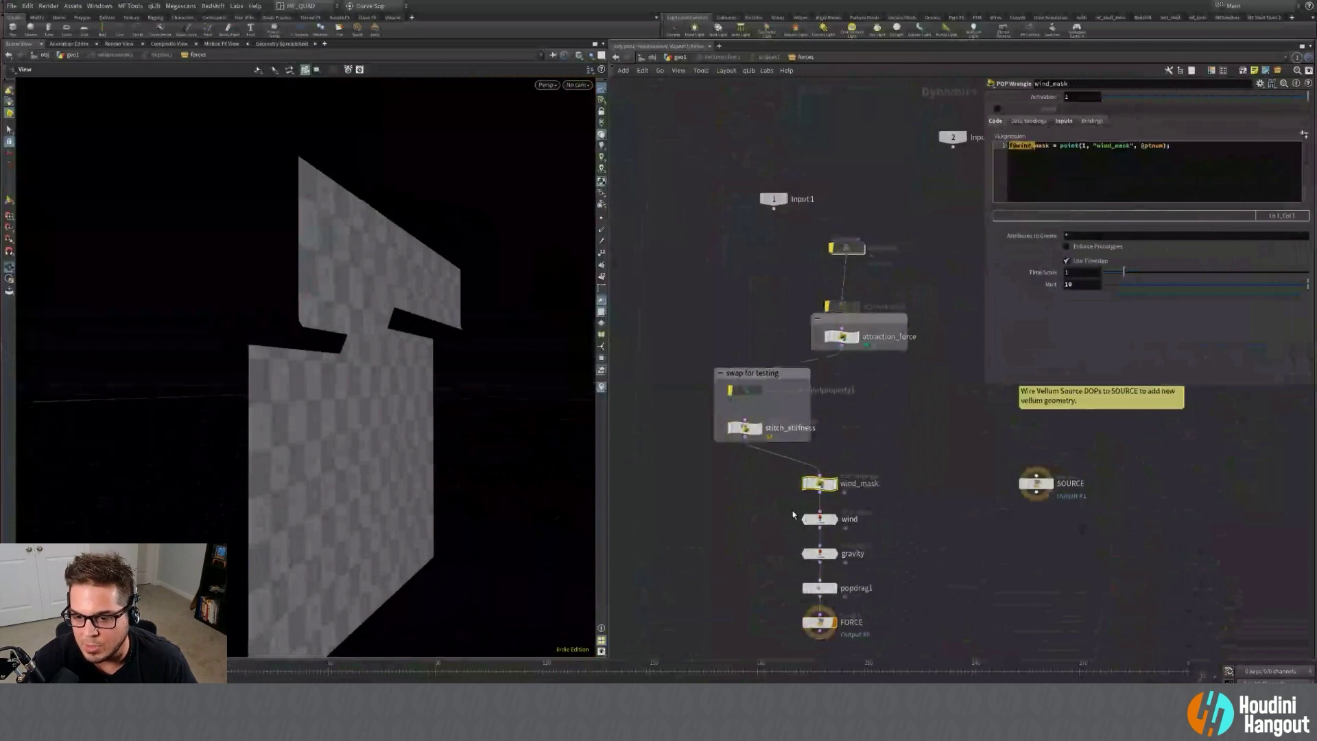
left_click(816, 518)
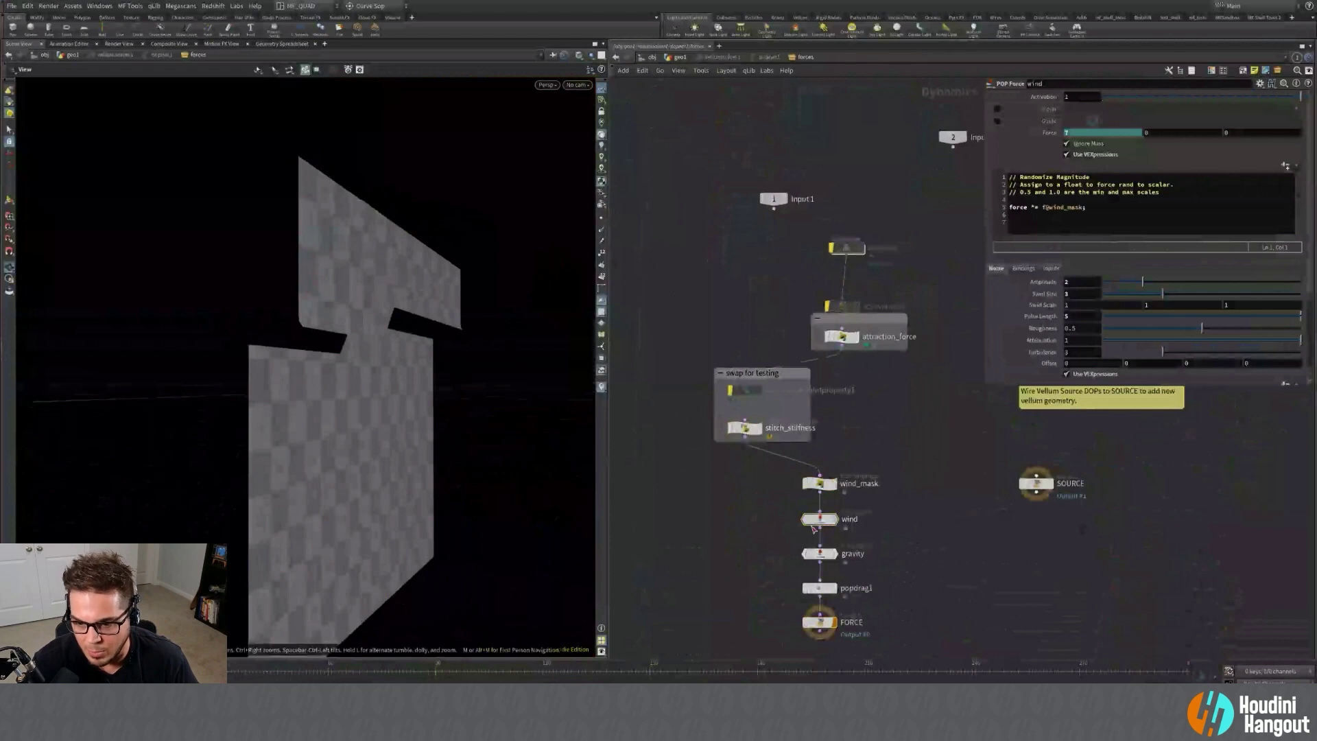
Return to geo1 and display vellum_stitch_cache at a mid-simulation frame without the wireframe overlay of vellumsolver1.
left_click(677, 57)
left_click(788, 542)
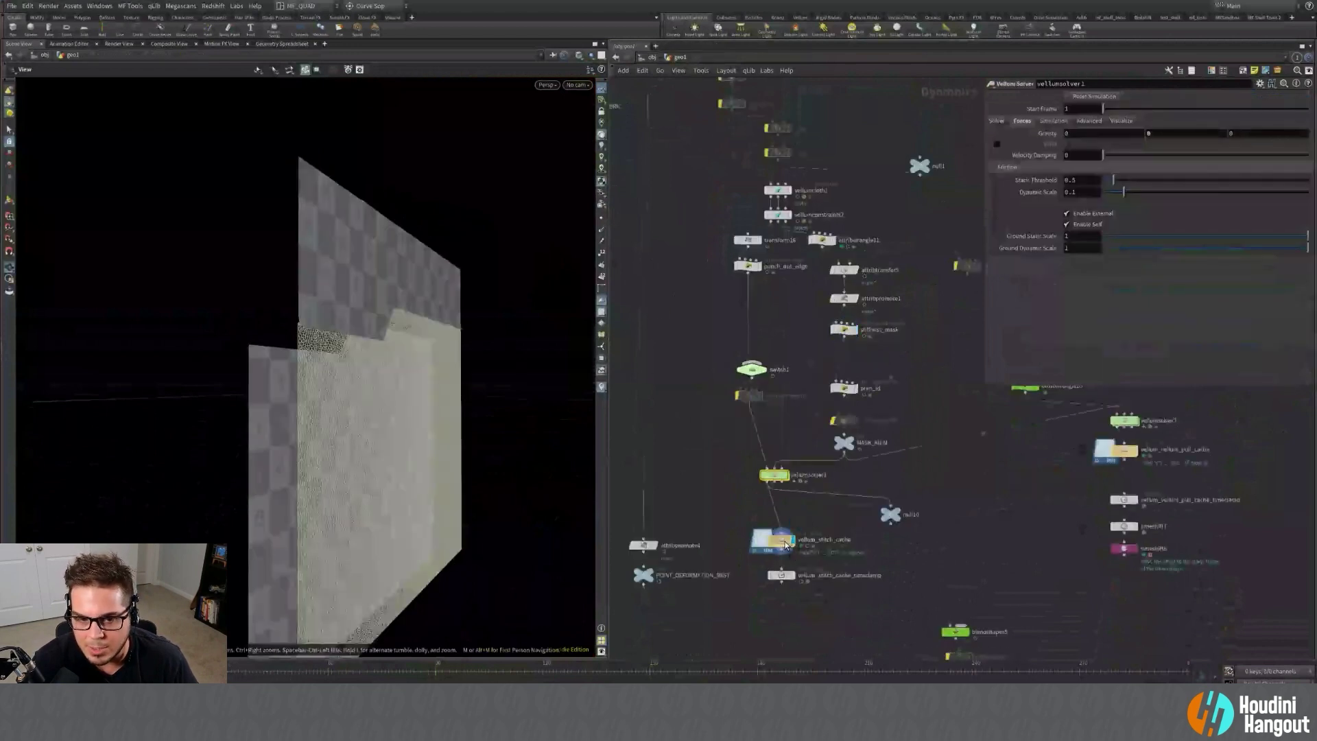
left_click(785, 546)
mouse_move(353, 323)
left_mouse_down()
mouse_move(306, 336)
mouse_move(341, 332)
left_mouse_up()
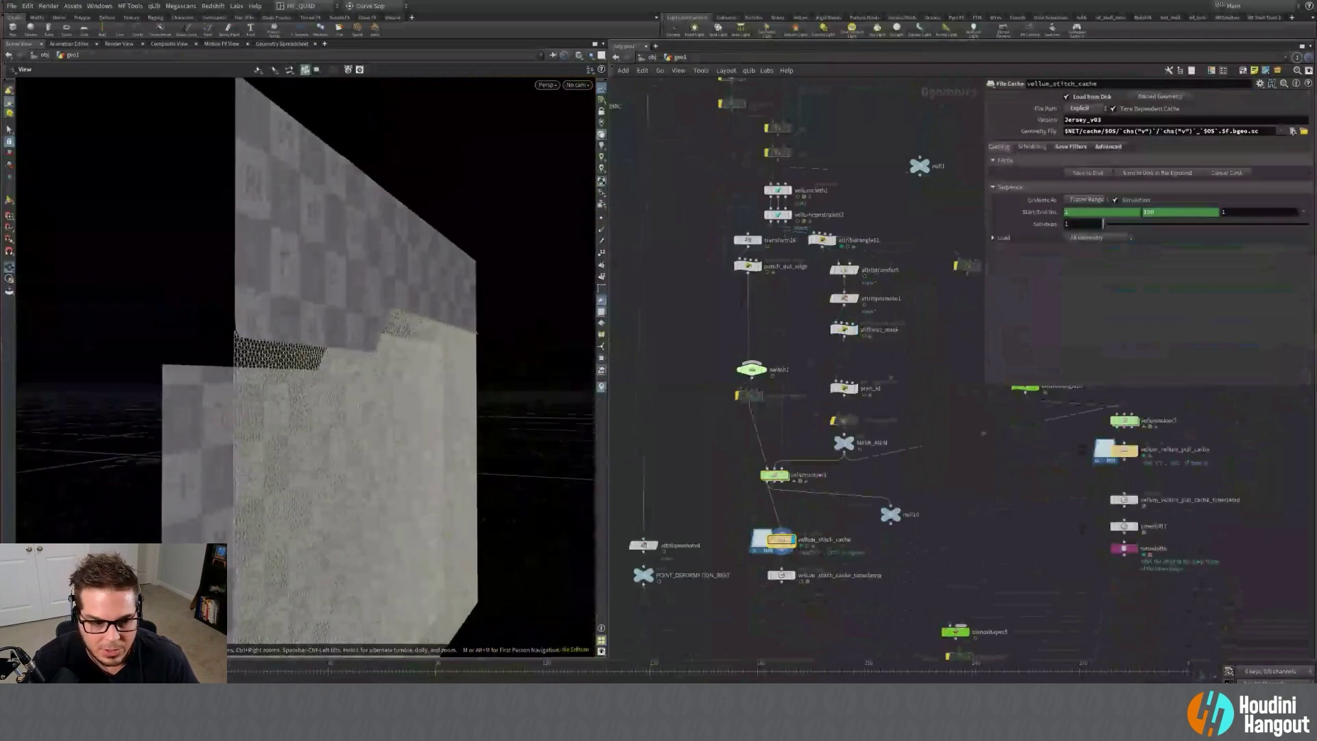
left_click(54, 671)
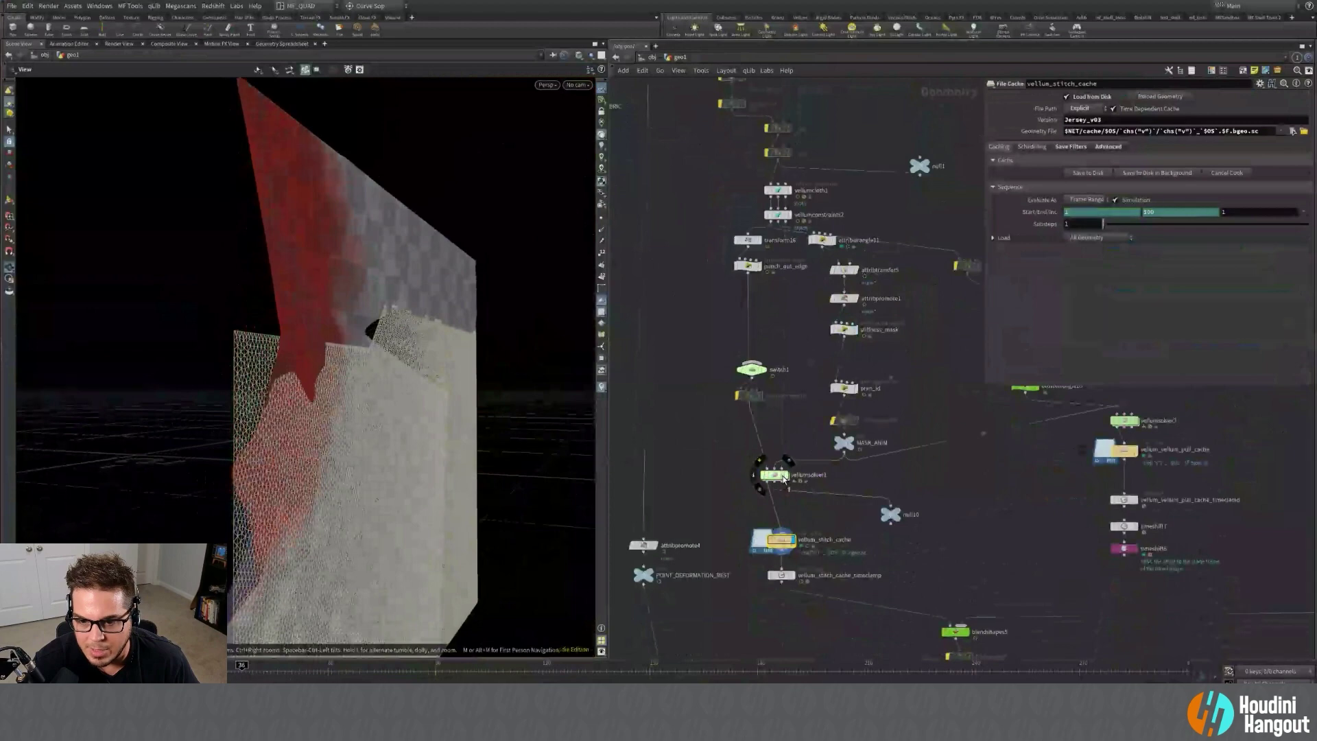
left_click(786, 479)
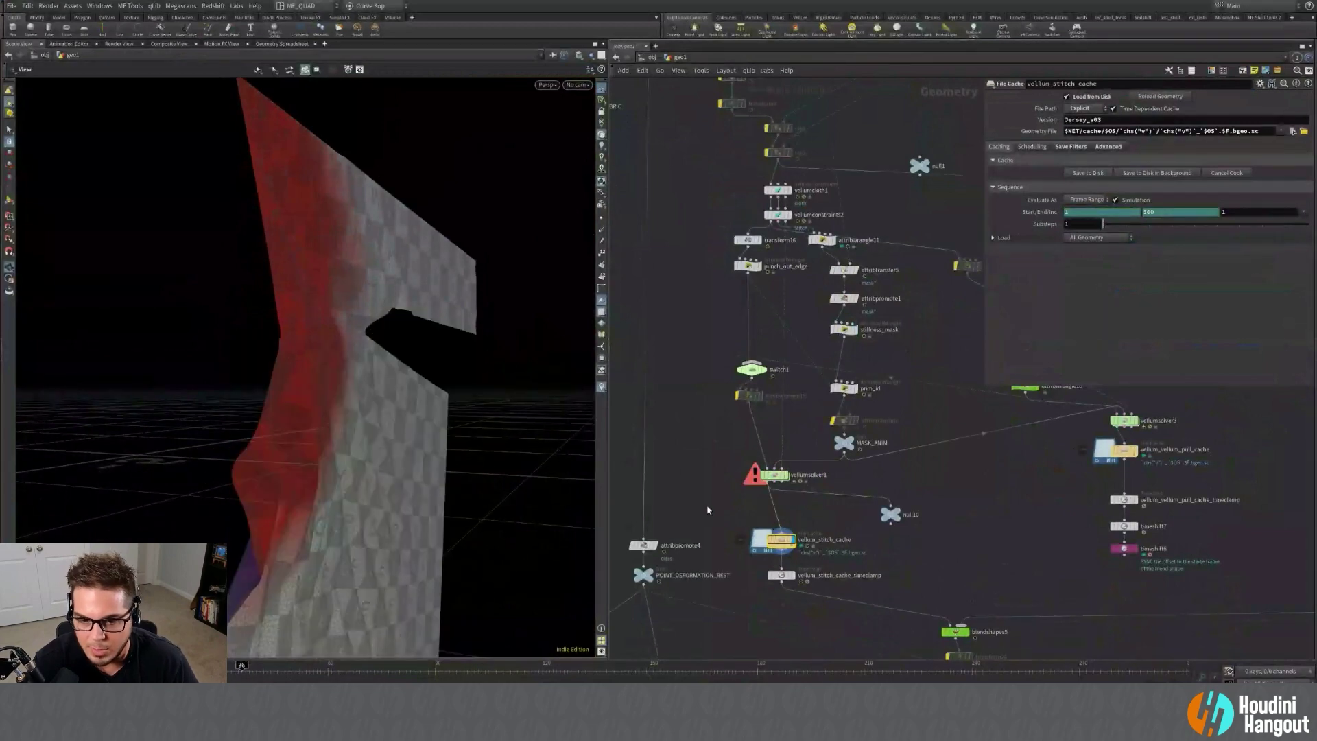
Play the vellum_stitch_cache simulation from the first frame and examine from the front how the seam closes.
middle_click_drag(708, 508, 725, 445)
left_click_drag(439, 371, 247, 379)
middle_click_drag(422, 404, 337, 372)
right_click_drag(336, 372, 328, 374)
left_click_drag(328, 375, 353, 373)
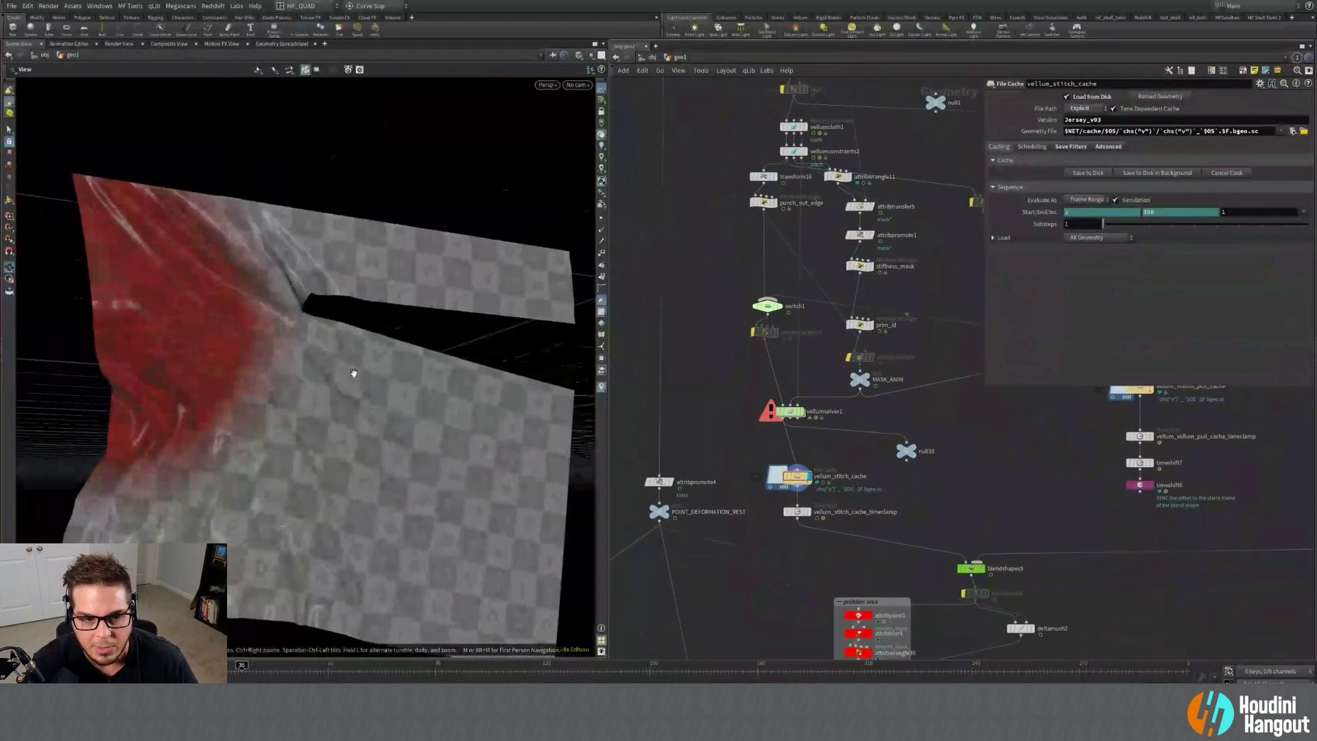
key("ctrl+Up")
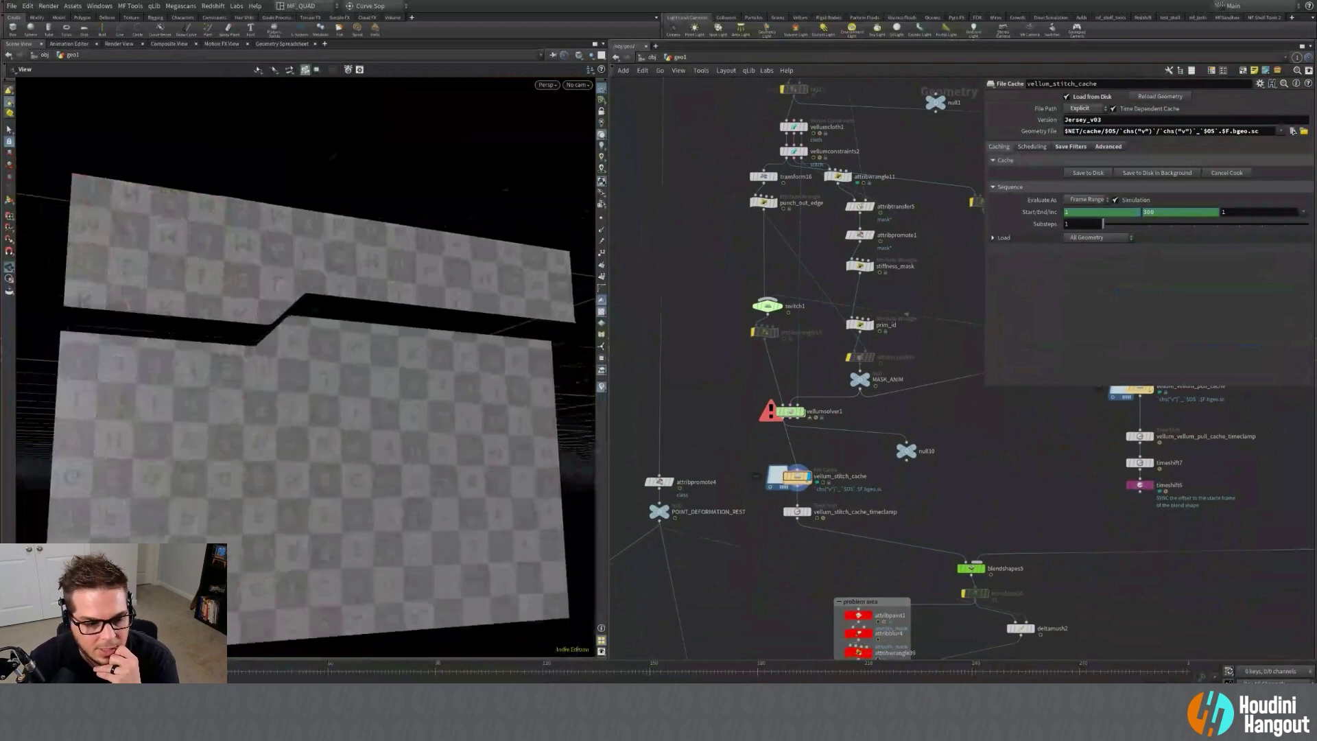
key("Up")
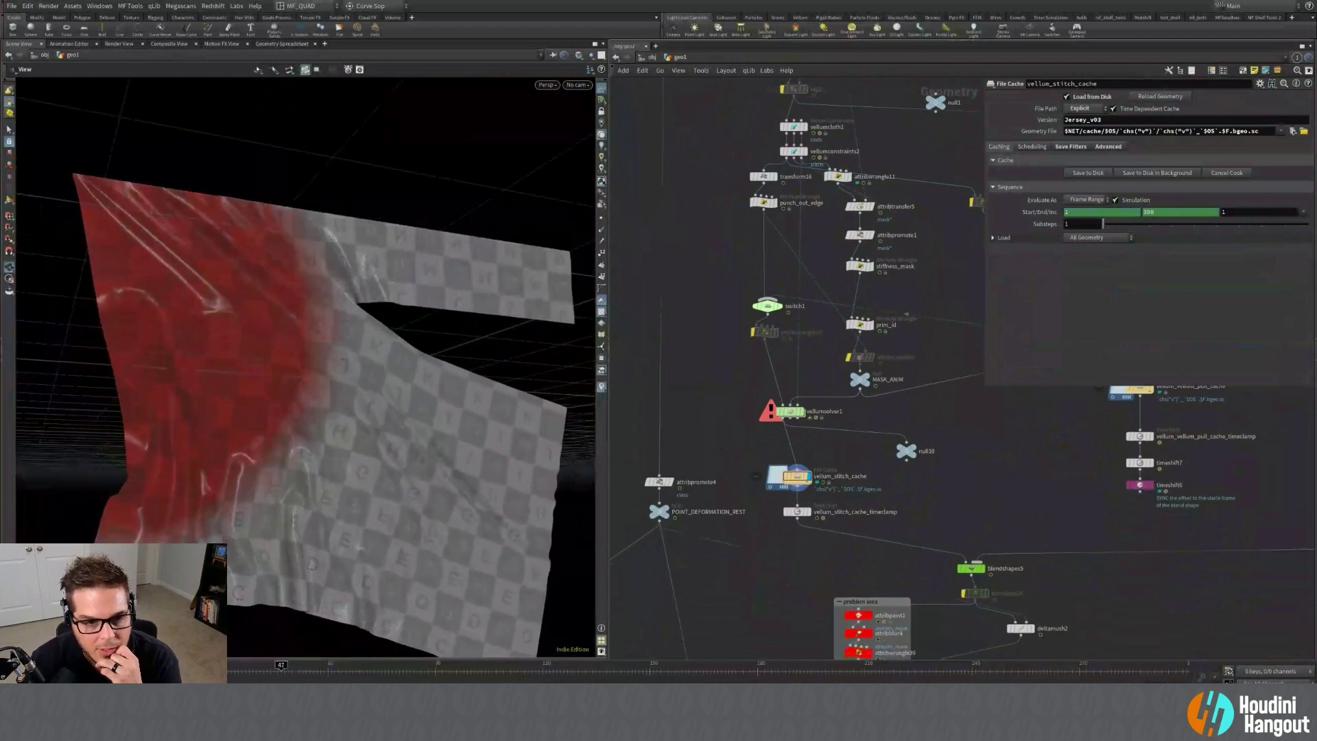
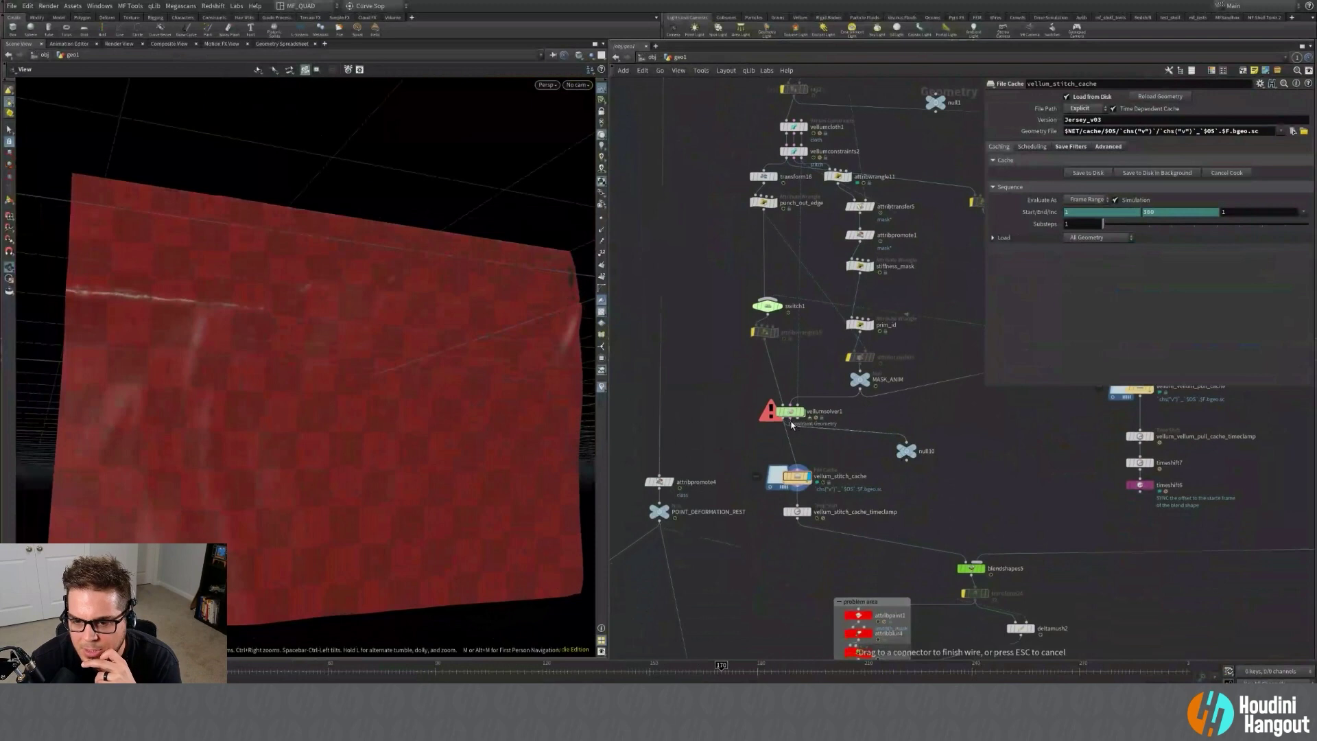
Display the null branching off vellumsolver1, play it from the start, and examine the stitch constraints up close.
mouse_move(915, 452)
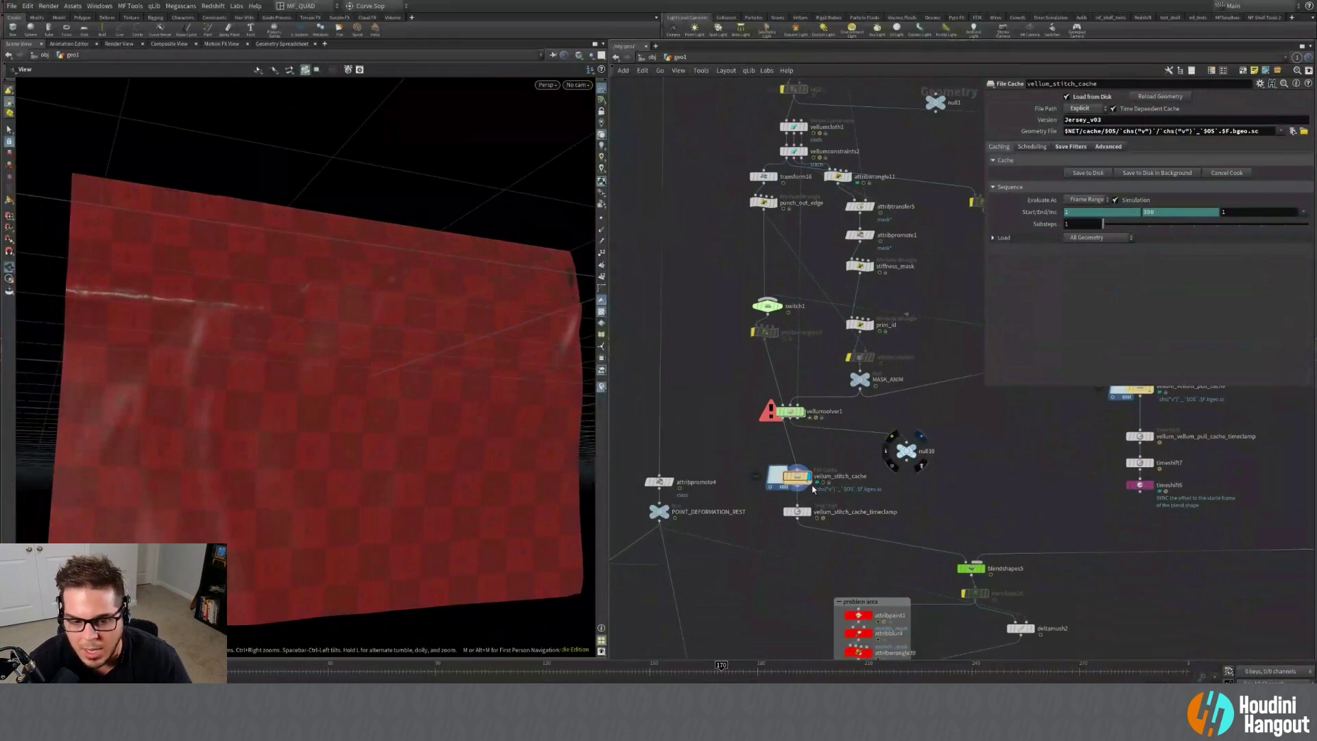
left_click(919, 444)
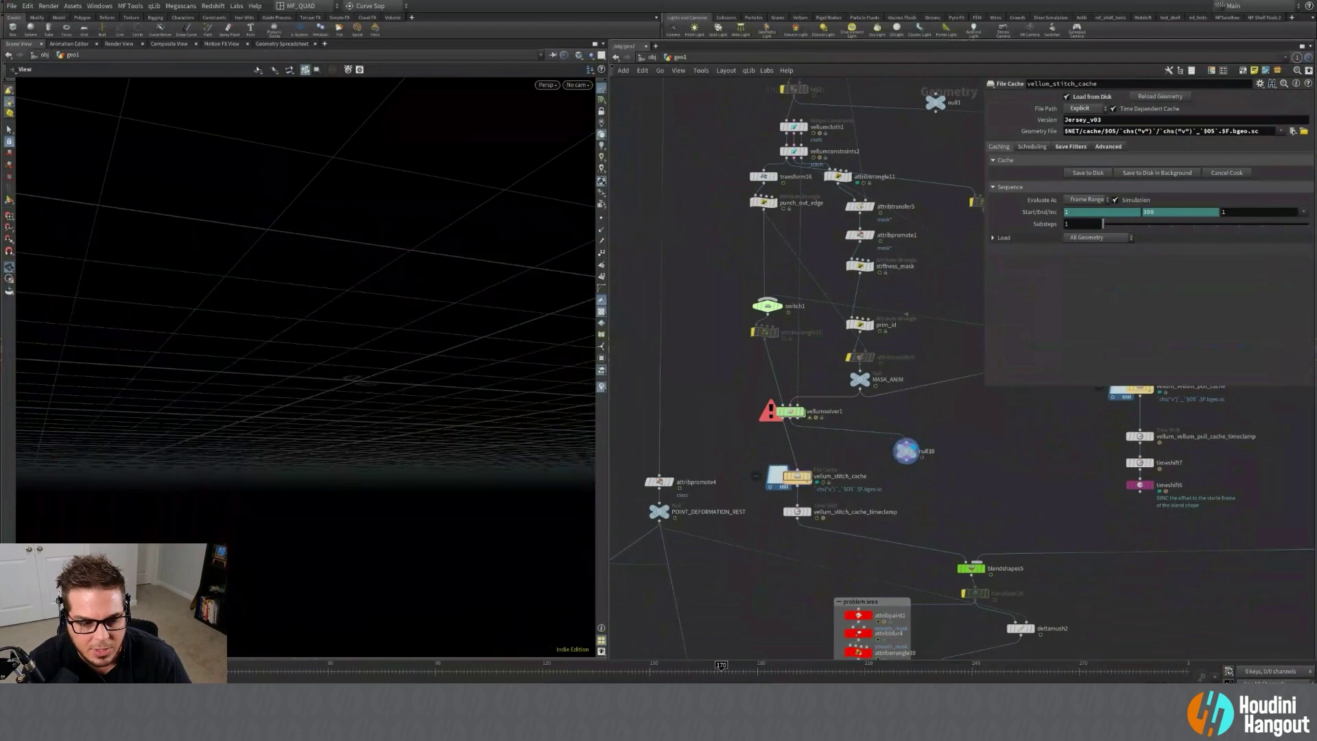
left_click(12, 670)
left_click_drag(231, 342, 378, 369)
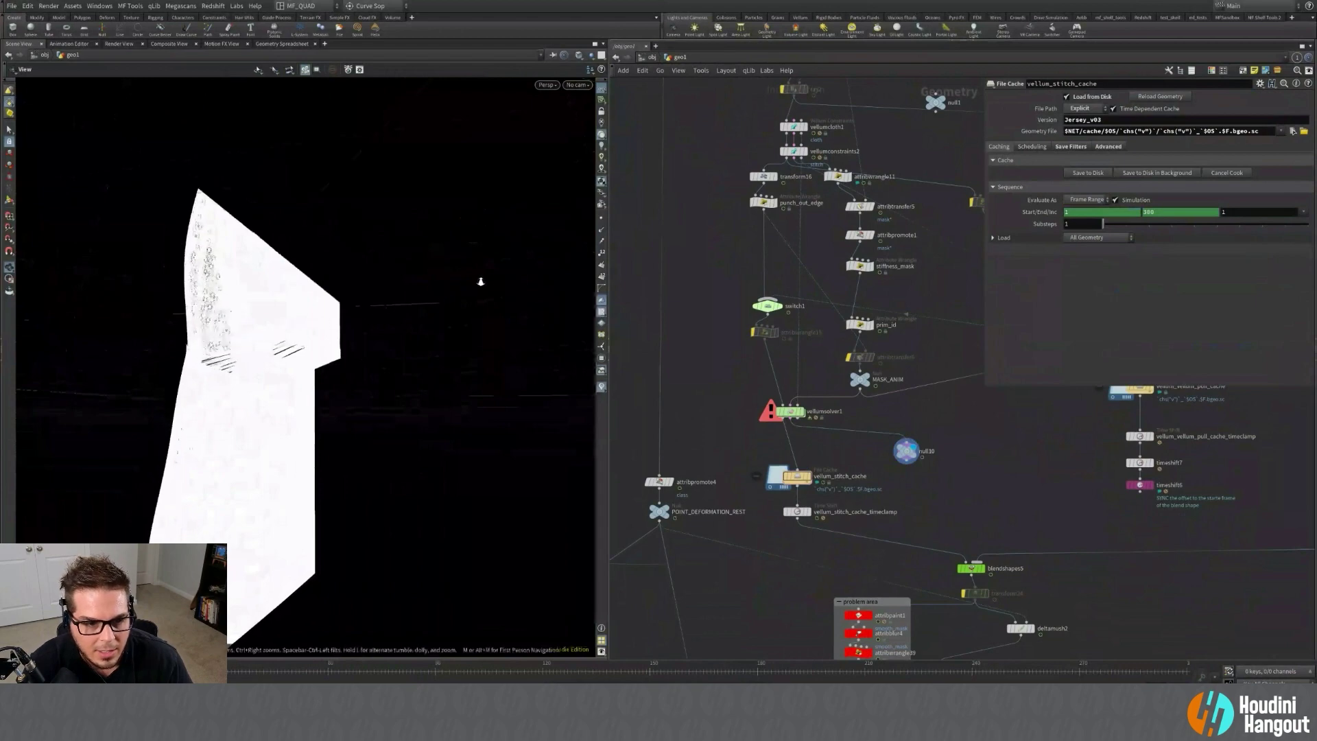
right_click_drag(480, 282, 518, 291)
left_click_drag(257, 254, 295, 485)
left_click_drag(407, 337, 430, 293)
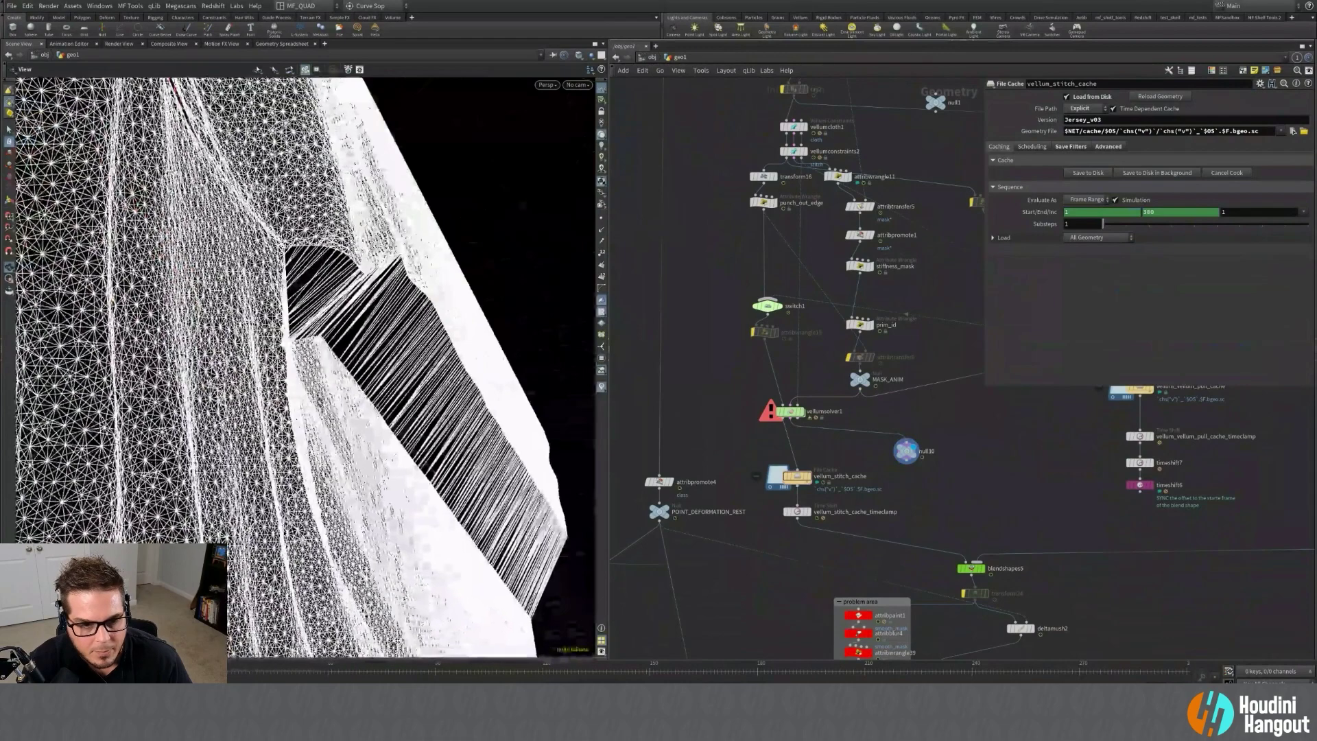
key("ctrl+Up")
Display vellum_stitch_cache again, advance the timeline near its end, and examine the closed seam from the front.
left_click(810, 473)
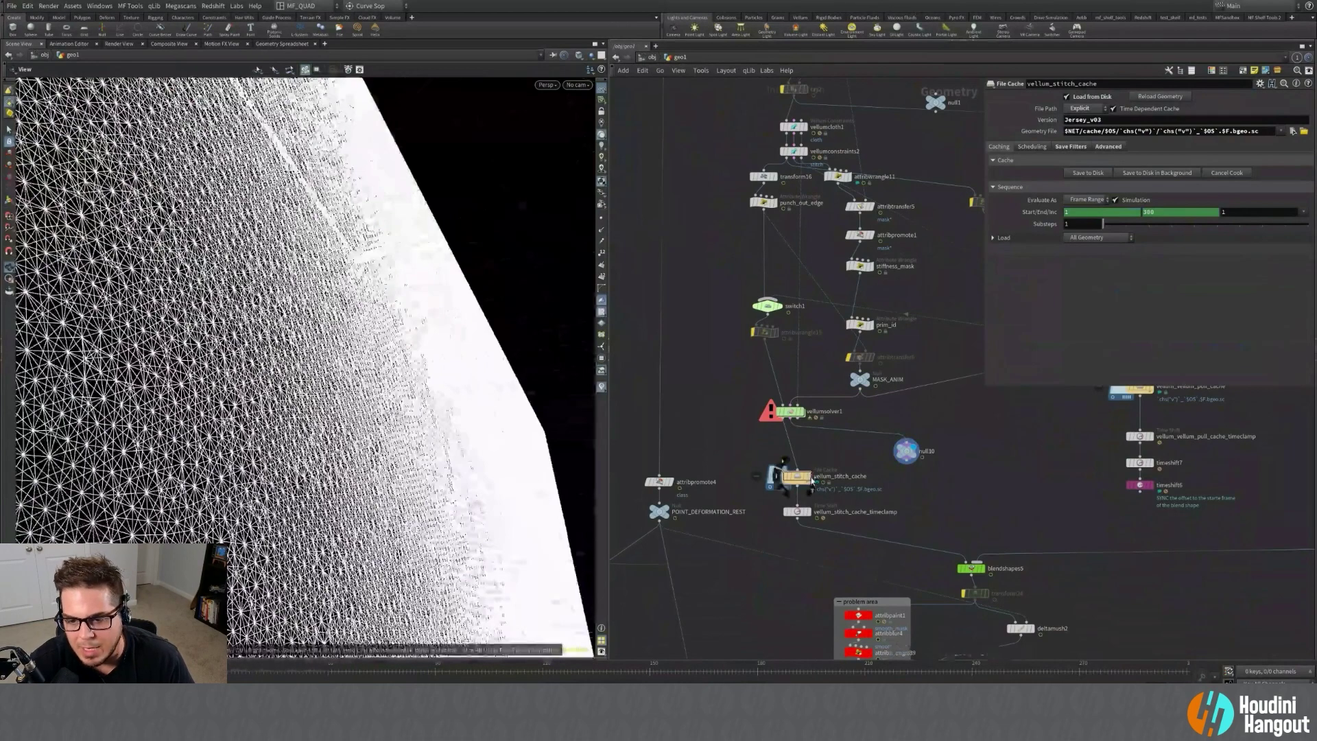
mouse_move(375, 230)
left_mouse_down()
mouse_move(391, 235)
mouse_move(285, 376)
mouse_move(465, 261)
mouse_move(431, 327)
mouse_move(302, 327)
left_mouse_up()
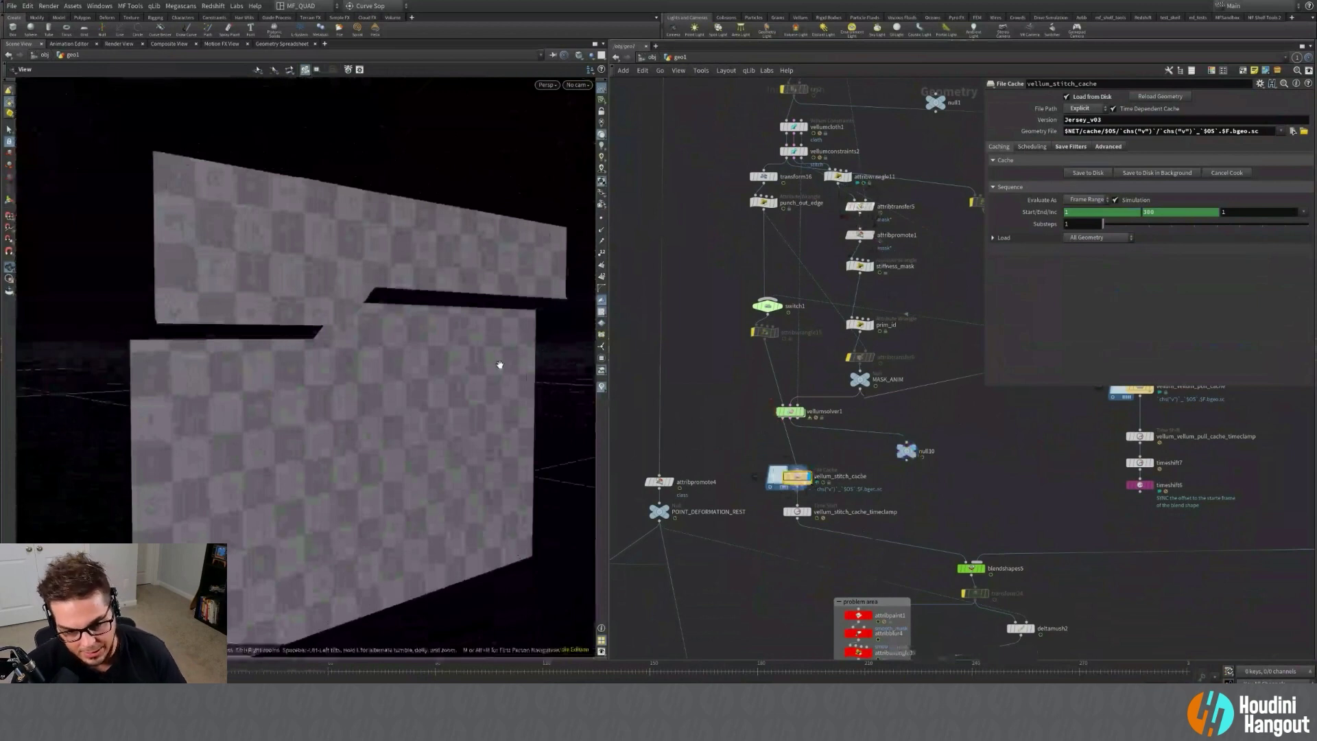
left_click_drag(124, 667, 353, 666)
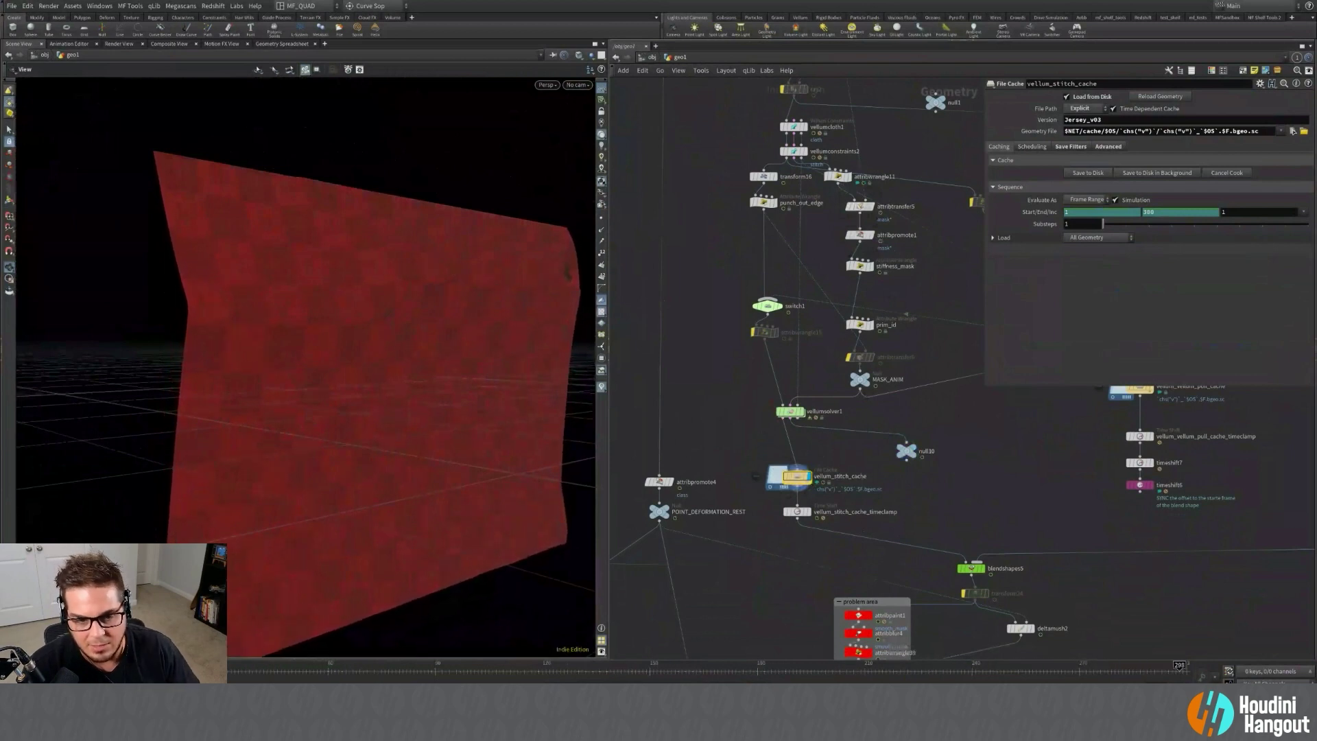
left_click_drag(442, 408, 316, 364)
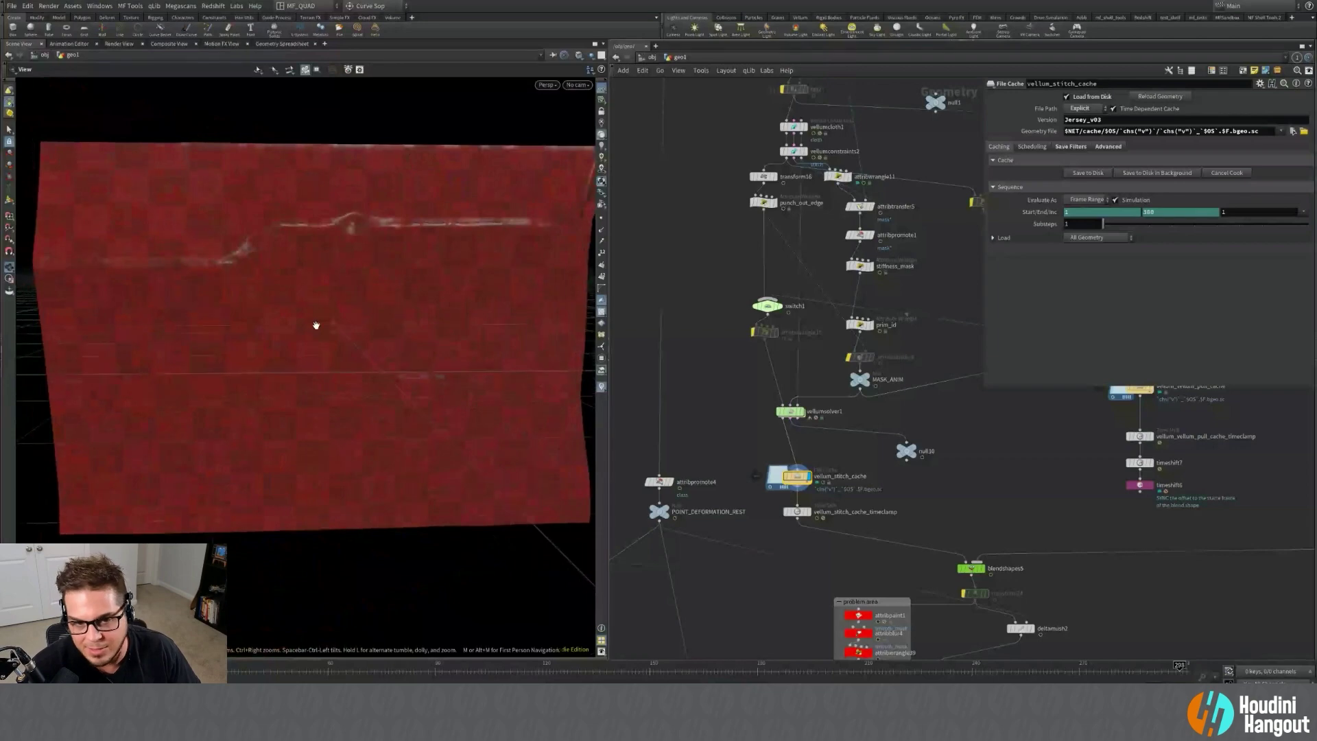
Display timeshift6 at the end of the vellum pull cache branch and play its offset simulation to examine the cloth's motion.
scroll(996, 487, "down", 5)
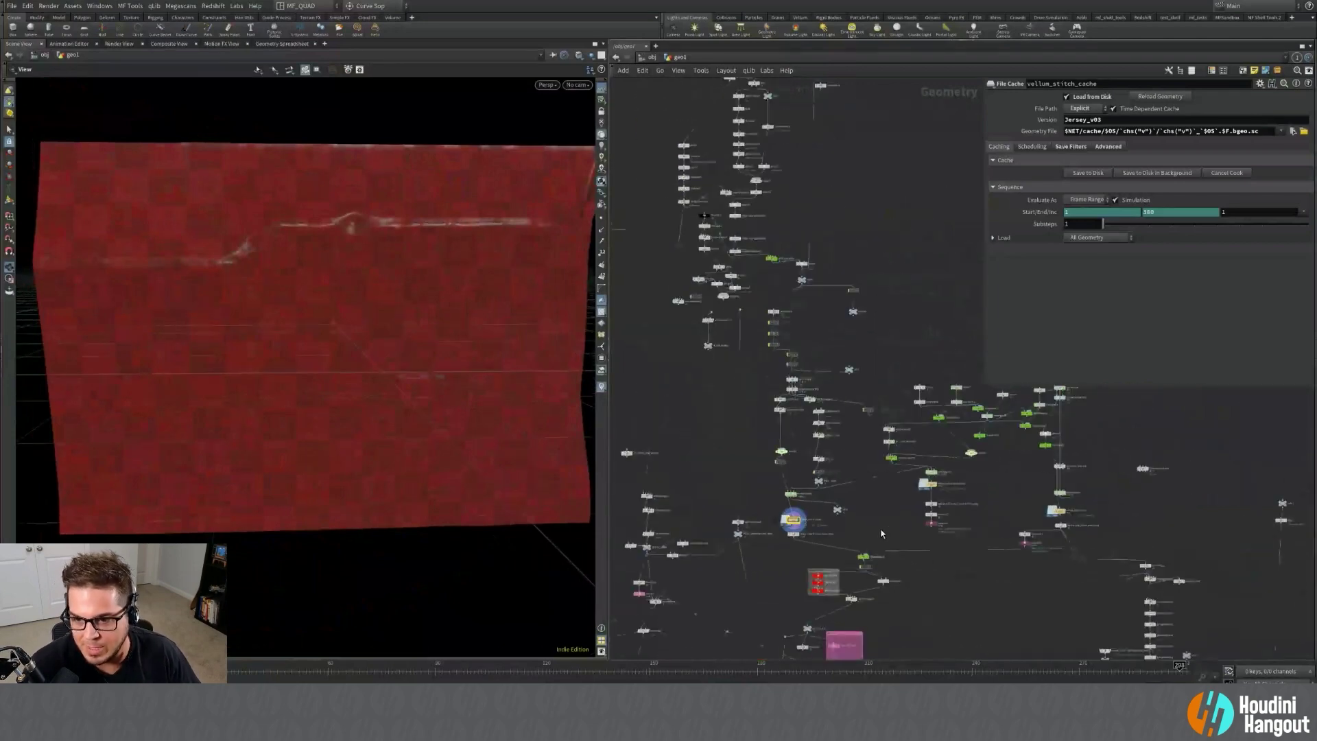
scroll(869, 510, "down", 2)
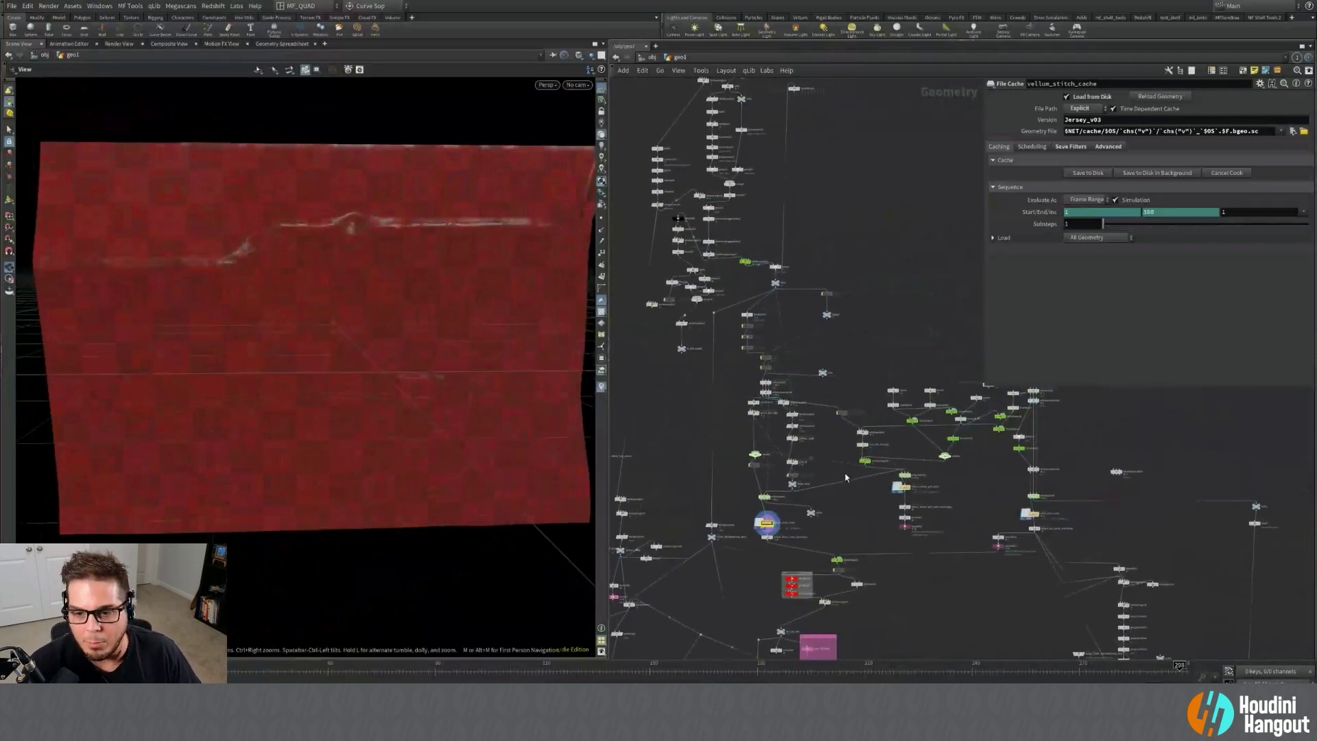
right_click_drag(409, 281, 320, 320)
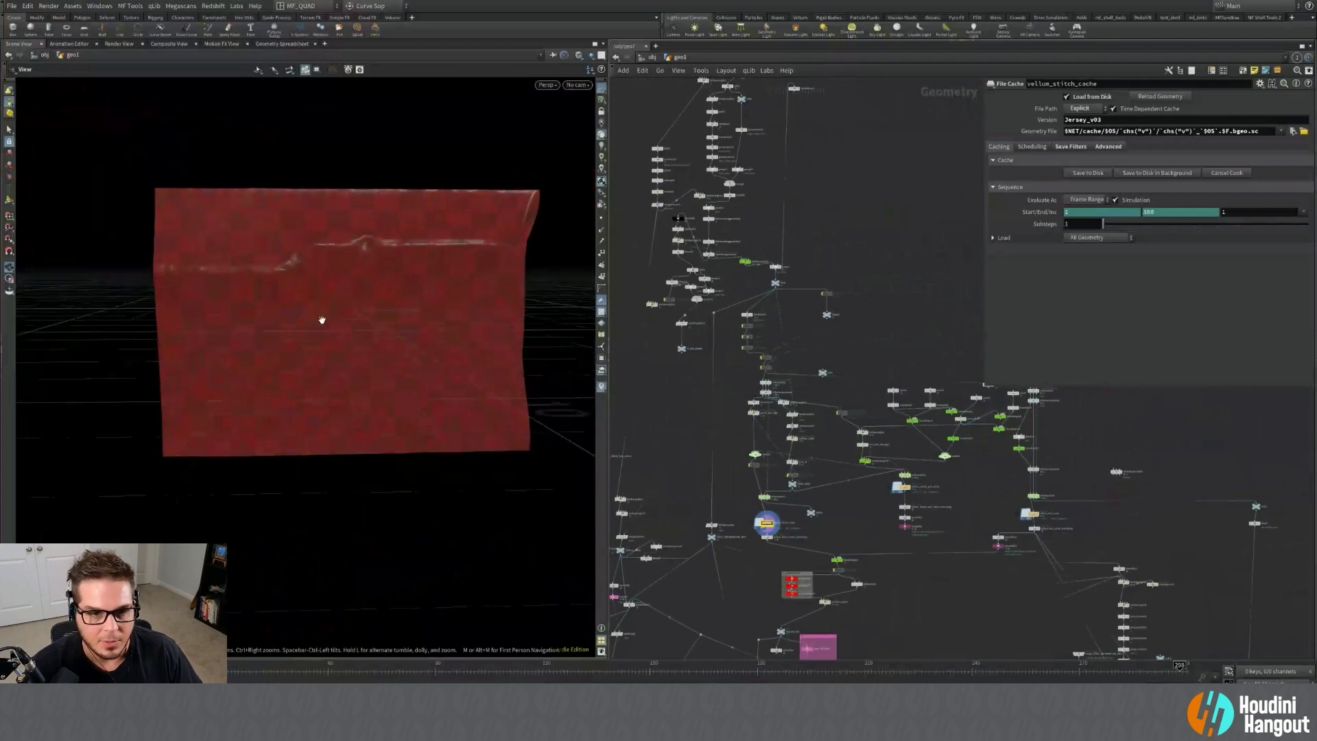
left_click_drag(320, 321, 342, 356)
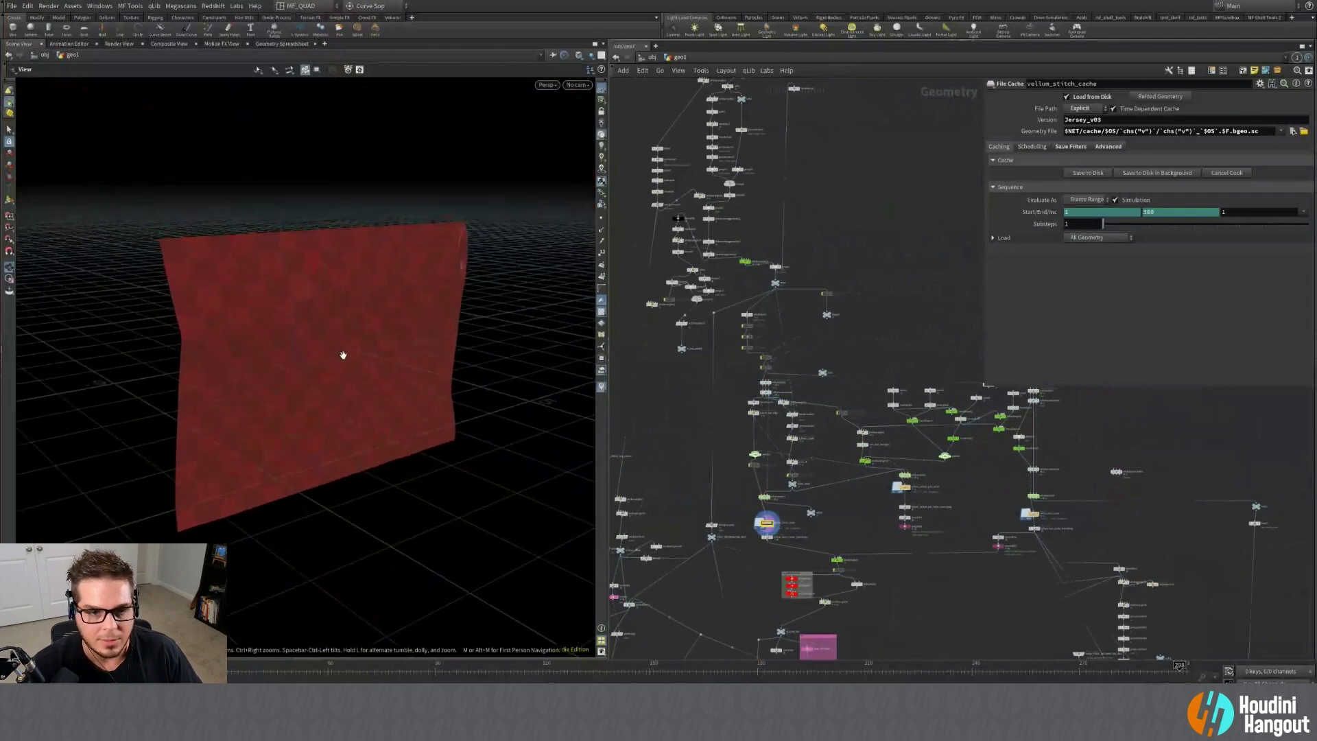
scroll(907, 502, "up", 5)
left_click(906, 500)
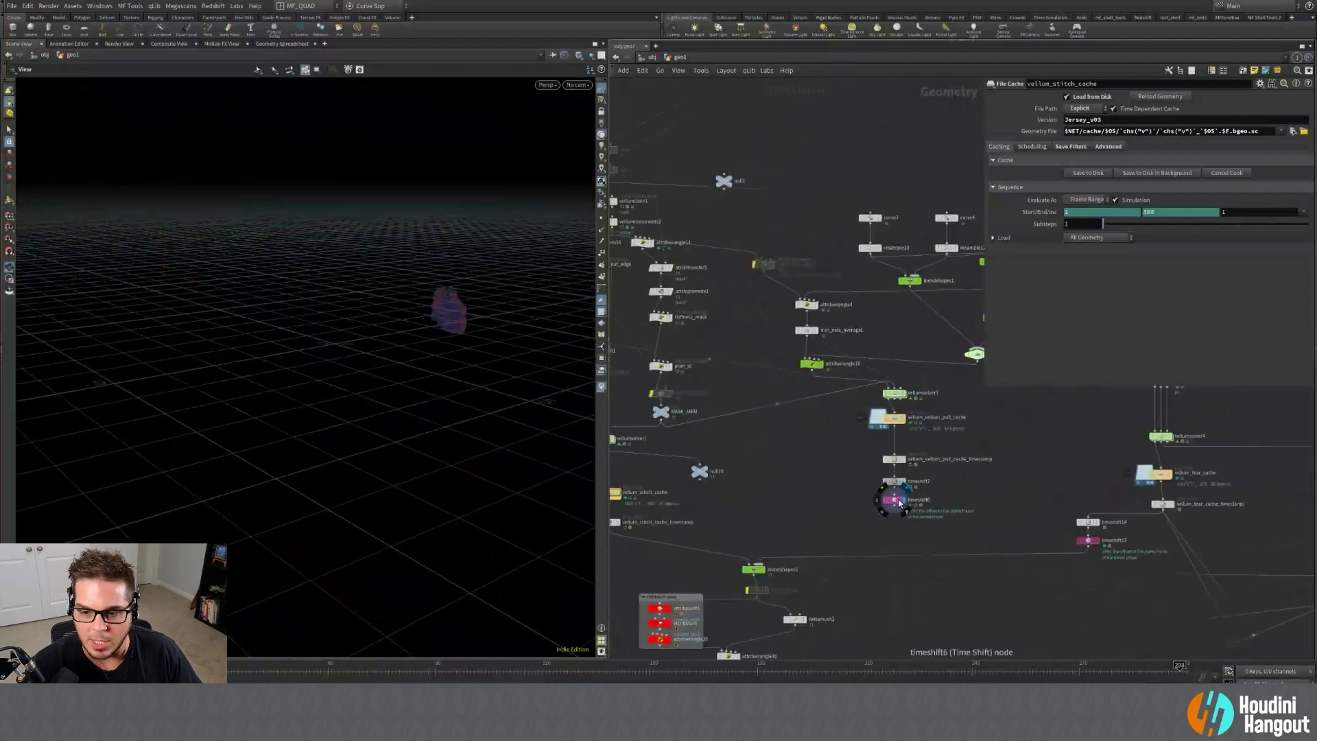
left_click(894, 499)
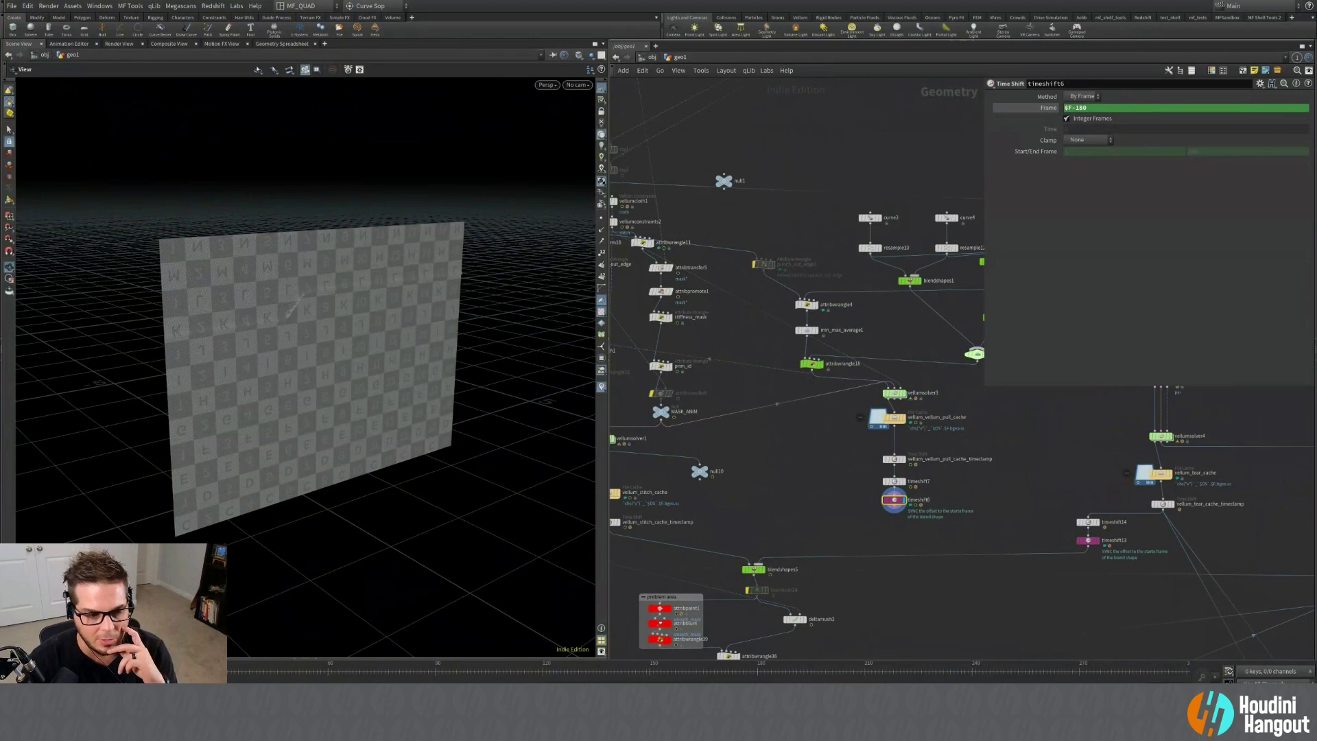
key("Up")
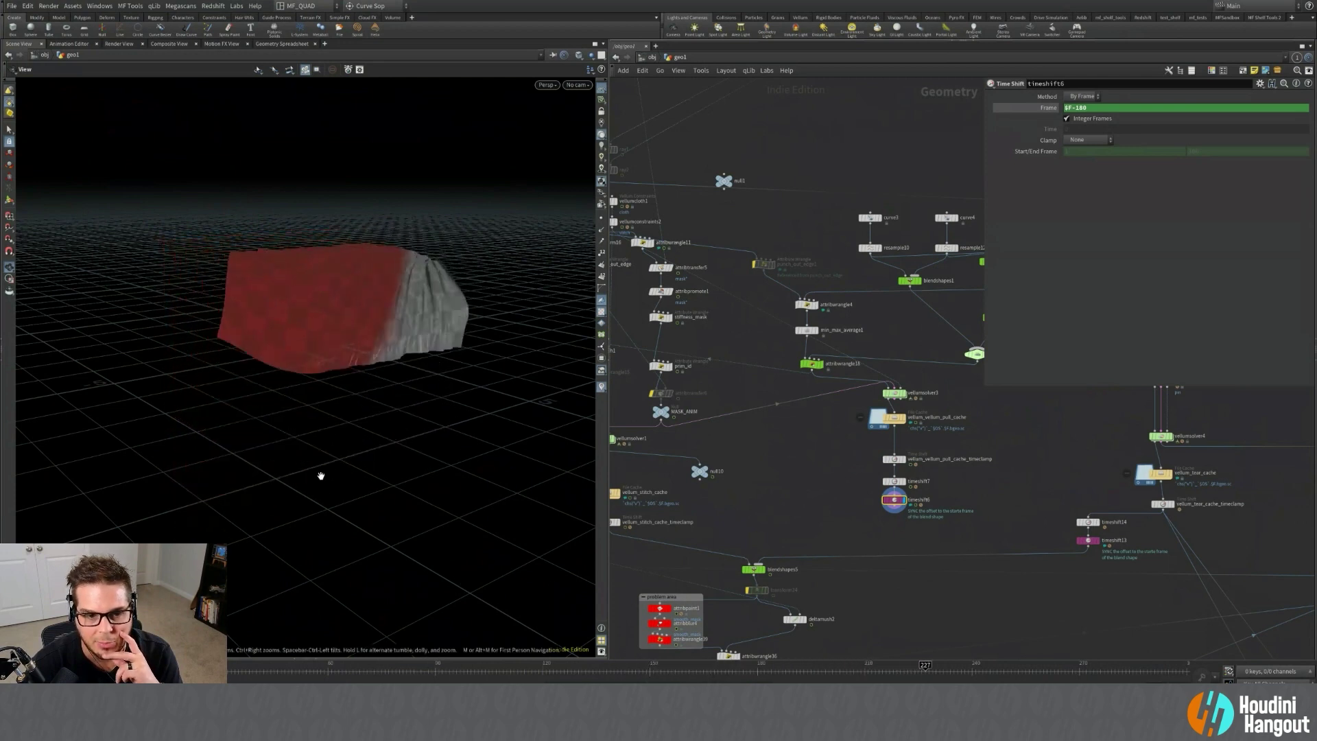
left_click_drag(843, 669, 986, 665)
Look through the animated shot camera and scrub the timeline to examine the timeshift6 cloth in the shot.
left_click(577, 84)
left_click(580, 99)
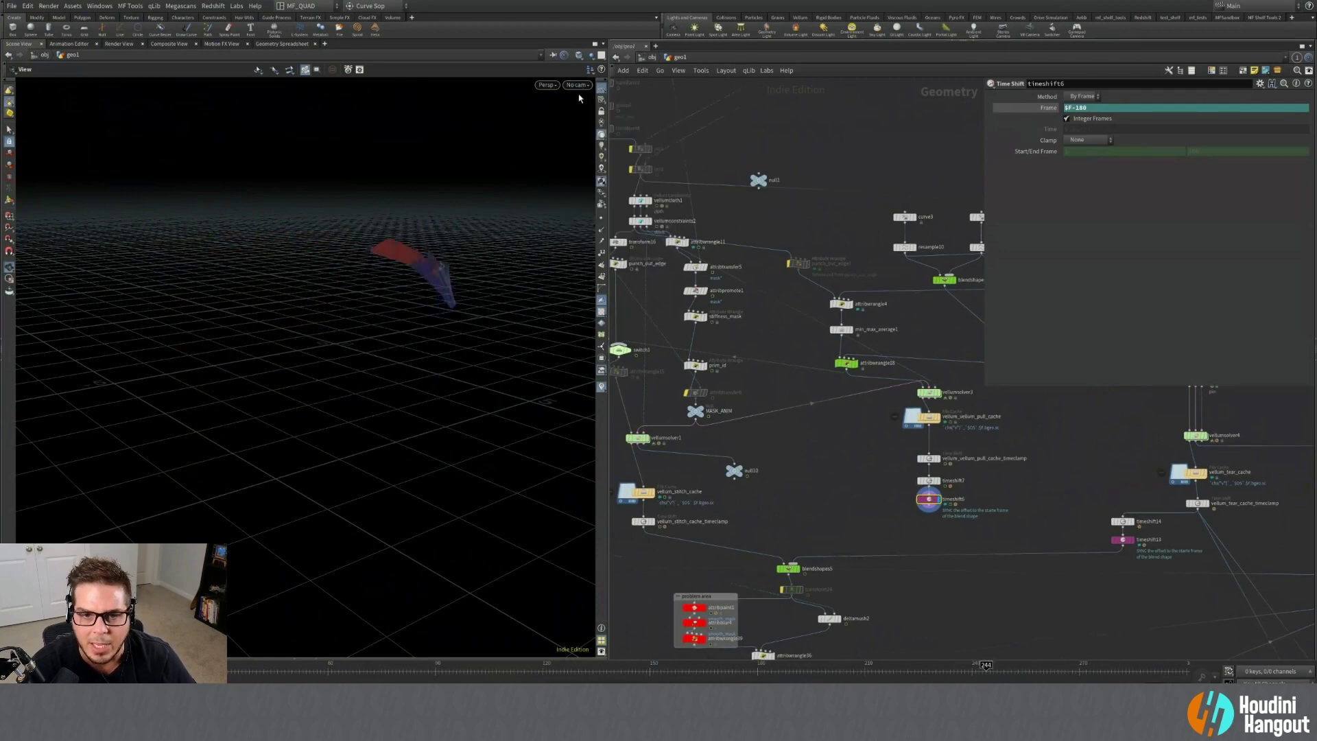
left_click(575, 84)
left_click(582, 157)
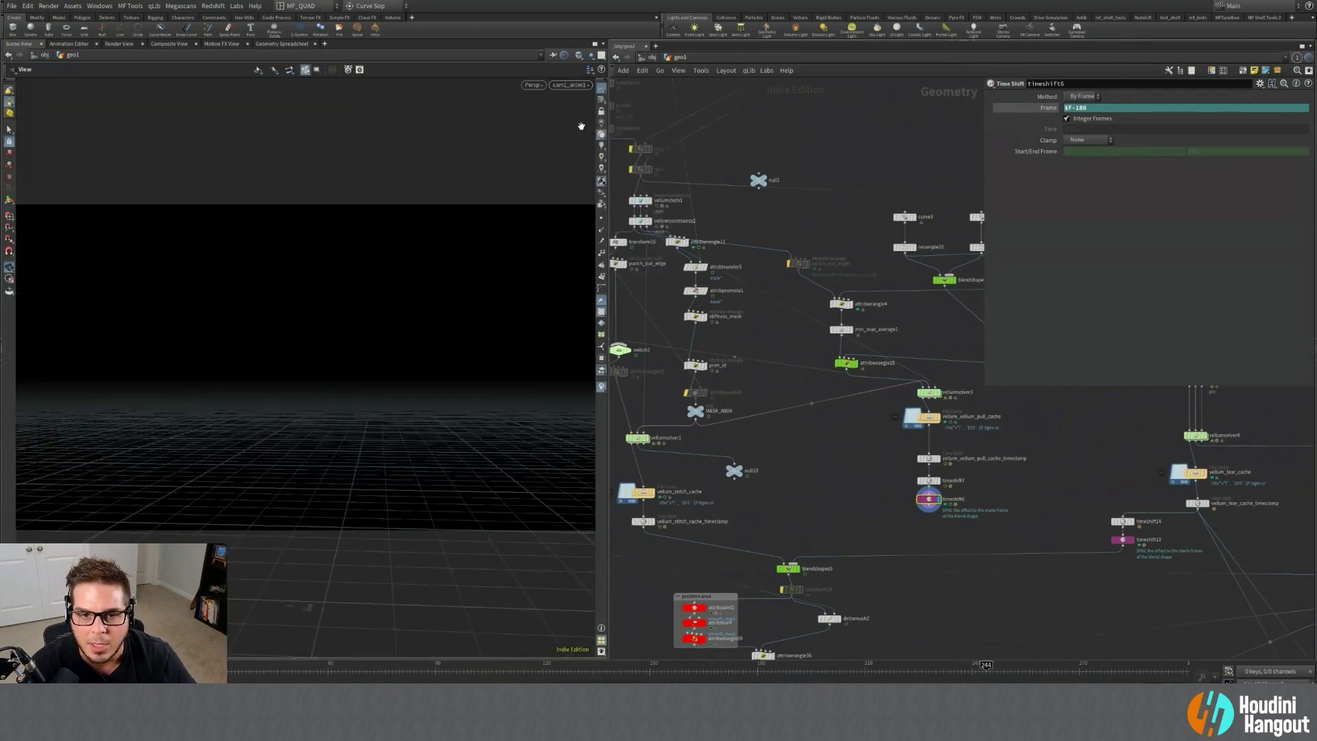
left_click_drag(263, 667, 664, 668)
left_click_drag(899, 515, 937, 502)
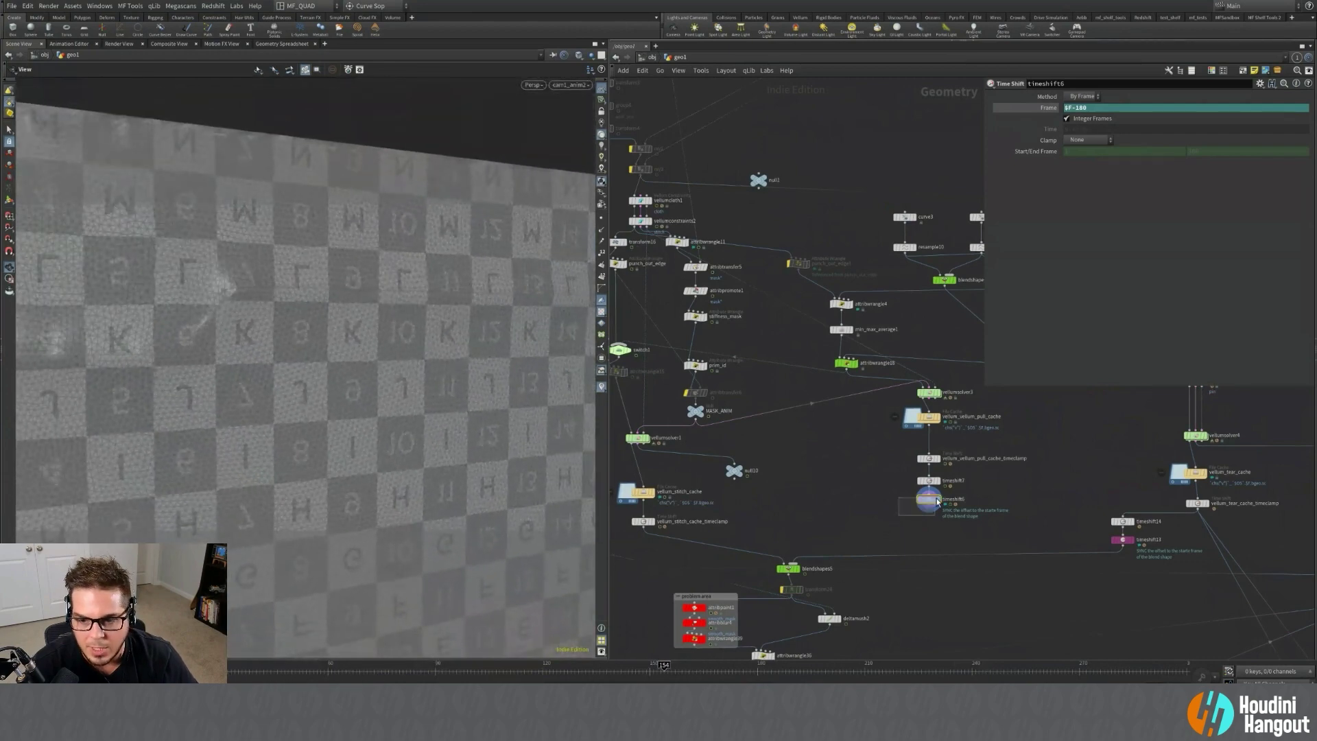
left_click_drag(770, 671, 999, 679)
left_click_drag(983, 675, 967, 676)
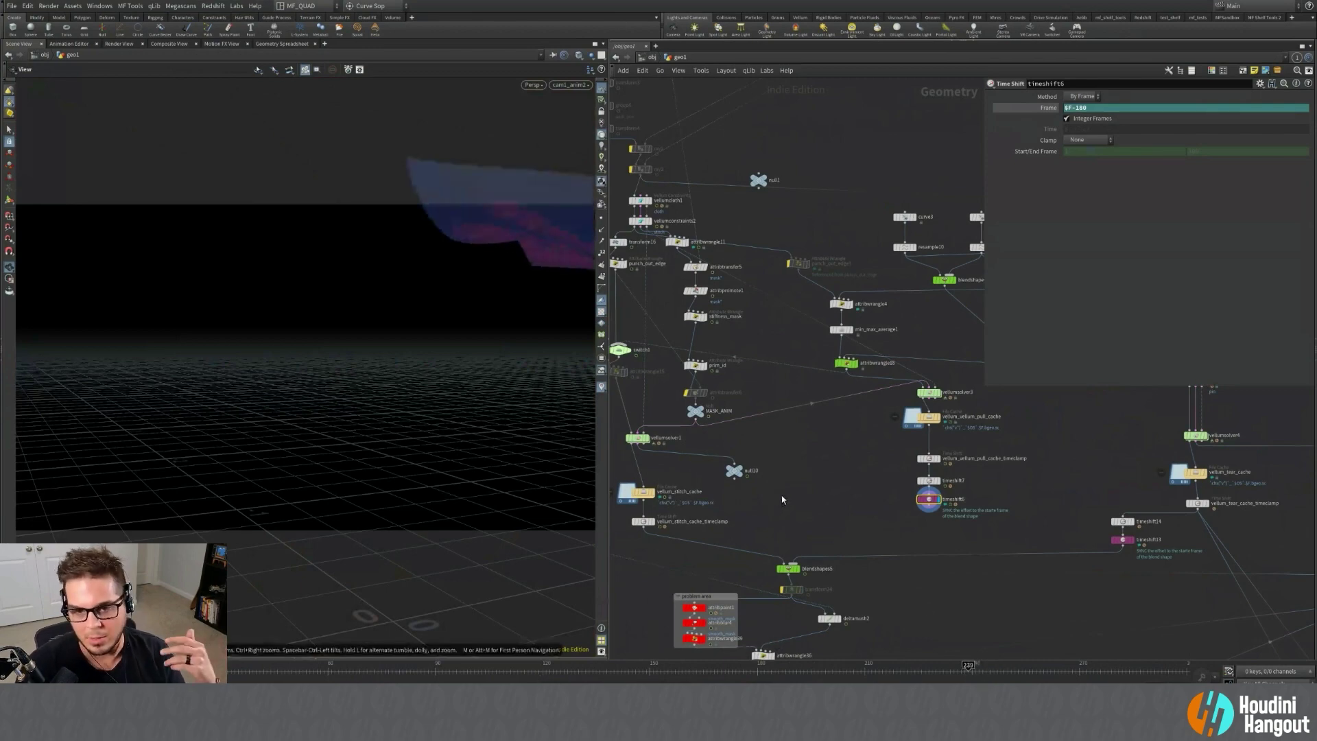
left_click_drag(946, 675, 896, 673)
Display vellumconstraints3 in the tear setup and compare its cloth and constraint nodes with those of the stitch setup.
middle_click_drag(1045, 490, 823, 594)
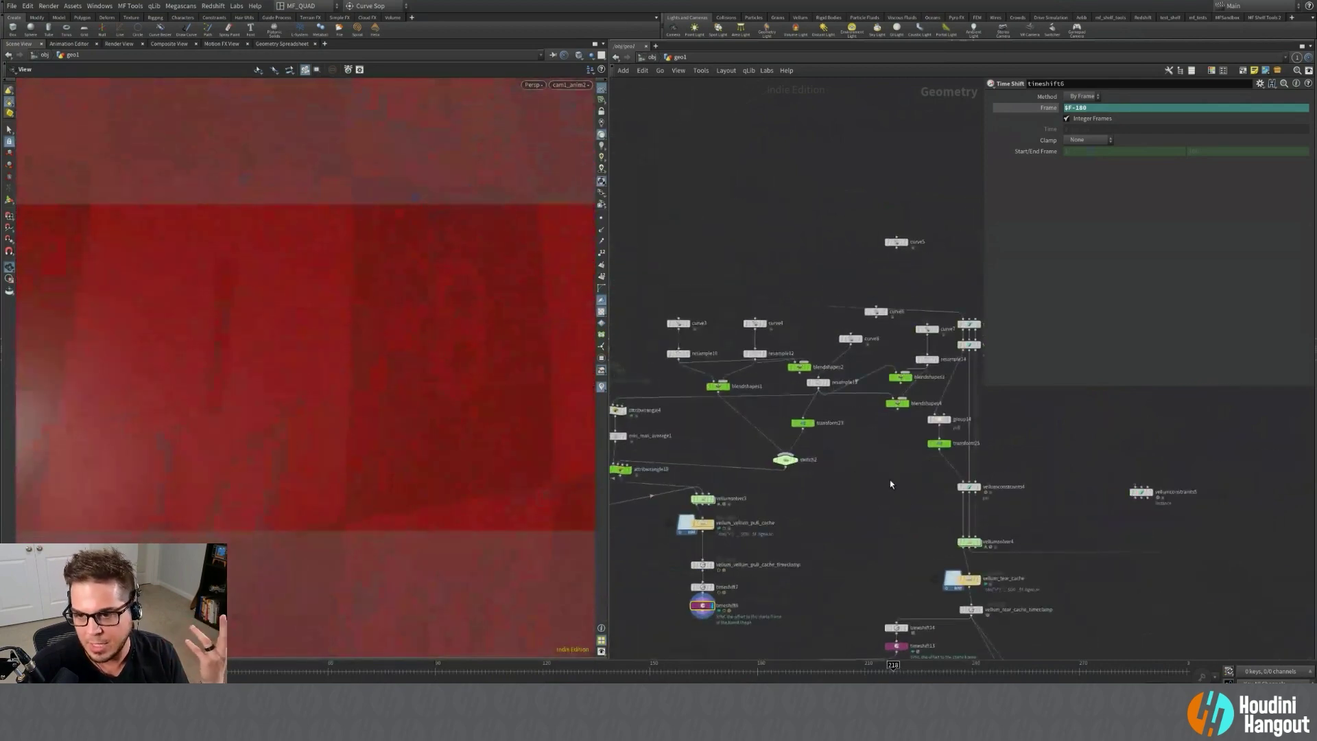
middle_click_drag(895, 513, 767, 524)
mouse_move(845, 357)
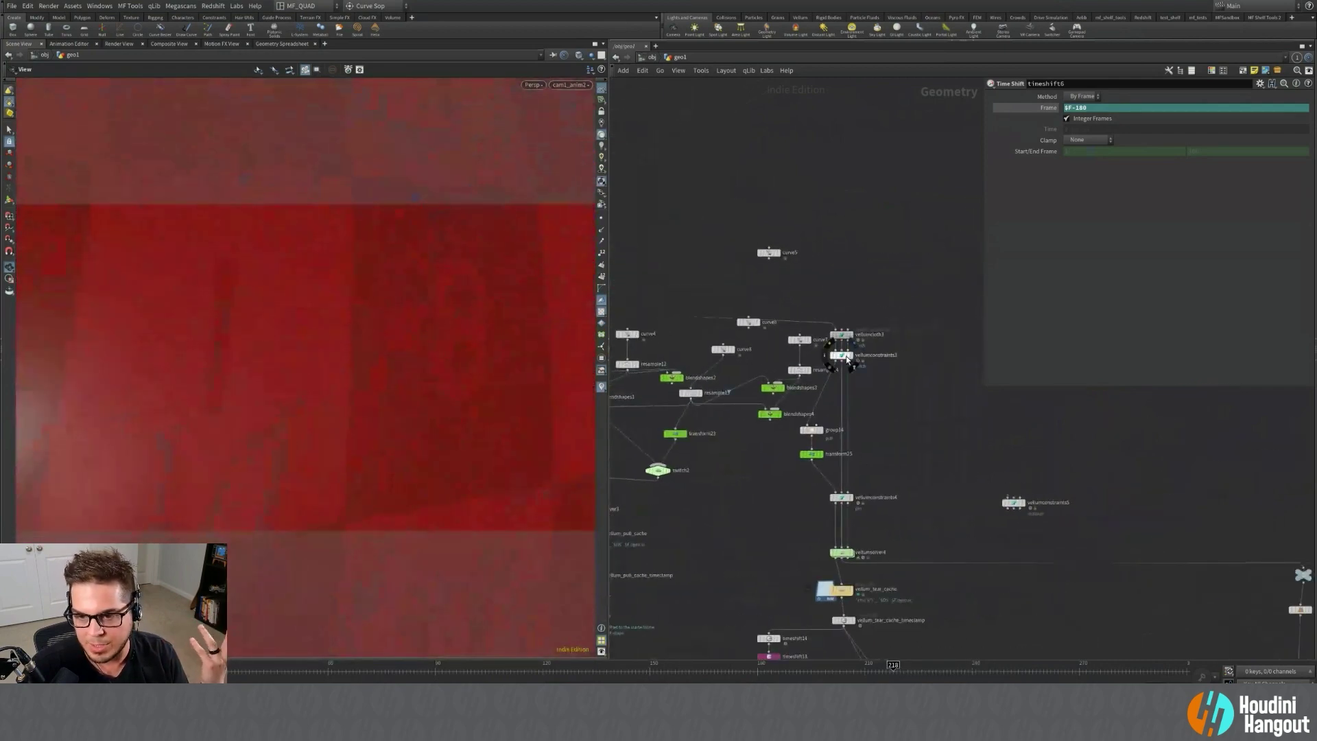
scroll(887, 389, "down", 5)
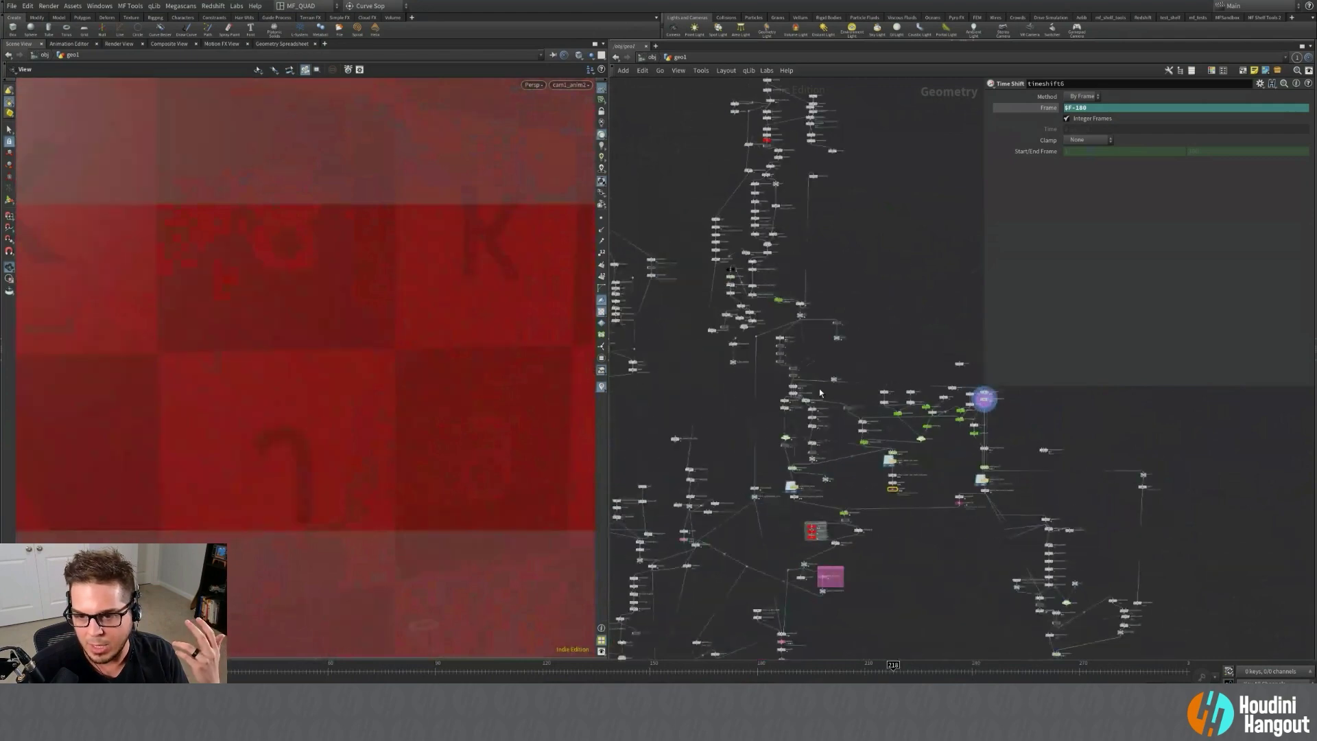
mouse_move(742, 368)
left_mouse_down()
mouse_move(810, 404)
mouse_move(735, 388)
left_mouse_up()
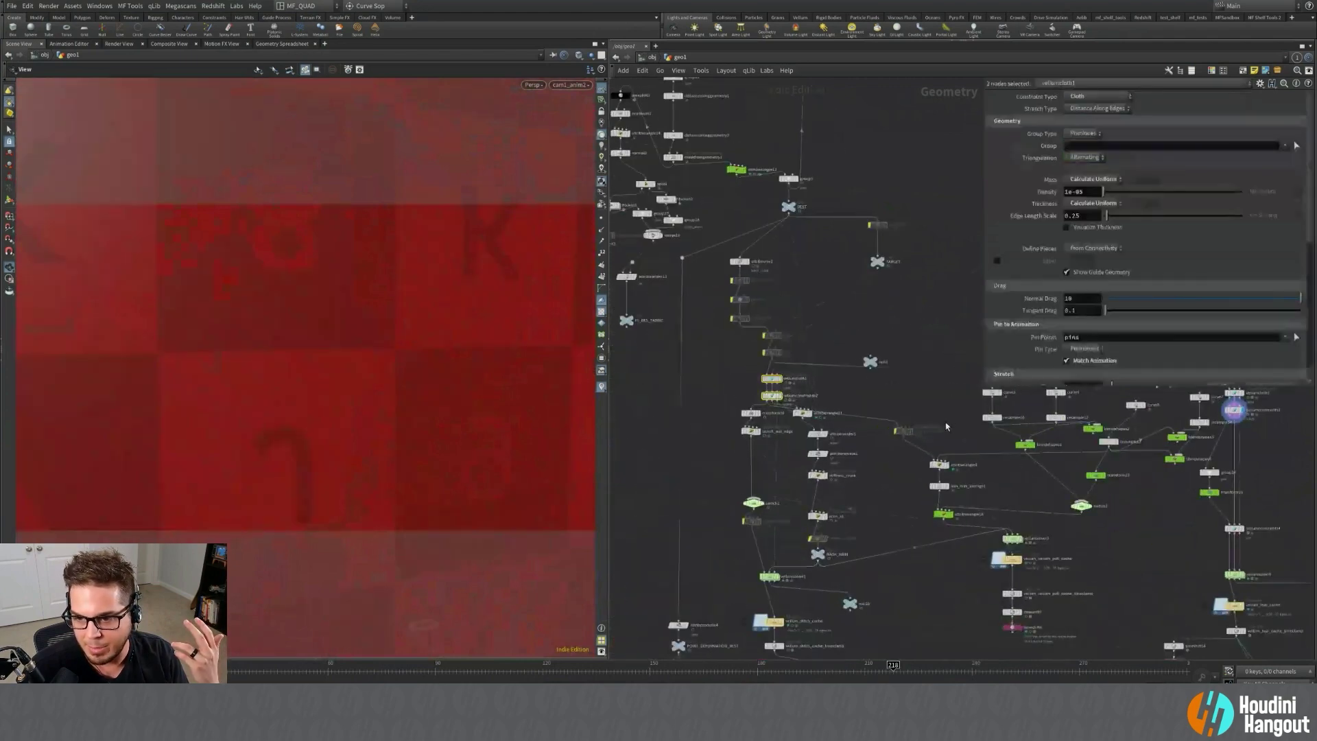
middle_click_drag(946, 427, 652, 431)
middle_click_drag(908, 594, 864, 553)
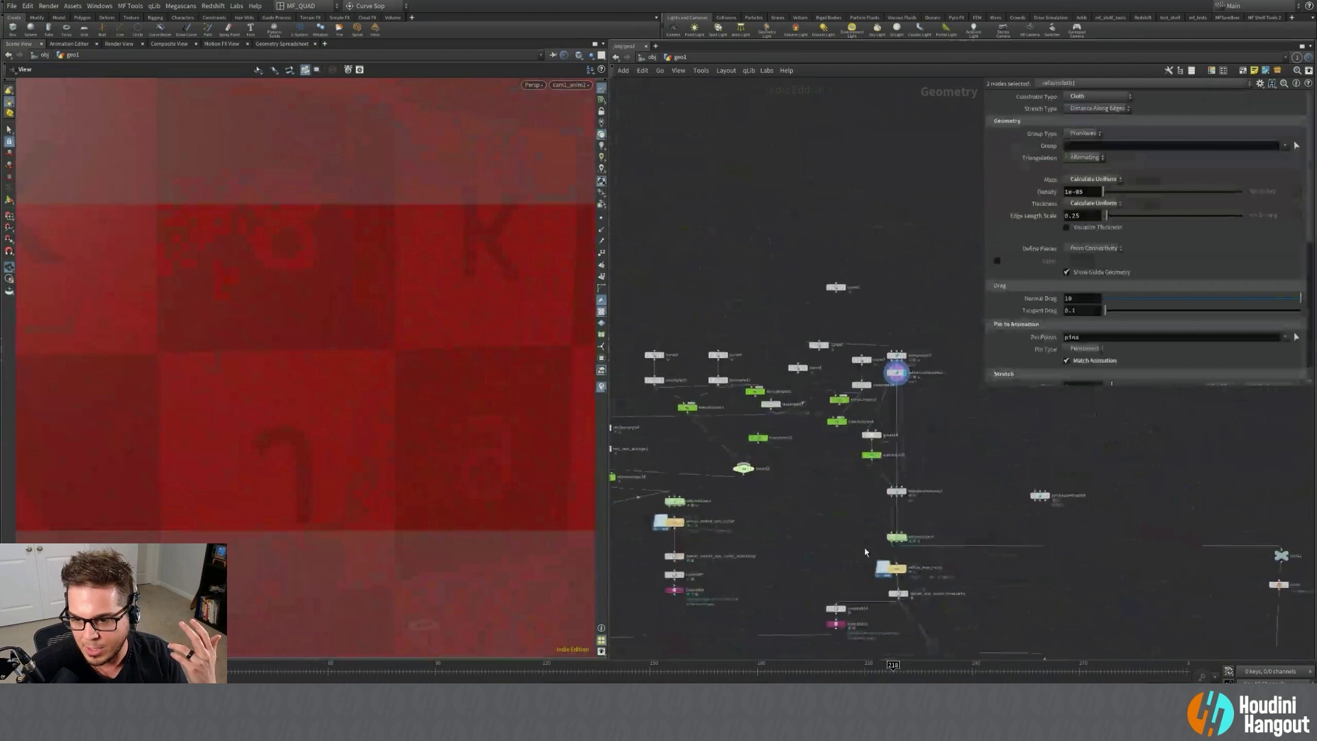
scroll(912, 527, "up", 4)
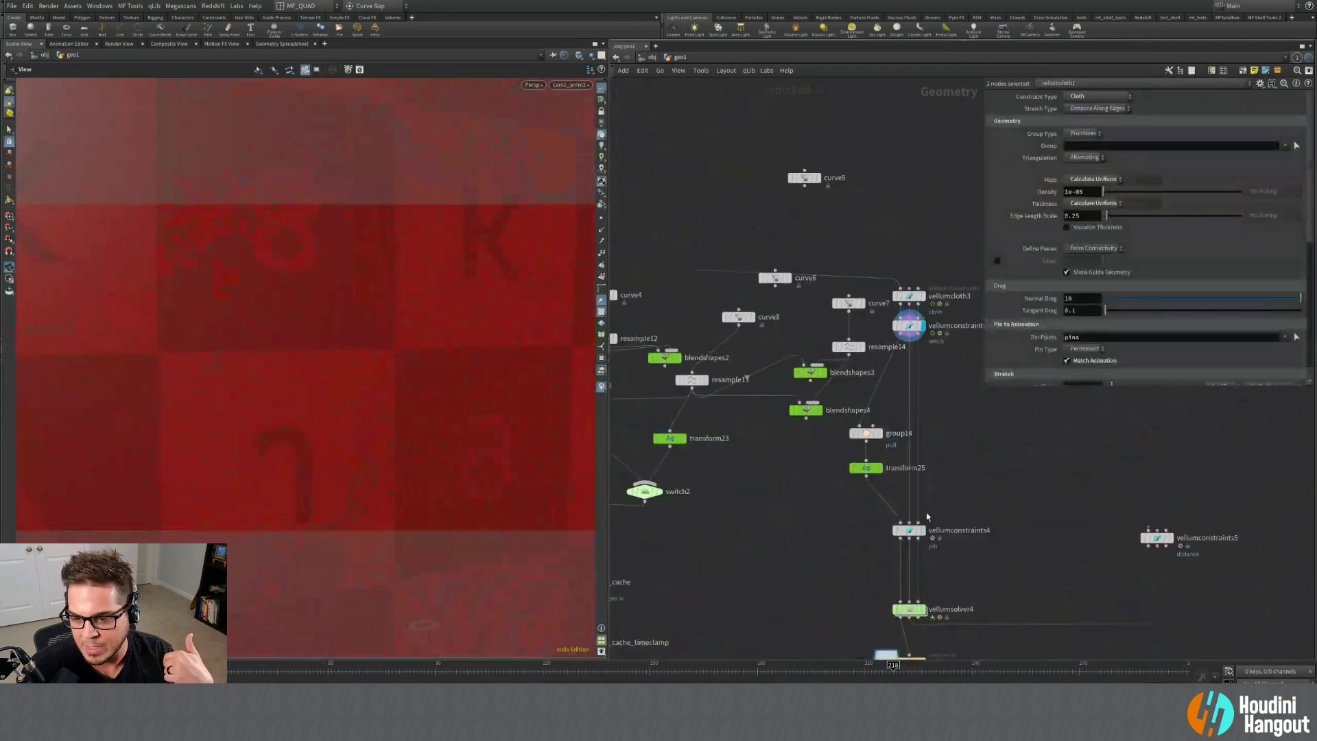
left_click(956, 446)
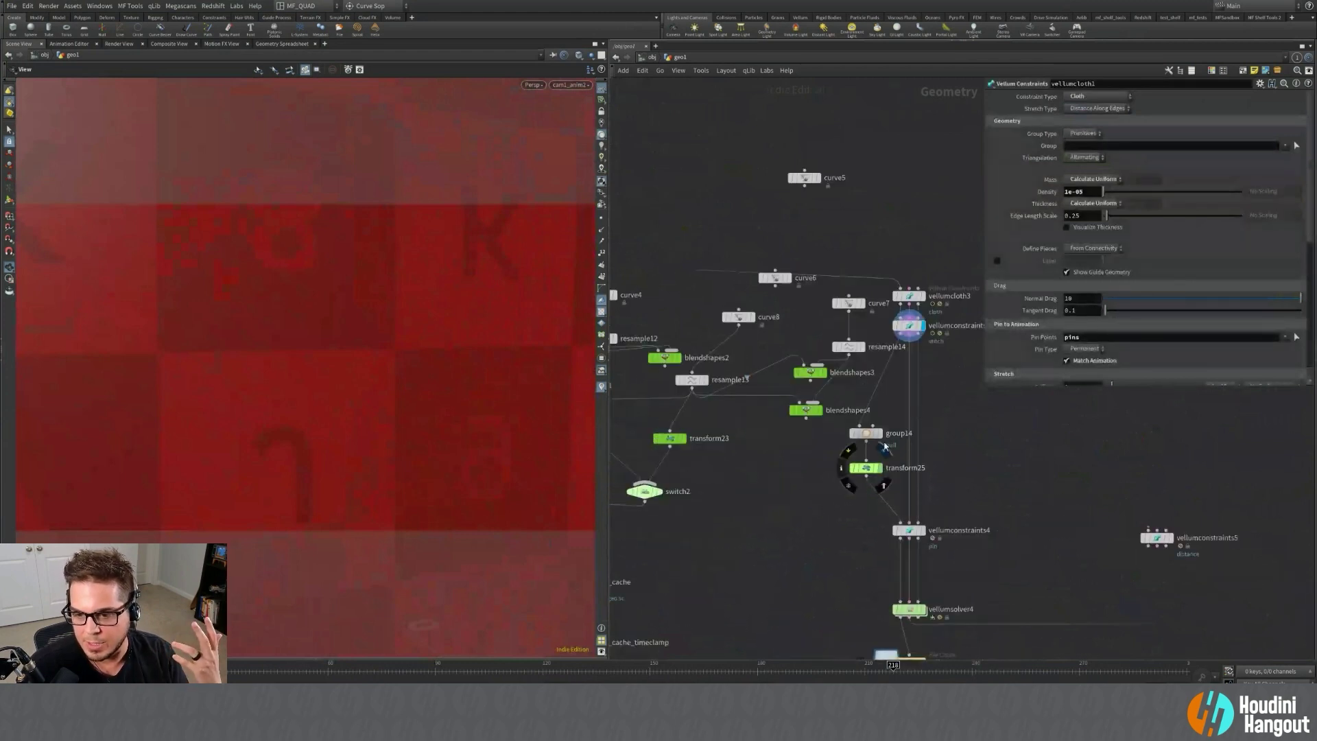
Display group14, leave the camera view and examine the pull point group at the cloth's lower corner.
left_click(865, 432)
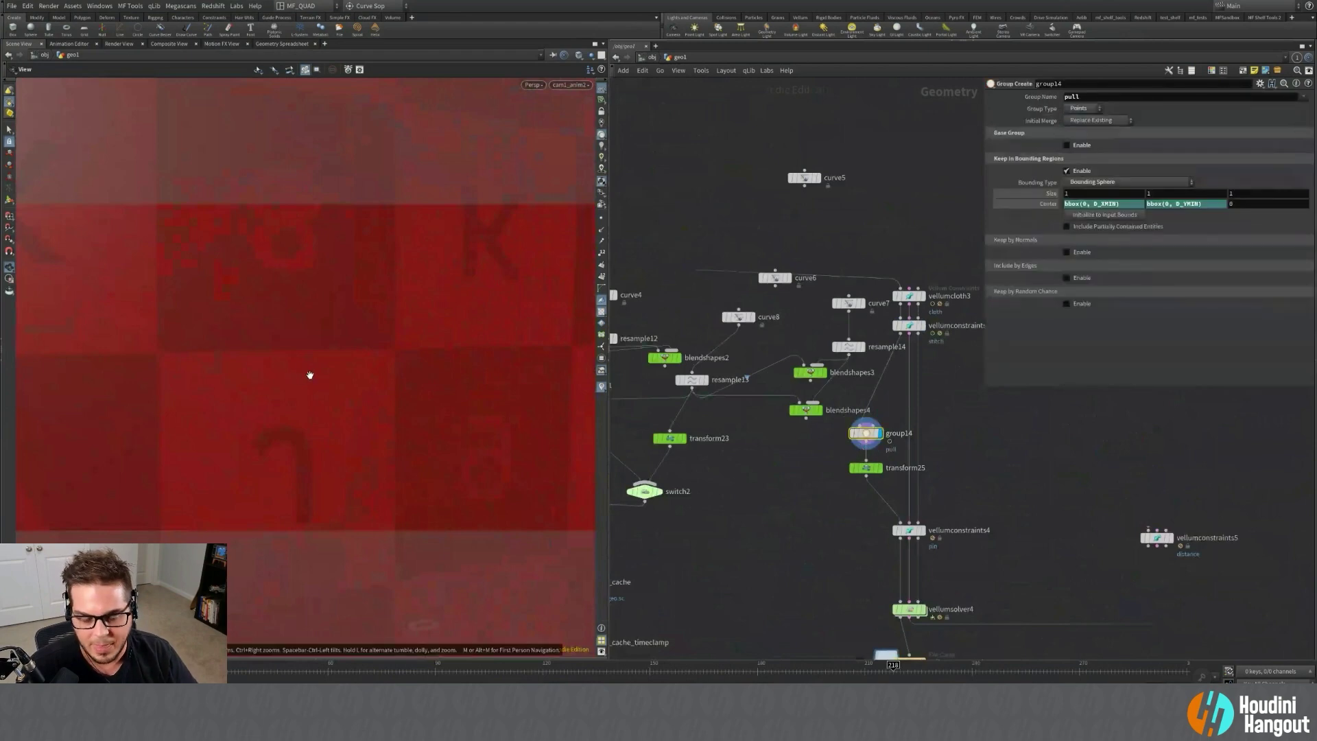
left_click_drag(310, 375, 340, 392)
middle_click_drag(327, 449, 314, 361)
right_click_drag(314, 362, 464, 338)
left_click_drag(464, 338, 238, 513)
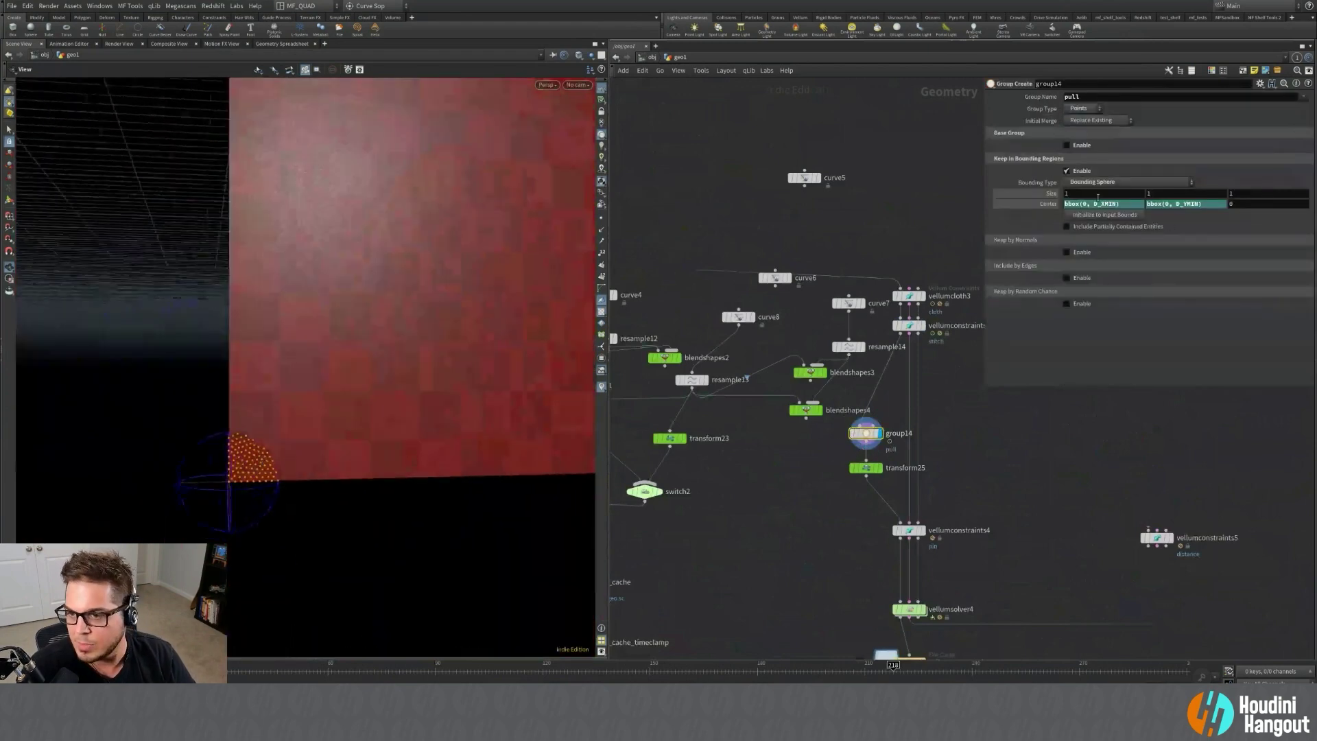
Display transform25 and scrub the timeline to examine how the pull group's corner points are moved.
left_click(866, 467)
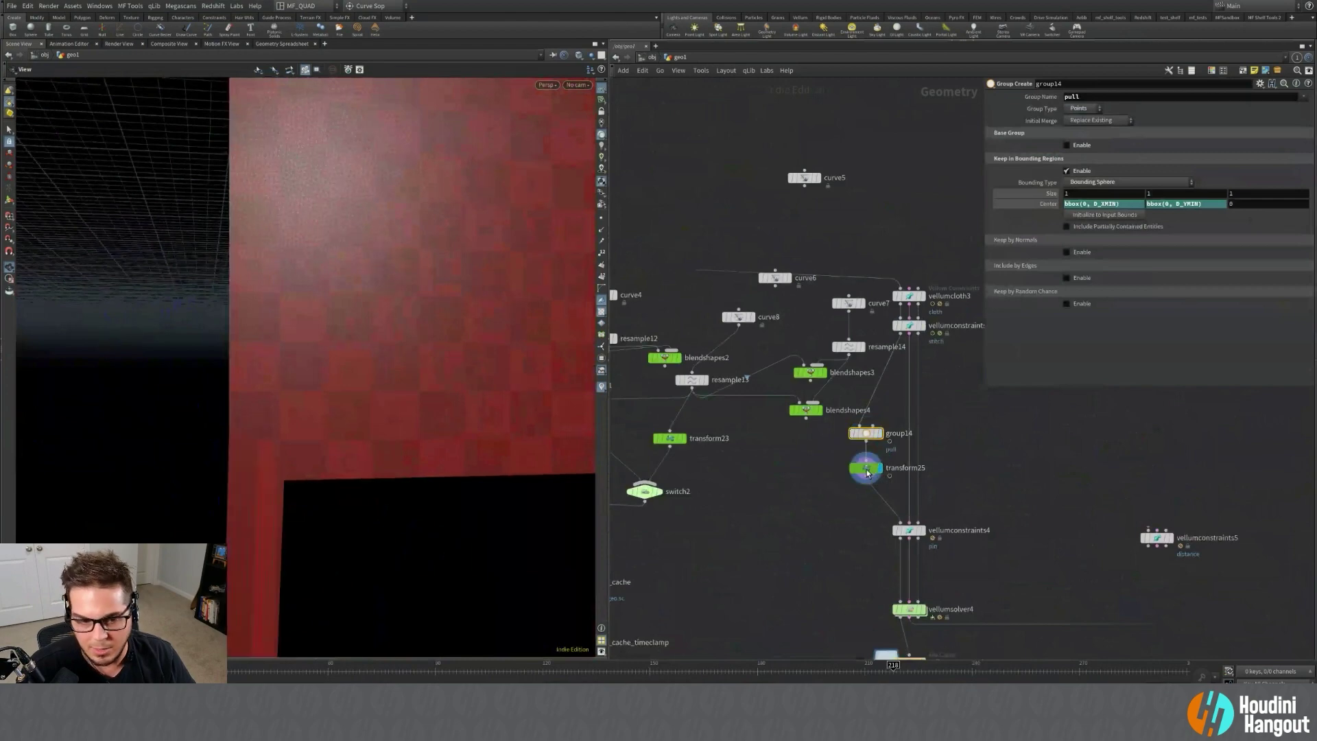
right_click_drag(395, 385, 294, 599)
left_click_drag(228, 676, 281, 670)
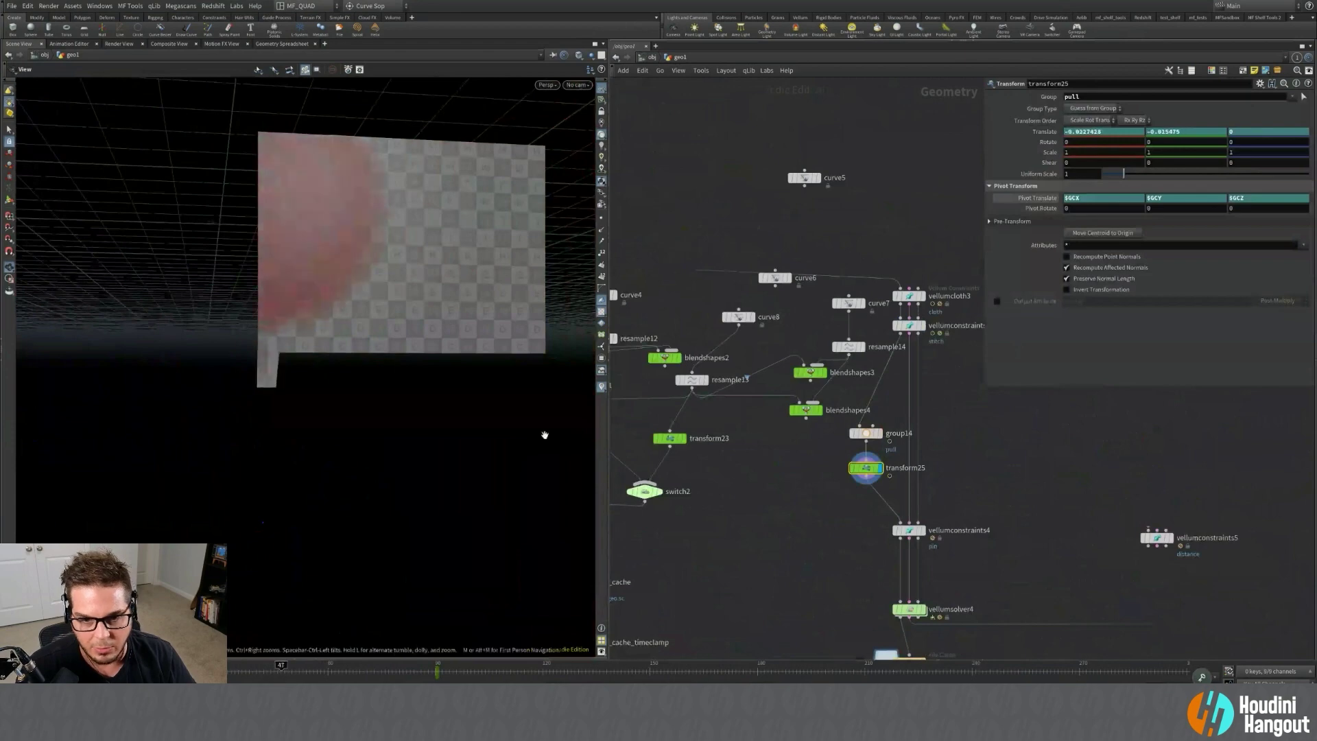
scroll(397, 259, "up", 5)
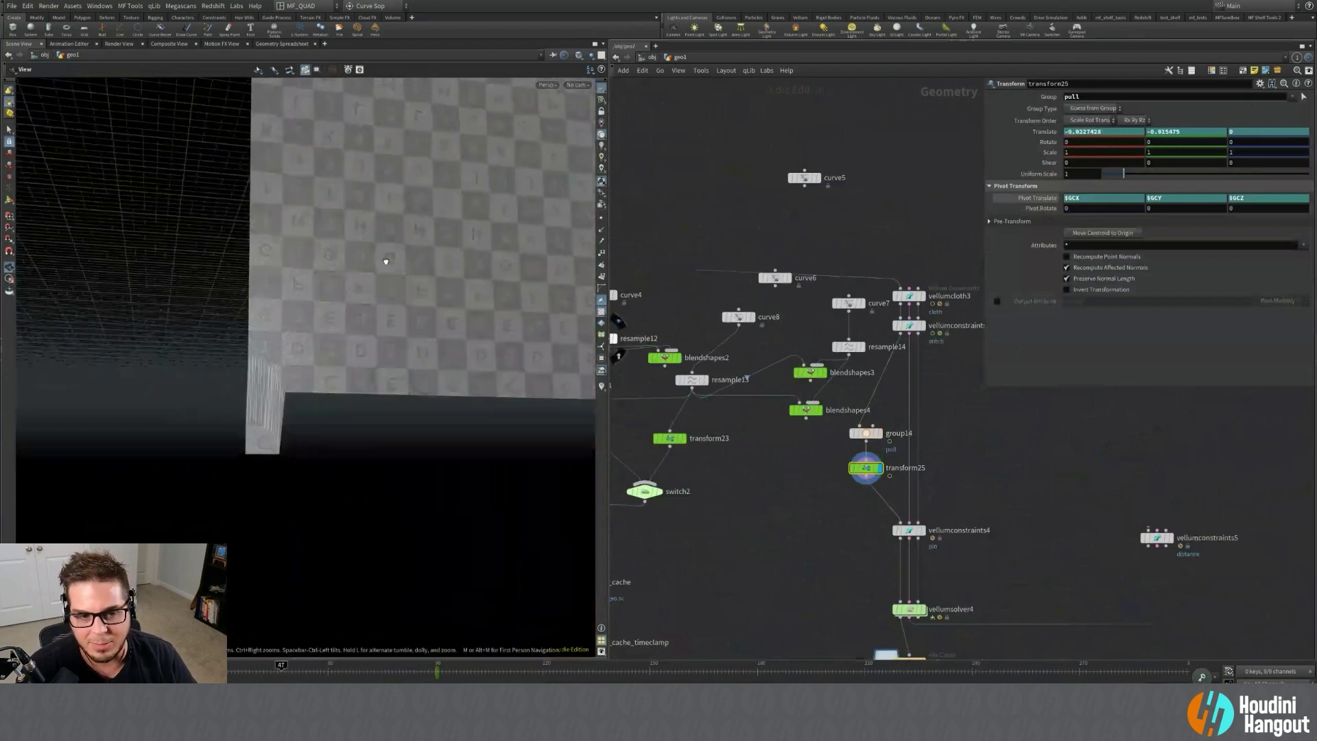
scroll(393, 283, "down", 5)
left_click_drag(281, 672, 483, 681)
left_click_drag(247, 682, 199, 680)
Inspect the pin settings of vellumconstraints4 and the stitch and breaking settings of vellumconstraints3.
middle_click_drag(1054, 561, 1002, 450)
left_click_drag(763, 391, 893, 420)
left_click(893, 420)
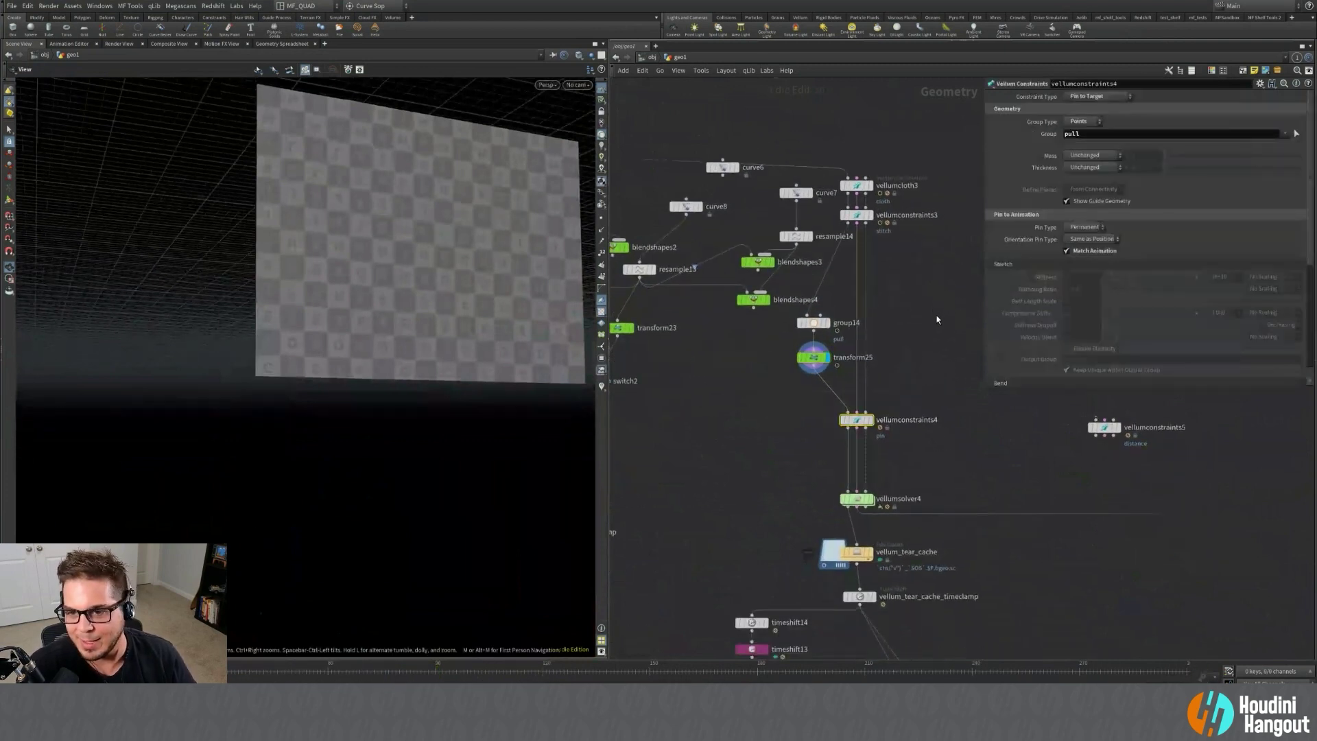
left_click(898, 215)
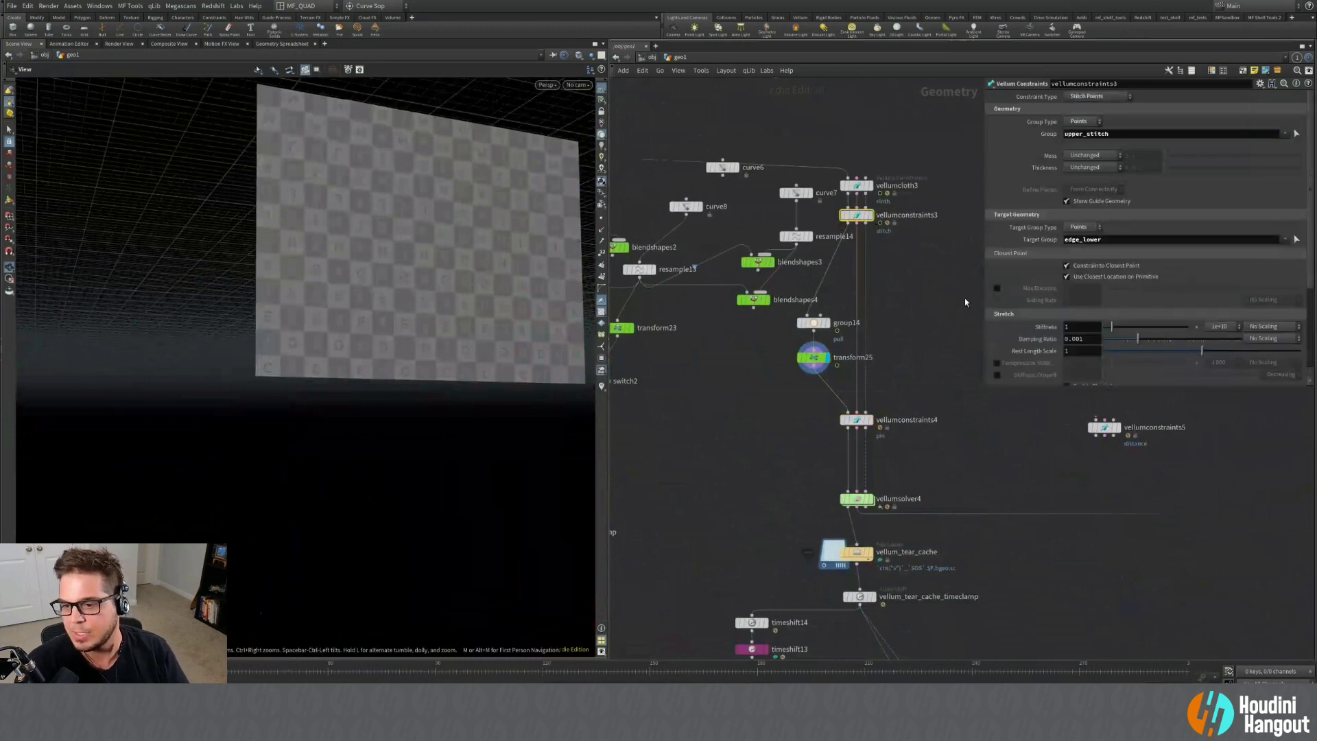
scroll(964, 301, "down", 4)
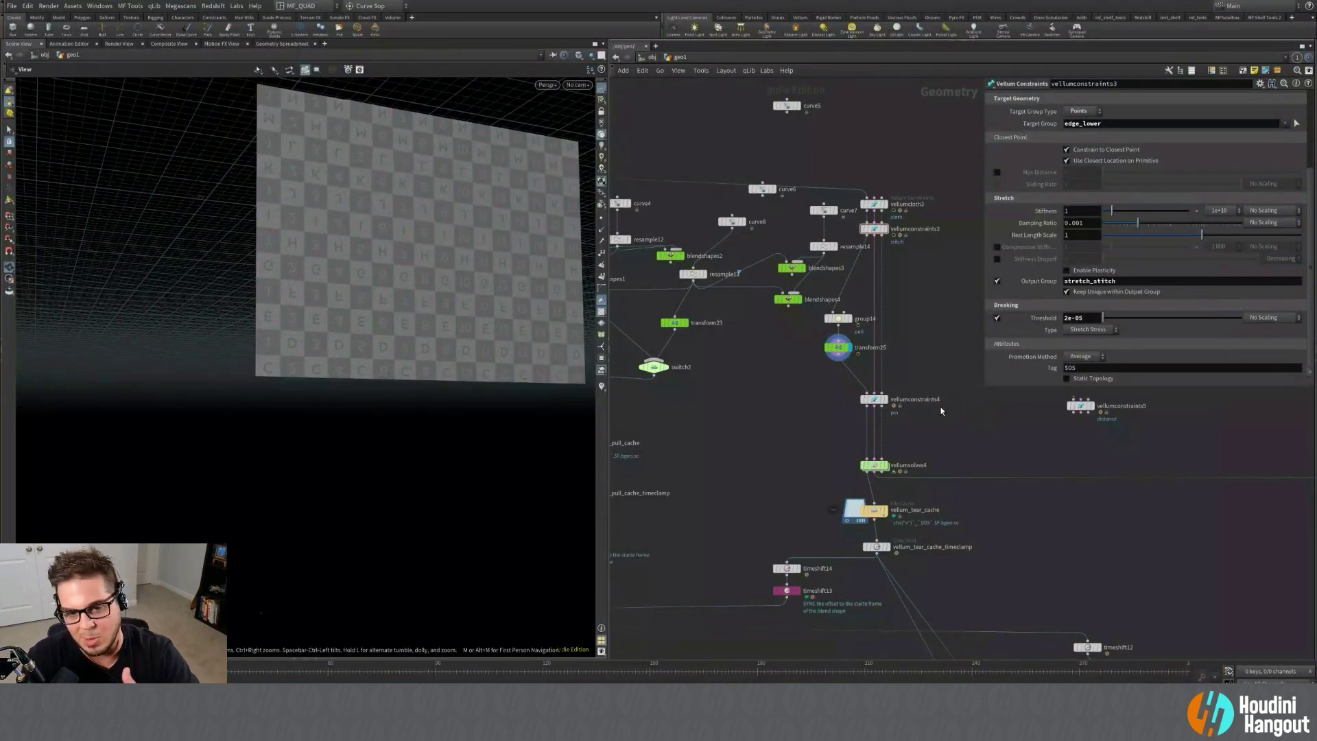
Display vellum_tear_cache and examine the whole cloth panel from several angles.
left_click(875, 510)
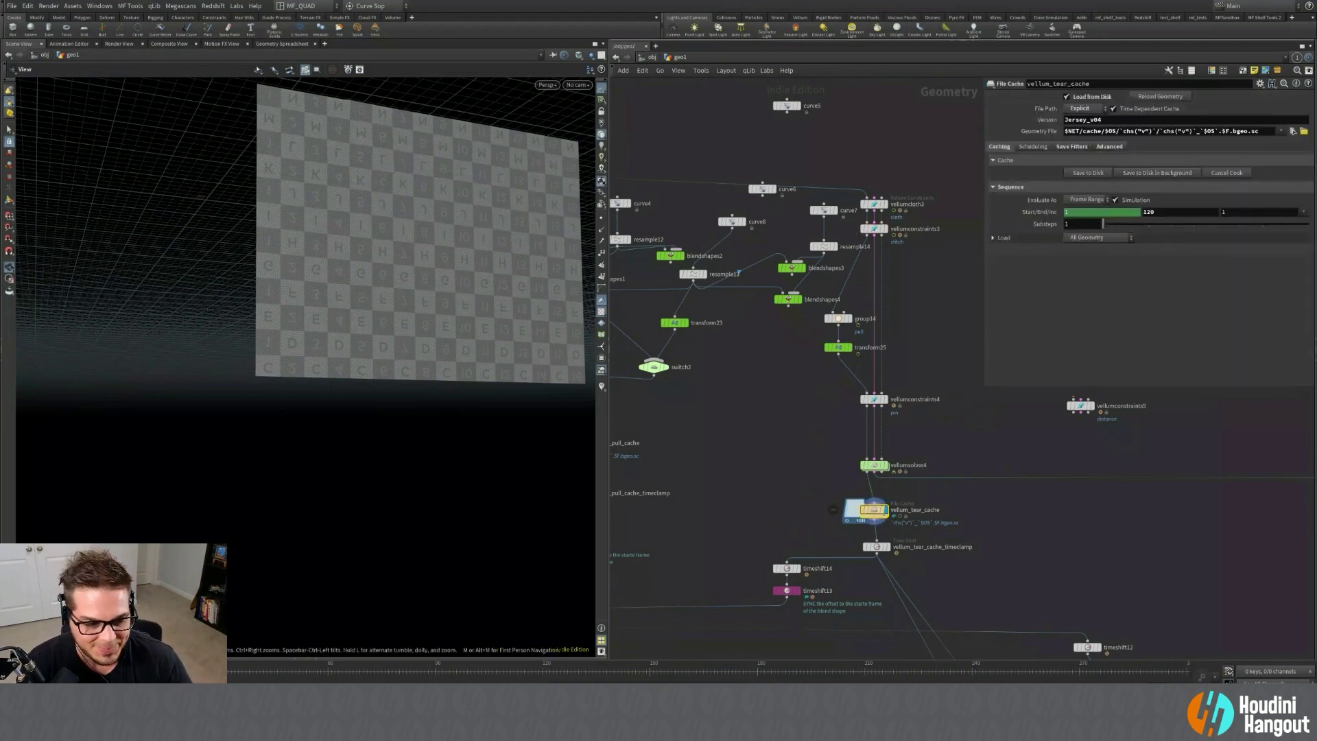
middle_click_drag(542, 234, 486, 339)
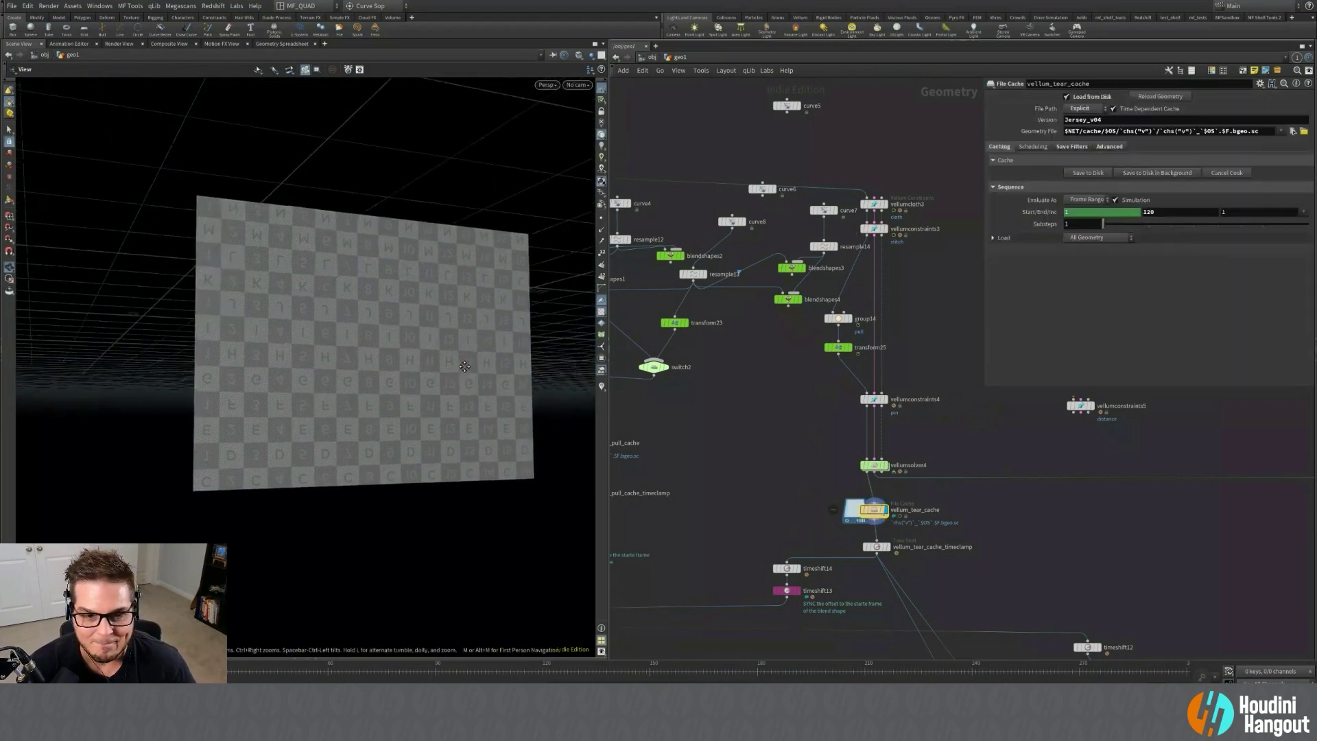
scroll(474, 341, "up", 3)
left_click_drag(473, 341, 456, 354)
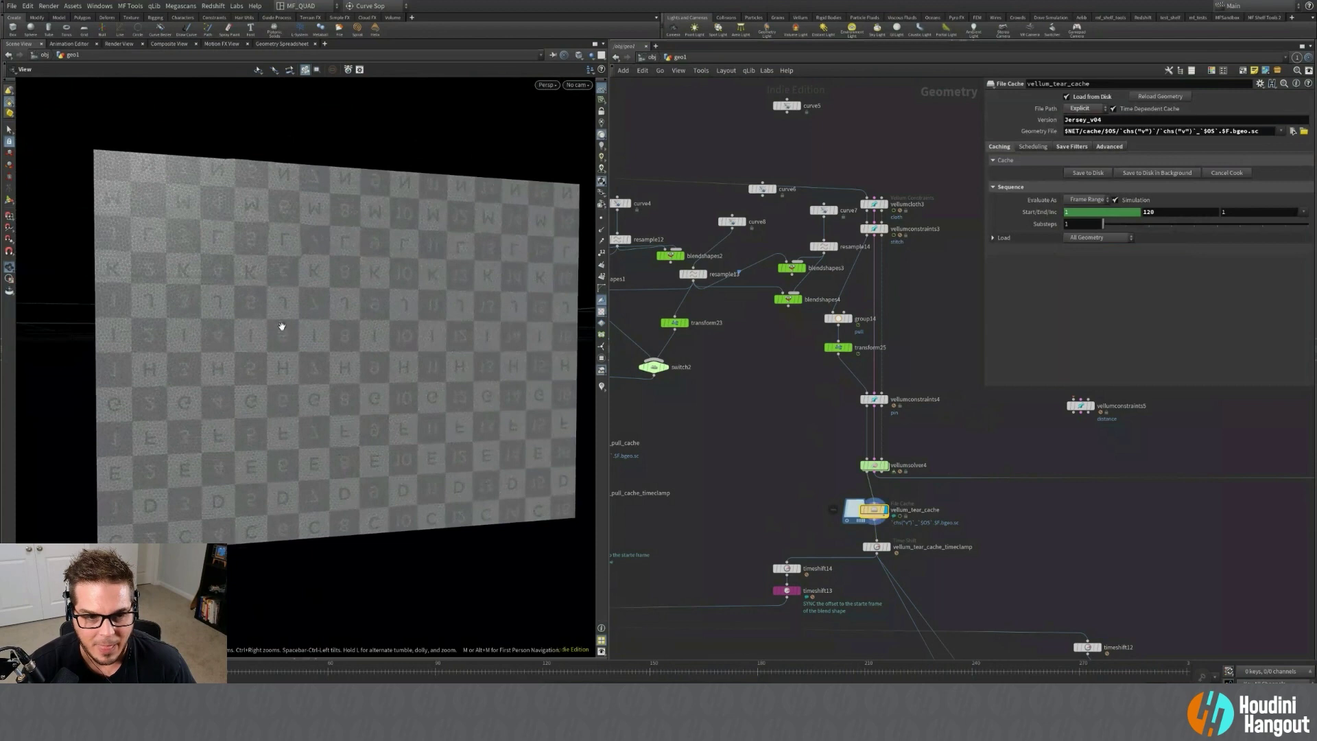
left_click_drag(240, 276, 344, 385)
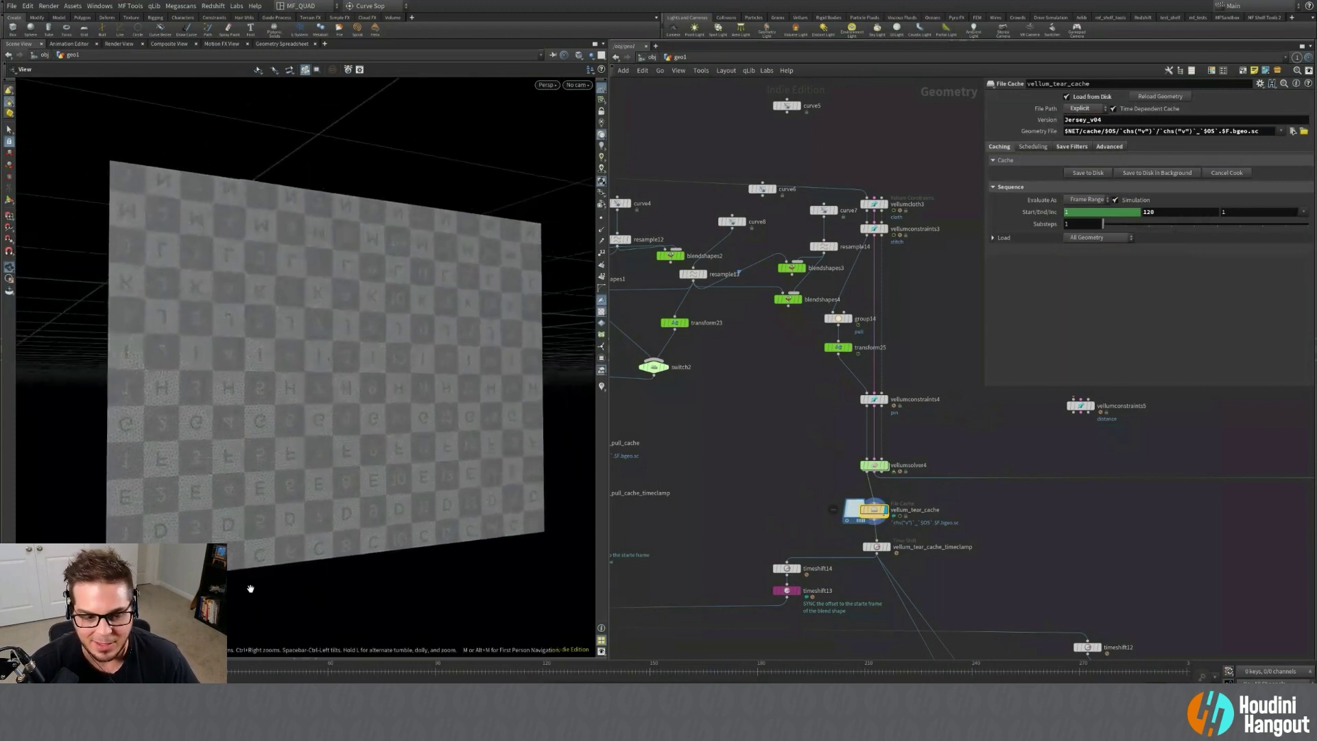
Scrub back and forth through the cached tear simulation and examine how the cloth's lower corner is pulled.
left_click_drag(120, 668, 266, 665)
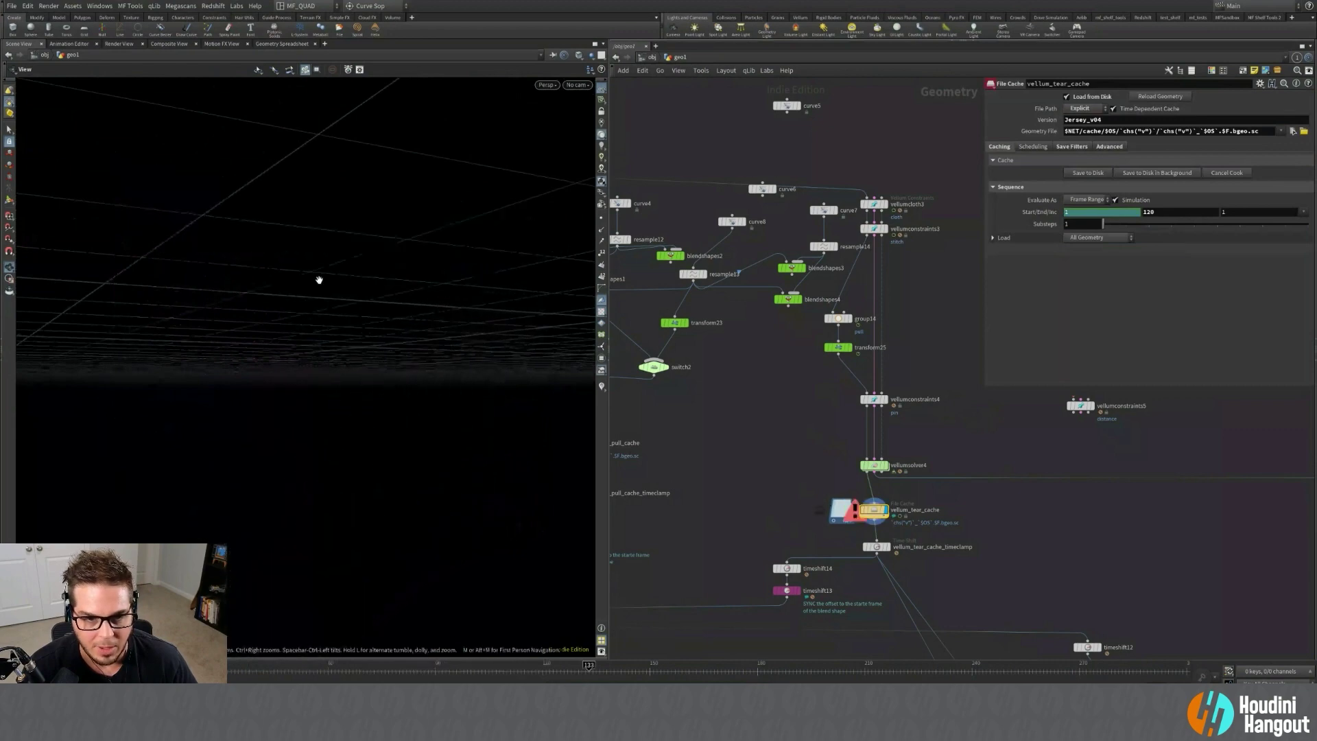
left_click_drag(405, 669, 248, 668)
left_click_drag(324, 412, 370, 570)
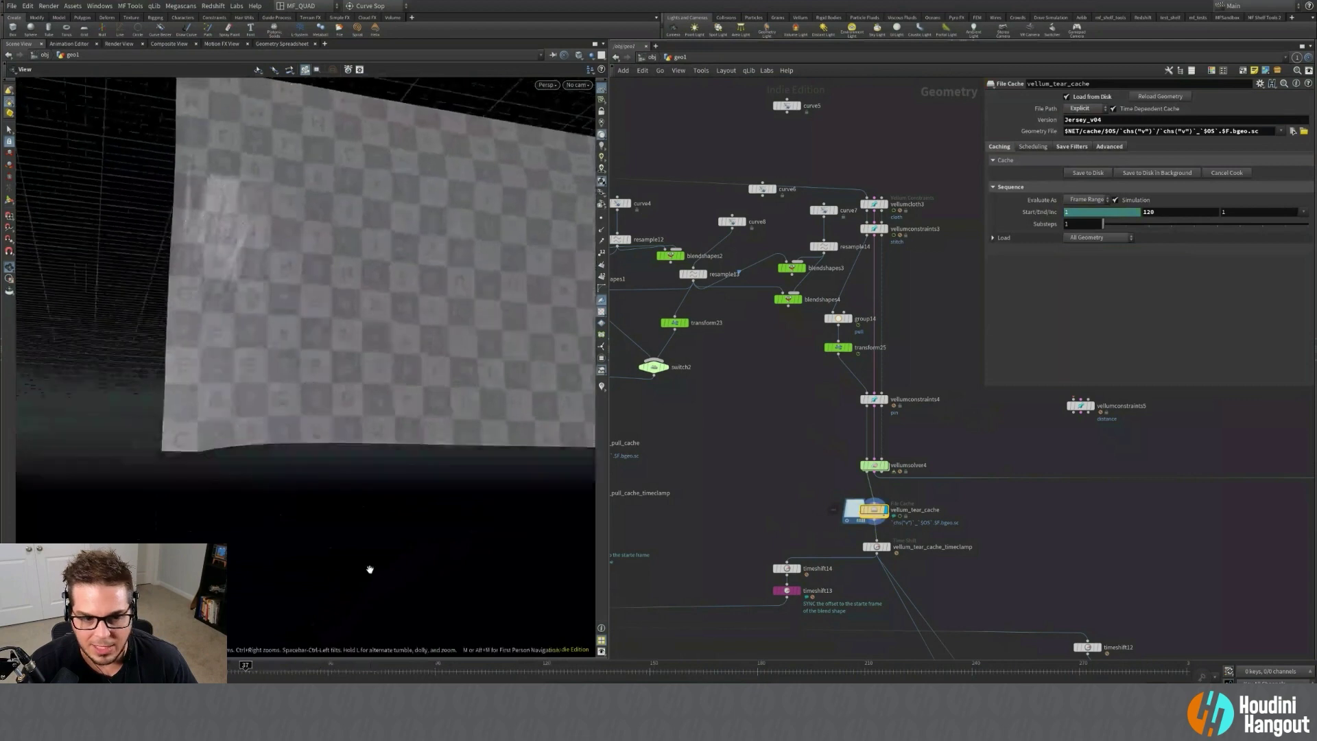
left_click_drag(245, 670, 289, 672)
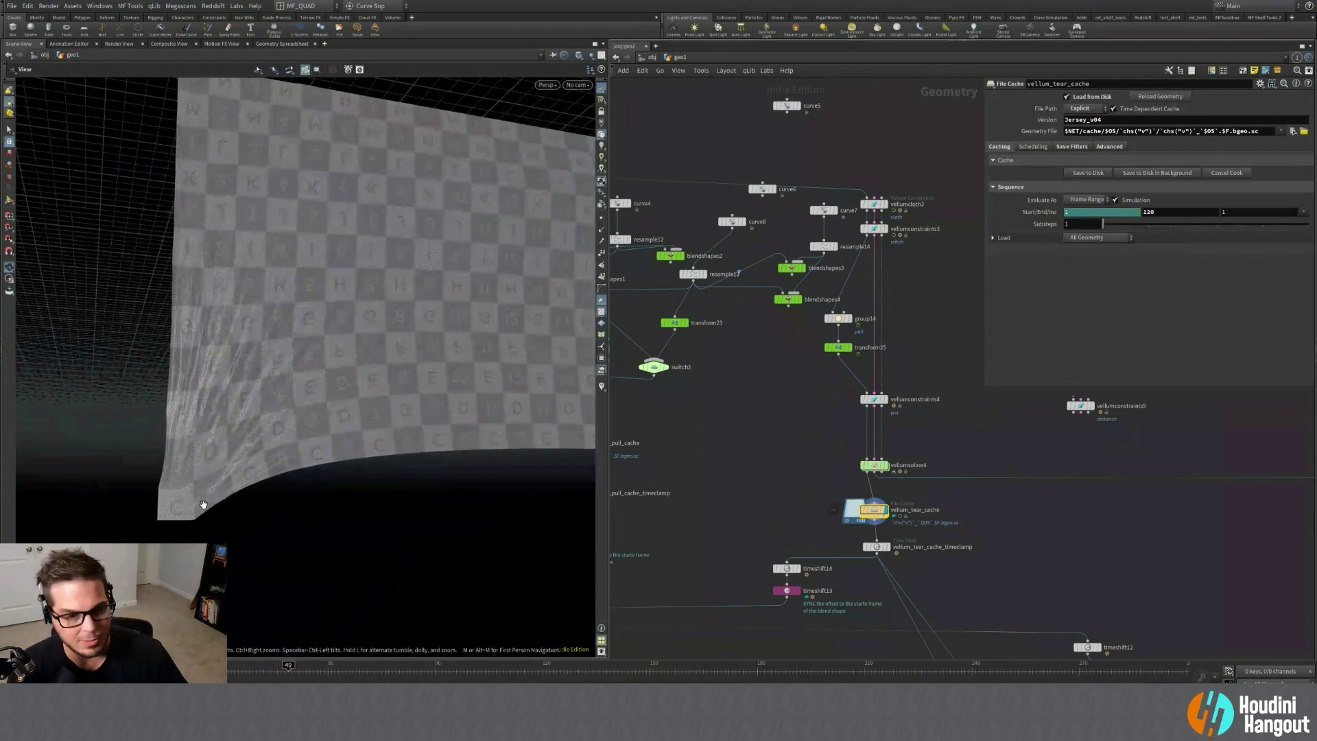
left_click_drag(290, 677, 317, 676)
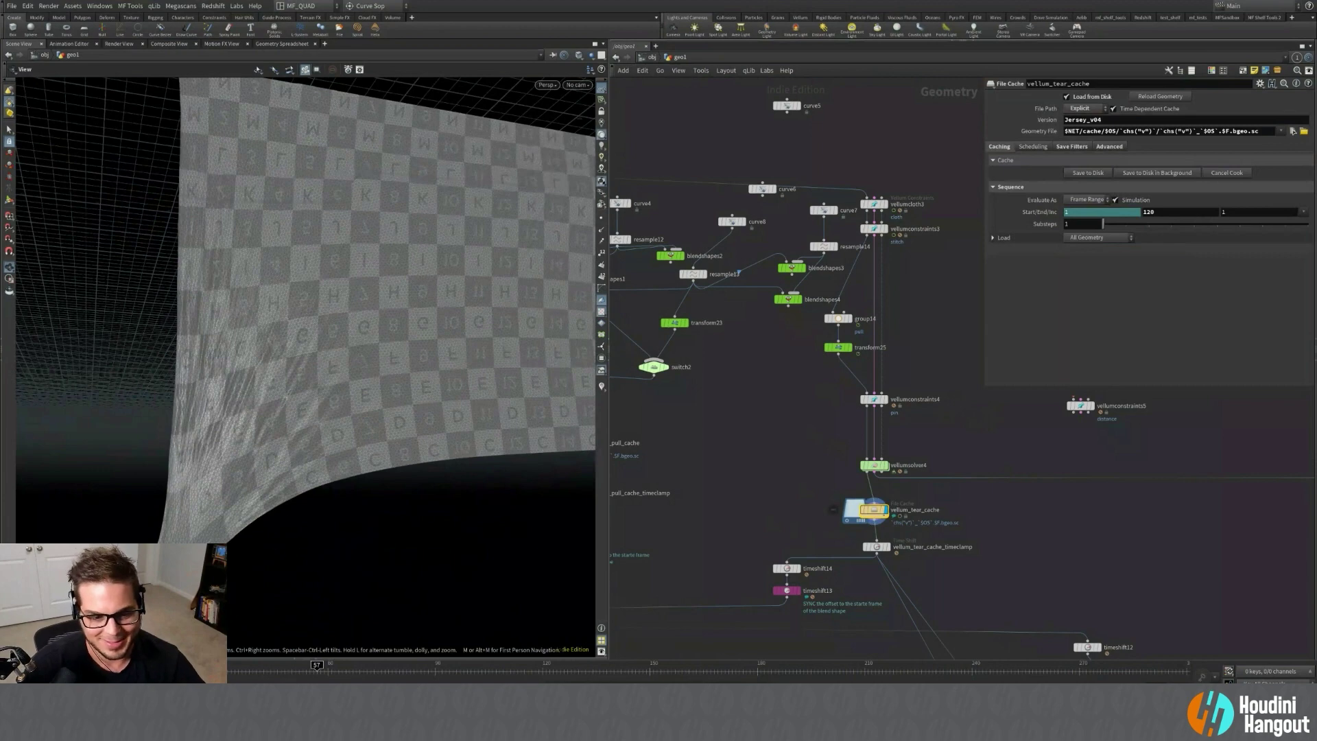
left_click_drag(317, 674, 120, 674)
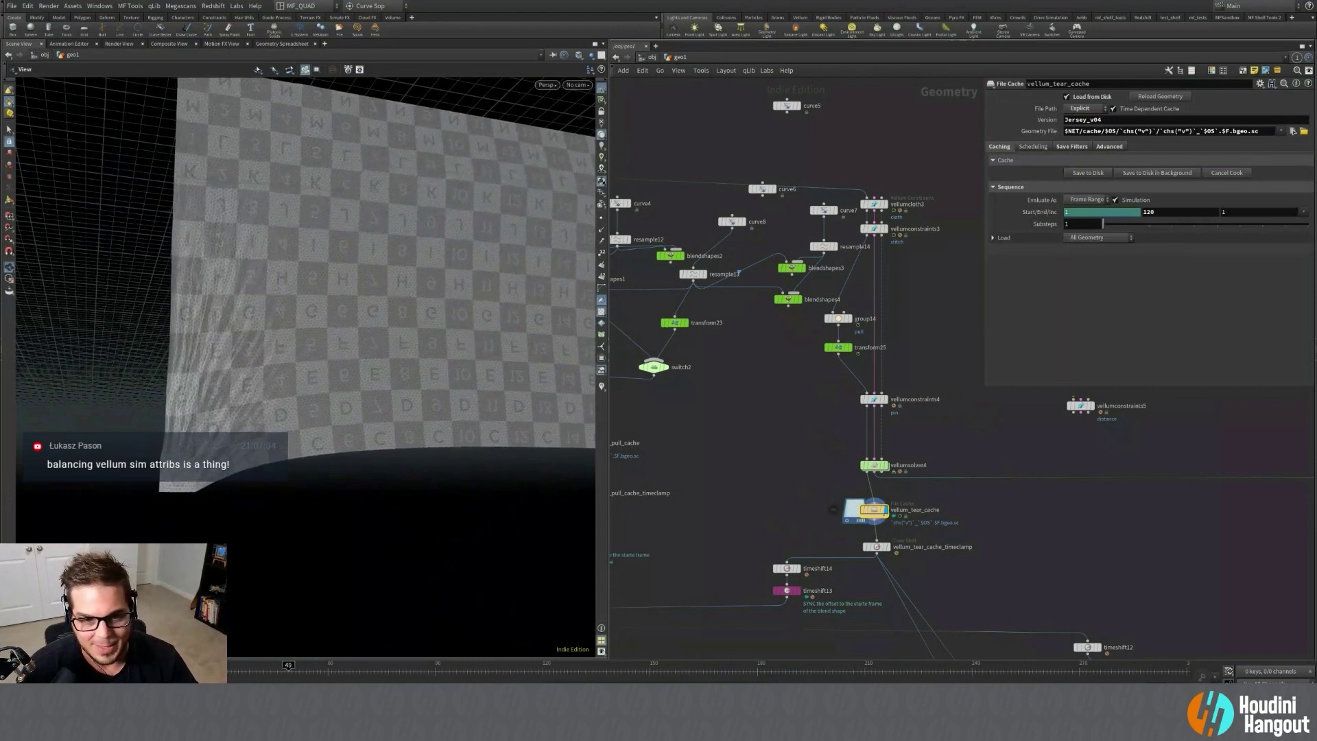
Examine the whole checkered cloth panel of the tear cache from a frontal angle.
middle_click_drag(397, 347, 233, 432)
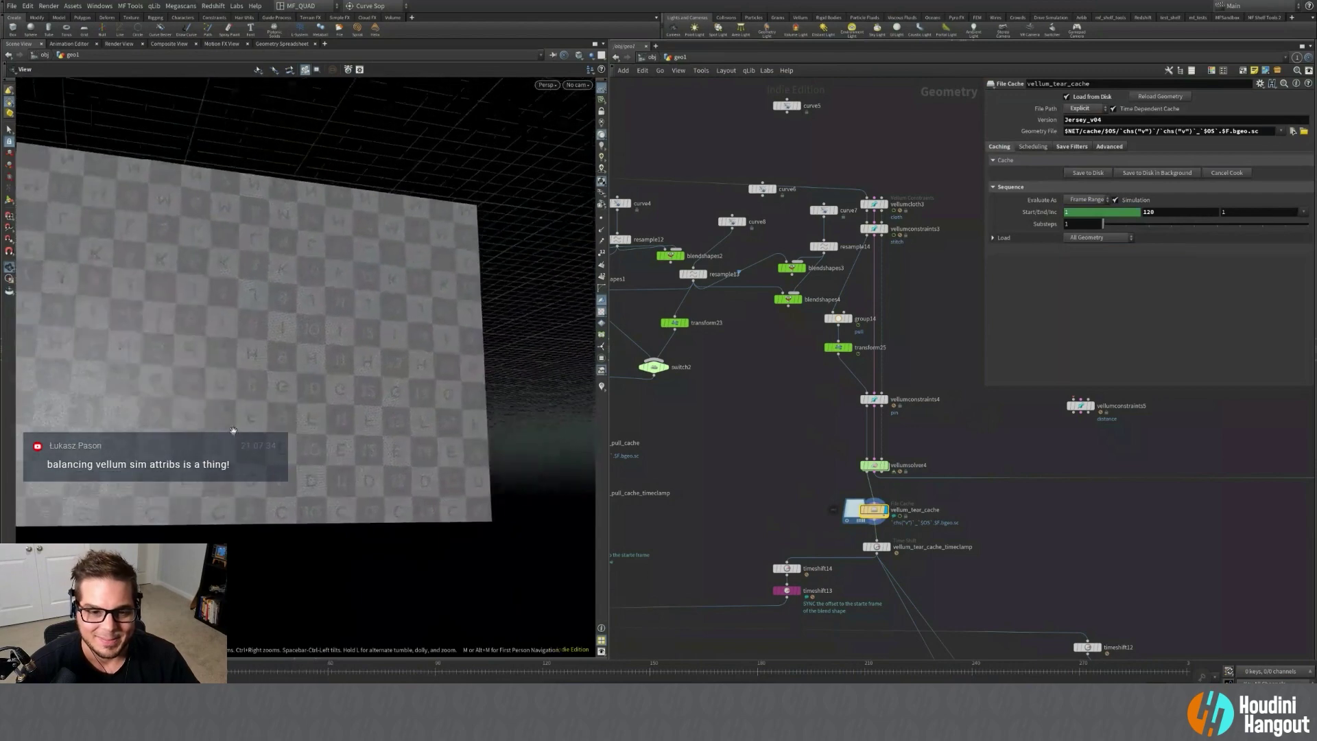
right_click_drag(371, 379, 315, 391)
middle_click_drag(334, 383, 388, 364)
left_click_drag(369, 290, 371, 331)
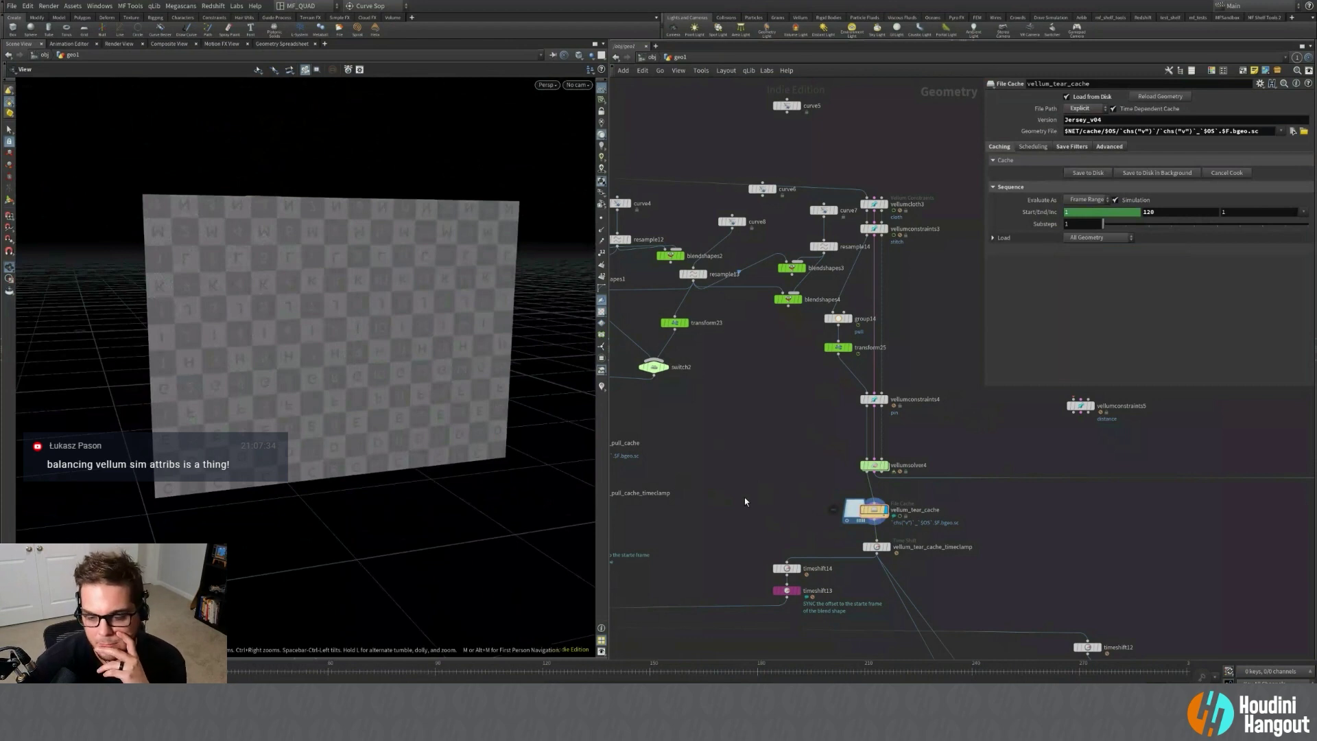
Inspect the blendshapes5 node that combines the stitch cache with the time-shifted tear cache.
middle_click_drag(728, 514, 881, 431)
scroll(837, 437, "down", 3)
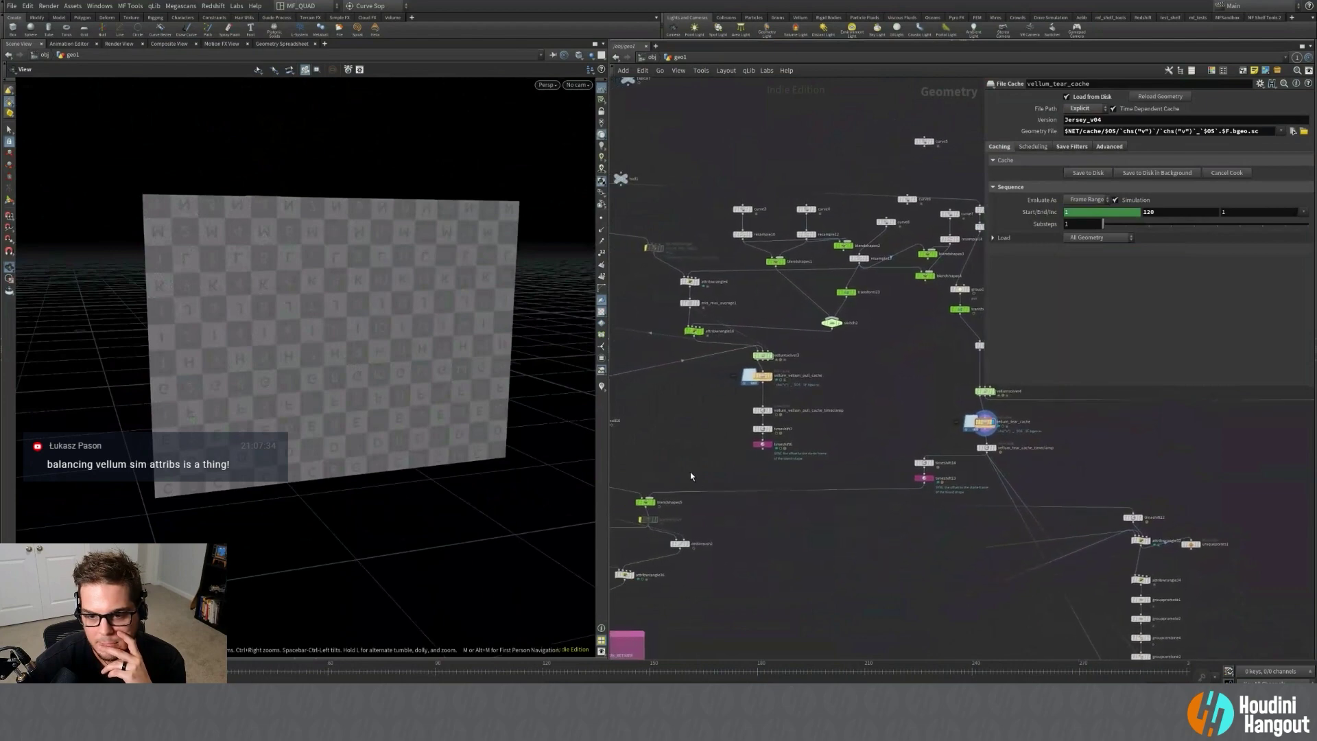
middle_click_drag(691, 476, 758, 488)
scroll(759, 488, "down", 2)
scroll(649, 463, "up", 2)
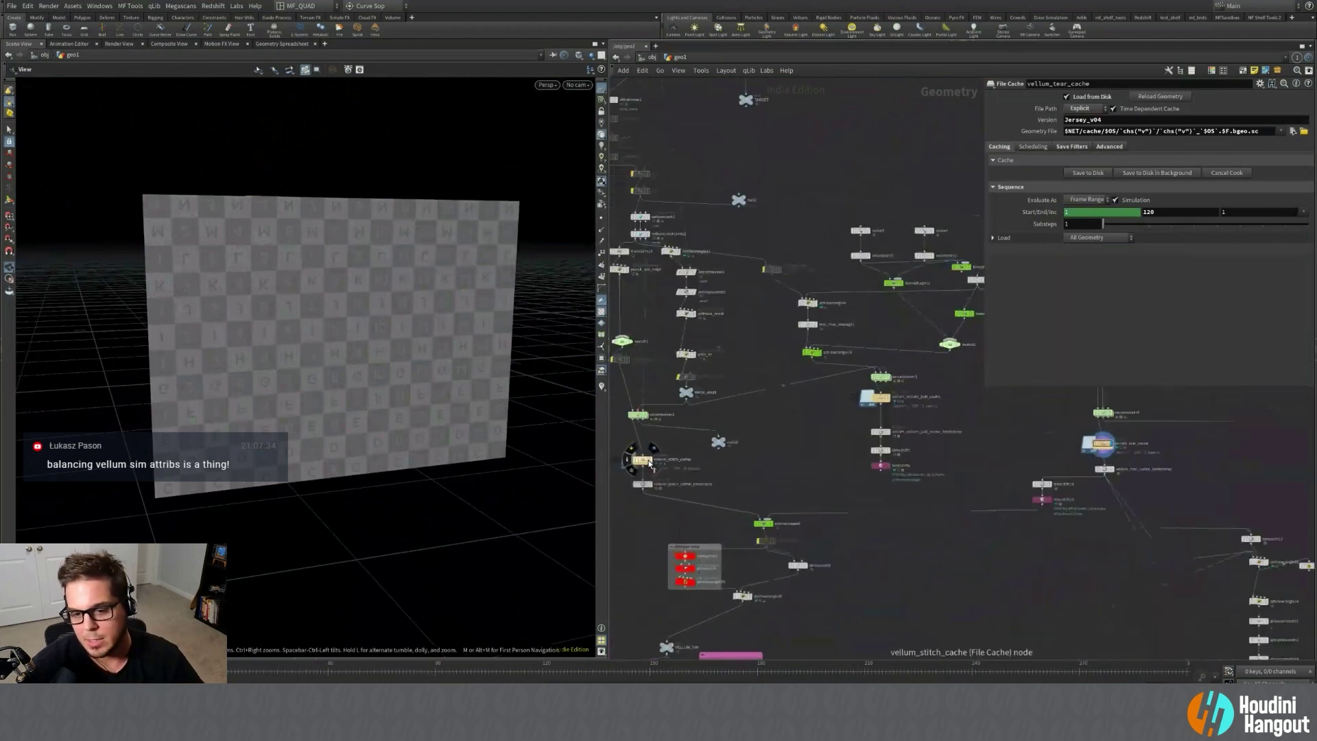
left_click(763, 523)
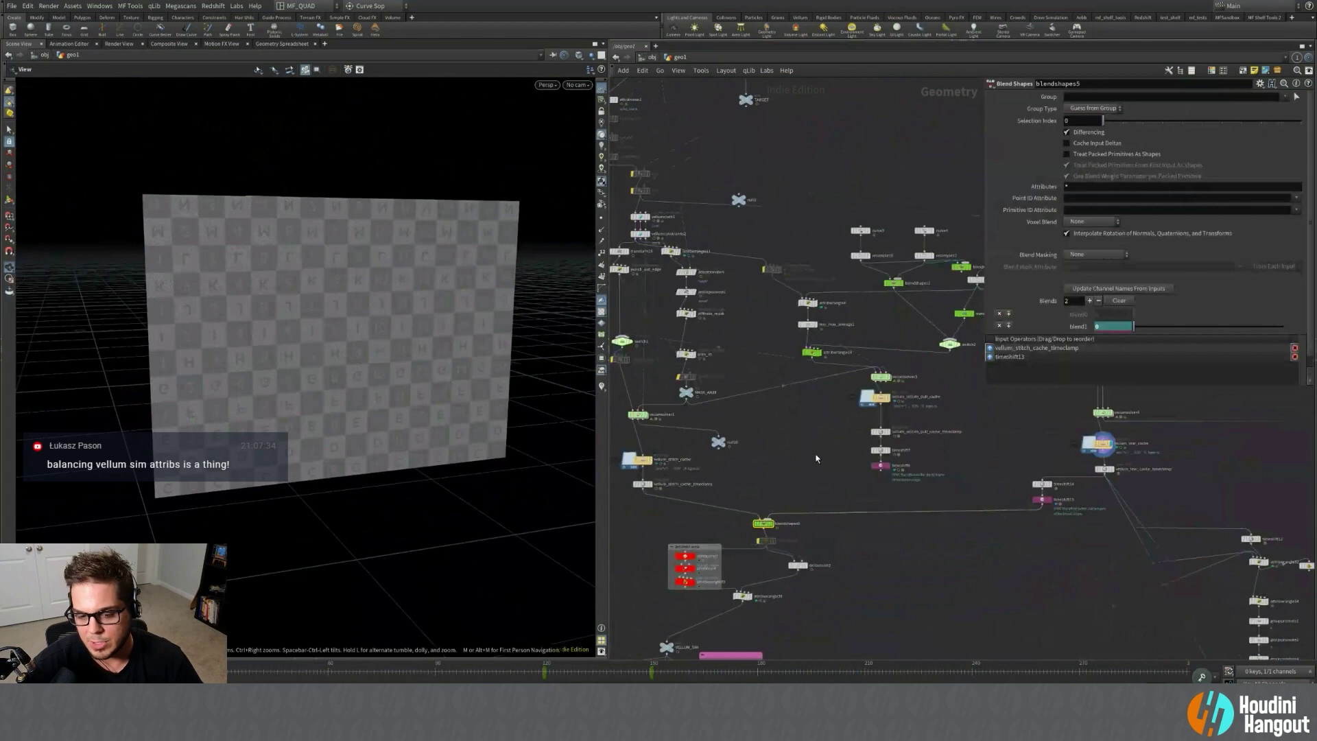
Display vellum_stitch_cache_timeclamp and scrub the stitch simulation through to frame 151.
left_click(649, 489)
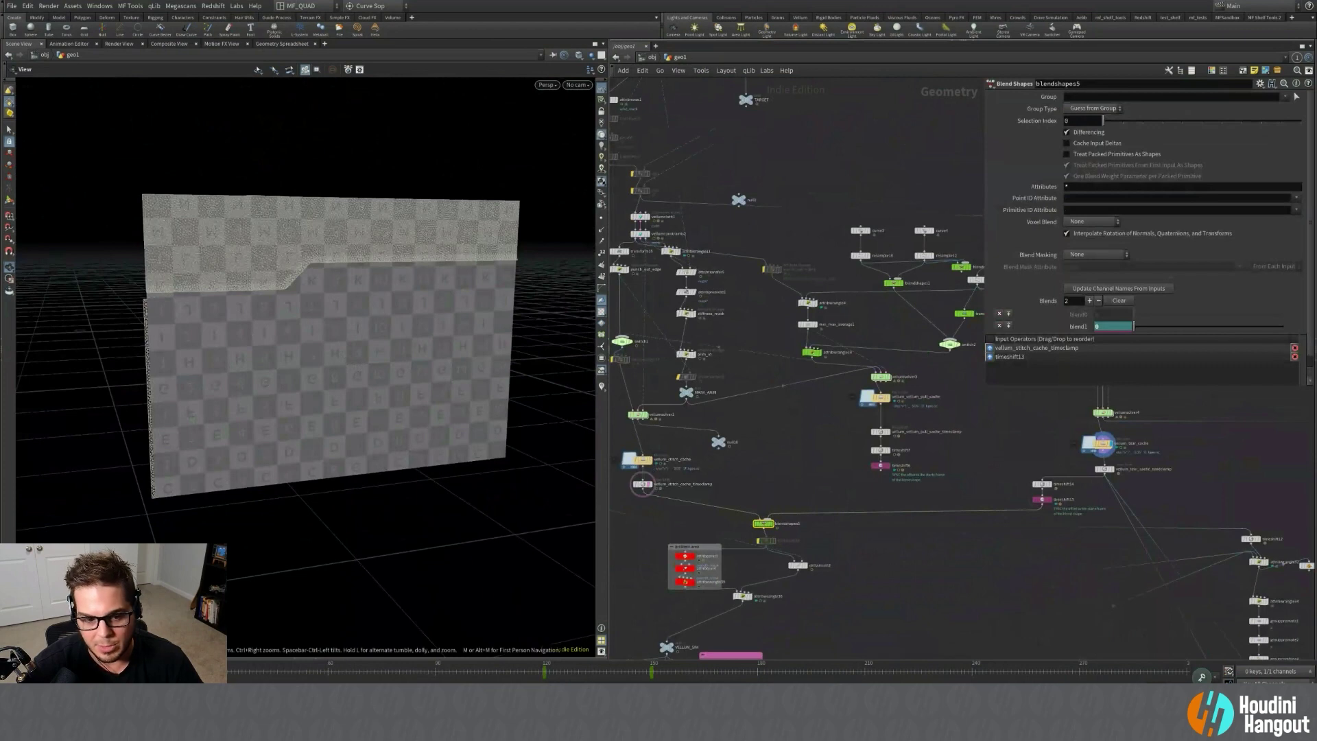
mouse_move(120, 673)
left_mouse_down()
mouse_move(237, 672)
mouse_move(121, 672)
left_mouse_up()
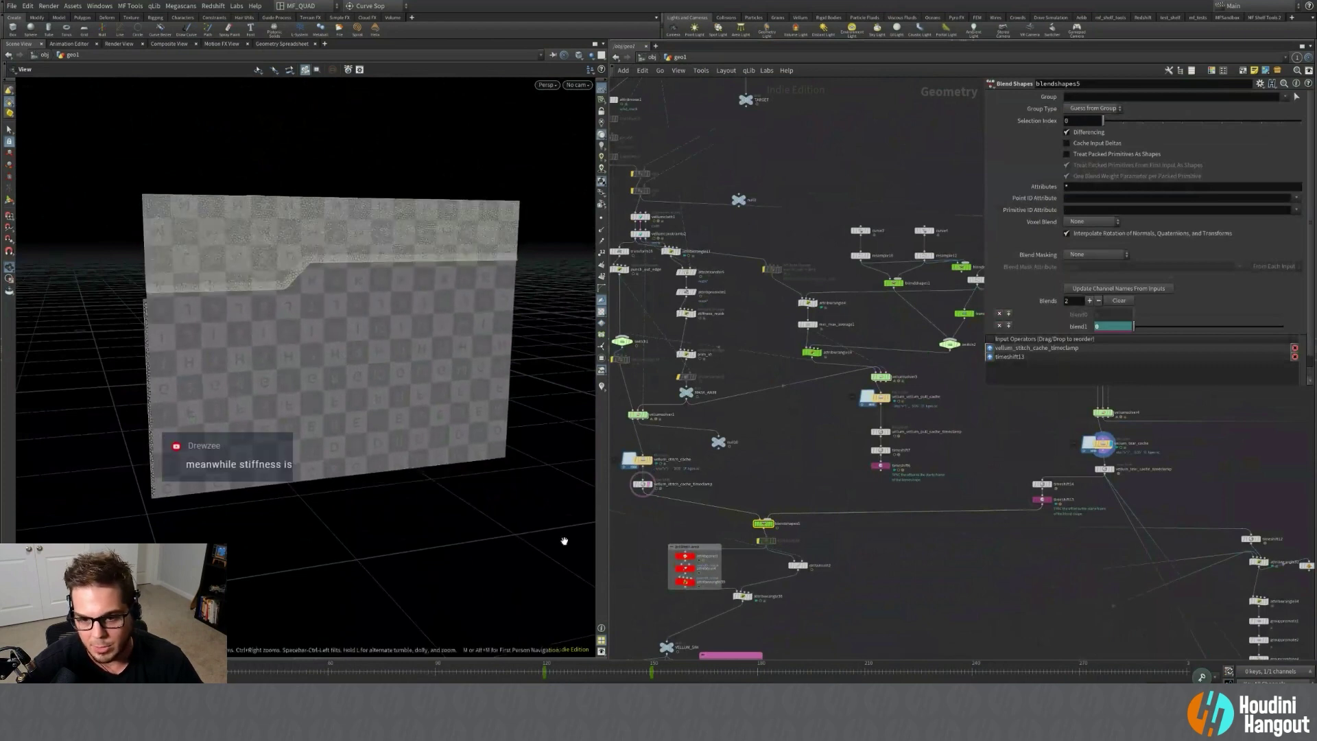
scroll(651, 482, "up", 3)
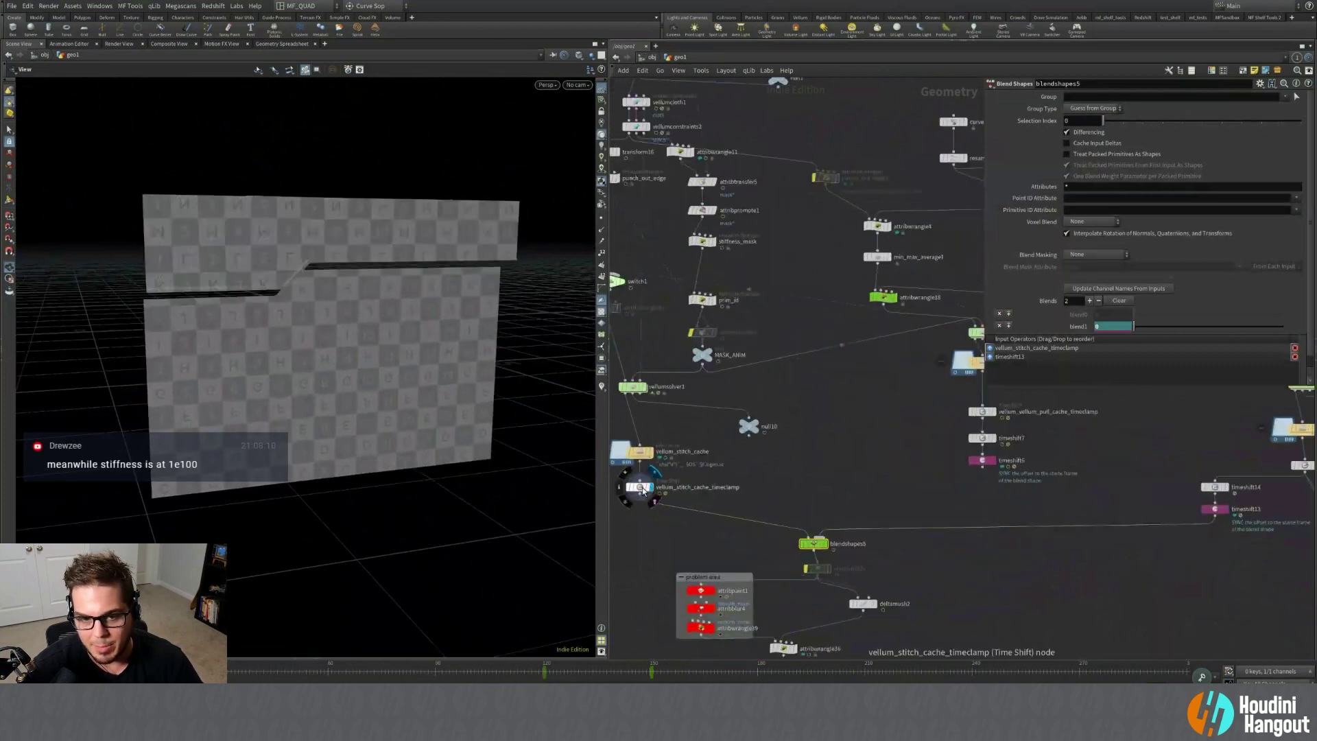
left_click(640, 487)
left_click_drag(121, 669, 653, 676)
Display timeshift14, scrub its time-shifted tear result, and check the frame range of vellum_tear_cache.
middle_click_drag(1050, 566, 777, 580)
middle_click_drag(950, 548, 897, 553)
left_click(897, 509)
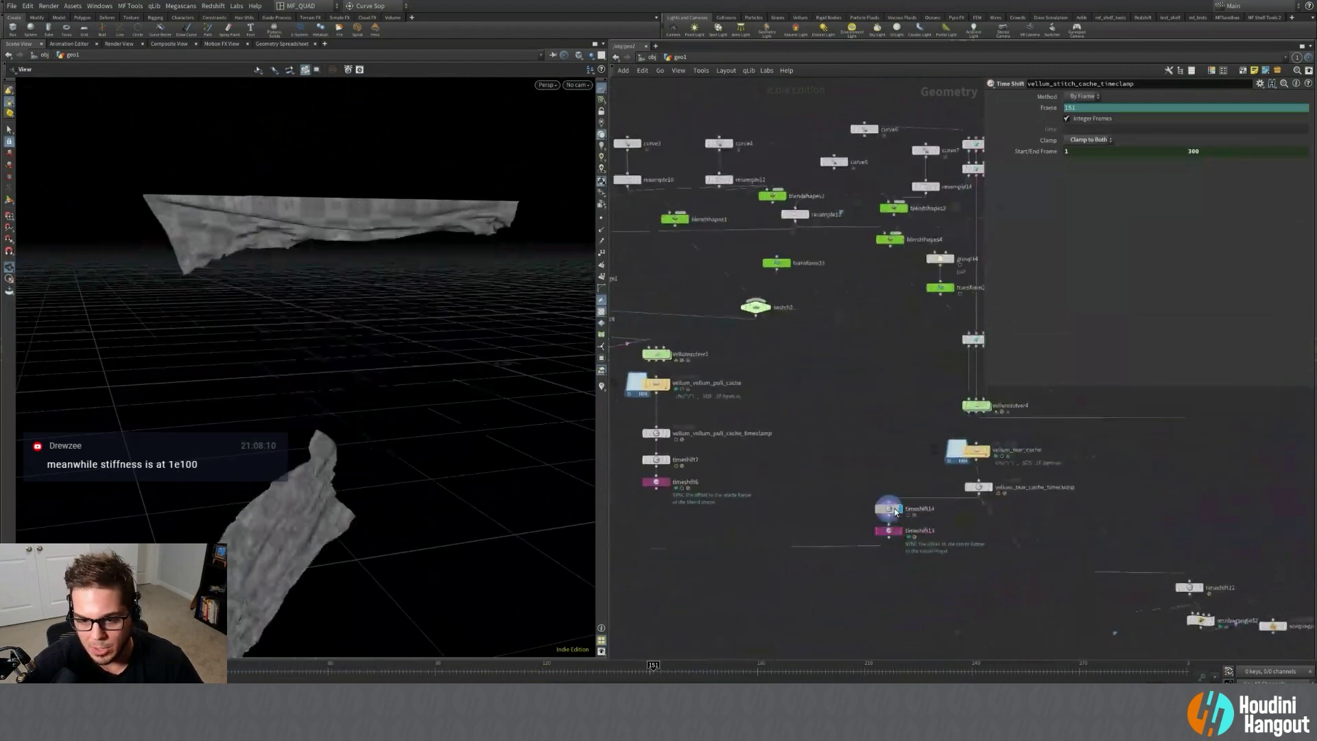
left_click_drag(264, 677, 438, 671)
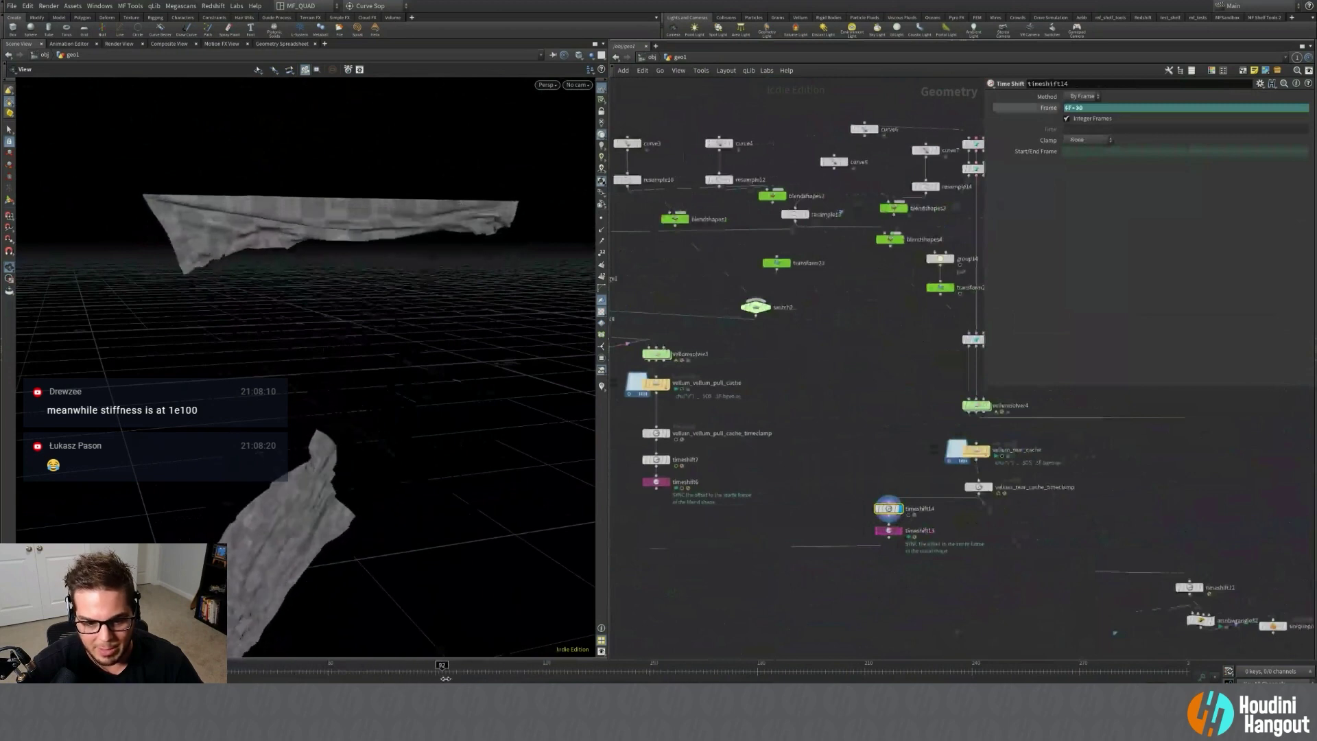
left_click(974, 450)
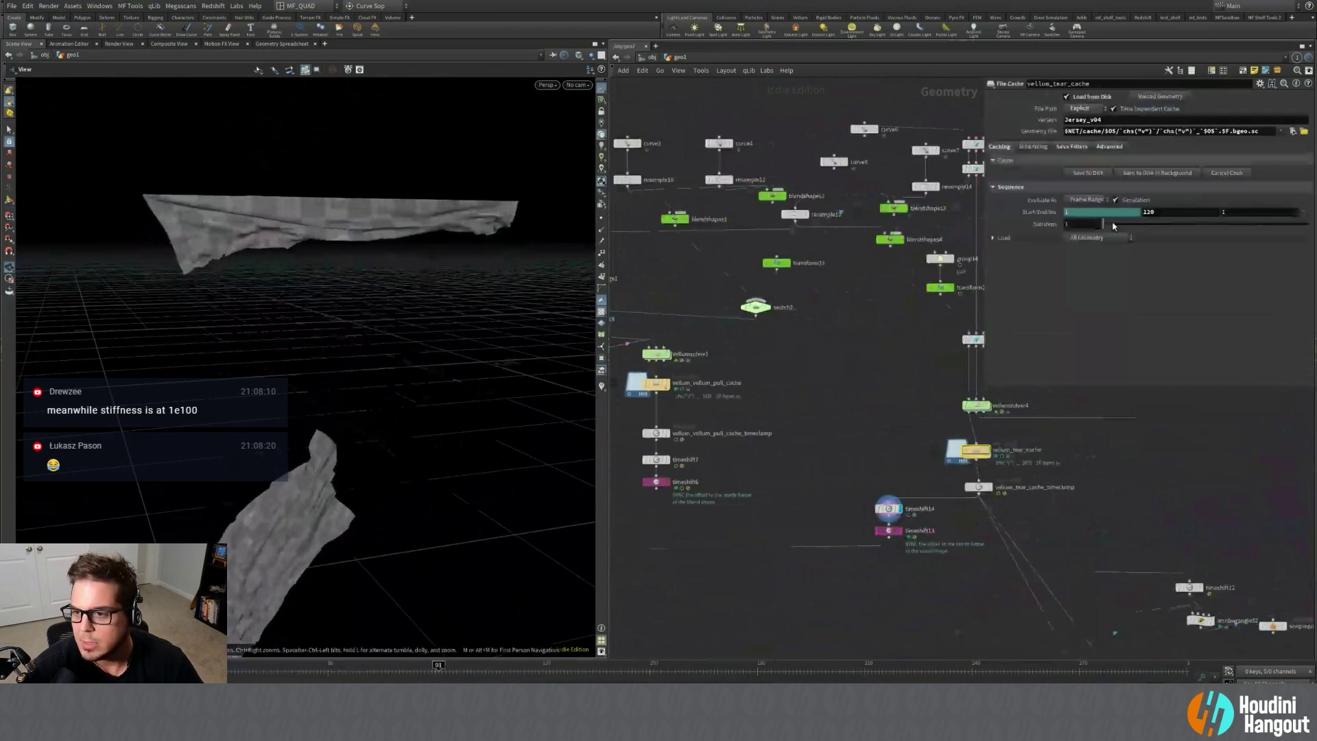
left_click_drag(464, 676, 536, 673)
Compare the frame offsets of timeshift14 and timeshift13, and scrub the tear simulation with timeshift13 displayed.
middle_click_drag(906, 465, 874, 416)
left_click(857, 460)
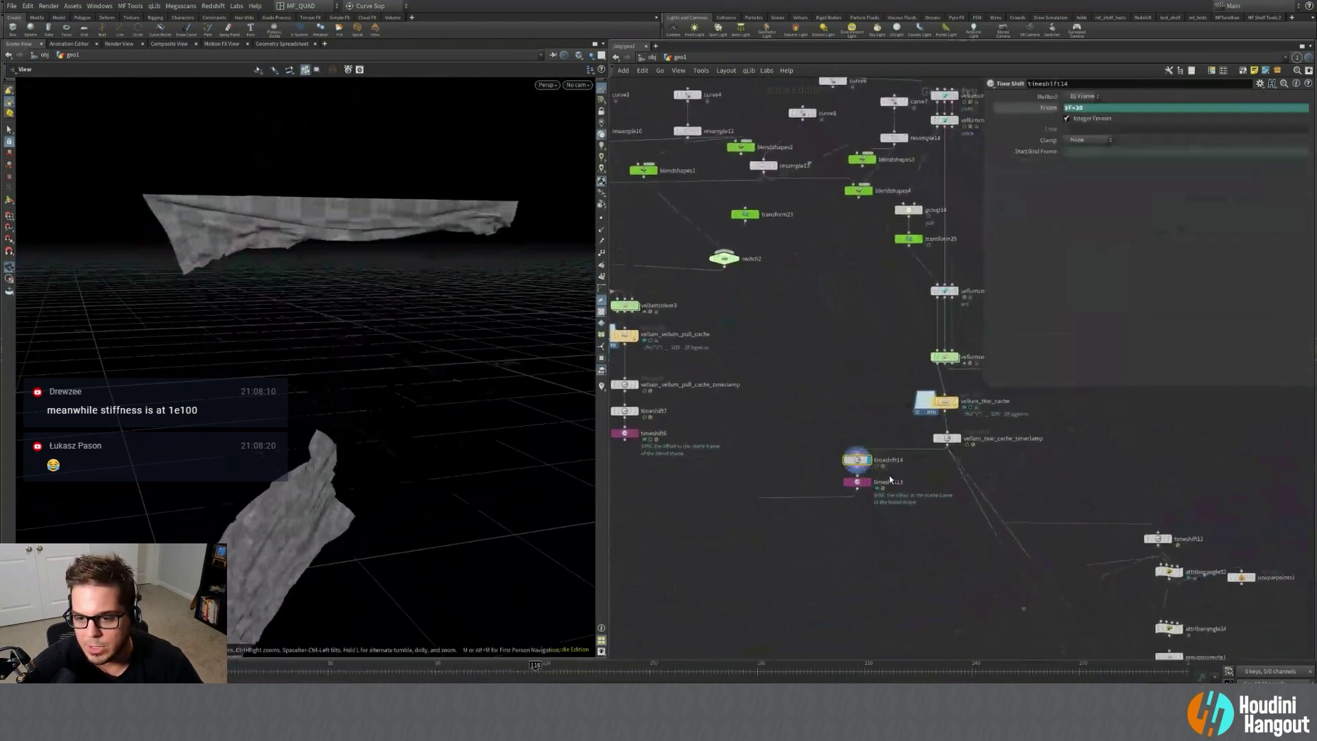
left_click(857, 482)
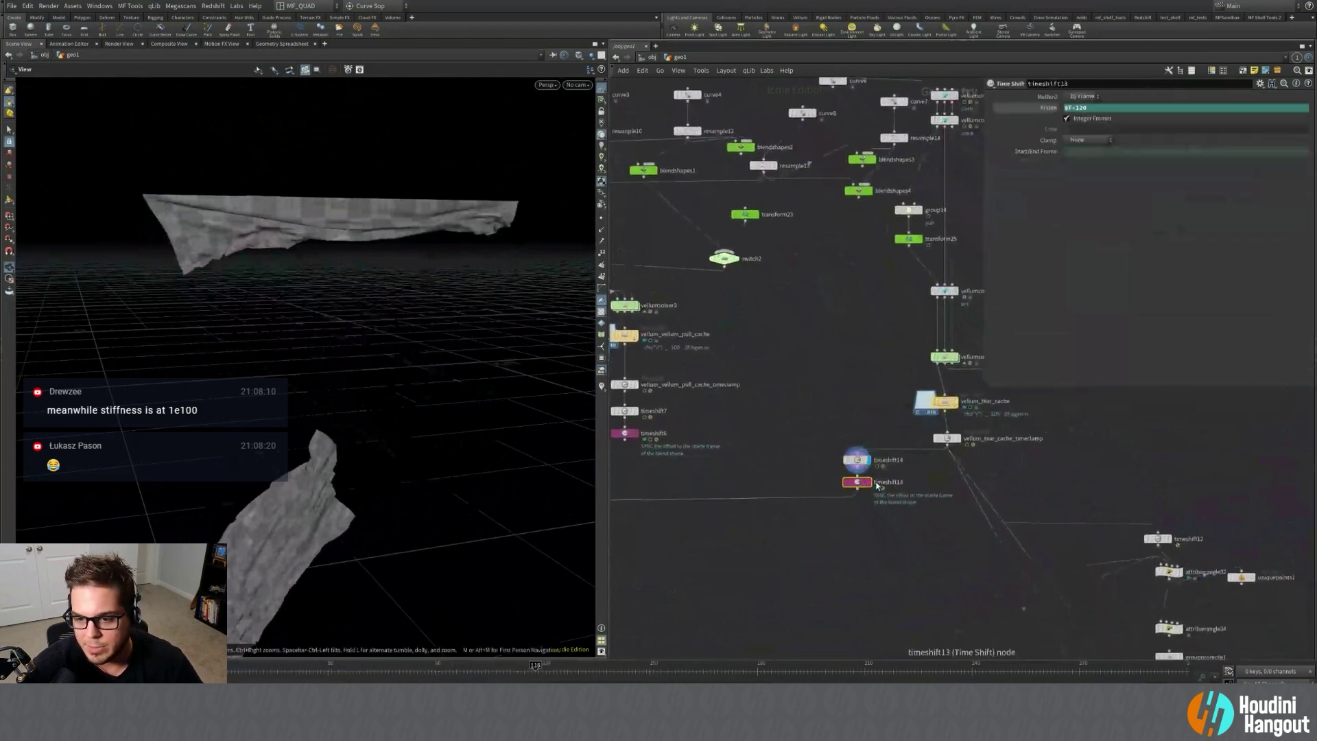
left_click(869, 482)
left_click_drag(537, 666, 638, 667)
left_click_drag(802, 478, 913, 506)
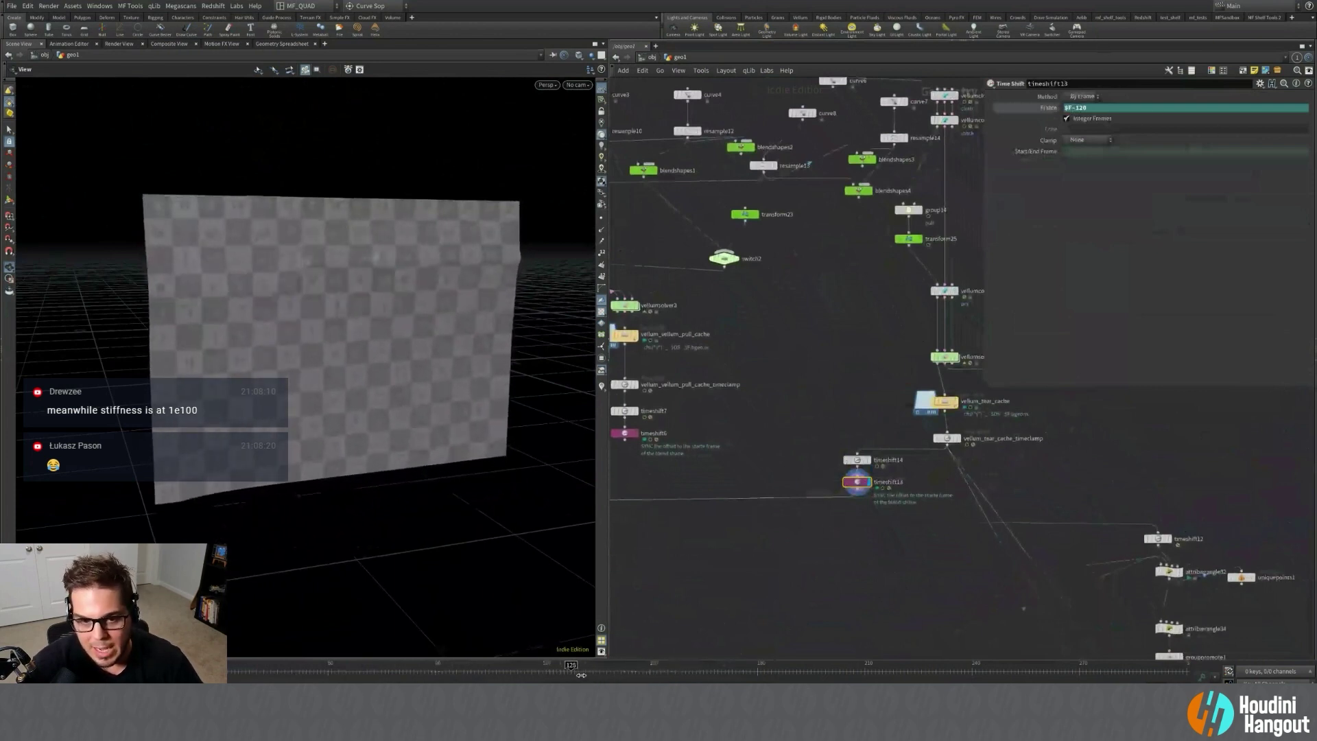
Review the stitch result at vellum_stitch_cache_timeclamp, and display blendshapes5 to scrub through its blend into the tear simulation.
middle_click_drag(738, 535, 1109, 496)
left_click(661, 433)
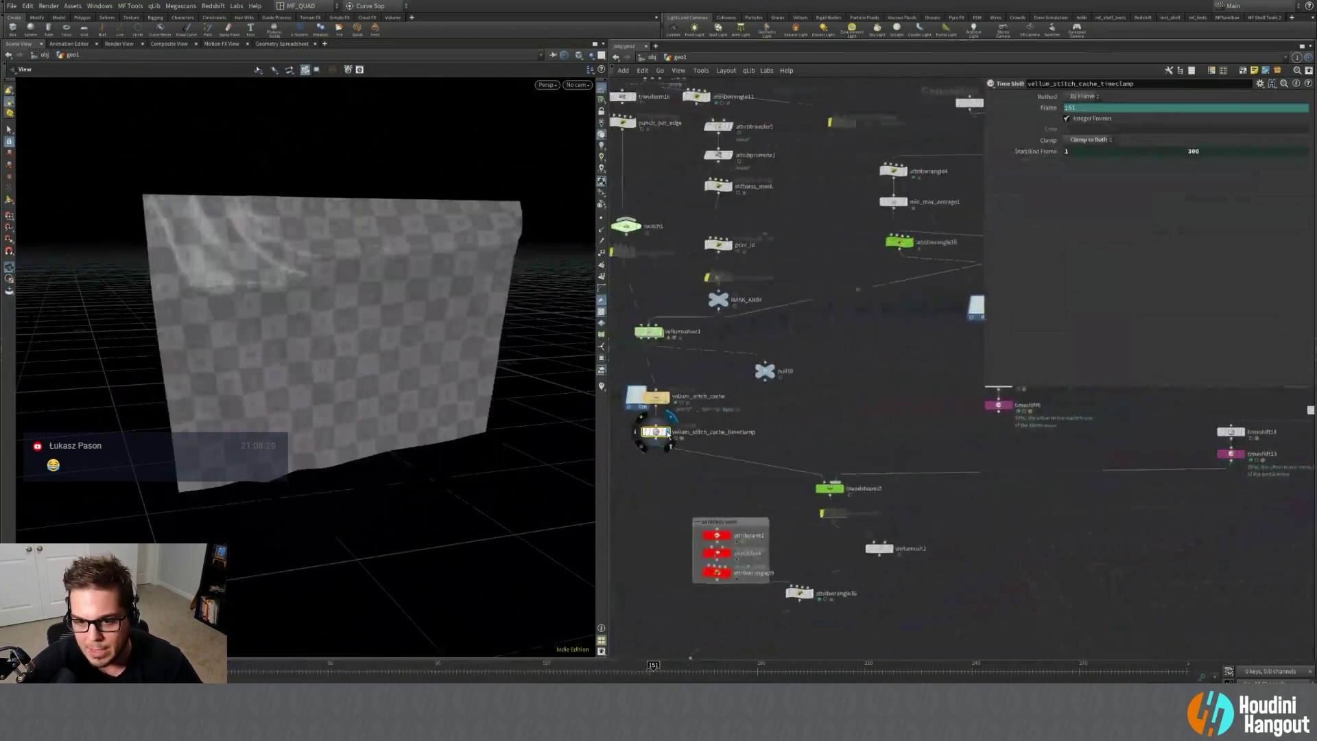
mouse_move(280, 677)
left_mouse_down()
mouse_move(486, 676)
mouse_move(274, 676)
left_mouse_up()
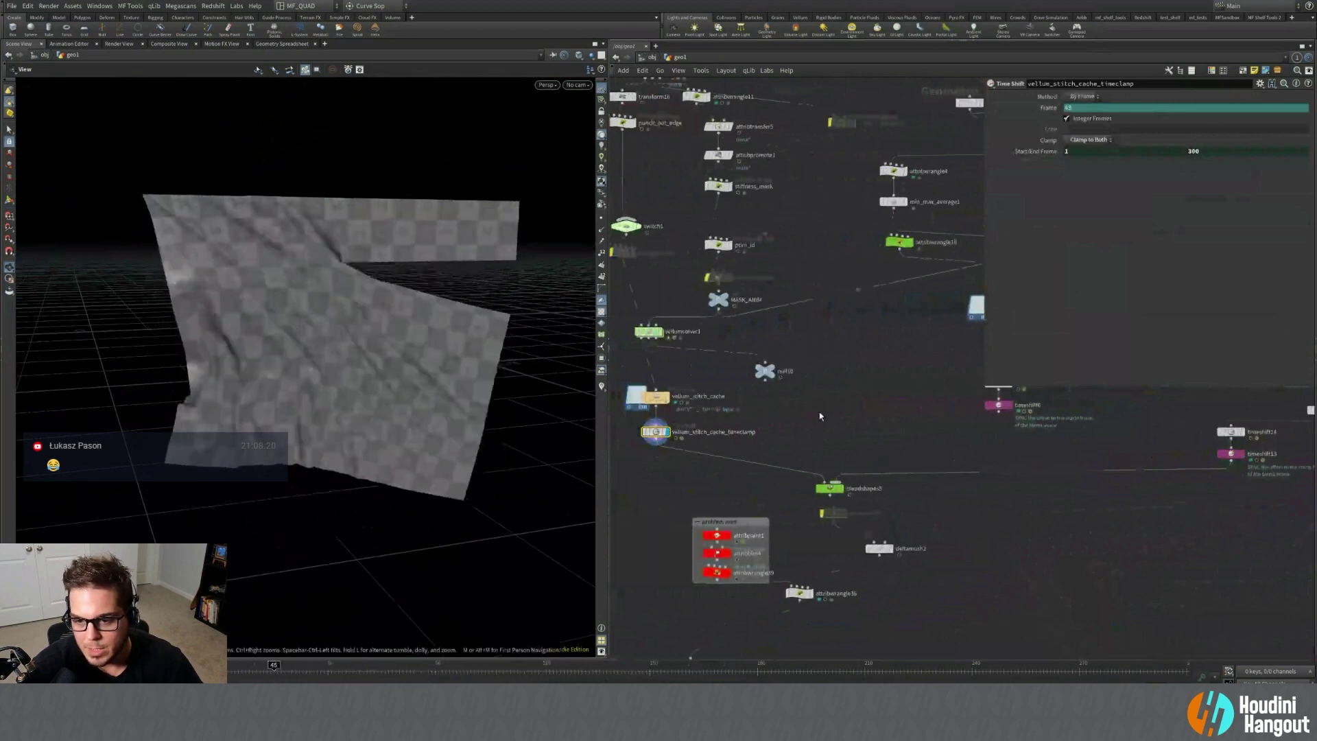
left_click(843, 490)
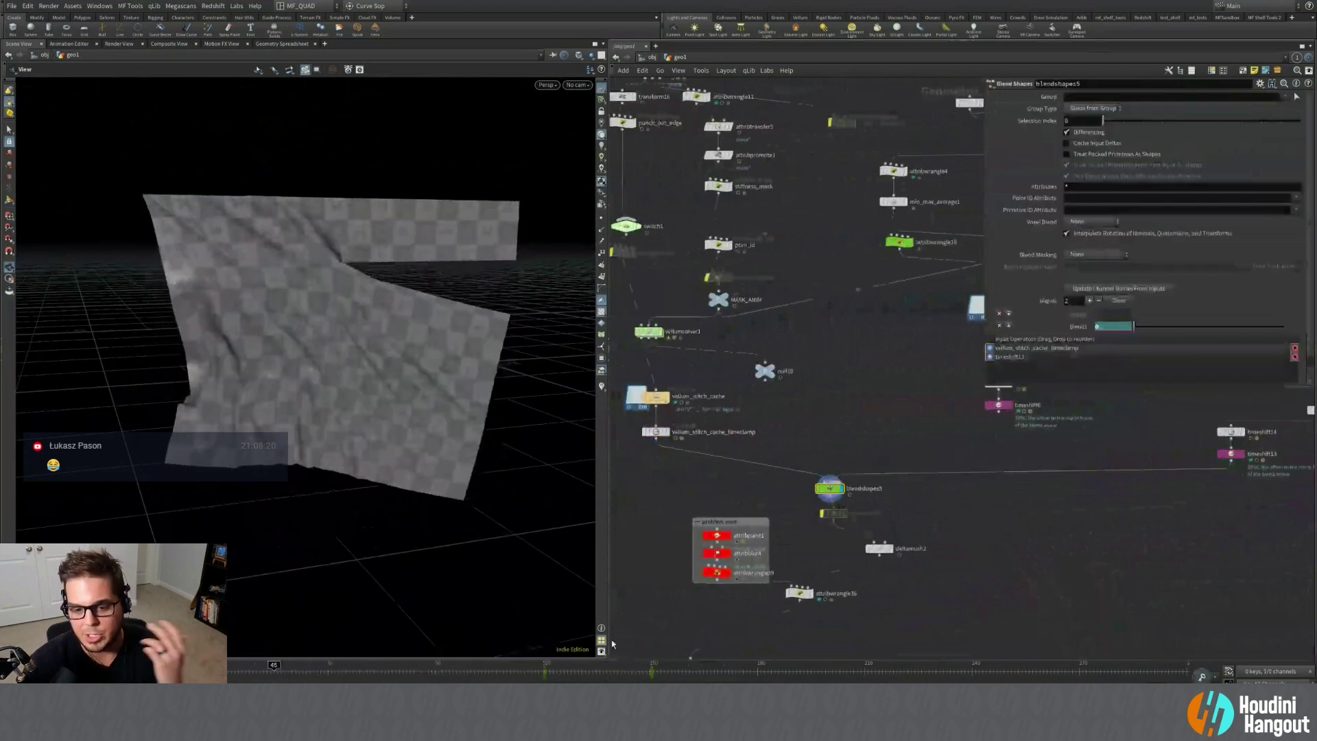
left_click_drag(484, 674, 603, 670)
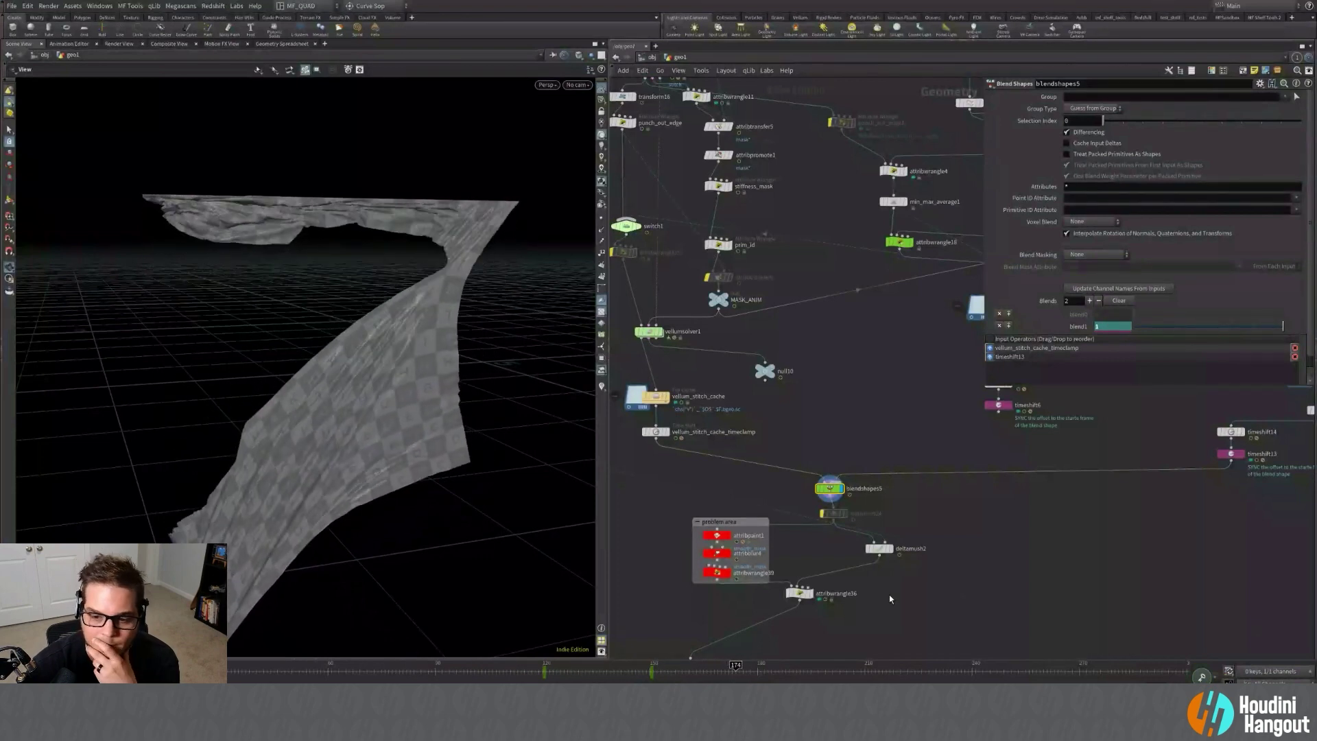
Shrink the parameter pane over the network and move timeshift12 and its two neighbouring nodes slightly lower.
scroll(1027, 530, "down", 3)
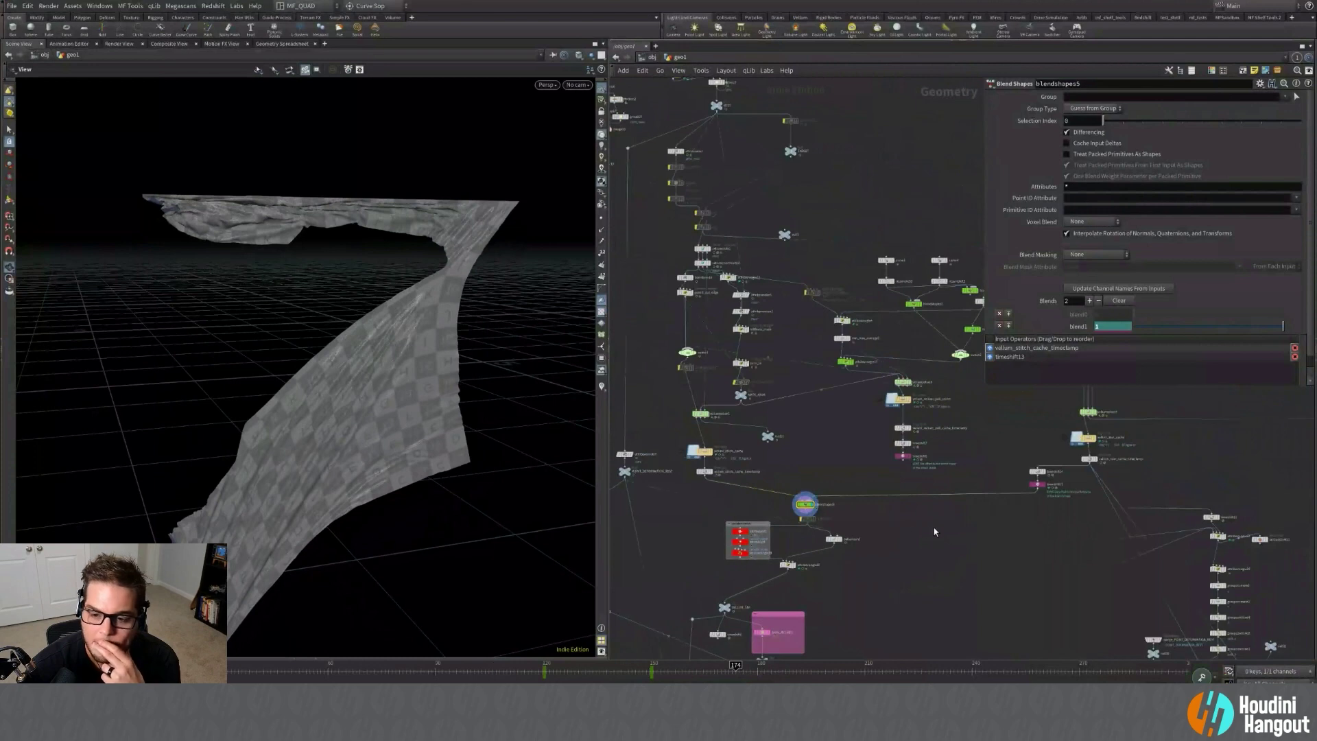
middle_click_drag(914, 529, 822, 526)
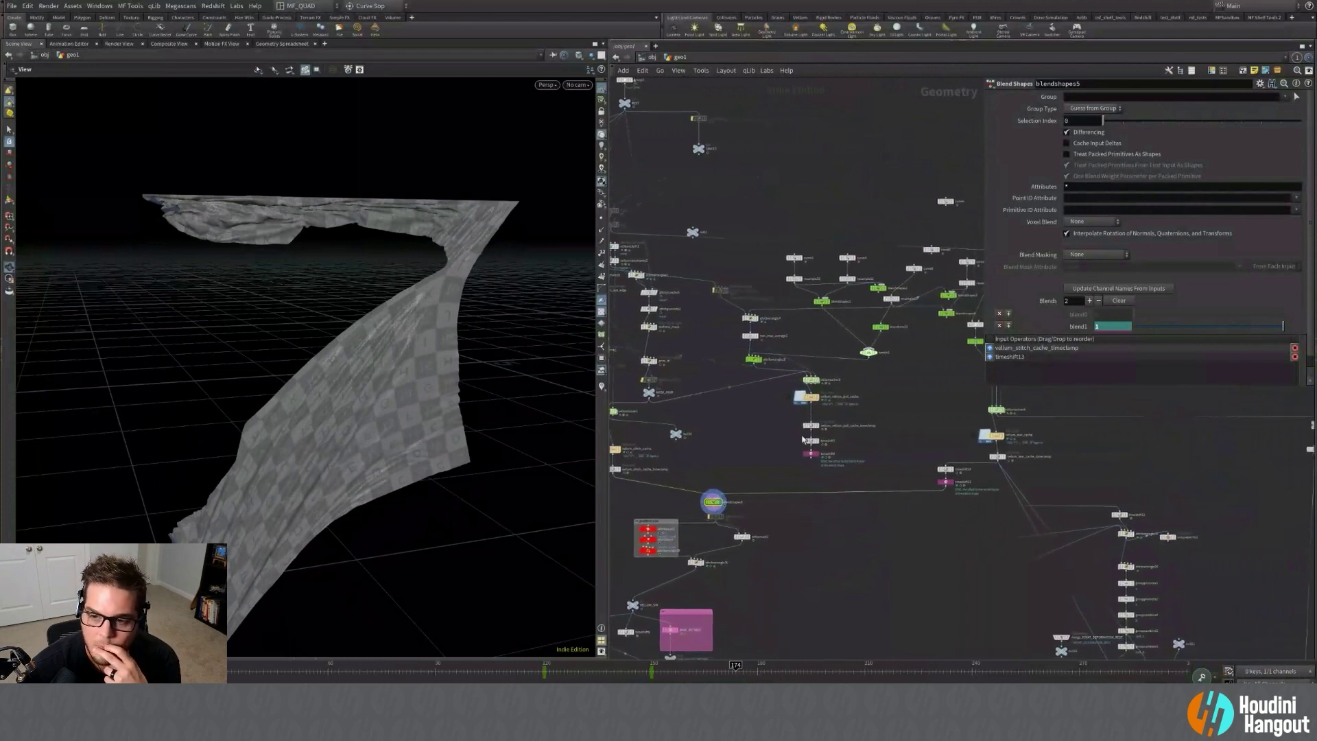
left_click_drag(986, 387, 1084, 297)
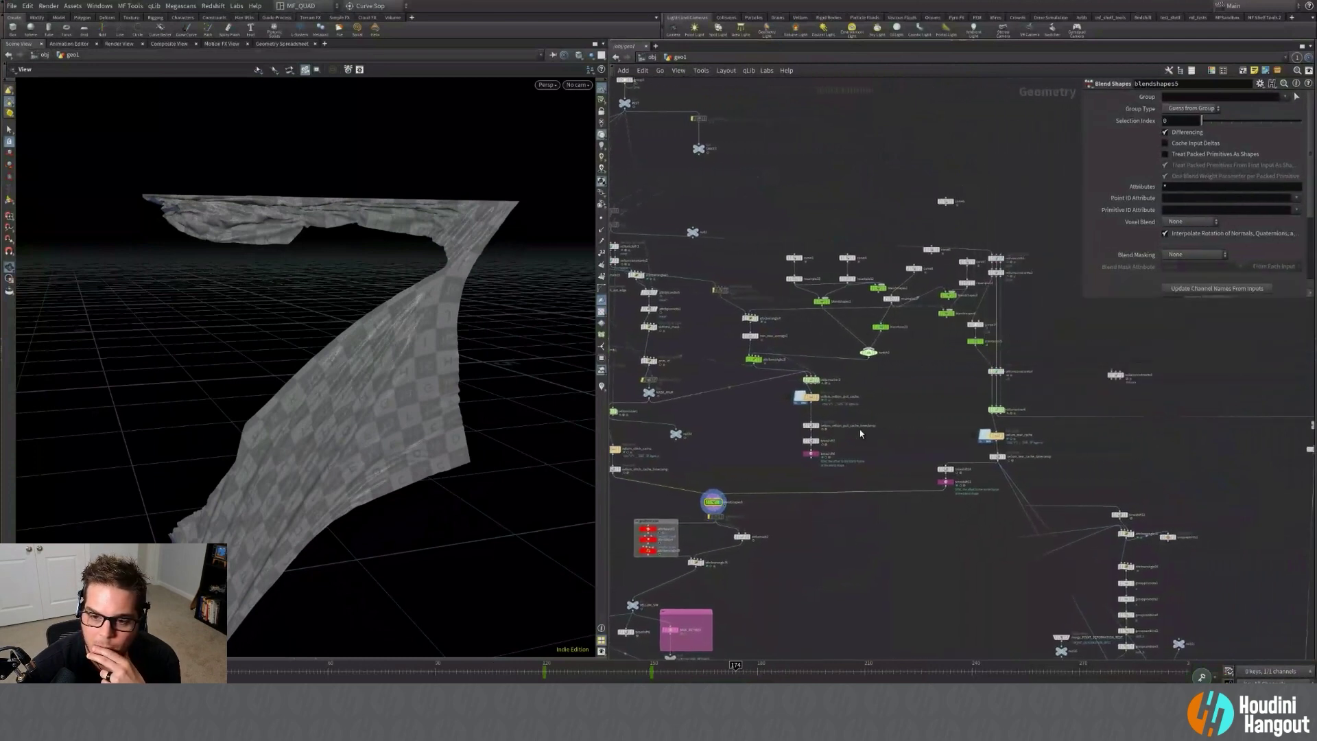
middle_click_drag(759, 465, 821, 455)
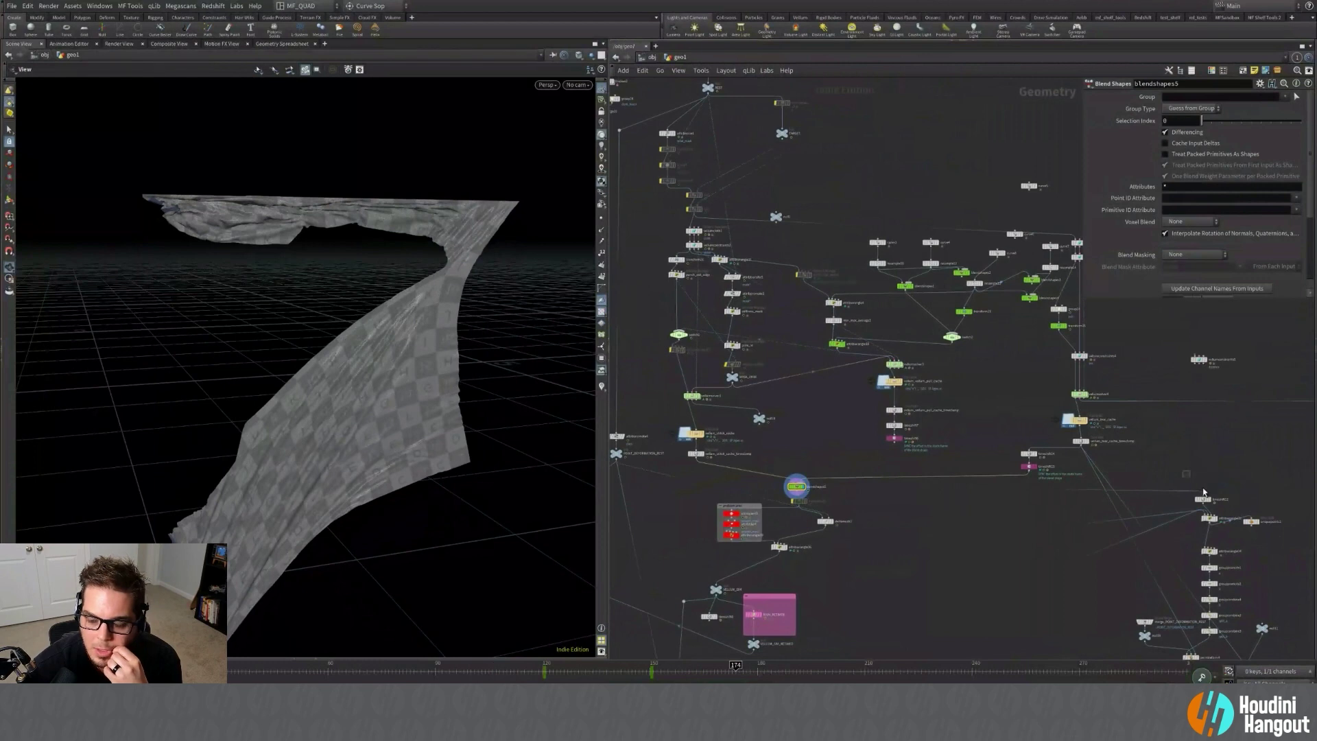
left_click_drag(1194, 472, 1203, 514)
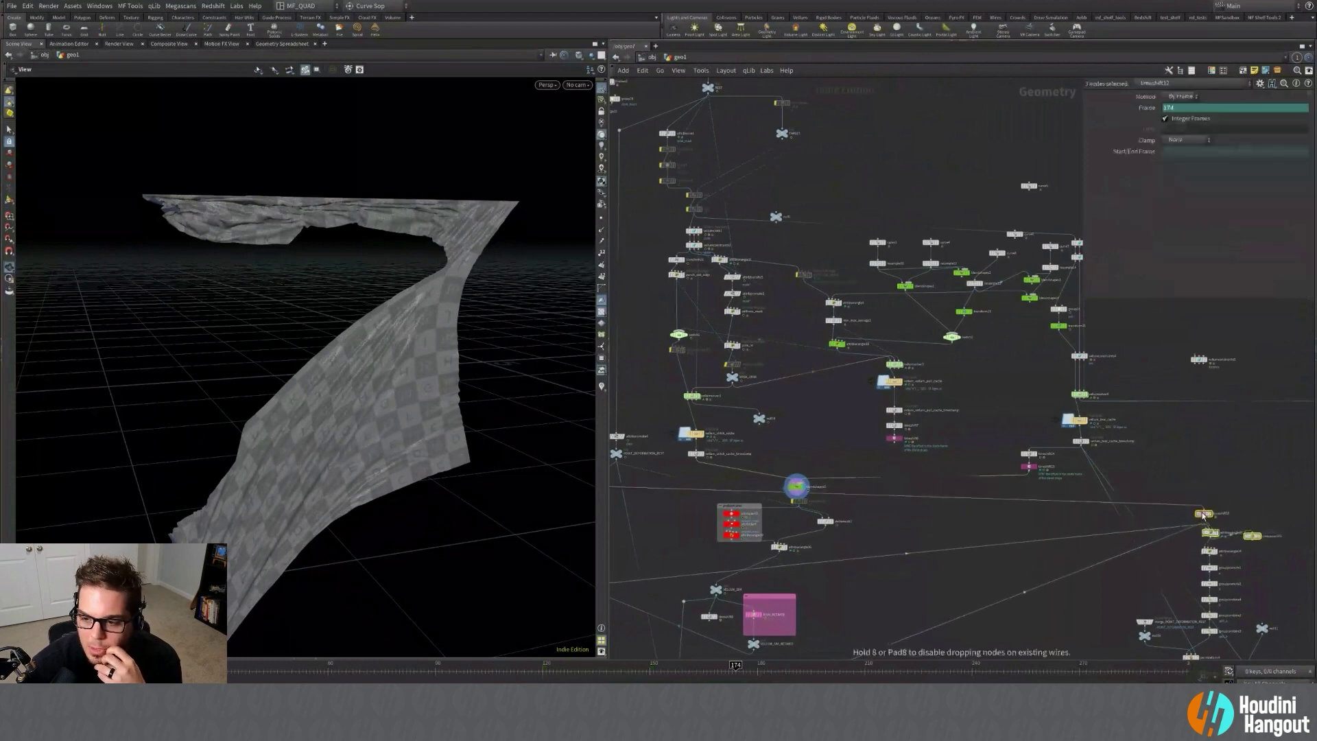
left_click(1205, 482)
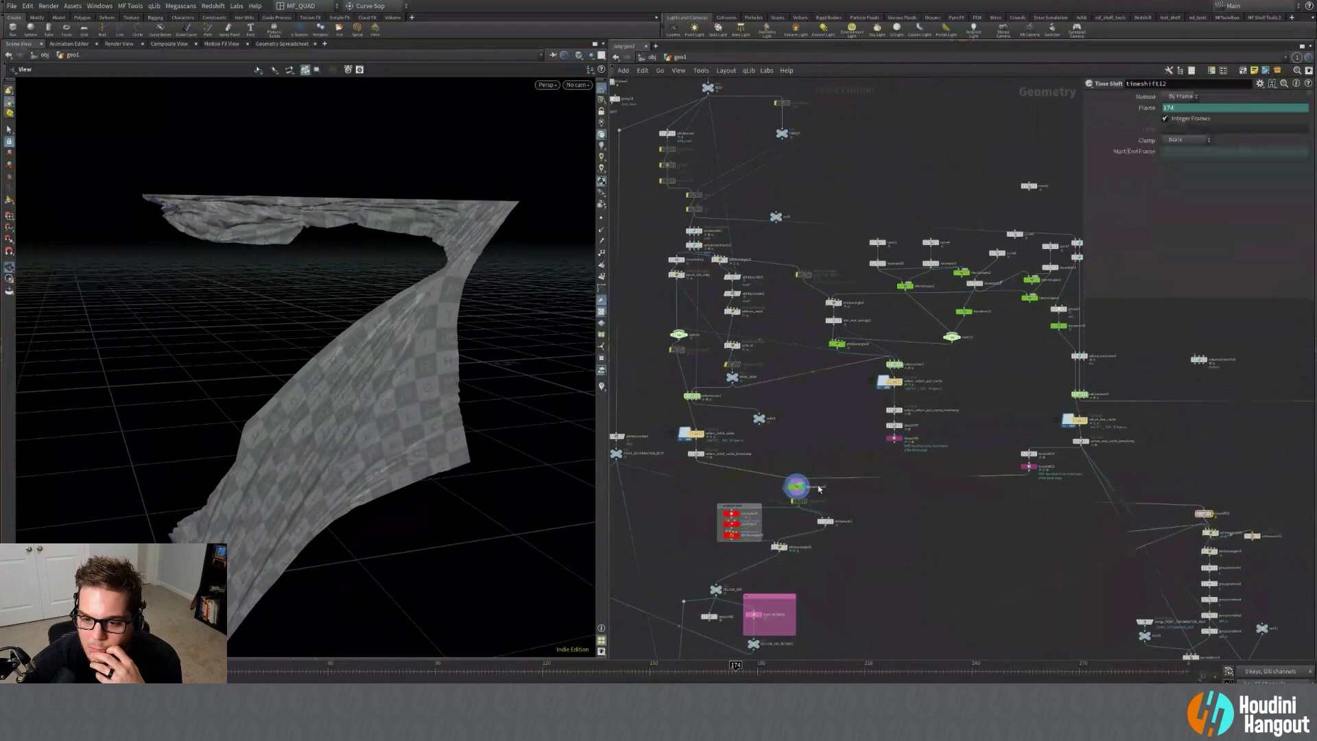
Scrub the blended simulation to frame 147 and examine the tear setup's vellumcloth3, vellumconstraints3, group14 and transform25 nodes.
left_click_drag(492, 669, 711, 666)
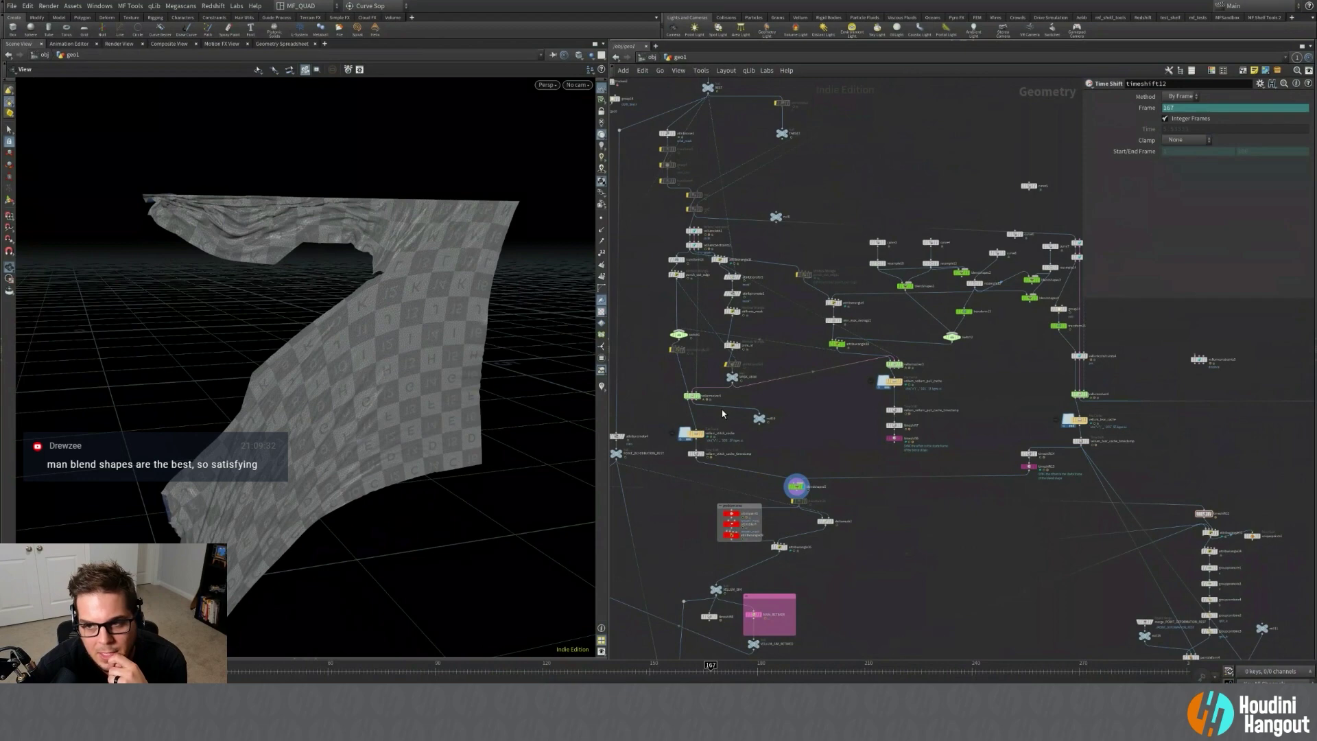
middle_click_drag(1022, 398, 929, 405)
scroll(994, 238, "up", 7)
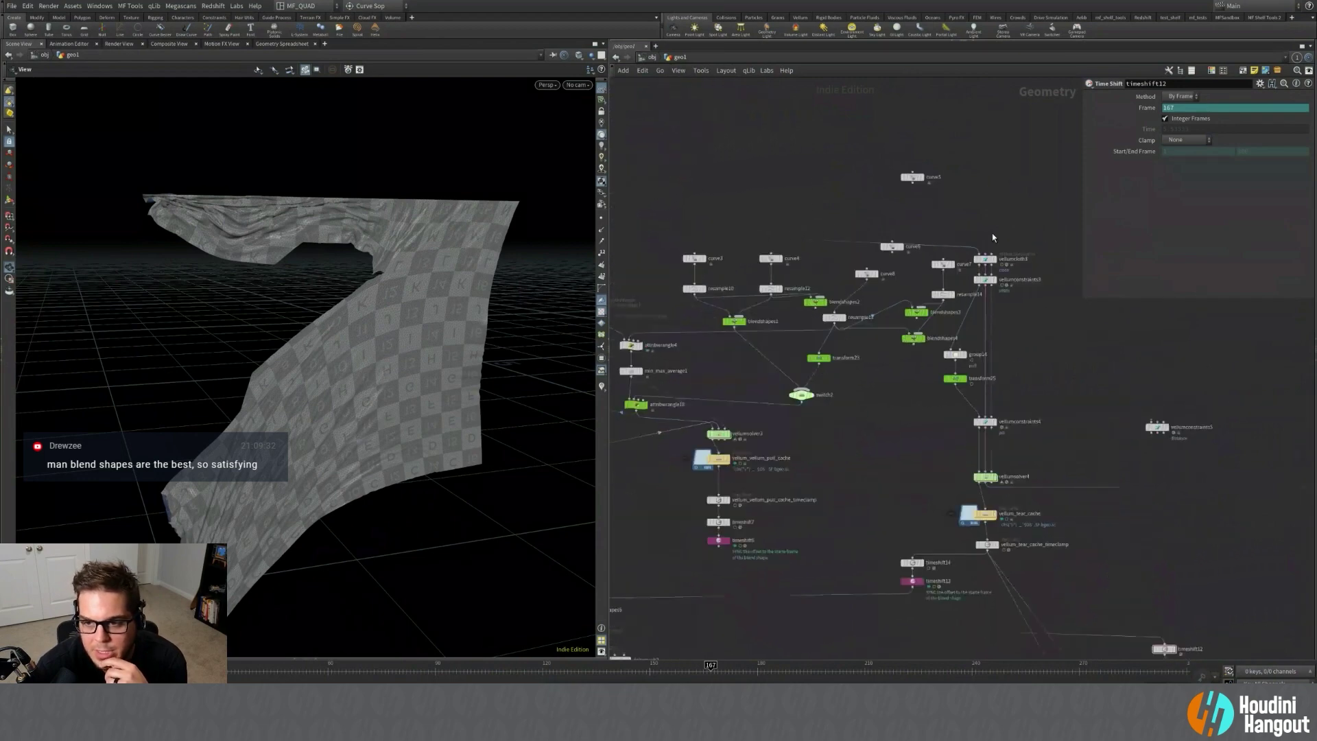
left_click_drag(1004, 233, 932, 396)
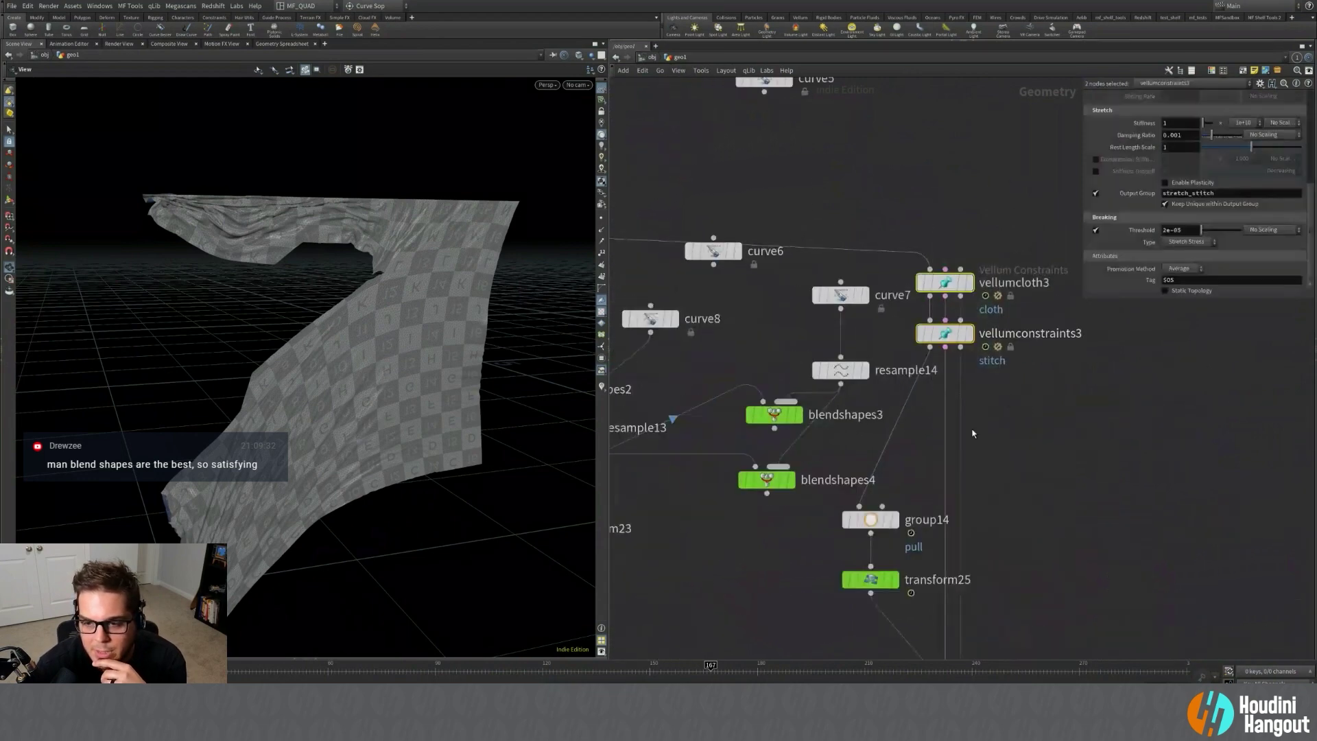
scroll(973, 433, "down", 5)
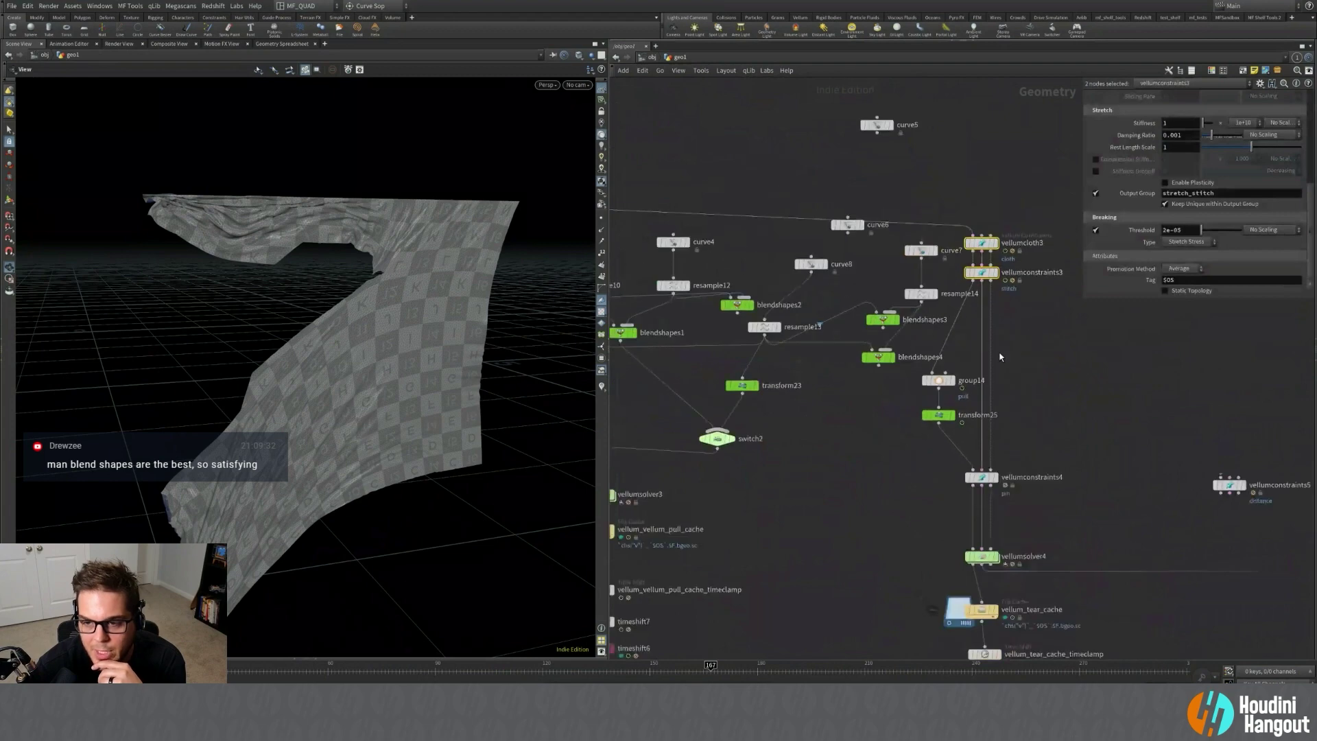
left_click_drag(1005, 205, 936, 442)
scroll(912, 474, "down", 10)
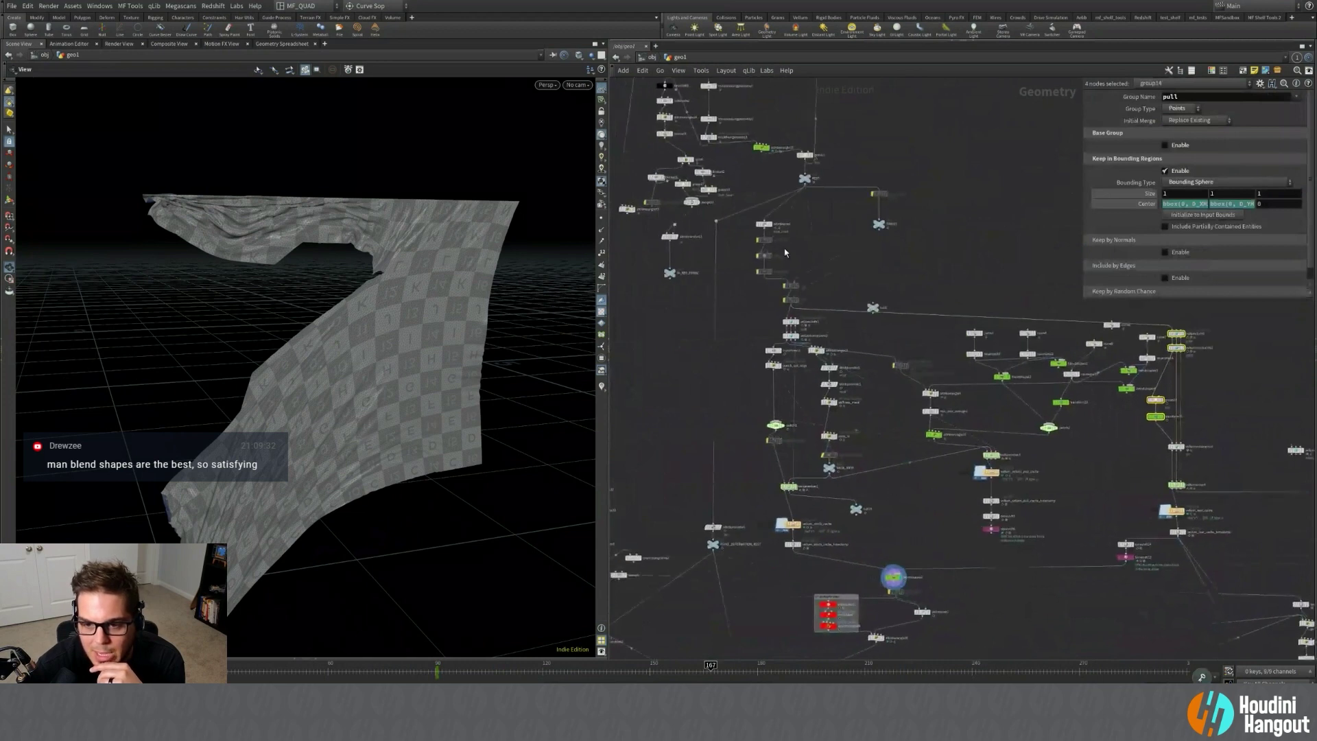
middle_click_drag(1116, 314, 960, 293)
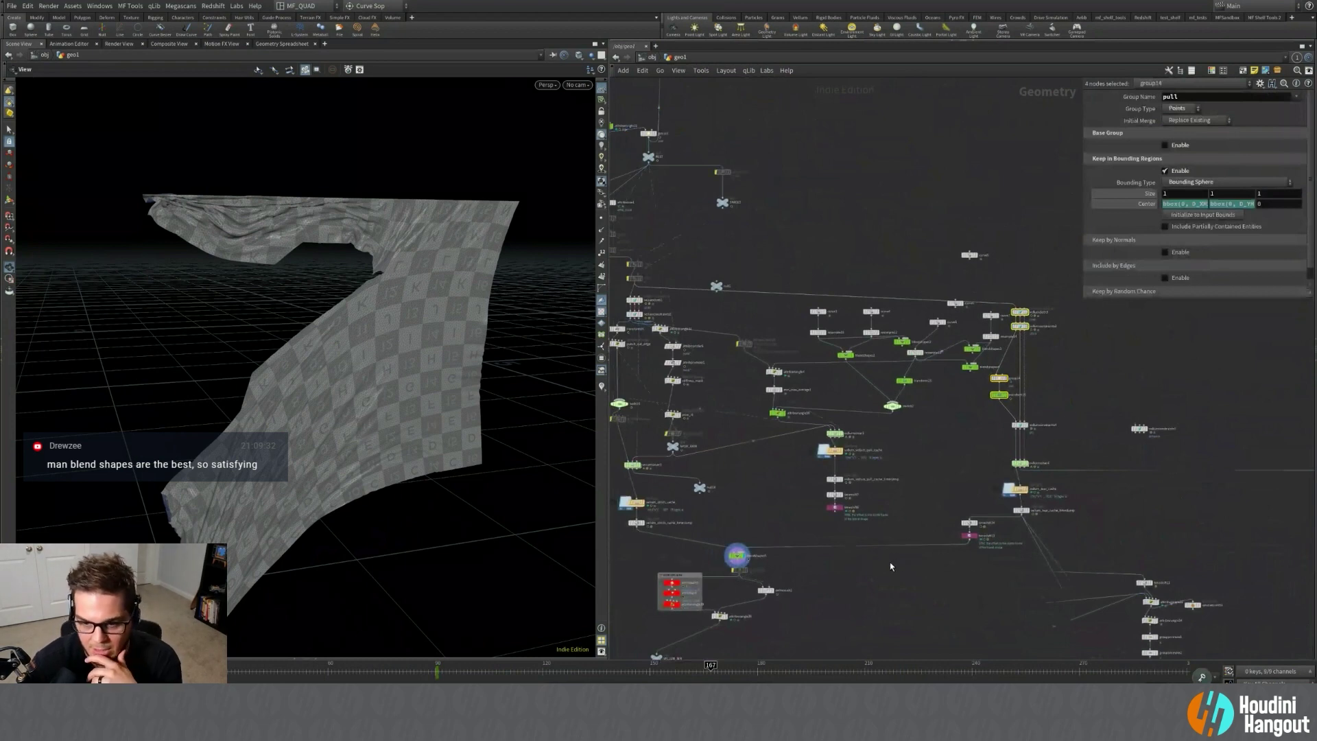
left_click(943, 509)
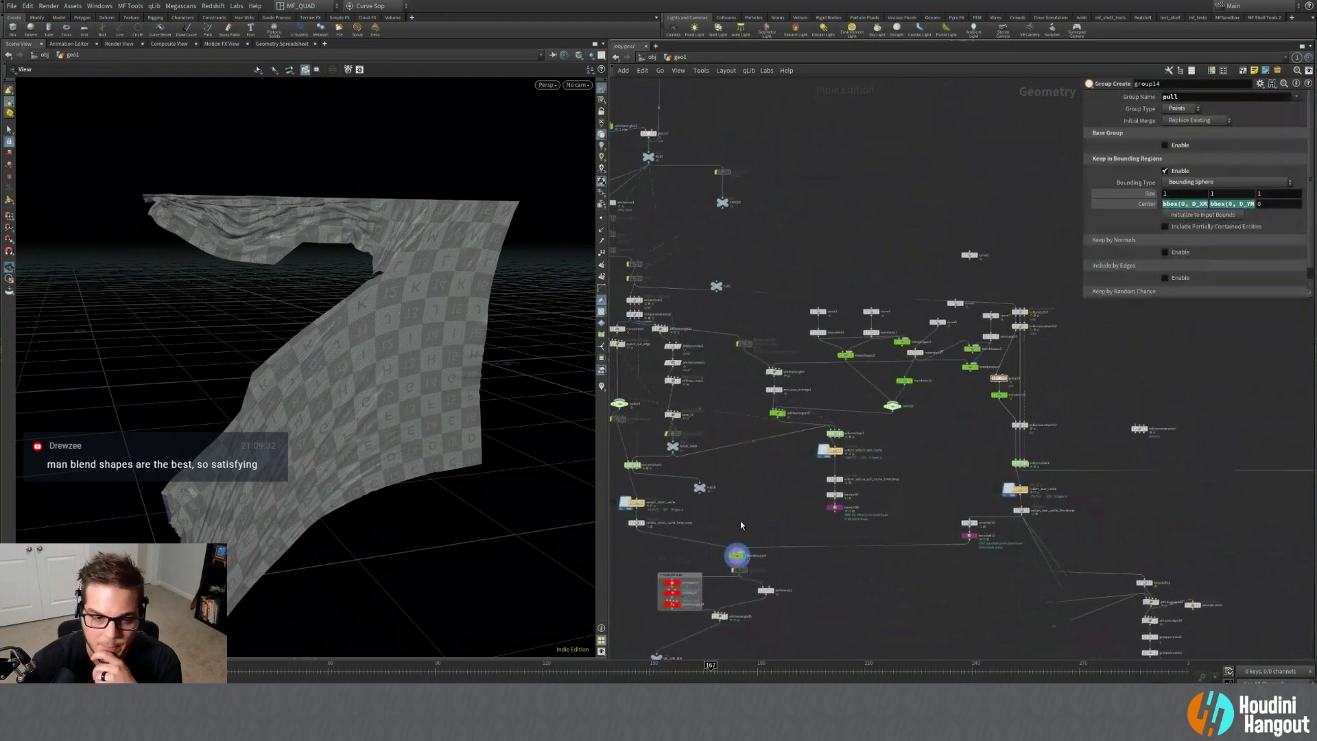
Scrub the blended cloth back to an earlier frame and examine the network downstream of blendshapes5.
middle_click_drag(777, 503, 821, 485)
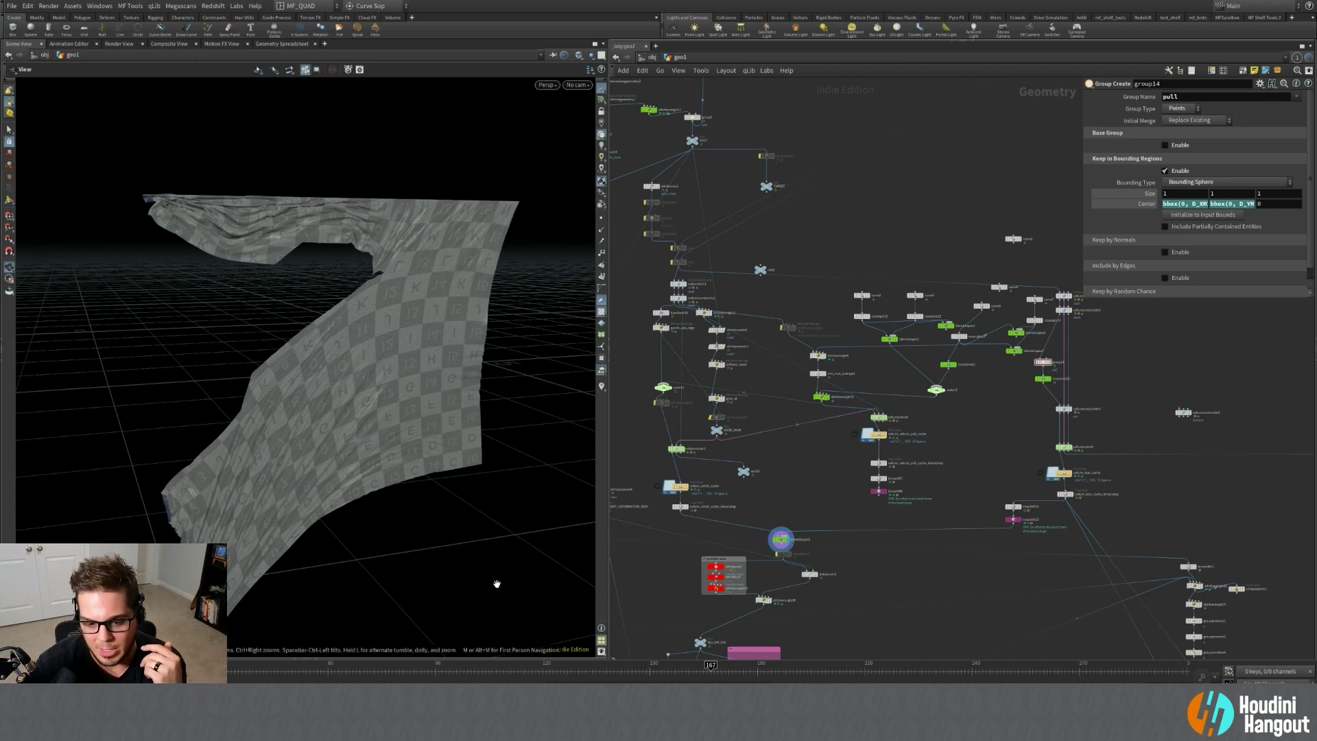
mouse_move(470, 678)
left_mouse_down()
mouse_move(733, 664)
mouse_move(330, 664)
mouse_move(412, 663)
mouse_move(376, 658)
left_mouse_up()
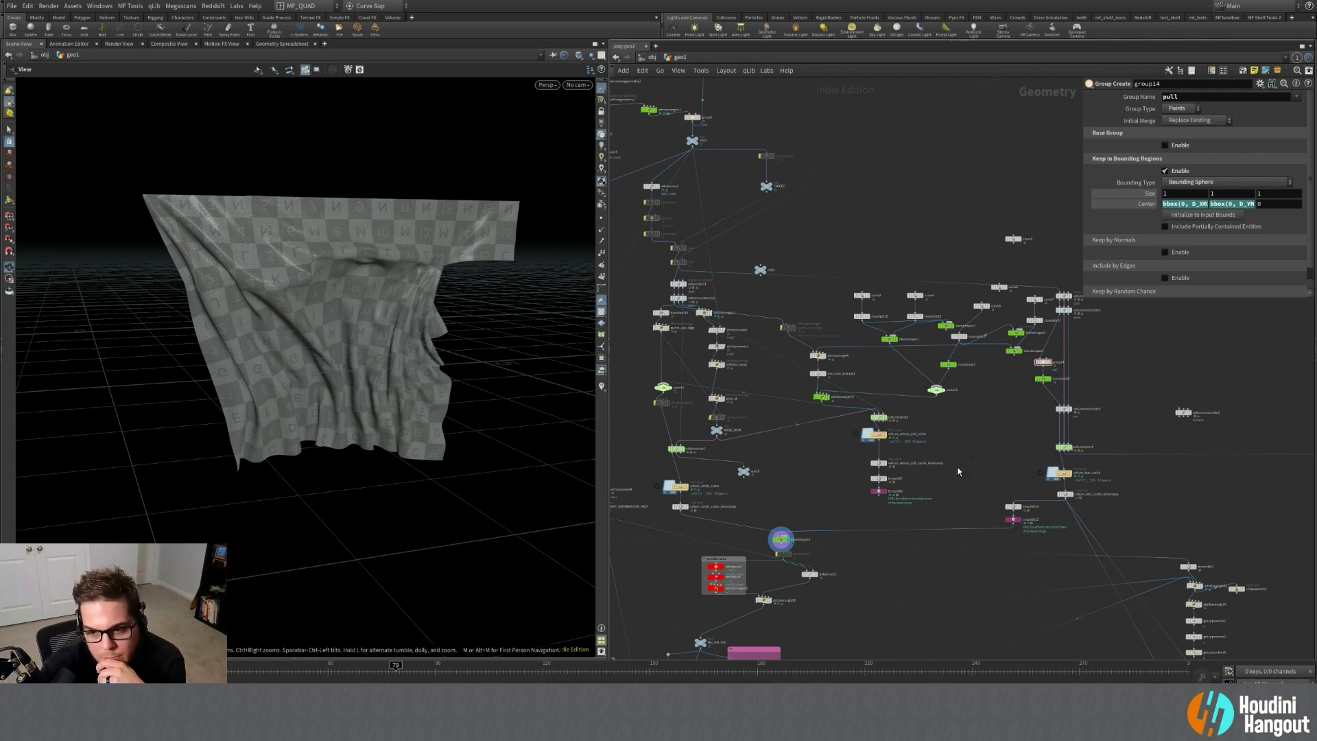
middle_click_drag(963, 468, 953, 339)
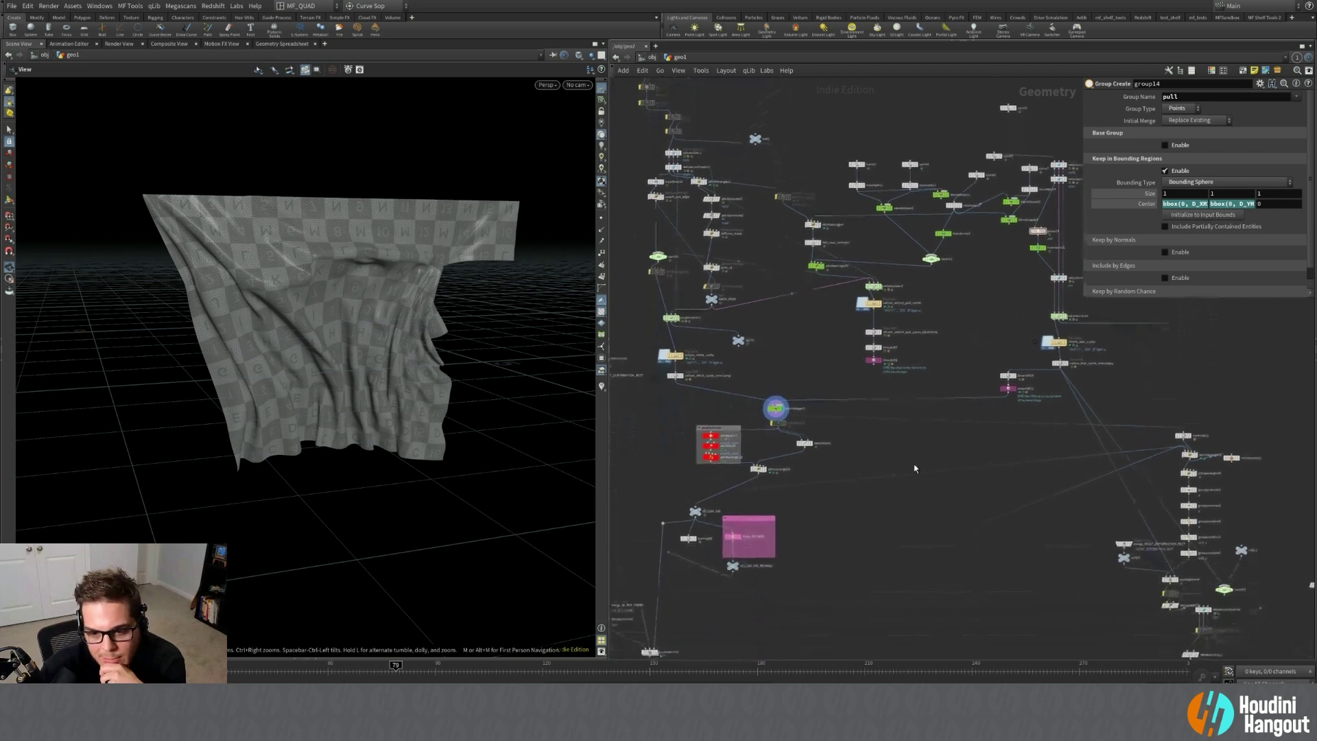
middle_click_drag(860, 541, 1264, 420)
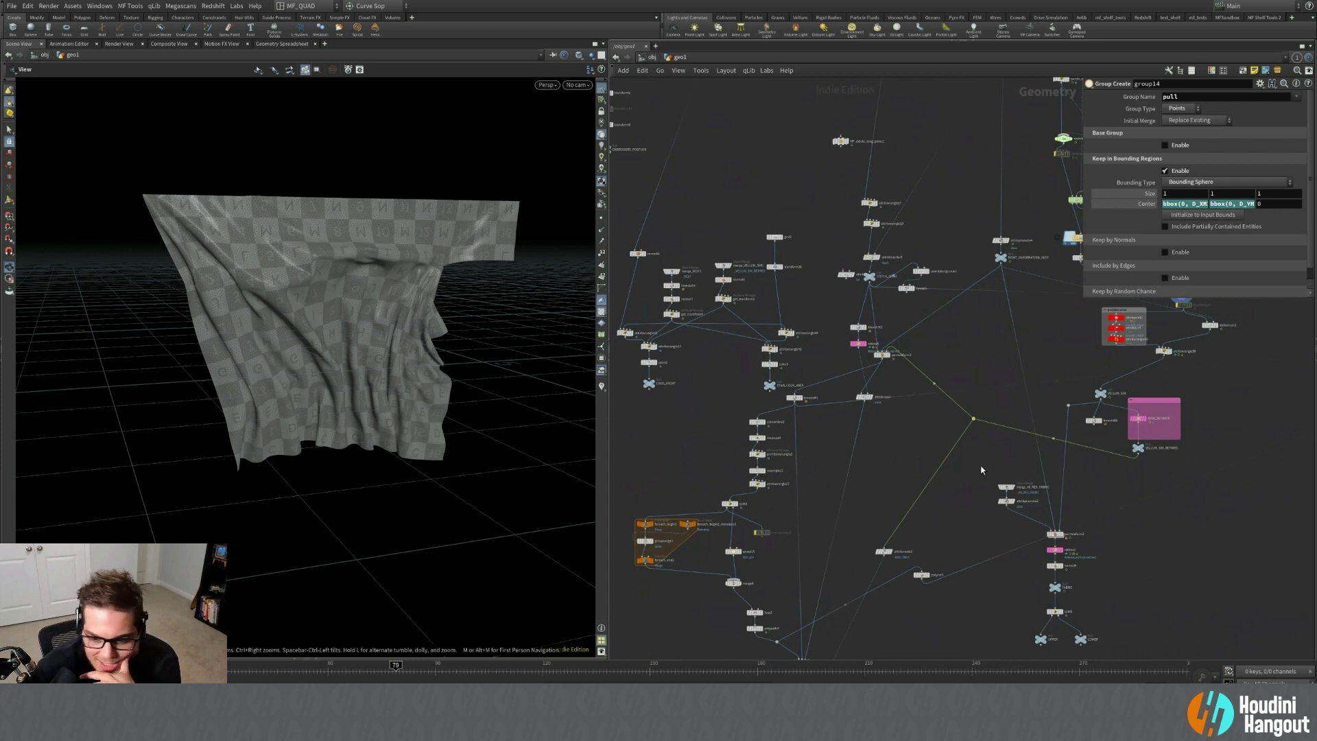
Display the timeshift12 node in the hair setup downstream of vellum_tear_cache_timeclamp to view its output curve.
left_click(974, 415, "alt")
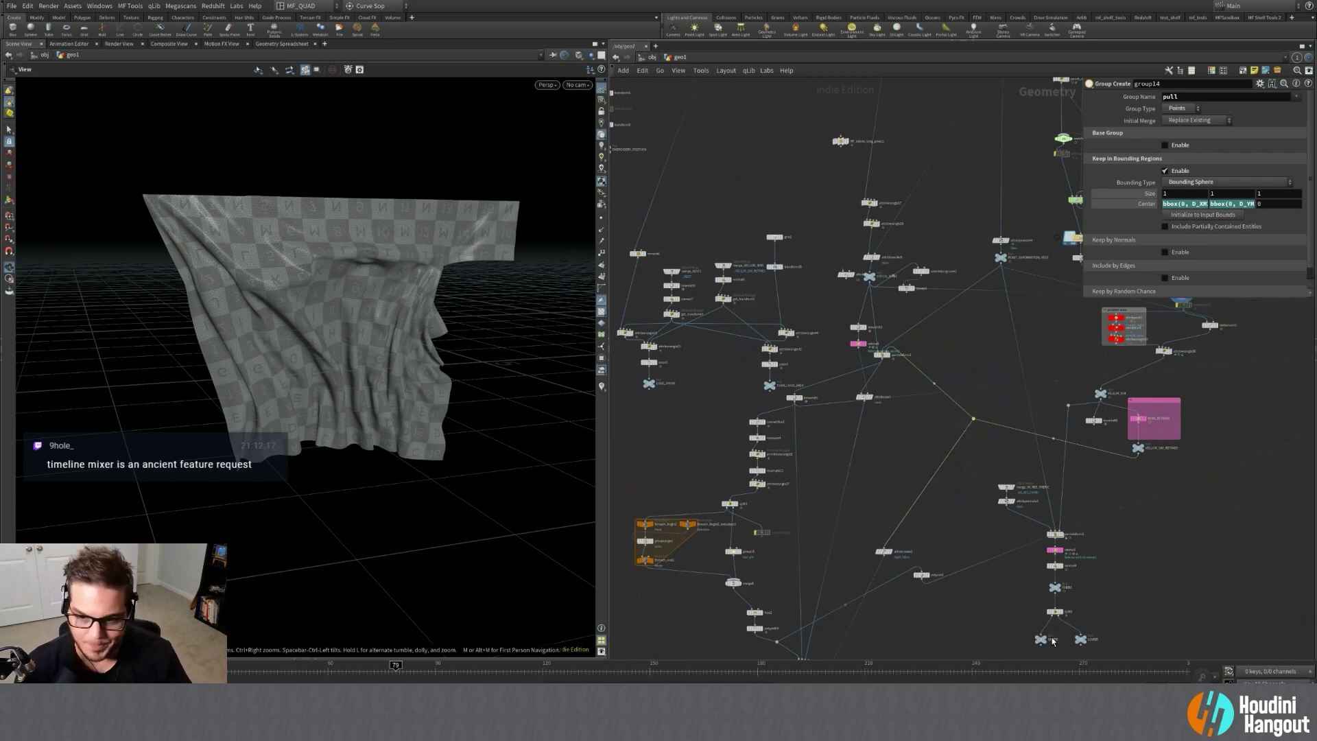
middle_click_drag(1182, 514, 789, 456)
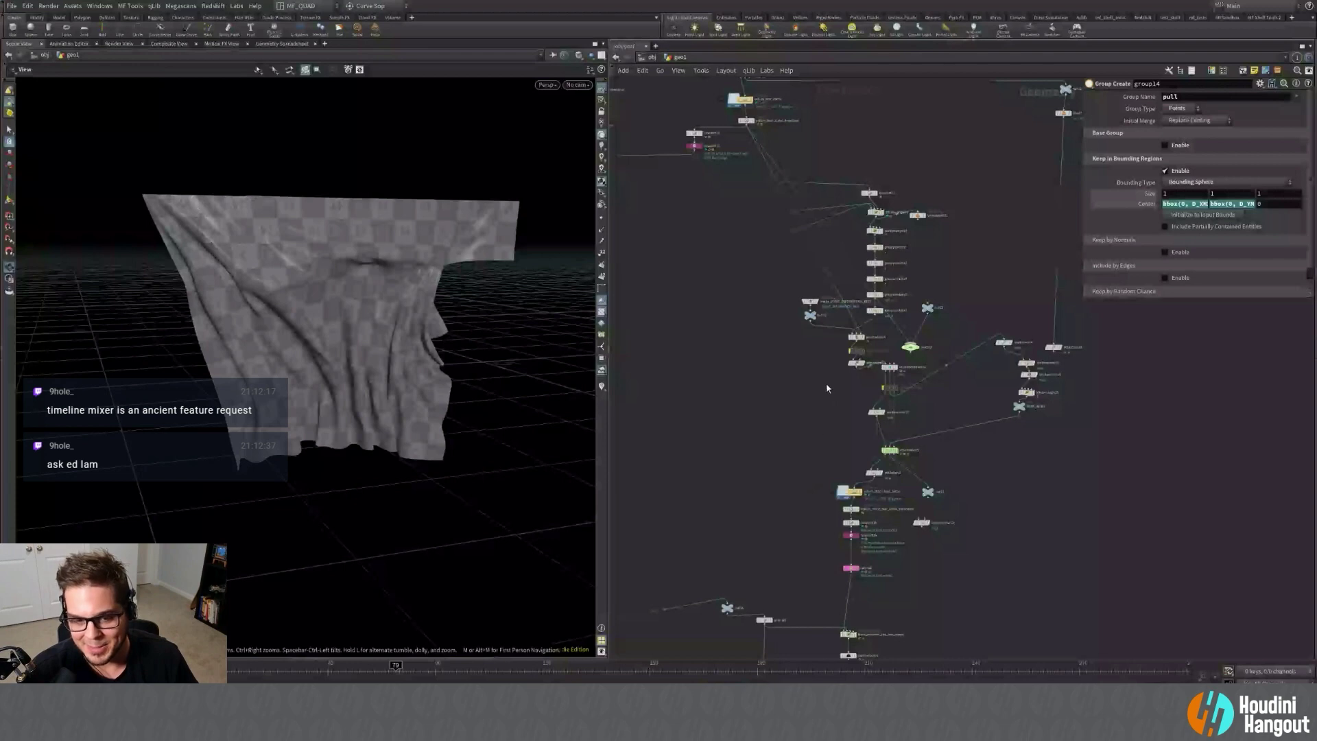
middle_click_drag(847, 416, 843, 430)
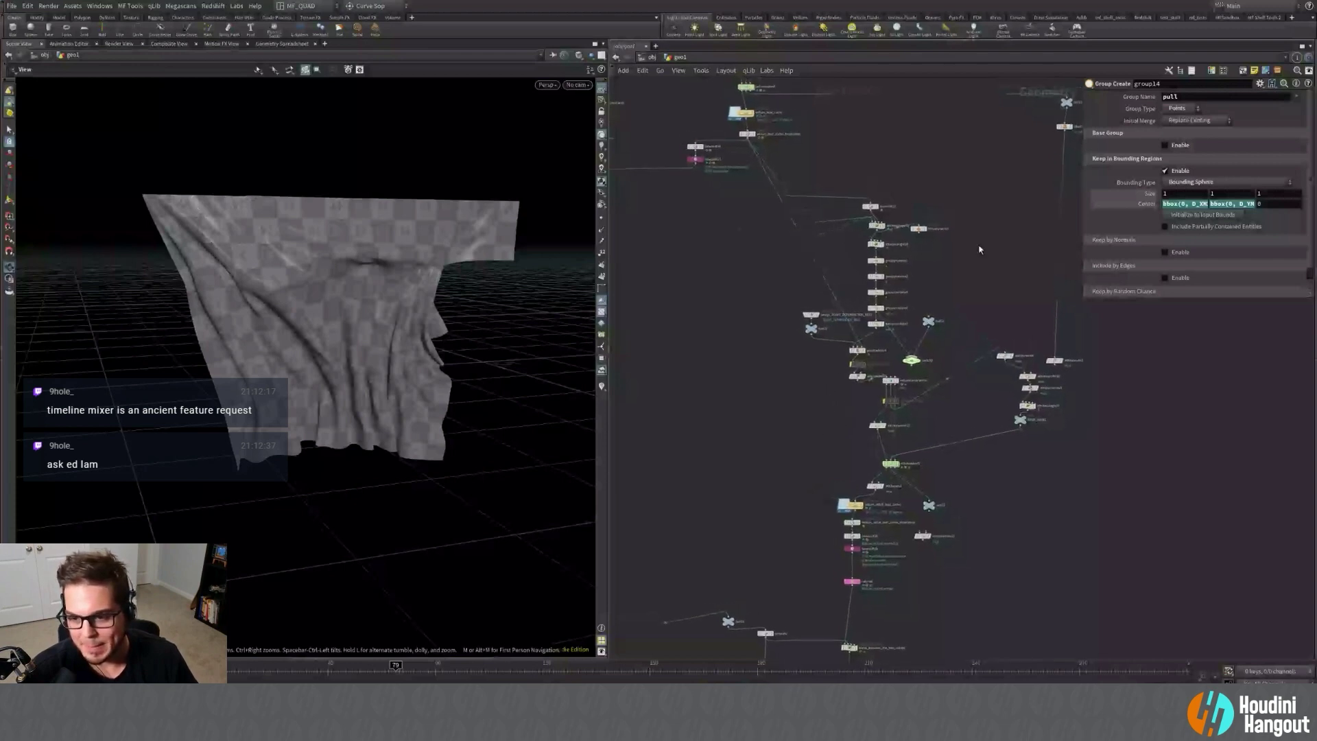
middle_click_drag(979, 249, 965, 329)
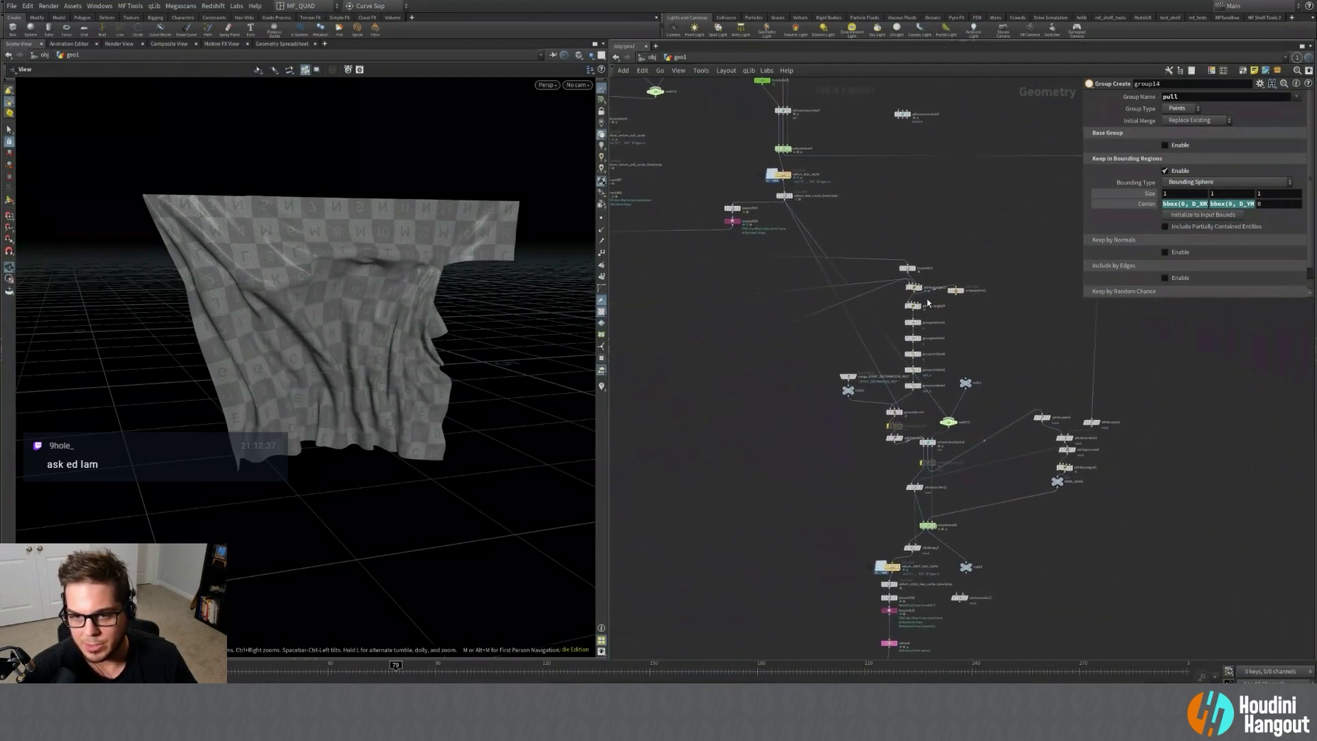
scroll(927, 303, "up", 4)
left_click(904, 240)
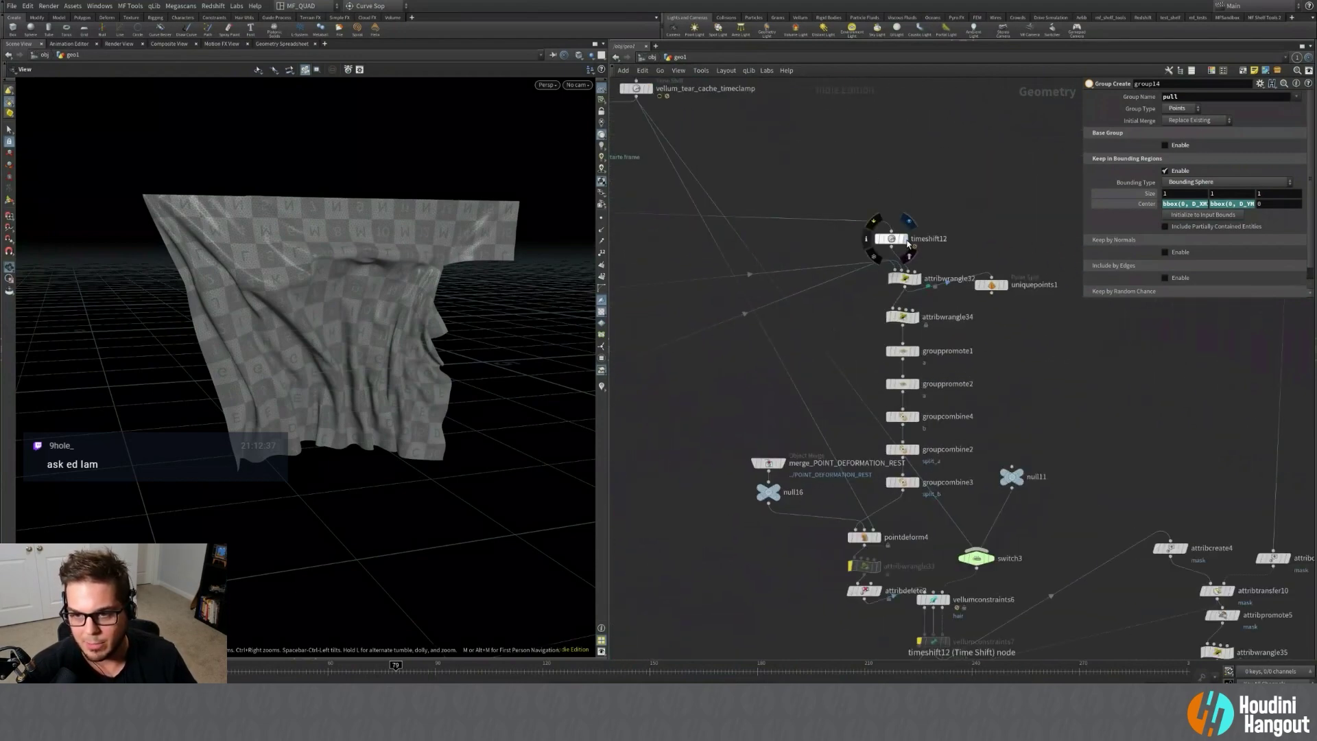
left_click(892, 239)
key("super")
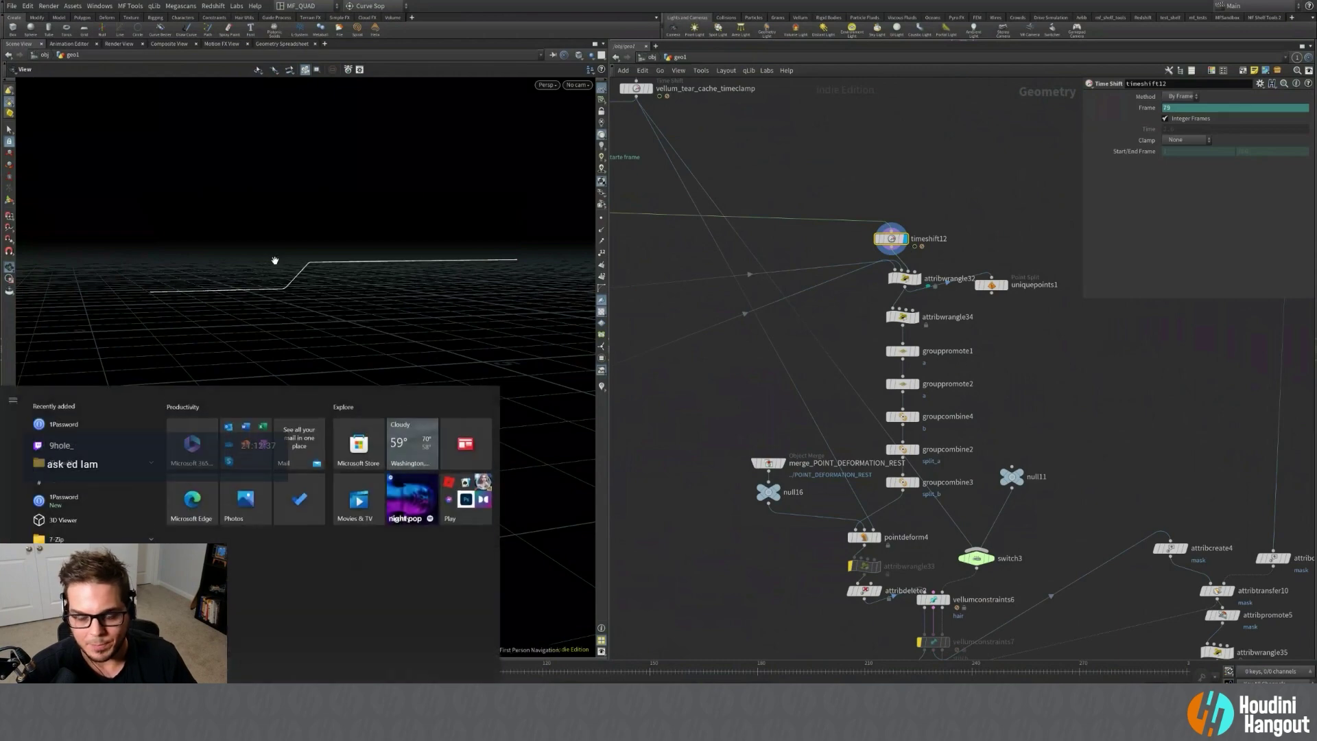
Display the STITCH_SPINE null below attribtransfer8, frame its curve in the viewport and examine the stitch shape up close.
middle_click_drag(787, 187, 1185, 234)
scroll(978, 291, "down", 5)
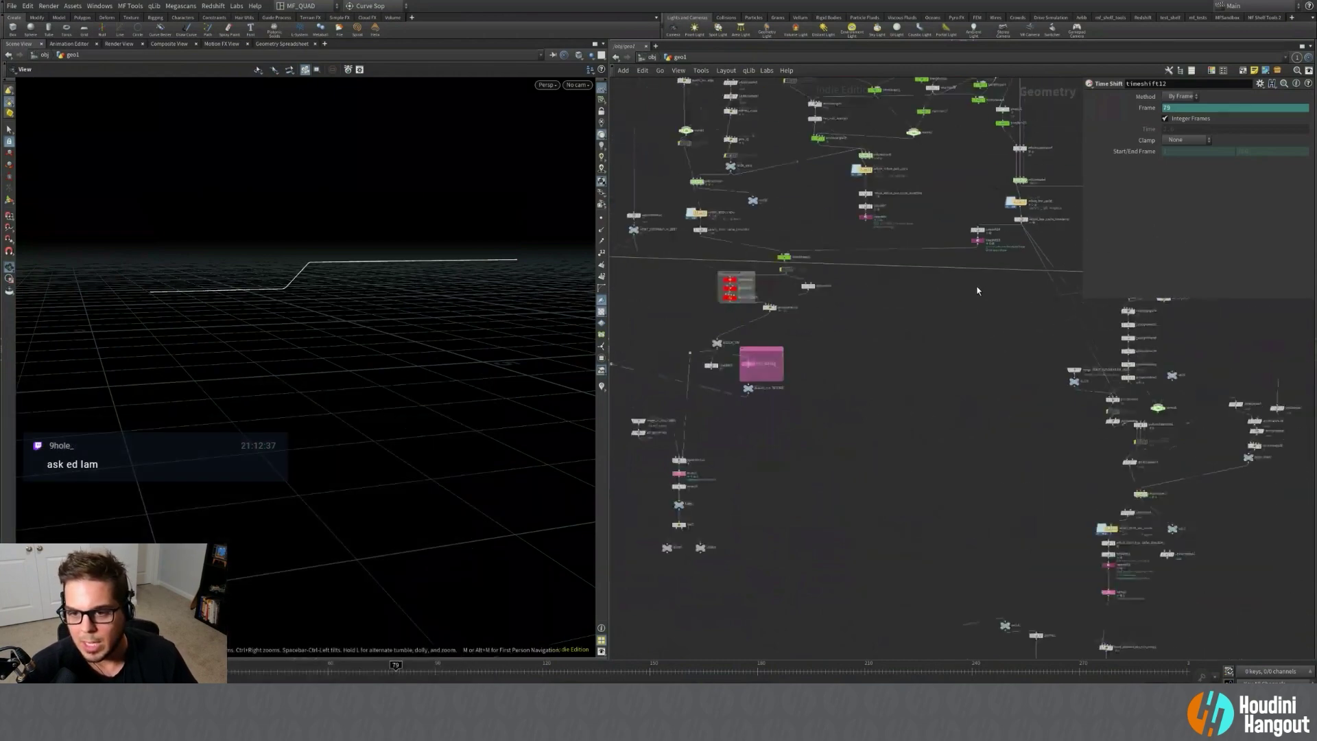
middle_click_drag(937, 287, 1225, 317)
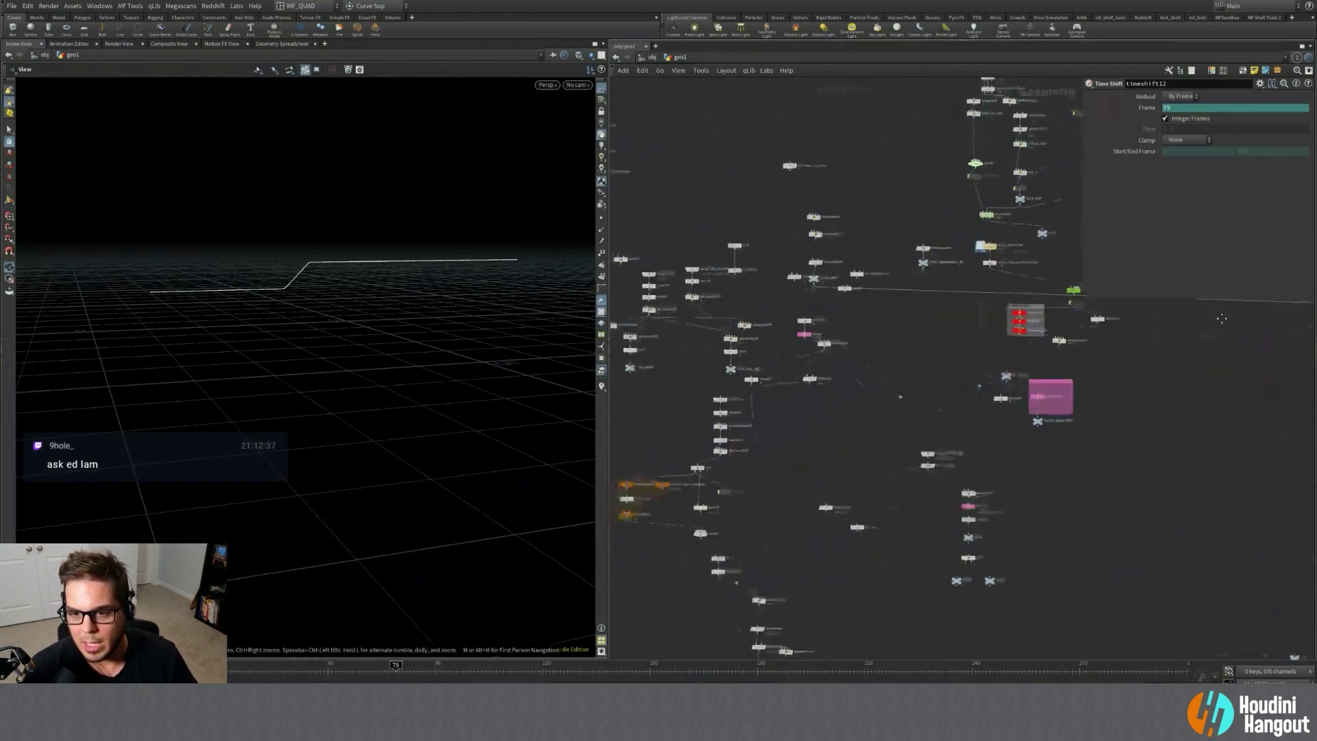
scroll(814, 277, "up", 5)
left_click(814, 280)
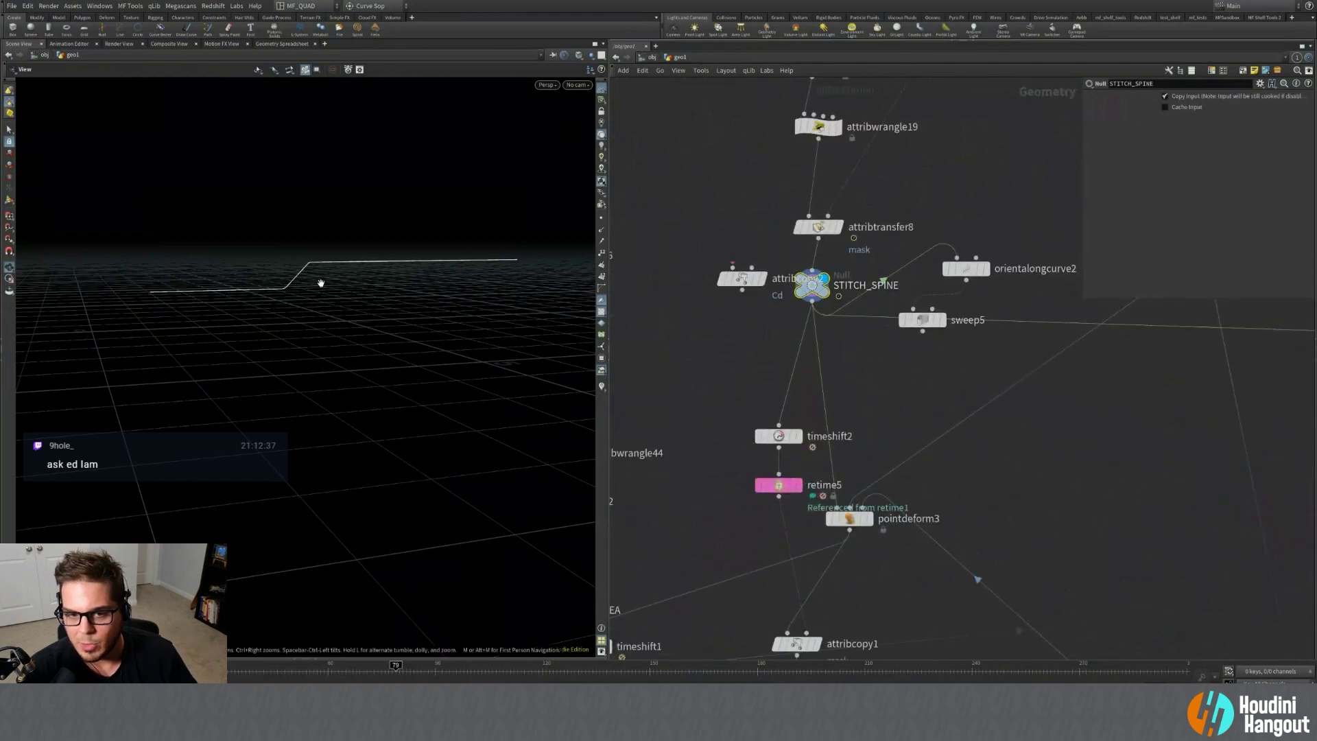
key("f")
left_click_drag(268, 323, 323, 426)
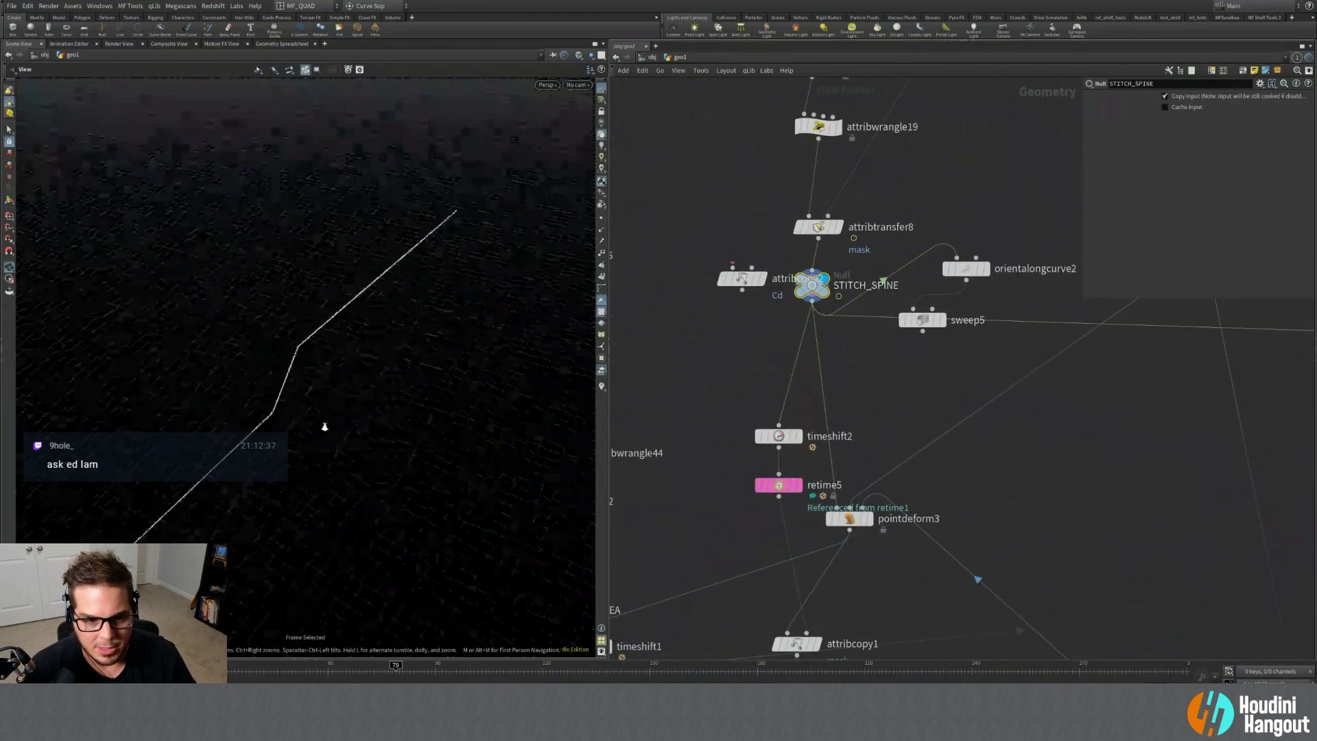
right_click_drag(323, 426, 523, 369)
left_click_drag(523, 369, 464, 351)
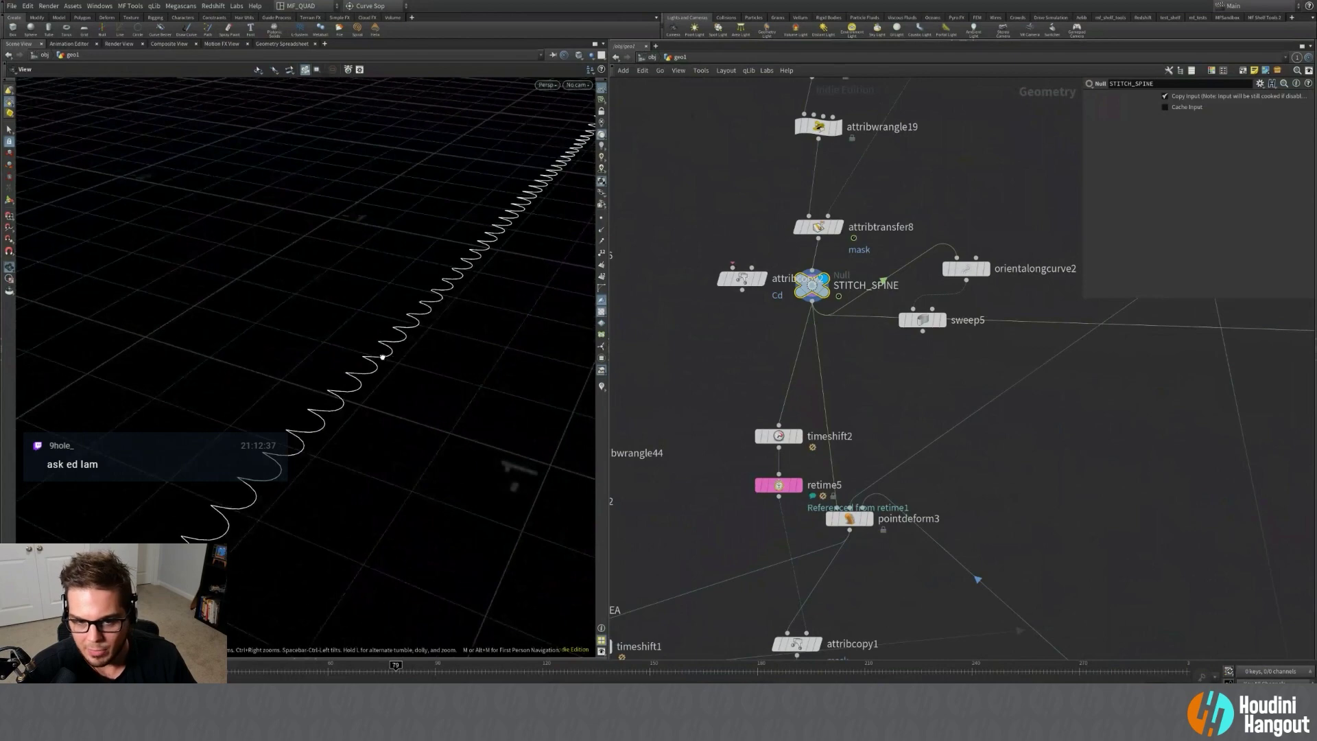
Display attribpromote2 and inspect its curve in the viewport.
left_click_drag(382, 357, 314, 256)
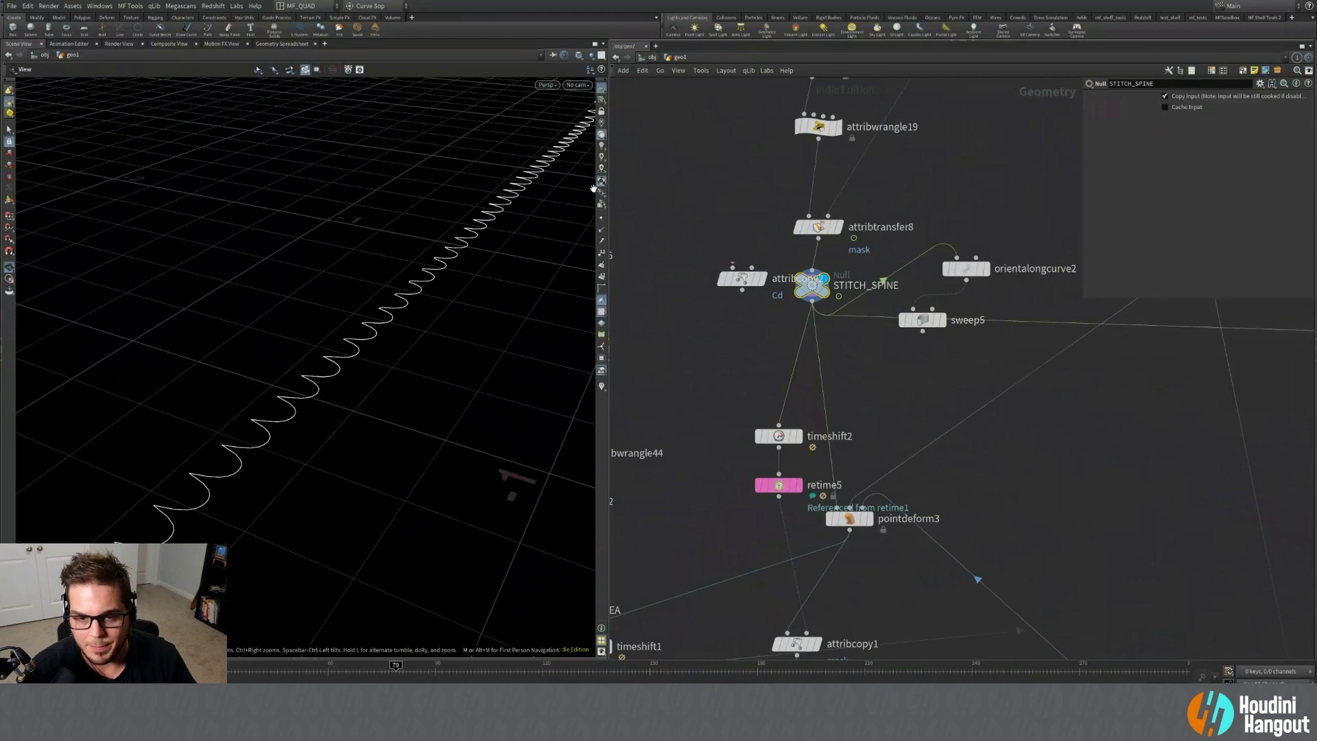
scroll(681, 182, "down", 5)
middle_click_drag(684, 199, 647, 449)
middle_click_drag(747, 378, 759, 734)
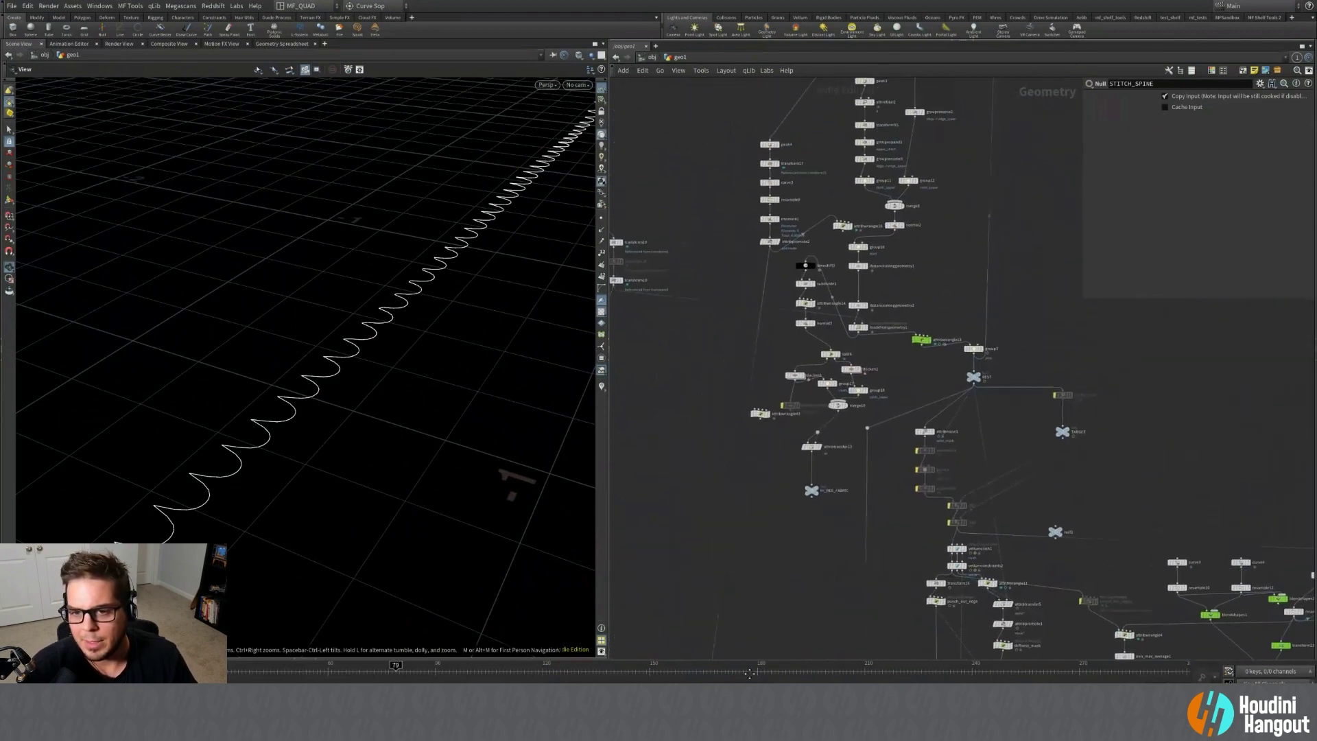
left_click(779, 241)
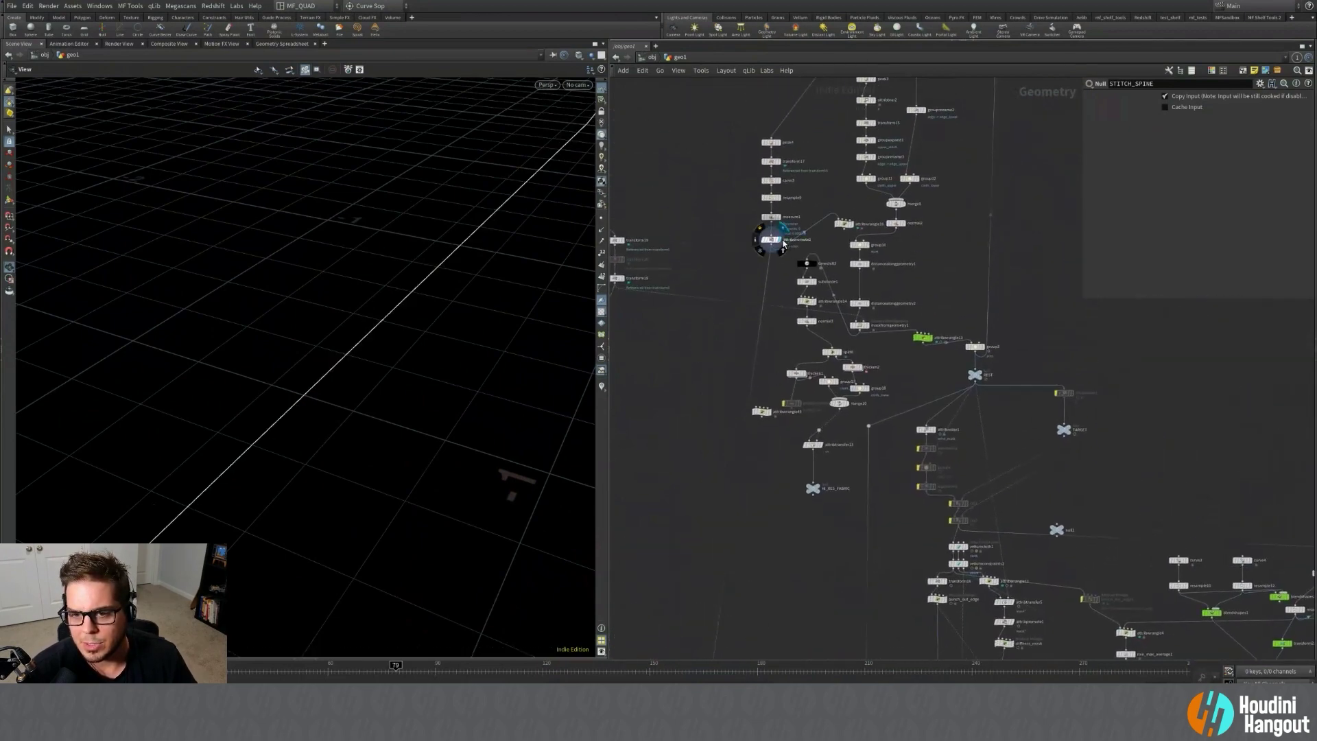
left_click(771, 240)
Display the STITCH_SPINE null again and examine its scalloped stitch curve from a lower angle.
middle_click_drag(756, 403, 769, 242)
middle_click_drag(776, 463, 780, 228)
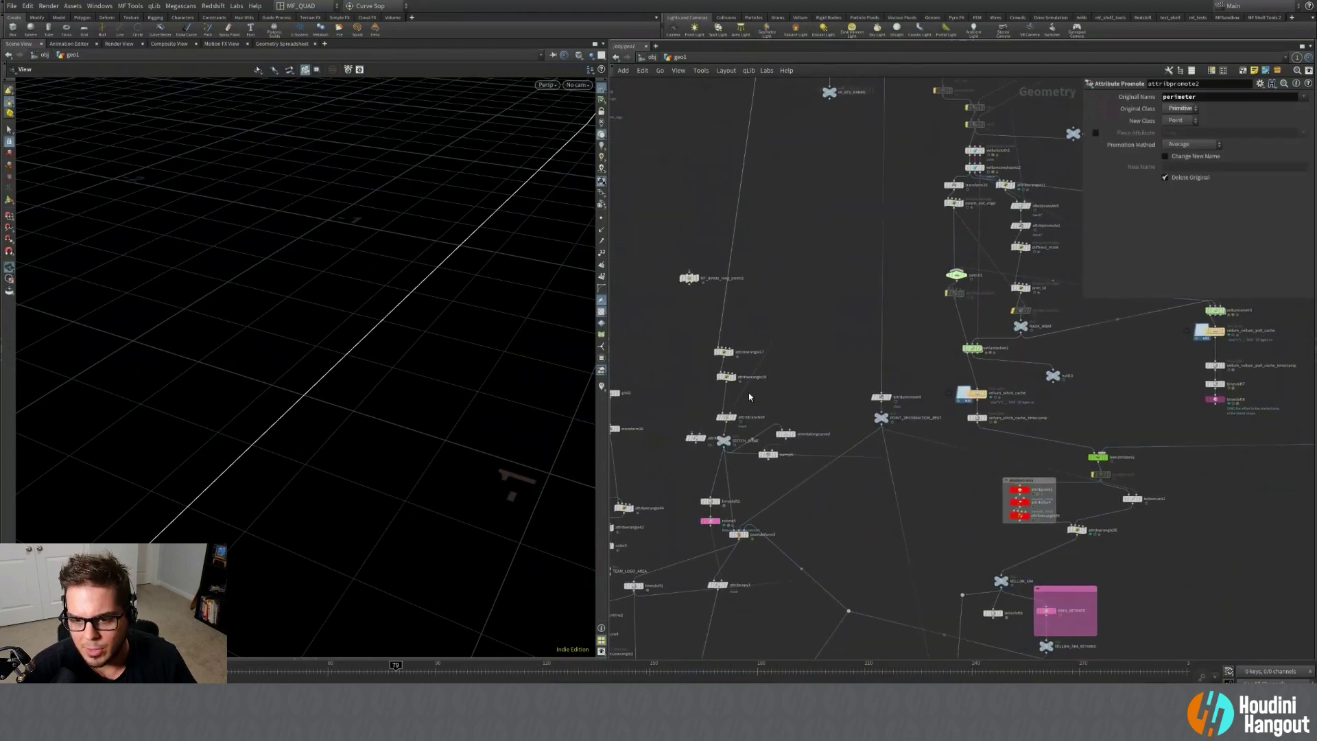
left_click(724, 439)
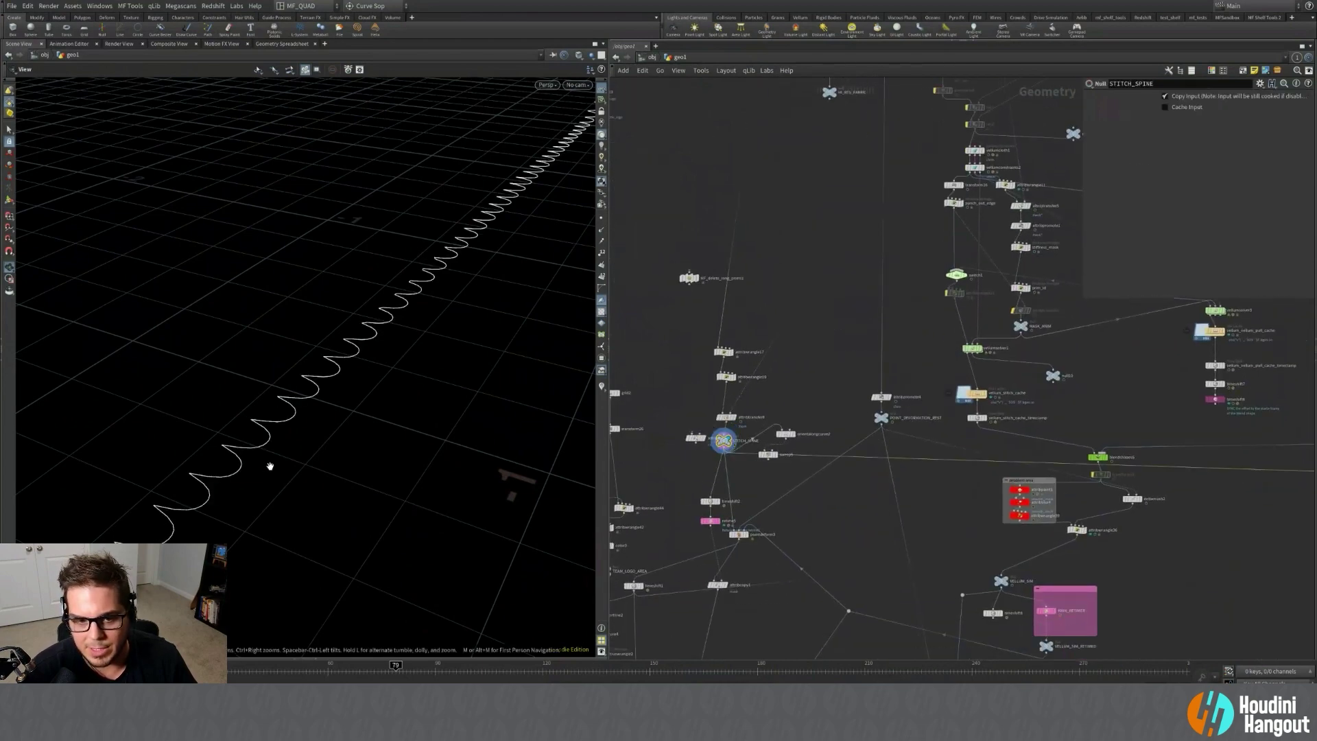
left_click_drag(271, 462, 244, 447)
right_click_drag(334, 194, 306, 247)
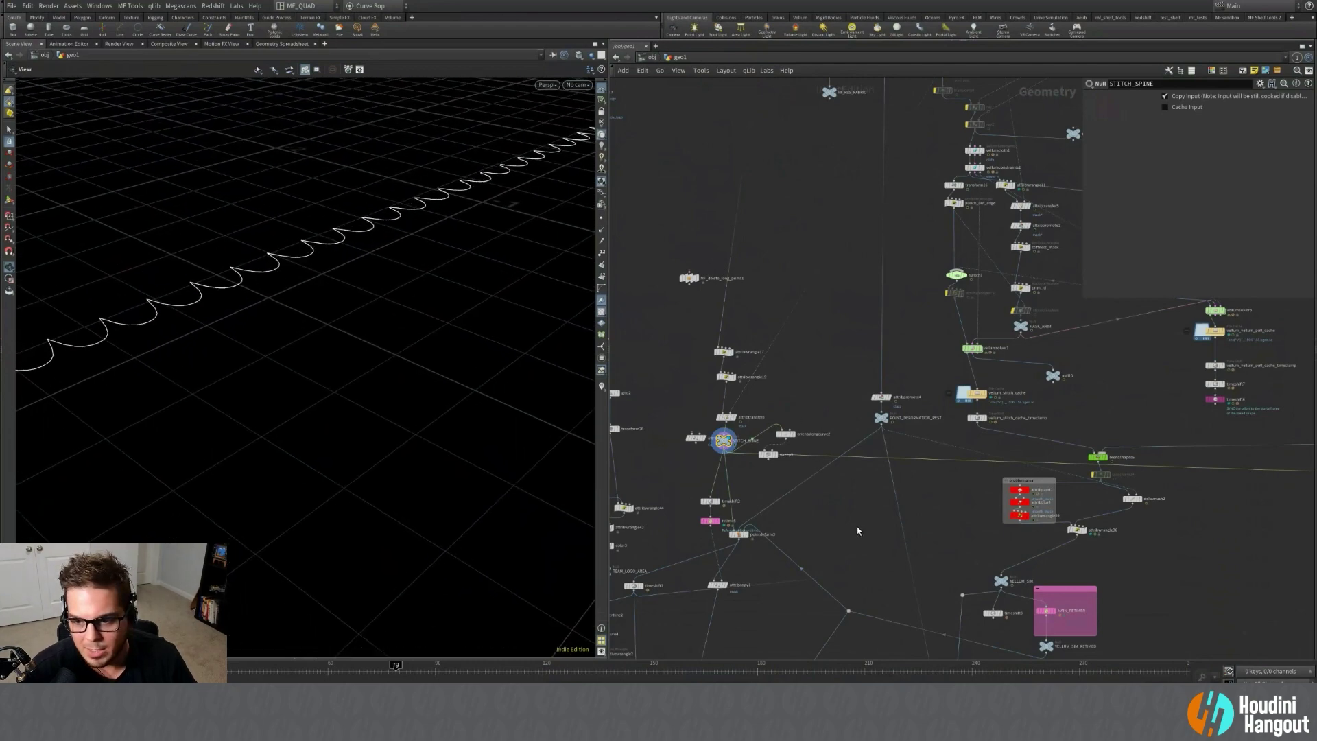
Trace the STITCH_SPINE output through the network, examining the timeshift12 chain and the neighbouring branches.
middle_click_drag(858, 526, 592, 476)
middle_click_drag(1309, 491, 967, 435)
right_click_drag(974, 399, 1038, 396)
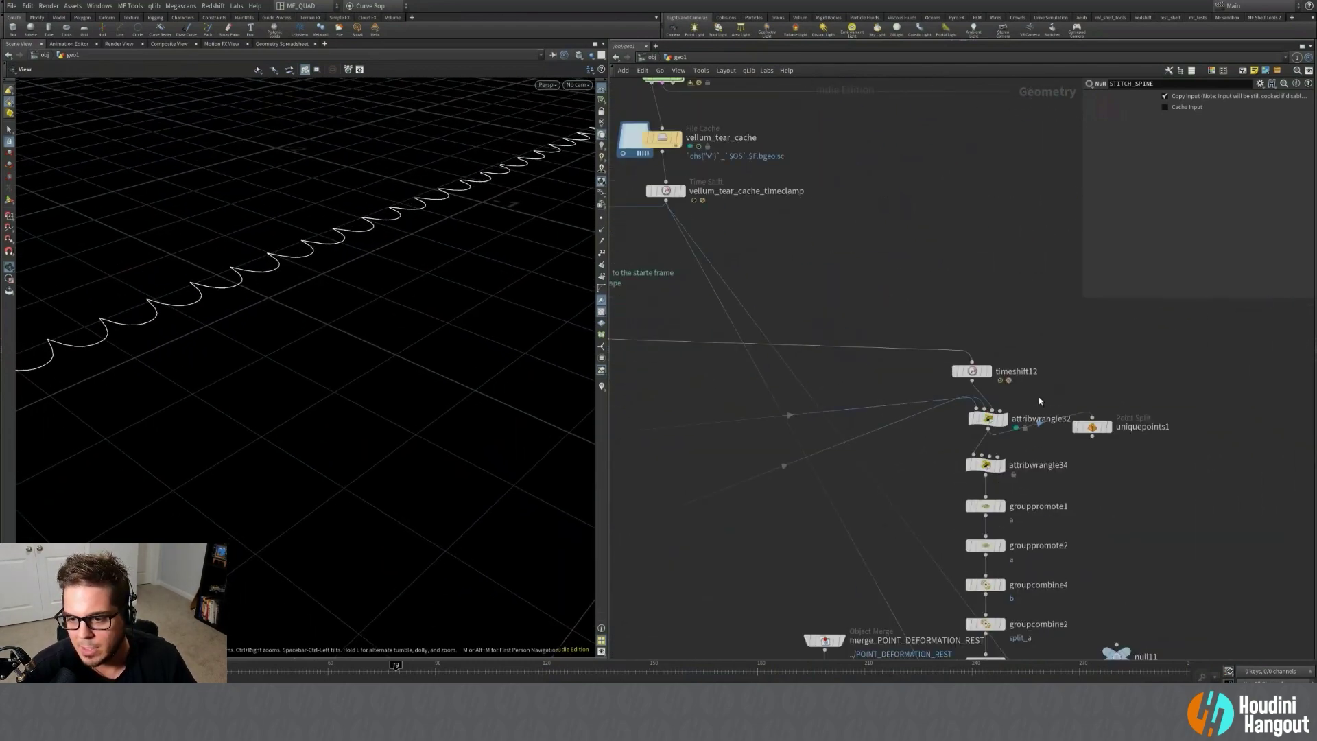
scroll(962, 382, "down", 8)
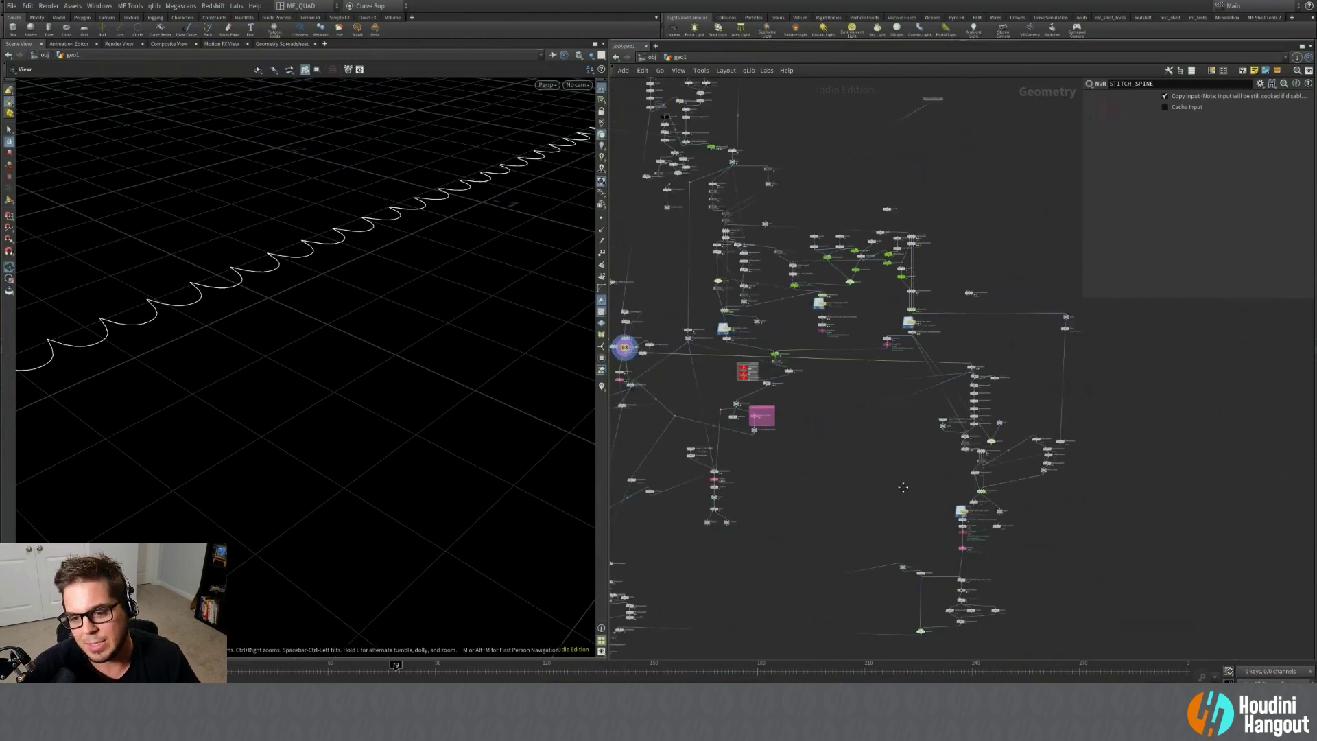
mouse_move(903, 487)
middle_mouse_down()
mouse_move(1133, 444)
mouse_move(916, 494)
middle_mouse_up()
scroll(993, 379, "up", 8)
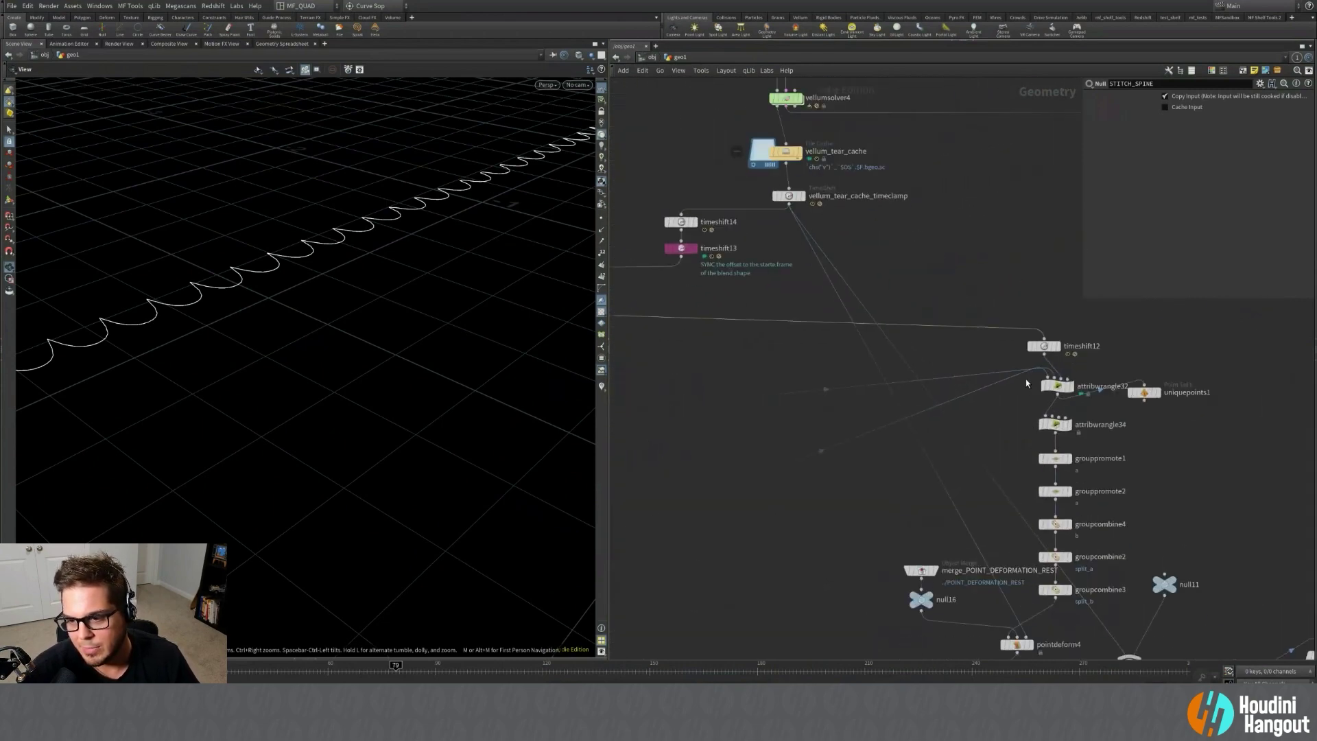
middle_click_drag(750, 473, 1114, 336)
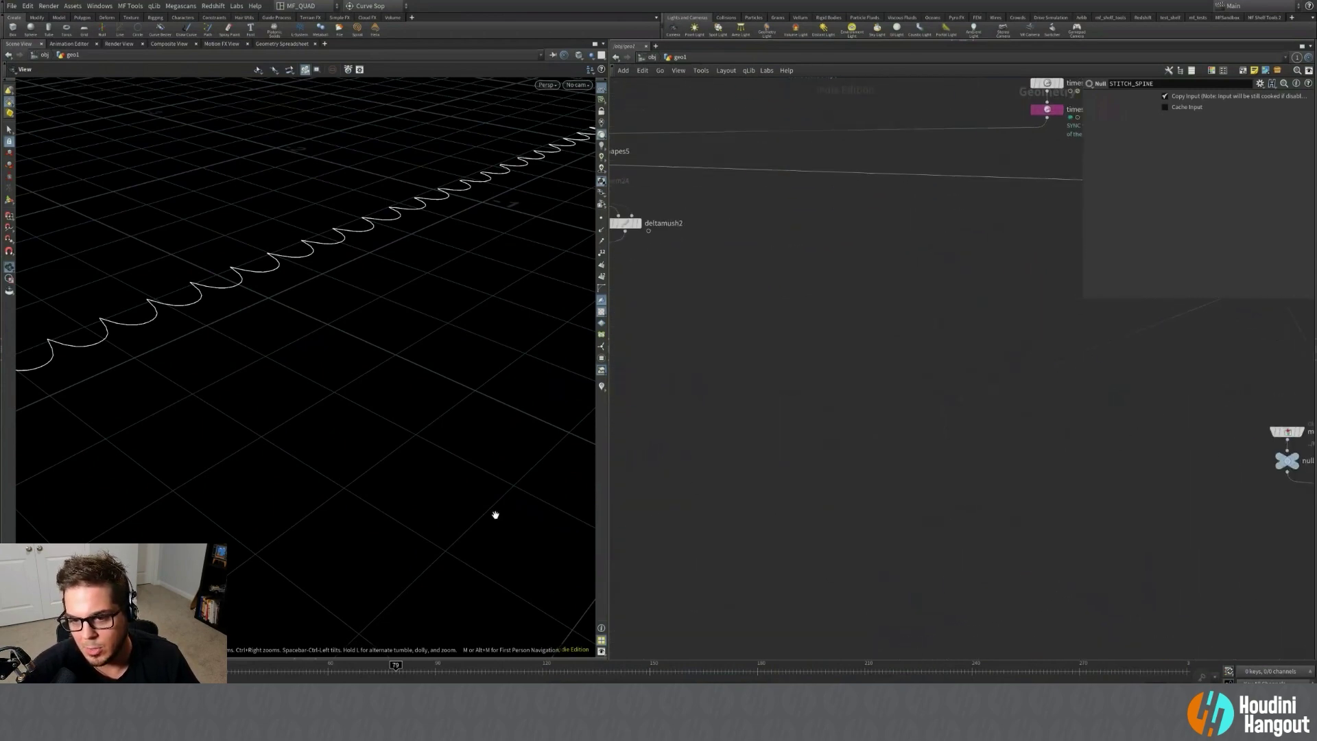
middle_click_drag(882, 455, 1174, 439)
scroll(911, 454, "down", 6)
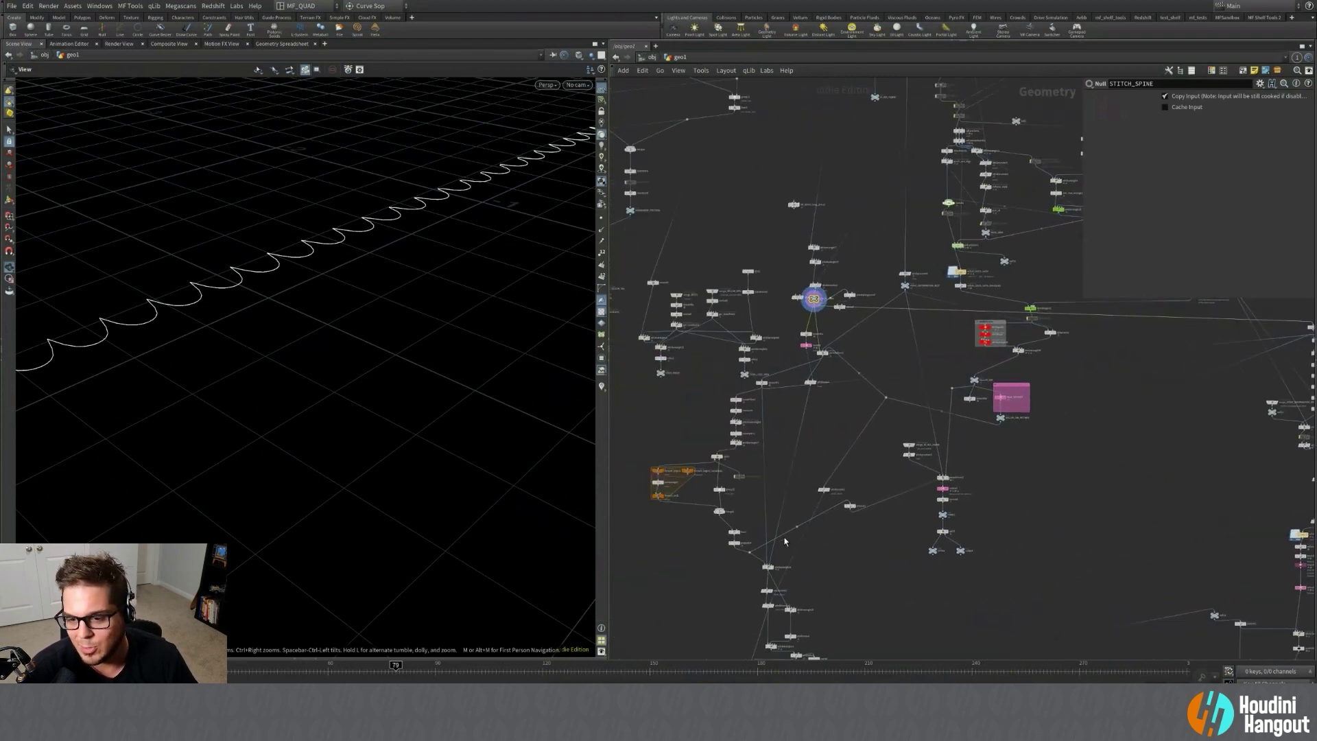
scroll(830, 545, "up", 5)
left_click_drag(885, 441, 891, 447)
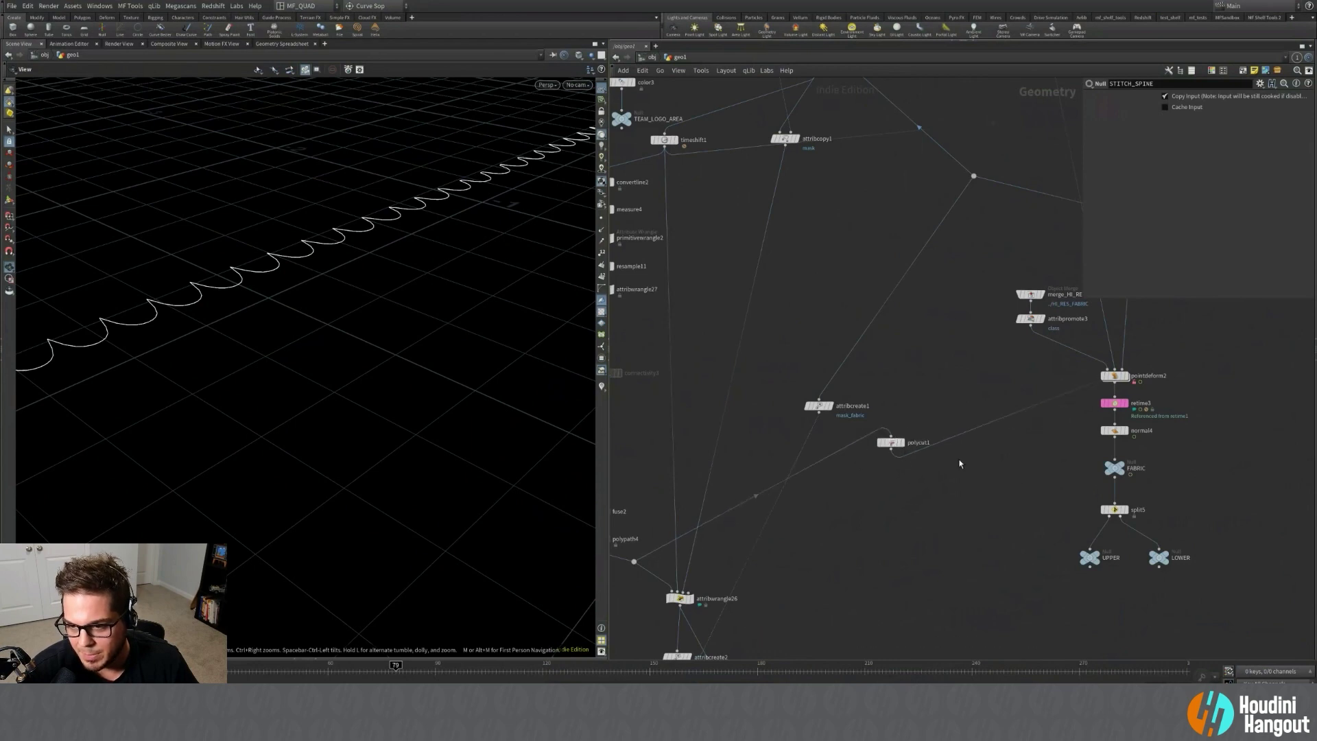
Examine the pointdeform2 fabric branch and select attribpromote3 to read its settings.
middle_click_drag(961, 462, 596, 698)
middle_click_drag(933, 578, 1071, 435)
left_click_drag(1000, 374, 797, 621)
left_click(1046, 543)
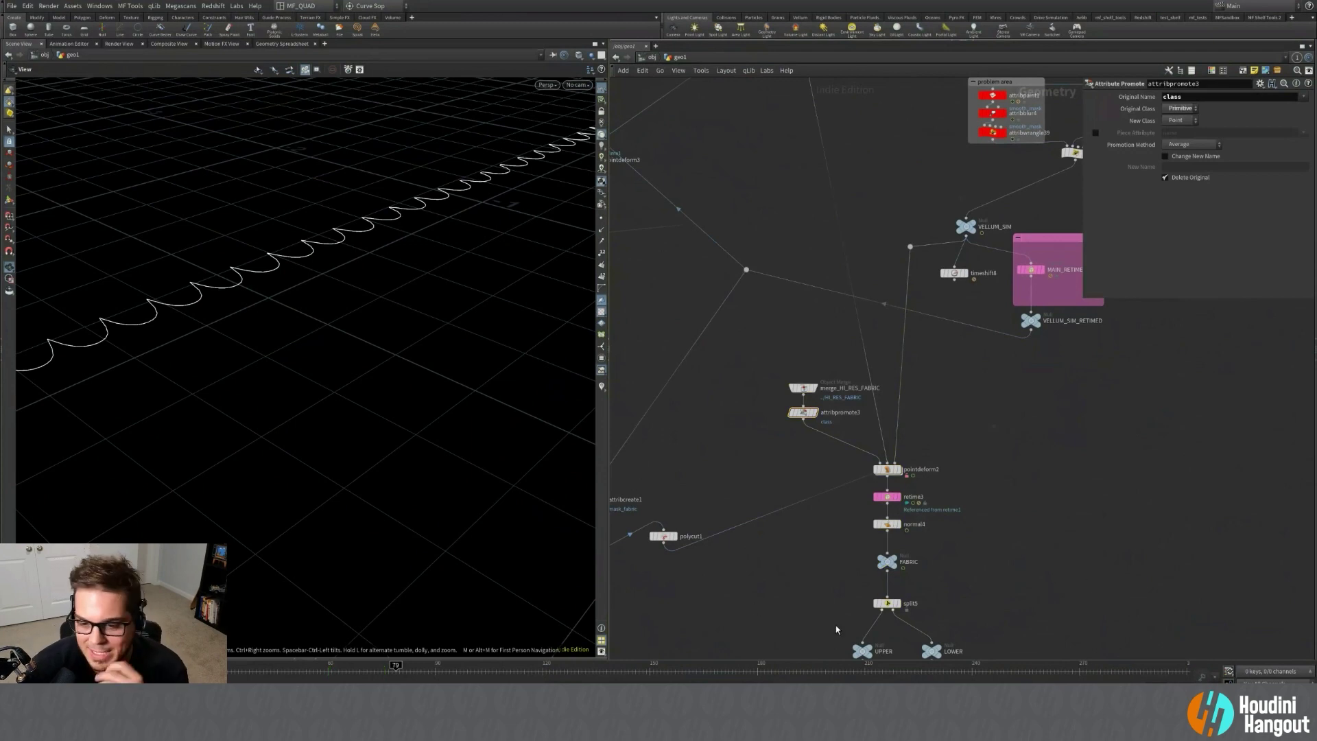
Display attribwrangle32 below timeshift12 and scrub the timeline to check how the stitch curve moves.
middle_click_drag(705, 547, 659, 545)
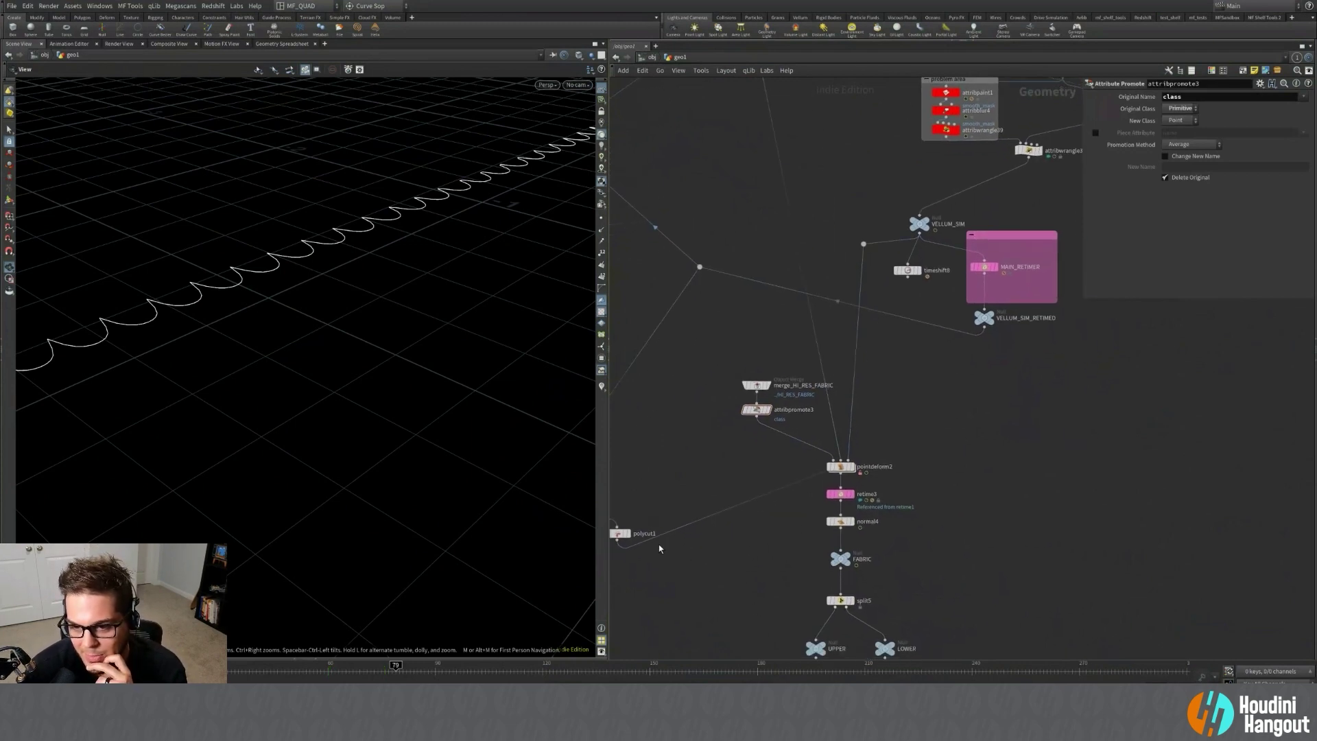
key("h")
middle_click_drag(1001, 516, 880, 547)
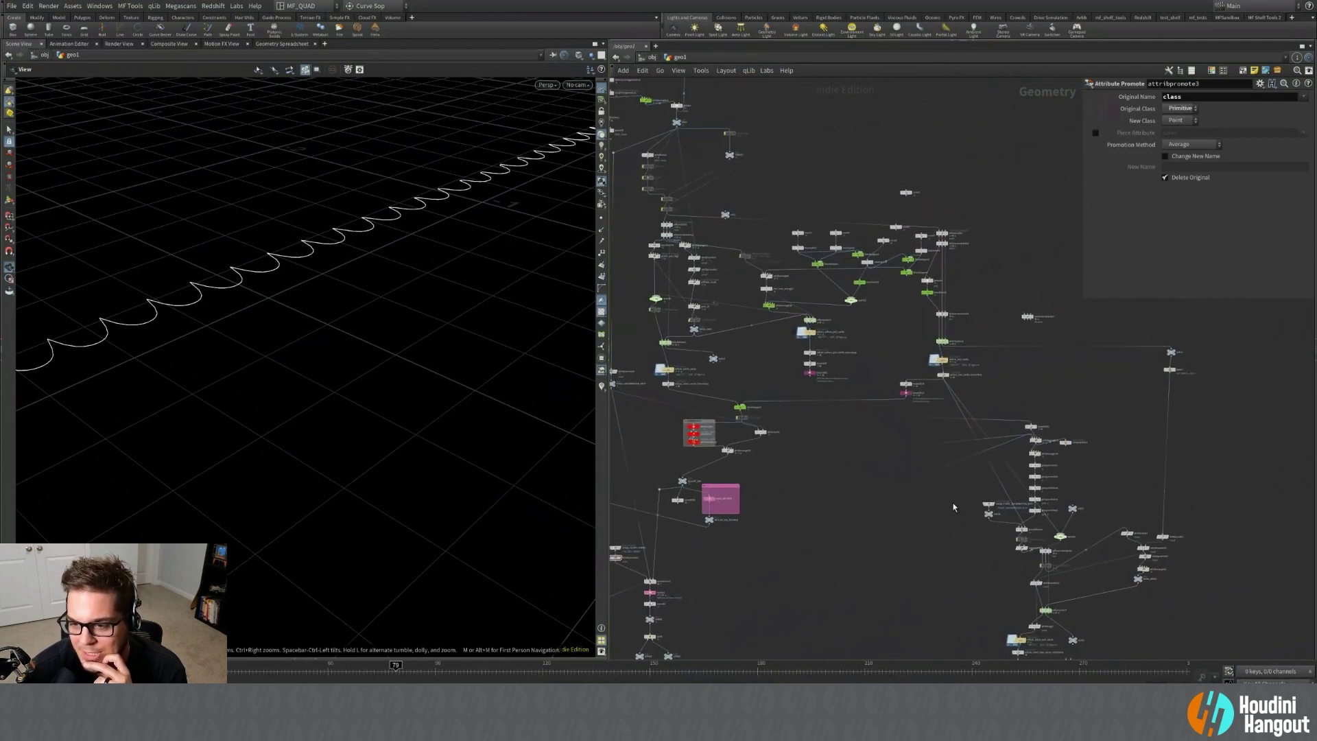
scroll(1068, 427, "up", 5)
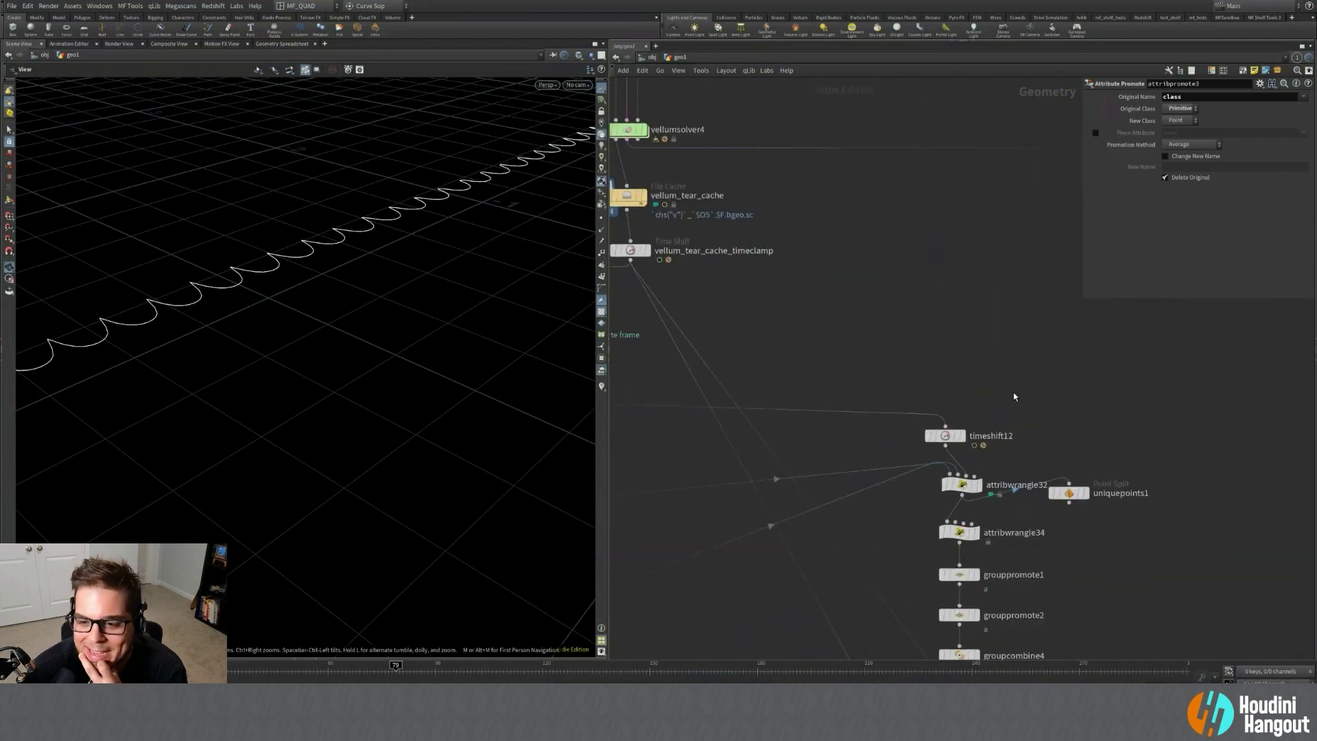
mouse_move(985, 491)
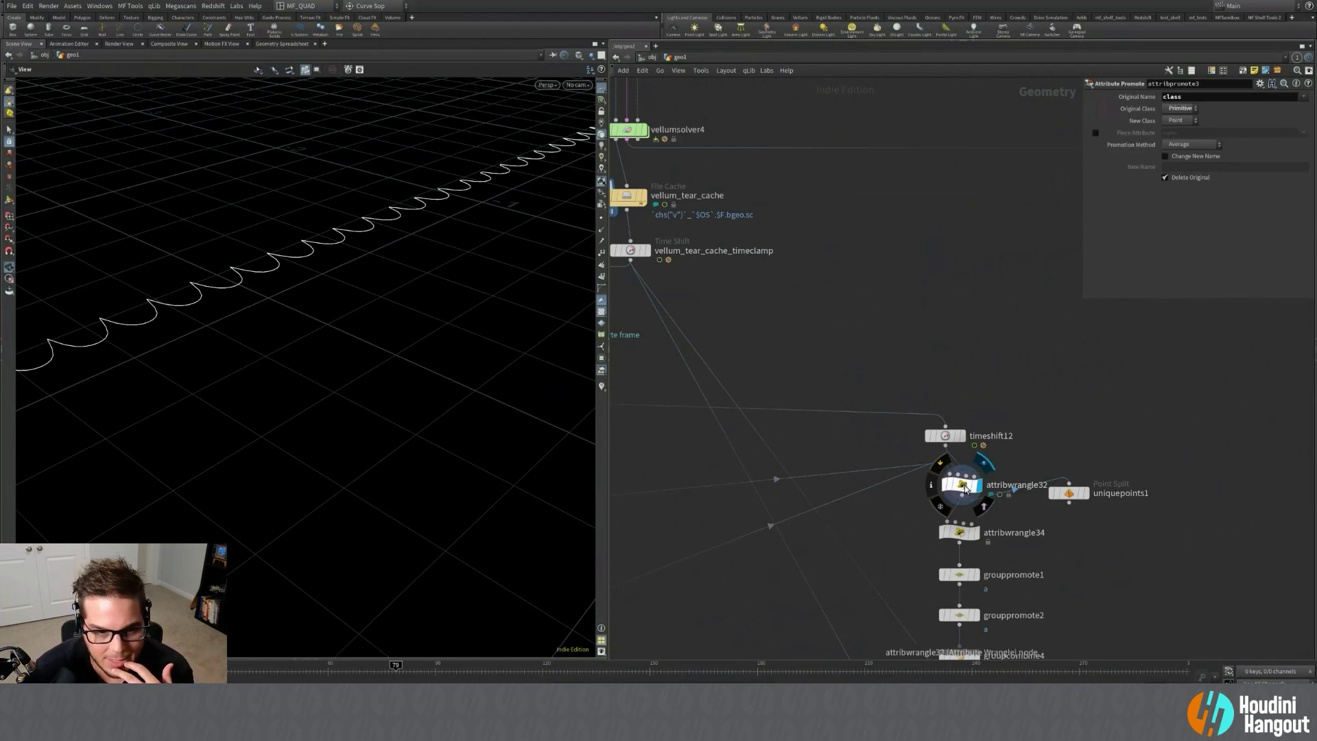
left_click(964, 487)
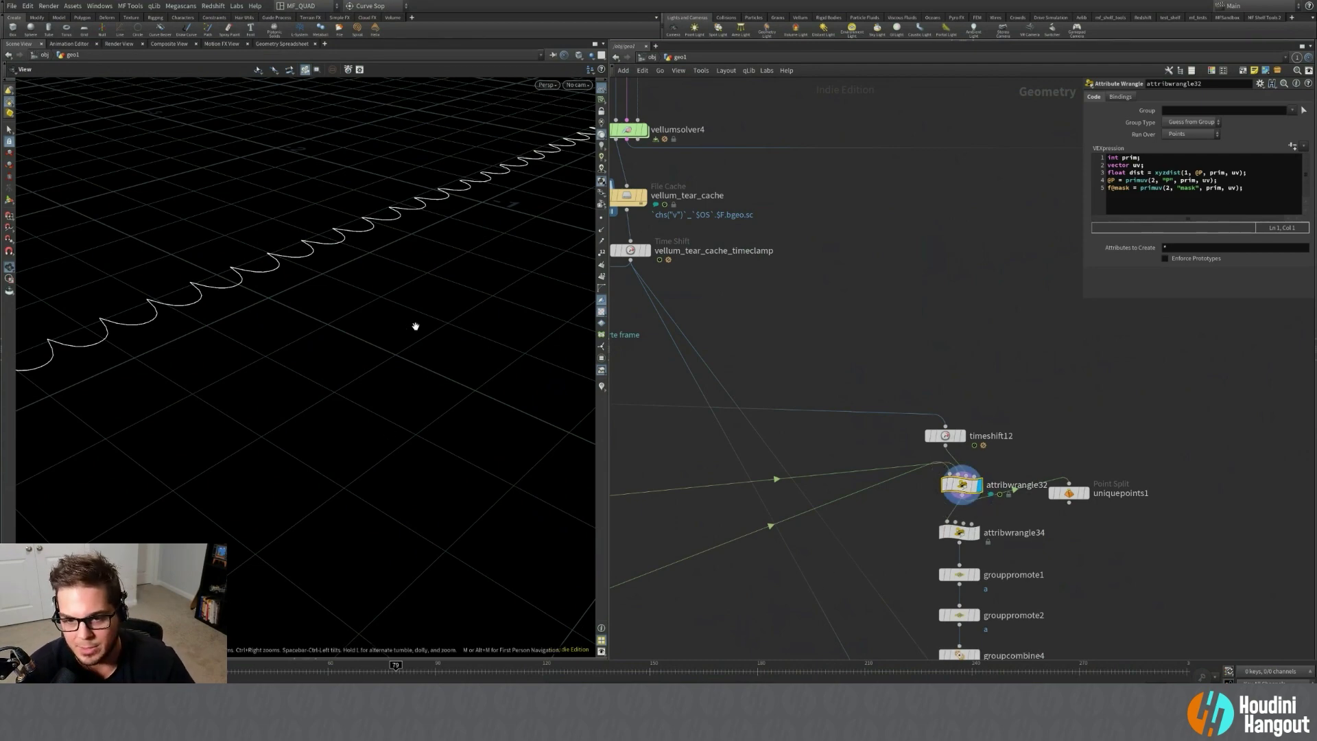
right_click_drag(514, 236, 50, 426)
left_click_drag(370, 628, 364, 578)
left_click(366, 666)
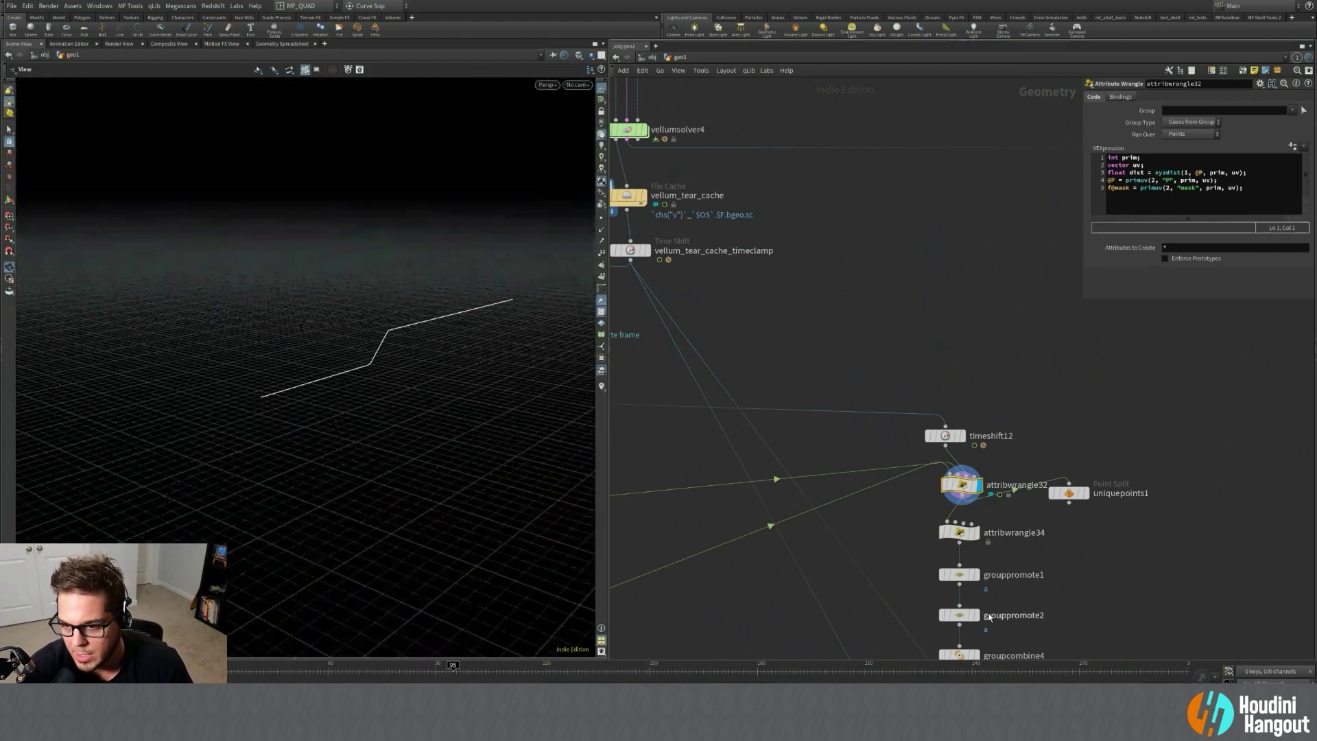
Display attribwrangle34 and examine close up which points of the stitch curve it groups.
middle_click_drag(1134, 541, 1142, 465)
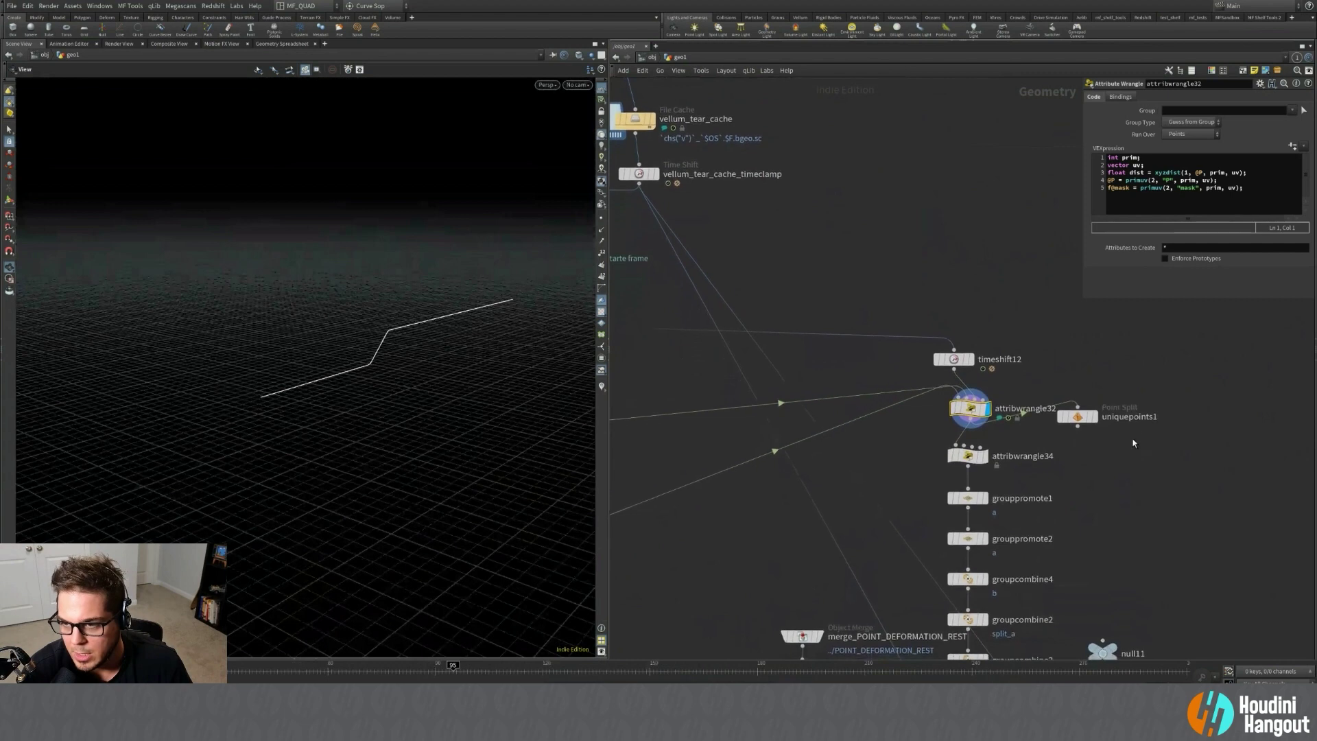
mouse_move(988, 378)
left_mouse_down()
mouse_move(965, 398)
mouse_move(983, 358)
left_mouse_up()
middle_click_drag(1091, 499, 1057, 354)
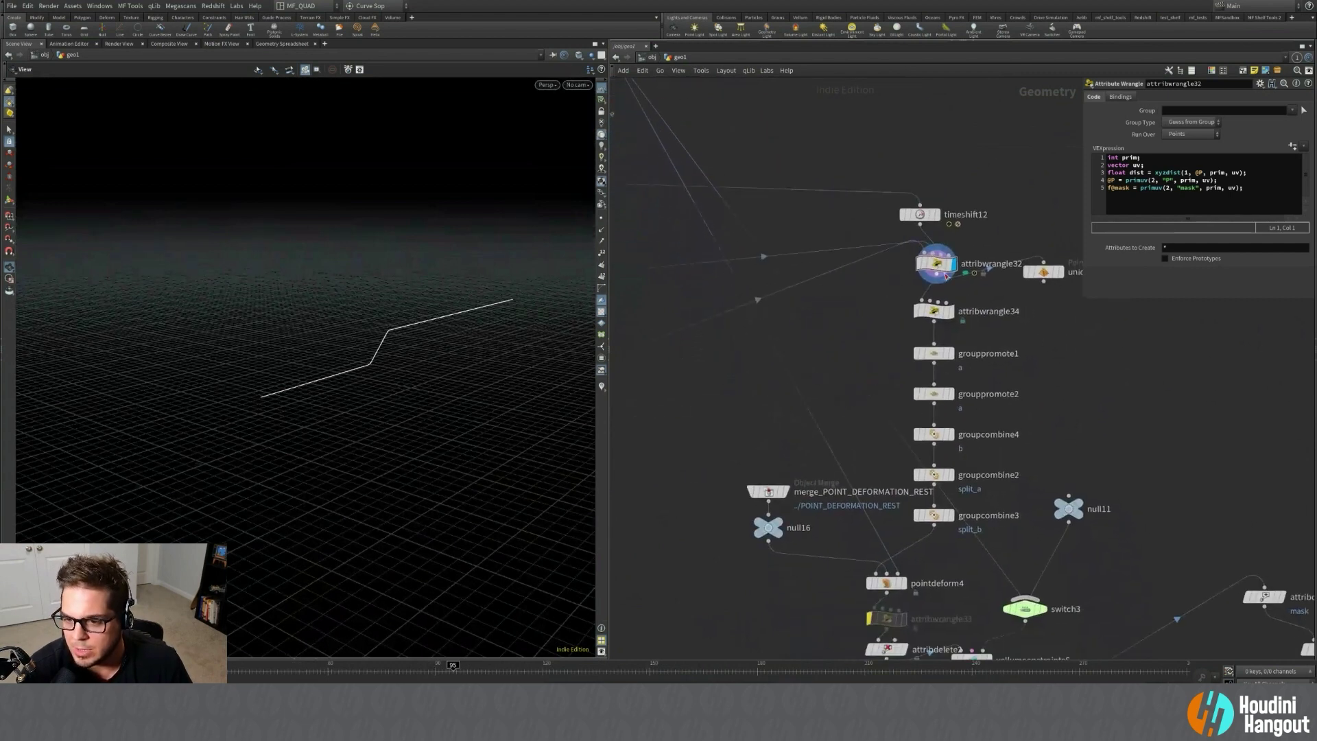
left_click(952, 312)
left_click(934, 314)
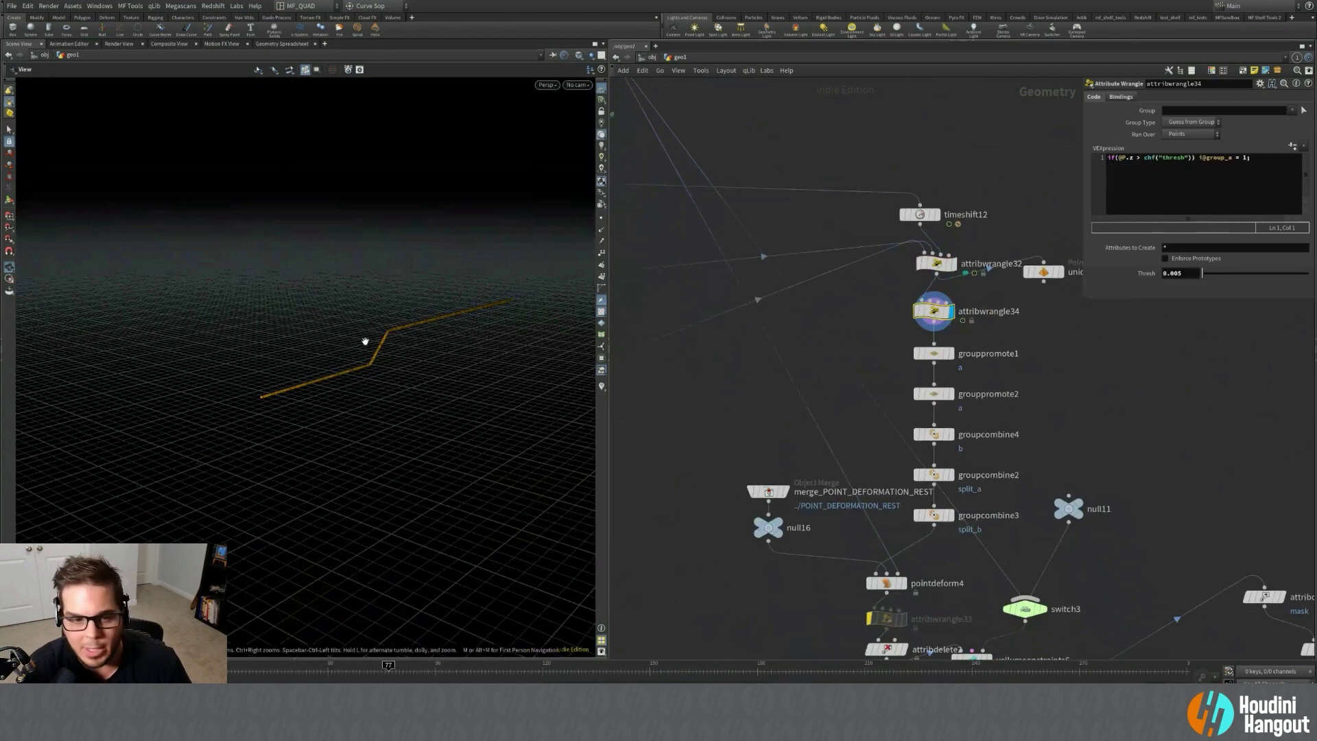
right_click_drag(314, 395, 537, 310)
left_click_drag(353, 343, 381, 382)
right_click_drag(411, 395, 658, 300)
left_click_drag(366, 300, 386, 315)
right_click_drag(387, 315, 411, 300)
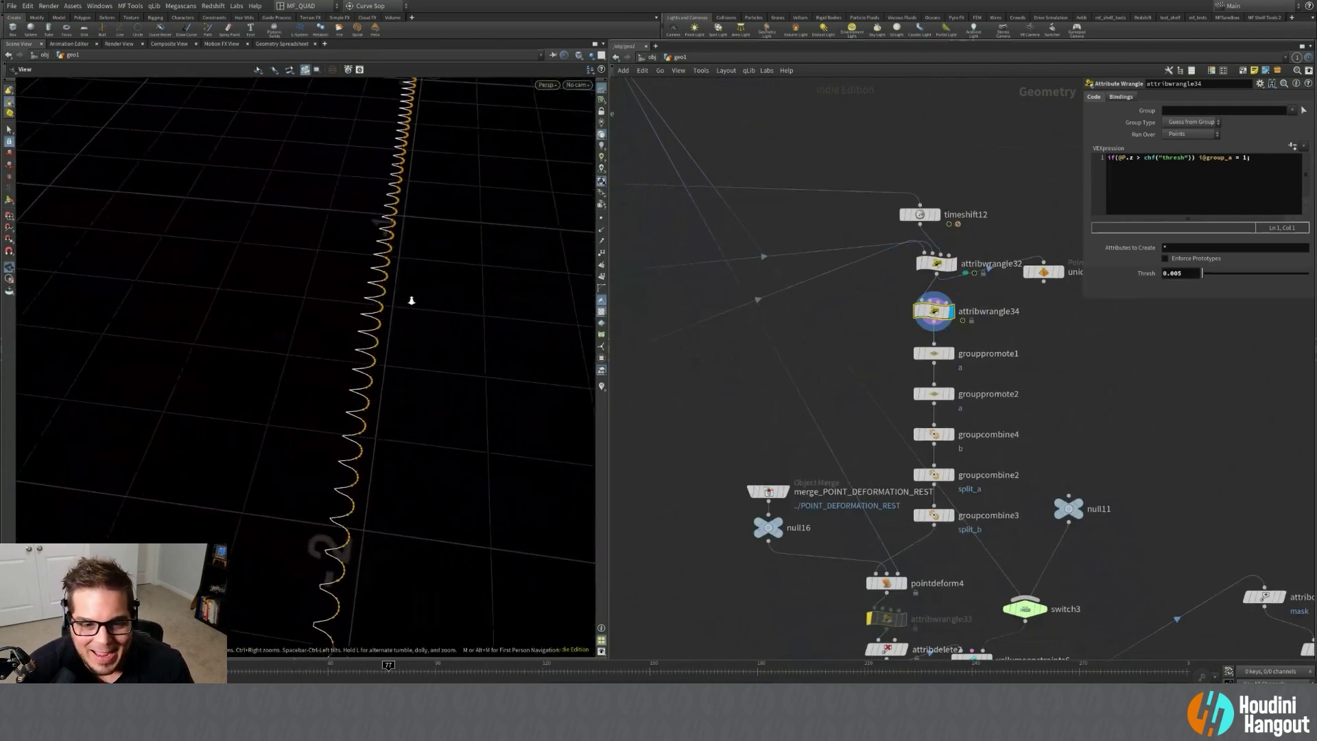
left_click_drag(404, 302, 379, 312)
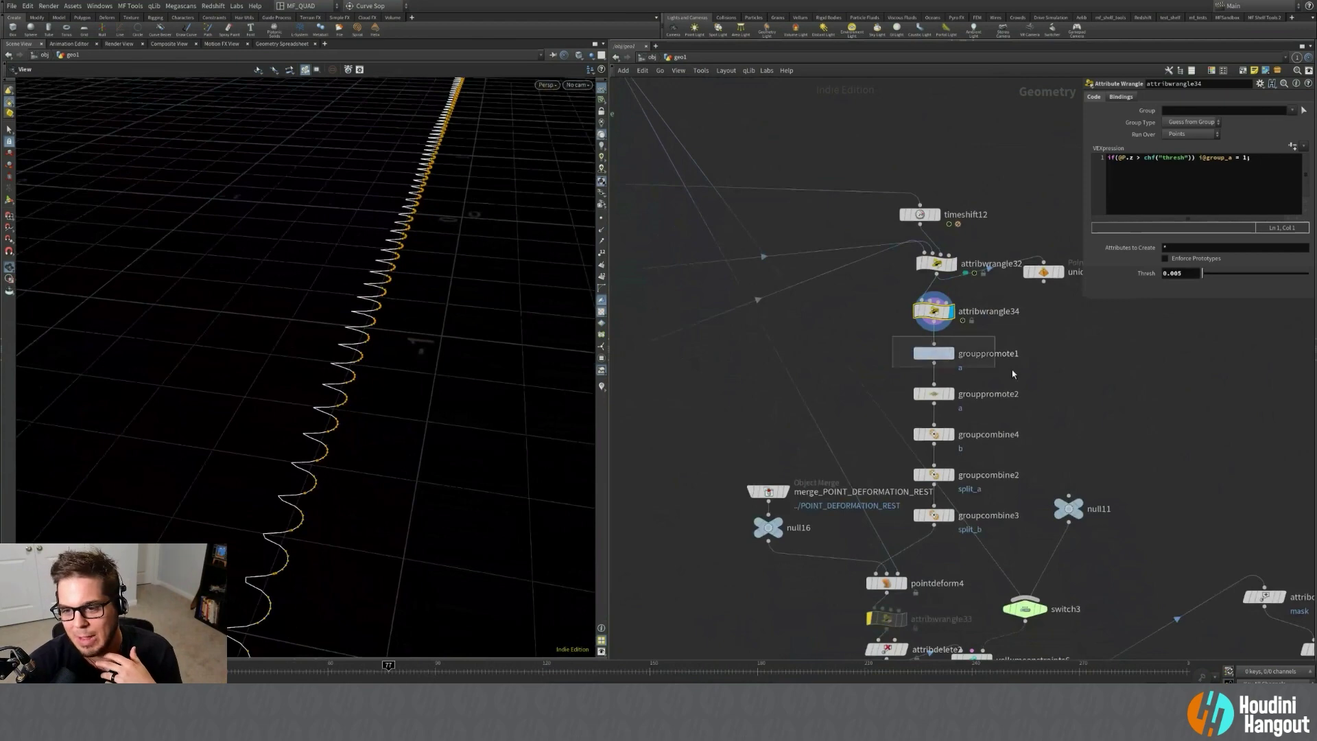
Step through the grouppromote nodes and display groupcombine4 to check the groups on the stitch curve.
left_click(933, 353)
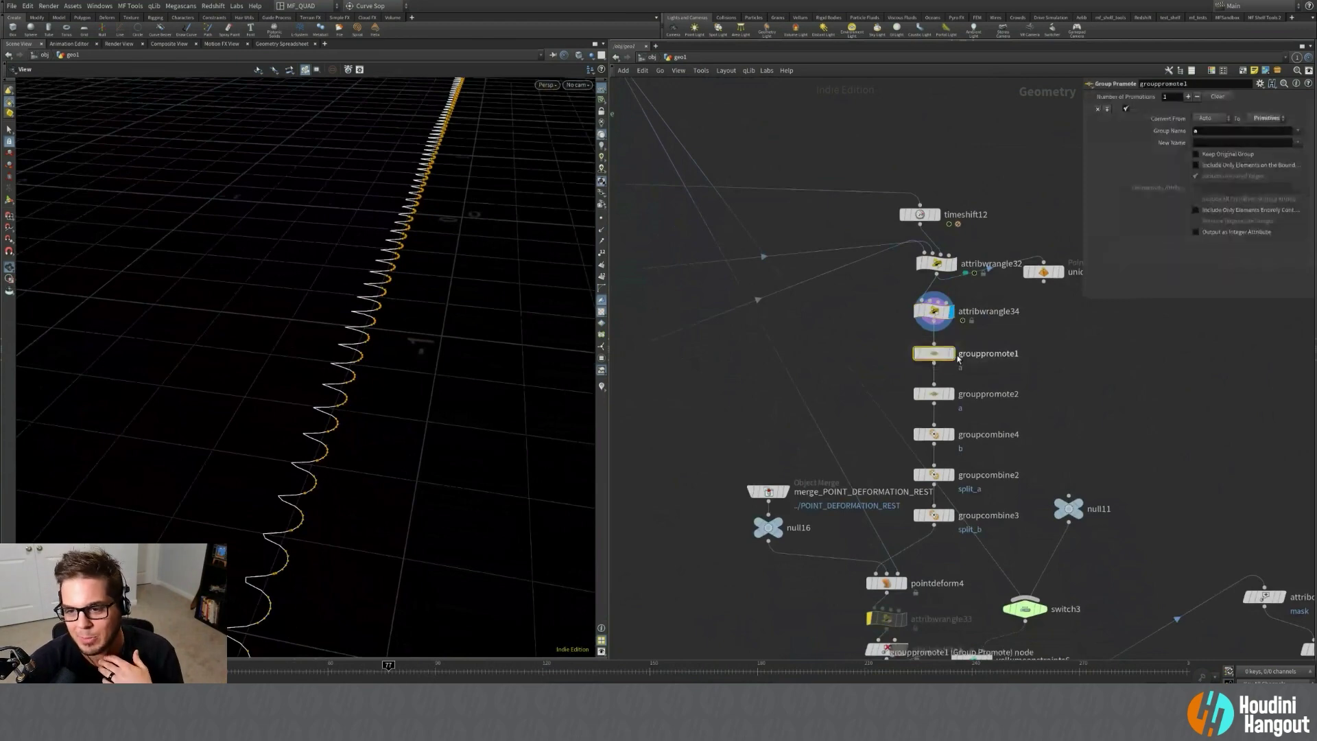
left_click(953, 395)
left_click_drag(318, 391, 416, 410)
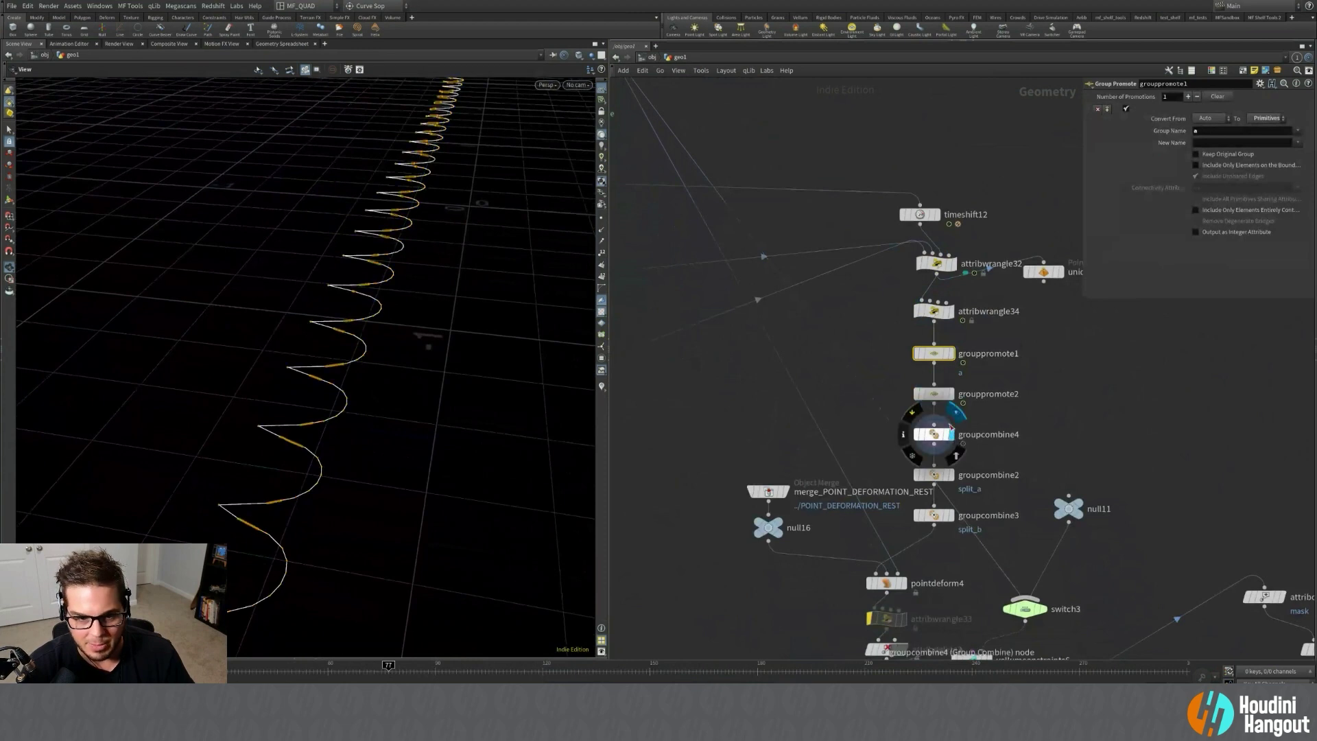
left_click(950, 433)
middle_click_drag(1023, 421, 1023, 348)
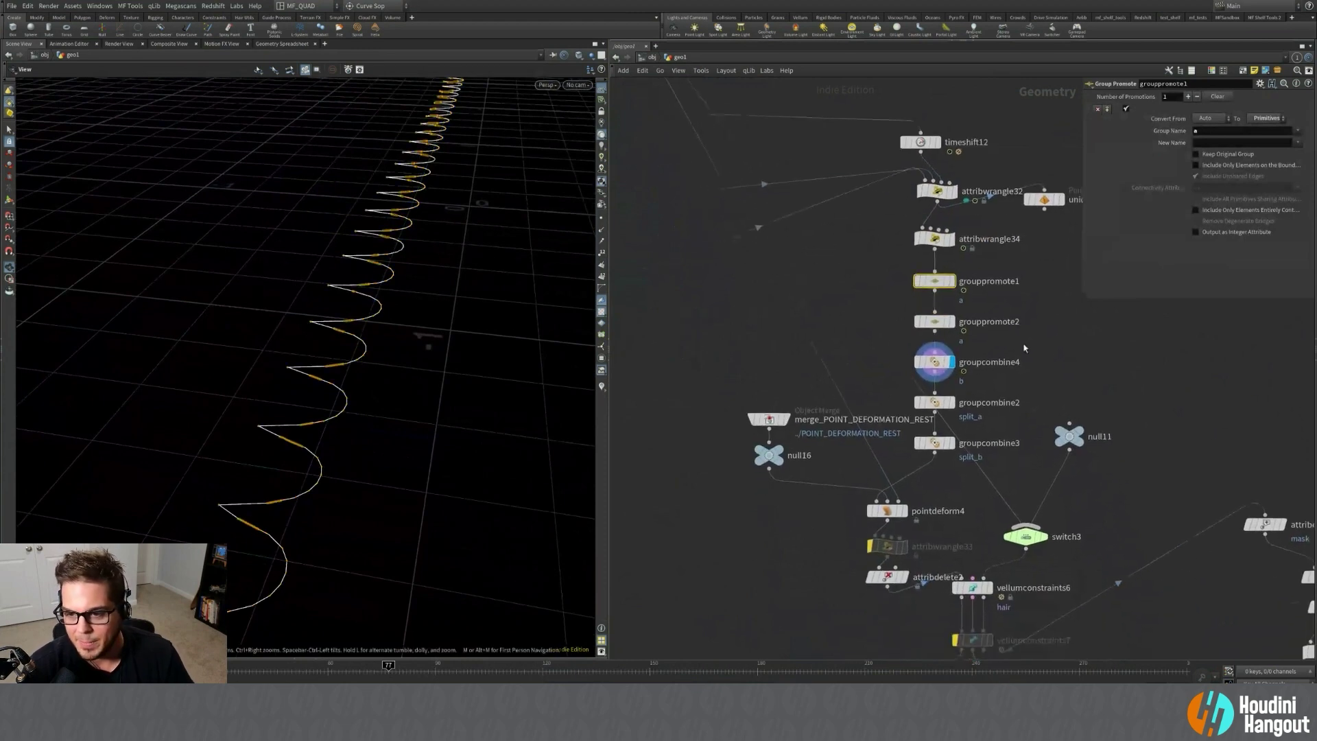
Display pointdeform4 and inspect the deformed stitch curves from several angles at different frames.
left_click(907, 512)
scroll(352, 333, "down", 4)
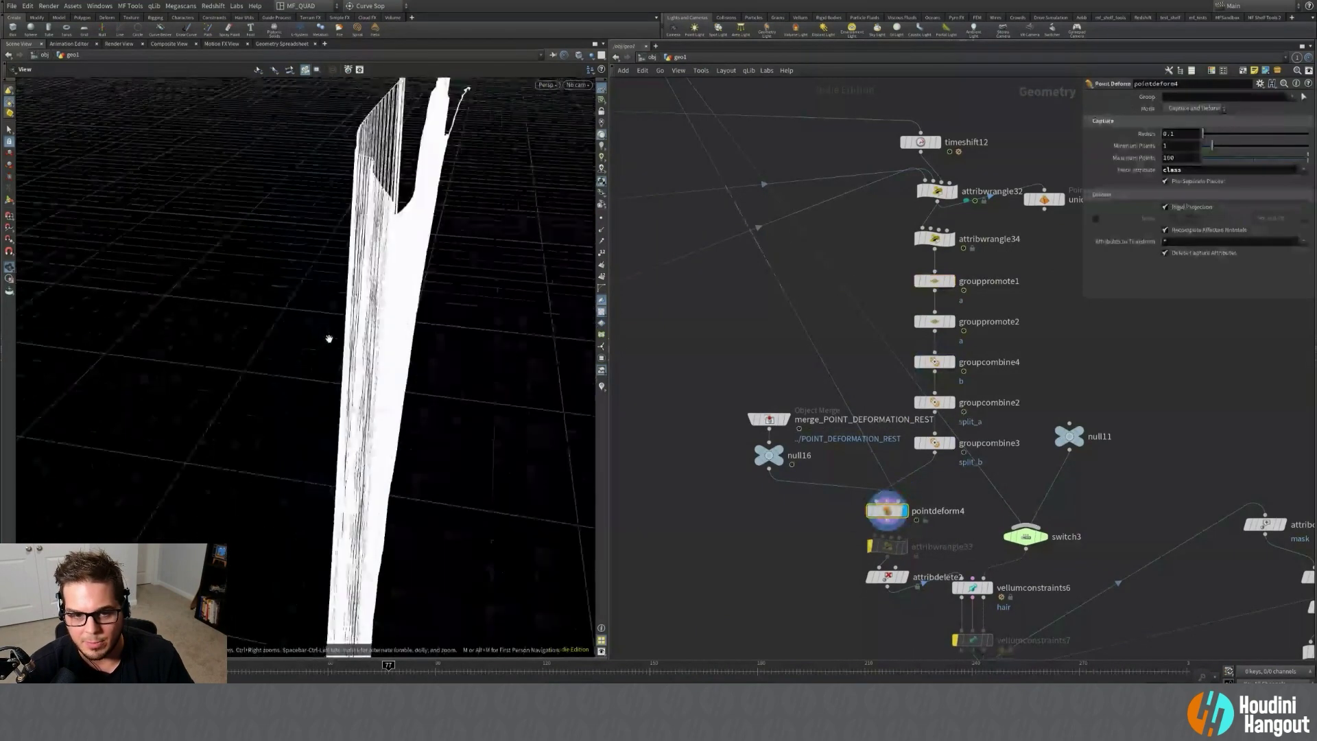
left_click_drag(327, 338, 276, 321)
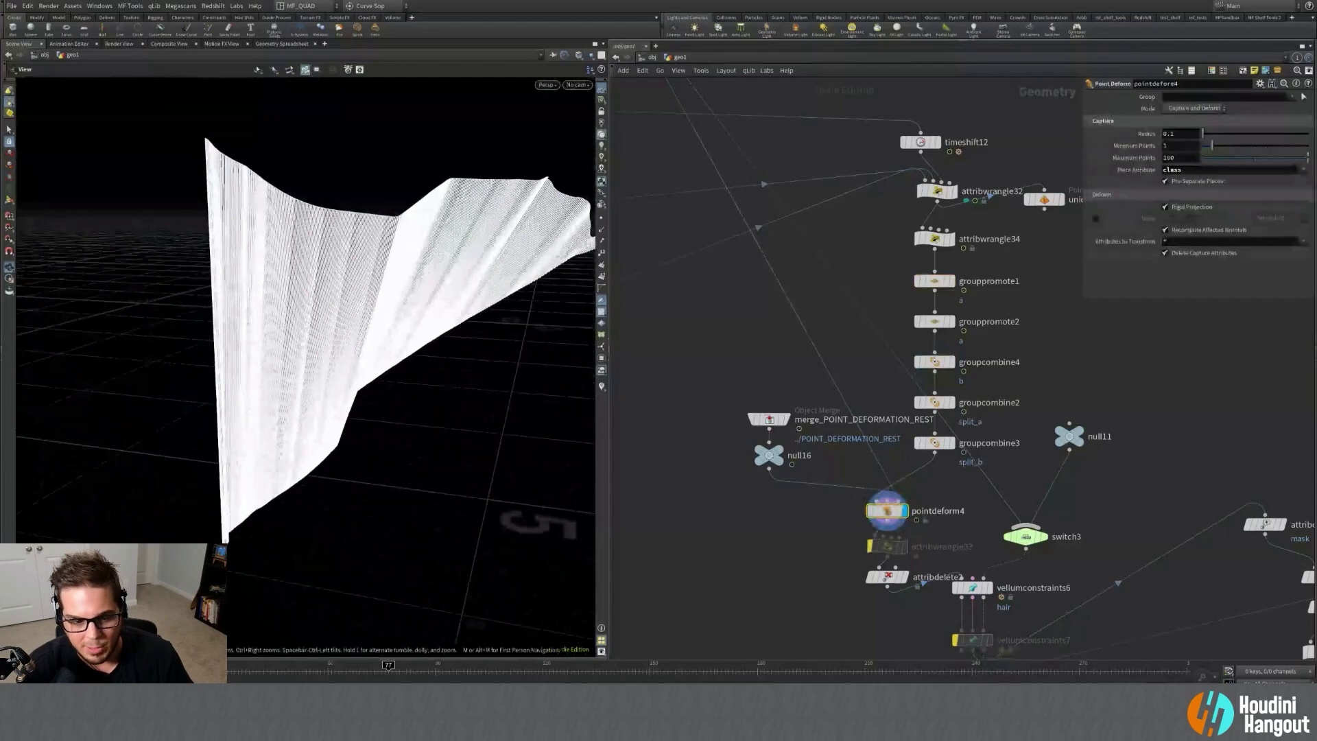
left_click_drag(244, 666, 366, 664)
scroll(275, 212, "up", 3)
left_click_drag(274, 213, 383, 269)
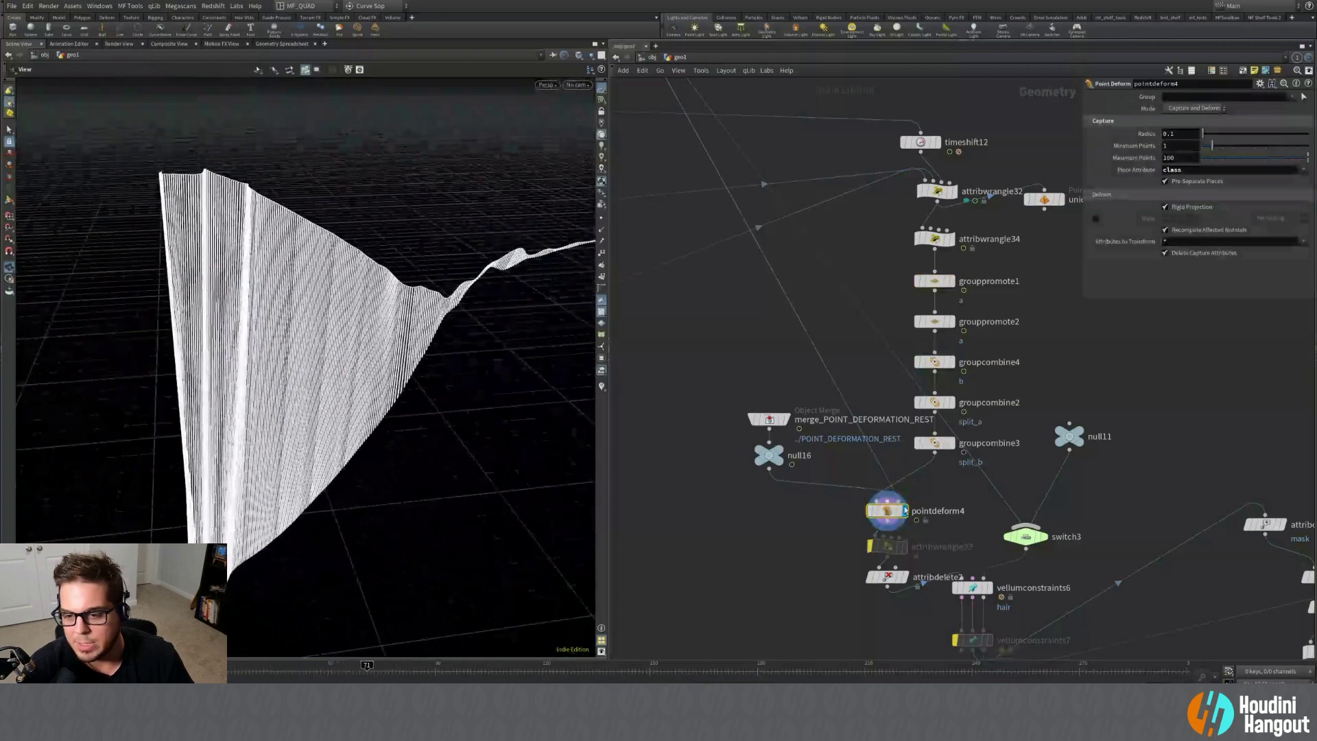
left_click_drag(922, 484, 857, 521)
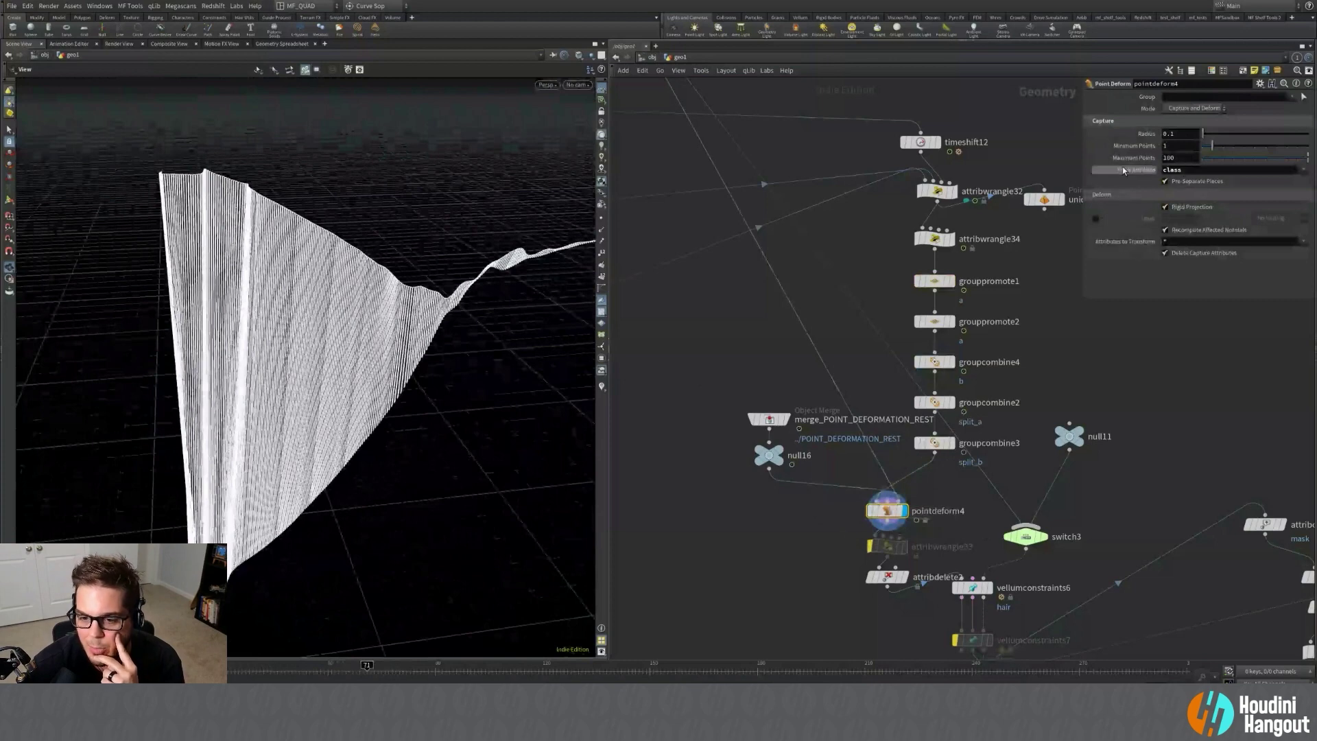
Display null16's rest geometry and swap the mask visualizer for another attribute visualizer on the fabric.
left_click(781, 468)
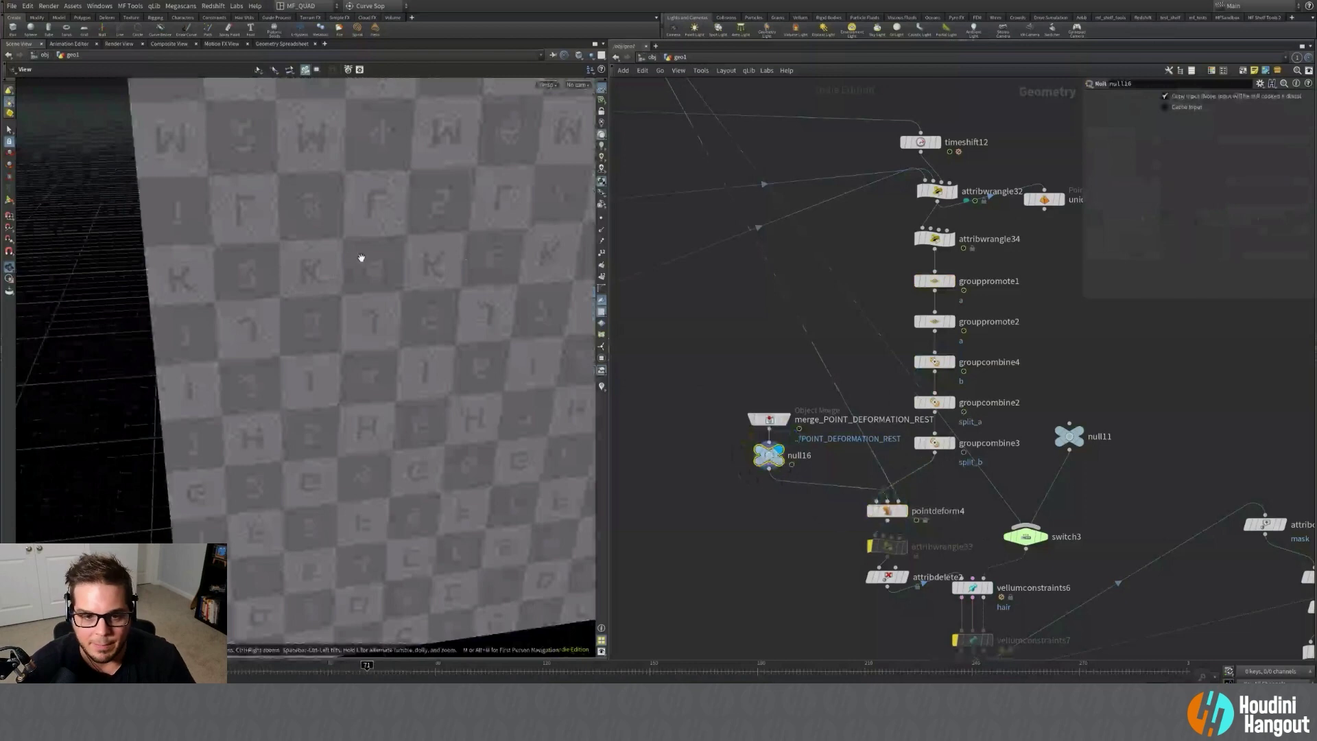
left_click_drag(361, 258, 421, 226)
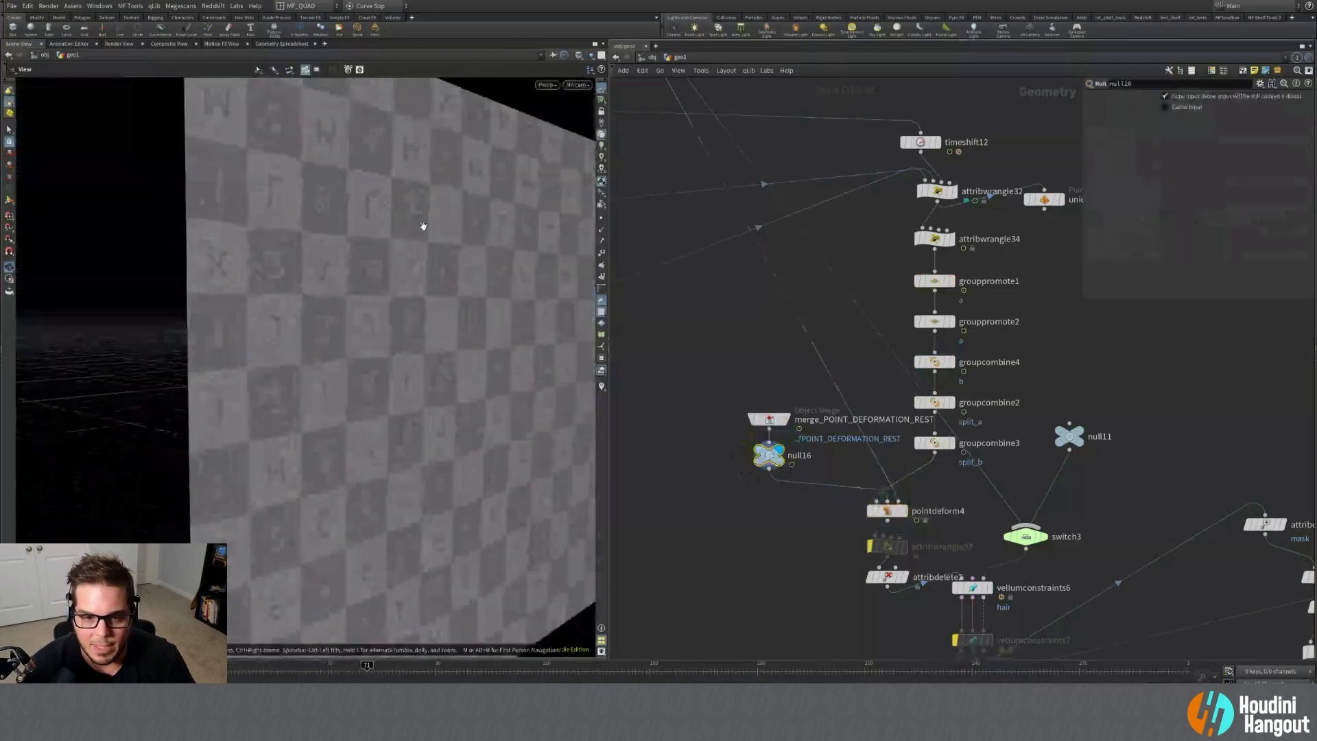
left_click(602, 386)
right_click(601, 386)
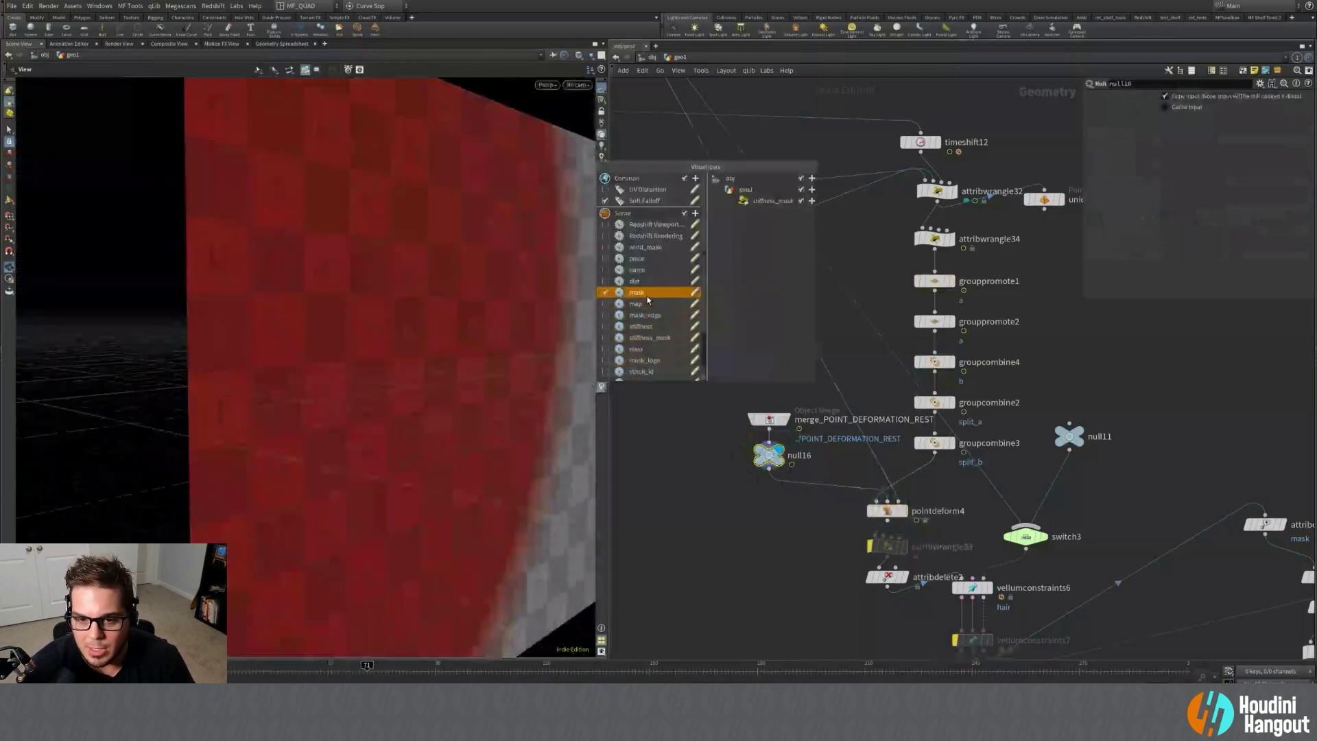
left_click(637, 292)
scroll(645, 314, "down", 1)
left_click(637, 309)
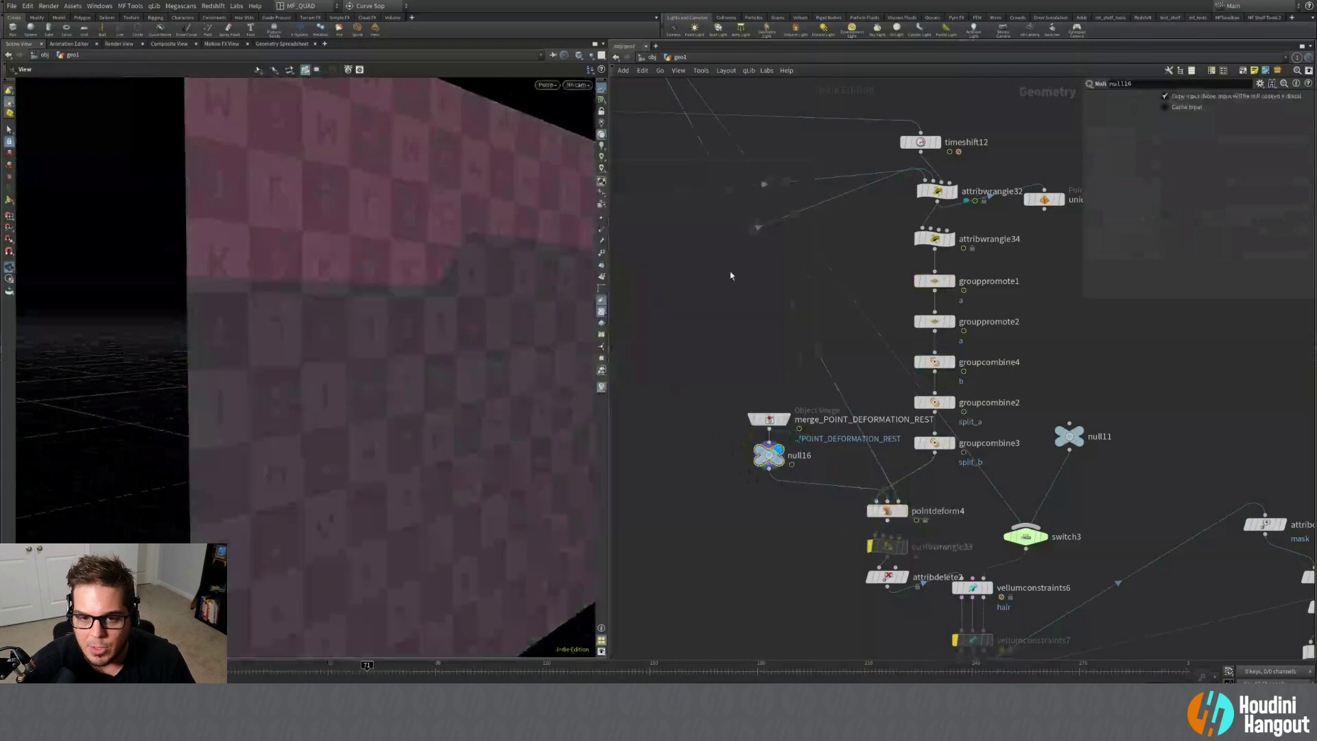
Check groupcombine3's node information and display its stitch curve output.
left_click_drag(347, 244, 315, 154)
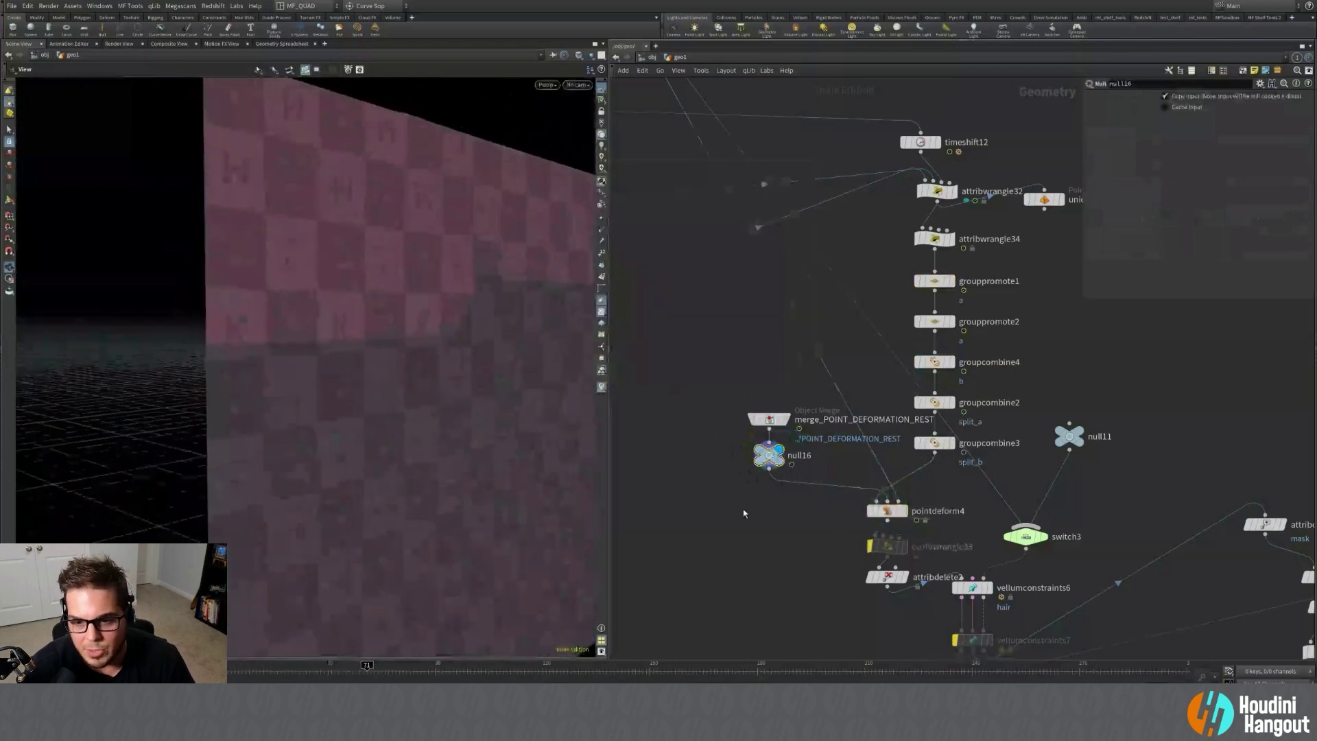
middle_click_drag(945, 504, 828, 500)
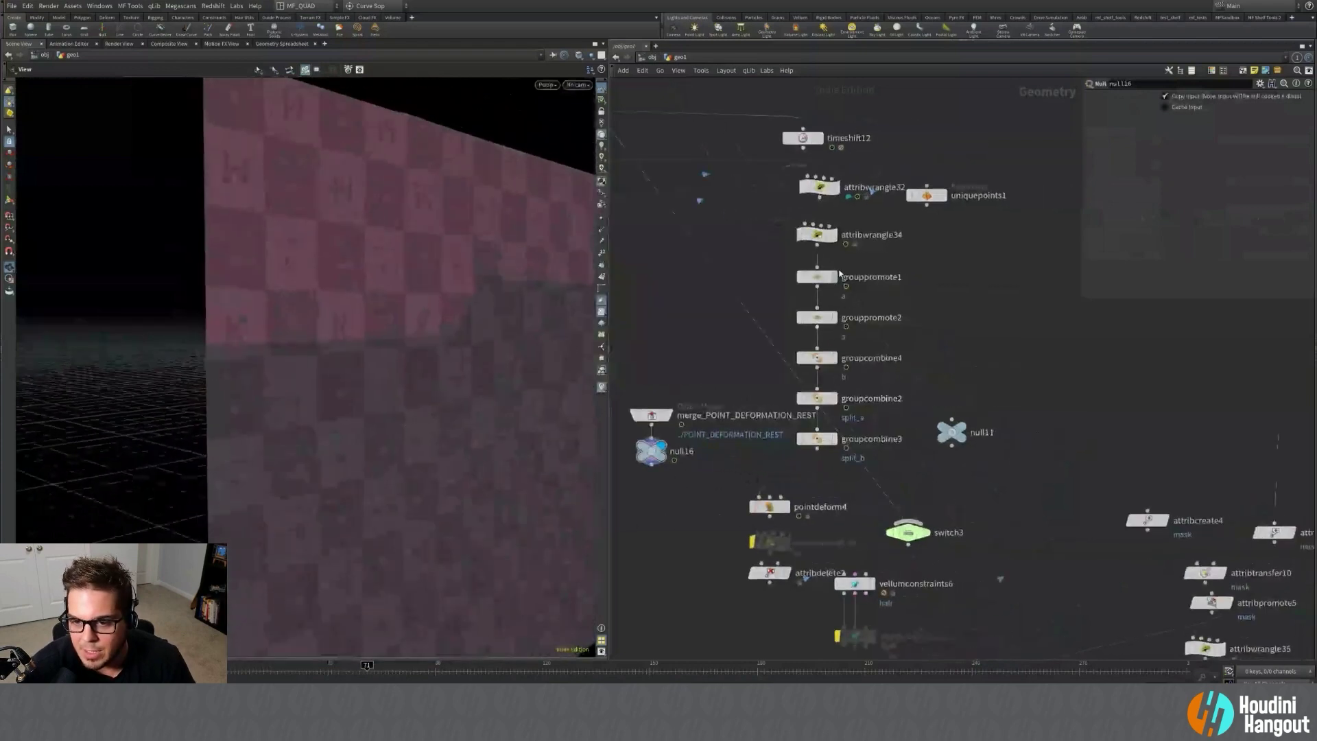
left_click(834, 429)
middle_click(835, 428)
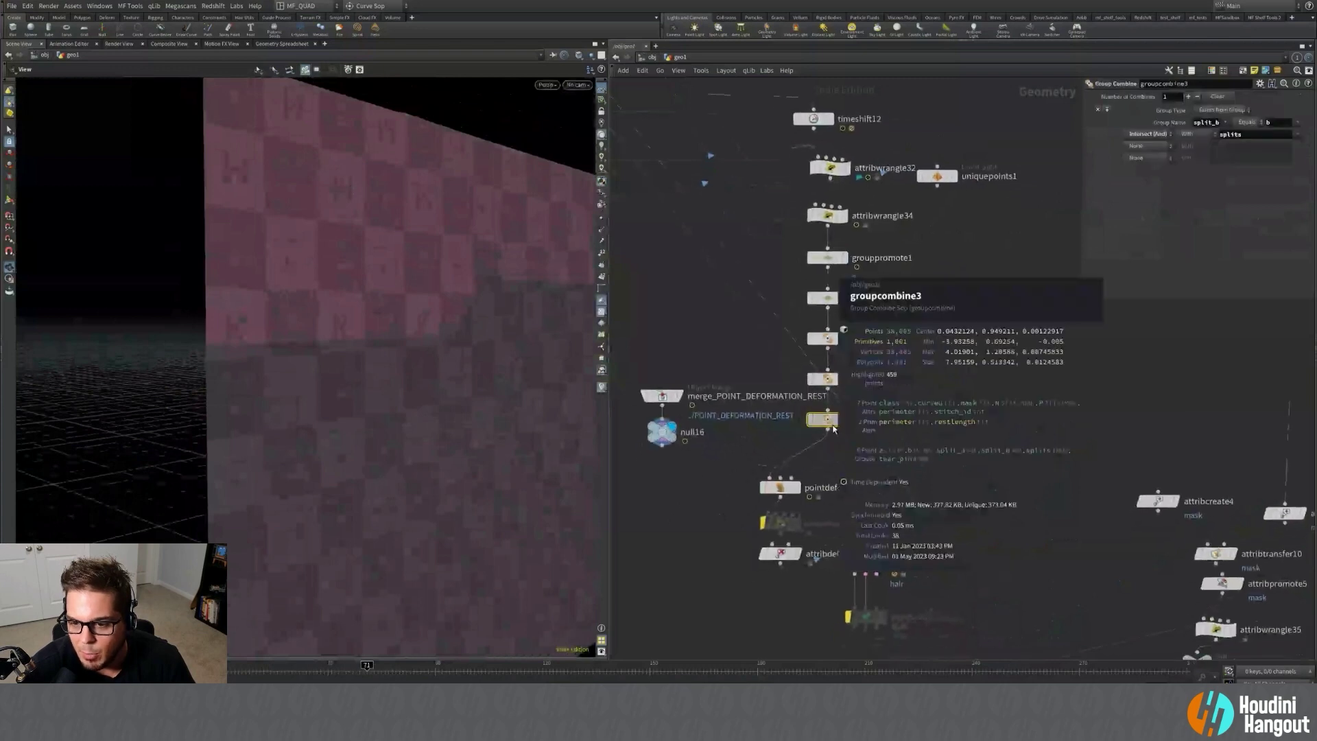
left_click(841, 420)
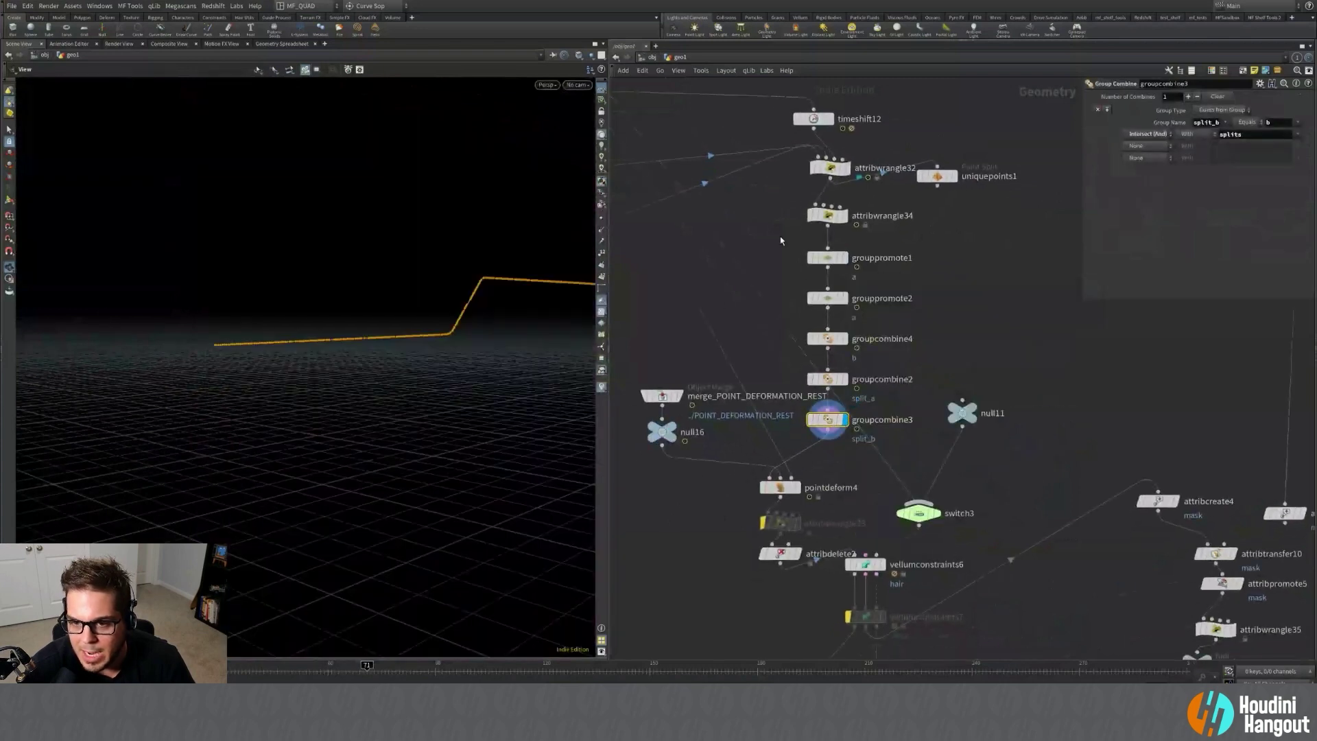
Review the settings of attribwrangle34, attribwrangle32, both grouppromote nodes and groupcombine3, returning to attribwrangle34's threshold expression.
left_click(830, 215)
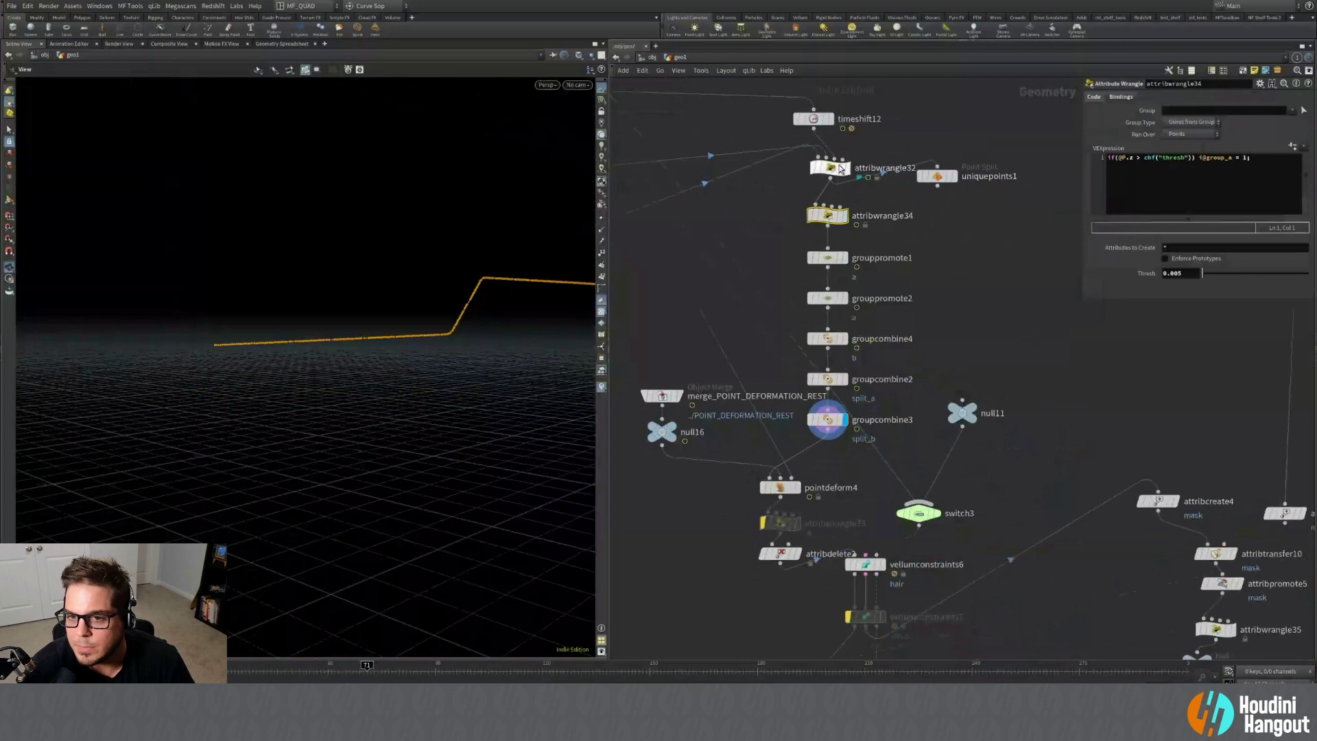
left_click(832, 168)
left_click(827, 257)
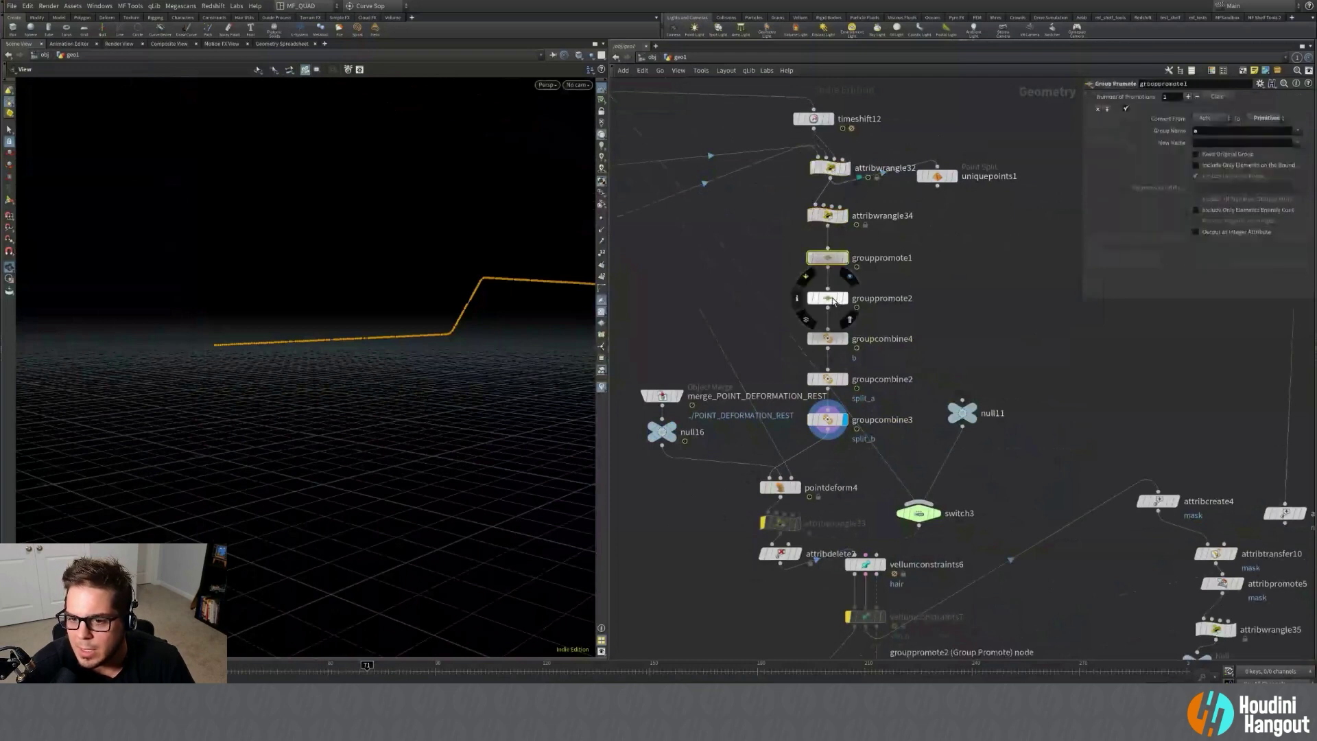
left_click(827, 297)
left_click(828, 419)
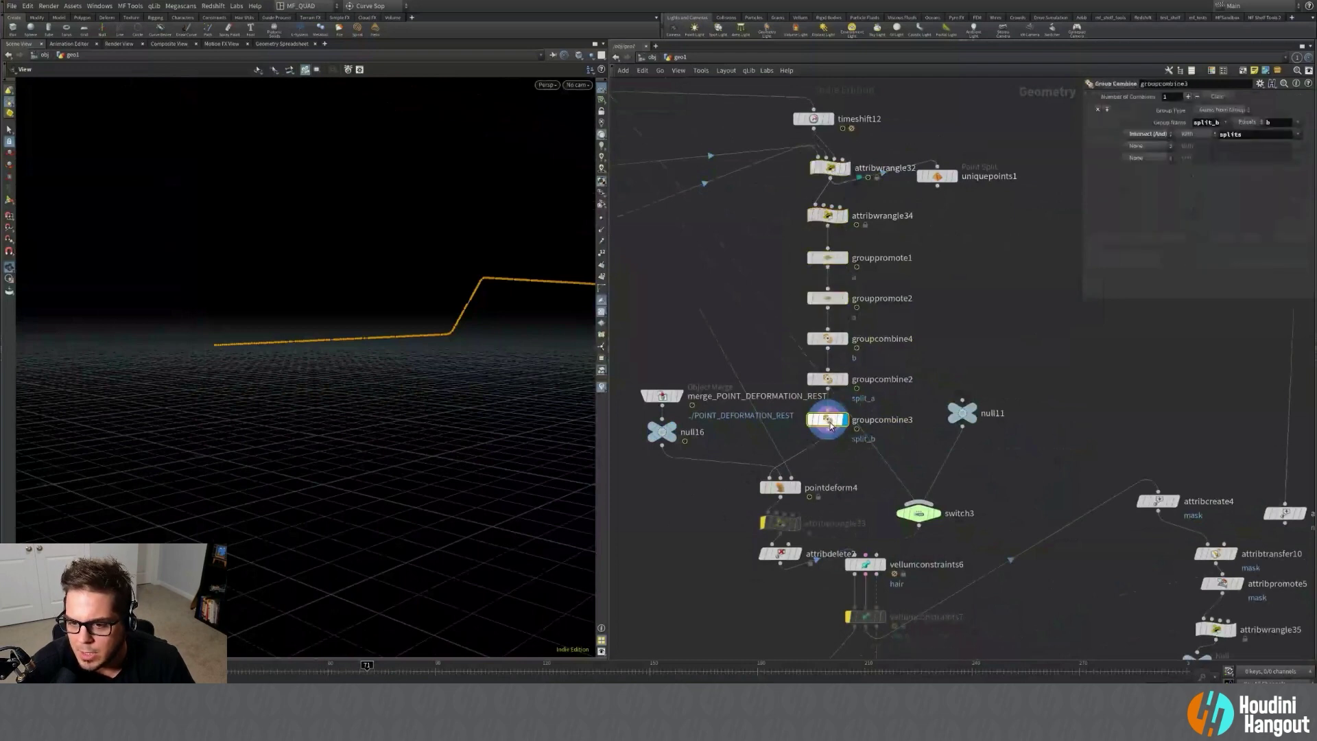
left_click(828, 215)
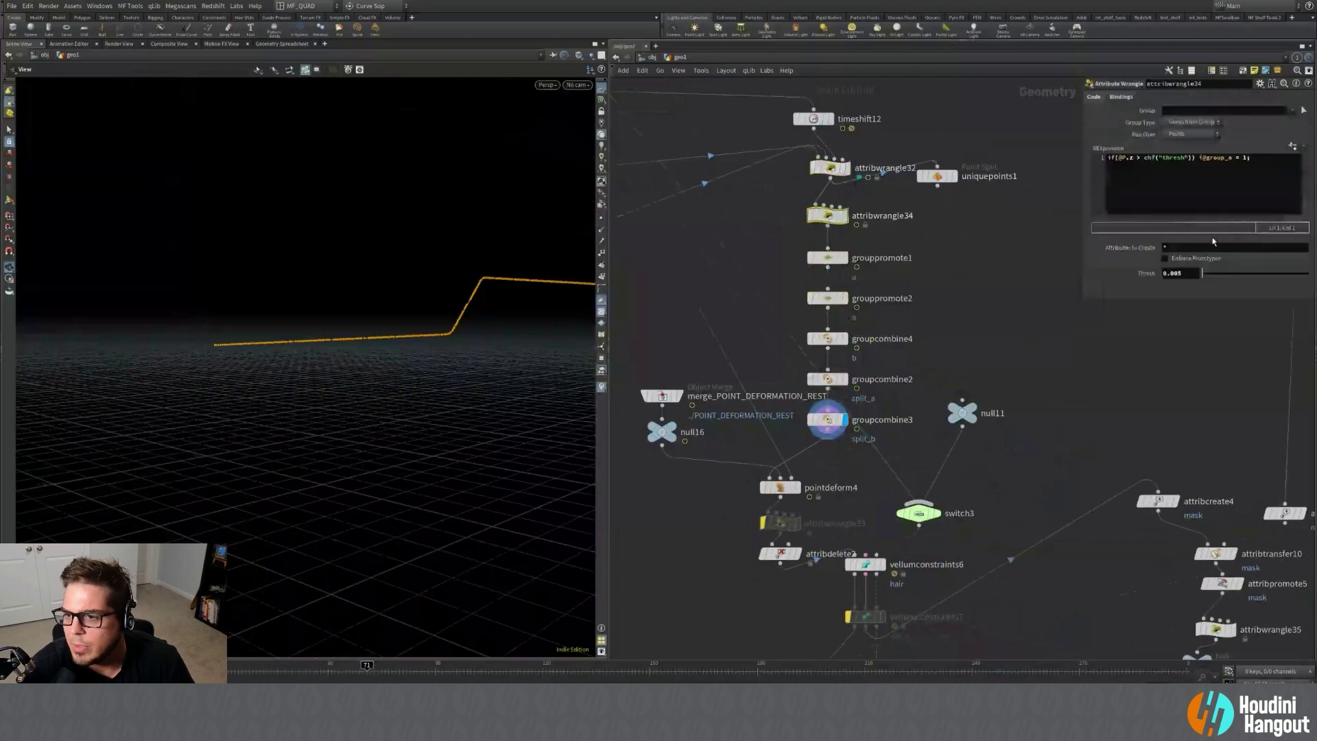
Examine the loops of the rest stitch curve close up from several angles.
right_click_drag(448, 332, 657, 295)
mouse_move(657, 295)
left_mouse_down()
mouse_move(529, 364)
mouse_move(449, 294)
mouse_move(566, 267)
mouse_move(529, 285)
left_mouse_up()
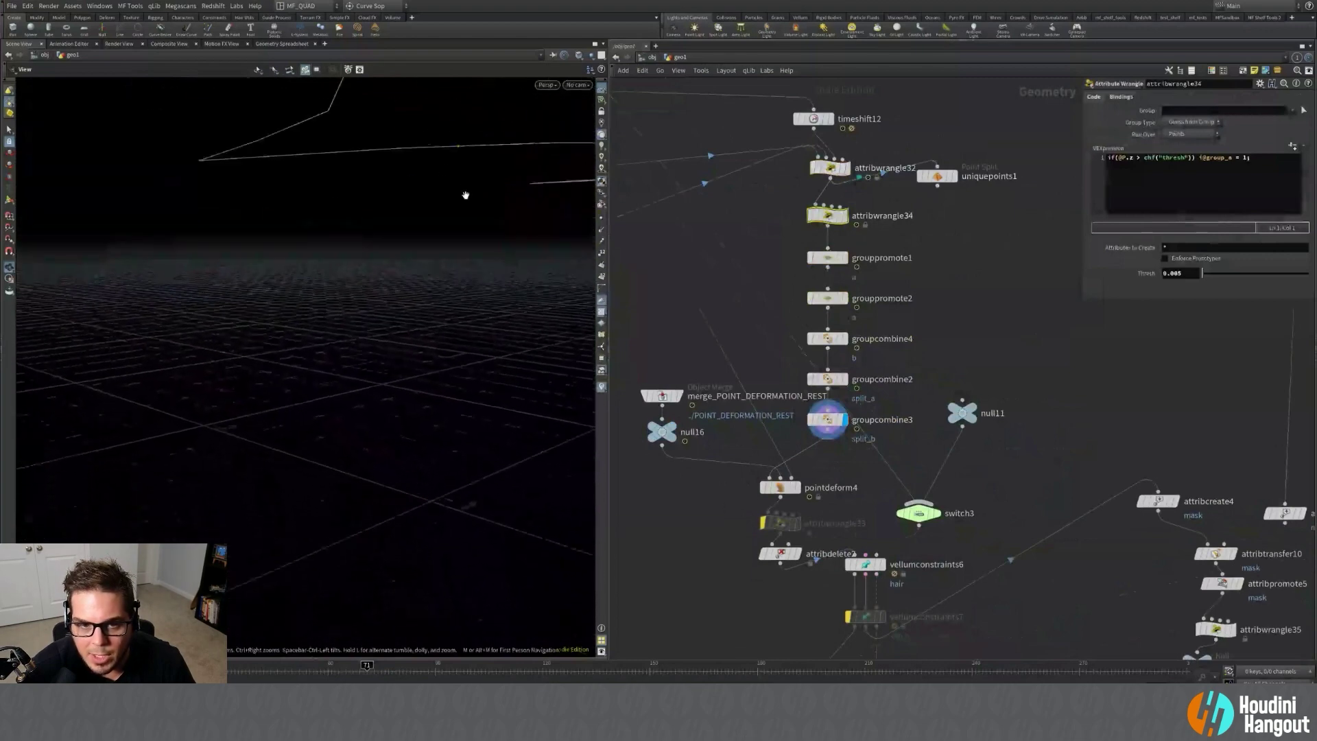
mouse_move(448, 148)
left_mouse_down()
mouse_move(430, 130)
mouse_move(500, 240)
mouse_move(422, 332)
left_mouse_up()
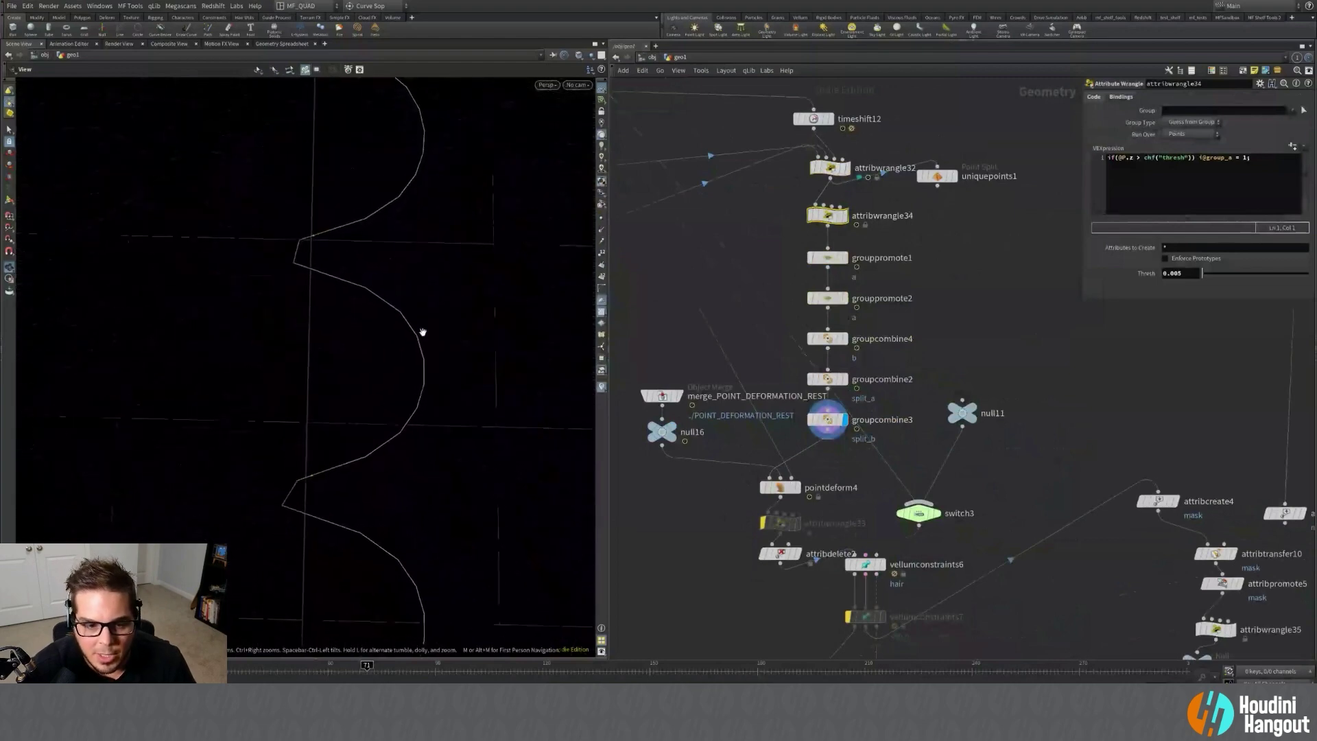
left_click_drag(342, 516, 353, 367)
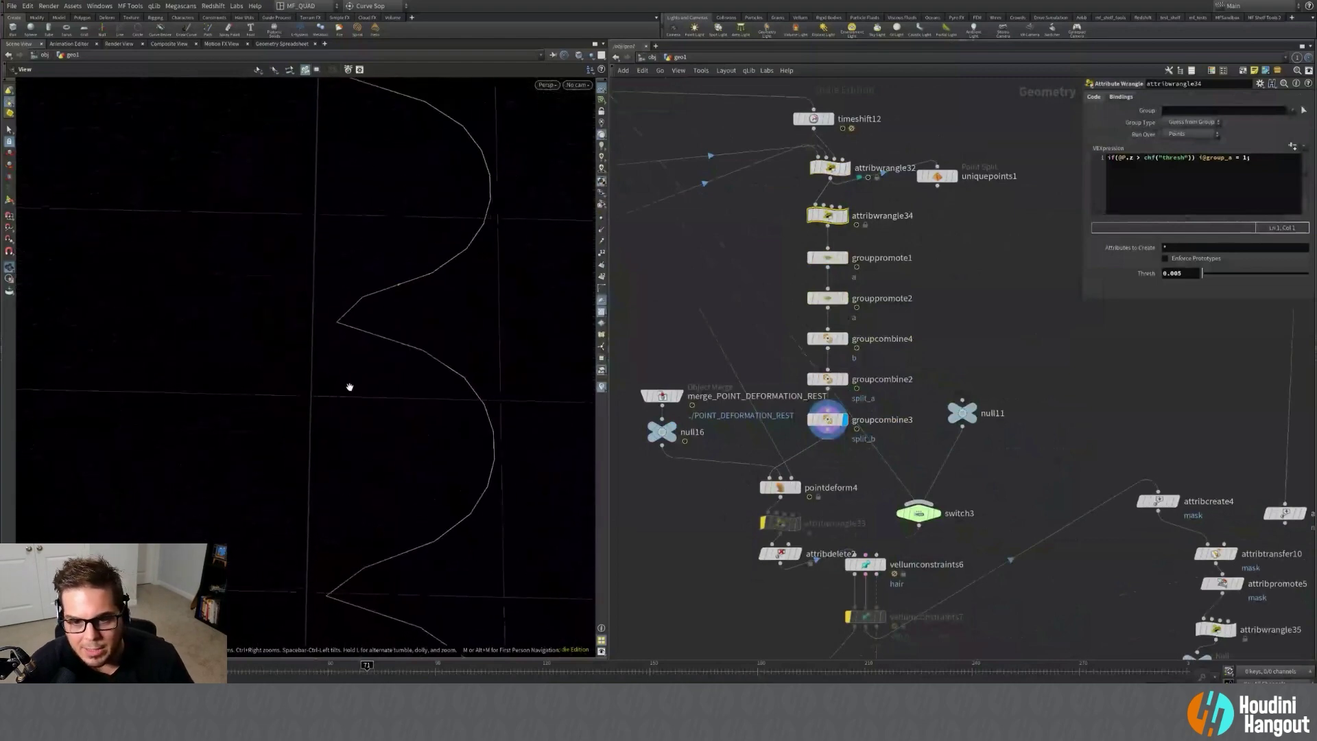
Open the class attribute visualizer's settings, try adjusting its random seed, and close them.
left_click(601, 386)
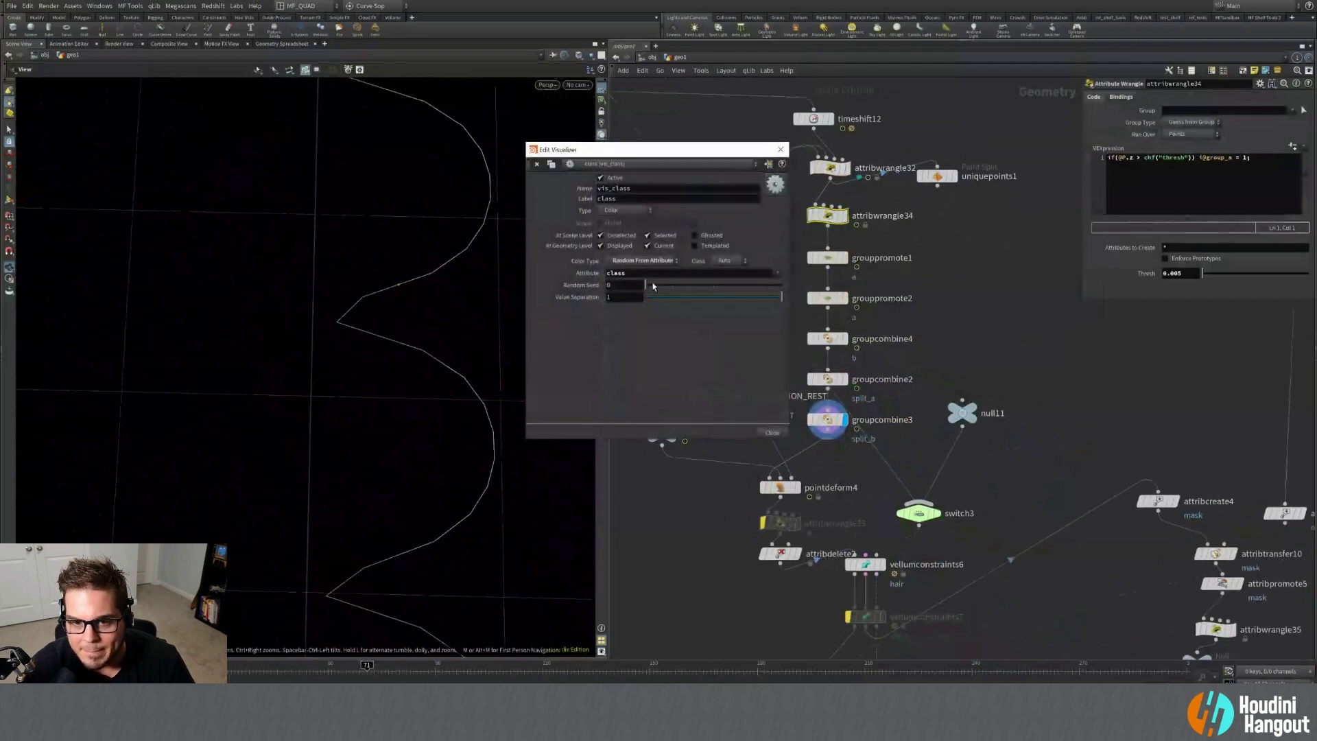
left_click_drag(653, 286, 660, 285)
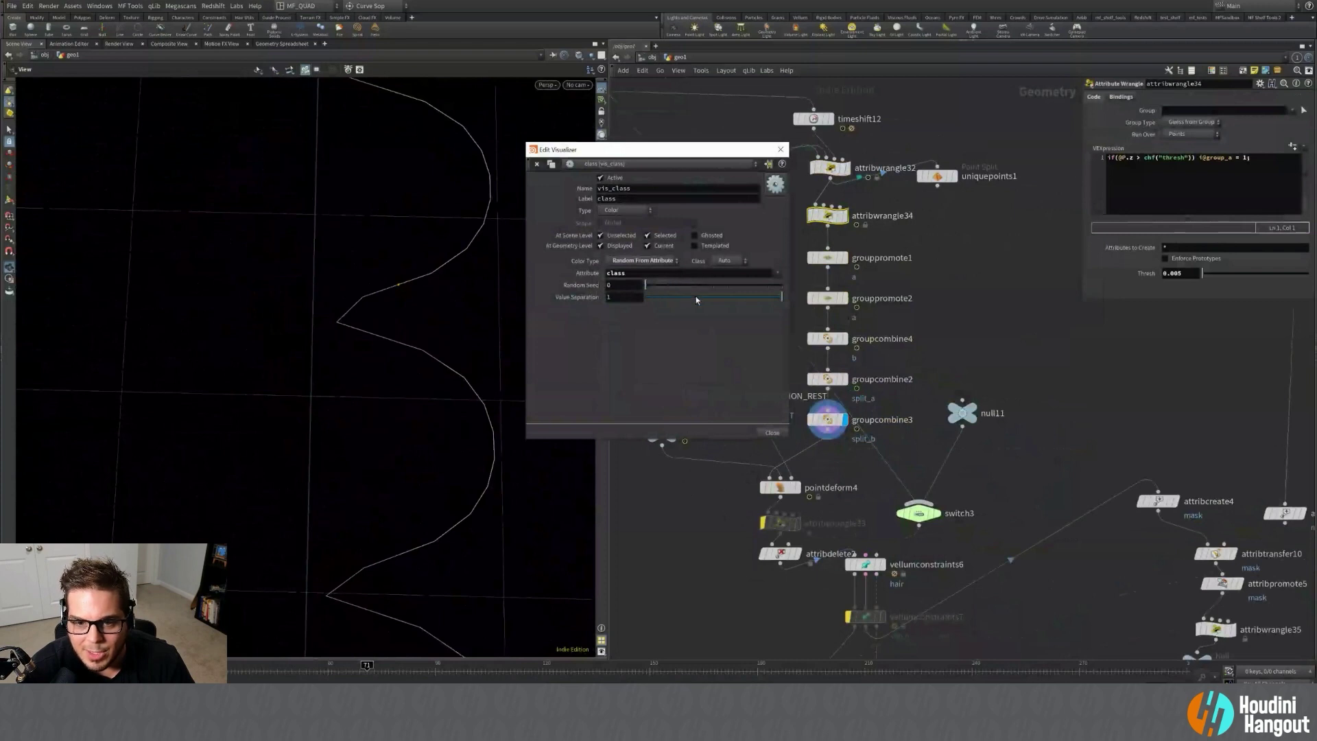
left_click_drag(741, 288, 634, 288)
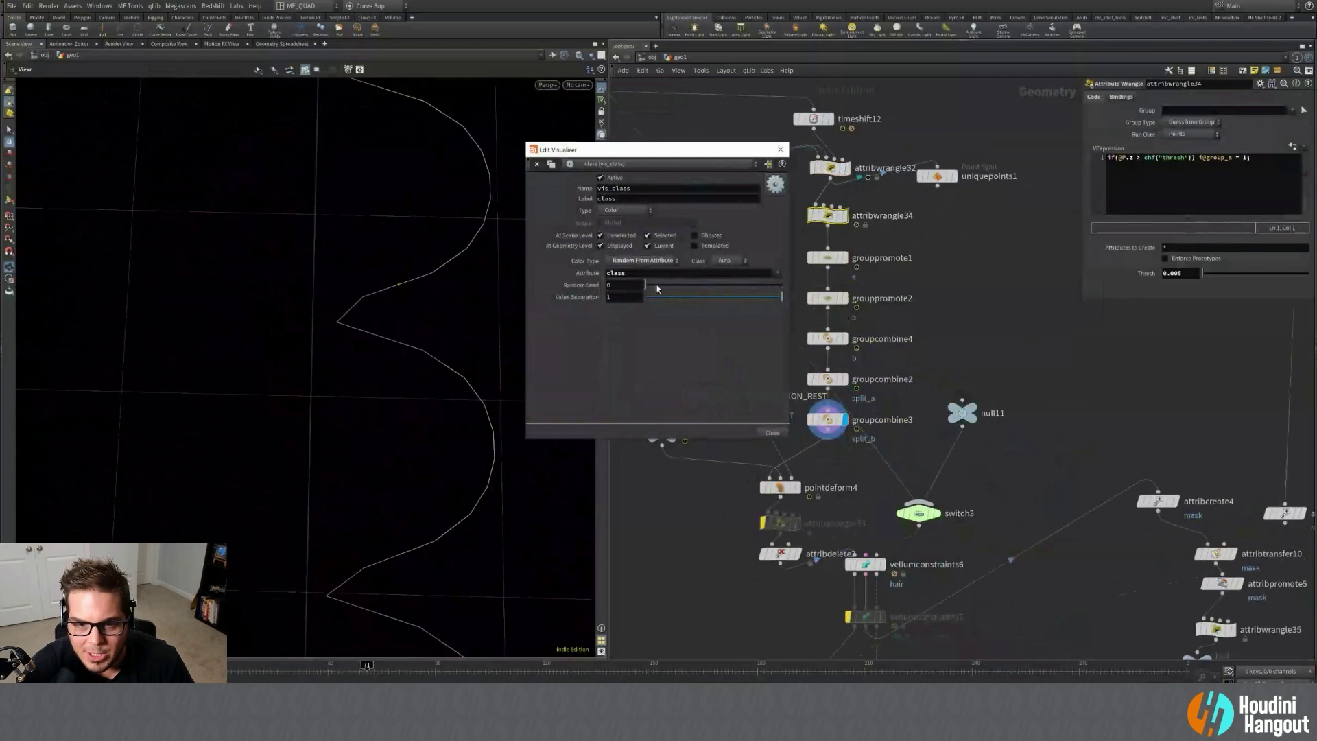
left_click(780, 149)
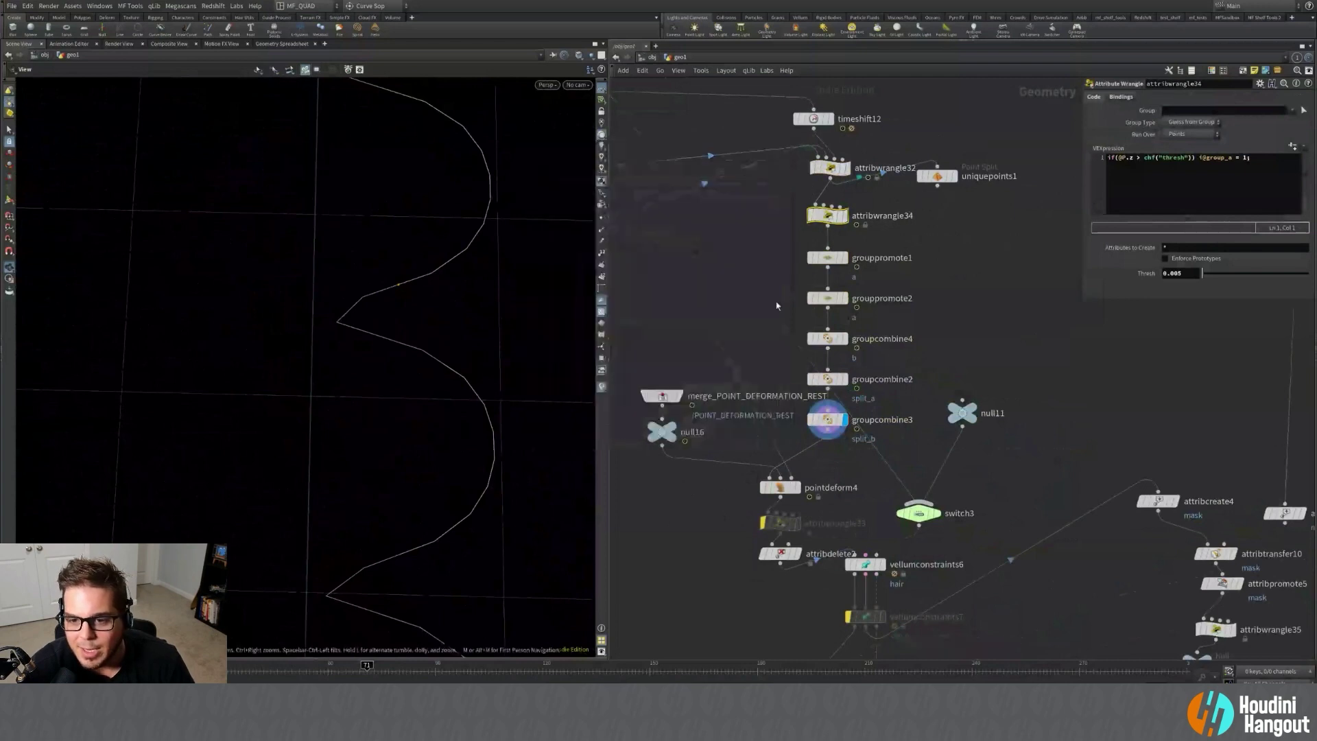
Select groupcombine3 and inspect the whole run of stitch loops along the tear line.
left_click(827, 419)
right_click_drag(402, 439, 302, 463)
right_click_drag(436, 355, 353, 406)
left_click_drag(352, 405, 490, 238)
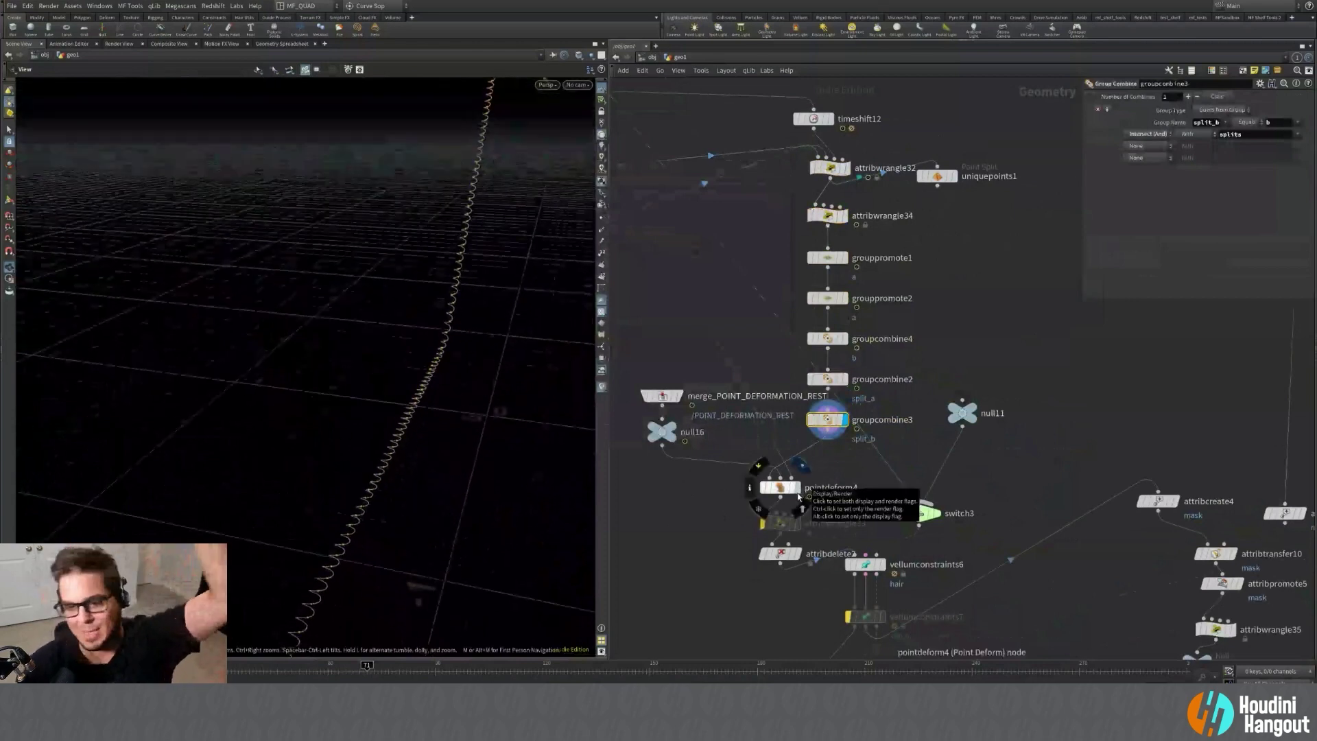
Display pointdeform4 and turn on point display to inspect the stitch curves stretched across the tear.
left_click(801, 468)
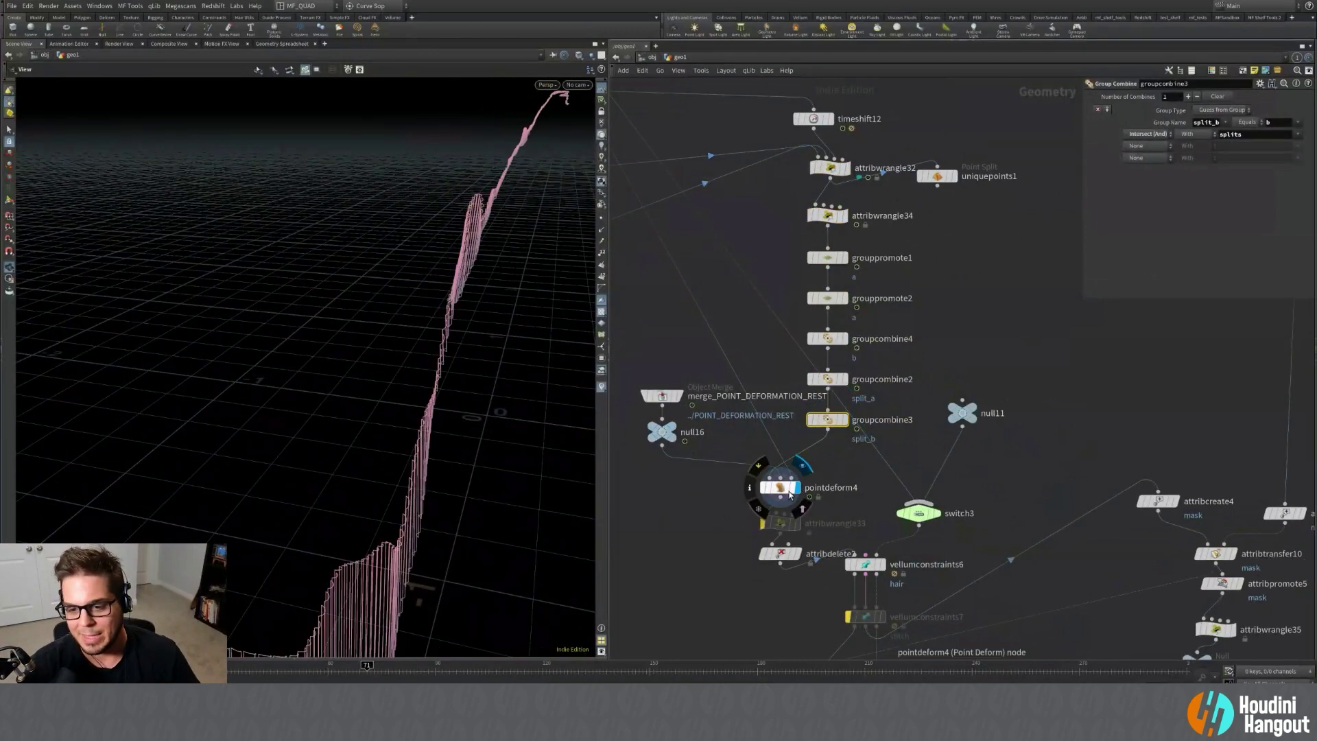
right_click_drag(467, 347, 250, 374)
left_click_drag(250, 374, 267, 323)
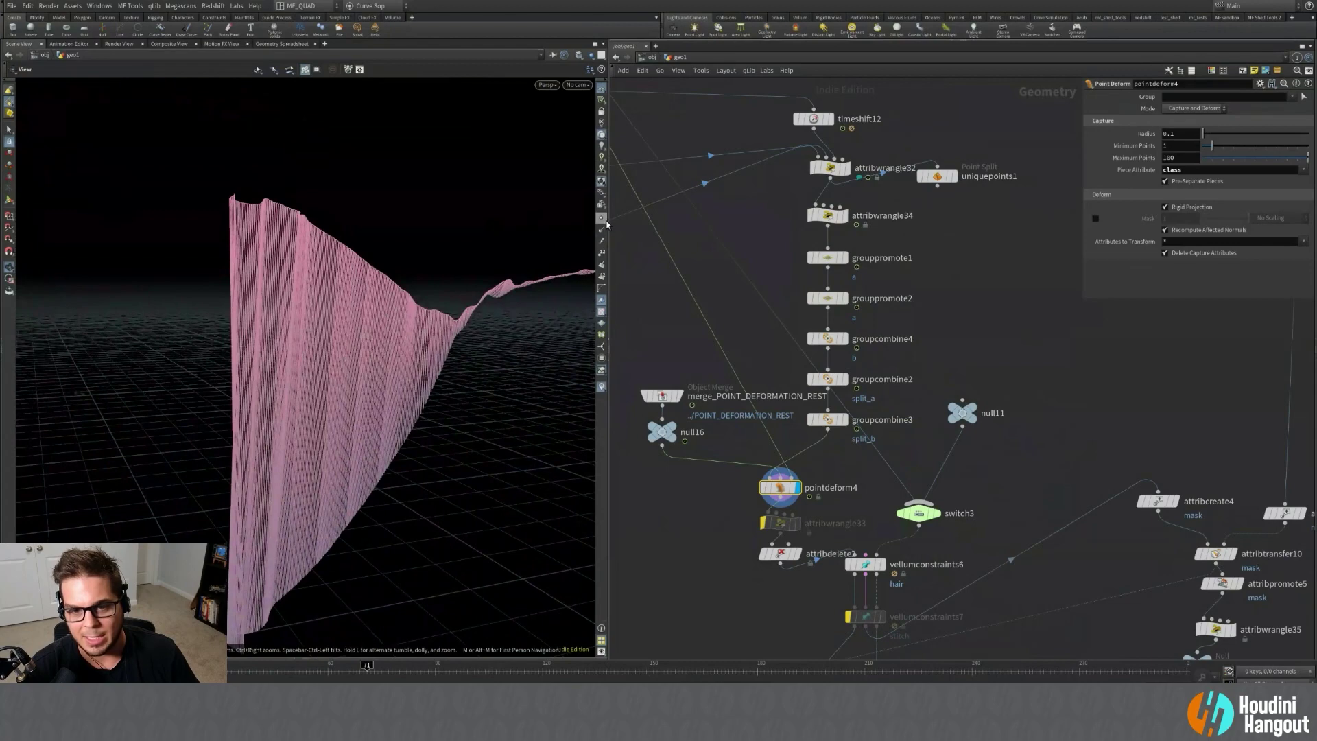
left_click(602, 219)
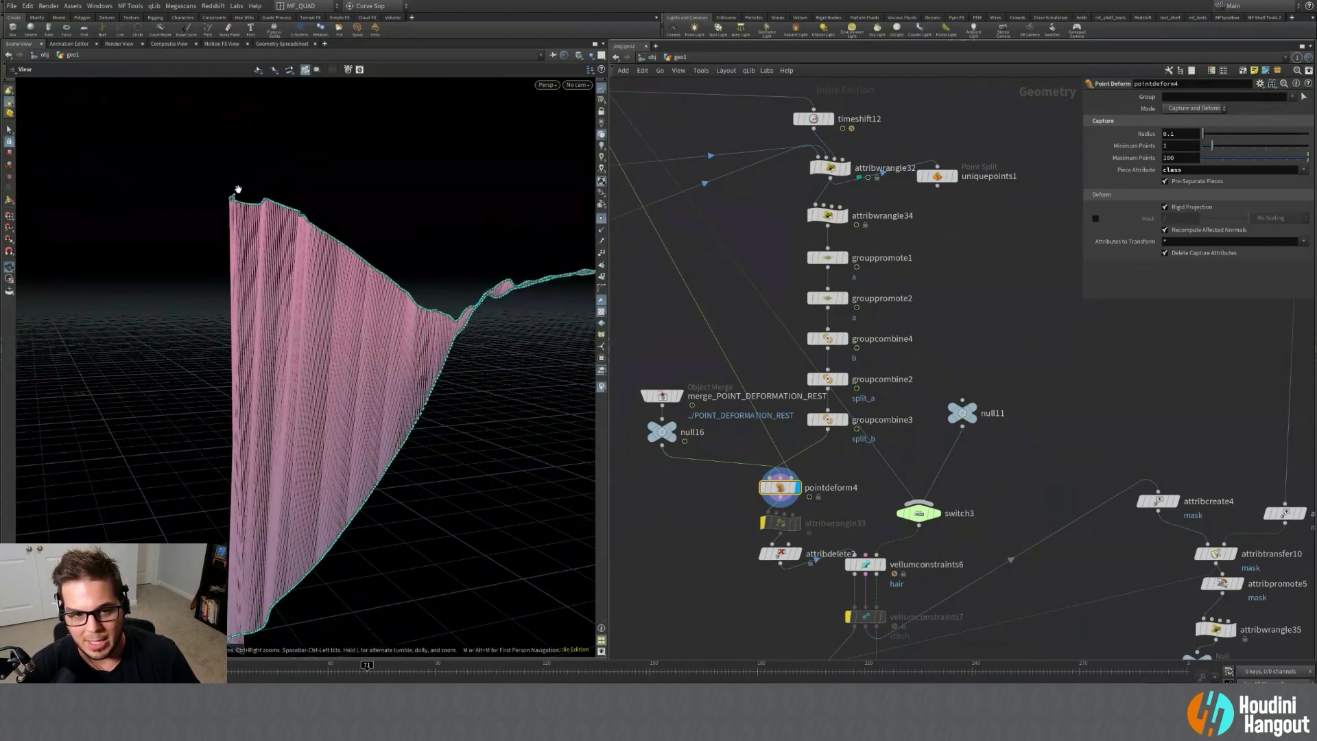
left_click_drag(238, 189, 183, 312)
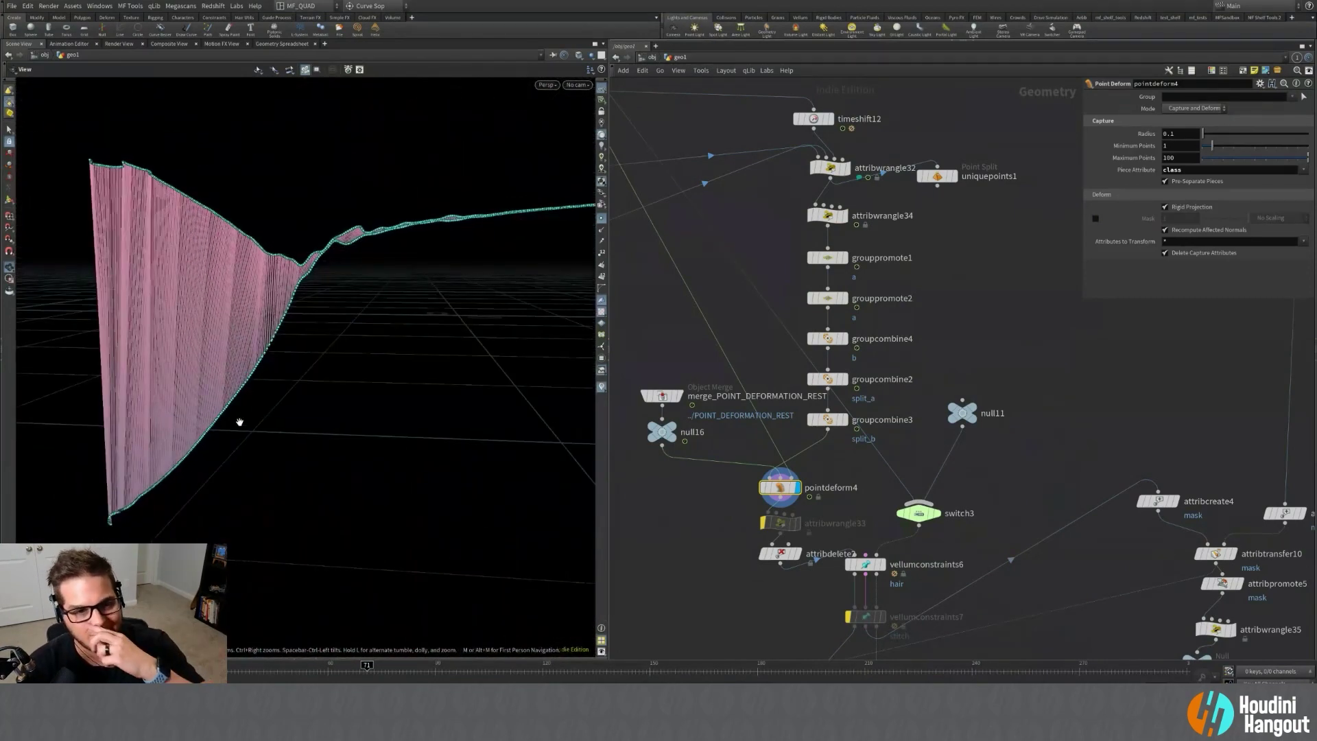
Review the vellumconstraints6 hair constraint settings and the mask transfer settings on attribtransfer12.
middle_click_drag(832, 594, 748, 431)
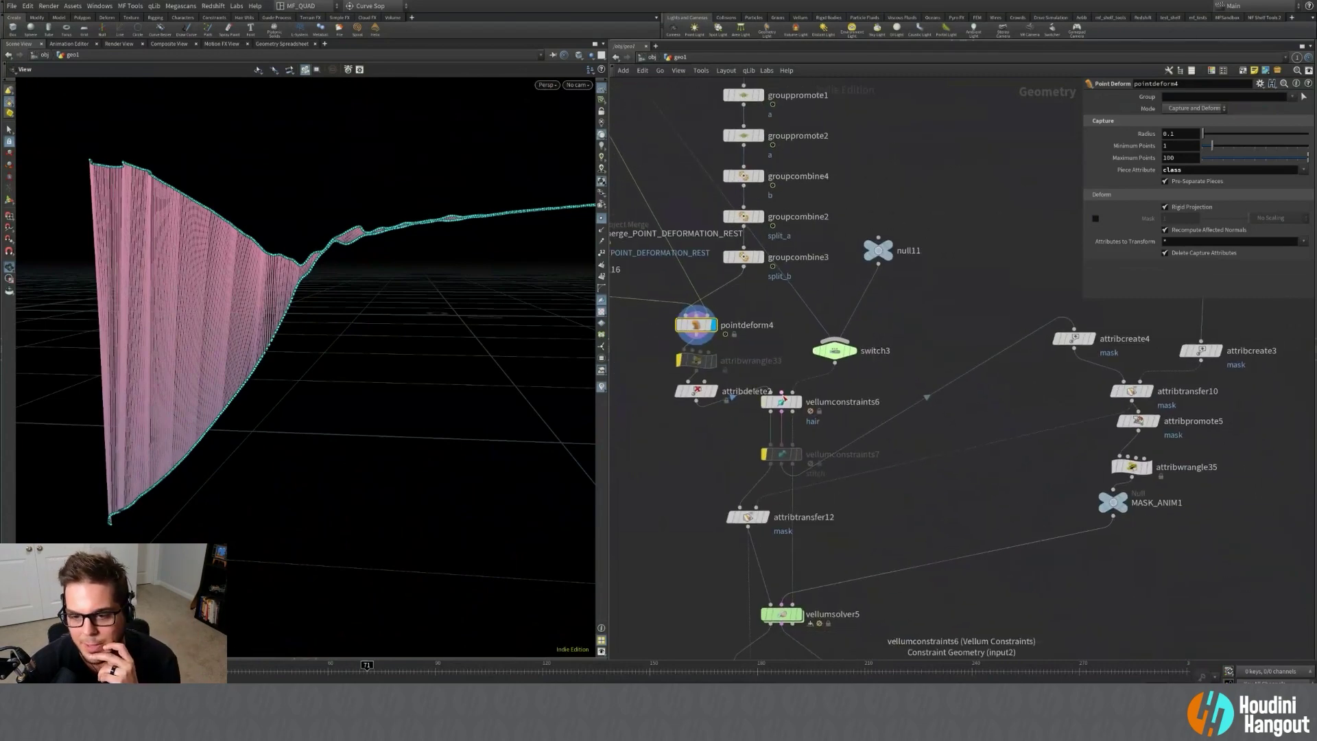
left_click(865, 564)
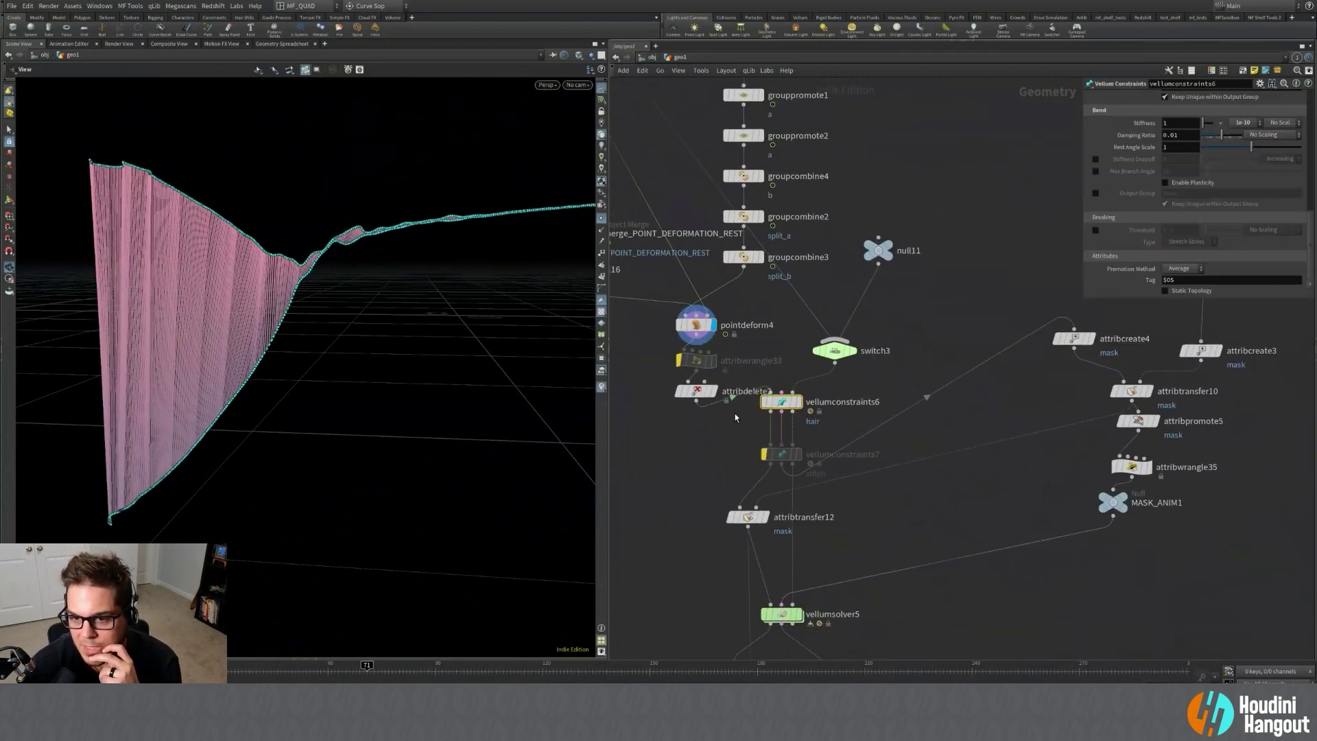
middle_click_drag(907, 532, 908, 494)
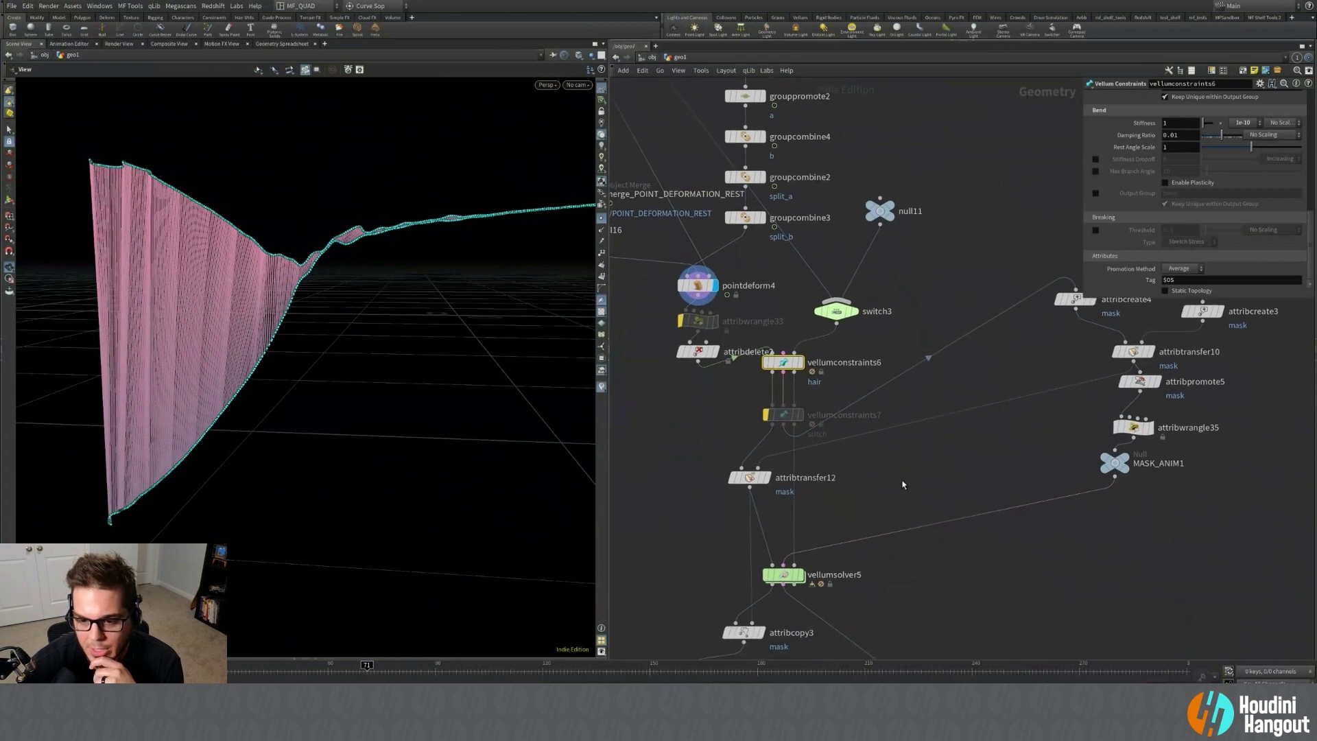
left_click(749, 477)
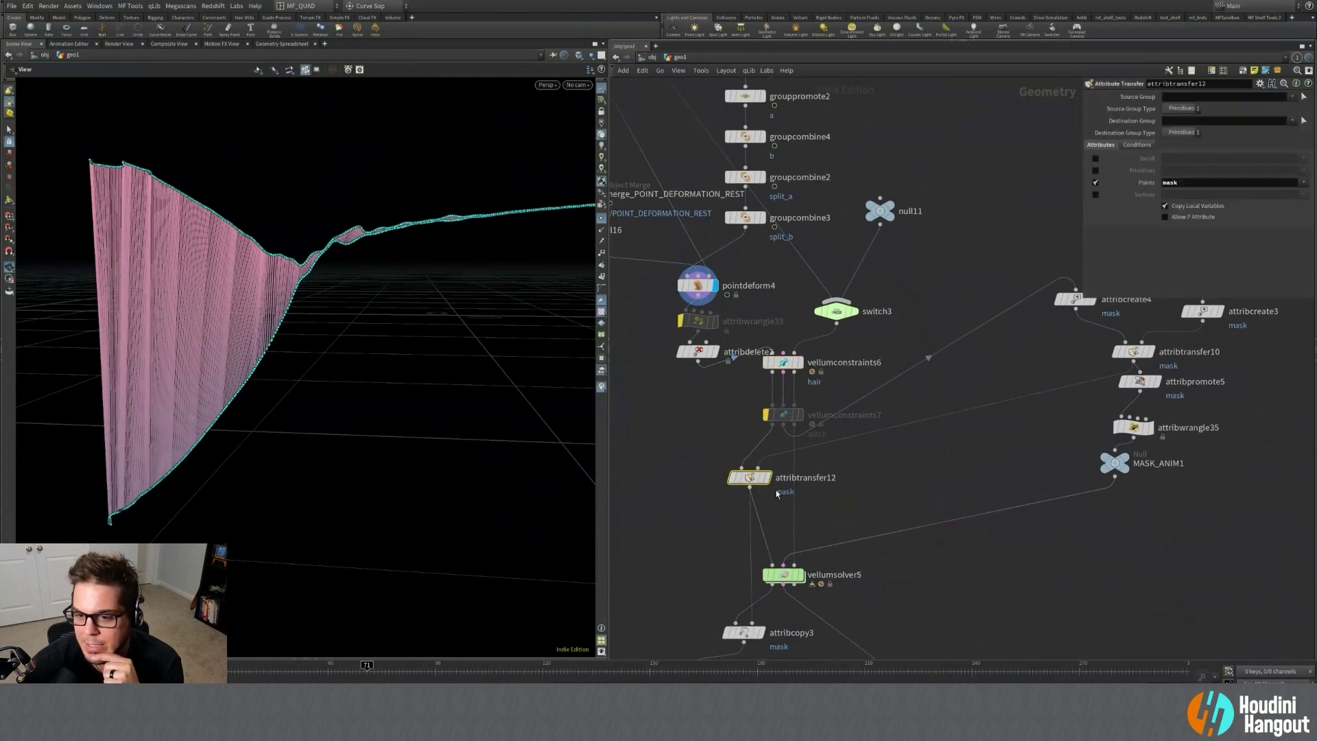
Try to display attribtransfer12 and trace the error-flagged nodes through the network.
mouse_move(770, 483)
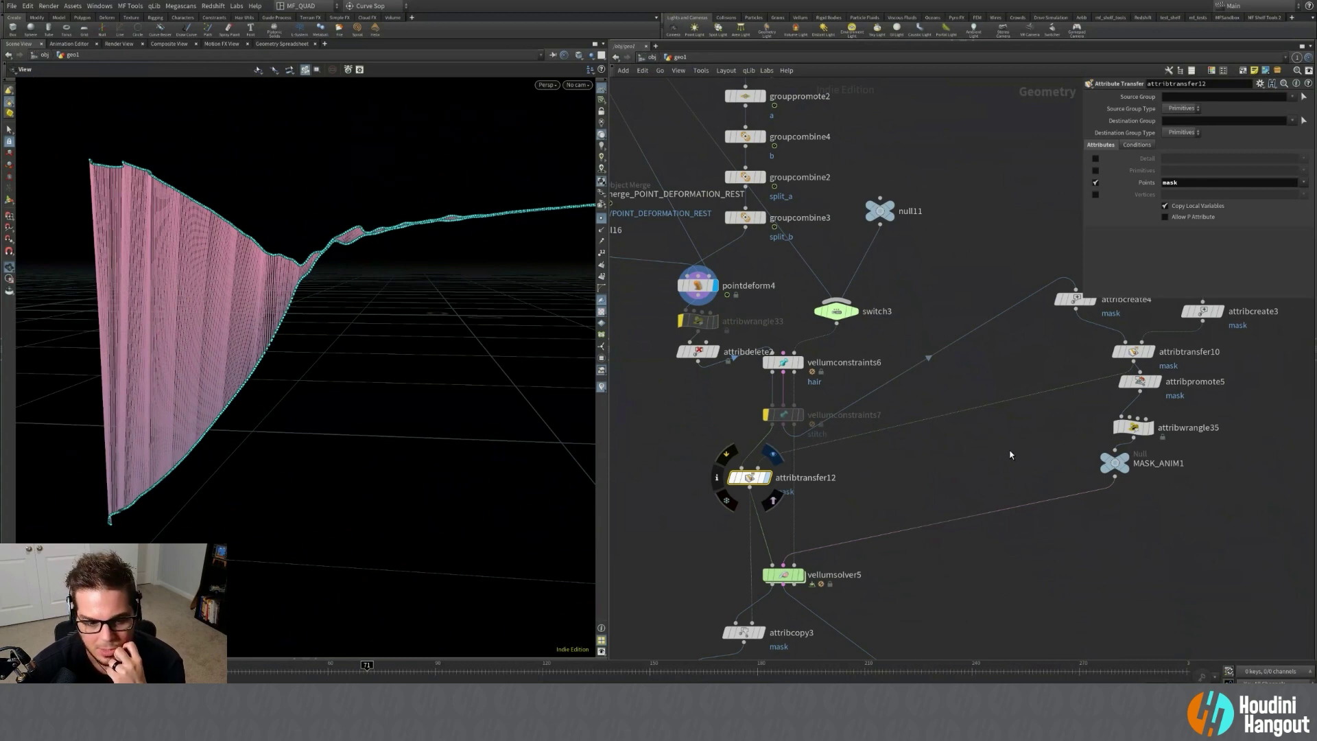
left_click(768, 477)
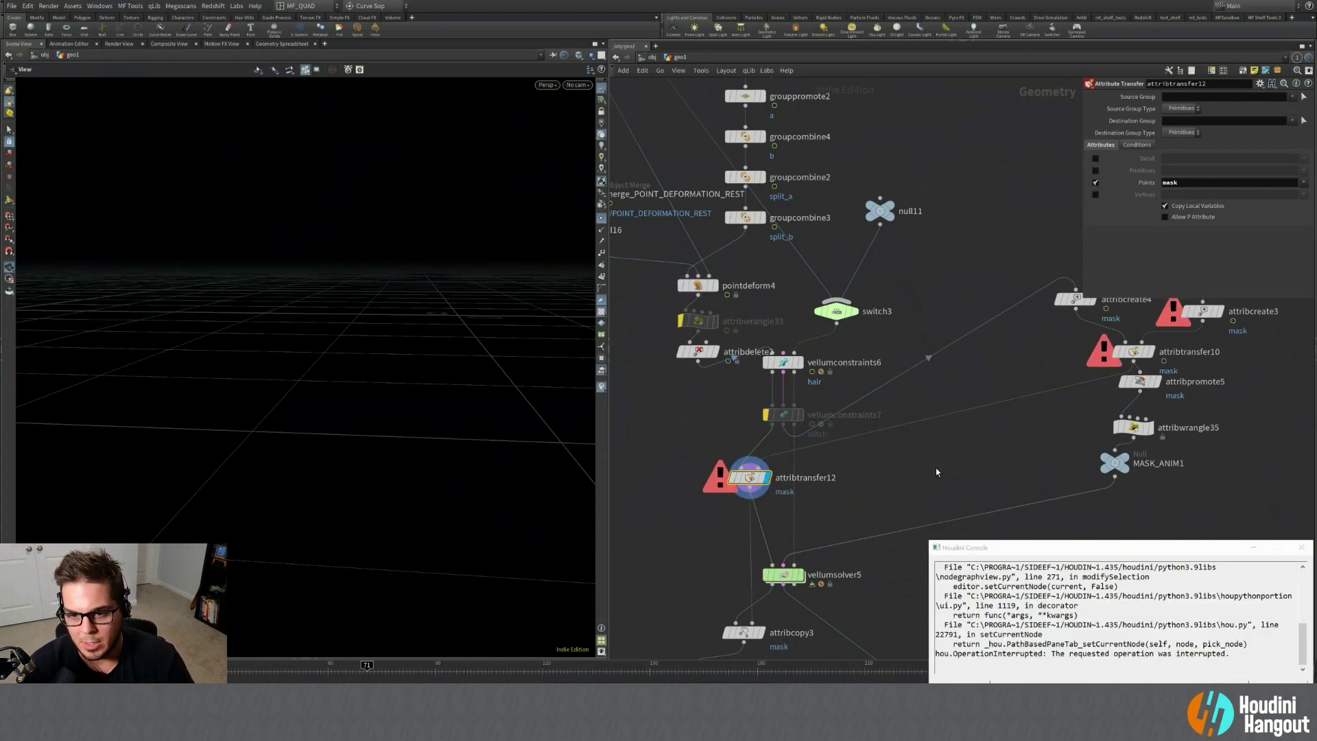
middle_click_drag(910, 477, 602, 611)
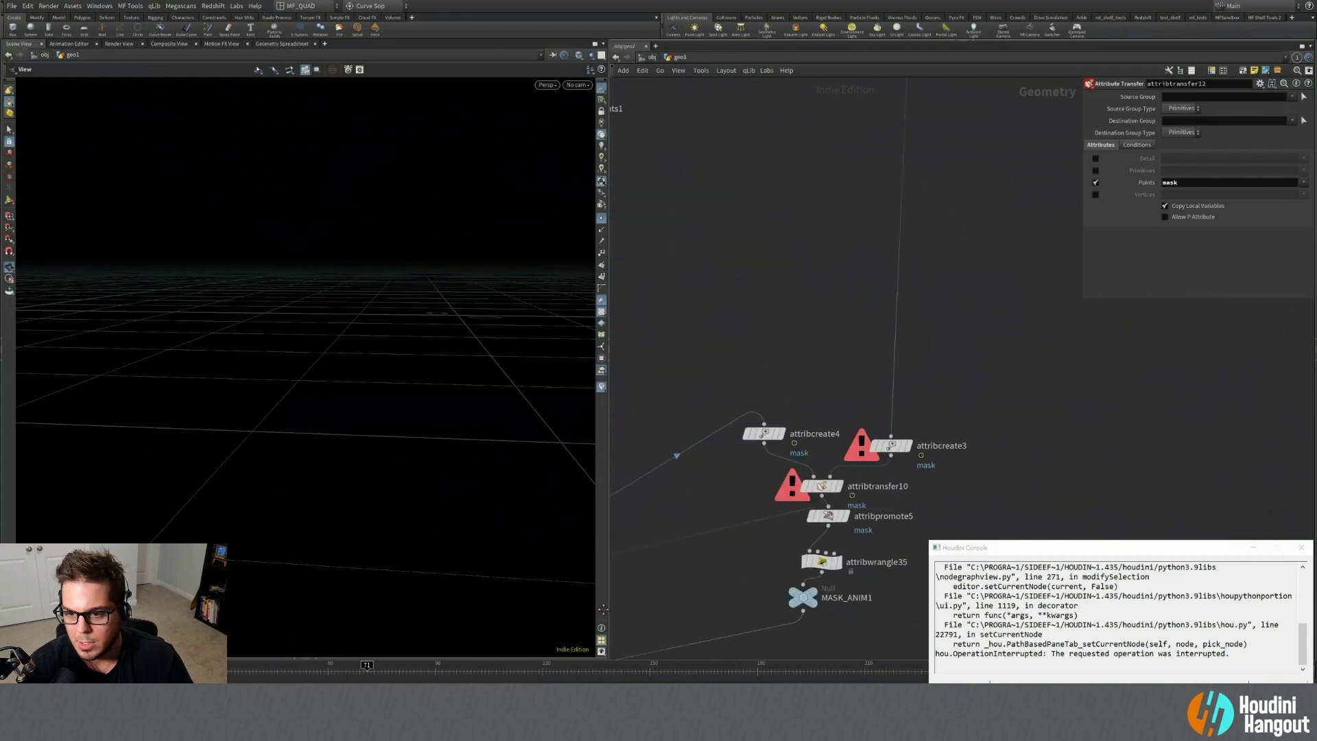
scroll(762, 460, "down", 8)
scroll(795, 300, "up", 4)
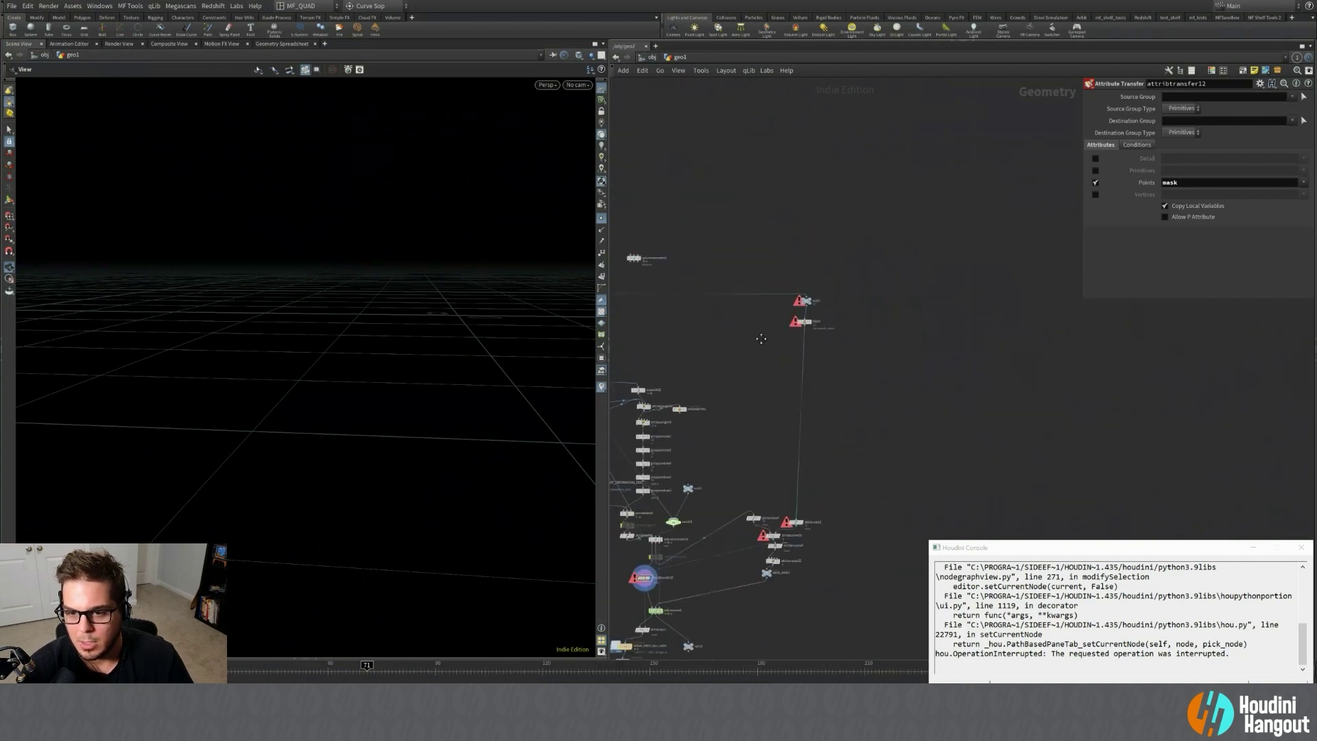
middle_click_drag(775, 329, 977, 322)
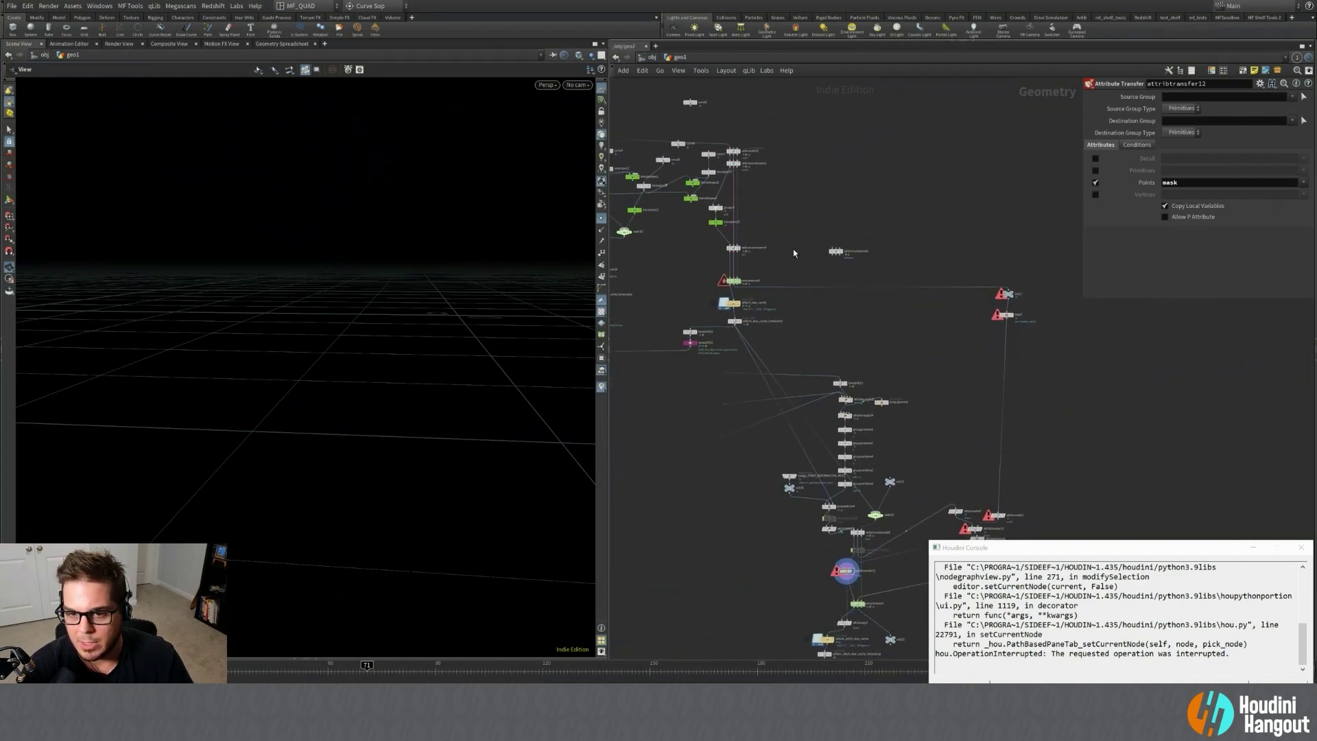
scroll(999, 319, "up", 8)
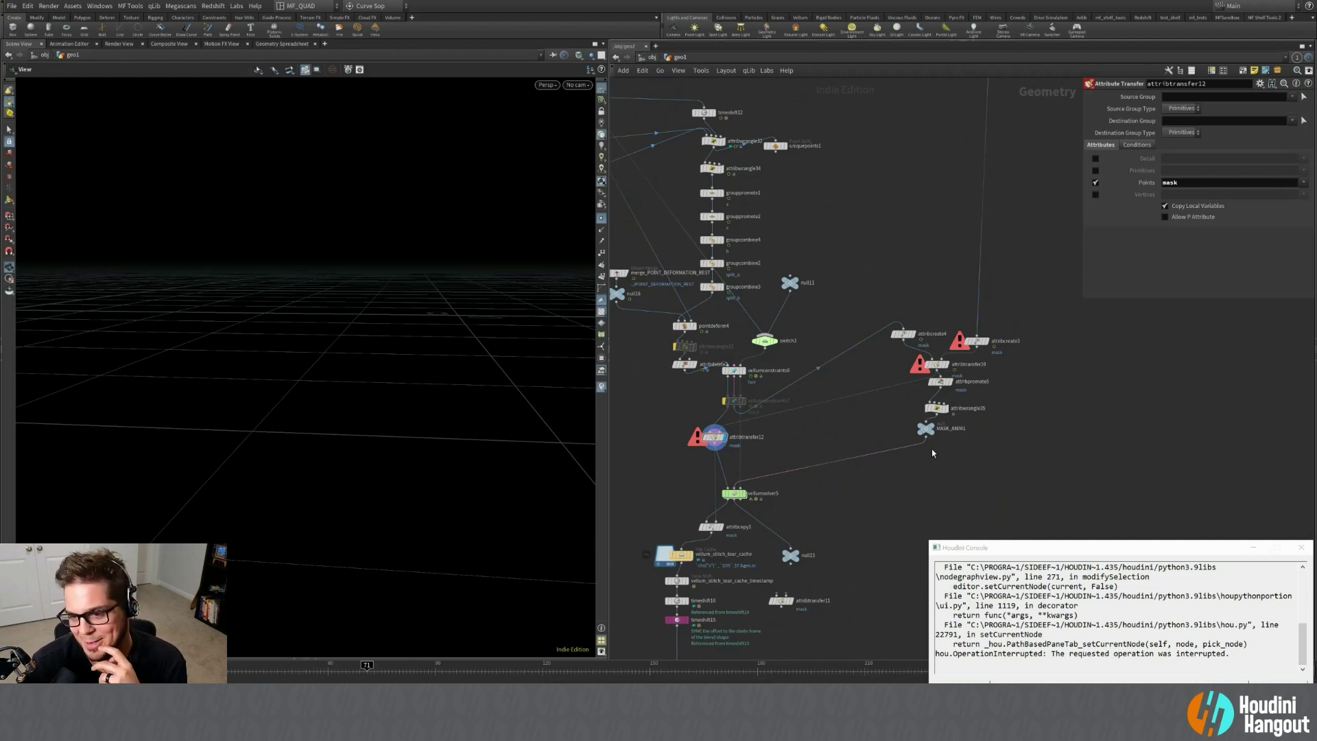
Display vellum_stitch_tear_cache and scrub the timeline to inspect the cached torn stitches.
key("f")
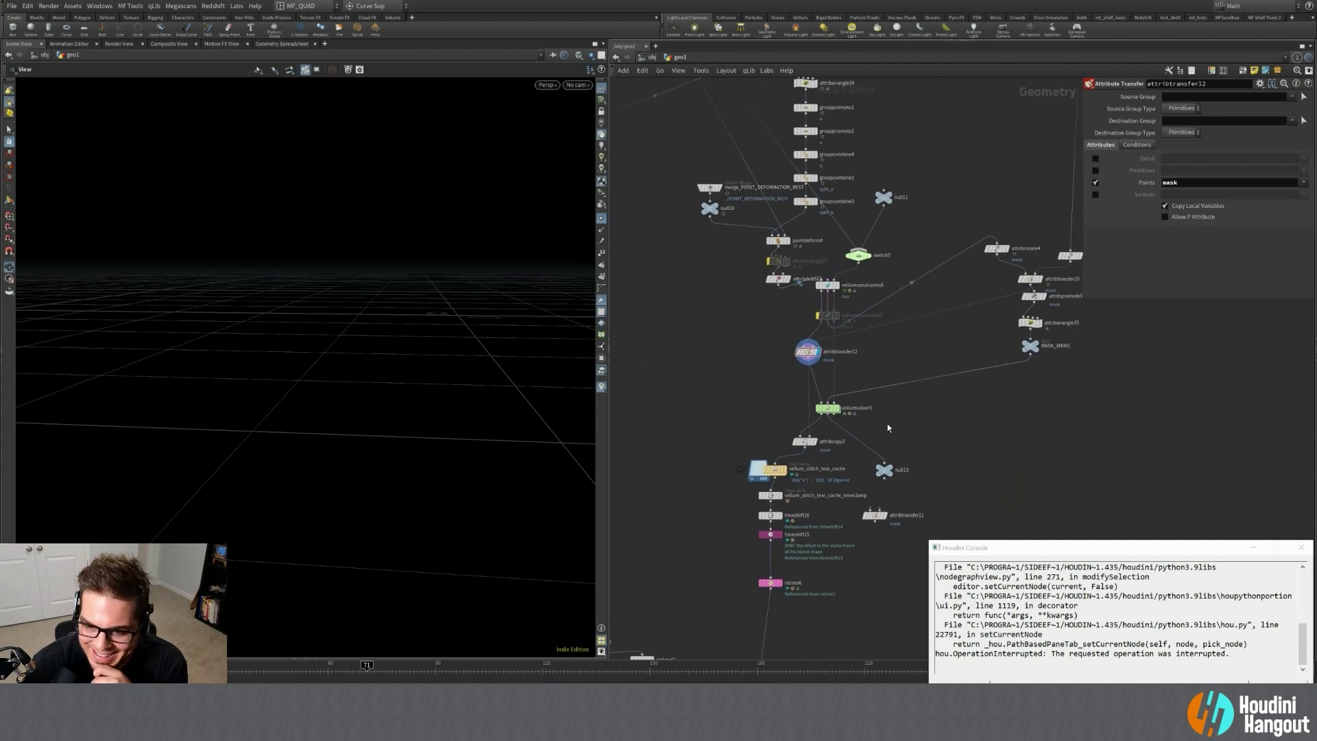
left_click(774, 469)
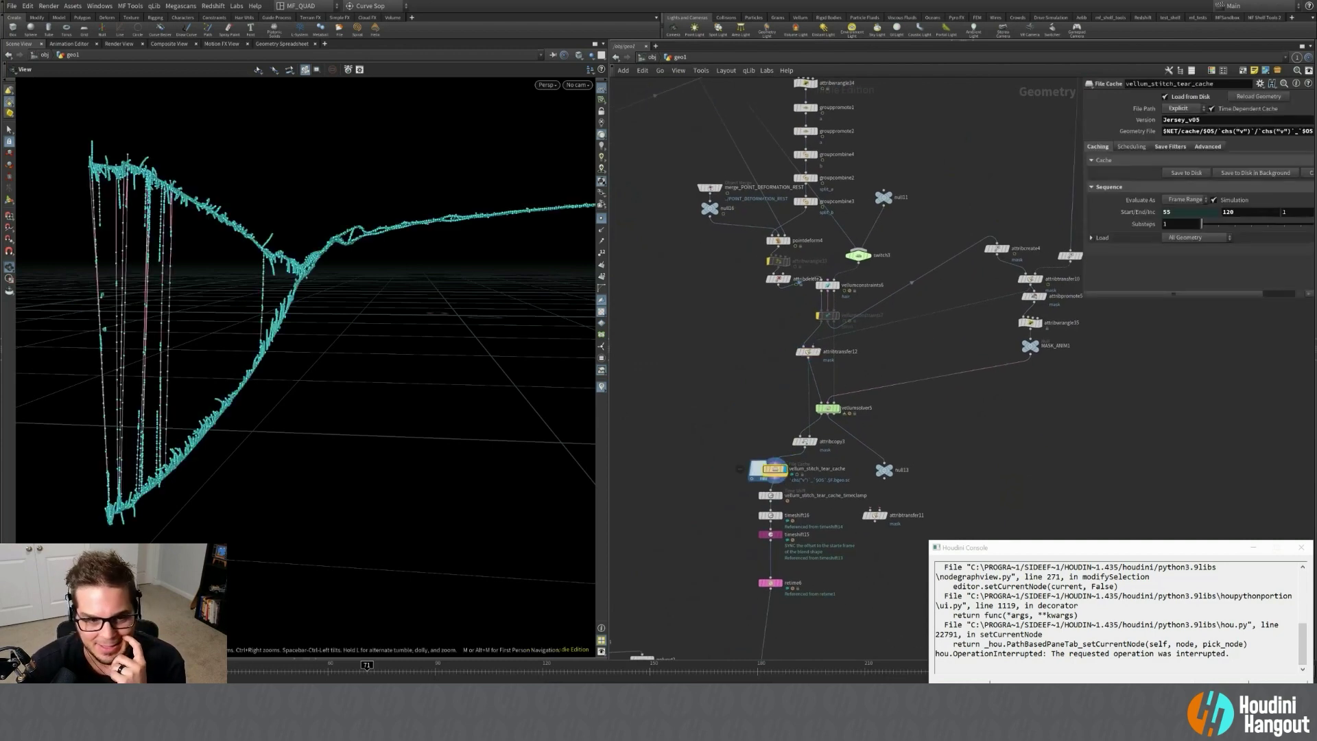
left_click_drag(304, 670, 370, 666)
scroll(345, 316, "down", 3)
Follow the network down from the stitch tear cache past the blend between setups and display the second blast node beneath it.
middle_click_drag(751, 596, 770, 526)
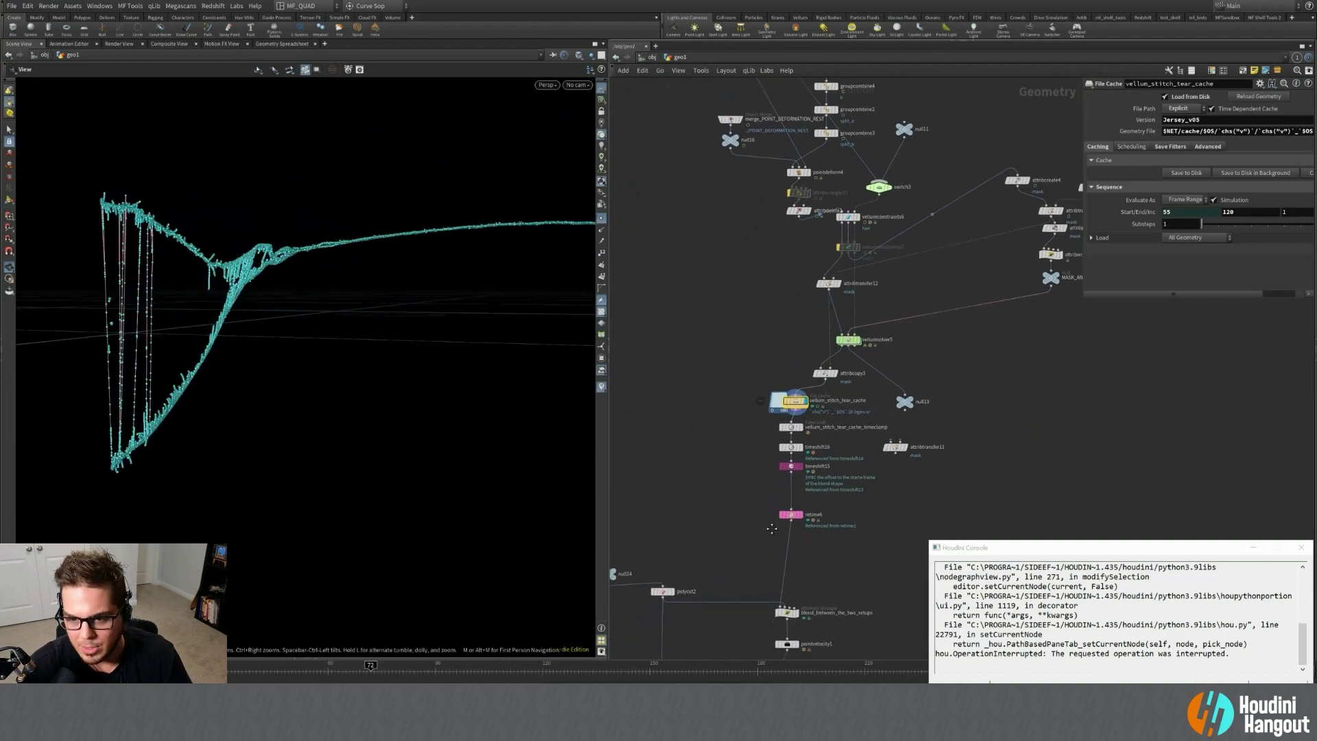
middle_click_drag(867, 585, 796, 441)
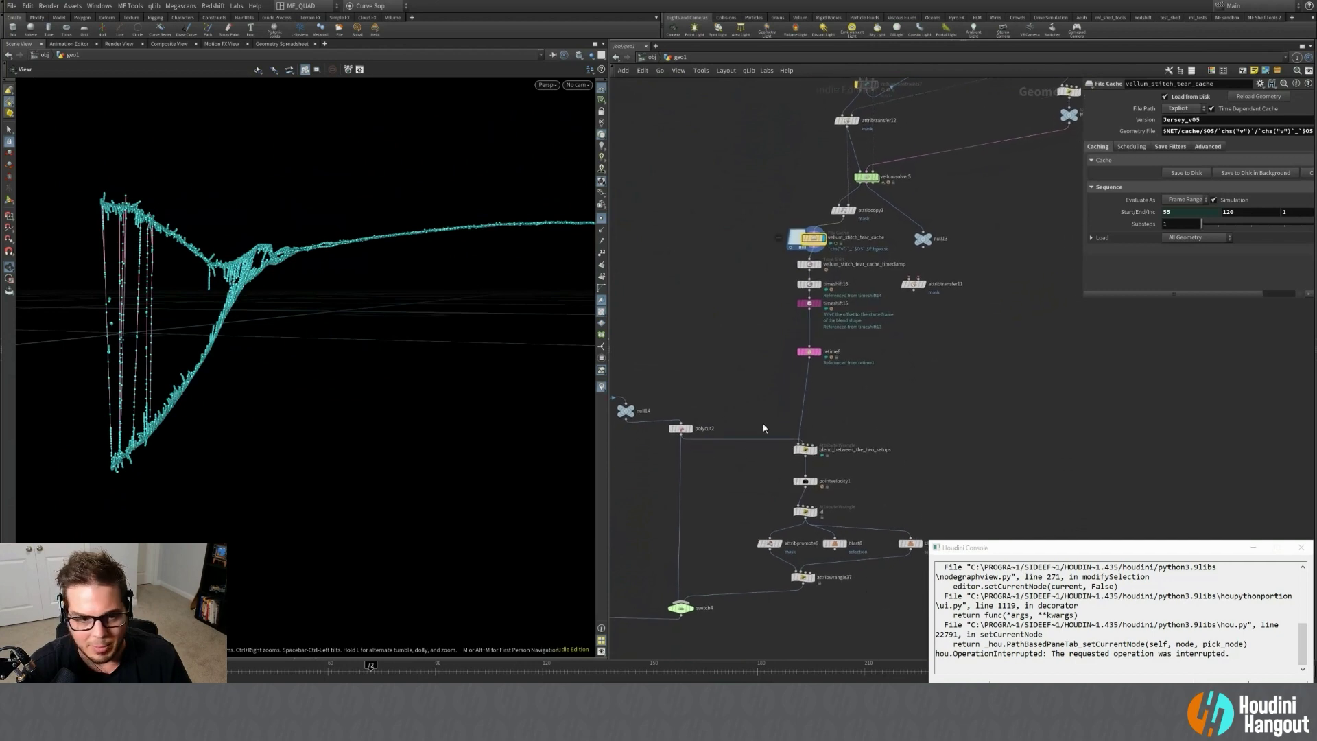
middle_click_drag(917, 550, 884, 504)
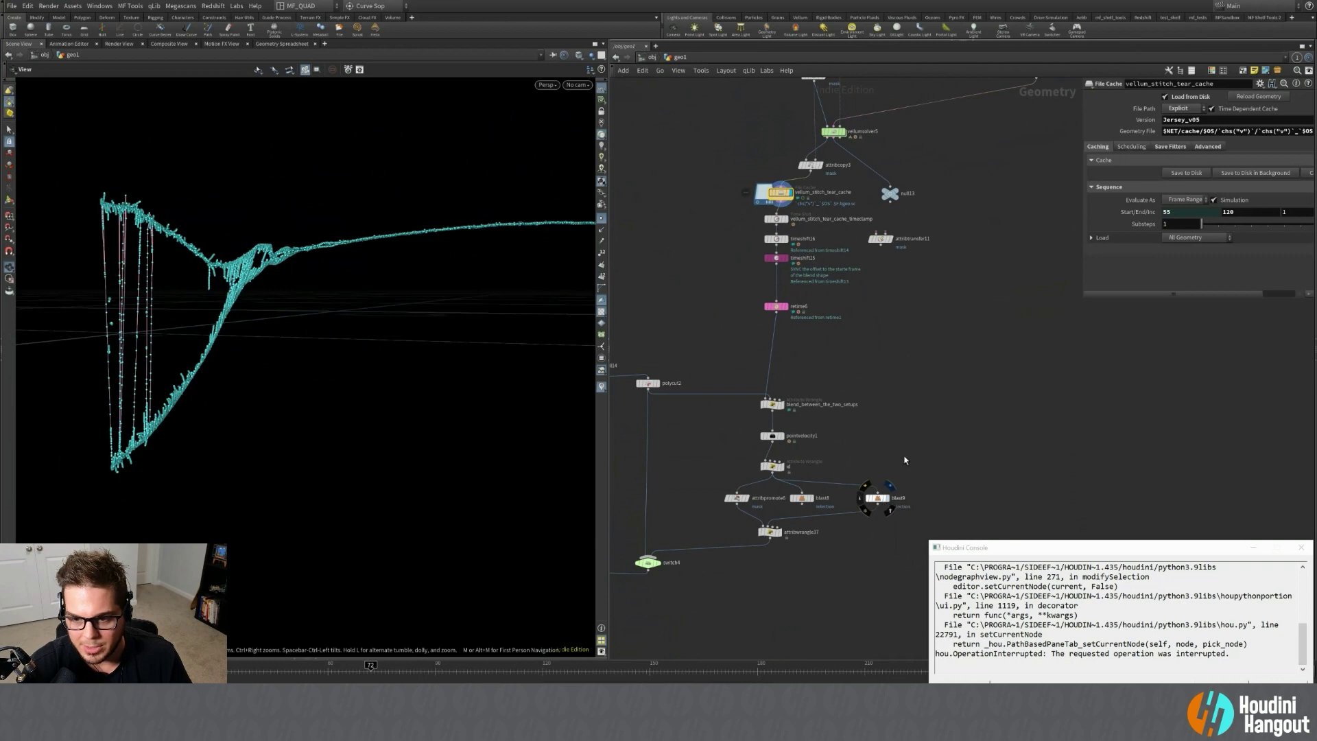
left_click(891, 487)
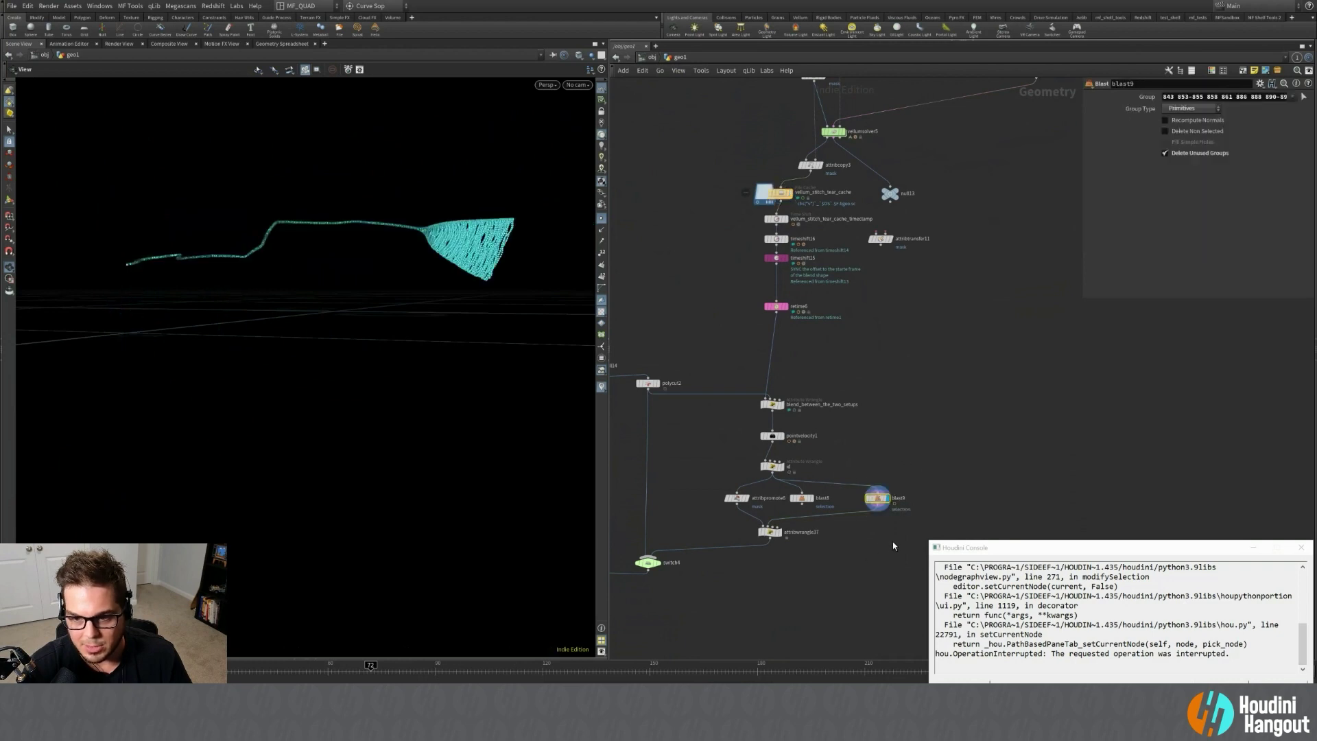
middle_click_drag(893, 546, 880, 624)
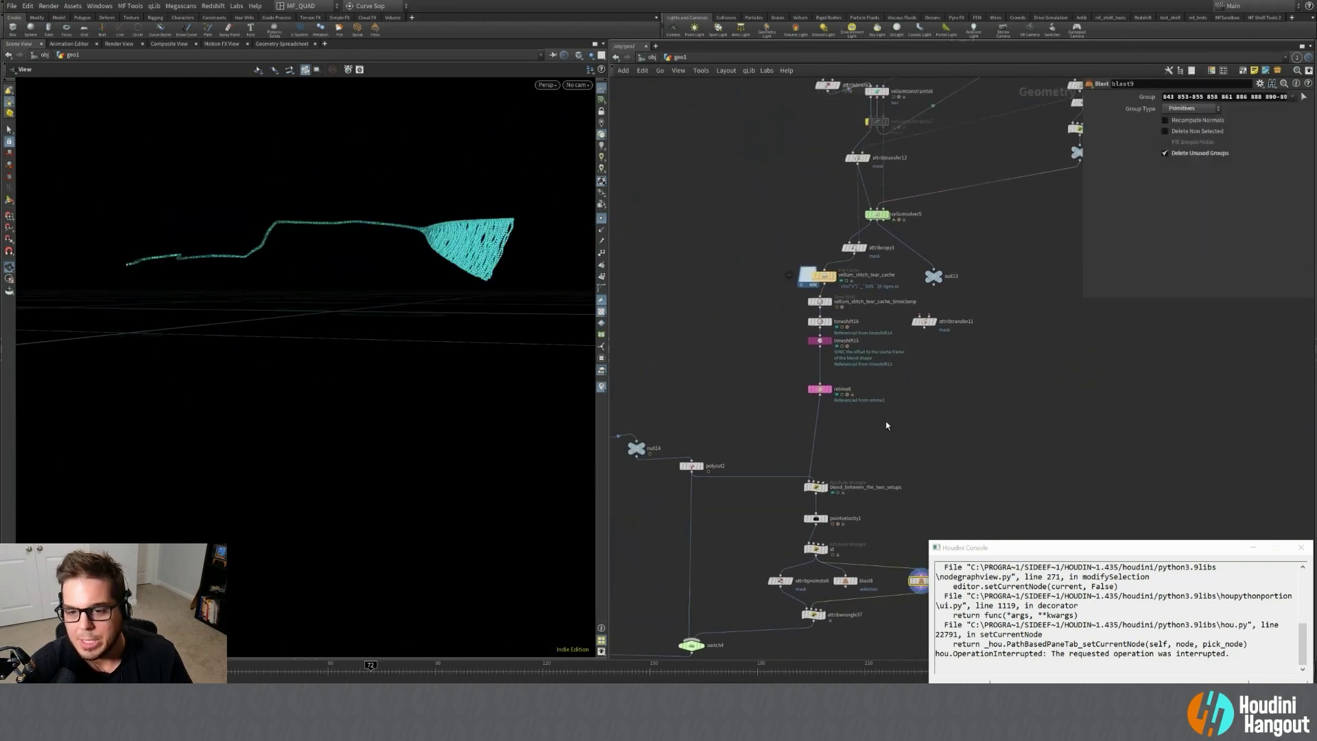
Display retime6 and show the dependency links to trace its reference to the MAIN_RETIMER node.
left_click(820, 389)
middle_click_drag(834, 396, 842, 429)
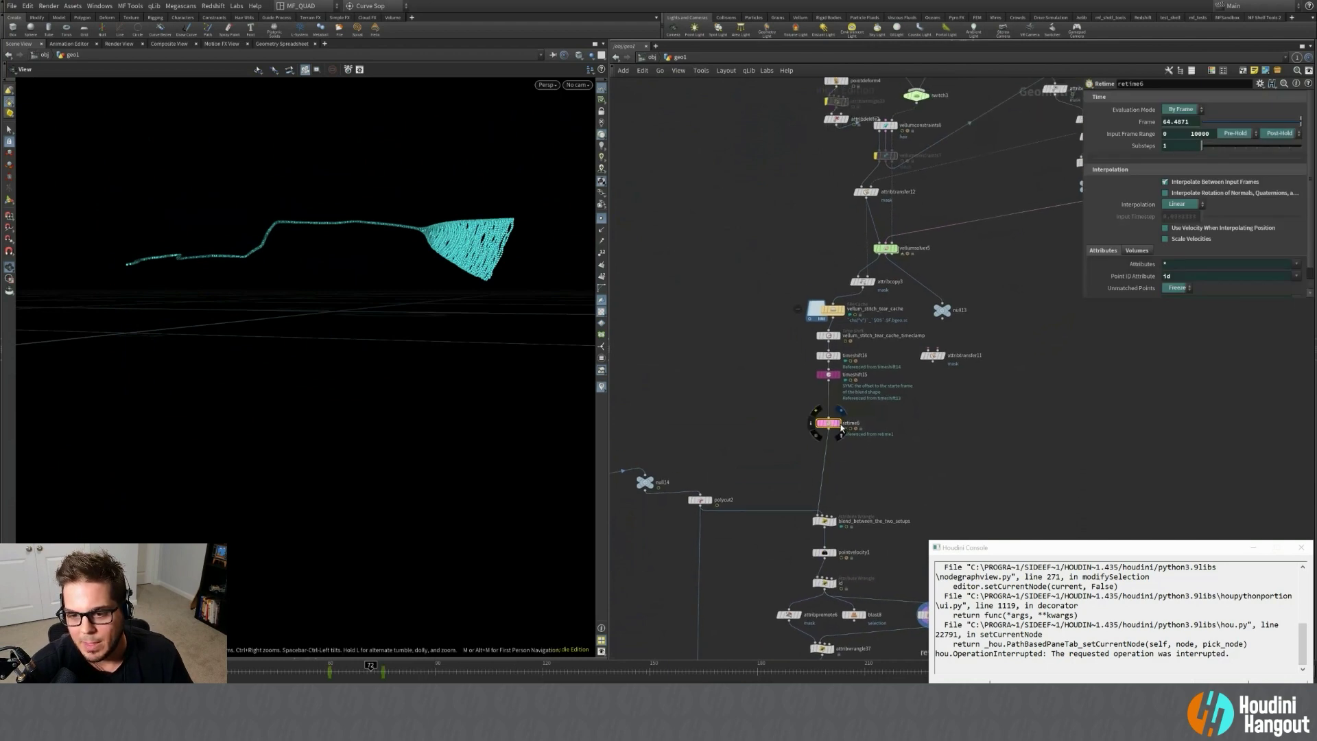
left_click(843, 427)
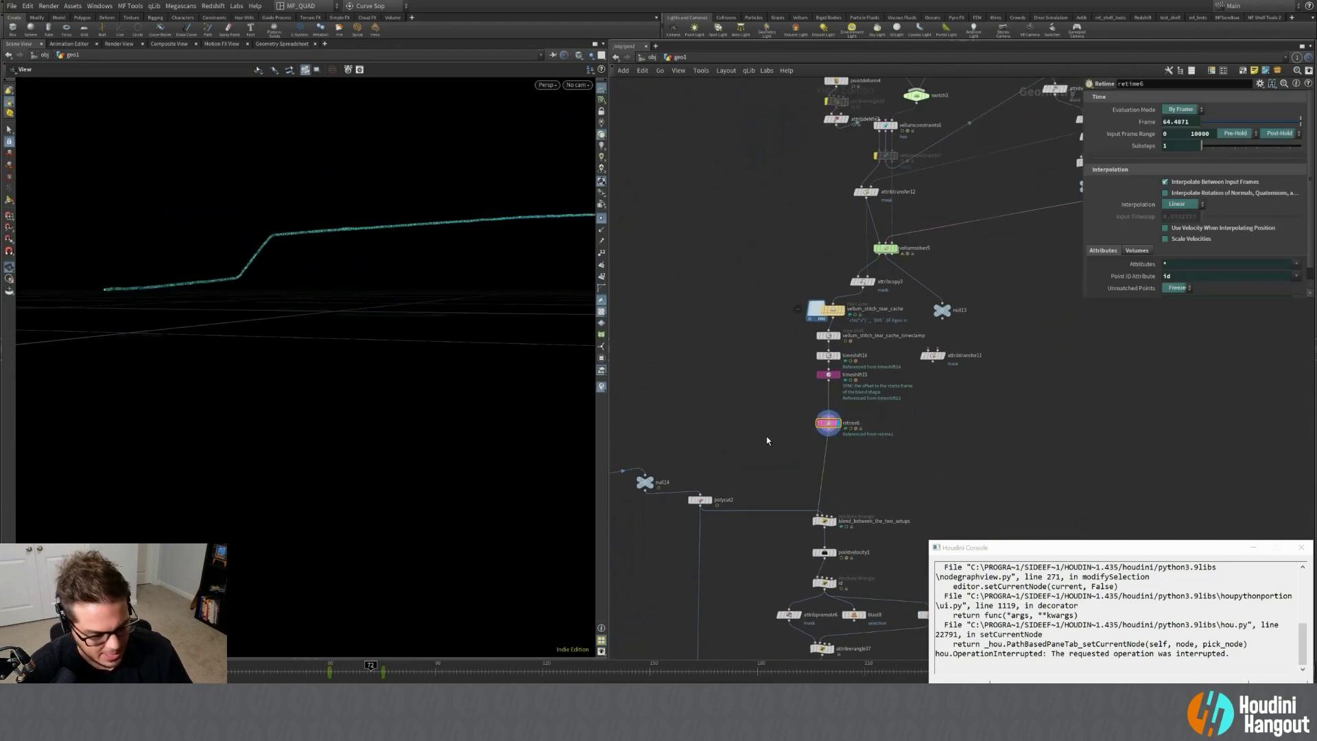
key("shift+d")
middle_click_drag(716, 354, 841, 436)
scroll(982, 458, "down", 5)
scroll(738, 352, "up", 5)
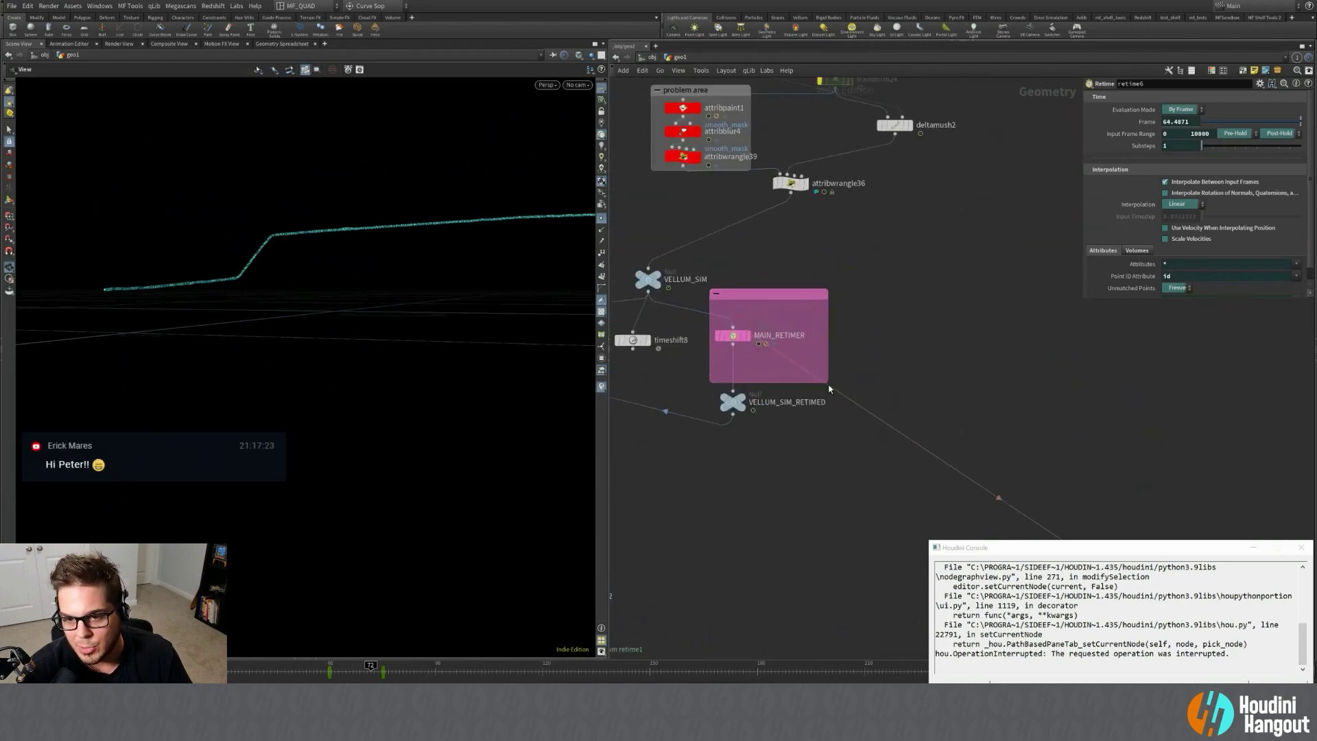
scroll(1022, 430, "down", 5)
middle_click_drag(1022, 430, 859, 384)
scroll(919, 417, "up", 10)
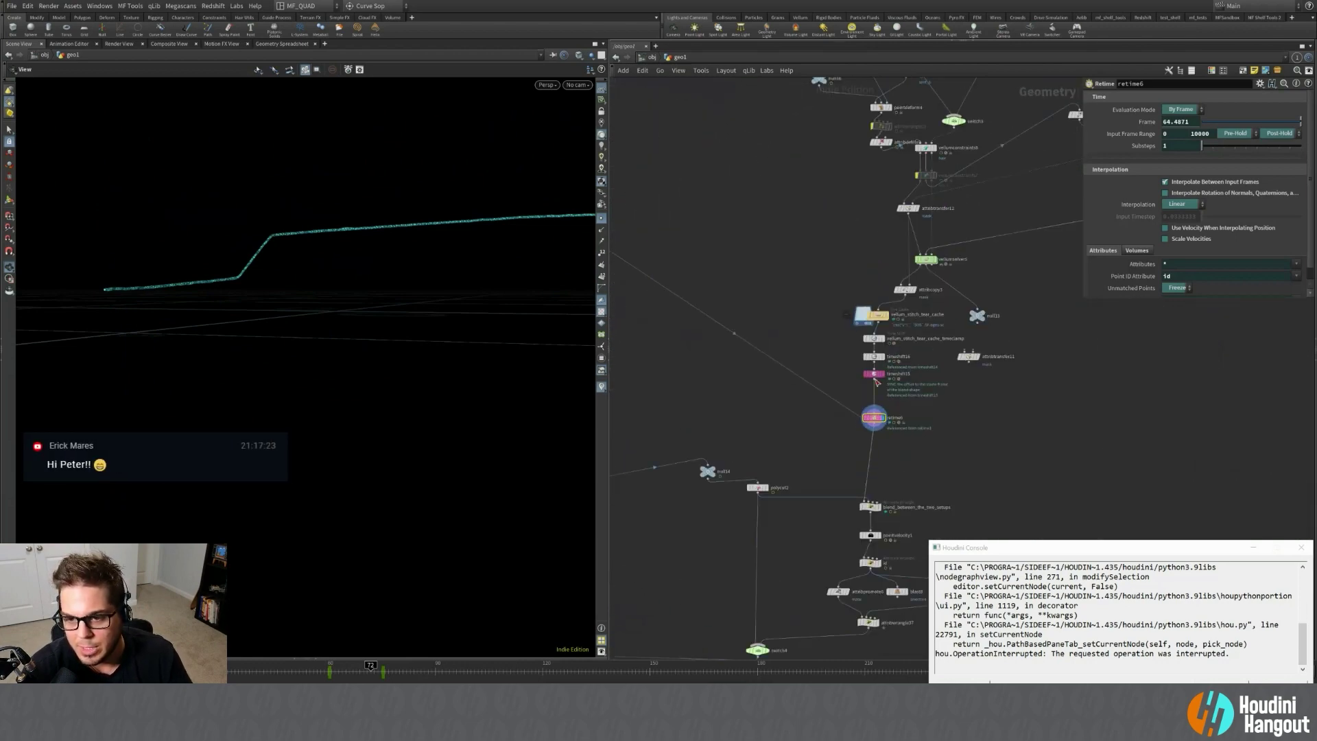
Select timeshift15 and timeshift16 and trace their frame references to the upstream part of the network.
left_click_drag(932, 348, 935, 350)
left_click_drag(826, 356, 927, 381)
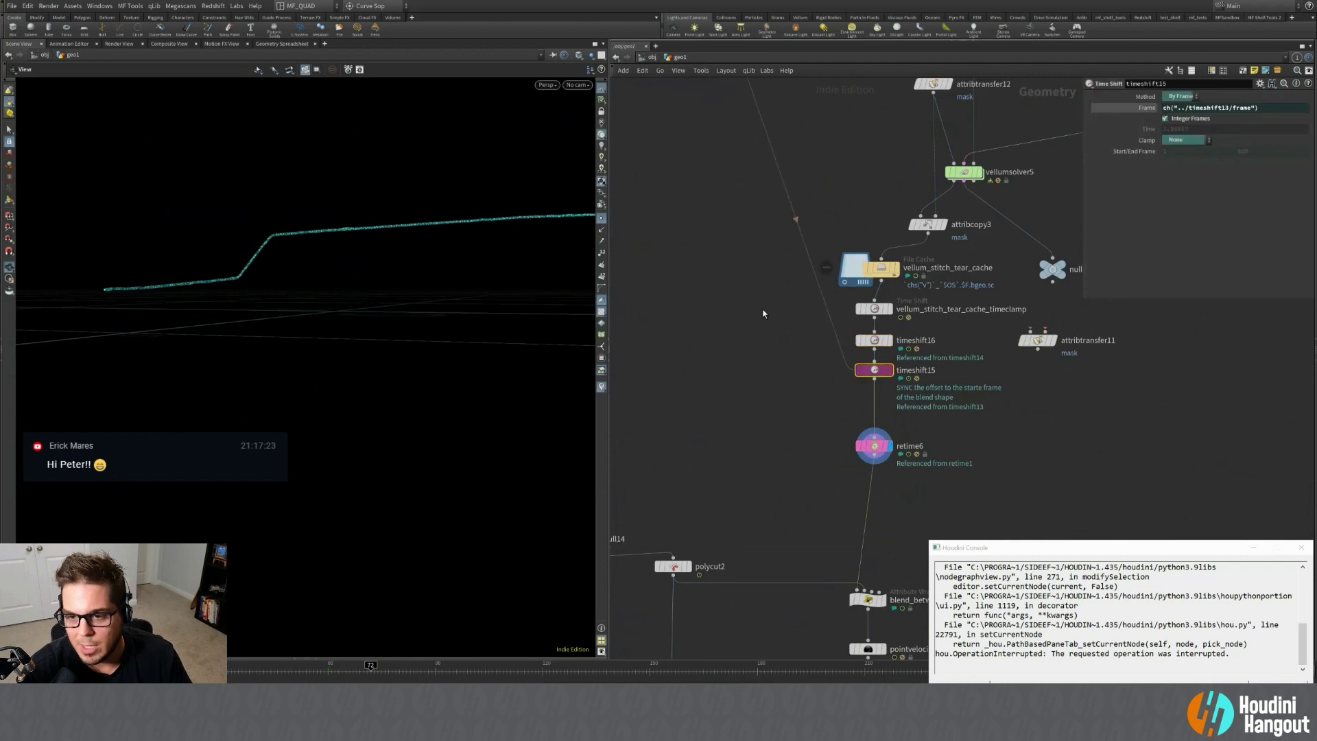
middle_click_drag(768, 345, 861, 449)
scroll(799, 434, "down", 8)
scroll(813, 445, "down", 2)
left_click(832, 443, "shift")
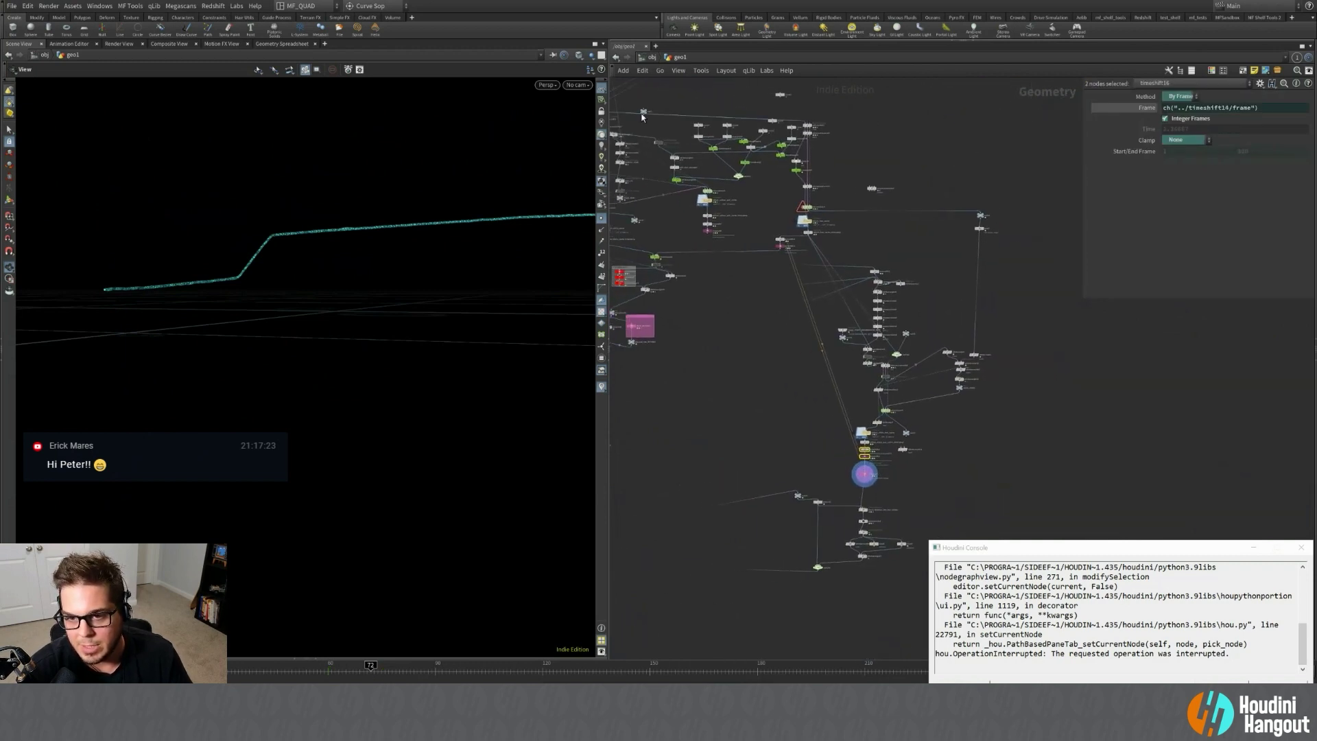
Review the vellum_stitch_tear_cache_timeclamp settings and check the links of the time shift and retime nodes below the cache.
left_click(866, 442)
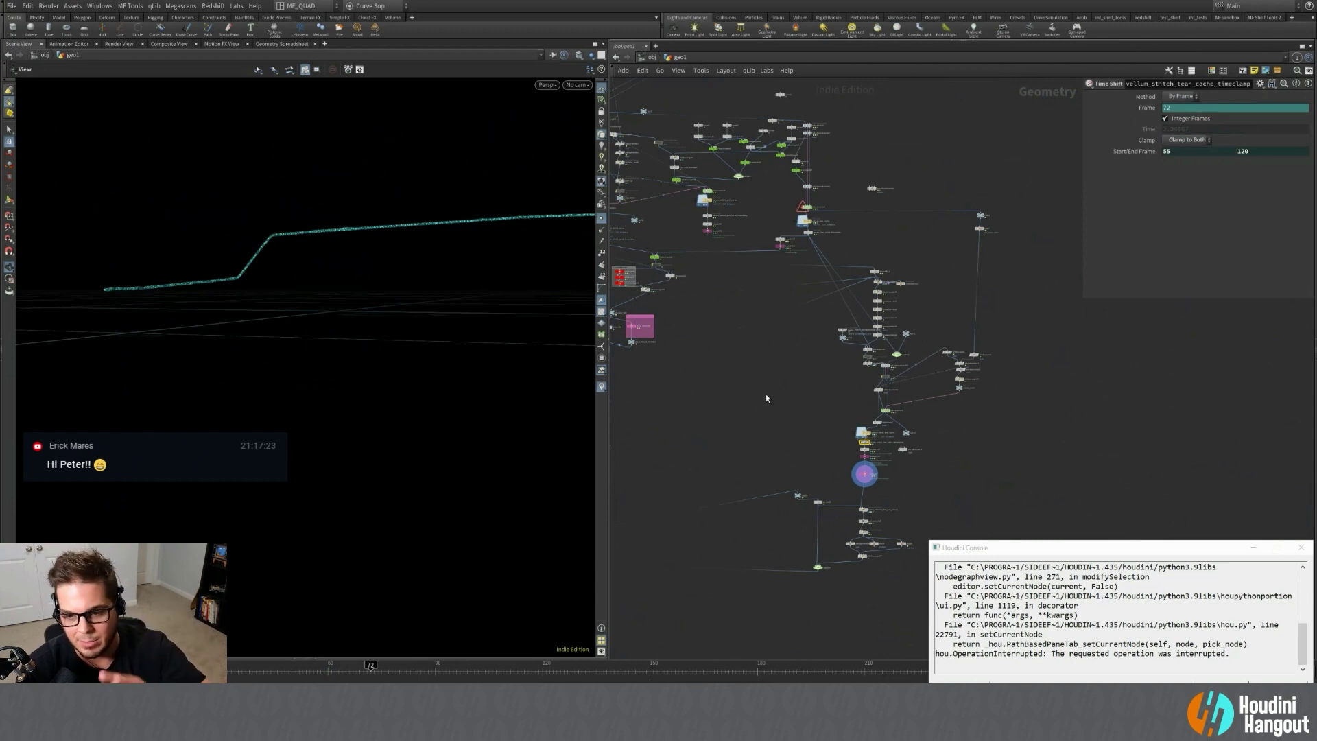
scroll(767, 398, "up", 8)
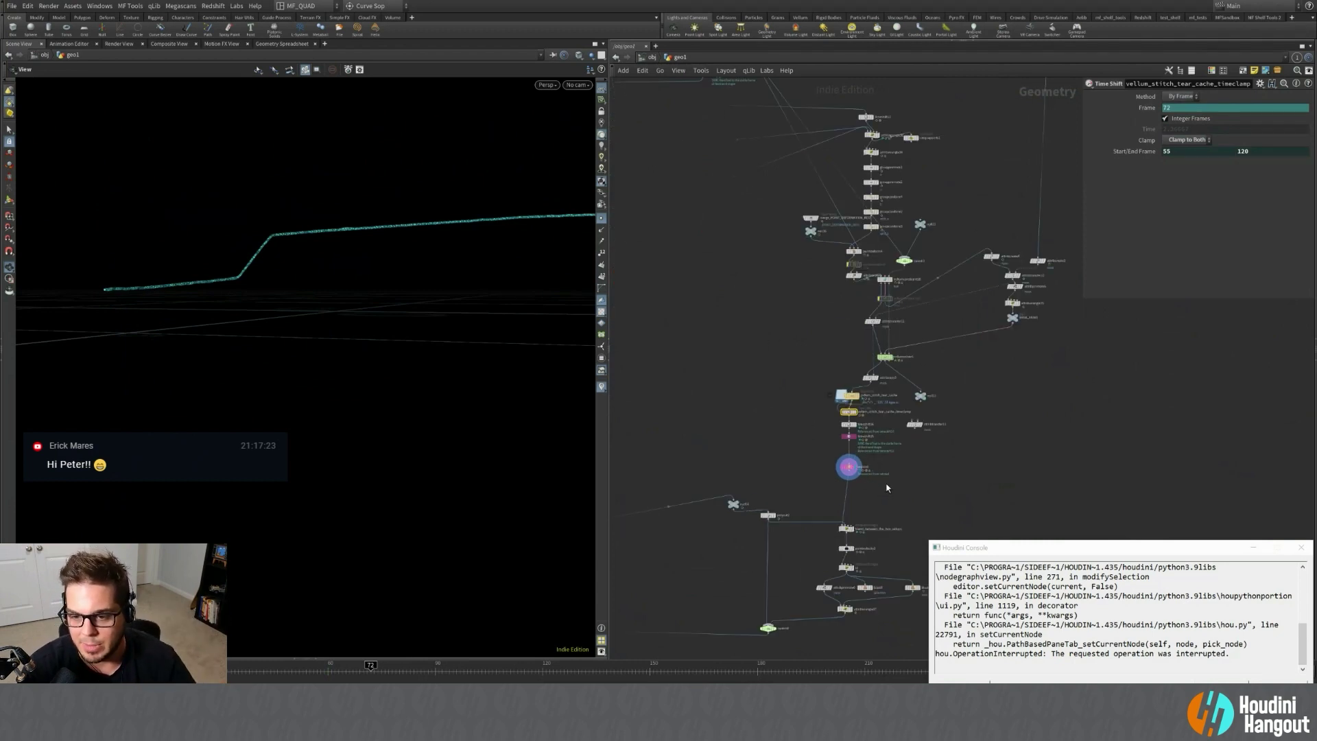
left_click_drag(775, 306, 906, 518)
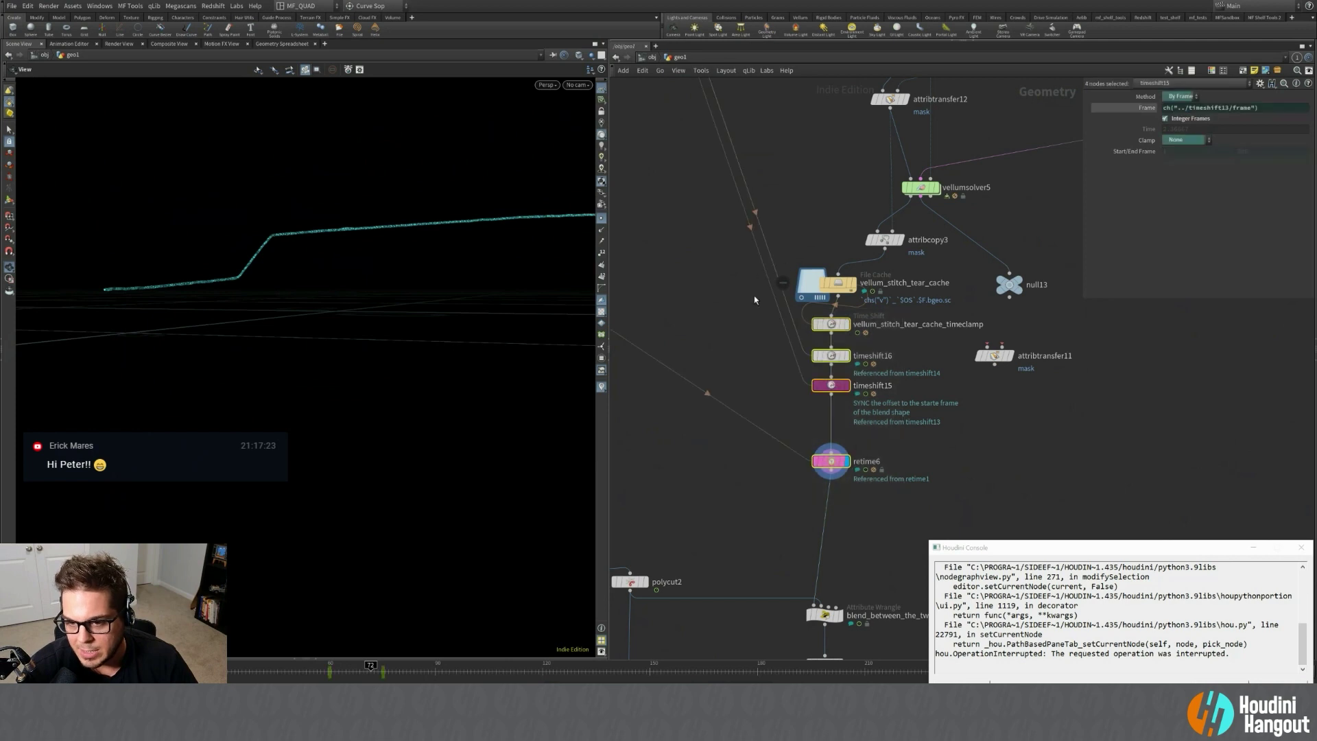
left_click(746, 288)
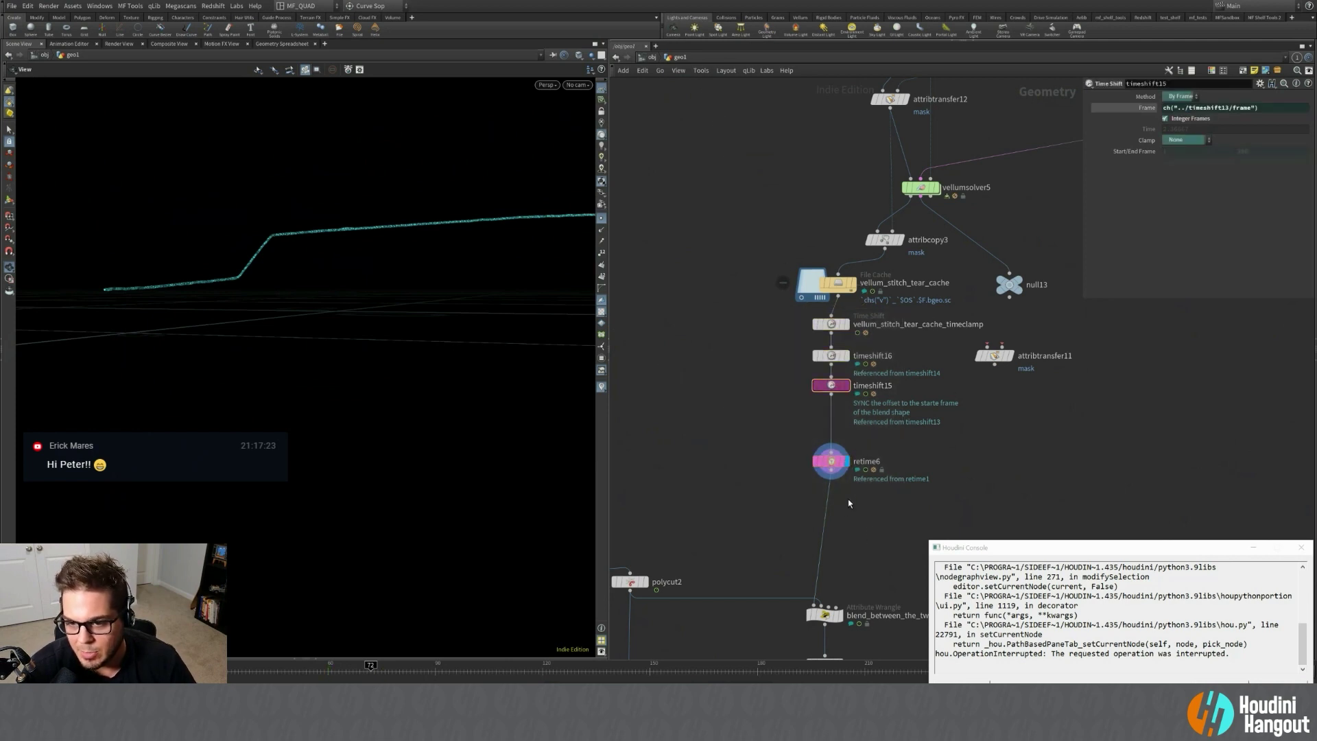
scroll(848, 503, "down", 5)
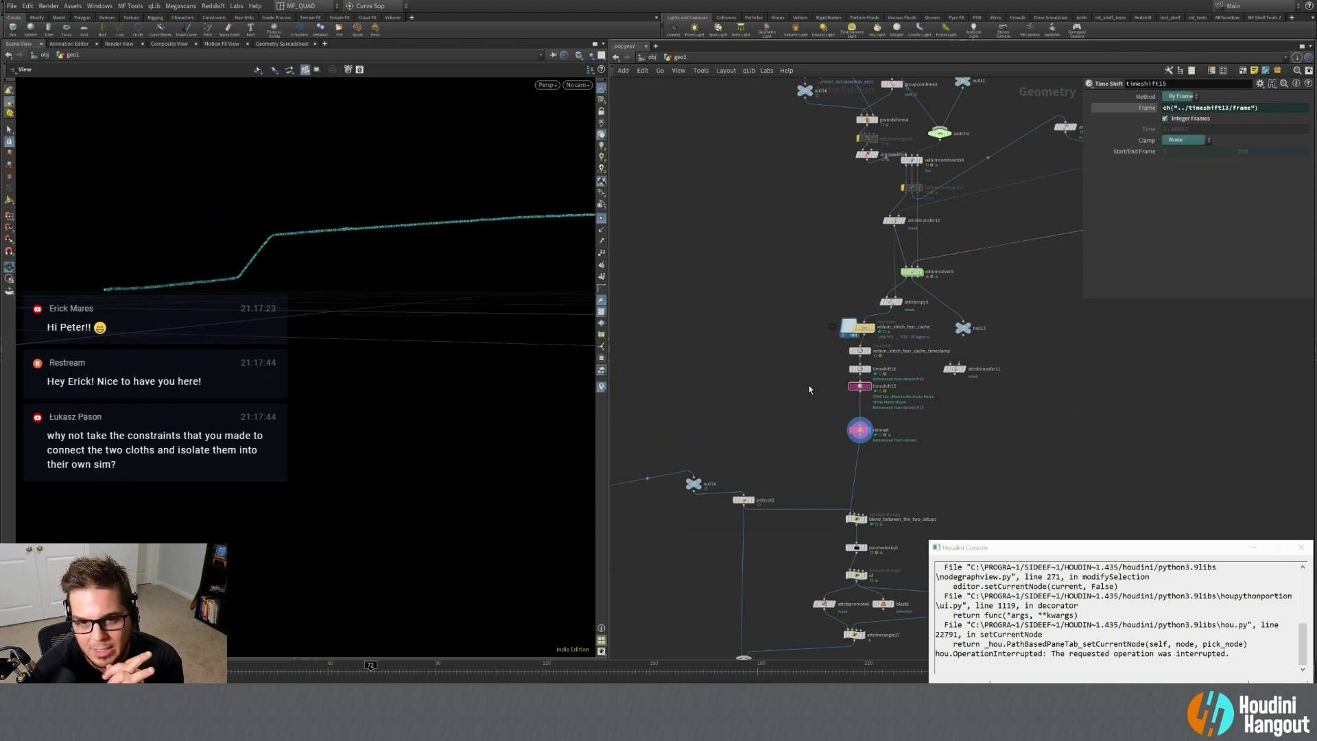
Find the stitch curve setup elsewhere in the network and display attribwrangle26.
middle_click_drag(809, 382, 1109, 346)
scroll(855, 480, "down", 5)
scroll(861, 450, "up", 7)
scroll(861, 450, "up", 4)
scroll(829, 276, "down", 4)
scroll(998, 322, "down", 5)
scroll(950, 322, "down", 2)
scroll(960, 374, "up", 4)
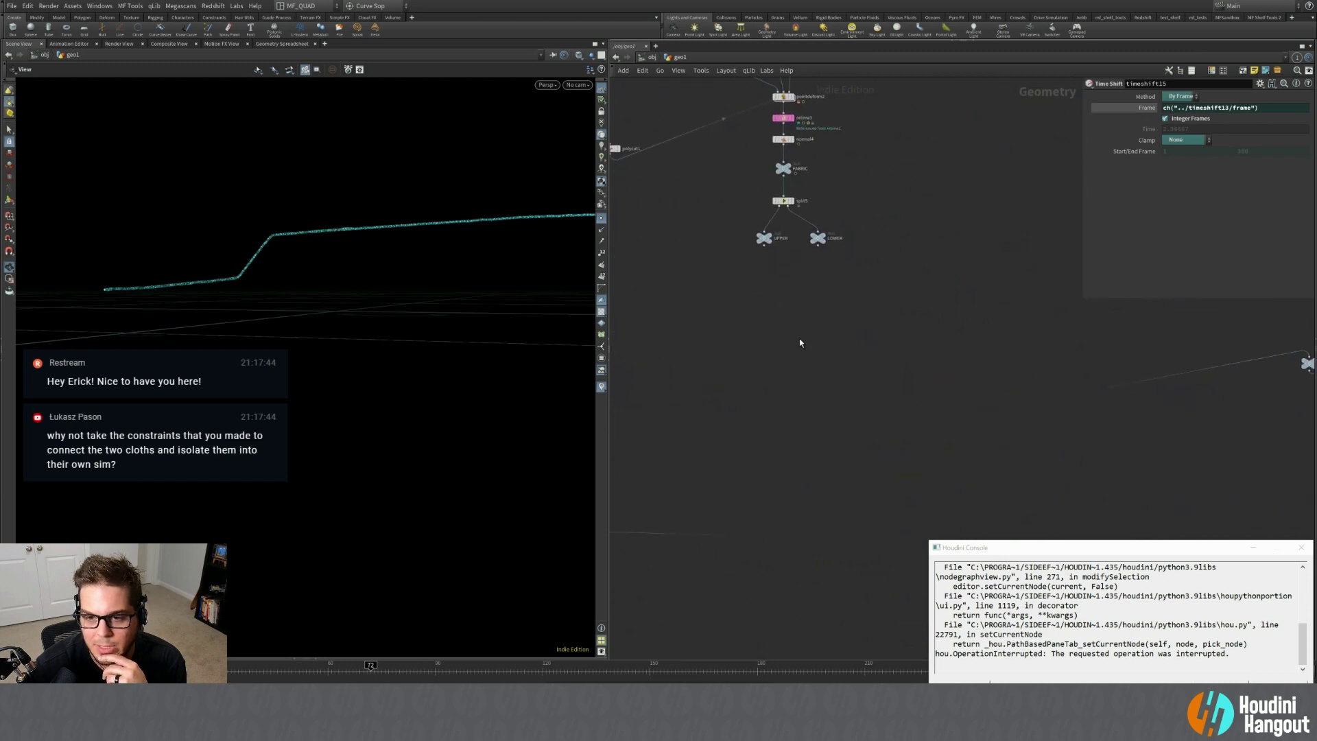
middle_click_drag(800, 341, 983, 336)
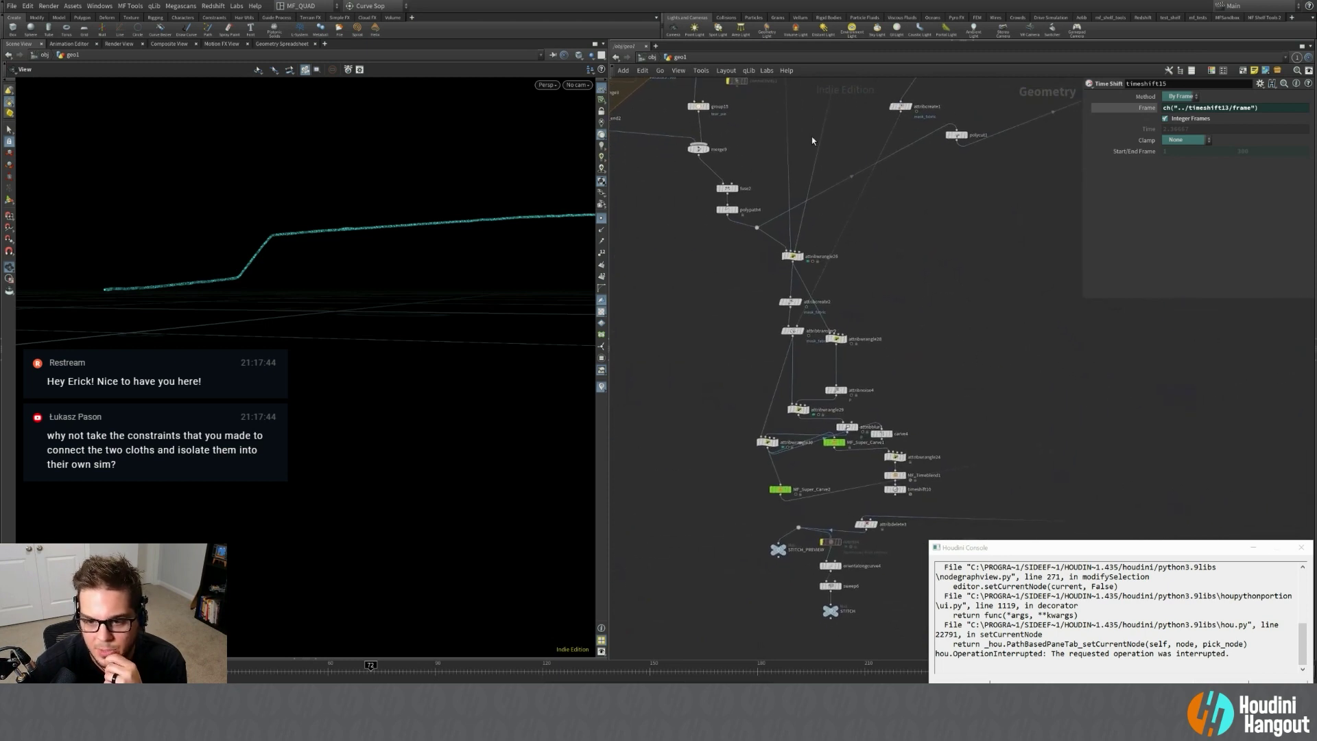
left_click(793, 256)
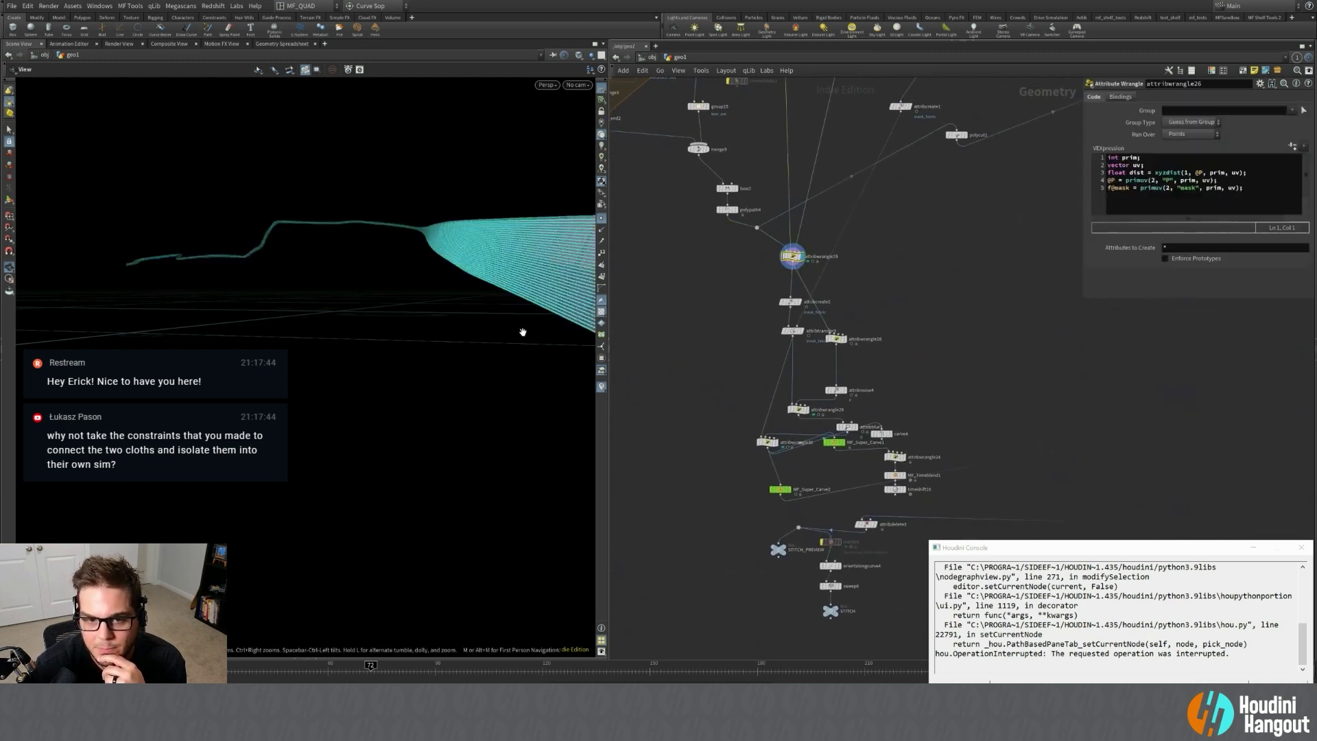
Scrub the timeline and inspect how the attribwrangle26 stitch curves stretch across the opening tear.
middle_click_drag(302, 342, 301, 339)
scroll(380, 298, "up", 6)
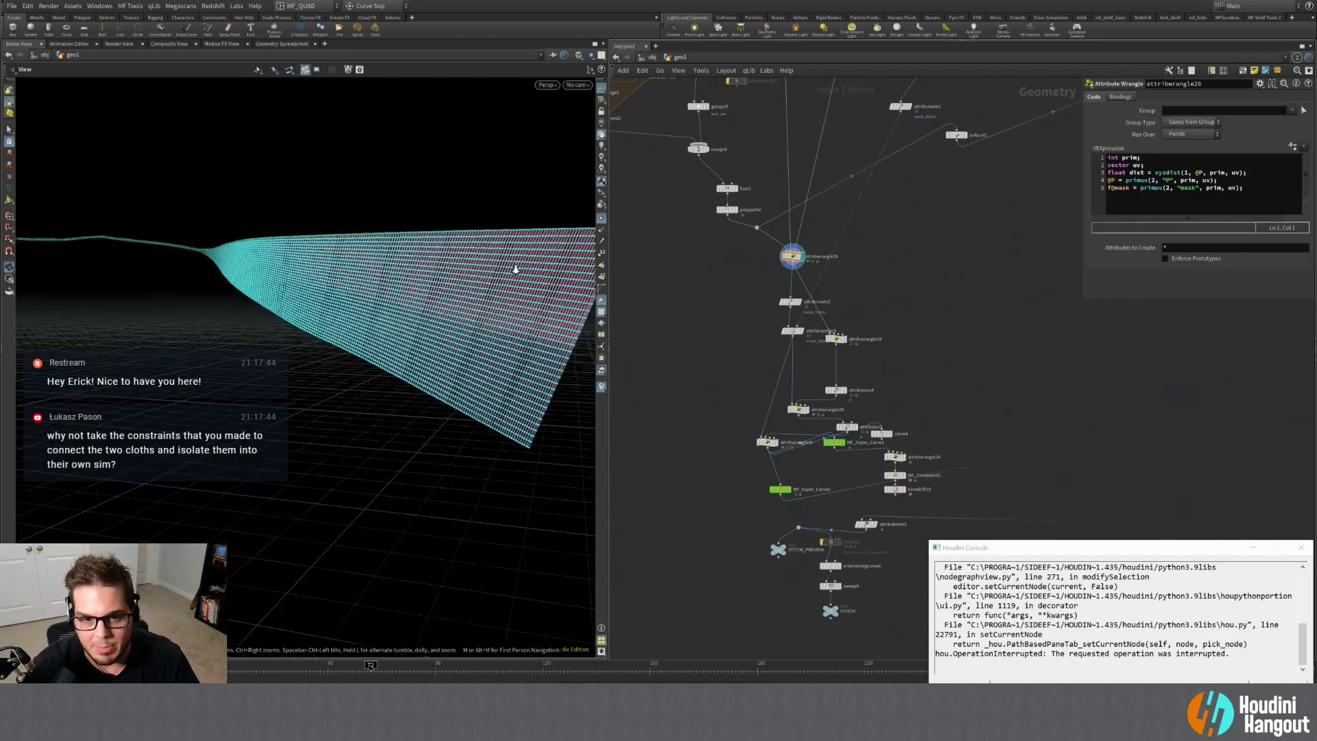
left_click_drag(345, 672, 278, 672)
left_click_drag(188, 306, 425, 343)
left_click_drag(343, 415, 297, 562)
left_click_drag(278, 673, 168, 669)
middle_click_drag(210, 418, 534, 401)
left_click_drag(327, 295, 345, 281)
right_click_drag(344, 281, 550, 229)
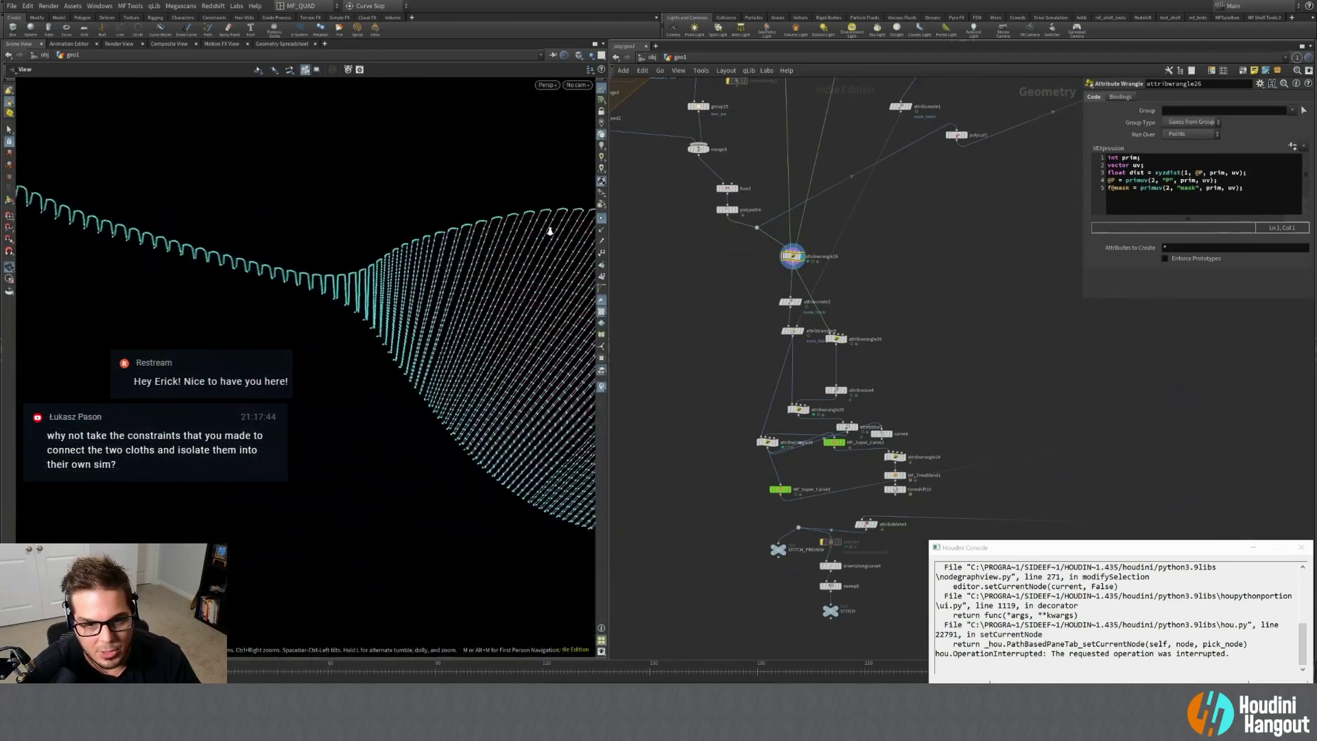
left_click_drag(549, 230, 491, 258)
left_click_drag(185, 673, 257, 673)
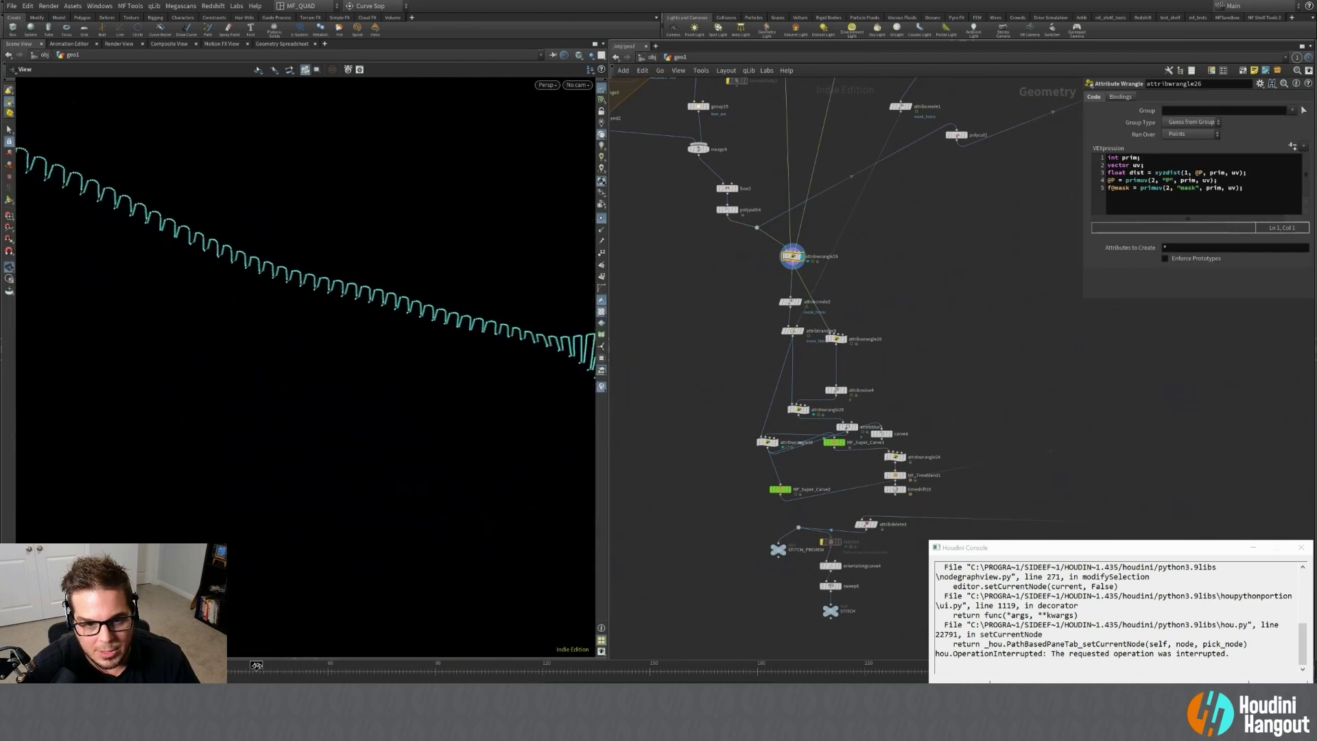
middle_click_drag(474, 439, 261, 419)
right_click_drag(309, 412, 212, 444)
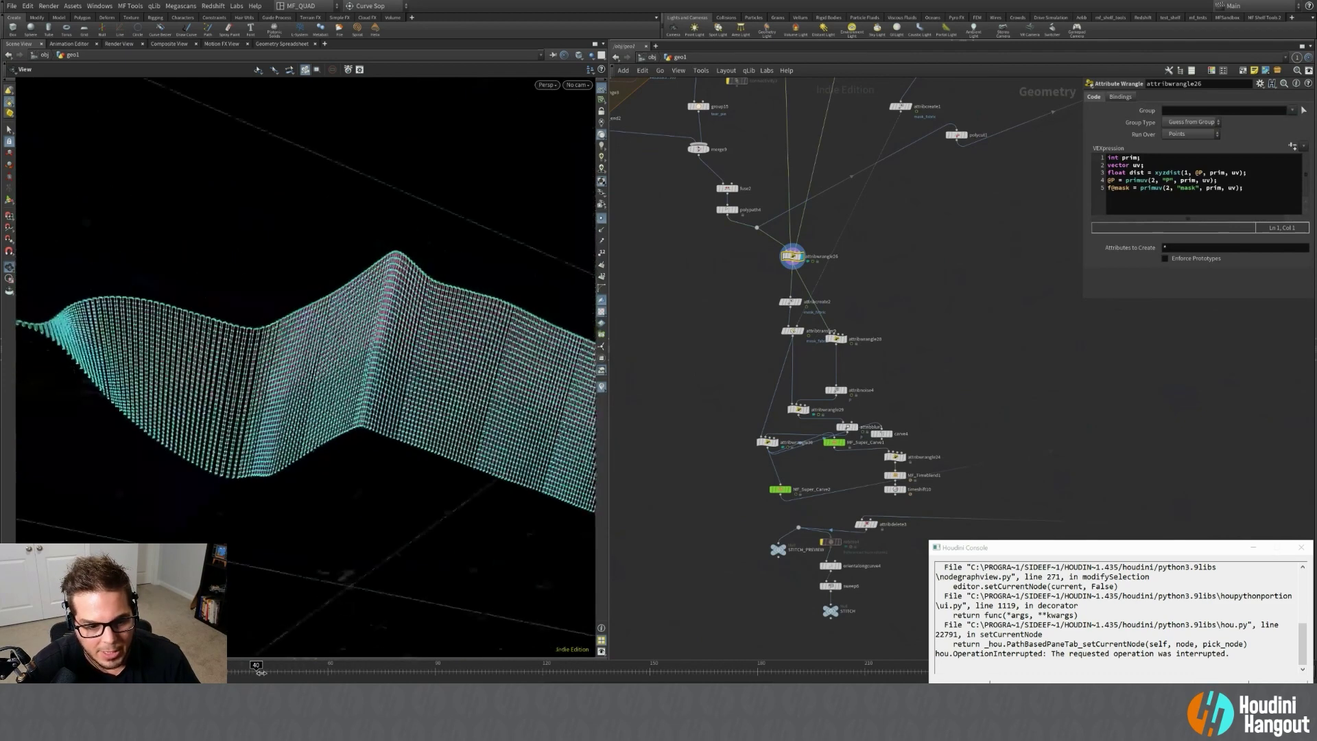
mouse_move(258, 672)
left_mouse_down()
mouse_move(338, 672)
mouse_move(238, 673)
left_mouse_up()
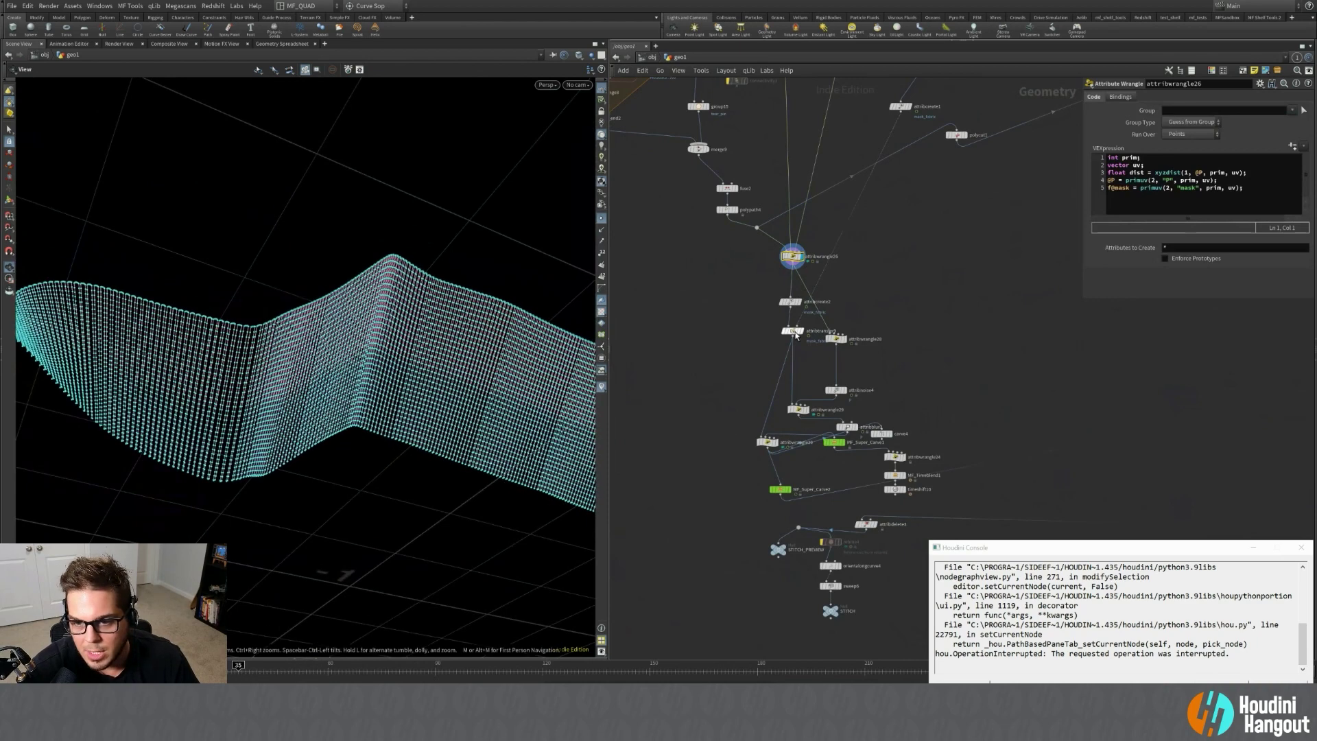
Review the mask_fabric attribute on attribcreate2, then display attribtransfer9 and check its transfer conditions.
left_click(790, 301)
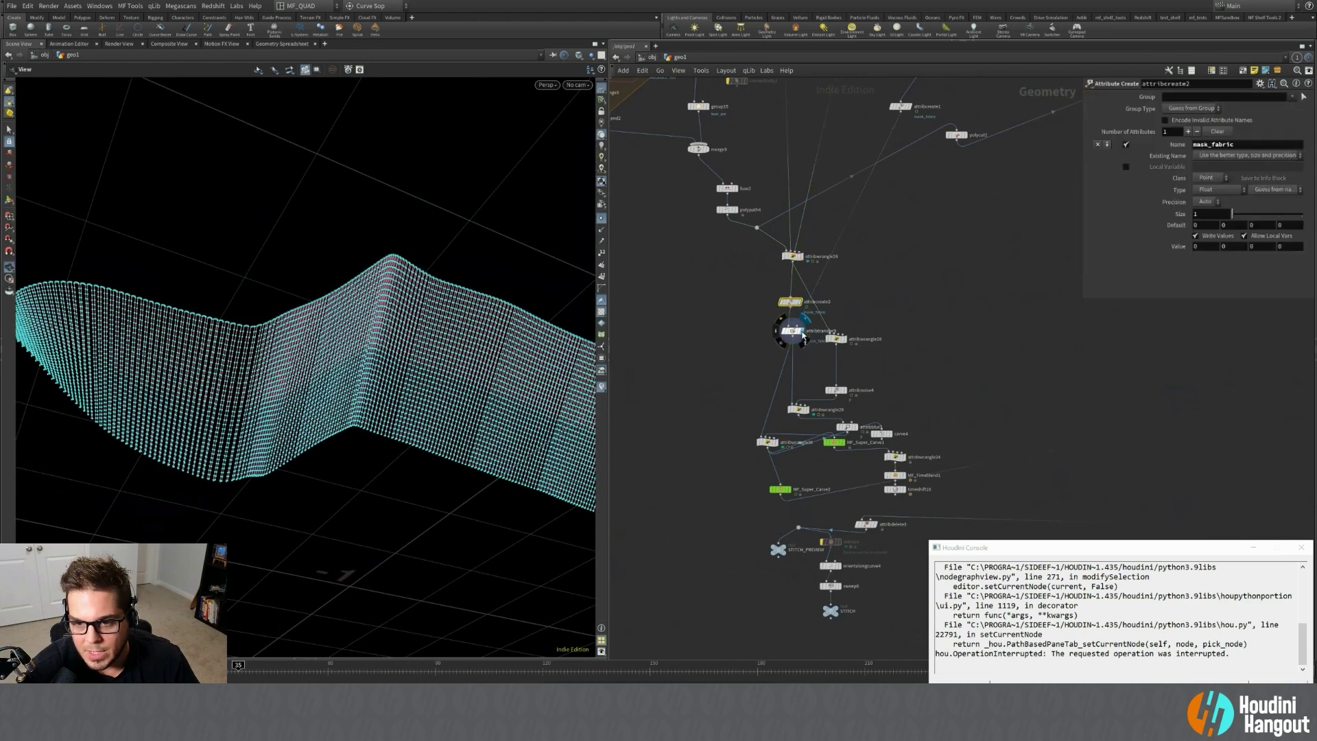
left_click(795, 332)
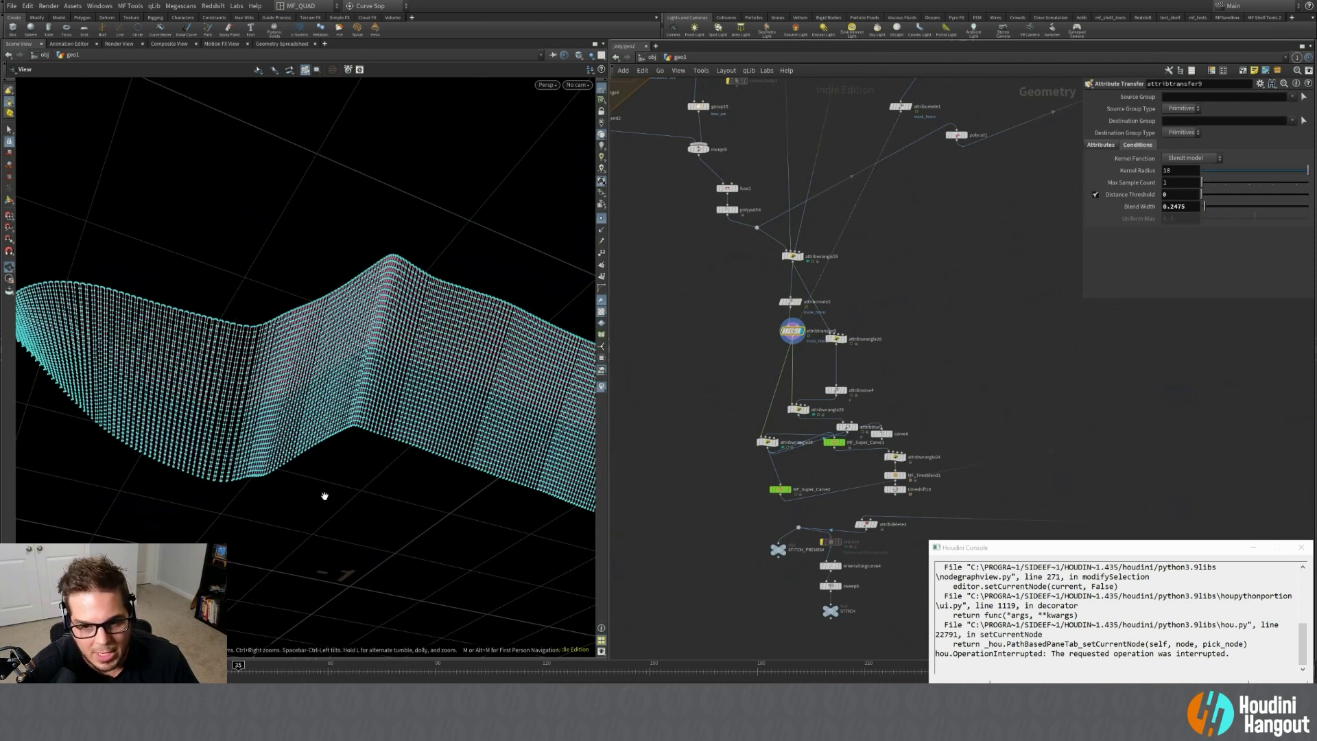
middle_click_drag(829, 477, 821, 453)
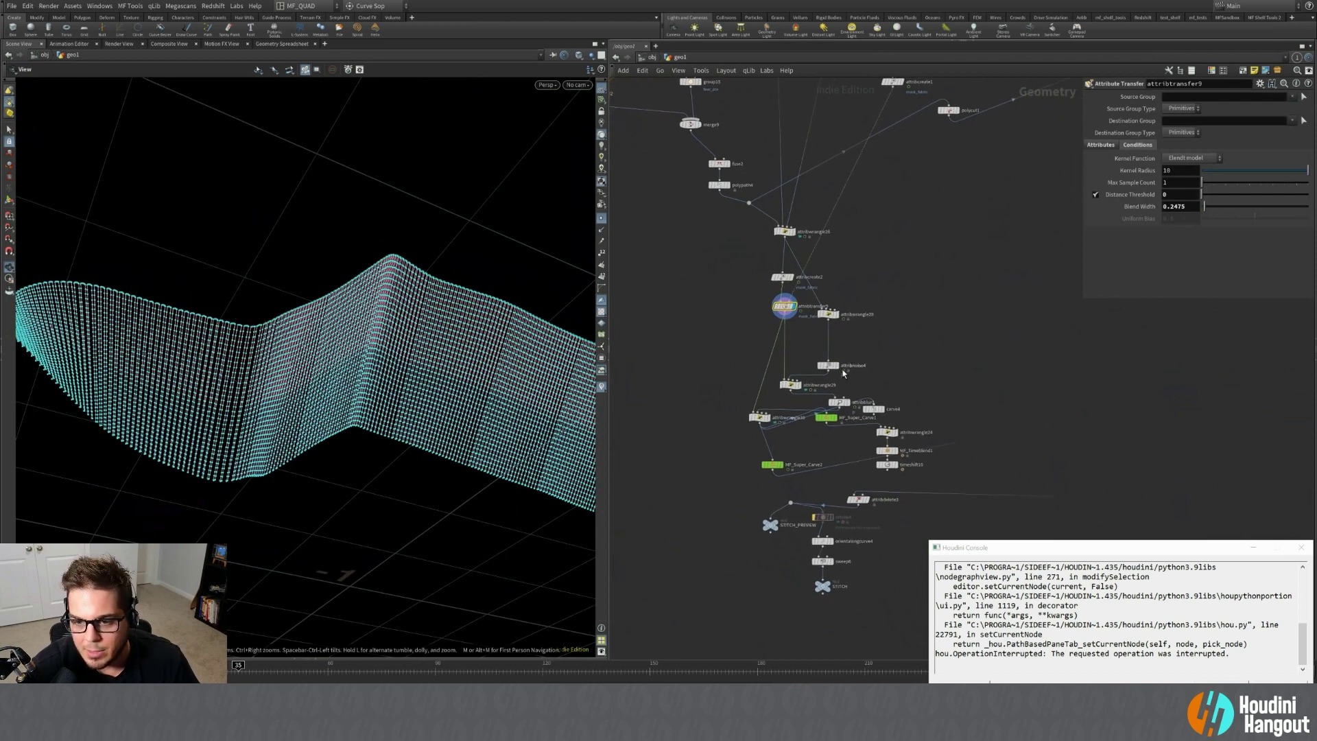
Display attribnoise4 and then attribwrangle29, scrubbing the timeline to inspect the noise blended by the fabric mask.
left_click(837, 366)
left_click_drag(349, 342, 236, 585)
left_click(798, 385)
left_click(791, 389)
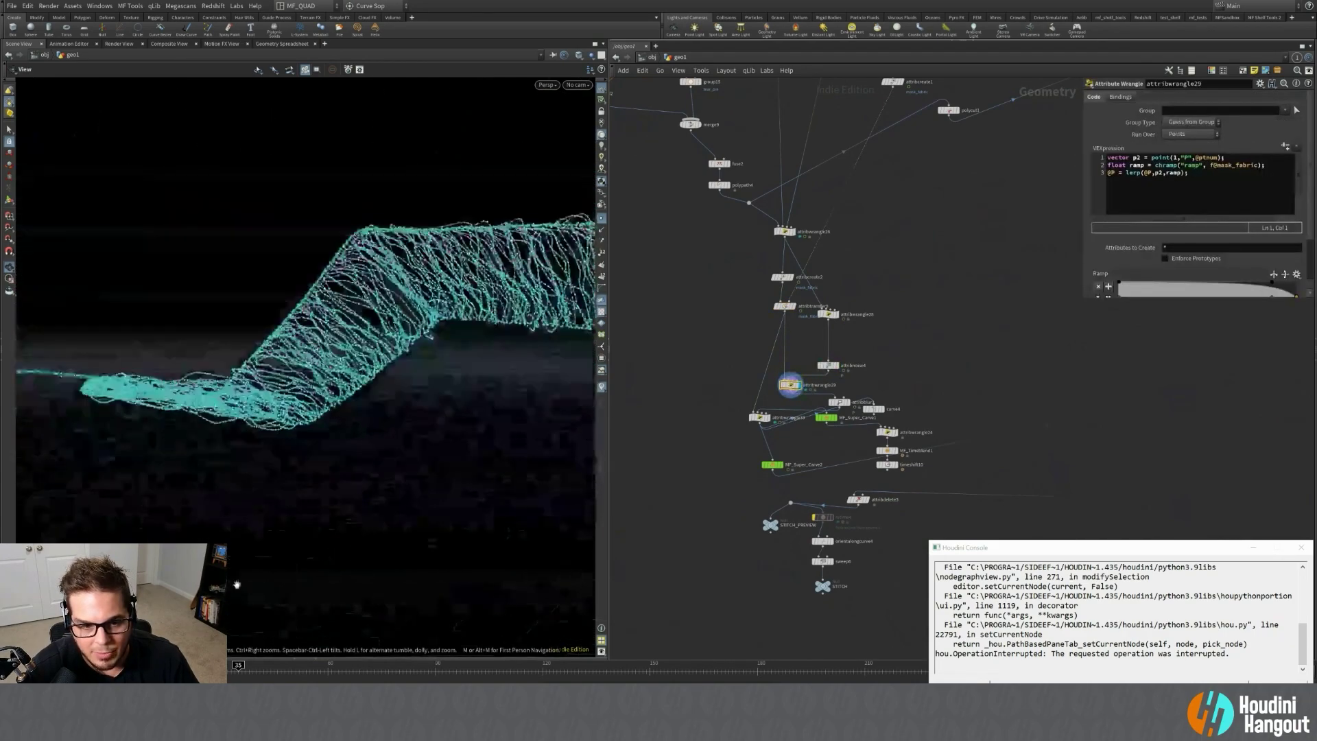
left_click_drag(264, 666, 196, 666)
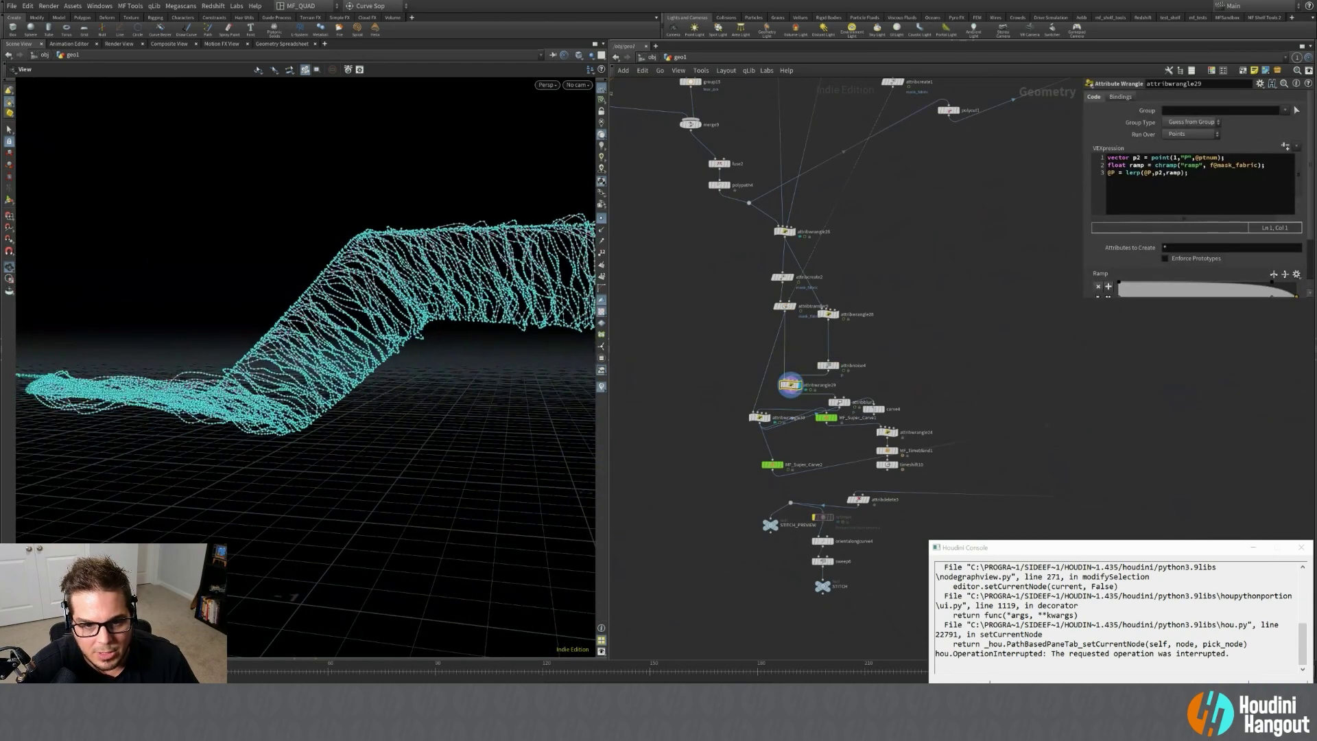
Turn off point display to view the noisy stitch curves cleanly, and move the upper green MF_Super_Curve node slightly down.
left_click(603, 220)
left_click_drag(238, 386, 302, 371)
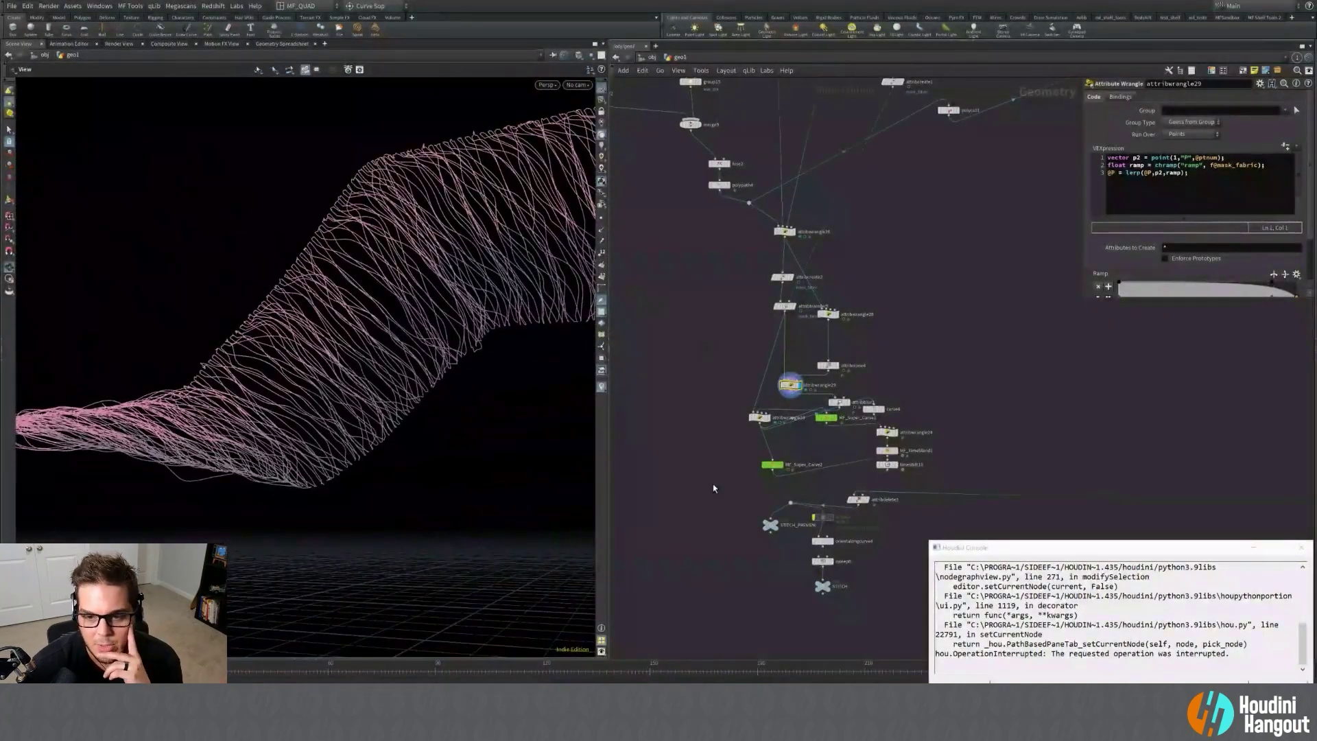
left_click_drag(212, 462, 456, 299)
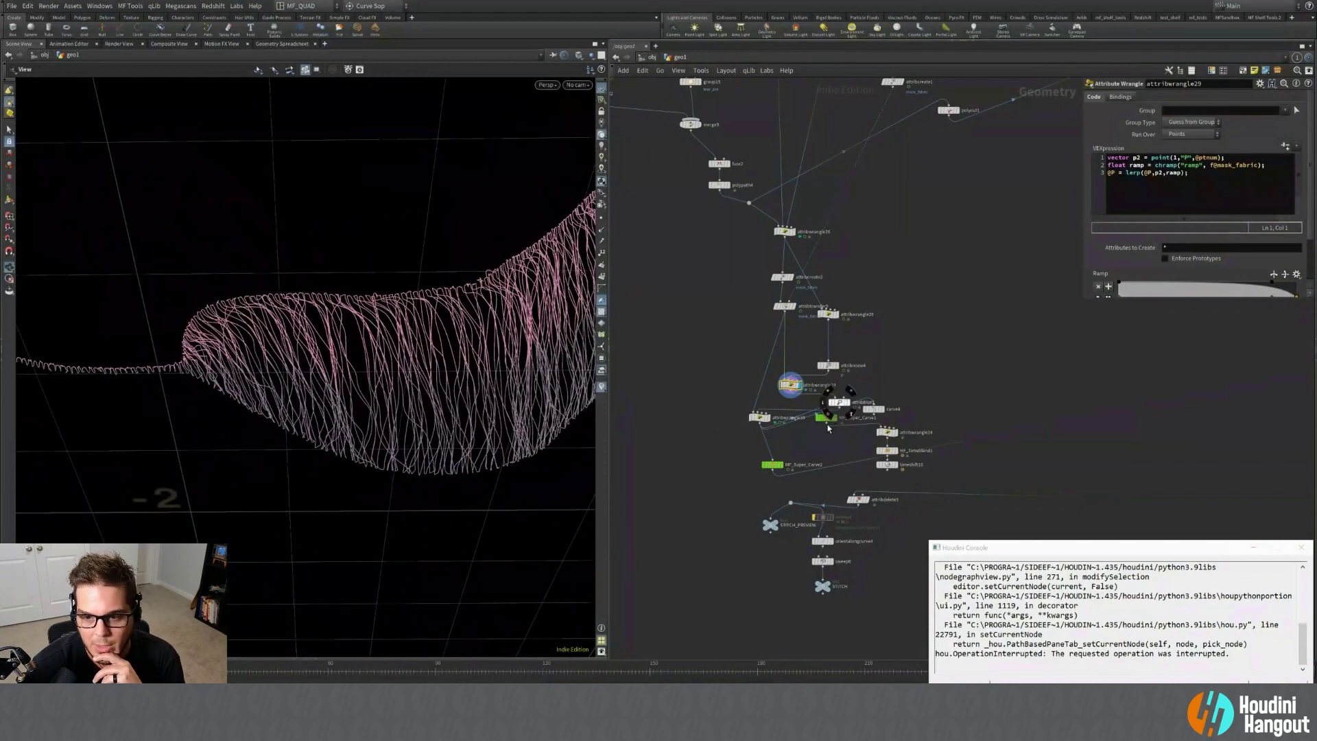
left_click_drag(828, 423, 824, 443)
Display attribtransfer9, review the attribnoise4 and attribcreate2 settings, and open attribtransfer9's node info to examine its point attributes.
left_click(834, 367)
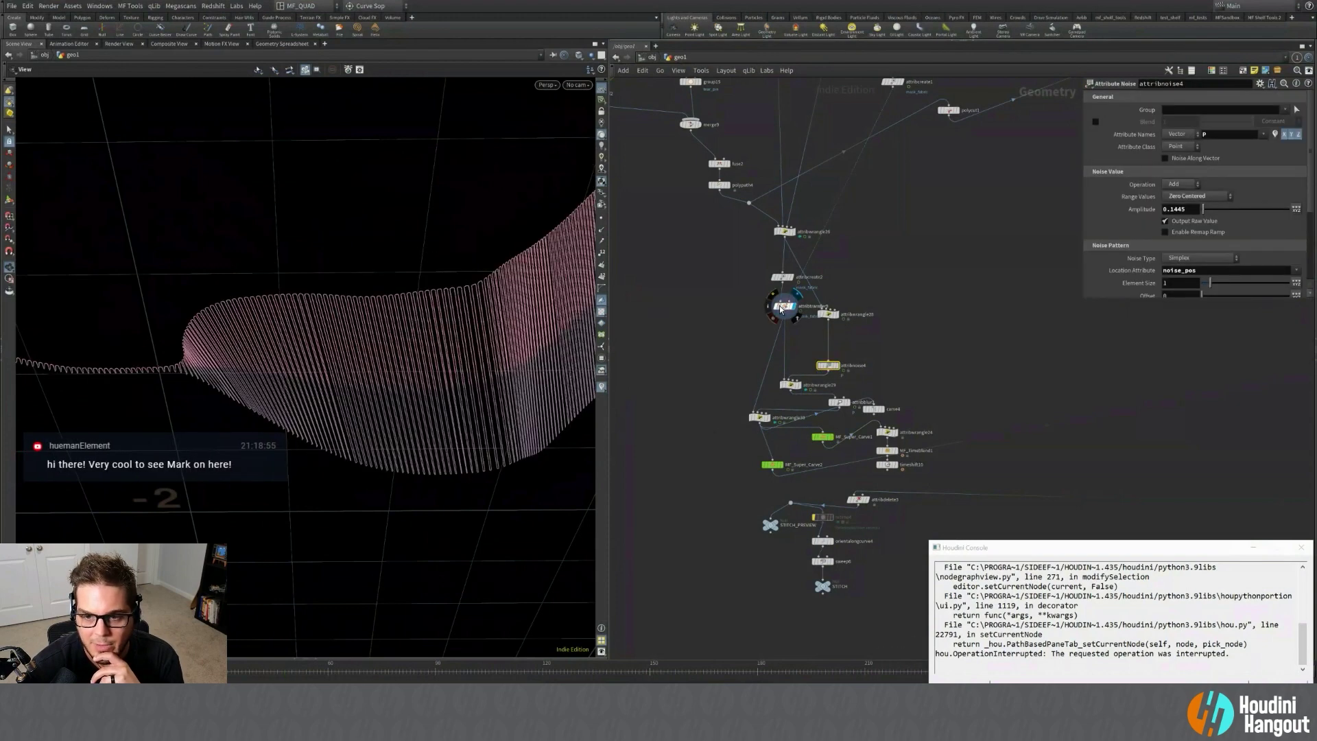
middle_click(781, 306)
left_click(1038, 124)
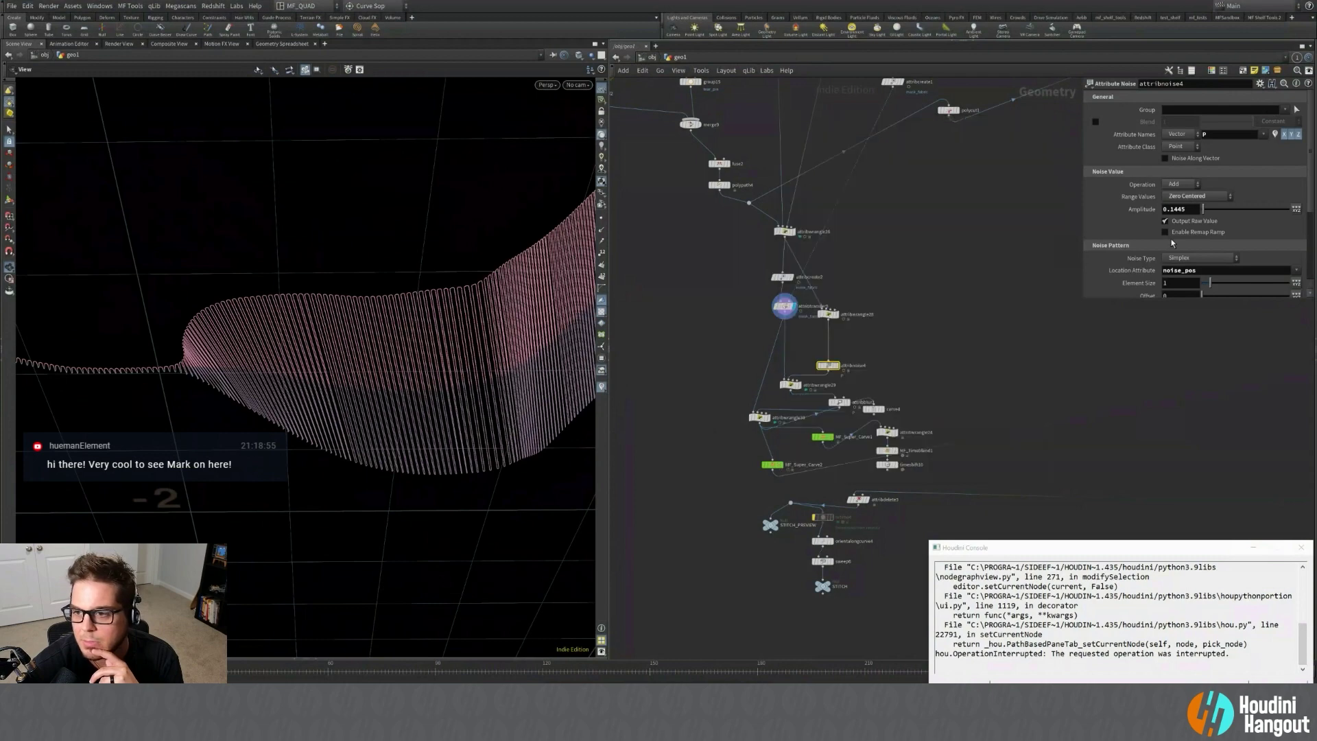
scroll(1152, 284, "down", 2)
left_click(784, 278)
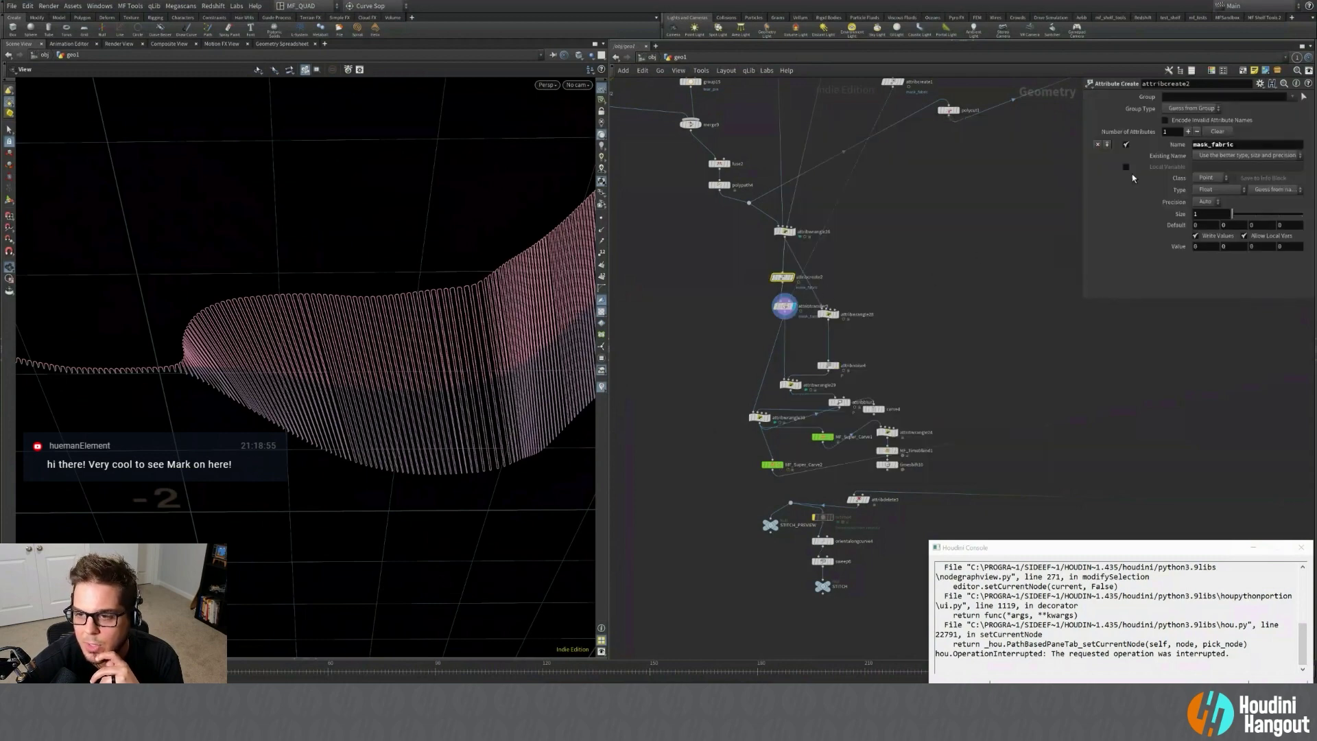
middle_click(784, 304)
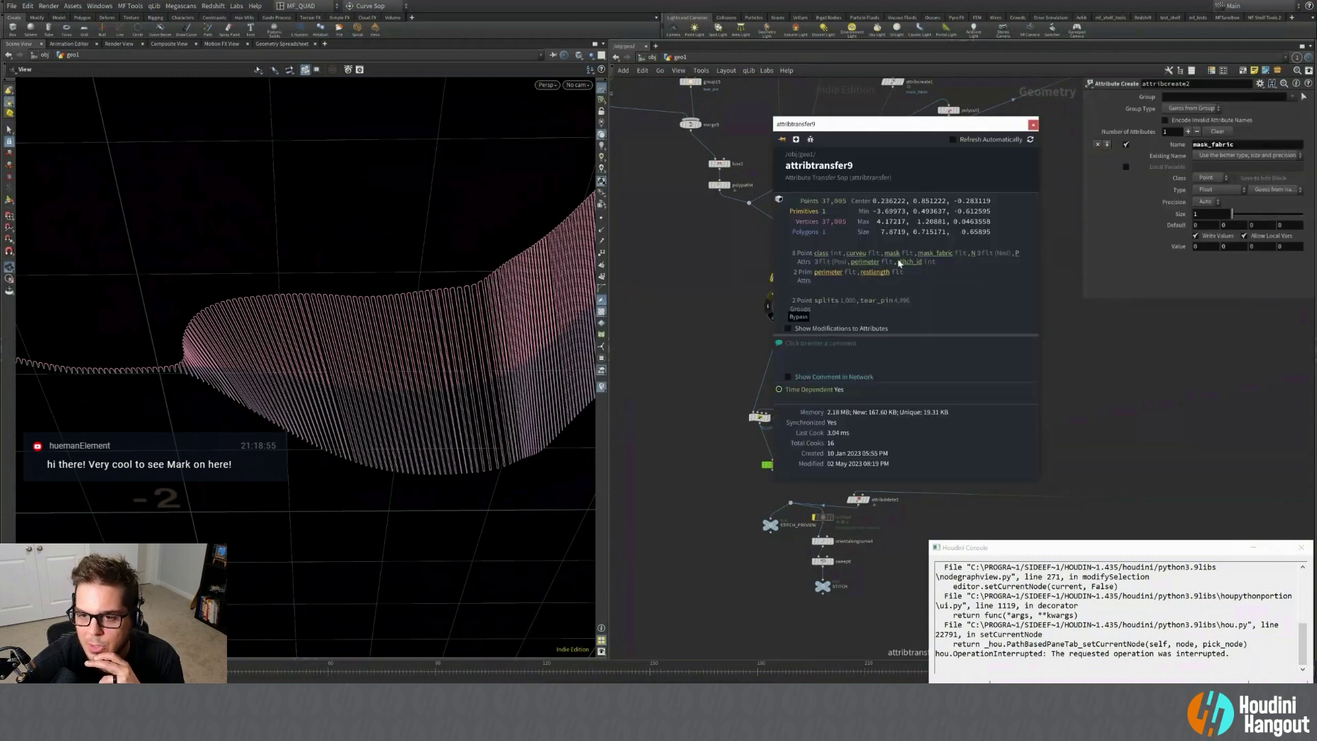
Check mask_fabric in attribtransfer9's node info, then display attribwrangle29 at a later frame to inspect the masked noise on the stitches.
left_click(935, 254)
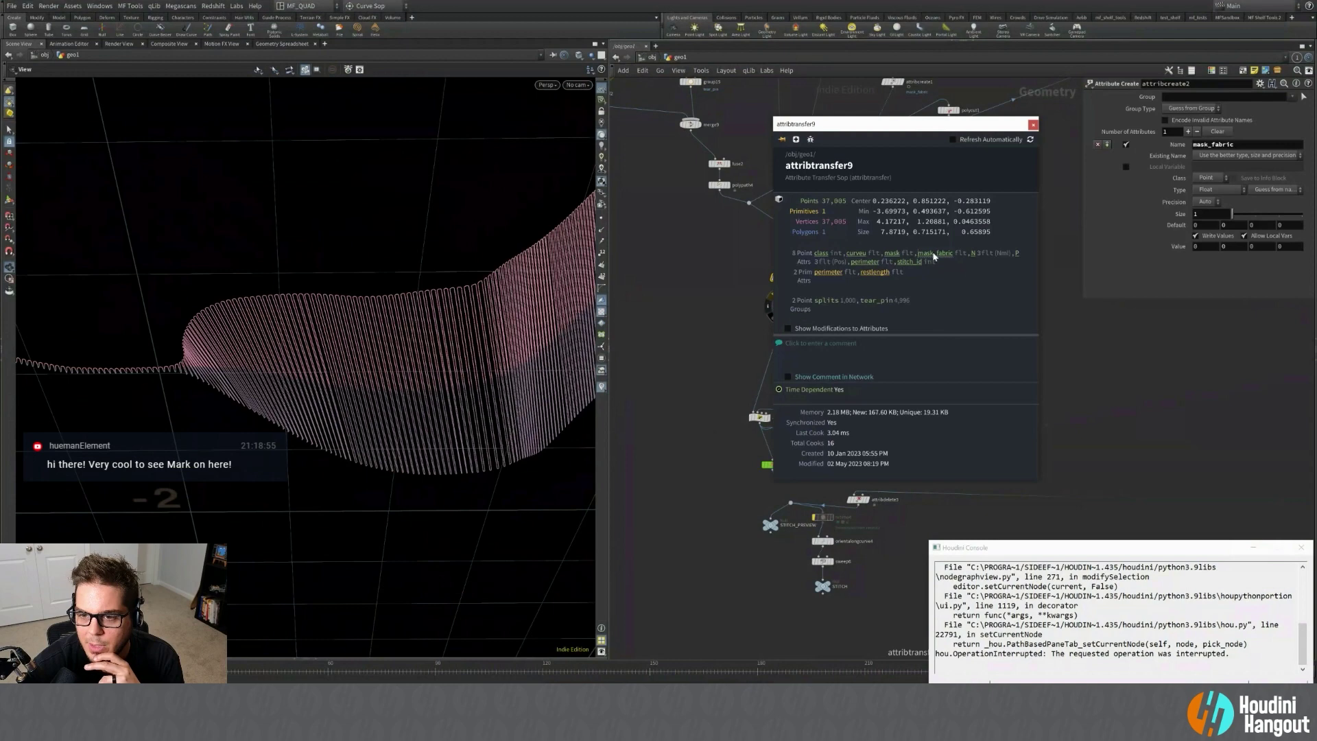
left_click(1033, 124)
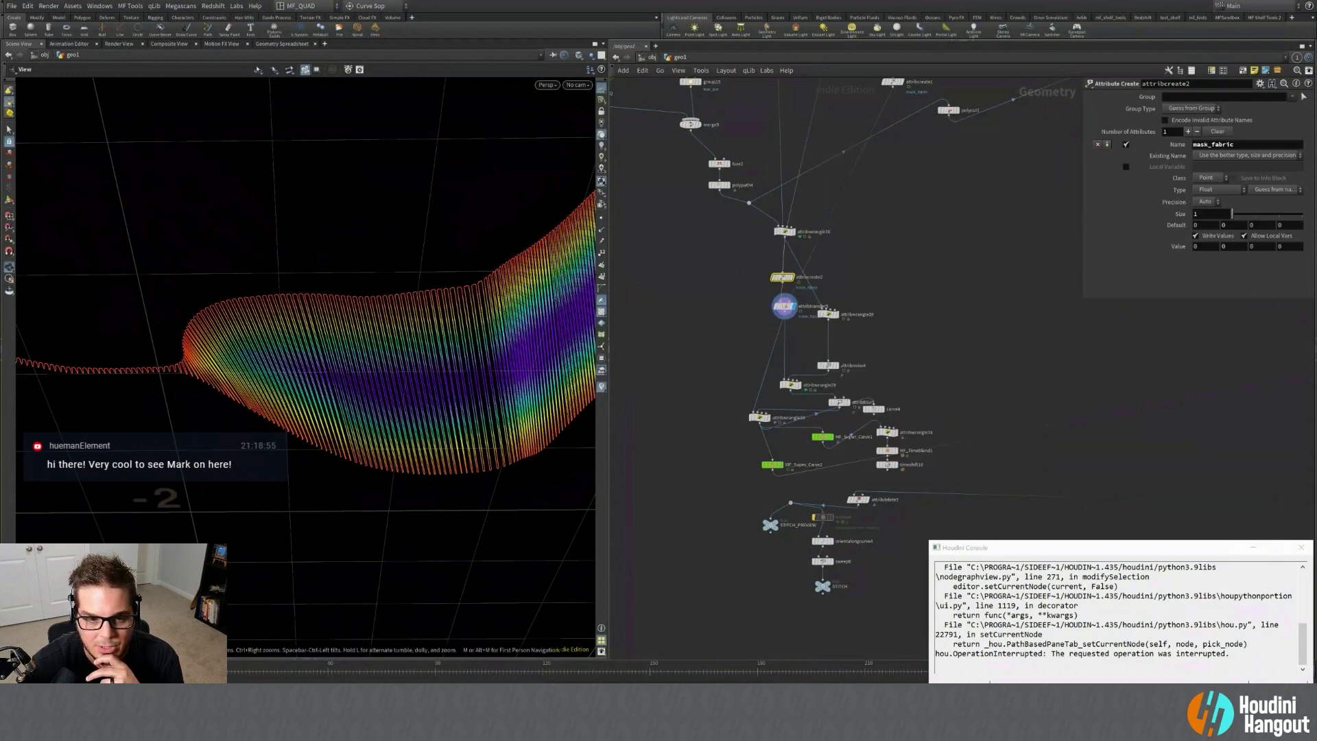
mouse_move(221, 673)
left_mouse_down()
mouse_move(178, 673)
mouse_move(246, 673)
left_mouse_up()
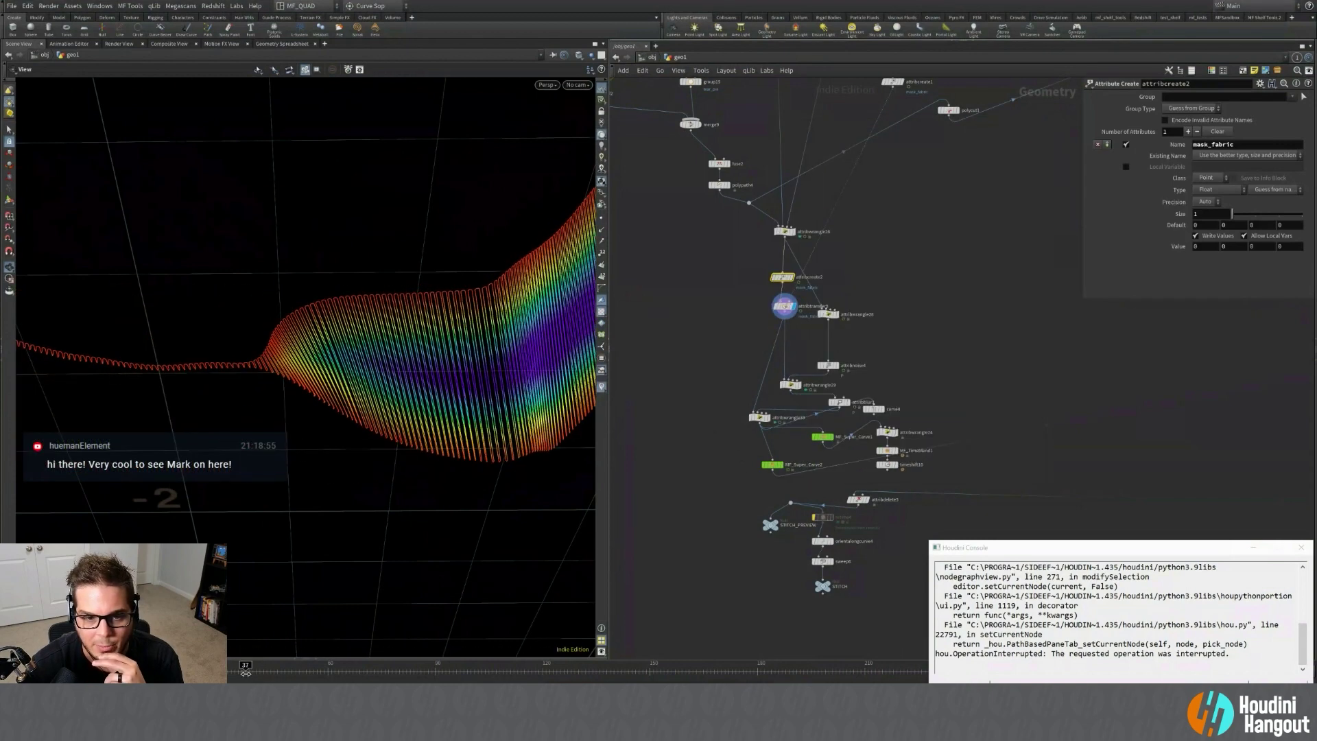
left_click(802, 388)
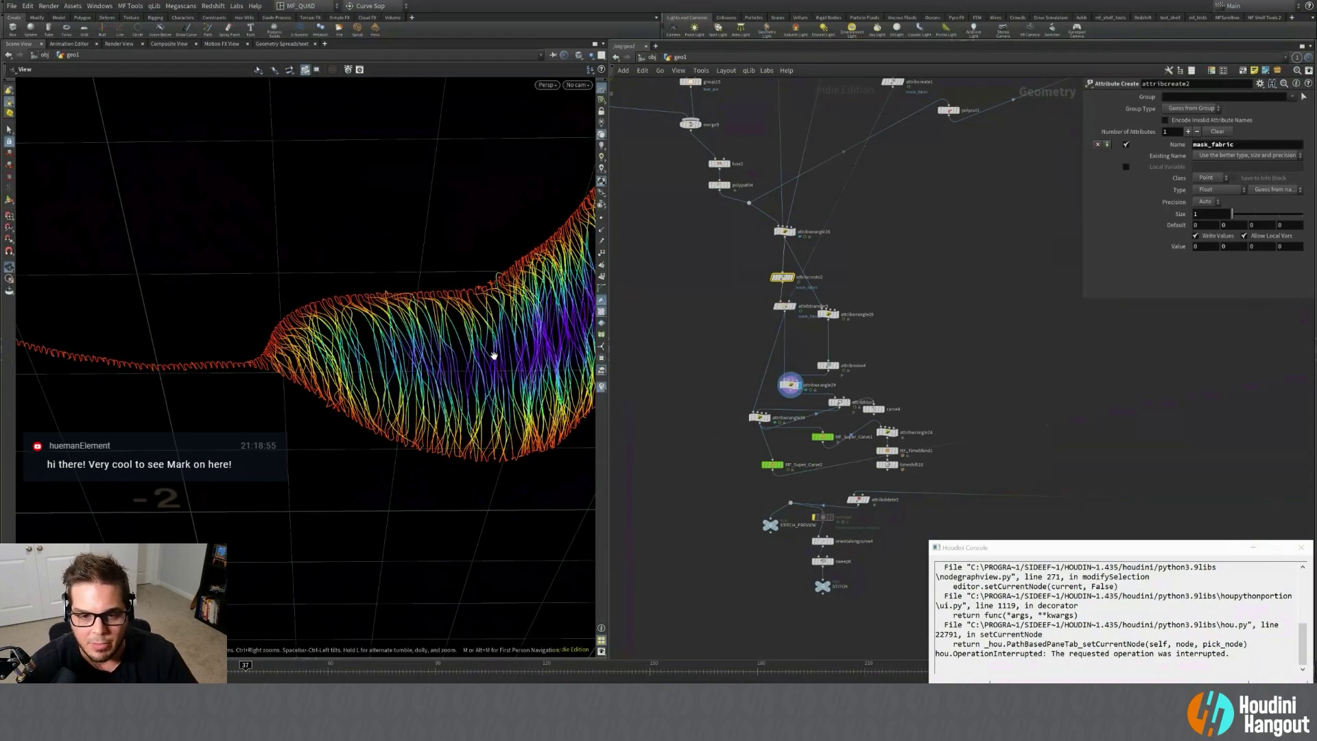
left_click_drag(514, 343, 440, 364)
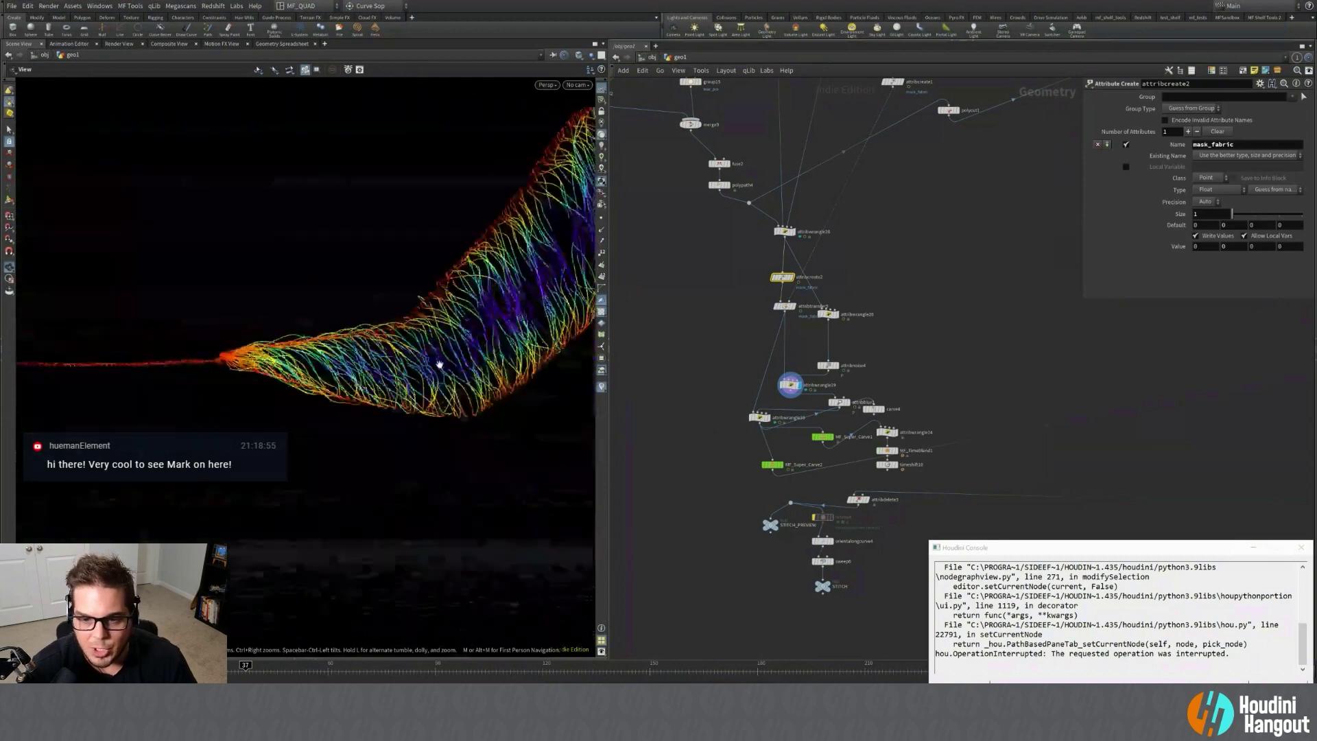
Review attribwrangle29's VEX code, from the point position and mask_fabric ramp lines to the lerp line, along with its ramp.
left_click(790, 385)
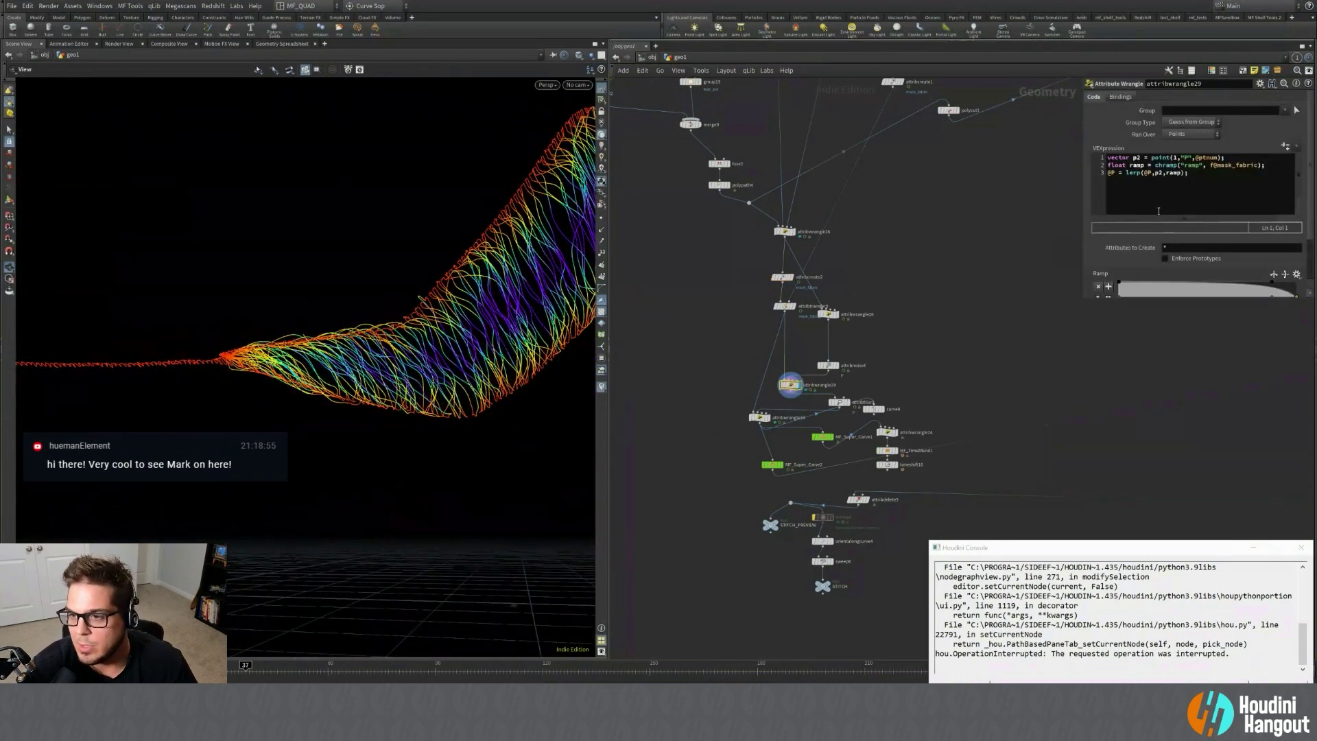
left_click(1097, 297)
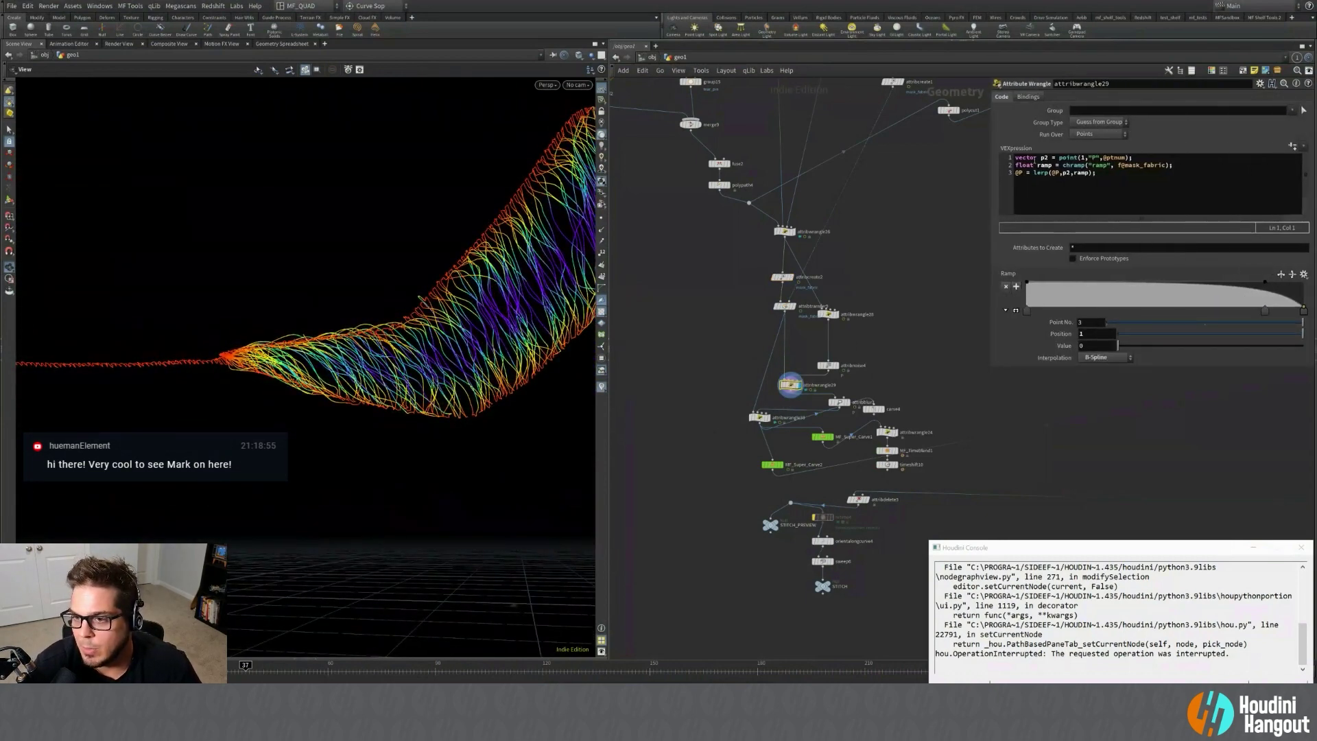
left_click_drag(1027, 158, 975, 167)
left_click(1087, 158)
key("BackSpace")
key("BackSpace")
left_click_drag(1099, 173, 988, 174)
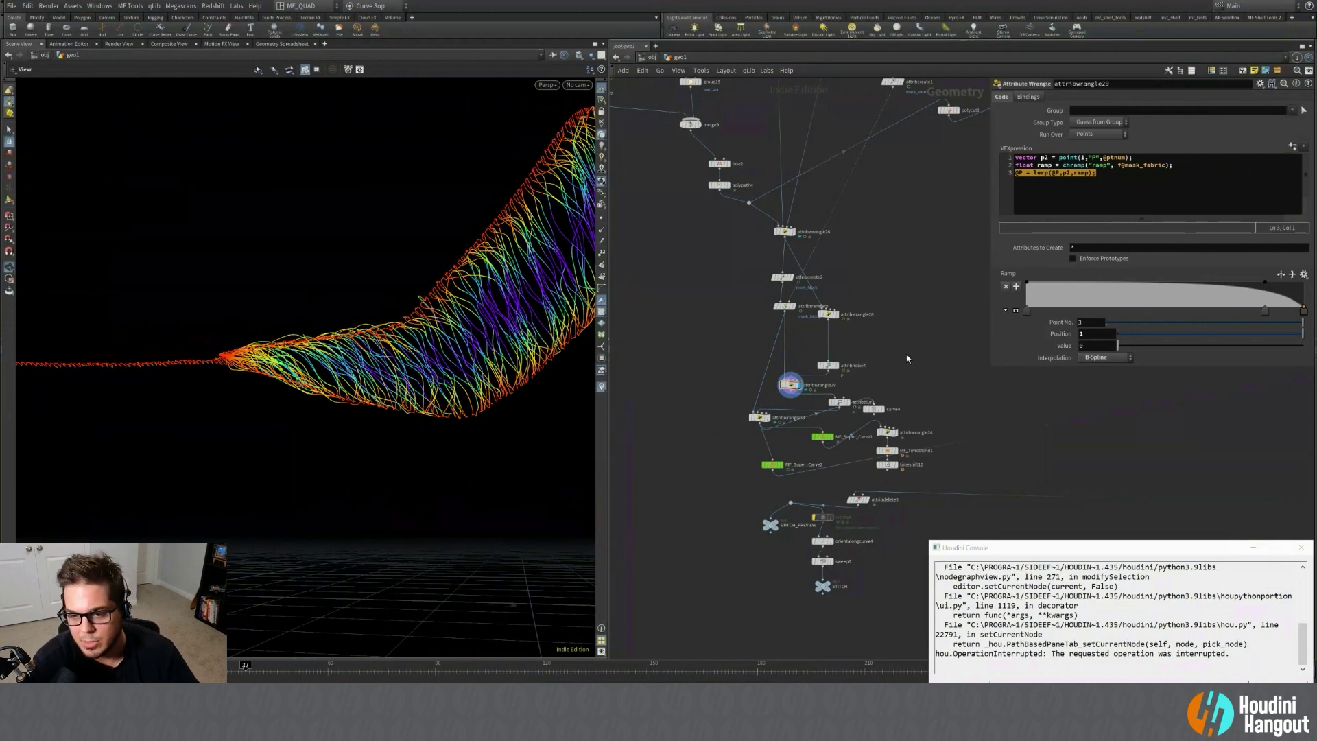
Add and display a Blend Shapes node, wiring attribtransfer9 into its first input and attribnoise4 into its second.
key("Tab")
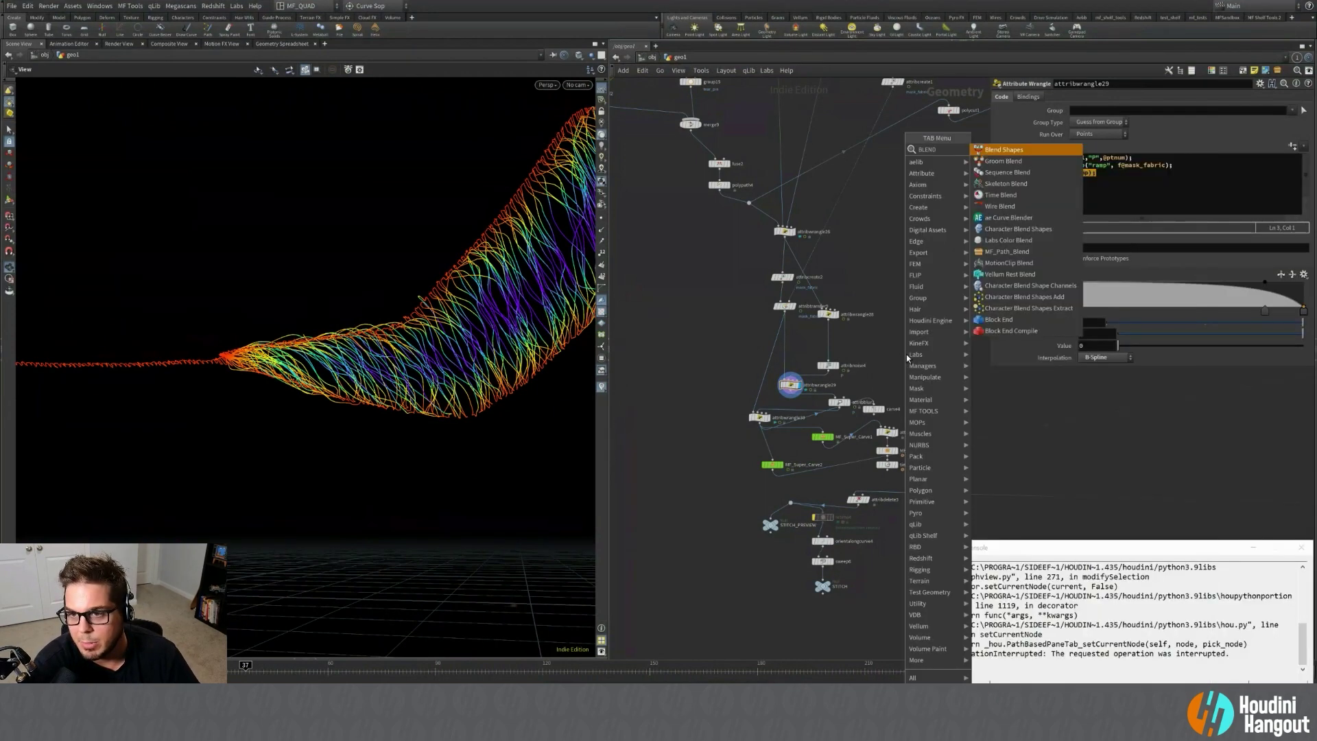
key("Escape")
left_click(895, 372)
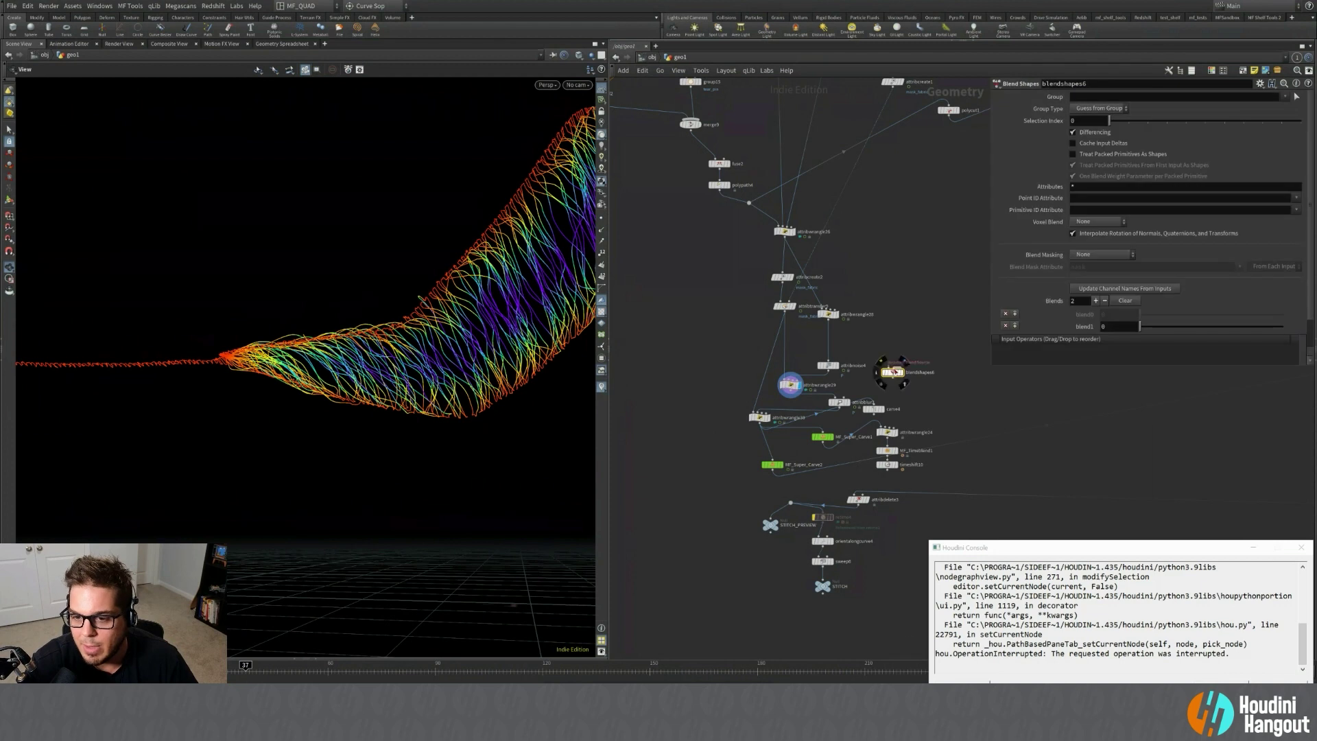
left_click_drag(894, 371, 889, 378)
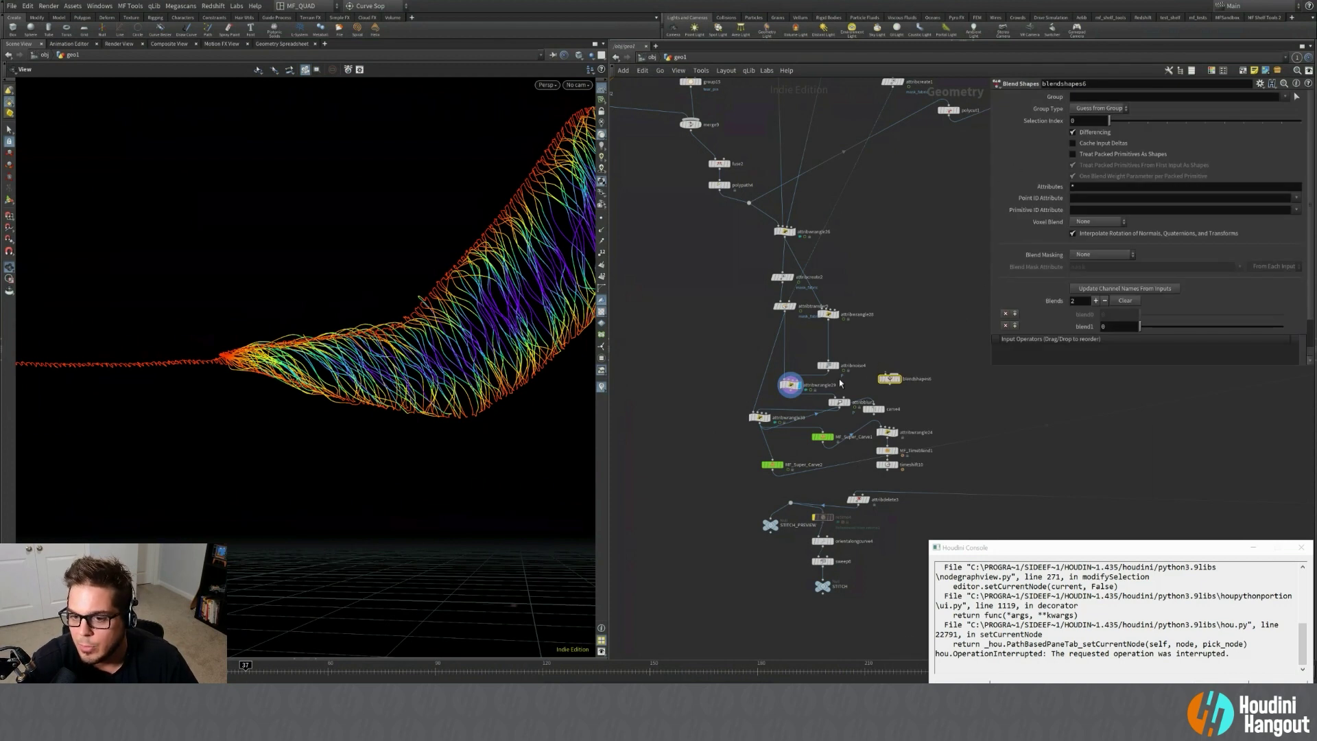
left_click_drag(783, 313, 890, 374)
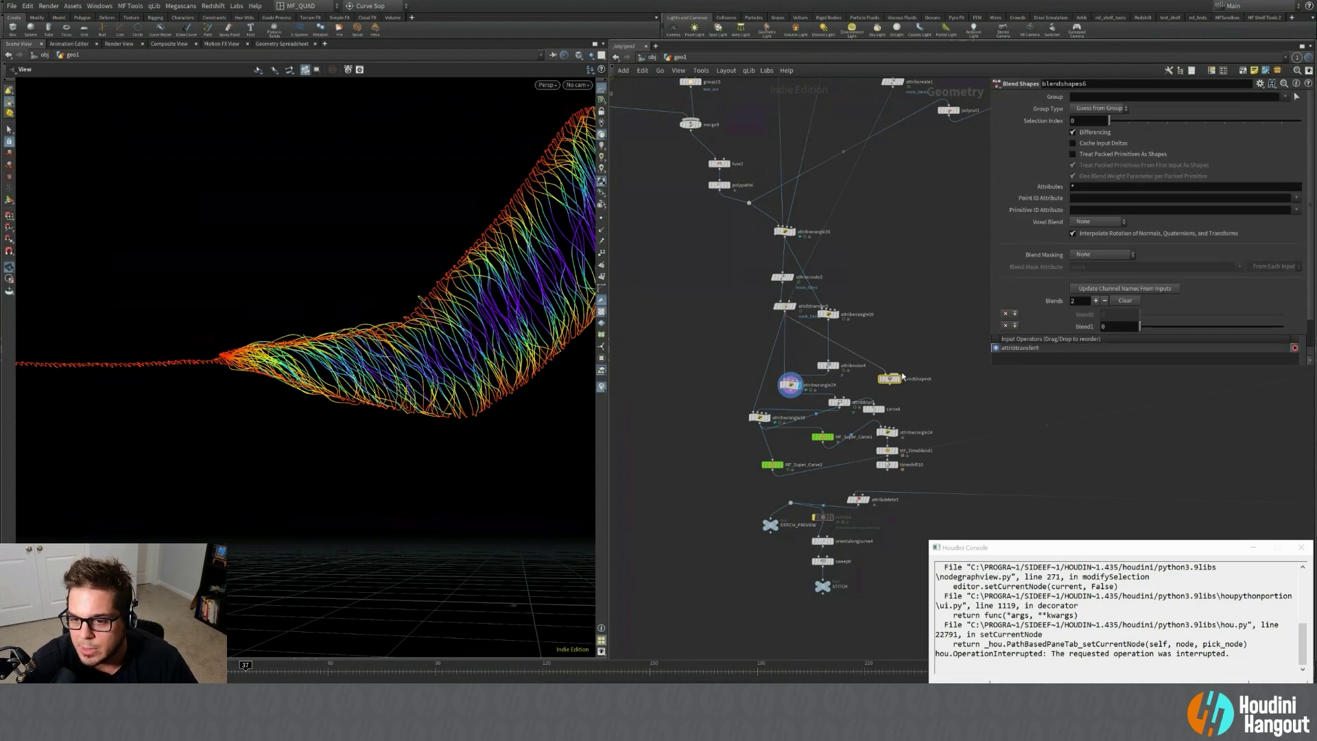
left_click_drag(830, 325, 890, 375)
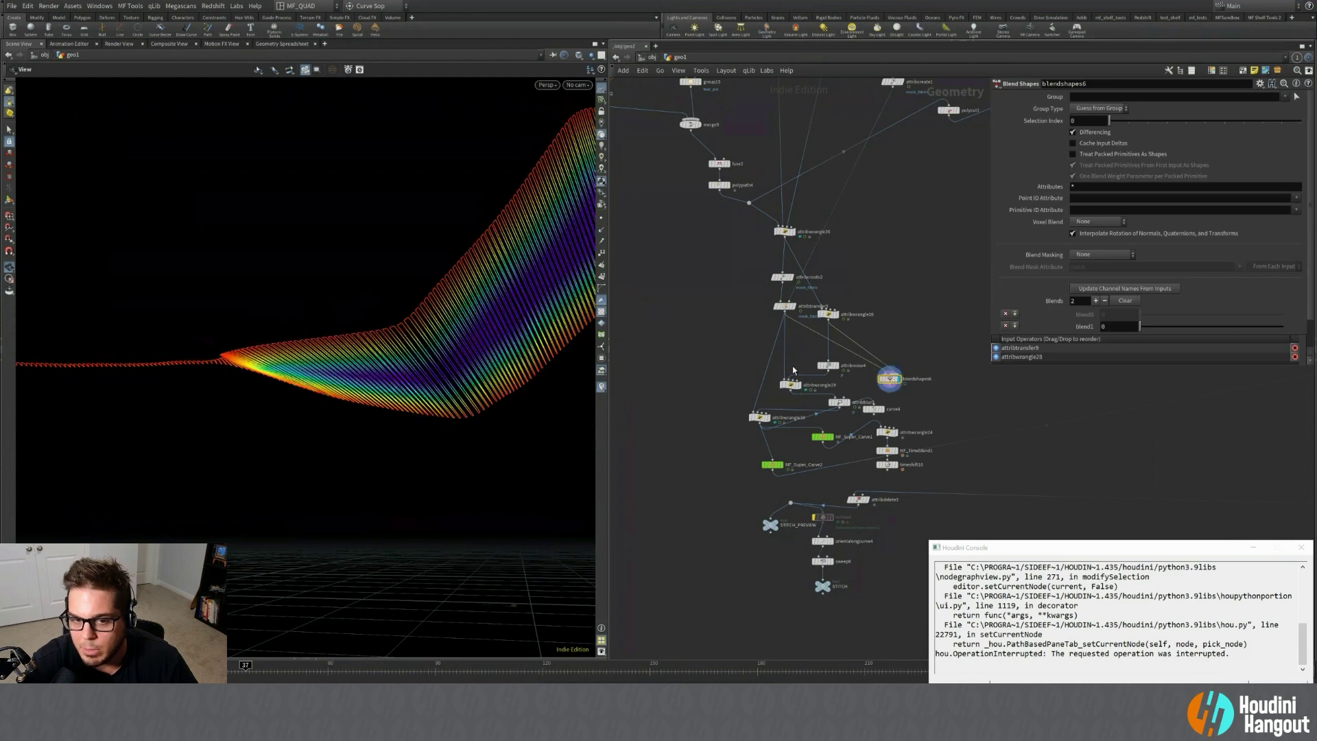
left_click_drag(1139, 327, 1286, 327)
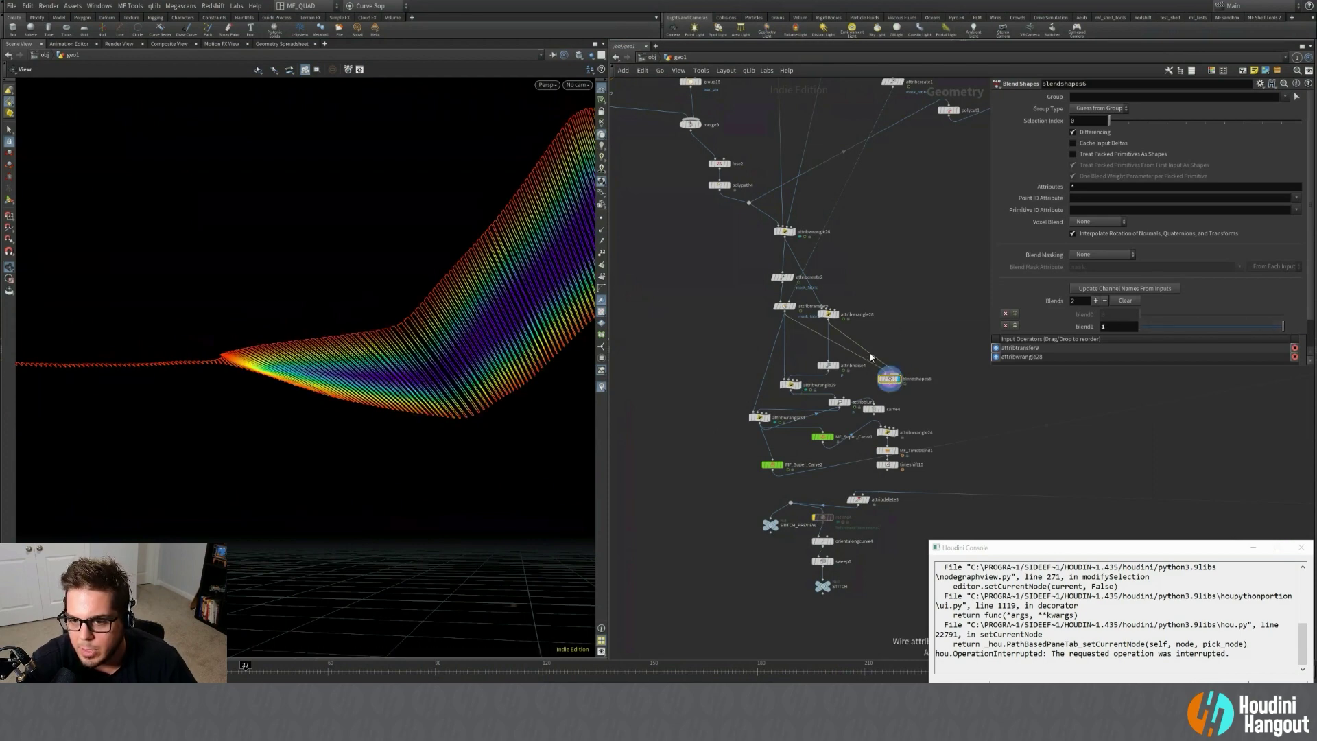
left_click_drag(869, 353, 828, 374)
Set blend1 to 0 and Blend Masking to Set From Attribute on the Blend Shapes node, reading the mask From First Input.
left_click_drag(1228, 328, 1101, 332)
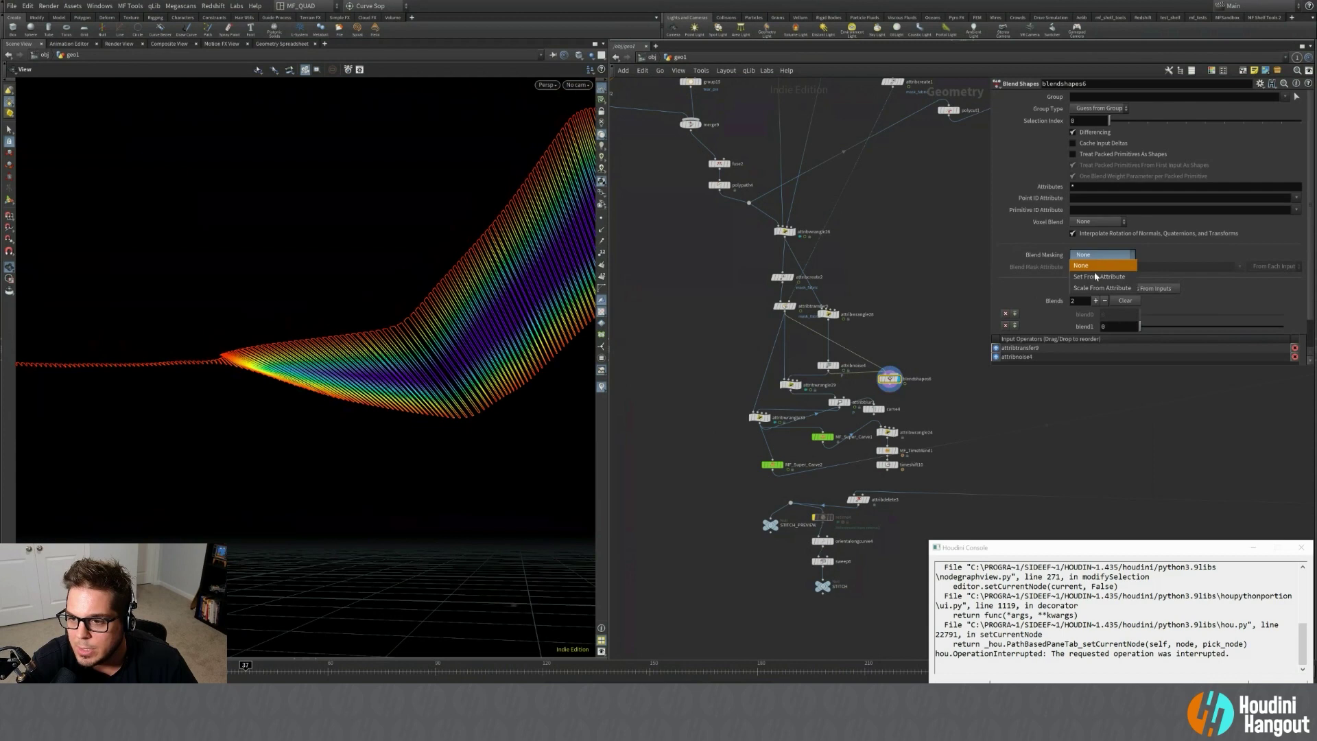
left_click(1098, 278)
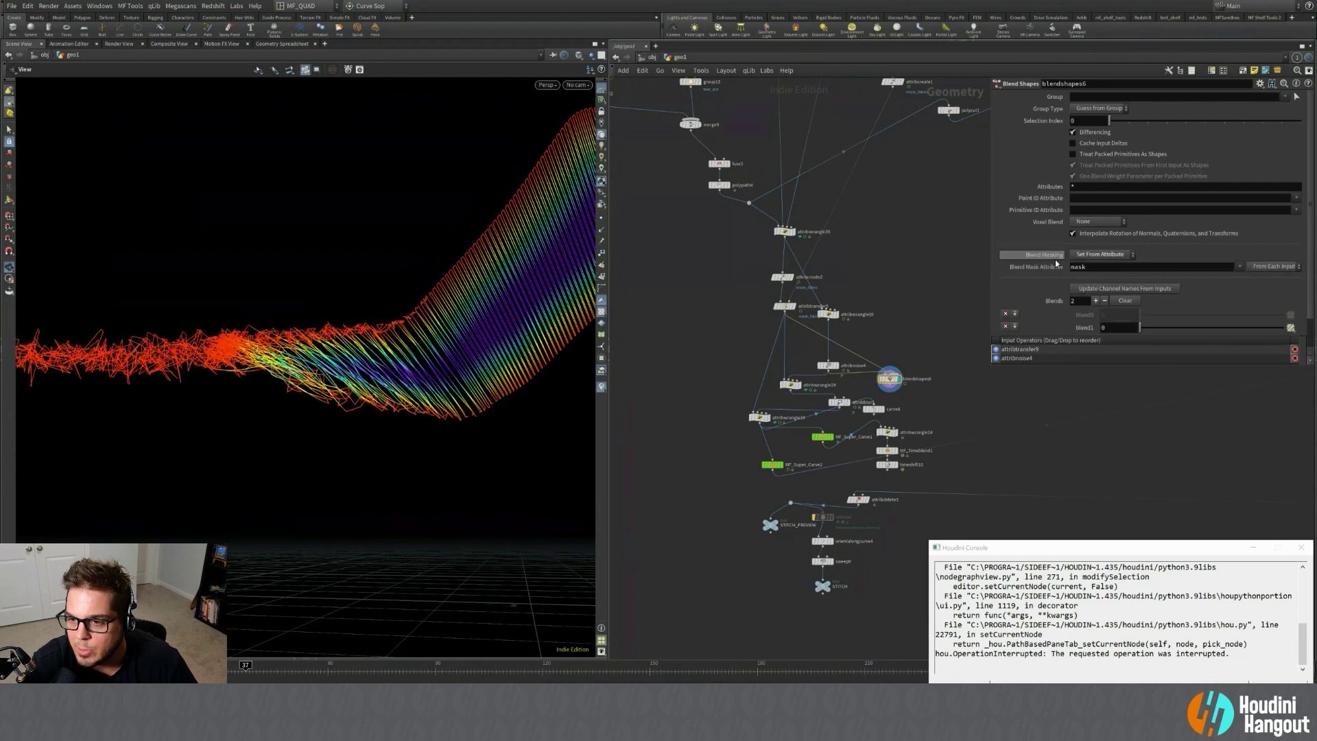
left_click(1241, 266)
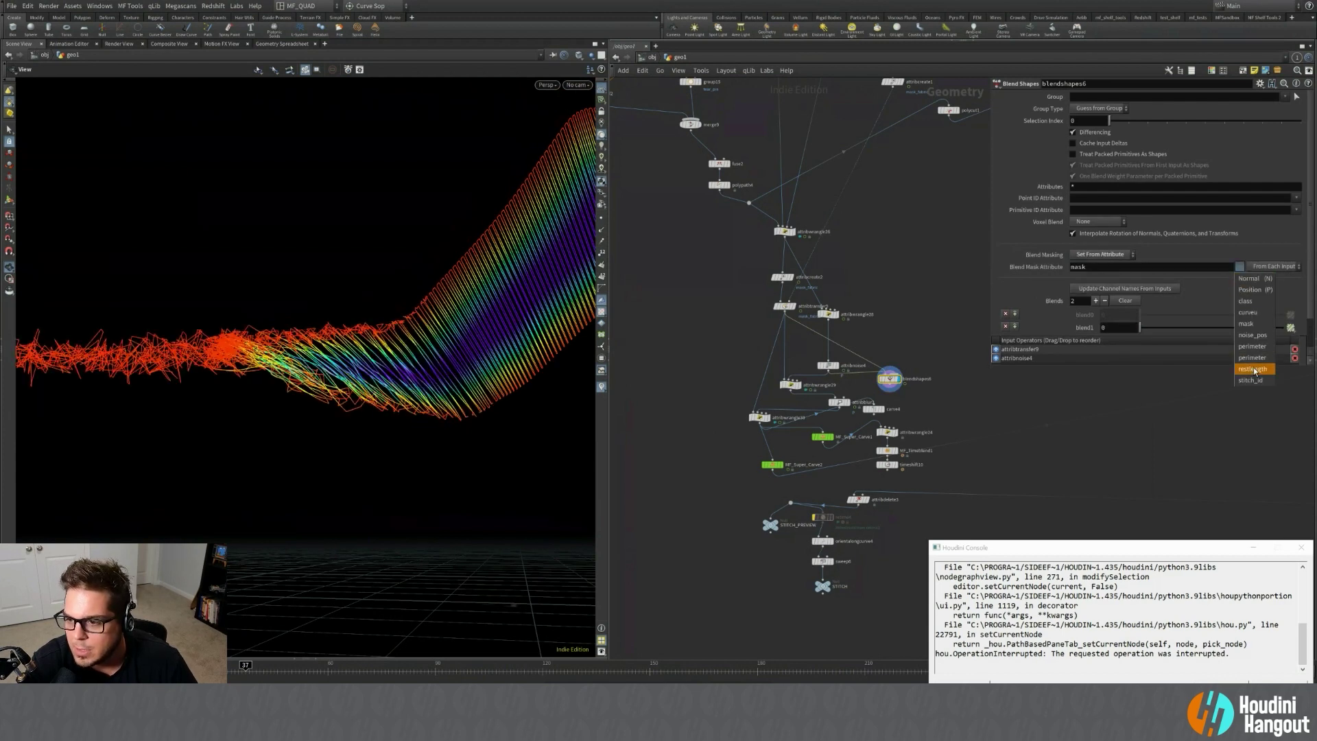
left_click(1174, 396)
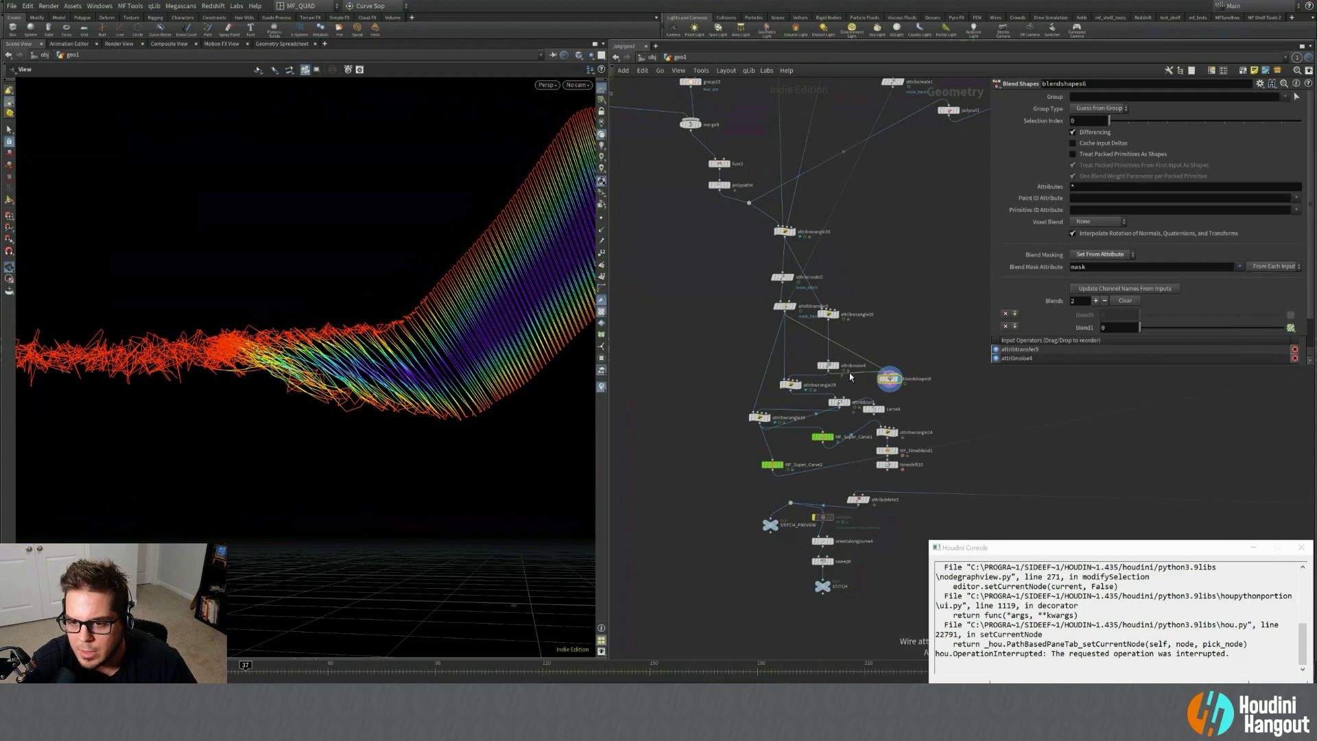
mouse_move(794, 389)
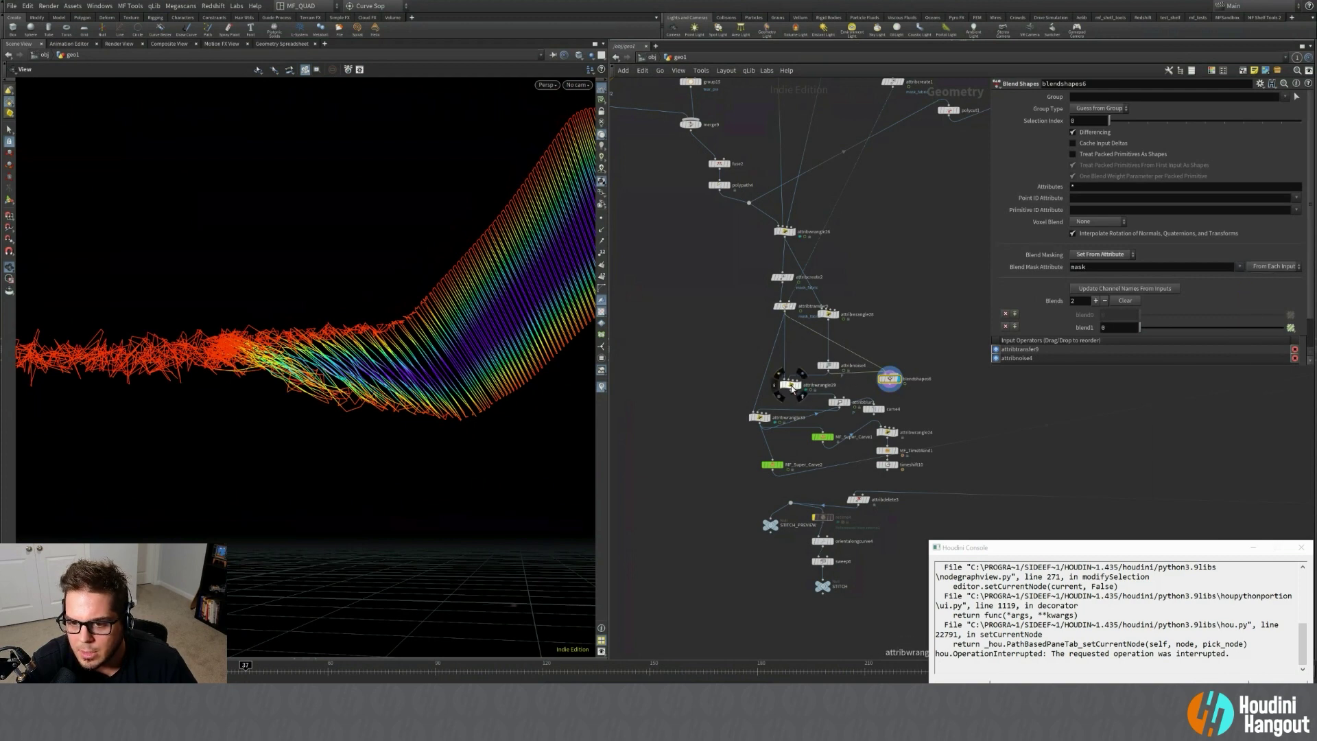
middle_click(783, 307)
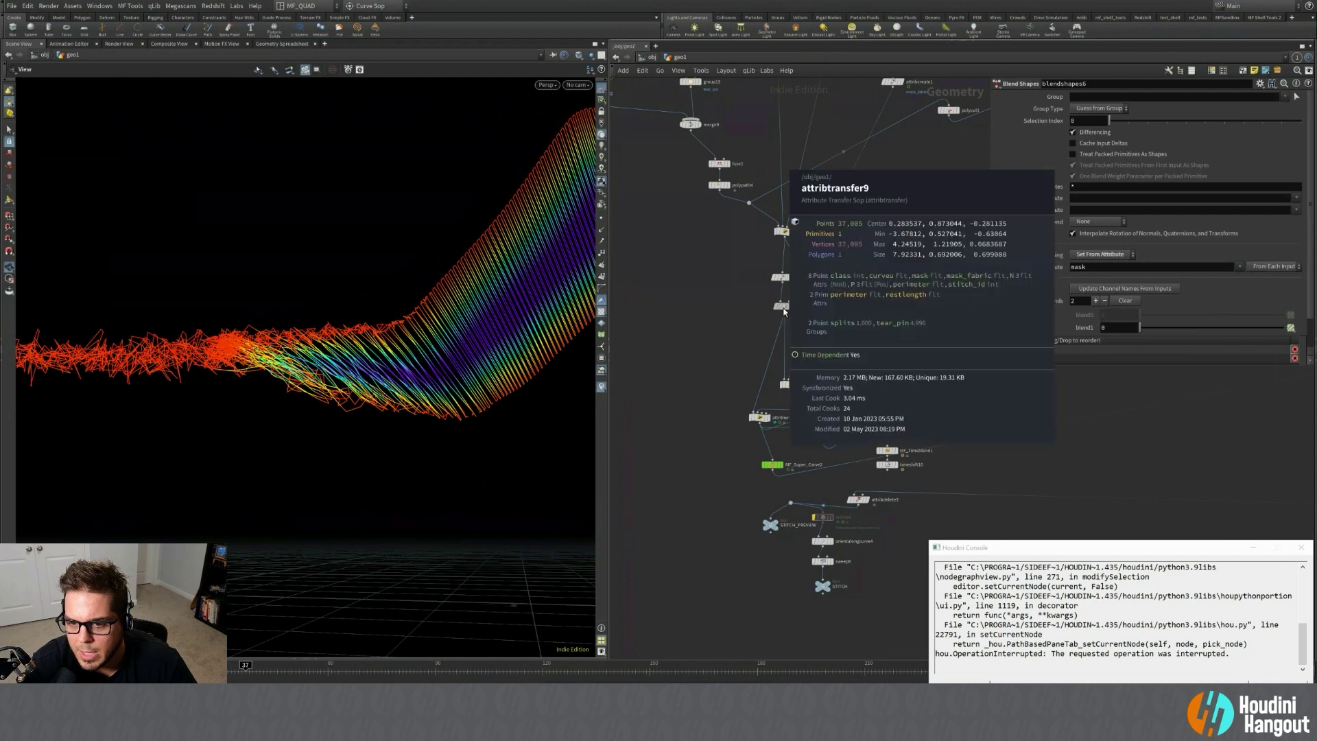
left_click(1241, 267)
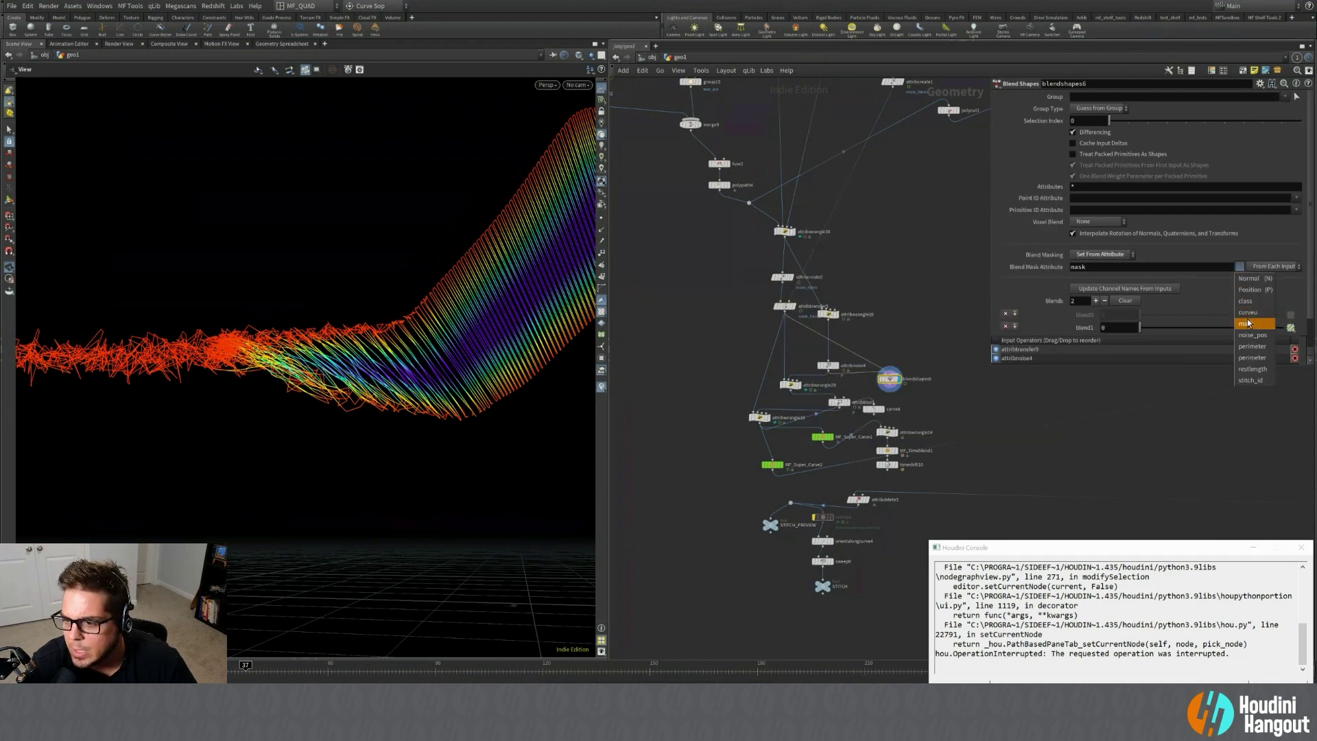
left_click(1265, 269)
left_click(1265, 268)
left_click(1266, 288)
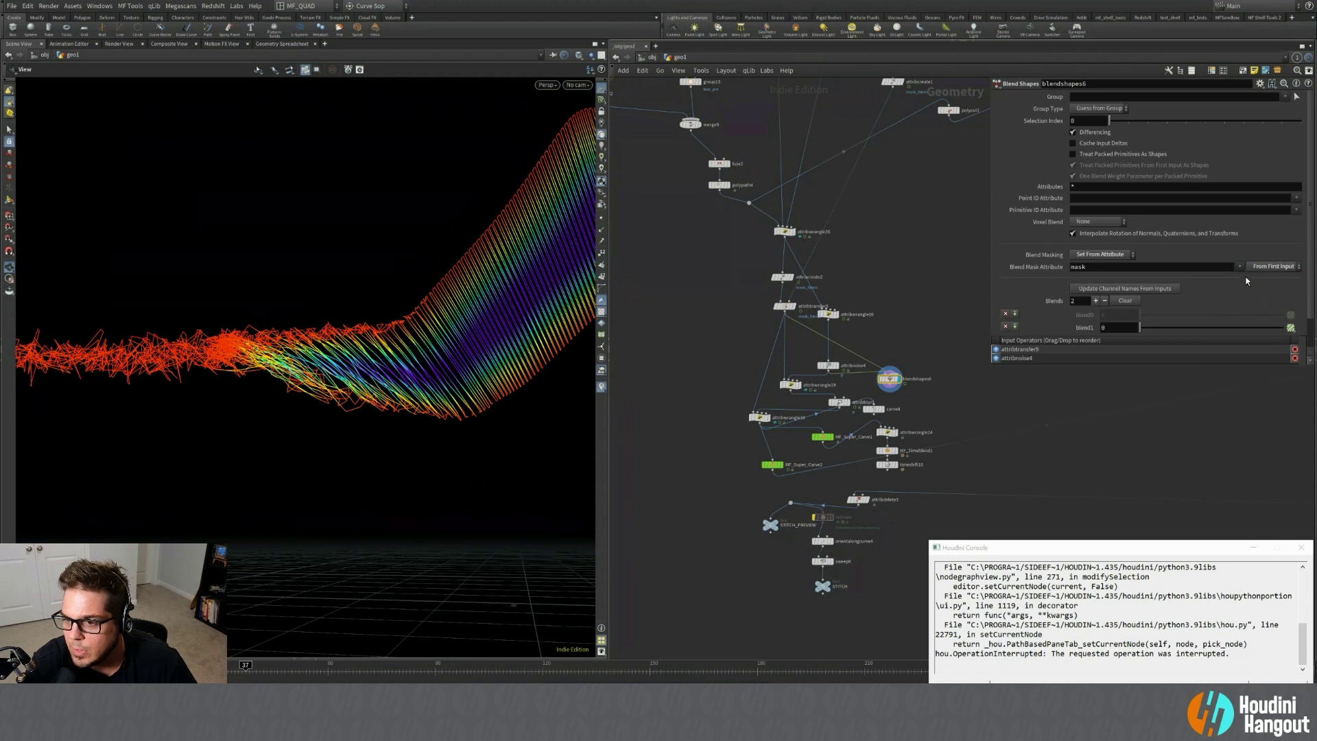
Set the Blend Shapes node's Blend Mask Attribute to mask_fabric.
left_click(1242, 266)
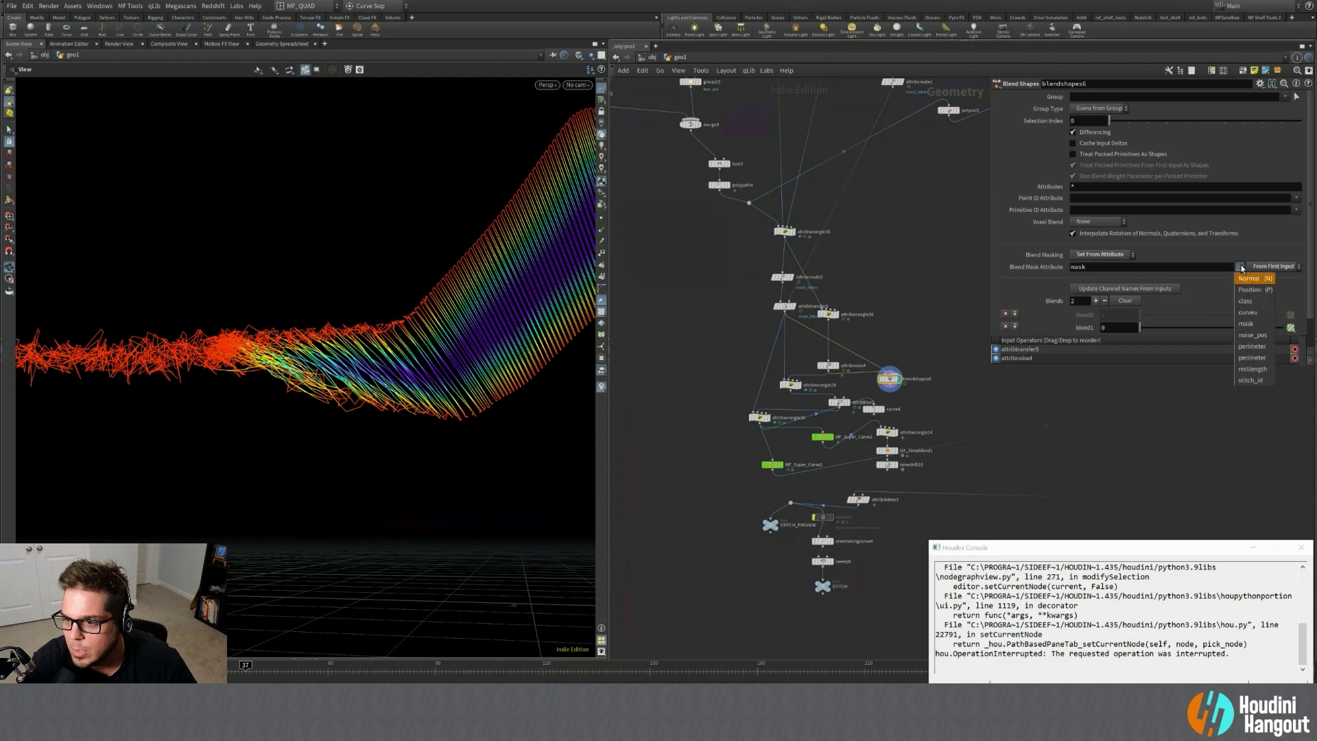
left_click(1164, 268)
left_click(1164, 269)
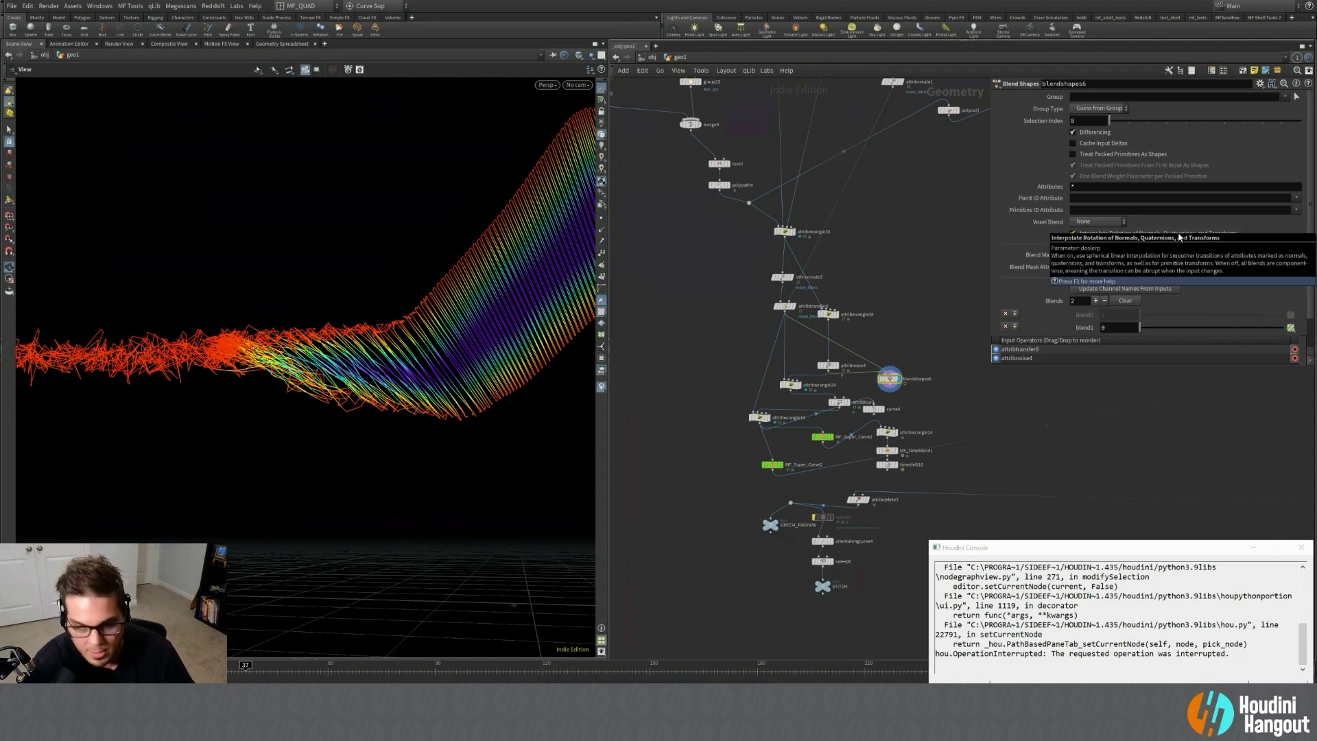
type("_FABRIC")
key("Return")
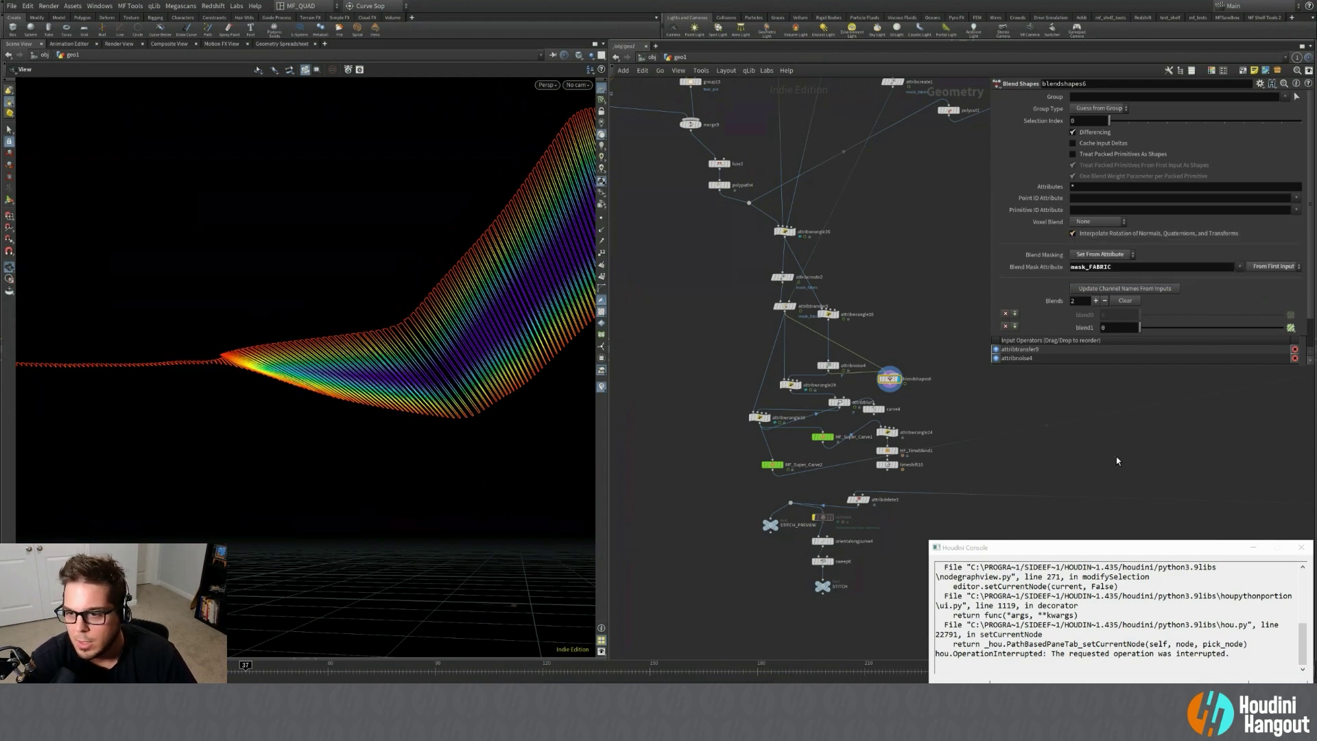
left_click_drag(1090, 268, 1138, 265)
key("BackSpace")
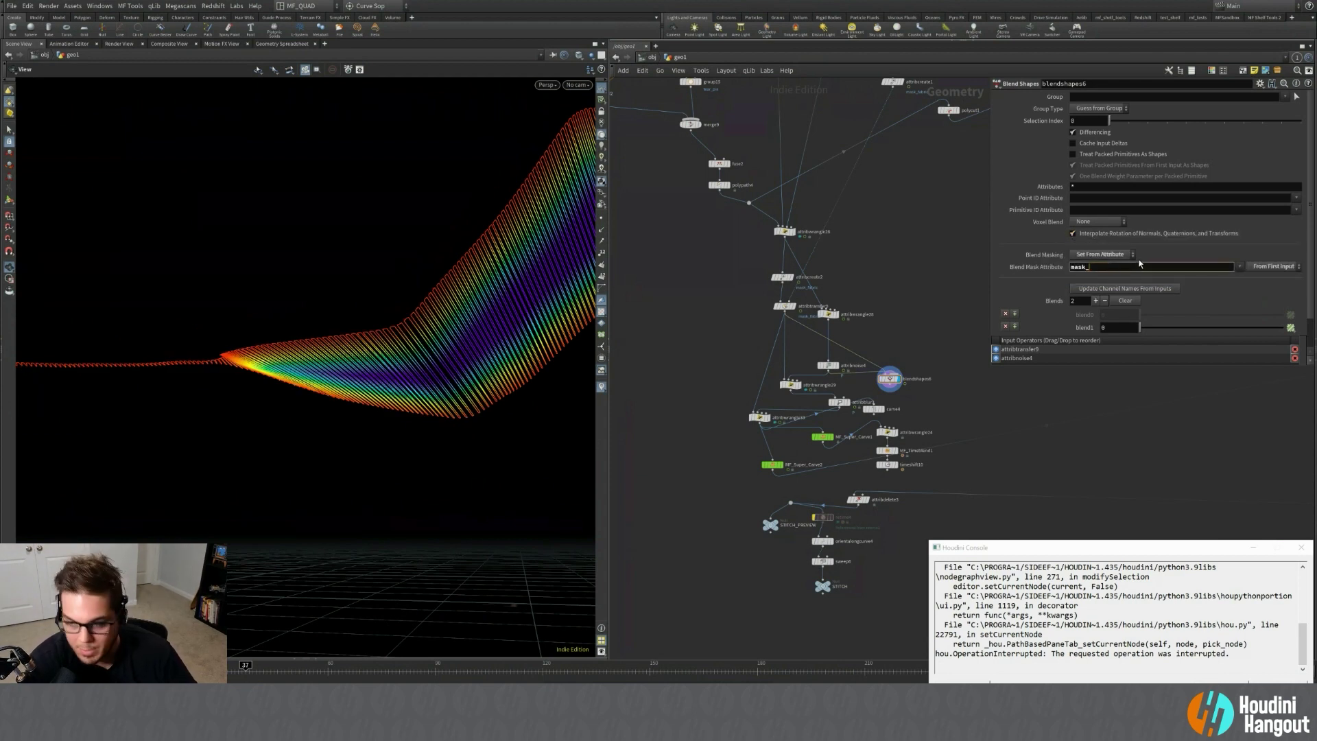
type("fabric")
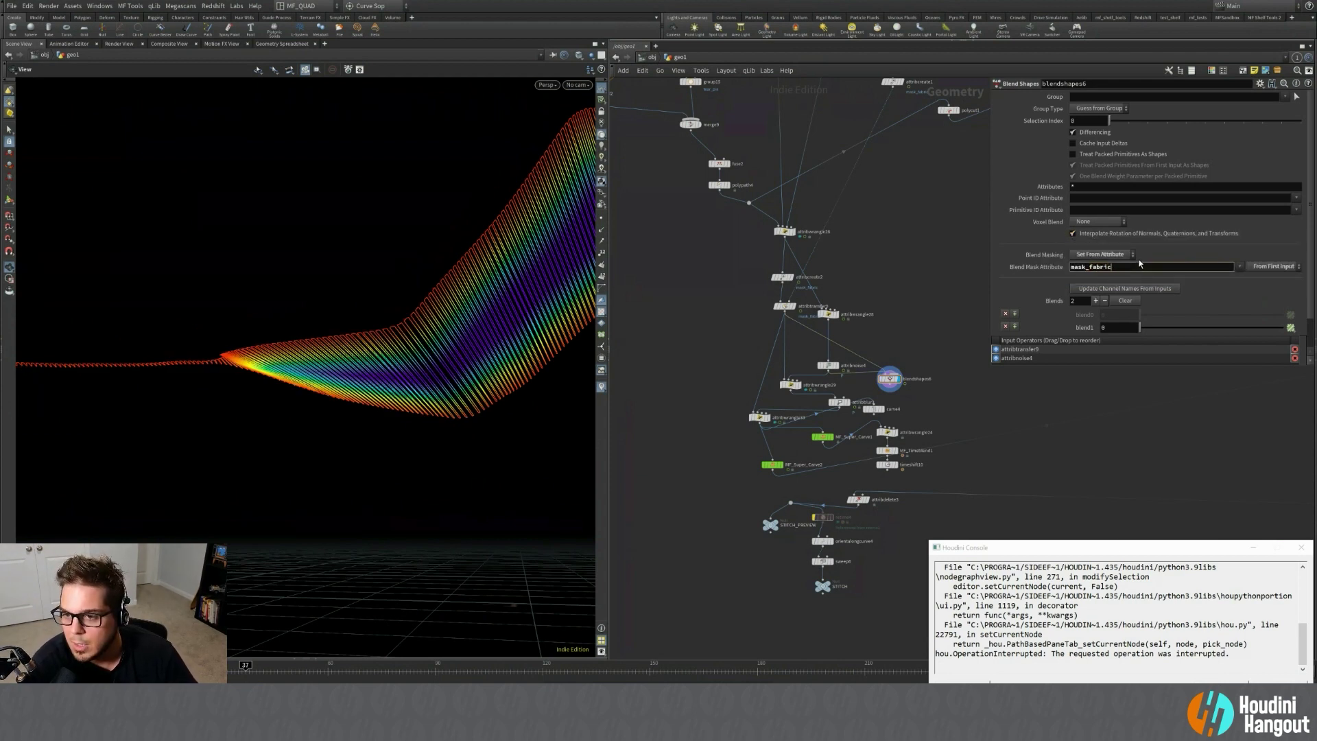
key("Return")
Compare the masked Blend Shapes result with attribwrangle29's output in the viewport, and review the Blend Shapes settings.
left_click_drag(395, 301, 519, 264)
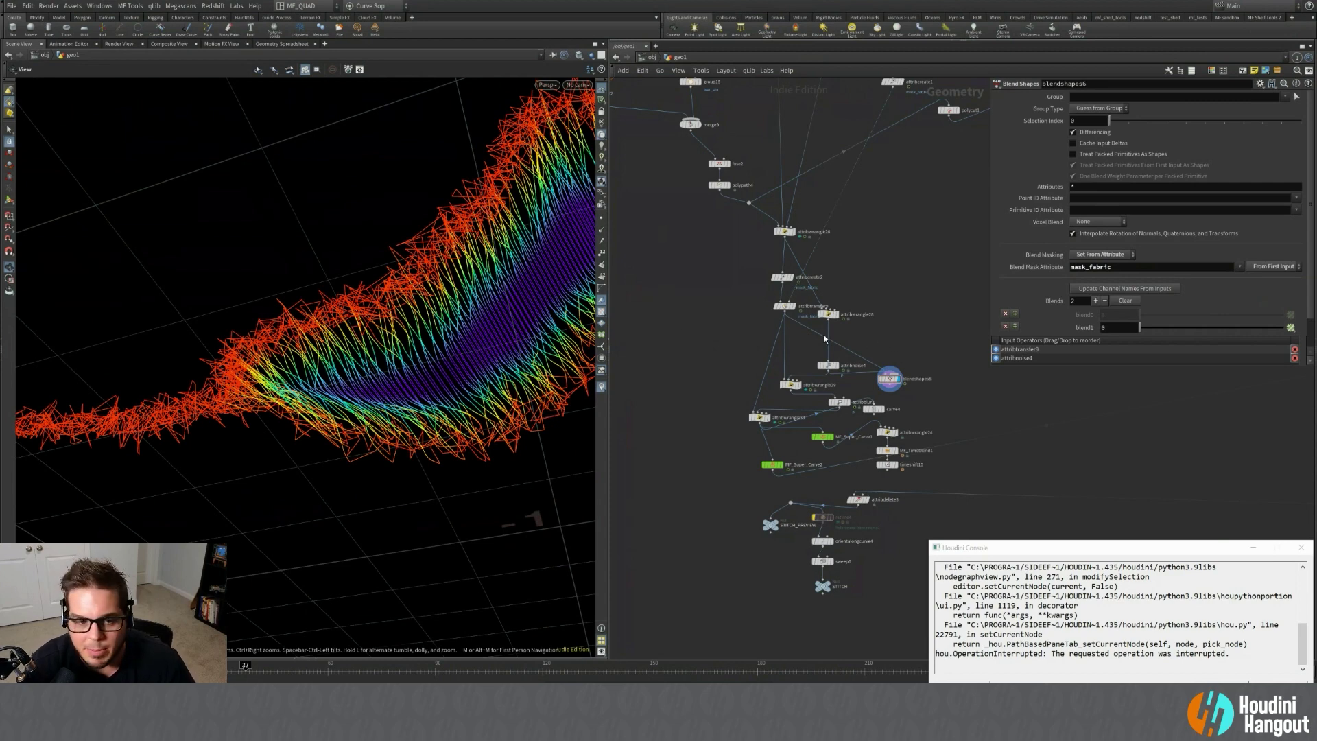
left_click(803, 387)
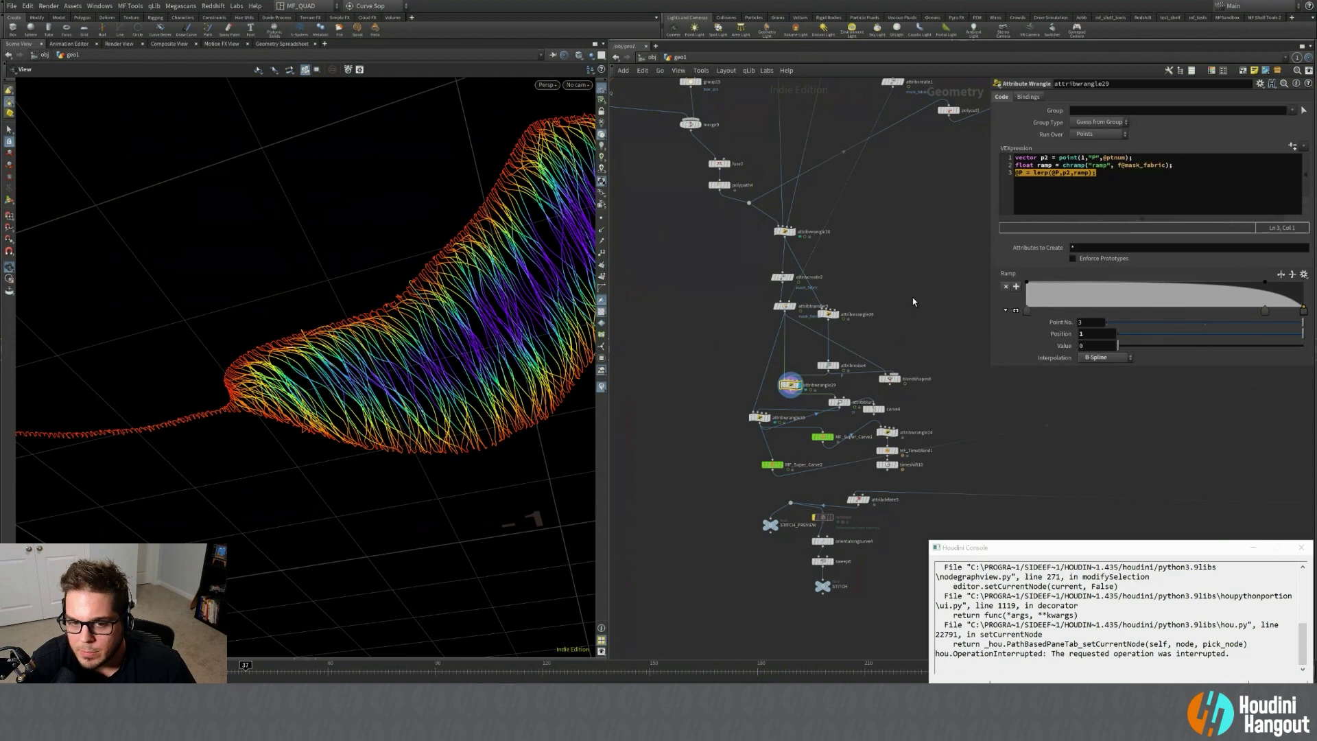
left_click(891, 379)
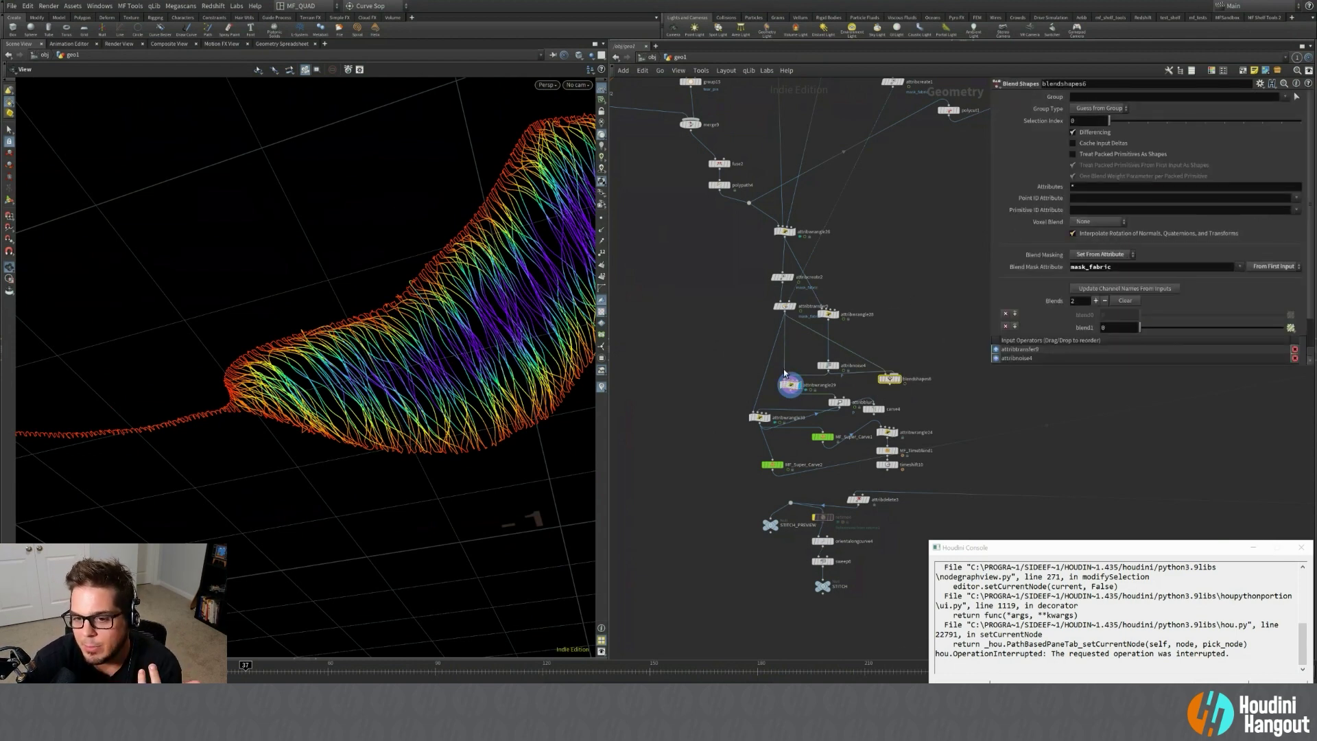
Move attribwrangle29's second ramp point to about position 0.71, select all its VEX code and open the node's preset list.
mouse_move(790, 386)
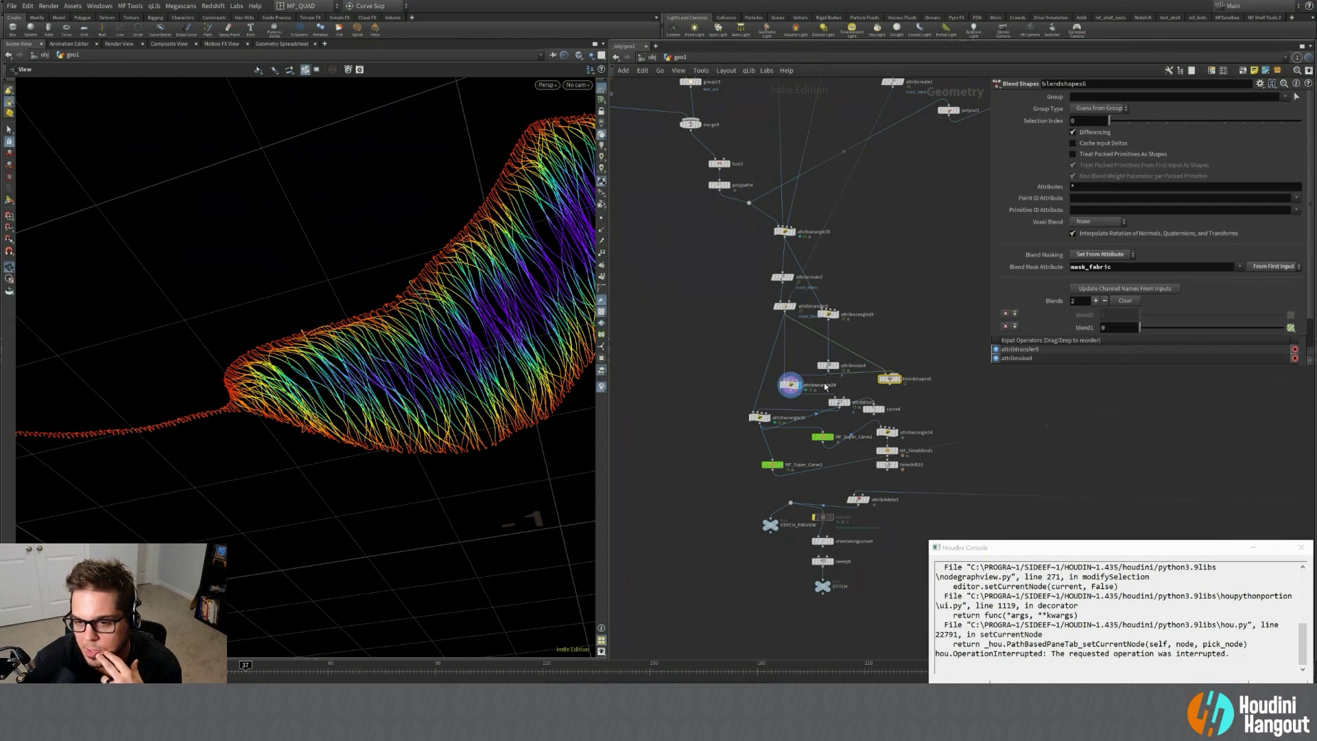
left_click(791, 386)
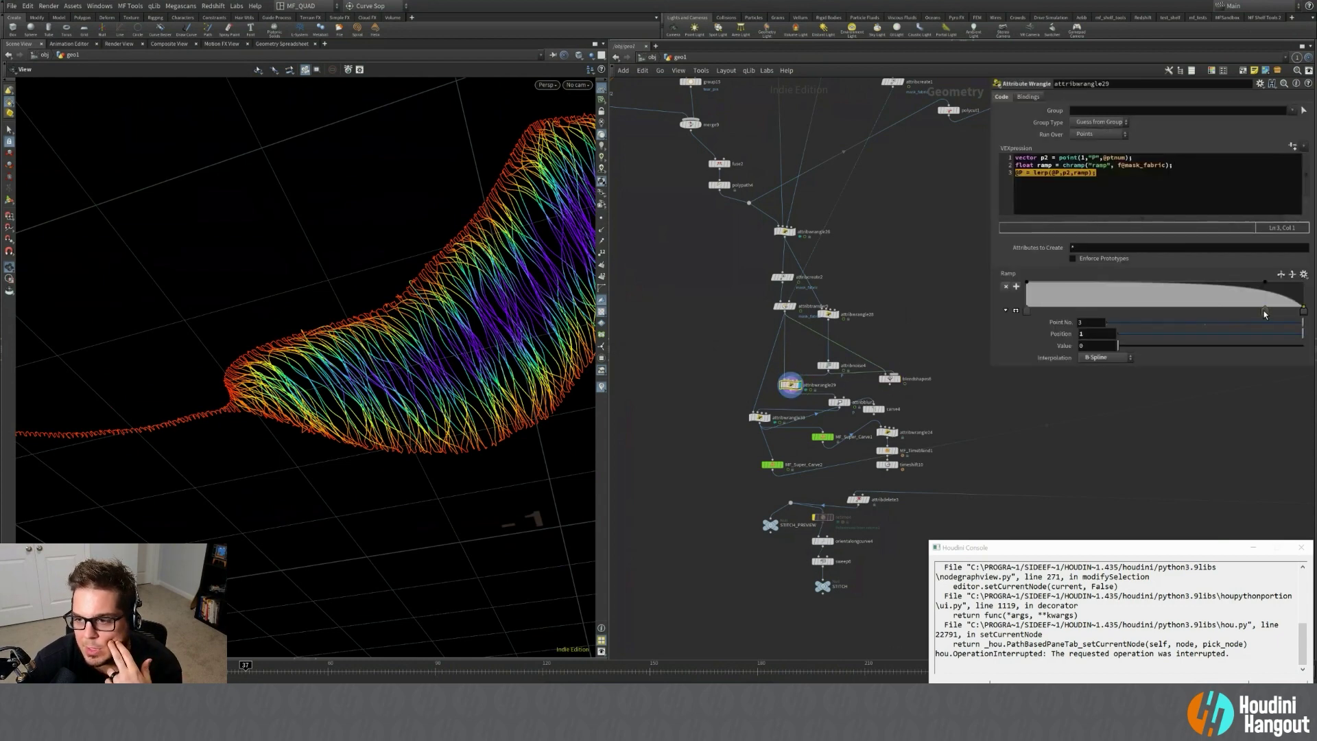
left_click_drag(1264, 310, 1233, 313)
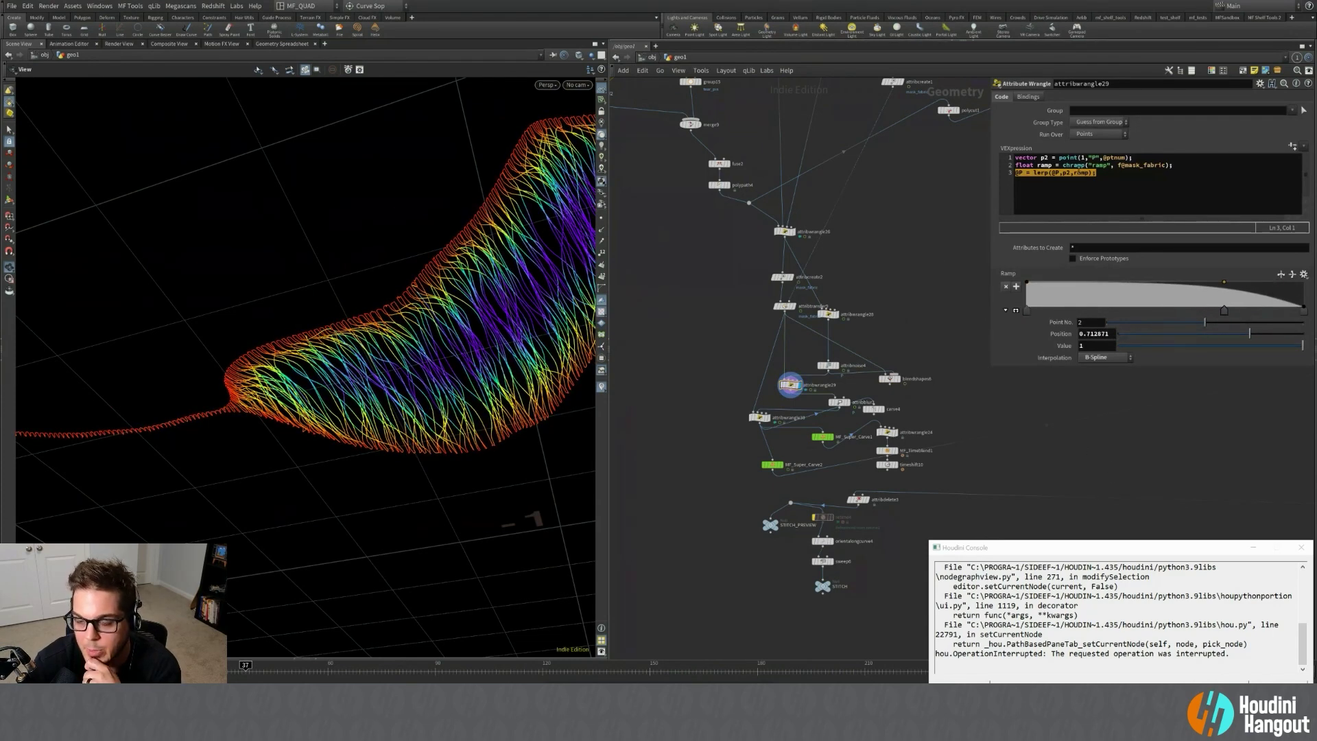
left_click_drag(1108, 182, 936, 157)
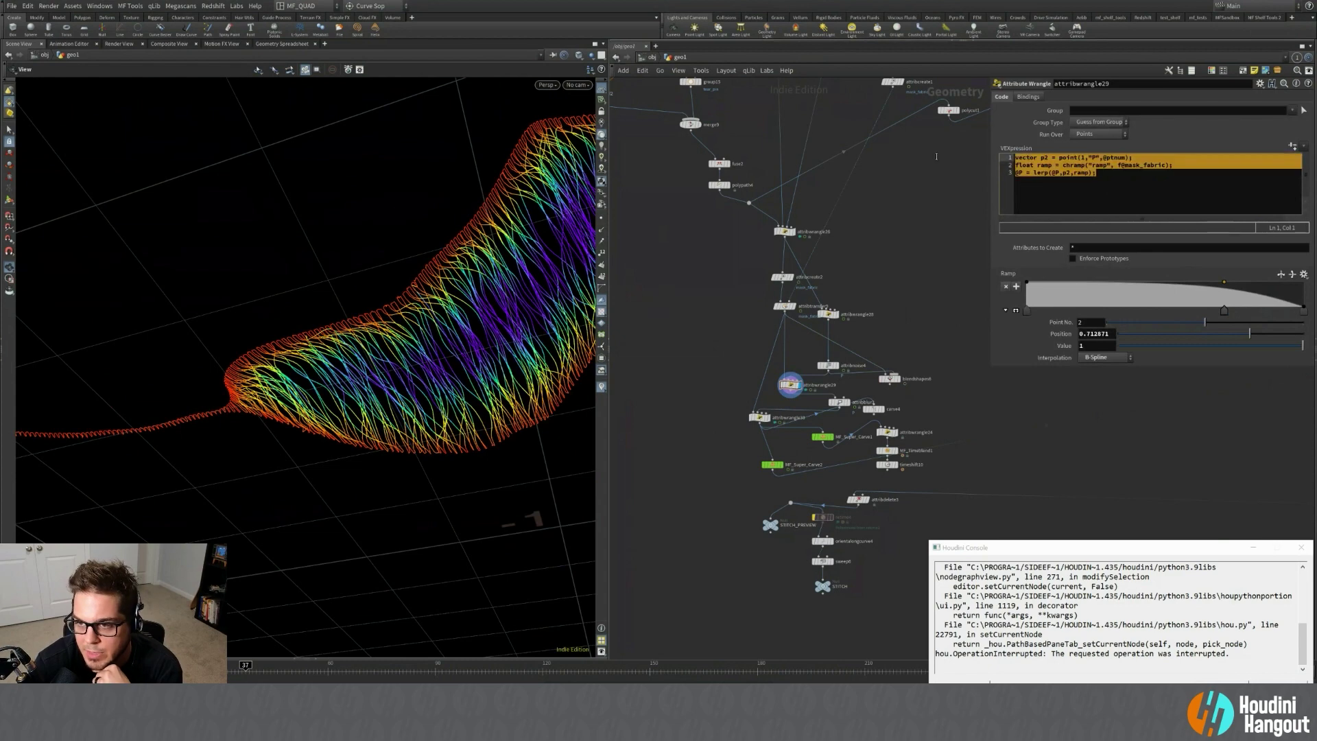
left_click(1260, 83)
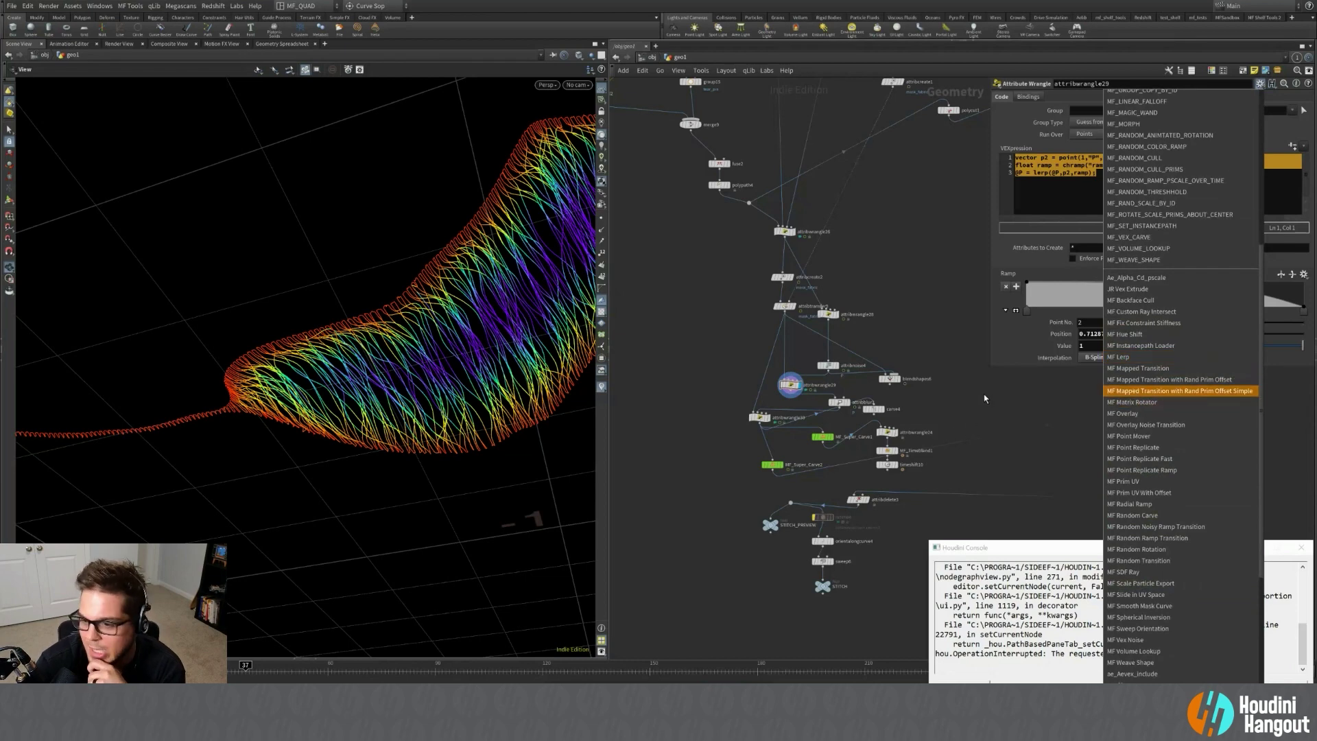
Look through attribwrangle29's list of saved presets, from the MF_ entries down to the wrangle examples, and leave it without applying one.
scroll(1166, 430, "down", 4)
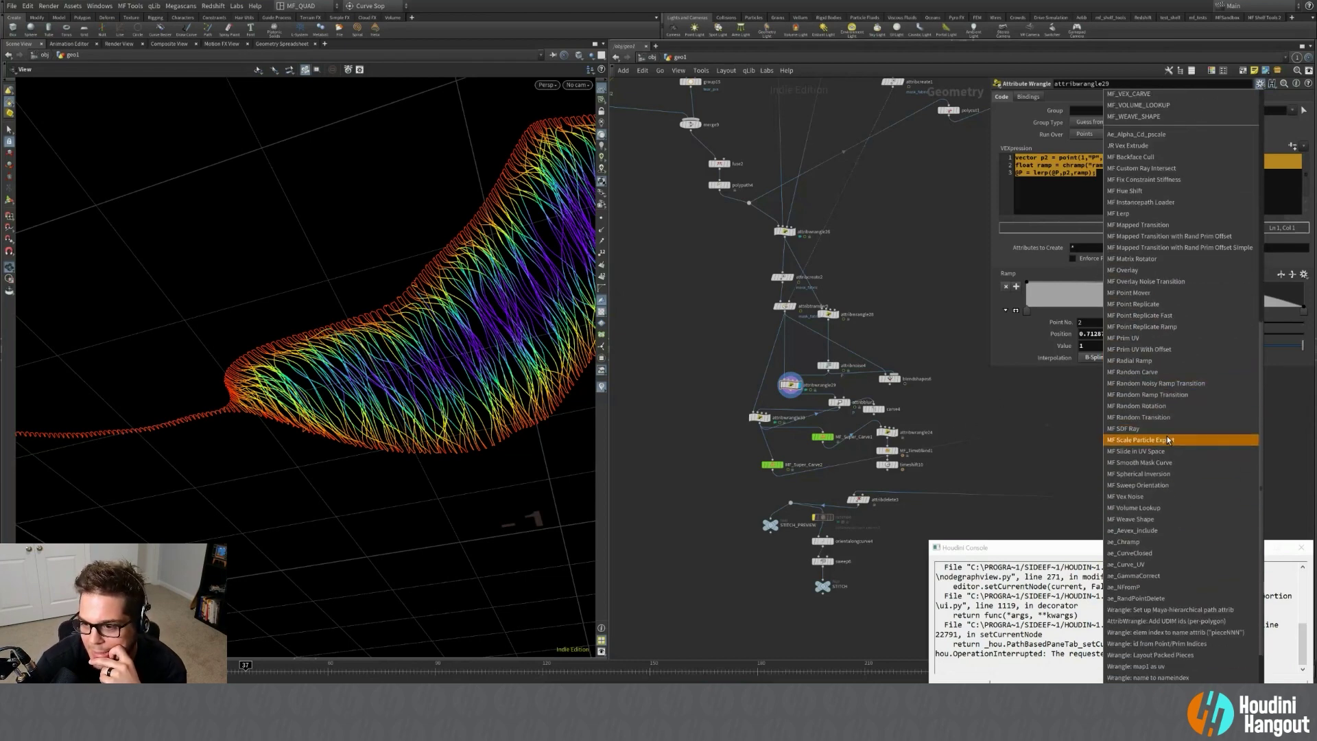
scroll(1167, 435, "up", 6)
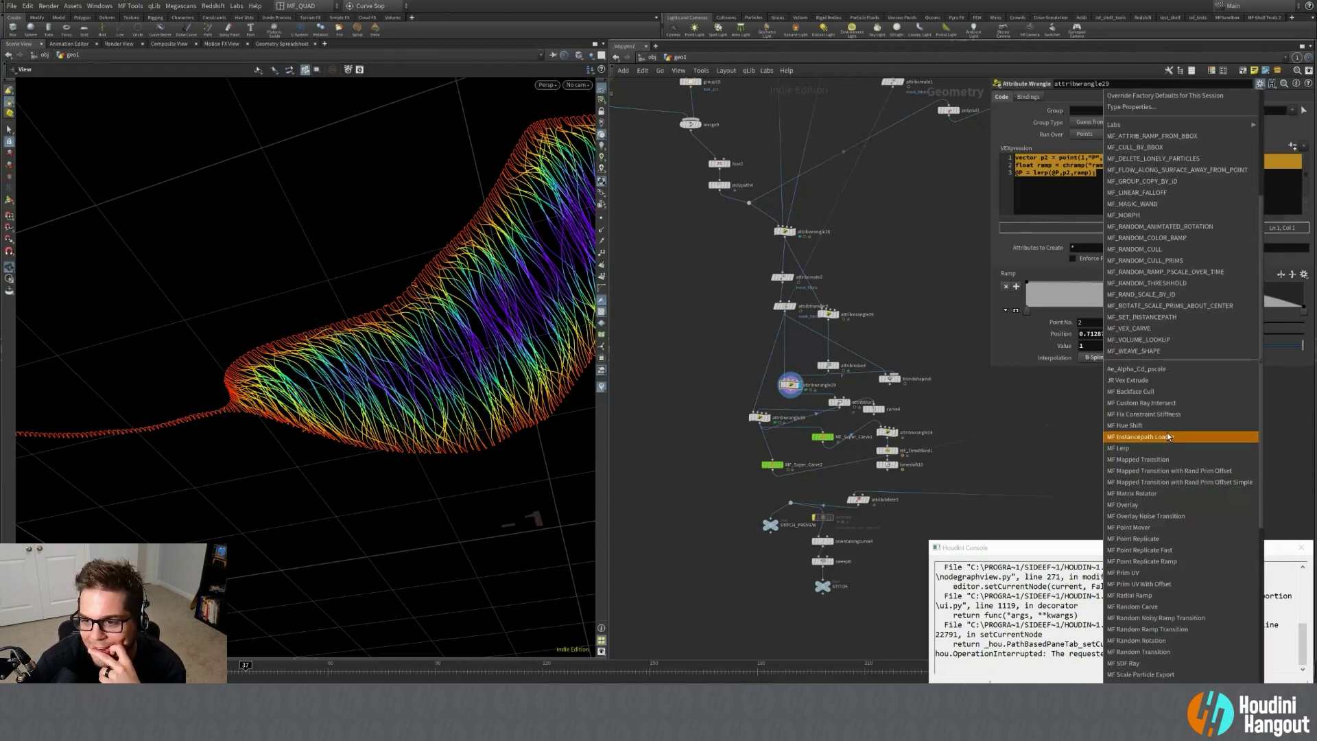
scroll(1167, 436, "down", 4)
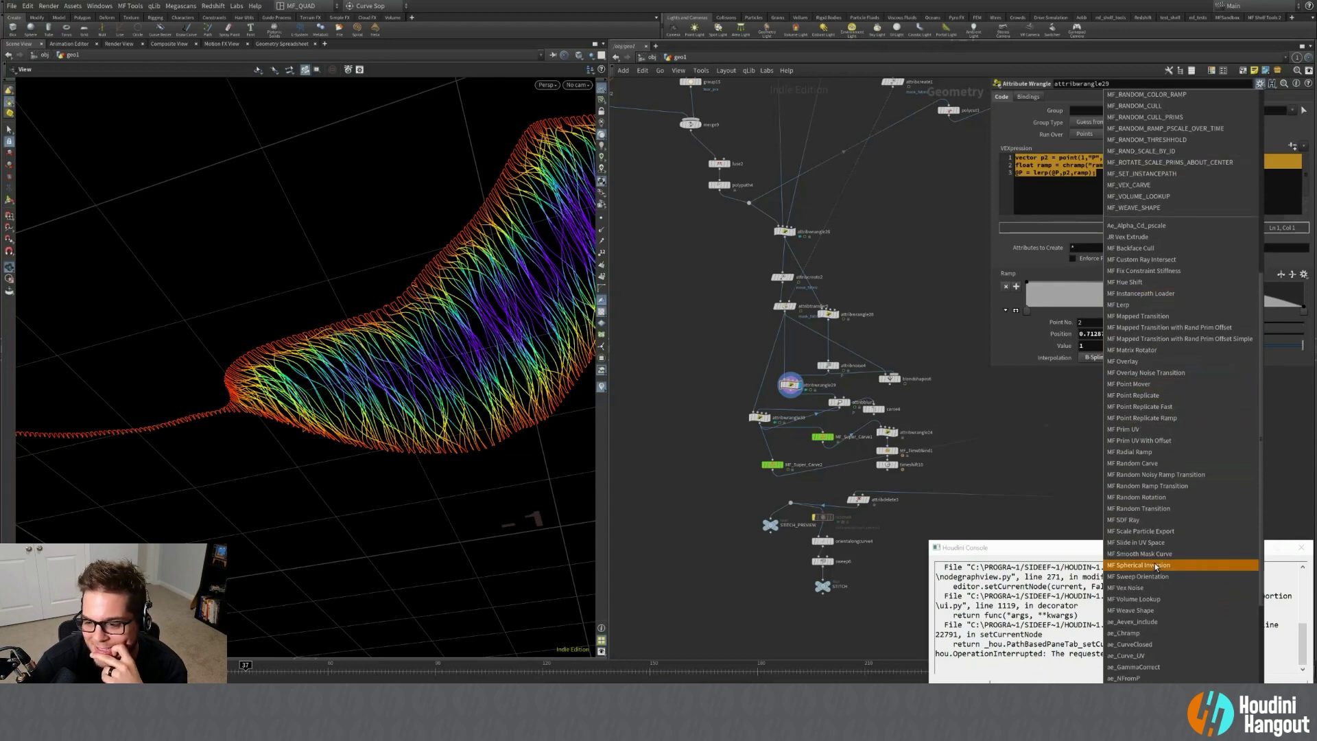
scroll(1156, 567, "down", 1)
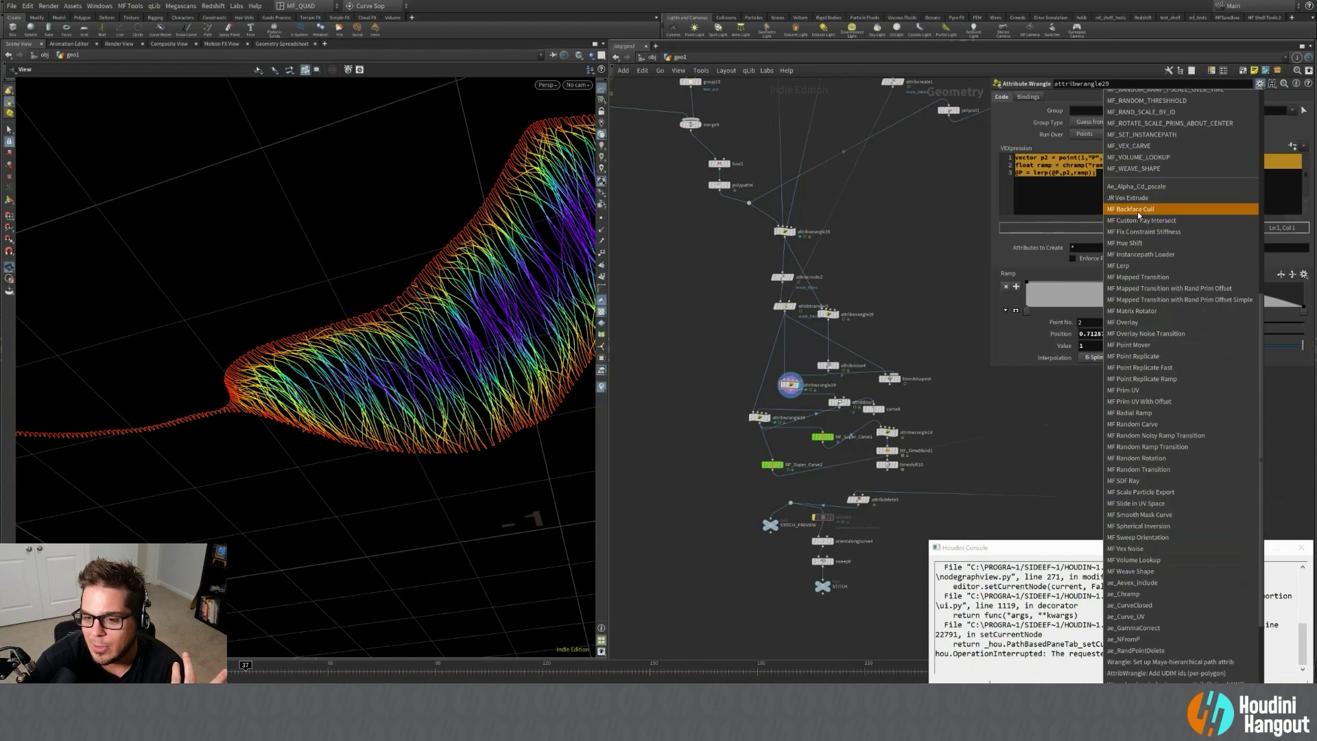
left_click(1008, 400)
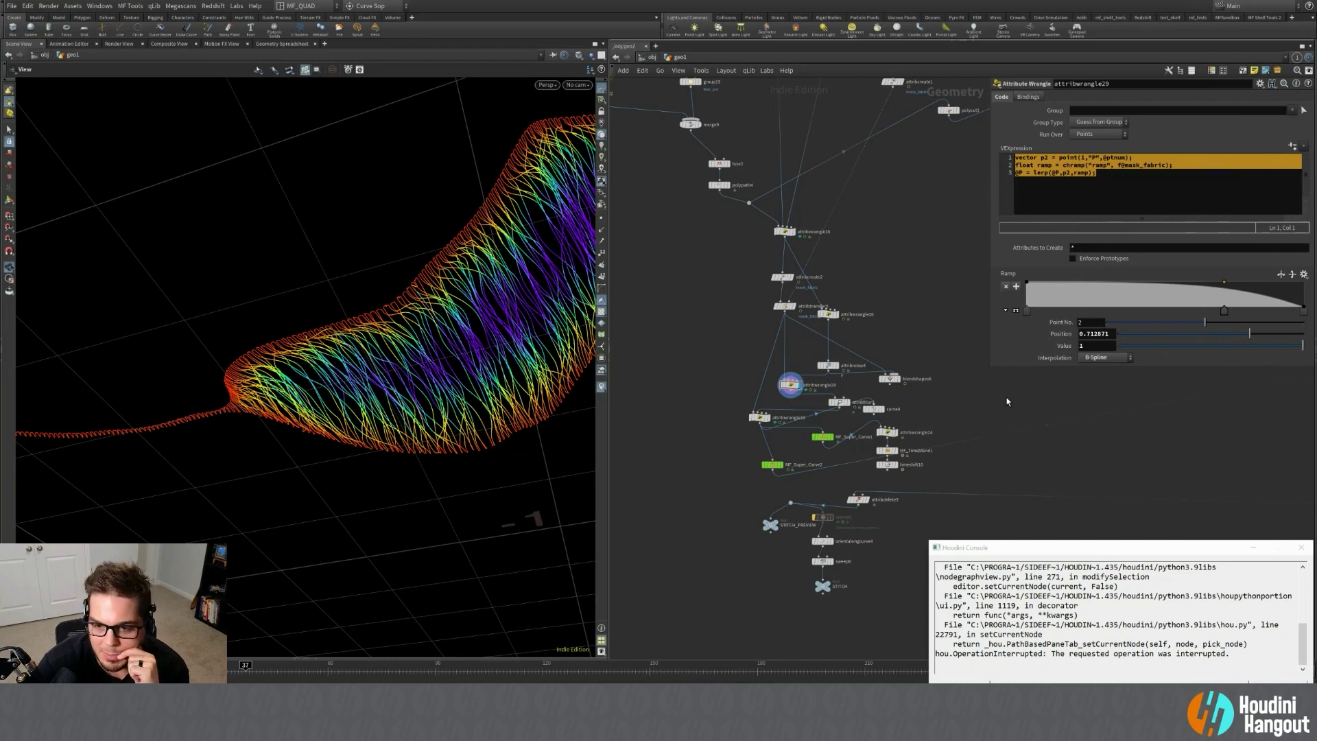
middle_click(792, 386)
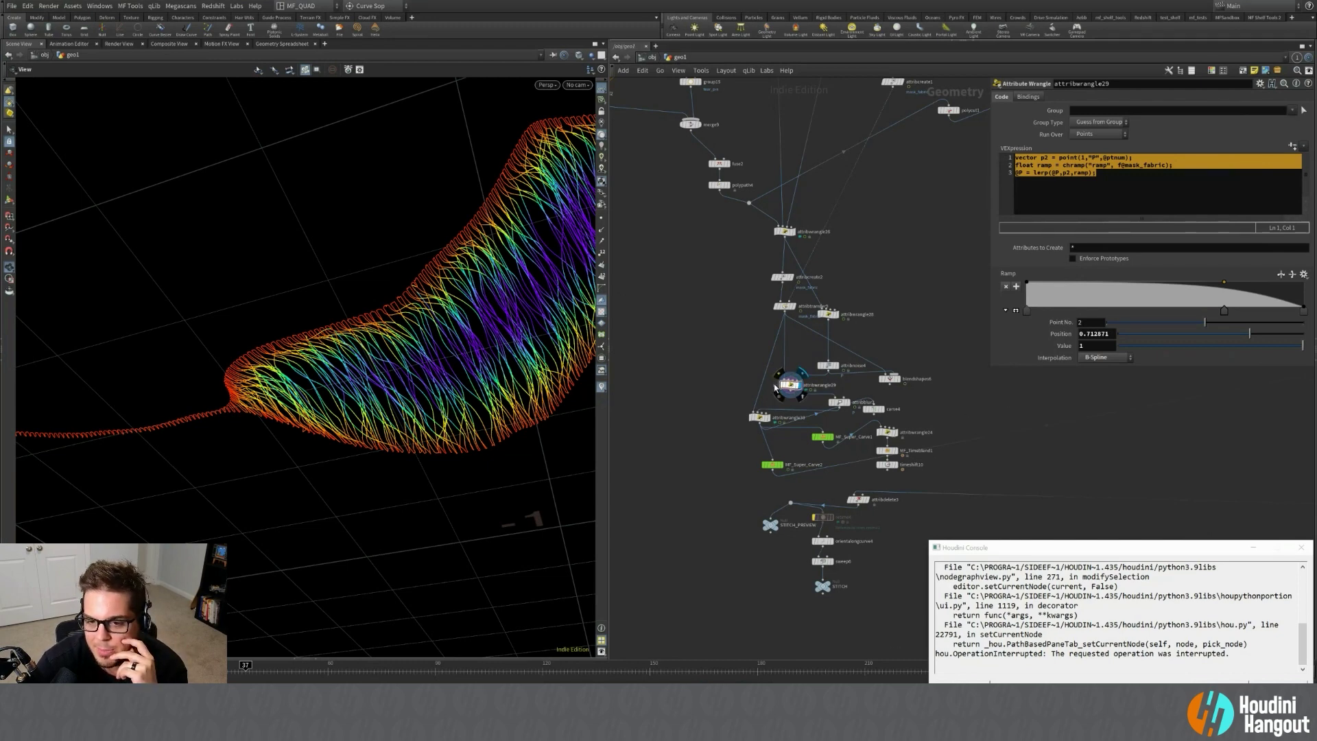
left_click(714, 379)
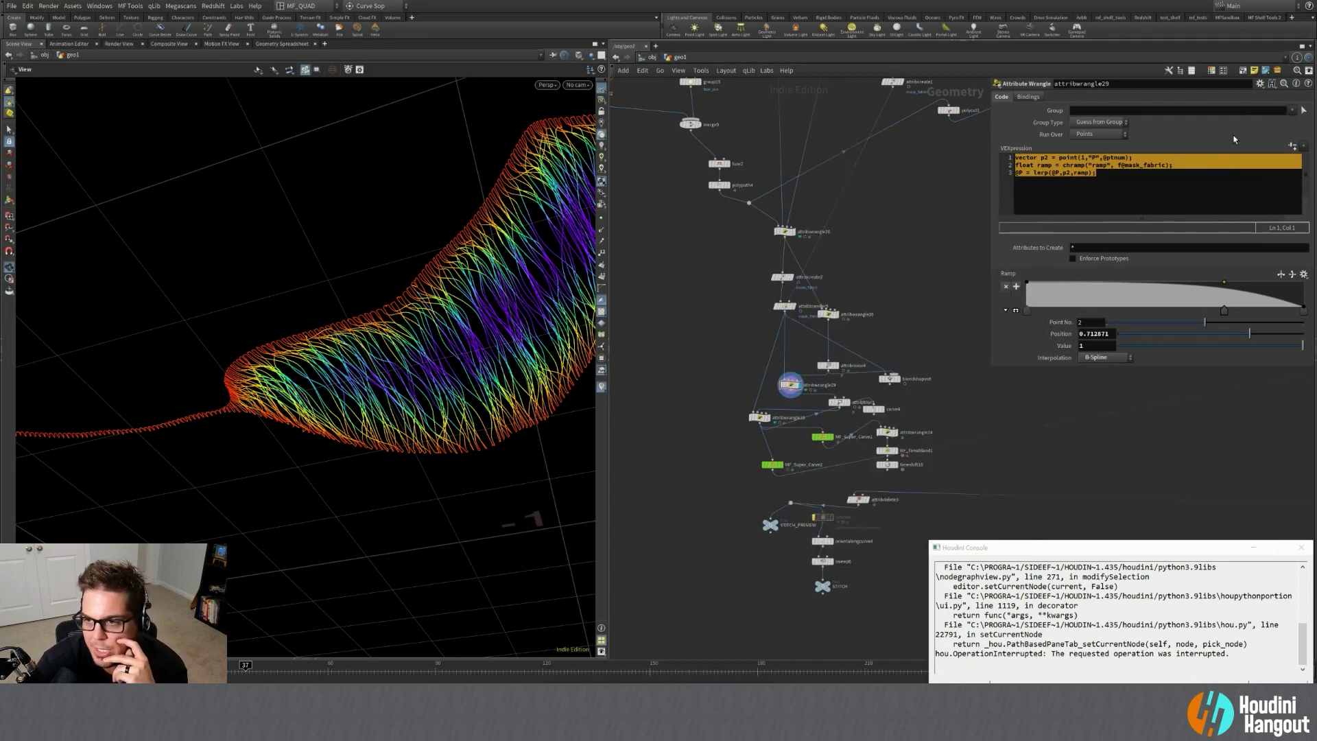
left_click(1260, 83)
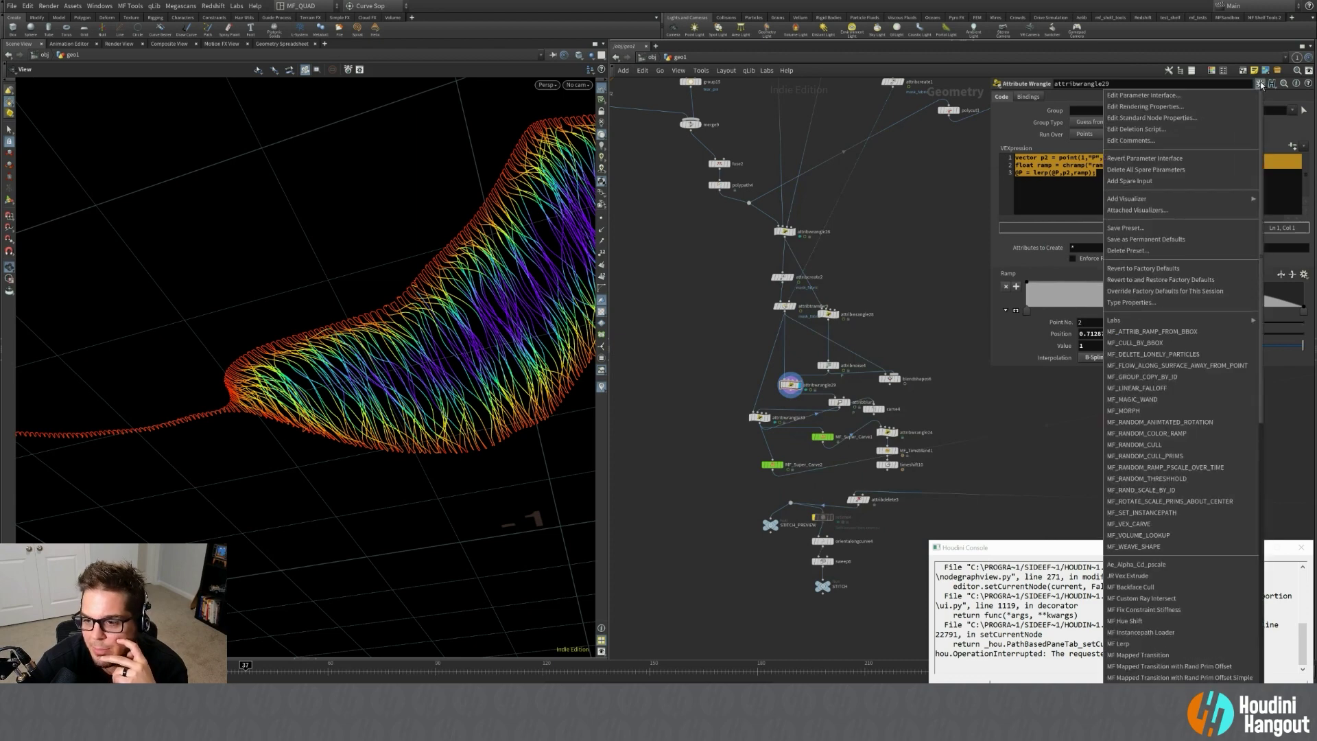
left_click(1087, 196)
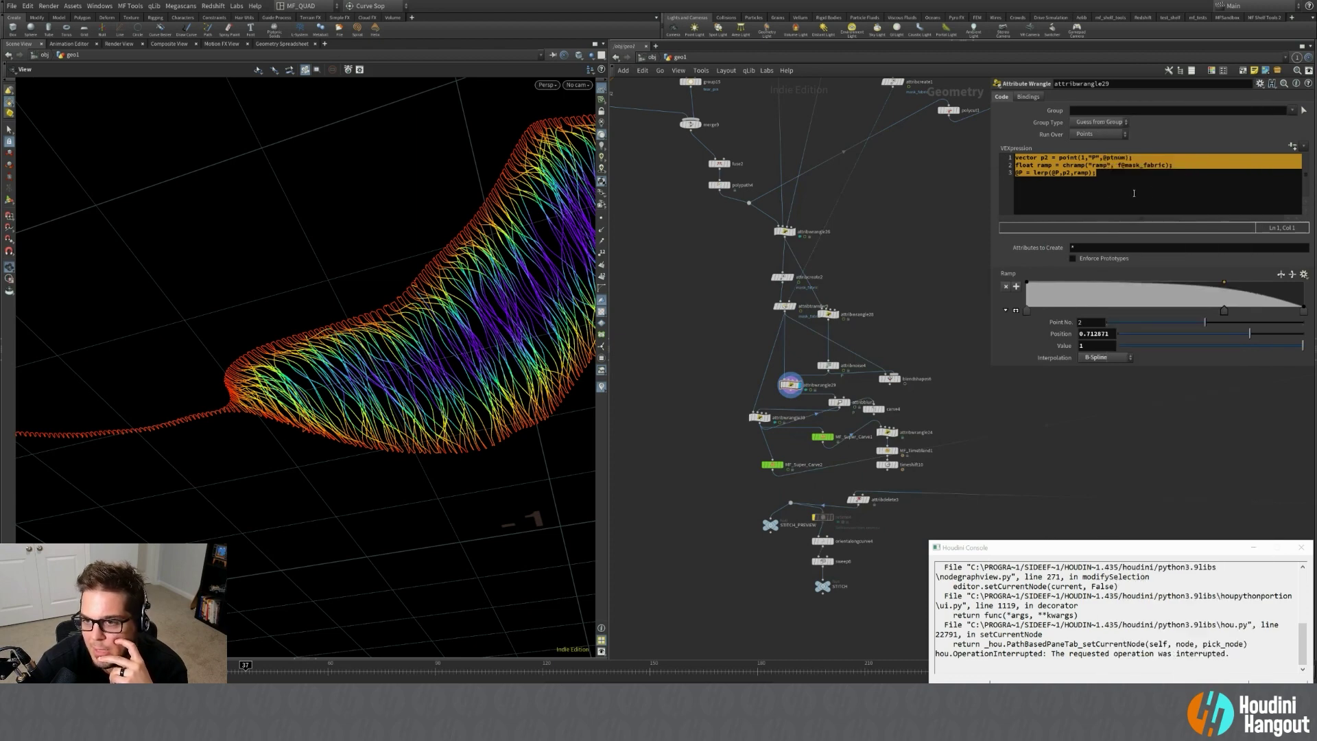
left_click(1260, 83)
scroll(1172, 549, "down", 3)
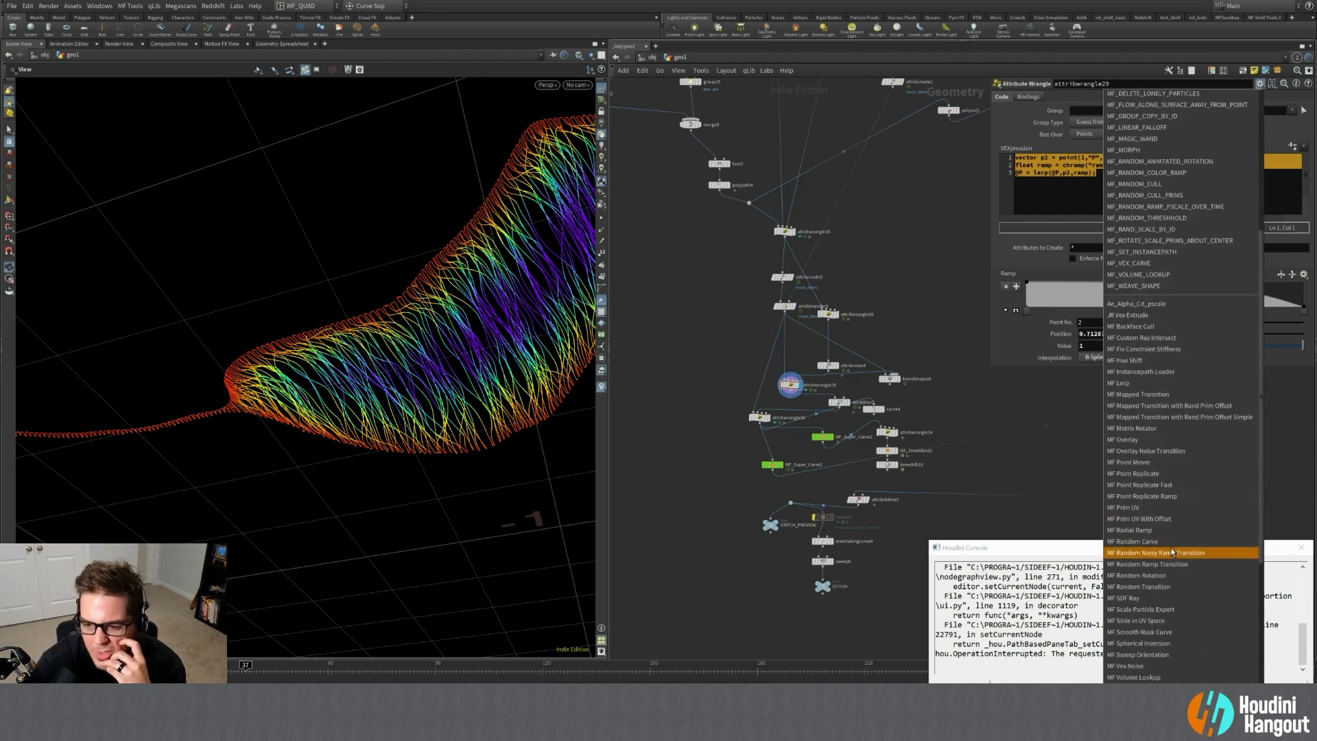
left_click(731, 466)
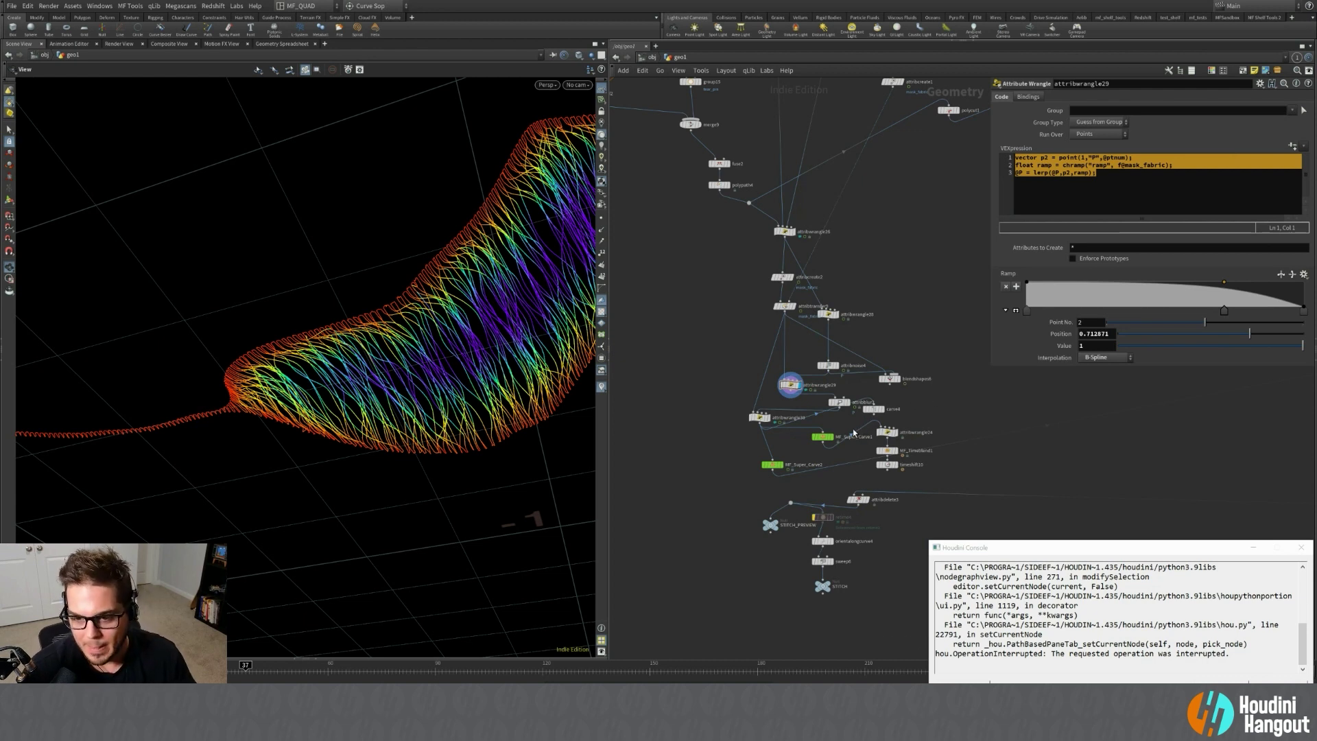
Move the carve node beside MF_Super_Carve1 out to the far side of the stitch chain, and close the Houdini Console.
left_click_drag(875, 409, 691, 441)
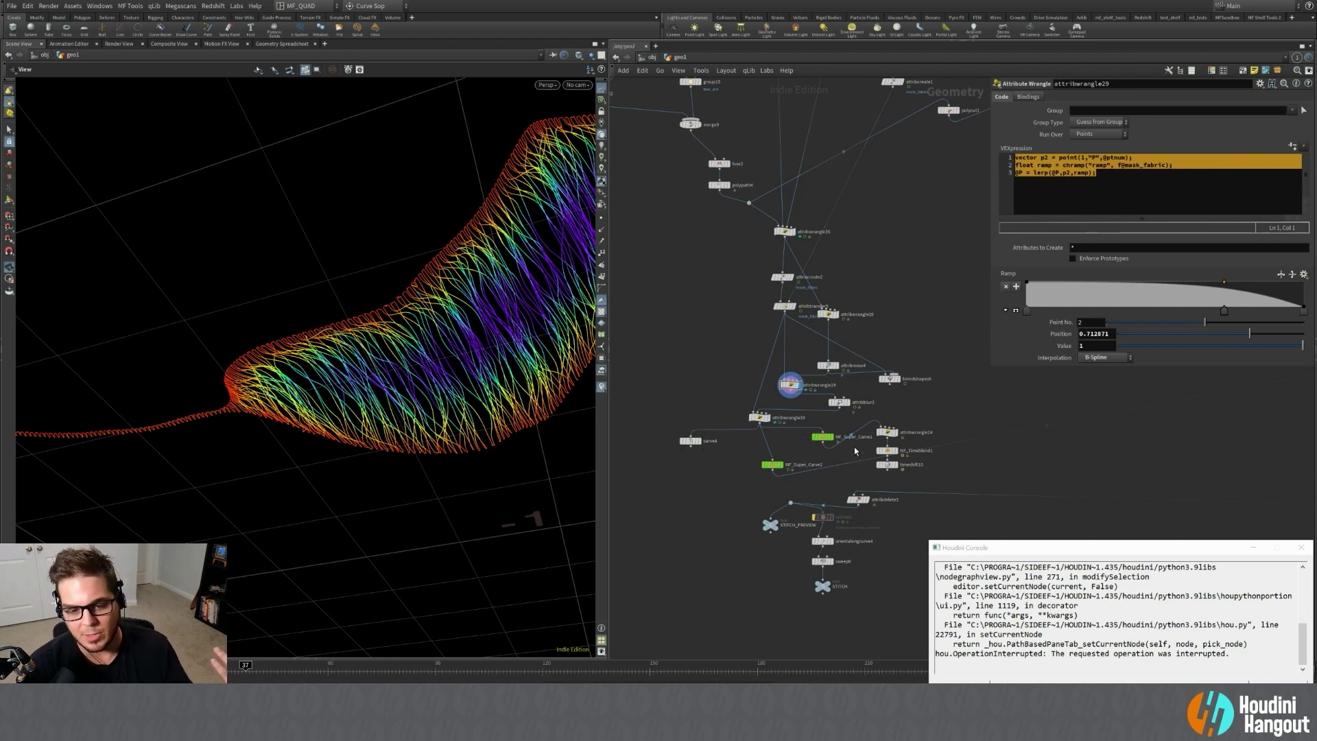
left_click(1301, 547)
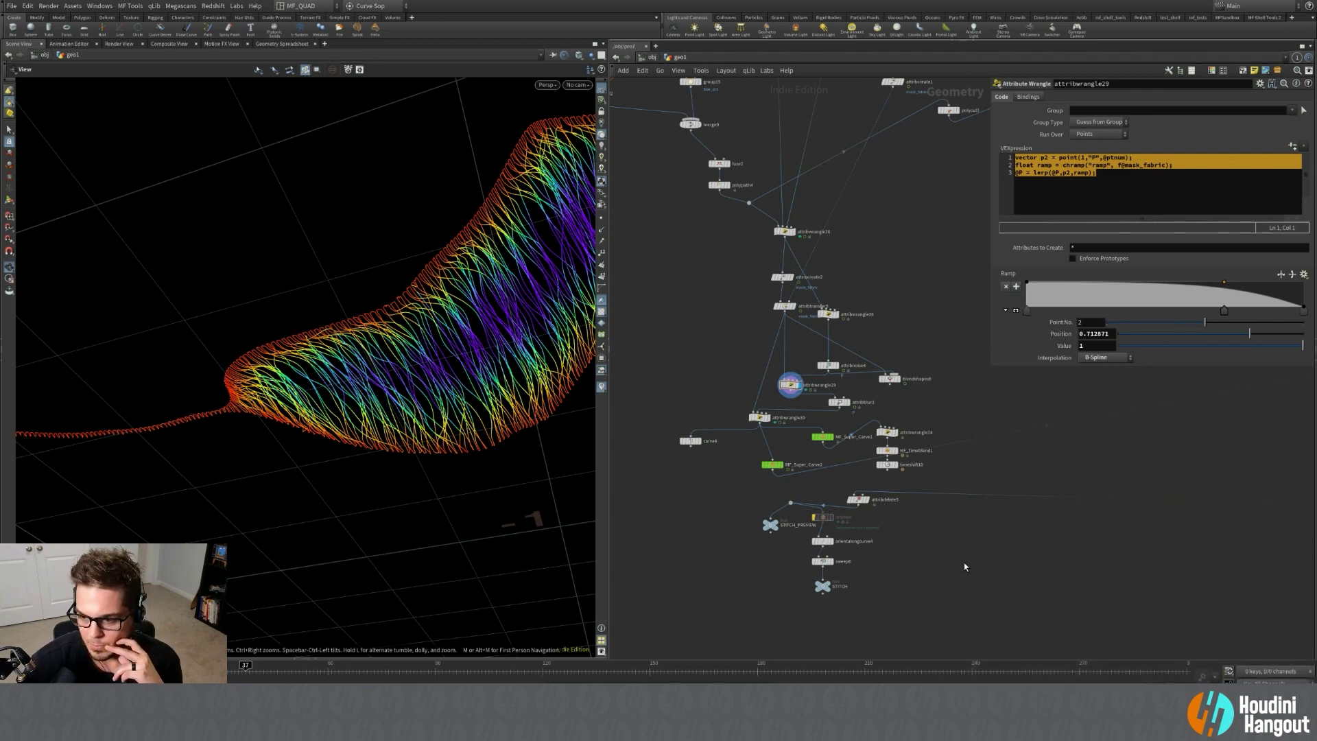
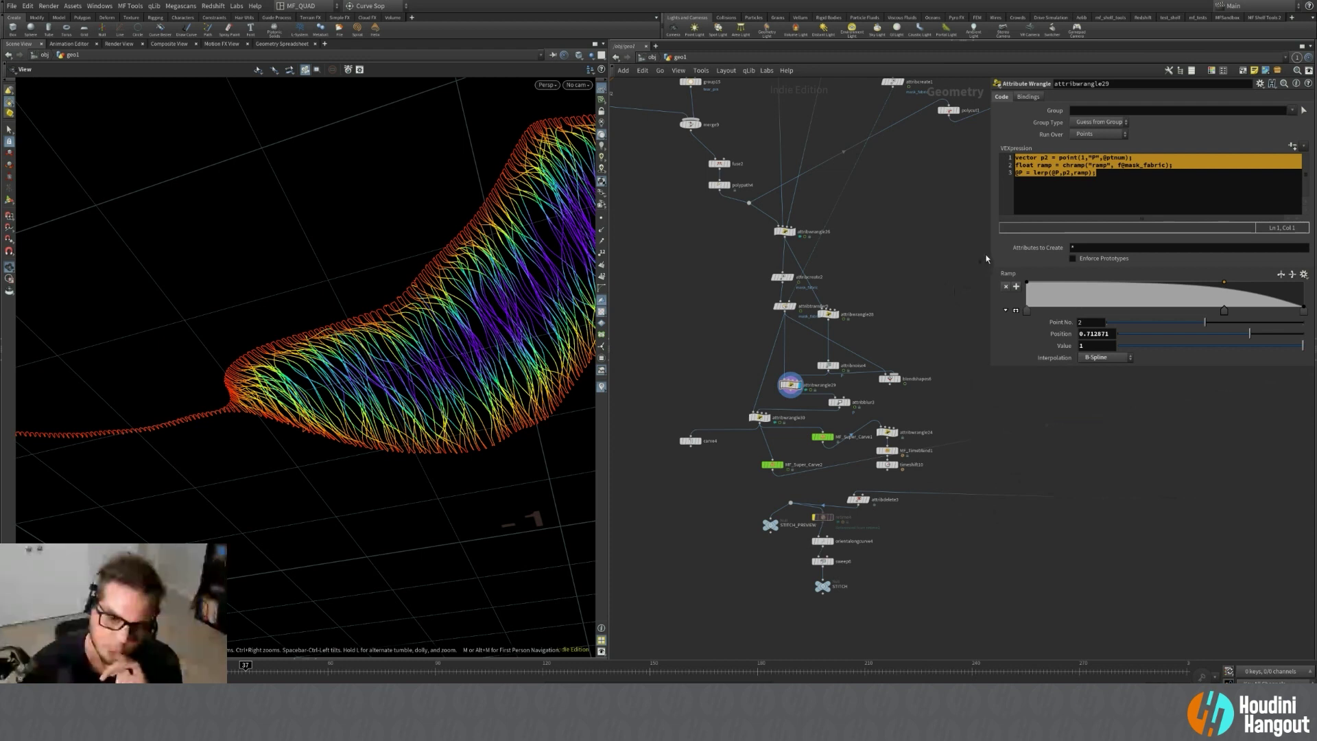
Find the vellumconstraints3 stitch node below vellumcloth3 in the network, display it and show its parameters.
middle_click_drag(987, 258, 835, 376)
scroll(835, 376, "down", 5)
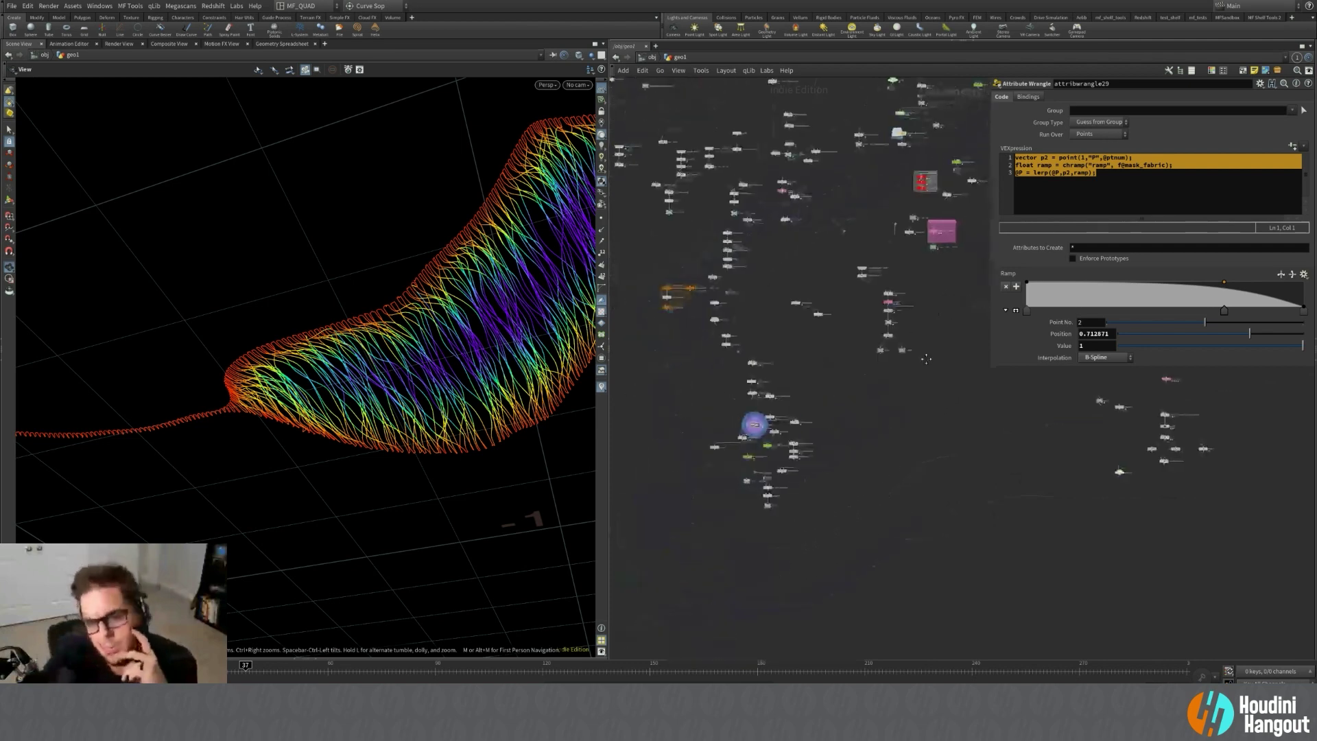
middle_click_drag(911, 363, 547, 489)
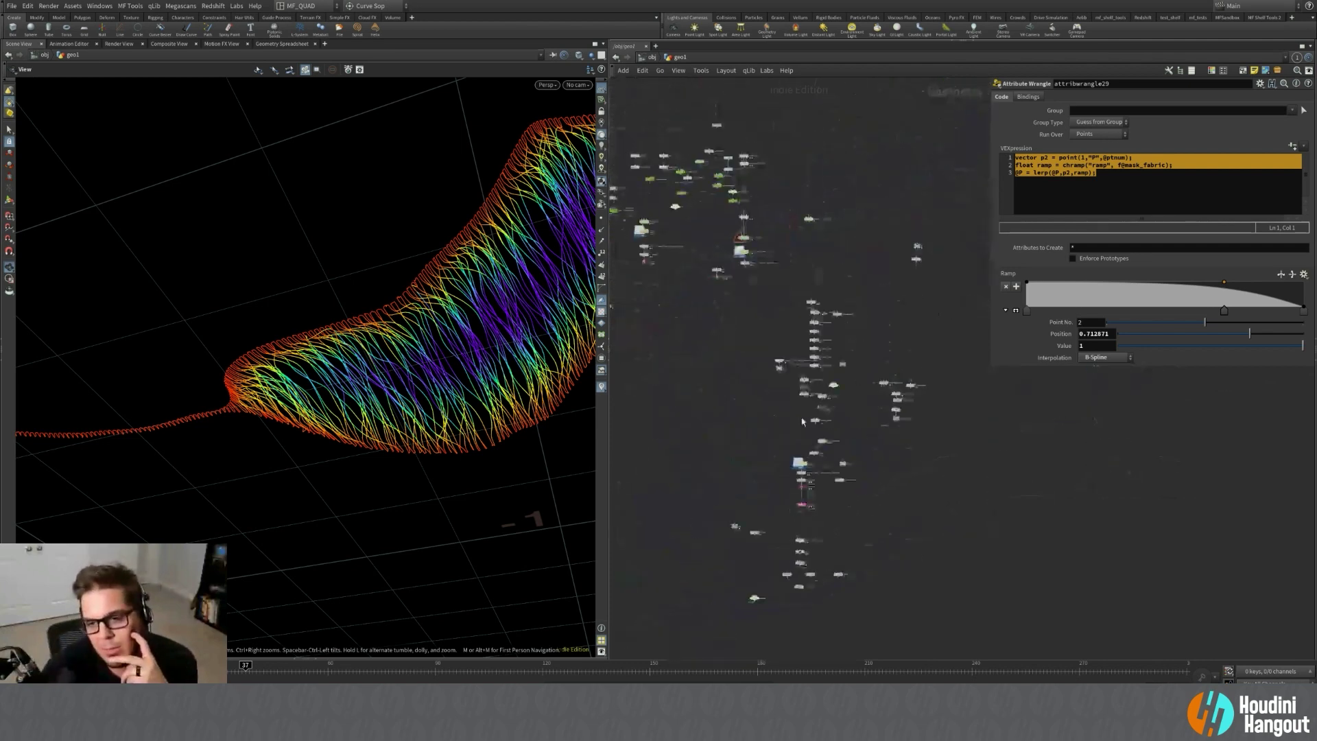
scroll(820, 338, "up", 2)
scroll(820, 339, "up", 4)
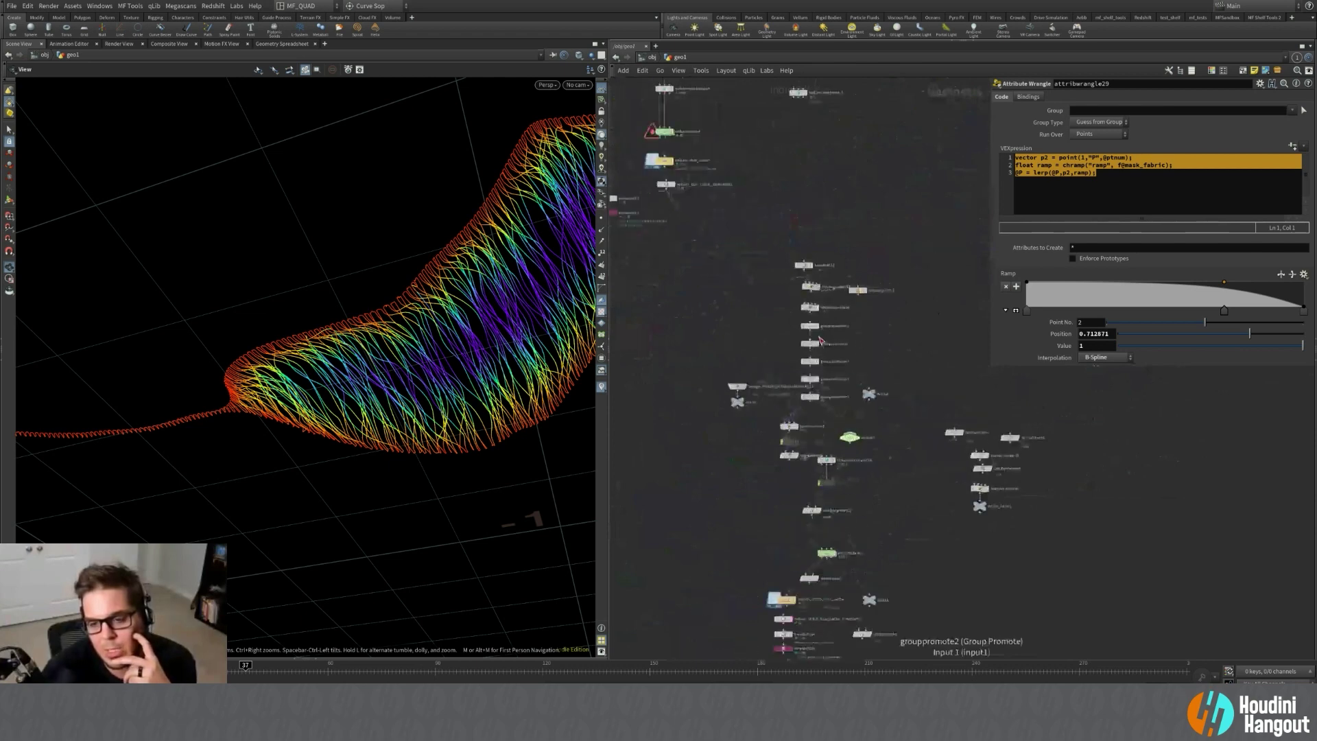
middle_click_drag(820, 339, 900, 629)
scroll(792, 314, "up", 6)
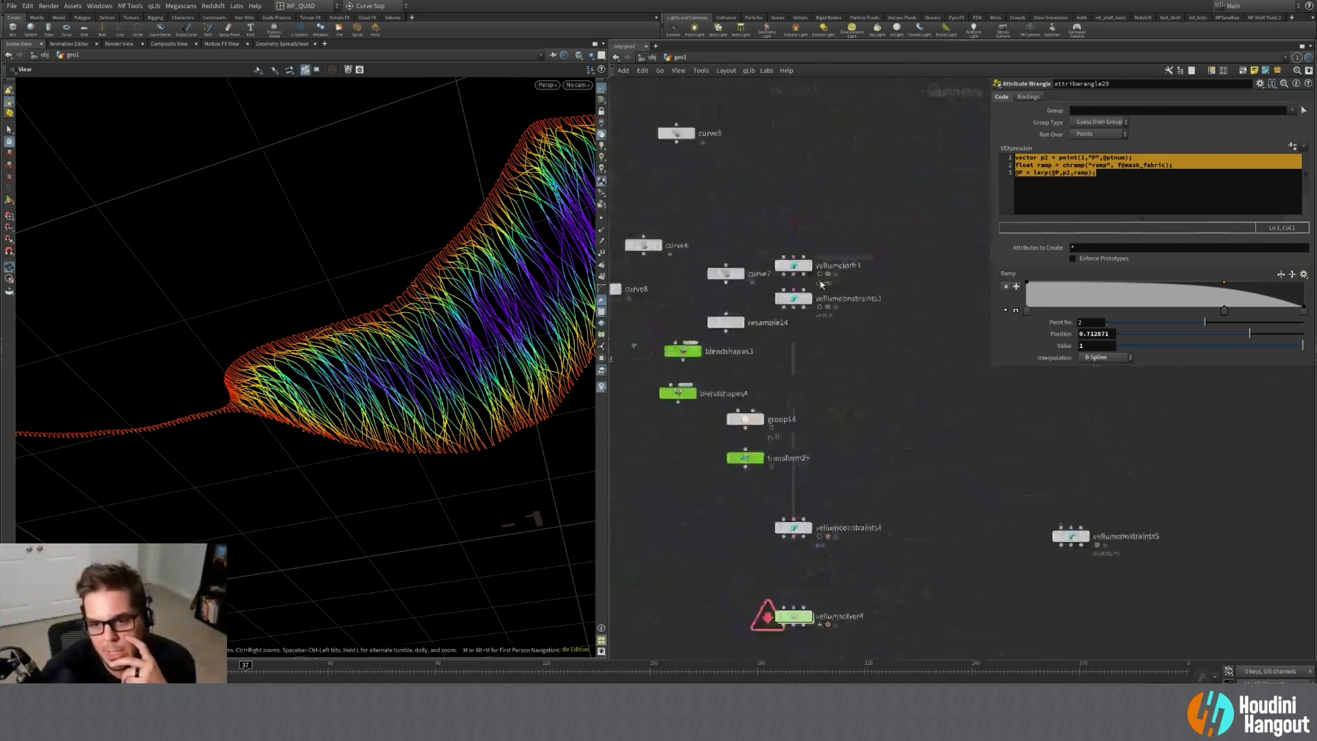
left_click(802, 310)
left_click(796, 314)
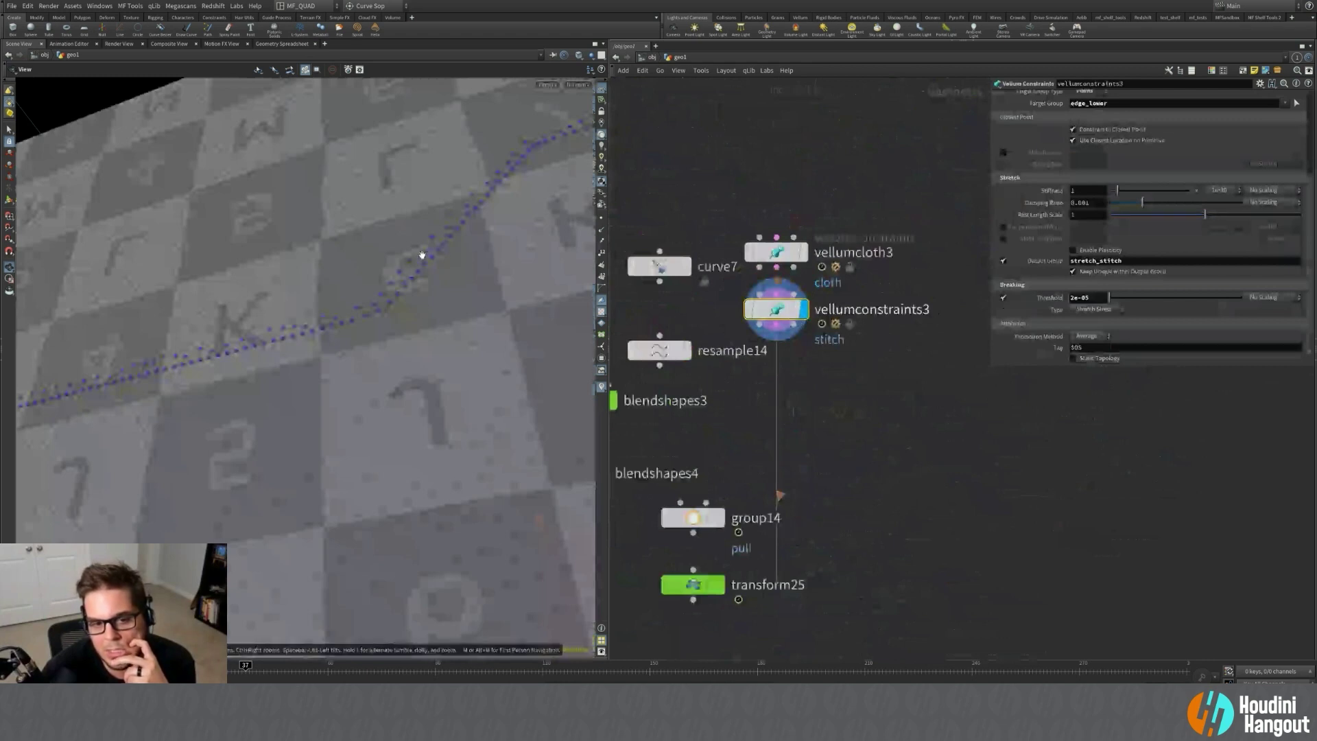
Examine the stitch constraint points along the seam between the two cloth edges up close in the viewport.
left_click_drag(400, 284, 424, 289, "alt")
scroll(423, 288, "up", 8)
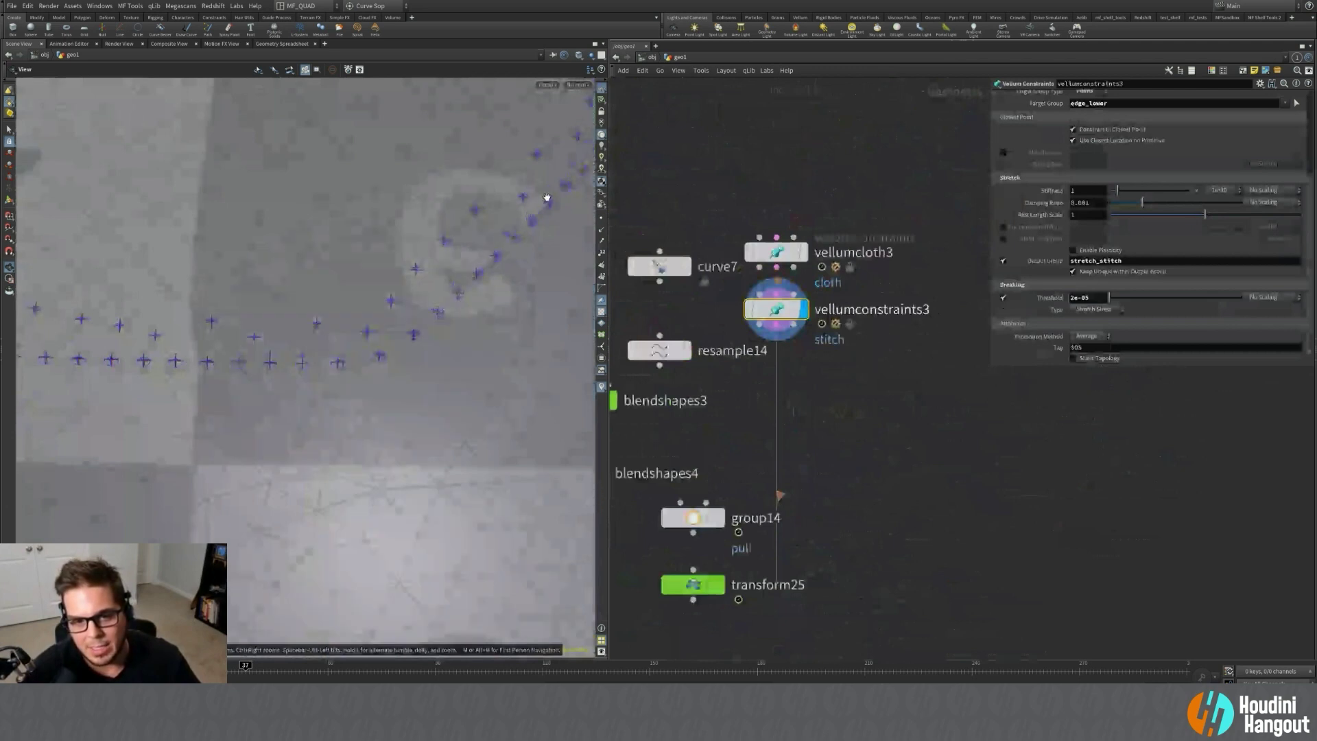
middle_click_drag(270, 356, 470, 351)
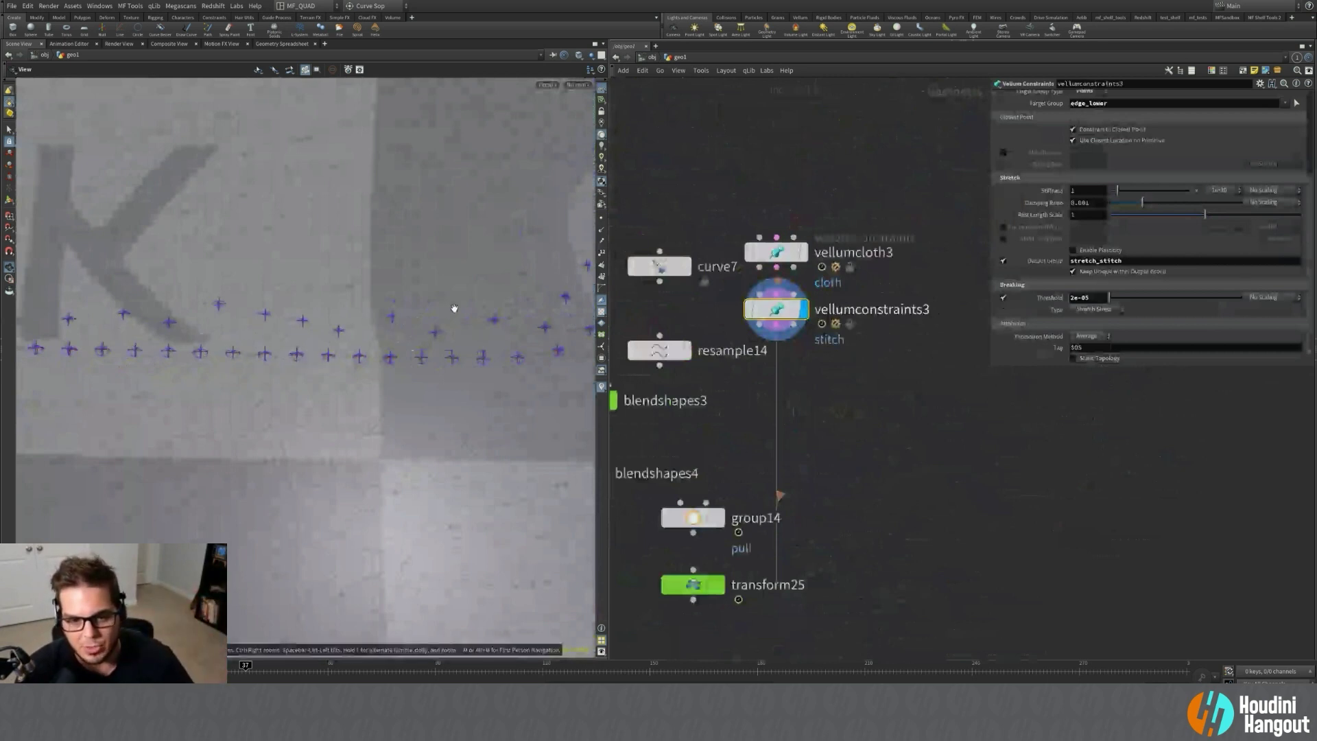
left_click_drag(454, 308, 442, 385)
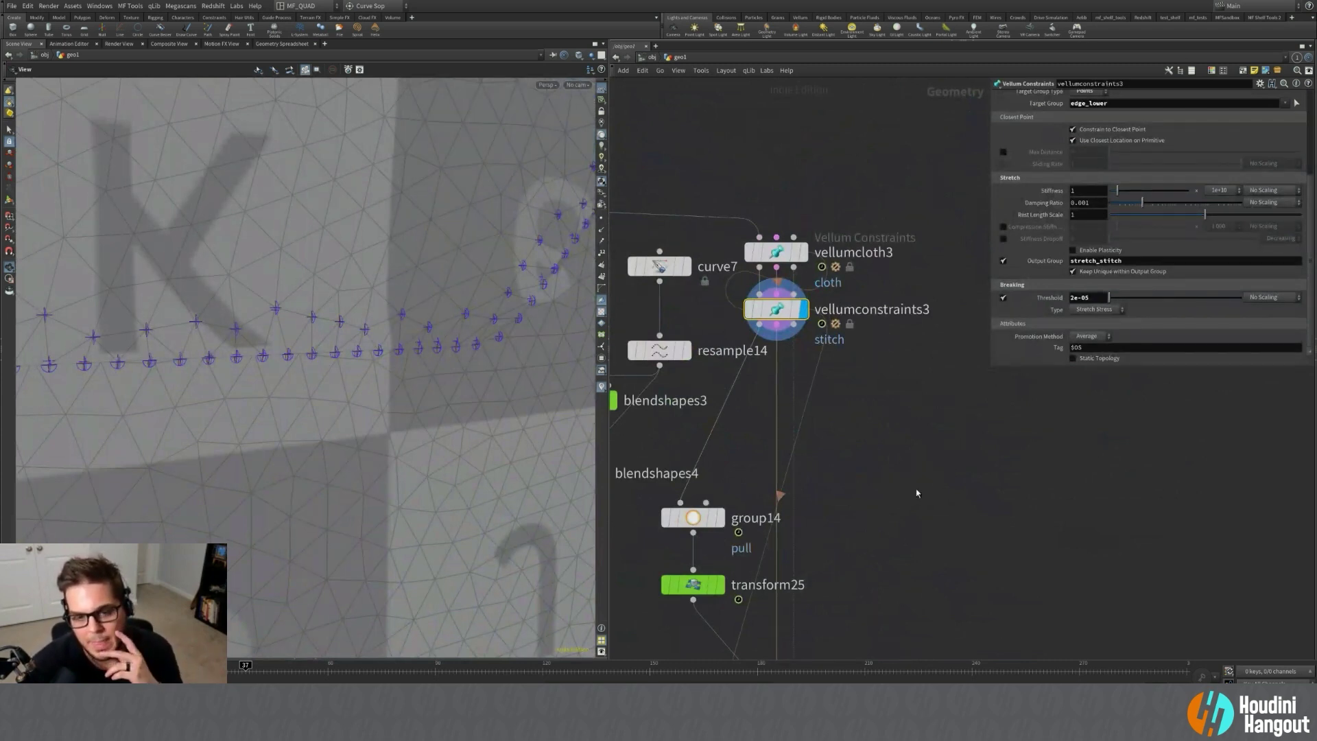
Locate the other Vellum setup in the network and display attribwrangle11 below vellumconstraints2.
scroll(915, 493, "down", 8)
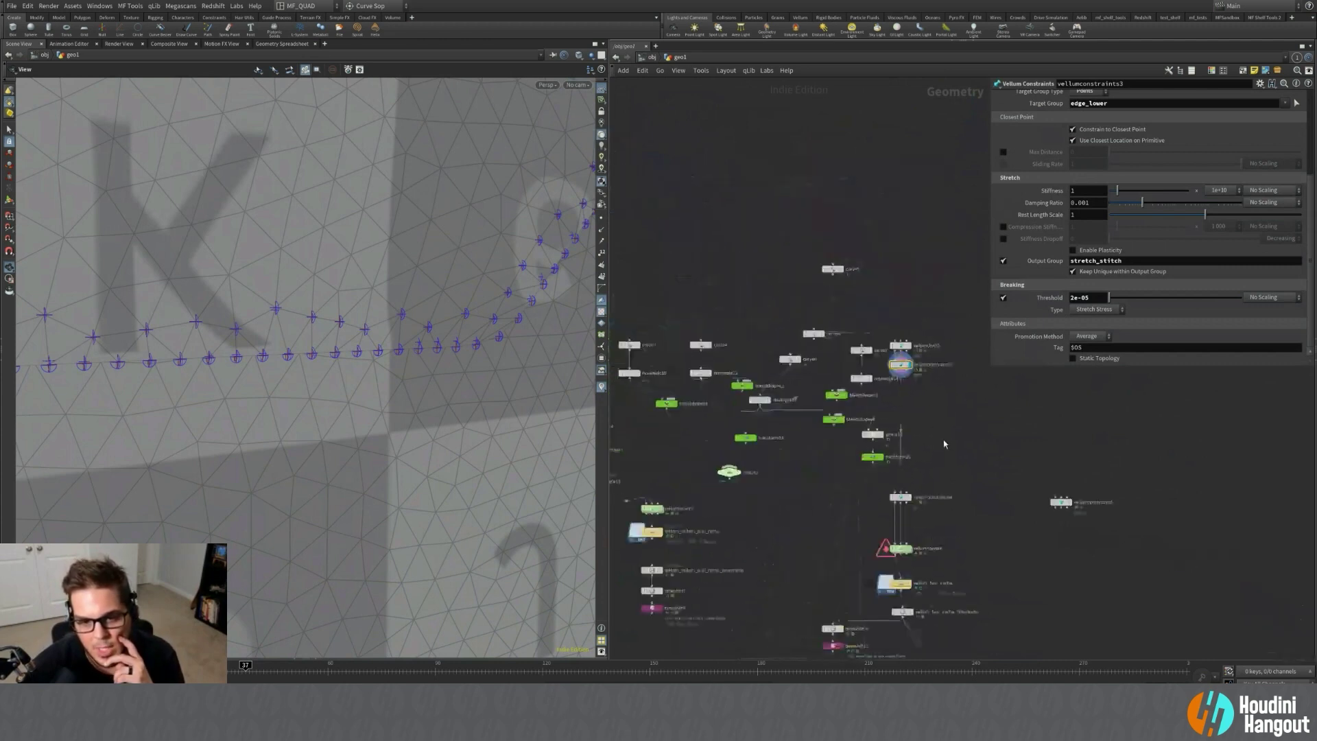
middle_click_drag(967, 462, 956, 340)
middle_click_drag(779, 599, 981, 434)
scroll(980, 434, "down", 2)
scroll(980, 435, "down", 5)
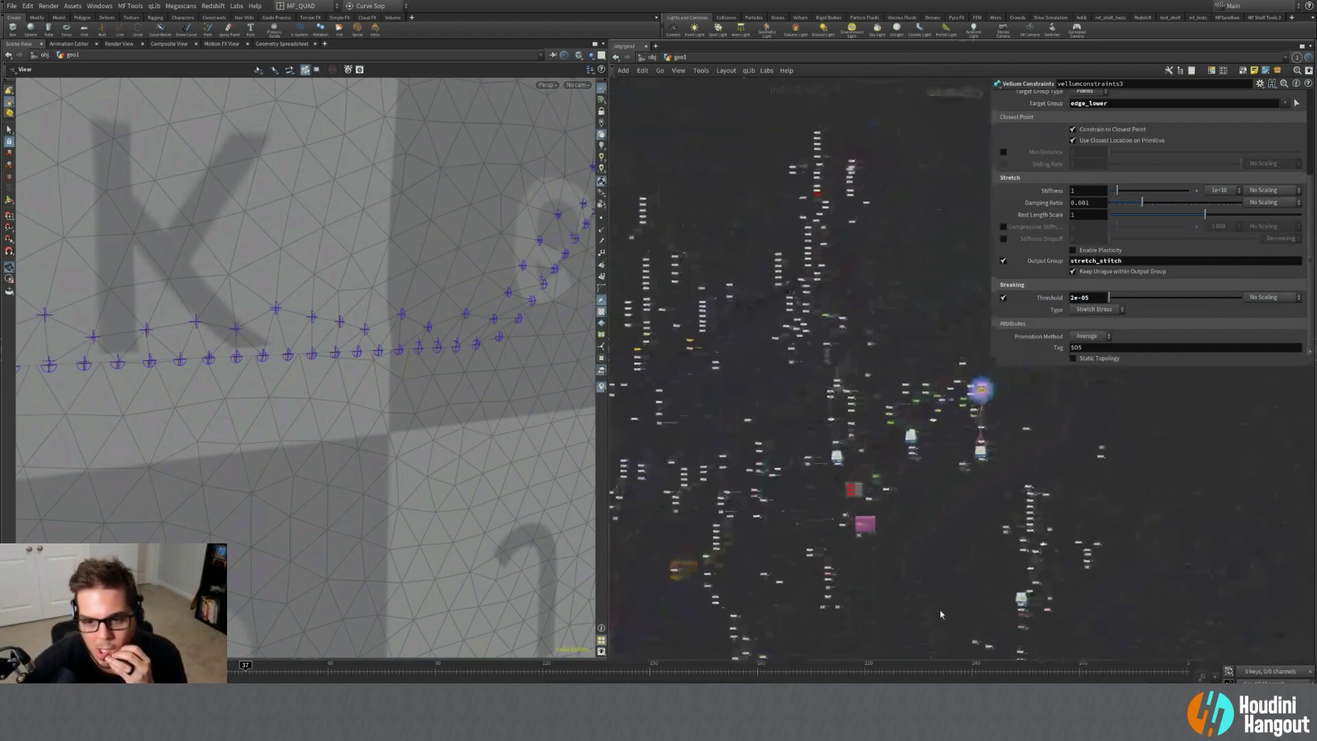
scroll(942, 605, "up", 5)
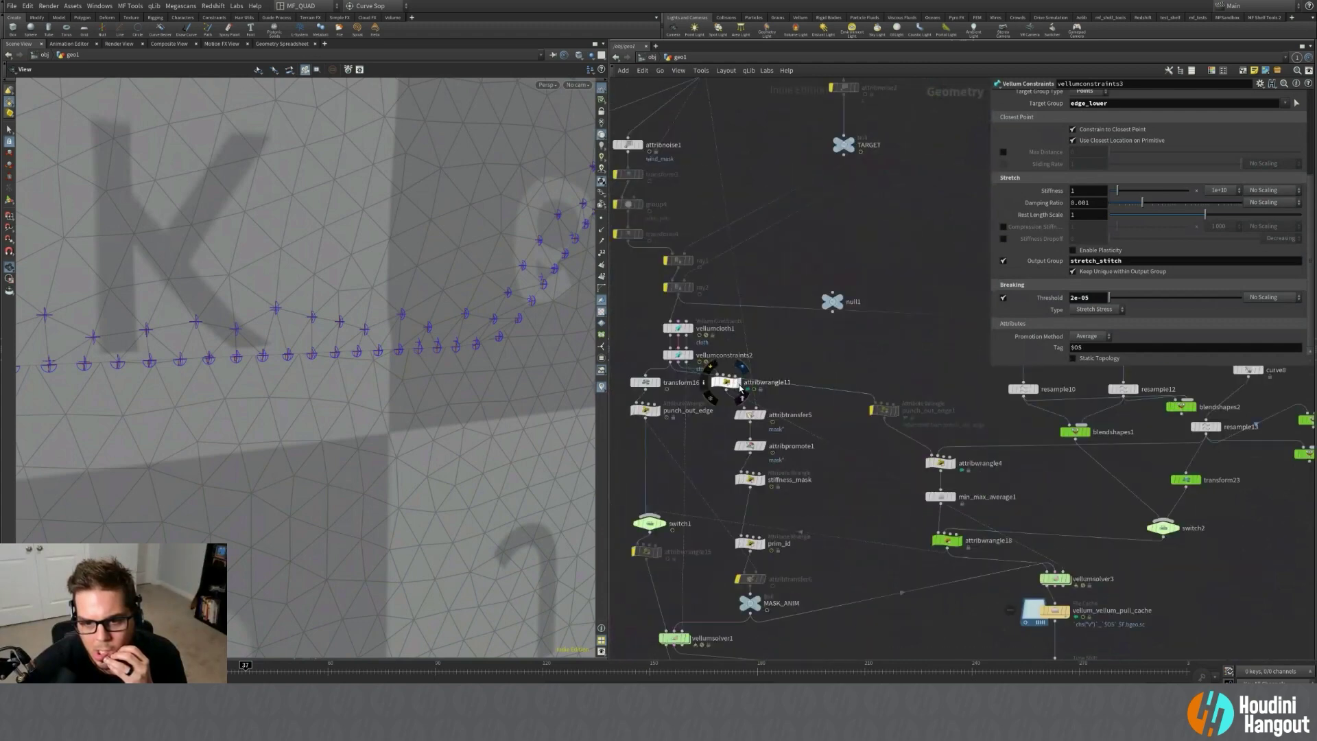
left_click(727, 386)
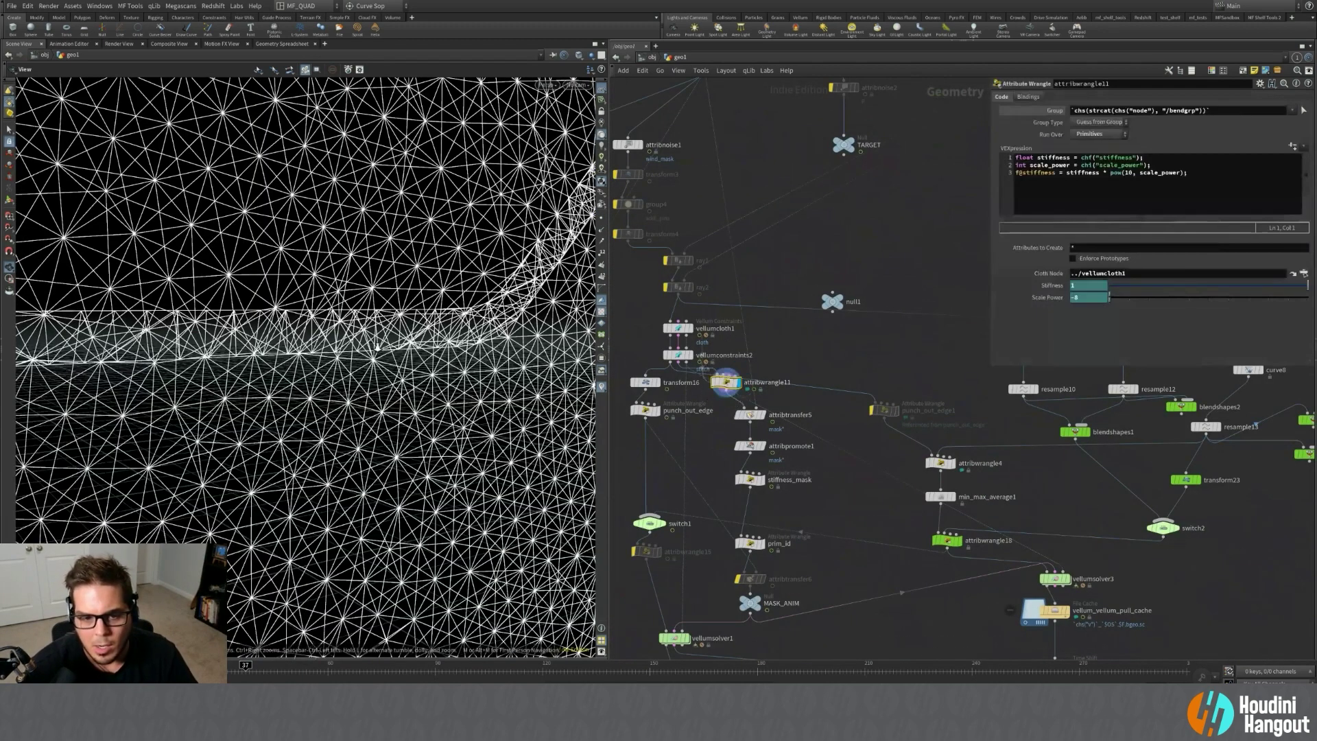
Examine attribwrangle11's constraint geometry along the seam, including its outer edge from an oblique angle.
scroll(384, 384, "down", 2)
mouse_move(357, 377)
left_mouse_down()
mouse_move(206, 373)
mouse_move(343, 370)
left_mouse_up()
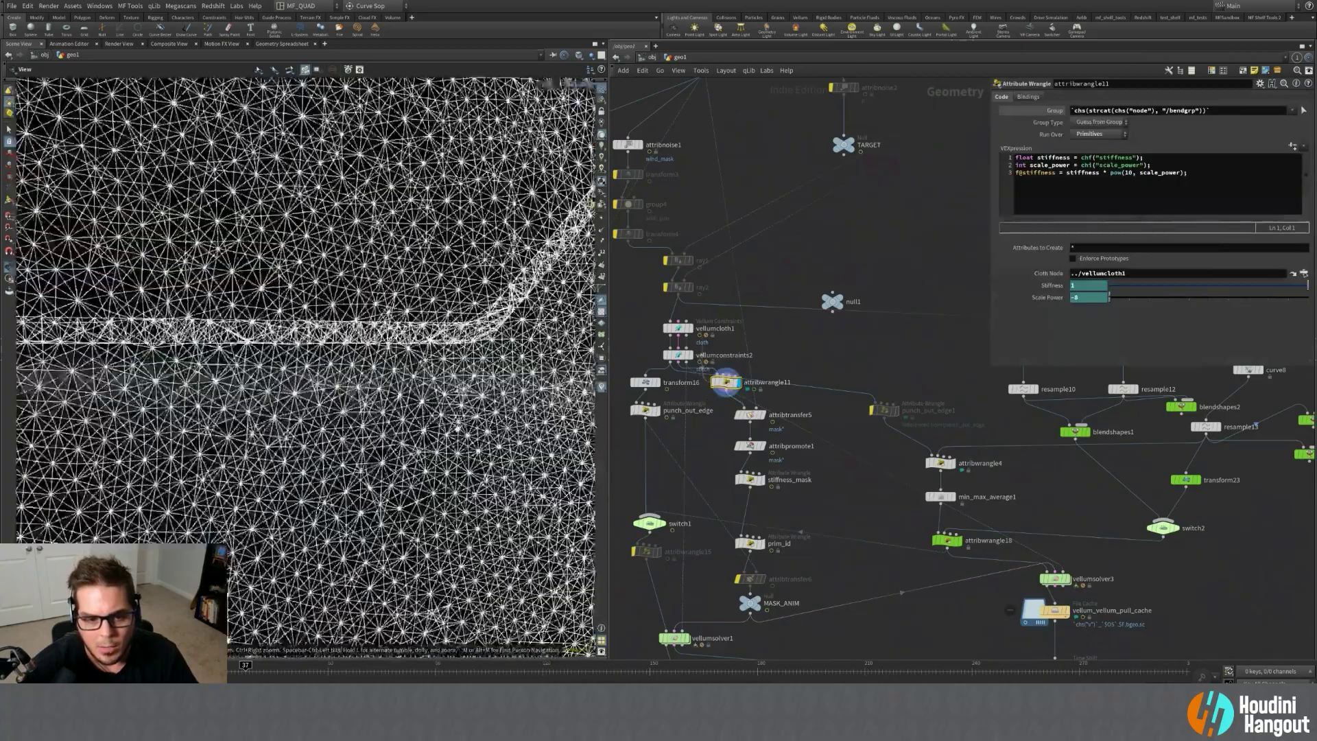
scroll(343, 370, "down", 2)
middle_click_drag(343, 370, 556, 446)
scroll(412, 384, "up", 2)
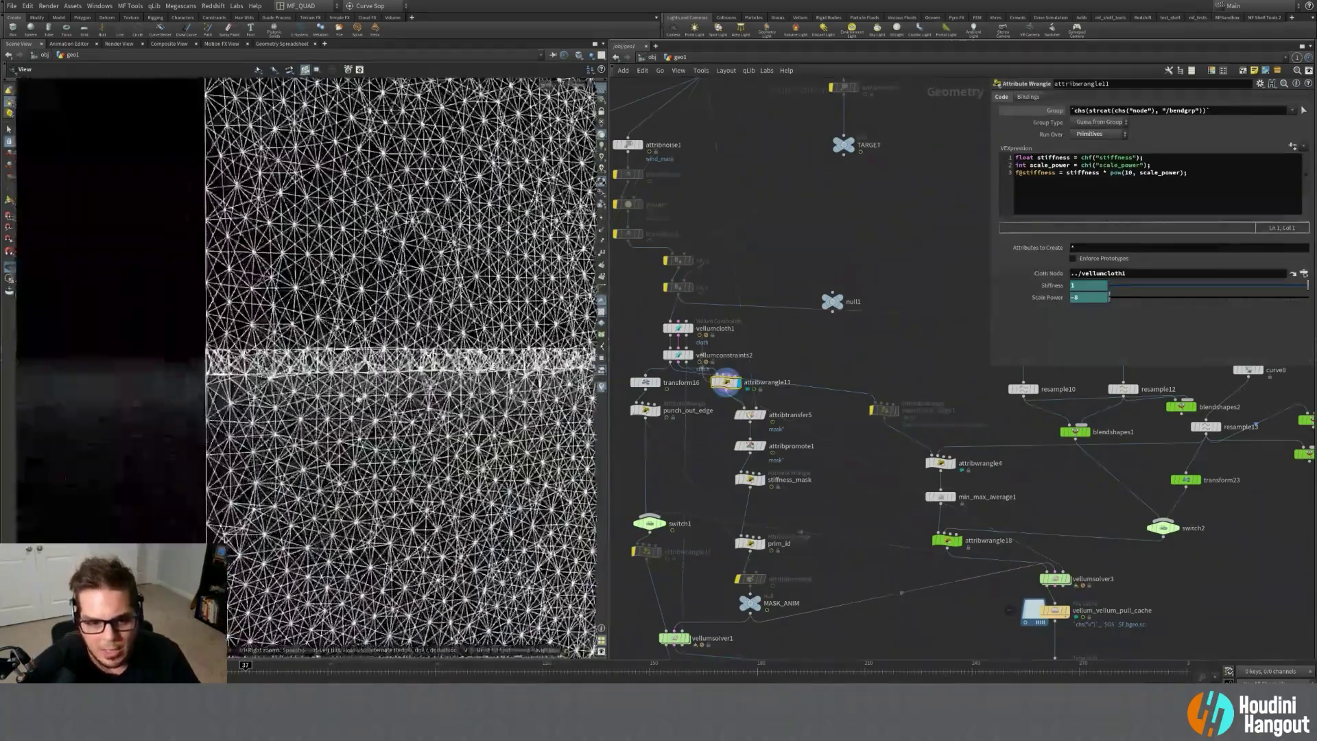
left_click_drag(480, 363, 406, 352)
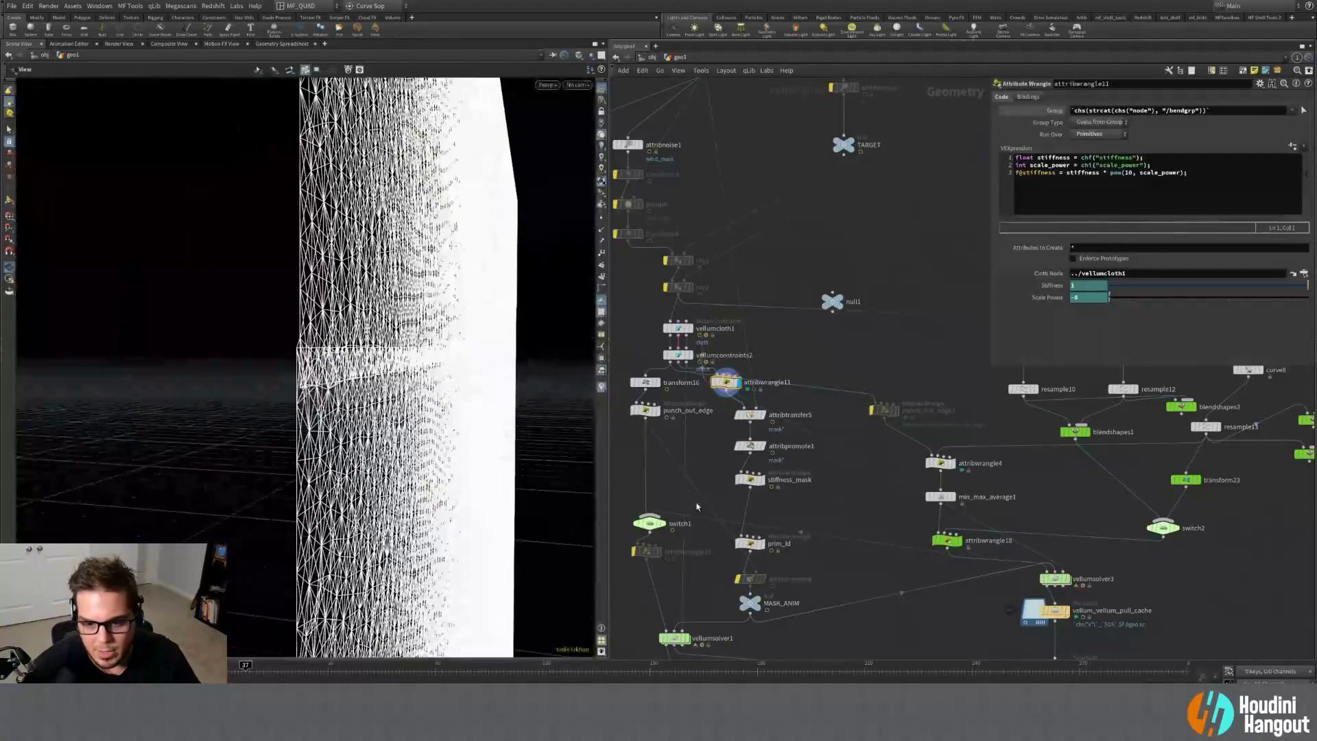
Return to the stitch curve nodes, and examine the stitches at the tear's corner in the Jersey_Transition.mp4 render in djv_view.
middle_click_drag(734, 496, 717, 264)
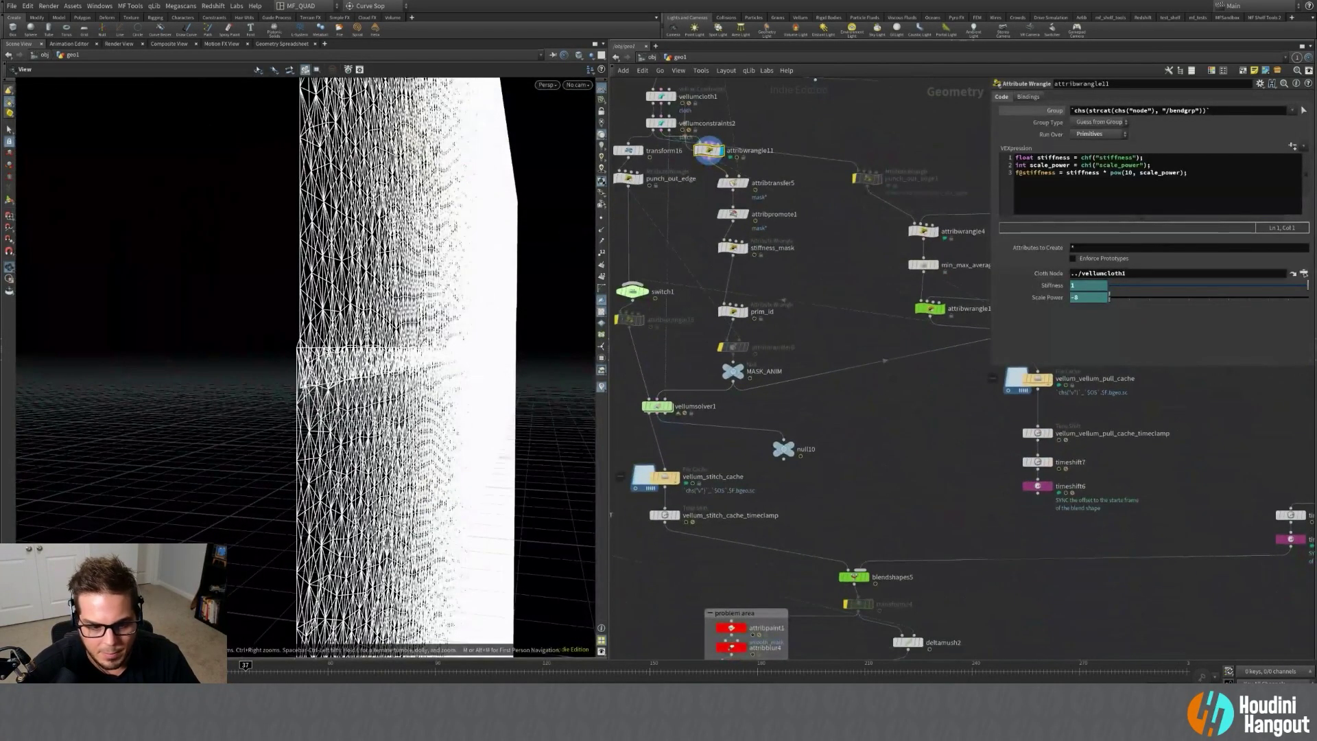
key("ctrl+Up")
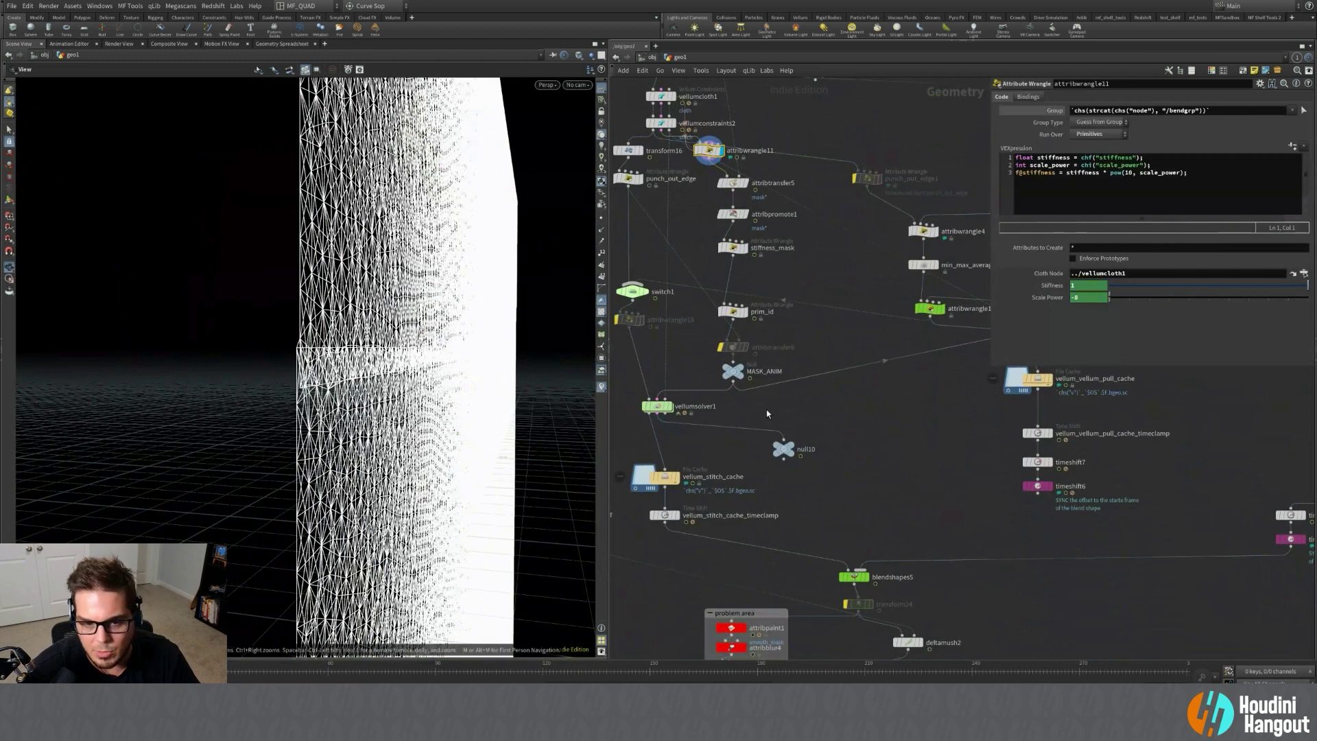
scroll(907, 327, "down", 6)
middle_click_drag(902, 446, 948, 112)
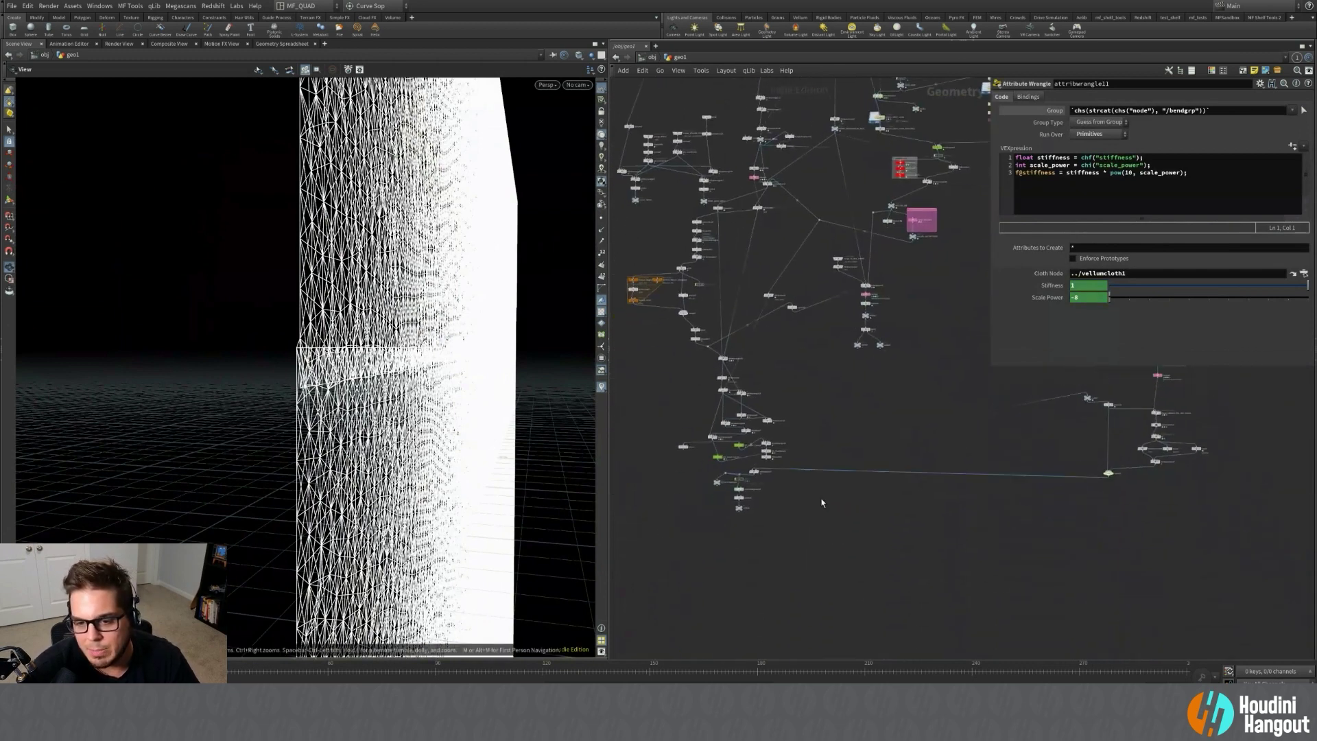
scroll(743, 482, "up", 6)
scroll(741, 483, "up", 3)
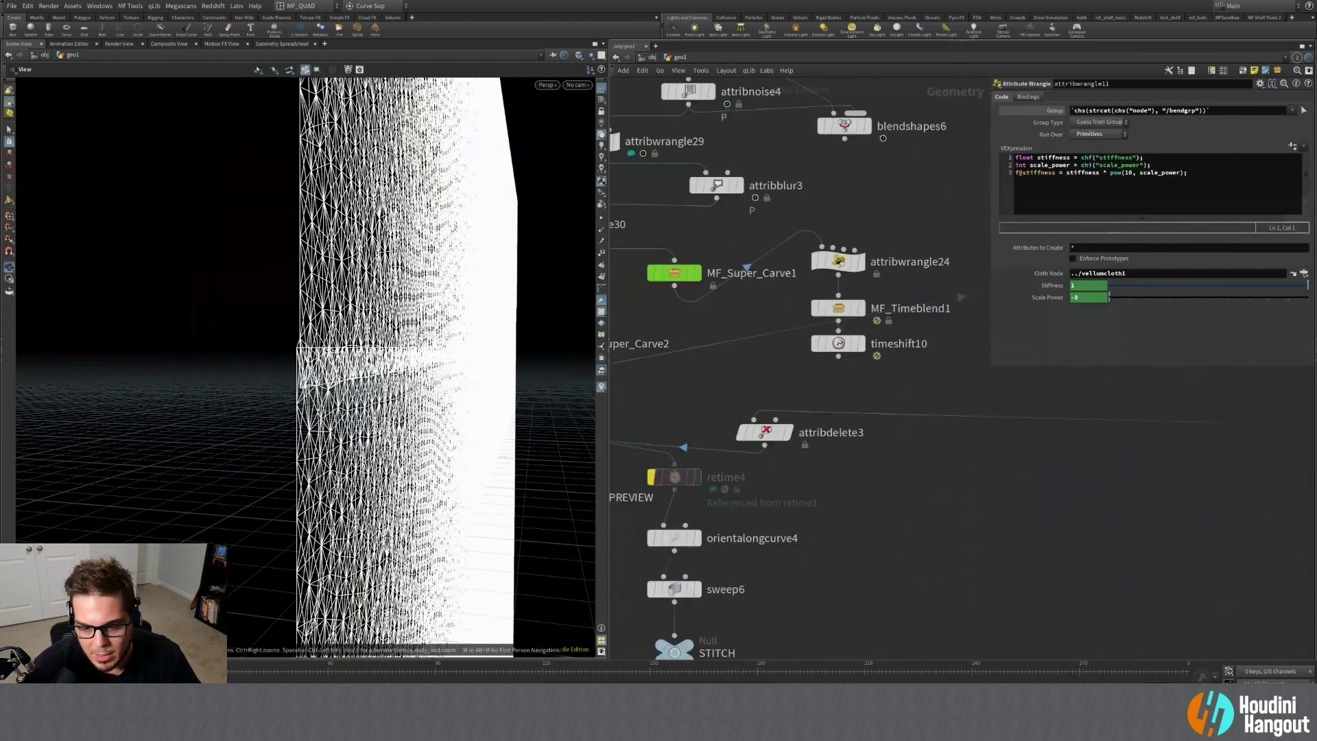
left_click_drag(0, 275, 752, 184)
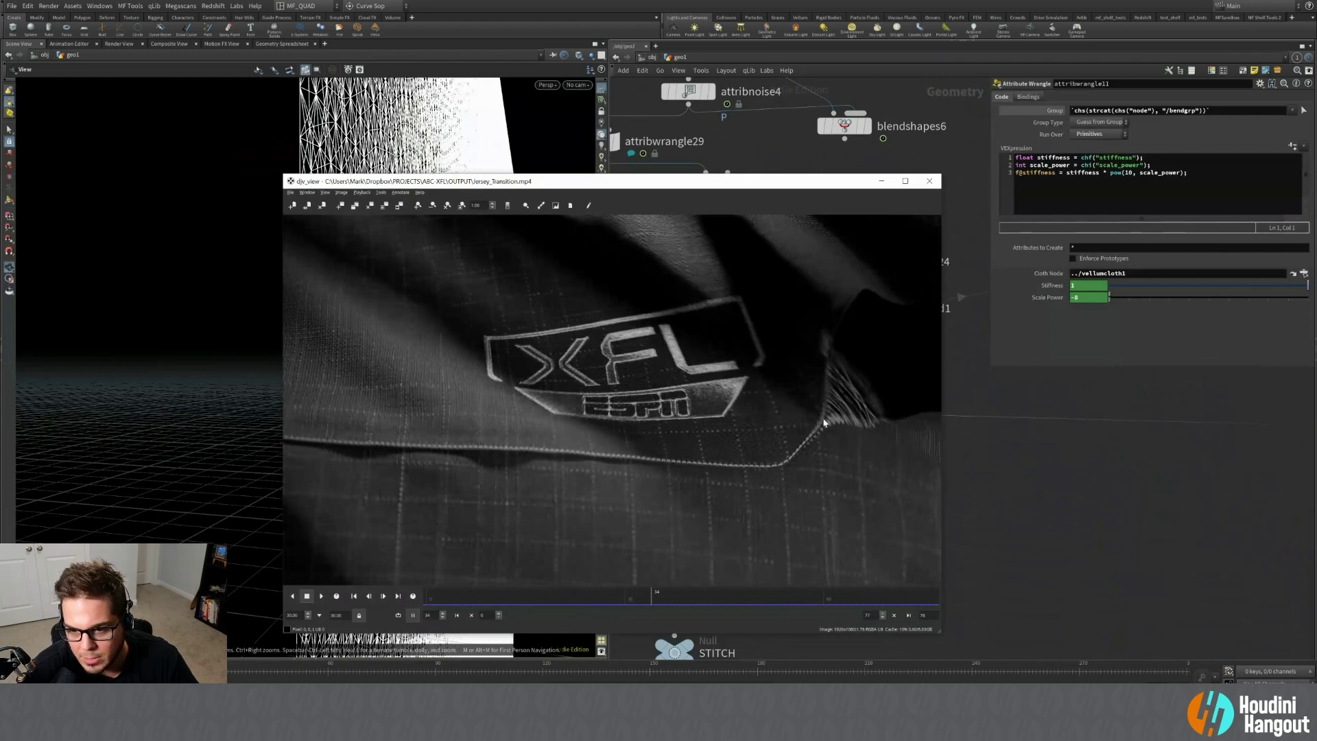
scroll(804, 364, "up", 10)
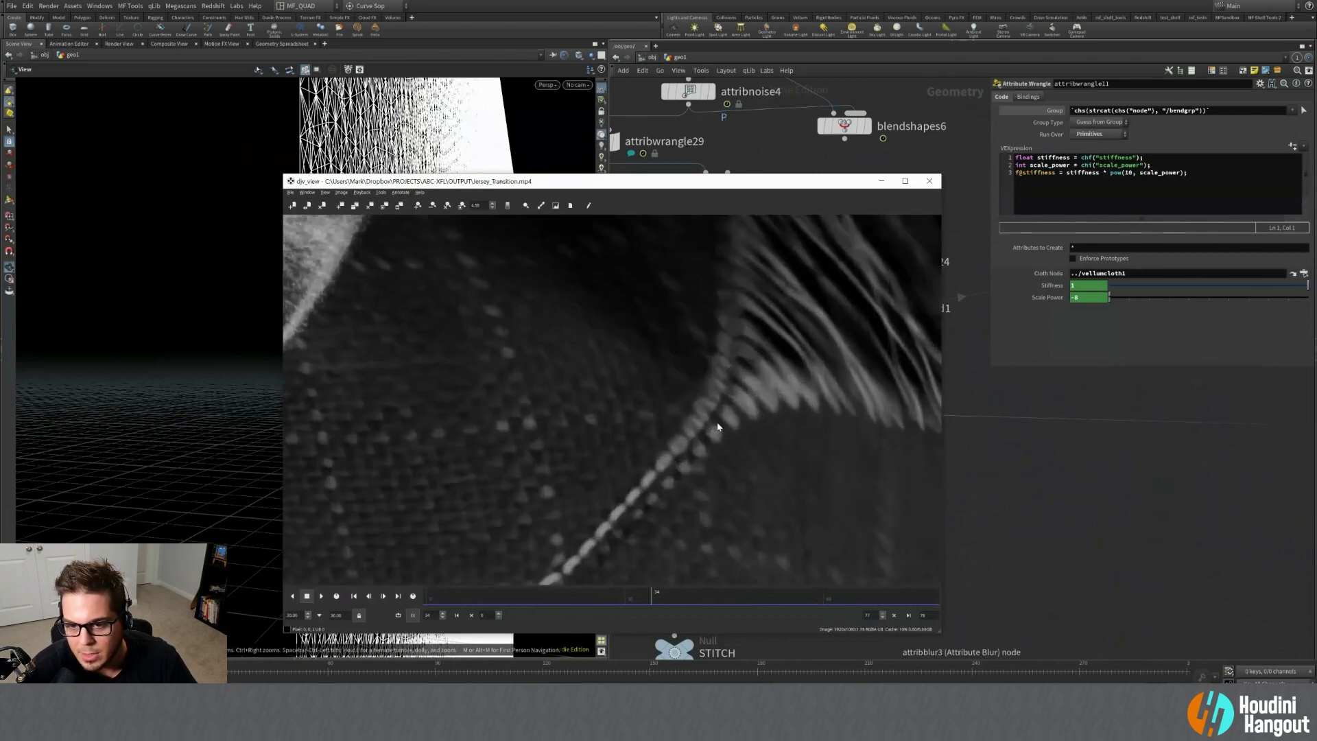
Examine the torn stitches at an earlier frame of Jersey_Transition.mp4, and put the video player out of the way.
scroll(746, 256, "down", 5)
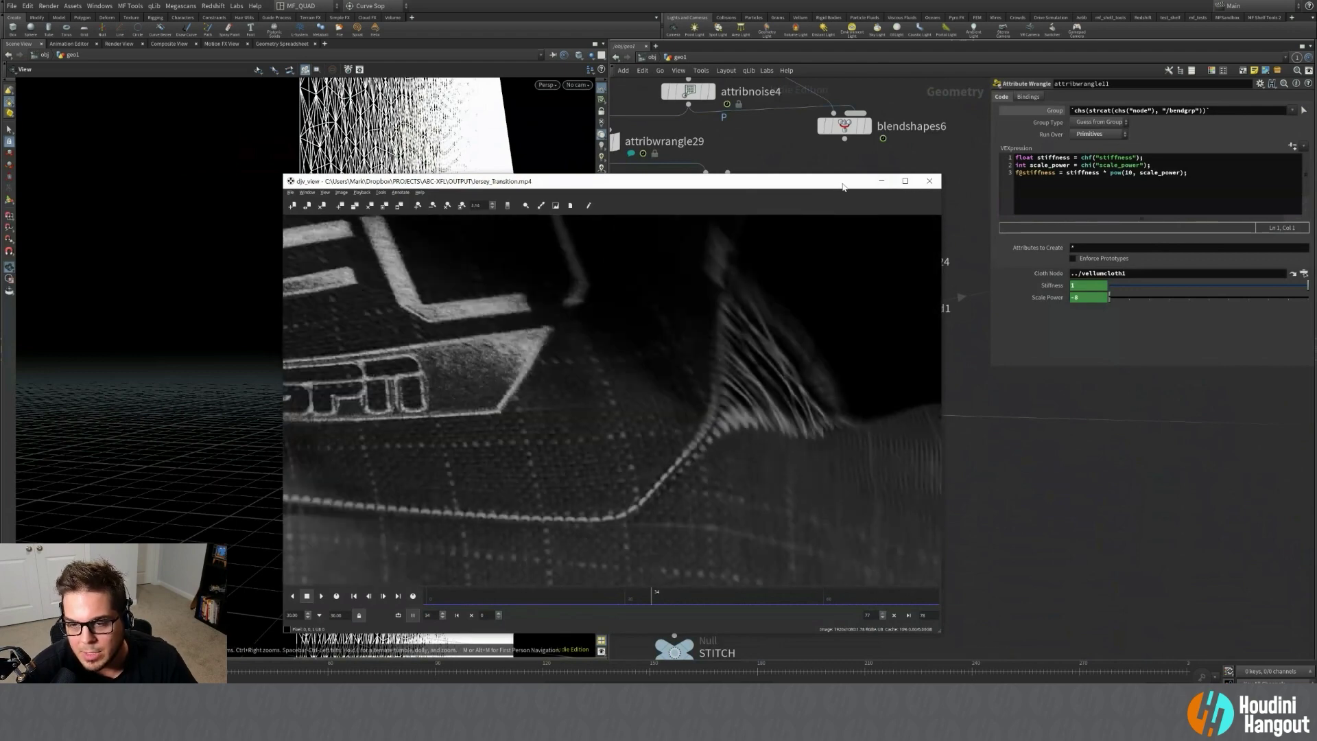
left_click_drag(654, 598, 626, 603)
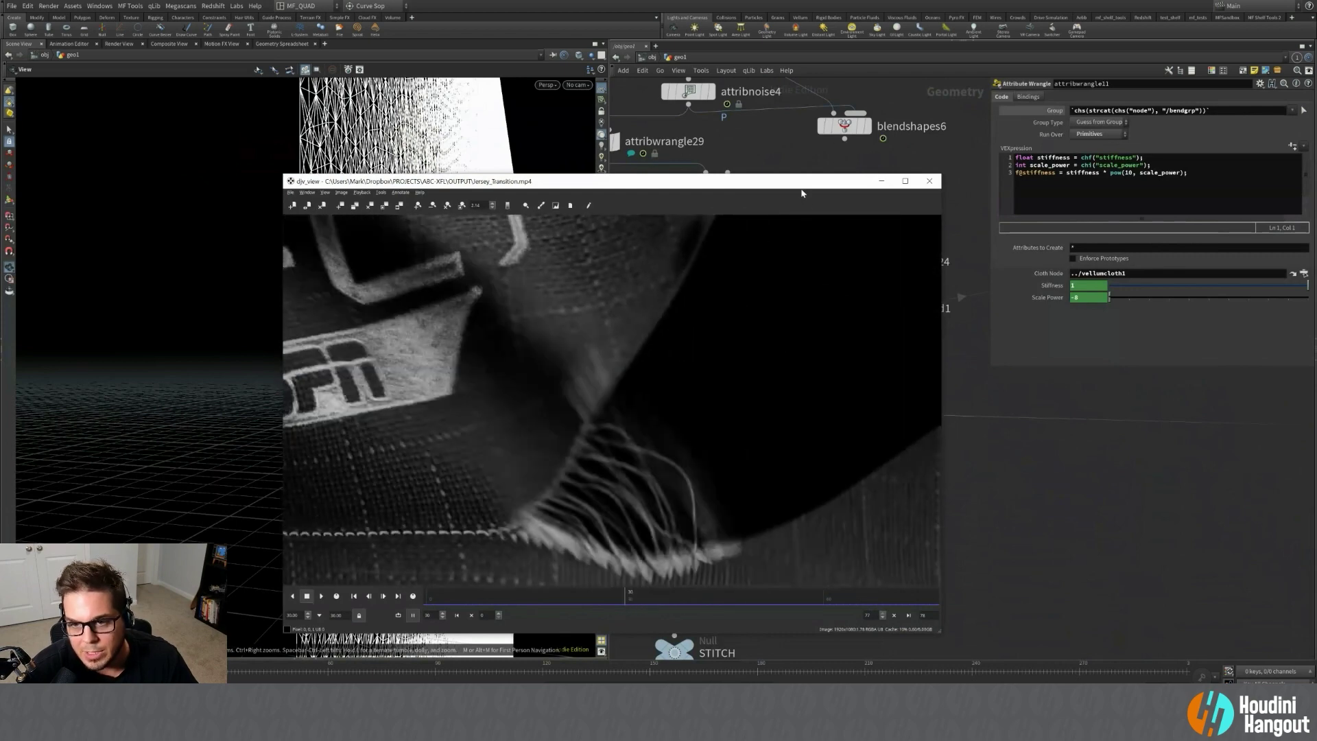
left_click_drag(802, 182, 523, 179)
left_click(603, 178)
Display attribwrangle30 and examine its blended stitch curves along the widening tear at a frame in the mid-40s.
scroll(709, 372, "down", 5)
middle_click_drag(686, 396, 848, 303)
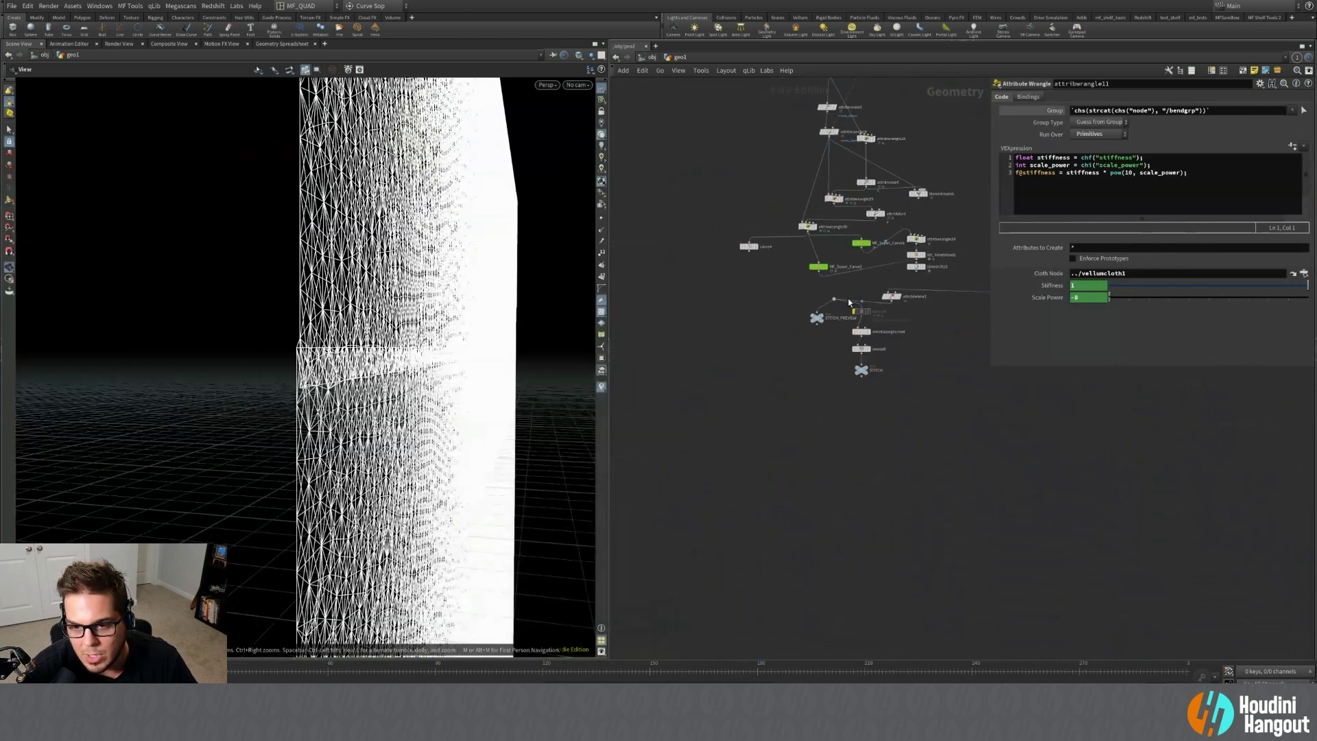
scroll(849, 302, "up", 5)
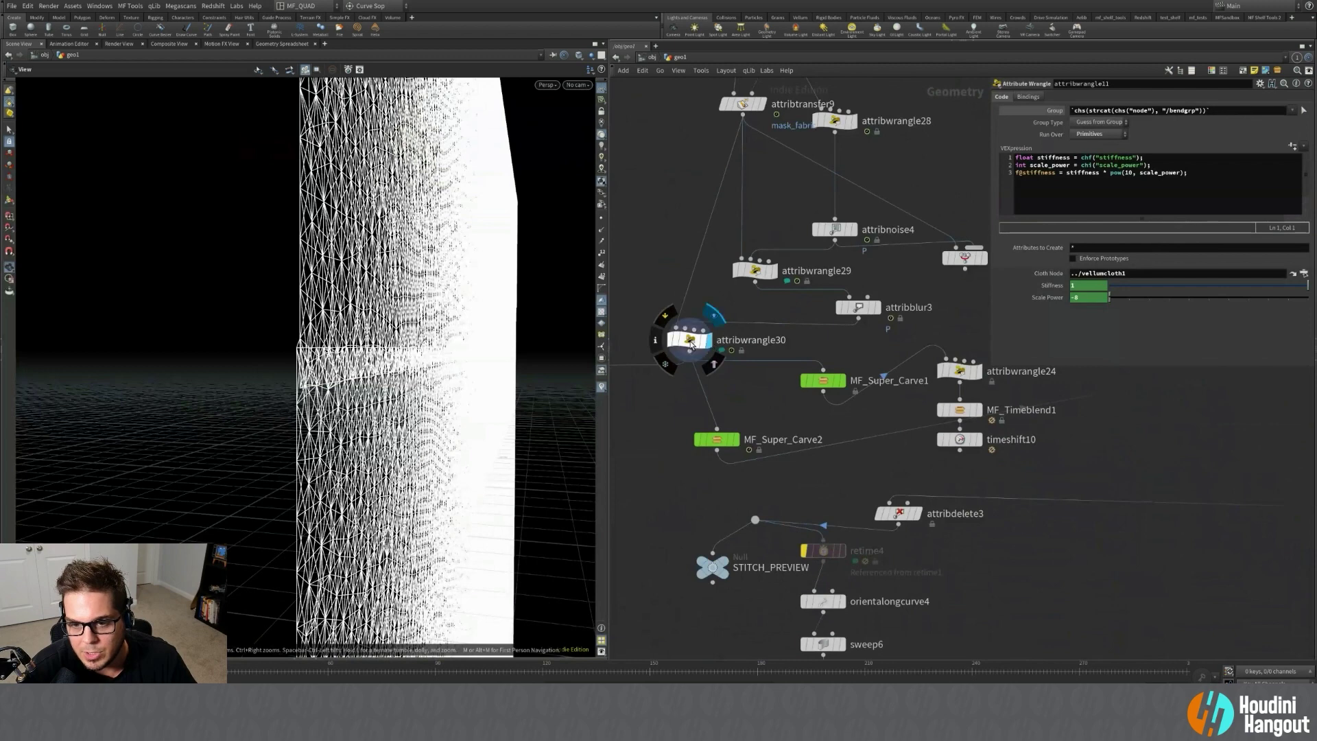
left_click(691, 345)
left_click_drag(450, 366, 282, 385)
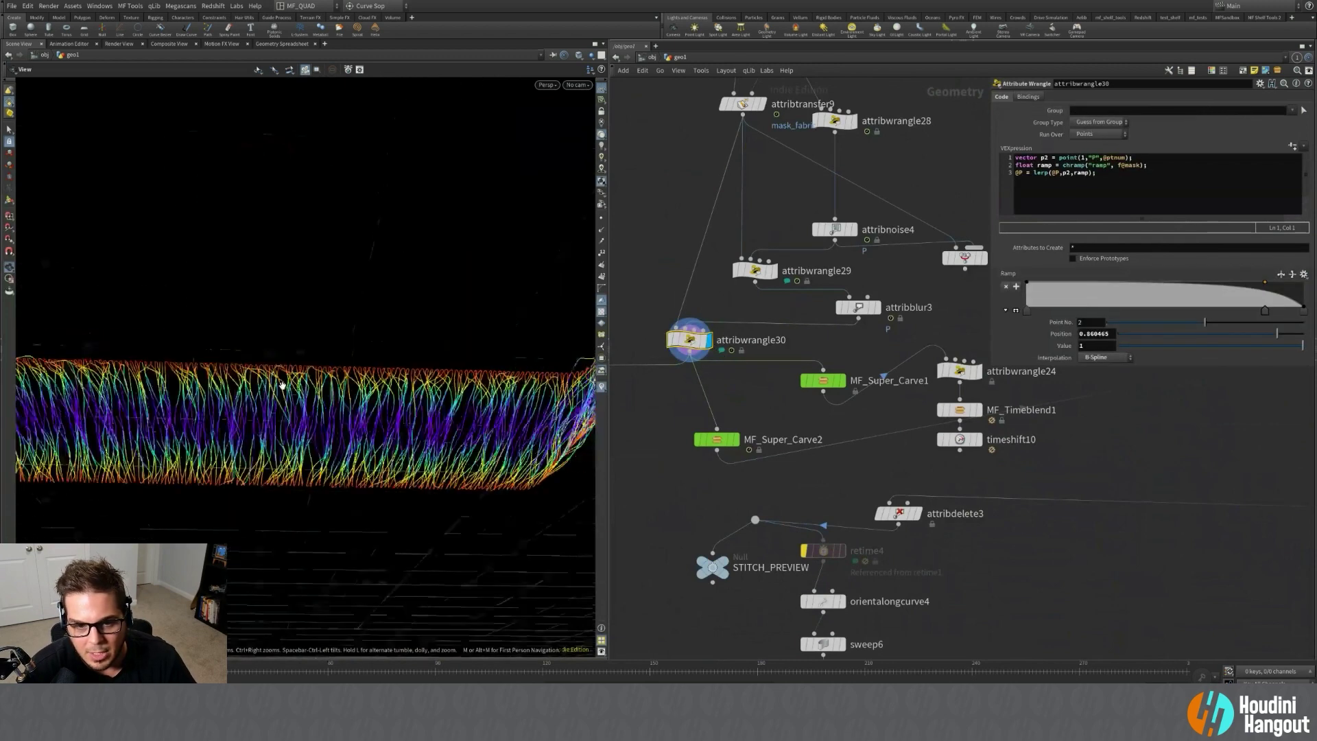
scroll(282, 386, "down", 5)
left_click_drag(131, 675, 278, 677)
middle_click_drag(450, 414, 237, 467)
right_click_drag(236, 460, 389, 403)
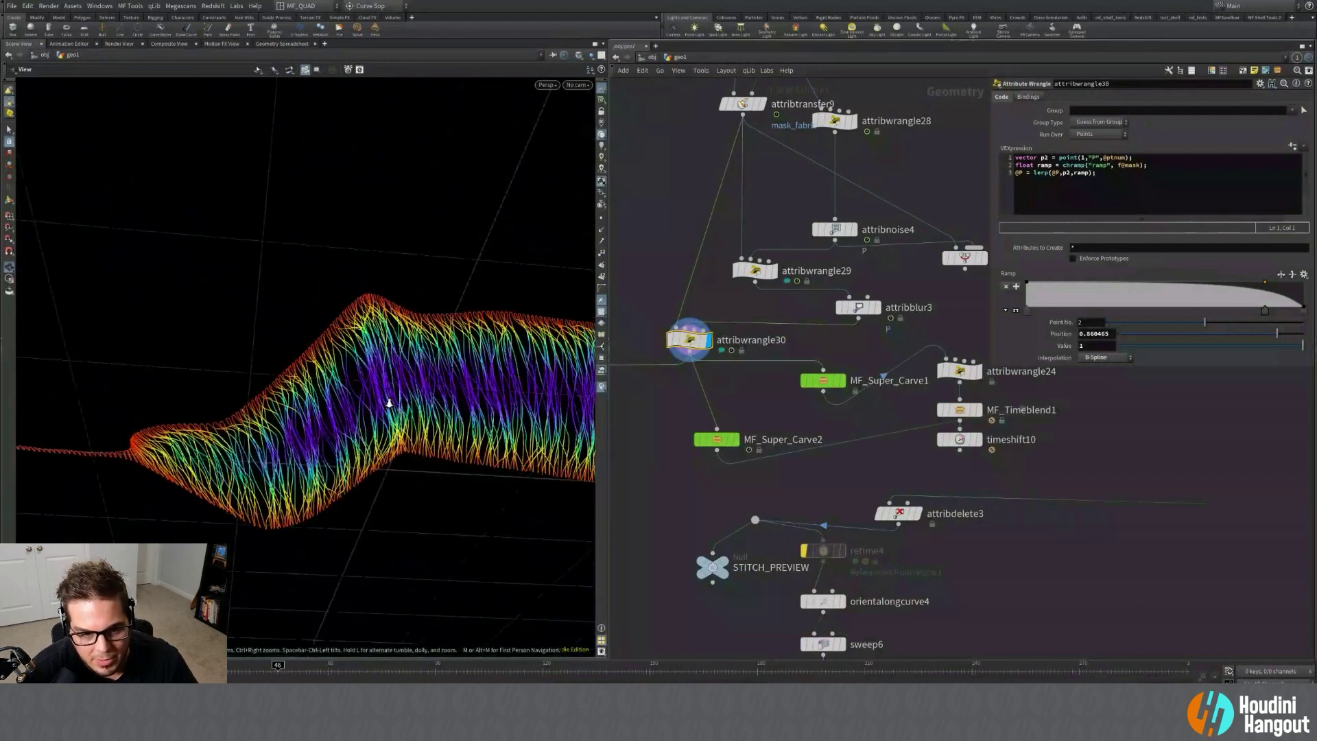
left_click_drag(389, 403, 425, 406)
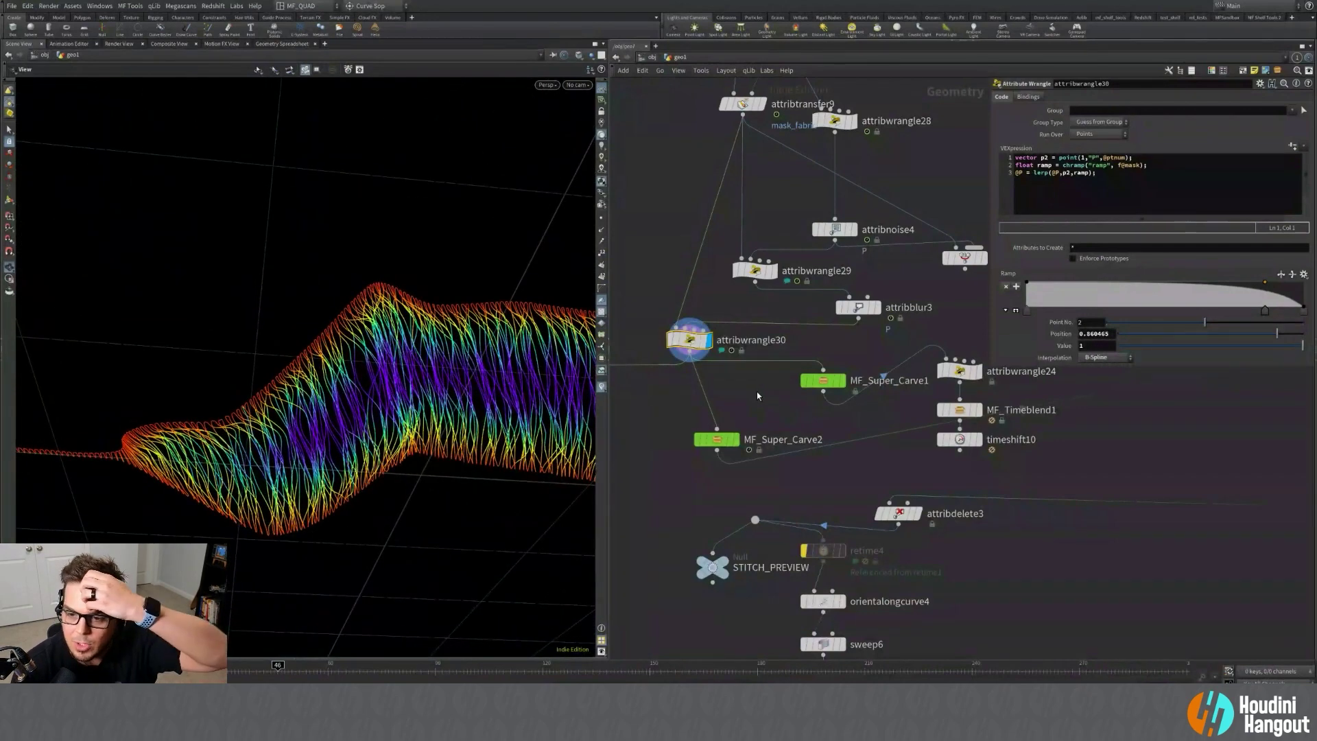
Display MF_Super_Carve2 and examine how the end of the carved stitch curve advances across several frames.
mouse_move(768, 432)
middle_mouse_down()
mouse_move(728, 436)
mouse_move(787, 417)
middle_mouse_up()
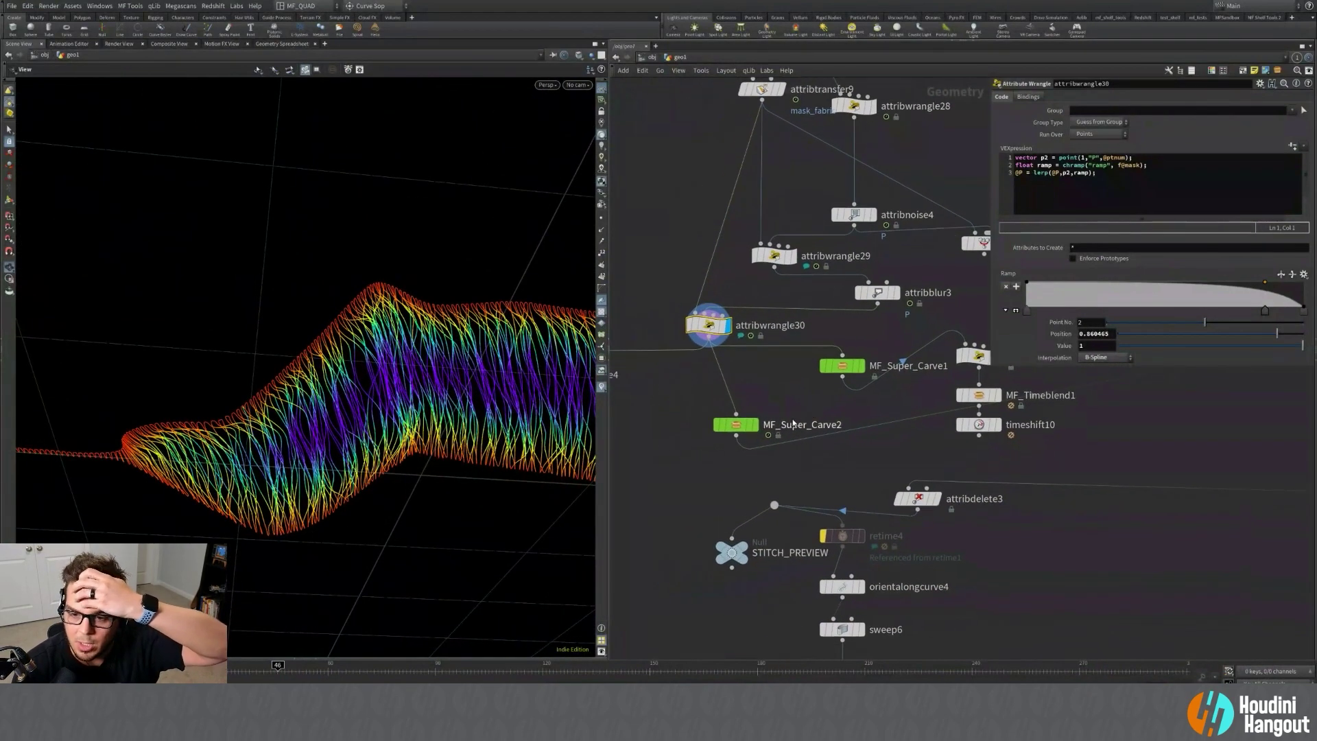
left_click(755, 424)
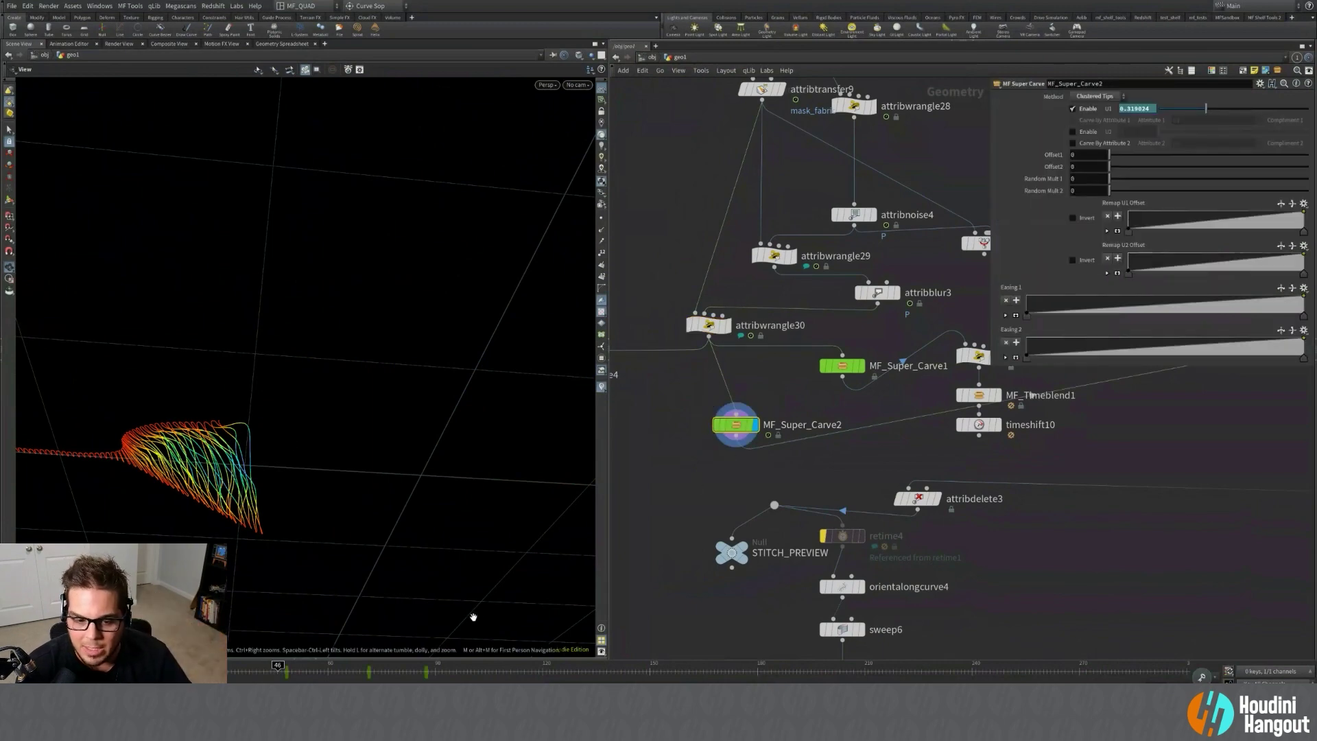
left_click_drag(291, 514, 373, 414)
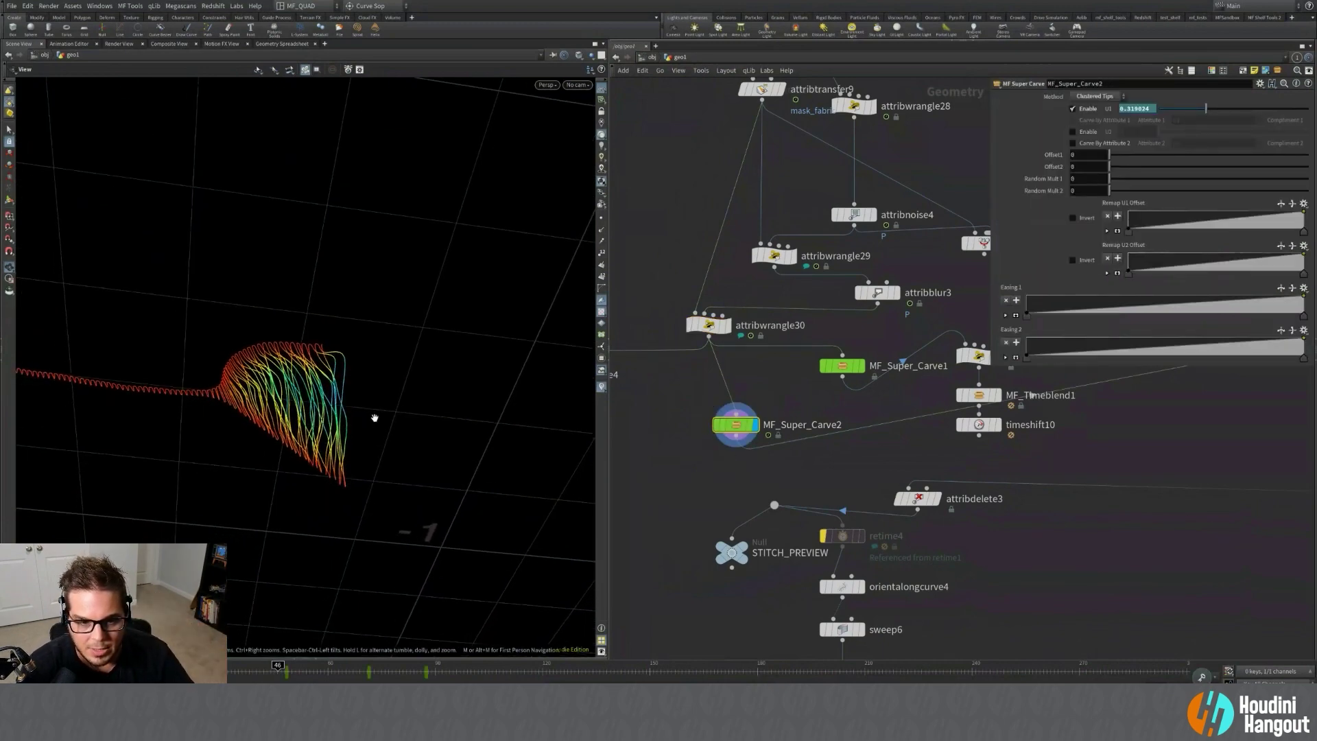
left_click_drag(279, 672, 134, 673)
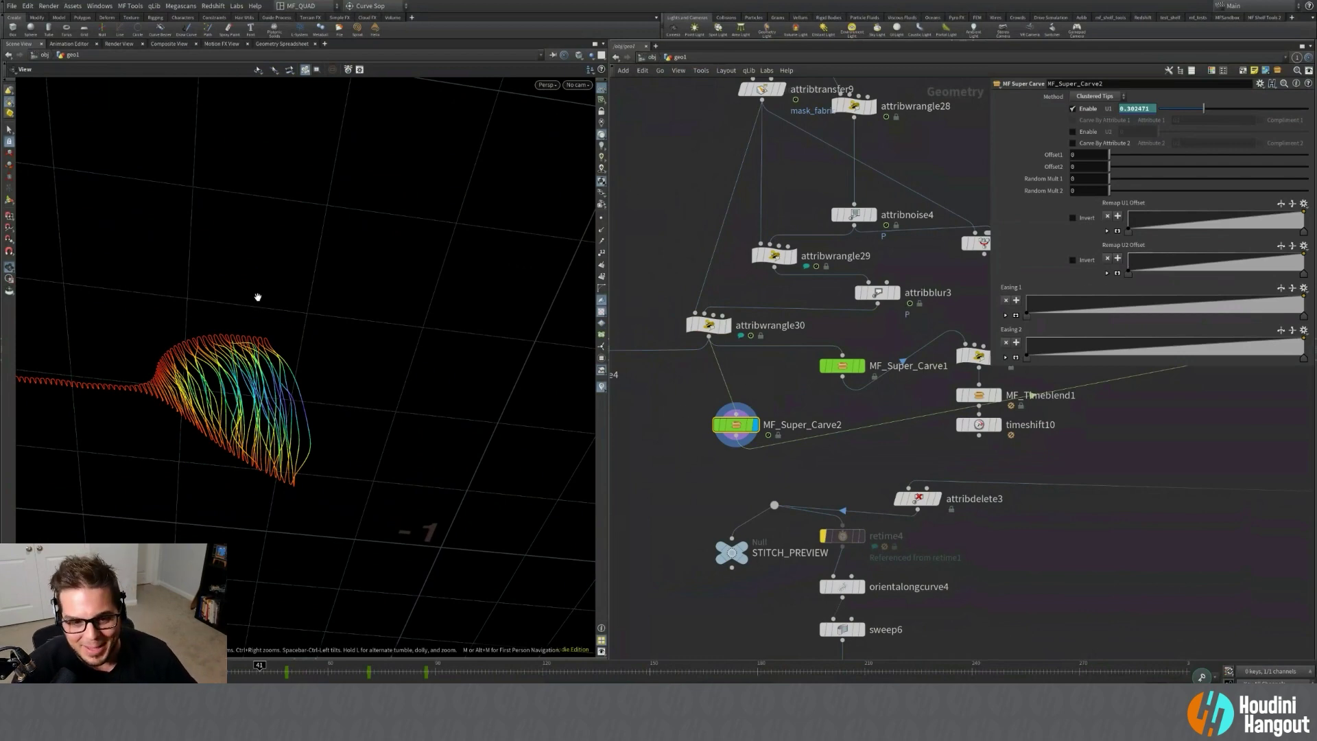
right_click_drag(241, 396, 370, 364)
left_click_drag(370, 364, 358, 378)
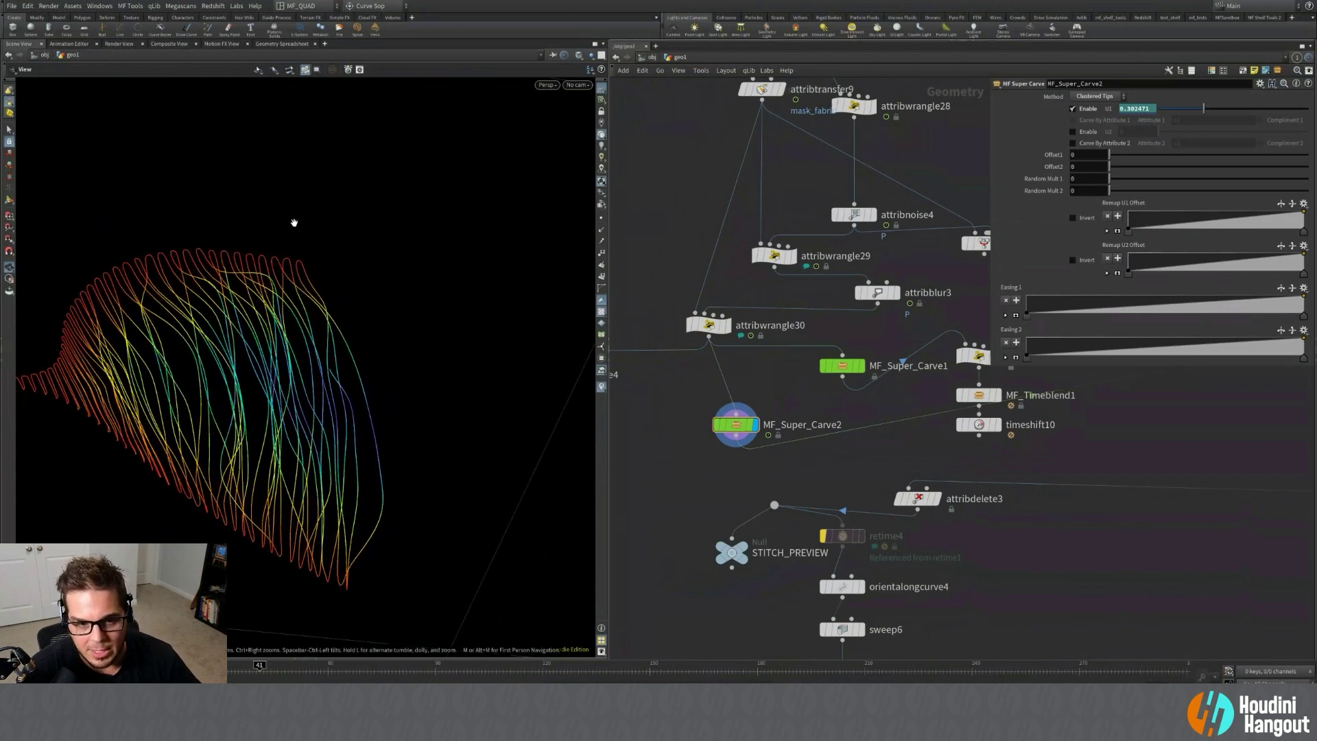
Turn on point numbers for the carved stitch curve, and compare the numbering near its end a few frames ahead.
left_click(1101, 97)
left_click(1070, 101)
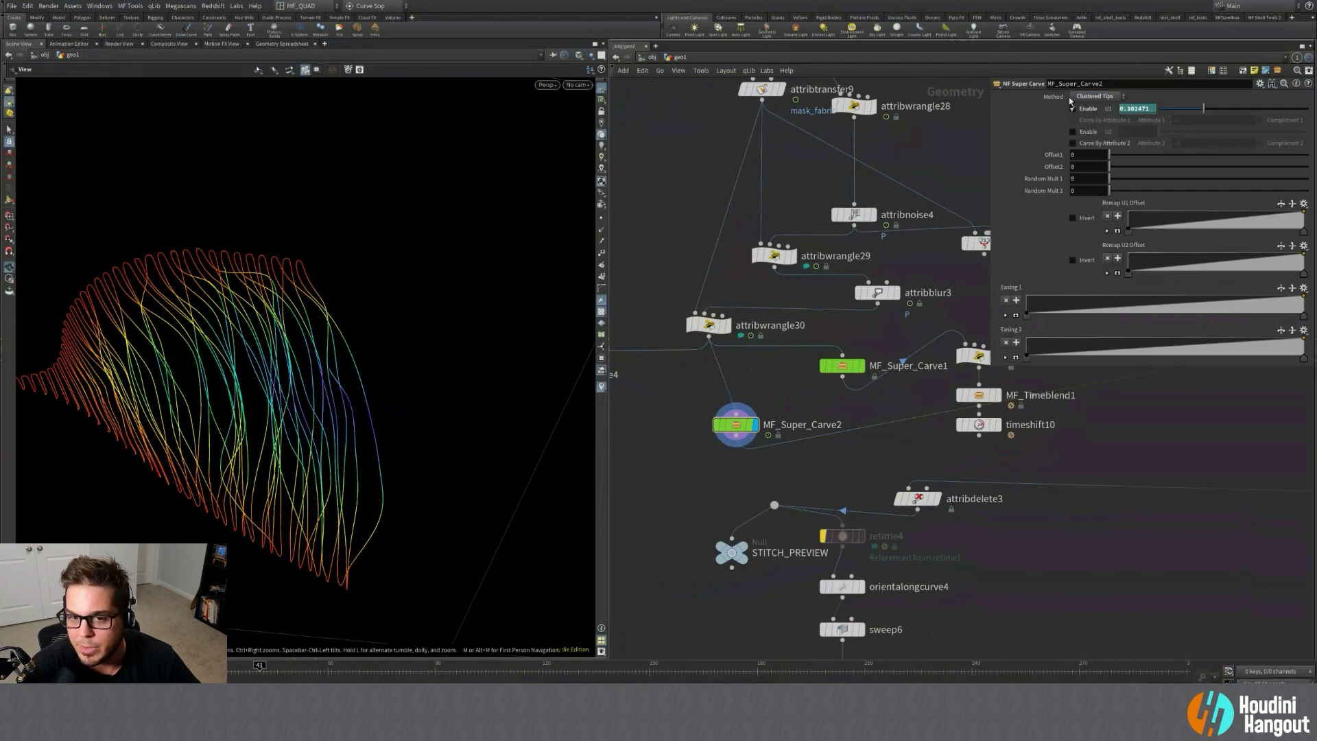
left_click(601, 255)
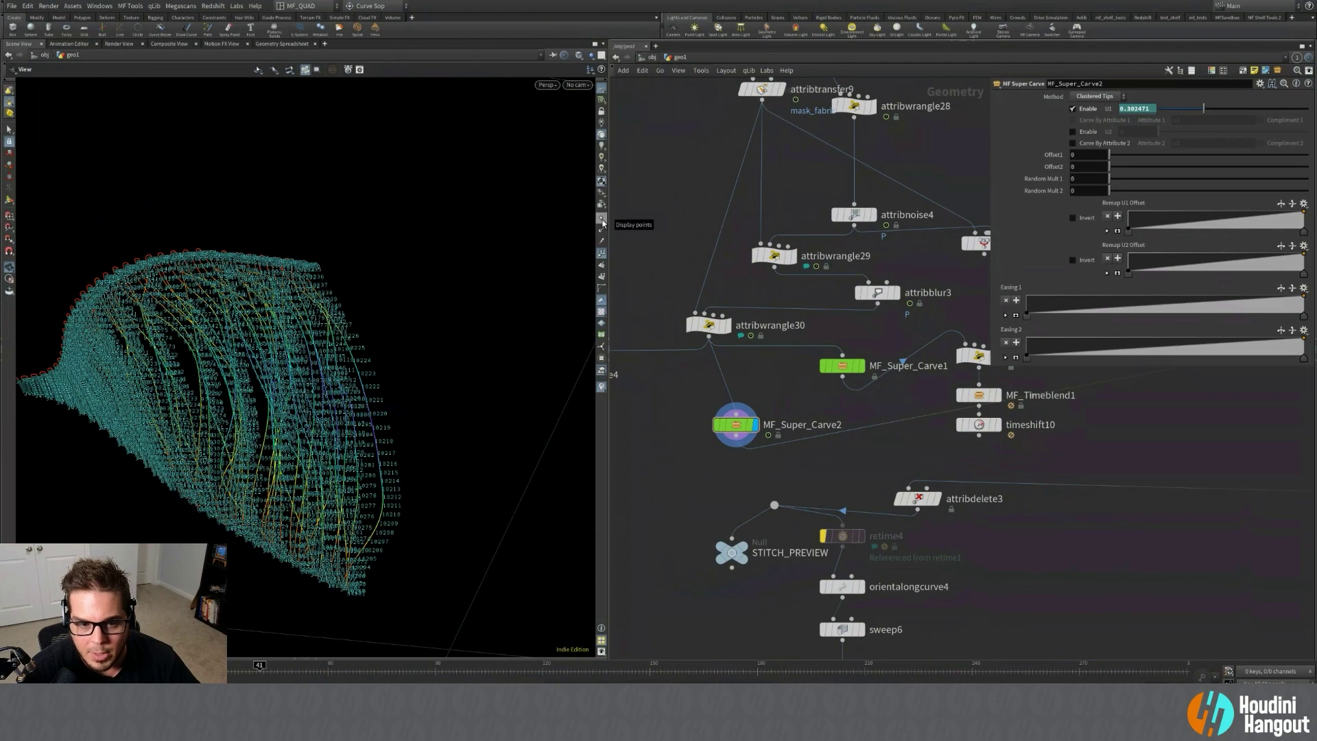
left_click_drag(320, 471, 373, 614)
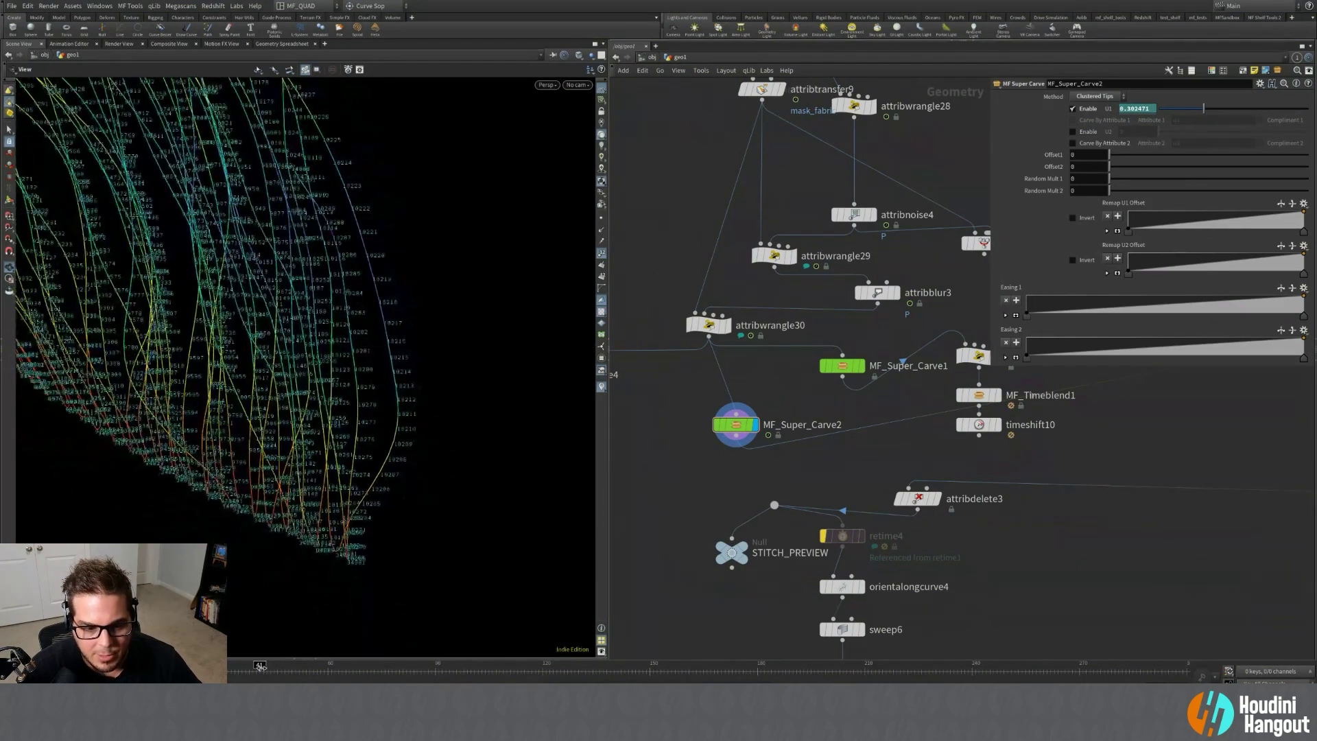
left_click_drag(260, 666, 279, 666)
middle_click_drag(532, 310, 302, 489)
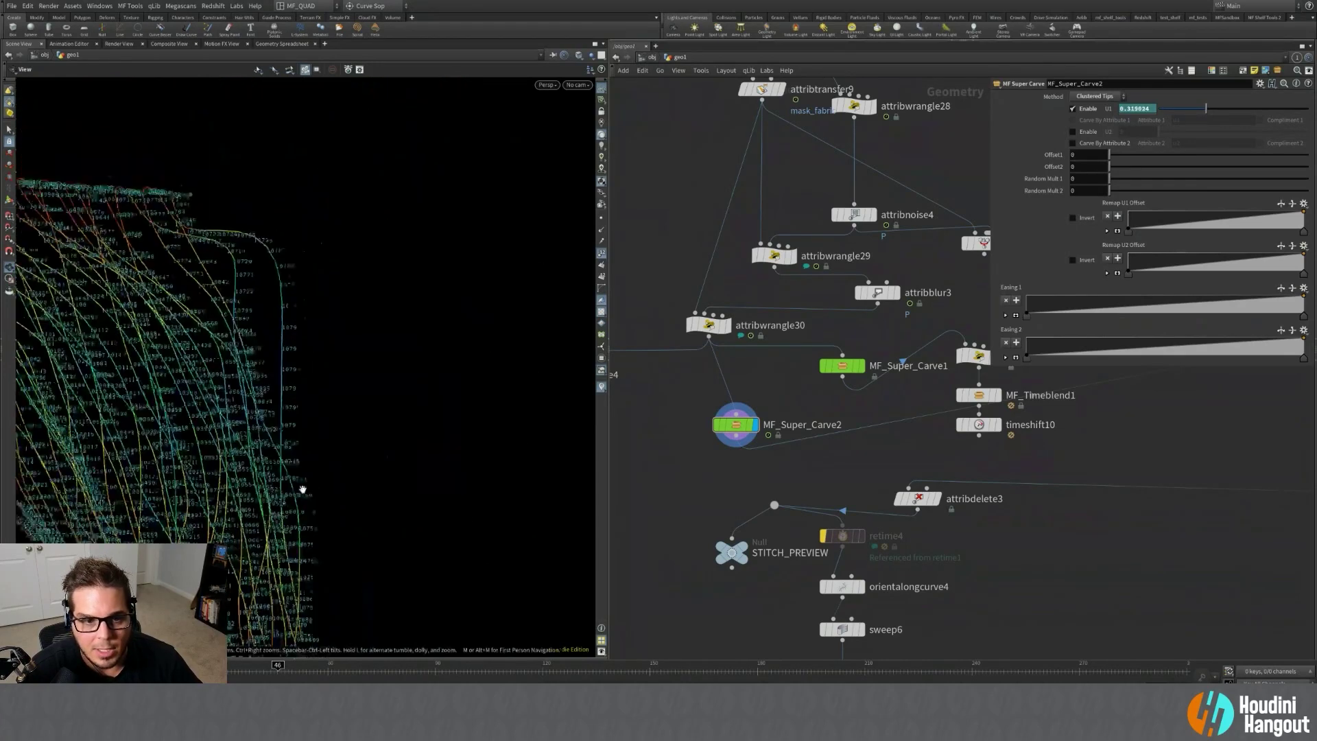
left_click_drag(303, 489, 339, 469)
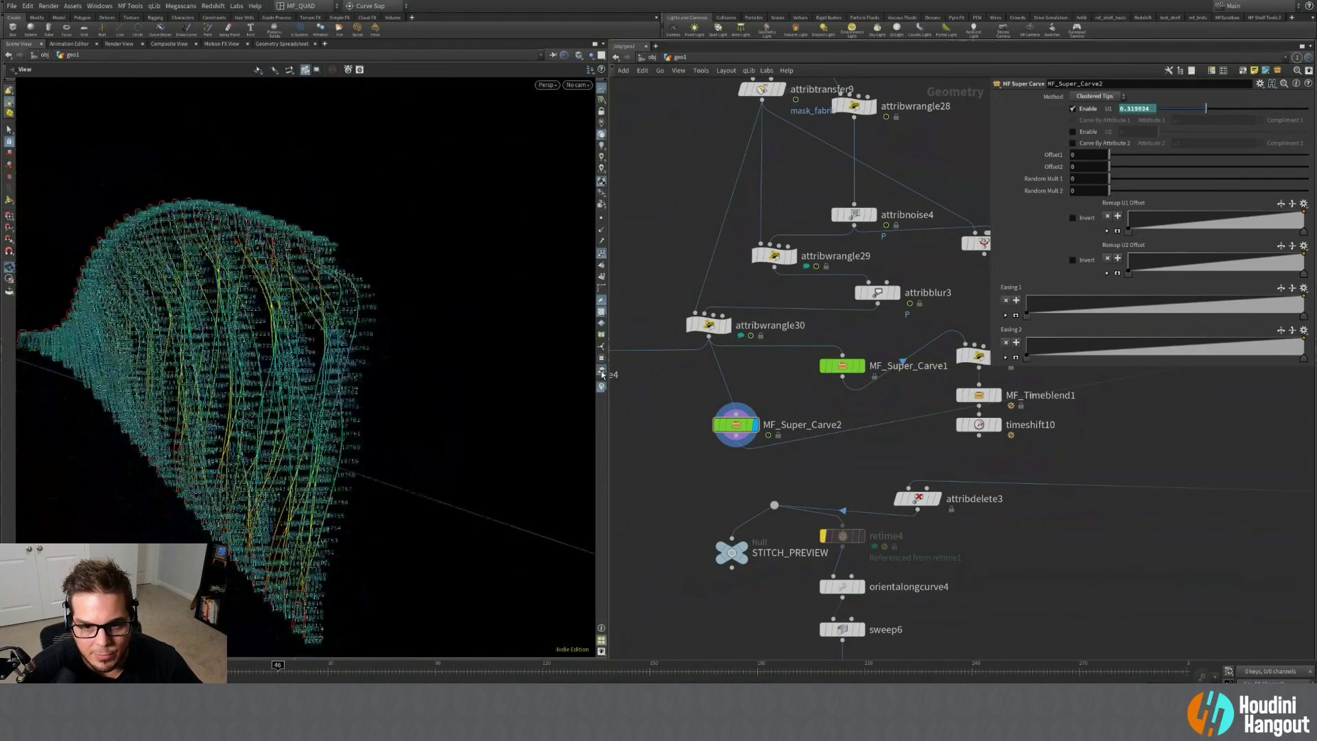
Hide the point numbers, advance the timeline slightly, and examine the tip of MF_Super_Carve2's carved curve up close.
left_click(601, 289)
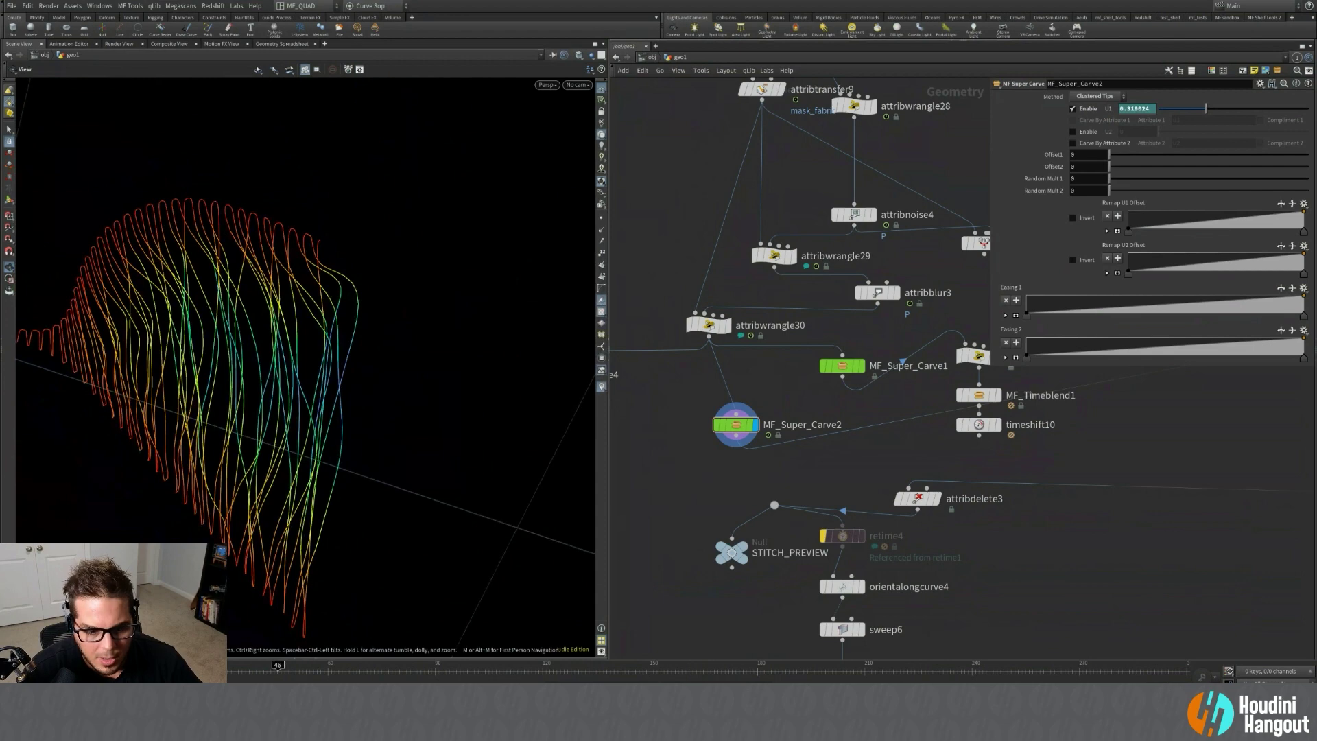
left_click_drag(280, 671, 291, 673)
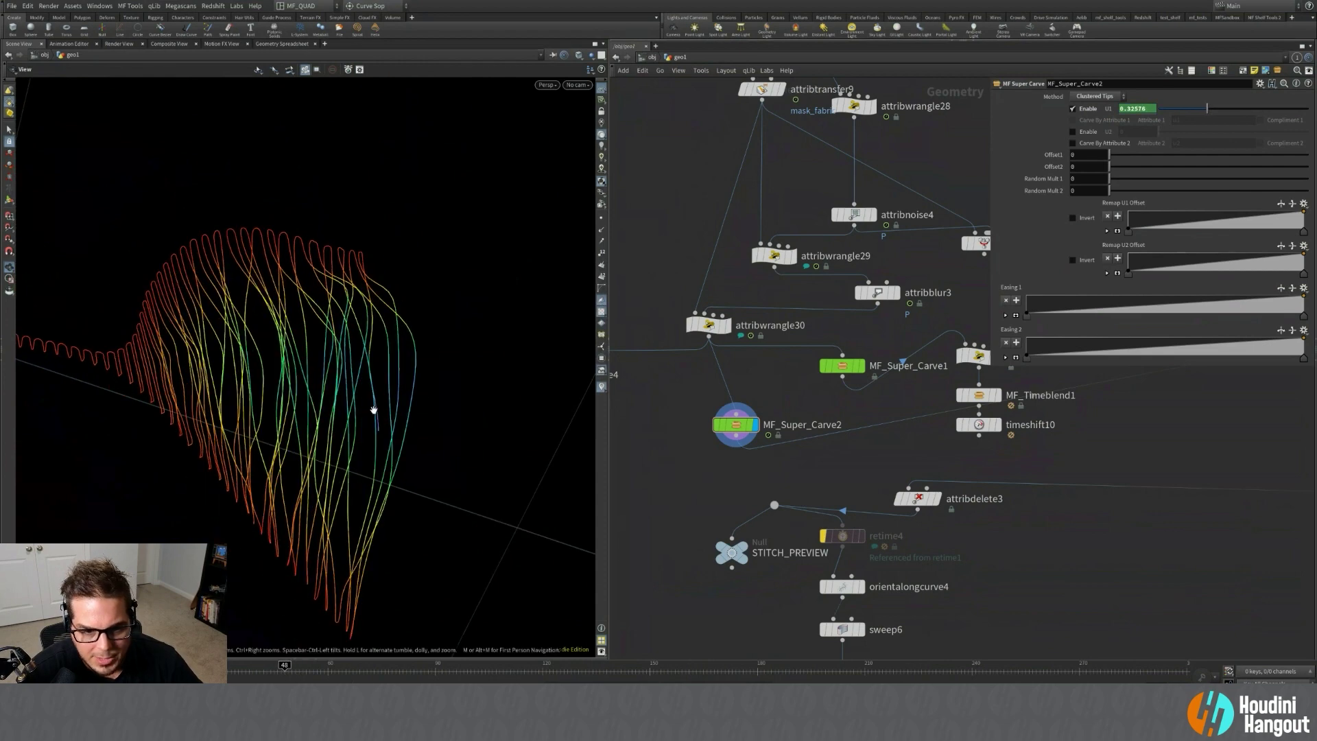
right_click_drag(373, 409, 656, 391)
middle_click_drag(432, 597, 421, 514)
scroll(420, 512, "up", 5)
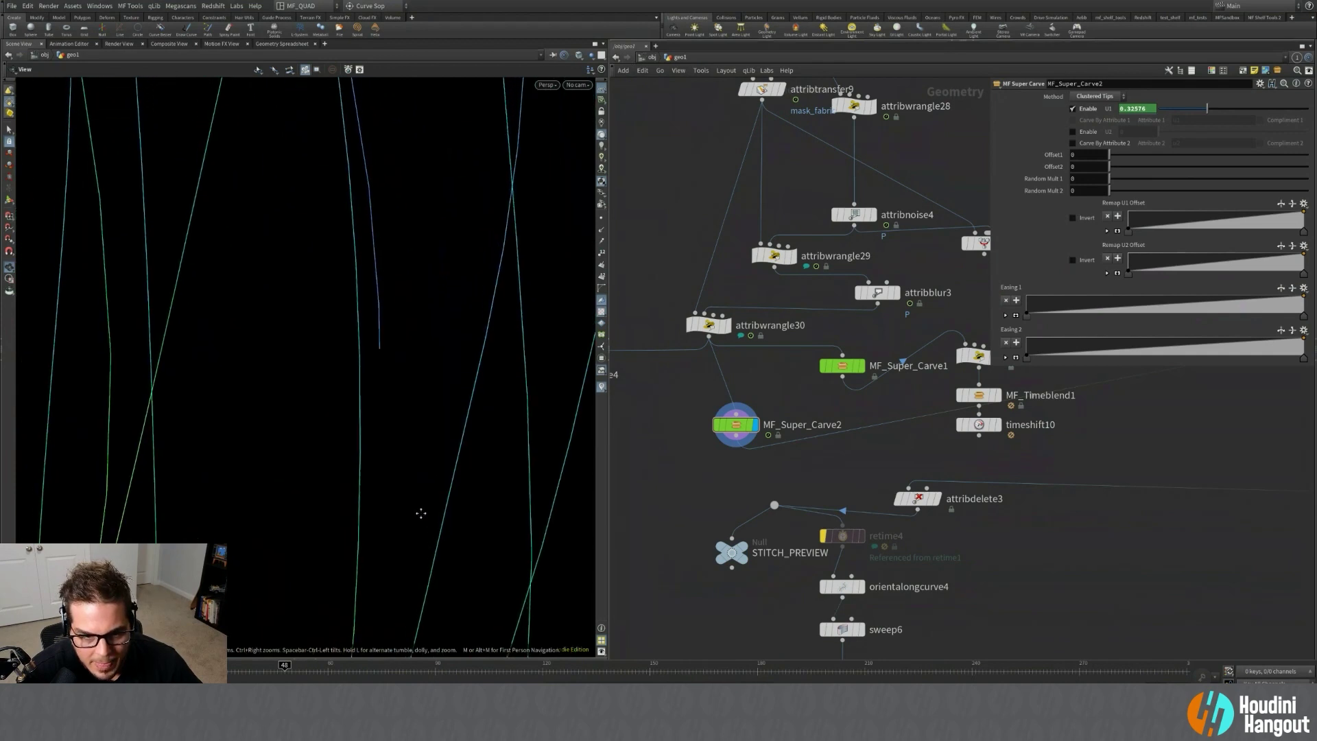
scroll(382, 418, "up", 5)
scroll(402, 415, "up", 1)
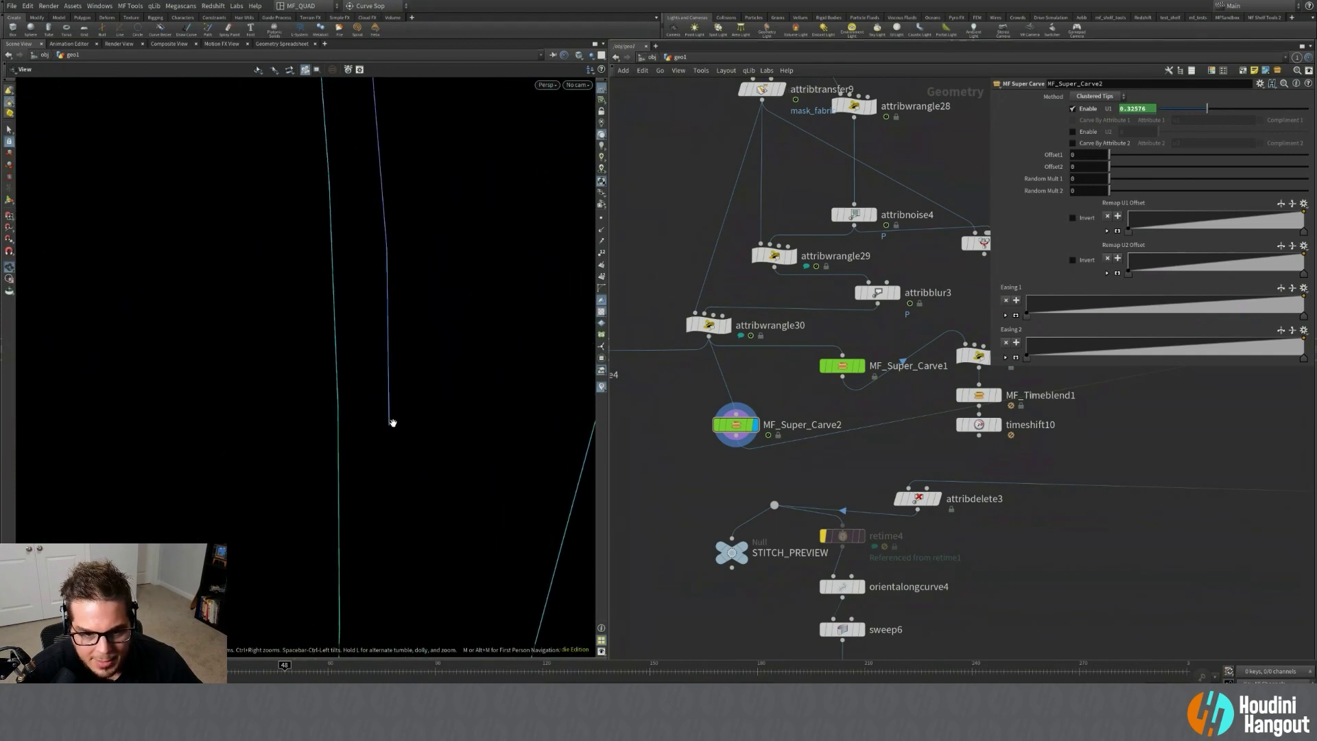
left_click_drag(393, 426, 397, 430)
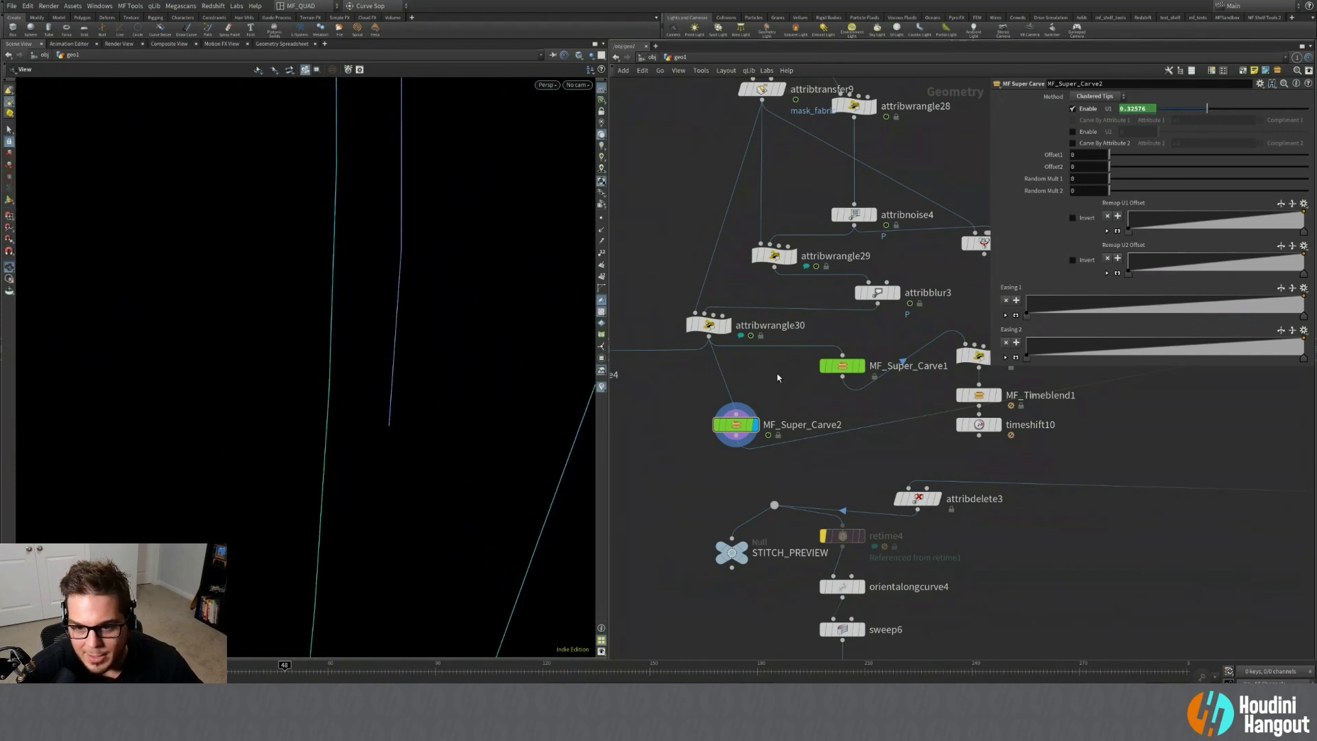
left_click_drag(773, 375, 696, 453)
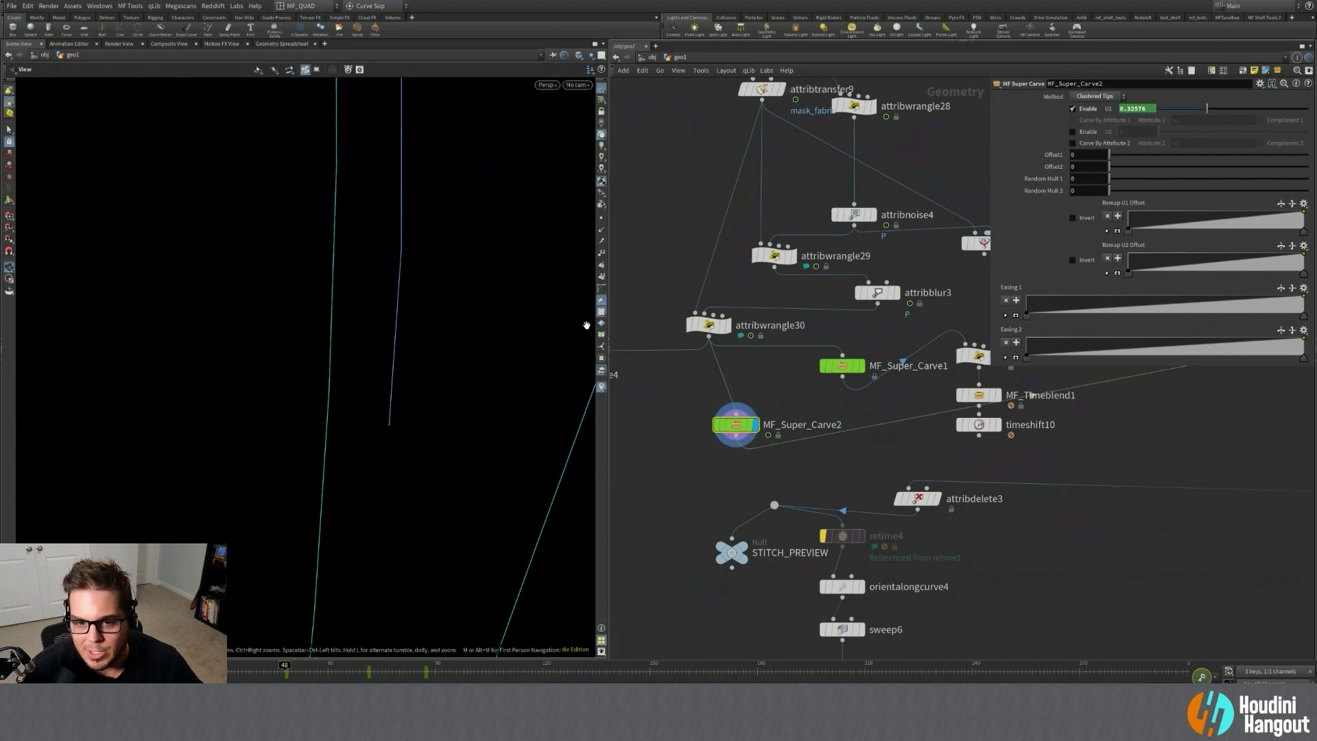
Show the point numbers again and examine the end point at the carved curve's tip.
left_click(602, 253)
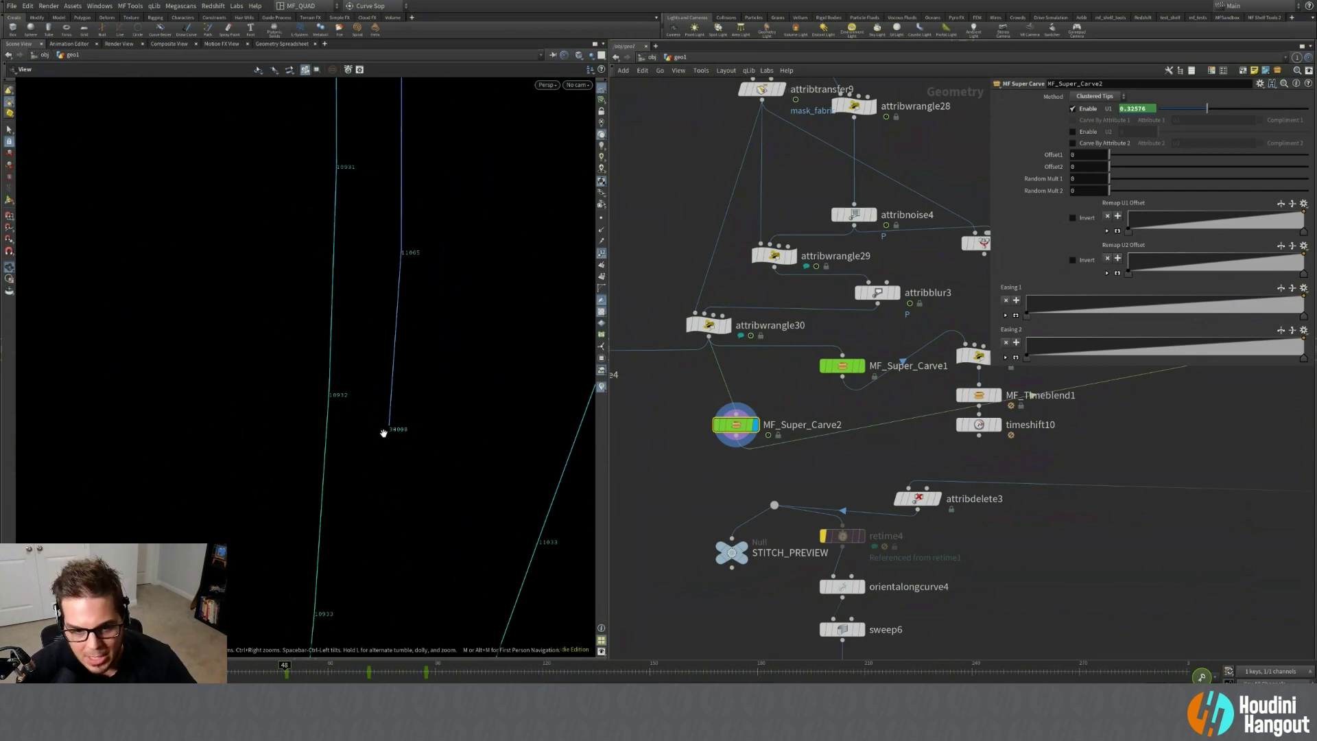
scroll(391, 433, "up", 2)
scroll(391, 435, "down", 2)
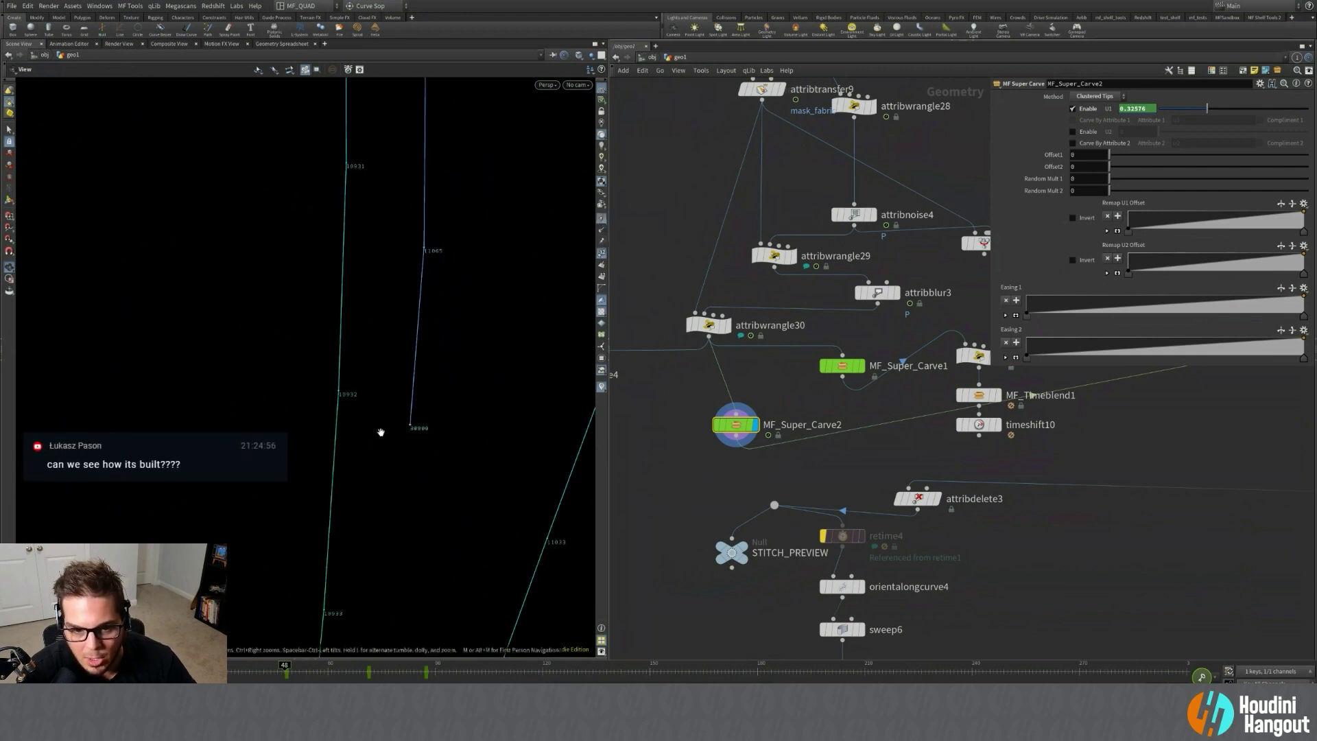
key("v")
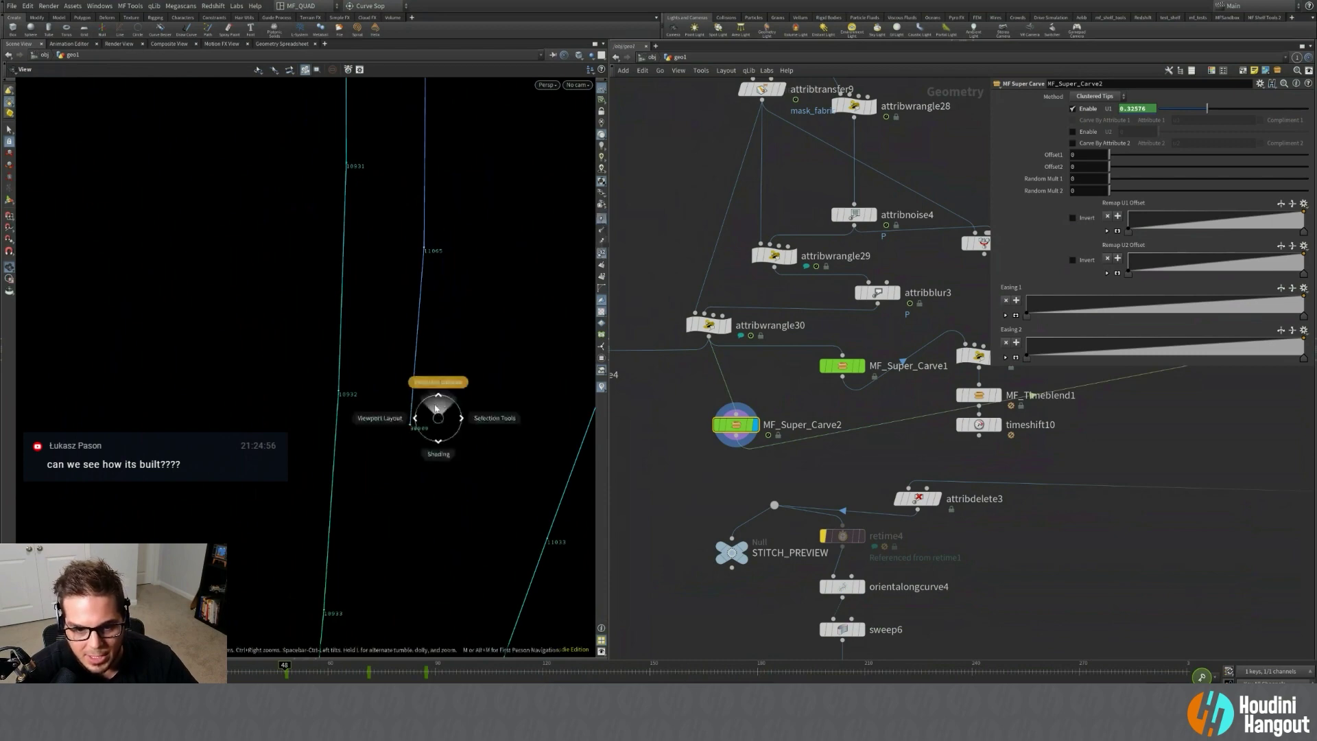
left_click(385, 471)
left_click(419, 444)
Frame the whole carved curve, find its loose end again in selection mode, and try to pick the end point.
key("h")
key("s")
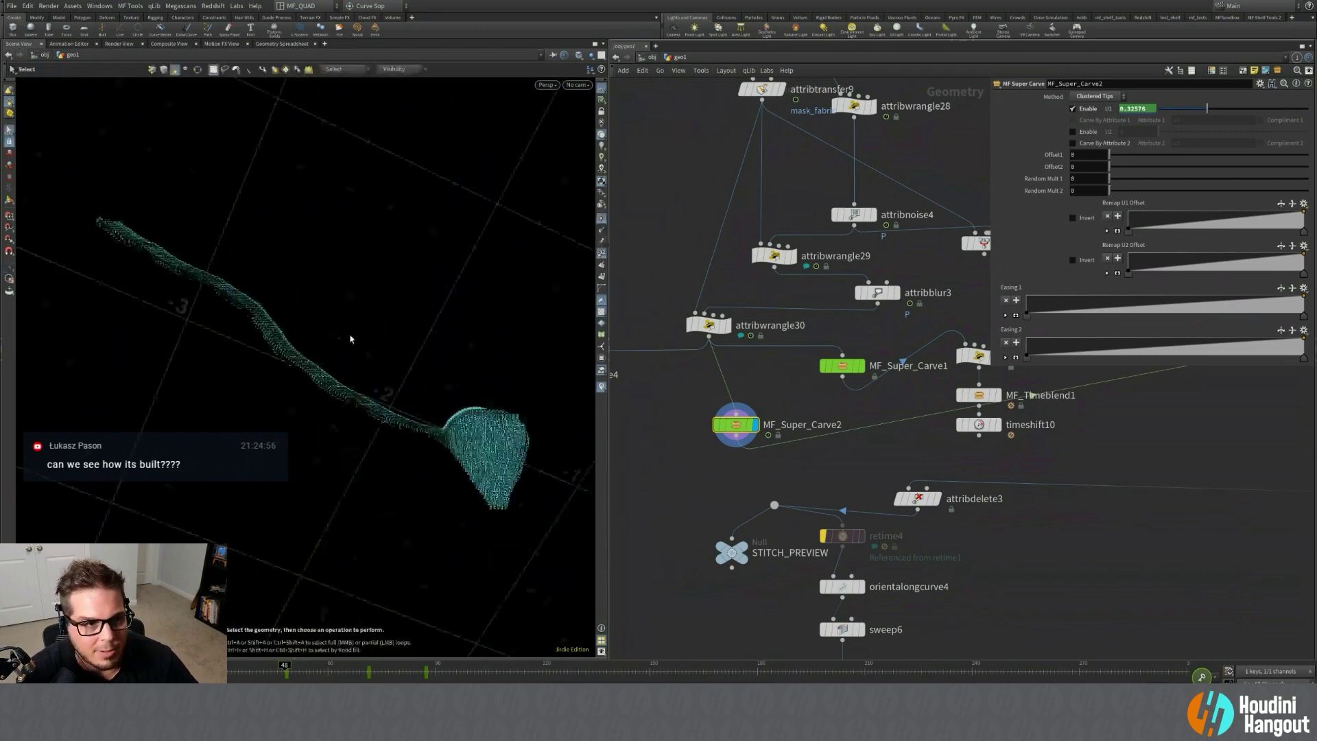
right_click_drag(509, 457, 583, 425, "alt")
left_click_drag(480, 474, 441, 485, "alt")
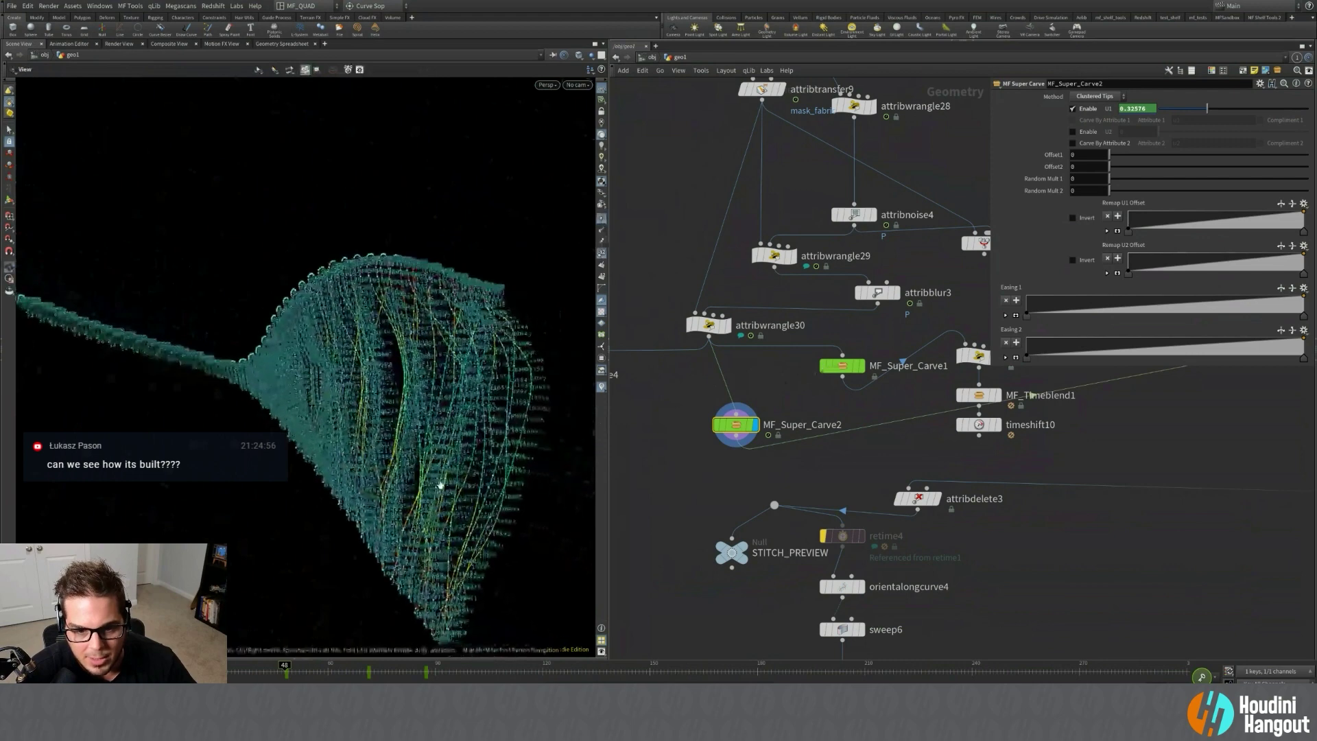
right_click_drag(441, 485, 525, 458, "alt")
scroll(525, 457, "up", 10)
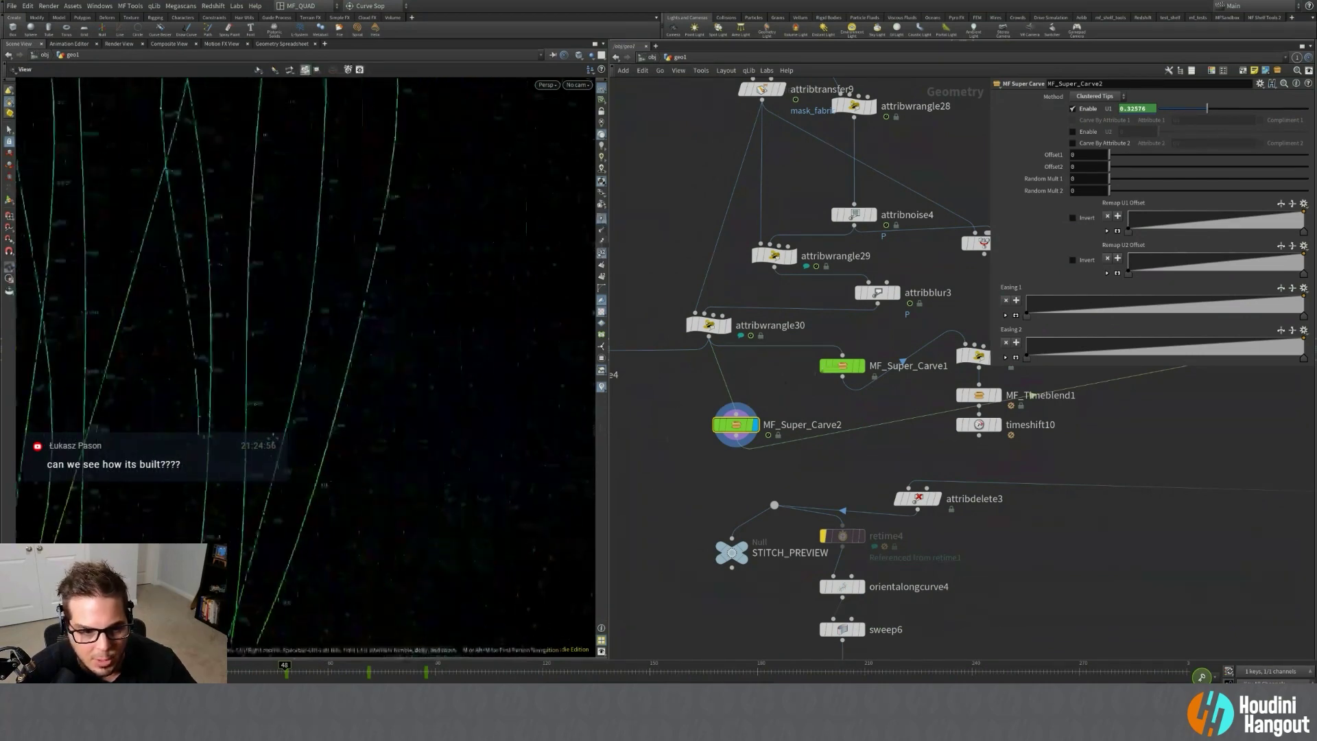
scroll(329, 467, "down", 3)
key("s")
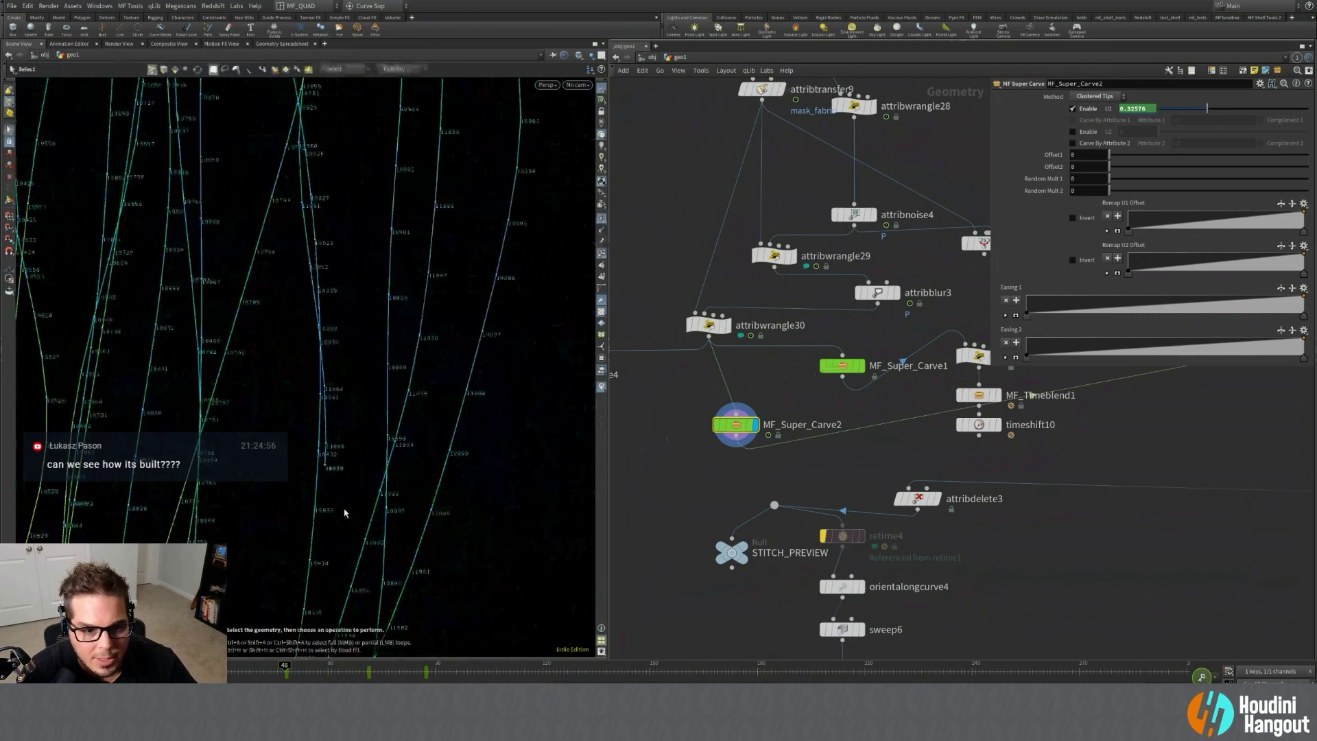
left_click(324, 471)
left_click(361, 521)
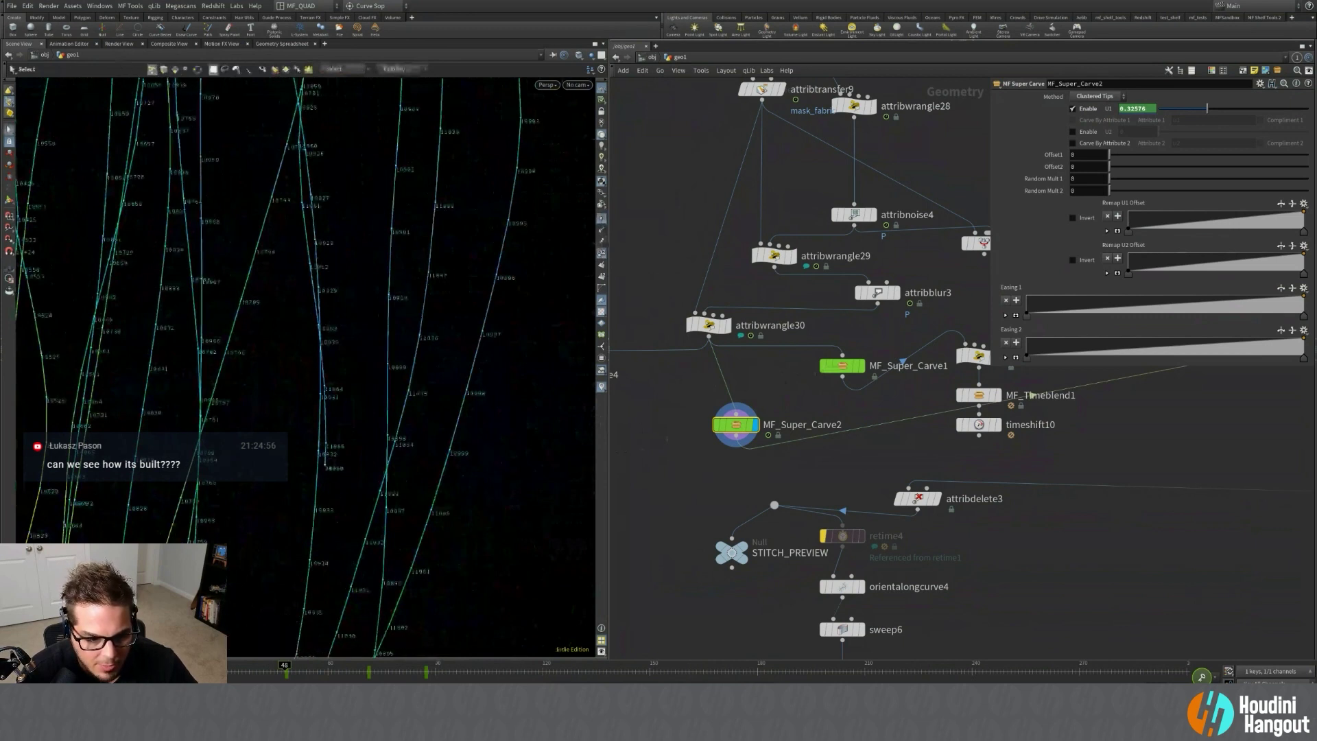
Show the Geometry Spreadsheet below the viewport, browse MF_Super_Carve2's point attributes, and resize the pane to give the viewport more room.
key("shift+b")
left_click(96, 491)
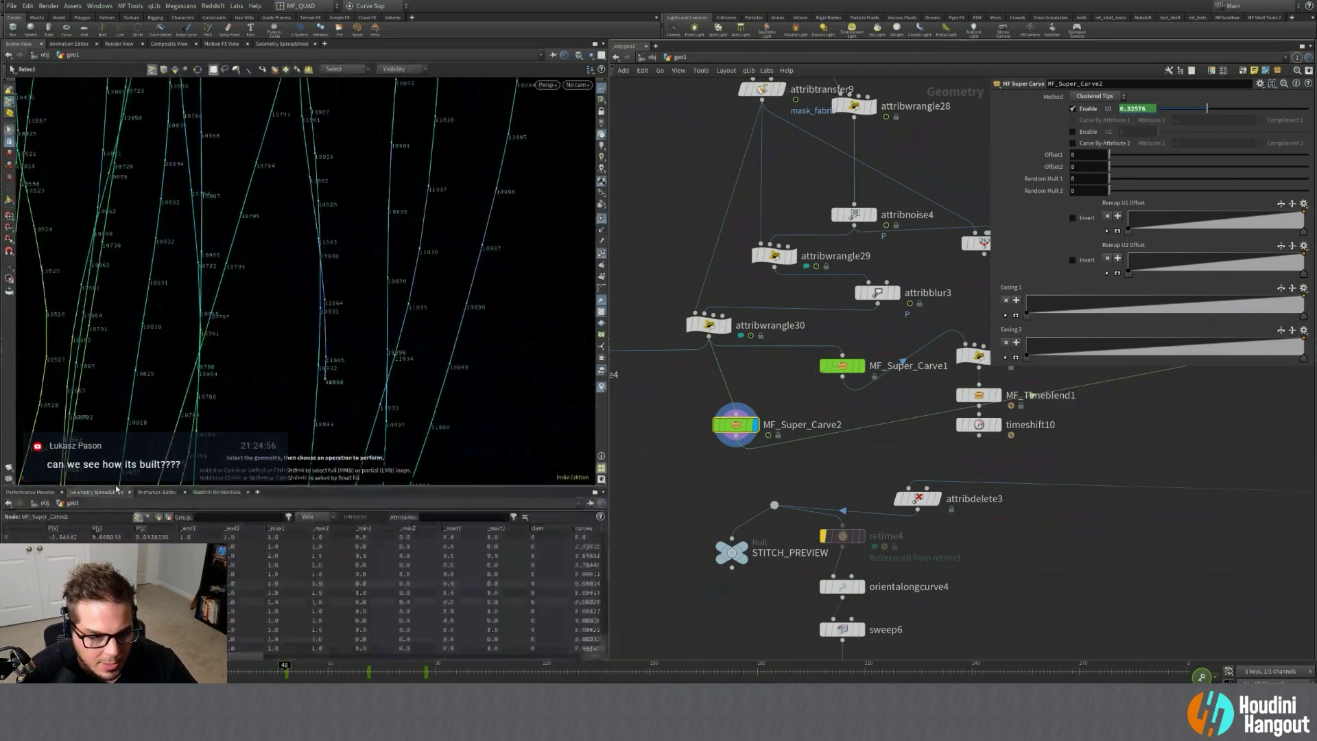
left_click_drag(123, 487, 124, 321)
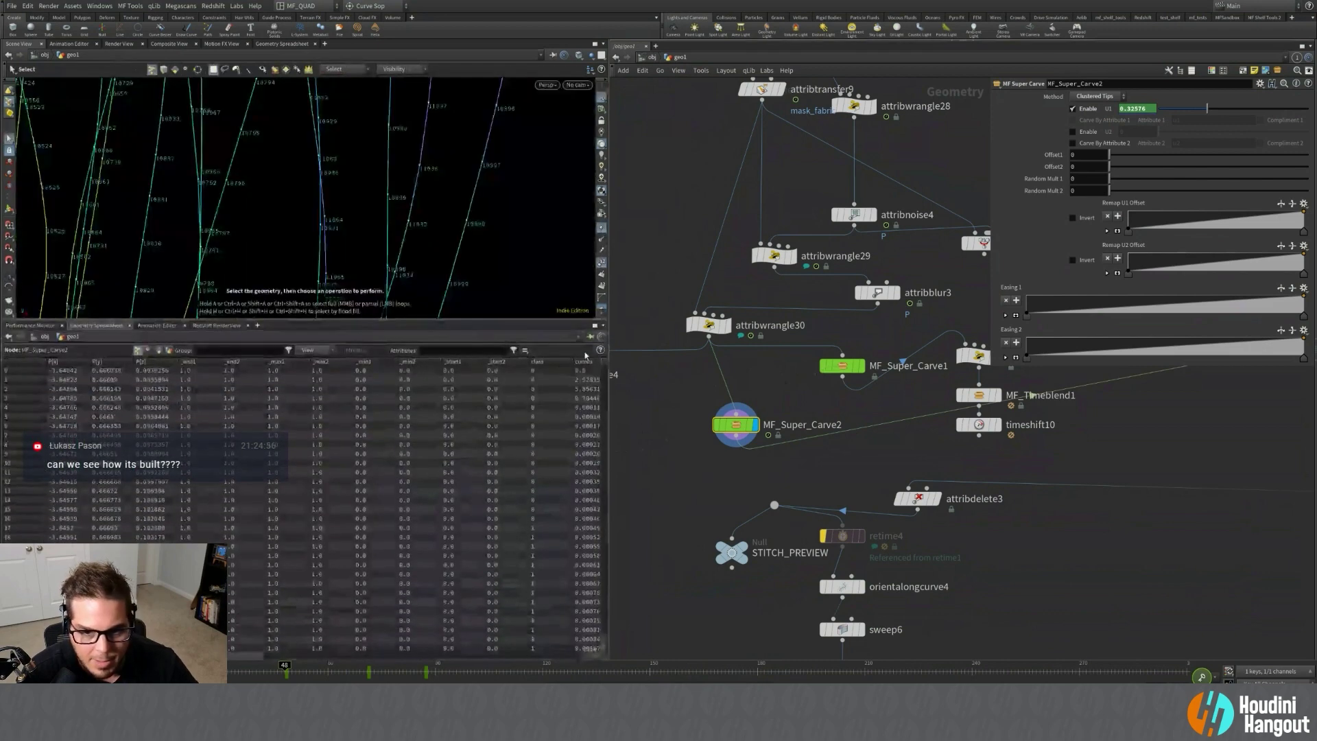
left_click_drag(603, 364, 603, 613)
left_click_drag(505, 320, 466, 469)
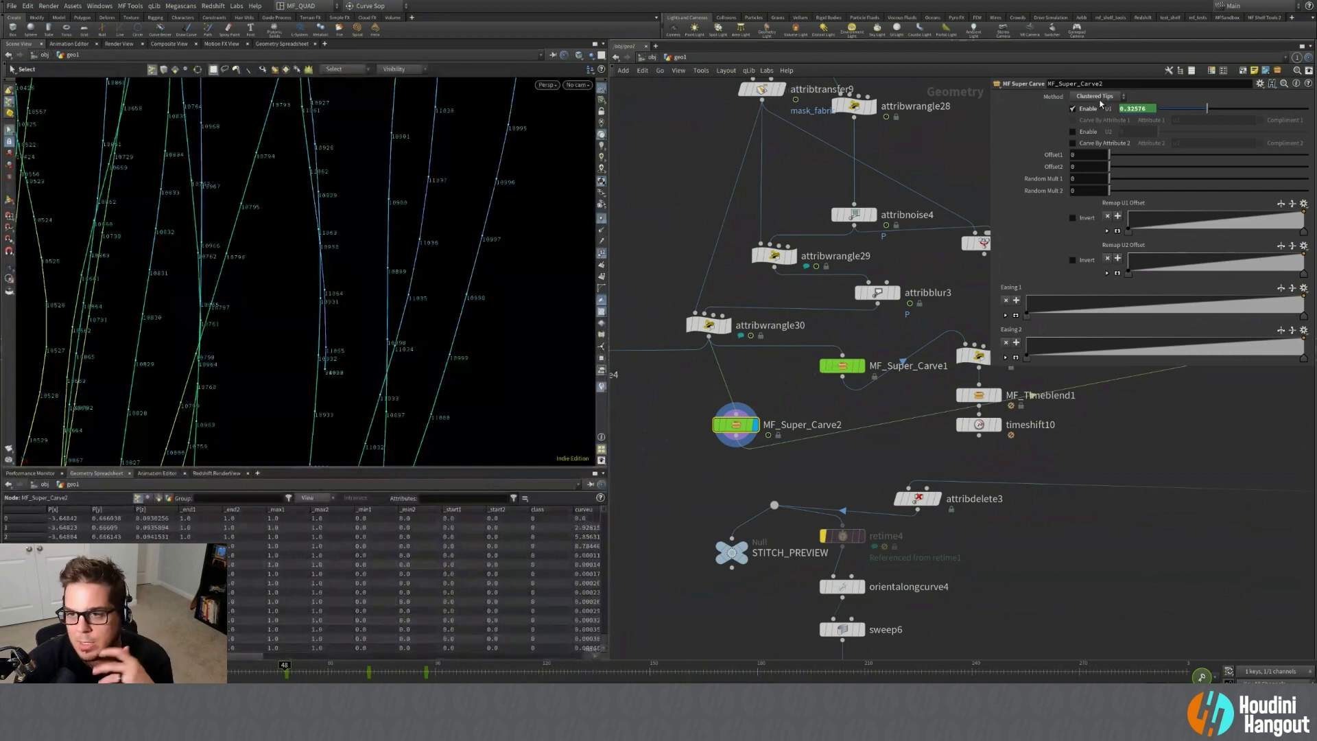
Switch MF_Super_Carve2 to its distributed carving method, hide the point numbers, and frame the resulting stitch curve.
left_click(1099, 96)
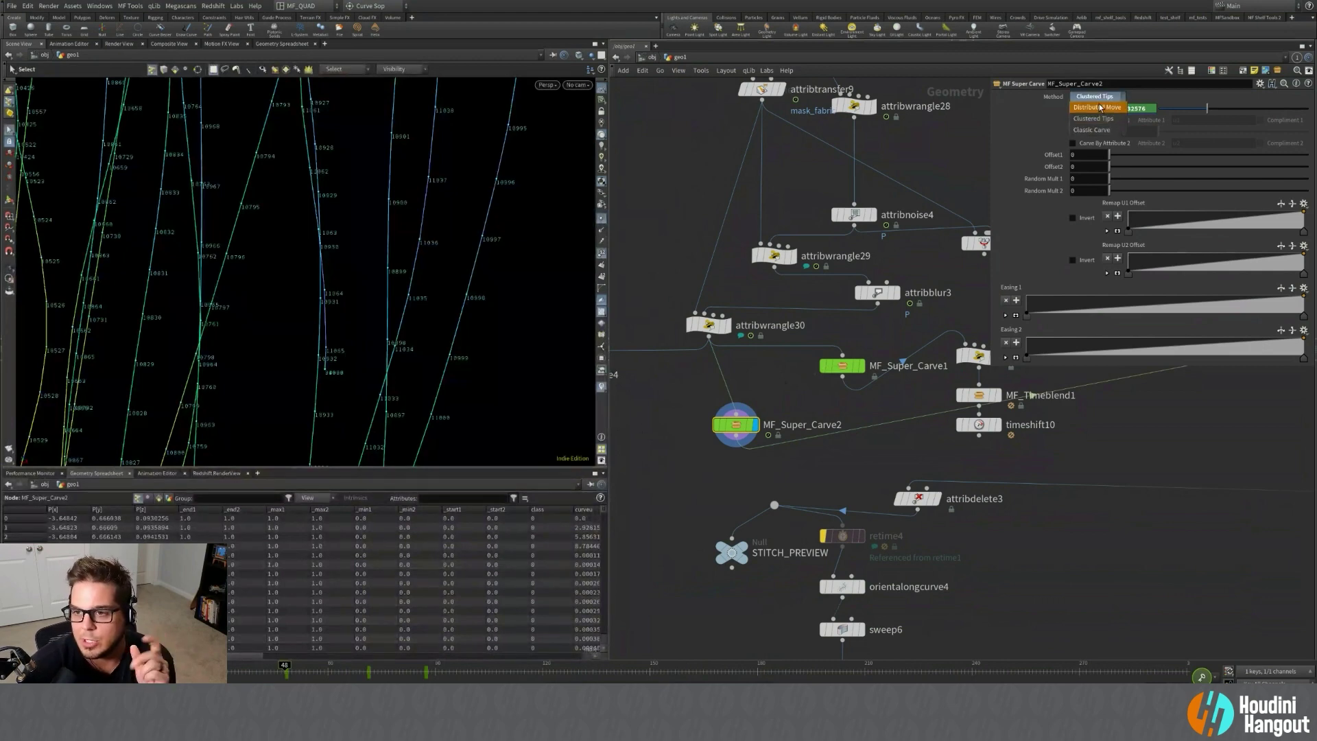
left_click(1099, 108)
key("Escape")
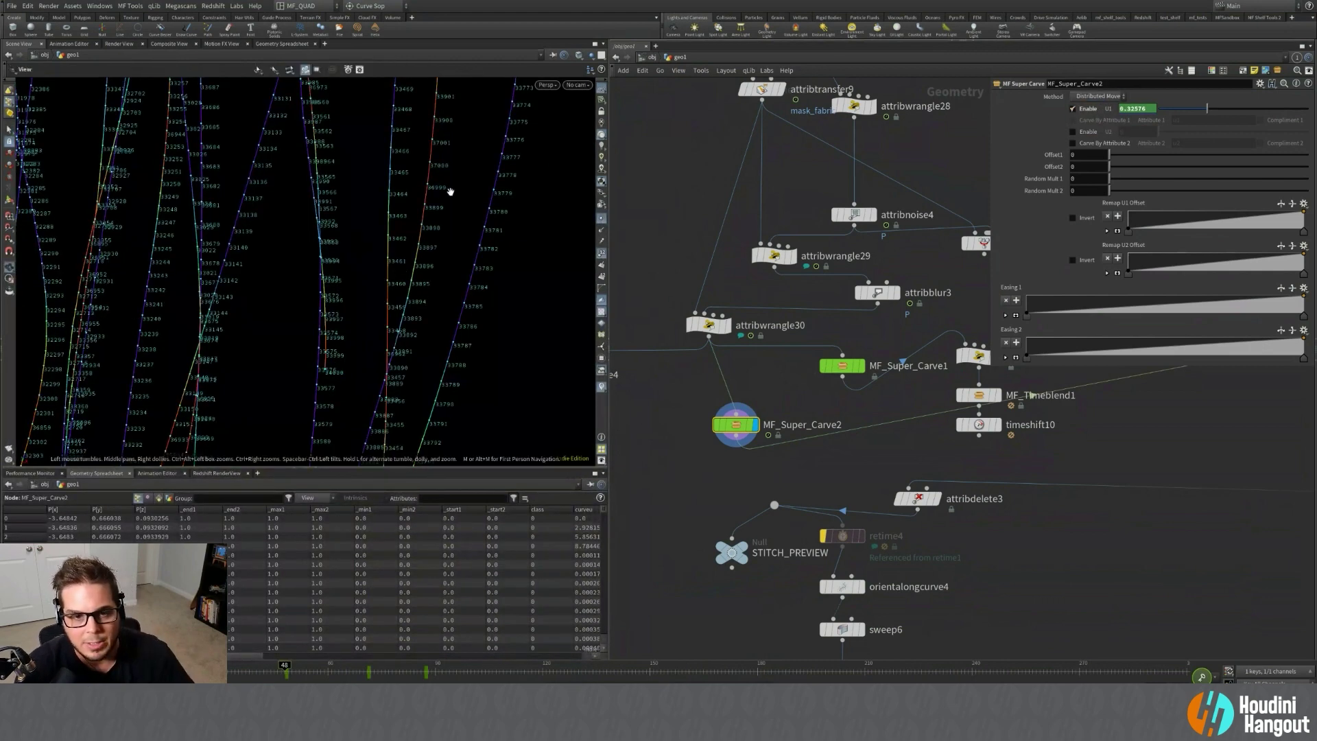
right_click_drag(347, 225, 560, 183)
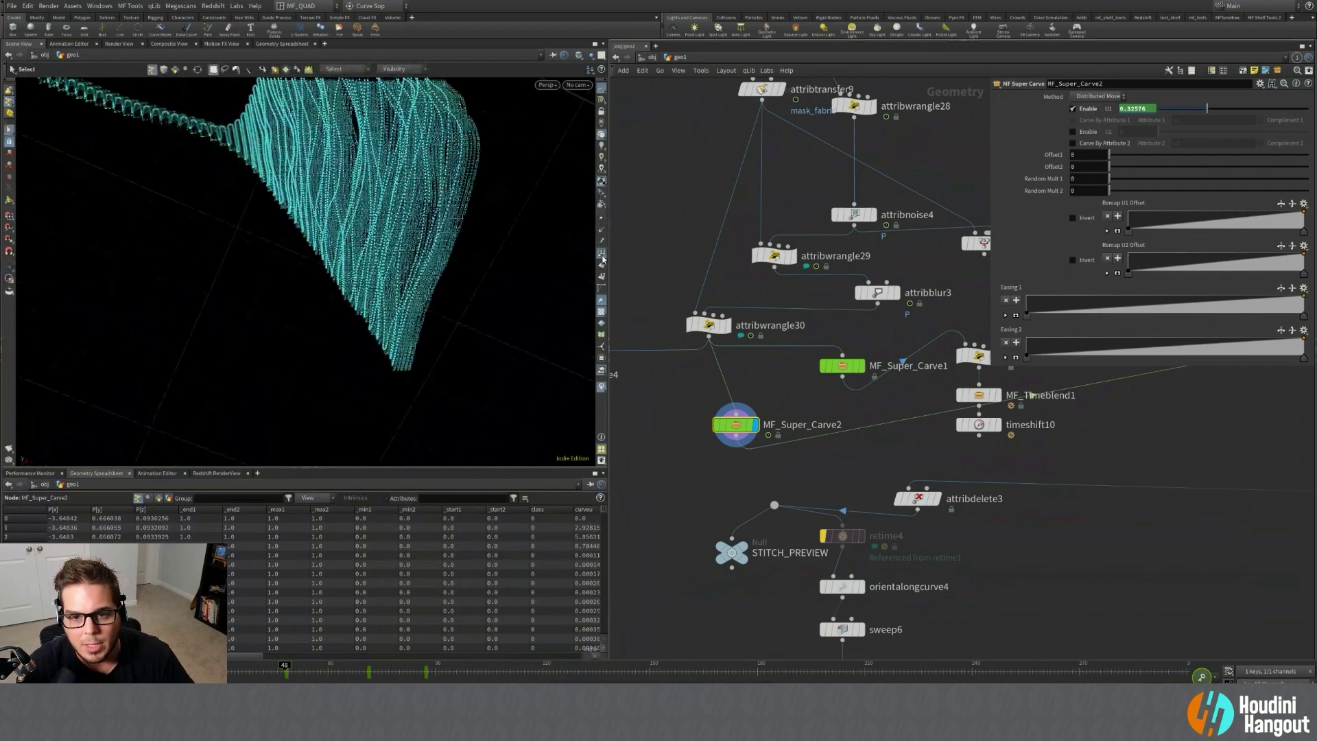
left_click(602, 257)
middle_click_drag(490, 191, 433, 311, "alt")
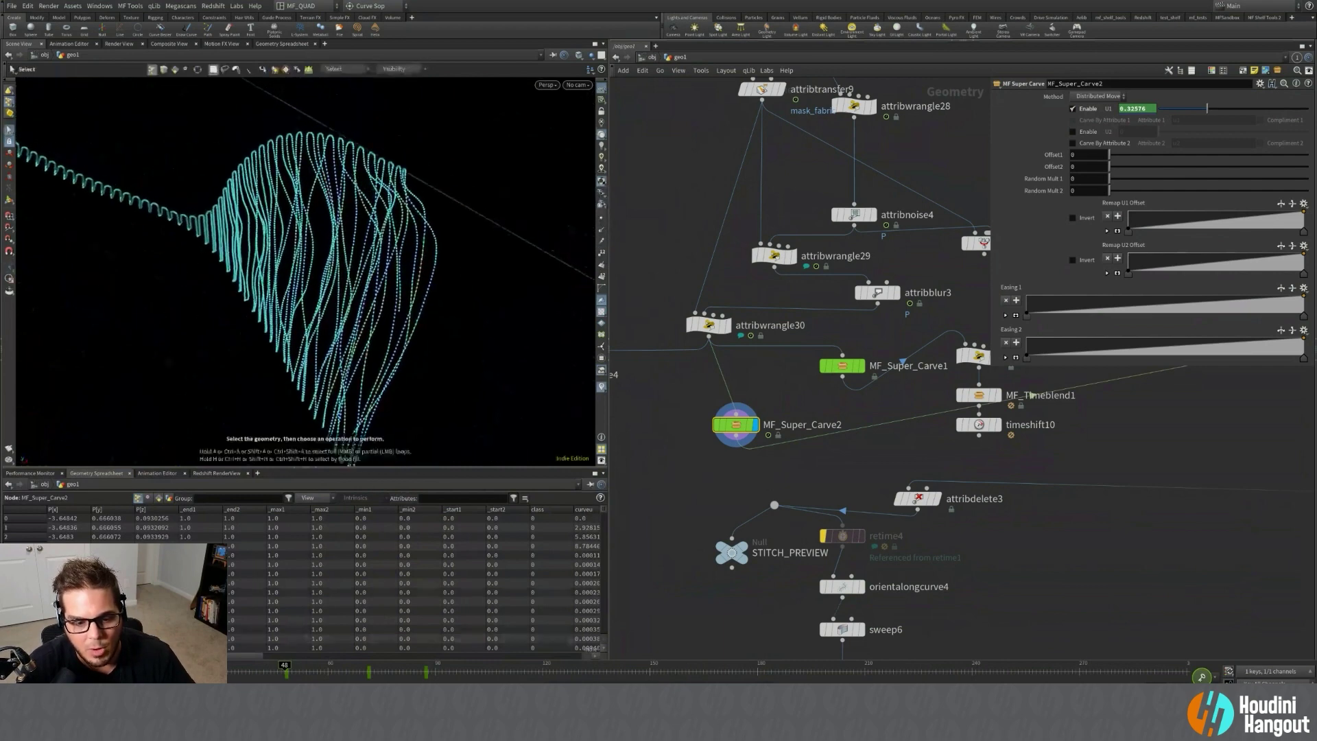
Advance the timeline to frame 70 and examine how the distributed method spreads points along the carved stitches.
left_click_drag(250, 679, 364, 679)
middle_click_drag(426, 279, 107, 151, "alt")
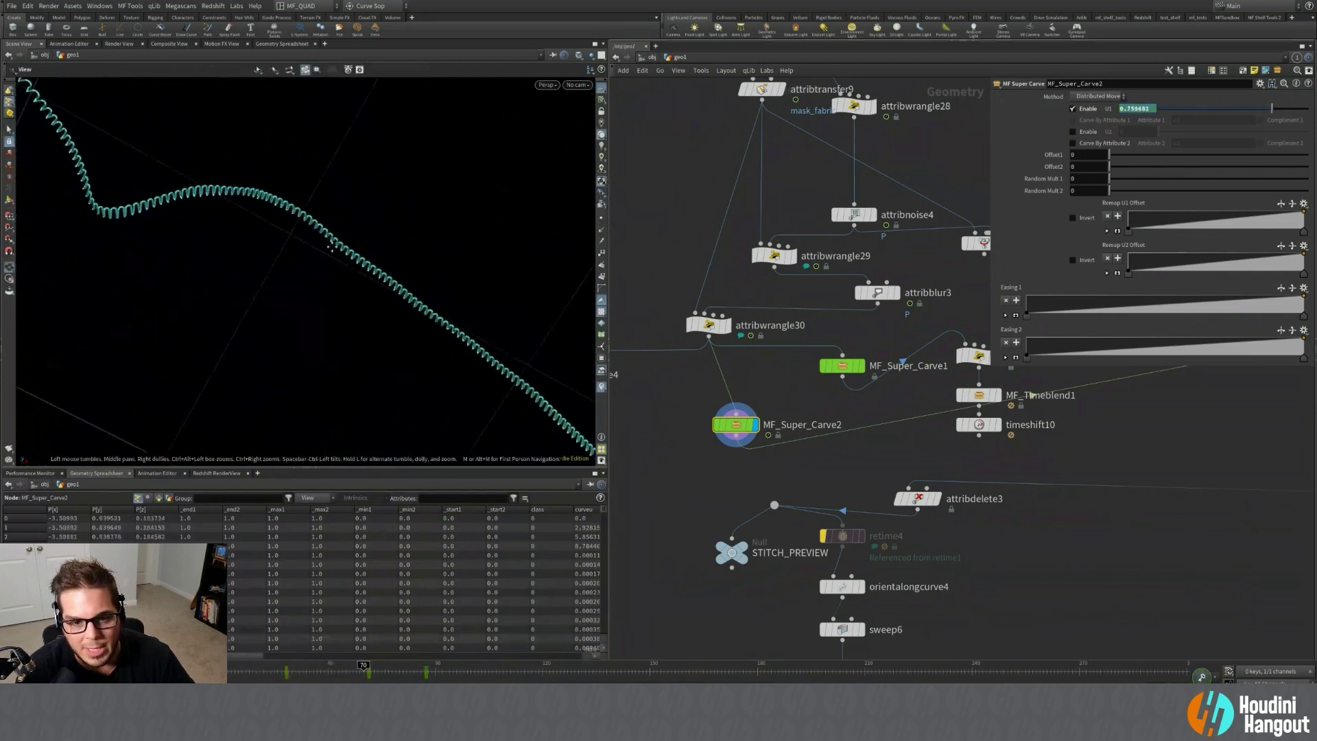
middle_click_drag(332, 247, 130, 171, "alt")
middle_click_drag(564, 268, 384, 42, "alt")
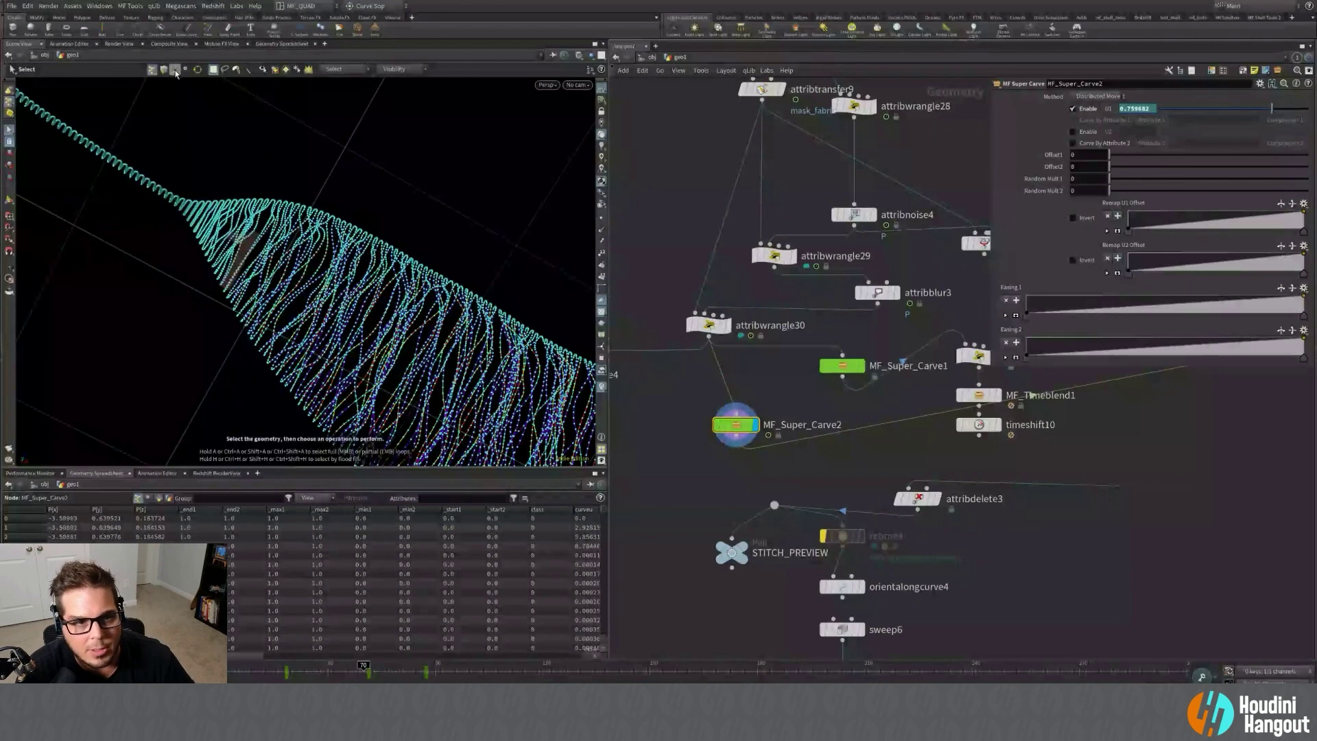
Change the selection type to primitives and go back to frame 66 to examine the strands' leading end.
left_click(174, 70)
middle_click_drag(394, 302, 273, 235, "alt")
left_click_drag(273, 236, 198, 320, "alt")
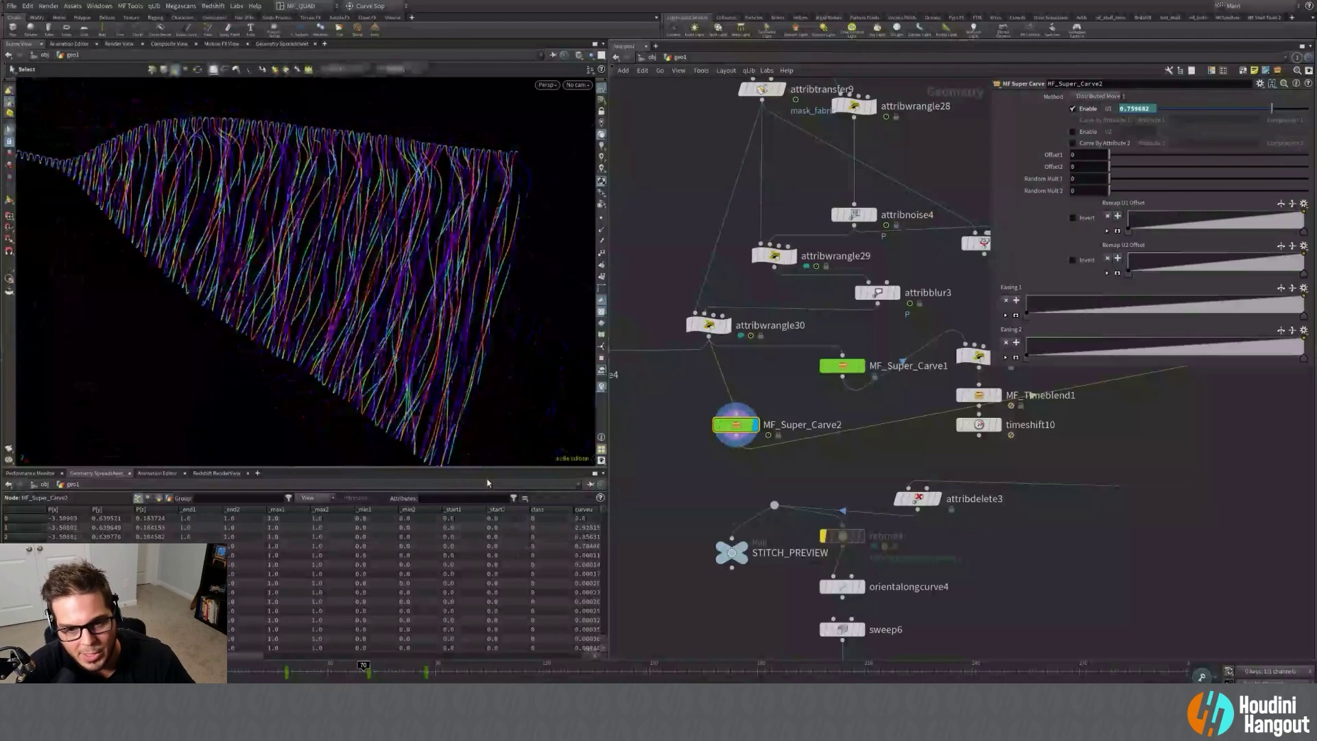
left_click(328, 669)
mouse_move(328, 669)
left_mouse_down()
mouse_move(389, 665)
mouse_move(346, 667)
mouse_move(349, 681)
left_mouse_up()
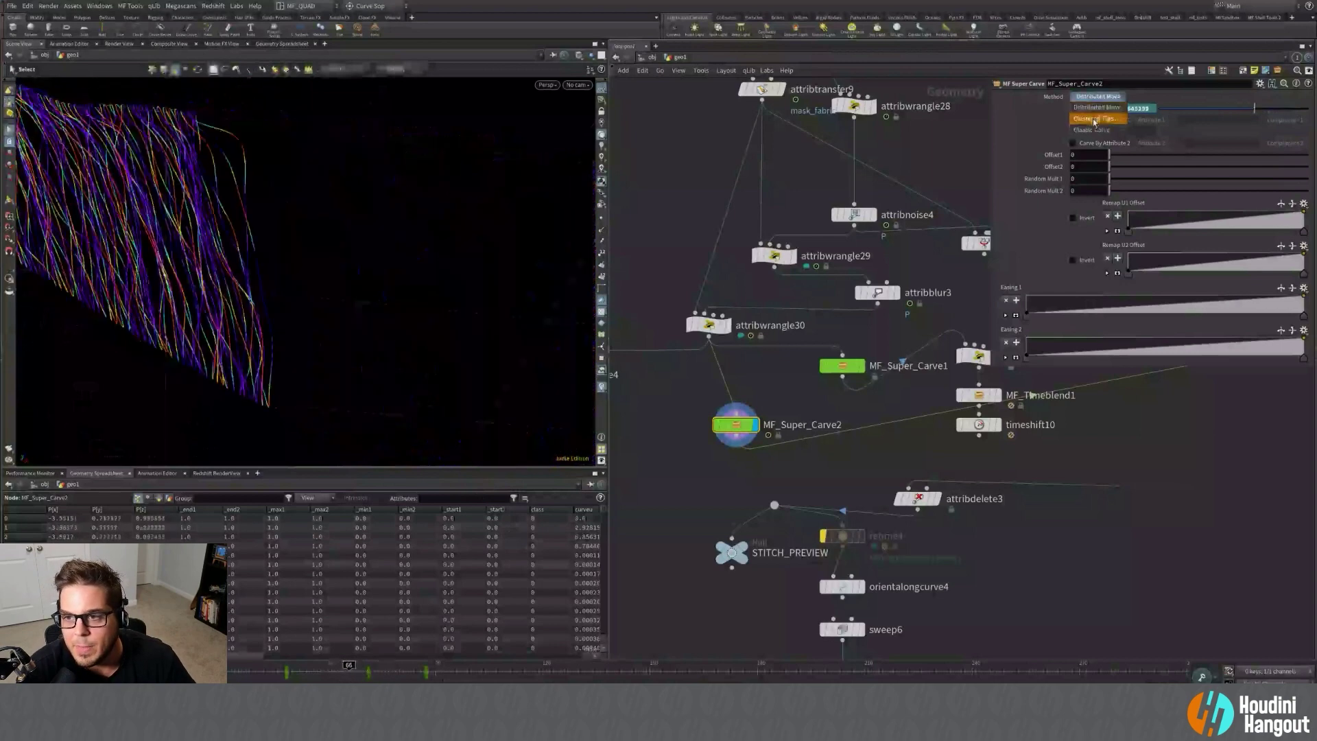
Set MF_Super_Carve2's method back to Clustered Tips and examine the strand tips around frame 65.
middle_click_drag(402, 208, 479, 237, "alt")
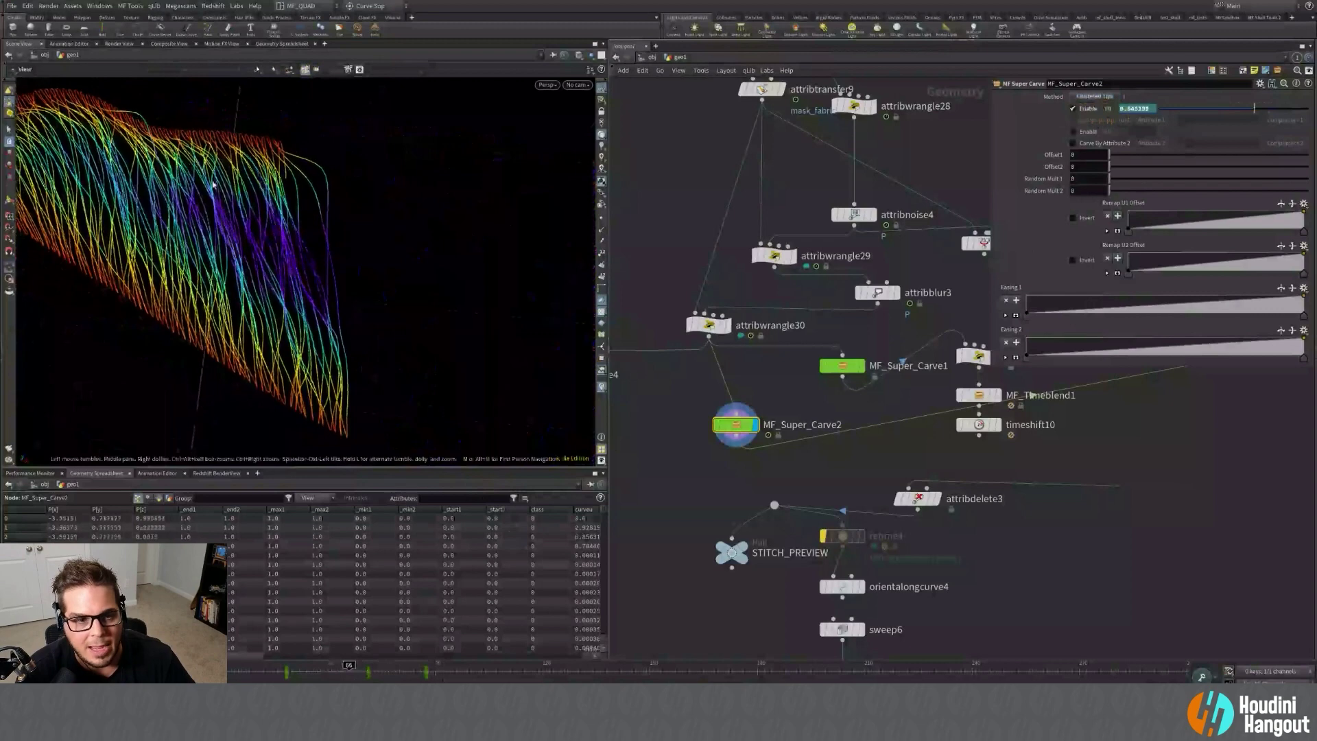
left_click_drag(290, 259, 259, 231, "alt")
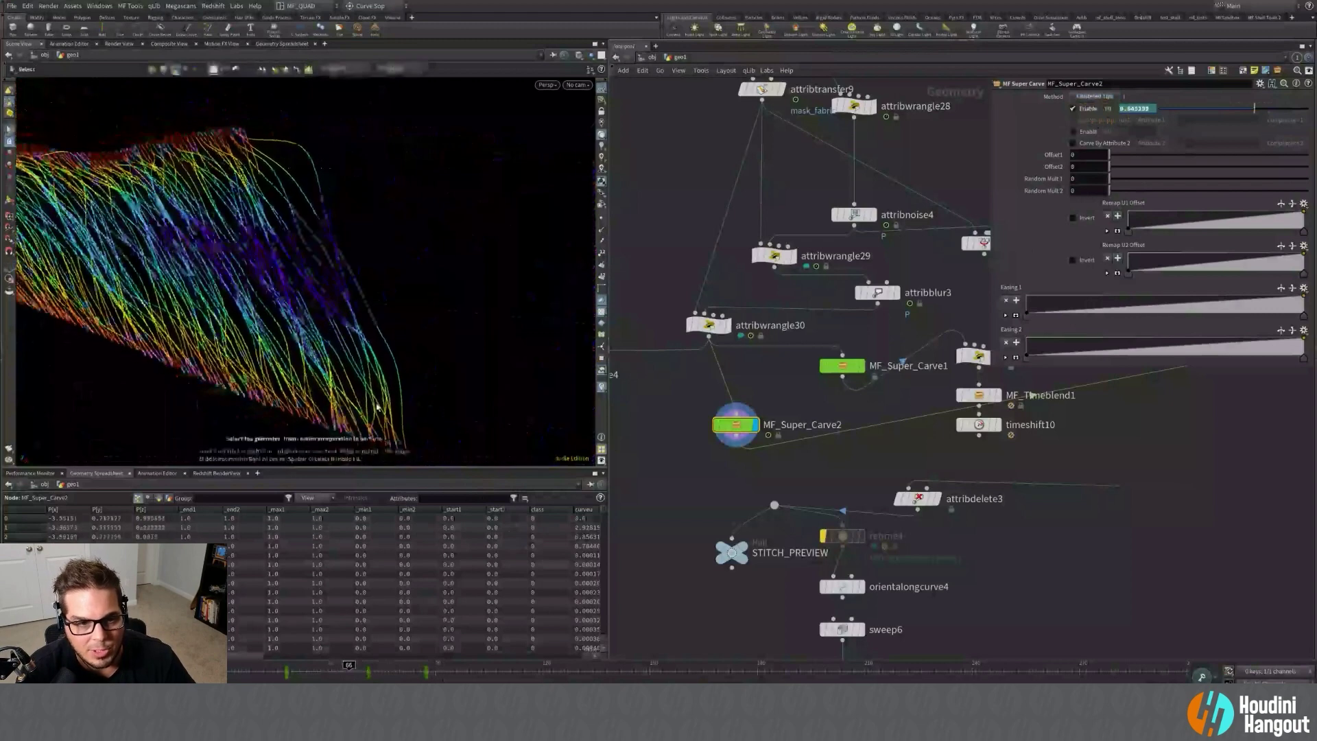
left_click_drag(348, 667, 345, 665)
Switch to djv_view, find the torn-stitch close-up in Jersey_Transition.mp4, and move the player beside the curves.
left_click(846, 710)
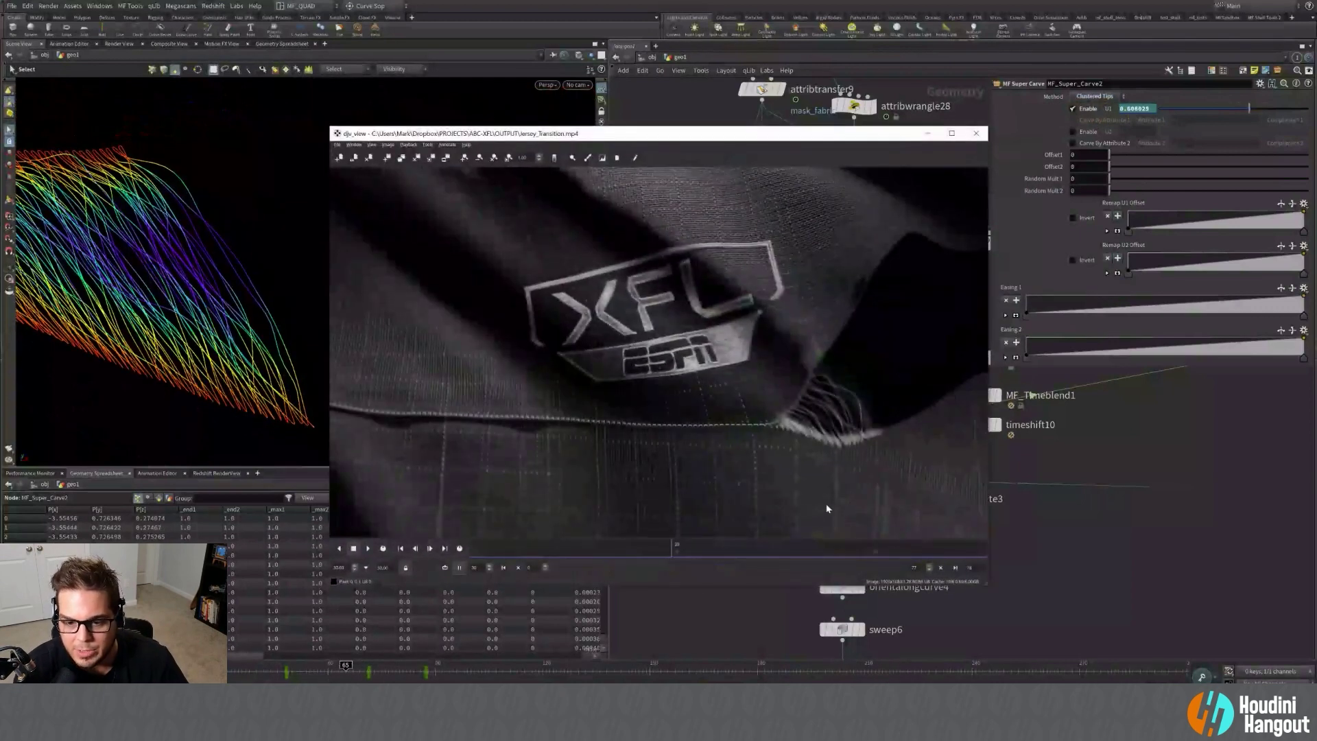
left_click_drag(675, 554, 613, 565)
scroll(663, 455, "up", 5)
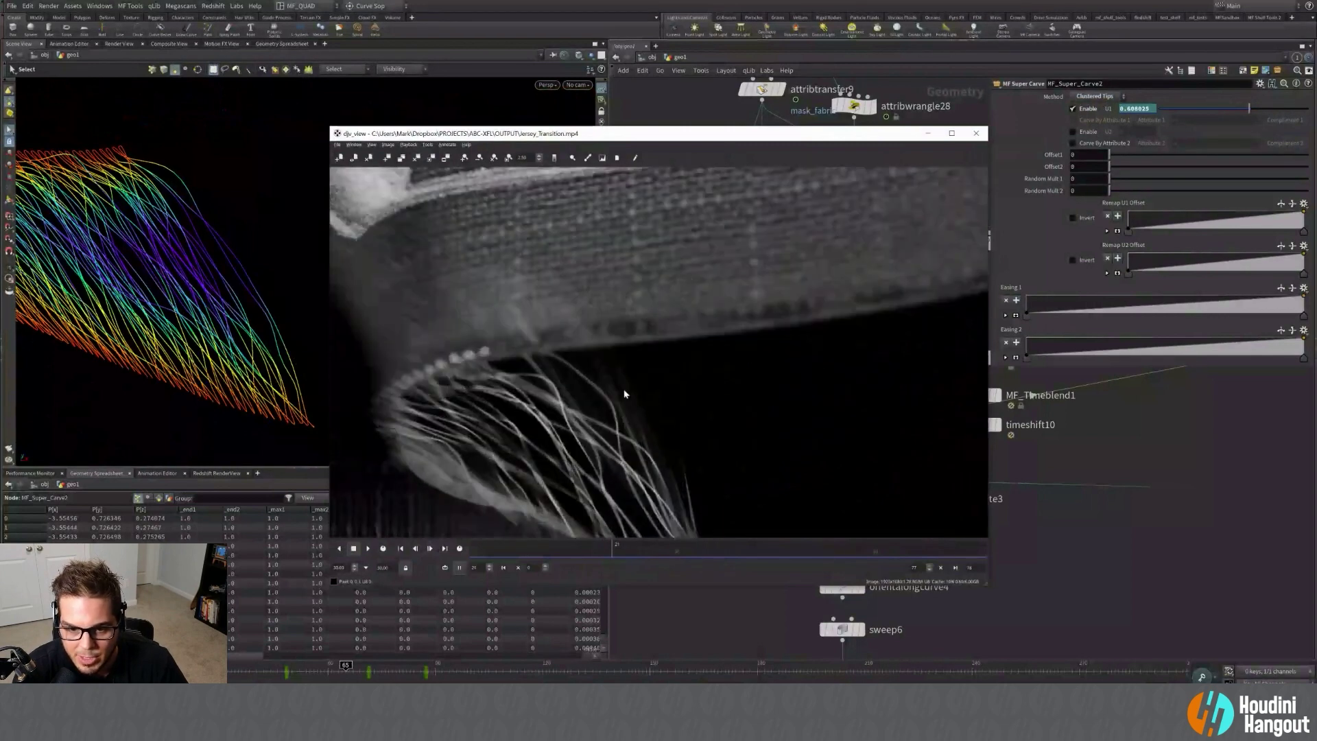
left_click_drag(613, 137, 579, 75)
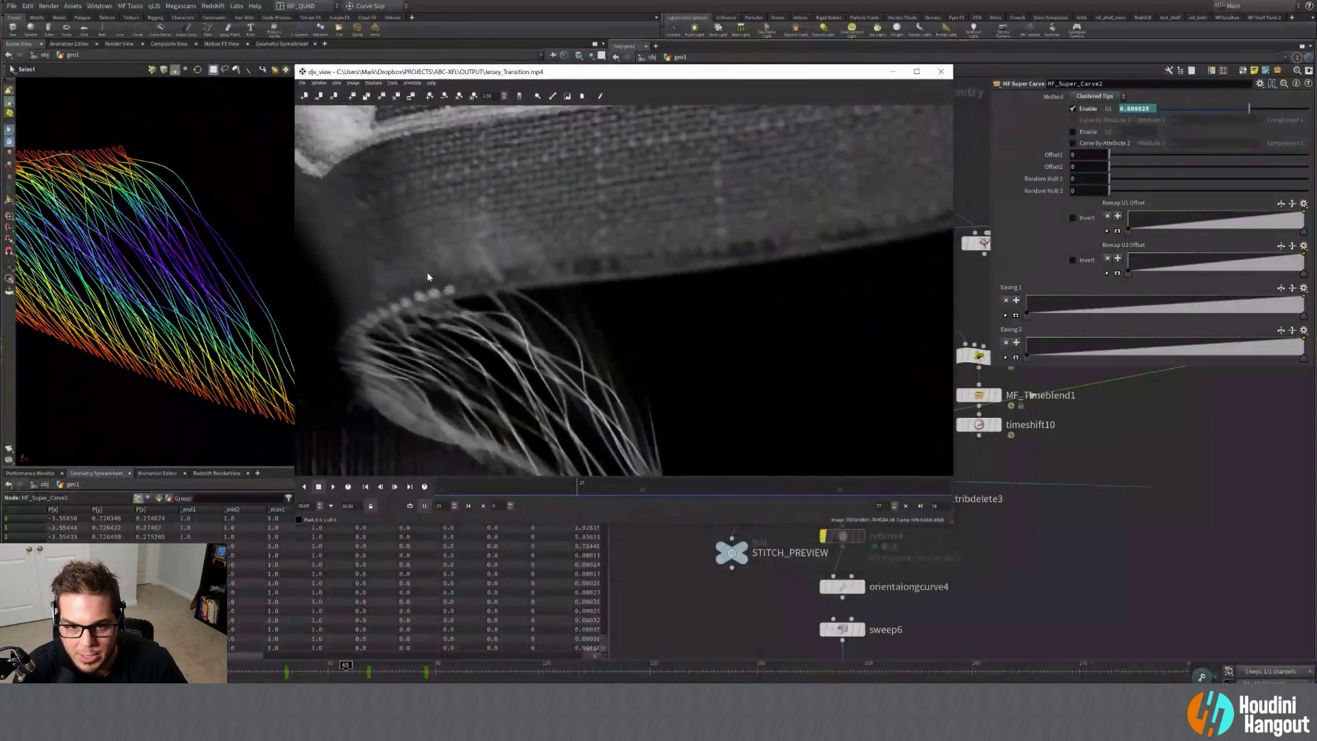
Advance the scene to frame 70 and step through the rendered tear in the player to compare the strands.
left_click_drag(333, 674, 365, 673)
key("alt+Tab")
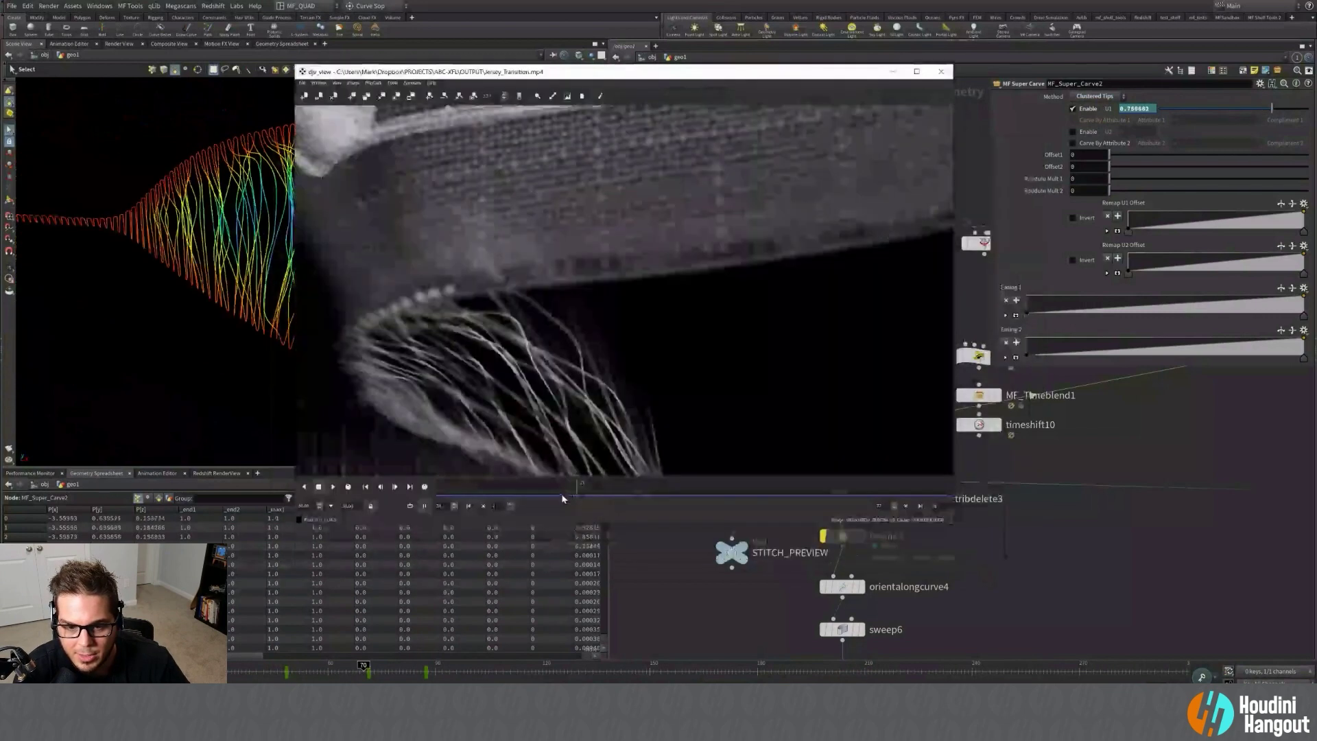
left_click_drag(579, 490, 567, 488)
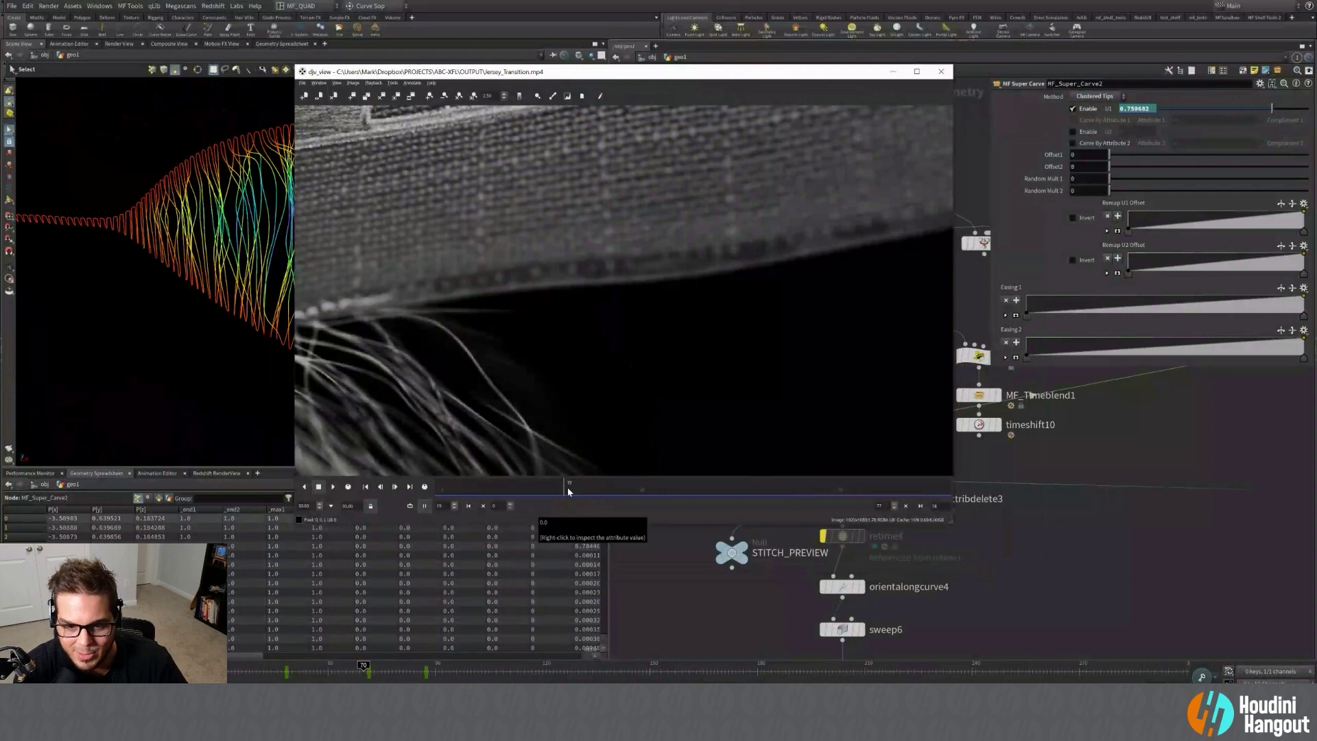
key("Right")
key("Right")
Move and enlarge the player window, check the rendered loose threads once more, and minimize the player.
left_click_drag(704, 73, 633, 42)
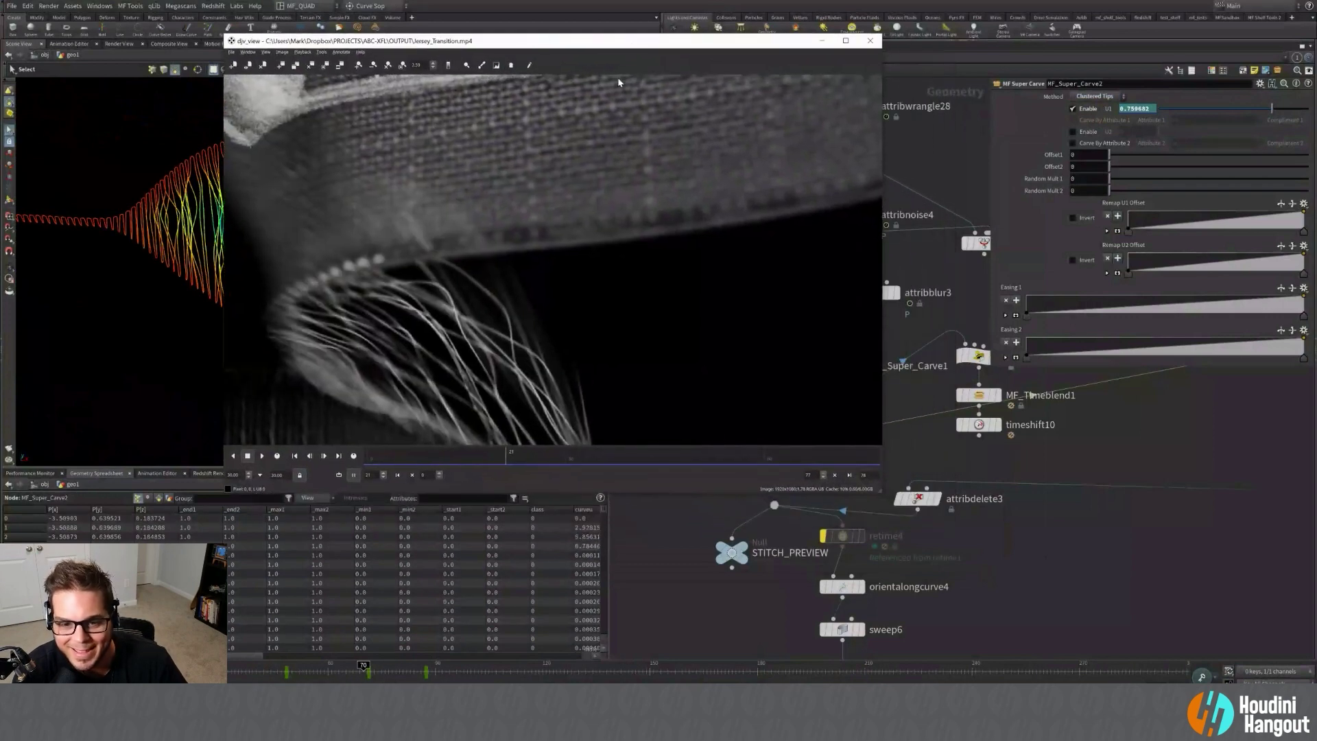
left_click_drag(880, 490, 906, 525)
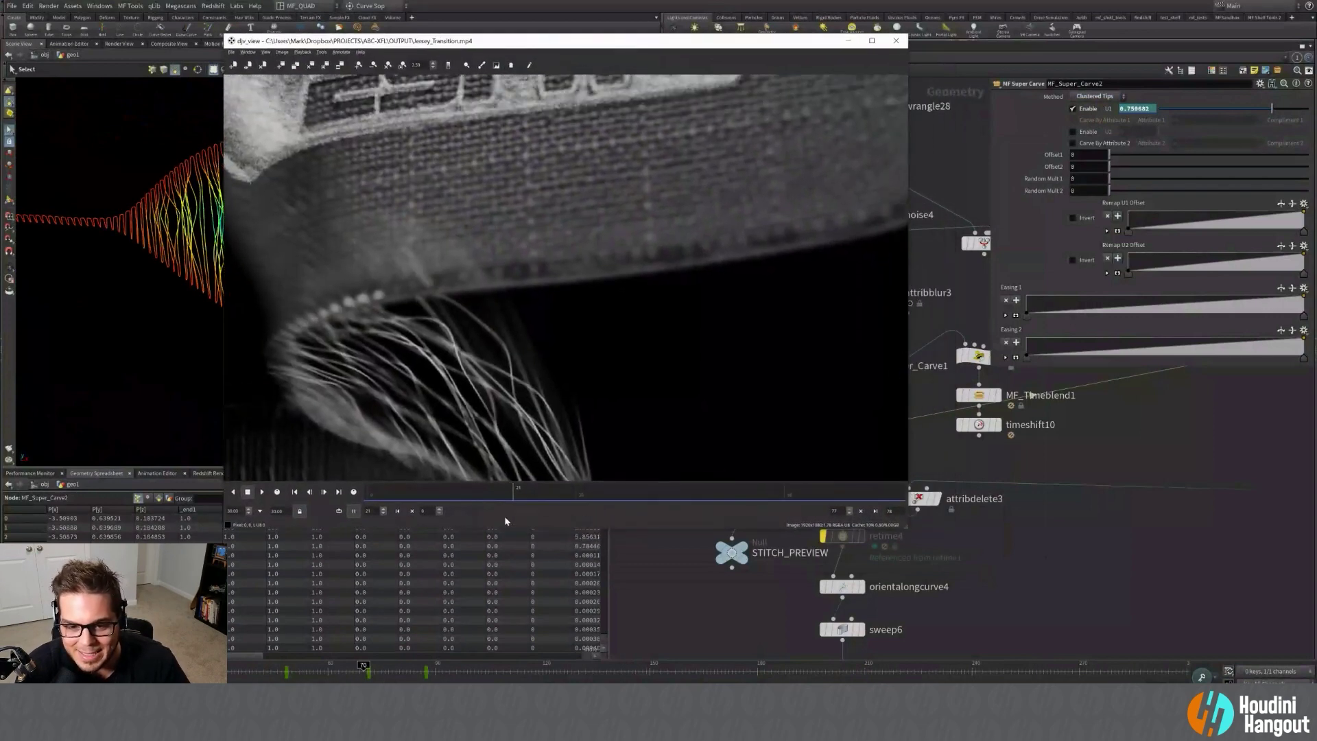
left_click(521, 496)
mouse_move(520, 497)
left_mouse_down()
mouse_move(564, 499)
mouse_move(515, 505)
mouse_move(527, 502)
left_mouse_up()
left_click(848, 41)
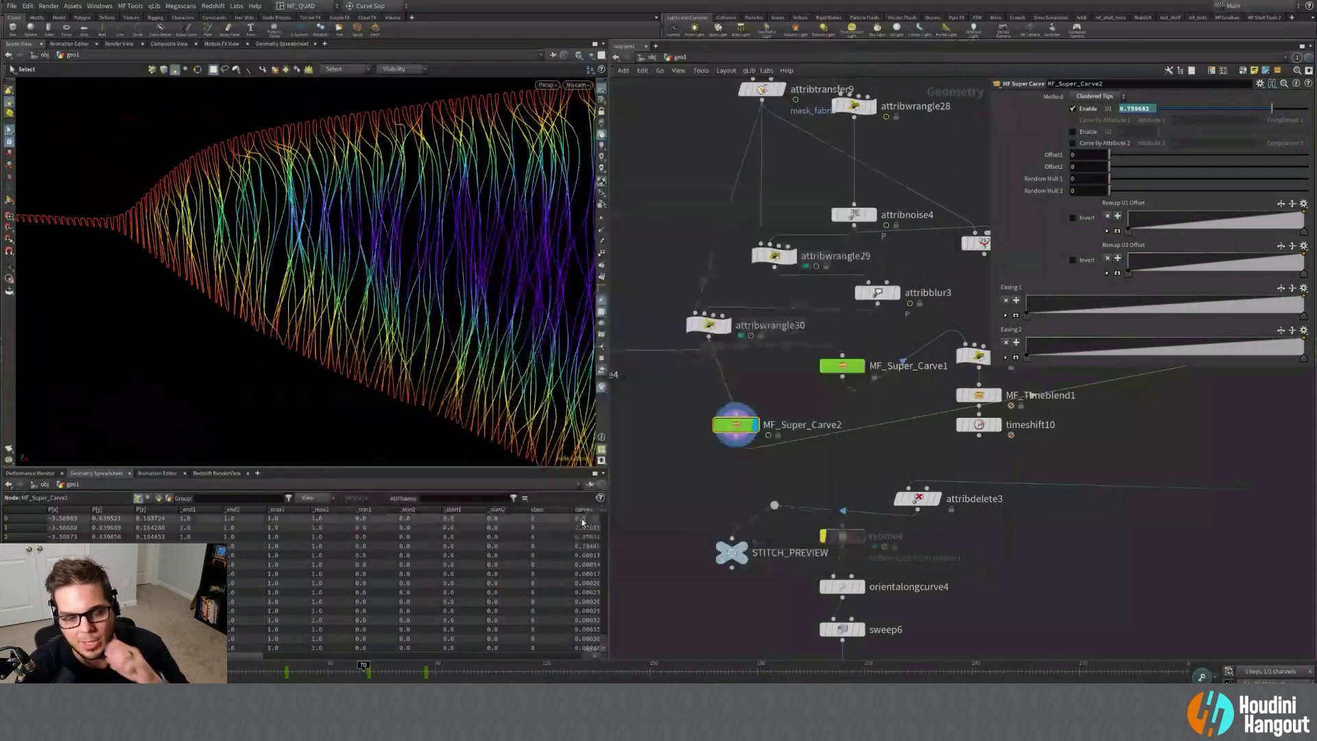
Frame the whole carved stitch curve and align the MF_Super_Carve2 node directly beneath attribwrangle30.
right_click_drag(209, 349, 379, 268, "alt")
left_click_drag(380, 267, 497, 330, "alt")
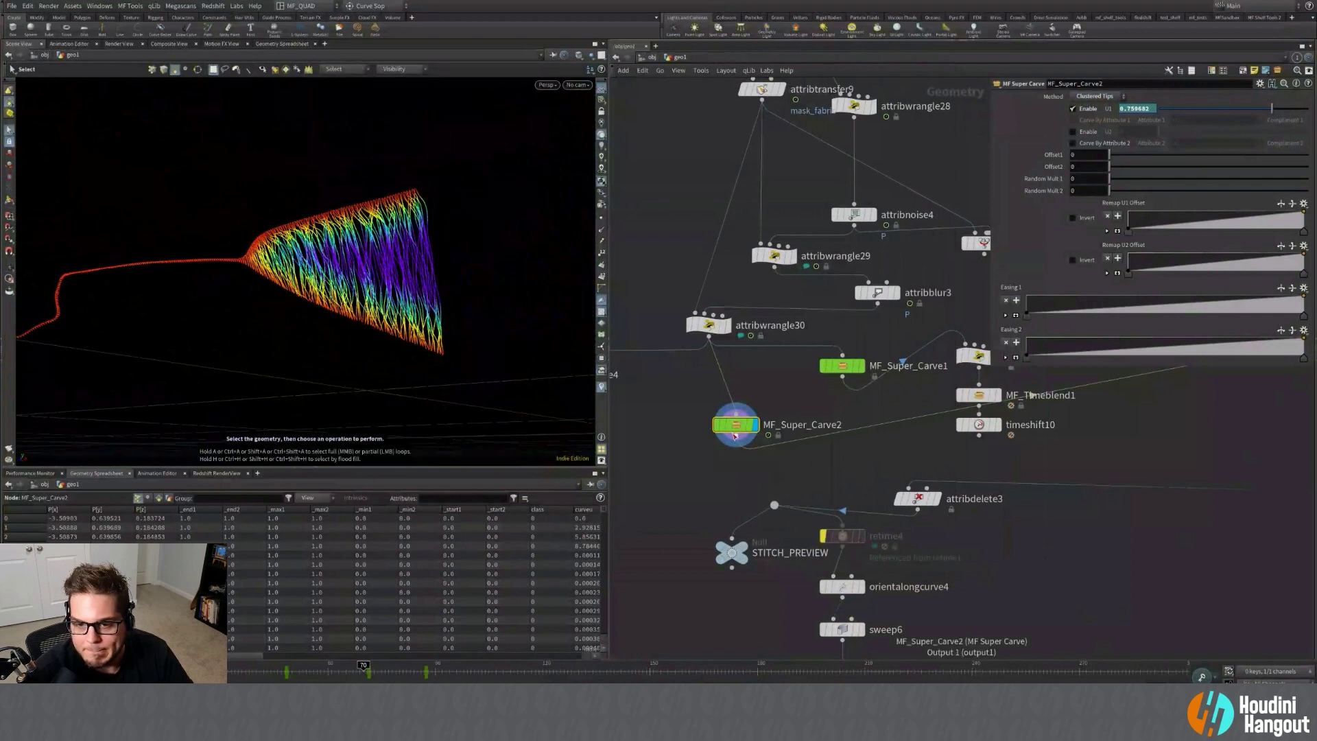
left_click_drag(740, 431, 713, 421)
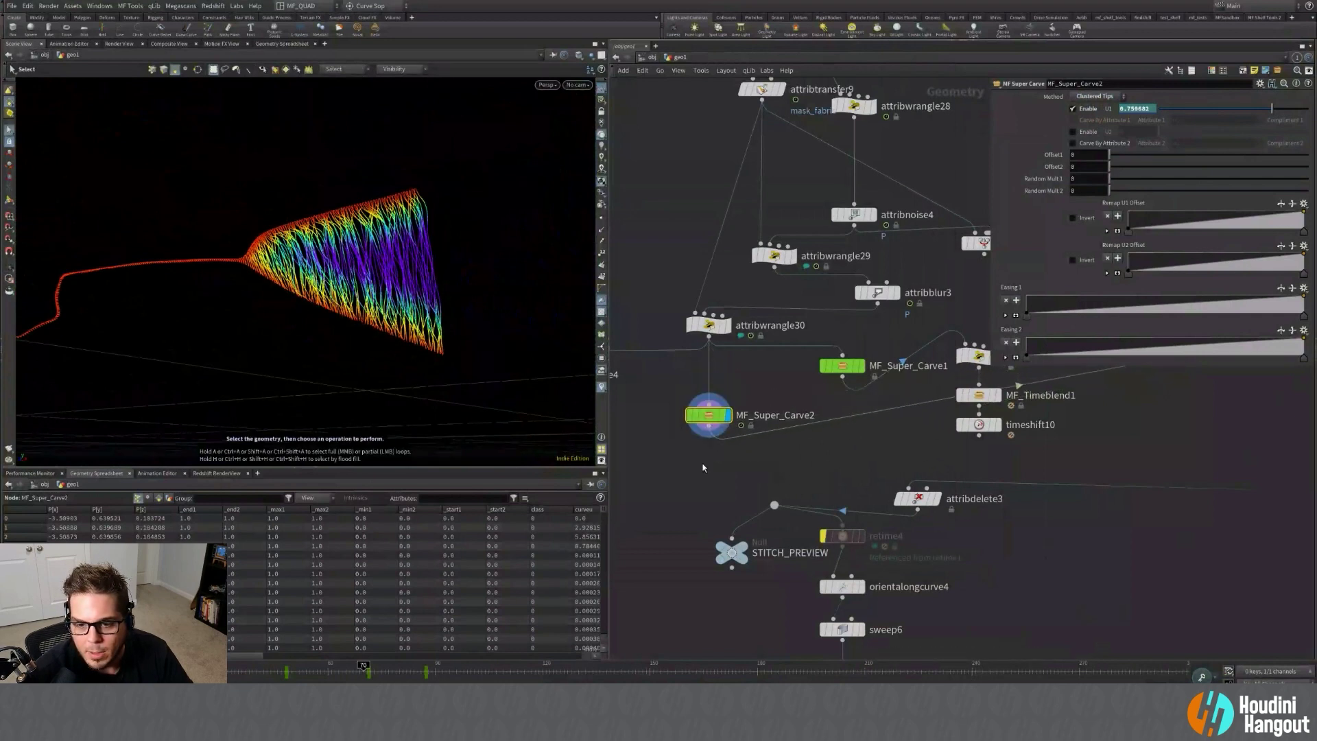
Go inside MF_Super_Carve2 and inspect its do_the_carve1 code and the first pair of attribute promote nodes.
middle_click_drag(703, 484, 754, 484)
mouse_move(758, 418)
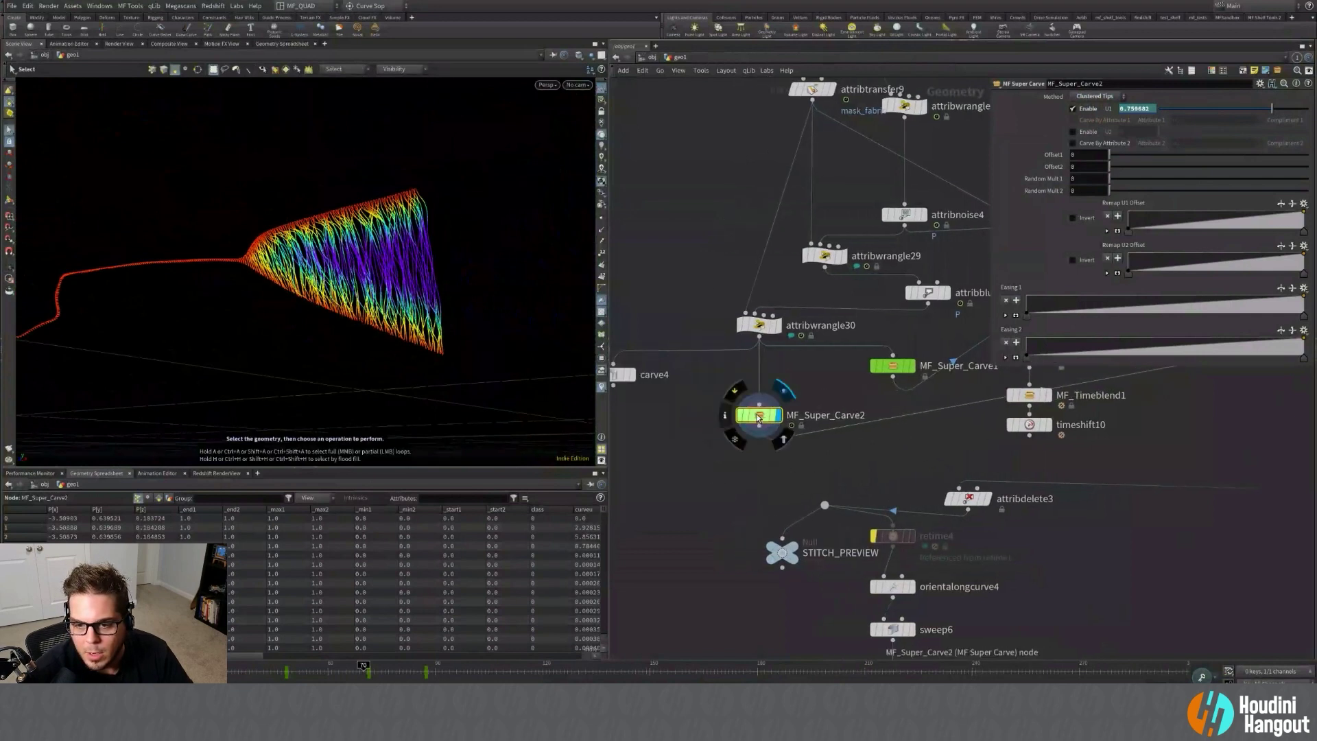
double_click(759, 416)
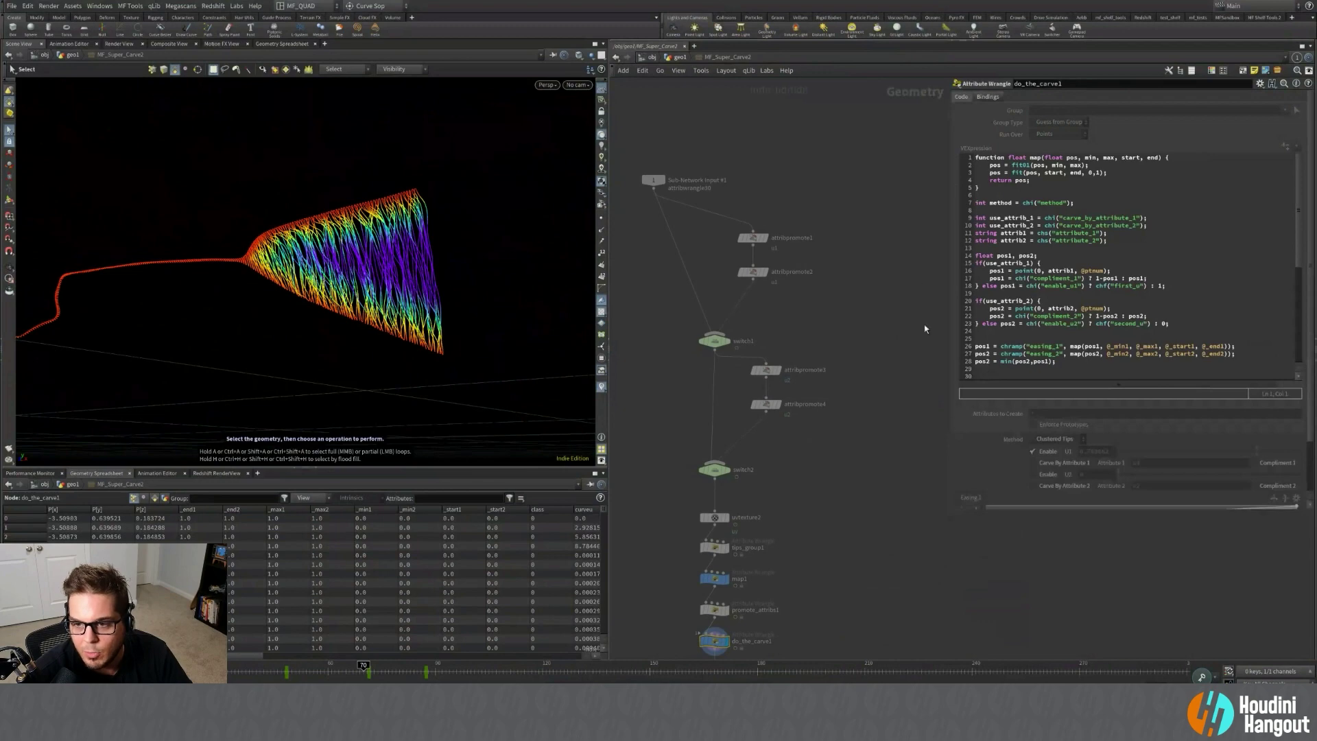
left_click_drag(796, 310, 763, 221)
middle_click_drag(843, 290, 844, 273)
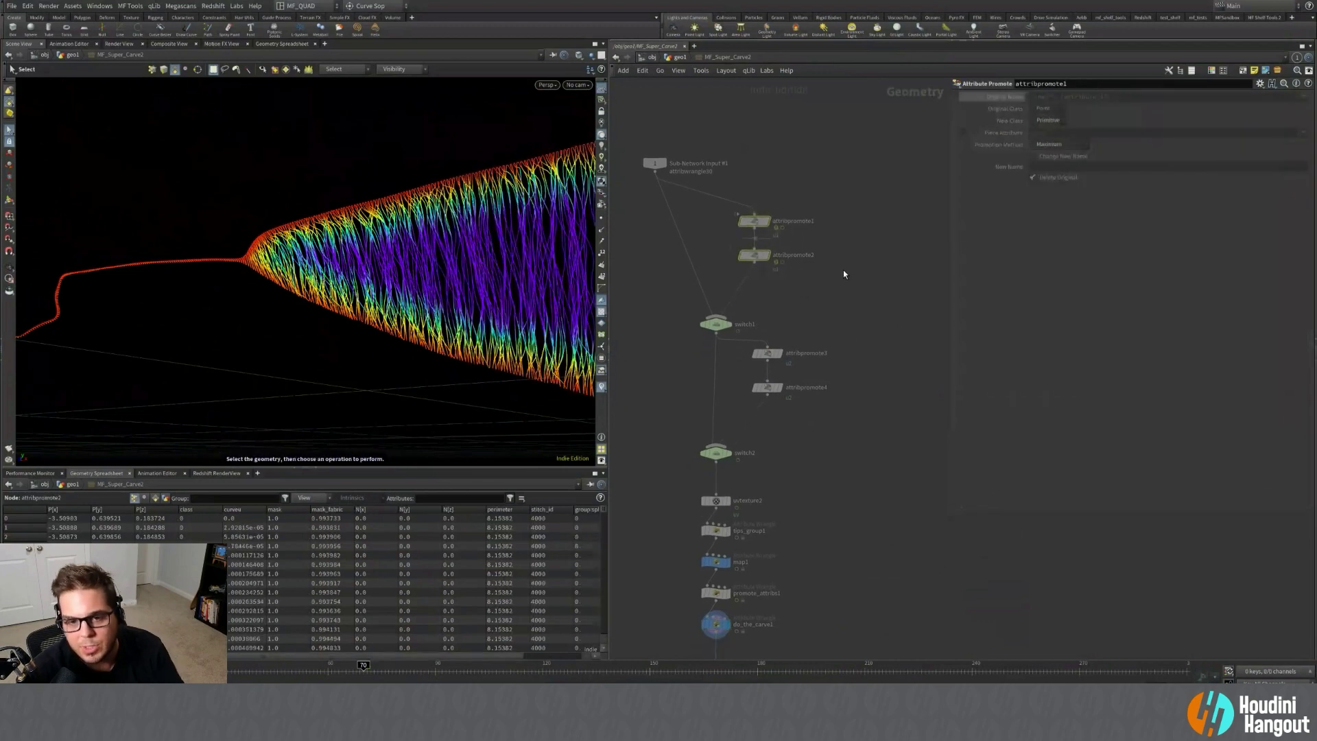
Inspect the code in the map1 and promote_attrib1 wrangles, and return to the geo1 network.
middle_click_drag(802, 533, 799, 458)
left_click_drag(693, 409, 743, 440)
left_click_drag(663, 452, 727, 475)
left_click(714, 485)
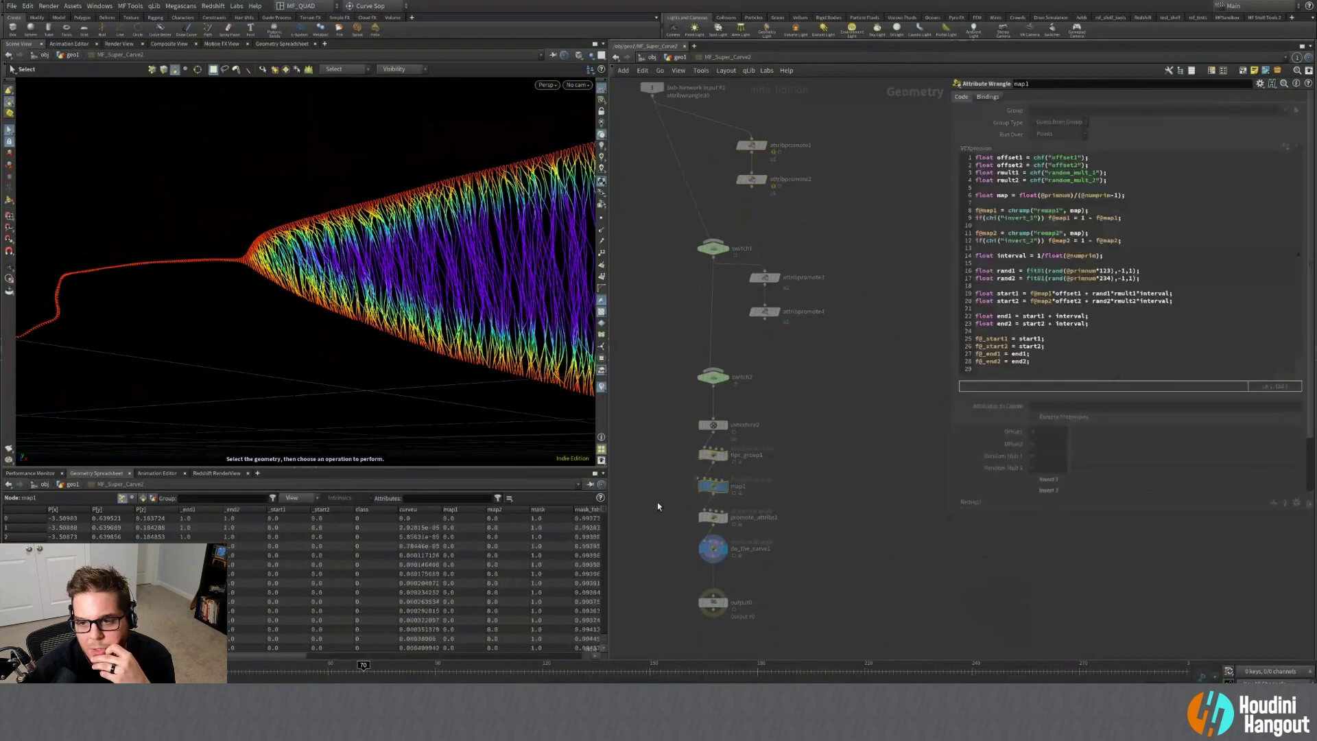
left_click(713, 516)
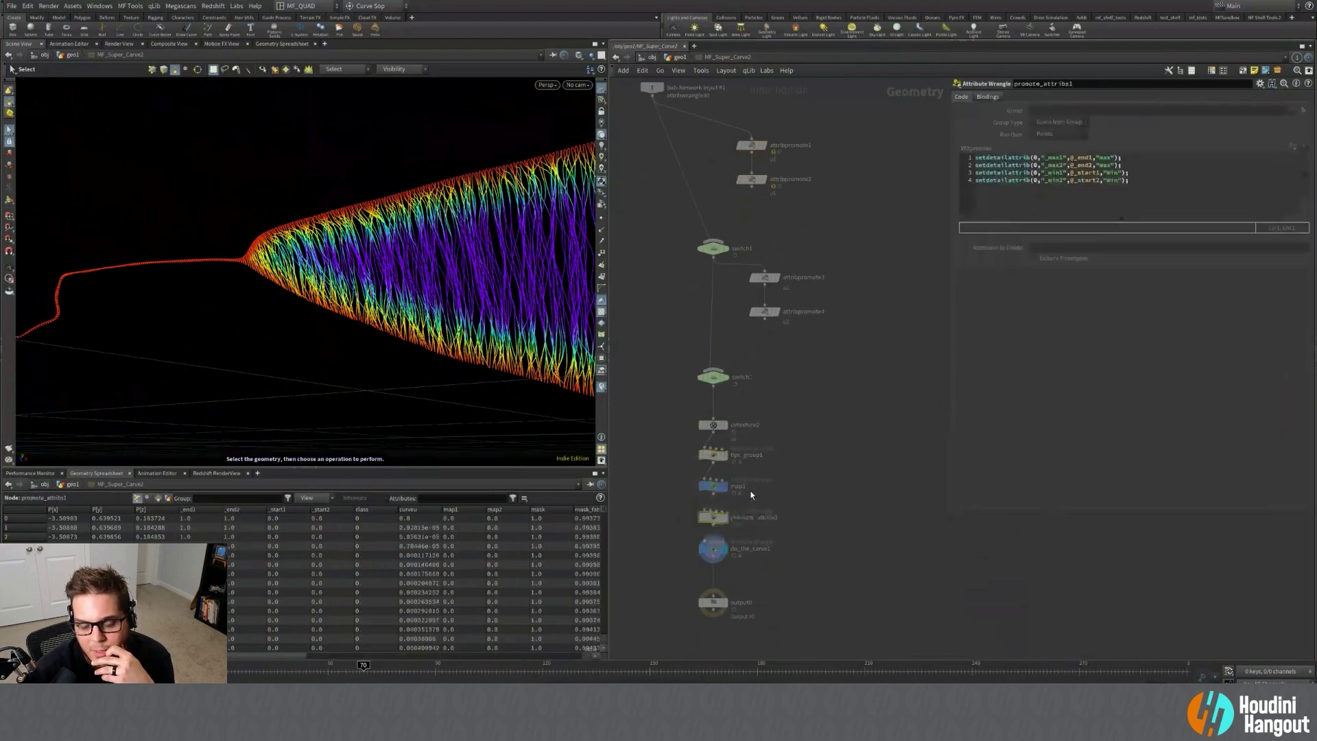
left_click(679, 57)
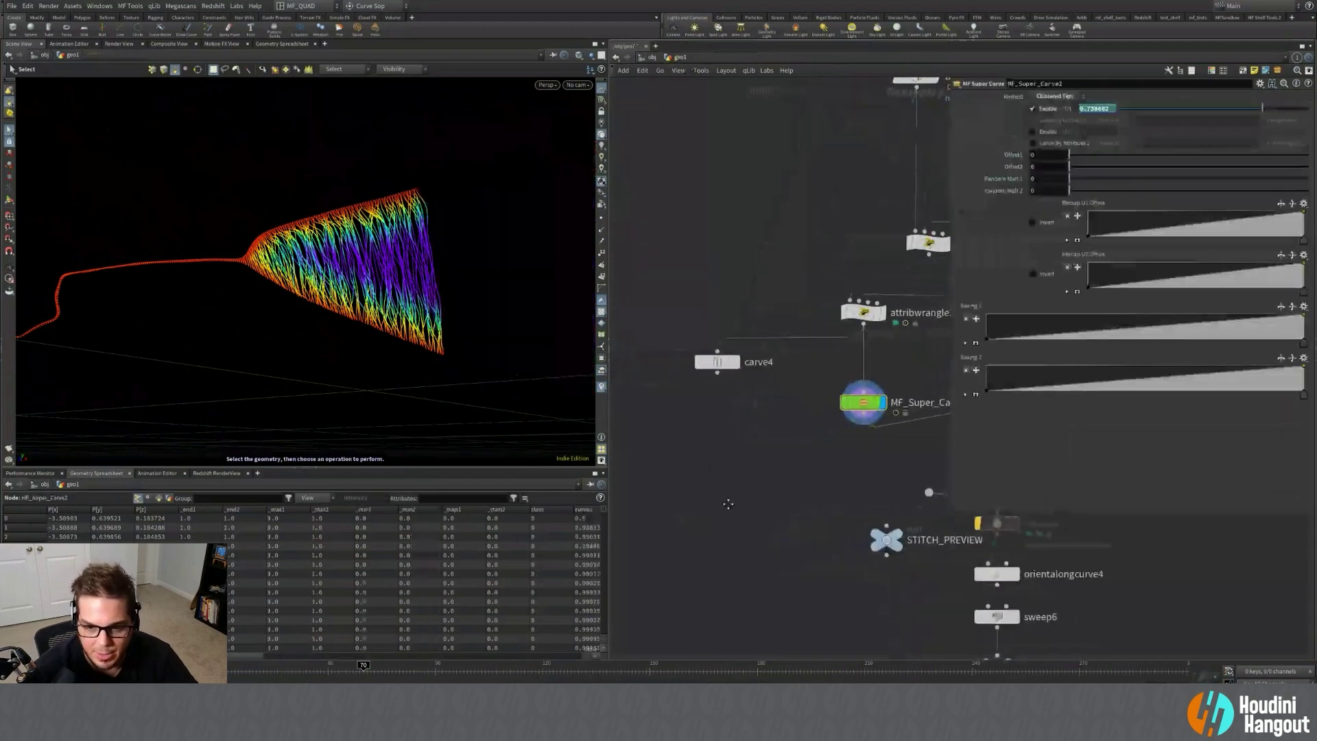
Add a Line node in the empty network area below carve4 and display it.
middle_click_drag(691, 469, 849, 435)
key("Tab")
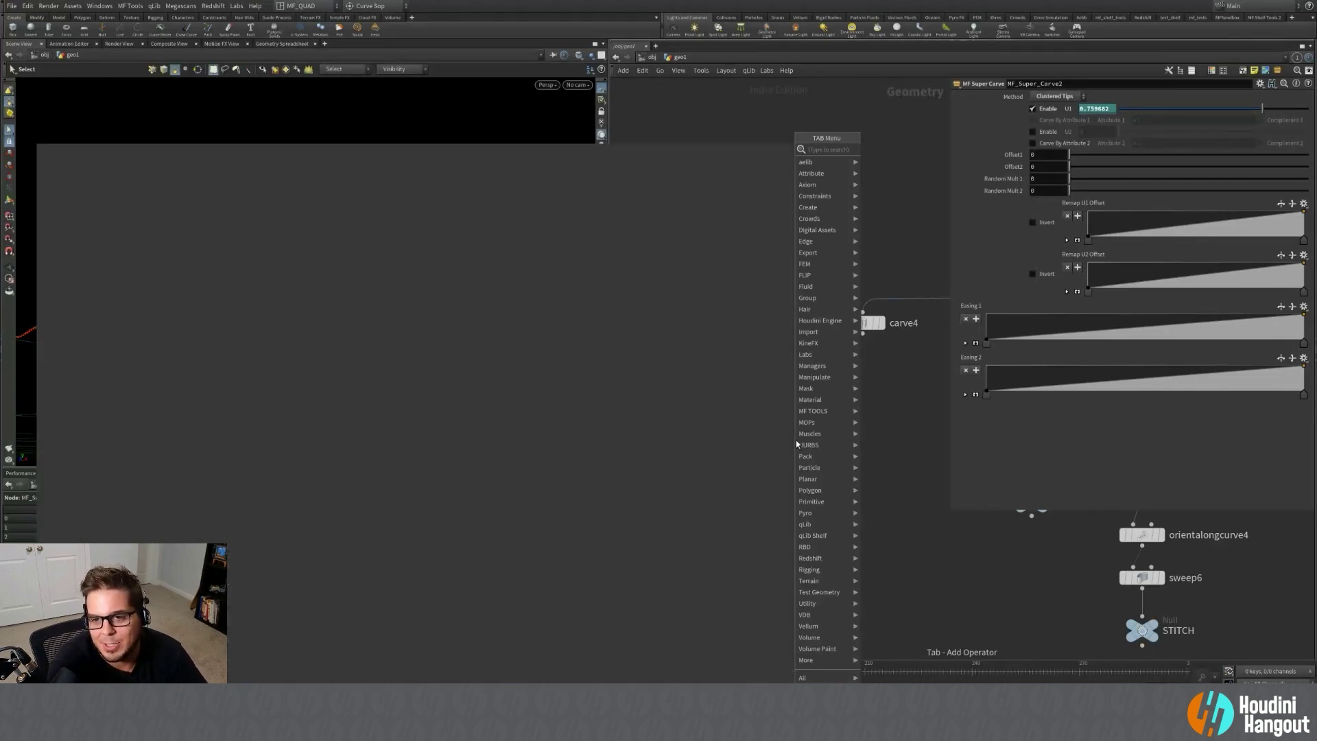
key("Return")
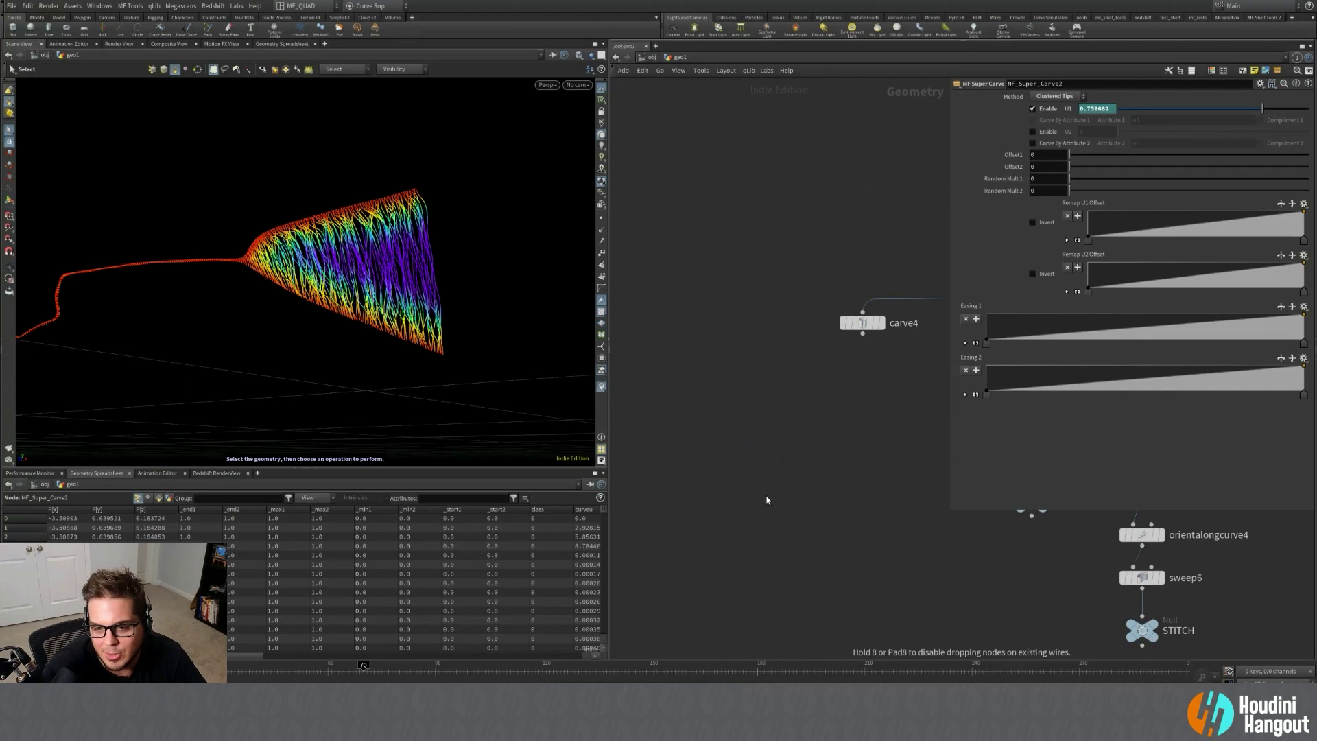
left_click(767, 498)
Add a Copy and Transform node connected beneath line2.
key("Tab")
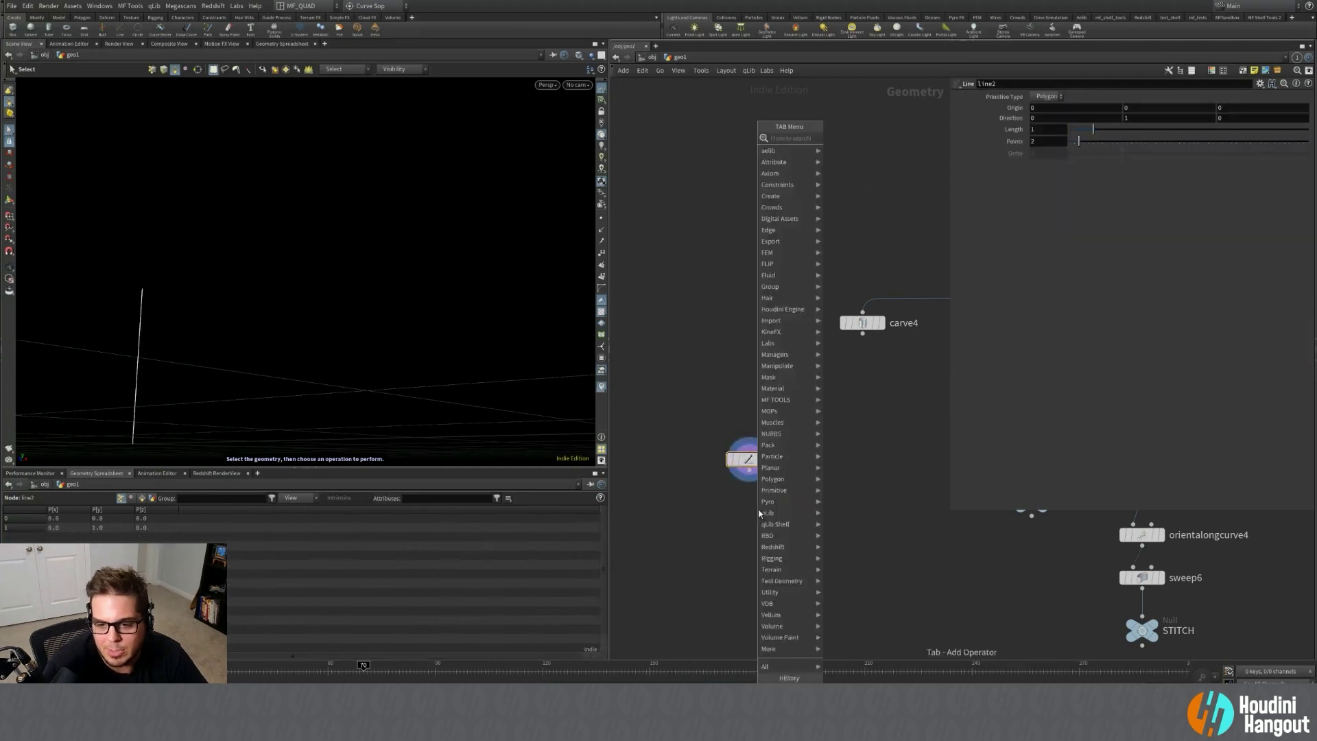
type("copy")
key("Return")
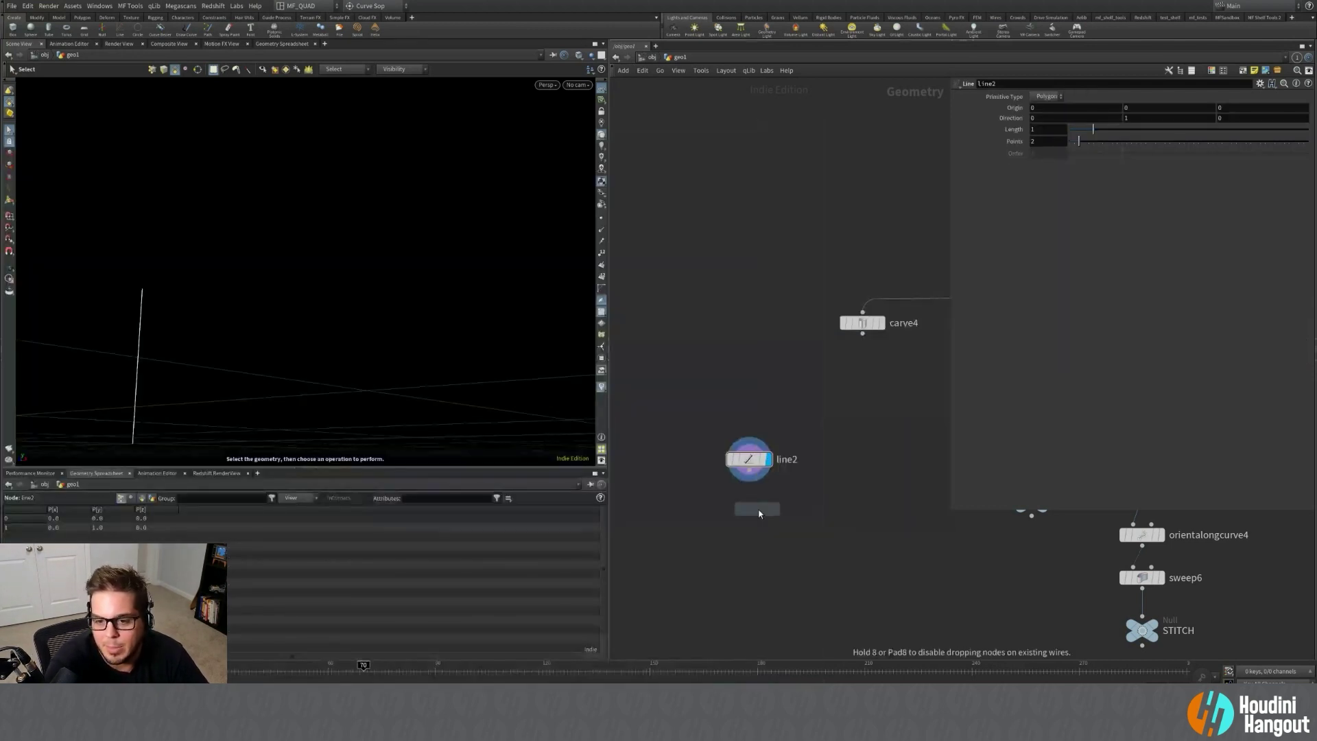
left_click(753, 505)
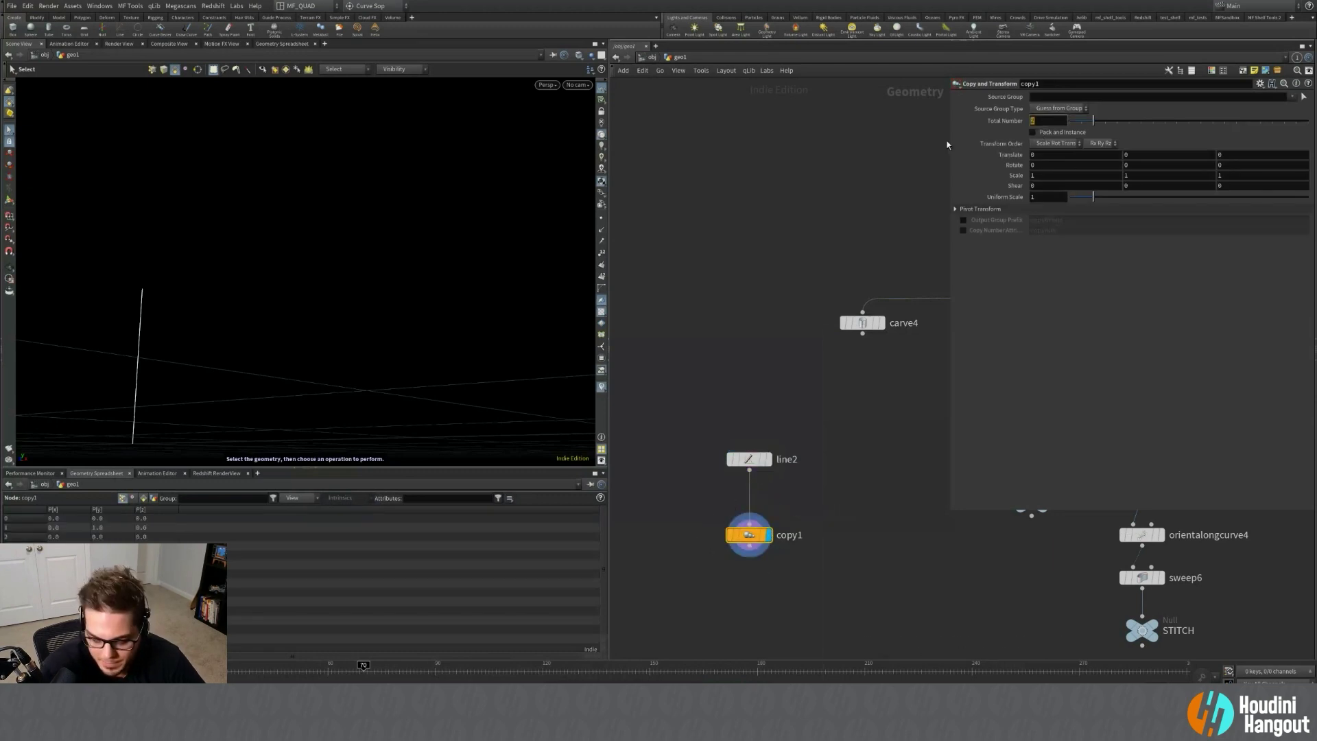
Set copy1 to 100 copies with an X translation of 0.0158, frame the row of lines, and enlarge the viewport.
type("100")
key("Return")
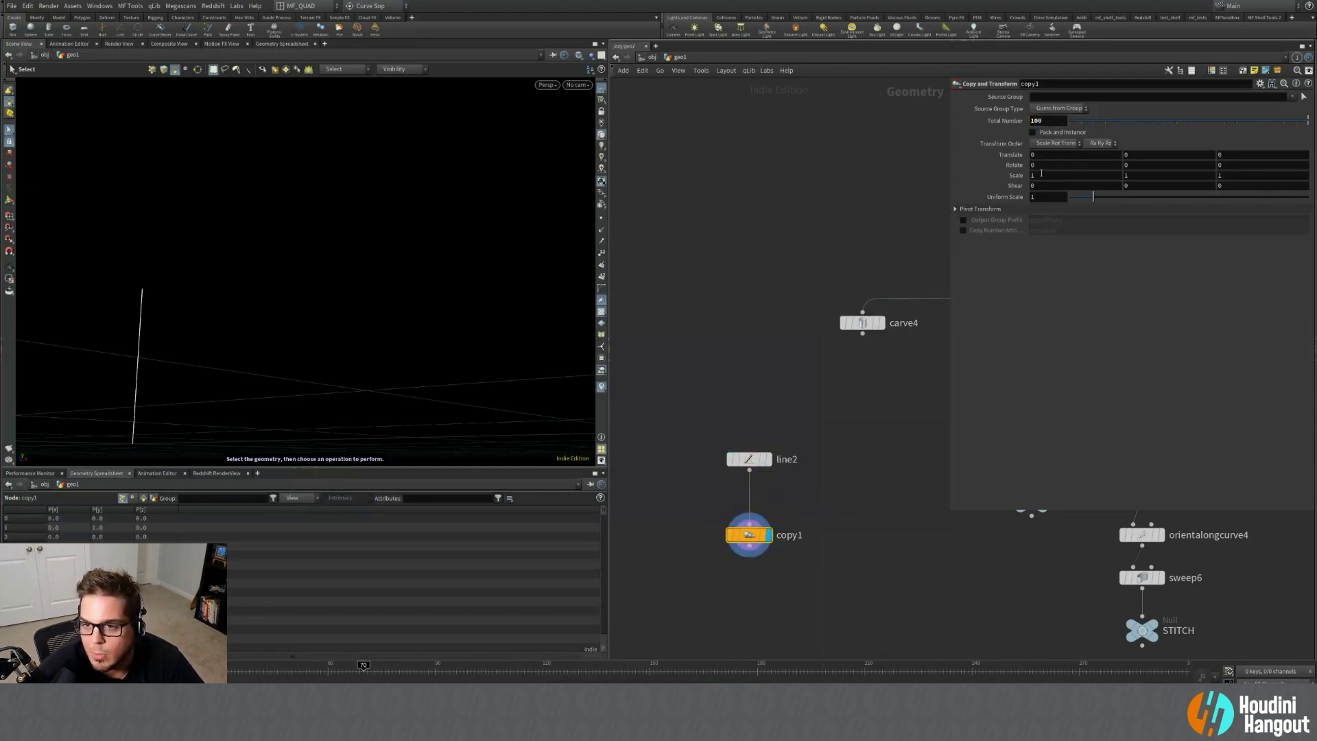
middle_click_drag(1041, 174, 1310, 205)
left_click_drag(271, 346, 319, 366, "alt")
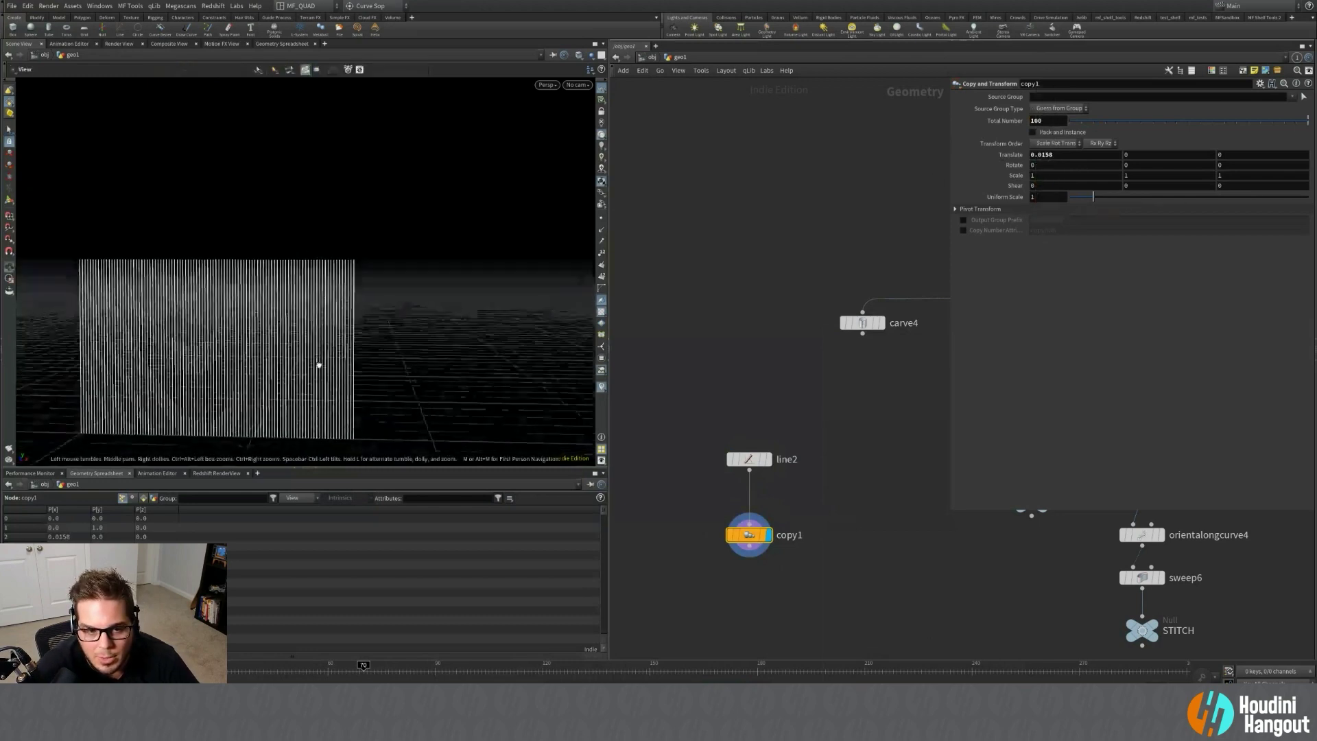
middle_click_drag(319, 365, 446, 309)
key("s")
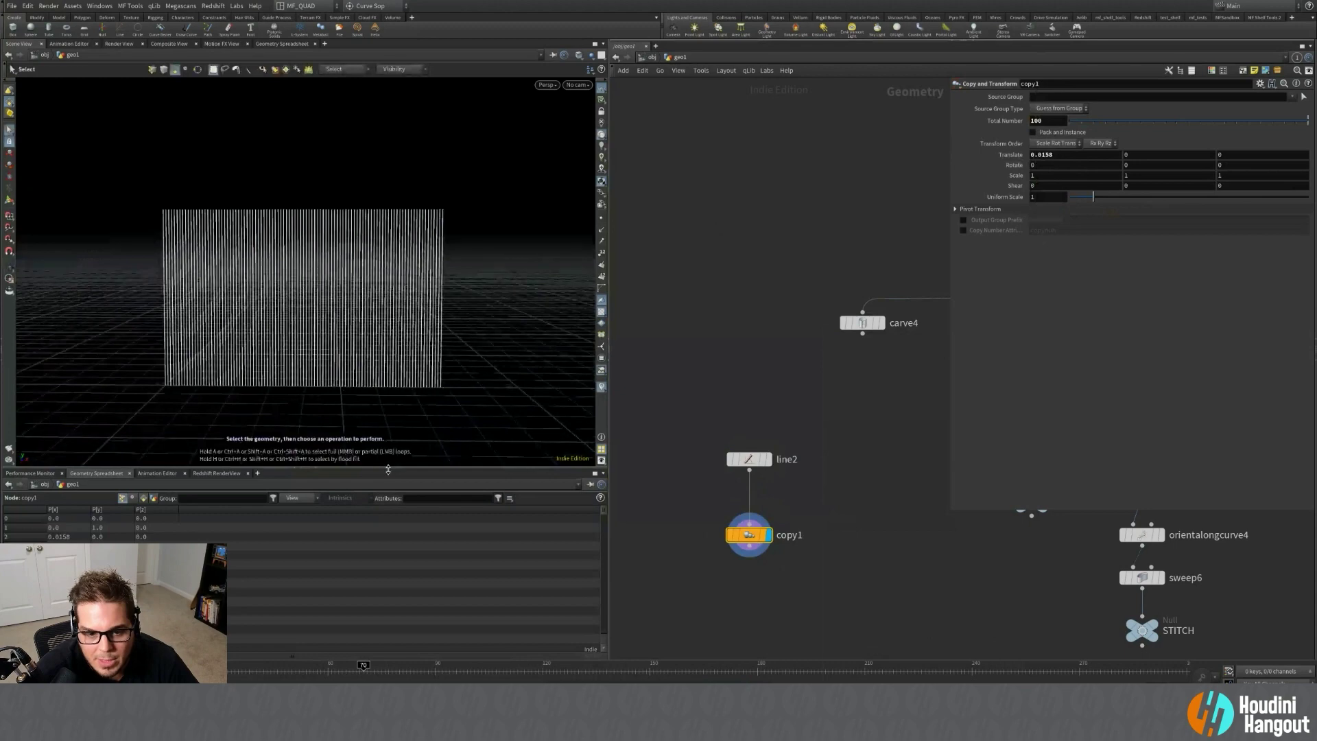
left_click_drag(388, 469, 389, 488)
Add an MF Super Carve node connected beneath copy1 and display its result.
middle_click_drag(753, 585, 752, 519)
key("Tab")
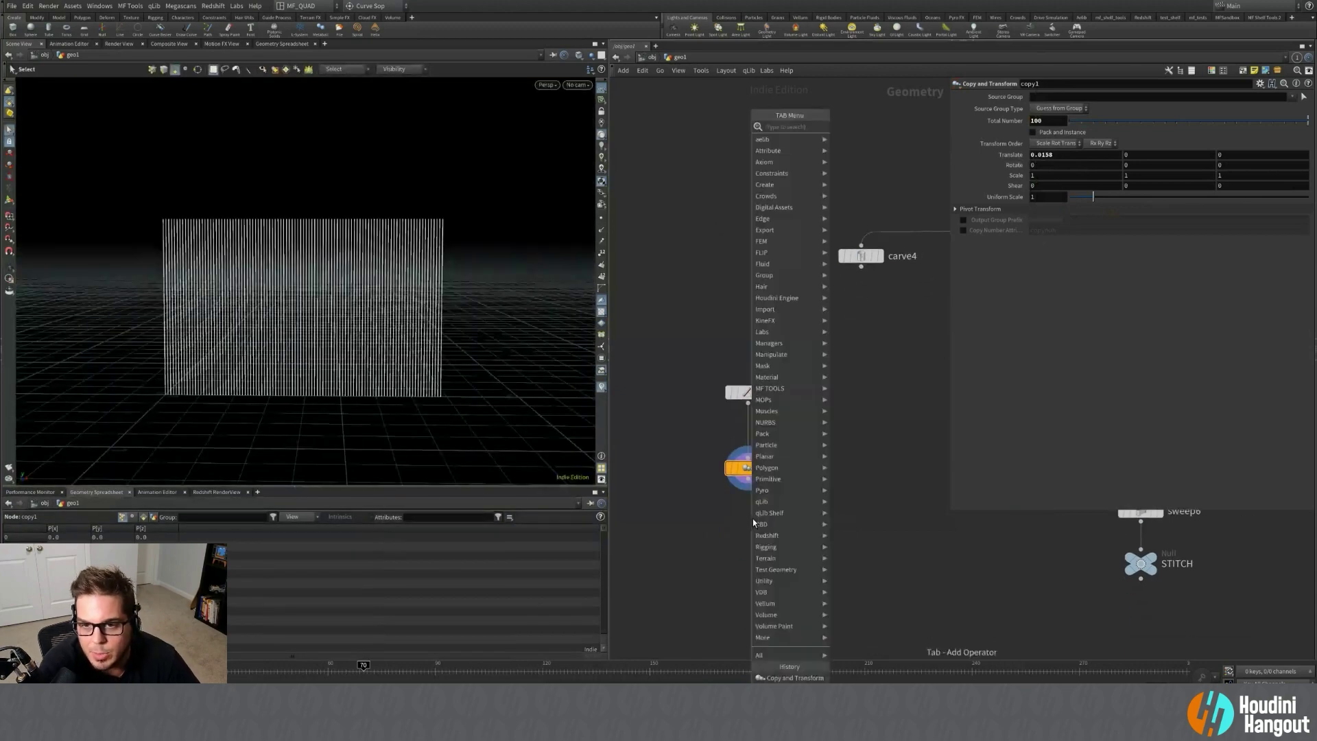
type("su")
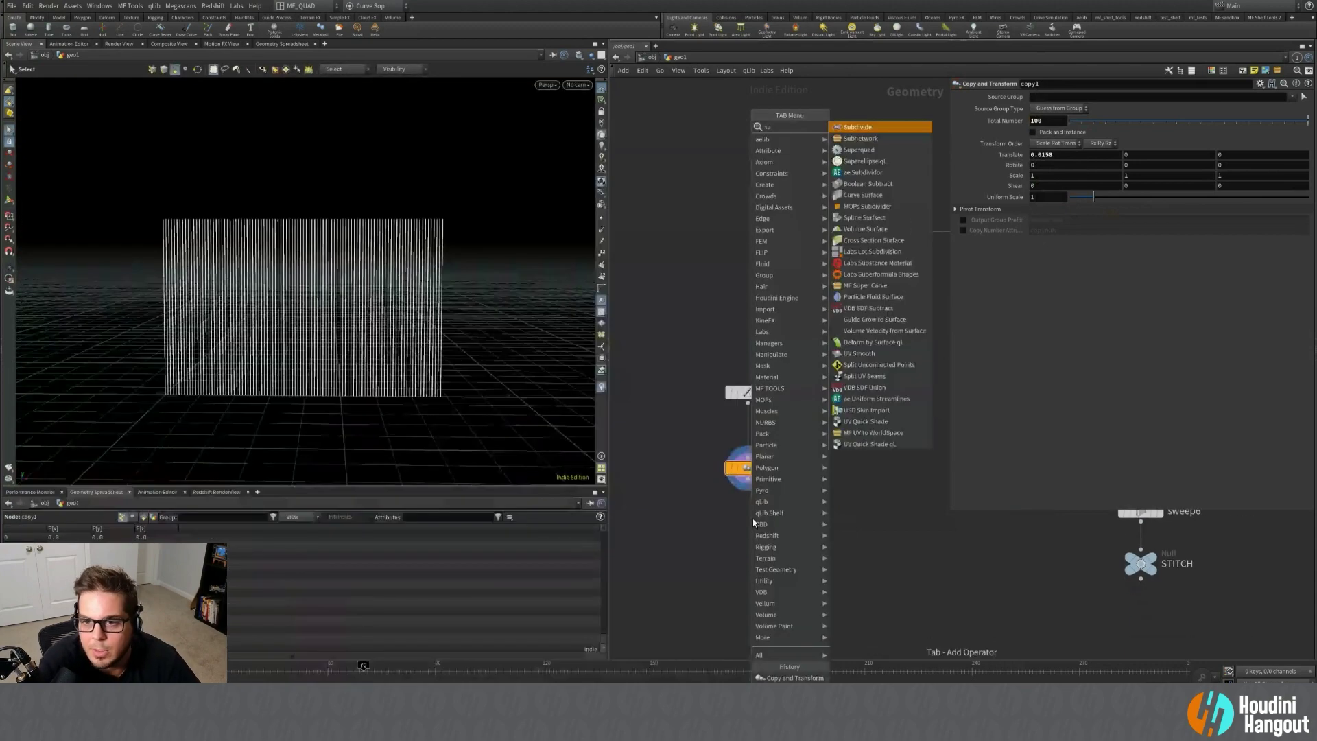
type("p")
key("Down")
key("Down")
key("Down")
key("Return")
left_click(749, 521)
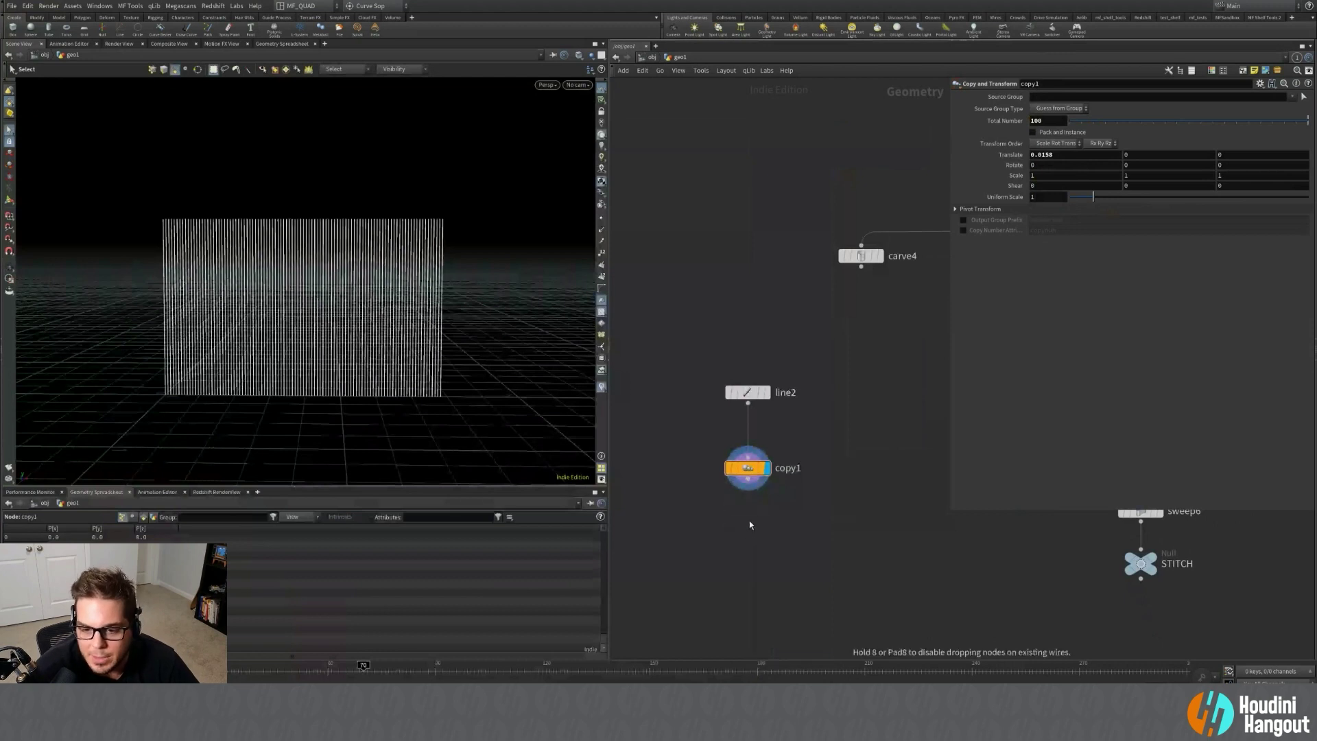
left_click(750, 525)
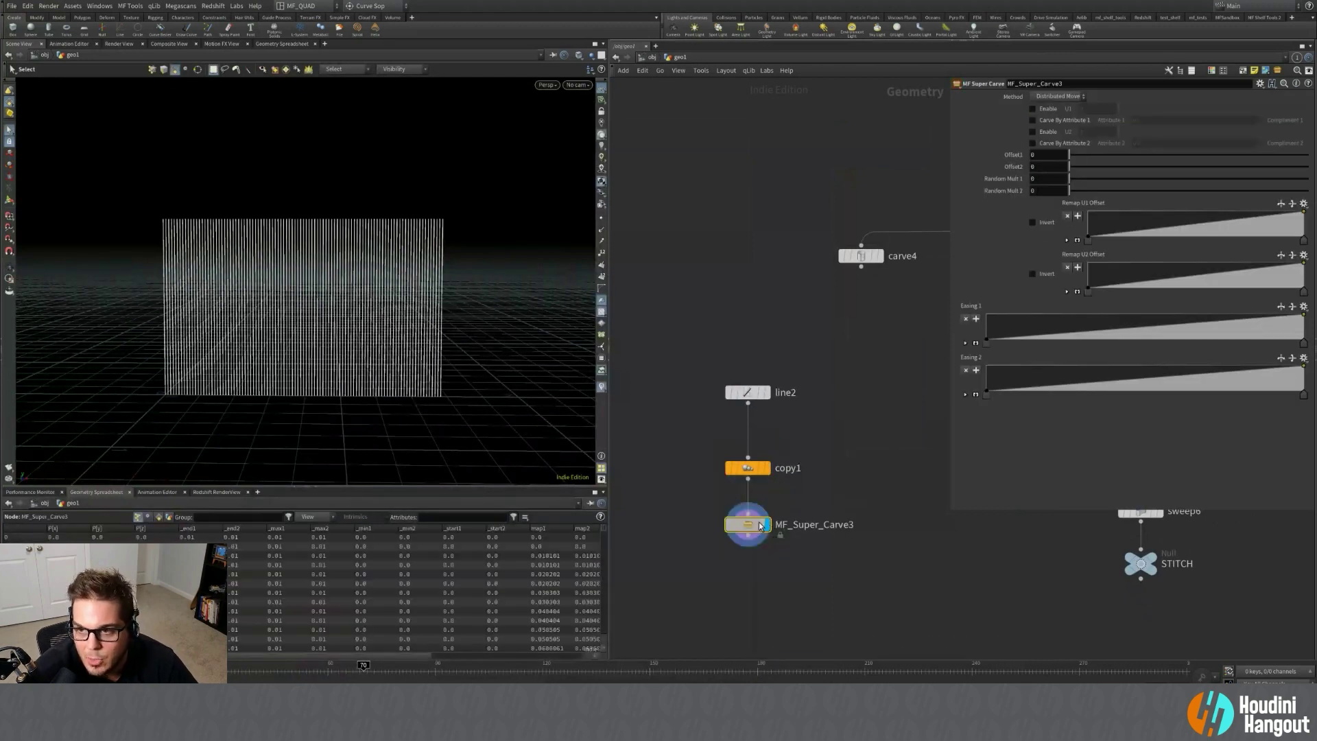
Enable the first U carve on MF_Super_Carve3 and raise U1 to about 0.987.
left_click(1033, 109)
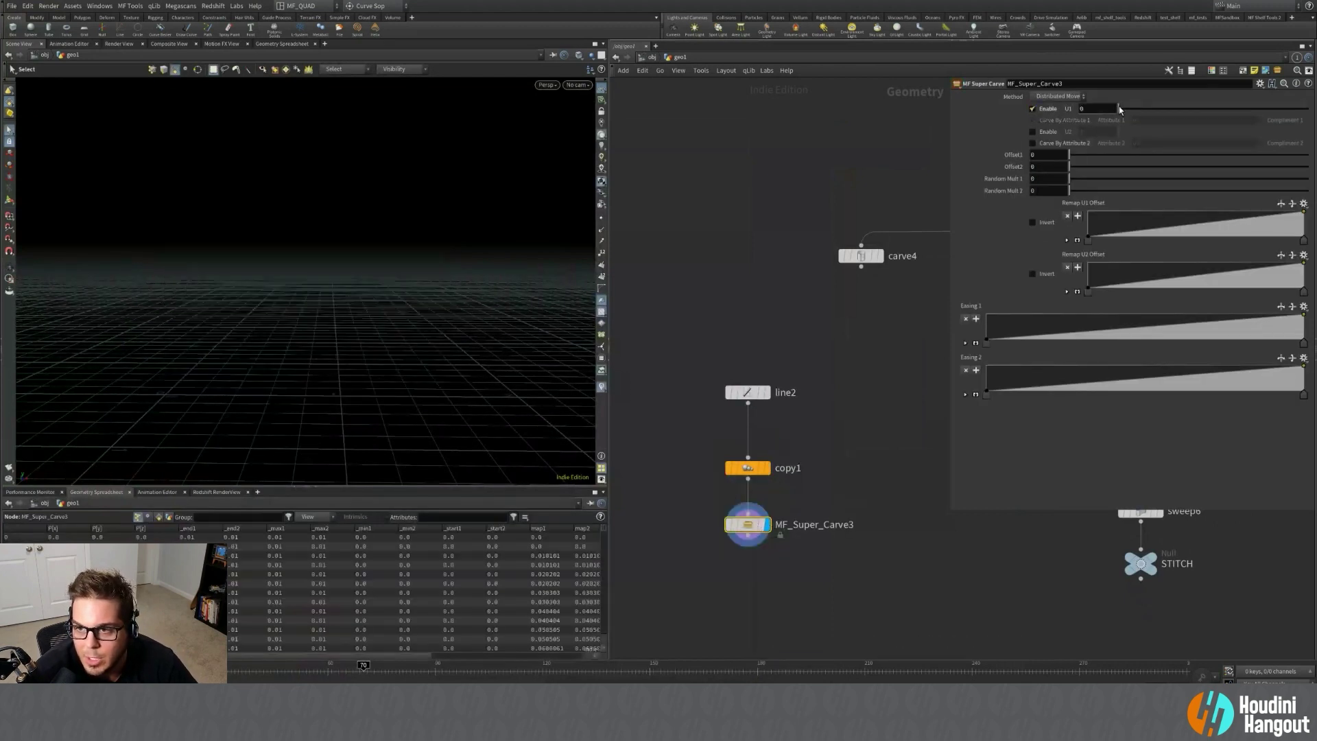
left_click_drag(1119, 108, 1304, 109)
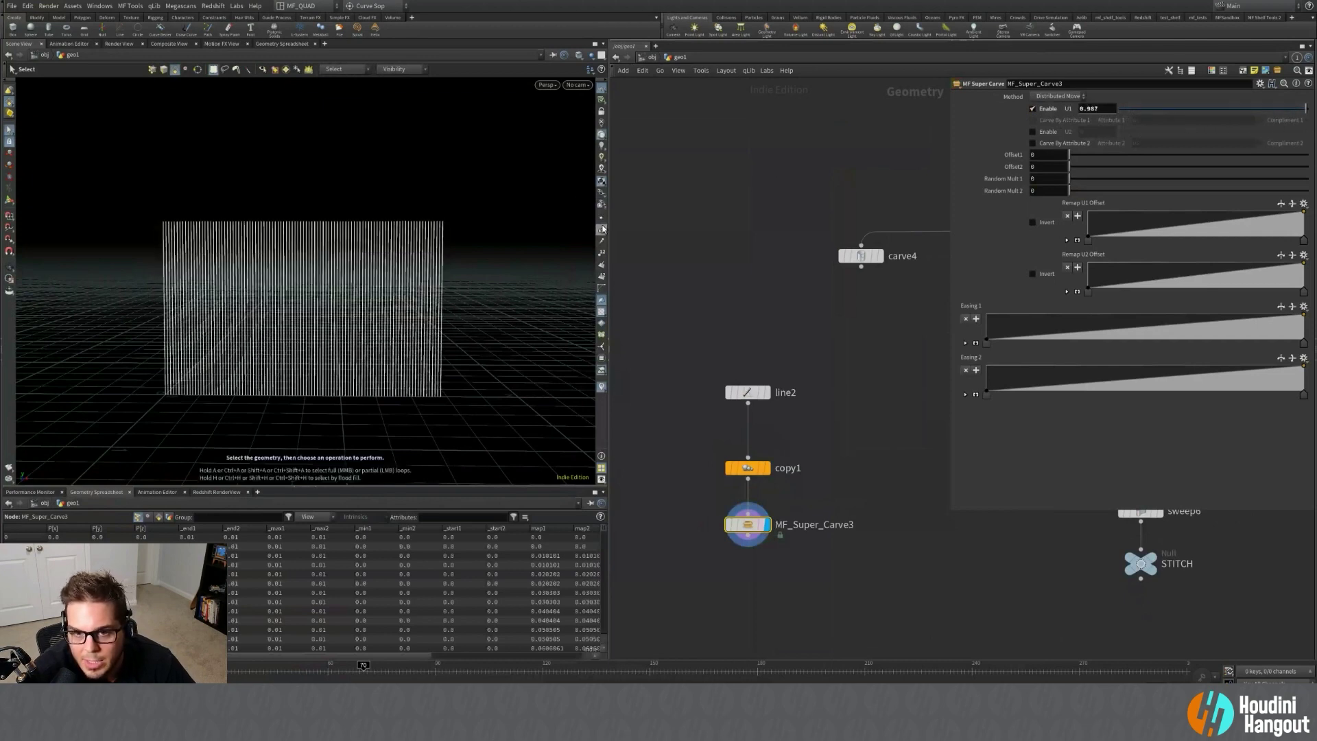
scroll(405, 315, "up", 3)
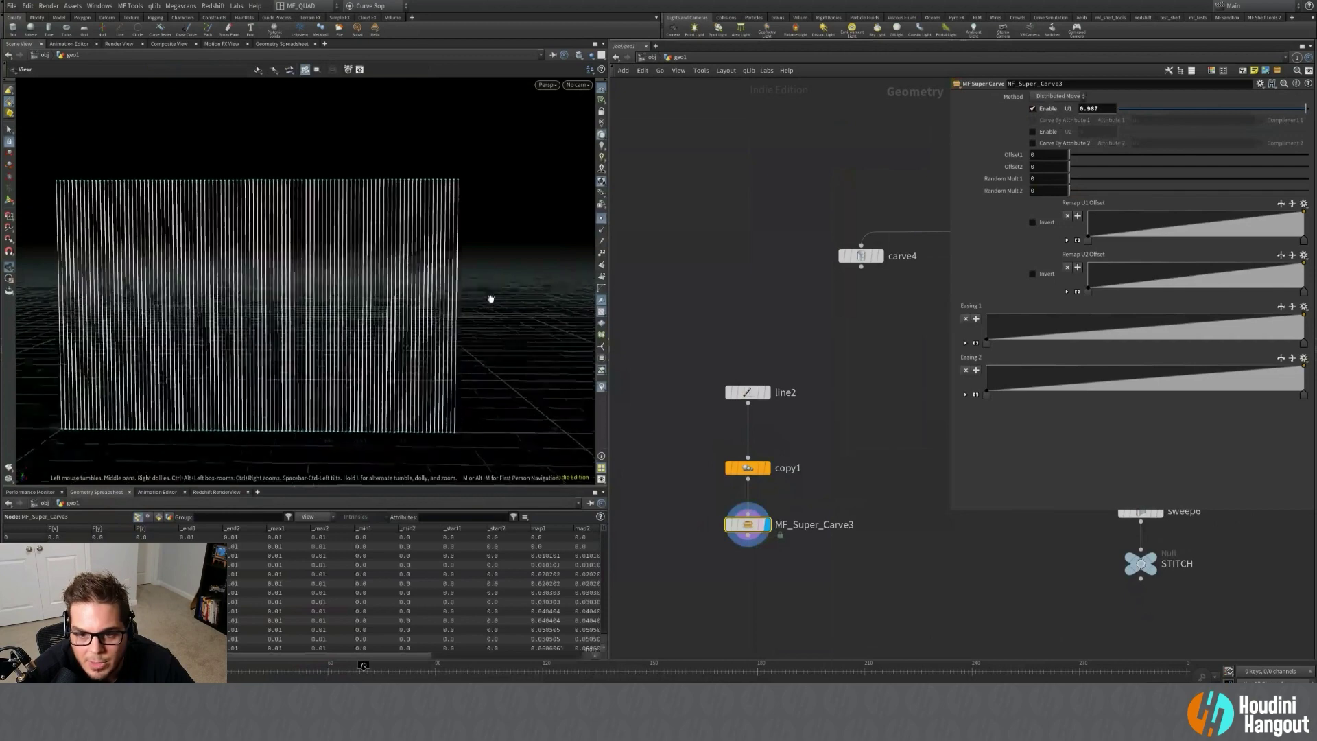
Set line2 to 50 points and get a closer angled view of the copied lines.
left_click(747, 393)
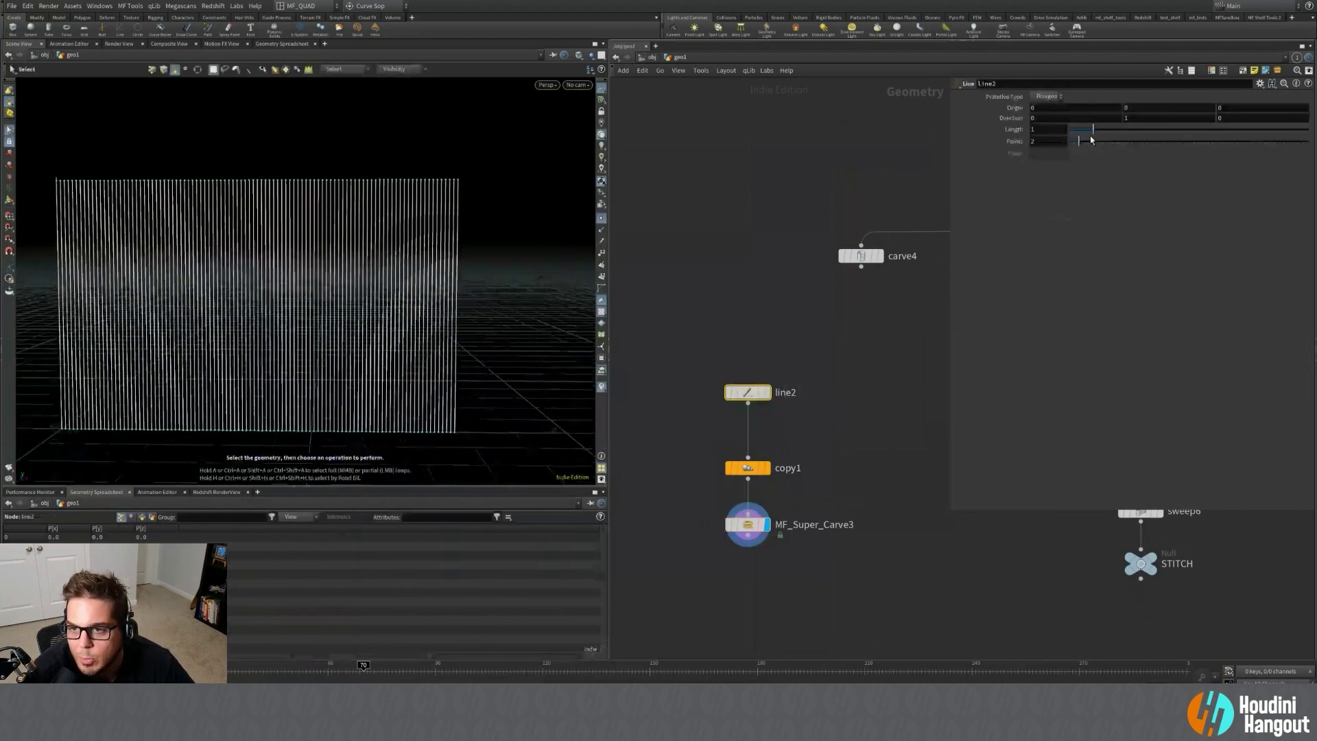
left_click_drag(1080, 142, 1307, 141)
right_click_drag(282, 256, 330, 259, "alt")
left_click_drag(330, 258, 410, 280, "alt")
Increase the viewport's point marker size to the slider maximum in the display options and close them.
key("d")
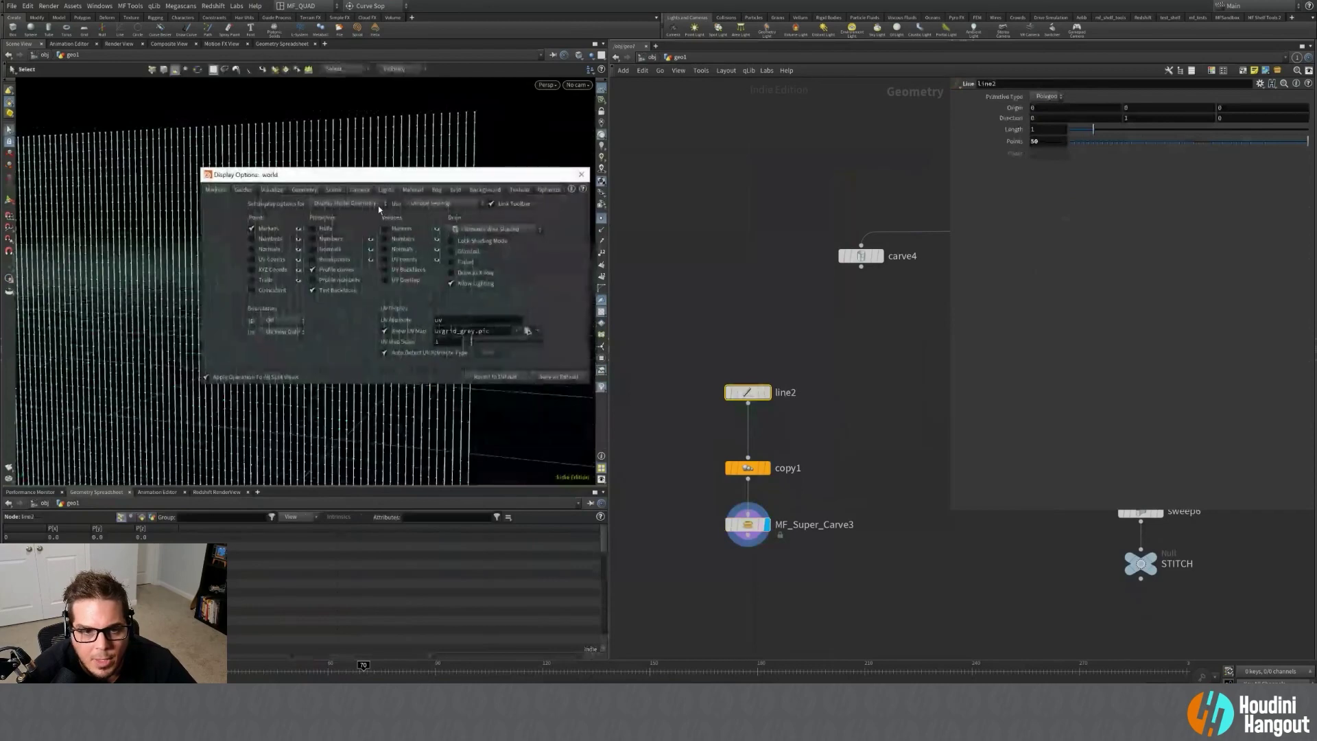
left_click(260, 190)
left_click(244, 190)
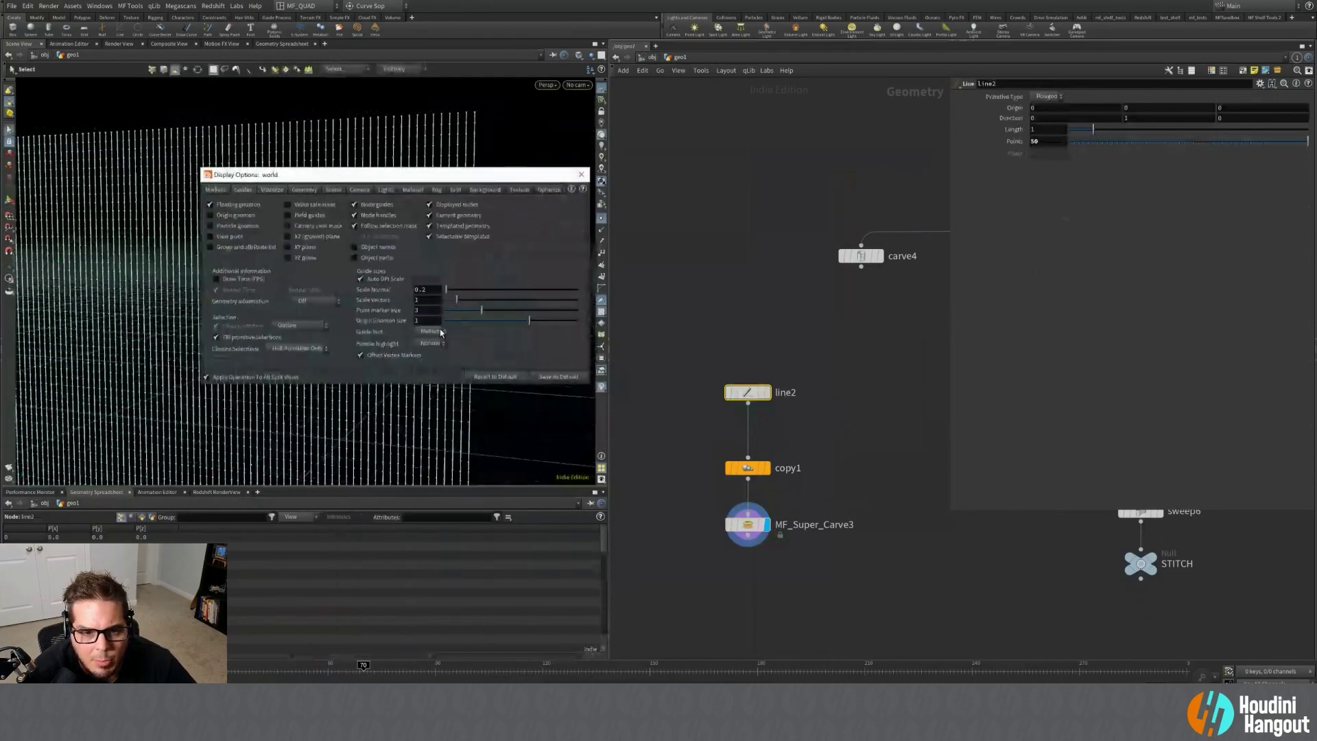
left_click_drag(471, 314, 528, 310)
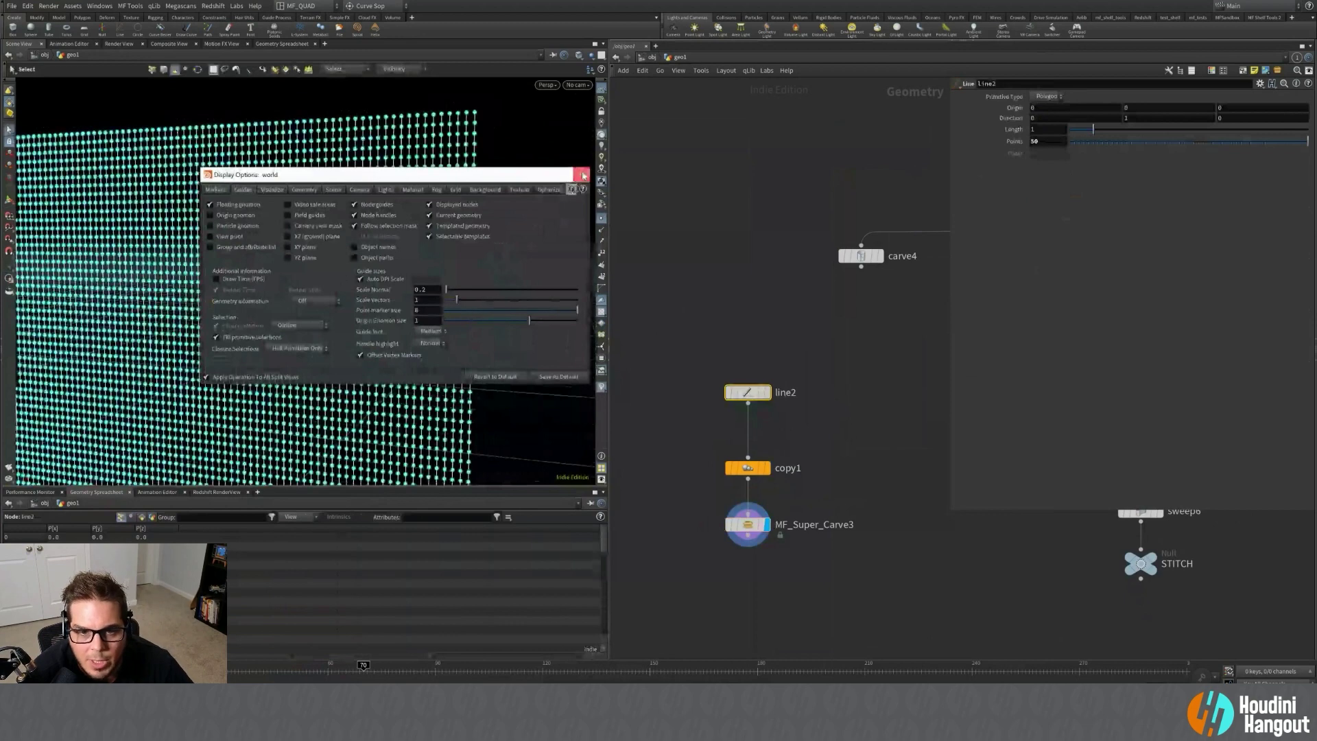
left_click(581, 174)
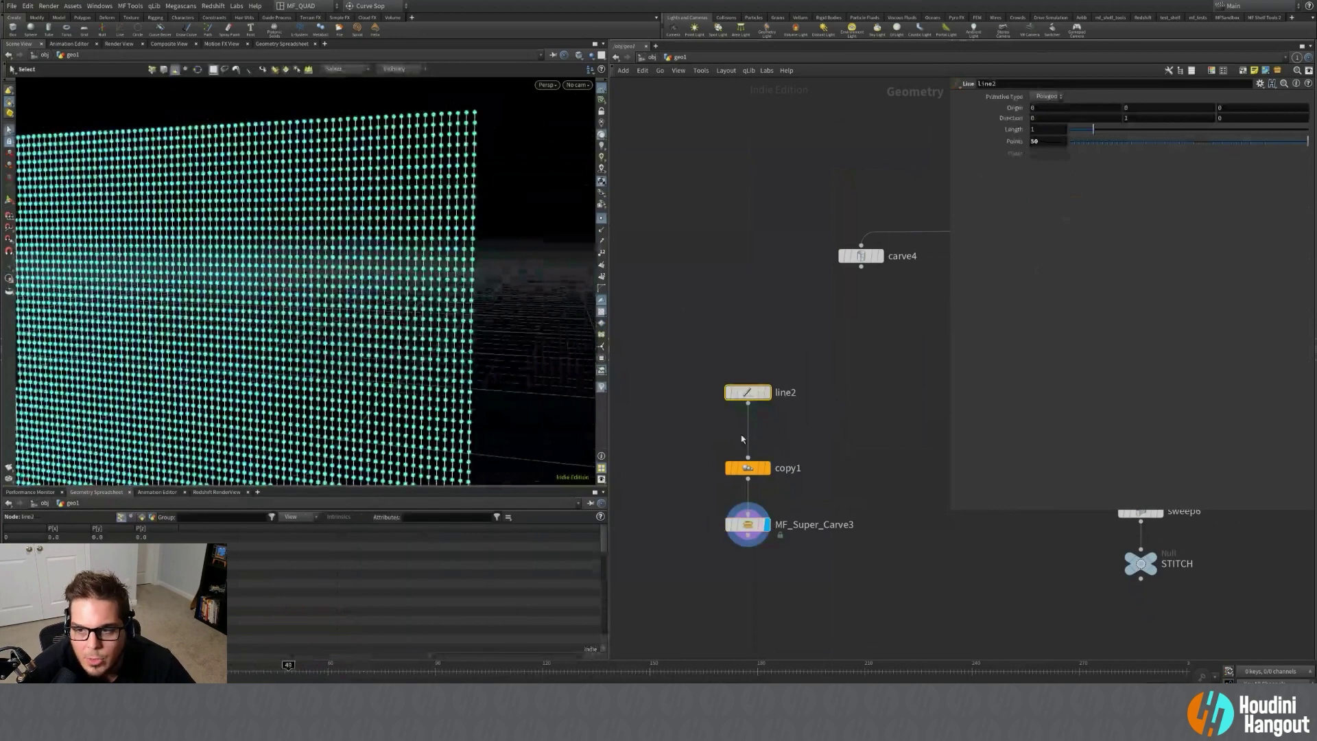
Scrub U1 on MF_Super_Carve3 to preview how the points move along the lines, and show the carving method choices.
left_click(749, 526)
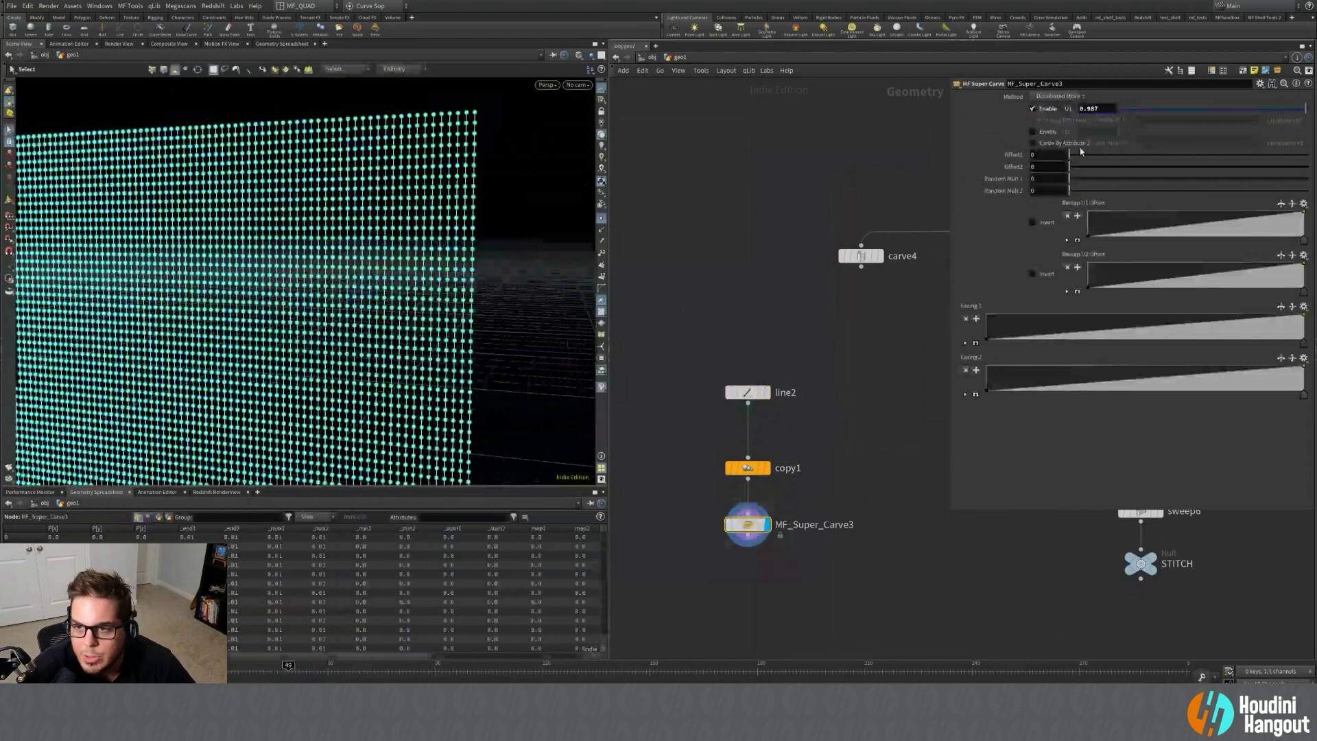
left_click_drag(1232, 109, 1309, 114)
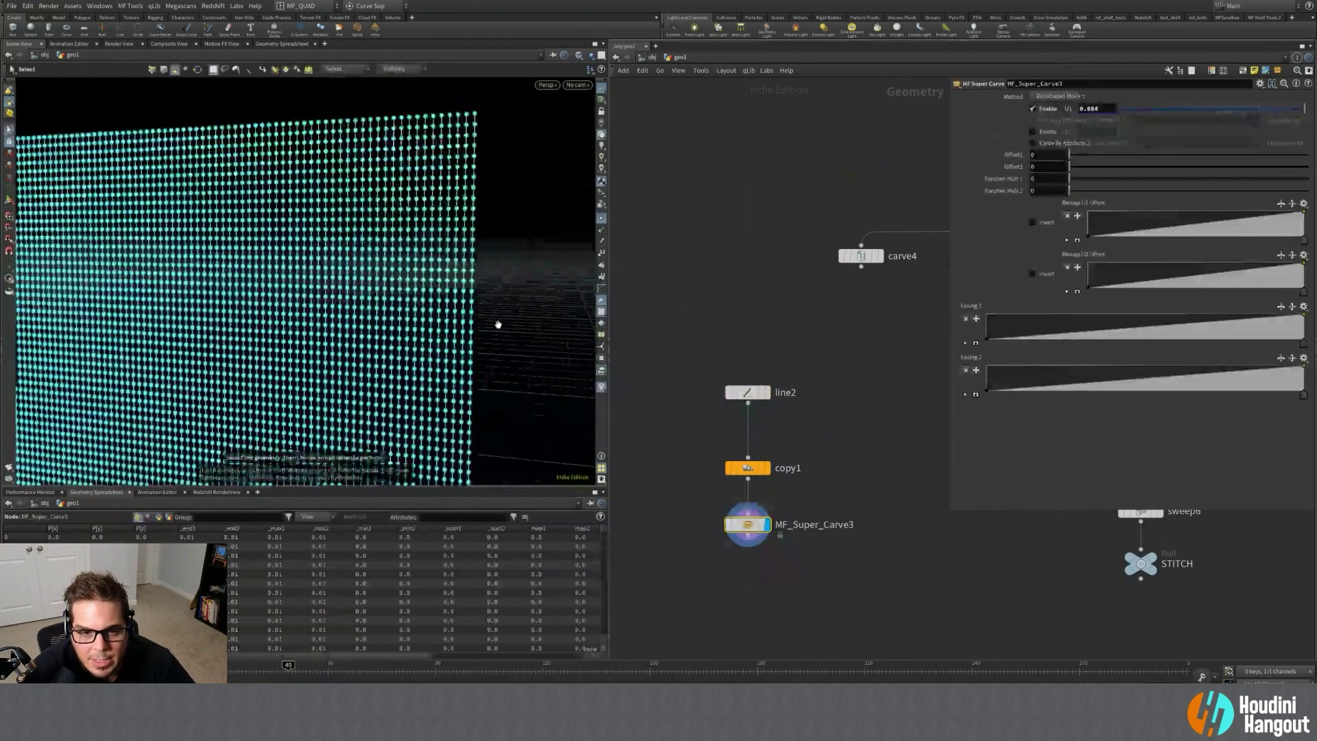
middle_click_drag(453, 328, 420, 292, "alt")
left_click_drag(420, 291, 330, 295)
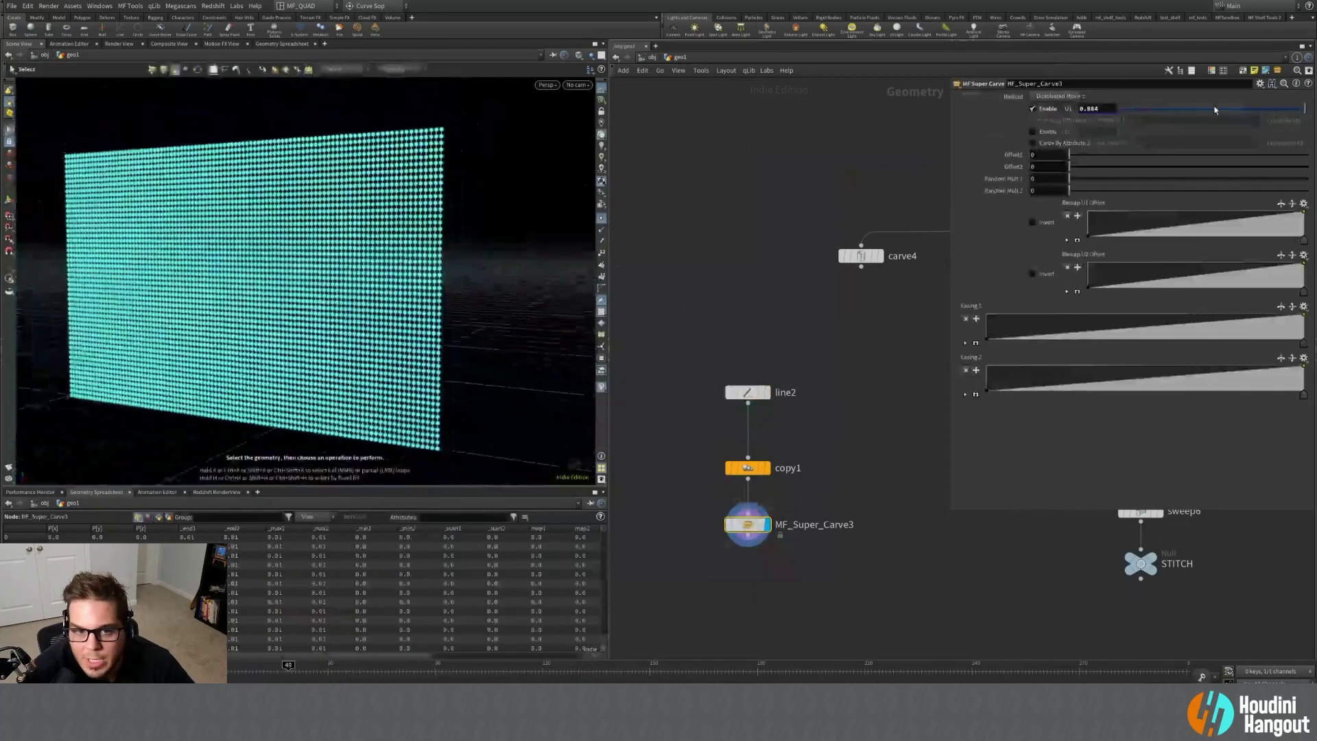
mouse_move(1285, 110)
left_mouse_down()
mouse_move(1128, 117)
mouse_move(1306, 109)
left_mouse_up()
left_click(1057, 96)
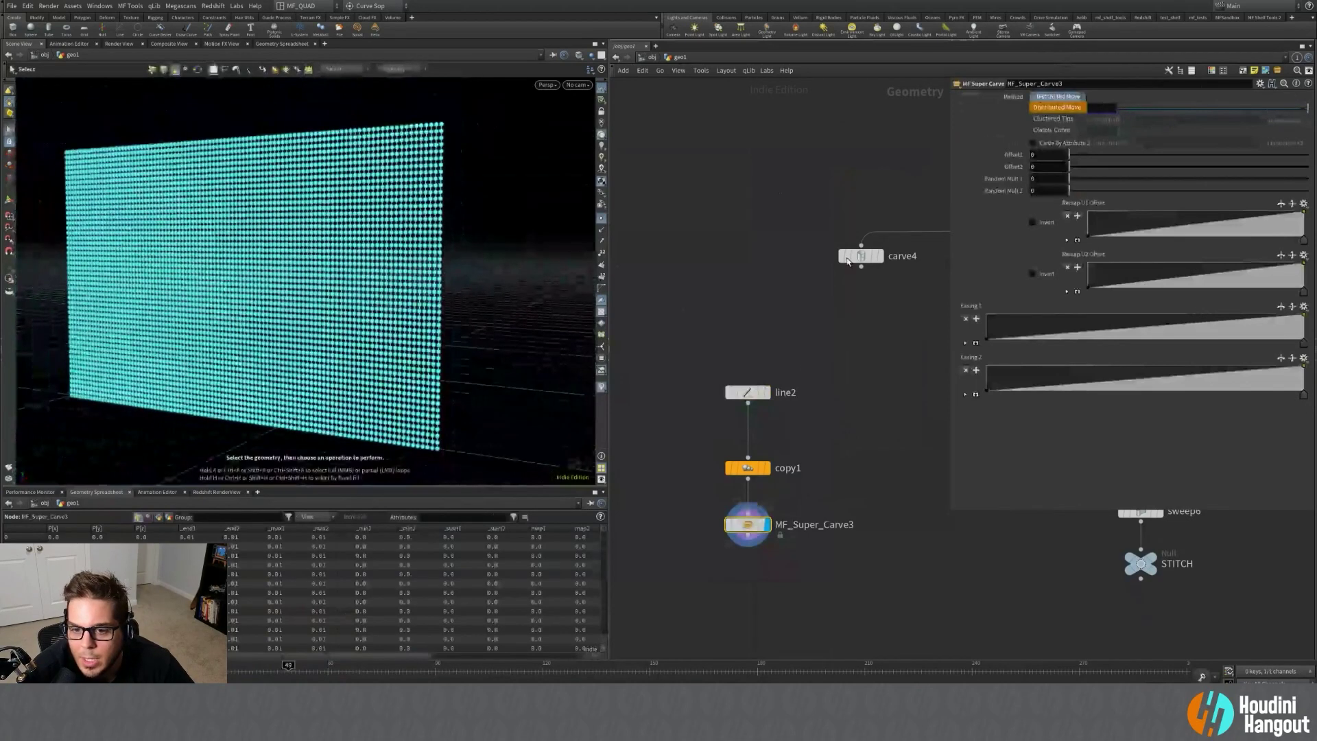
Set copy1 to 50 copies with an X translation of 0.0378.
left_click(789, 419)
left_click(743, 467, "shift")
left_click_drag(1140, 128, 1137, 123)
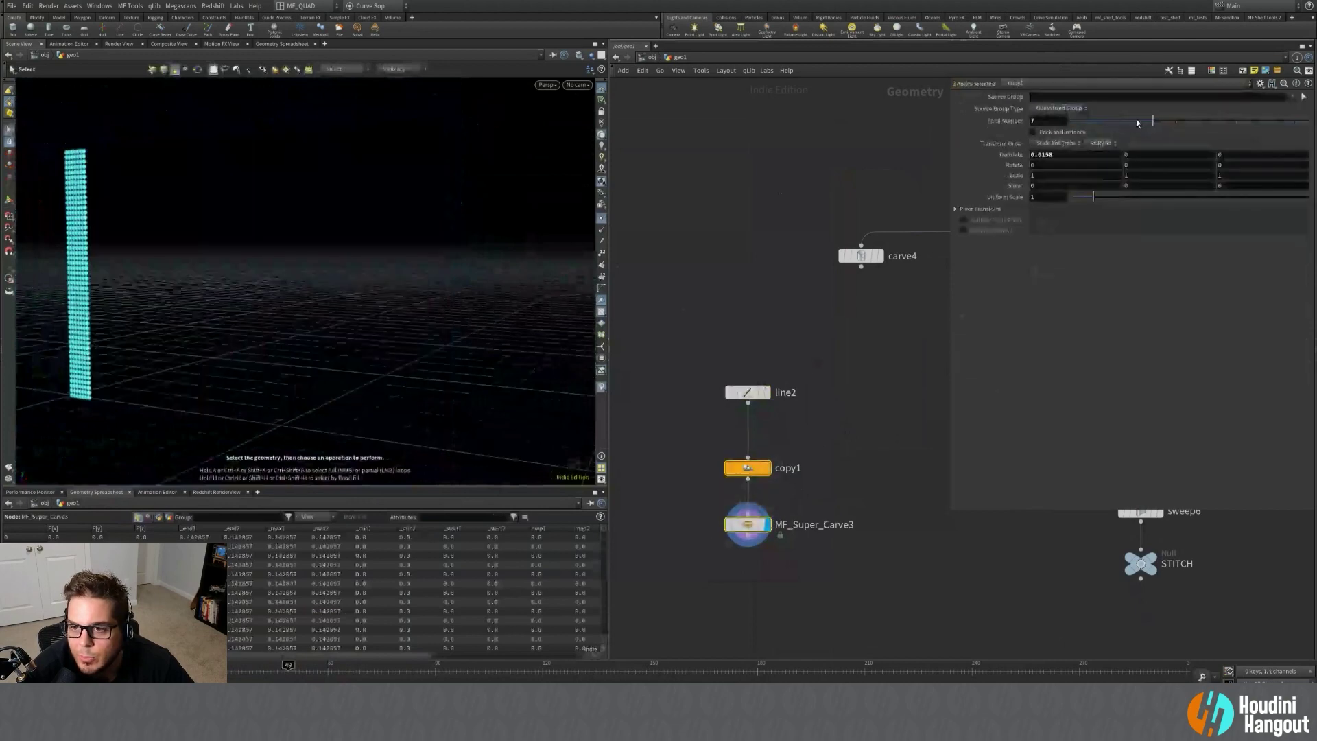
type("50")
key("Return")
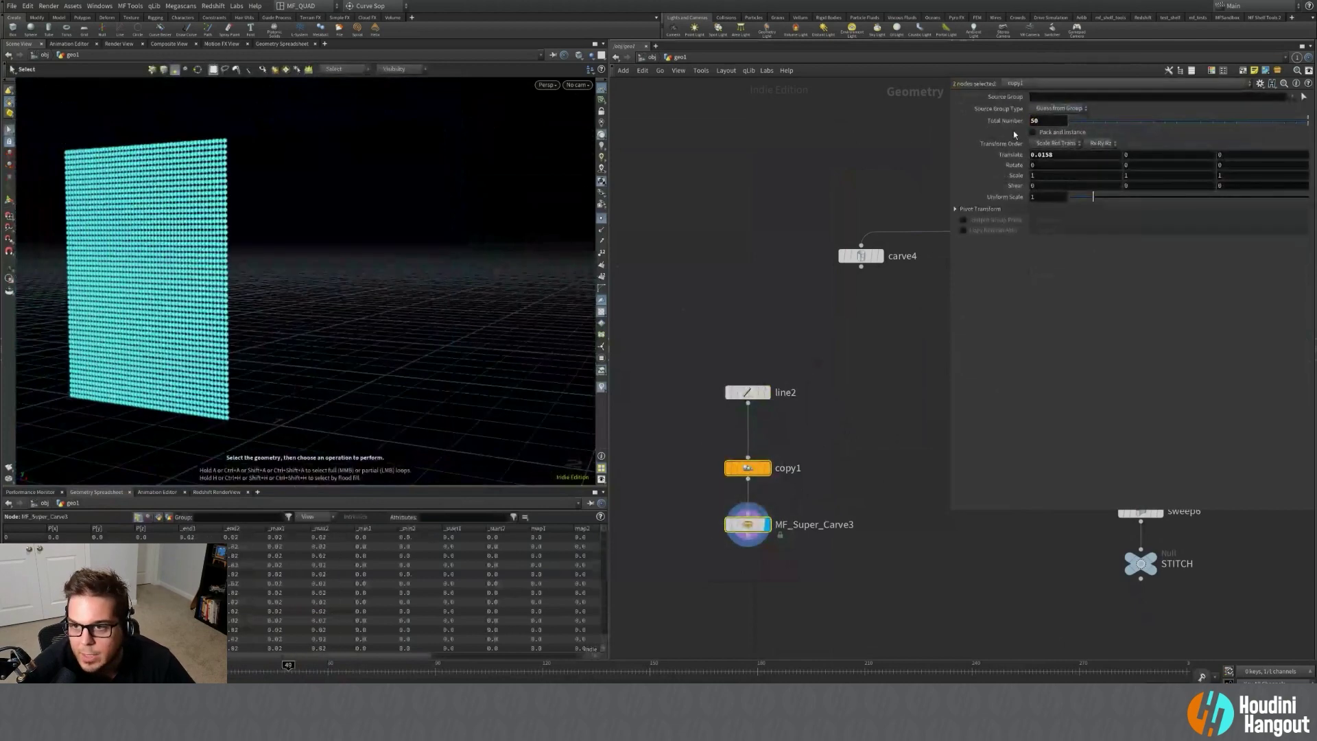
middle_click_drag(1055, 155, 1109, 198)
middle_click_drag(491, 181, 456, 185, "alt")
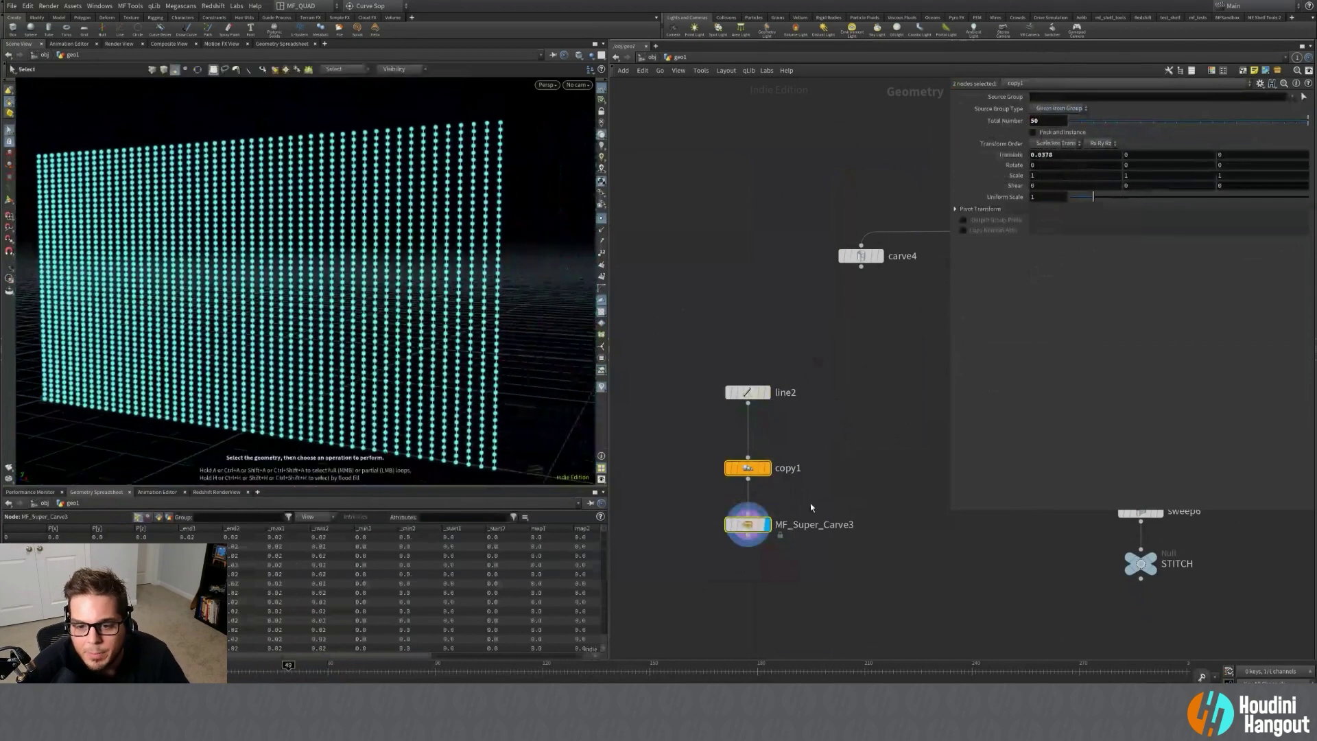
Preview the Distributed Move method on MF_Super_Carve3 by scrubbing U1.
left_click(753, 525)
left_click(1051, 98)
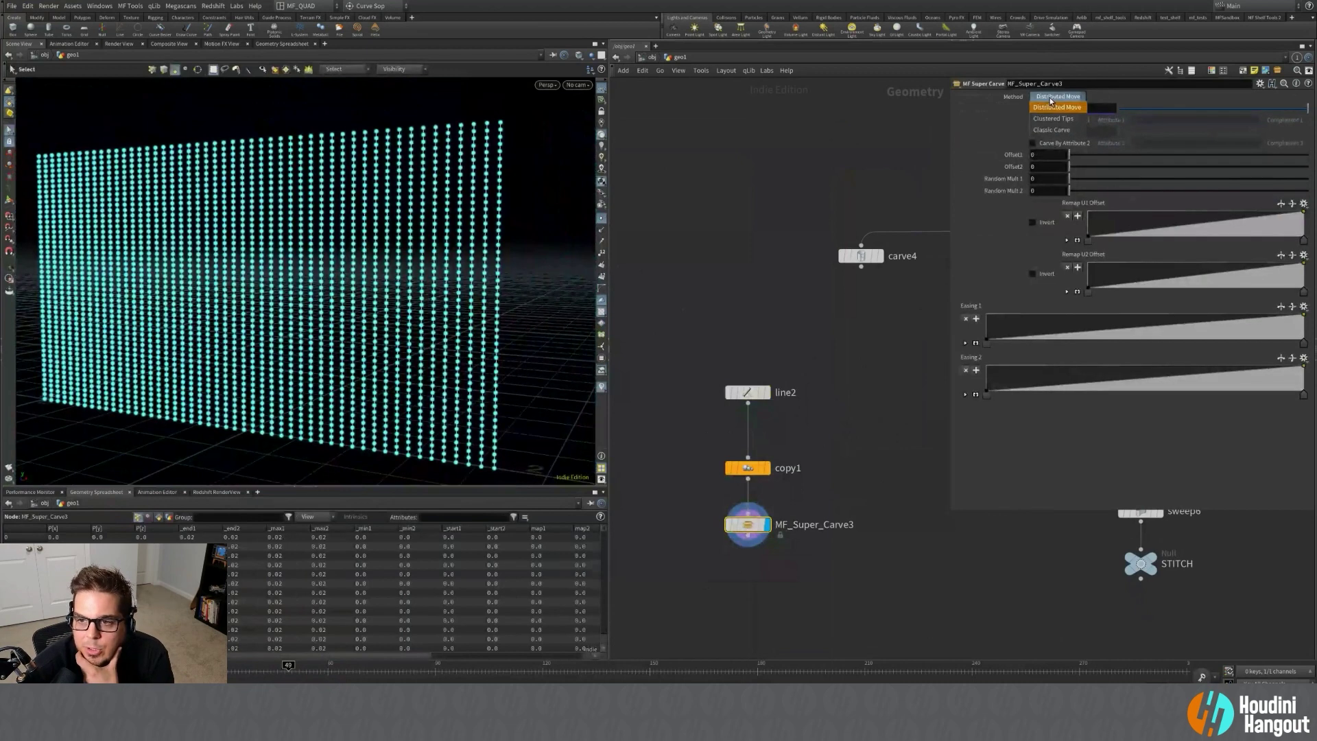
left_click(1218, 112)
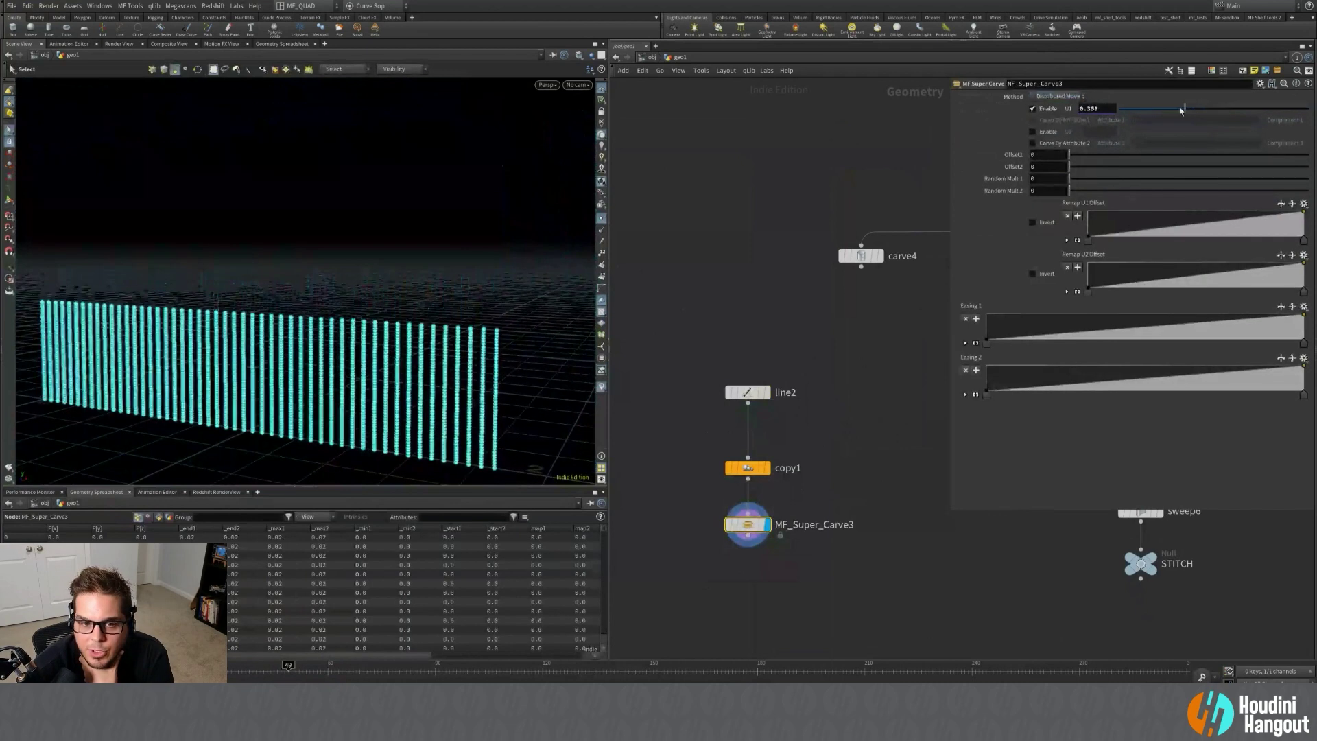
Switch MF_Super_Carve3 to the Classic Carve method and lower U1 to about 0.412.
left_click(1058, 96)
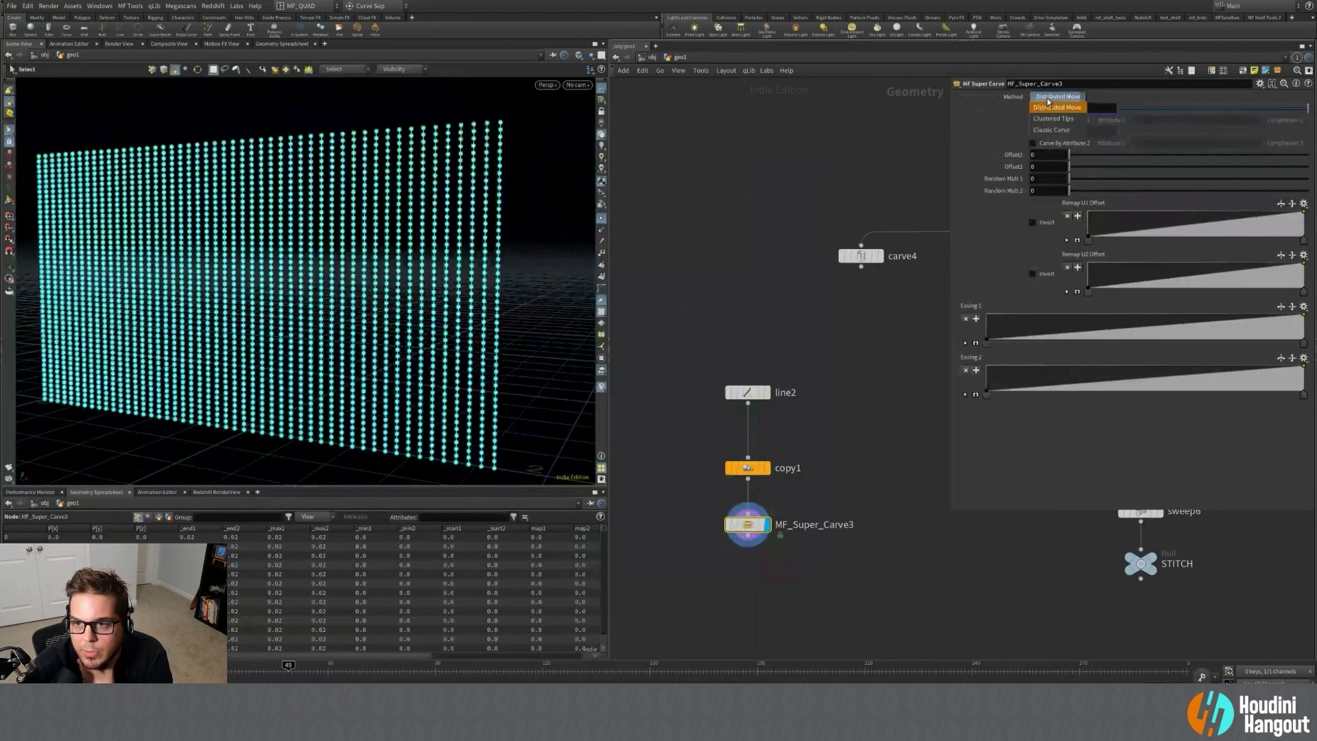
left_click(1056, 120)
left_click_drag(1294, 114, 1197, 112)
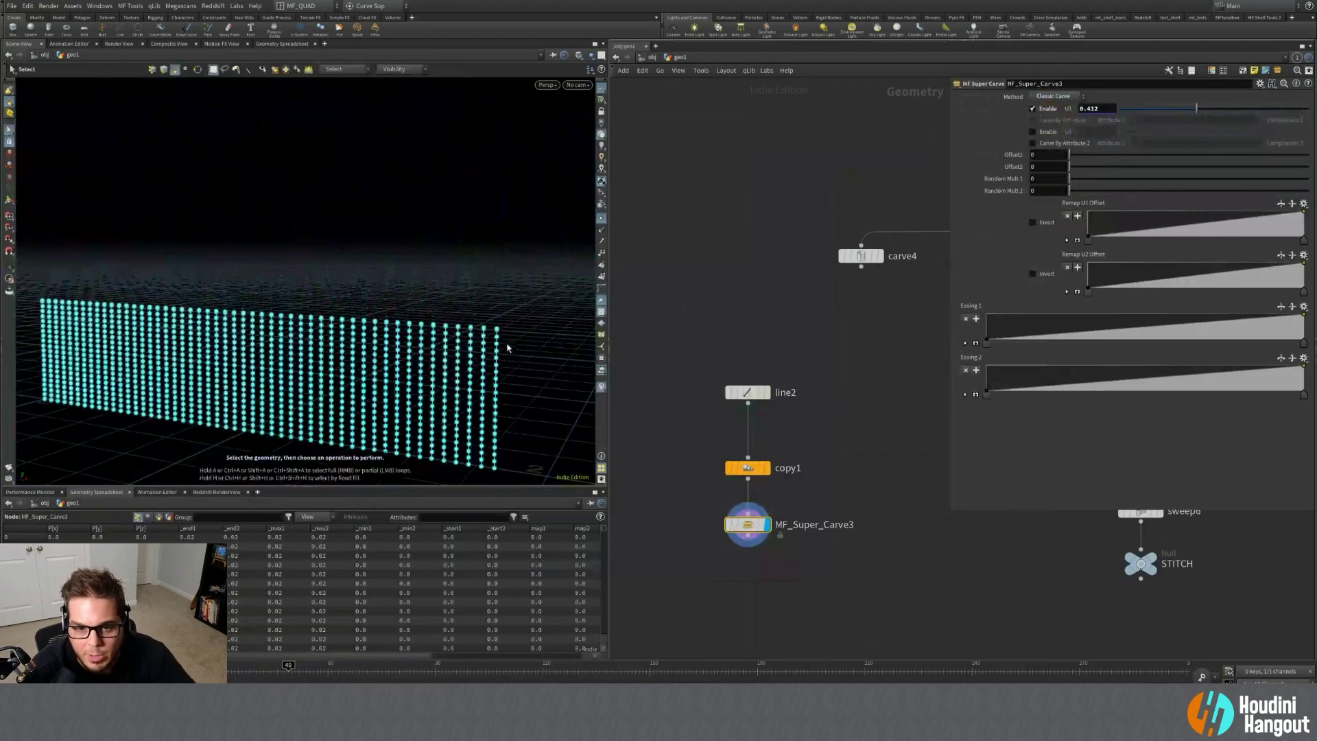
Show point numbers in the viewport and scrub U1 to about 0.427 to watch the line tips under Classic Carve.
left_click(603, 253)
right_click_drag(505, 336, 717, 279, "alt")
key("s")
left_click_drag(1197, 109, 1212, 107)
left_click_drag(1211, 106, 1200, 117)
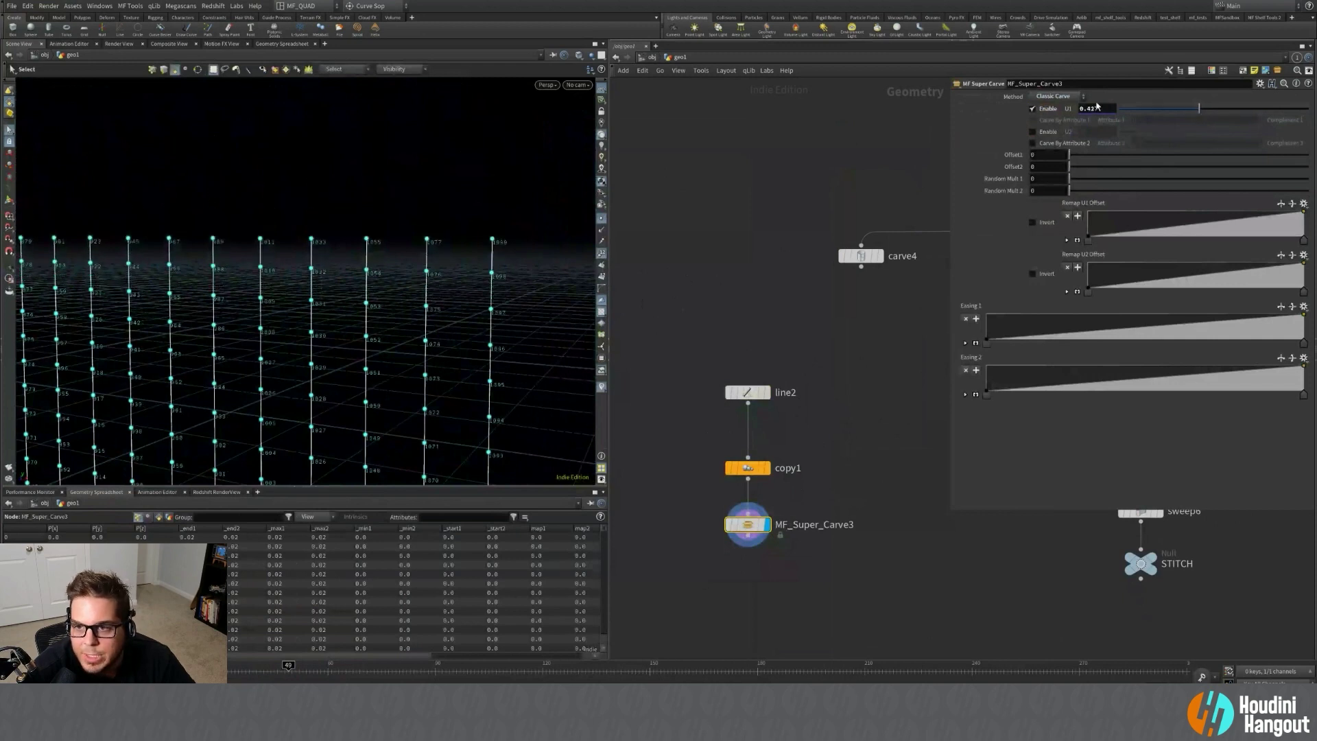
Switch MF_Super_Carve3 to Clustered Tips, scrub U1 to 0.369, and examine the points along the lines.
left_click(1056, 96)
left_click(1052, 112)
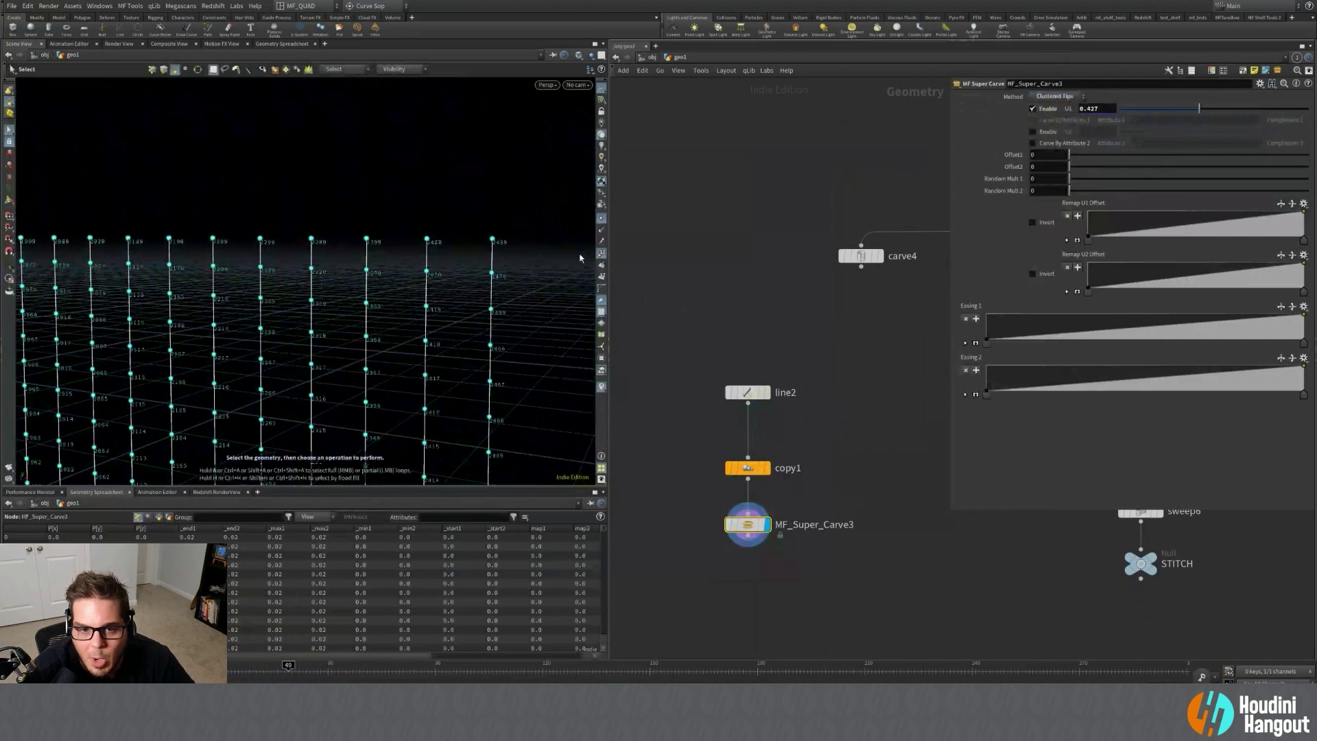
mouse_move(1199, 110)
left_mouse_down()
mouse_move(1218, 114)
mouse_move(1188, 112)
left_mouse_up()
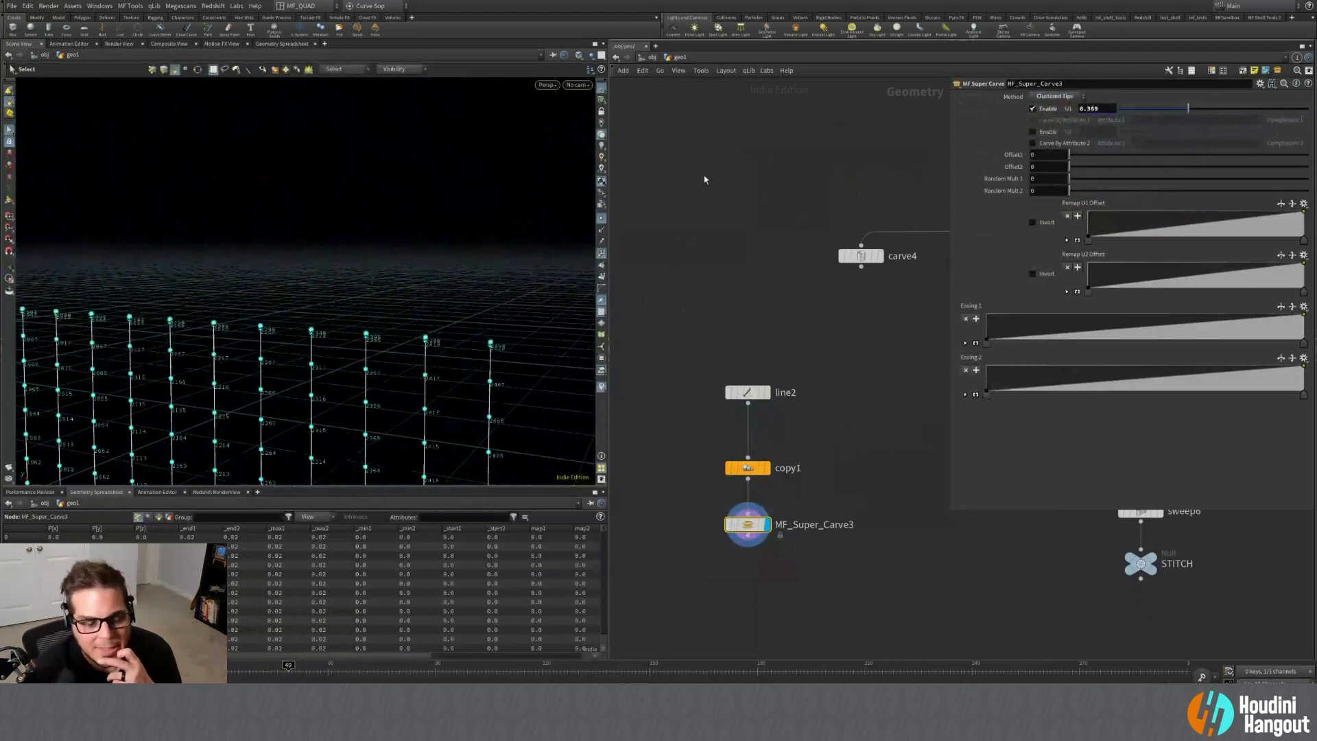
left_click_drag(430, 382, 443, 319, "alt")
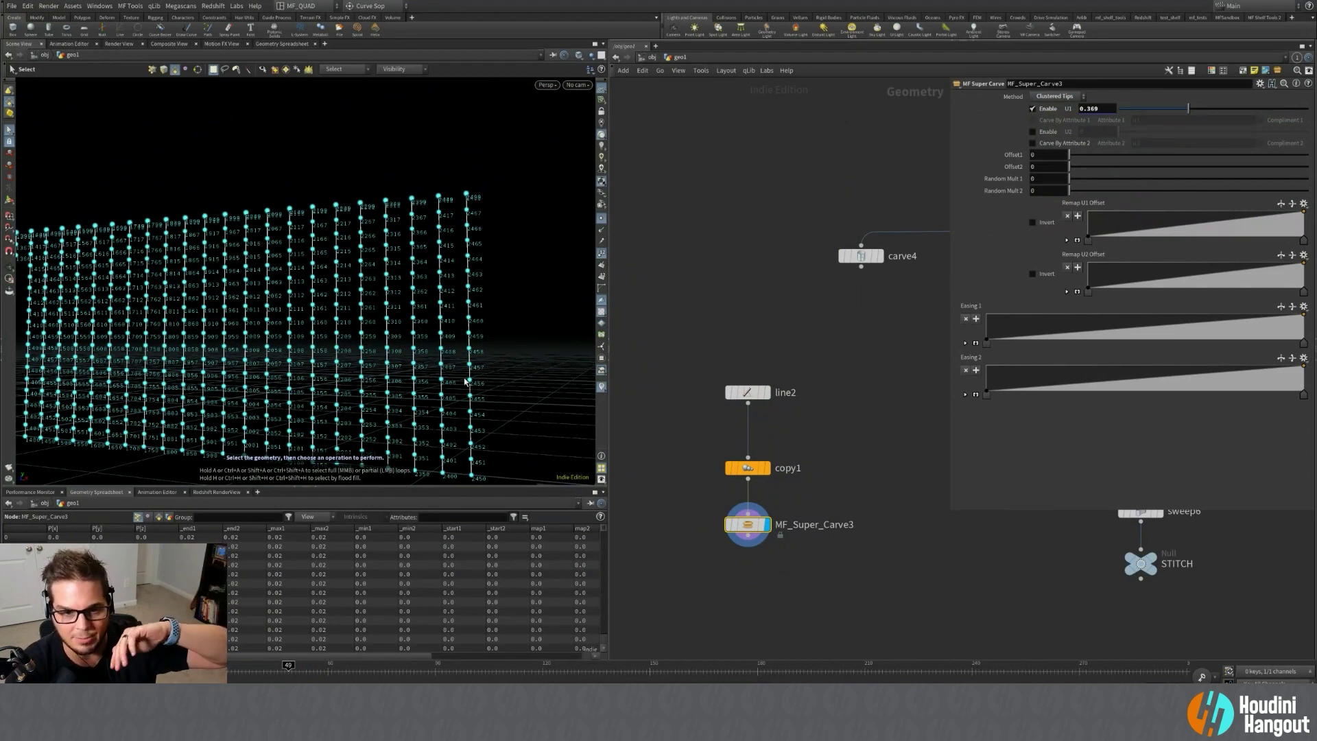
Set the method back to Distributed Move and hide the point numbers and point markers.
left_click(1057, 107)
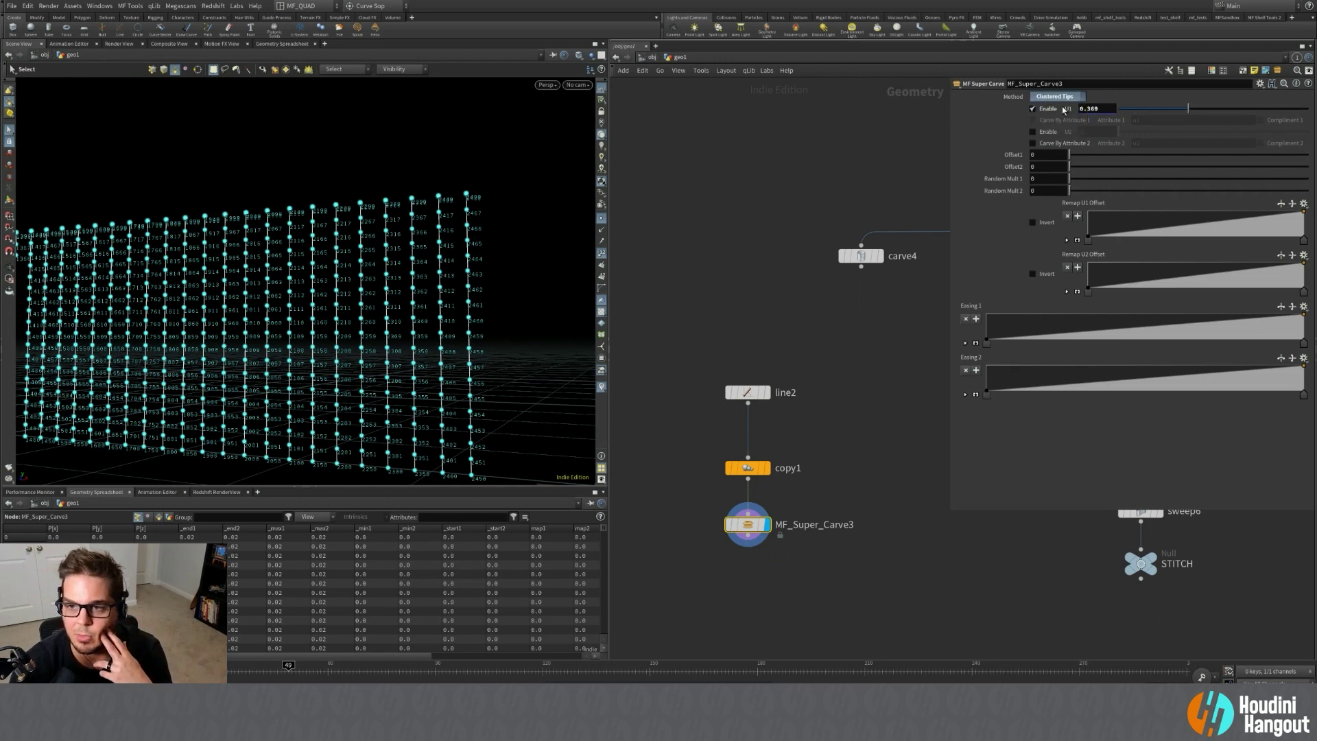
left_click(602, 255)
left_click(602, 220)
left_click(601, 220)
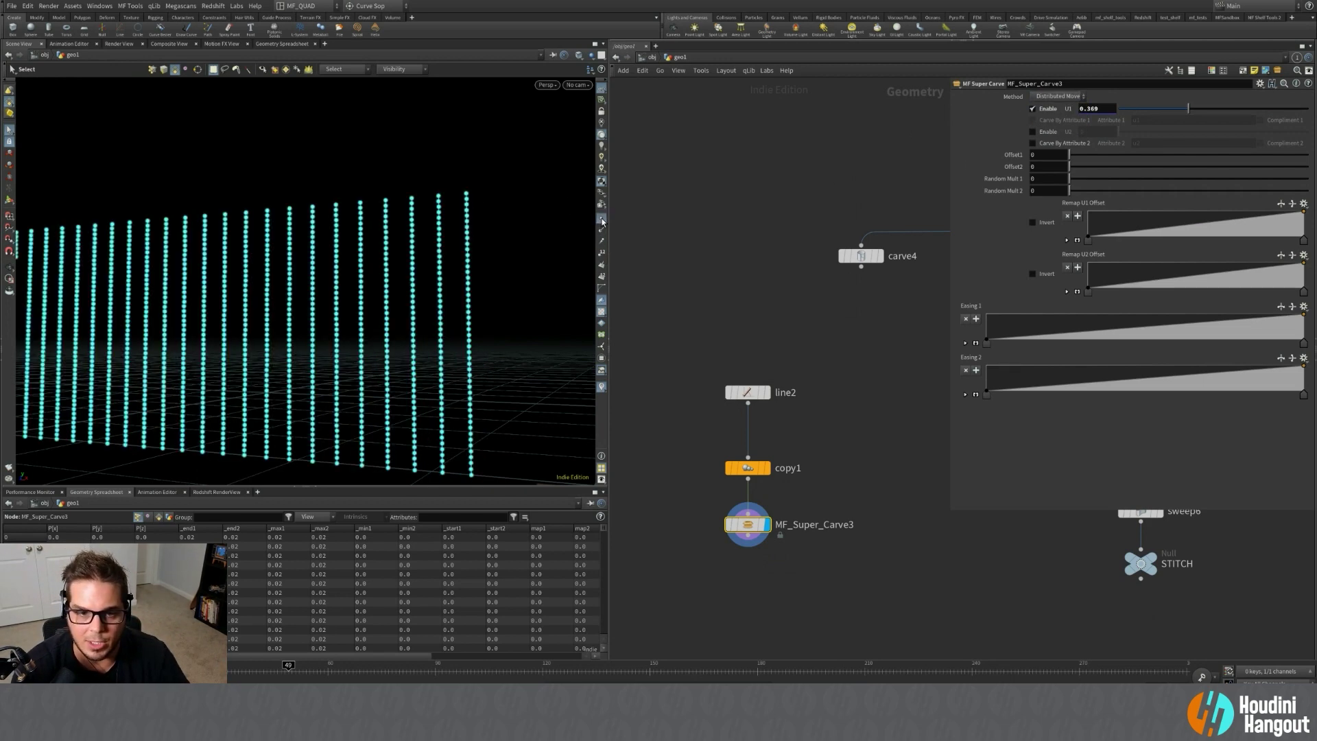
left_click(602, 220)
Frame the whole row of lines and set Offset1 on MF_Super_Carve3 to 0.019.
middle_click_drag(290, 288, 391, 299, "alt")
left_click_drag(393, 299, 464, 292)
key("s")
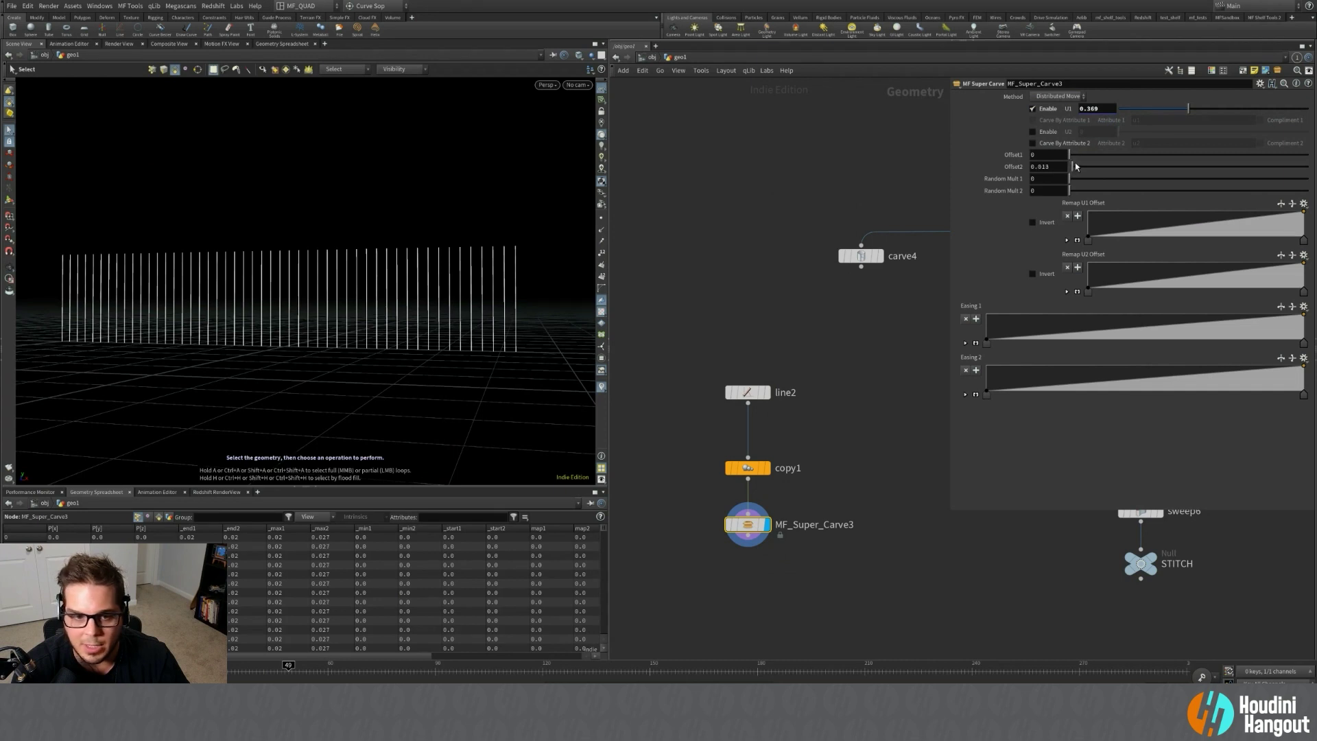
mouse_move(1076, 154)
left_mouse_down()
mouse_move(1087, 155)
mouse_move(1076, 163)
left_mouse_up()
Keyframe U1 at 0, advance the timeline to keyframe it at 1, and scrub through the staggered growth.
left_click_drag(1188, 108, 507, 173)
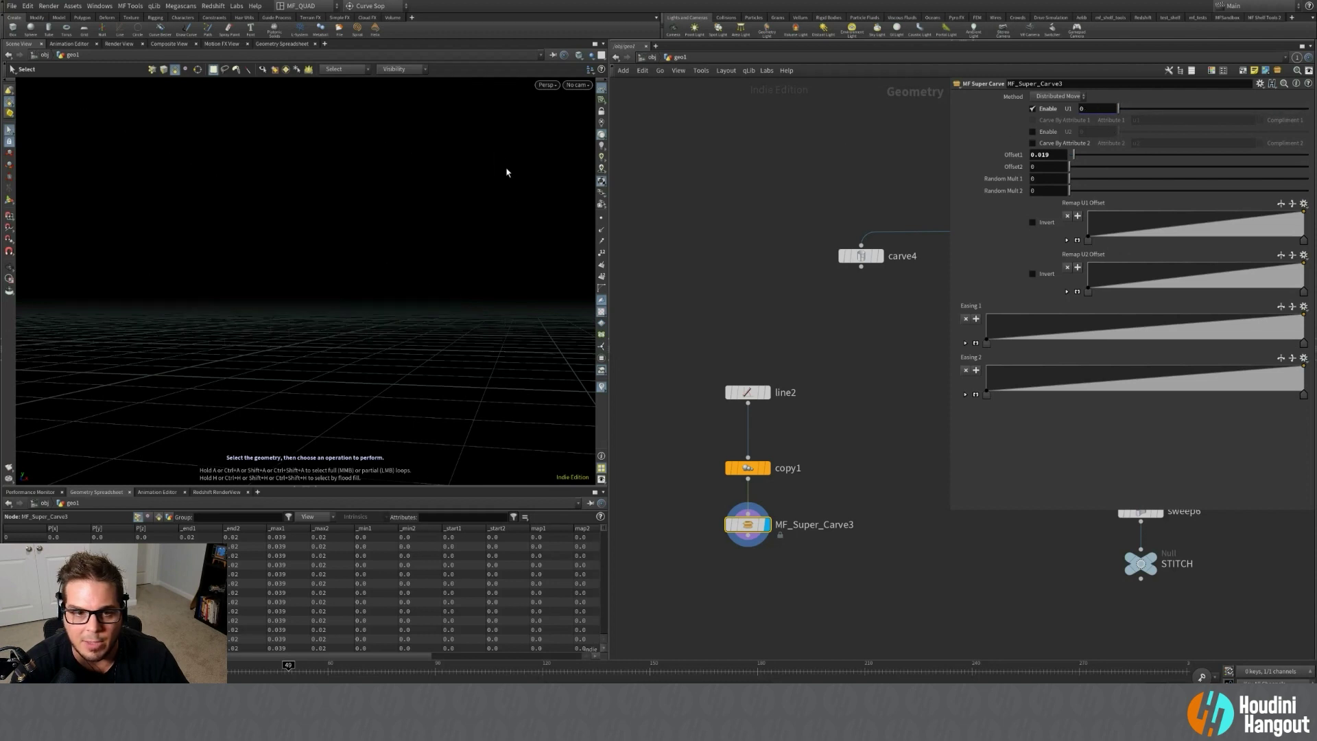
left_click(1110, 110, "alt")
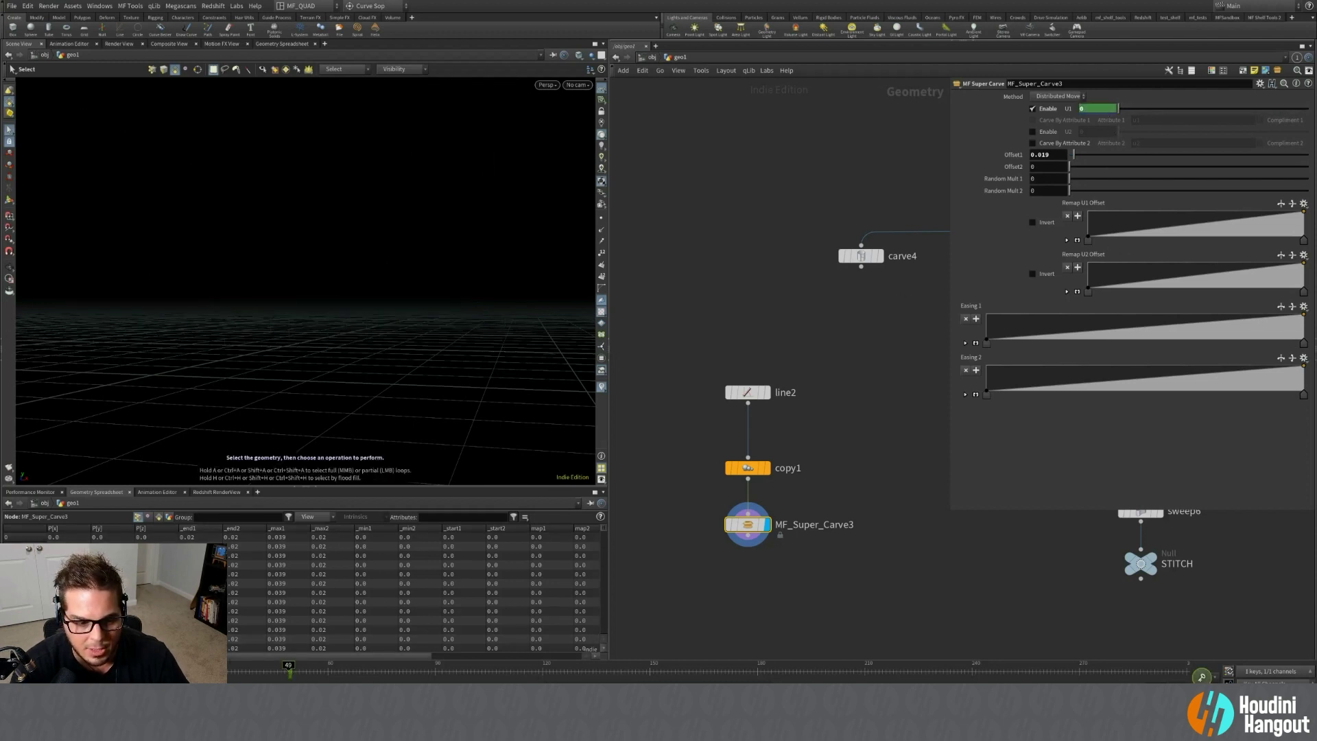
key("ctrl+Up")
left_click(1101, 111, "alt")
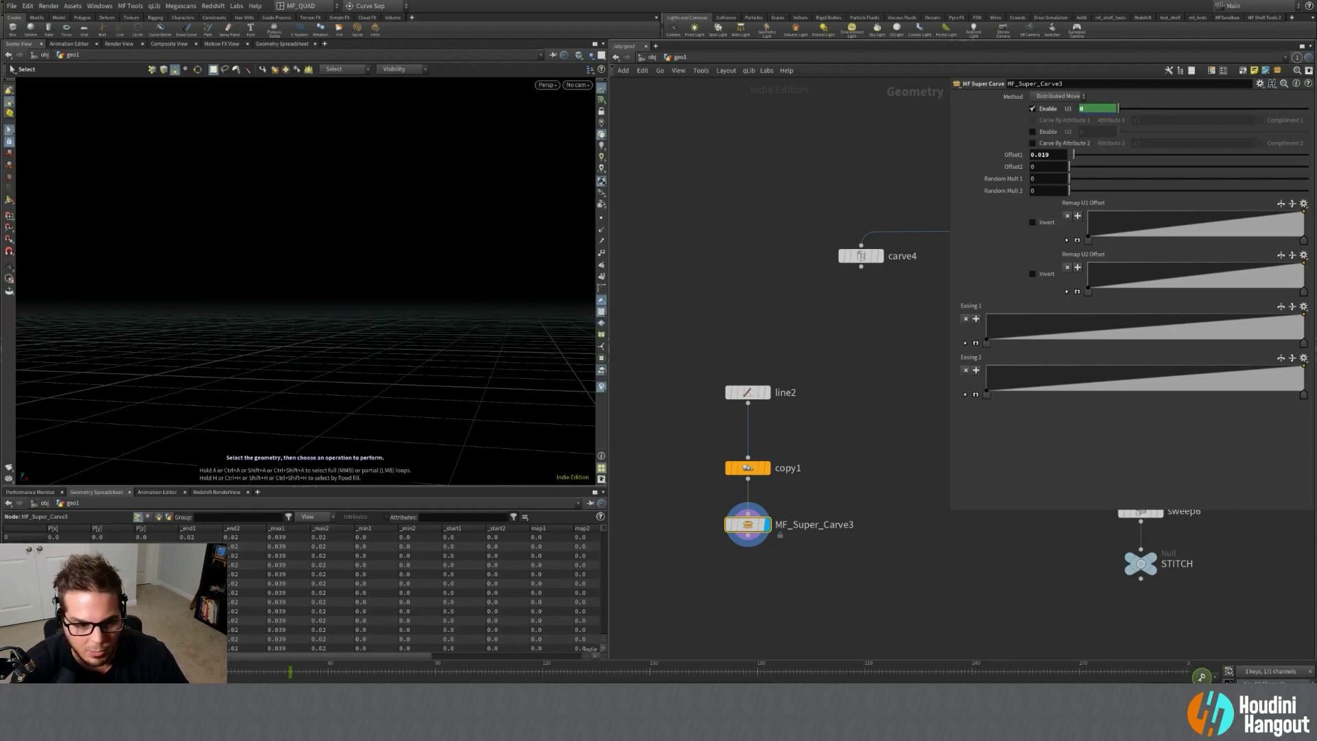
left_click_drag(291, 674, 331, 672)
left_click_drag(1120, 110, 1310, 114)
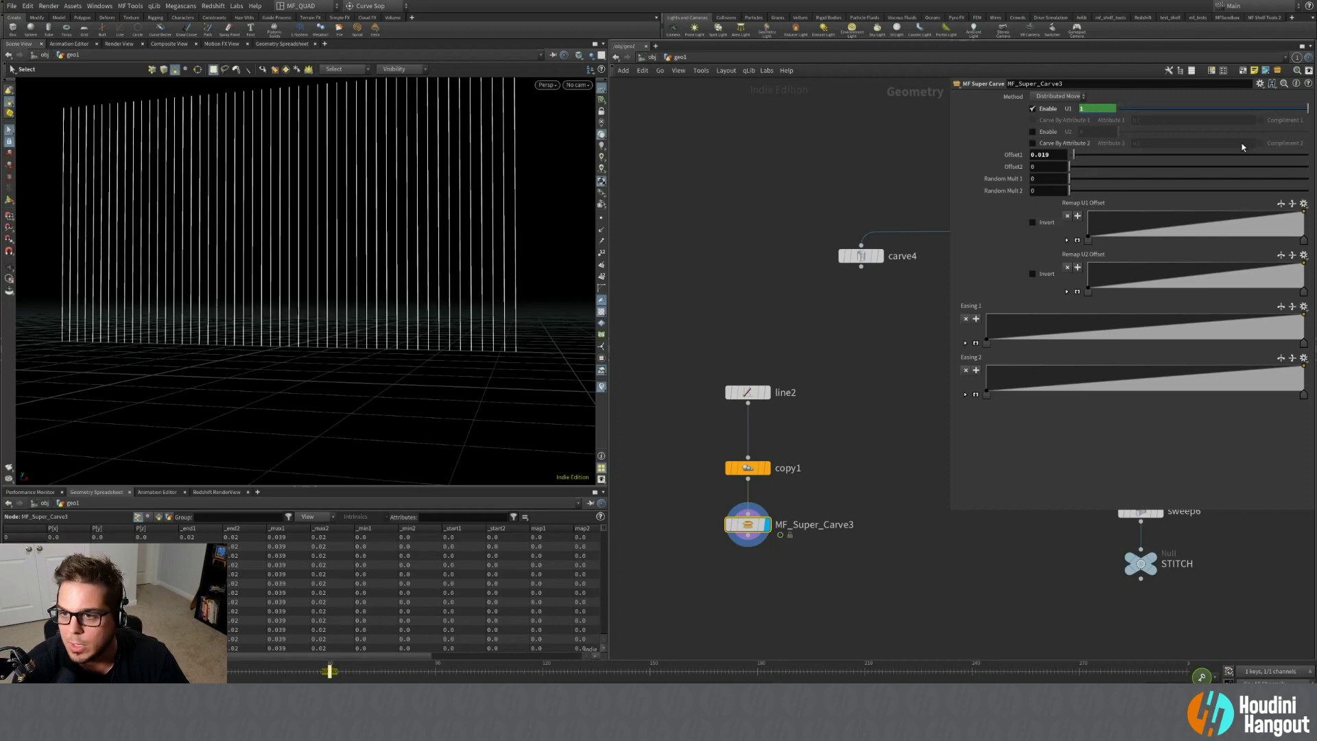
left_click_drag(323, 673, 222, 672)
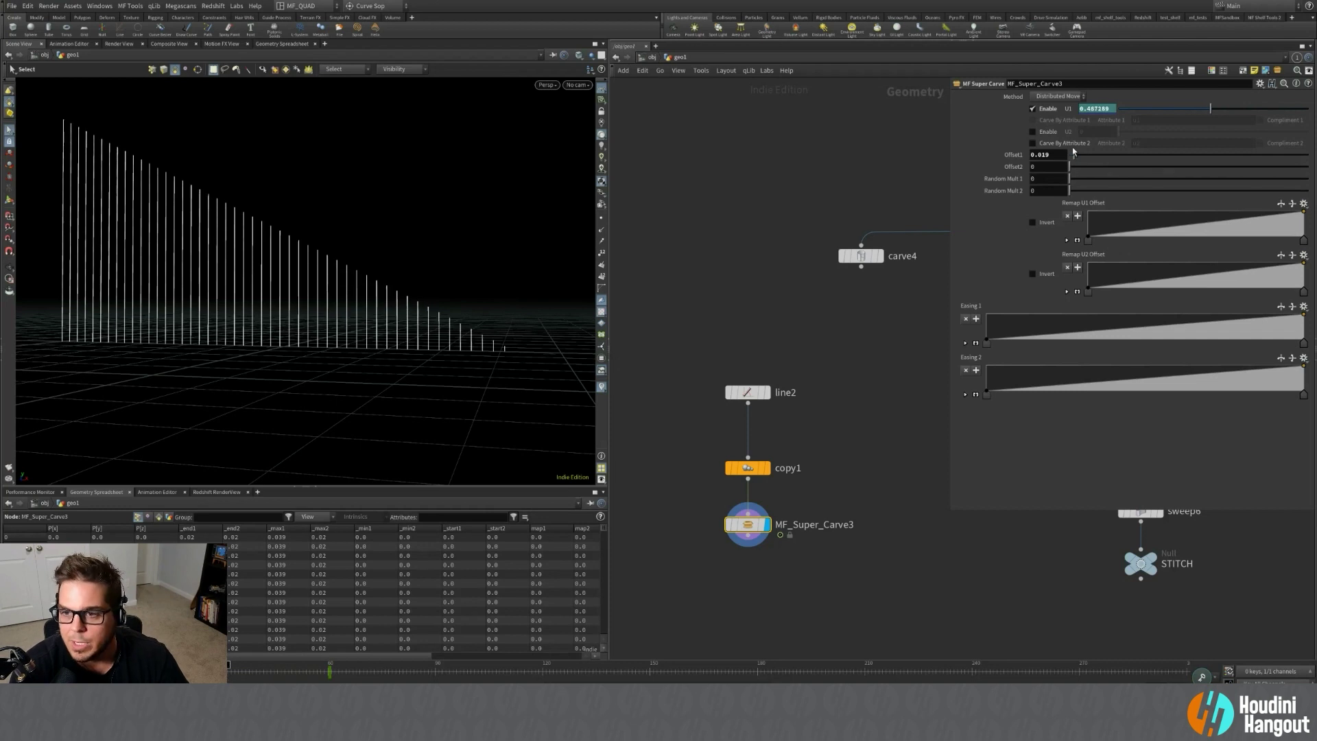
Try an Offset1 of 1 on MF_Super_Carve3, scrub the growth, and bring Offset1 back down to 0.02.
left_click_drag(1074, 152, 1312, 149)
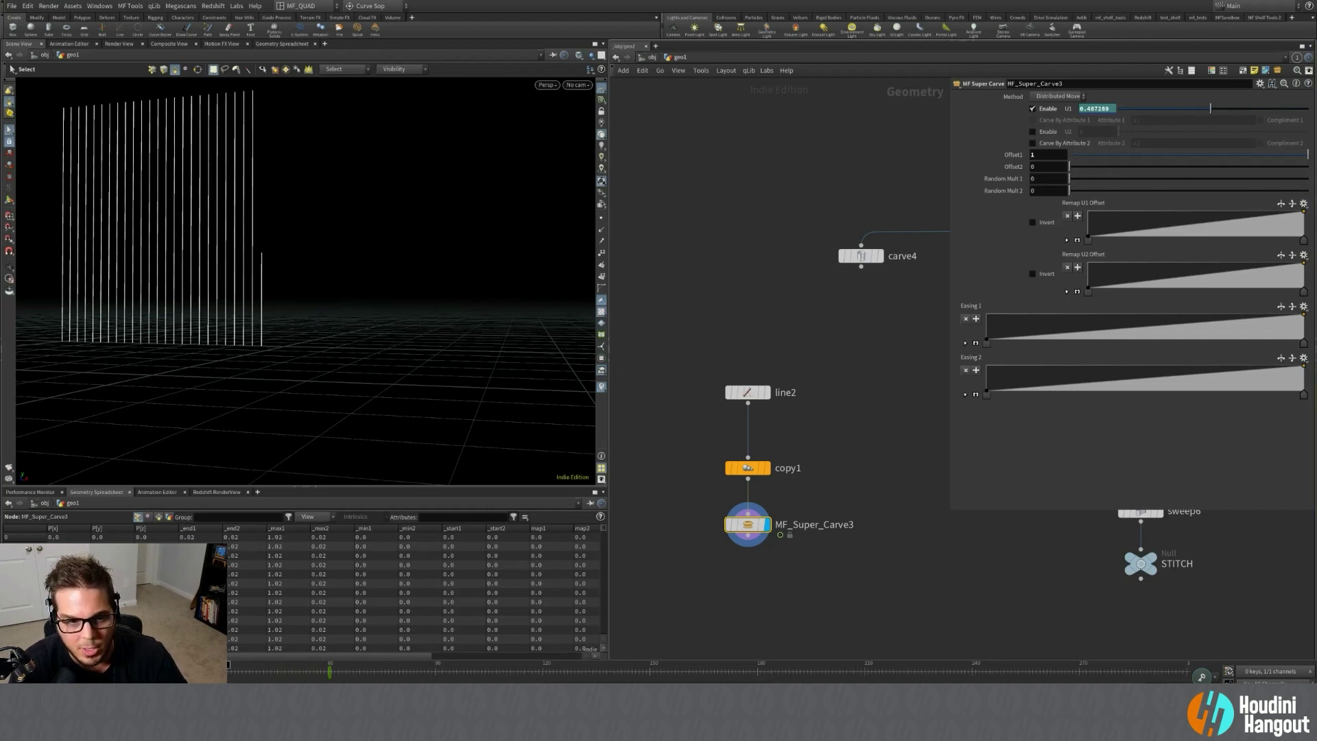
mouse_move(223, 672)
left_mouse_down()
mouse_move(265, 672)
mouse_move(226, 672)
left_mouse_up()
mouse_move(1215, 109)
left_mouse_down()
mouse_move(1169, 108)
mouse_move(1254, 108)
mouse_move(1169, 108)
mouse_move(1196, 108)
left_mouse_up()
left_click_drag(1272, 155, 1075, 166)
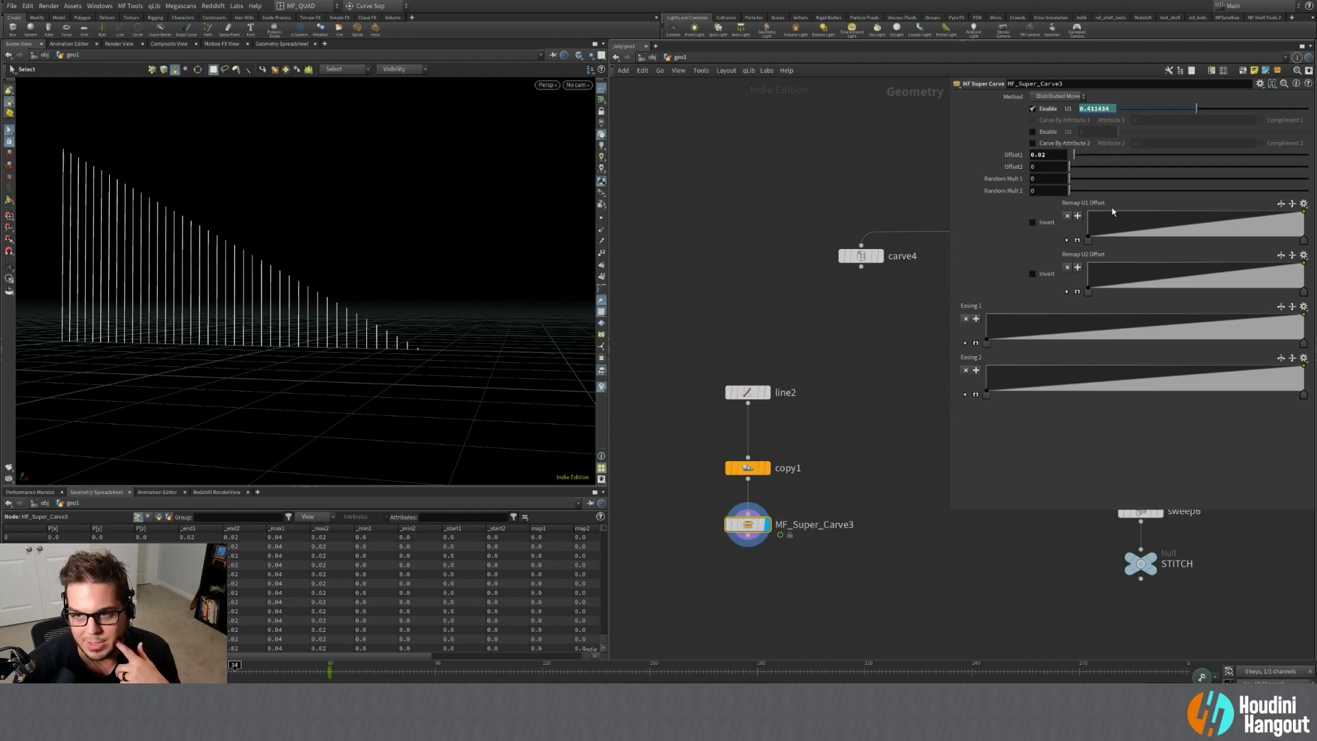
Set Random Mult 1 to 0.159 with Offset1 at 0.023, and run U1 from 0 up to 0.994 to examine the irregular growth.
mouse_move(1075, 177)
left_mouse_down()
mouse_move(1121, 189)
mouse_move(1107, 180)
mouse_move(1125, 153)
mouse_move(1069, 166)
mouse_move(1077, 174)
left_mouse_up()
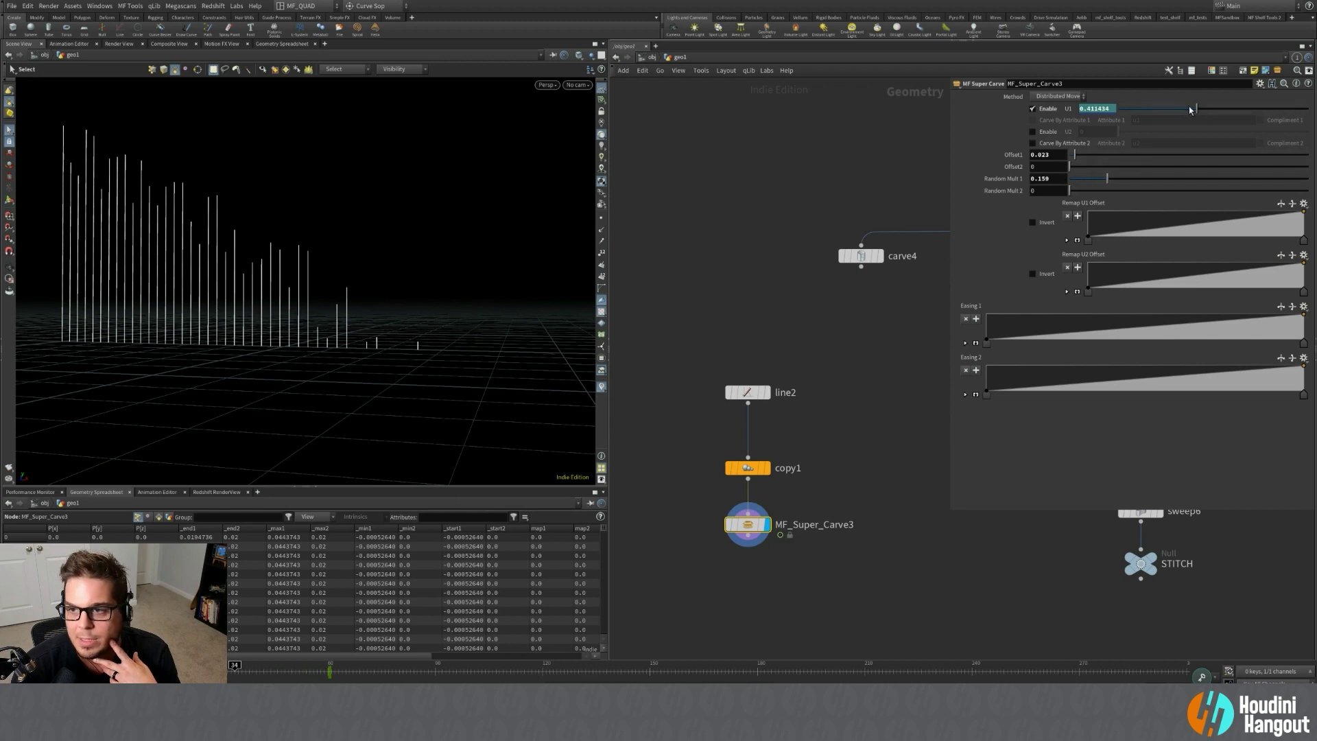
left_click_drag(1190, 110, 1006, 136)
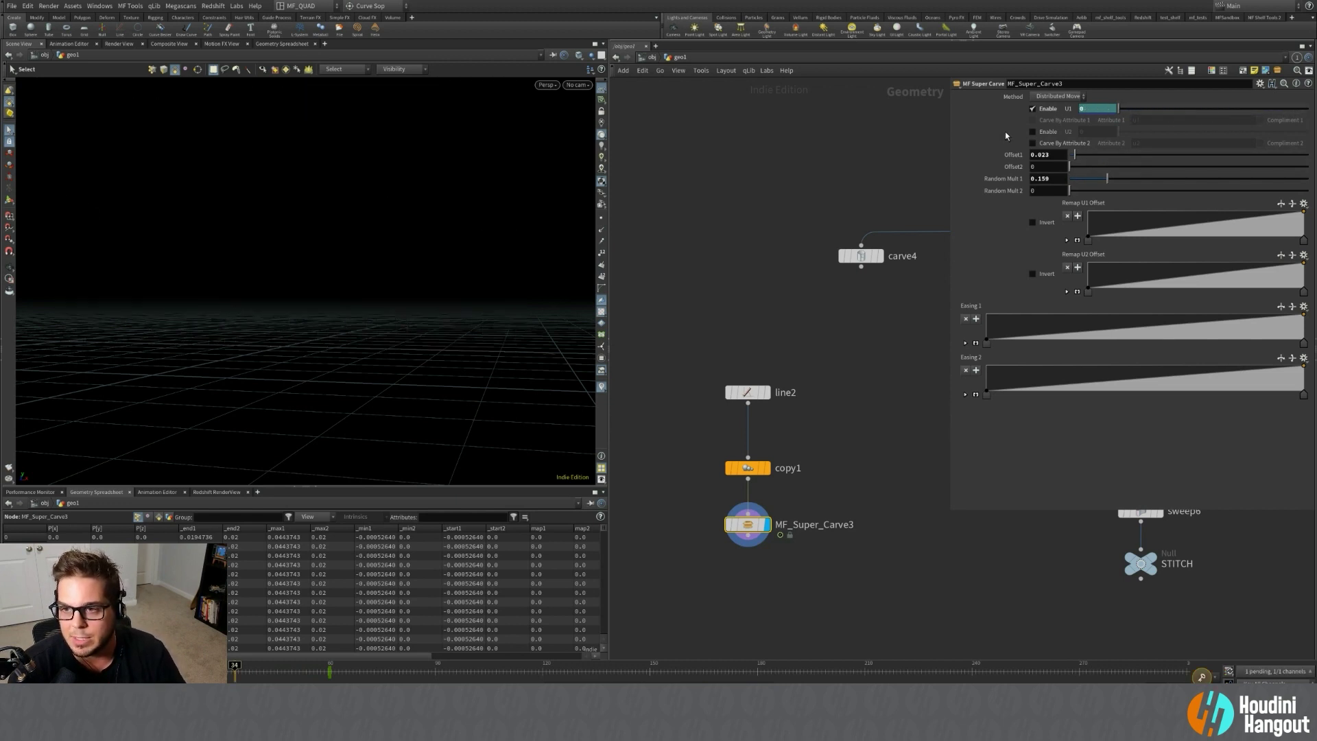
left_click_drag(1108, 129, 1305, 137)
middle_click_drag(384, 204, 367, 256, "alt")
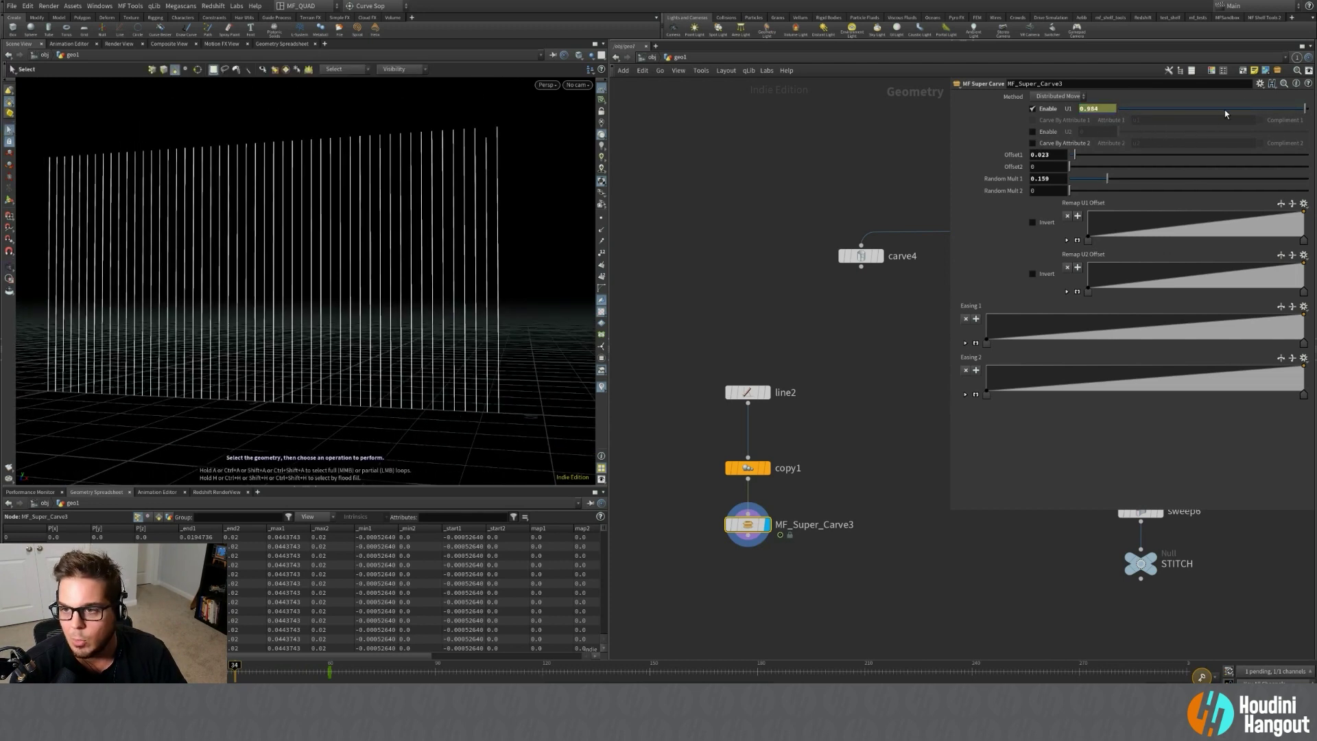
Raise Random Mult 1 to 1, compare Offset1 at 1 and at 0.004, and scrub through the randomized growth.
left_click_drag(1226, 114, 1313, 148)
left_click_drag(1193, 154, 1314, 148)
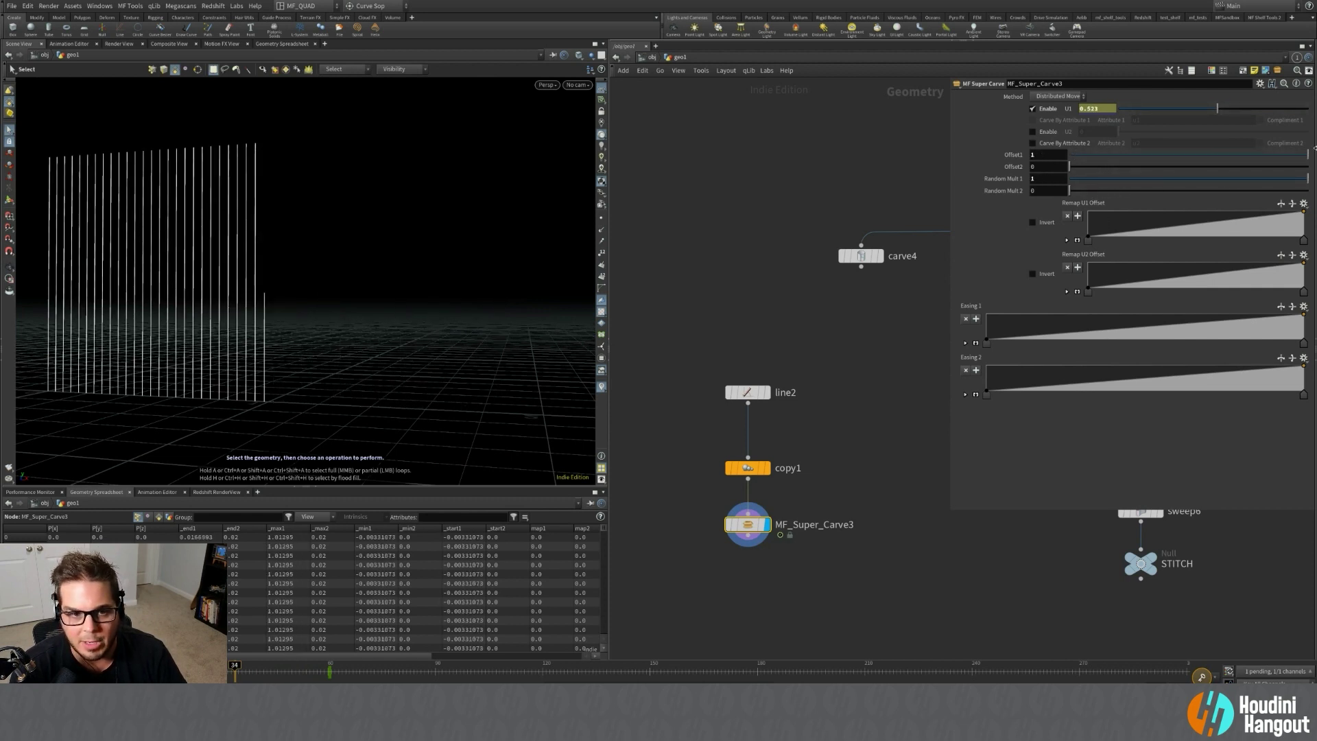
left_click_drag(1189, 114, 1246, 110)
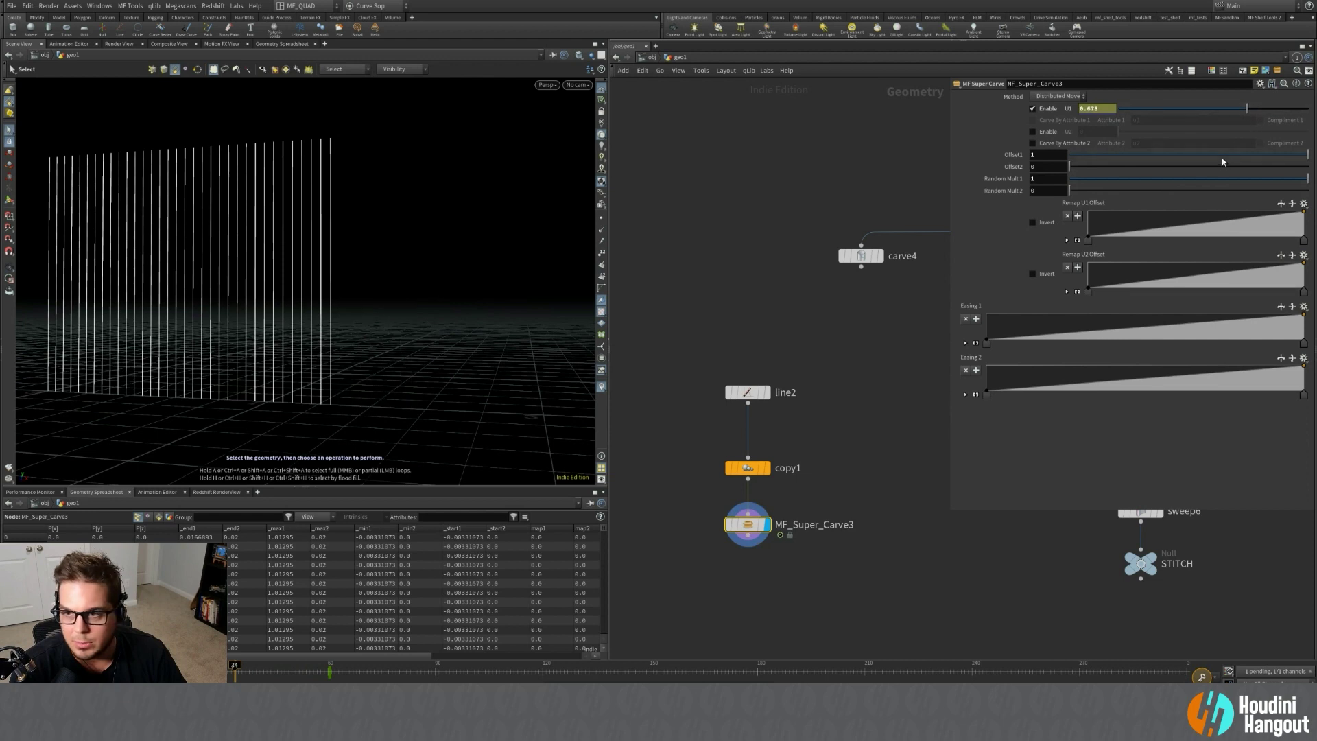
left_click_drag(1245, 155, 1072, 165)
mouse_move(1245, 108)
left_mouse_down()
mouse_move(1162, 114)
mouse_move(1269, 111)
mouse_move(1171, 118)
mouse_move(1232, 114)
left_mouse_up()
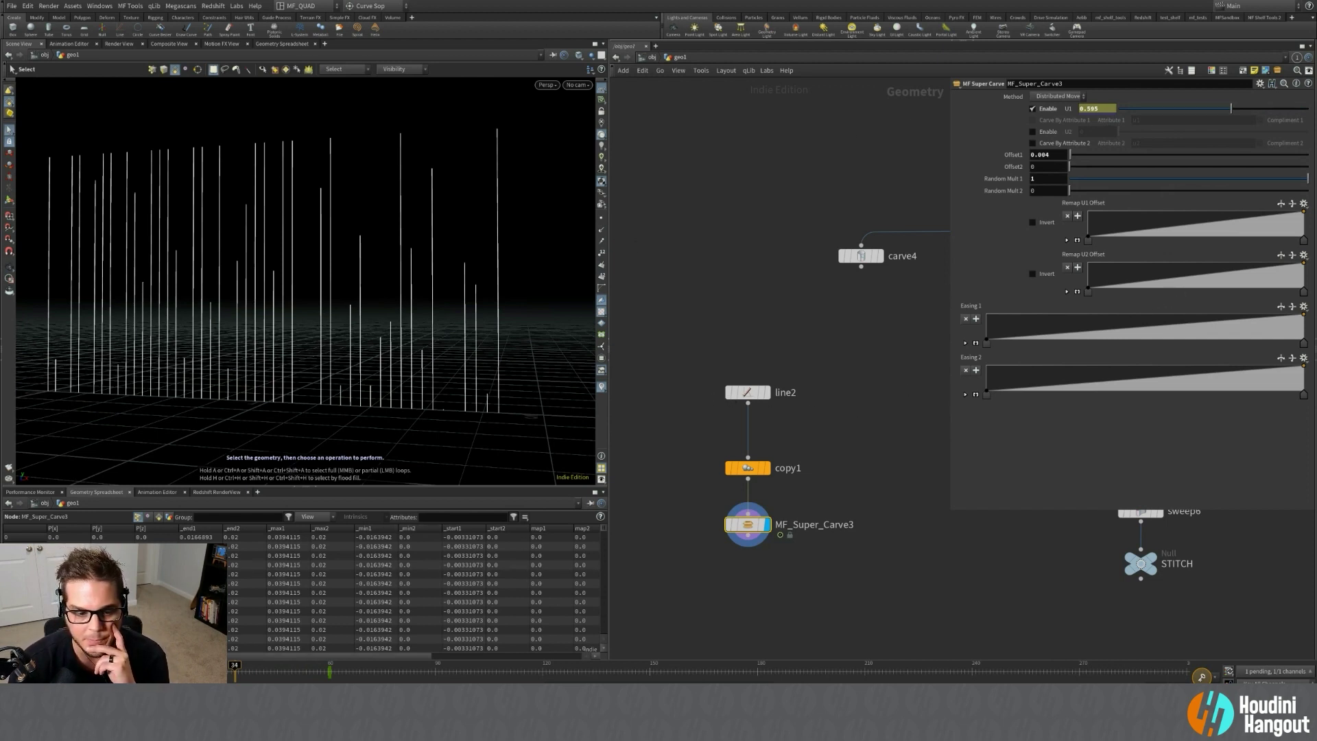
mouse_move(218, 671)
left_mouse_down()
mouse_move(167, 671)
mouse_move(212, 672)
mouse_move(201, 672)
left_mouse_up()
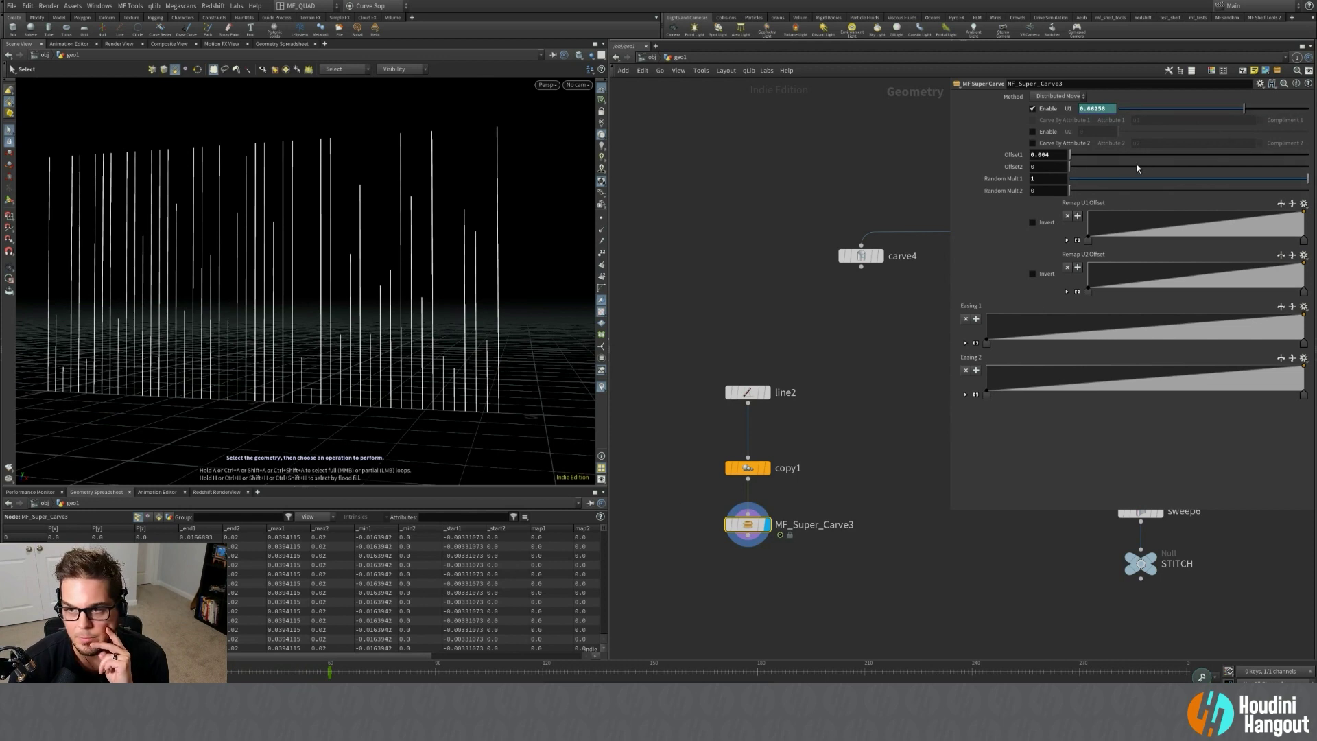
Reset Random Mult 1 to 0 and set Offset1 to 0.03 after trying 0.111.
left_click_drag(1072, 155, 1097, 164)
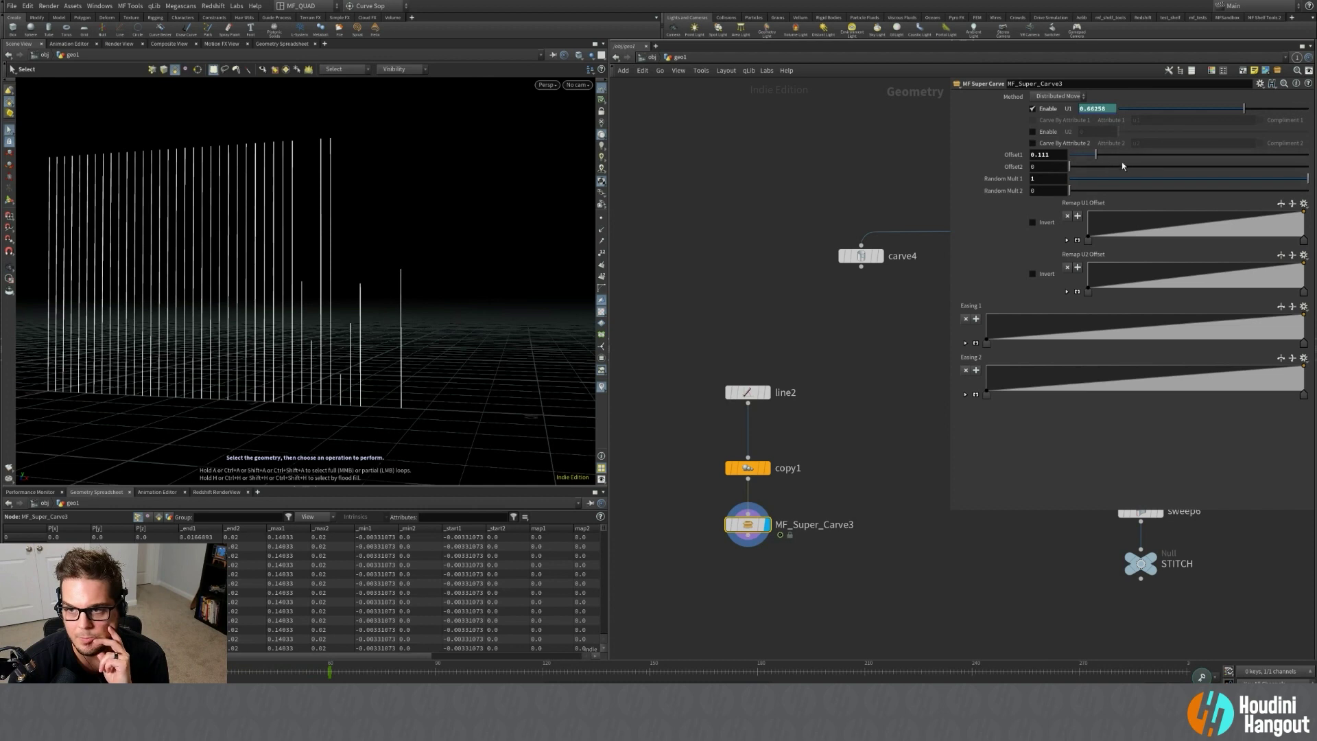
left_click_drag(1210, 179, 1029, 192)
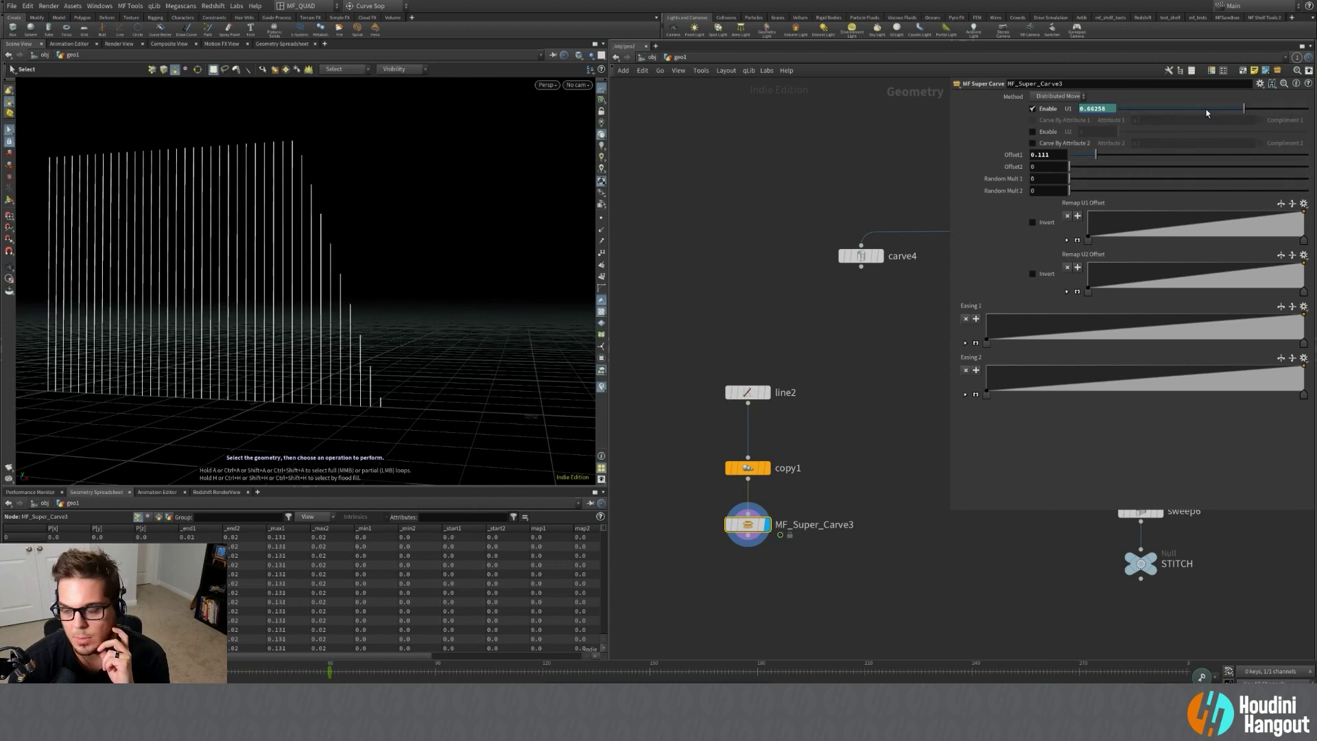
left_click_drag(1096, 157, 1079, 163)
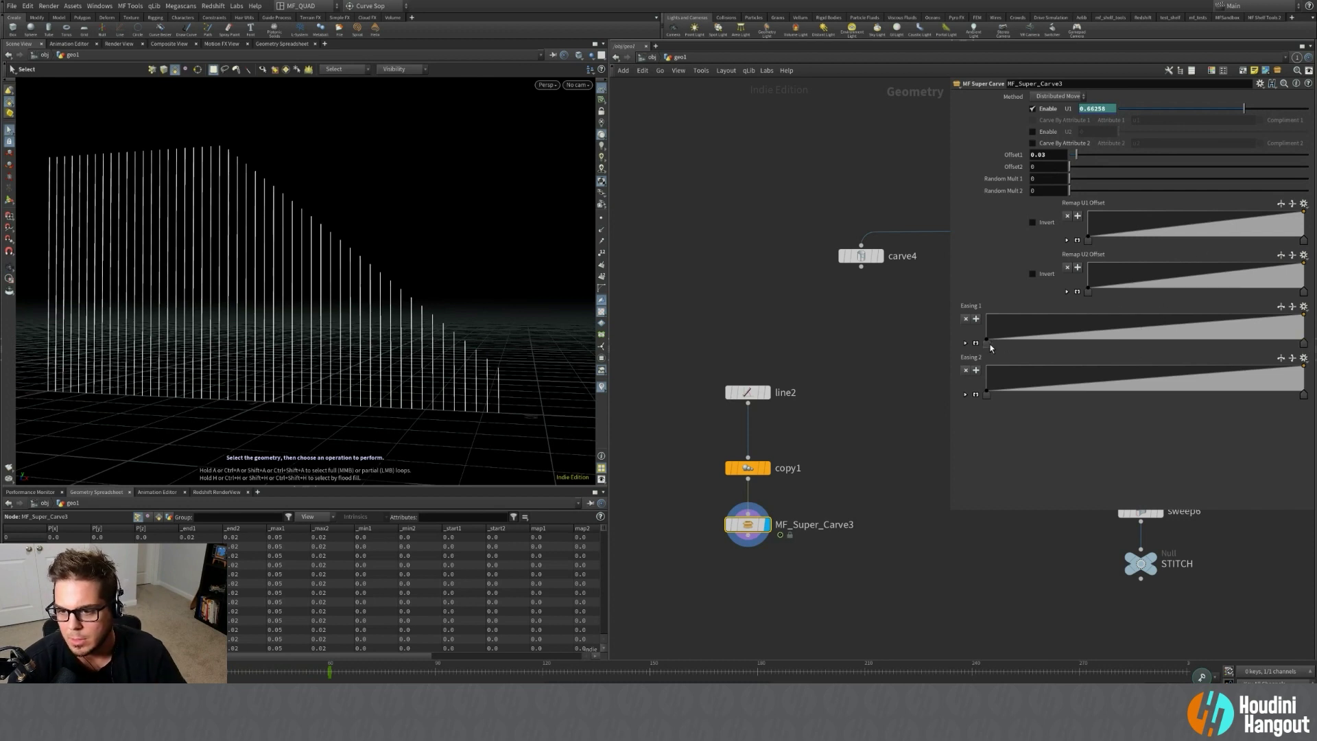
Switch the first Easing 1 ramp point to B-Spline, add a raised point before the ramp's middle, and scrub the eased growth.
left_click(965, 343)
left_click(1065, 390)
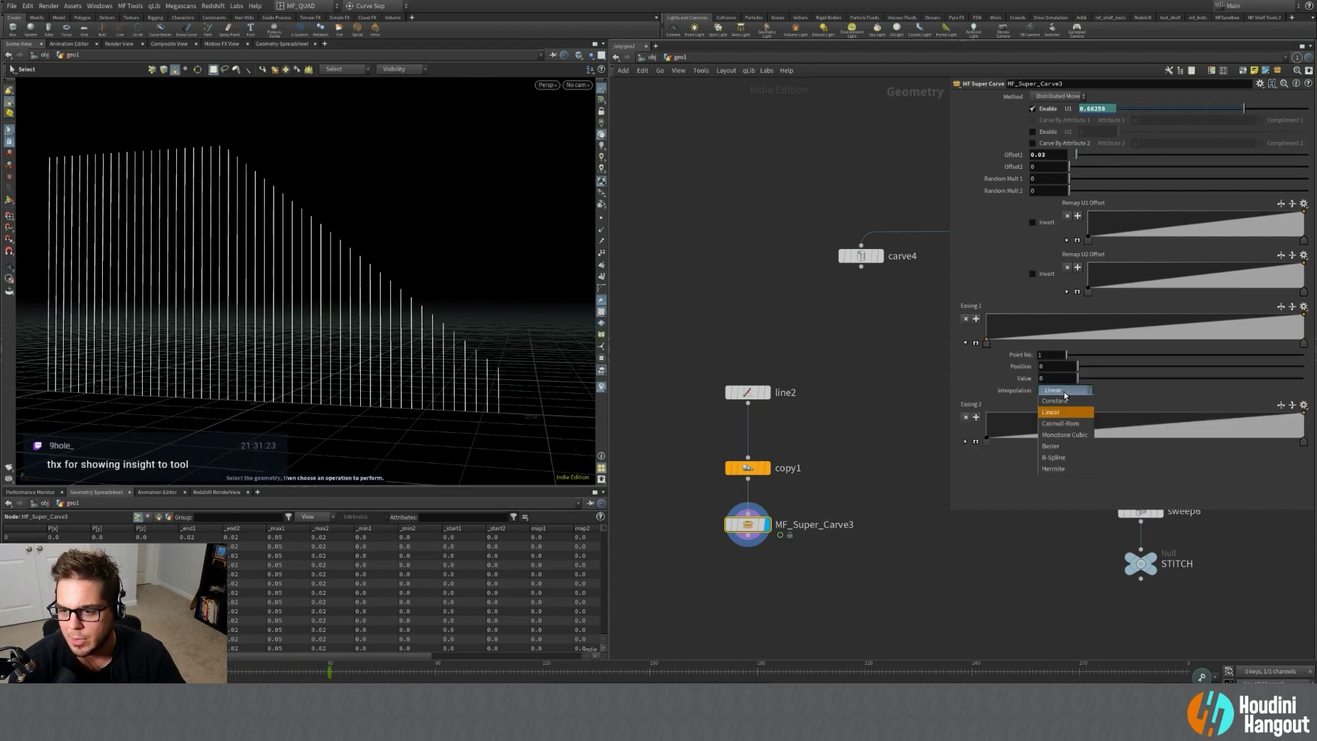
left_click(1056, 458)
left_click_drag(1131, 329, 1117, 316)
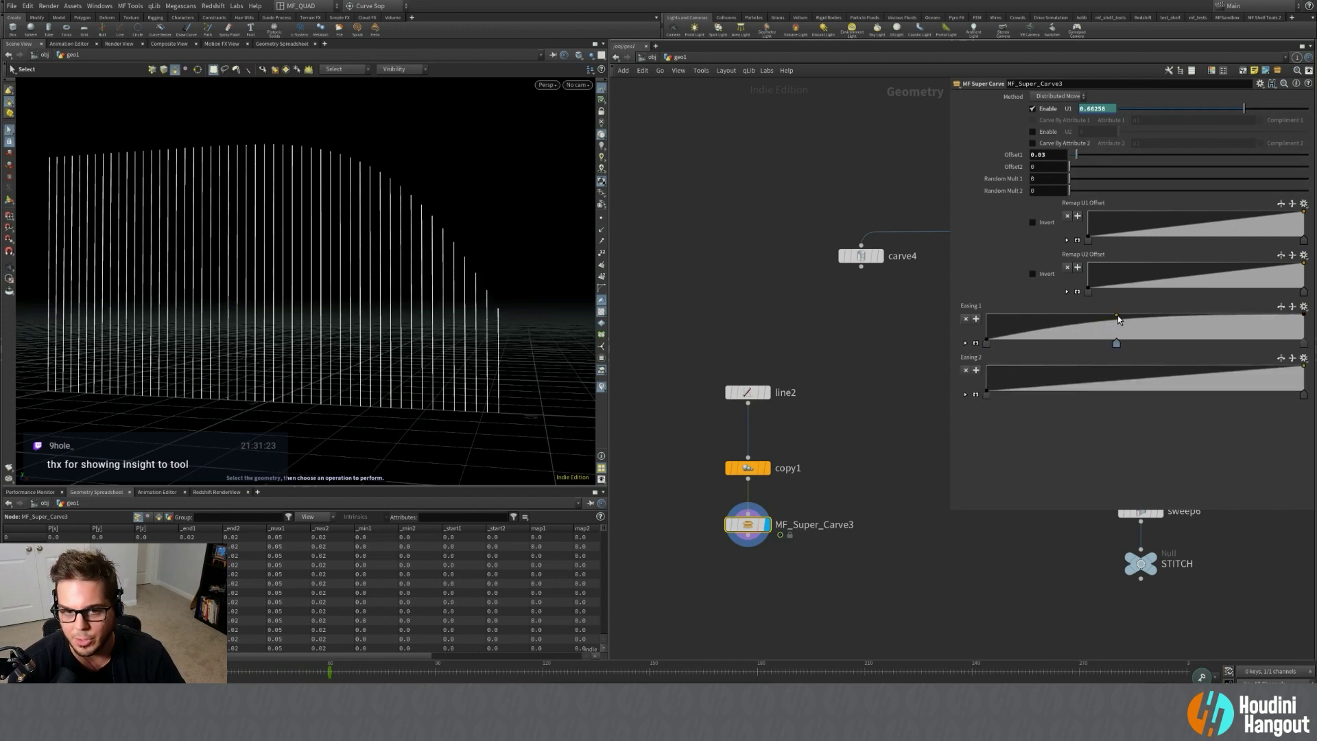
left_click_drag(180, 671, 221, 671)
left_click_drag(1306, 109, 1173, 108)
left_click_drag(255, 665, 223, 660)
Try a second, lower point on the Easing 1 ramp, scrub the wavy growth, and delete that point.
left_click_drag(1201, 321, 1204, 330)
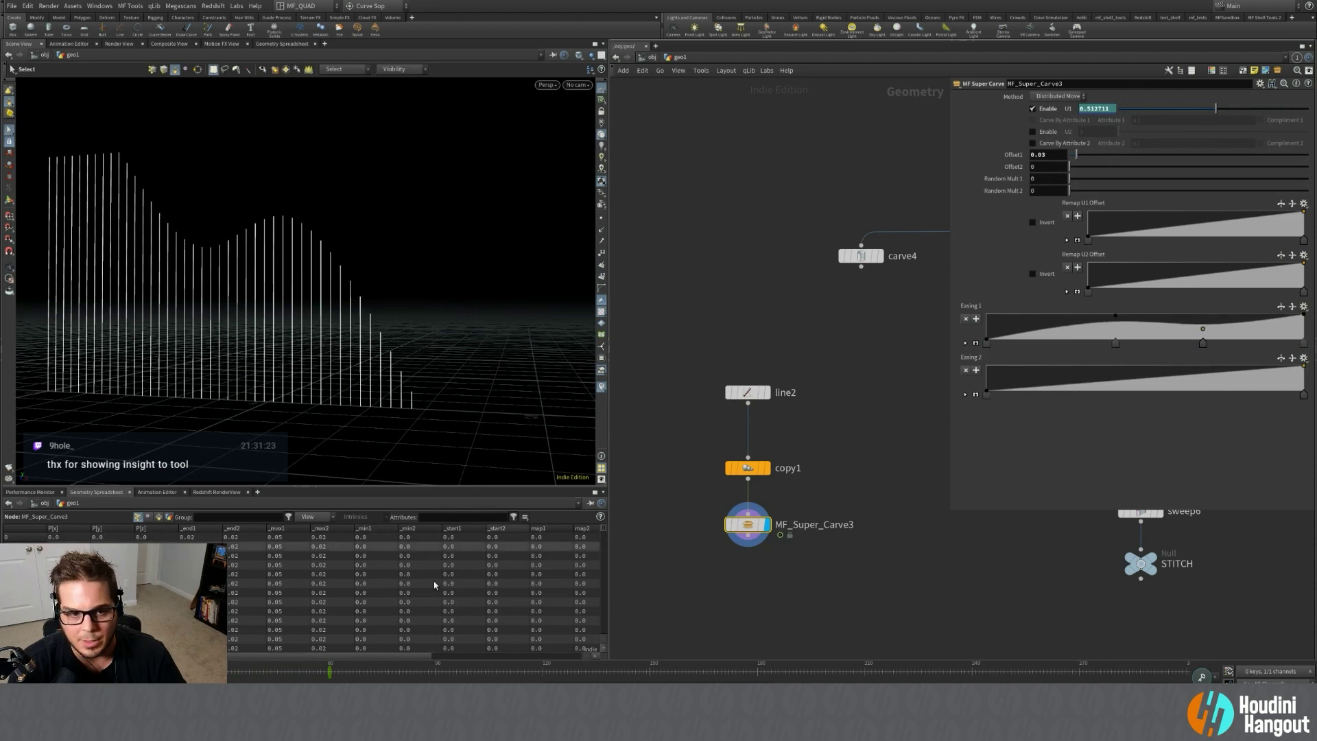
left_click_drag(1215, 108, 1252, 108)
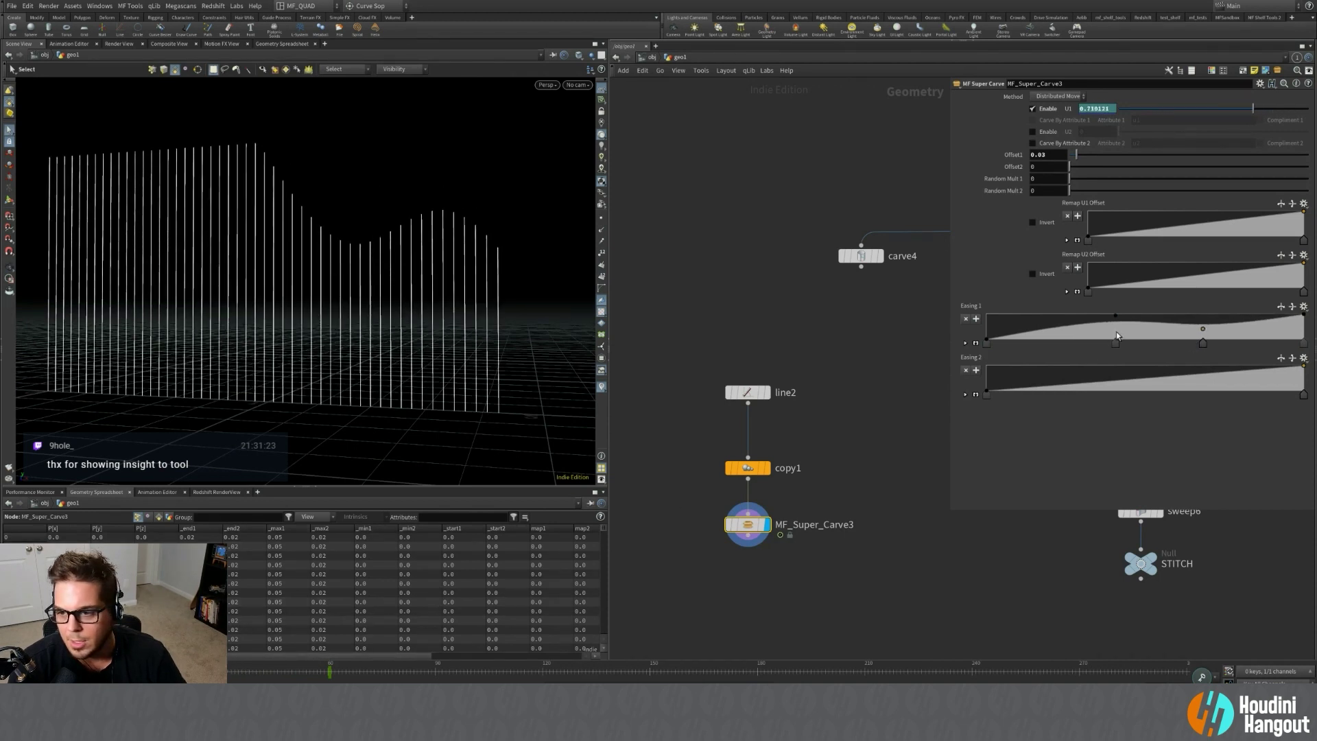
left_click(1203, 343, "ctrl")
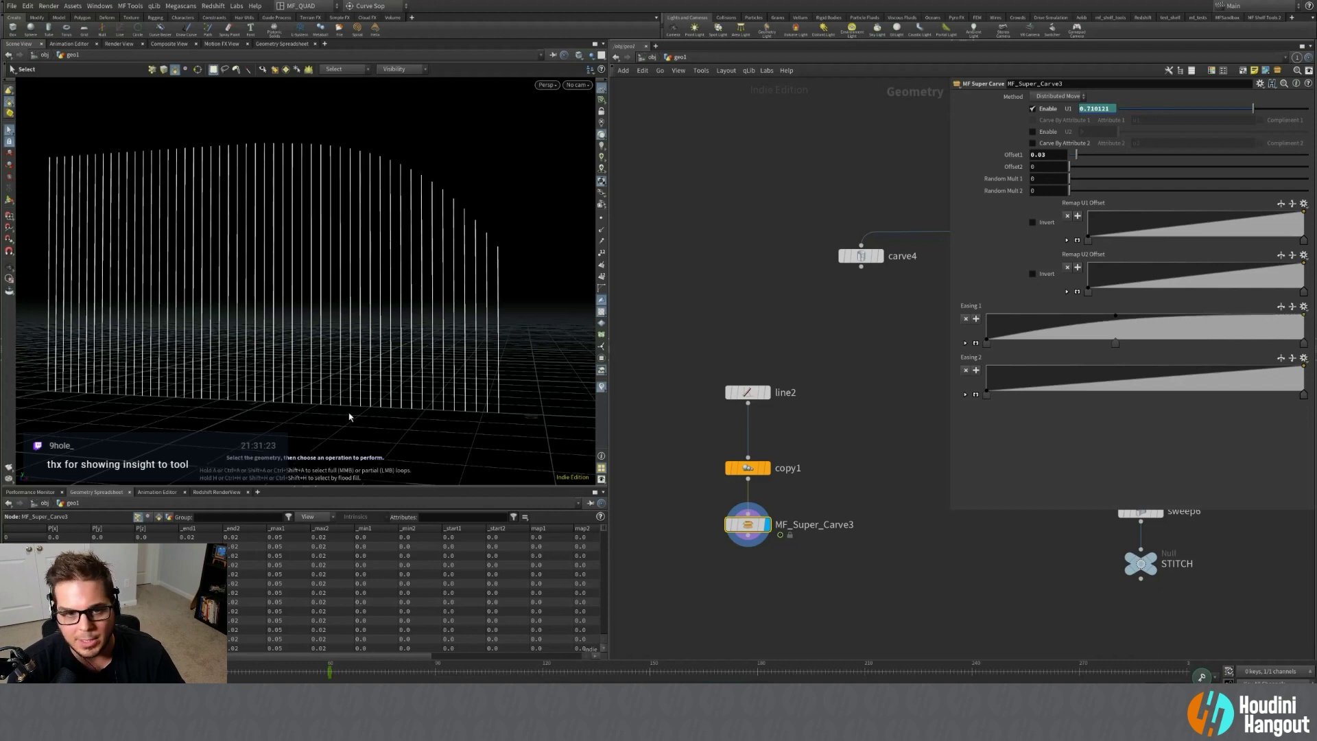
Scrub the timeline back and forth to examine the smooth growth that the Easing 1 curve gives the lines.
left_click_drag(1252, 109, 1280, 109)
left_click_drag(279, 673, 248, 672)
mouse_move(1243, 108)
left_mouse_down()
mouse_move(1203, 108)
mouse_move(1234, 108)
left_mouse_up()
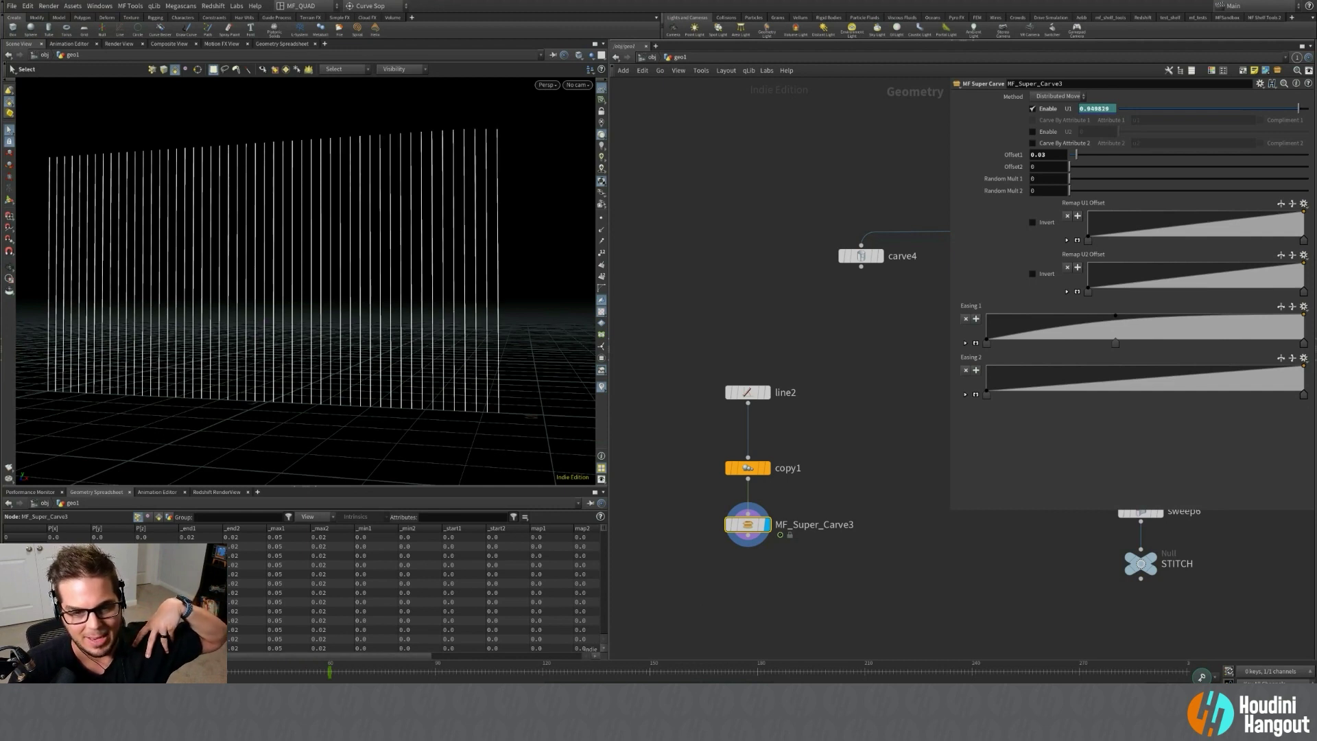
left_click_drag(147, 672, 226, 672)
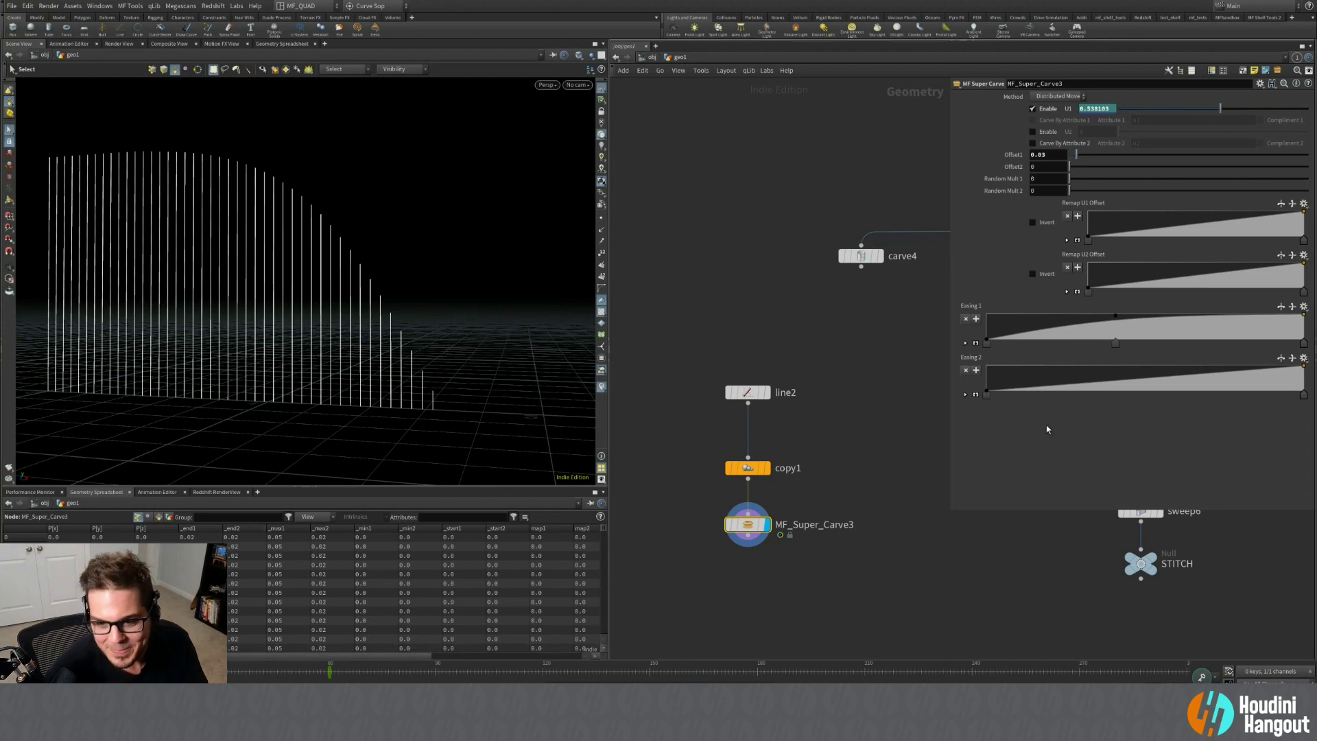
Shorten the floating parameter pane and select the green MF_Super_Carve2 node in the main setup.
scroll(867, 346, "down", 10)
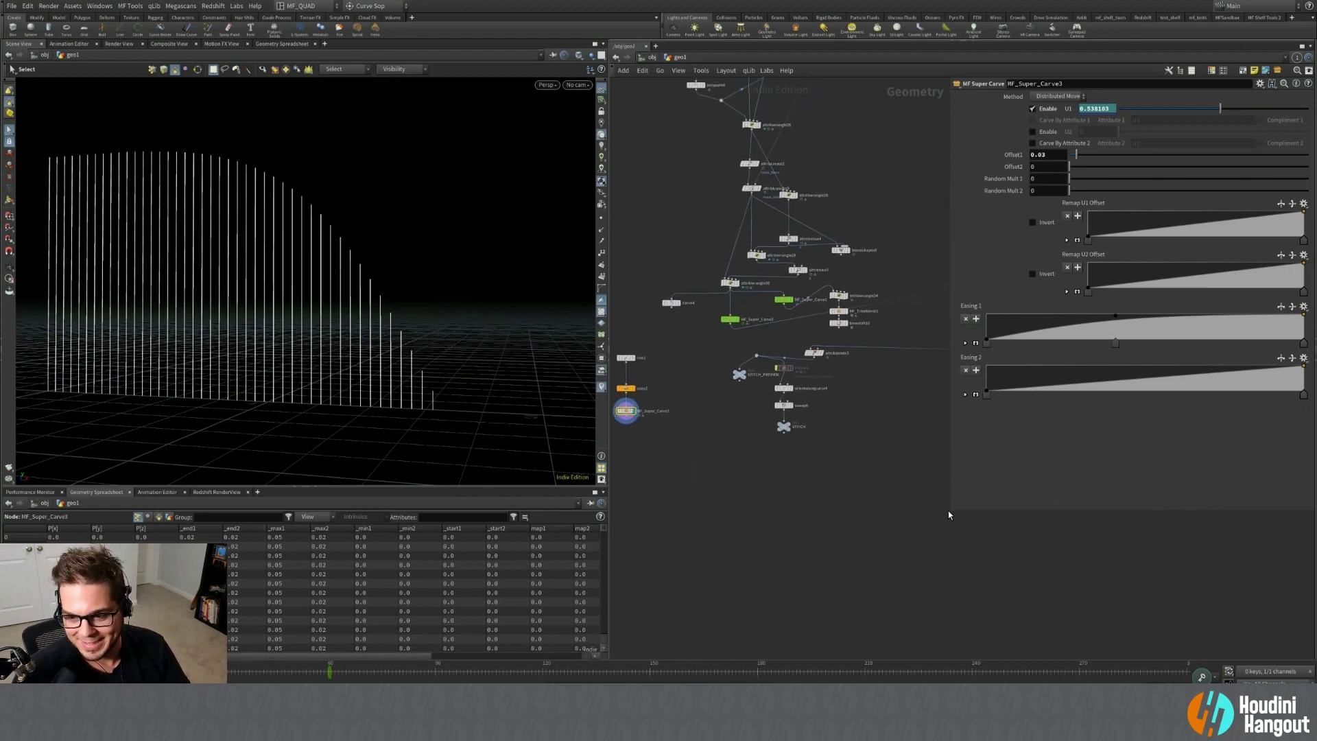
left_click_drag(952, 510, 953, 275)
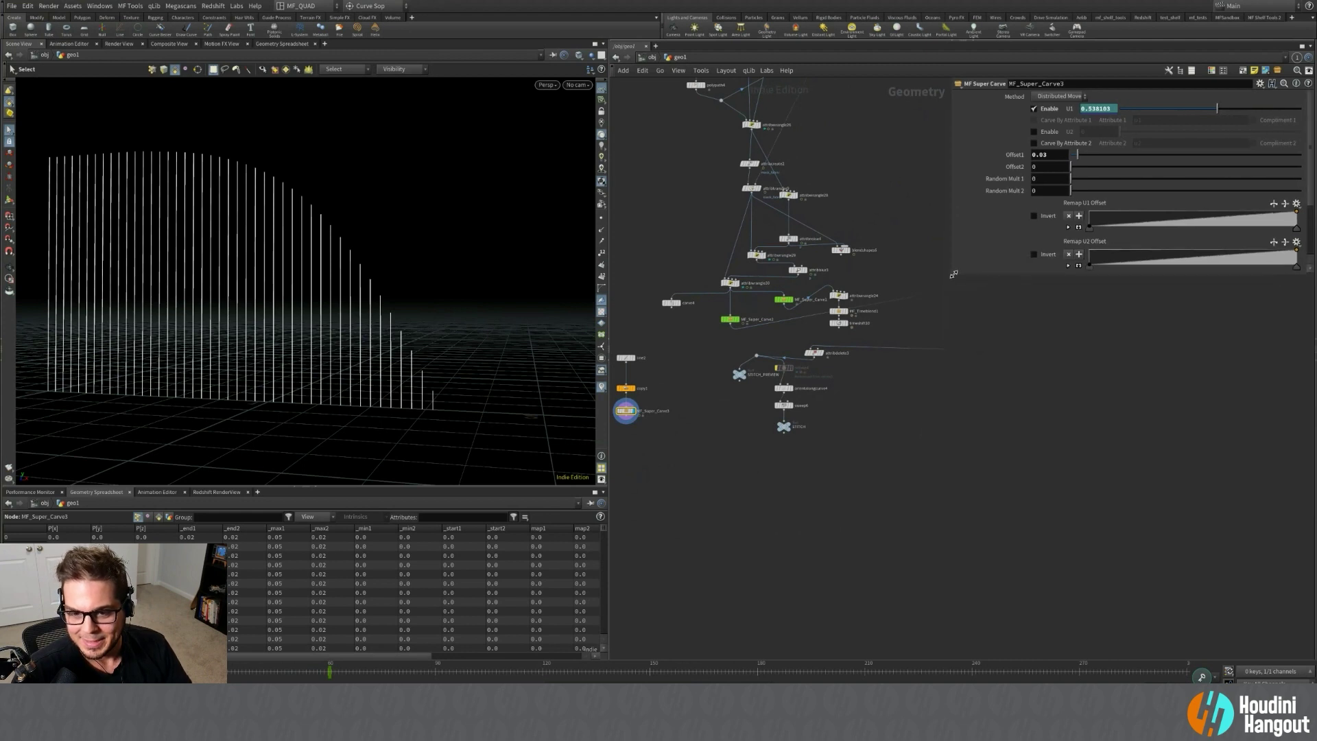
middle_click_drag(973, 430, 970, 434)
middle_click_drag(818, 436, 807, 447)
scroll(807, 448, "down", 4)
scroll(1015, 442, "down", 1)
middle_click_drag(1018, 442, 888, 476)
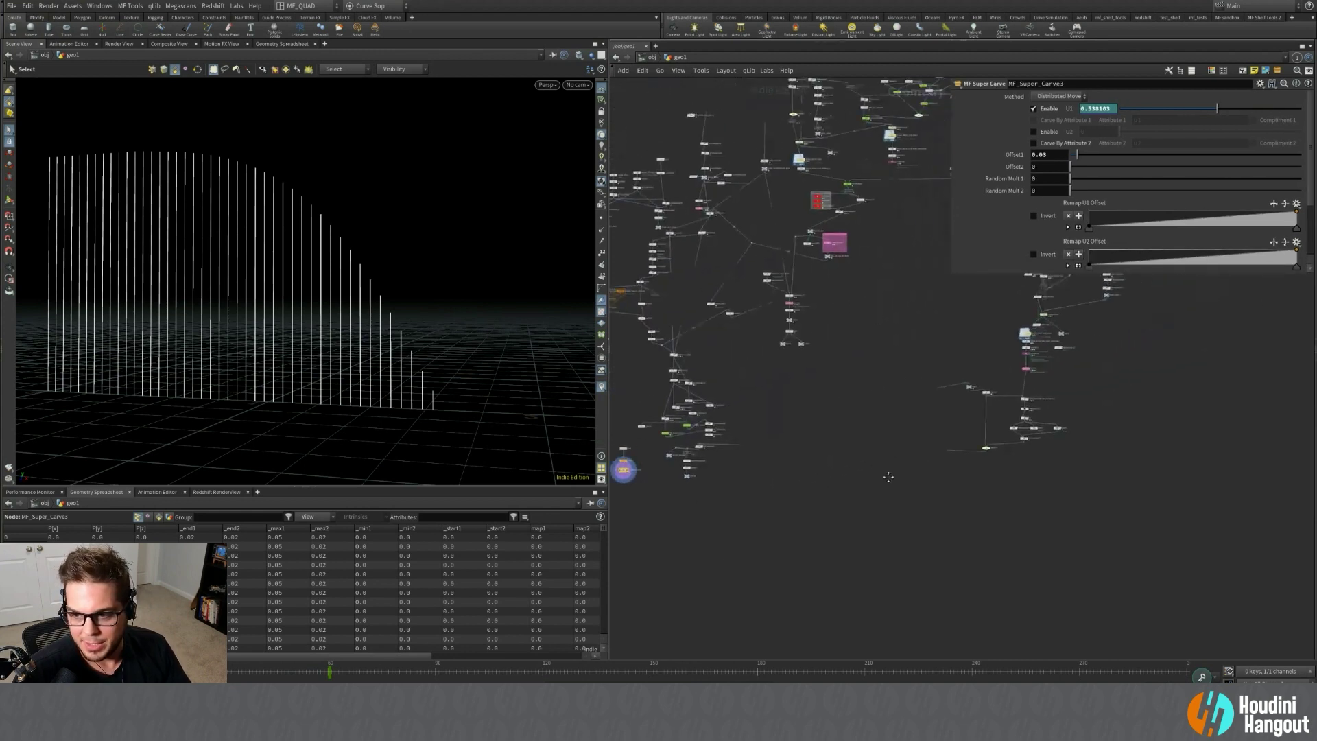
scroll(999, 402, "up", 3)
middle_click_drag(767, 450, 1100, 402)
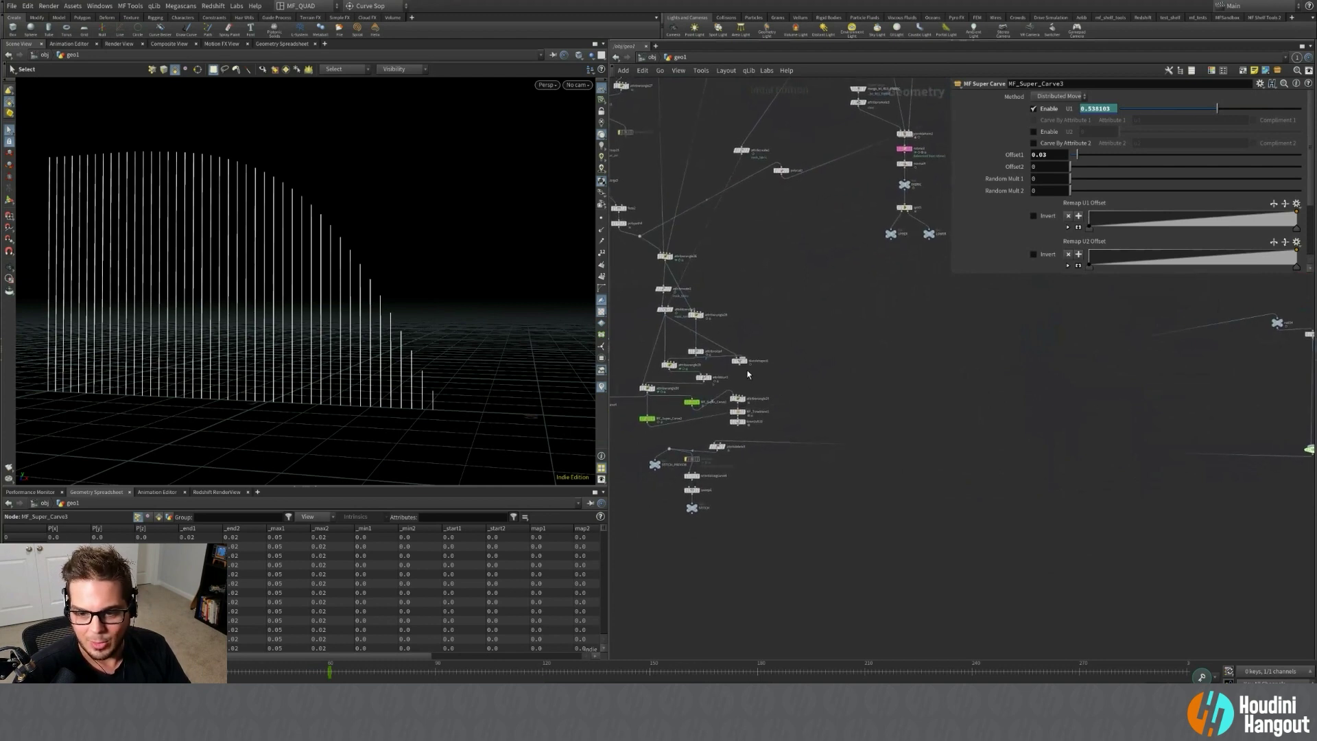
mouse_move(734, 412)
left_click(646, 418)
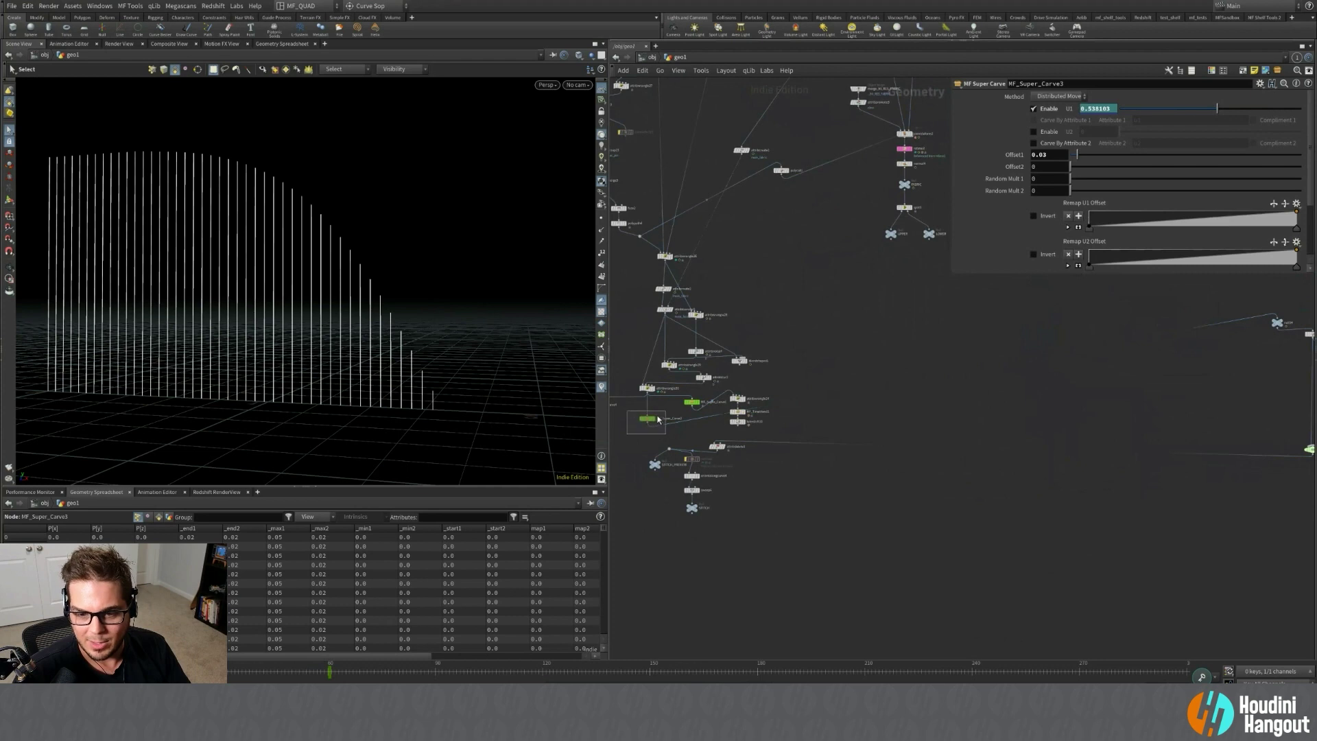
Display blend_between_the_two_setups, attribwrangle37 and finally switch4 in turn, and frame the resulting curves in the viewport.
middle_click_drag(1058, 393, 694, 446)
scroll(1014, 447, "up", 3)
middle_click_drag(1105, 381, 1033, 442)
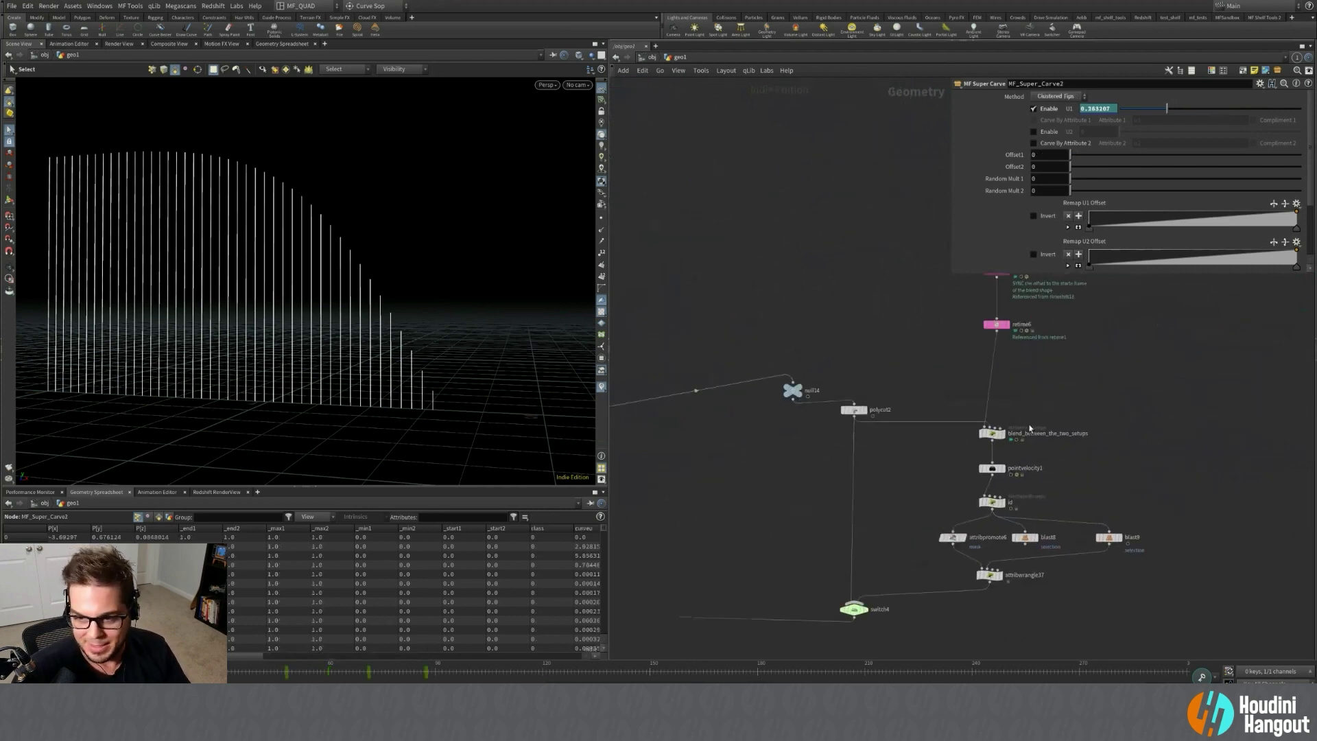
left_click(992, 433)
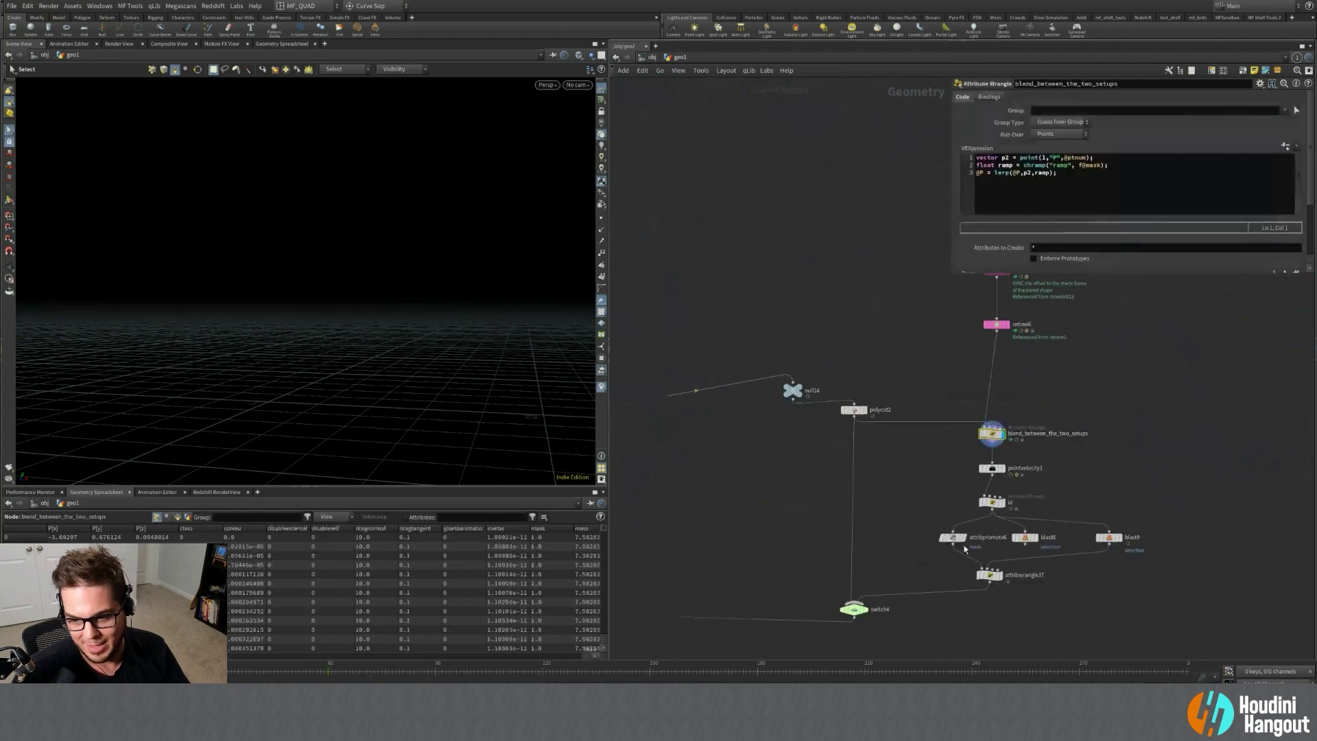
left_click(990, 574)
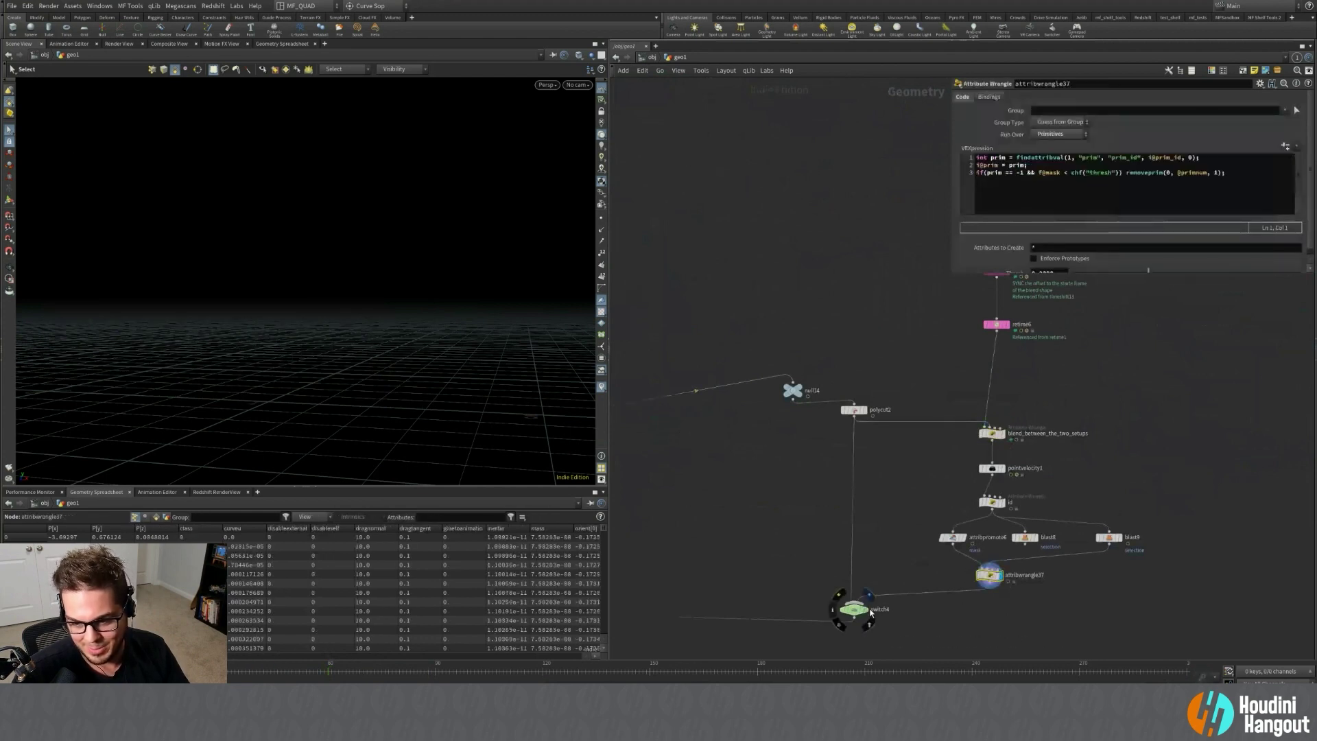
left_click(853, 609)
key("space+h")
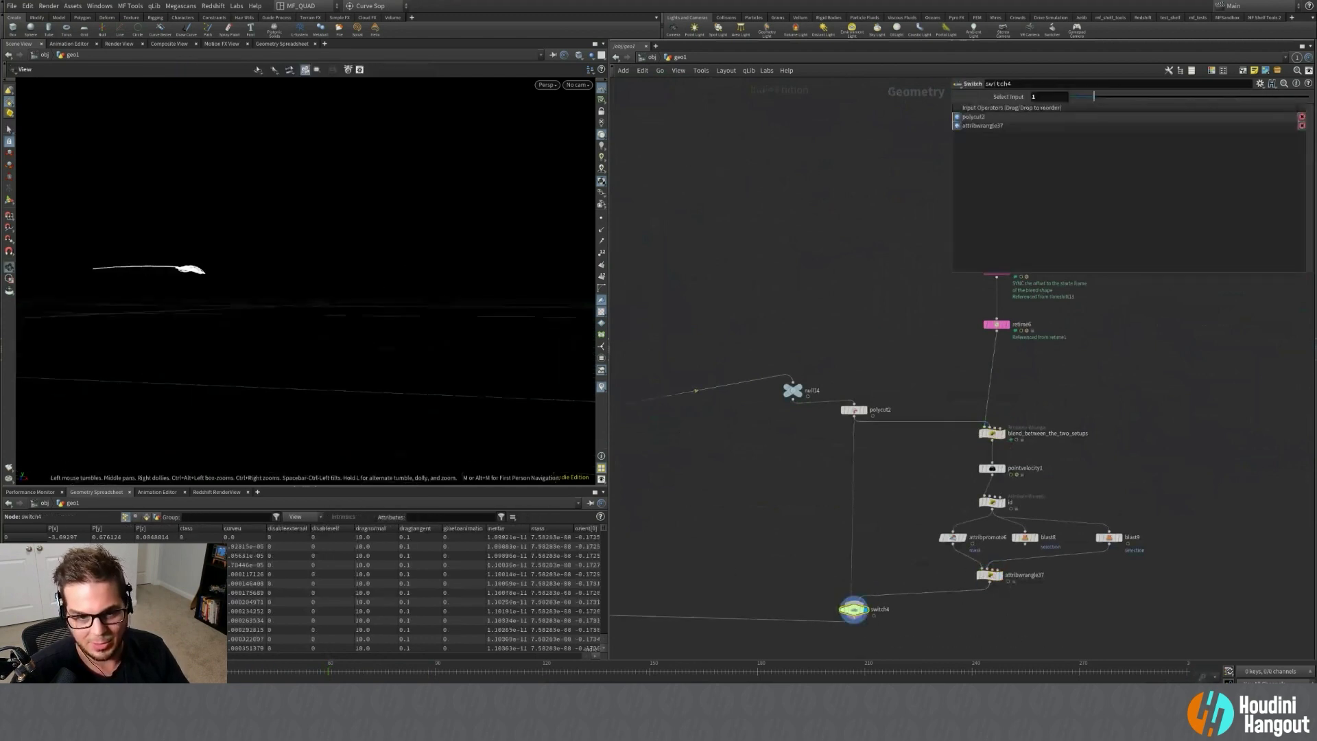
middle_click_drag(191, 281, 342, 323)
left_click_drag(342, 323, 355, 372)
key("s")
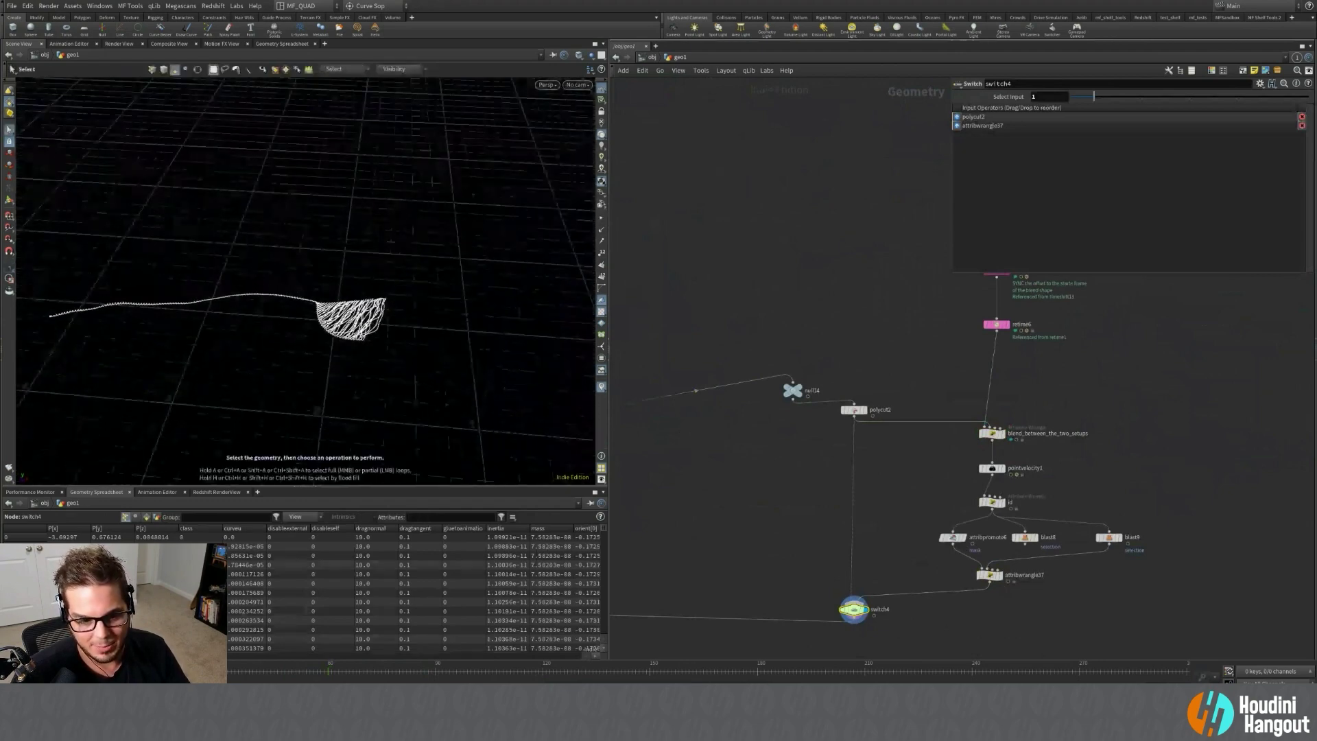
Scrub the timeline to examine the switch4 curves at several frames, stop at frame 150, and select attribwrangle37 to show its code.
left_click_drag(180, 670, 387, 663)
left_click(387, 663)
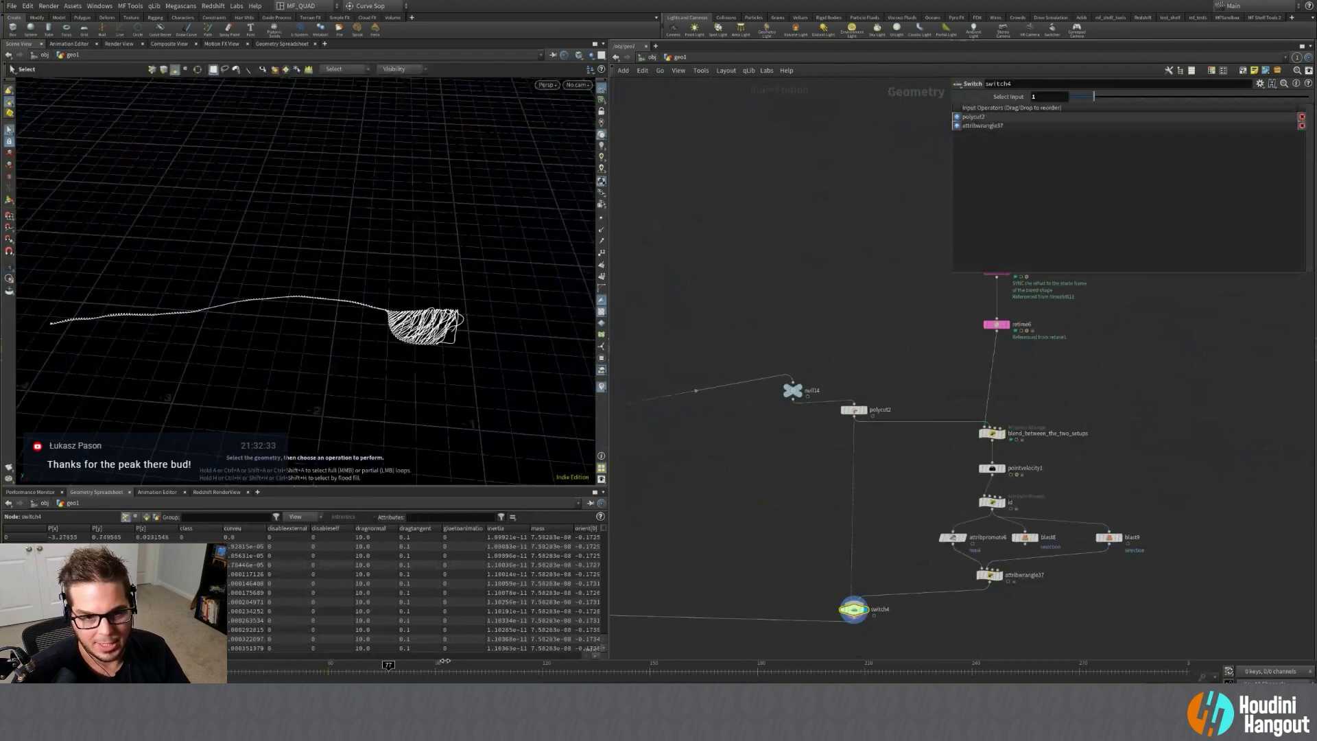
left_click_drag(483, 656, 332, 204)
right_click_drag(279, 308, 285, 324, "alt")
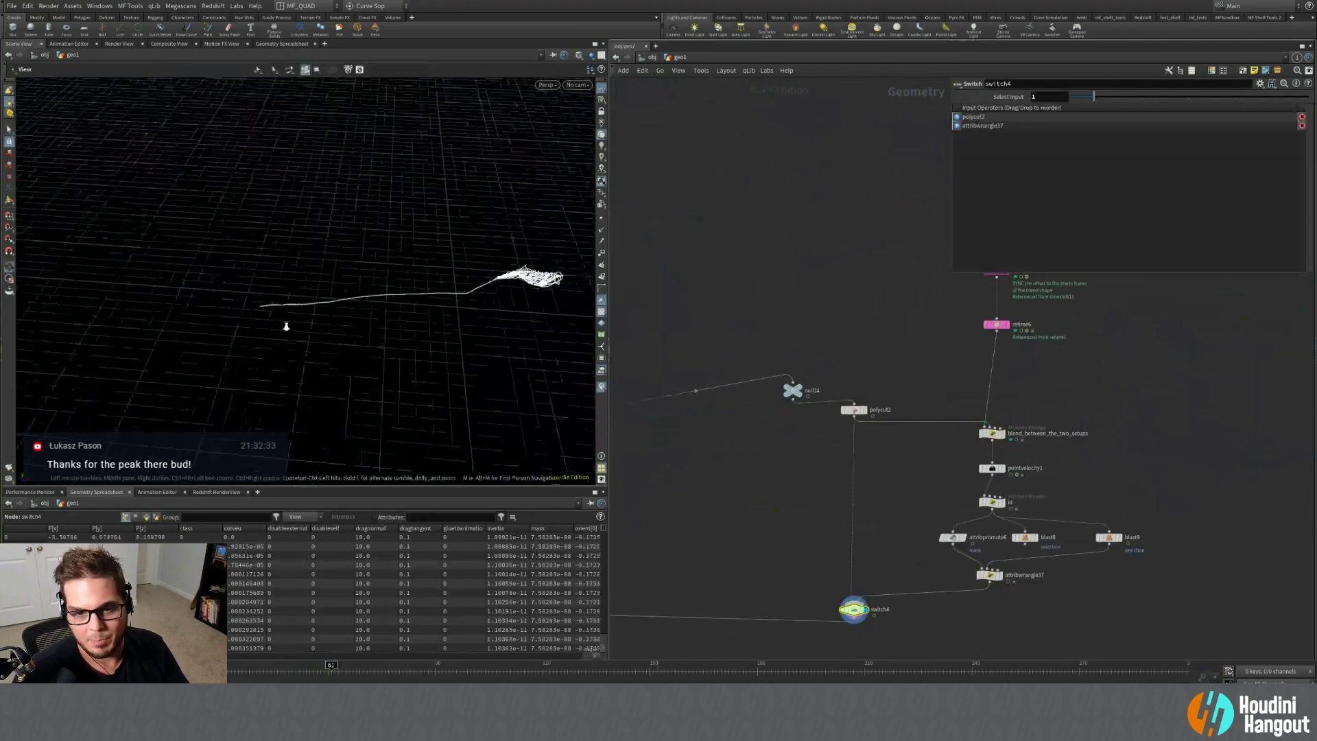
left_click_drag(285, 323, 367, 99, "alt")
left_click(260, 669)
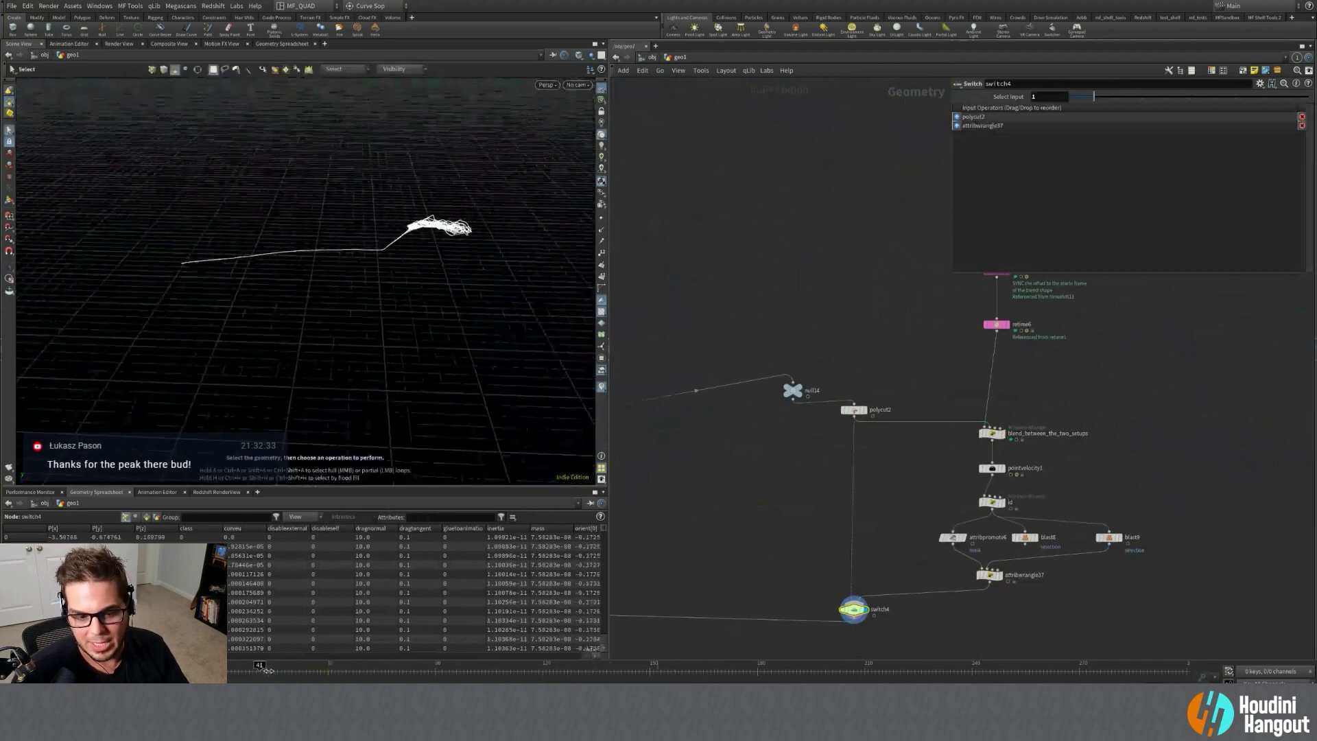
left_click(779, 667)
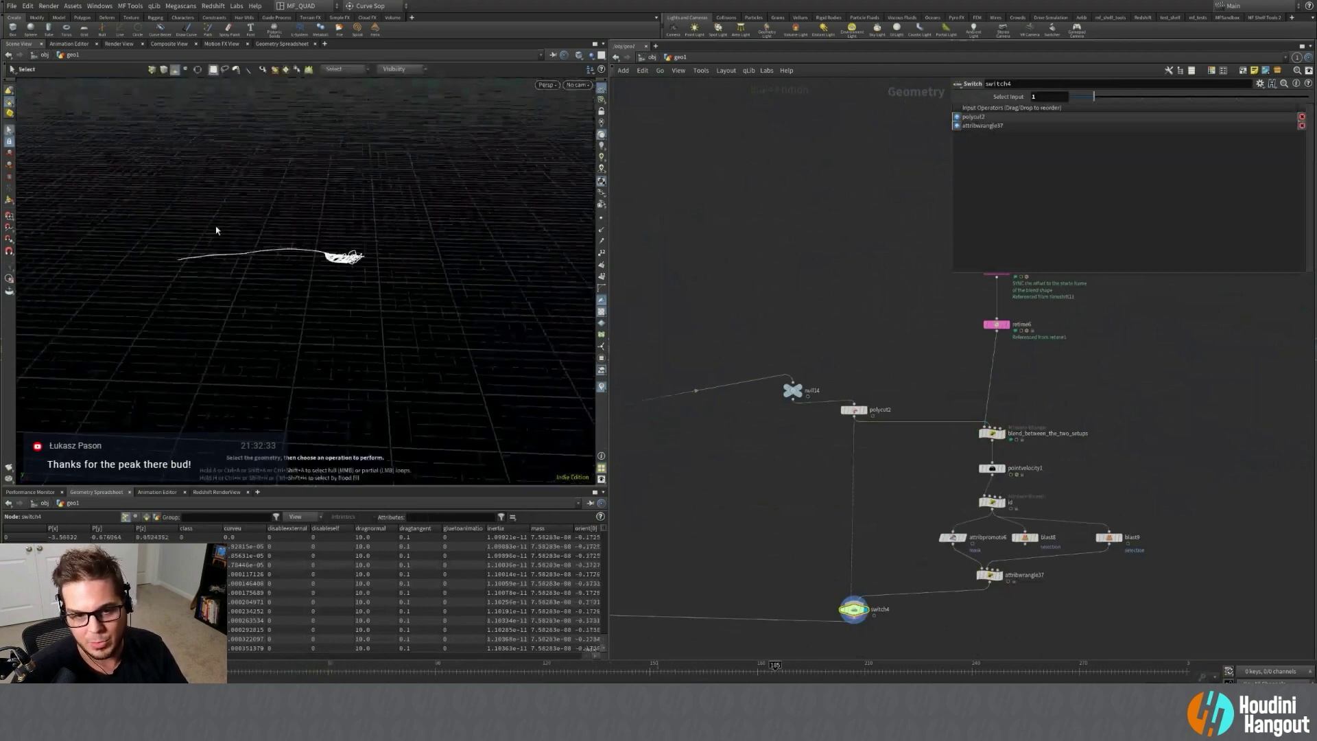
left_click(653, 666)
key("Left")
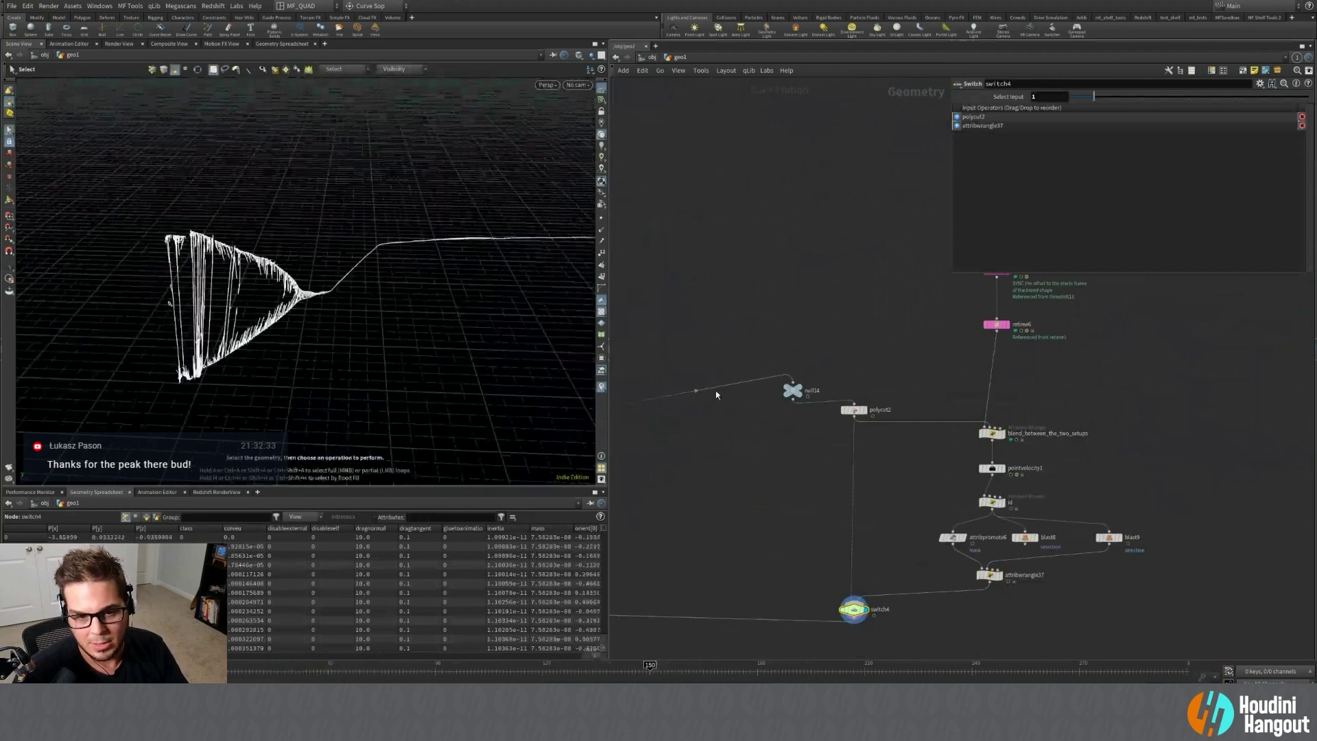
left_click(989, 575)
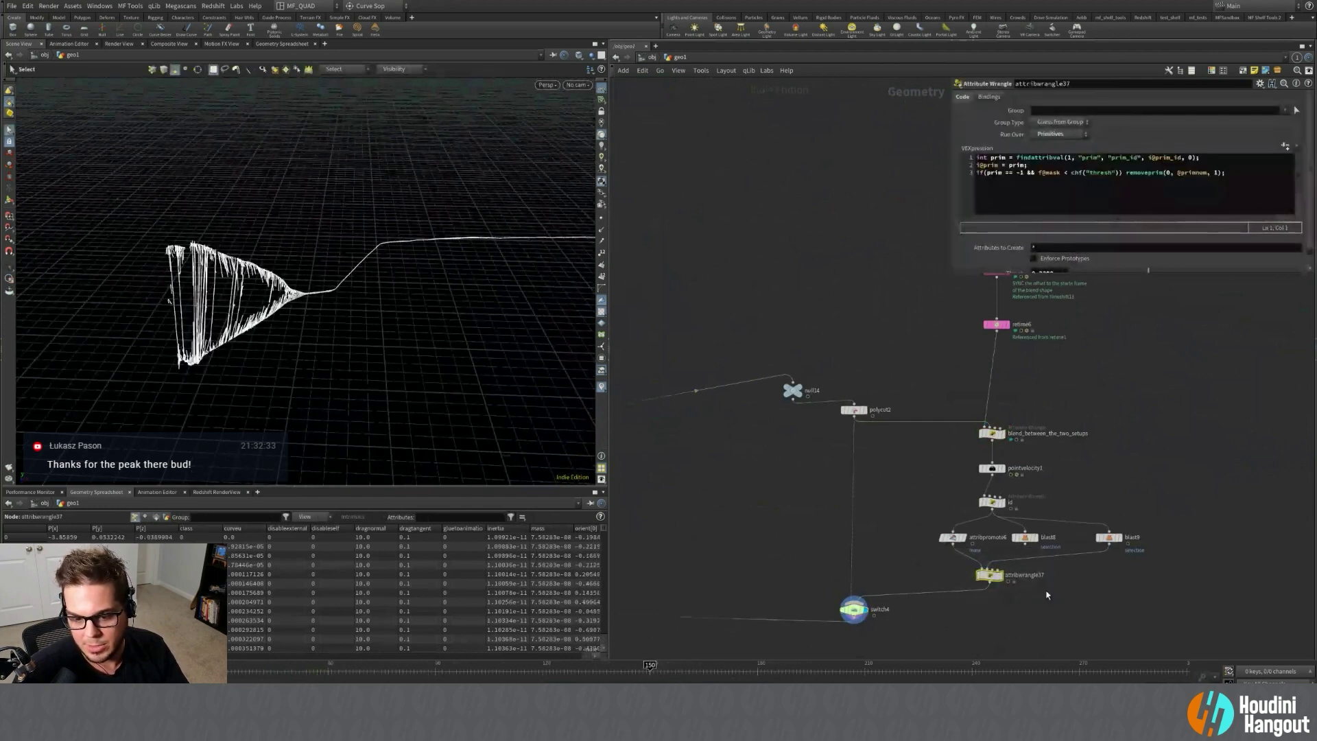
Select the retime6 node above the blend to show its retiming settings, and select the nodes around it as a group.
middle_click_drag(947, 621, 935, 562)
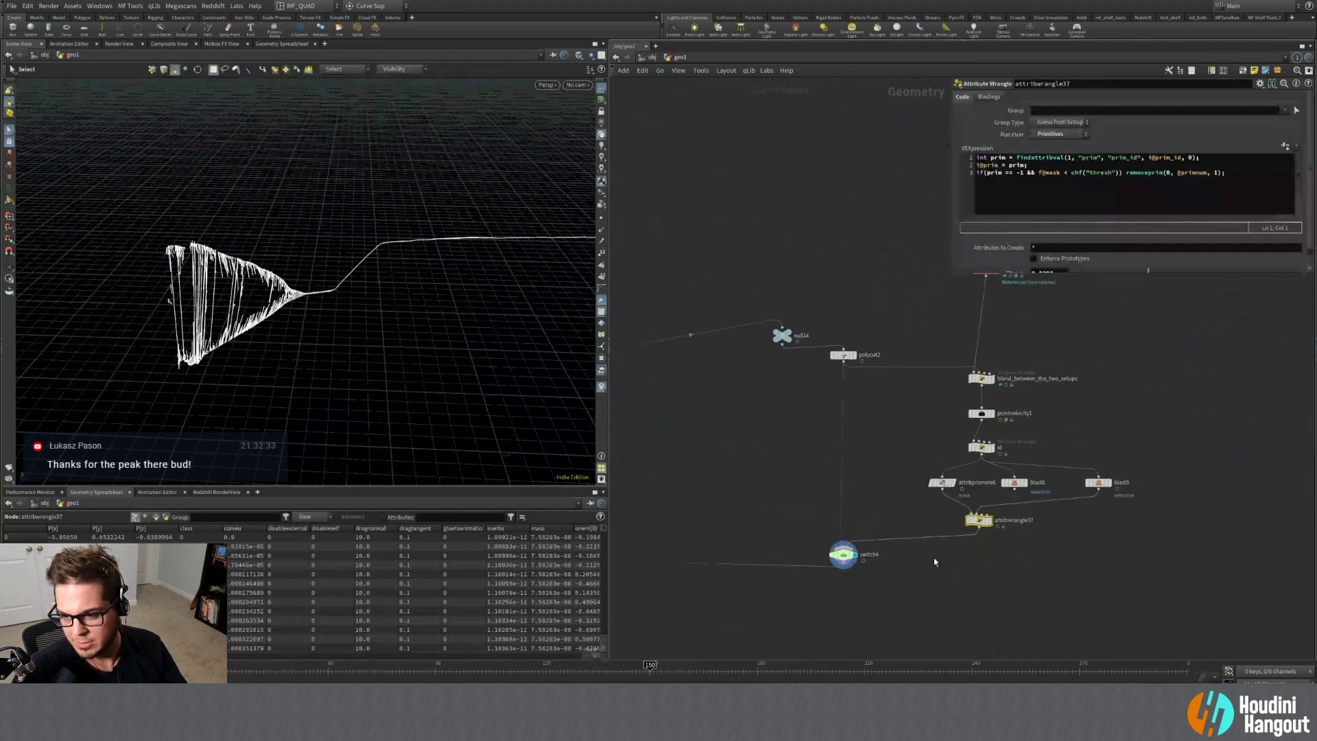
scroll(982, 566, "down", 3)
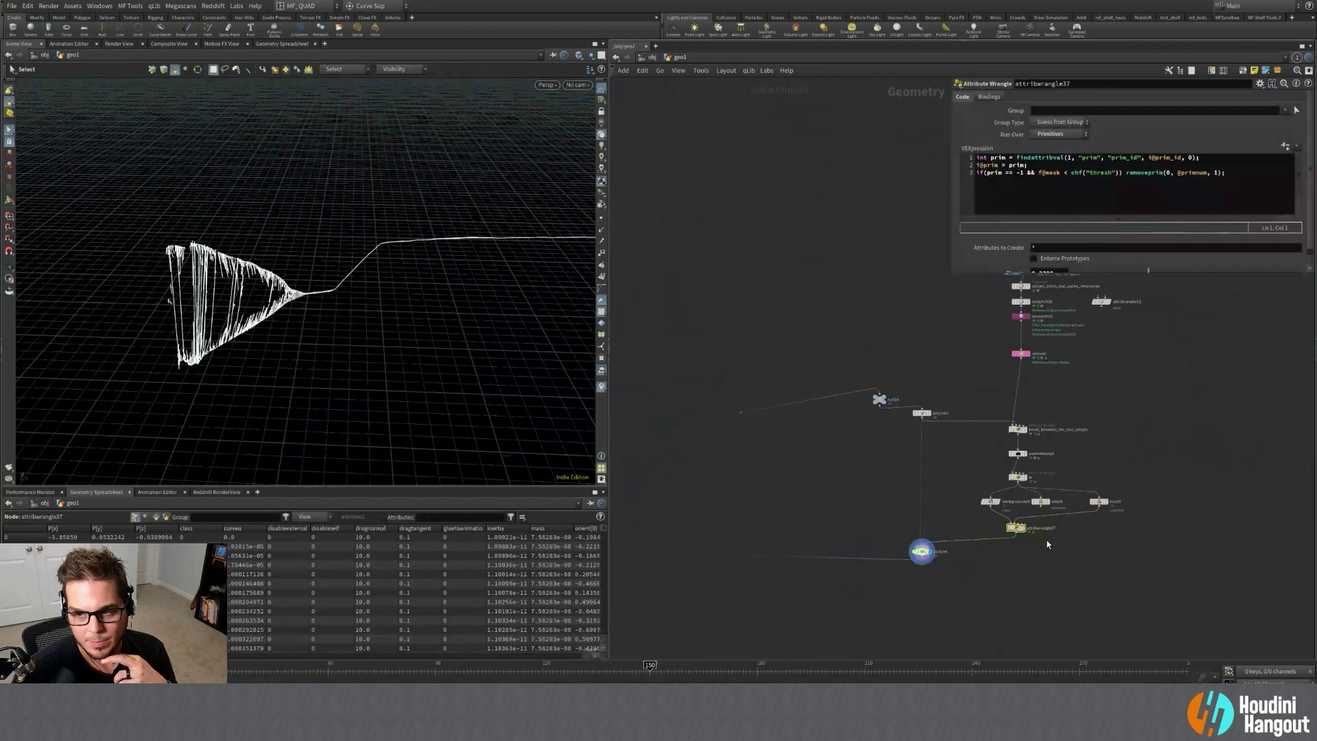
middle_click_drag(750, 606, 1059, 505)
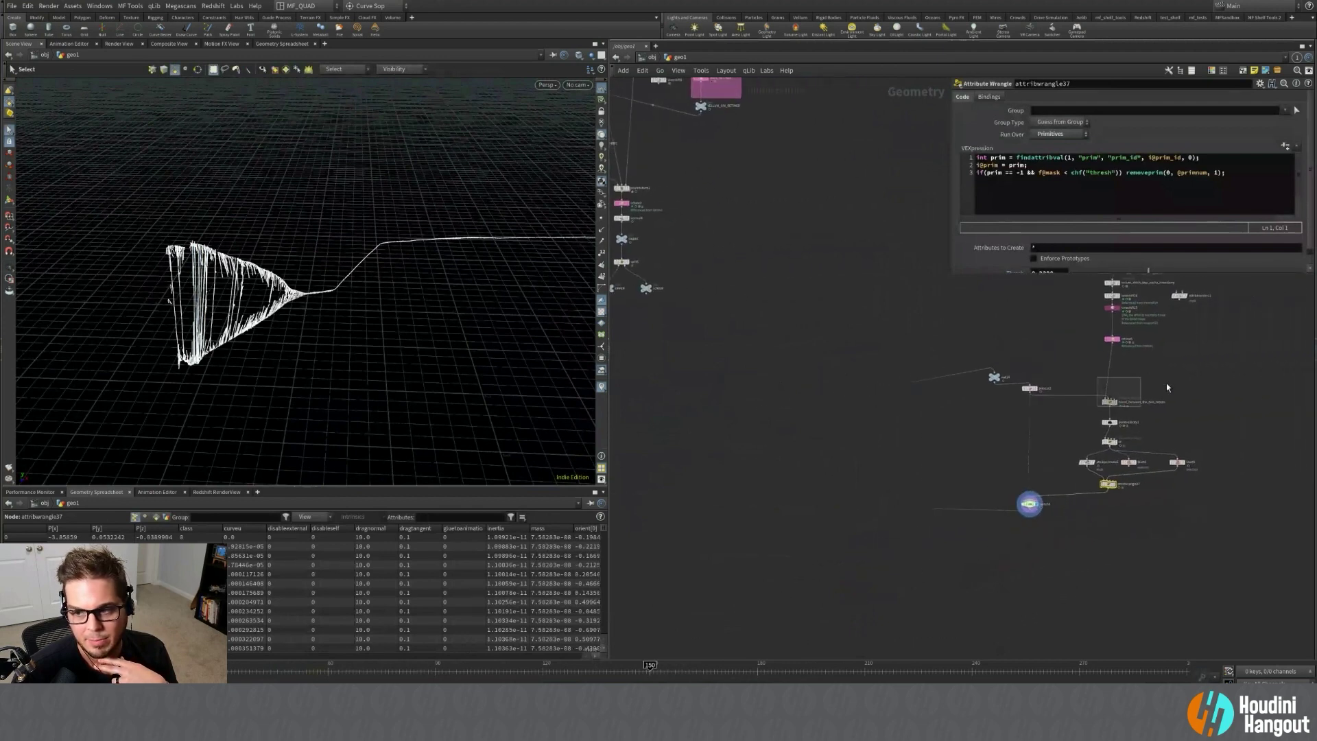
left_click(1111, 339)
middle_click_drag(1161, 362, 1152, 424)
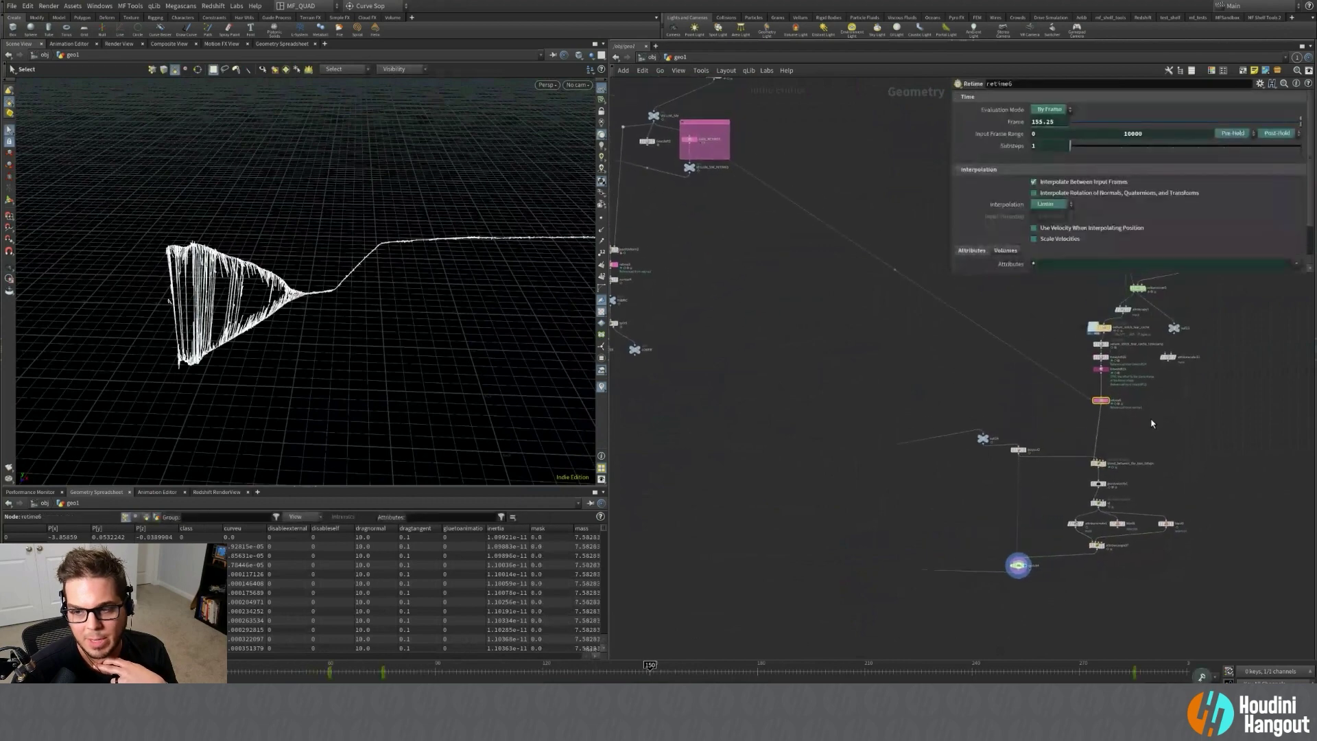
left_click_drag(1131, 435, 1086, 341)
left_click(1066, 404)
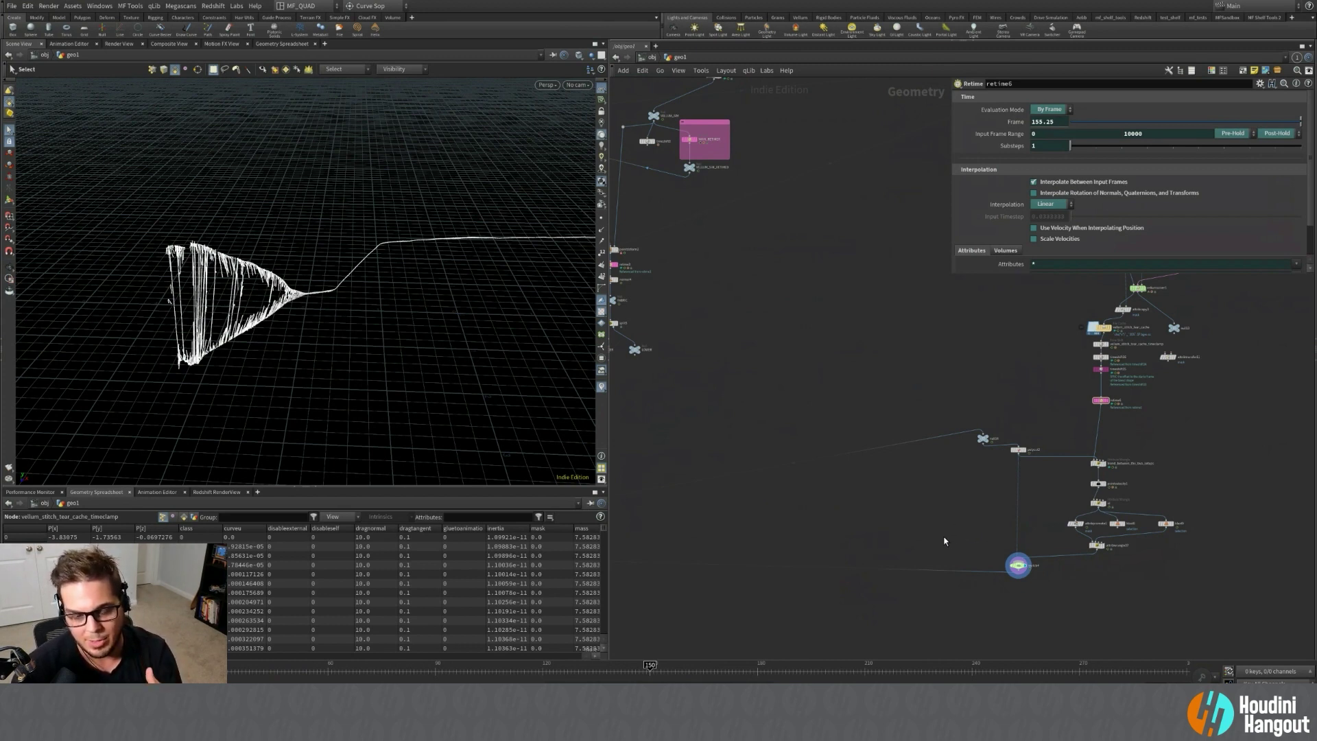
Move the STITCH_PREVIEW node and its neighbouring nodes slightly lower, away from the network above, and clear the selection.
mouse_move(819, 547)
middle_mouse_down()
mouse_move(853, 522)
mouse_move(884, 469)
middle_mouse_up()
mouse_move(780, 594)
middle_mouse_down()
mouse_move(854, 546)
mouse_move(1071, 494)
middle_mouse_up()
left_click_drag(690, 483, 823, 363)
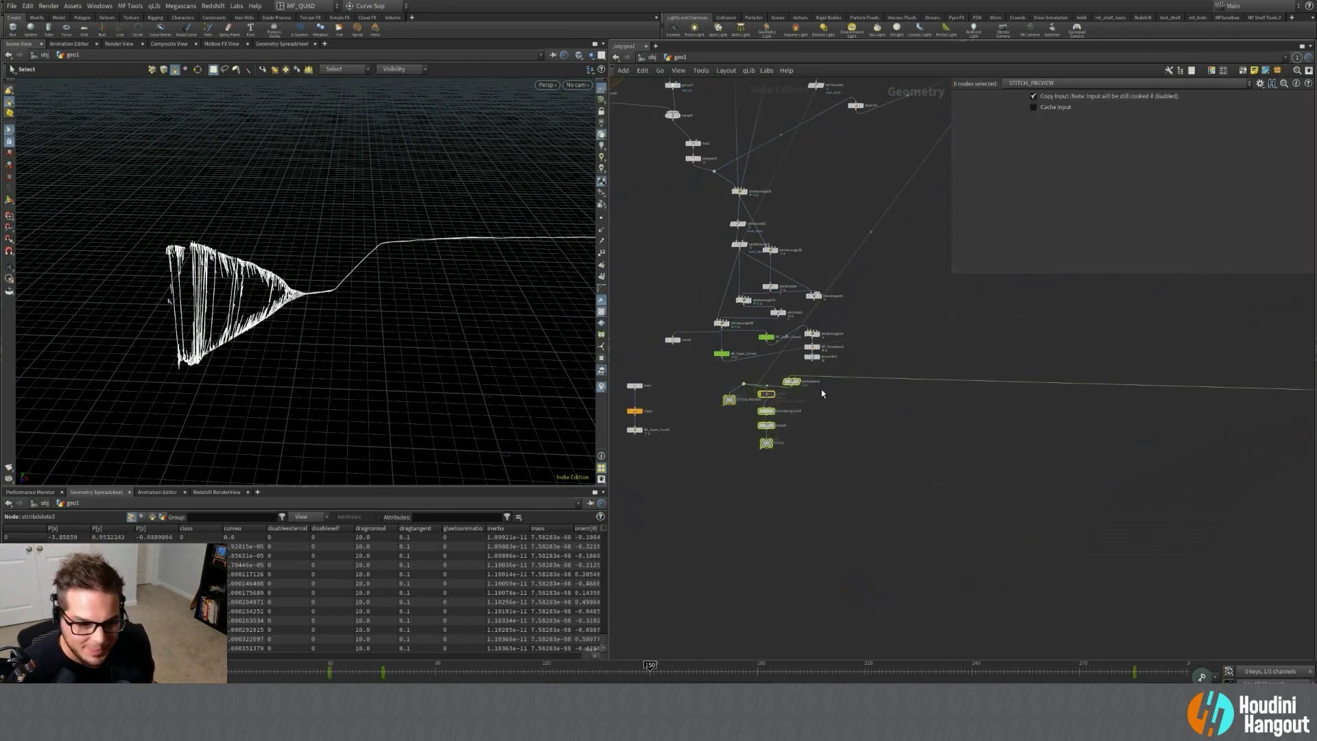
left_click_drag(797, 385, 799, 415)
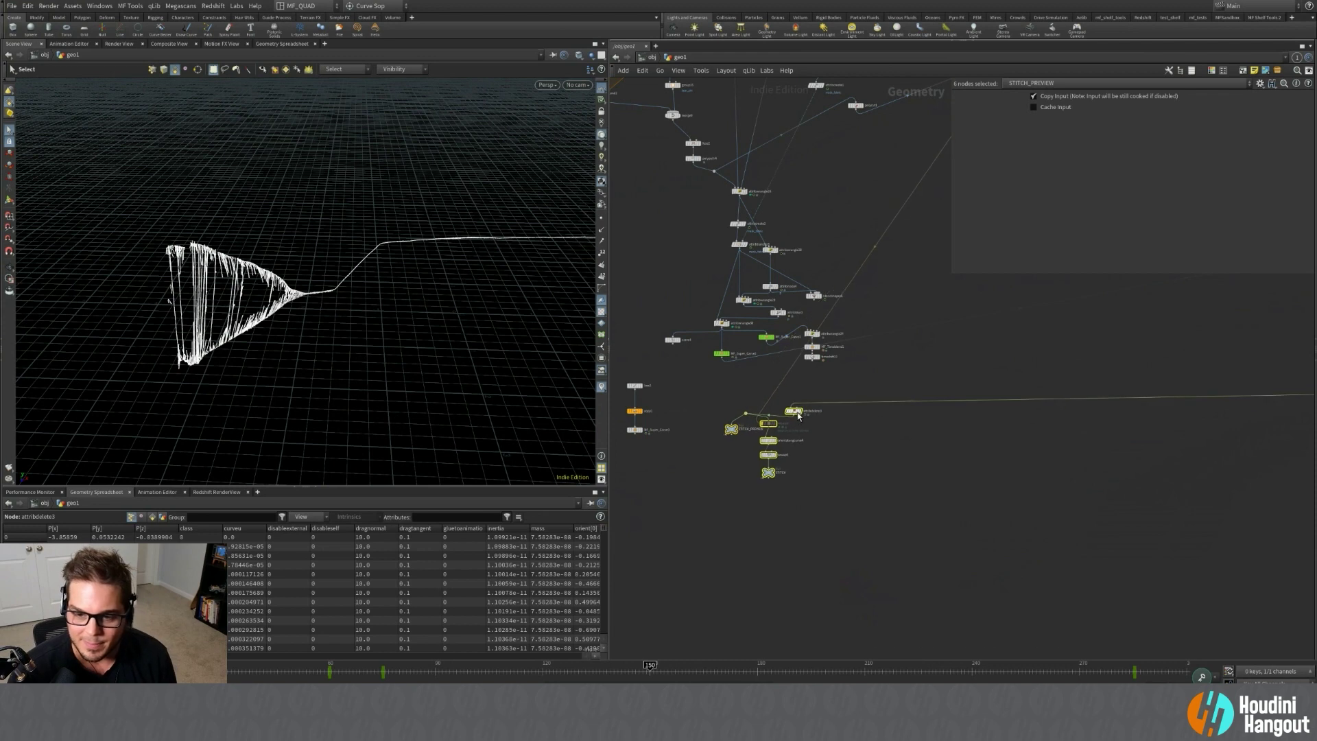
left_click(782, 495)
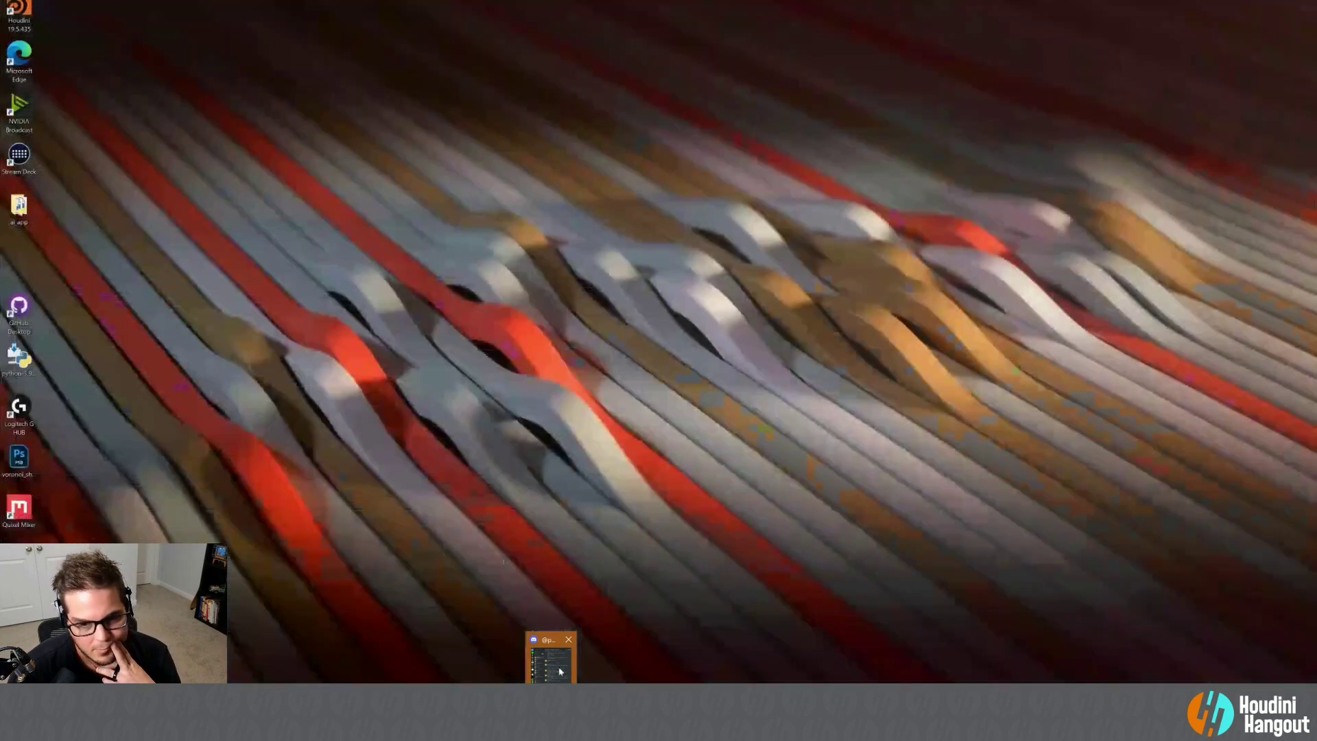
left_click(559, 668)
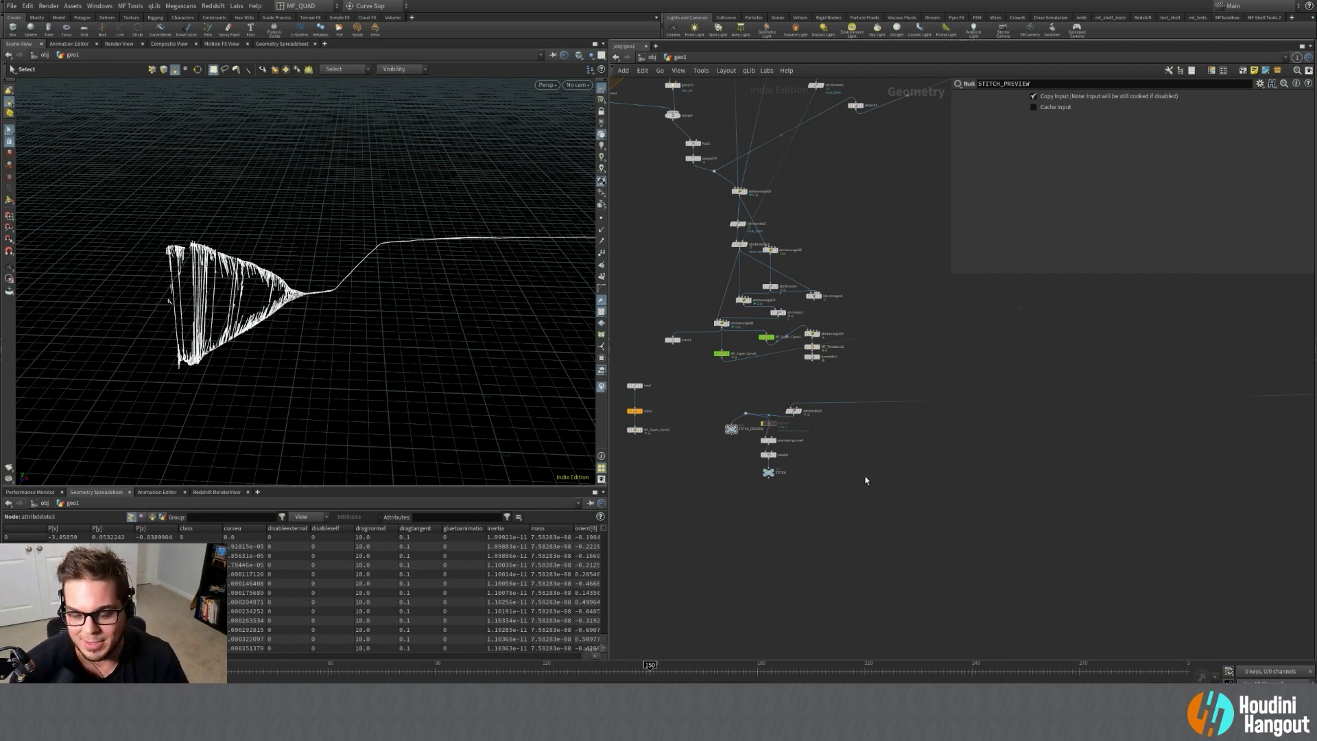
scroll(932, 439, "down", 10)
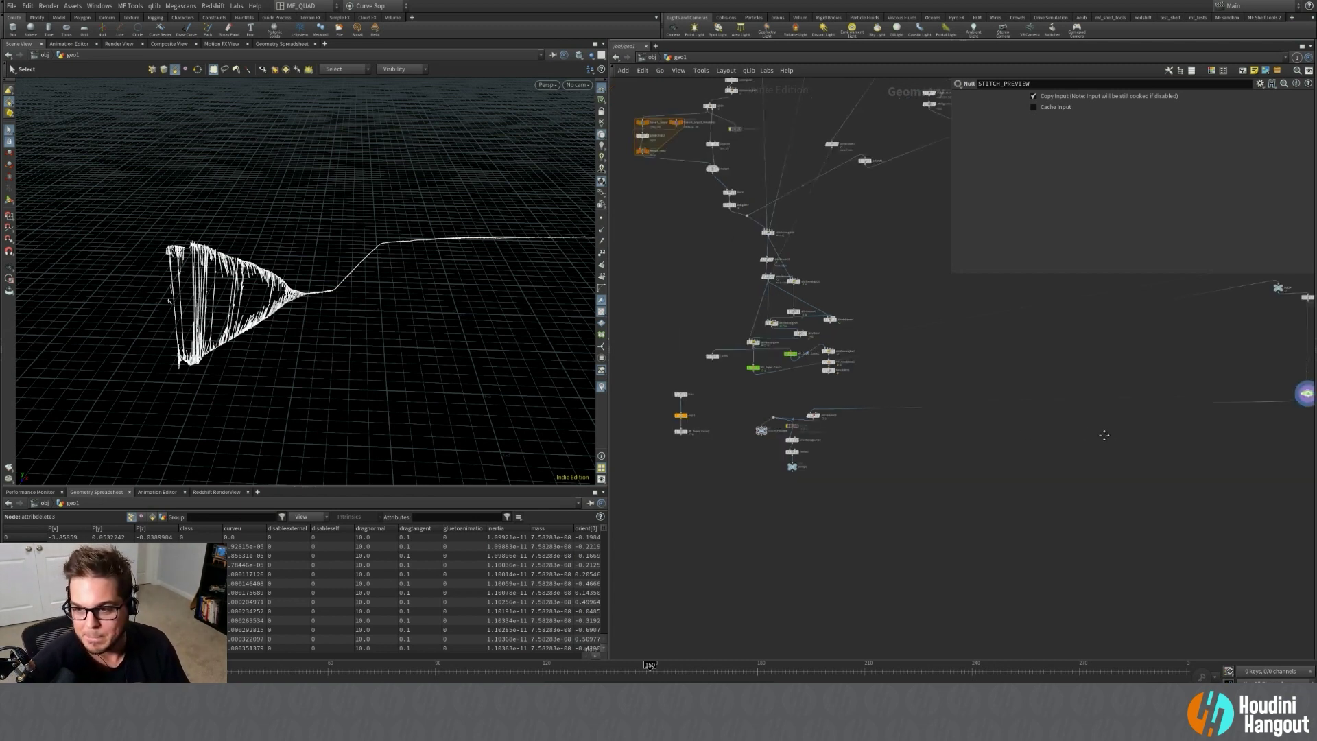
scroll(957, 484, "down", 4)
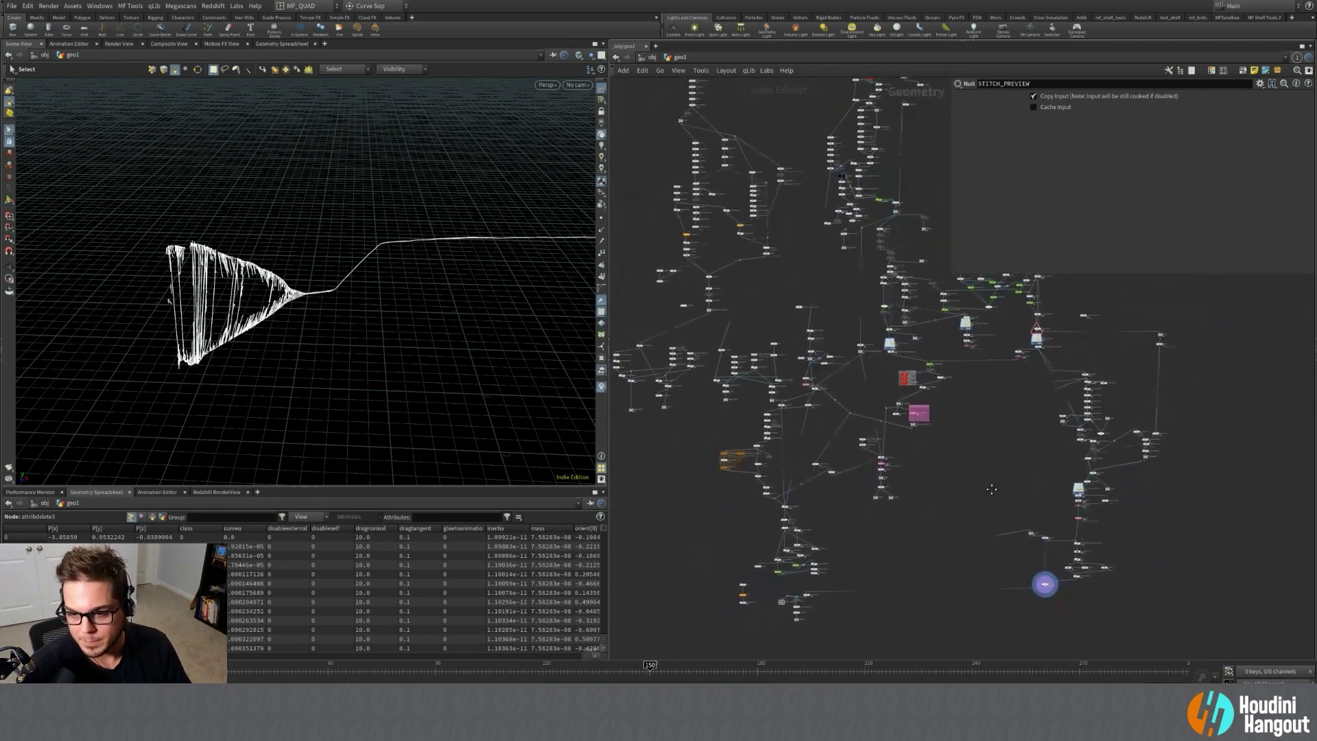
middle_click_drag(989, 486, 994, 481)
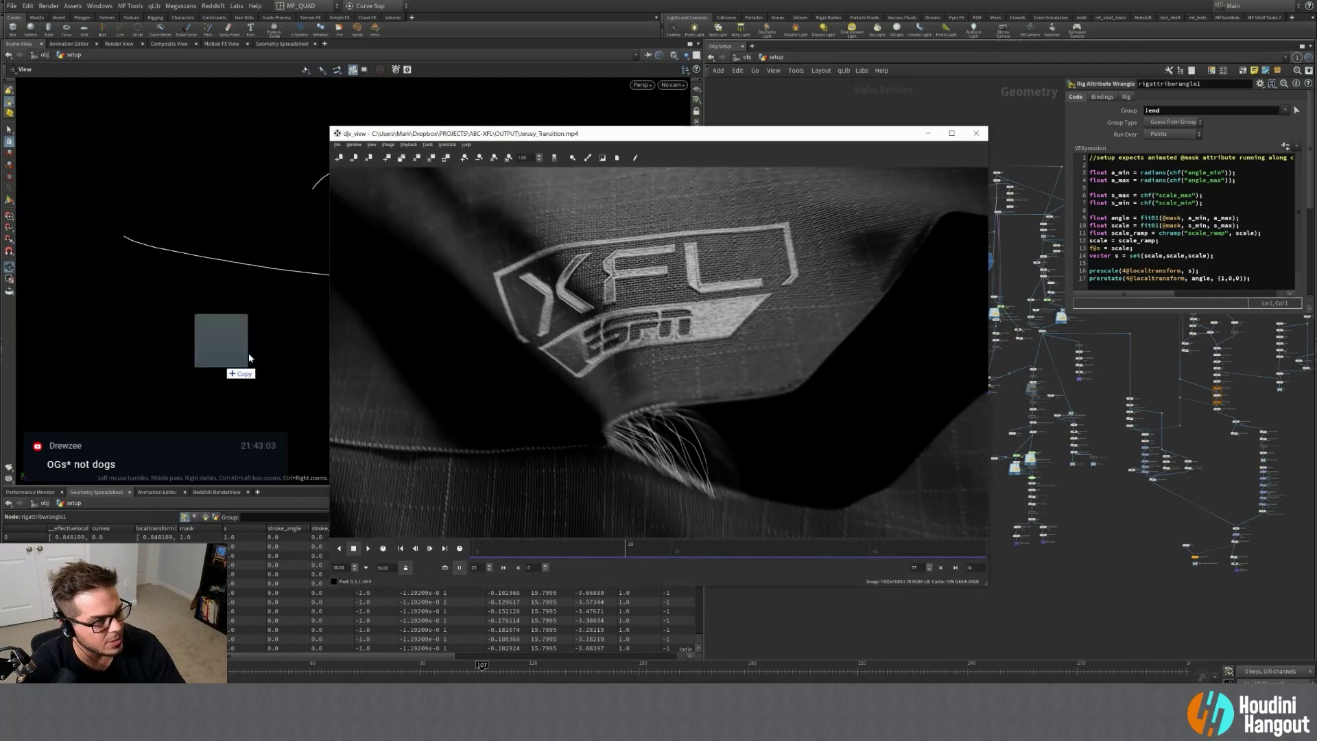
Switch djv_view to the Turf_Roll.mp4 render, stop playback and return the clip to its first frame.
key("ctrl+Page_Down")
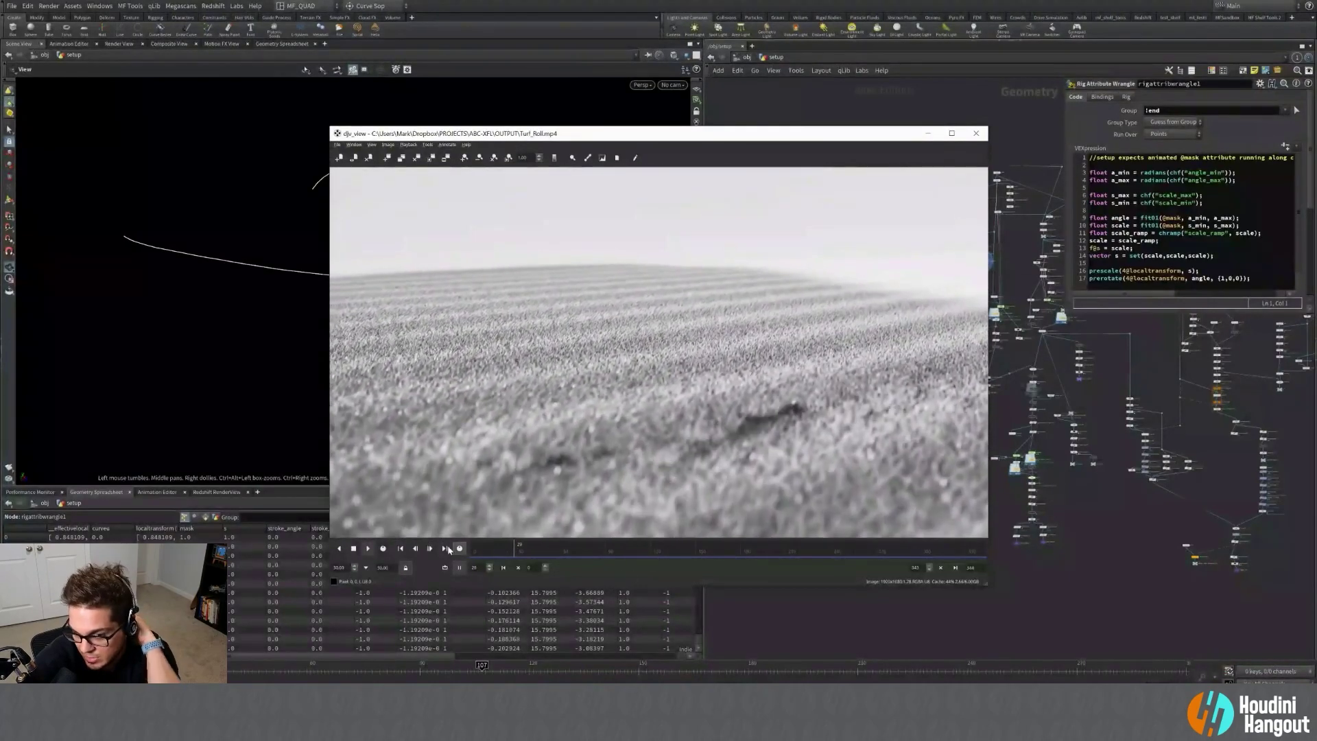
left_click(354, 549)
left_click_drag(559, 551, 433, 556)
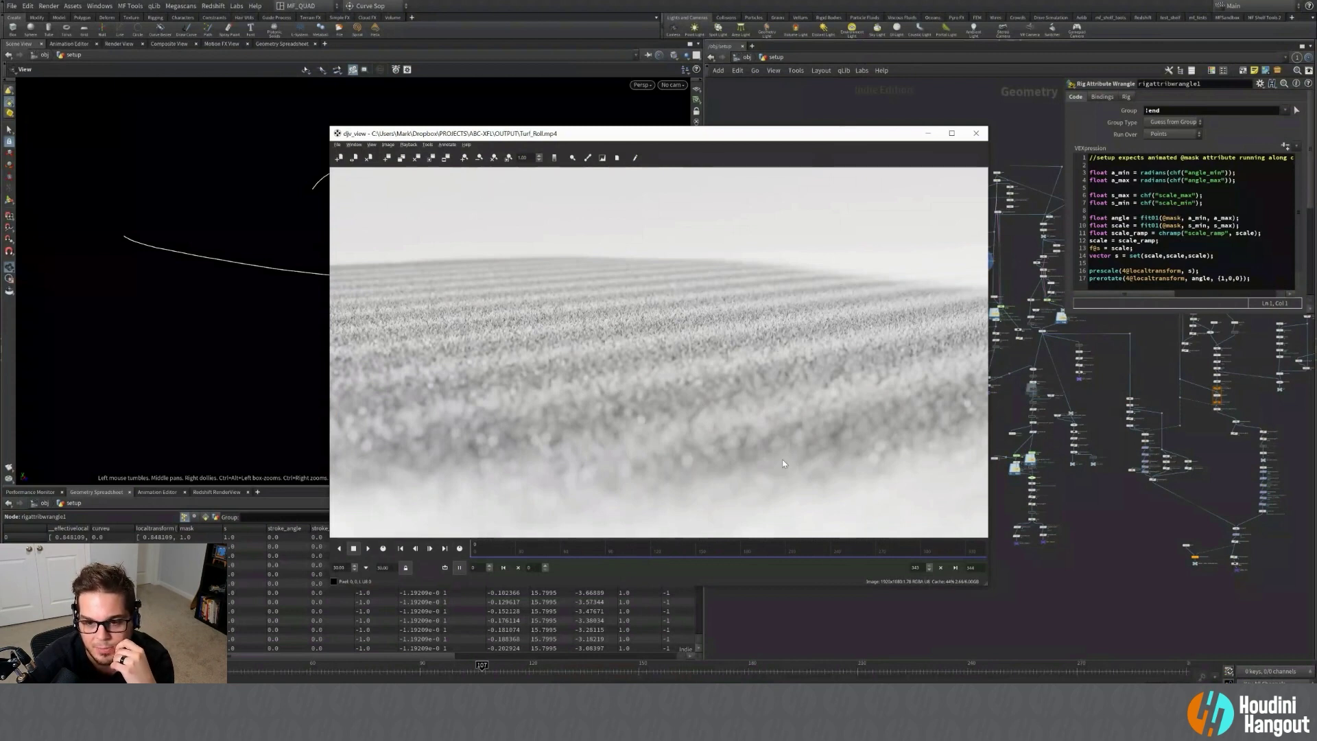
Scrub through the opening frames of the Turf_Roll.mp4 render and minimize the video player.
mouse_move(491, 550)
left_mouse_down()
mouse_move(653, 548)
mouse_move(488, 541)
left_mouse_up()
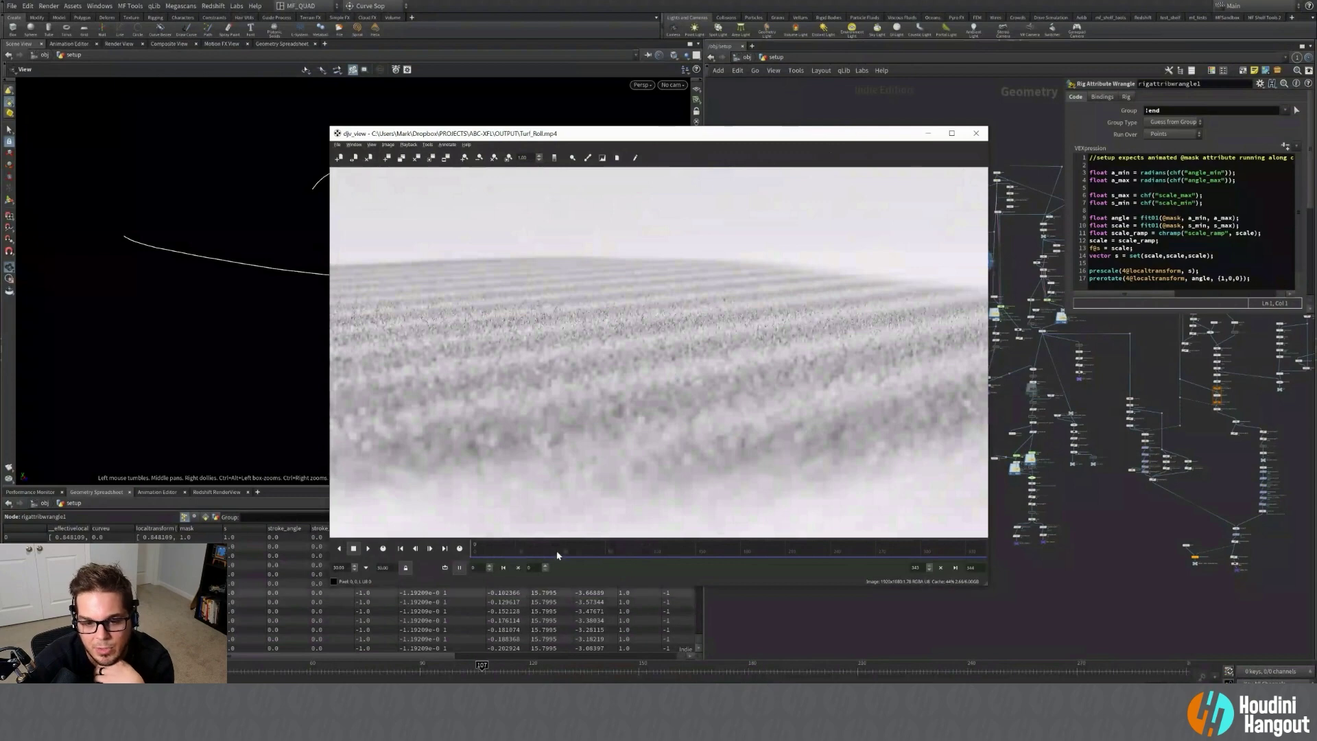
mouse_move(486, 554)
left_mouse_down()
mouse_move(520, 550)
mouse_move(470, 564)
left_mouse_up()
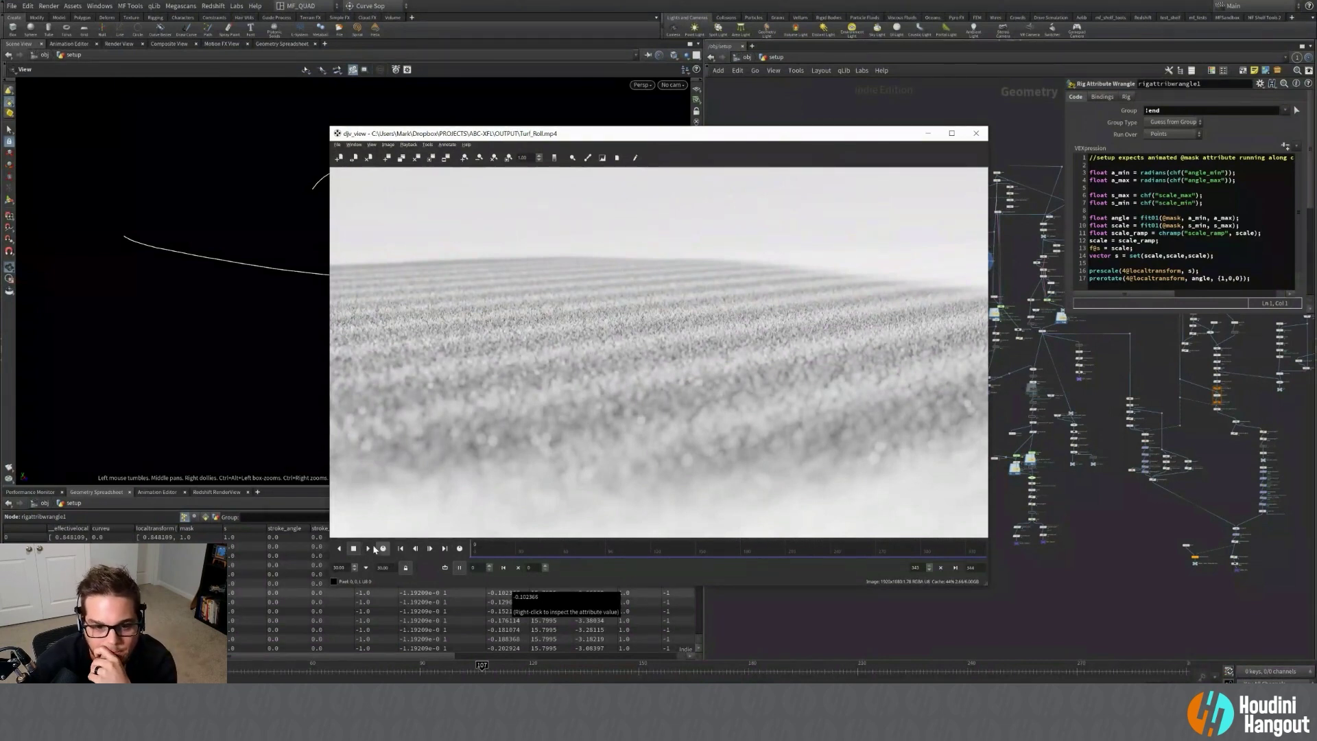
left_click_drag(557, 548, 460, 550)
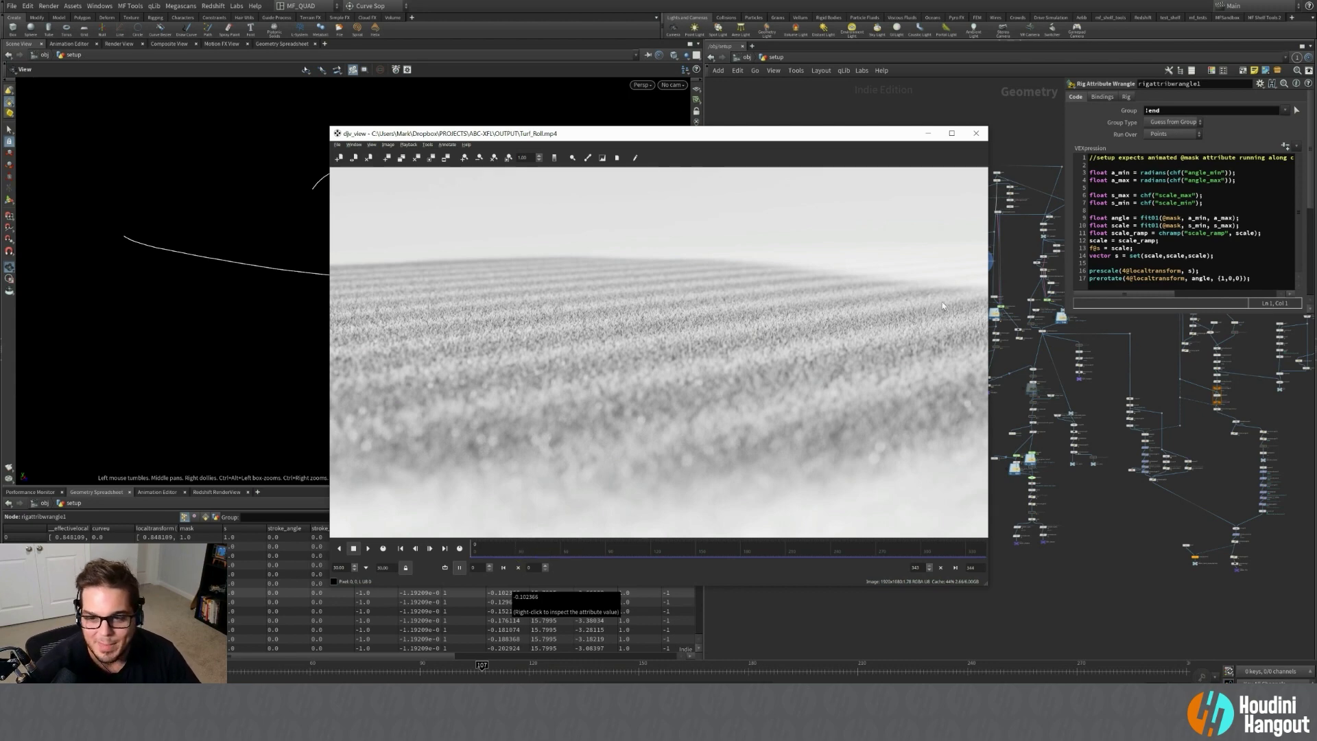
mouse_move(472, 553)
left_mouse_down()
mouse_move(615, 553)
mouse_move(470, 552)
left_mouse_up()
left_click(928, 133)
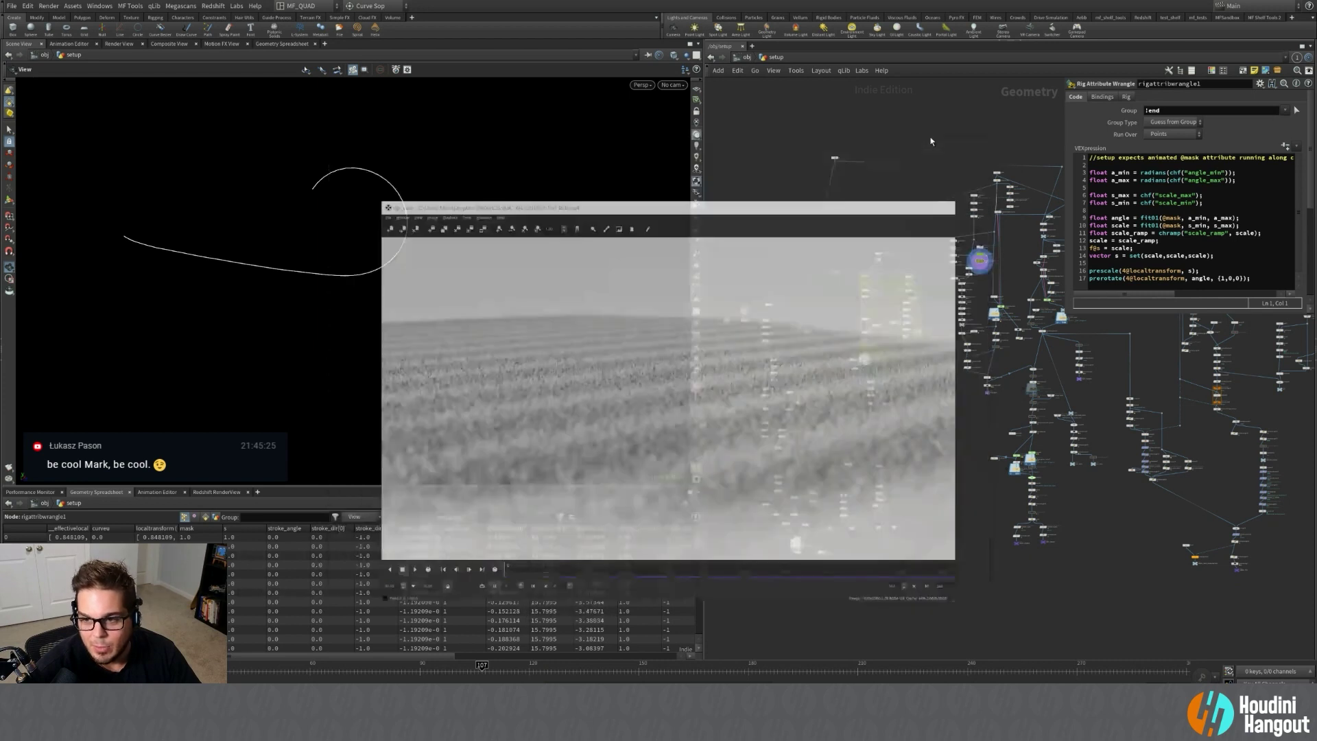
key("h")
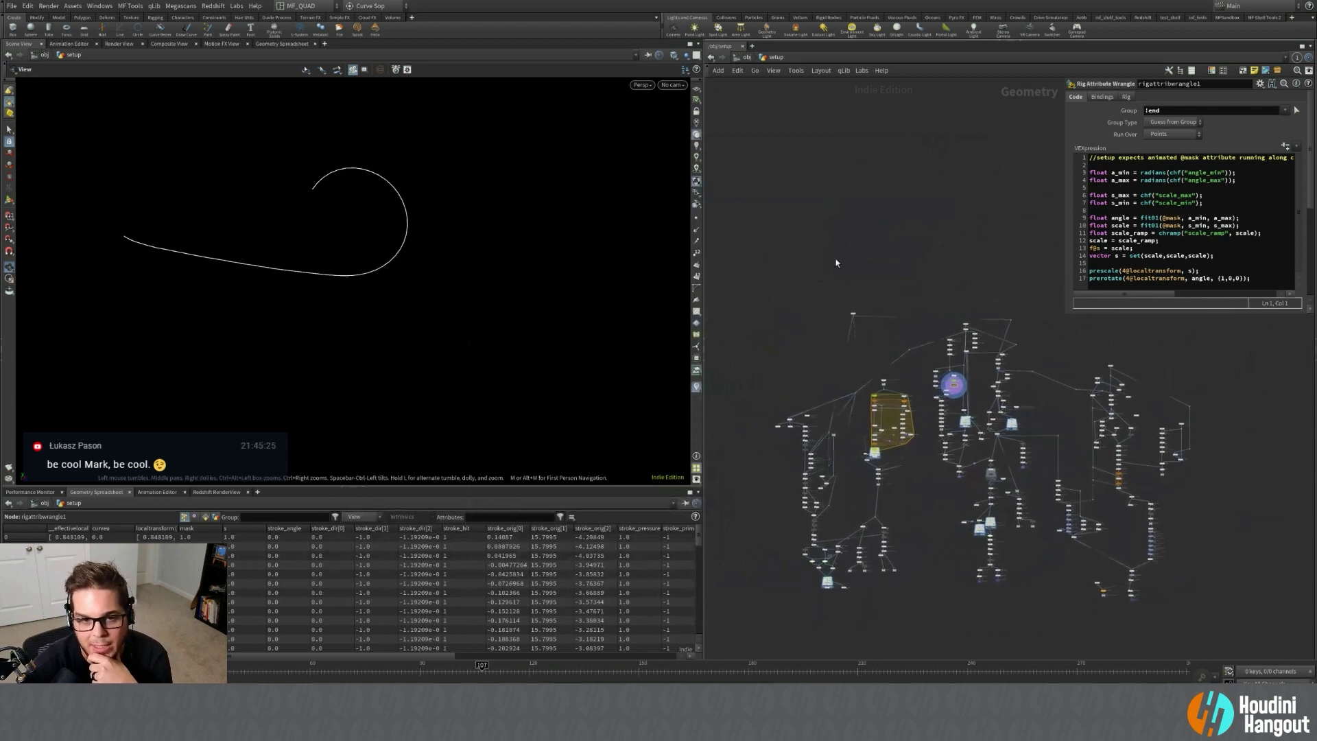
scroll(866, 302, "up", 5)
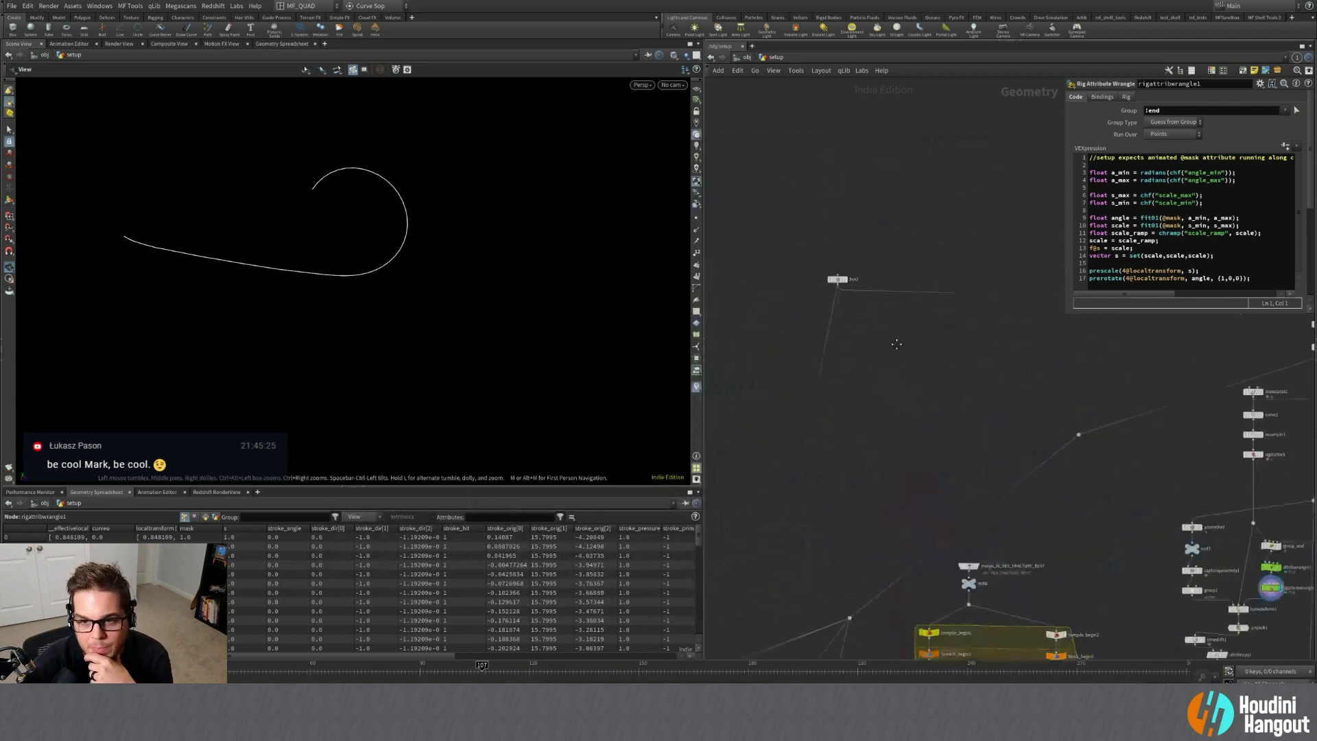
left_click(827, 307)
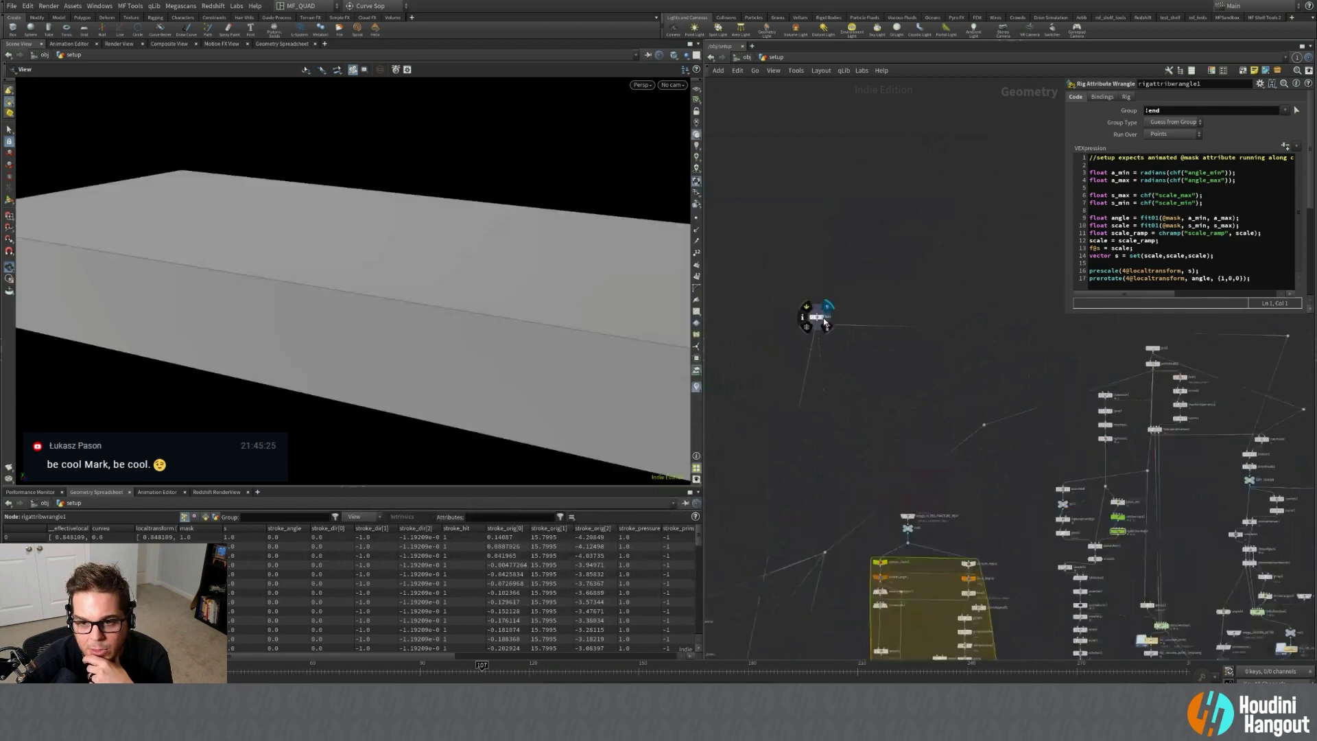
key("h")
middle_click_drag(992, 505, 960, 494)
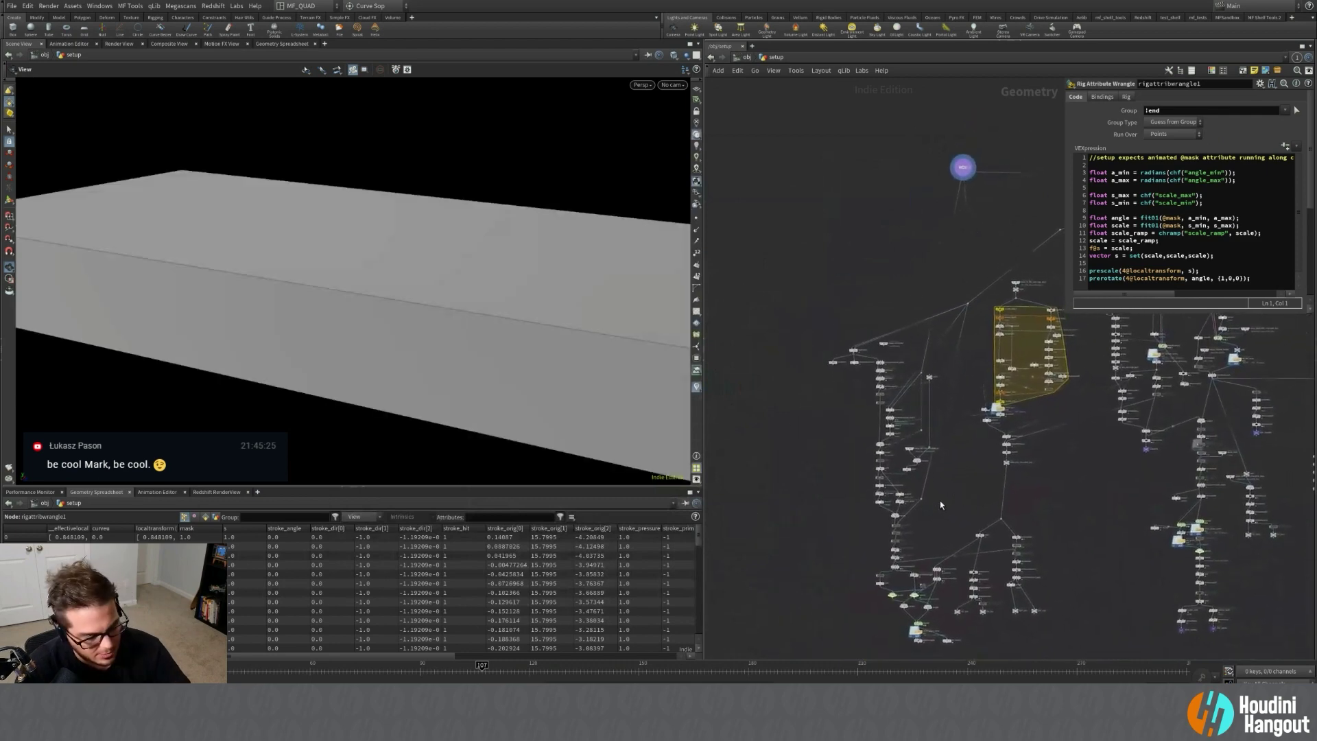
key("ctrl+z")
middle_click_drag(1000, 212, 823, 210)
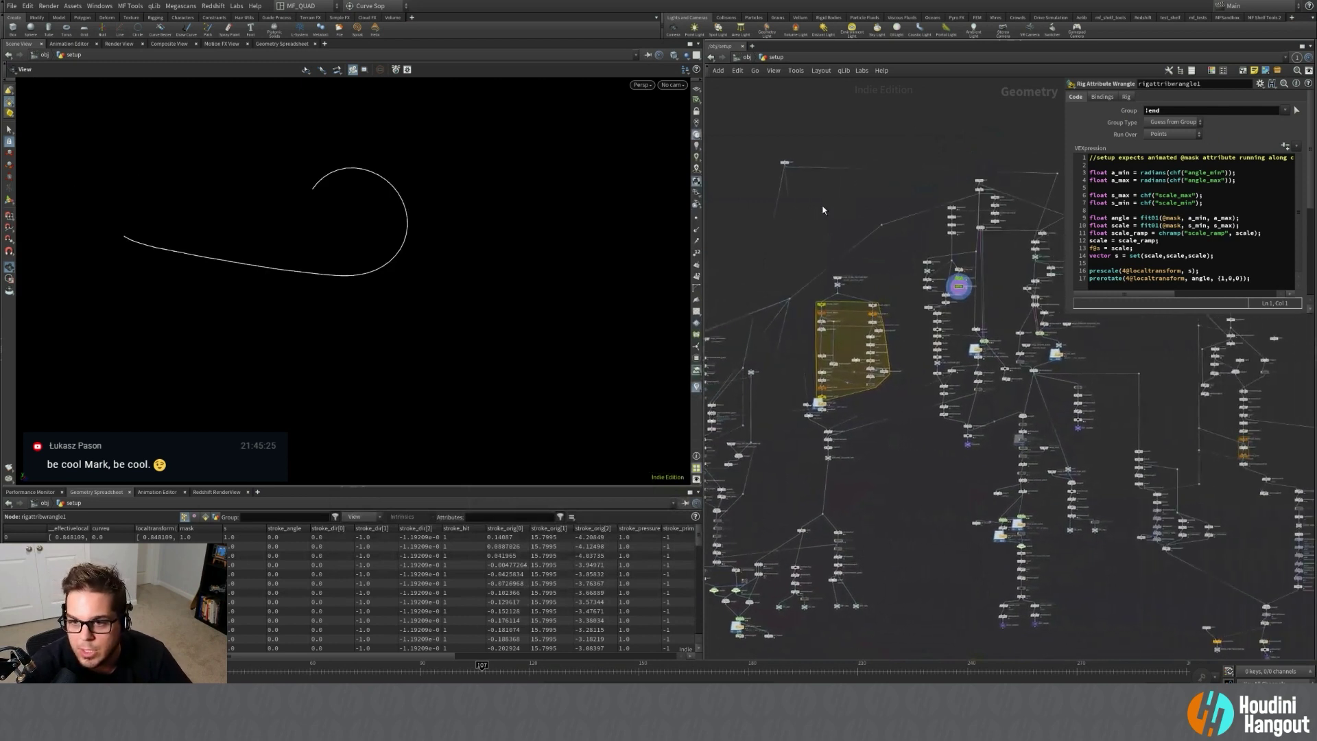
Locate rigattribwrangle1 in the node network and display the drawcurve1 node at the start of its chain.
scroll(898, 219, "down", 2)
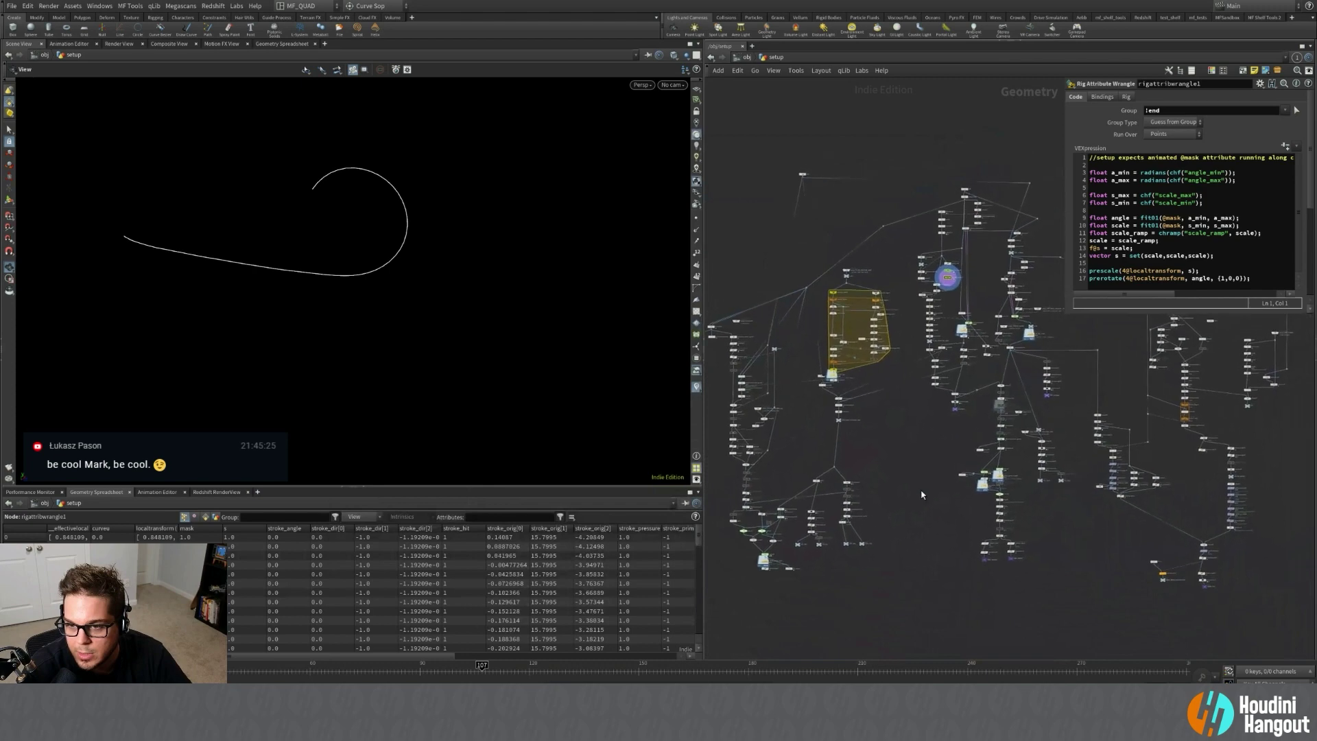
scroll(967, 266, "up", 8)
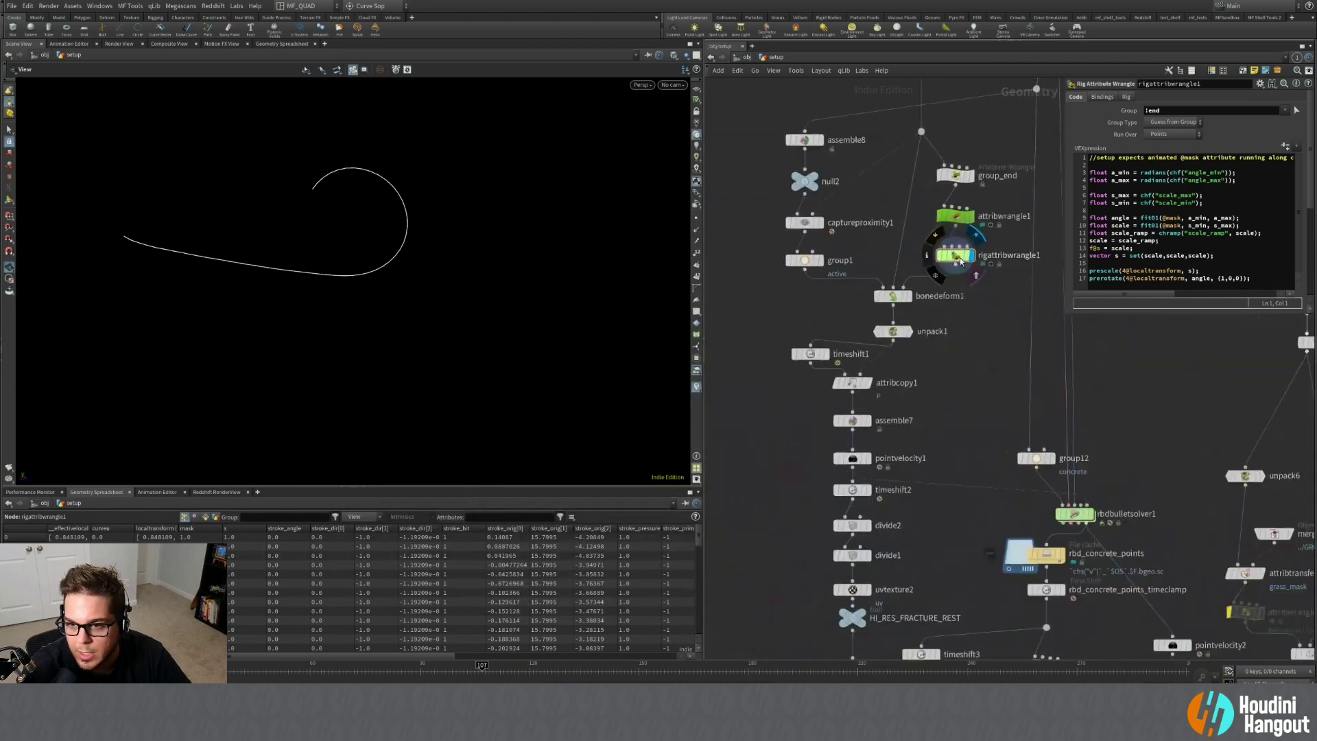
left_click(957, 254)
middle_click_drag(969, 334, 970, 389)
middle_click_drag(937, 127, 916, 322)
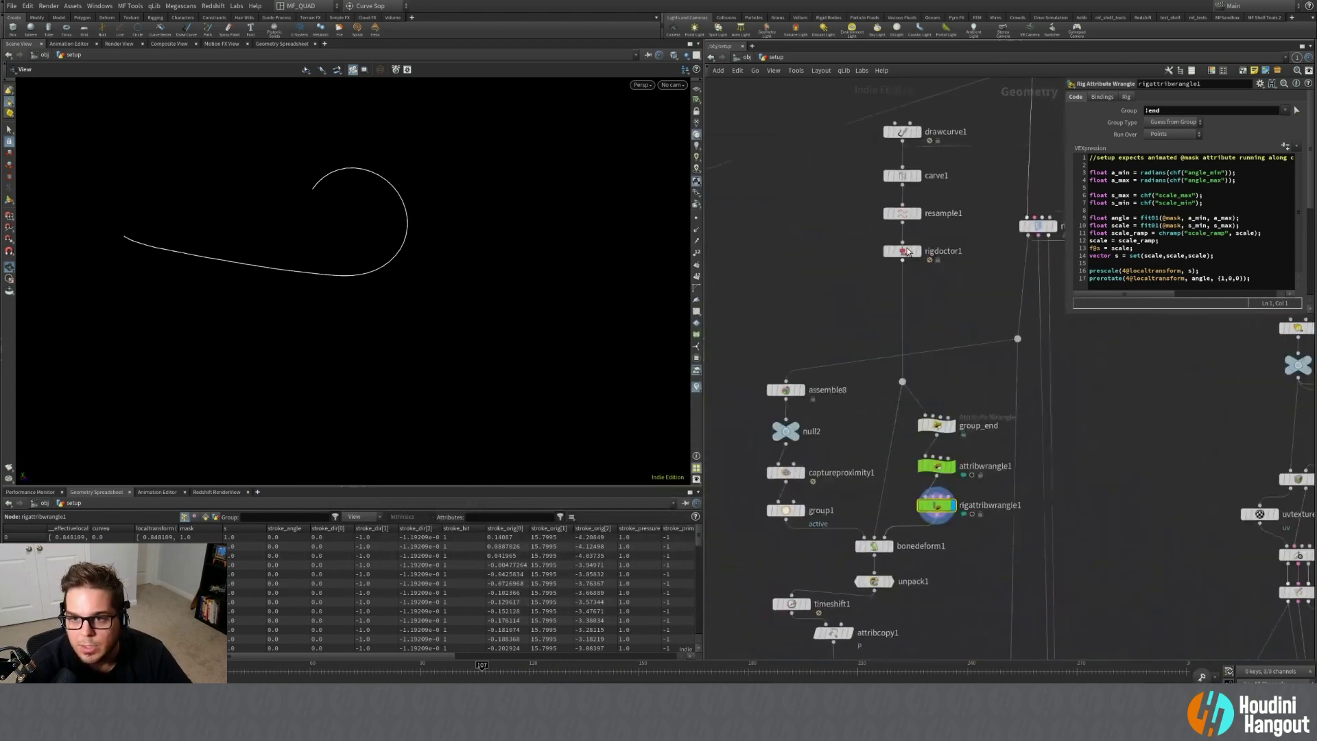
left_click(917, 131)
left_click(900, 131)
scroll(405, 256, "down", 5)
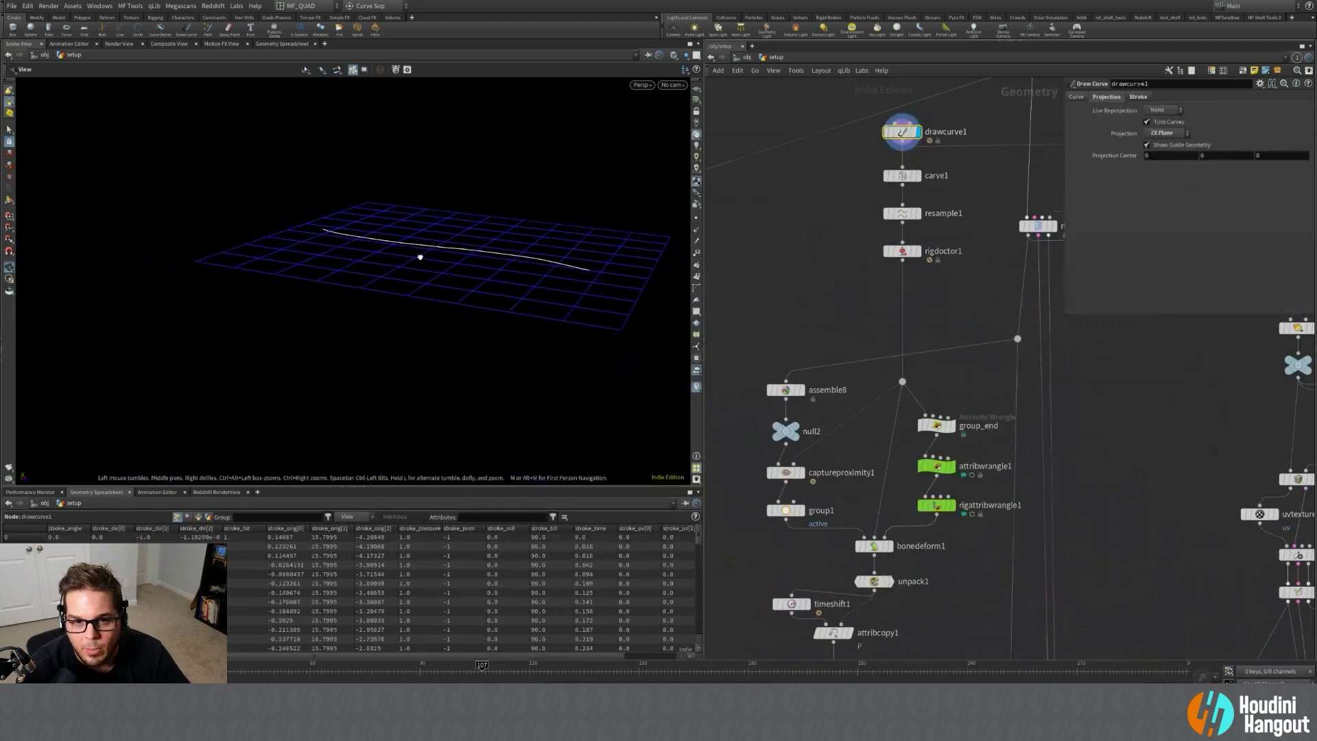
left_click_drag(418, 256, 421, 302)
Display grid1 and template the box node near the network's upper left so it shows as a wireframe reference.
middle_click_drag(1034, 175, 889, 367)
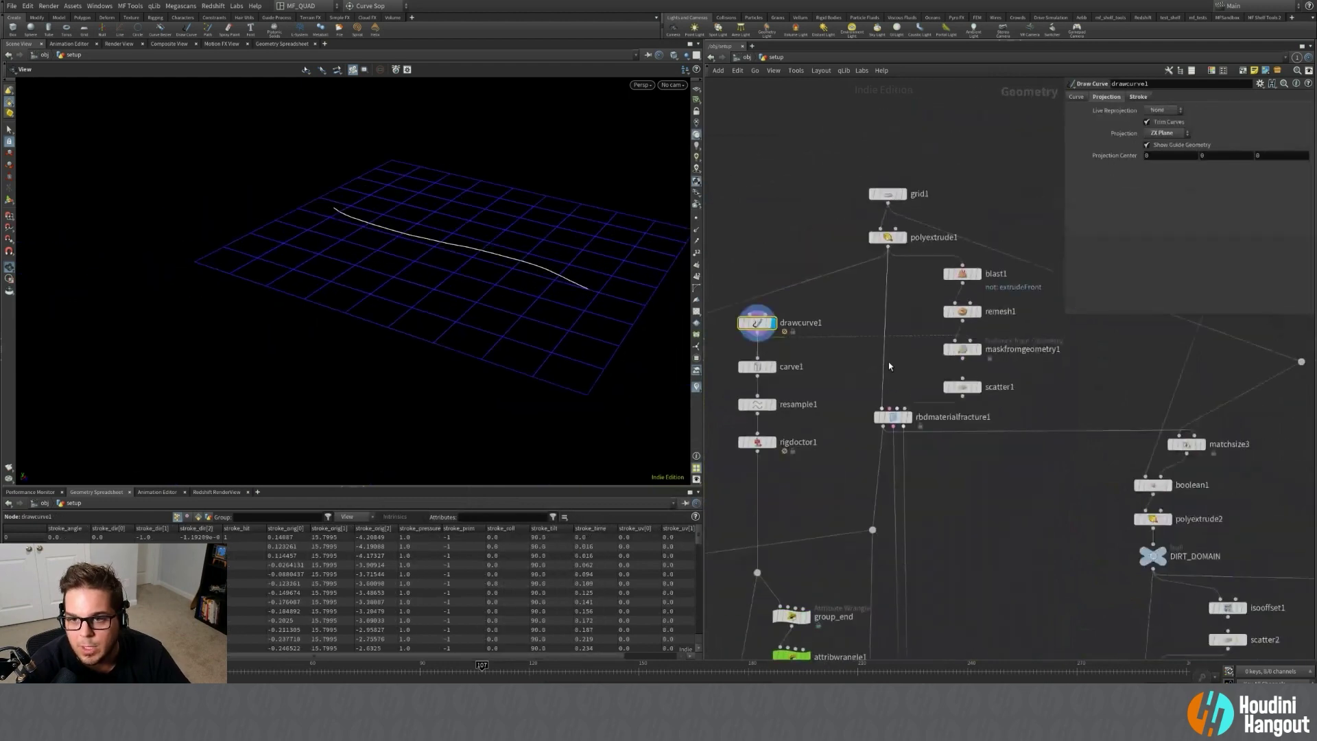
left_click(905, 194)
left_click(887, 194)
middle_click_drag(764, 277, 1070, 321)
scroll(946, 335, "down", 5)
left_click(808, 271)
left_click(798, 262)
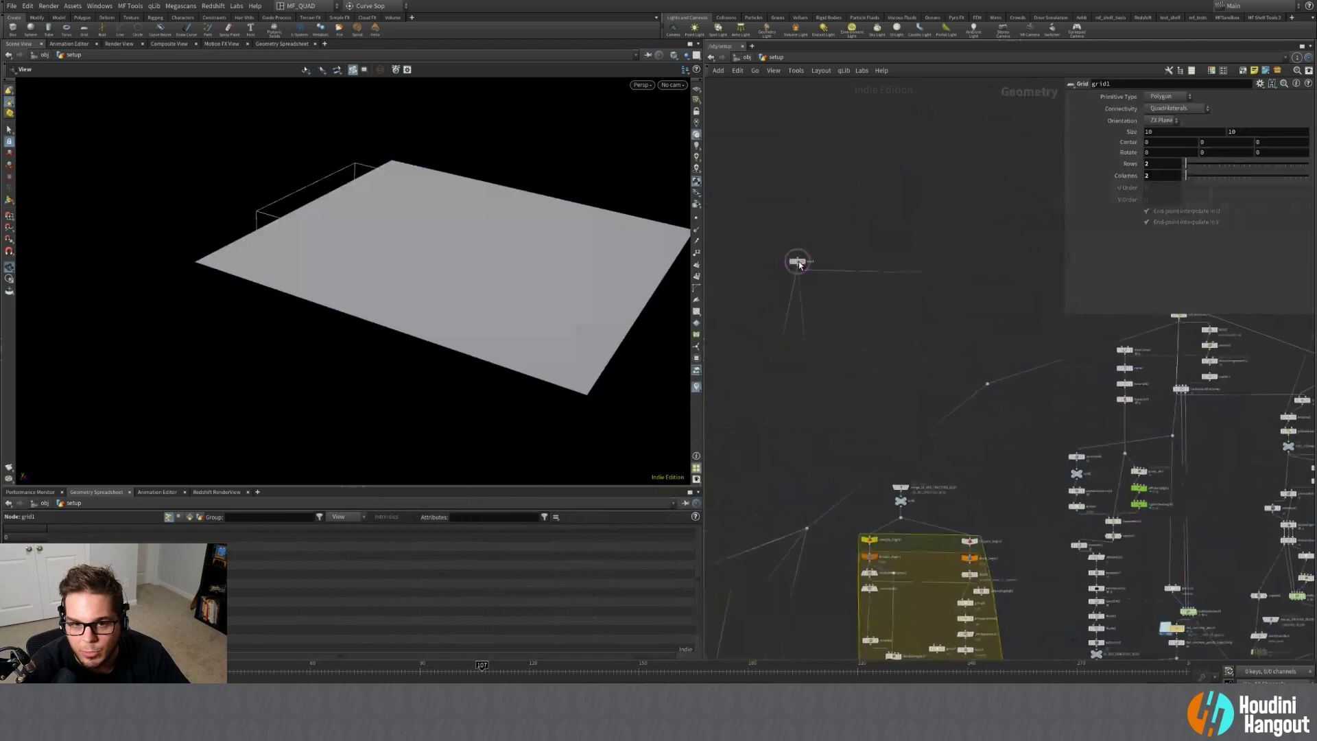
left_click_drag(535, 218, 480, 274)
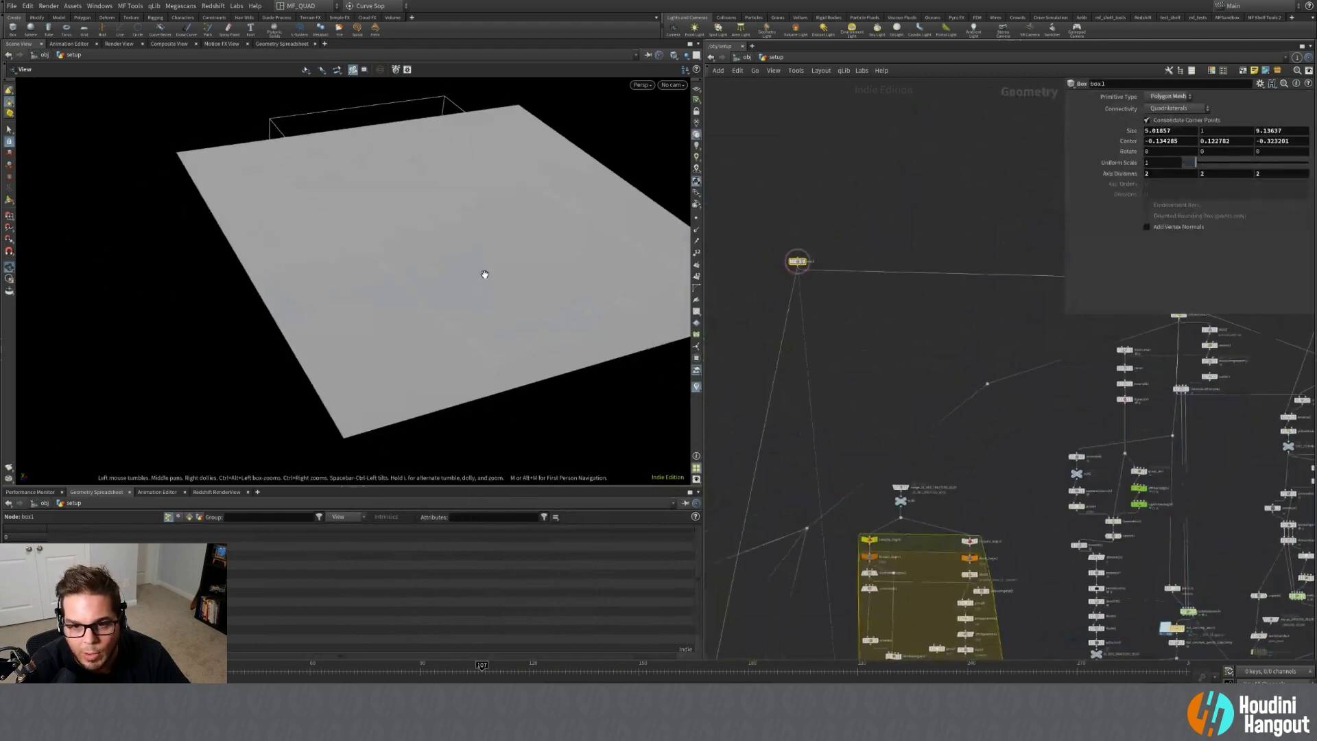
Display the drawcurve1 node and inspect the drawn curve against the templated box.
scroll(963, 404, "up", 4)
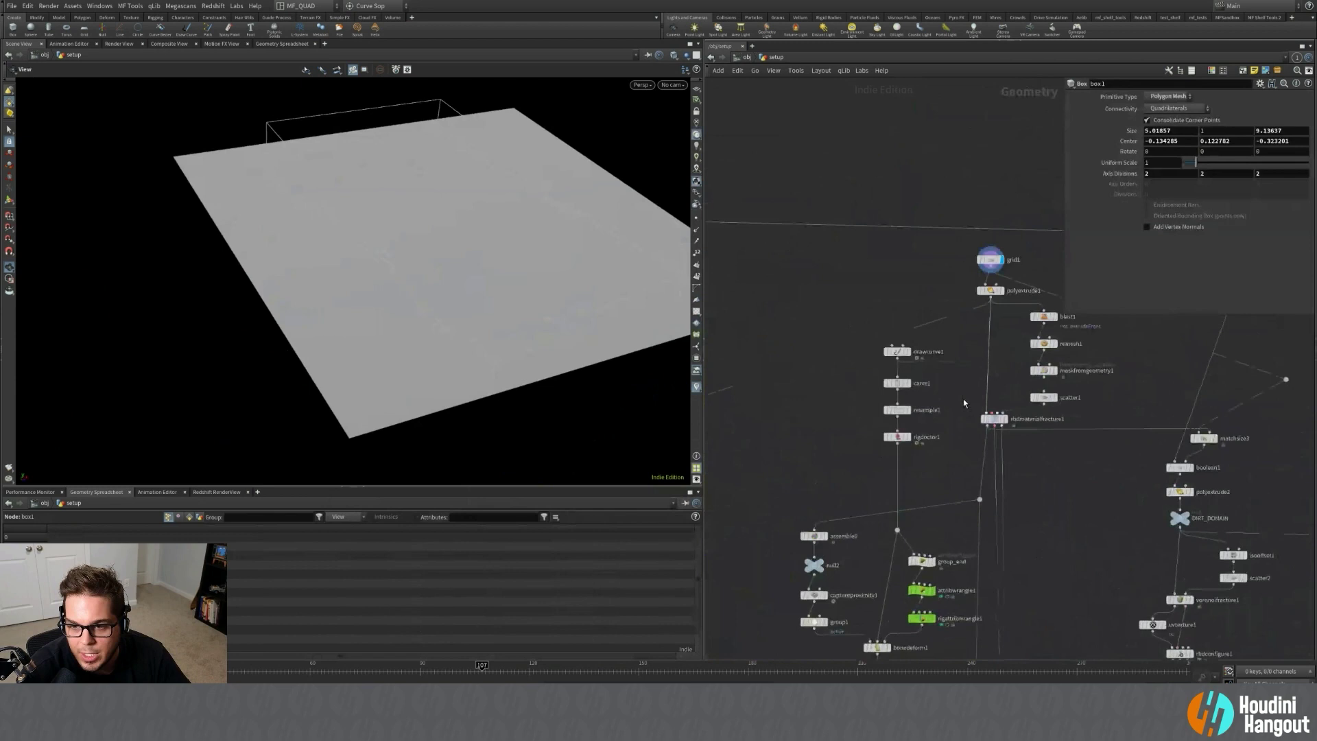
left_click(909, 351)
left_click(897, 352)
left_click_drag(320, 254, 450, 244)
right_click_drag(450, 244, 564, 253)
middle_click_drag(938, 463, 932, 423)
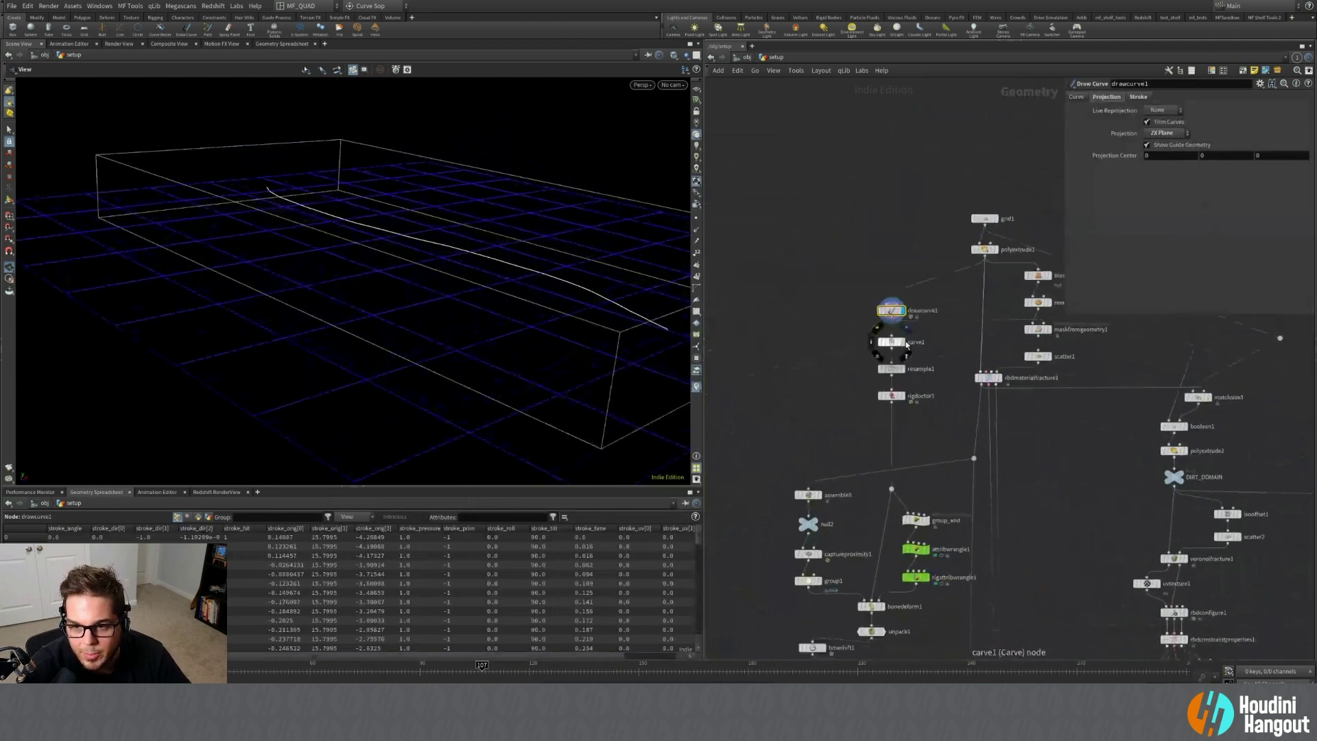
Display the rigdoctor1 node and inspect its curve and settings.
left_click(902, 395)
left_click(891, 396)
left_click_drag(432, 255, 446, 301)
middle_click_drag(939, 521, 942, 449)
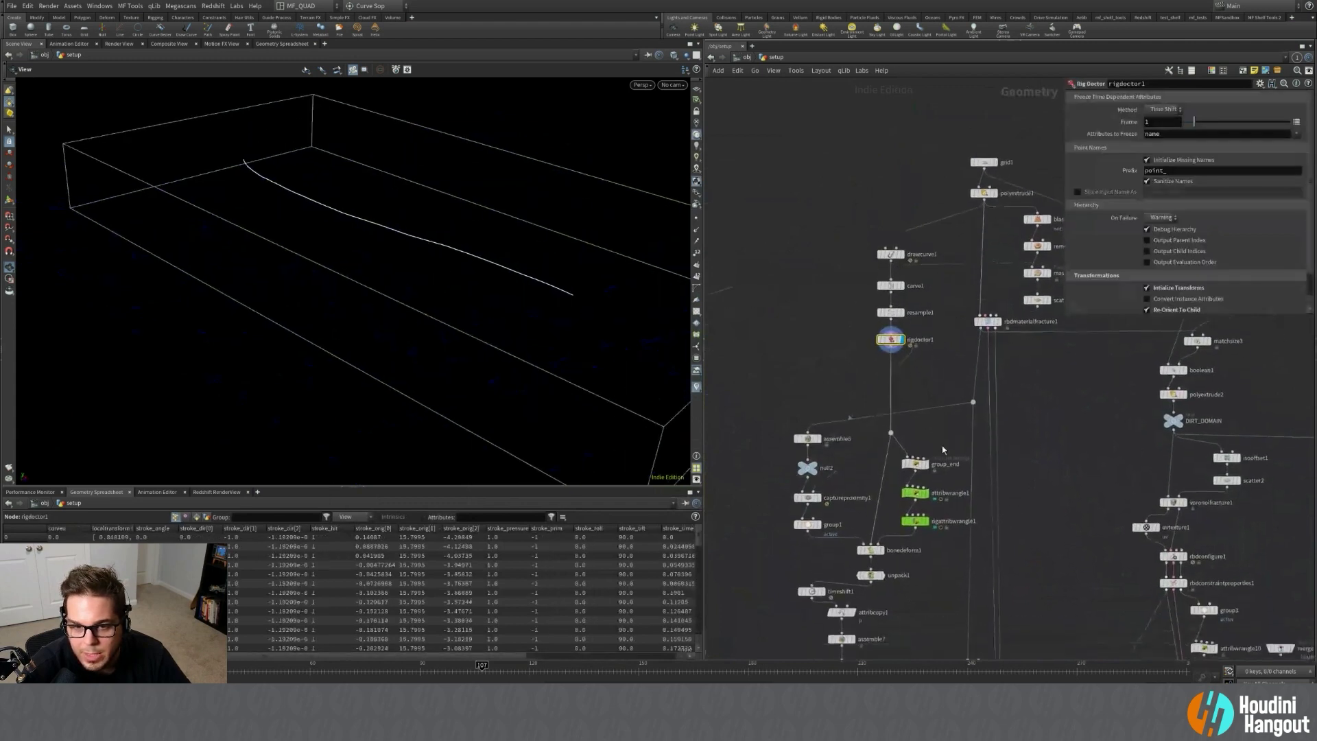
Inspect group_end and attribwrangle1, display rigattribwrangle1, and enlarge the parameter area to reveal its angle, scale and ramp settings.
left_click(915, 464)
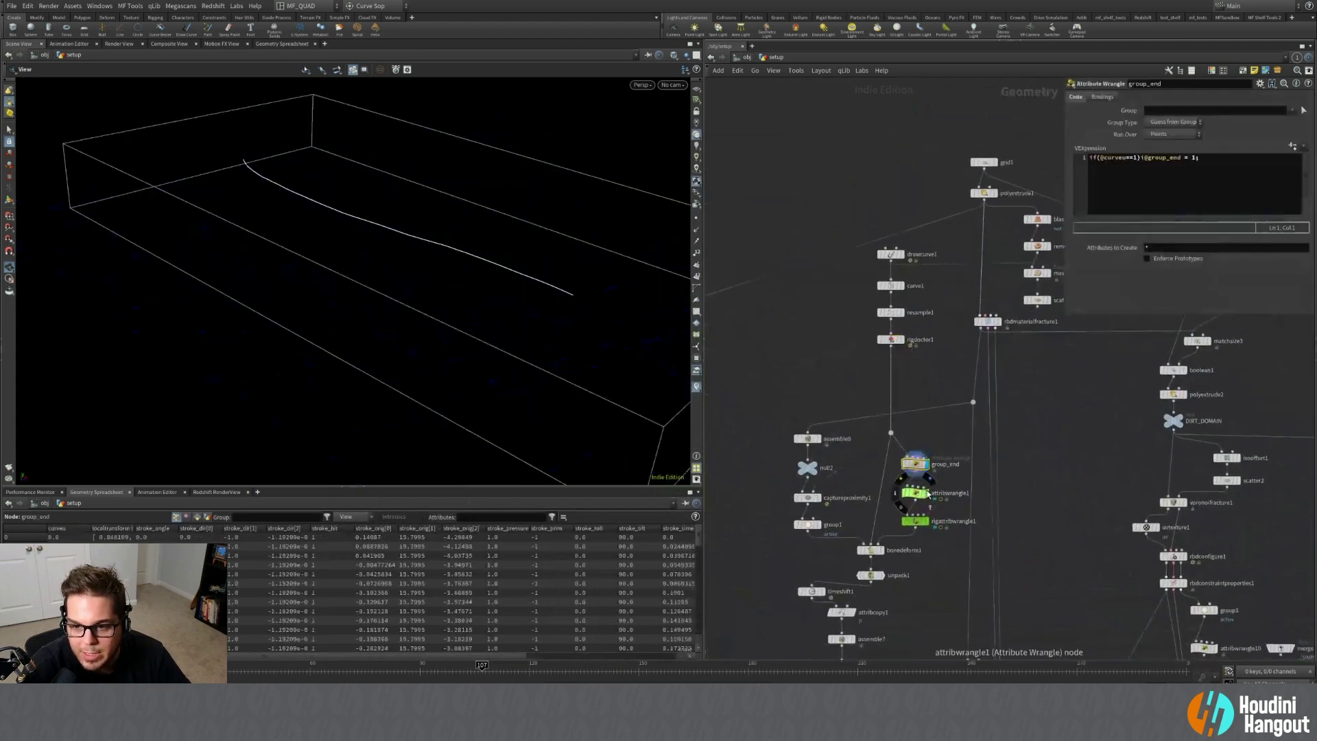
left_click(917, 497)
left_click(927, 521)
left_click(915, 523)
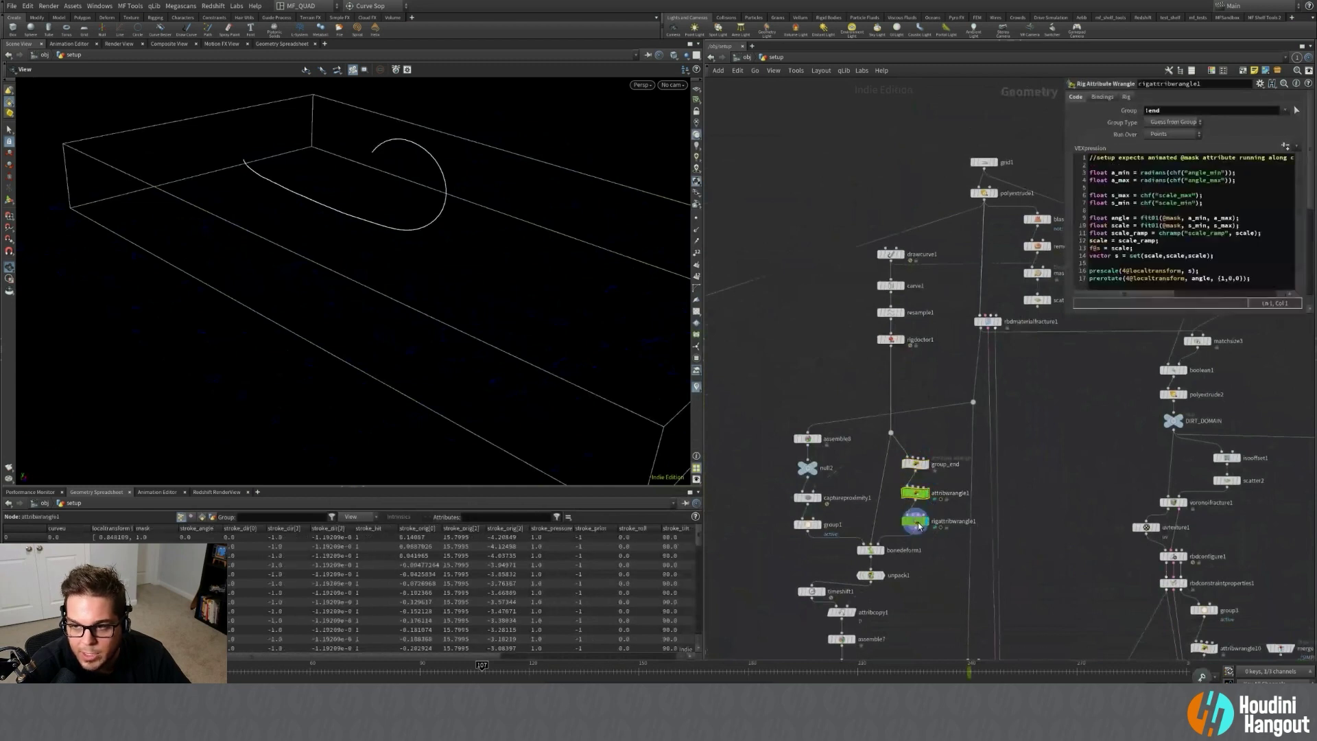
left_click_drag(1067, 318, 1031, 516)
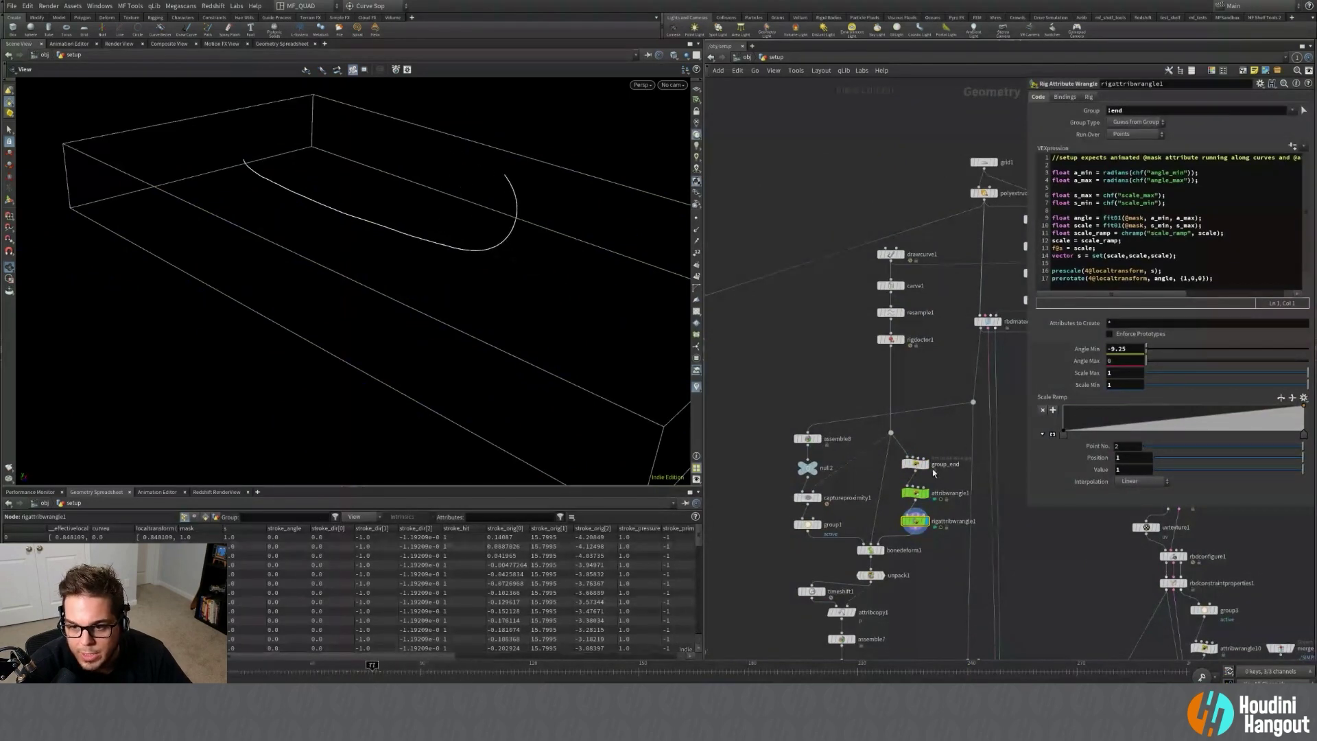
Display attribwrangle1 and visualize its mask attribute as colours on the curve.
left_click(912, 494)
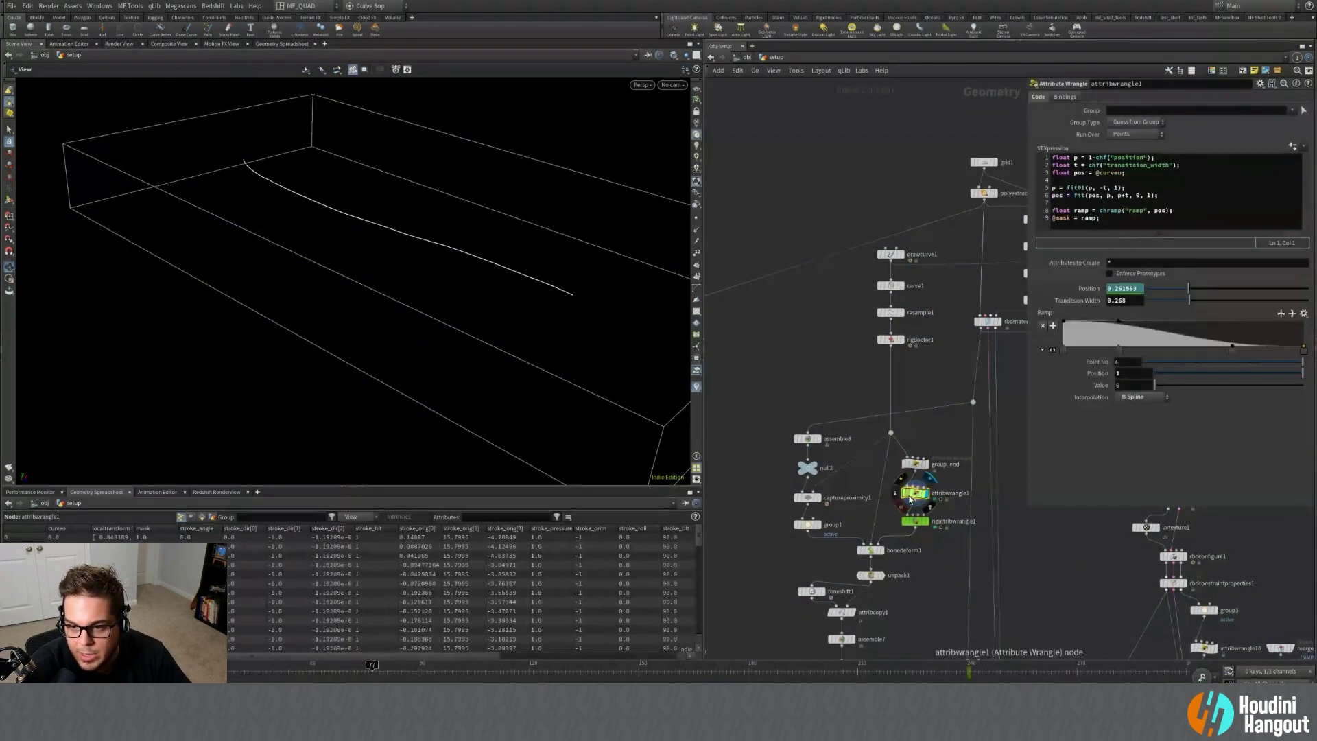
left_click(902, 492)
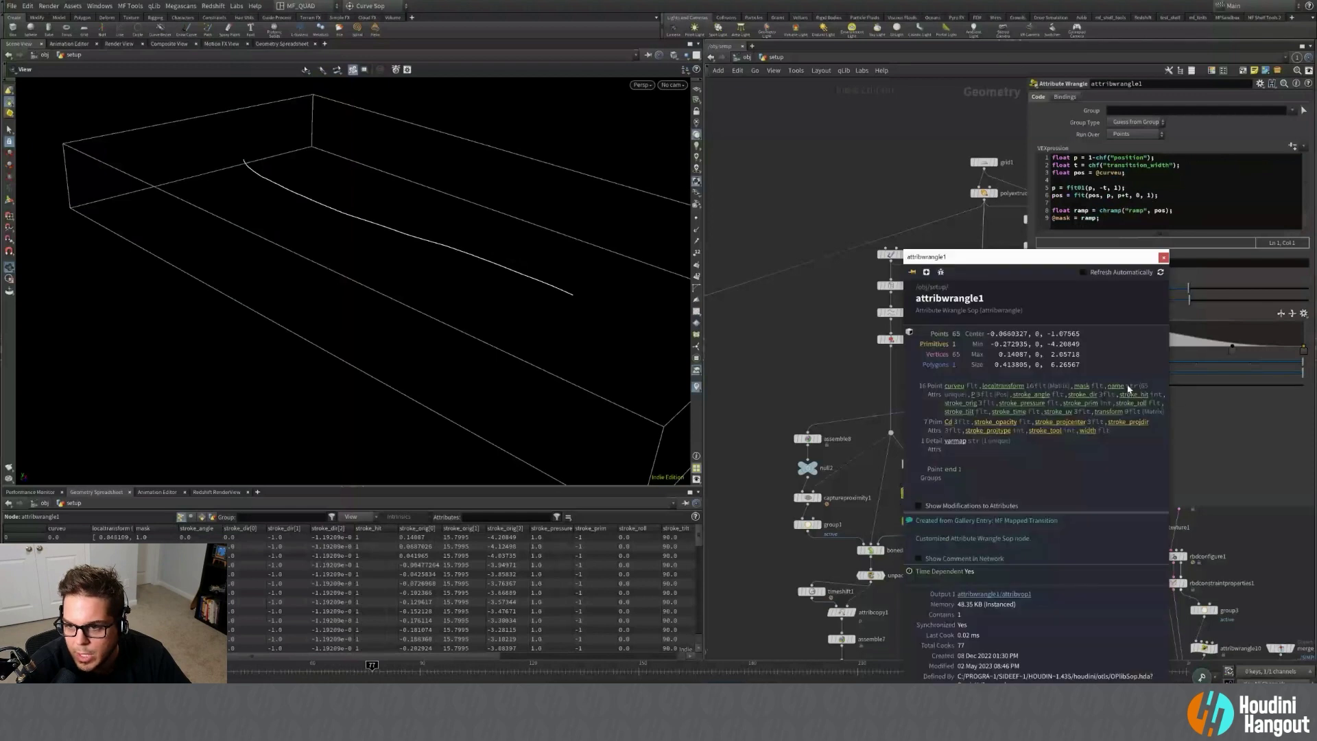
left_click(1087, 386)
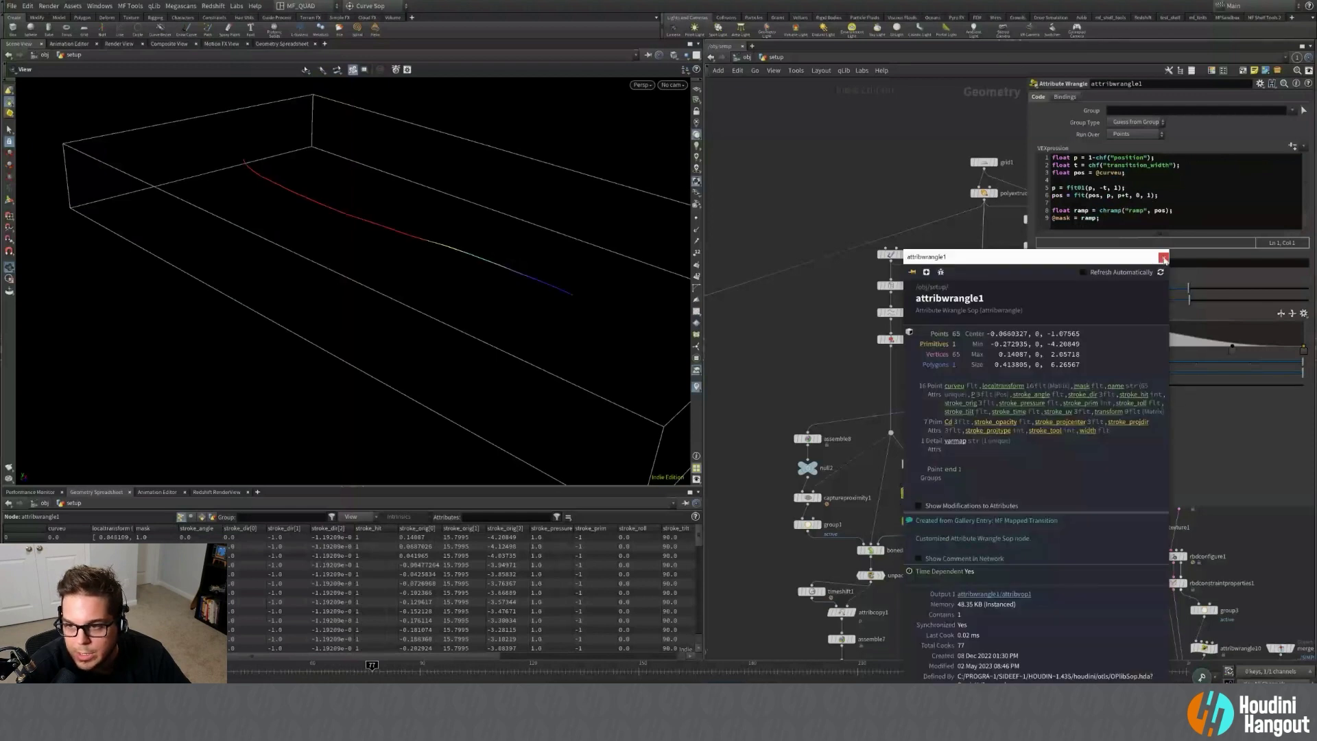
left_click(1164, 258)
Scrub the mask animation to frame 124, display rigattribwrangle1, and scrub the curling curve to frame 130.
scroll(447, 247, "up", 5)
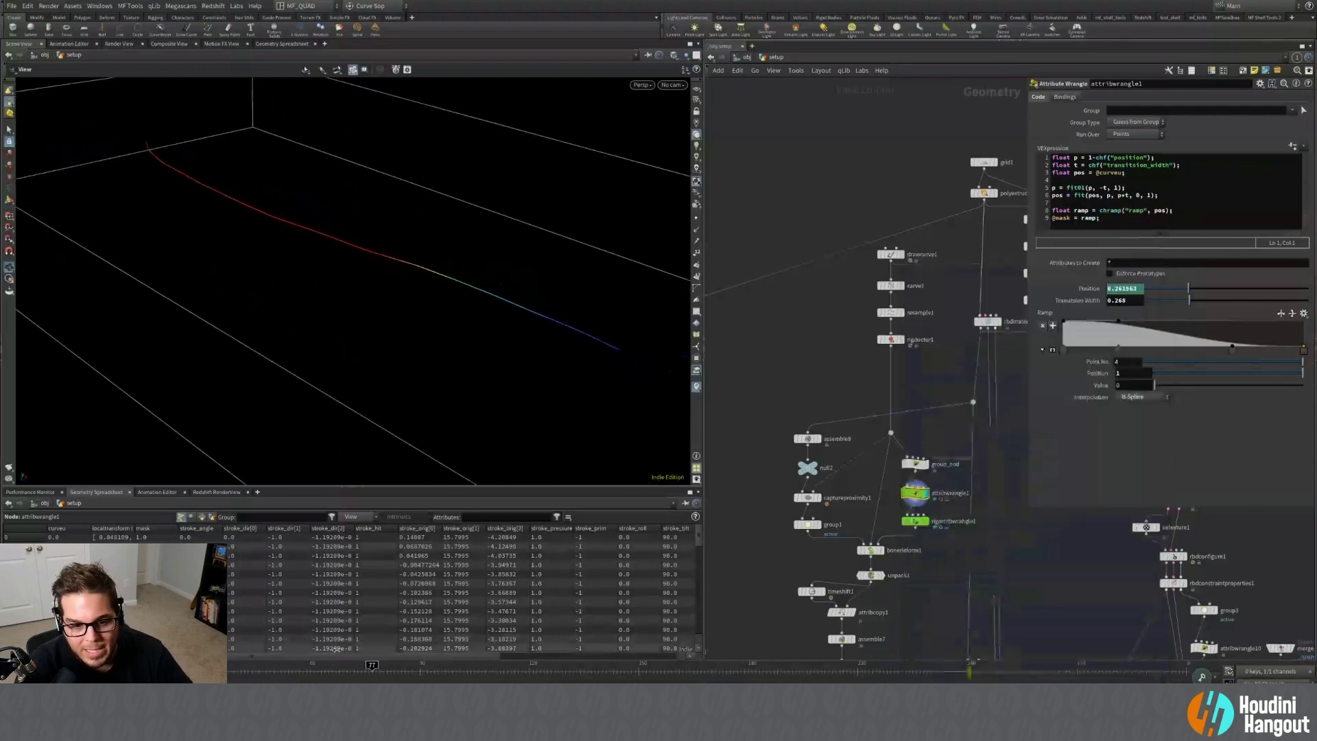
left_click_drag(336, 649, 548, 631)
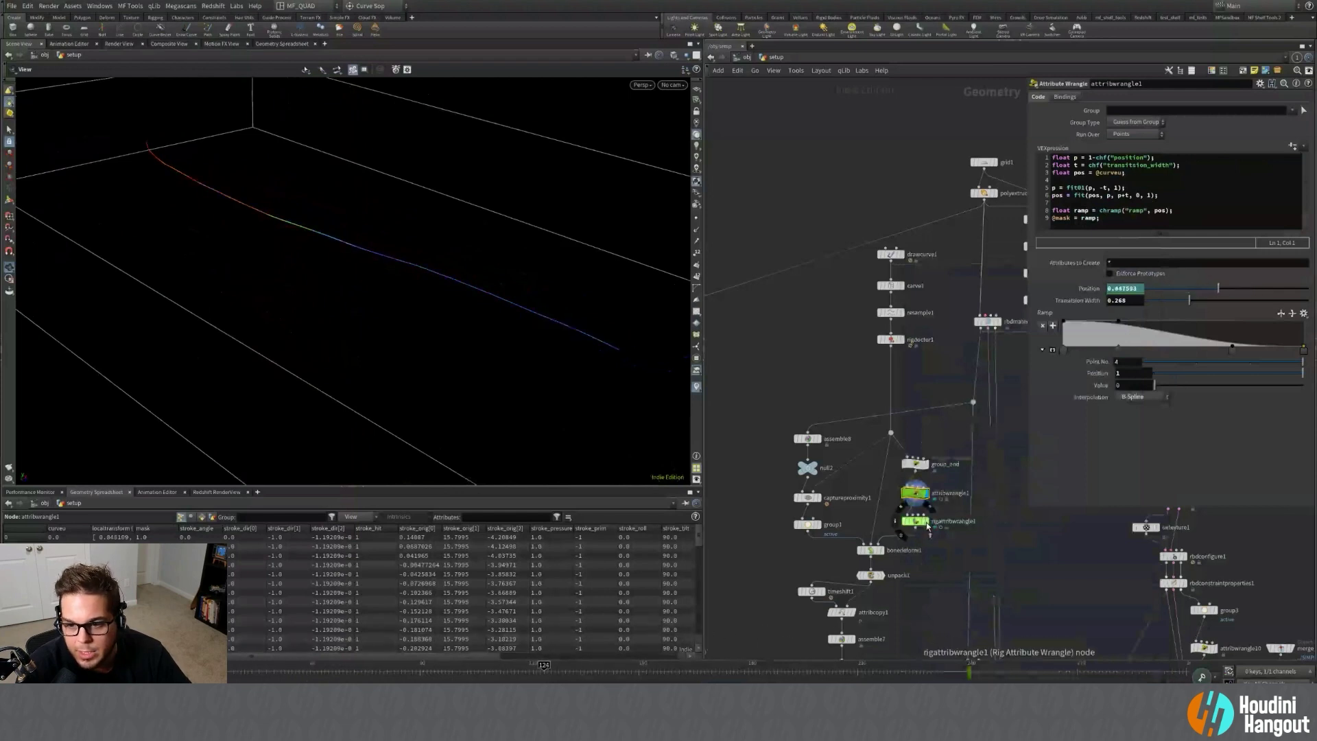
left_click(926, 521)
left_click(915, 520)
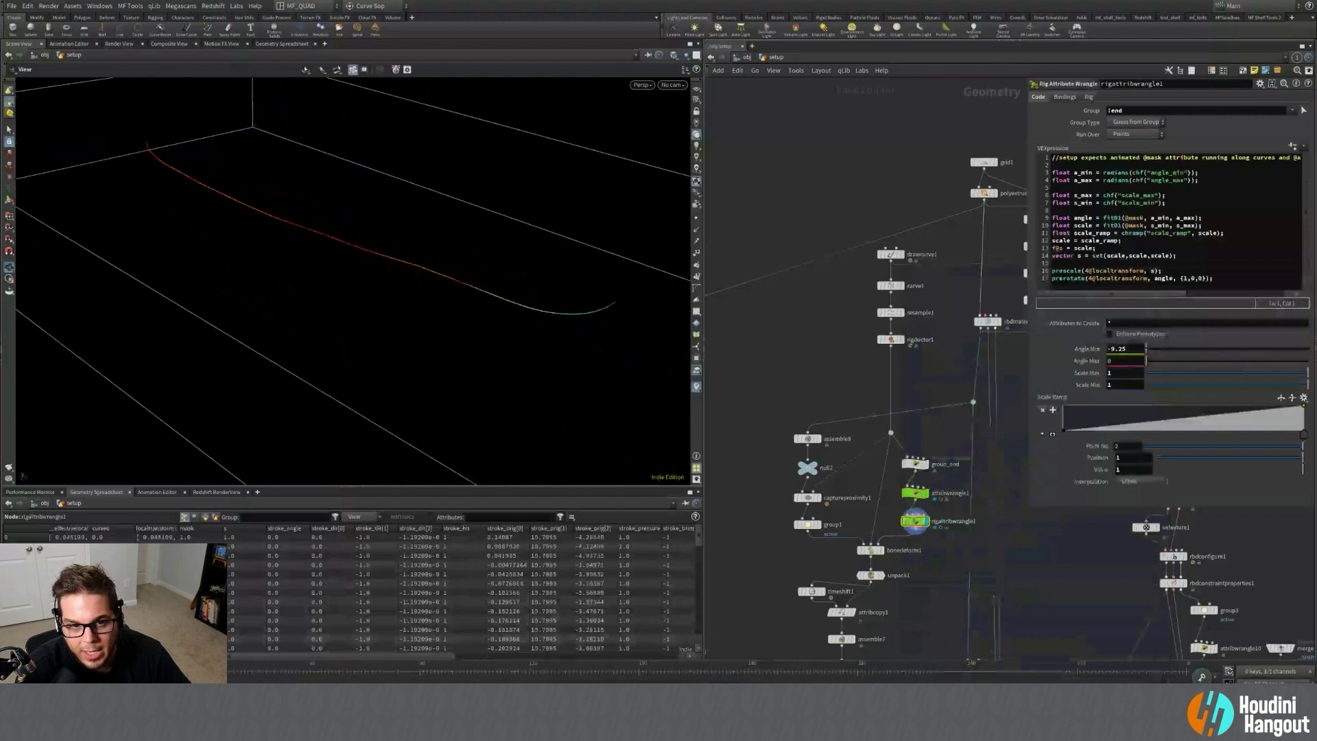
left_click_drag(292, 669, 566, 668)
Inspect the extruded slab at polyextrude1 and the fractured pieces at rbdmaterialfracture1.
middle_click_drag(855, 371, 715, 440)
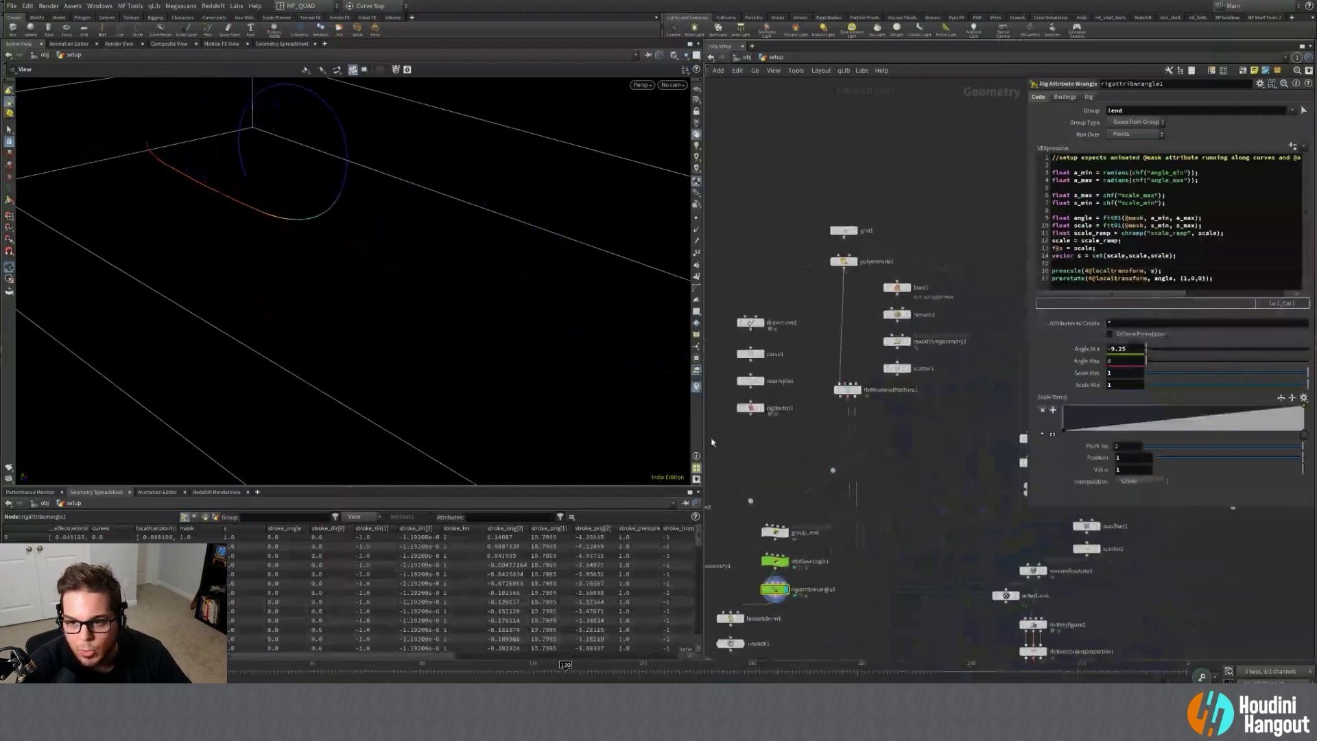
left_click(854, 261)
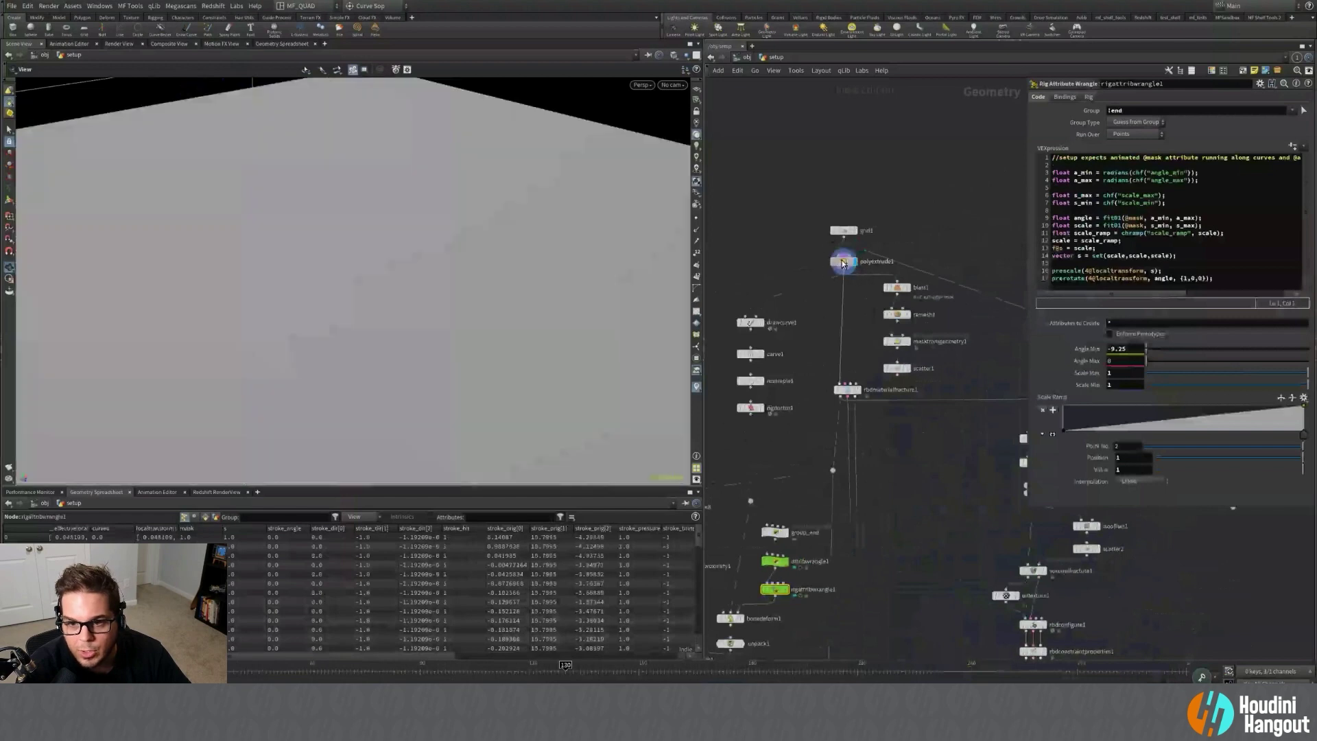
left_click(843, 261)
mouse_move(861, 395)
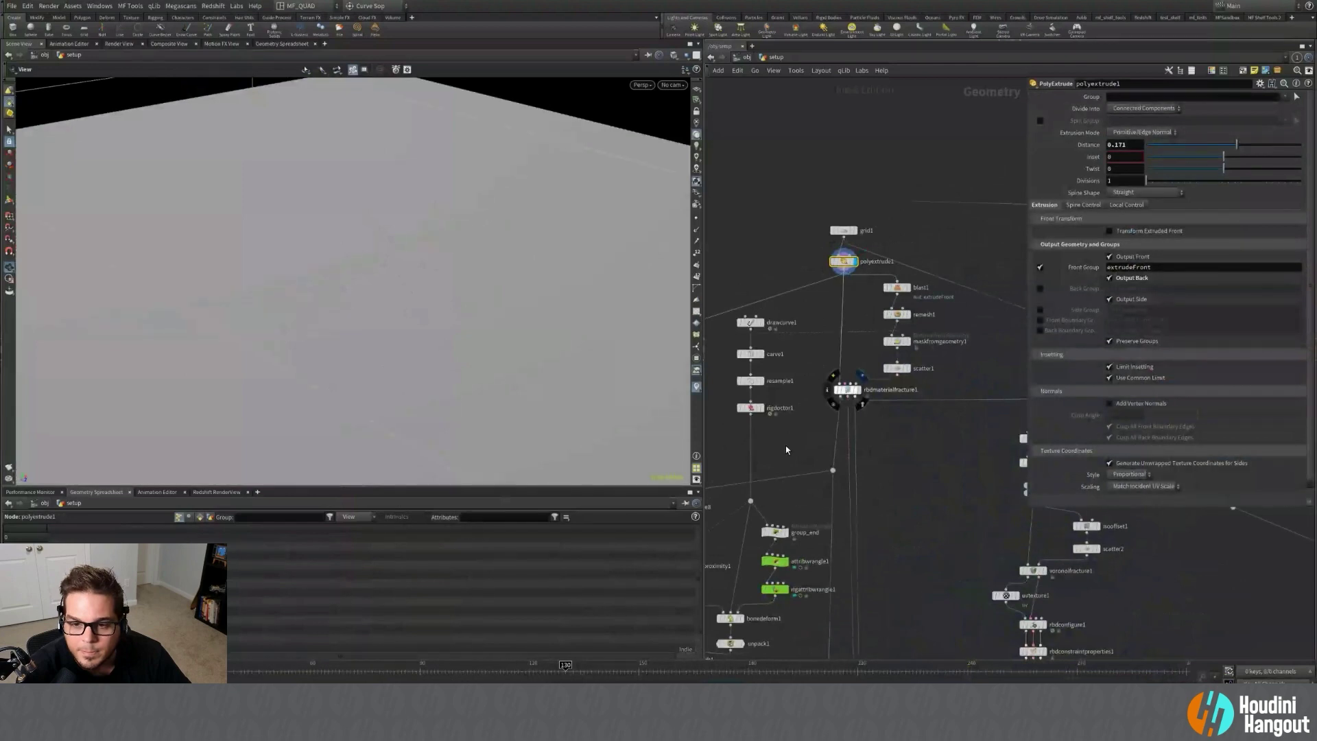
middle_click_drag(781, 446, 850, 408)
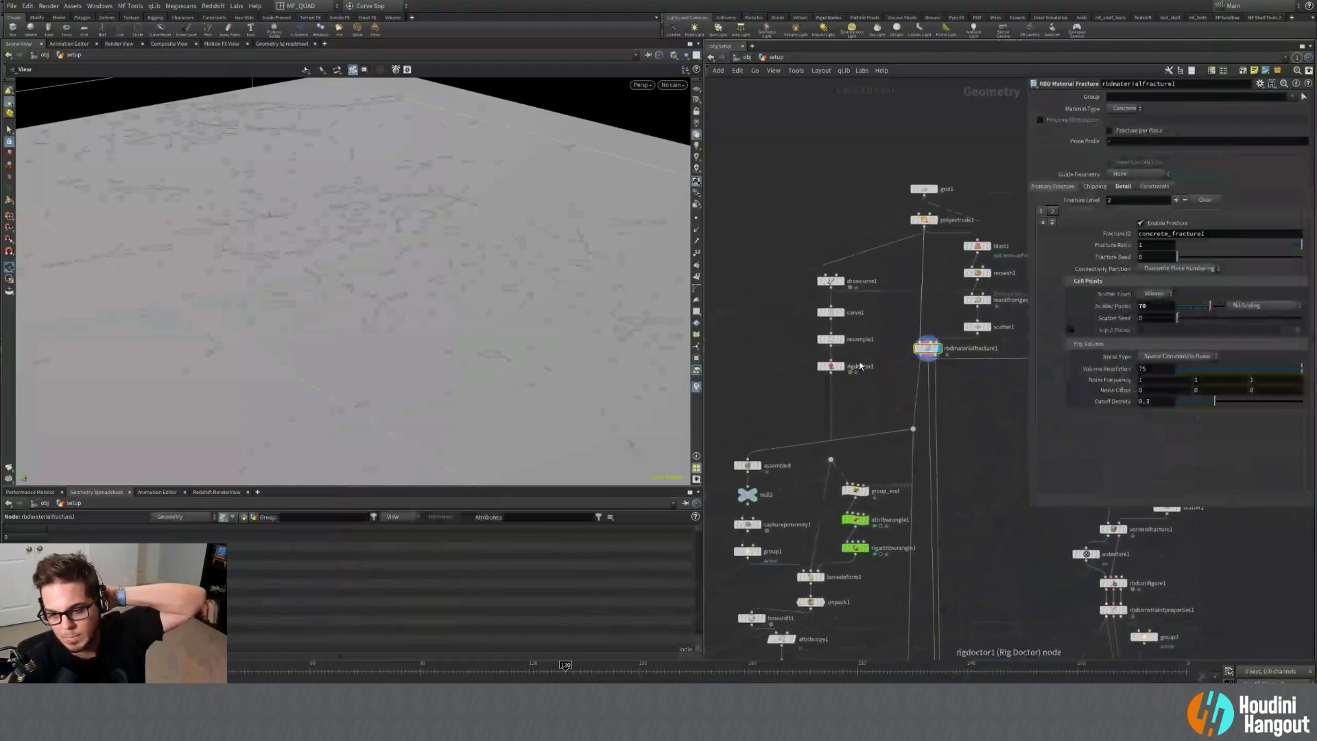
Display rigdoctor1 and activate its viewport state to show the joints along the curve.
left_click(842, 366)
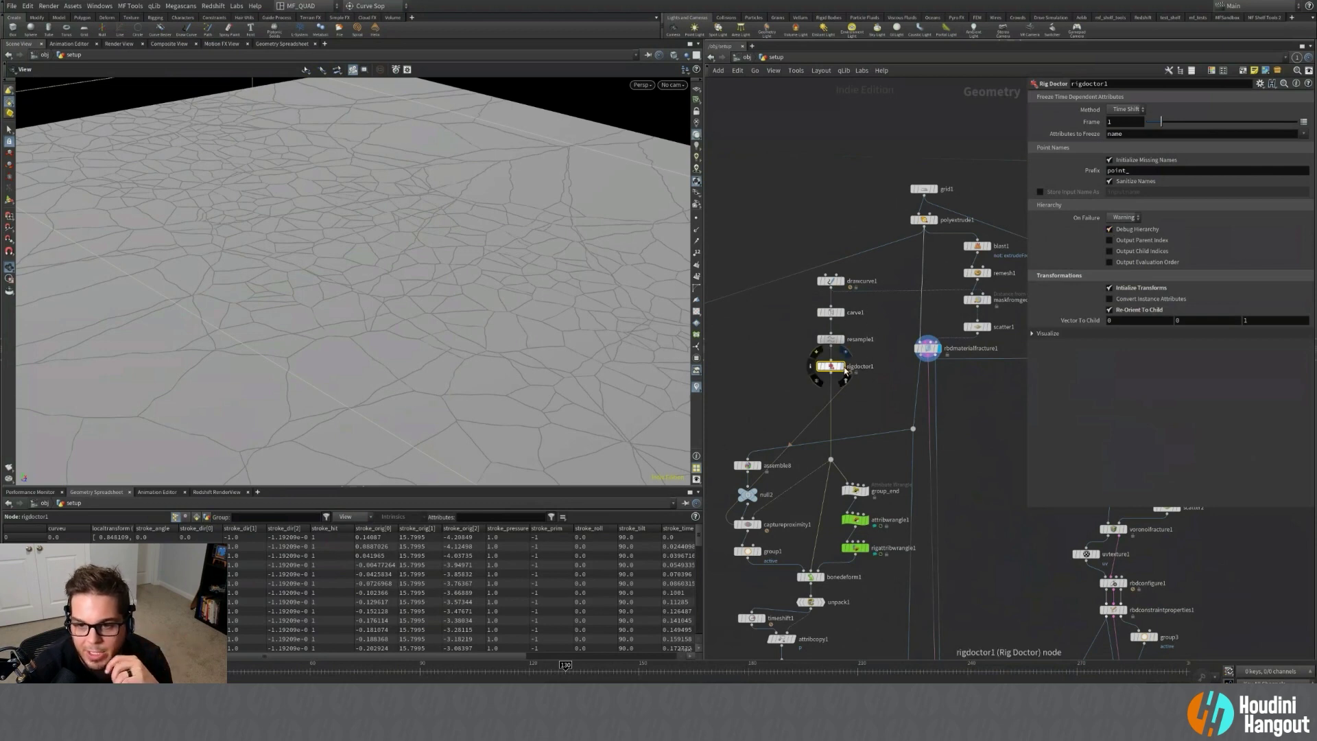
left_click(841, 366)
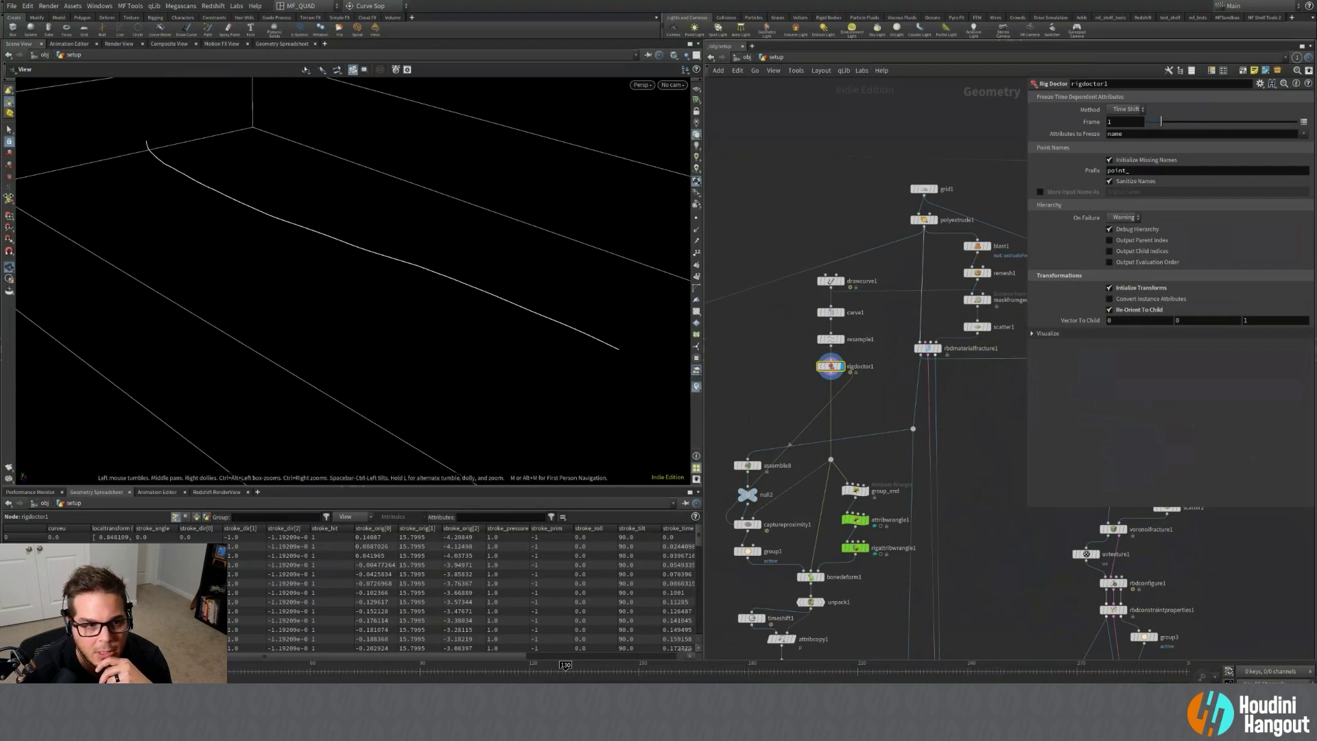
key("Return")
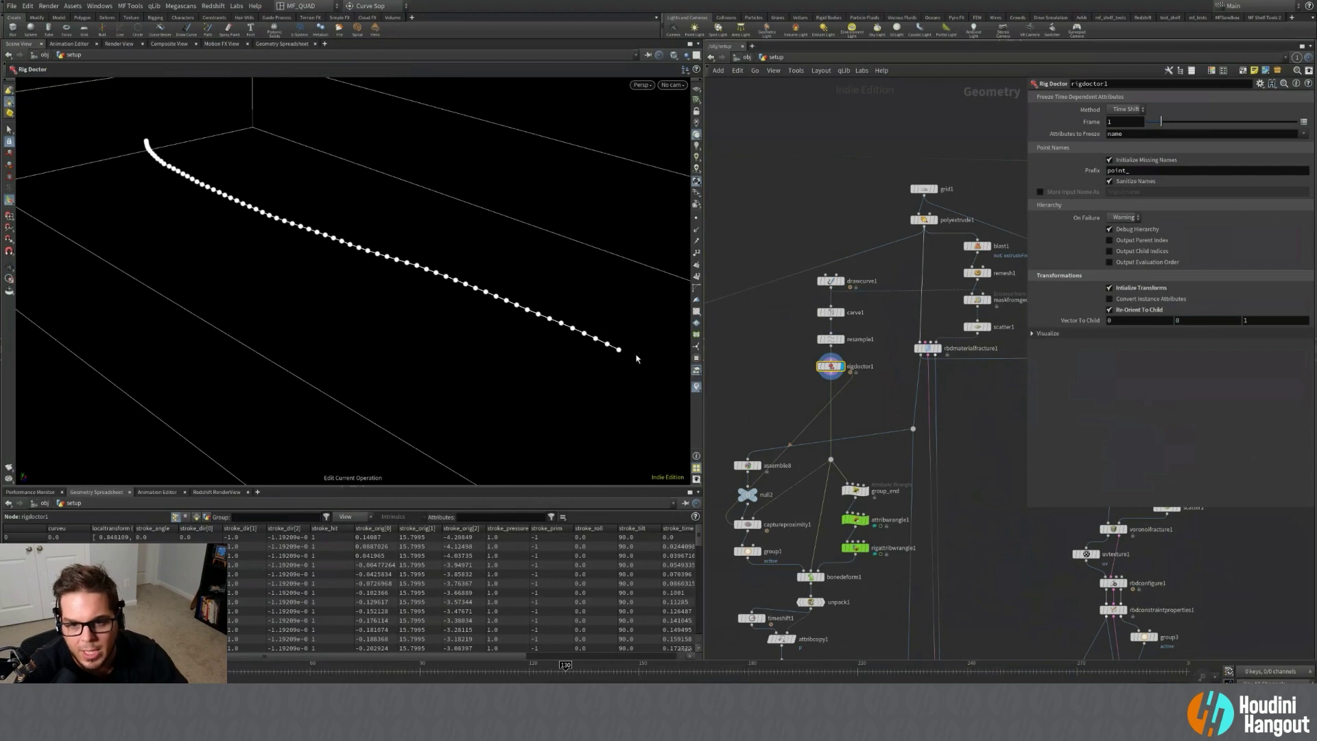
Turn off the mask visualizer, enable the transform visualizer, and inspect the joint orientation axes along the curve.
left_click(696, 388)
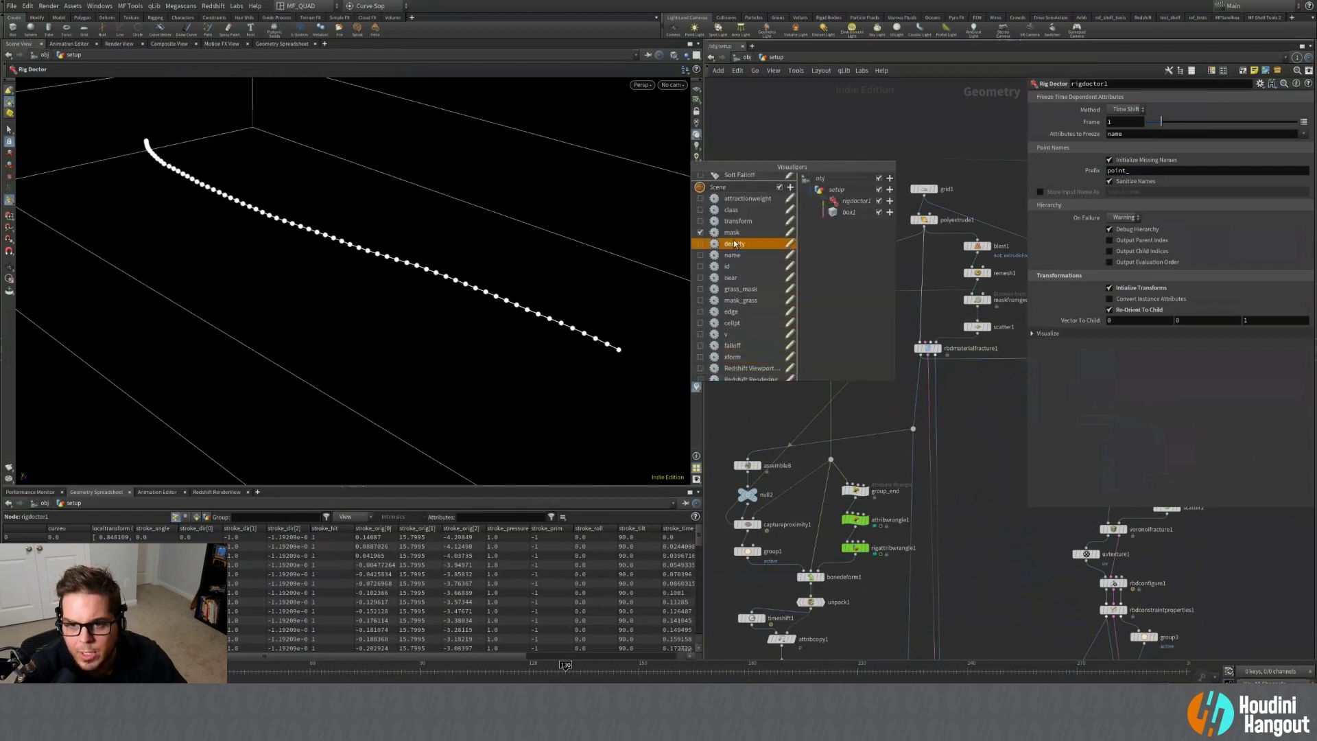
left_click(731, 233)
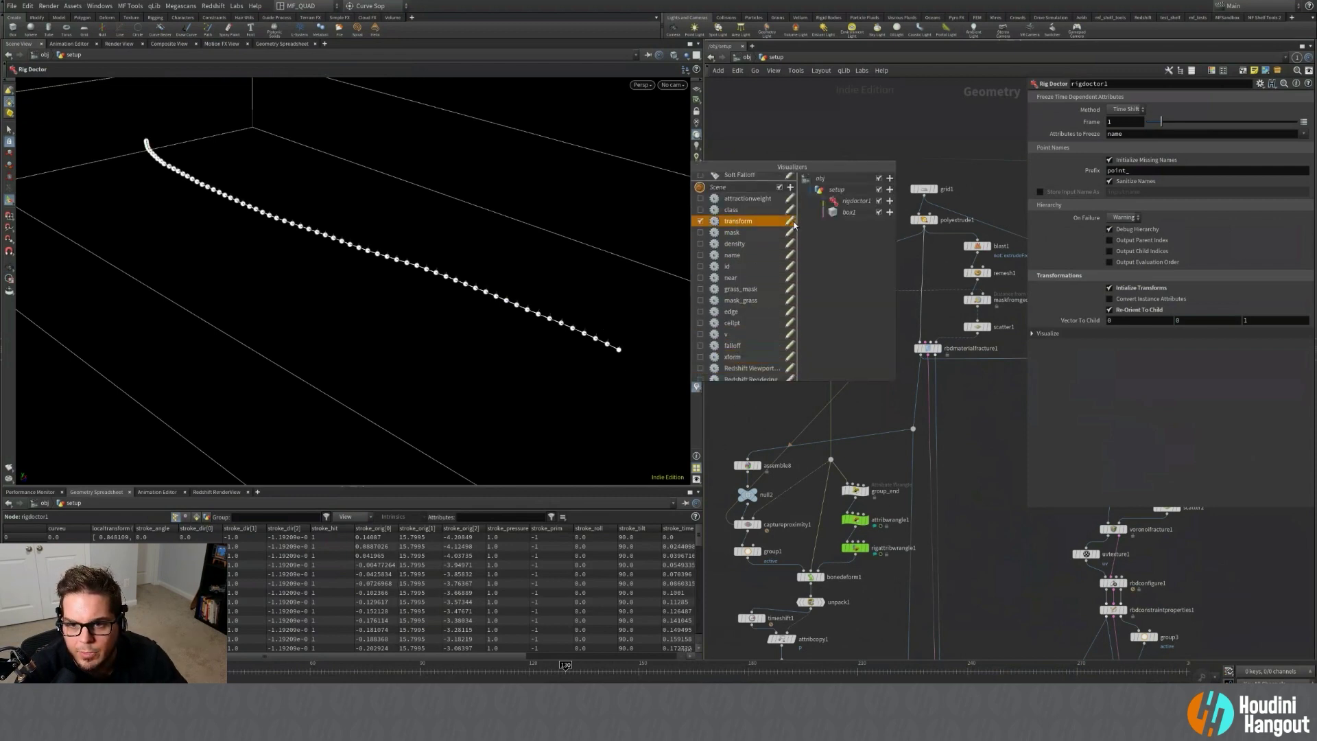
left_click(773, 403)
right_click_drag(623, 349, 743, 318, "alt")
scroll(647, 346, "up", 5)
middle_click_drag(683, 392, 502, 385, "alt")
left_click_drag(502, 385, 503, 426, "alt")
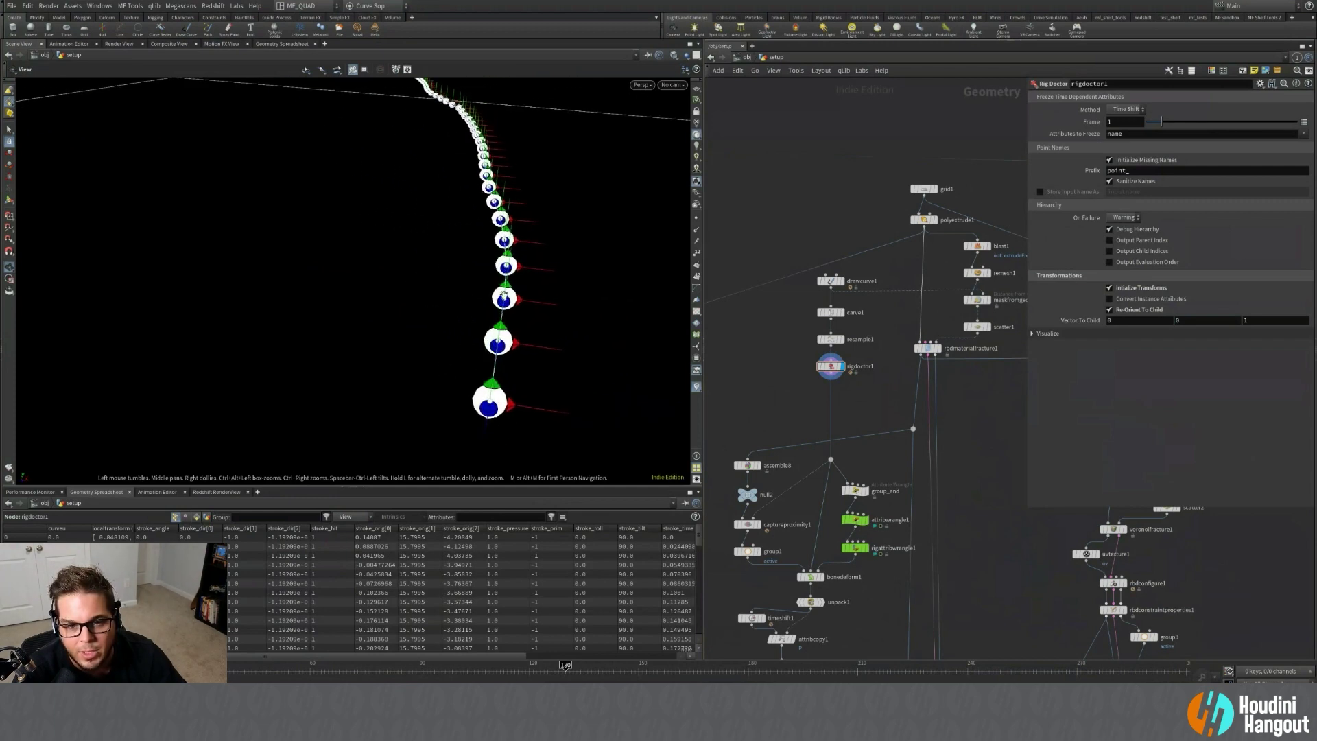
left_click_drag(500, 323, 678, 445)
right_click_drag(443, 338, 168, 351)
left_click_drag(168, 351, 481, 315)
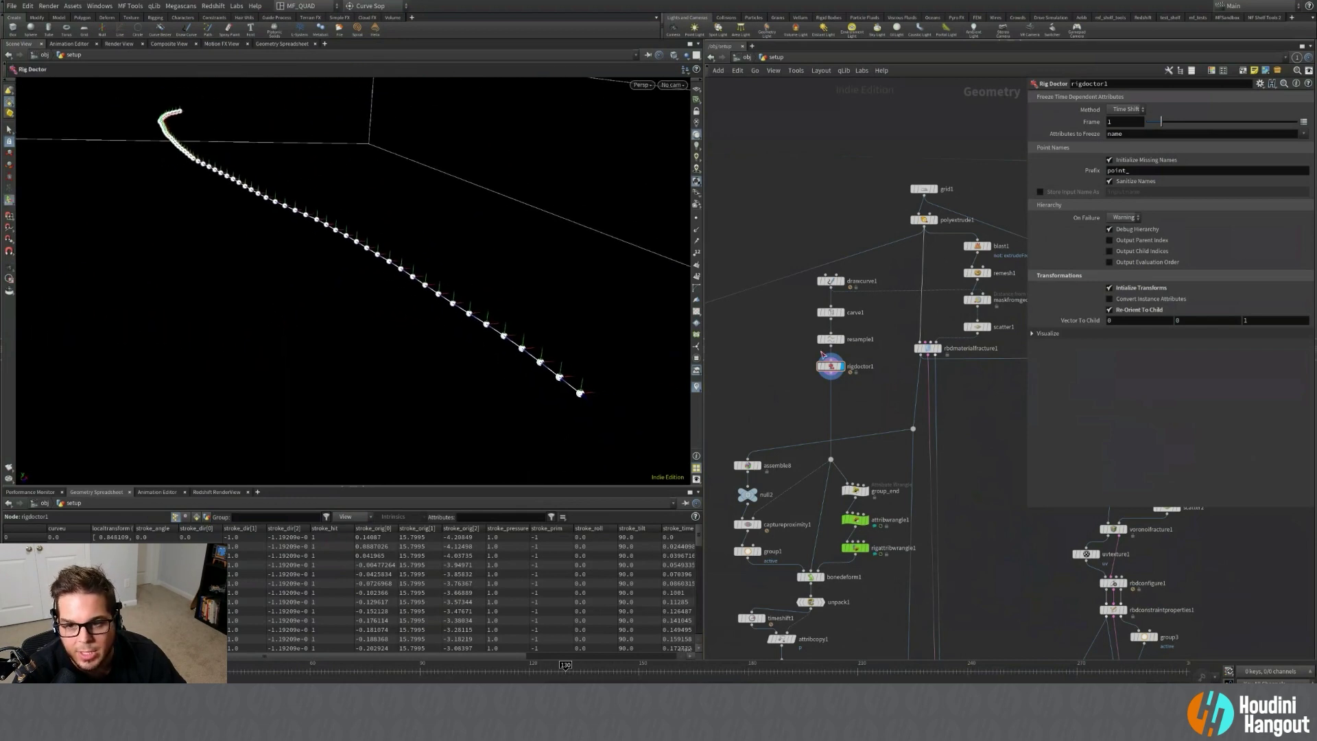
Reveal the side pane beside the viewport and open a Rig Tree in it for rigdoctor1.
middle_click(830, 368)
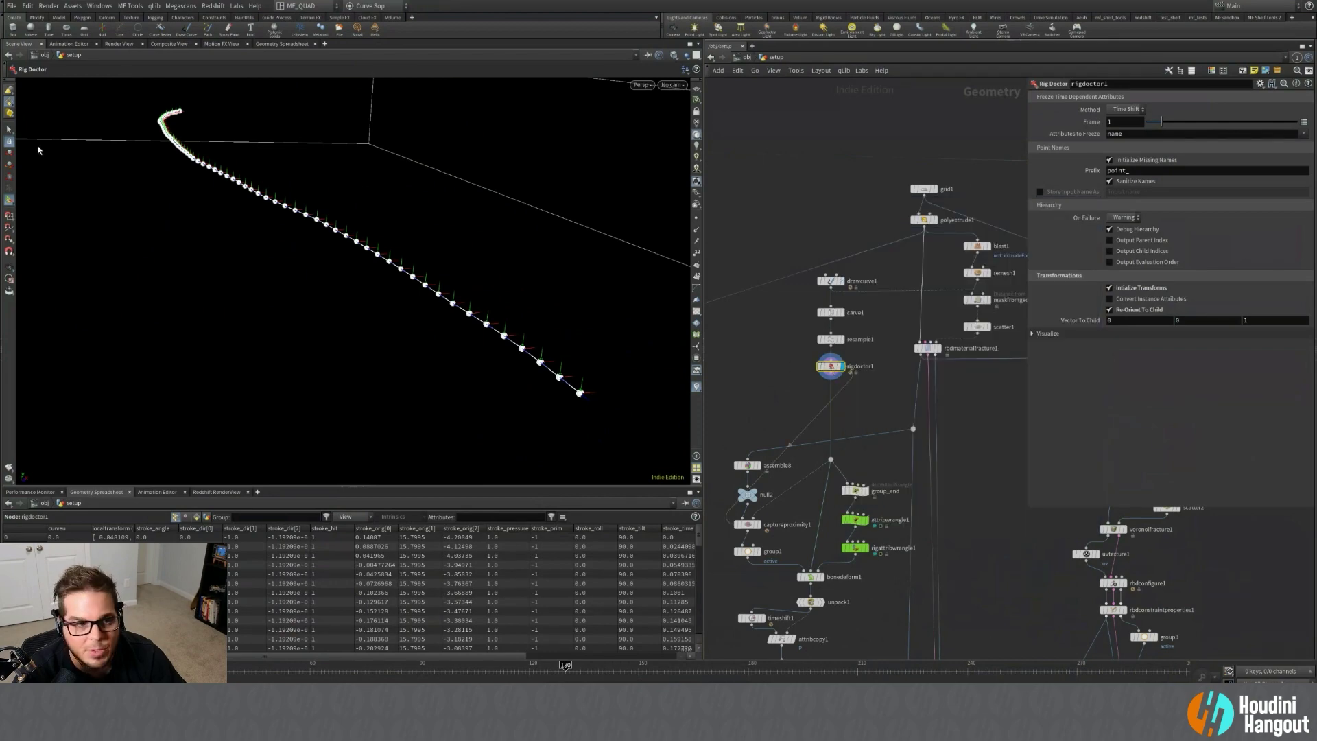
left_click(5, 219)
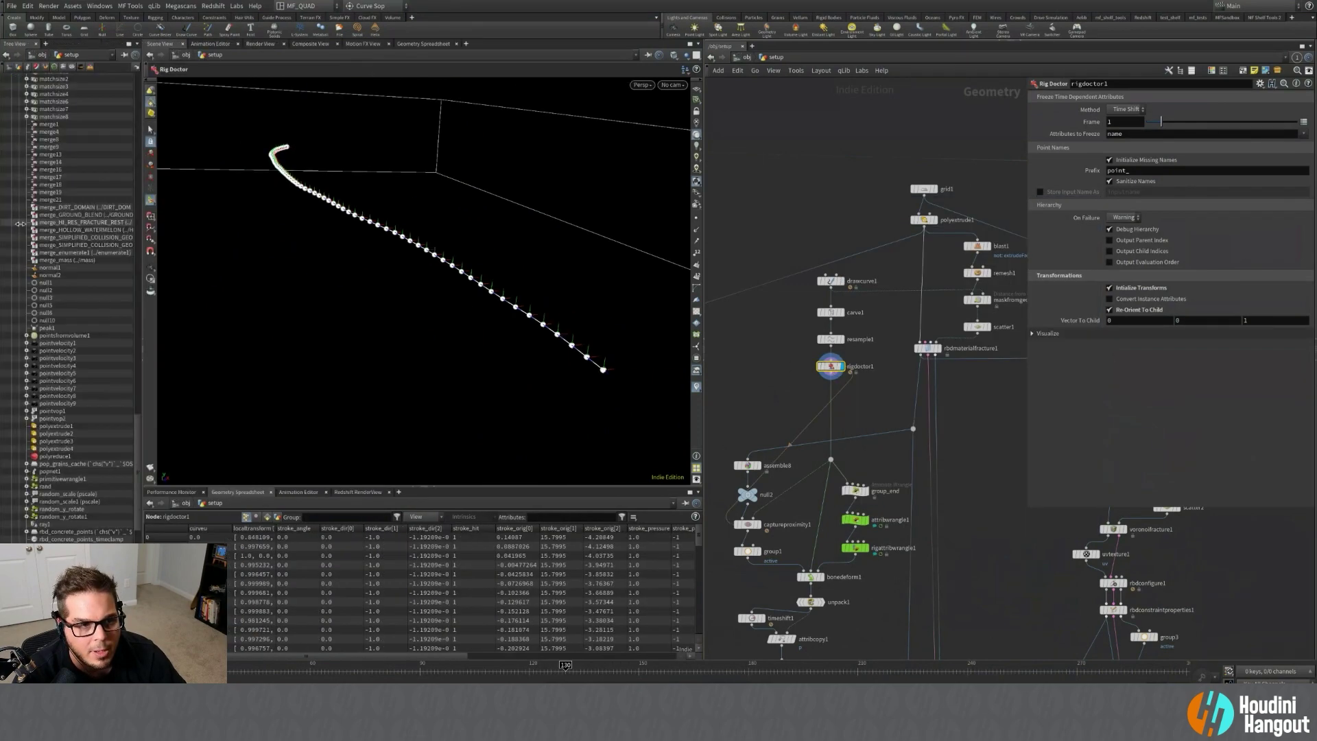
left_click(46, 43)
mouse_move(75, 65)
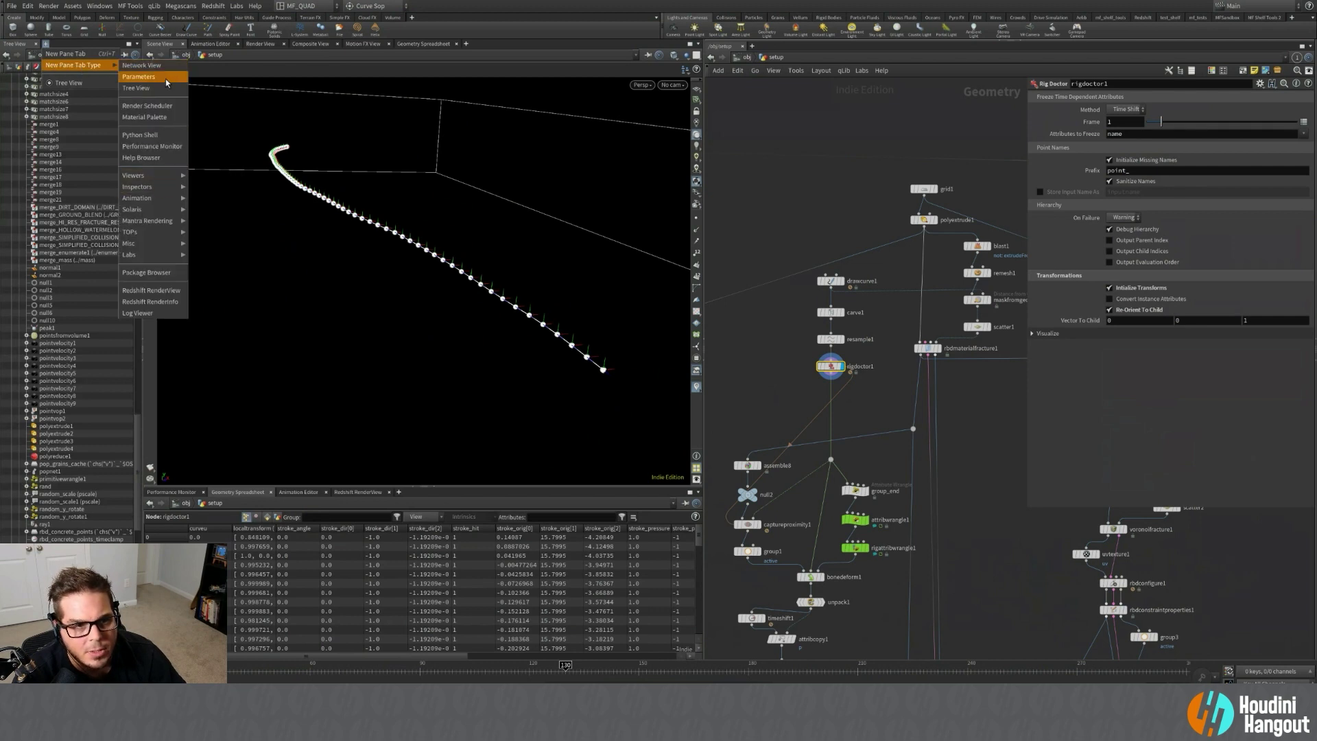
mouse_move(177, 199)
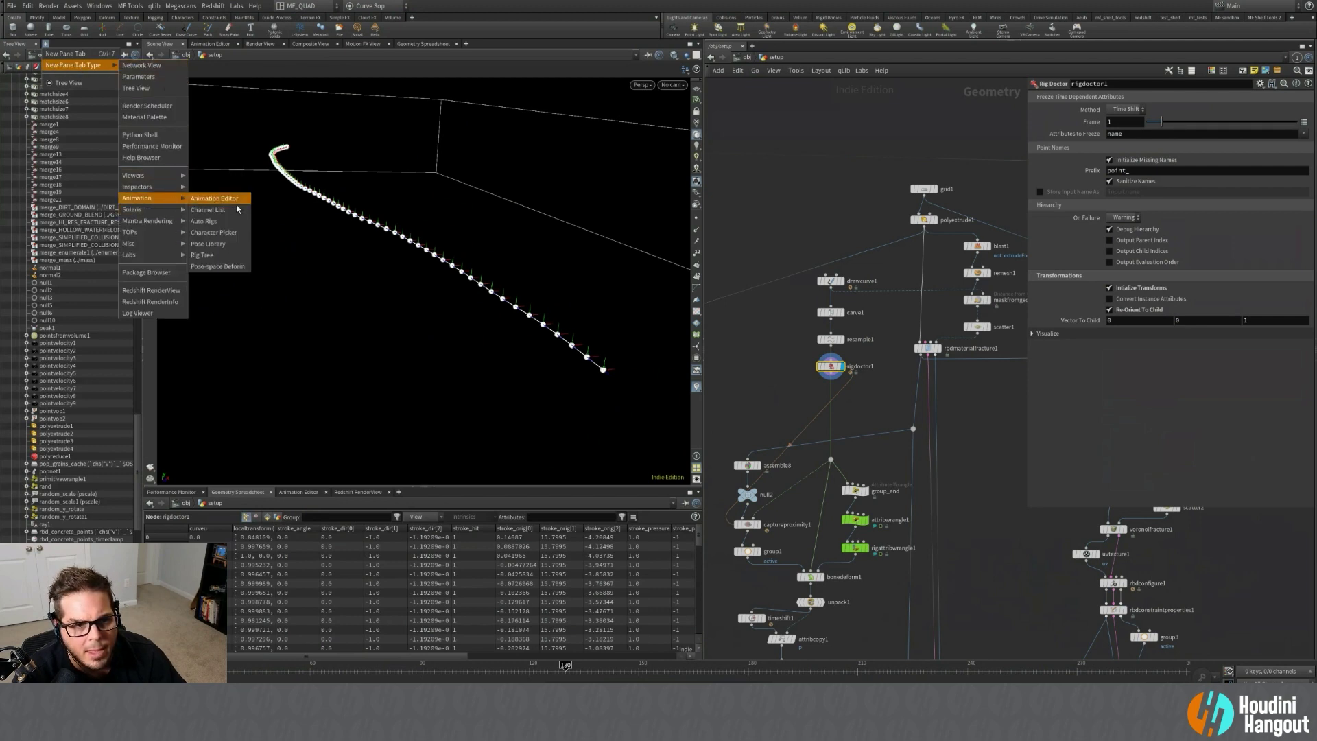
left_click(234, 256)
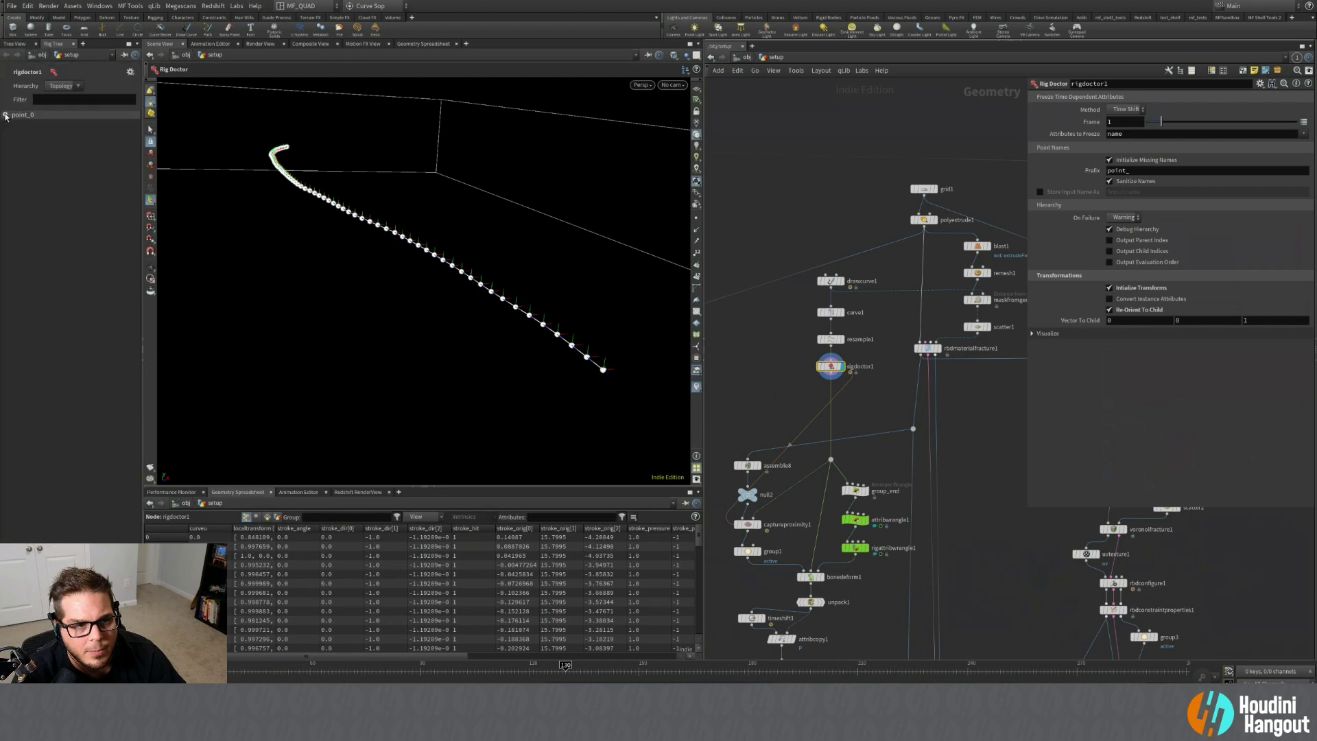
Expand the joint hierarchy in the Rig Tree from point_0 down through point_9.
left_click(5, 115)
left_click(26, 132)
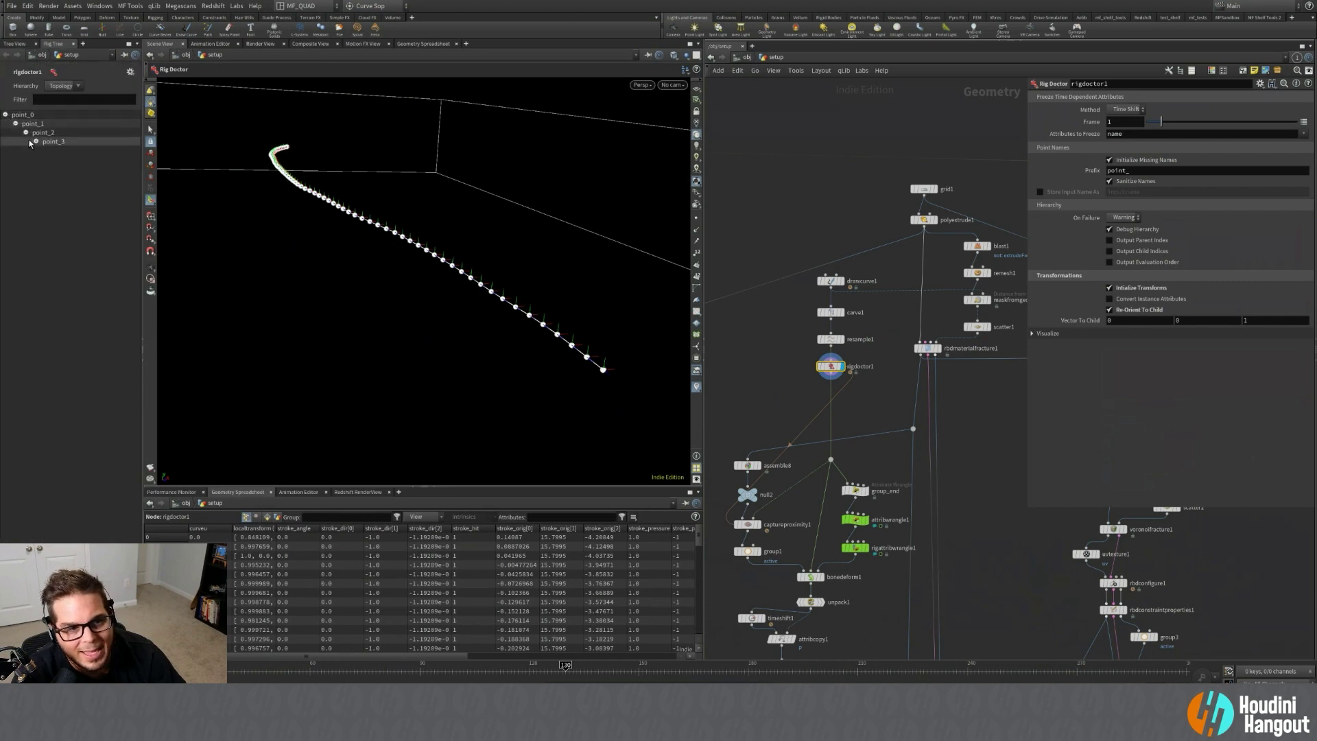
left_click(46, 150)
left_click(56, 159)
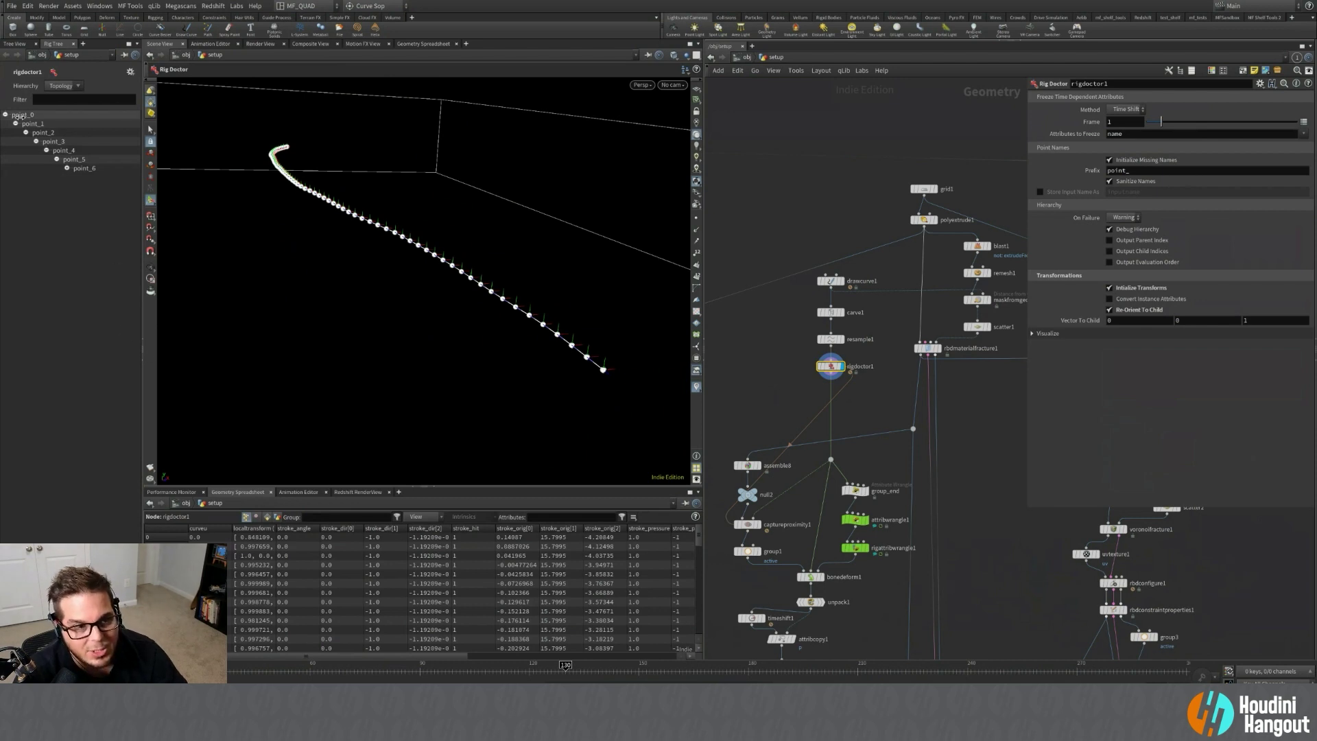
left_click(67, 168)
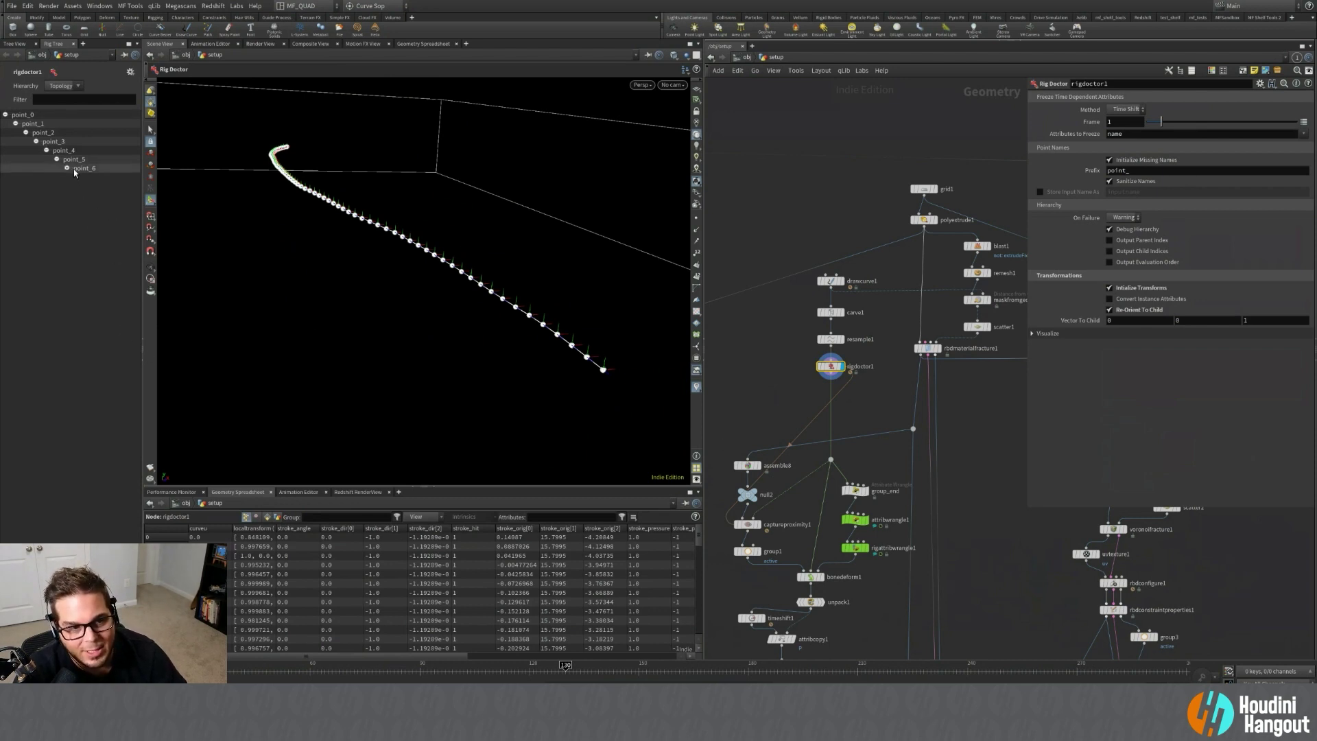
left_click(77, 177)
left_click(87, 186)
left_click(97, 194)
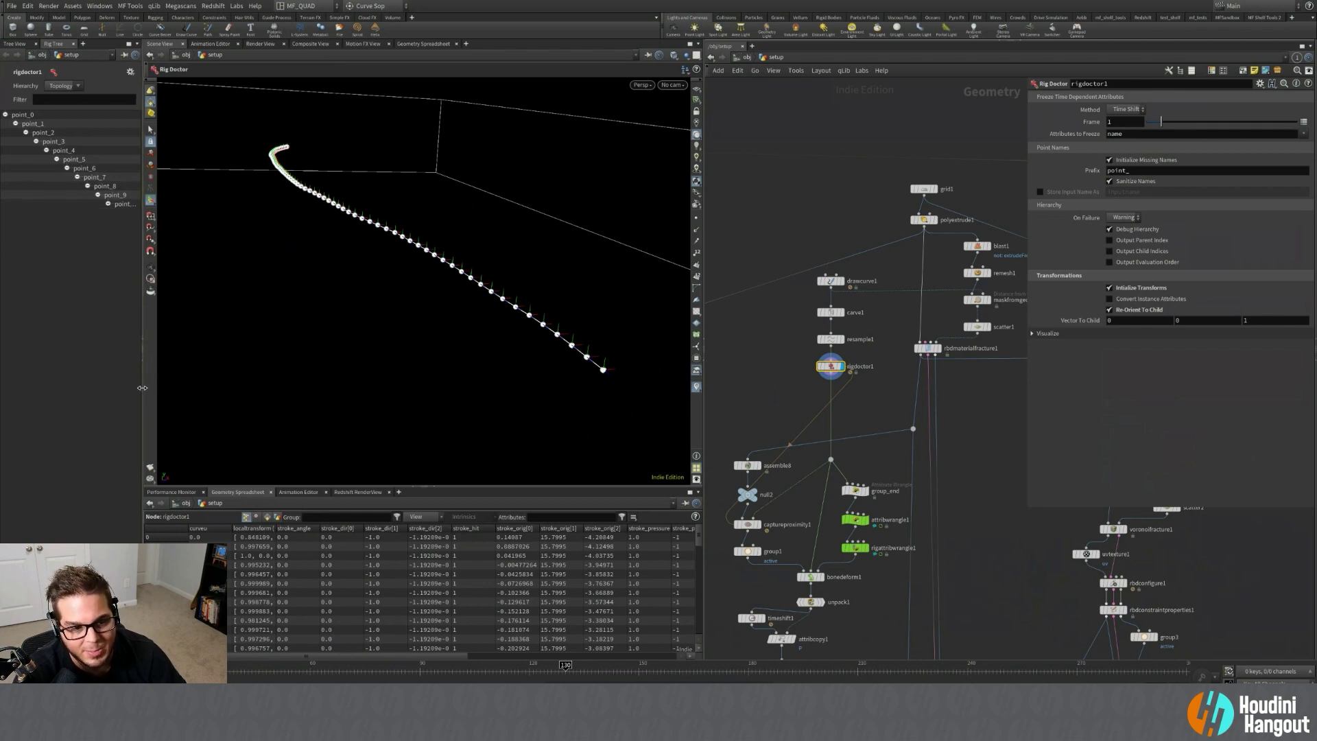
Widen the Rig Tree pane and expand the joint hierarchy further, from point_10 through point_14.
left_click_drag(139, 386, 304, 384)
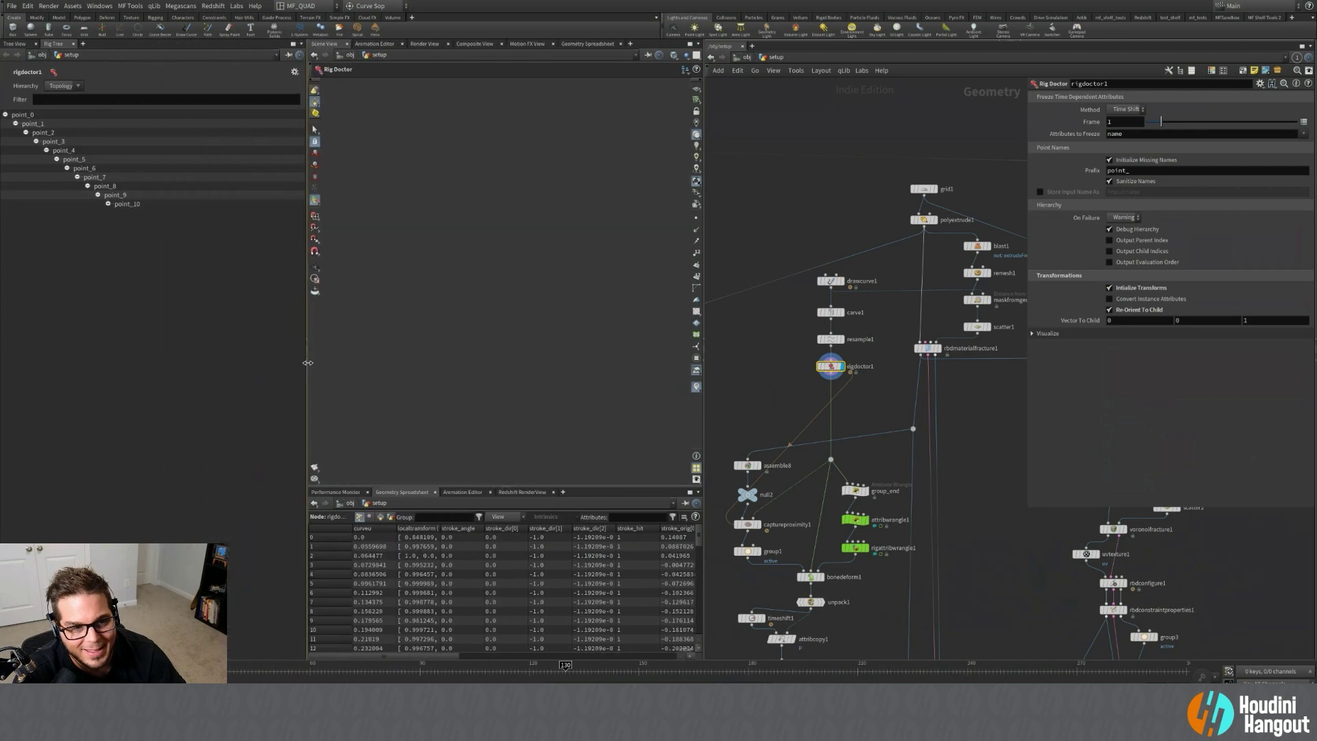
left_click(109, 203)
left_click(118, 213)
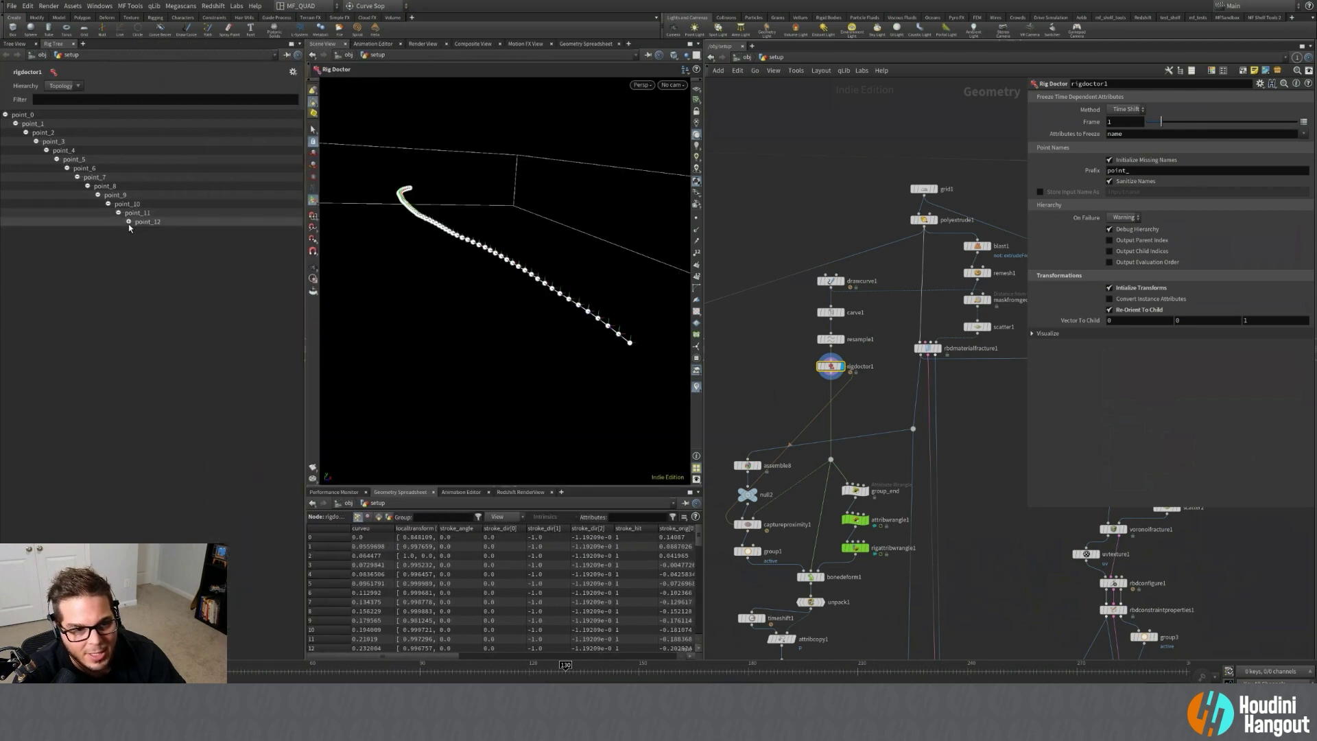
left_click(129, 222)
left_click(139, 231)
left_click(149, 239)
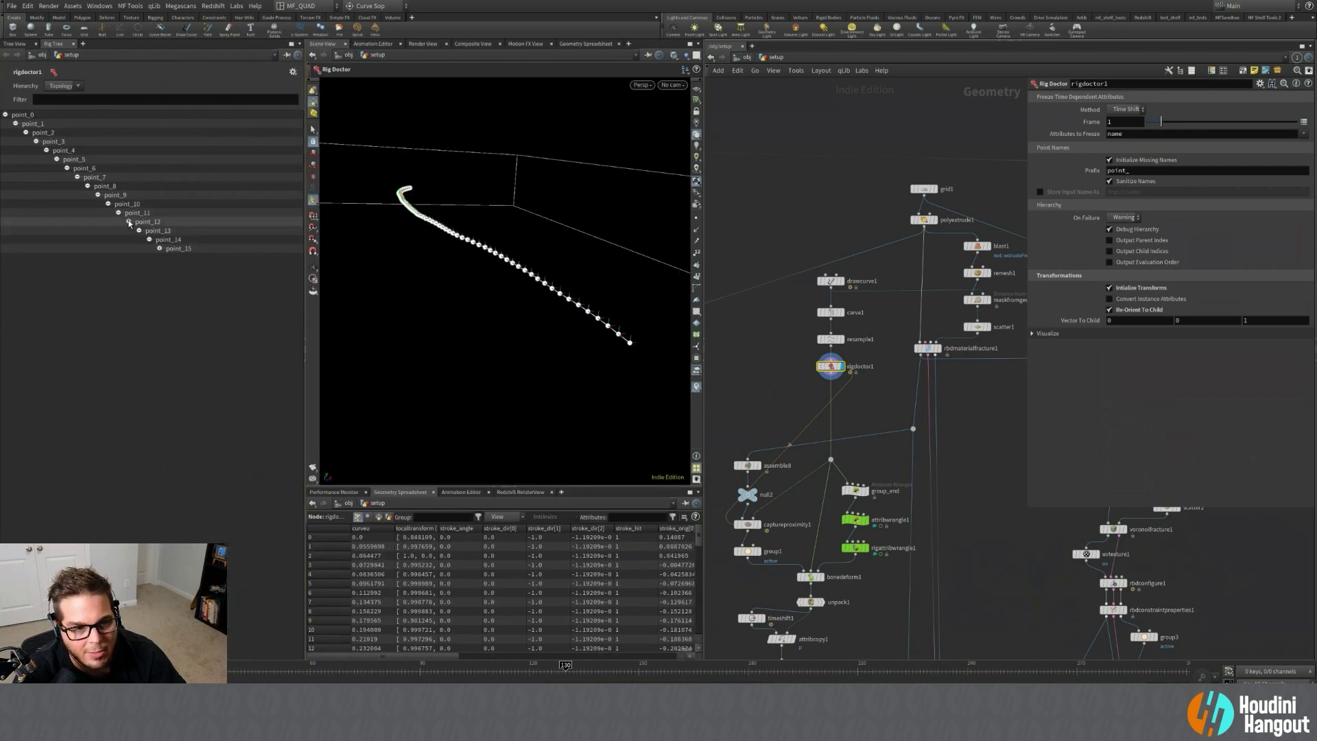
Select point_11 in the hierarchy and inspect the highlighted joint on the curve from the side.
left_click(133, 214)
right_click_drag(384, 169, 506, 165, "alt")
left_click_drag(506, 164, 455, 238, "alt")
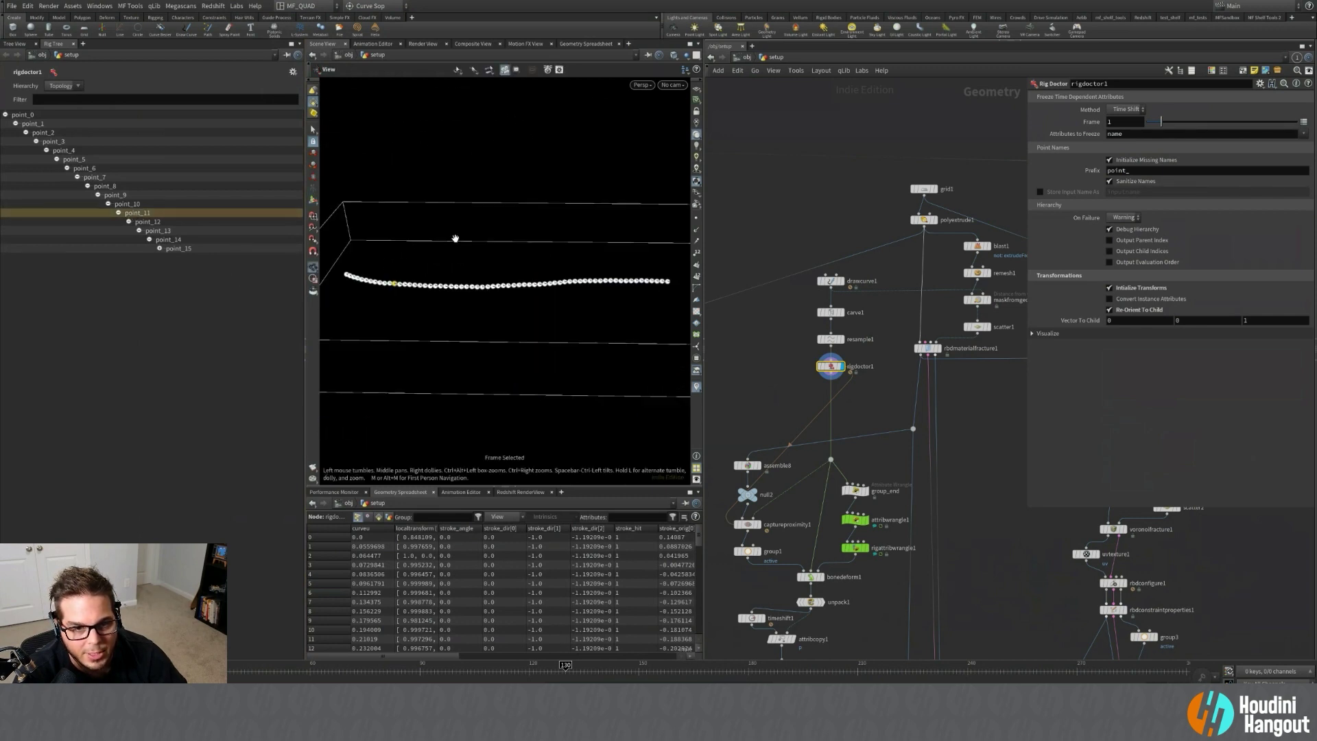
key("Return")
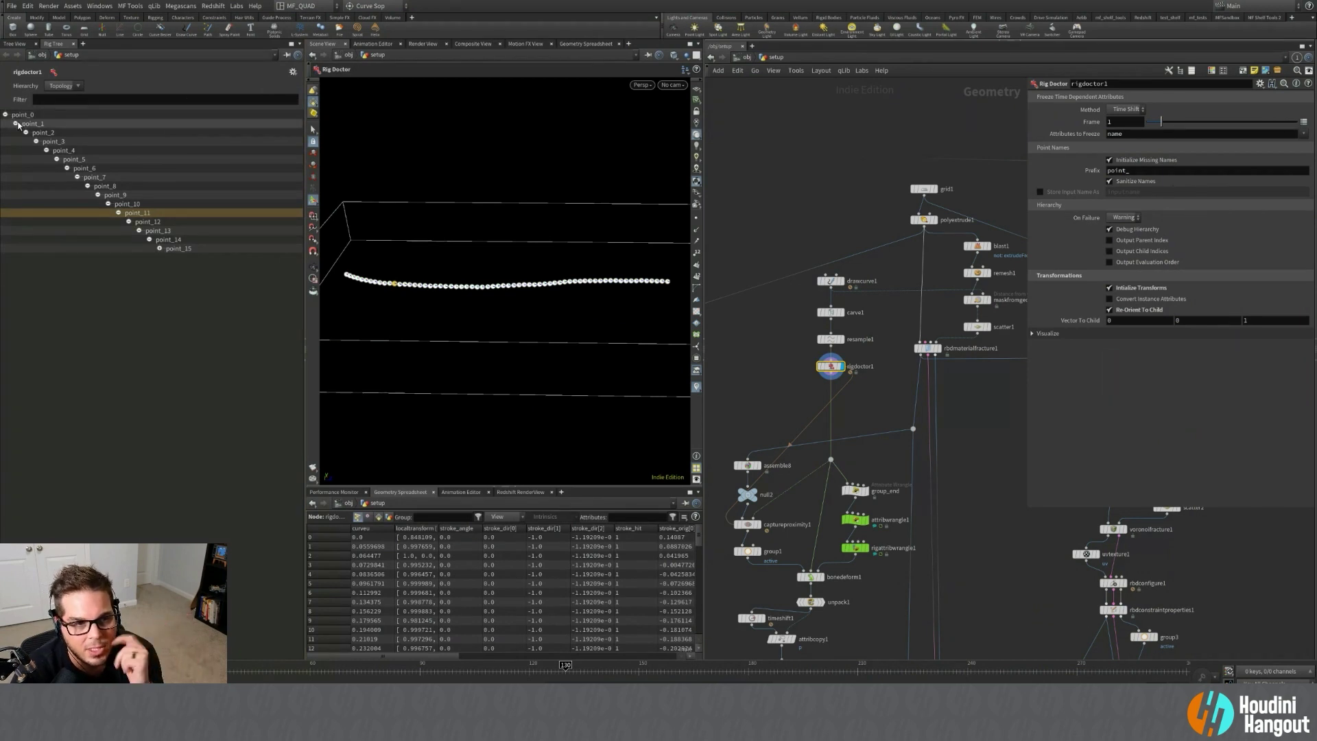
Collapse the joint hierarchy back to point_0 and narrow the Rig Tree pane.
left_click(16, 124)
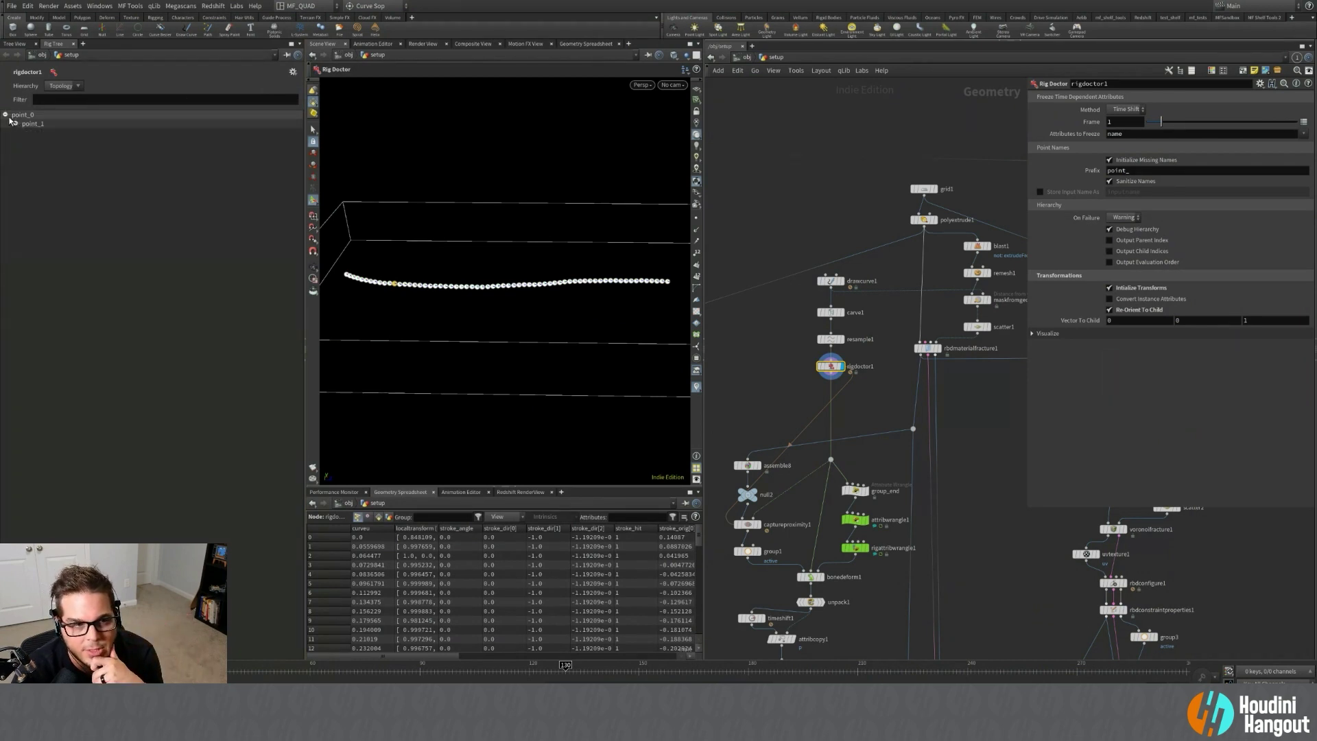
left_click(6, 116)
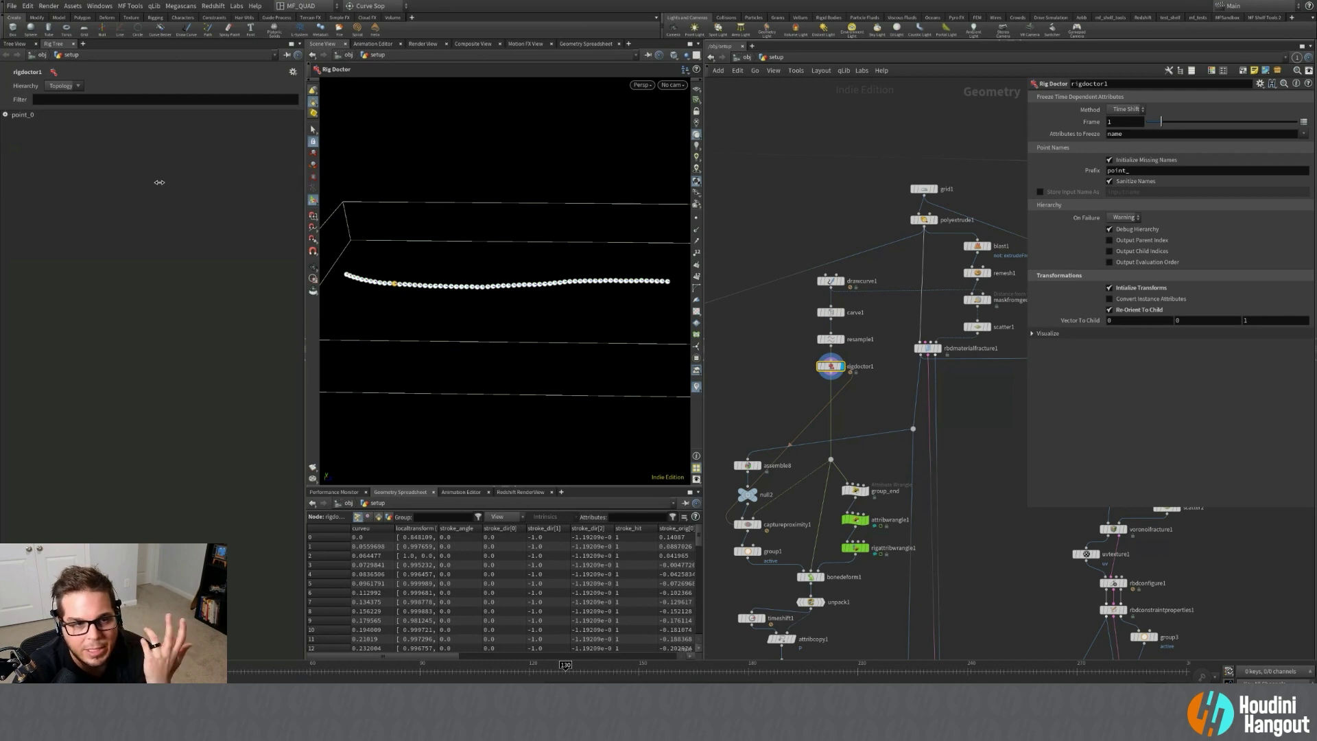
left_click(6, 115)
left_click(16, 124)
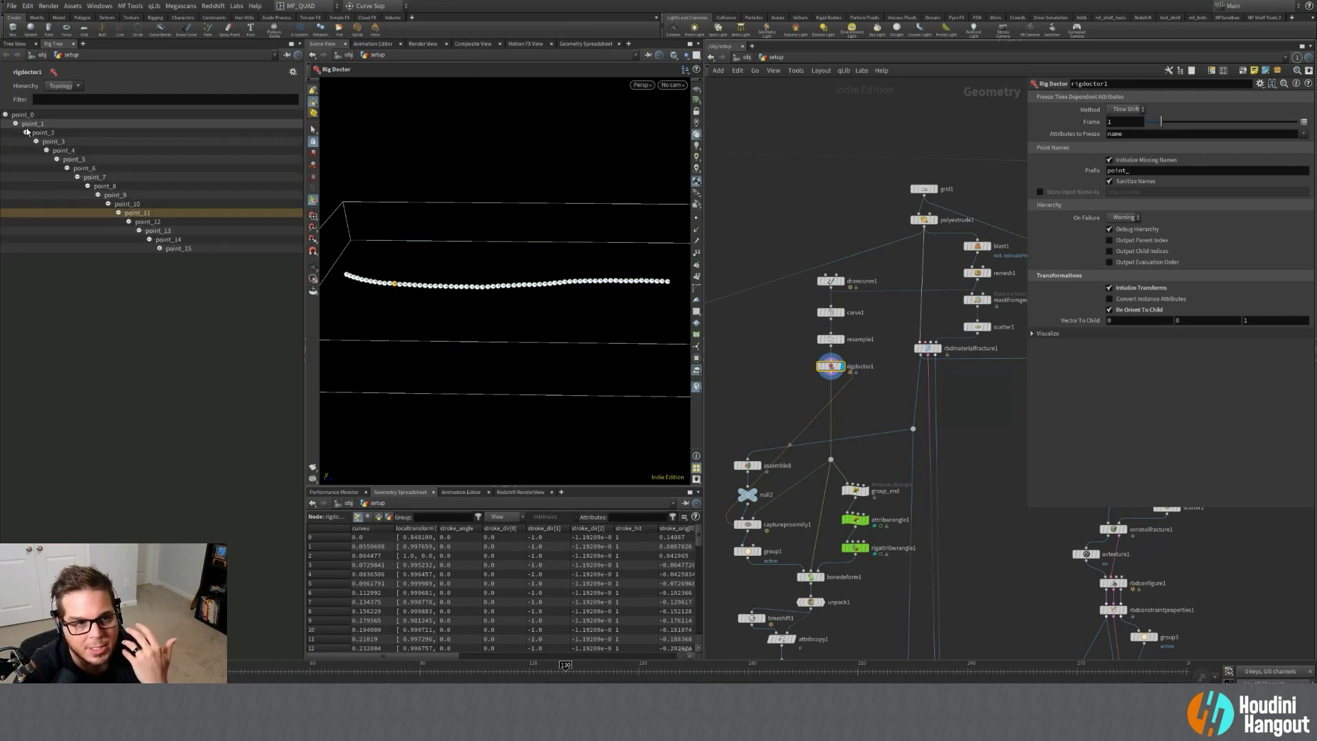
left_click(16, 124)
left_click(6, 116)
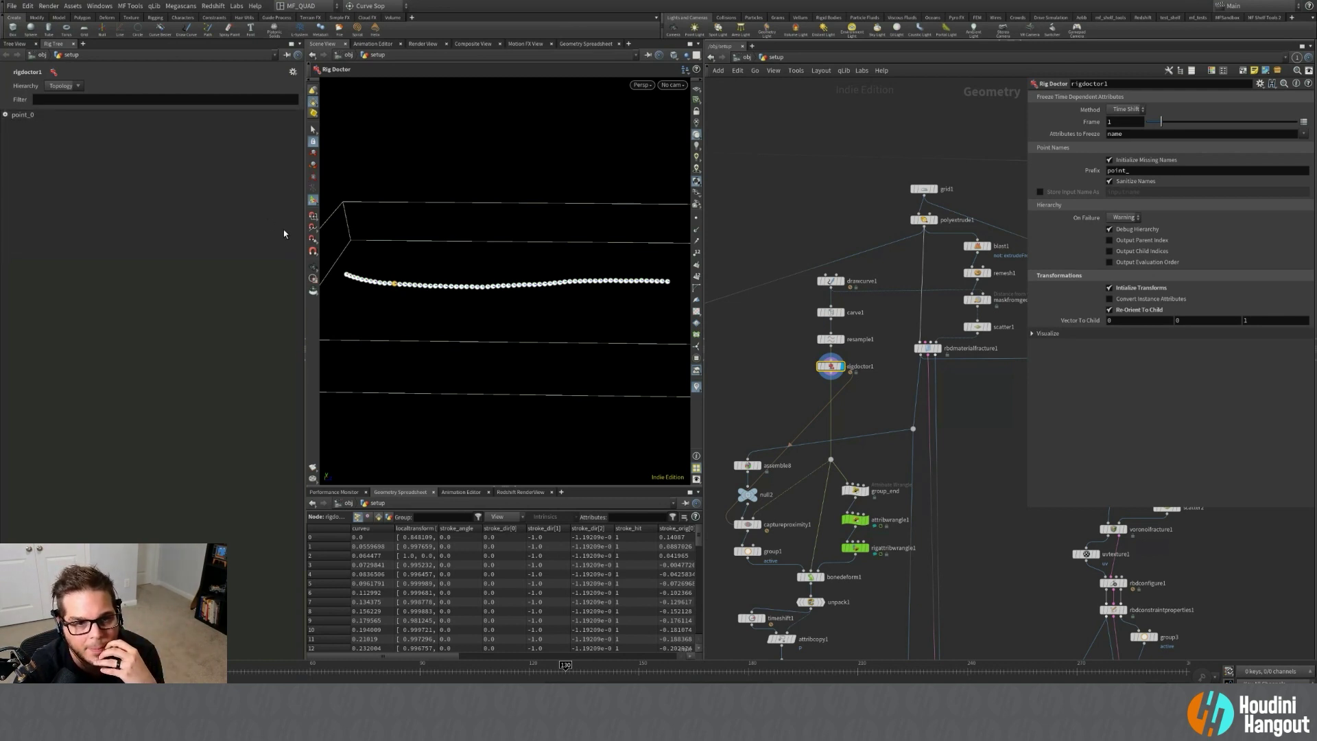
left_click_drag(305, 237, 149, 236)
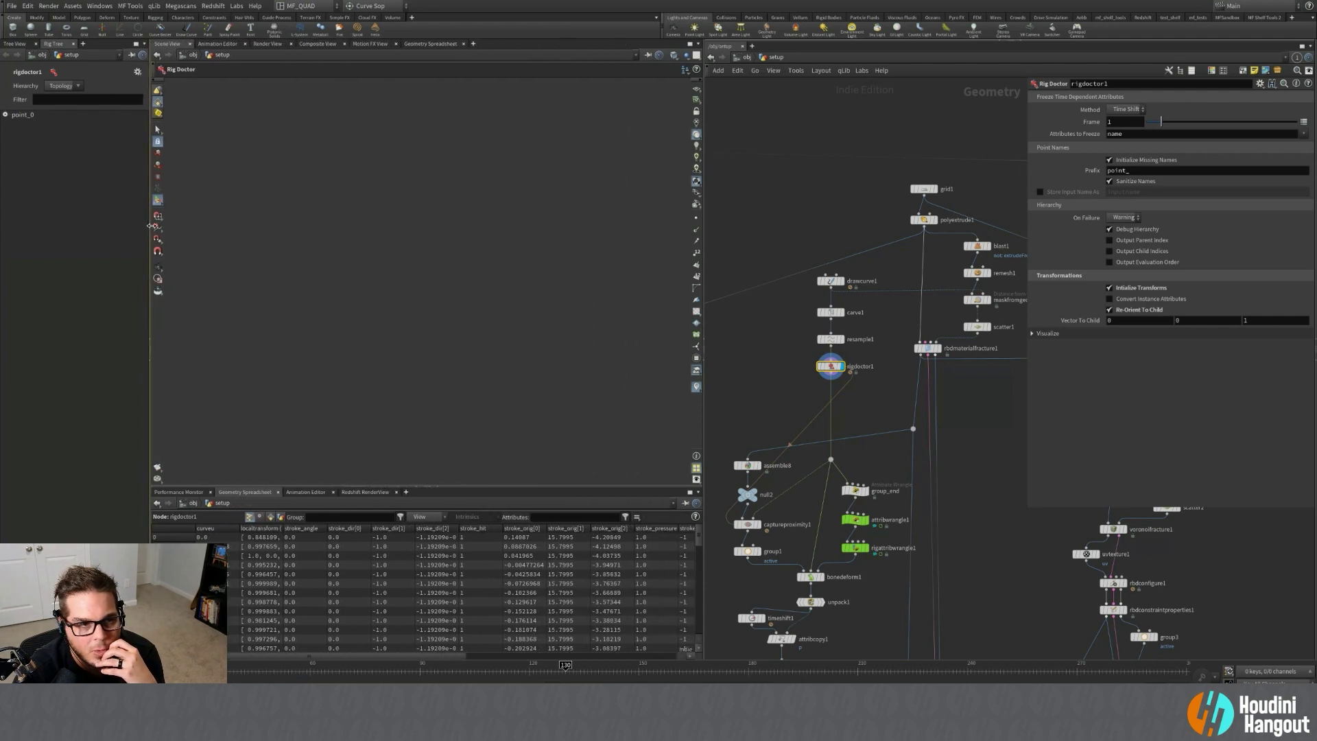
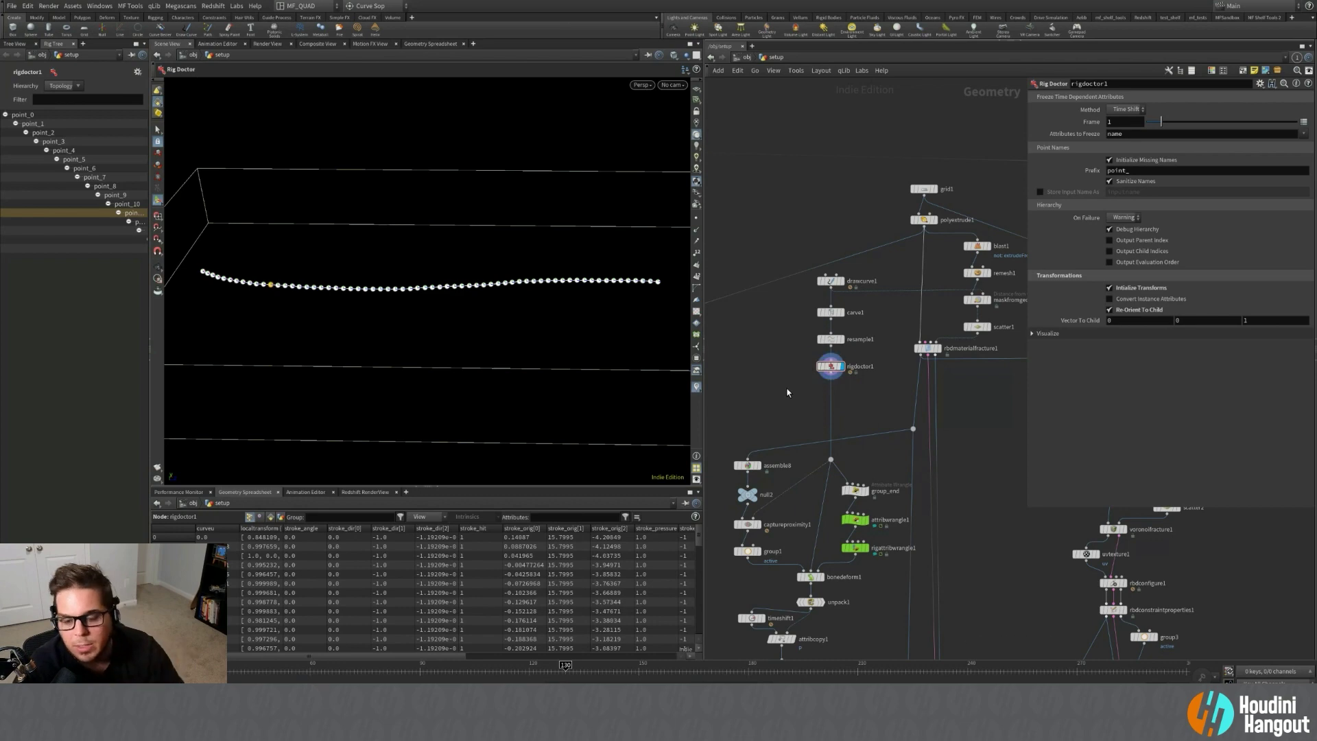
Add a Skeleton node beside rigdoctor1 and try its Stash Input option.
key("Tab")
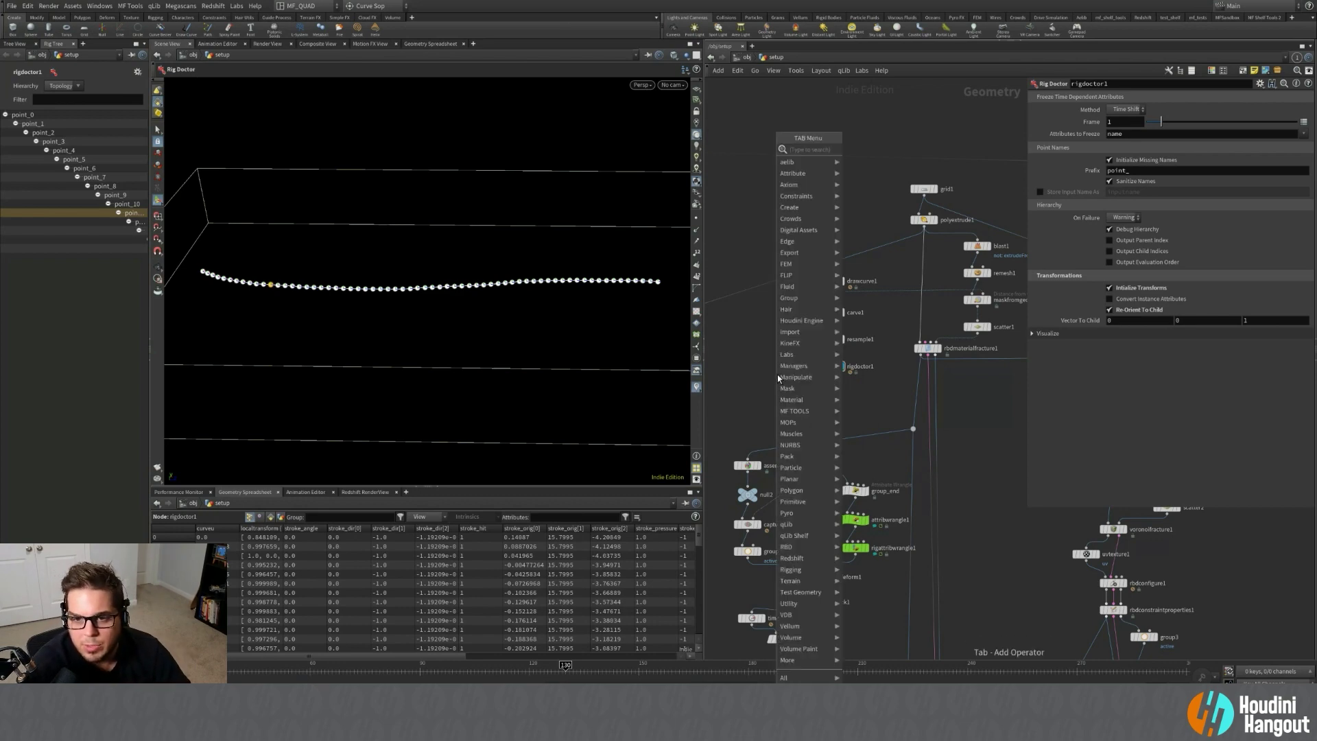
type("rigp")
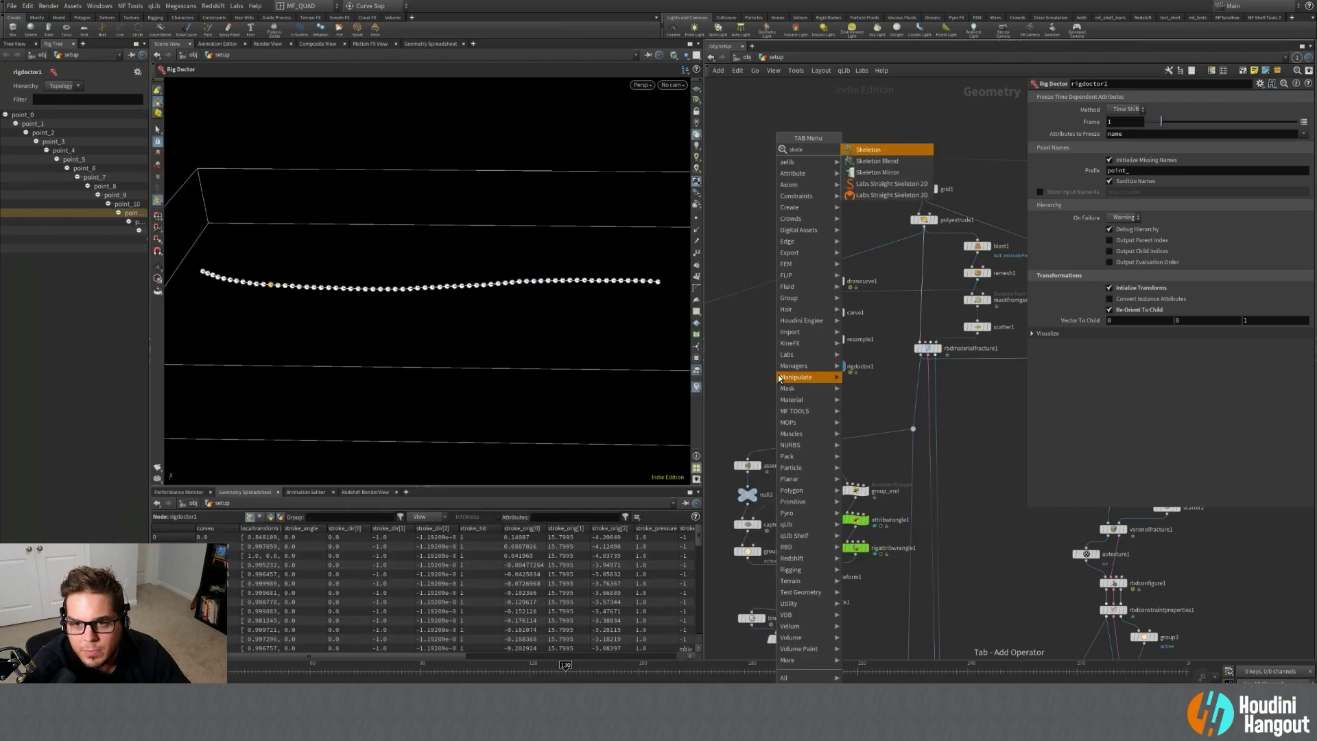
key("Return")
left_click(745, 389)
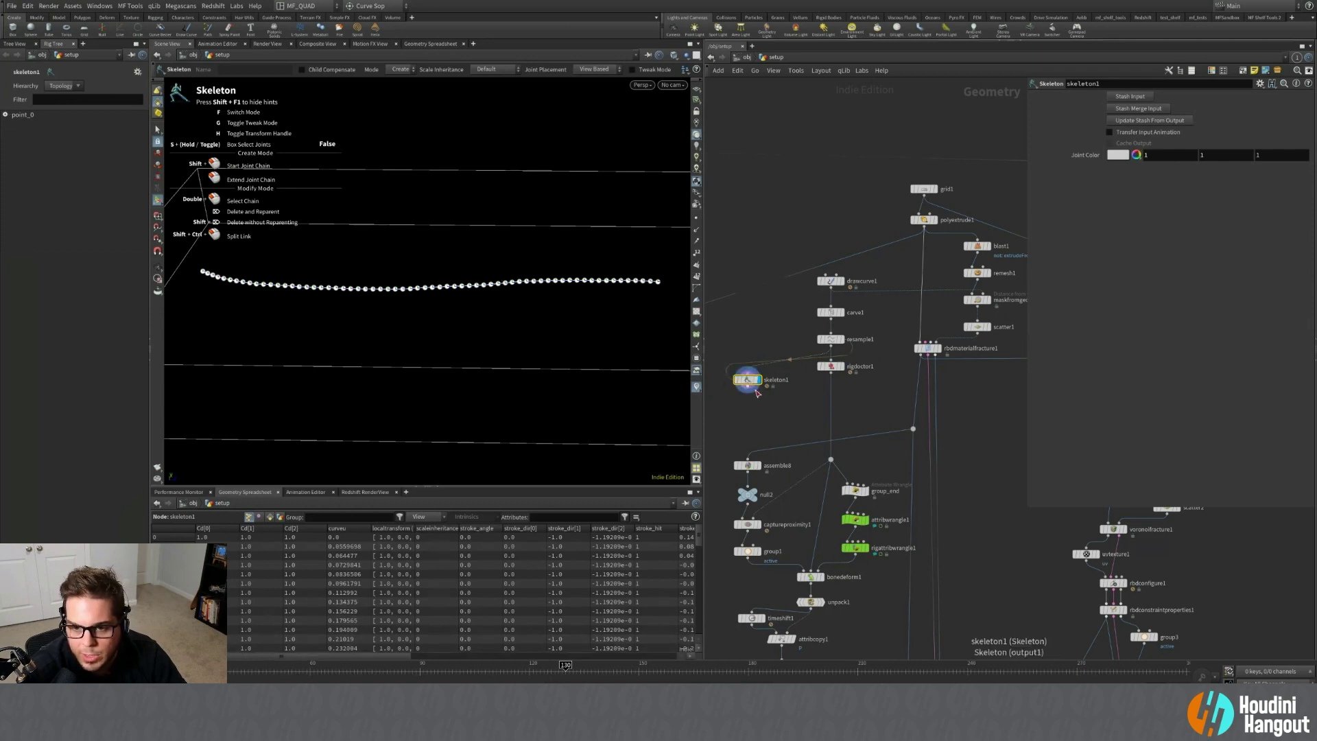
left_click(1132, 97)
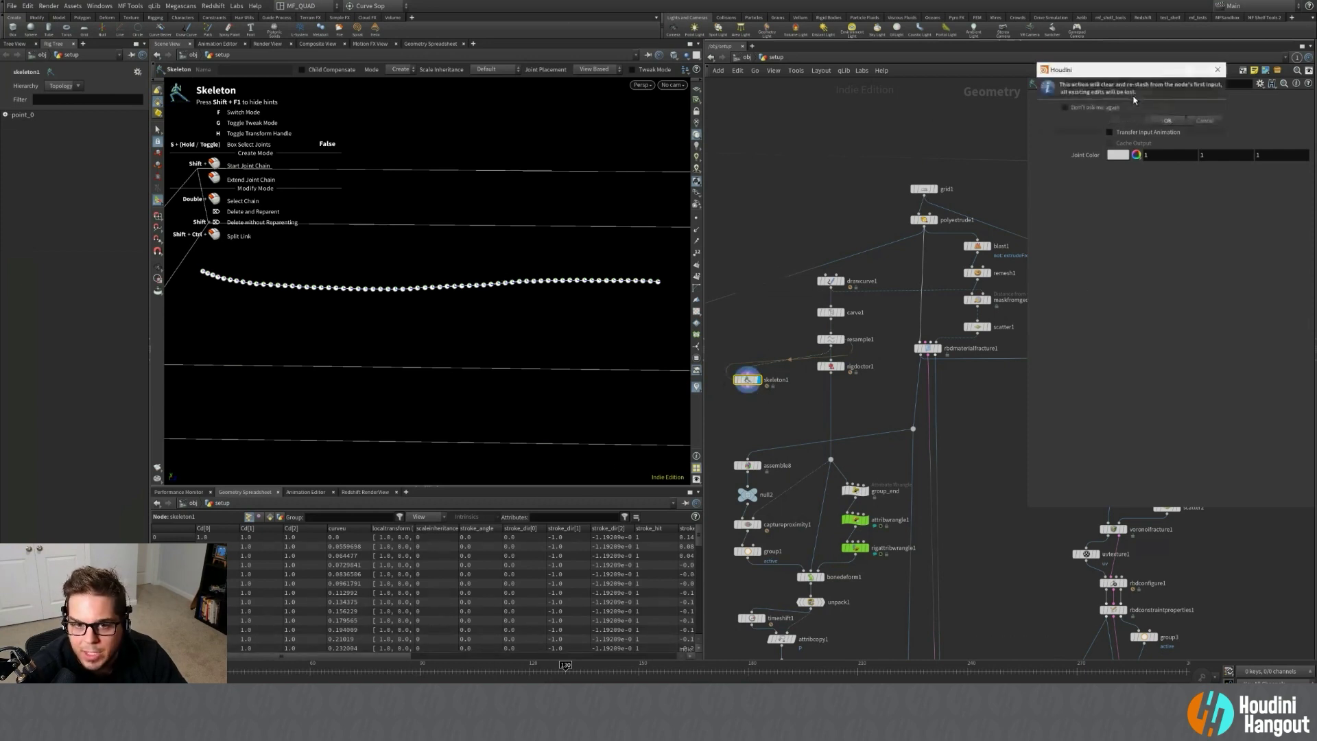
left_click(1205, 122)
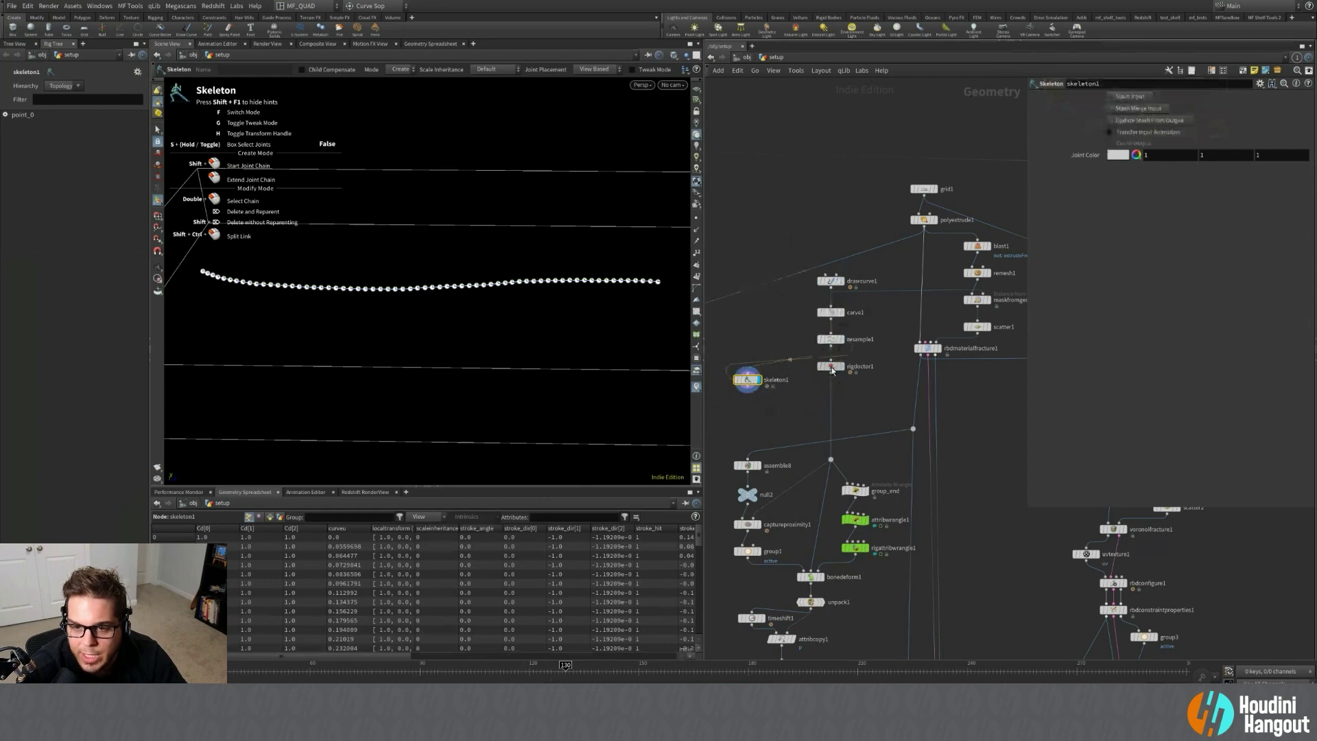
Line up rigdoctor1 with skeleton1 in the network and compare the two nodes' parameters.
left_click_drag(831, 366, 831, 379)
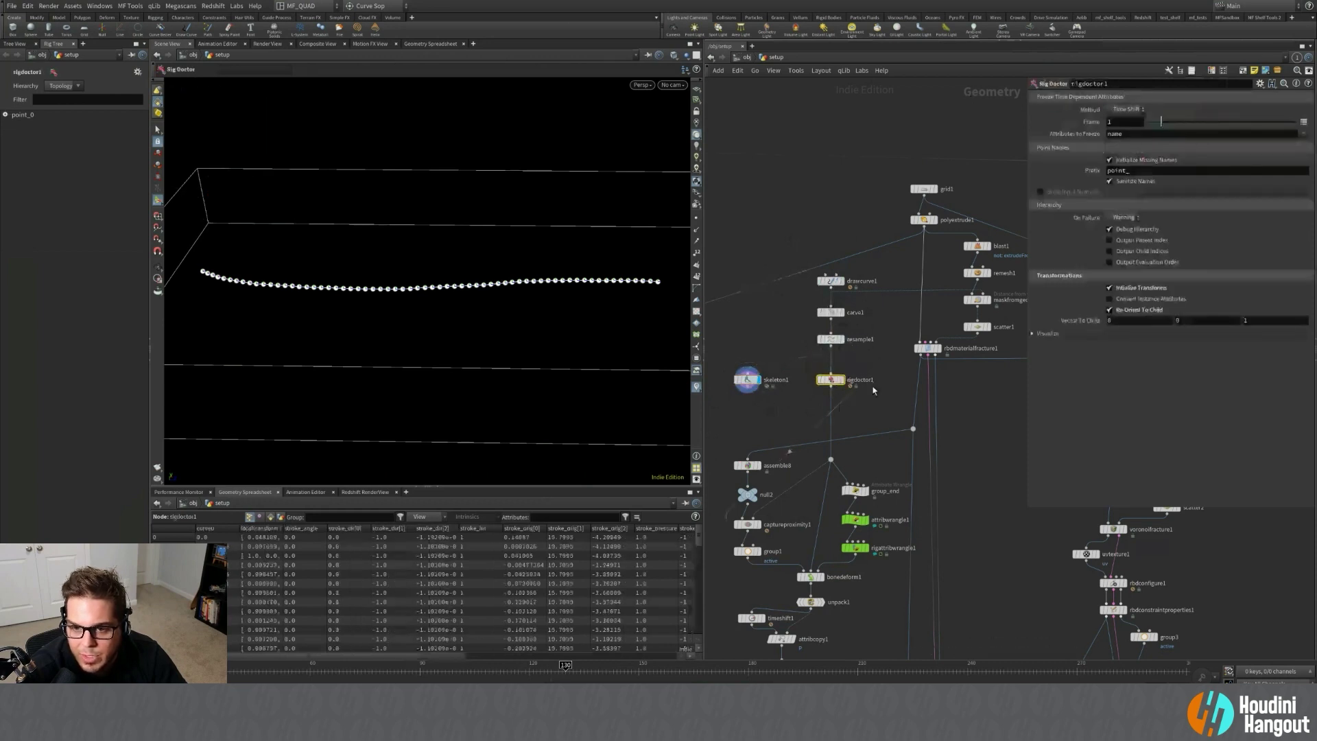
left_click(748, 380)
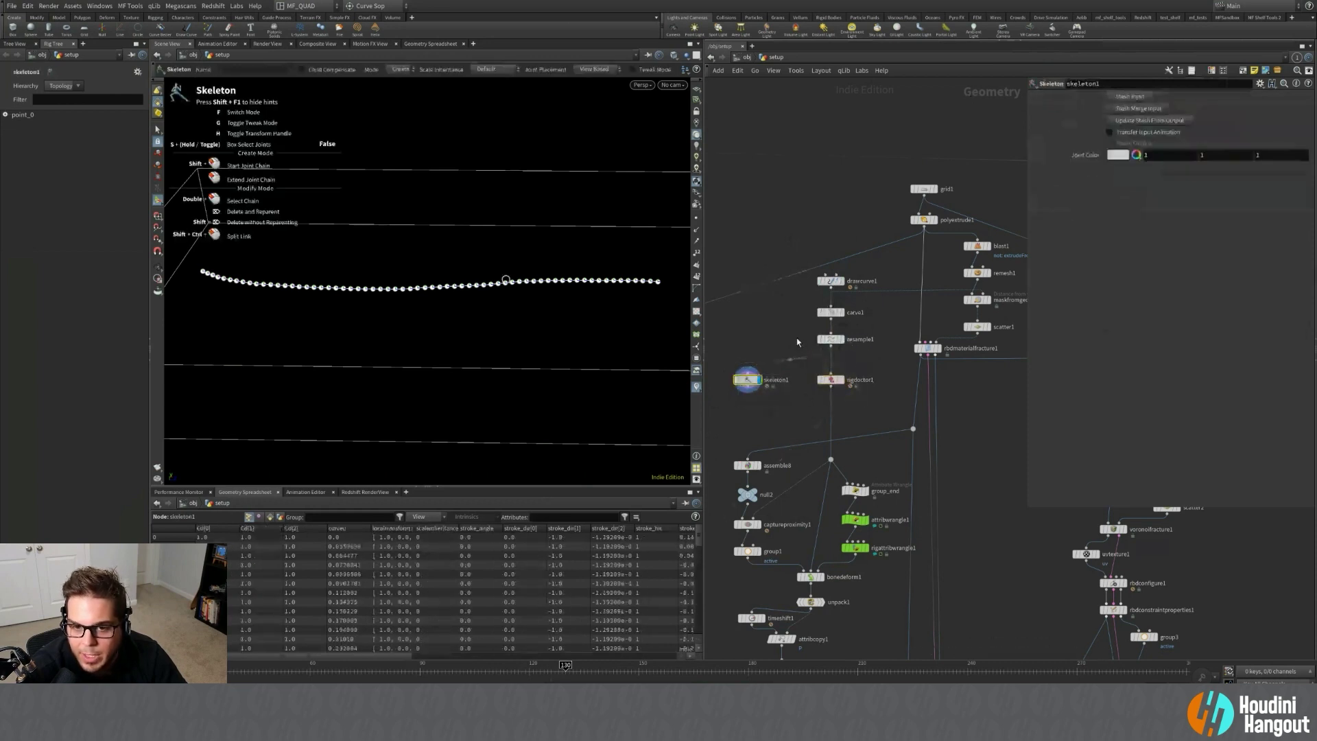
double_click(862, 380)
left_click(832, 380)
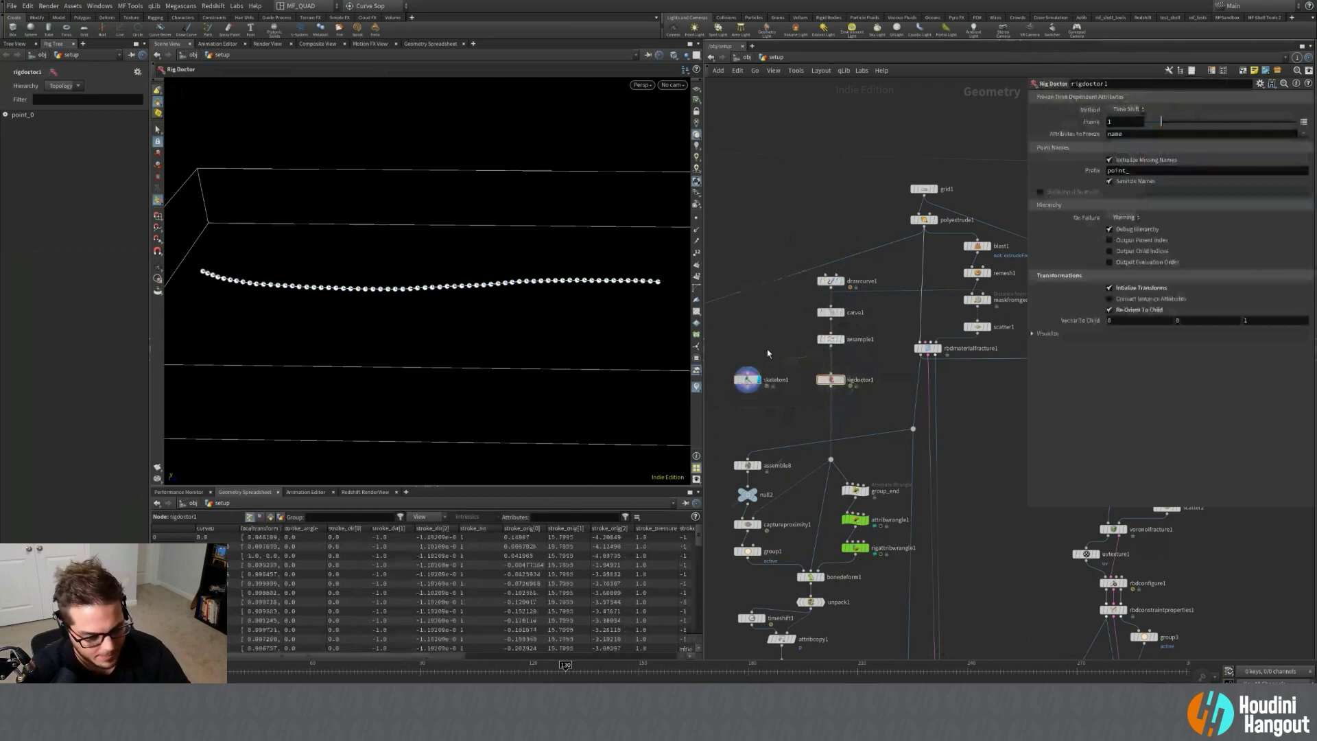
left_click(748, 379)
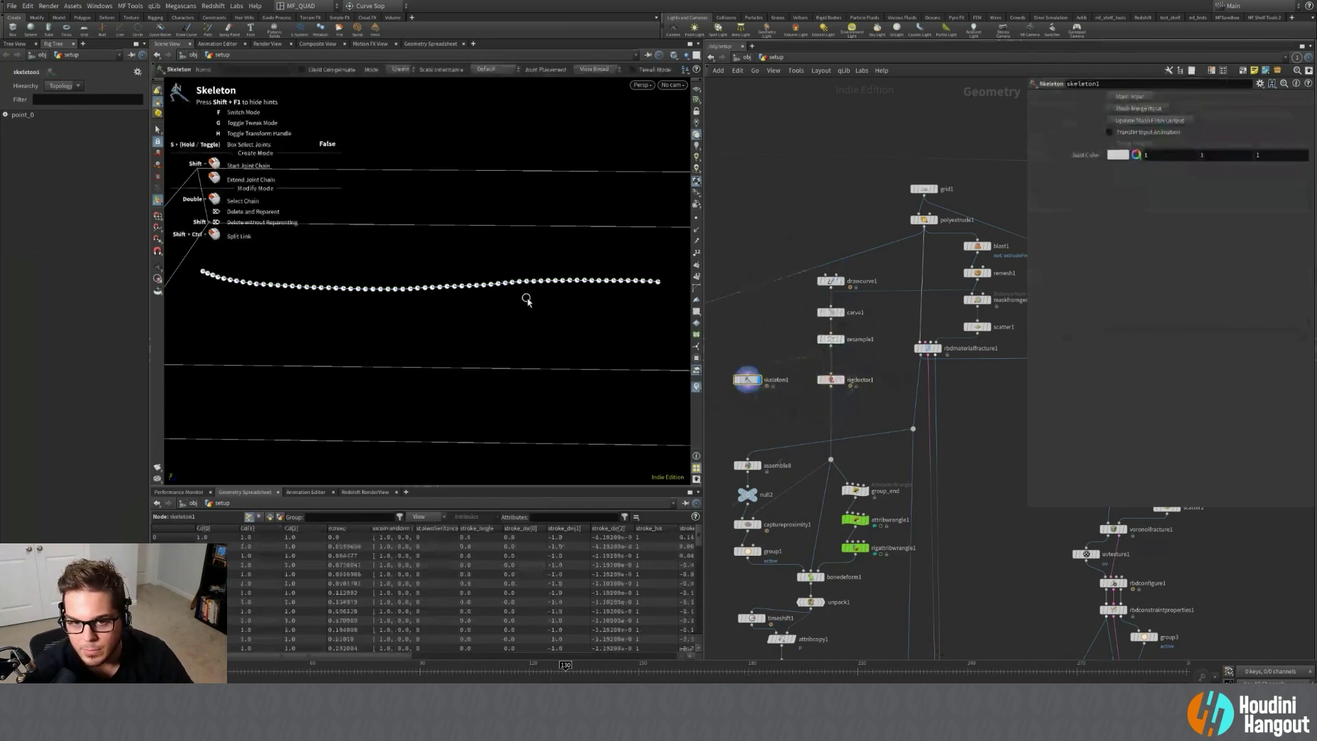
middle_click_drag(796, 411, 819, 400)
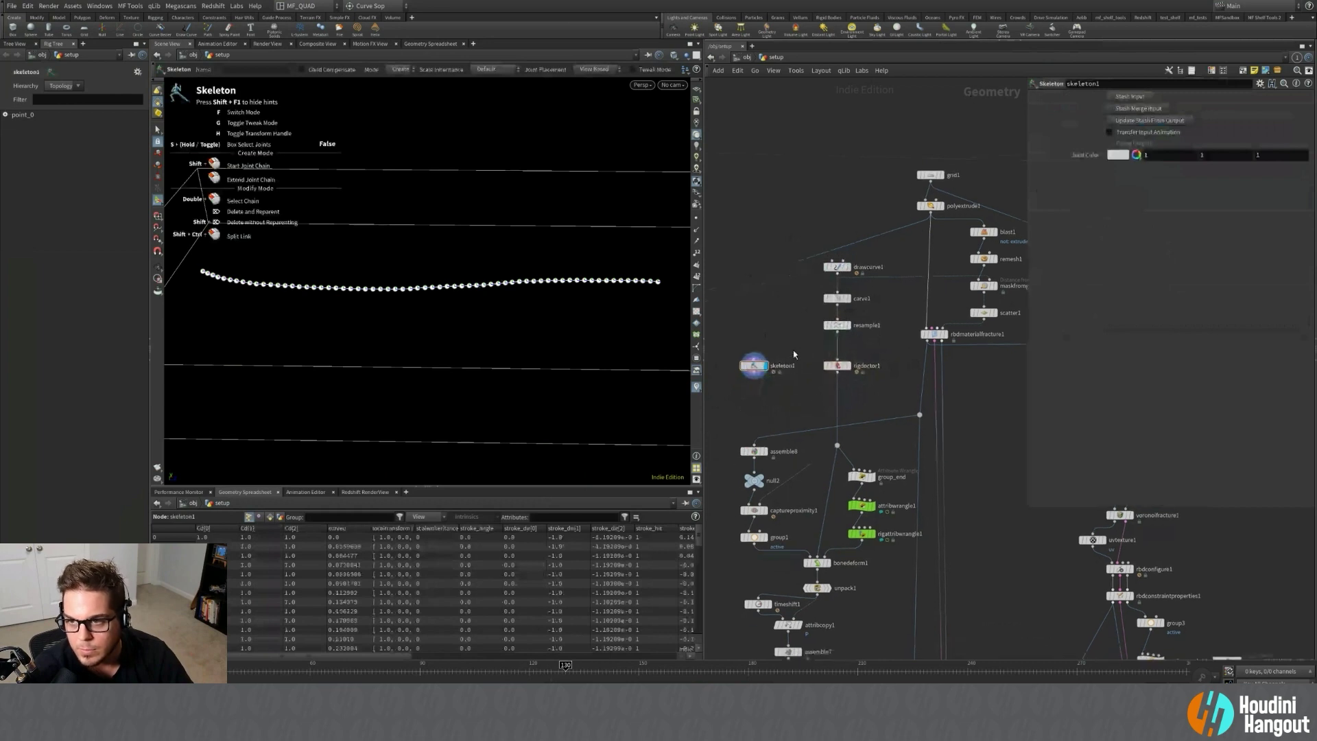
middle_click_drag(781, 373, 823, 370)
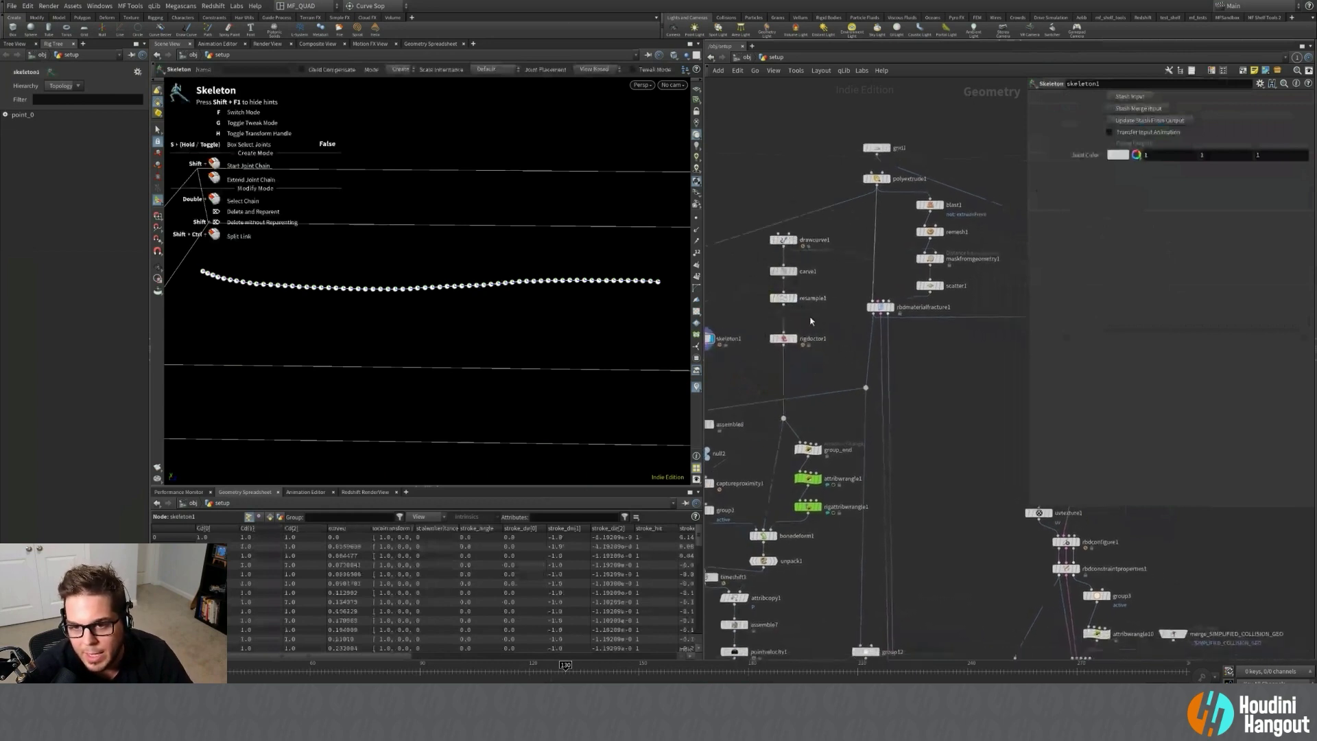
Select and display rbdmaterialfracture1 to show the fractured slab.
middle_click_drag(749, 391, 840, 338)
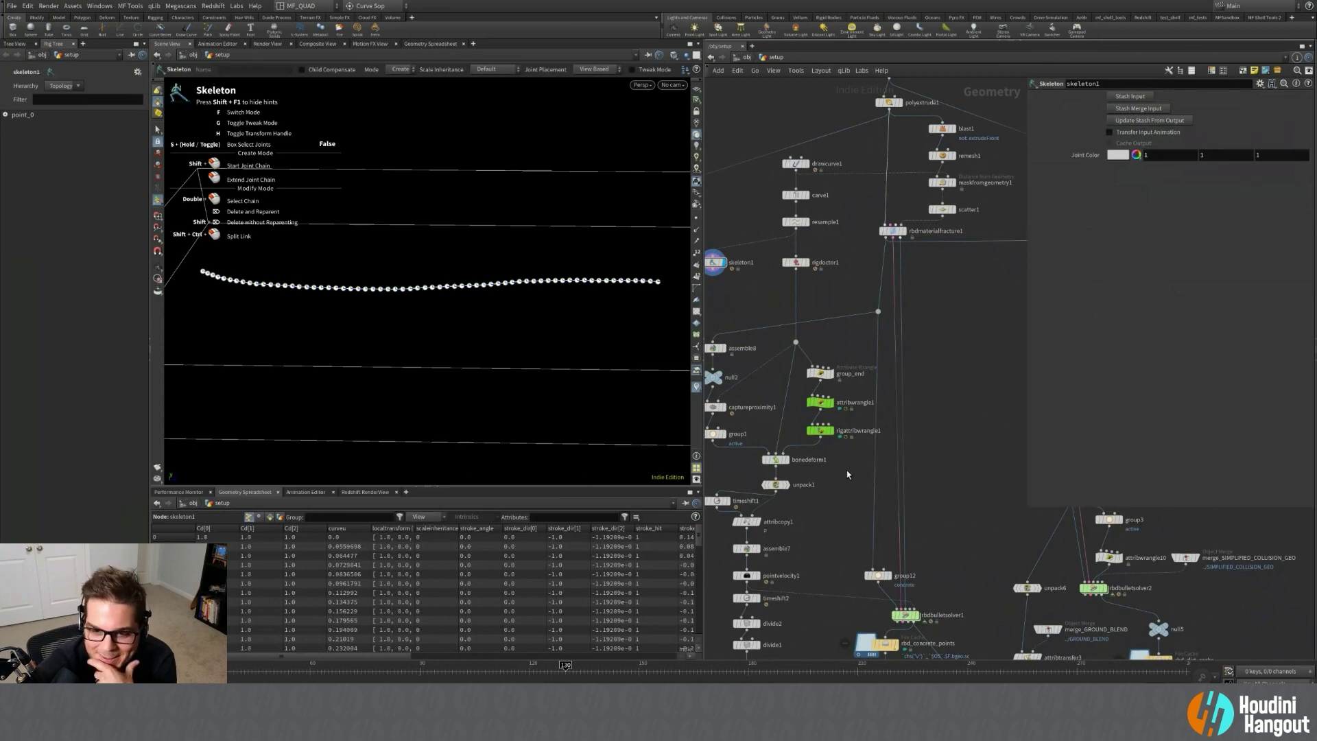
middle_click_drag(845, 459, 845, 469)
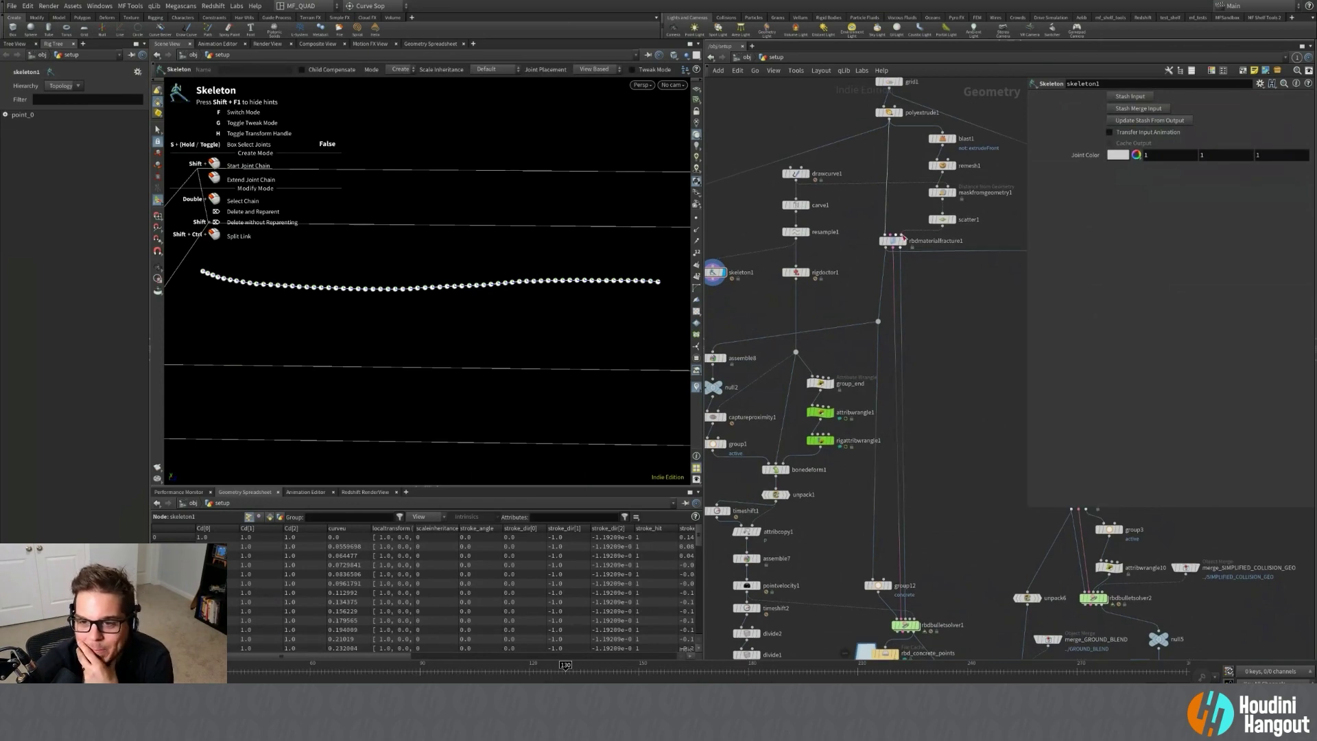
left_click(895, 249)
left_click(894, 247)
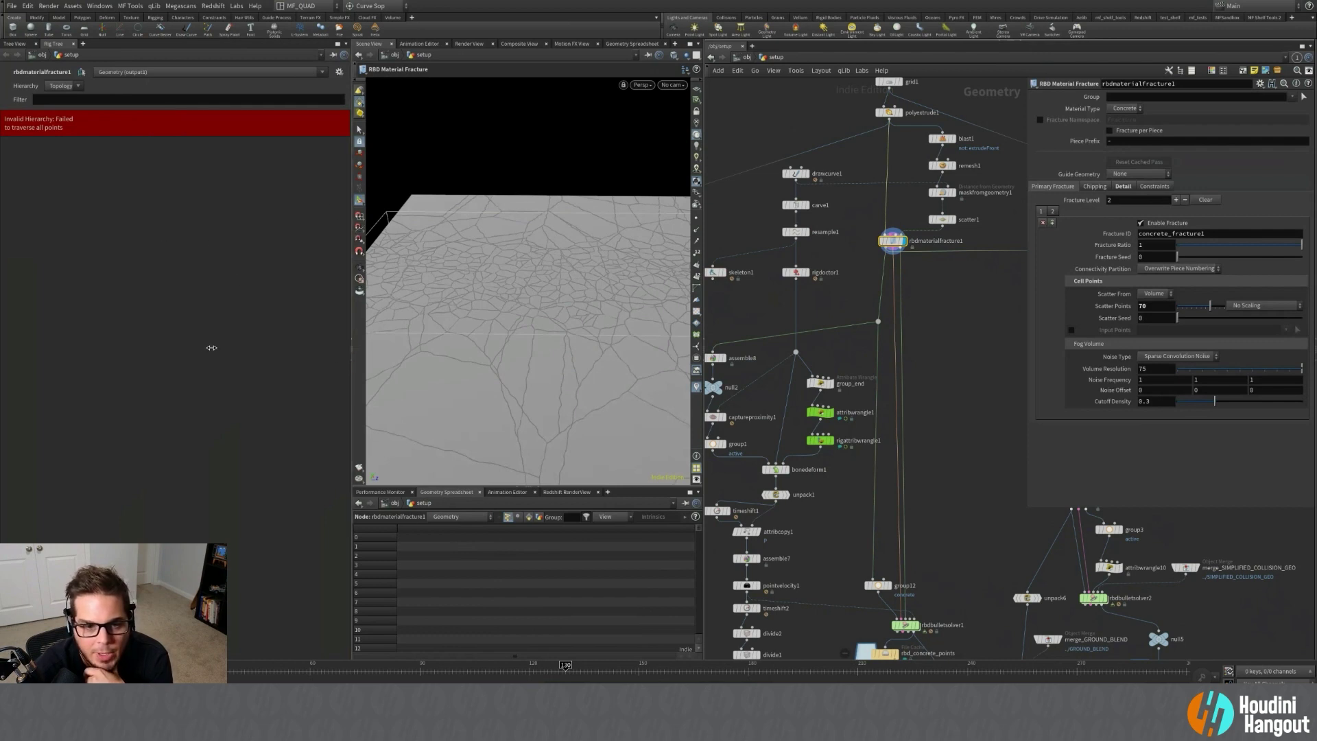
Replace the Rig Tree with the node tree view and collapse that side pane to enlarge the viewport.
left_click(75, 45)
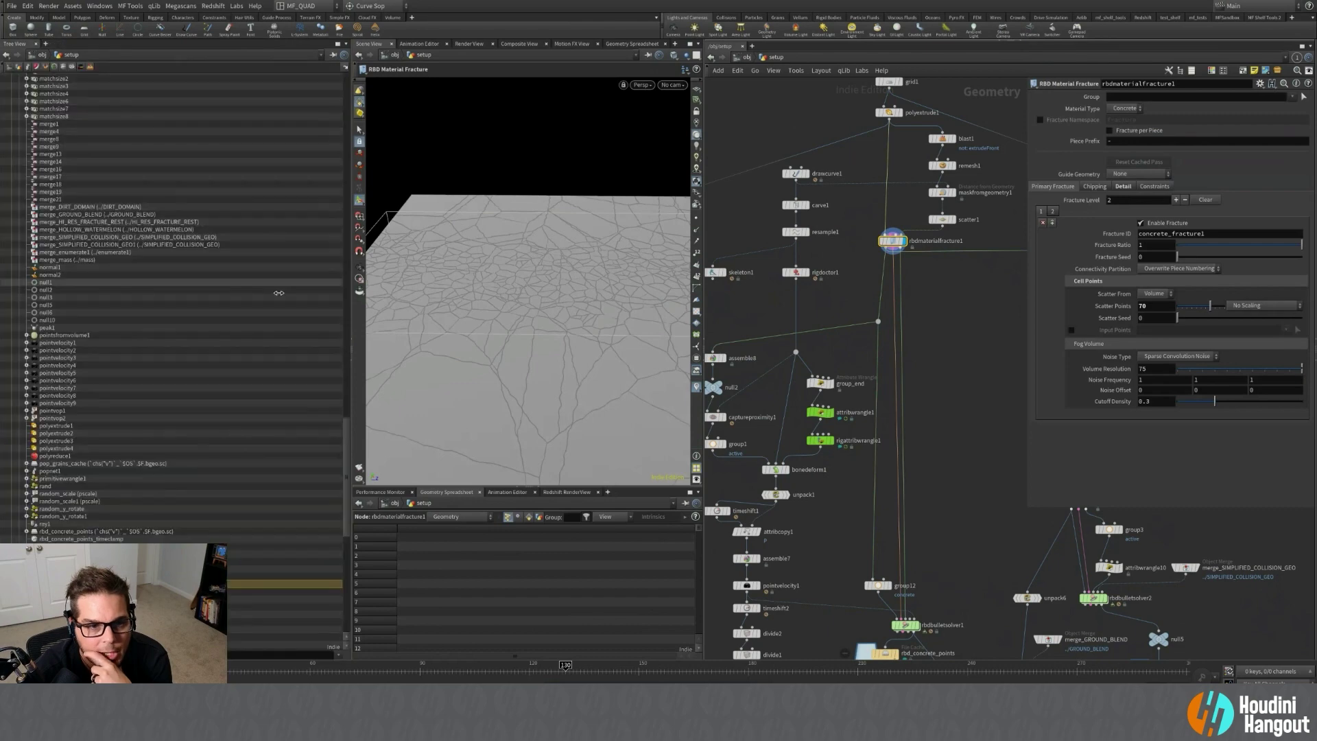
scroll(351, 338, "up", 10)
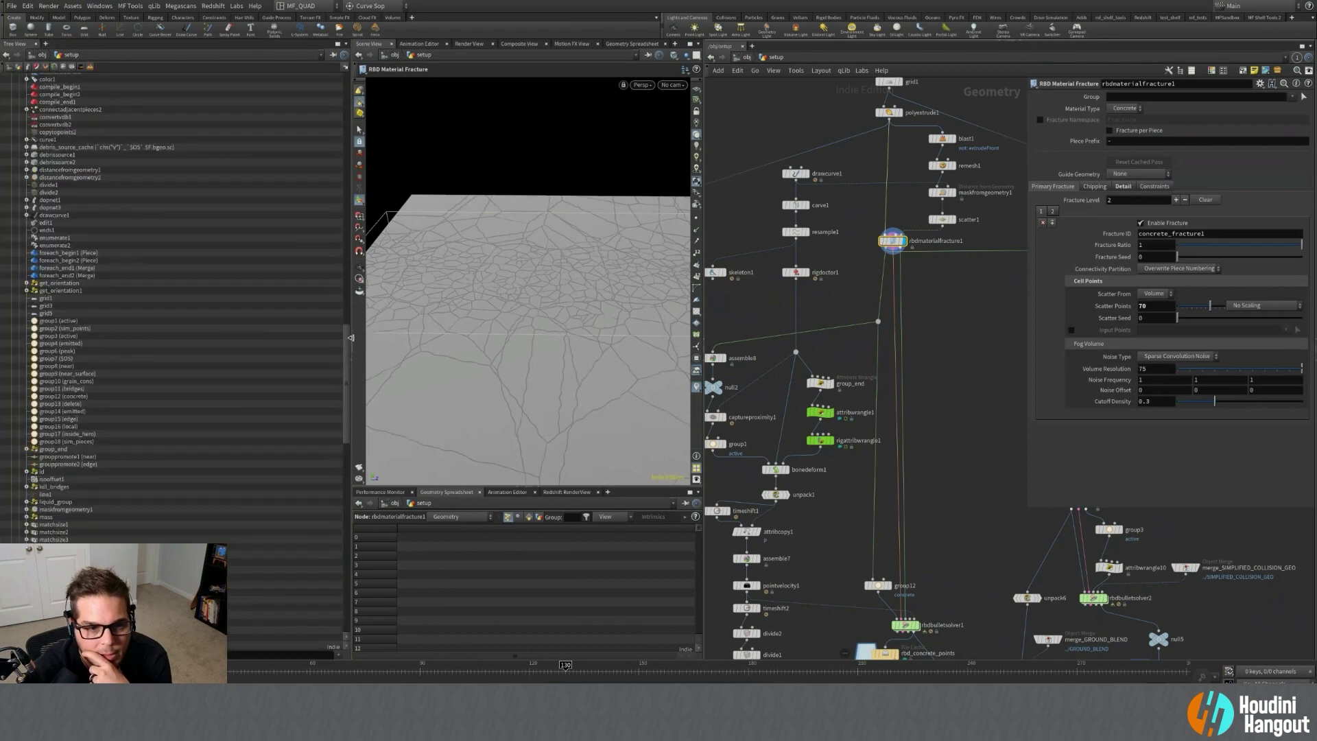
left_click(351, 338)
right_click_drag(466, 279, 312, 299, "alt")
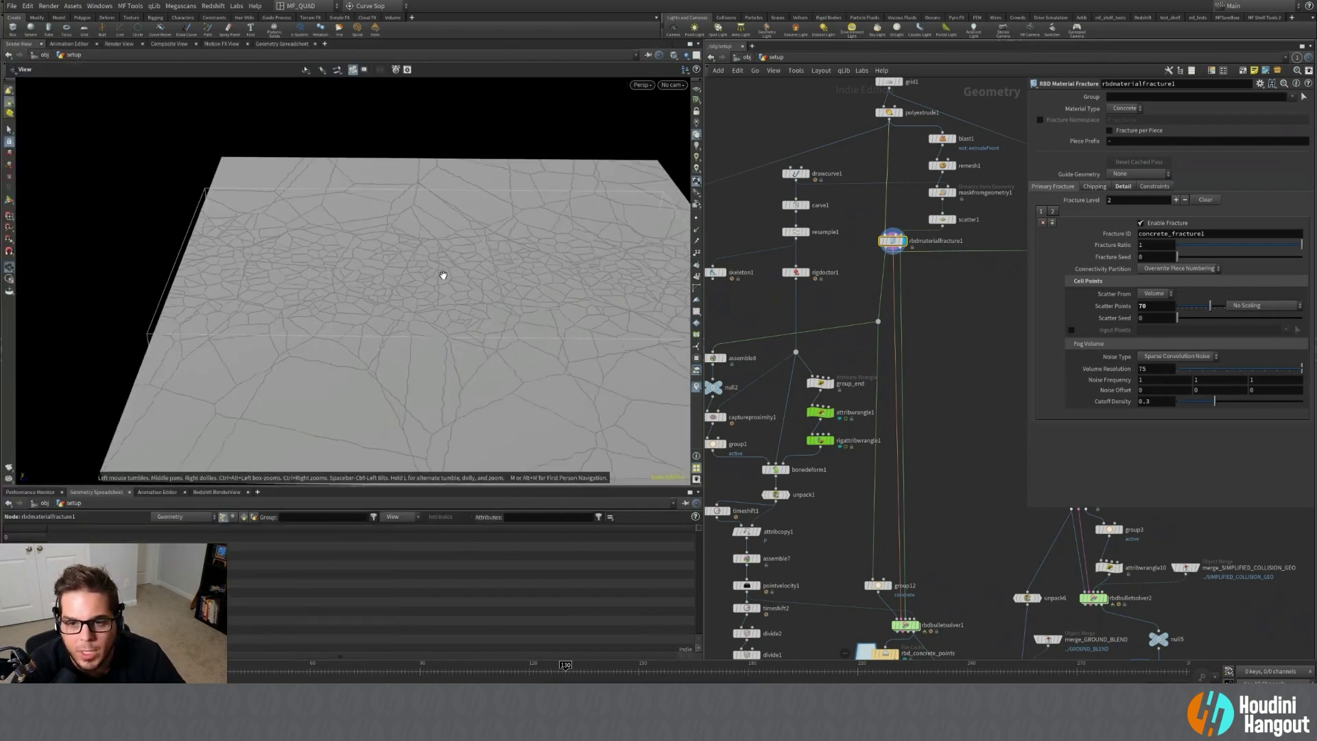
Color the pieces of rbdmaterialfracture1 by their name attribute and inspect the slab from above.
middle_click(892, 241)
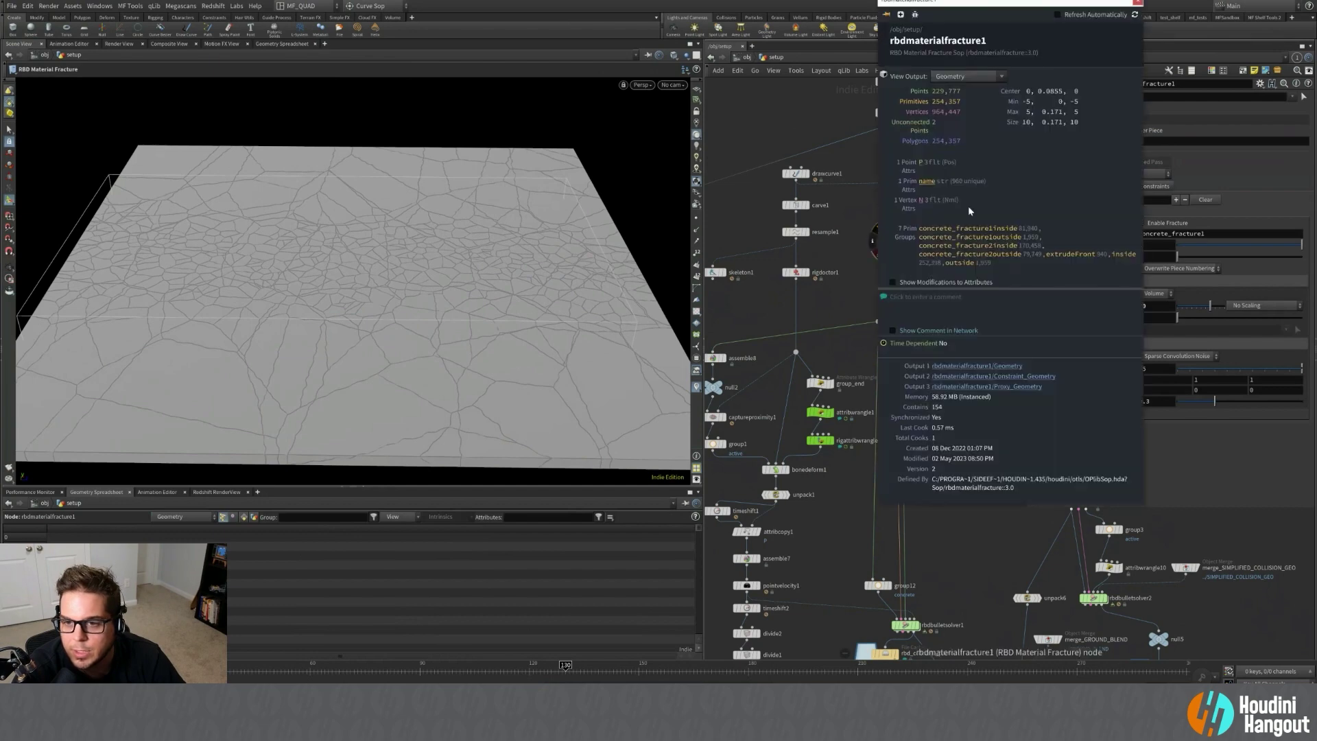
left_click(926, 182)
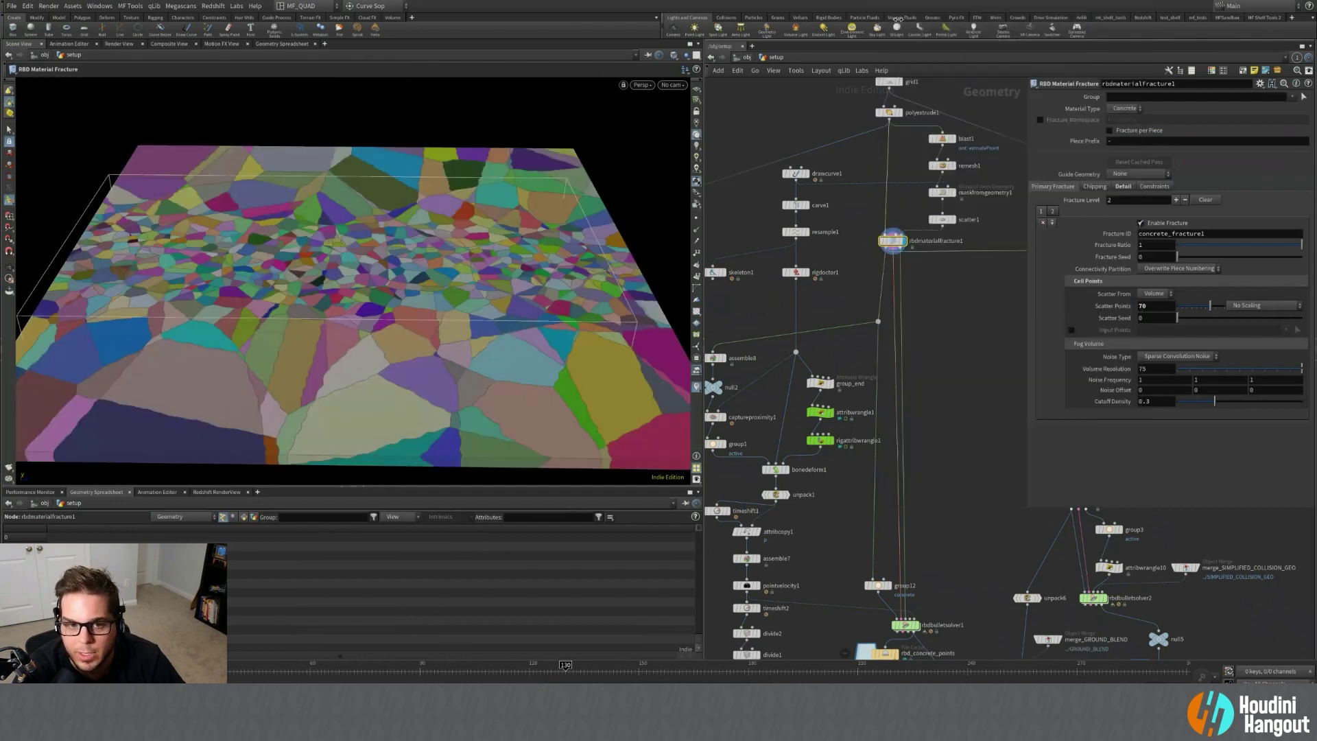
left_click_drag(556, 204, 460, 241)
middle_click_drag(460, 242, 497, 279, "alt")
left_click_drag(497, 279, 541, 300, "alt")
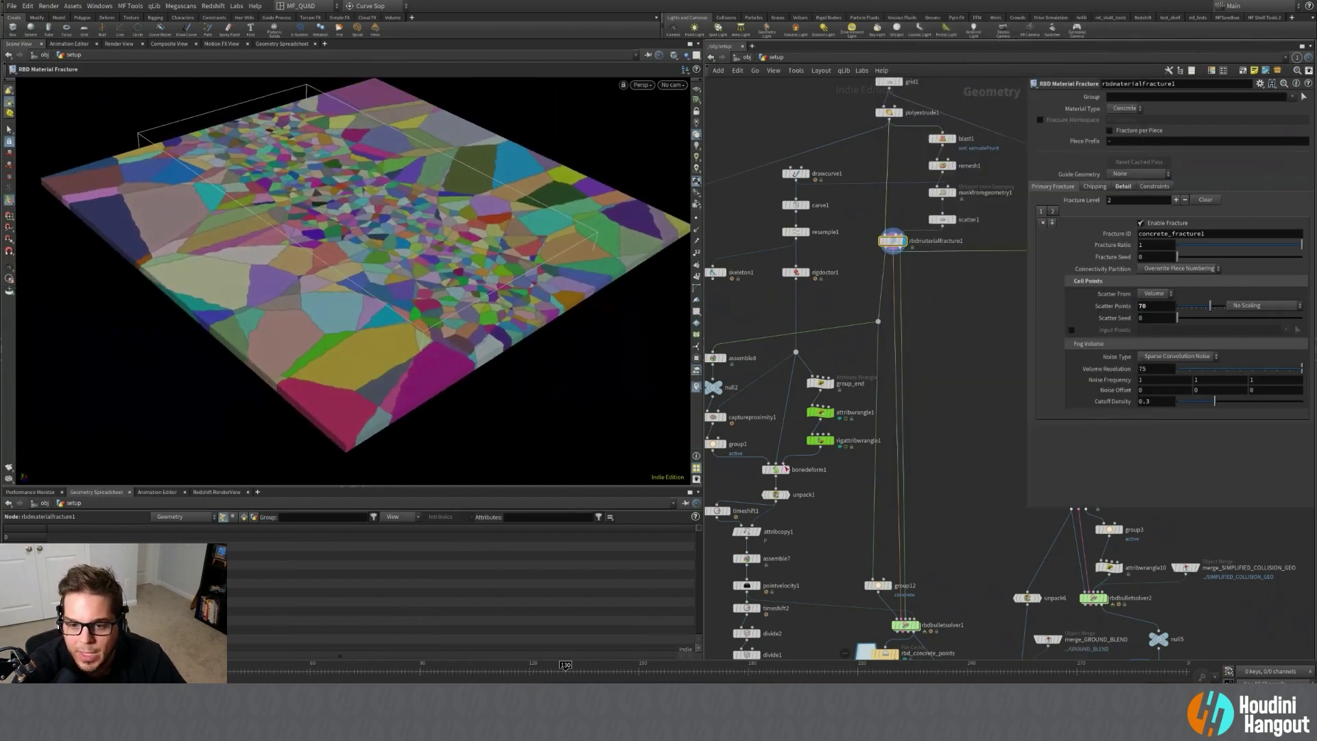
Display assemble6 and its null2 output to show the packed slab.
middle_click_drag(799, 404, 844, 385)
left_click(757, 339)
left_click(770, 338)
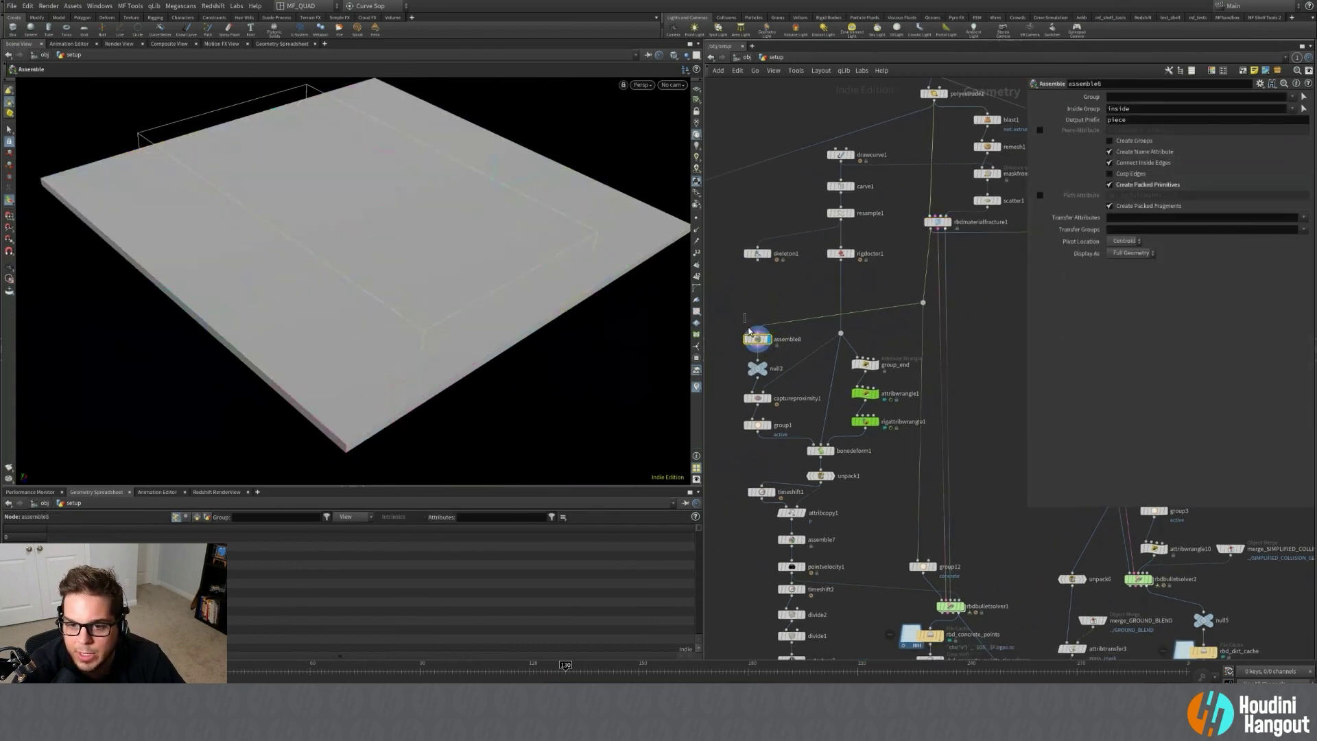
left_click(770, 368)
left_click(757, 368)
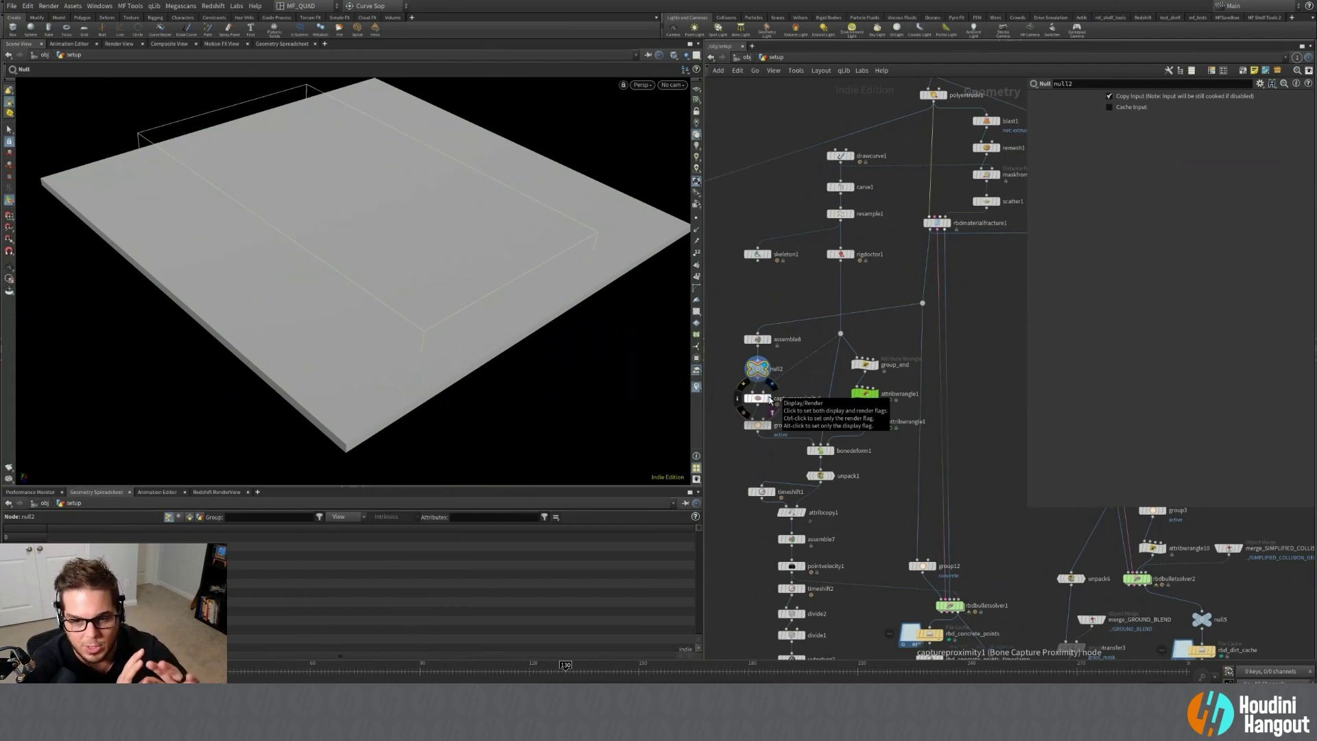
Display captureproximity1 and review its Weighting settings.
left_click(770, 399)
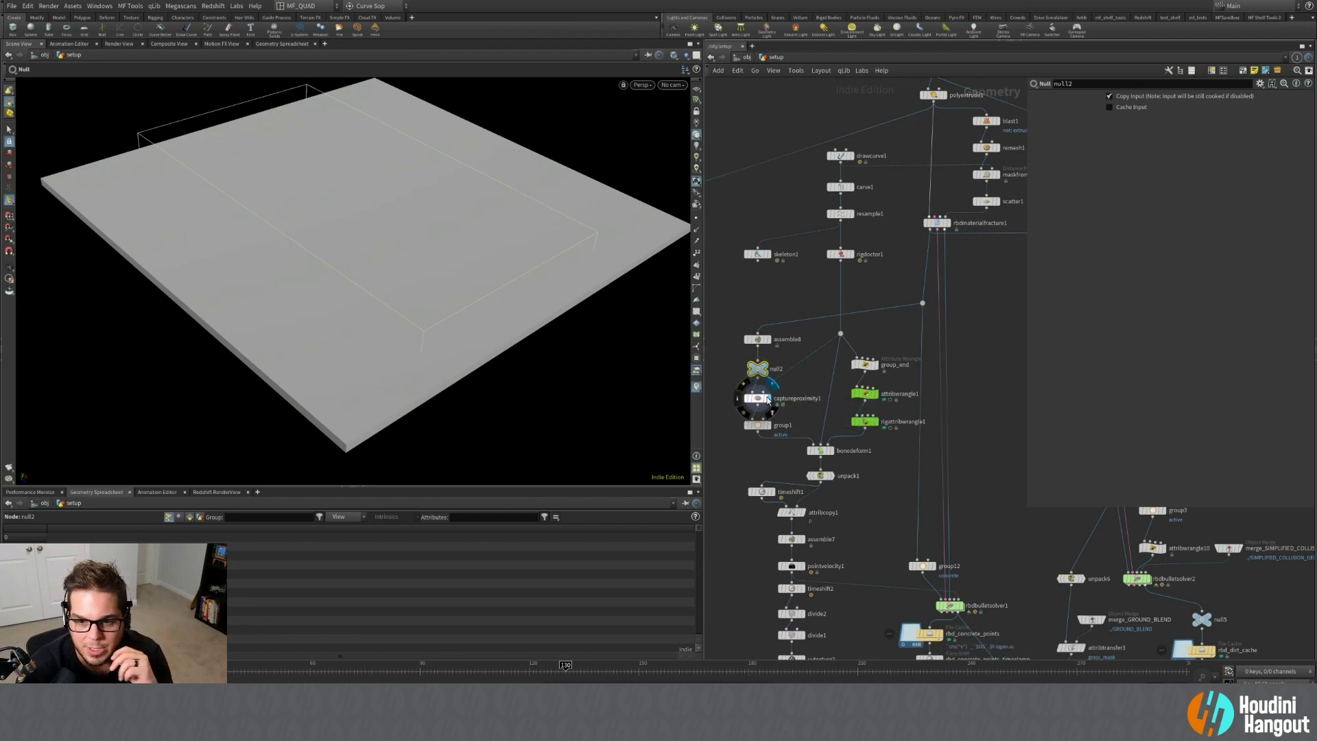
left_click(753, 405)
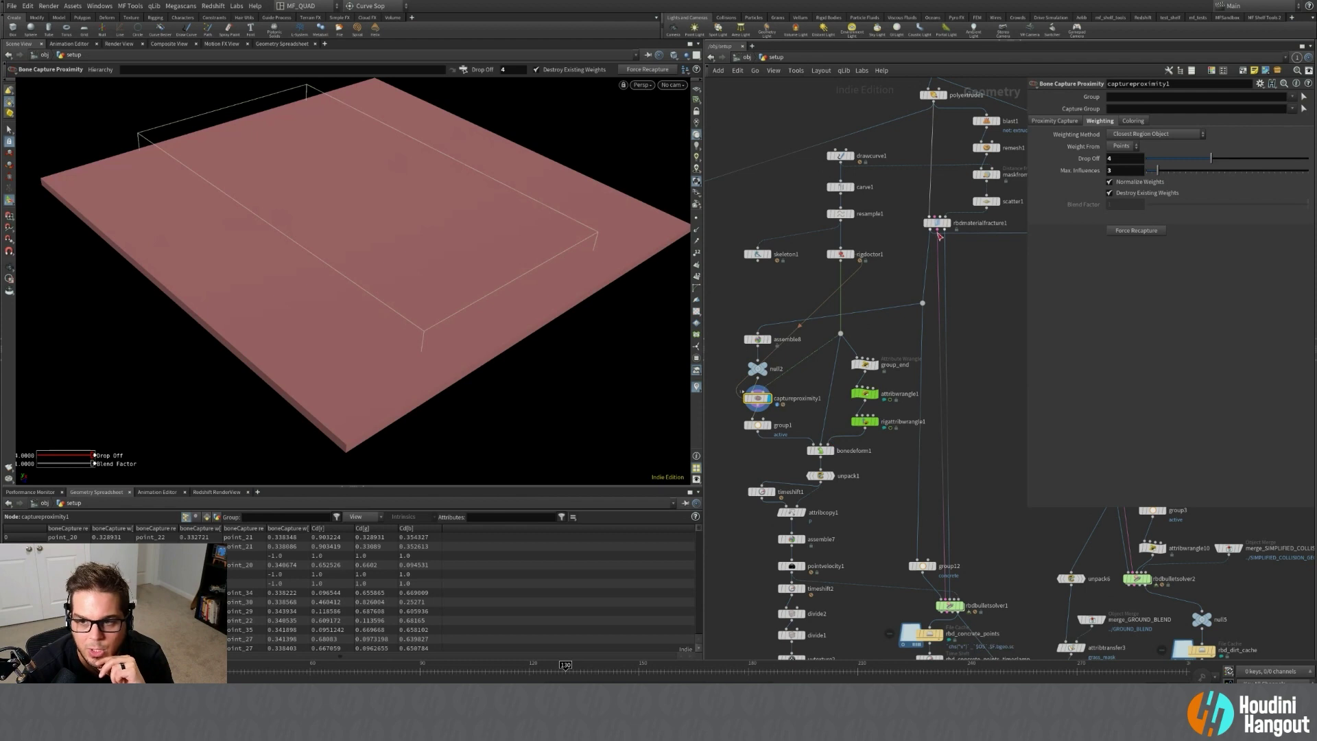
mouse_move(942, 225)
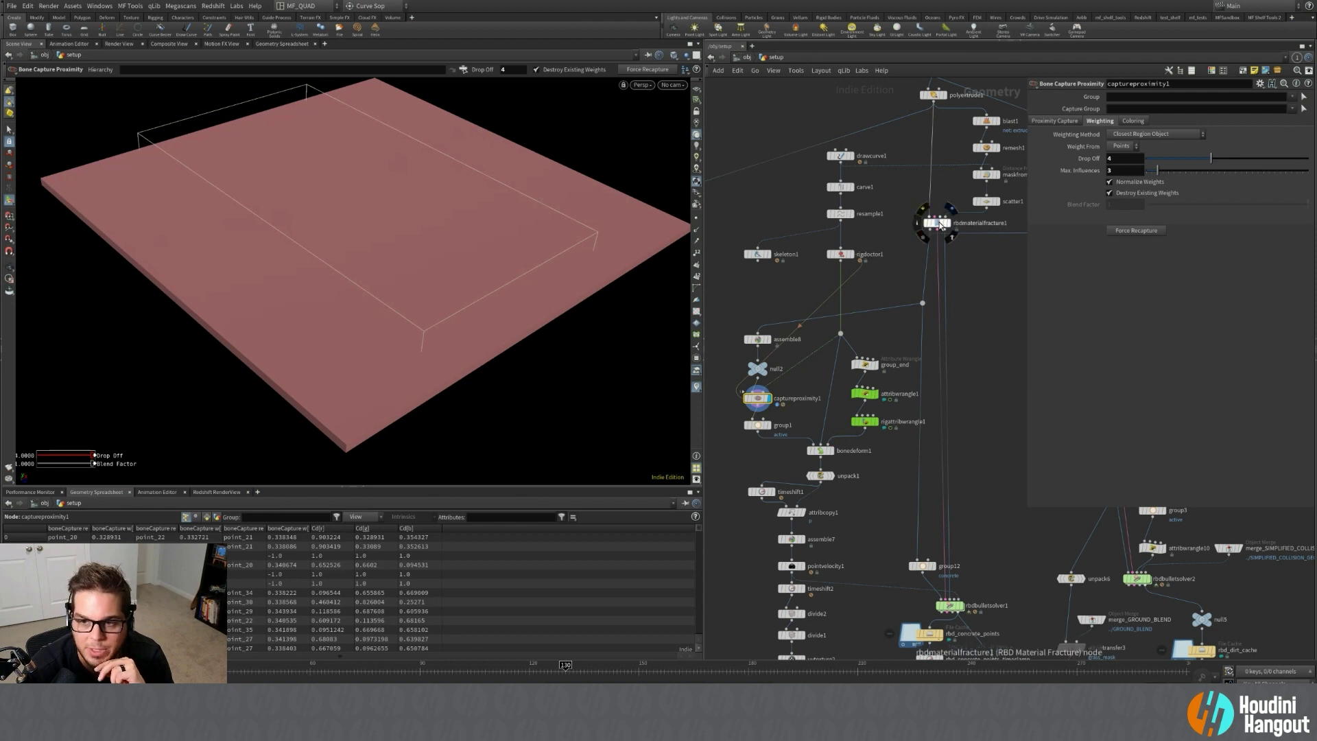
Display bonedeform1, move to an earlier frame and inspect the curled slab up close.
left_click(829, 450)
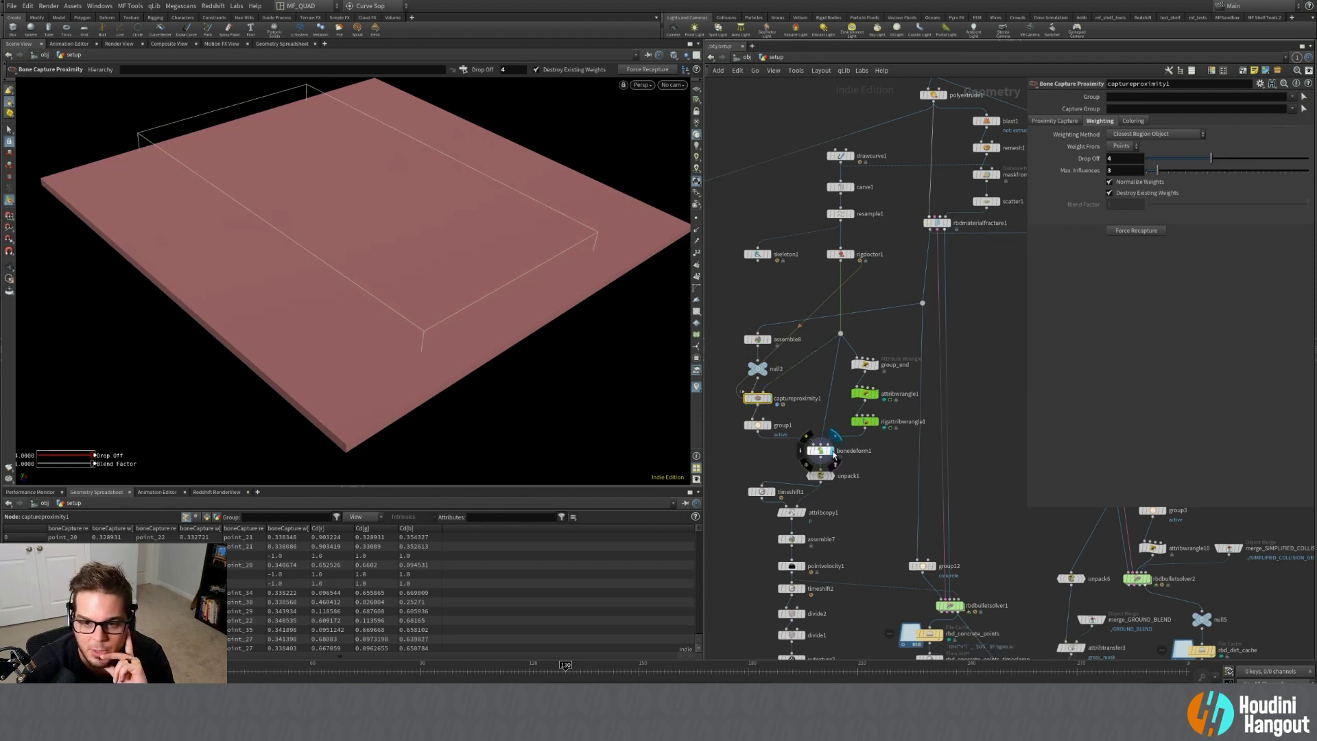
right_click_drag(313, 152, 414, 148, "alt")
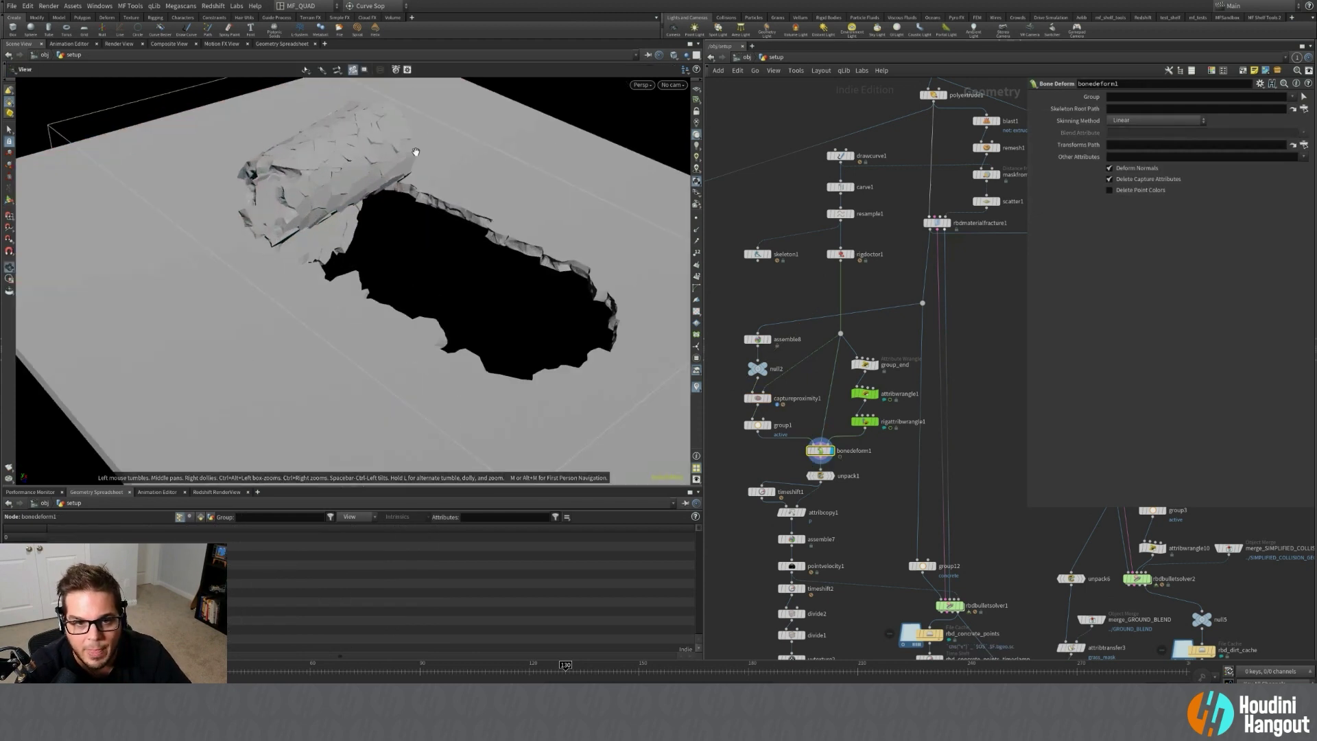
left_click_drag(414, 148, 446, 109, "alt")
left_click_drag(391, 676, 452, 674)
right_click_drag(467, 144, 557, 125, "alt")
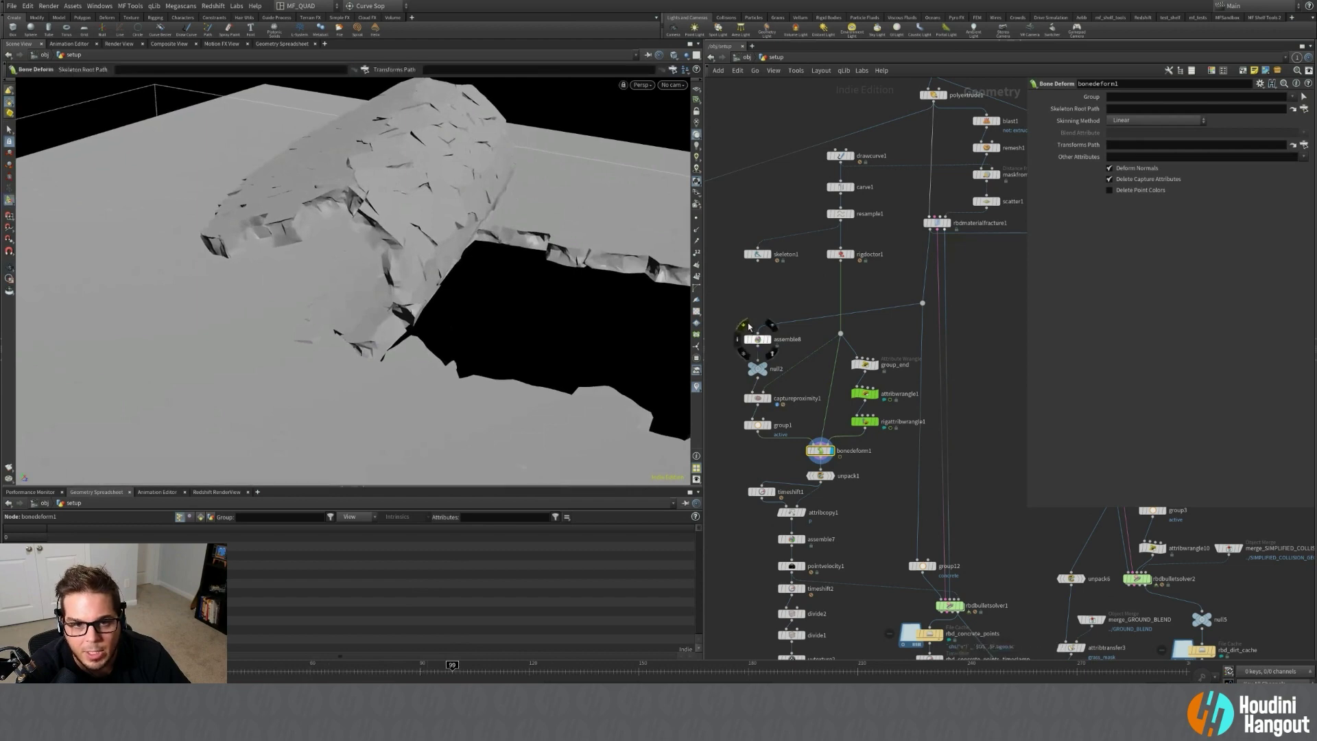
Bypass assemble6 to examine how bonedeform1 bends the unpacked pieces at earlier frames, and re-enable it.
left_click(748, 339)
left_click_drag(654, 241, 389, 203)
left_click_drag(452, 674, 418, 673)
mouse_move(475, 284)
left_mouse_down()
mouse_move(491, 343)
mouse_move(468, 269)
left_mouse_up()
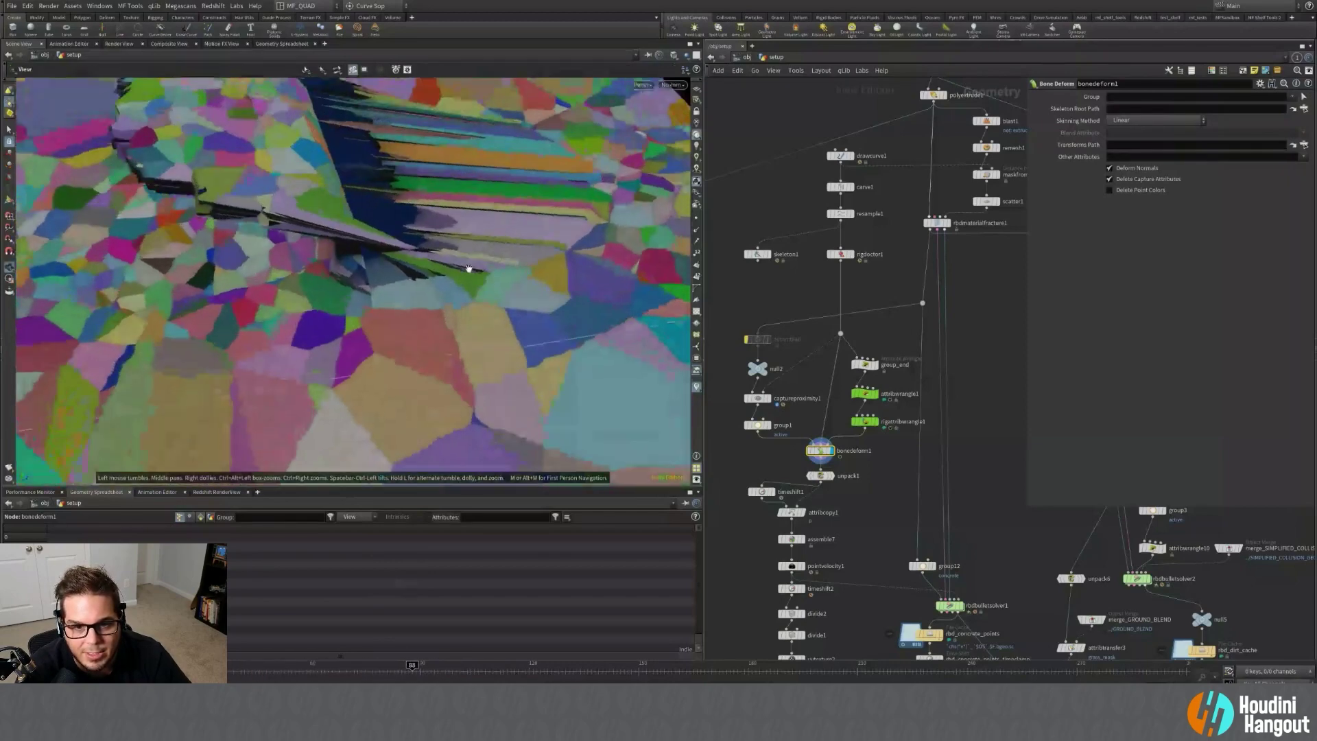
middle_click_drag(476, 274, 500, 332)
right_click_drag(500, 332, 476, 320)
left_click_drag(476, 321, 448, 427)
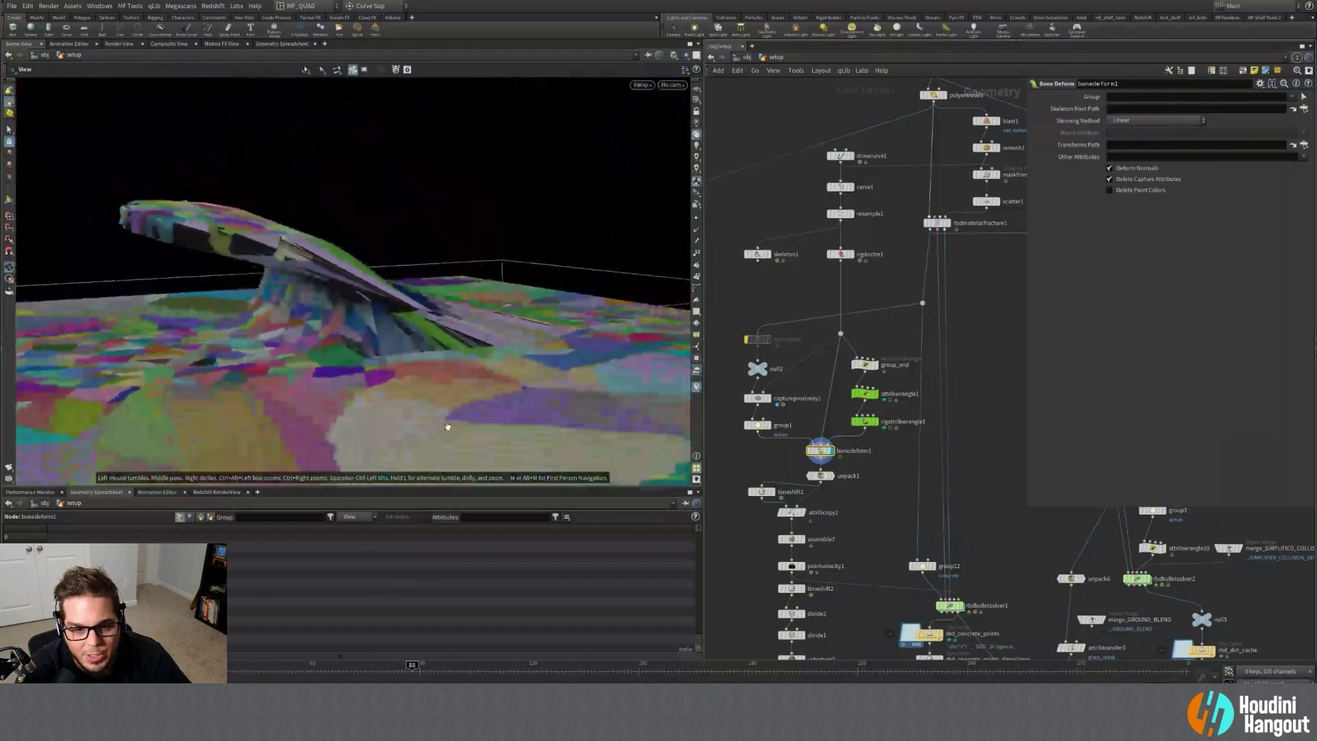
left_click_drag(389, 673, 361, 672)
left_click(746, 331)
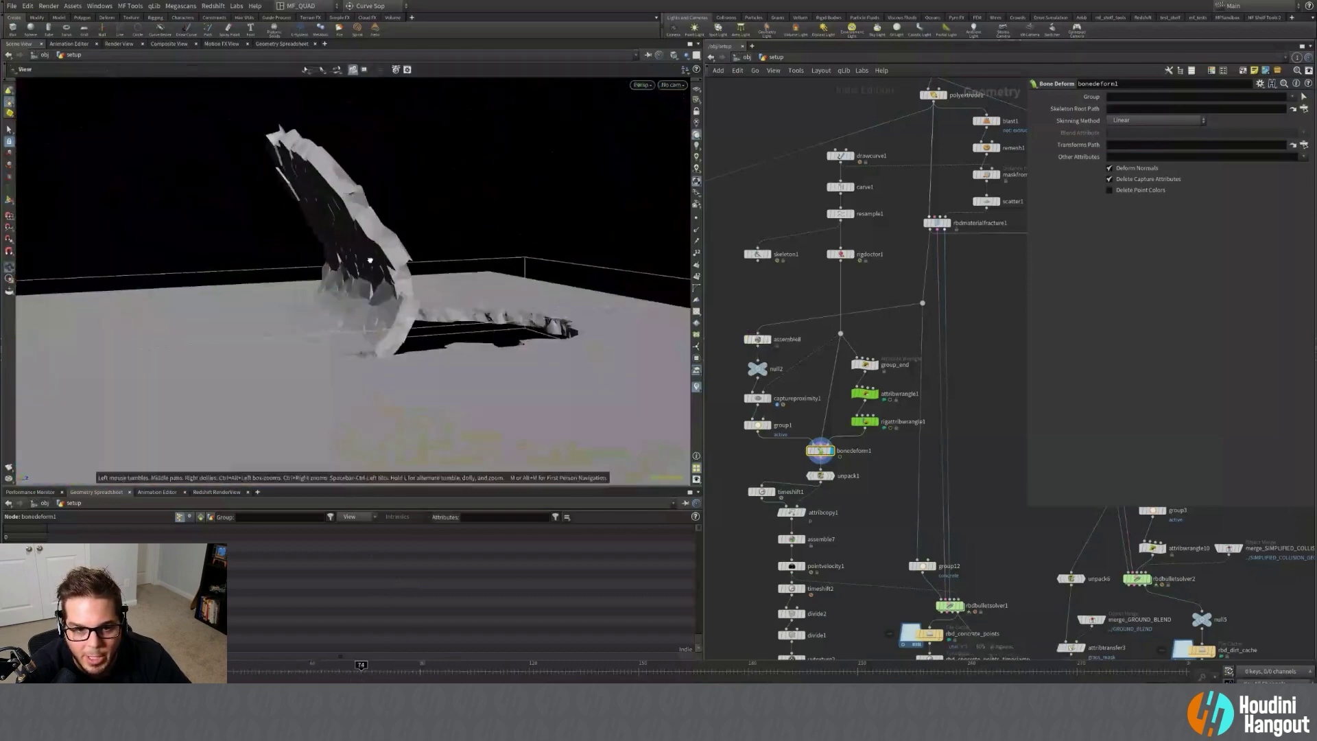
Examine the packed pieces and the gaps between them on the bending slab around frame 73 from several sides.
left_click_drag(368, 269, 467, 303)
middle_click_drag(468, 303, 417, 265)
left_click_drag(417, 265, 405, 210)
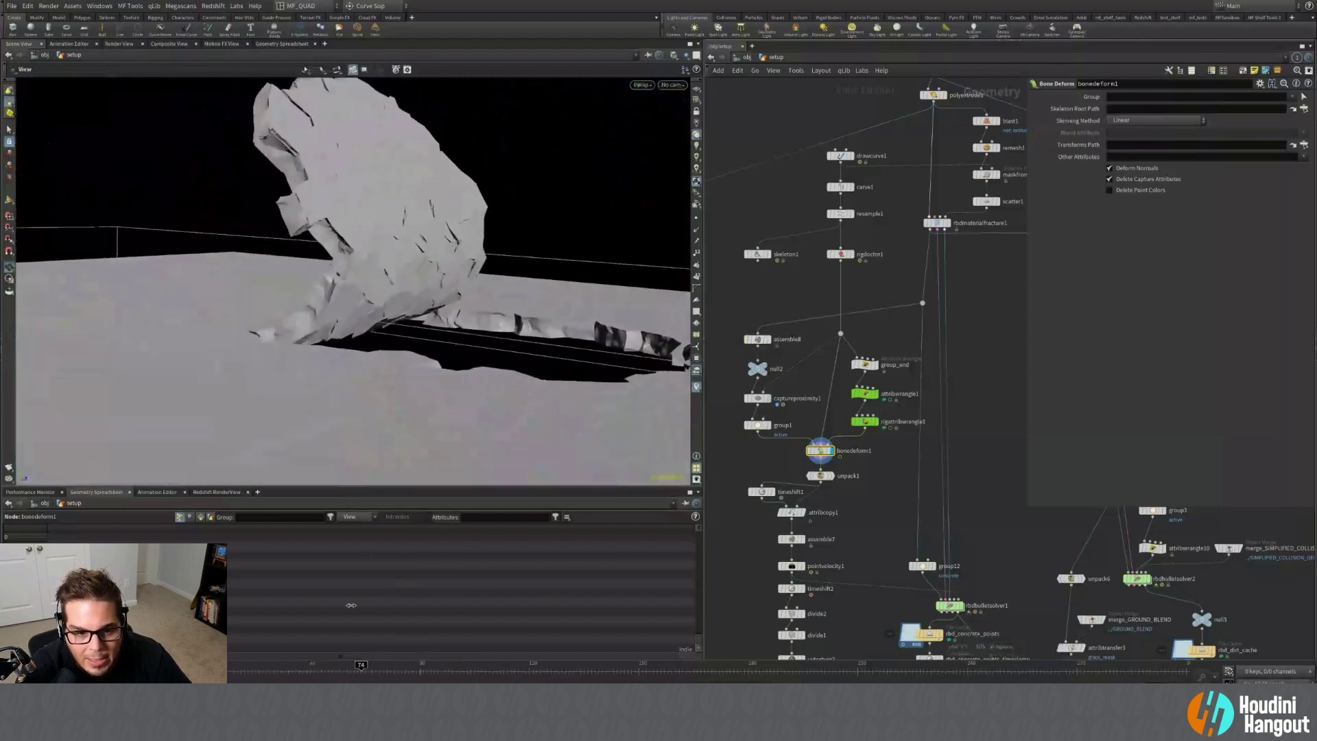
mouse_move(343, 673)
left_mouse_down()
mouse_move(288, 672)
mouse_move(624, 669)
mouse_move(356, 673)
left_mouse_up()
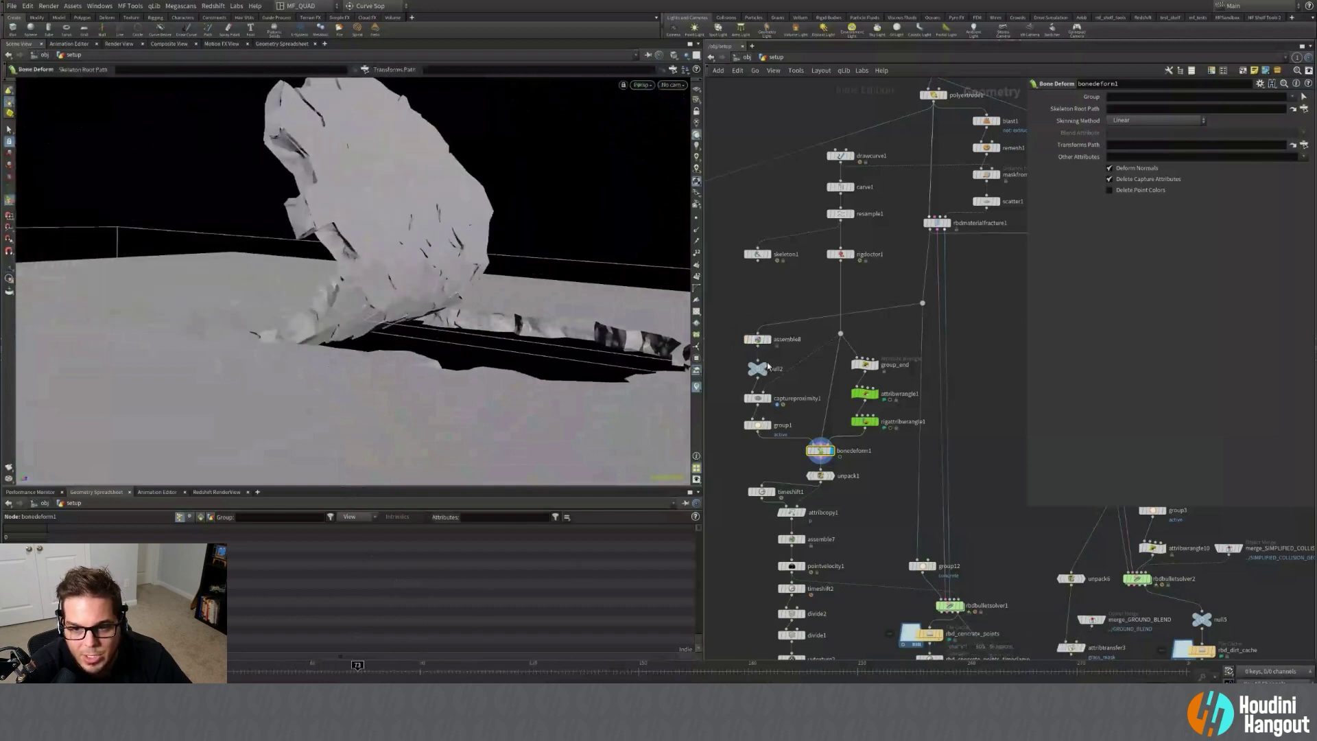
key("space")
left_click_drag(328, 204, 450, 314)
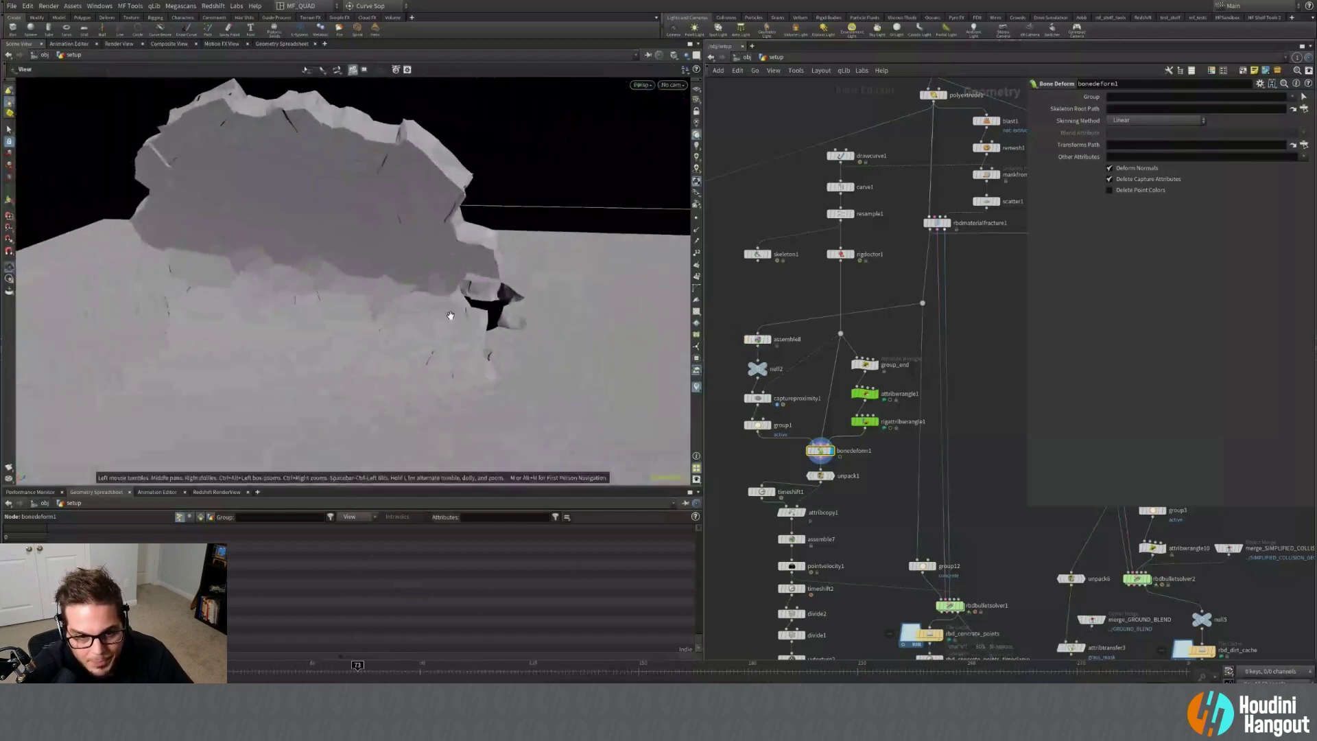
right_click_drag(450, 315, 480, 241)
left_click_drag(481, 240, 451, 247)
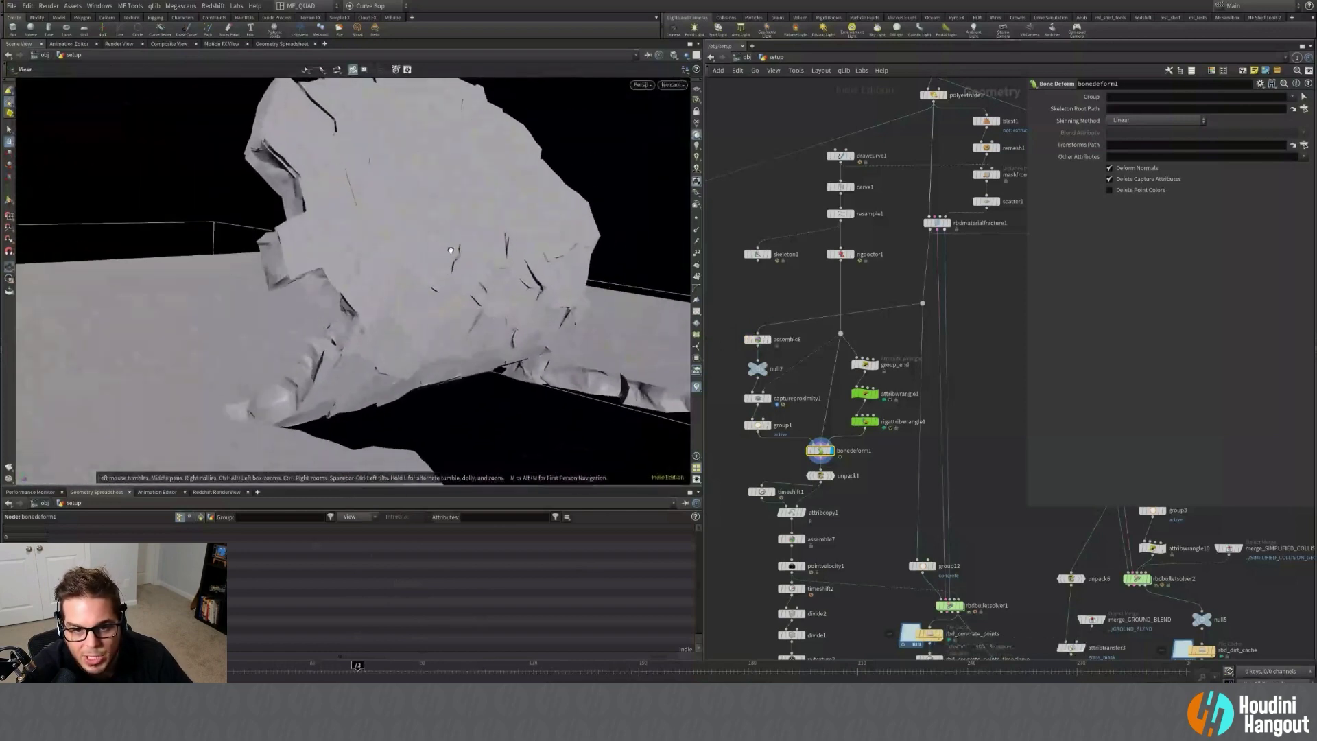
key("Return")
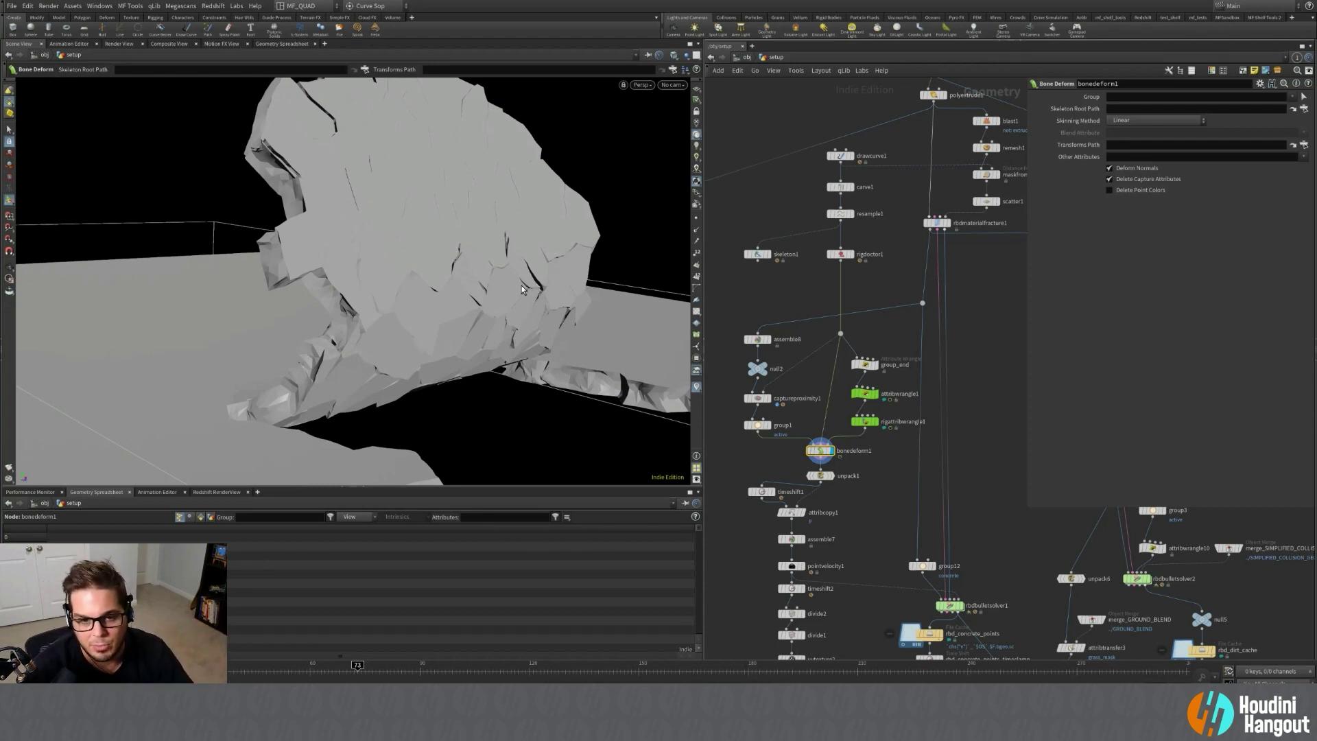
left_click_drag(519, 243, 590, 269)
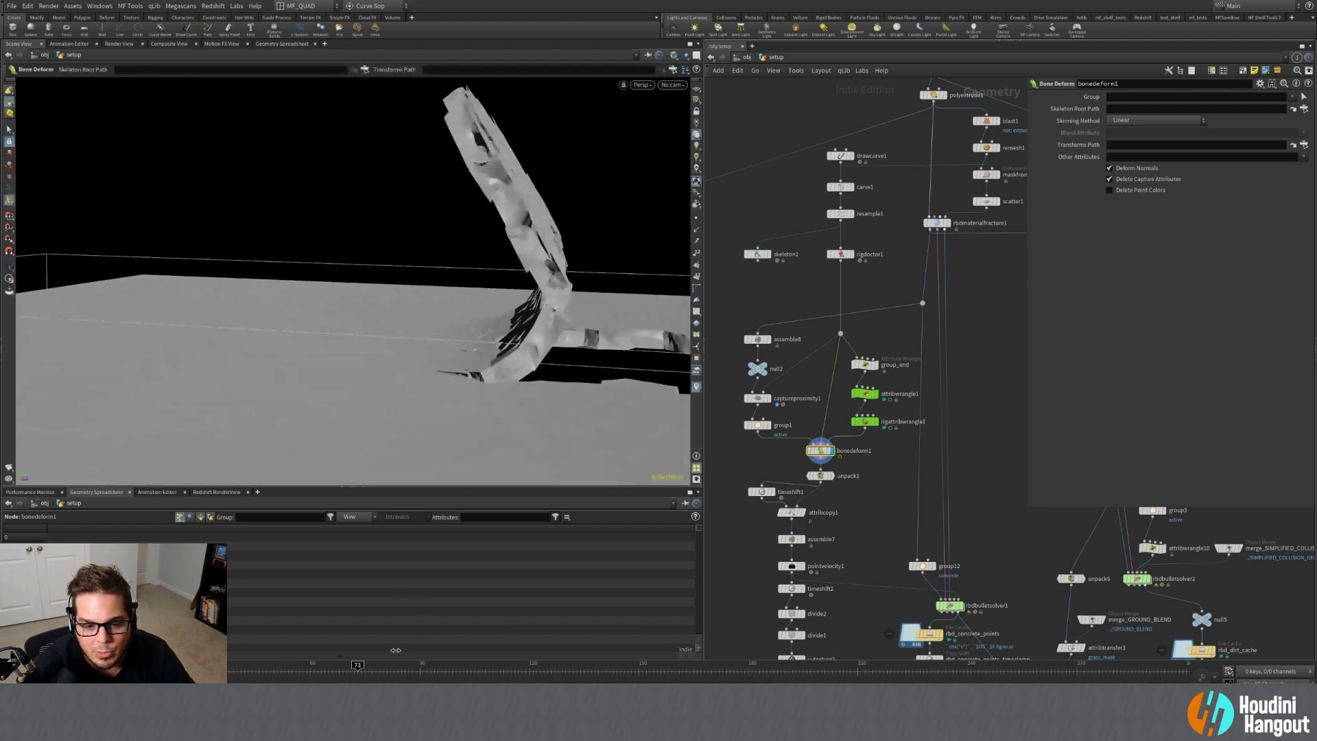
Scrub the bonedeform1 animation forward to a late frame and examine the rolled-up slab from several angles.
mouse_move(357, 664)
left_mouse_down()
mouse_move(531, 660)
mouse_move(423, 665)
left_mouse_up()
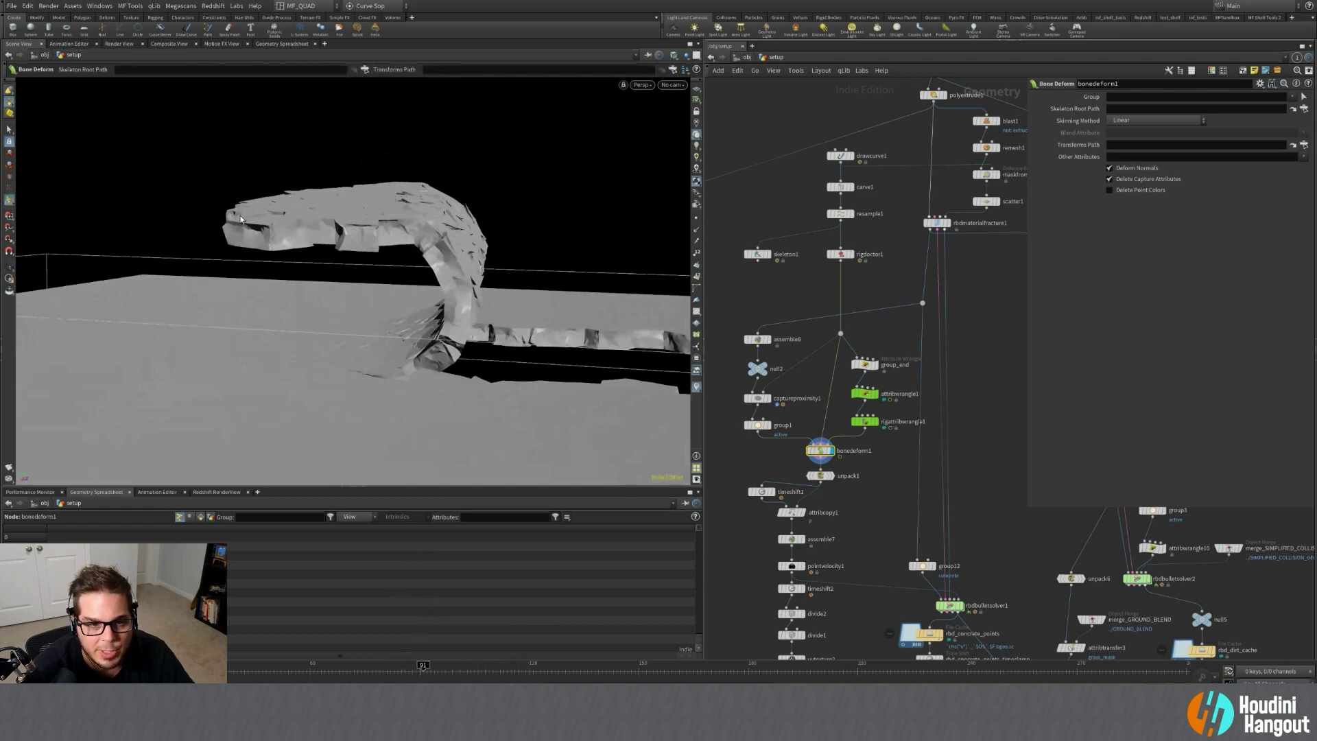
mouse_move(425, 667)
left_mouse_down()
mouse_move(463, 665)
mouse_move(415, 664)
mouse_move(671, 665)
mouse_move(689, 638)
mouse_move(344, 665)
mouse_move(731, 666)
mouse_move(662, 664)
left_mouse_up()
left_click_drag(375, 299, 412, 250, "alt")
left_click_drag(662, 666, 996, 664)
left_click_drag(356, 236, 391, 336, "alt")
key("Return")
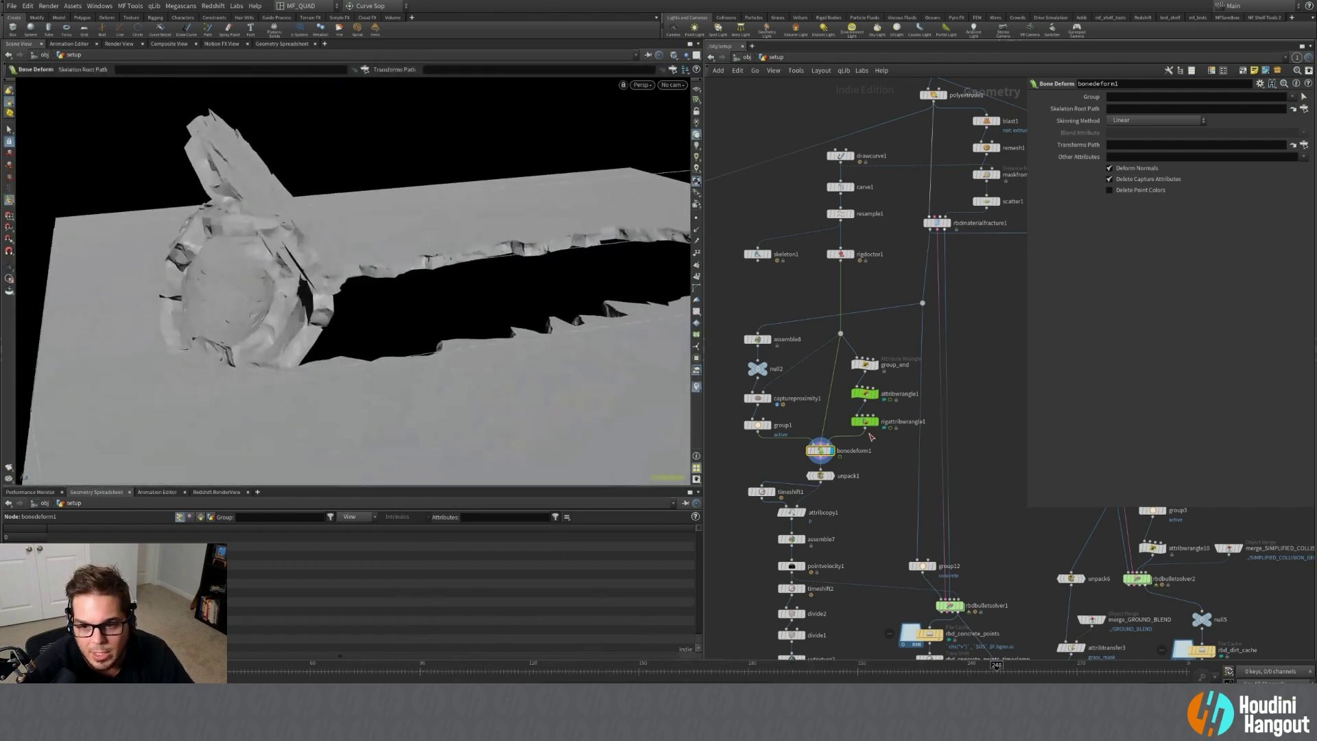
Display unpack1 below bonedeform1 to show the deformed pieces unpacked.
middle_click_drag(876, 484, 852, 373)
scroll(936, 469, "up", 4)
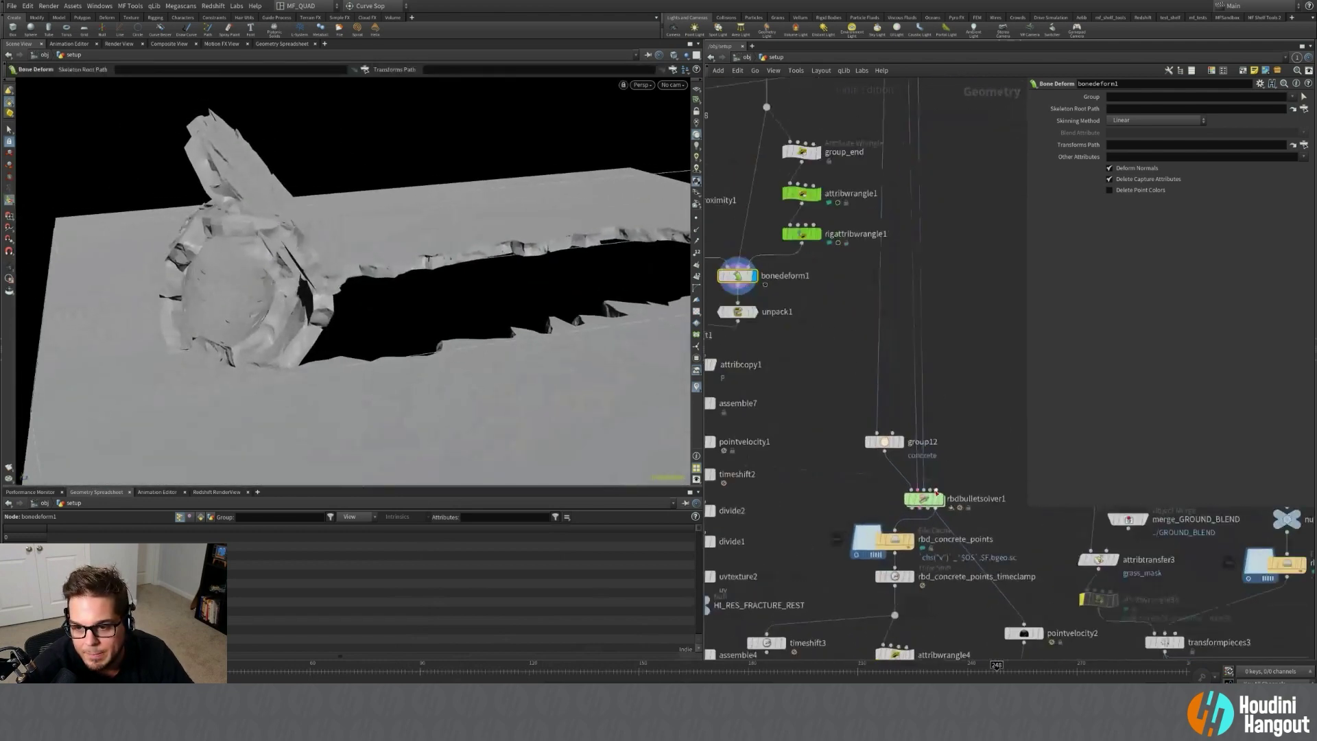
scroll(931, 410, "down", 3)
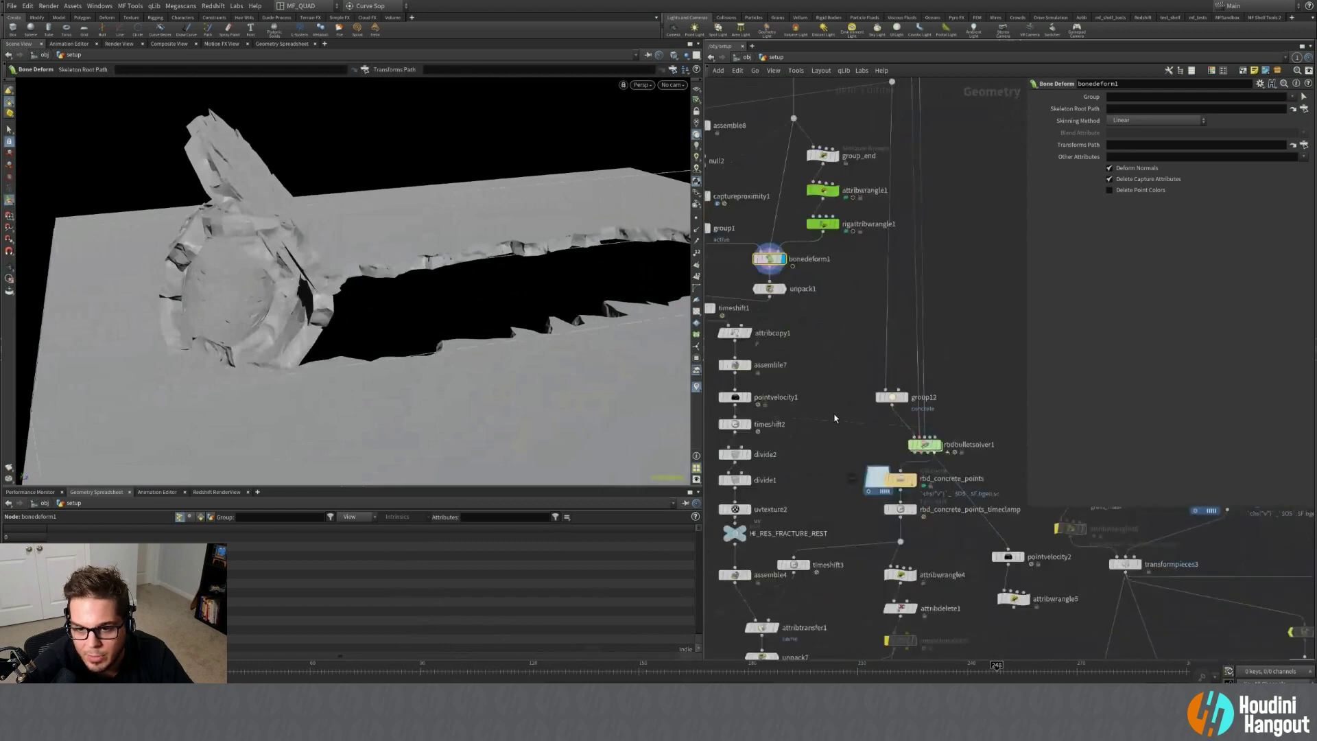
middle_click_drag(834, 418, 876, 436)
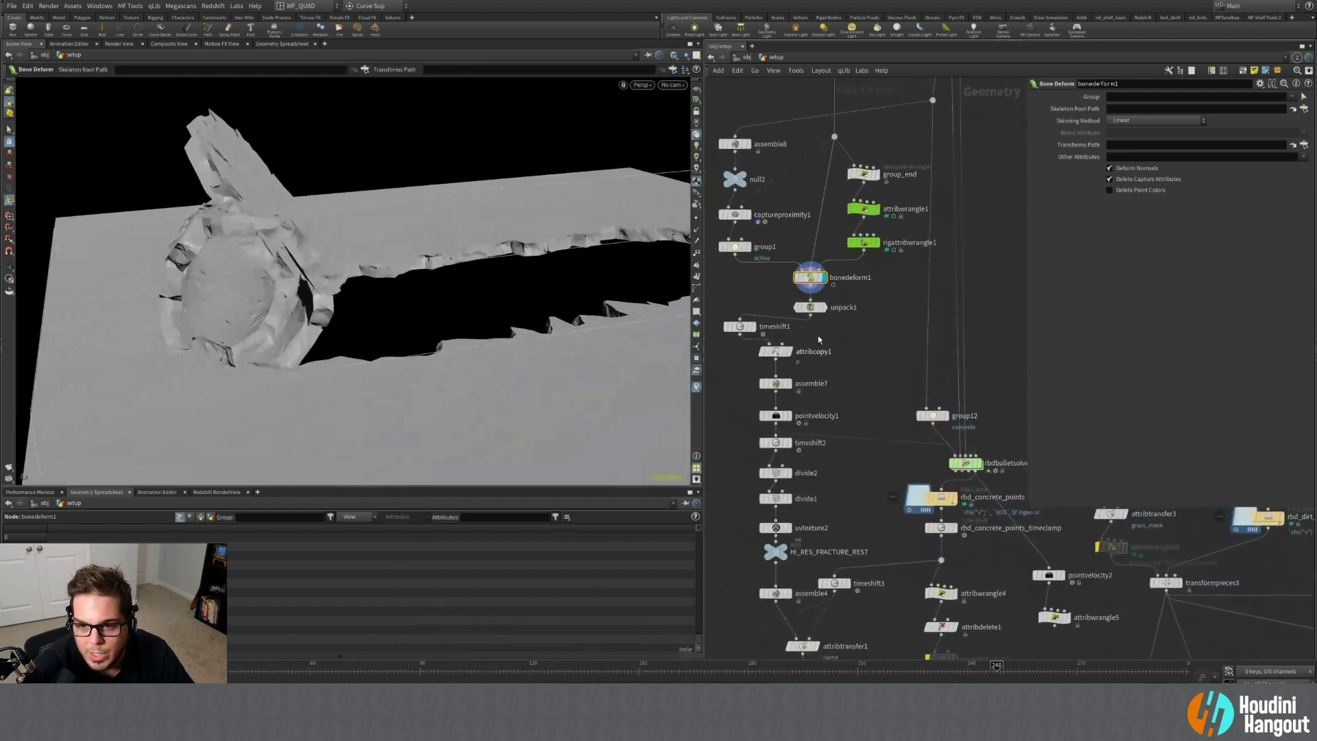
left_click(823, 306)
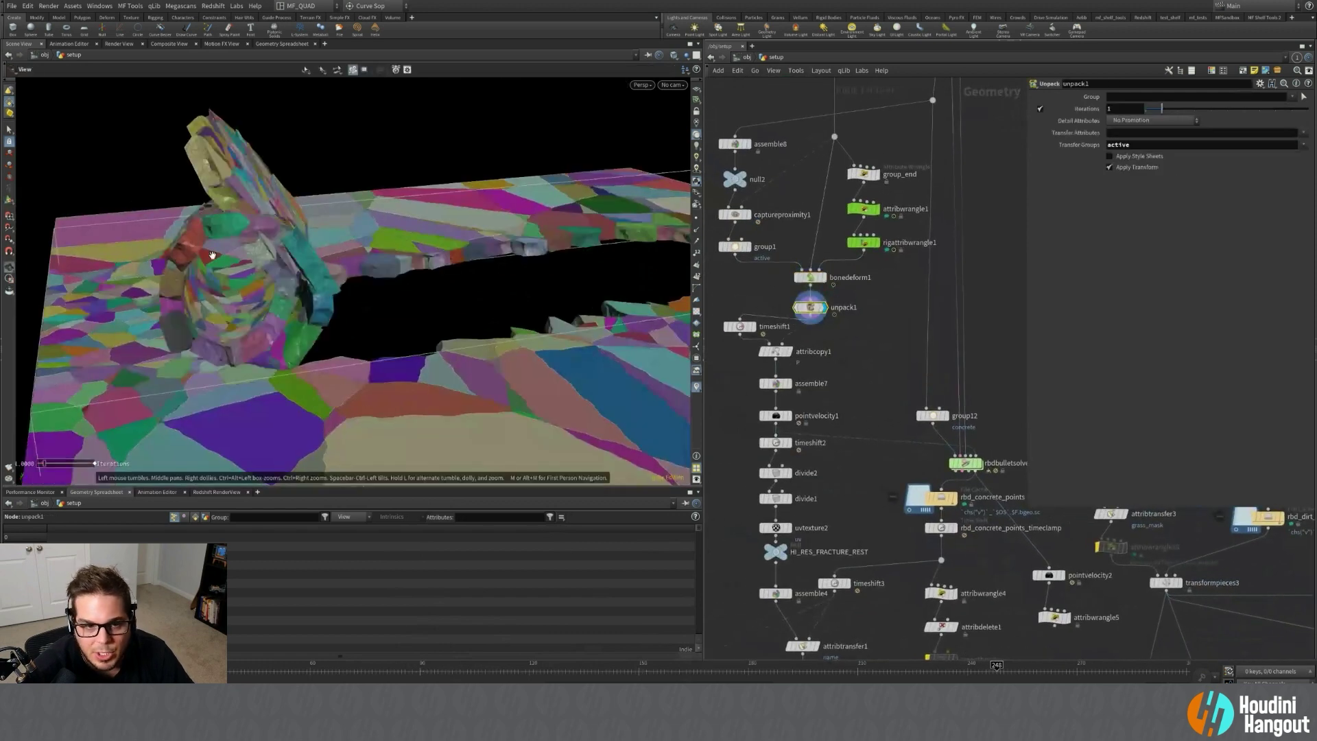
Select attribcopy1 and inspect its P attribute copy settings and the active pieces around the rolled slab.
left_click(776, 351)
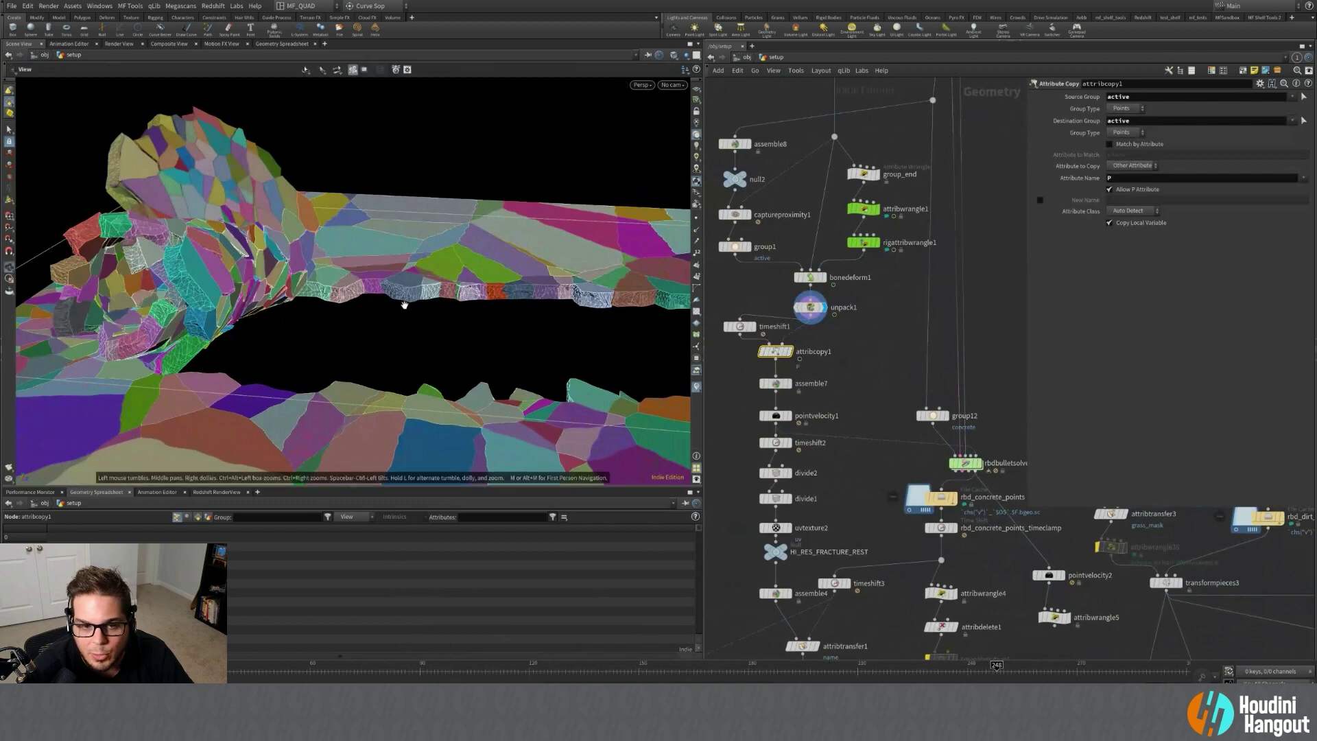
left_click_drag(404, 303, 291, 322, "alt")
scroll(318, 306, "down", 3)
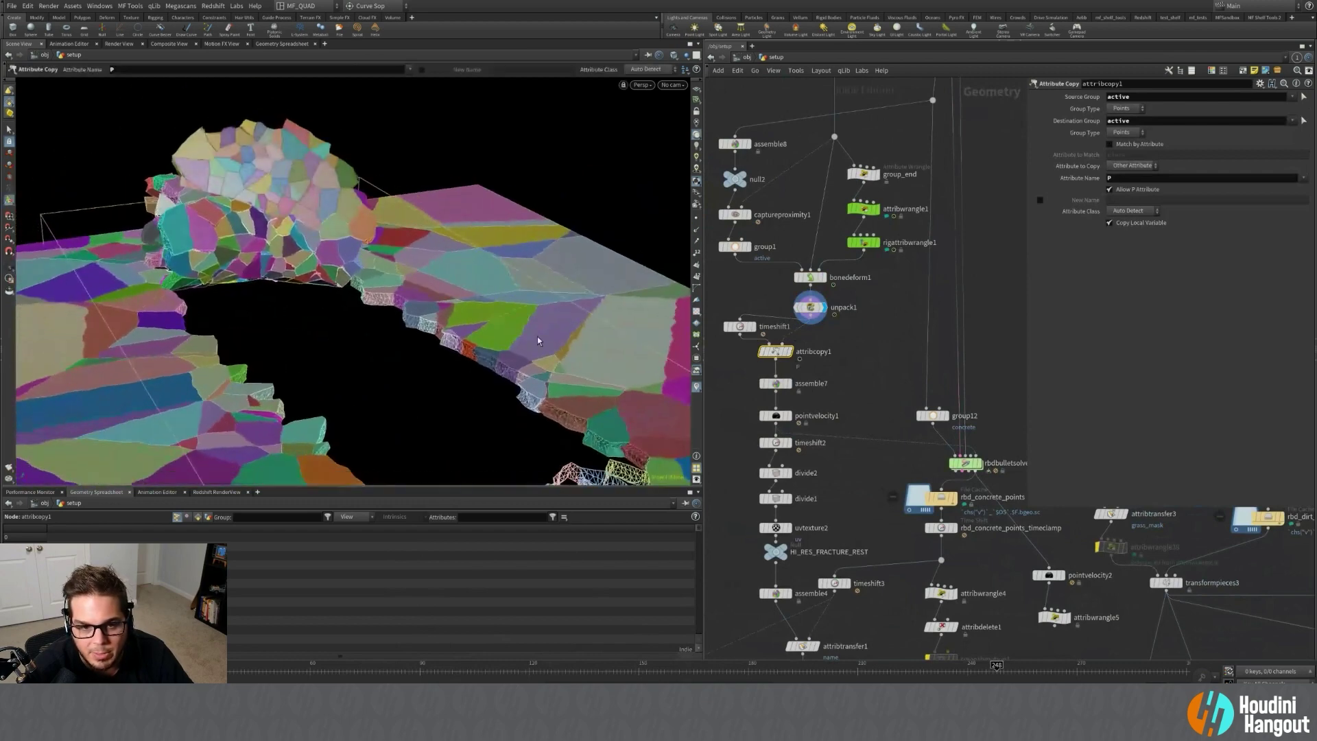
middle_click_drag(523, 377, 494, 297, "alt")
right_click_drag(493, 297, 393, 364, "alt")
left_click_drag(394, 365, 440, 371, "alt")
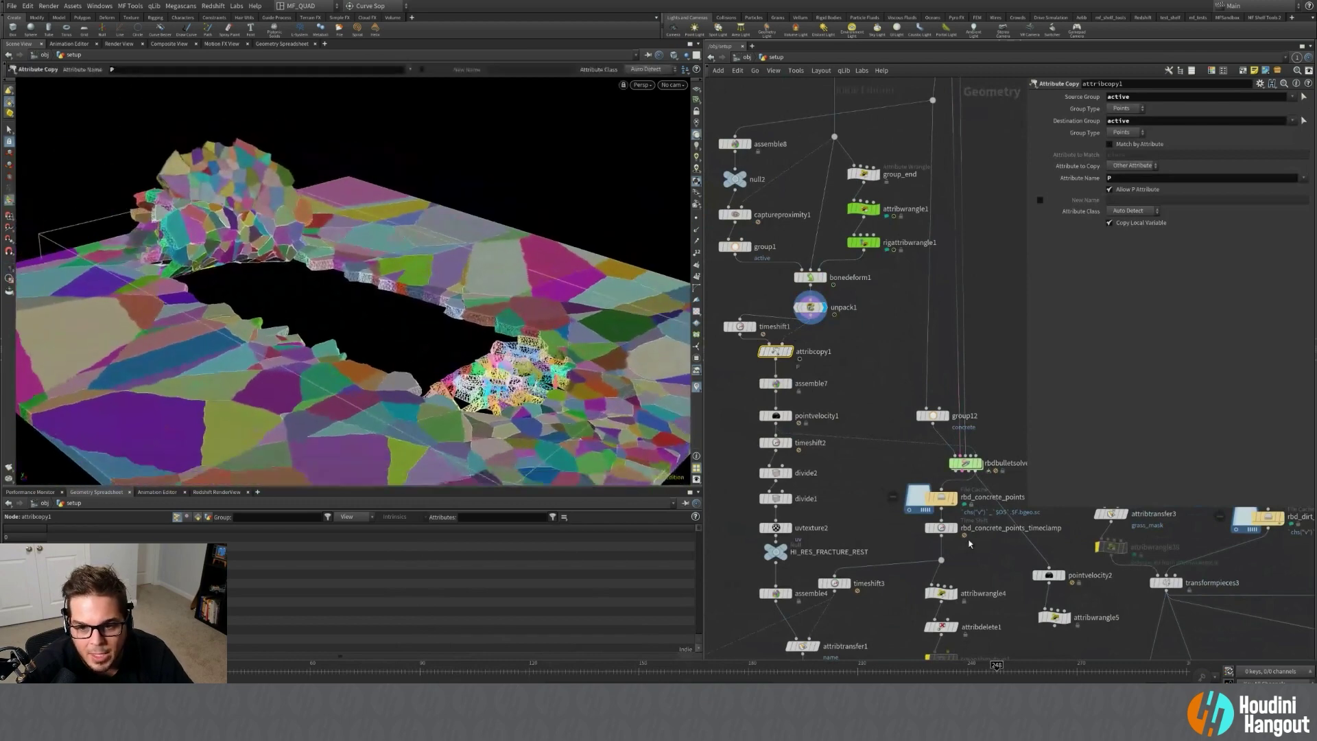
Select rbdbulletsolver1 and inspect its collision, guide release threshold and advanced guide settings.
middle_click_drag(868, 482, 849, 463)
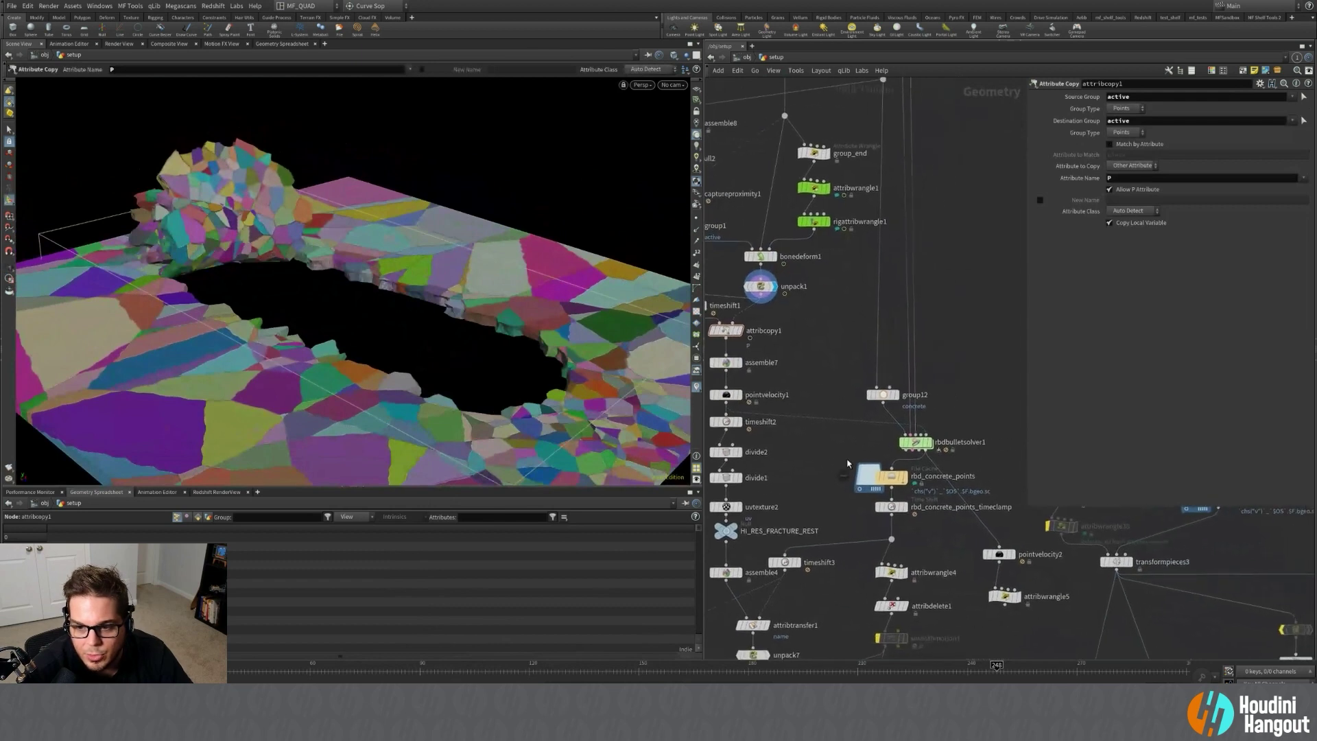
left_click(928, 443)
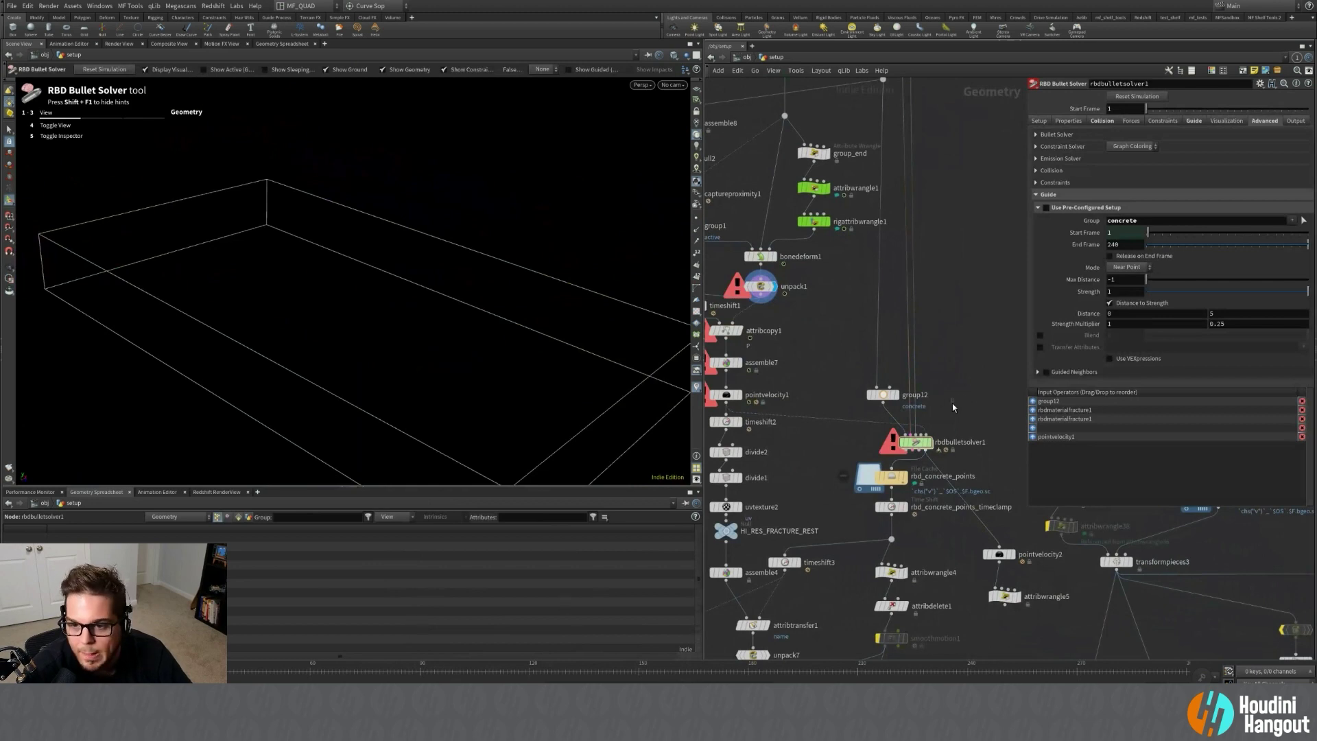
left_click(916, 443)
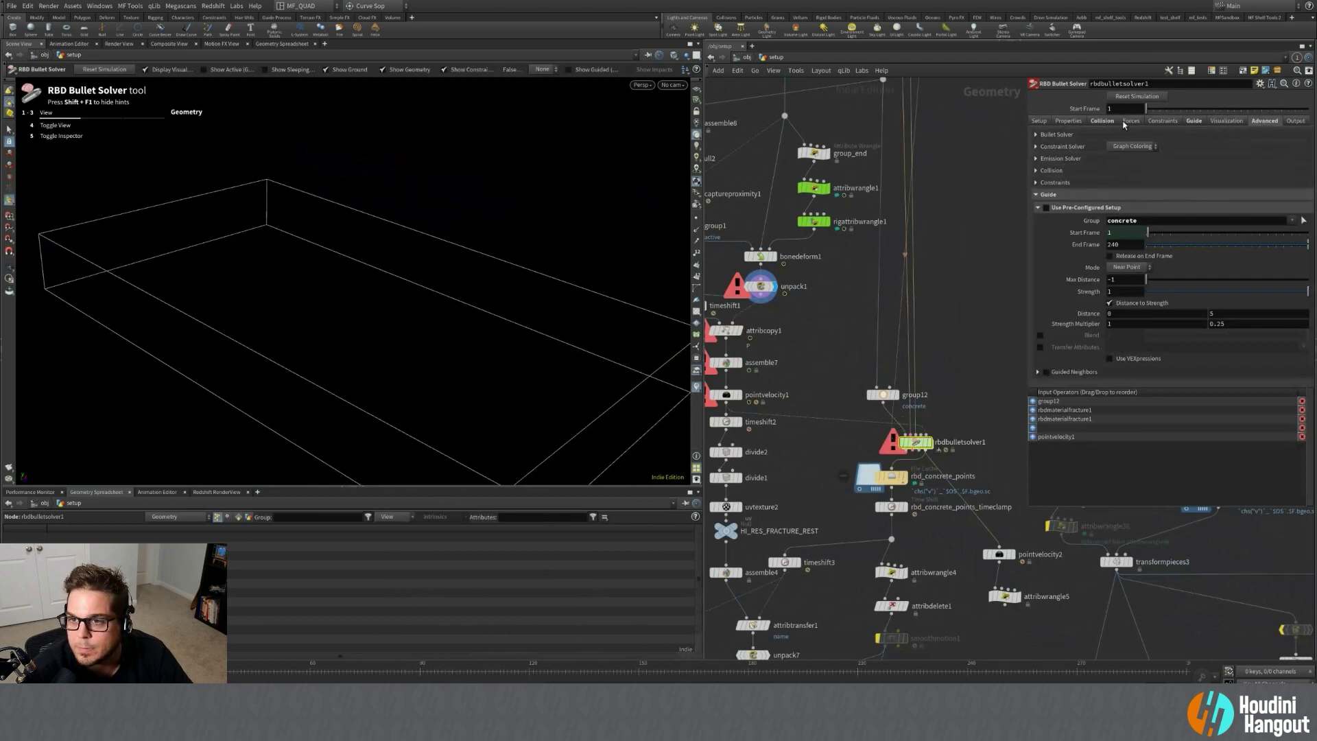
left_click(1102, 120)
left_click(1195, 120)
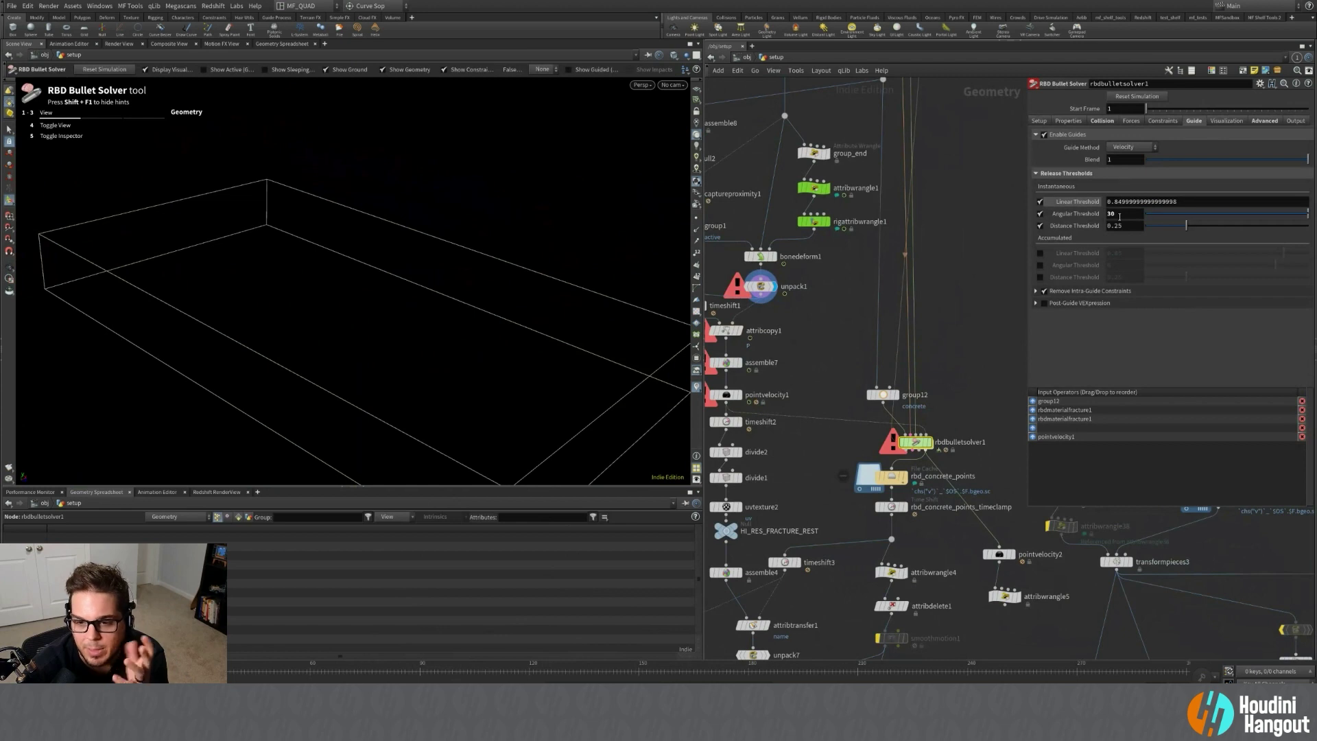
left_click(1259, 122)
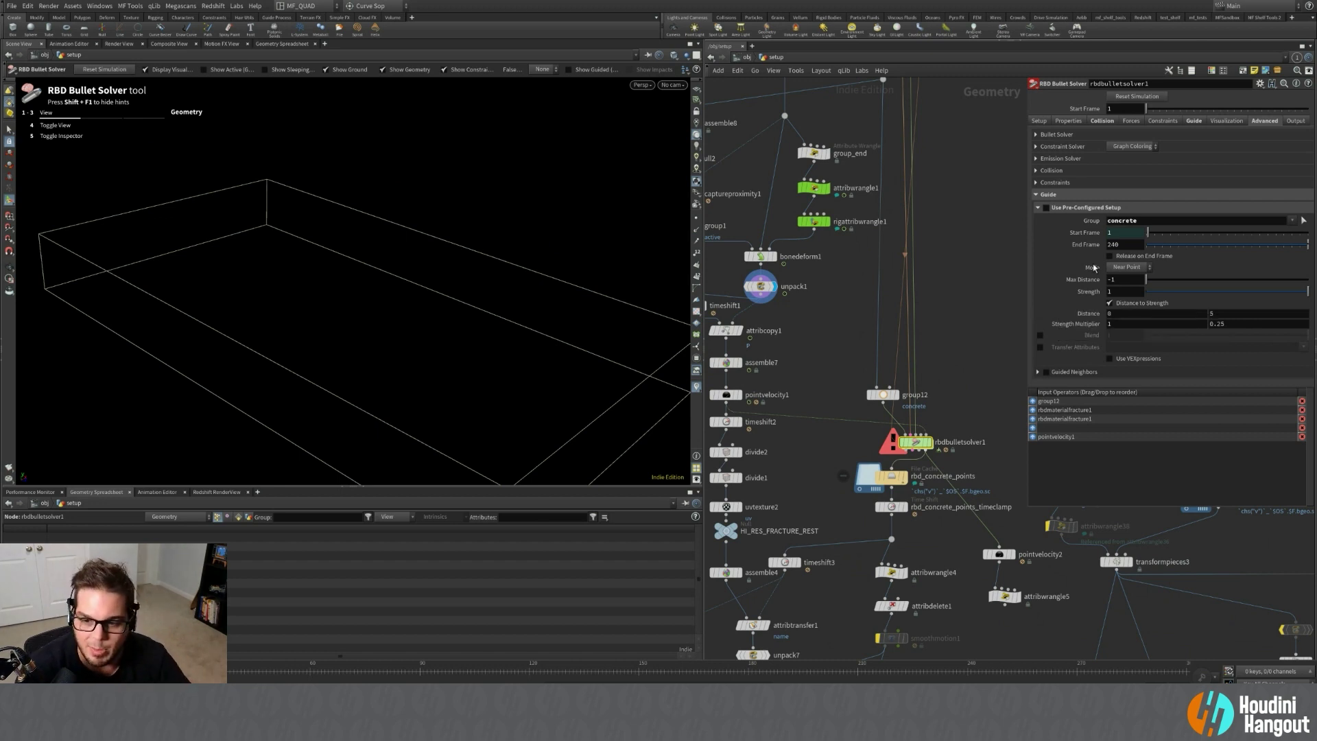
Display the rbd_concrete_points file cache and examine its cached points together with its caching settings.
left_click(896, 478)
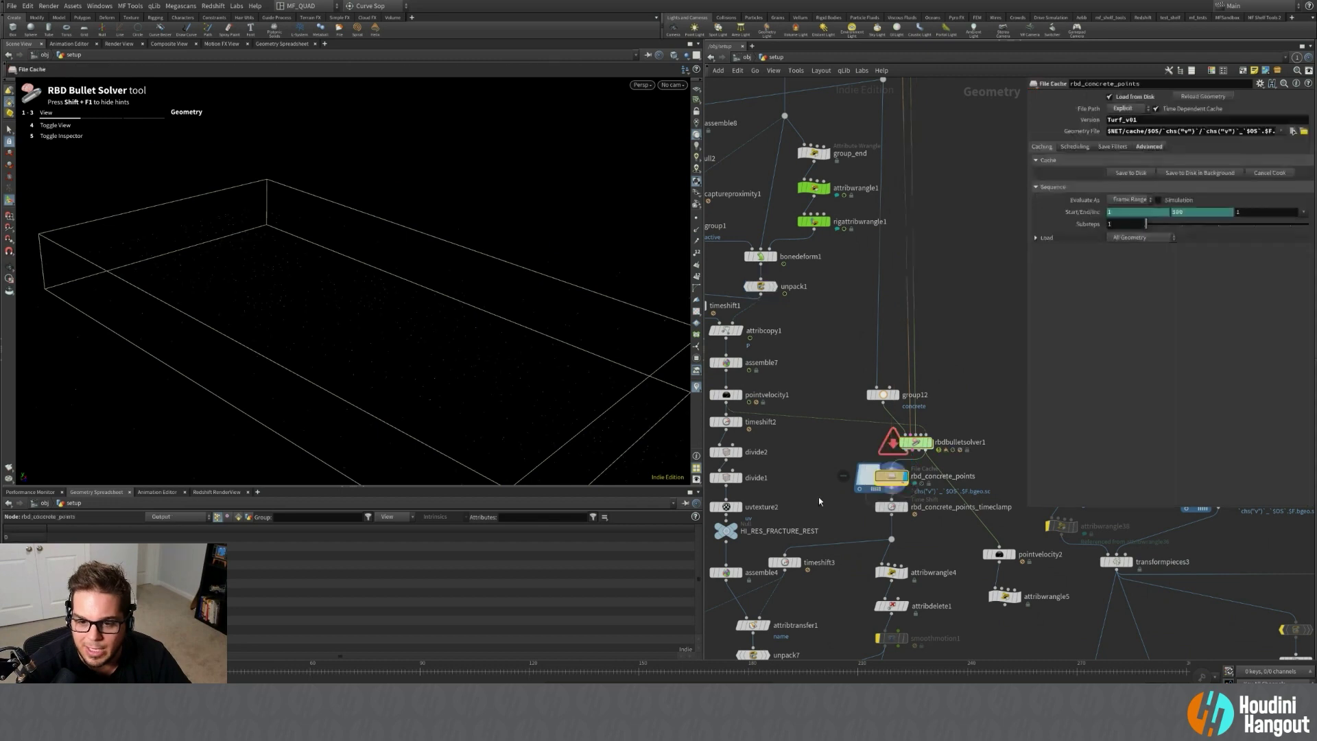
middle_click_drag(865, 524, 888, 480)
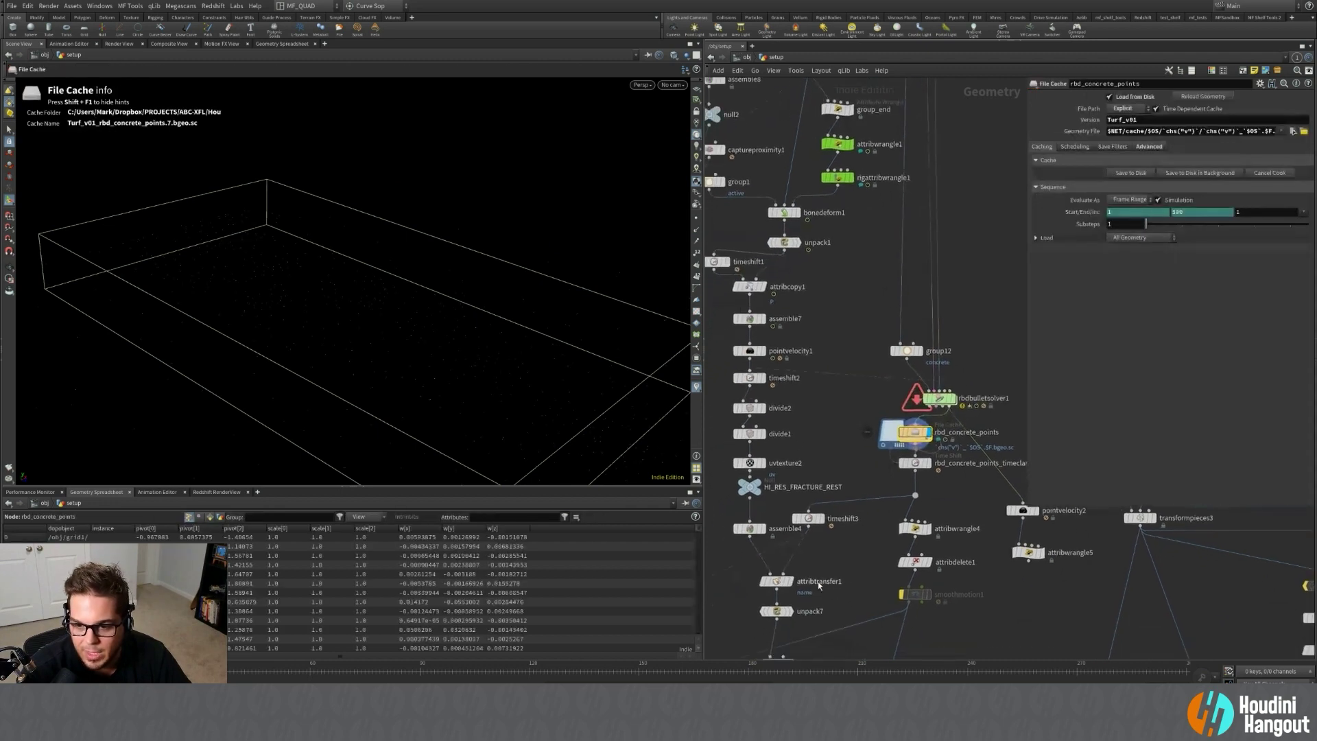
right_click_drag(329, 394, 385, 320, "alt")
left_click_drag(384, 321, 453, 312, "alt")
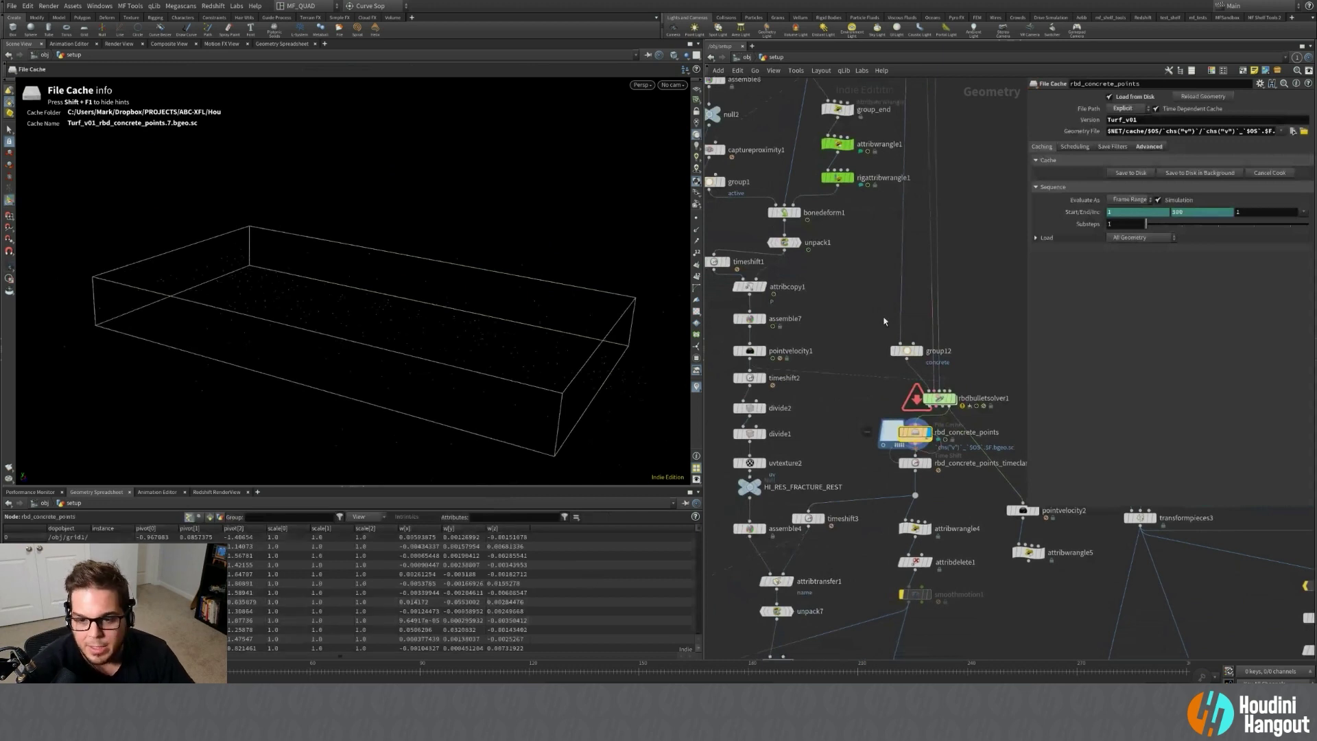
middle_click_drag(861, 452, 848, 420)
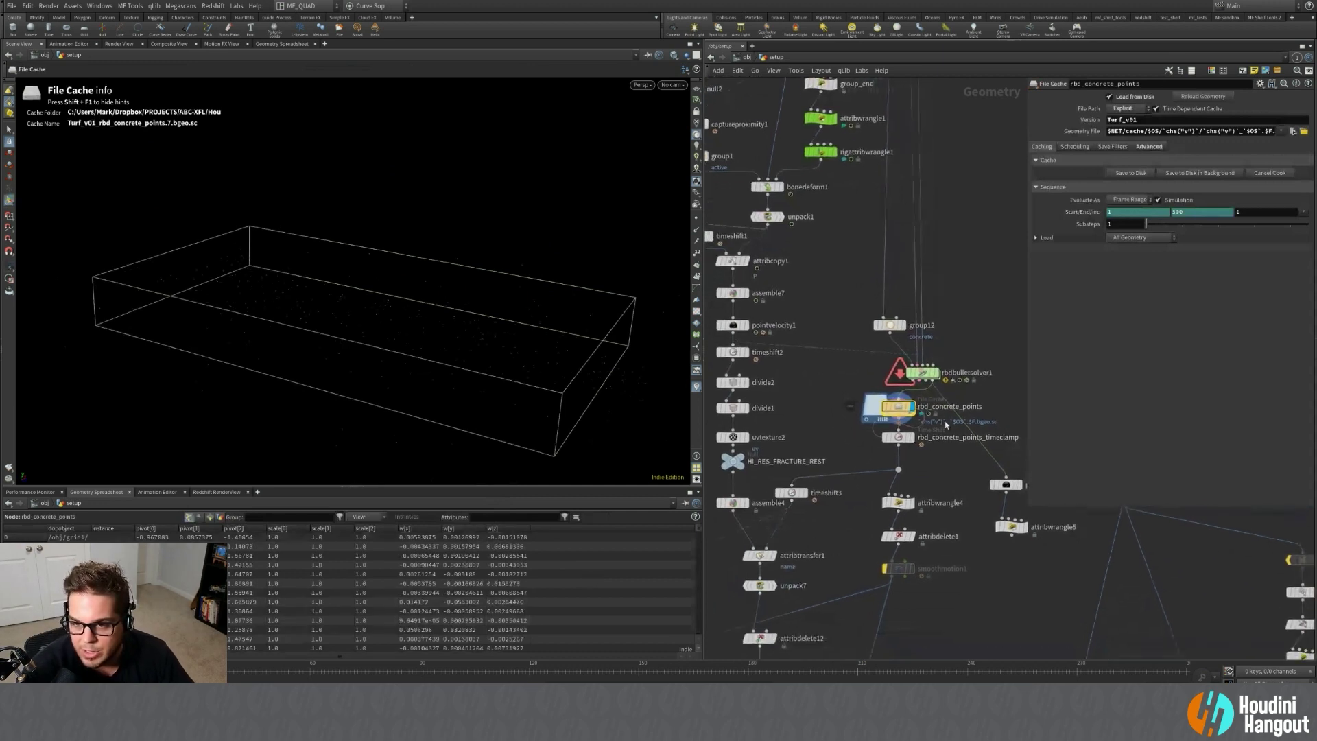
Display transformpieces1, above pointvelocity8 and the CONCRETE null, to show the simulated concrete pieces.
scroll(827, 622, "down", 5)
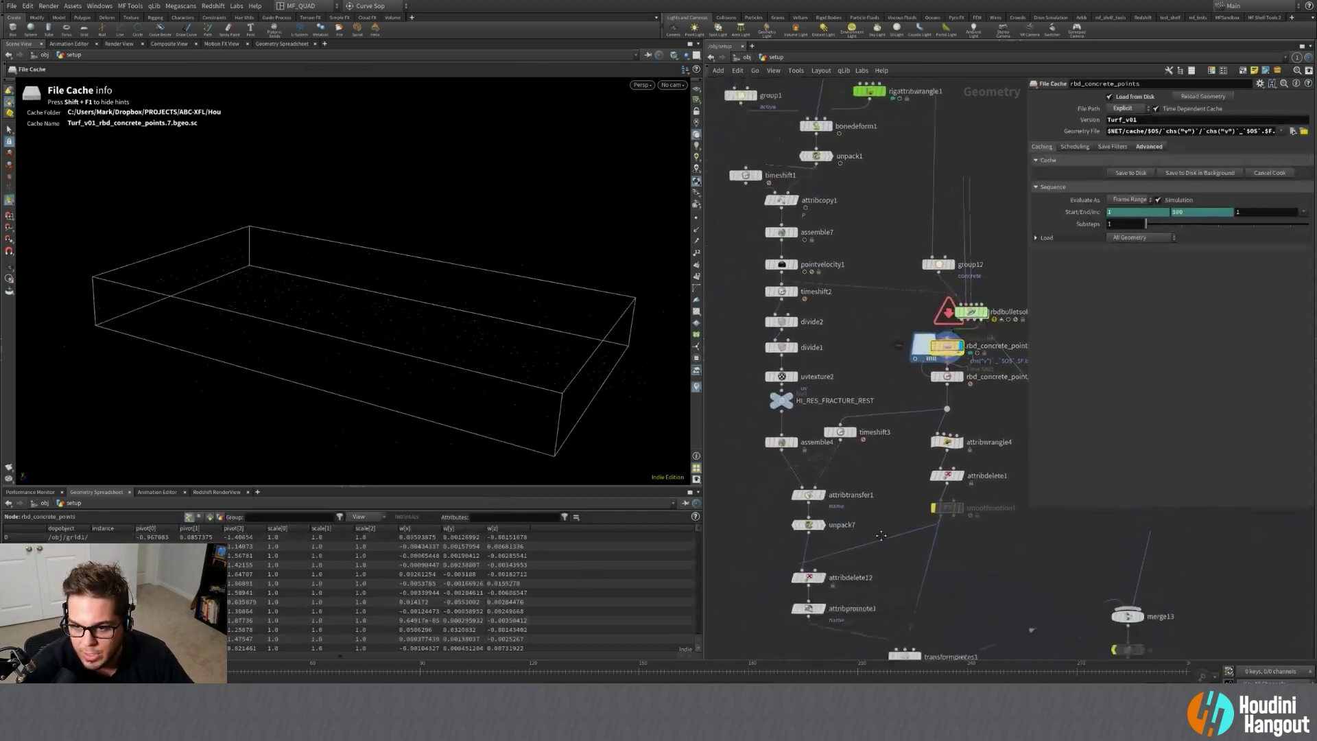
scroll(910, 497, "up", 4)
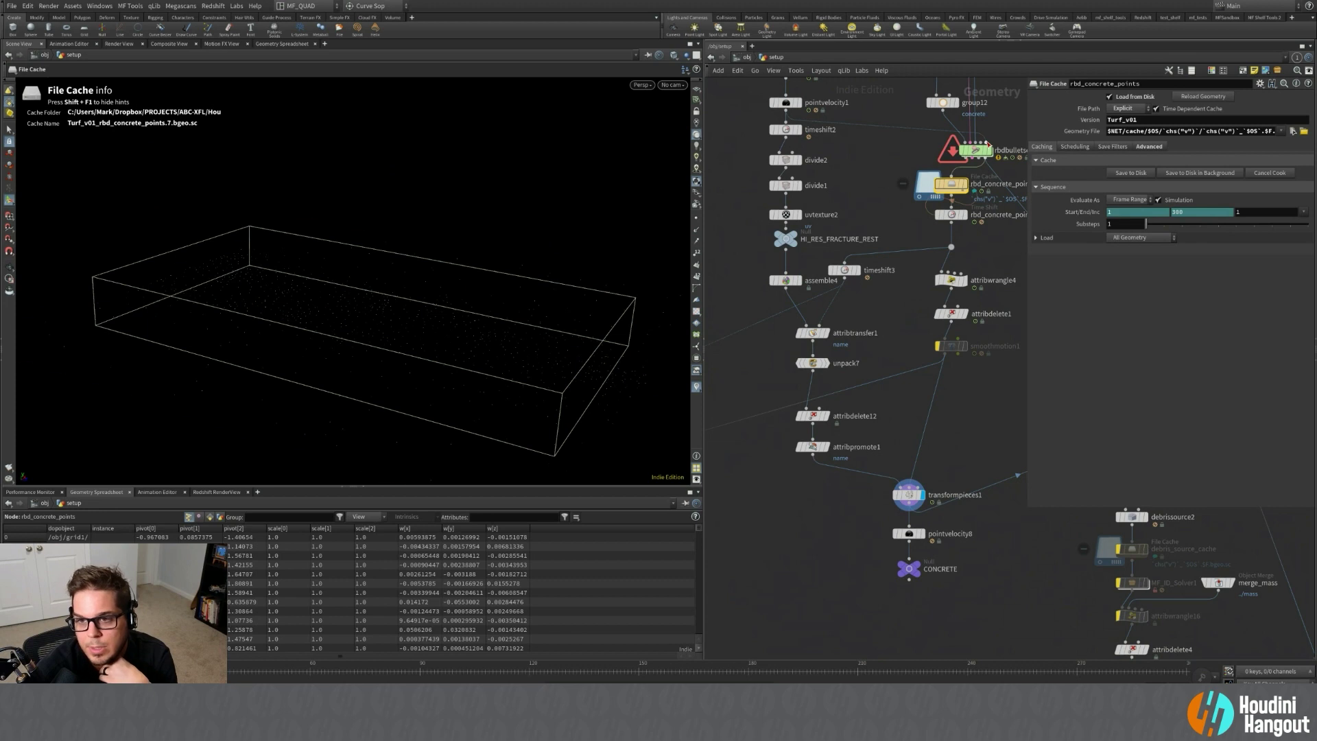
left_click(986, 150)
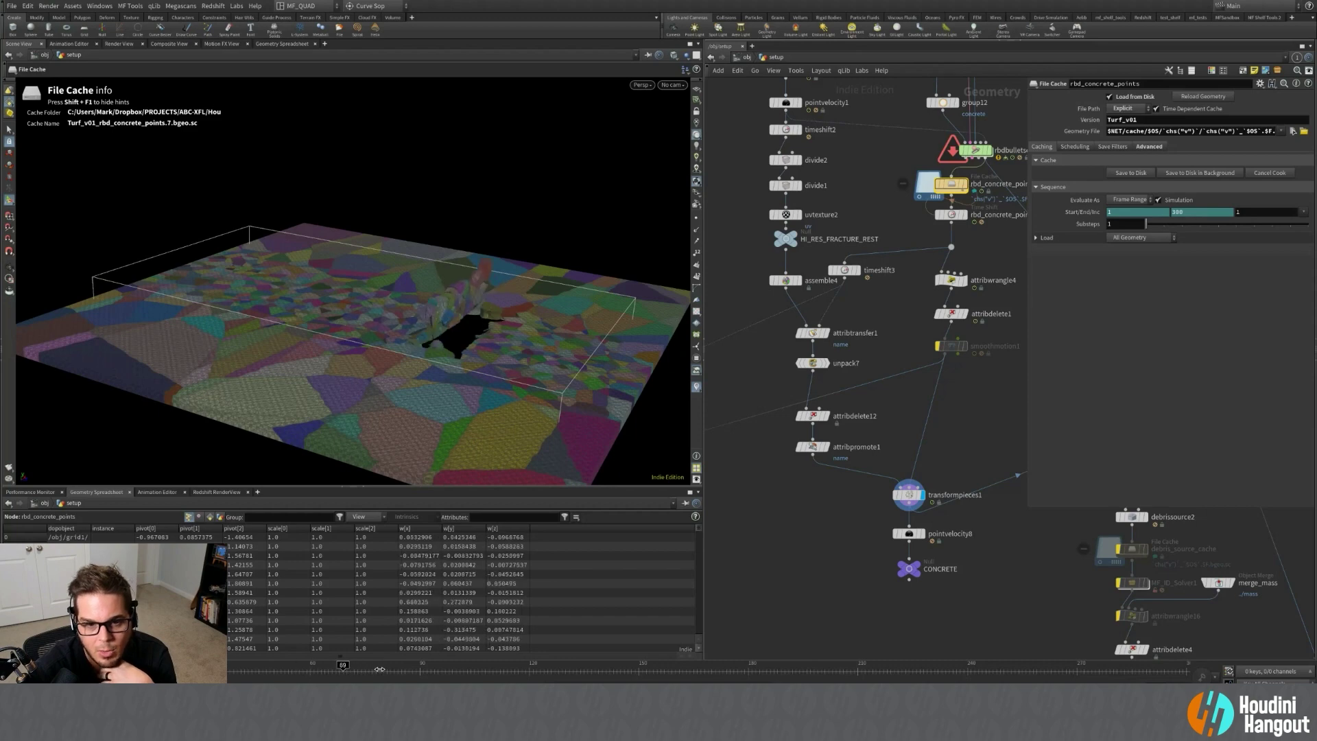
Scrub the concrete simulation between about frames 74 and 101 and examine the slab lifting and curling.
left_click_drag(448, 664, 540, 663)
right_click_drag(300, 270, 612, 266, "alt")
left_click_drag(539, 670, 362, 645)
right_click_drag(259, 323, 258, 357, "alt")
left_click_drag(503, 343, 447, 329, "alt")
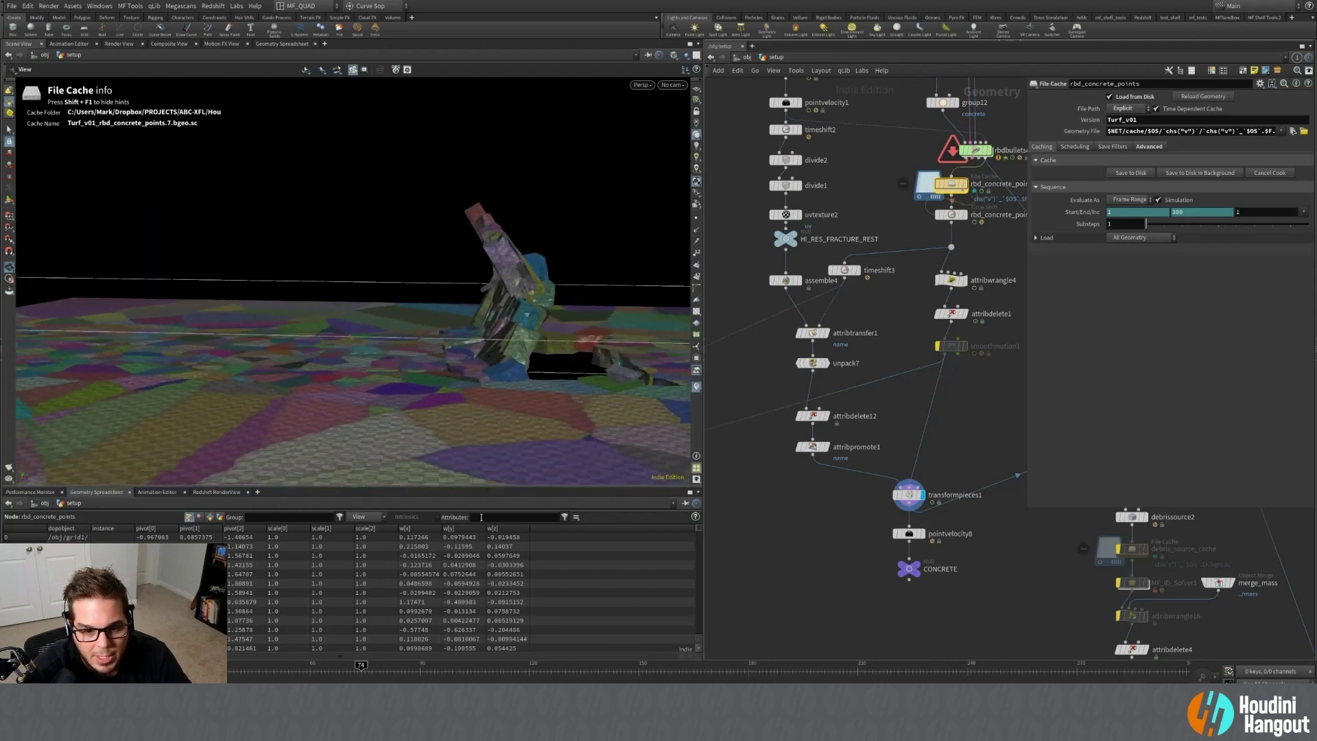
left_click_drag(400, 679, 461, 663)
middle_click_drag(191, 342, 271, 361, "alt")
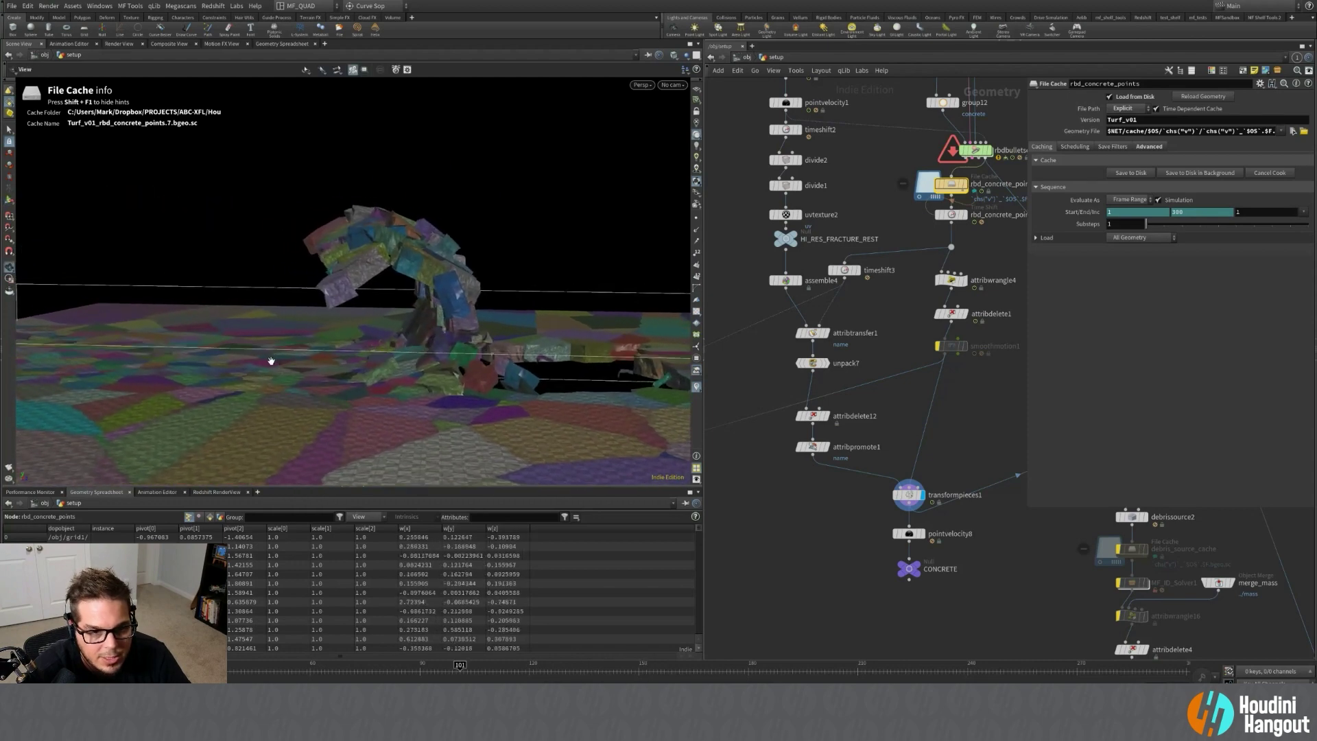
Go to frame 159 and examine the rolled concrete pieces up close from several angles.
left_click(671, 664)
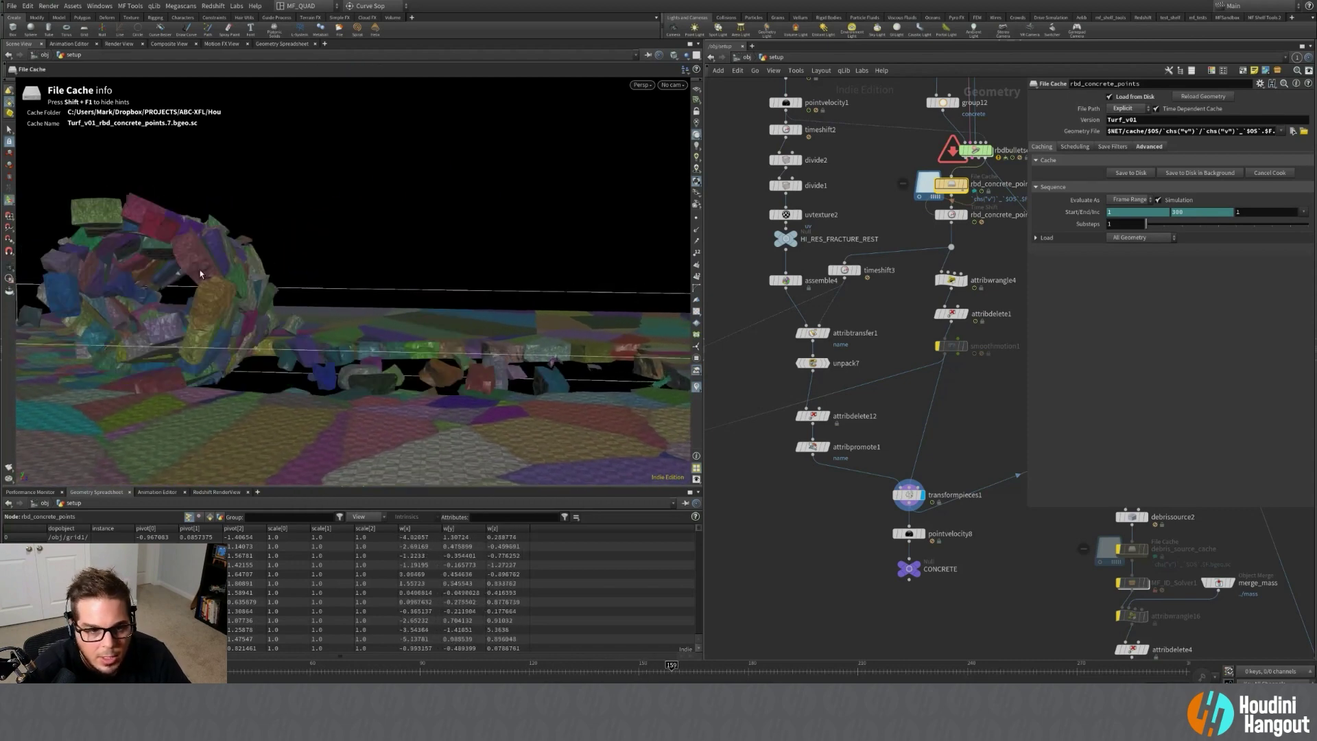
right_click_drag(201, 271, 343, 299, "alt")
left_click_drag(343, 299, 366, 295, "alt")
right_click_drag(316, 314, 223, 332, "alt")
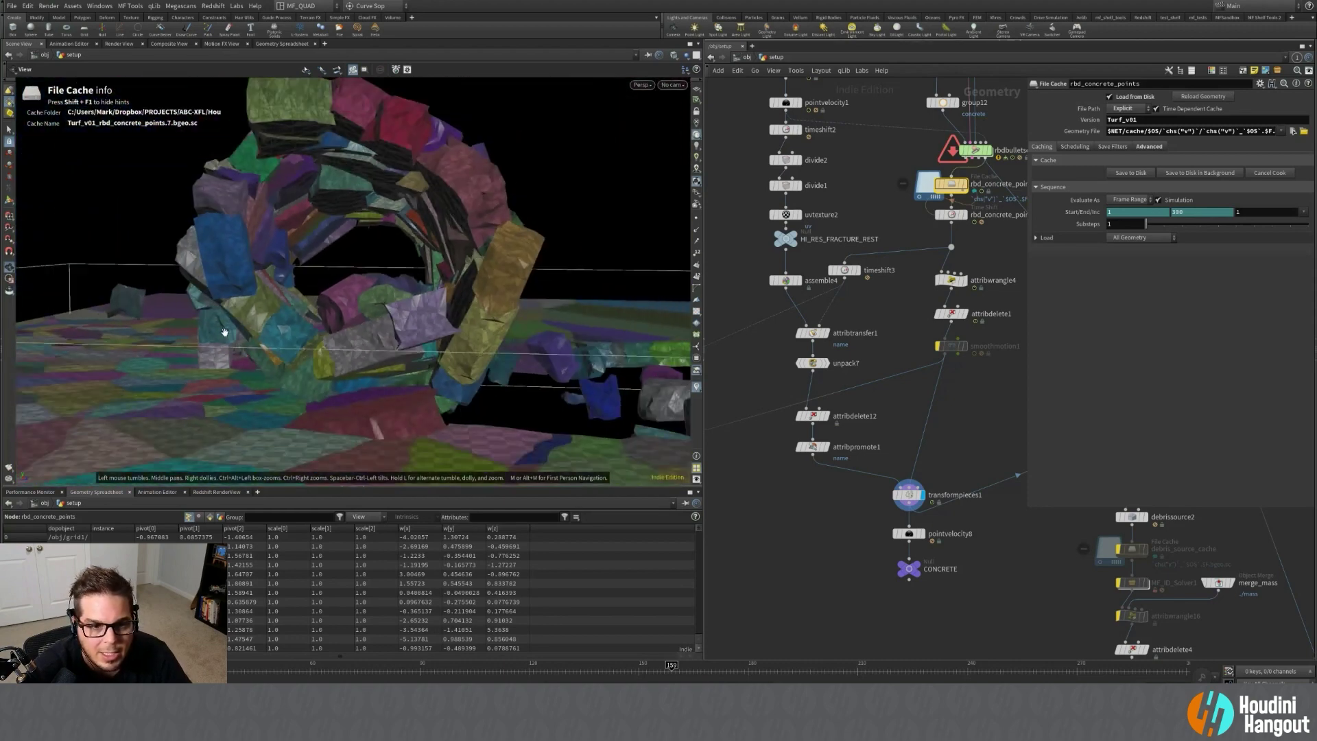
left_click_drag(224, 332, 336, 307, "alt")
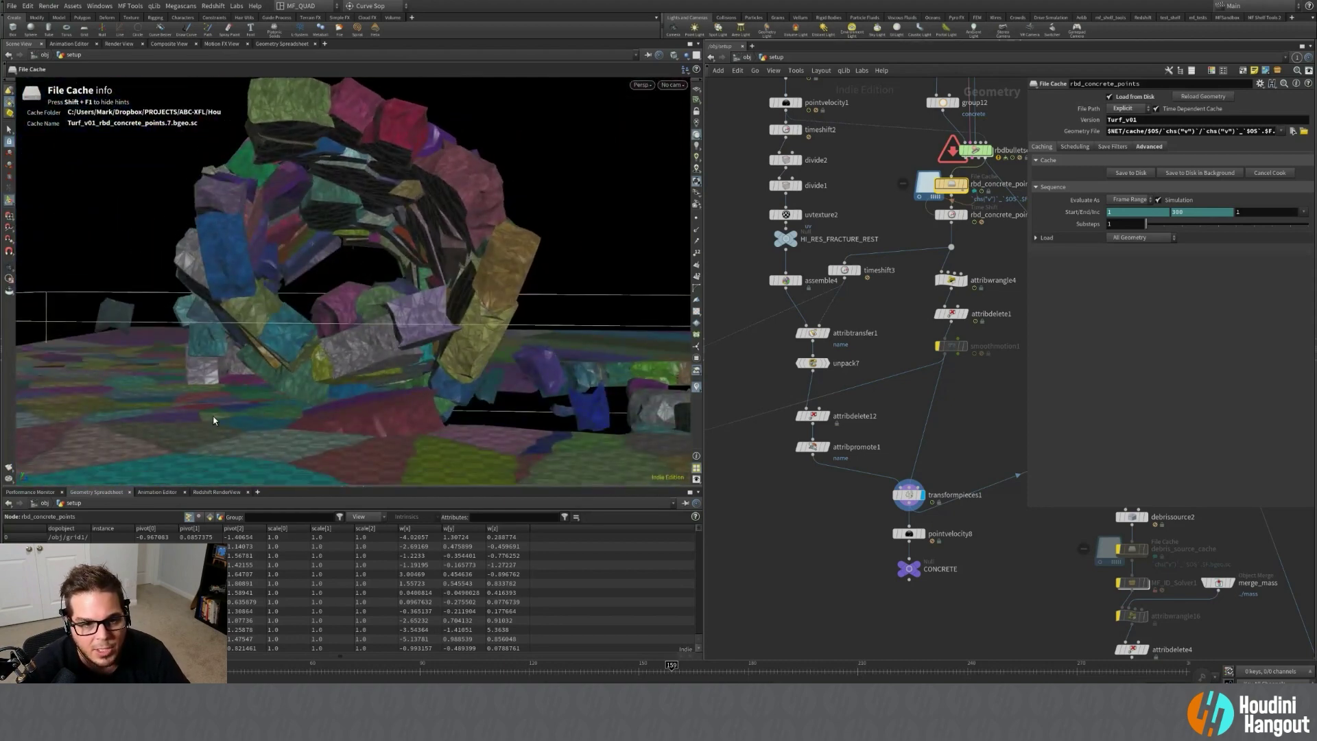
Scrub the simulation to about frame 235 and examine the collapsing roll and scattered pieces from several sides.
left_click_drag(677, 673, 948, 663)
key("Escape")
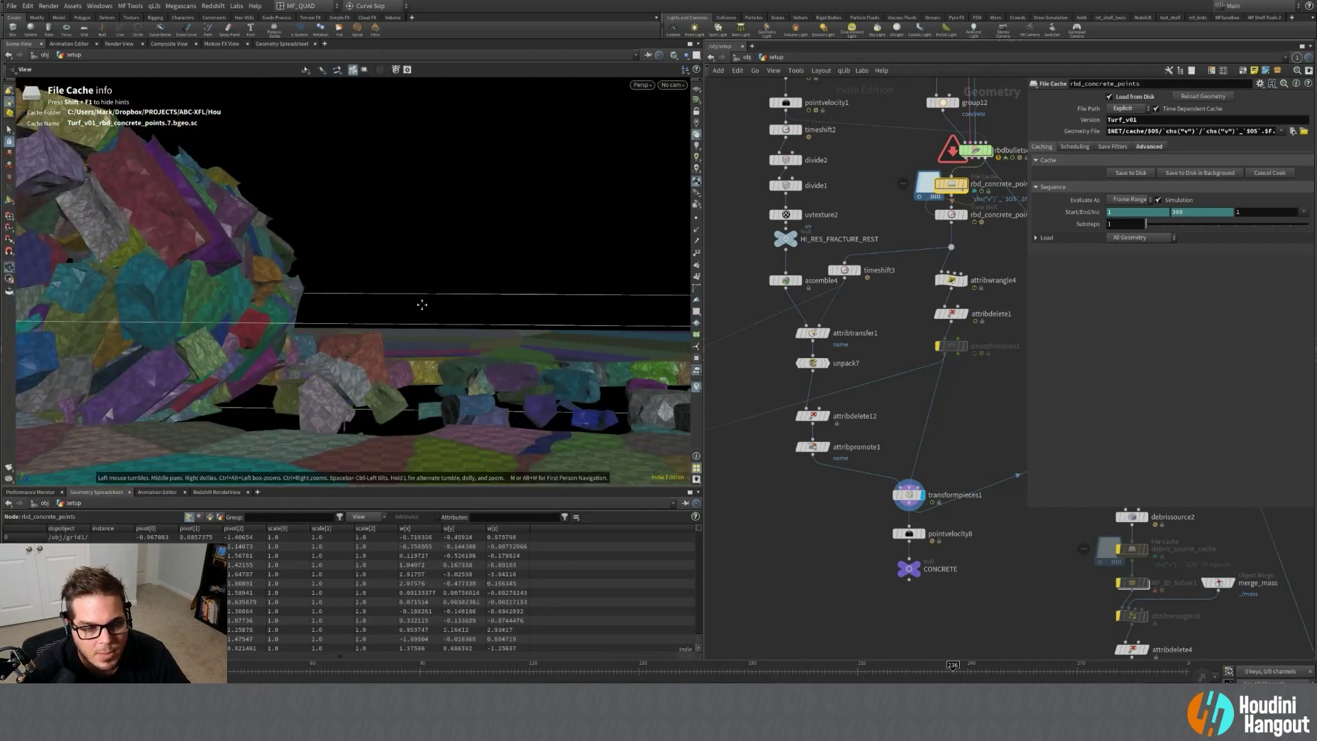
left_click_drag(421, 300, 326, 318)
key("Return")
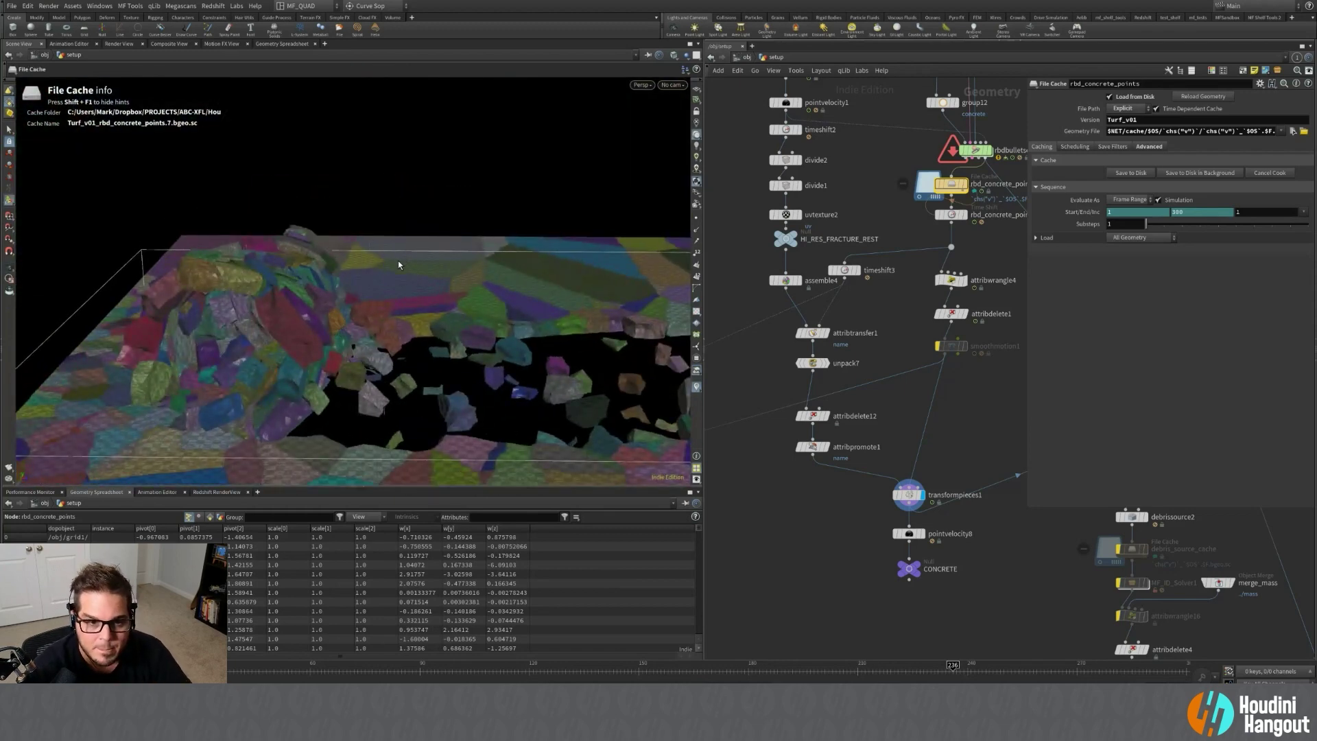
key("Escape")
left_click_drag(398, 264, 340, 337)
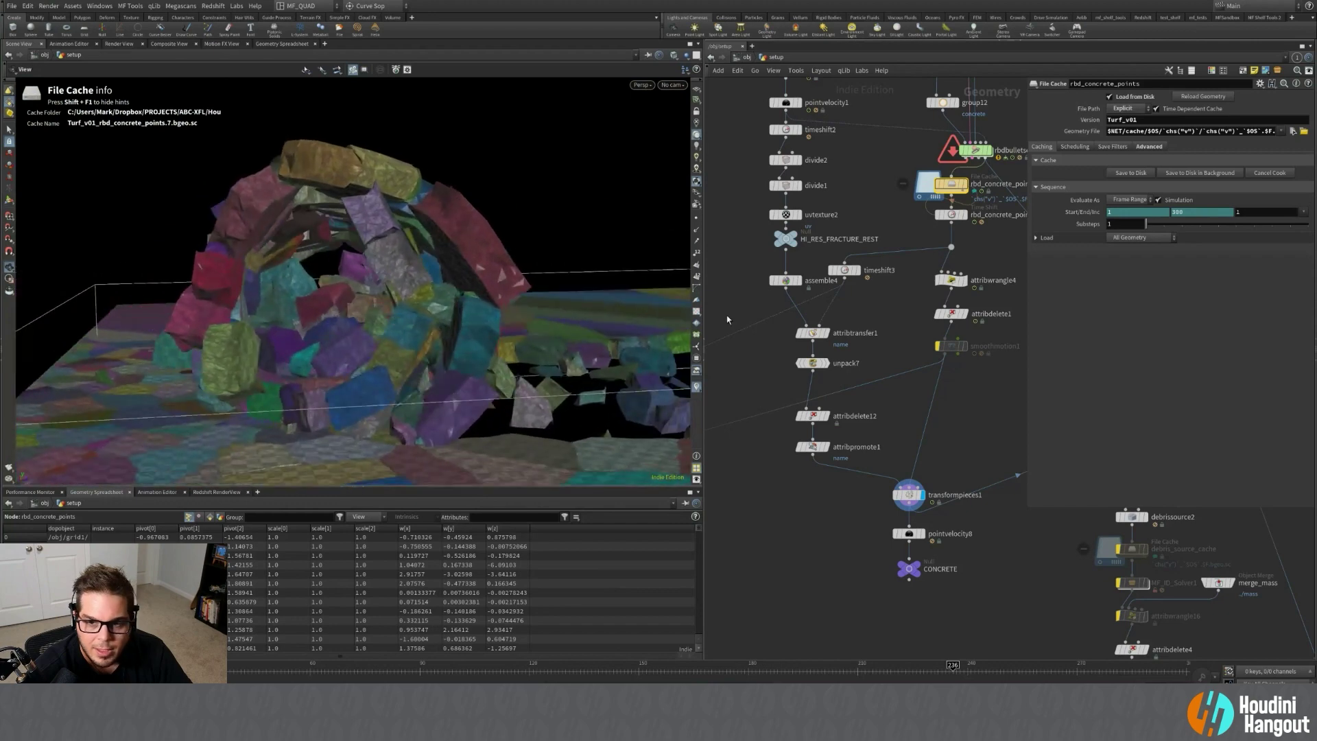
left_click_drag(385, 290, 308, 293)
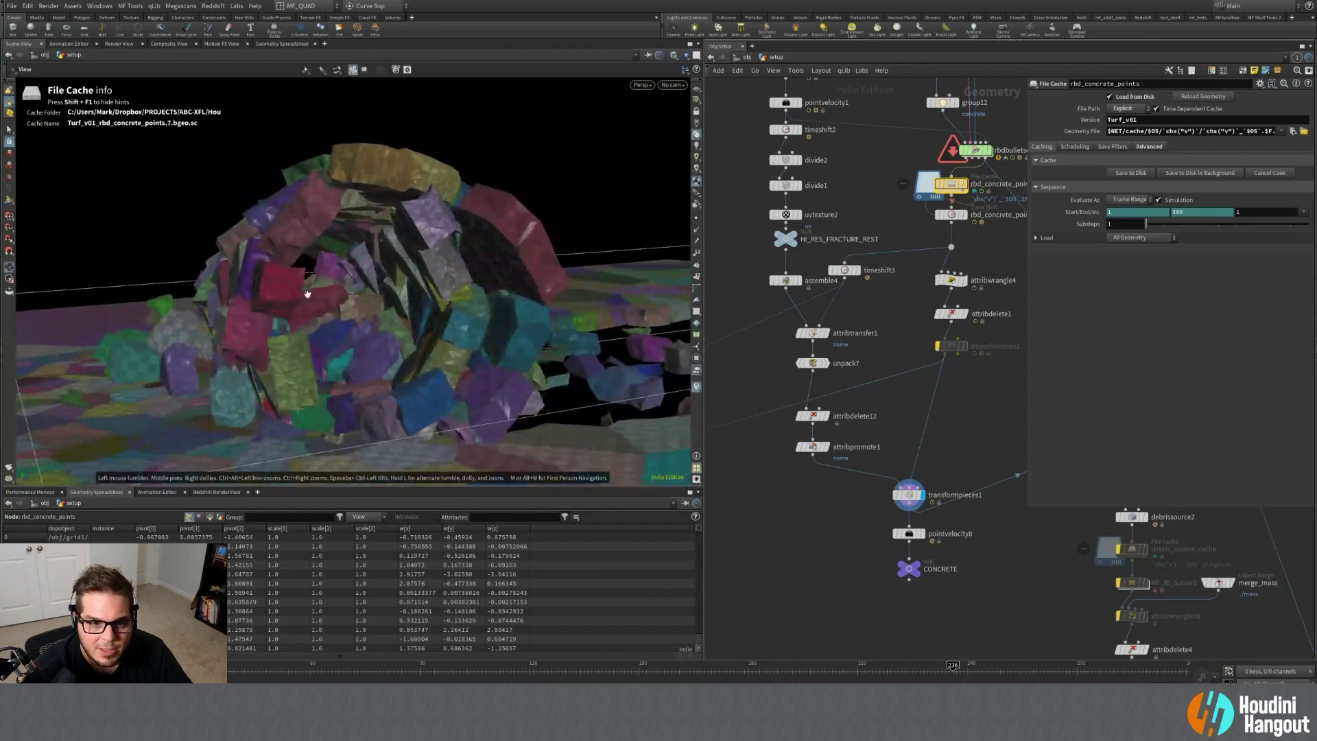
left_click_drag(395, 357, 419, 351)
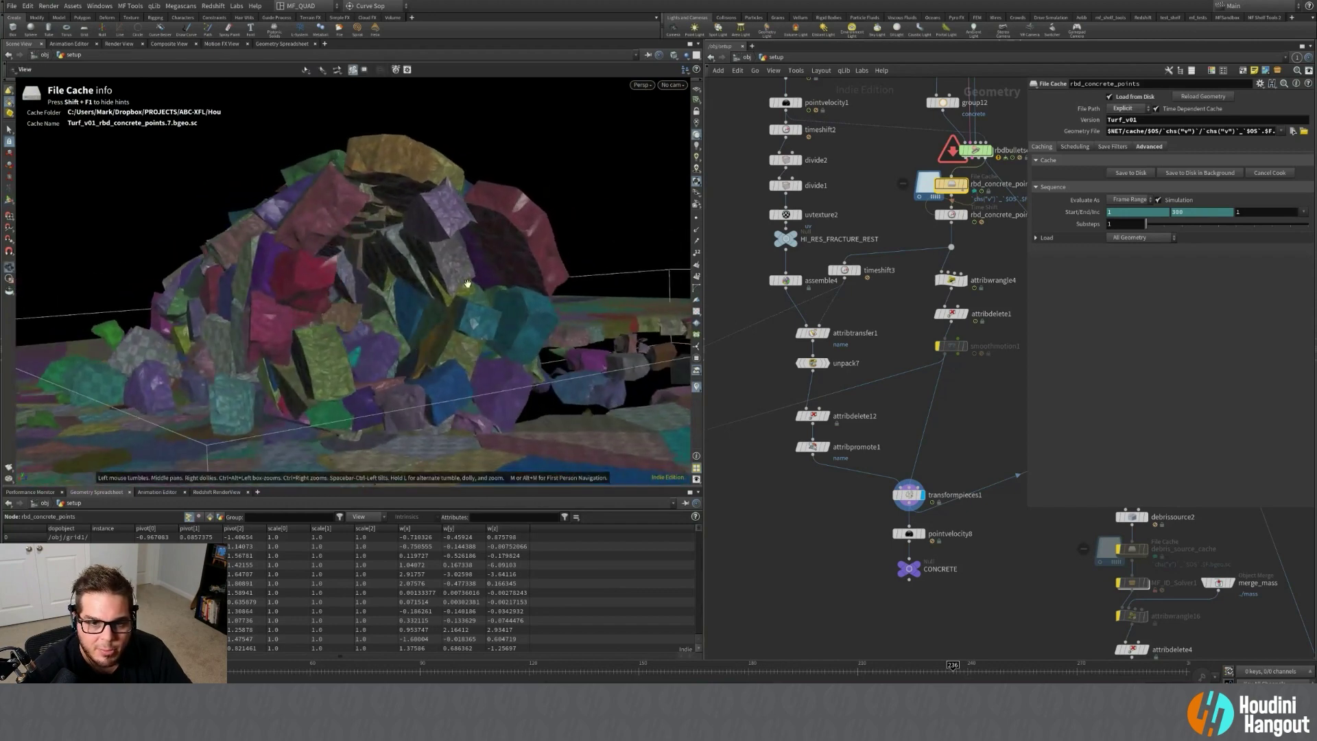
left_click_drag(467, 284, 389, 382)
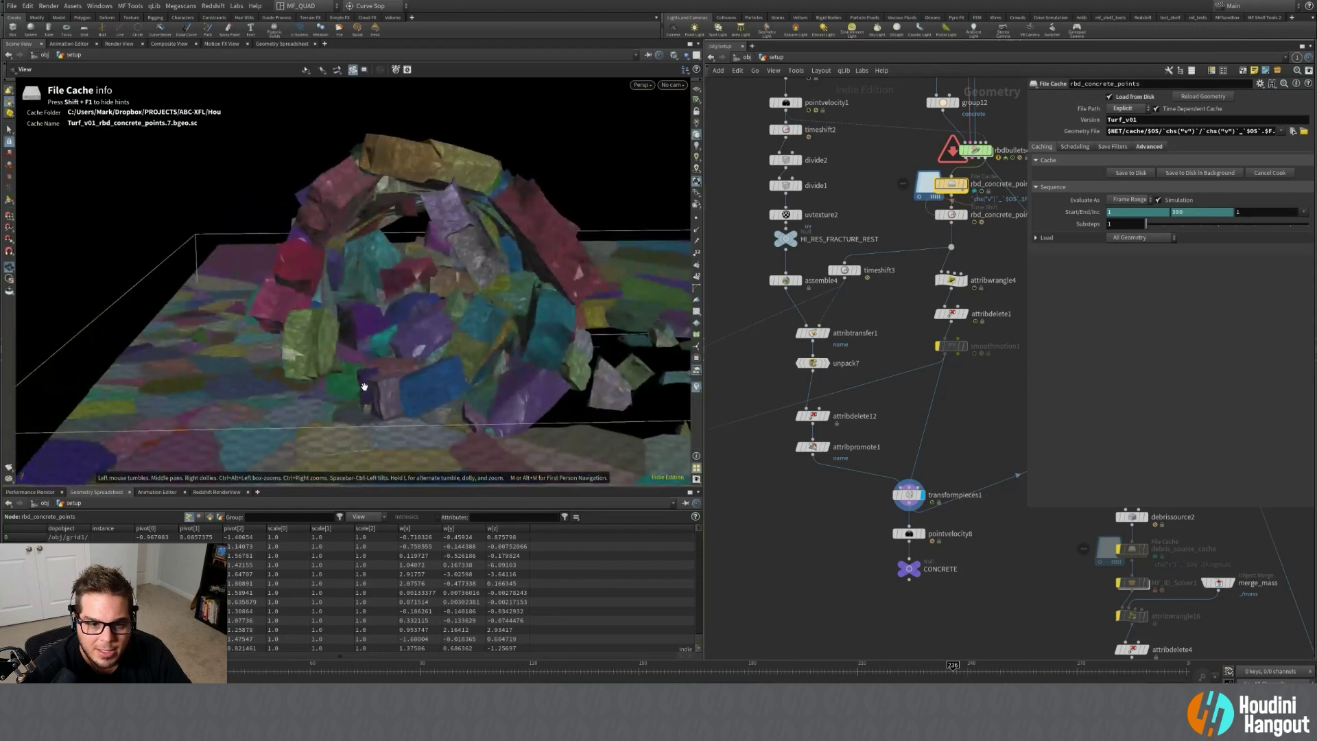
Display assemble8 above null2 and scrub to about frame 162 to view the undeformed packed slab.
middle_click_drag(739, 246, 804, 523)
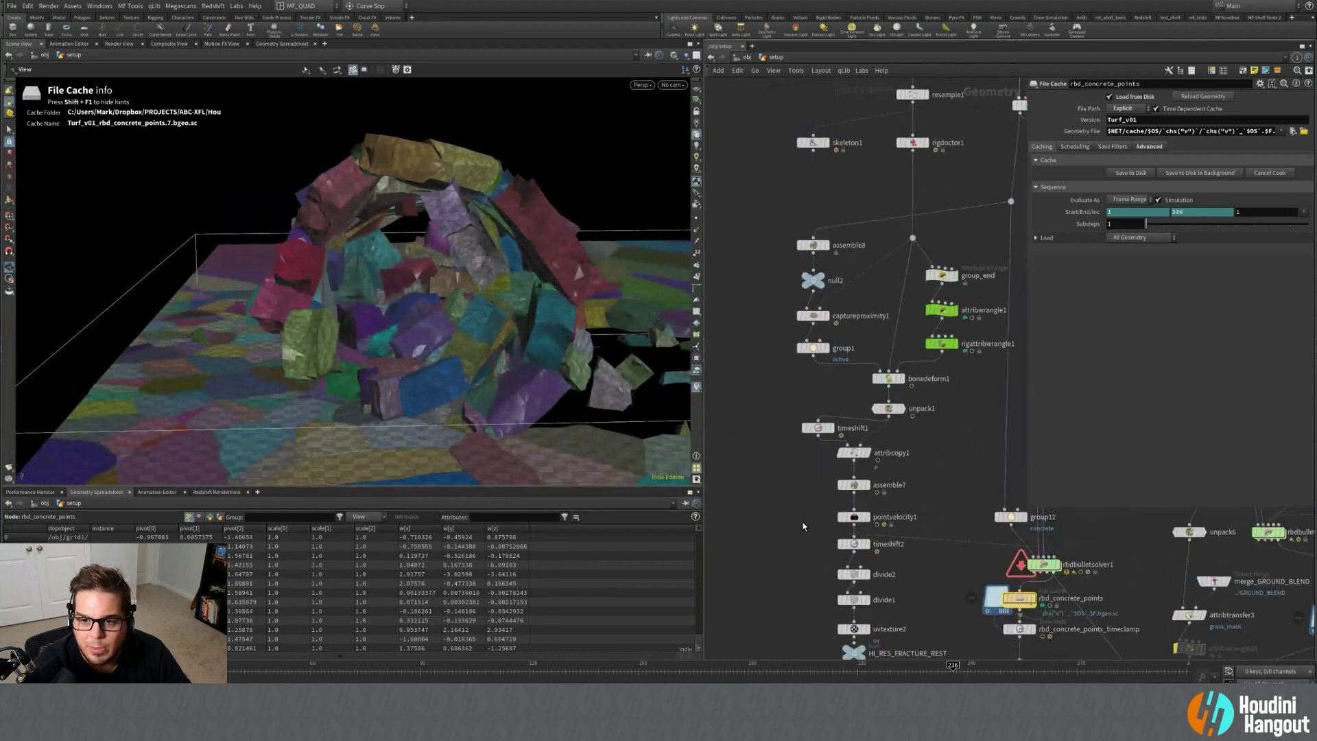
left_click(823, 251)
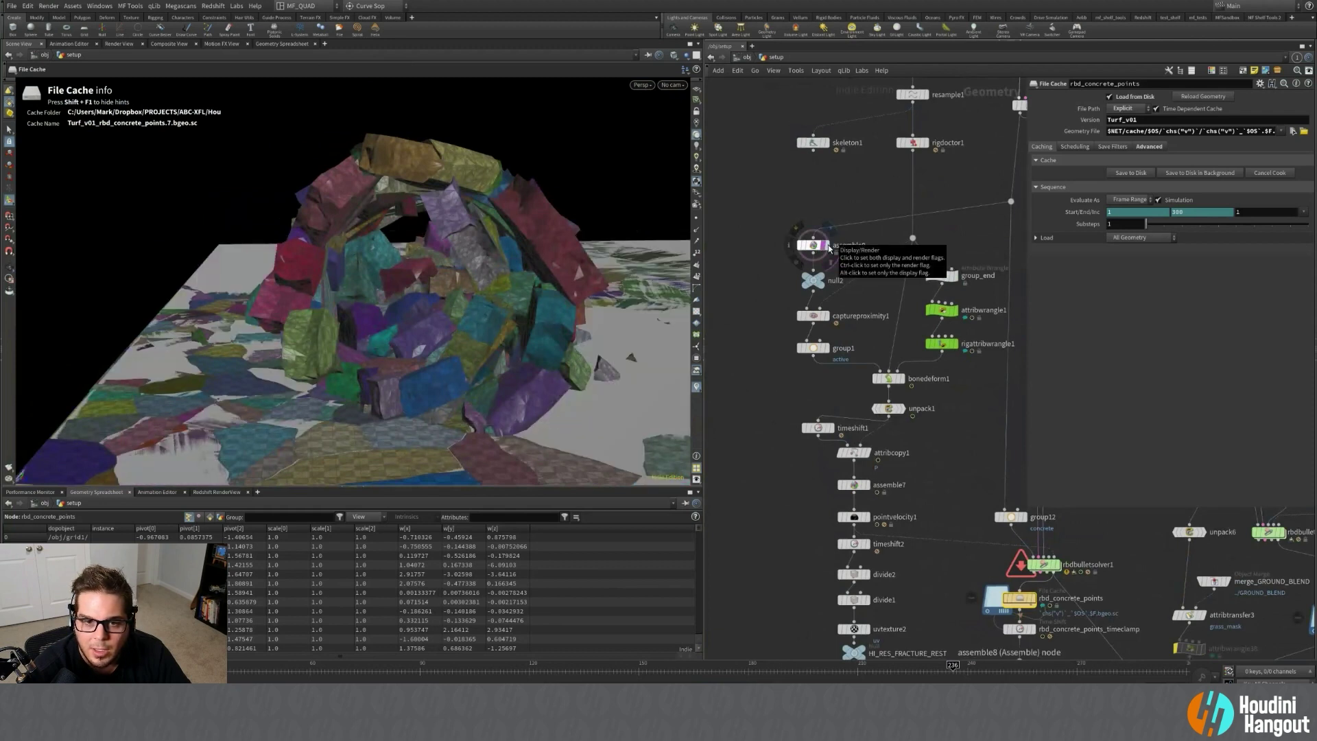
left_click(829, 248)
middle_click_drag(833, 249, 755, 228)
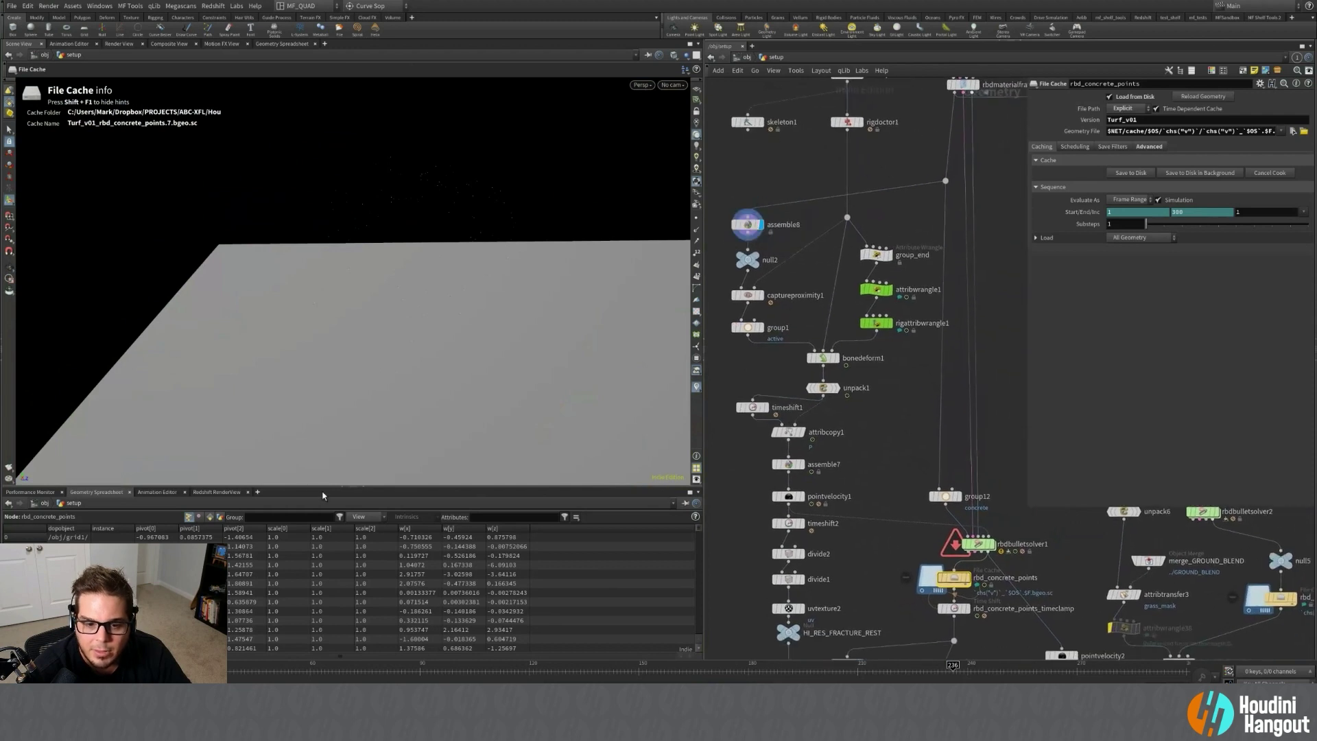
left_click_drag(267, 672, 685, 679)
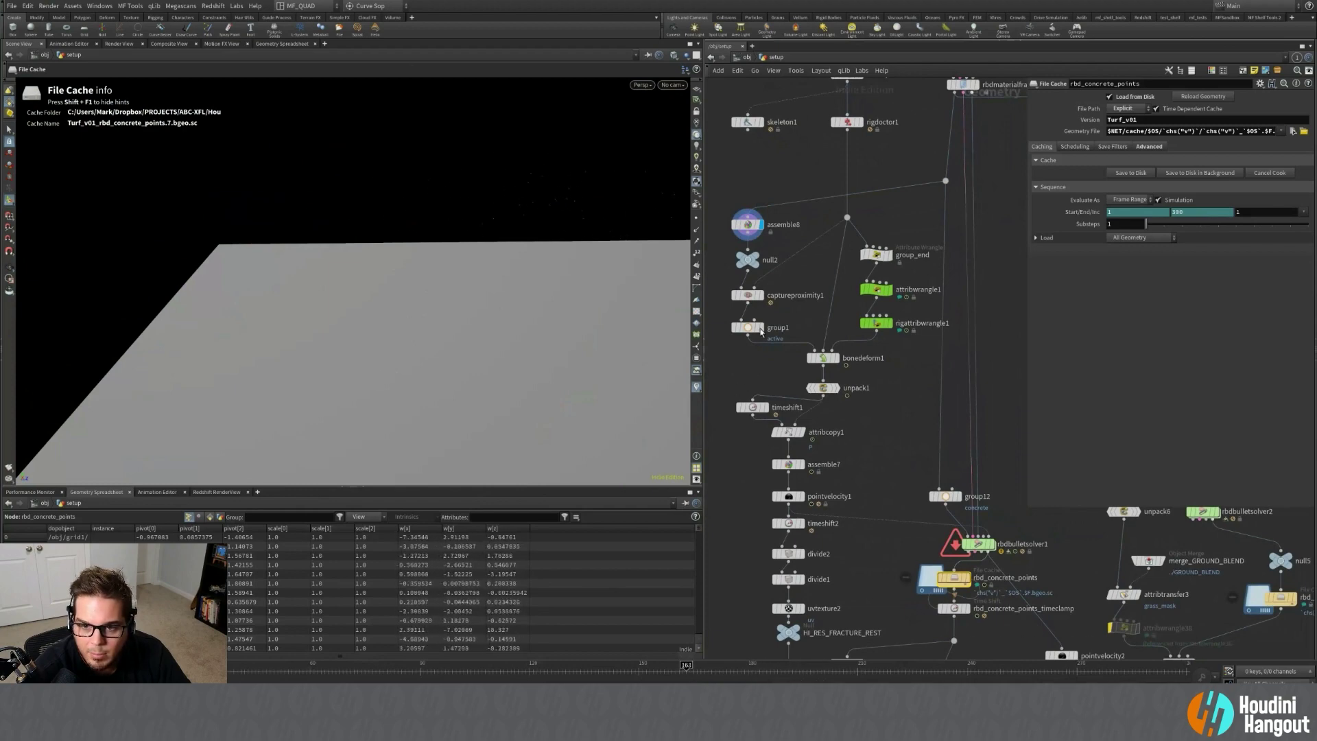
Select and display bonedeform1, scrub to about frame 181 and examine the rolled slab guiding the simulation.
left_click(836, 358)
left_click(825, 359)
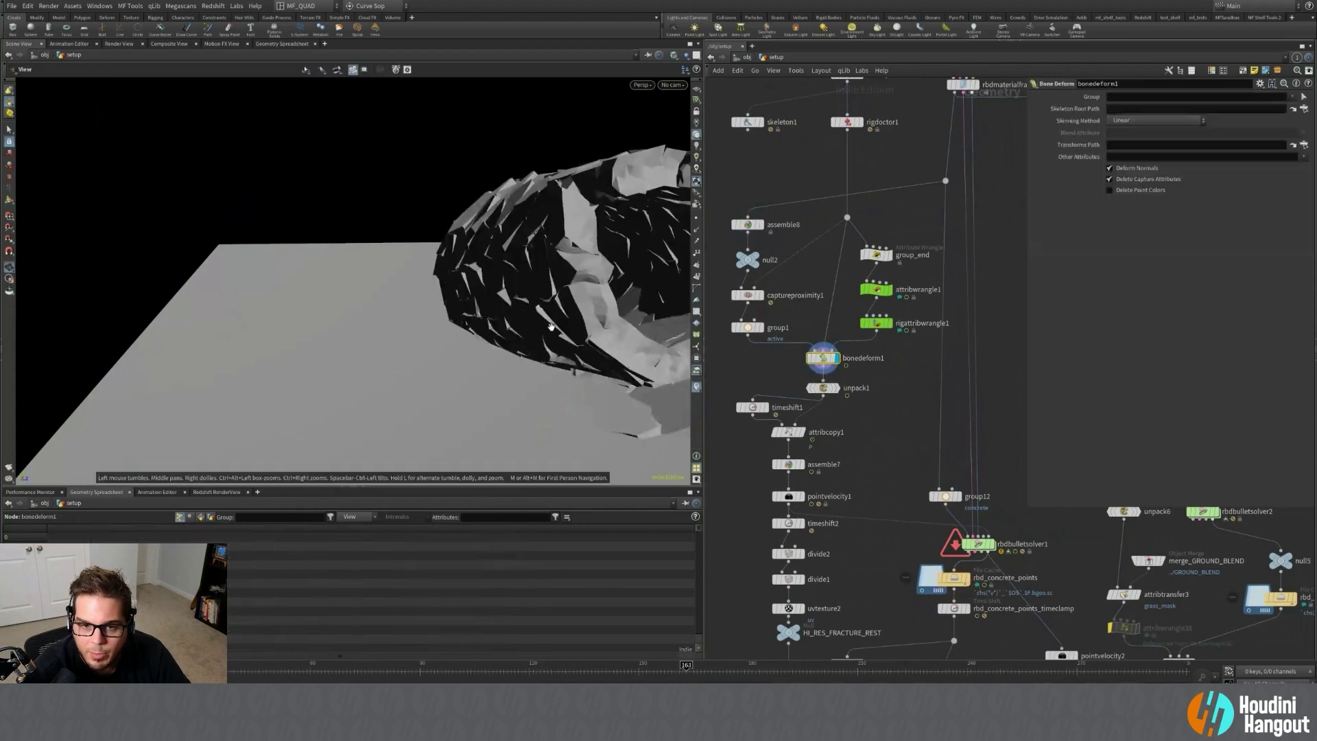
middle_click_drag(542, 317, 366, 276, "alt")
left_click_drag(366, 276, 411, 295, "alt")
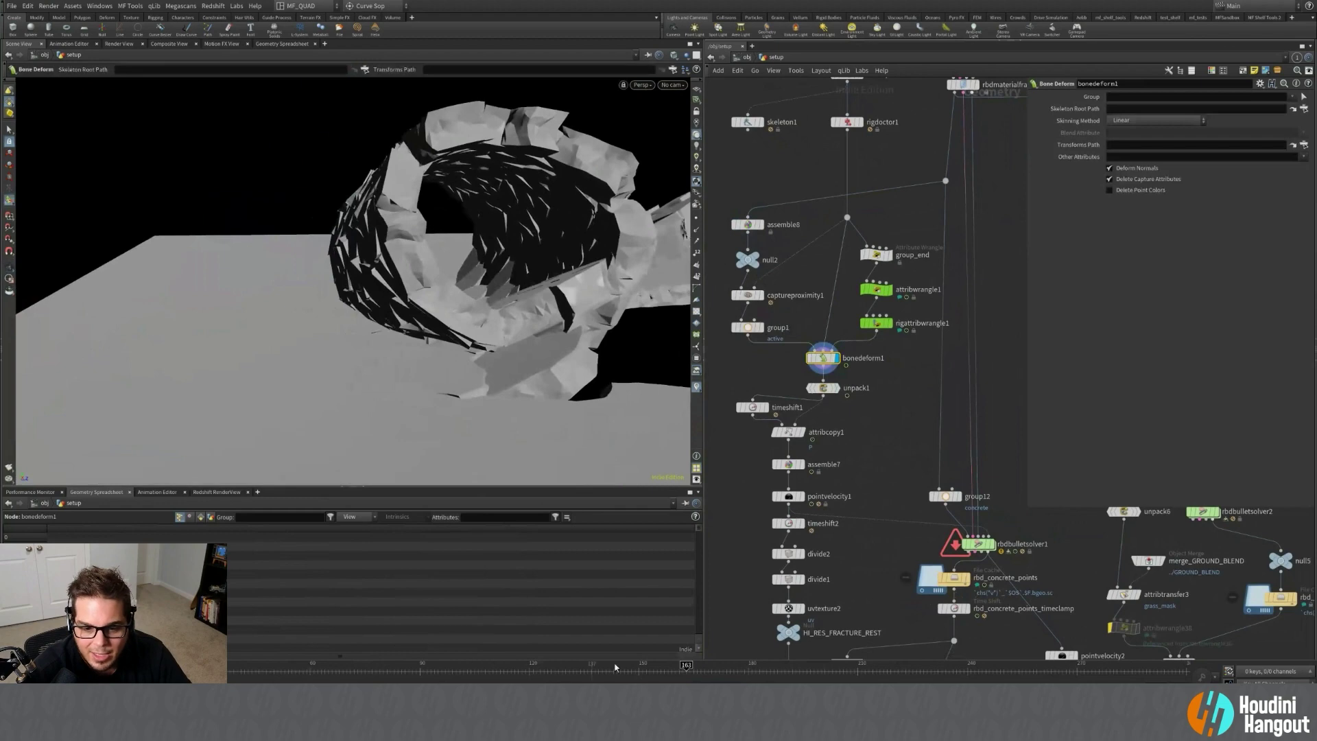
left_click_drag(780, 666, 755, 669)
middle_click_drag(508, 161, 494, 234, "alt")
Display transformpieces1 again and compare the simulated concrete roll with the bonedeform1 animation from several angles.
scroll(844, 463, "down", 5)
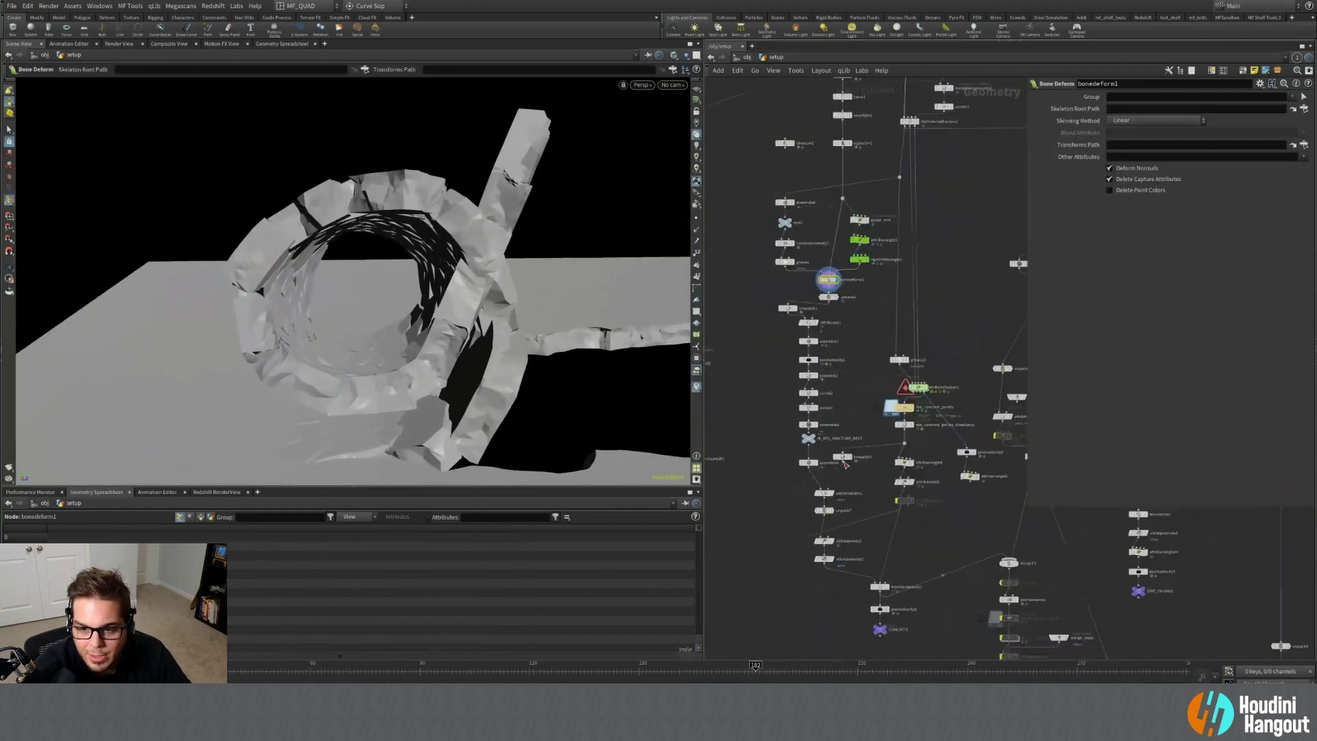
scroll(815, 621, "up", 4)
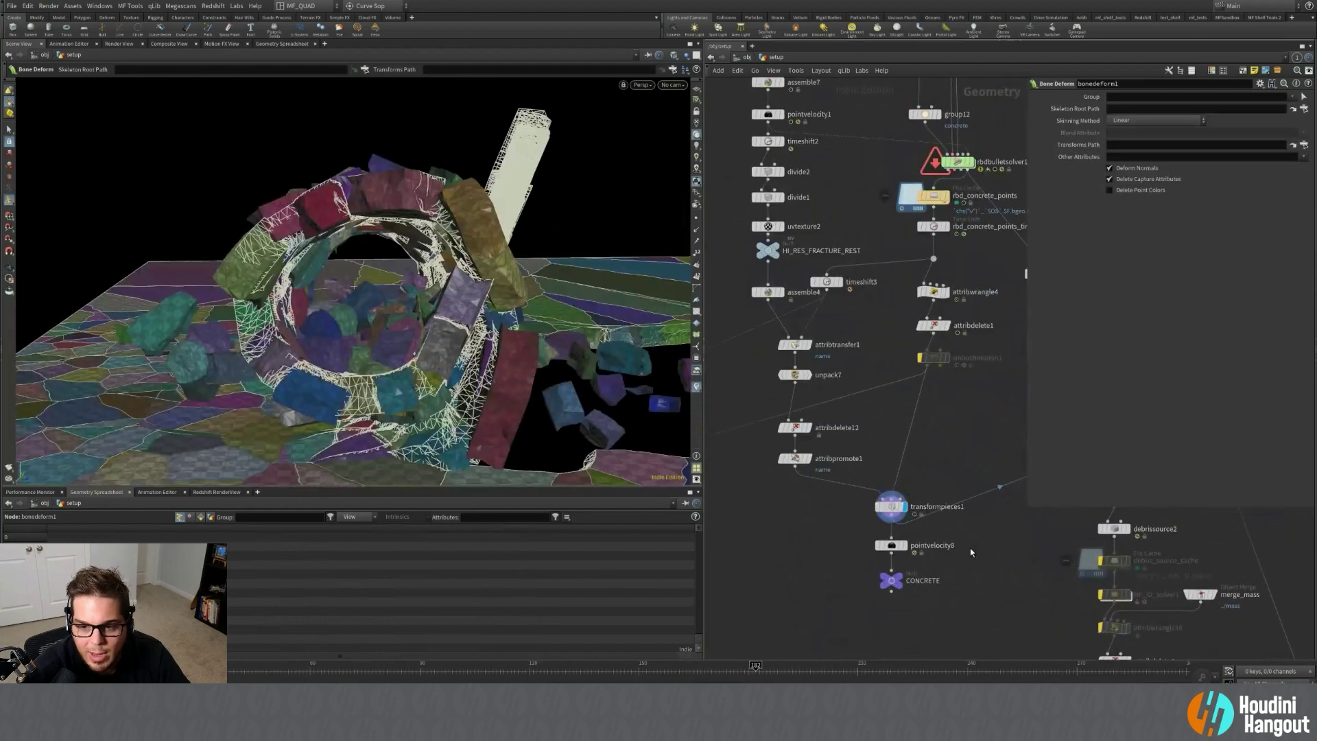
left_click_drag(380, 282, 445, 196, "alt")
key("Return")
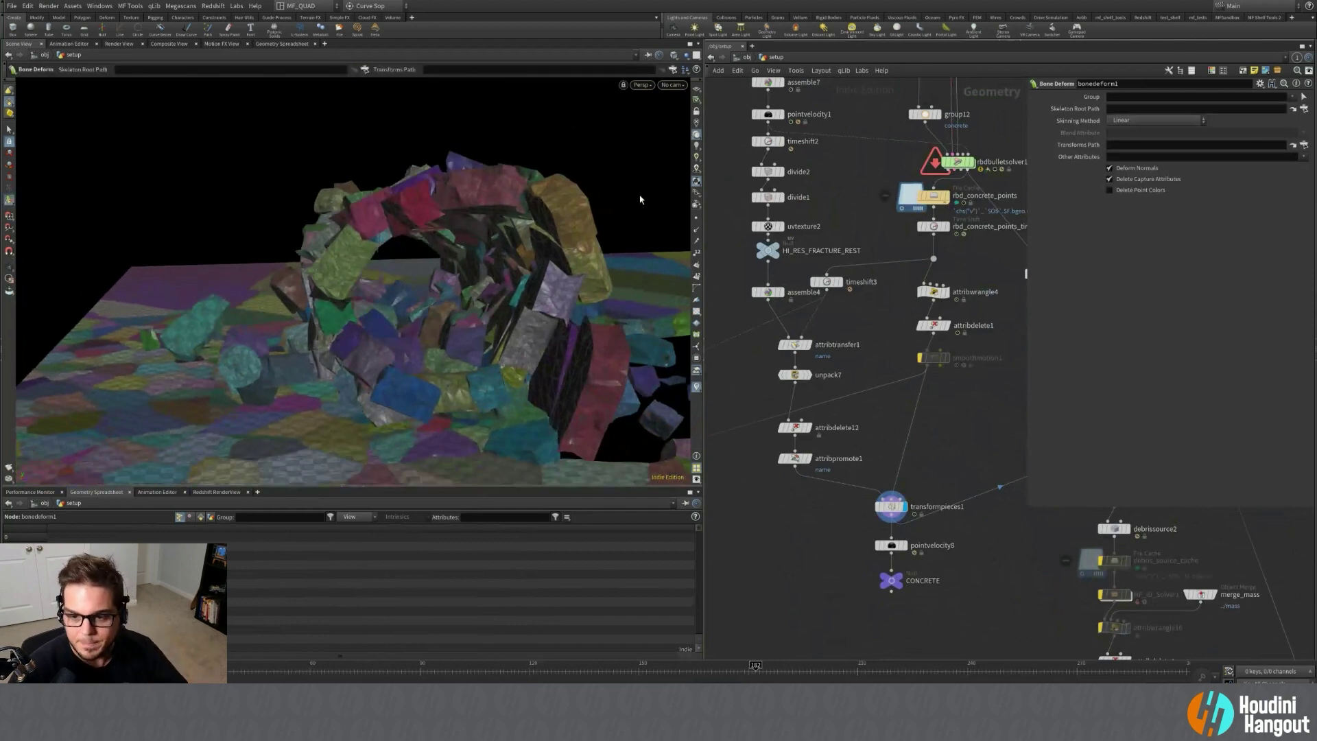
key("Escape")
left_click_drag(615, 257, 288, 284)
key("Return")
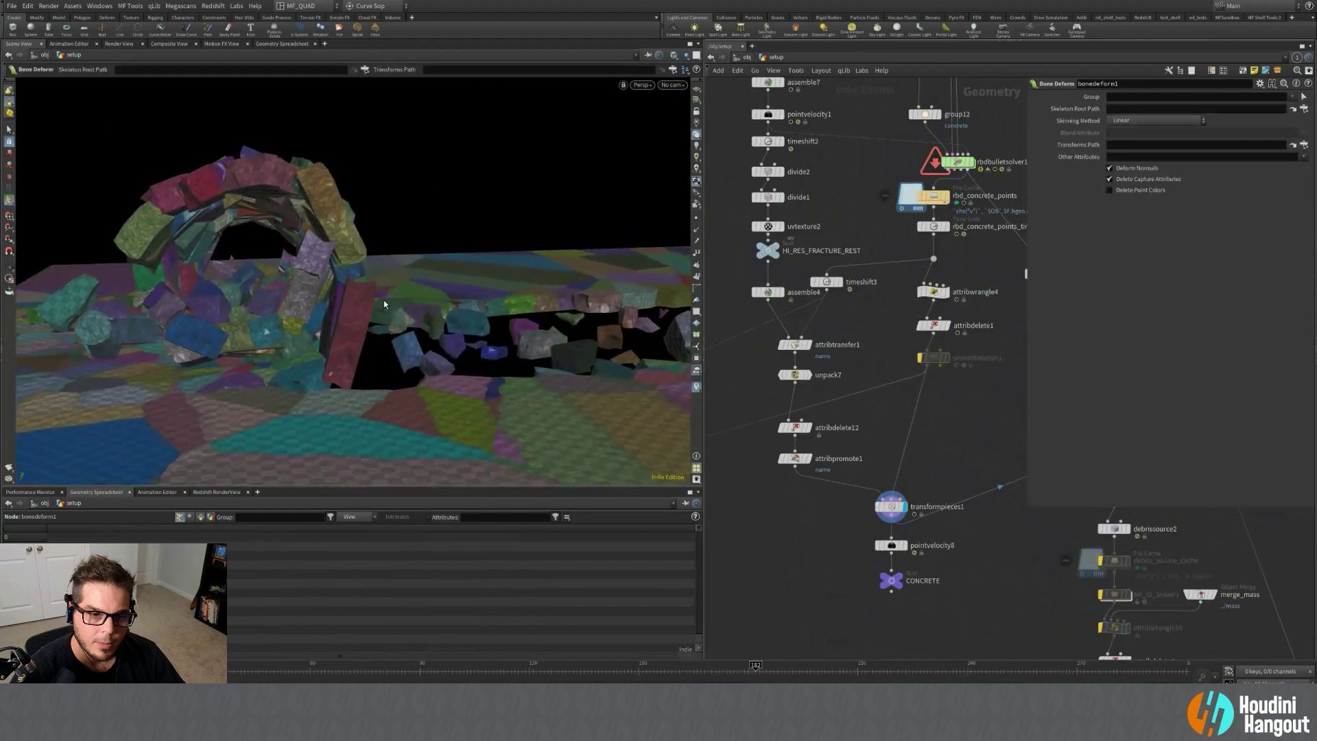
key("Escape")
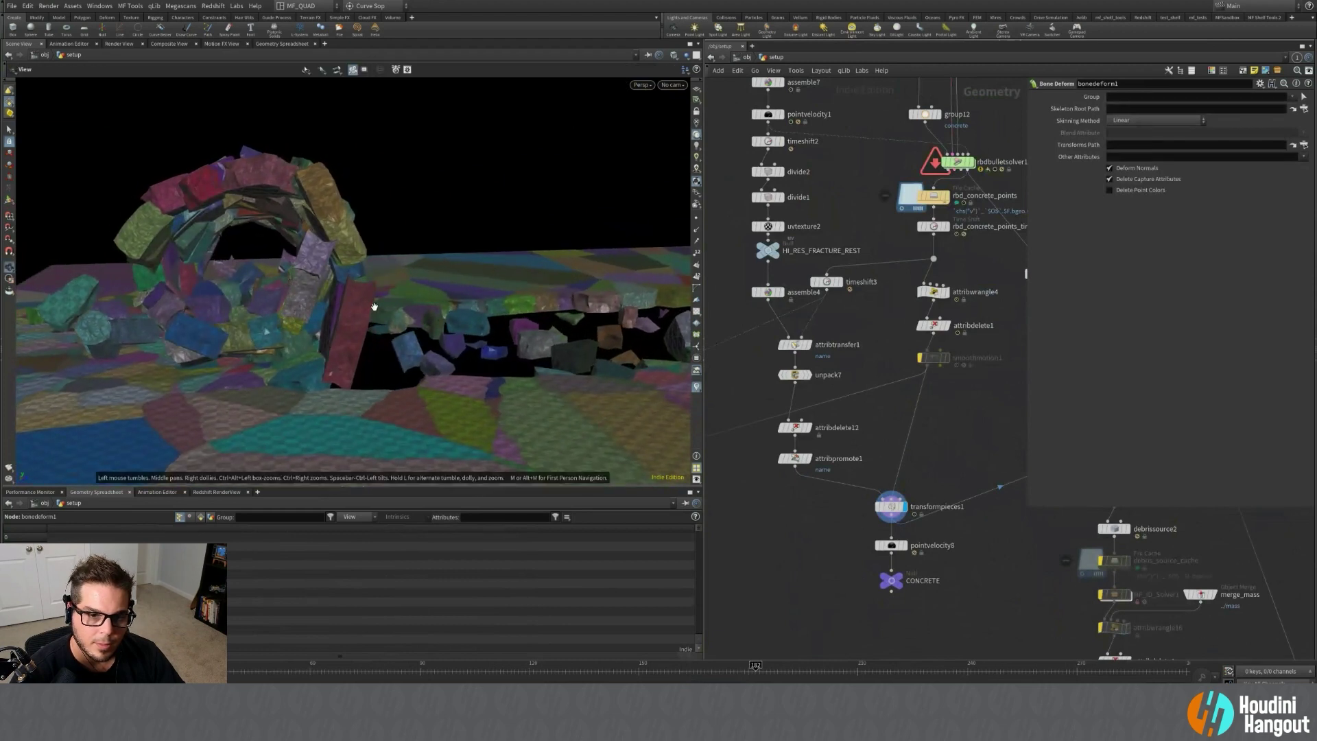
left_click_drag(374, 310, 546, 232)
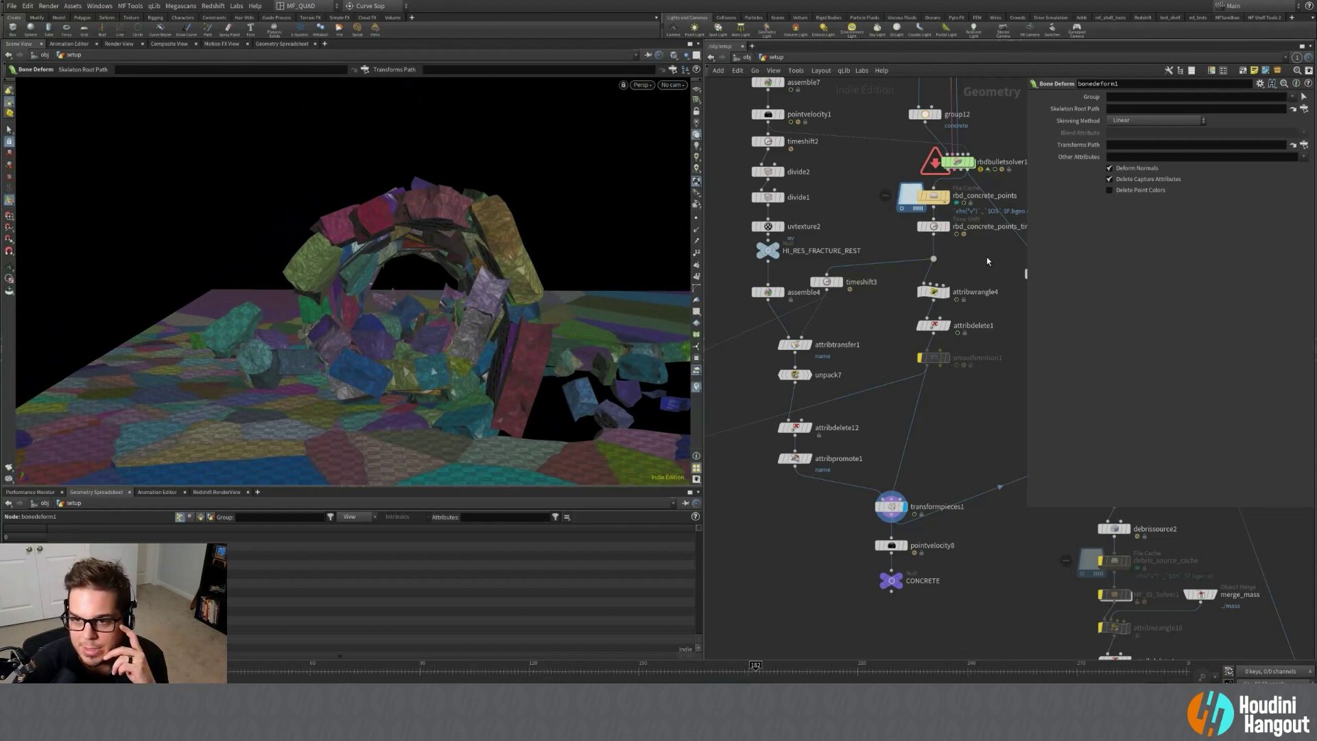
Examine the concrete roll from another side and scrub the rendered Turf_Roll.mp4 in djv_view for comparison.
middle_click_drag(990, 272, 804, 345)
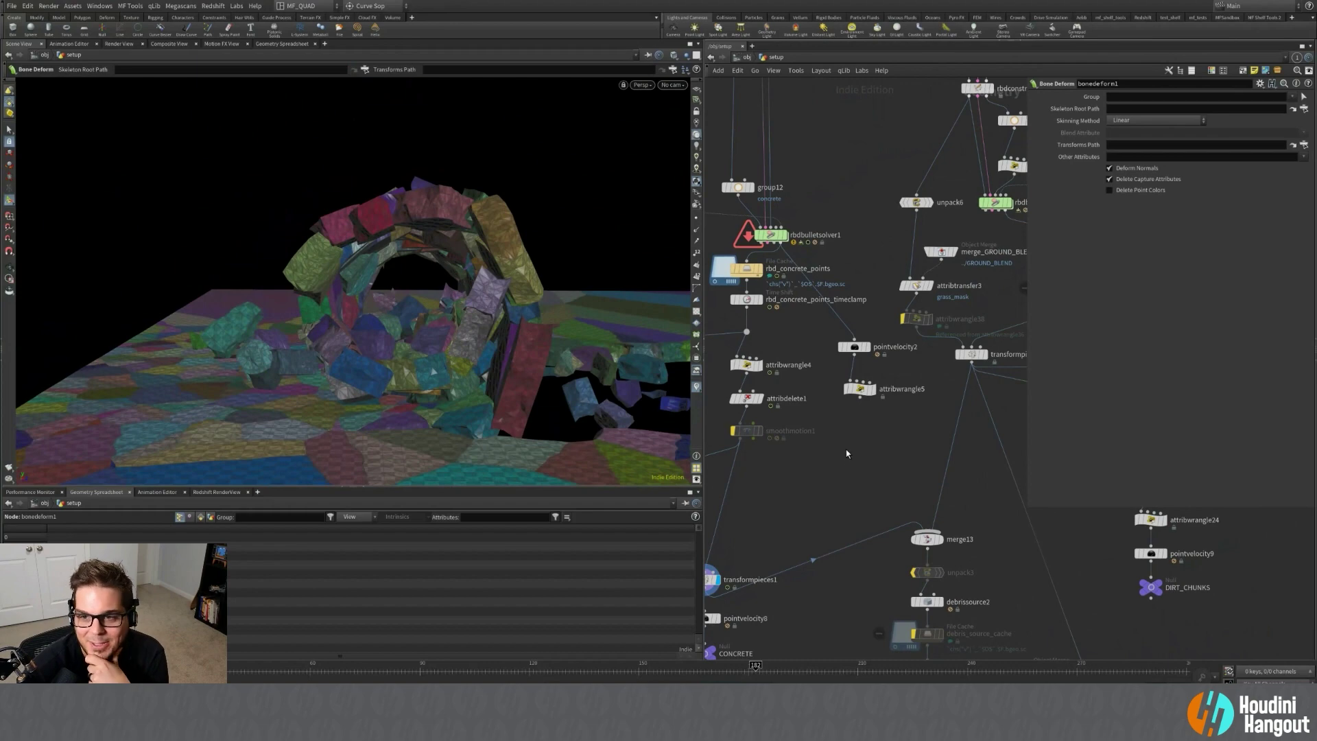
scroll(815, 474, "down", 4)
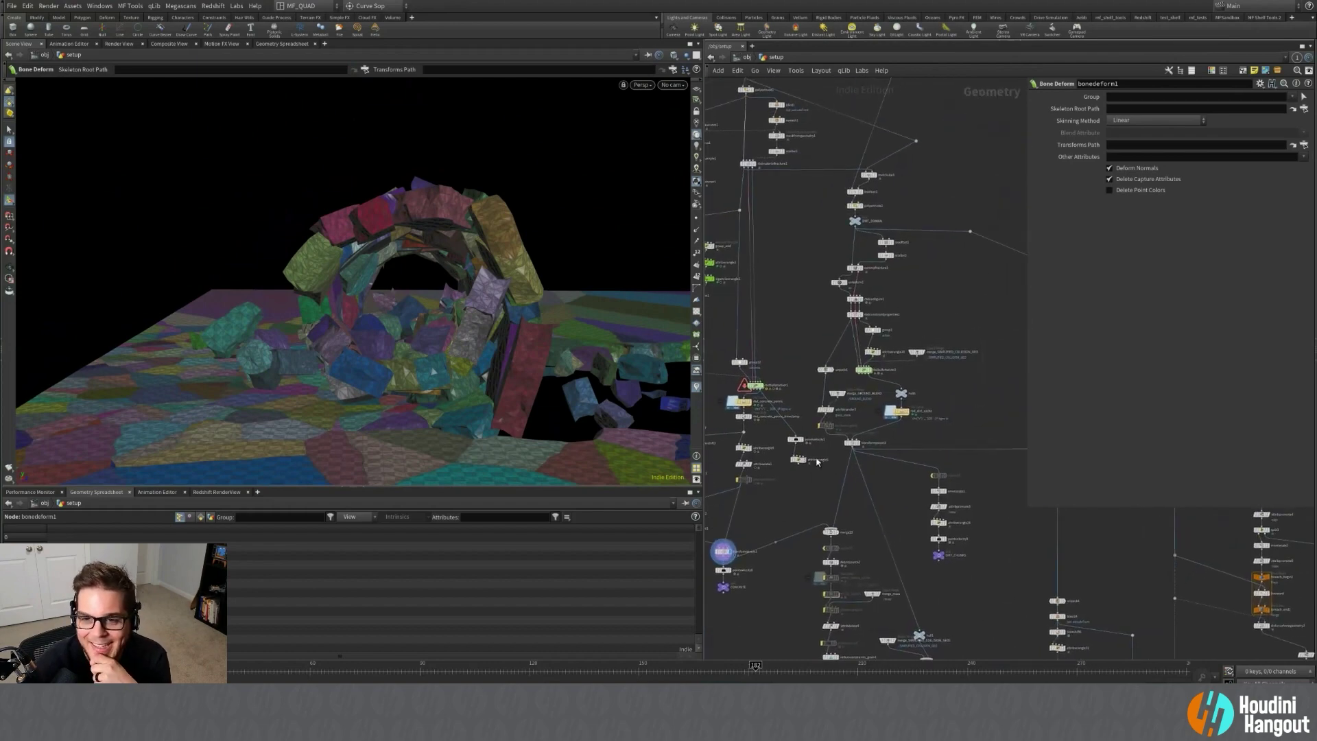
middle_click_drag(961, 296, 974, 274)
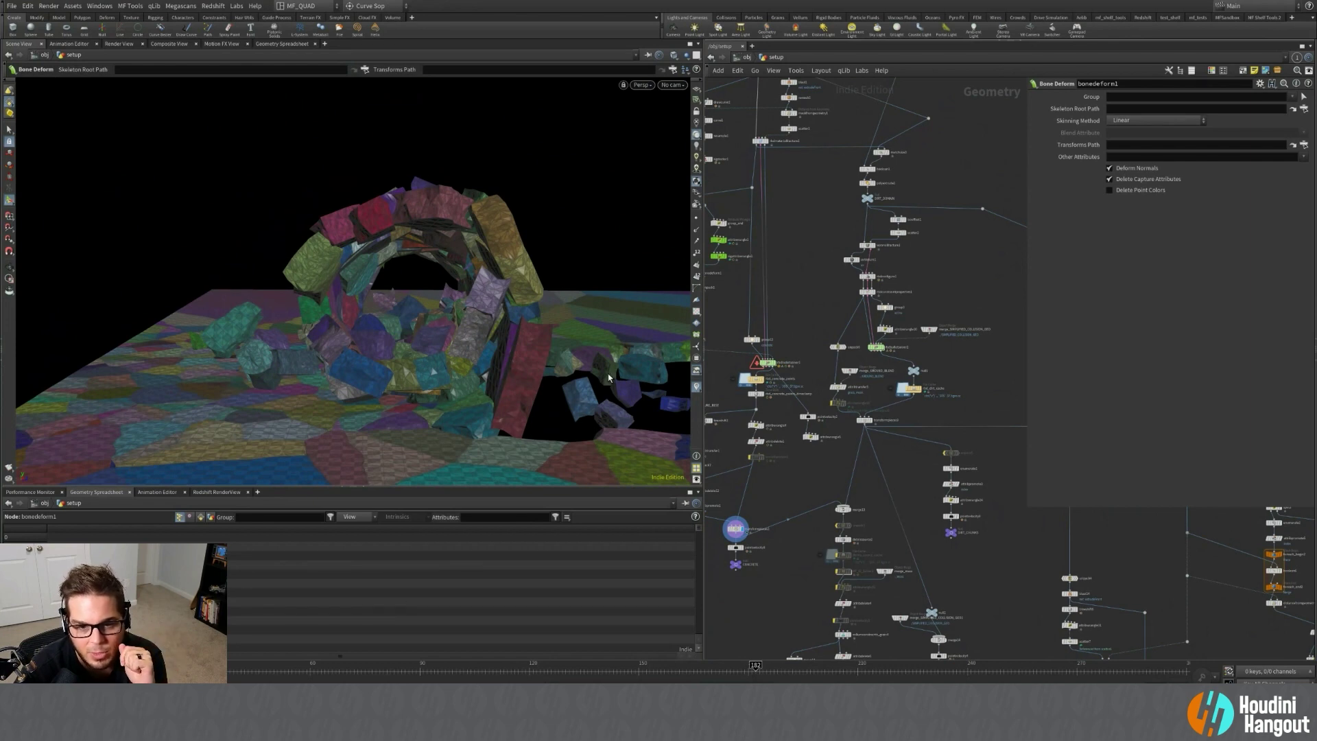
left_click_drag(562, 272, 370, 266)
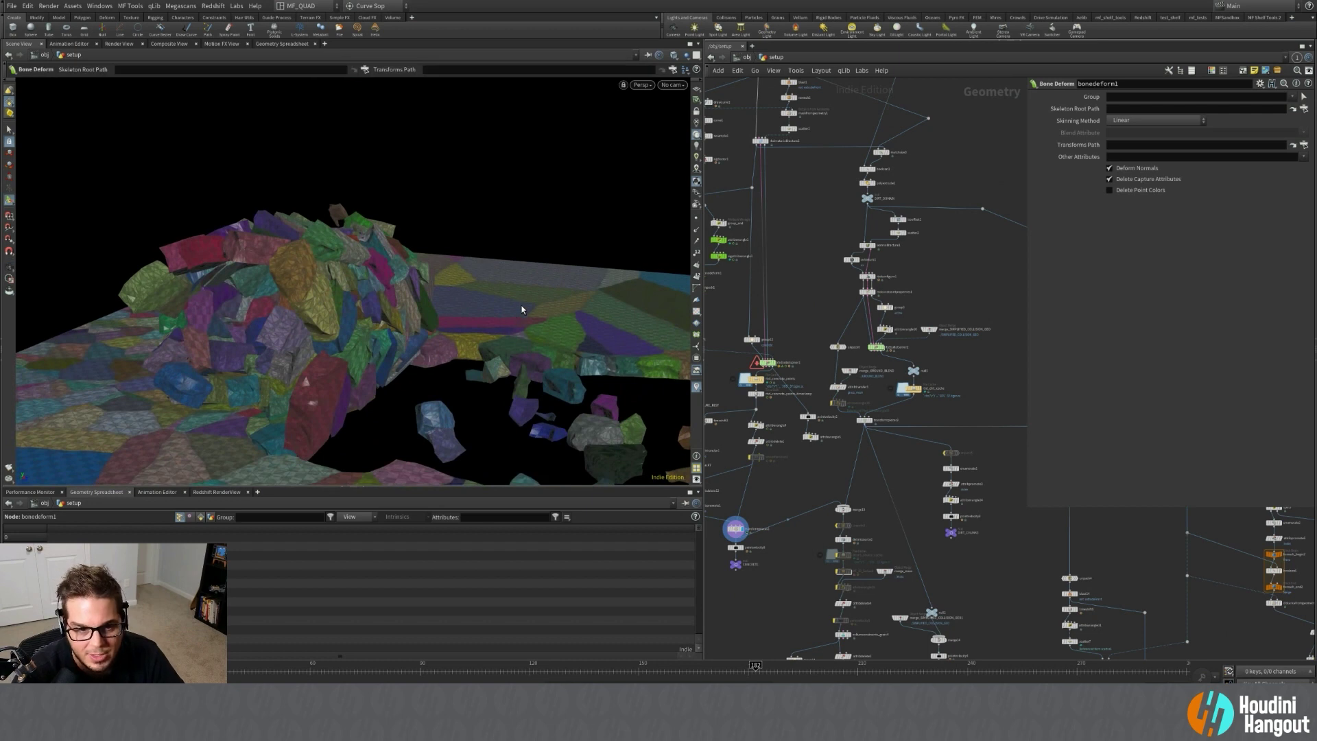
middle_click_drag(447, 354, 464, 311, "alt")
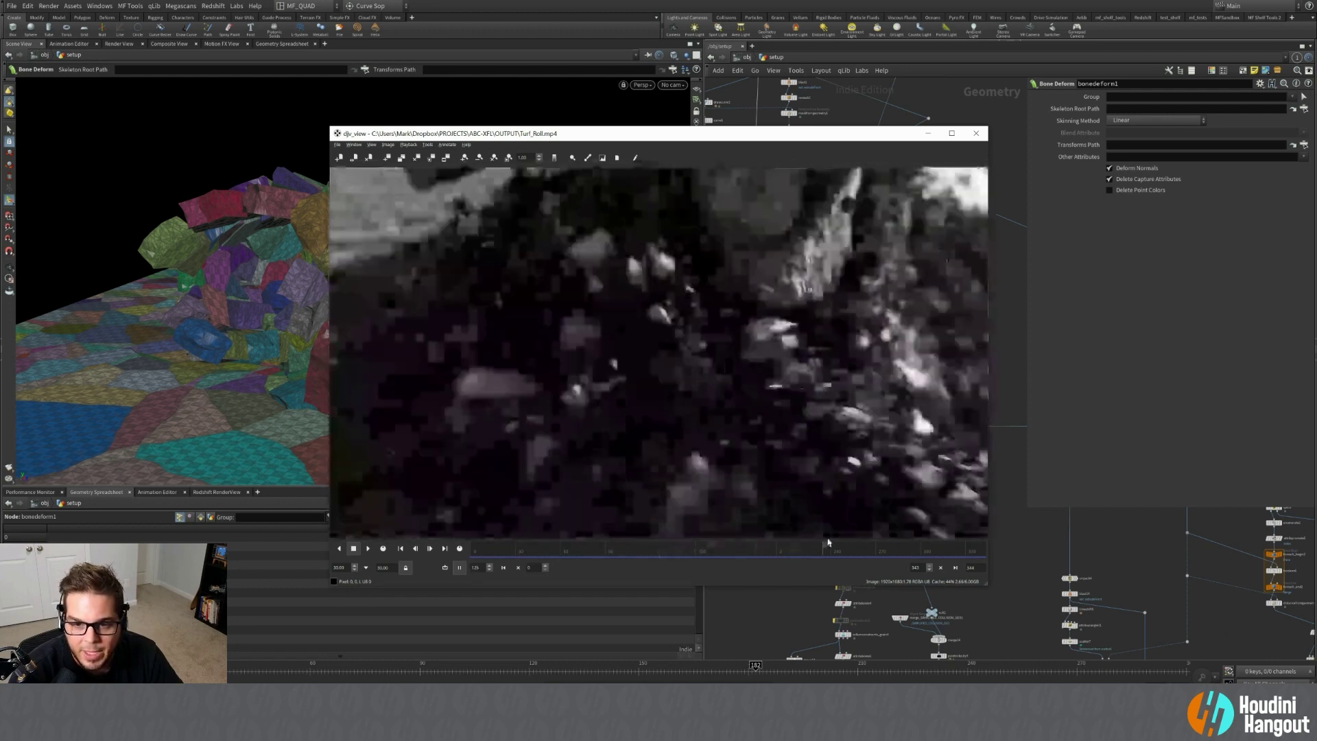
mouse_move(760, 556)
left_mouse_down()
mouse_move(732, 556)
mouse_move(760, 550)
left_mouse_up()
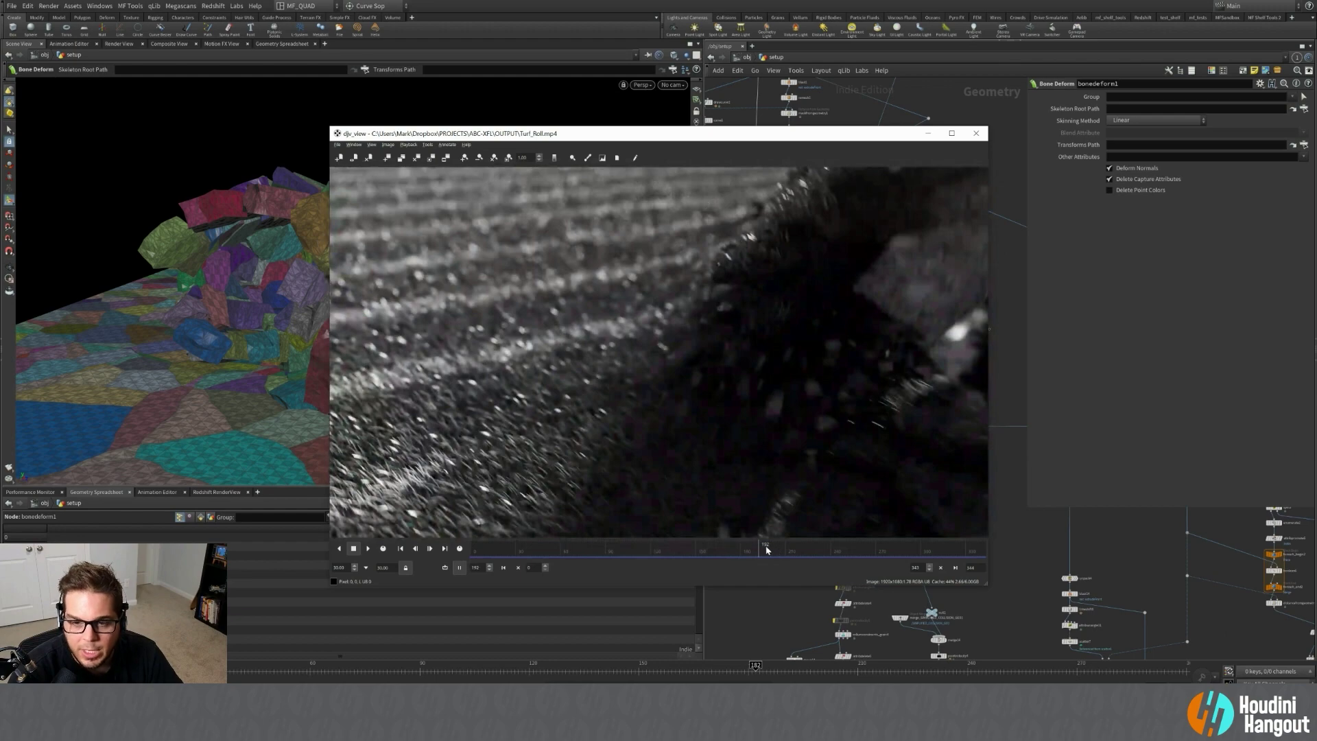
left_click_drag(767, 550, 829, 546)
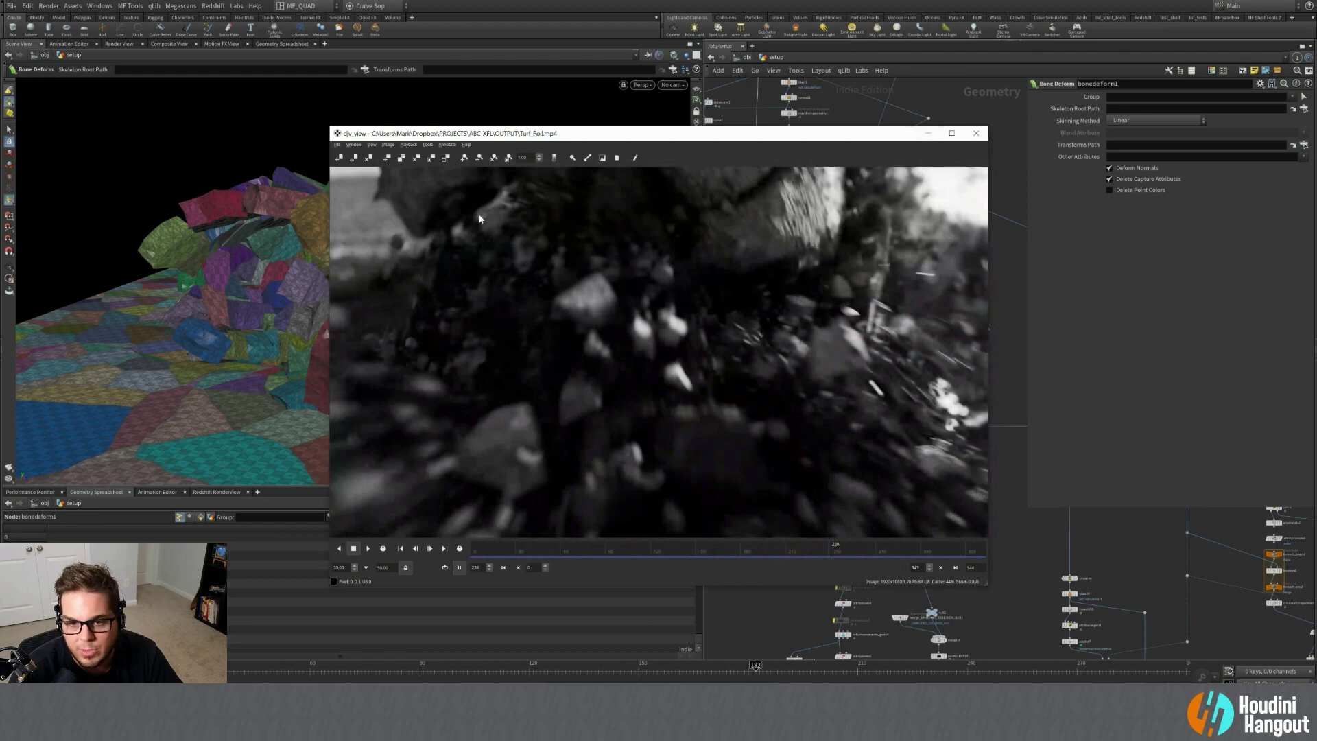
left_click(927, 133)
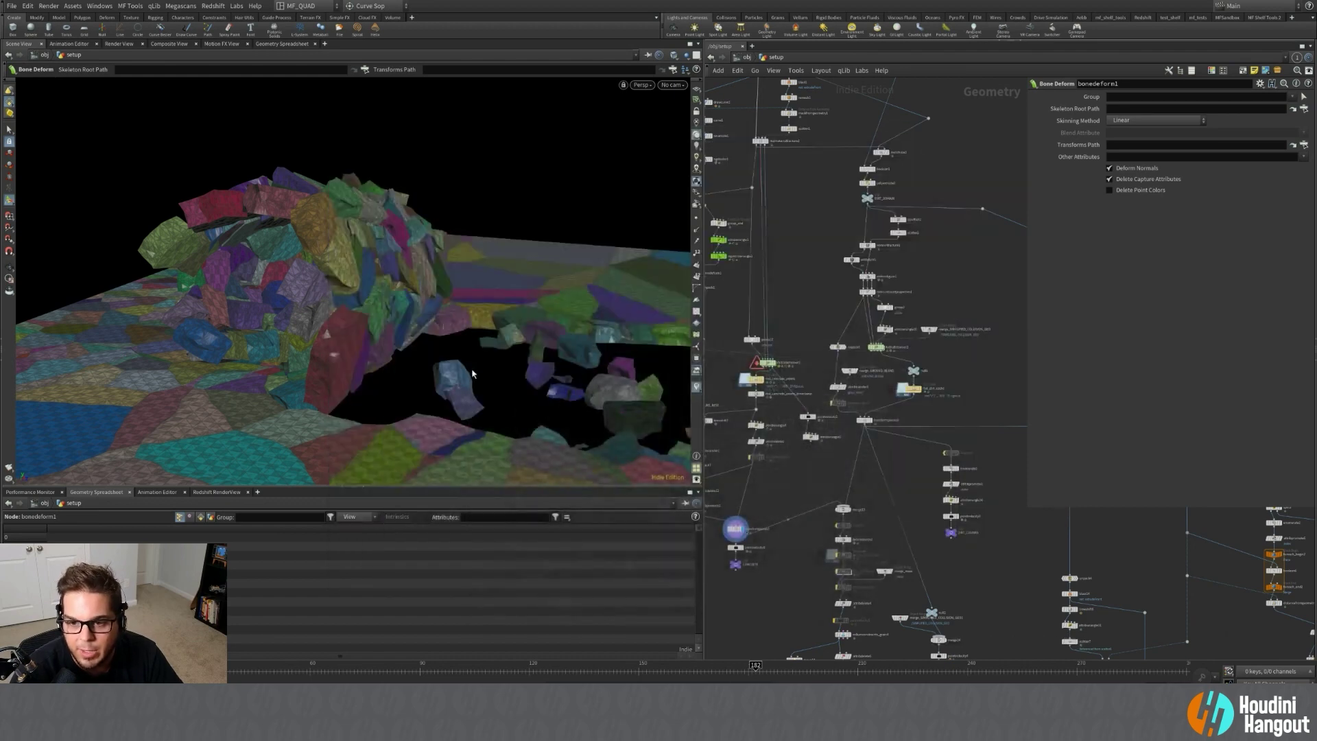
Display matchsize3 and boolean1 in the dirt chain and examine the flat intersection surface above DIRT_DOMAIN.
scroll(937, 255, "up", 5)
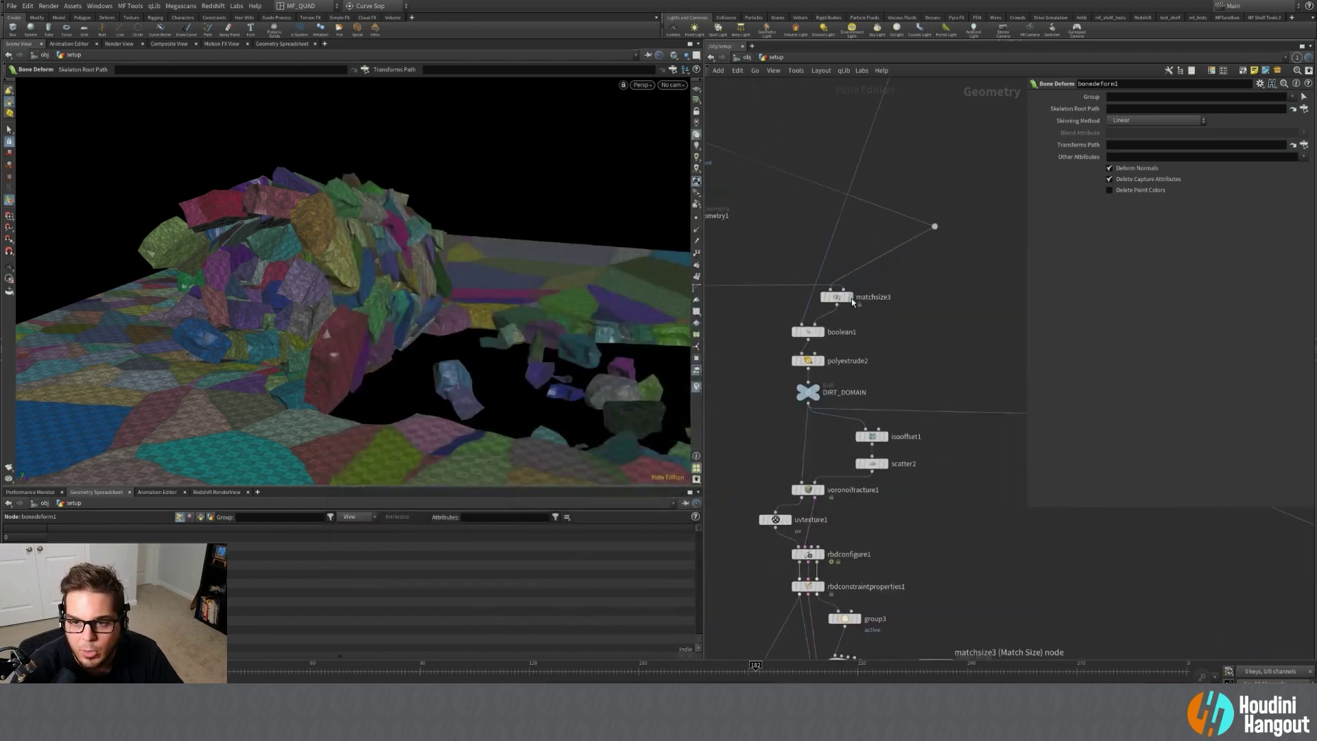
left_click(836, 299)
middle_click_drag(541, 364, 397, 203, "alt")
left_click_drag(397, 203, 721, 321, "alt")
left_click(808, 332)
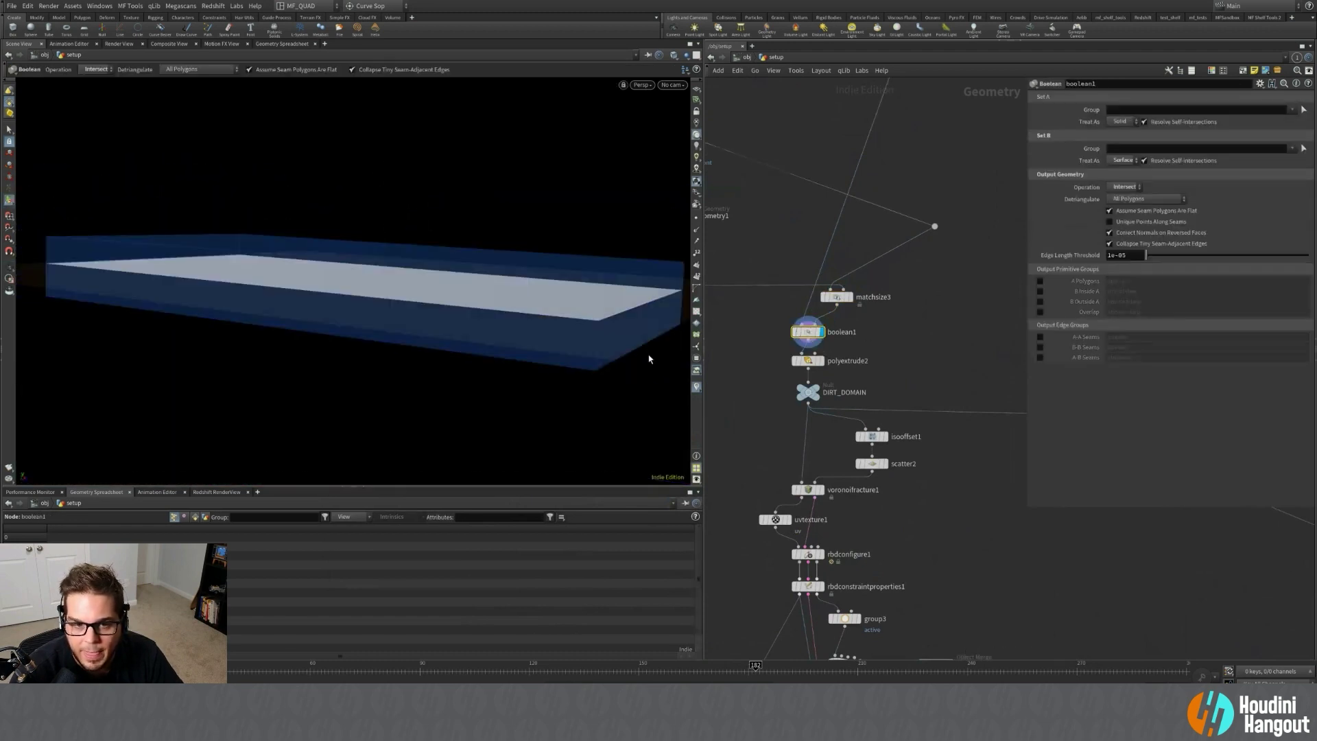
mouse_move(649, 359)
left_mouse_down()
mouse_move(444, 275)
mouse_move(512, 326)
mouse_move(673, 347)
left_mouse_up()
key("Return")
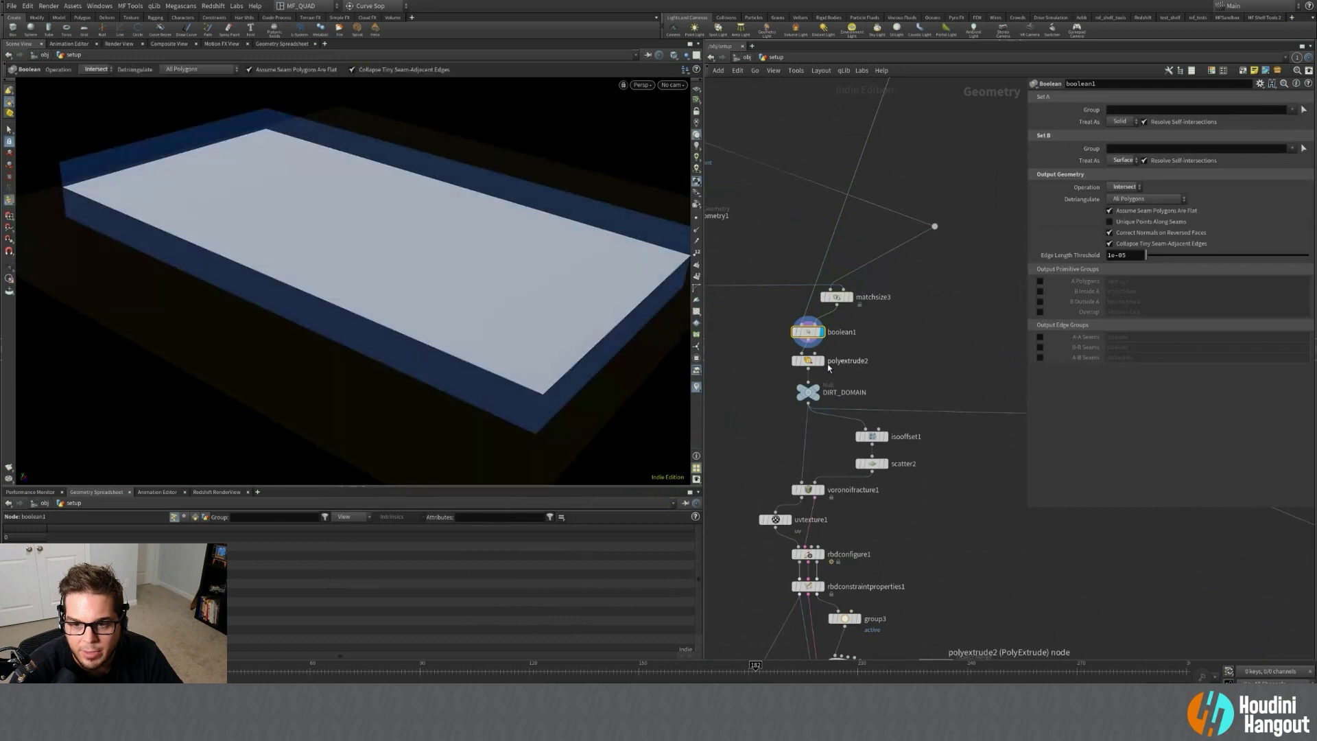
Display polyextrude2 and voronoifracture1 to examine the extruded dirt slab and its fractured pieces up close.
left_click(823, 364)
middle_click_drag(903, 382, 897, 294)
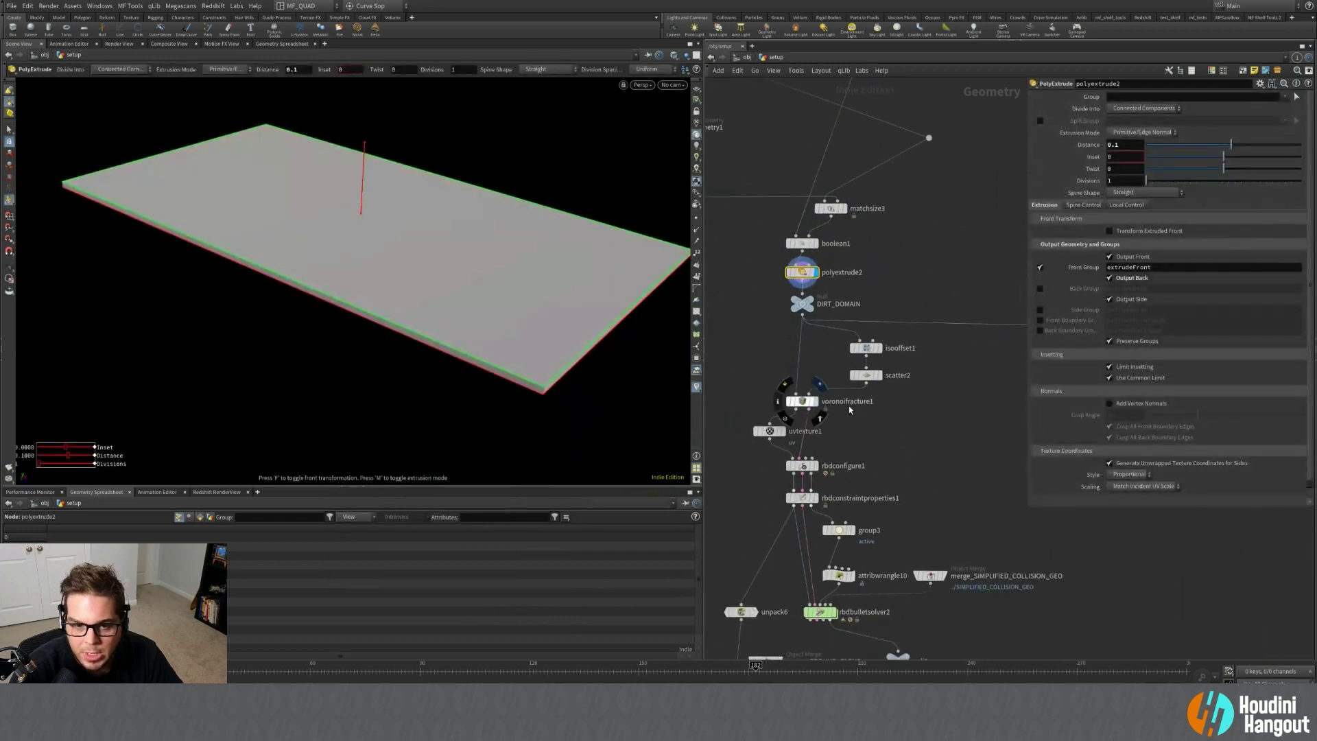
left_click(817, 401)
right_click_drag(300, 194, 509, 200)
left_click_drag(509, 200, 464, 258)
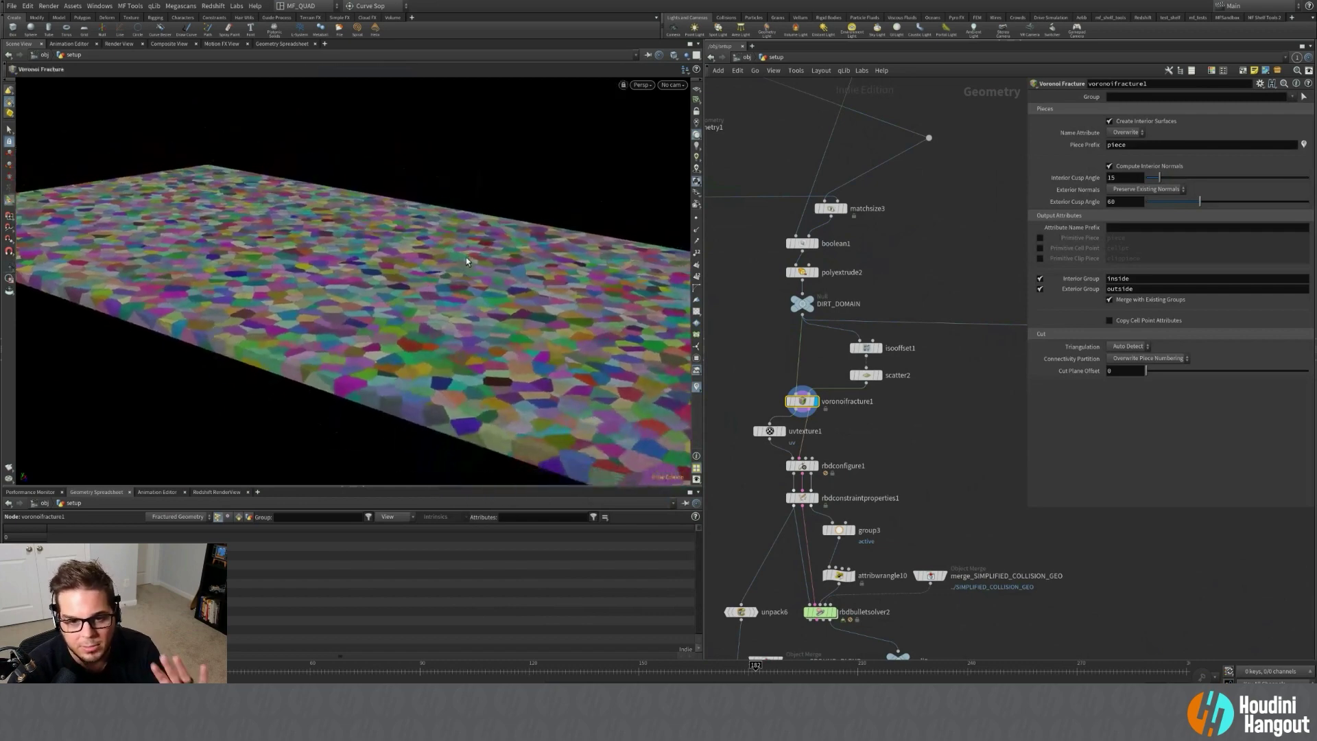
Select and display rbdconfigure1 below the fracture and review its packing, Bullet data and physical attribute settings.
middle_click_drag(922, 483, 917, 362)
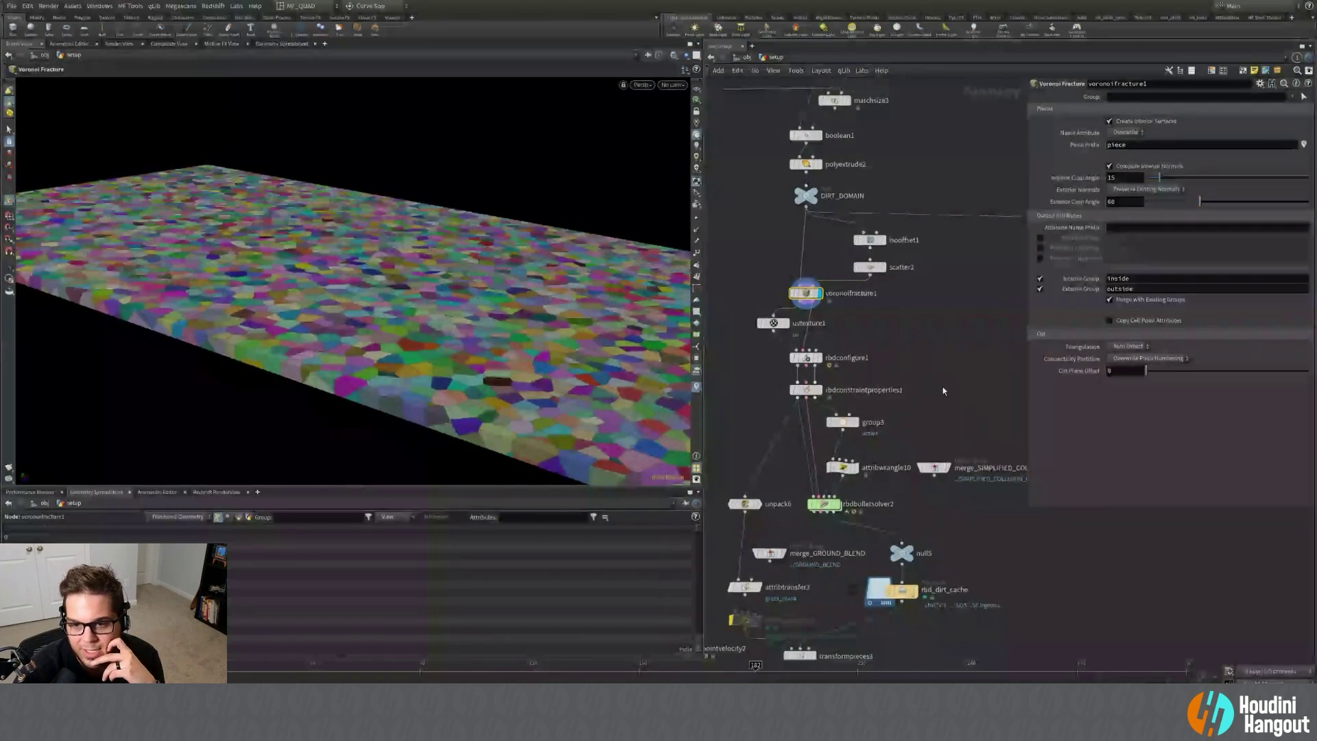
middle_click_drag(944, 388, 949, 339)
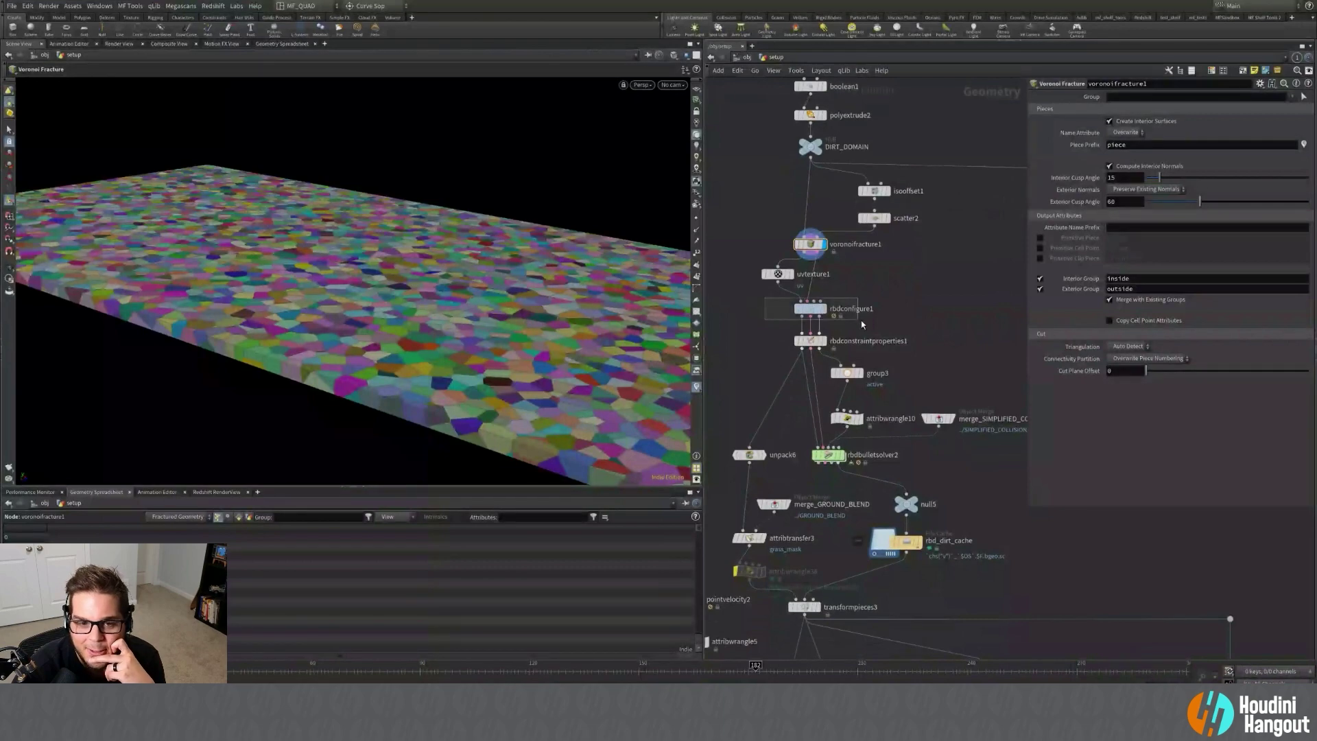
left_click(823, 308)
left_click(868, 292)
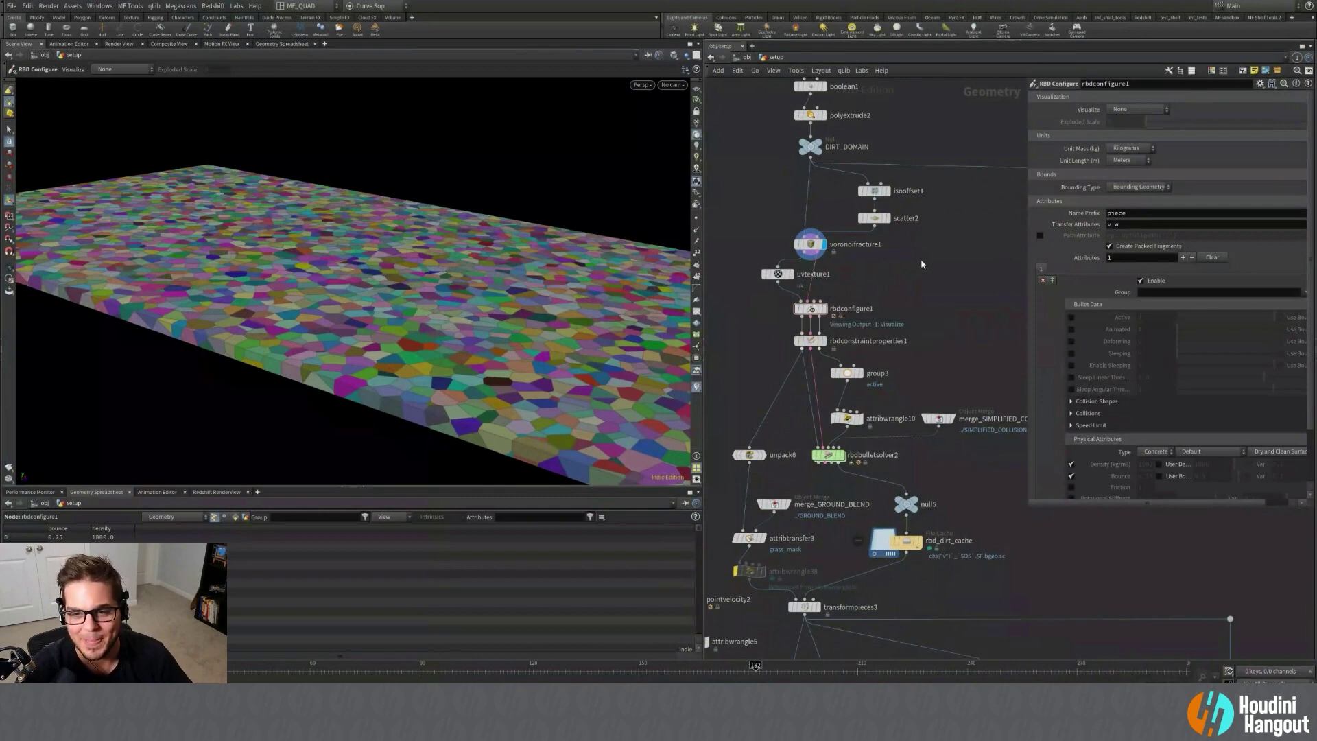
left_click(810, 311)
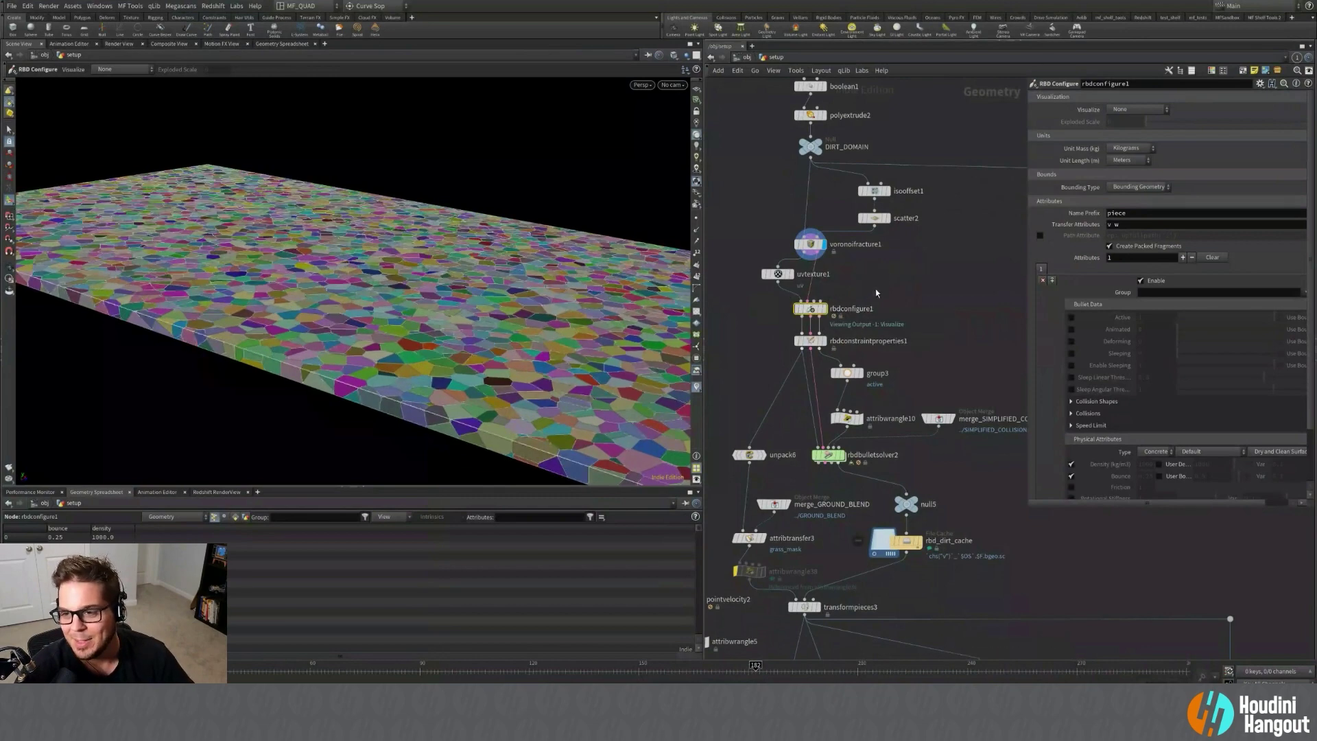
left_click(821, 310)
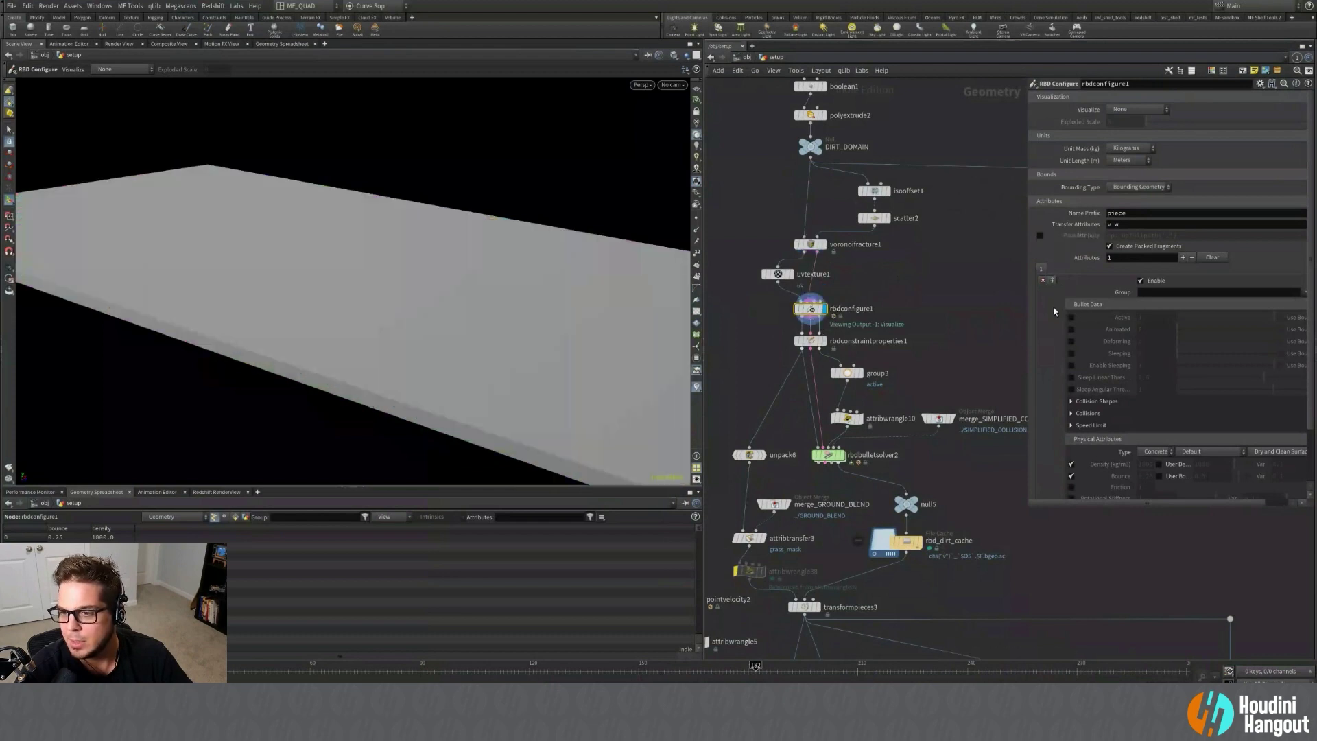
scroll(1054, 312, "down", 3)
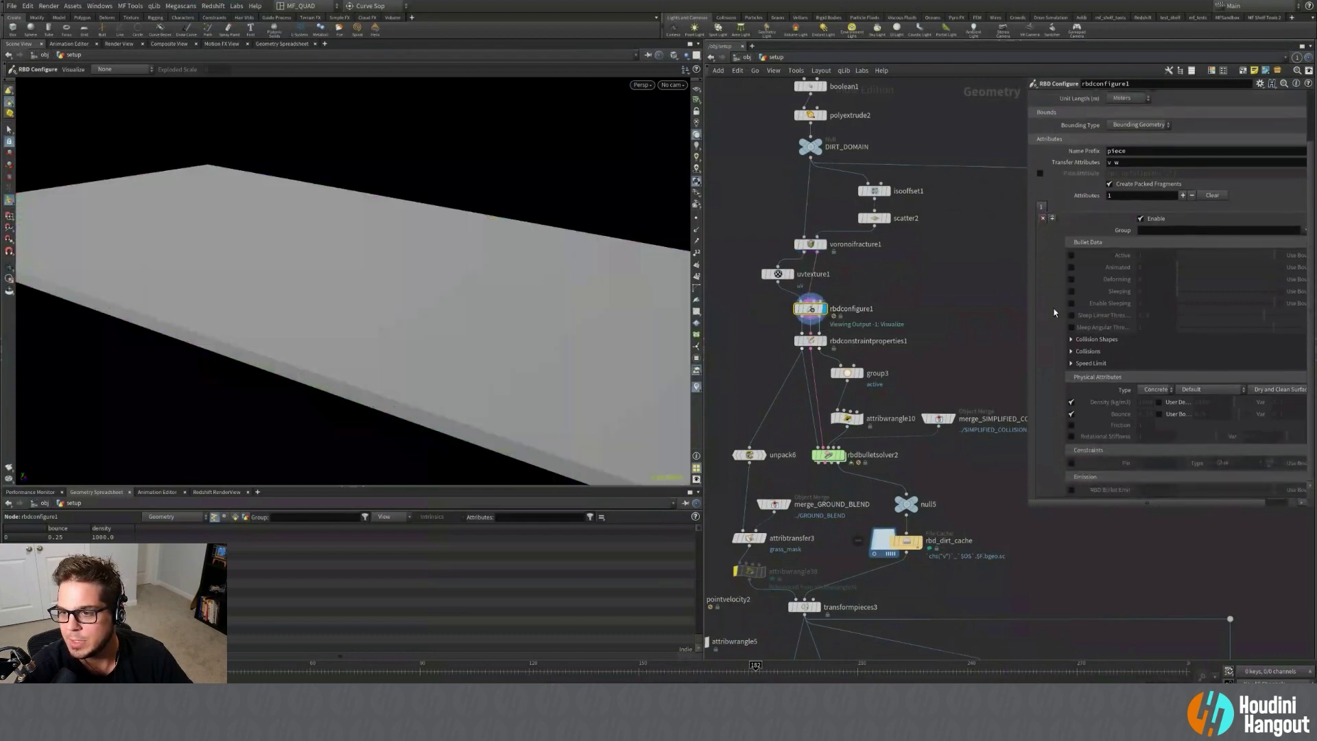
scroll(1054, 311, "up", 1)
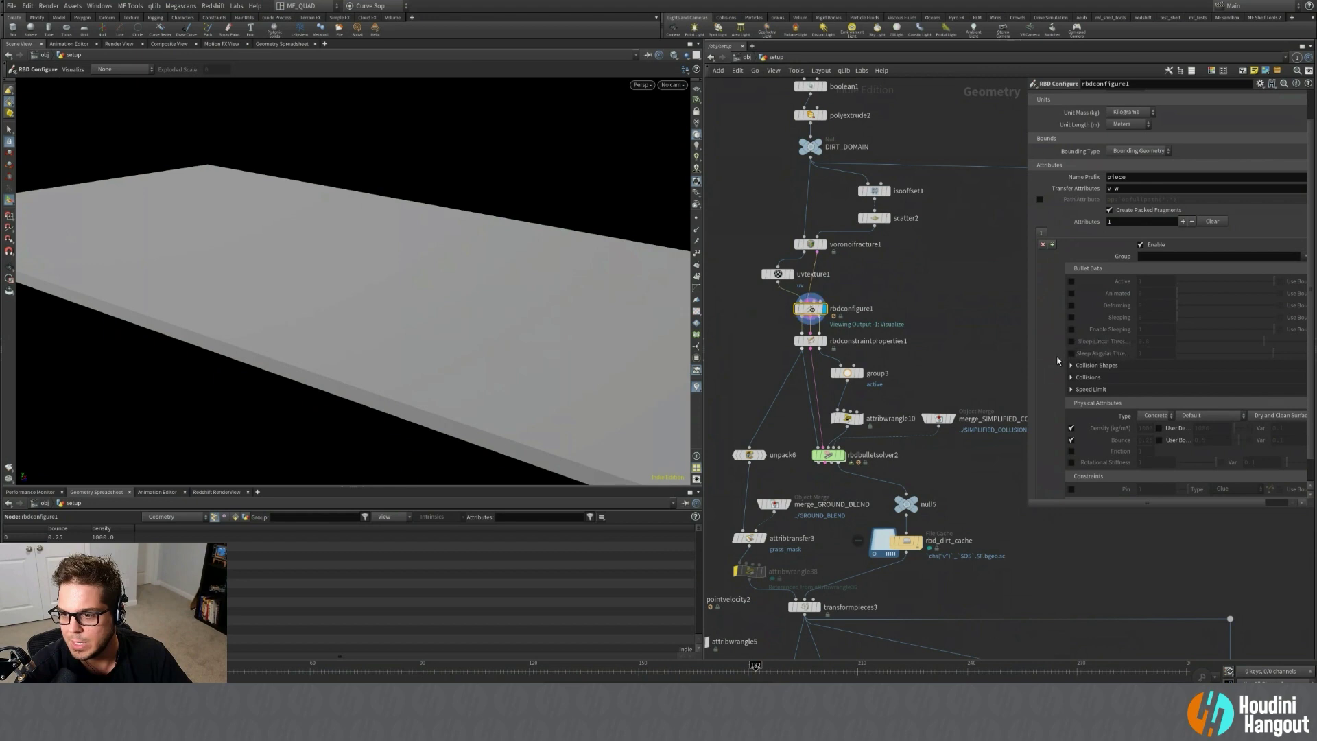
scroll(1059, 361, "down", 1)
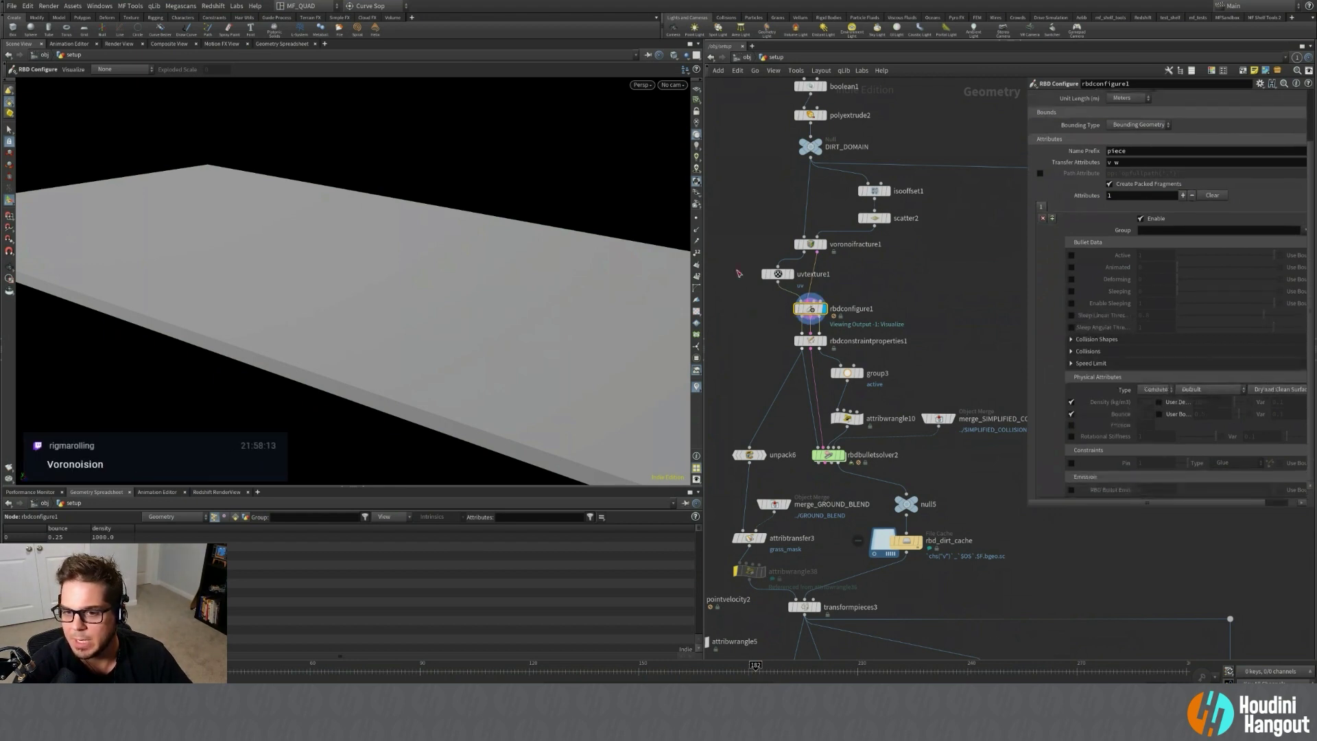
Check the geometry info of rbdconfigure1 and uvtexture1, and display rbdconstraintproperties1 to review its soft constraint settings.
middle_click(810, 314)
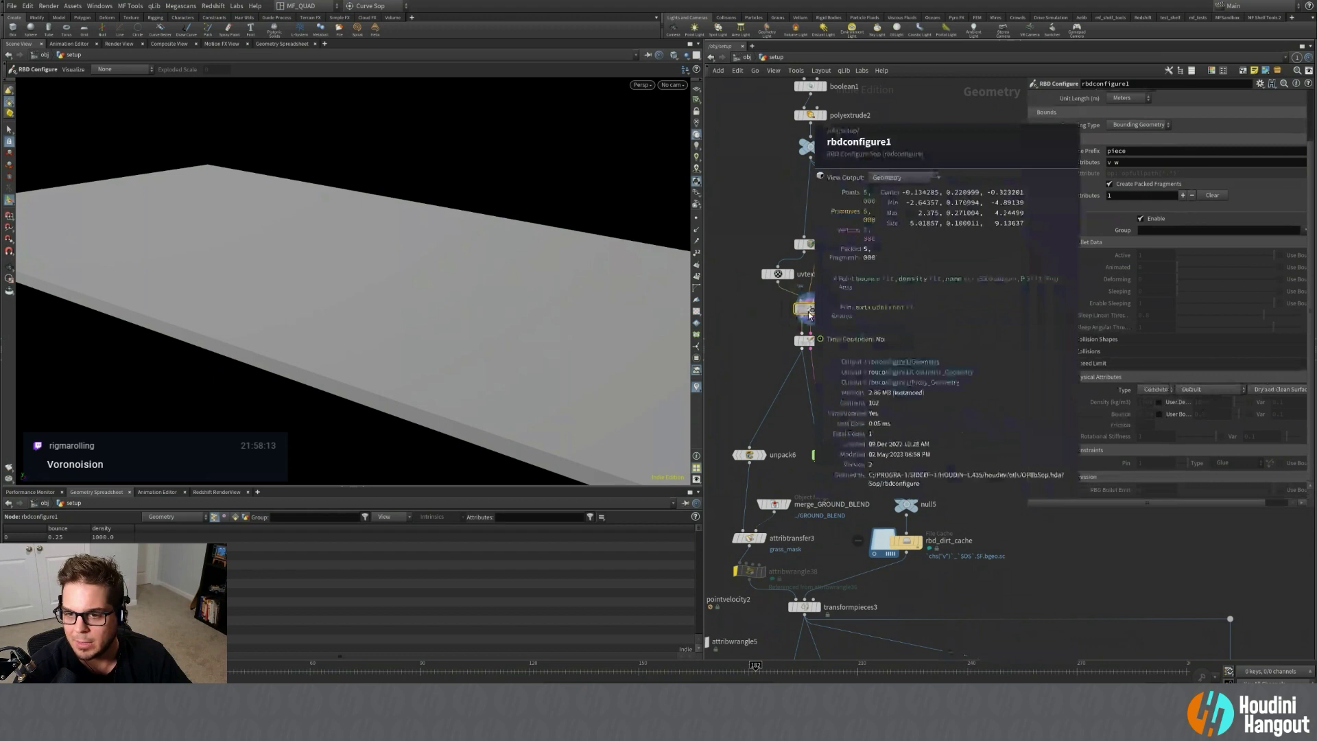
middle_click(780, 274)
middle_click(813, 310)
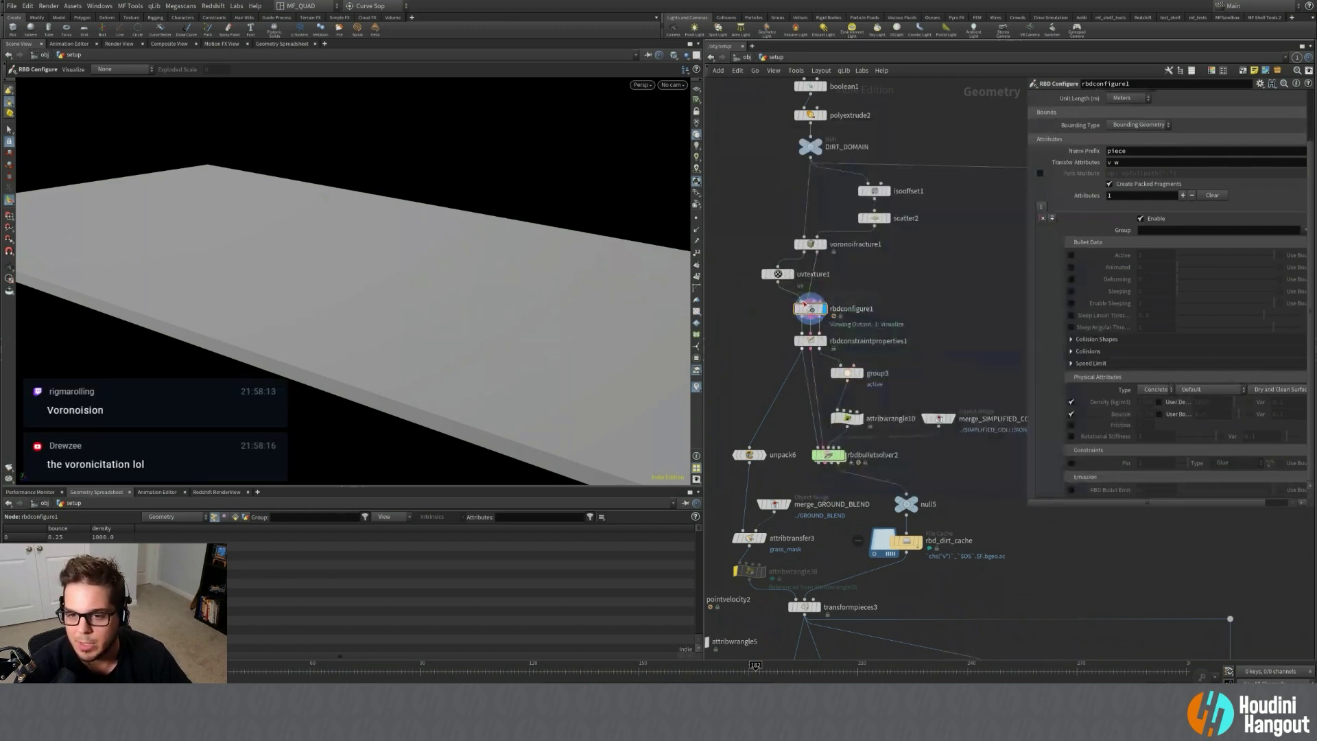
left_click(820, 342)
middle_click(814, 343)
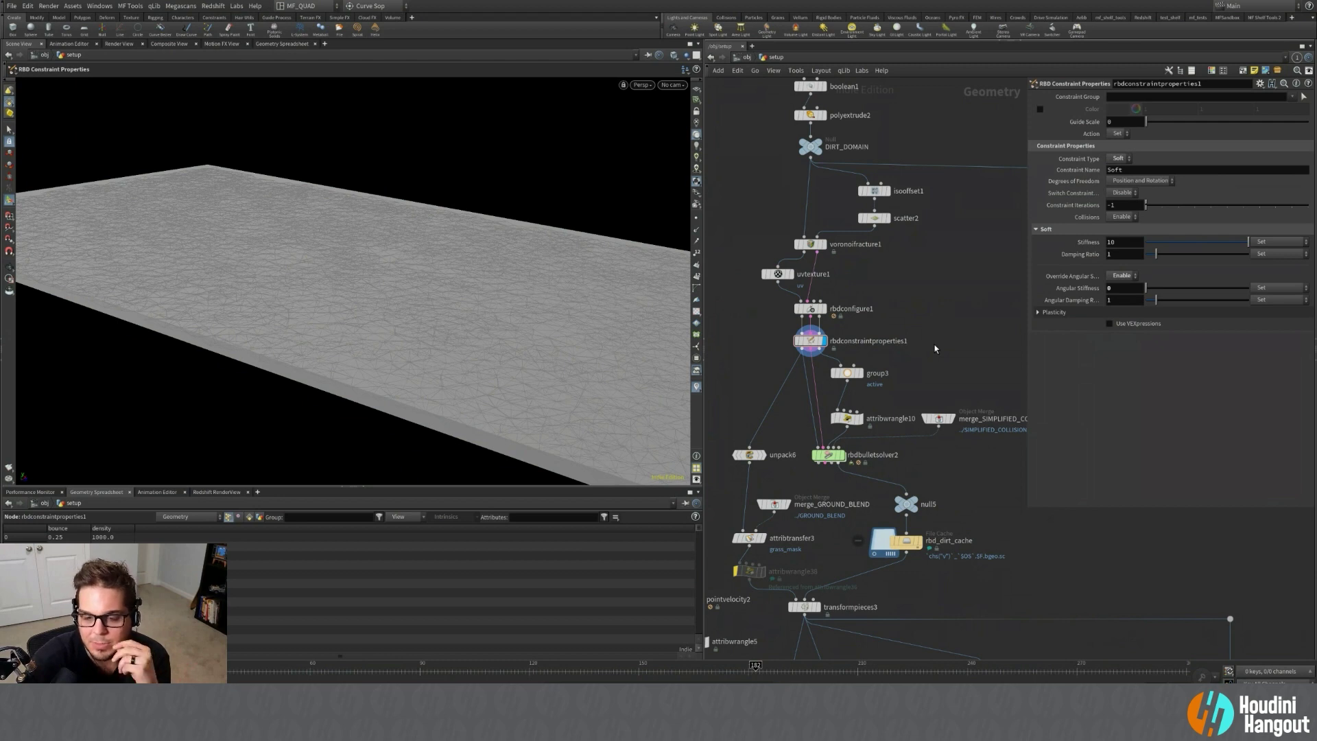
Display rbd_dirt_cache and transformpieces3, orbit around the simulated dirt pieces and return to the start of the timeline.
middle_click_drag(812, 436, 792, 390)
left_click(891, 498)
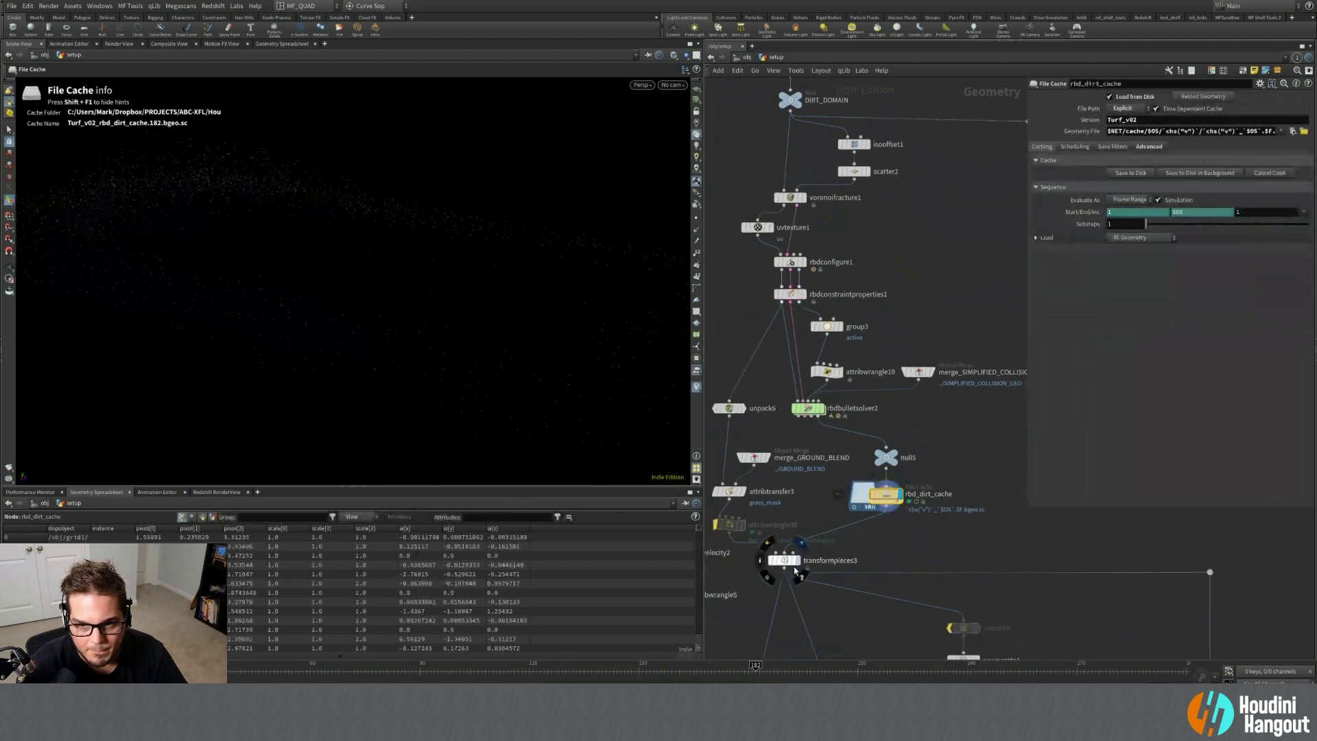
left_click(794, 570)
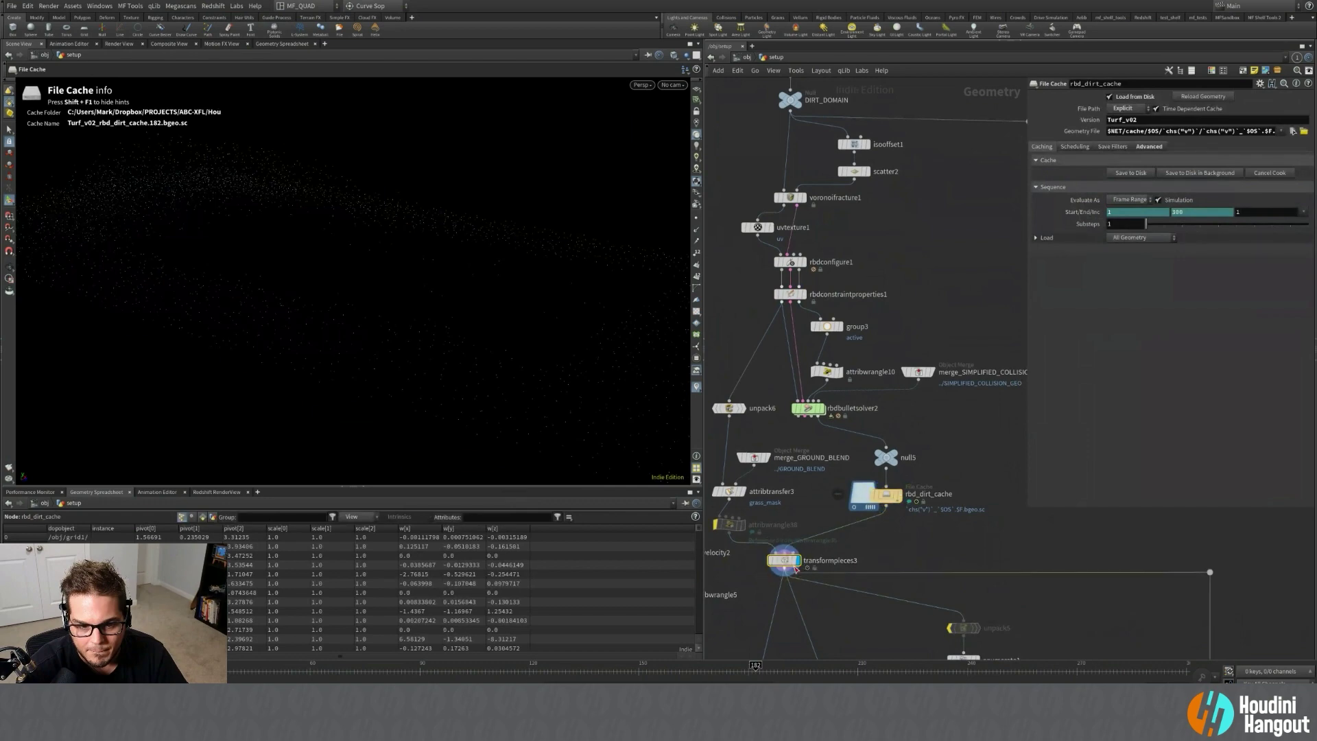
left_click_drag(275, 213, 353, 213)
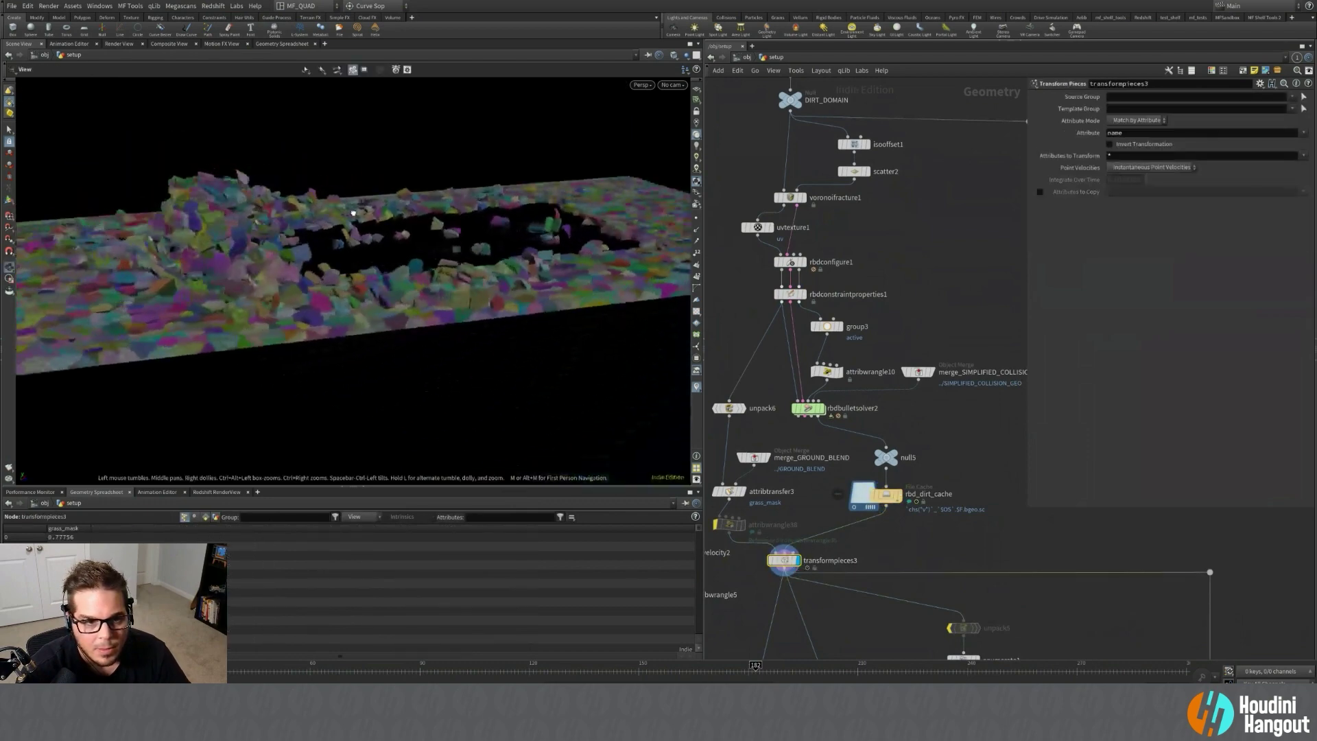
left_click_drag(356, 469, 308, 473)
left_click(117, 671)
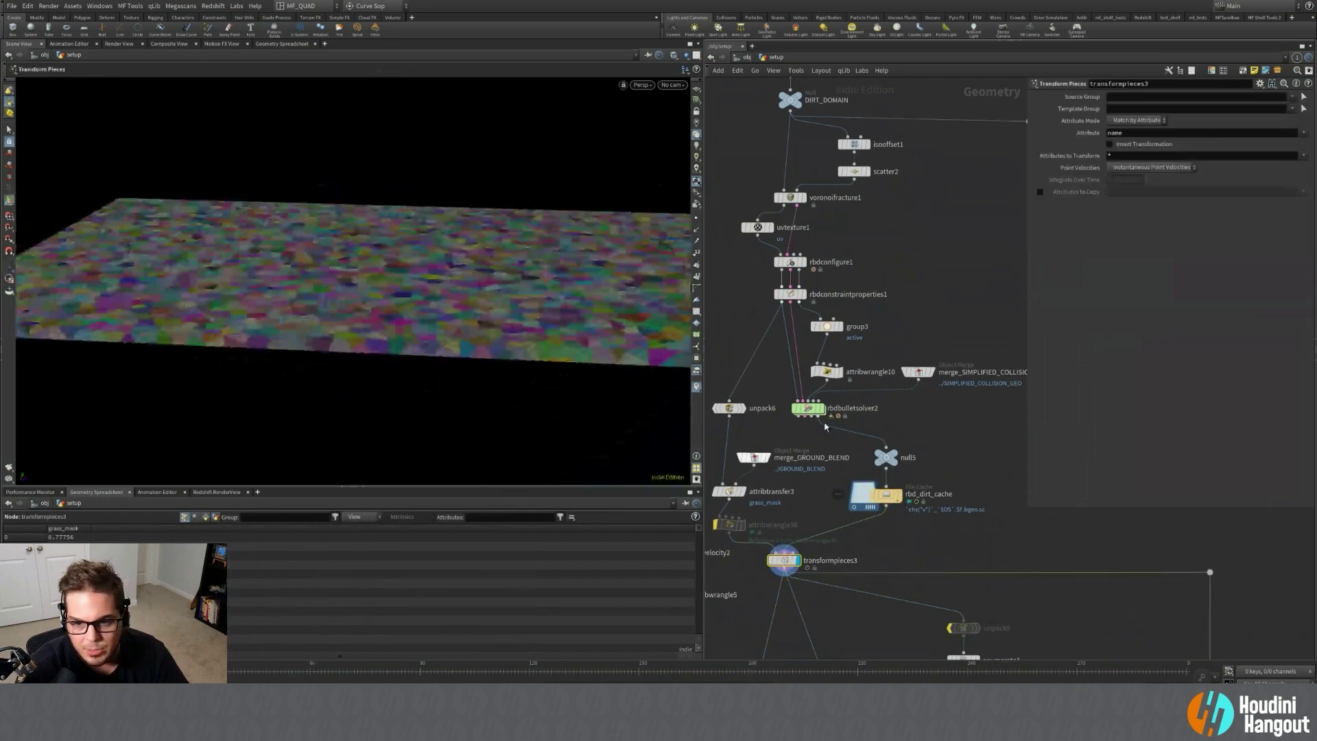
Display merge_SIMPLIFIED_COLLISION_GEO and inspect the simplified concrete collision pieces while scrubbing the early frames.
left_click(932, 373)
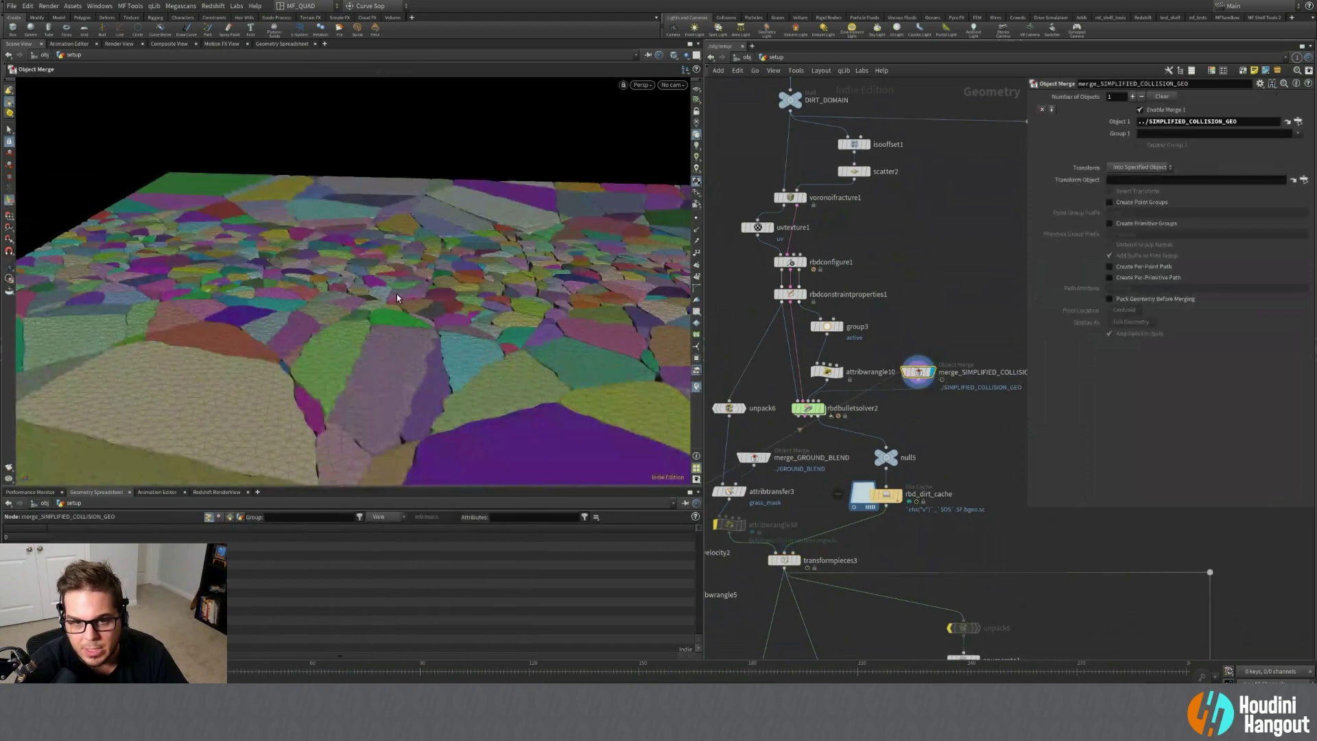
left_click_drag(425, 275, 502, 278)
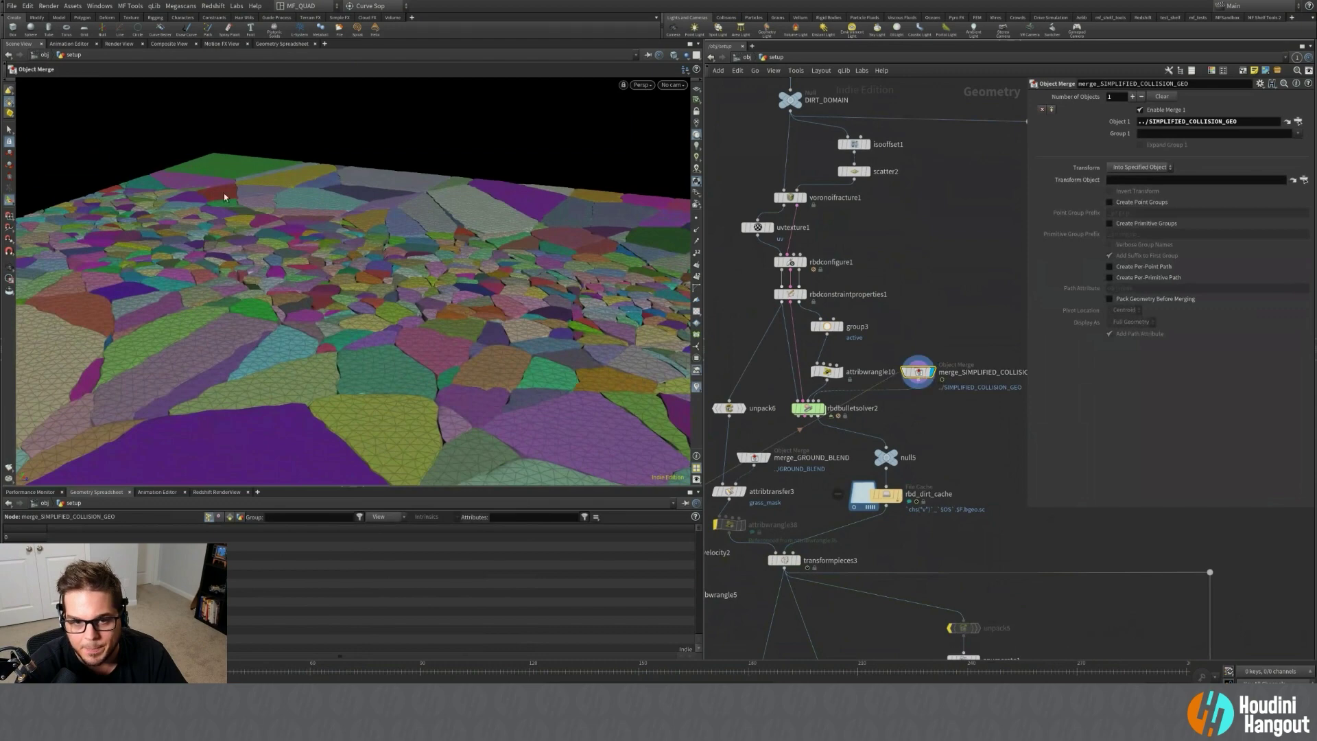
left_click_drag(295, 666, 232, 666)
left_click(232, 666)
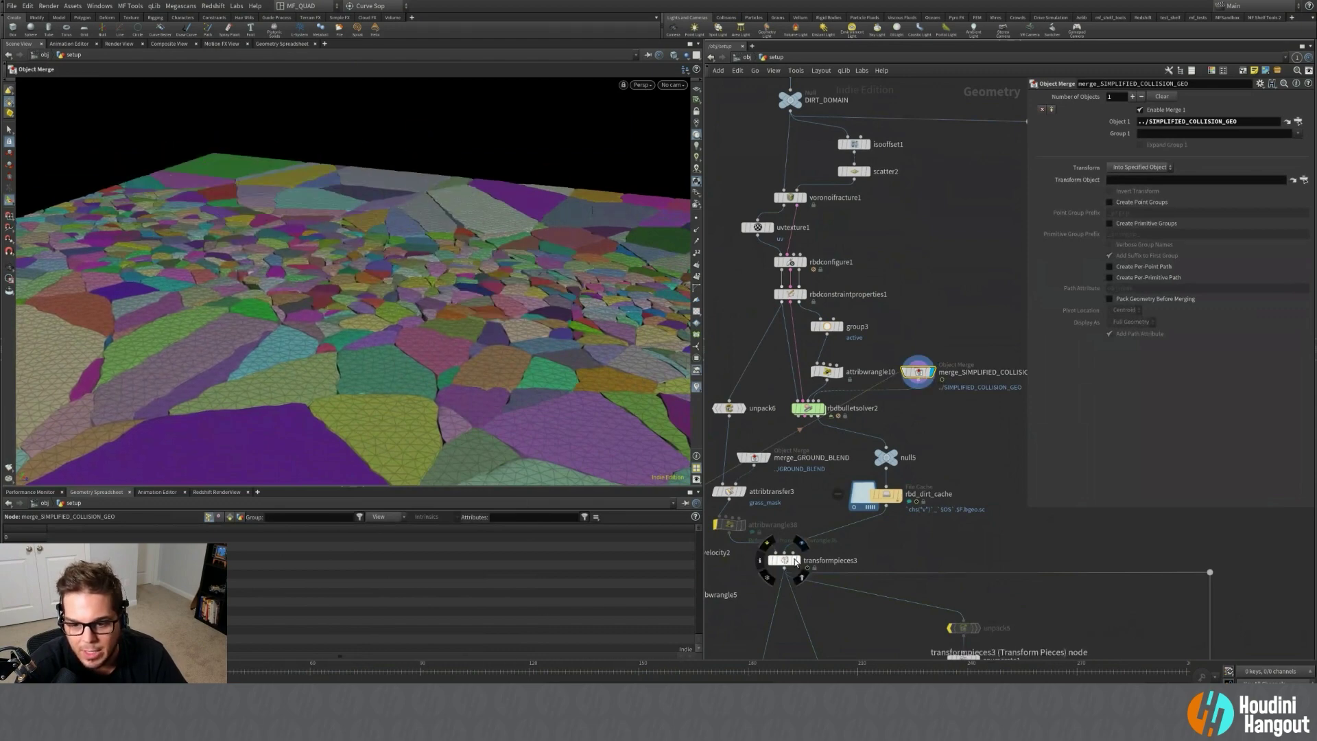
Display transformpieces3 again and scrub to about frame 66 to examine the simulated dirt pieces from a low angle.
left_click(799, 561)
left_click(786, 562)
right_click_drag(306, 250, 380, 299, "alt")
mouse_move(380, 299)
left_mouse_down()
mouse_move(373, 282)
mouse_move(385, 326)
mouse_move(364, 308)
left_mouse_up()
key("Return")
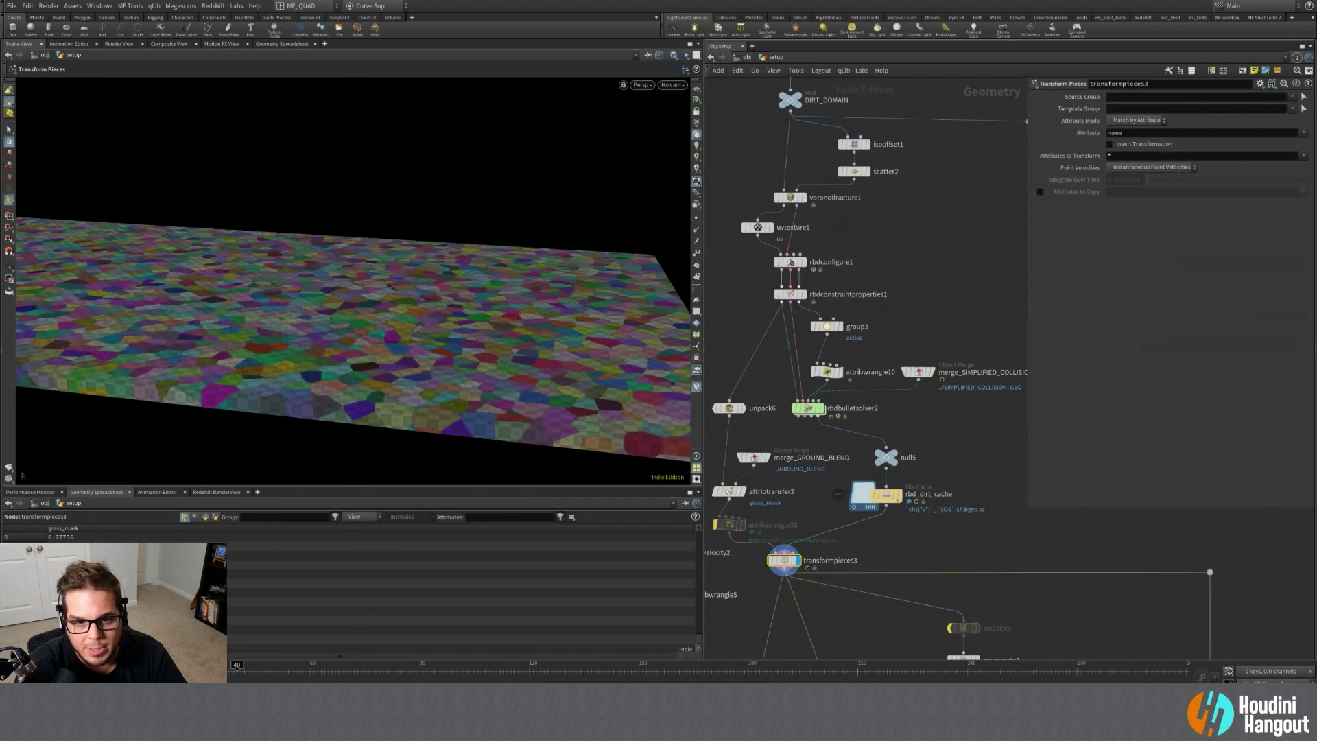
left_click_drag(267, 668, 234, 667)
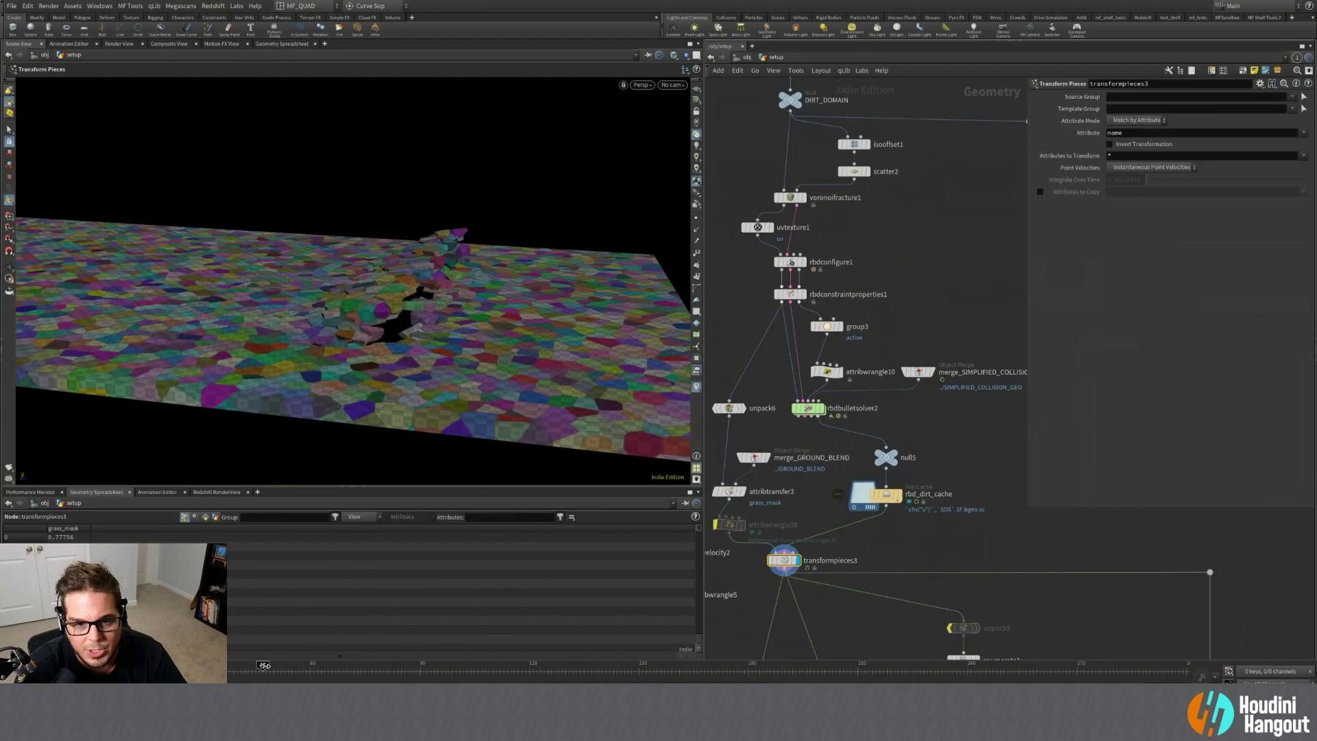
left_click_drag(419, 327, 476, 373)
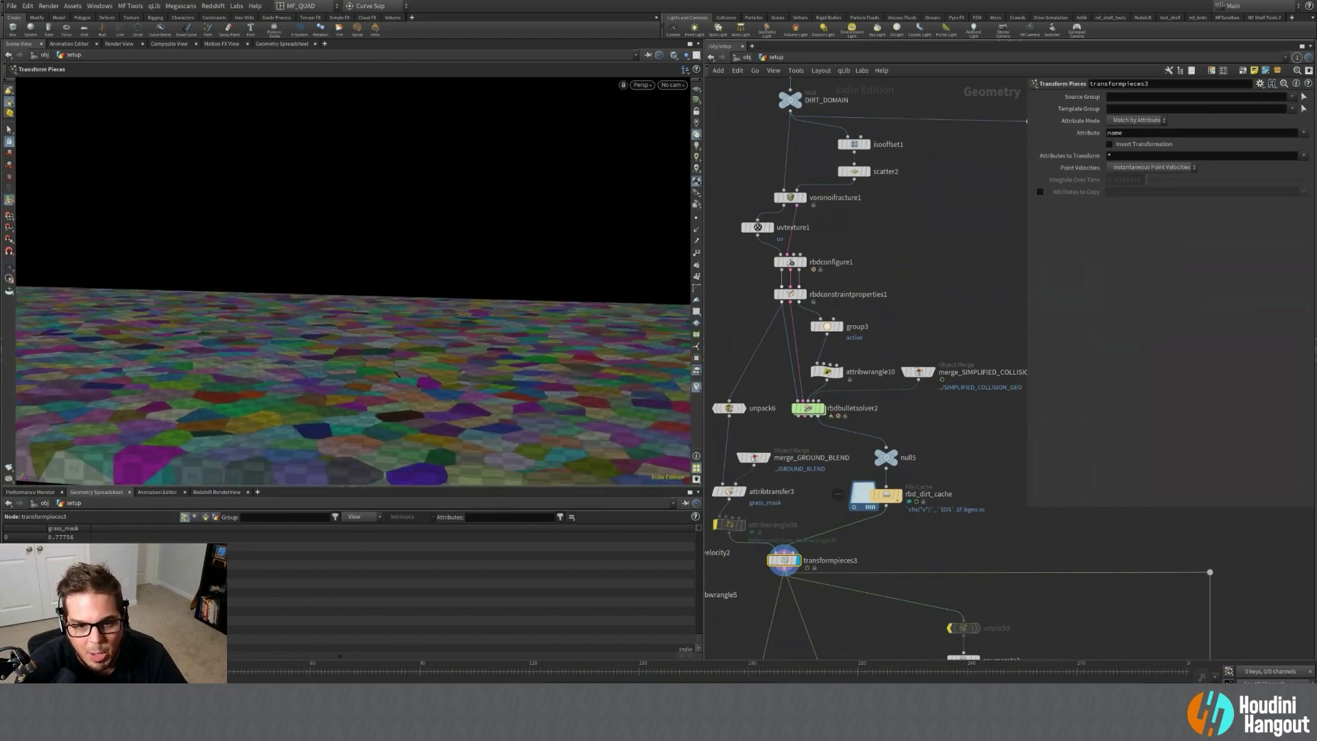
mouse_move(335, 665)
left_mouse_down()
mouse_move(281, 664)
mouse_move(351, 663)
mouse_move(340, 657)
left_mouse_up()
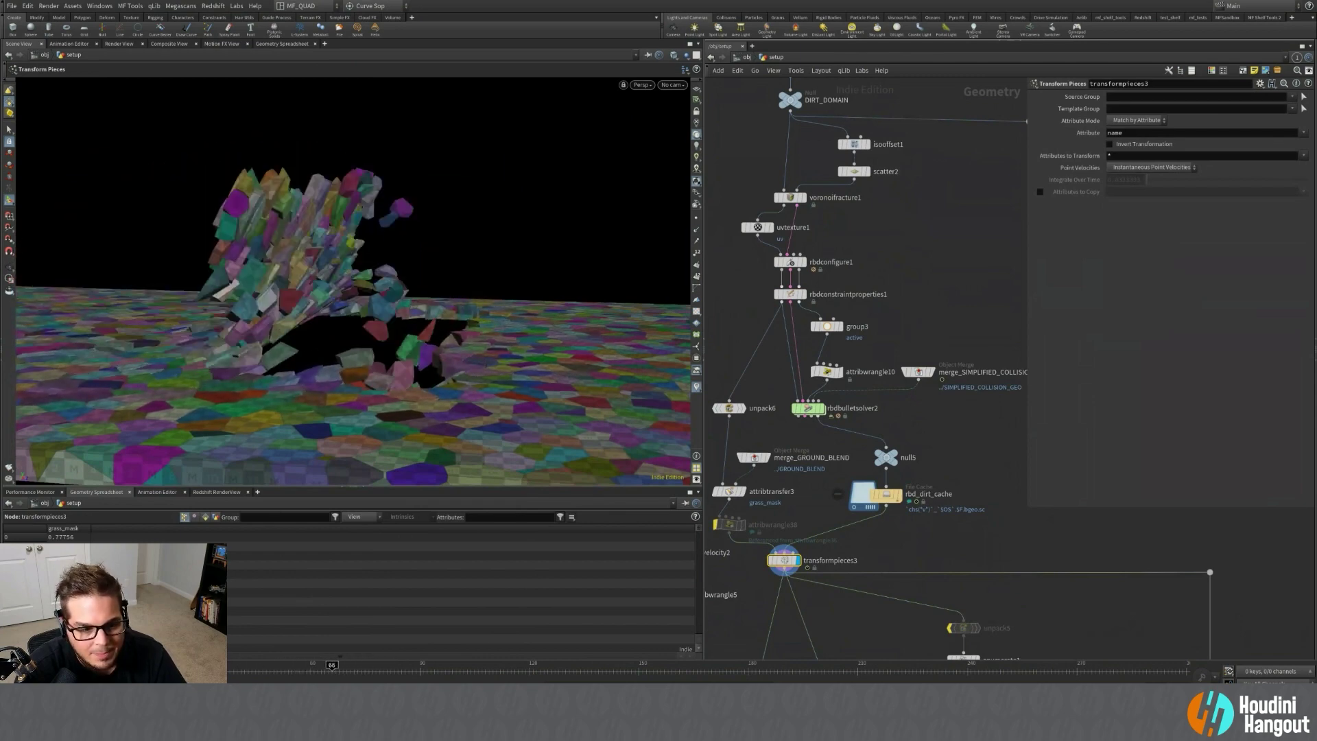
Play the transformpieces3 dirt simulation, orbit around the hole and scrub the timeline to examine how the pieces peel up.
key("Up")
left_click_drag(504, 240, 355, 313, "alt")
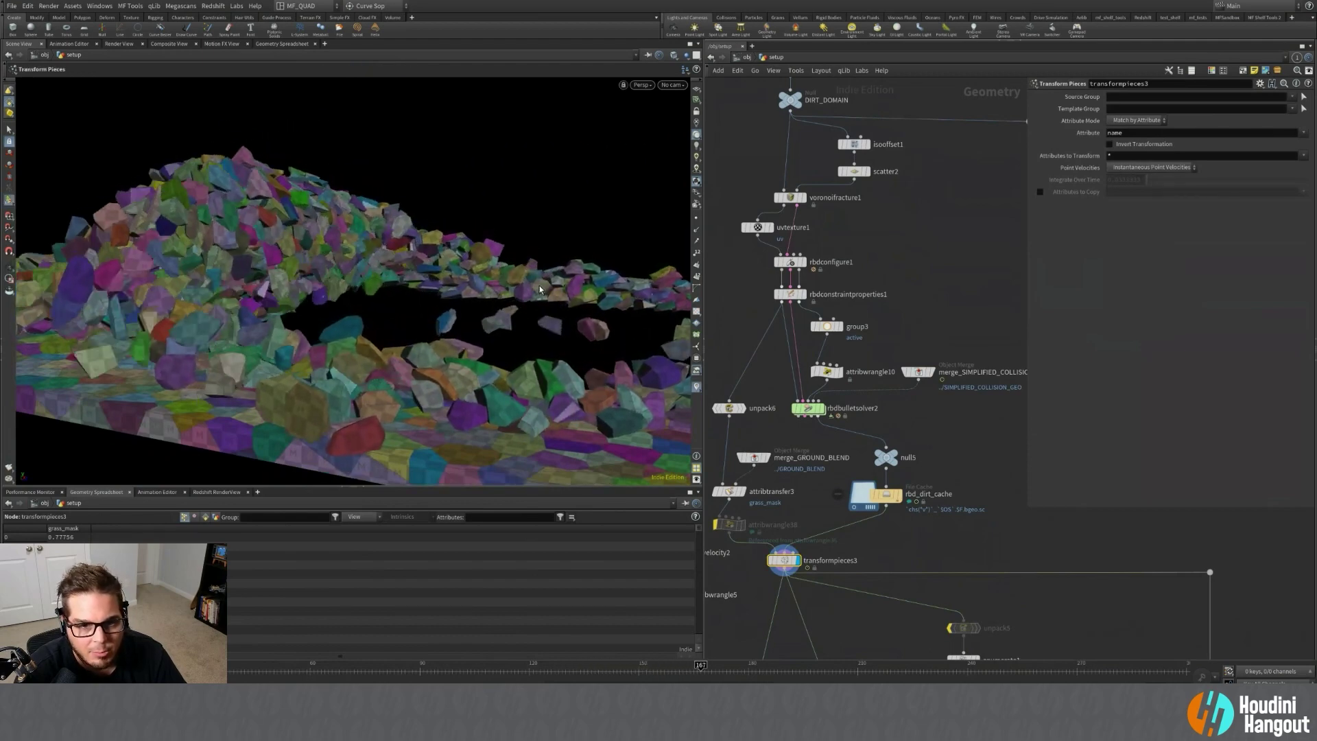
left_click_drag(540, 290, 316, 307, "alt")
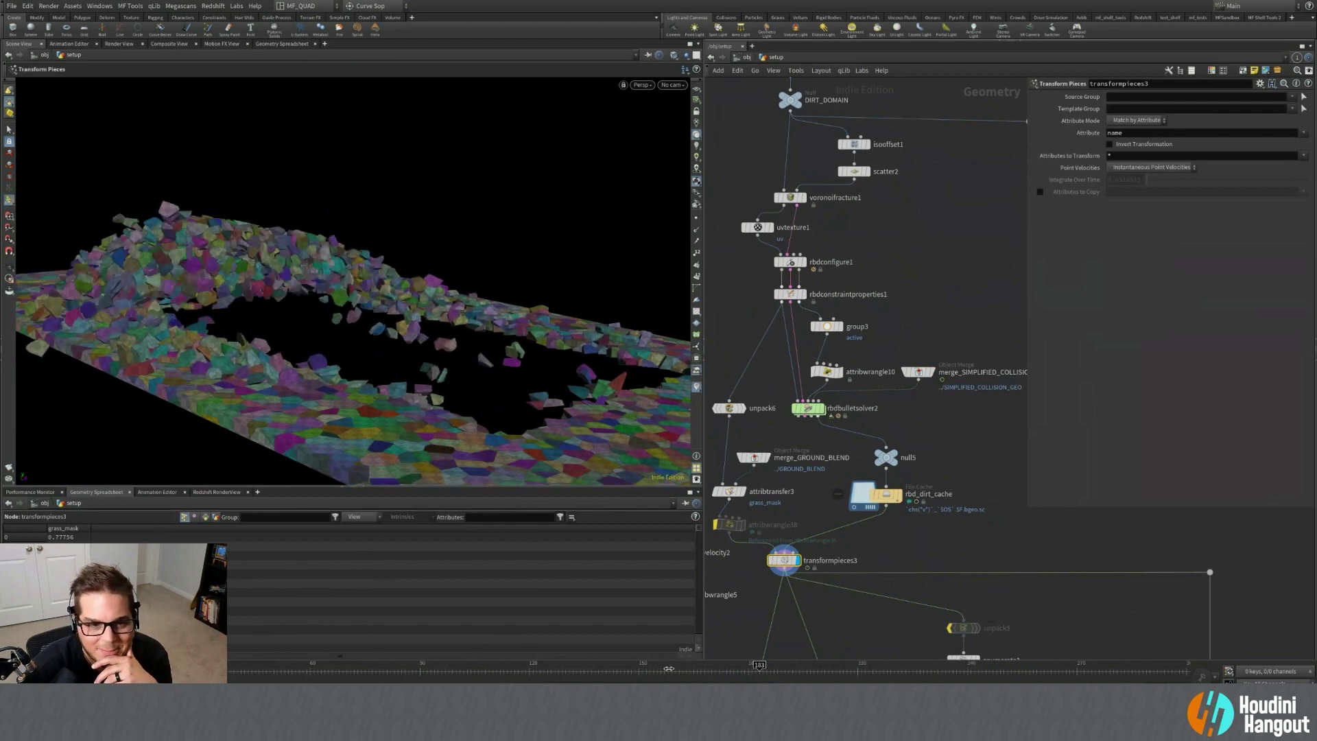
left_click_drag(345, 678, 428, 679)
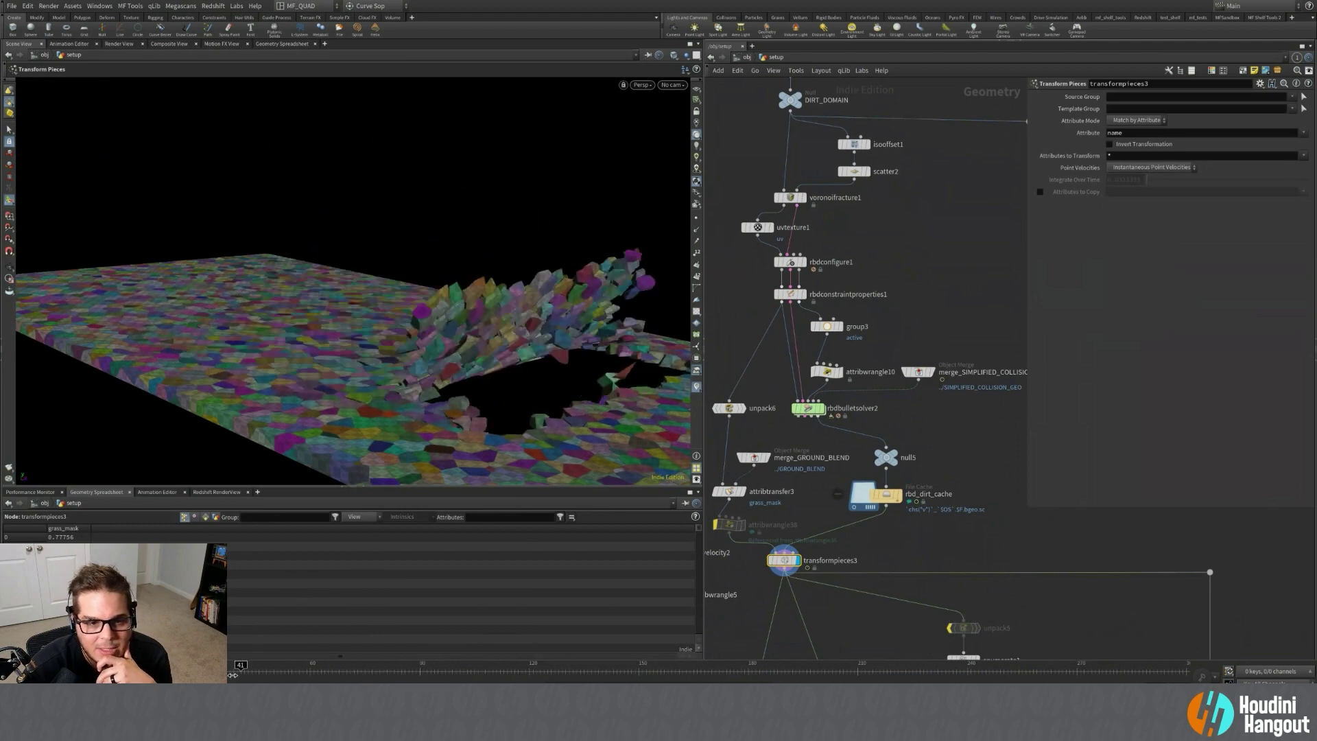
left_click_drag(315, 675, 469, 671)
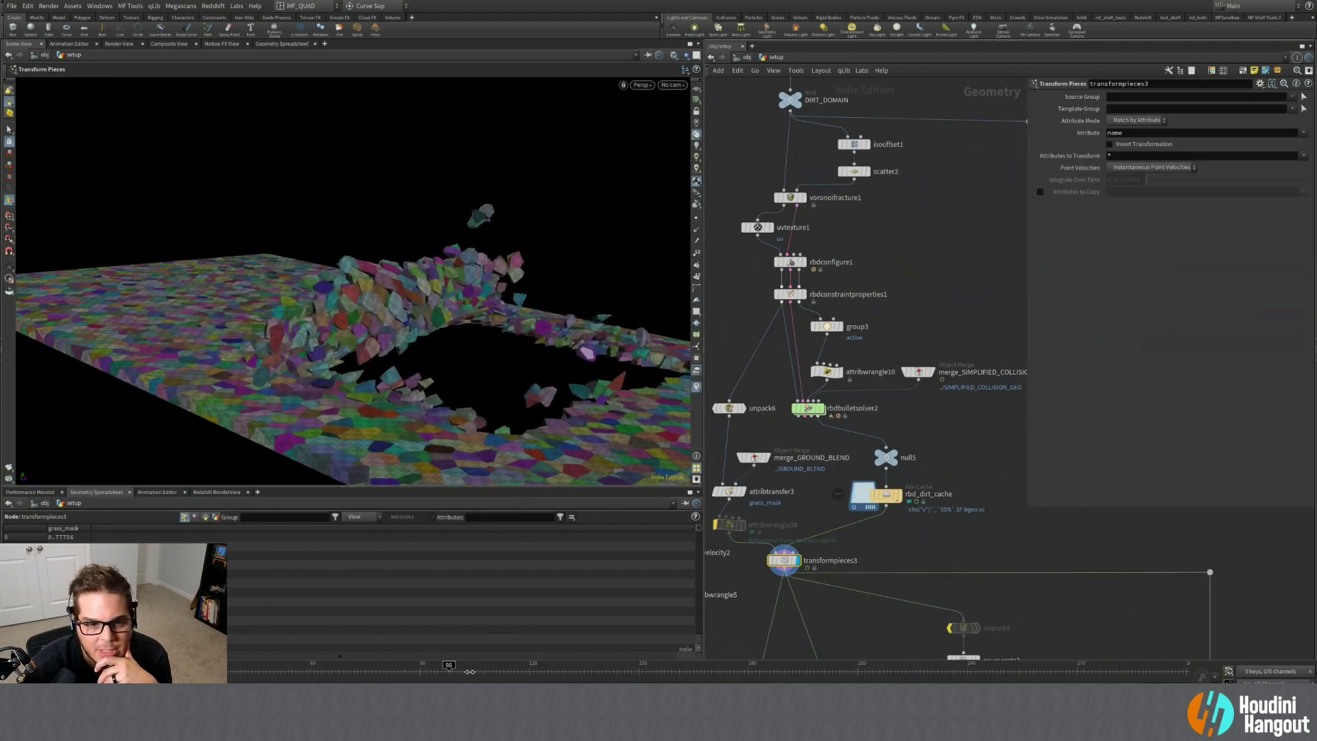
mouse_move(374, 670)
left_mouse_down()
mouse_move(283, 667)
mouse_move(494, 666)
left_mouse_up()
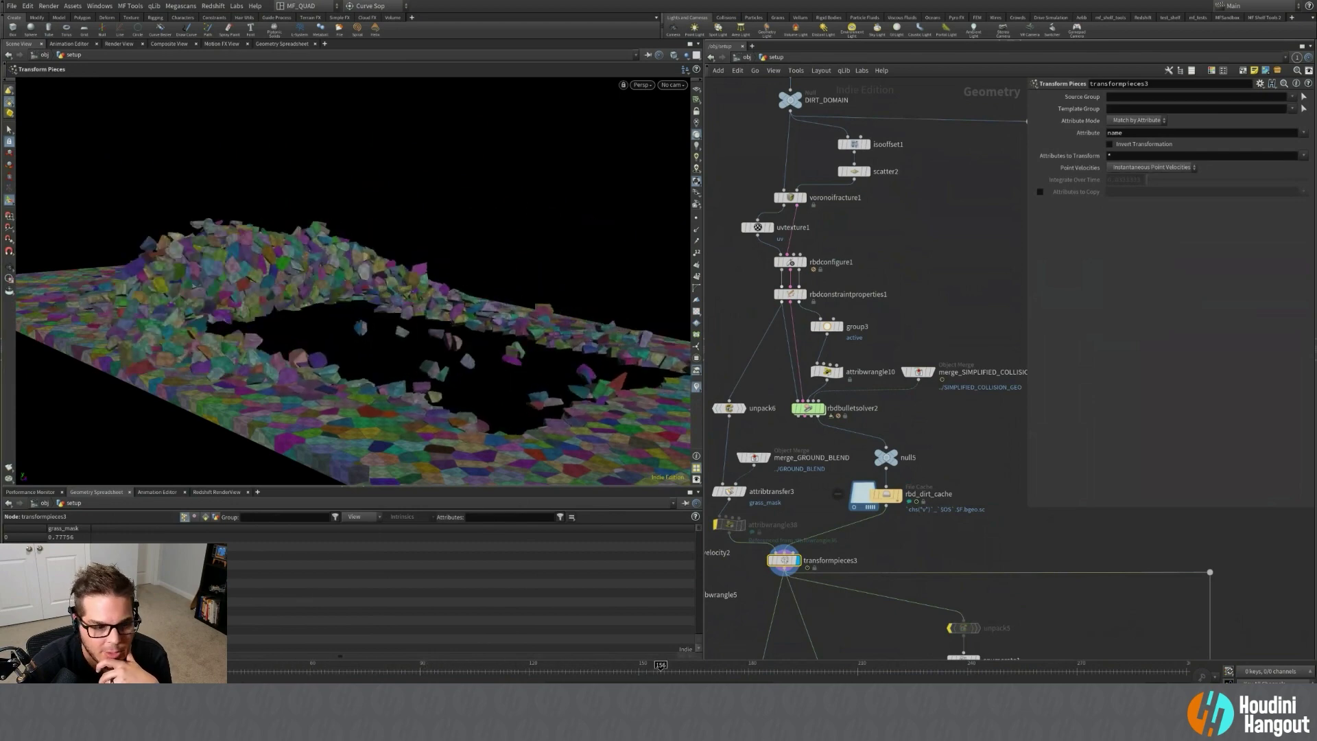
View the piled dirt pieces up close while playing and scrubbing the later part of the timeline up to about frame 244.
left_click_drag(660, 666, 771, 667)
right_click_drag(185, 255, 679, 201, "alt")
middle_click_drag(282, 342, 478, 352, "alt")
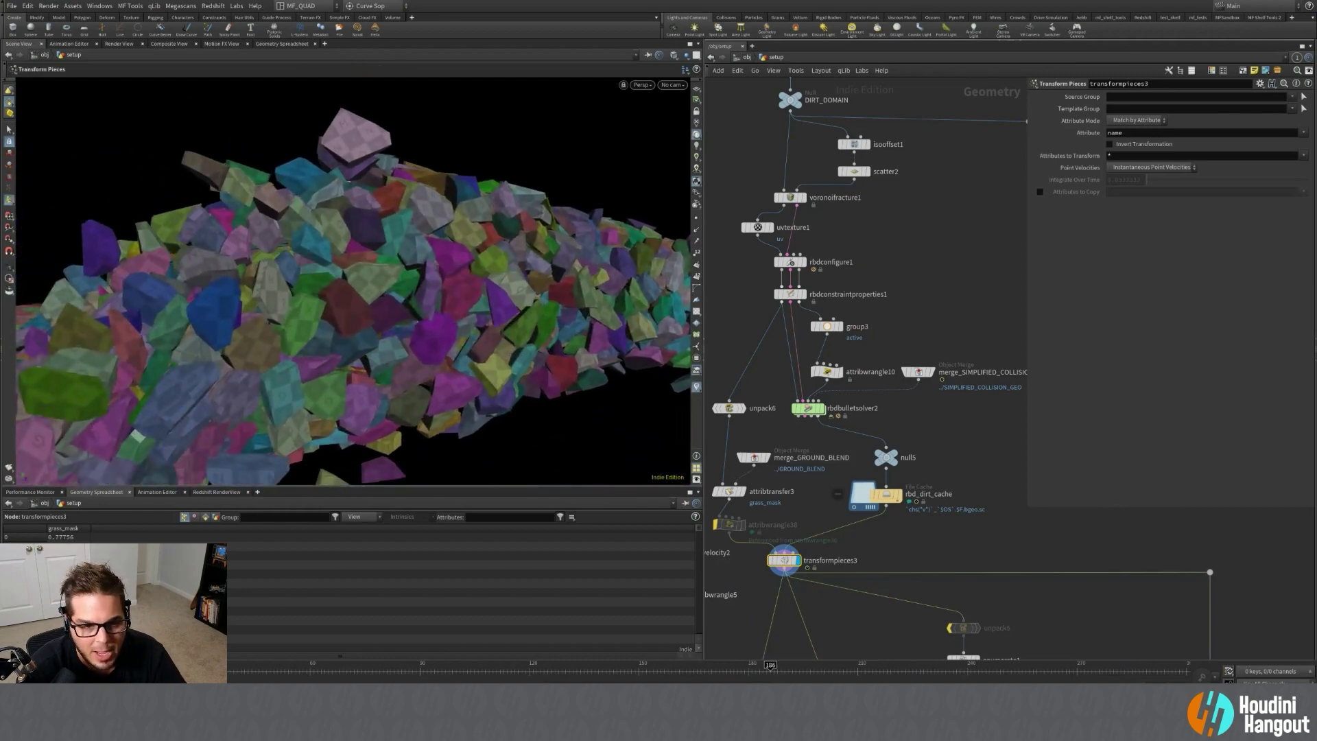
key("Up")
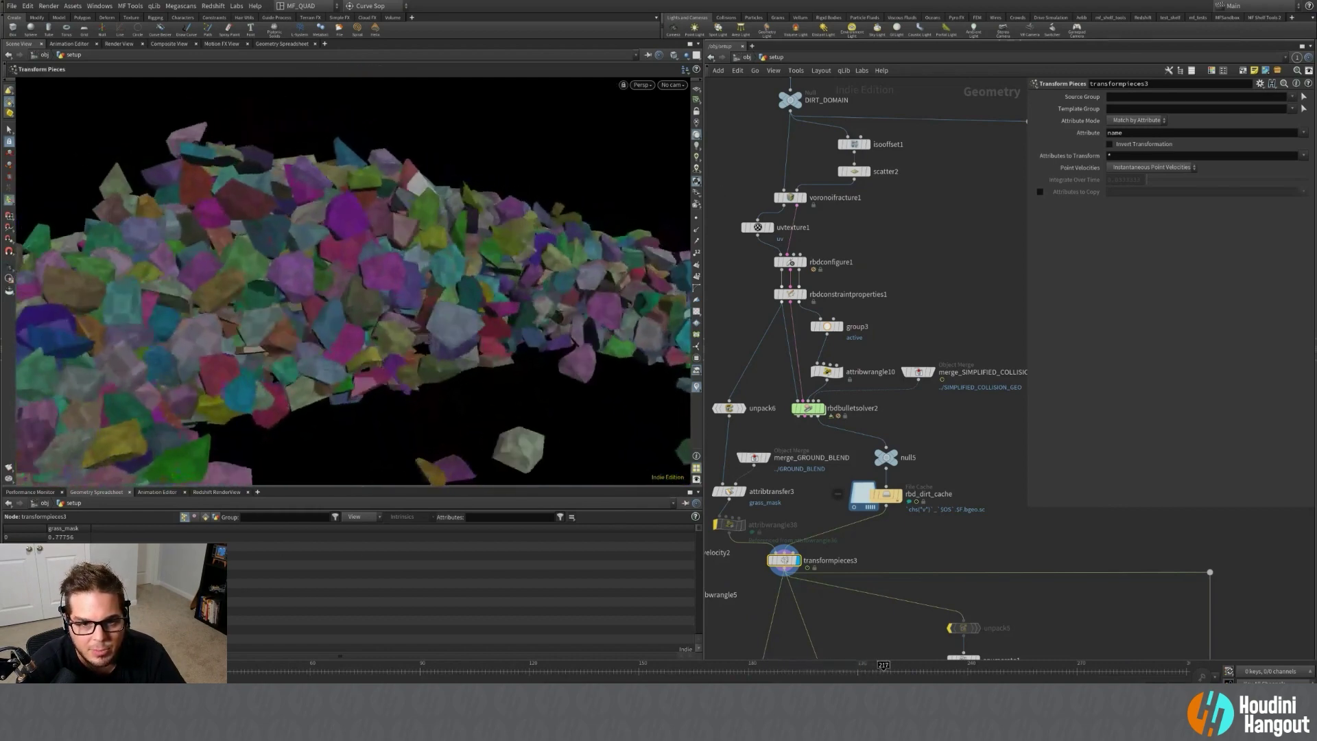
left_click_drag(883, 666, 981, 667)
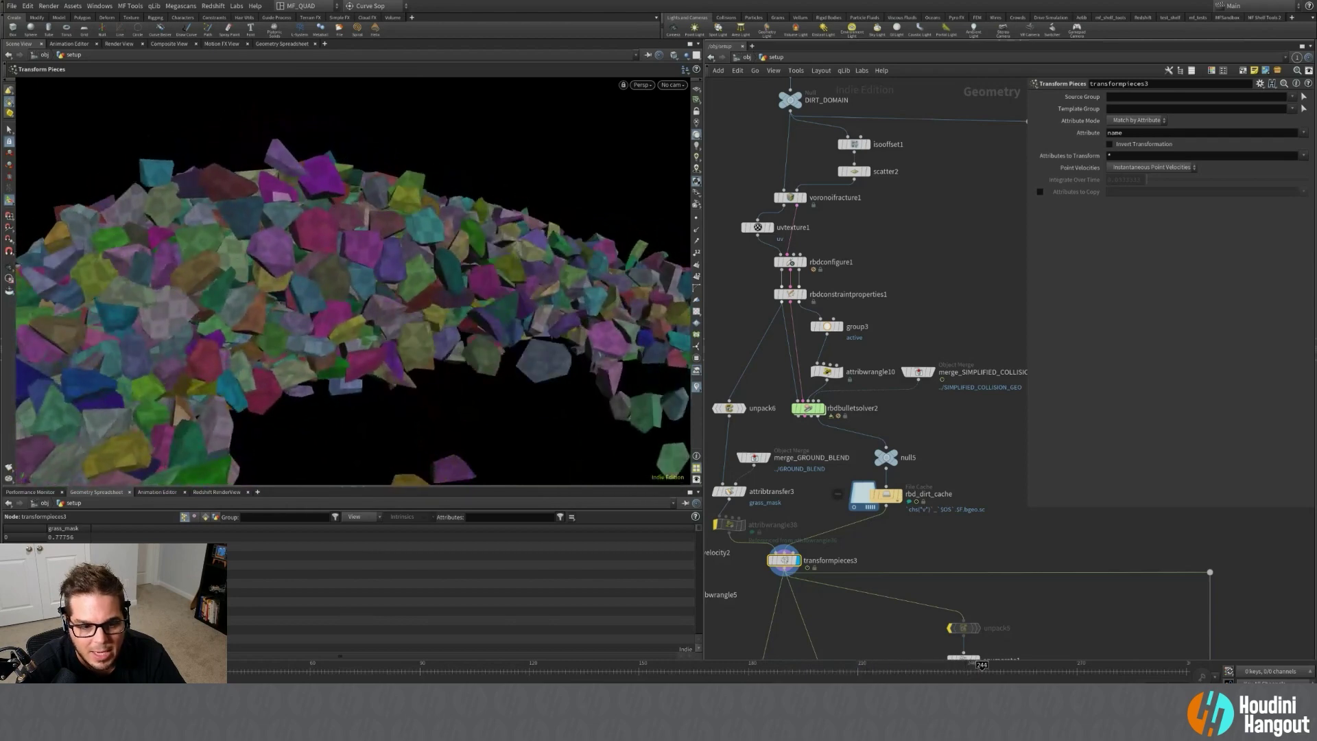
left_click_drag(675, 672, 941, 668)
Look over the network branches that run downstream from transformpieces3.
middle_click_drag(1032, 459, 1015, 393)
scroll(1016, 392, "down", 6)
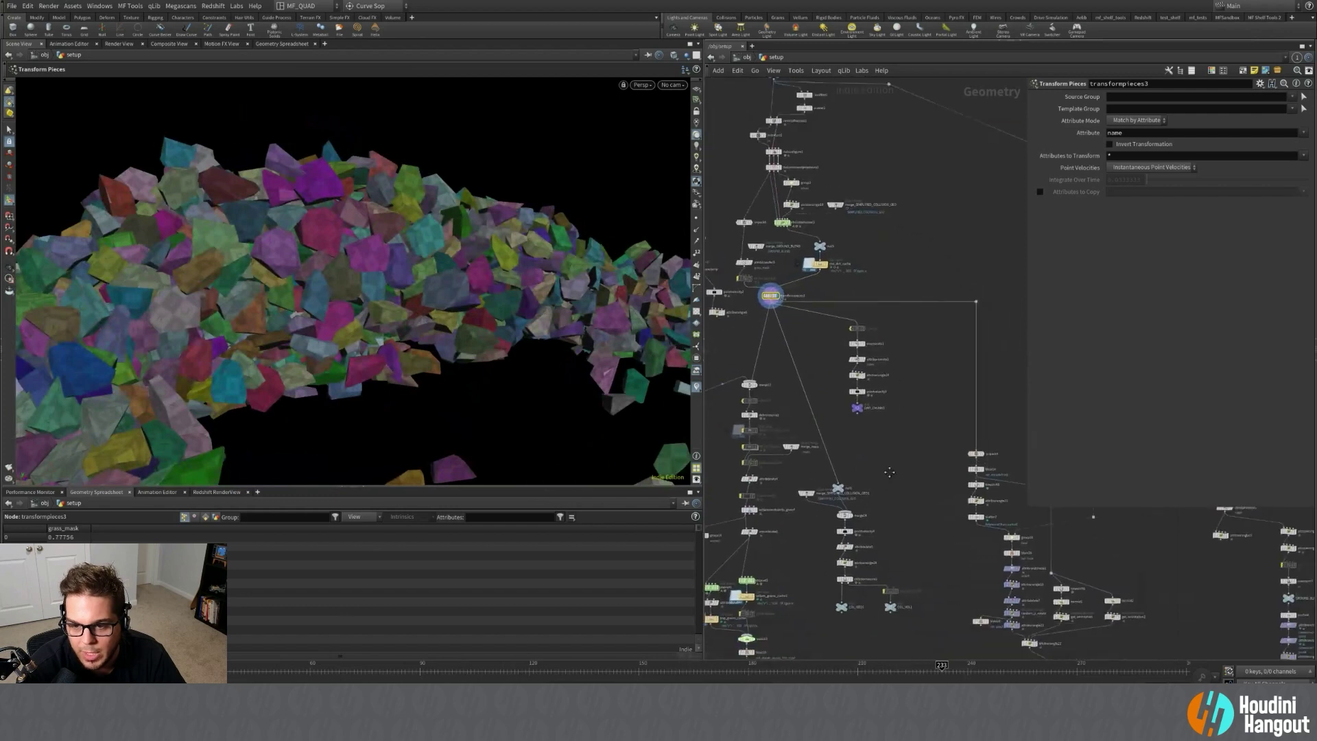
middle_click_drag(965, 521, 670, 561)
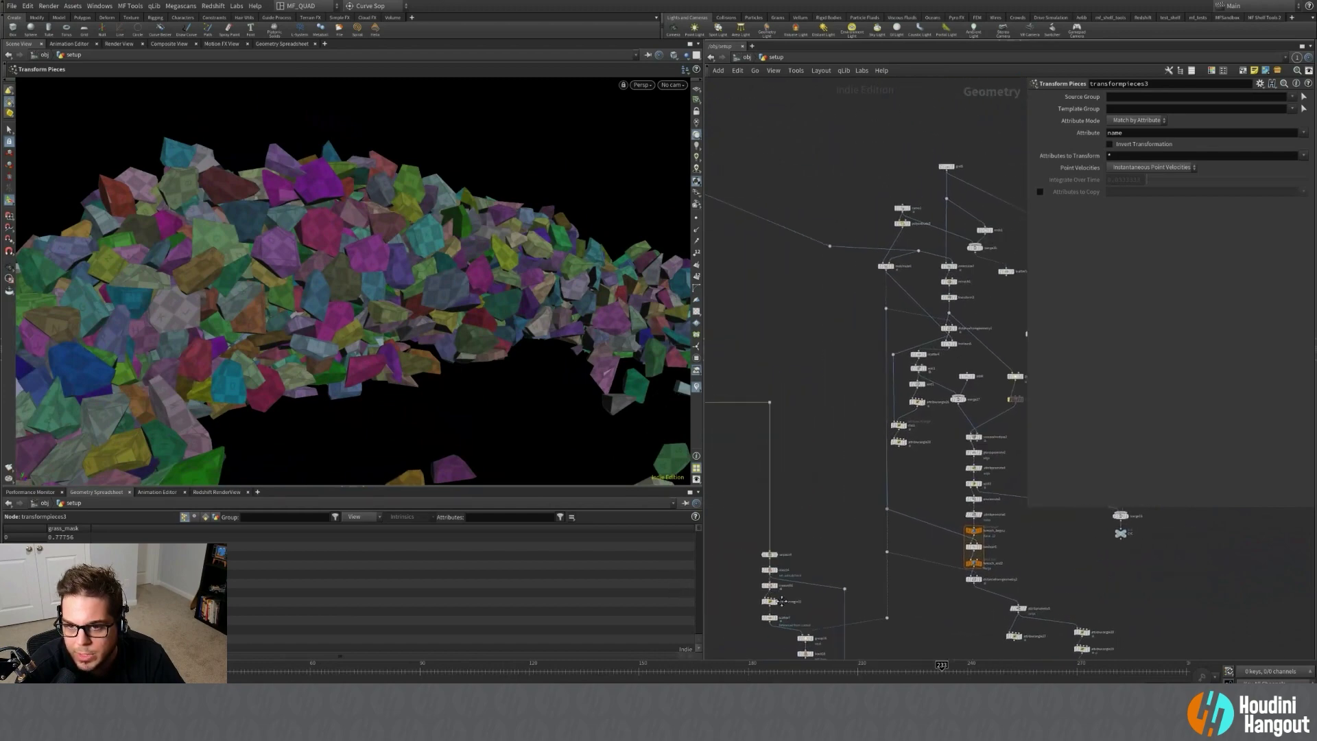
scroll(851, 398, "up", 8)
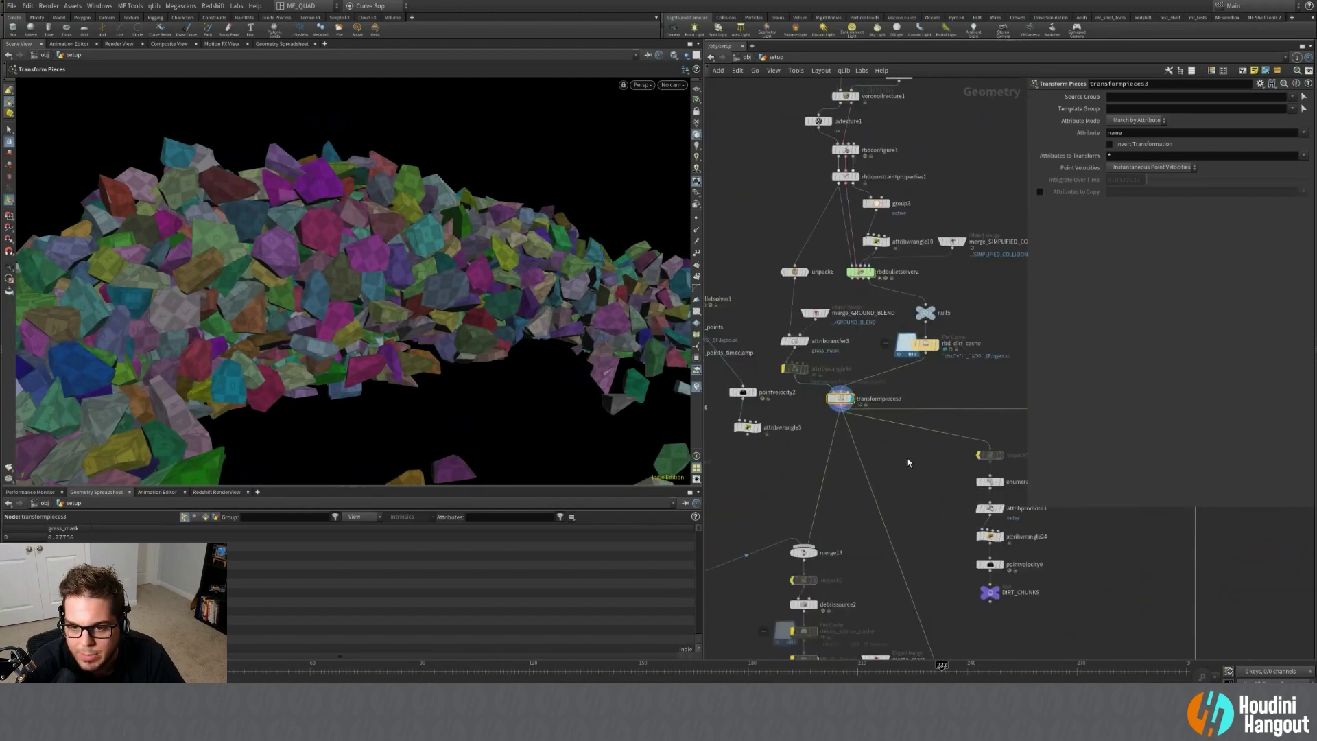
left_click(841, 410)
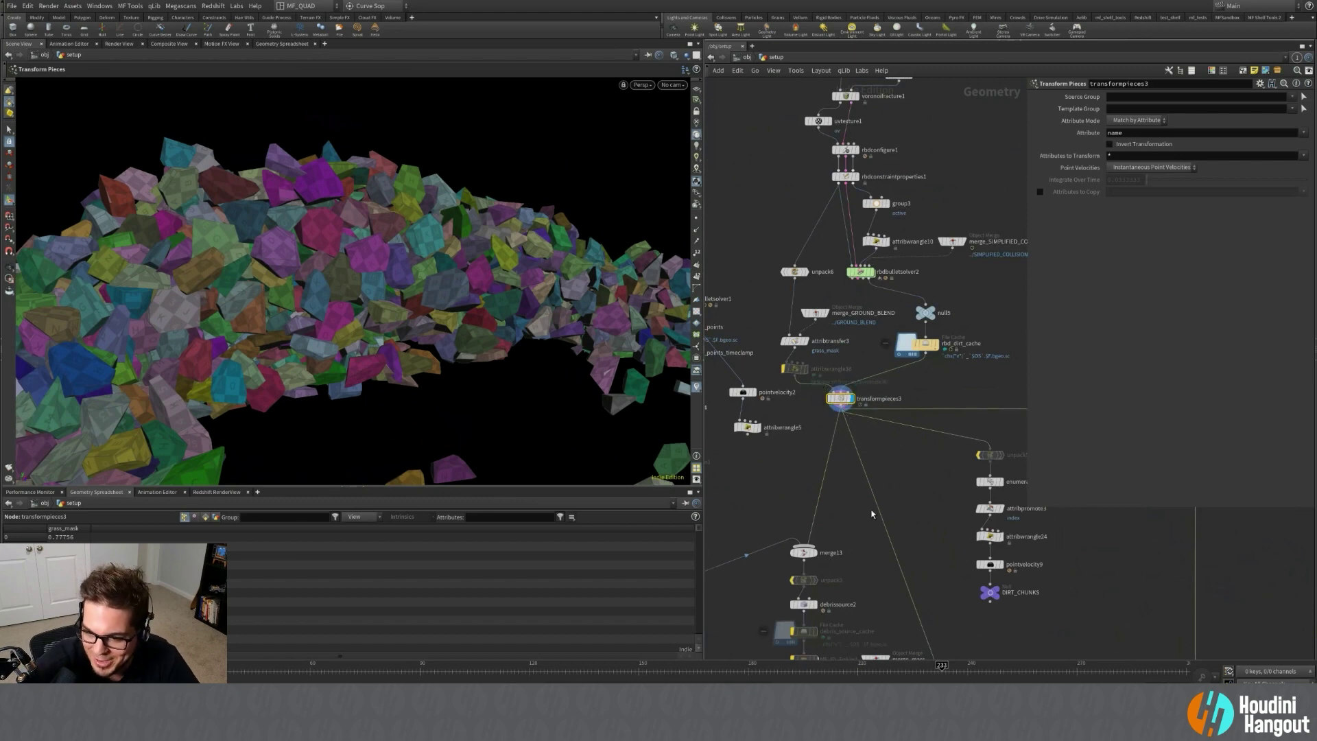
scroll(857, 484, "down", 4)
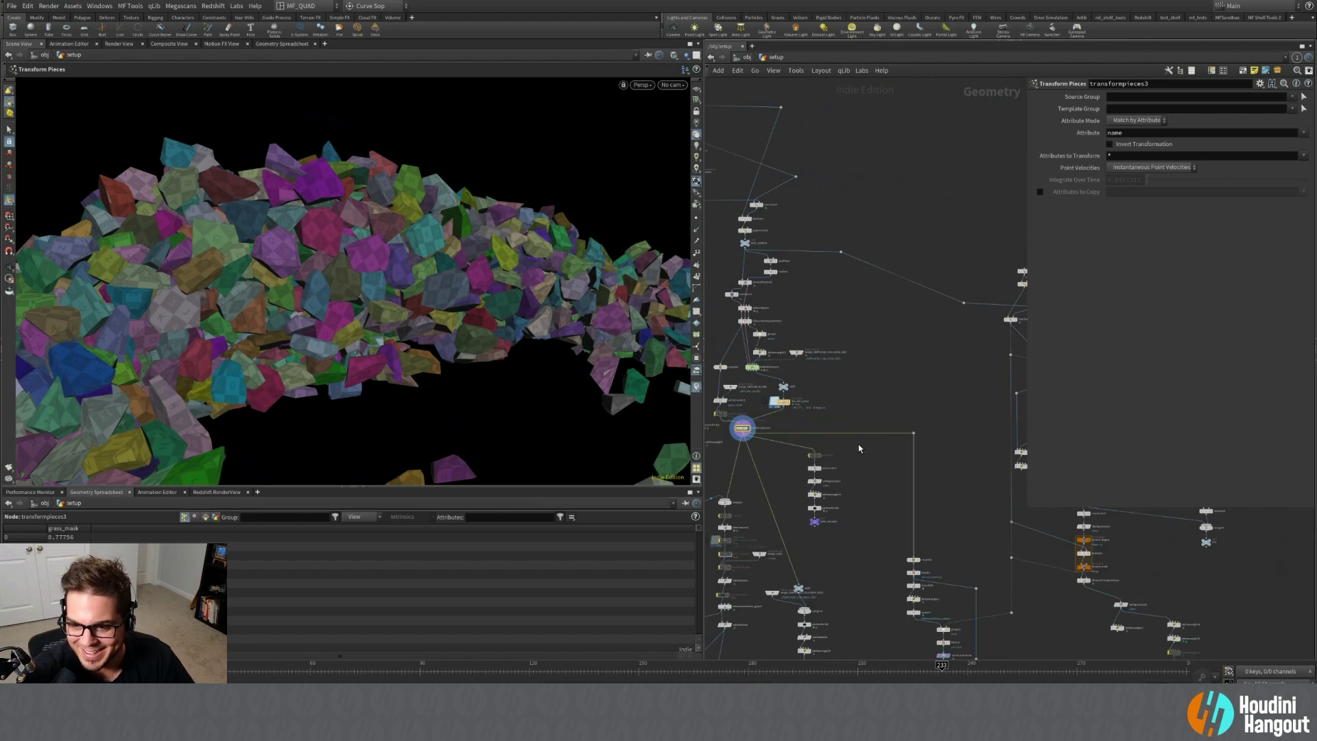
middle_click_drag(944, 445, 848, 447)
scroll(863, 474, "down", 4)
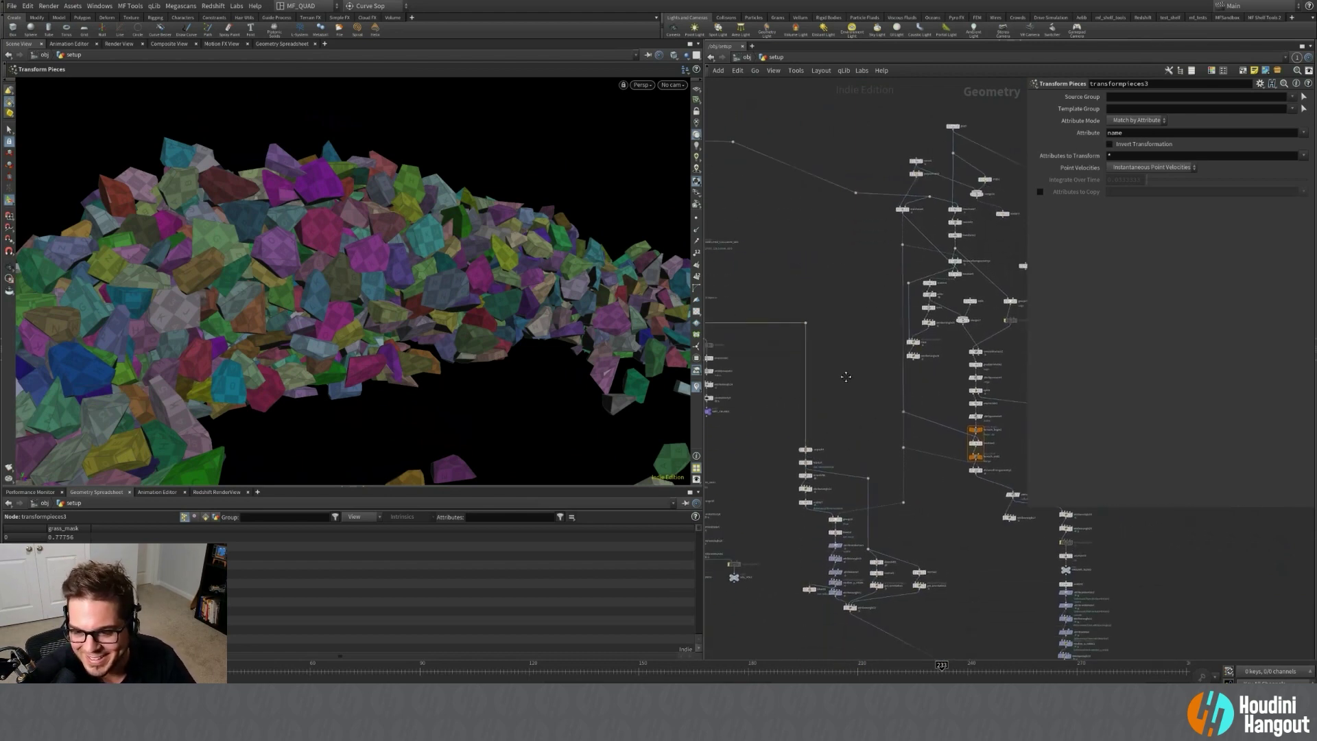
left_click_drag(1030, 512, 1115, 360)
middle_click_drag(1186, 499, 1037, 528)
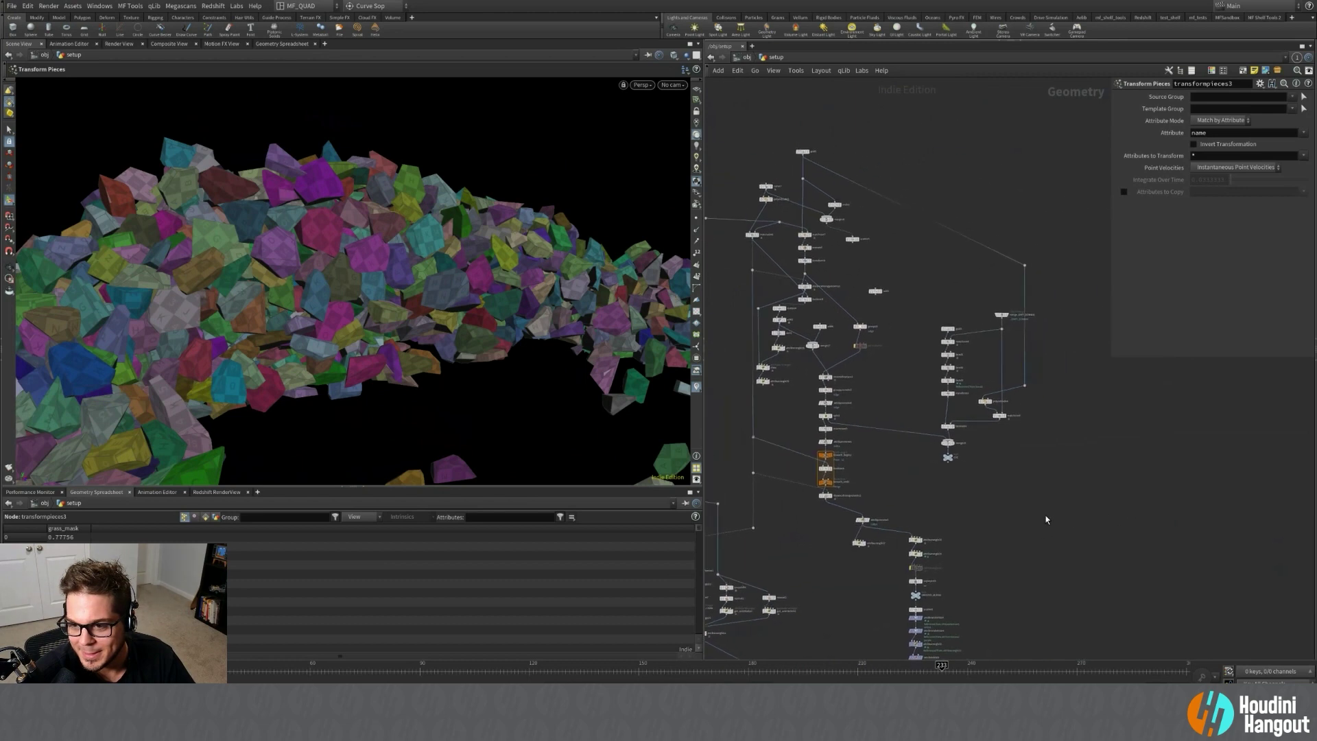
key("f")
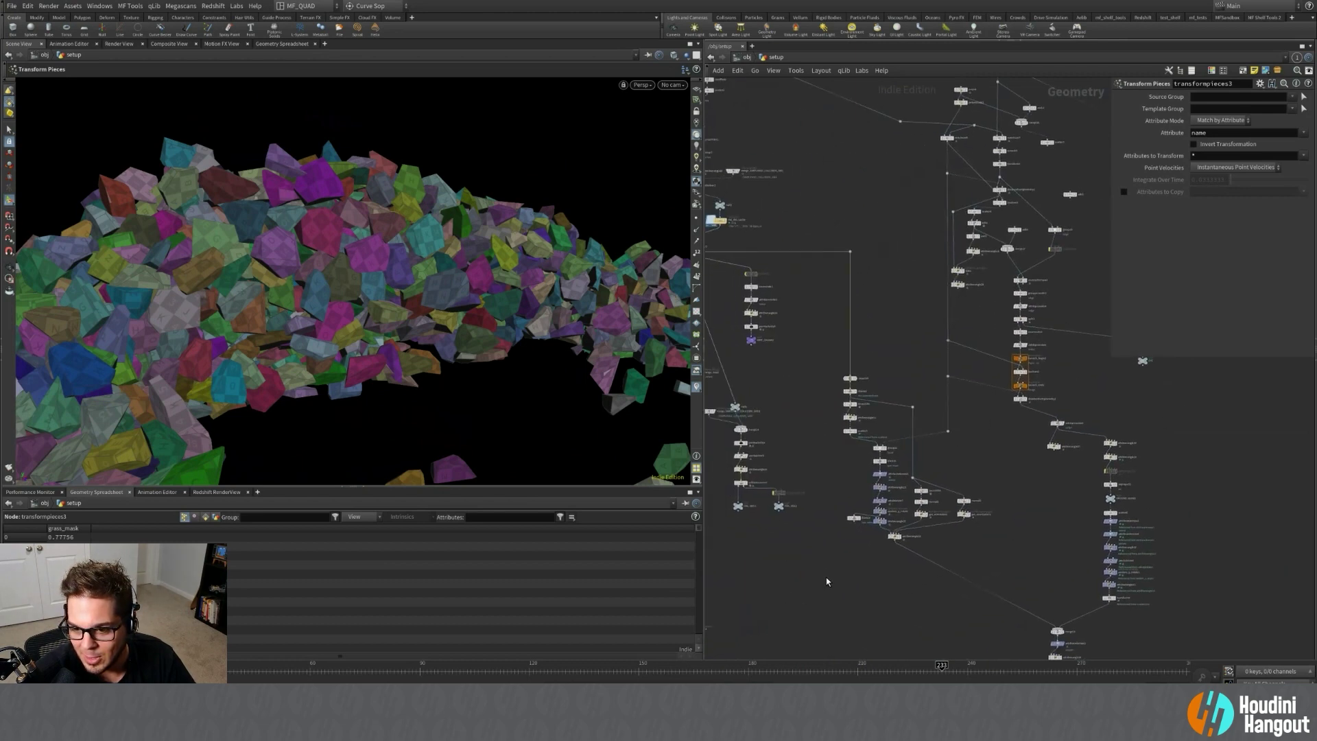
middle_click_drag(833, 569, 936, 628)
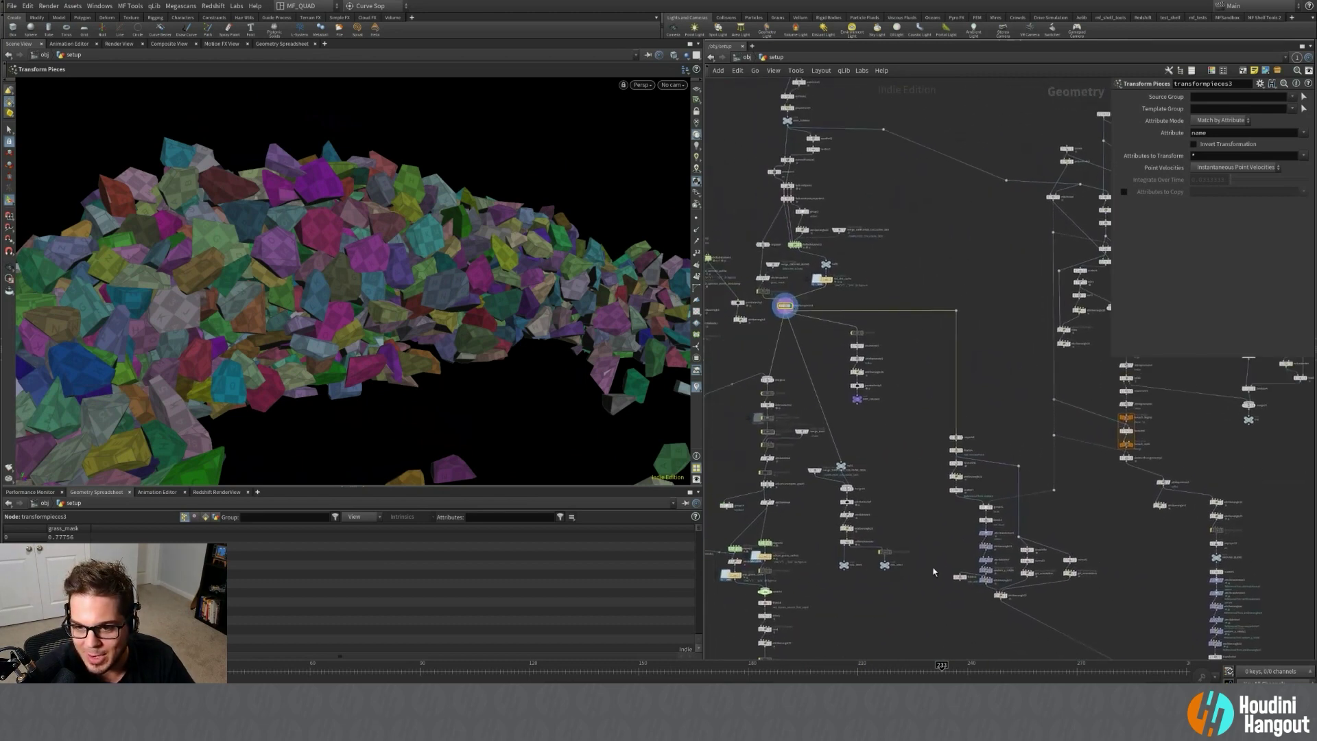
Display the DIRT_CHUNKS output null and scrub the timeline to inspect the dirt pieces in motion.
scroll(832, 389, "up", 5)
middle_click_drag(817, 388, 828, 398)
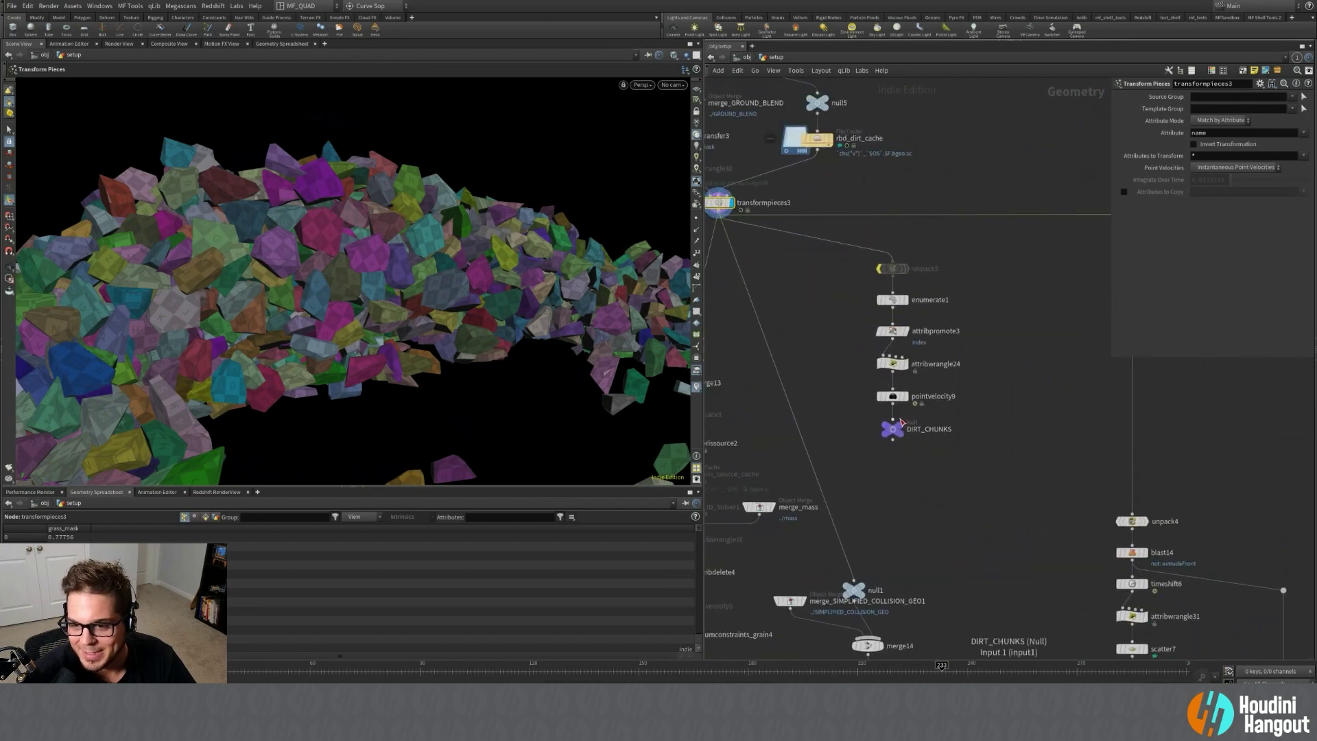
left_click(902, 428)
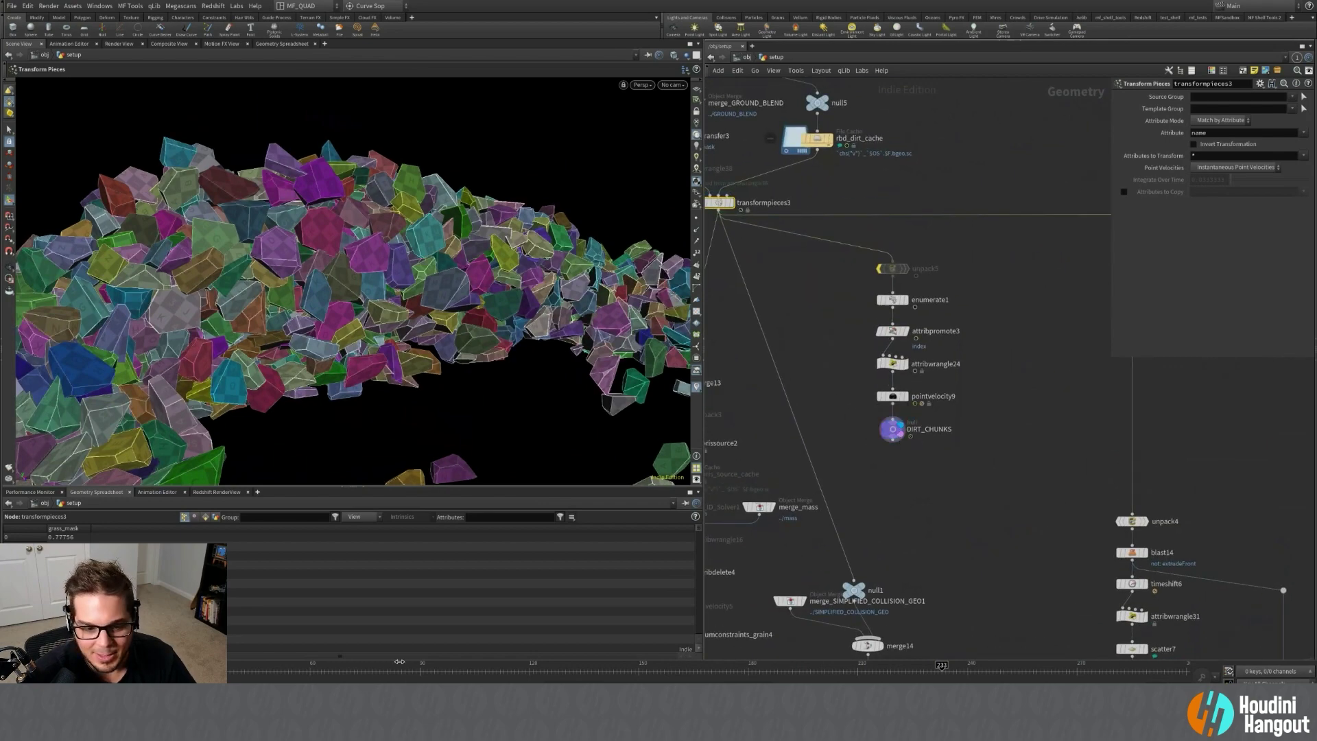
left_click_drag(138, 672, 802, 670)
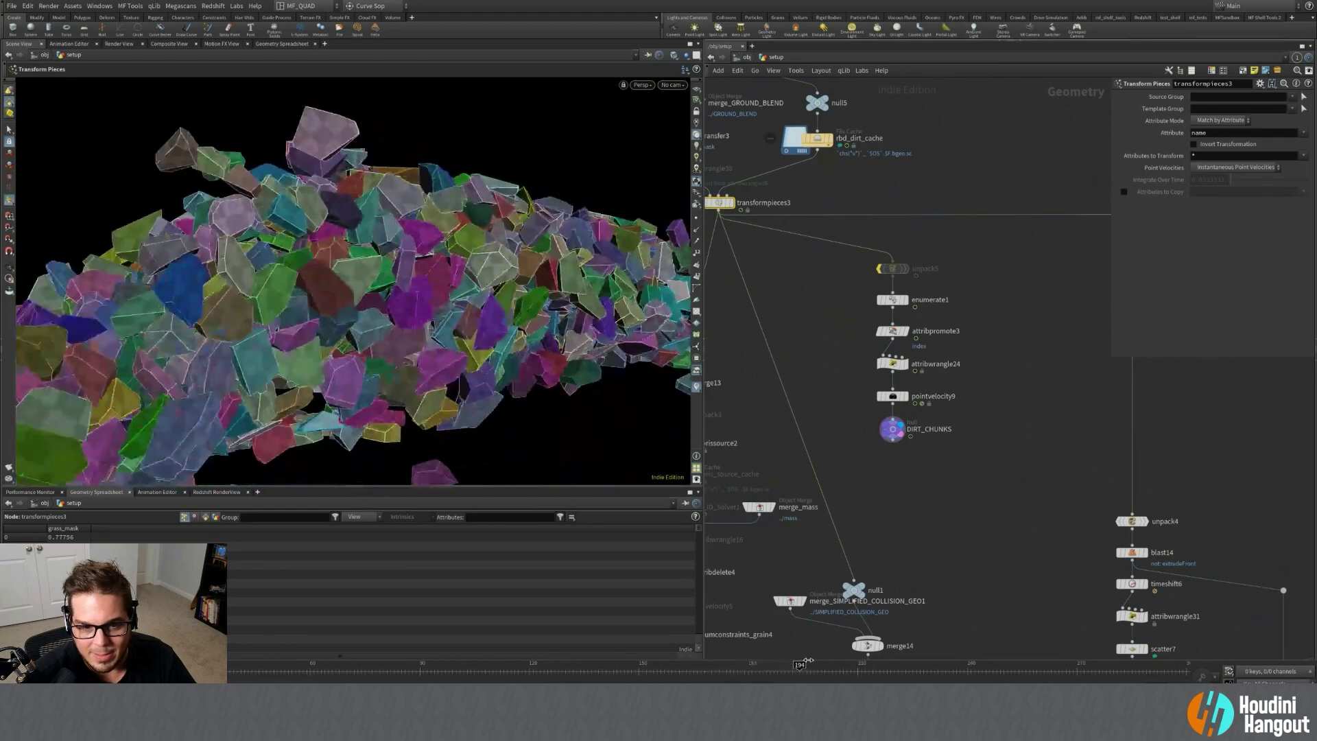
Display merge13 to view the combined concrete and dirt pieces, and review the debrissource1 and debrissource2 settings.
scroll(922, 529, "down", 5)
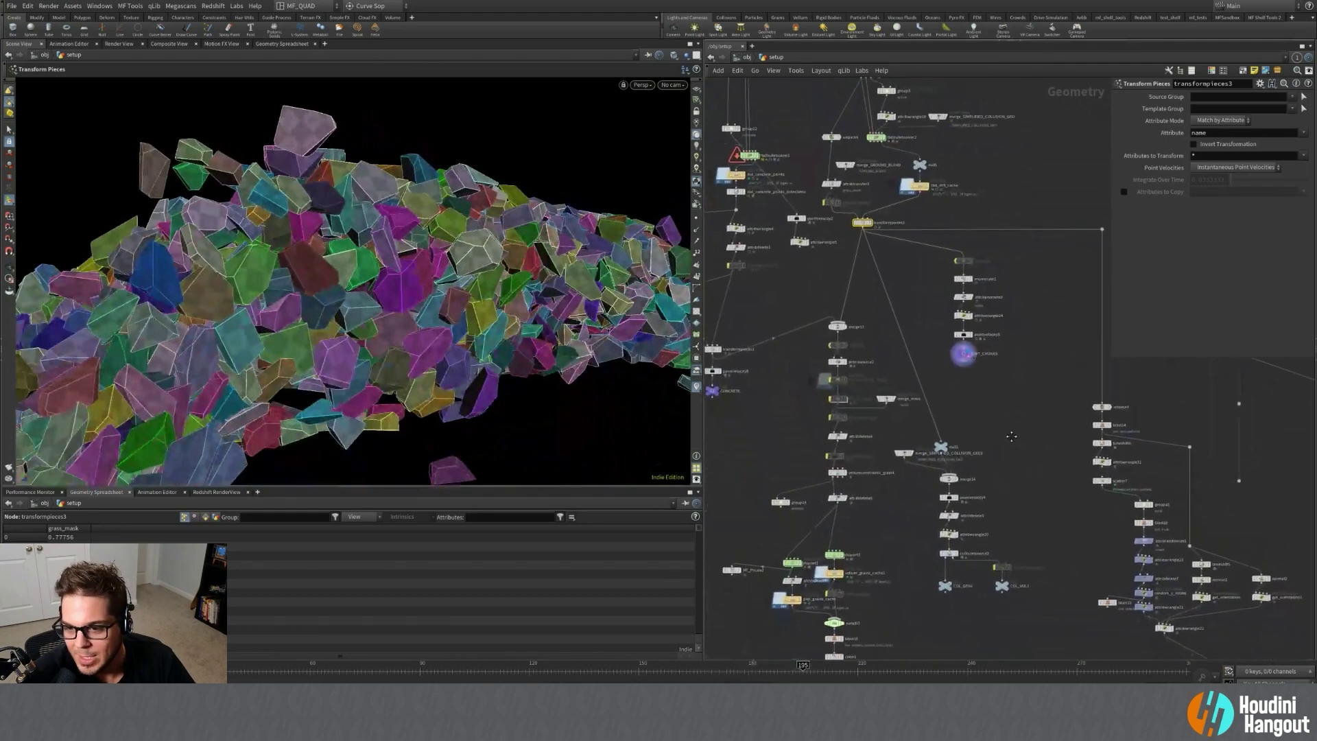
middle_click_drag(1006, 441, 953, 469)
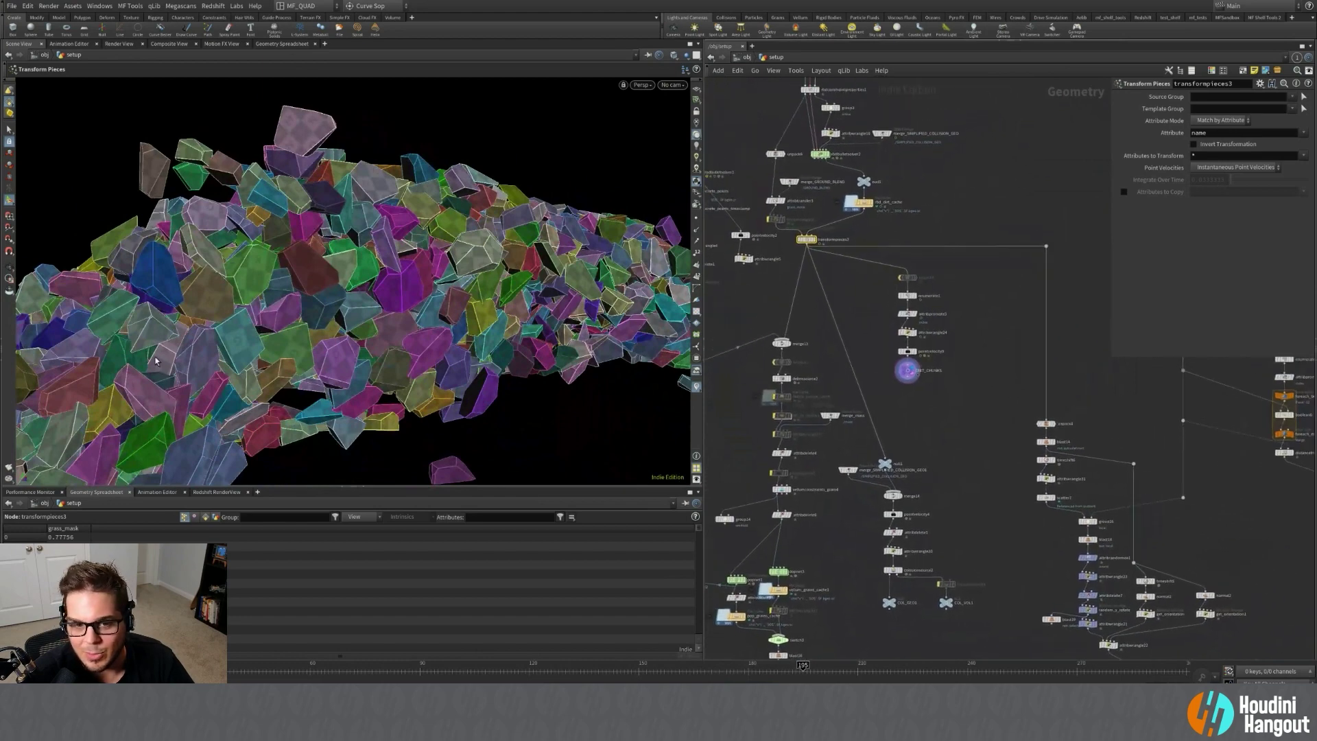
middle_click_drag(957, 423, 1045, 295)
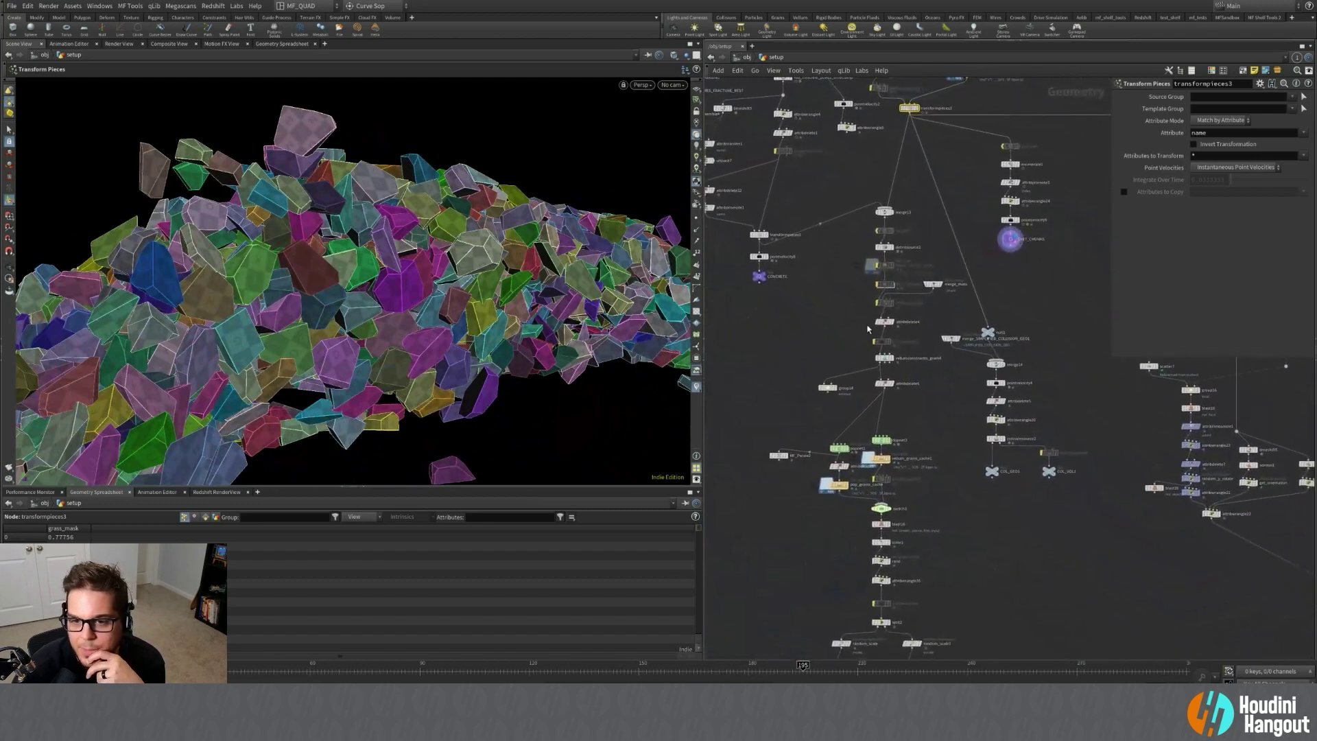
left_click(889, 214)
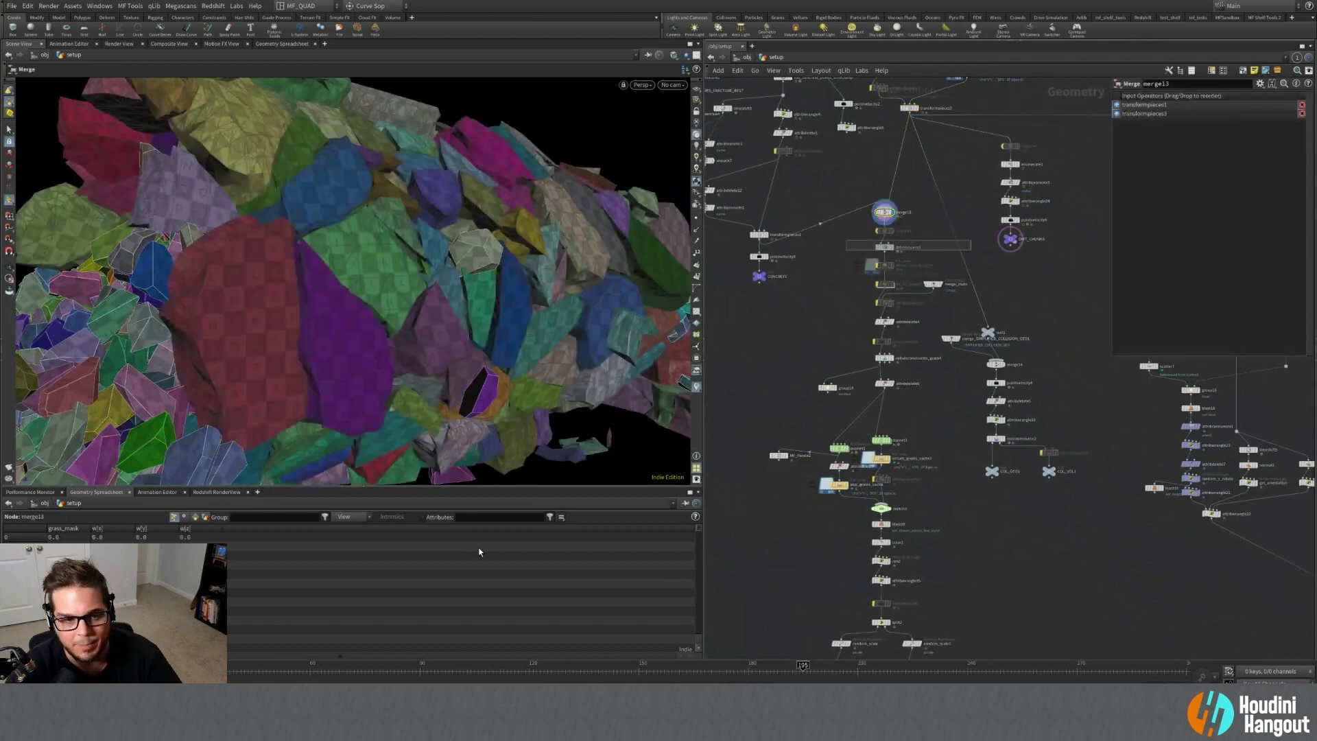
left_click(885, 285)
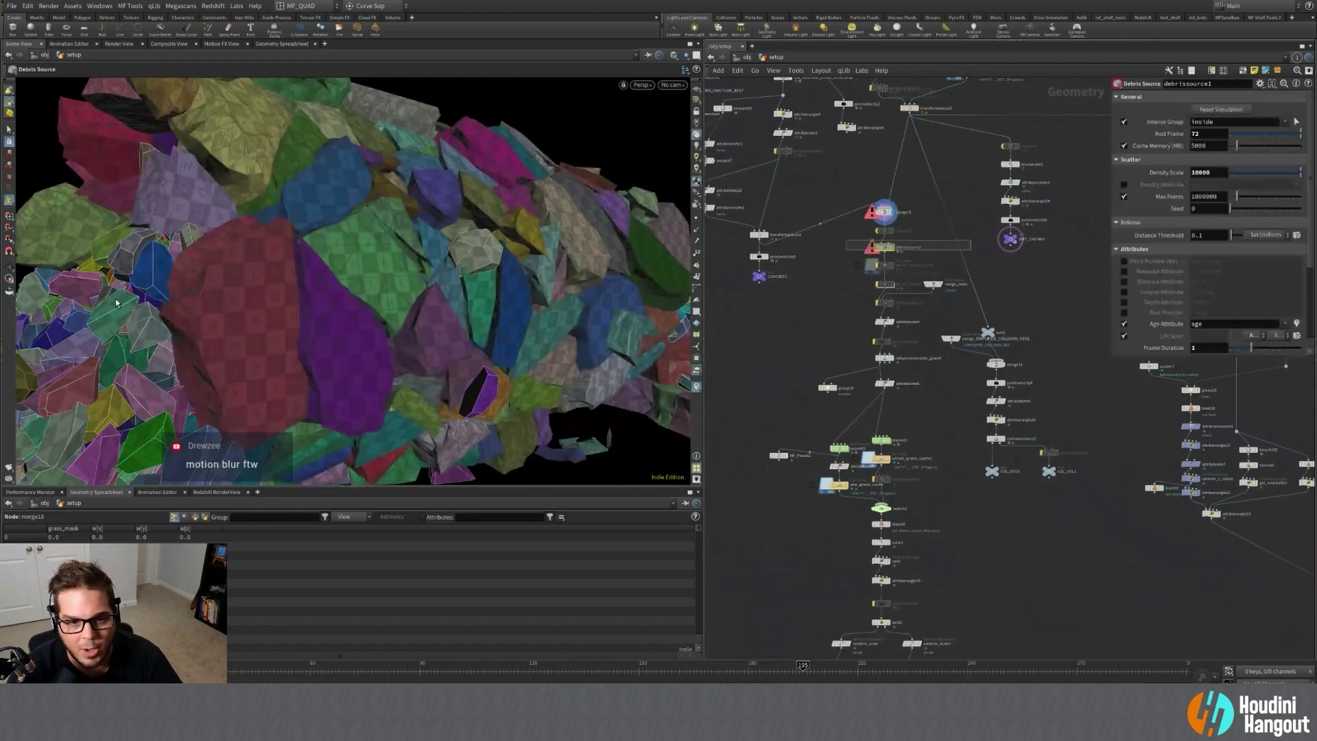
left_click(962, 266)
middle_click_drag(977, 183, 1027, 240)
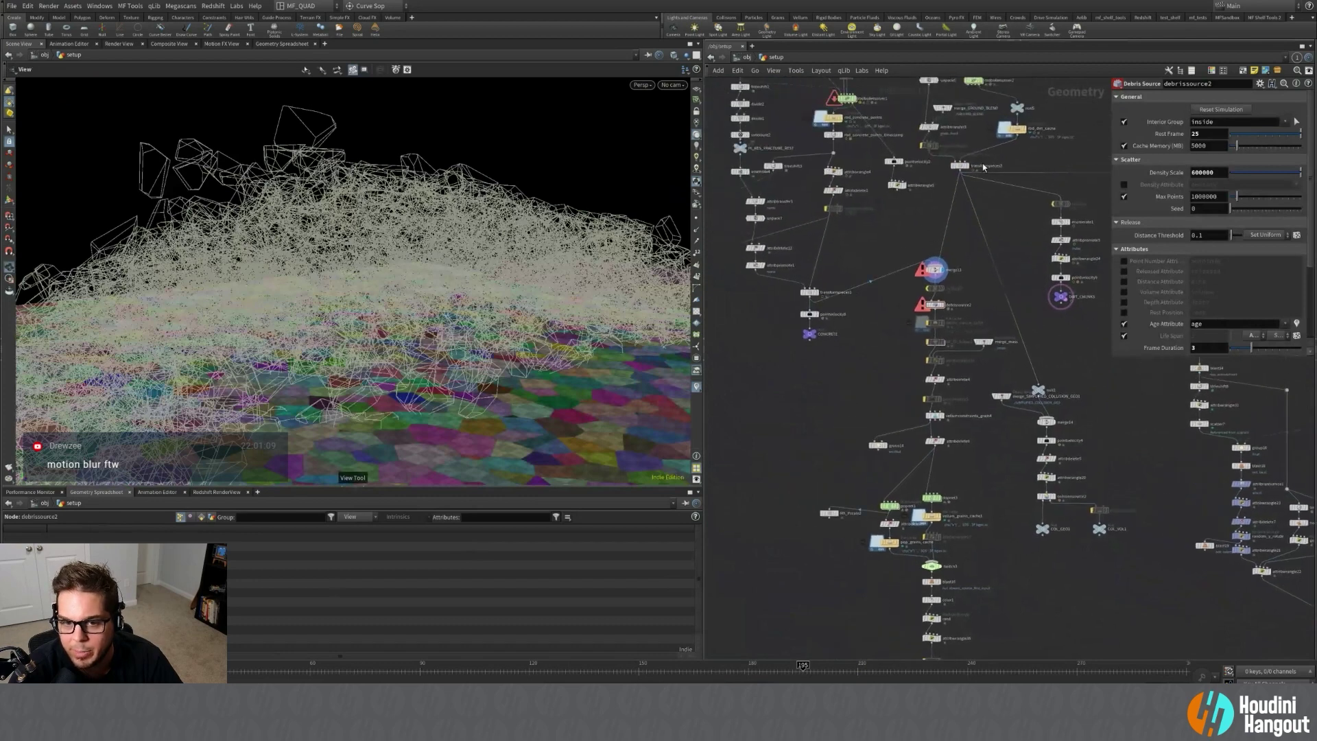
Check the attribdelete6 node, and display vellumconstraints_grain4 to review its grain particle size and mass settings.
middle_click_drag(867, 439, 859, 340)
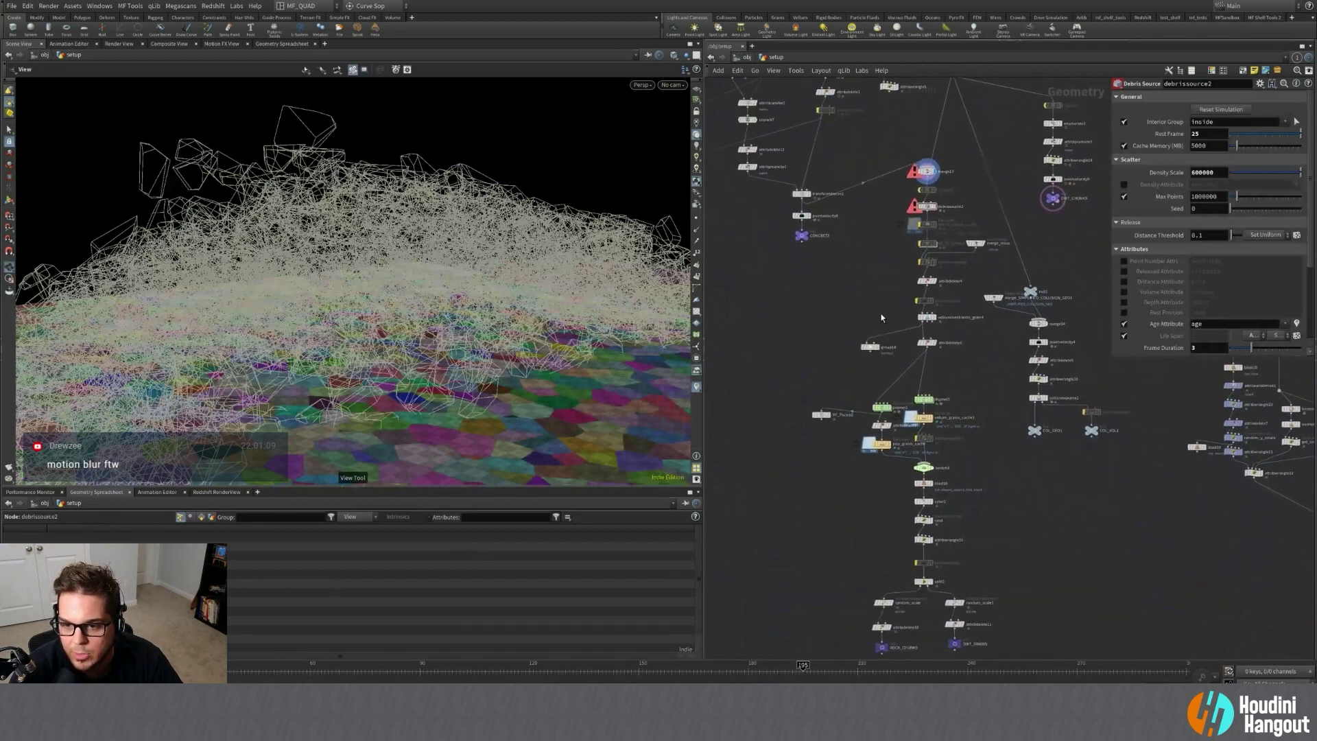
scroll(943, 357, "up", 2)
left_click(921, 337)
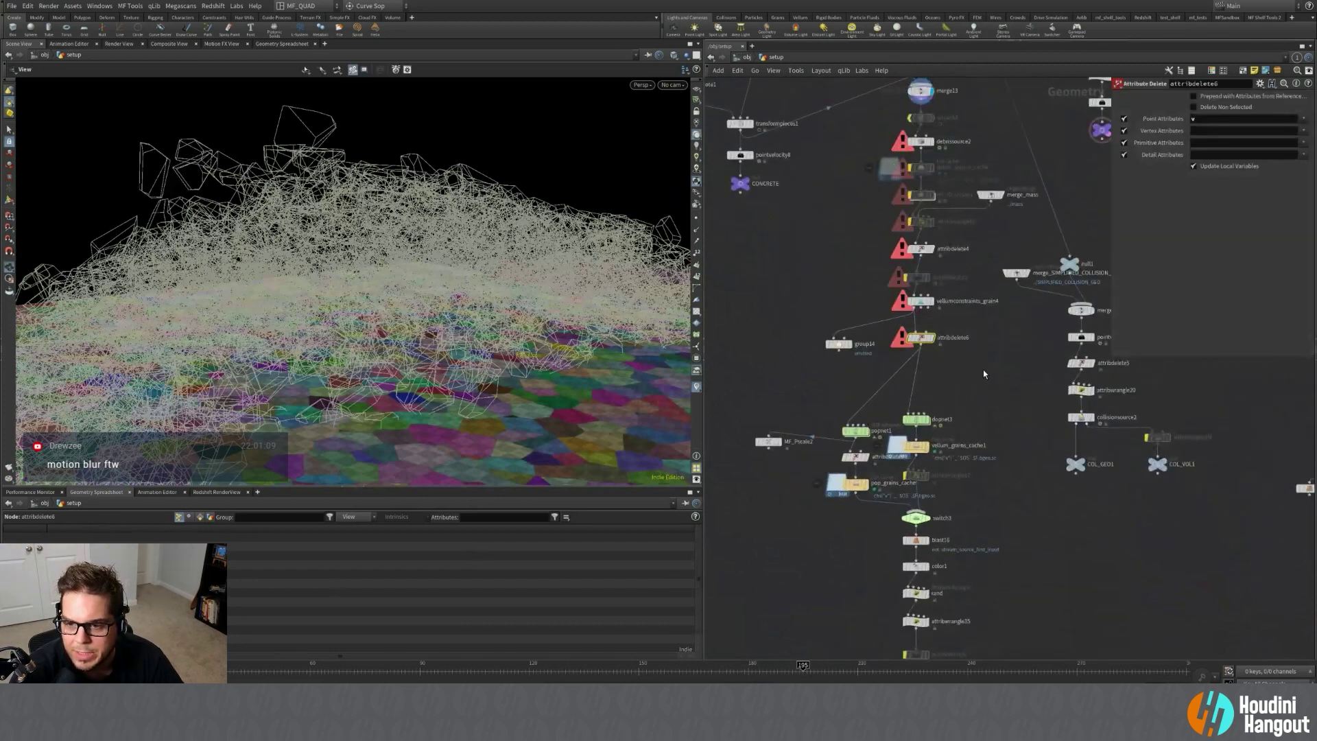
middle_click_drag(939, 331, 934, 316)
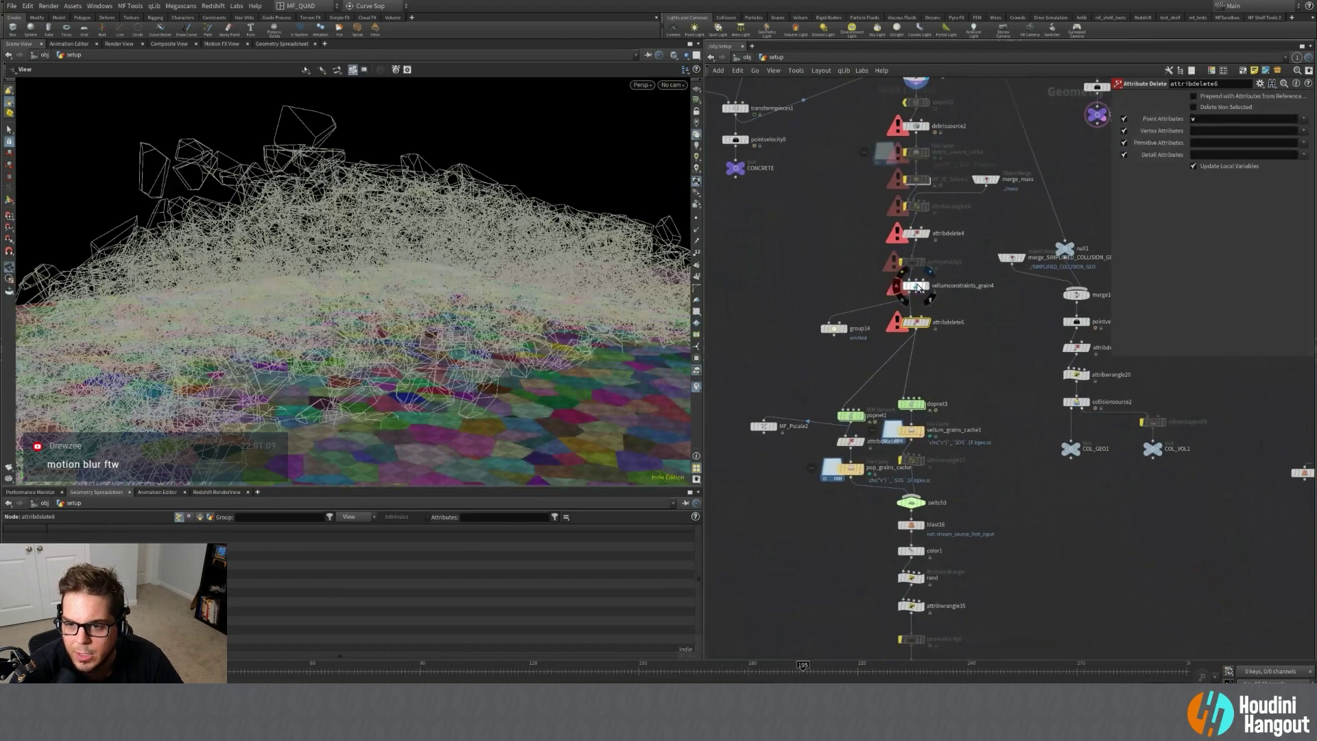
left_click(919, 286)
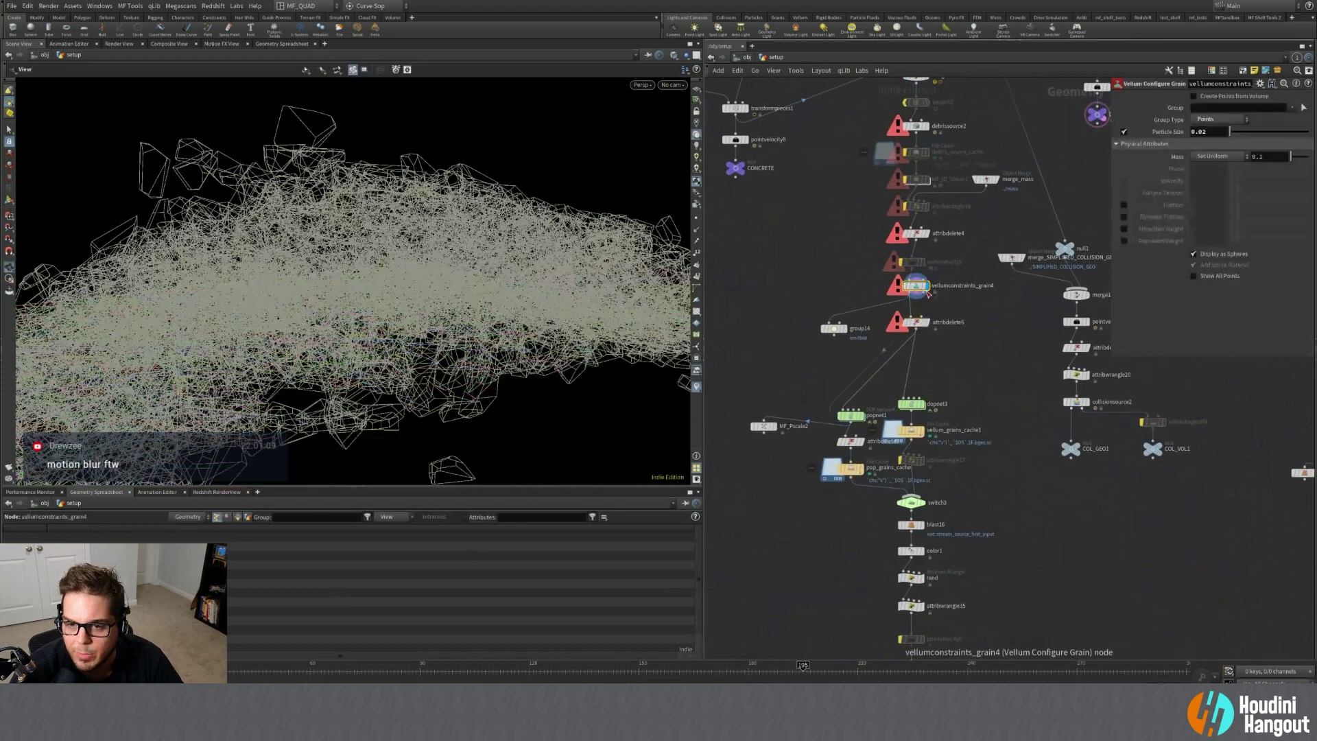
Examine the Vellum grain branch by selecting dopnet3, vellum_grains_cache1 and attribwrangle17 together.
left_click(987, 366)
middle_click_drag(987, 365, 987, 331)
scroll(924, 420, "up", 3)
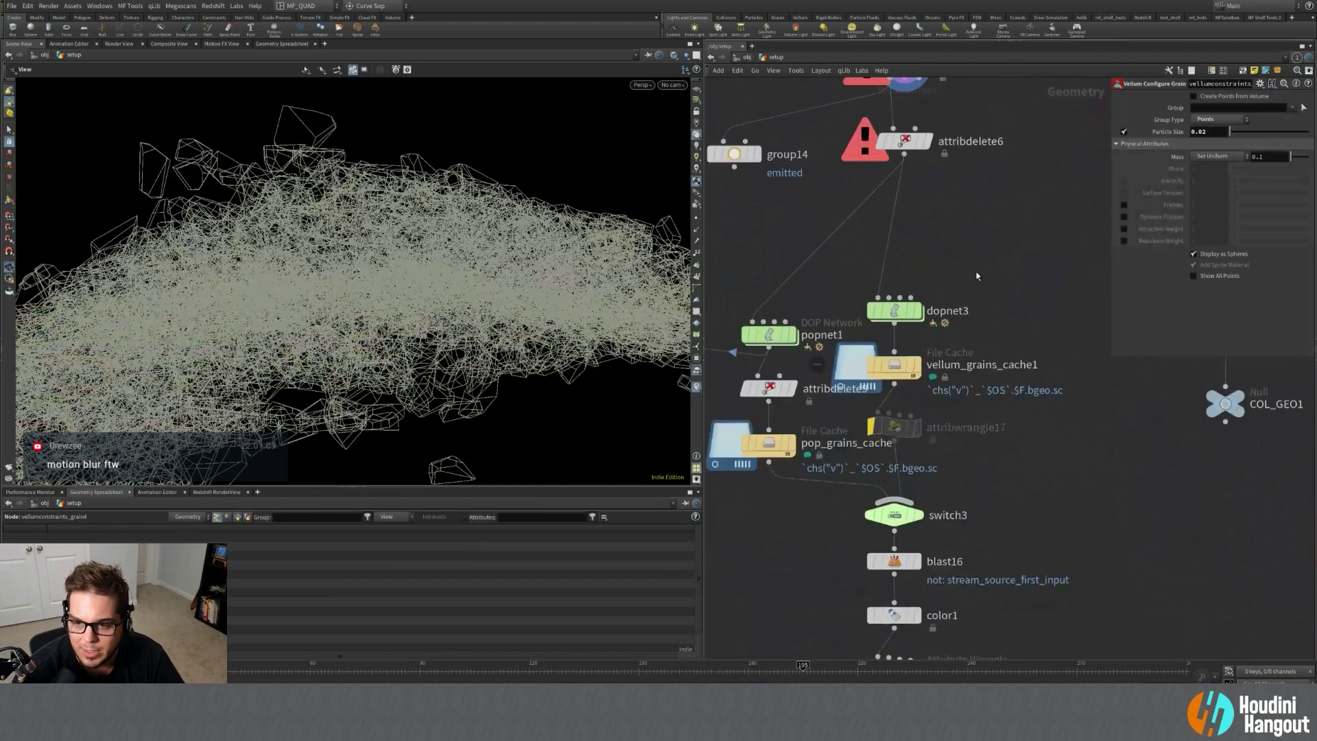
left_click_drag(974, 265, 903, 445)
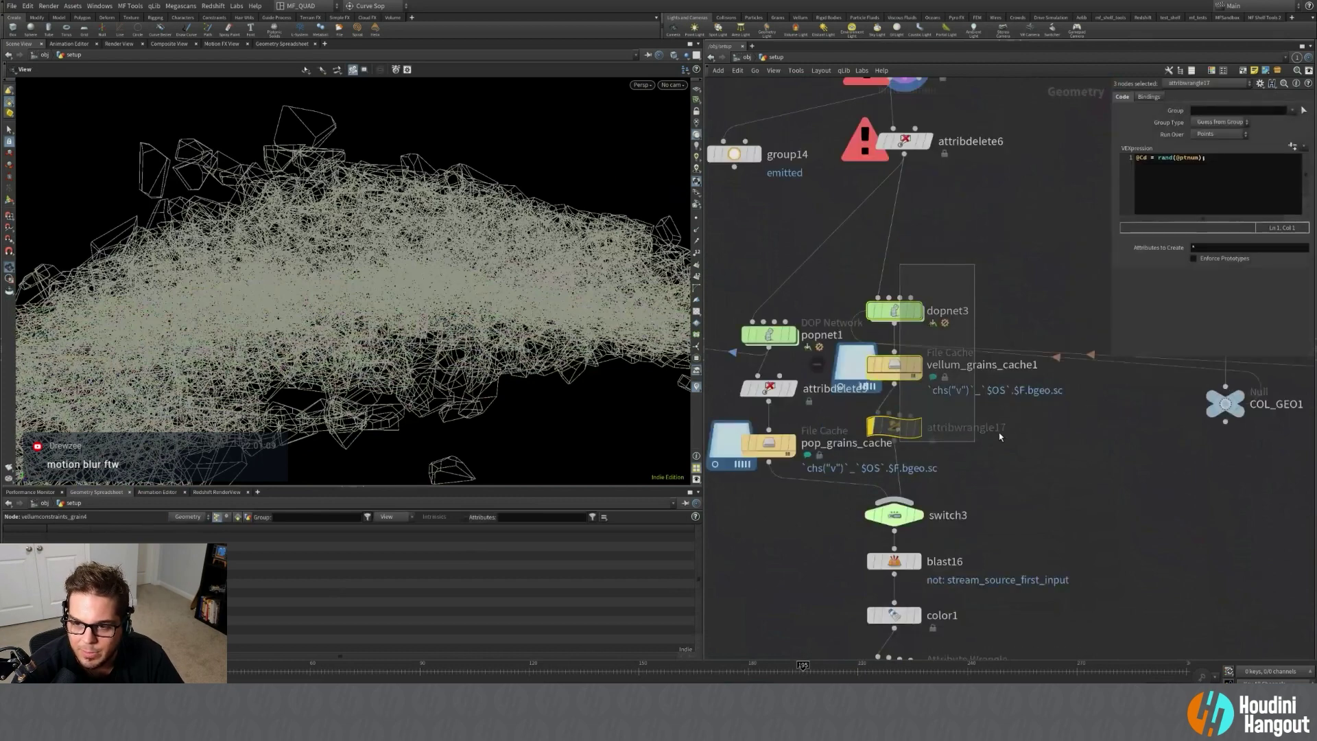
left_click(993, 239)
Open popnet1 to review the popgrains1 settings, return to the setup network and display pop_grains_cache.
left_click_drag(813, 286, 767, 335)
double_click(768, 335)
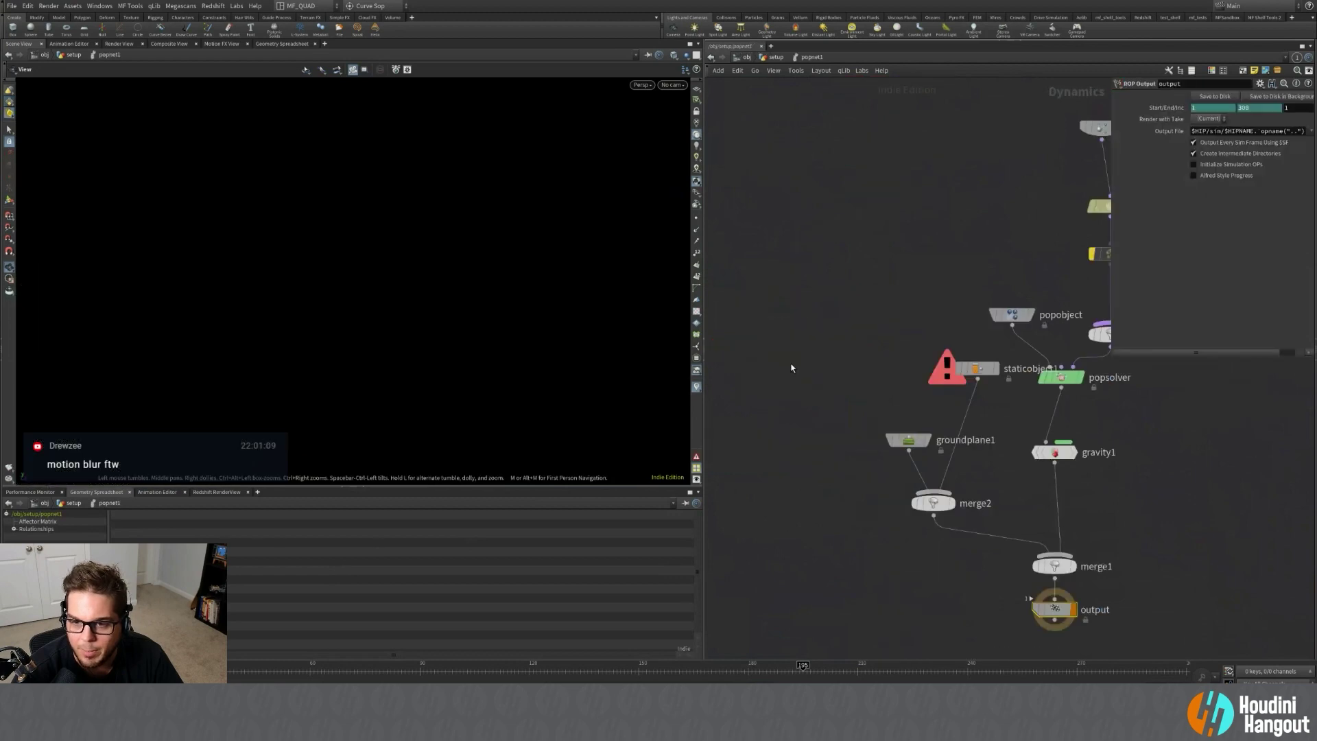
middle_click_drag(964, 290, 753, 386)
left_click(890, 305)
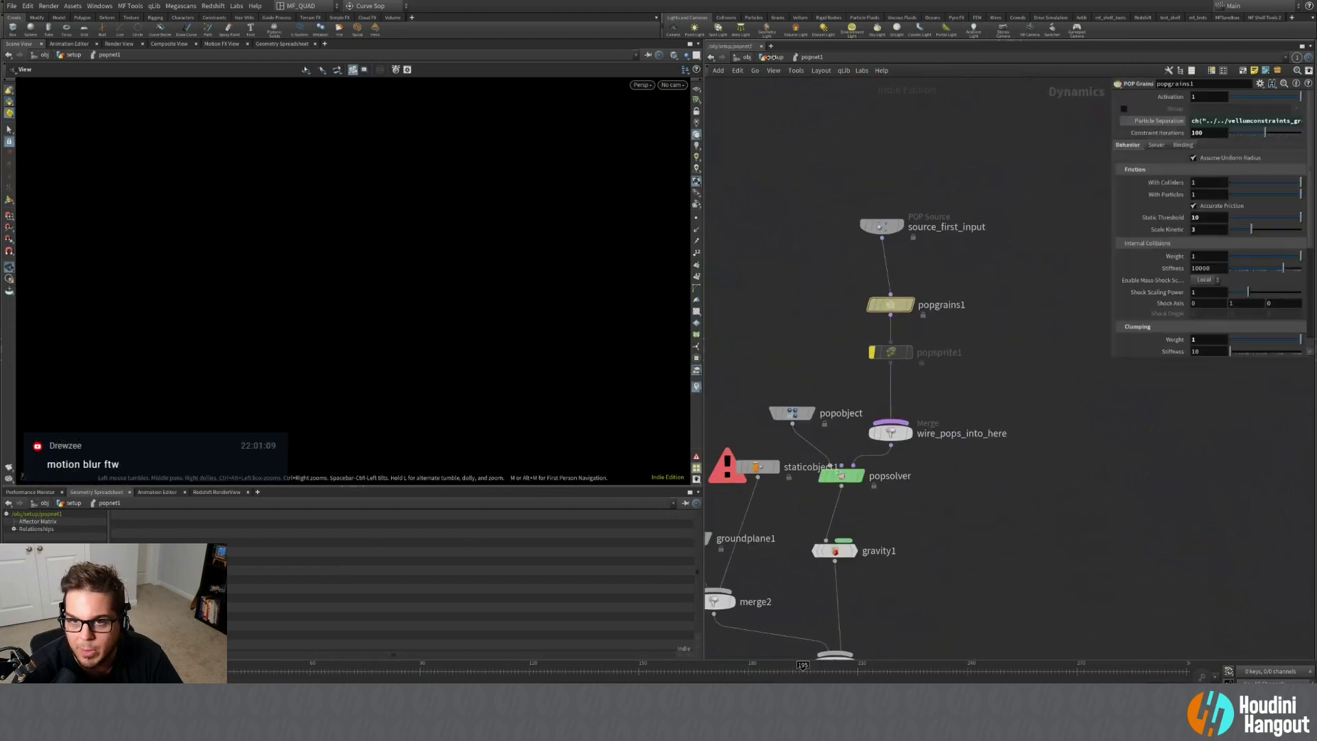
left_click(771, 57)
left_click(839, 438)
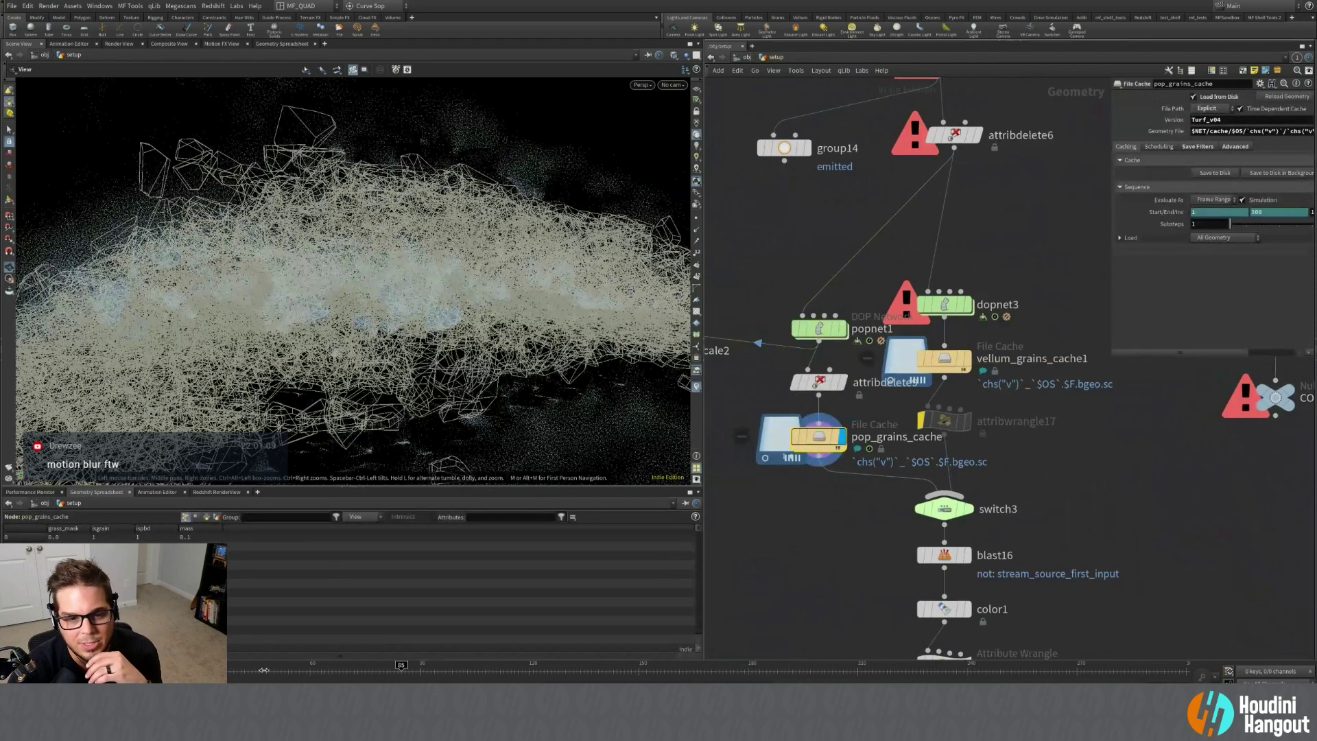
Scrub pop_grains_cache back to an early frame and reframe the viewport on the full field of fractured pieces.
left_click(209, 672)
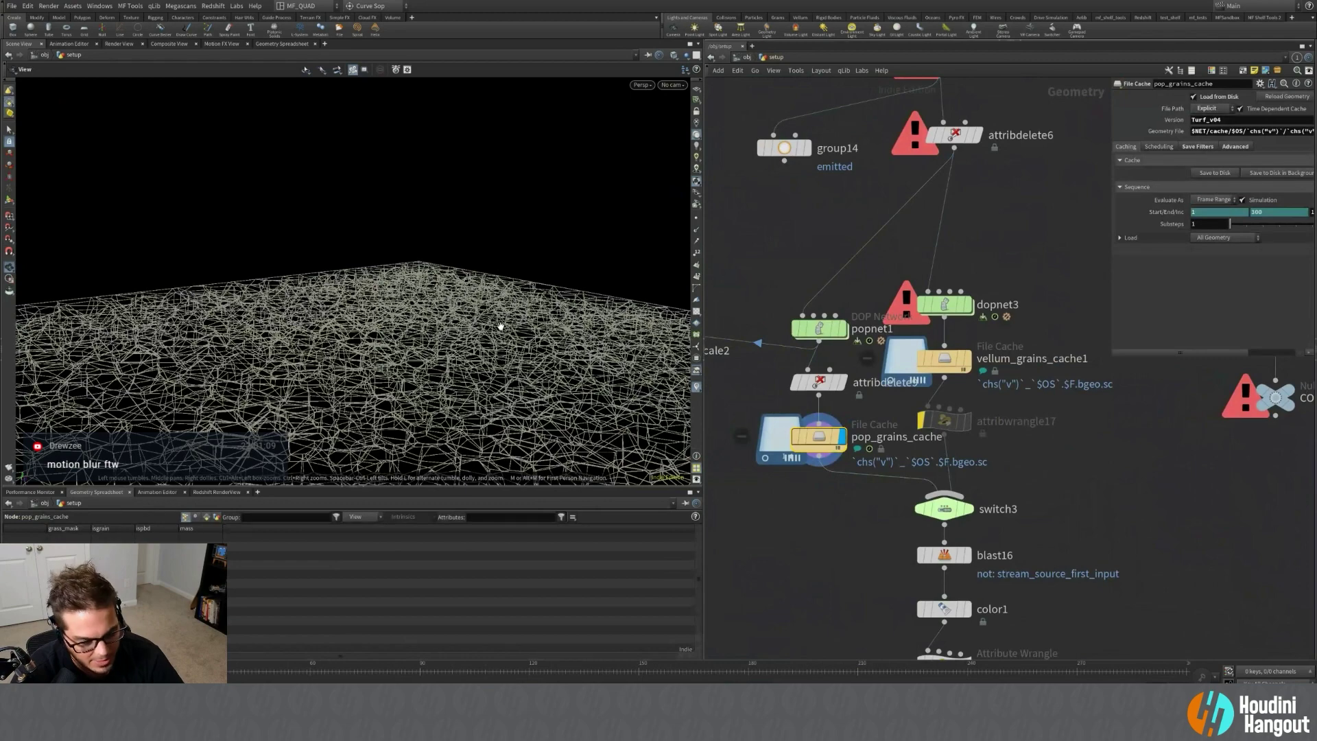
key("f")
left_click_drag(361, 258, 364, 300)
right_click_drag(364, 299, 527, 264)
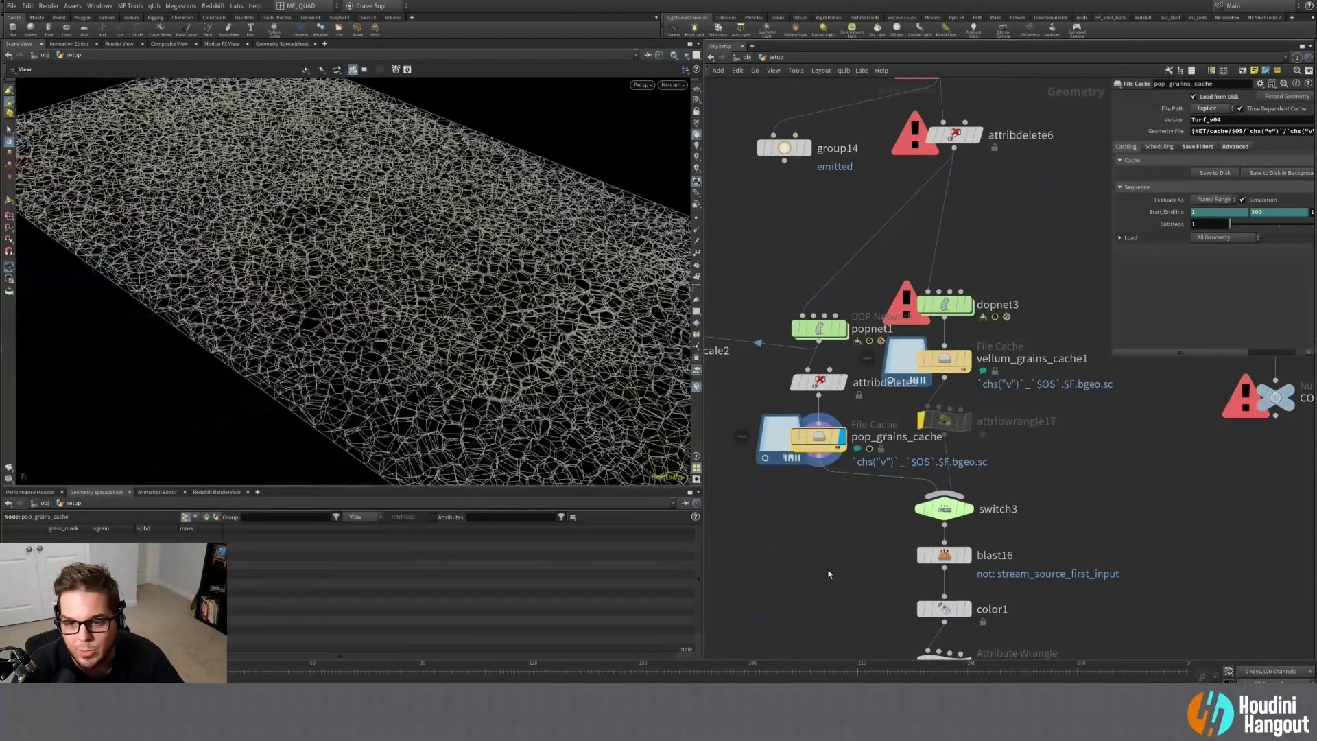
Place MF_Pscale2 beneath pop_grains_cache, wire it to the cache's output, and display it at a frame where grains have emitted.
middle_click_drag(817, 490, 942, 490)
mouse_move(790, 357)
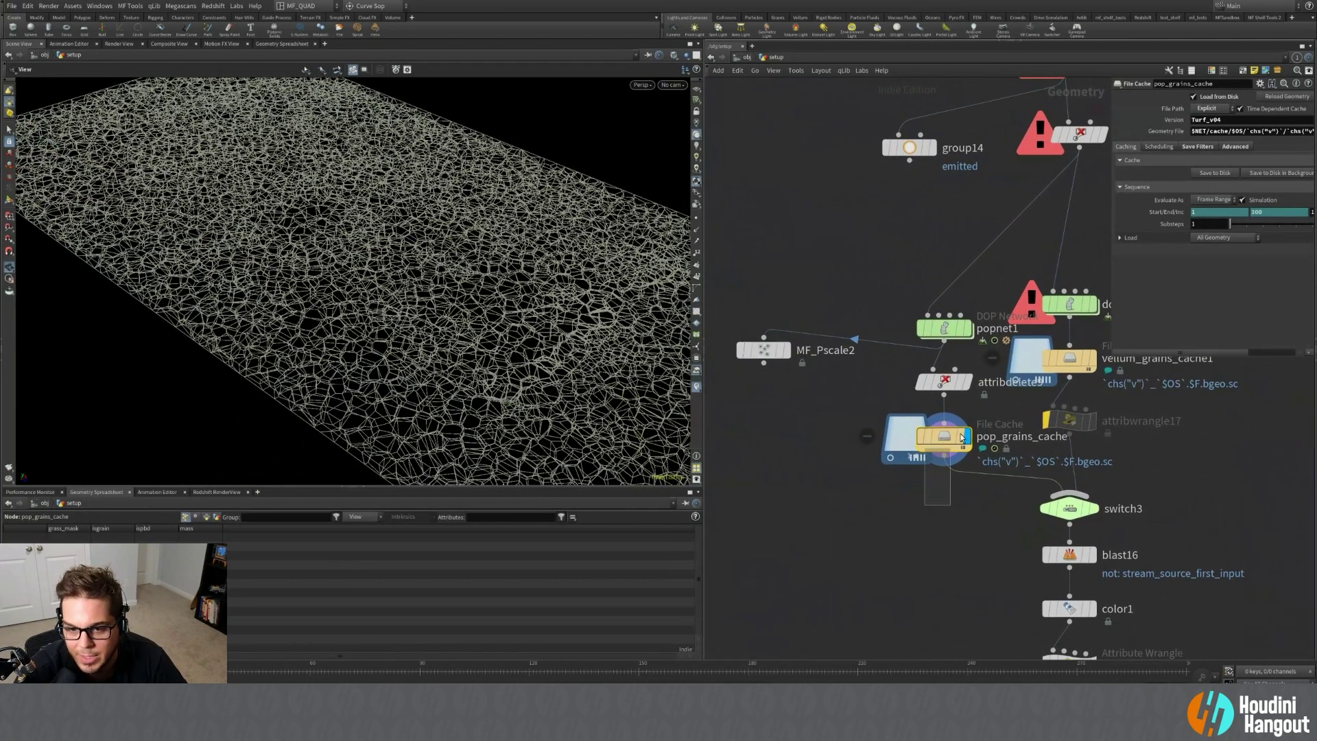
left_click_drag(225, 670, 460, 670)
left_click_drag(764, 351, 944, 455)
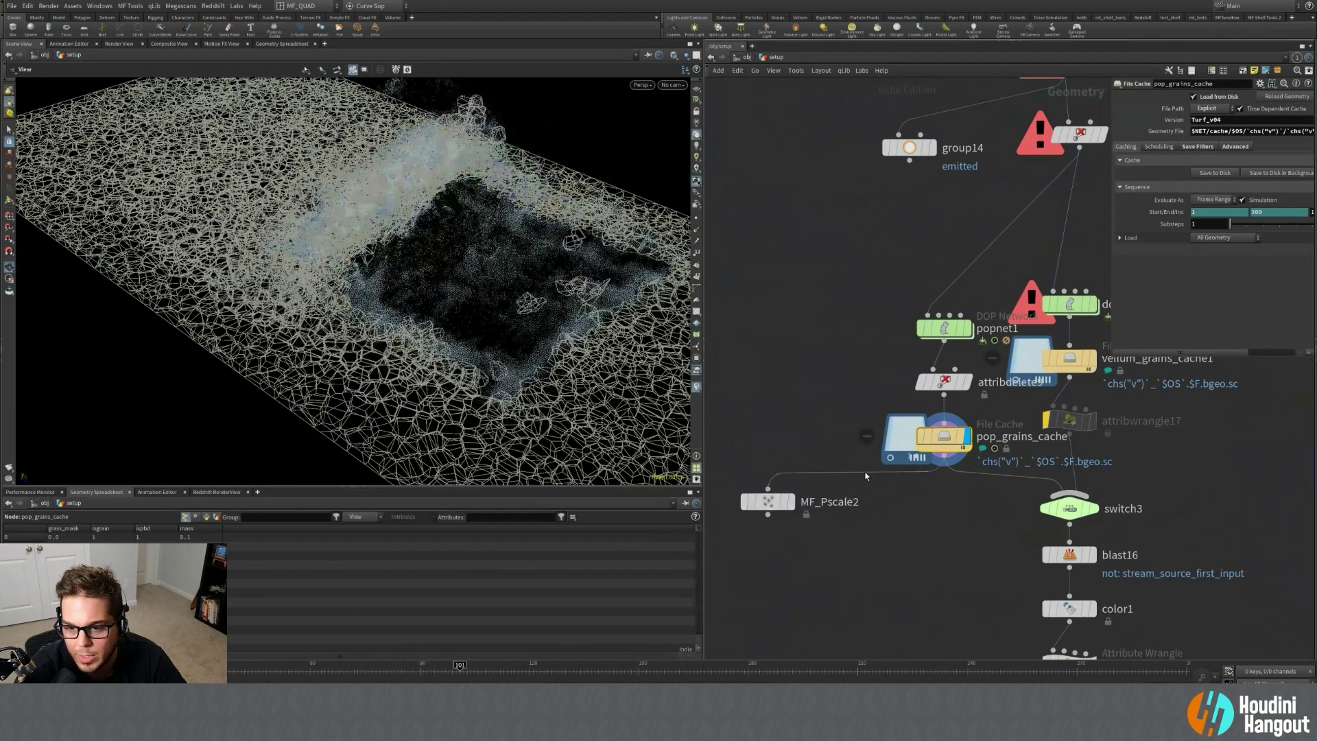
left_click(790, 503)
left_click(780, 506)
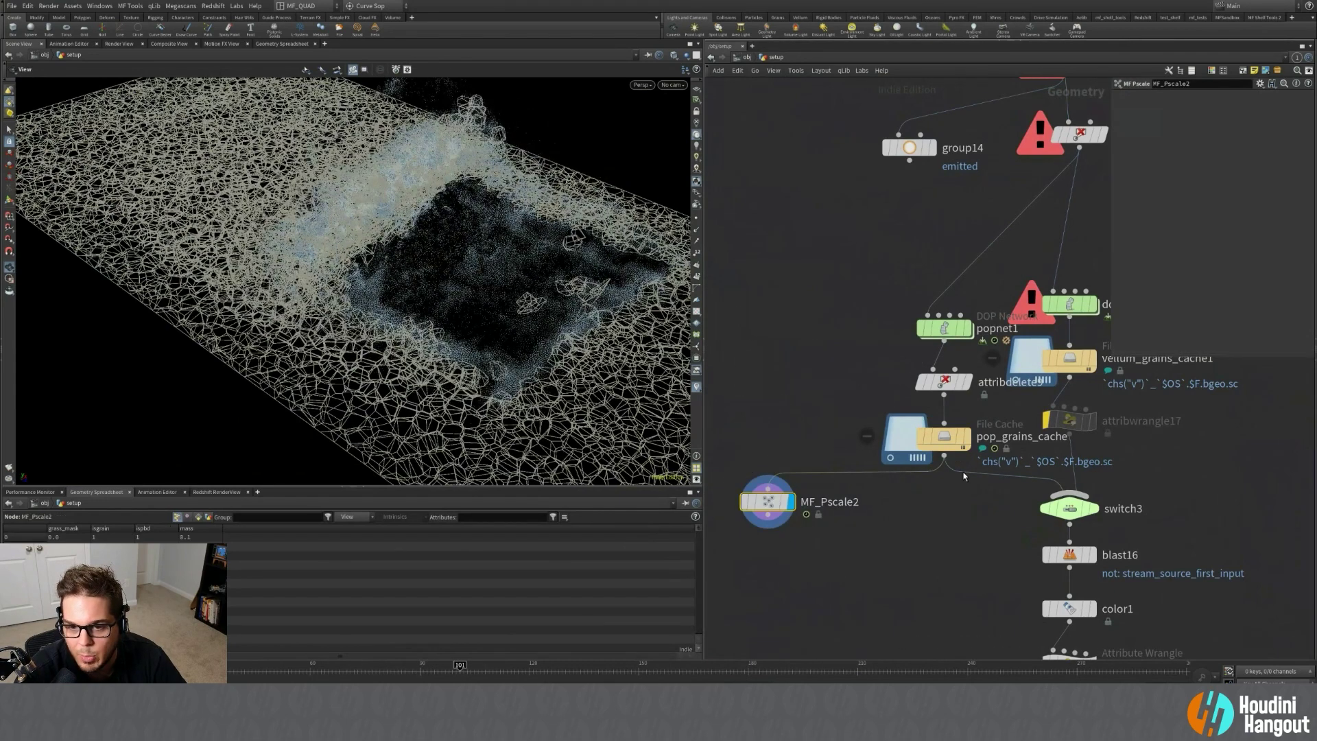
Turn on the viewport visualization for MF_Pscale2 and inspect the grain sizes up close and at a much later frame.
left_click(696, 388)
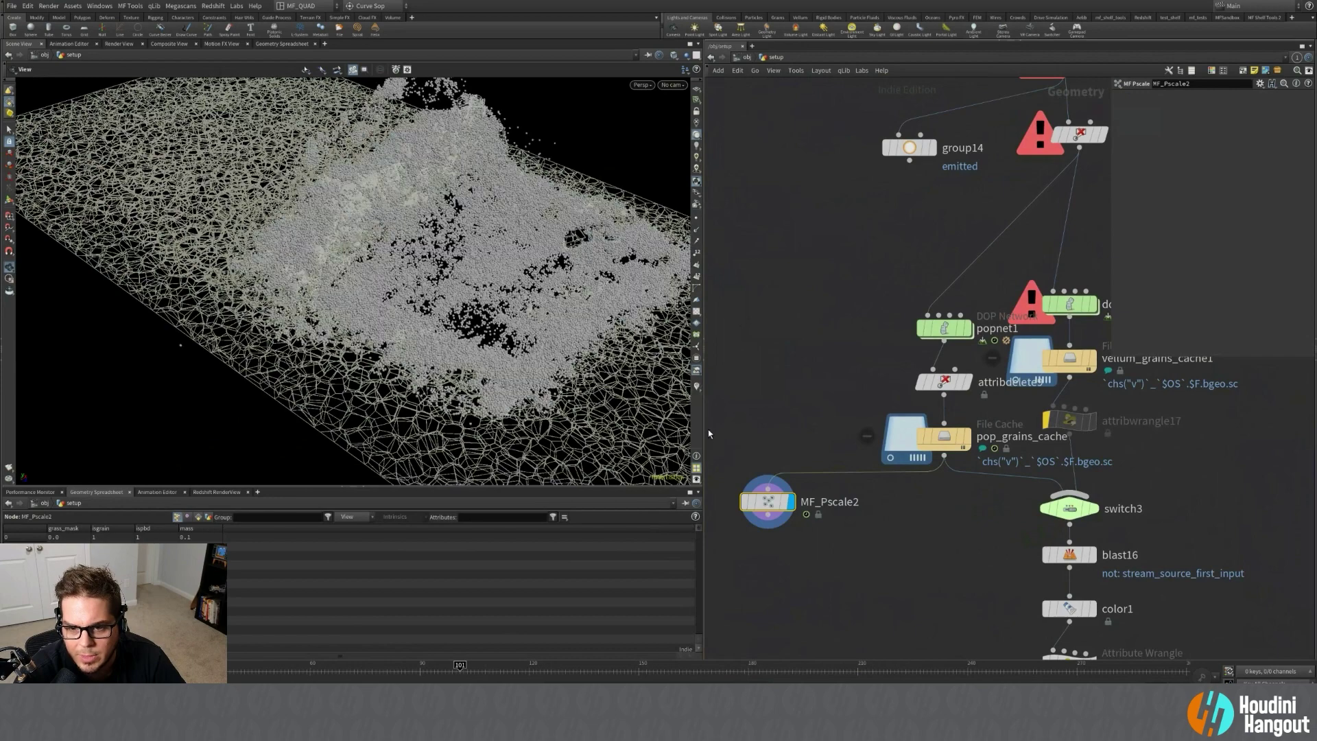
left_click_drag(436, 362, 523, 197)
right_click_drag(523, 198, 488, 302)
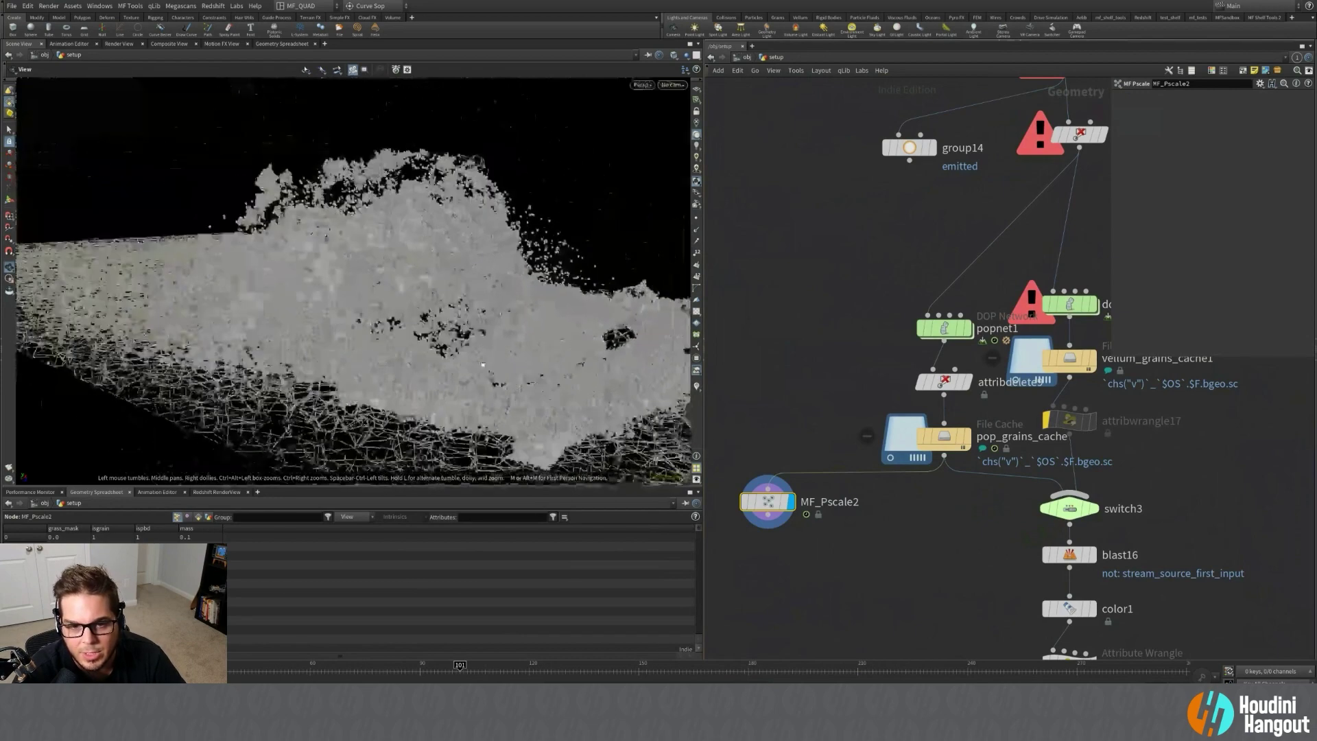
left_click_drag(489, 301, 485, 284)
left_click_drag(456, 667, 818, 667)
left_click_drag(356, 359, 288, 324)
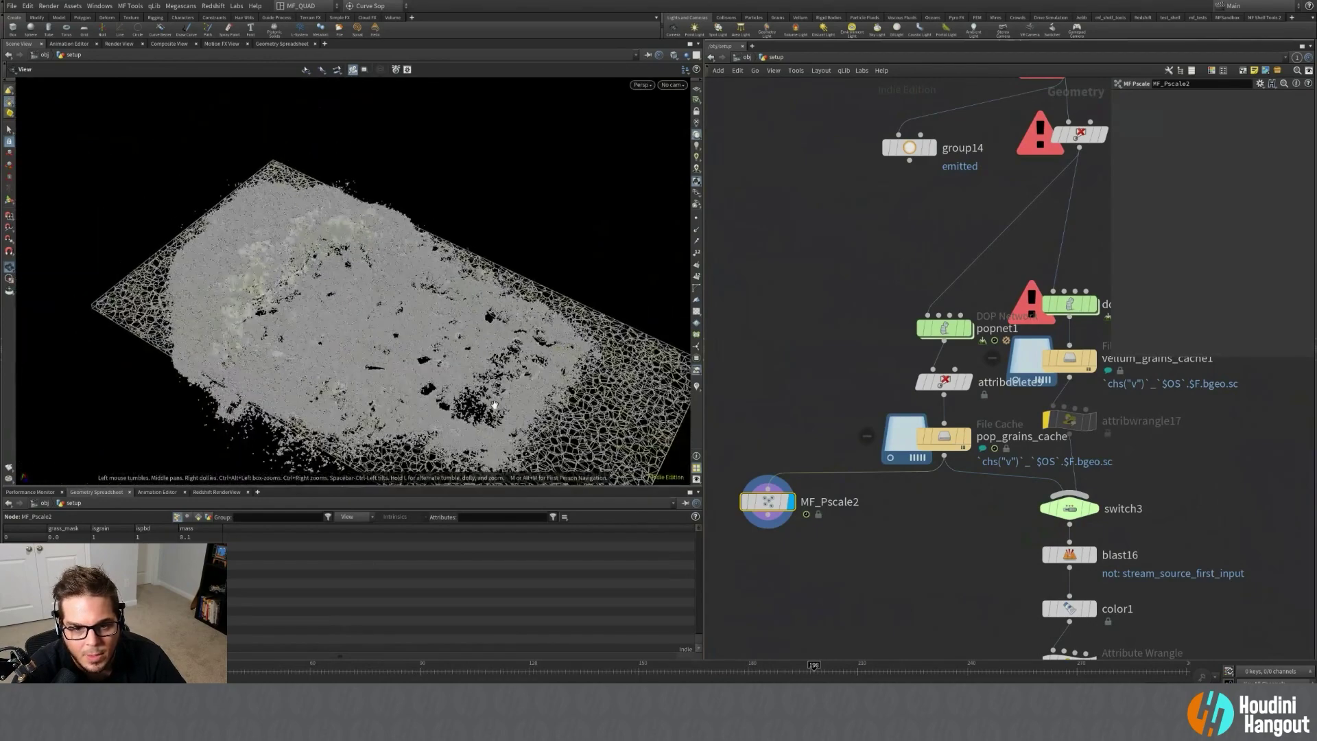
left_click_drag(494, 404, 486, 377)
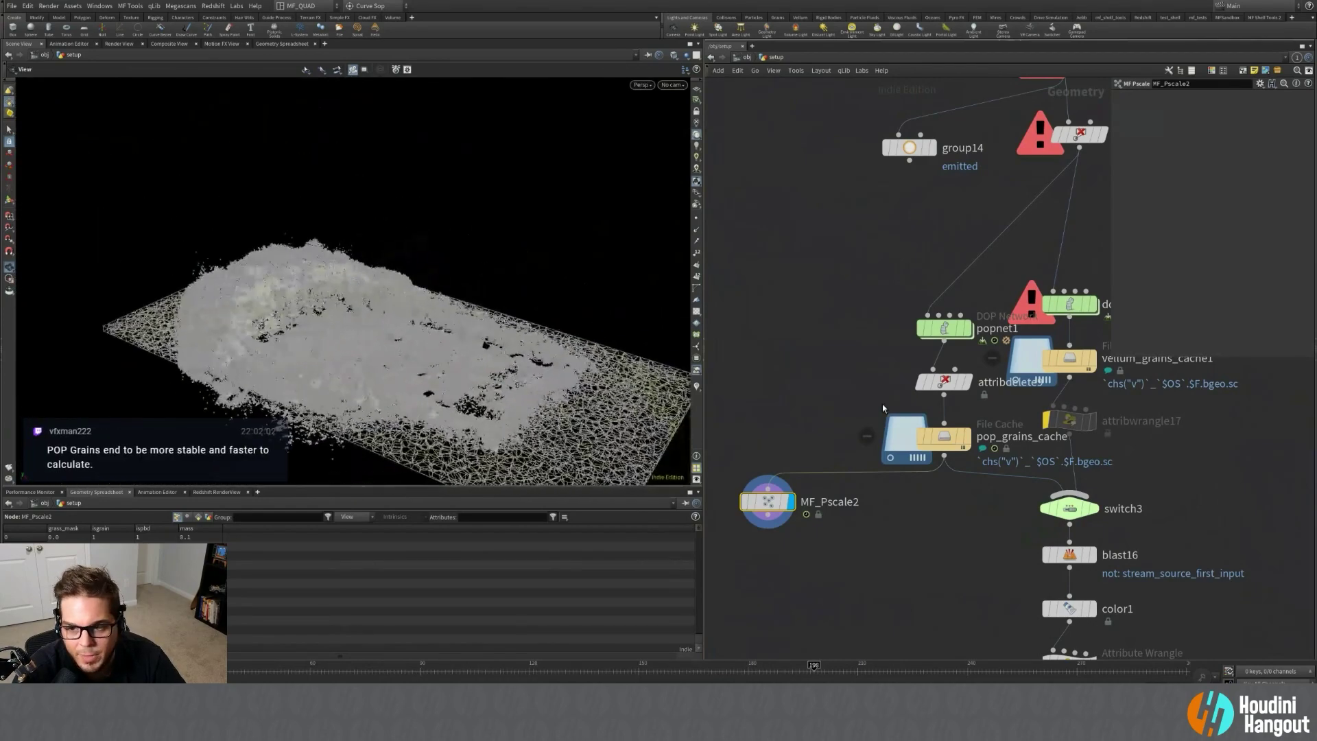
Display the bypassed pointvelocity6 node below attribwrangle35 to inspect the coloured grains along the pile.
scroll(970, 572, "down", 5)
scroll(817, 468, "up", 5)
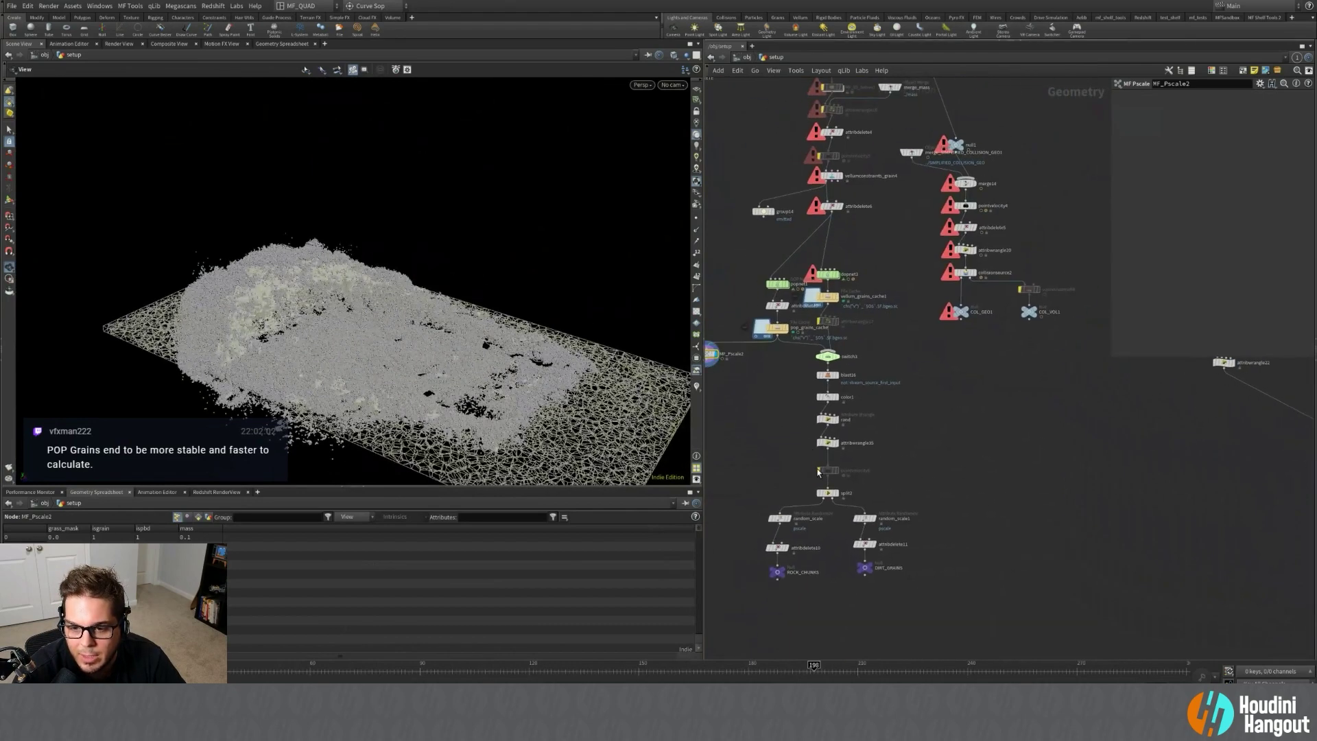
middle_click_drag(790, 515, 847, 433)
left_click(906, 383)
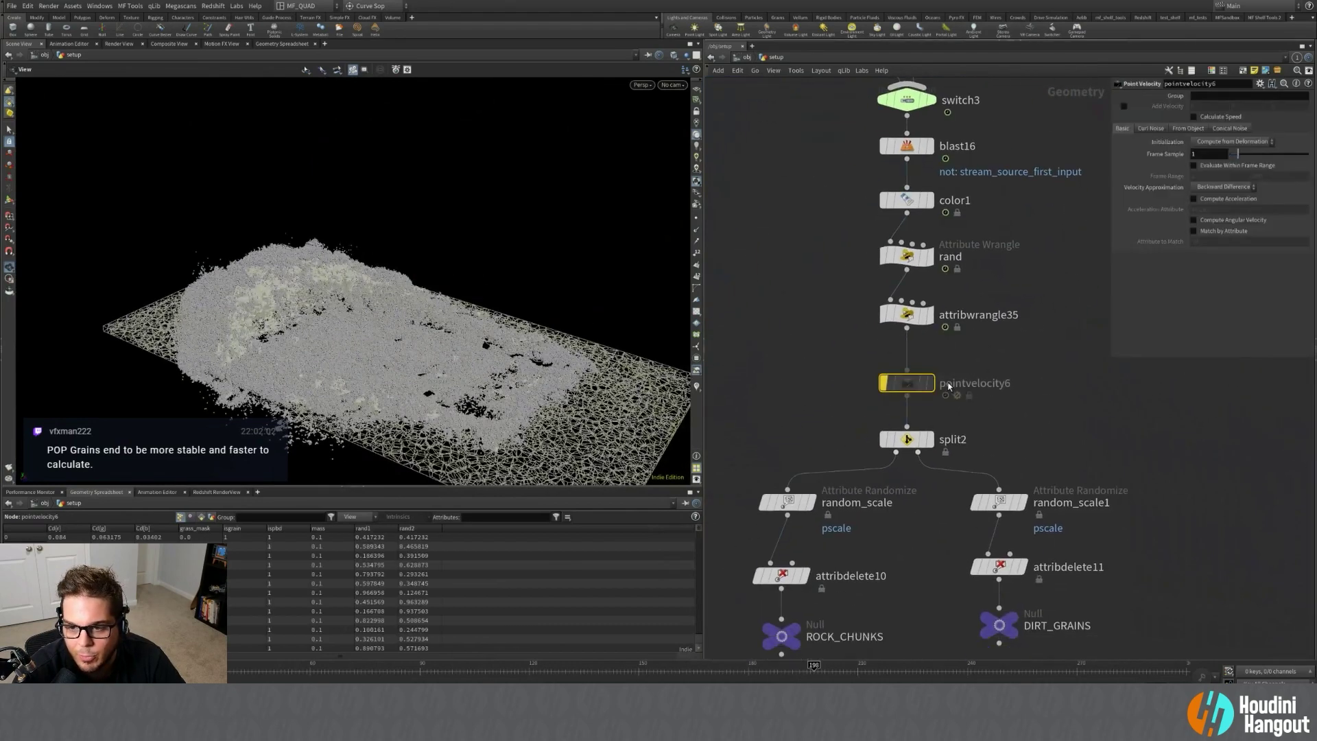
left_click(929, 382)
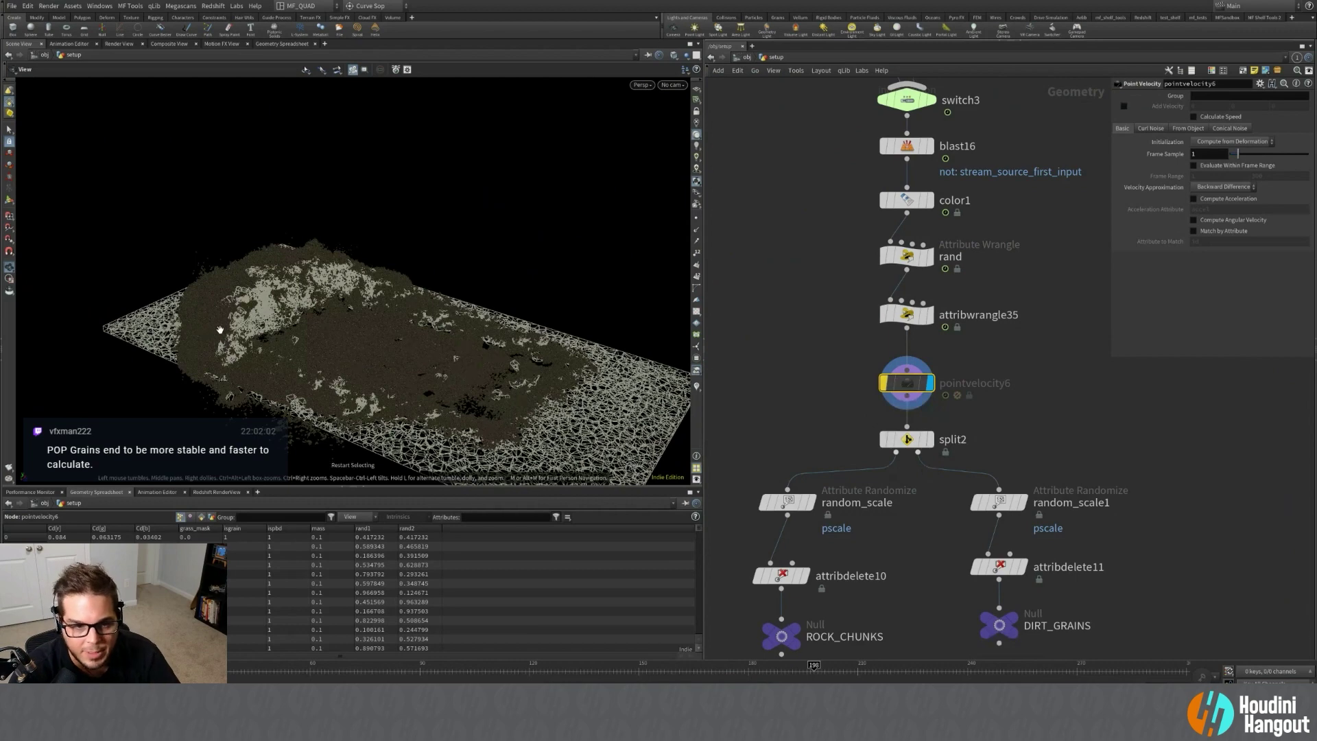
right_click_drag(205, 329, 402, 285)
Review how split2 separates the rock_chunk group by displaying split2, ROCK_CHUNKS and DIRT_GRAINS in turn.
left_click(931, 440)
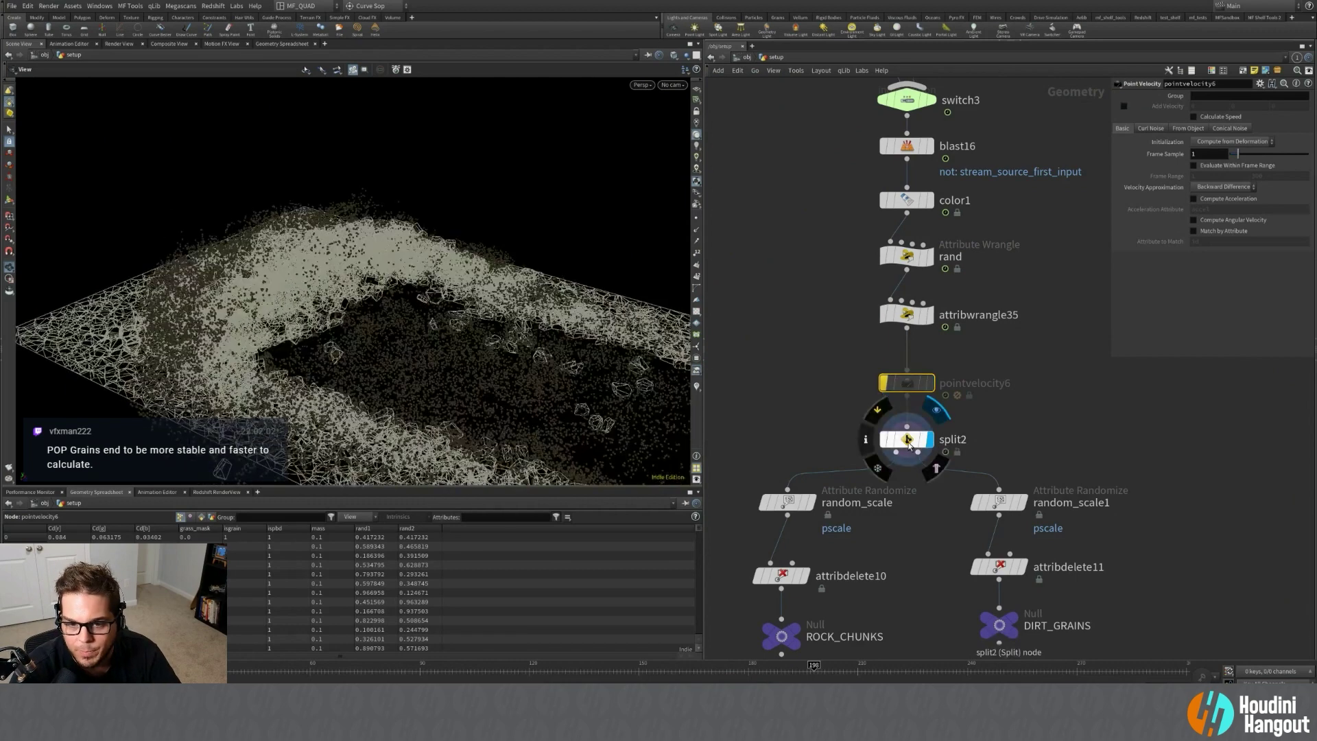
left_click(907, 439)
middle_click_drag(792, 656, 803, 605)
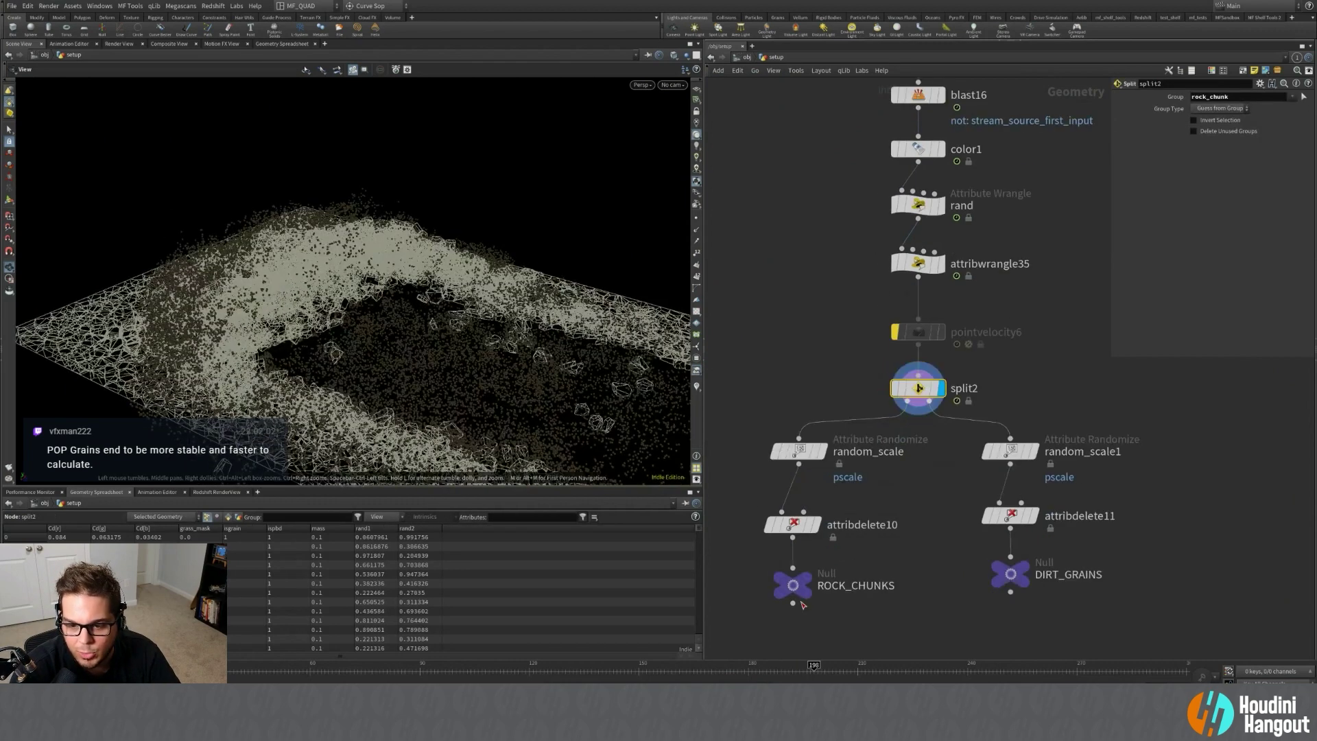
left_click(808, 584)
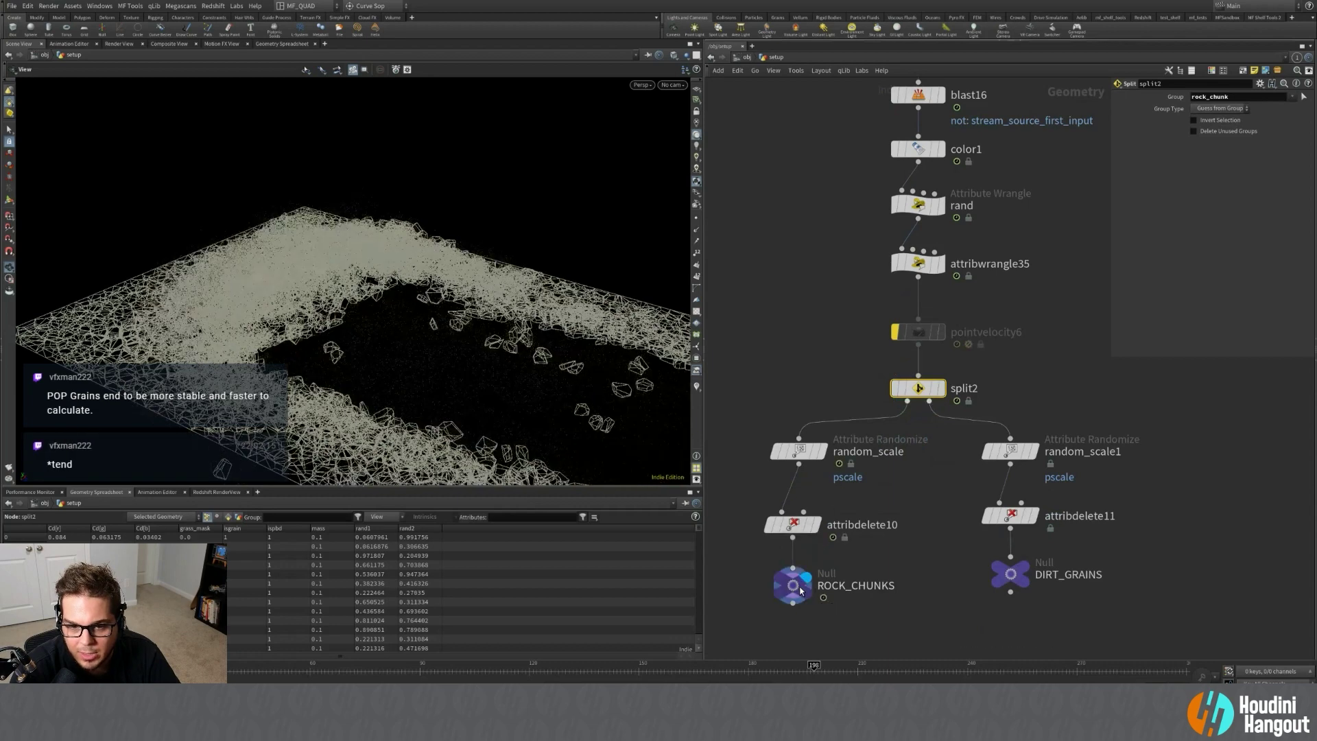
left_click(790, 587)
left_click(1021, 580)
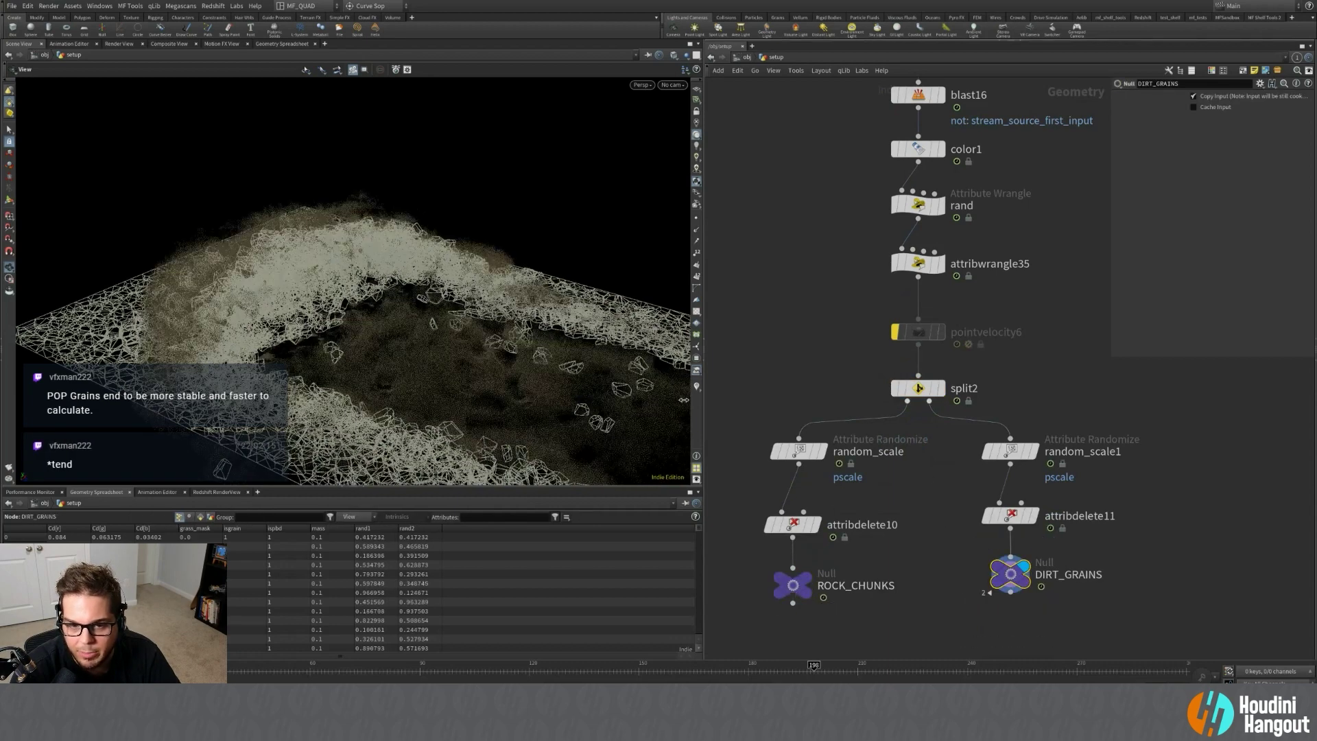
Select the random_scale1, attribdelete11 and DIRT_GRAINS branch to review its pscale randomization, and return the display to split2.
left_click_drag(1079, 369, 1003, 602)
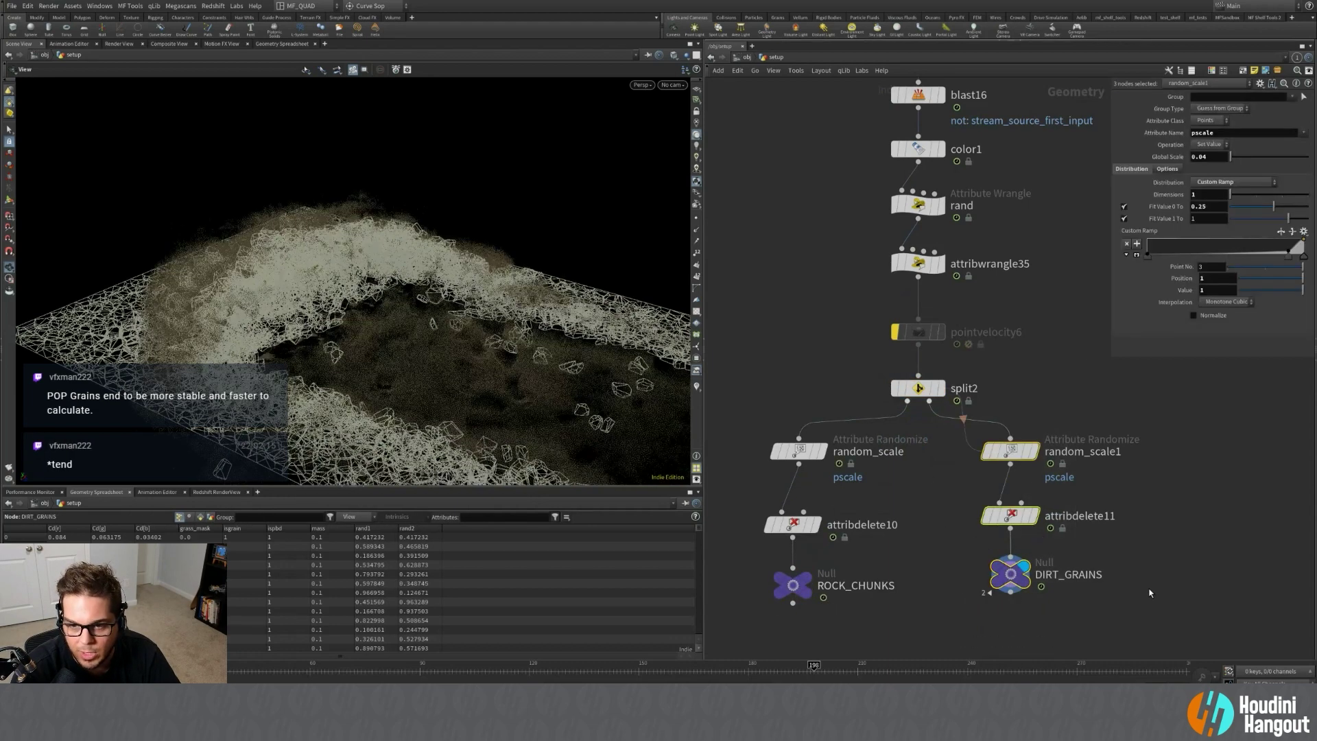
left_click(1149, 590)
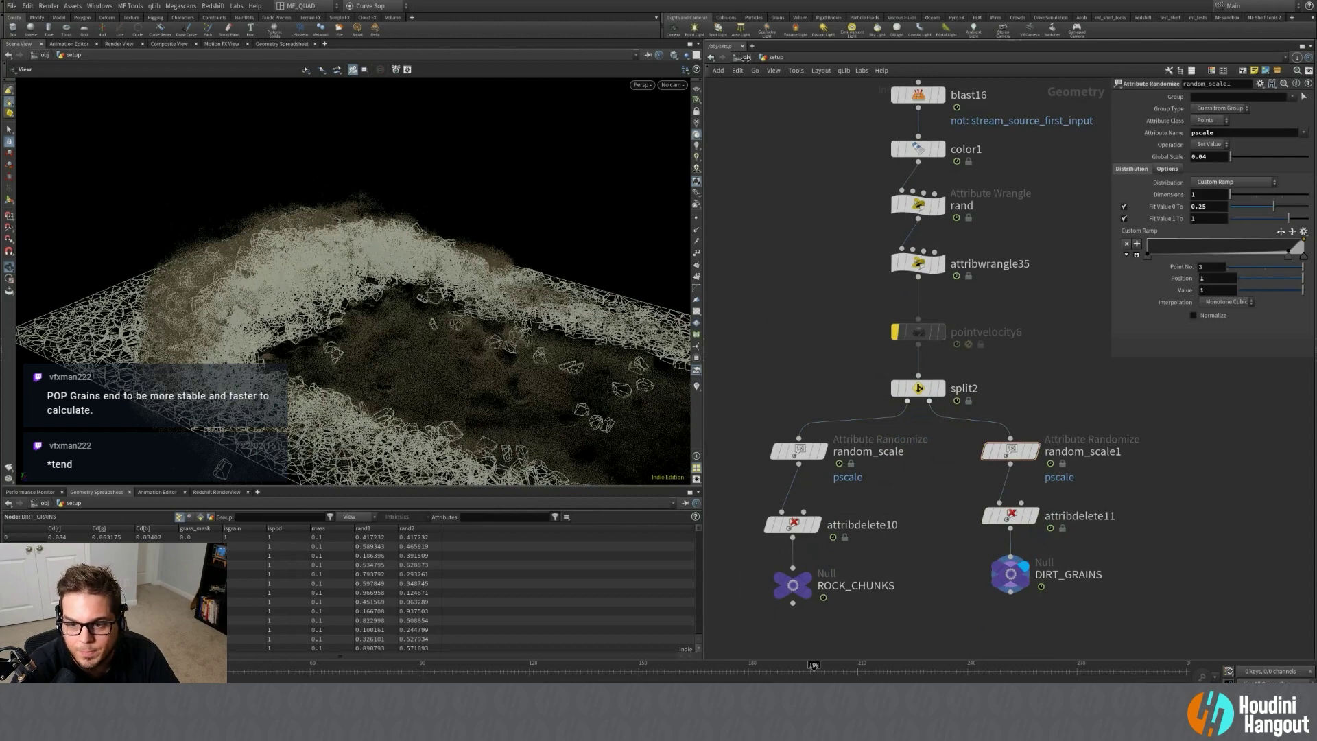
middle_click_drag(807, 230, 805, 255)
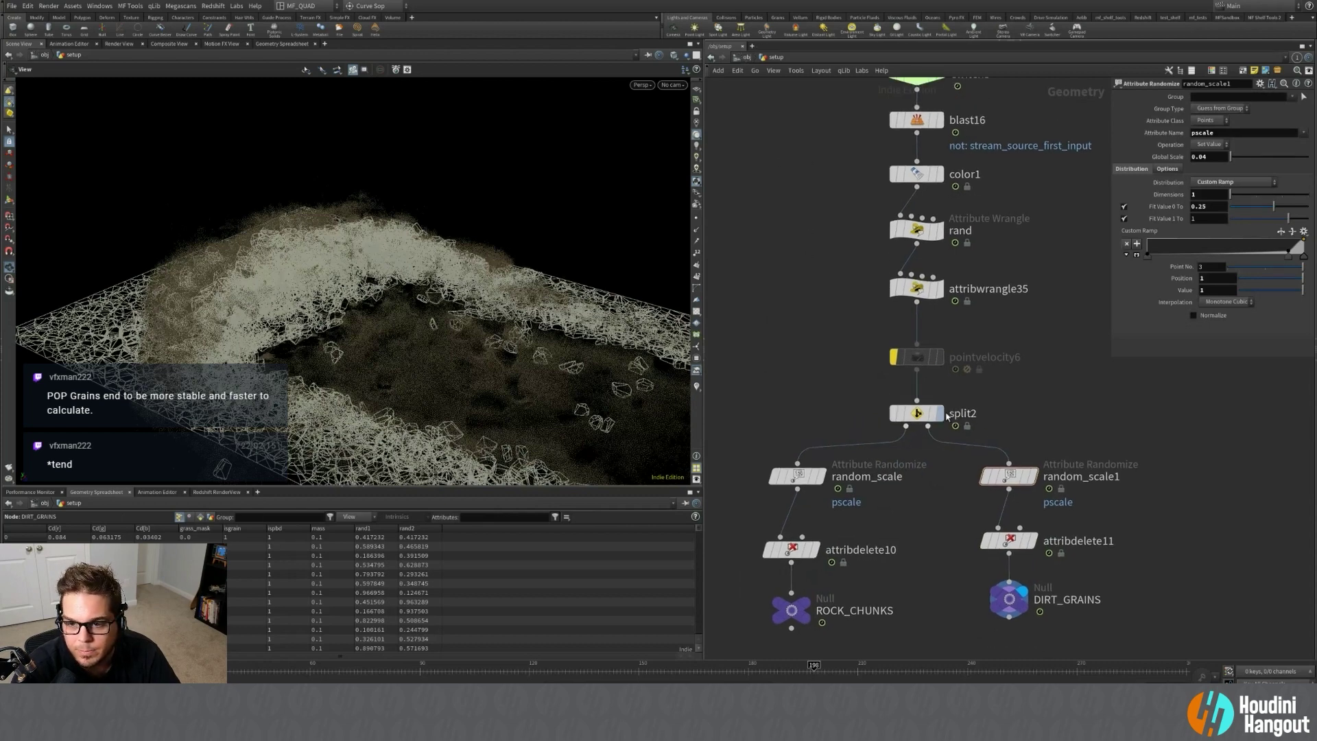
left_click(940, 414)
left_click(917, 413)
Find the ground network and display its source grid and curve1 to compare the hole outline with the debris.
scroll(903, 402, "down", 6)
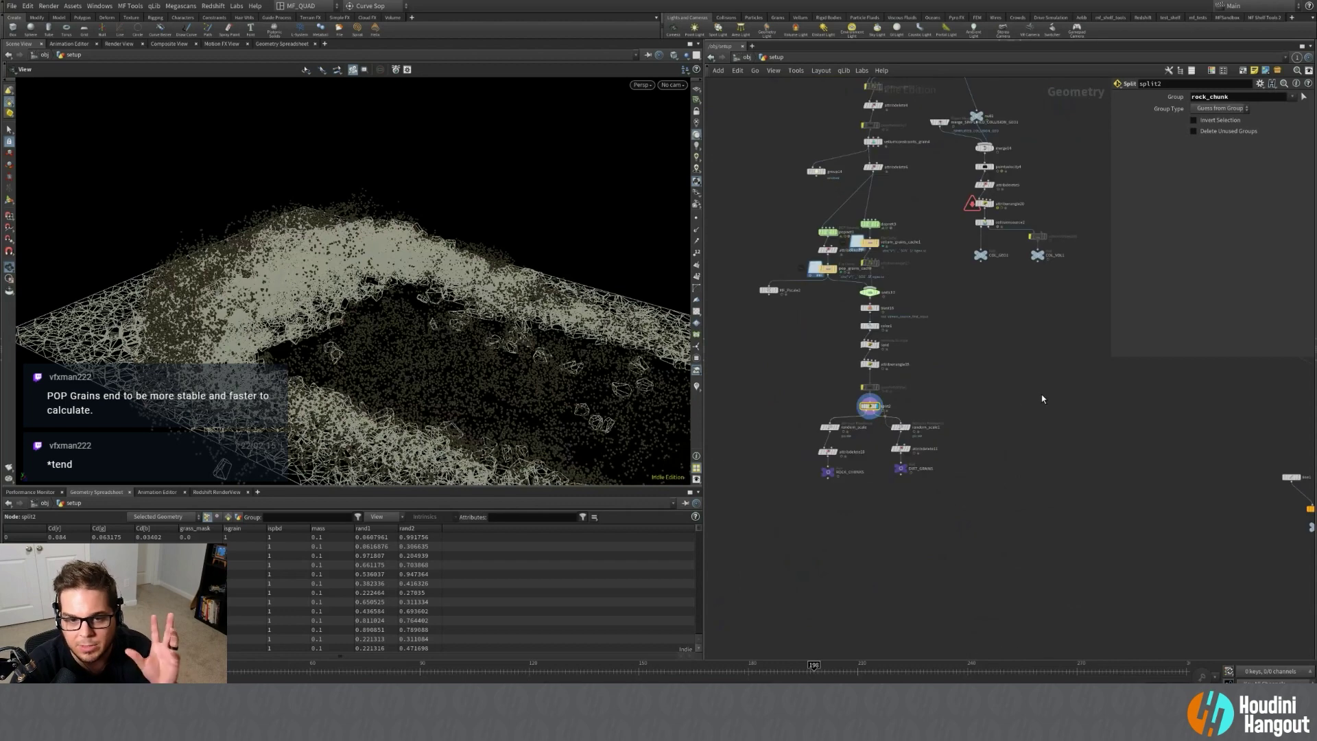
middle_click_drag(961, 388, 865, 429)
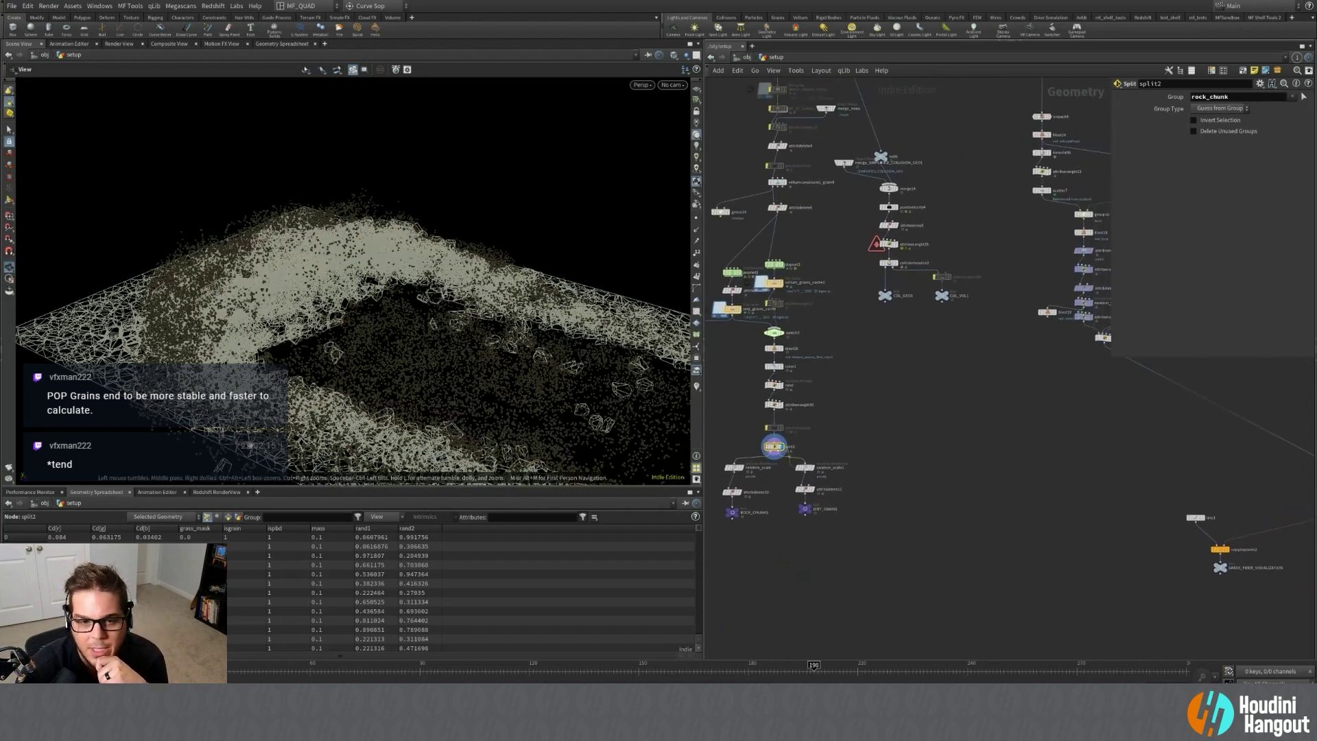
middle_click_drag(1088, 399, 911, 467)
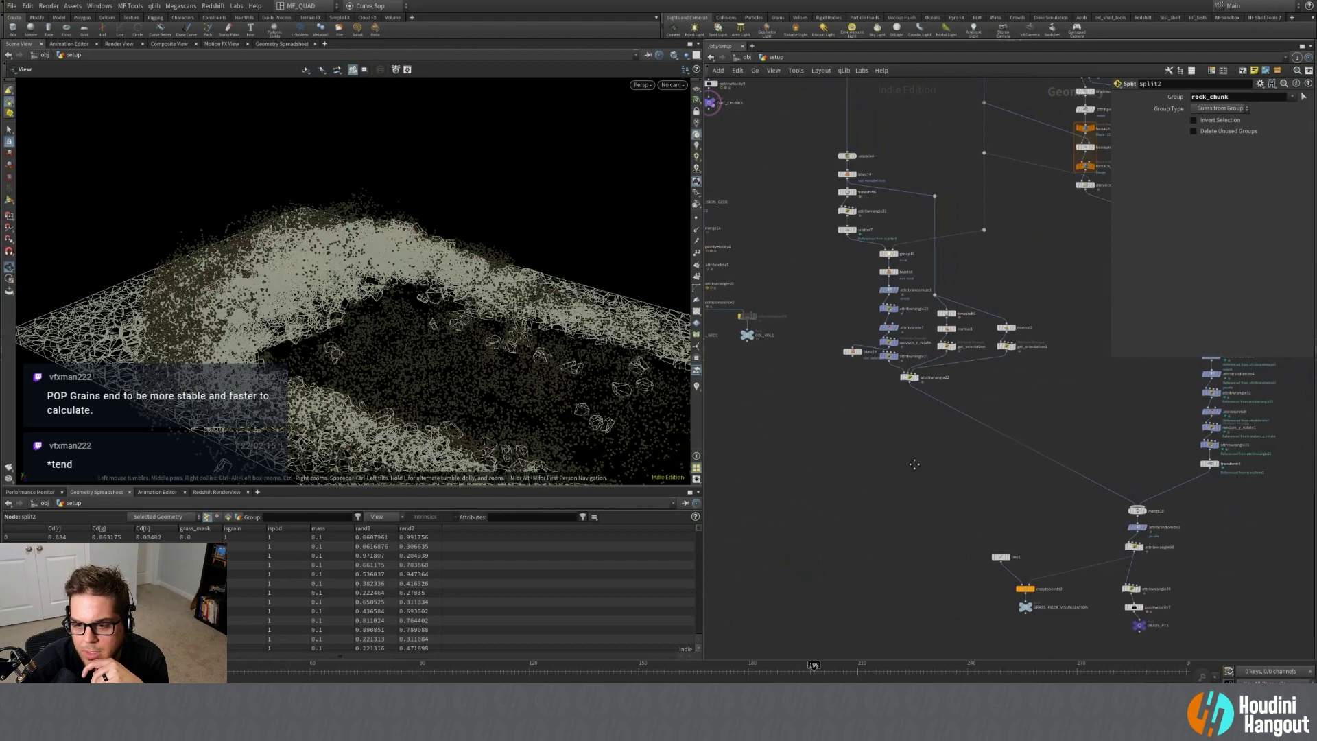
scroll(851, 521, "down", 5)
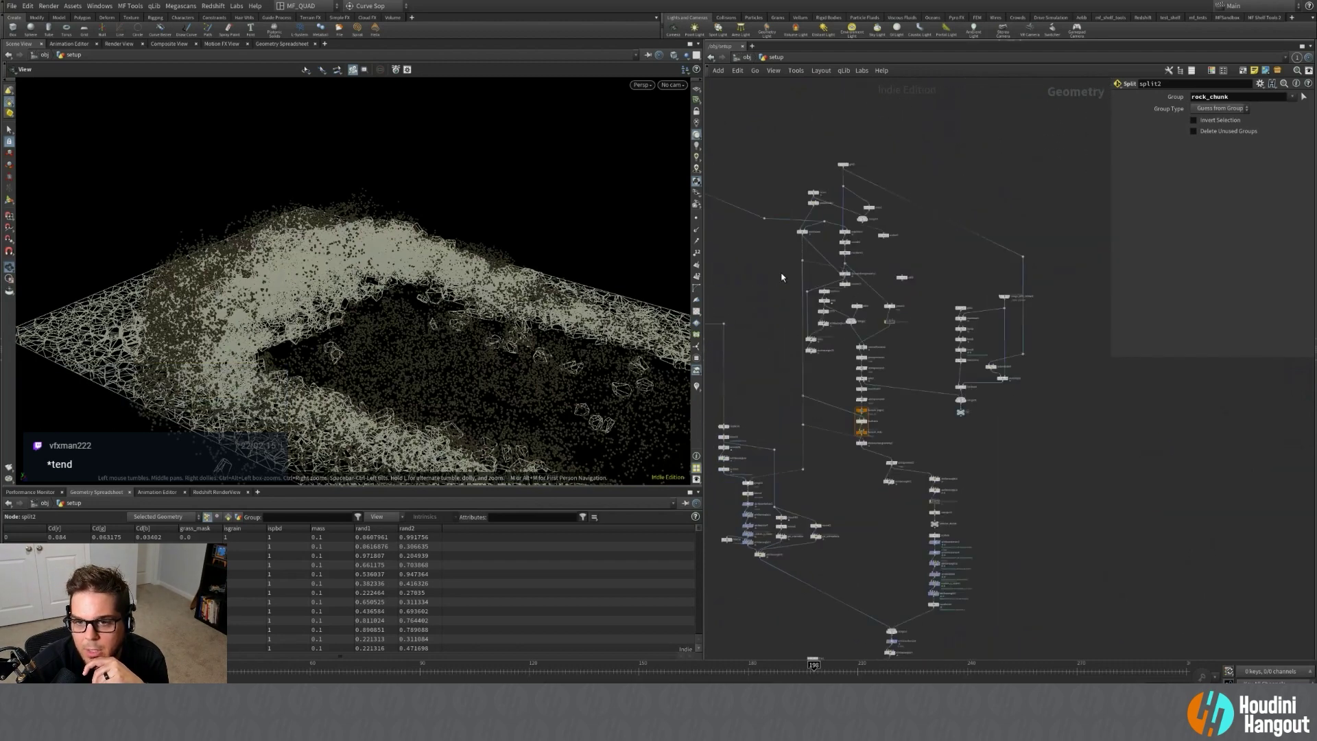
scroll(837, 180, "up", 4)
left_click(857, 146)
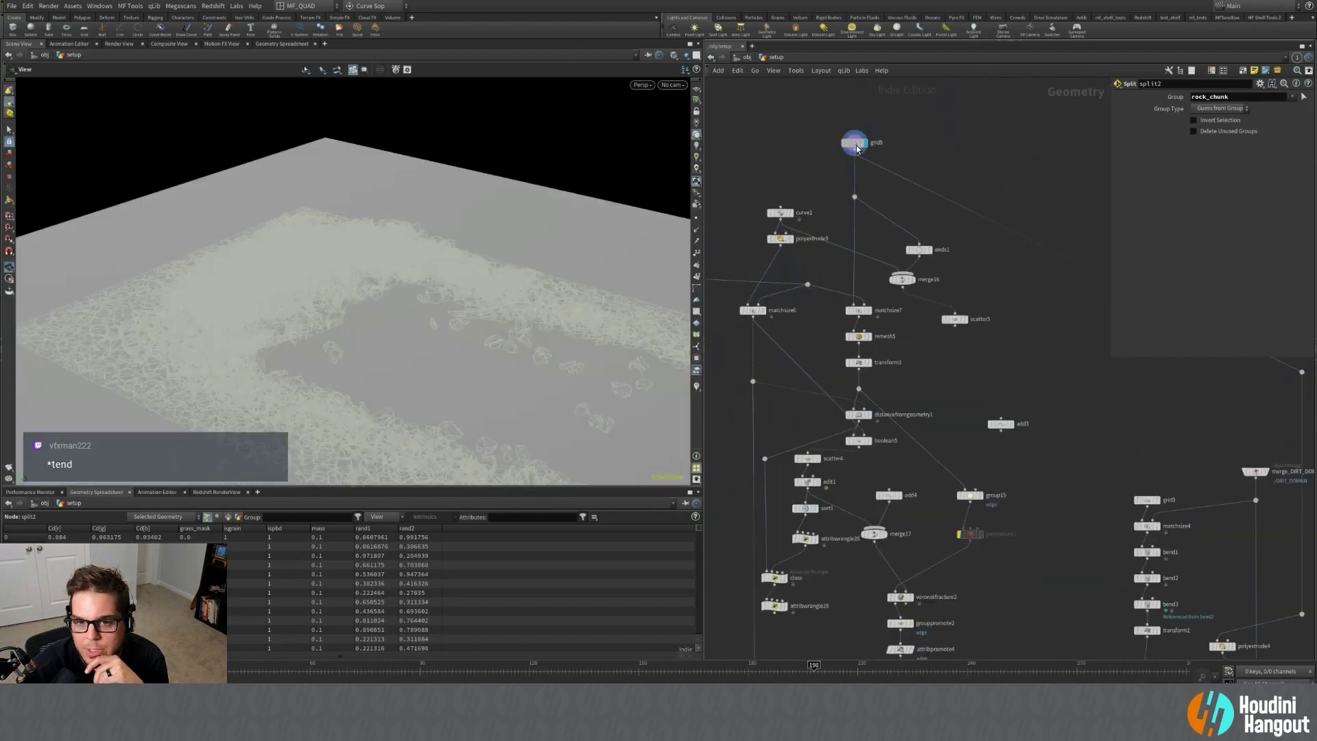
left_click(782, 213)
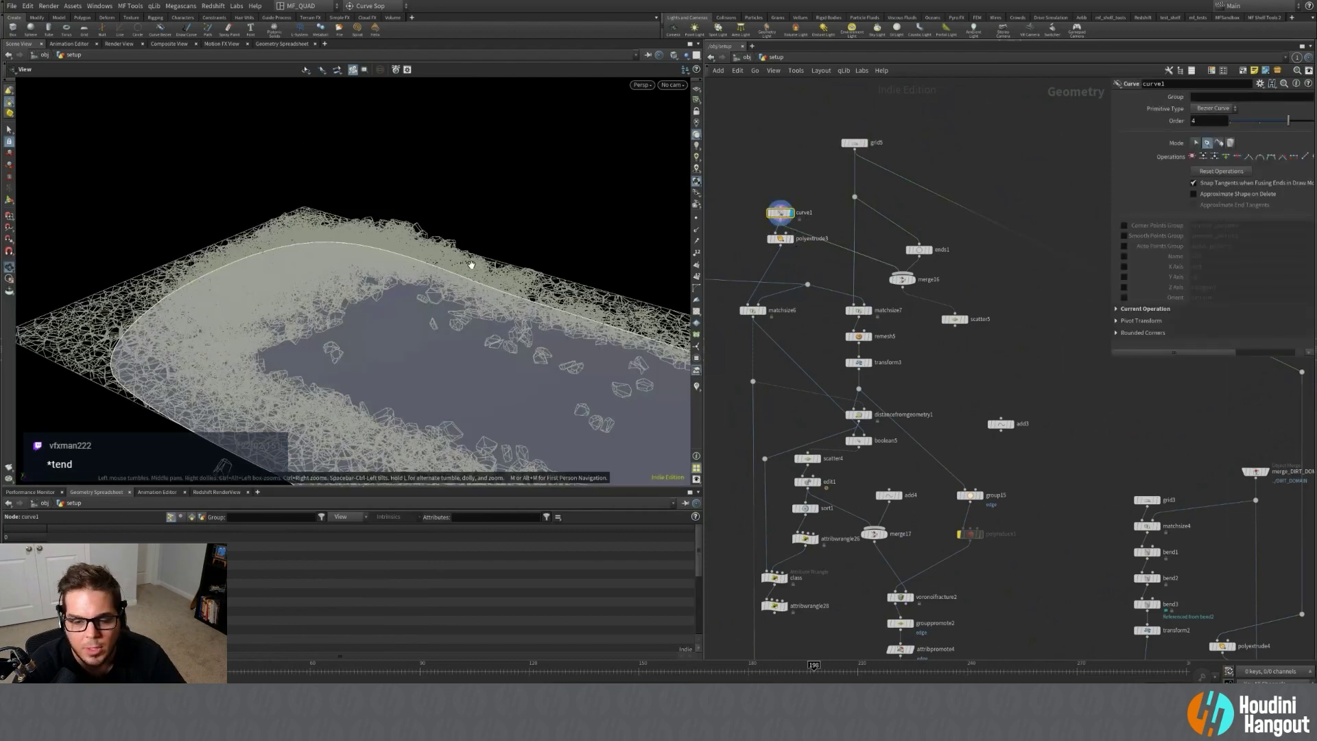
middle_click_drag(989, 413, 1005, 298)
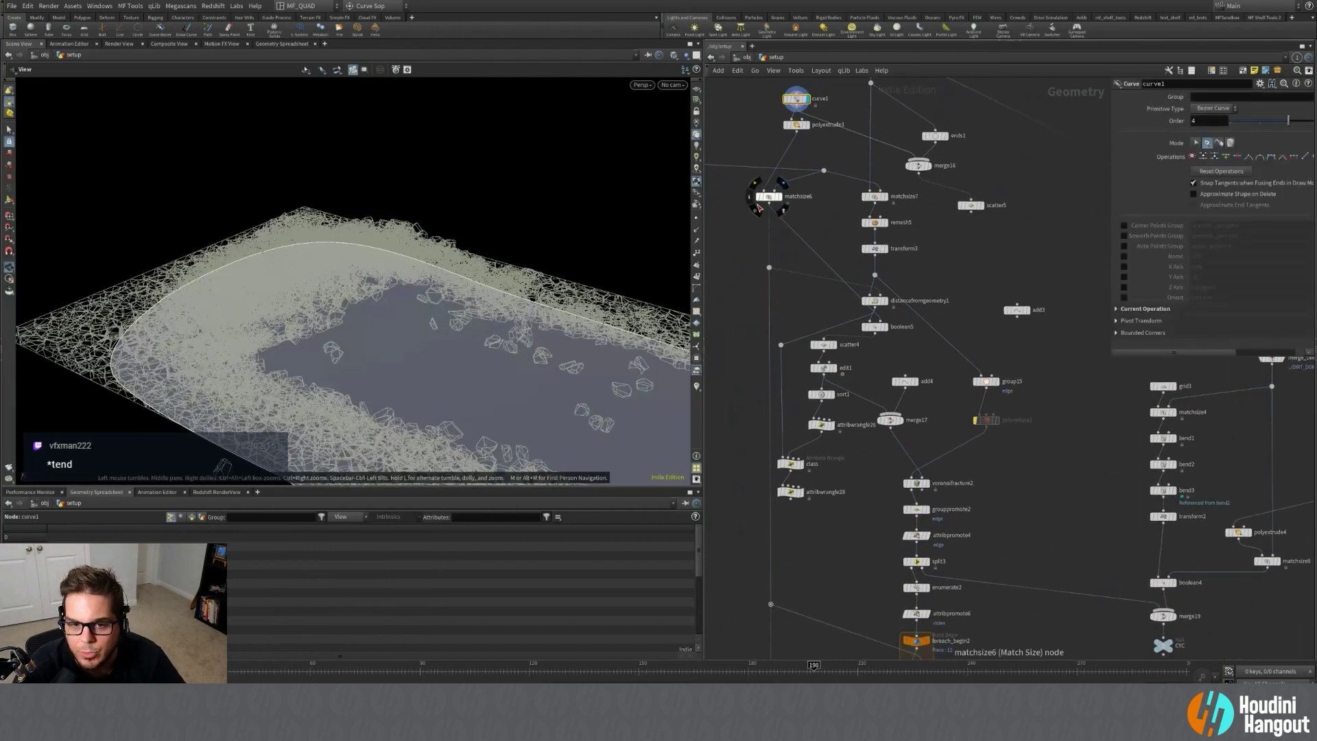
right_click_drag(470, 346, 349, 350)
left_click_drag(348, 350, 384, 302)
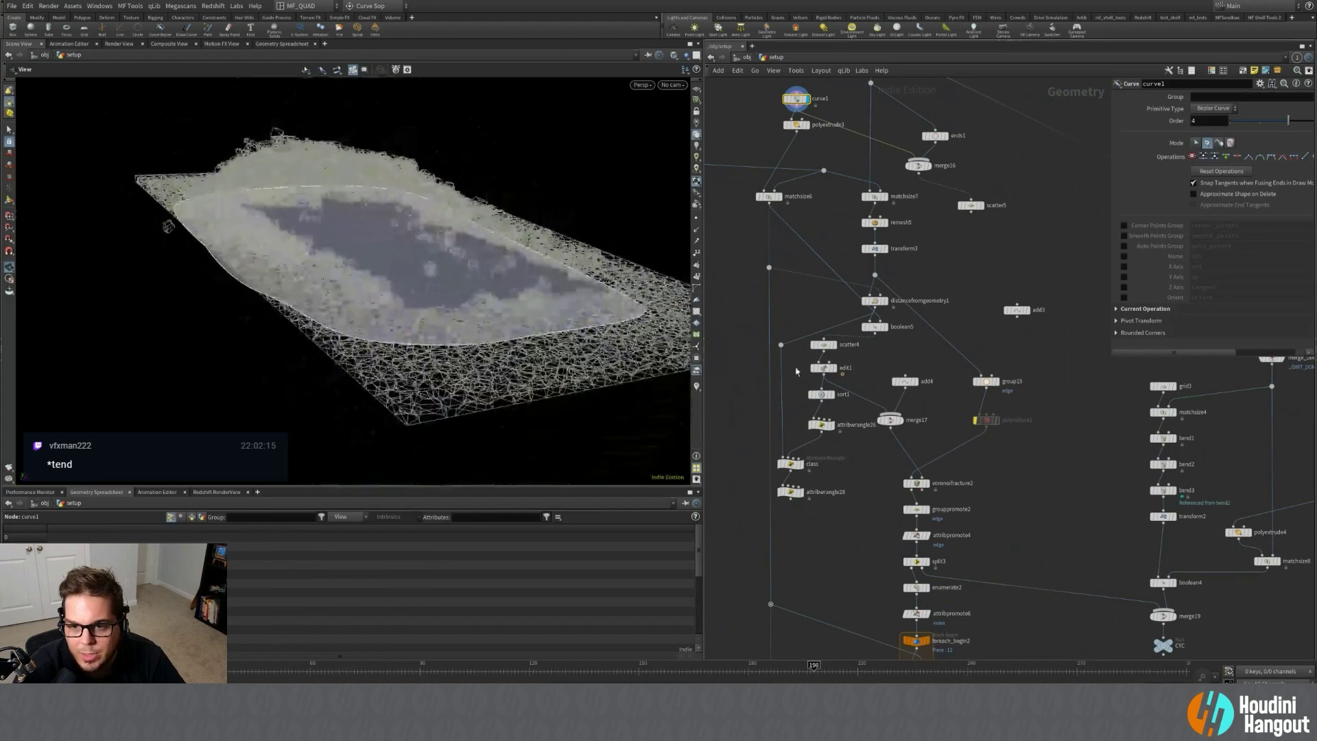
Display distancefromgeometry2 below the for-each block and review its grass_mask output mask around the hole.
middle_click_drag(854, 524, 832, 65)
middle_click_drag(832, 273, 941, 318)
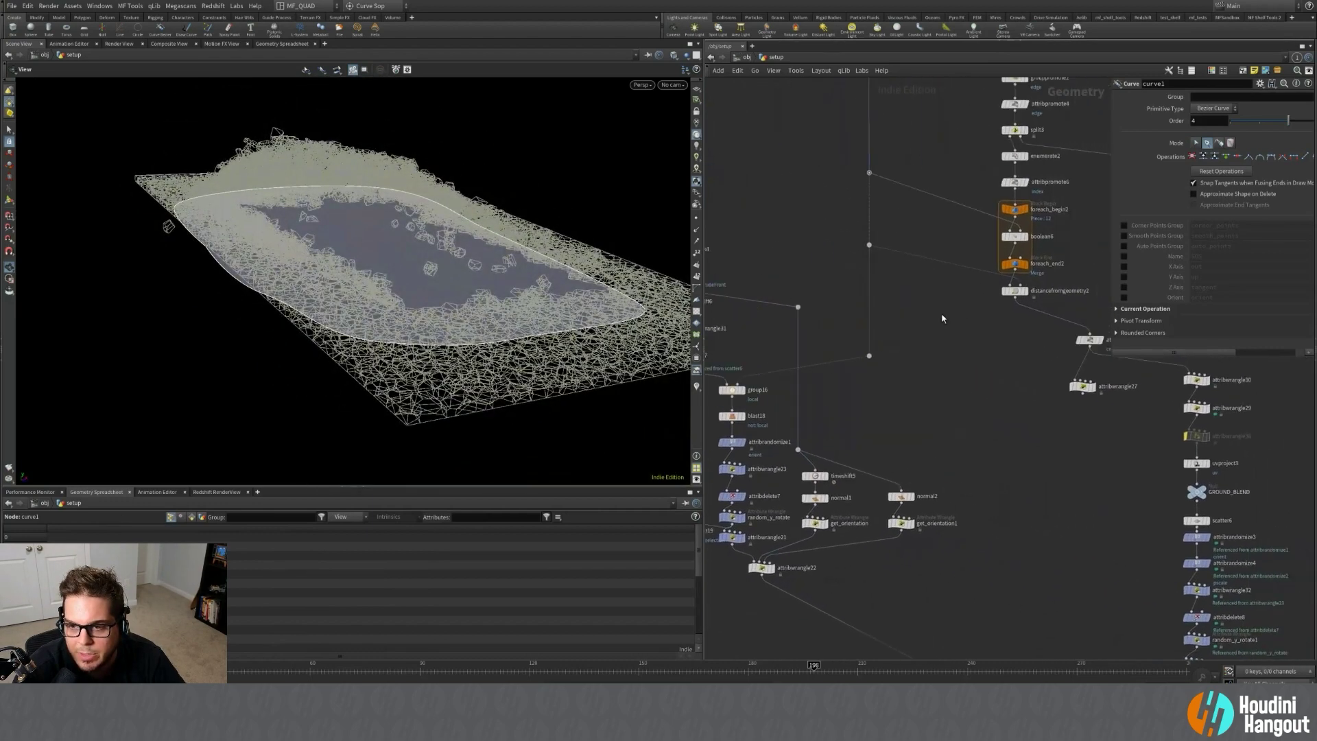
left_click(1025, 291)
left_click(1014, 290)
left_click_drag(351, 239, 511, 296)
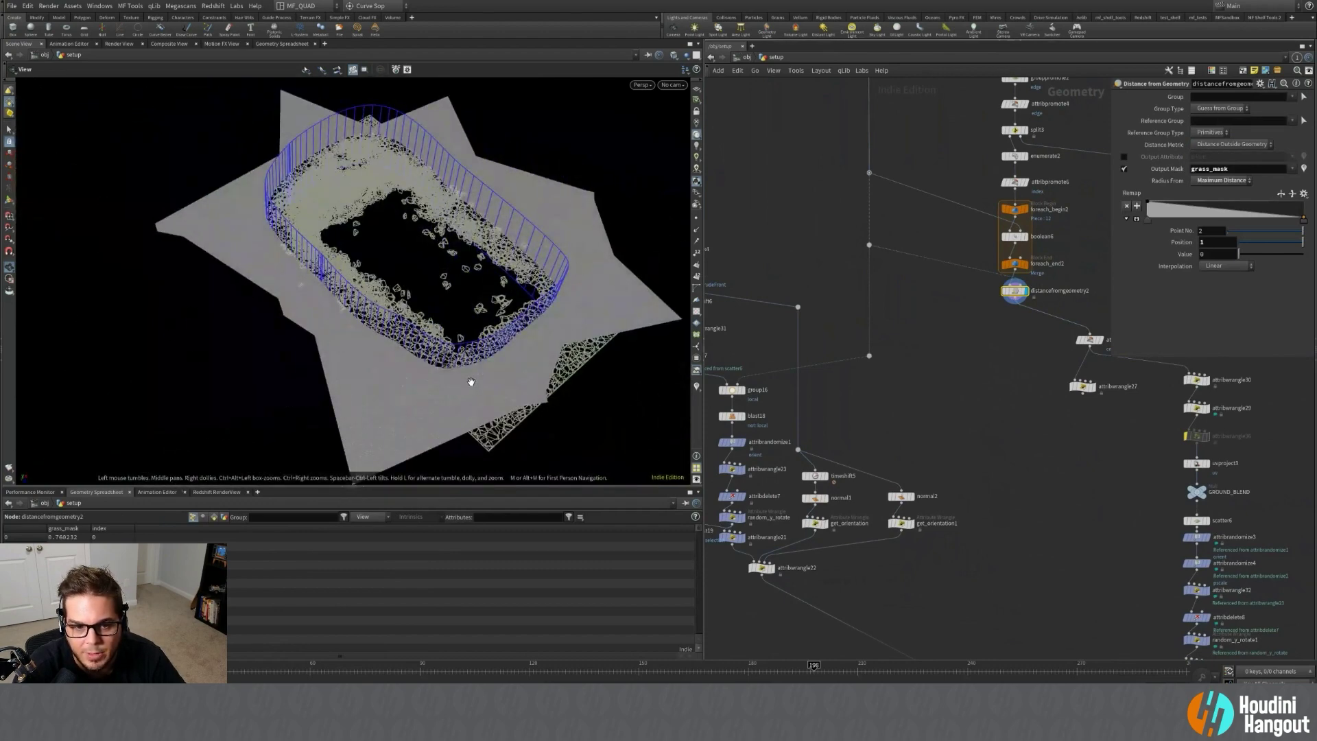
left_click_drag(379, 282, 431, 105)
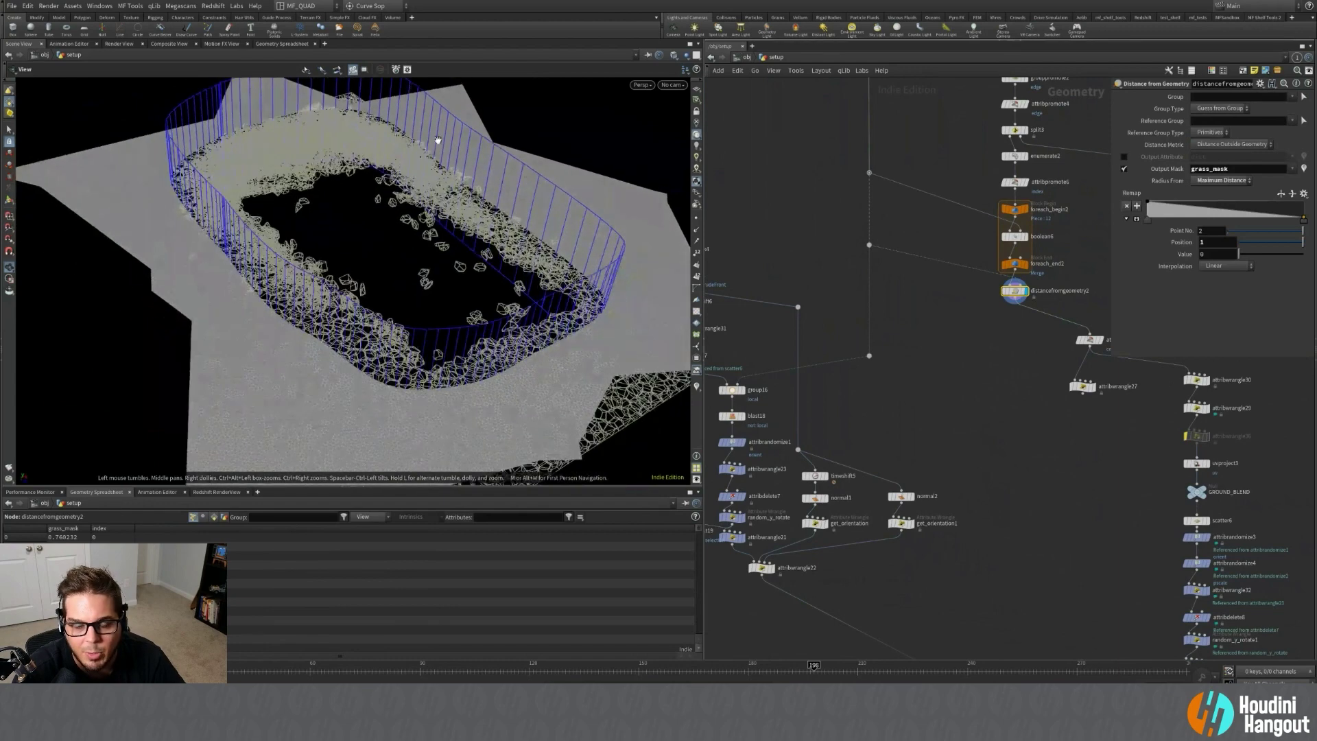
middle_click_drag(448, 151, 527, 156)
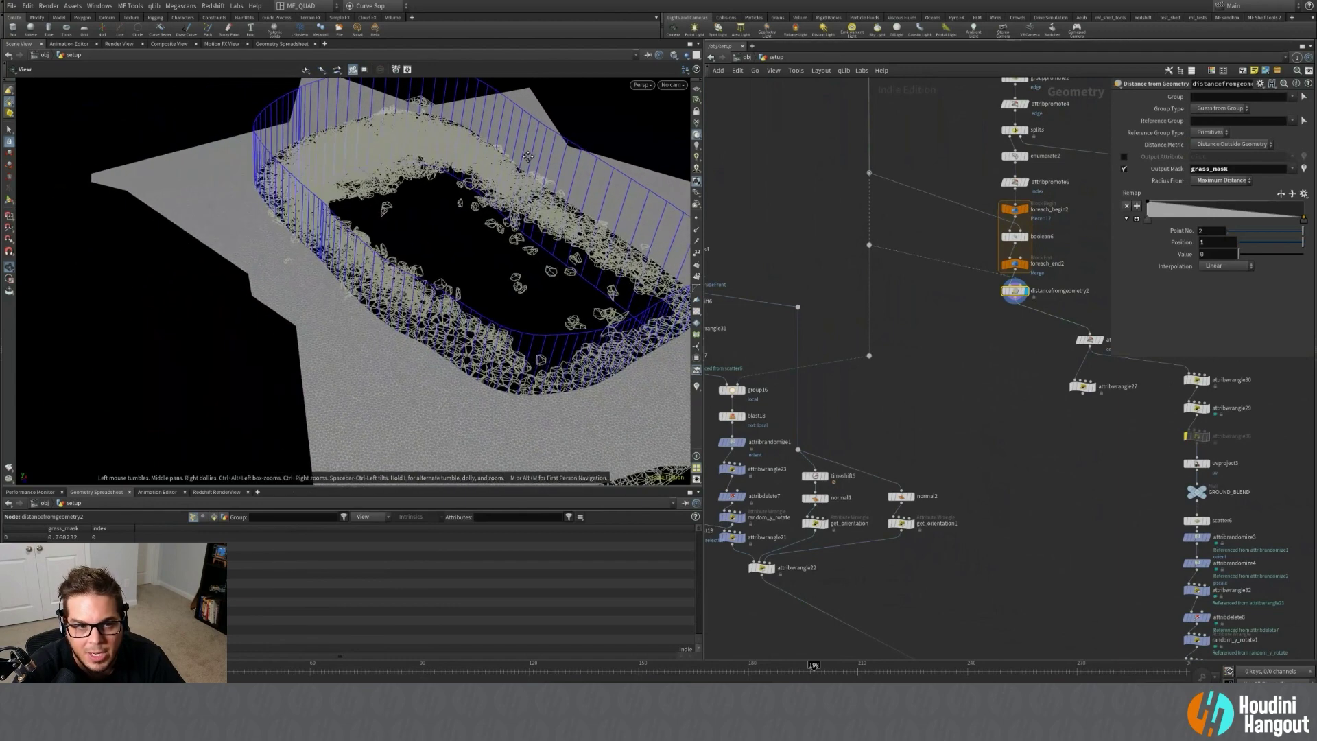
Check the attributes in distancefromgeometry2's node info, close it, and turn on the grass_mask visualization in the viewport.
middle_click_drag(1042, 421, 996, 404)
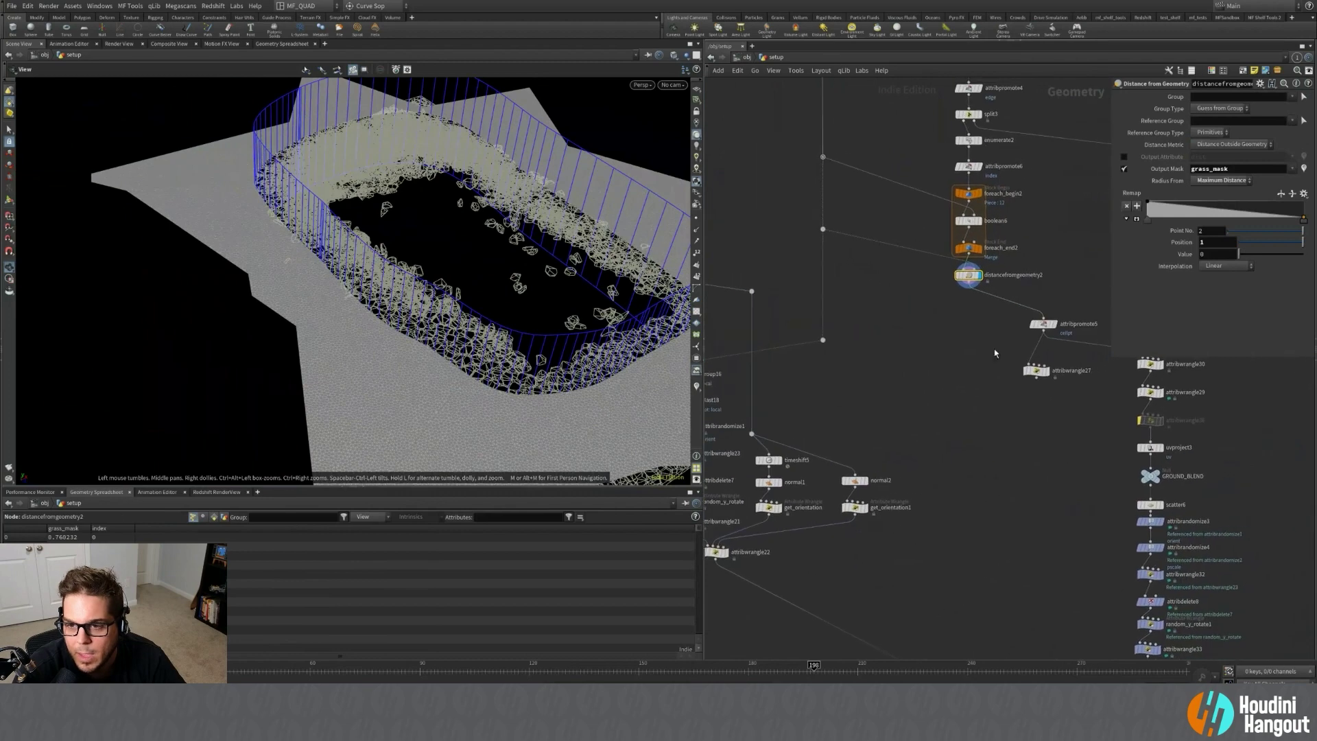
left_click(956, 288)
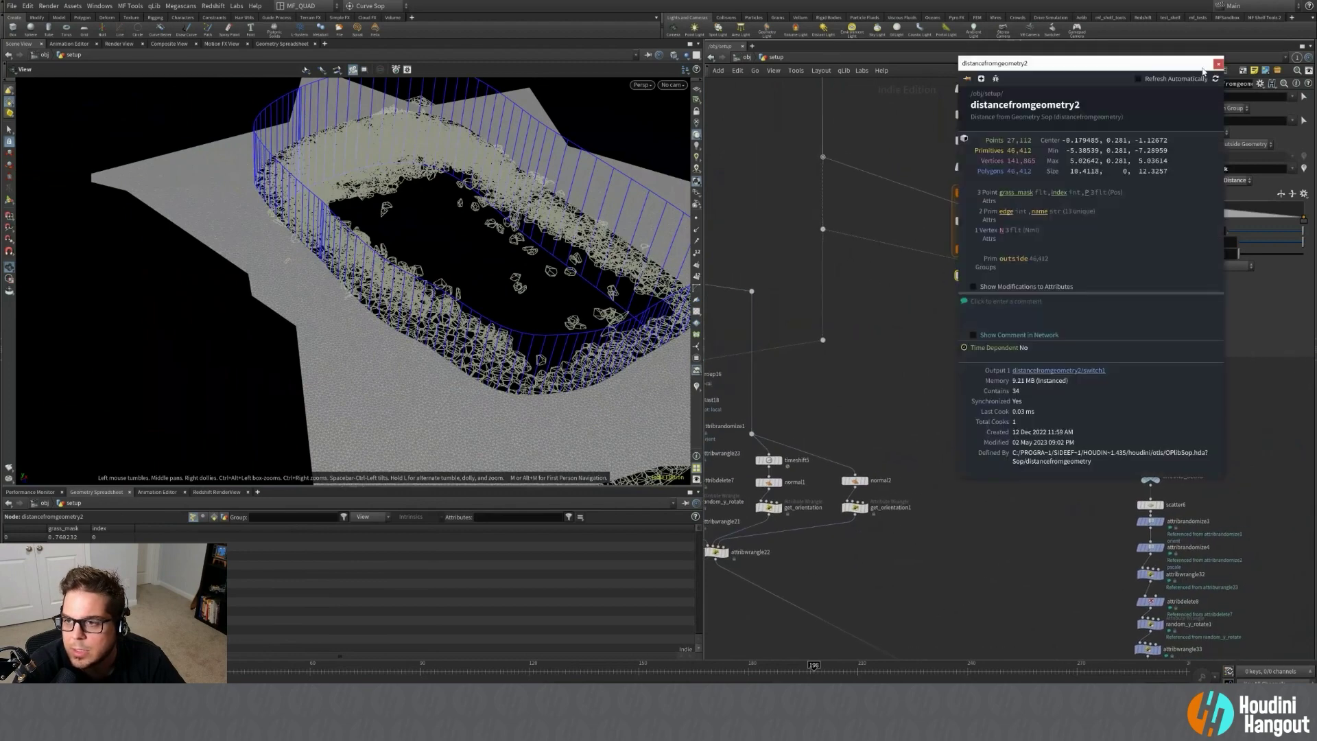
left_click_drag(1181, 66, 934, 84)
left_click(979, 80)
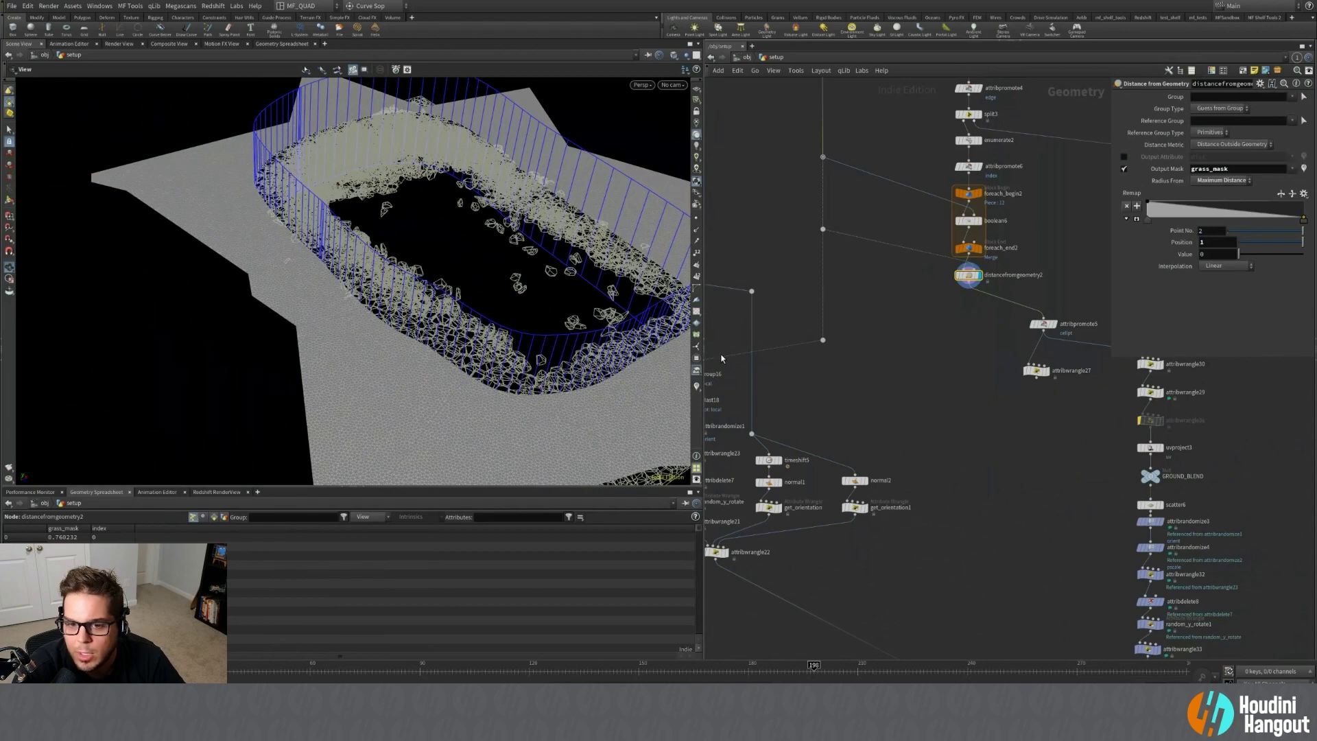
left_click(695, 388)
left_click_drag(330, 243, 364, 291)
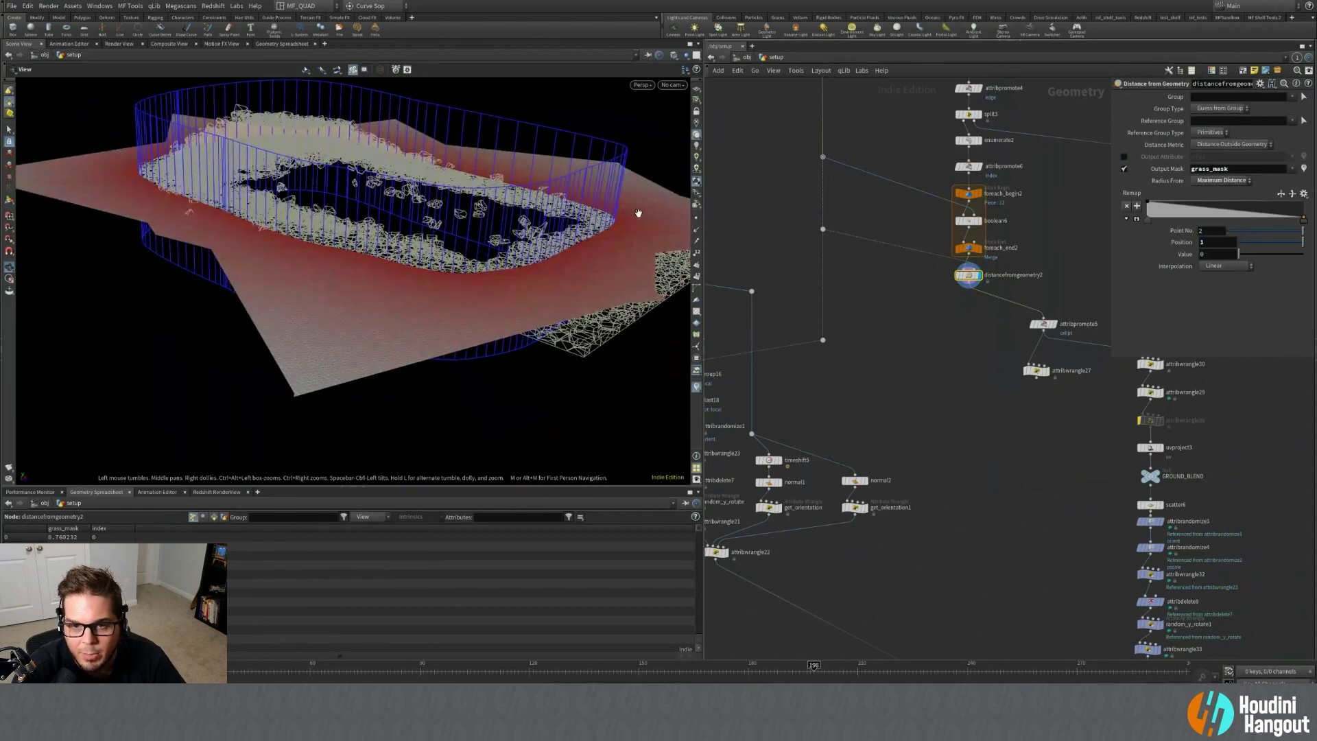
Display group16 in the grass scatter branch and inspect the local point group inside the hole's bounding object.
left_click_drag(563, 288, 669, 250)
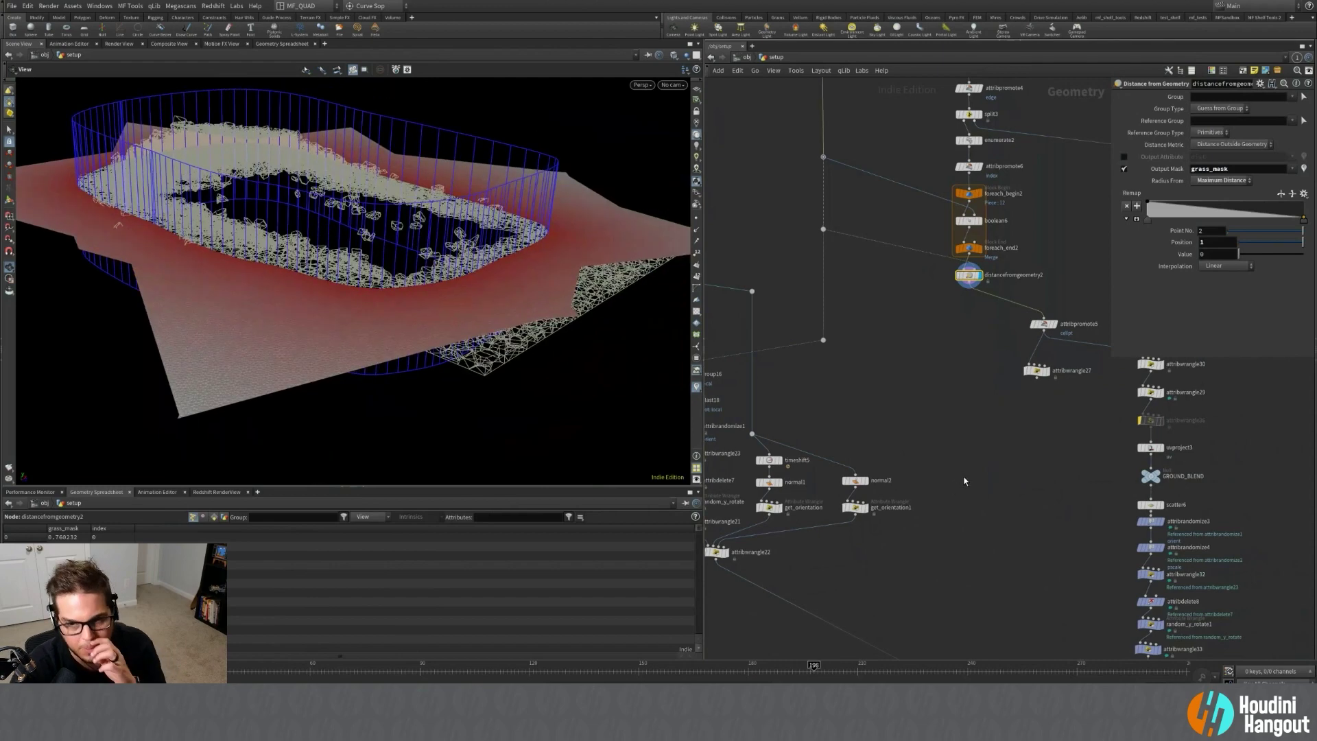
middle_click_drag(964, 483, 1101, 387)
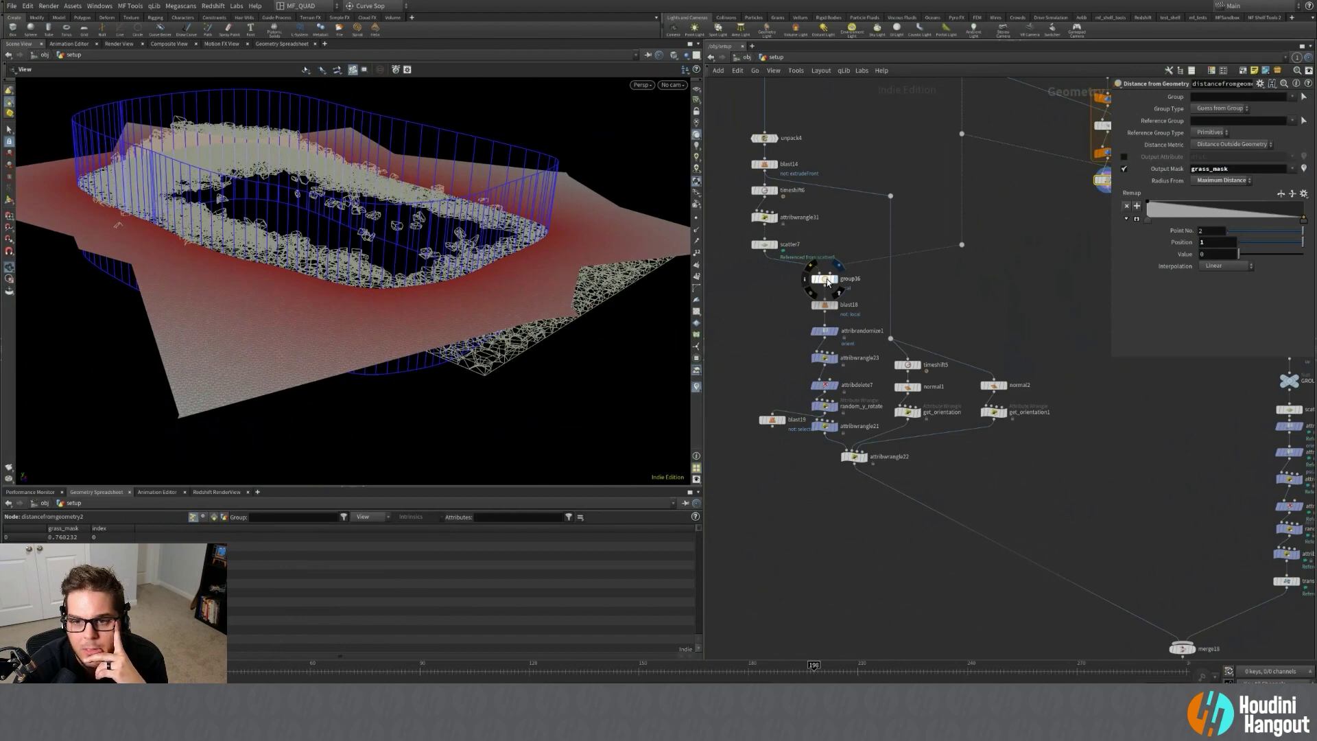
left_click(828, 282)
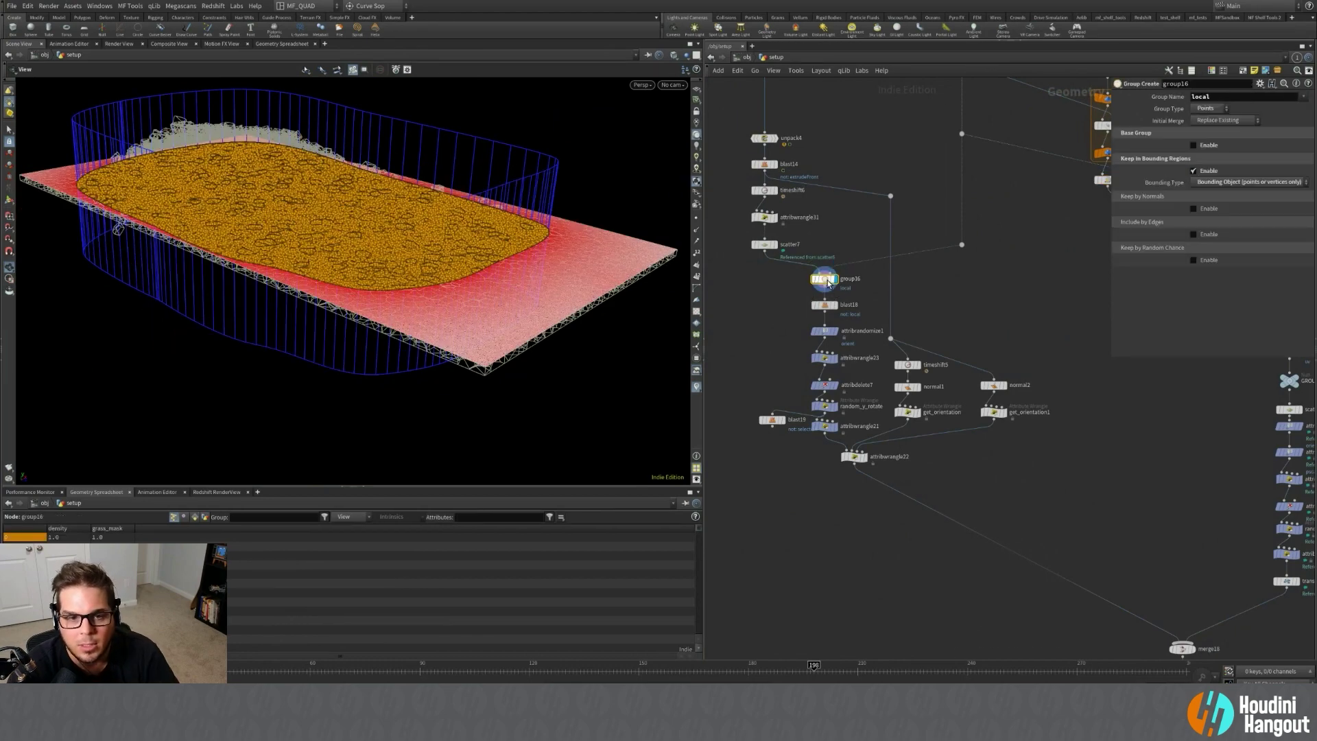
middle_click_drag(847, 80, 883, 218)
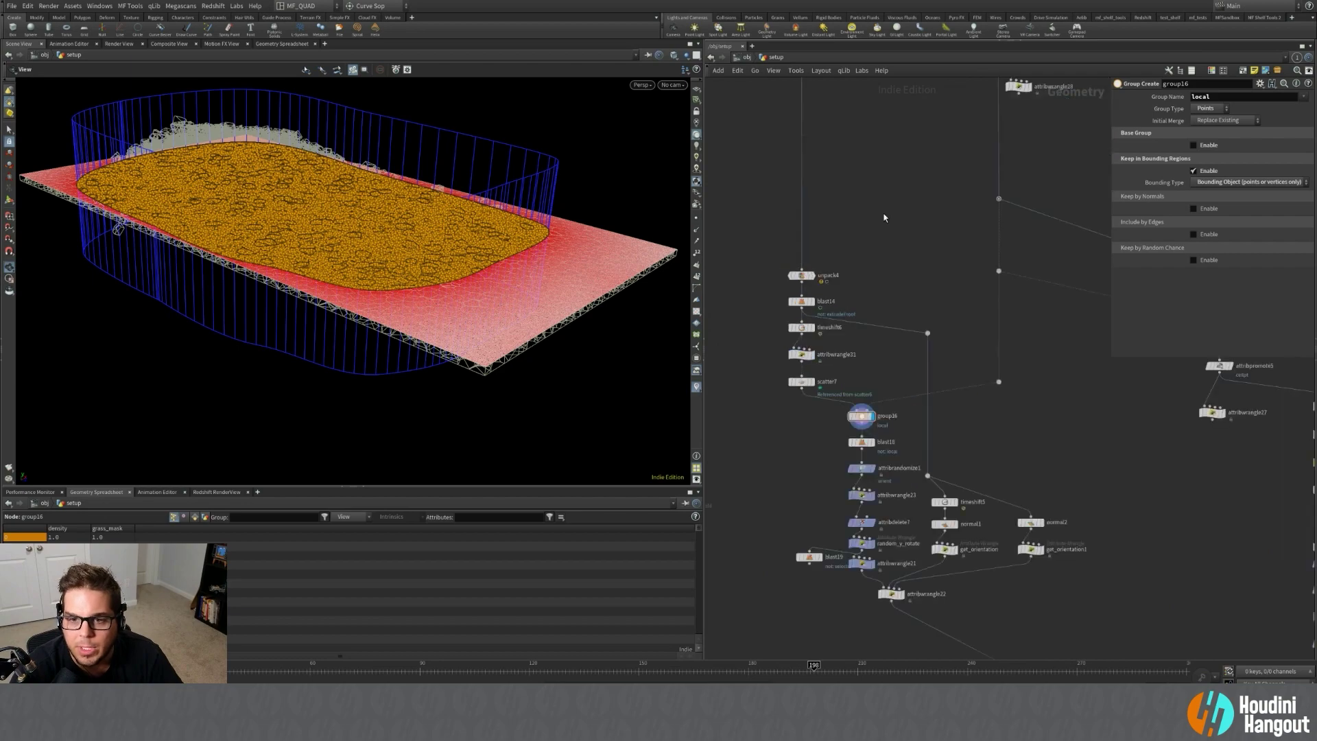
scroll(268, 212, "up", 10)
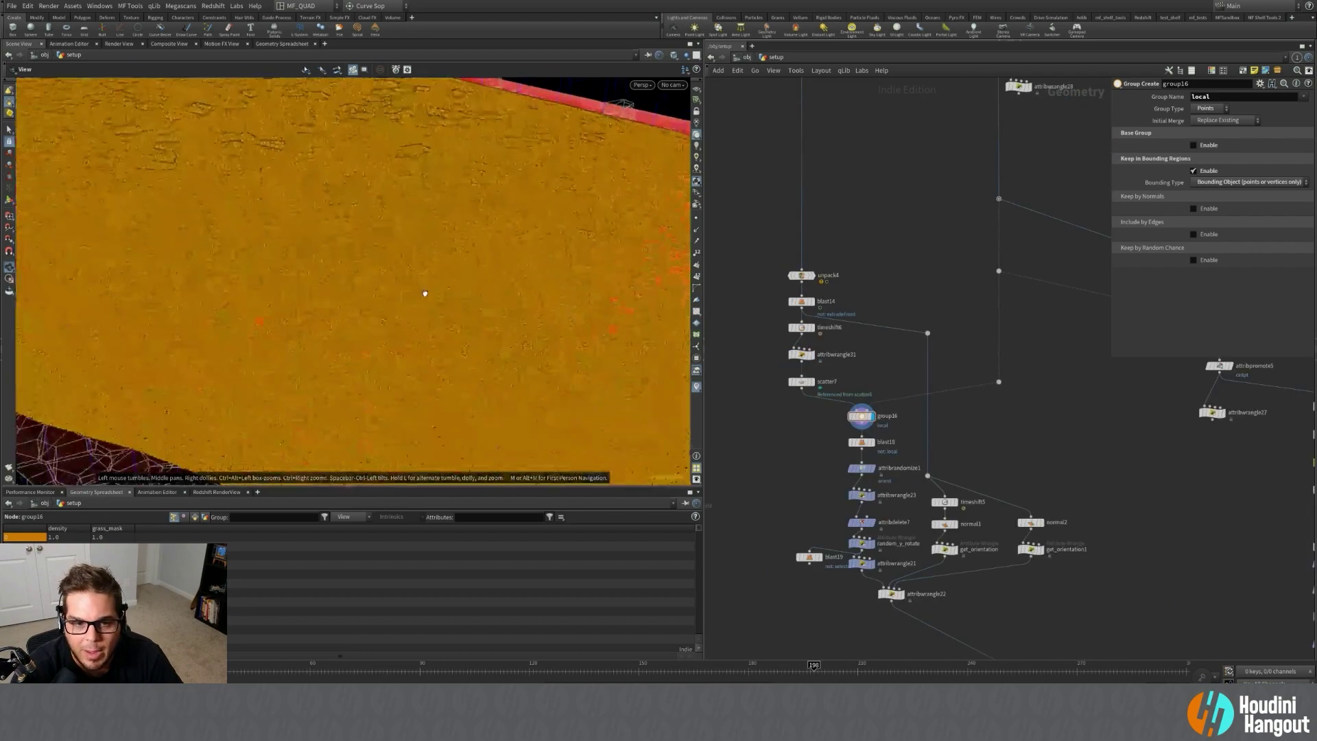
left_click_drag(505, 397, 528, 289)
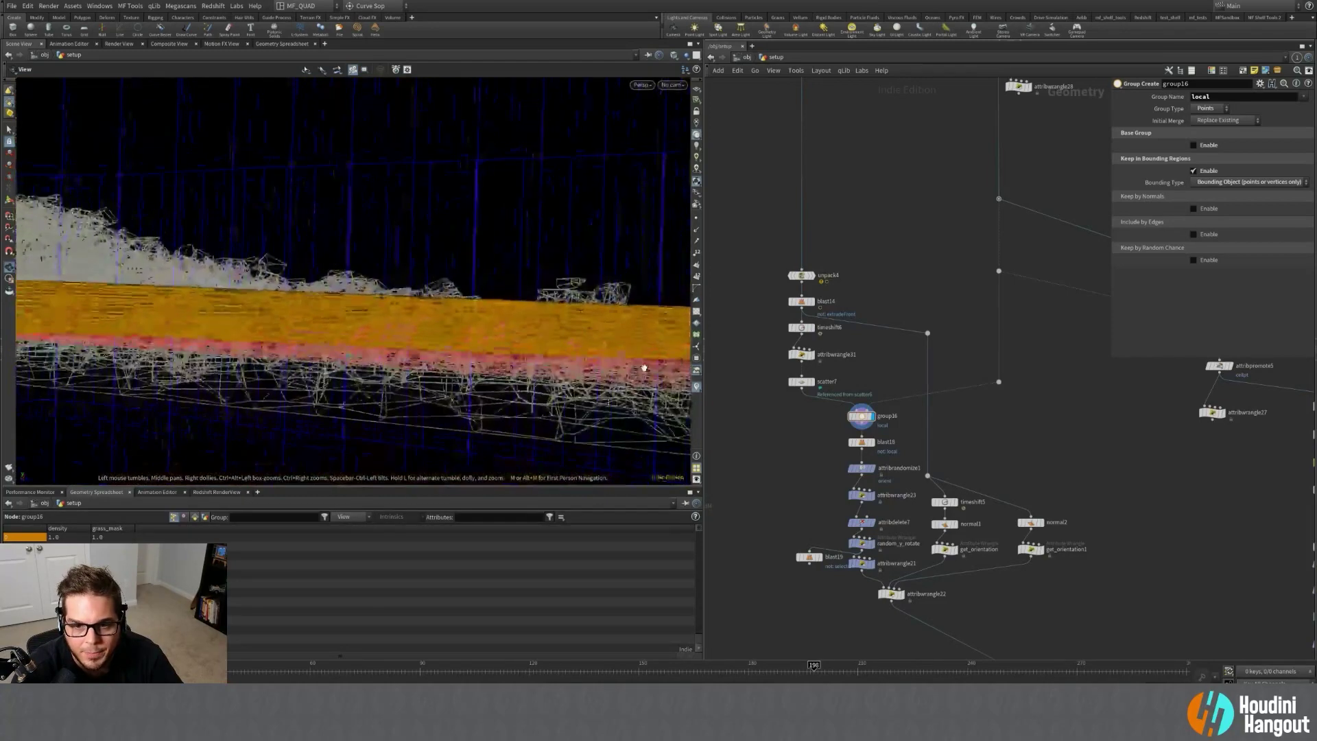
Display blast14 and timeshift6 in turn to compare the animated extrudeFront surface pieces with their rest state at frame 1.
left_click(814, 302)
left_click(801, 301)
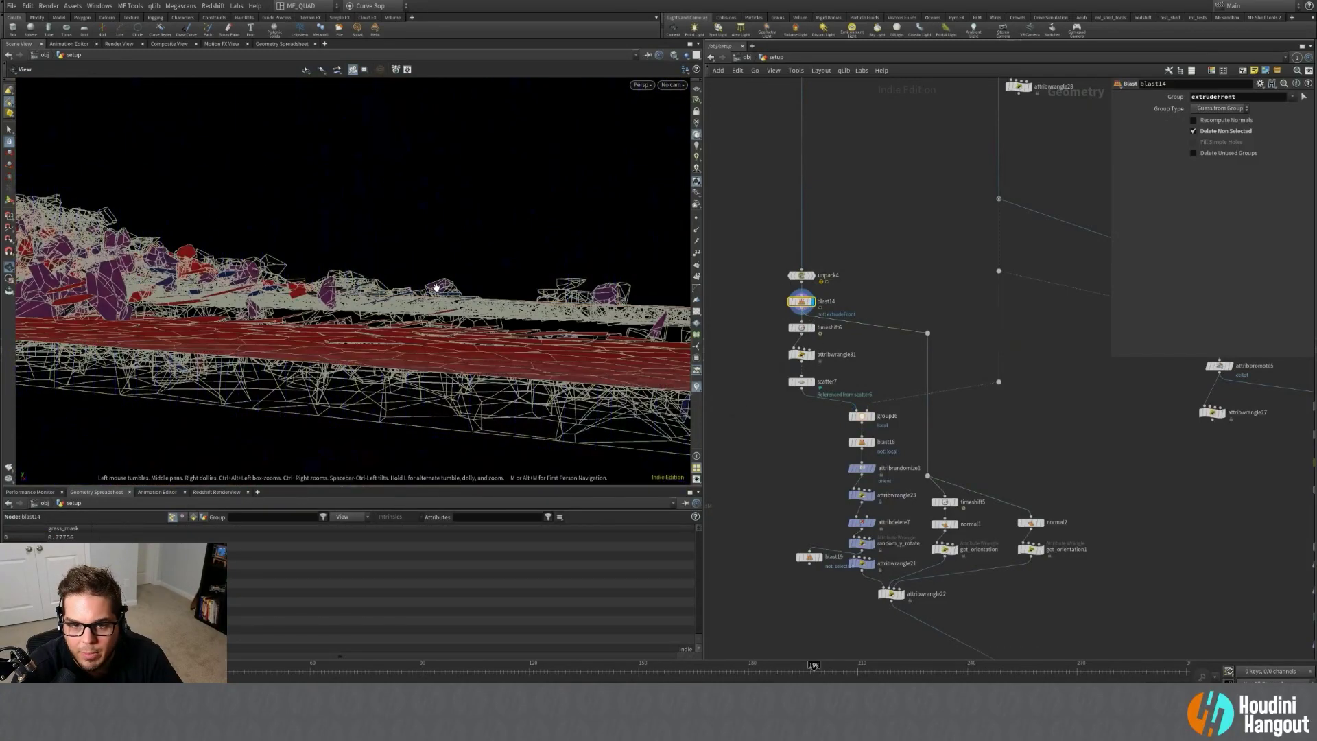
left_click_drag(419, 292, 439, 323)
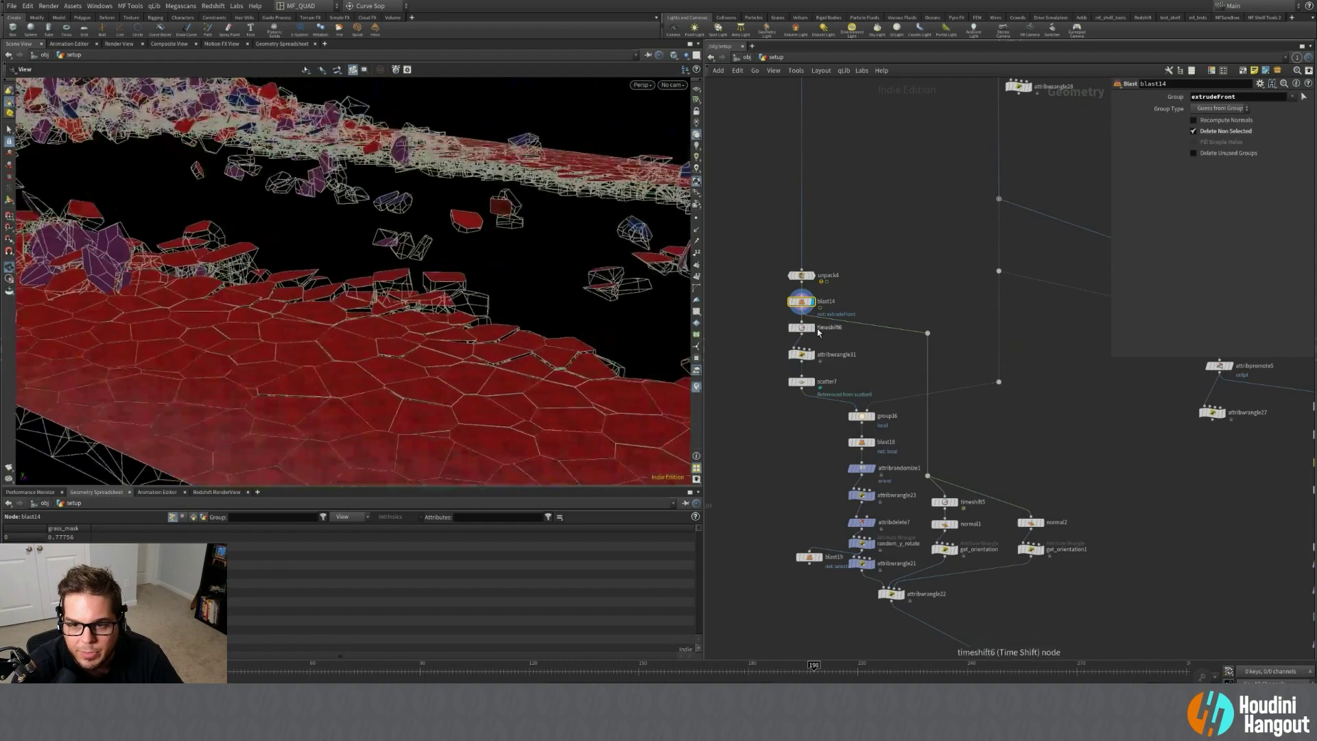
left_click(814, 328)
left_click(801, 328)
left_click_drag(549, 299, 364, 276)
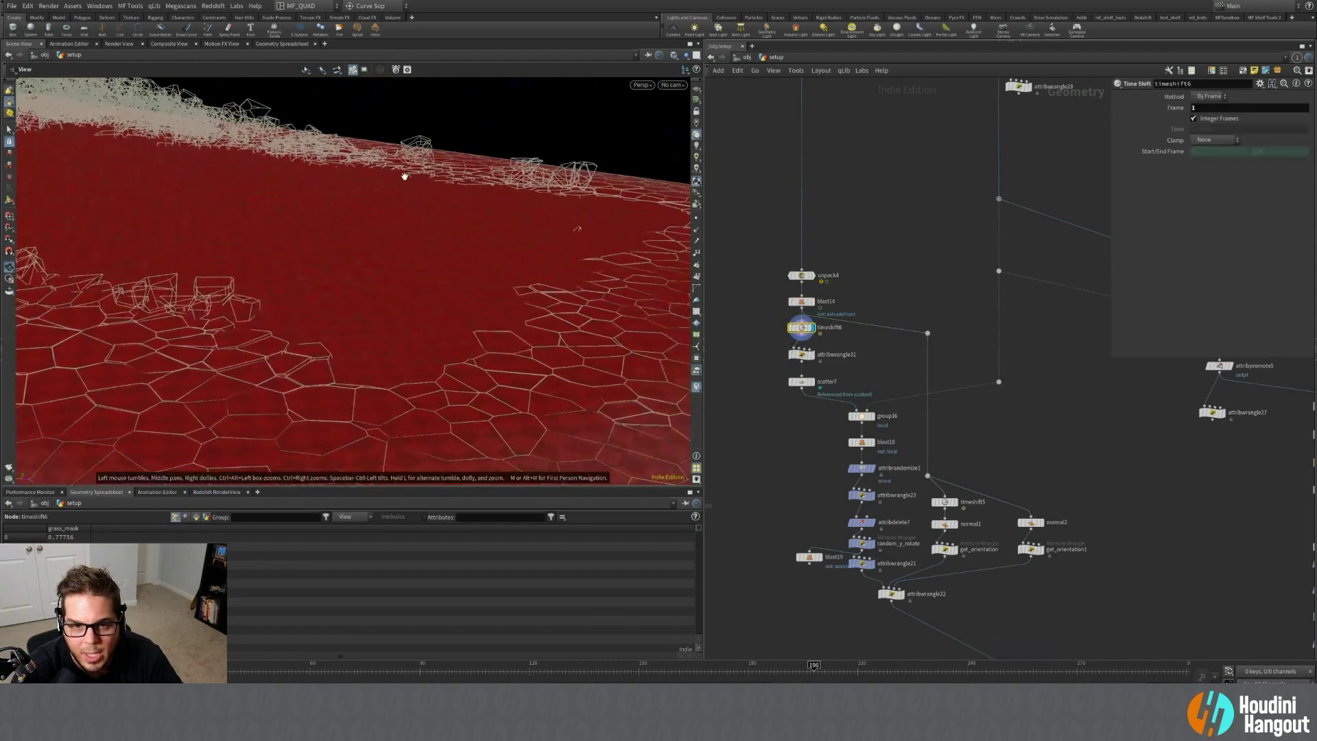
left_click(811, 328)
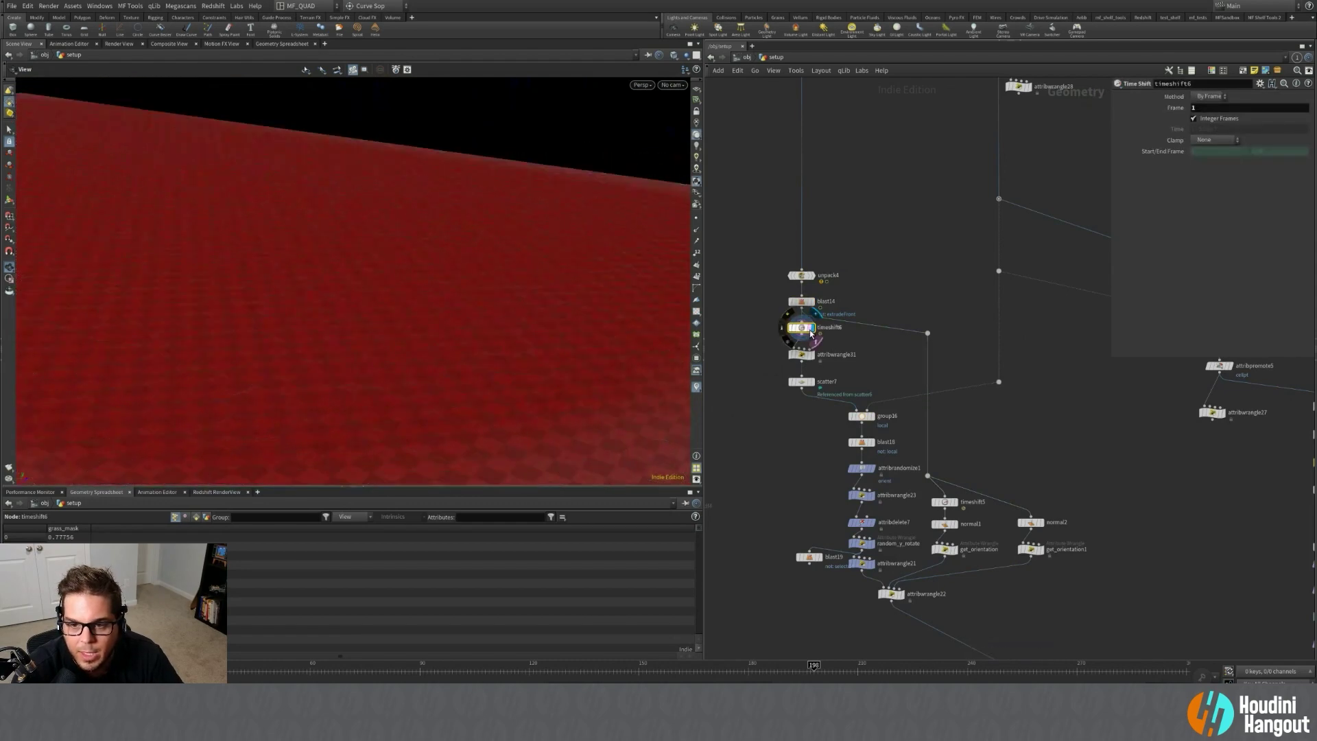
Display scatter7 and attribrandomize1 to review the density-based point scatter and the orient randomization of the local points.
left_click(814, 387)
left_click(801, 381)
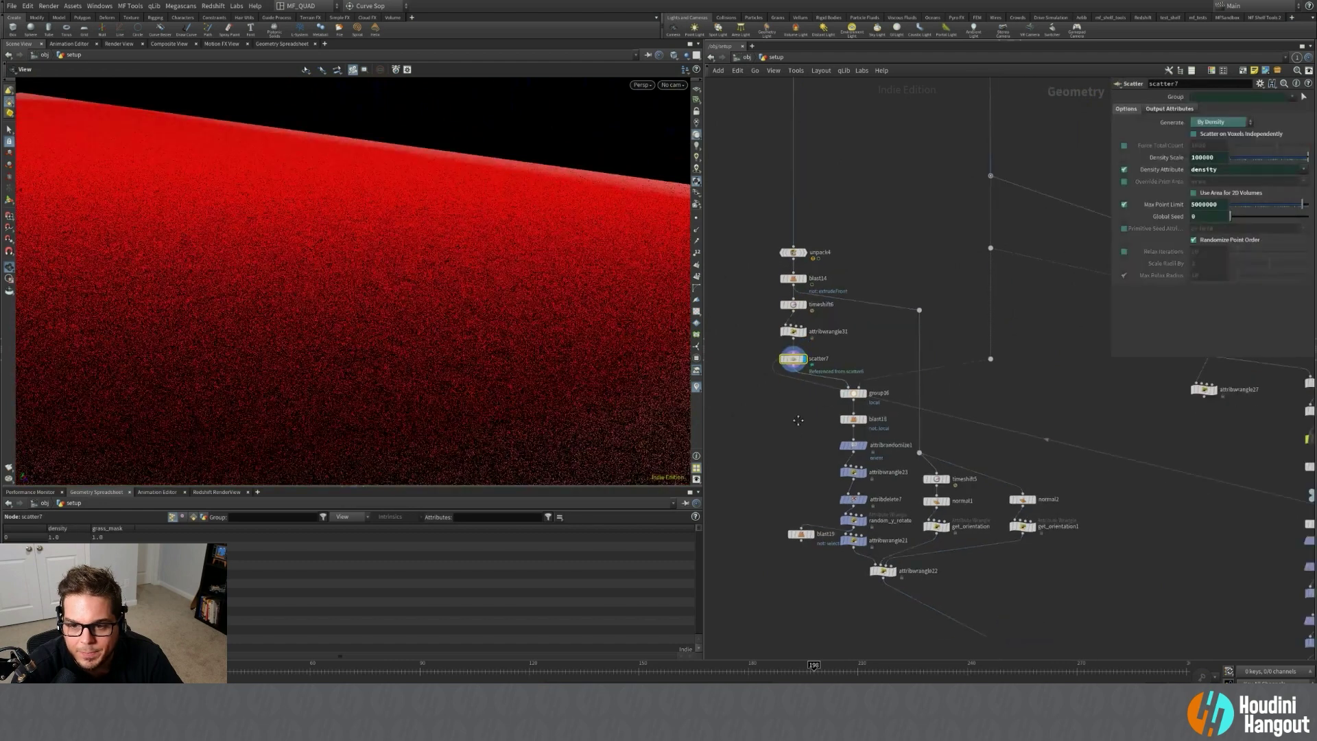
middle_click_drag(890, 427, 874, 382)
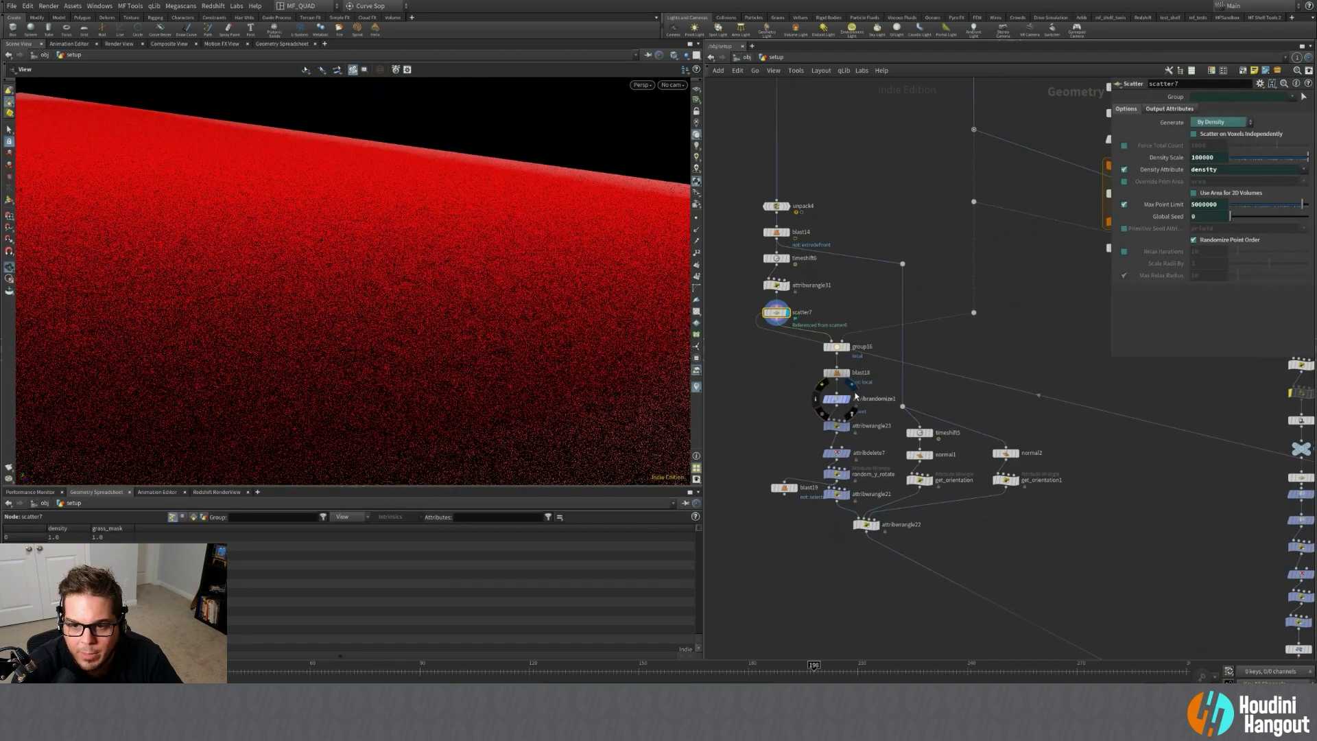
left_click(855, 397)
left_click(836, 399)
left_click_drag(464, 357, 500, 332)
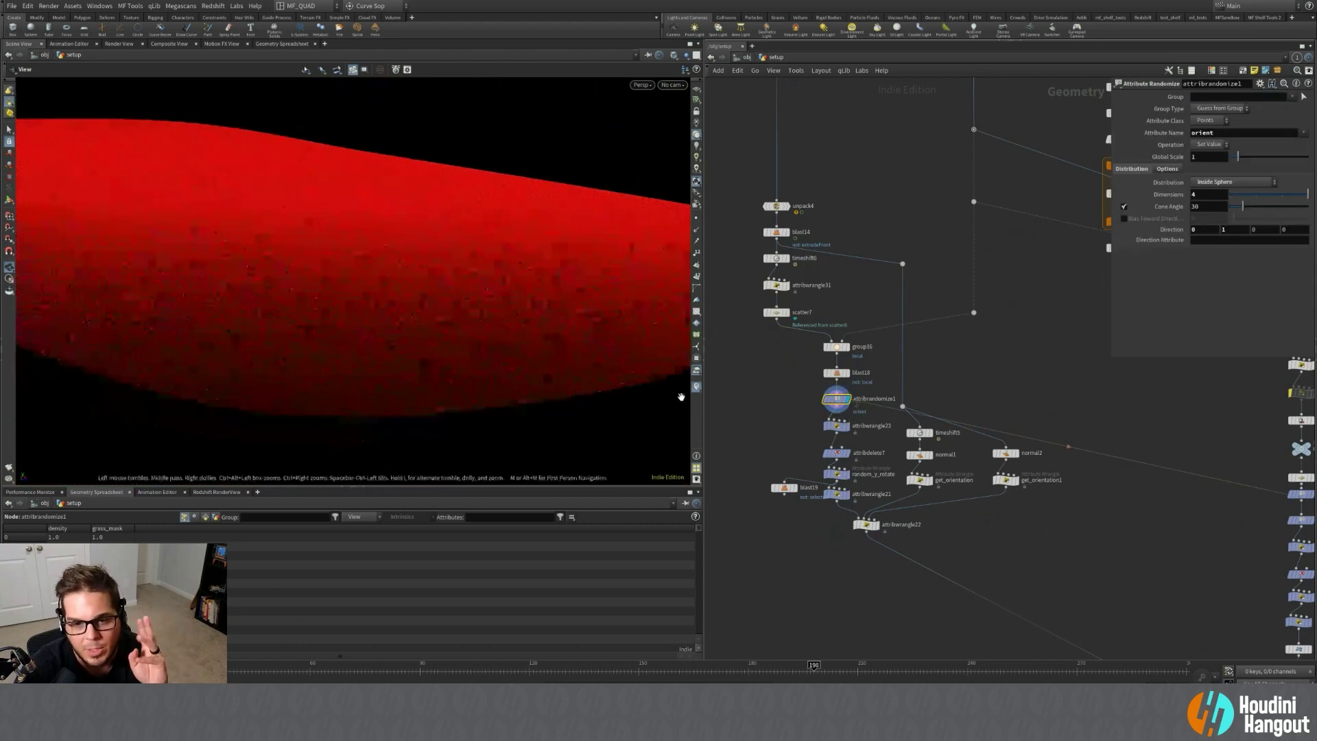
mouse_move(851, 399)
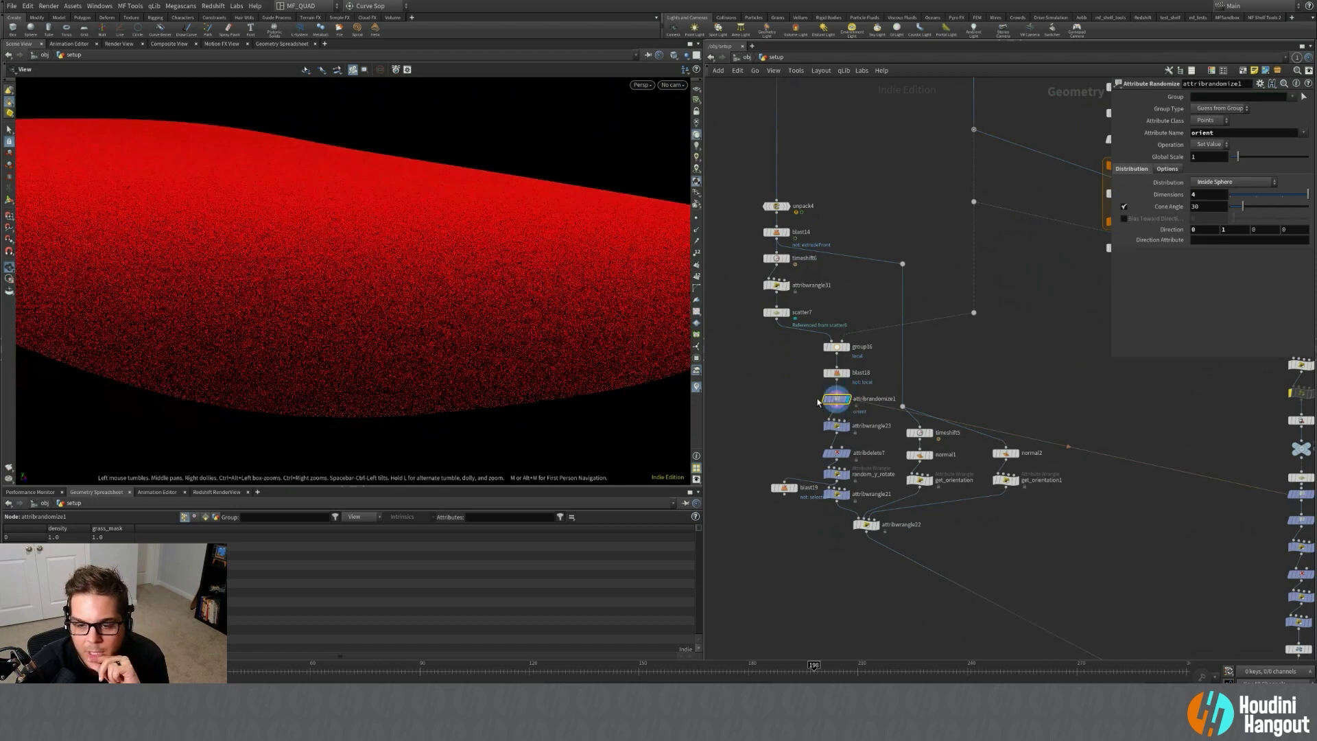
Display attribwrangle22 and inspect how the scattered grass points and their orientations follow the moving turf pieces.
middle_click_drag(804, 450, 782, 420)
mouse_move(907, 404)
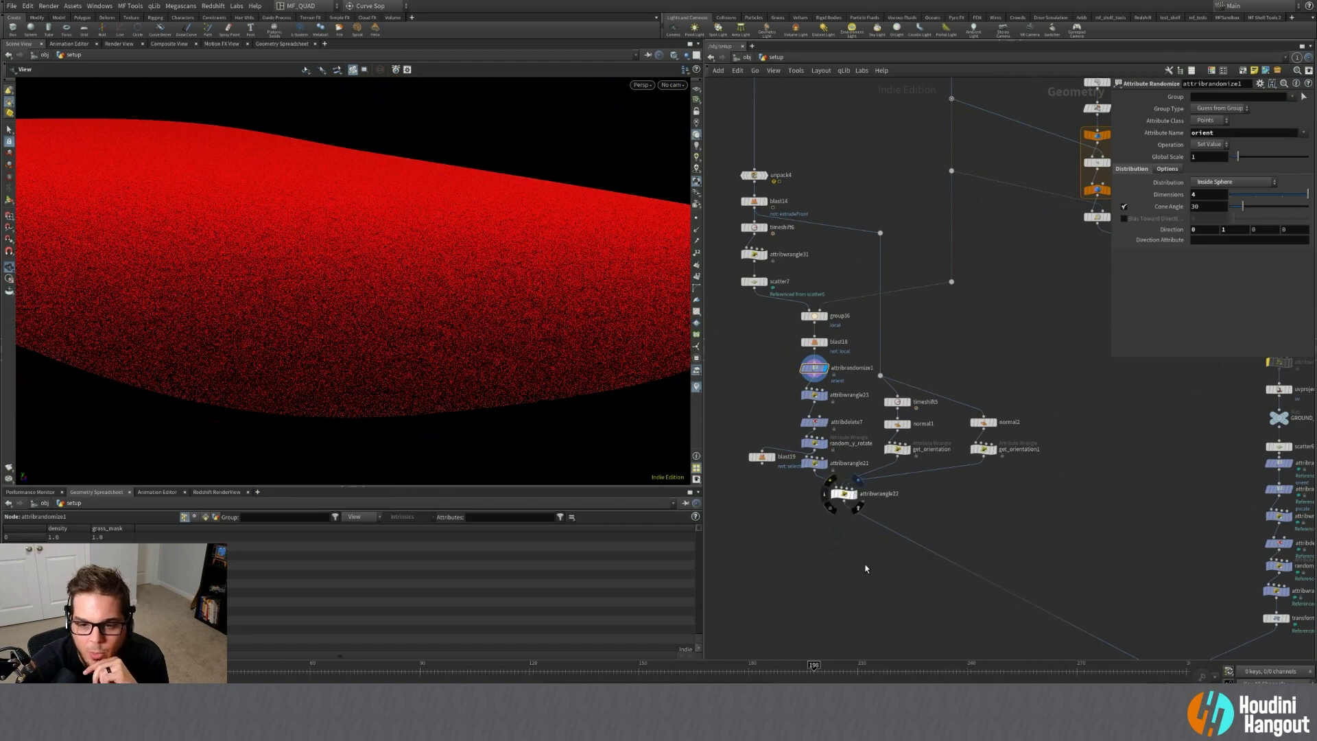
left_click(844, 494)
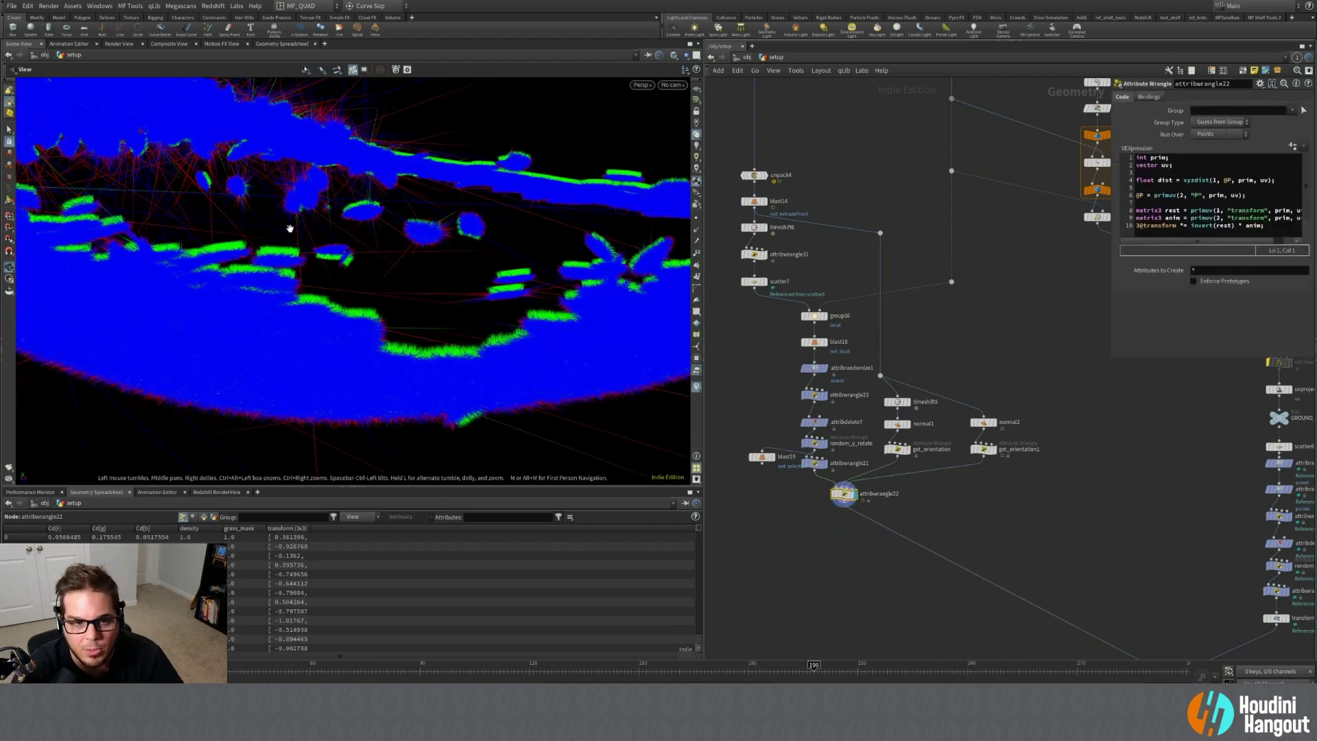
middle_click_drag(505, 393, 442, 440)
right_click_drag(618, 308, 1097, 207)
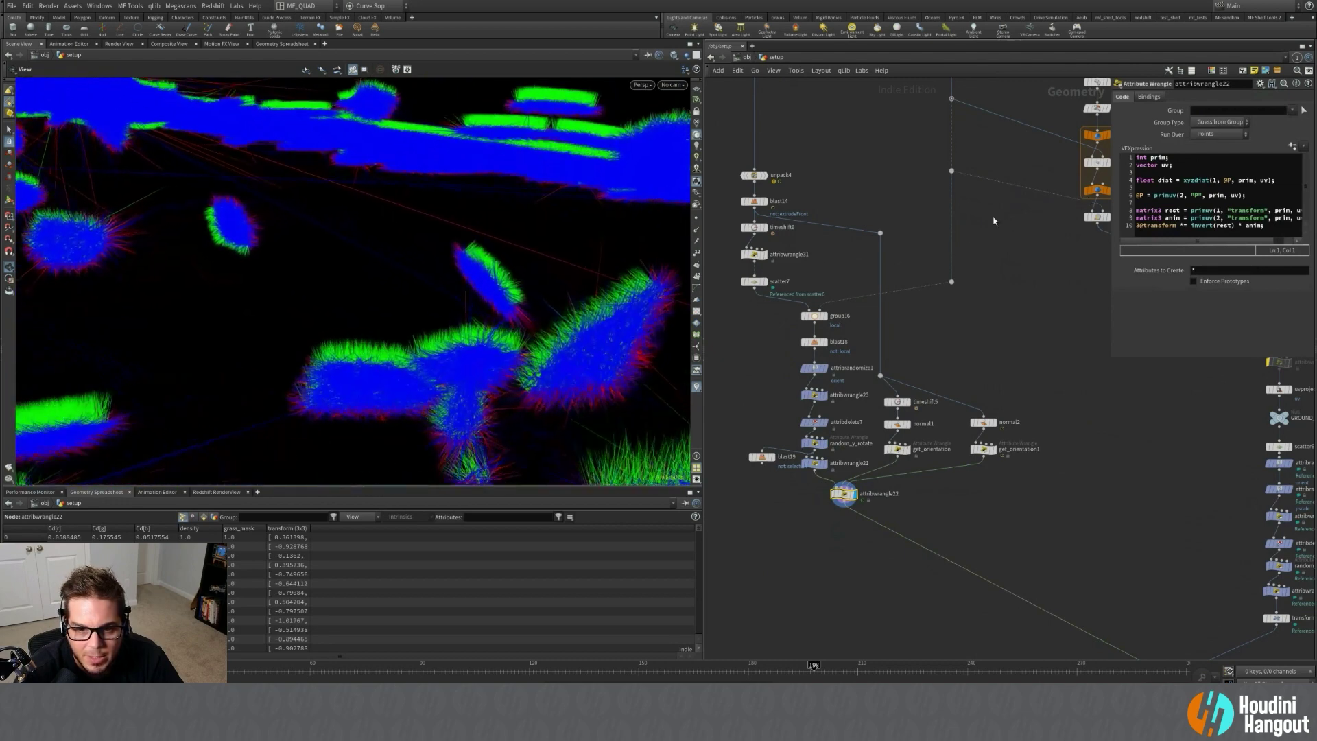
middle_click_drag(607, 449, 545, 429)
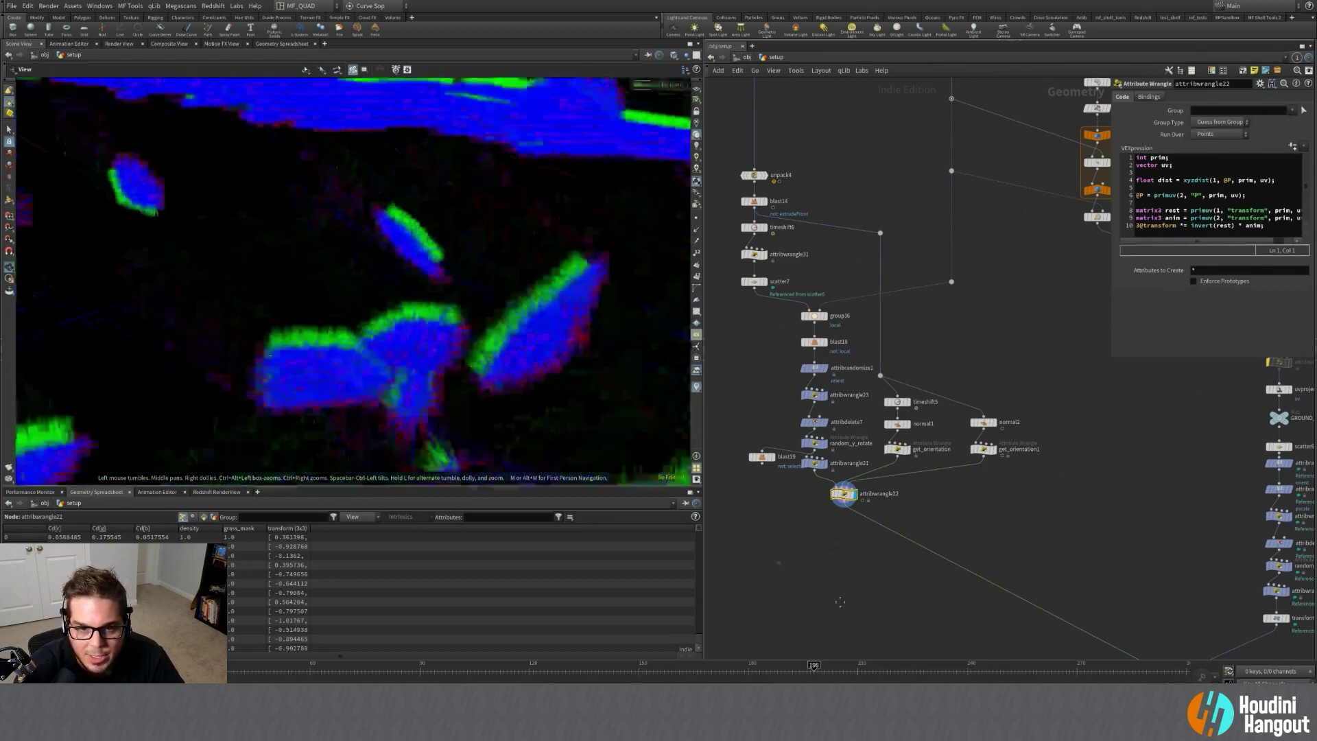
right_click_drag(515, 335, 618, 300)
left_click_drag(618, 300, 575, 241)
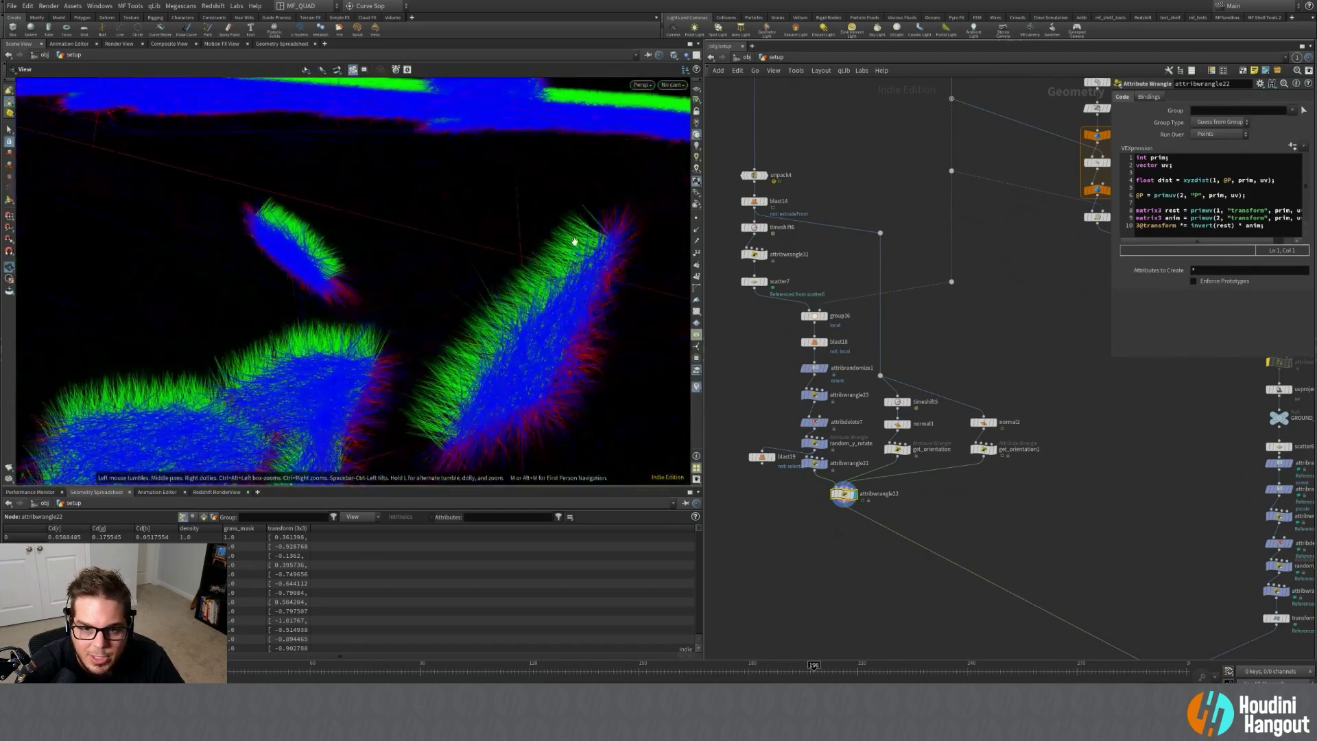
left_click_drag(397, 232, 308, 249)
left_click_drag(394, 322, 426, 296)
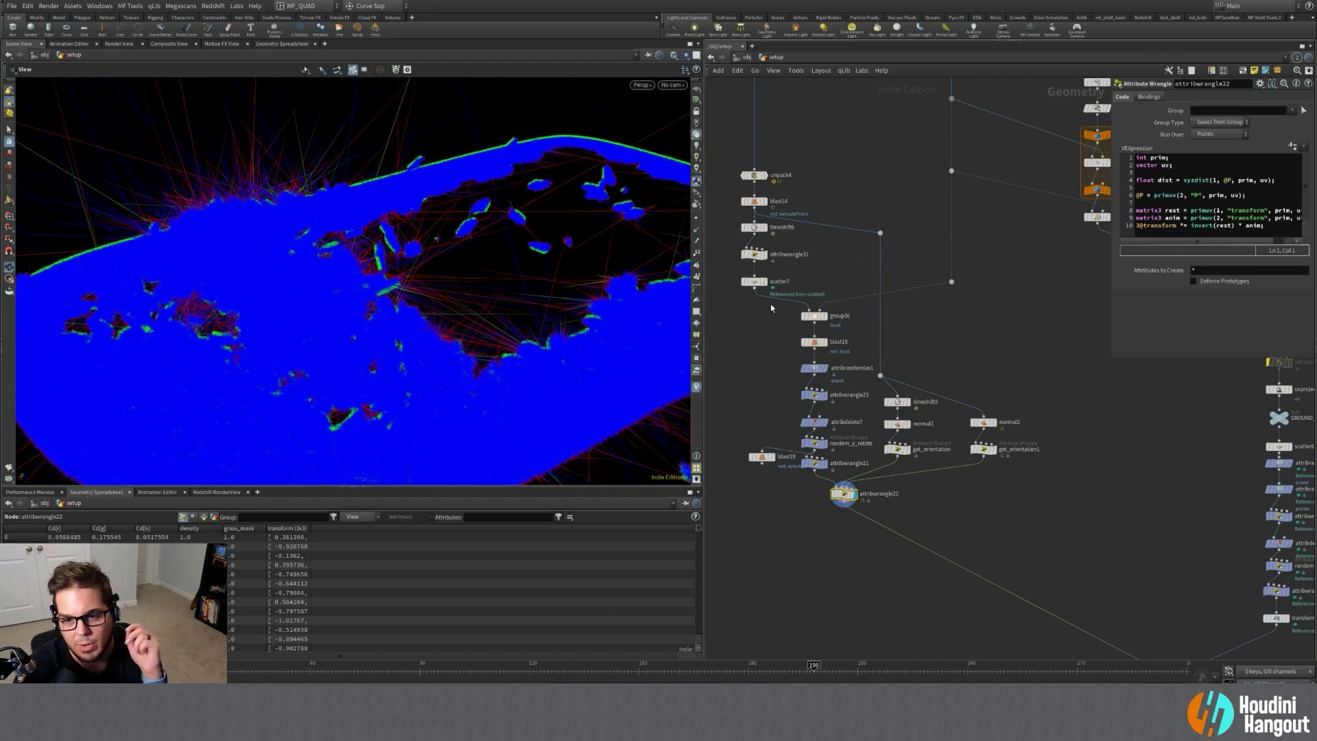
Display the GRASS_FIBER_VISUALIZATION null below copytopoints2 and examine the grass fibers on the torn turf from several angles.
middle_click_drag(1023, 523, 946, 364)
middle_click_drag(946, 536, 916, 480)
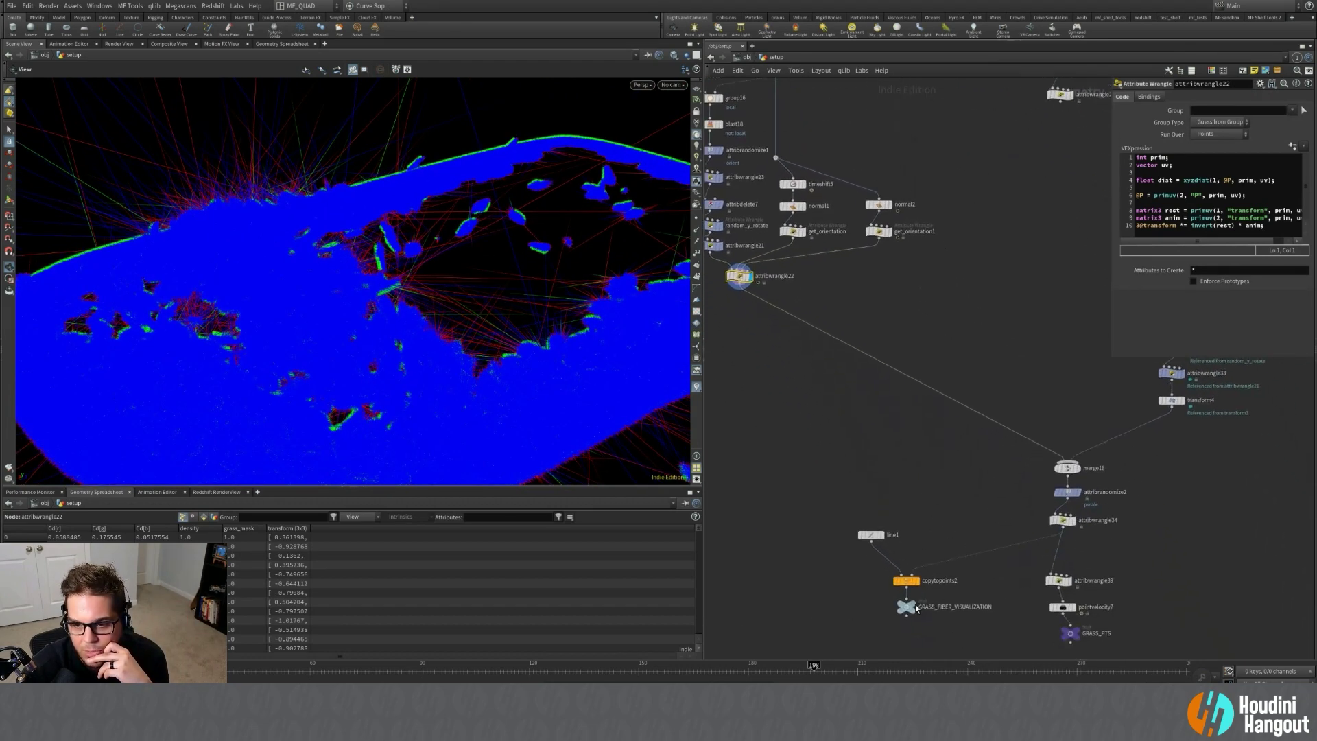
mouse_move(916, 607)
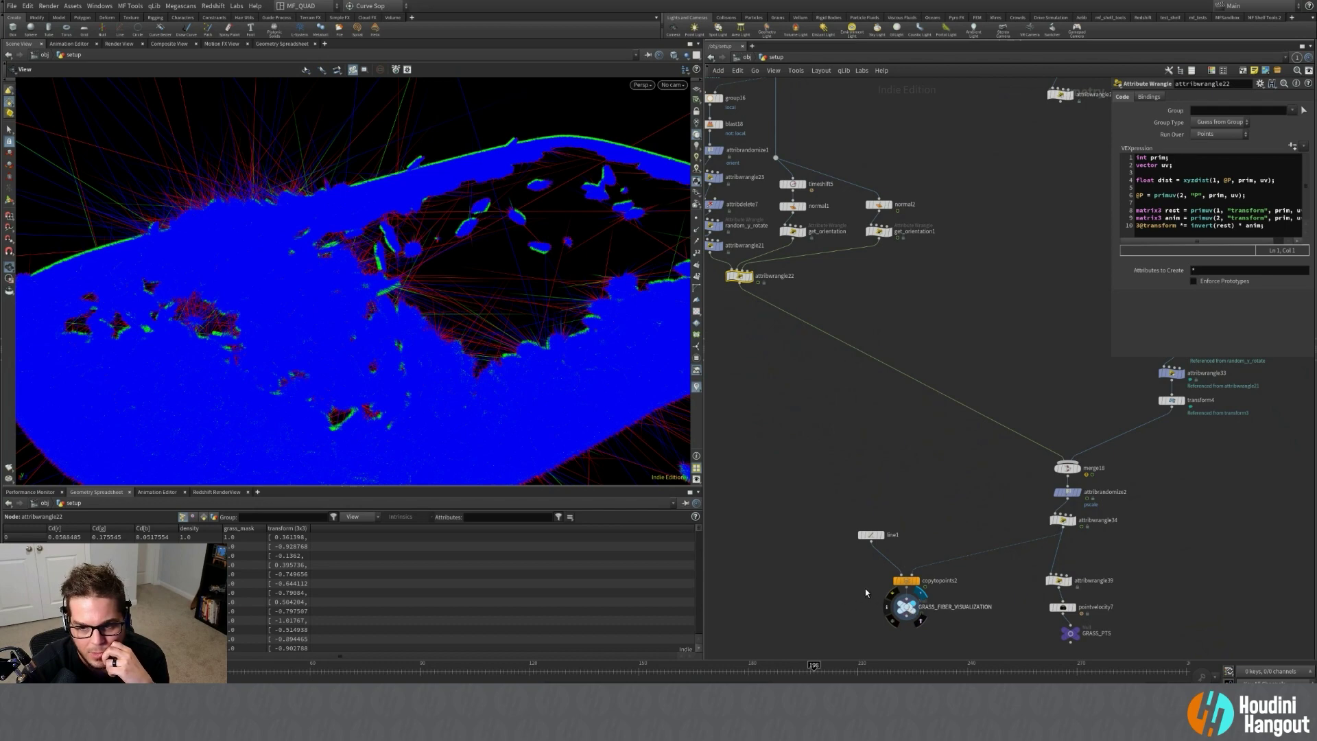
left_click(919, 594)
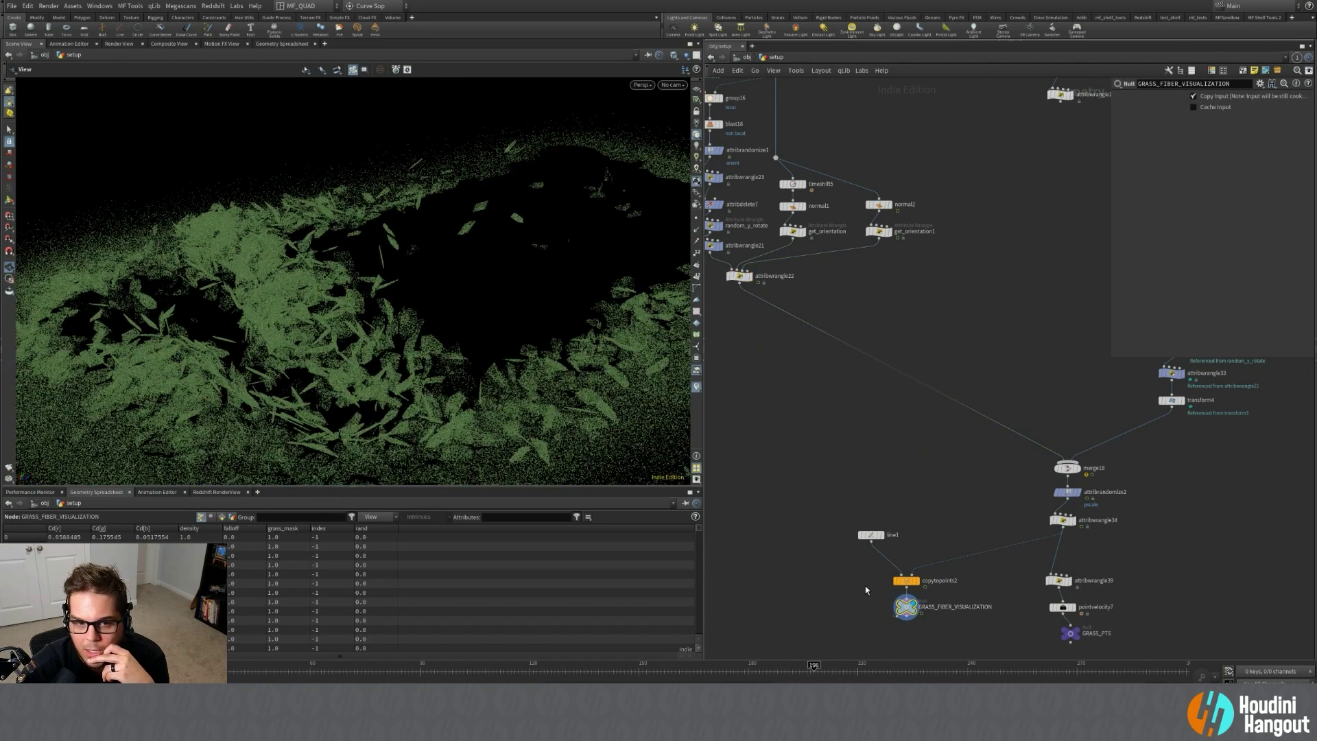
right_click_drag(302, 278, 559, 265)
mouse_move(559, 265)
left_mouse_down()
mouse_move(463, 299)
mouse_move(557, 266)
left_mouse_up()
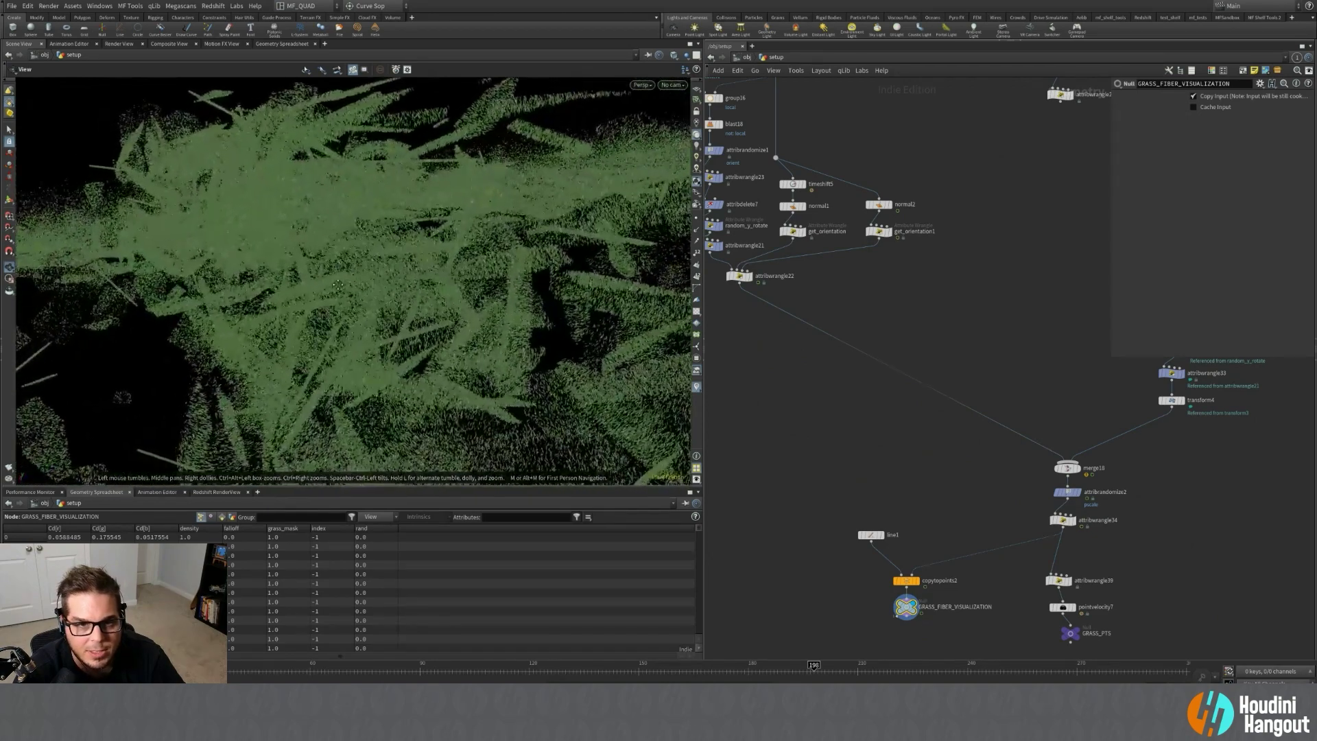
left_click_drag(338, 286, 492, 126)
right_click_drag(492, 126, 596, 117)
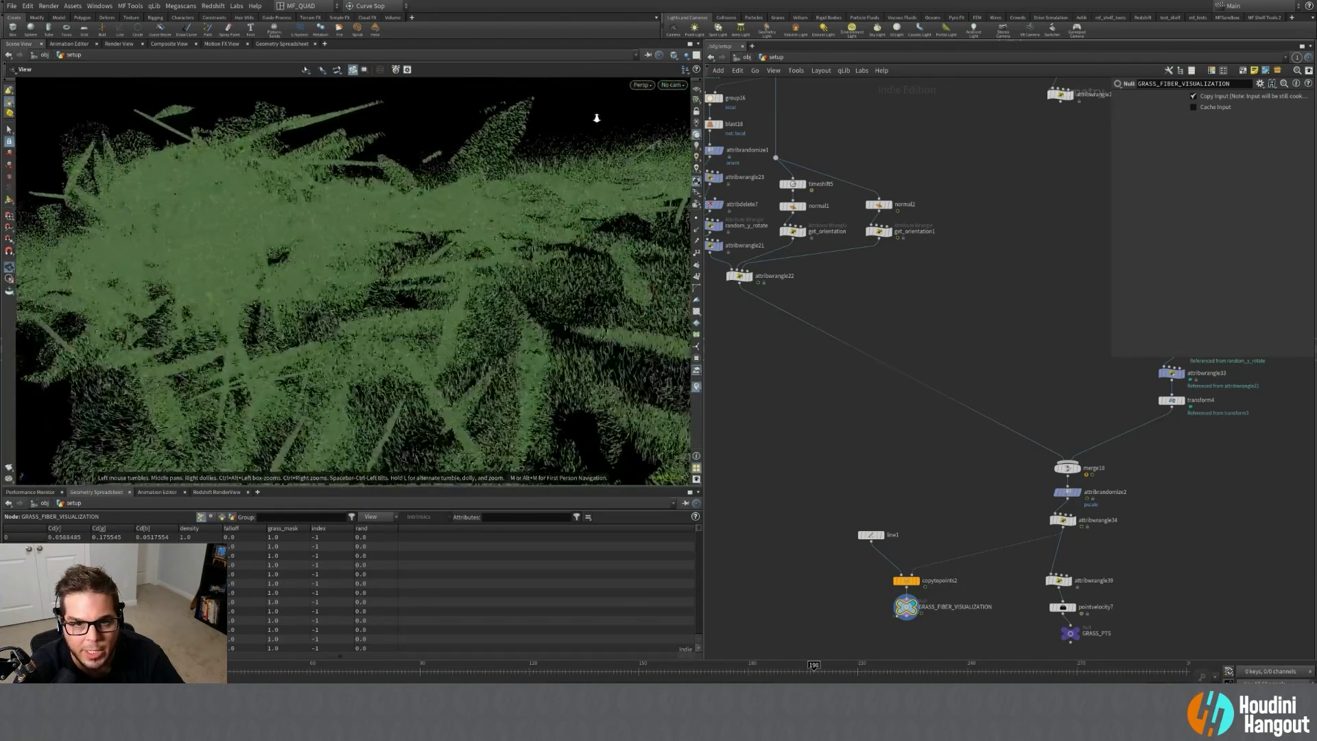
left_click_drag(596, 118, 367, 314)
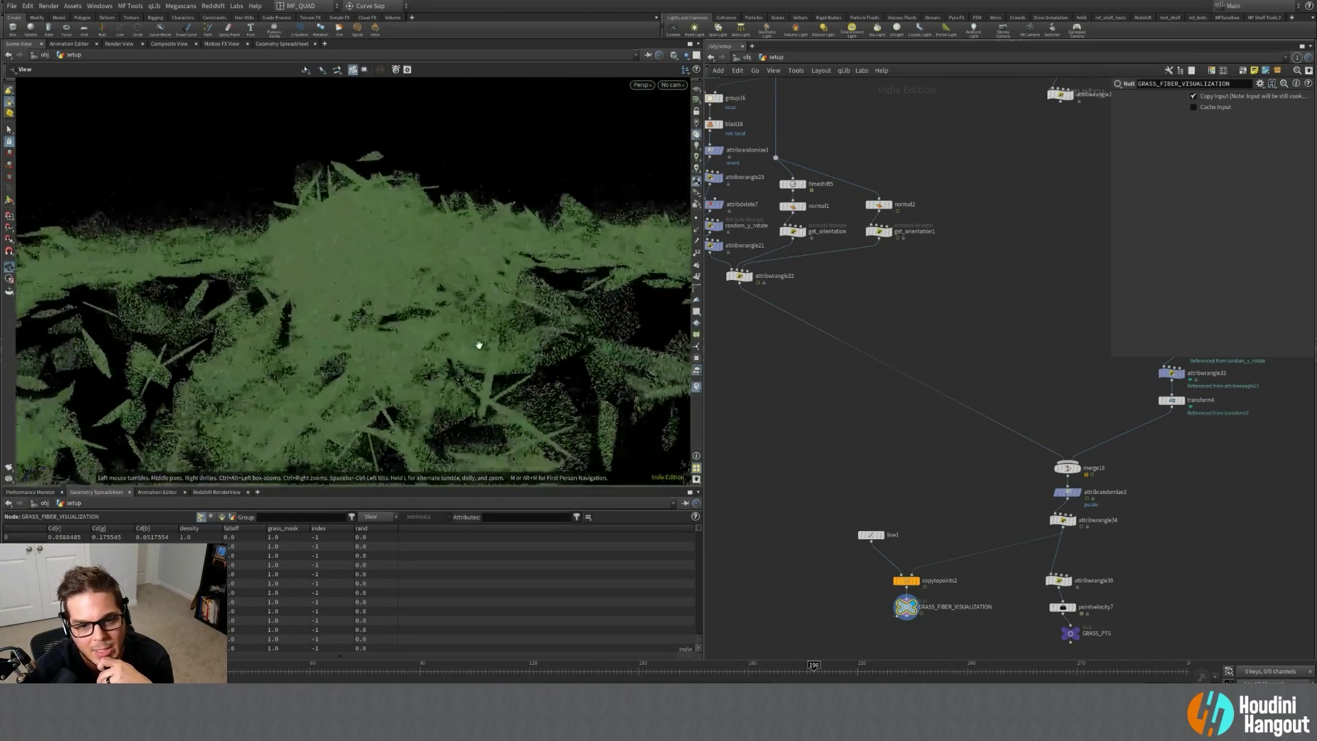
left_click_drag(569, 236, 533, 232)
left_click_drag(278, 324, 590, 233)
Trace the grass branch back to transformpieces3, select and display it, and inspect the fractured ground pieces around the hole.
middle_click_drag(779, 386, 915, 535)
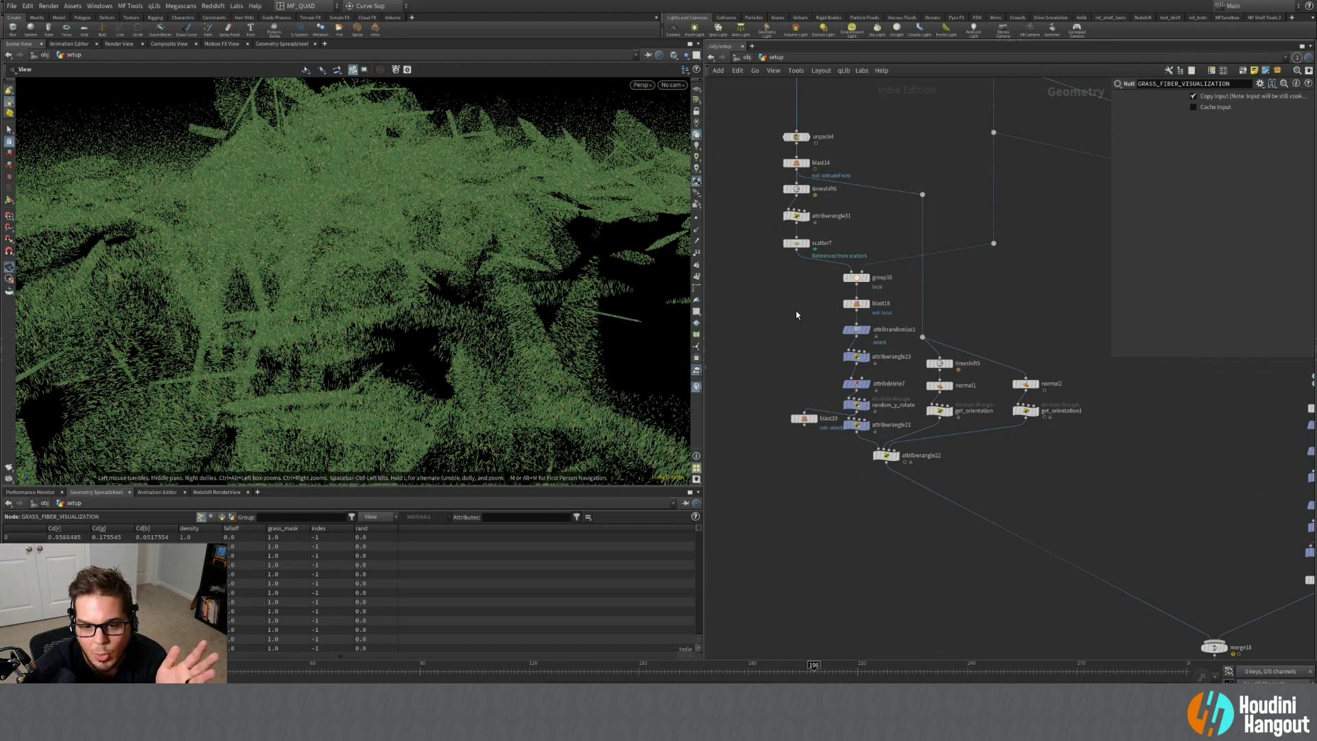
middle_click_drag(764, 310, 987, 511)
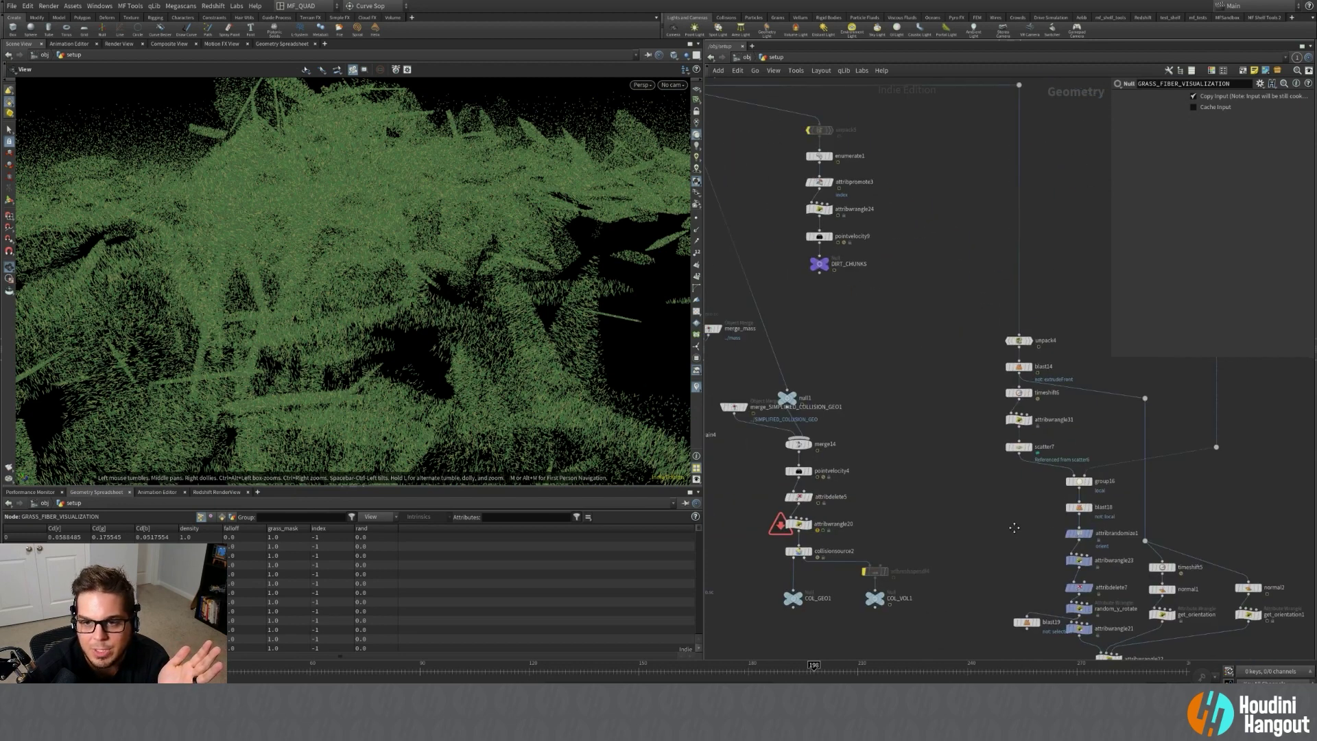
middle_click_drag(864, 360, 942, 426)
left_click(762, 140)
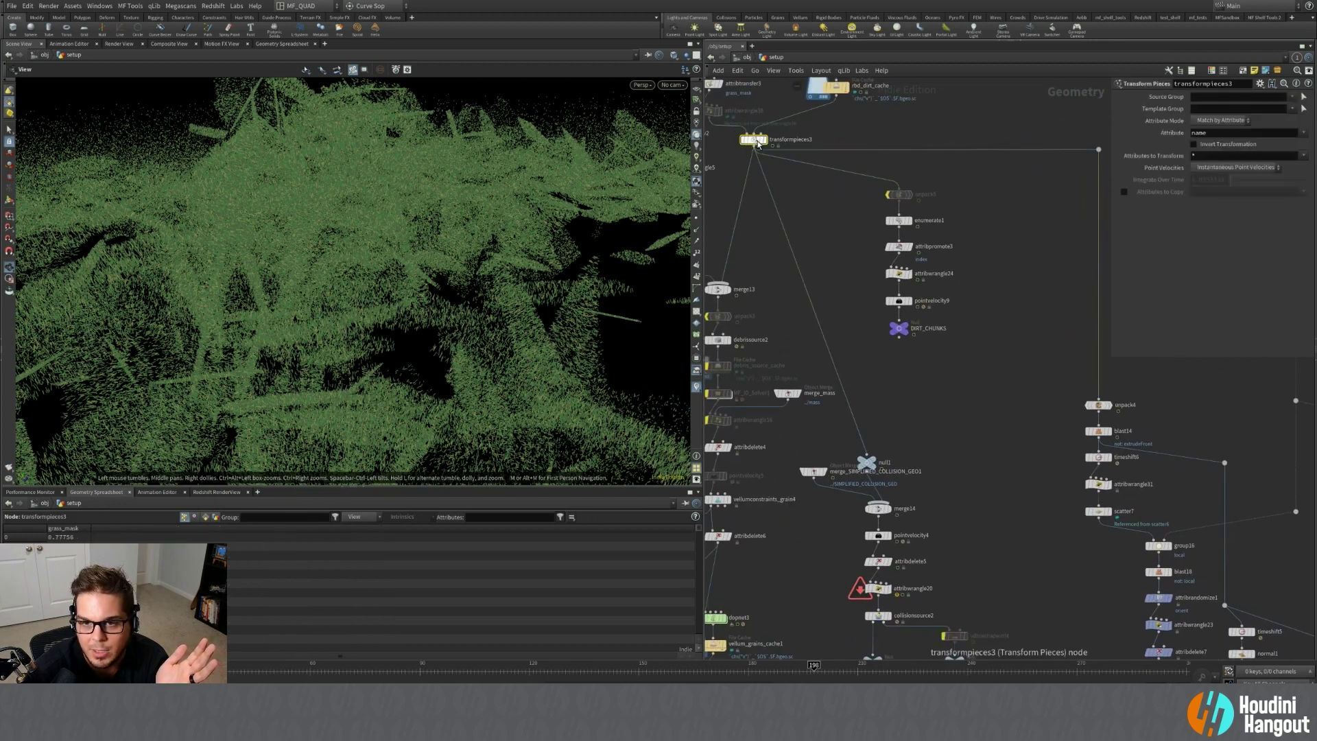
left_click(764, 140)
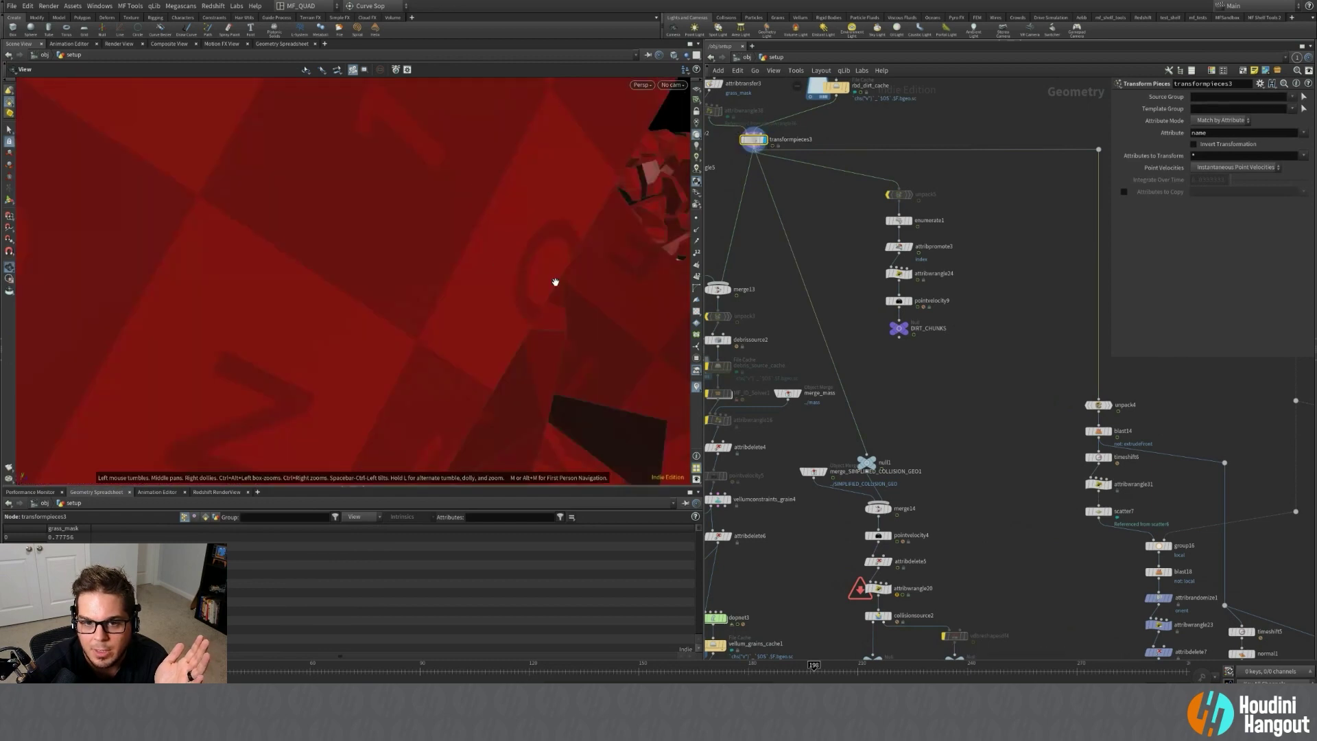
right_click_drag(548, 226, 212, 308)
left_click_drag(467, 253, 317, 259)
Return to the end of the grass scatter branch and display attribwrangle22 again to compare its points with the ground pieces.
middle_click_drag(1120, 651, 946, 490)
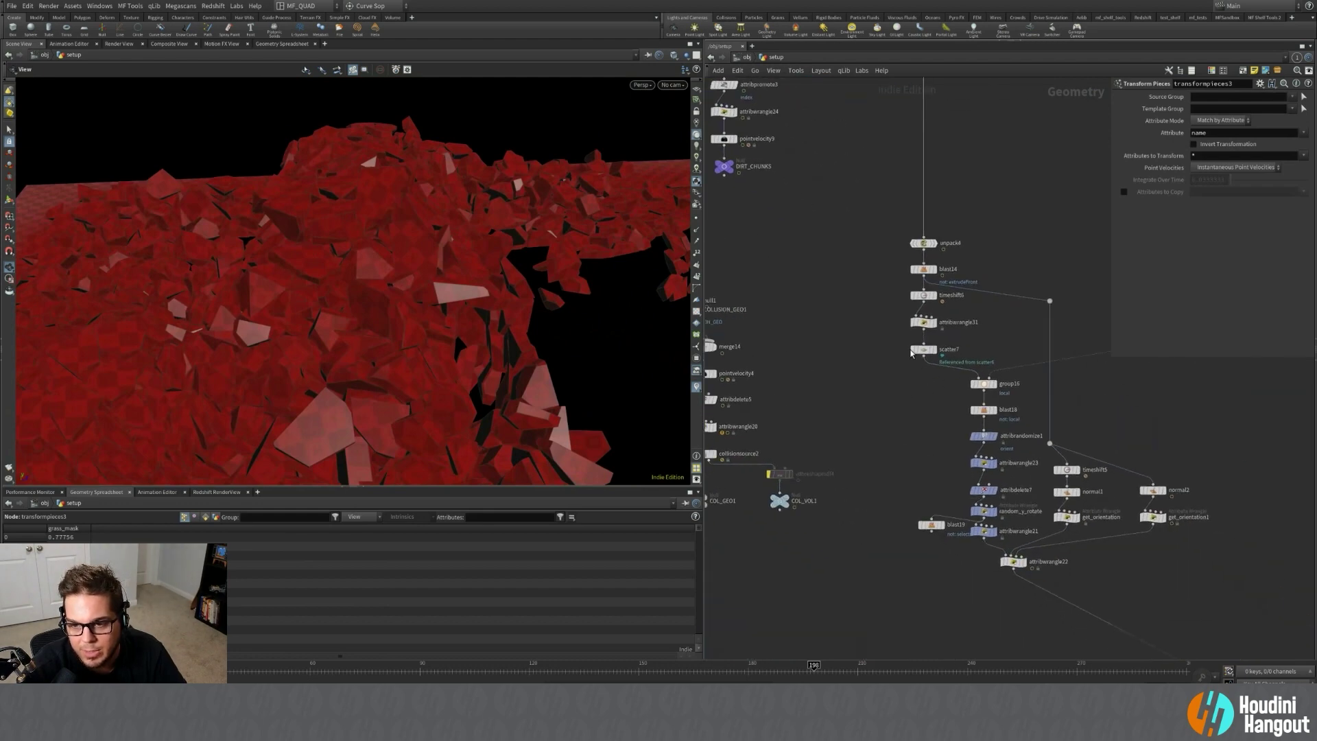
middle_click_drag(830, 376, 972, 499)
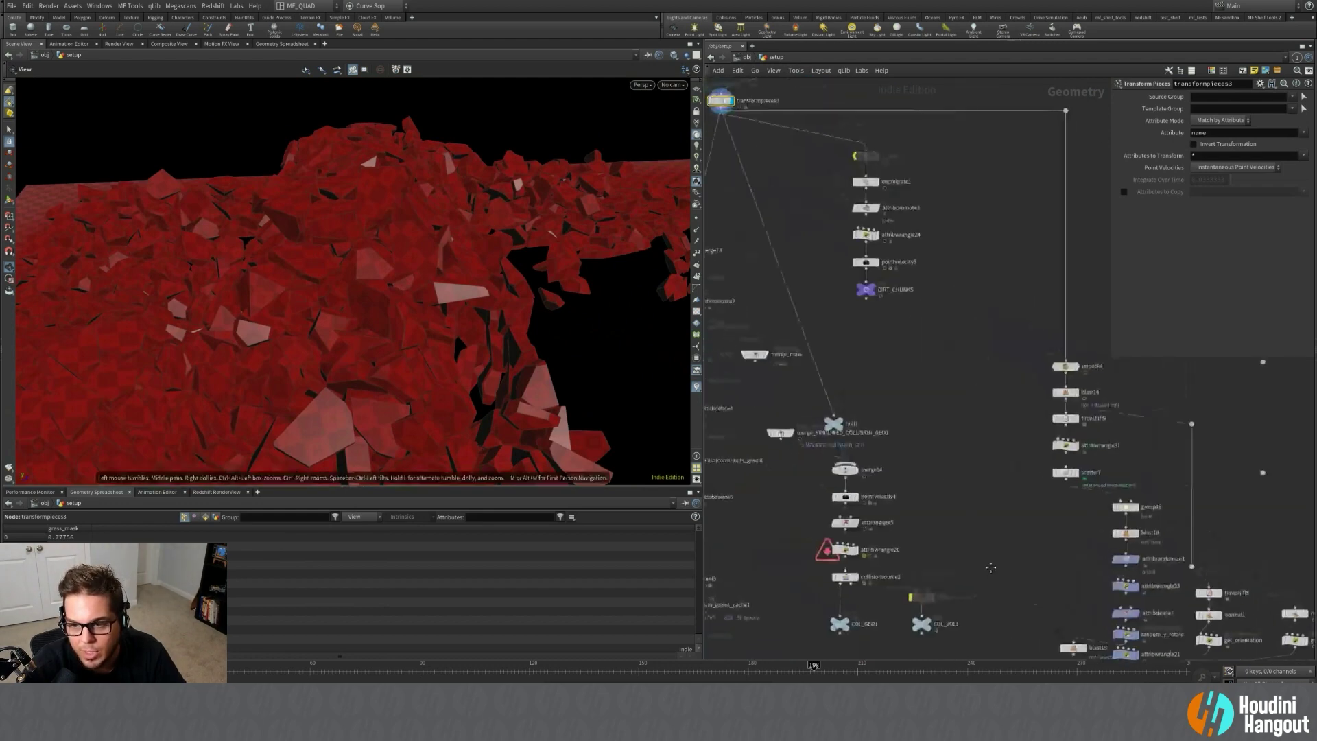
middle_click_drag(990, 568, 814, 342)
middle_click_drag(968, 494, 902, 471)
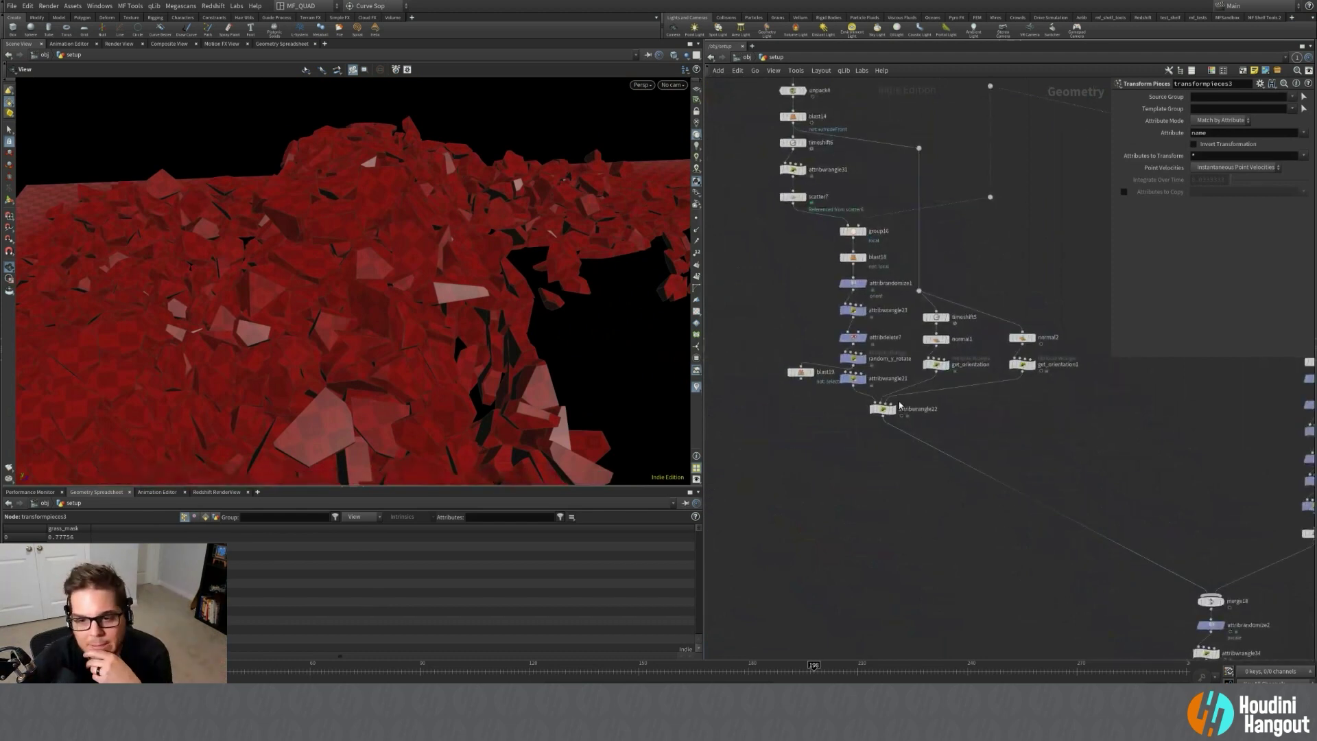
mouse_move(899, 429)
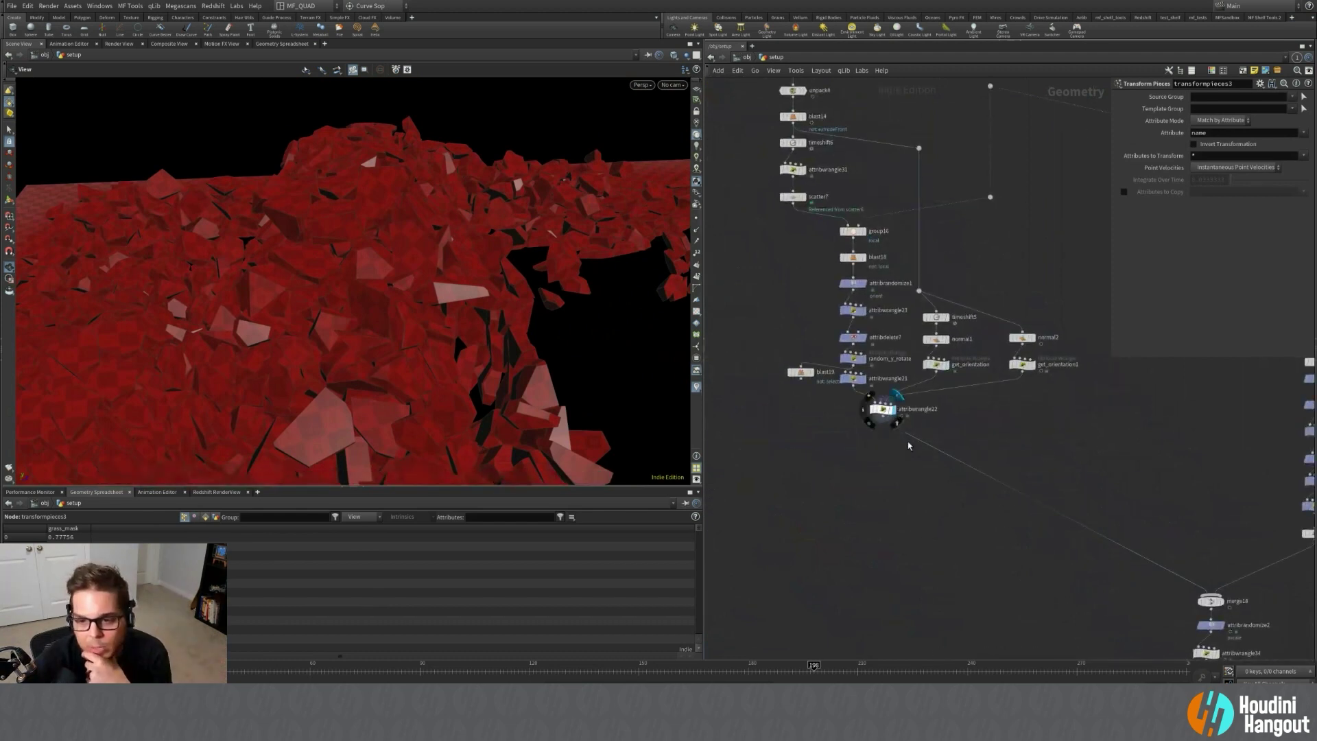
left_click(896, 395)
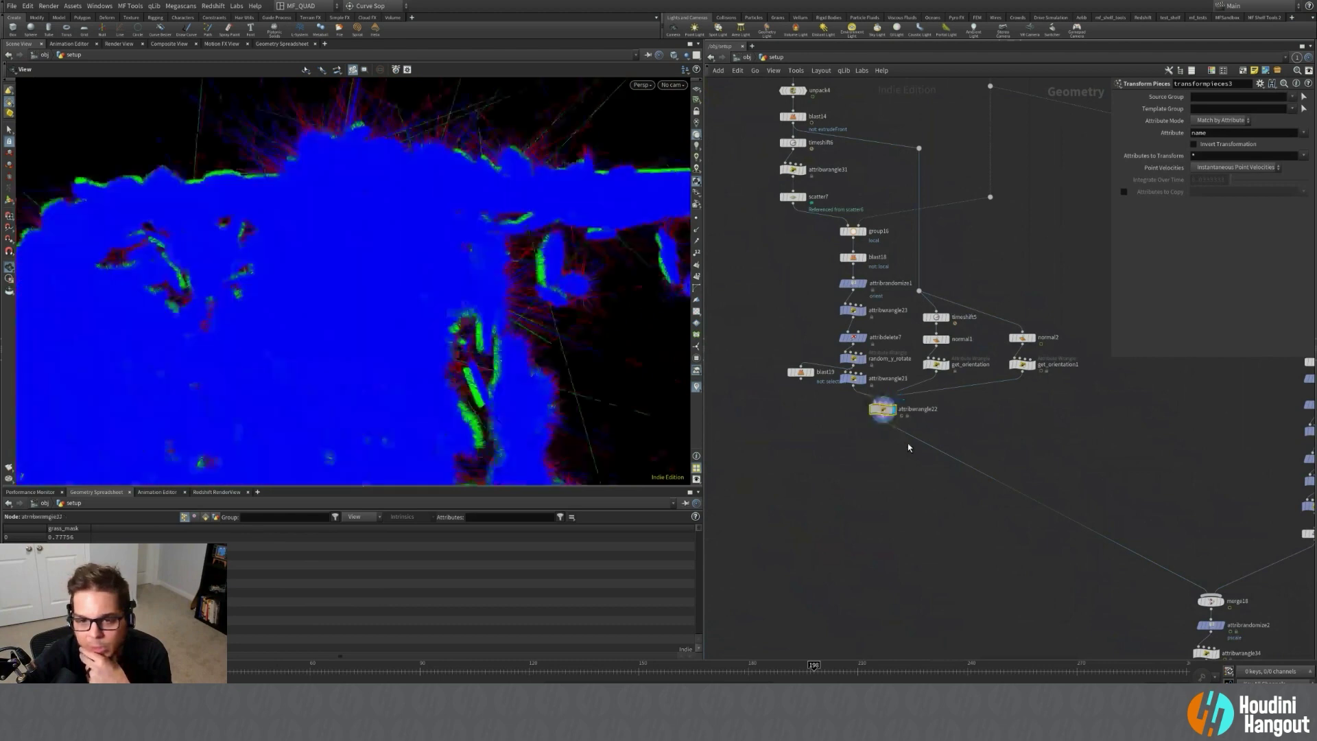
Select attribwrangle22, collapse the geometry spreadsheet pane, and inspect the grass points' orientations along the turf roll.
left_click(883, 409)
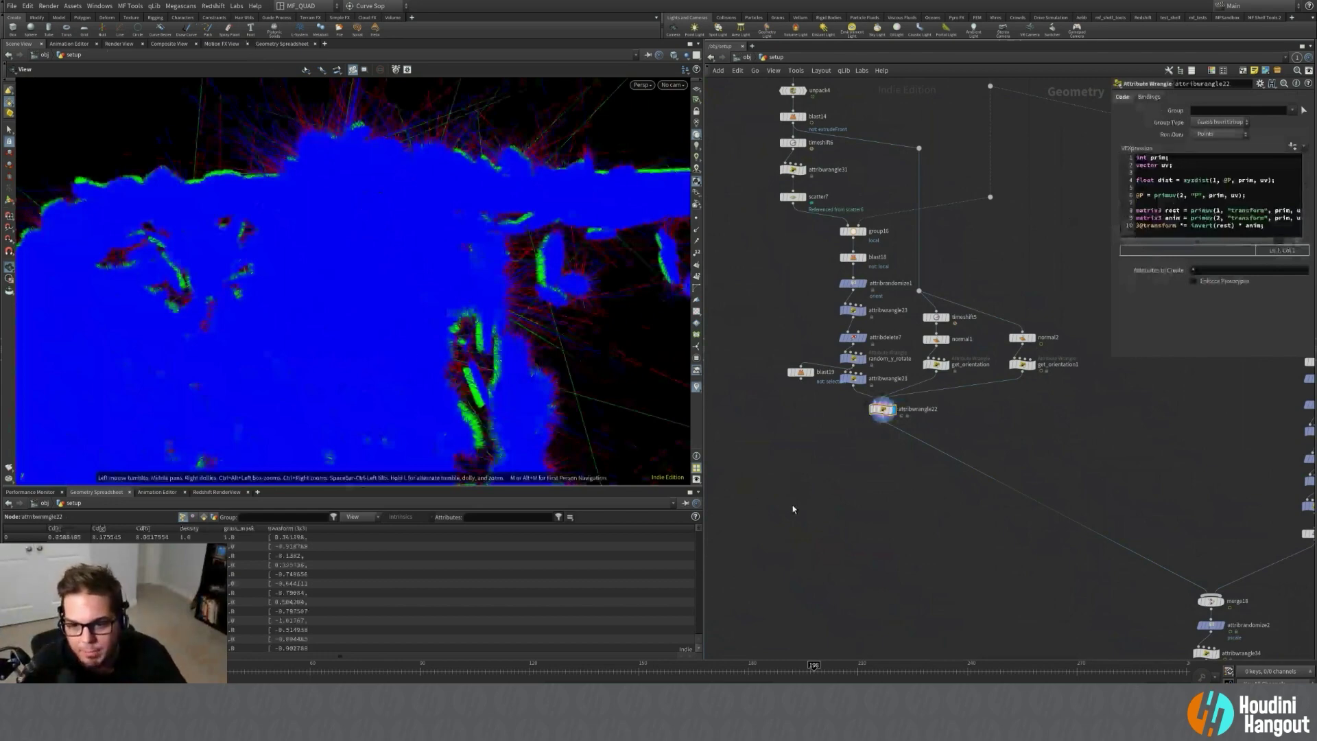
middle_click_drag(562, 280, 388, 266)
middle_click_drag(538, 477, 467, 461)
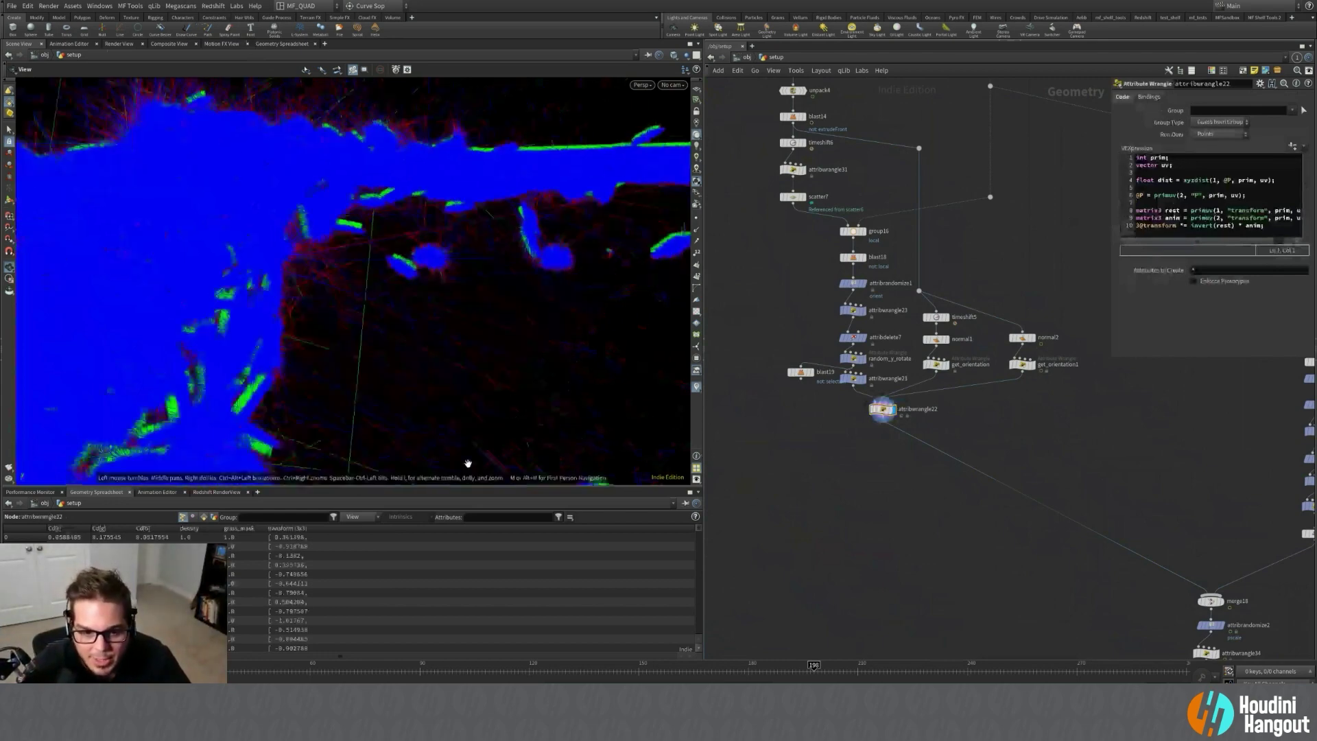
left_click(365, 489)
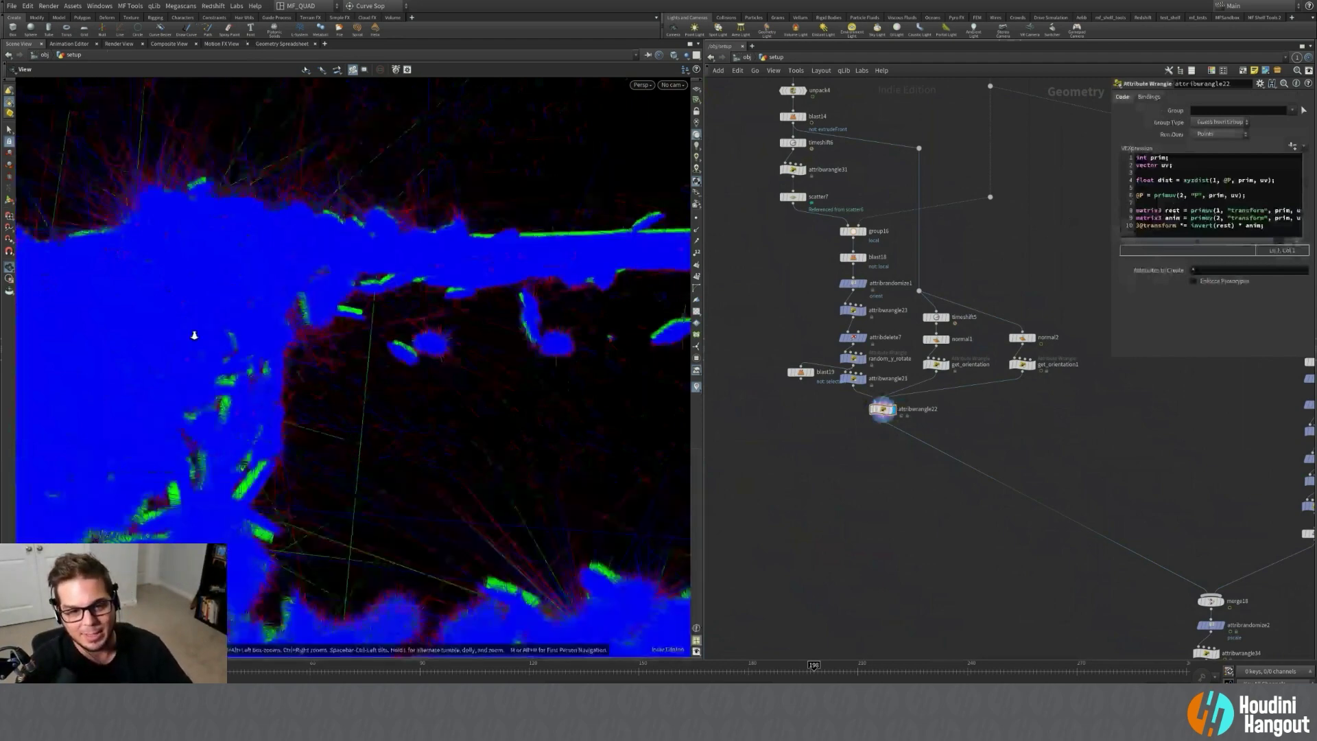
right_click_drag(194, 335, 412, 304)
Display the GRASS_FIBER_VISUALIZATION null and examine the grass fibers on the rolled turf up close.
middle_click_drag(984, 513, 791, 294)
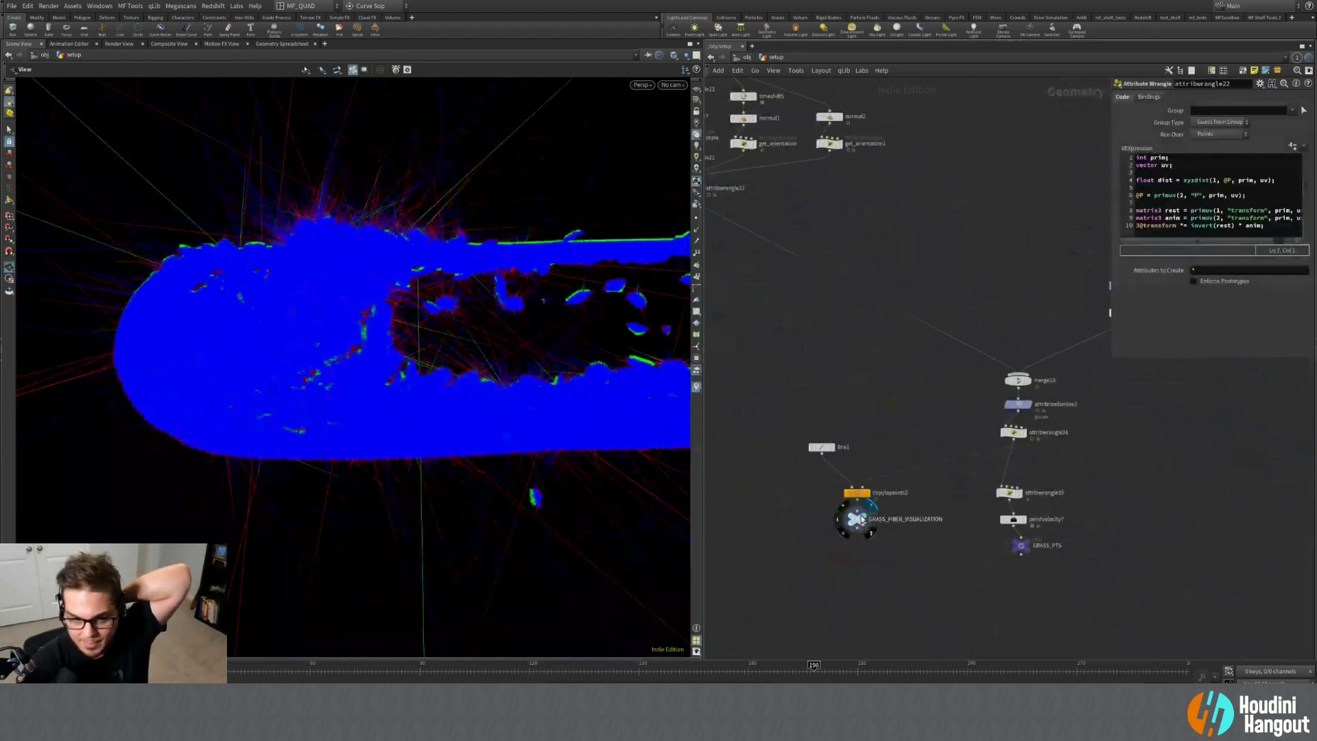
left_click(862, 519)
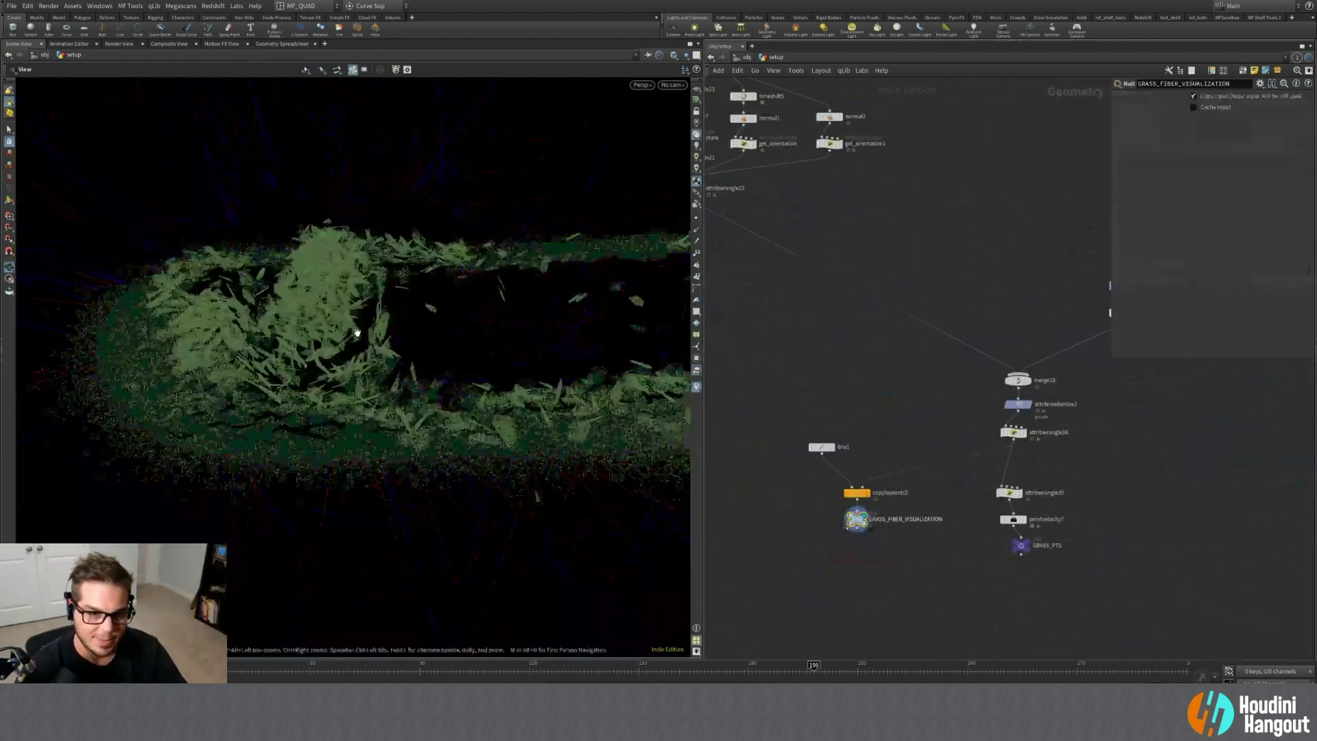
middle_click_drag(321, 307, 330, 380)
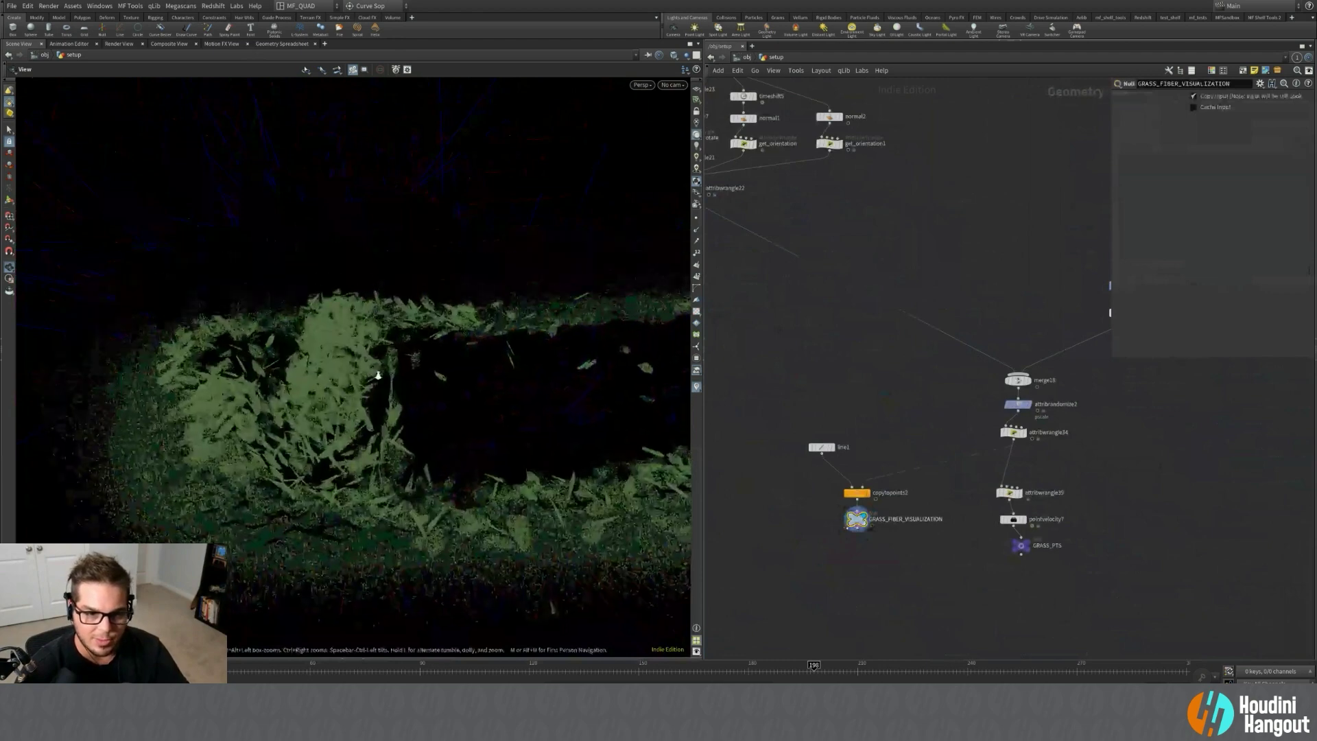
scroll(377, 376, "up", 3)
left_click_drag(373, 382, 512, 414)
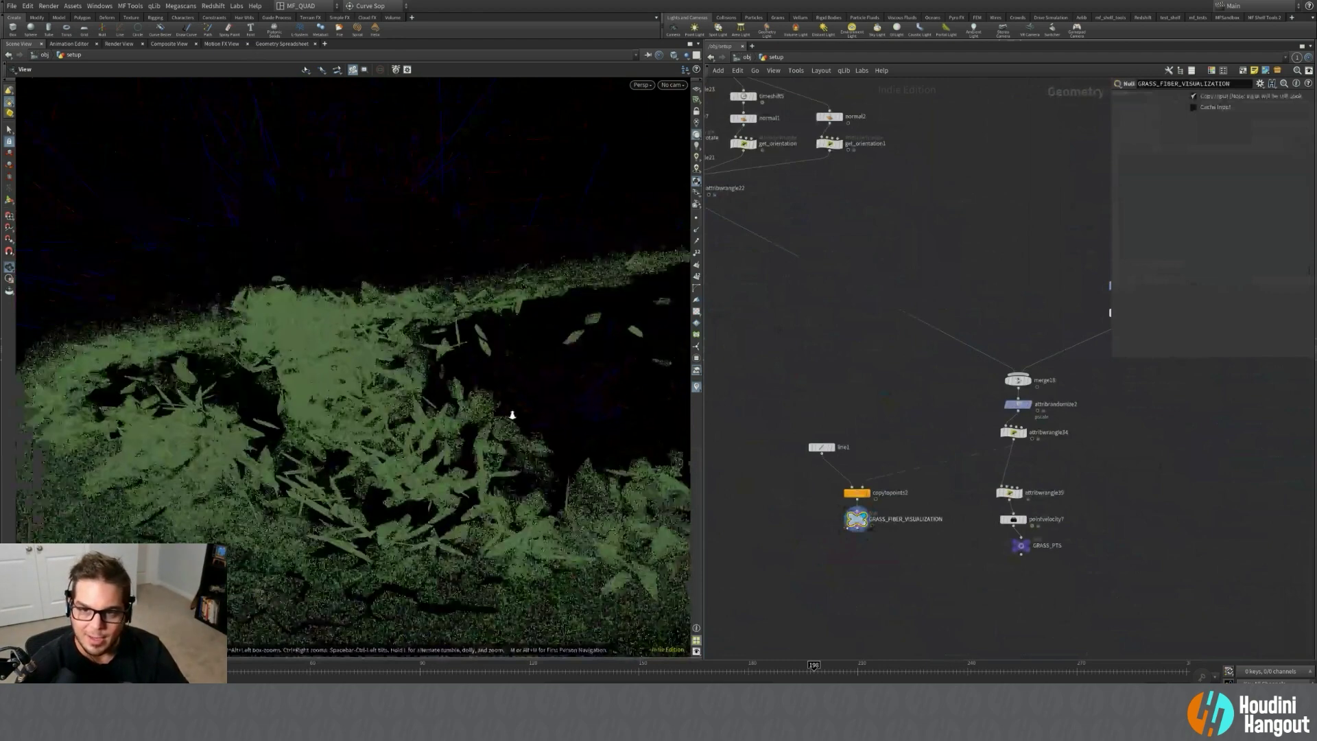
scroll(512, 414, "up", 2)
Return to attribwrangle22 at the end of the scatter branch and review its VEX code and the get_orientation inputs.
middle_click_drag(744, 311, 864, 480)
left_click(779, 326)
middle_click_drag(1009, 424, 812, 403)
middle_click_drag(868, 356, 952, 412)
scroll(891, 387, "down", 4)
scroll(776, 420, "up", 4)
left_click(837, 387)
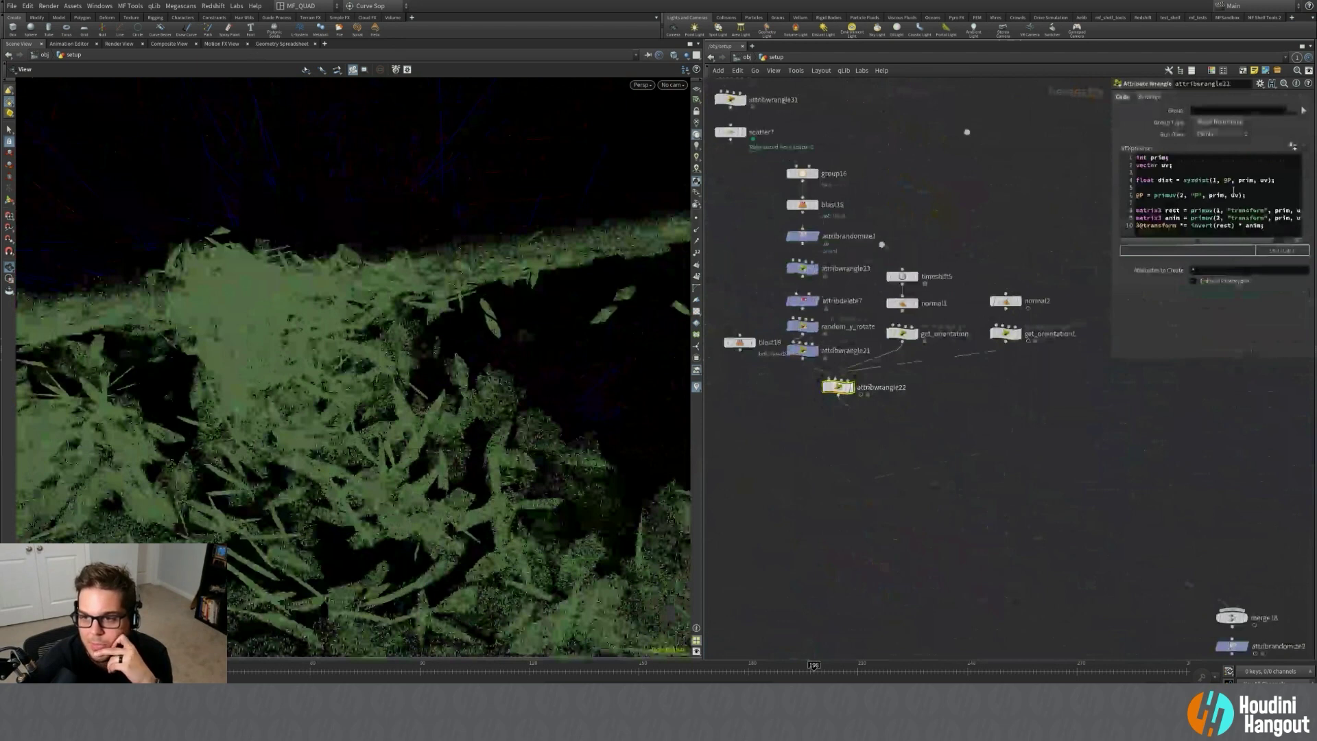
middle_click_drag(906, 410, 902, 420)
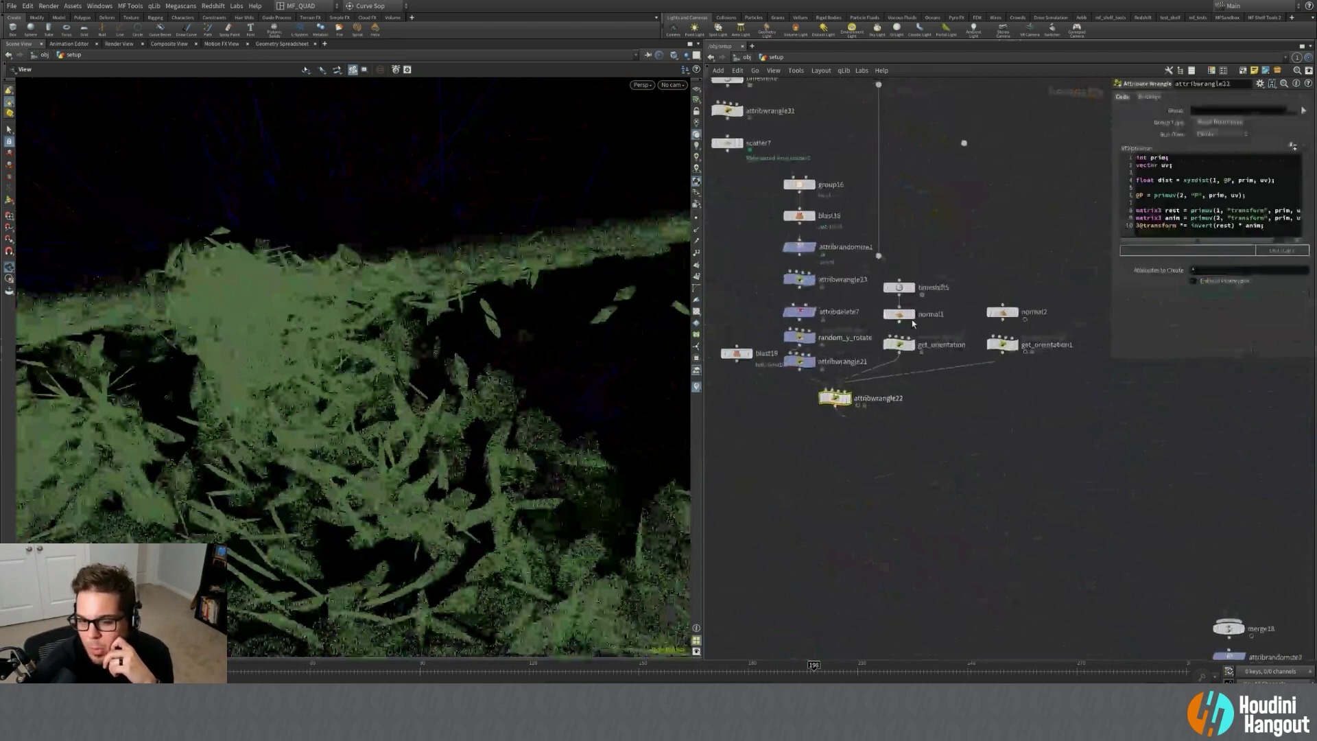
middle_click_drag(1012, 375, 973, 395)
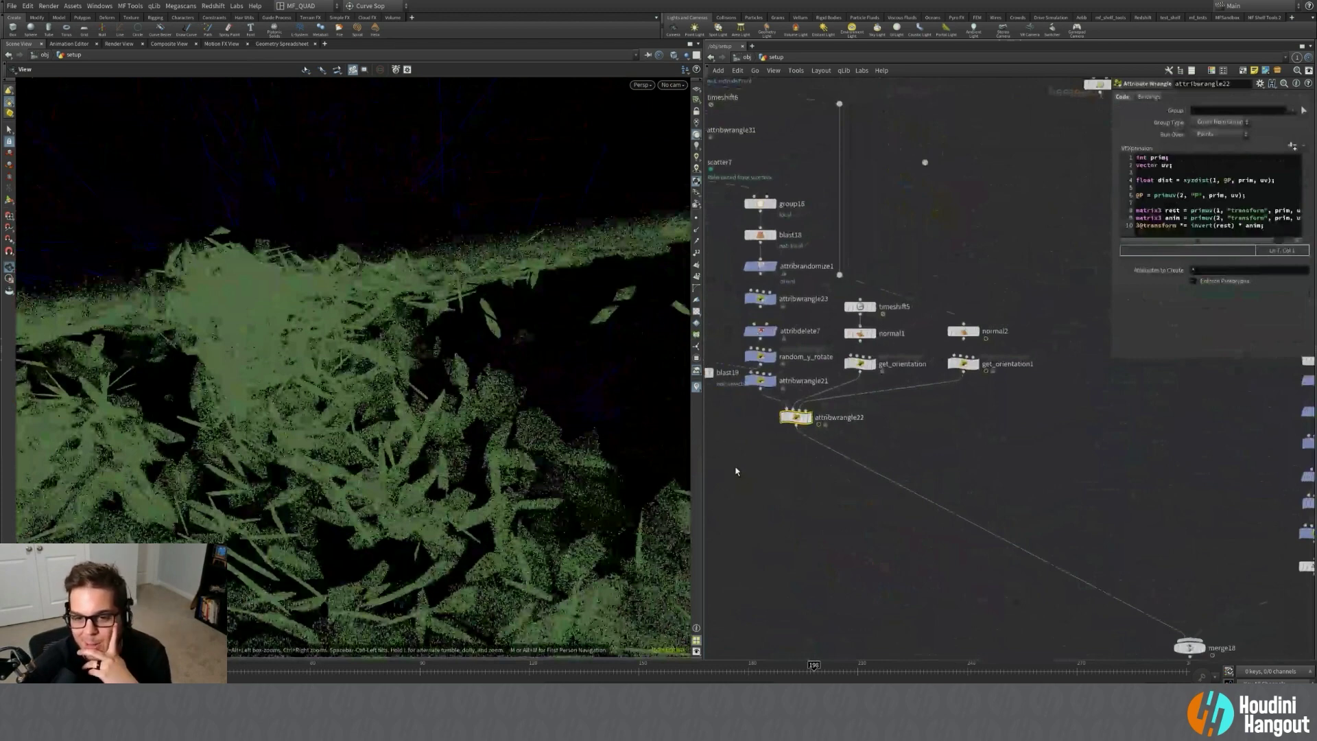
Survey the whole setup network, from the simulation and output branches to the grass scatter chain.
key("h")
middle_click_drag(985, 486, 966, 480)
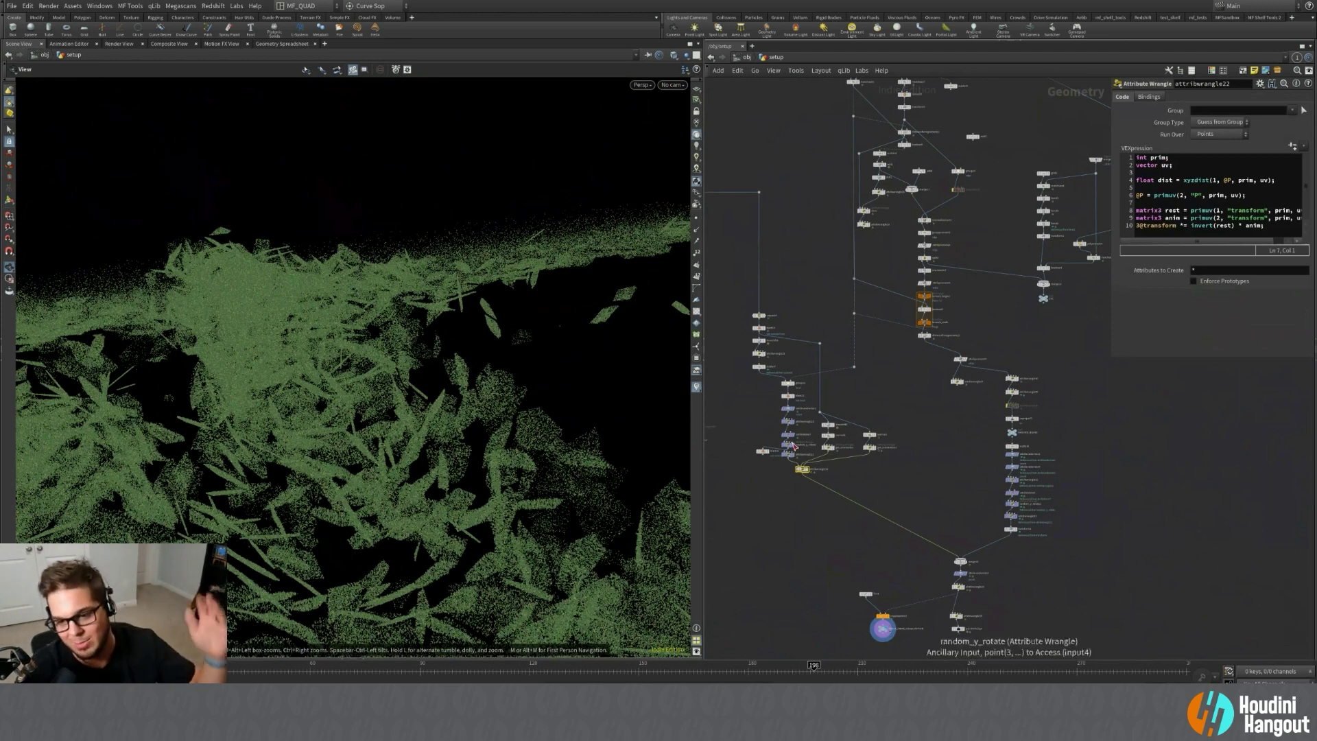
scroll(814, 477, "up", 3)
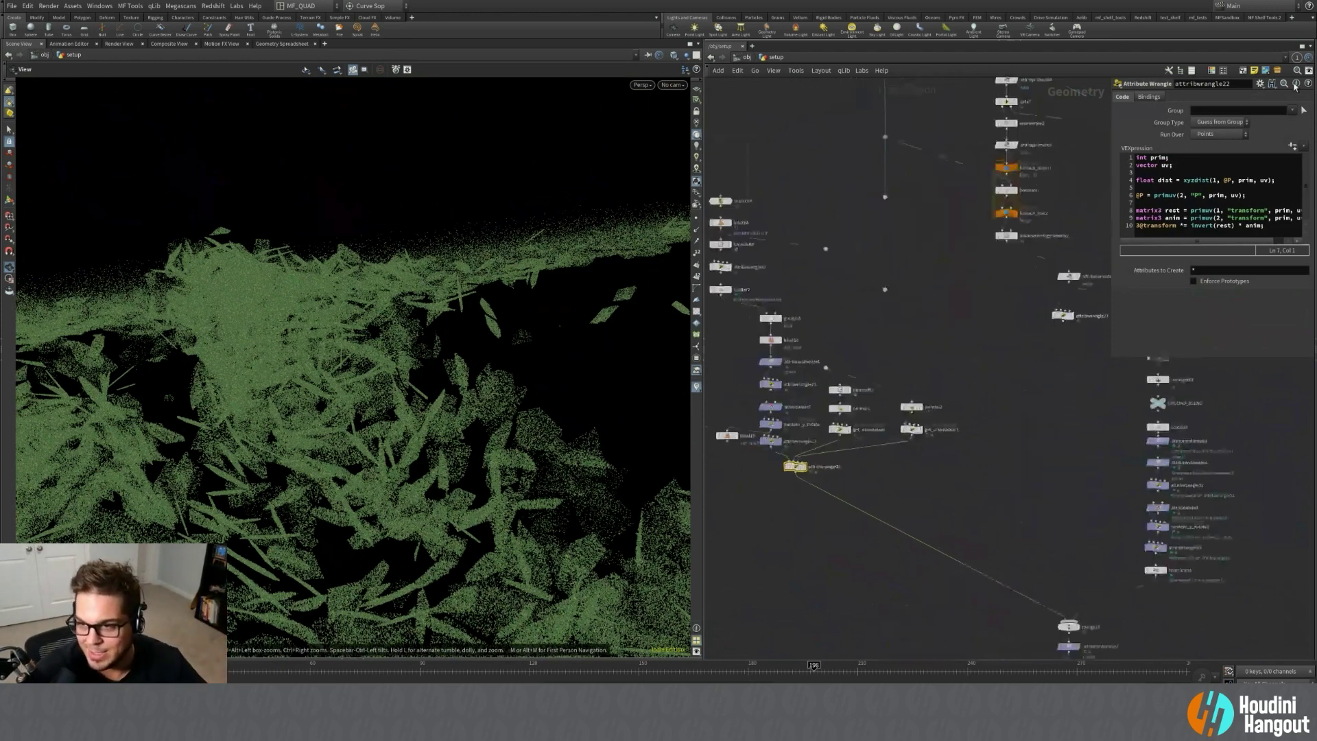
scroll(866, 615, "down", 6)
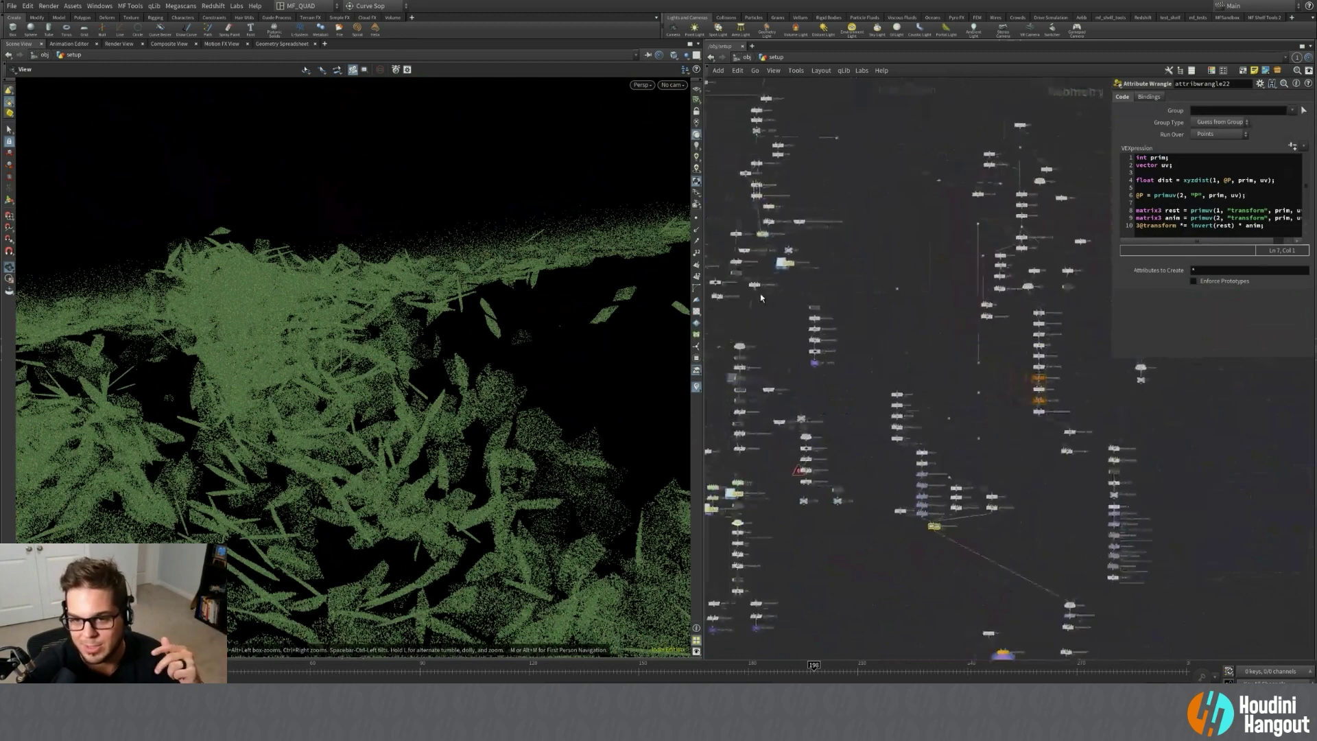
scroll(801, 432, "up", 3)
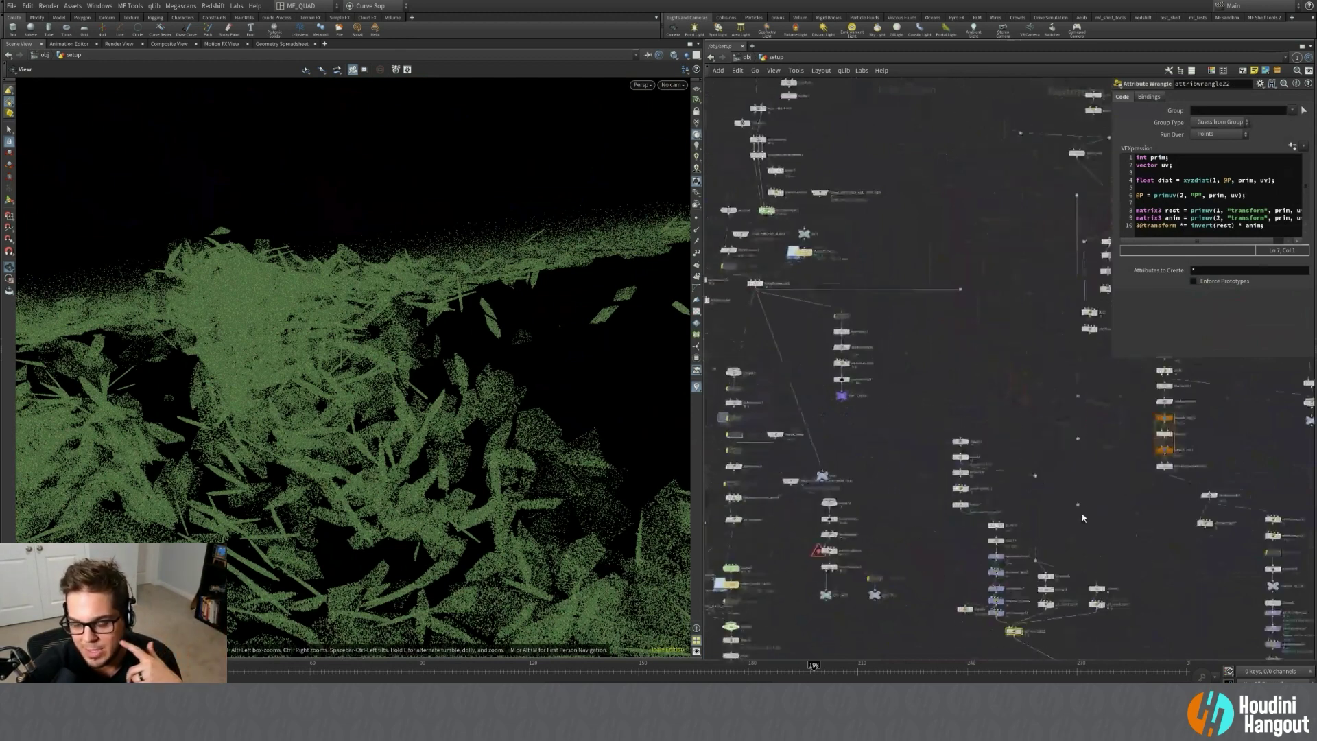
middle_click_drag(1096, 528, 895, 314)
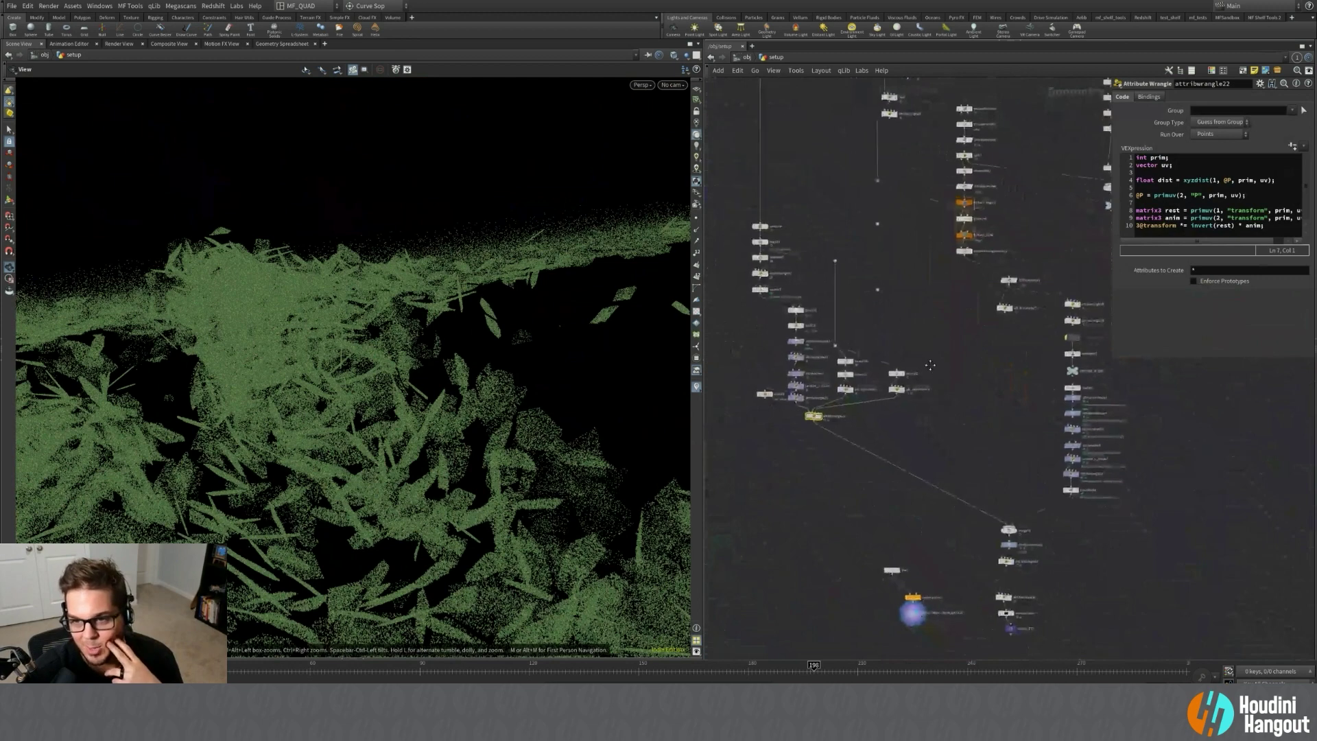
middle_click_drag(936, 363, 921, 324)
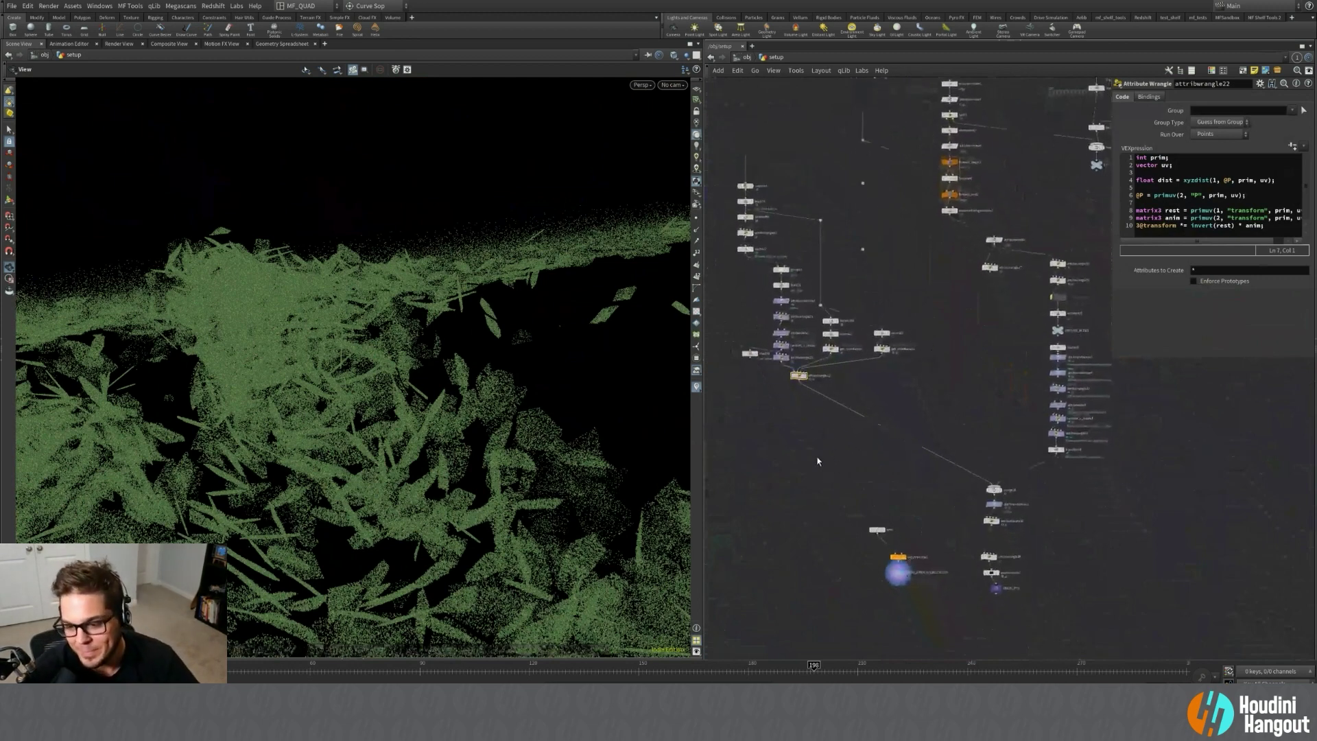
middle_click_drag(1007, 620, 1219, 528)
scroll(1098, 533, "down", 1)
middle_click_drag(929, 550, 997, 566)
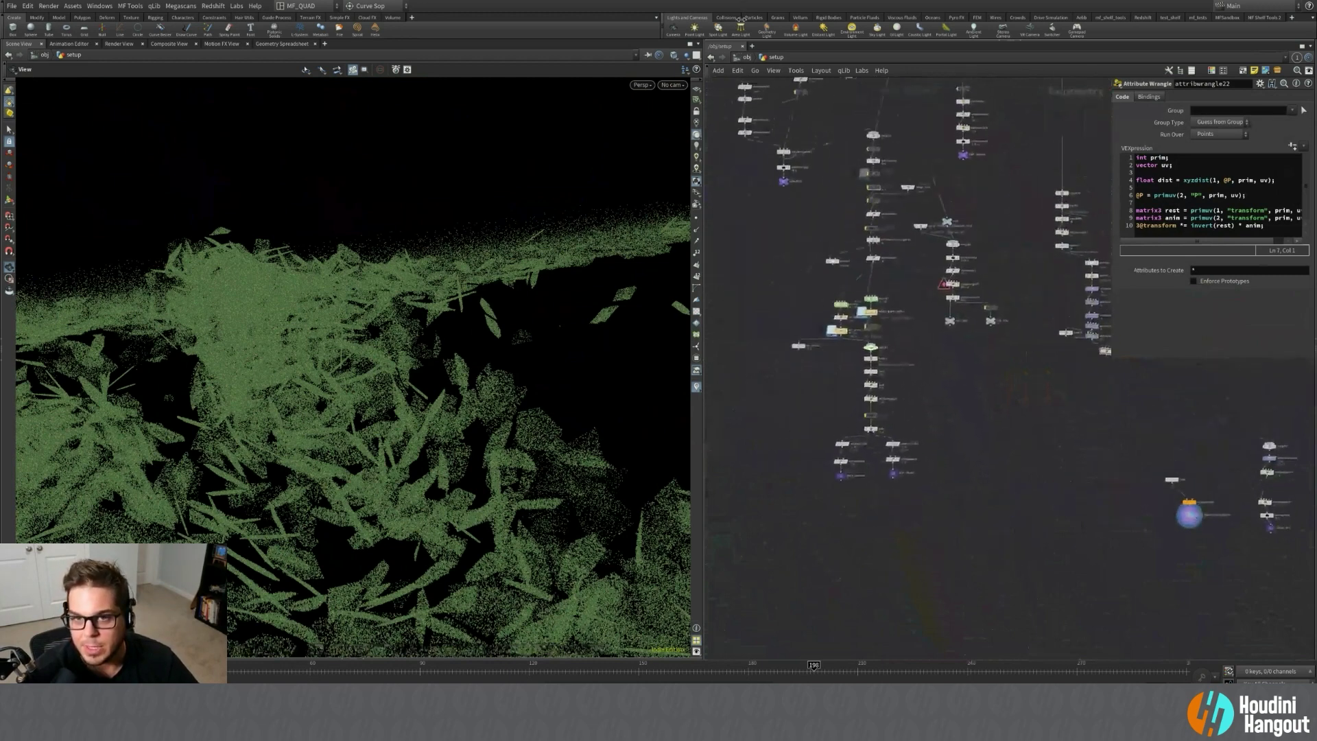
Go up to the object level, hide the setup object, and display the column of geometry objects that includes dirt_chunks.
key("u")
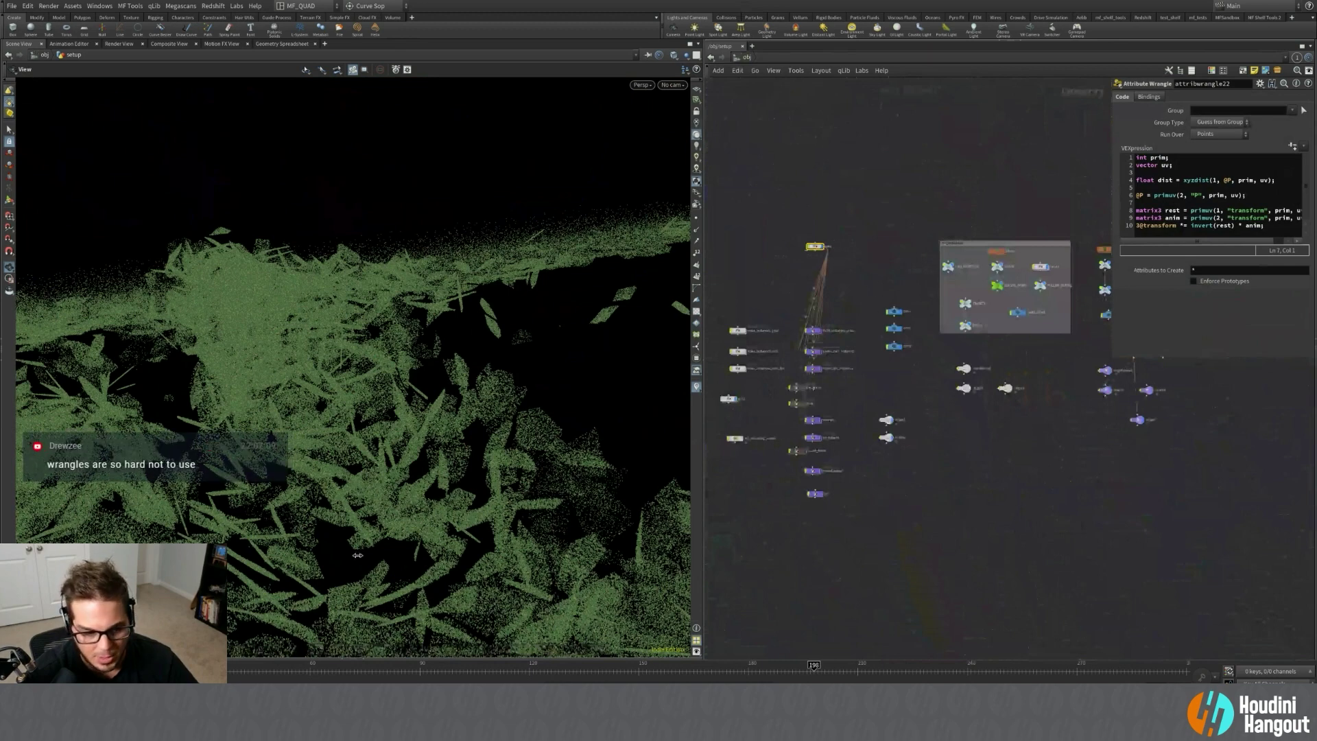
left_click(824, 243)
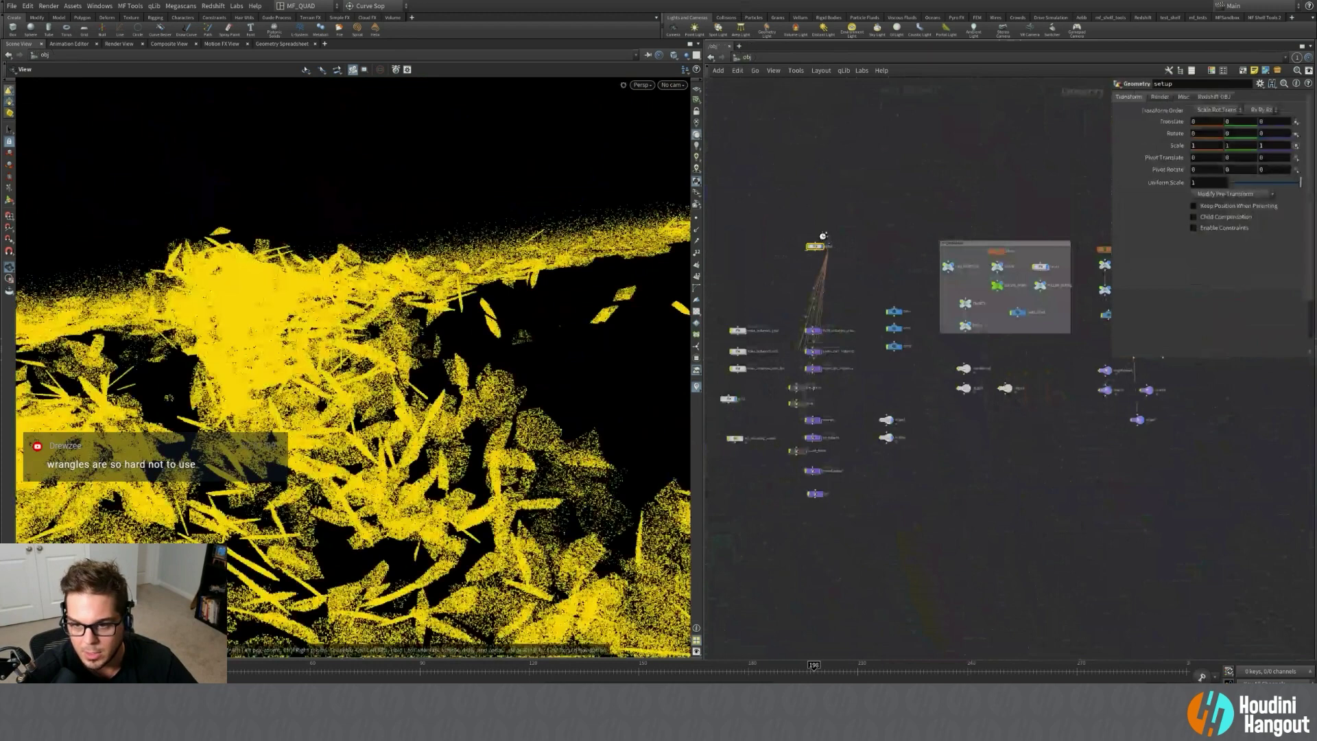
left_click_drag(841, 304, 821, 495)
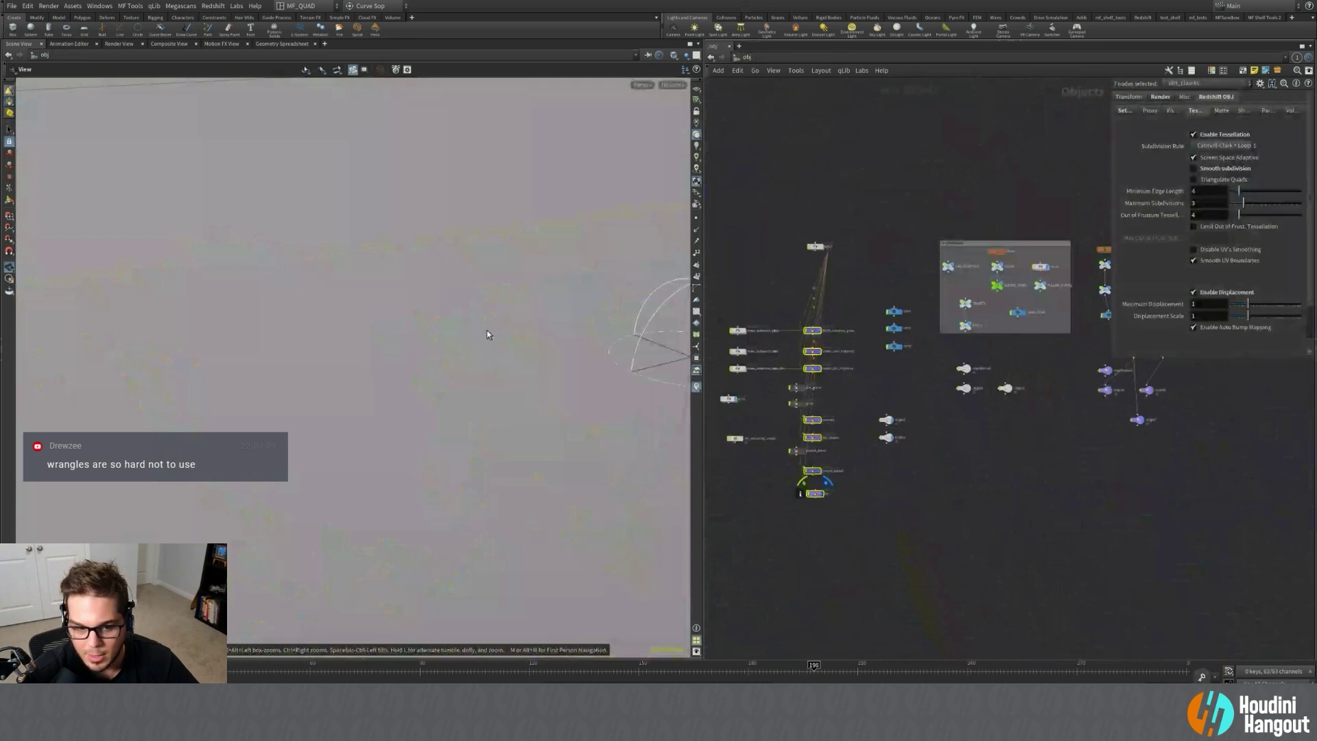
left_click(488, 335)
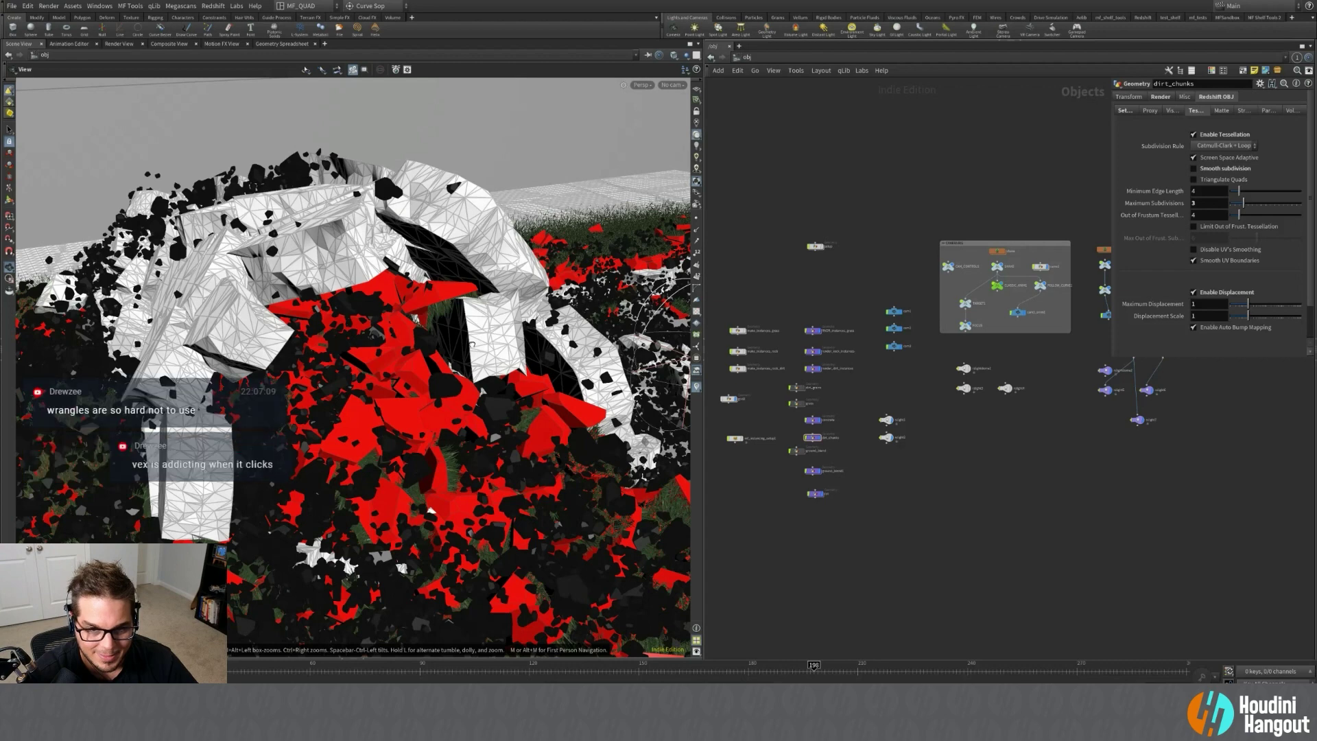
Frame the assembled scene and inspect the backdrop, ground plane, and torn turf with its dirt and rock pieces.
key("space+f")
right_click_drag(382, 373, 500, 362)
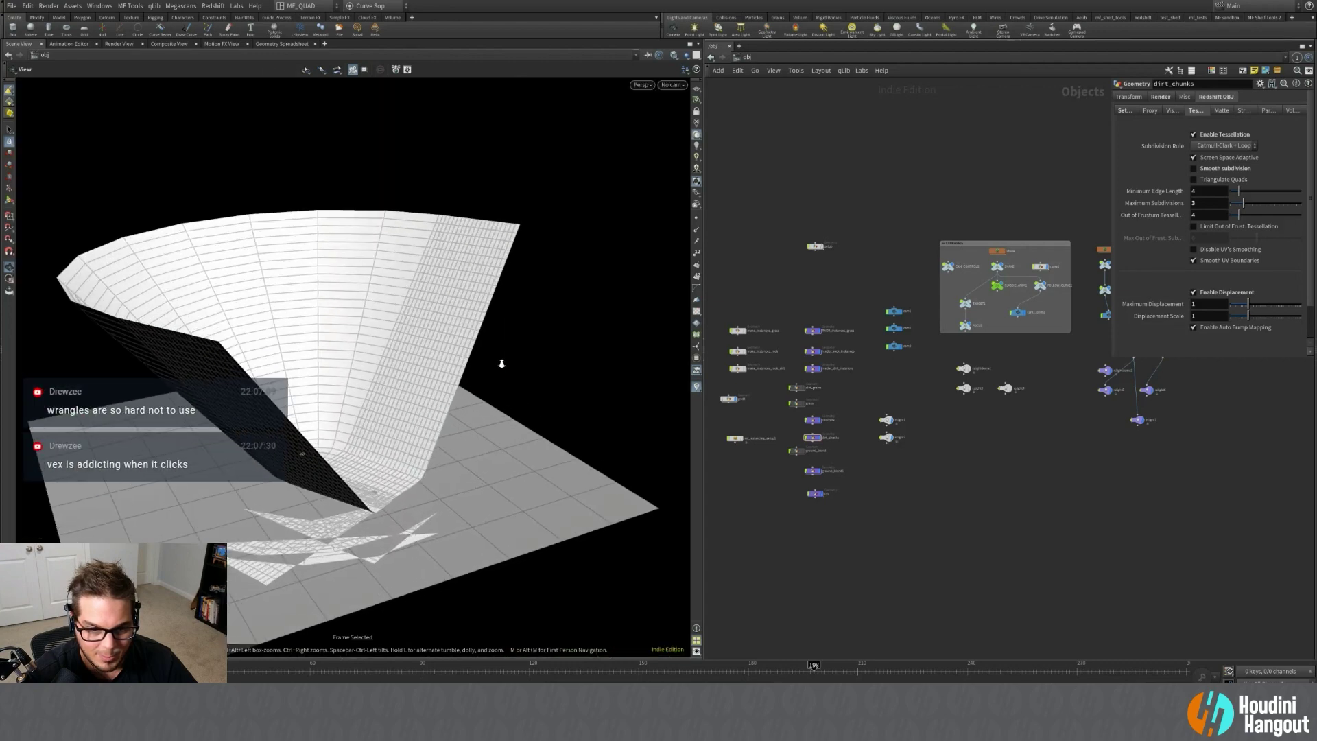
left_click_drag(305, 454, 667, 382)
right_click_drag(668, 383, 675, 381)
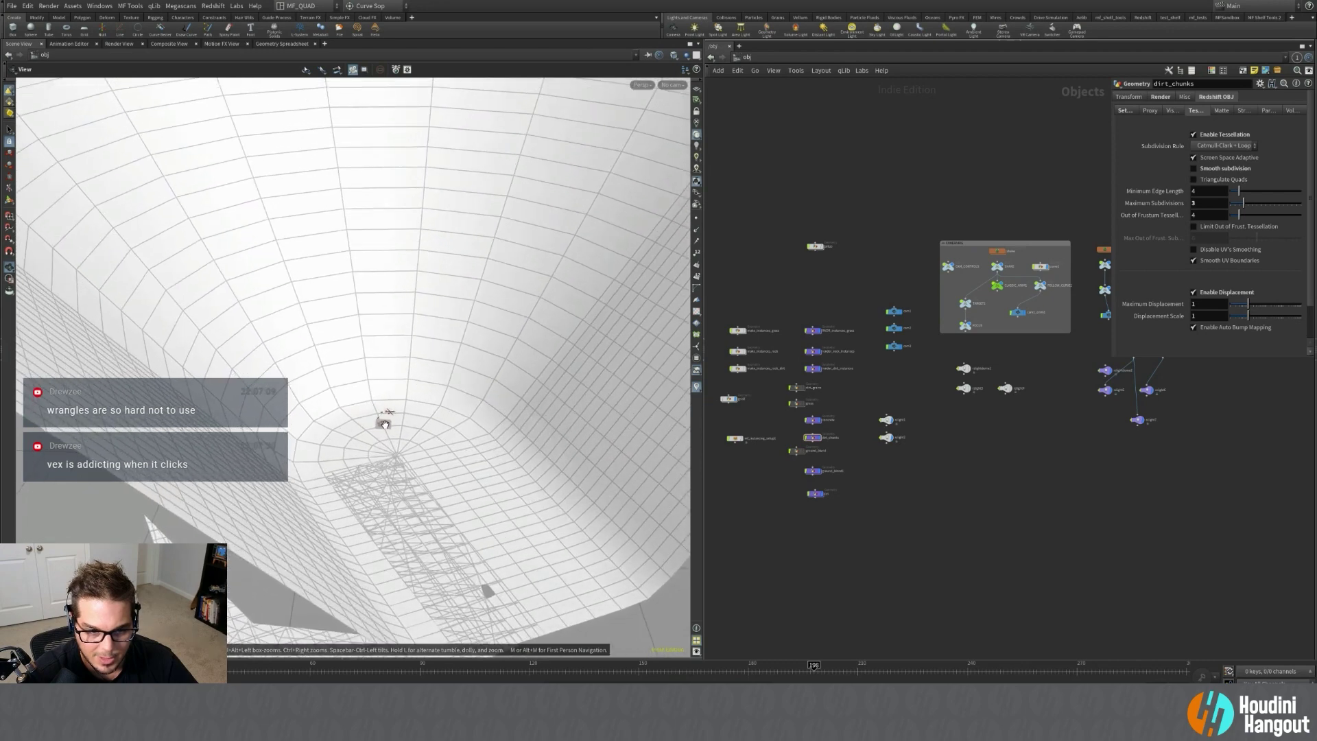
right_click_drag(400, 421, 526, 401)
scroll(527, 401, "up", 5)
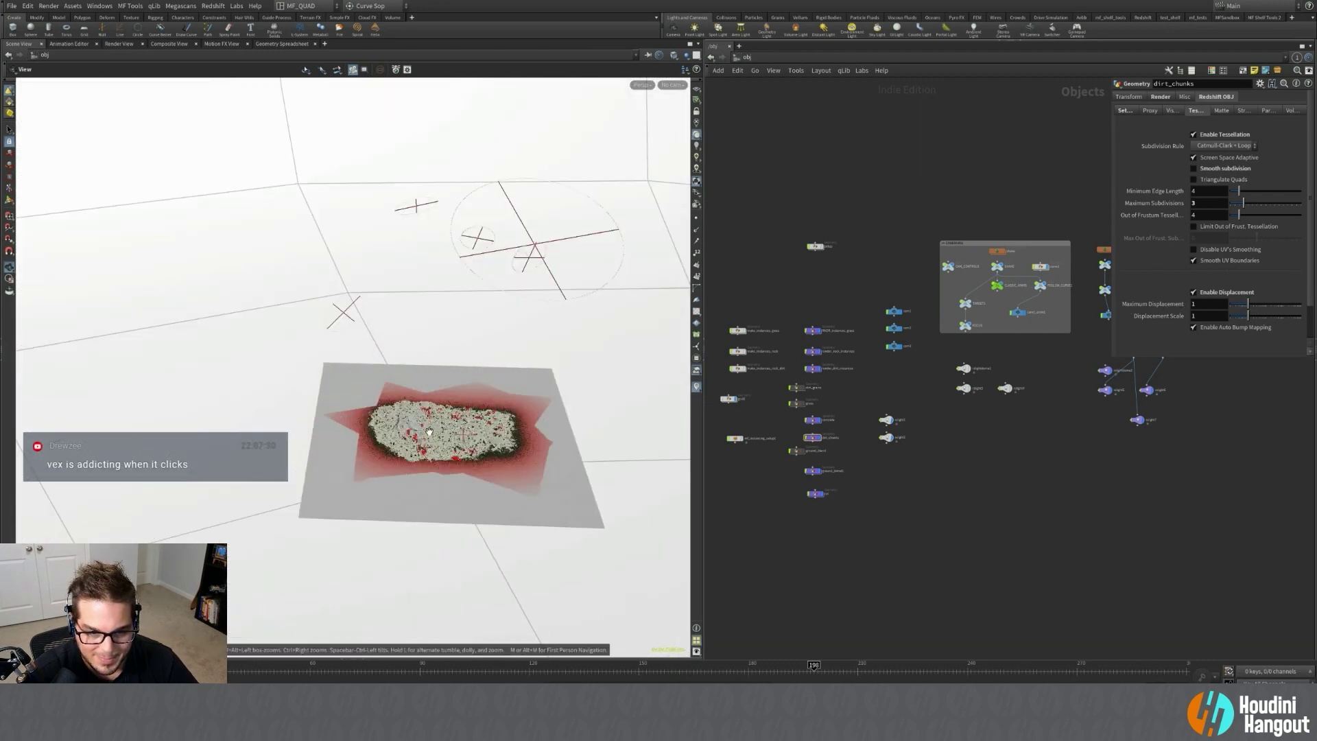
scroll(448, 427, "up", 3)
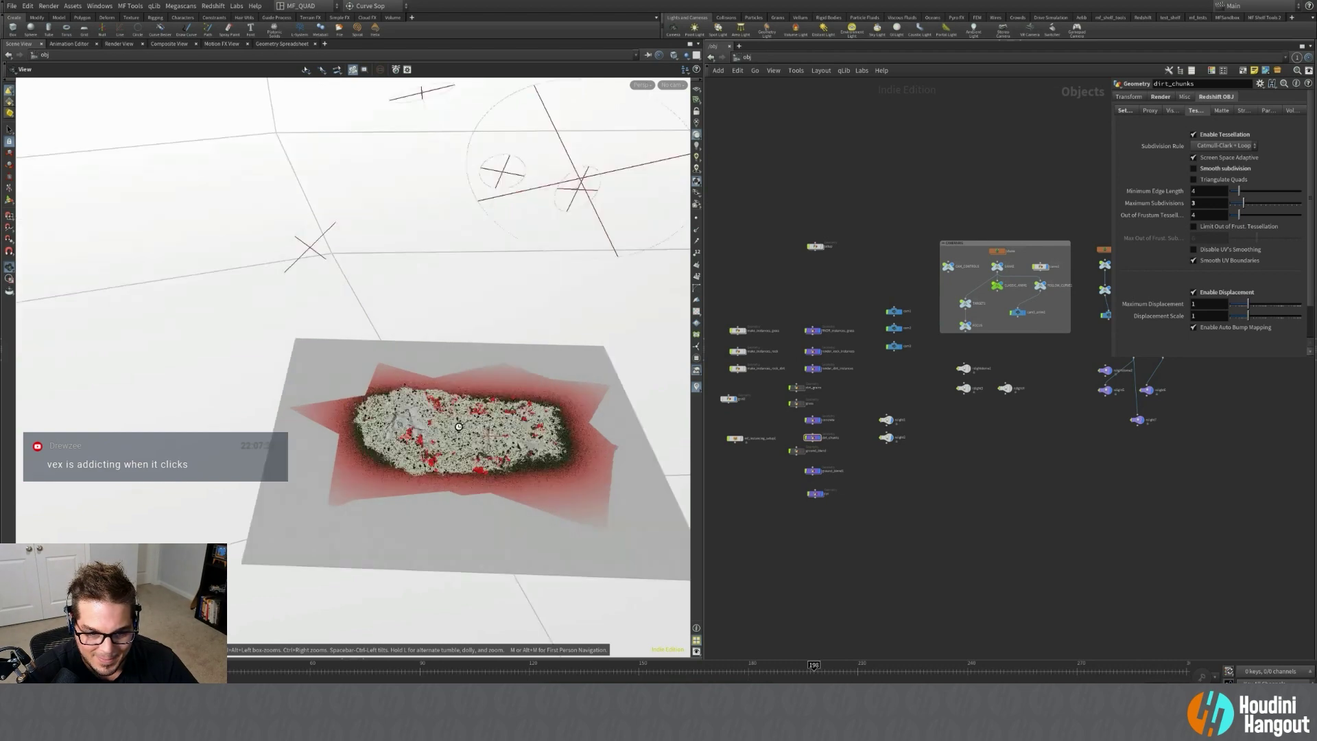
scroll(459, 427, "up", 8)
scroll(420, 435, "down", 8)
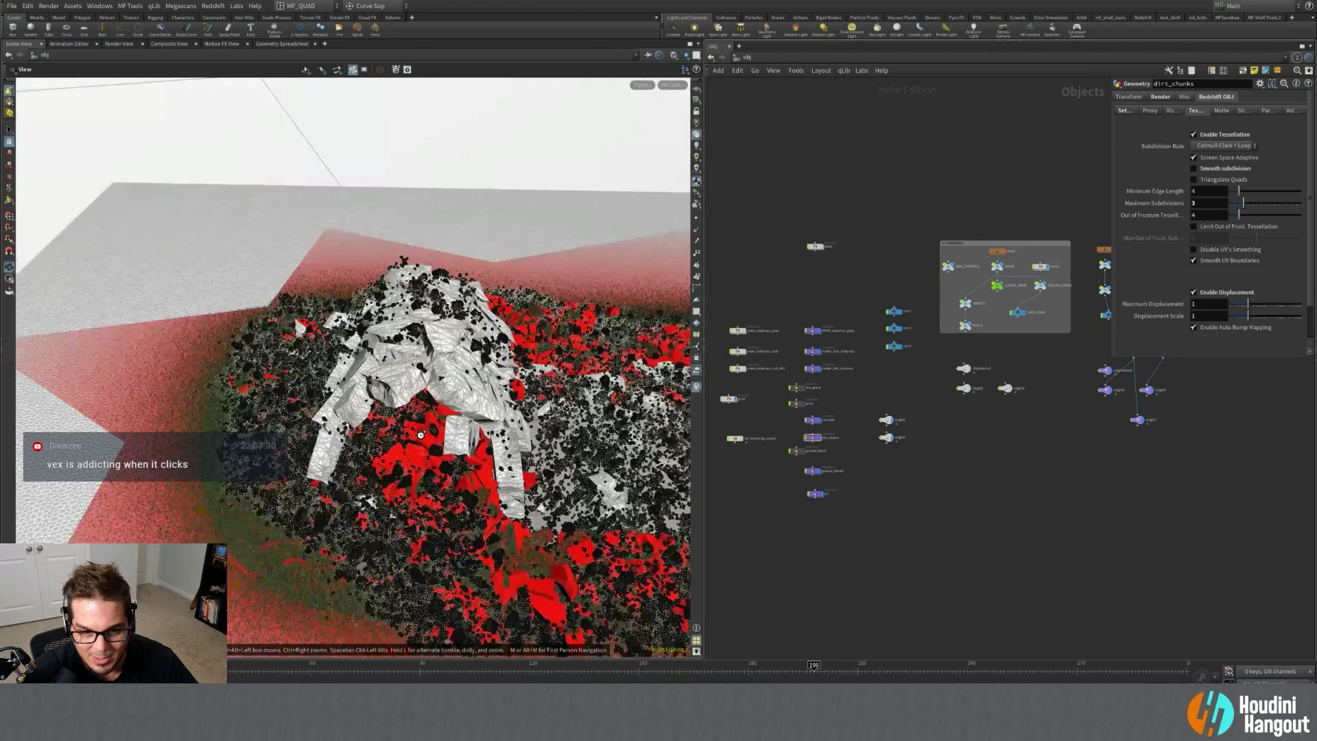
scroll(421, 435, "down", 2)
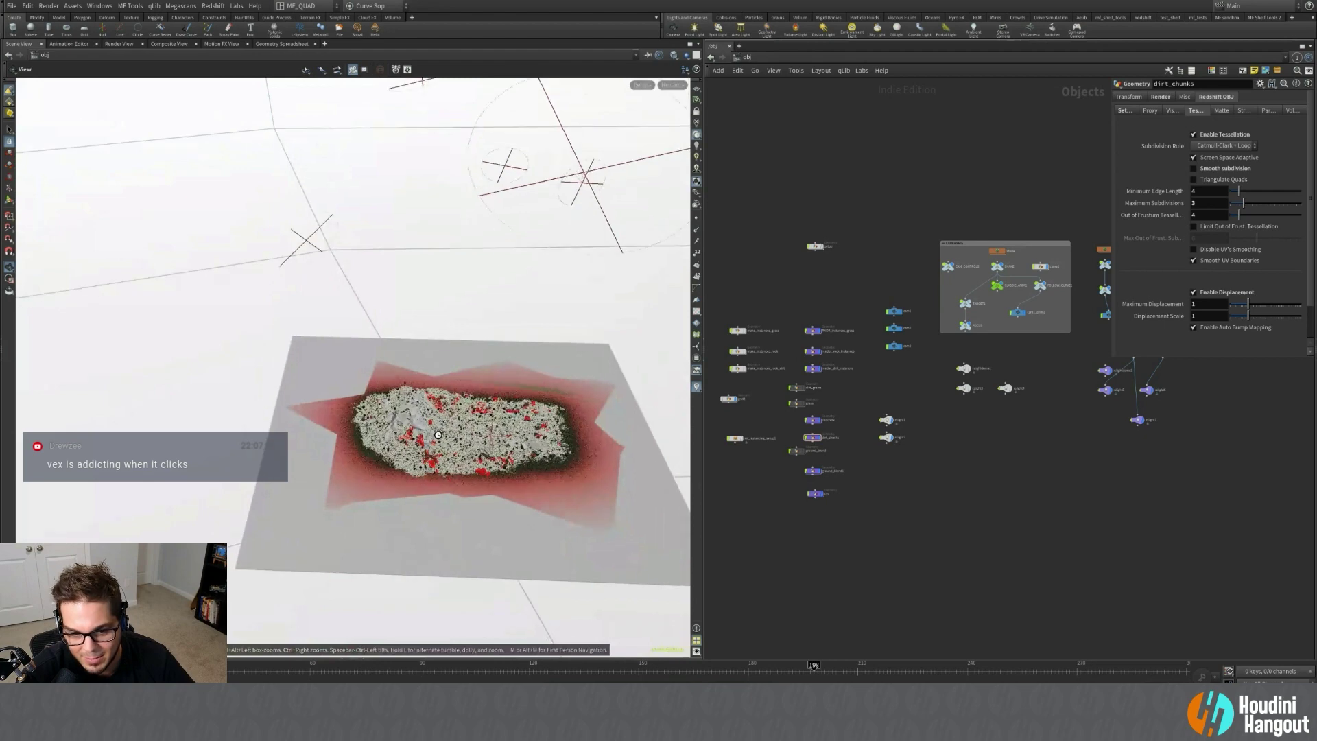
scroll(444, 435, "up", 8)
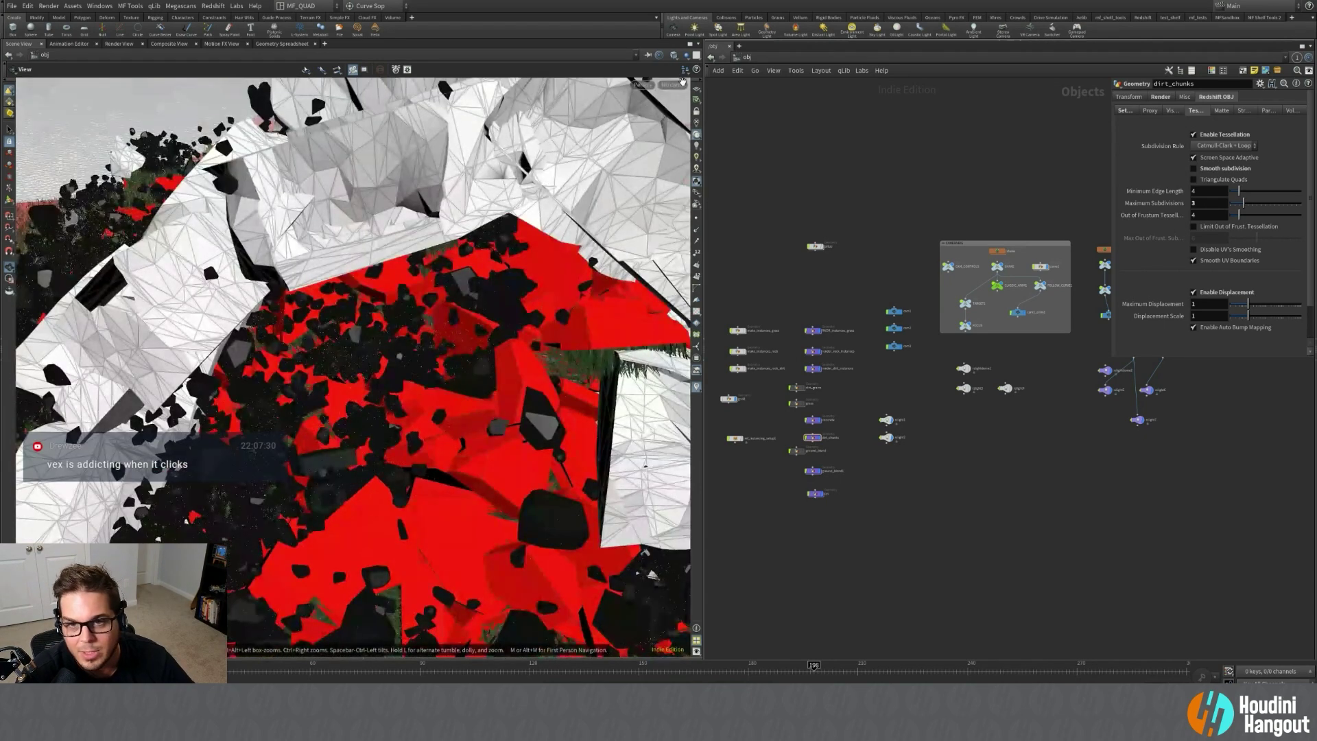
Look through the cam1_anim1 camera and compare the shot with the Turf_Roll.mp4 render playing in djv_view.
left_click(673, 84)
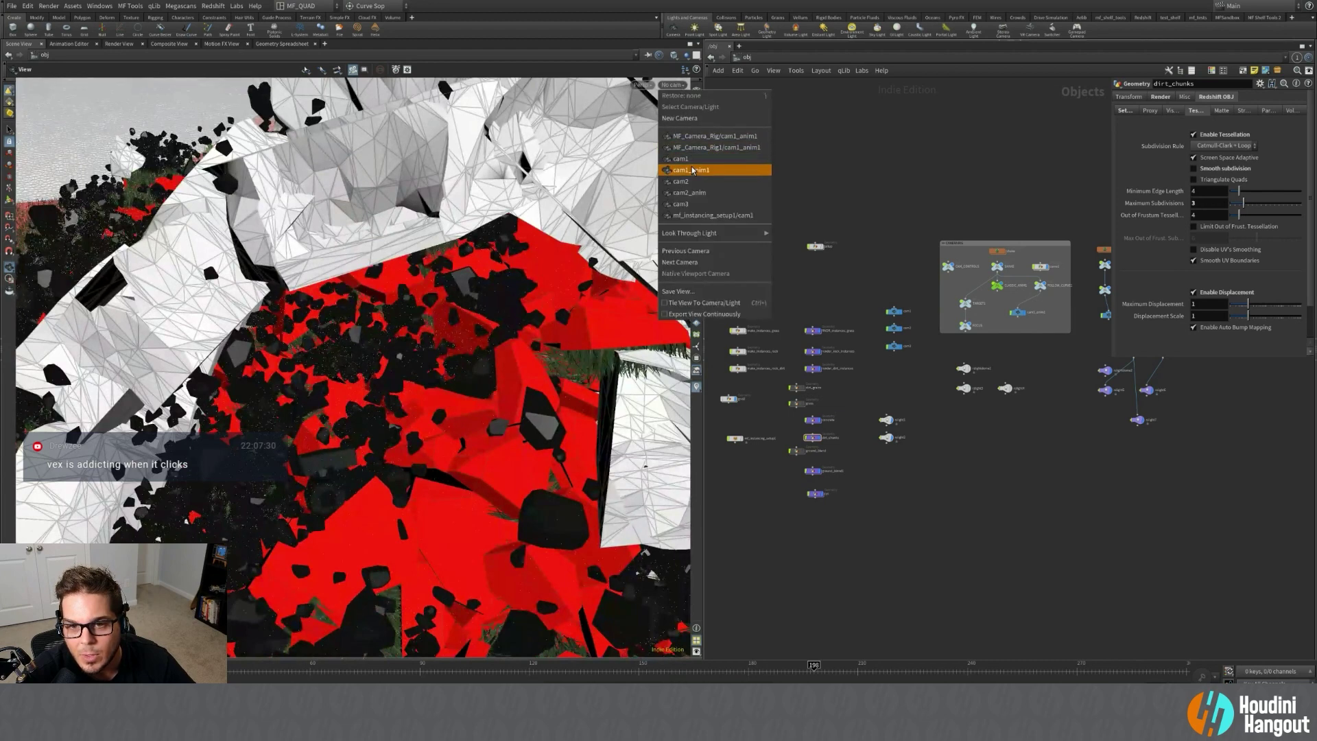
left_click(693, 165)
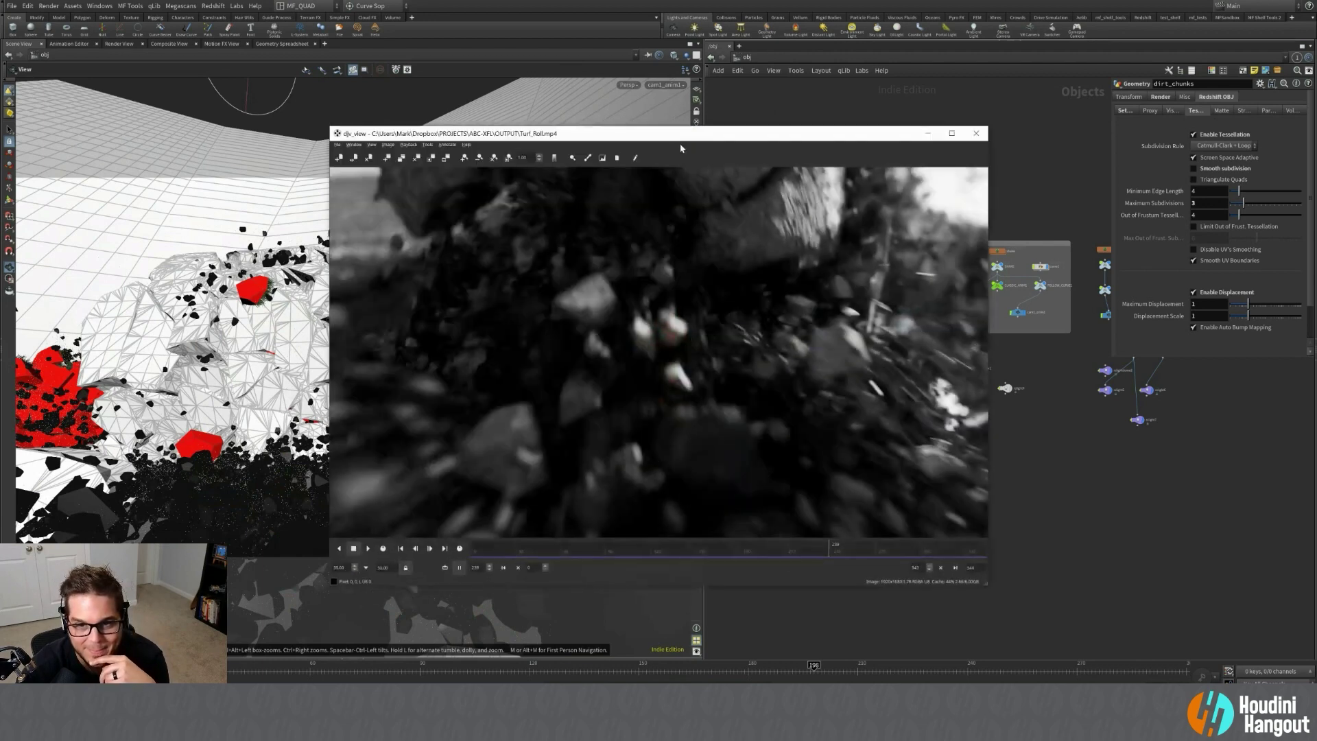
left_click_drag(688, 129, 871, 120)
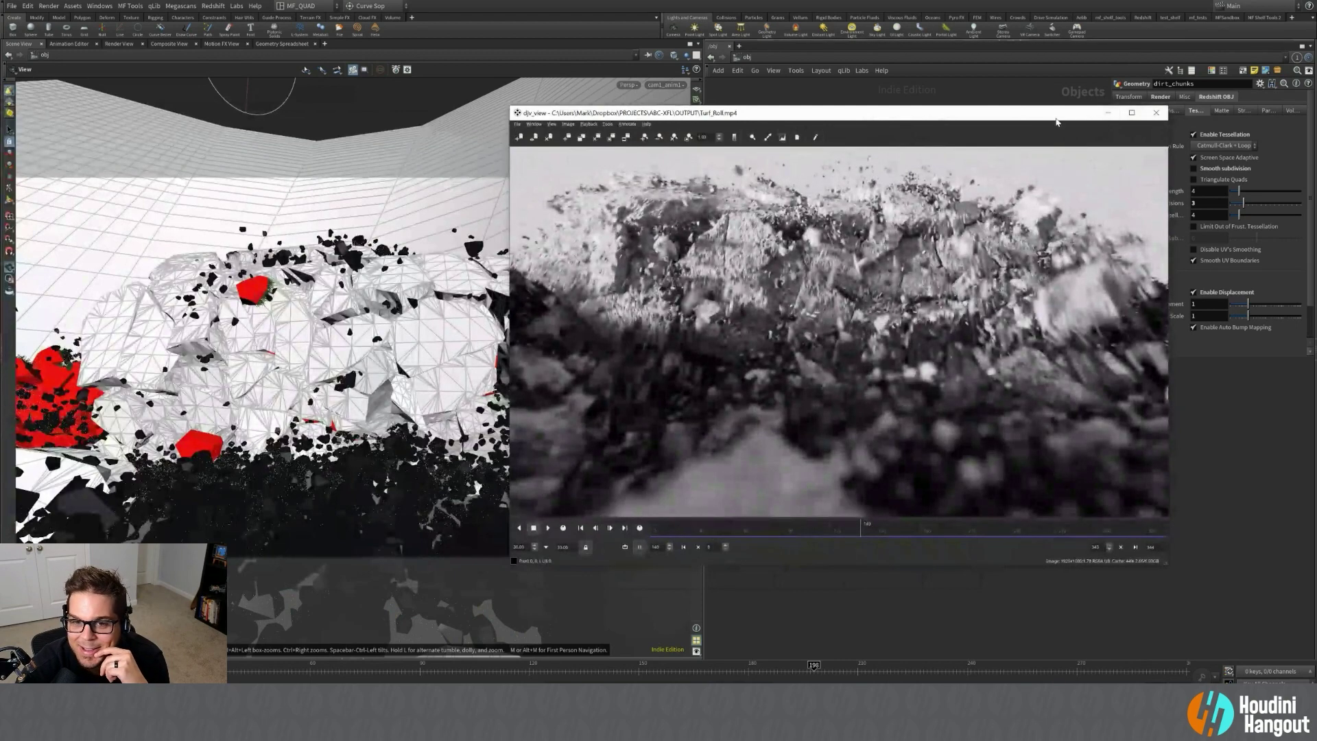
left_click(1108, 112)
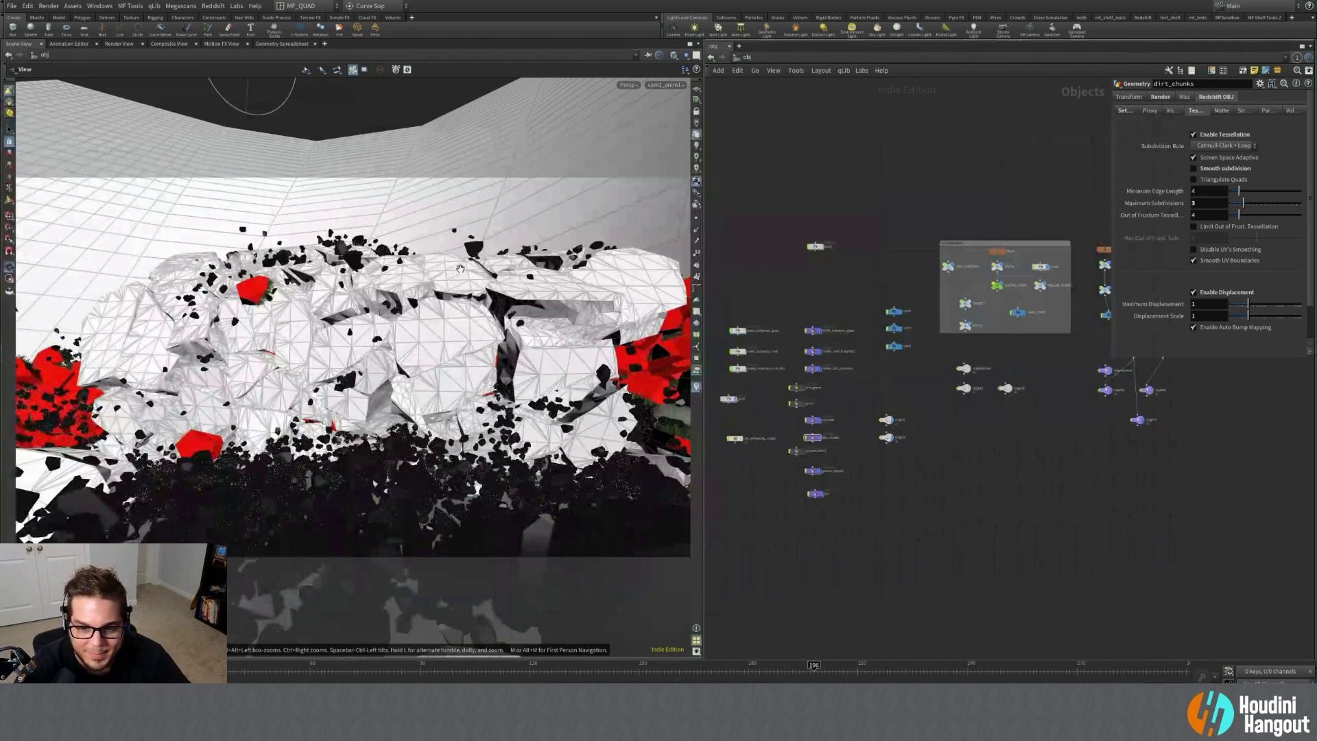
Leave the camera view and inspect the turf roll and ground pieces from the side and from a distance.
left_click_drag(410, 291, 472, 348)
scroll(472, 349, "down", 12)
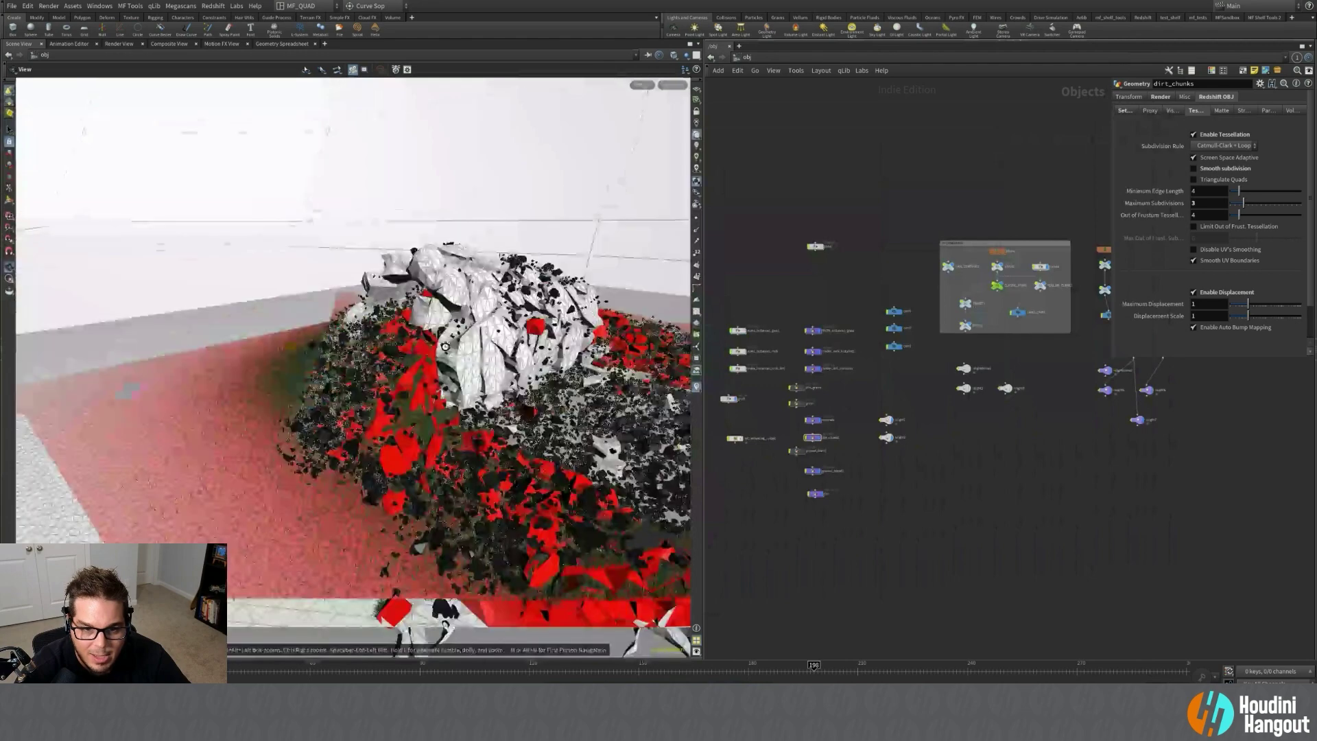
scroll(471, 345, "up", 3)
scroll(472, 344, "up", 2)
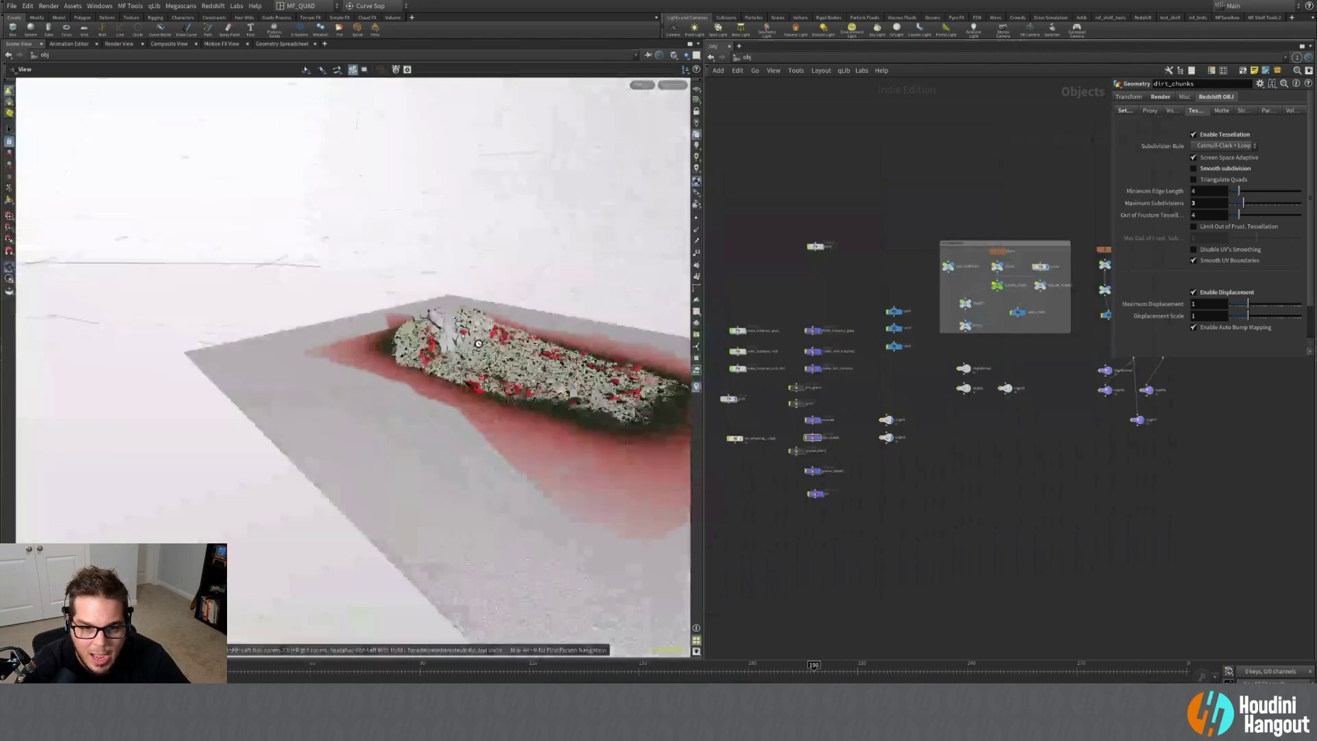
scroll(480, 346, "up", 5)
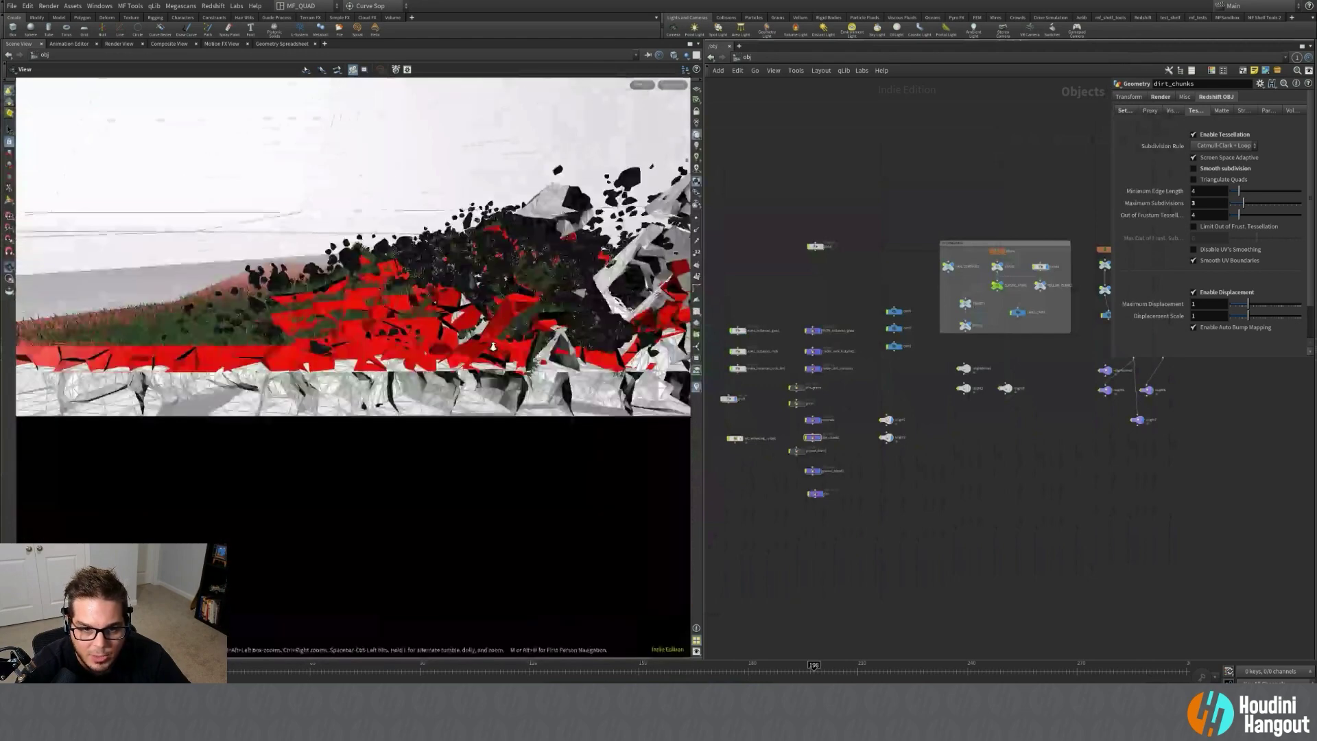
Go back inside the setup object and examine the node chains around and below the yellow-highlighted network section.
left_click_drag(493, 346, 443, 362)
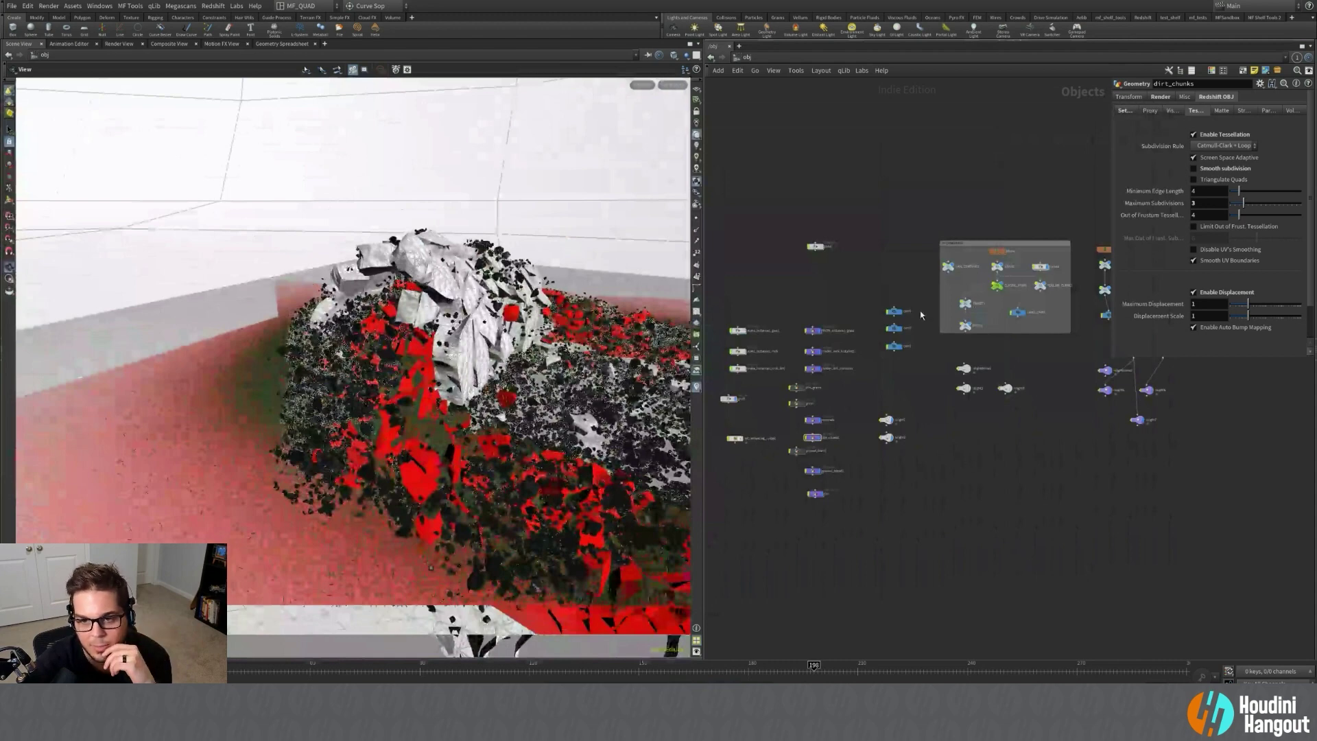
double_click(816, 248)
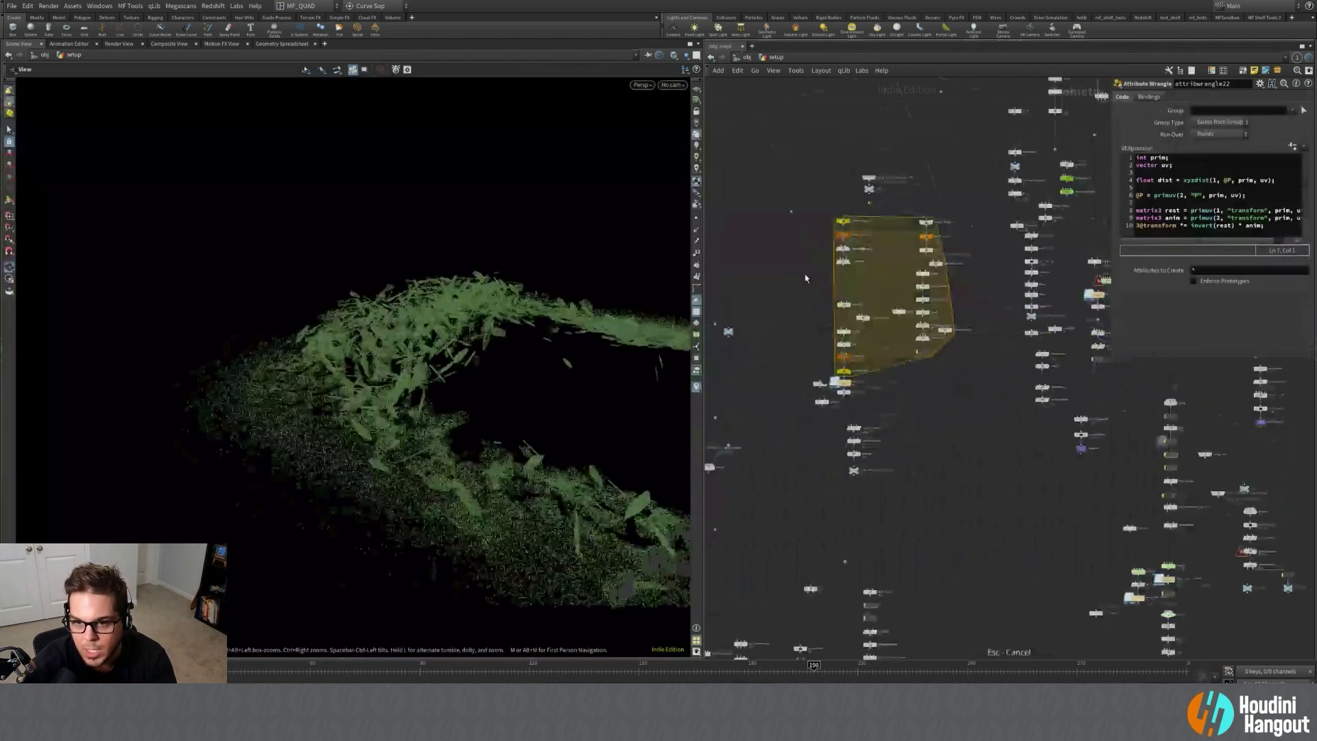
scroll(978, 269, "up", 5)
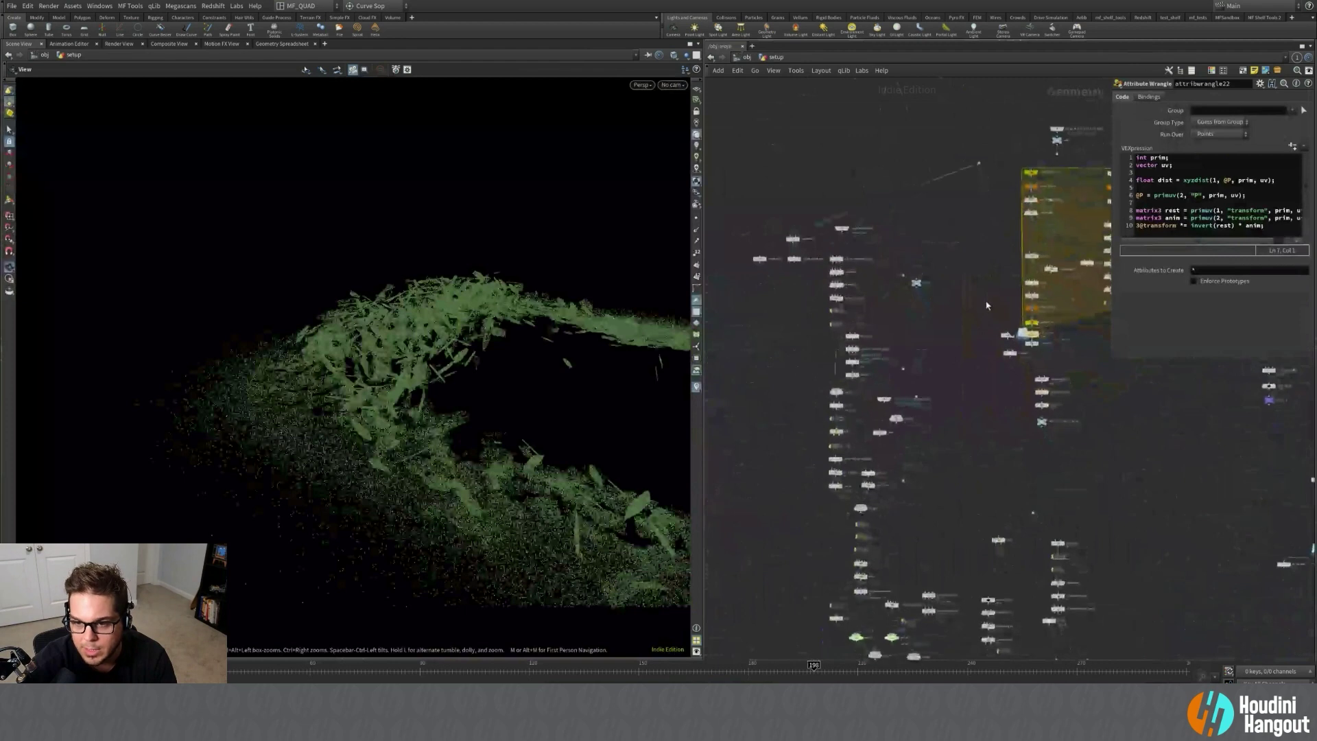
scroll(988, 258, "down", 4)
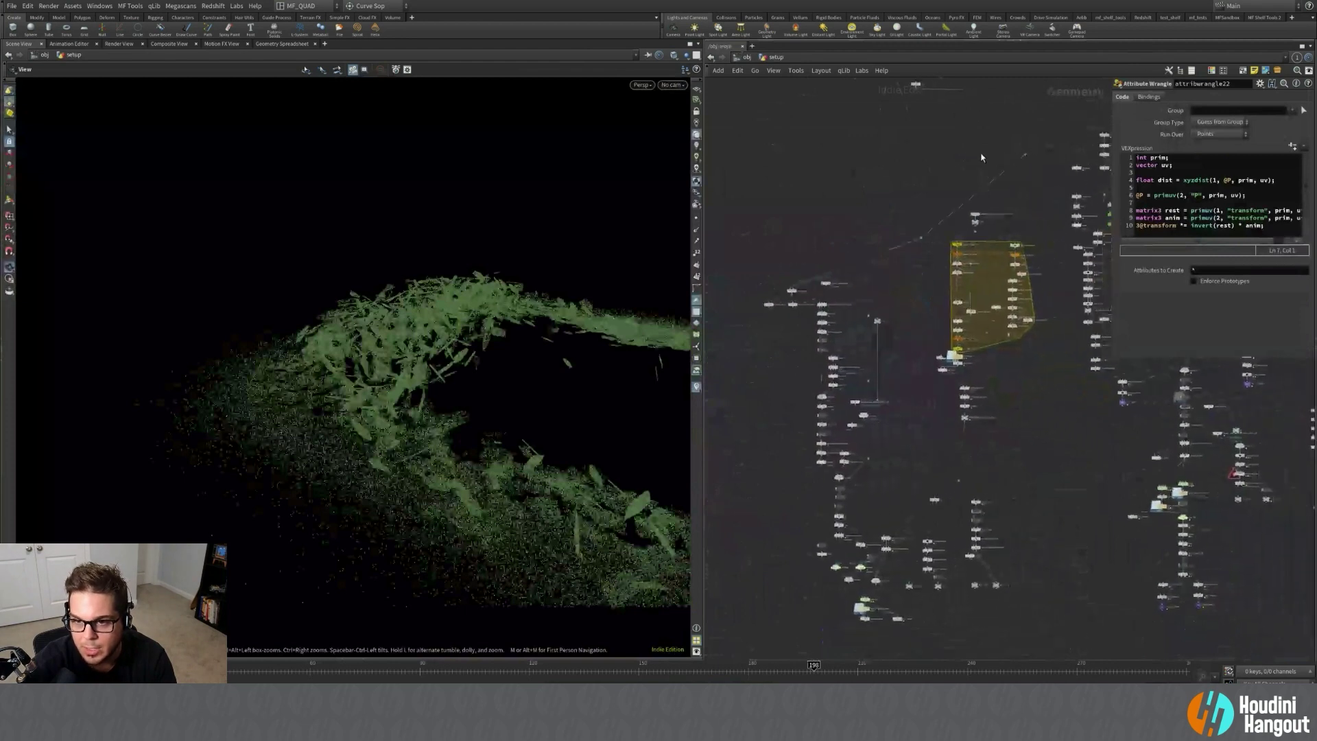
left_click_drag(1048, 195, 1020, 216)
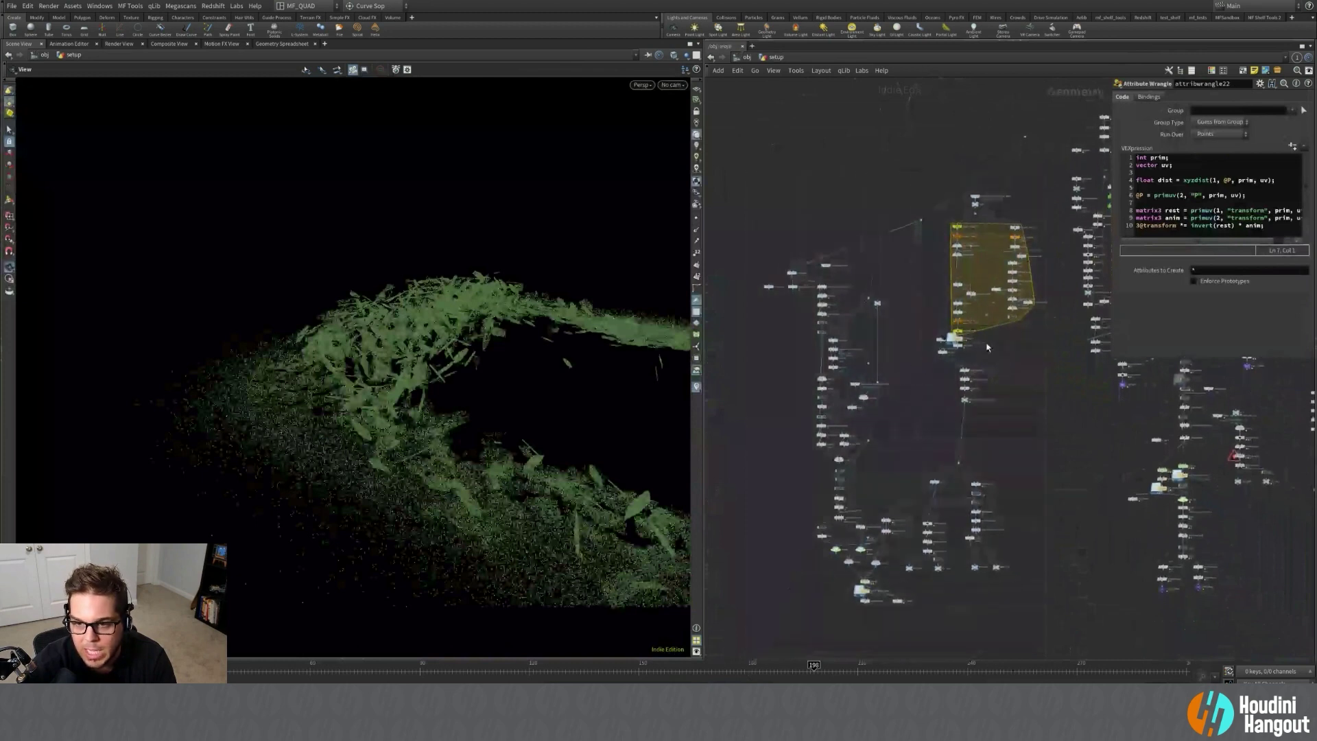
scroll(969, 364, "up", 3)
middle_click_drag(918, 474, 923, 348)
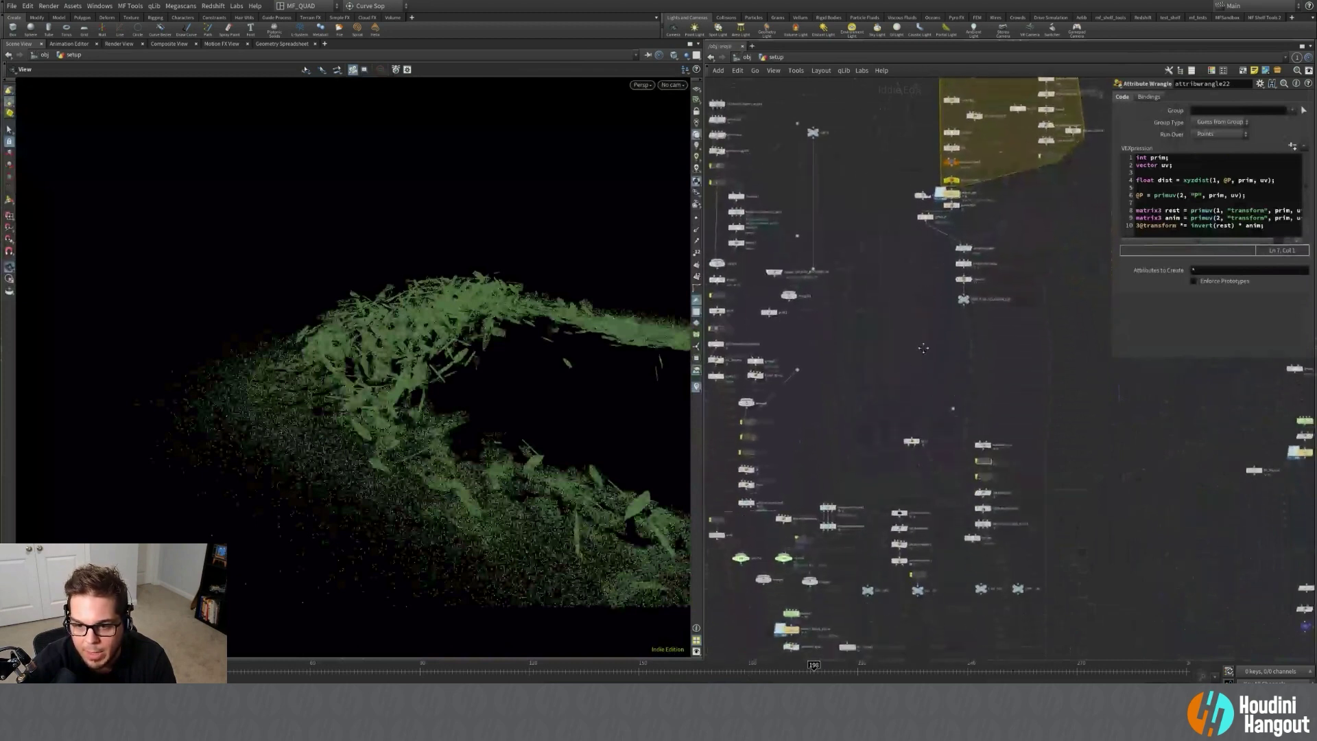
middle_click_drag(881, 397, 905, 361)
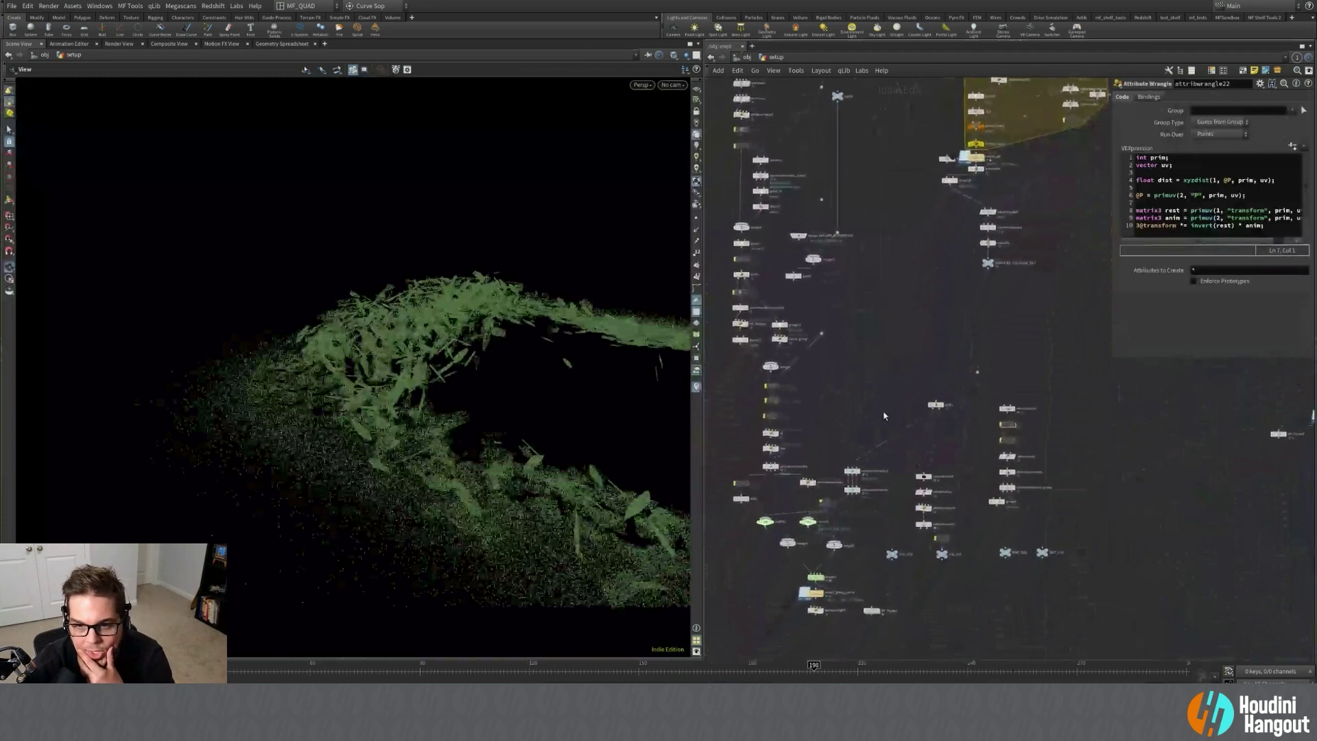
scroll(882, 391, "up", 3)
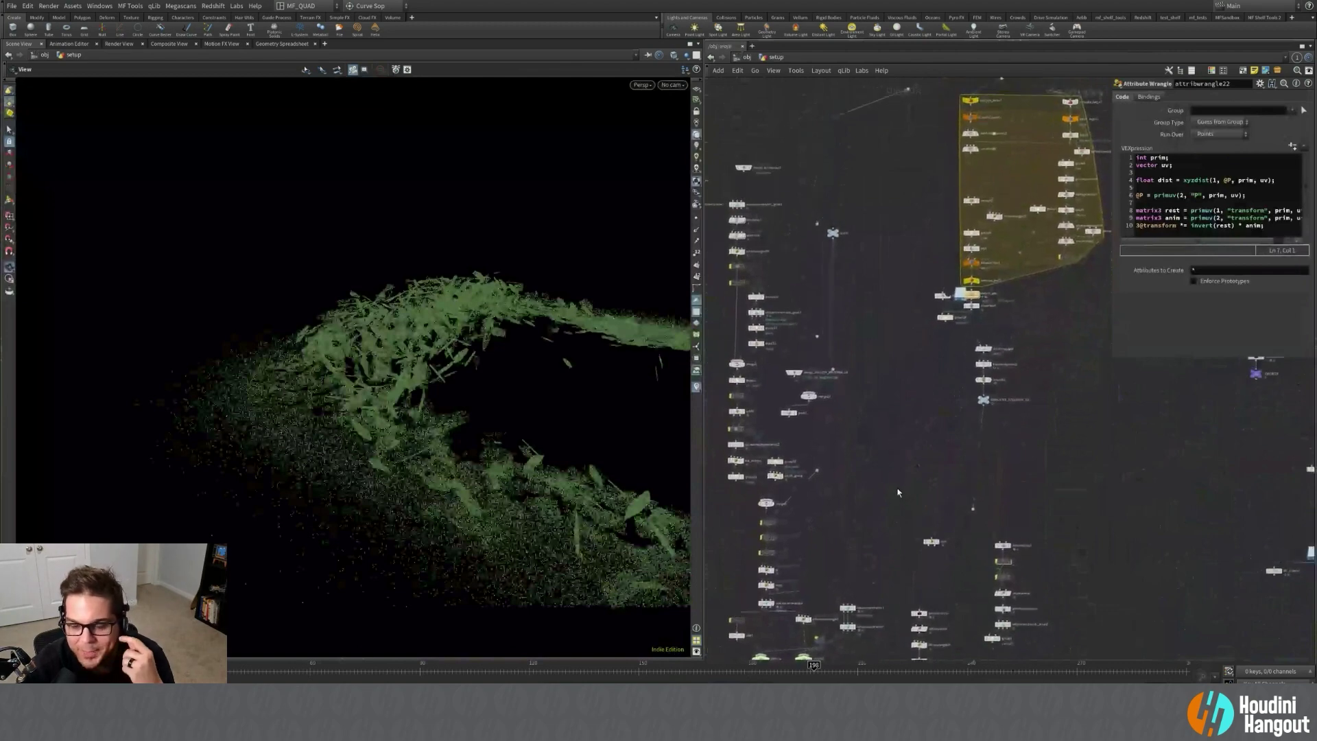
scroll(939, 473, "down", 3)
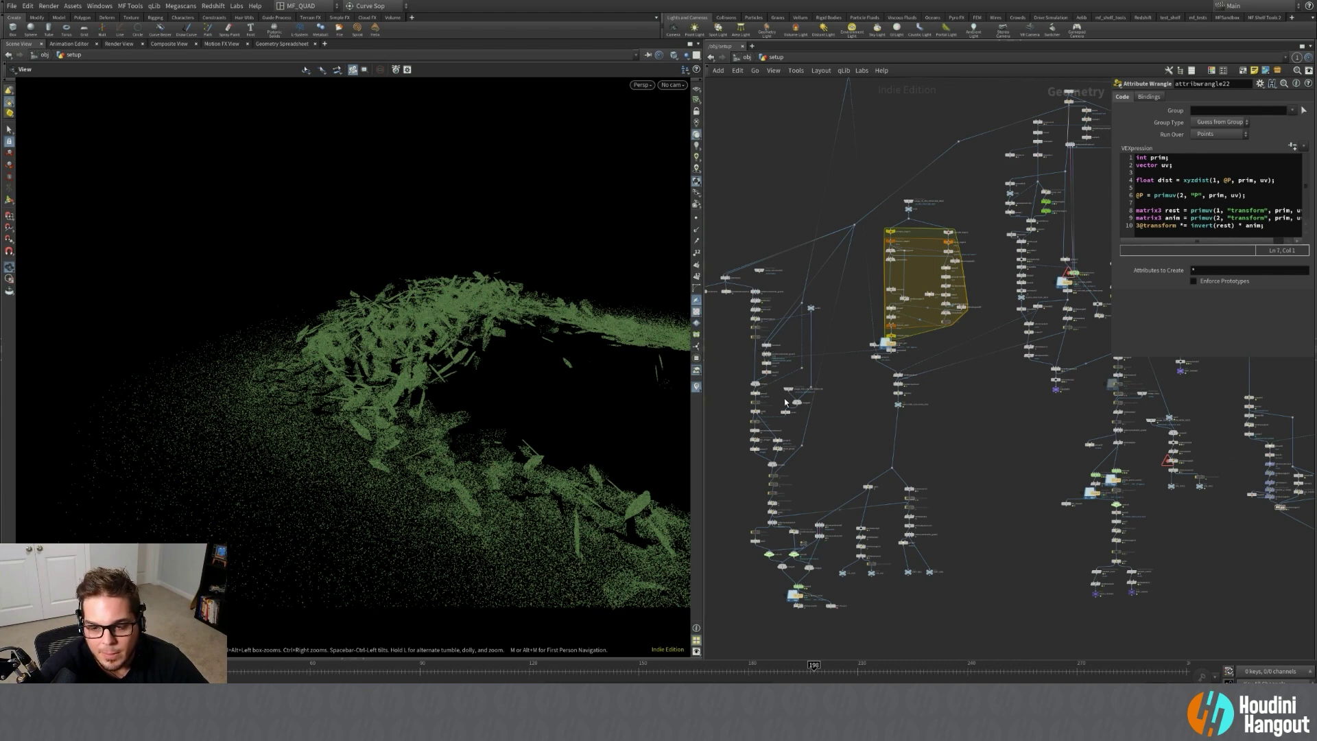
middle_click_drag(970, 449, 956, 448)
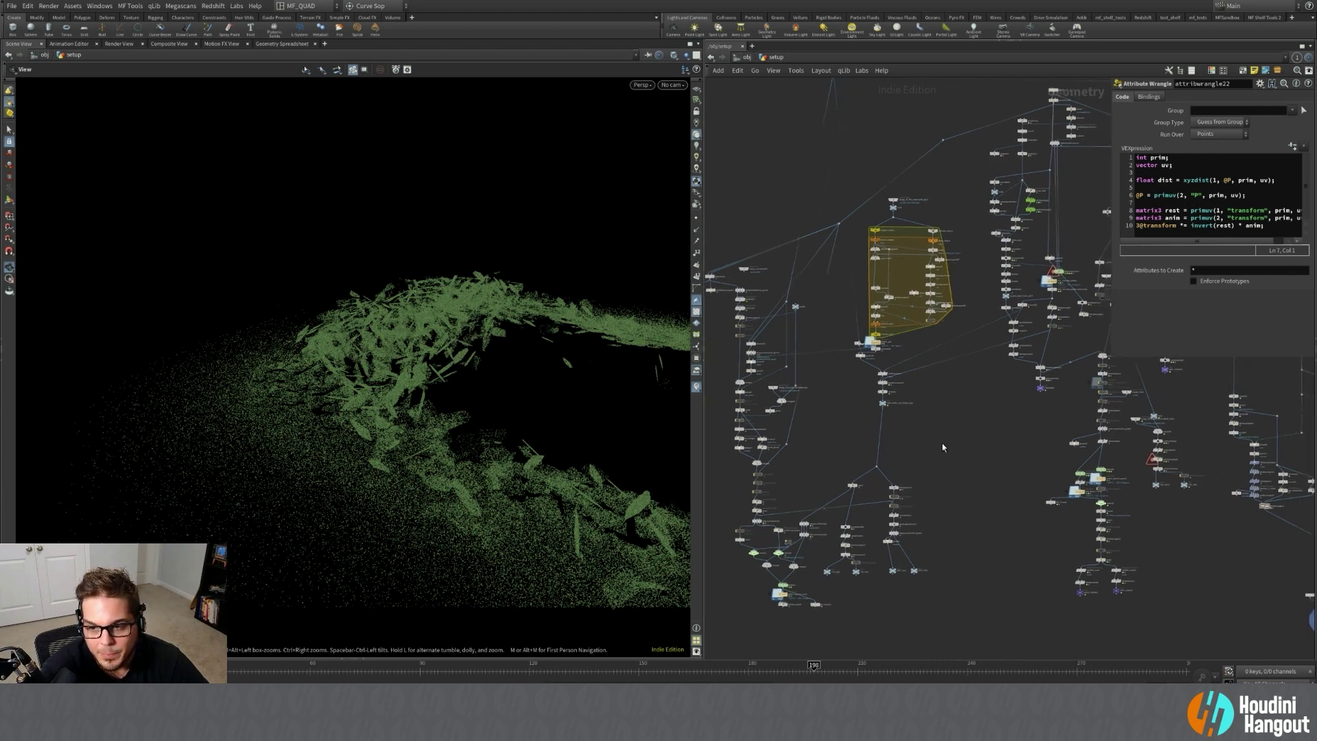